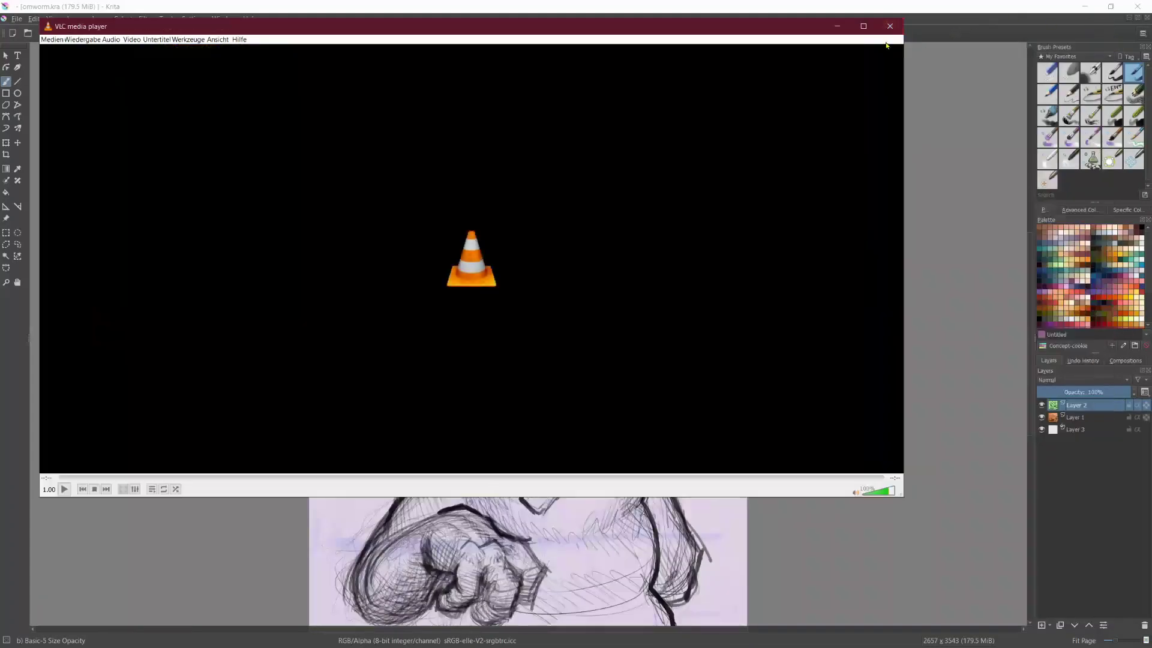
Step: Close the media player window and thicken the body's outer contour beneath the raised fist with black 40 px Basic-5 Size Opacity strokes
click(893, 28)
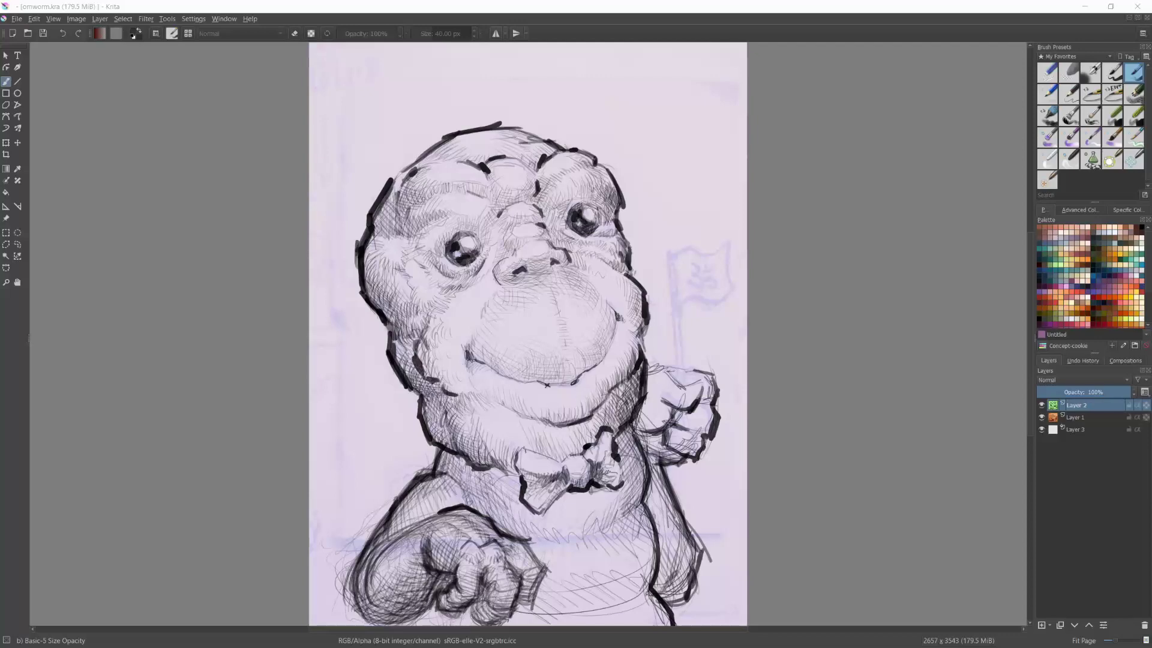
drag(720, 537, 654, 510)
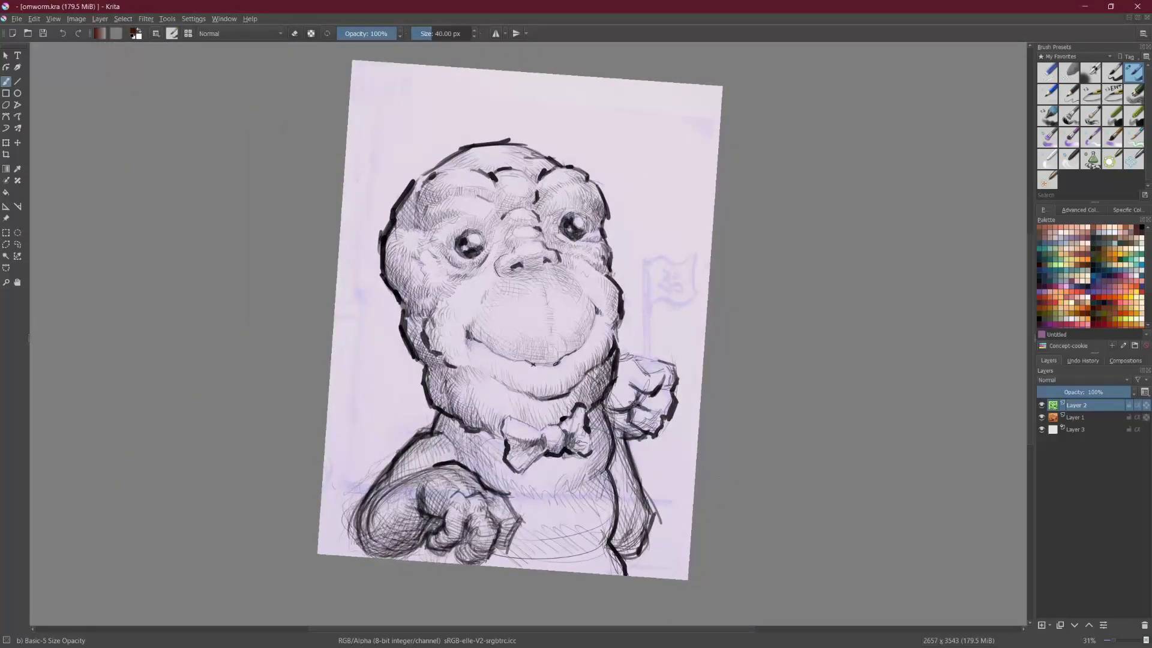
drag(610, 401, 616, 440)
click(132, 36)
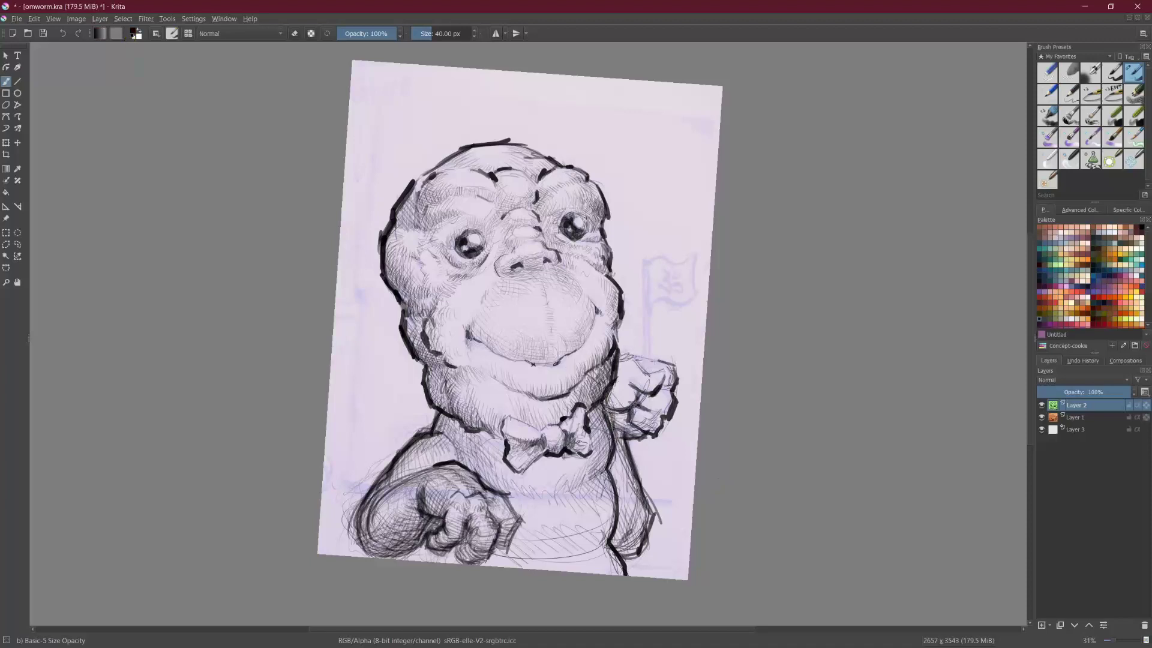
drag(610, 395, 619, 507)
drag(612, 462, 622, 550)
drag(617, 502, 630, 575)
Step: Mirror and rotate the view, and add black 40 px strokes along the belly and the foreground arm
key(m)
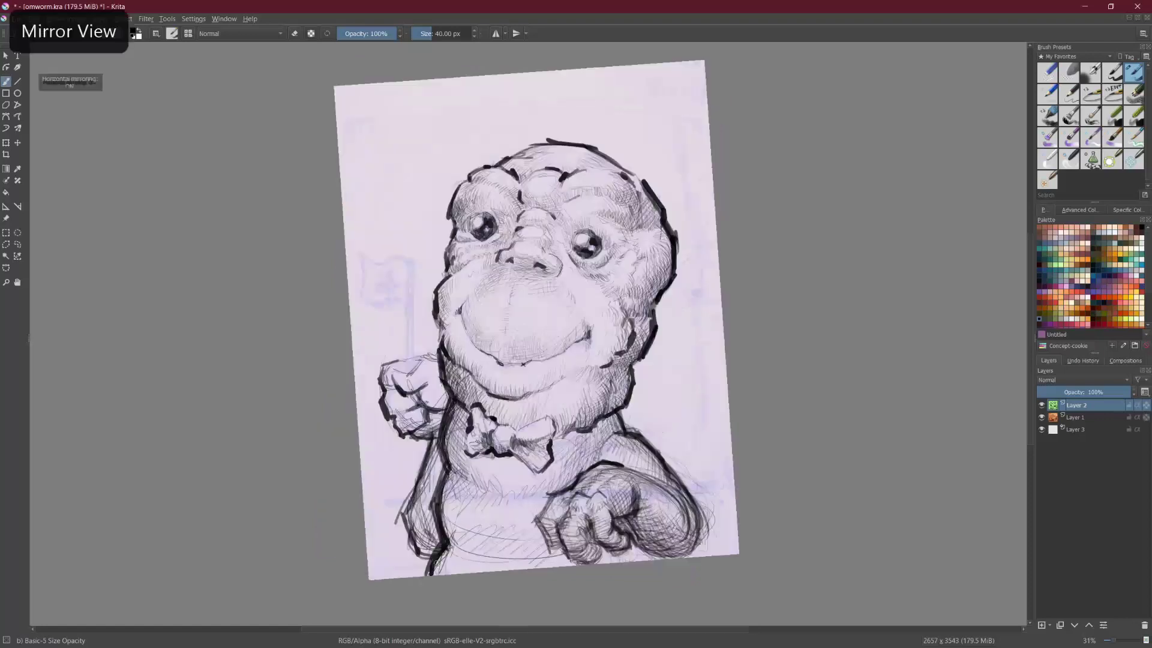
key(ctrl+bracketright)
key(ctrl+bracketright)
key(ctrl+bracketright)
key(ctrl+bracketright)
key(ctrl+bracketright)
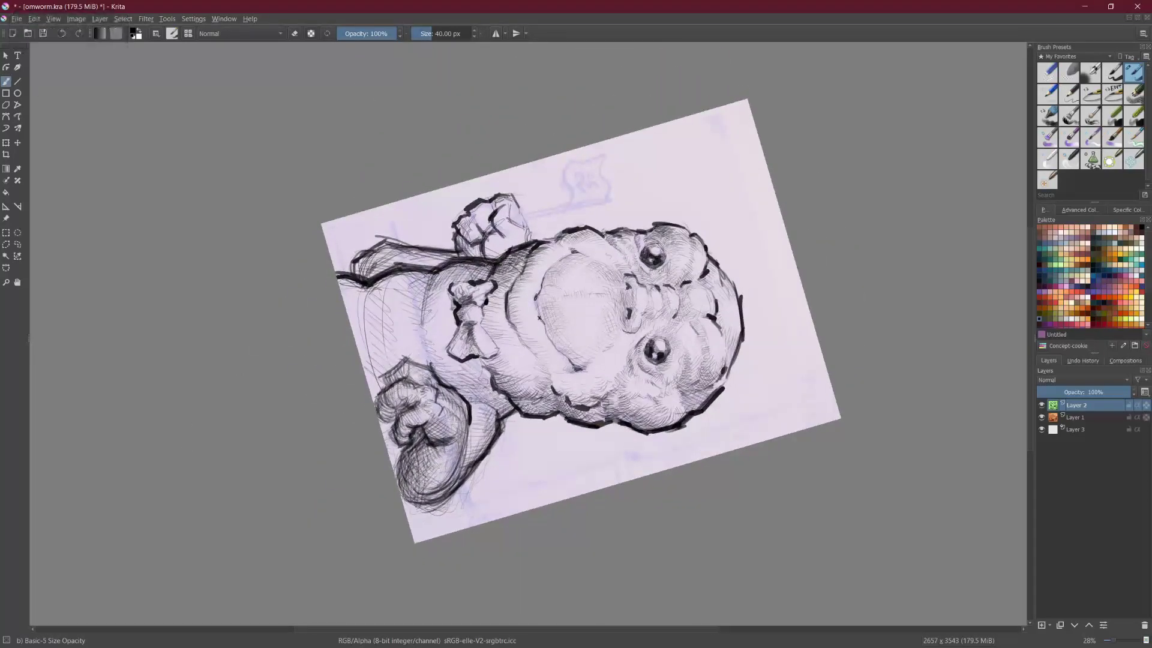
drag(363, 288, 360, 335)
drag(368, 284, 363, 321)
mouse_move(378, 361)
mouse_down()
mouse_move(365, 392)
mouse_move(523, 473)
mouse_move(516, 425)
mouse_move(501, 432)
mouse_up()
drag(498, 421, 490, 432)
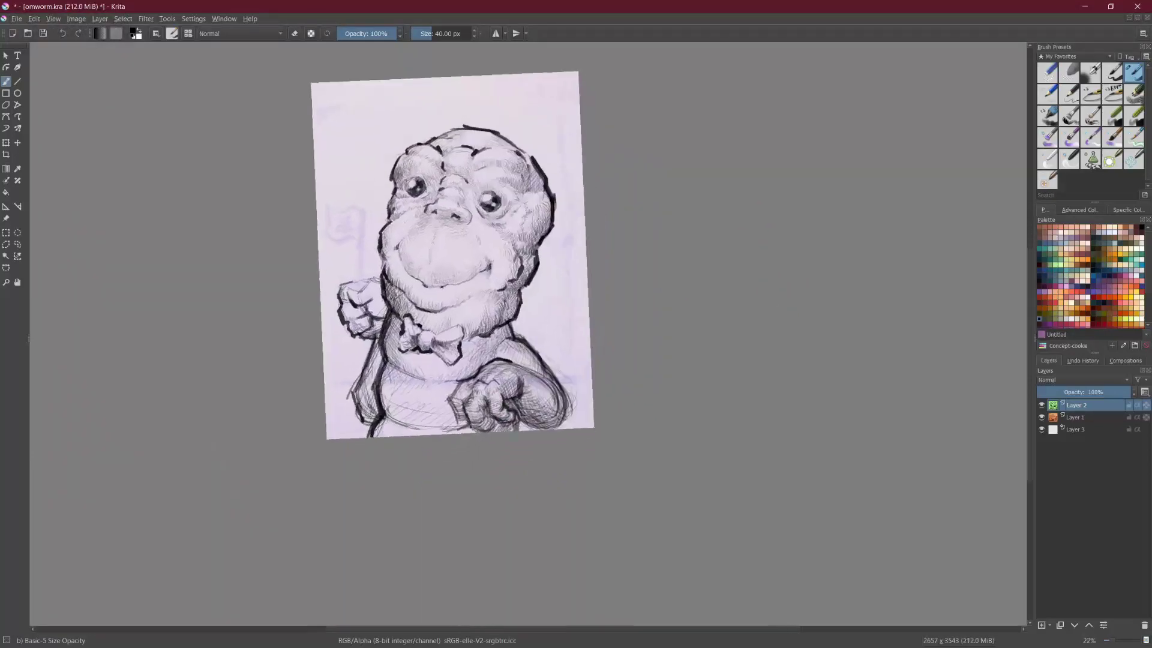
Step: Fade the foreground arm and hand linework using the Eraser Soft brush at about 379 px
click(1066, 97)
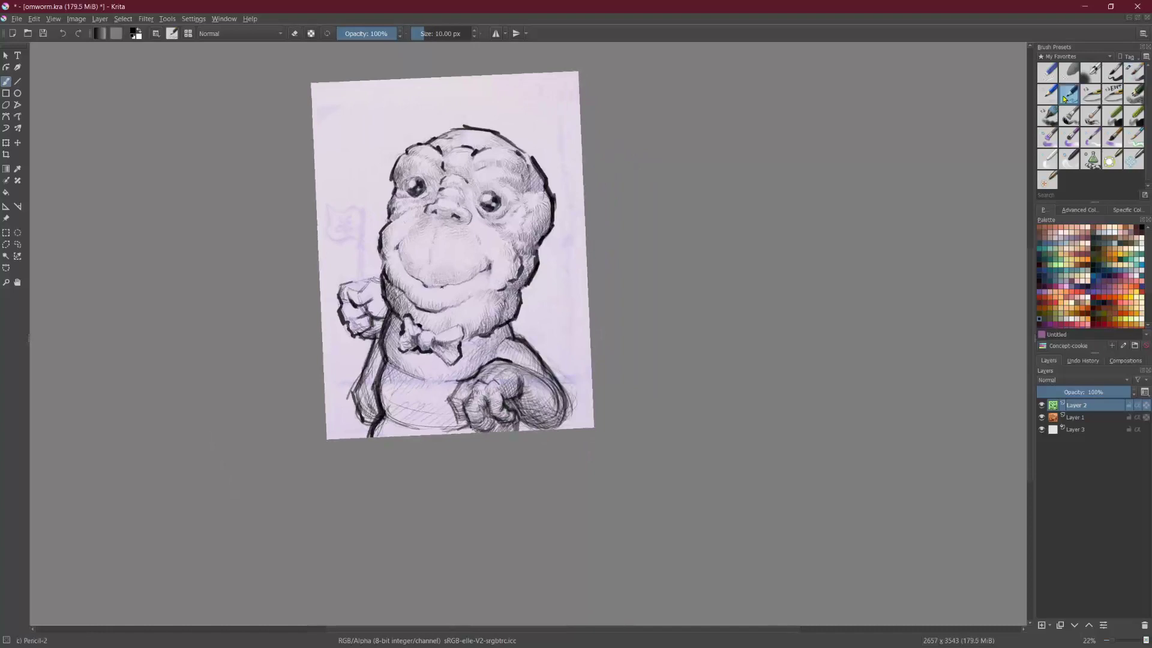
scroll(456, 255, up, 1)
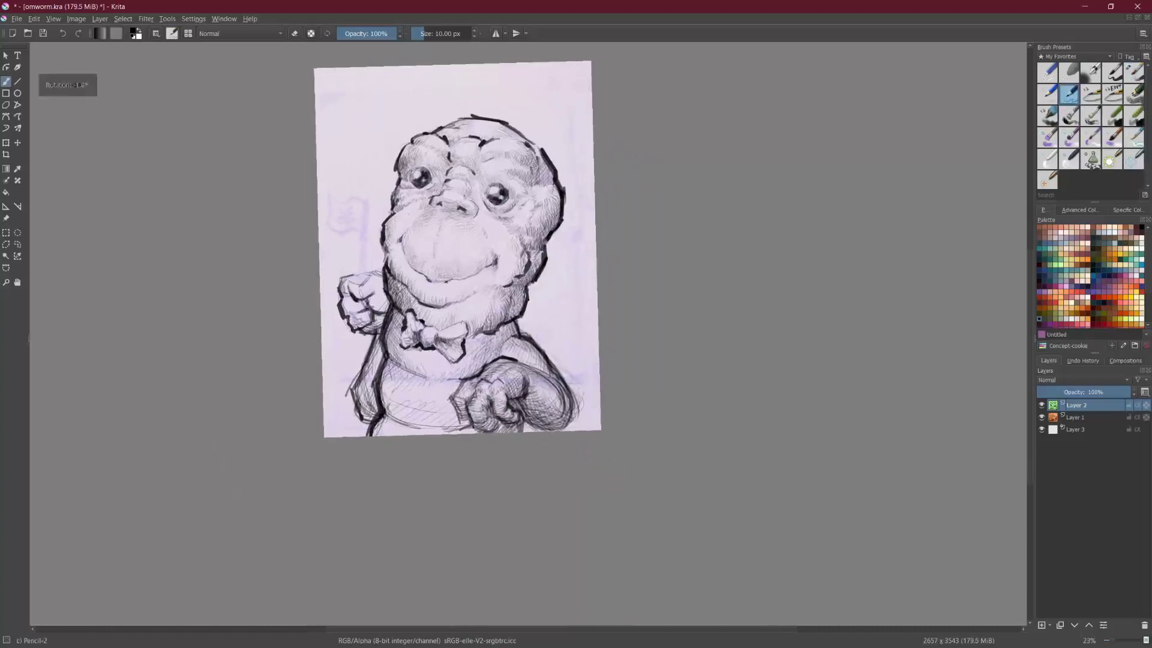
key(e)
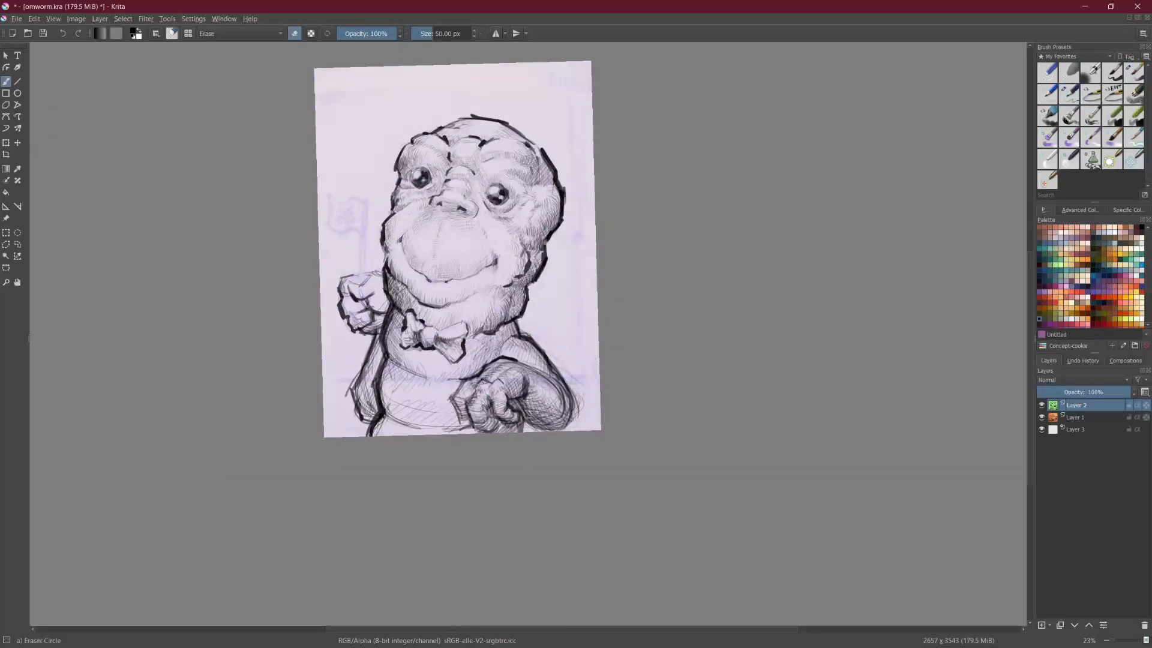
click(1063, 77)
mouse_move(438, 358)
shift+mouse_down()
mouse_move(488, 359)
mouse_move(575, 329)
shift+mouse_up()
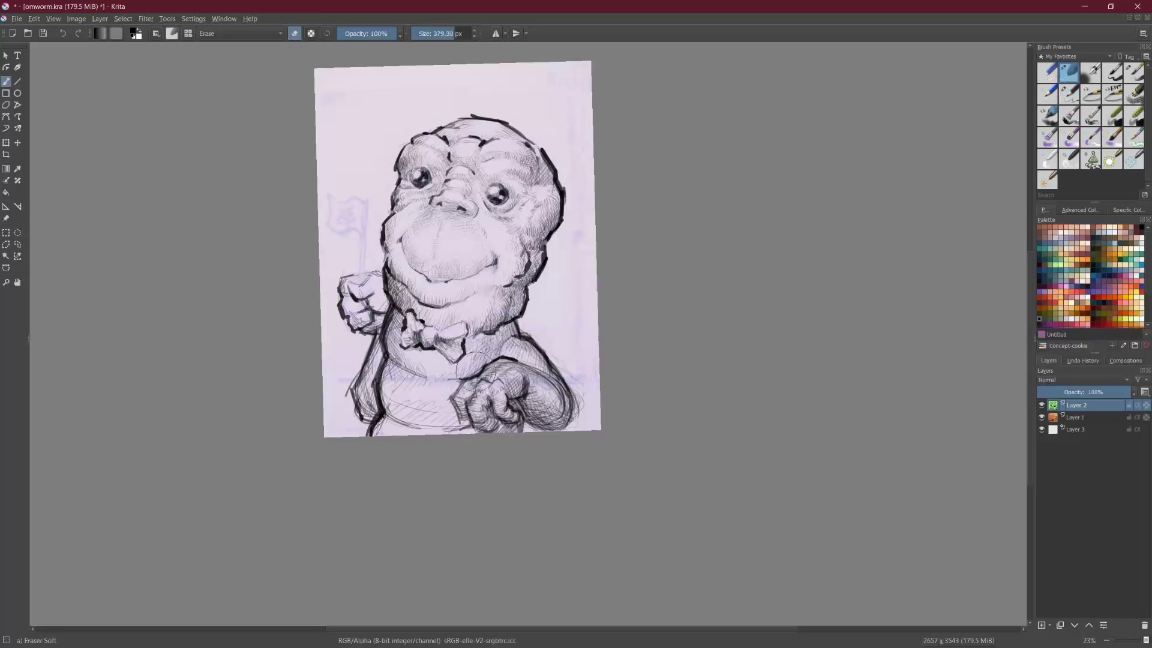
mouse_move(463, 417)
mouse_down()
mouse_move(528, 363)
mouse_move(535, 389)
mouse_move(575, 378)
mouse_move(551, 354)
mouse_move(530, 374)
mouse_move(531, 334)
mouse_move(534, 354)
mouse_move(516, 306)
mouse_up()
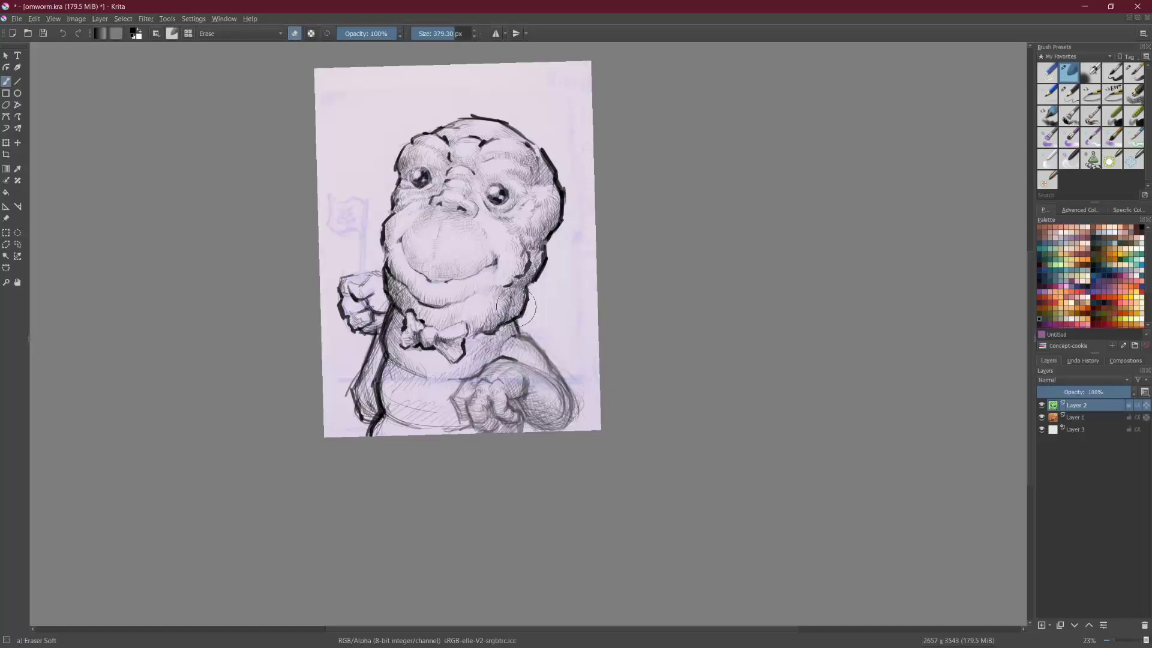
Step: Mirror the view and set up the Pencil-2 brush at 10 px with 100% opacity
key(m)
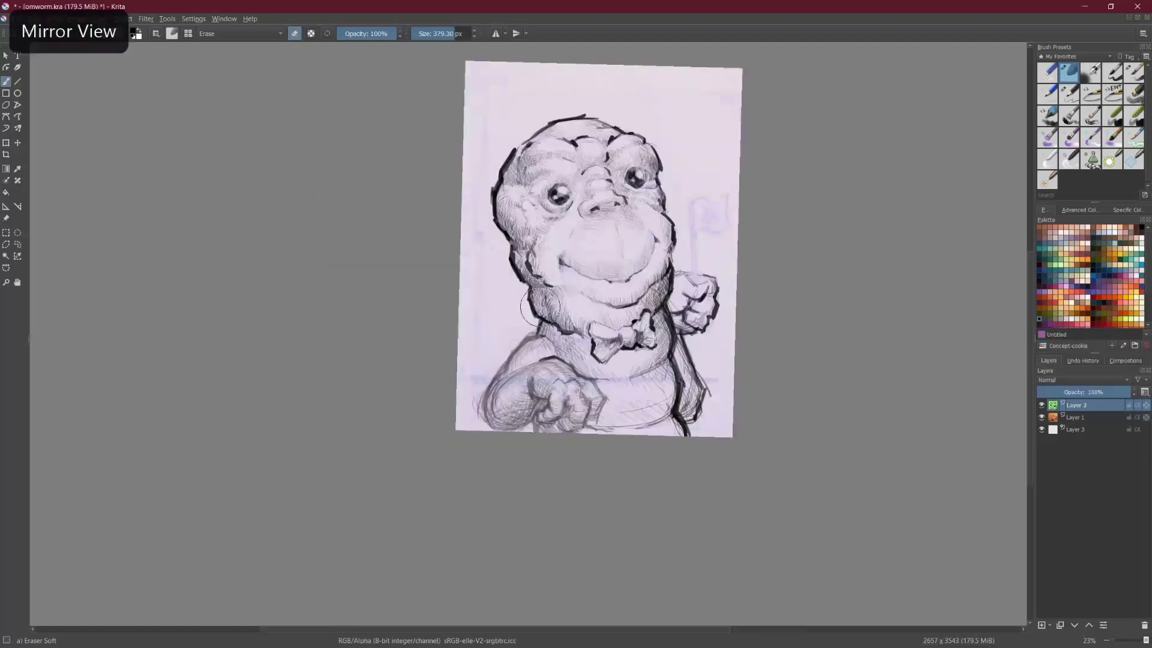
key(/)
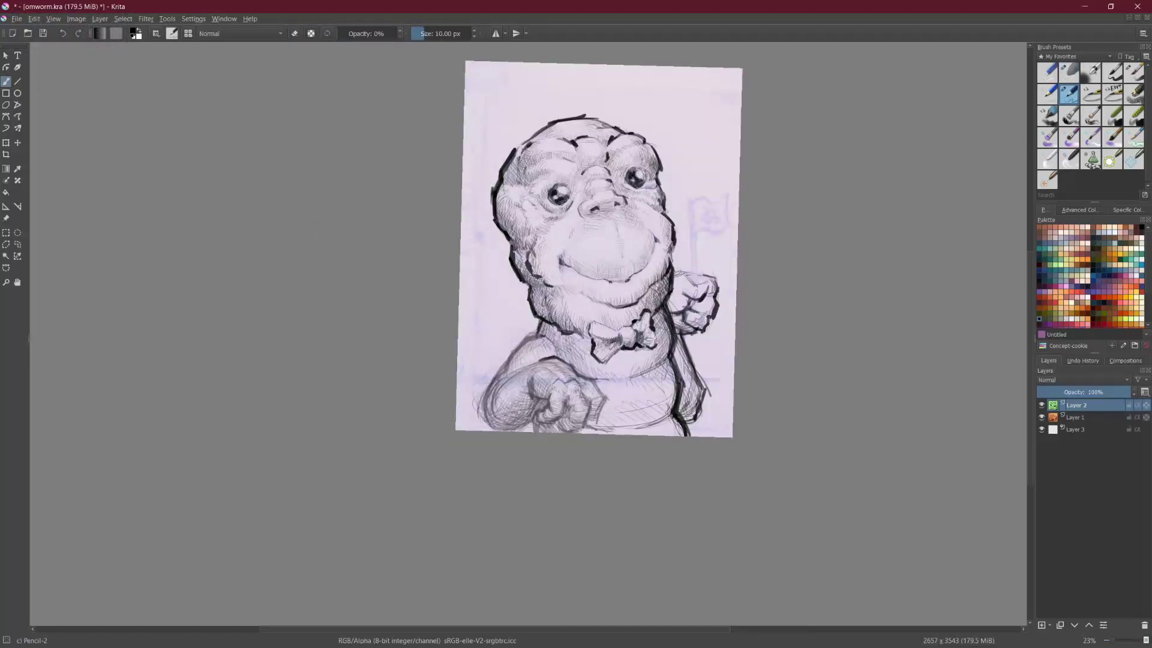
drag(340, 34, 397, 34)
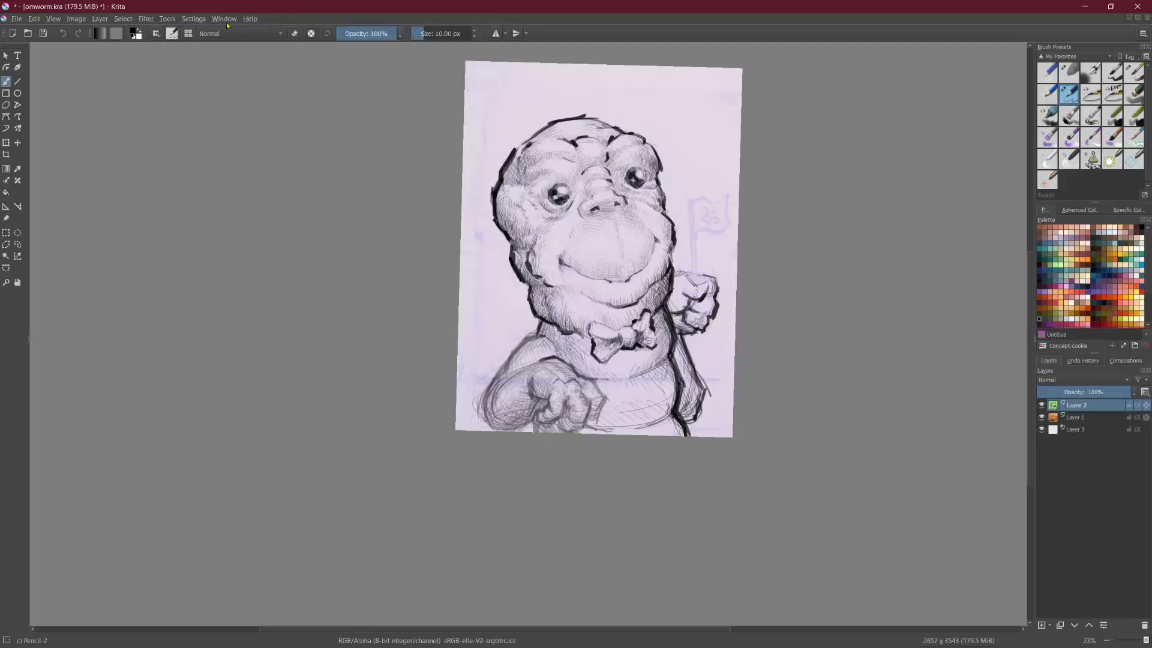
click(1050, 99)
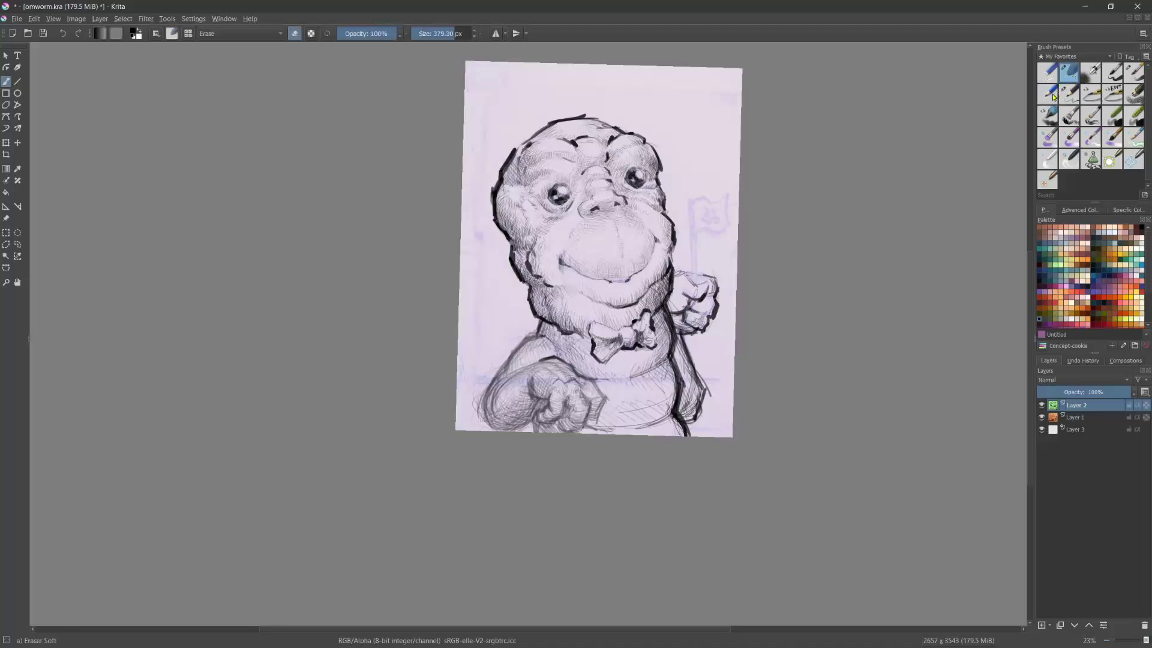
click(1068, 94)
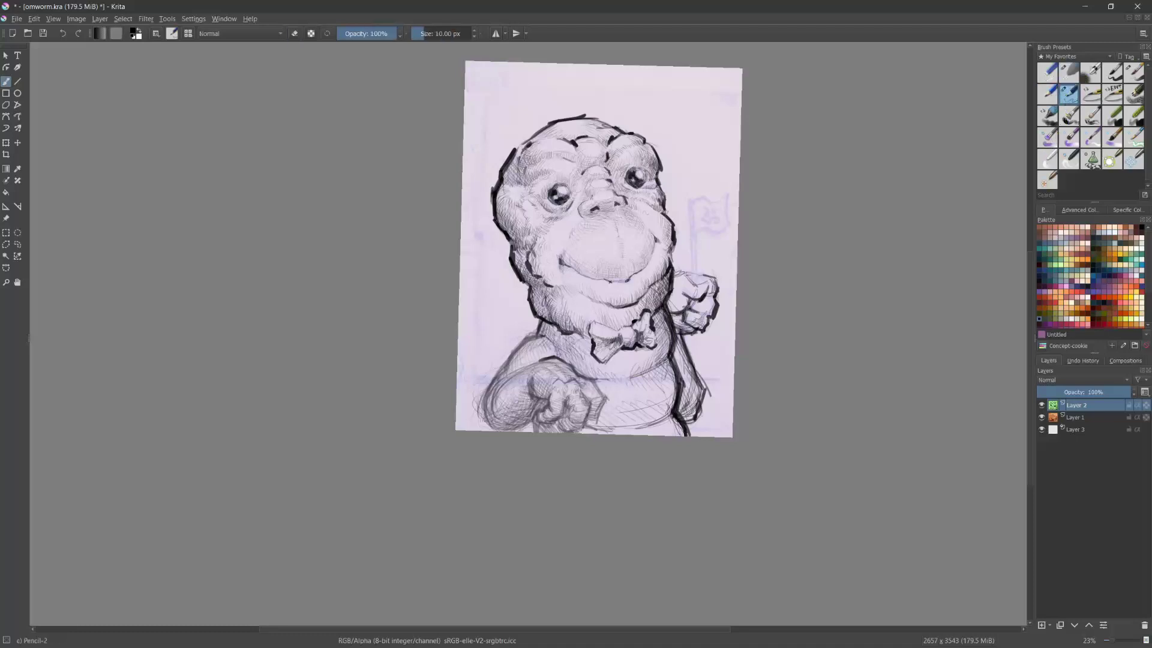
click(193, 20)
mouse_move(154, 20)
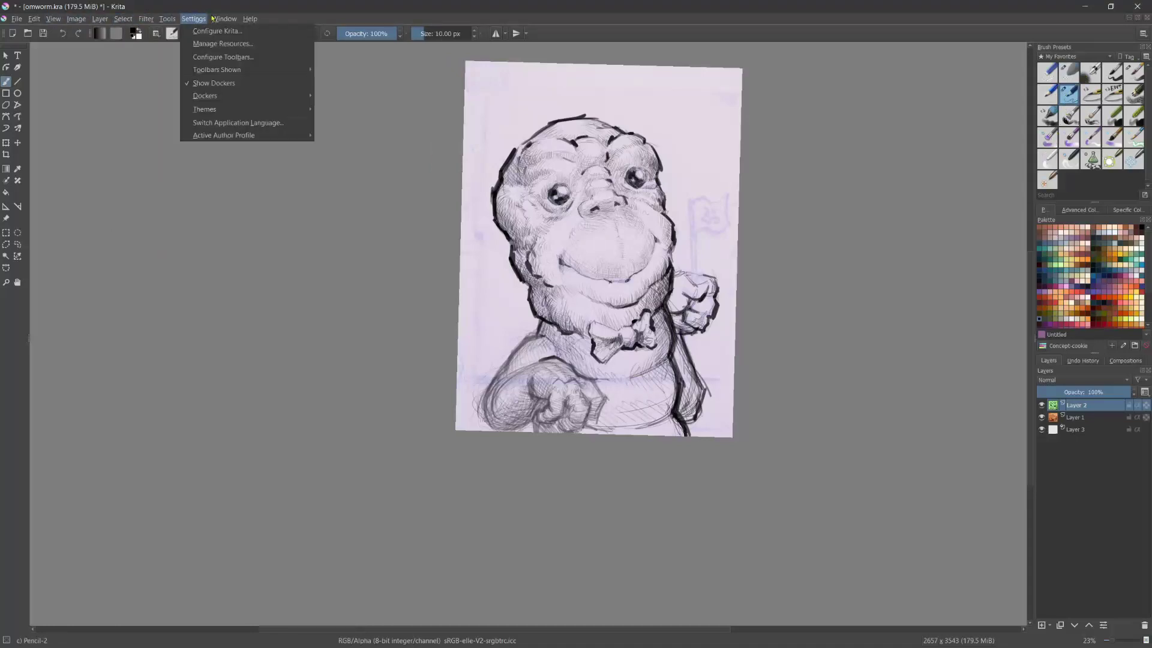
click(536, 338)
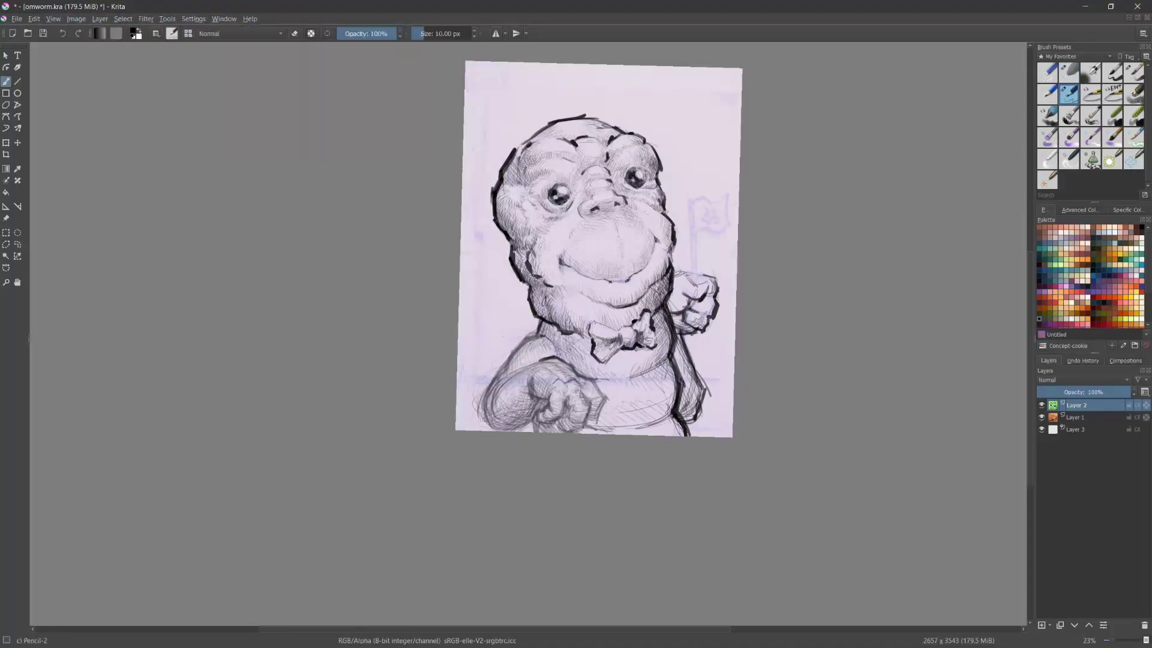
Step: Redraw the foreground arm's outer contour and the back of its hand in black with Pencil-2 at 10 px
drag(491, 356, 206, 330)
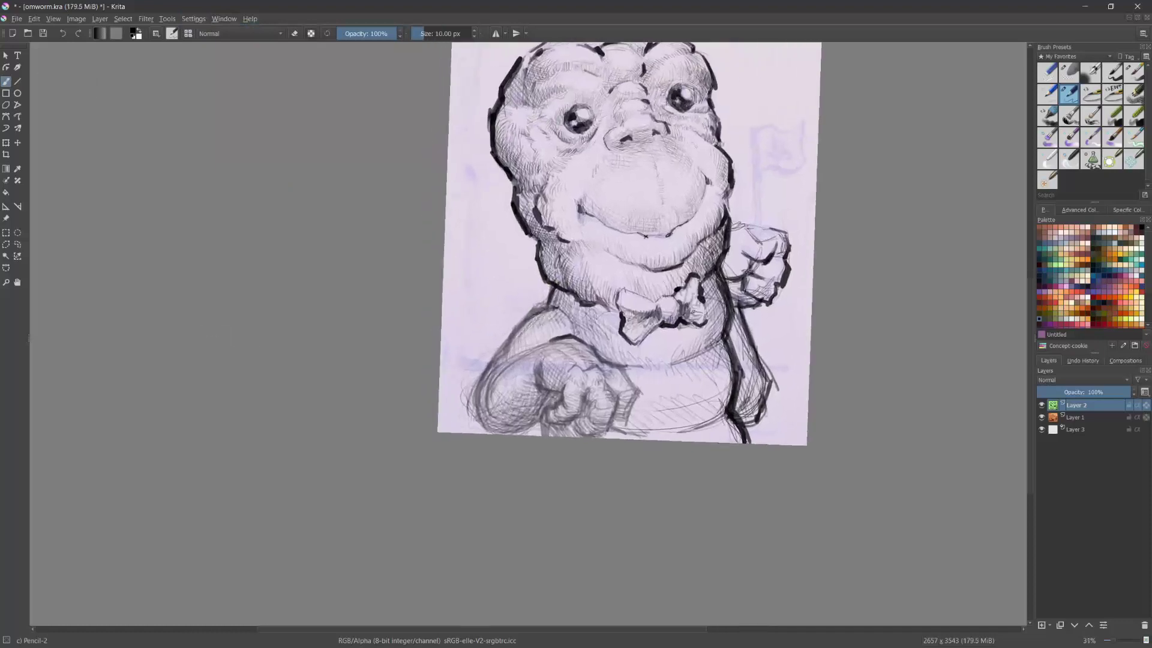
mouse_move(532, 317)
mouse_down()
mouse_move(492, 374)
mouse_move(477, 427)
mouse_up()
mouse_move(546, 308)
mouse_down()
mouse_move(516, 340)
mouse_move(481, 433)
mouse_up()
mouse_move(519, 362)
mouse_down()
mouse_move(482, 416)
mouse_move(503, 382)
mouse_up()
mouse_move(549, 340)
mouse_down()
mouse_move(511, 375)
mouse_move(564, 343)
mouse_move(535, 349)
mouse_move(561, 396)
mouse_up()
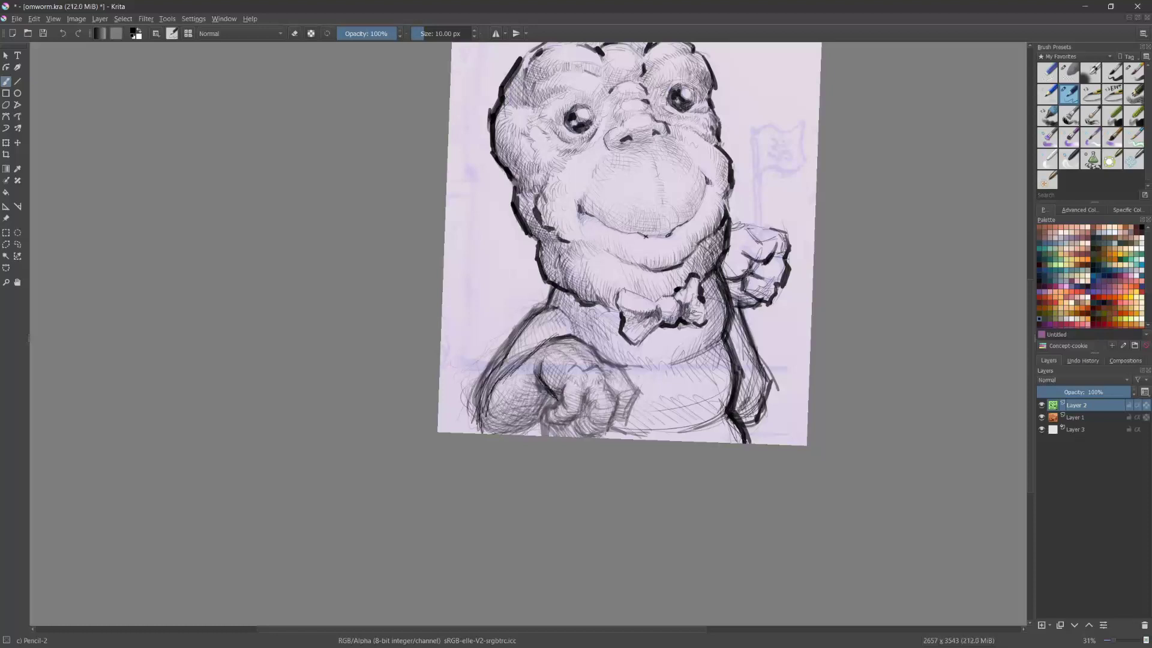
Step: Define the foreground hand's knuckles, fingers and the dark gap beside the wrist with 10 px Pencil-2 strokes
mouse_move(580, 342)
mouse_down()
mouse_move(628, 381)
mouse_move(634, 403)
mouse_move(622, 427)
mouse_move(616, 408)
mouse_move(613, 428)
mouse_up()
mouse_move(602, 374)
mouse_down()
mouse_move(624, 370)
mouse_move(594, 357)
mouse_up()
mouse_move(576, 367)
mouse_down()
mouse_move(596, 344)
mouse_move(566, 348)
mouse_up()
drag(569, 388, 584, 379)
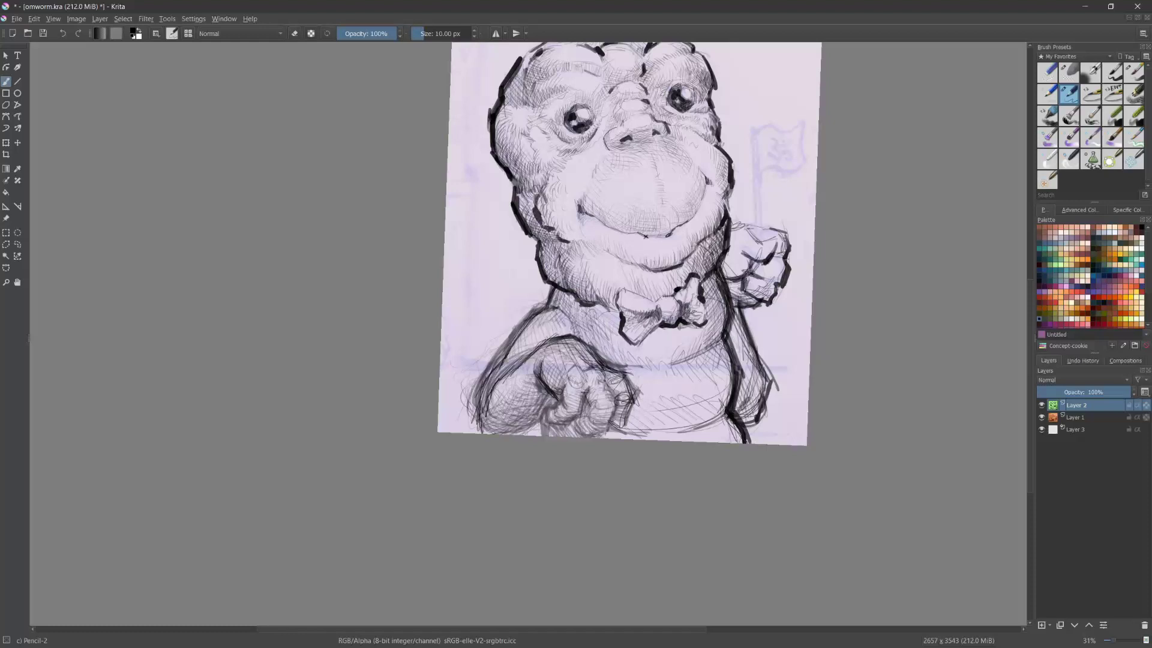
mouse_move(602, 393)
mouse_down()
mouse_move(613, 380)
mouse_move(613, 421)
mouse_move(589, 426)
mouse_up()
mouse_move(578, 433)
mouse_down()
mouse_move(602, 428)
mouse_move(577, 415)
mouse_move(586, 404)
mouse_up()
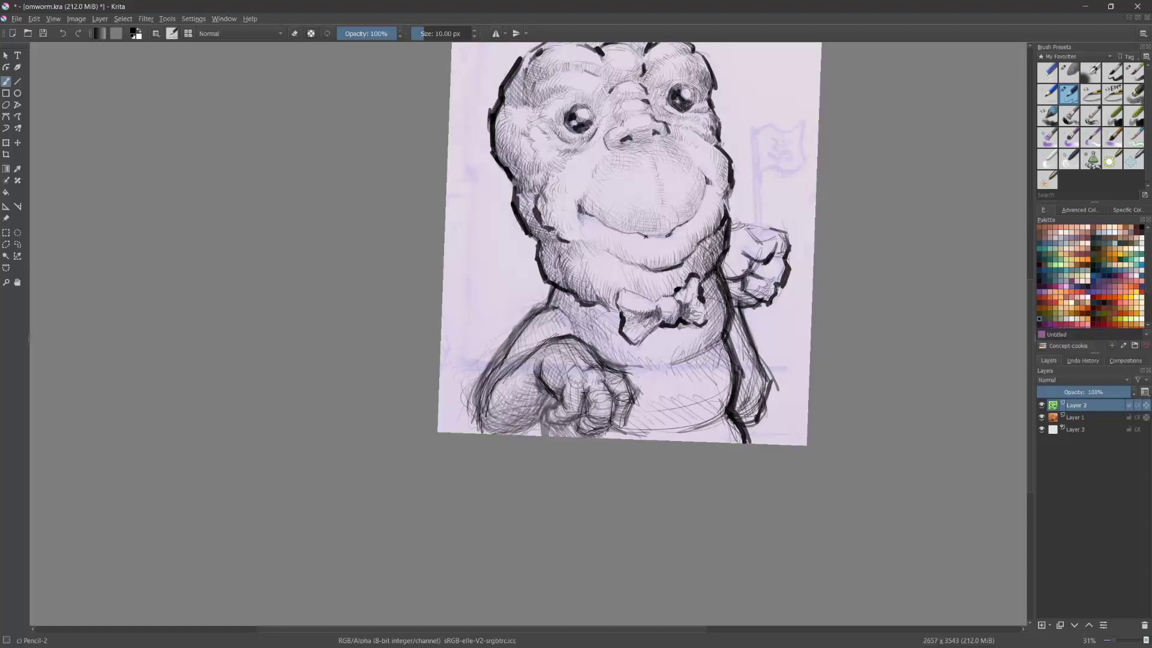
mouse_move(565, 412)
mouse_down()
mouse_move(581, 407)
mouse_move(557, 421)
mouse_up()
drag(551, 407, 546, 425)
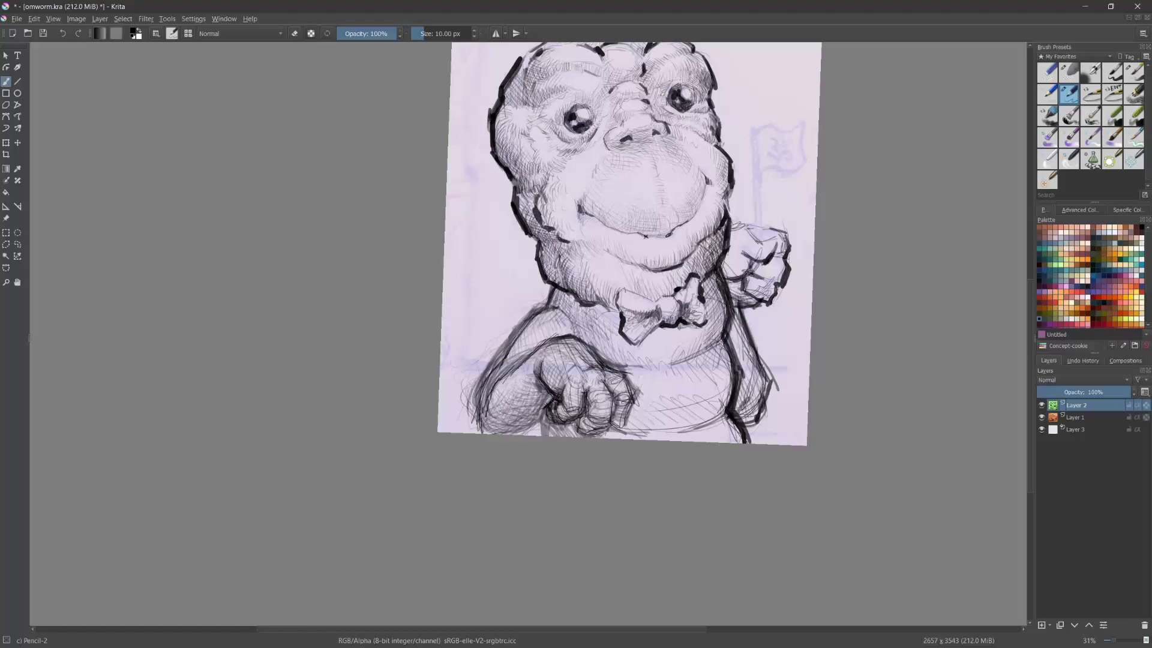
Step: Mirror the view and soften the redrawn foreground arm and hand with the Eraser Soft brush at about 379 px
drag(722, 520, 736, 504)
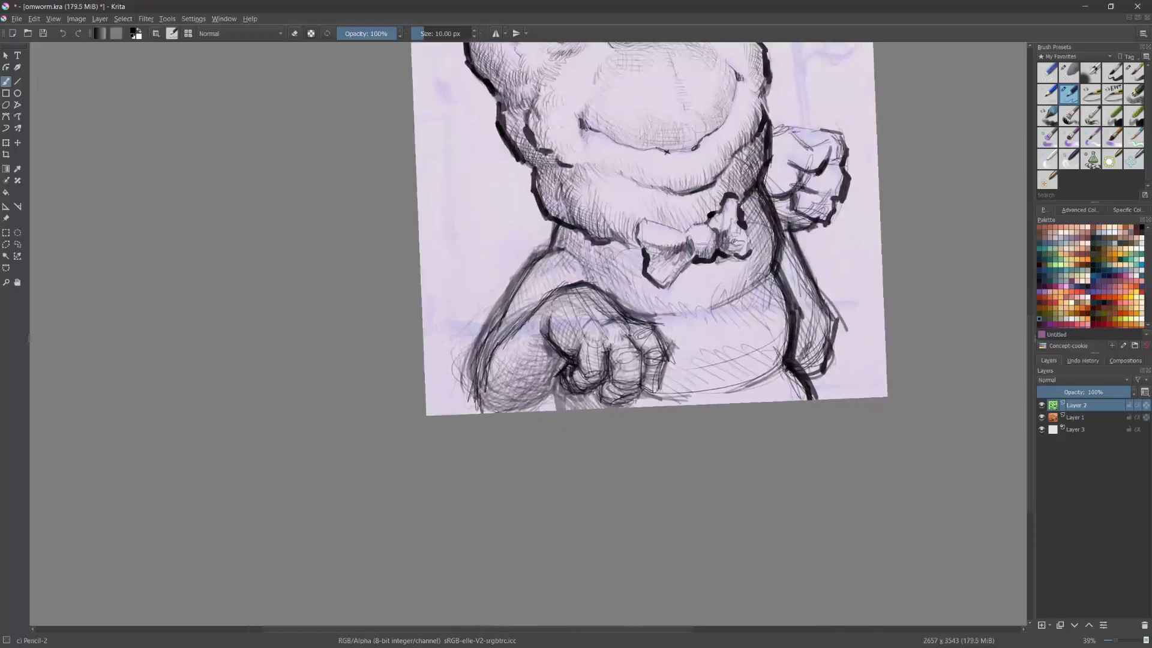
key(m)
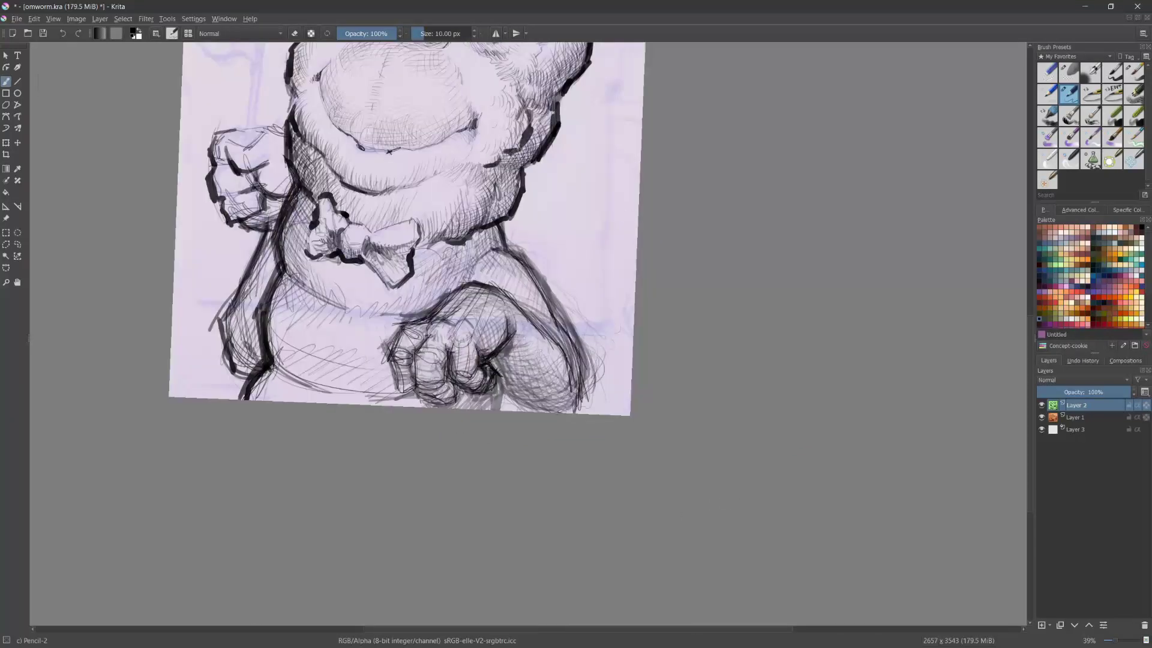
key(slash)
mouse_move(415, 299)
mouse_down()
mouse_move(418, 348)
mouse_move(386, 341)
mouse_move(443, 378)
mouse_move(504, 336)
mouse_move(570, 348)
mouse_move(588, 312)
mouse_up()
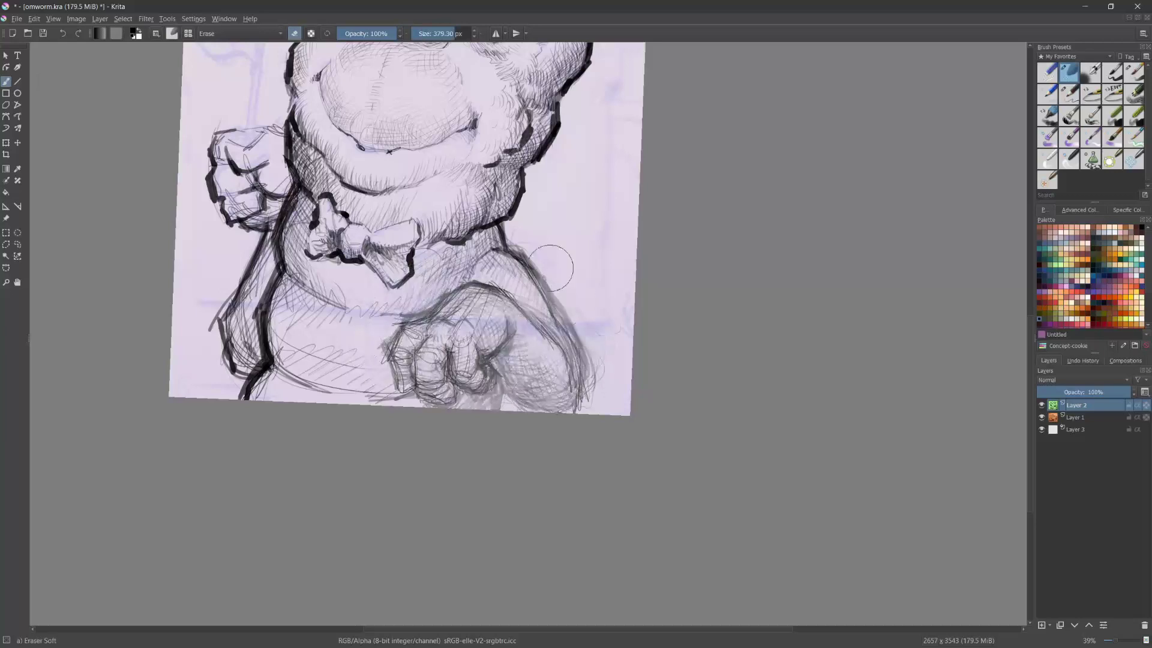
mouse_move(502, 254)
mouse_down()
mouse_move(679, 556)
mouse_move(669, 582)
mouse_up()
key(slash)
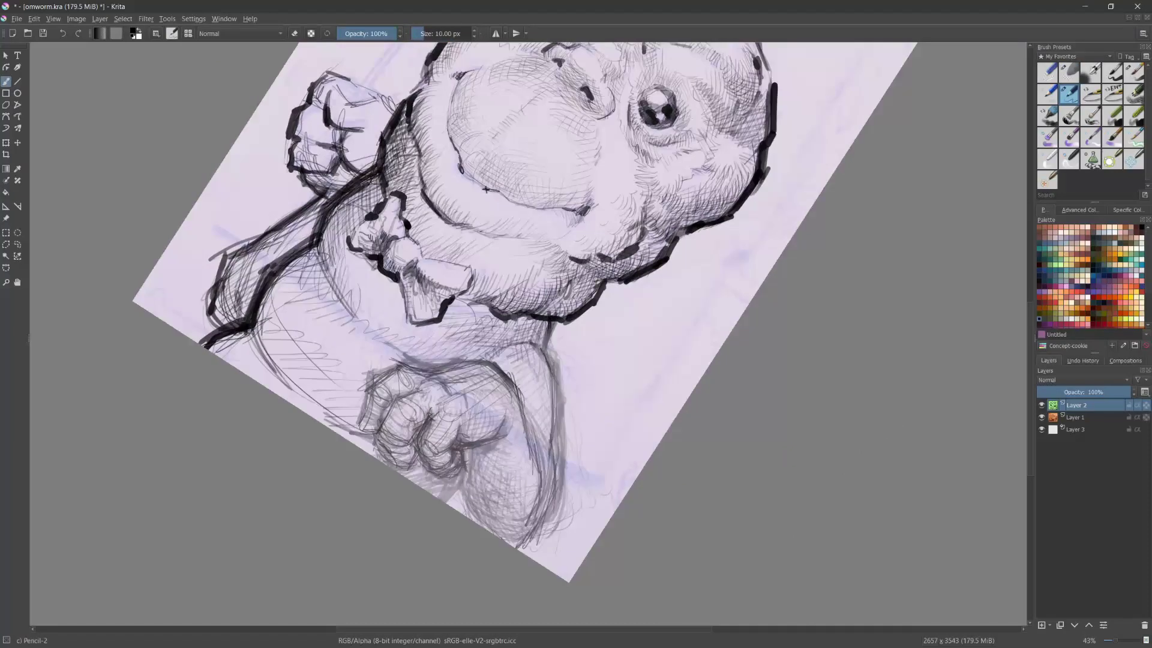
Step: Redraw the outer edge of the foreground upper arm with the Pencil-5 Tilted brush at 40 px
click(1099, 96)
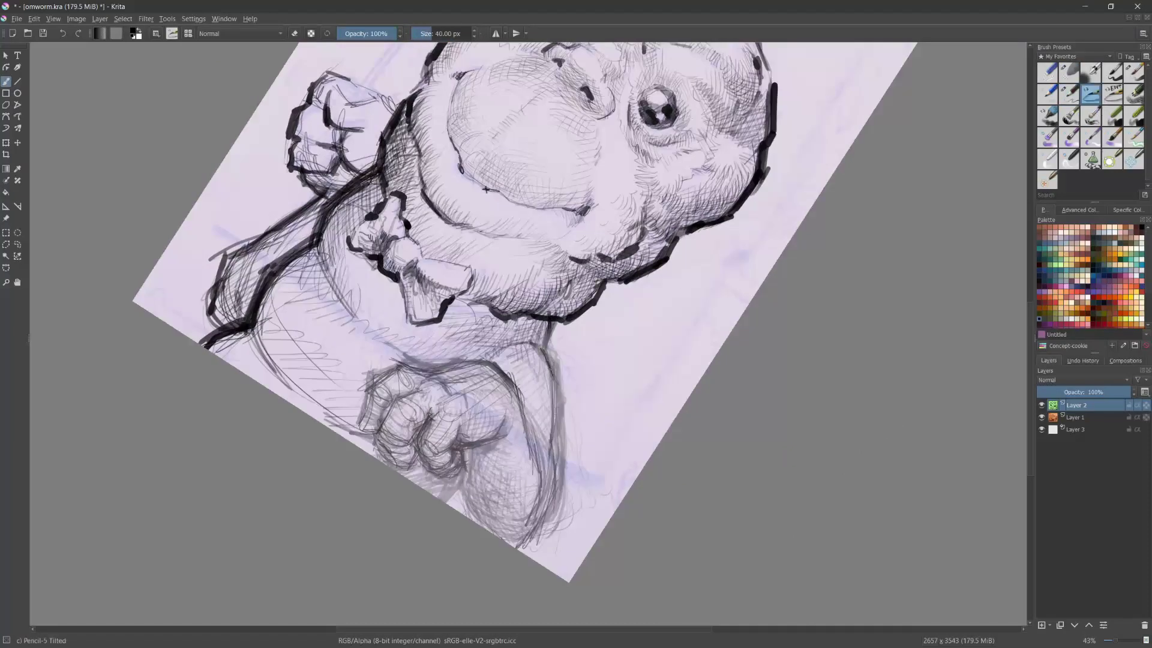
drag(552, 367, 554, 453)
drag(554, 406, 553, 495)
mouse_move(555, 443)
mouse_down()
mouse_move(553, 506)
mouse_move(537, 534)
mouse_up()
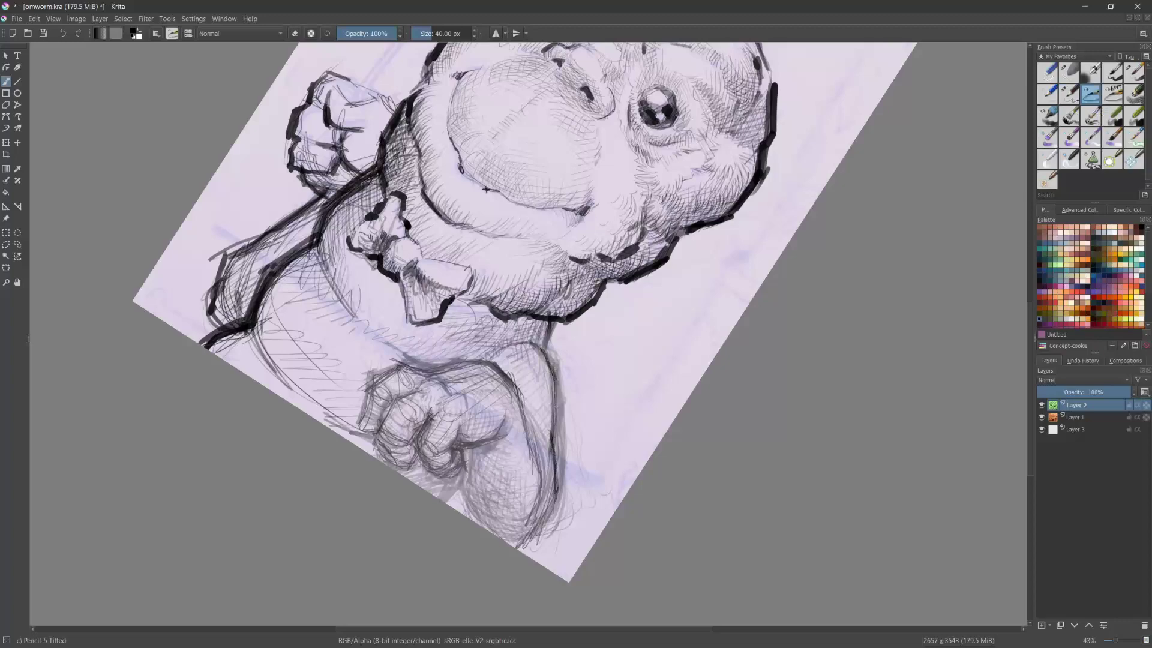
Step: Strengthen the foreground forearm's inner and outer contours from elbow to wrist with Pencil-5 Tilted, rotating the canvas to suit the strokes
mouse_move(556, 491)
mouse_down()
mouse_move(536, 540)
mouse_move(252, 337)
mouse_move(229, 360)
mouse_move(229, 397)
mouse_up()
mouse_move(337, 310)
mouse_down()
mouse_move(327, 337)
mouse_move(330, 324)
mouse_move(396, 292)
mouse_move(484, 203)
mouse_up()
mouse_move(482, 297)
mouse_down()
mouse_move(497, 339)
mouse_move(493, 329)
mouse_move(491, 360)
mouse_up()
mouse_move(487, 319)
mouse_down()
mouse_move(495, 376)
mouse_move(496, 364)
mouse_up()
drag(417, 348, 418, 369)
mouse_move(428, 303)
mouse_down()
mouse_move(419, 365)
mouse_move(444, 441)
mouse_up()
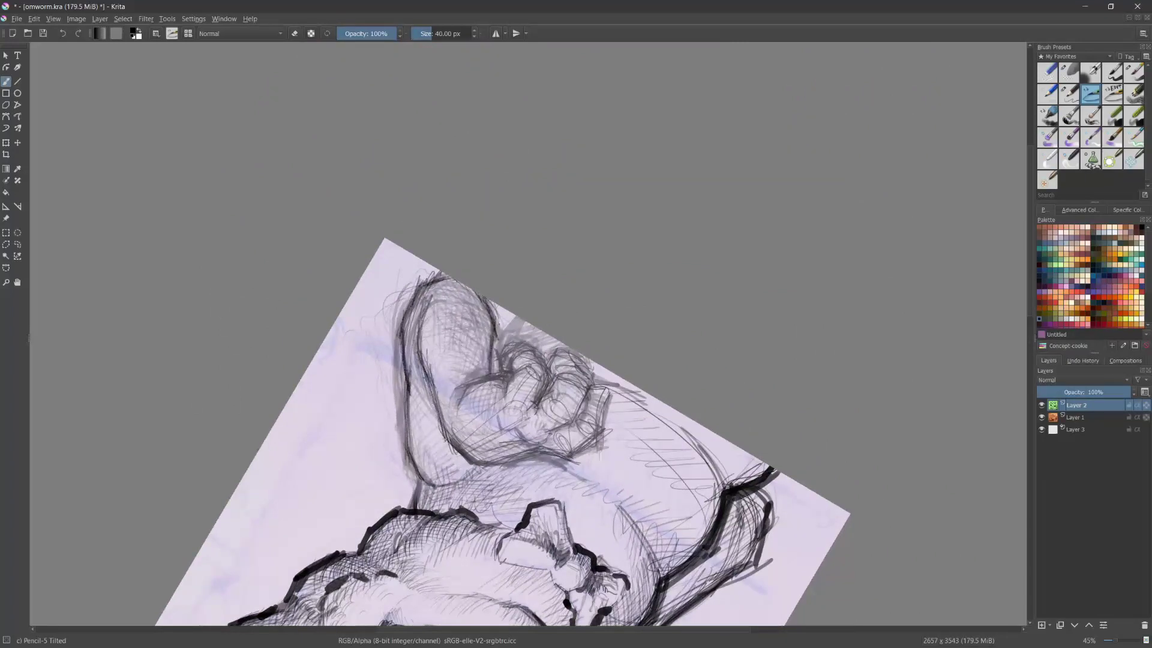
drag(428, 383, 445, 442)
drag(446, 442, 231, 491)
mouse_move(552, 465)
mouse_down()
mouse_move(573, 420)
mouse_move(633, 420)
mouse_move(640, 436)
mouse_up()
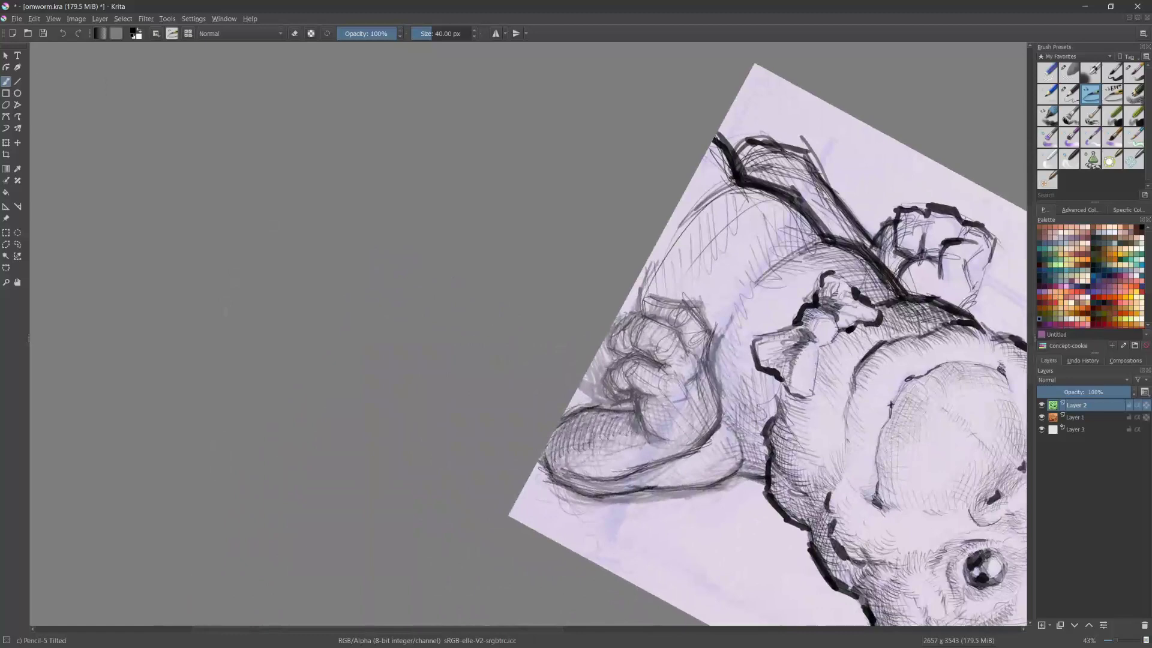
drag(795, 498, 681, 513)
drag(569, 372, 580, 407)
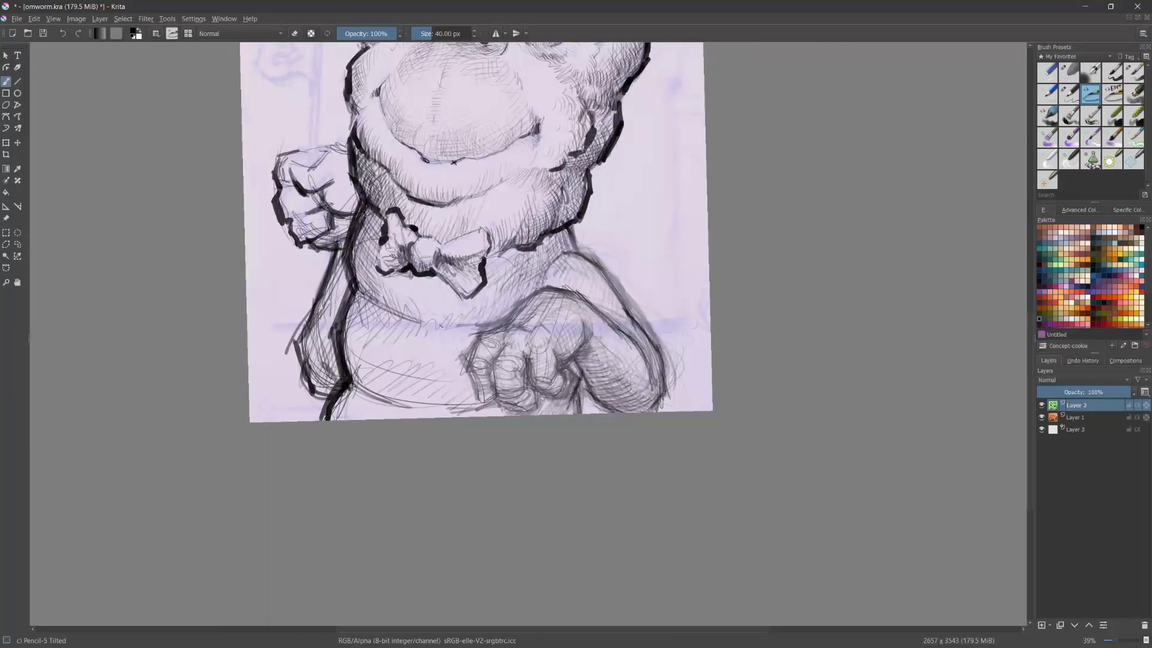
Step: Hatch shading along the underside of the lower belly segment with the 40 px Pencil-5 Tilted brush
mouse_move(351, 384)
mouse_down()
mouse_move(359, 362)
mouse_move(410, 388)
mouse_up()
mouse_move(408, 405)
mouse_down()
mouse_move(419, 383)
mouse_move(426, 389)
mouse_up()
drag(422, 406, 435, 386)
drag(436, 405, 449, 386)
drag(445, 406, 462, 383)
drag(463, 409, 468, 384)
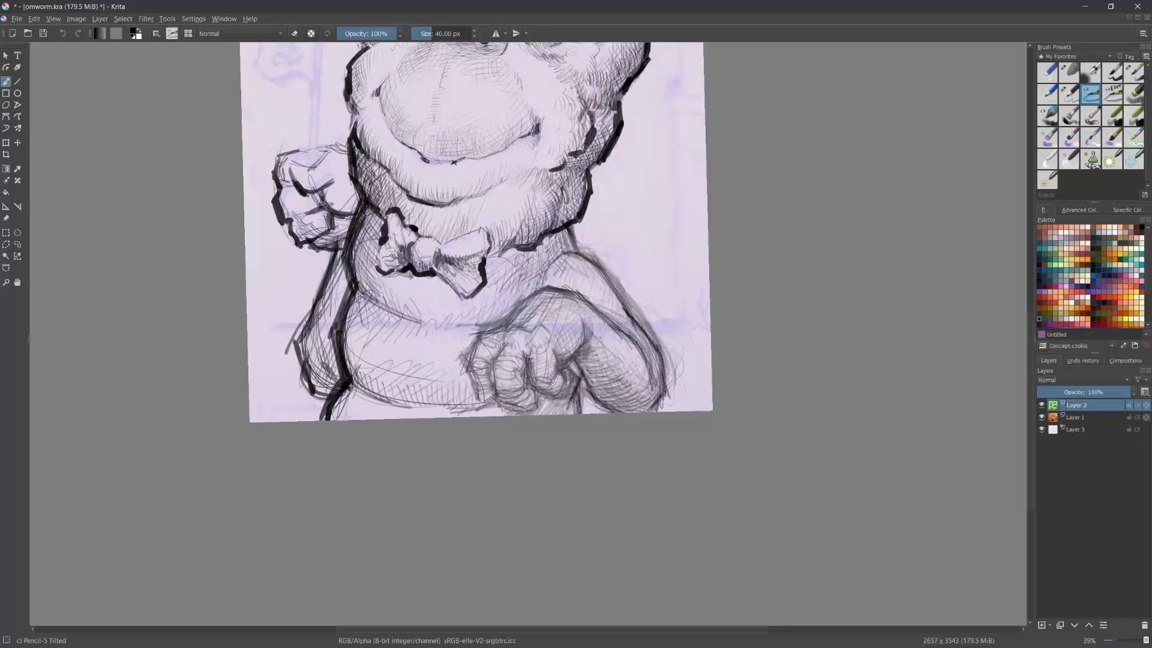
Step: Hatch curved shading across the chest segment beneath the bow tie, from the body's far edge to the foreground shoulder
mouse_move(367, 300)
mouse_down()
mouse_move(377, 264)
mouse_move(391, 273)
mouse_up()
mouse_move(397, 315)
mouse_down()
mouse_move(408, 279)
mouse_move(436, 299)
mouse_up()
mouse_move(435, 332)
mouse_down()
mouse_move(443, 305)
mouse_move(455, 312)
mouse_up()
mouse_move(453, 337)
mouse_down()
mouse_move(458, 310)
mouse_move(472, 308)
mouse_up()
drag(477, 324, 490, 303)
drag(487, 329, 510, 286)
drag(502, 322, 531, 276)
drag(527, 299, 541, 273)
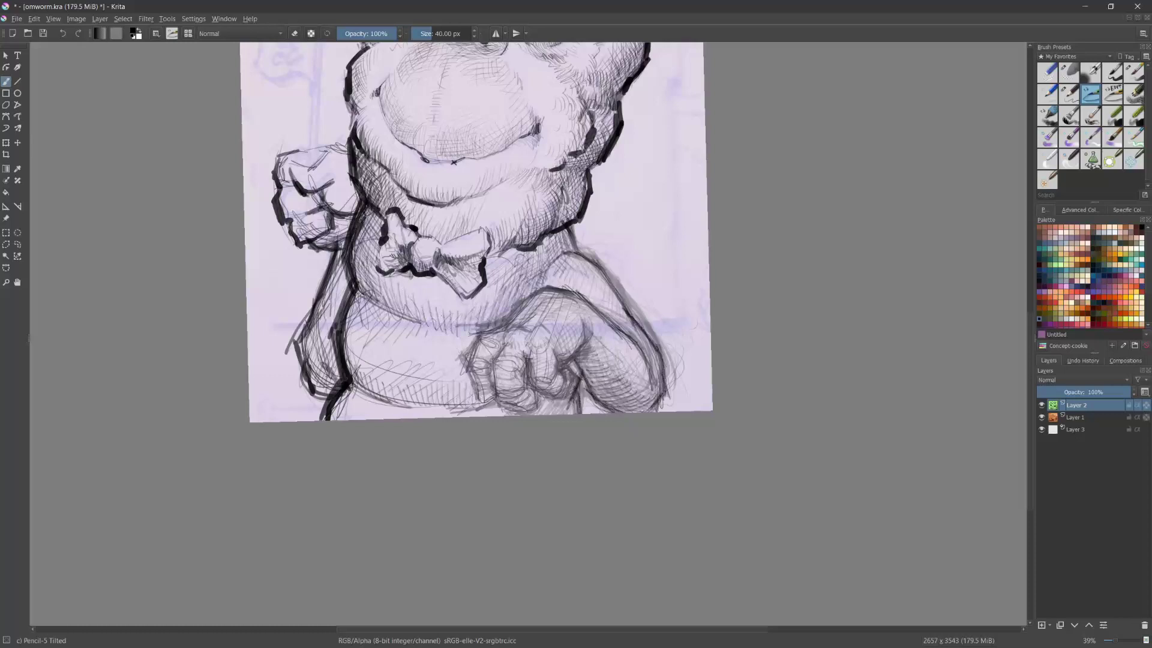
drag(695, 325, 720, 553)
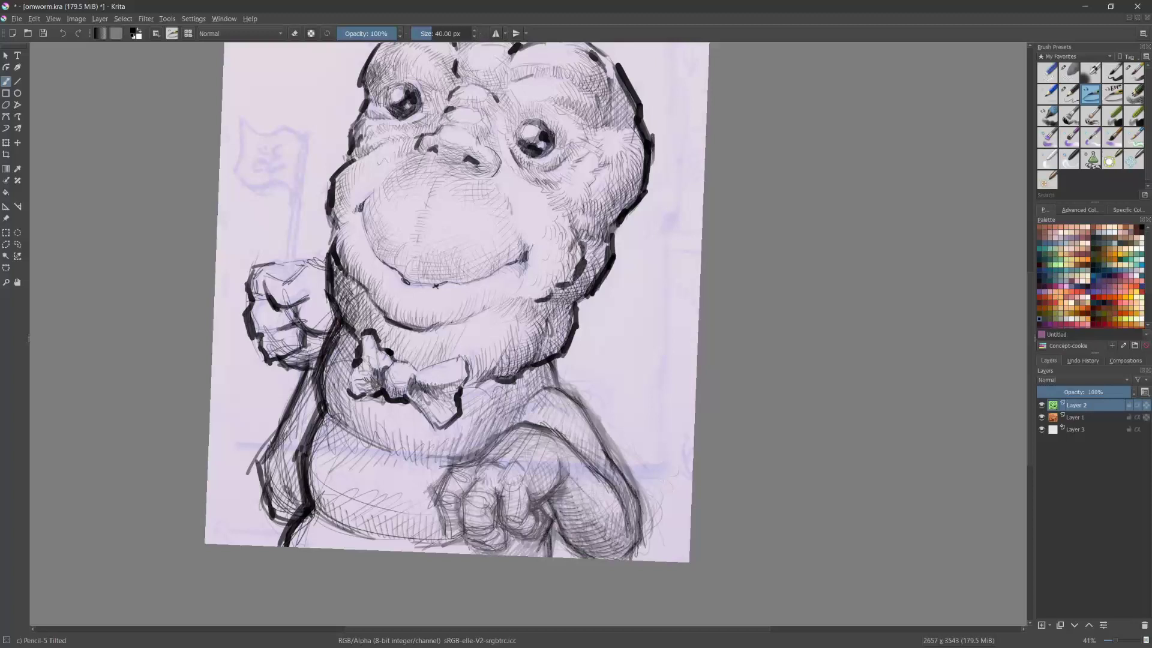
Step: Add hatching to the foreground forearm near the elbow and across the lower belly segment's far side
drag(604, 526, 621, 553)
drag(610, 496, 616, 505)
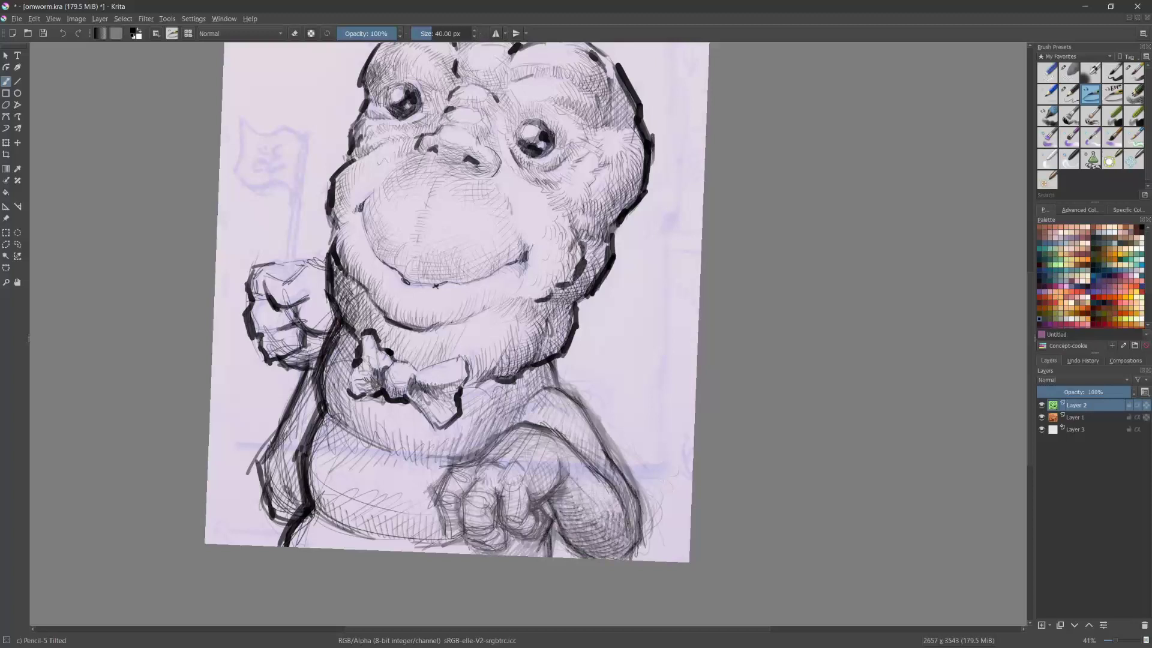
mouse_move(330, 476)
mouse_down()
mouse_move(327, 513)
mouse_move(317, 474)
mouse_move(333, 520)
mouse_move(350, 508)
mouse_move(377, 536)
mouse_up()
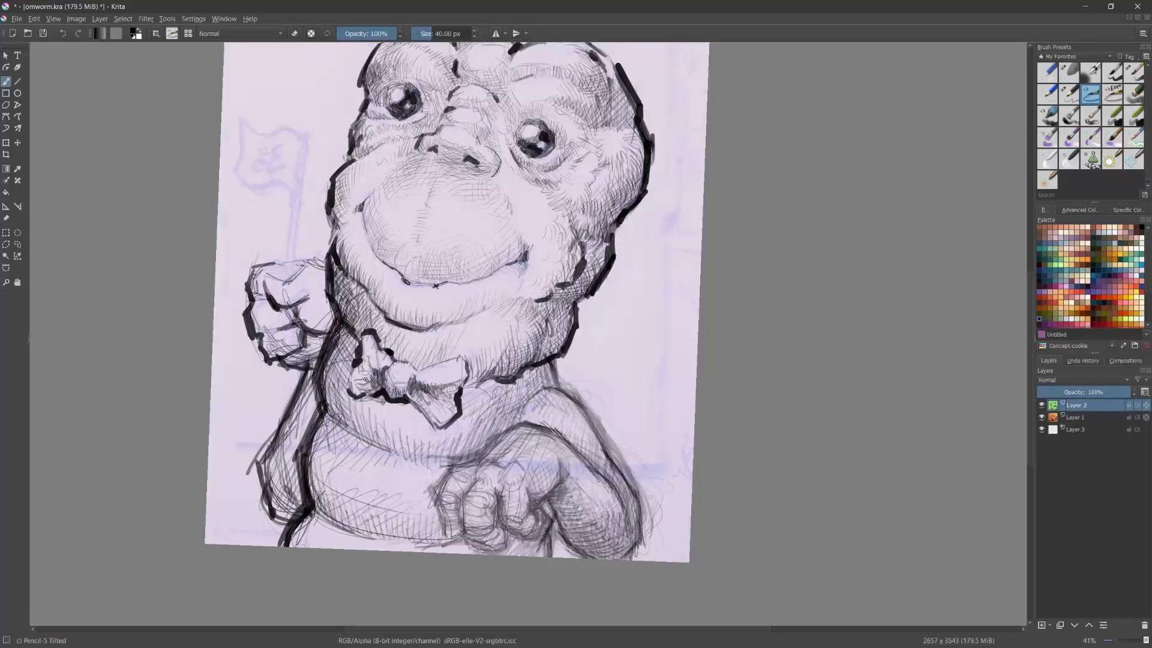
Step: Rotate the canvas and hatch shading on the chest segment between the bow tie, jaw and foreground shoulder
key(shift+space)
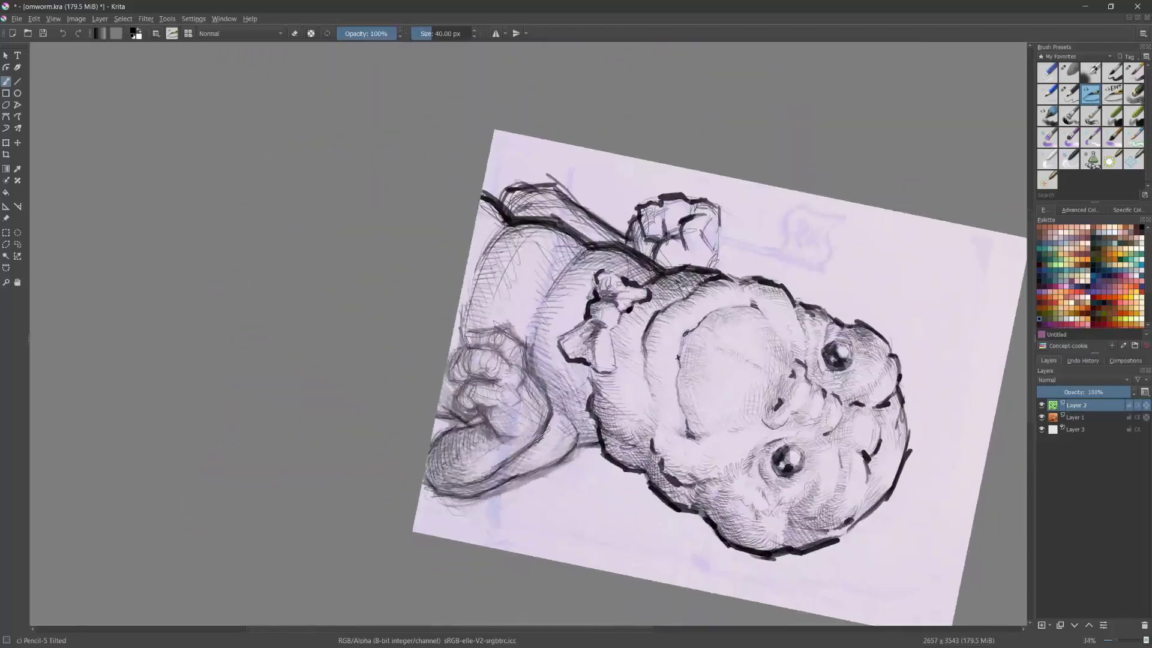
mouse_move(560, 360)
mouse_down()
mouse_move(567, 401)
mouse_move(571, 389)
mouse_up()
drag(574, 409, 582, 418)
drag(576, 372, 591, 417)
drag(583, 369, 589, 400)
drag(585, 412, 594, 426)
drag(587, 382, 593, 396)
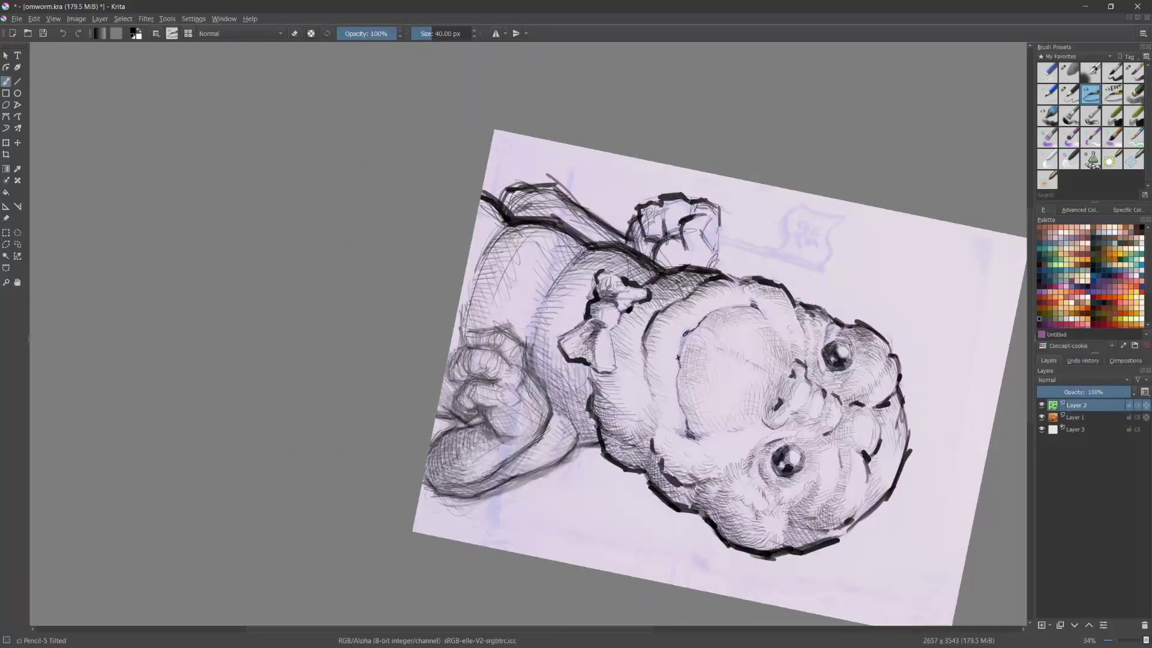
Step: Build up curved hatching along the lower belly segment, from the far body contour to the foreground hand
drag(472, 308, 471, 330)
mouse_move(490, 272)
mouse_down()
mouse_move(478, 307)
mouse_move(487, 274)
mouse_up()
mouse_move(487, 280)
mouse_down()
mouse_move(481, 319)
mouse_move(492, 282)
mouse_up()
drag(490, 285, 484, 306)
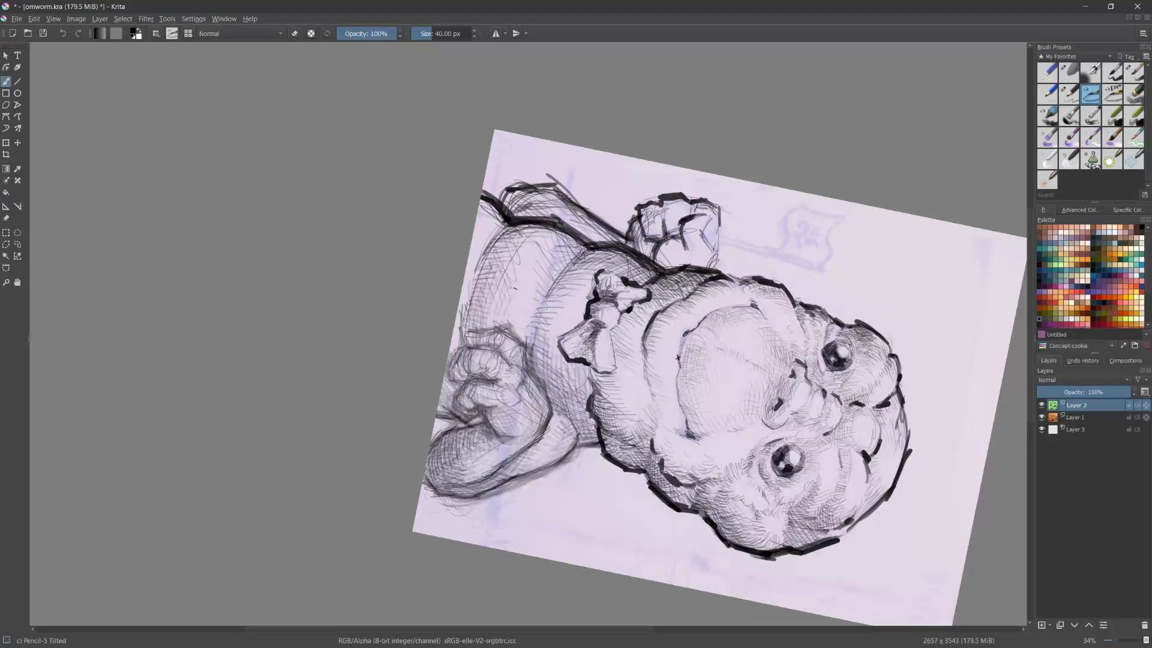
drag(475, 267, 459, 345)
drag(461, 300, 454, 351)
drag(475, 271, 462, 319)
drag(476, 277, 469, 295)
drag(480, 223, 471, 245)
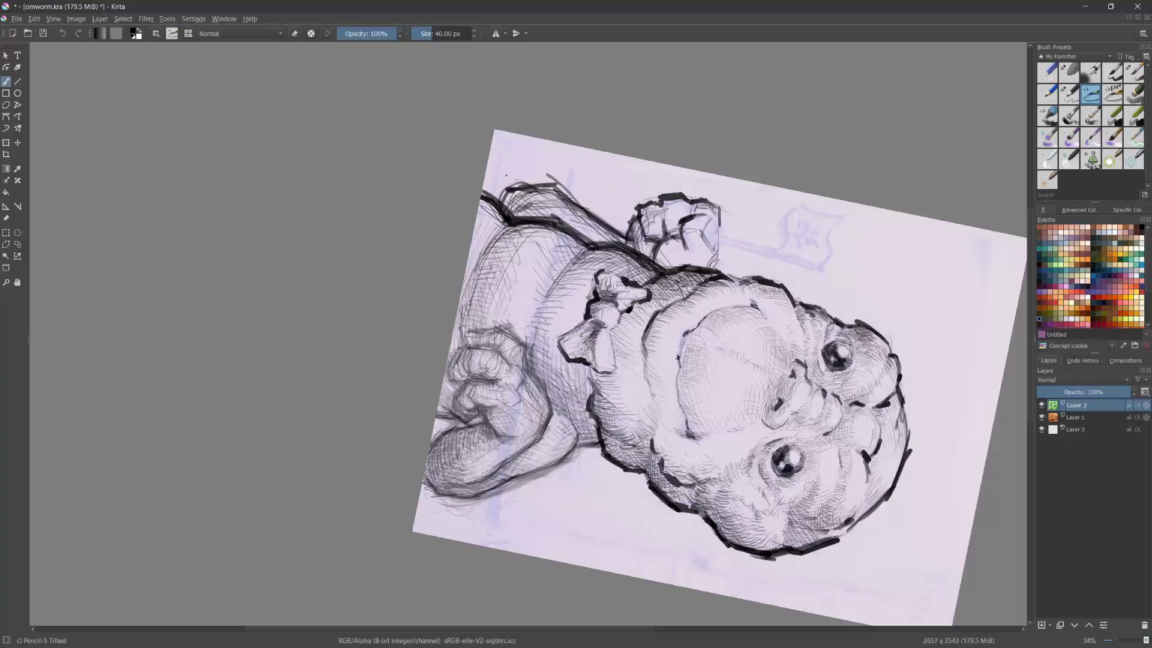
Step: Touch up the background arm's elbow and erase stray marks along the far body contour below the jaw
mouse_move(503, 176)
mouse_down()
mouse_move(365, 328)
mouse_move(419, 429)
mouse_up()
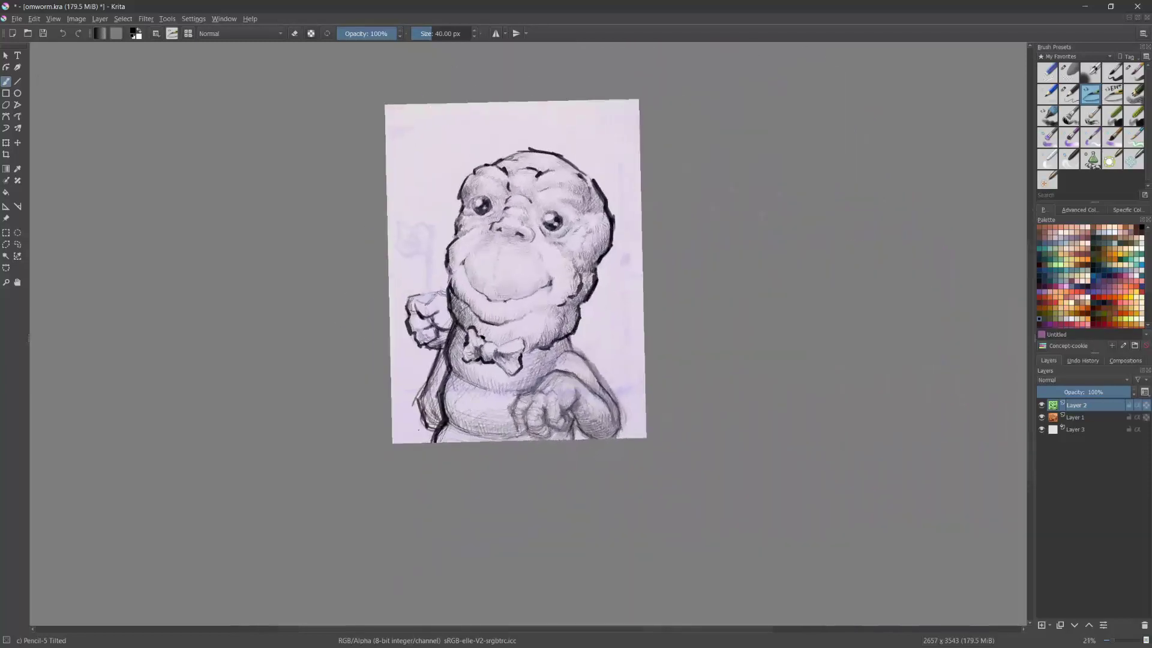
drag(284, 382, 223, 397)
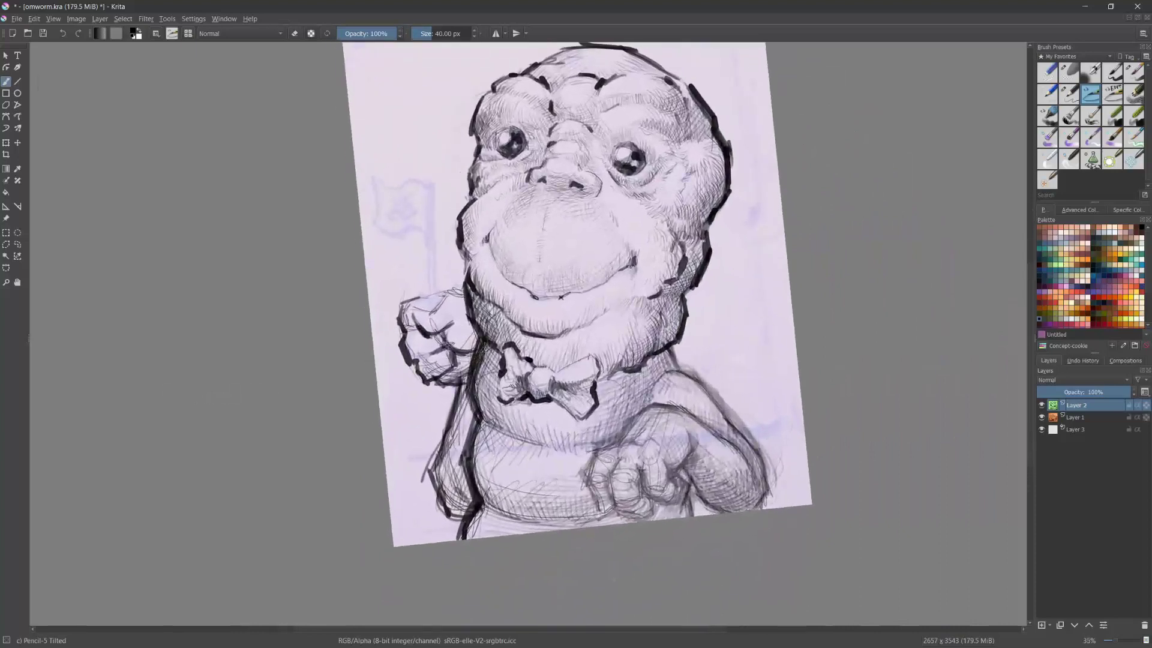
key(e)
mouse_move(477, 342)
mouse_down()
mouse_move(468, 393)
mouse_move(478, 336)
mouse_up()
drag(472, 391, 461, 462)
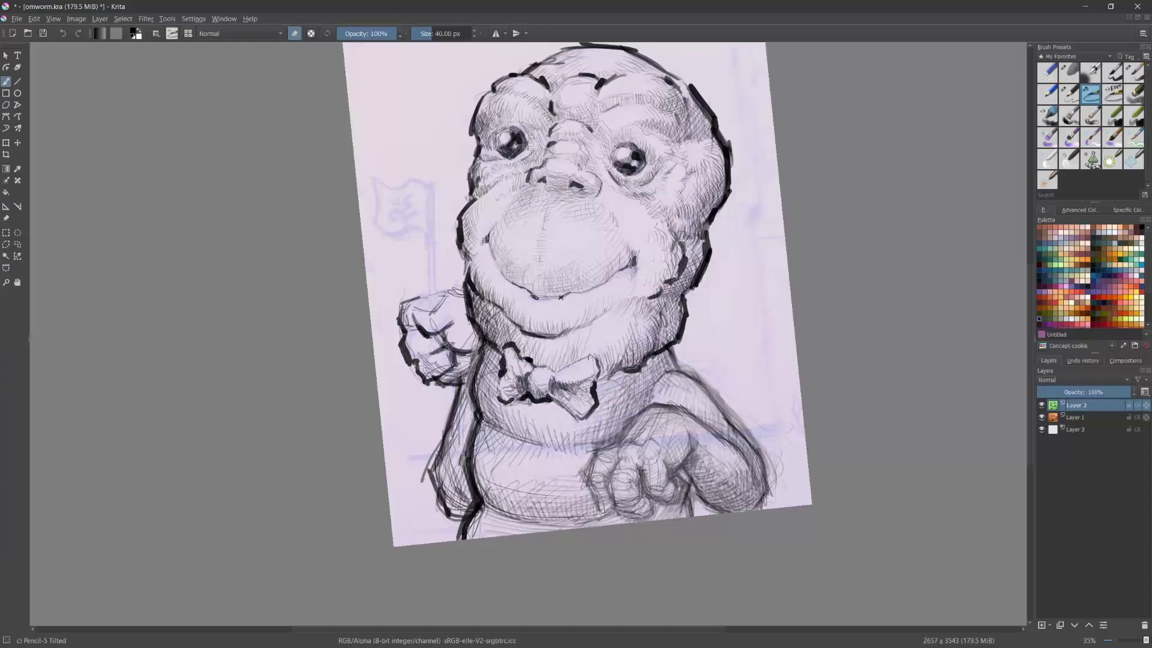
Step: Draw a thin flagpole with a rounded tip rising from the raised background fist, over the faint guide sketch
key(e)
drag(428, 267, 427, 290)
drag(426, 243, 422, 311)
drag(424, 241, 422, 302)
drag(426, 199, 422, 297)
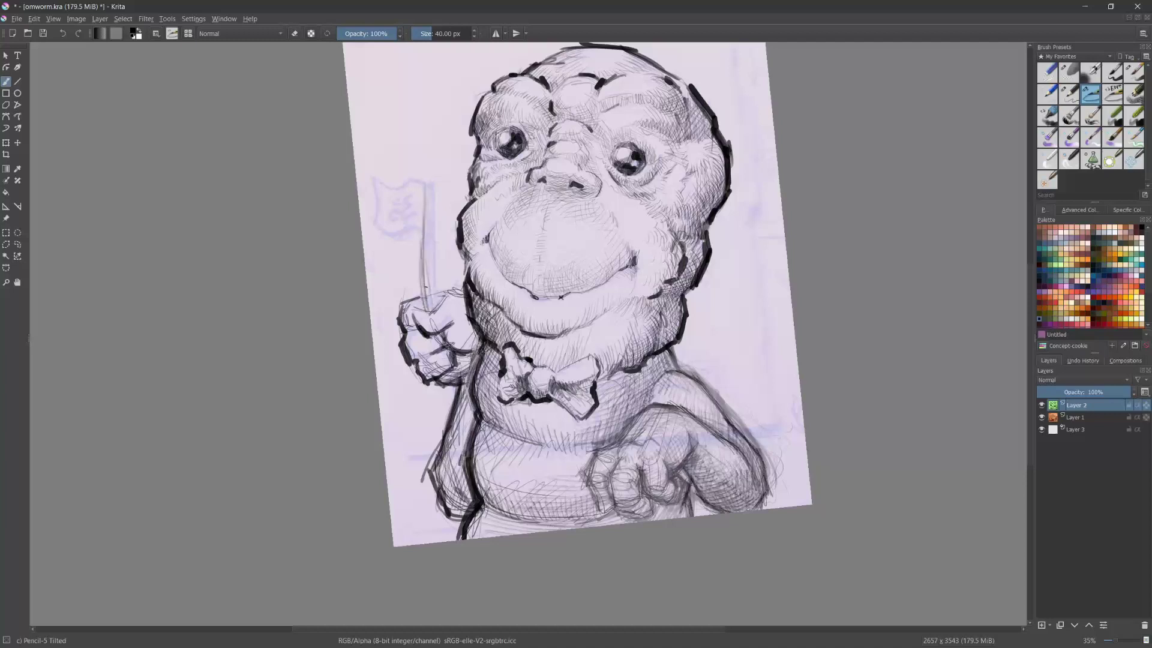
drag(431, 229, 427, 303)
mouse_move(430, 192)
mouse_down()
mouse_move(427, 259)
mouse_move(432, 172)
mouse_move(431, 184)
mouse_up()
mouse_move(430, 182)
mouse_down()
mouse_move(422, 311)
mouse_move(410, 304)
mouse_move(438, 310)
mouse_move(440, 294)
mouse_move(451, 305)
mouse_move(447, 346)
mouse_move(469, 352)
mouse_move(451, 376)
mouse_up()
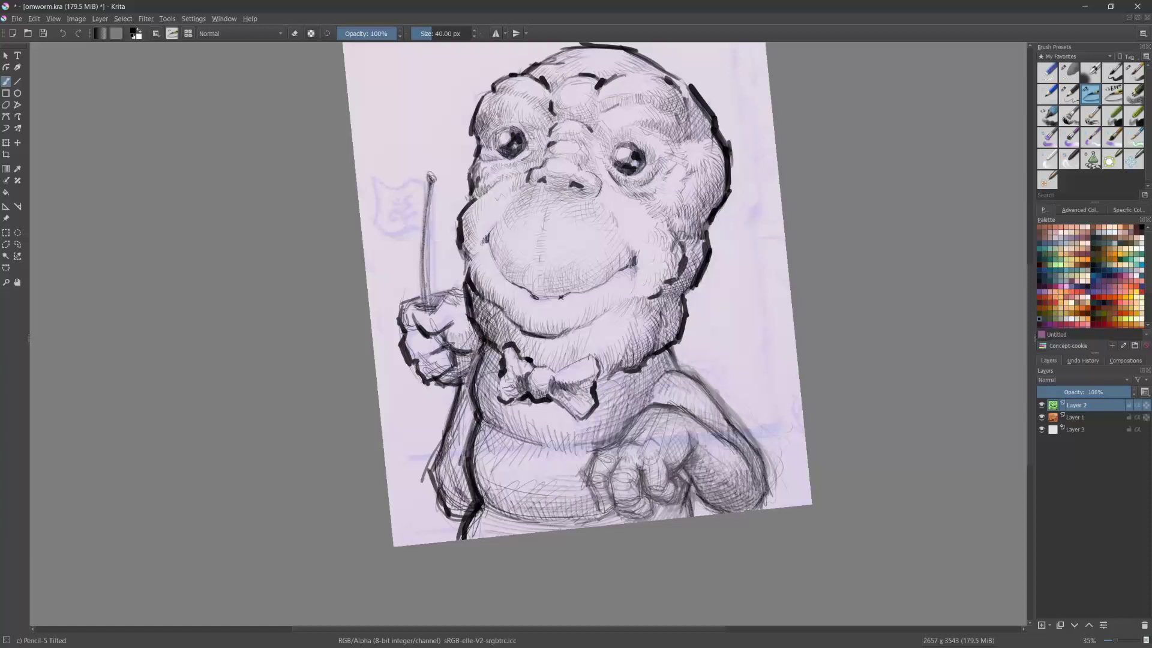
Step: Sketch the waving flag's outline at the pole's tip and add a dark Om-like emblem inside it, mirroring the view
drag(428, 182, 418, 236)
mouse_move(428, 176)
mouse_down()
mouse_move(400, 188)
mouse_move(367, 179)
mouse_move(383, 240)
mouse_move(396, 222)
mouse_move(423, 232)
mouse_move(402, 239)
mouse_move(406, 215)
mouse_up()
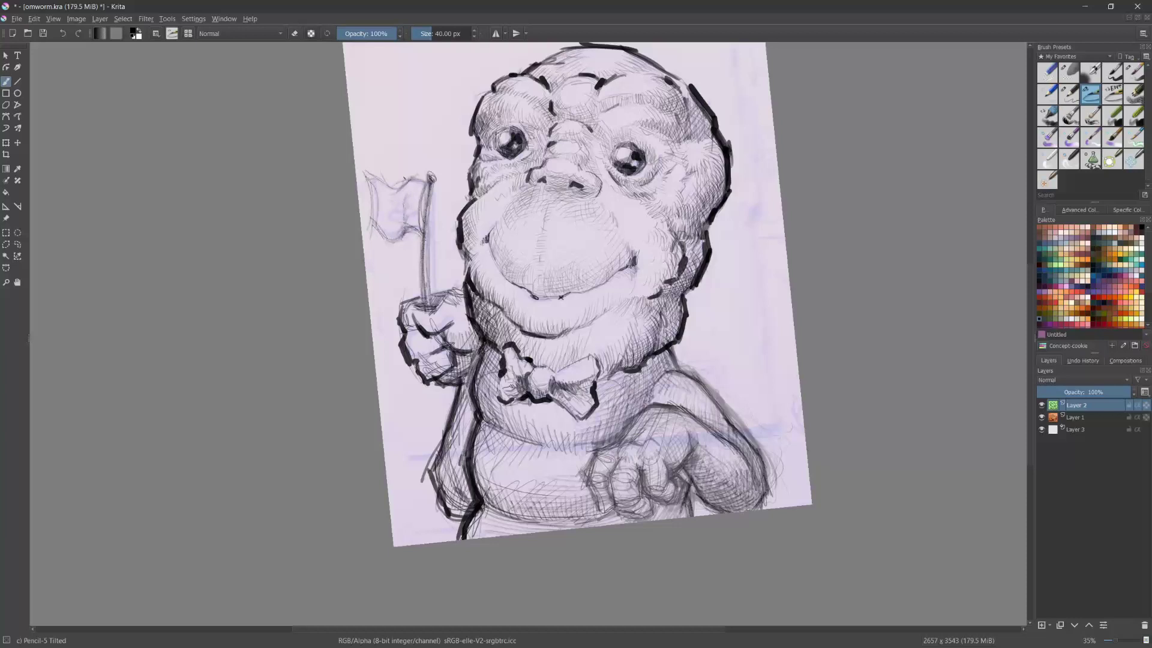
key(m)
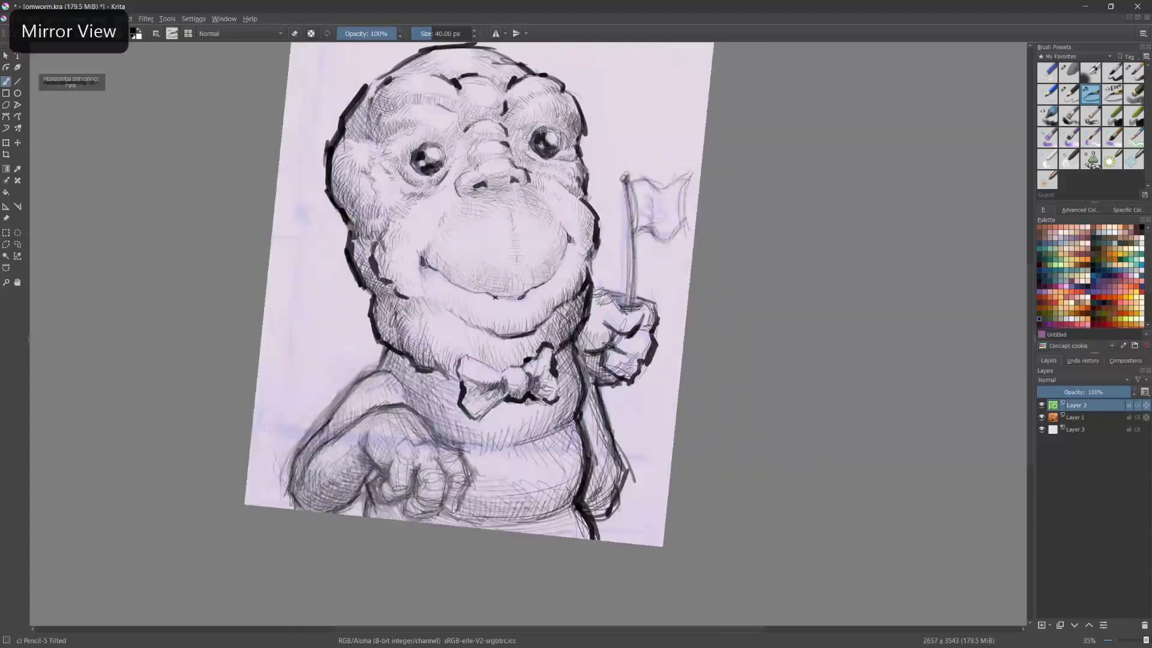
scroll(774, 516, up, 2)
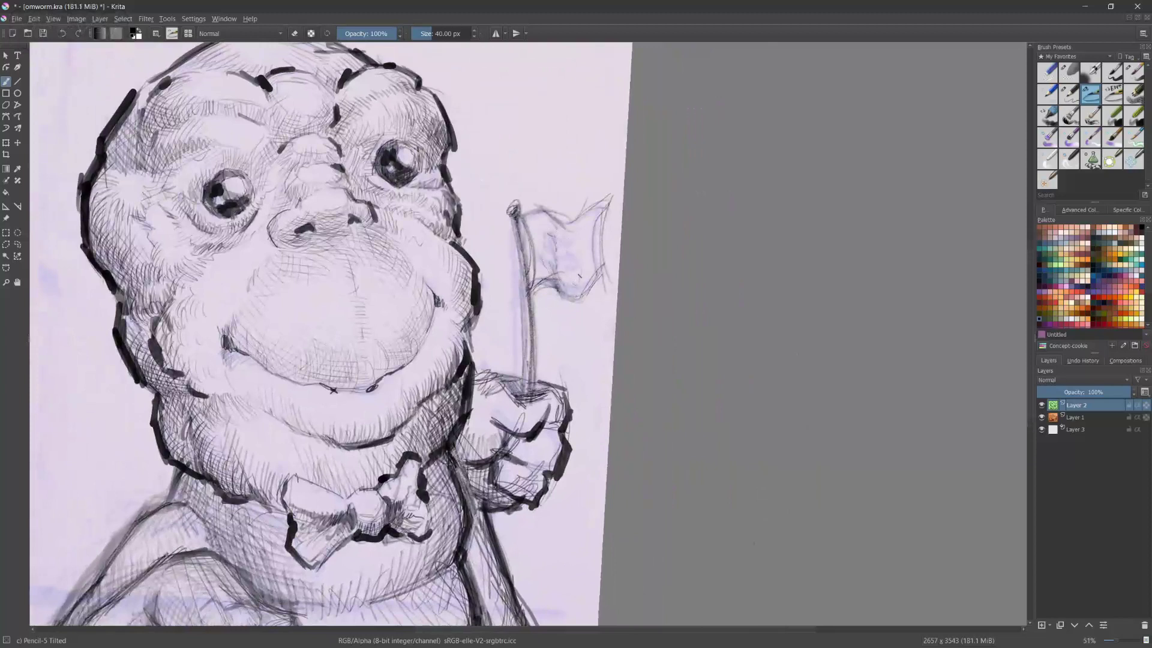
mouse_move(543, 241)
mouse_down()
mouse_move(557, 234)
mouse_move(557, 277)
mouse_move(546, 267)
mouse_move(561, 282)
mouse_move(578, 269)
mouse_move(572, 244)
mouse_up()
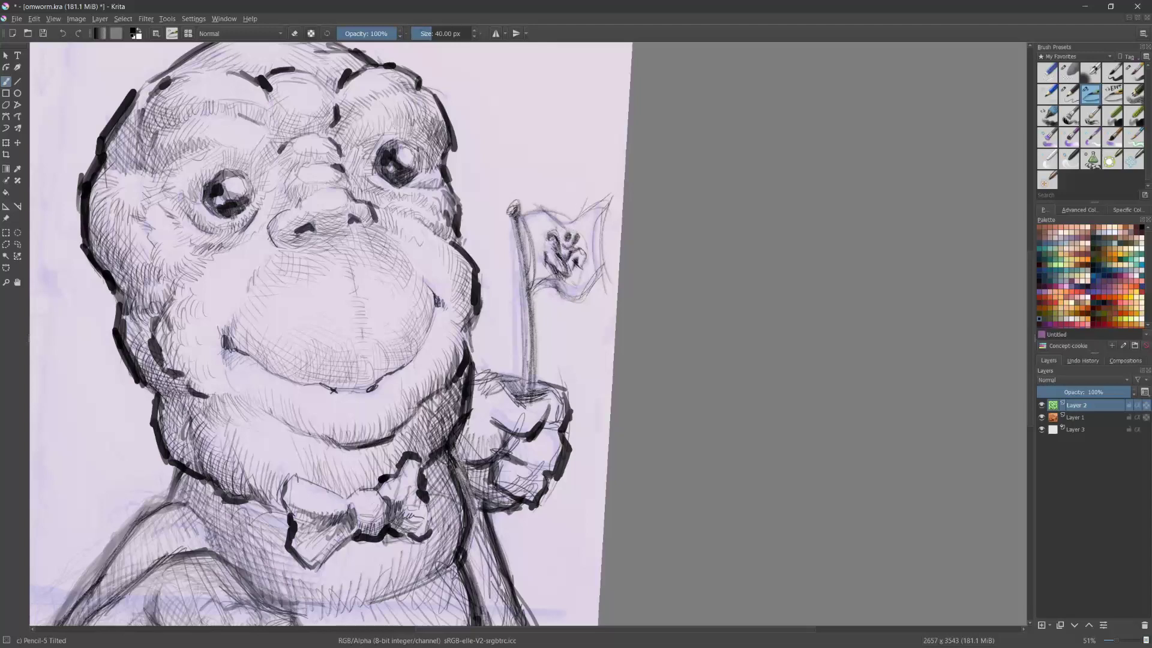
drag(564, 263, 563, 277)
Step: Rotate the canvas and strengthen the flag's wavy edges around the emblem with Pencil-5 Tilted
mouse_move(570, 261)
mouse_down()
mouse_move(581, 253)
mouse_move(584, 273)
mouse_move(580, 237)
mouse_move(676, 317)
mouse_move(584, 553)
mouse_move(224, 258)
mouse_up()
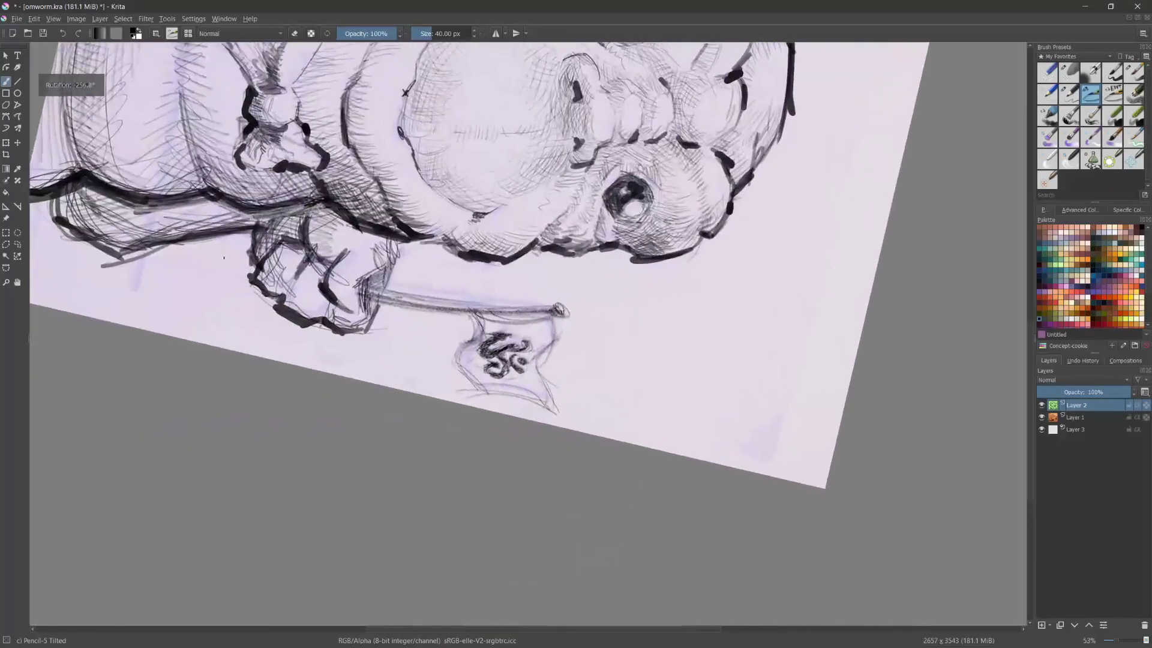
mouse_move(478, 317)
mouse_down()
mouse_move(480, 336)
mouse_move(460, 345)
mouse_move(450, 374)
mouse_move(482, 393)
mouse_move(474, 405)
mouse_move(547, 395)
mouse_move(558, 406)
mouse_move(530, 415)
mouse_up()
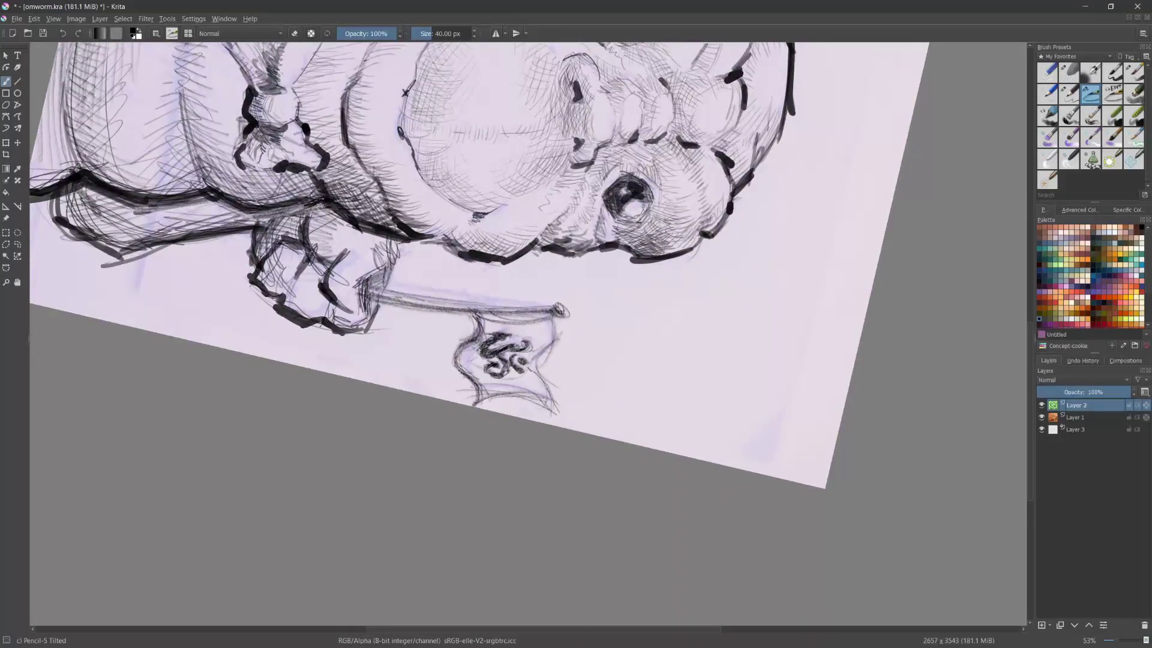
mouse_move(545, 345)
mouse_down()
mouse_move(533, 389)
mouse_move(536, 368)
mouse_up()
drag(549, 313, 543, 356)
Step: Group Layer 2 and Layer 1 into one layer group
ctrl+click(1076, 417)
right_click(1076, 419)
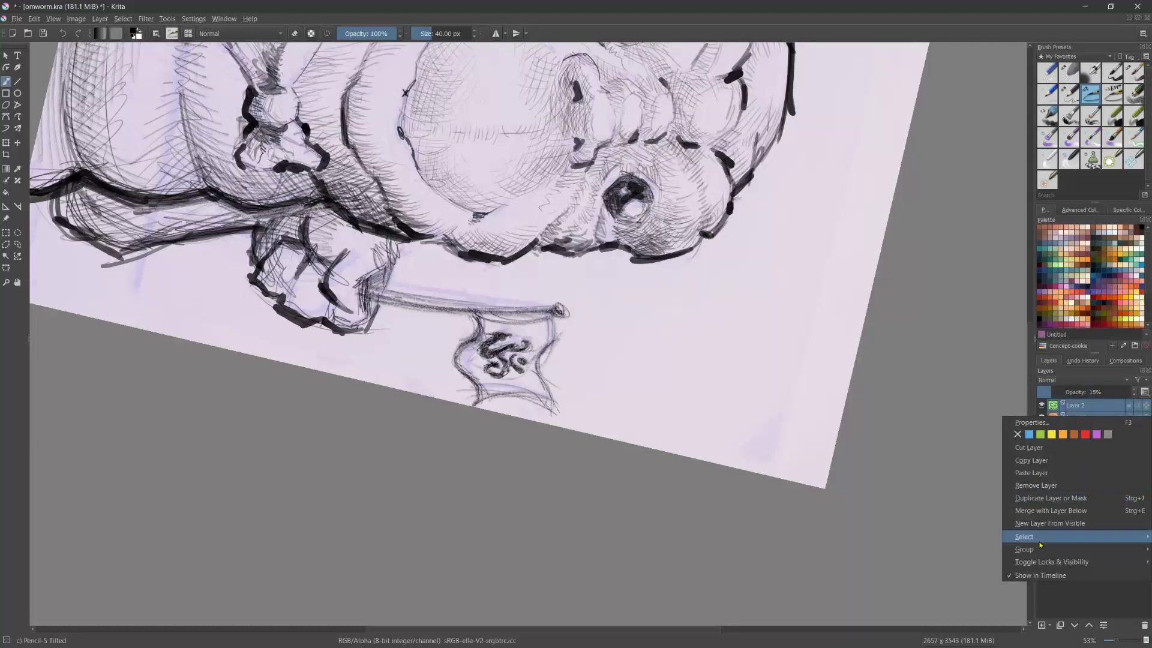
mouse_move(1027, 550)
click(940, 562)
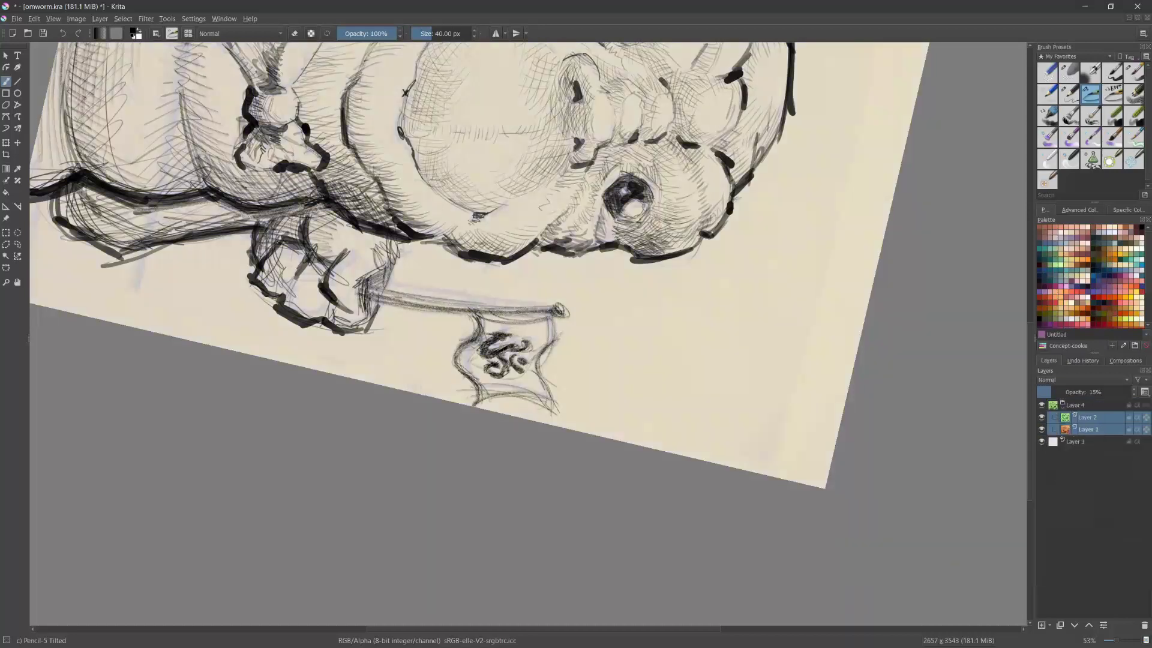
Step: Try to scale the grouped sketch down slightly with pass-through mode turned on for the group
click(1144, 405)
click(1063, 409)
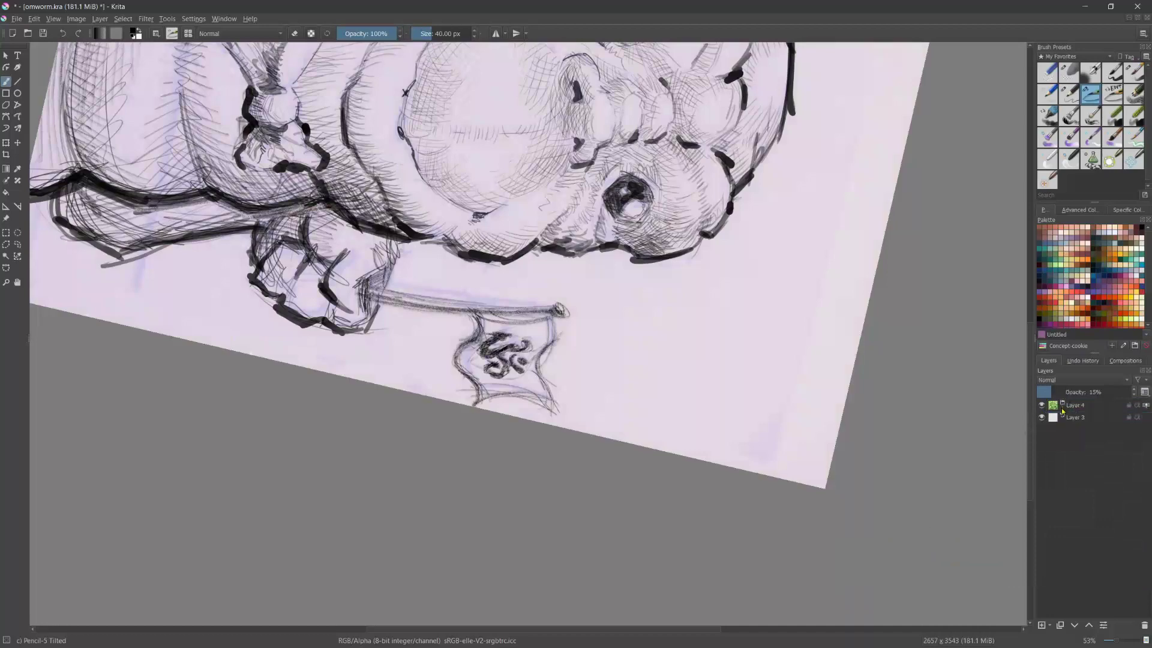
scroll(529, 334, down, 3)
drag(324, 360, 556, 415)
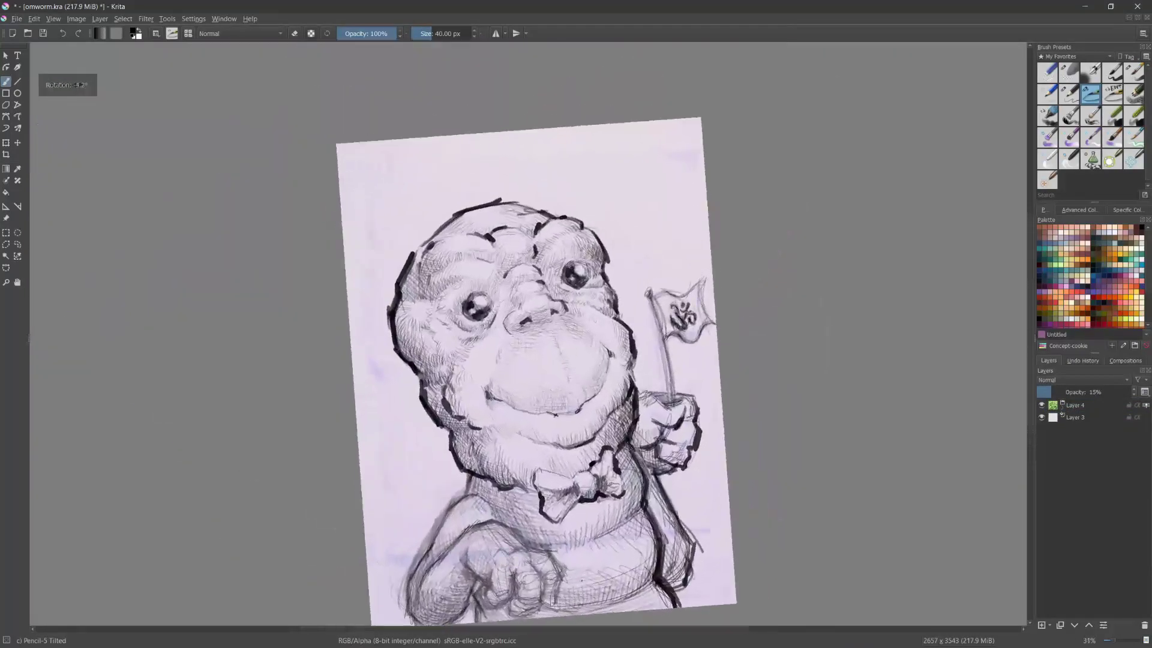
click(6, 143)
scroll(762, 474, down, 1)
scroll(762, 474, up, 1)
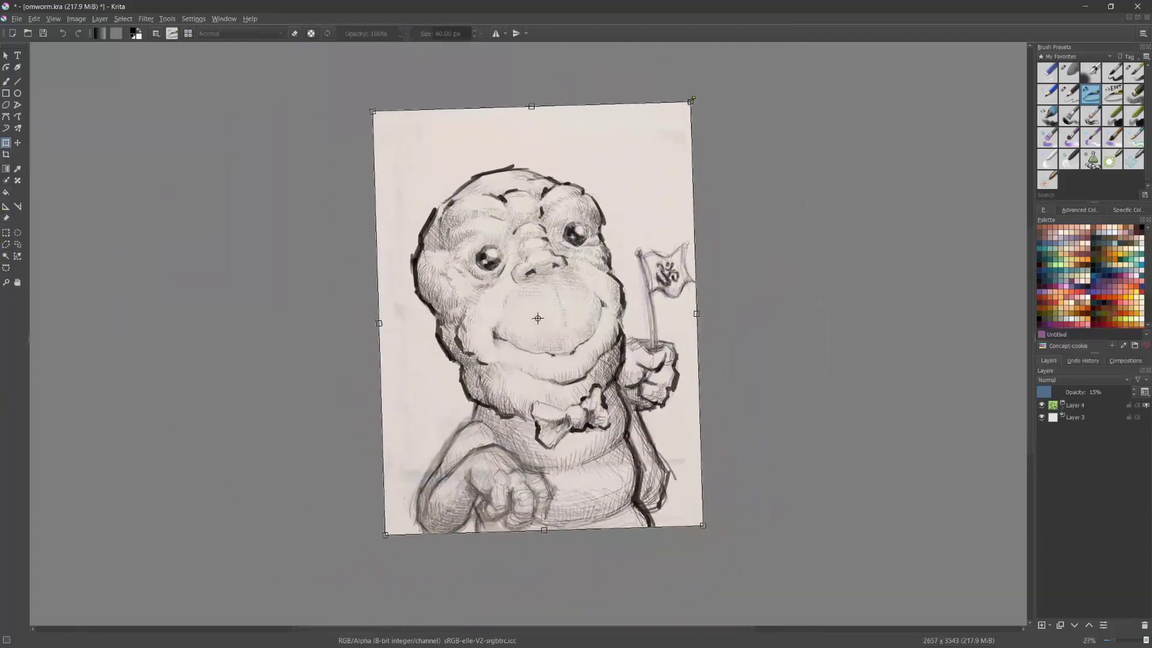
drag(691, 100, 684, 111)
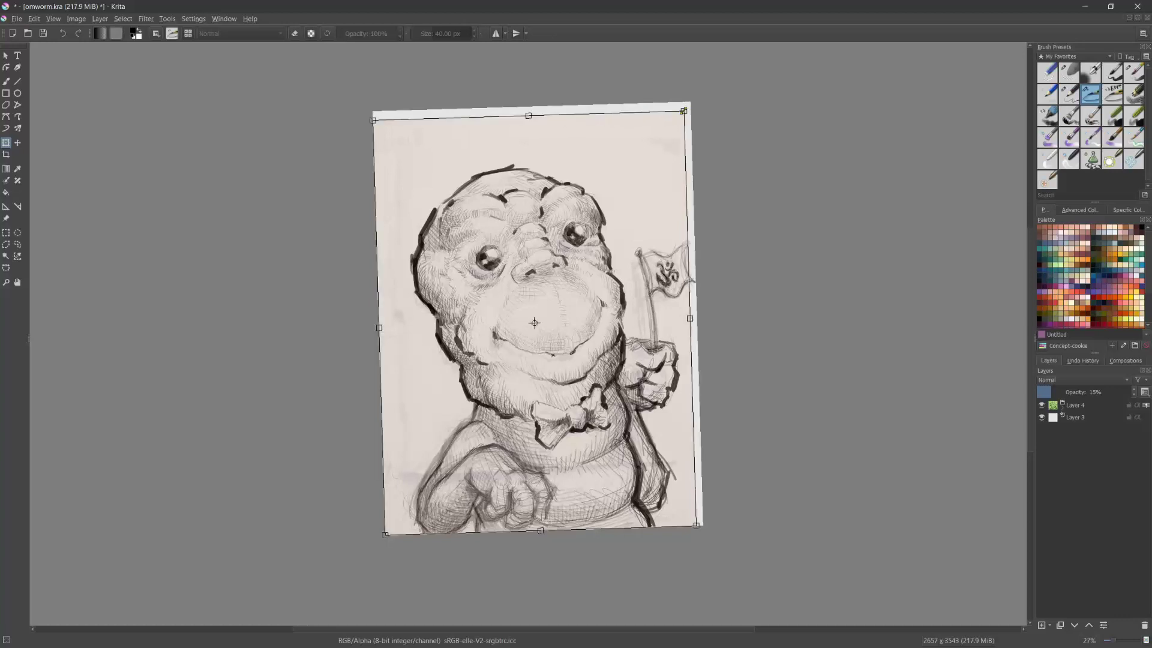
key(Return)
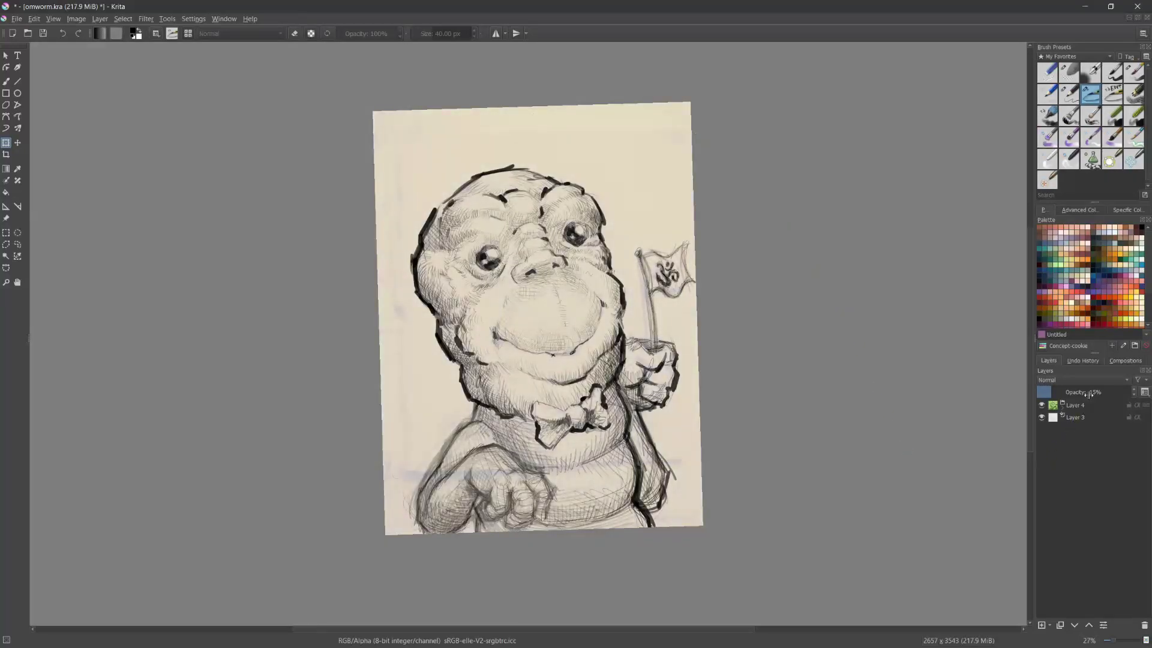
key(ctrl+z)
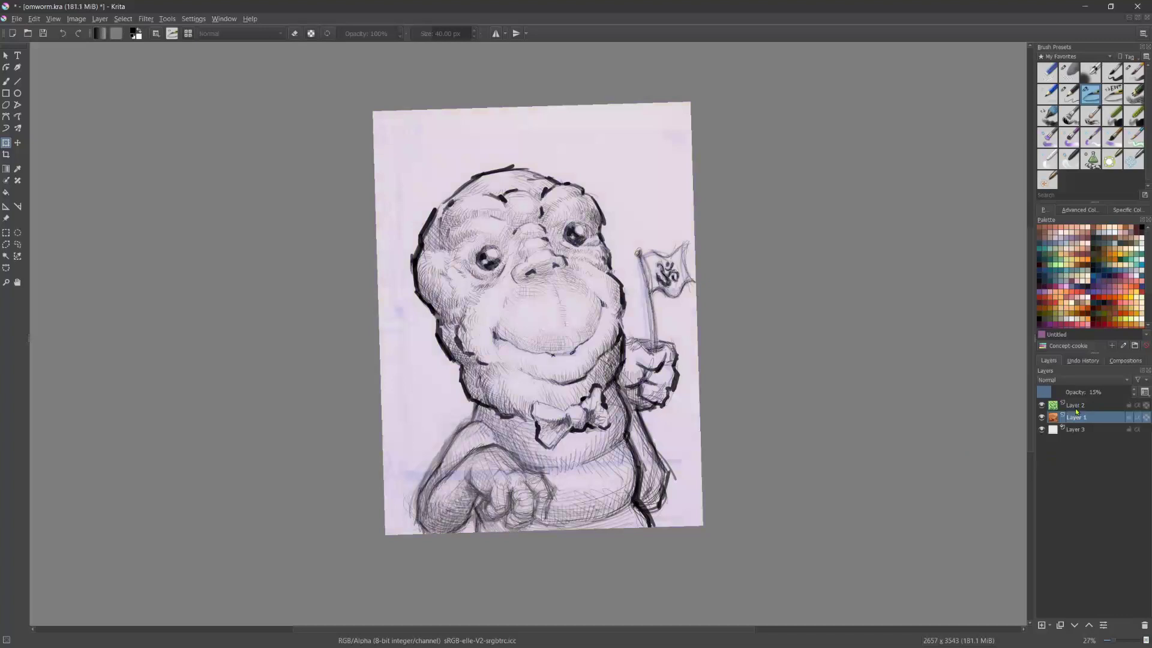
key(ctrl+shift+z)
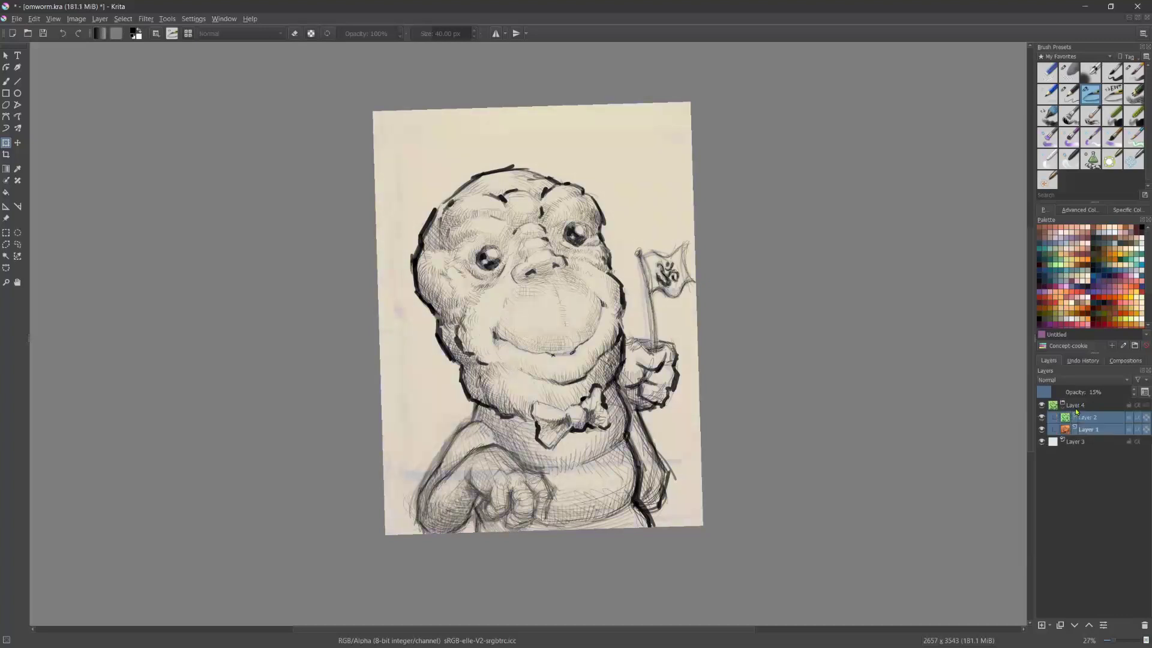
Step: Scale the Layer 4 group down with the Transform tool and move it up slightly within the canvas
click(1073, 406)
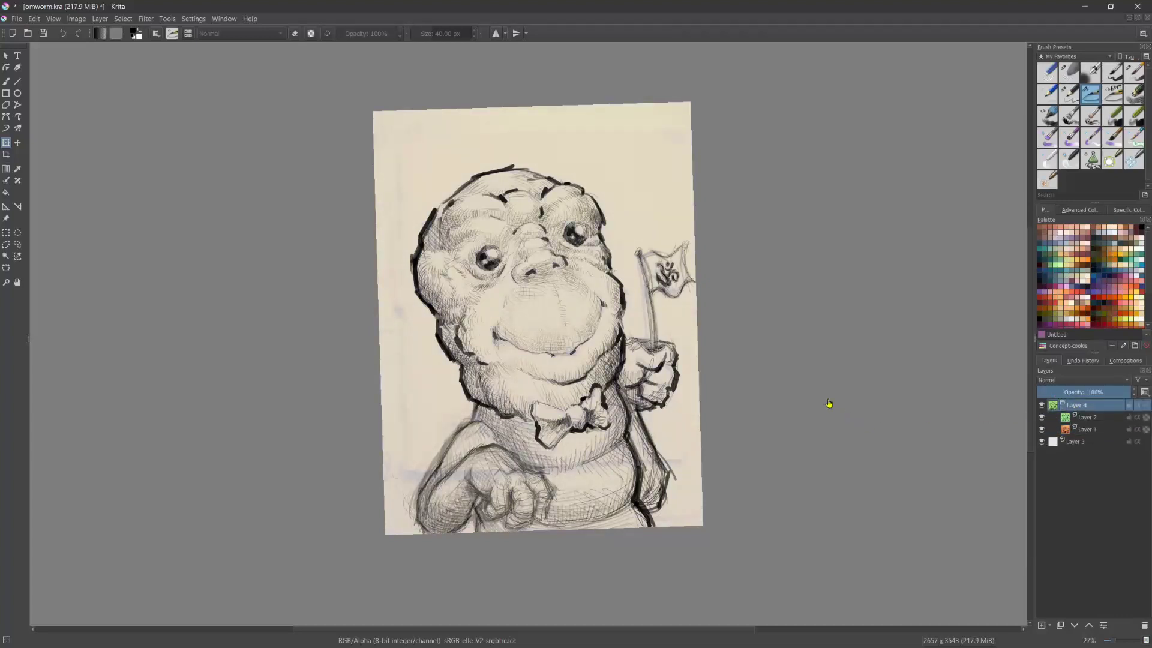
click(517, 343)
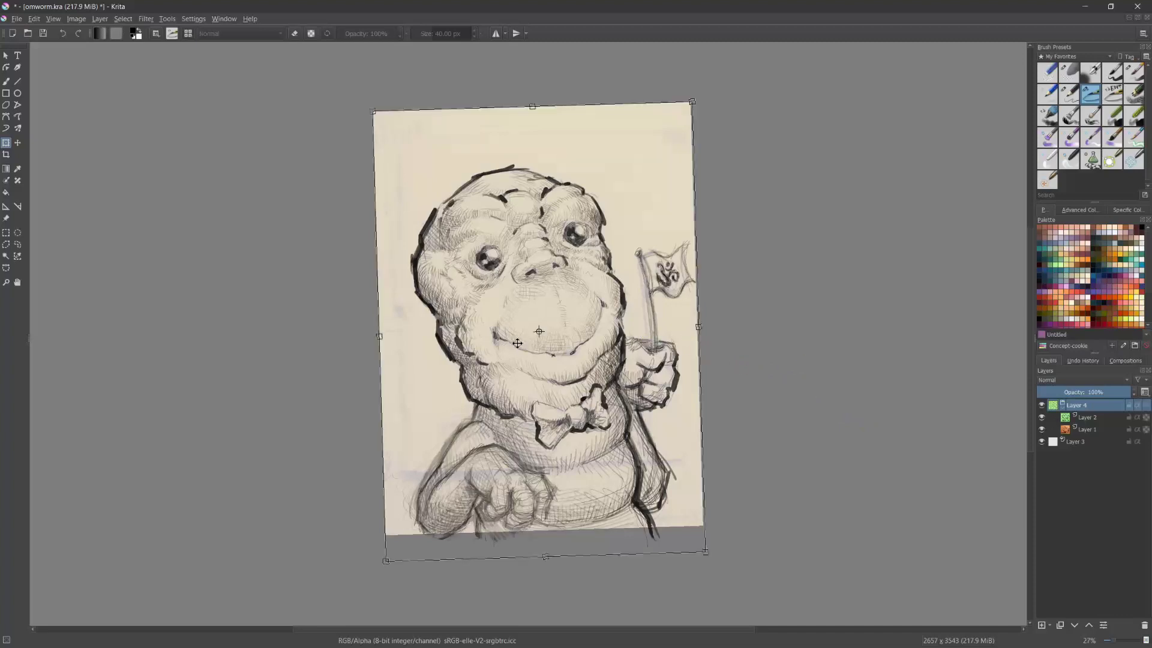
drag(692, 102, 680, 128)
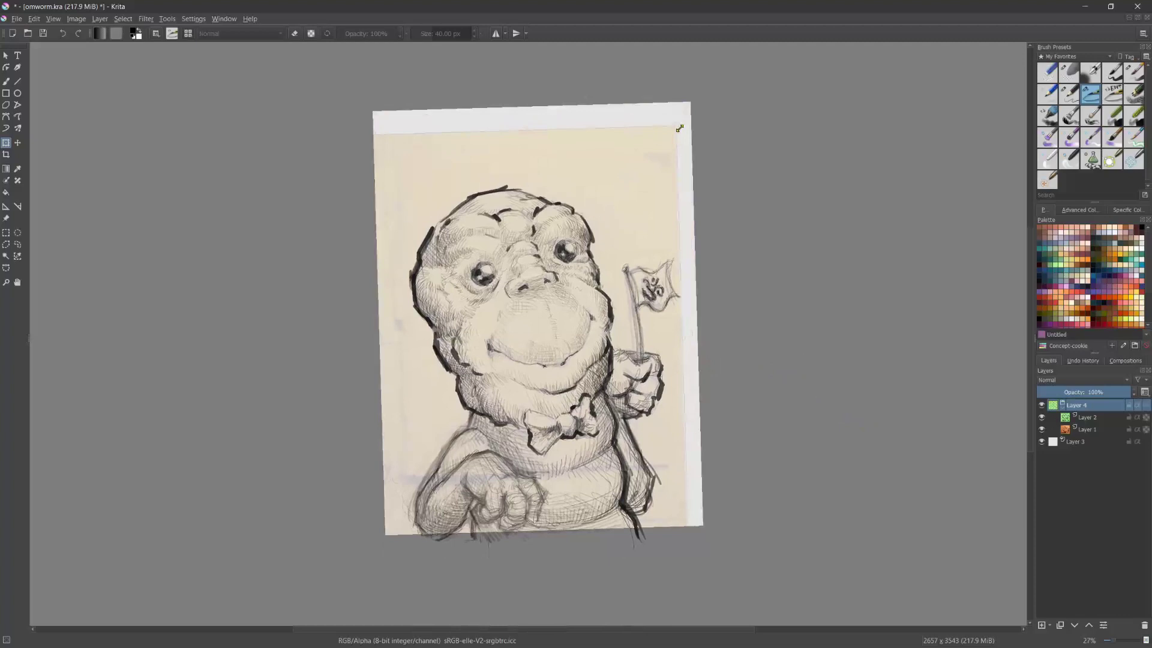
drag(680, 129, 677, 128)
key(Return)
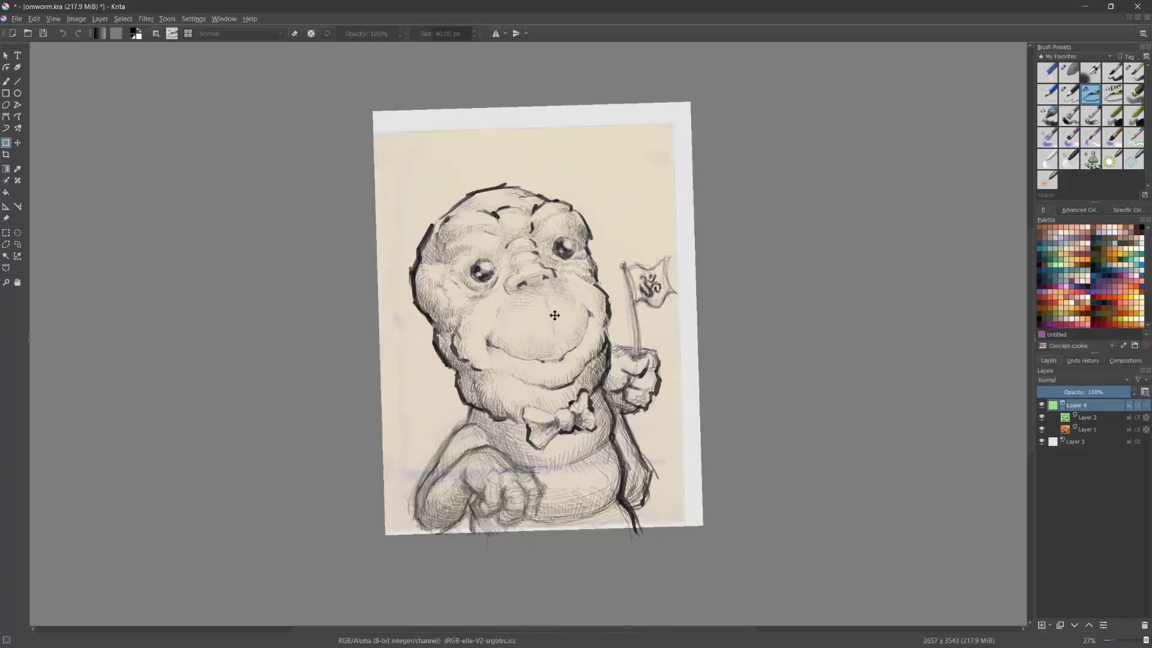
drag(555, 314, 558, 305)
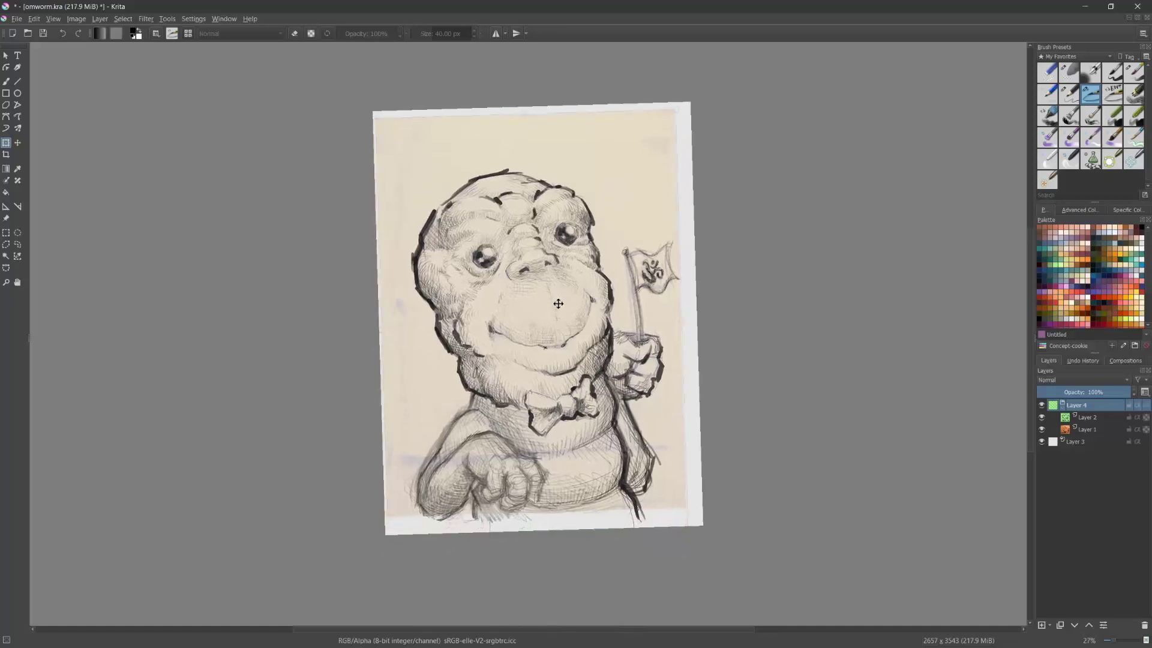
key(Return)
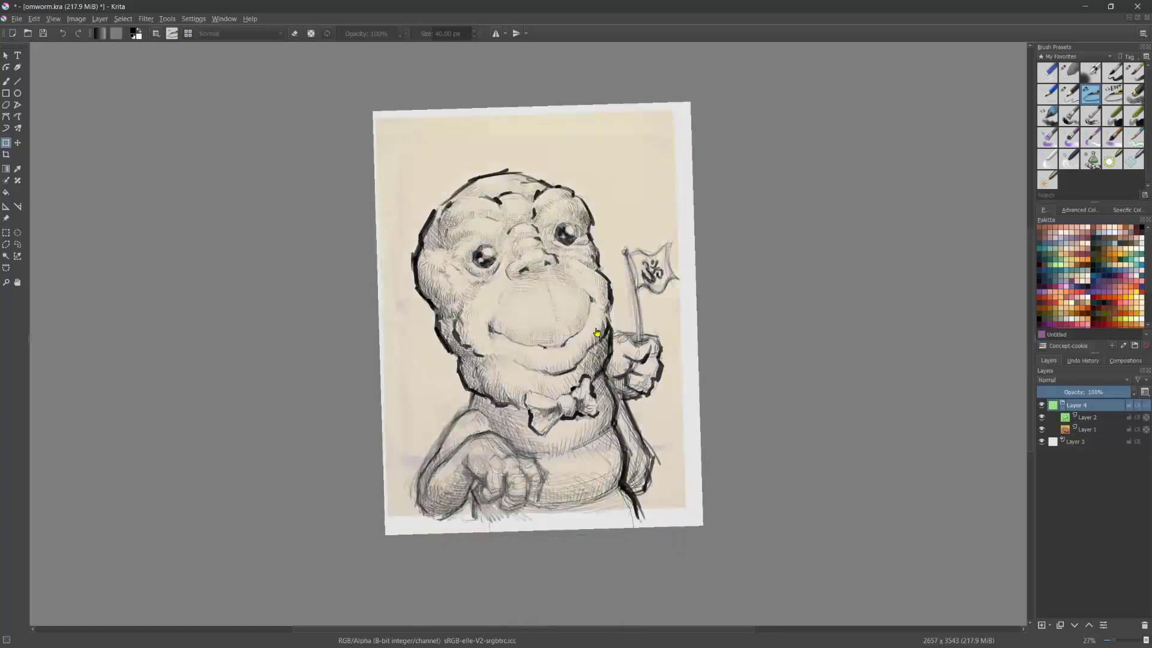
Step: Scale the whole image to a print height of 24 cm, keeping the proportions and 300 pixels per inch
click(76, 18)
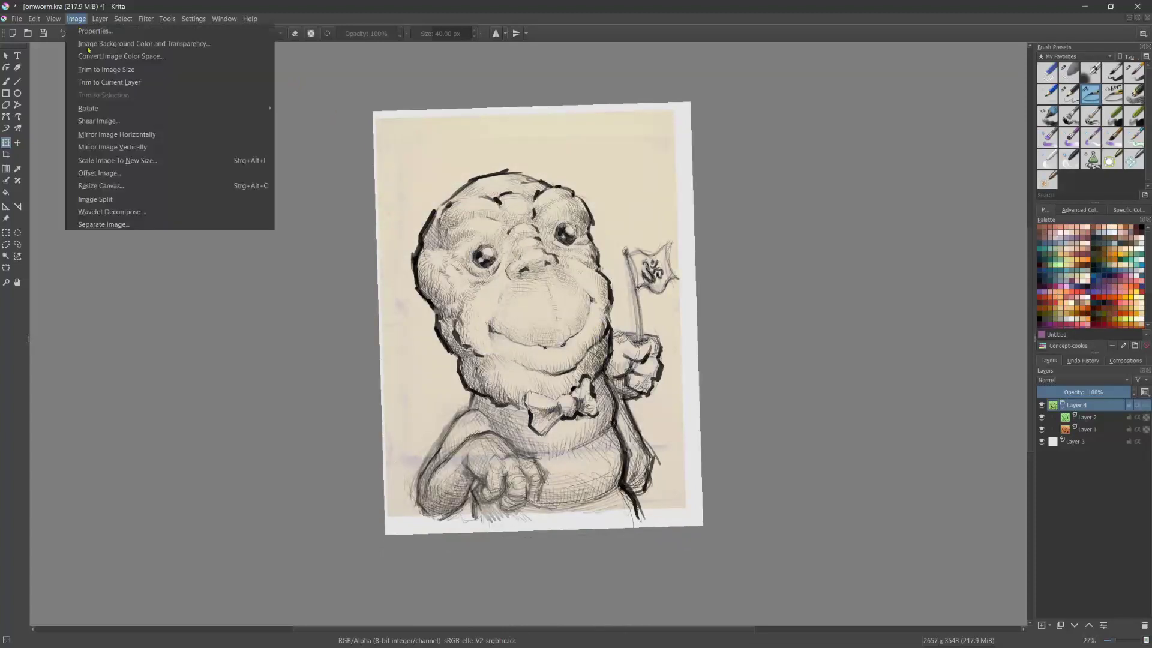
click(112, 161)
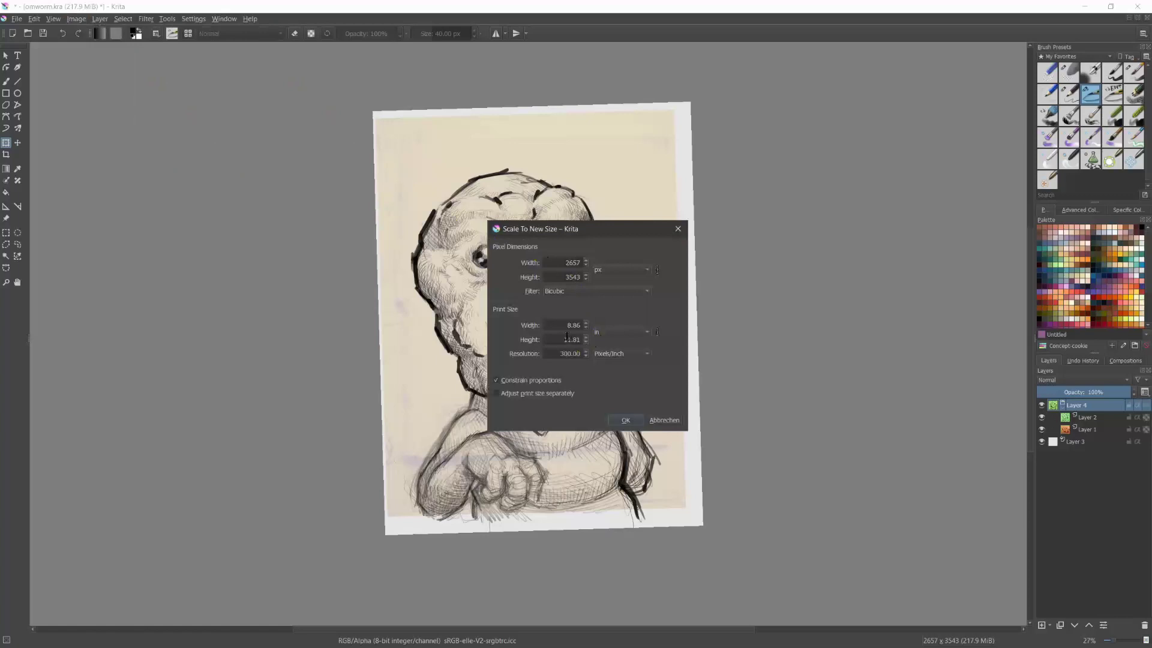
click(611, 339)
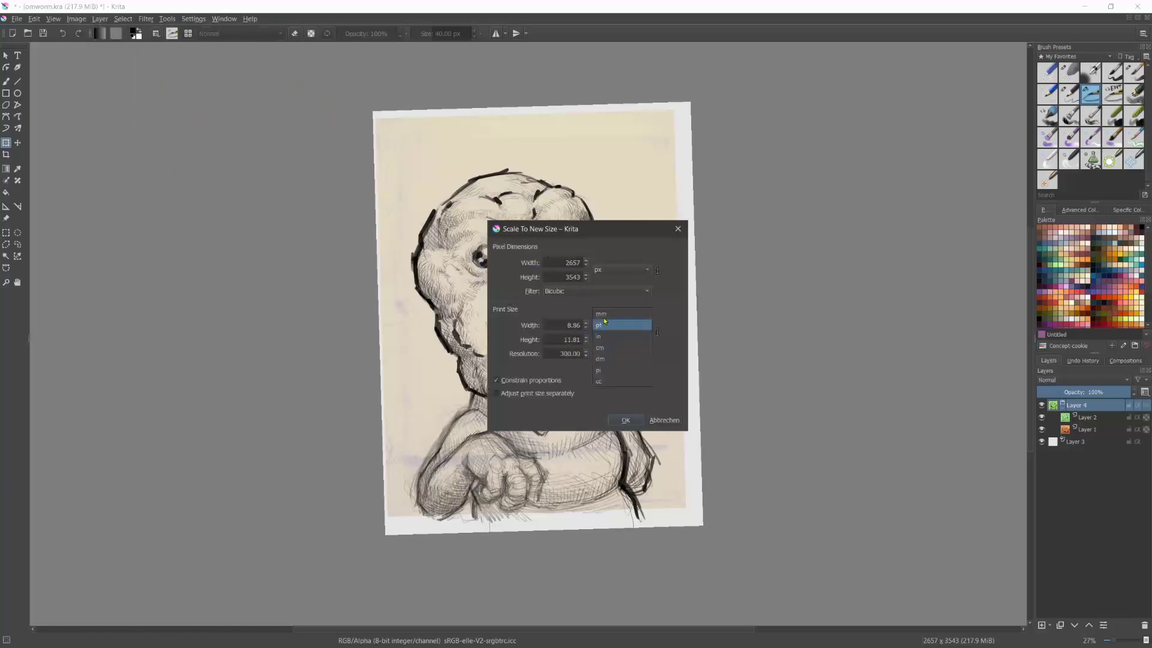
click(618, 345)
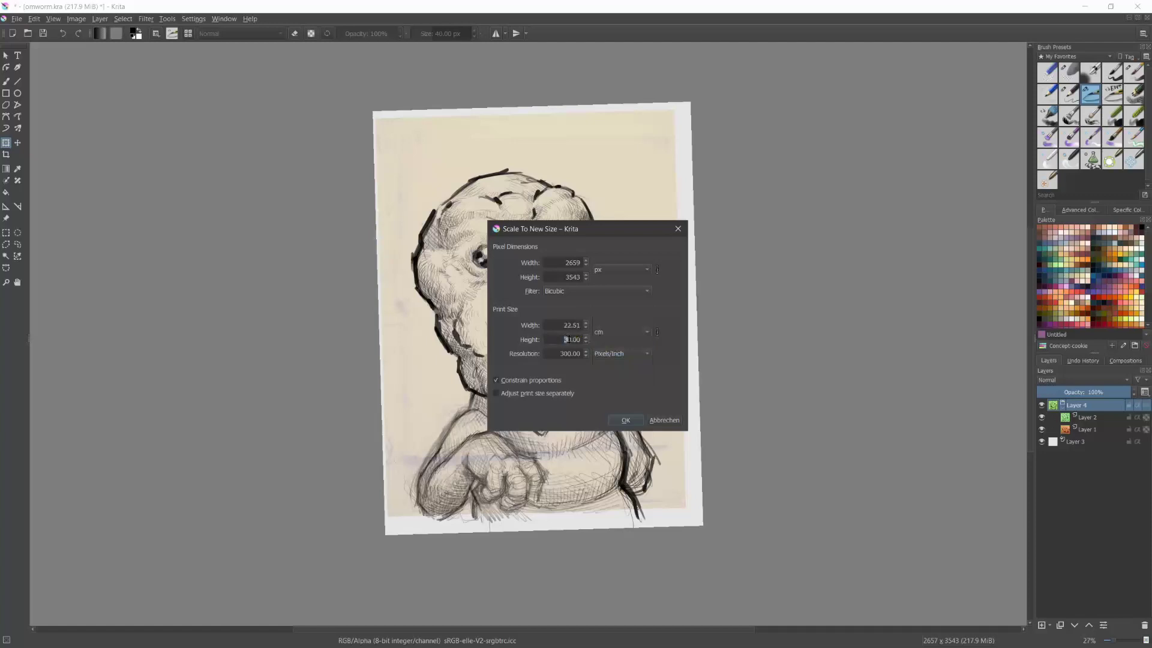
key(shift+Right)
text(24)
click(626, 421)
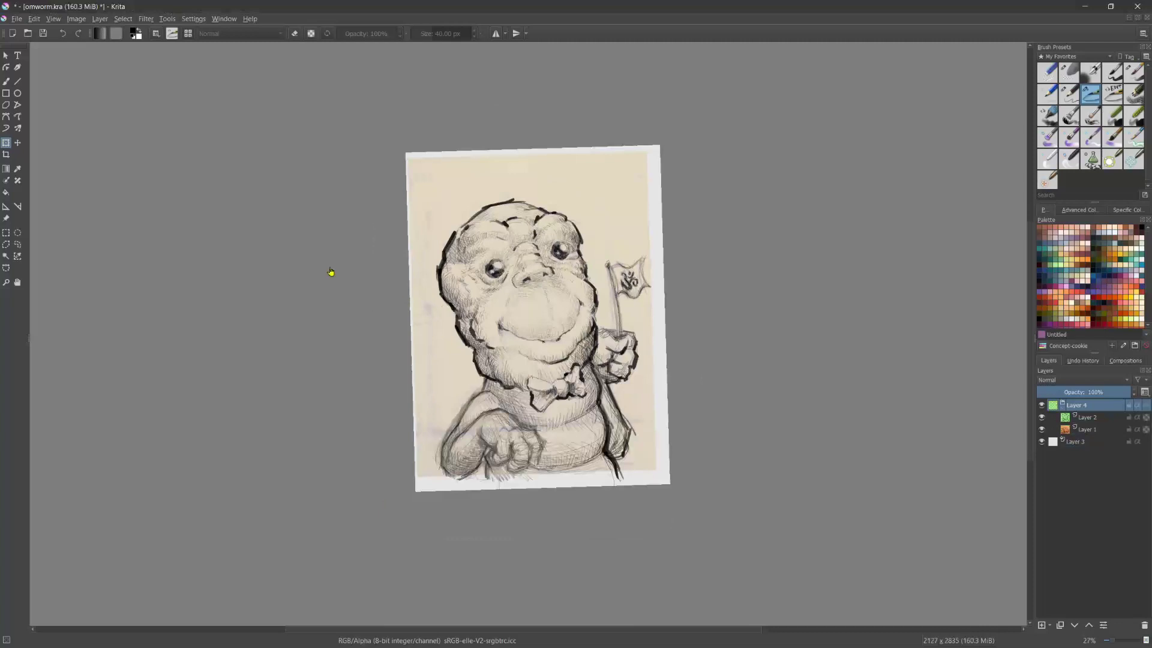
click(77, 19)
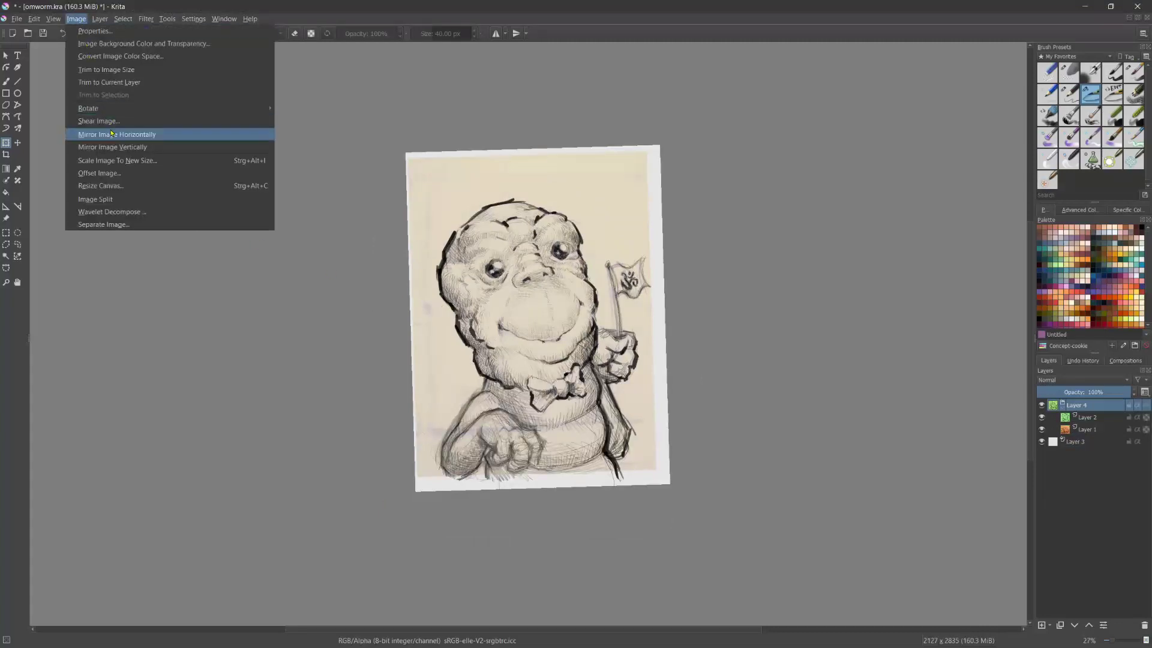
click(99, 160)
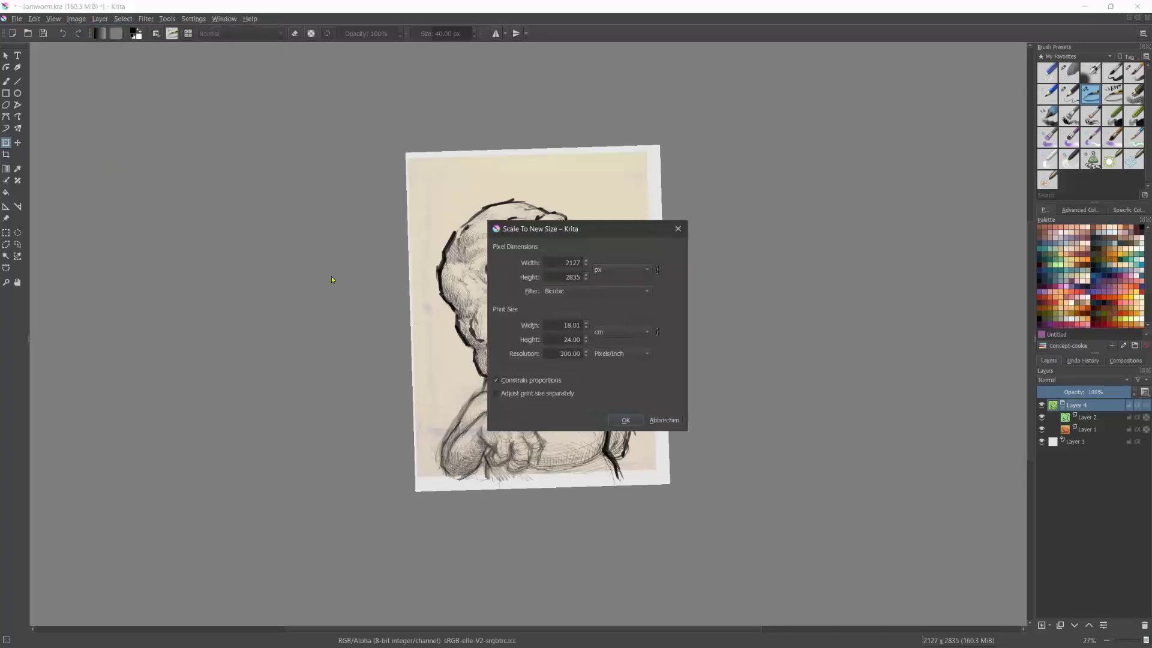
click(657, 421)
Step: Resize the canvas to a width of 2835 px so that it becomes square
click(77, 19)
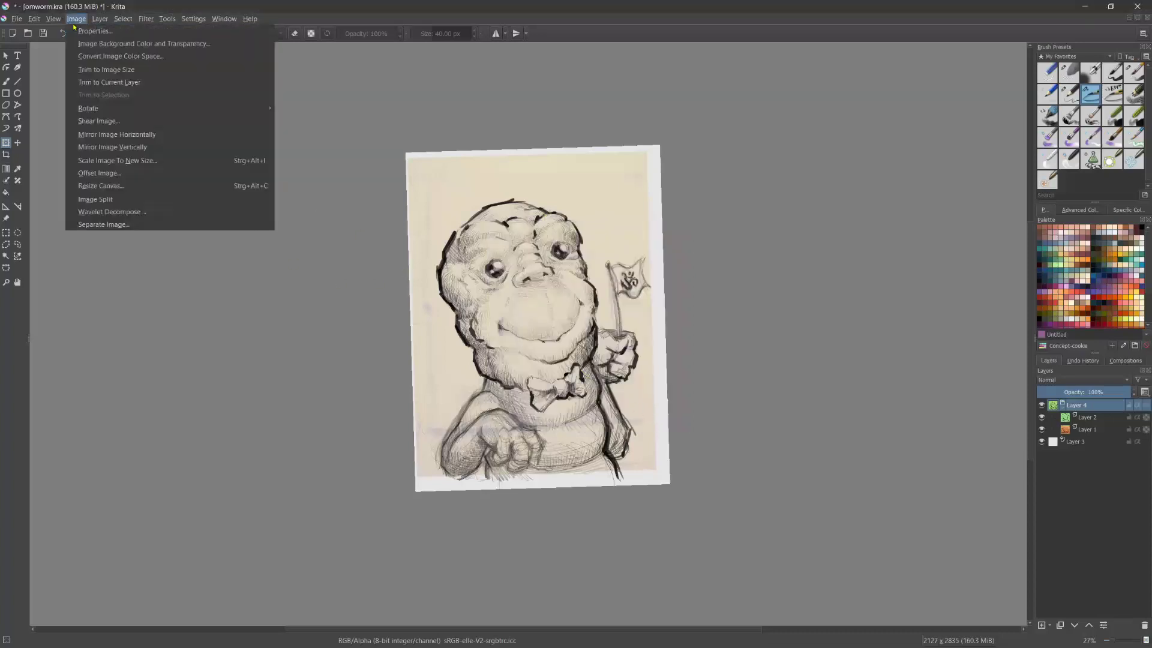
click(97, 186)
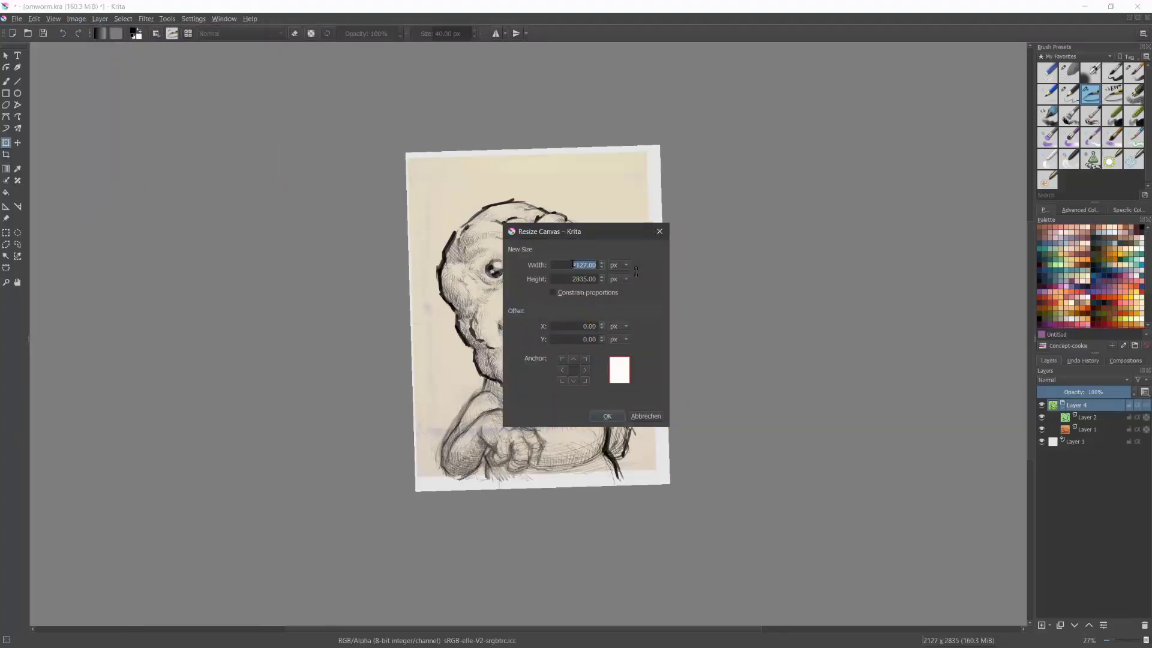
drag(573, 265, 587, 264)
text(2835)
click(606, 416)
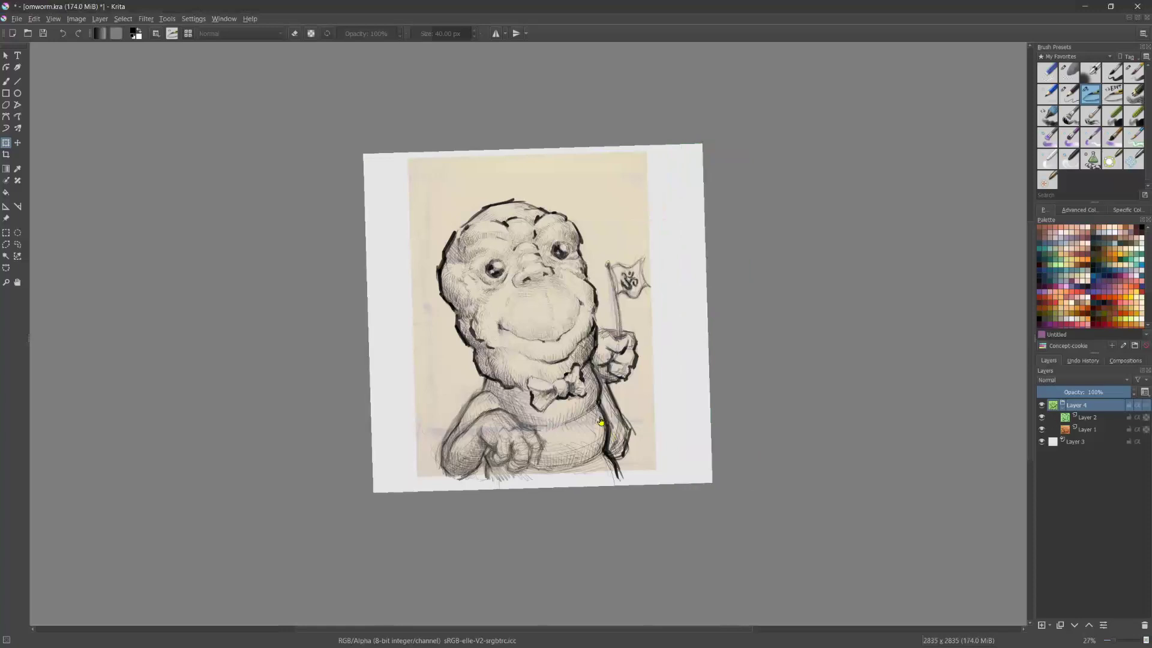
Step: Turn on pass-through mode for the Layer 4 group and make Layer 2 the active layer
scroll(601, 422, up, 3)
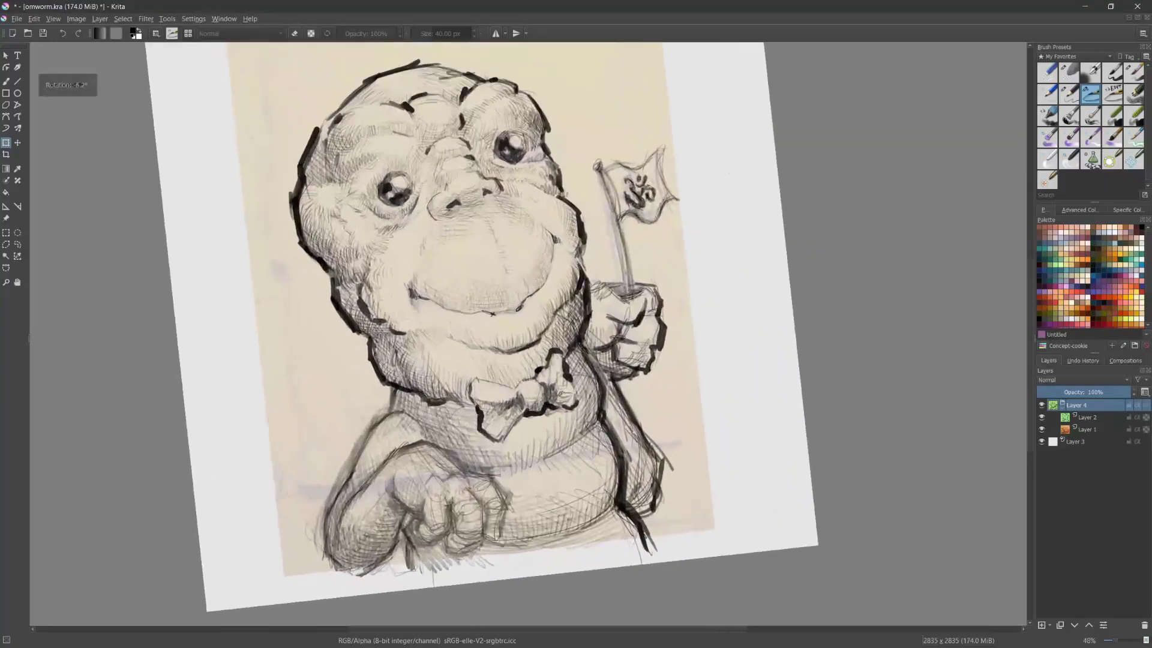
click(1074, 421)
click(1093, 405)
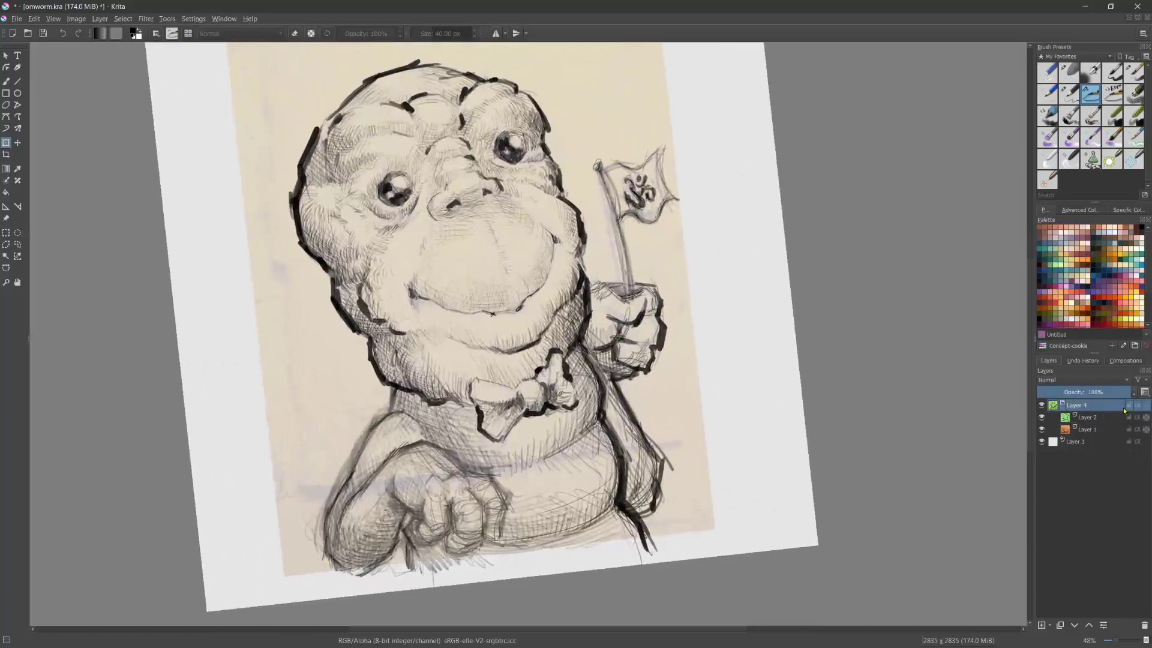
click(1146, 406)
click(1100, 422)
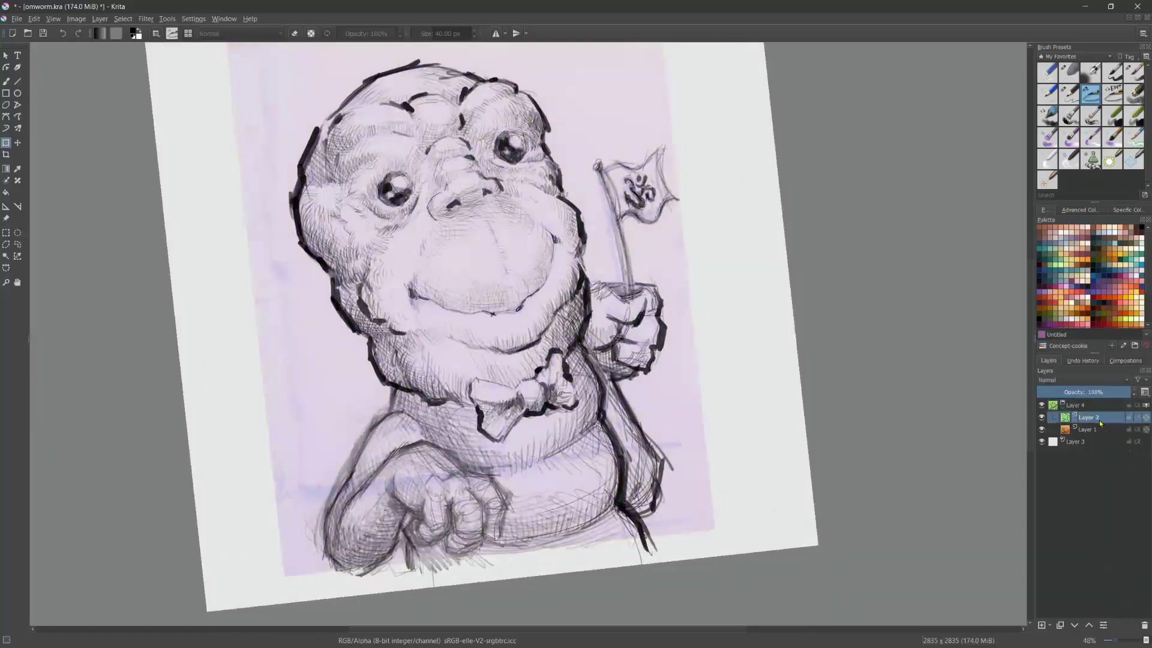
Step: Choose the Basic-5 Size brush preset and switch to the canvas-only view of the sketch
scroll(216, 432, down, 2)
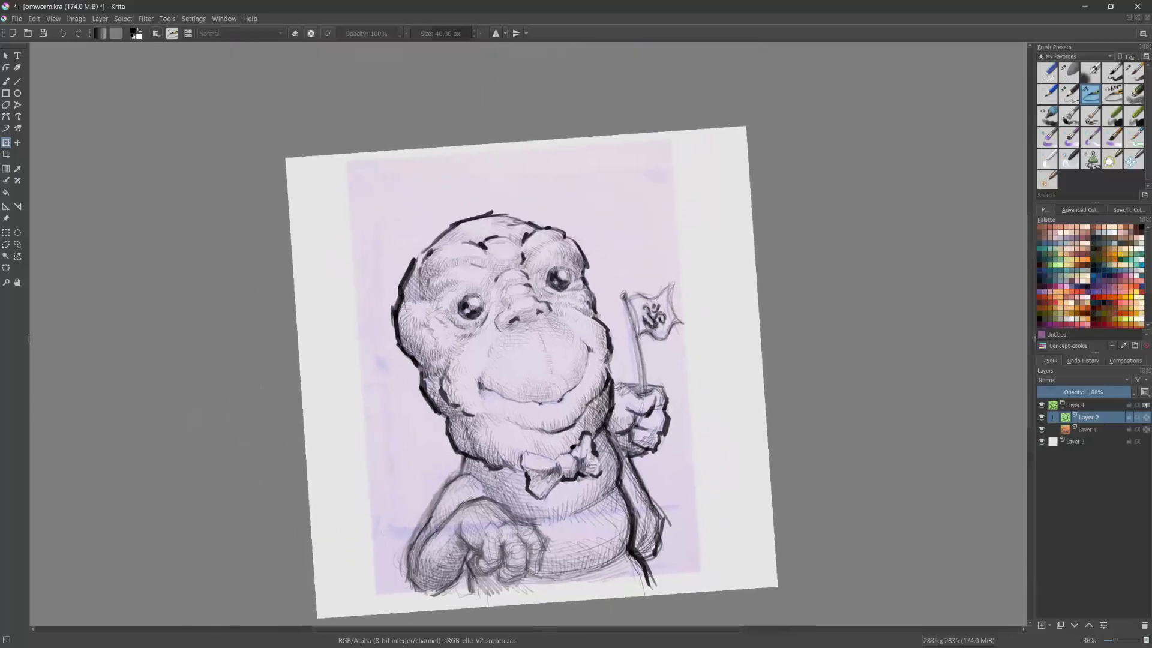
click(1114, 75)
key(5)
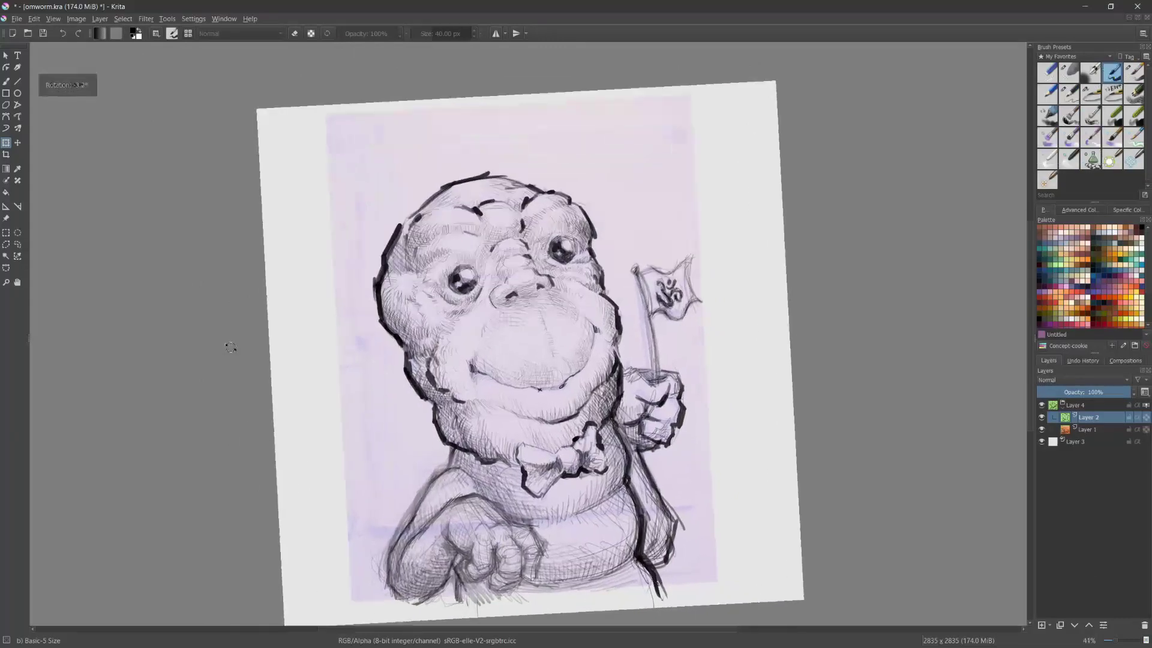
scroll(362, 344, up, 3)
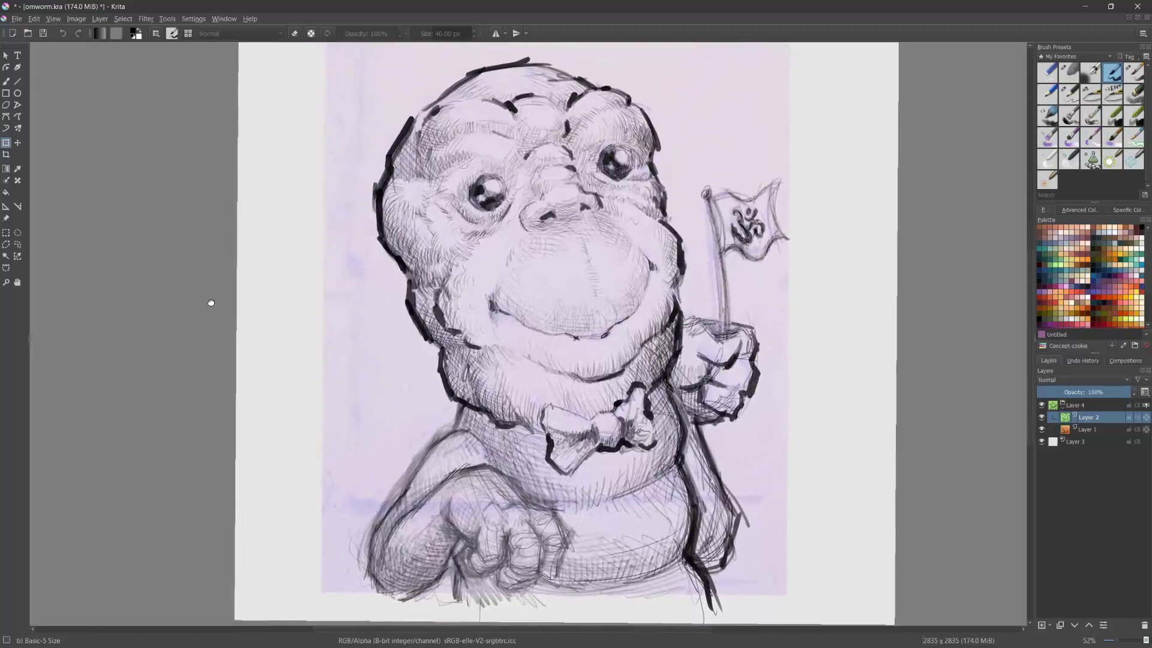
key(Tab)
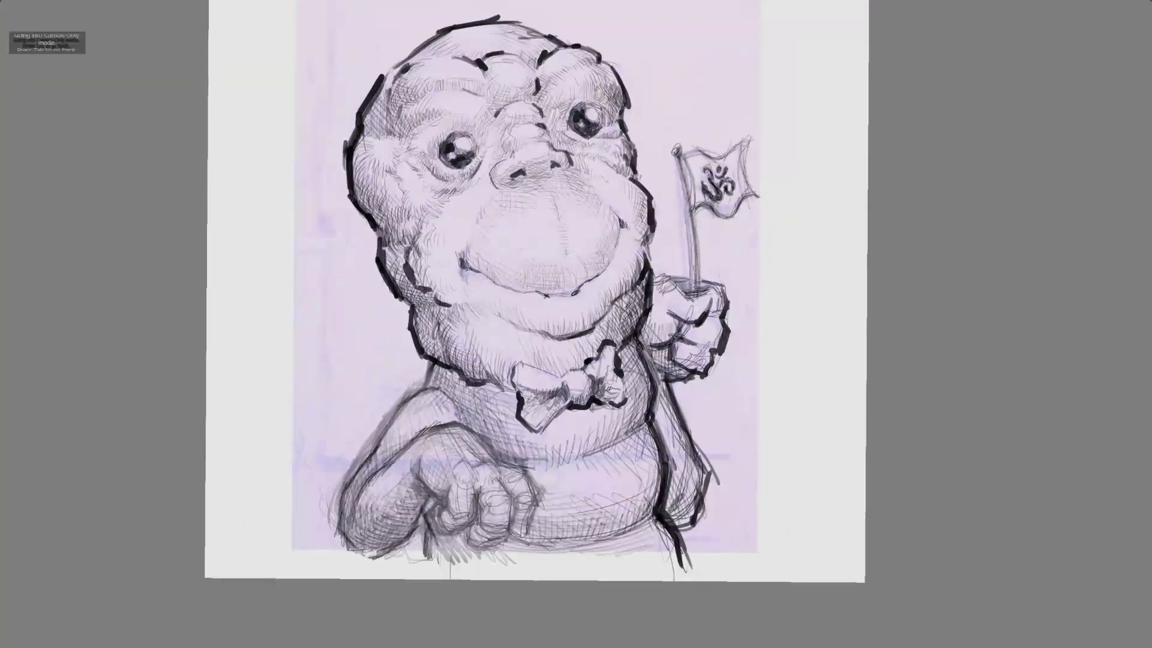
drag(678, 496, 673, 529)
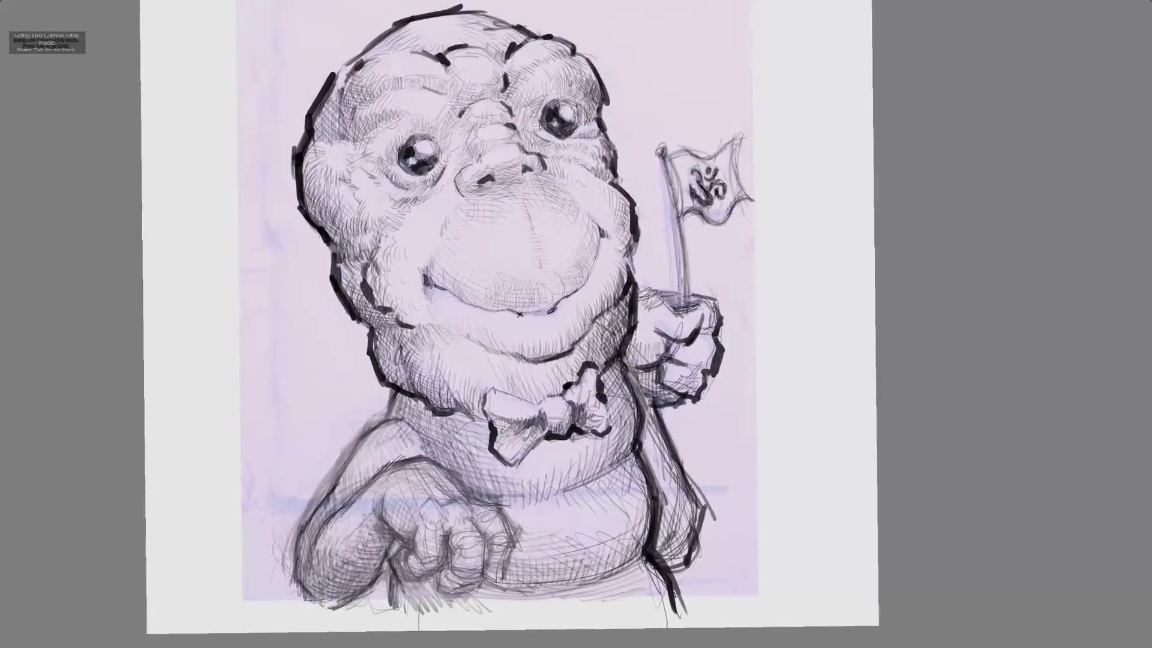
key(Tab)
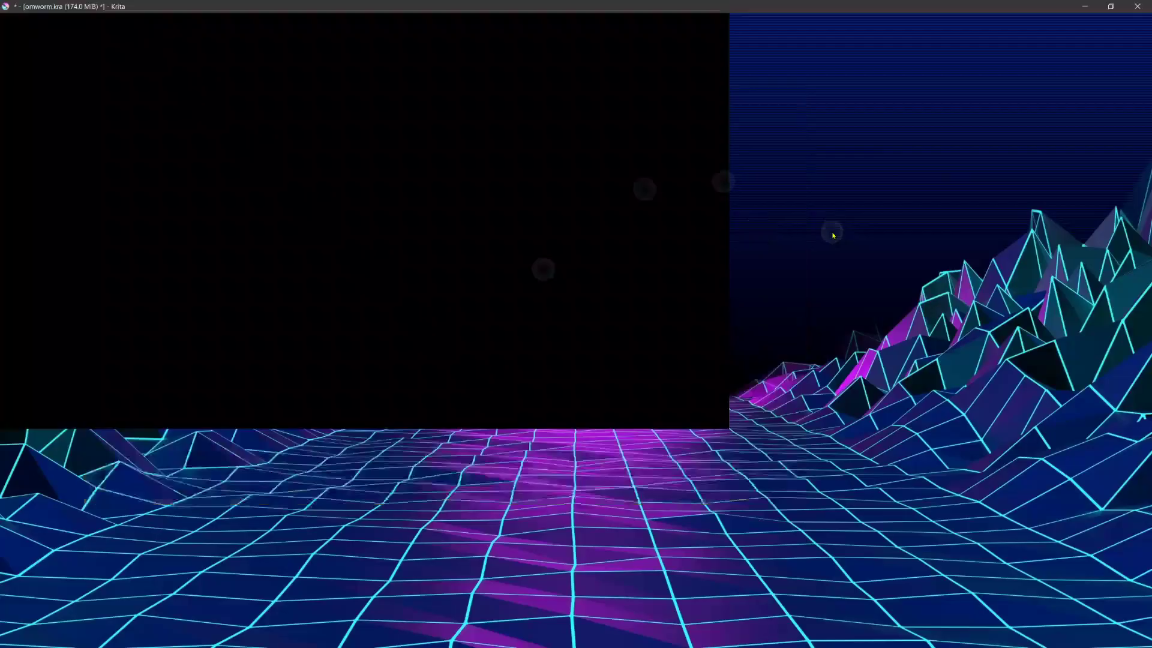
key(Tab)
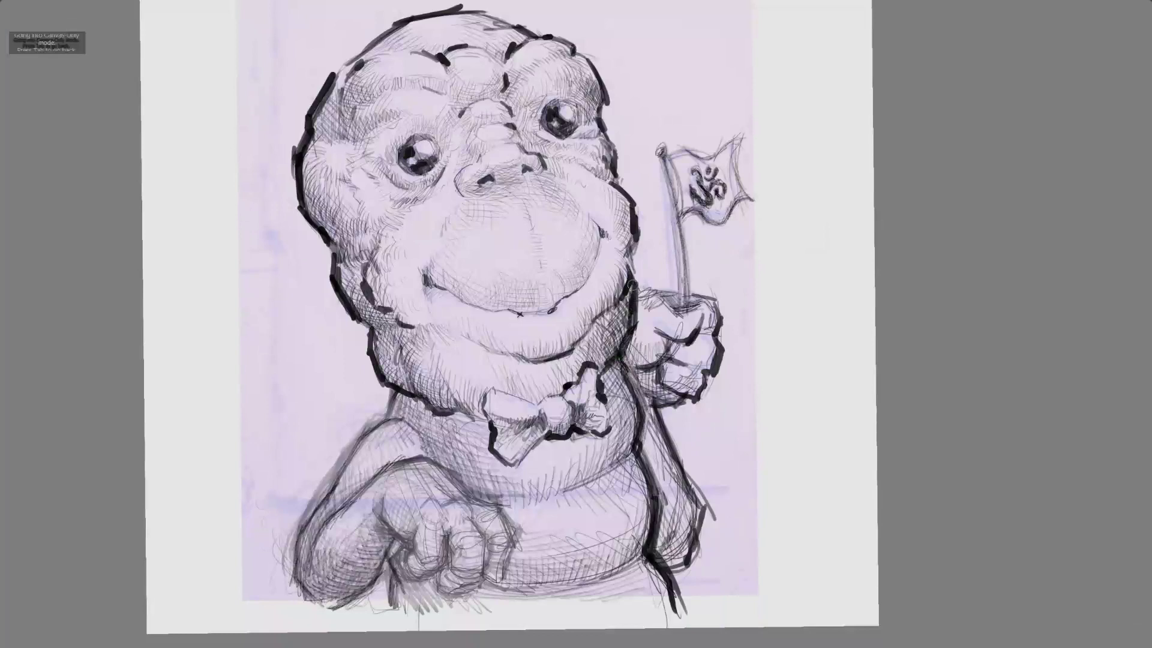
Step: Thicken the dark outline along the flag side of the worm's neck and body, rotating the canvas as needed
mouse_move(636, 293)
mouse_down()
mouse_move(634, 339)
mouse_move(619, 360)
mouse_move(634, 461)
mouse_up()
drag(800, 414, 371, 294)
mouse_move(685, 531)
mouse_down()
mouse_move(661, 543)
mouse_move(672, 560)
mouse_move(660, 535)
mouse_up()
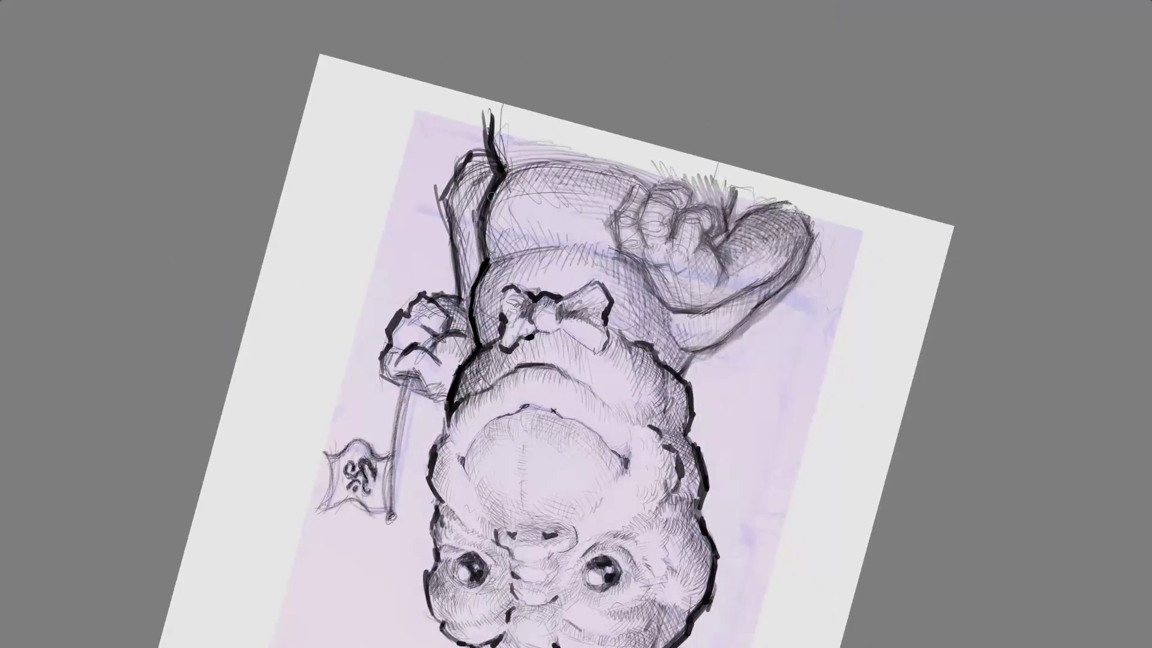
mouse_move(490, 193)
mouse_down()
mouse_move(481, 249)
mouse_move(480, 214)
mouse_move(481, 236)
mouse_up()
mouse_move(487, 143)
mouse_down()
mouse_move(496, 162)
mouse_move(491, 101)
mouse_up()
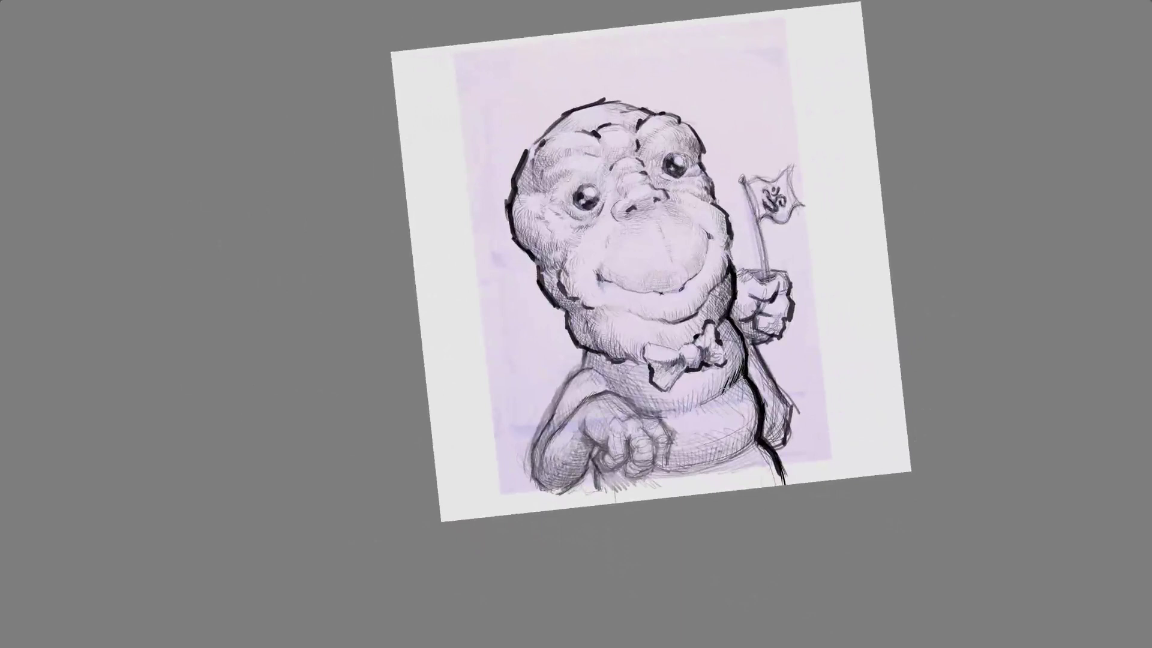
Step: Add short dark hatching strokes to the flag-side end of the body fold beneath the bow tie
mouse_move(718, 397)
mouse_down()
mouse_move(725, 383)
mouse_move(699, 400)
mouse_up()
drag(690, 408, 730, 376)
key(1)
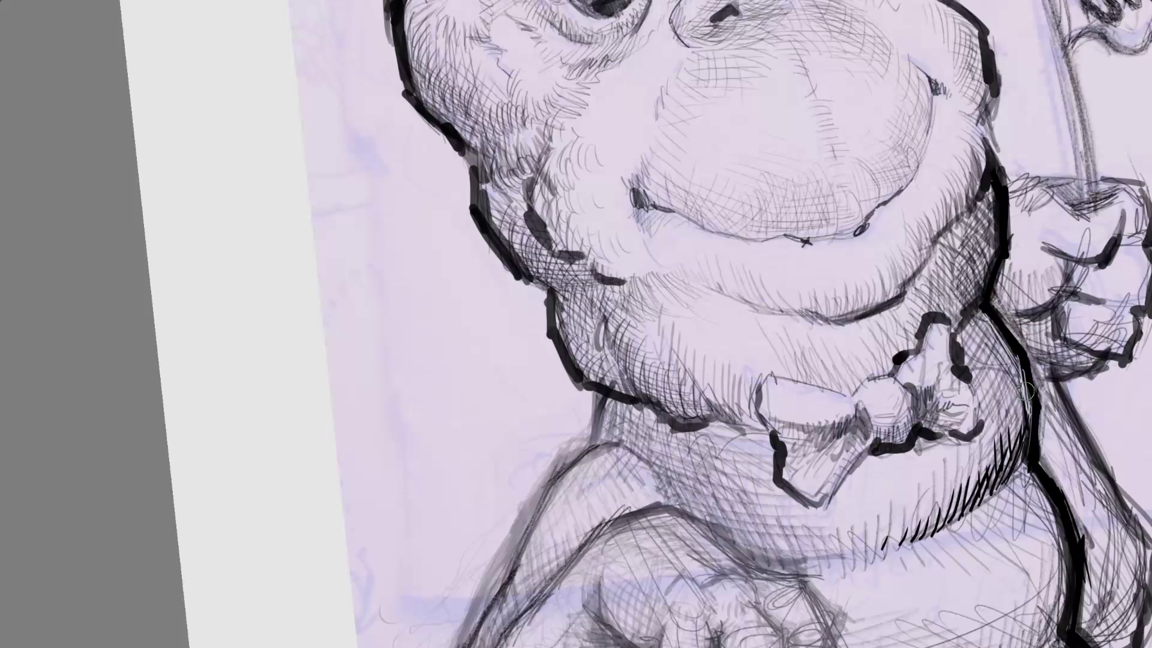
scroll(296, 259, down, 2)
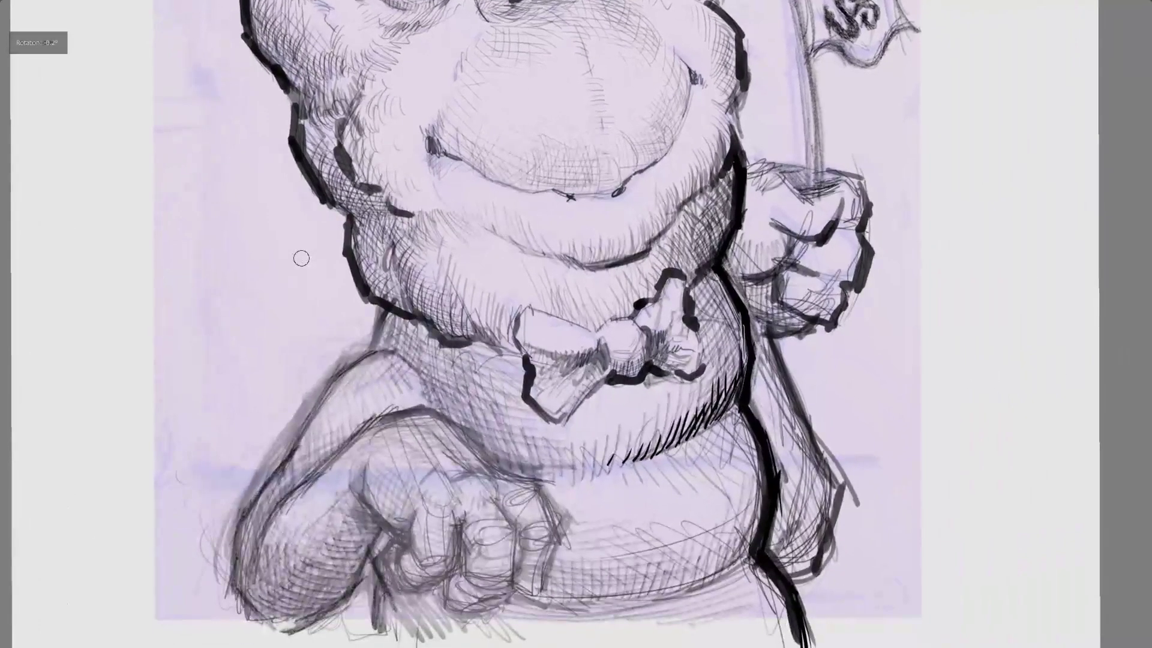
scroll(302, 259, down, 2)
drag(268, 344, 181, 398)
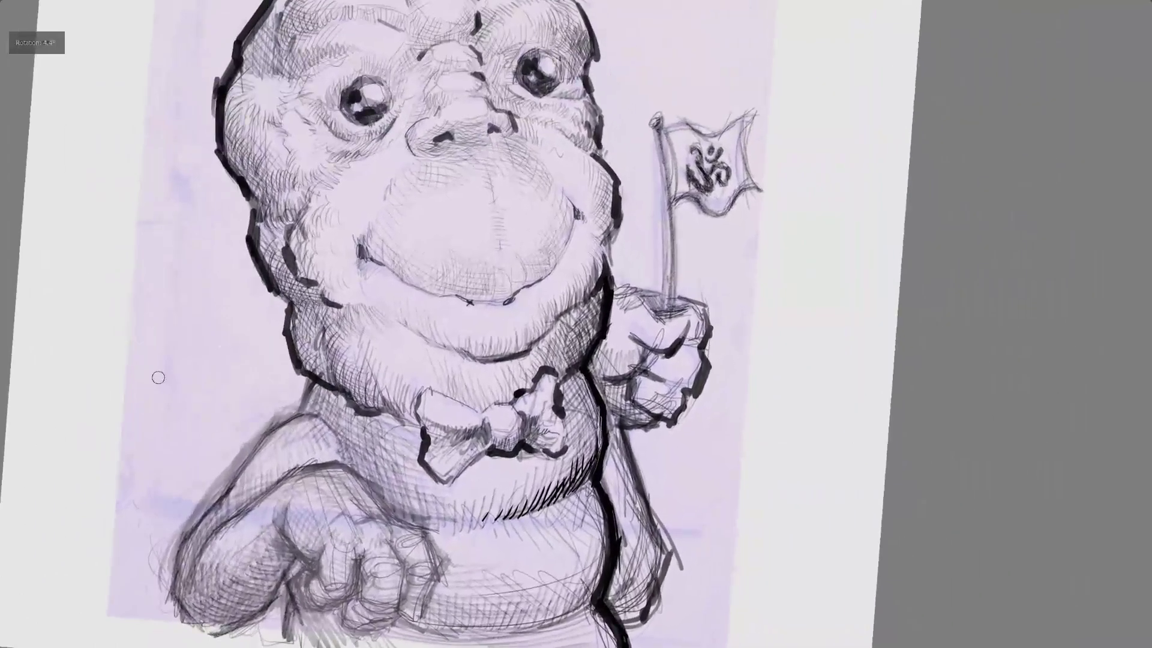
Step: Turn the canvas upside down and extend the hatching across the body fold beneath the bow tie towards the resting hand
mouse_move(387, 498)
mouse_down()
mouse_move(394, 517)
mouse_move(437, 530)
mouse_move(450, 514)
mouse_move(500, 520)
mouse_move(556, 504)
mouse_up()
mouse_move(846, 305)
mouse_down()
mouse_move(806, 467)
mouse_move(433, 554)
mouse_move(332, 289)
mouse_move(225, 297)
mouse_move(191, 365)
mouse_move(198, 412)
mouse_up()
drag(386, 390, 415, 366)
mouse_move(392, 399)
mouse_down()
mouse_move(444, 346)
mouse_move(419, 362)
mouse_move(423, 371)
mouse_up()
drag(396, 382, 418, 377)
drag(411, 389, 448, 349)
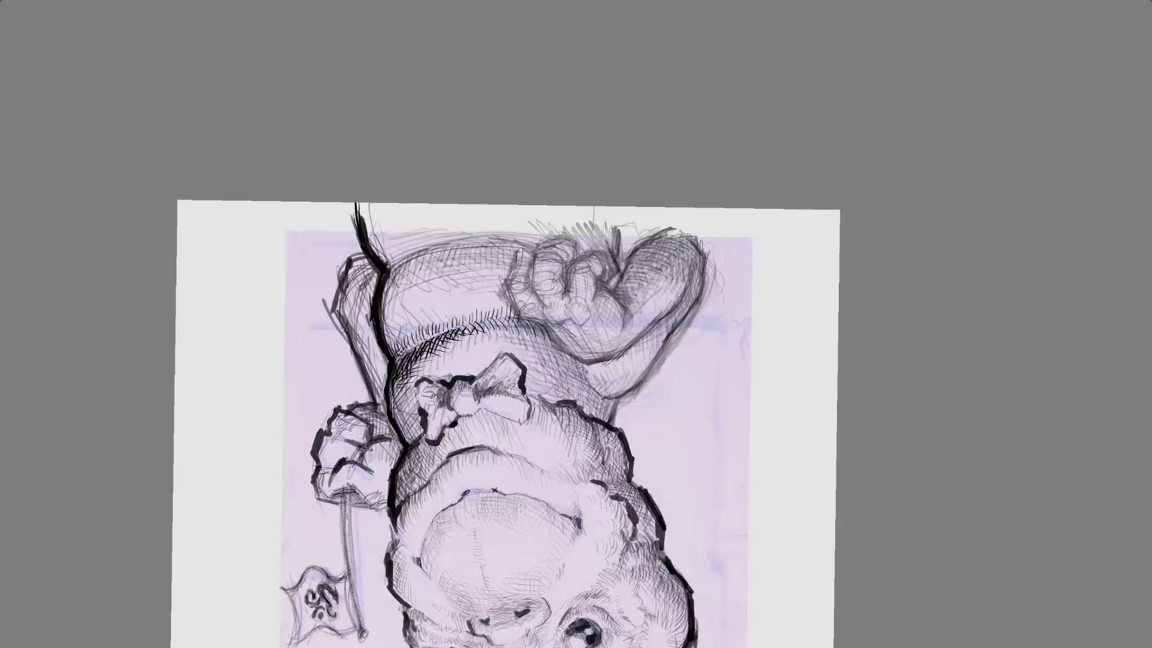
Step: Hatch the lowest belly fold with short dark strokes from the body outline across to the resting hand
drag(393, 281, 401, 266)
drag(399, 277, 414, 258)
drag(416, 270, 429, 252)
mouse_move(431, 264)
mouse_down()
mouse_move(480, 256)
mouse_move(496, 271)
mouse_move(511, 244)
mouse_up()
drag(511, 259, 523, 241)
Step: Turn the canvas upright and darken the neck edge under the jaw above the resting arm with short strokes
drag(258, 384, 222, 279)
scroll(632, 141, up, 2)
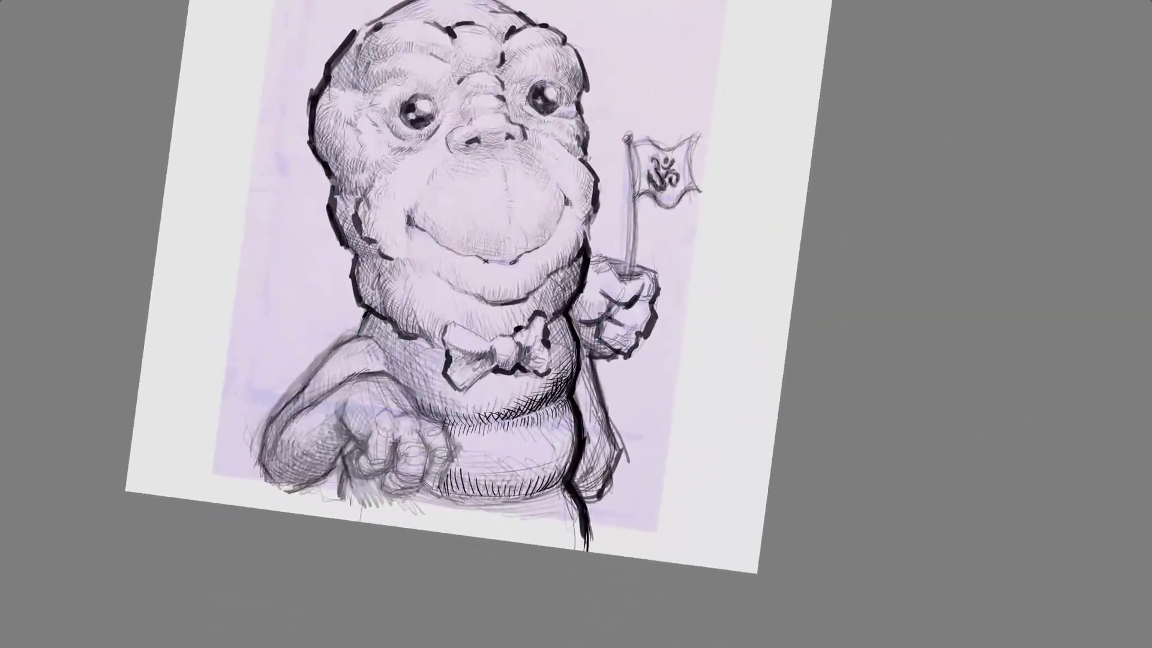
mouse_move(364, 318)
mouse_down()
mouse_move(354, 342)
mouse_move(366, 335)
mouse_up()
drag(379, 317, 371, 334)
drag(384, 321, 376, 336)
drag(390, 327, 387, 336)
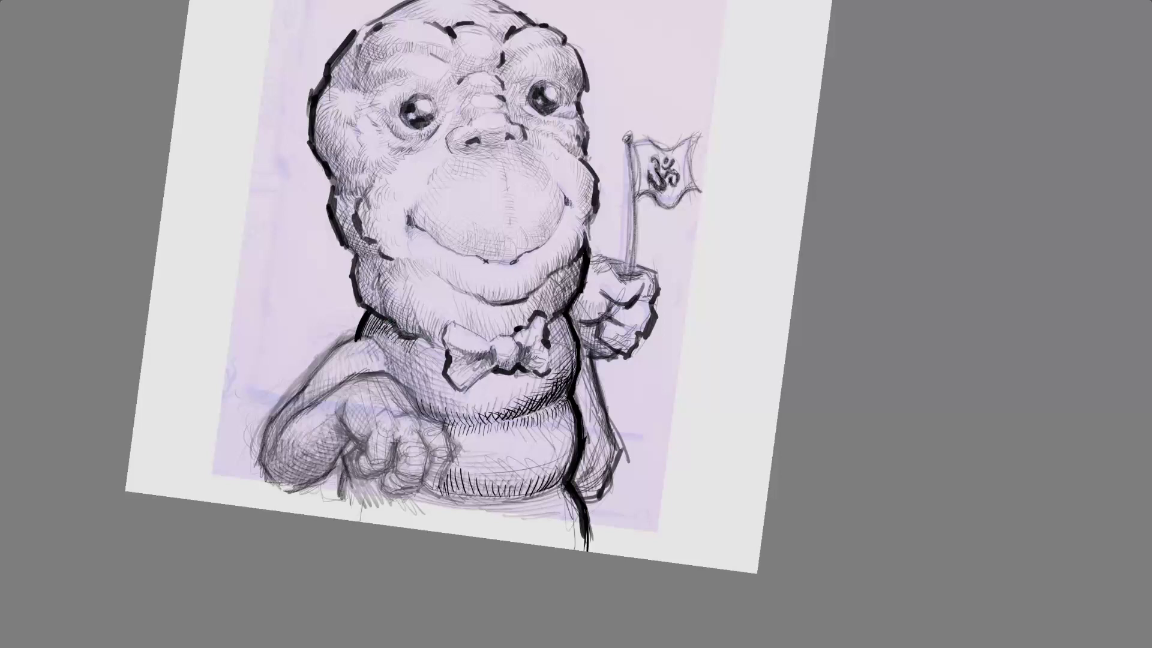
Step: Hatch the shadow on the neck beneath the chin, from the resting-arm side up to the bow tie
drag(422, 338, 414, 350)
drag(426, 340, 437, 369)
drag(448, 350, 440, 365)
mouse_move(371, 336)
mouse_down()
mouse_move(379, 315)
mouse_move(419, 339)
mouse_up()
drag(418, 362, 428, 343)
drag(425, 363, 440, 346)
drag(435, 363, 446, 357)
mouse_move(452, 358)
mouse_down()
mouse_move(460, 348)
mouse_move(438, 363)
mouse_move(446, 372)
mouse_up()
drag(439, 388, 443, 355)
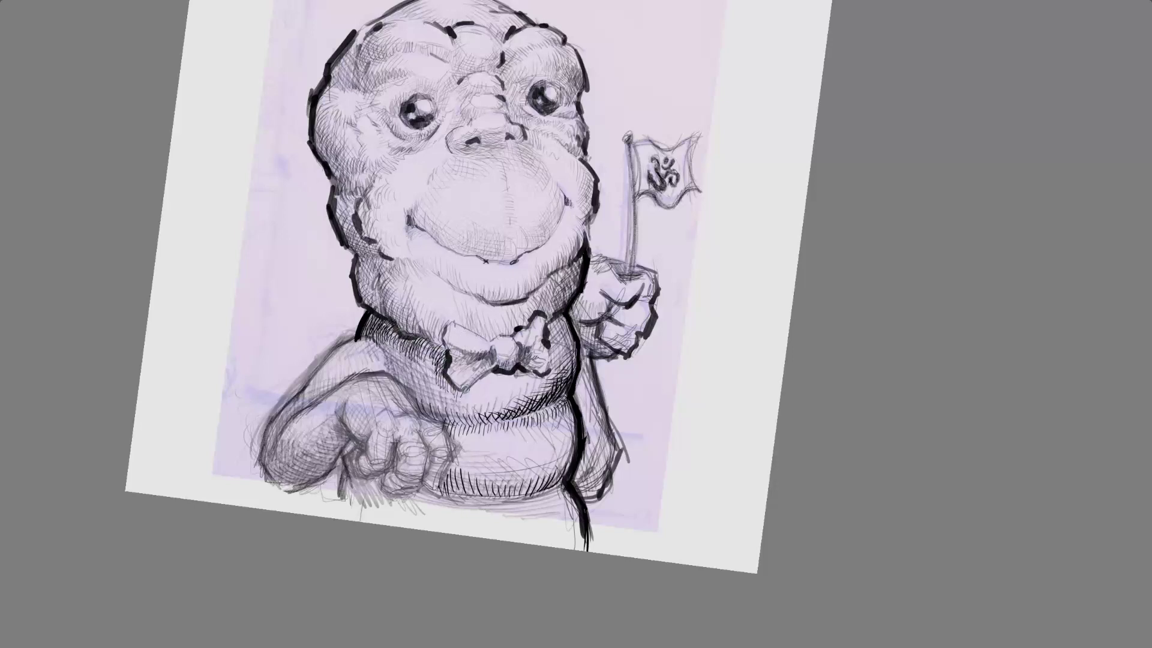
Step: Hatch the neck just below the bow tie and the shaded edge of the head from the jaw up to the brow
drag(473, 394, 480, 380)
drag(476, 395, 484, 377)
drag(486, 386, 493, 374)
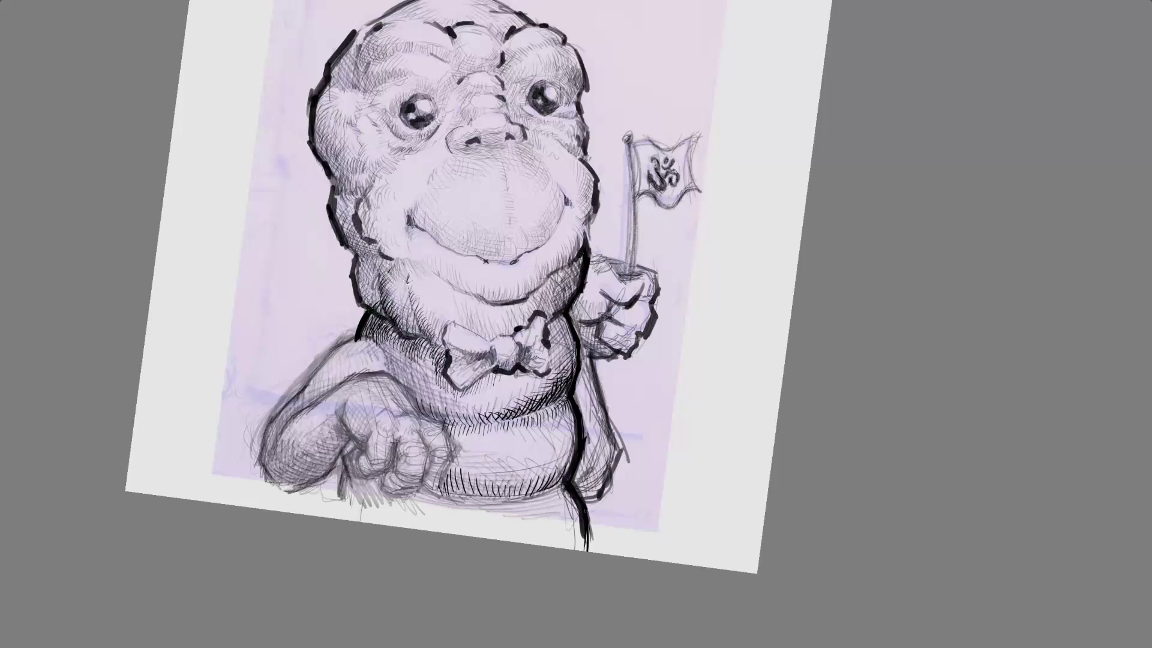
mouse_move(373, 305)
mouse_down()
mouse_move(360, 257)
mouse_move(371, 240)
mouse_move(335, 212)
mouse_move(348, 185)
mouse_move(338, 172)
mouse_move(357, 160)
mouse_move(335, 152)
mouse_move(343, 128)
mouse_move(327, 96)
mouse_move(349, 71)
mouse_up()
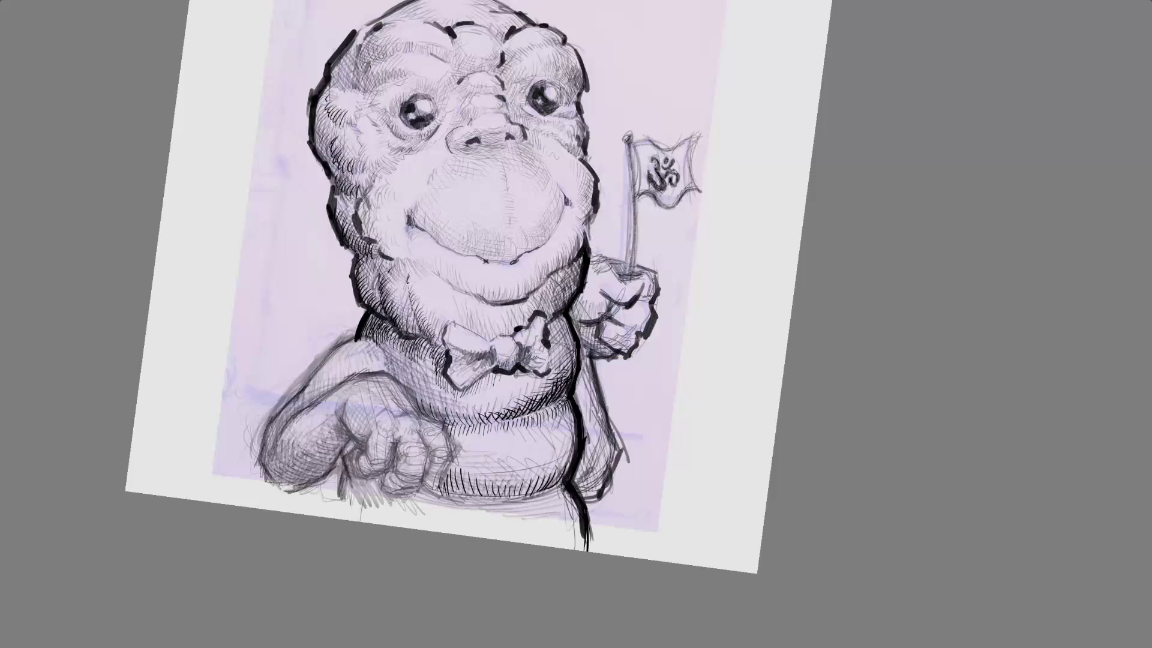
Step: Add hatching to the neck on both sides of the bow tie and to the upper part of the resting arm
mouse_move(552, 324)
mouse_down()
mouse_move(544, 347)
mouse_move(565, 346)
mouse_move(575, 359)
mouse_up()
drag(782, 438, 109, 330)
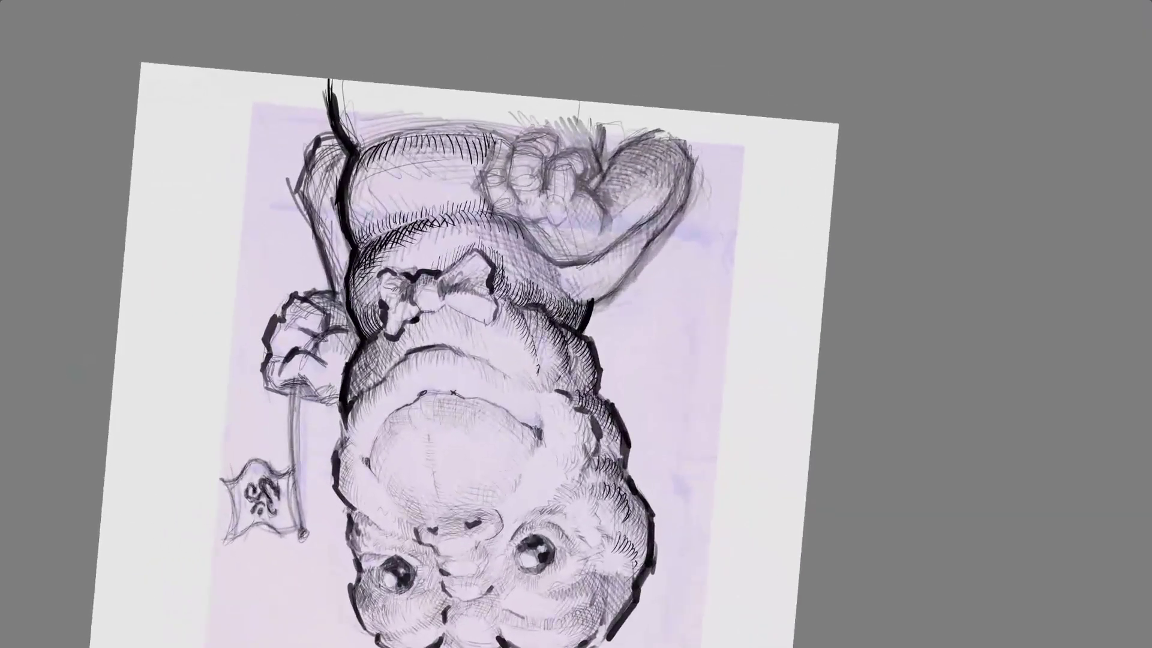
drag(534, 304, 557, 286)
drag(536, 296, 553, 278)
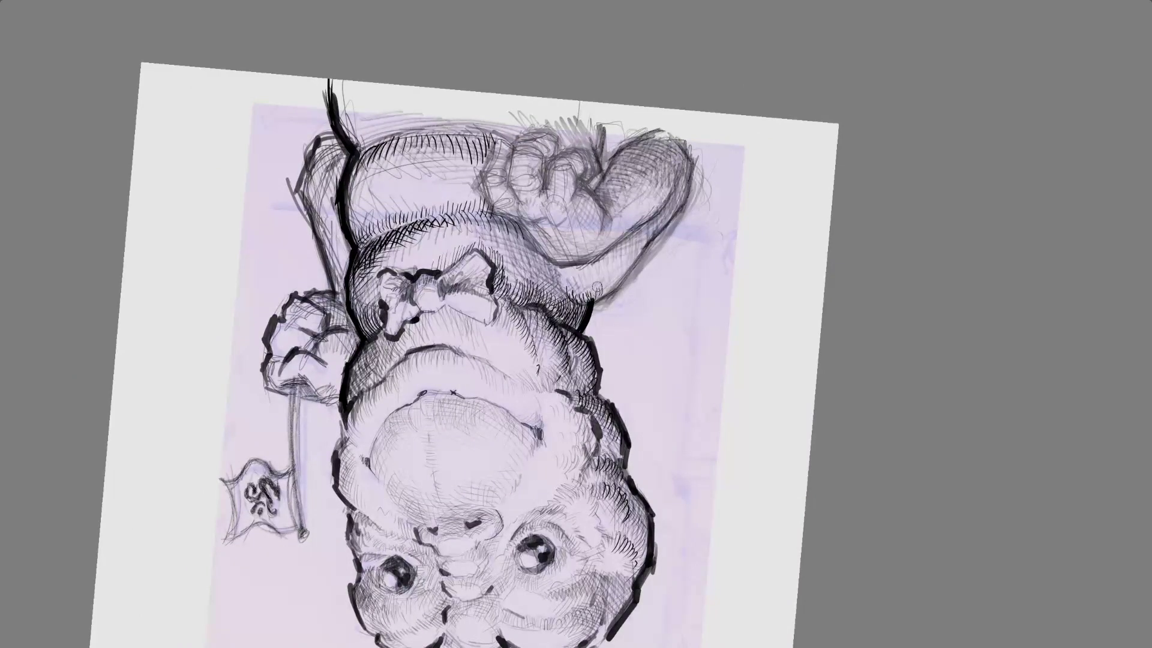
drag(598, 288, 288, 287)
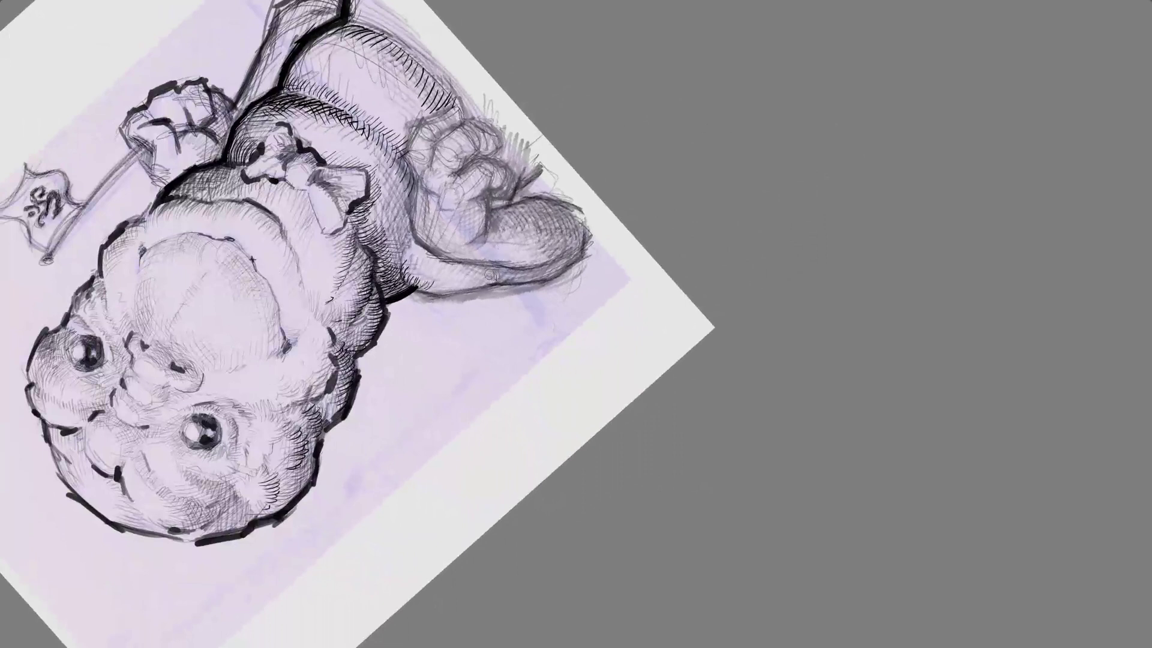
mouse_move(491, 275)
mouse_down()
mouse_move(420, 276)
mouse_move(429, 255)
mouse_move(242, 292)
mouse_move(496, 284)
mouse_up()
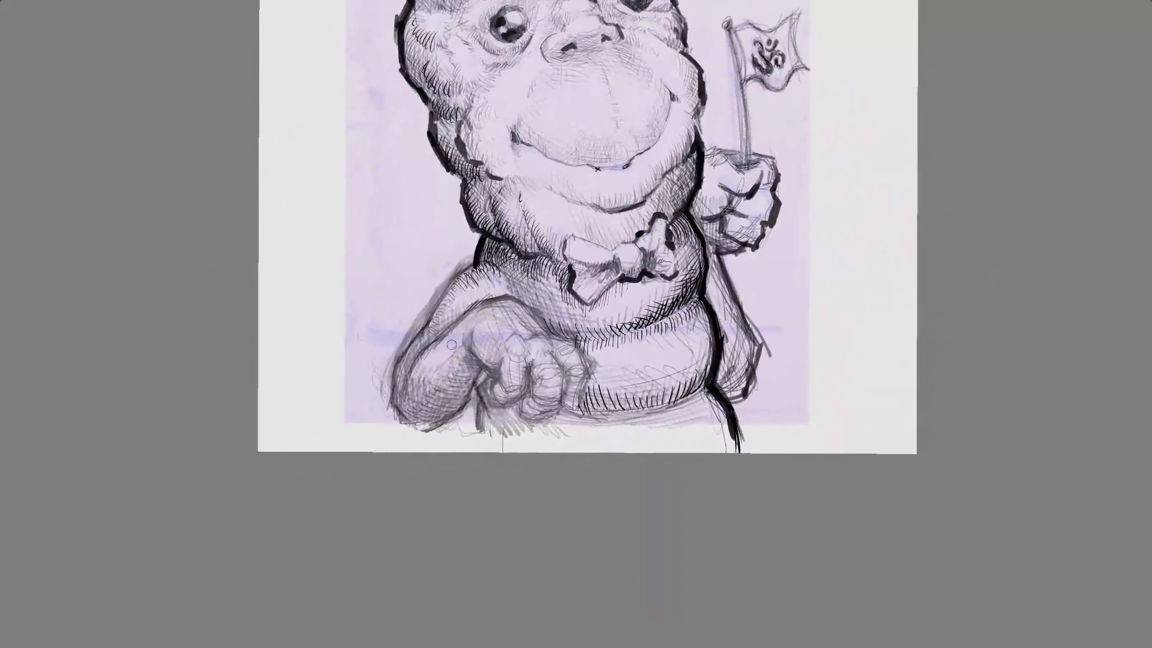
Step: Hatch the elbow of the resting arm and the outer edge of its upper arm with short strokes
drag(421, 354, 402, 388)
drag(406, 414, 402, 401)
drag(411, 415, 409, 399)
drag(417, 413, 417, 394)
drag(426, 409, 428, 383)
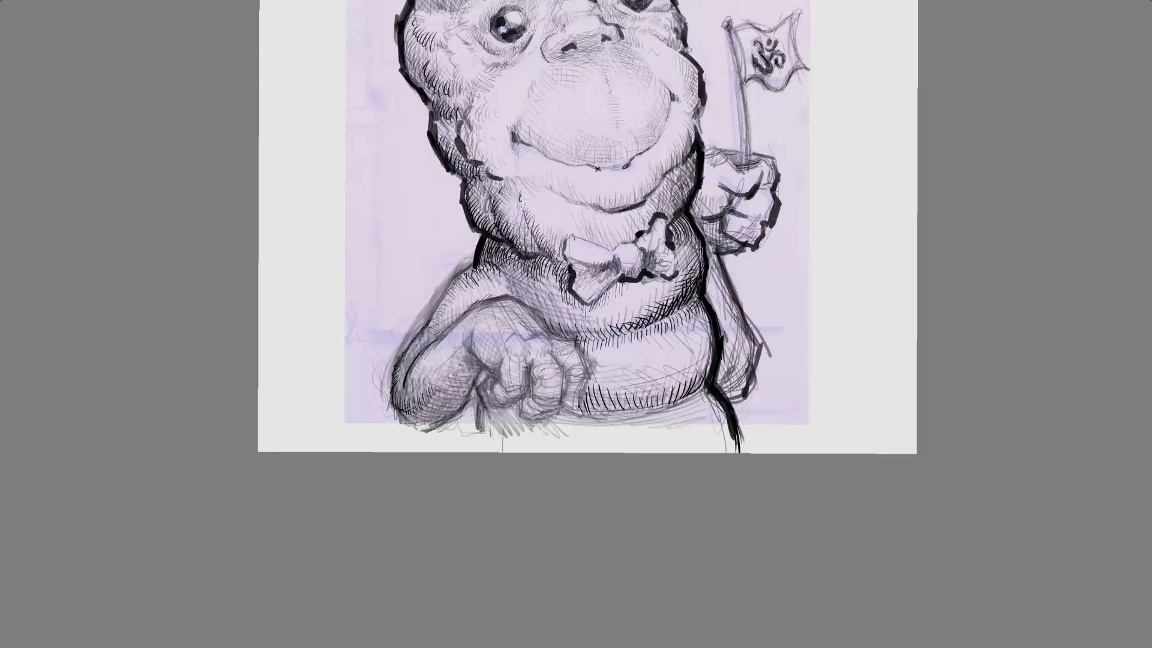
drag(422, 343, 454, 297)
drag(440, 320, 454, 308)
drag(441, 327, 458, 316)
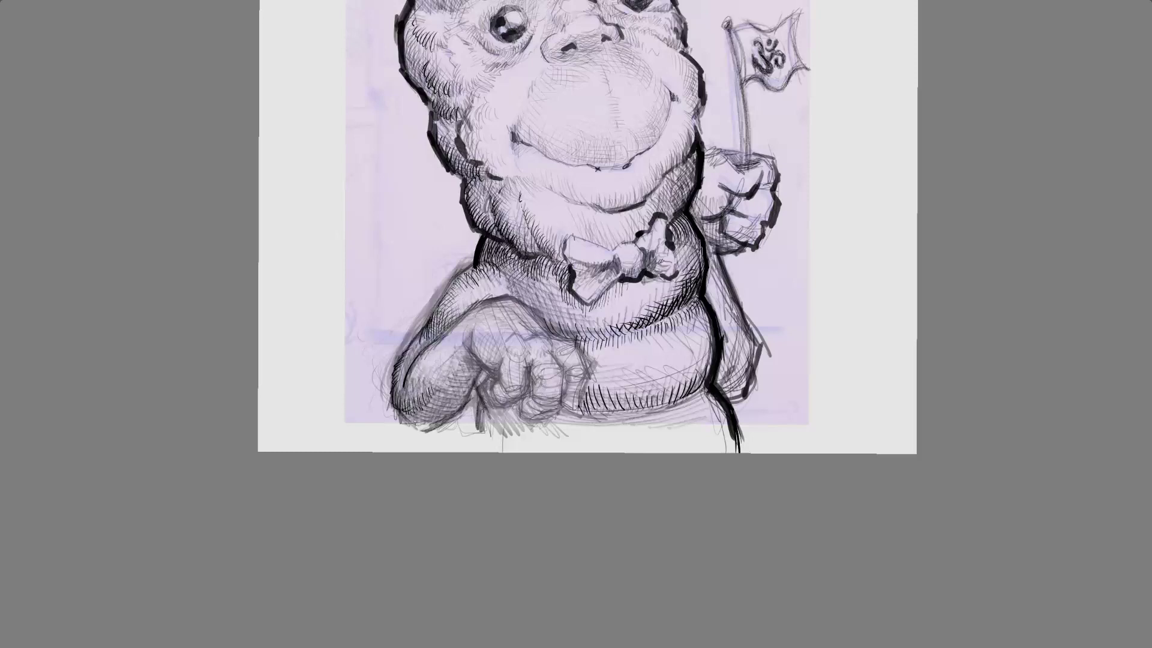
mouse_move(414, 420)
mouse_down()
mouse_move(444, 417)
mouse_move(462, 396)
mouse_move(432, 426)
mouse_move(443, 424)
mouse_move(439, 403)
mouse_move(450, 415)
mouse_move(476, 366)
mouse_up()
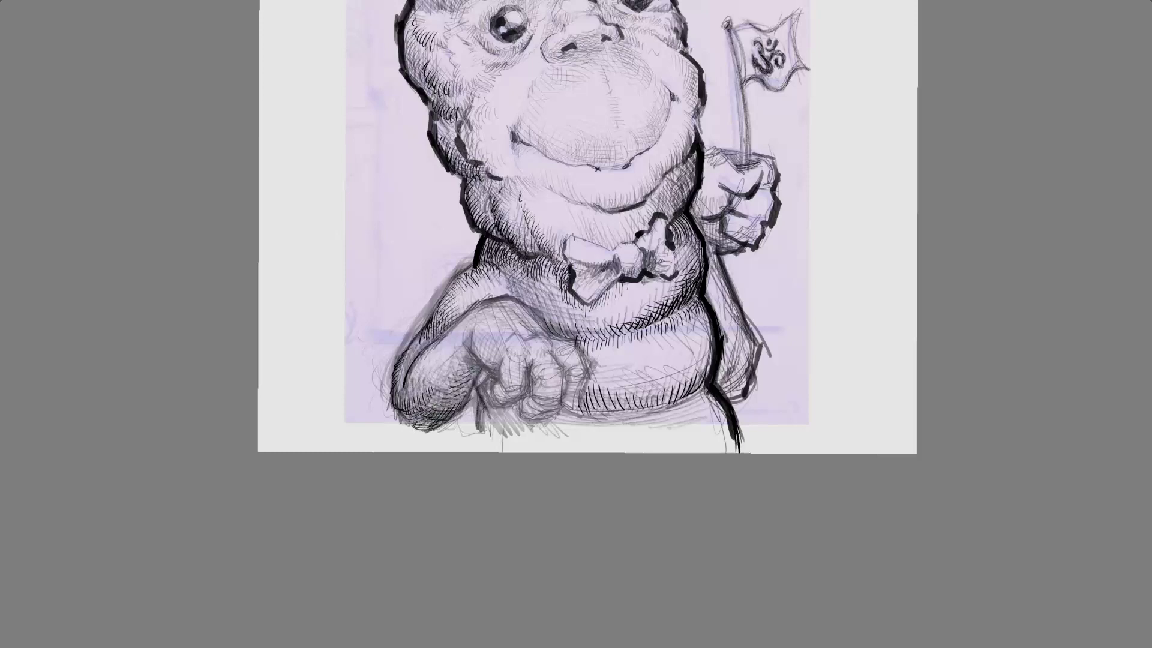
Step: Hatch the inner side of the resting forearm from the elbow up towards the wrist
drag(452, 415, 462, 405)
drag(435, 408, 462, 397)
drag(442, 394, 473, 385)
drag(449, 384, 470, 374)
drag(459, 369, 485, 352)
drag(459, 356, 483, 342)
Step: Turn the canvas sideways and hatch the body fold along the outer edge of the resting hand
mouse_move(495, 266)
mouse_down()
mouse_move(473, 273)
mouse_move(528, 252)
mouse_move(571, 293)
mouse_move(584, 600)
mouse_move(569, 618)
mouse_up()
drag(460, 372, 459, 417)
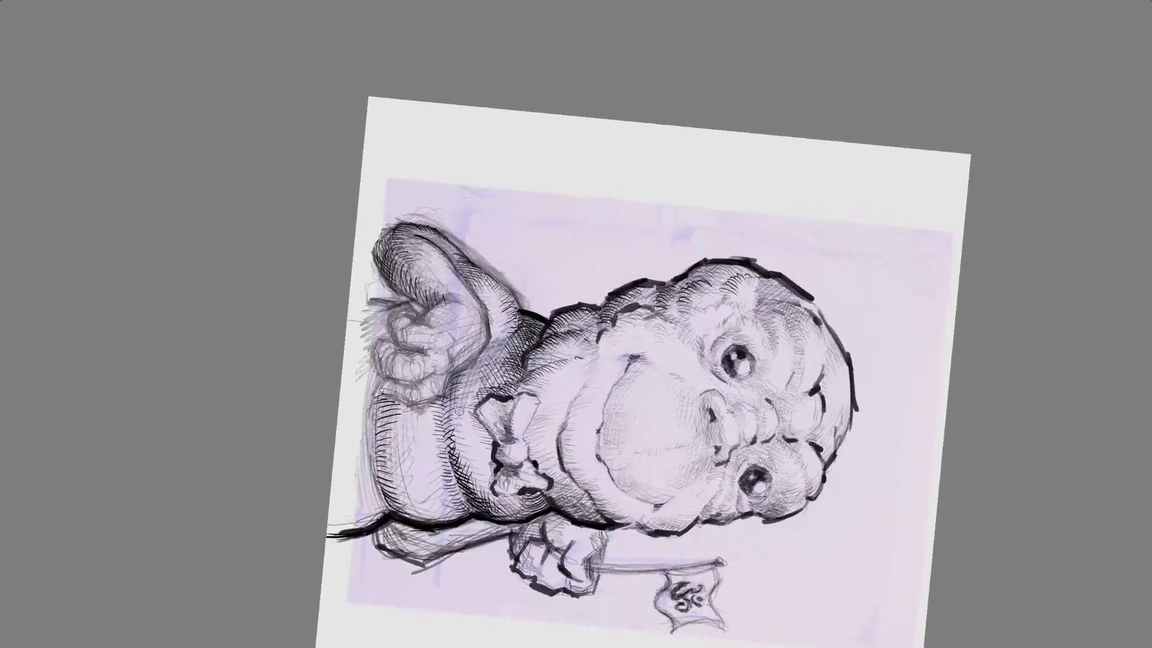
drag(471, 370, 464, 404)
mouse_move(484, 347)
mouse_down()
mouse_move(471, 402)
mouse_move(496, 345)
mouse_up()
Step: Turn the canvas upside down and hatch the neck beside the bow tie and the upper part of the resting arm
mouse_move(482, 384)
mouse_down()
mouse_move(506, 334)
mouse_move(523, 333)
mouse_move(528, 378)
mouse_move(560, 394)
mouse_move(643, 272)
mouse_move(385, 459)
mouse_move(281, 504)
mouse_up()
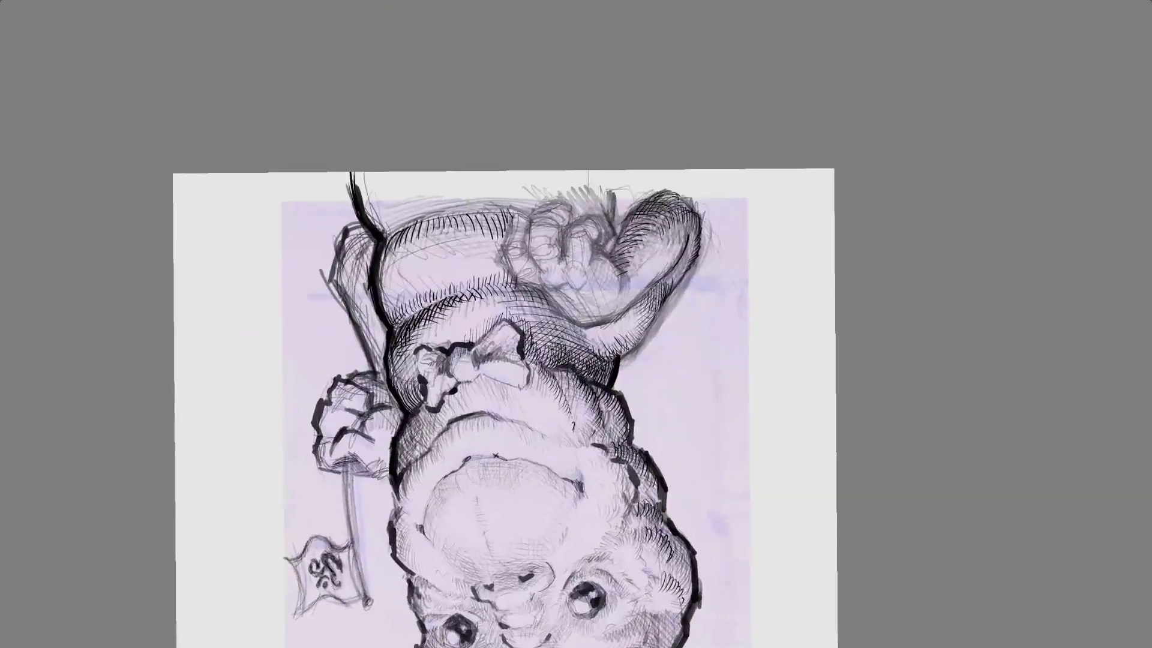
drag(574, 355, 564, 330)
drag(577, 347, 573, 328)
mouse_move(587, 345)
mouse_down()
mouse_move(575, 326)
mouse_move(586, 325)
mouse_up()
drag(591, 343, 576, 332)
mouse_move(592, 349)
mouse_down()
mouse_move(582, 334)
mouse_move(625, 334)
mouse_up()
drag(626, 348, 640, 325)
drag(636, 334, 648, 315)
drag(643, 327, 654, 297)
mouse_move(653, 313)
mouse_down()
mouse_move(657, 292)
mouse_move(456, 198)
mouse_move(252, 273)
mouse_move(247, 293)
mouse_move(228, 293)
mouse_up()
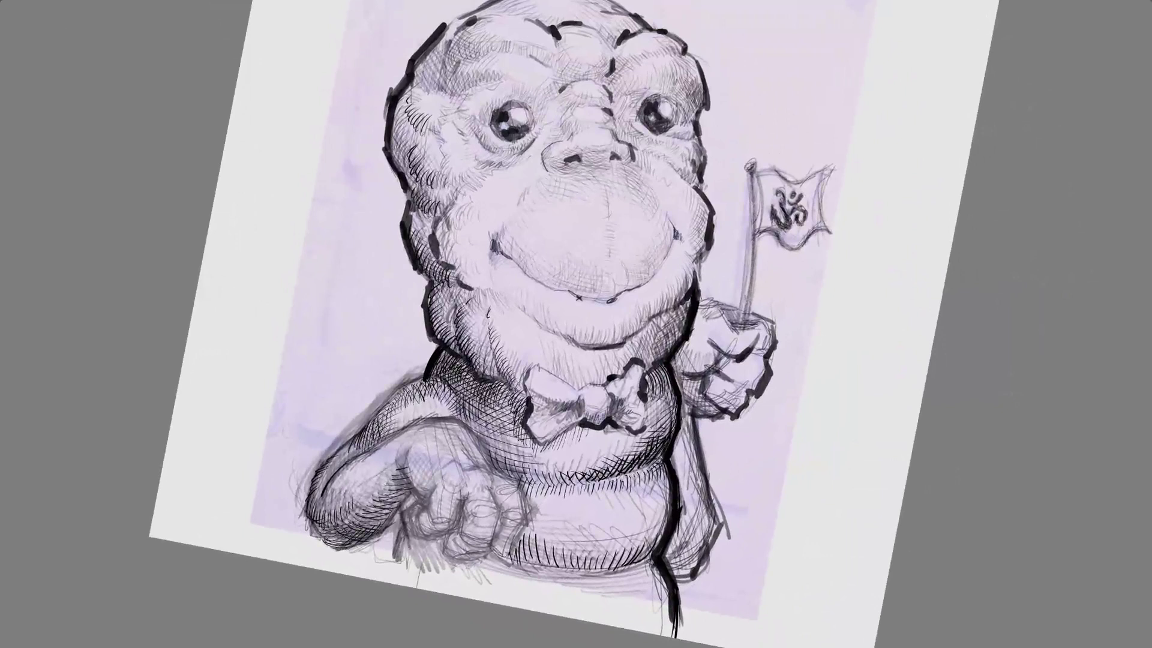
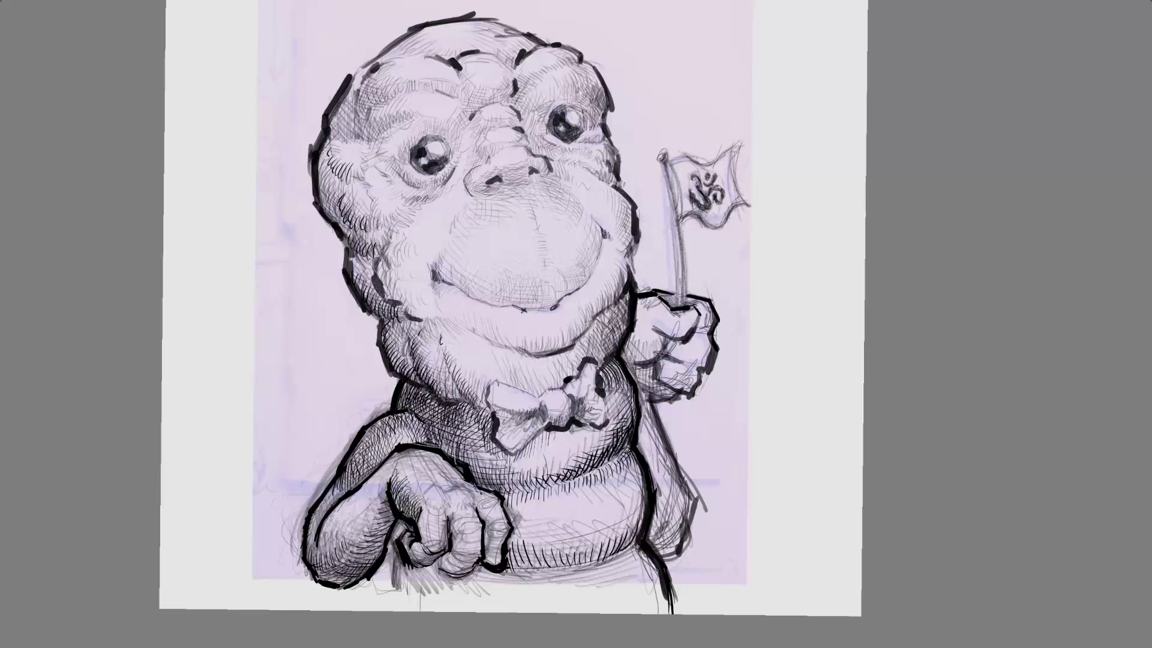
Step: Shade the back of the resting hand, draw oval joints on its fingers and darken the fingertip outlines
drag(393, 495, 403, 511)
drag(394, 468, 395, 481)
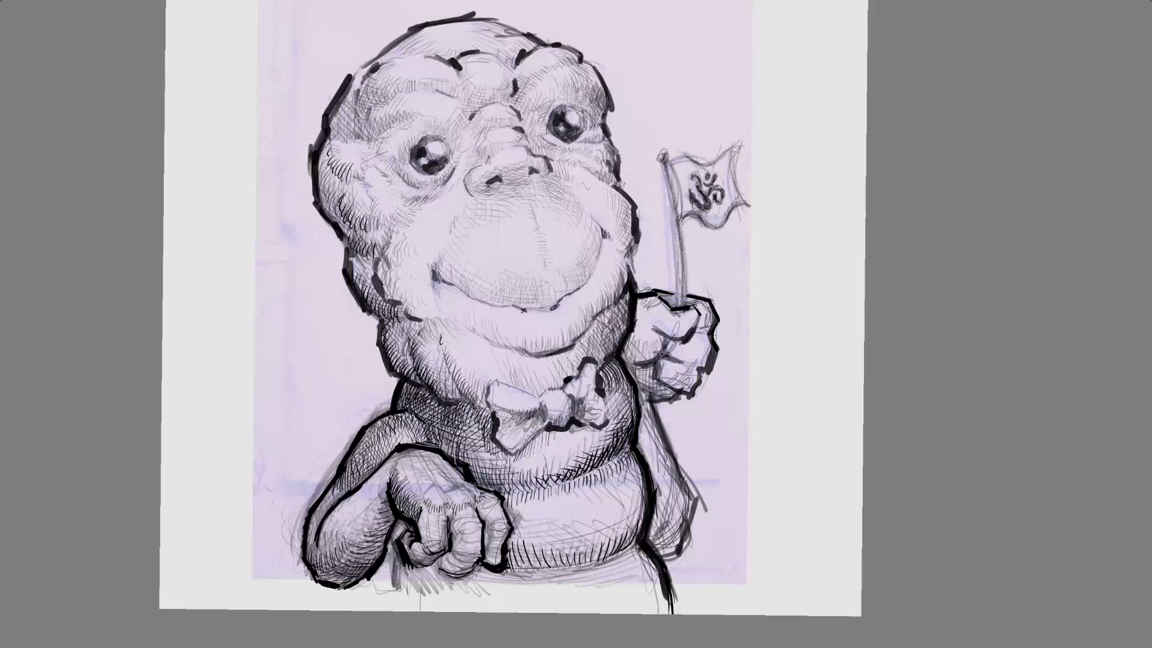
mouse_move(499, 499)
mouse_down()
mouse_move(478, 506)
mouse_move(506, 529)
mouse_move(479, 521)
mouse_move(478, 557)
mouse_move(480, 548)
mouse_up()
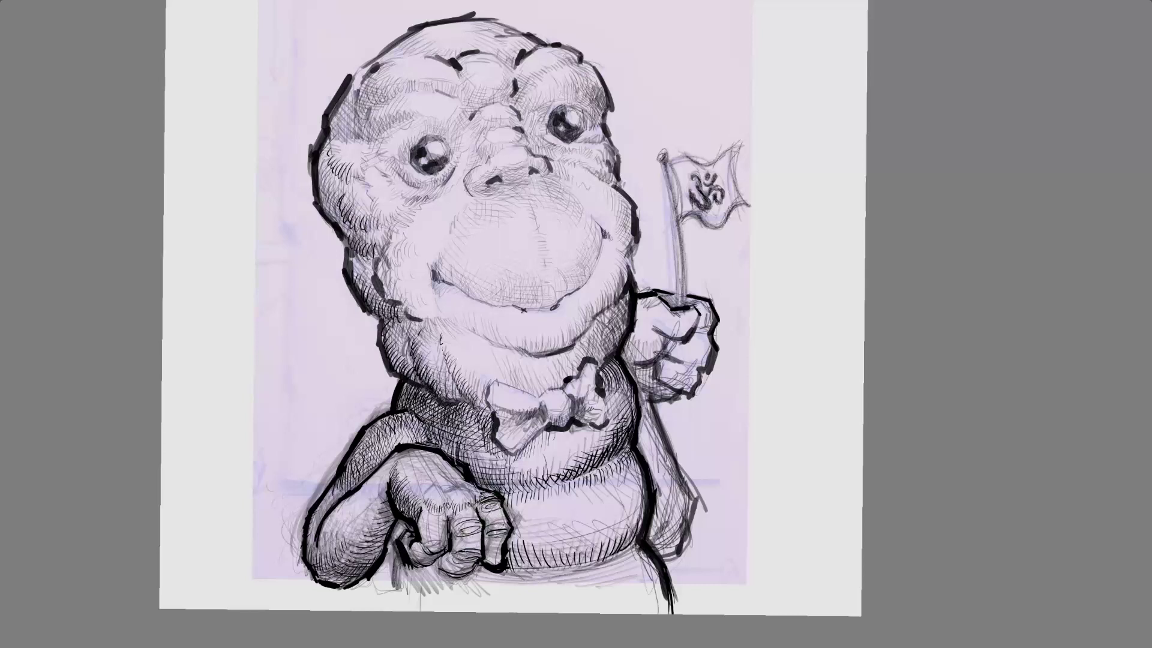
drag(510, 470, 504, 481)
mouse_move(725, 356)
mouse_down()
mouse_move(555, 475)
mouse_move(422, 262)
mouse_move(180, 350)
mouse_move(226, 256)
mouse_up()
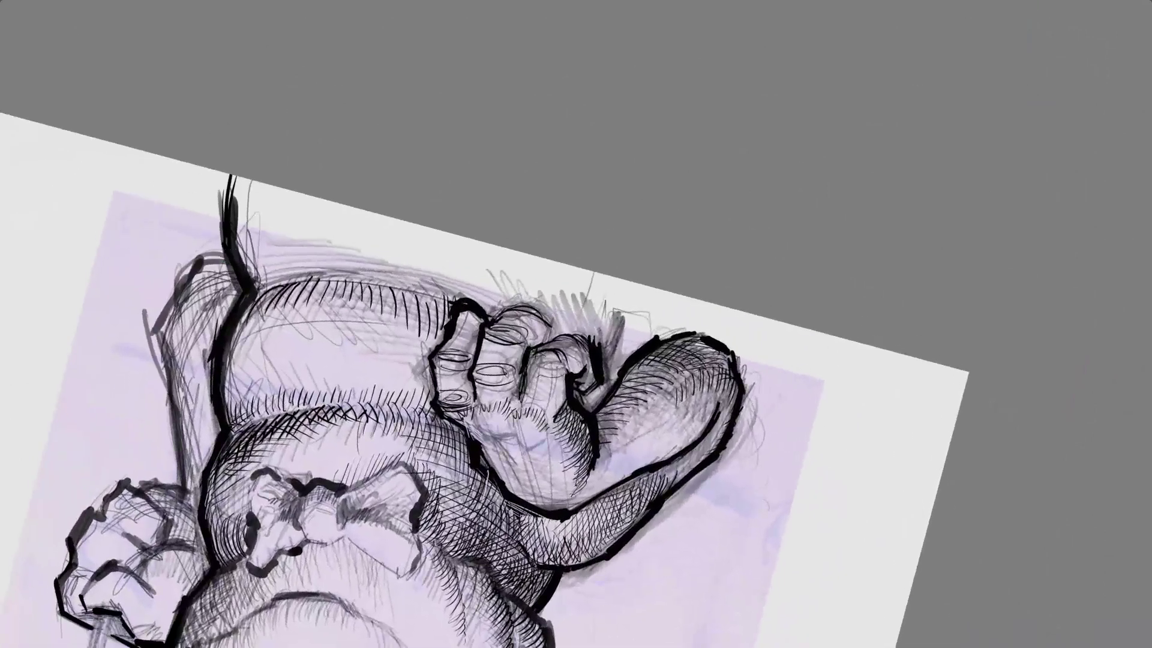
mouse_move(532, 370)
mouse_down()
mouse_move(564, 355)
mouse_move(560, 333)
mouse_move(582, 346)
mouse_move(570, 384)
mouse_move(581, 389)
mouse_up()
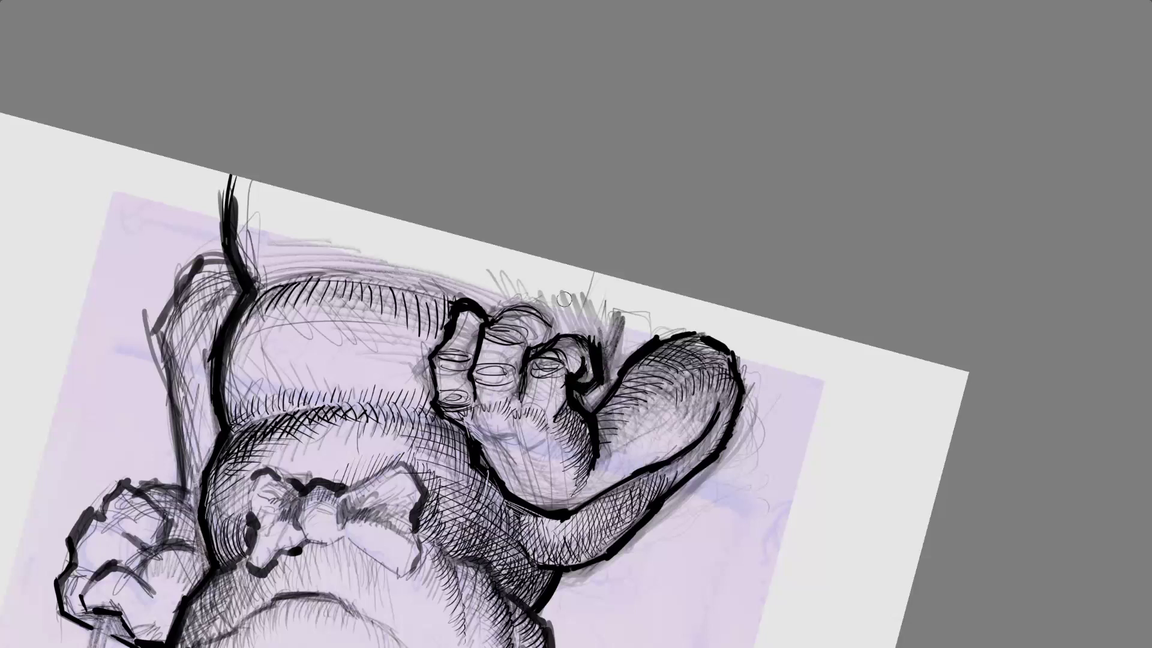
mouse_move(542, 342)
mouse_down()
mouse_move(551, 318)
mouse_move(496, 325)
mouse_move(558, 329)
mouse_move(550, 322)
mouse_up()
drag(478, 306, 487, 317)
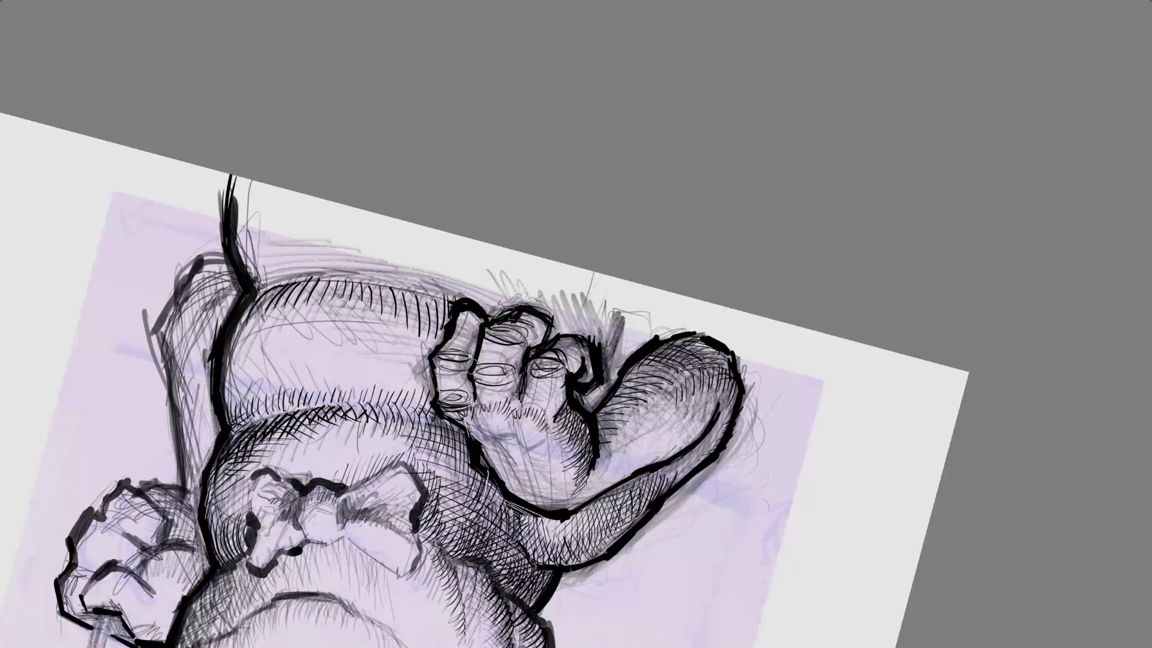
Step: Fade the heavy outlines of the resting hand's fingers with a large soft eraser
key(e)
mouse_move(414, 393)
mouse_down()
mouse_move(433, 334)
mouse_move(451, 403)
mouse_move(433, 365)
mouse_move(501, 375)
mouse_move(473, 351)
mouse_move(509, 309)
mouse_move(558, 331)
mouse_move(568, 362)
mouse_move(452, 336)
mouse_move(451, 326)
mouse_move(504, 342)
mouse_up()
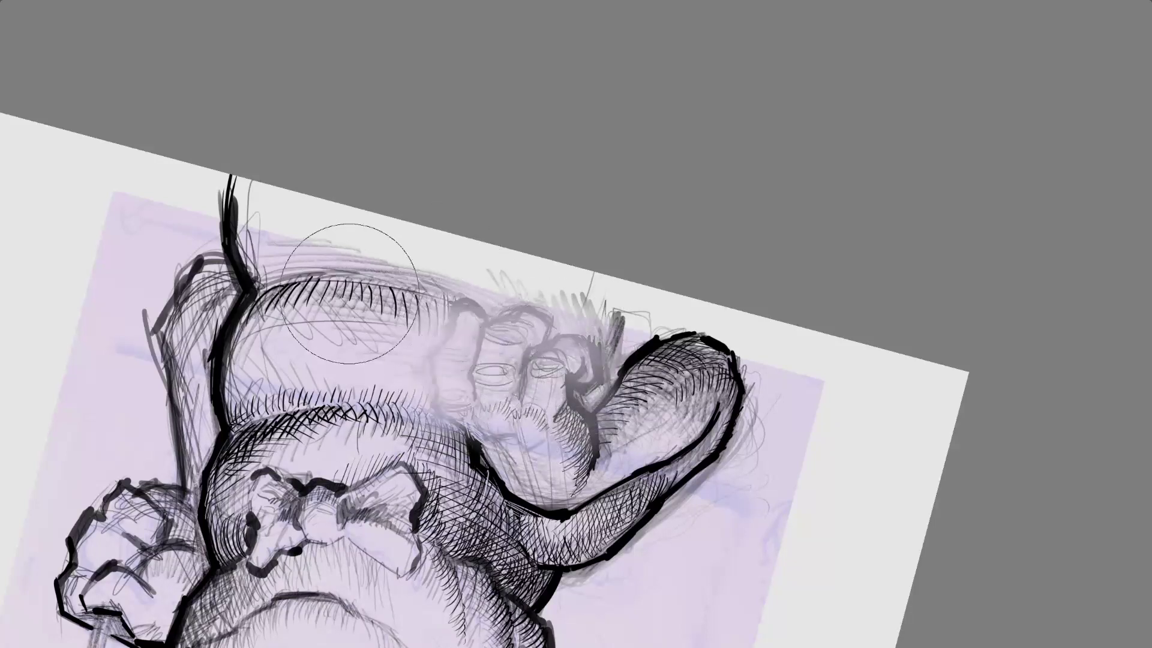
mouse_move(346, 375)
mouse_down()
mouse_move(347, 234)
mouse_move(648, 234)
mouse_move(618, 402)
mouse_move(632, 510)
mouse_move(687, 510)
mouse_up()
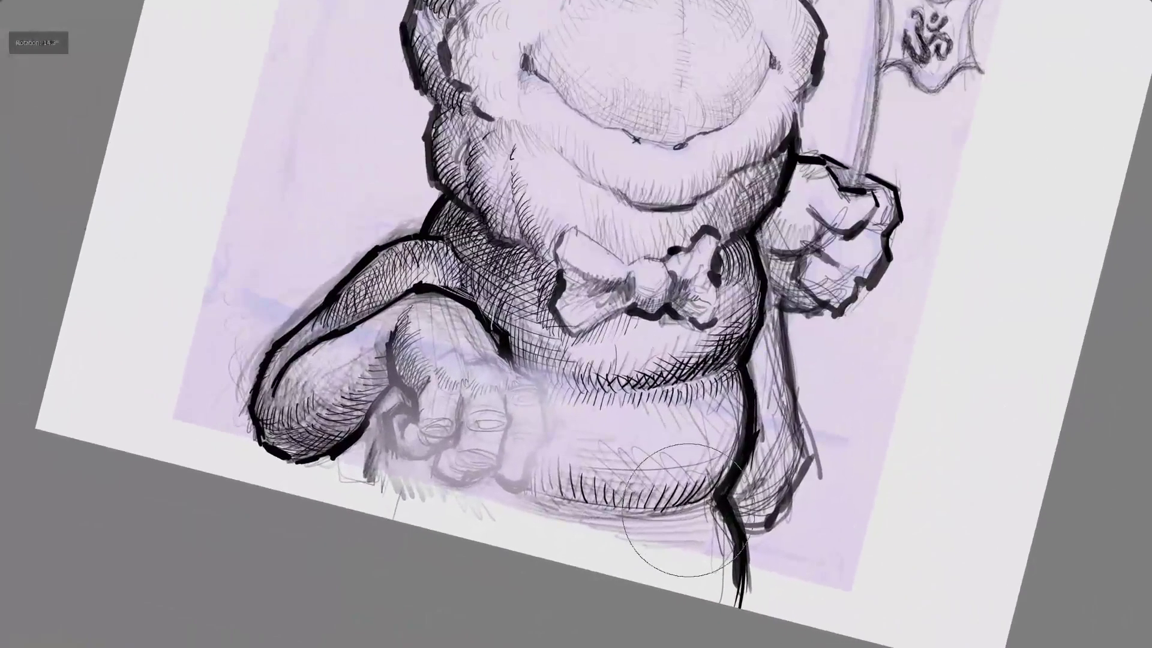
Step: Sketch oval knuckles across the resting hand and switch to the Pencil-2 brush at 10 px
mouse_move(480, 319)
mouse_down()
mouse_move(519, 368)
mouse_move(514, 390)
mouse_move(528, 393)
mouse_move(516, 389)
mouse_move(527, 374)
mouse_move(516, 384)
mouse_move(486, 367)
mouse_move(459, 379)
mouse_move(436, 376)
mouse_move(427, 361)
mouse_up()
mouse_move(390, 315)
mouse_down()
mouse_move(411, 406)
mouse_move(502, 412)
mouse_move(521, 401)
mouse_up()
key(Tab)
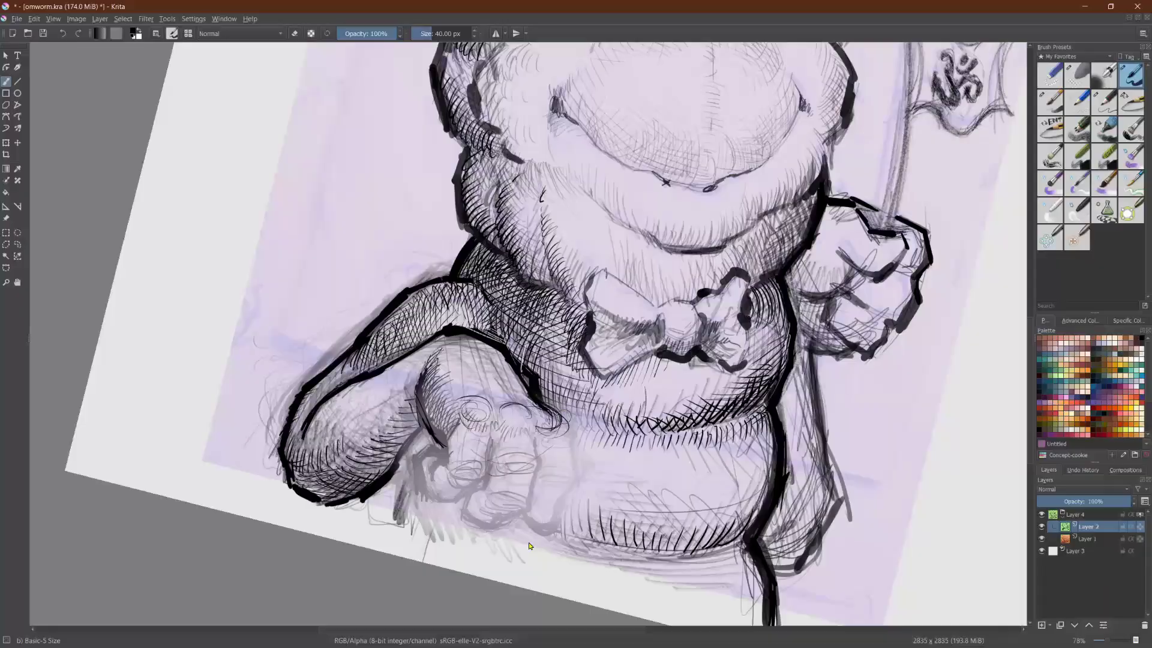
click(1101, 103)
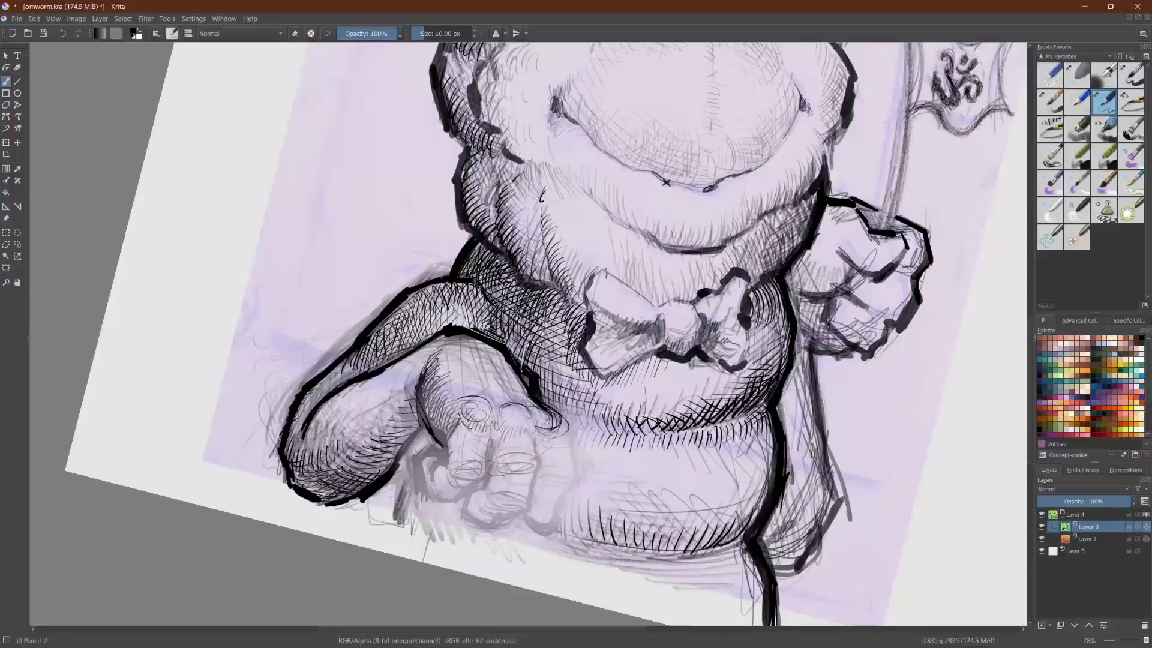
key(Tab)
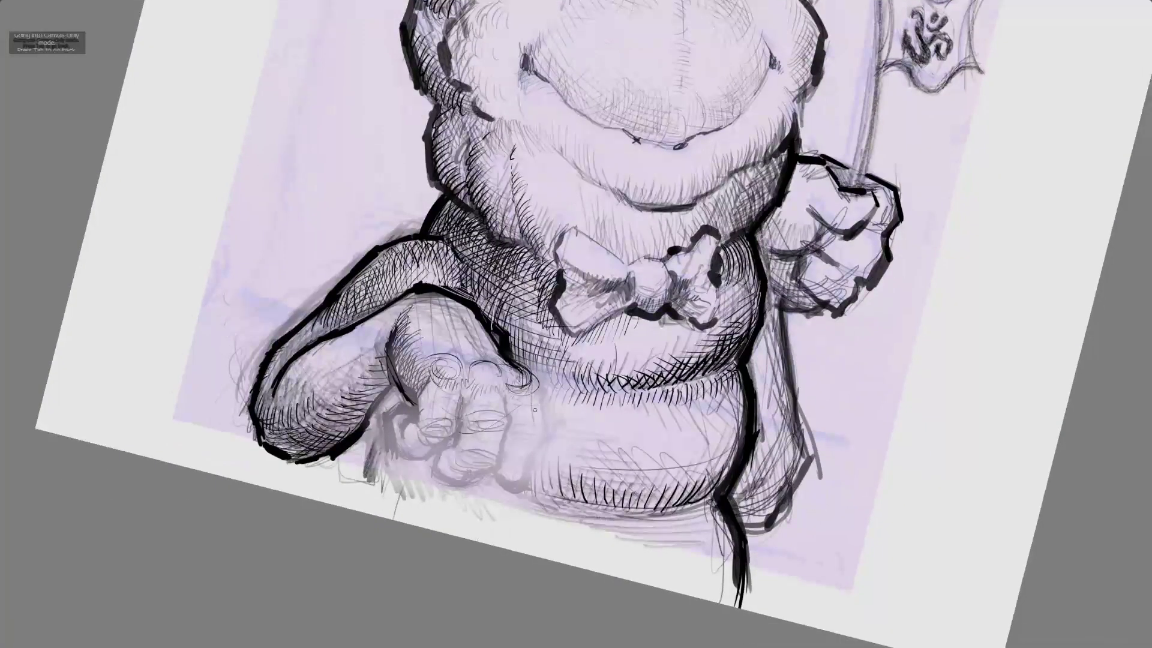
Step: Redraw the outermost finger of the resting hand in thin lines and add oval joints to the neighbouring finger
mouse_move(528, 391)
mouse_down()
mouse_move(535, 433)
mouse_move(652, 572)
mouse_move(646, 647)
mouse_up()
mouse_move(416, 393)
mouse_down()
mouse_move(395, 343)
mouse_move(398, 354)
mouse_up()
mouse_move(423, 304)
mouse_down()
mouse_move(402, 353)
mouse_move(445, 316)
mouse_move(410, 315)
mouse_move(406, 364)
mouse_move(399, 351)
mouse_move(428, 307)
mouse_move(411, 310)
mouse_move(448, 300)
mouse_up()
drag(432, 309, 449, 304)
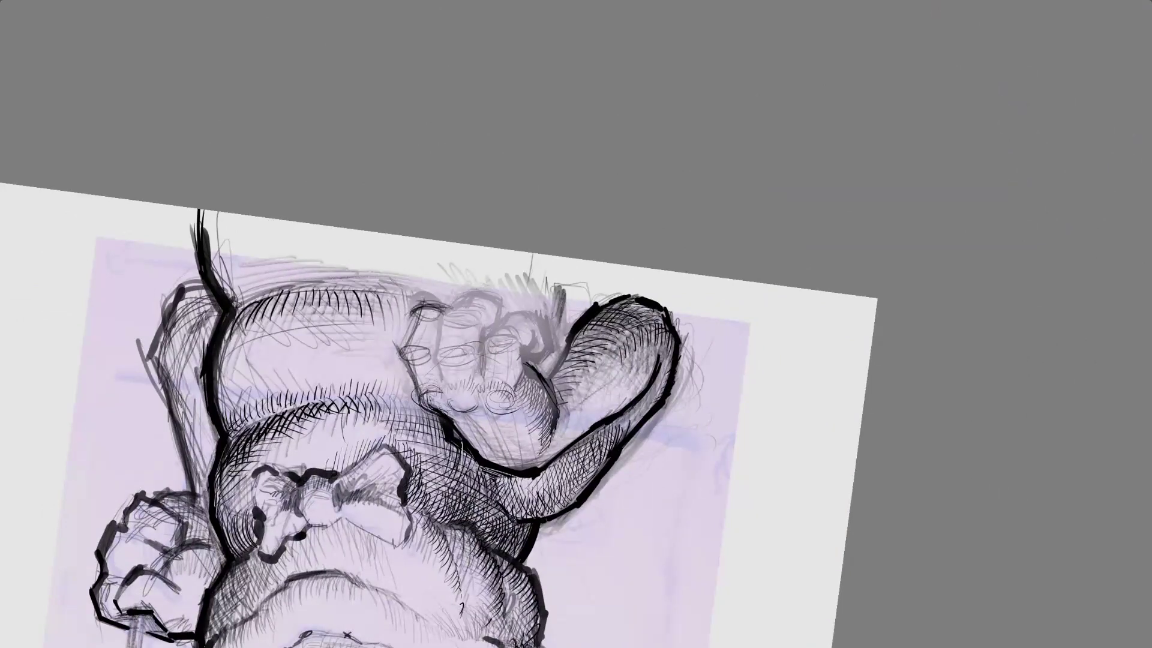
drag(435, 344, 444, 384)
mouse_move(435, 348)
mouse_down()
mouse_move(445, 389)
mouse_move(435, 357)
mouse_up()
drag(478, 344, 439, 349)
mouse_move(439, 357)
mouse_down()
mouse_move(467, 359)
mouse_move(476, 351)
mouse_move(466, 345)
mouse_up()
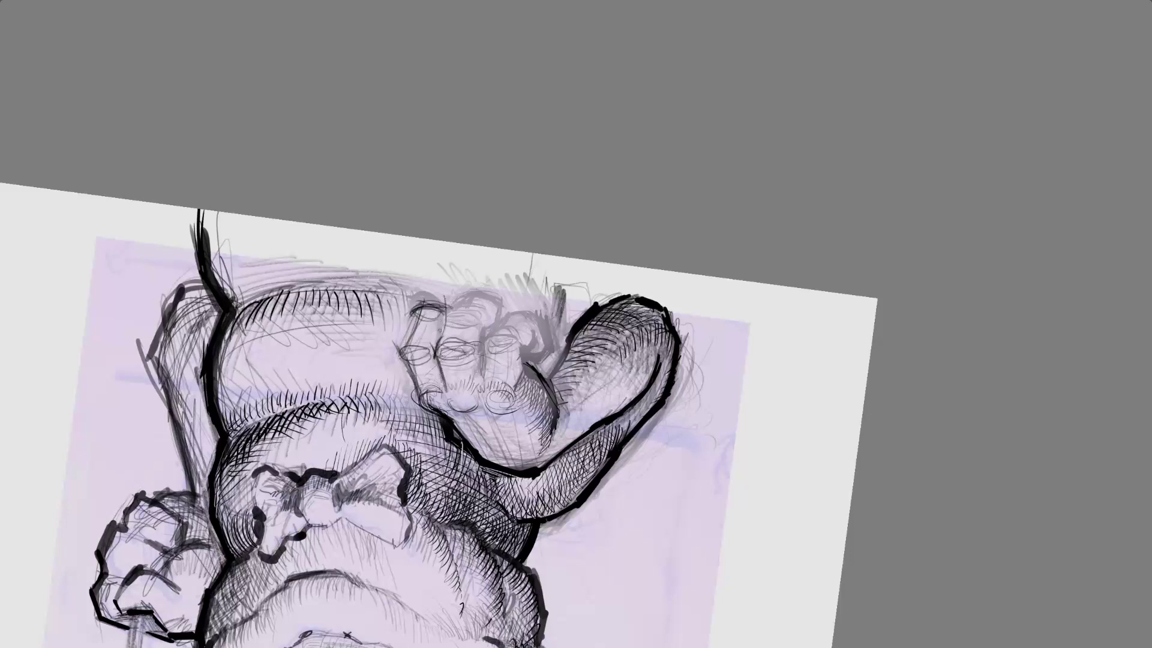
Step: Outline the fingertips and the curled inner finger of the resting hand in thin pencil lines
drag(442, 296, 444, 348)
drag(443, 318, 484, 300)
mouse_move(454, 307)
mouse_down()
mouse_move(478, 310)
mouse_move(474, 292)
mouse_move(493, 294)
mouse_move(502, 313)
mouse_move(480, 330)
mouse_up()
mouse_move(483, 319)
mouse_down()
mouse_move(481, 377)
mouse_move(516, 331)
mouse_up()
mouse_move(496, 346)
mouse_down()
mouse_move(518, 338)
mouse_move(477, 375)
mouse_move(511, 355)
mouse_move(484, 340)
mouse_move(533, 311)
mouse_move(548, 347)
mouse_up()
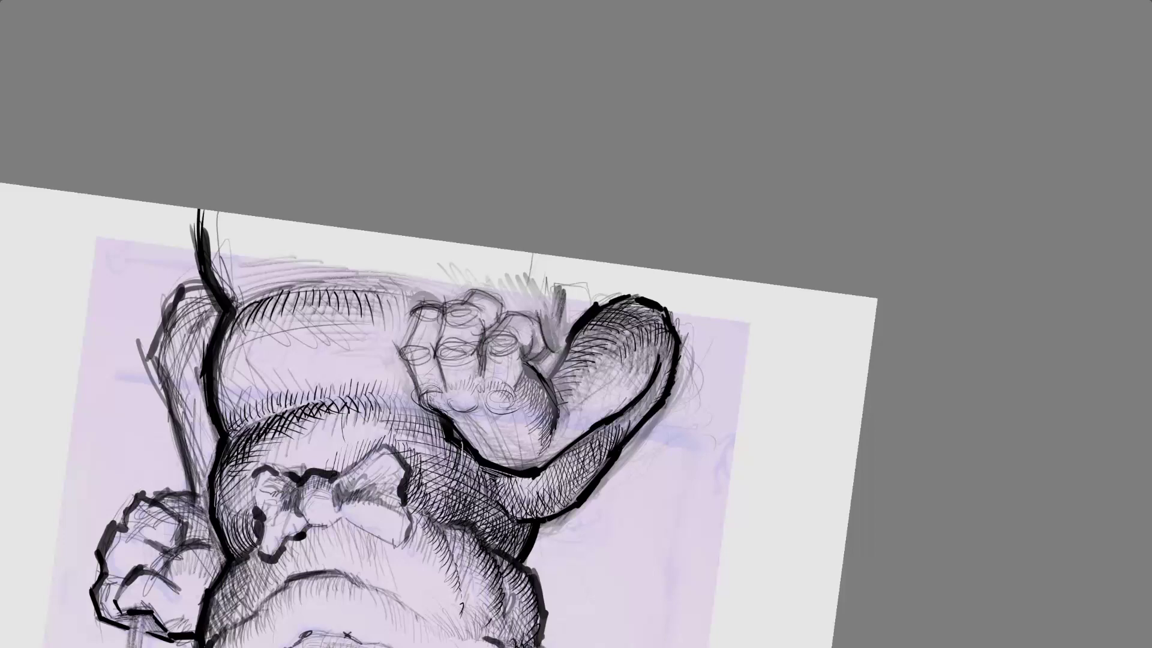
drag(470, 107, 715, 546)
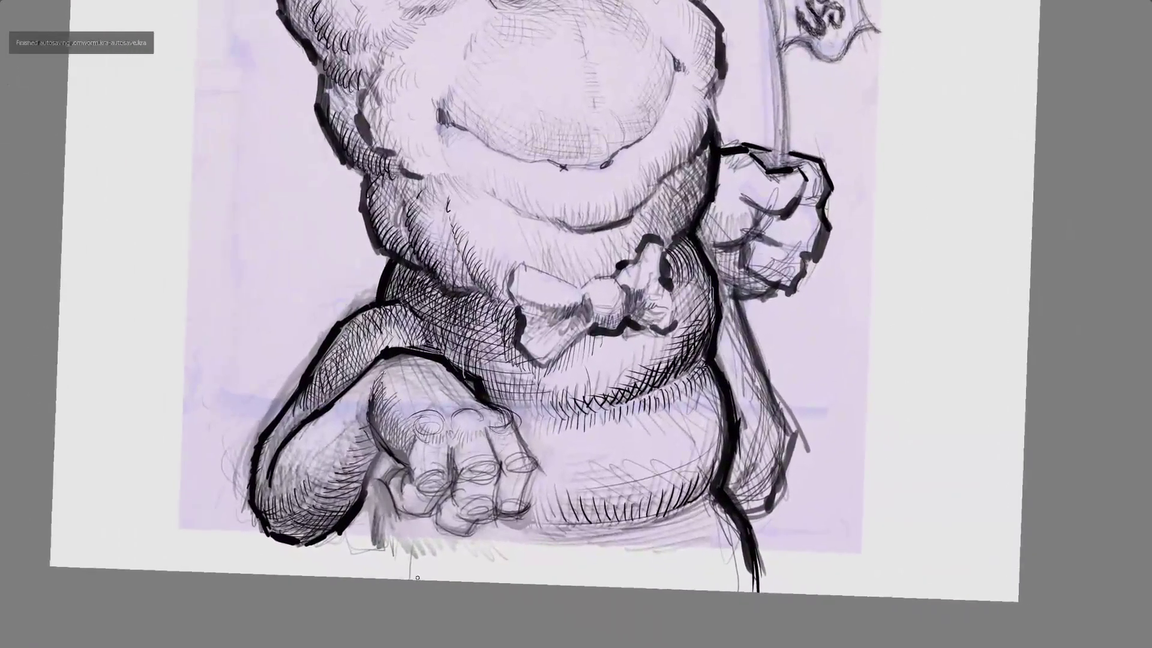
Step: Shade the sides of the resting hand's fingers and the gaps between them up to the knuckles
mouse_move(512, 430)
mouse_down()
mouse_move(526, 451)
mouse_move(517, 496)
mouse_move(491, 531)
mouse_move(473, 532)
mouse_up()
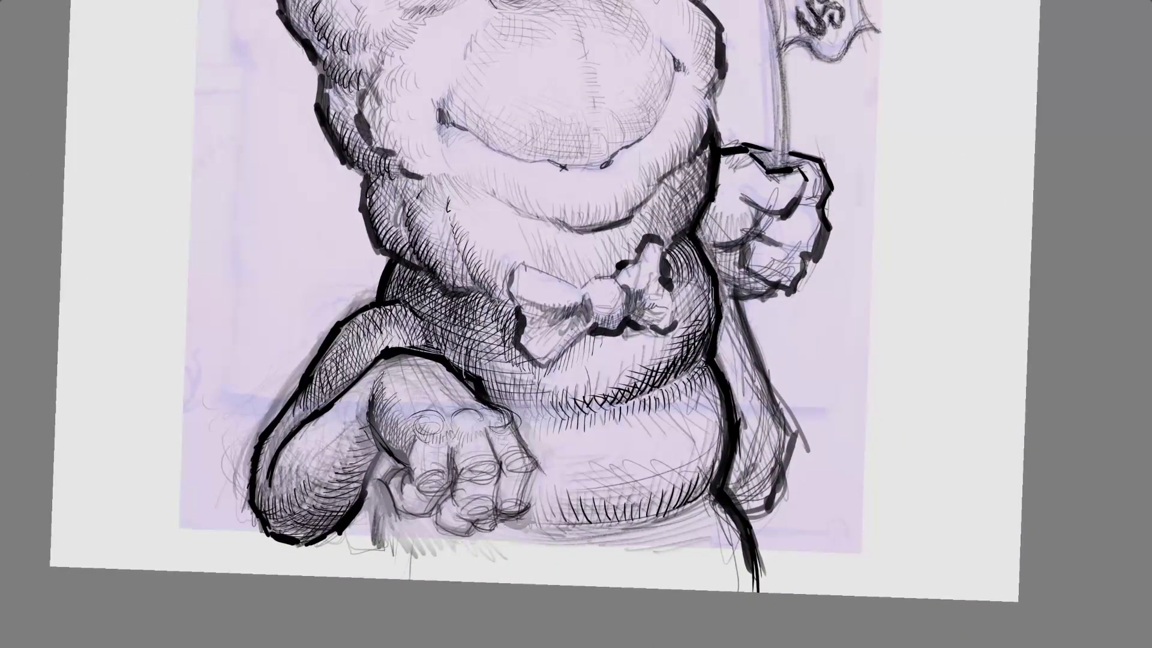
mouse_move(454, 448)
mouse_down()
mouse_move(471, 471)
mouse_move(450, 530)
mouse_up()
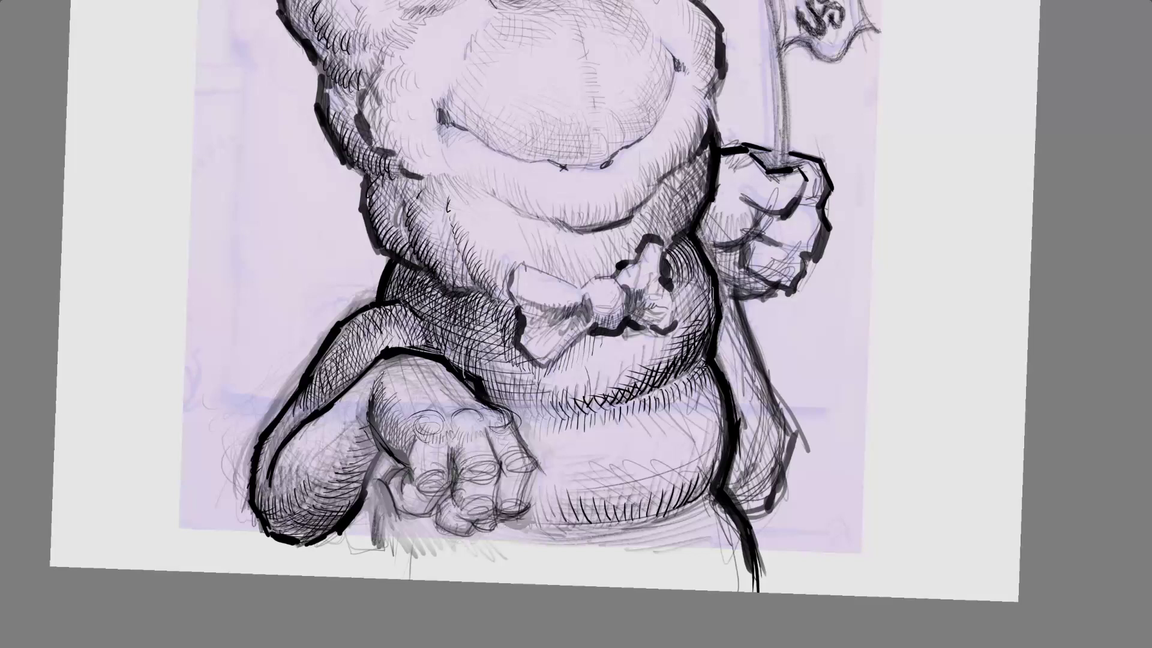
mouse_move(406, 489)
mouse_down()
mouse_move(414, 512)
mouse_move(435, 513)
mouse_up()
mouse_move(505, 482)
mouse_down()
mouse_move(508, 504)
mouse_move(516, 499)
mouse_up()
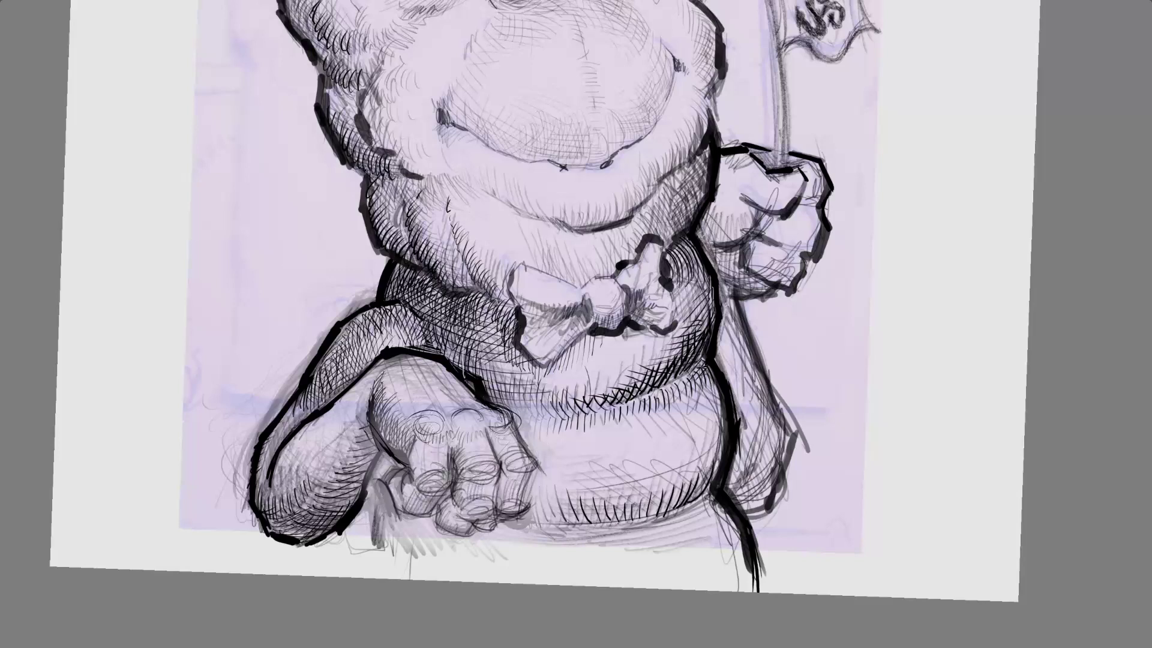
mouse_move(447, 448)
mouse_down()
mouse_move(446, 474)
mouse_move(445, 424)
mouse_move(465, 440)
mouse_move(493, 437)
mouse_up()
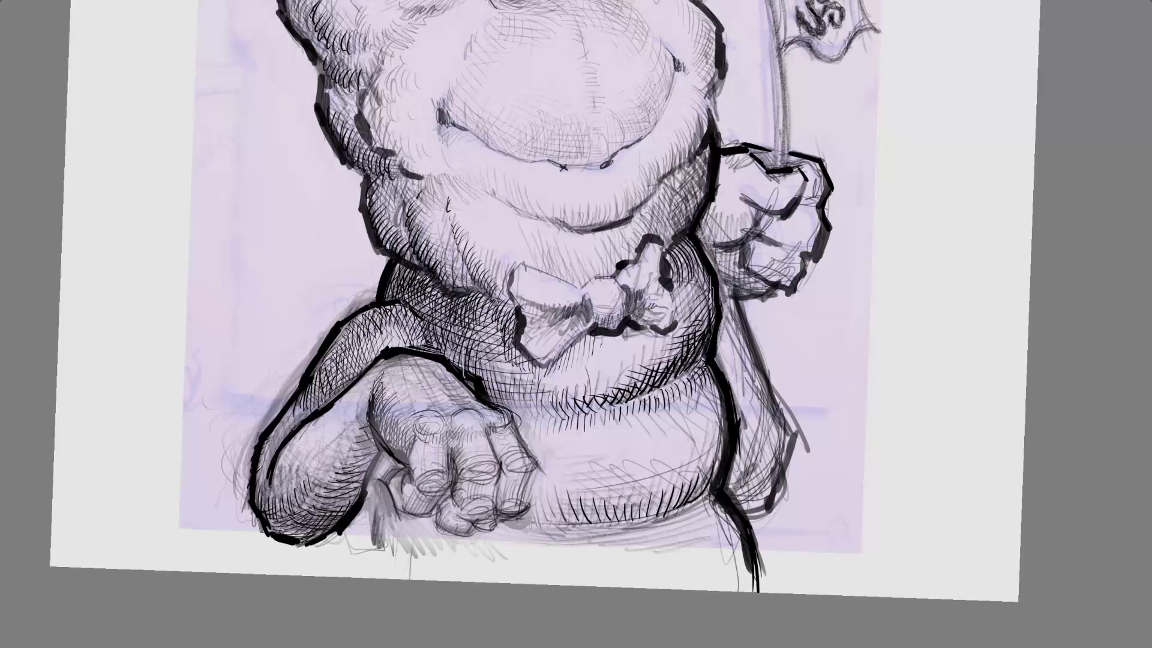
Step: Hatch along the upper side of the resting forearm from the elbow to the wrist with fine strokes
drag(269, 501, 314, 435)
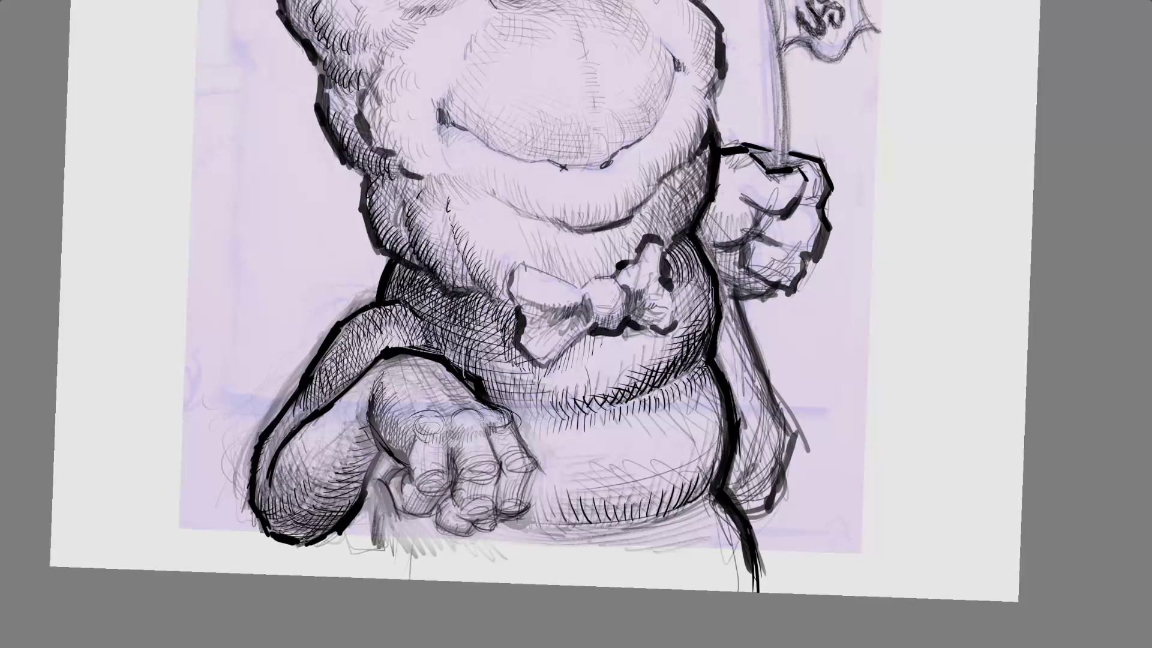
drag(308, 477, 318, 455)
mouse_move(315, 465)
mouse_down()
mouse_move(325, 440)
mouse_move(334, 444)
mouse_up()
drag(328, 460, 349, 431)
drag(340, 446, 360, 409)
drag(352, 432, 367, 384)
drag(363, 410, 371, 379)
Step: Add fine hatching to the back of the resting hand just below its upper outline
scroll(694, 440, down, 2)
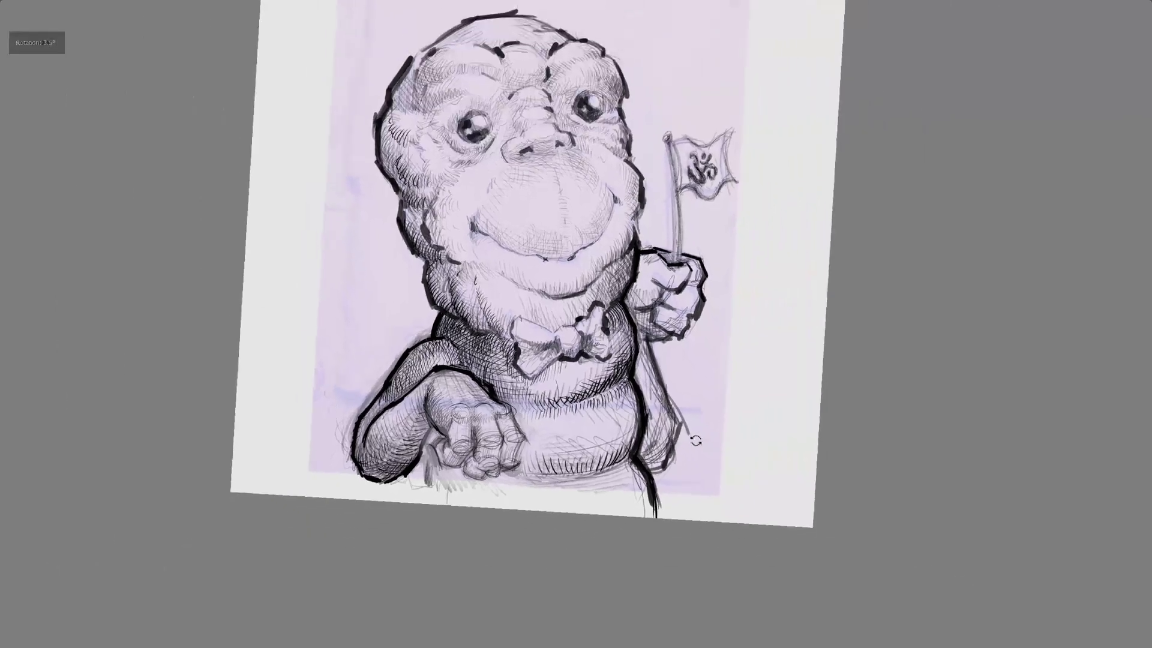
drag(695, 442, 698, 438)
scroll(695, 442, up, 2)
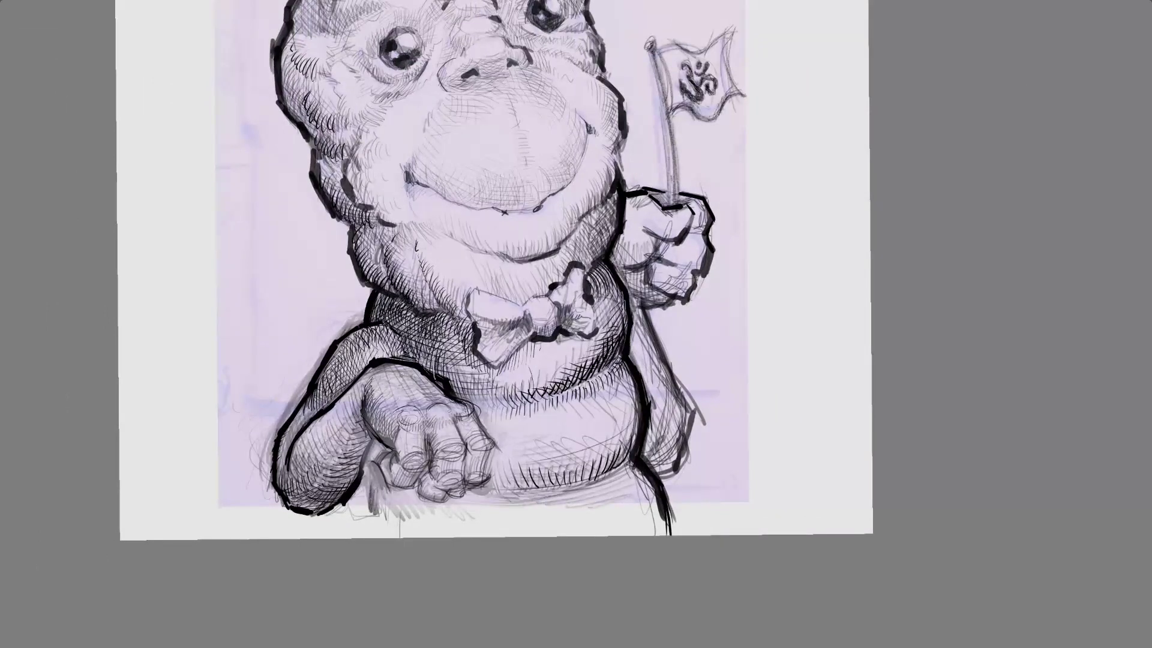
drag(366, 365, 411, 389)
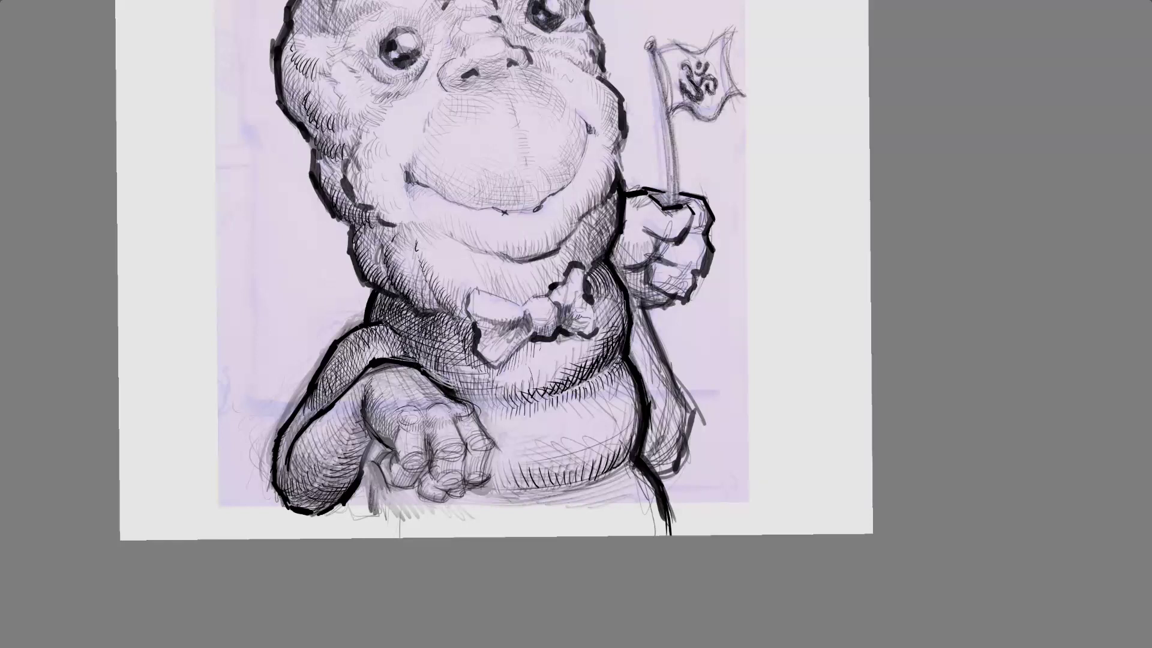
Step: Lighten the heavy outline around the back of the resting hand and hatch inward from that edge
mouse_move(840, 195)
mouse_down()
mouse_move(741, 80)
mouse_move(281, 314)
mouse_move(288, 385)
mouse_move(282, 346)
mouse_up()
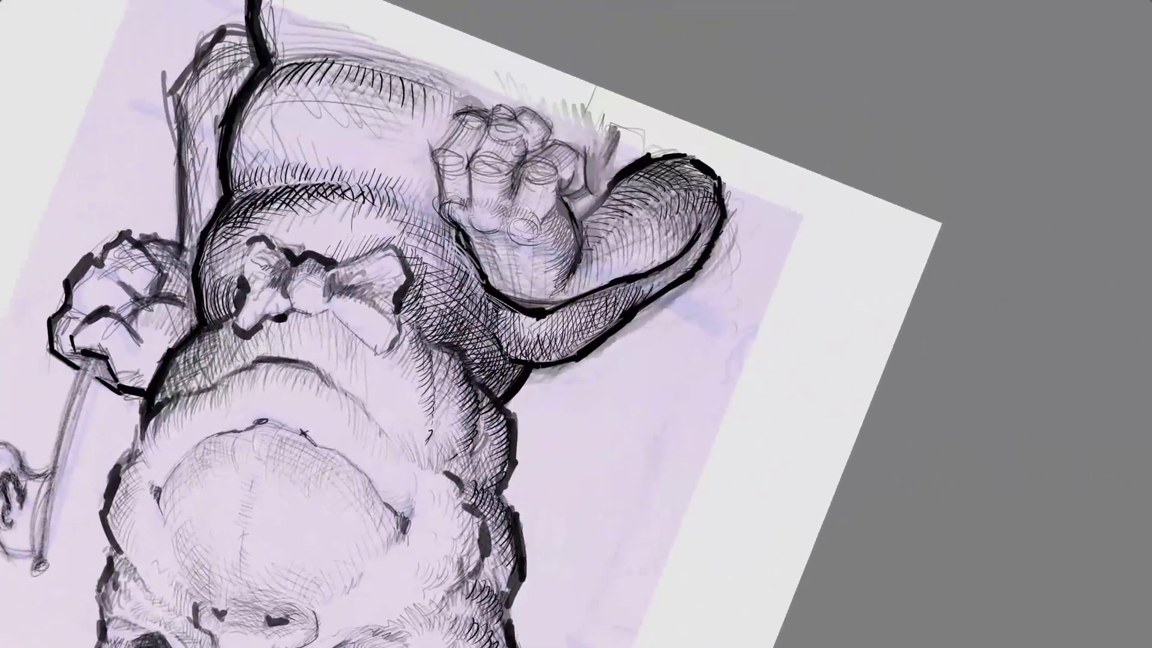
mouse_move(461, 235)
mouse_down()
mouse_move(485, 290)
mouse_move(510, 305)
mouse_move(594, 305)
mouse_up()
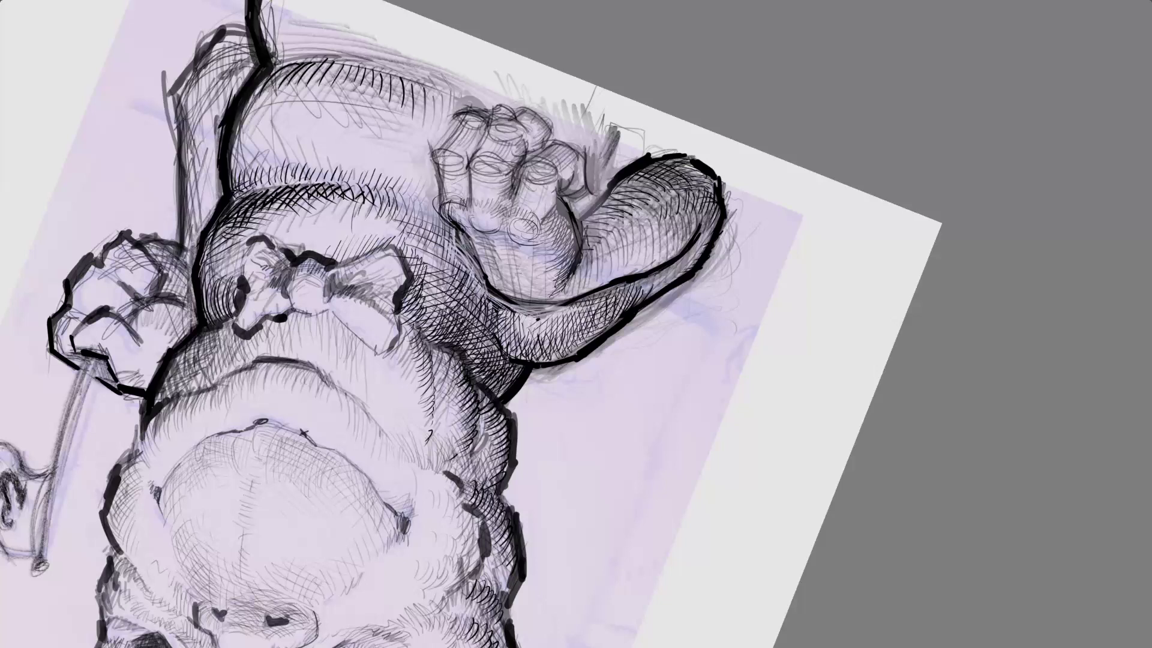
drag(472, 247, 495, 297)
mouse_move(478, 260)
mouse_down()
mouse_move(501, 306)
mouse_move(503, 293)
mouse_move(561, 298)
mouse_move(562, 283)
mouse_up()
drag(522, 308, 573, 282)
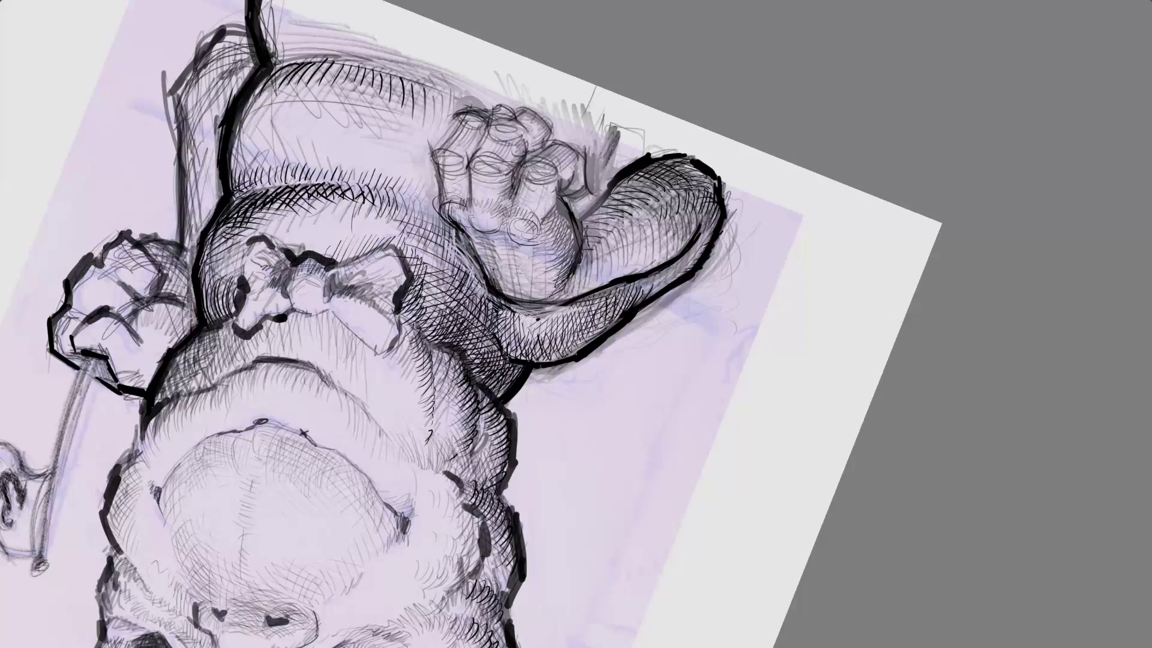
Step: Build up cross-hatching over the back of the resting hand from the wrist towards the knuckles
drag(487, 265, 504, 282)
drag(495, 306, 543, 282)
drag(555, 301, 577, 273)
mouse_move(569, 204)
mouse_down()
mouse_move(558, 219)
mouse_move(576, 258)
mouse_move(579, 245)
mouse_move(564, 278)
mouse_up()
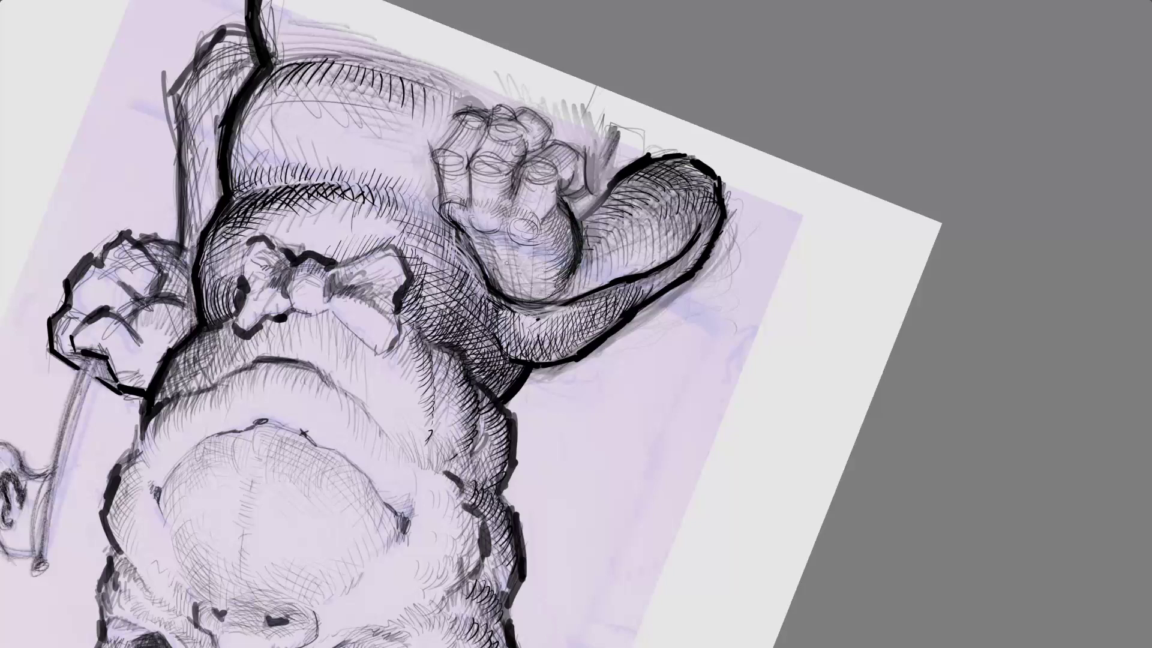
drag(496, 293, 514, 281)
drag(506, 301, 530, 279)
drag(516, 301, 546, 278)
mouse_move(531, 300)
mouse_down()
mouse_move(570, 260)
mouse_move(557, 181)
mouse_up()
Step: Hatch the inner fingers and the outermost finger of the resting hand, then turn the canvas roughly upright
drag(566, 165, 564, 182)
mouse_move(573, 163)
mouse_down()
mouse_move(569, 180)
mouse_move(582, 177)
mouse_move(582, 158)
mouse_move(528, 150)
mouse_up()
drag(537, 133, 532, 146)
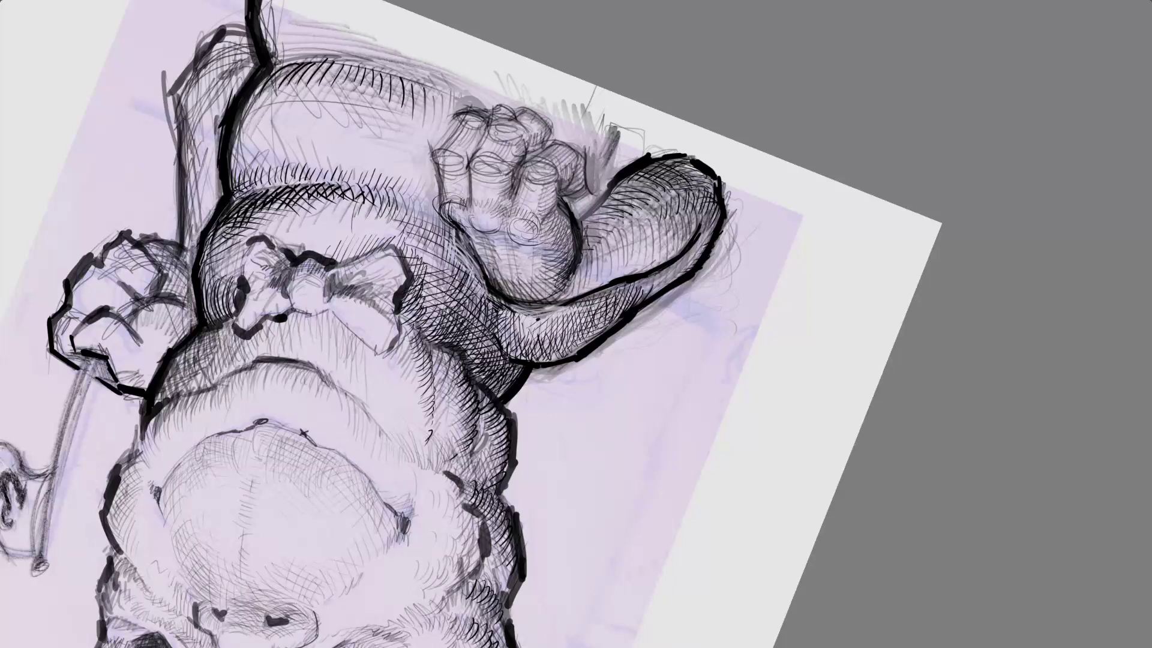
drag(460, 198, 467, 188)
drag(459, 195, 468, 174)
drag(460, 179, 469, 167)
mouse_move(613, 431)
mouse_down()
mouse_move(482, 387)
mouse_move(464, 316)
mouse_move(489, 252)
mouse_up()
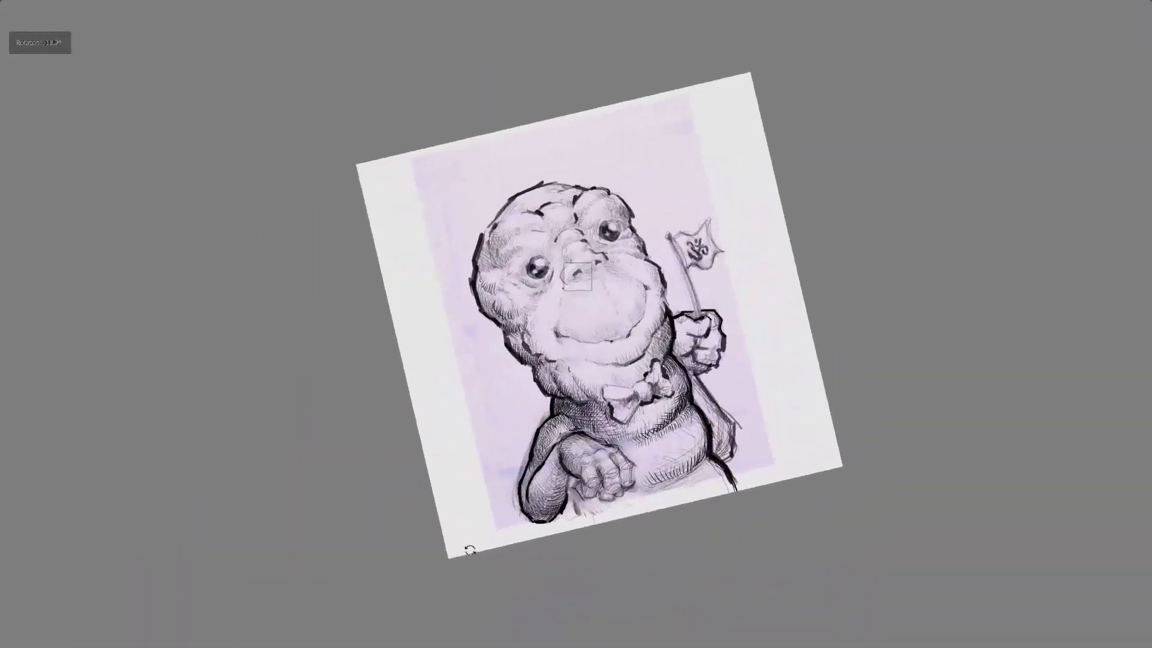
Step: Sketch the body's side edge below the resting wrist down past the canvas edge with repeated overlapping strokes
scroll(471, 550, up, 3)
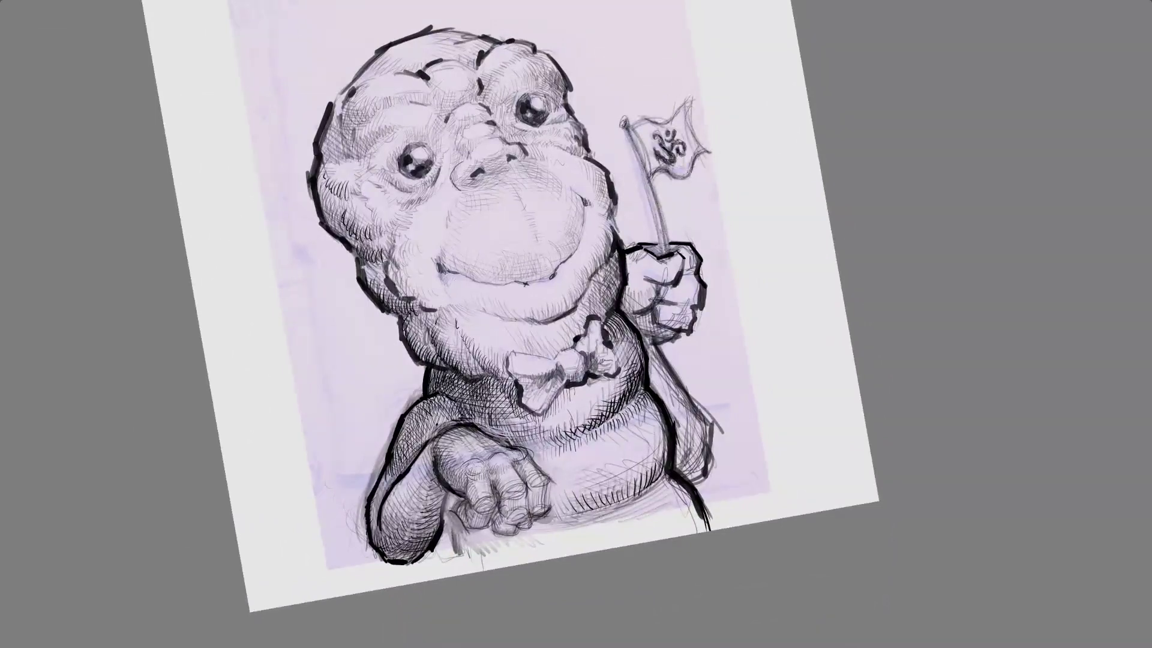
drag(444, 505, 455, 535)
mouse_move(431, 371)
mouse_down()
mouse_move(437, 393)
mouse_move(467, 409)
mouse_up()
drag(466, 393, 471, 417)
drag(447, 506, 471, 573)
drag(462, 532, 472, 573)
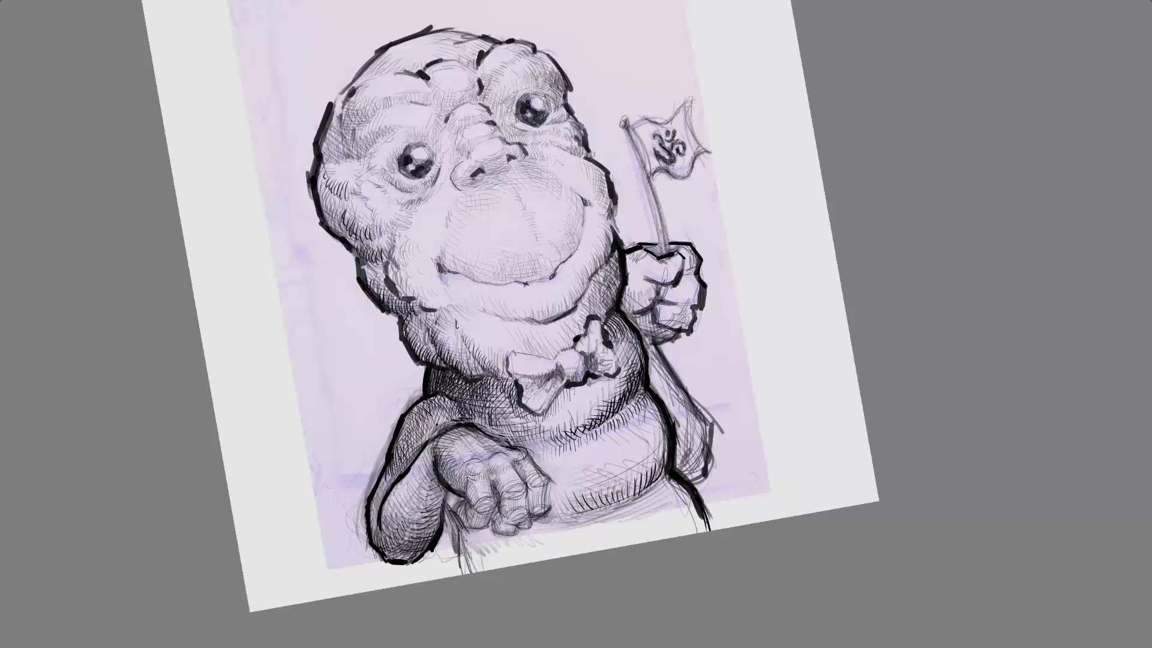
drag(467, 531, 469, 573)
drag(450, 493, 459, 515)
Step: Hatch the back of the neck above the resting arm's shoulder and the dark neck fold above the hand
drag(420, 364, 422, 386)
mouse_move(423, 362)
mouse_down()
mouse_move(424, 391)
mouse_move(436, 386)
mouse_up()
drag(438, 377, 443, 390)
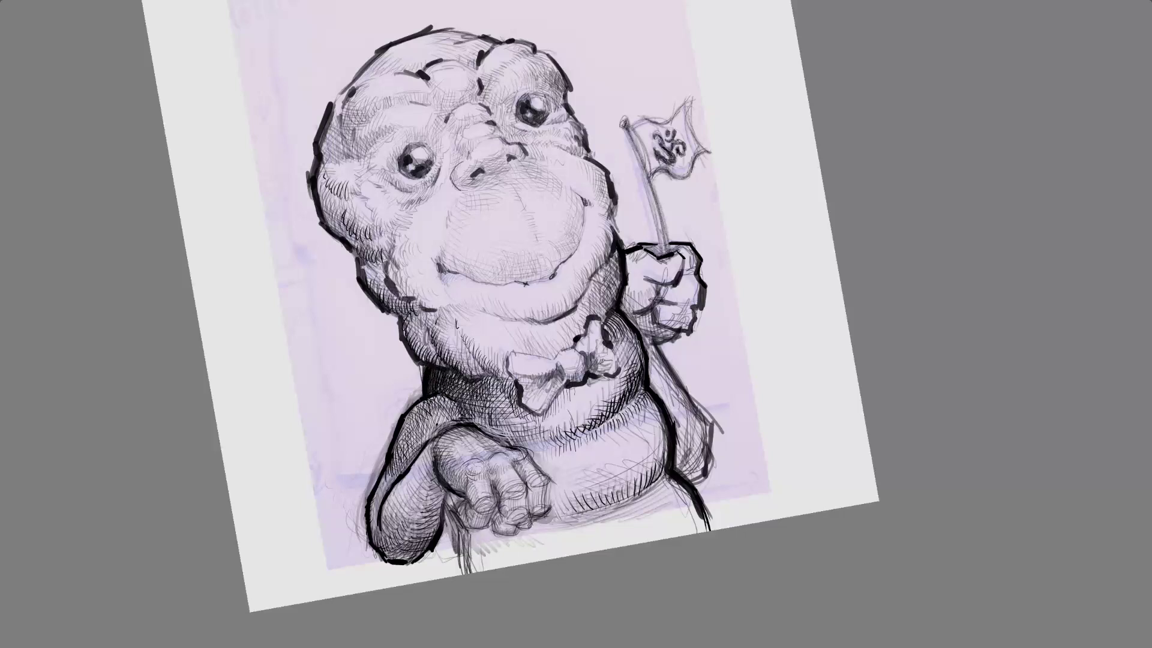
drag(473, 413, 481, 427)
drag(478, 415, 490, 438)
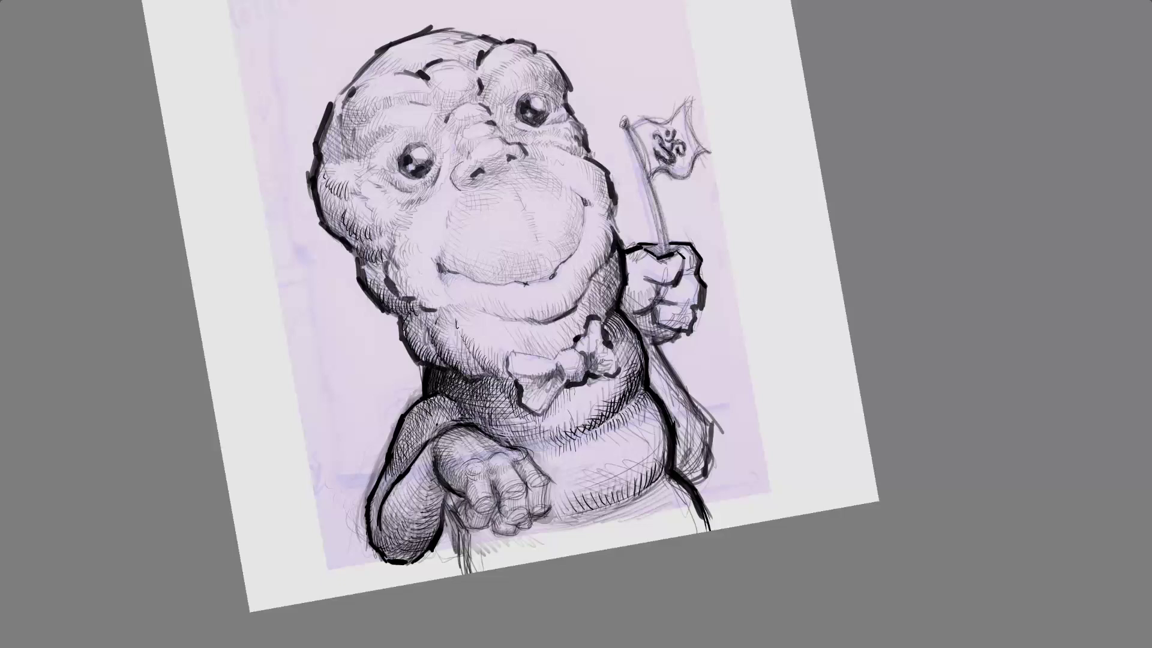
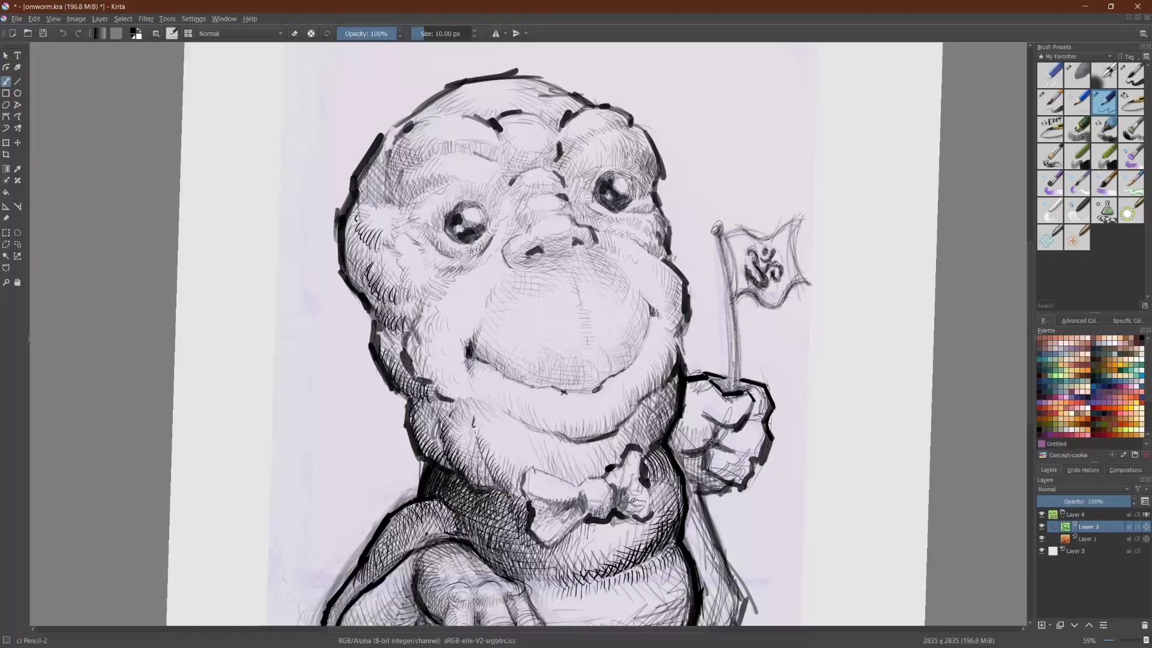
Step: Add fine hatching along the lower rim of the muzzle above the smile and on the cheek fold beside the jaw outline
drag(531, 384, 541, 373)
mouse_move(540, 384)
mouse_down()
mouse_move(573, 388)
mouse_move(578, 369)
mouse_move(614, 363)
mouse_move(617, 345)
mouse_move(630, 357)
mouse_move(618, 365)
mouse_move(633, 328)
mouse_up()
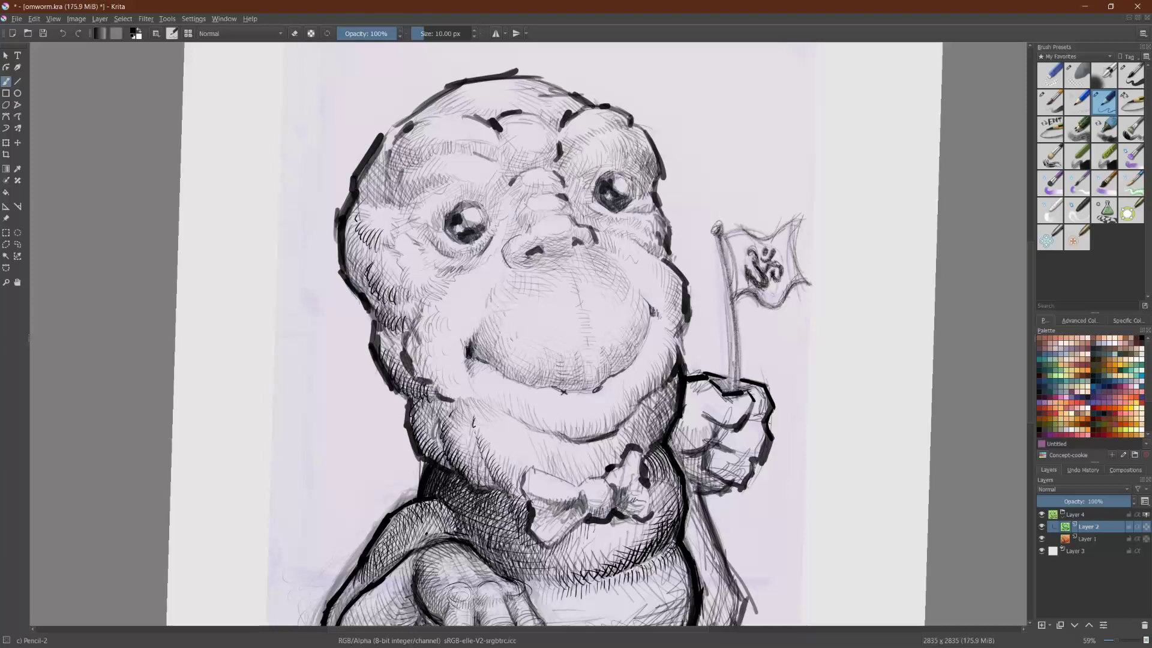
drag(420, 333, 449, 391)
mouse_move(448, 381)
mouse_down()
mouse_move(457, 390)
mouse_move(439, 380)
mouse_up()
mouse_move(428, 355)
mouse_down()
mouse_move(439, 375)
mouse_move(424, 382)
mouse_move(414, 355)
mouse_up()
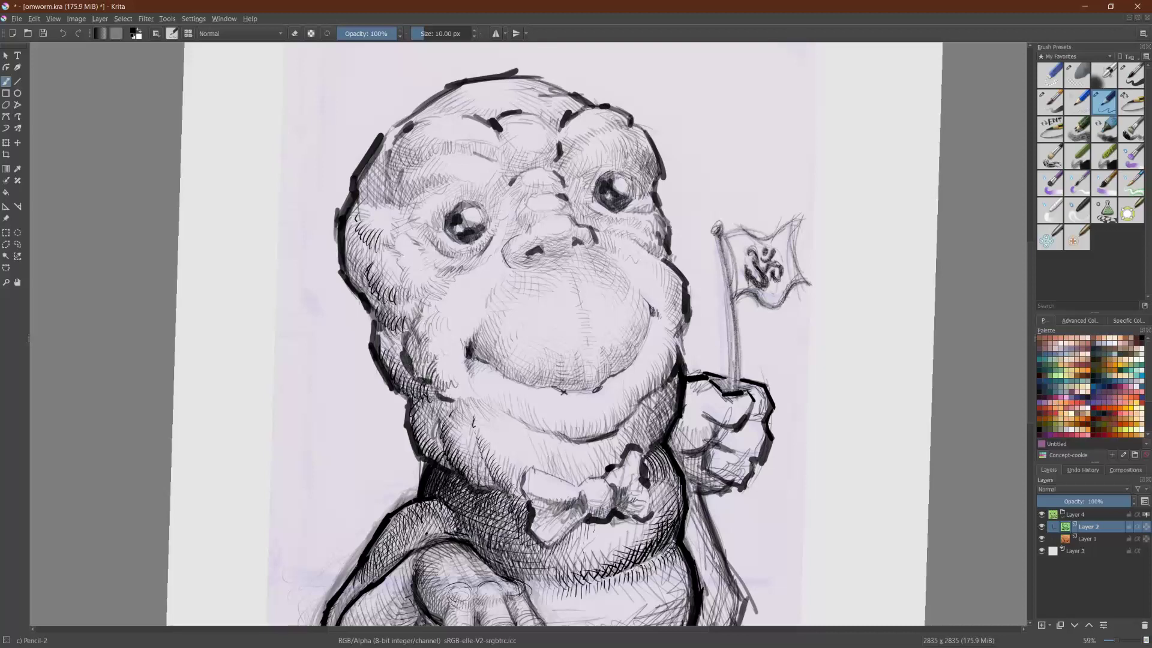
Step: Build up short hatch strokes on the jaw fold below the cheek, carrying them in below the mouth corner
drag(420, 400, 428, 418)
drag(427, 395, 437, 415)
drag(429, 401, 439, 423)
drag(435, 409, 448, 423)
mouse_move(445, 406)
mouse_down()
mouse_move(453, 417)
mouse_move(435, 432)
mouse_up()
drag(430, 420, 438, 437)
mouse_move(429, 418)
mouse_down()
mouse_move(437, 455)
mouse_move(428, 429)
mouse_up()
mouse_move(425, 405)
mouse_down()
mouse_move(426, 430)
mouse_move(430, 403)
mouse_up()
mouse_move(420, 393)
mouse_down()
mouse_move(428, 403)
mouse_move(418, 394)
mouse_up()
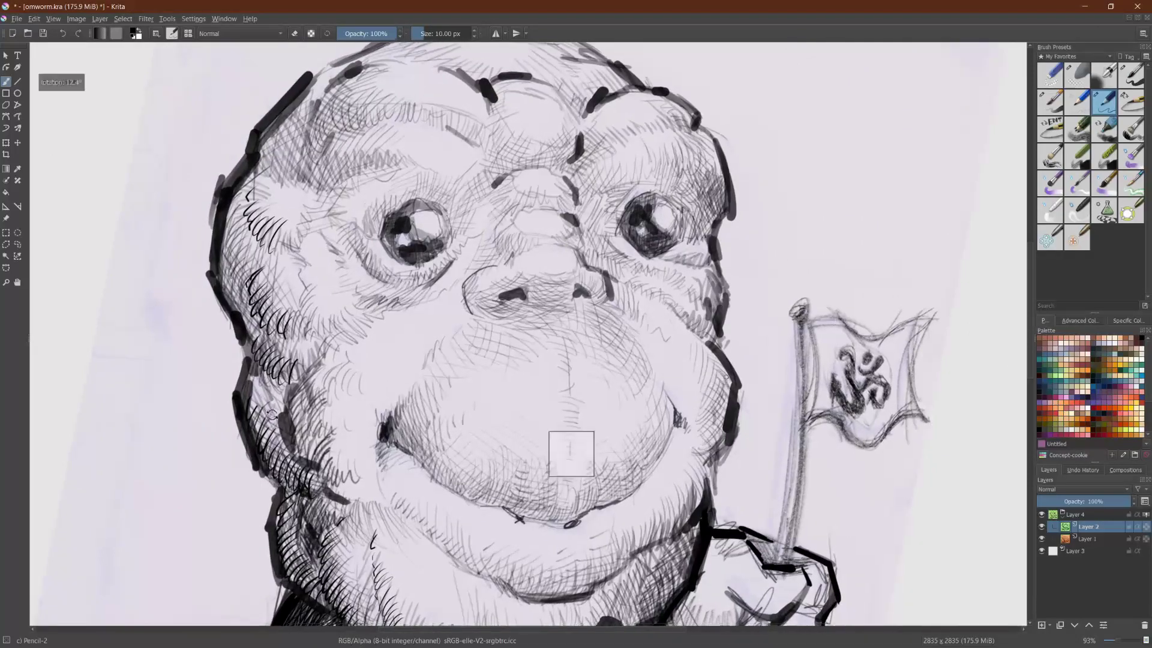
drag(272, 415, 684, 530)
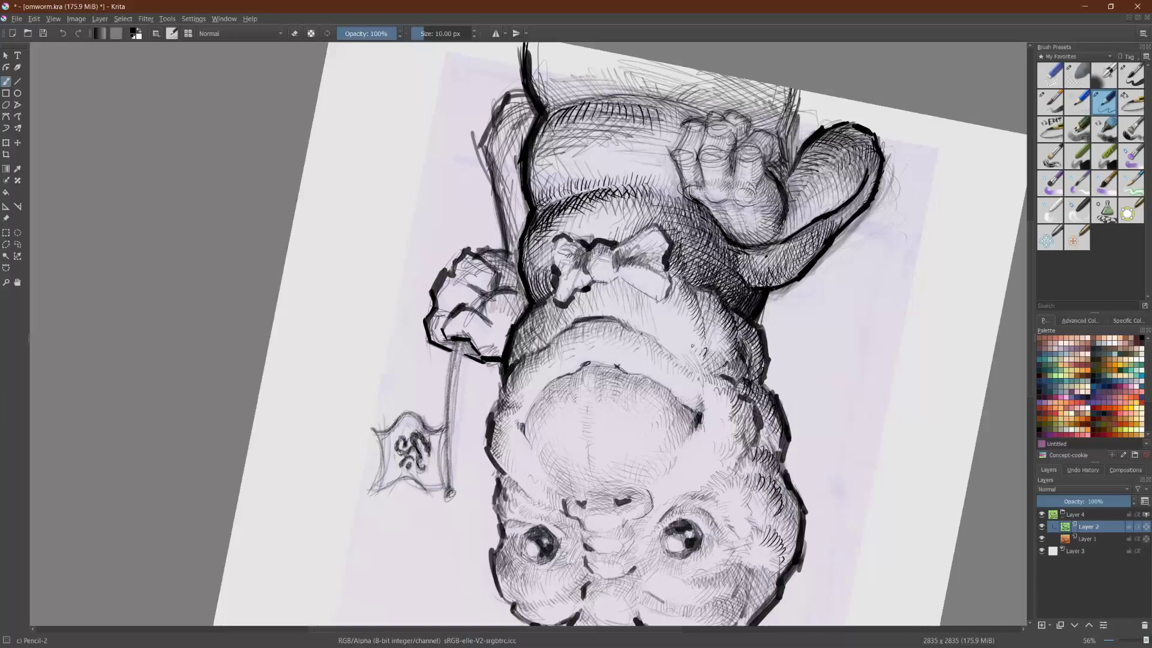
drag(692, 346, 700, 432)
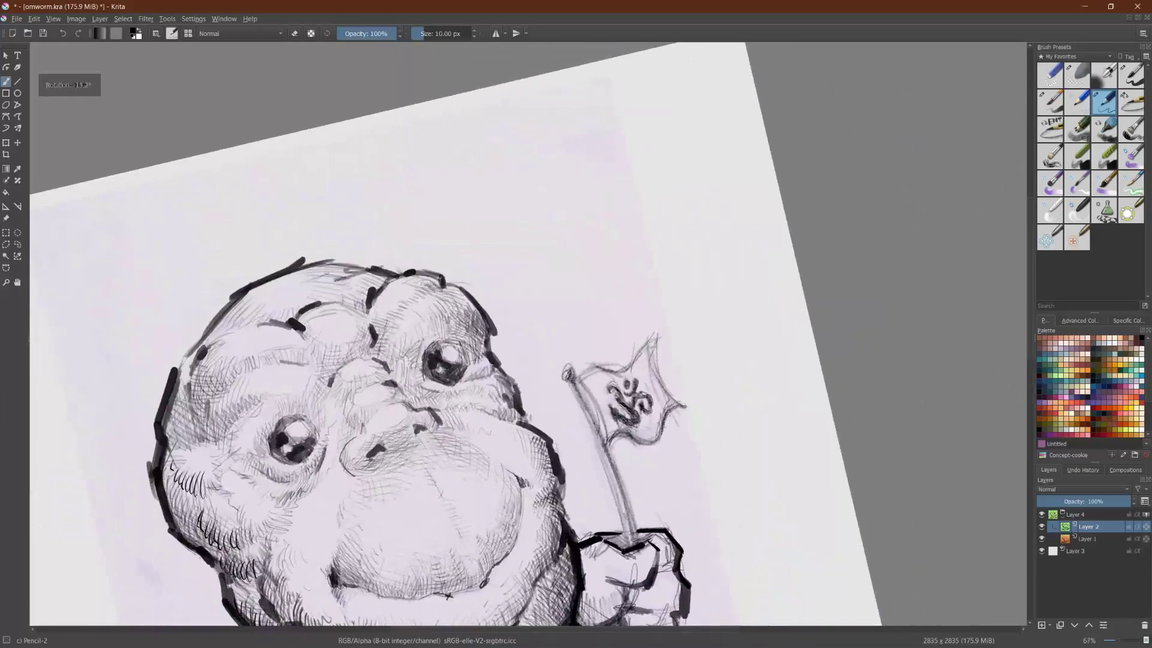
Step: Hatch above the eye on the resting-arm side, along that side of the head and up to the brow ridge
drag(403, 269, 503, 232)
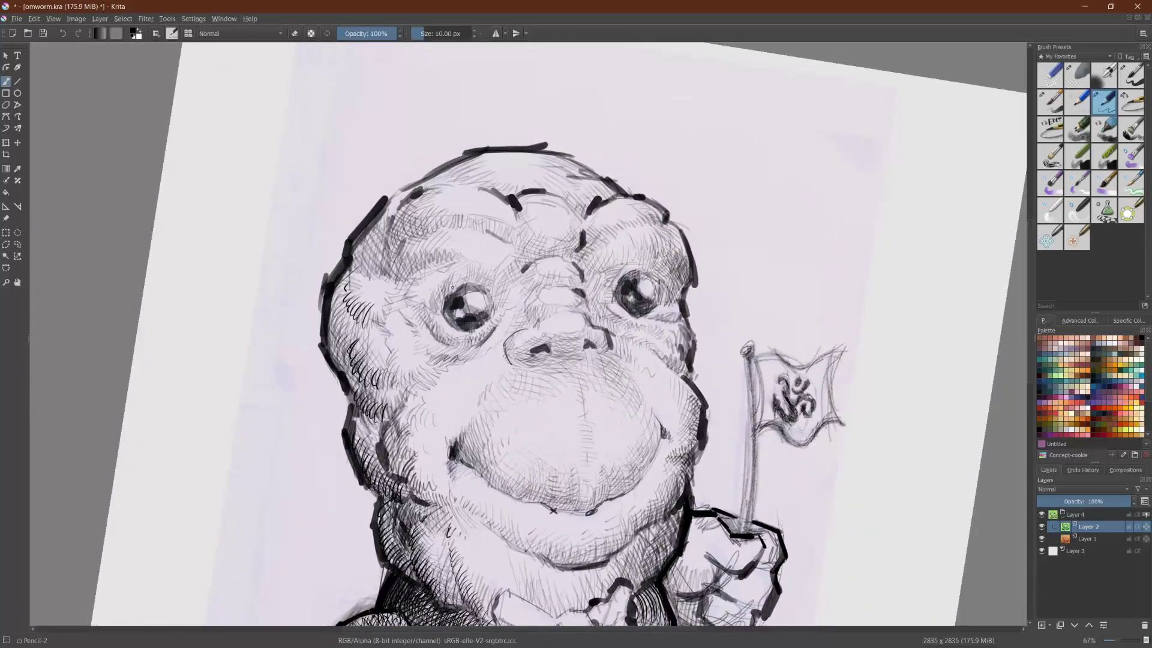
mouse_move(472, 269)
mouse_down()
mouse_move(475, 281)
mouse_move(496, 282)
mouse_move(472, 273)
mouse_up()
mouse_move(456, 276)
mouse_down()
mouse_move(478, 264)
mouse_move(495, 273)
mouse_up()
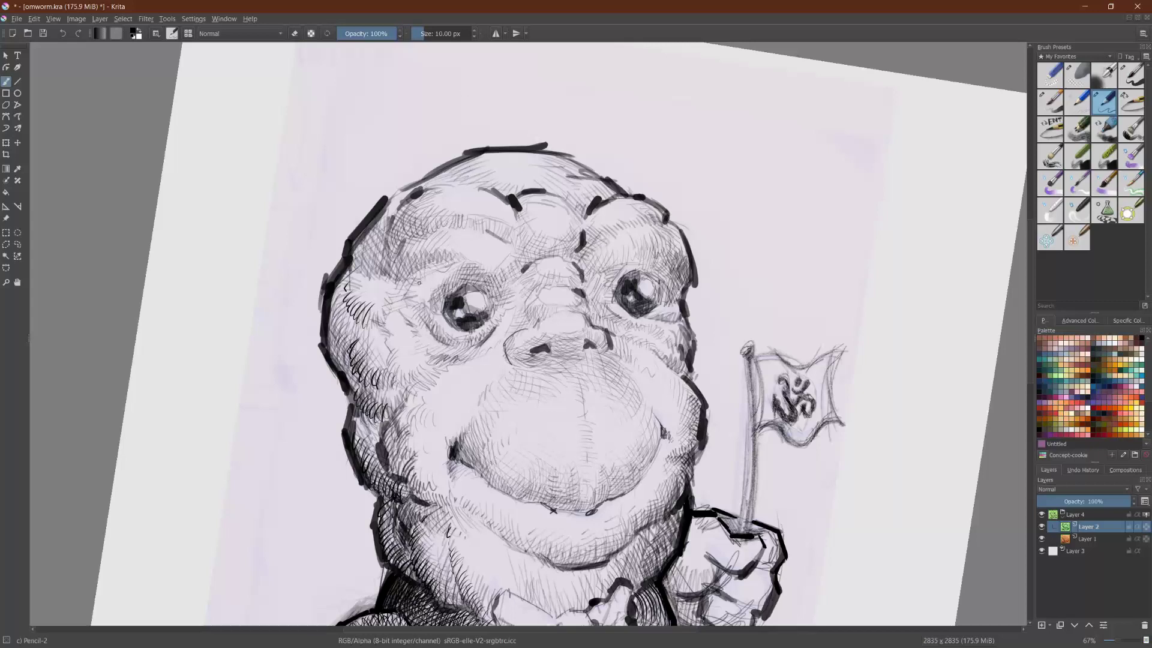
mouse_move(362, 307)
mouse_down()
mouse_move(368, 326)
mouse_move(385, 313)
mouse_move(383, 303)
mouse_move(351, 309)
mouse_move(345, 284)
mouse_up()
mouse_move(362, 276)
mouse_down()
mouse_move(347, 277)
mouse_move(382, 262)
mouse_move(359, 257)
mouse_up()
drag(374, 242, 364, 242)
mouse_move(386, 219)
mouse_down()
mouse_move(368, 232)
mouse_move(375, 225)
mouse_up()
drag(393, 205, 390, 211)
drag(401, 192, 396, 204)
mouse_move(410, 188)
mouse_down()
mouse_move(404, 197)
mouse_move(455, 185)
mouse_up()
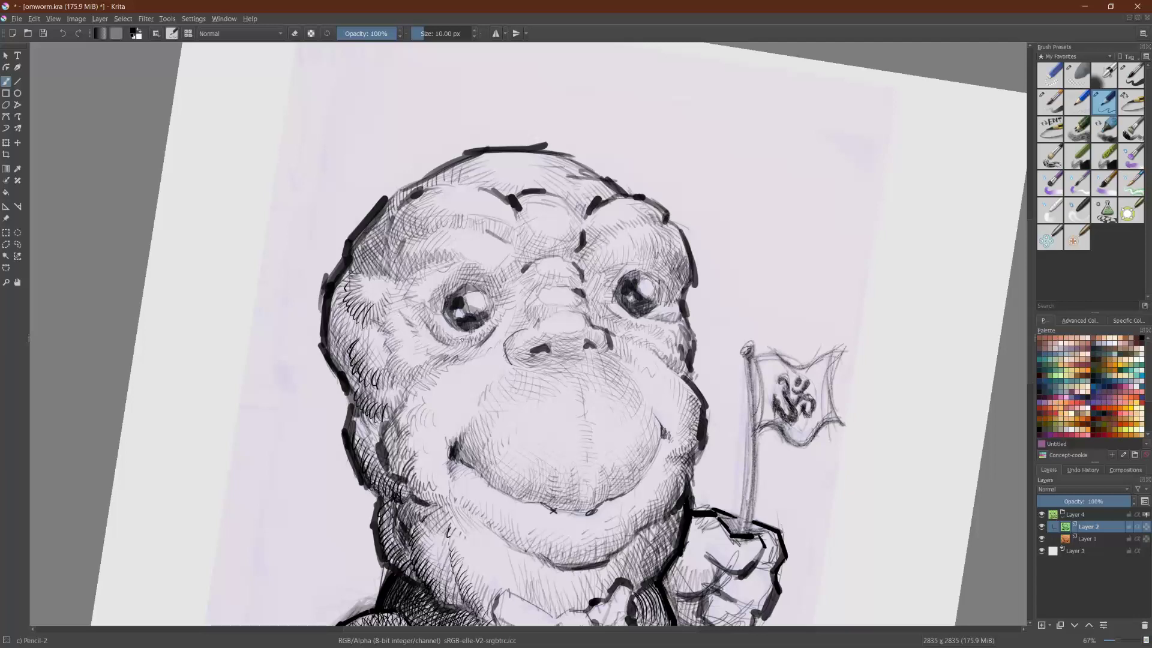
mouse_move(462, 340)
mouse_down()
mouse_move(352, 492)
mouse_move(363, 456)
mouse_move(380, 446)
mouse_move(375, 256)
mouse_up()
Step: Hatch the flag-holding arm with diagonal strokes from the elbow up to the fist and back along its outer edge
drag(720, 267, 325, 312)
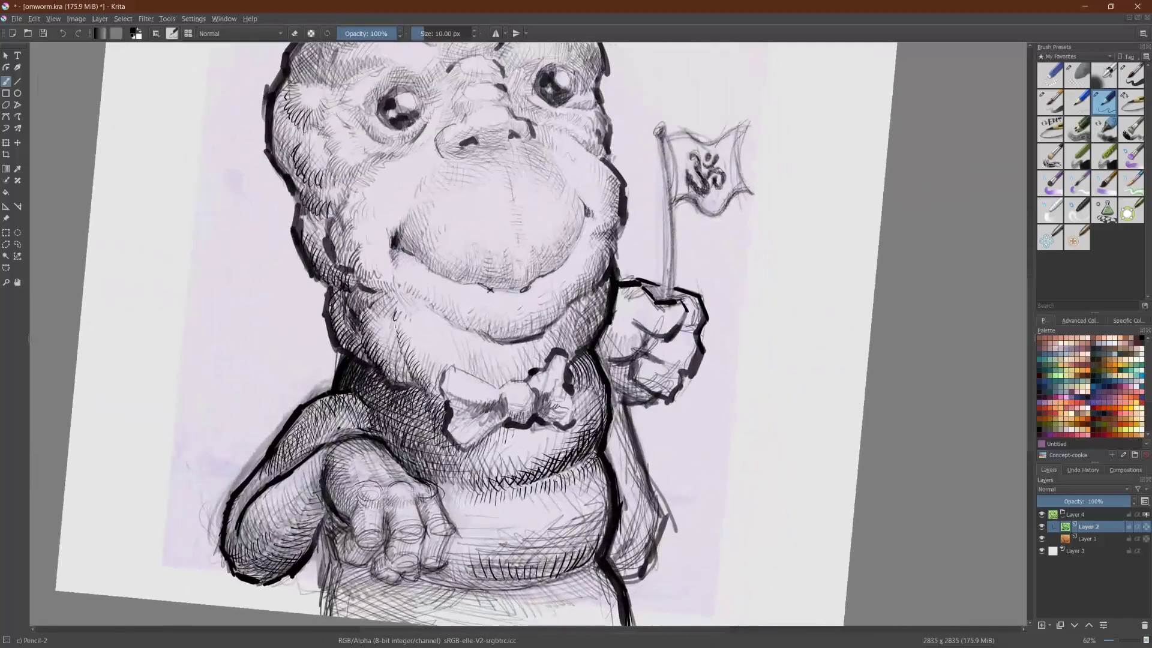
drag(753, 590, 795, 535)
mouse_move(656, 503)
mouse_down()
mouse_move(639, 494)
mouse_move(674, 479)
mouse_move(684, 414)
mouse_up()
drag(647, 428, 679, 407)
mouse_move(646, 420)
mouse_down()
mouse_move(672, 402)
mouse_move(647, 332)
mouse_up()
drag(621, 337, 640, 306)
drag(627, 303, 635, 283)
drag(625, 496, 664, 424)
drag(647, 469, 665, 441)
drag(645, 494, 664, 454)
mouse_move(649, 492)
mouse_down()
mouse_move(675, 432)
mouse_move(677, 443)
mouse_up()
mouse_move(651, 495)
mouse_down()
mouse_move(678, 447)
mouse_move(673, 462)
mouse_up()
Step: Cross-hatch the flag-holding arm with flatter strokes from the elbow up to just below the fist
drag(638, 513, 668, 511)
drag(638, 511, 665, 505)
drag(639, 506, 665, 502)
drag(629, 493, 675, 482)
drag(630, 486, 682, 470)
drag(637, 478, 690, 454)
drag(646, 463, 691, 442)
mouse_move(654, 456)
mouse_down()
mouse_move(695, 436)
mouse_move(697, 419)
mouse_move(673, 434)
mouse_up()
mouse_move(641, 434)
mouse_down()
mouse_move(676, 428)
mouse_move(663, 403)
mouse_up()
mouse_move(638, 407)
mouse_down()
mouse_move(672, 398)
mouse_move(662, 393)
mouse_up()
drag(636, 396, 668, 386)
mouse_move(638, 389)
mouse_down()
mouse_move(666, 376)
mouse_move(653, 349)
mouse_up()
drag(627, 349, 648, 324)
drag(623, 334, 641, 309)
drag(626, 314, 637, 295)
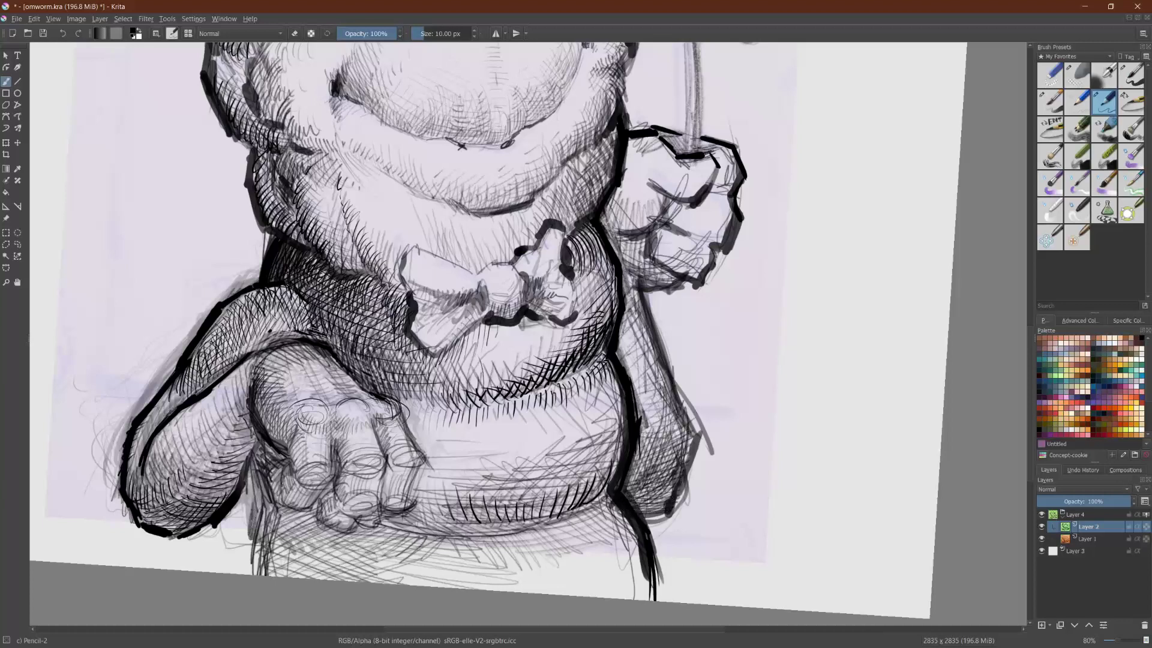
Step: Hatch the underside, lower fingers and outer edge of the fist holding the flag
drag(652, 254, 663, 229)
drag(655, 244, 669, 234)
mouse_move(661, 261)
mouse_down()
mouse_move(673, 236)
mouse_move(673, 246)
mouse_up()
drag(664, 269, 686, 250)
drag(671, 274, 700, 247)
mouse_move(691, 276)
mouse_down()
mouse_move(709, 255)
mouse_move(677, 198)
mouse_up()
drag(671, 236, 690, 205)
drag(682, 238, 706, 216)
mouse_move(697, 245)
mouse_down()
mouse_move(710, 216)
mouse_move(722, 216)
mouse_up()
drag(711, 245, 730, 209)
drag(726, 225, 732, 184)
drag(717, 202, 735, 172)
drag(709, 199, 726, 167)
Step: Add short hatch strokes to the upper knuckles of the fist just below the flagpole
mouse_move(651, 186)
mouse_down()
mouse_move(641, 157)
mouse_move(653, 163)
mouse_up()
drag(663, 189, 661, 171)
mouse_move(678, 198)
mouse_down()
mouse_move(668, 177)
mouse_move(682, 186)
mouse_up()
drag(701, 194, 689, 179)
drag(708, 183, 689, 181)
drag(668, 195, 679, 171)
mouse_move(654, 181)
mouse_down()
mouse_move(666, 172)
mouse_move(656, 161)
mouse_up()
Step: Shade the body-facing side and the shadowed base of the flag-holding fist with hatching
drag(623, 233, 613, 211)
drag(639, 226, 624, 202)
drag(642, 216, 624, 188)
drag(634, 192, 629, 180)
drag(655, 229, 632, 210)
drag(661, 223, 630, 191)
mouse_move(651, 202)
mouse_down()
mouse_move(639, 180)
mouse_move(657, 191)
mouse_up()
drag(659, 227, 641, 203)
drag(648, 236, 618, 209)
drag(648, 264, 624, 245)
mouse_move(658, 285)
mouse_down()
mouse_move(623, 259)
mouse_move(641, 268)
mouse_up()
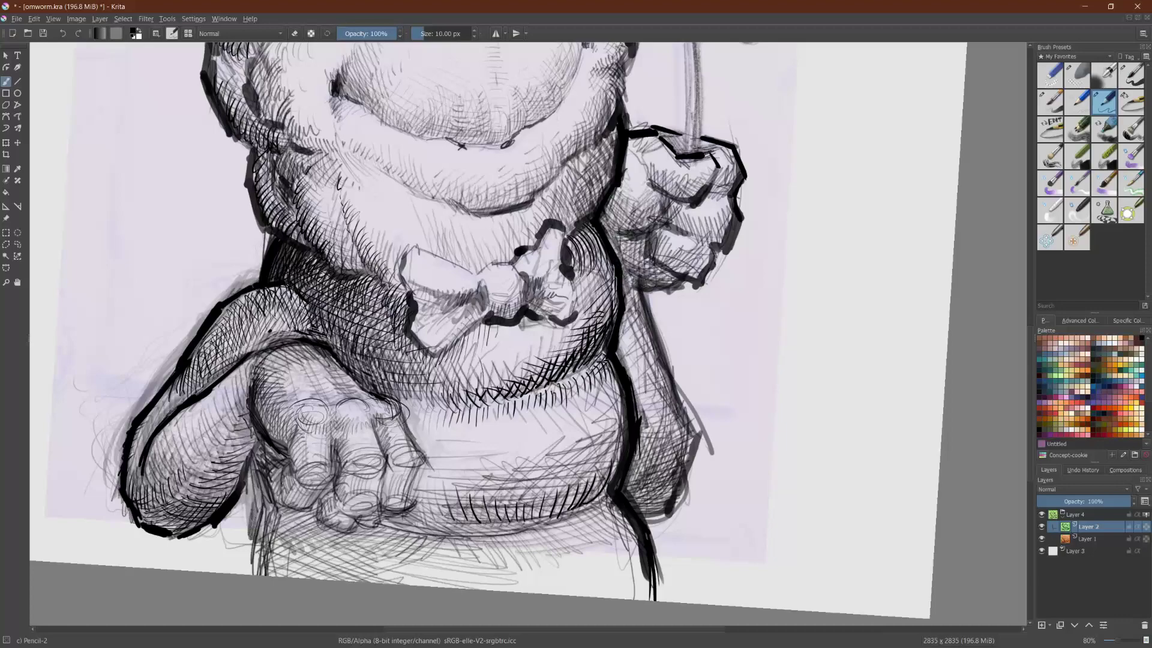
drag(700, 255, 620, 194)
Step: Turn the canvas upside down and hatch along the neck fold below the bow tie from the outer edge to the resting hand
mouse_move(317, 443)
mouse_down()
mouse_move(339, 389)
mouse_move(478, 294)
mouse_move(700, 278)
mouse_up()
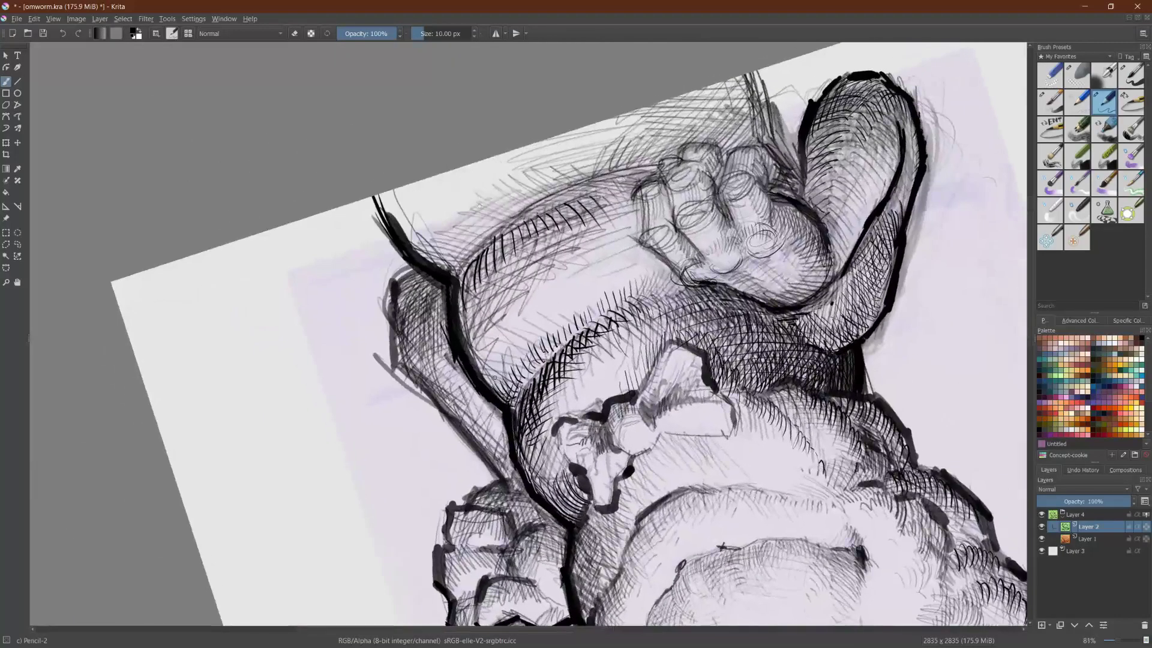
drag(504, 390, 507, 364)
mouse_move(511, 391)
mouse_down()
mouse_move(514, 360)
mouse_move(523, 388)
mouse_up()
drag(521, 390, 531, 360)
drag(531, 388, 545, 336)
mouse_move(548, 363)
mouse_down()
mouse_move(551, 340)
mouse_move(566, 334)
mouse_up()
drag(566, 349, 577, 326)
drag(578, 339, 589, 315)
drag(591, 329, 602, 301)
mouse_move(604, 318)
mouse_down()
mouse_move(607, 295)
mouse_move(647, 293)
mouse_up()
drag(630, 295, 678, 278)
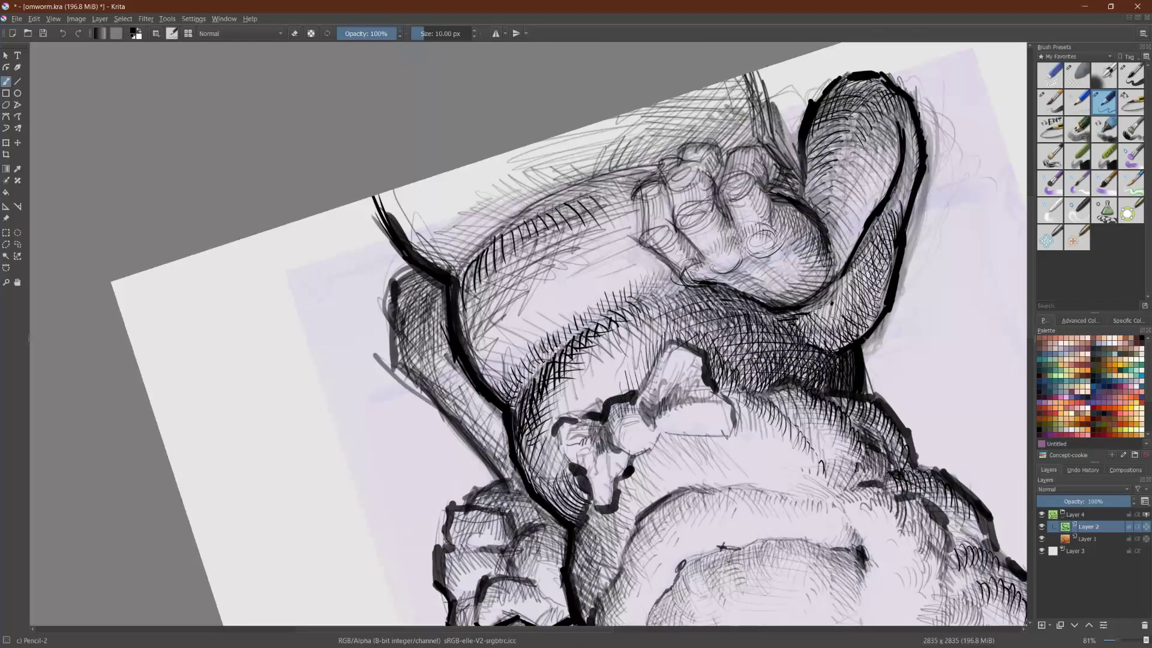
Step: Hatch the belly segment's outer edge and along its lower fold with curved strokes
drag(461, 324, 472, 266)
drag(467, 334, 485, 255)
drag(478, 309, 512, 219)
mouse_move(501, 277)
mouse_down()
mouse_move(532, 210)
mouse_move(560, 202)
mouse_up()
Step: Rotate the canvas and hatch the lower body beyond the belly fold with long parallel strokes from the outer edge inward
drag(324, 397, 343, 235)
drag(435, 323, 439, 244)
mouse_move(437, 344)
mouse_down()
mouse_move(455, 248)
mouse_move(466, 266)
mouse_up()
mouse_move(467, 341)
mouse_down()
mouse_move(476, 264)
mouse_move(478, 306)
mouse_up()
drag(476, 307, 482, 269)
drag(480, 335, 487, 276)
drag(486, 338, 504, 280)
drag(506, 344, 521, 284)
drag(520, 344, 536, 300)
drag(536, 343, 551, 309)
drag(552, 348, 576, 315)
drag(574, 347, 601, 330)
drag(612, 355, 621, 327)
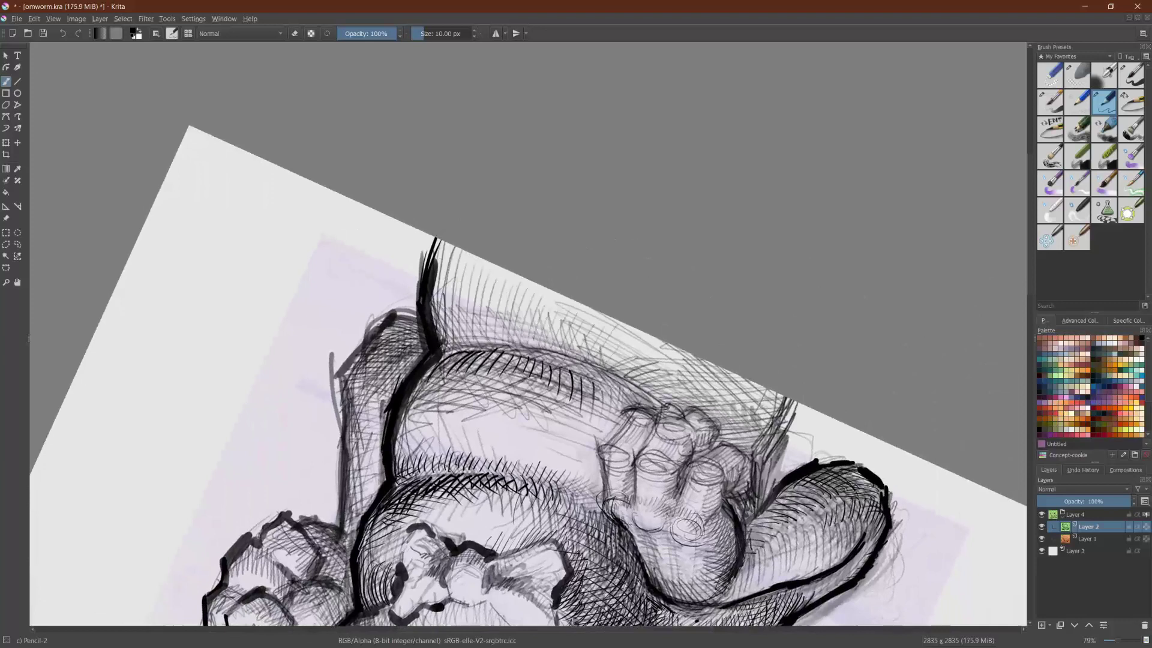
Step: Cross-hatch the lower body beneath the resting hand with diagonal strokes, working back from the body's edge towards the middle
drag(744, 449, 778, 403)
drag(731, 442, 774, 396)
drag(728, 427, 758, 393)
drag(736, 447, 797, 403)
mouse_move(720, 438)
mouse_down()
mouse_move(772, 393)
mouse_move(755, 384)
mouse_up()
mouse_move(707, 414)
mouse_down()
mouse_move(748, 382)
mouse_move(738, 375)
mouse_up()
mouse_move(699, 405)
mouse_down()
mouse_move(729, 373)
mouse_move(720, 369)
mouse_up()
mouse_move(675, 389)
mouse_down()
mouse_move(701, 362)
mouse_move(690, 354)
mouse_up()
mouse_move(652, 359)
mouse_down()
mouse_move(673, 343)
mouse_move(653, 336)
mouse_up()
drag(621, 364, 631, 336)
Step: Turn the canvas roughly upright and darken the lower belly fold with the Basic-5 Size brush at 40 px
drag(645, 295, 206, 213)
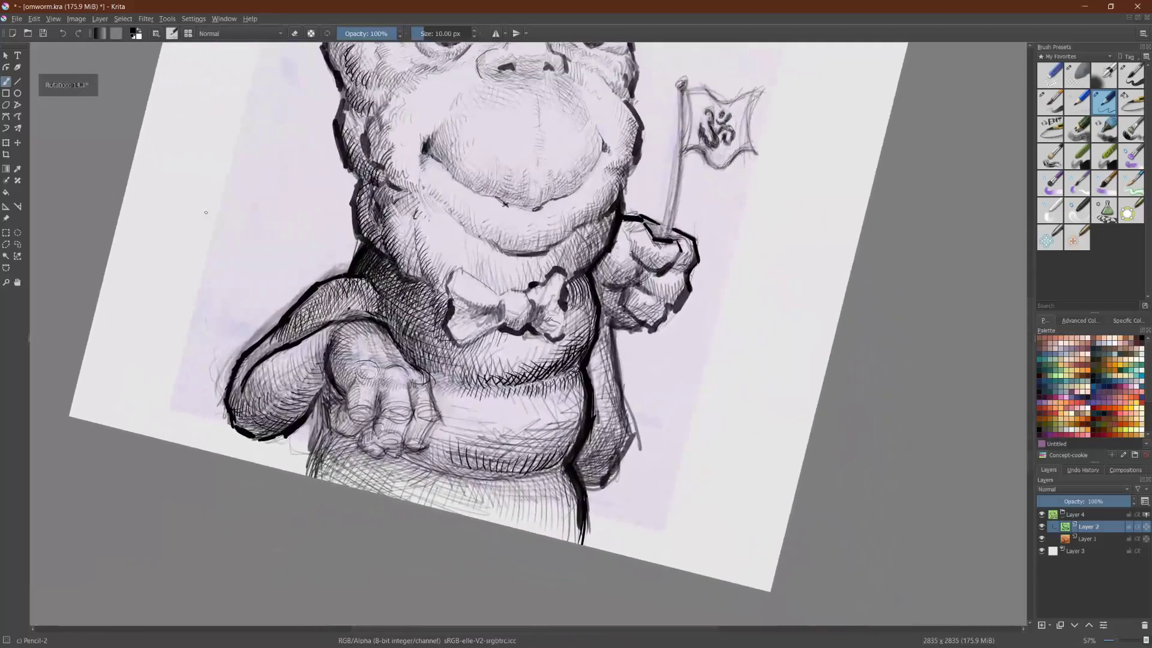
drag(434, 422, 440, 461)
drag(448, 426, 449, 452)
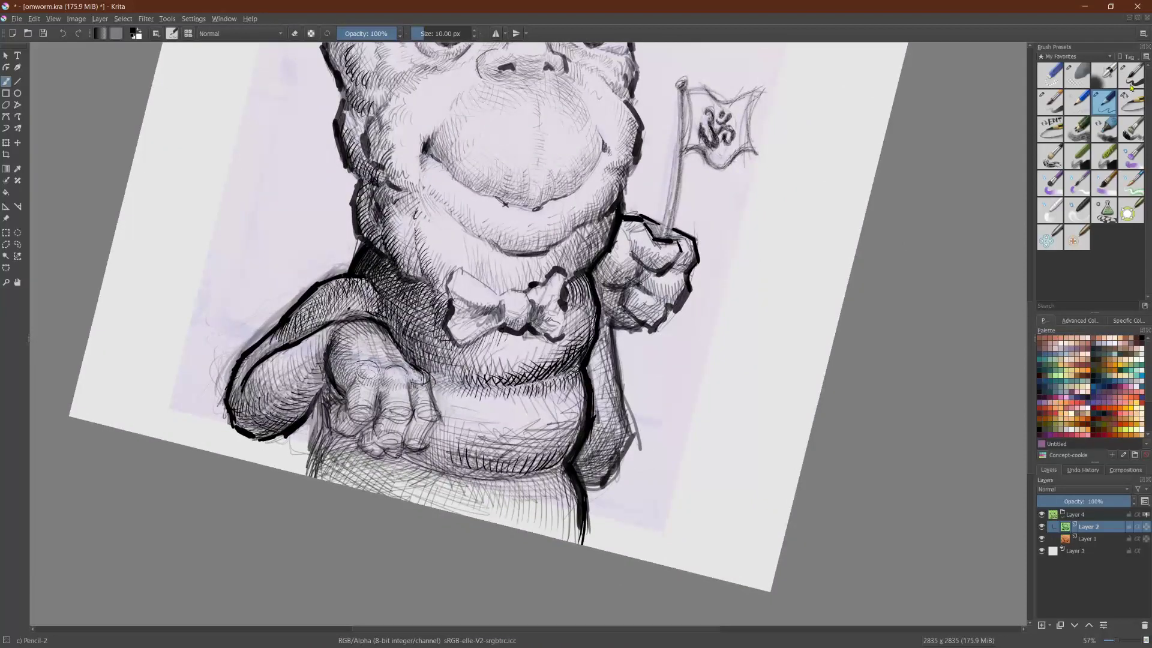
click(1132, 76)
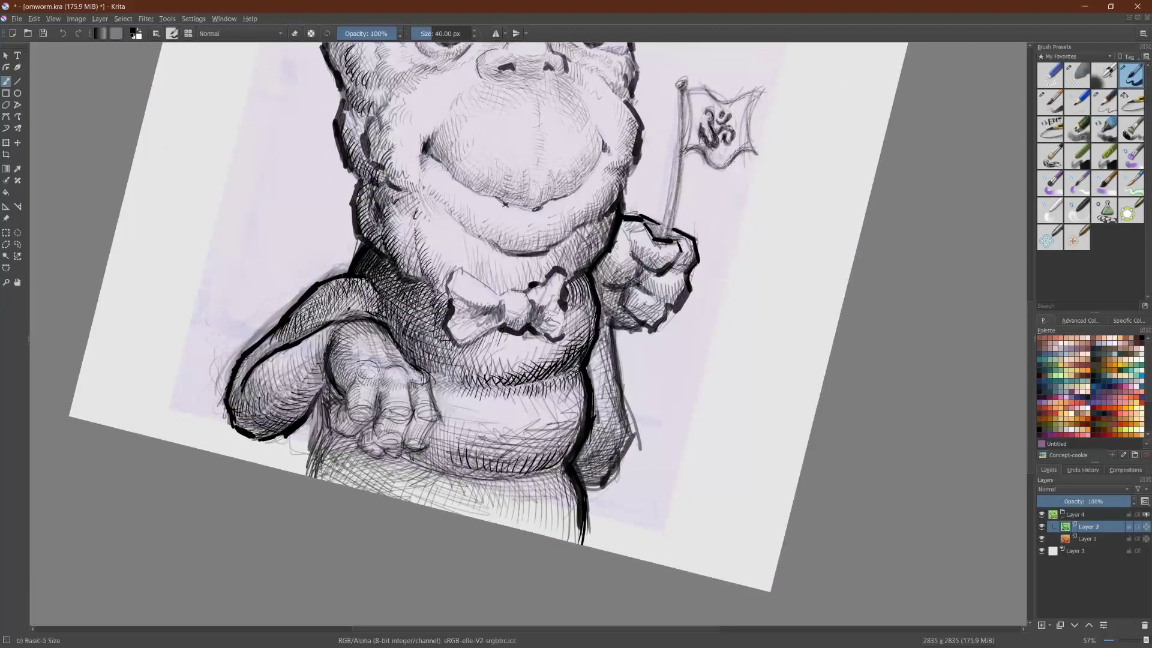
mouse_move(424, 447)
mouse_down()
mouse_move(427, 467)
mouse_move(472, 480)
mouse_up()
drag(479, 463, 493, 479)
drag(501, 464, 511, 478)
drag(520, 454, 529, 479)
drag(536, 456, 540, 477)
drag(552, 436, 556, 466)
Step: Thicken the dark hatching along the lower belly fold with a second layer of strokes beside the resting hand
drag(457, 457, 453, 479)
drag(448, 453, 437, 471)
mouse_move(433, 447)
mouse_down()
mouse_move(432, 471)
mouse_move(405, 463)
mouse_move(441, 470)
mouse_up()
drag(464, 452, 452, 471)
drag(477, 459, 468, 474)
mouse_move(488, 459)
mouse_down()
mouse_move(476, 477)
mouse_move(493, 472)
mouse_up()
drag(509, 466, 497, 477)
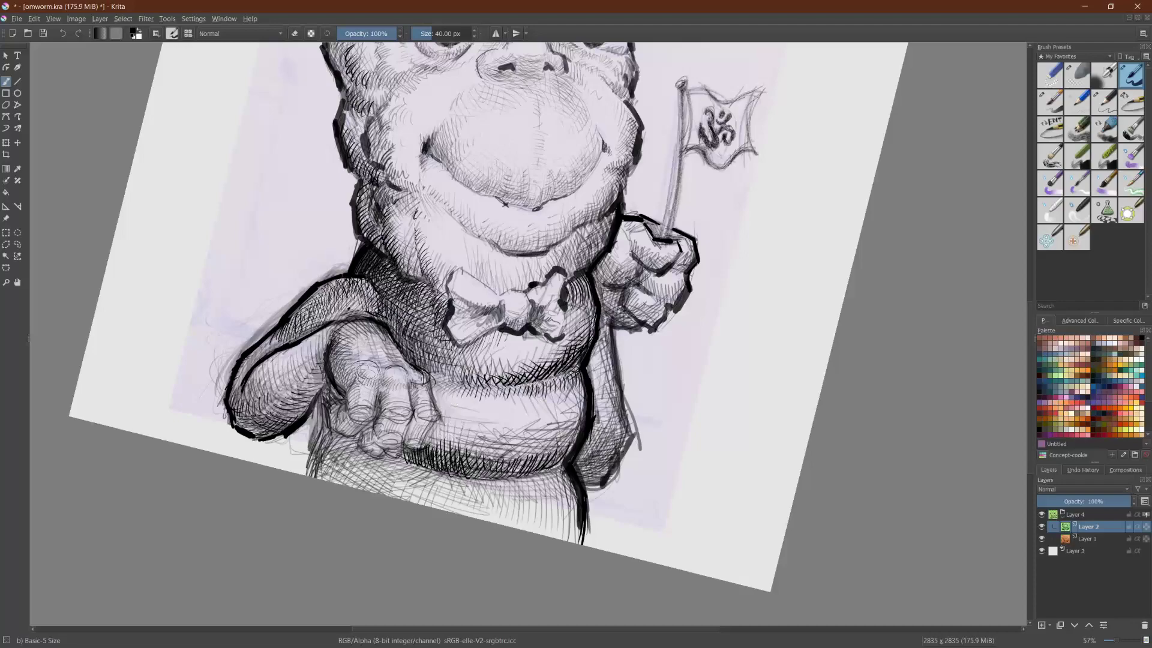
Step: Rotate the canvas and hatch the lower body below the belly fold and beneath the resting hand with rows of short parallel strokes
drag(529, 435, 229, 265)
drag(350, 295, 342, 322)
mouse_move(352, 289)
mouse_down()
mouse_move(343, 319)
mouse_move(353, 316)
mouse_up()
drag(372, 276, 367, 309)
mouse_move(381, 279)
mouse_down()
mouse_move(374, 307)
mouse_move(404, 265)
mouse_move(432, 277)
mouse_move(444, 258)
mouse_move(453, 293)
mouse_move(474, 303)
mouse_up()
drag(484, 268, 479, 304)
drag(489, 274, 491, 298)
mouse_move(335, 292)
mouse_down()
mouse_move(348, 269)
mouse_move(357, 284)
mouse_move(405, 234)
mouse_move(428, 227)
mouse_move(450, 243)
mouse_up()
drag(452, 255, 471, 230)
drag(475, 253, 485, 233)
drag(486, 258, 503, 233)
drag(499, 259, 516, 234)
drag(513, 259, 527, 232)
drag(522, 264, 537, 235)
drag(533, 262, 554, 240)
drag(552, 257, 569, 232)
drag(565, 267, 580, 234)
drag(570, 274, 589, 232)
drag(586, 271, 597, 225)
drag(592, 269, 608, 226)
Step: Complete the thick inked outline around the resting hand's fingers where they meet the belly
mouse_move(700, 394)
mouse_down()
mouse_move(638, 443)
mouse_move(461, 472)
mouse_move(375, 318)
mouse_up()
drag(436, 619, 739, 462)
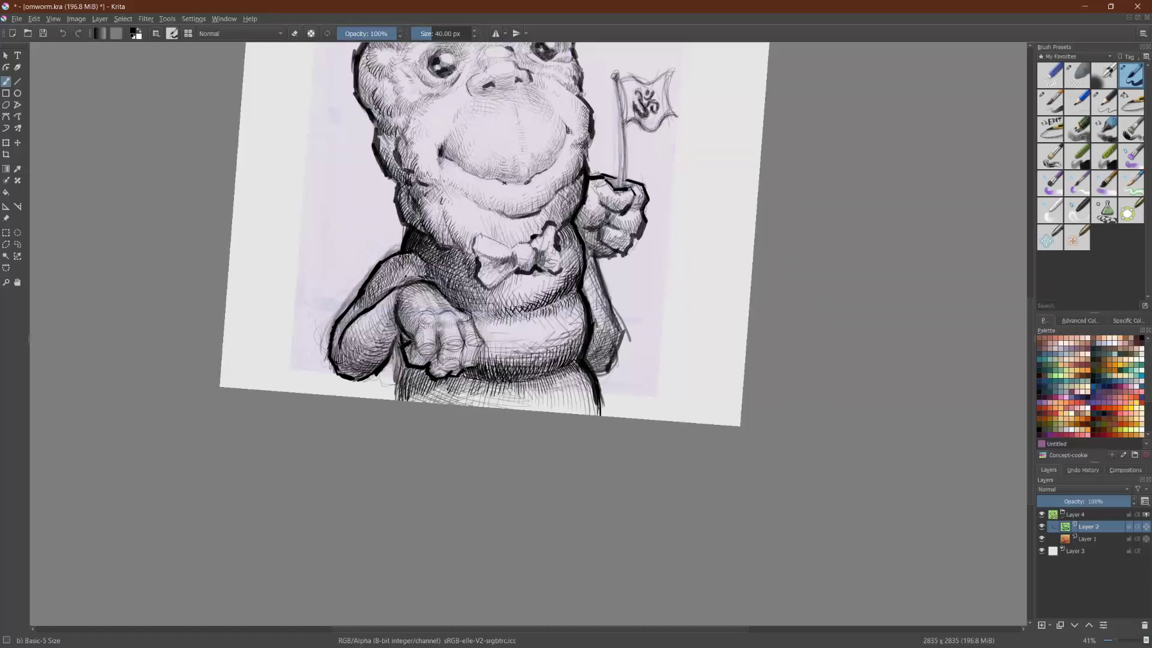
drag(482, 344, 474, 365)
scroll(500, 331, up, 3)
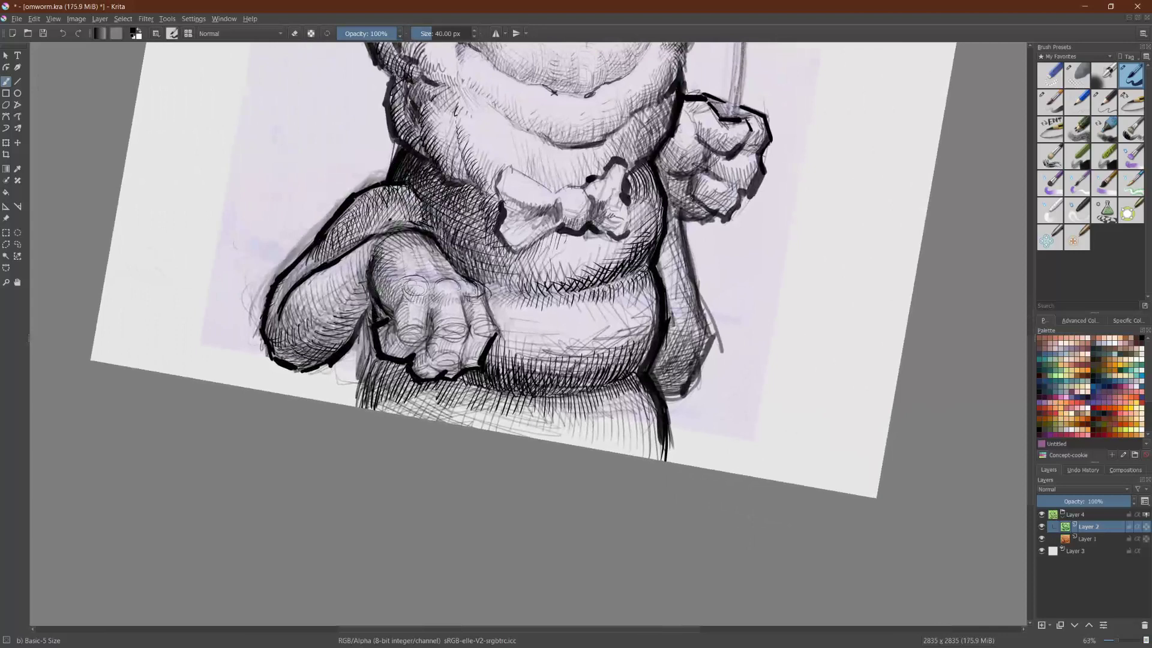
Step: Turn the canvas sideways and hatch lengthwise across the middle belly fold with long light strokes
mouse_move(369, 313)
mouse_down()
mouse_move(371, 335)
mouse_move(653, 483)
mouse_move(482, 600)
mouse_up()
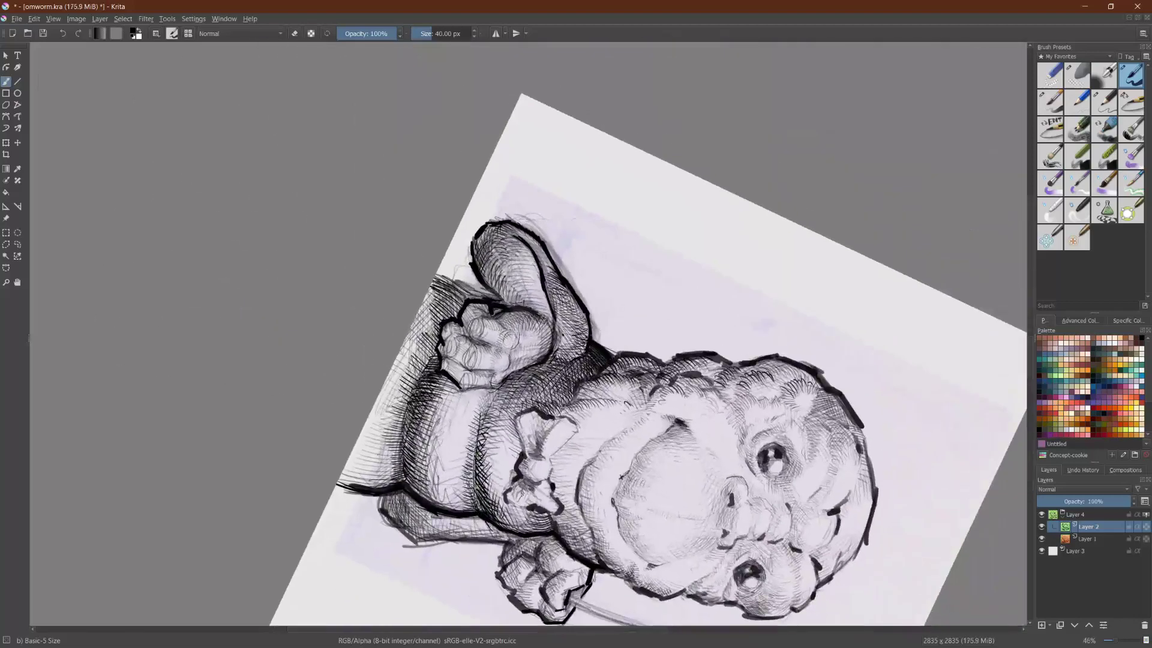
drag(457, 479, 479, 399)
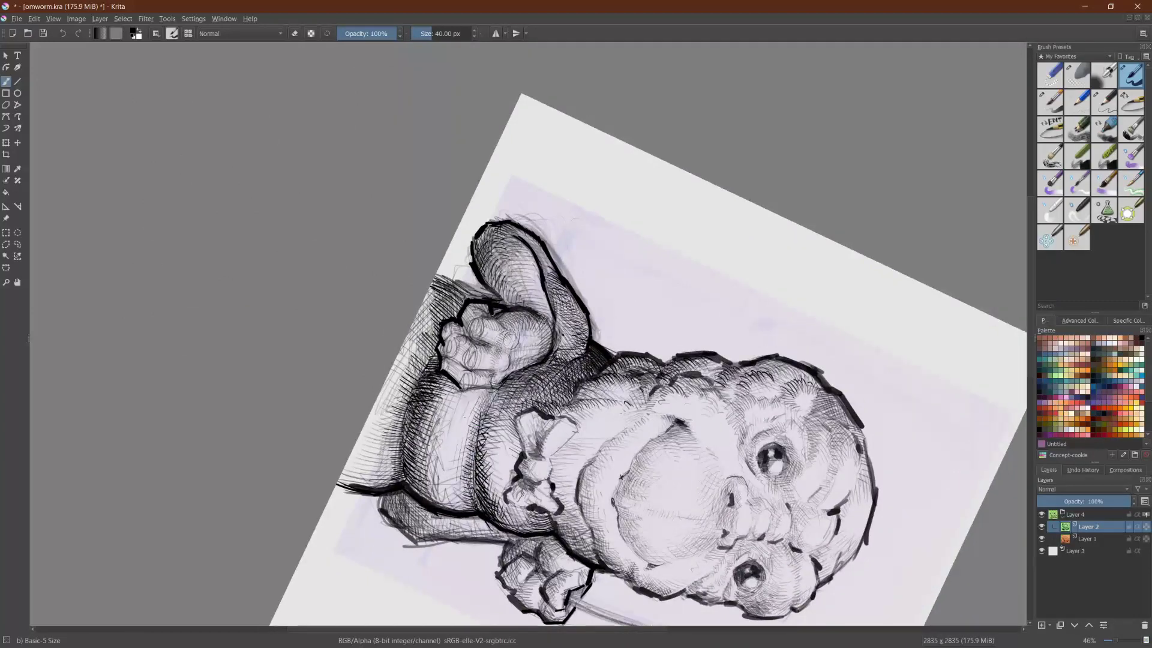
mouse_move(487, 477)
mouse_down()
mouse_move(499, 402)
mouse_move(509, 411)
mouse_move(527, 371)
mouse_move(559, 371)
mouse_up()
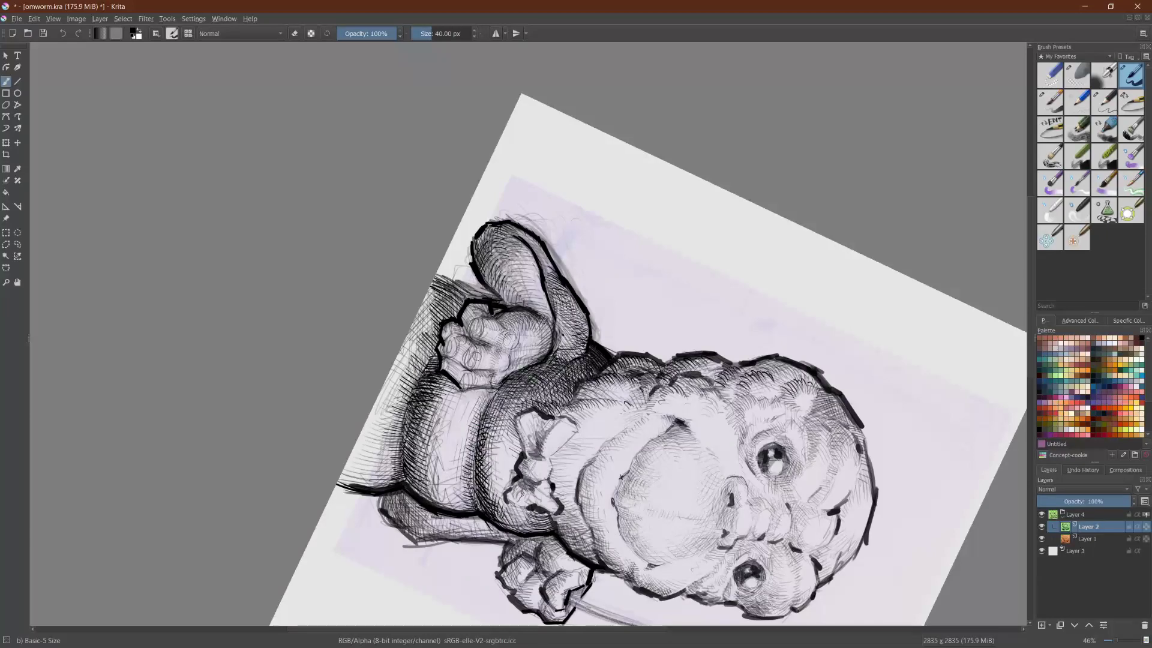
mouse_move(477, 435)
mouse_down()
mouse_move(489, 398)
mouse_move(479, 412)
mouse_move(479, 379)
mouse_up()
drag(462, 461, 470, 411)
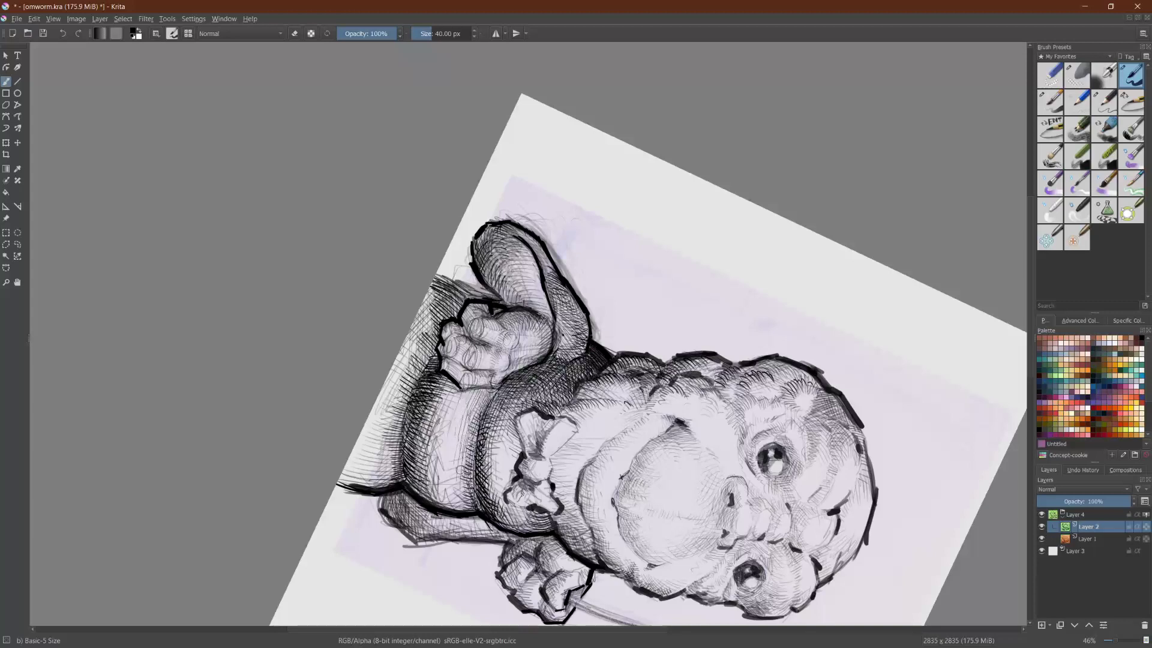
Step: Hatch the outer end of the middle belly fold with short strokes running inward from the body outline
drag(464, 509, 469, 482)
mouse_move(460, 511)
mouse_down()
mouse_move(468, 481)
mouse_move(456, 487)
mouse_up()
drag(444, 509, 451, 485)
drag(438, 508, 443, 476)
drag(430, 501, 435, 459)
drag(427, 498, 431, 439)
mouse_move(422, 494)
mouse_down()
mouse_move(428, 444)
mouse_move(412, 429)
mouse_up()
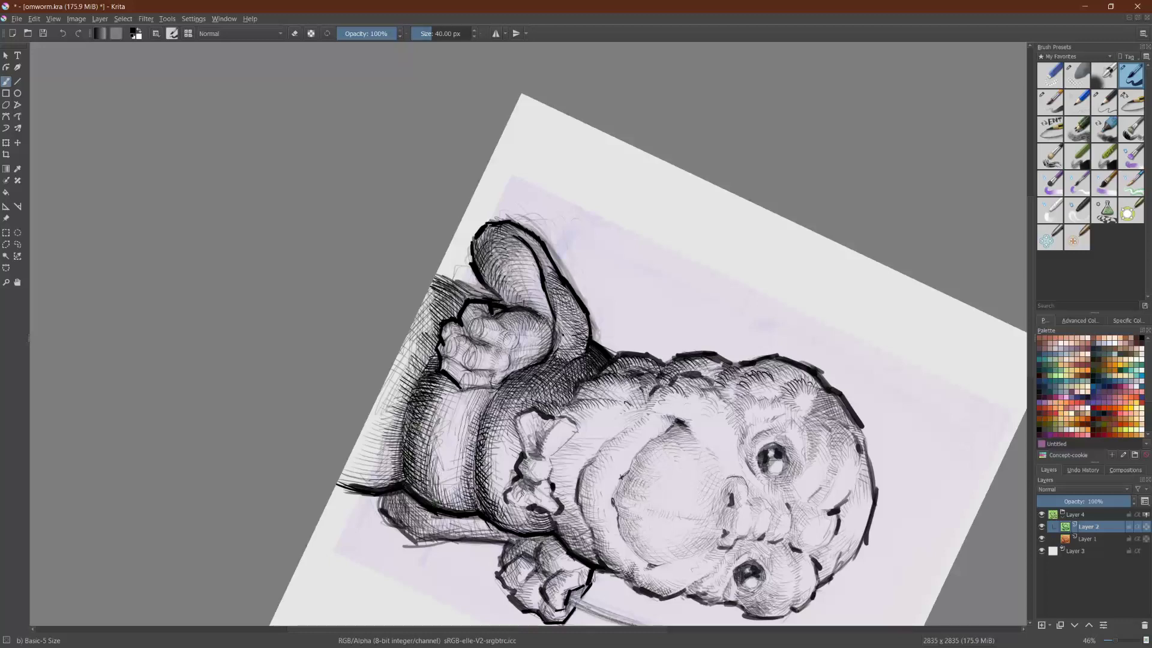
Step: Cross-hatch the lower body beyond the belly fold, working from the outer edge towards the resting hand
drag(397, 471, 403, 432)
drag(398, 479, 402, 414)
drag(390, 475, 388, 440)
drag(380, 479, 382, 446)
drag(398, 382, 407, 372)
drag(381, 480, 411, 385)
mouse_move(398, 427)
mouse_down()
mouse_move(414, 384)
mouse_move(402, 393)
mouse_up()
drag(383, 424, 401, 387)
drag(382, 417, 418, 372)
drag(420, 377, 436, 356)
drag(412, 379, 434, 349)
drag(402, 374, 414, 363)
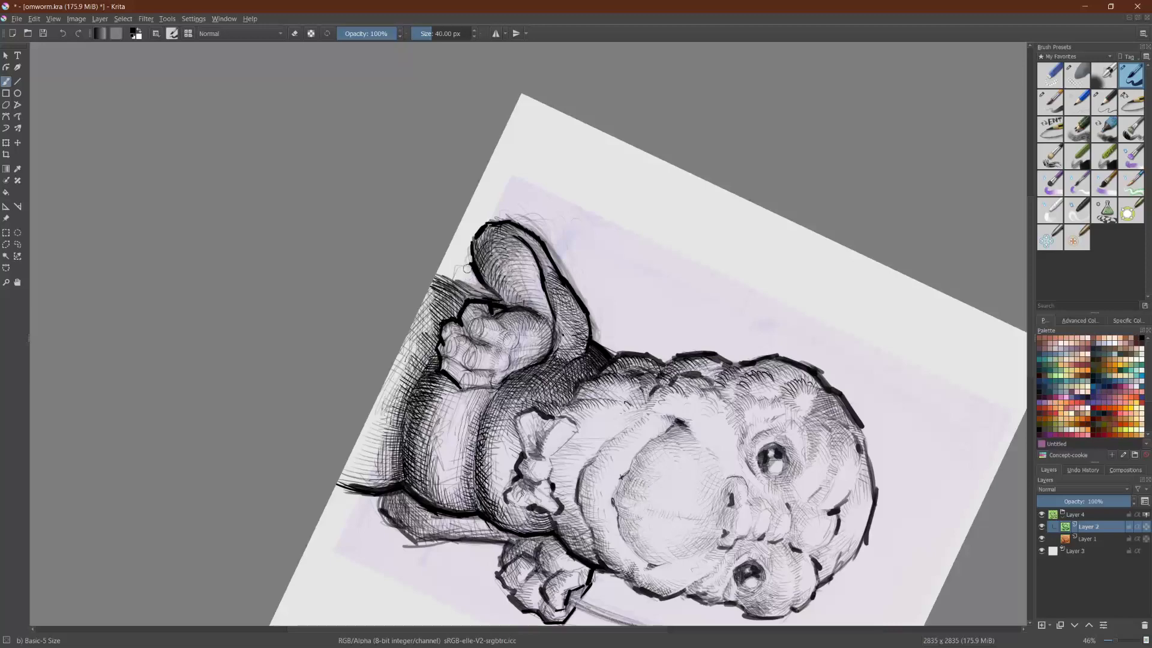
Step: Turn the canvas through several angles and add a few hatching strokes to the middle belly fold
drag(467, 269, 301, 352)
mouse_move(460, 454)
mouse_down()
mouse_move(496, 440)
mouse_move(465, 455)
mouse_move(494, 502)
mouse_move(529, 468)
mouse_move(461, 464)
mouse_up()
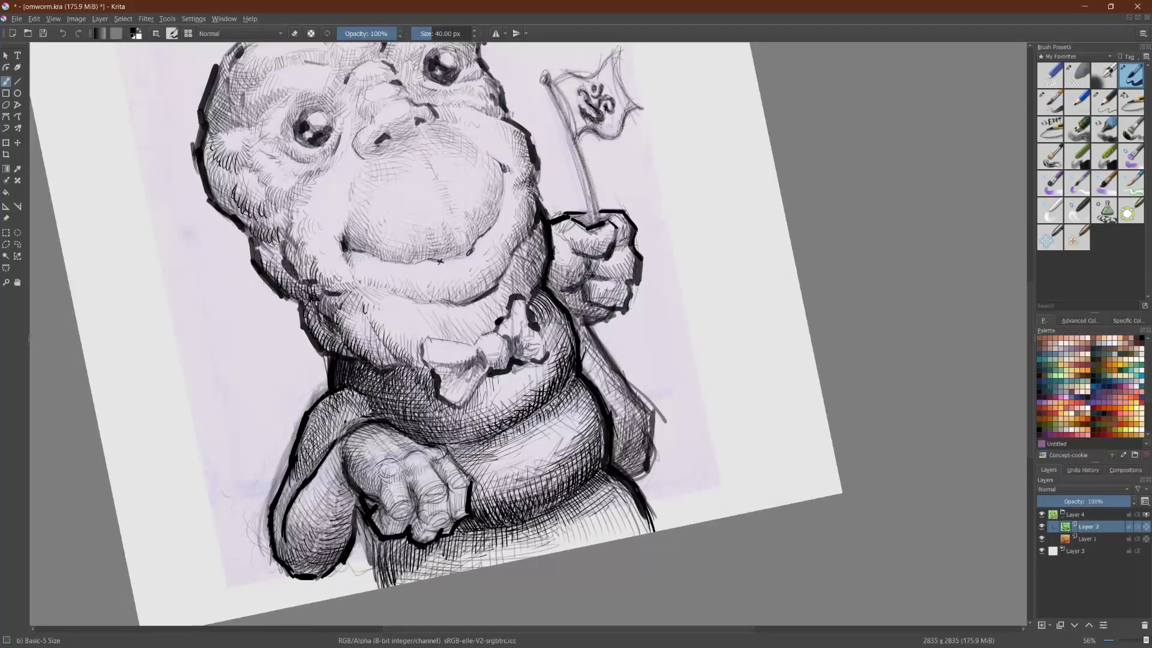
mouse_move(507, 498)
mouse_down()
mouse_move(523, 457)
mouse_move(479, 285)
mouse_up()
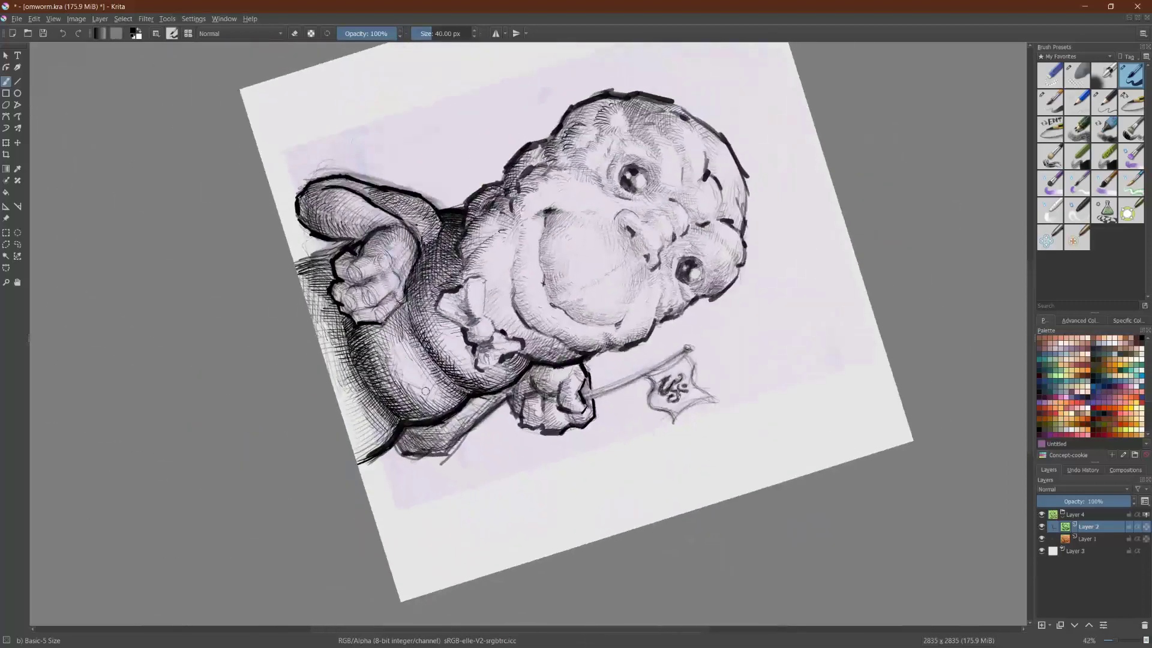
drag(426, 391, 244, 180)
mouse_move(391, 306)
mouse_down()
mouse_move(418, 272)
mouse_move(382, 304)
mouse_move(407, 297)
mouse_move(426, 263)
mouse_up()
drag(402, 266, 427, 255)
mouse_move(426, 259)
mouse_down()
mouse_move(438, 249)
mouse_move(654, 540)
mouse_up()
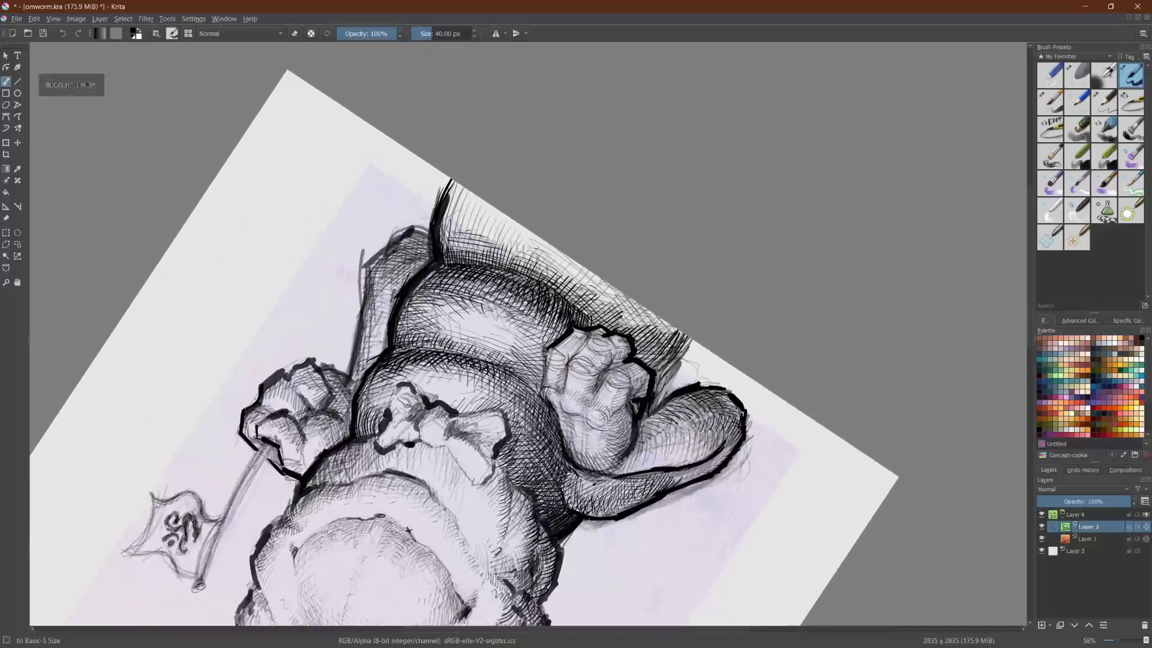
Step: With the canvas turned nearly upside down, hatch across the middle belly fold from its outer edge to the resting hand
drag(410, 325, 420, 306)
mouse_move(413, 332)
mouse_down()
mouse_move(428, 302)
mouse_move(438, 305)
mouse_move(436, 333)
mouse_up()
mouse_move(453, 292)
mouse_down()
mouse_move(441, 324)
mouse_move(465, 322)
mouse_up()
drag(484, 279, 473, 322)
drag(493, 285, 488, 322)
mouse_move(504, 290)
mouse_down()
mouse_move(489, 319)
mouse_move(501, 319)
mouse_up()
drag(525, 306, 510, 331)
mouse_move(537, 313)
mouse_down()
mouse_move(516, 333)
mouse_move(528, 334)
mouse_up()
drag(549, 329, 516, 355)
mouse_move(565, 339)
mouse_down()
mouse_move(529, 352)
mouse_move(553, 351)
mouse_up()
Step: Cross-hatch the middle belly fold's shadow beside the resting hand with a second layer of strokes
drag(582, 339, 527, 370)
drag(541, 328, 533, 364)
drag(546, 310, 538, 344)
mouse_move(560, 315)
mouse_down()
mouse_move(547, 338)
mouse_move(516, 328)
mouse_up()
drag(530, 321, 521, 340)
drag(524, 297, 505, 333)
drag(517, 312, 495, 325)
drag(543, 357, 534, 388)
Step: Cross-hatch the middle belly fold near the body's outer outline with short diagonal strokes
drag(443, 287, 407, 301)
drag(403, 310, 400, 341)
drag(410, 313, 405, 341)
mouse_move(414, 308)
mouse_down()
mouse_move(408, 343)
mouse_move(403, 319)
mouse_move(428, 327)
mouse_up()
drag(470, 290, 447, 313)
drag(471, 300, 436, 313)
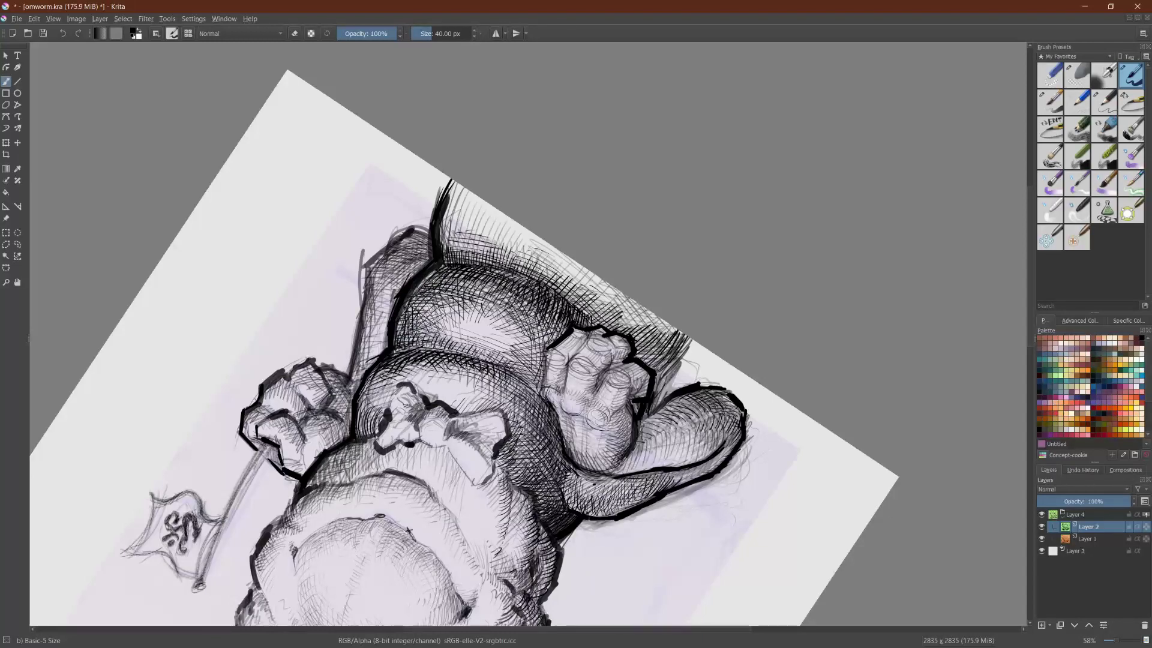
Step: Hatch the outer corner of the lower body below the belly fold with short strokes
drag(454, 231, 441, 254)
mouse_move(464, 225)
mouse_down()
mouse_move(443, 261)
mouse_move(463, 251)
mouse_up()
mouse_move(486, 216)
mouse_down()
mouse_move(470, 245)
mouse_move(482, 229)
mouse_up()
drag(455, 189, 443, 205)
drag(451, 216, 440, 236)
drag(460, 188, 445, 241)
mouse_move(467, 191)
mouse_down()
mouse_move(452, 243)
mouse_move(463, 239)
mouse_up()
drag(474, 208, 470, 230)
mouse_move(483, 195)
mouse_down()
mouse_move(474, 223)
mouse_move(474, 212)
mouse_up()
Step: Rotate the canvas sideways and cross-hatch the lower body's outer edge, working inward along the canvas border
mouse_move(784, 366)
mouse_down()
mouse_move(751, 463)
mouse_move(480, 559)
mouse_move(558, 180)
mouse_move(358, 245)
mouse_up()
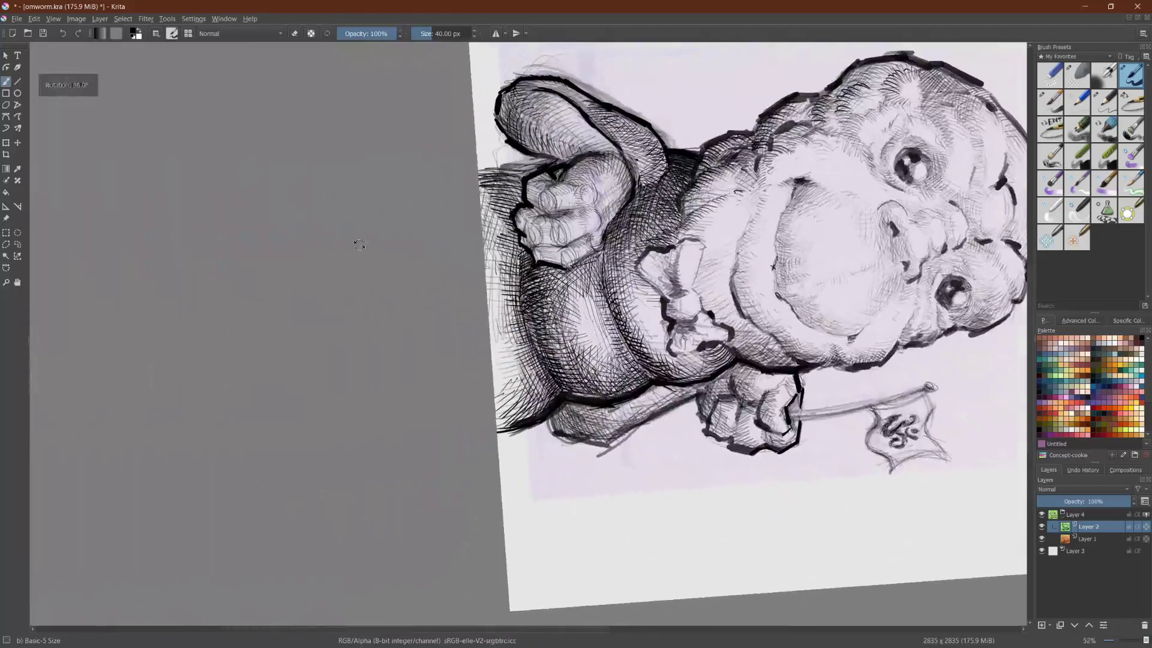
mouse_move(542, 368)
mouse_down()
mouse_move(539, 392)
mouse_move(525, 396)
mouse_up()
mouse_move(530, 358)
mouse_down()
mouse_move(515, 419)
mouse_move(499, 400)
mouse_move(523, 406)
mouse_up()
drag(502, 408, 541, 391)
drag(494, 404, 539, 379)
drag(498, 393, 532, 367)
drag(494, 383, 521, 362)
drag(505, 365, 527, 338)
drag(504, 348, 517, 328)
Step: Turn the canvas roughly upright and hatch the lower body beneath the resting hand with long strokes parallel to the canvas edge
mouse_move(770, 514)
mouse_down()
mouse_move(759, 496)
mouse_move(748, 156)
mouse_move(685, 97)
mouse_up()
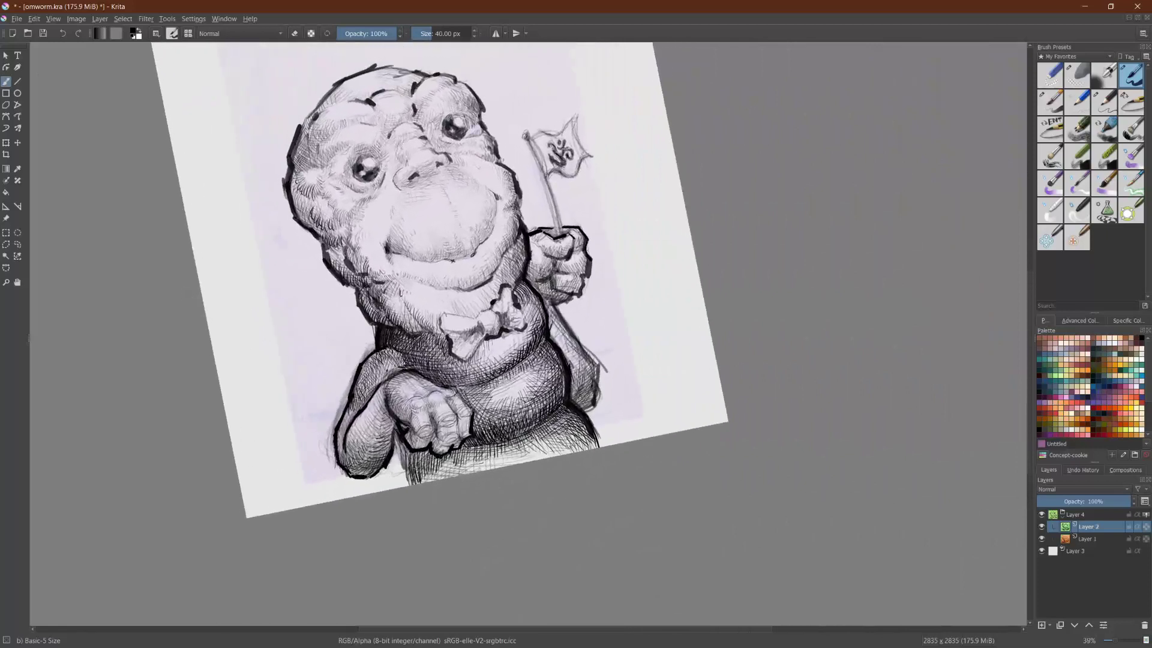
mouse_move(426, 471)
mouse_down()
mouse_move(456, 456)
mouse_move(489, 463)
mouse_up()
drag(422, 481, 462, 466)
drag(439, 472, 485, 464)
drag(447, 467, 503, 452)
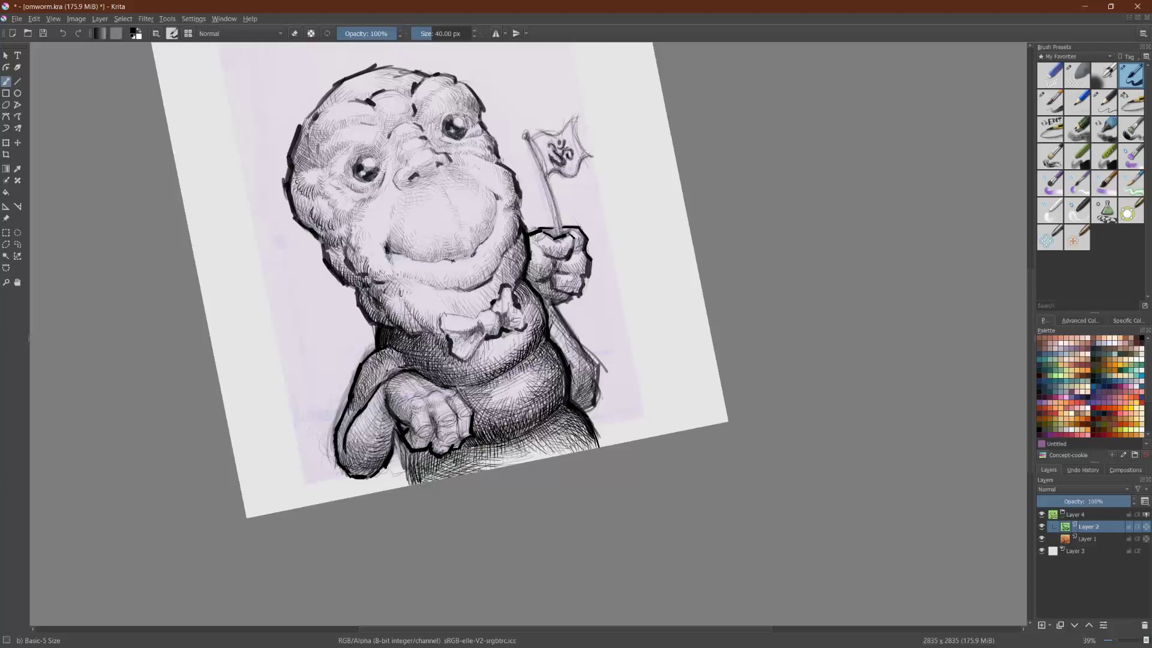
Step: Deepen the hatching on the lower body's outer half, turning the canvas sideways for the last strokes
drag(573, 428, 586, 451)
drag(572, 432, 574, 453)
drag(557, 428, 559, 456)
drag(546, 433, 552, 458)
drag(408, 334, 462, 278)
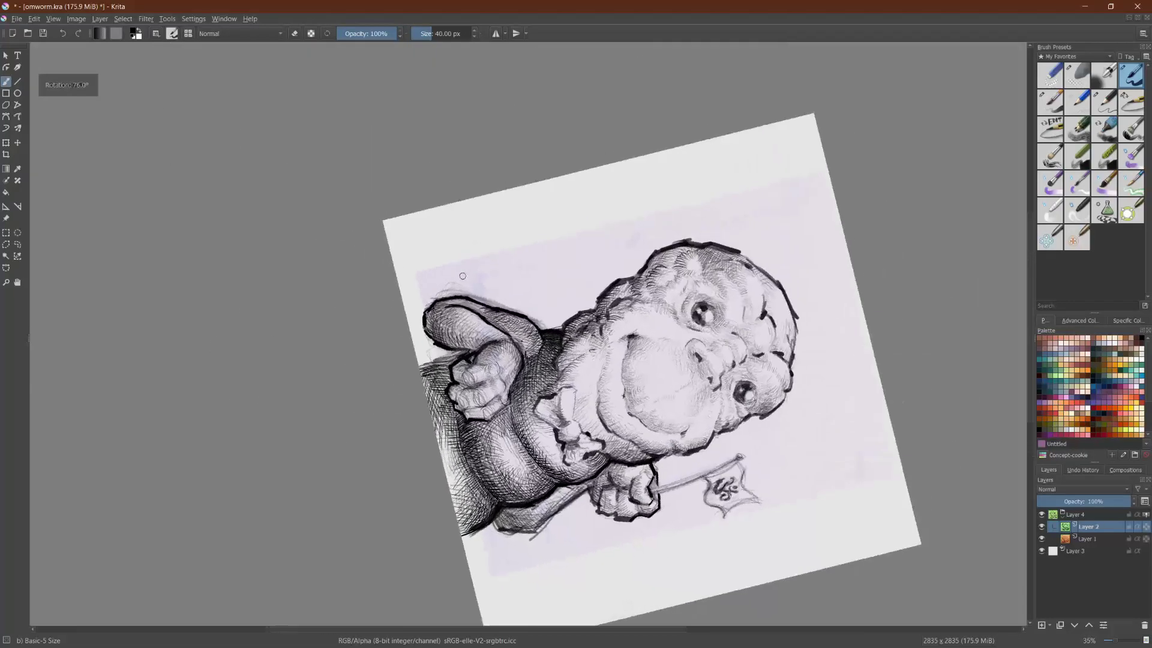
drag(465, 500, 470, 524)
drag(453, 484, 460, 516)
drag(450, 470, 460, 496)
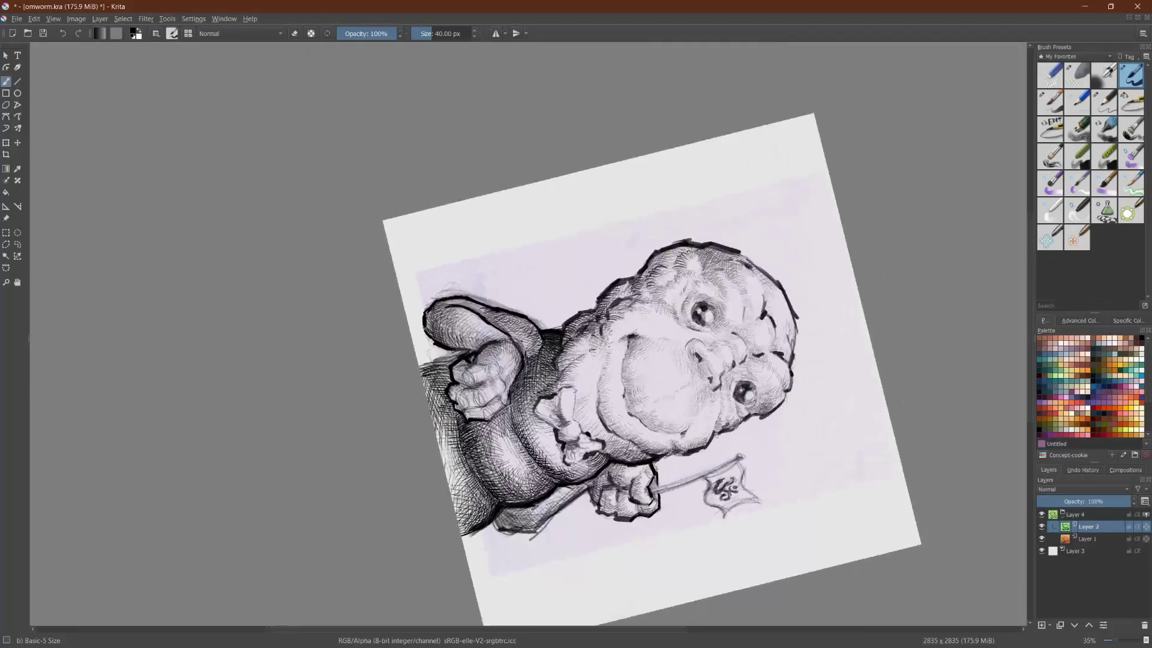
Step: Set the brush to eraser mode and lighten the hatching on the lower body and the belly folds to bring out highlights
drag(288, 384, 473, 423)
key(e)
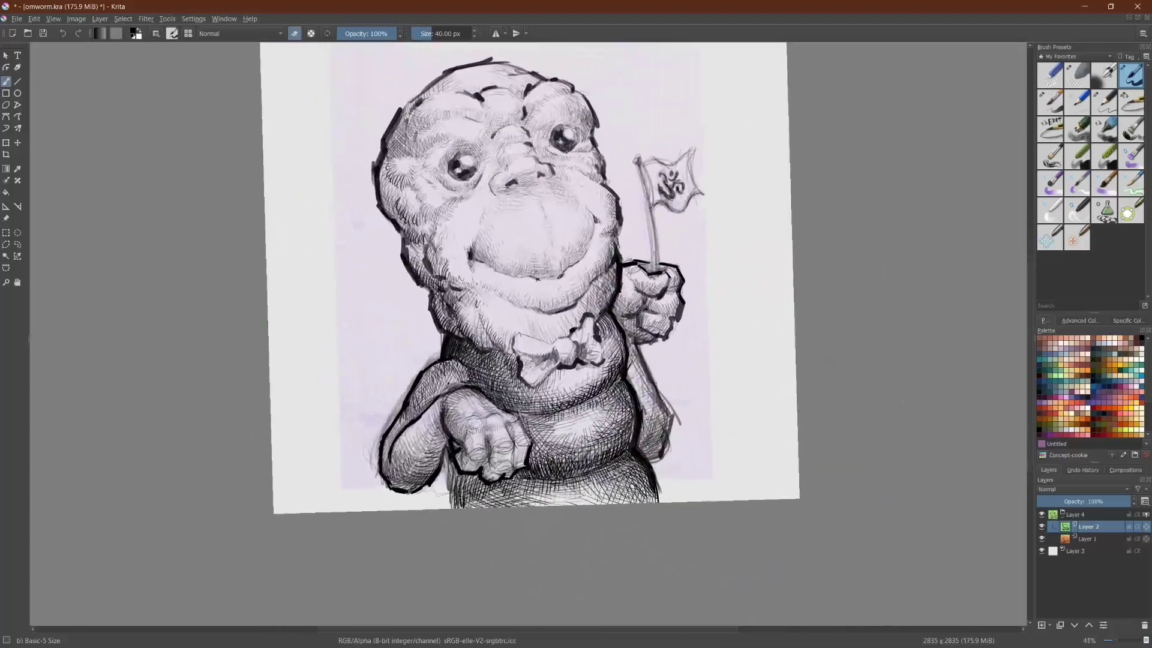
drag(598, 468, 624, 488)
mouse_move(586, 476)
mouse_down()
mouse_move(629, 489)
mouse_move(505, 506)
mouse_move(627, 470)
mouse_up()
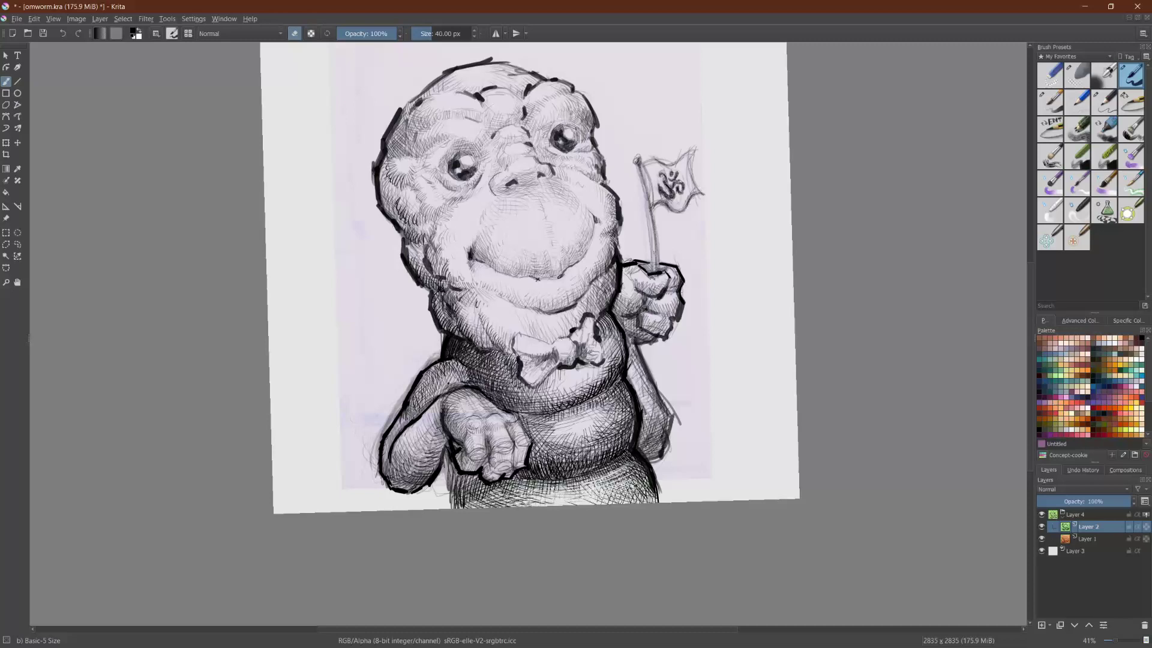
drag(561, 451, 618, 427)
mouse_move(565, 454)
mouse_down()
mouse_move(606, 444)
mouse_move(581, 456)
mouse_move(615, 453)
mouse_up()
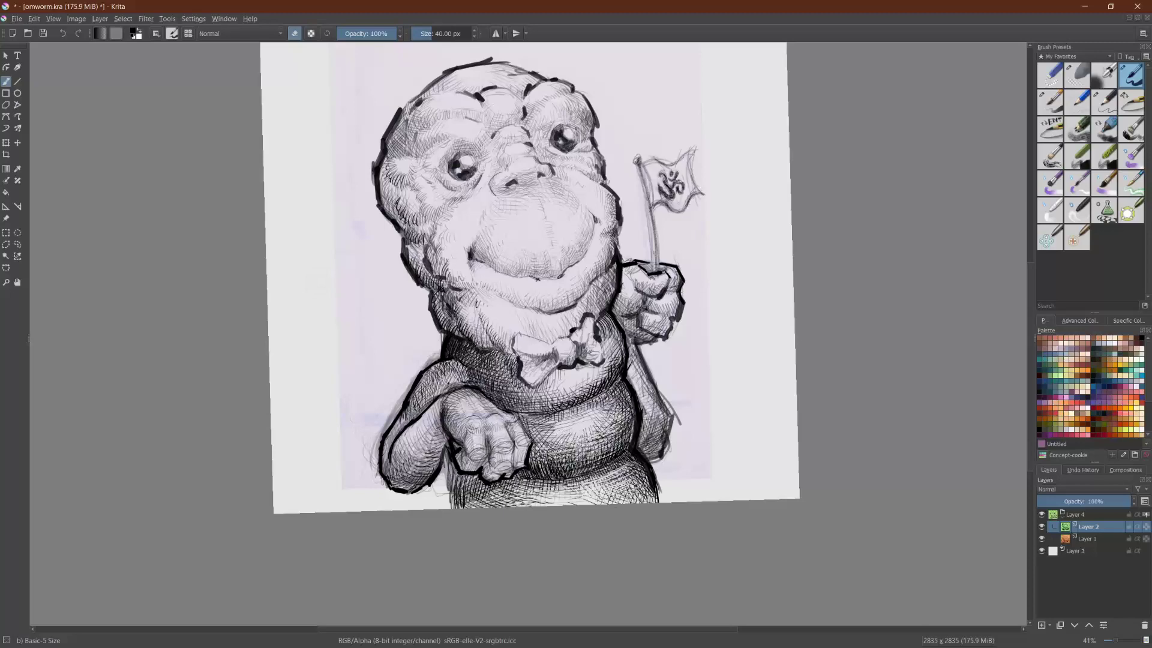
mouse_move(596, 416)
mouse_down()
mouse_move(623, 409)
mouse_move(590, 414)
mouse_move(616, 393)
mouse_up()
Step: Rotate the canvas as needed and thin the heavy outline along the body's outer edge by erasing, fold by fold
drag(755, 369, 410, 532)
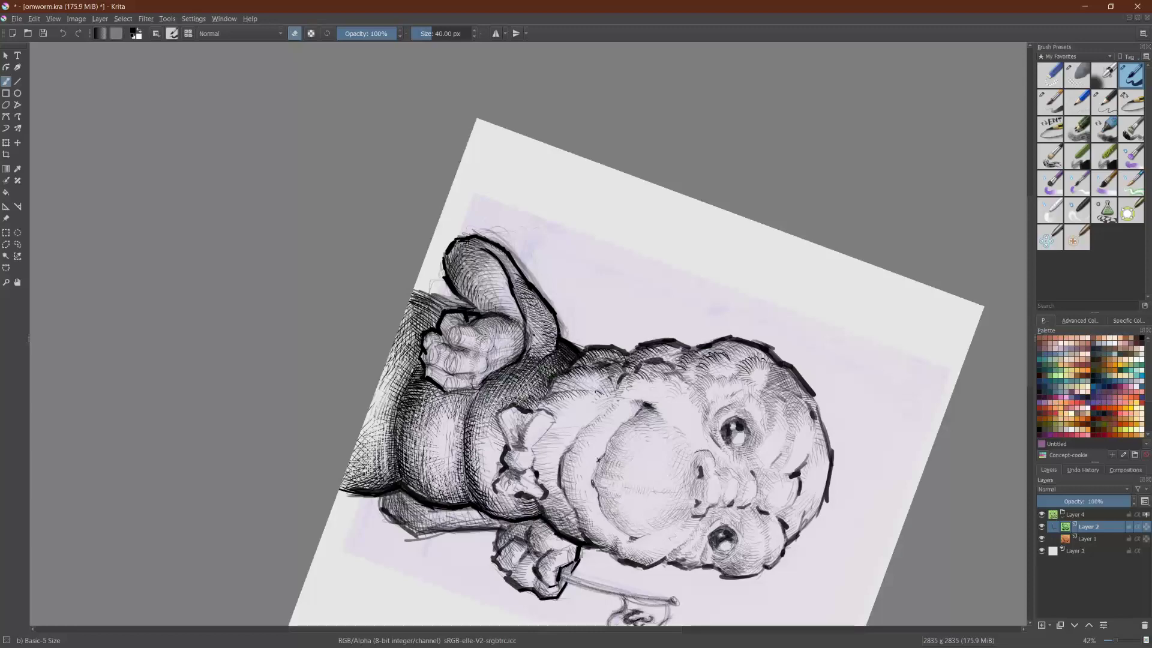
drag(324, 210, 682, 571)
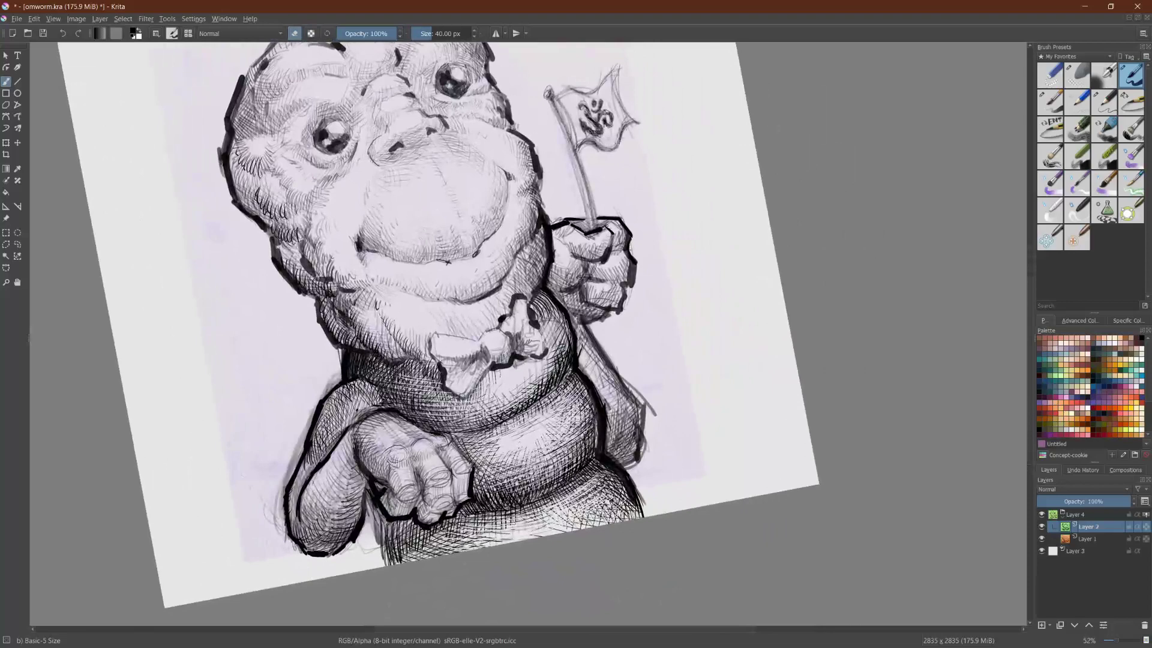
drag(548, 325, 470, 381)
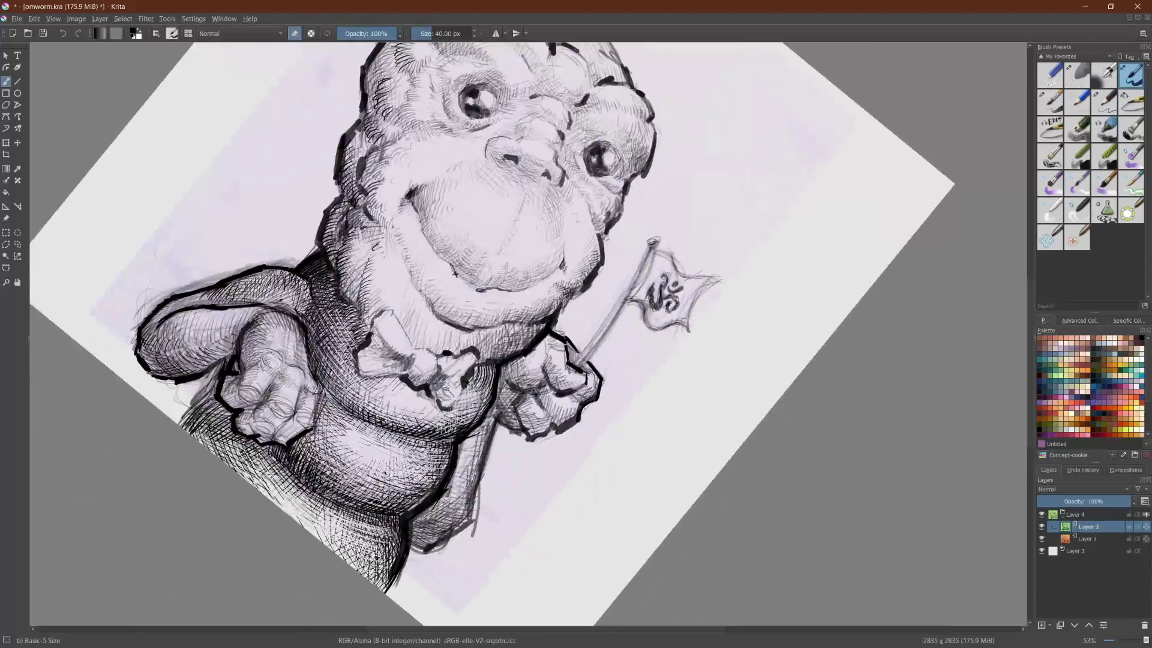
drag(468, 426, 500, 373)
drag(434, 479, 442, 458)
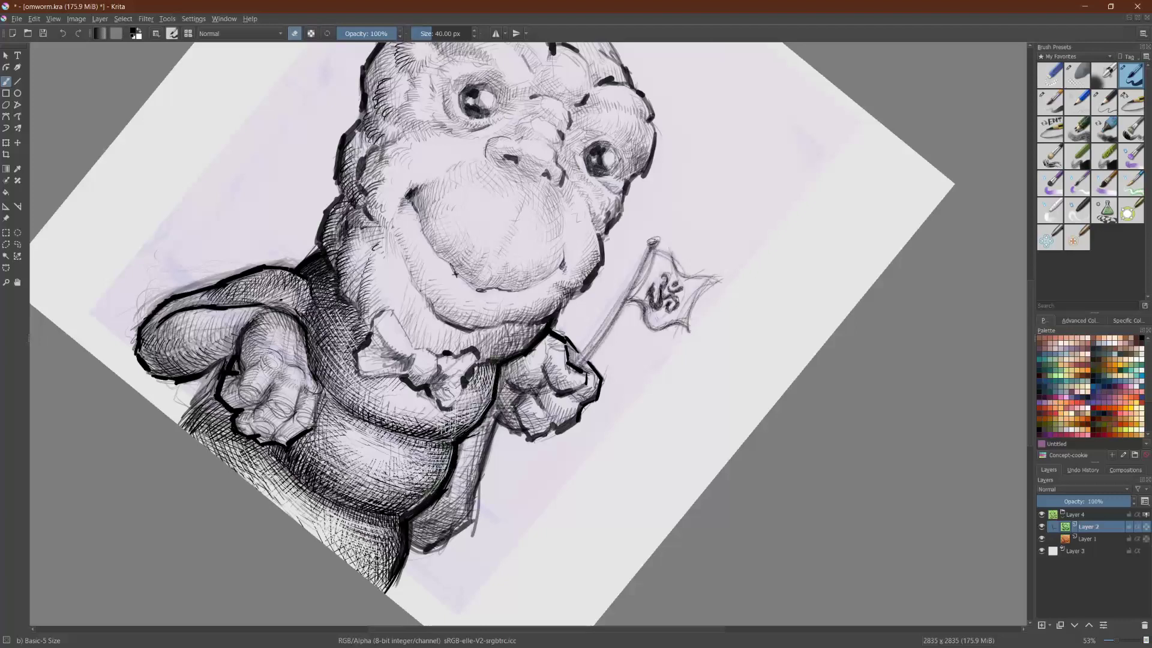
drag(401, 523, 388, 581)
scroll(703, 356, down, 3)
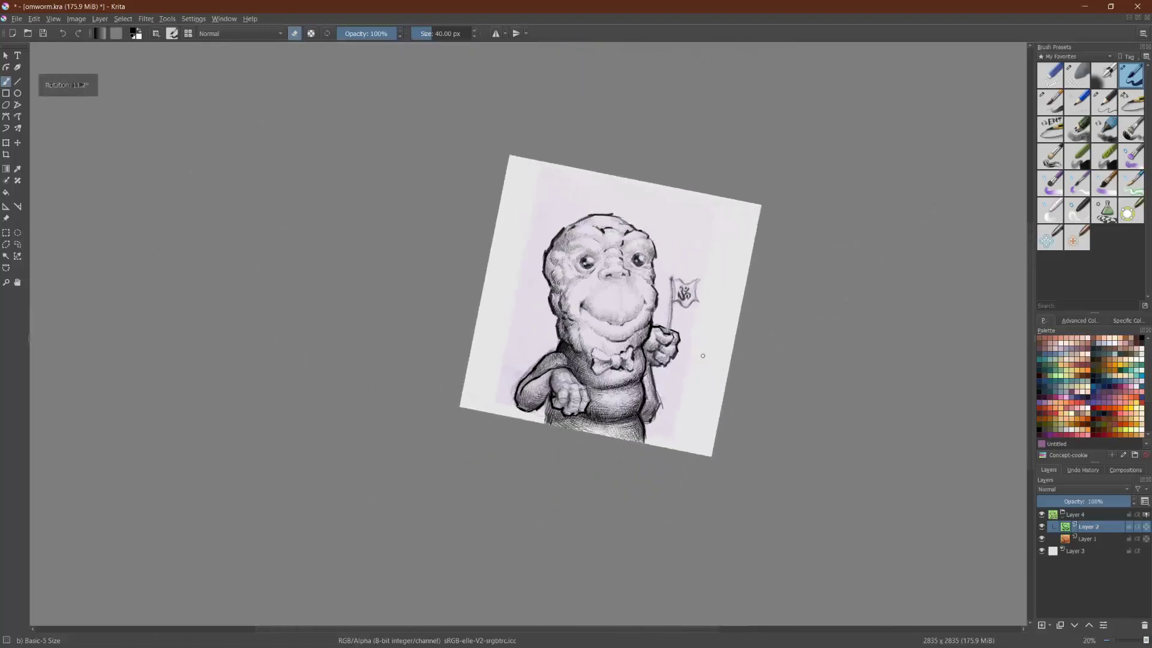
scroll(703, 356, up, 5)
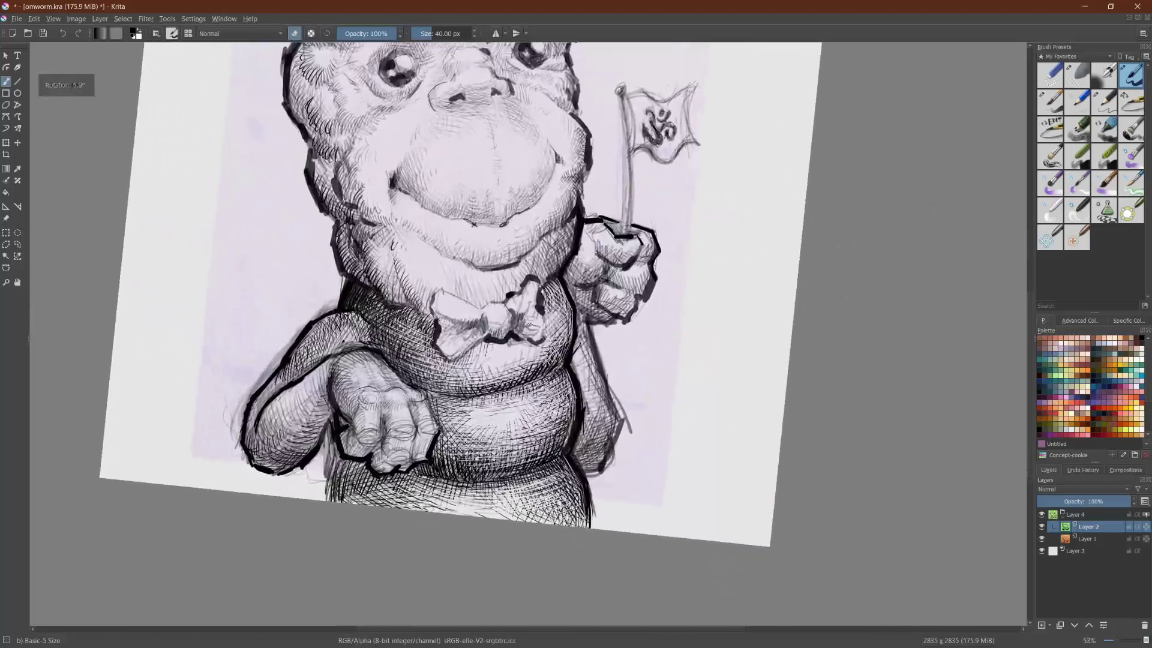
mouse_move(573, 366)
mouse_down()
mouse_move(585, 402)
mouse_move(575, 447)
mouse_up()
mouse_move(586, 401)
mouse_down()
mouse_move(575, 445)
mouse_move(591, 397)
mouse_up()
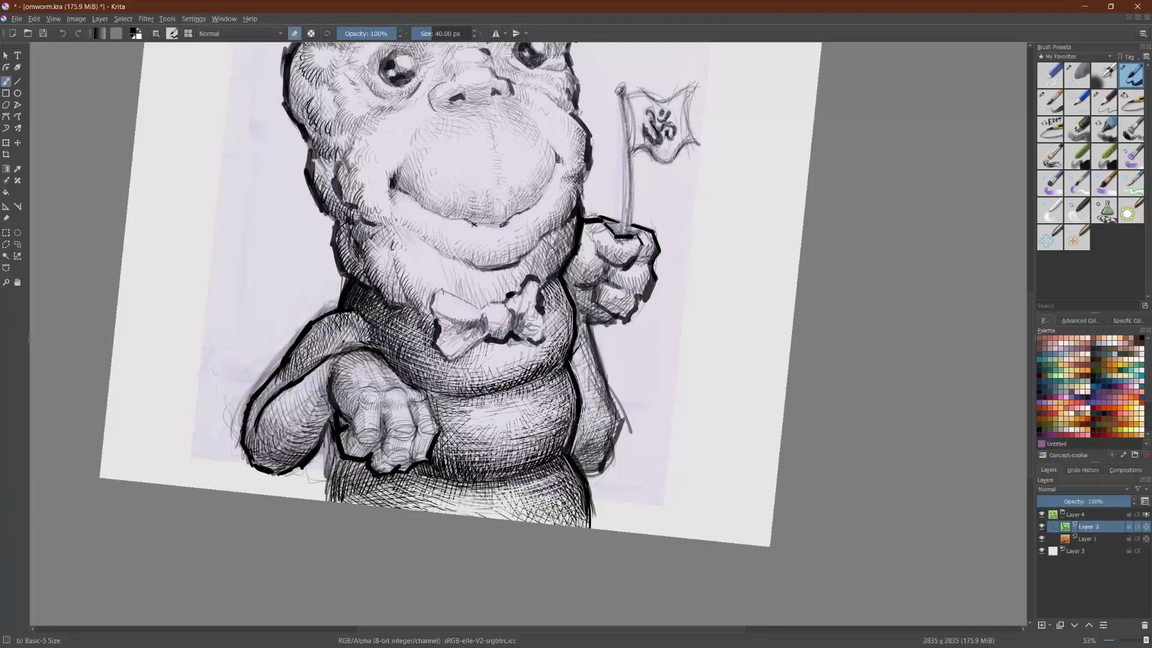
Step: Erase stray lines beside the far sleeve and trim the outlines of the flag-holding fist and the resting arm
mouse_move(588, 444)
mouse_down()
mouse_move(621, 403)
mouse_move(628, 430)
mouse_up()
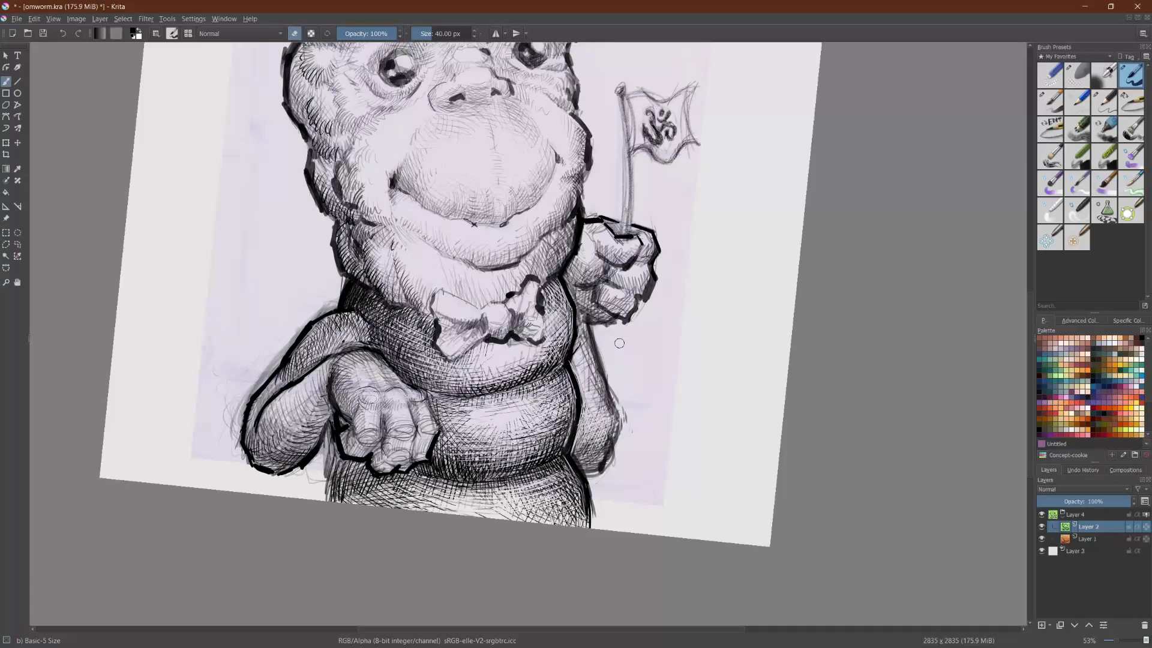
drag(643, 291, 653, 267)
drag(632, 313, 634, 305)
mouse_move(288, 341)
mouse_down()
mouse_move(254, 390)
mouse_move(243, 434)
mouse_up()
drag(249, 388, 237, 441)
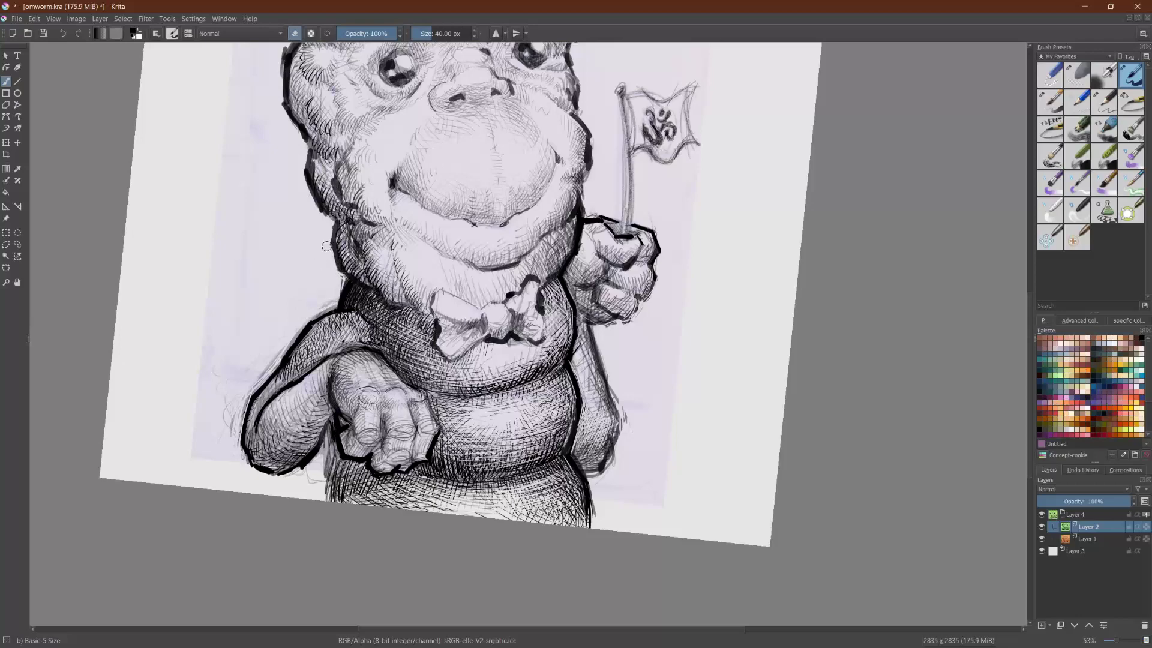
Step: Switch from erasing back to painting and darken the outer cheek and jaw above the flag-holding fist
drag(327, 246, 340, 372)
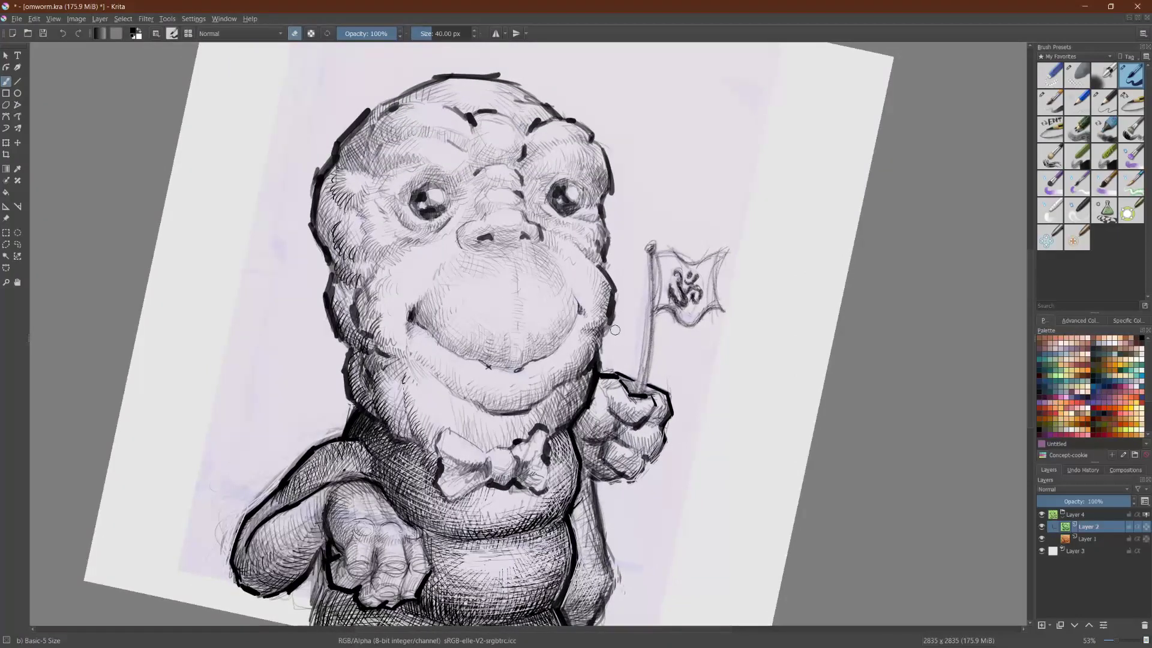
key(e)
drag(606, 335, 601, 354)
drag(580, 357, 575, 379)
drag(578, 365, 562, 383)
scroll(516, 334, up, 2)
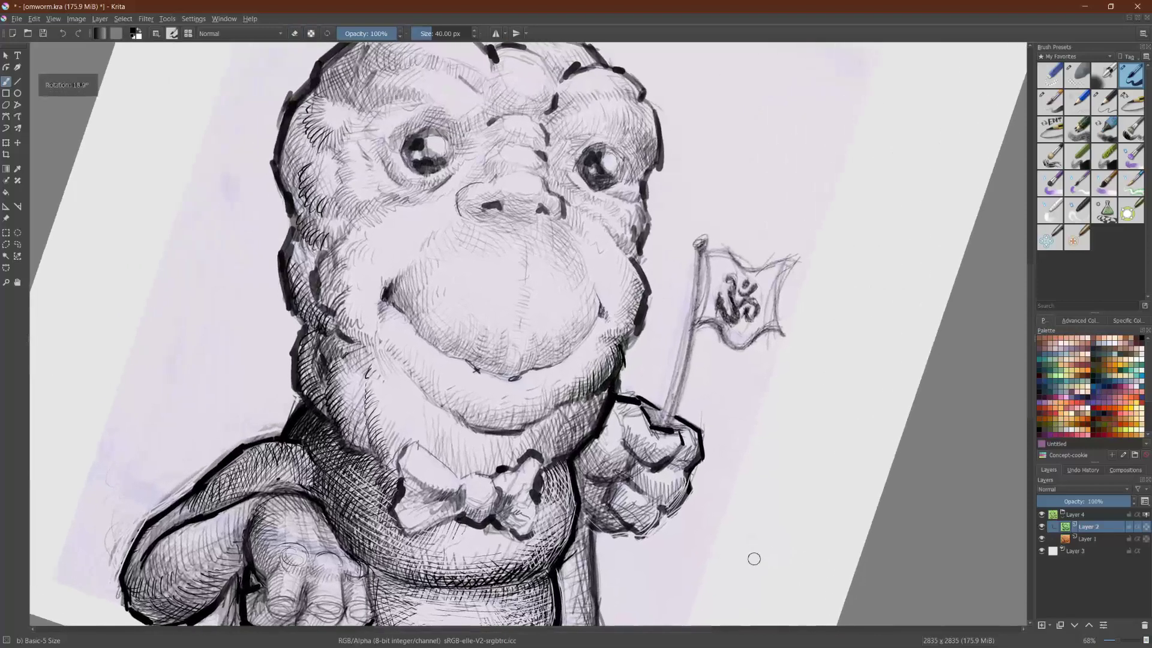
Step: Strengthen the cheek line running from the nose and darken the lower eyelid of the larger eye
click(1146, 640)
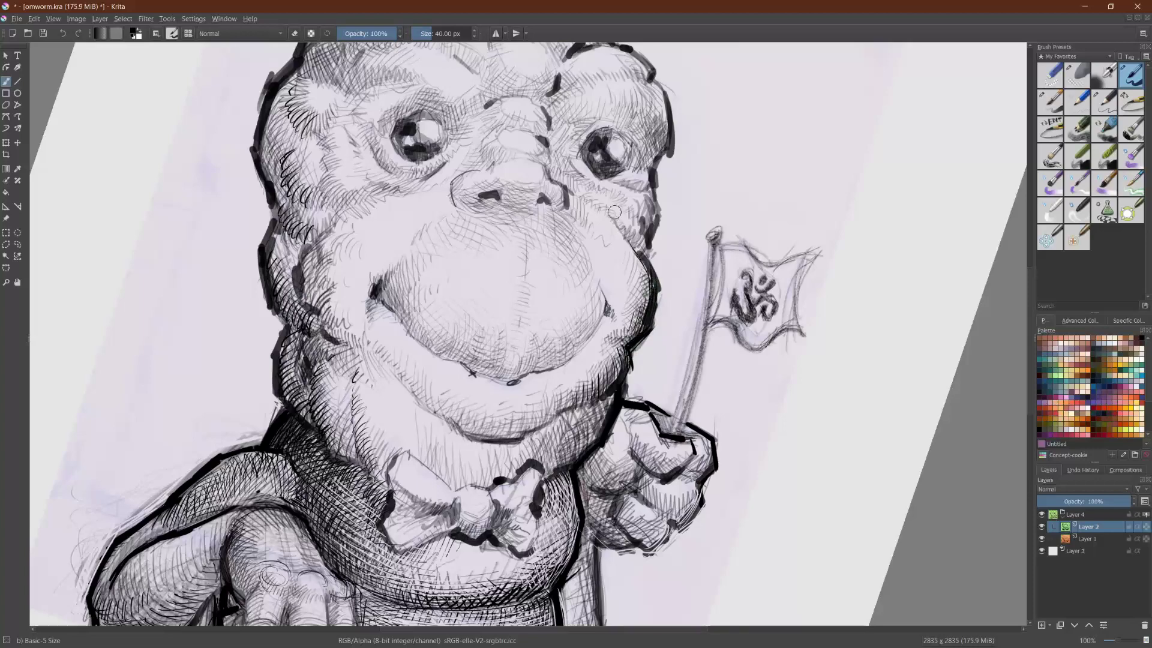
drag(623, 241, 570, 189)
mouse_move(373, 137)
mouse_down()
mouse_move(411, 151)
mouse_move(399, 161)
mouse_move(430, 178)
mouse_move(421, 171)
mouse_move(458, 146)
mouse_move(405, 177)
mouse_up()
drag(414, 170, 416, 178)
mouse_move(422, 170)
mouse_down()
mouse_move(428, 145)
mouse_move(425, 176)
mouse_up()
drag(435, 165, 431, 174)
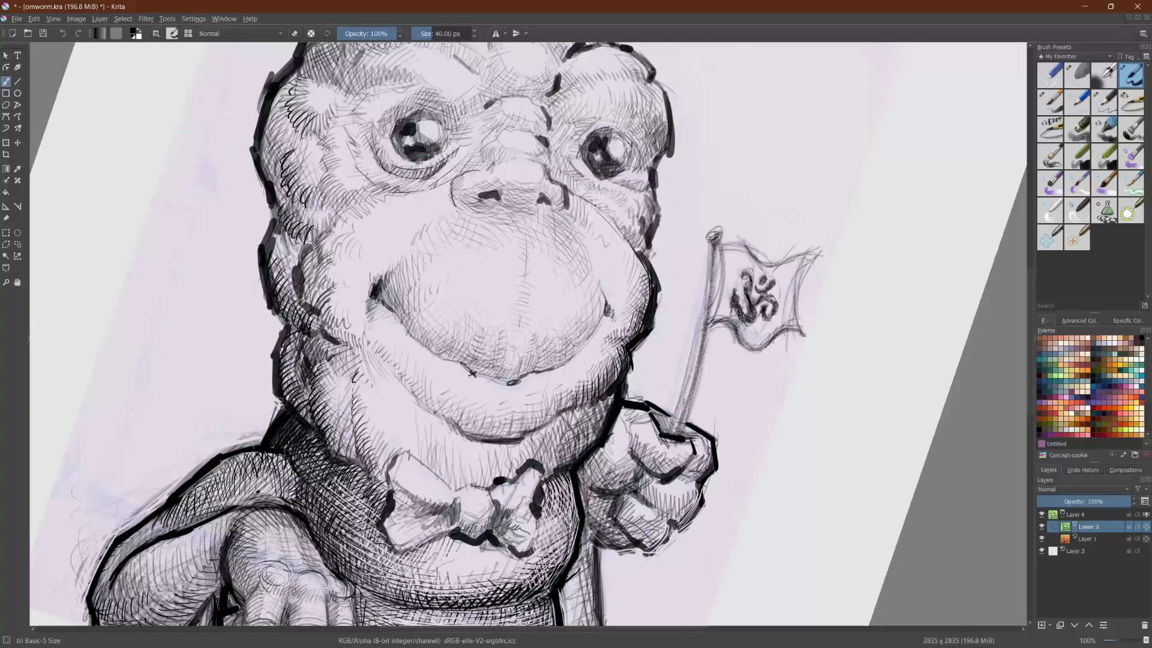
Step: Reinforce the contours of the nose bridge, the cheek wrinkle below the eye and the middle of the mouth line
drag(453, 179, 489, 136)
mouse_move(326, 190)
mouse_down()
mouse_move(349, 205)
mouse_move(321, 209)
mouse_move(334, 220)
mouse_move(335, 183)
mouse_move(353, 193)
mouse_move(342, 219)
mouse_up()
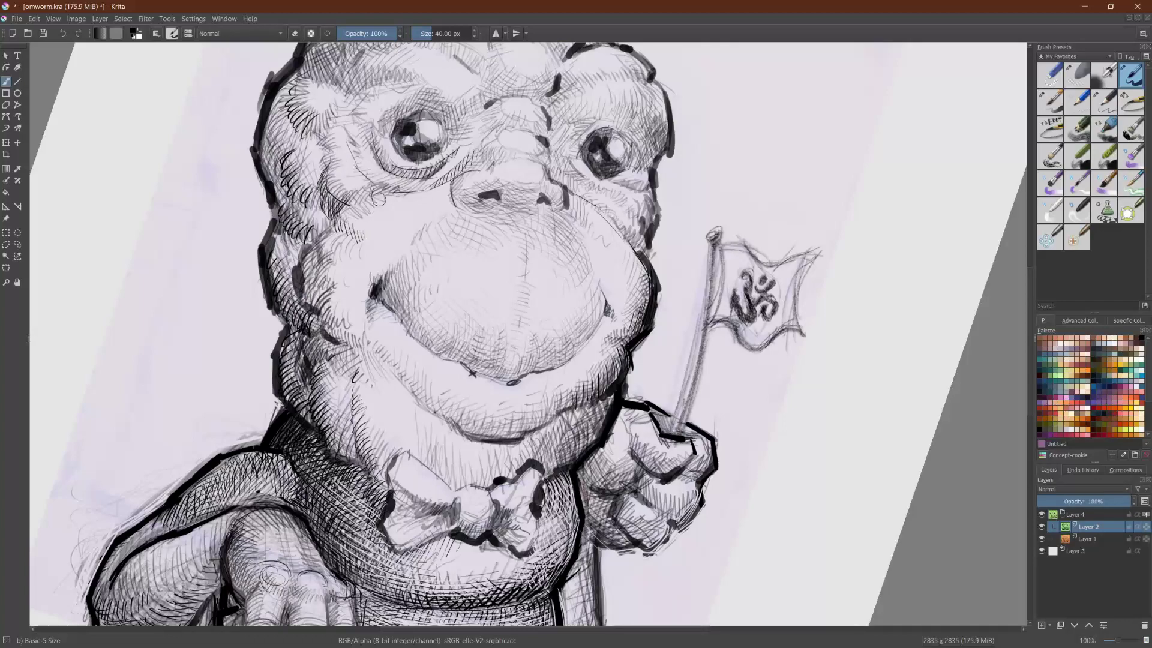
mouse_move(510, 381)
mouse_down()
mouse_move(524, 384)
mouse_move(513, 382)
mouse_move(521, 355)
mouse_move(543, 368)
mouse_move(543, 350)
mouse_up()
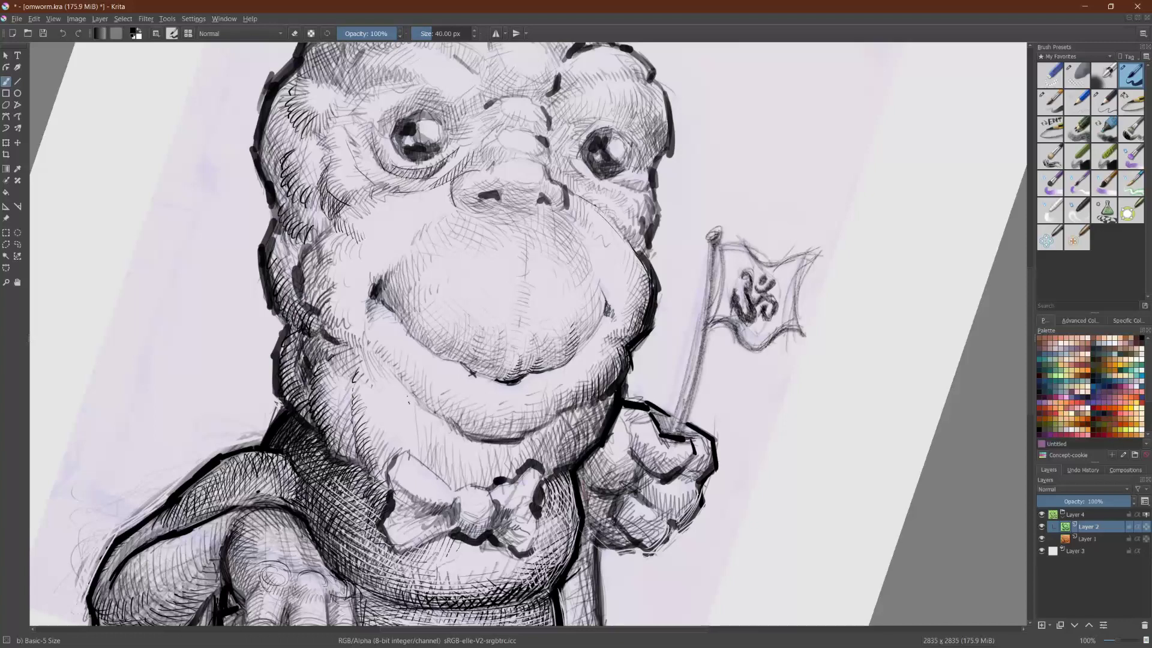
Step: Hatch along the lower lip and add short shading strokes around both corners of the mouth
mouse_move(419, 387)
mouse_down()
mouse_move(427, 415)
mouse_move(467, 440)
mouse_move(525, 438)
mouse_up()
mouse_move(534, 398)
mouse_down()
mouse_move(544, 427)
mouse_move(557, 419)
mouse_up()
drag(551, 379, 562, 411)
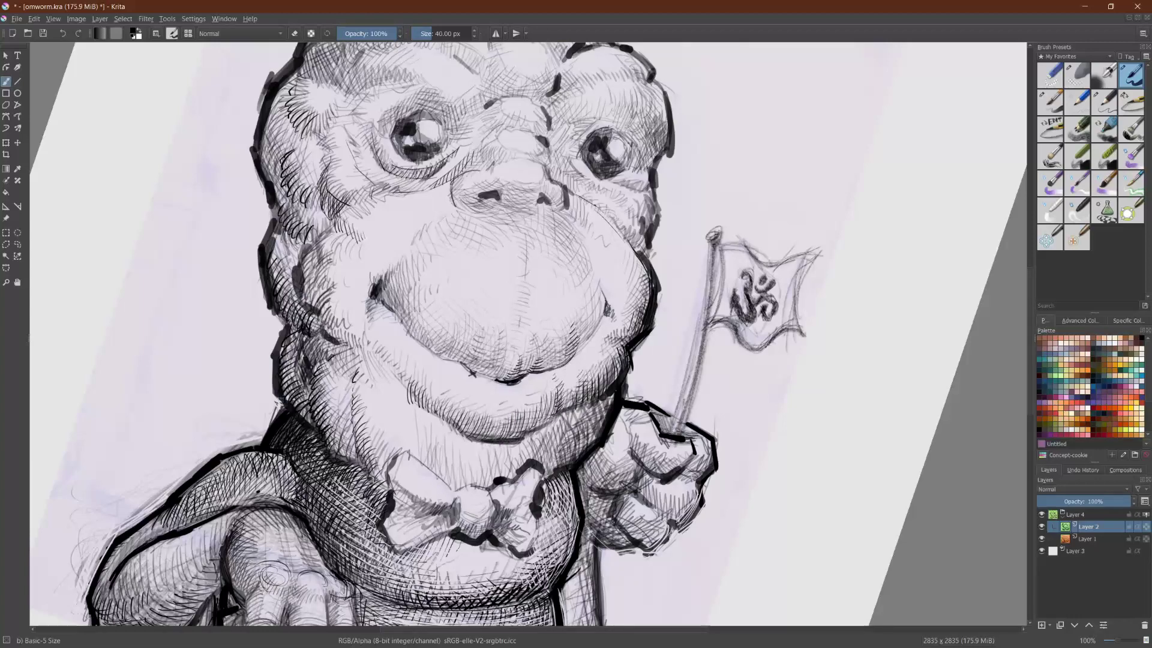
mouse_move(613, 353)
mouse_down()
mouse_move(611, 332)
mouse_move(600, 335)
mouse_up()
drag(621, 375, 611, 360)
mouse_move(375, 324)
mouse_down()
mouse_move(369, 345)
mouse_move(387, 315)
mouse_move(378, 358)
mouse_move(396, 345)
mouse_up()
drag(395, 372, 406, 346)
mouse_move(413, 393)
mouse_down()
mouse_move(420, 362)
mouse_move(451, 402)
mouse_move(484, 406)
mouse_up()
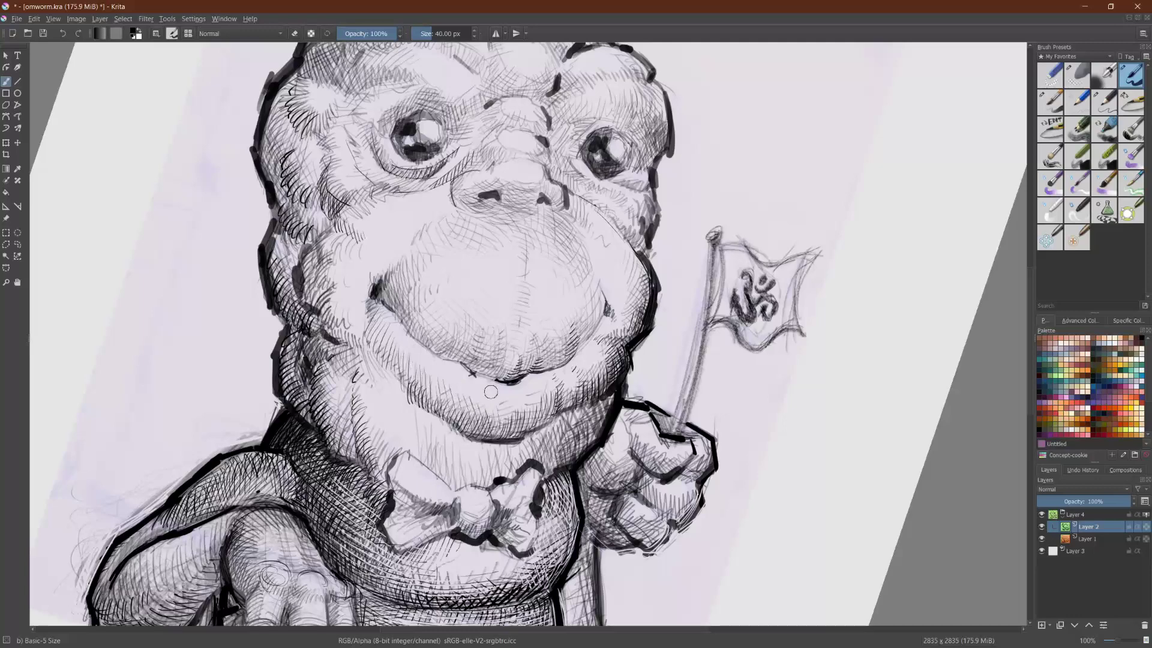
Step: Hatch the cheek and chin folds from beside the larger eye's mouth corner down toward the bow tie
drag(395, 455, 373, 474)
mouse_move(401, 424)
mouse_down()
mouse_move(369, 462)
mouse_move(385, 420)
mouse_move(361, 439)
mouse_up()
mouse_move(373, 397)
mouse_down()
mouse_move(352, 424)
mouse_move(353, 400)
mouse_up()
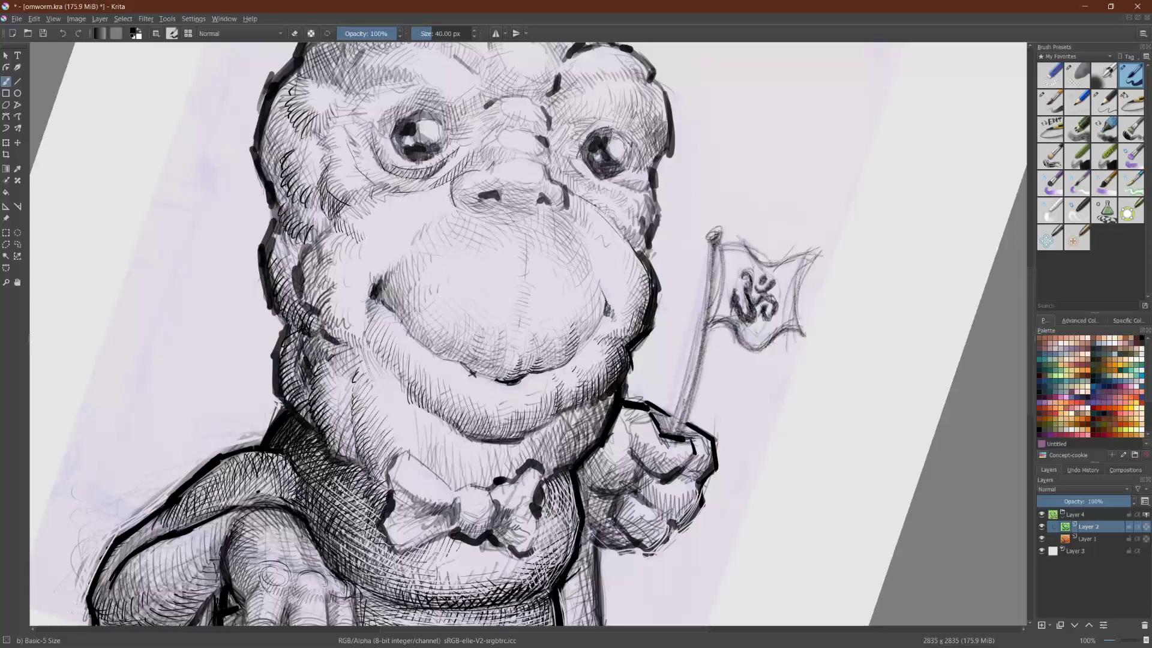
drag(363, 359, 352, 377)
drag(362, 345, 354, 363)
drag(382, 324, 369, 336)
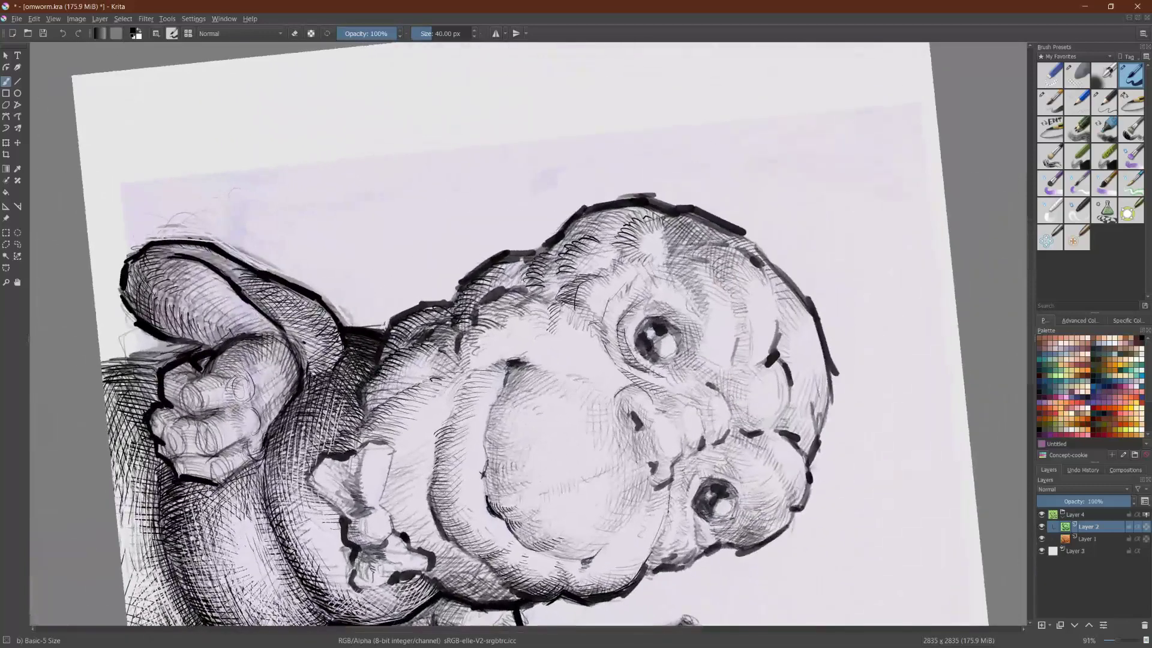
mouse_move(372, 384)
mouse_down()
mouse_move(366, 415)
mouse_move(378, 403)
mouse_up()
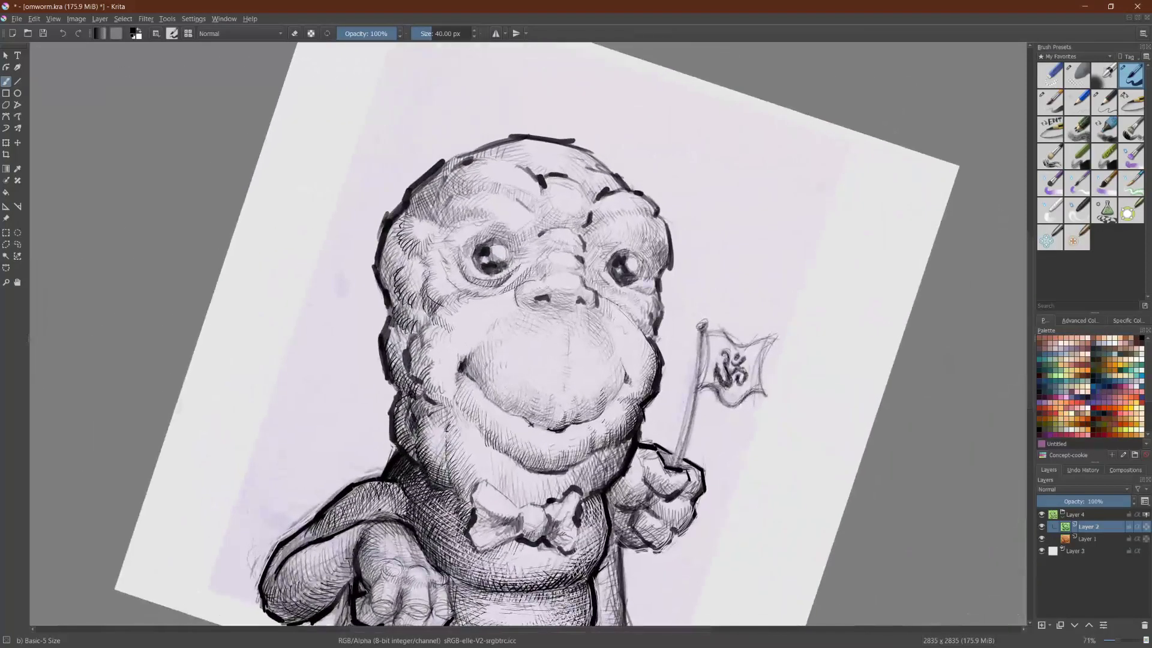
Step: Deepen the hatching on the folds along the shaded side of the head, from the cheek up to the temple
drag(430, 455, 442, 478)
mouse_move(432, 444)
mouse_down()
mouse_move(442, 463)
mouse_move(419, 440)
mouse_move(411, 460)
mouse_move(408, 448)
mouse_up()
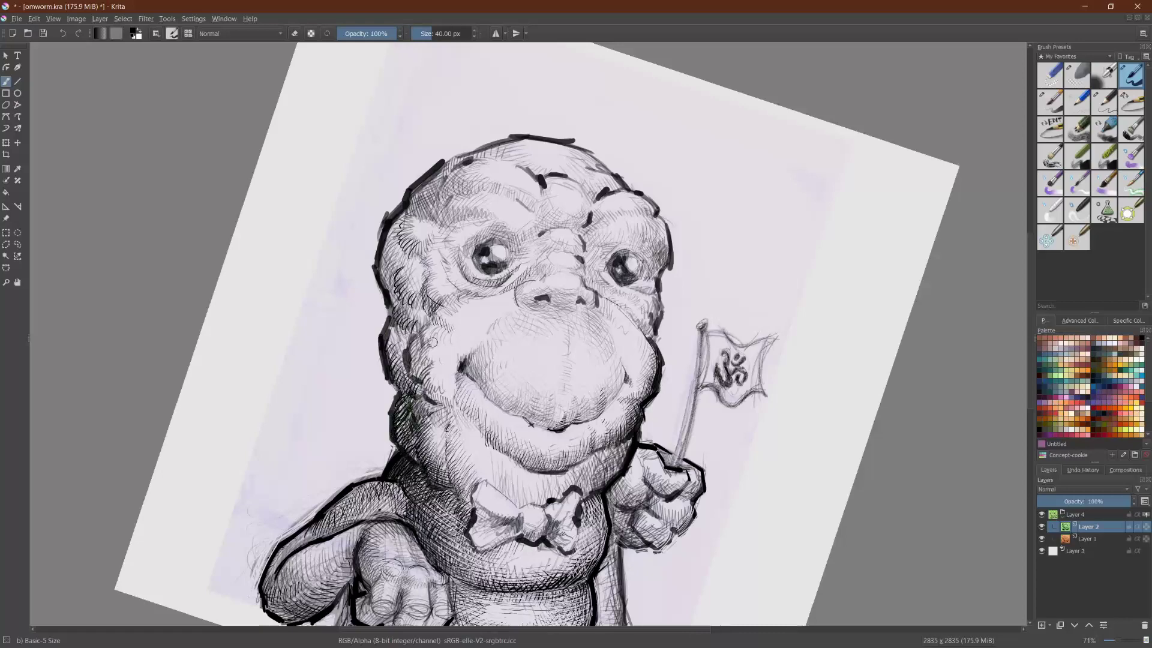
key(1)
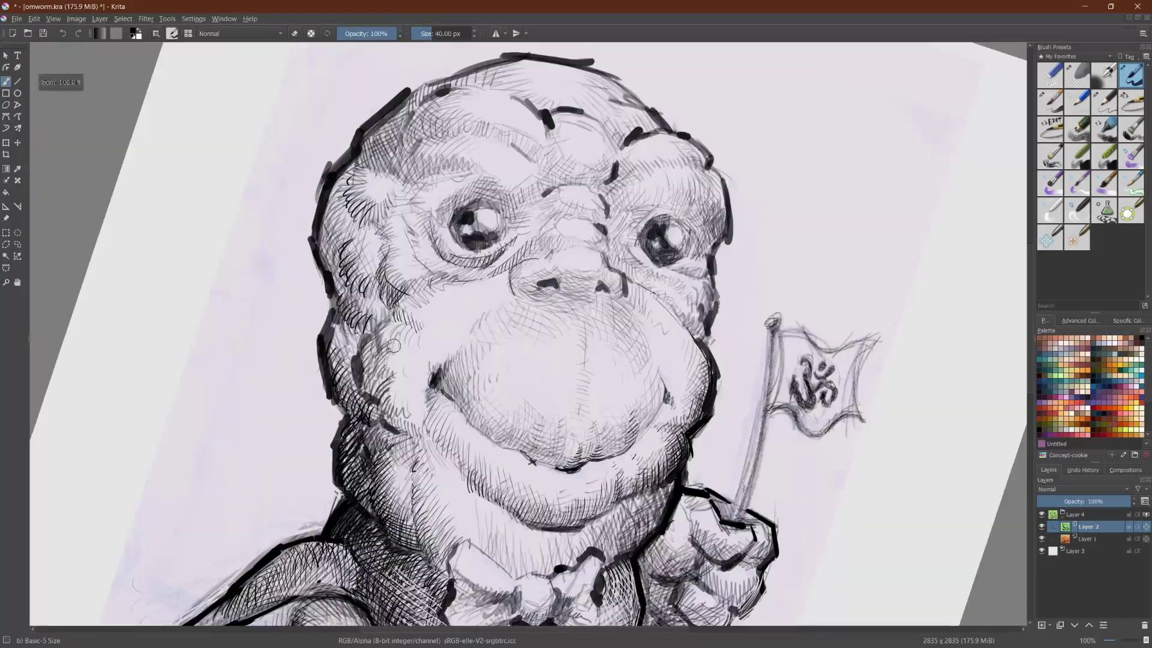
mouse_move(295, 351)
mouse_down()
mouse_move(330, 370)
mouse_move(367, 362)
mouse_up()
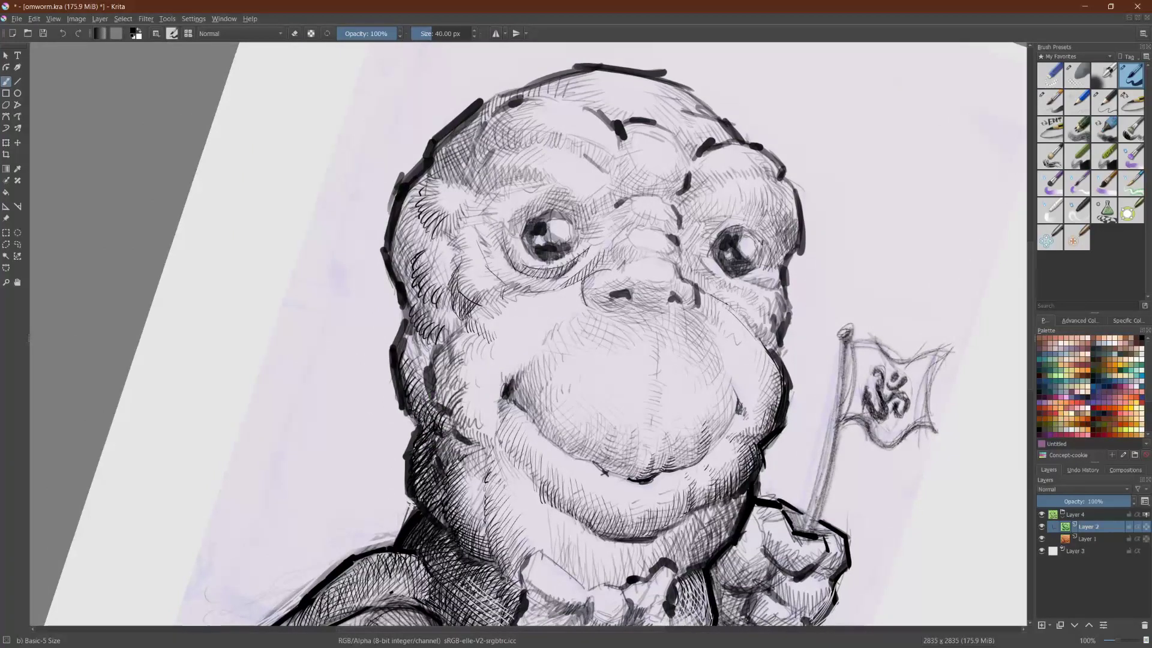
mouse_move(409, 359)
mouse_down()
mouse_move(425, 374)
mouse_move(420, 359)
mouse_up()
mouse_move(419, 299)
mouse_down()
mouse_move(421, 325)
mouse_move(454, 338)
mouse_move(421, 271)
mouse_move(433, 244)
mouse_up()
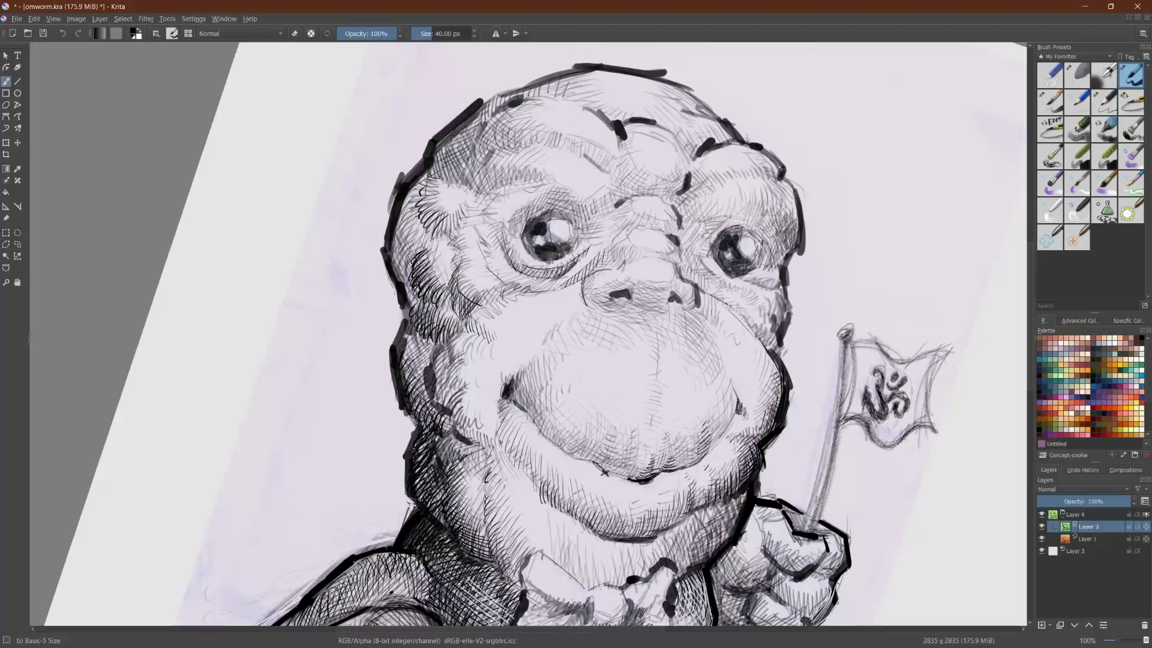
mouse_move(420, 312)
mouse_down()
mouse_move(399, 243)
mouse_move(414, 222)
mouse_move(420, 237)
mouse_move(396, 246)
mouse_move(420, 180)
mouse_up()
mouse_move(388, 262)
mouse_down()
mouse_move(396, 225)
mouse_move(398, 258)
mouse_move(409, 225)
mouse_move(463, 247)
mouse_move(486, 235)
mouse_move(487, 247)
mouse_up()
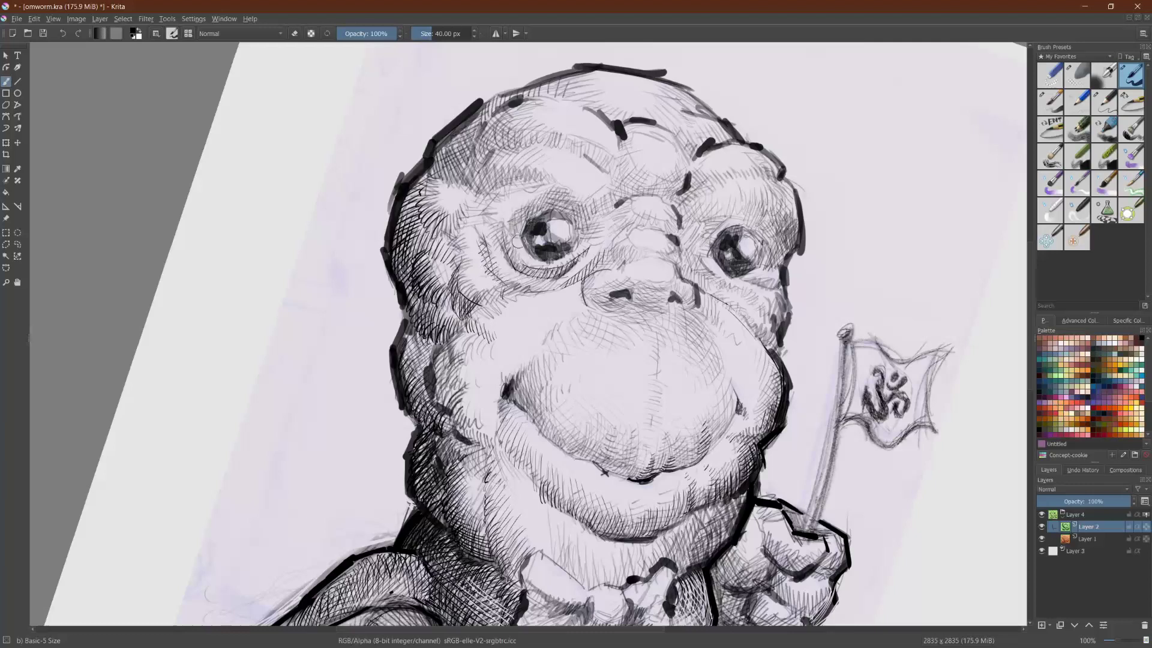
Step: Hatch the upper lid of the larger eye, the central forehead bump, the far brow and the side of the nose bridge
mouse_move(516, 234)
mouse_down()
mouse_move(524, 207)
mouse_move(549, 187)
mouse_up()
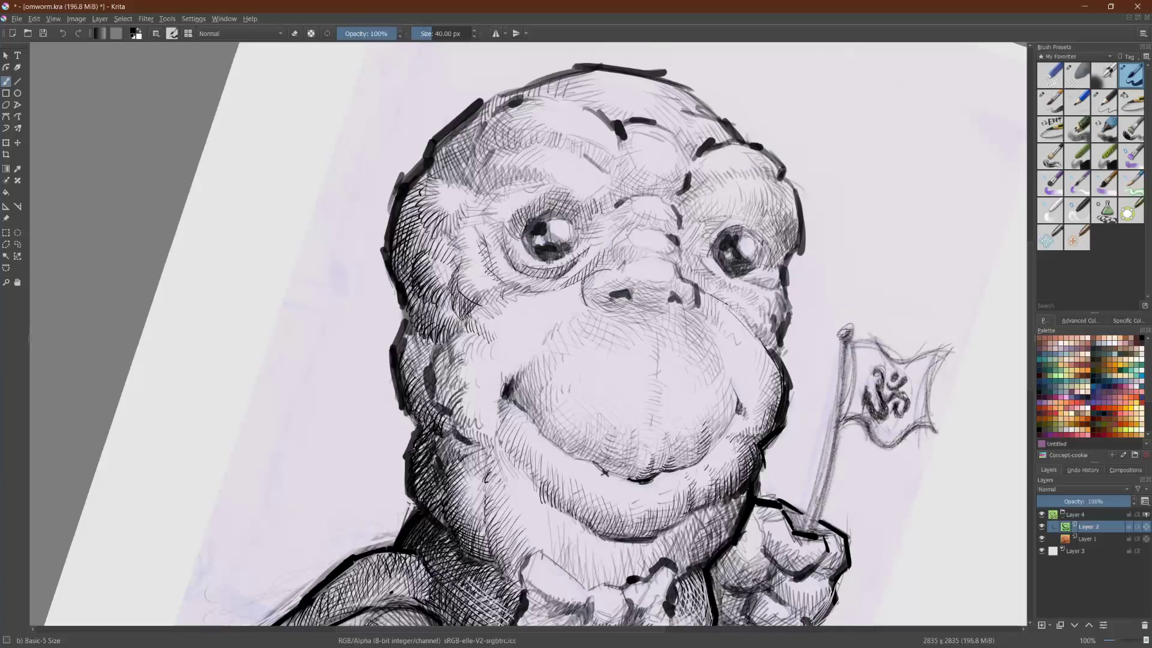
mouse_move(627, 185)
mouse_down()
mouse_move(683, 186)
mouse_move(662, 195)
mouse_move(629, 182)
mouse_move(586, 133)
mouse_up()
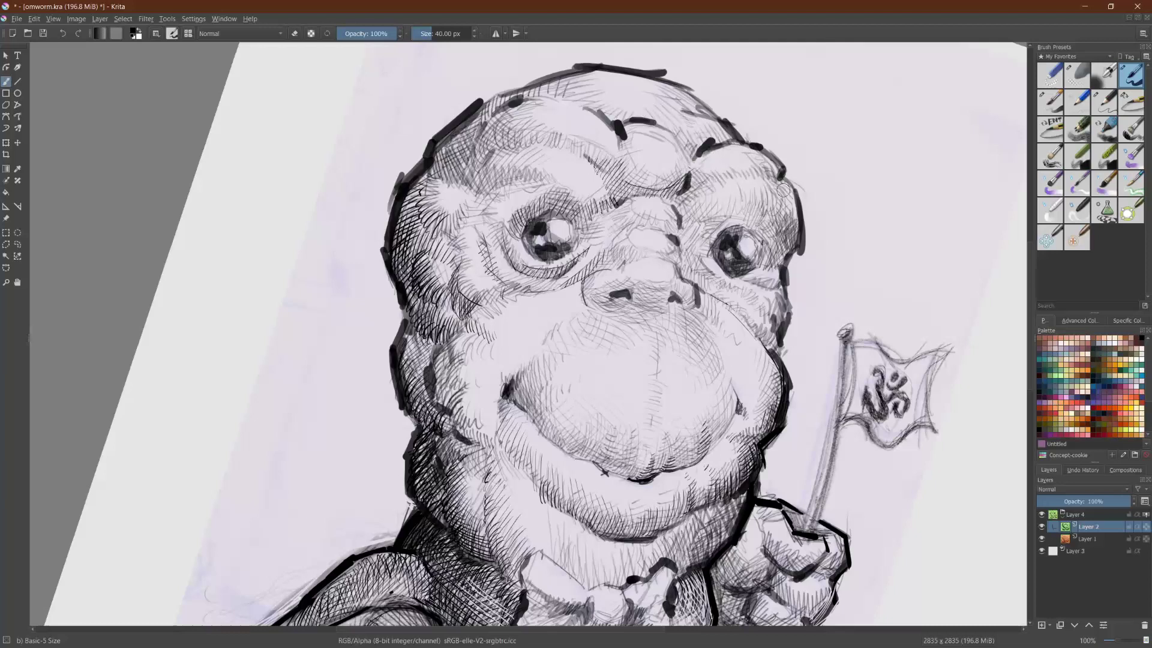
drag(789, 194, 768, 180)
mouse_move(789, 189)
mouse_down()
mouse_move(760, 173)
mouse_move(697, 186)
mouse_move(744, 170)
mouse_up()
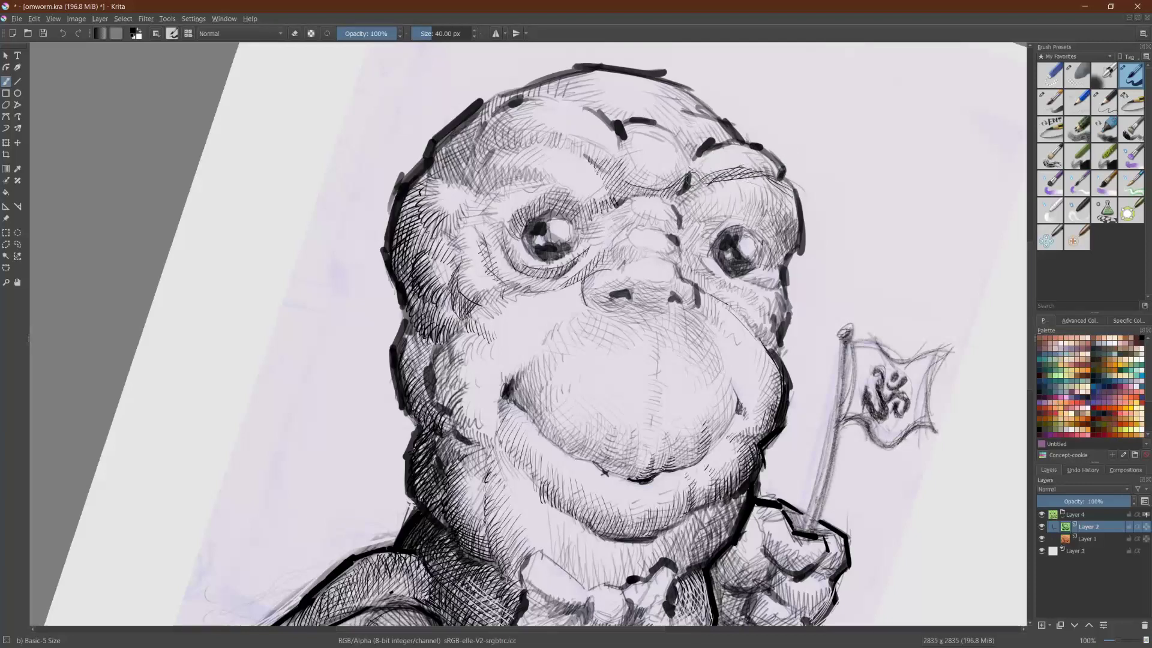
drag(685, 226, 682, 239)
drag(686, 236, 685, 253)
drag(694, 252, 703, 221)
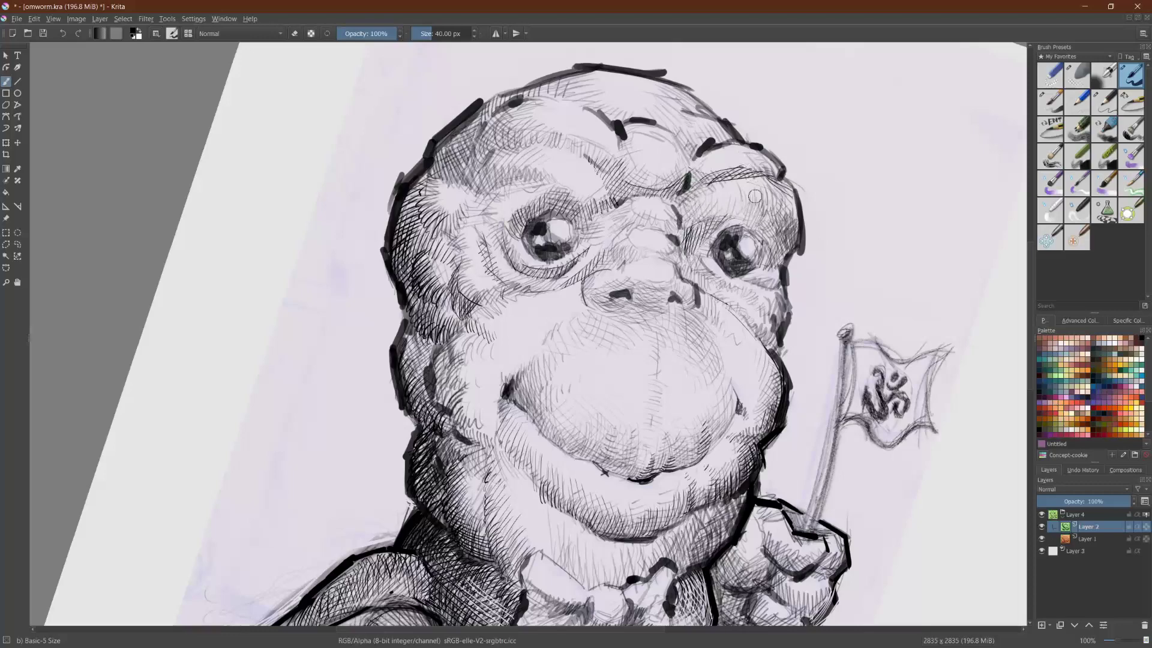
Step: Mirror the canvas view and hatch the nose bridge, nostrils and upper lip directly beneath the nose
key(m)
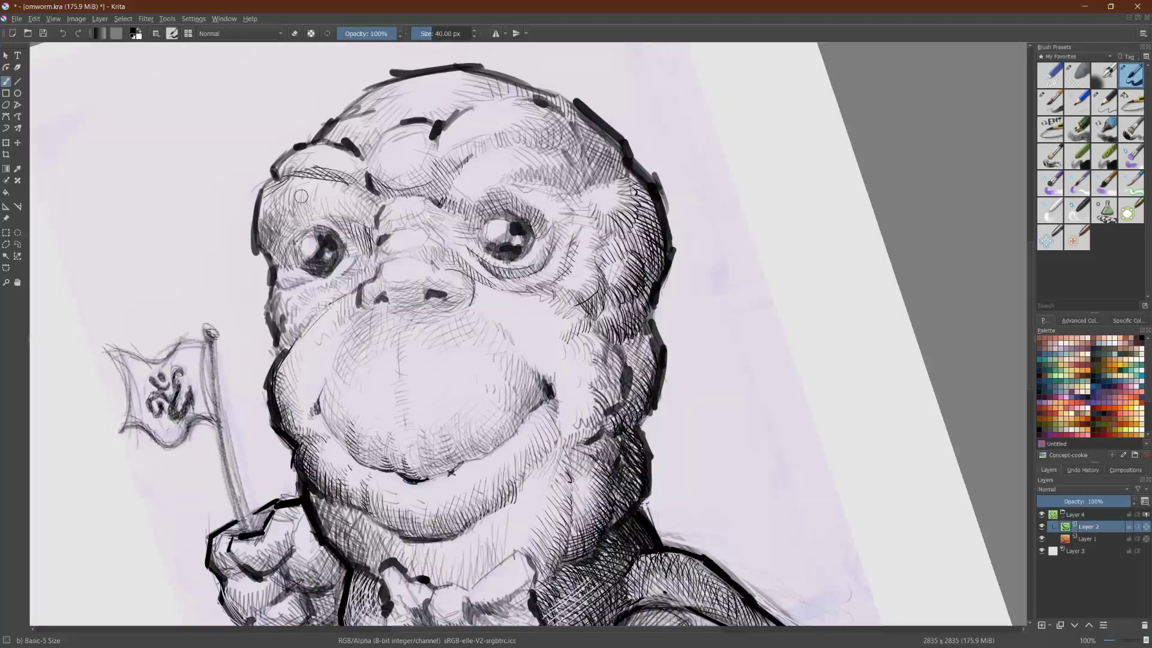
drag(147, 324, 211, 328)
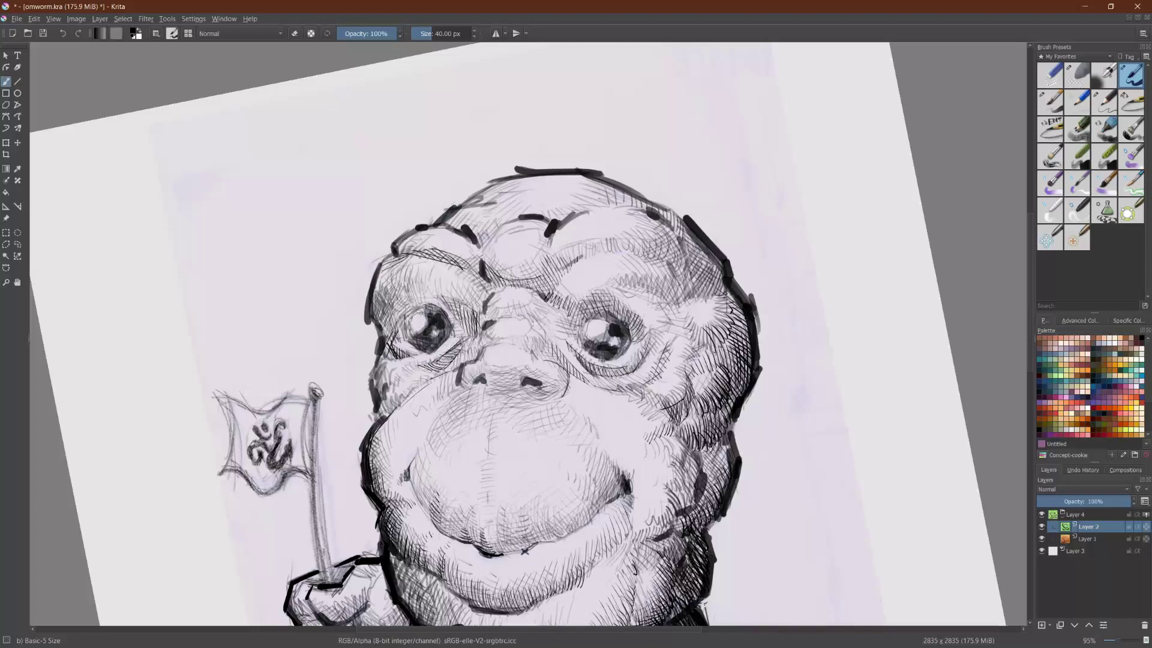
drag(478, 373, 485, 384)
key(e)
key(e)
drag(461, 380, 479, 382)
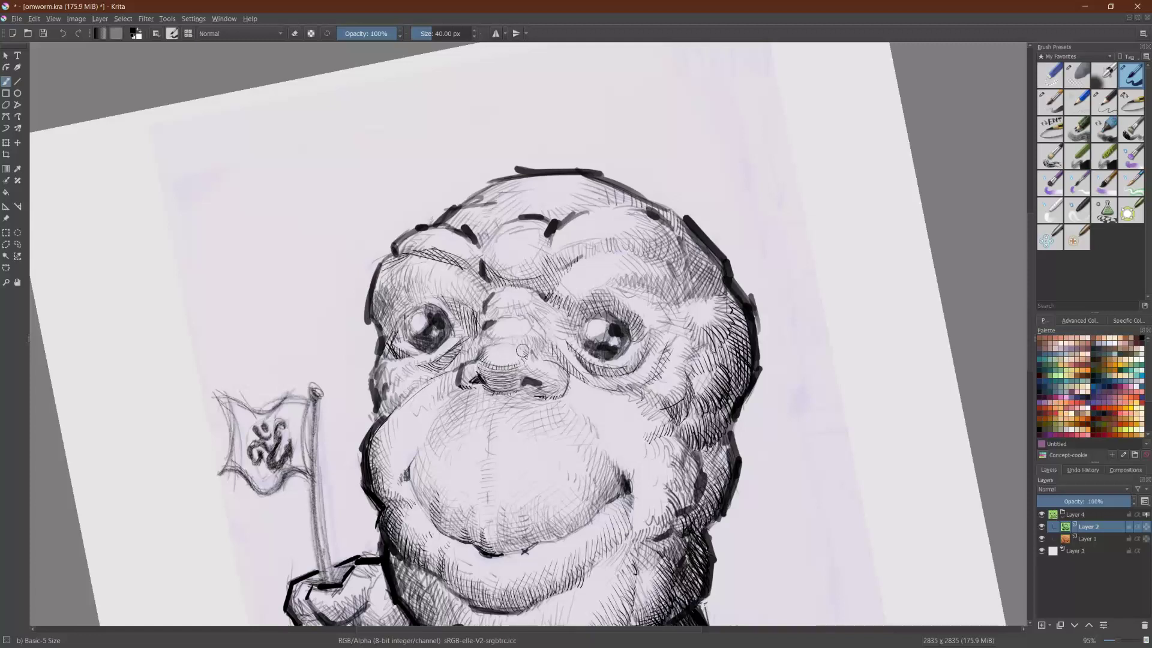
drag(523, 340, 531, 345)
drag(529, 330, 536, 338)
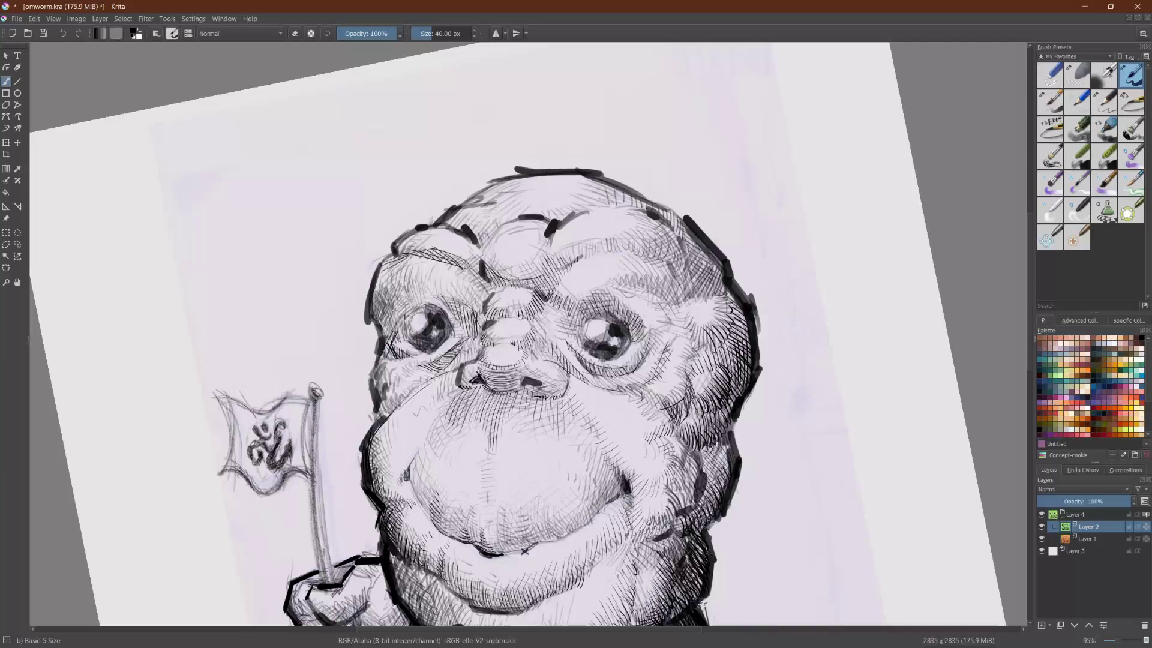
Step: Darken the wrinkles beside and below the smaller eye, hatching down to the outer cheek outline
key(e)
key(ctrl)
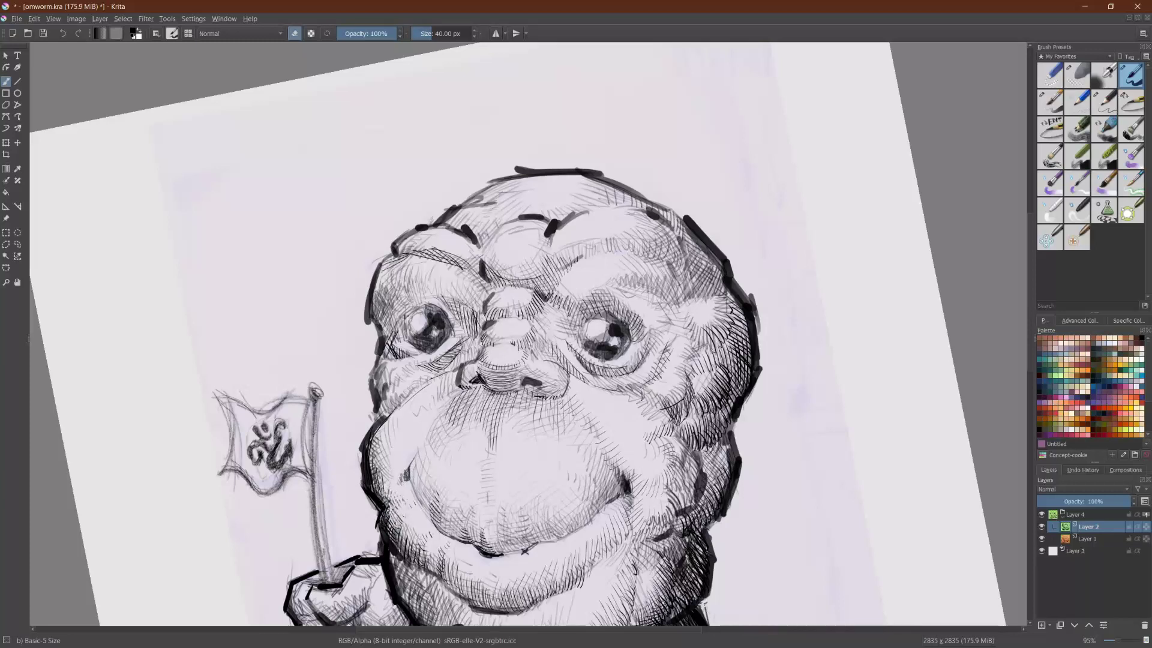
key(e)
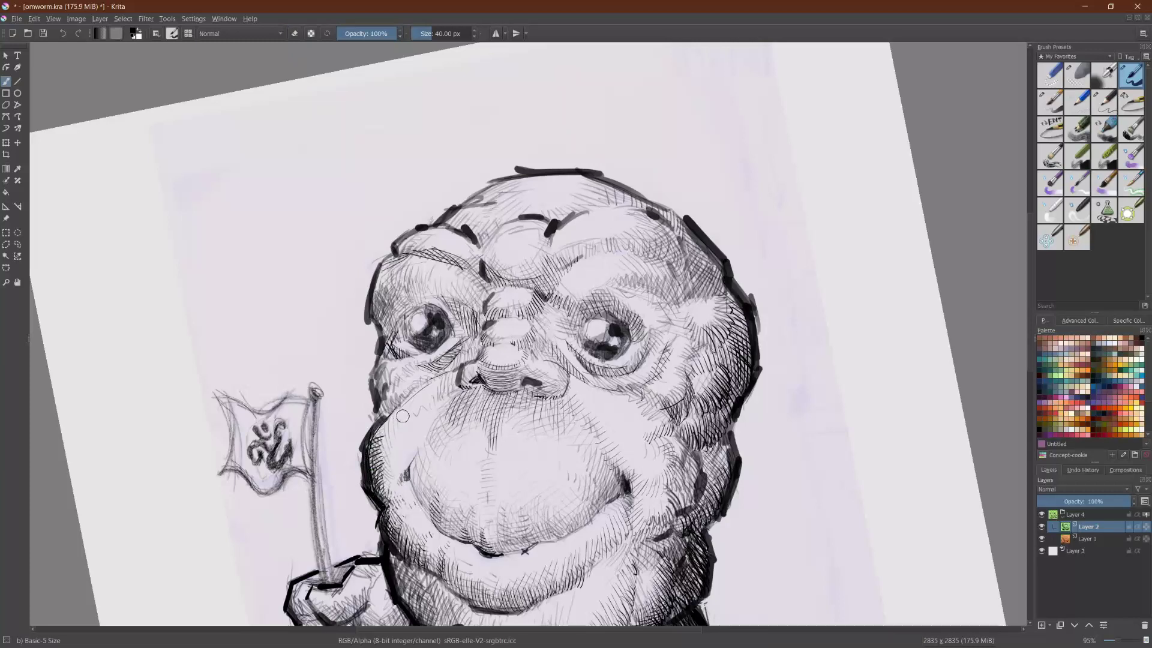
key(1)
mouse_move(367, 442)
mouse_down()
mouse_move(396, 398)
mouse_move(372, 424)
mouse_move(377, 410)
mouse_move(420, 384)
mouse_move(380, 380)
mouse_up()
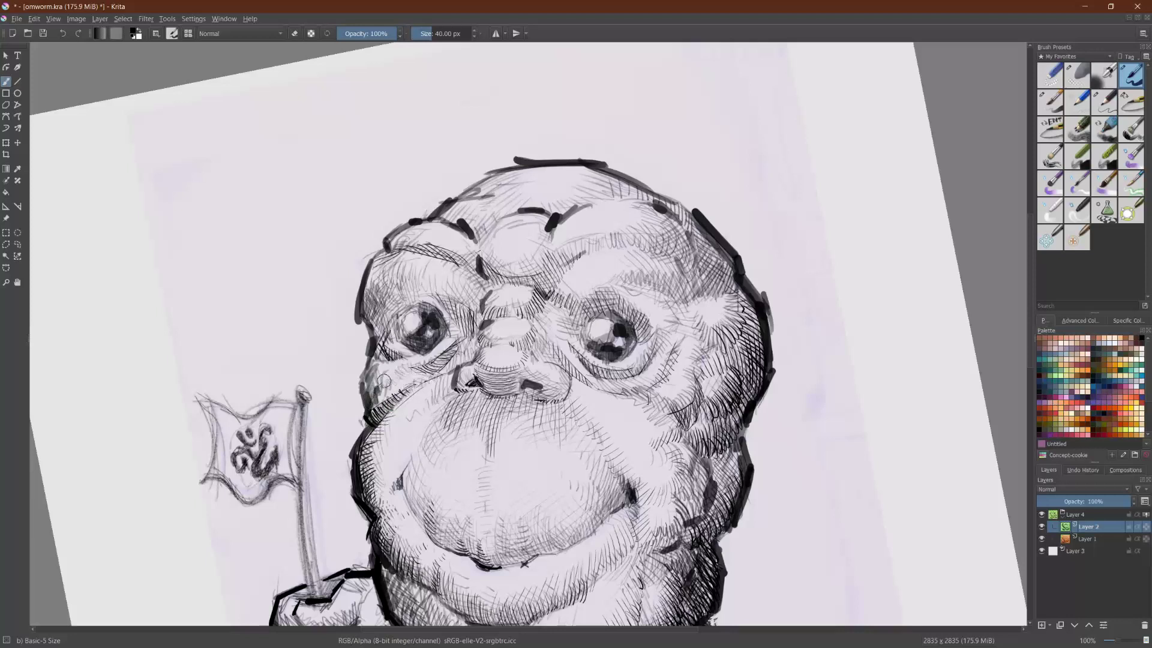
drag(392, 376, 398, 384)
drag(386, 368, 375, 360)
Step: Hatch the forehead bumps and the brow ridge above the larger eye with curved strokes
drag(469, 226, 498, 222)
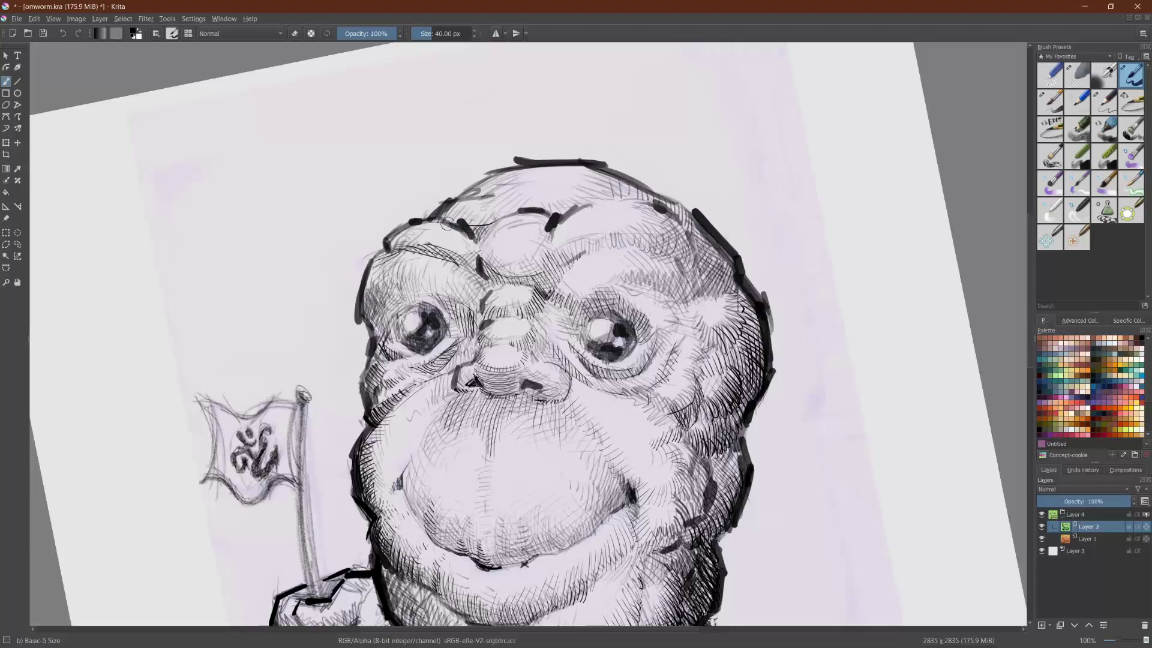
mouse_move(461, 214)
mouse_down()
mouse_move(479, 237)
mouse_move(493, 233)
mouse_up()
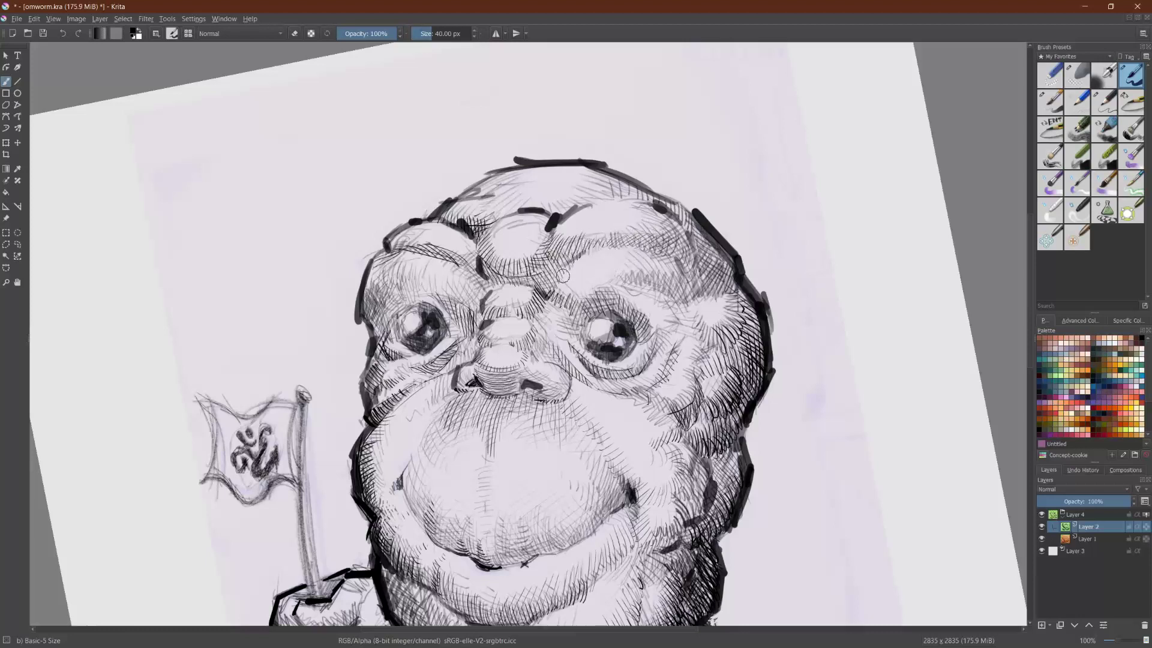
mouse_move(578, 260)
mouse_down()
mouse_move(567, 301)
mouse_move(585, 289)
mouse_move(589, 299)
mouse_up()
mouse_move(611, 275)
mouse_down()
mouse_move(599, 295)
mouse_move(625, 293)
mouse_up()
mouse_move(644, 279)
mouse_down()
mouse_move(635, 292)
mouse_move(663, 306)
mouse_up()
drag(677, 301, 672, 314)
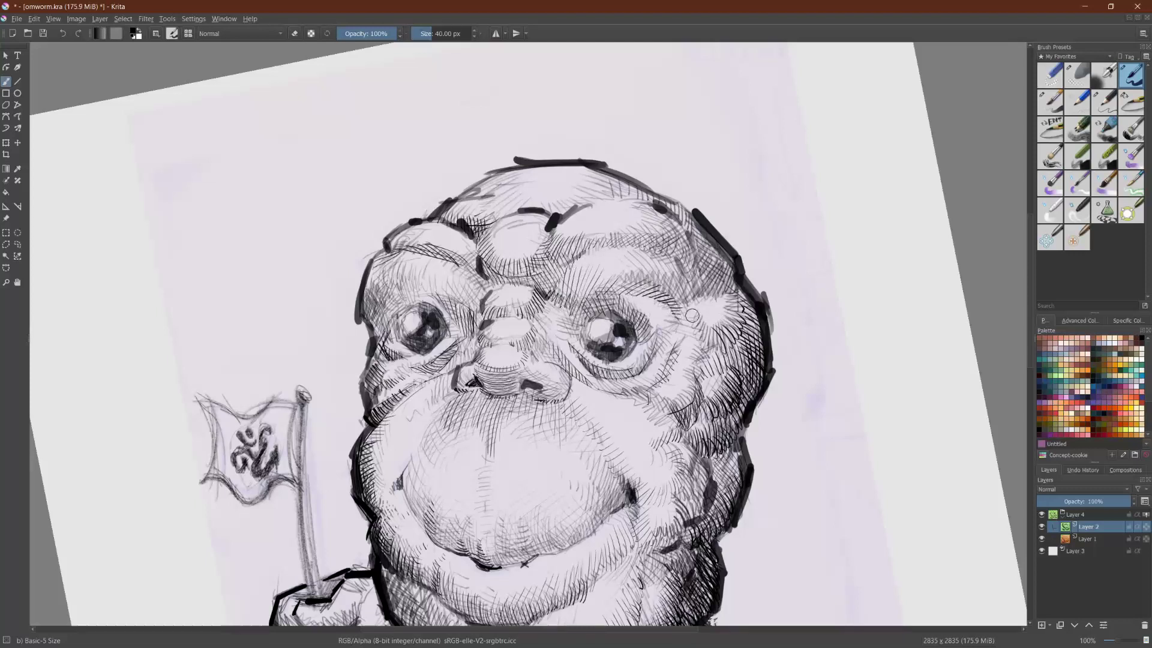
Step: Deepen the crease between the brows and cross-hatch the lower edge of the central forehead bump
drag(481, 299, 458, 300)
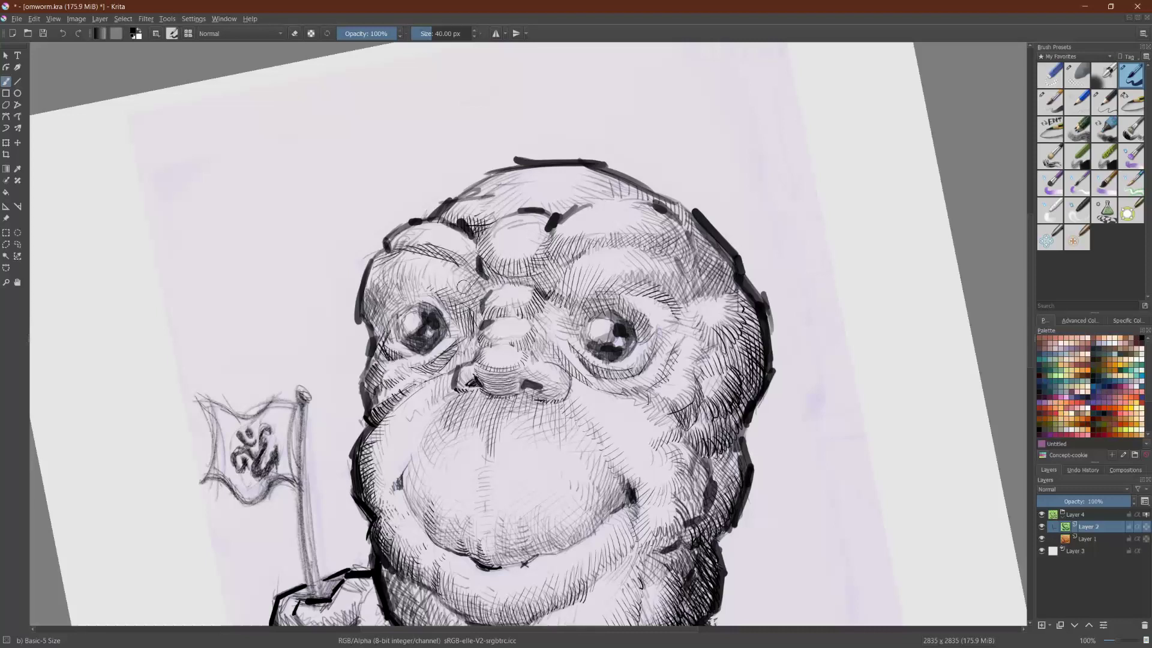
drag(499, 286, 470, 292)
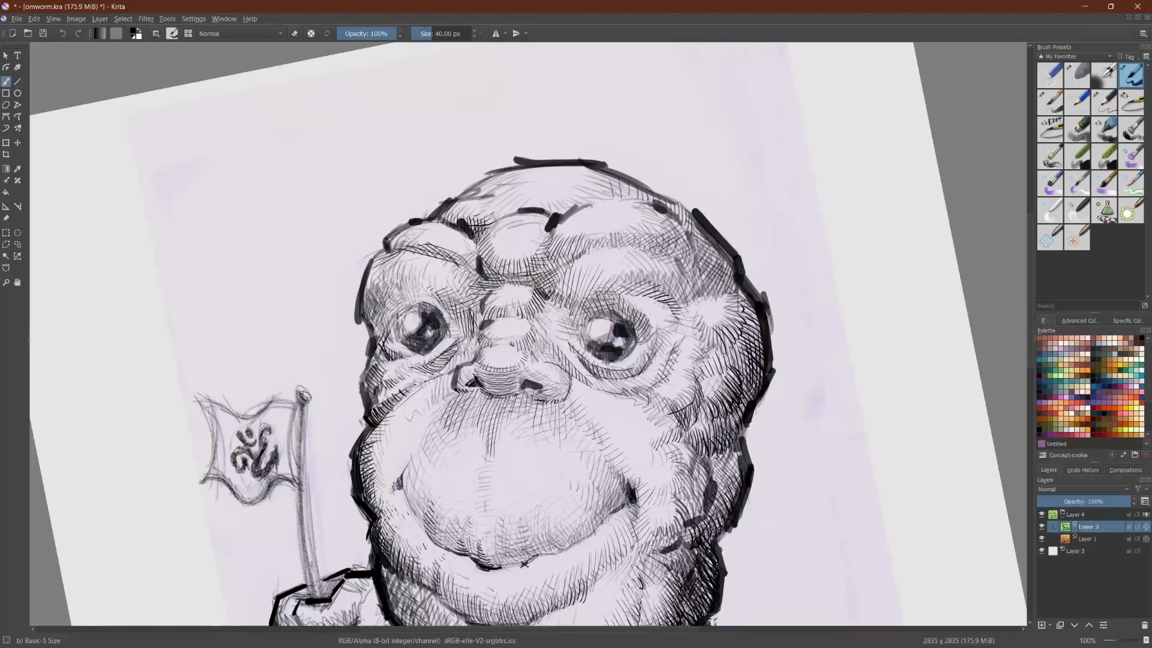
drag(514, 267, 546, 259)
Step: Turn the canvas upside down and cross-hatch a dark shadow band along the back of the head beside the larger eye
mouse_move(505, 274)
mouse_down()
mouse_move(504, 196)
mouse_move(754, 489)
mouse_move(630, 515)
mouse_move(792, 499)
mouse_move(872, 546)
mouse_move(780, 565)
mouse_up()
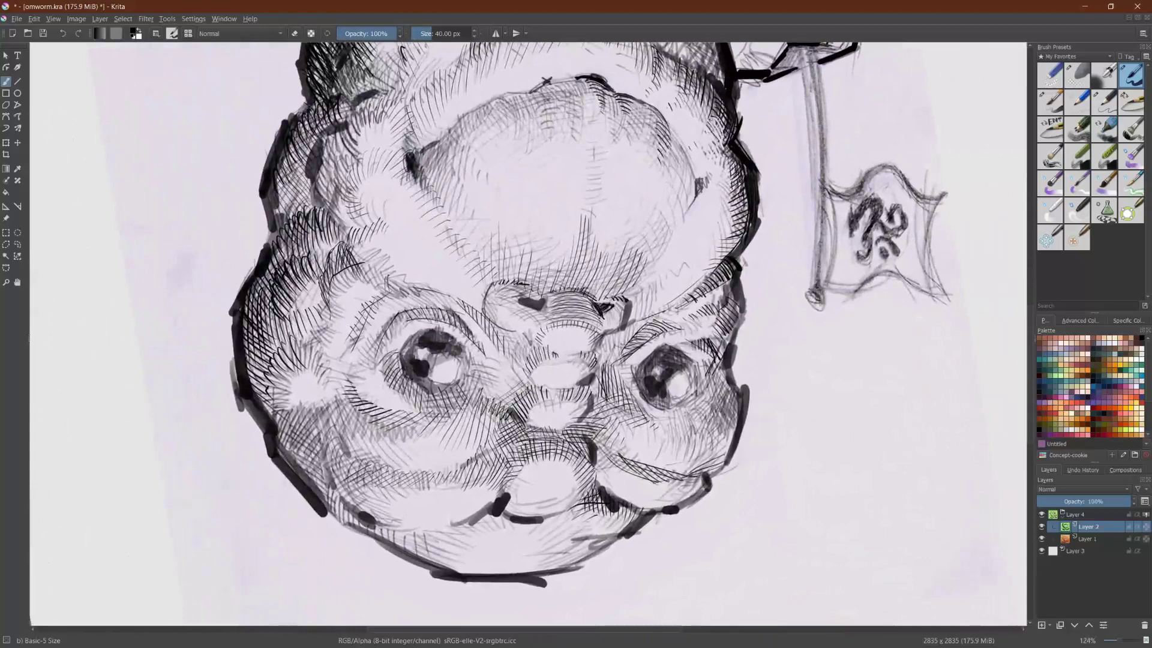
drag(534, 323, 285, 385)
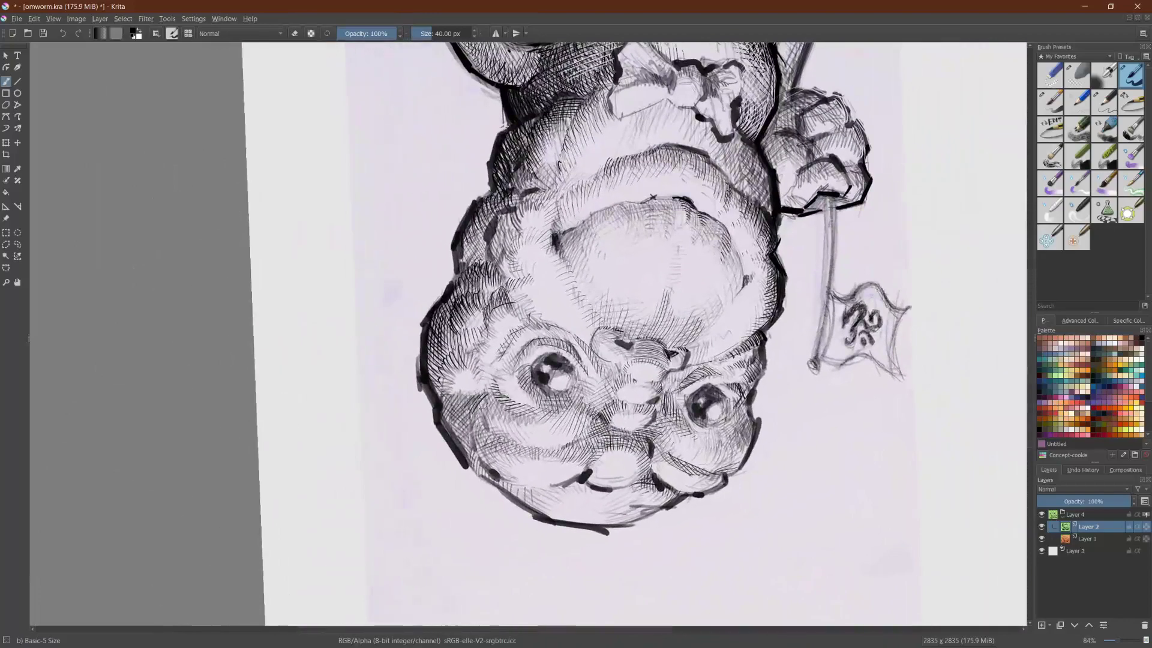
mouse_move(480, 408)
mouse_down()
mouse_move(522, 411)
mouse_move(468, 418)
mouse_move(469, 455)
mouse_up()
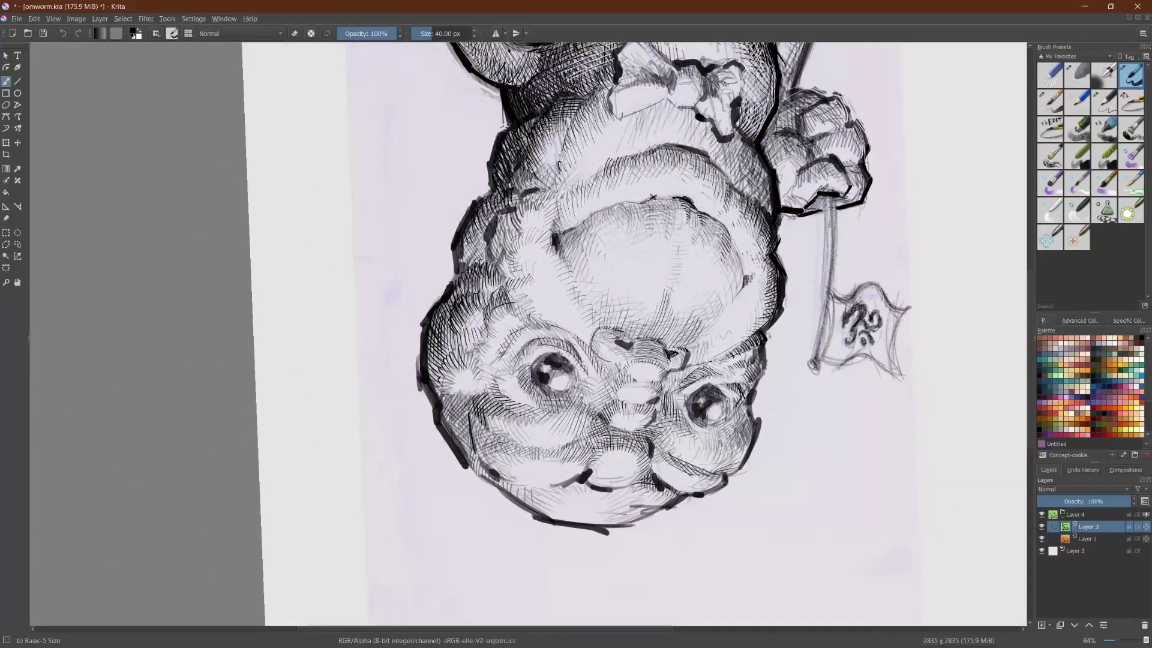
mouse_move(476, 451)
mouse_down()
mouse_move(451, 455)
mouse_move(432, 399)
mouse_up()
drag(443, 384, 427, 397)
drag(454, 355, 447, 368)
drag(439, 384, 423, 388)
drag(443, 366, 427, 379)
drag(443, 360, 428, 371)
mouse_move(446, 343)
mouse_down()
mouse_move(427, 363)
mouse_move(449, 333)
mouse_move(437, 344)
mouse_move(452, 347)
mouse_up()
drag(473, 323, 457, 342)
mouse_move(475, 328)
mouse_down()
mouse_move(465, 343)
mouse_move(428, 337)
mouse_move(431, 327)
mouse_up()
mouse_move(449, 316)
mouse_down()
mouse_move(431, 324)
mouse_move(441, 308)
mouse_up()
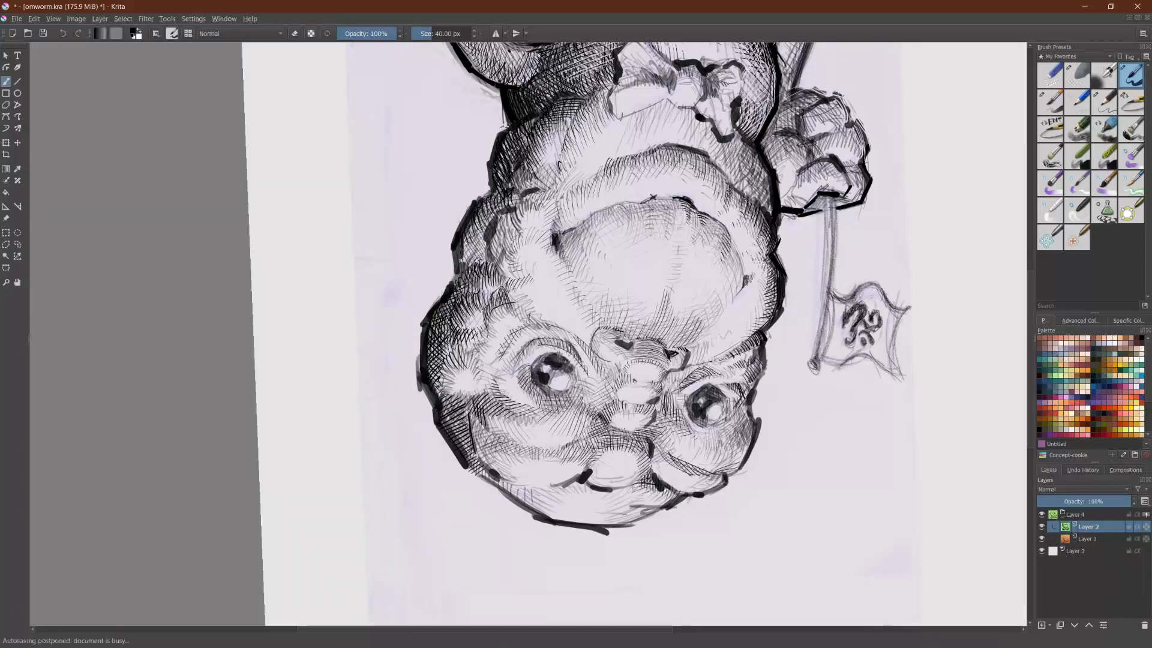
Step: Continue the dark hatching along the outer edge of the cheek folds between the back of the head and the neck
drag(466, 284, 458, 295)
drag(469, 278, 462, 293)
drag(476, 278, 464, 294)
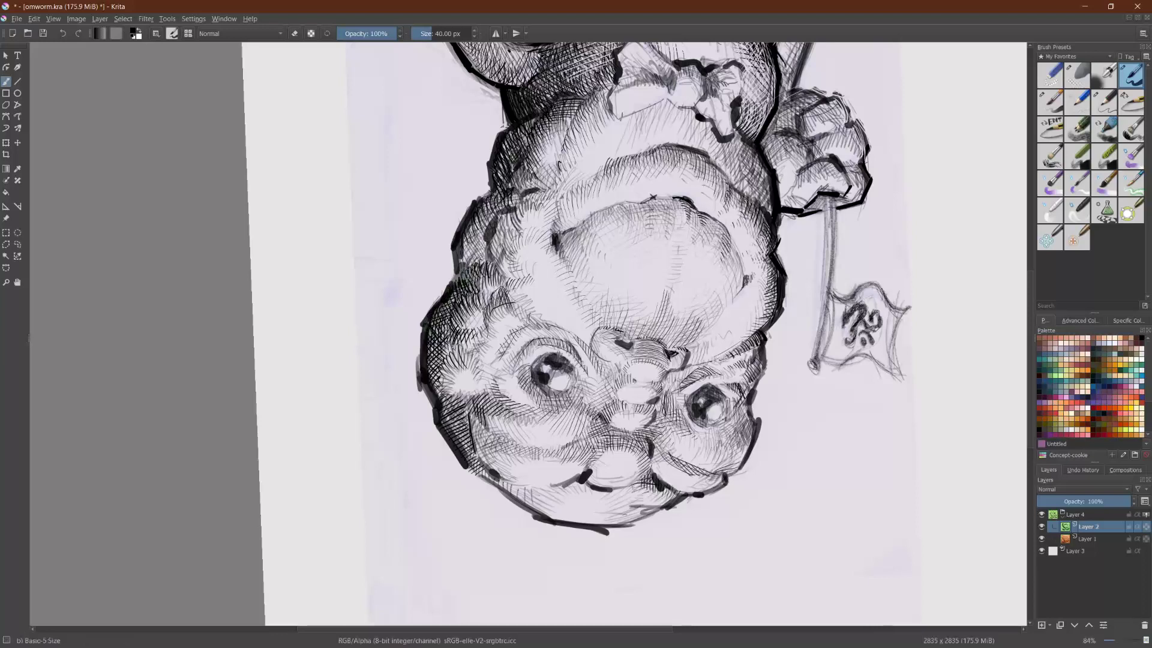
drag(483, 251, 460, 272)
drag(479, 248, 458, 264)
drag(477, 239, 459, 255)
mouse_move(483, 219)
mouse_down()
mouse_move(464, 236)
mouse_move(476, 228)
mouse_move(462, 271)
mouse_up()
drag(471, 255, 463, 266)
drag(479, 243, 464, 265)
mouse_move(483, 242)
mouse_down()
mouse_move(465, 263)
mouse_move(467, 251)
mouse_up()
drag(482, 213, 465, 235)
drag(484, 196, 474, 235)
Step: Turn the drawing upright and trim the thick outline along the back and crown of the head with the eraser
drag(488, 170, 557, 542)
drag(345, 401, 342, 300)
drag(252, 390, 202, 381)
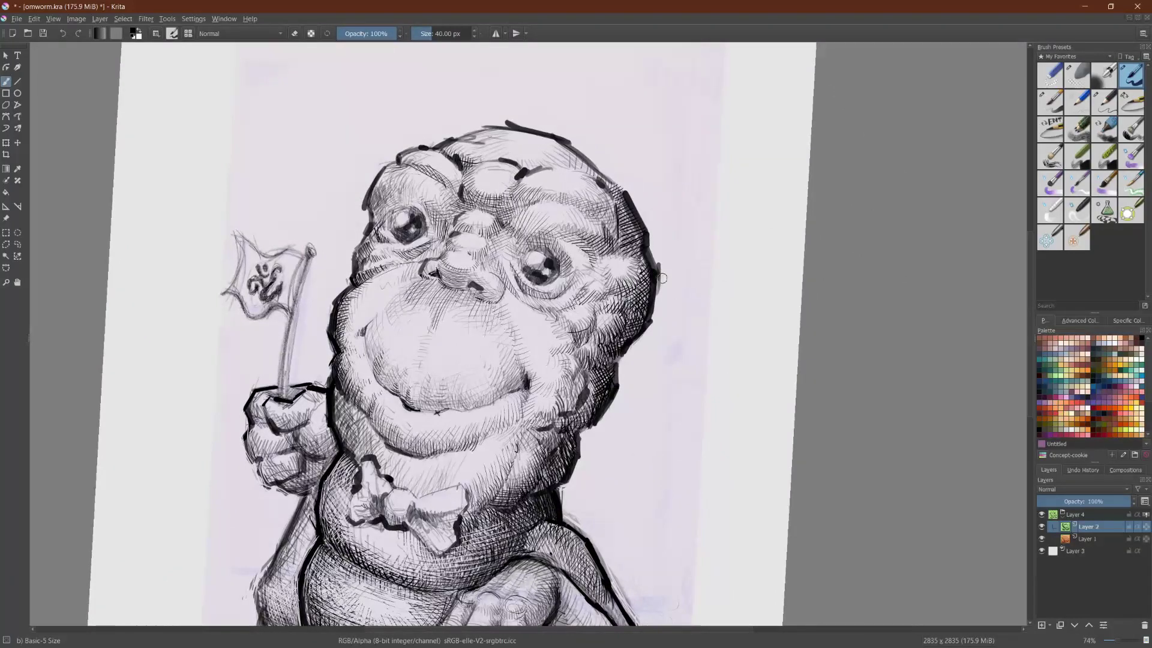
key(e)
drag(657, 264, 652, 325)
mouse_move(660, 263)
mouse_down()
mouse_move(652, 332)
mouse_move(579, 459)
mouse_up()
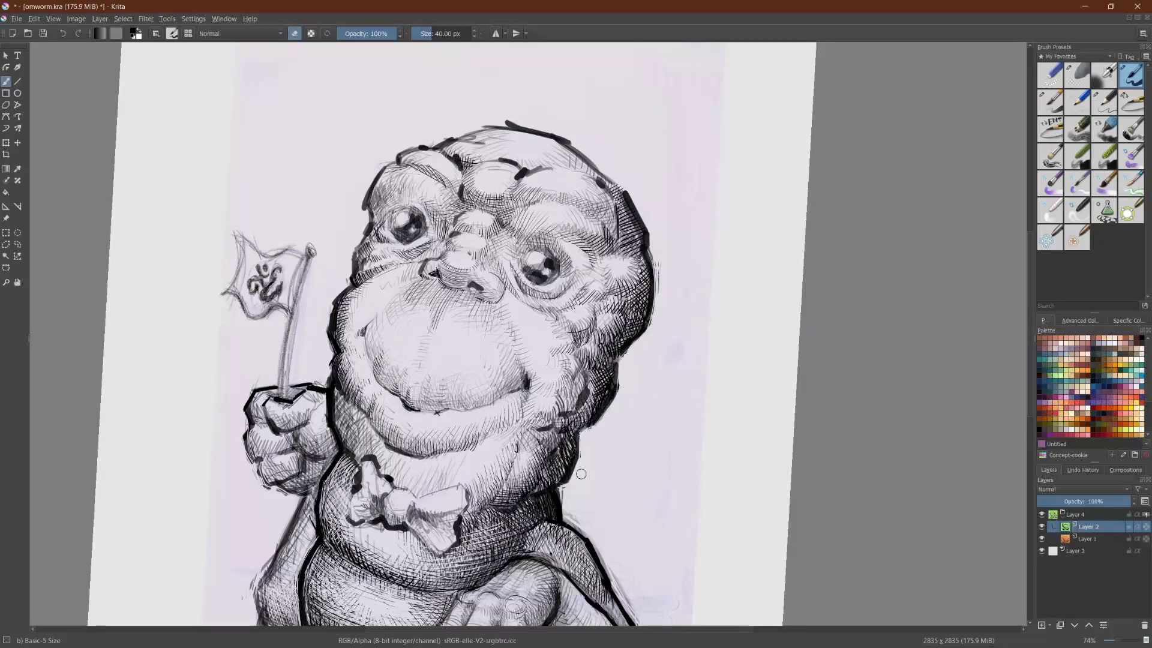
drag(626, 192, 647, 252)
mouse_move(501, 123)
mouse_down()
mouse_move(554, 132)
mouse_move(494, 117)
mouse_move(528, 125)
mouse_up()
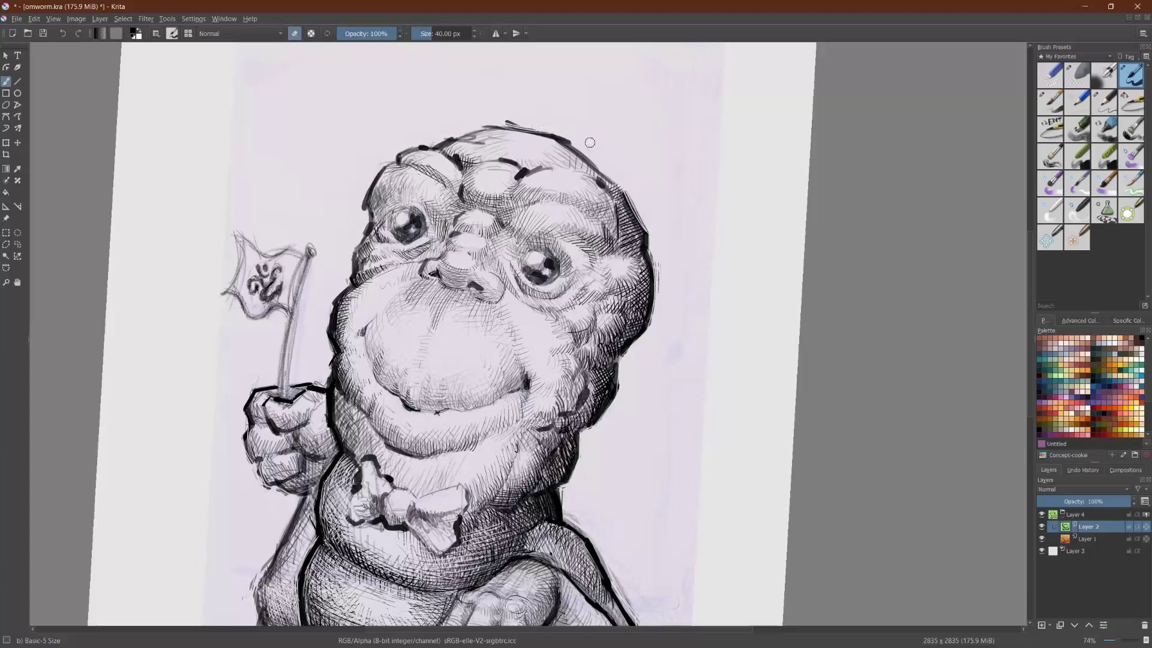
key(e)
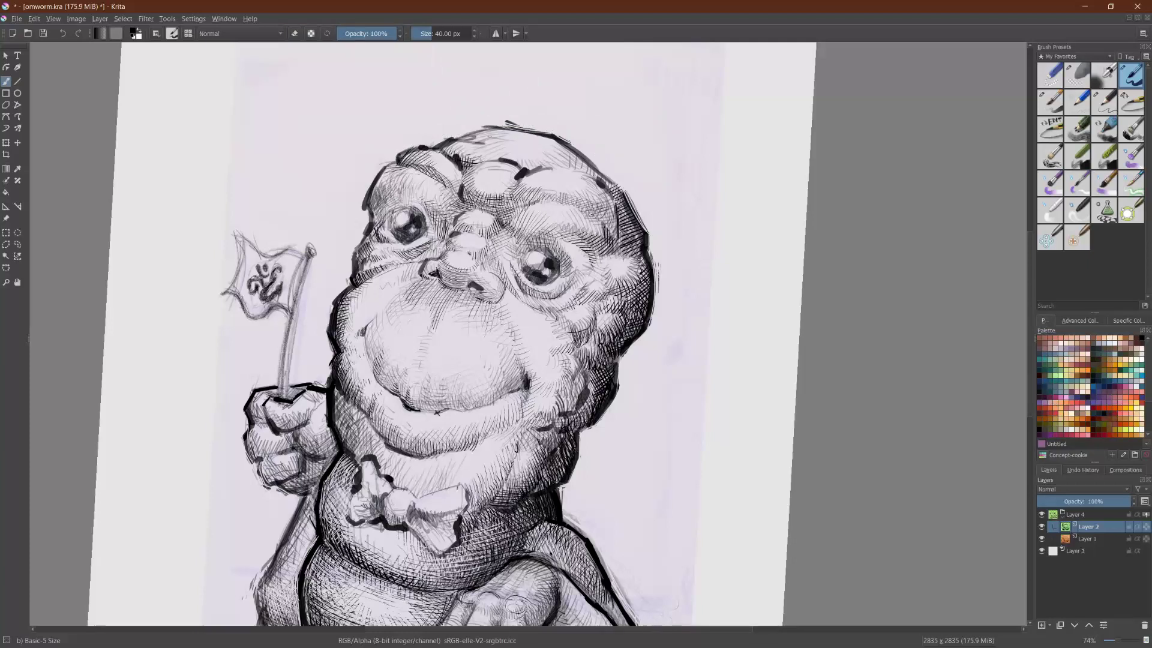
Step: Darken the forehead crease above the brows, the nostril, the mouth corner and the middle of the smile line
drag(442, 158, 471, 150)
mouse_move(465, 178)
mouse_down()
mouse_move(472, 196)
mouse_move(485, 195)
mouse_up()
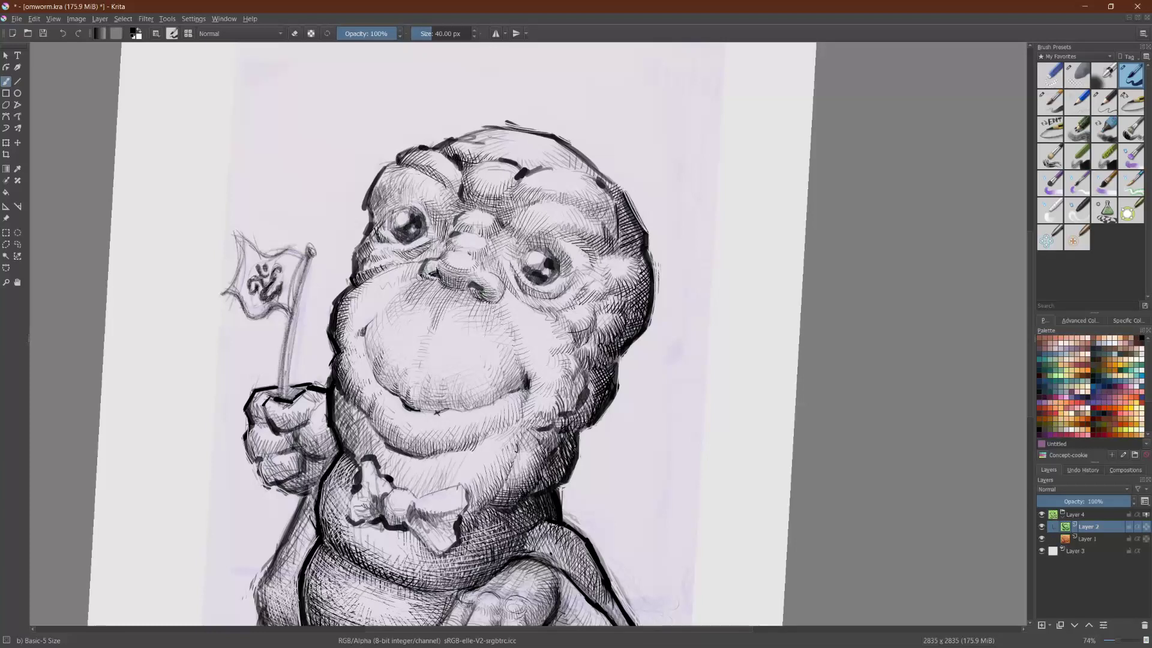
drag(427, 268, 432, 274)
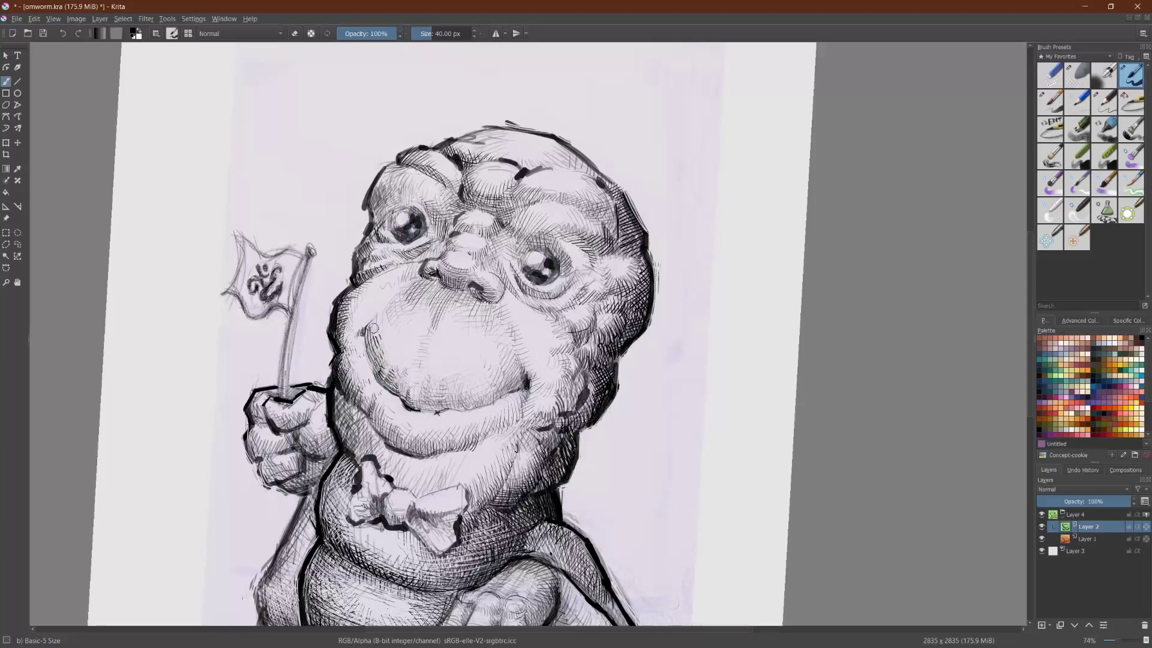
drag(361, 335, 368, 324)
drag(425, 412, 438, 413)
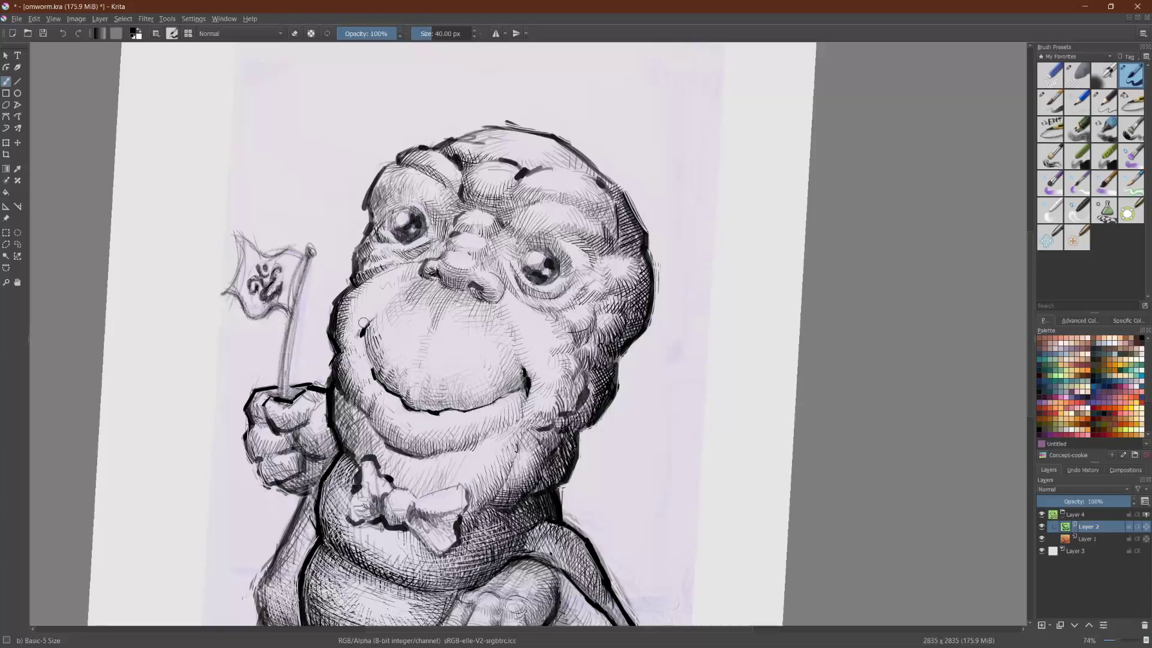
Step: Turn the canvas sideways and ink a heavier outline around the nose tip and nostrils
key(ctrl)
drag(370, 393, 412, 212)
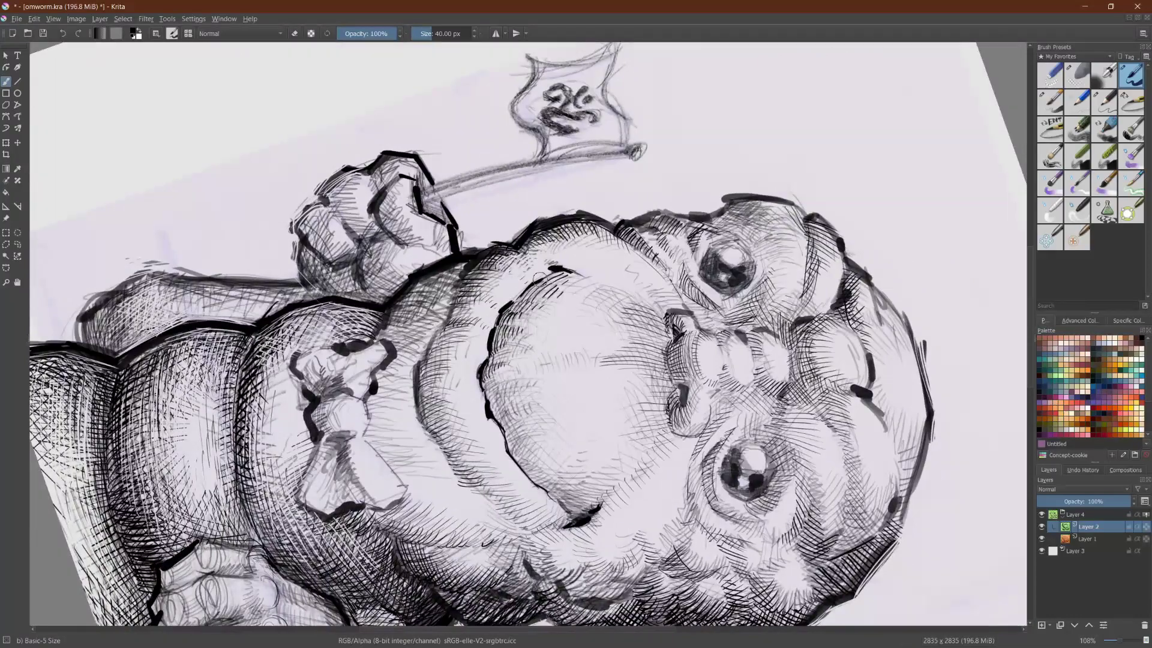
mouse_move(553, 275)
mouse_down()
mouse_move(744, 399)
mouse_move(764, 509)
mouse_move(711, 564)
mouse_up()
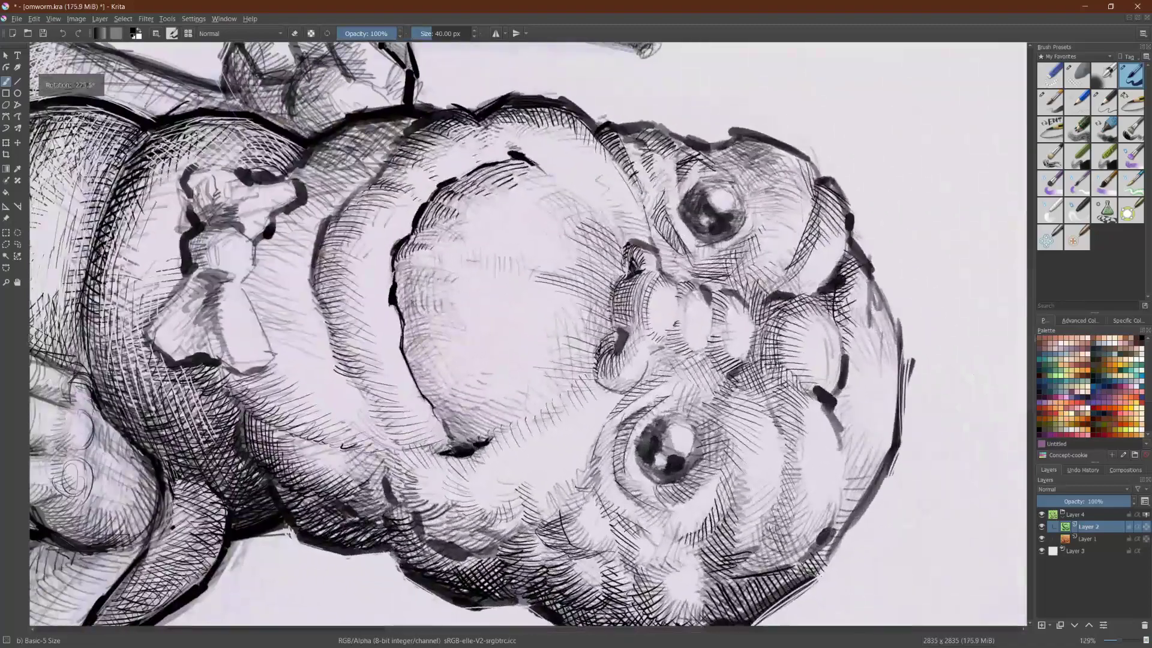
drag(619, 284, 611, 305)
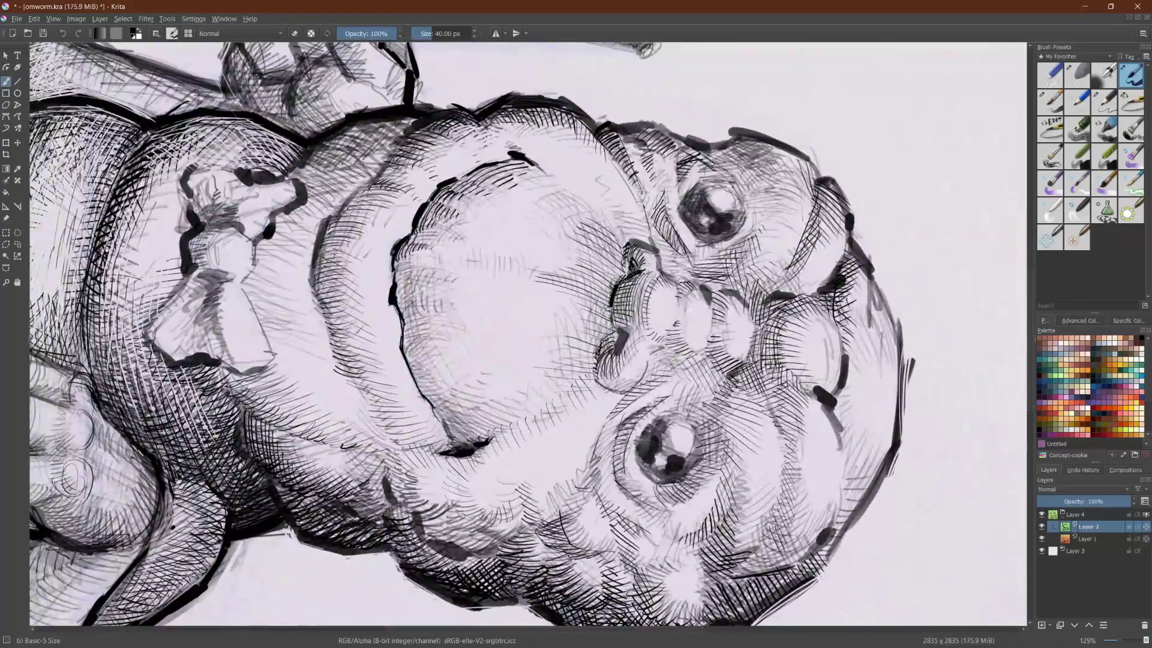
mouse_move(625, 335)
mouse_down()
mouse_move(610, 348)
mouse_move(619, 392)
mouse_move(645, 367)
mouse_move(626, 395)
mouse_move(621, 369)
mouse_up()
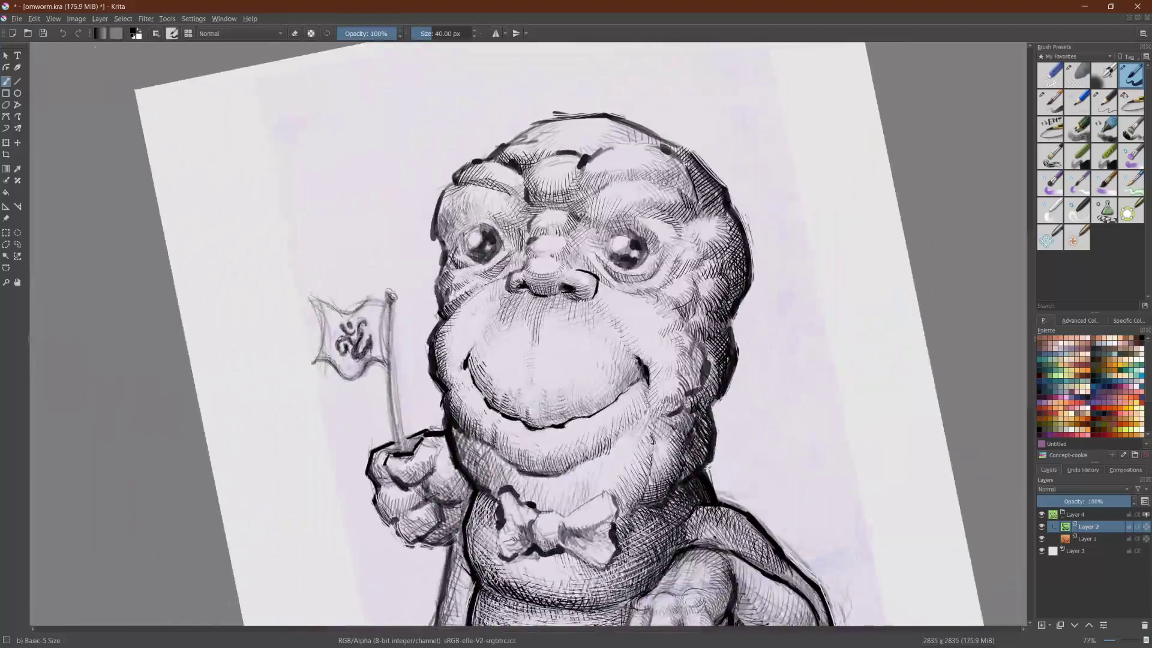
scroll(360, 168, up, 2)
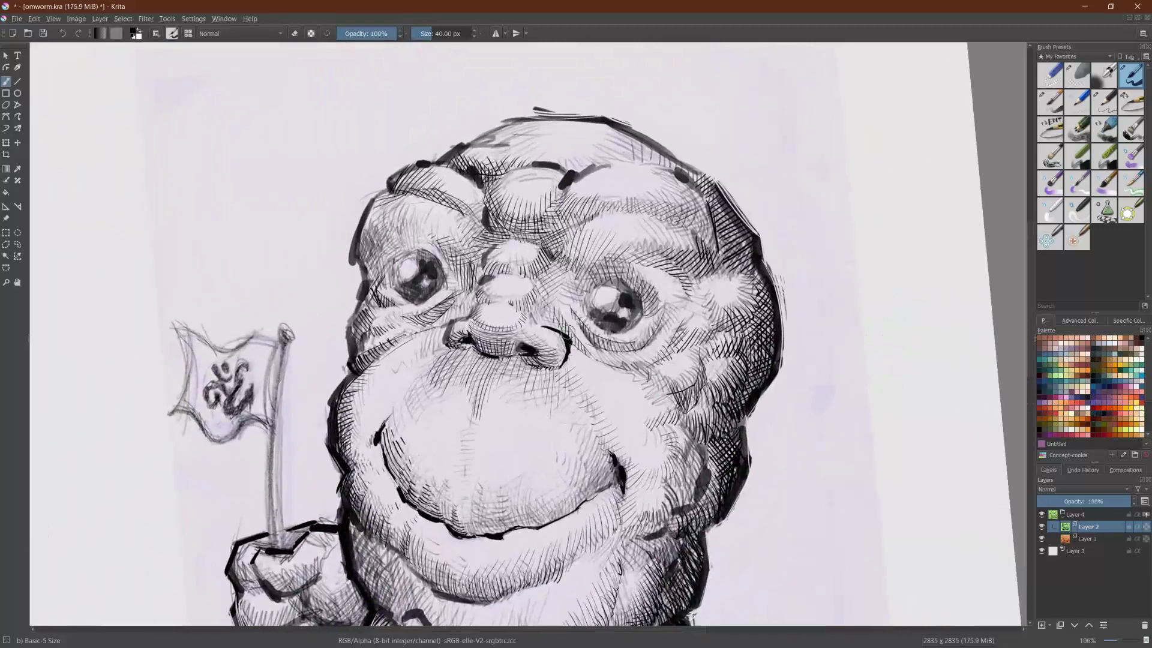
Step: Deepen the hatching under the nose and thicken the face outline beside and below the smaller eye
key(e)
key(e)
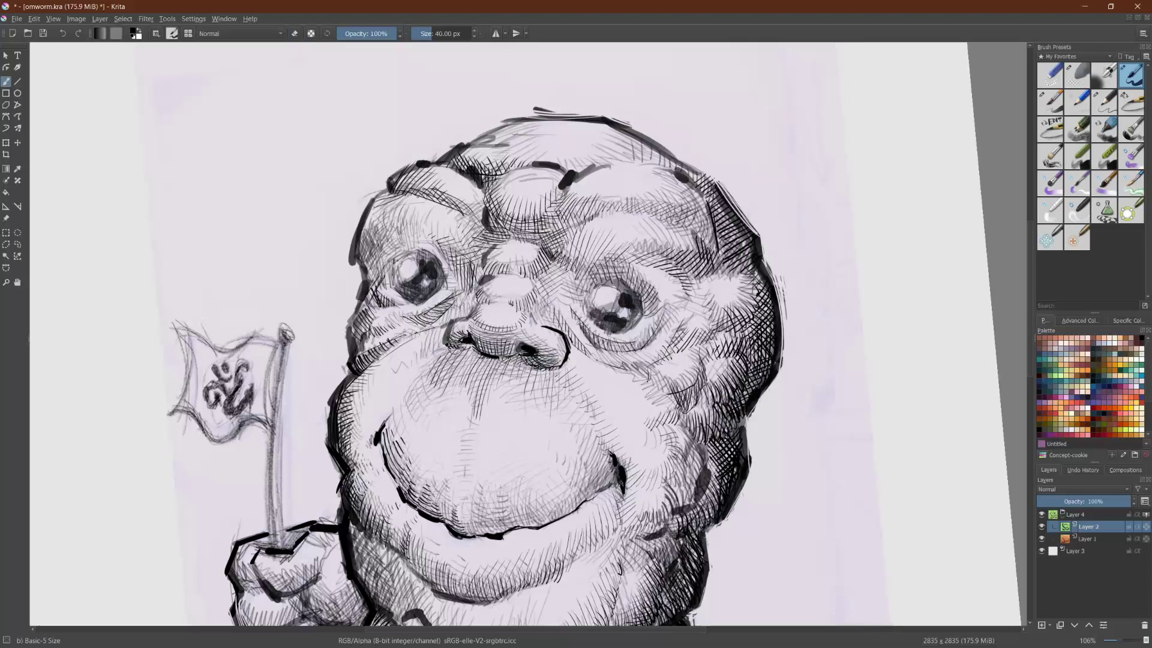
mouse_move(466, 341)
mouse_down()
mouse_move(466, 356)
mouse_move(490, 364)
mouse_up()
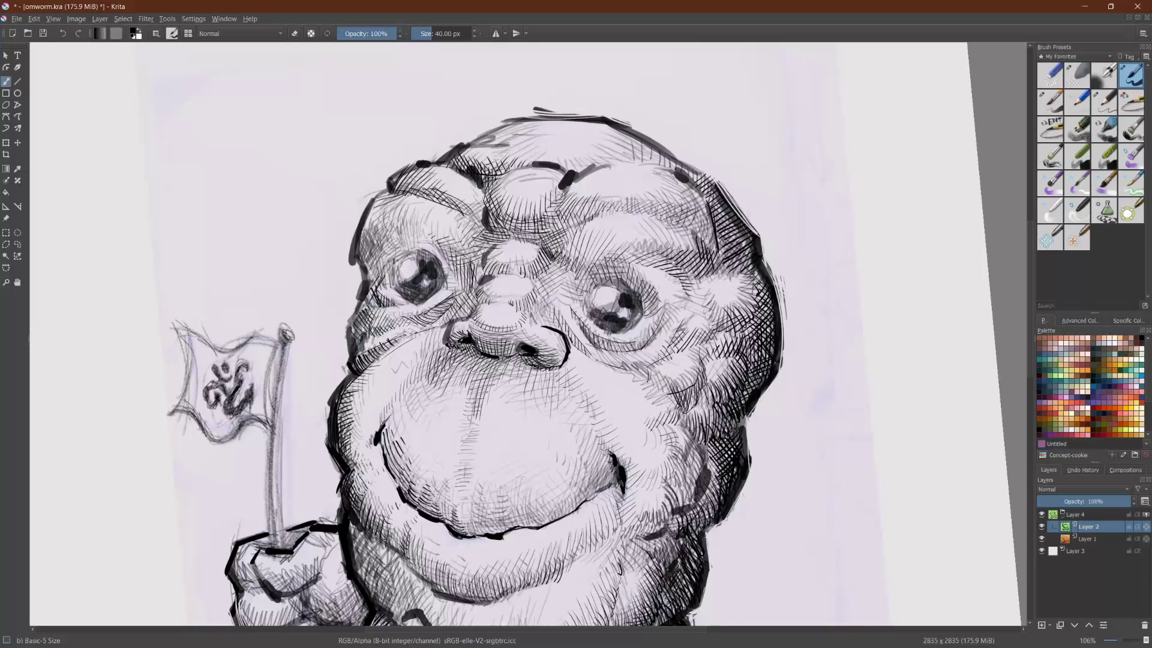
drag(354, 368, 371, 356)
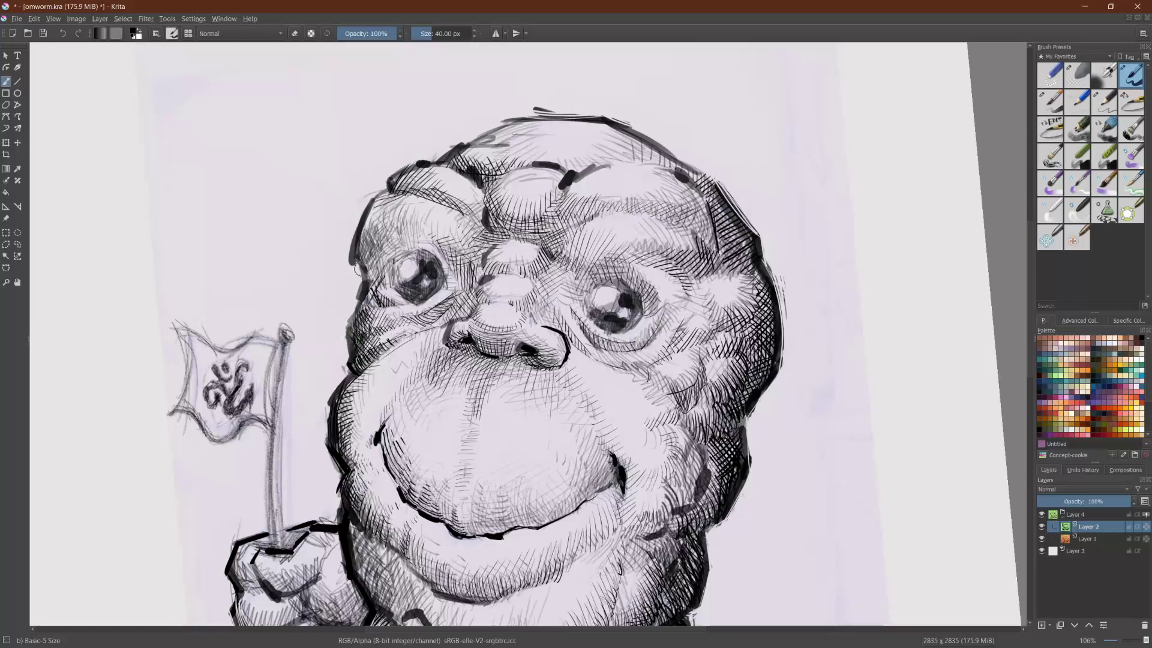
drag(364, 294, 344, 373)
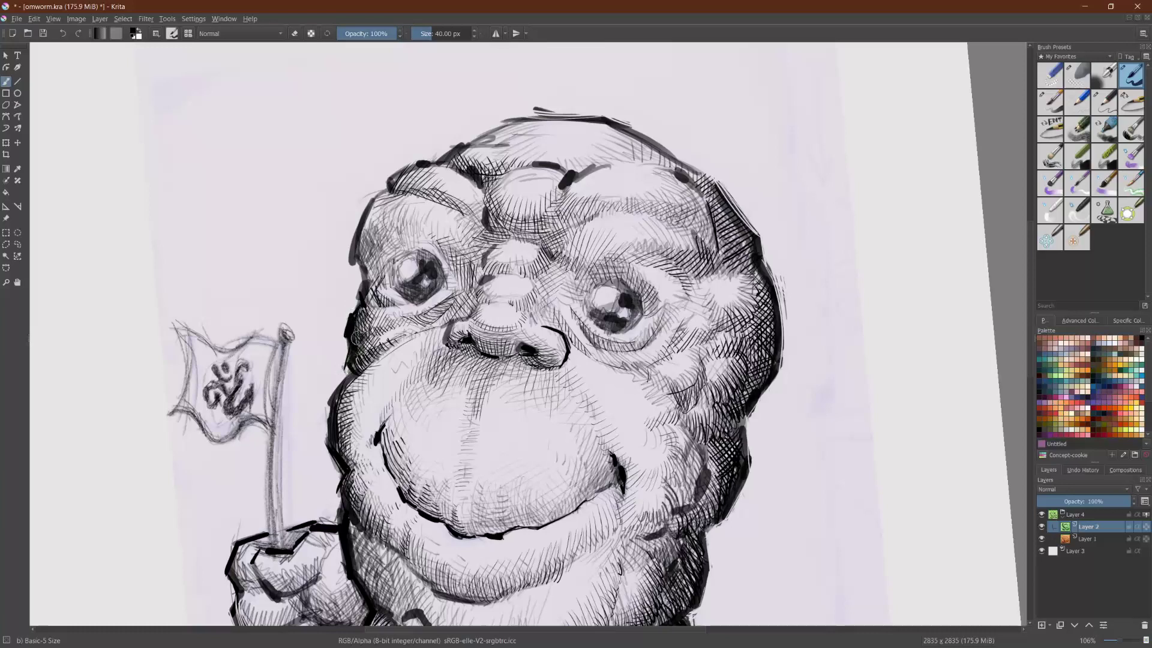
Step: Erase the rough outer edge of the face outline beside the smaller eye and down the muzzle
key(e)
drag(350, 367, 352, 251)
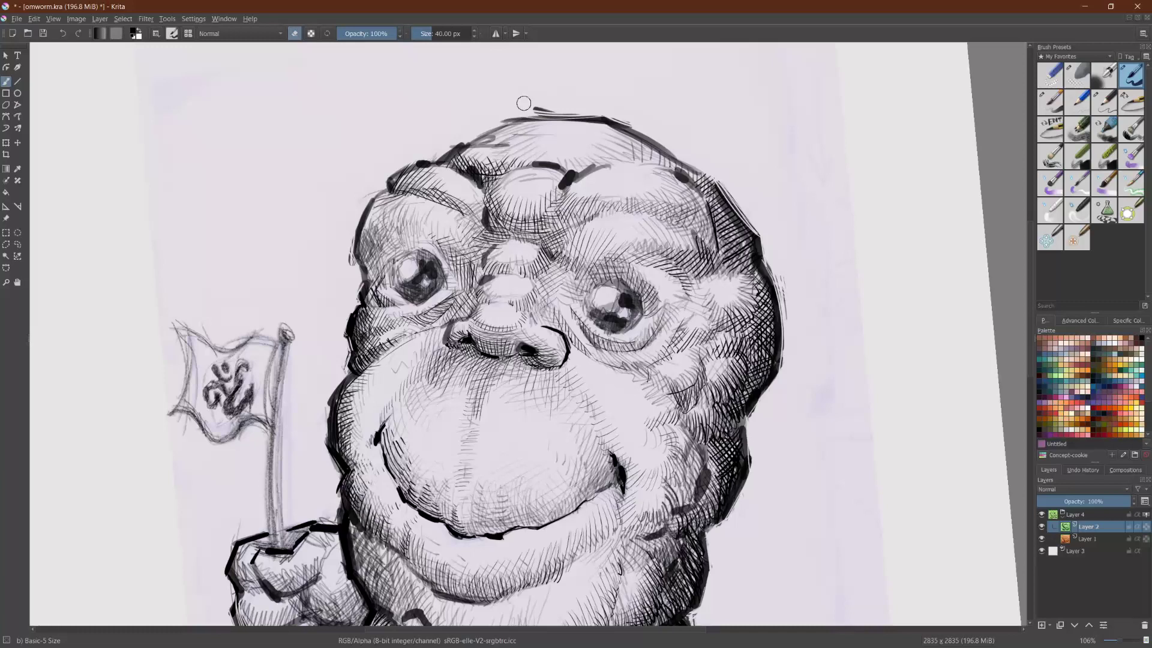
drag(334, 476, 342, 507)
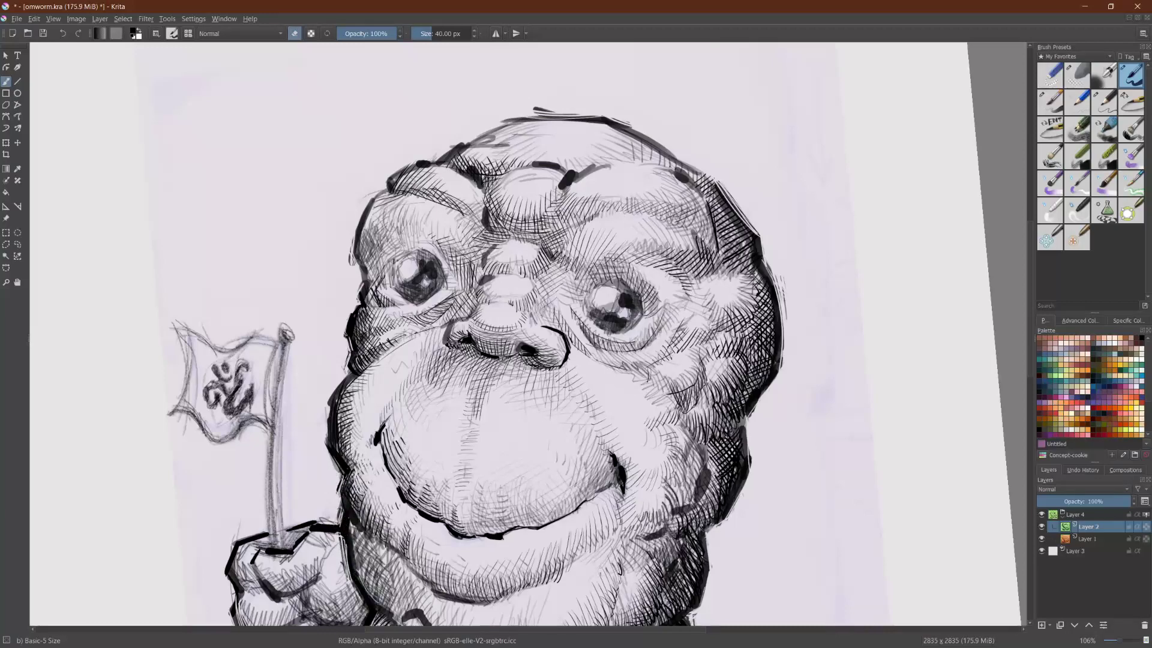
scroll(291, 373, down, 2)
scroll(293, 373, up, 2)
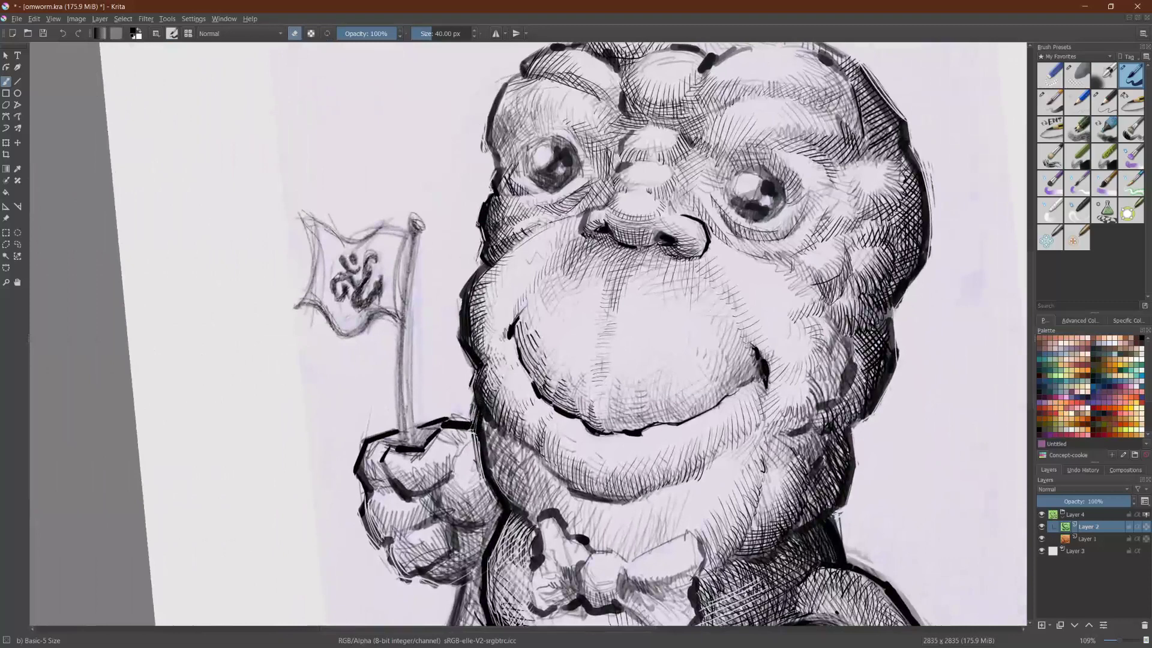
Step: Trim the outer edge of the cheek outline above the raised fist with the eraser
drag(476, 422, 484, 446)
drag(484, 414, 461, 297)
drag(467, 350, 461, 295)
drag(246, 386, 336, 334)
drag(285, 371, 140, 332)
Step: Return to the inking brush and outline both wings and the knot of the bow tie with bold black lines
key(e)
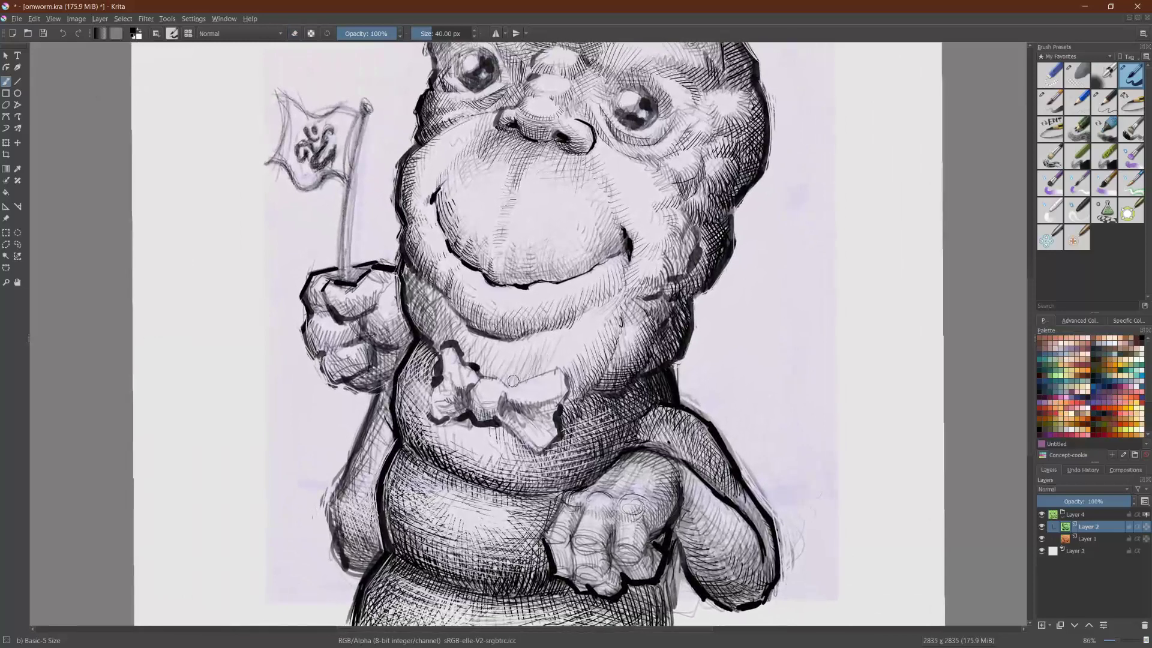
mouse_move(536, 376)
mouse_down()
mouse_move(565, 367)
mouse_move(559, 409)
mouse_move(477, 380)
mouse_up()
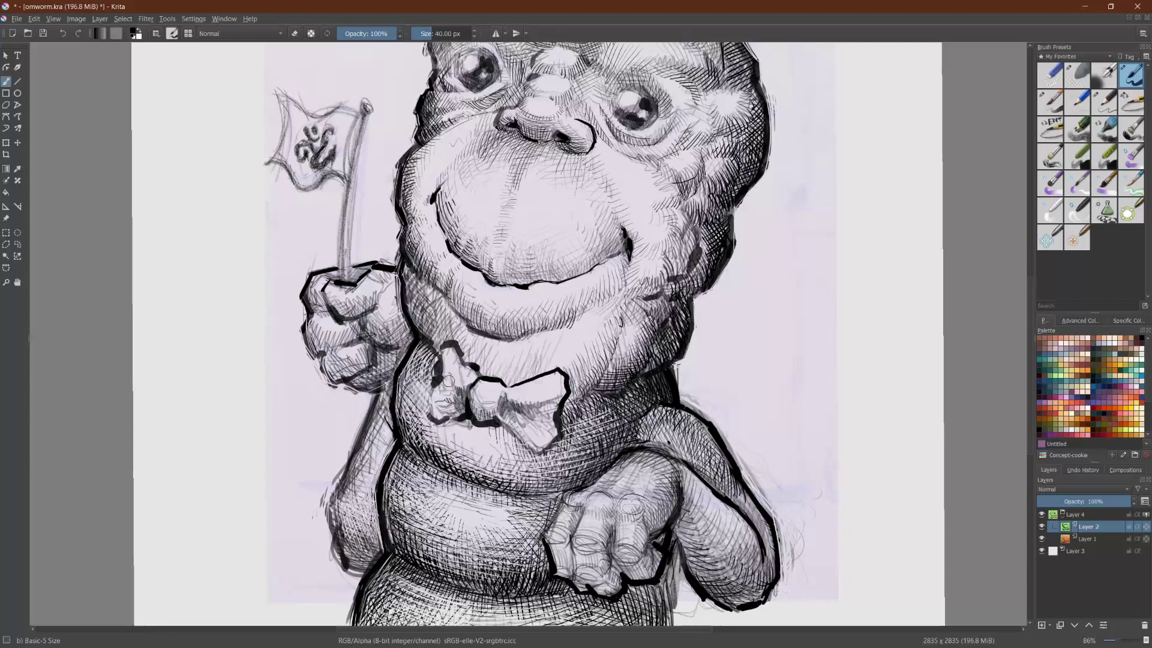
drag(506, 402, 510, 406)
drag(502, 416, 507, 428)
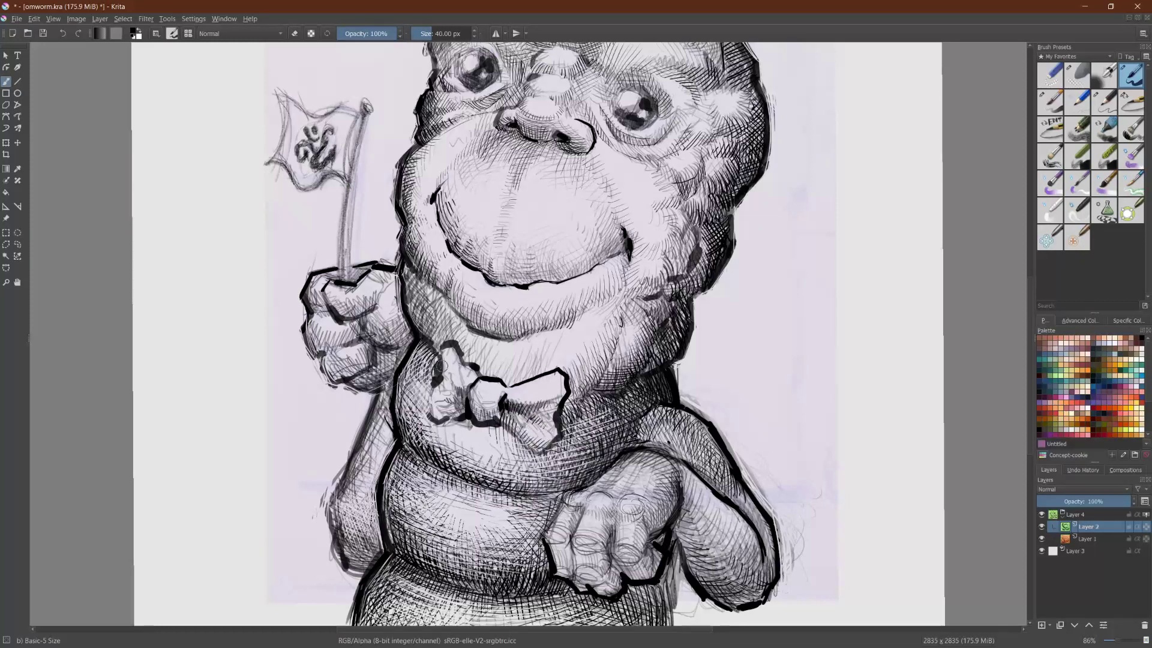
mouse_move(426, 395)
mouse_down()
mouse_move(423, 420)
mouse_move(442, 350)
mouse_move(428, 403)
mouse_move(444, 422)
mouse_up()
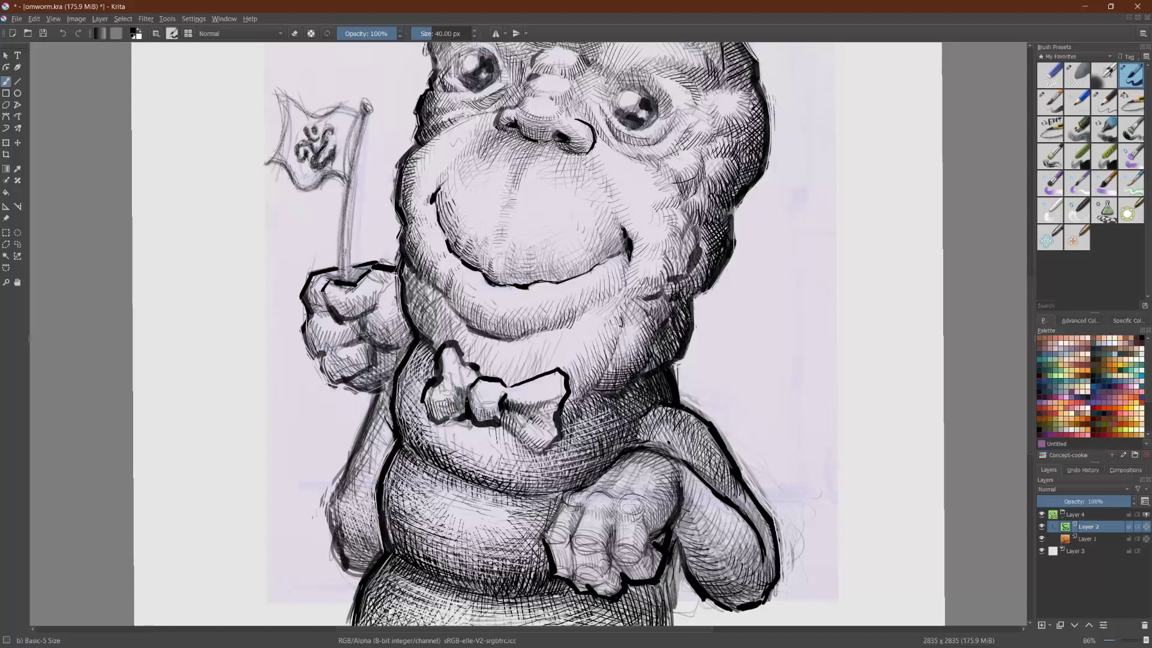
Step: Hatch the folds of both bow tie wings where they gather at the knot
mouse_move(458, 401)
mouse_down()
mouse_move(455, 387)
mouse_move(440, 391)
mouse_move(458, 397)
mouse_move(449, 353)
mouse_move(446, 397)
mouse_move(465, 413)
mouse_move(437, 418)
mouse_move(469, 406)
mouse_up()
key(ctrl+z)
drag(476, 397, 464, 408)
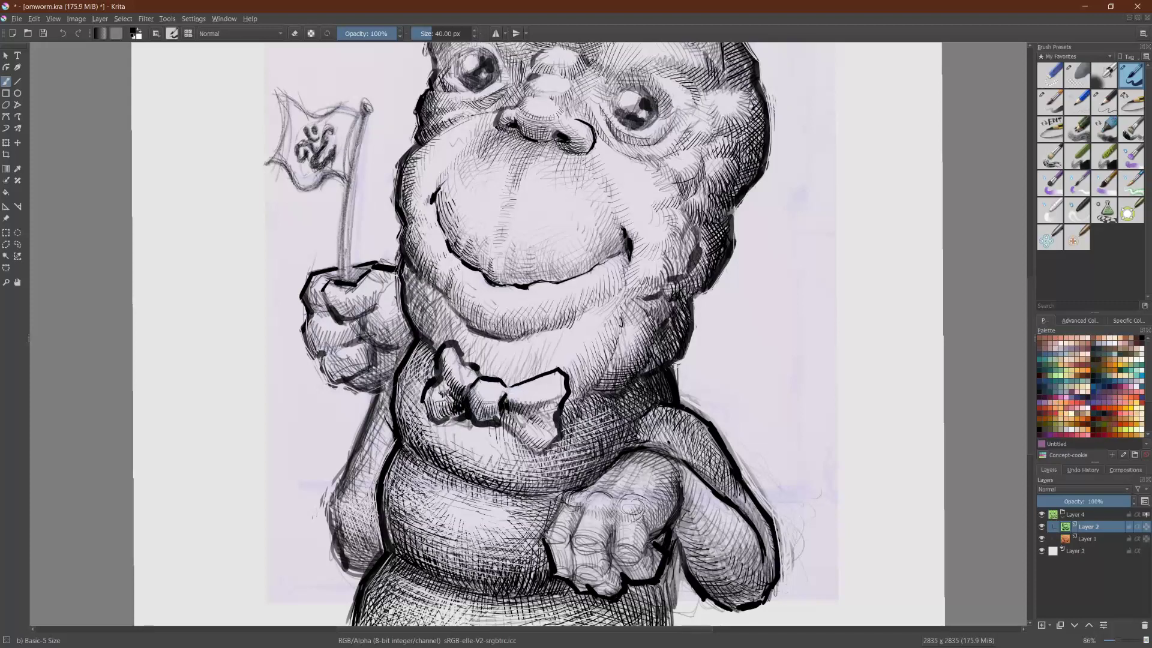
mouse_move(511, 393)
mouse_down()
mouse_move(514, 405)
mouse_move(551, 397)
mouse_up()
drag(536, 410, 539, 423)
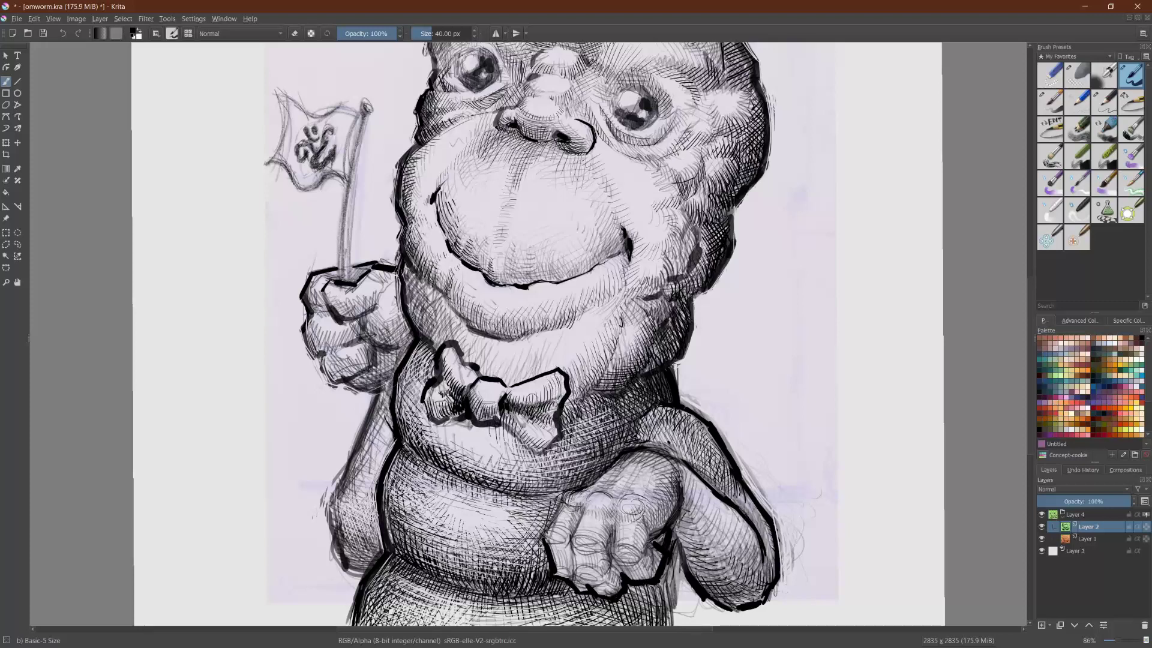
mouse_move(518, 408)
mouse_down()
mouse_move(504, 427)
mouse_move(534, 453)
mouse_move(548, 433)
mouse_up()
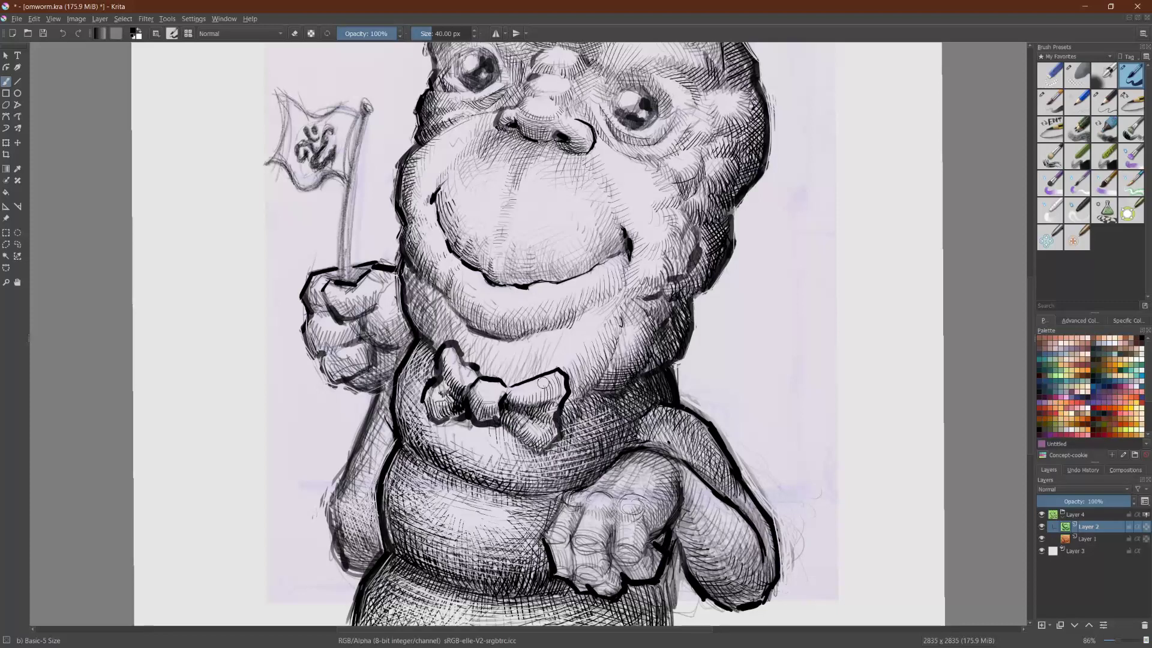
Step: Rotate the canvas and finish the bow tie's fold hatching and the bold contour of its smaller wing
drag(543, 383, 619, 212)
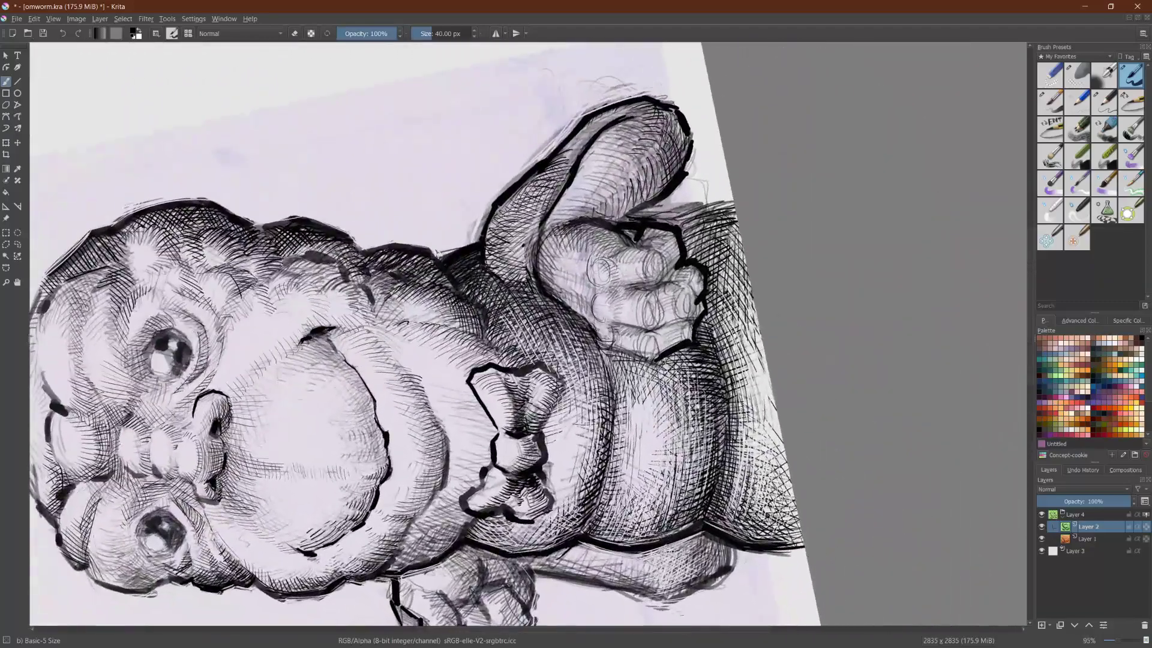
mouse_move(534, 402)
mouse_down()
mouse_move(545, 393)
mouse_move(542, 418)
mouse_move(563, 382)
mouse_move(551, 365)
mouse_up()
mouse_move(252, 354)
mouse_down()
mouse_move(250, 297)
mouse_move(510, 120)
mouse_move(697, 372)
mouse_move(595, 492)
mouse_move(524, 509)
mouse_up()
mouse_move(374, 236)
mouse_down()
mouse_move(399, 211)
mouse_move(318, 321)
mouse_up()
drag(433, 419, 419, 403)
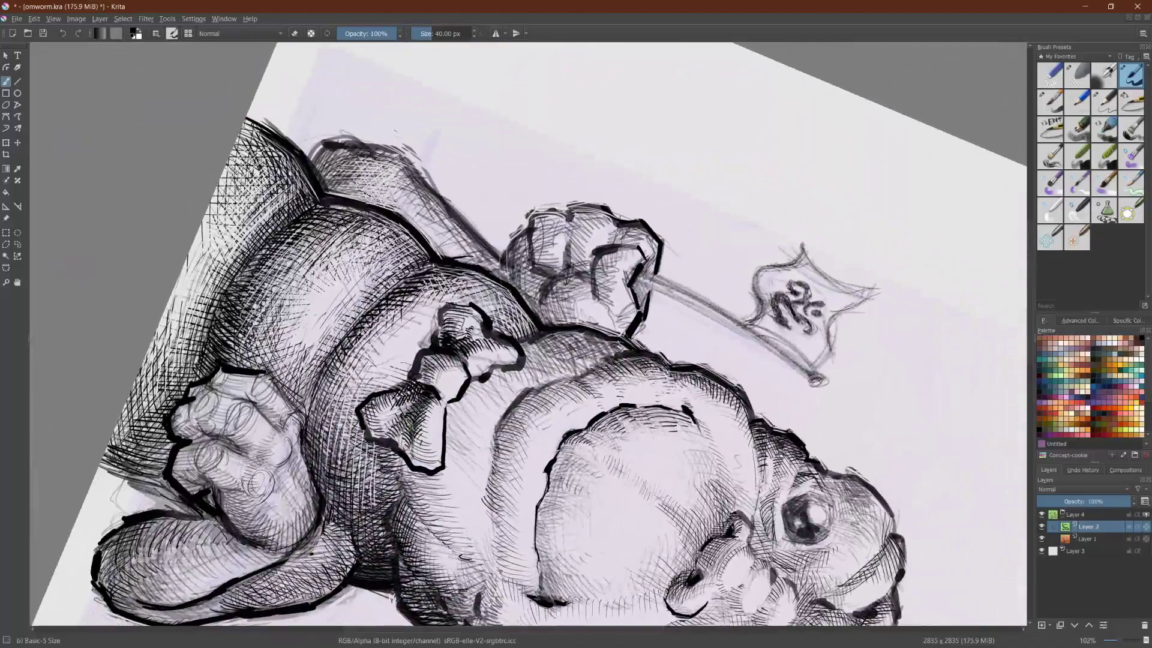
mouse_move(403, 444)
mouse_down()
mouse_move(367, 302)
mouse_move(425, 205)
mouse_up()
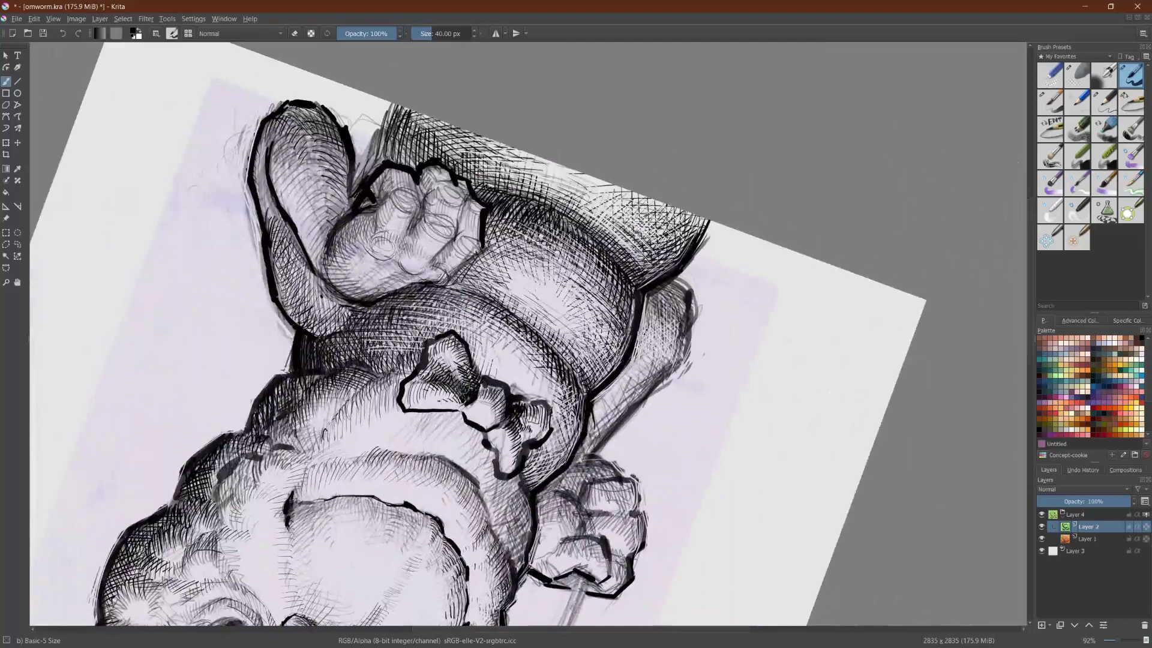
mouse_move(516, 411)
mouse_down()
mouse_move(526, 422)
mouse_move(534, 395)
mouse_move(558, 403)
mouse_up()
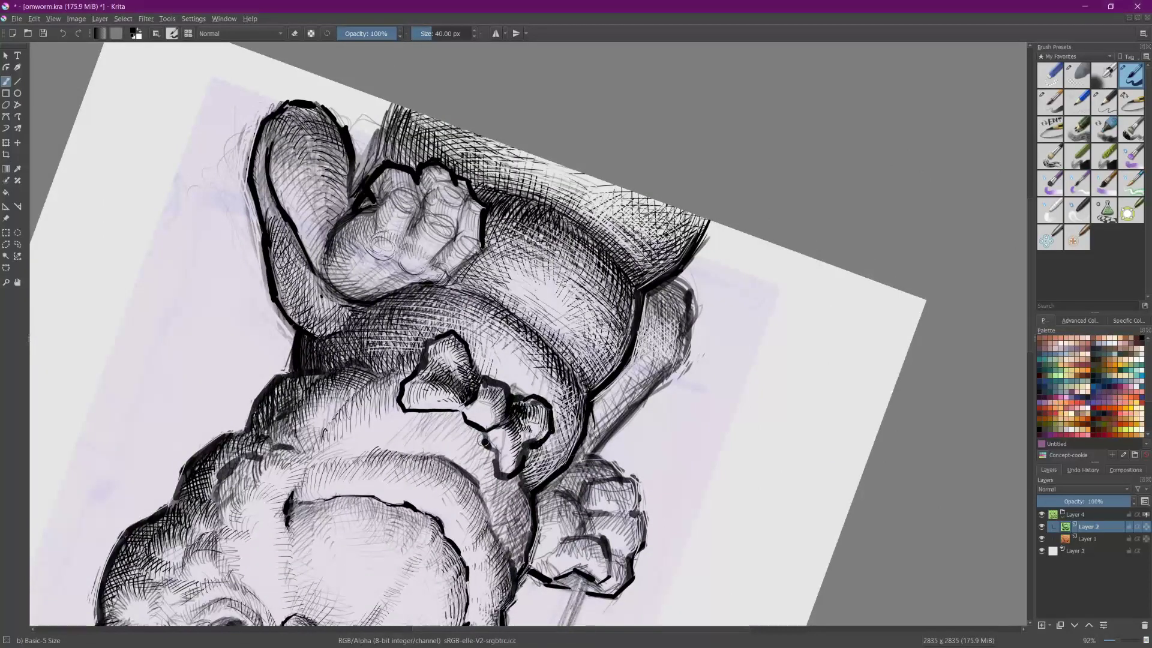
drag(486, 446, 512, 479)
Step: Clean up the edges around the bow tie's knot and wings with the eraser, turning the canvas as needed
mouse_move(240, 401)
mouse_down()
mouse_move(236, 374)
mouse_move(312, 252)
mouse_move(406, 220)
mouse_up()
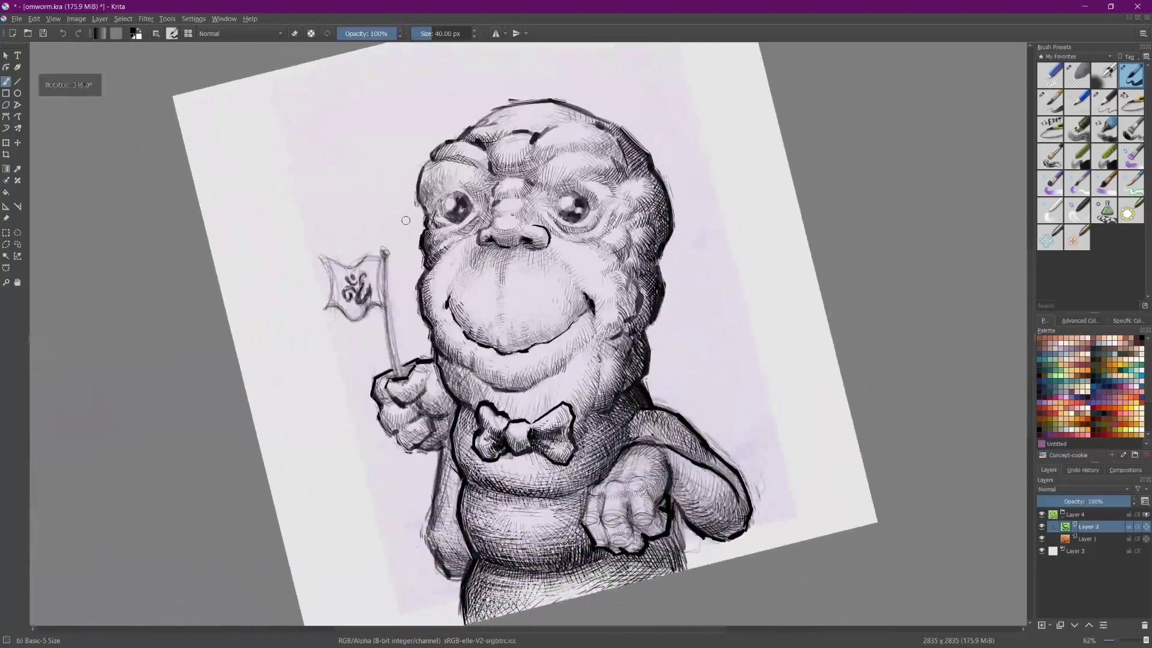
key(e)
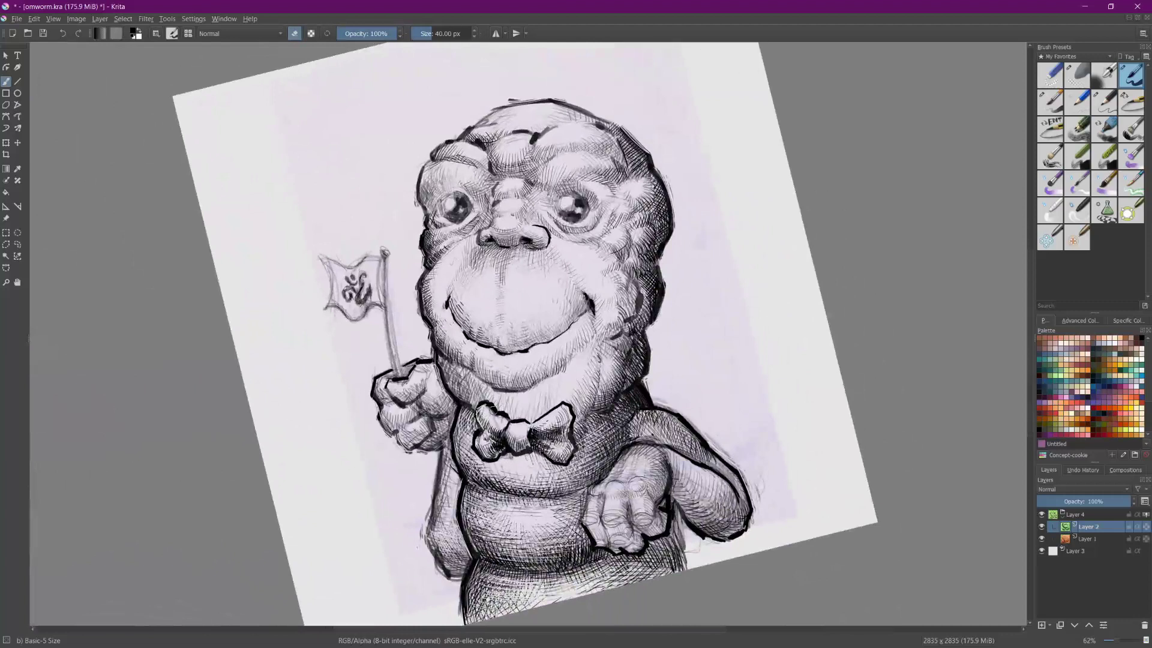
drag(498, 410, 513, 421)
scroll(544, 437, up, 2)
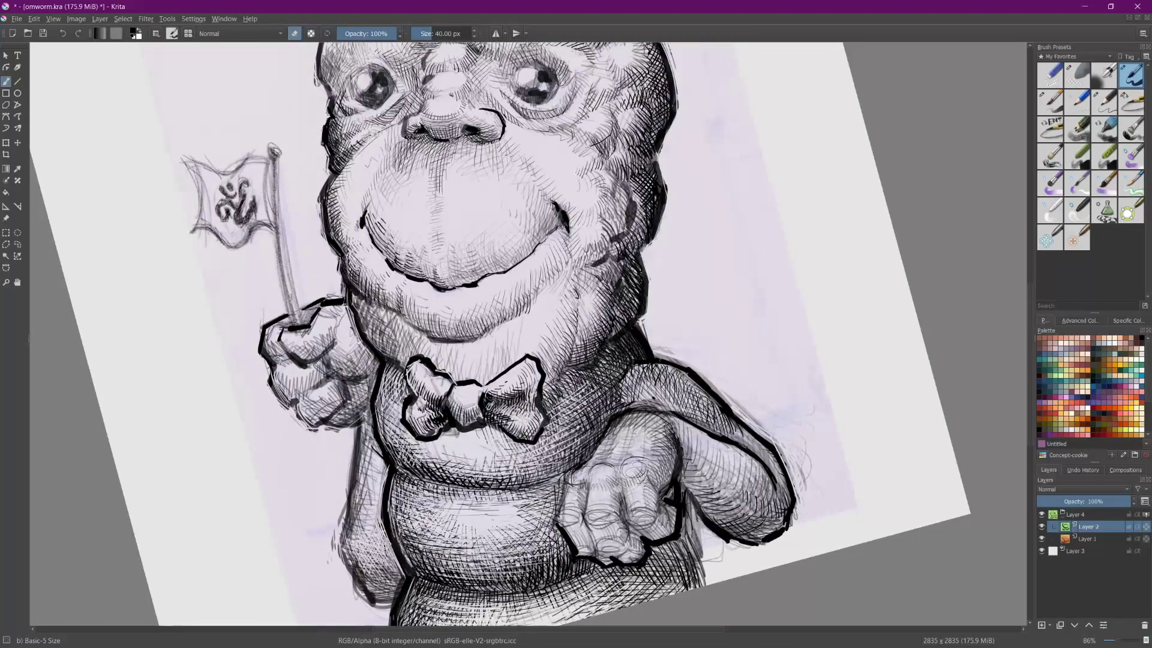
drag(586, 78, 515, 596)
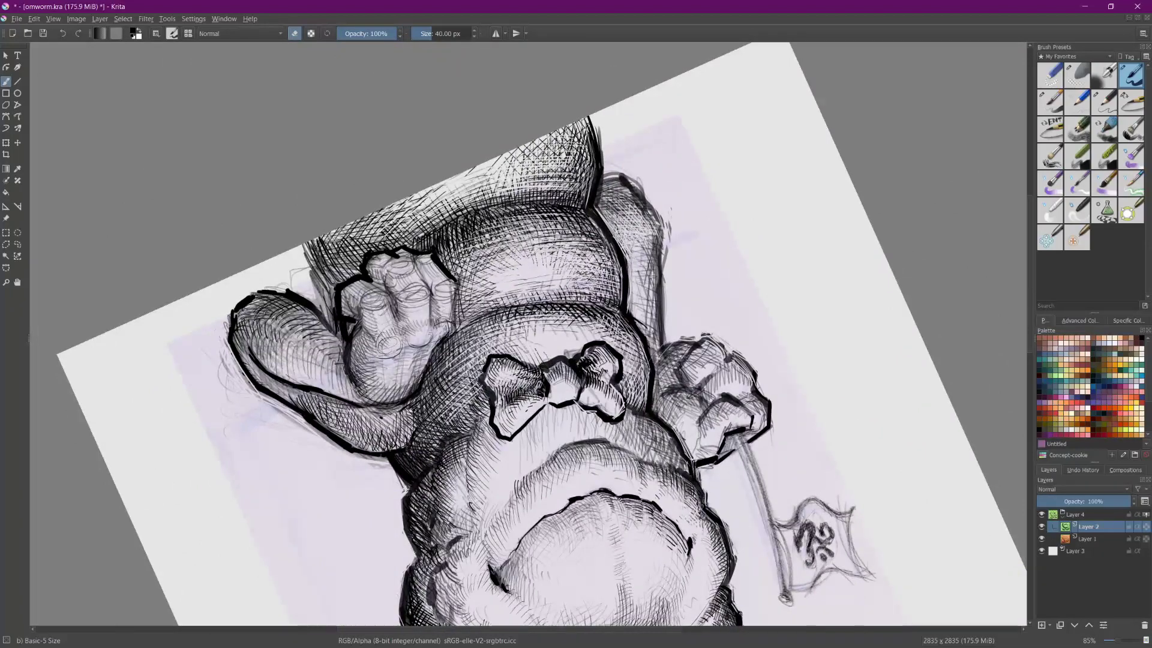
drag(512, 399, 231, 581)
drag(797, 264, 799, 528)
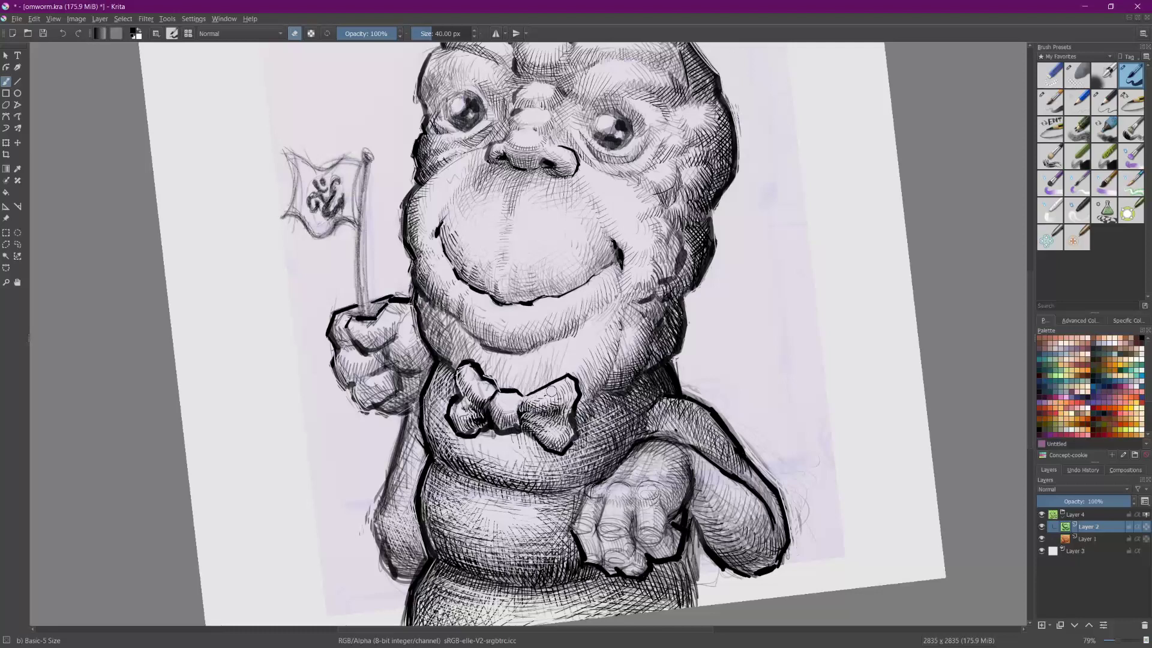
Step: Switch back to inking and add dark hatching to the larger bow tie wing beside the knot
click(295, 33)
drag(536, 422, 545, 433)
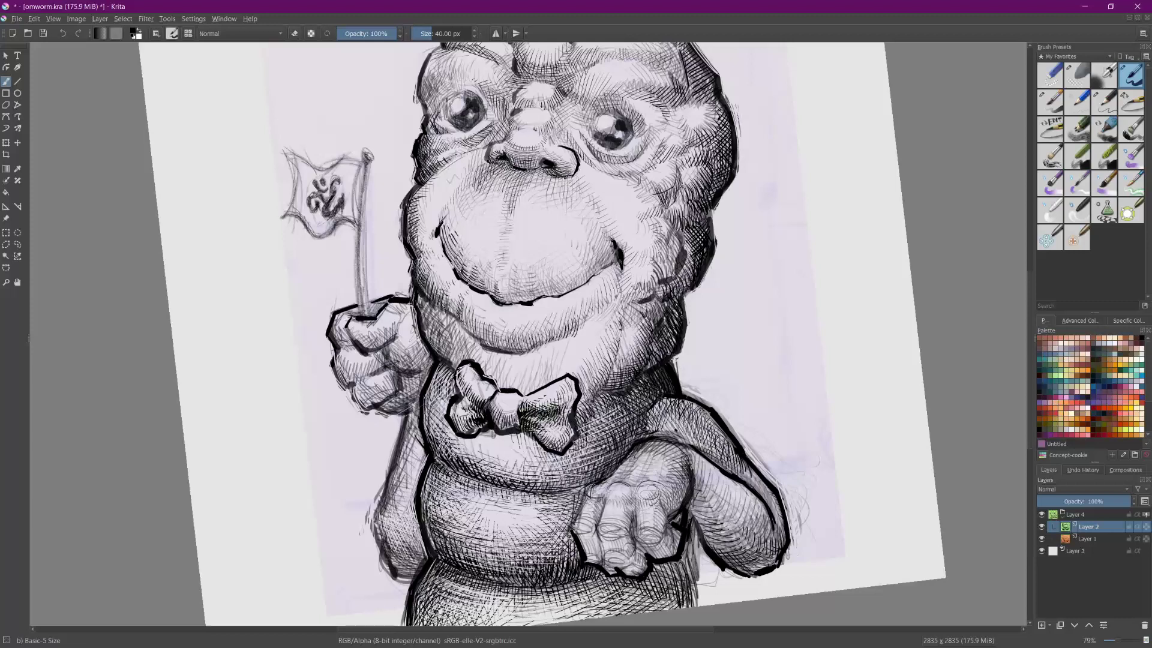
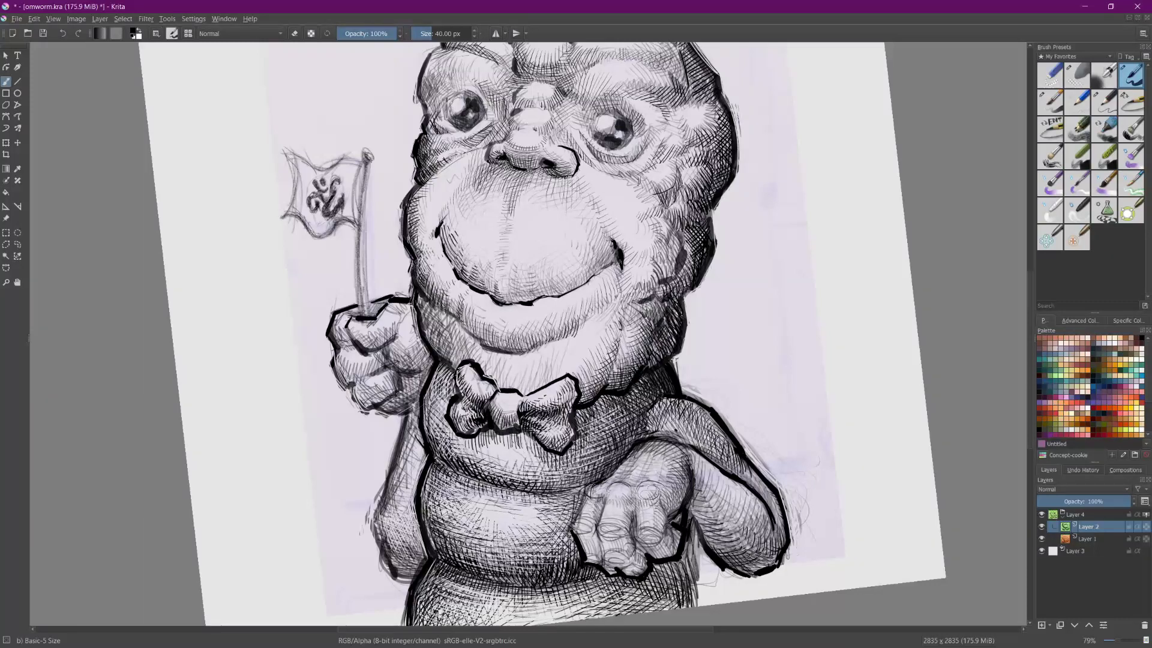
Step: Turn the canvas sideways and hatch a cast shadow on the neck segment along the bow tie's lower edge
scroll(504, 393, up, 3)
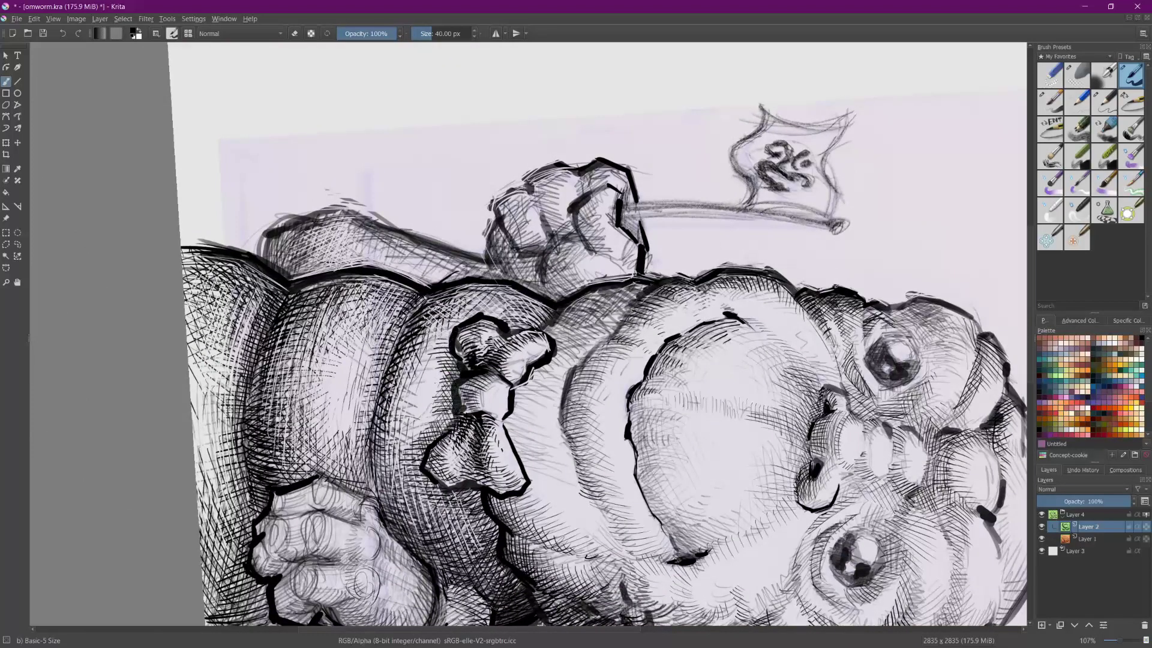
drag(444, 342, 468, 306)
mouse_move(437, 431)
mouse_down()
mouse_move(455, 414)
mouse_move(414, 466)
mouse_move(427, 504)
mouse_up()
mouse_move(443, 477)
mouse_down()
mouse_move(423, 501)
mouse_move(414, 488)
mouse_up()
drag(429, 467, 410, 481)
mouse_move(420, 446)
mouse_down()
mouse_move(408, 469)
mouse_move(406, 458)
mouse_move(419, 482)
mouse_move(409, 474)
mouse_up()
mouse_move(441, 429)
mouse_down()
mouse_move(409, 456)
mouse_move(442, 424)
mouse_move(436, 432)
mouse_up()
mouse_move(453, 393)
mouse_down()
mouse_move(438, 420)
mouse_move(439, 405)
mouse_up()
mouse_move(449, 381)
mouse_down()
mouse_move(434, 403)
mouse_move(443, 396)
mouse_up()
mouse_move(455, 350)
mouse_down()
mouse_move(427, 393)
mouse_move(431, 373)
mouse_up()
drag(450, 325, 443, 343)
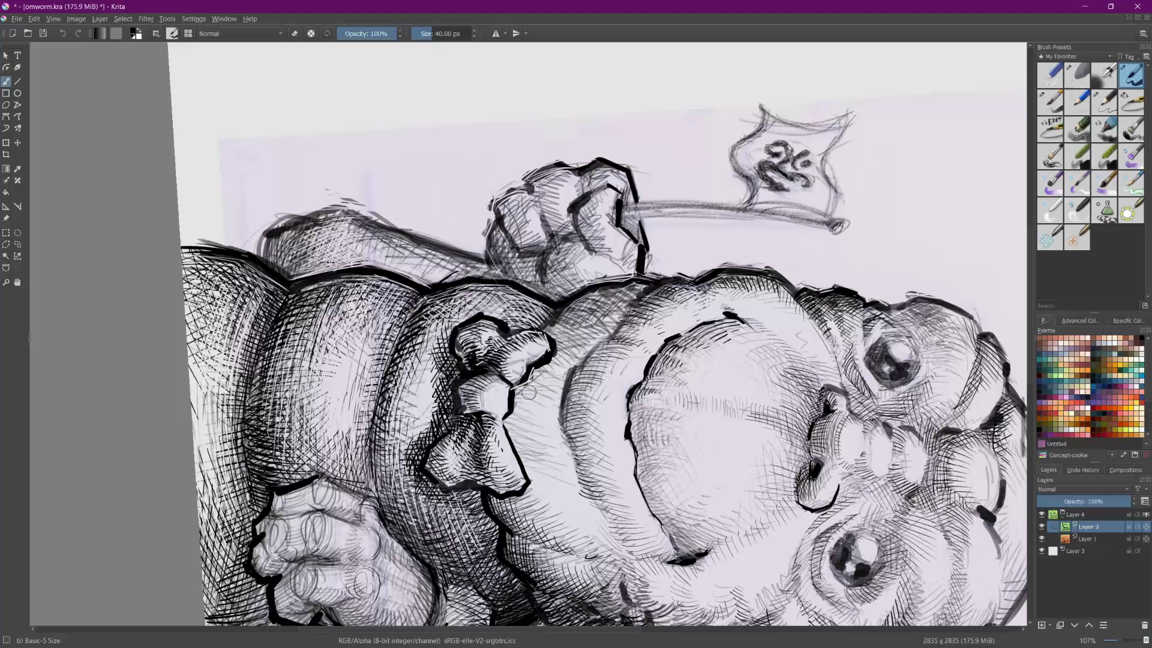
Step: Hatch the chin along the upper edge of both bow tie wings and the knot
drag(508, 429, 542, 399)
drag(509, 454, 539, 417)
drag(523, 472, 541, 458)
mouse_move(515, 509)
mouse_down()
mouse_move(538, 473)
mouse_move(549, 488)
mouse_up()
mouse_move(529, 529)
mouse_down()
mouse_move(555, 501)
mouse_move(584, 526)
mouse_up()
drag(529, 377, 562, 360)
drag(534, 372, 582, 328)
drag(552, 334, 577, 316)
drag(560, 320, 580, 307)
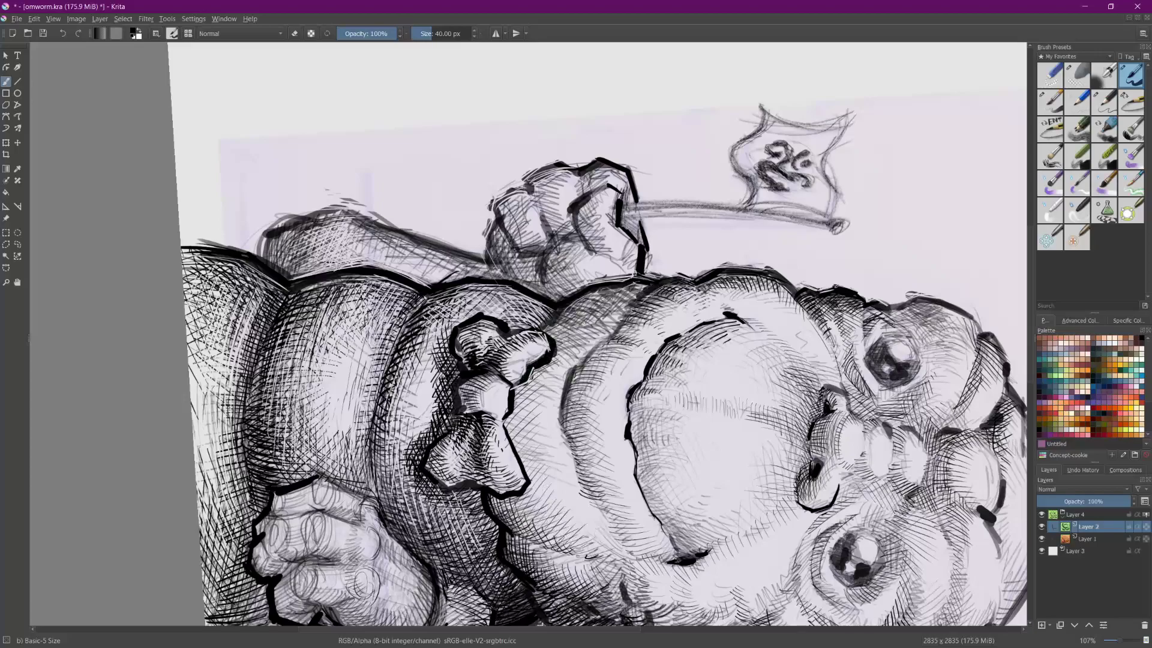
Step: Turn the canvas the opposite way and cross-hatch the underside of the chin next to the larger bow tie wing
drag(839, 110, 218, 558)
drag(492, 477, 558, 462)
drag(524, 508, 494, 502)
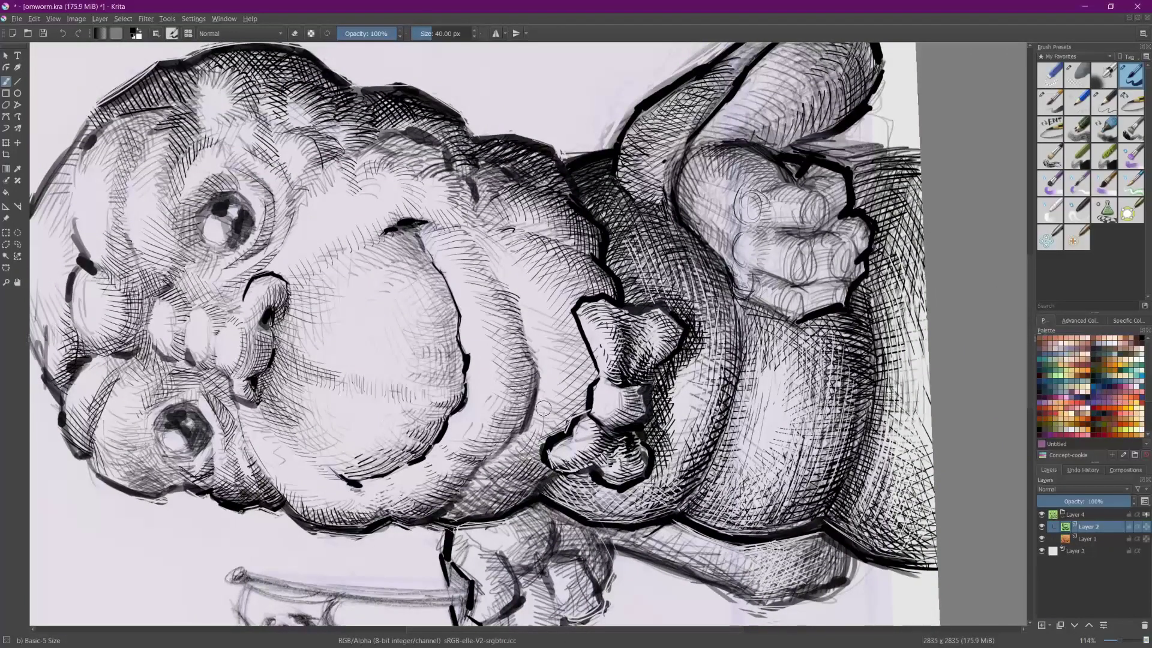
mouse_move(554, 441)
mouse_down()
mouse_move(554, 372)
mouse_move(575, 424)
mouse_move(577, 342)
mouse_move(591, 396)
mouse_move(600, 333)
mouse_move(556, 270)
mouse_up()
drag(581, 319, 557, 266)
drag(585, 302, 570, 264)
drag(587, 296, 572, 252)
drag(591, 292, 575, 244)
drag(594, 273, 597, 294)
Step: Check the drawing upright, then turn the canvas again and touch up the hatching around the smaller bow tie wing
scroll(528, 335, down, 2)
key(6)
key(6)
key(6)
key(6)
key(6)
key(6)
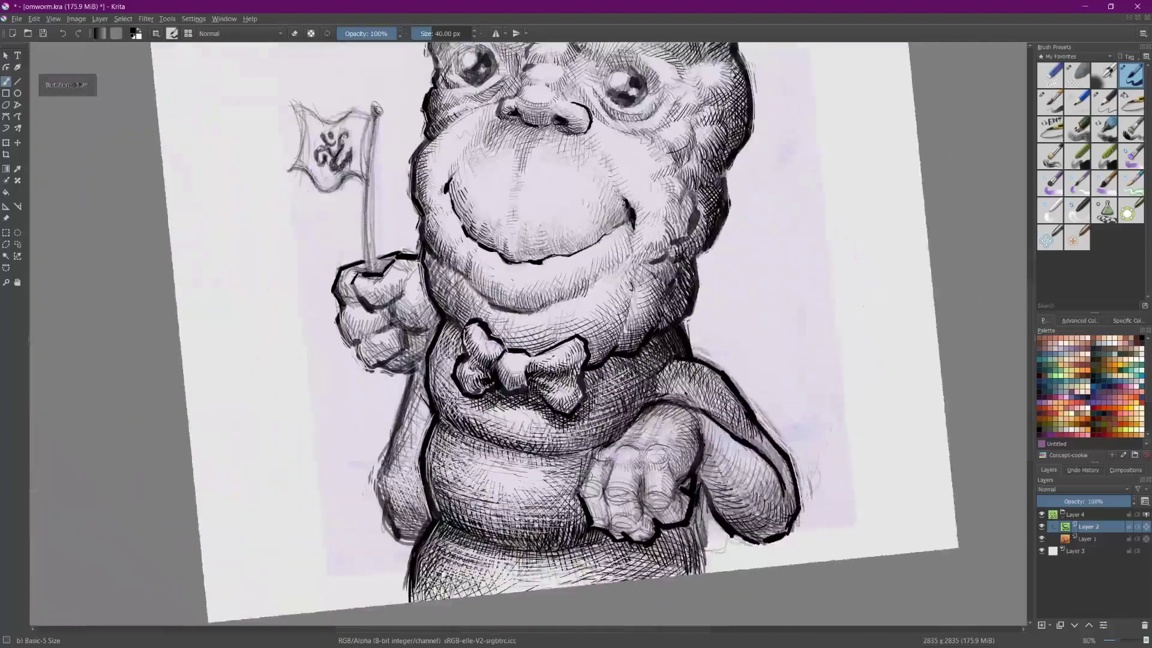
mouse_move(274, 505)
mouse_down()
mouse_move(309, 120)
mouse_move(335, 96)
mouse_up()
scroll(528, 335, up, 1)
drag(505, 373, 494, 359)
drag(491, 376, 530, 409)
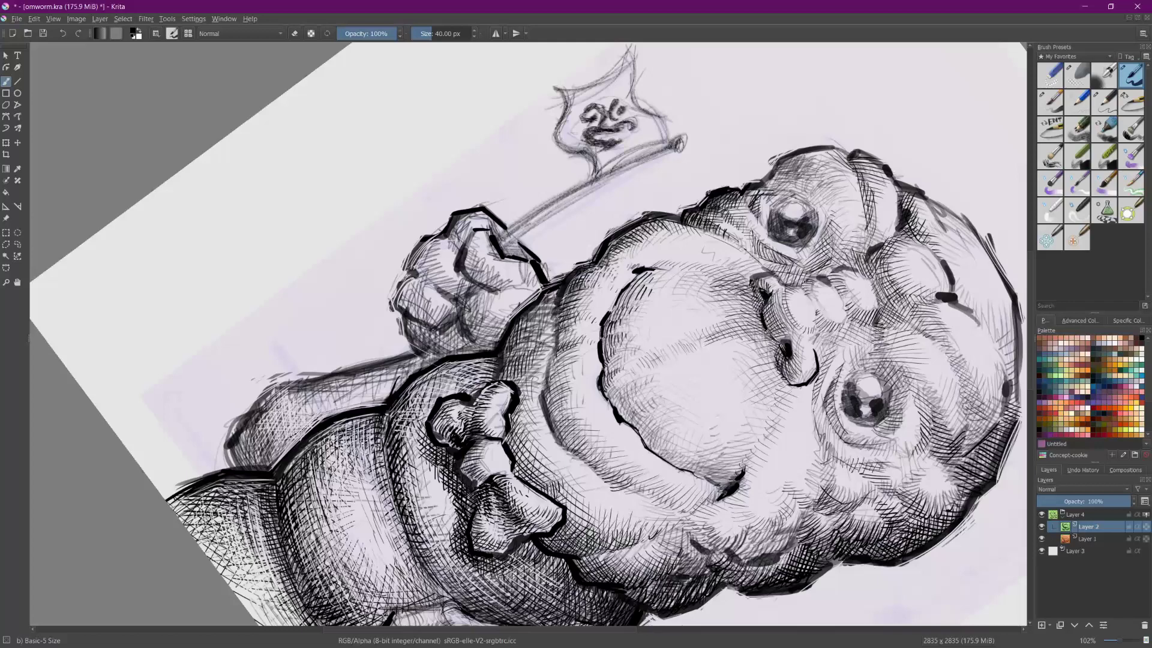
Step: Hatch the jowl folds below the corner of the mouth with short dense strokes
mouse_move(648, 537)
mouse_down()
mouse_move(654, 514)
mouse_move(675, 510)
mouse_up()
drag(676, 532, 689, 505)
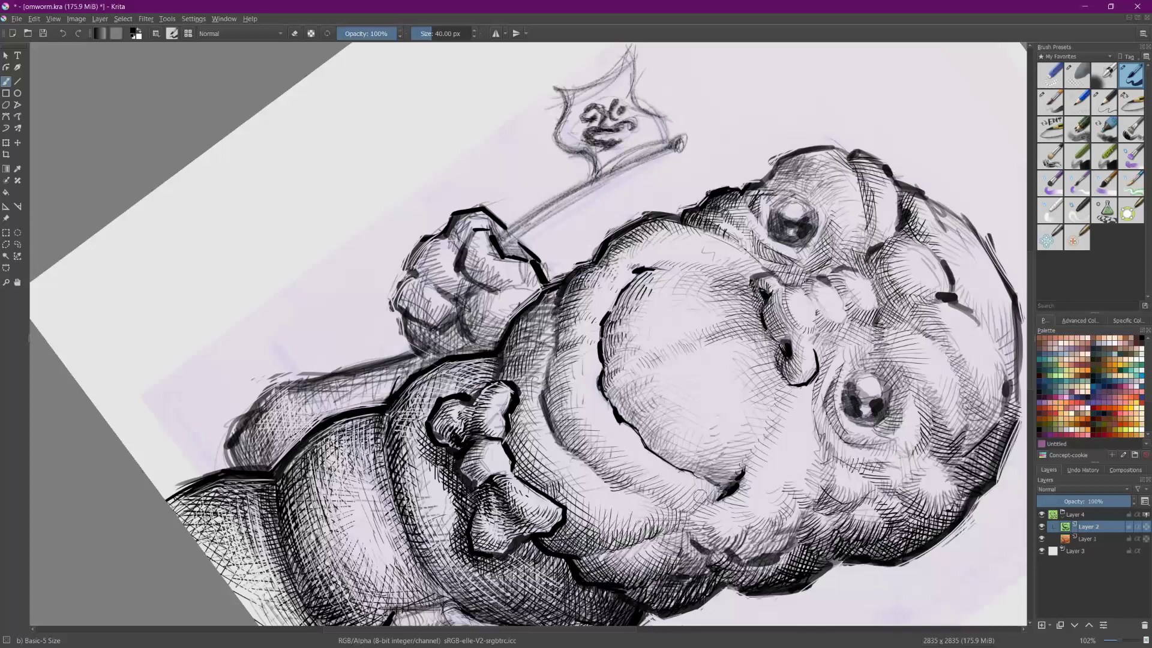
drag(685, 544, 690, 519)
drag(688, 542, 699, 513)
drag(697, 543, 706, 524)
drag(706, 549, 704, 510)
drag(688, 525, 713, 514)
mouse_move(693, 533)
mouse_down()
mouse_move(713, 515)
mouse_move(718, 548)
mouse_move(747, 542)
mouse_up()
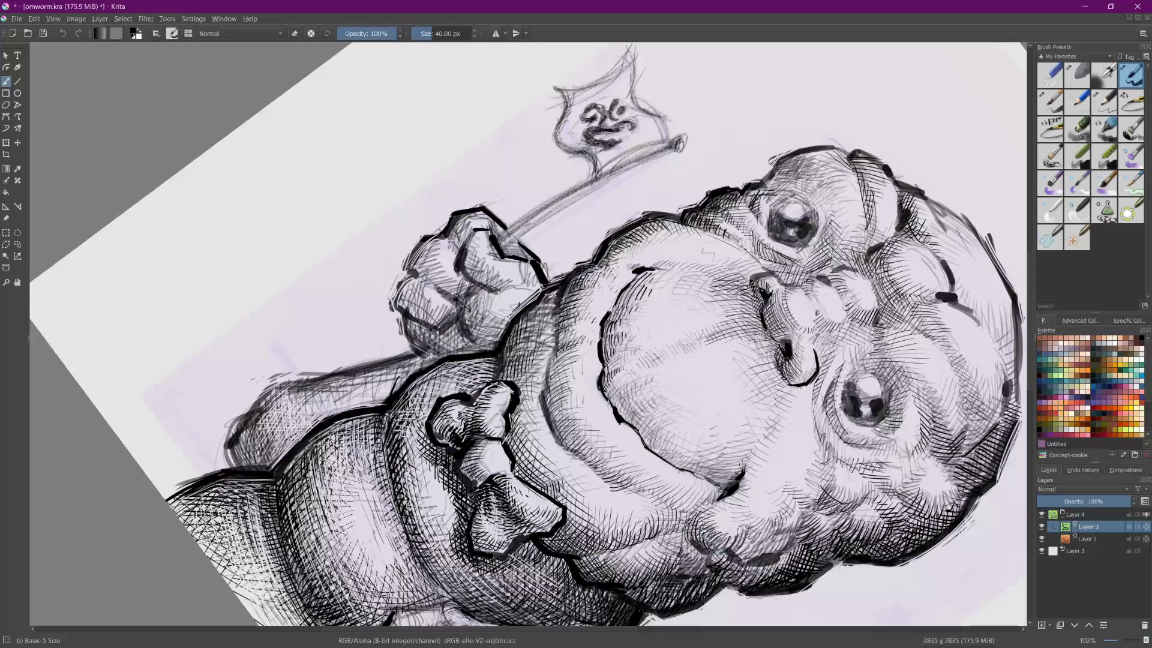
scroll(744, 530, down, 3)
drag(318, 381, 465, 520)
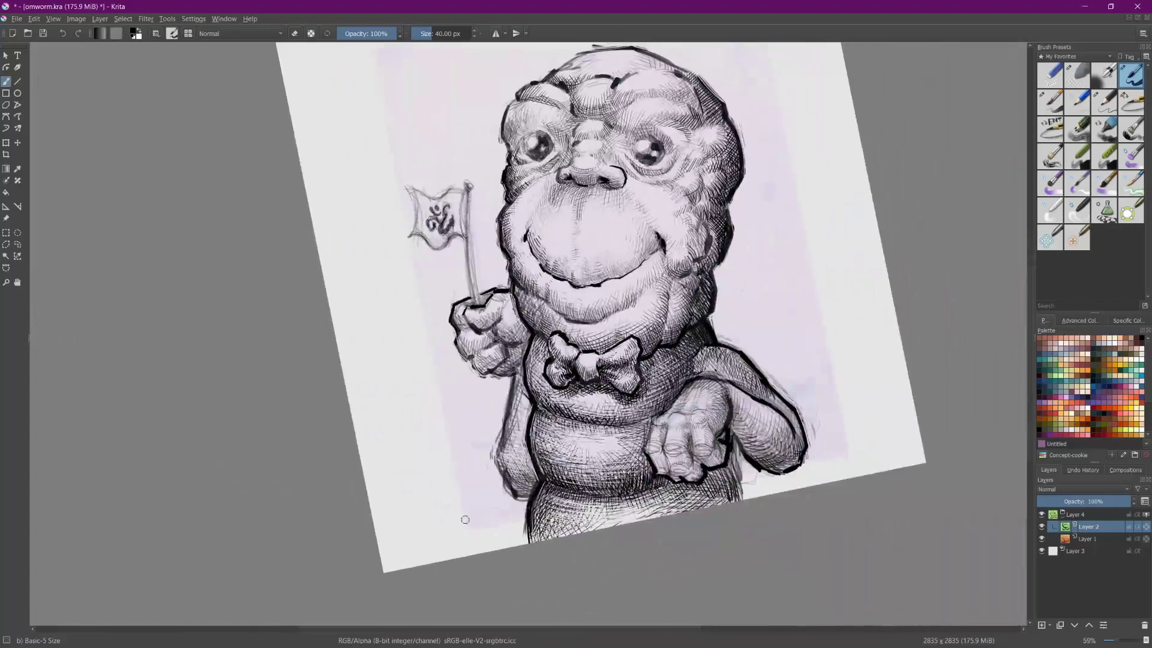
Step: Mirror the canvas view and hatch the upper fingers and back of the flag-holding hand
key(m)
mouse_move(591, 520)
mouse_down()
mouse_move(597, 330)
mouse_move(571, 381)
mouse_move(591, 378)
mouse_up()
mouse_move(608, 338)
mouse_down()
mouse_move(600, 377)
mouse_move(618, 369)
mouse_up()
mouse_move(636, 319)
mouse_down()
mouse_move(624, 360)
mouse_move(631, 348)
mouse_up()
mouse_move(649, 293)
mouse_down()
mouse_move(636, 317)
mouse_move(618, 315)
mouse_move(685, 333)
mouse_up()
mouse_move(615, 331)
mouse_down()
mouse_move(605, 366)
mouse_move(591, 336)
mouse_move(581, 364)
mouse_up()
drag(607, 330, 604, 369)
mouse_move(628, 340)
mouse_down()
mouse_move(618, 375)
mouse_move(591, 397)
mouse_move(603, 429)
mouse_move(627, 437)
mouse_up()
drag(657, 420, 639, 435)
Step: Cross-hatch the shadow on the wrist and heel of the flag-holding hand
drag(587, 377, 580, 392)
drag(606, 393, 593, 430)
drag(616, 418, 609, 438)
drag(608, 383, 593, 418)
drag(614, 378, 596, 417)
drag(613, 383, 638, 446)
drag(625, 394, 642, 446)
mouse_move(640, 414)
mouse_down()
mouse_move(651, 445)
mouse_move(658, 437)
mouse_up()
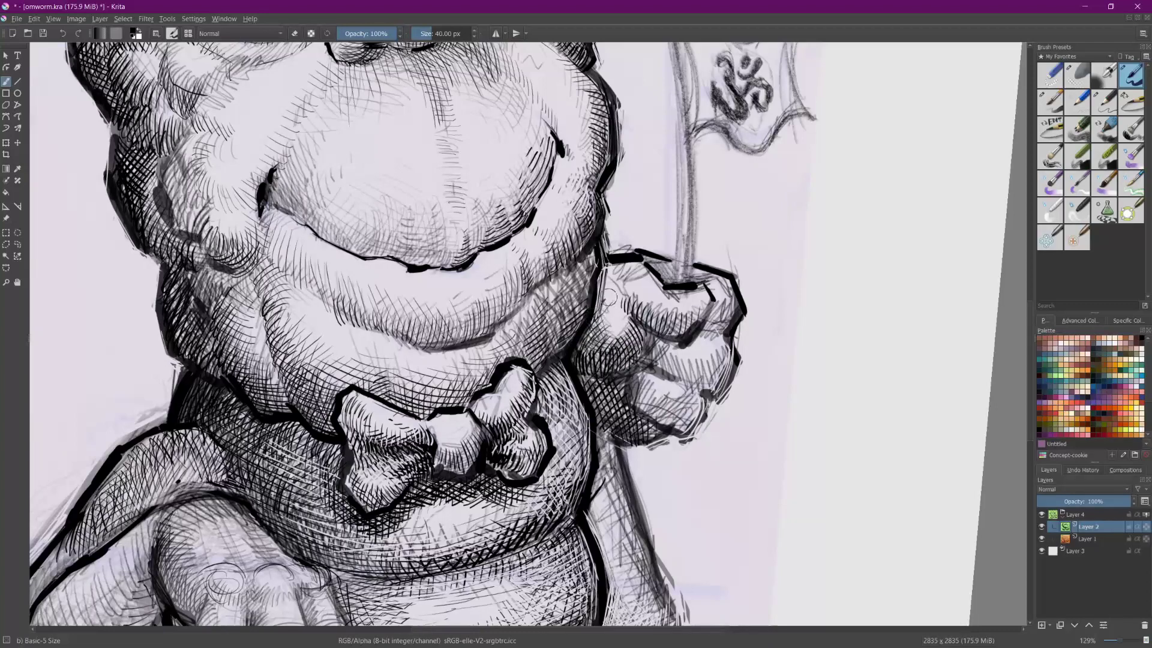
Step: Shade the lower fingers of the flag-holding hand with hatching that follows their rounded forms
mouse_move(616, 269)
mouse_down()
mouse_move(604, 293)
mouse_move(637, 310)
mouse_up()
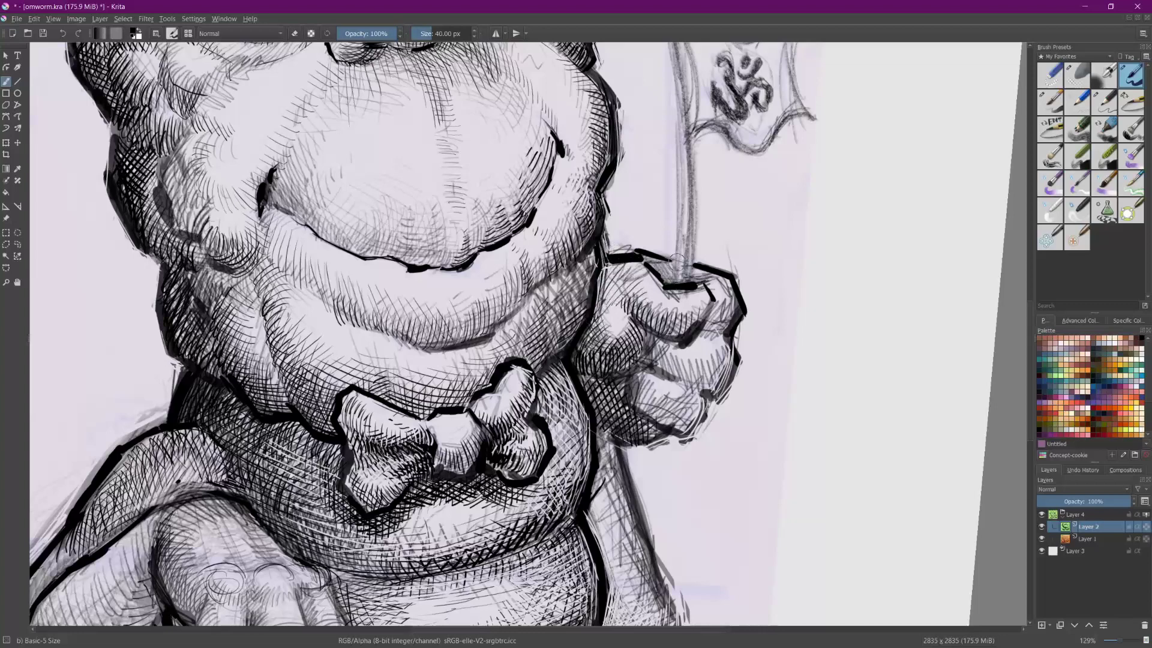
mouse_move(673, 349)
mouse_down()
mouse_move(651, 363)
mouse_move(681, 383)
mouse_move(628, 385)
mouse_up()
drag(655, 378, 626, 398)
mouse_move(649, 394)
mouse_down()
mouse_move(624, 402)
mouse_move(634, 410)
mouse_up()
mouse_move(666, 406)
mouse_down()
mouse_move(643, 420)
mouse_move(671, 422)
mouse_up()
drag(658, 411, 686, 428)
mouse_move(679, 418)
mouse_down()
mouse_move(696, 427)
mouse_move(700, 411)
mouse_up()
mouse_move(686, 406)
mouse_down()
mouse_move(706, 423)
mouse_move(680, 433)
mouse_up()
drag(685, 407, 670, 426)
mouse_move(671, 397)
mouse_down()
mouse_move(663, 424)
mouse_move(656, 416)
mouse_up()
drag(659, 380, 640, 413)
drag(643, 383, 636, 413)
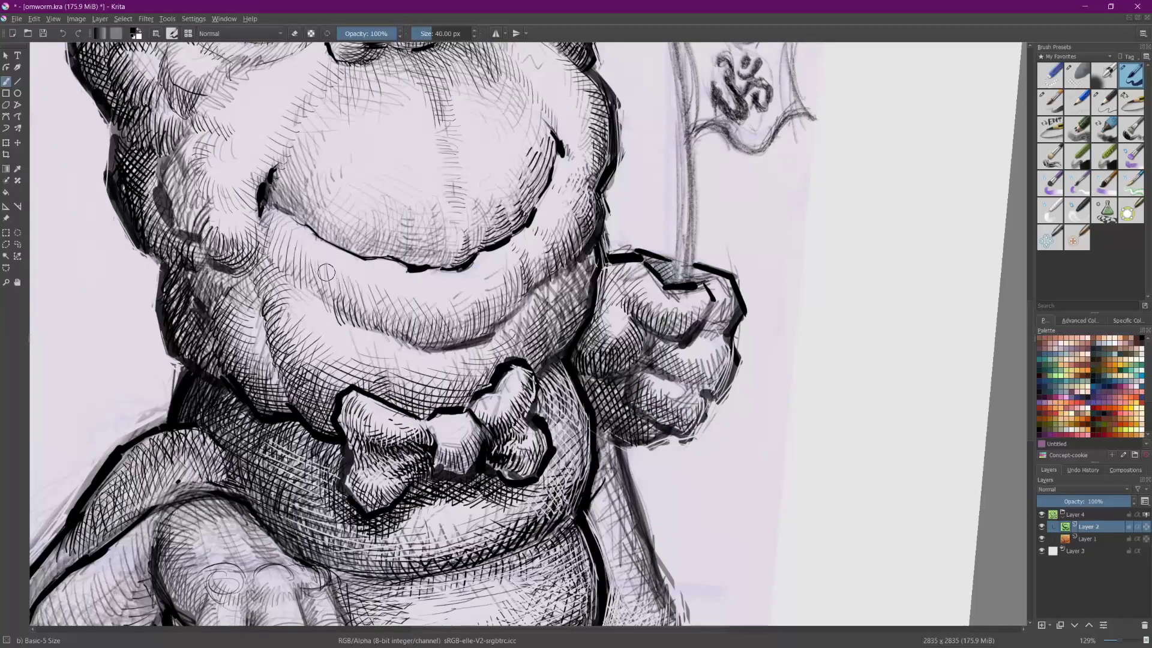
Step: Turn the canvas as needed and add hatching to the lower lip, chin folds and jowl around the mouth
mouse_move(315, 283)
mouse_down()
mouse_move(376, 303)
mouse_move(360, 321)
mouse_move(436, 330)
mouse_up()
mouse_move(305, 266)
mouse_down()
mouse_move(306, 283)
mouse_move(280, 247)
mouse_move(196, 220)
mouse_up()
mouse_move(443, 305)
mouse_down()
mouse_move(430, 330)
mouse_move(421, 282)
mouse_move(433, 327)
mouse_up()
mouse_move(436, 273)
mouse_down()
mouse_move(420, 287)
mouse_move(423, 326)
mouse_up()
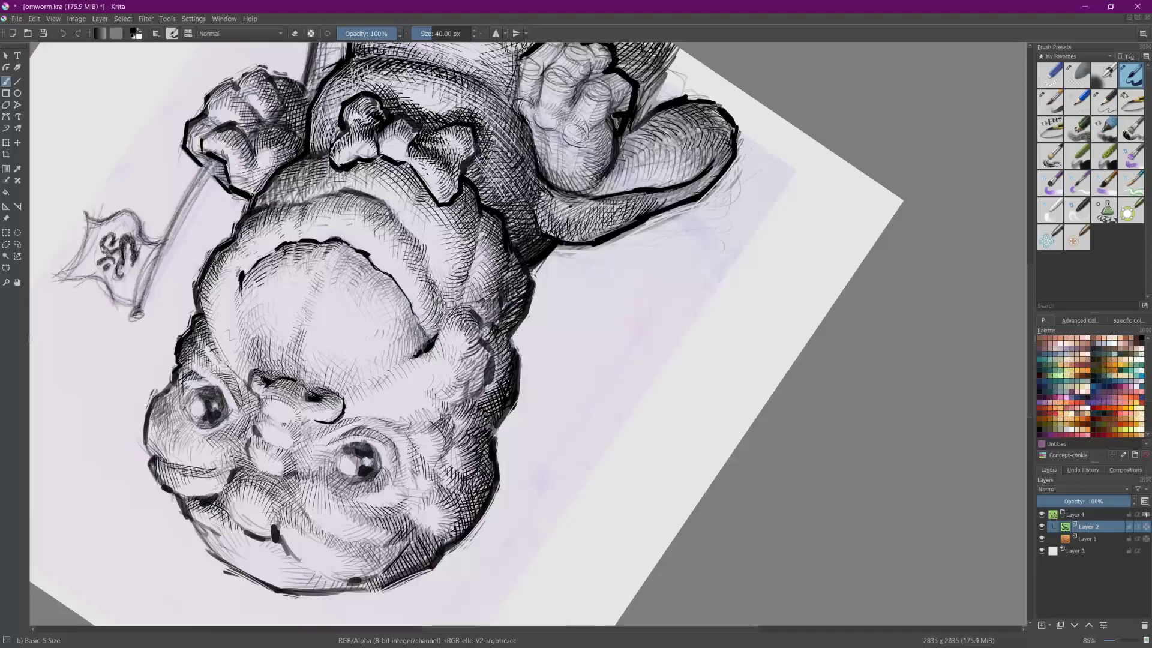
drag(570, 206, 455, 375)
drag(244, 379, 50, 367)
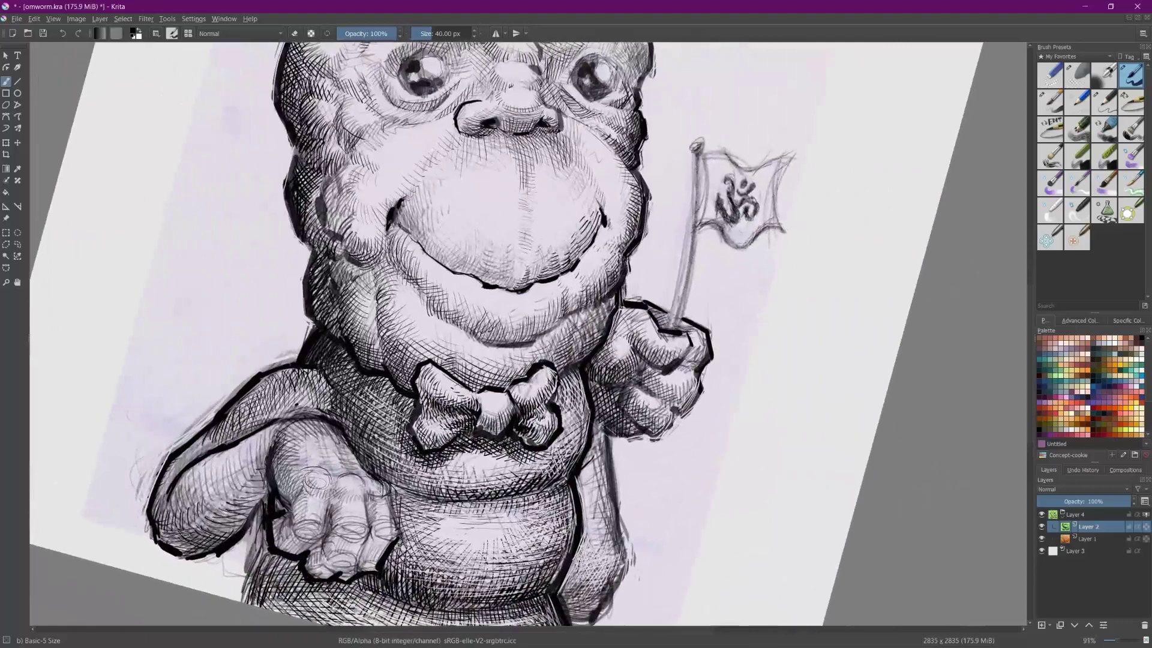
mouse_move(399, 277)
mouse_down()
mouse_move(376, 308)
mouse_move(386, 319)
mouse_up()
drag(437, 227, 620, 225)
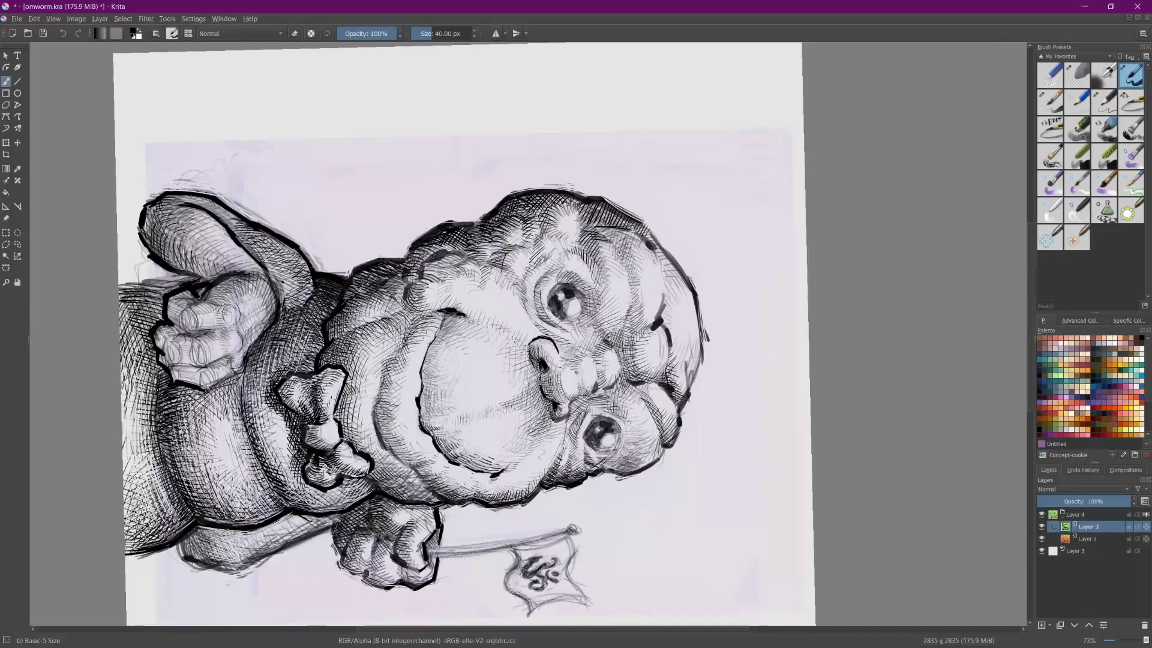
Step: Turn the canvas back towards upright and hatch the cheek bumps between the eye, temple and mouth corner
drag(174, 445, 523, 534)
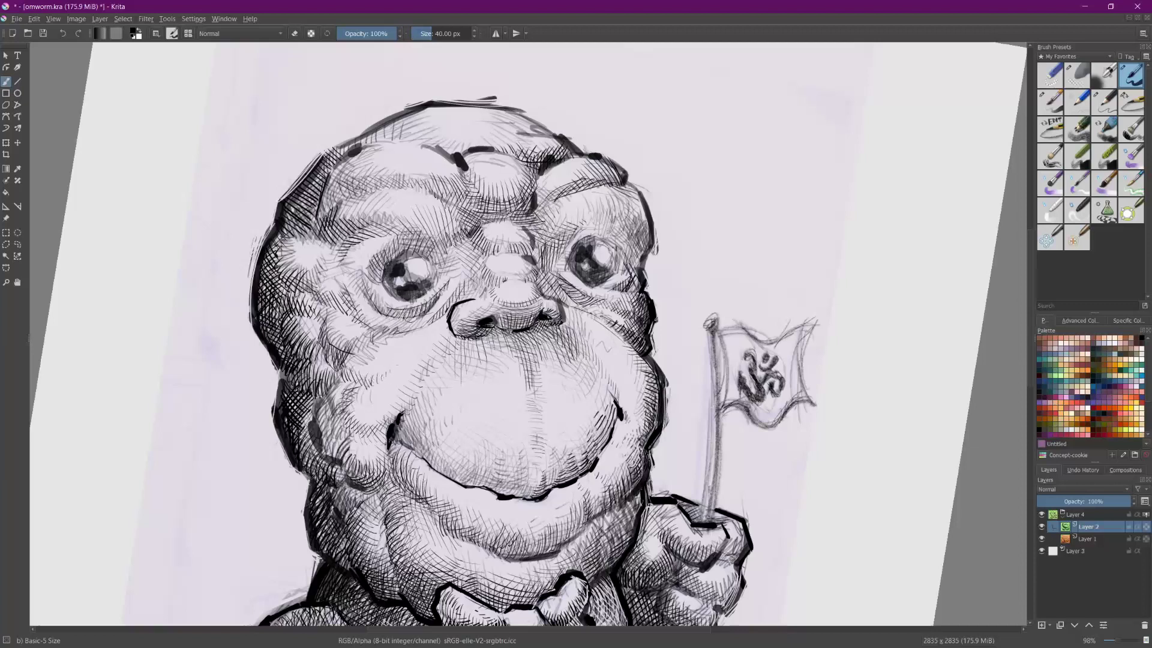
drag(591, 346, 596, 326)
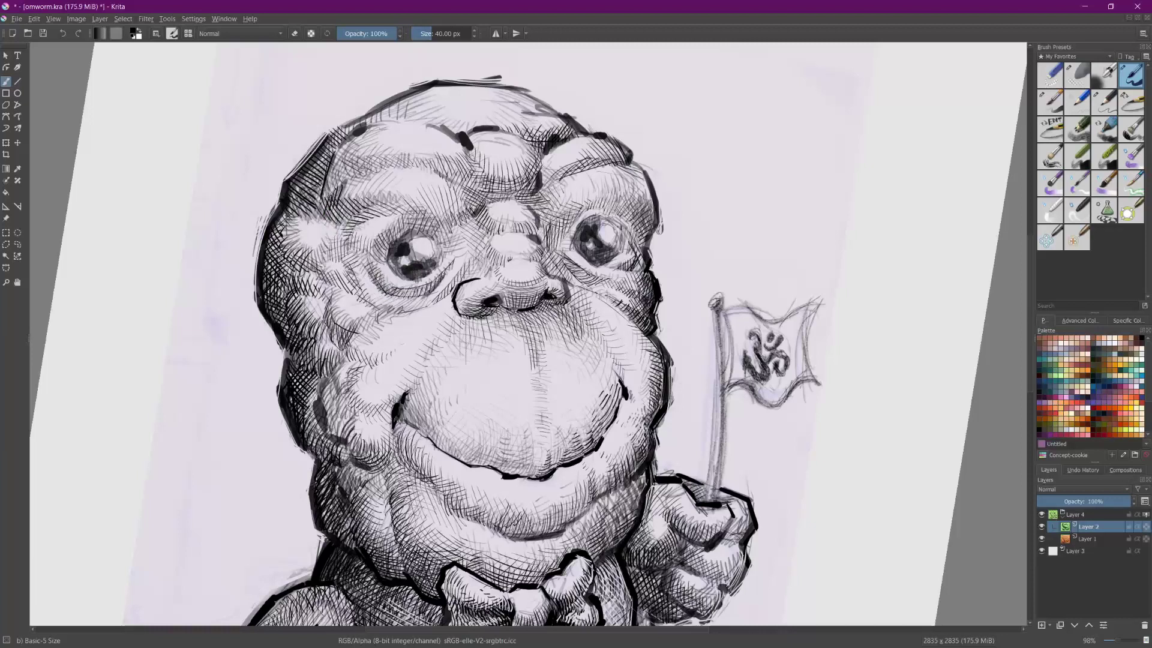
mouse_move(297, 216)
mouse_down()
mouse_move(283, 233)
mouse_move(286, 261)
mouse_up()
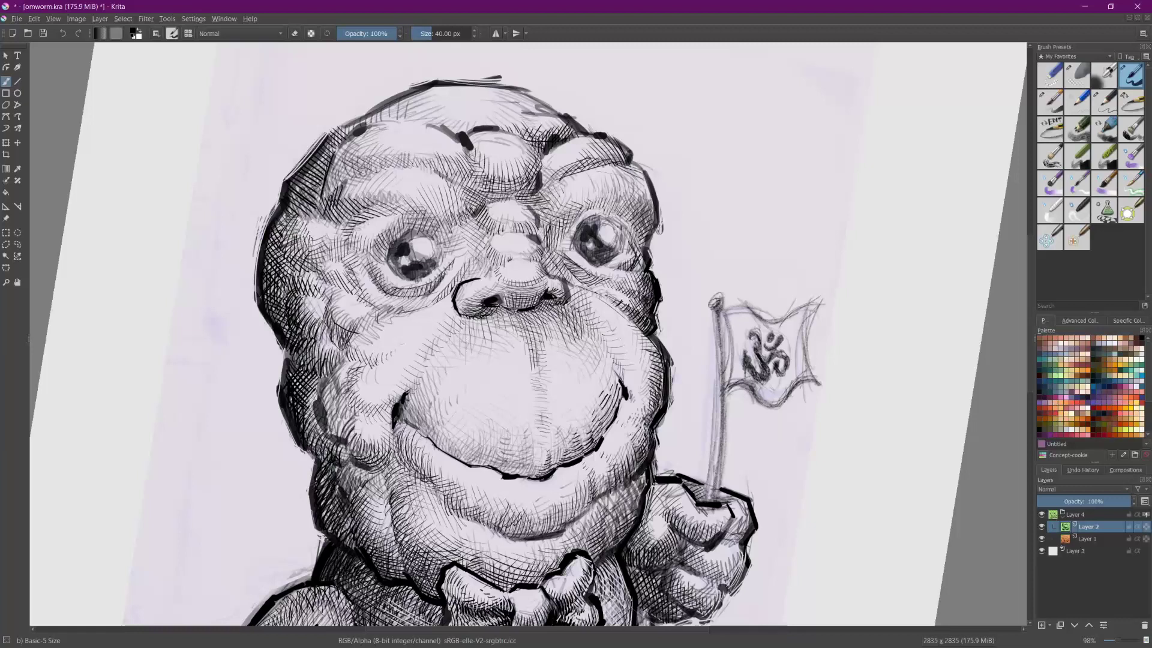
mouse_move(329, 300)
mouse_down()
mouse_move(336, 339)
mouse_move(329, 319)
mouse_move(338, 338)
mouse_move(357, 306)
mouse_move(349, 291)
mouse_up()
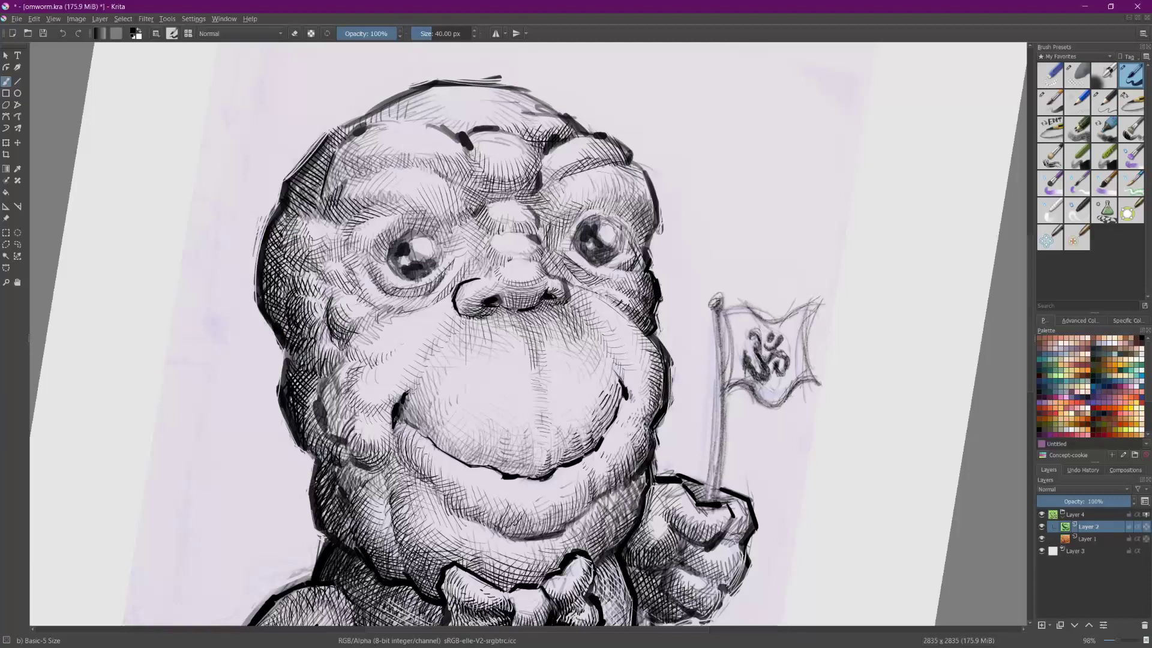
drag(324, 360, 324, 345)
mouse_move(317, 391)
mouse_down()
mouse_move(320, 405)
mouse_move(348, 414)
mouse_up()
mouse_move(341, 370)
mouse_down()
mouse_move(360, 403)
mouse_move(390, 411)
mouse_move(353, 422)
mouse_move(378, 450)
mouse_move(347, 466)
mouse_move(353, 451)
mouse_move(357, 490)
mouse_move(342, 468)
mouse_move(377, 477)
mouse_move(375, 529)
mouse_move(406, 515)
mouse_up()
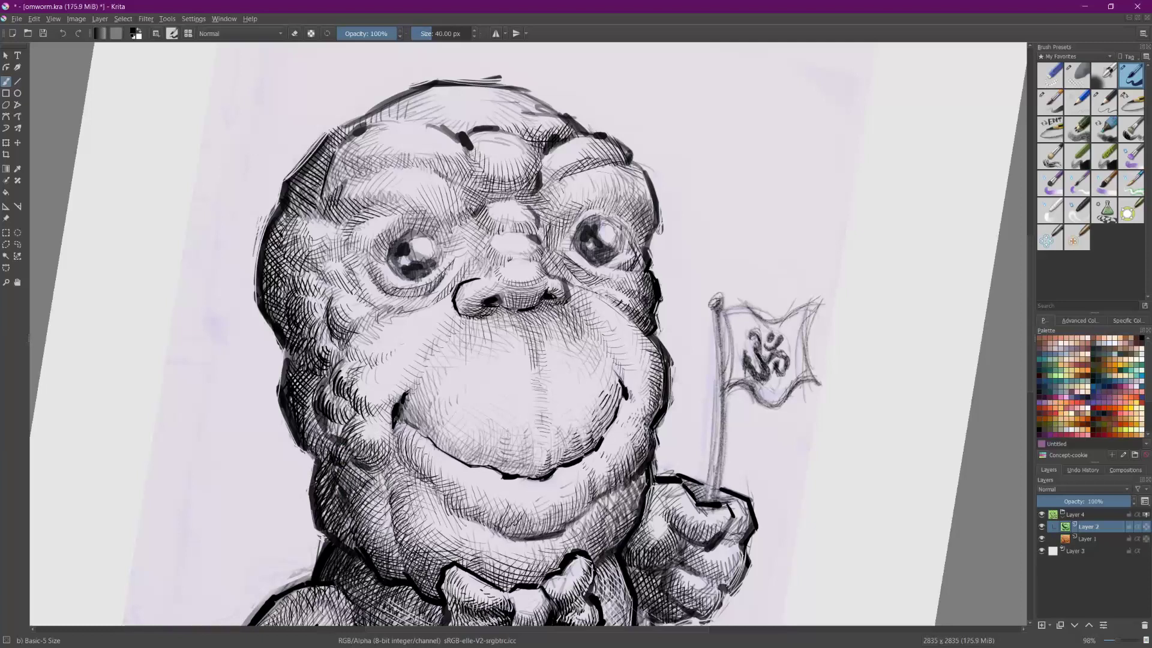
Step: Darken the shadow along the shaded side of the head, from the jaw up past the cheek
mouse_move(313, 439)
mouse_down()
mouse_move(324, 419)
mouse_move(321, 433)
mouse_move(285, 327)
mouse_up()
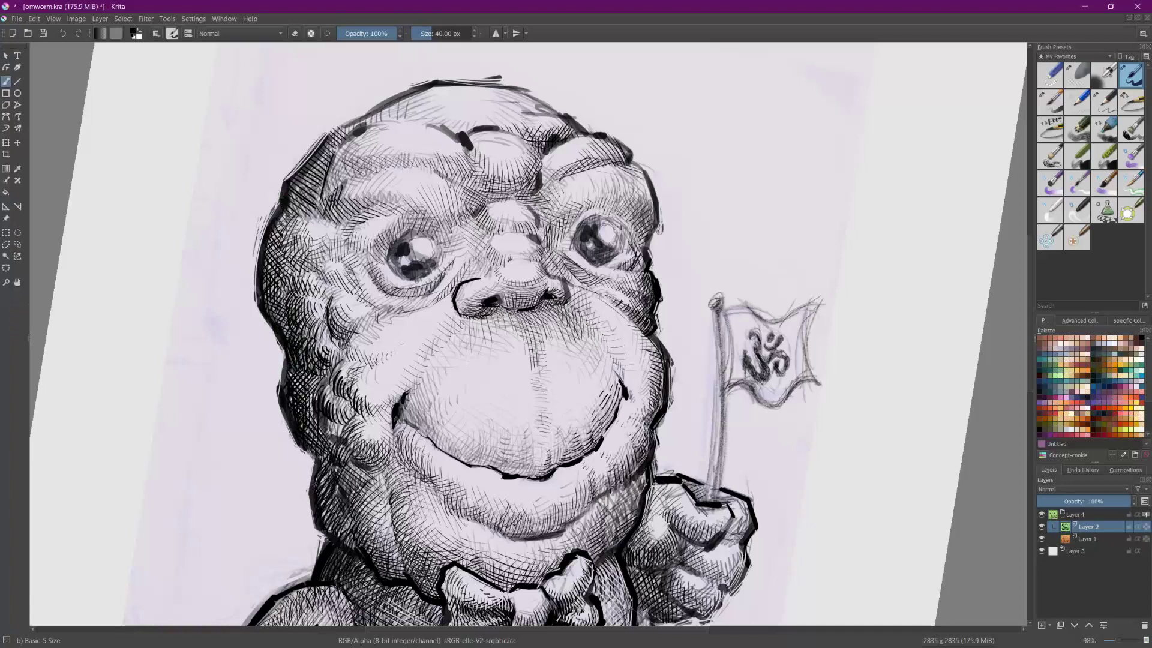
drag(317, 390, 321, 370)
mouse_move(321, 388)
mouse_down()
mouse_move(330, 362)
mouse_move(286, 339)
mouse_up()
drag(288, 387, 309, 361)
drag(284, 321, 274, 304)
mouse_move(297, 343)
mouse_down()
mouse_move(264, 305)
mouse_move(268, 270)
mouse_up()
drag(288, 297, 274, 266)
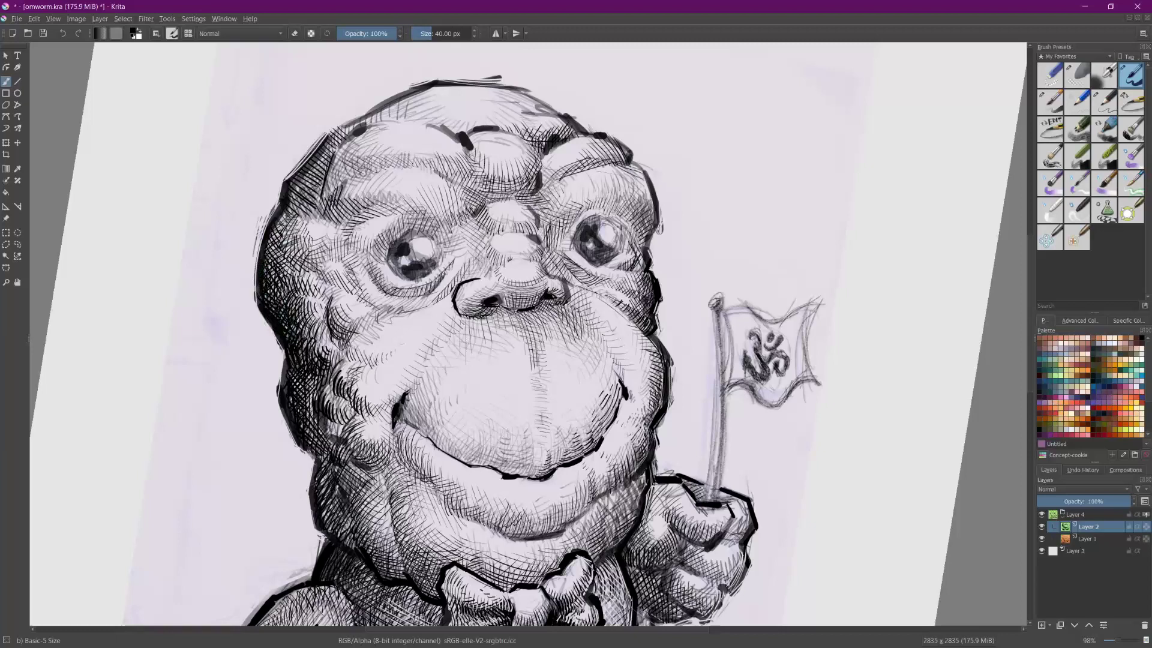
Step: Cross-hatch the shaded temple and the outer side of the forehead
mouse_move(295, 226)
mouse_down()
mouse_move(274, 204)
mouse_move(293, 176)
mouse_up()
drag(291, 214, 304, 174)
mouse_move(298, 213)
mouse_down()
mouse_move(305, 176)
mouse_move(324, 182)
mouse_up()
drag(338, 193, 330, 159)
mouse_move(350, 183)
mouse_down()
mouse_move(337, 157)
mouse_move(347, 159)
mouse_up()
drag(365, 150, 350, 138)
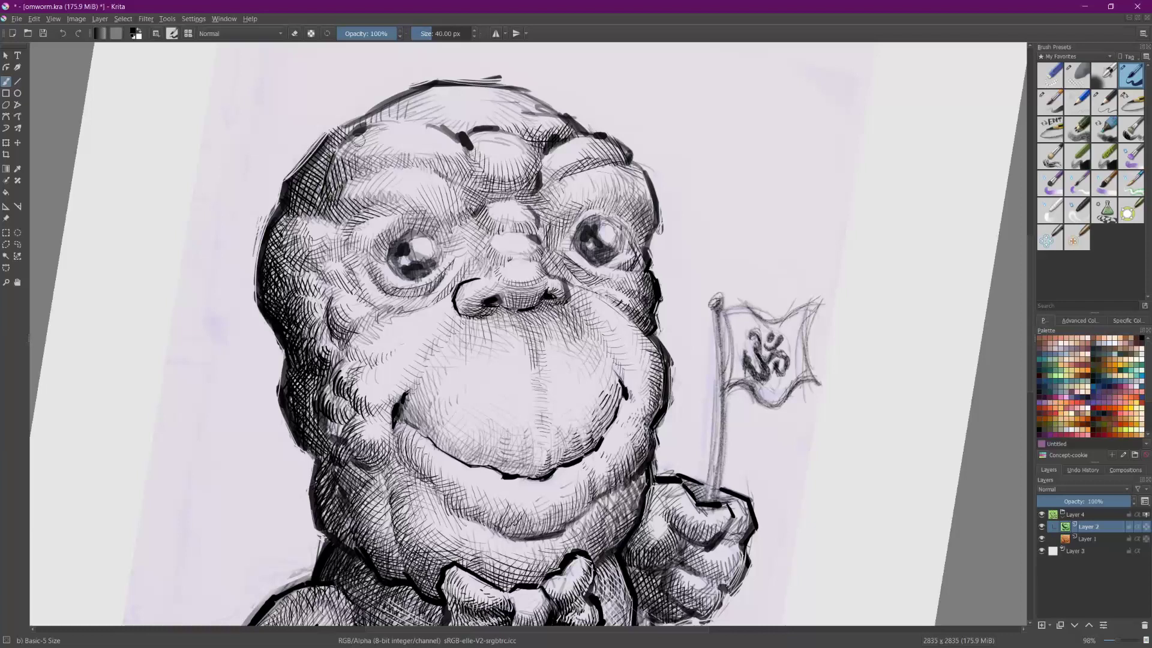
Step: Deepen the hatching in the creases between the brow folds and above the bridge of the nose
drag(483, 186, 457, 175)
drag(478, 183, 452, 170)
drag(471, 181, 449, 161)
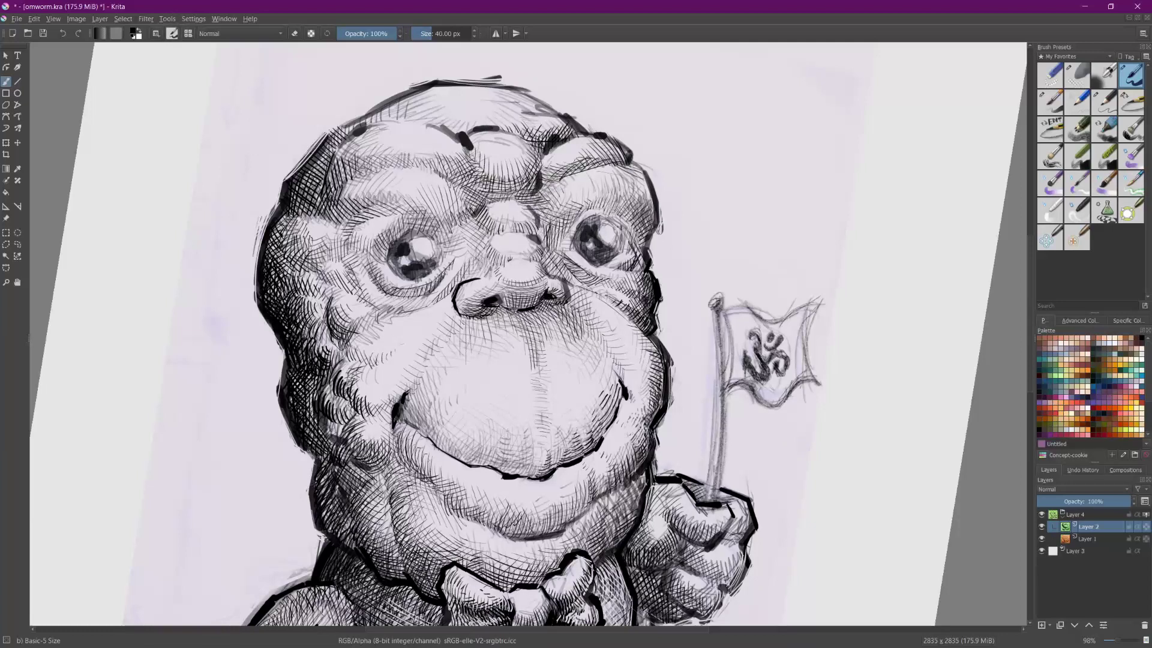
mouse_move(543, 202)
mouse_down()
mouse_move(556, 179)
mouse_move(574, 179)
mouse_up()
mouse_move(544, 224)
mouse_down()
mouse_move(560, 208)
mouse_move(539, 214)
mouse_up()
drag(585, 219, 572, 209)
Step: Switch to erasing and clean stray strokes off the outer contour of the head and cheek
click(294, 33)
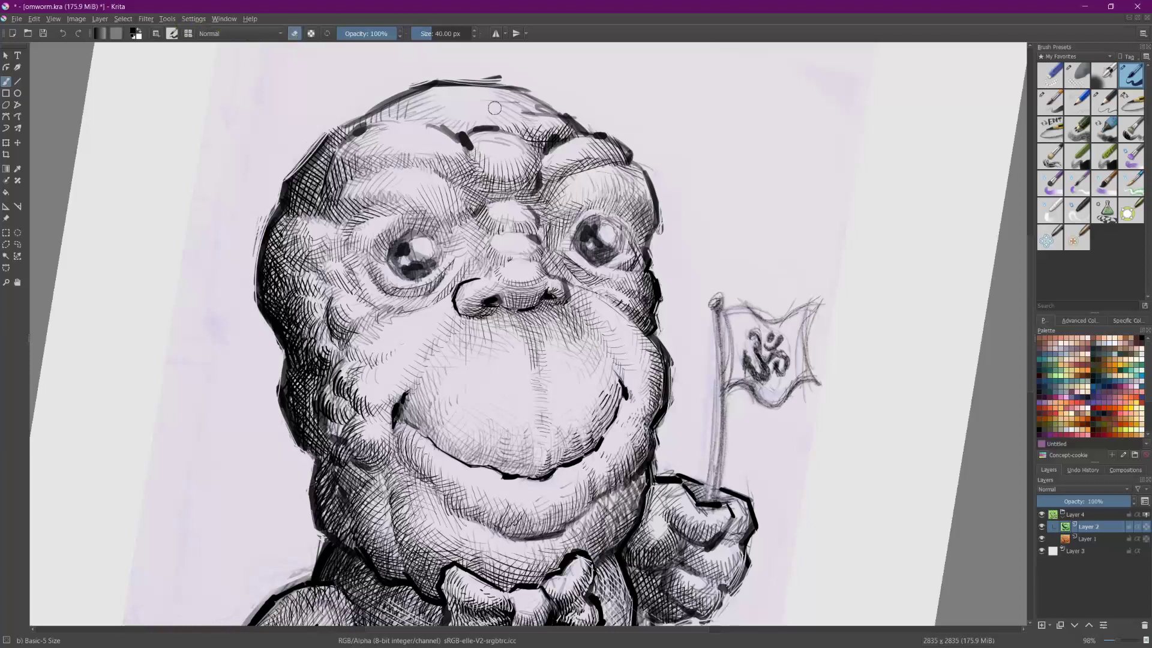
drag(281, 364, 293, 440)
mouse_move(277, 392)
mouse_down()
mouse_move(302, 444)
mouse_move(269, 387)
mouse_move(285, 423)
mouse_up()
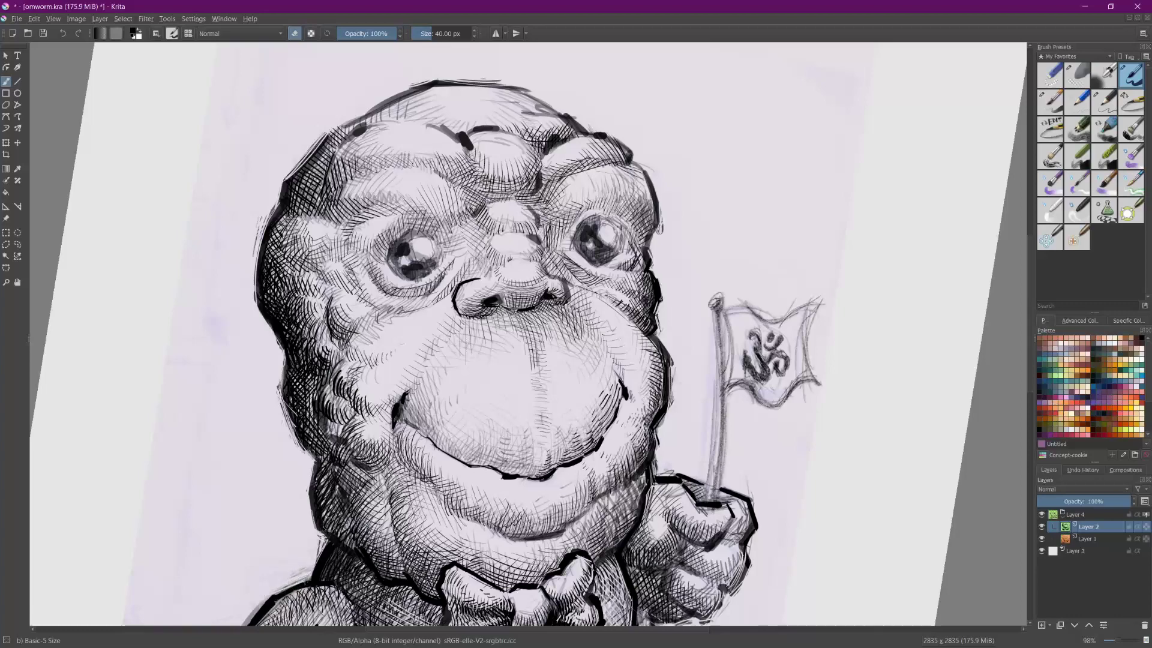
scroll(723, 362, down, 3)
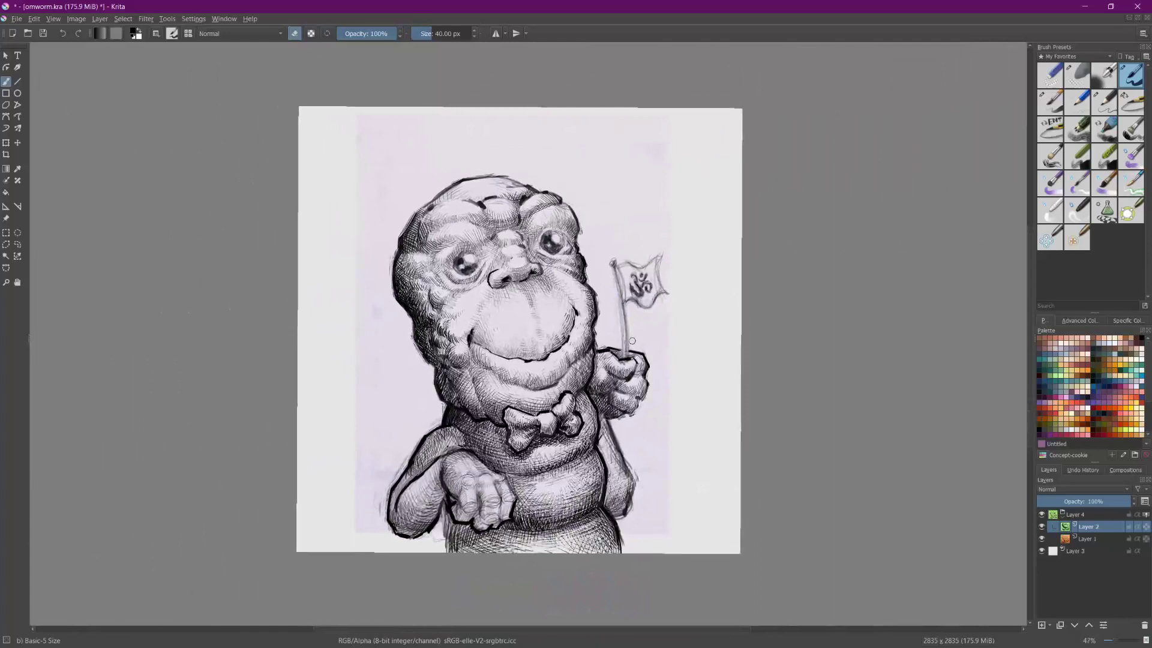
Step: Erase fine light lines into the hatching on the flag-holding hand's wrist and the lower body segment
scroll(633, 341, up, 3)
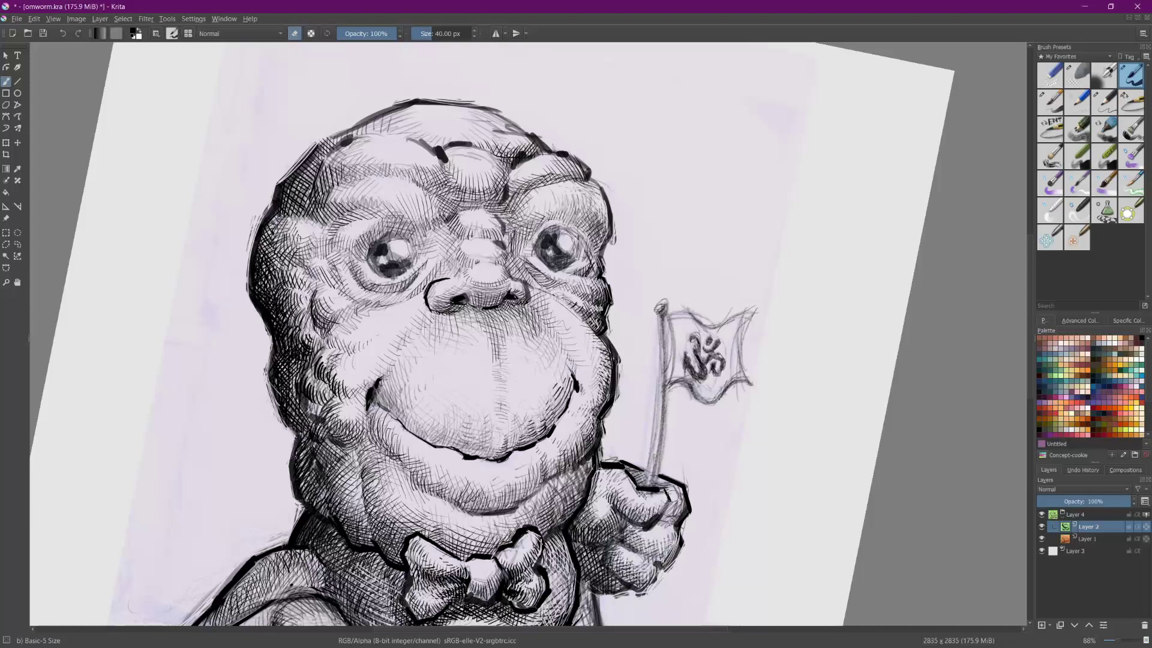
drag(589, 521, 615, 532)
drag(587, 531, 613, 541)
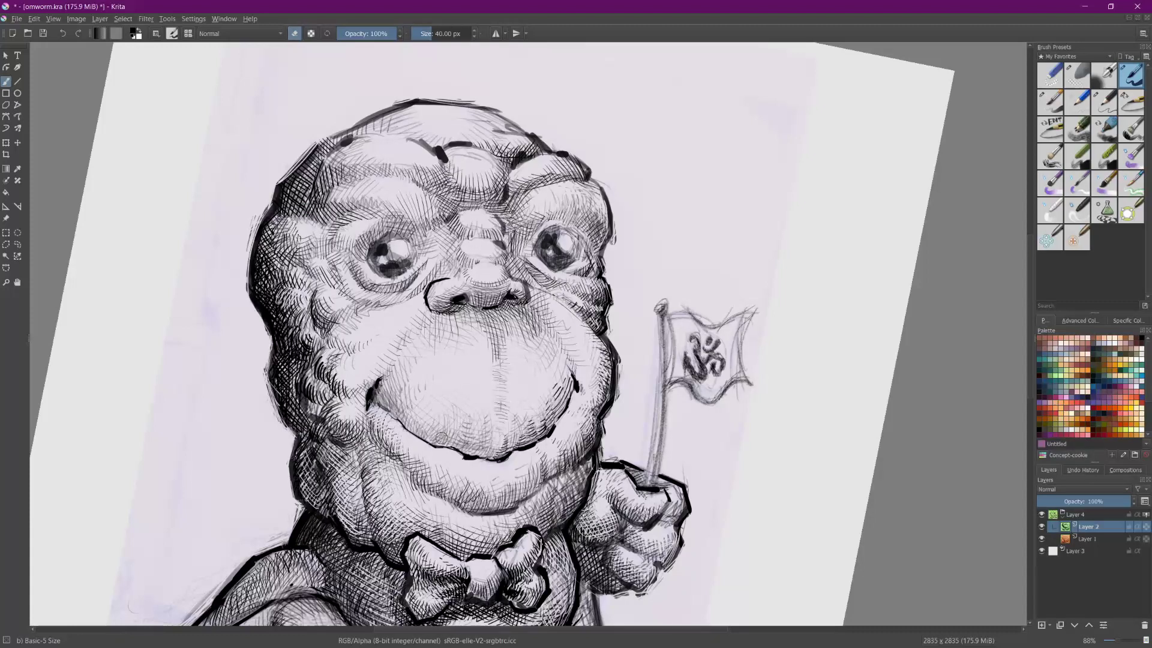
mouse_move(442, 438)
mouse_down()
mouse_move(199, 357)
mouse_move(453, 322)
mouse_up()
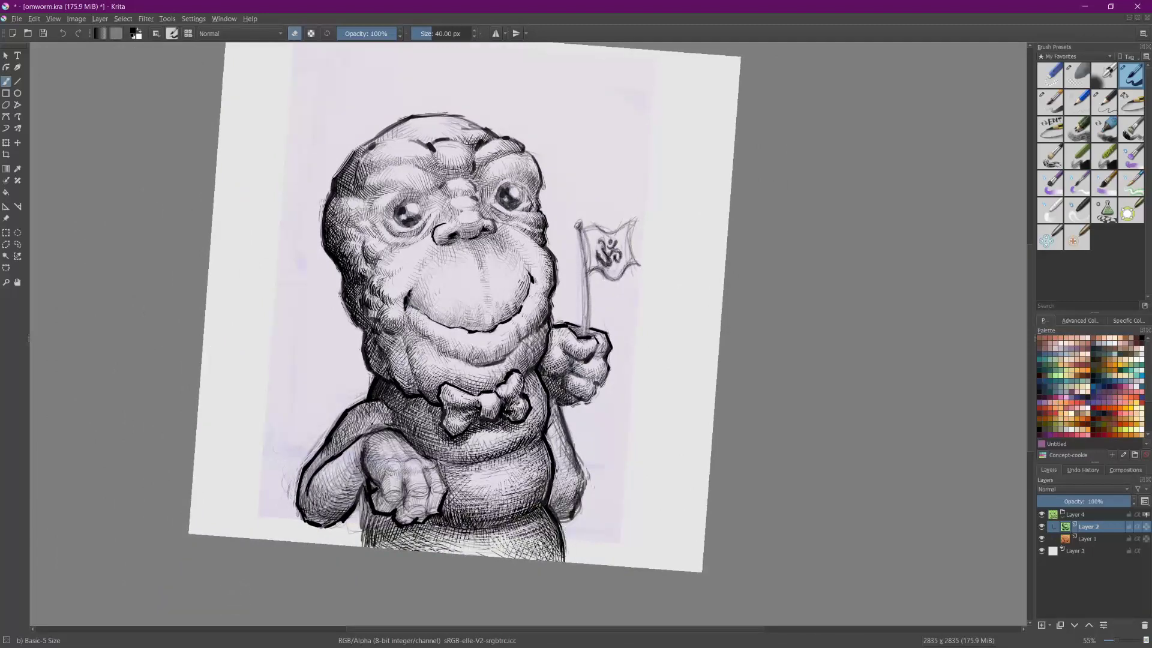
mouse_move(543, 518)
mouse_down()
mouse_move(551, 555)
mouse_move(549, 517)
mouse_move(531, 549)
mouse_move(522, 540)
mouse_up()
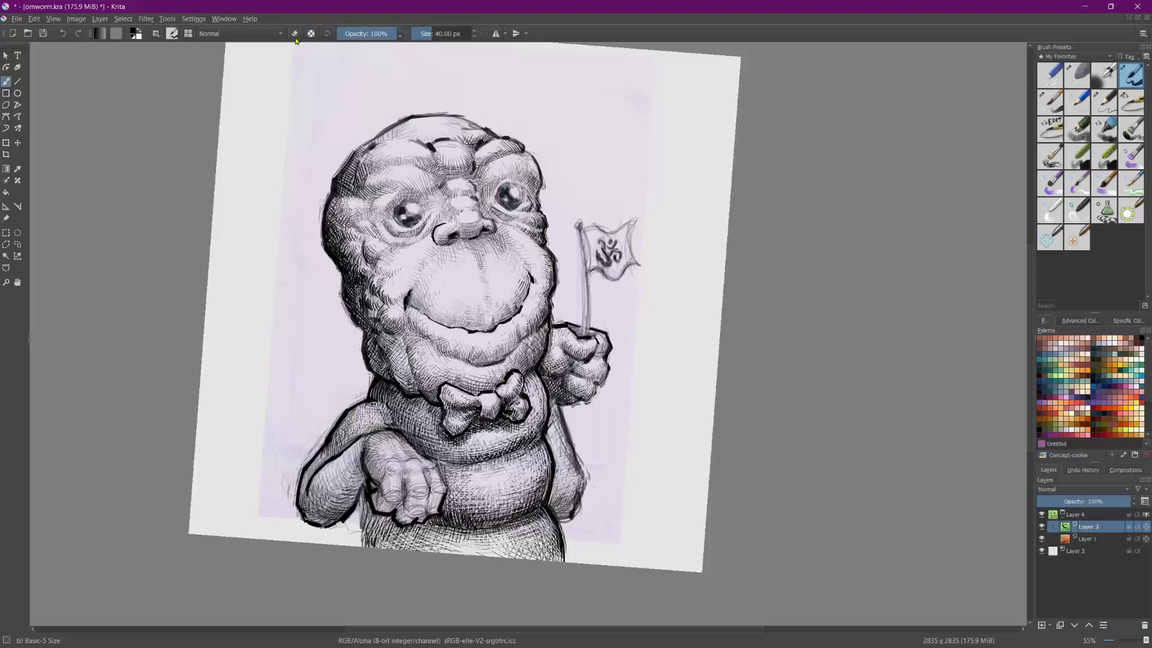
Step: Switch back to inking and touch up the lowered arm's contour and the hatching between its hand's fingers
scroll(285, 295, up, 2)
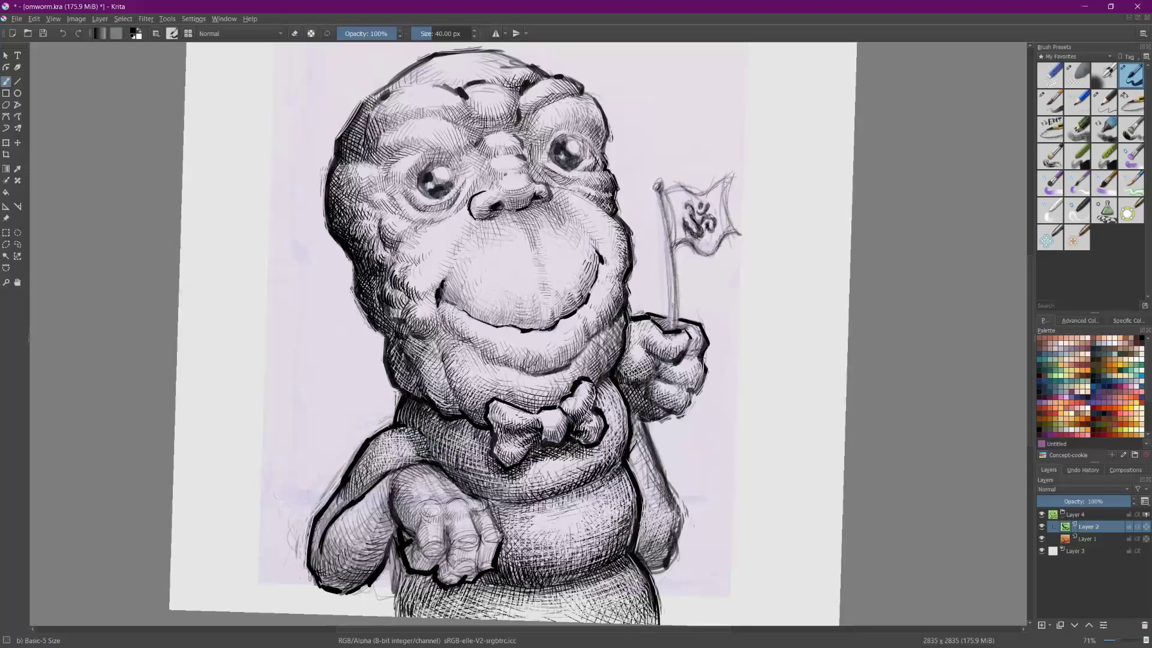
drag(422, 456, 538, 174)
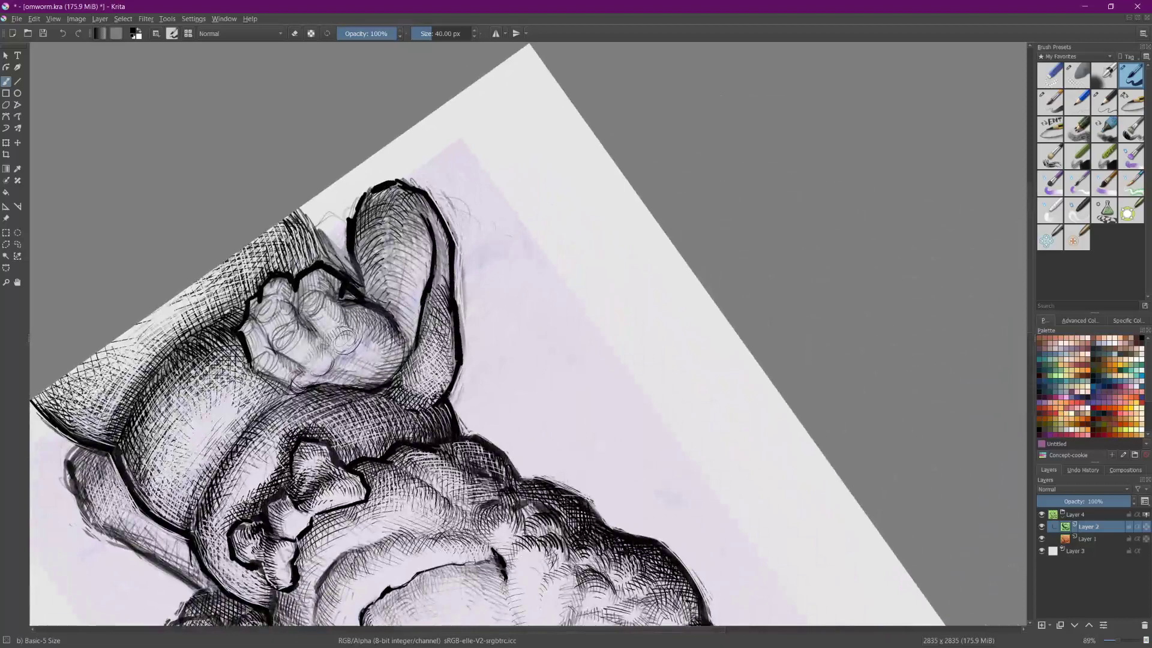
mouse_move(447, 280)
mouse_down()
mouse_move(429, 294)
mouse_move(435, 279)
mouse_up()
mouse_move(448, 256)
mouse_down()
mouse_move(434, 273)
mouse_move(436, 255)
mouse_move(58, 364)
mouse_move(125, 384)
mouse_move(162, 329)
mouse_up()
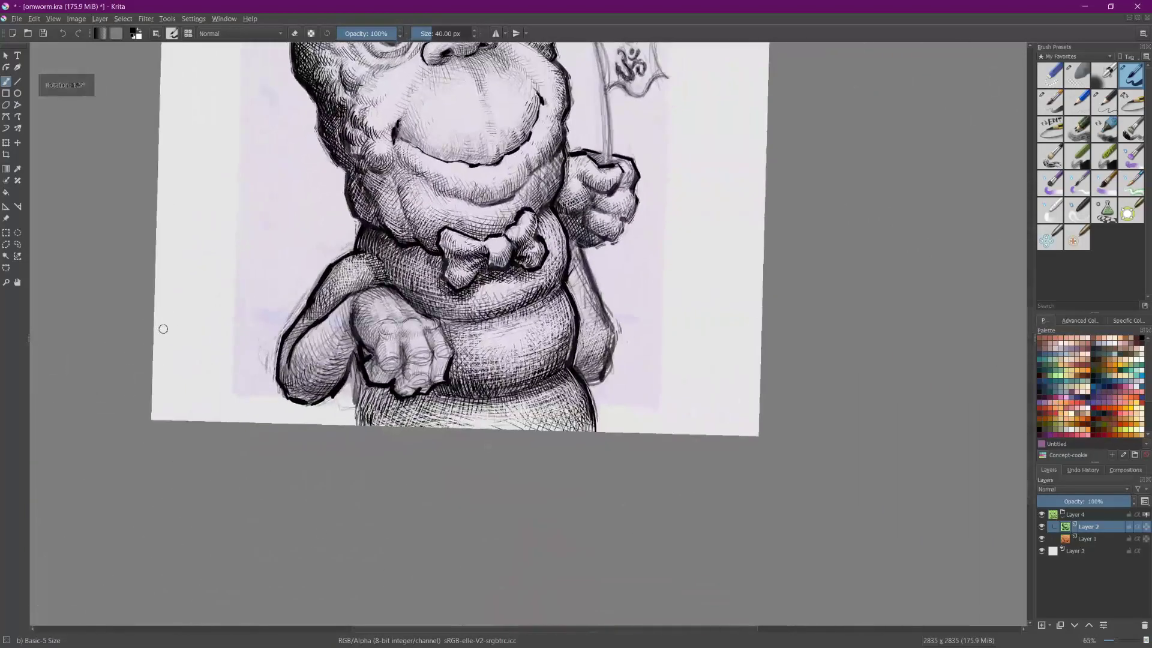
drag(404, 350, 401, 362)
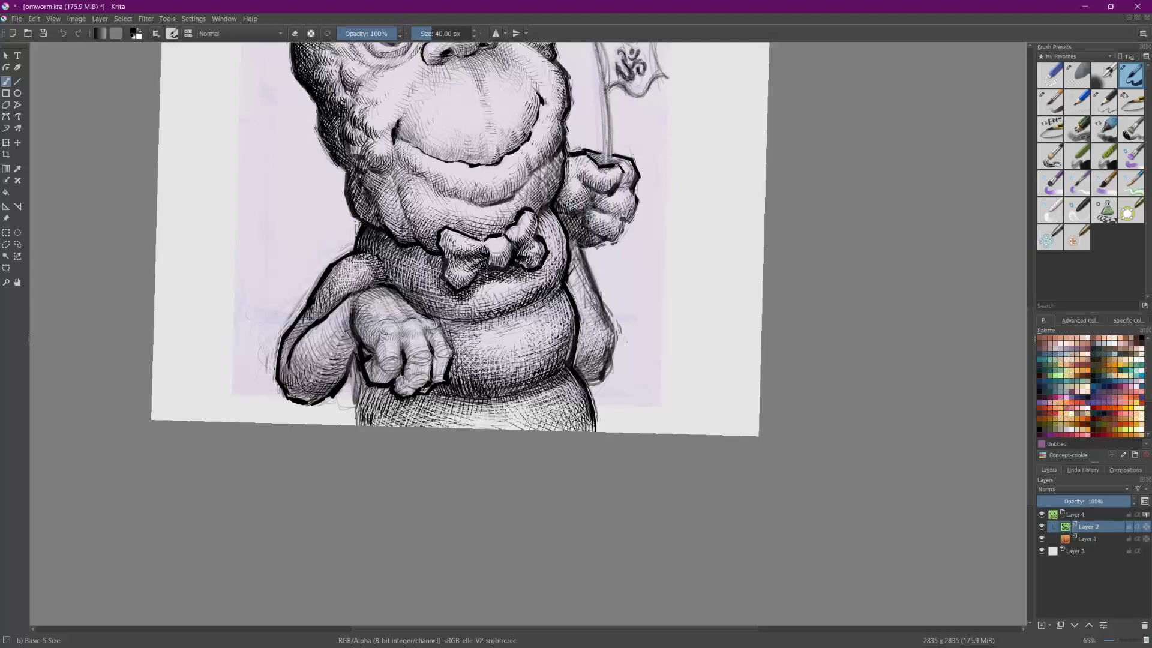
Step: Ink a bold contour along the rear arm and the underside of the flag-holding hand, and hatch their shadows
mouse_move(585, 227)
mouse_down()
mouse_move(612, 242)
mouse_move(620, 234)
mouse_move(608, 244)
mouse_up()
mouse_move(578, 244)
mouse_down()
mouse_move(620, 333)
mouse_move(608, 370)
mouse_move(579, 382)
mouse_move(608, 362)
mouse_up()
mouse_move(606, 360)
mouse_down()
mouse_move(575, 373)
mouse_move(600, 330)
mouse_move(570, 372)
mouse_move(577, 354)
mouse_up()
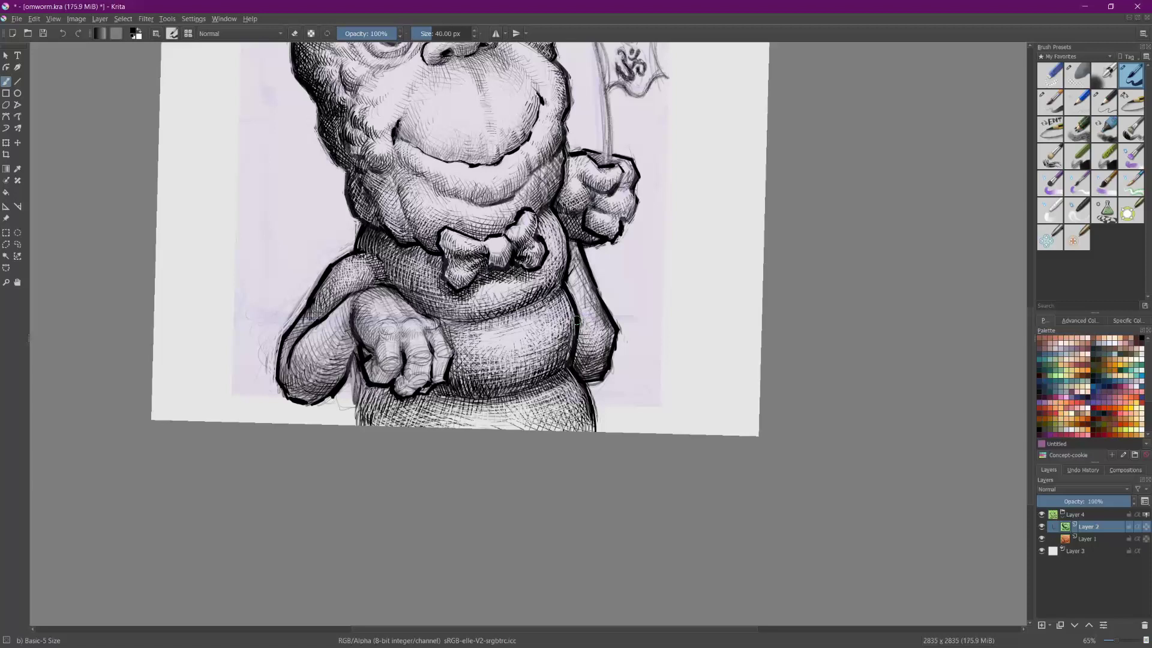
drag(586, 204, 567, 204)
mouse_move(590, 192)
mouse_down()
mouse_move(570, 201)
mouse_move(586, 207)
mouse_move(576, 216)
mouse_up()
mouse_move(581, 211)
mouse_down()
mouse_move(548, 211)
mouse_move(569, 214)
mouse_move(569, 234)
mouse_up()
drag(206, 387, 236, 474)
scroll(236, 473, up, 1)
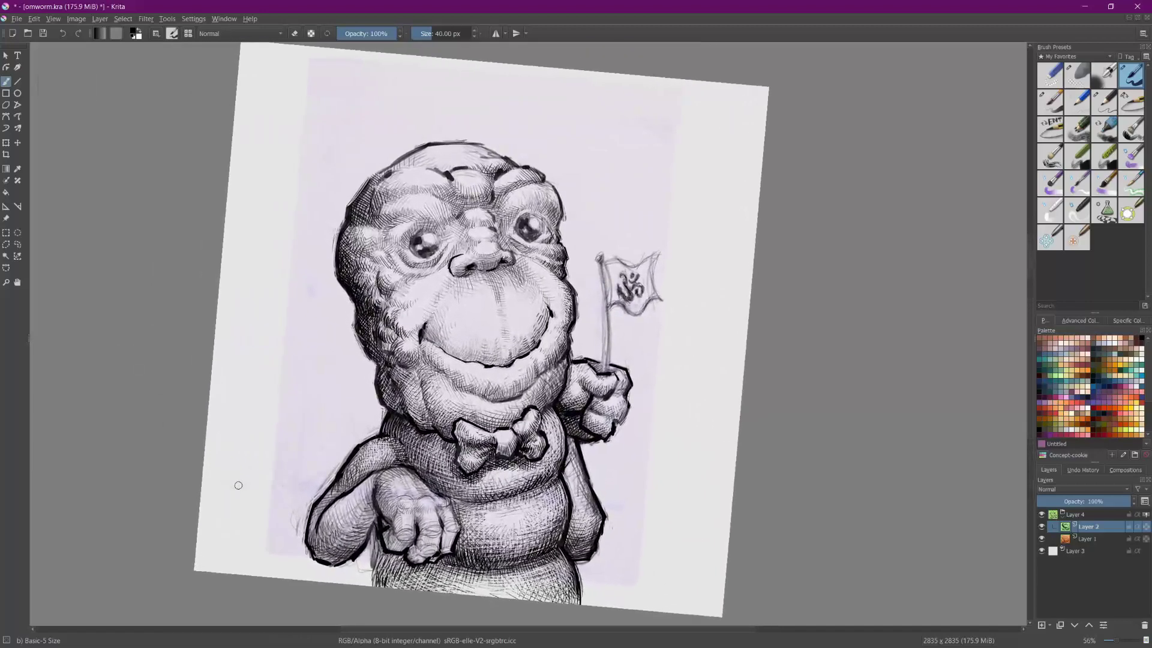
Step: Save the drawing as a new incremental version, omworm_001.kra
key(5)
key(2)
key(1)
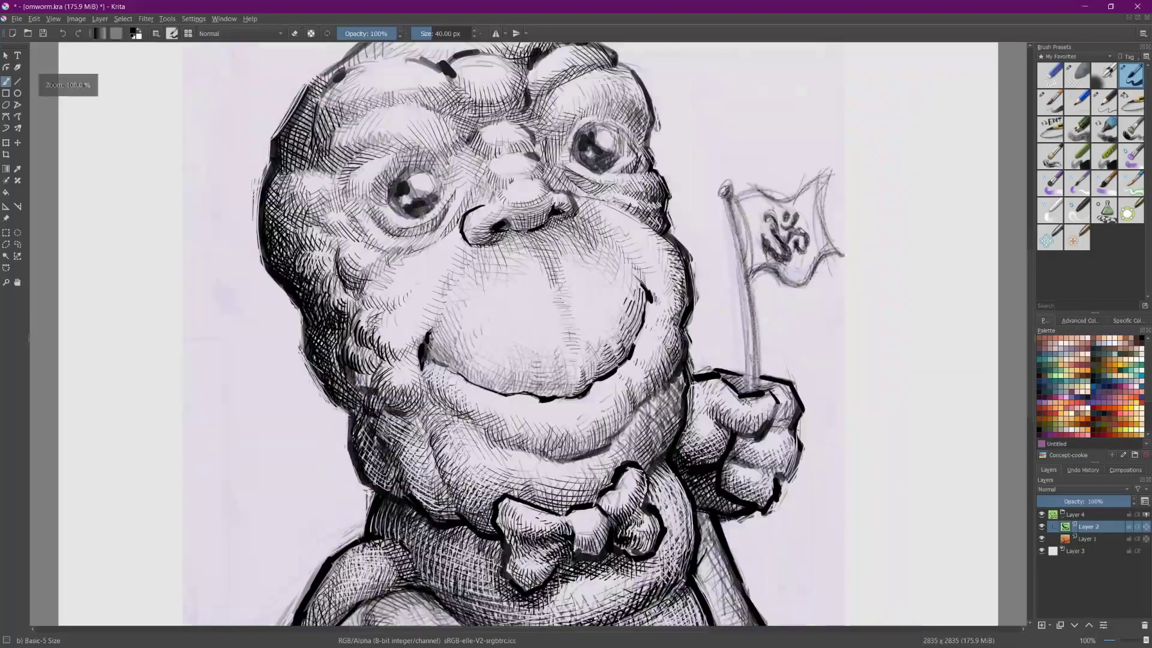
key(2)
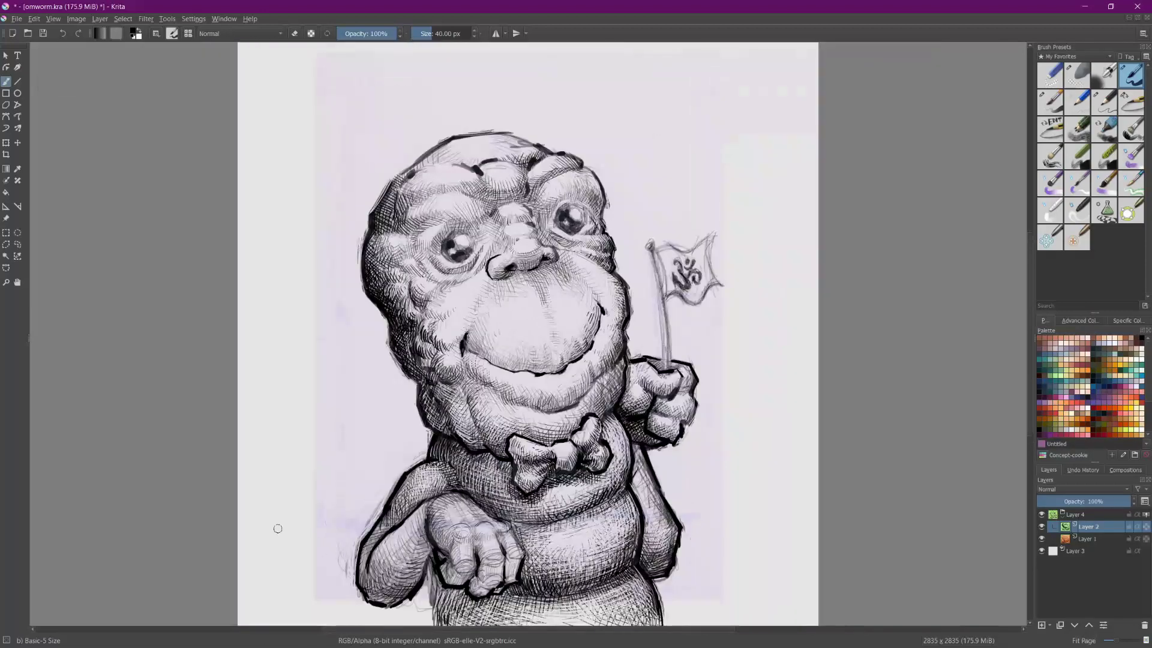
click(17, 18)
click(53, 163)
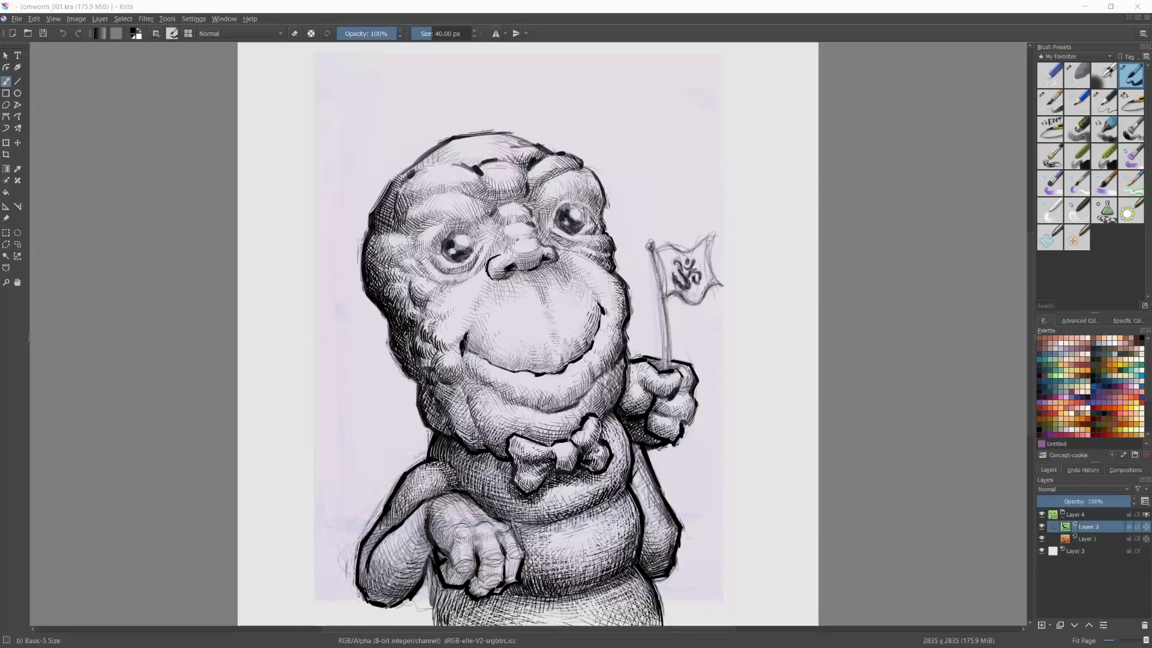
click(120, 188)
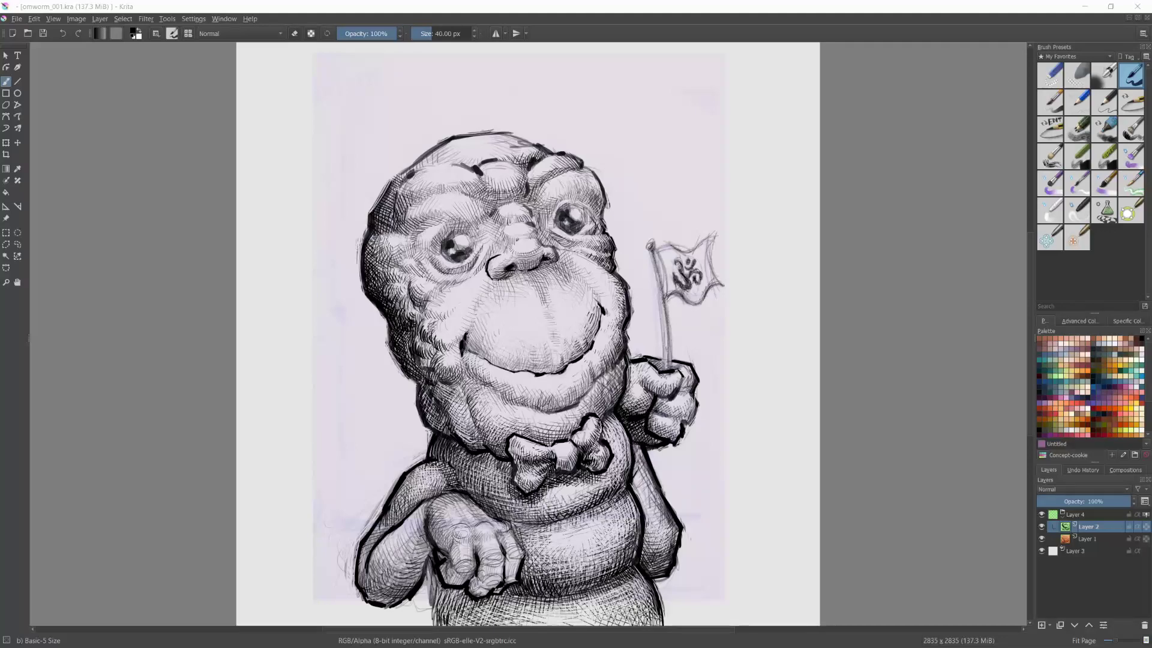
Step: Ink short hatch strokes on the outer forehead folds above the eye farthest from the flag
scroll(528, 333, up, 2)
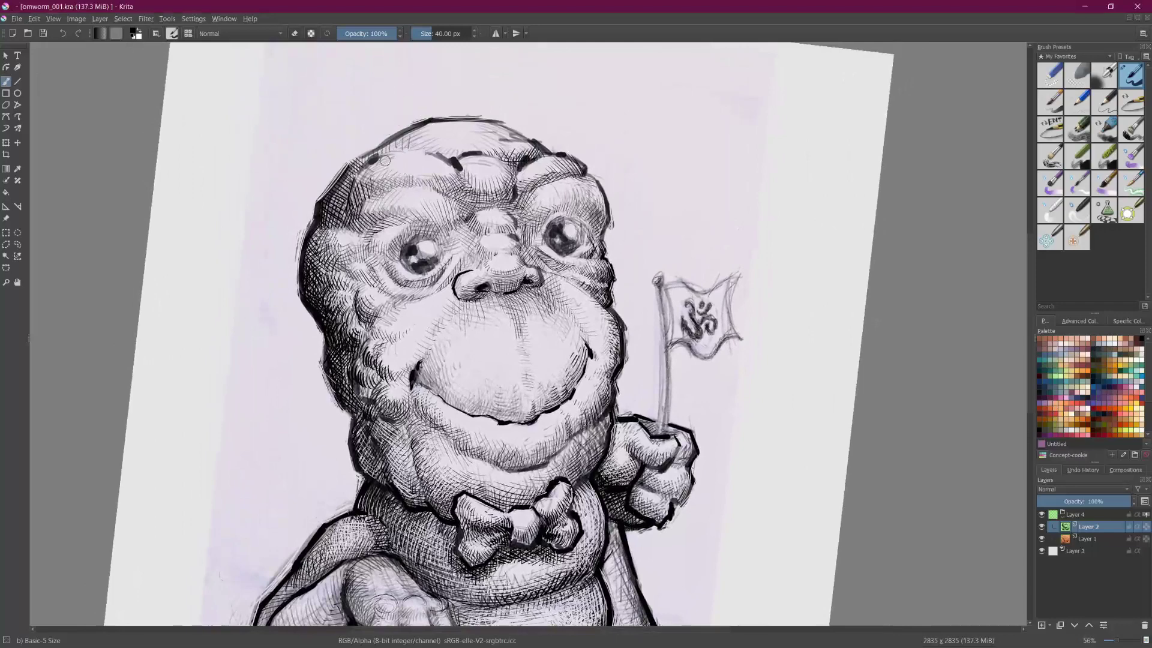
mouse_move(355, 221)
mouse_down()
mouse_move(354, 242)
mouse_move(365, 230)
mouse_up()
mouse_move(380, 205)
mouse_down()
mouse_move(368, 231)
mouse_move(378, 219)
mouse_up()
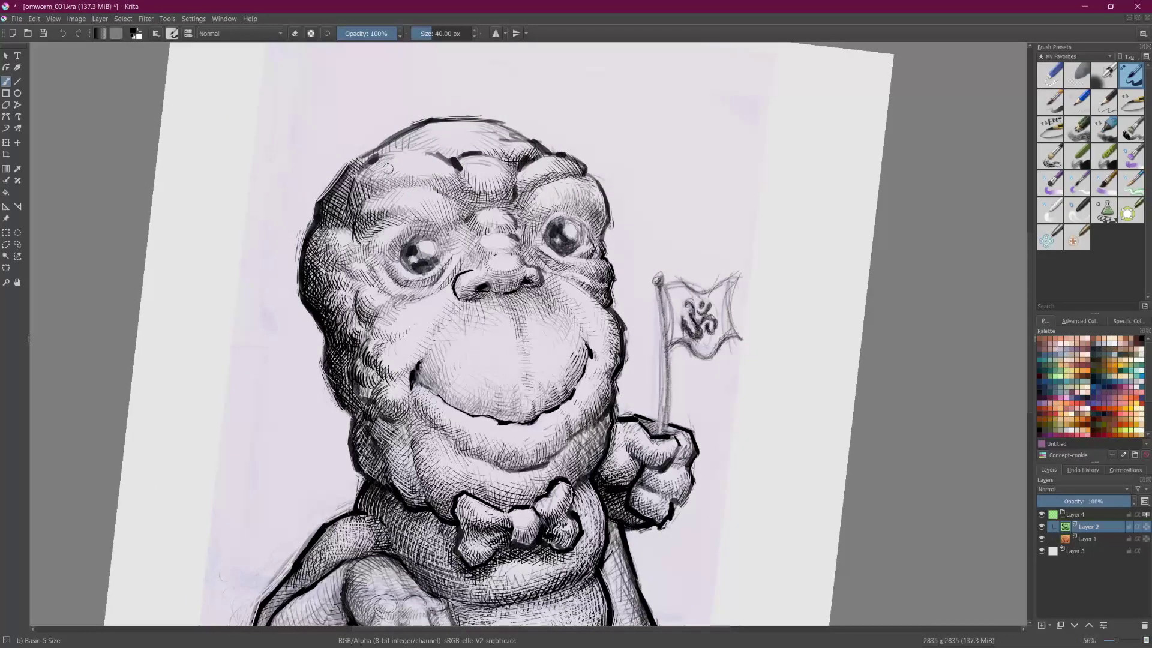
Step: Set the brush smoothing to None
click(157, 34)
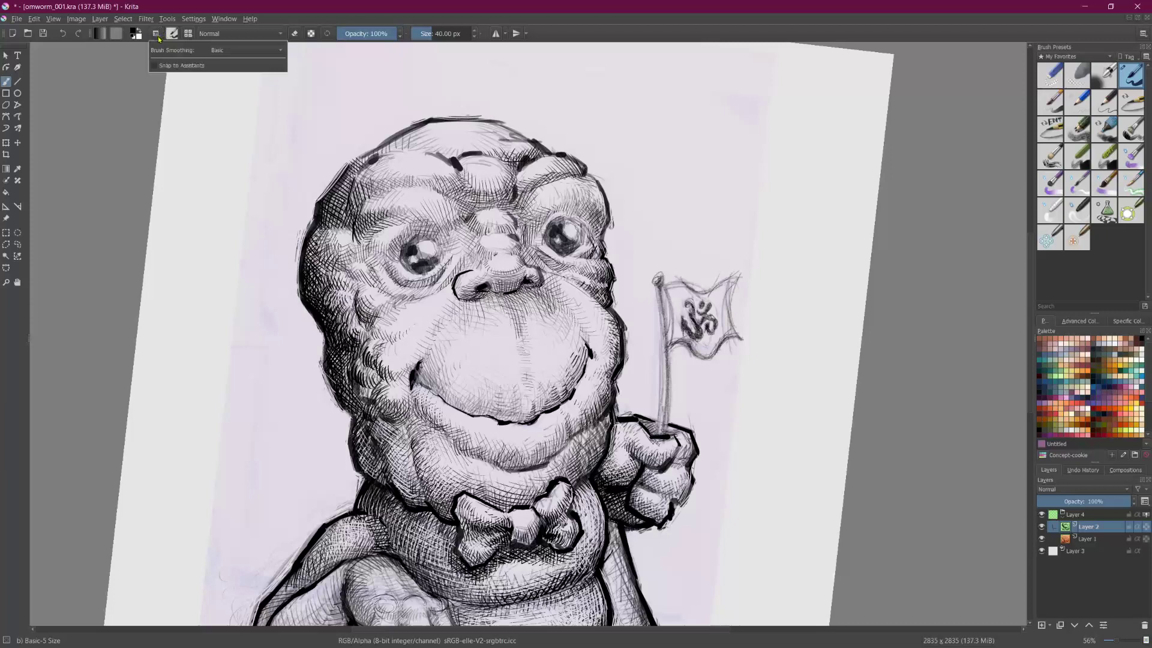
click(218, 52)
click(217, 46)
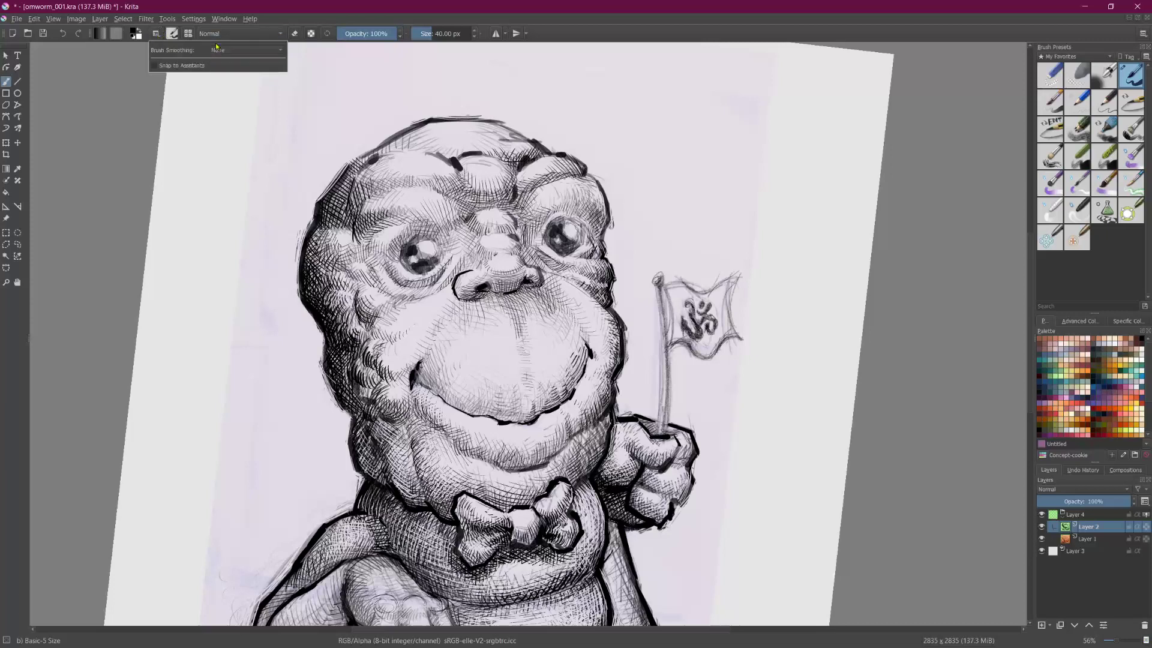
click(185, 18)
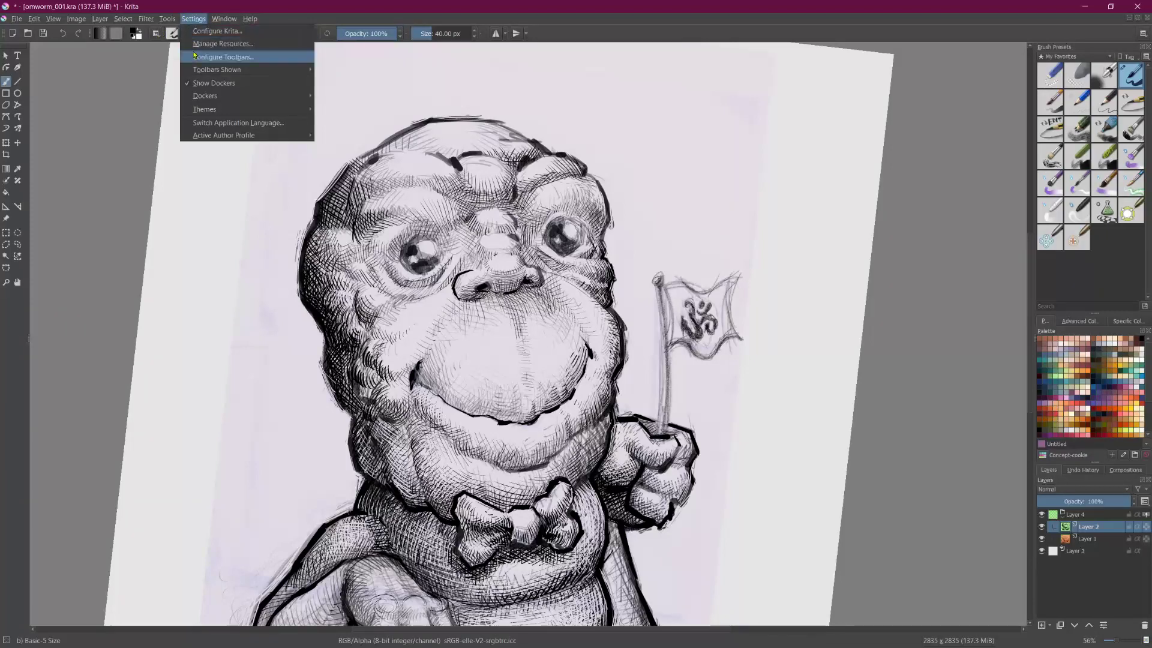
click(156, 76)
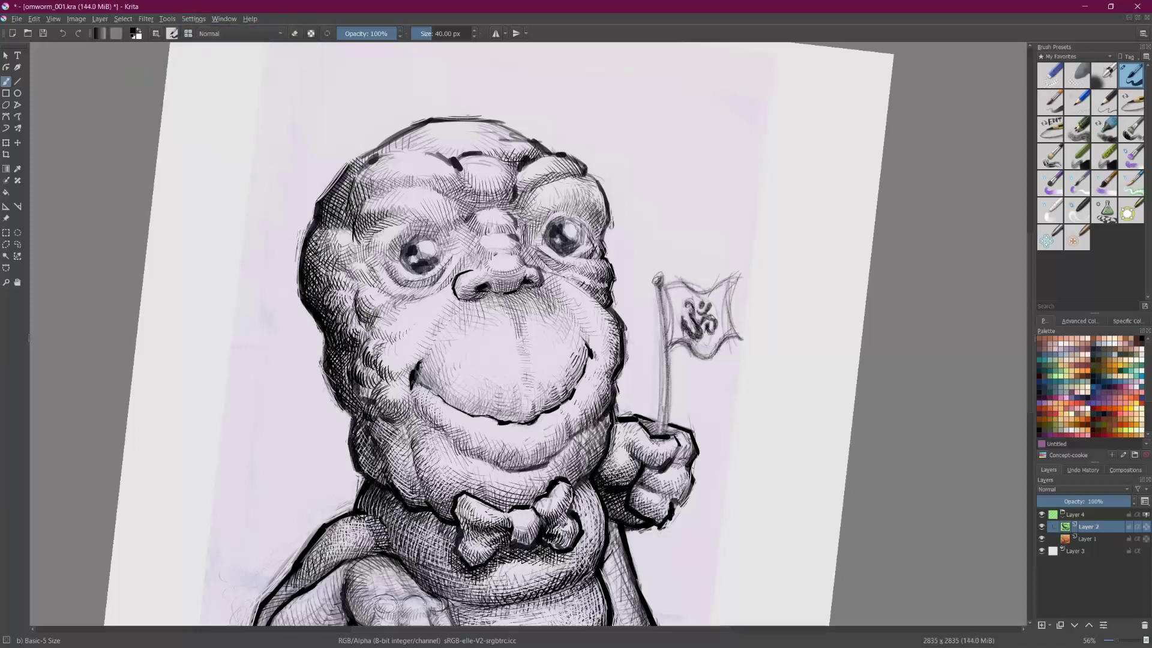
Step: Reduce the brush size to 25.22 px and hatch the temple and brow folds on the side away from the flag
drag(334, 230, 325, 251)
click(428, 34)
mouse_move(349, 230)
mouse_down()
mouse_move(335, 263)
mouse_move(360, 264)
mouse_move(376, 248)
mouse_up()
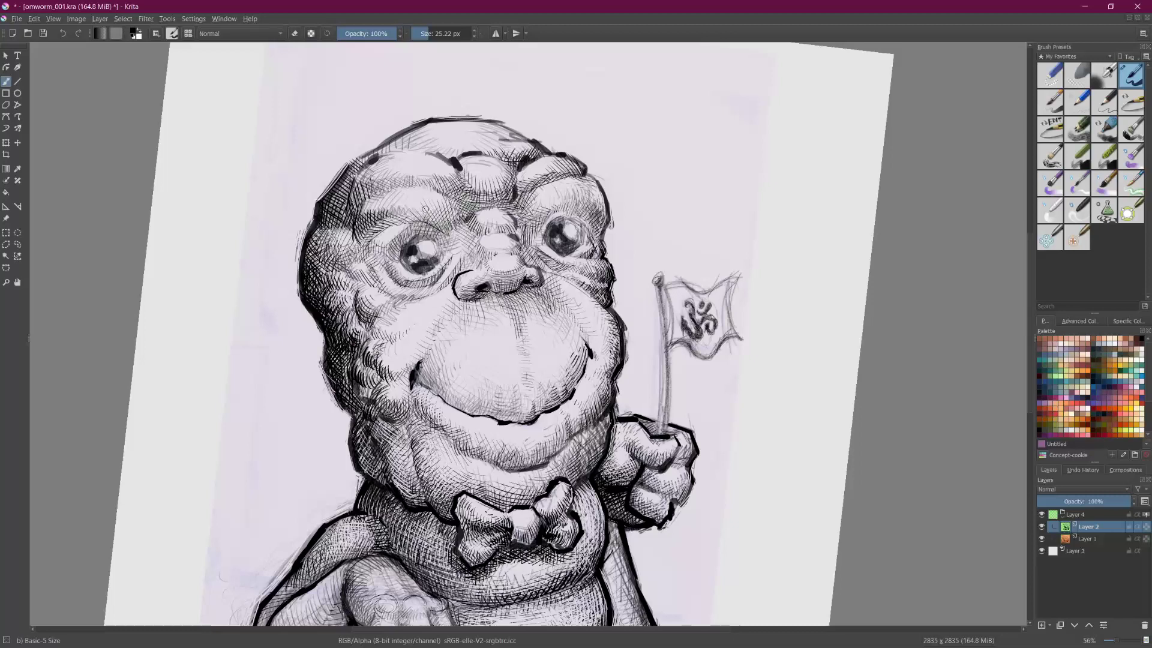
Step: Hatch the shadow between the nose bridge and the flag-side eye, up into the inner end of the brow
scroll(426, 209, up, 2)
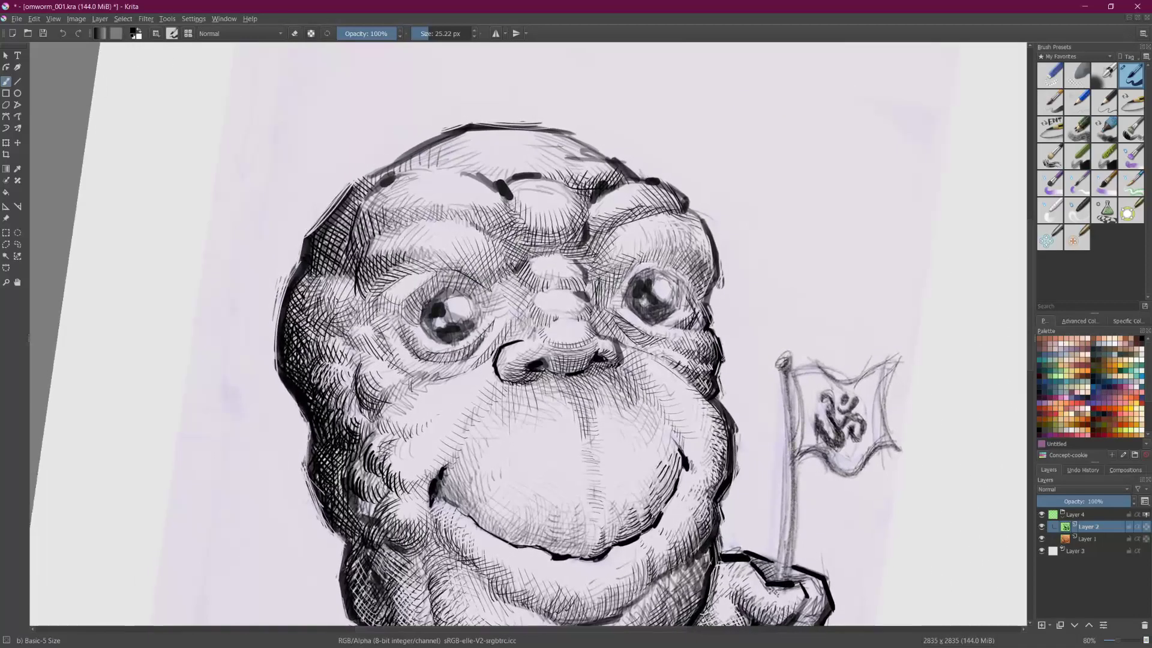
drag(592, 299, 621, 285)
drag(587, 289, 625, 277)
mouse_move(589, 284)
mouse_down()
mouse_move(634, 265)
mouse_move(585, 288)
mouse_up()
mouse_move(612, 239)
mouse_down()
mouse_move(585, 282)
mouse_move(593, 277)
mouse_up()
drag(620, 238, 598, 268)
mouse_move(621, 236)
mouse_down()
mouse_move(602, 262)
mouse_move(602, 246)
mouse_up()
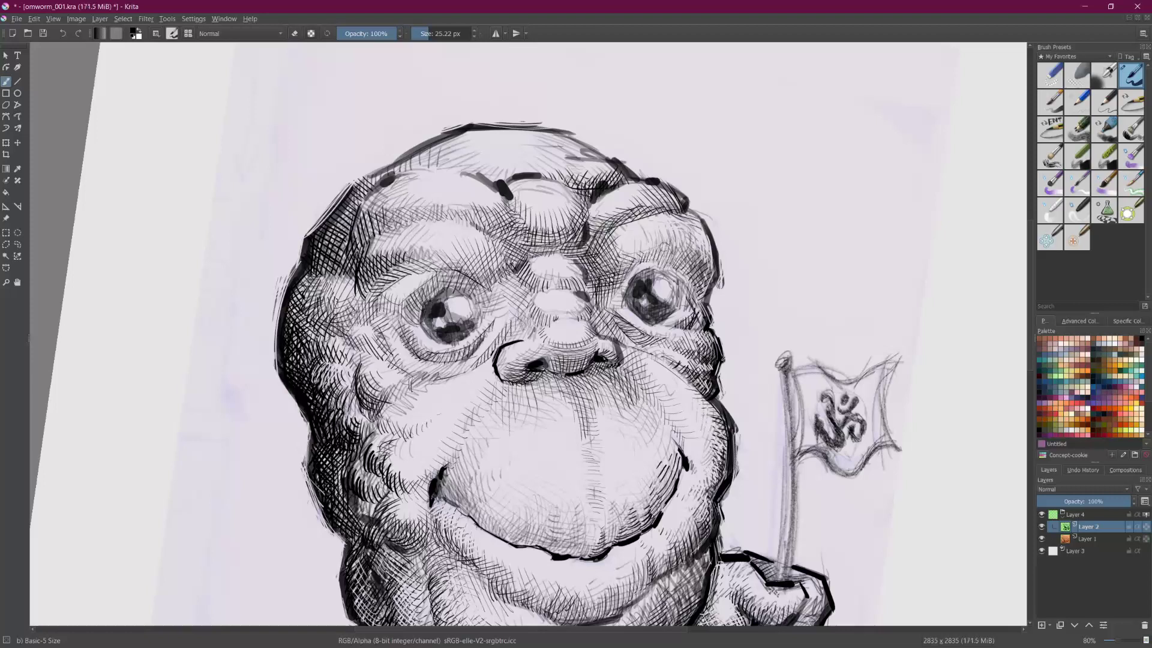
Step: Ink the lid lines around the flag-side eye and hatch the fold beneath it
mouse_move(673, 246)
mouse_down()
mouse_move(704, 259)
mouse_move(706, 279)
mouse_move(624, 264)
mouse_move(635, 267)
mouse_move(615, 298)
mouse_up()
drag(679, 269, 692, 286)
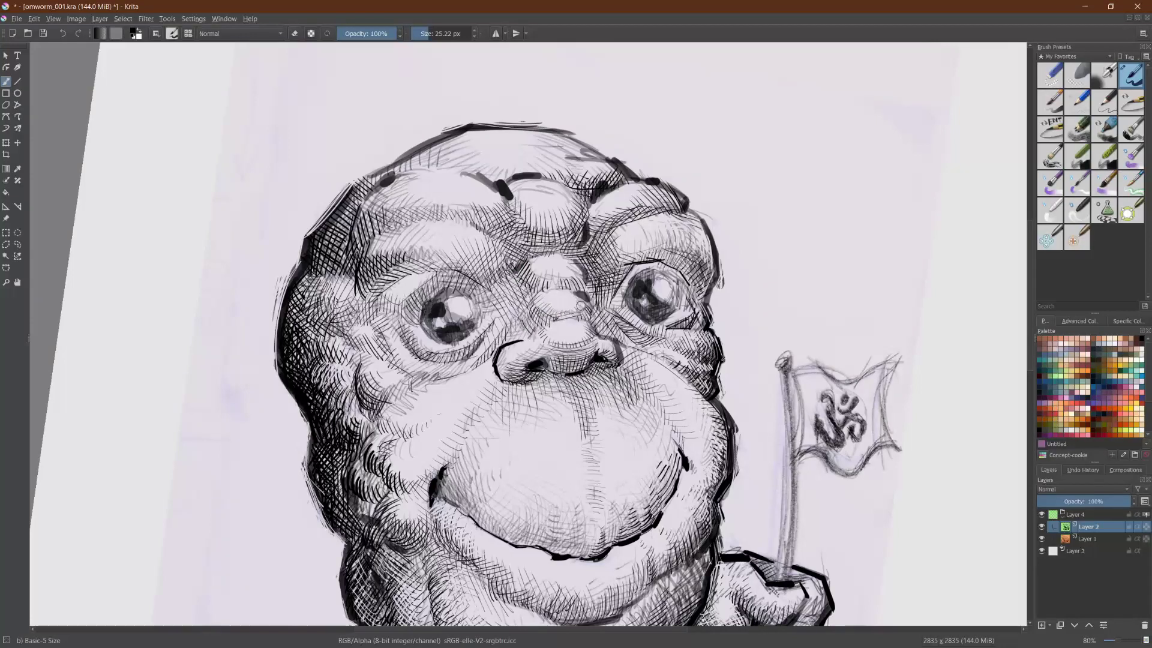
mouse_move(580, 296)
mouse_down()
mouse_move(603, 282)
mouse_move(606, 308)
mouse_move(633, 339)
mouse_move(718, 360)
mouse_move(687, 378)
mouse_move(637, 357)
mouse_up()
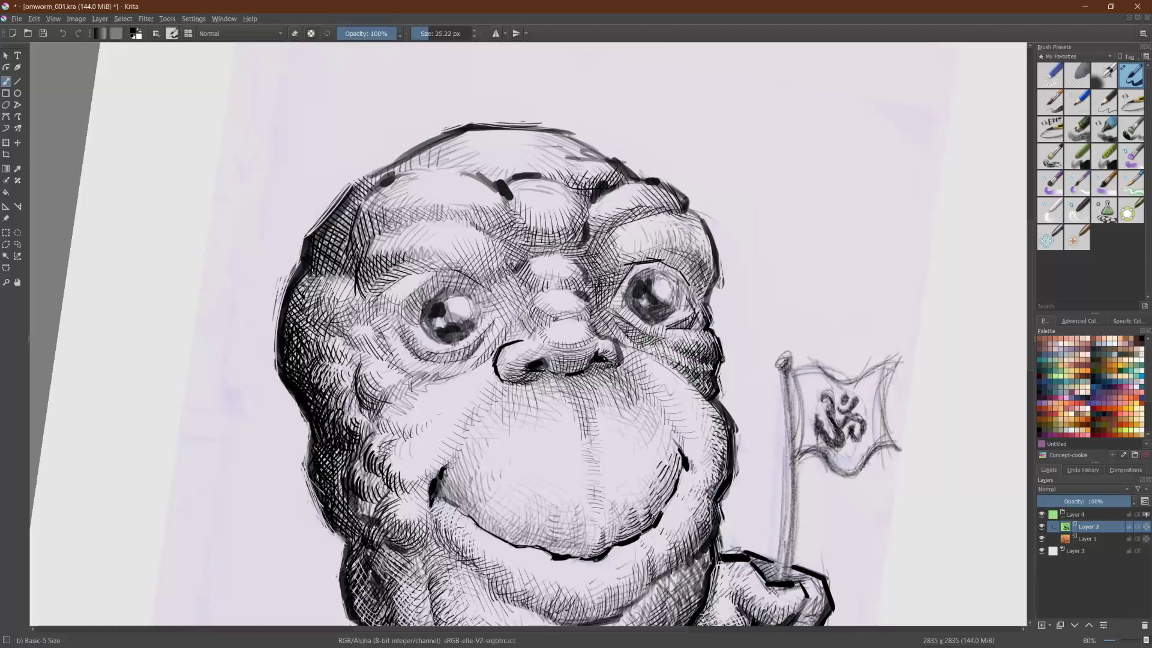
Step: Mirror the view and hatch the outer brow and lid area of the flag-side eye
key(m)
drag(111, 435, 135, 503)
mouse_move(387, 308)
mouse_down()
mouse_move(362, 317)
mouse_move(356, 343)
mouse_move(354, 375)
mouse_move(379, 390)
mouse_up()
mouse_move(396, 351)
mouse_down()
mouse_move(377, 388)
mouse_move(369, 371)
mouse_up()
mouse_move(384, 333)
mouse_down()
mouse_move(373, 343)
mouse_move(391, 359)
mouse_move(354, 356)
mouse_move(362, 362)
mouse_move(369, 322)
mouse_move(418, 308)
mouse_up()
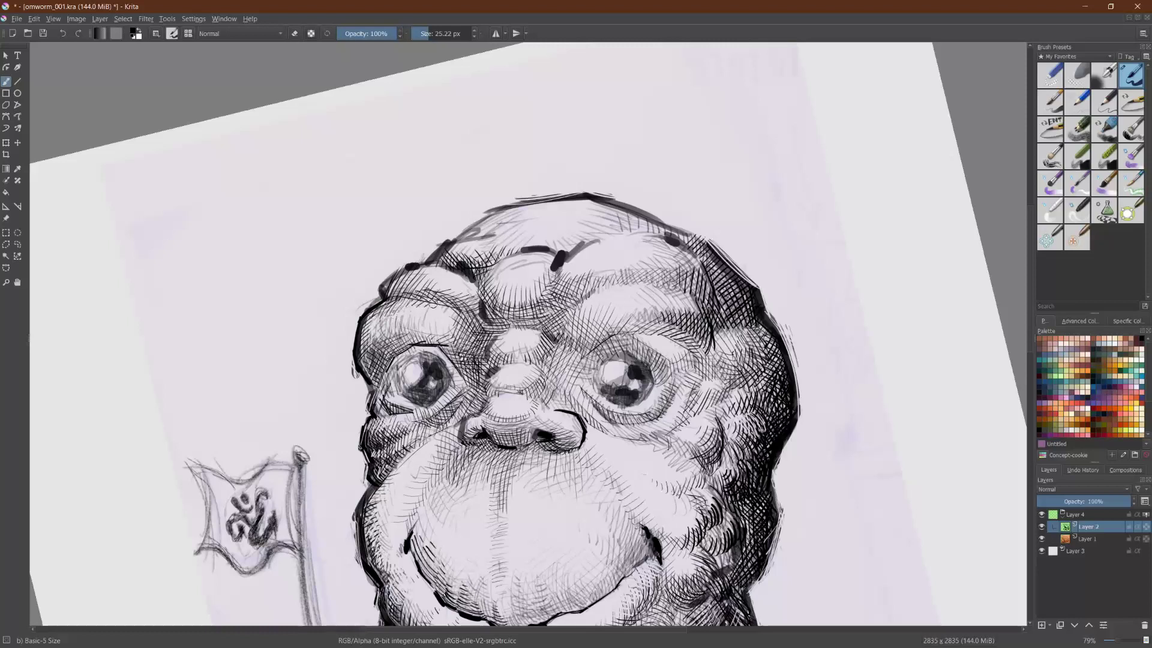
Step: Hatch the upper brow fold over the flag-side eye and the crease beside it
drag(478, 279, 456, 311)
drag(479, 301, 467, 308)
drag(479, 288, 463, 302)
mouse_move(470, 278)
mouse_down()
mouse_move(459, 301)
mouse_move(447, 283)
mouse_up()
mouse_move(456, 259)
mouse_down()
mouse_move(446, 277)
mouse_move(452, 255)
mouse_up()
drag(459, 243, 446, 254)
Step: Hatch the crown above the flag-side brow and shade the central forehead bump and inner brow
mouse_move(491, 211)
mouse_down()
mouse_move(465, 236)
mouse_move(498, 246)
mouse_up()
mouse_move(523, 221)
mouse_down()
mouse_move(499, 252)
mouse_move(508, 244)
mouse_up()
mouse_move(530, 229)
mouse_down()
mouse_move(508, 251)
mouse_move(518, 249)
mouse_up()
mouse_move(533, 238)
mouse_down()
mouse_move(560, 236)
mouse_move(581, 201)
mouse_move(479, 284)
mouse_up()
drag(510, 261, 491, 281)
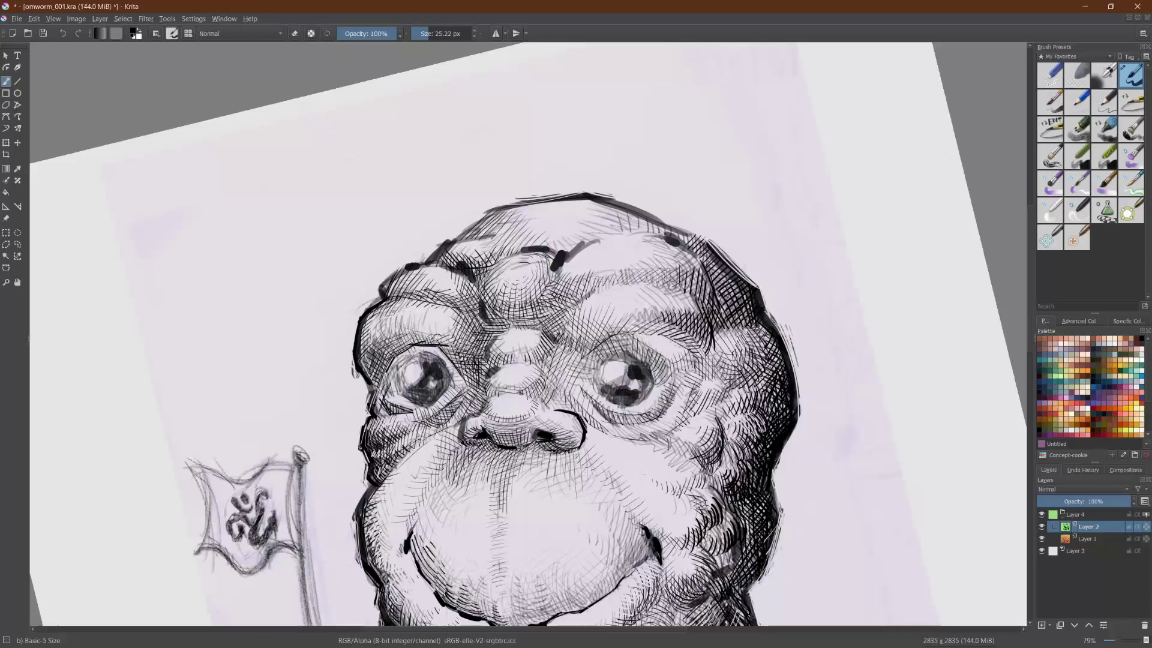
mouse_move(440, 325)
mouse_down()
mouse_move(440, 341)
mouse_move(414, 328)
mouse_move(394, 350)
mouse_move(391, 332)
mouse_move(461, 353)
mouse_move(476, 384)
mouse_move(503, 360)
mouse_move(504, 340)
mouse_up()
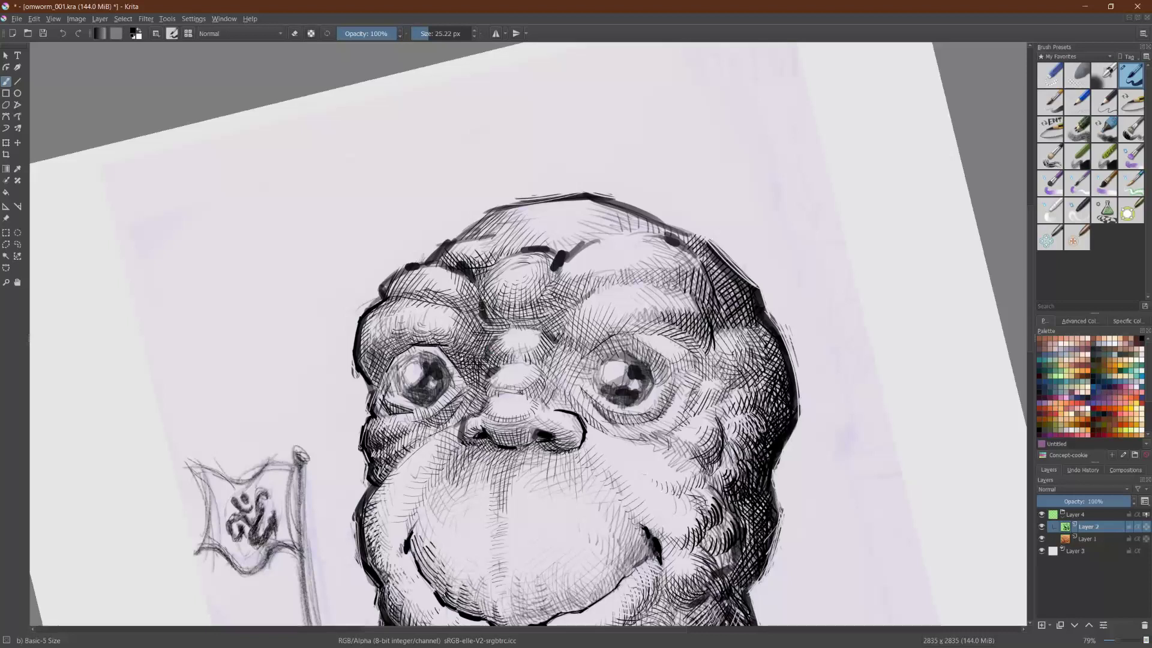
mouse_move(484, 308)
mouse_down()
mouse_move(489, 278)
mouse_move(500, 278)
mouse_up()
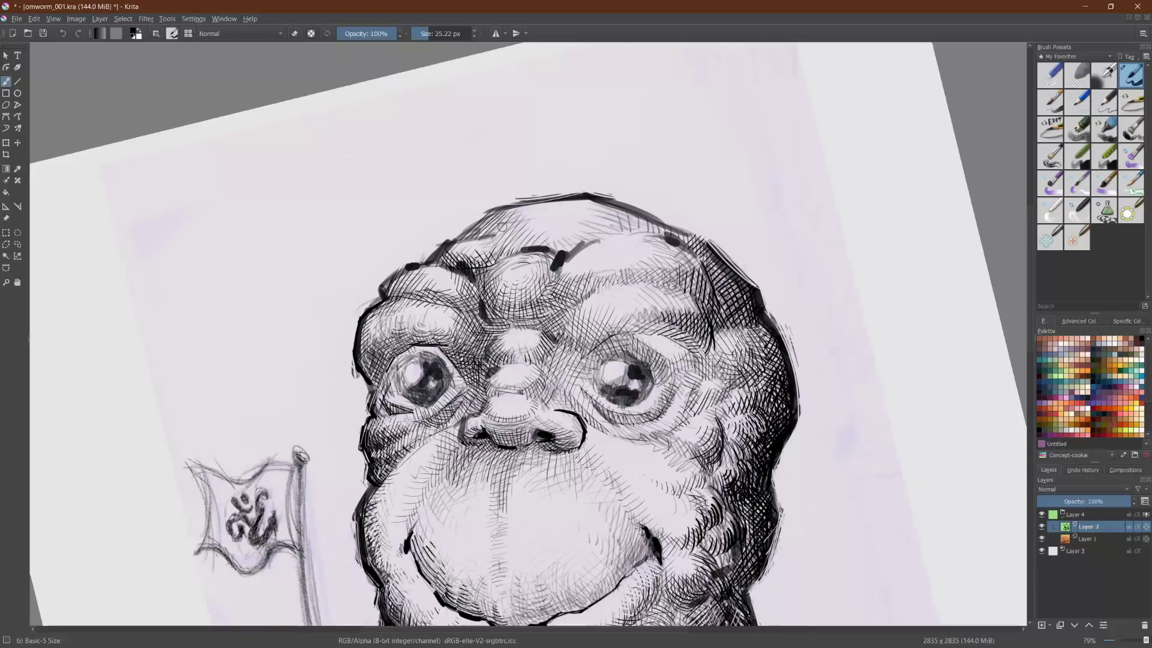
Step: Turn the drawing upside down and hatch the outer forehead along the head's contour away from the flag
scroll(502, 227, down, 4)
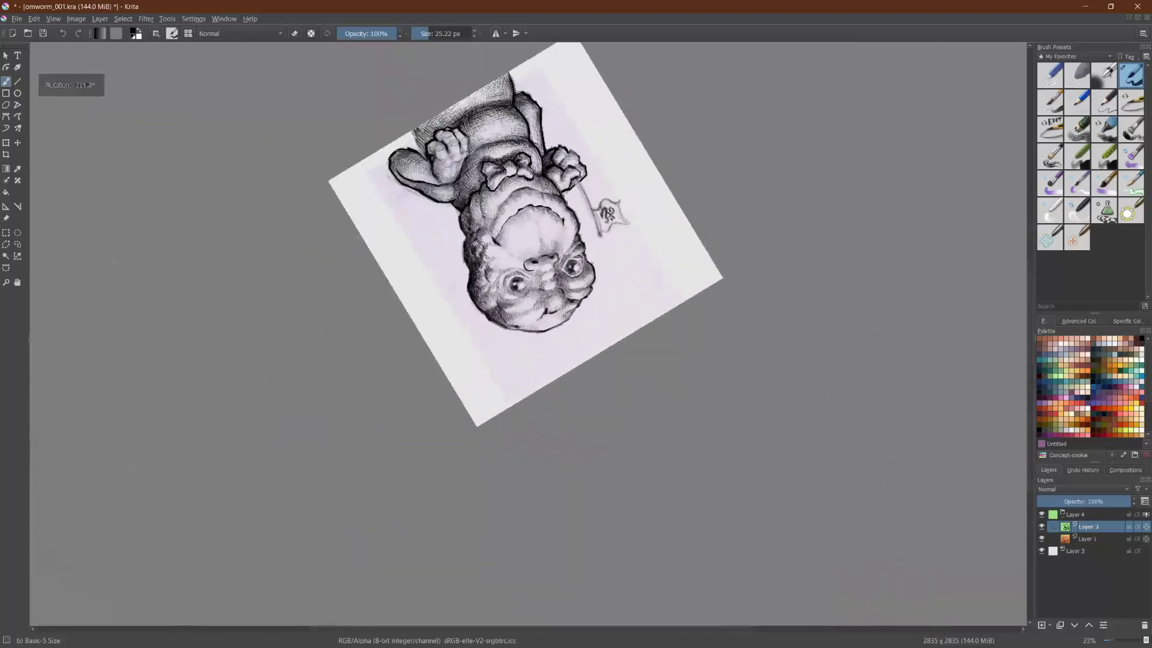
scroll(508, 384, up, 1)
scroll(509, 384, up, 3)
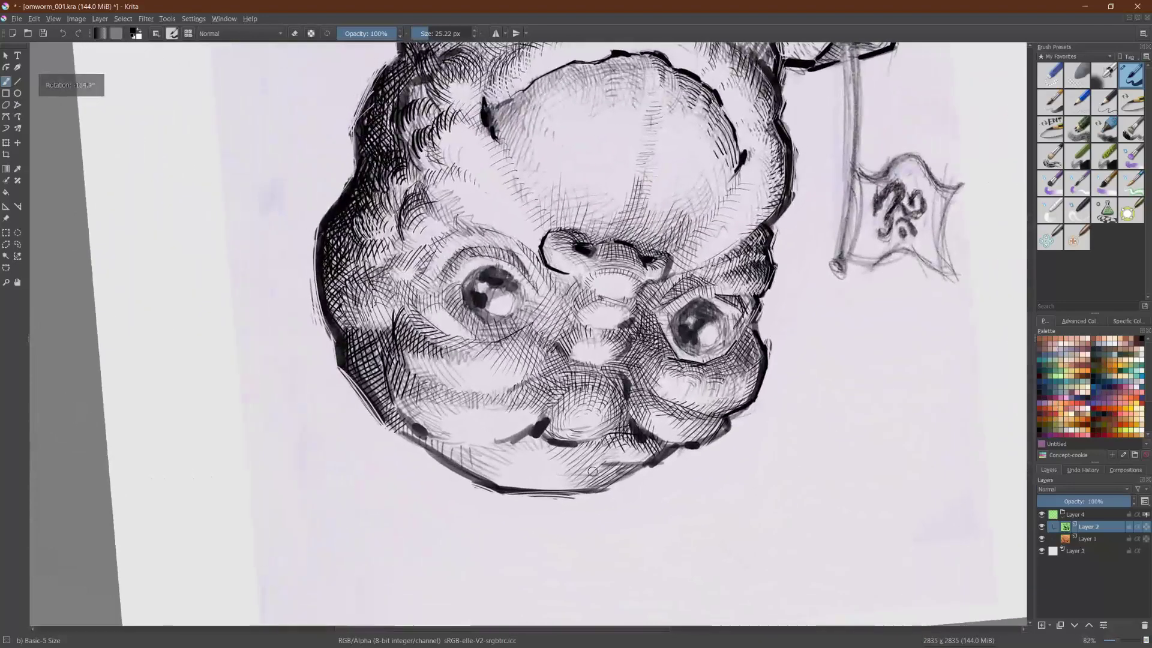
mouse_move(397, 392)
mouse_down()
mouse_move(407, 417)
mouse_move(450, 444)
mouse_up()
mouse_move(443, 392)
mouse_down()
mouse_move(460, 444)
mouse_move(474, 449)
mouse_up()
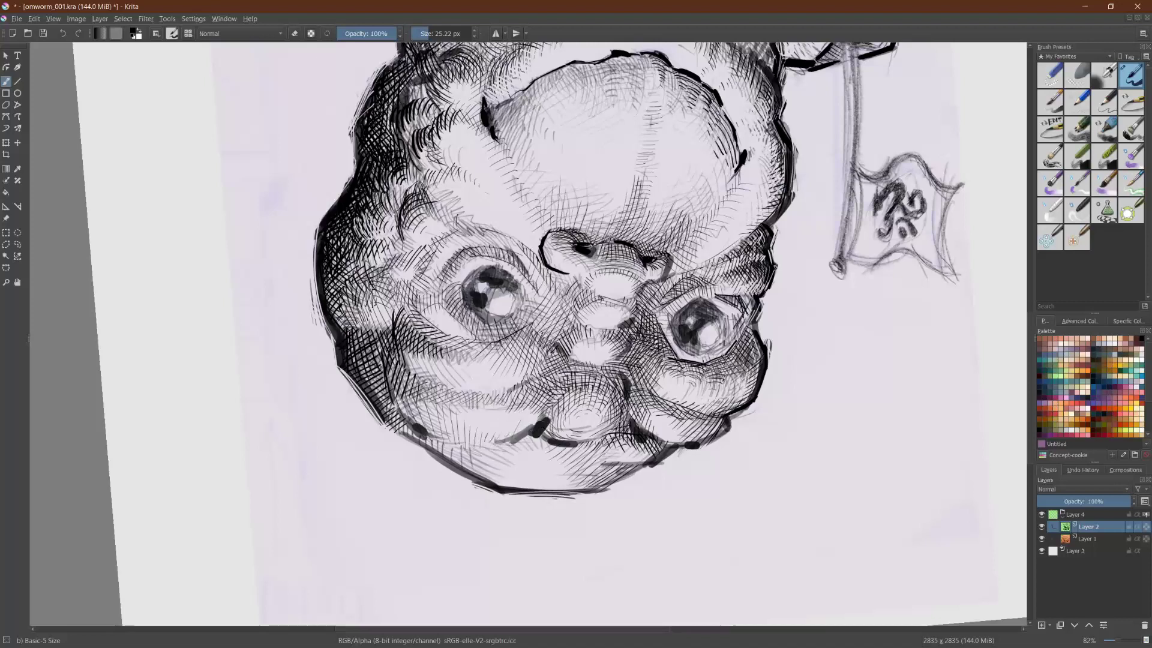
Step: Hatch the forehead folds above the eye farthest from the flag and the crown beyond them
drag(413, 354, 421, 387)
drag(419, 354, 434, 393)
drag(432, 353, 445, 394)
drag(445, 370, 450, 396)
drag(471, 366, 474, 401)
drag(486, 379, 480, 398)
mouse_move(448, 441)
mouse_down()
mouse_move(443, 462)
mouse_move(500, 484)
mouse_up()
mouse_move(524, 443)
mouse_down()
mouse_move(511, 474)
mouse_move(525, 466)
mouse_up()
drag(561, 423, 537, 460)
Step: Turn off the mirrored view and hatch long curved strokes down the muzzle and cheek below the flag-side eye
scroll(558, 427, down, 6)
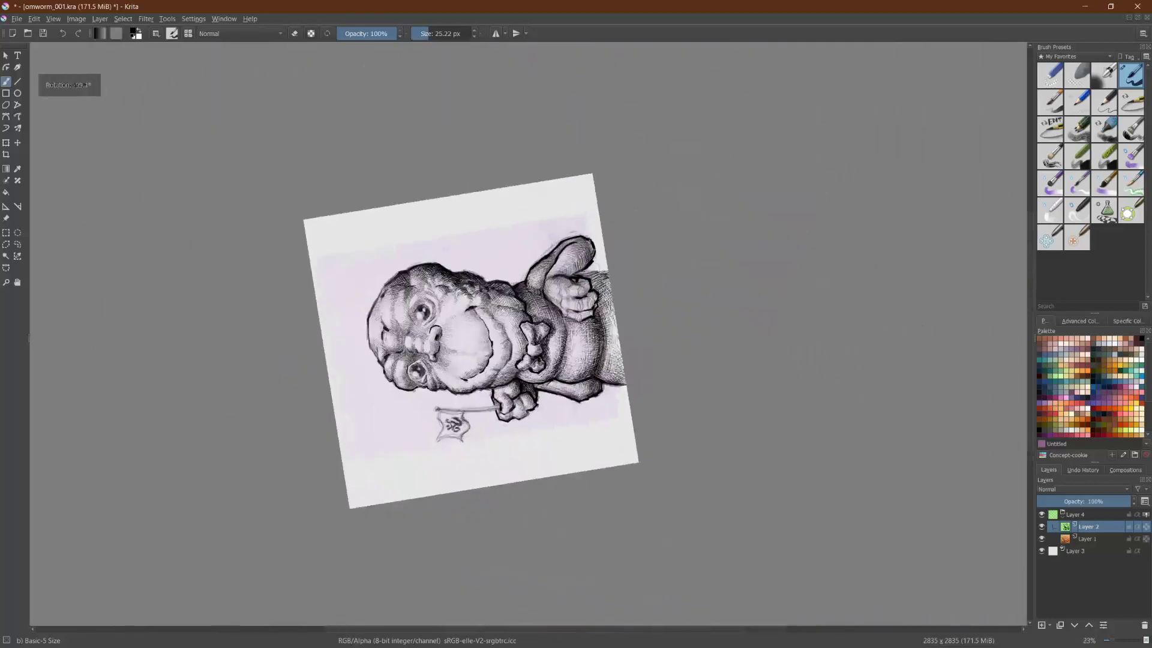
scroll(480, 424, up, 4)
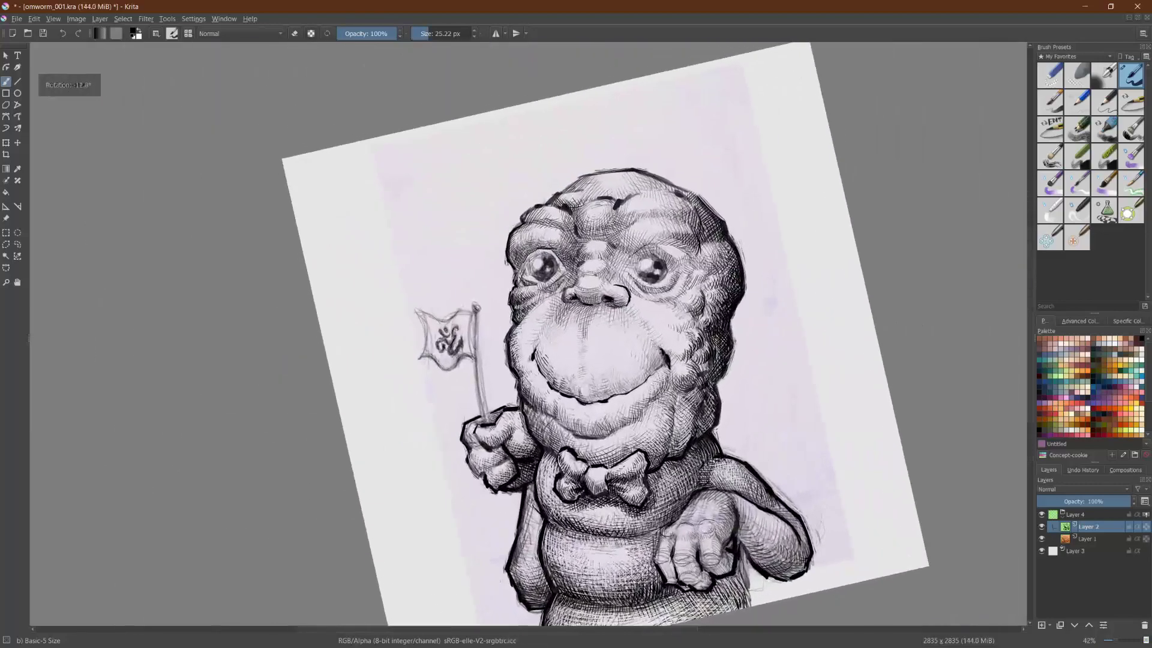
key(m)
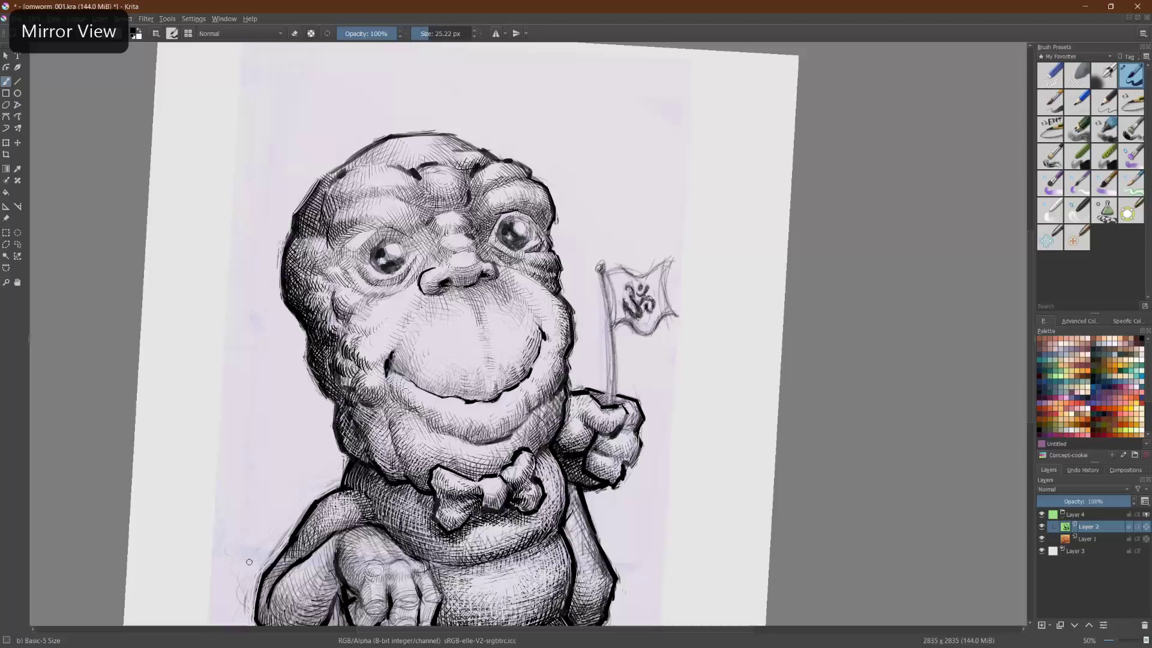
scroll(509, 231, up, 3)
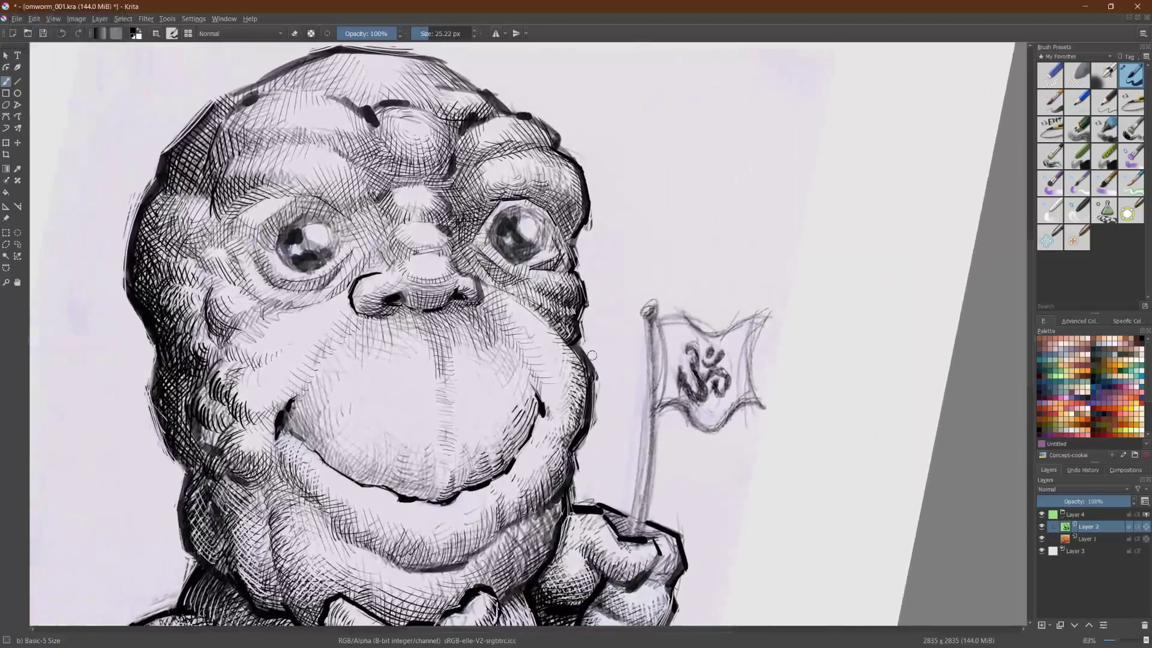
scroll(524, 352, up, 2)
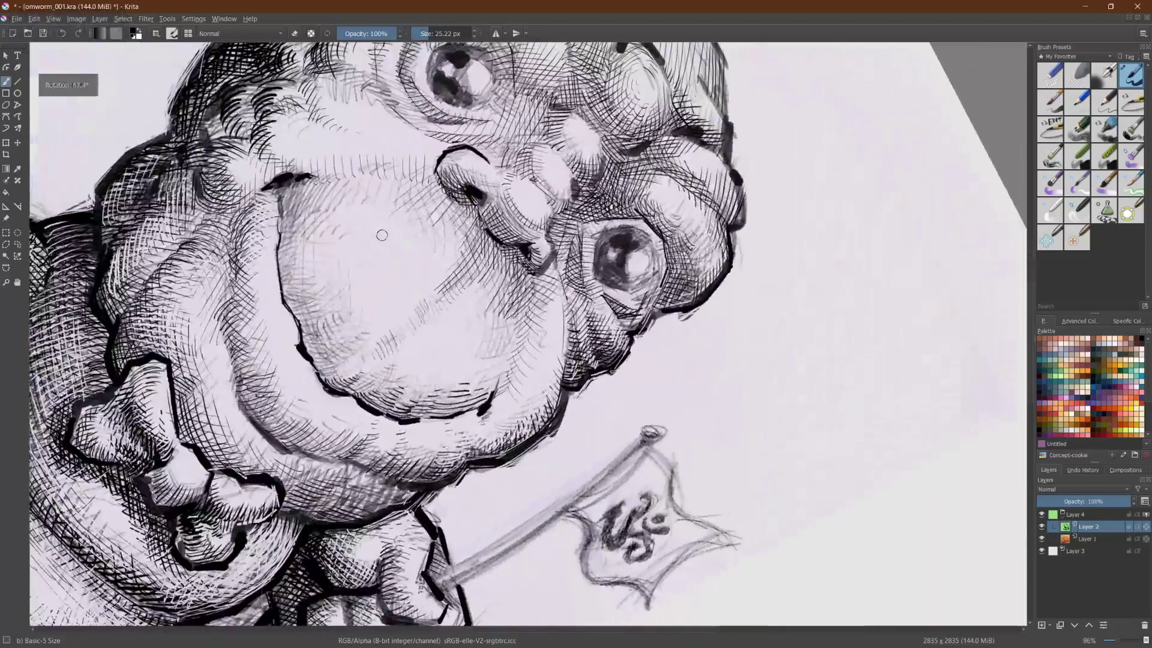
drag(521, 443, 537, 385)
drag(539, 426, 543, 363)
drag(548, 404, 544, 342)
drag(554, 381, 539, 310)
drag(559, 360, 540, 291)
mouse_move(562, 333)
mouse_down()
mouse_move(546, 271)
mouse_move(539, 336)
mouse_move(577, 270)
mouse_up()
Step: Hatch the upper muzzle beneath the nose, from the flag-side cheek across to the opposite side
drag(219, 484, 54, 412)
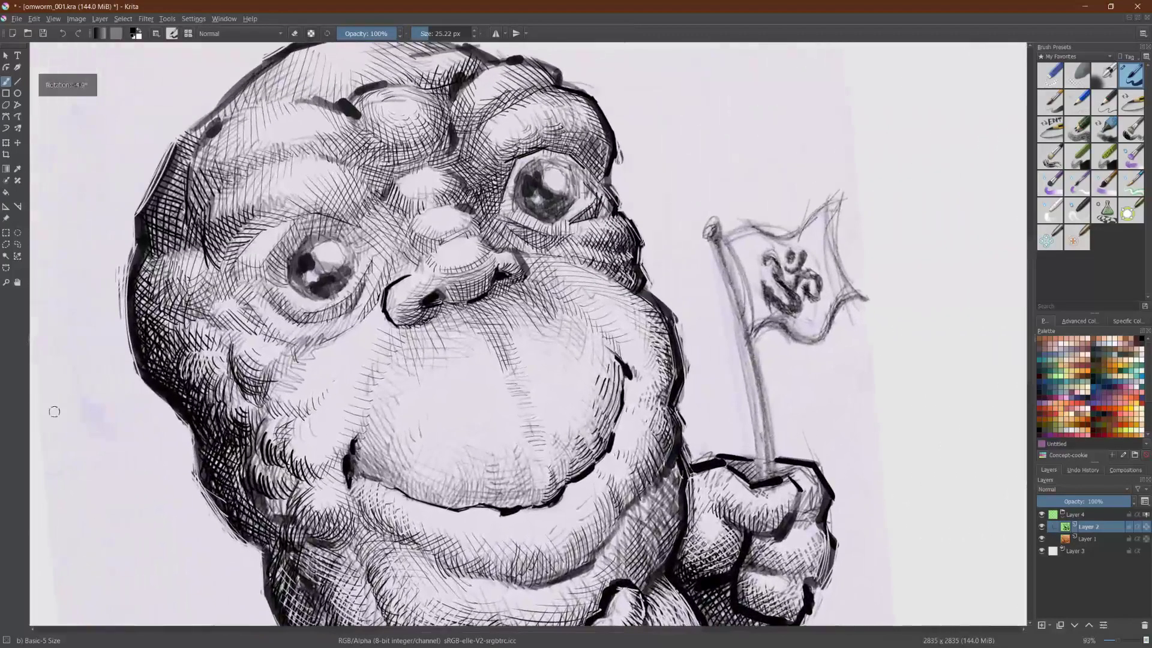
mouse_move(541, 289)
mouse_down()
mouse_move(531, 264)
mouse_move(556, 280)
mouse_up()
mouse_move(590, 317)
mouse_down()
mouse_move(576, 292)
mouse_move(618, 344)
mouse_up()
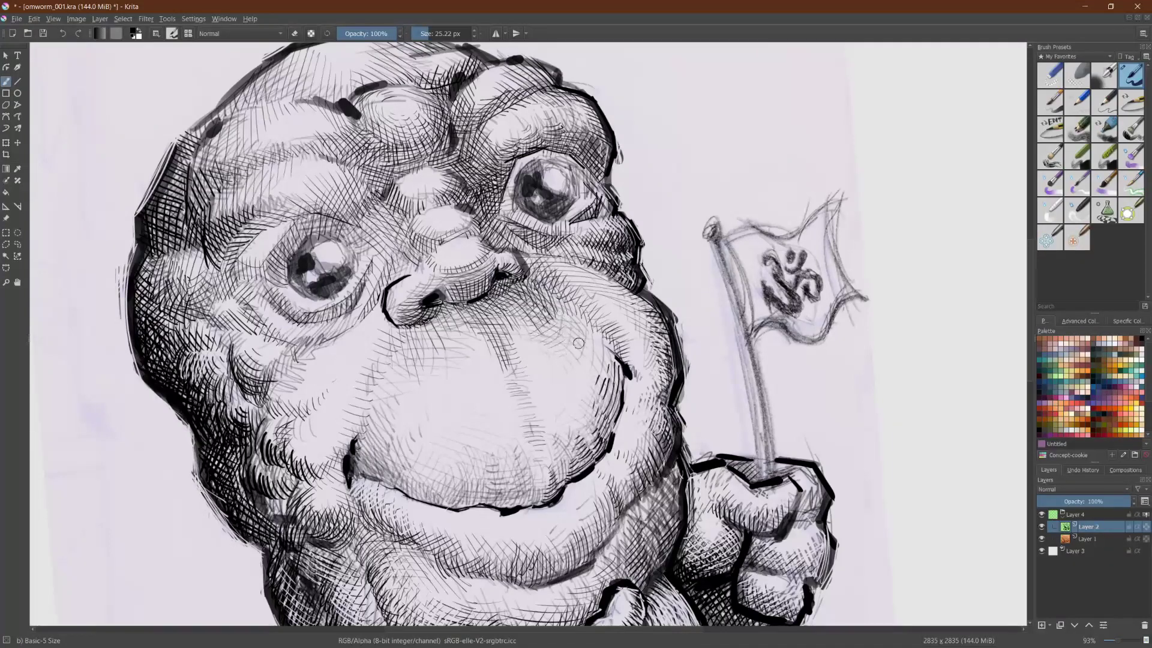
mouse_move(494, 320)
mouse_down()
mouse_move(524, 328)
mouse_move(527, 343)
mouse_up()
drag(451, 313, 475, 335)
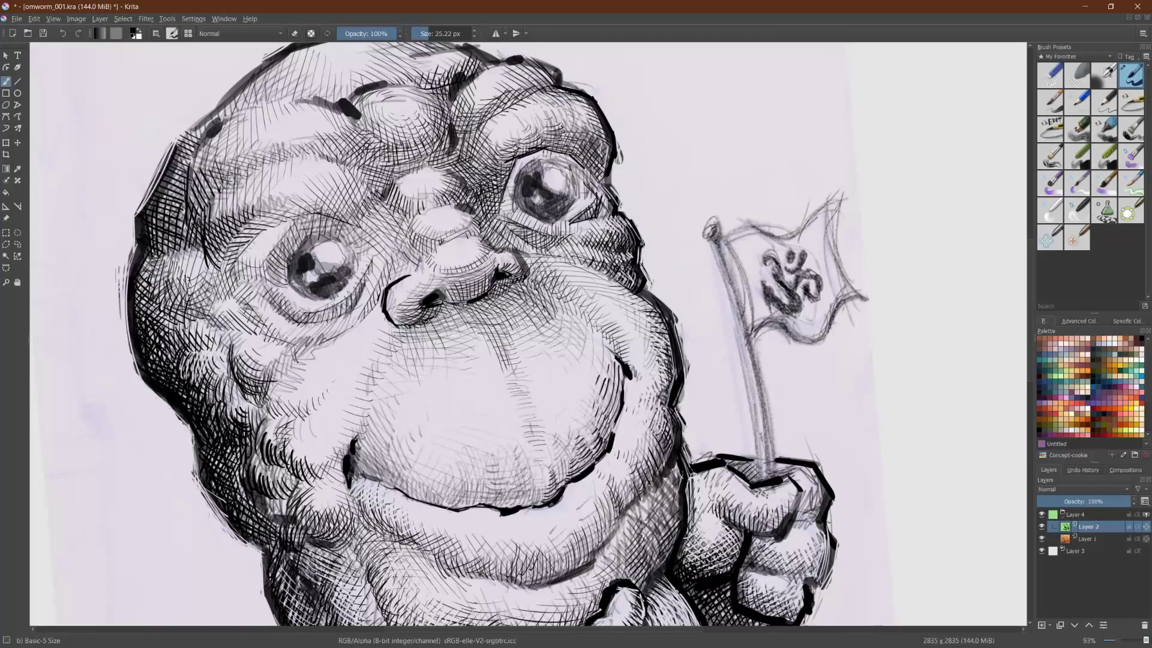
mouse_move(406, 394)
mouse_down()
mouse_move(428, 394)
mouse_move(421, 414)
mouse_up()
Step: Hatch the muzzle's edge beside the mouth corner farthest from the flag
scroll(420, 415, down, 5)
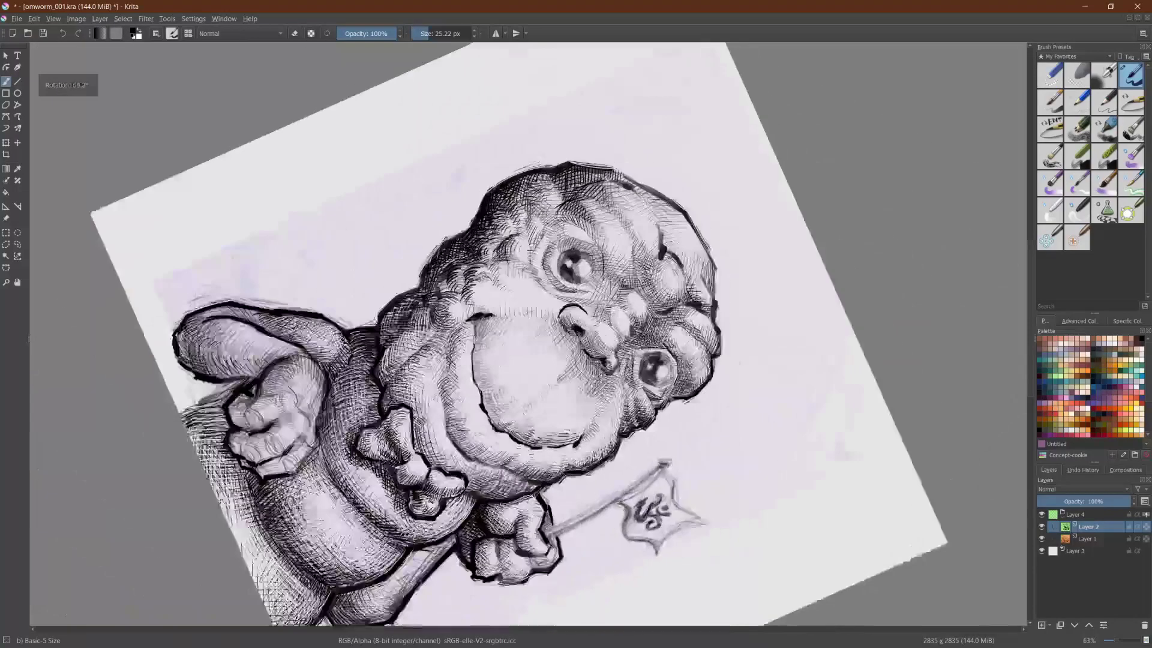
scroll(528, 333, up, 4)
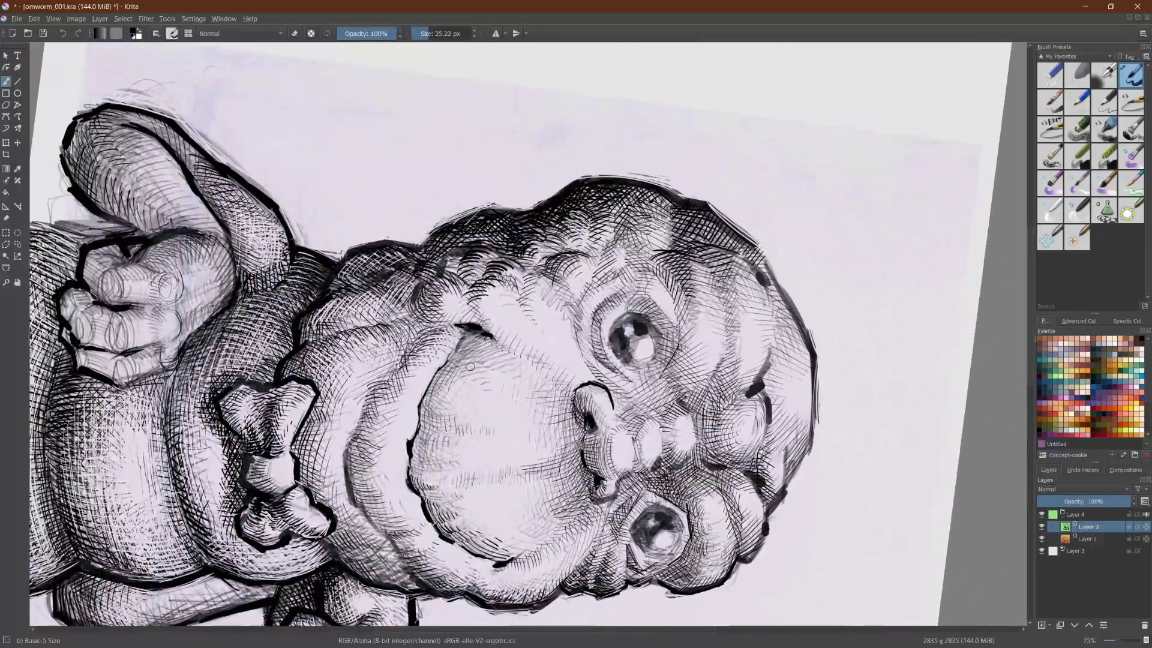
drag(473, 379, 463, 399)
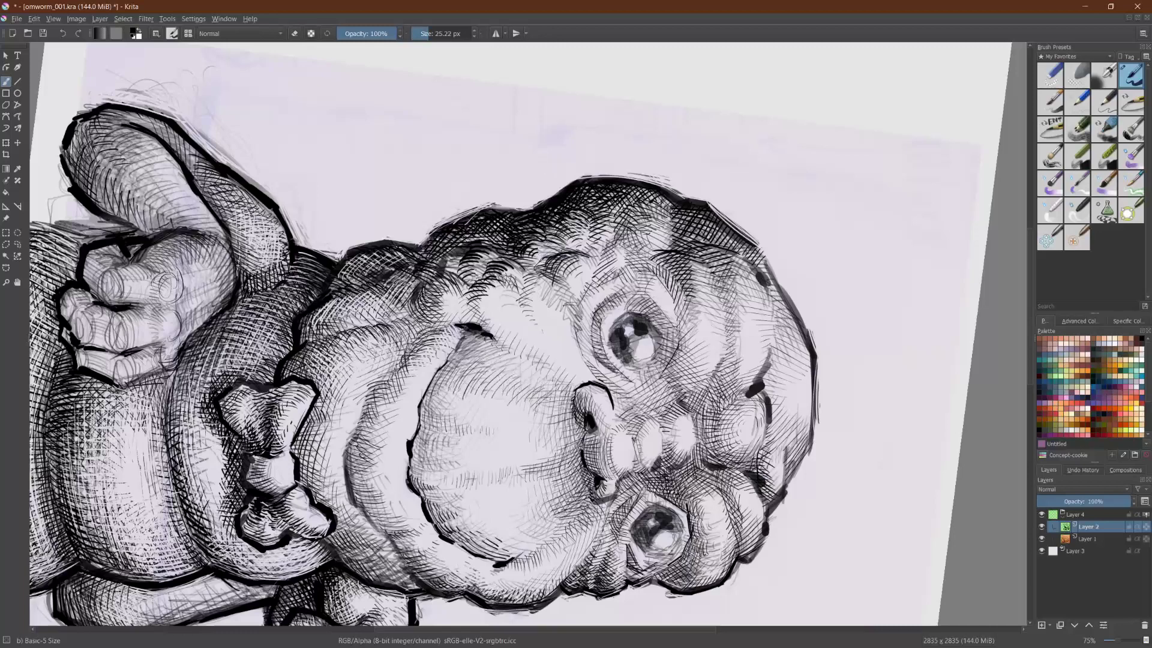
Step: Deepen the hatching on the lower muzzle along the mouth line and toward its central crease
scroll(478, 411, down, 2)
scroll(410, 414, up, 3)
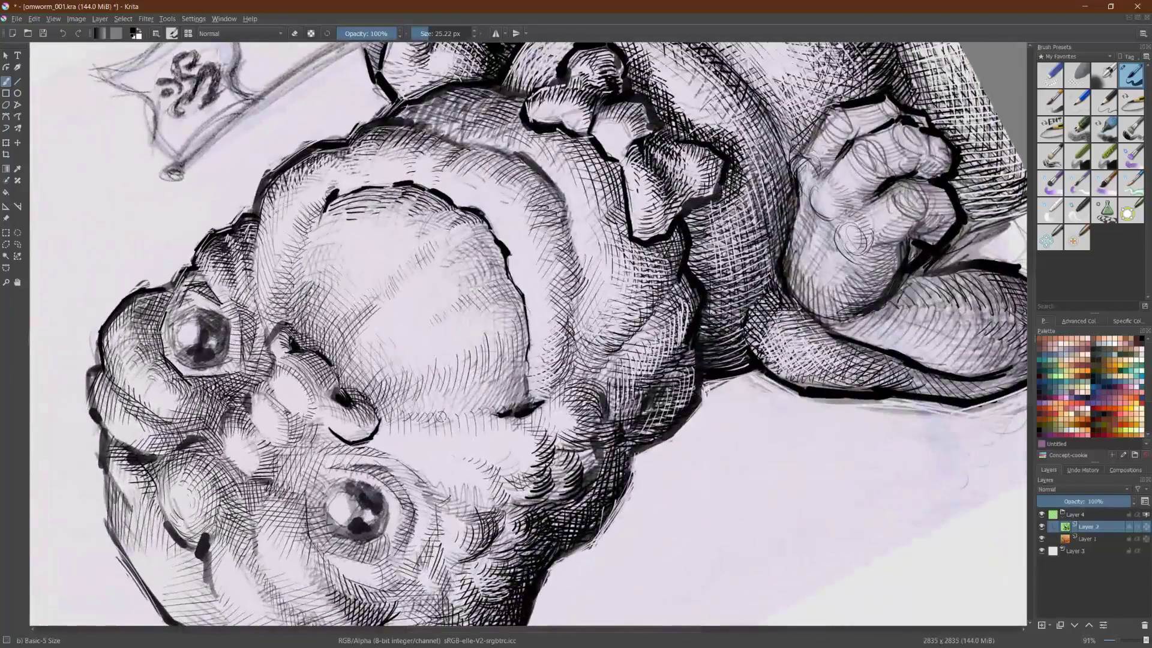
mouse_move(471, 414)
mouse_down()
mouse_move(480, 384)
mouse_move(510, 390)
mouse_move(511, 331)
mouse_up()
mouse_move(501, 280)
mouse_down()
mouse_move(496, 253)
mouse_move(452, 282)
mouse_up()
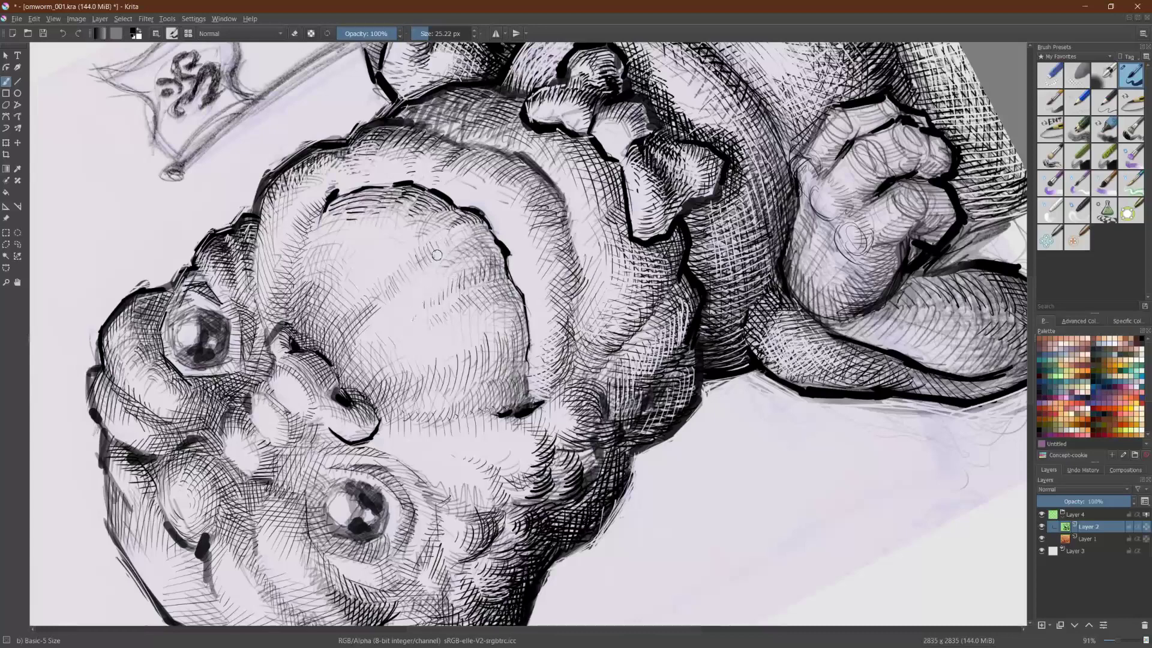
Step: Hatch short strokes along the muzzle's central creases and out toward the flag-side lower muzzle
drag(432, 265, 431, 246)
drag(444, 261, 445, 239)
mouse_move(459, 250)
mouse_down()
mouse_move(452, 234)
mouse_move(478, 224)
mouse_up()
drag(480, 238, 487, 226)
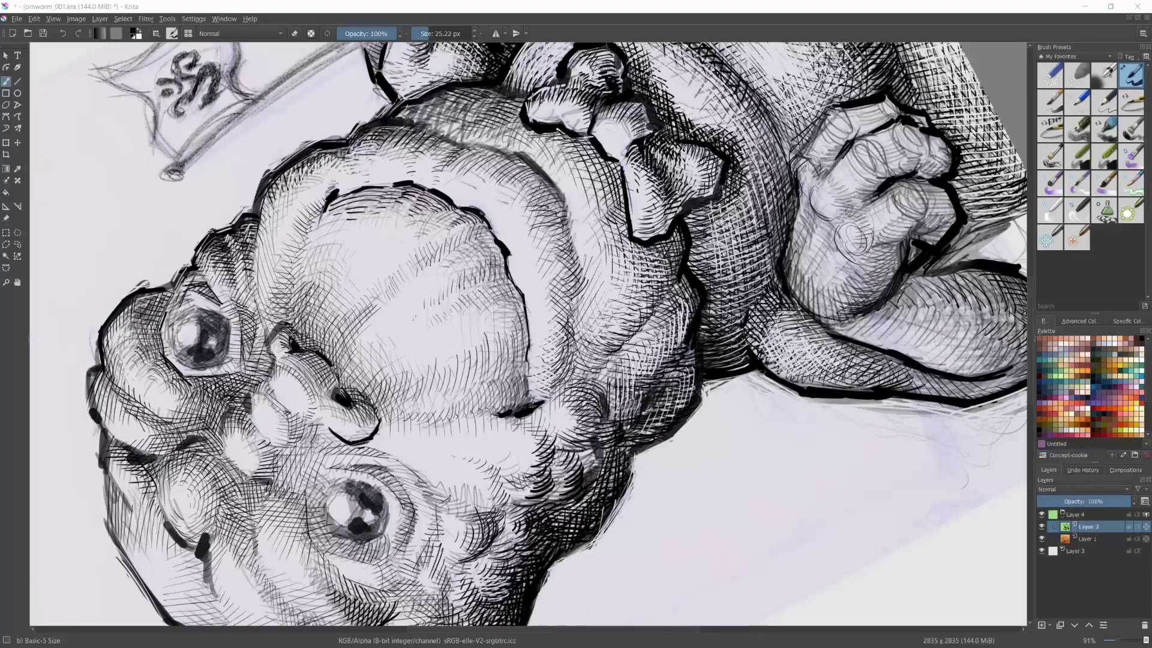
click(621, 6)
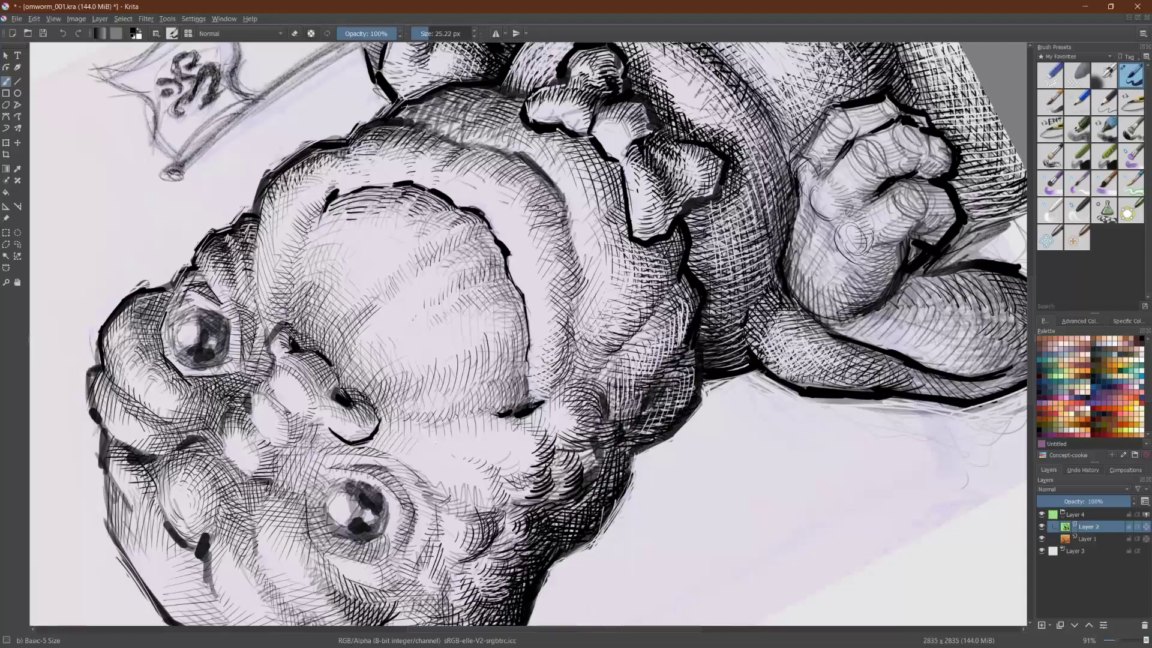
Step: Touch up the nose contours and the cheek beside the nostril farthest from the flag
drag(506, 436, 474, 244)
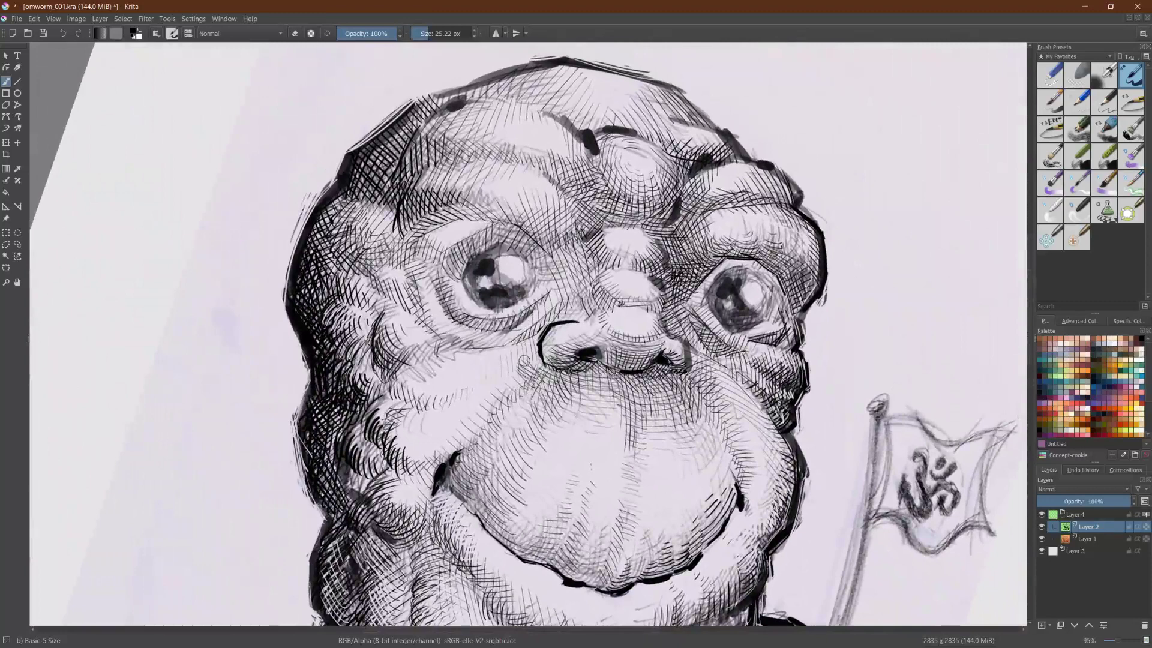
drag(536, 334, 533, 358)
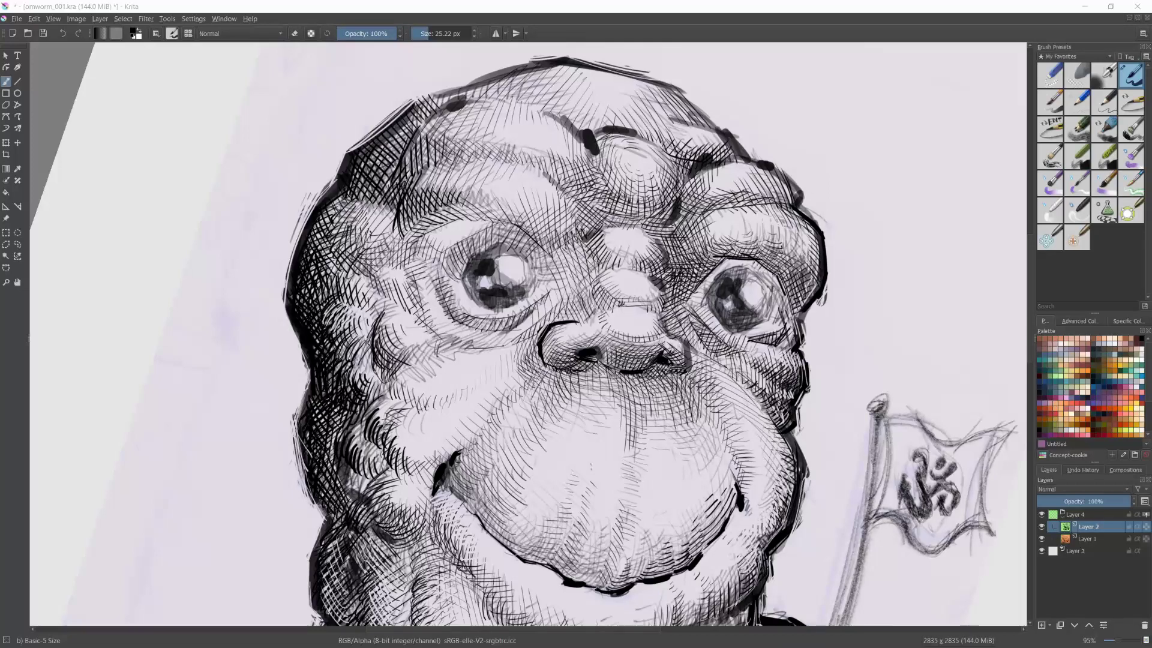
click(670, 342)
click(545, 352)
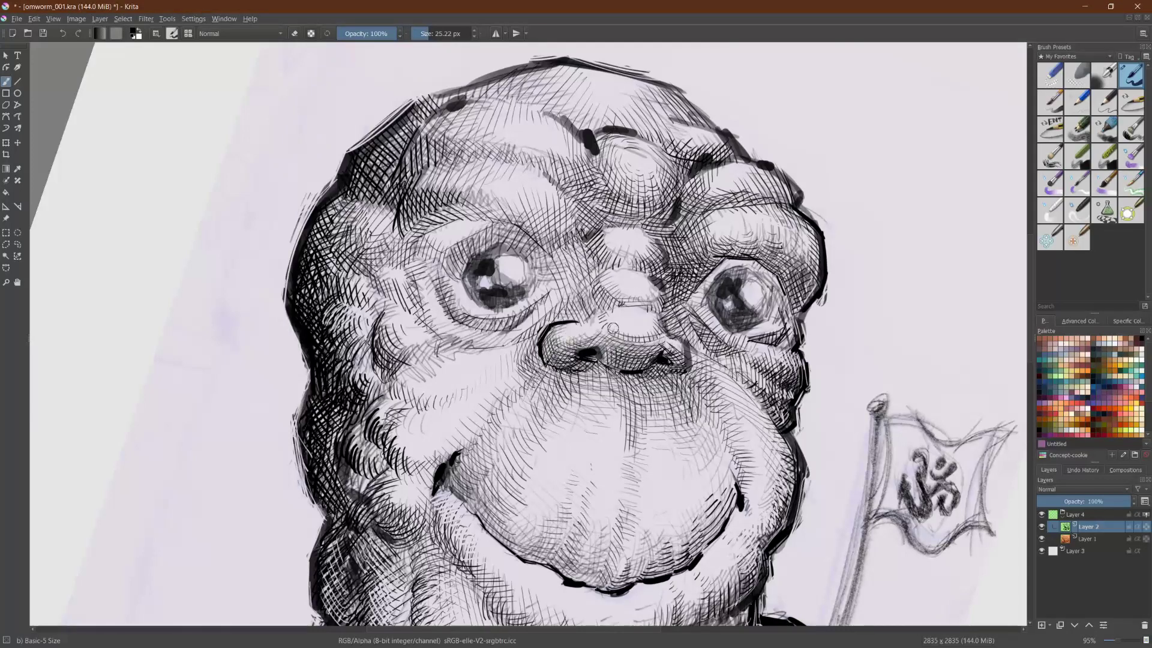
drag(613, 328, 618, 431)
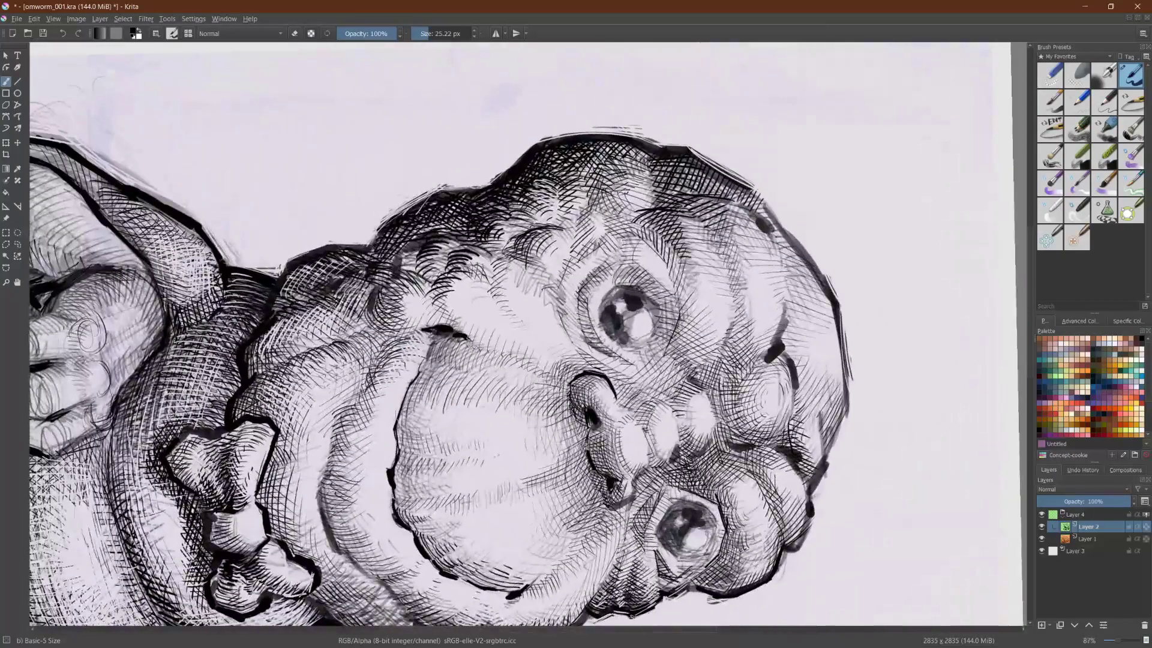
Step: Layer curved hatching on the upper muzzle directly beneath the nose
drag(716, 518, 135, 290)
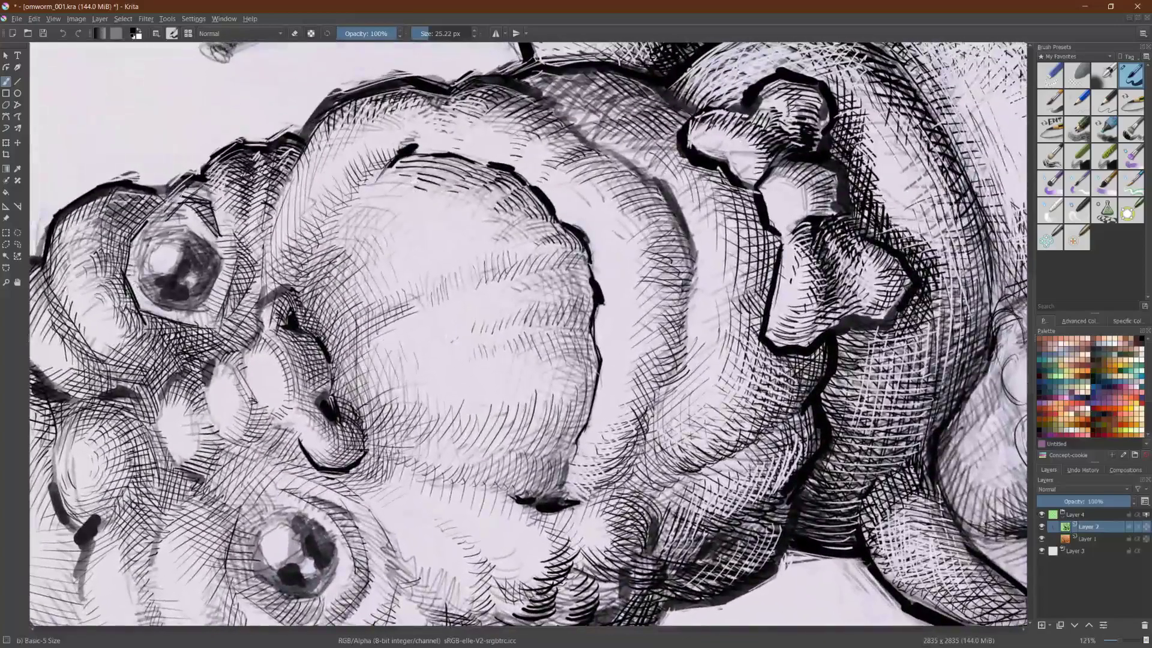
drag(424, 342, 415, 352)
drag(348, 400, 339, 354)
drag(349, 390, 351, 351)
drag(361, 397, 356, 349)
mouse_move(367, 389)
mouse_down()
mouse_move(360, 345)
mouse_move(366, 351)
mouse_up()
mouse_move(377, 386)
mouse_down()
mouse_move(377, 336)
mouse_move(415, 330)
mouse_up()
Step: Check the drawing mirrored, restore the normal view, and hatch the flag-side cheek and the lower lip and chin folds on that side
scroll(442, 332, down, 3)
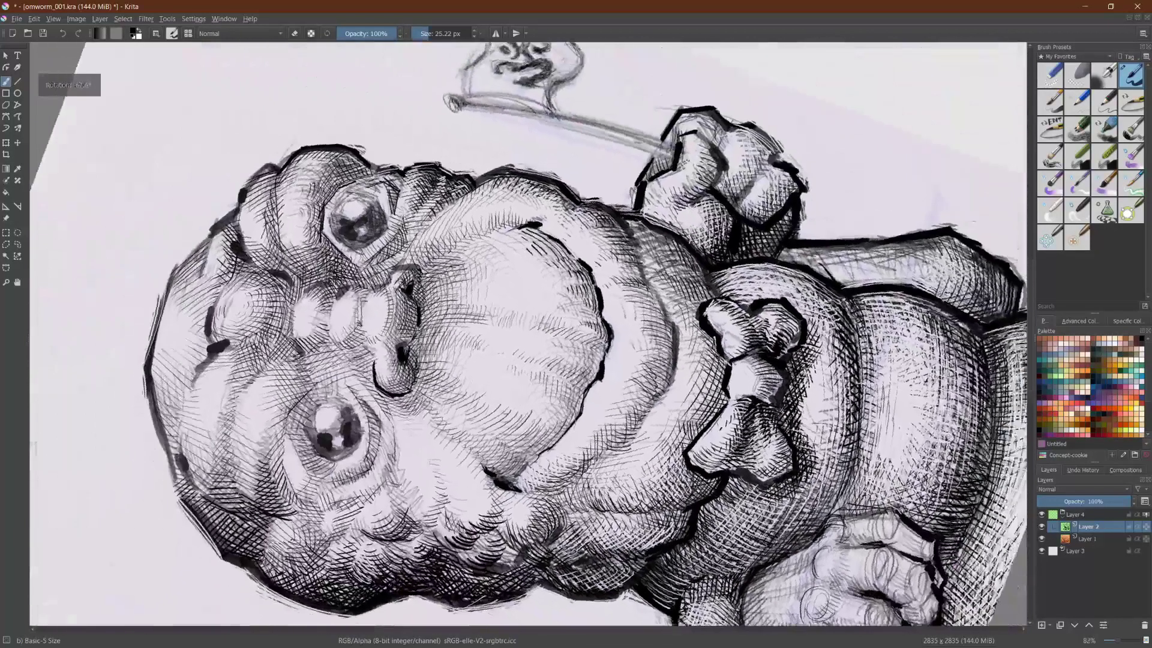
scroll(528, 333, up, 2)
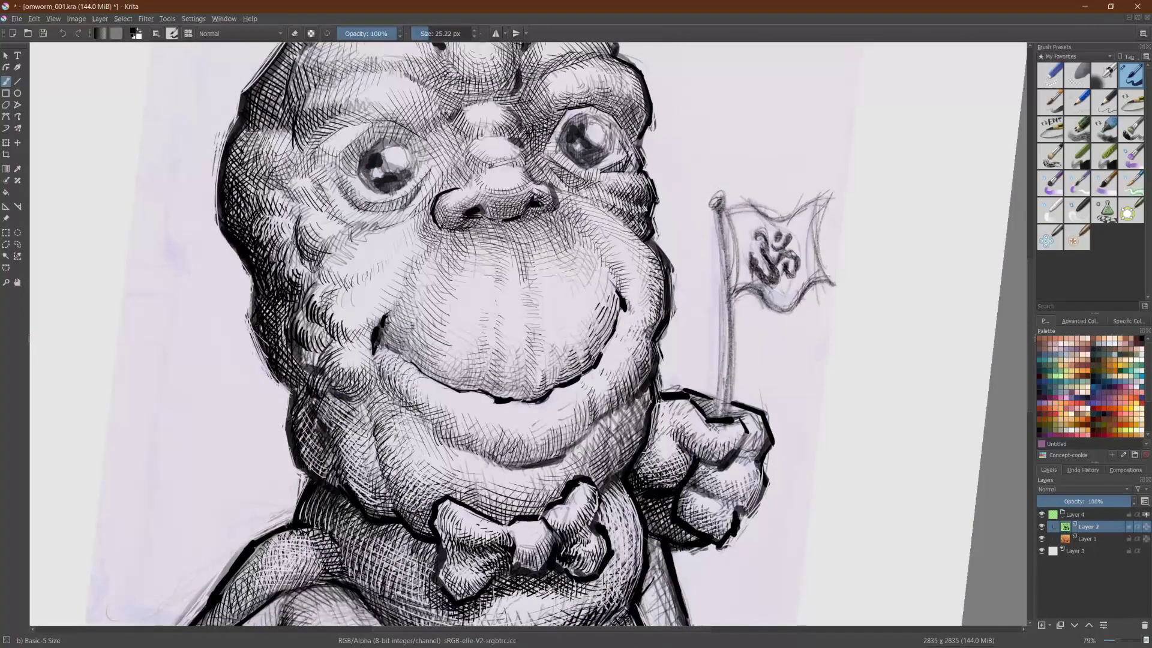
key(m)
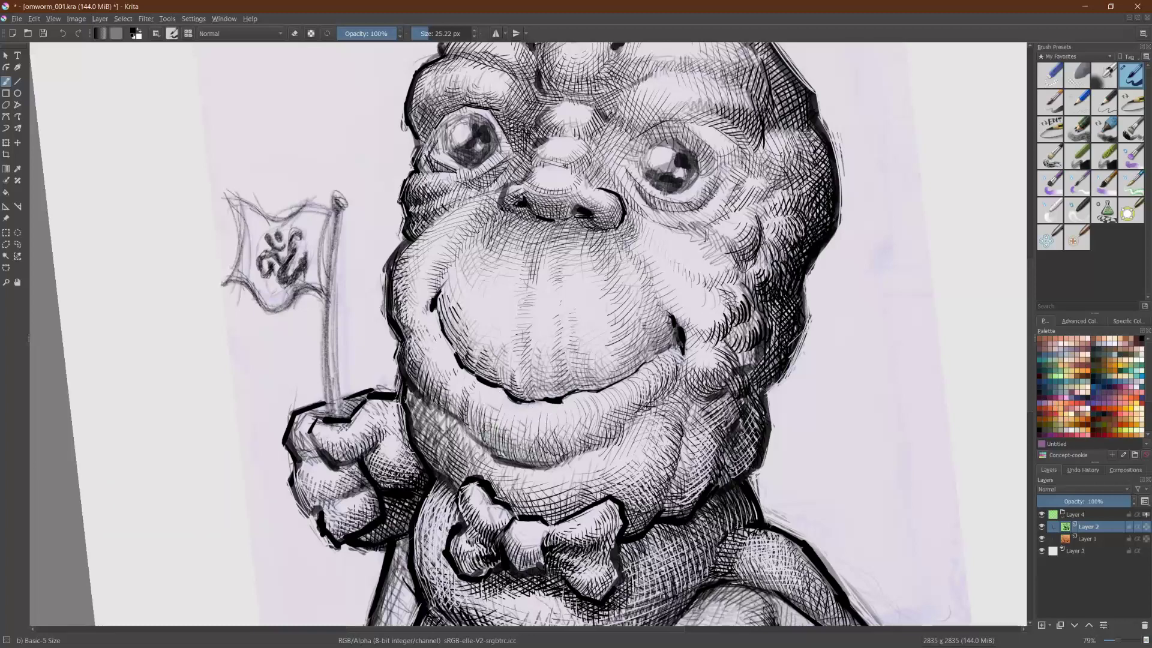
key(m)
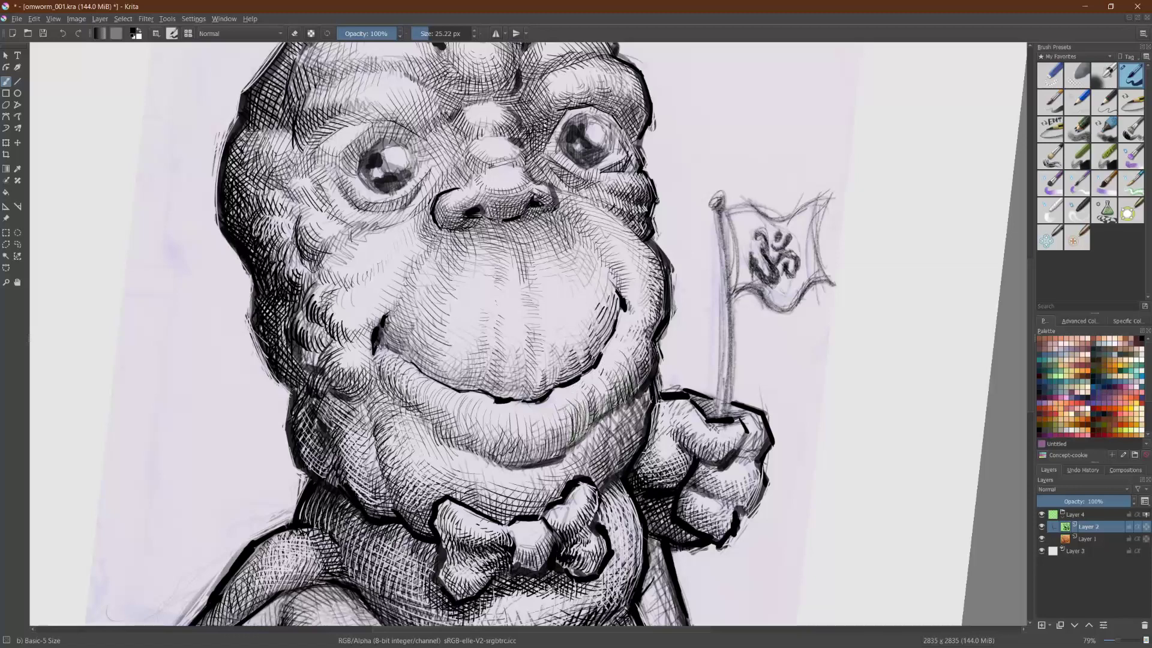
drag(631, 328, 647, 346)
drag(639, 307, 651, 323)
mouse_move(646, 295)
mouse_down()
mouse_move(654, 317)
mouse_move(653, 242)
mouse_move(643, 397)
mouse_up()
drag(567, 492, 574, 508)
mouse_move(573, 491)
mouse_down()
mouse_move(582, 508)
mouse_move(583, 479)
mouse_move(613, 463)
mouse_up()
mouse_move(625, 495)
mouse_down()
mouse_move(623, 439)
mouse_move(649, 412)
mouse_move(641, 401)
mouse_move(657, 370)
mouse_up()
drag(671, 373, 660, 359)
Step: Hatch the cheek and jaw folds below the mouth corner farthest from the flag, down toward the bow tie
scroll(800, 476, down, 3)
drag(800, 476, 653, 277)
scroll(653, 278, up, 3)
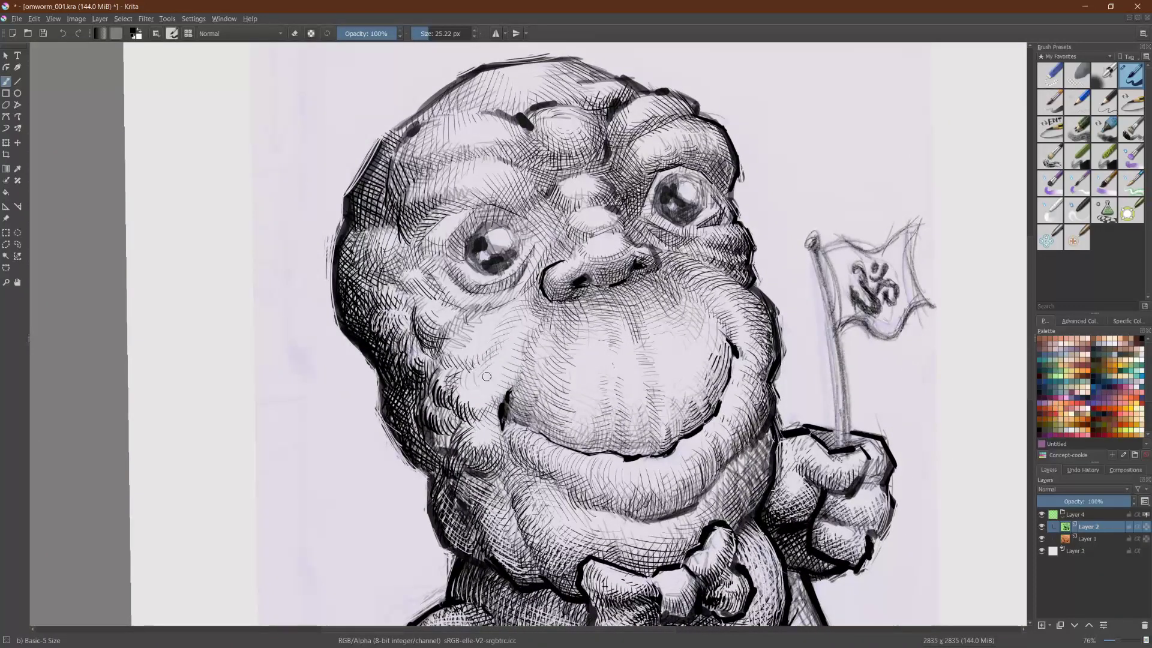
mouse_move(455, 387)
mouse_down()
mouse_move(467, 427)
mouse_move(477, 424)
mouse_move(461, 455)
mouse_move(508, 510)
mouse_up()
mouse_move(526, 466)
mouse_down()
mouse_move(512, 522)
mouse_move(525, 548)
mouse_up()
drag(538, 496, 527, 547)
drag(543, 503, 536, 554)
drag(555, 528, 545, 566)
drag(557, 537, 552, 573)
drag(561, 542, 556, 592)
Step: Deepen the outer jaw shadow and continue it up the cheek on the side away from the flag
mouse_move(520, 554)
mouse_down()
mouse_move(511, 575)
mouse_move(501, 571)
mouse_up()
drag(508, 532, 496, 560)
mouse_move(505, 510)
mouse_down()
mouse_move(487, 546)
mouse_move(487, 531)
mouse_up()
mouse_move(494, 484)
mouse_down()
mouse_move(479, 520)
mouse_move(456, 494)
mouse_up()
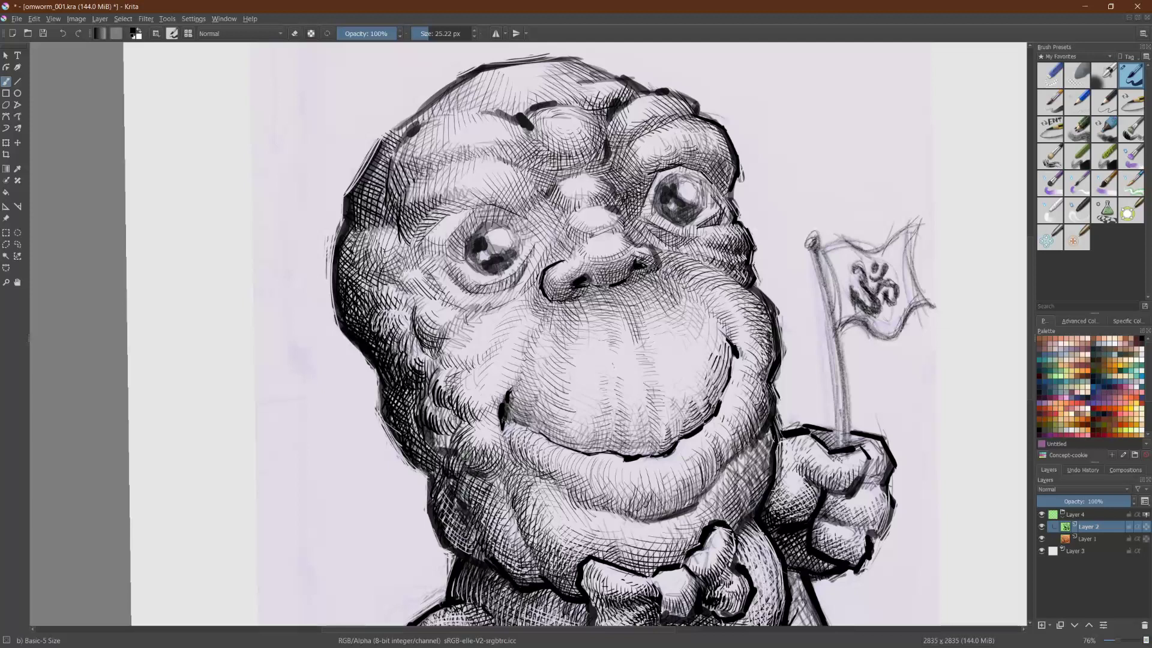
mouse_move(446, 432)
mouse_down()
mouse_move(436, 451)
mouse_move(446, 447)
mouse_up()
mouse_move(439, 399)
mouse_down()
mouse_move(430, 427)
mouse_move(447, 424)
mouse_up()
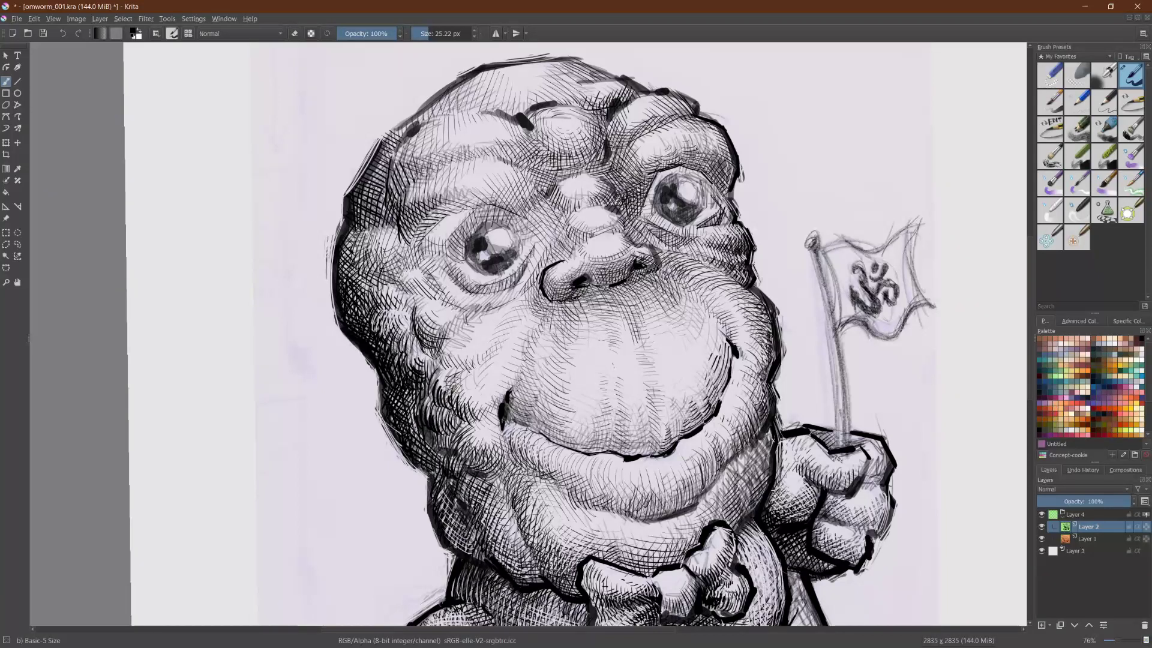
Step: Hatch between the cheek bumps below the eye farthest from the flag
mouse_move(439, 370)
mouse_down()
mouse_move(429, 397)
mouse_move(448, 370)
mouse_up()
mouse_move(470, 338)
mouse_down()
mouse_move(451, 370)
mouse_move(469, 367)
mouse_up()
mouse_move(448, 296)
mouse_down()
mouse_move(418, 319)
mouse_move(430, 336)
mouse_move(438, 328)
mouse_up()
drag(460, 303, 451, 312)
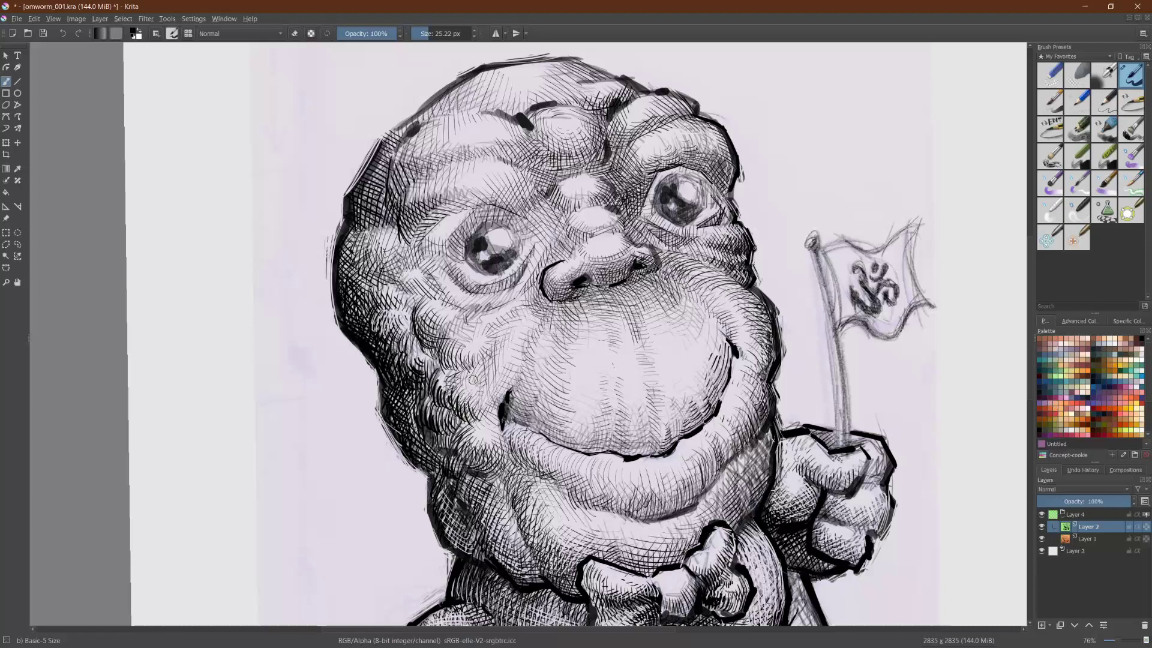
Step: Darken the head's outer shadow edge toward solid black, from cheek level up to the temple
mouse_move(346, 300)
mouse_down()
mouse_move(365, 321)
mouse_move(375, 306)
mouse_up()
mouse_move(370, 297)
mouse_down()
mouse_move(392, 308)
mouse_move(355, 299)
mouse_move(363, 279)
mouse_move(401, 283)
mouse_up()
mouse_move(350, 255)
mouse_down()
mouse_move(353, 277)
mouse_move(338, 282)
mouse_move(358, 283)
mouse_move(355, 241)
mouse_move(367, 228)
mouse_up()
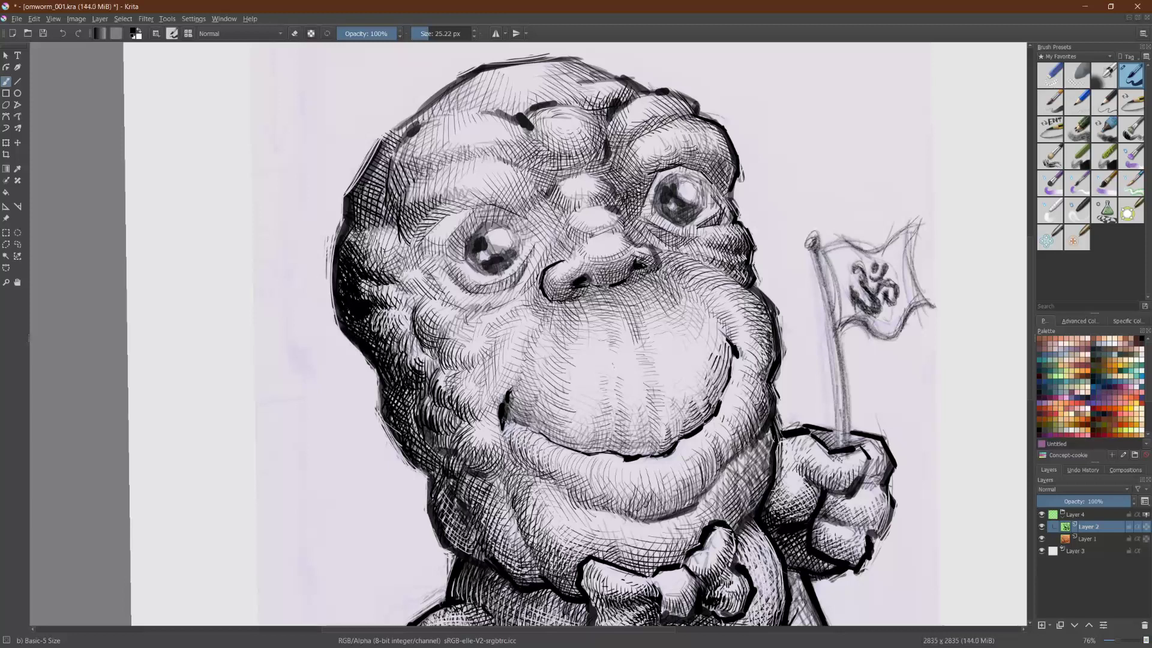
drag(353, 220, 375, 188)
Step: Set the brush size to 38.74 px and darken the temple and brow creases on the side away from the flag
click(434, 34)
click(433, 34)
mouse_move(365, 230)
mouse_down()
mouse_move(376, 192)
mouse_move(398, 209)
mouse_move(373, 181)
mouse_move(394, 145)
mouse_up()
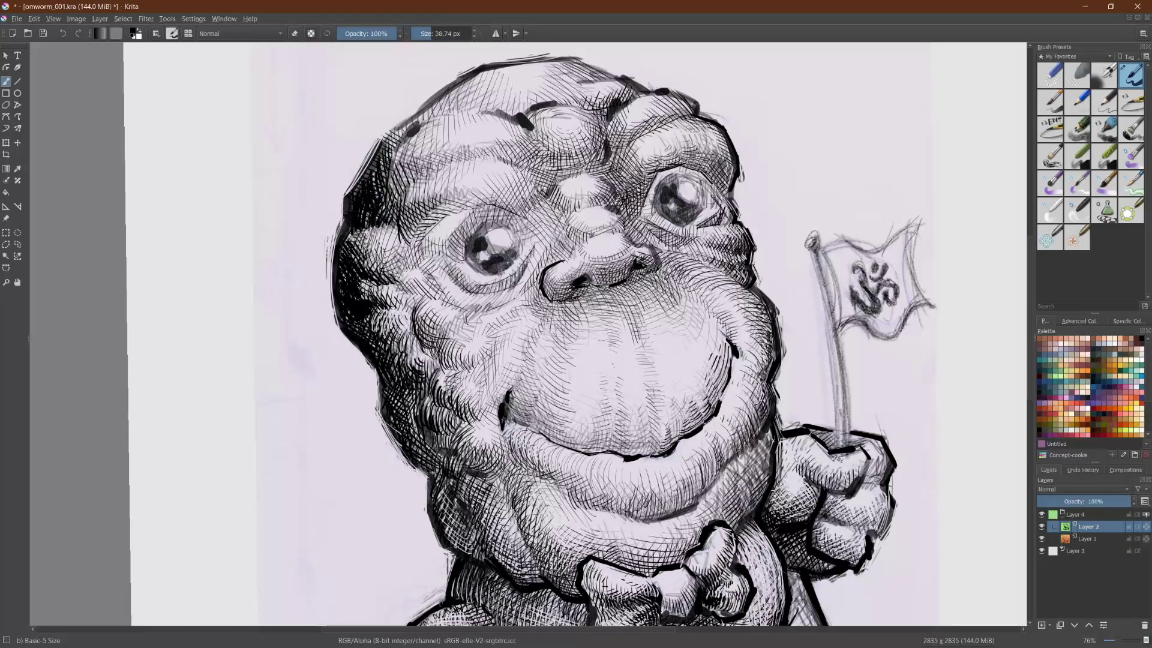
drag(391, 204, 432, 160)
drag(428, 170, 456, 151)
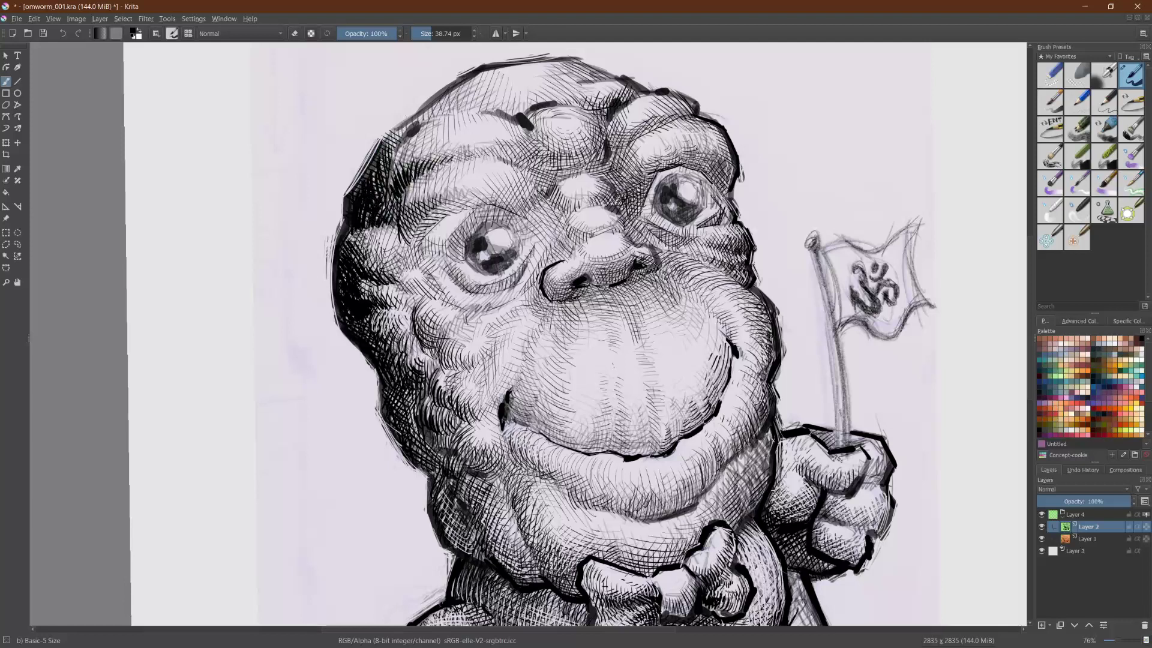
drag(393, 183, 398, 147)
Step: Reinforce the folds and lower lid contour around the eye farthest from the flag with bolder strokes
mouse_move(363, 246)
mouse_down()
mouse_move(399, 276)
mouse_move(432, 246)
mouse_up()
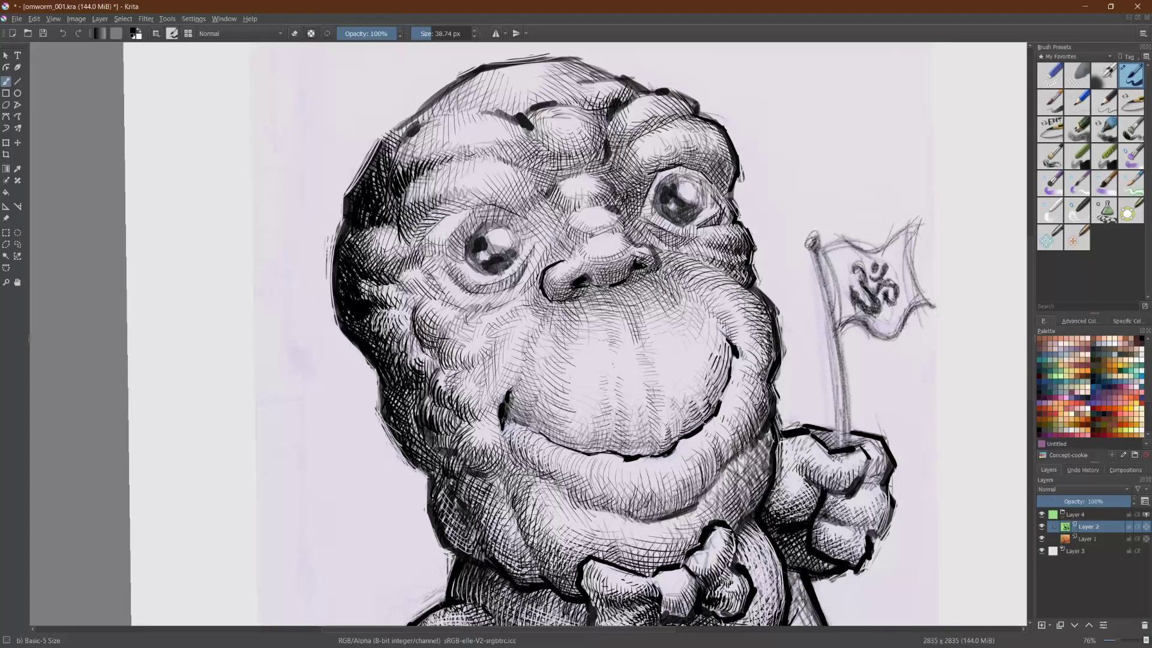
mouse_move(402, 257)
mouse_down()
mouse_move(427, 217)
mouse_move(453, 204)
mouse_up()
mouse_move(420, 257)
mouse_down()
mouse_move(438, 251)
mouse_move(424, 267)
mouse_move(445, 289)
mouse_up()
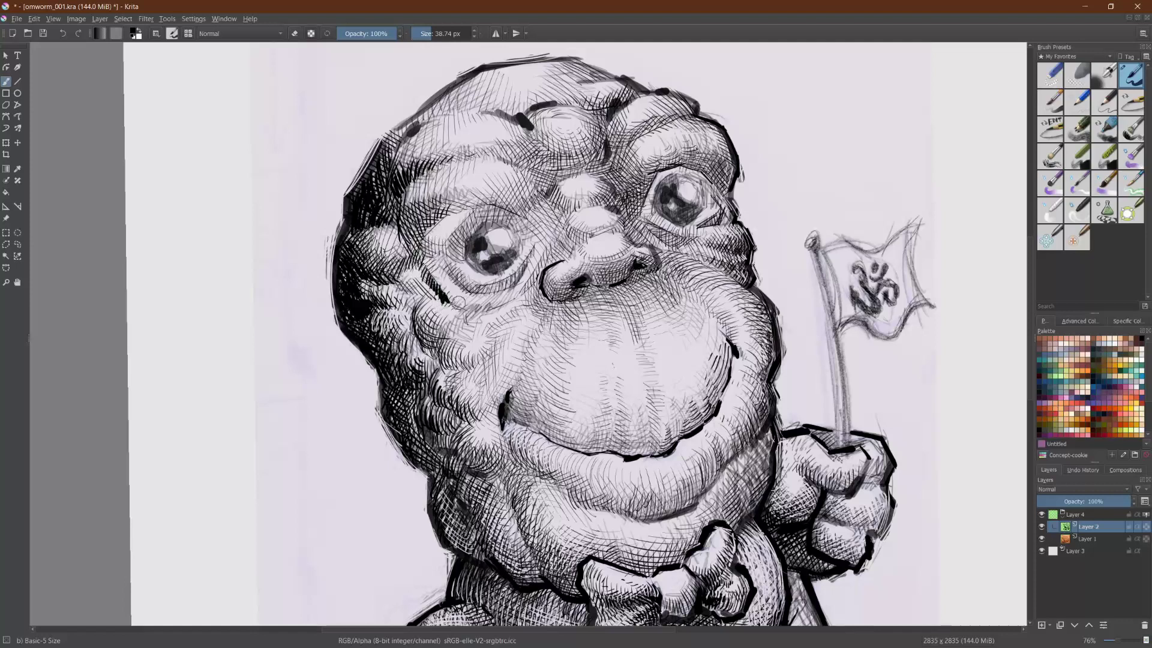
mouse_move(447, 305)
mouse_down()
mouse_move(498, 306)
mouse_move(520, 290)
mouse_up()
drag(570, 243, 564, 256)
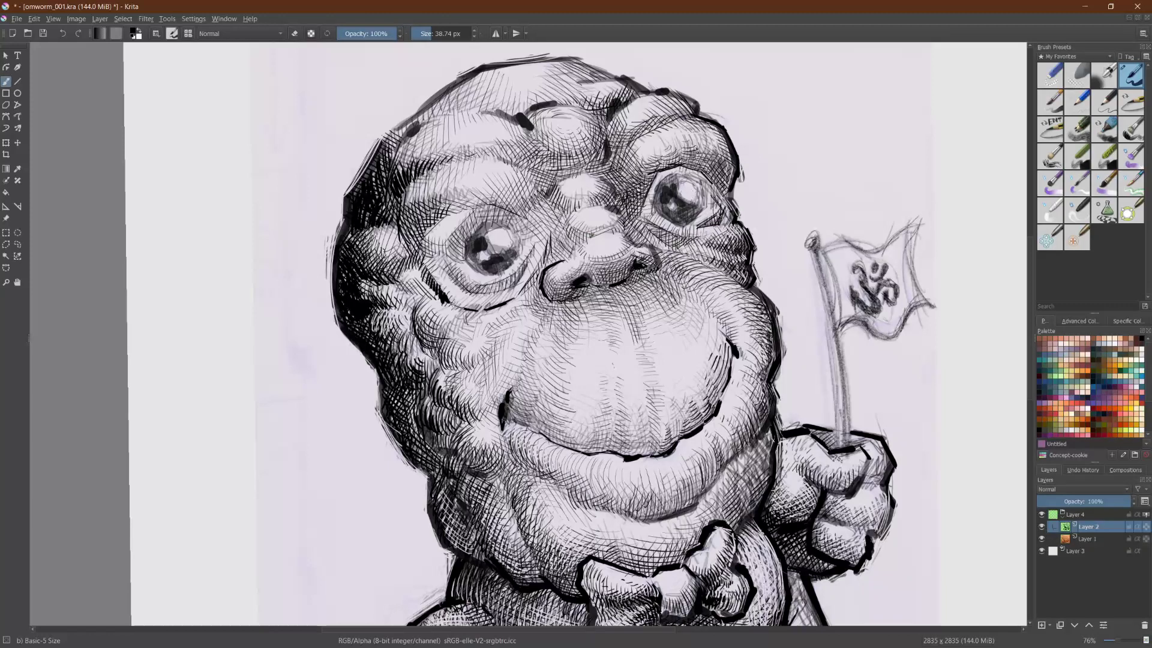
Step: Darken the folds below the flag-side eye and the crease running down from the opposite nostril
drag(725, 227, 717, 241)
drag(725, 222, 723, 238)
drag(735, 223, 728, 236)
drag(546, 298, 532, 341)
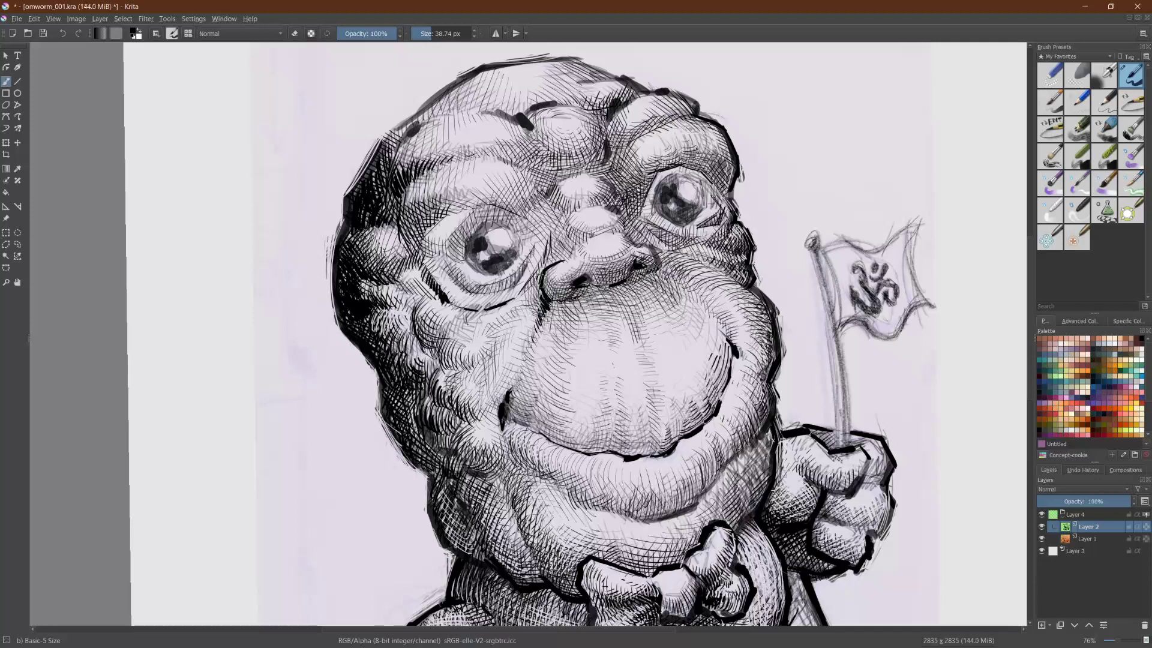
Step: Darken the cross-hatching on the shaded side of the creature's lower cheek and jaw with dense black strokes
mouse_move(457, 483)
mouse_down()
mouse_move(483, 545)
mouse_move(515, 575)
mouse_up()
drag(514, 556, 520, 581)
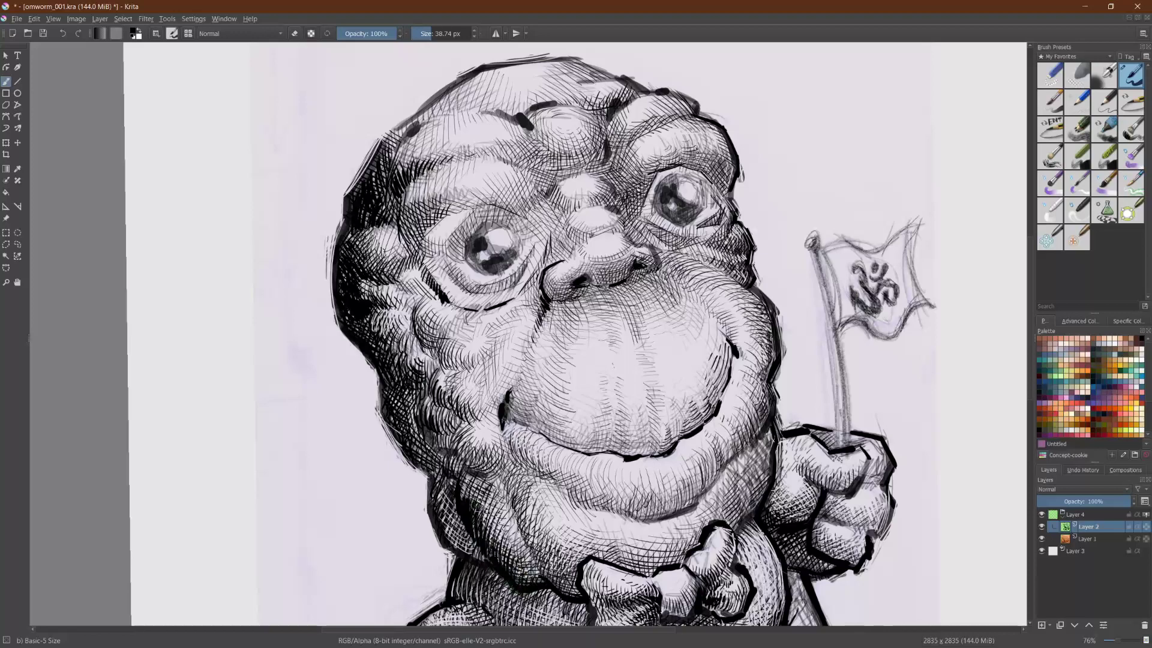
drag(462, 555, 477, 562)
drag(463, 539, 469, 558)
drag(455, 523, 459, 547)
drag(448, 504, 451, 536)
drag(442, 485, 447, 519)
mouse_move(436, 464)
mouse_down()
mouse_move(447, 539)
mouse_move(447, 516)
mouse_move(455, 551)
mouse_move(484, 558)
mouse_up()
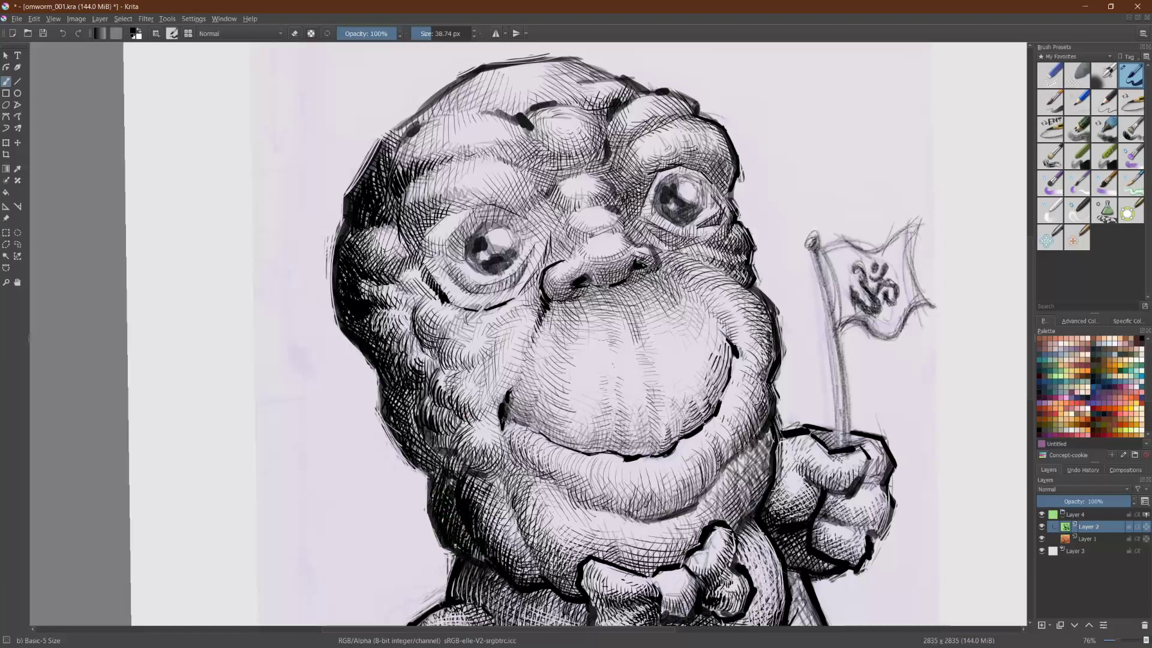
Step: Hatch the upper lip beneath the nose, reducing the brush size to 25.22 px, and undo the last stroke
scroll(529, 335, down, 2)
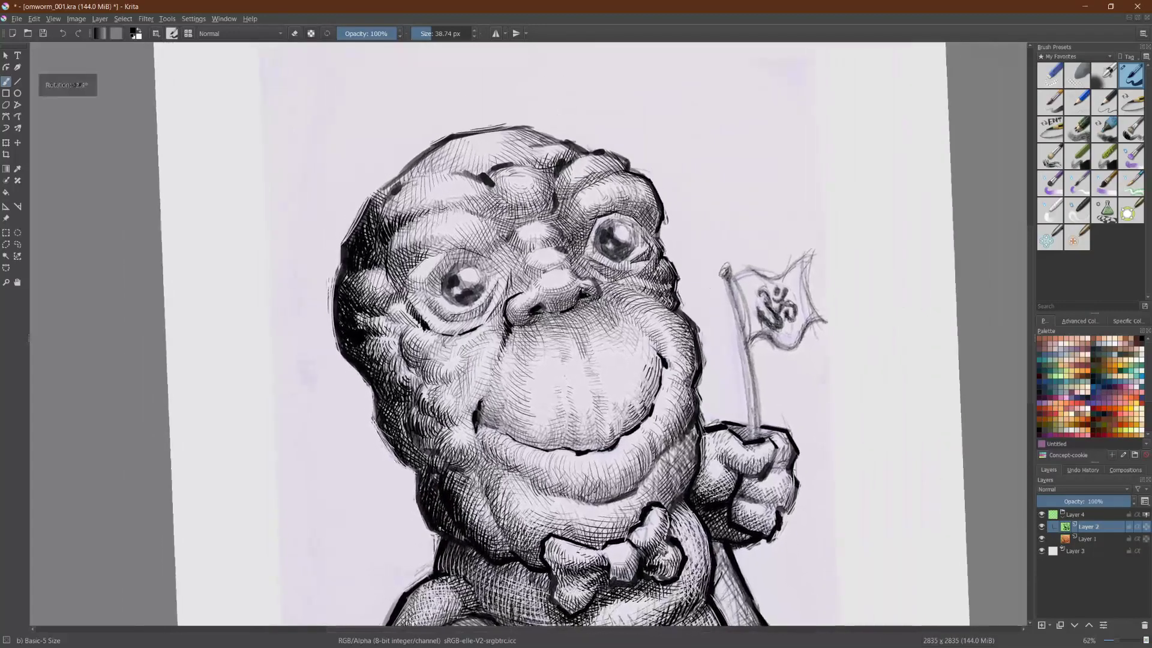
scroll(528, 334, up, 2)
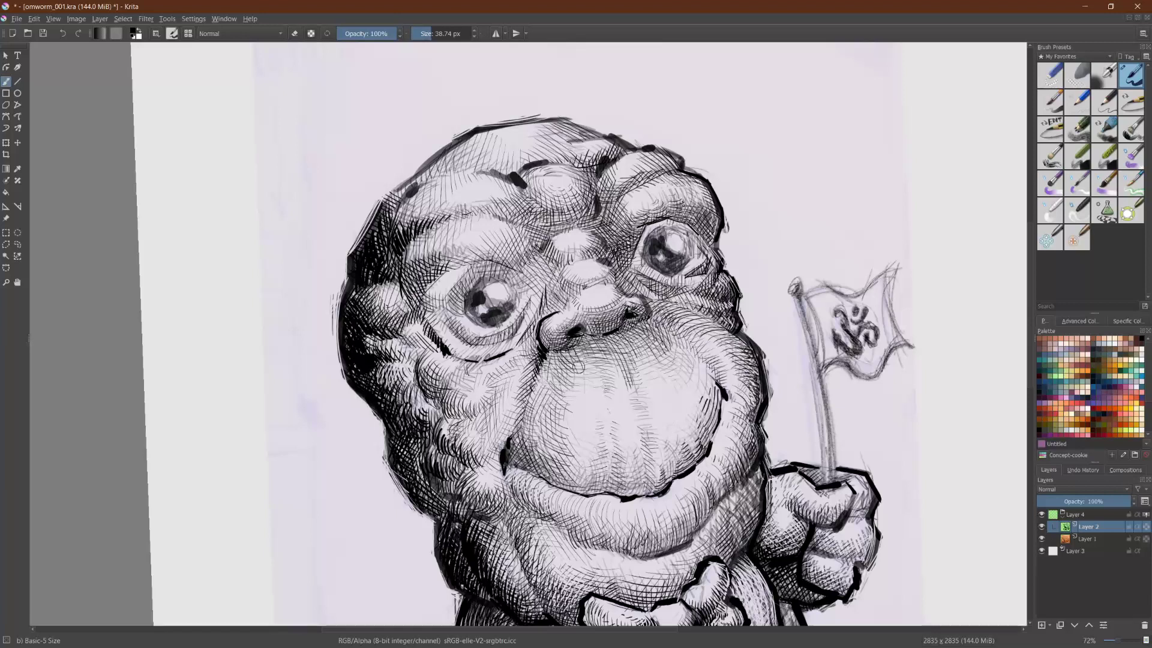
mouse_move(641, 322)
mouse_down()
mouse_move(678, 344)
mouse_move(663, 351)
mouse_move(640, 336)
mouse_move(656, 351)
mouse_move(651, 369)
mouse_move(672, 371)
mouse_up()
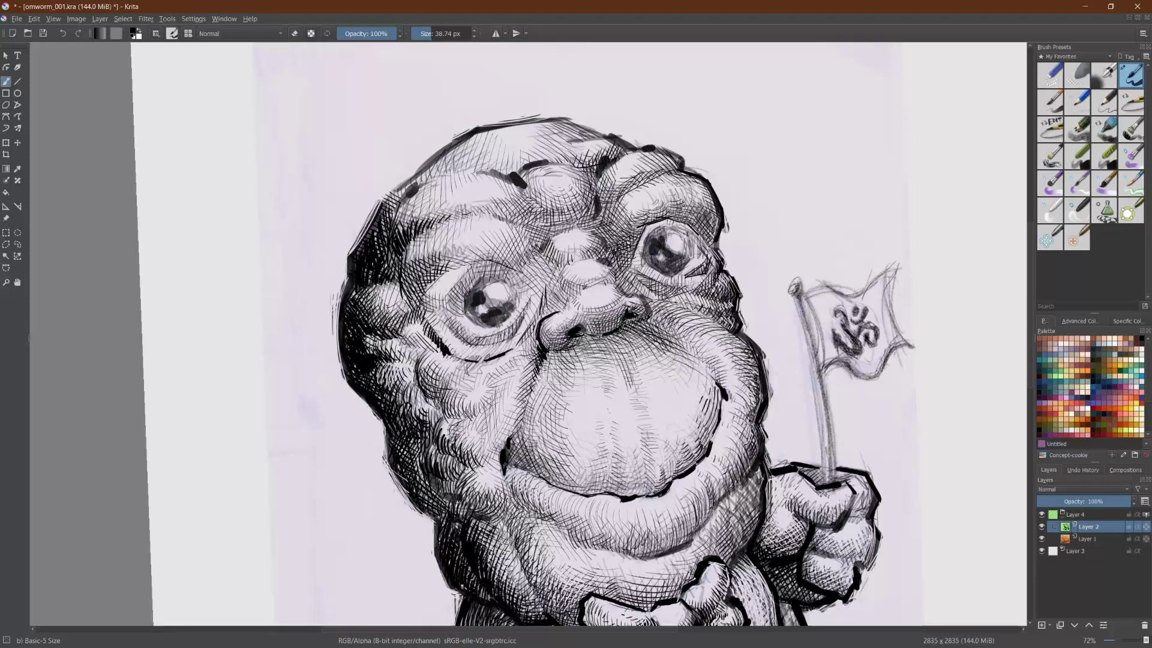
click(428, 35)
click(430, 34)
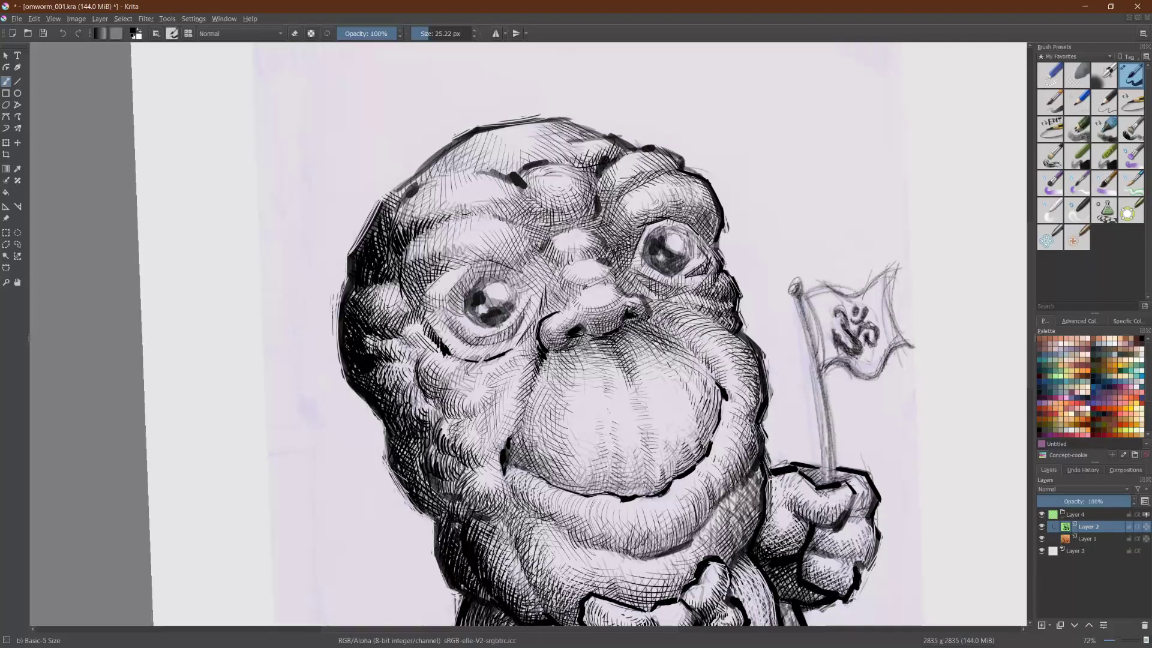
mouse_move(618, 345)
mouse_down()
mouse_move(638, 324)
mouse_move(653, 356)
mouse_up()
drag(568, 337, 606, 346)
mouse_move(575, 347)
mouse_down()
mouse_move(607, 348)
mouse_move(605, 358)
mouse_move(536, 385)
mouse_move(570, 366)
mouse_up()
drag(586, 352, 533, 419)
mouse_move(555, 373)
mouse_down()
mouse_move(538, 417)
mouse_move(556, 394)
mouse_move(571, 410)
mouse_up()
key(ctrl+z)
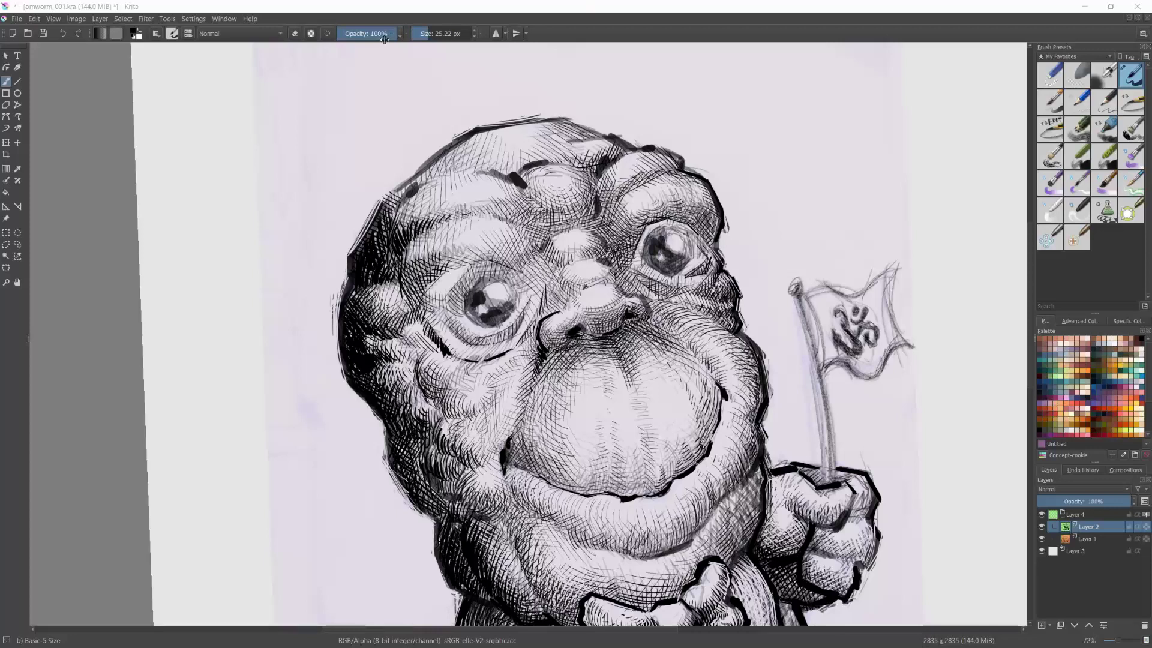
Step: Turn on eraser mode and thin the heavy outline around the outer brow on the flag side of the head
key(e)
mouse_move(719, 243)
mouse_down()
mouse_move(724, 212)
mouse_move(721, 242)
mouse_move(722, 206)
mouse_move(699, 176)
mouse_up()
drag(723, 216, 694, 162)
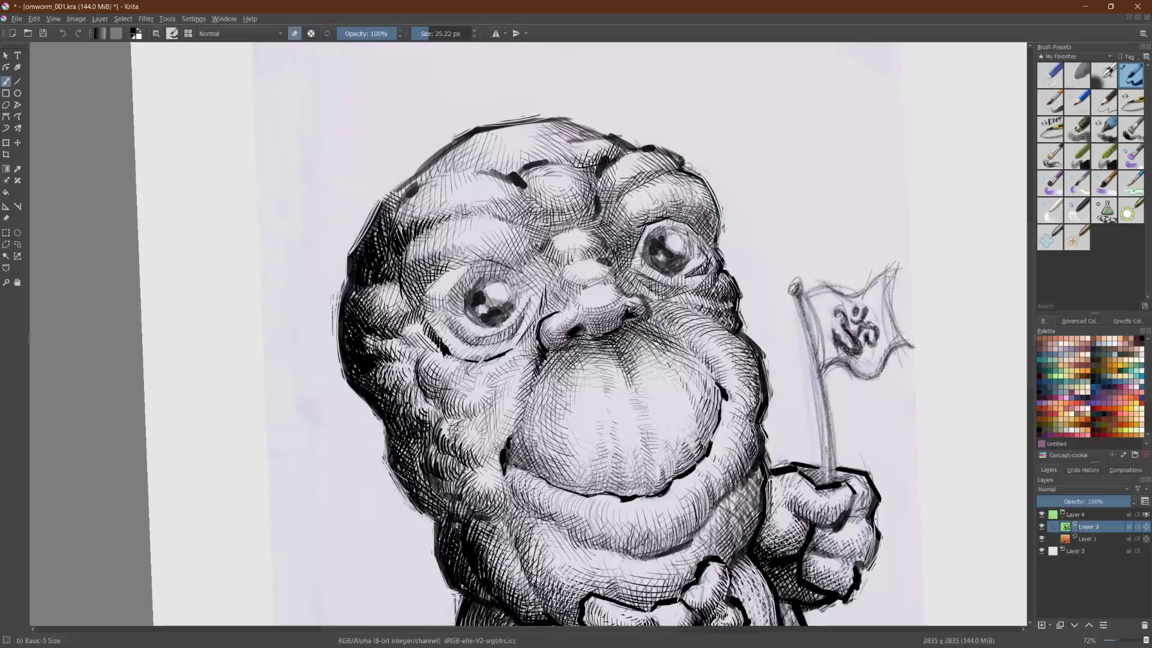
drag(684, 166, 672, 150)
Step: Erase along the head's outer contour to refine its edge at the brow, crown and shaded side
scroll(641, 133, down, 2)
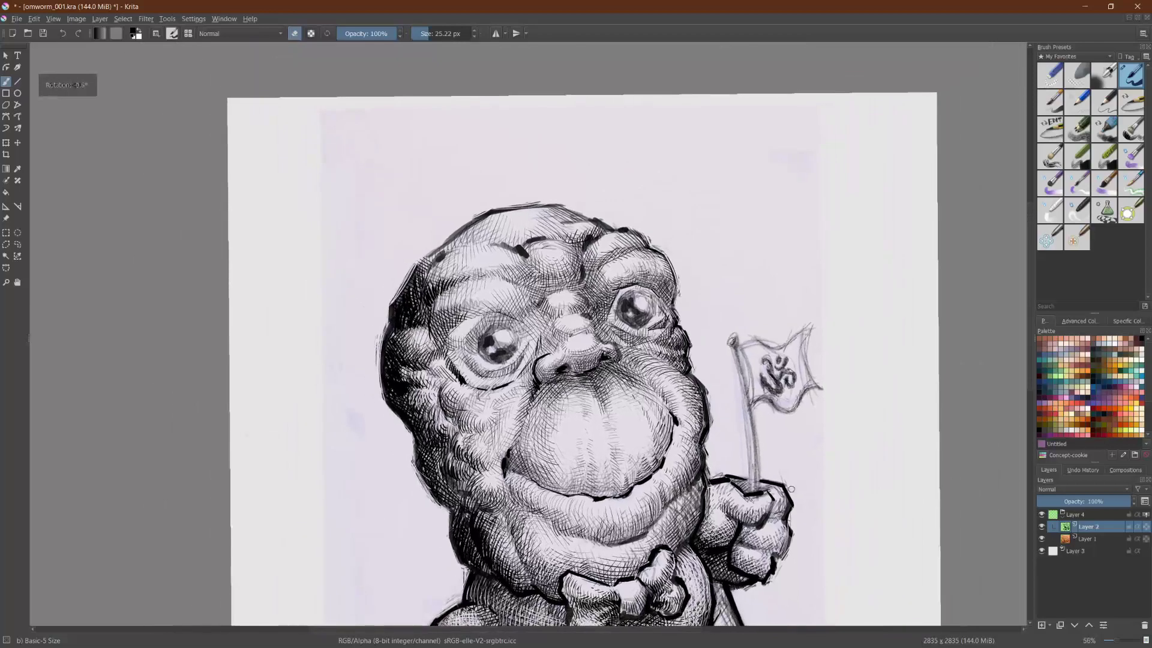
drag(642, 132, 380, 160)
scroll(487, 234, up, 1)
drag(487, 234, 451, 288)
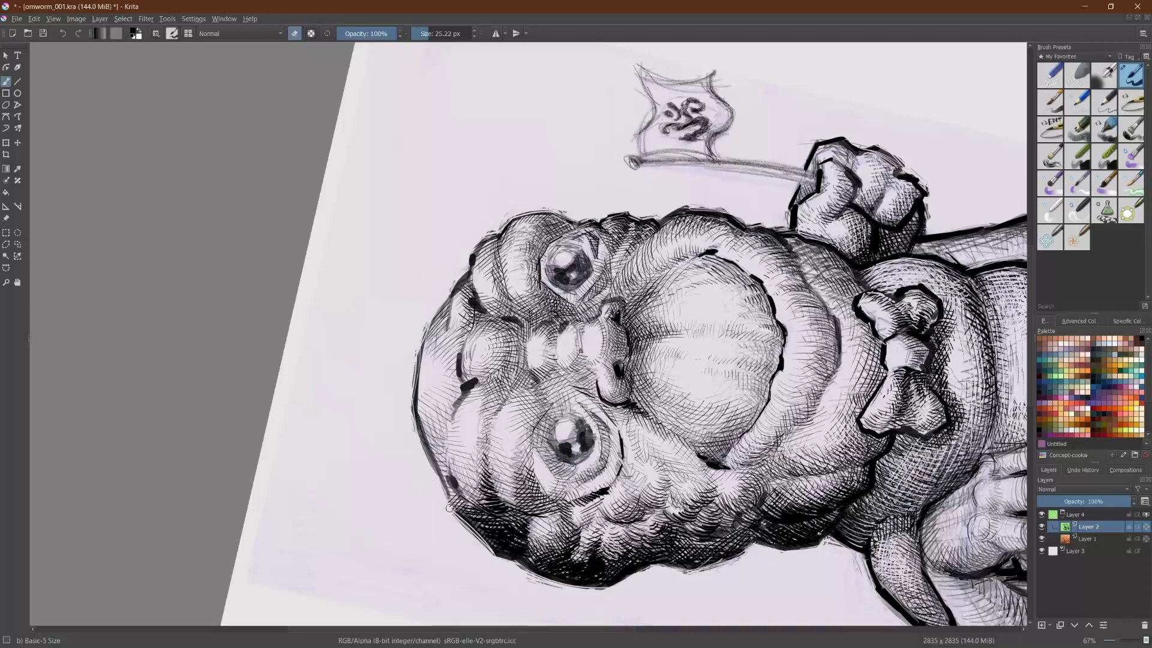
drag(502, 584, 442, 413)
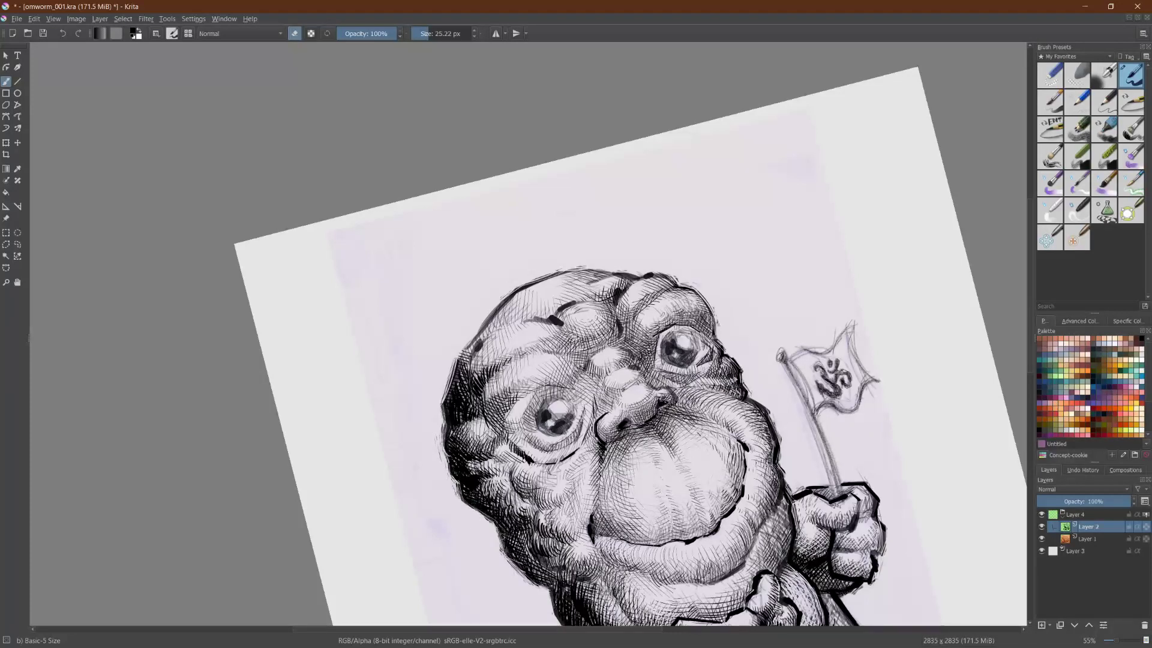
Step: Trim the contour of the shaded cheek with the eraser, mirror the canvas view, and return to normal brush mode
drag(513, 570, 519, 476)
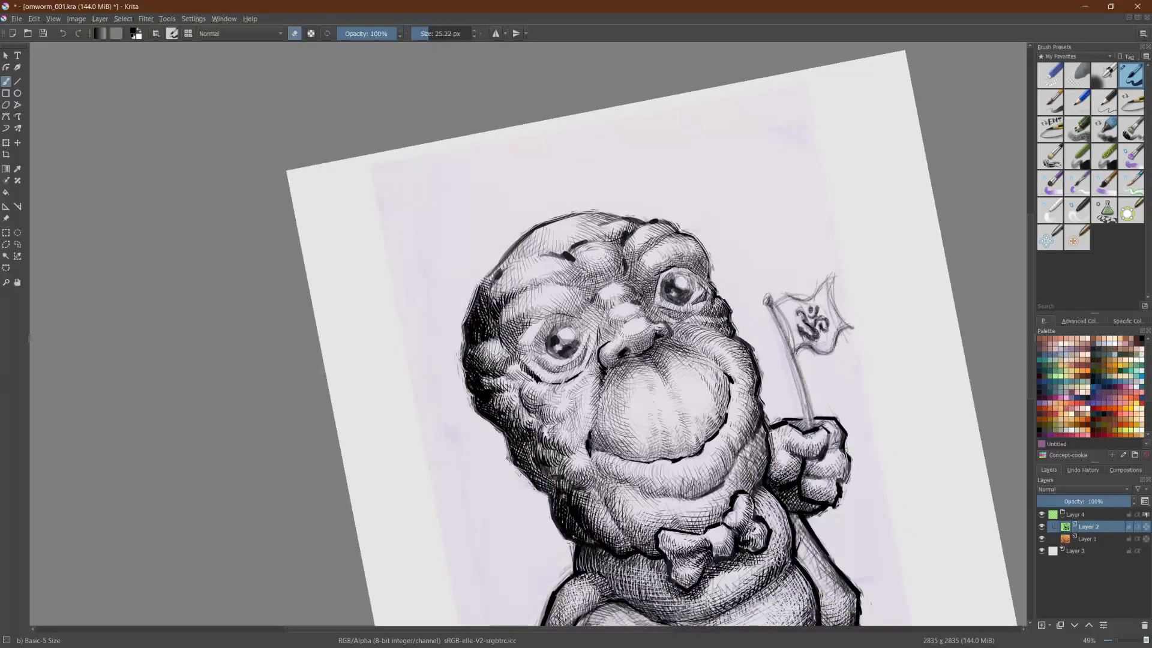
drag(506, 447, 537, 491)
scroll(562, 526, down, 2)
key(m)
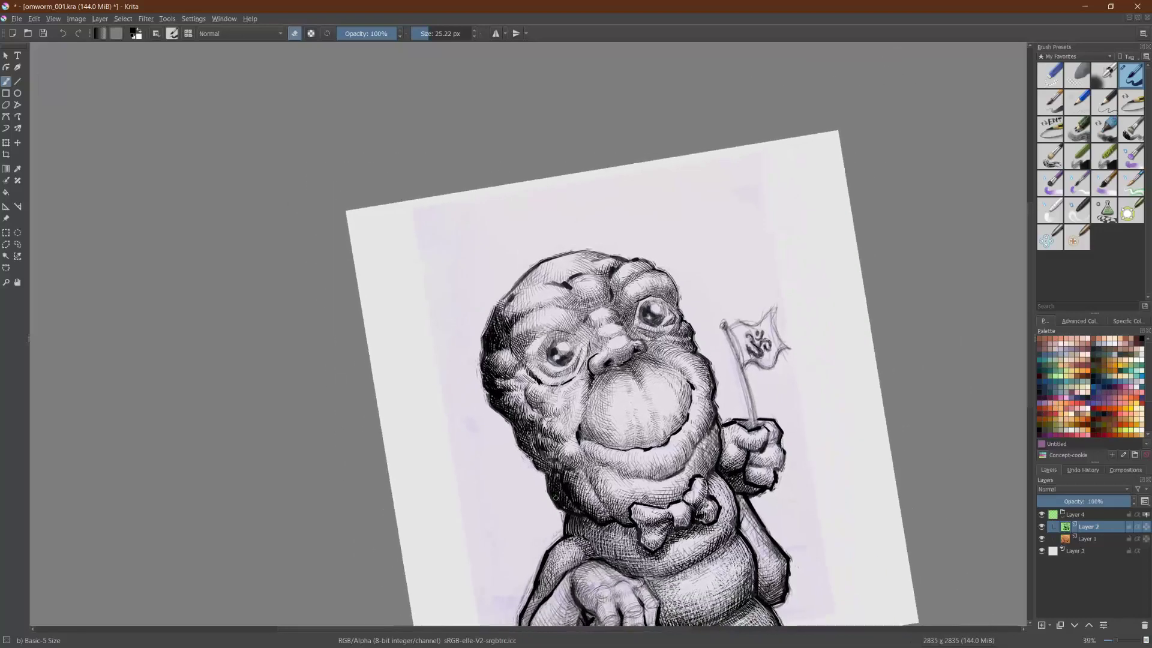
scroll(500, 497, up, 2)
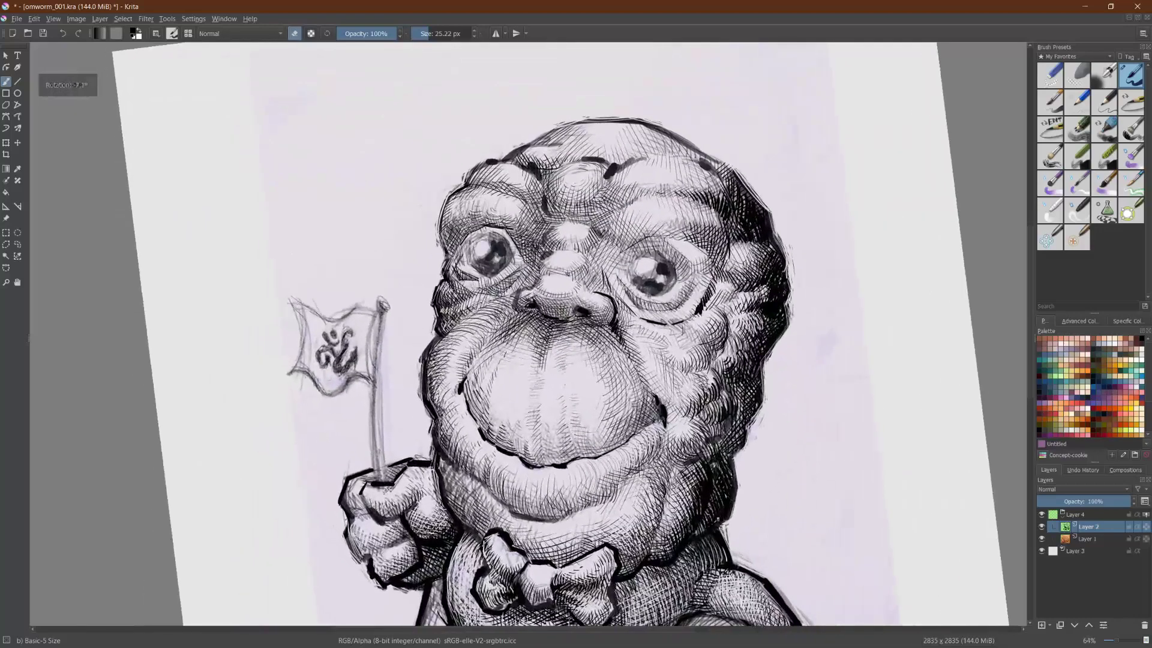
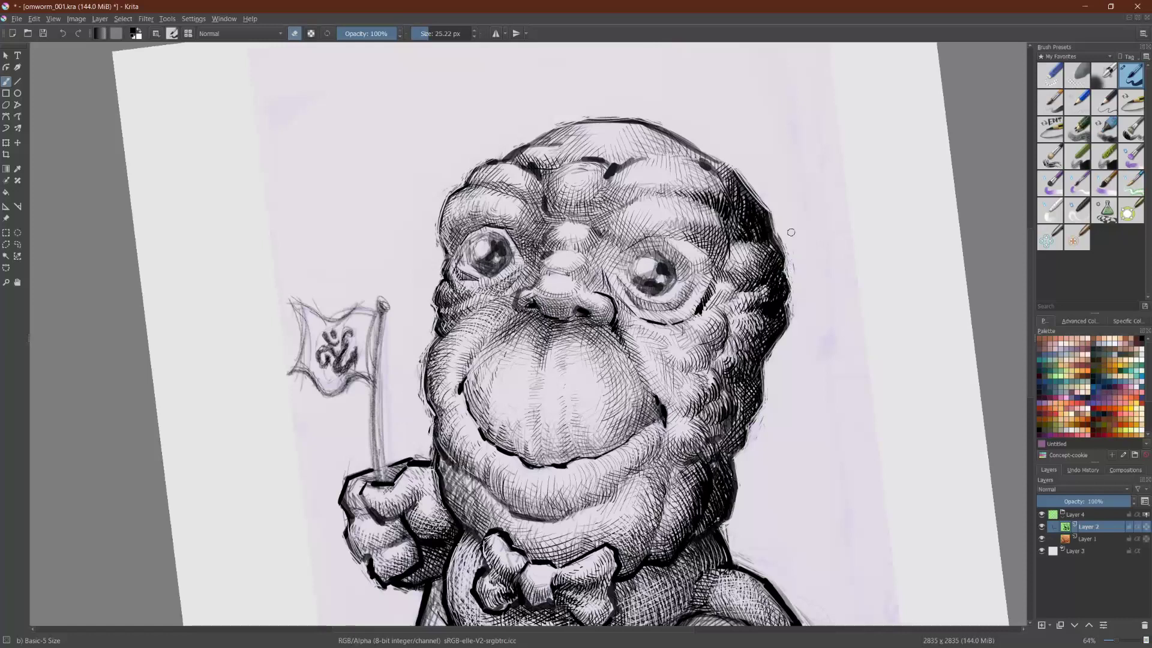
key(e)
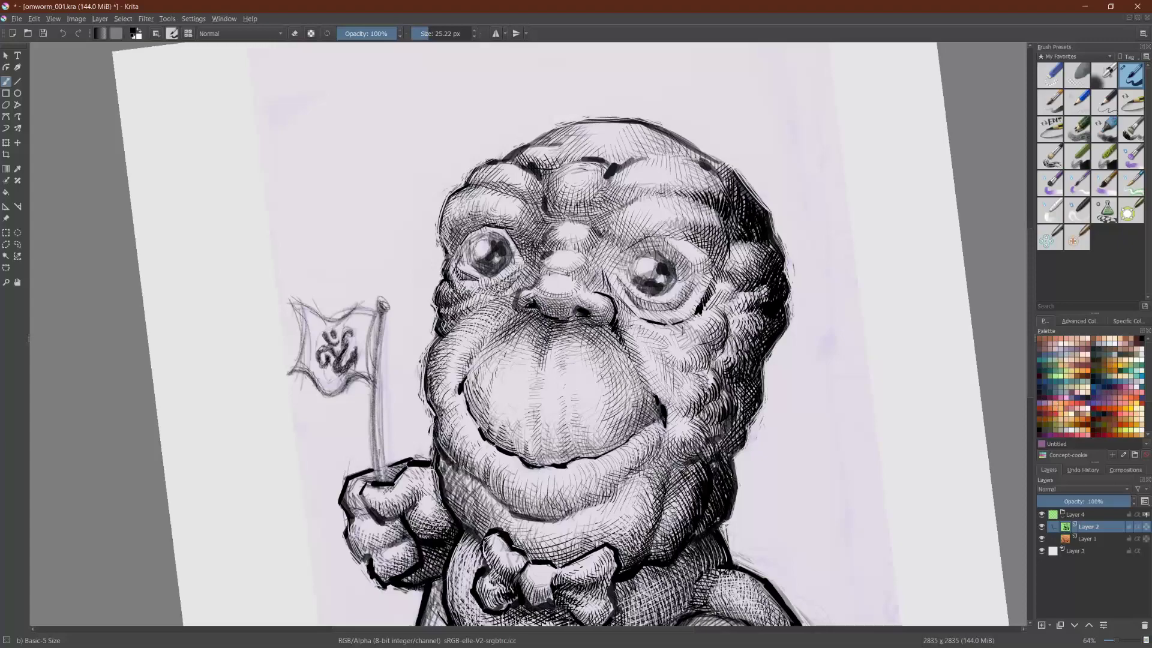
Step: Hatch the folds of the jaw and chin below the mouth corner on the shaded side of the face
mouse_move(718, 520)
mouse_down()
mouse_move(507, 308)
mouse_move(263, 330)
mouse_up()
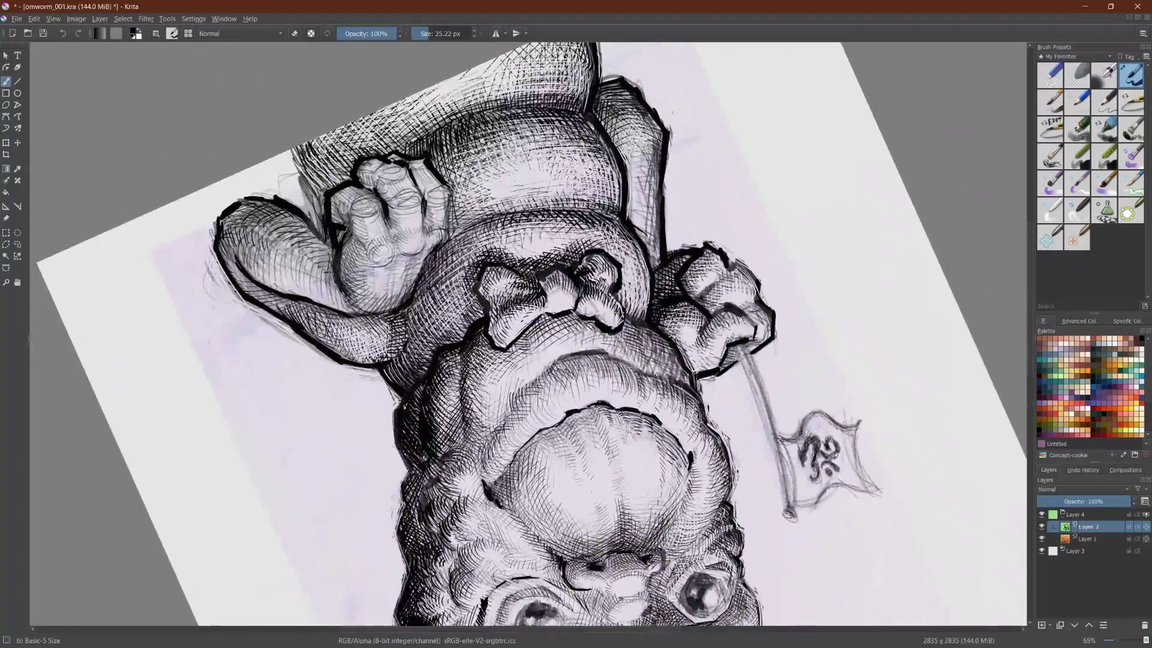
drag(446, 419, 448, 454)
drag(450, 420, 455, 449)
drag(458, 438, 471, 457)
mouse_move(463, 437)
mouse_down()
mouse_move(473, 451)
mouse_move(479, 431)
mouse_up()
drag(480, 397, 488, 431)
drag(485, 414, 494, 431)
mouse_move(495, 406)
mouse_down()
mouse_move(509, 431)
mouse_move(487, 425)
mouse_up()
drag(479, 394, 497, 421)
drag(489, 394, 504, 411)
mouse_move(498, 387)
mouse_down()
mouse_move(506, 407)
mouse_move(476, 399)
mouse_up()
drag(481, 372, 494, 400)
drag(483, 374, 501, 400)
Step: Add short hatching strokes to the chin edge right beside the bow tie
scroll(778, 465, down, 2)
scroll(779, 464, down, 2)
scroll(529, 333, up, 3)
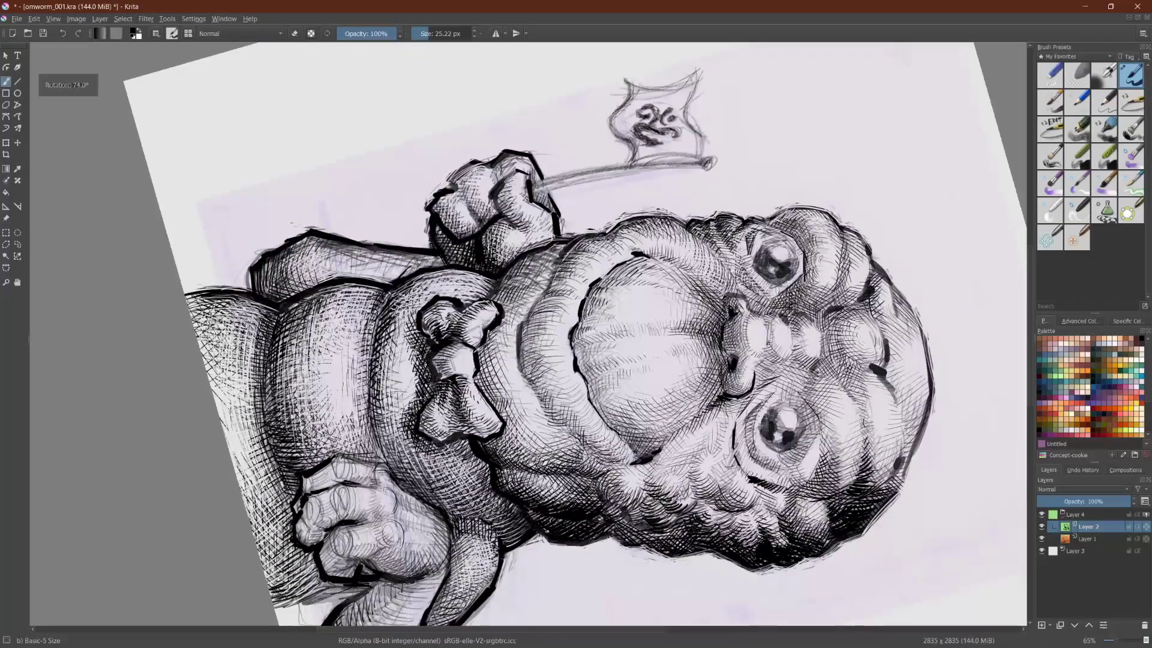
drag(484, 371, 499, 409)
drag(488, 375, 508, 410)
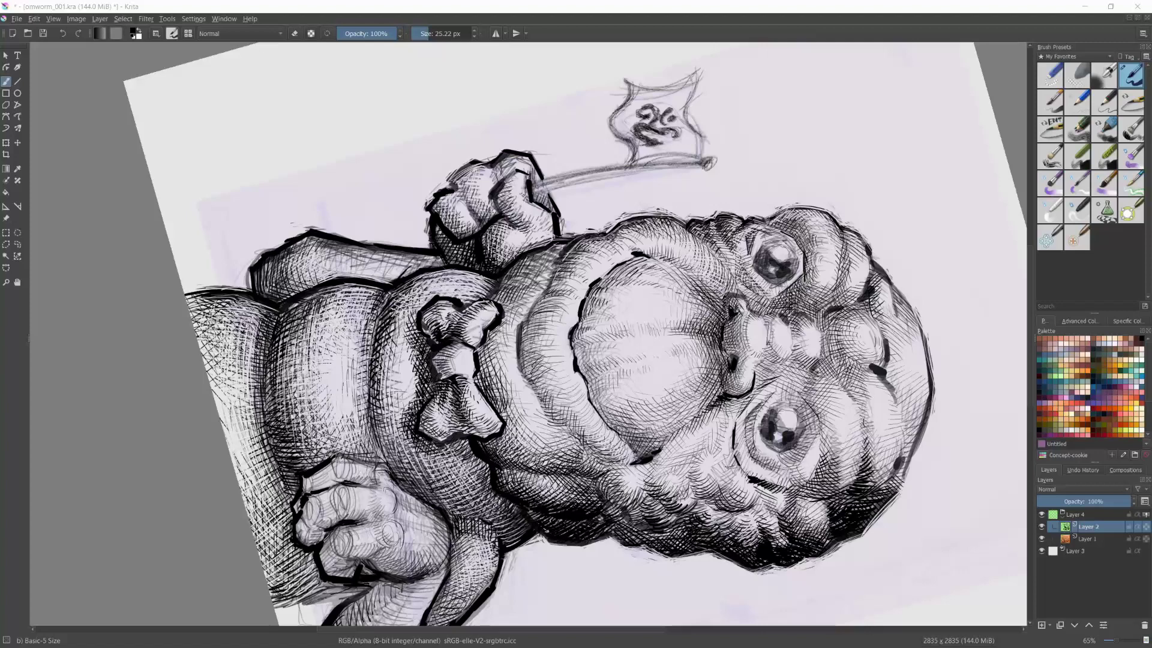
Step: Hatch the middle body segment next to the resting hand and below the upper fold
click(518, 63)
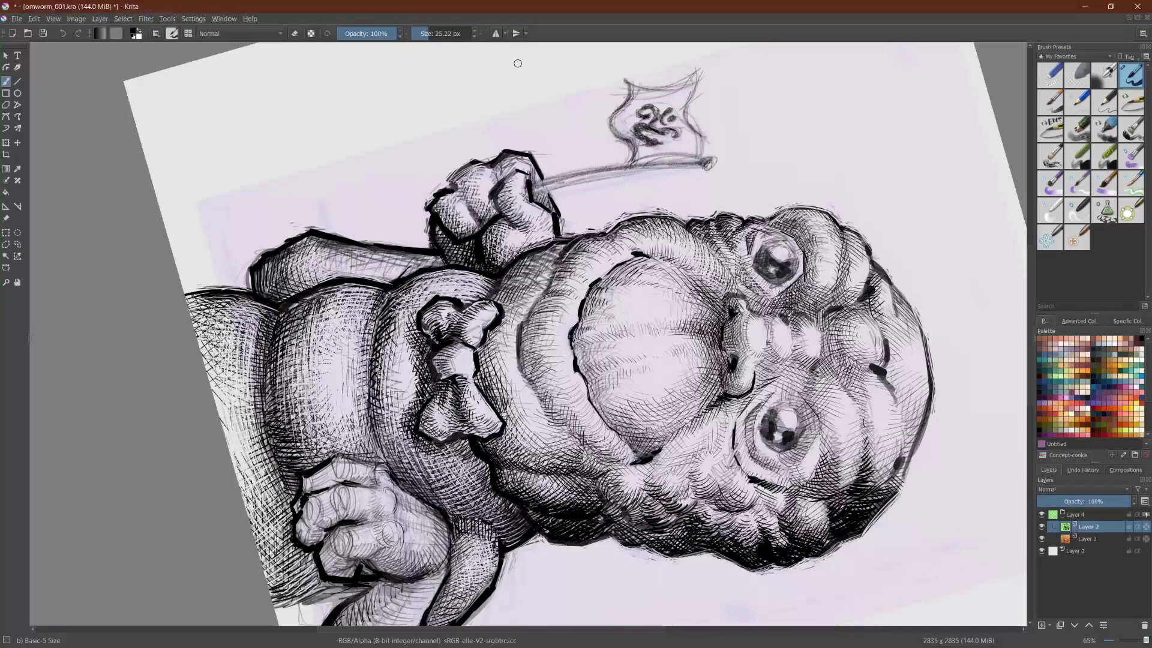
drag(518, 63, 557, 84)
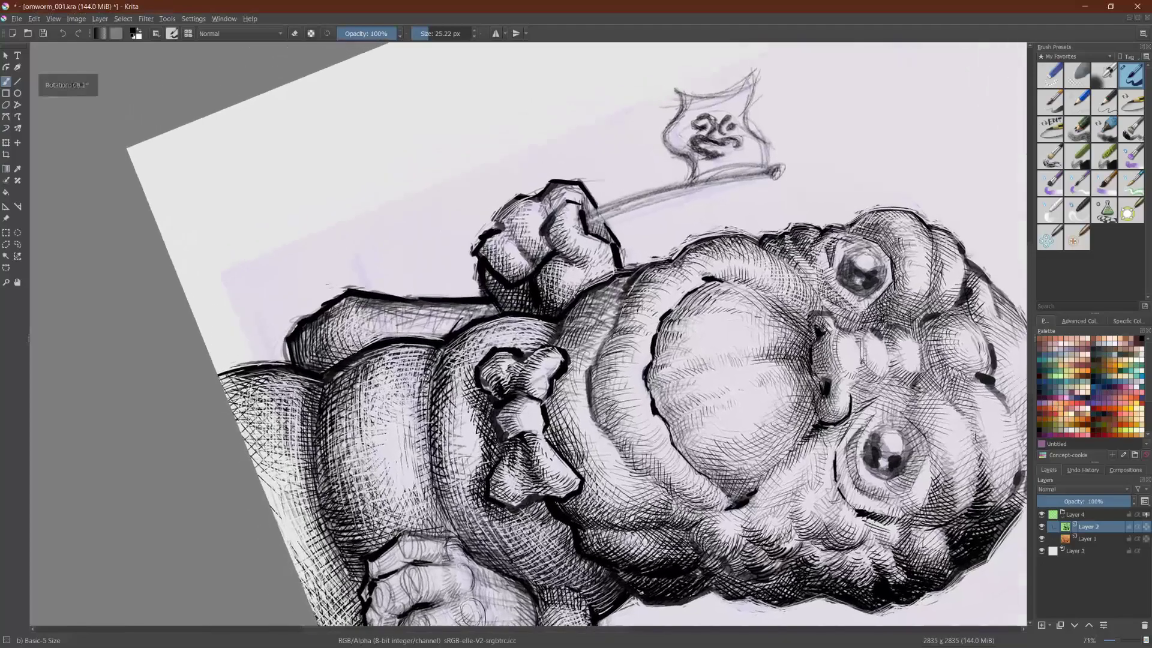
scroll(135, 496, down, 4)
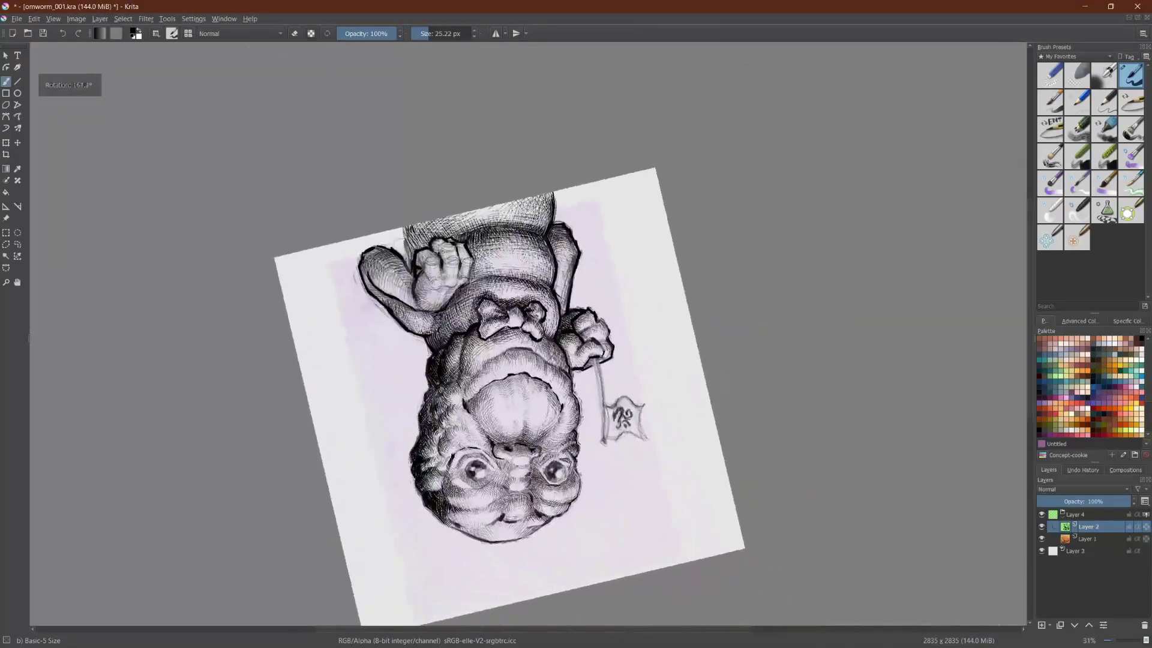
scroll(478, 327, up, 3)
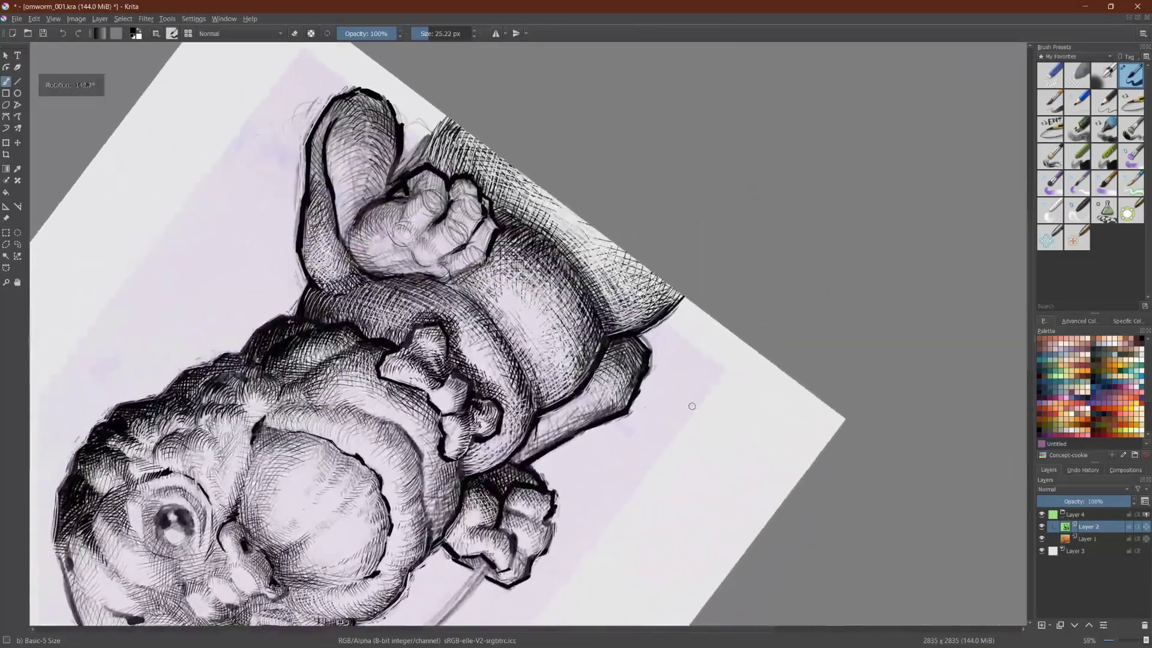
drag(694, 408, 773, 420)
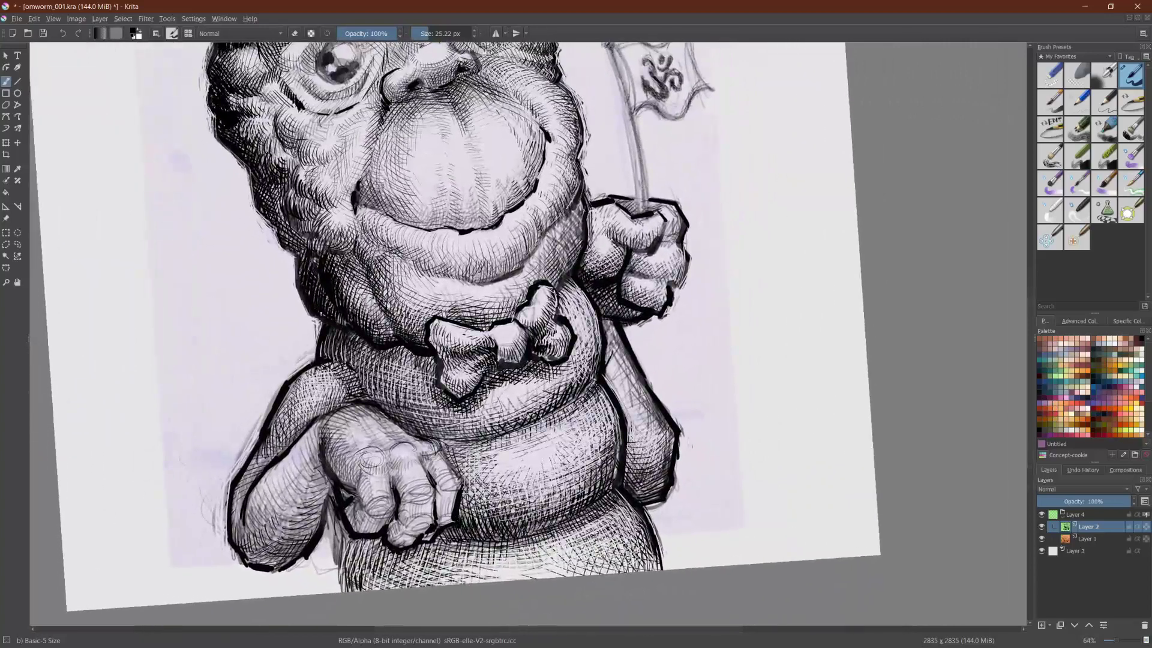
mouse_move(462, 511)
mouse_down()
mouse_move(495, 530)
mouse_move(479, 513)
mouse_move(516, 502)
mouse_up()
drag(491, 473, 518, 486)
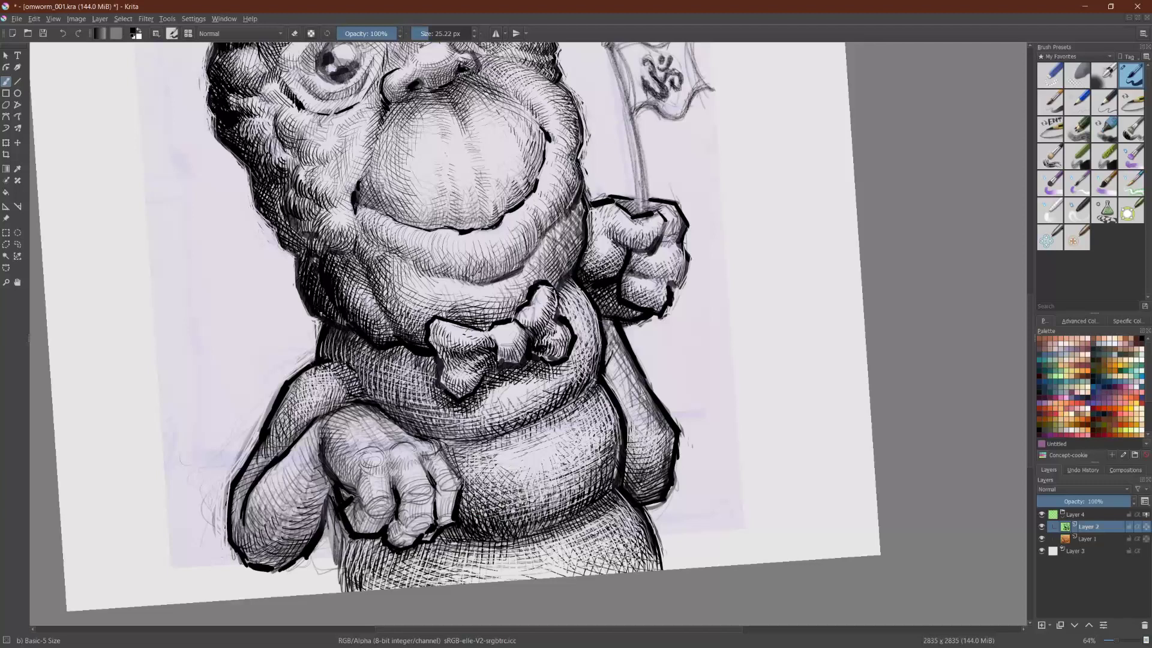
drag(451, 450, 476, 489)
mouse_move(487, 444)
mouse_down()
mouse_move(482, 489)
mouse_move(526, 438)
mouse_up()
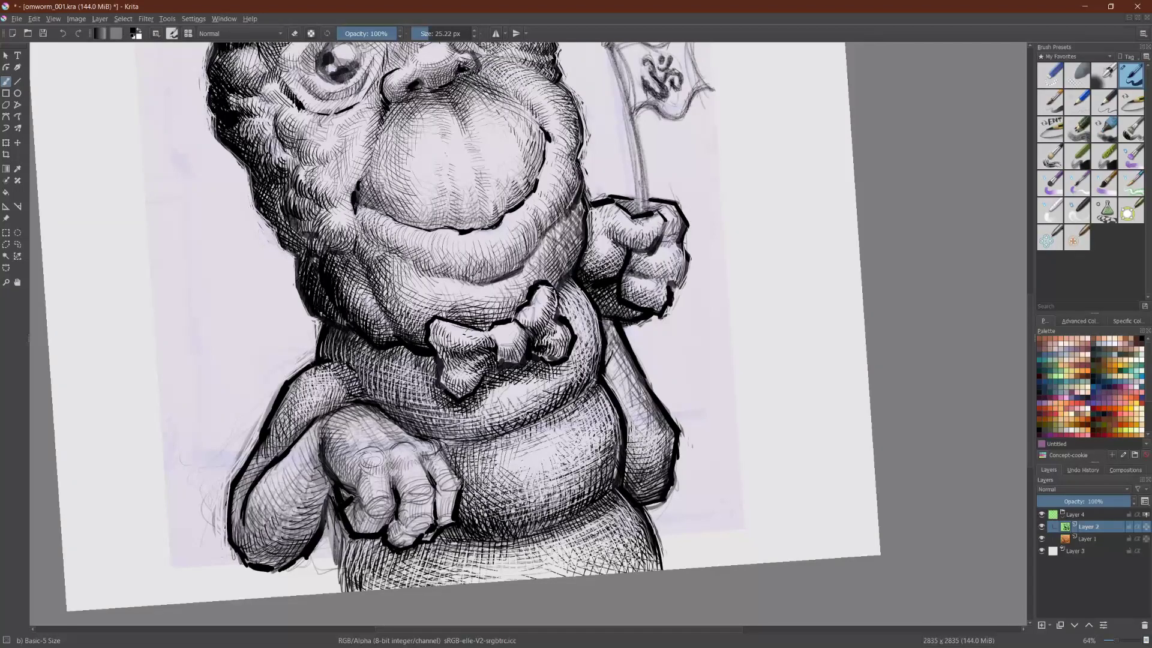
Step: Cross-hatch the middle body segment beneath the upper crease and around its flag-side and lower curve
mouse_move(602, 465)
mouse_down()
mouse_move(595, 485)
mouse_move(575, 486)
mouse_up()
mouse_move(594, 431)
mouse_down()
mouse_move(575, 473)
mouse_move(574, 438)
mouse_up()
mouse_move(613, 400)
mouse_down()
mouse_move(598, 428)
mouse_move(607, 405)
mouse_move(586, 432)
mouse_move(564, 426)
mouse_up()
mouse_move(539, 419)
mouse_down()
mouse_move(559, 426)
mouse_move(546, 431)
mouse_up()
mouse_move(518, 424)
mouse_down()
mouse_move(540, 431)
mouse_move(493, 439)
mouse_up()
drag(526, 439, 466, 457)
mouse_move(493, 443)
mouse_down()
mouse_move(432, 456)
mouse_move(466, 475)
mouse_move(485, 461)
mouse_up()
mouse_move(522, 432)
mouse_down()
mouse_move(491, 467)
mouse_move(509, 463)
mouse_move(522, 511)
mouse_up()
mouse_move(578, 479)
mouse_down()
mouse_move(537, 509)
mouse_move(547, 506)
mouse_up()
drag(585, 484, 549, 513)
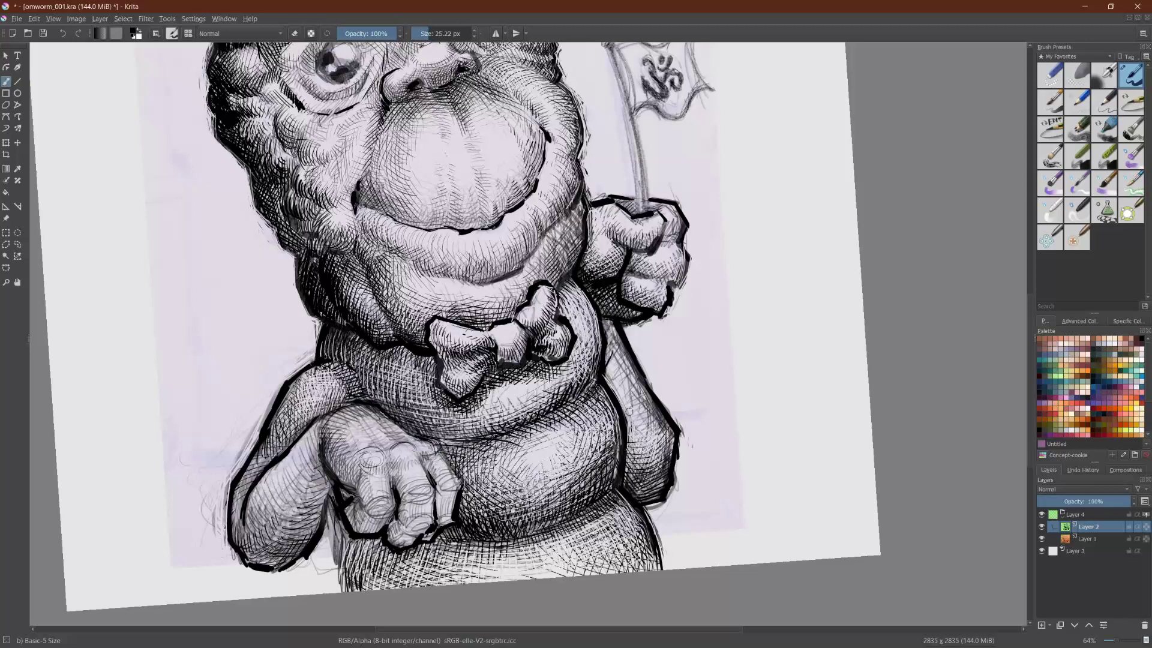
Step: Hatch the lowest body segment just beneath its upper crease, working toward the flag-side edge
drag(539, 535, 484, 546)
drag(571, 518, 511, 535)
drag(558, 520, 511, 533)
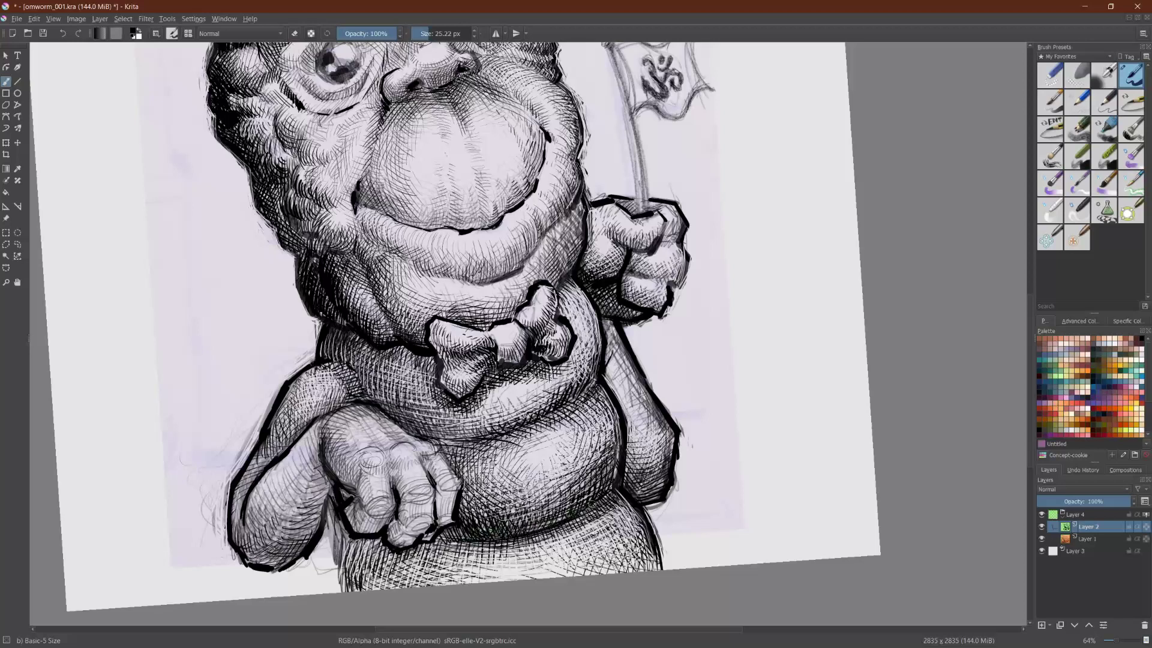
drag(598, 518, 571, 533)
mouse_move(624, 506)
mouse_down()
mouse_move(556, 544)
mouse_move(564, 551)
mouse_up()
mouse_move(629, 527)
mouse_down()
mouse_move(587, 551)
mouse_move(606, 559)
mouse_up()
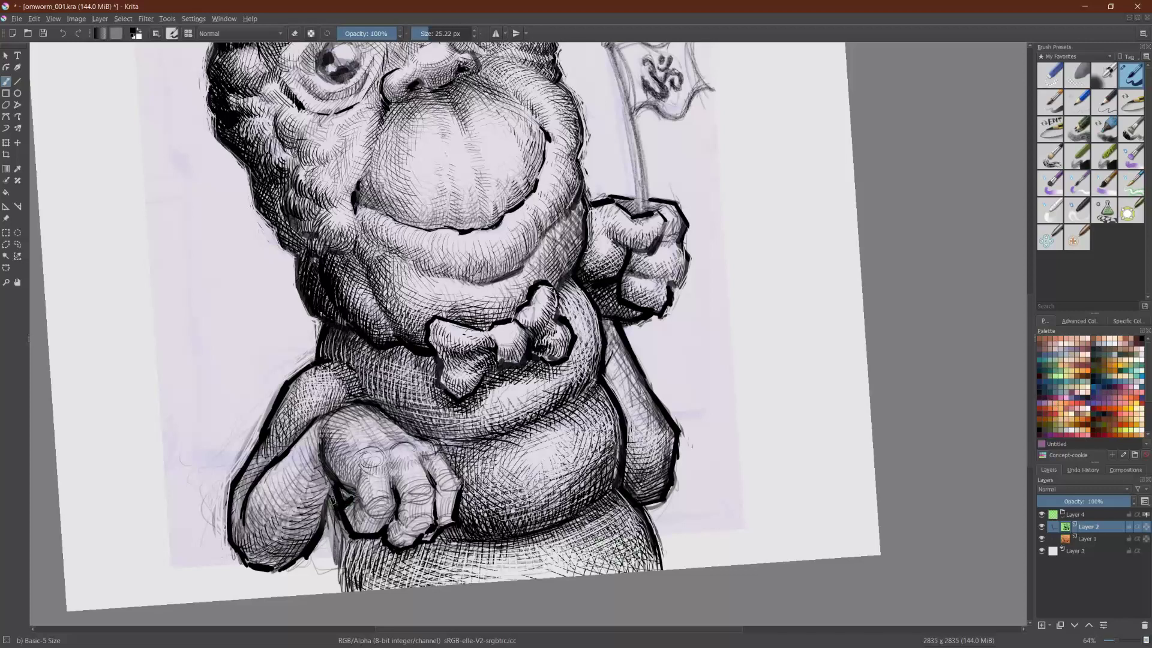
Step: Ink the lowest body segment's outer edge below the resting hand and fill the area under the hand with vertical hatching
mouse_move(359, 501)
mouse_down()
mouse_move(354, 512)
mouse_move(342, 503)
mouse_up()
drag(340, 516, 333, 593)
mouse_move(344, 530)
mouse_down()
mouse_move(344, 592)
mouse_move(348, 580)
mouse_up()
drag(357, 538, 351, 586)
drag(360, 538, 358, 593)
mouse_move(370, 538)
mouse_down()
mouse_move(359, 592)
mouse_move(372, 574)
mouse_up()
drag(374, 569, 370, 591)
mouse_move(387, 540)
mouse_down()
mouse_move(375, 587)
mouse_move(394, 589)
mouse_up()
mouse_move(414, 551)
mouse_down()
mouse_move(401, 589)
mouse_move(420, 587)
mouse_up()
mouse_move(437, 539)
mouse_down()
mouse_move(425, 583)
mouse_move(443, 587)
mouse_up()
drag(459, 544, 447, 586)
mouse_move(467, 542)
mouse_down()
mouse_move(450, 585)
mouse_move(483, 575)
mouse_up()
mouse_move(509, 542)
mouse_down()
mouse_move(493, 583)
mouse_move(514, 555)
mouse_up()
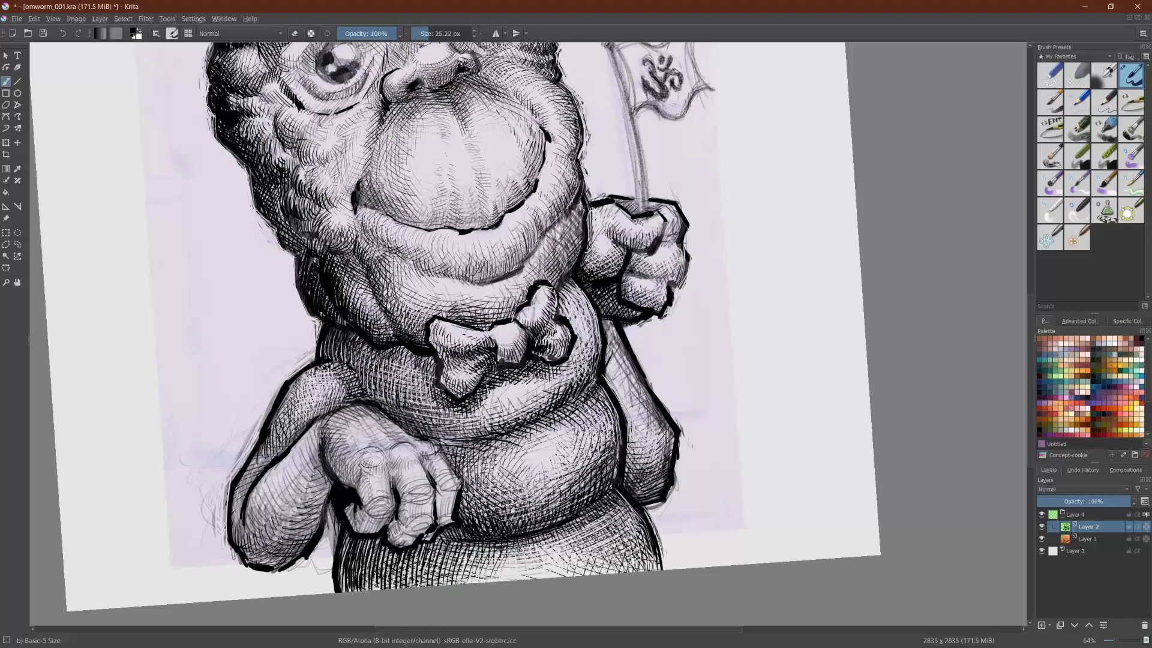
Step: Deepen the shadow on the lowest body segment with a second layer of strokes from the outer edge toward the centre
mouse_move(347, 539)
mouse_down()
mouse_move(338, 589)
mouse_move(339, 573)
mouse_up()
drag(345, 565, 341, 591)
mouse_move(348, 545)
mouse_down()
mouse_move(342, 591)
mouse_move(354, 592)
mouse_move(354, 565)
mouse_move(355, 592)
mouse_move(370, 570)
mouse_move(376, 591)
mouse_up()
mouse_move(372, 539)
mouse_down()
mouse_move(367, 592)
mouse_move(378, 590)
mouse_move(380, 572)
mouse_up()
mouse_move(390, 551)
mouse_down()
mouse_move(383, 583)
mouse_move(388, 574)
mouse_move(392, 590)
mouse_up()
mouse_move(399, 564)
mouse_down()
mouse_move(395, 588)
mouse_move(408, 588)
mouse_up()
mouse_move(424, 545)
mouse_down()
mouse_move(417, 575)
mouse_move(434, 586)
mouse_move(410, 588)
mouse_up()
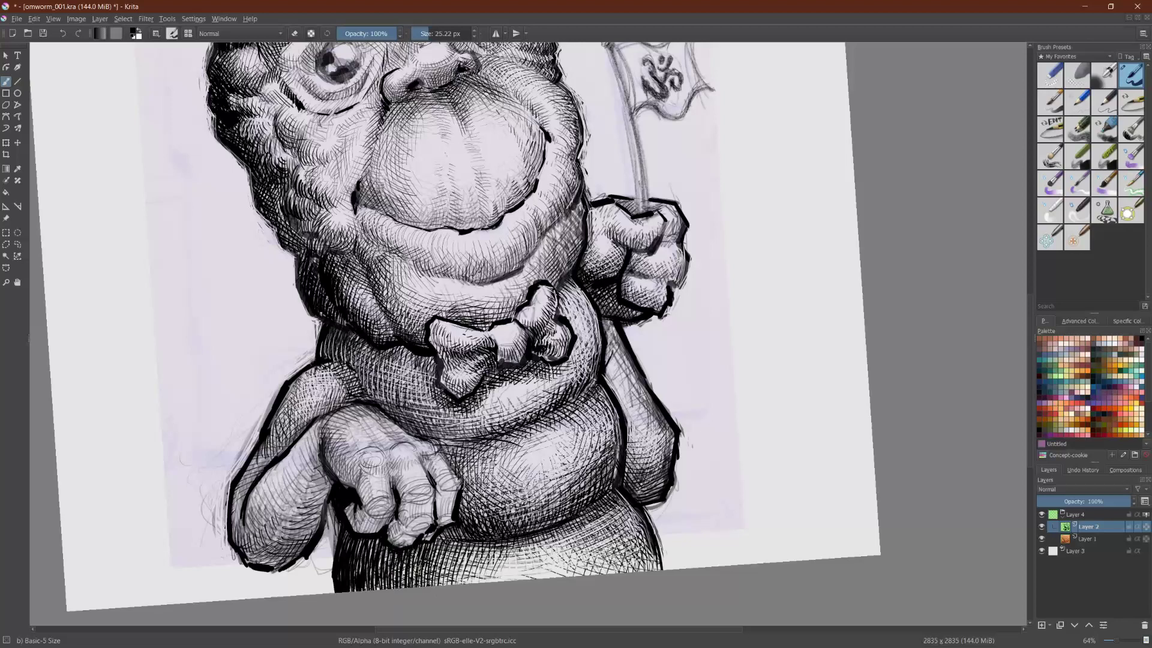
mouse_move(415, 555)
mouse_down()
mouse_move(406, 563)
mouse_move(446, 560)
mouse_up()
mouse_move(467, 550)
mouse_down()
mouse_move(439, 571)
mouse_move(479, 563)
mouse_up()
drag(500, 546, 491, 564)
drag(503, 545, 496, 560)
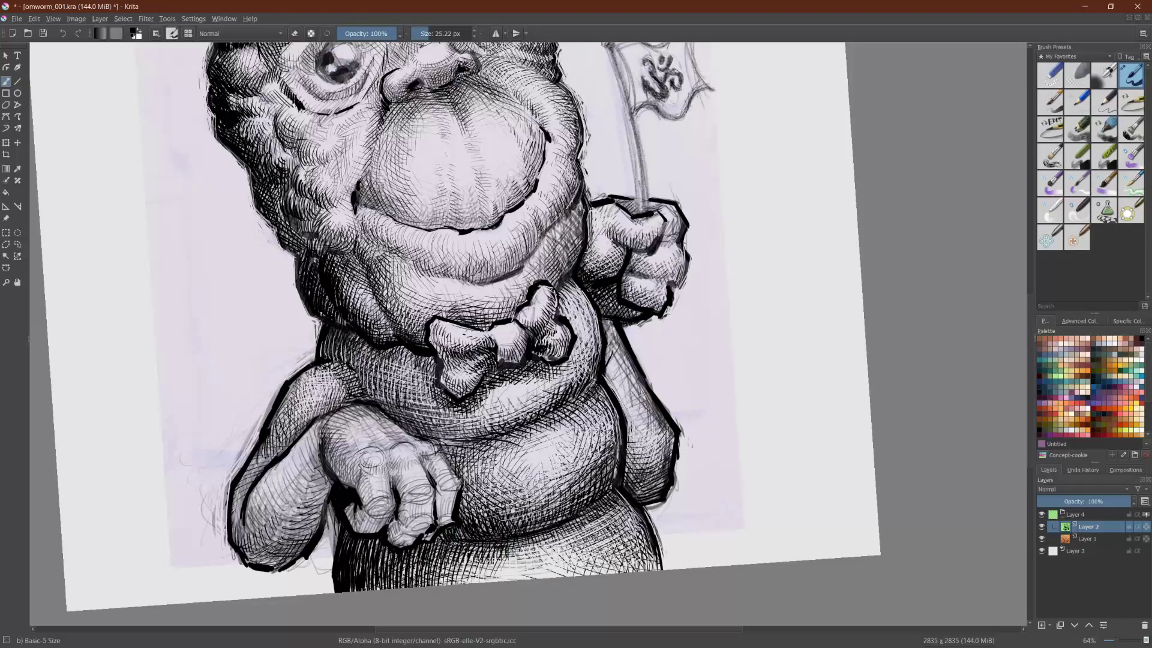
Step: Darken the middle body segment with diagonal hatching directly beside the fingers of the resting hand
drag(470, 499, 463, 517)
mouse_move(472, 477)
mouse_down()
mouse_move(461, 513)
mouse_move(479, 528)
mouse_up()
mouse_move(489, 522)
mouse_down()
mouse_move(481, 529)
mouse_move(506, 524)
mouse_move(485, 536)
mouse_up()
drag(496, 508, 473, 519)
drag(493, 471, 475, 501)
mouse_move(488, 472)
mouse_down()
mouse_move(464, 507)
mouse_move(465, 492)
mouse_up()
drag(479, 466, 462, 485)
drag(475, 455, 459, 473)
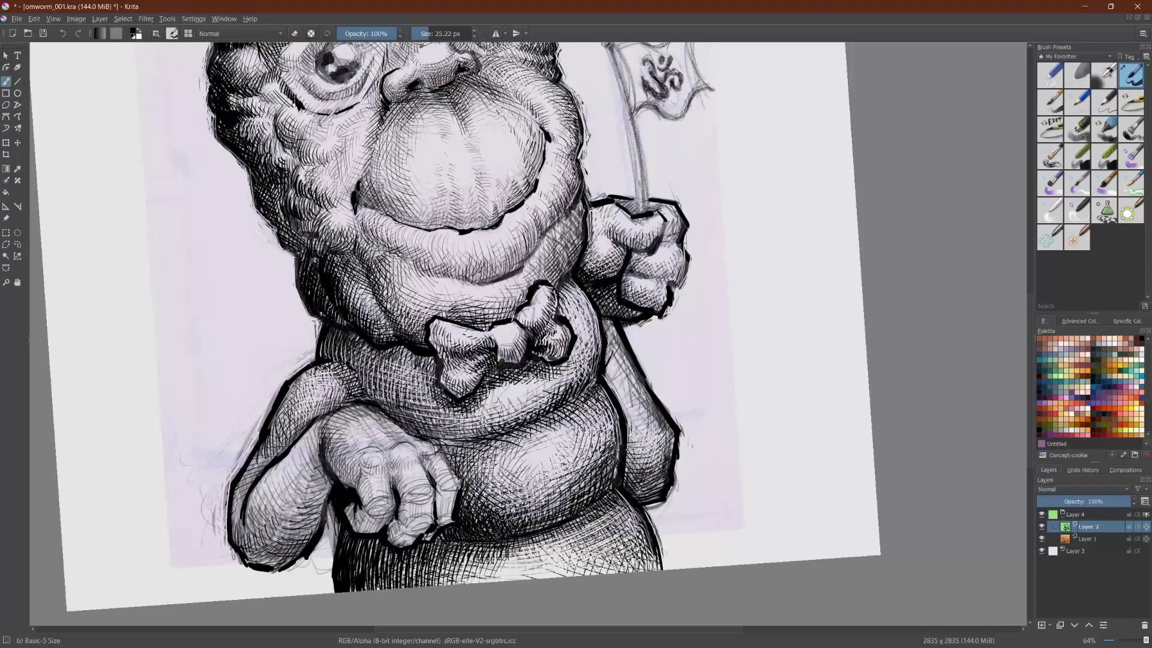
Step: Deepen the hatching along the flag-side edge and lower curve of the middle body segment
drag(613, 470, 603, 483)
drag(599, 487, 587, 500)
drag(615, 454, 603, 477)
mouse_move(602, 474)
mouse_down()
mouse_move(575, 494)
mouse_move(592, 485)
mouse_up()
mouse_move(611, 436)
mouse_down()
mouse_move(607, 467)
mouse_move(607, 455)
mouse_up()
drag(621, 407, 608, 440)
drag(566, 515, 540, 527)
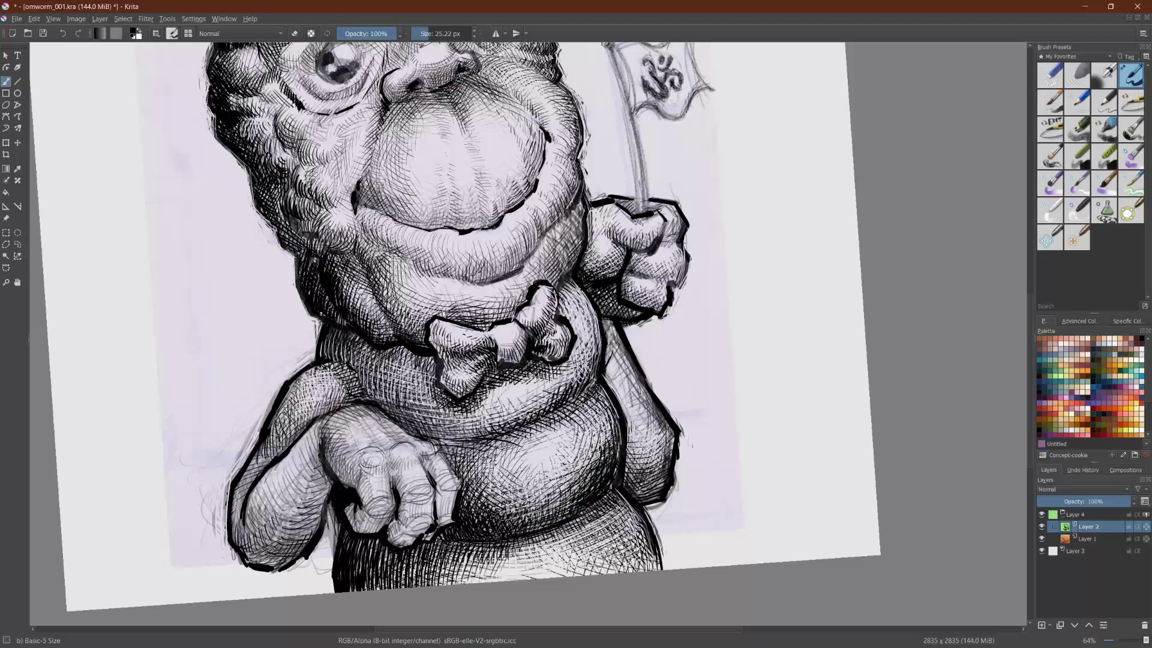
mouse_move(586, 492)
mouse_down()
mouse_move(551, 517)
mouse_move(555, 505)
mouse_up()
scroll(371, 424, down, 2)
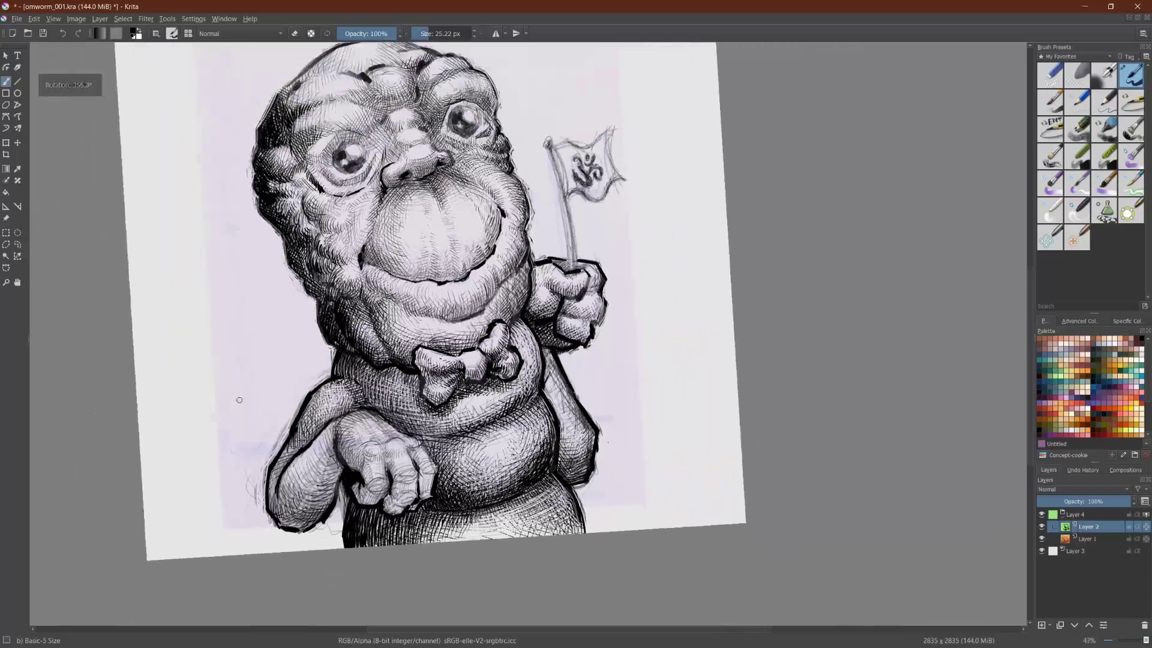
Step: Hatch along the upper edge of the lowest body segment, from the flag-side corner across toward the resting hand
scroll(243, 402, up, 3)
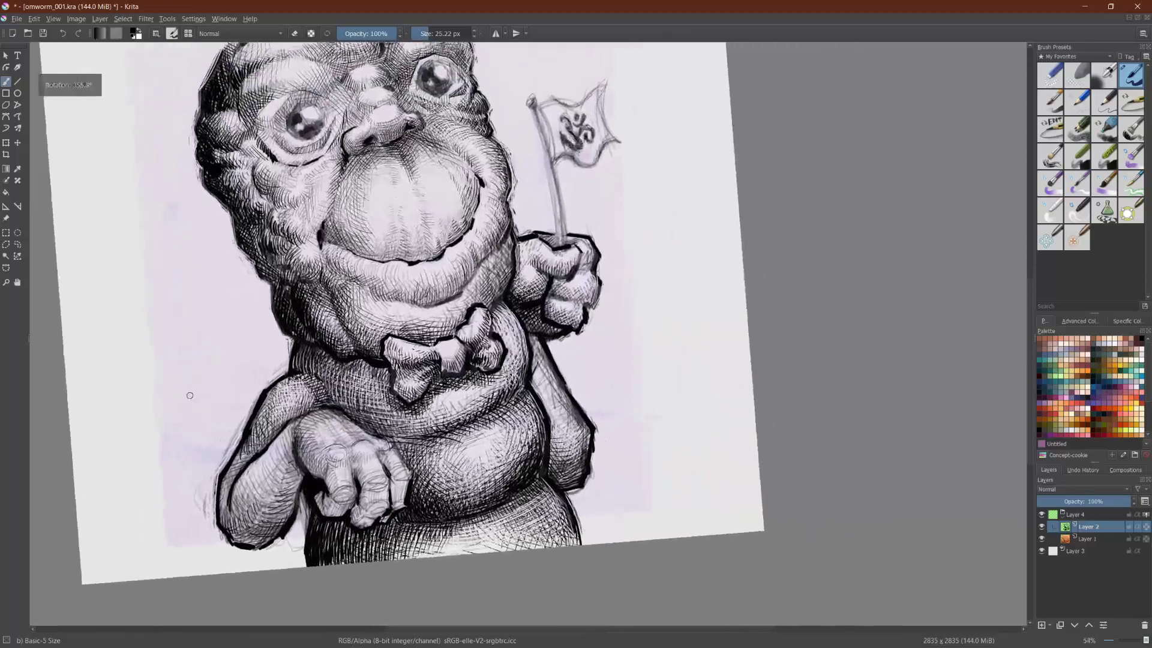
mouse_move(579, 486)
mouse_down()
mouse_move(554, 503)
mouse_move(558, 531)
mouse_move(567, 525)
mouse_up()
mouse_move(583, 497)
mouse_down()
mouse_move(547, 522)
mouse_move(453, 544)
mouse_up()
mouse_move(448, 544)
mouse_down()
mouse_move(431, 562)
mouse_move(479, 542)
mouse_up()
mouse_move(503, 526)
mouse_down()
mouse_move(485, 544)
mouse_move(501, 538)
mouse_up()
drag(519, 518, 510, 537)
drag(533, 515, 524, 531)
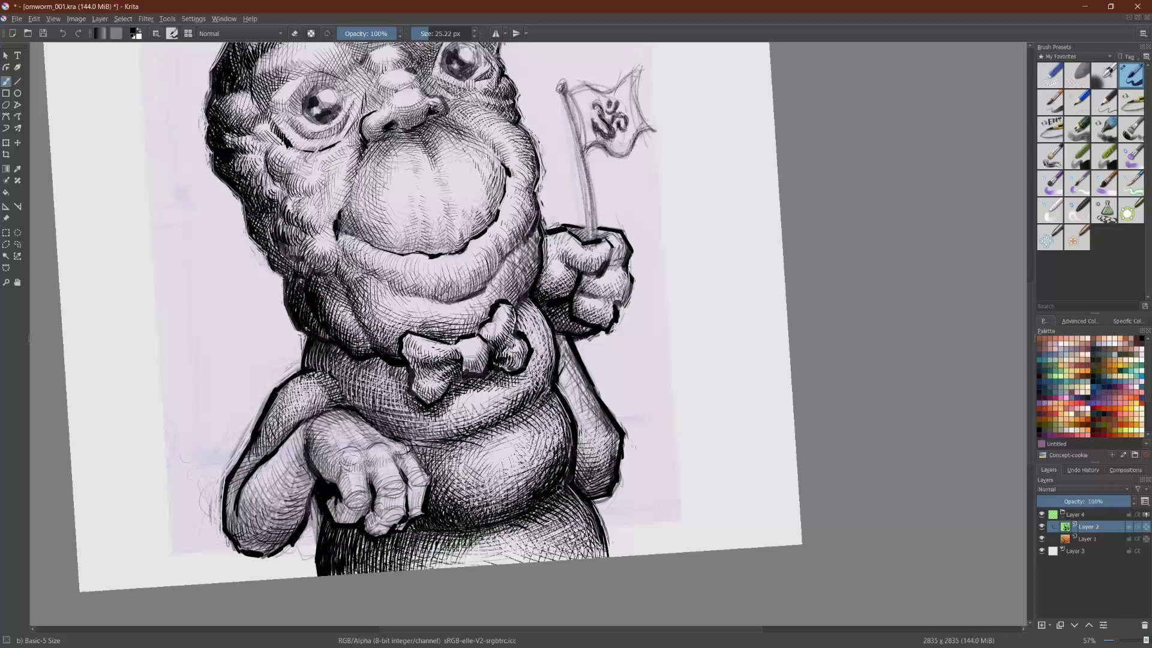
Step: Add cross-hatching over the lowest body segment, following its curve from the middle to the flag-side edge
mouse_move(560, 488)
mouse_down()
mouse_move(668, 531)
mouse_move(273, 393)
mouse_move(198, 471)
mouse_move(288, 504)
mouse_move(340, 348)
mouse_move(192, 387)
mouse_move(294, 324)
mouse_move(300, 366)
mouse_move(354, 310)
mouse_up()
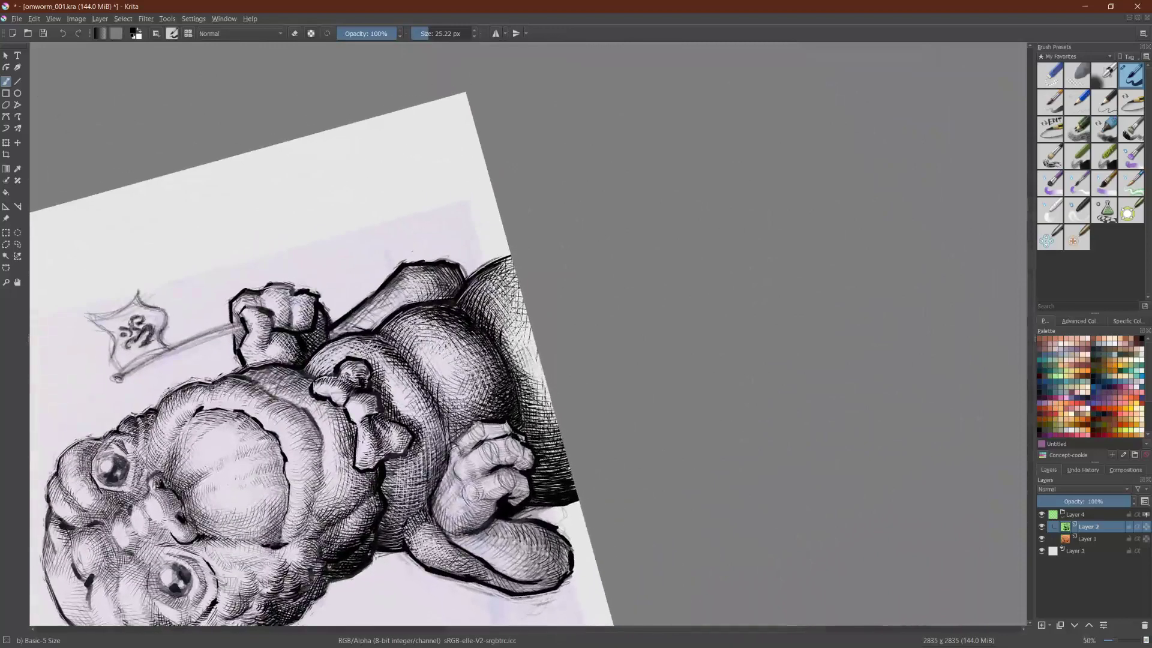
mouse_move(521, 394)
mouse_down()
mouse_move(541, 393)
mouse_move(536, 350)
mouse_move(500, 304)
mouse_up()
drag(482, 309, 493, 296)
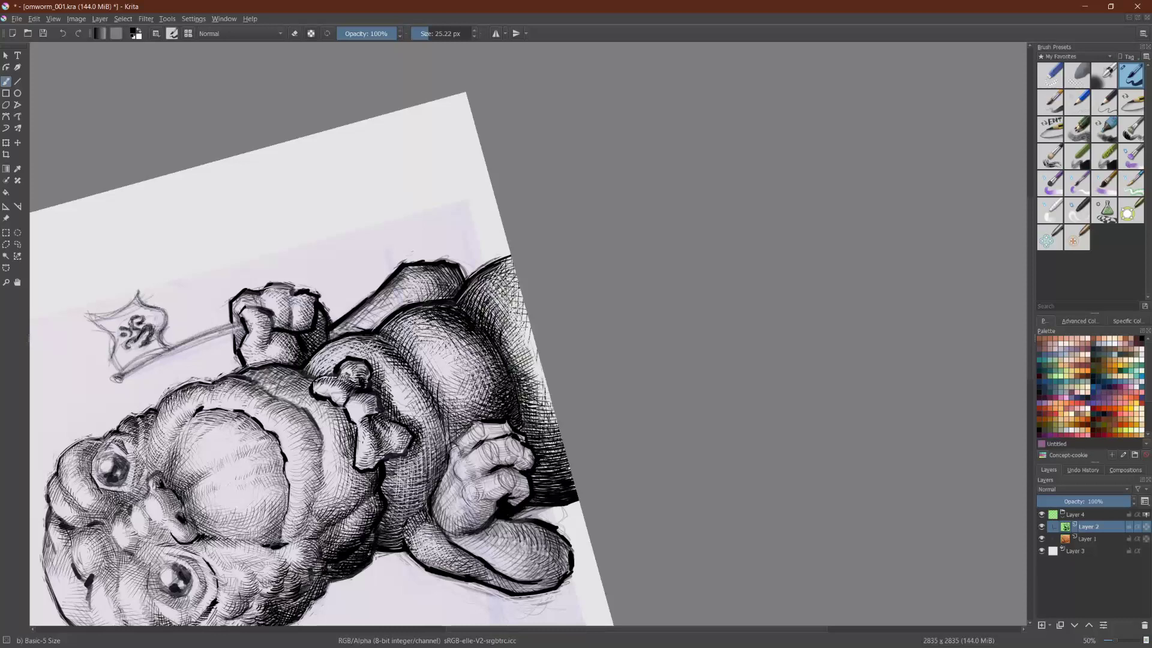
mouse_move(527, 416)
mouse_down()
mouse_move(553, 405)
mouse_move(547, 389)
mouse_up()
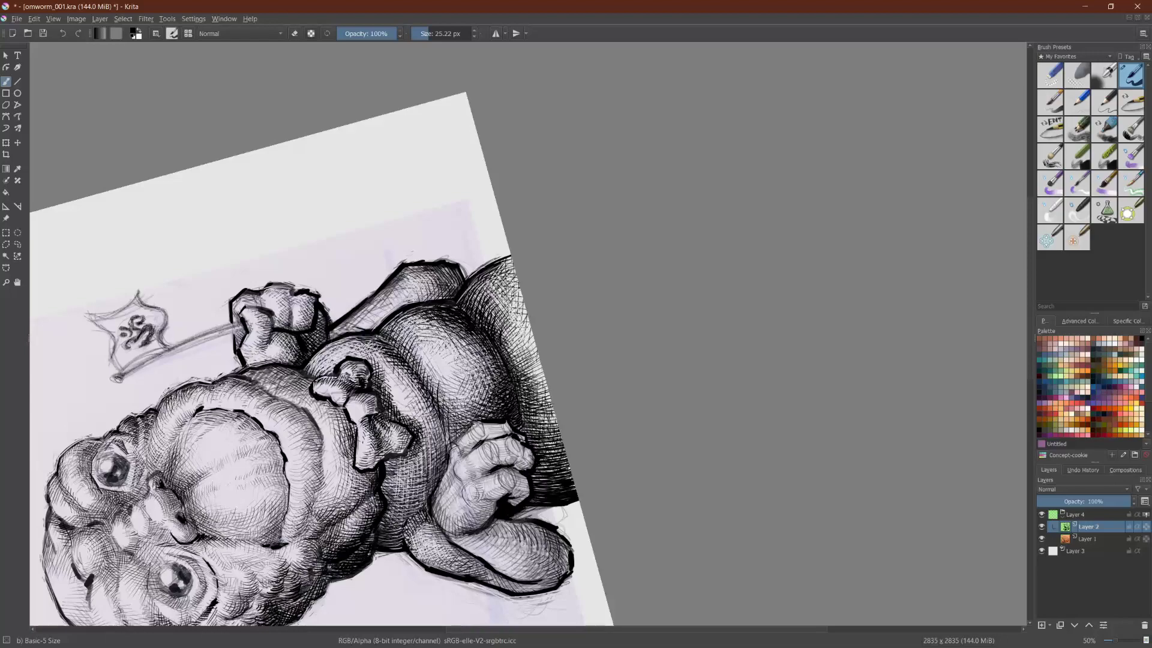
Step: Extend the lowest body segment's hatching from the crease under the middle segment down toward the canvas edge
scroll(528, 334, down, 2)
scroll(528, 334, down, 1)
scroll(606, 384, up, 3)
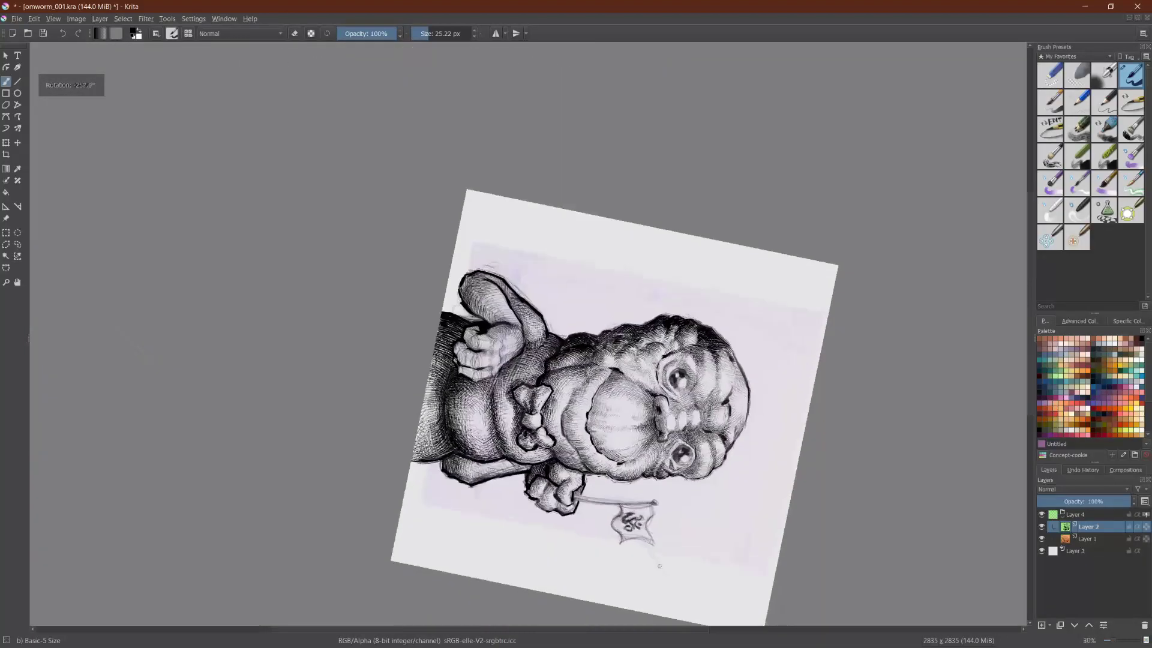
scroll(528, 334, down, 1)
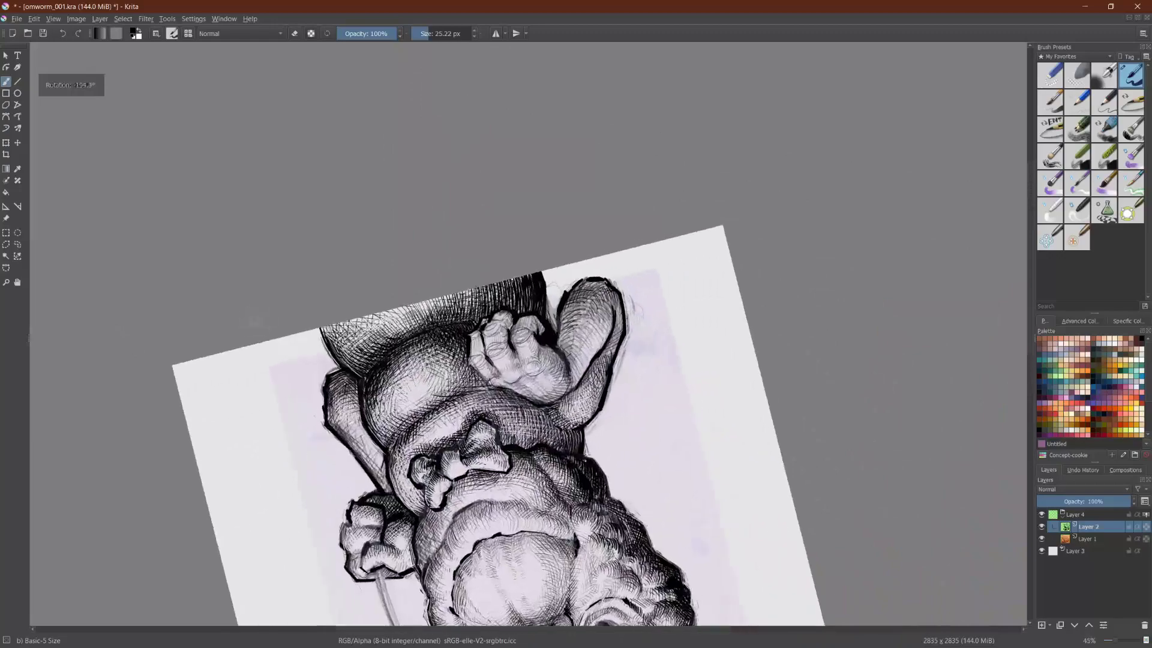
drag(464, 291, 471, 317)
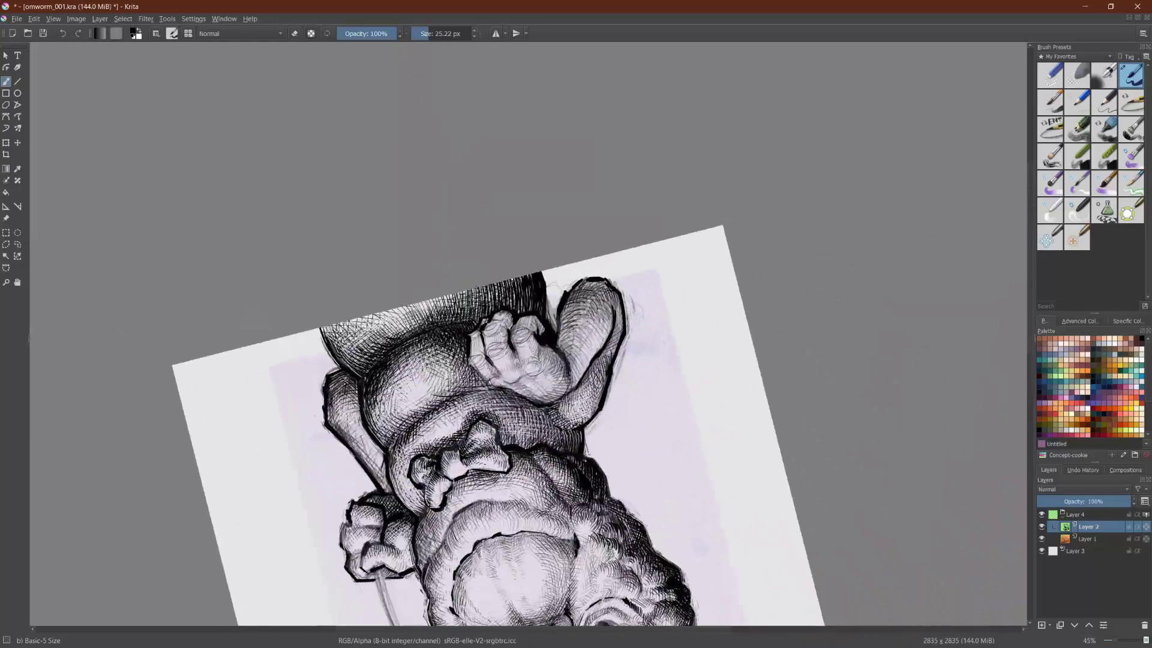
scroll(528, 335, down, 2)
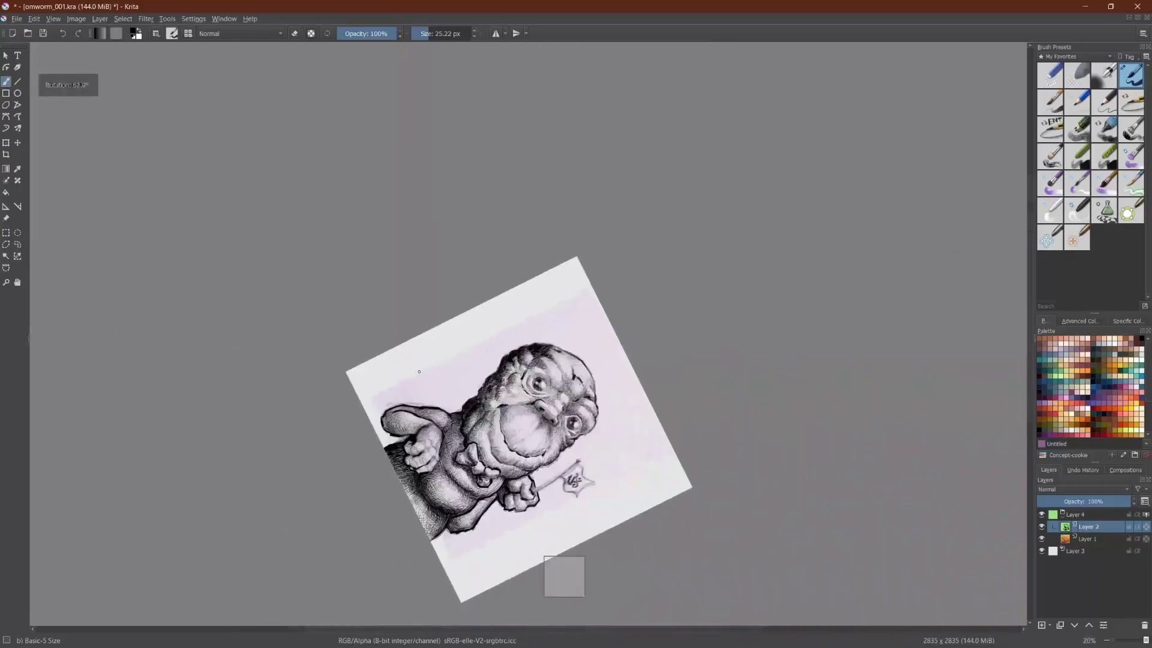
scroll(528, 334, up, 1)
scroll(528, 334, up, 3)
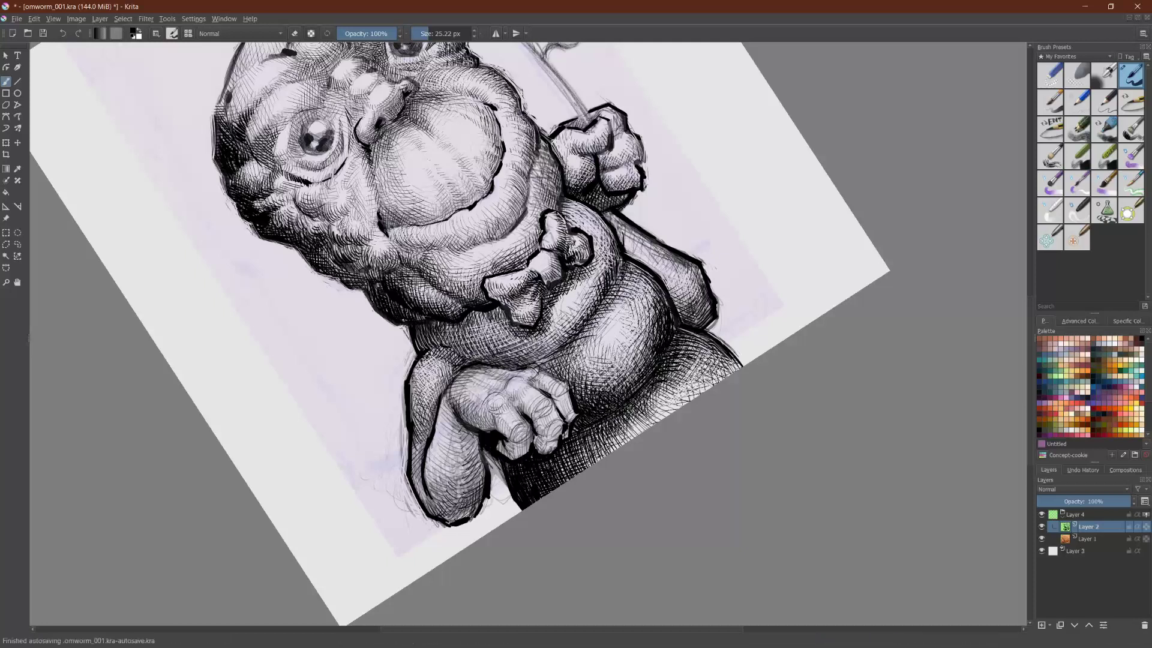
drag(658, 408, 690, 362)
drag(668, 404, 710, 352)
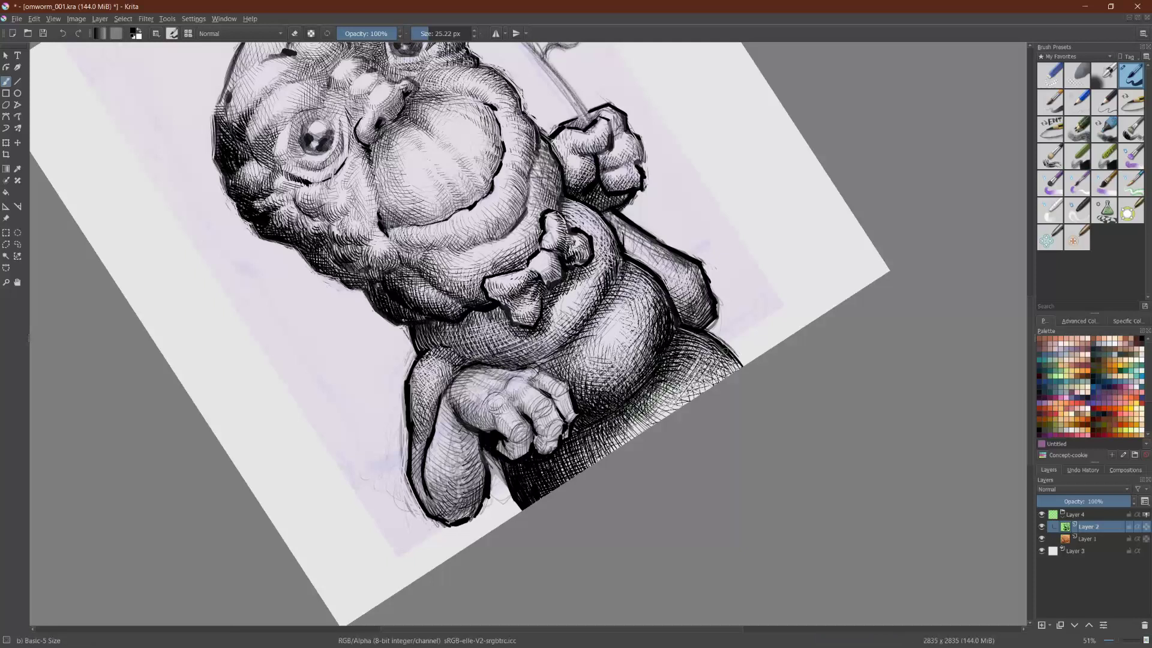
Step: Lighten the lowest body segment with short eraser strokes across its hatching, from the crease to the flag-side edge
key(e)
mouse_move(624, 421)
mouse_down()
mouse_move(676, 356)
mouse_move(619, 421)
mouse_up()
drag(675, 359, 648, 399)
drag(645, 403, 614, 429)
mouse_move(681, 357)
mouse_down()
mouse_move(622, 436)
mouse_move(662, 396)
mouse_up()
drag(655, 407, 641, 423)
mouse_move(690, 357)
mouse_down()
mouse_move(668, 401)
mouse_move(688, 401)
mouse_move(707, 378)
mouse_up()
scroll(528, 334, down, 4)
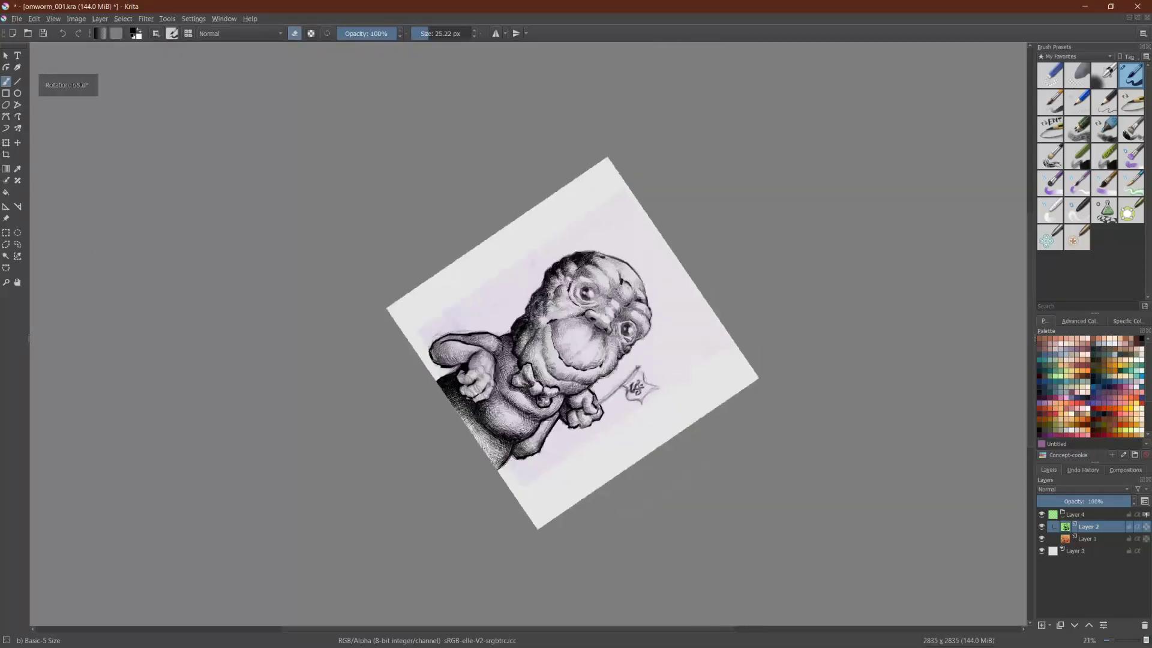
scroll(567, 452, up, 4)
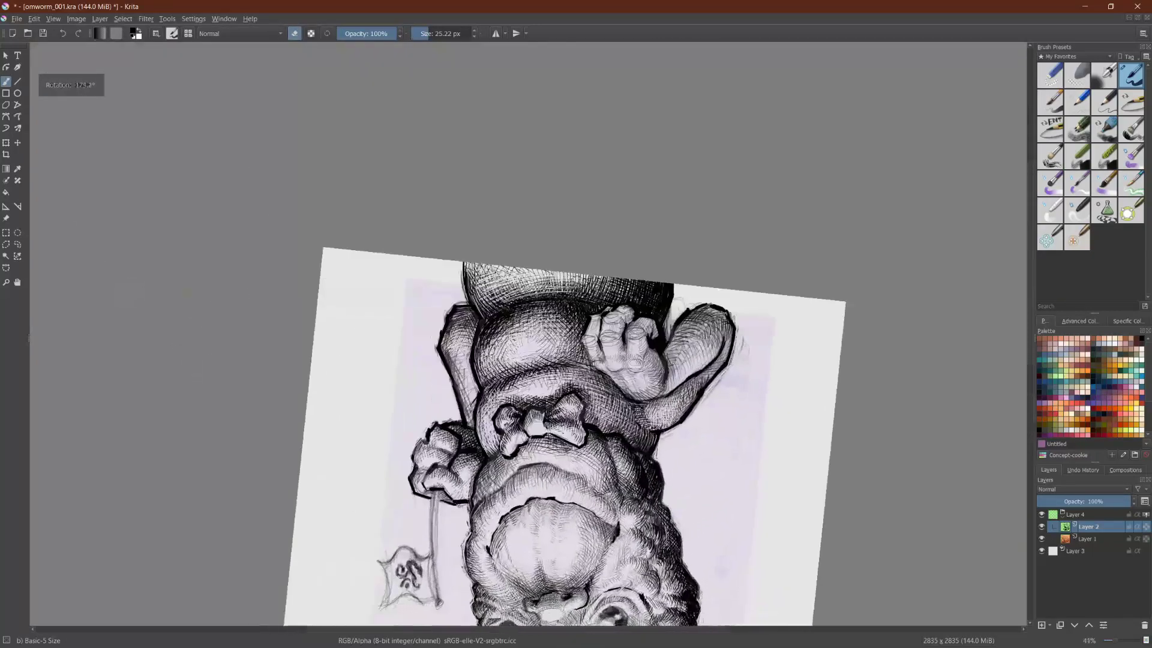
drag(429, 230, 434, 246)
mouse_move(429, 211)
mouse_down()
mouse_move(454, 259)
mouse_move(459, 228)
mouse_move(480, 221)
mouse_move(504, 233)
mouse_move(527, 223)
mouse_move(601, 232)
mouse_up()
scroll(528, 388, down, 4)
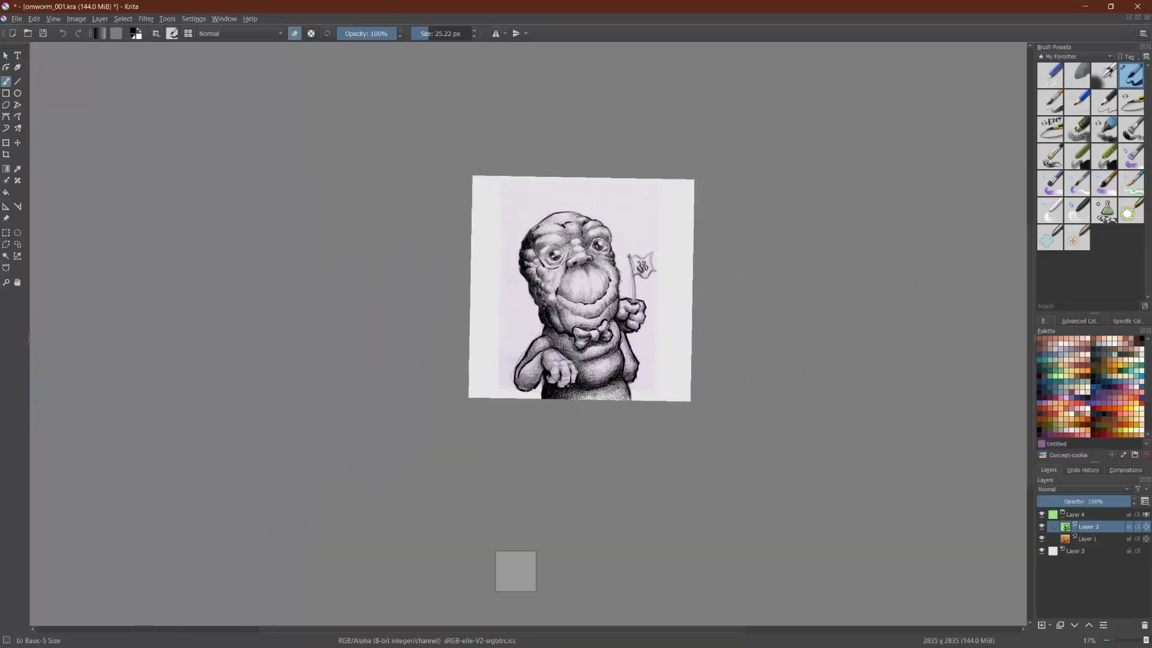
scroll(581, 289, up, 3)
scroll(306, 436, down, 1)
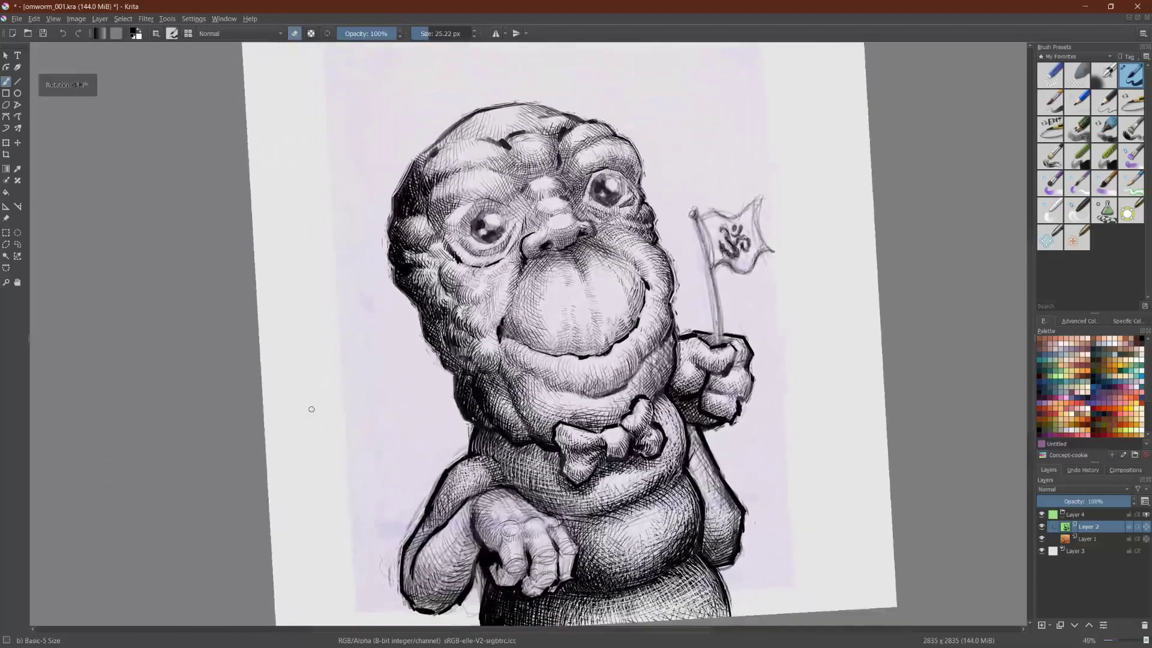
scroll(325, 401, up, 1)
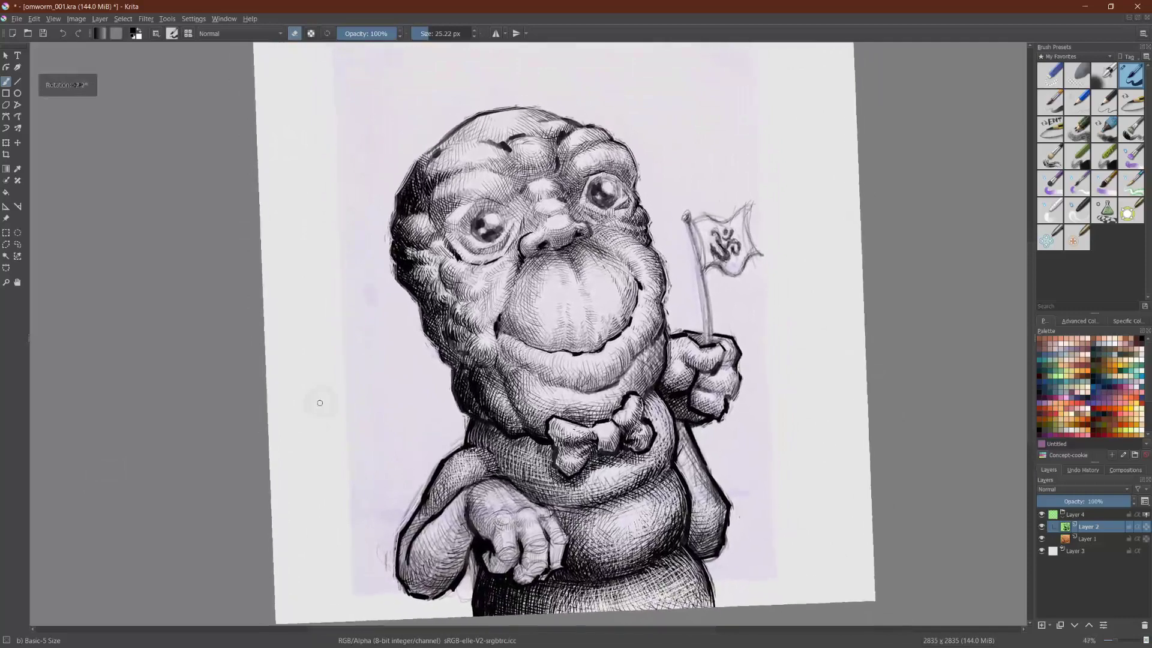
scroll(308, 396, down, 1)
scroll(319, 387, up, 1)
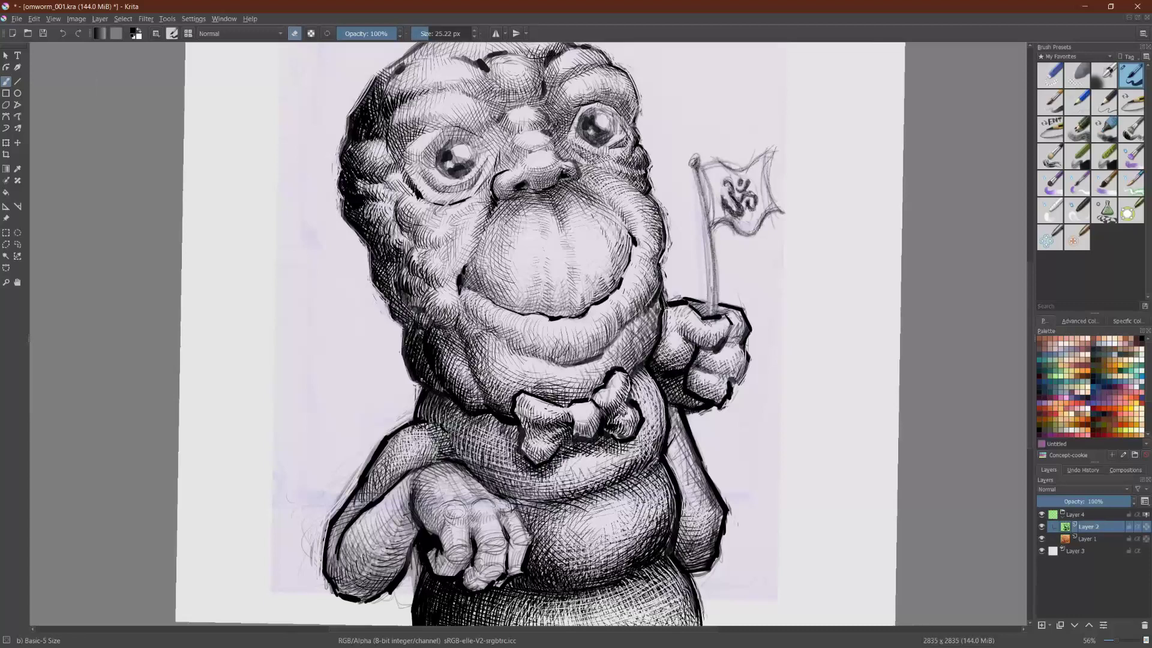
Step: Return to inking with a 38.74 px brush and deepen the upper body segment's shadow between the shoulder and bow tie
key(e)
scroll(528, 334, down, 2)
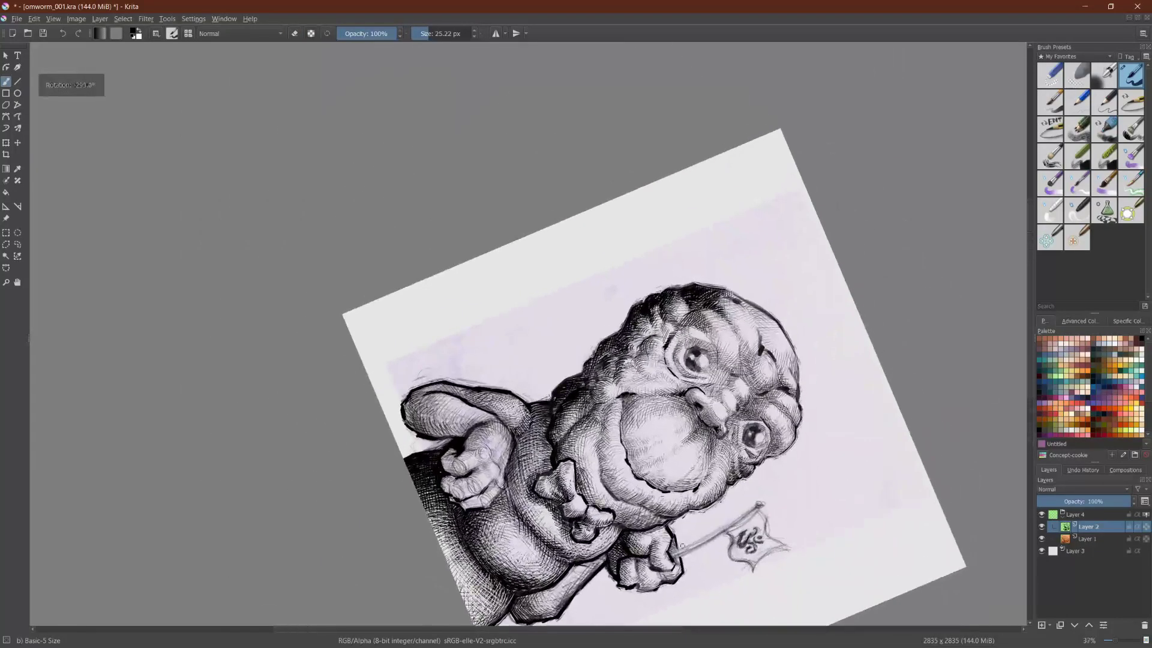
scroll(528, 333, up, 2)
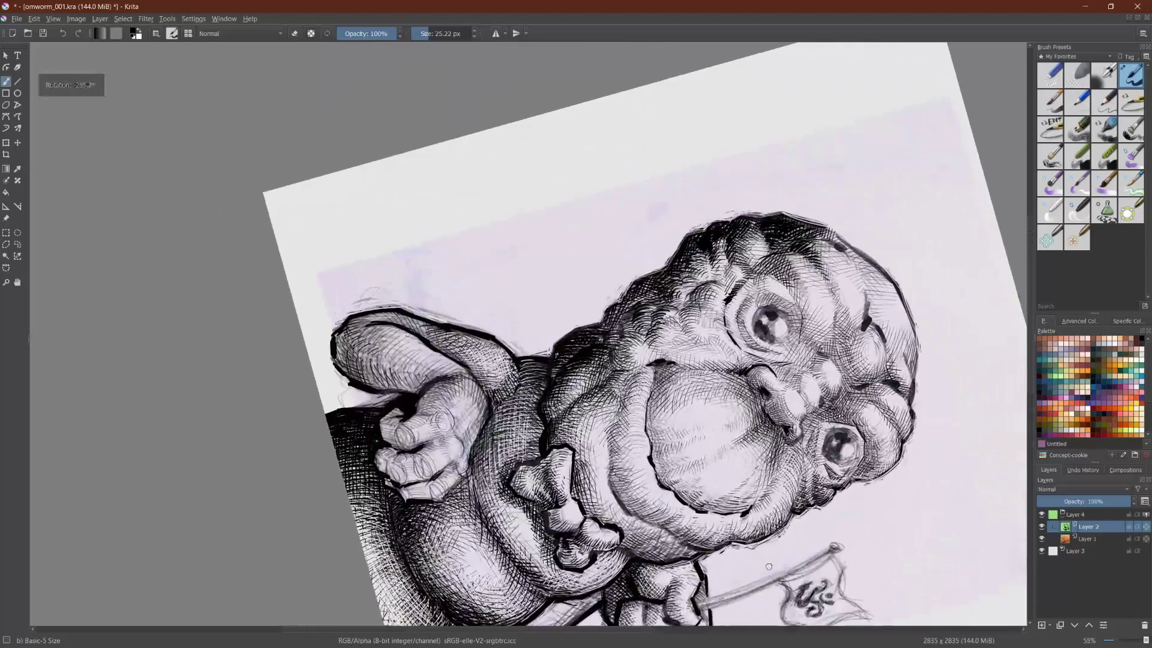
click(430, 33)
drag(429, 33, 433, 33)
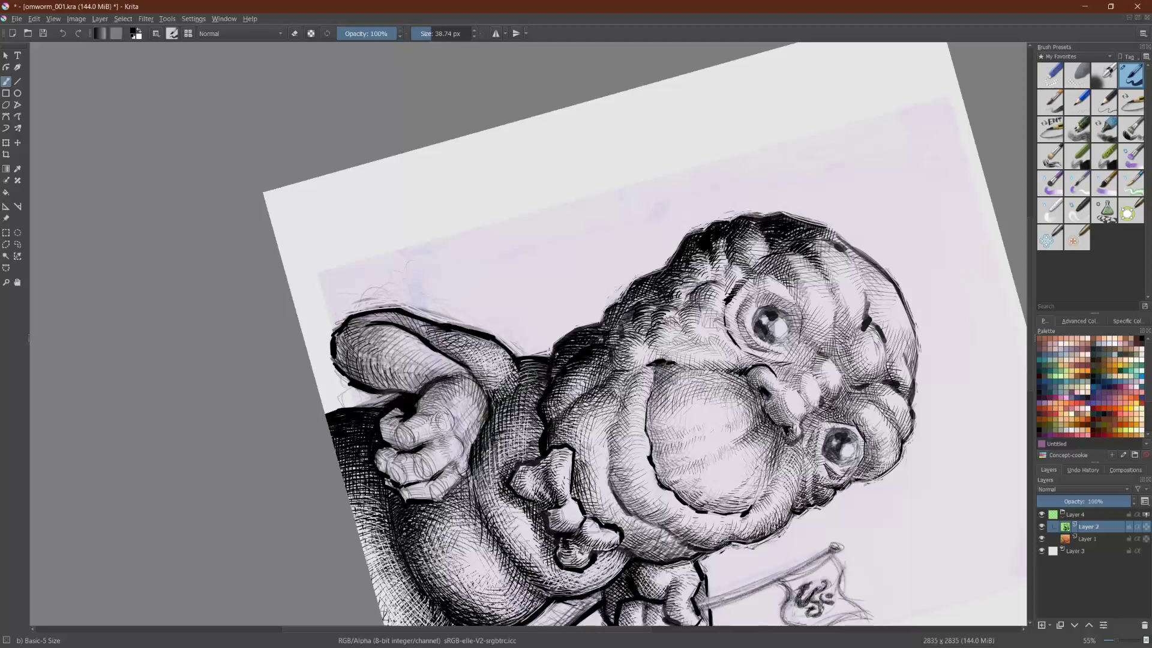
drag(444, 422, 275, 574)
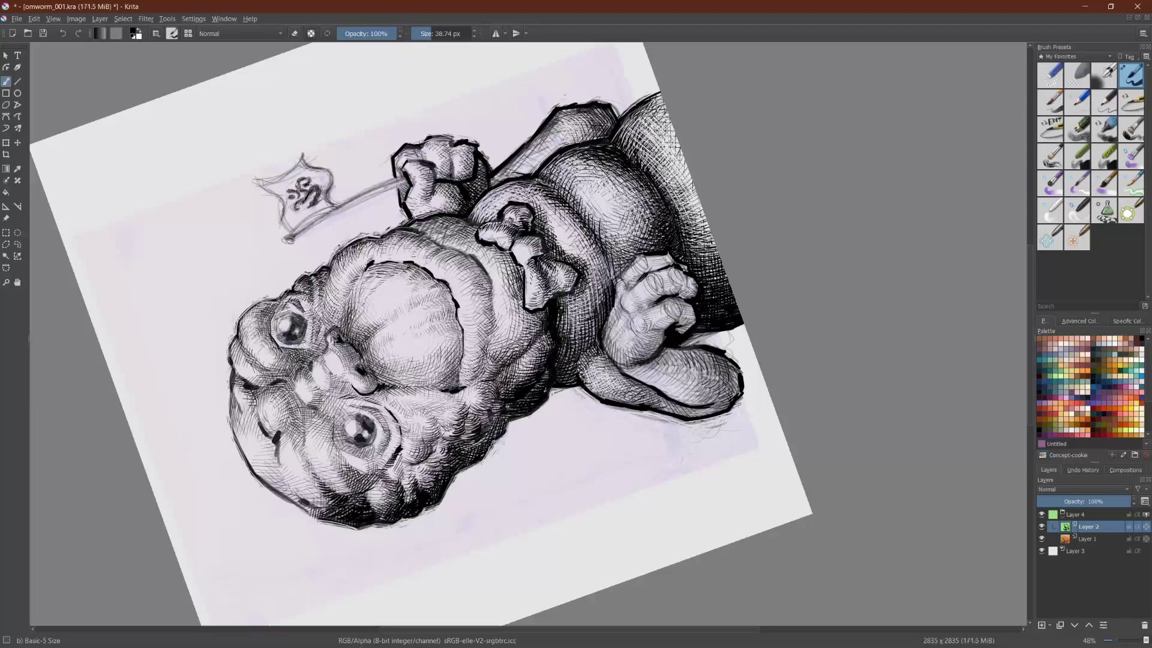
scroll(552, 382, down, 3)
scroll(485, 514, up, 3)
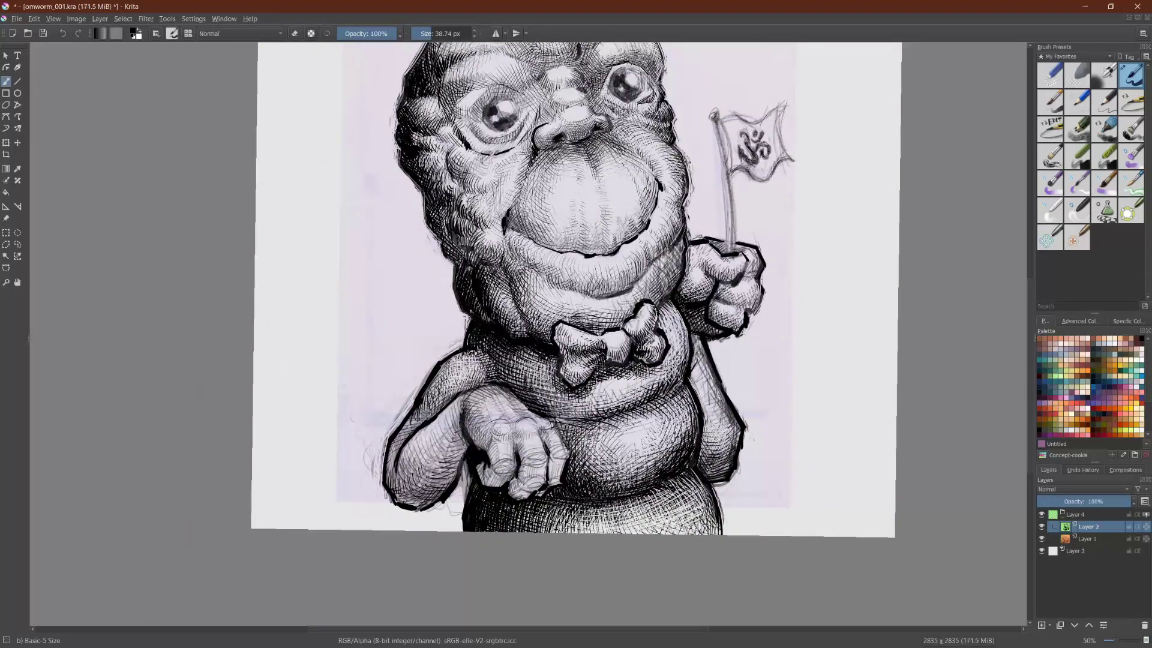
drag(512, 359, 556, 372)
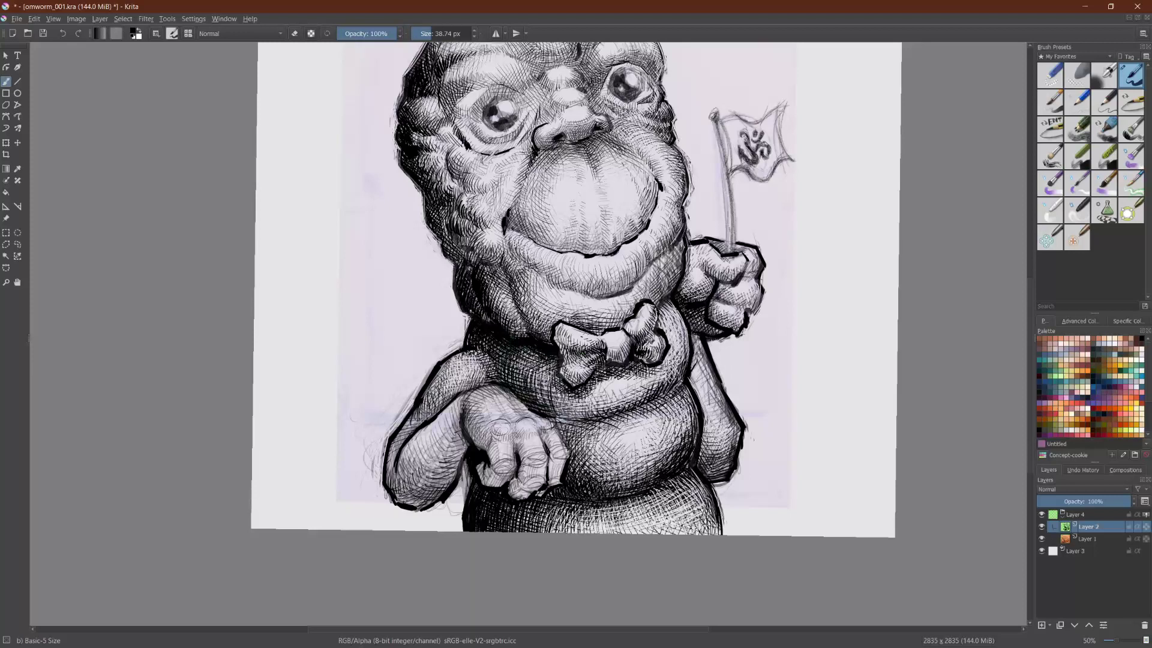
Step: Darken the upper body segment below the bow tie, along its flag-side edge and above the resting hand
mouse_move(565, 392)
mouse_down()
mouse_move(567, 418)
mouse_move(585, 420)
mouse_move(613, 385)
mouse_move(633, 375)
mouse_move(639, 392)
mouse_move(677, 354)
mouse_move(676, 309)
mouse_up()
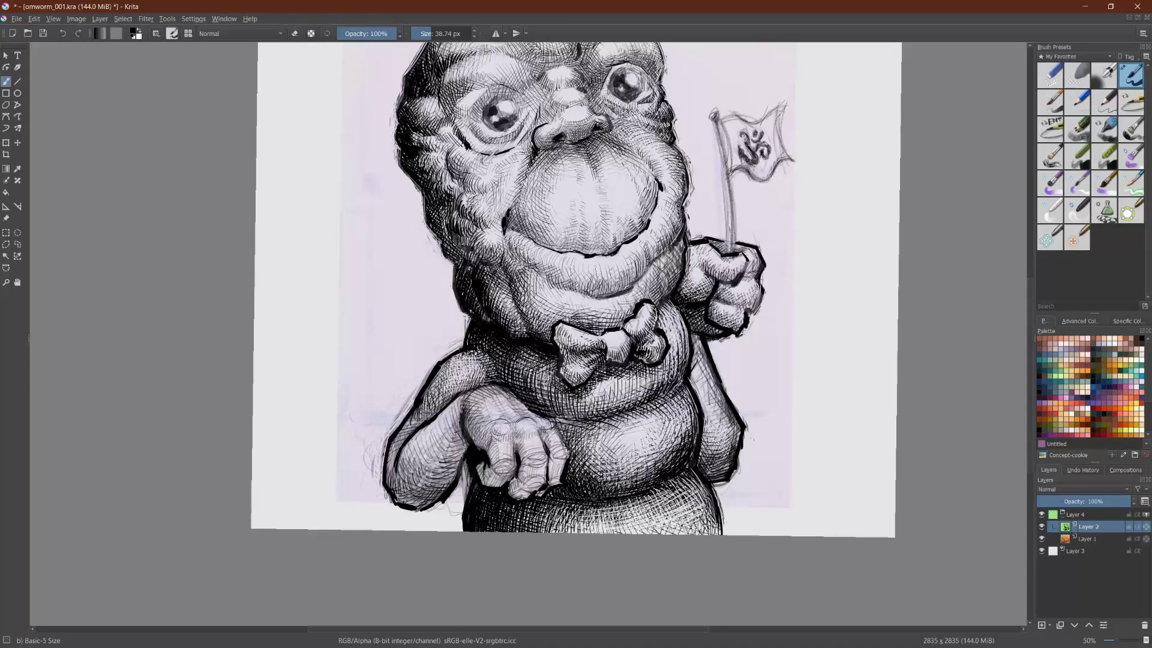
mouse_move(659, 320)
mouse_down()
mouse_move(670, 342)
mouse_move(662, 306)
mouse_move(686, 339)
mouse_up()
mouse_move(668, 300)
mouse_down()
mouse_move(687, 335)
mouse_move(667, 338)
mouse_move(686, 336)
mouse_up()
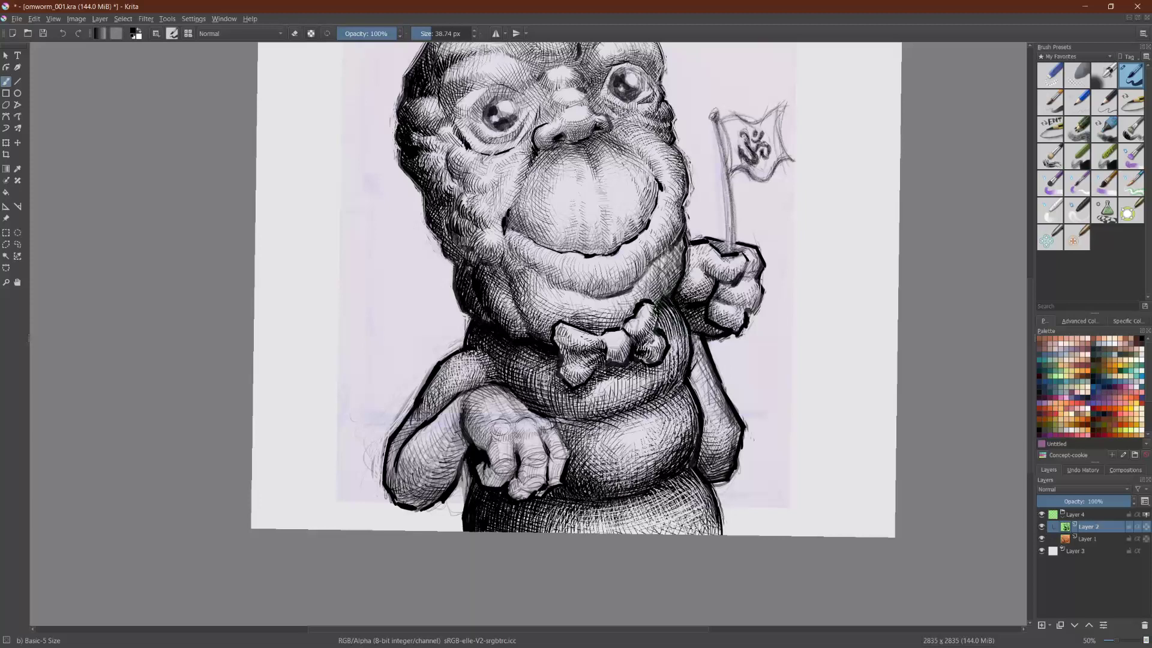
mouse_move(534, 387)
mouse_down()
mouse_move(548, 361)
mouse_move(555, 390)
mouse_move(501, 355)
mouse_up()
Step: Reinforce the outer edge of the resting arm and shade its shoulder where it meets the neck
mouse_move(425, 395)
mouse_down()
mouse_move(418, 405)
mouse_move(432, 419)
mouse_move(404, 419)
mouse_move(424, 407)
mouse_up()
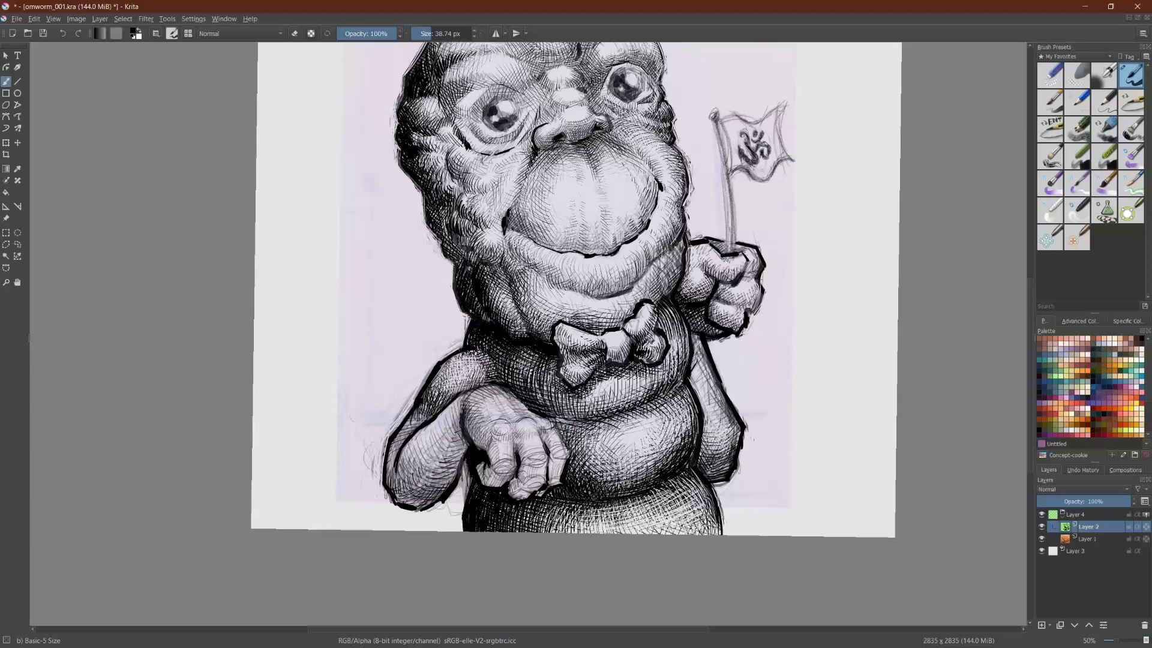
drag(448, 360, 441, 375)
mouse_move(460, 348)
mouse_down()
mouse_move(437, 398)
mouse_move(451, 376)
mouse_move(476, 373)
mouse_move(467, 379)
mouse_up()
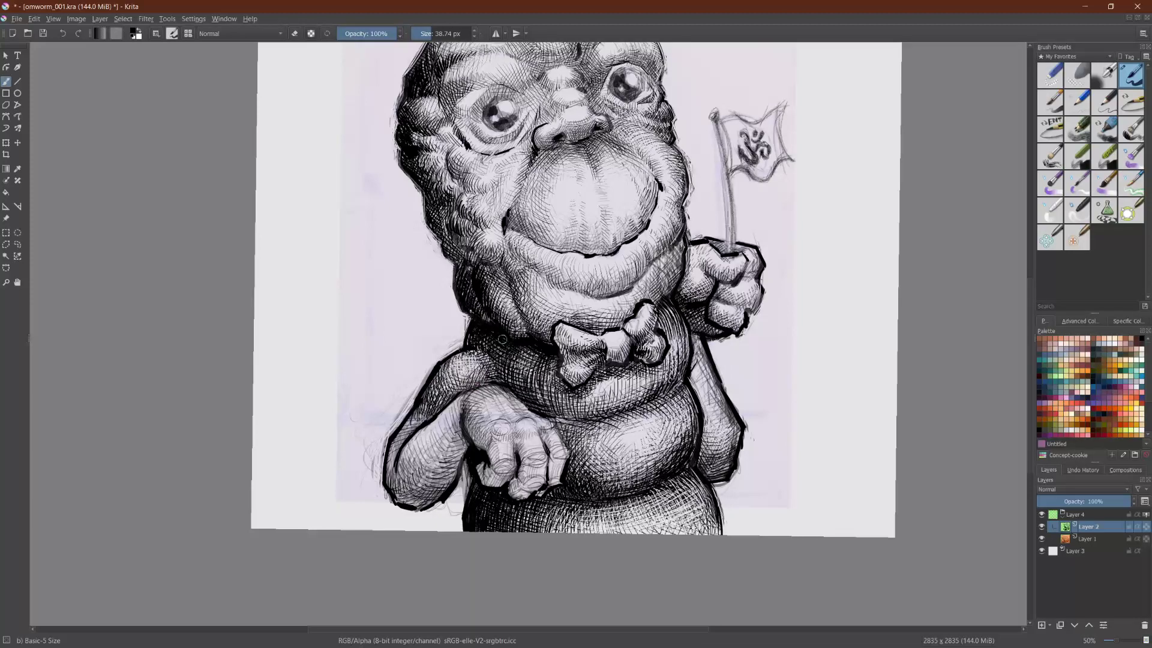
Step: Try to lighten the fold directly above the resting hand with eraser strokes, and undo the latest strokes
key(e)
mouse_move(531, 394)
mouse_down()
mouse_move(608, 405)
mouse_move(570, 410)
mouse_up()
drag(543, 404, 557, 403)
drag(525, 393, 543, 400)
drag(528, 386, 545, 388)
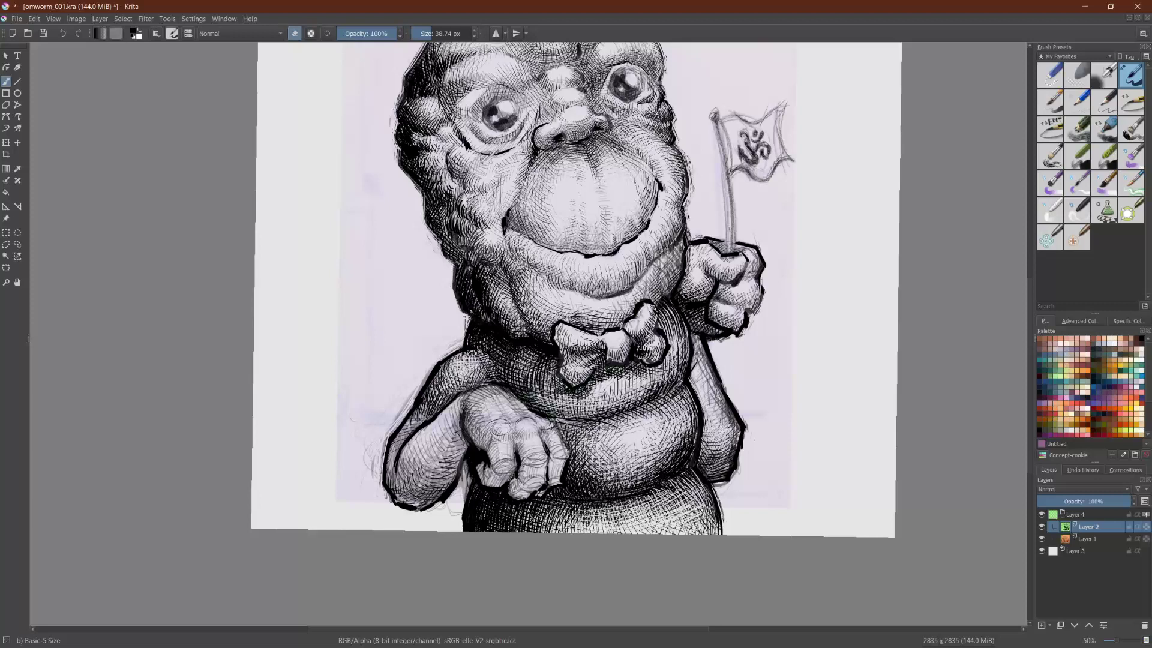
key(ctrl+z)
key(ctrl+z)
key(ctrl+z)
key(ctrl+z)
key(ctrl+z)
key(ctrl+z)
Step: Clean up the flag-side arm's outer edge, the flag hand's lower outline and the wrist beside the chin with the eraser
key(m)
scroll(691, 494, down, 2)
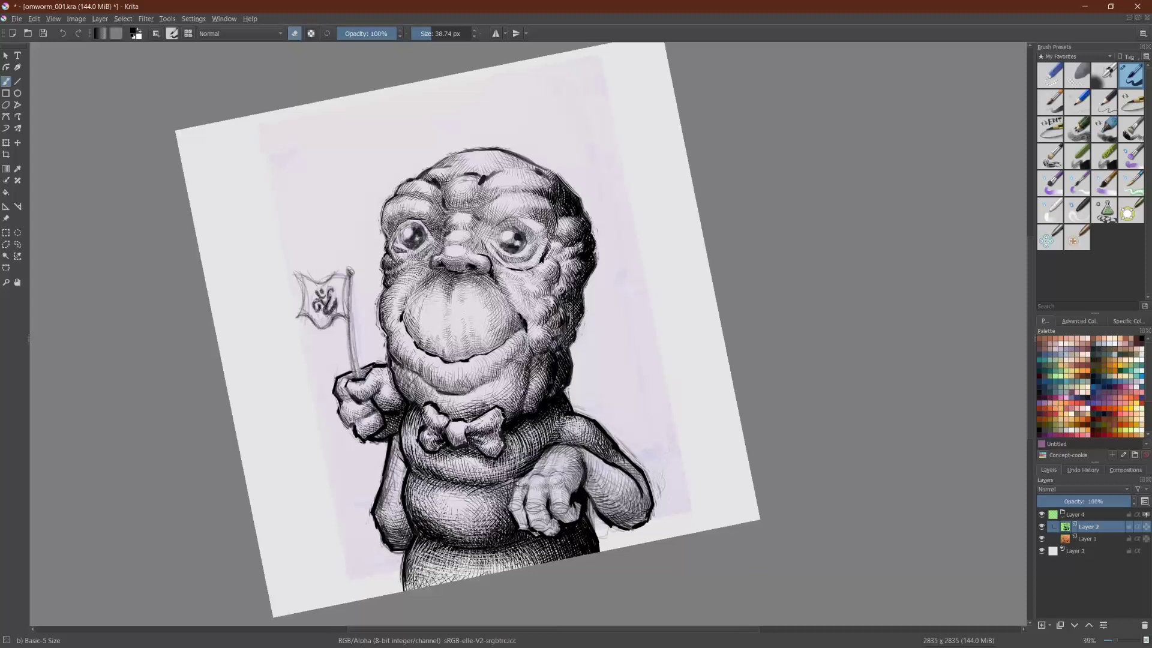
scroll(204, 398, up, 1)
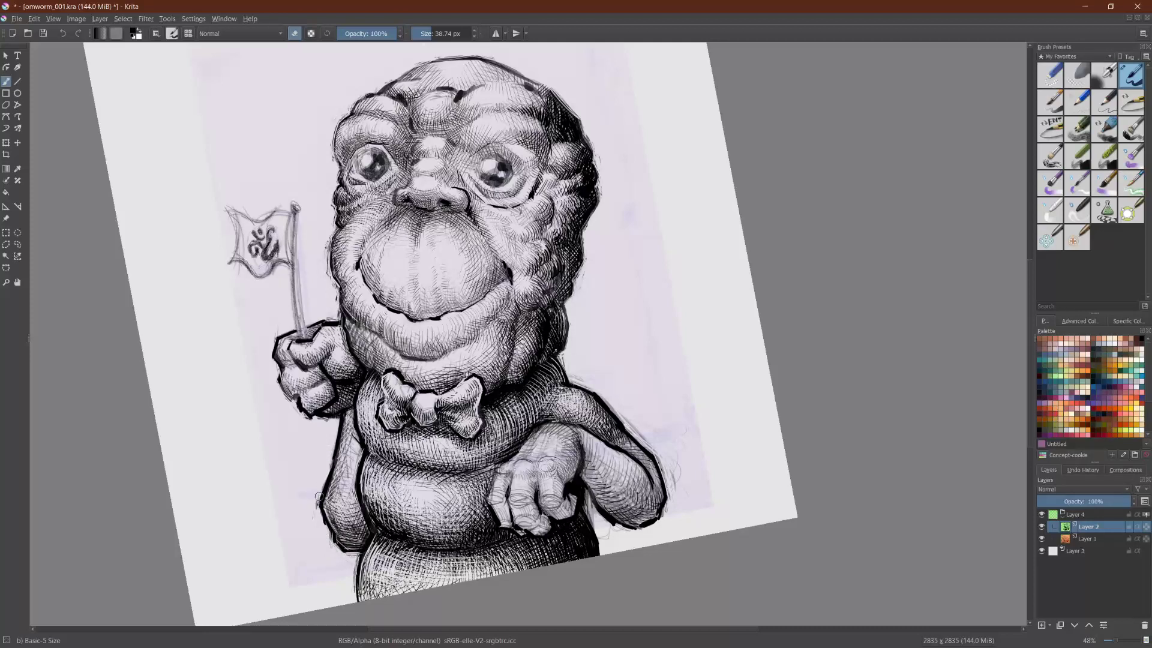
drag(323, 501, 345, 402)
drag(333, 459, 343, 396)
drag(312, 418, 297, 399)
mouse_move(343, 328)
mouse_down()
mouse_move(342, 318)
mouse_move(365, 355)
mouse_up()
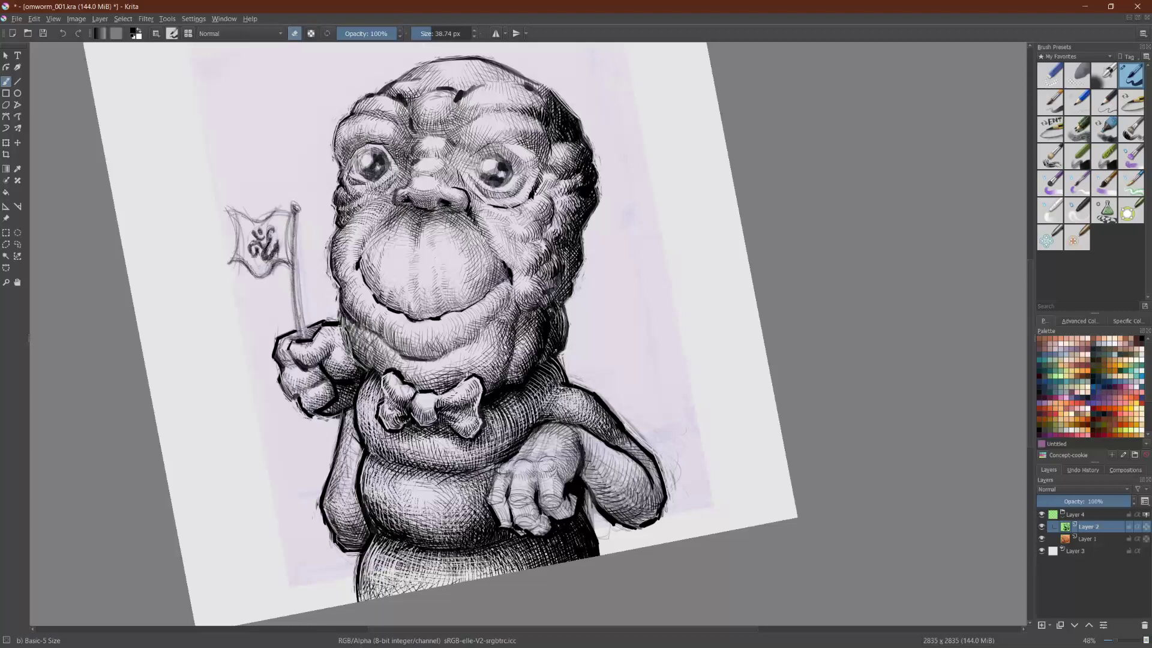
drag(376, 347, 381, 341)
mouse_move(361, 338)
mouse_down()
mouse_move(349, 318)
mouse_move(367, 303)
mouse_move(361, 313)
mouse_up()
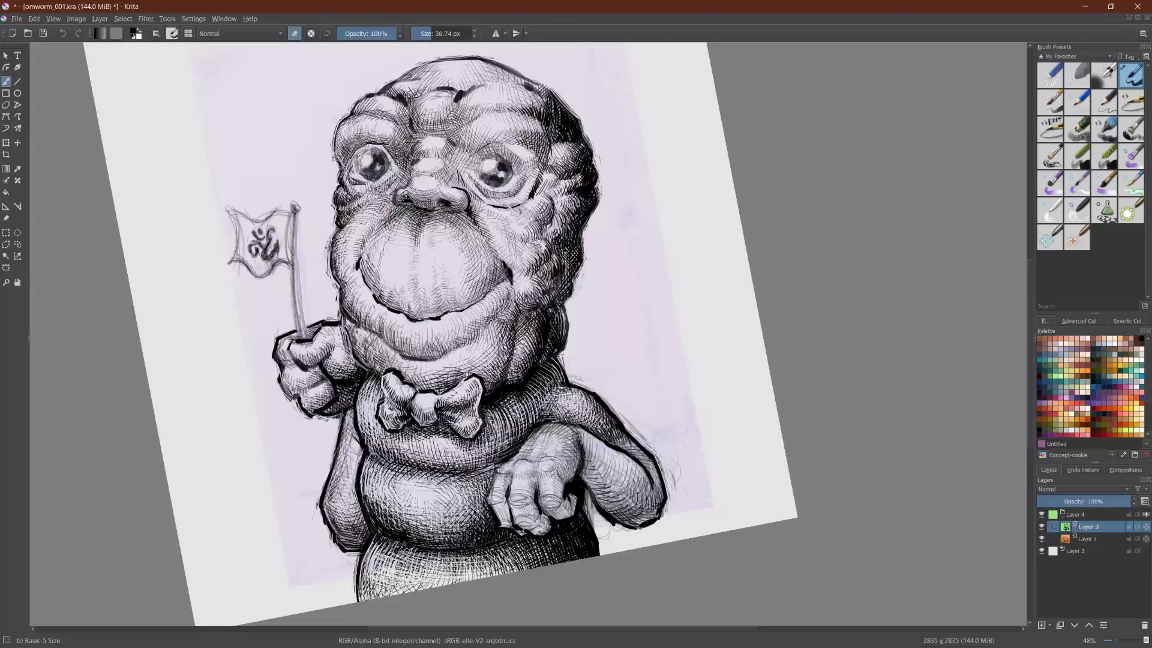
key(5)
scroll(144, 432, up, 4)
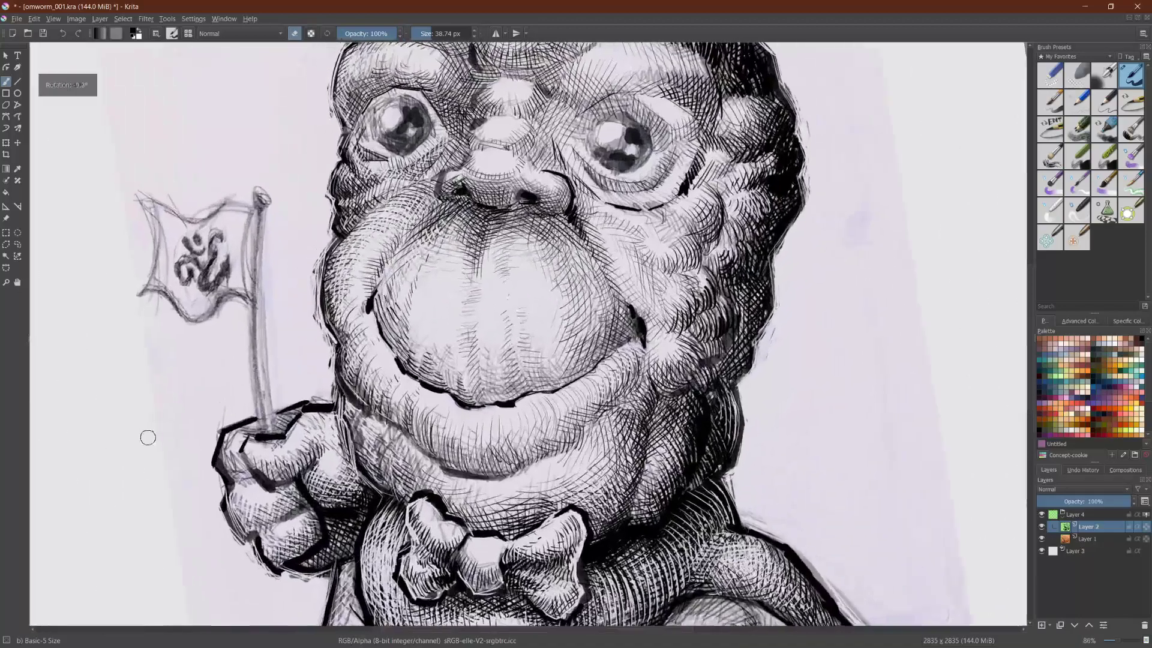
key(m)
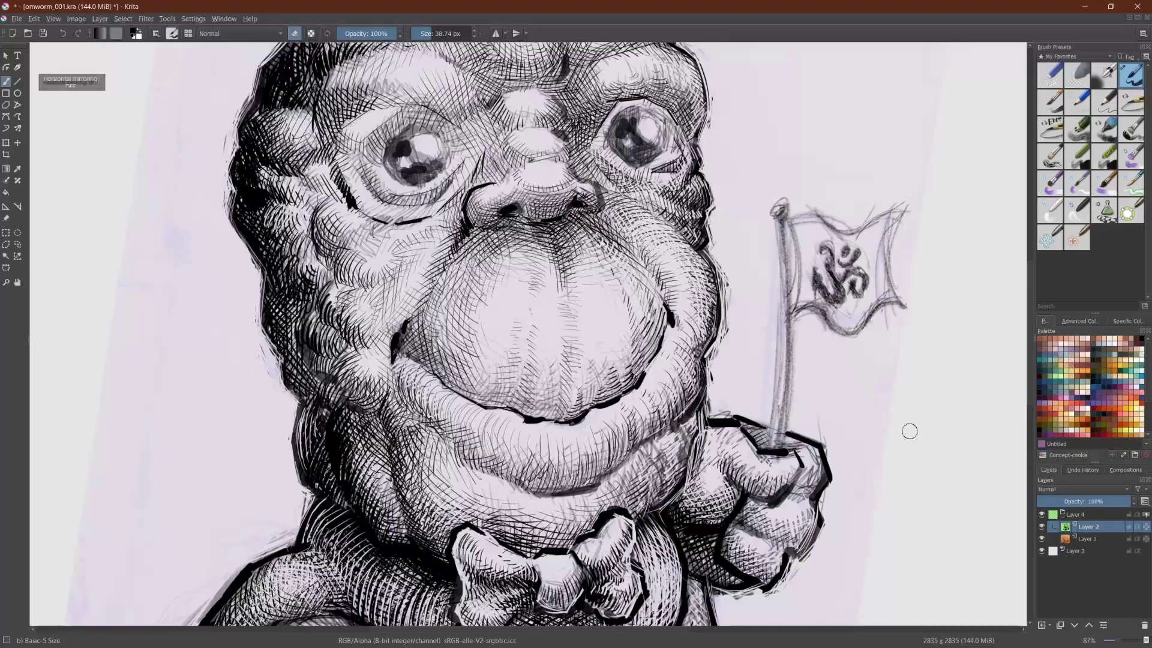
drag(910, 431, 885, 431)
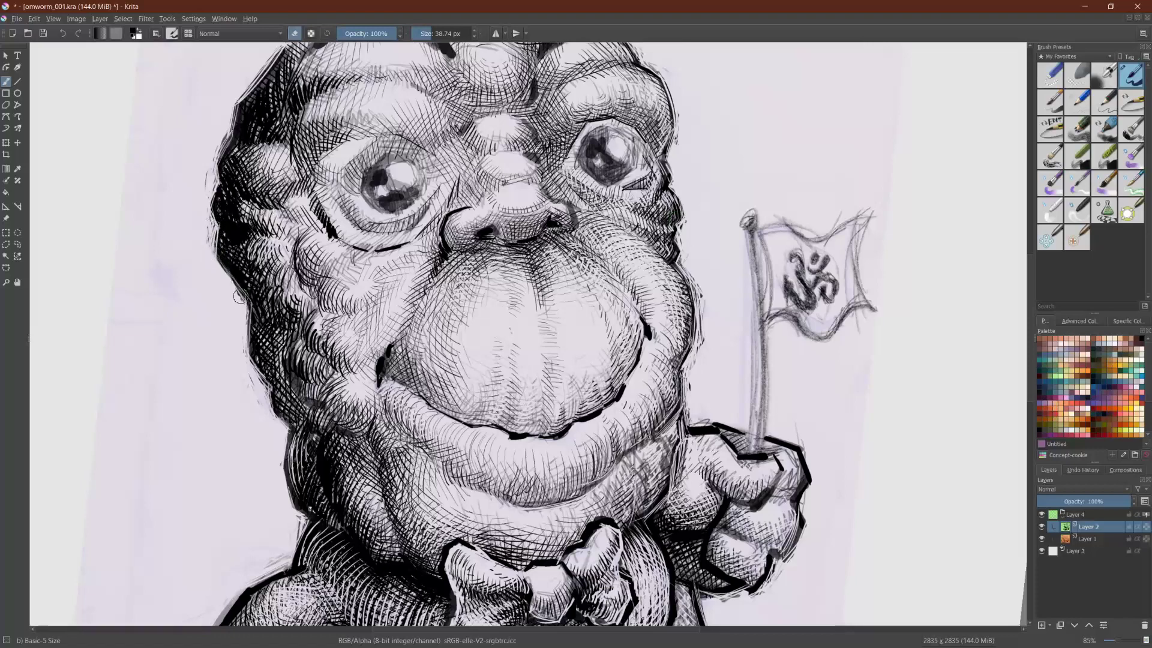
Step: Hatch the cheek below the eye farther from the flag and the upper part of the lip beneath the nose
key(e)
mouse_move(259, 295)
mouse_down()
mouse_move(245, 269)
mouse_move(261, 278)
mouse_move(259, 260)
mouse_move(287, 260)
mouse_move(295, 282)
mouse_move(314, 290)
mouse_move(307, 298)
mouse_up()
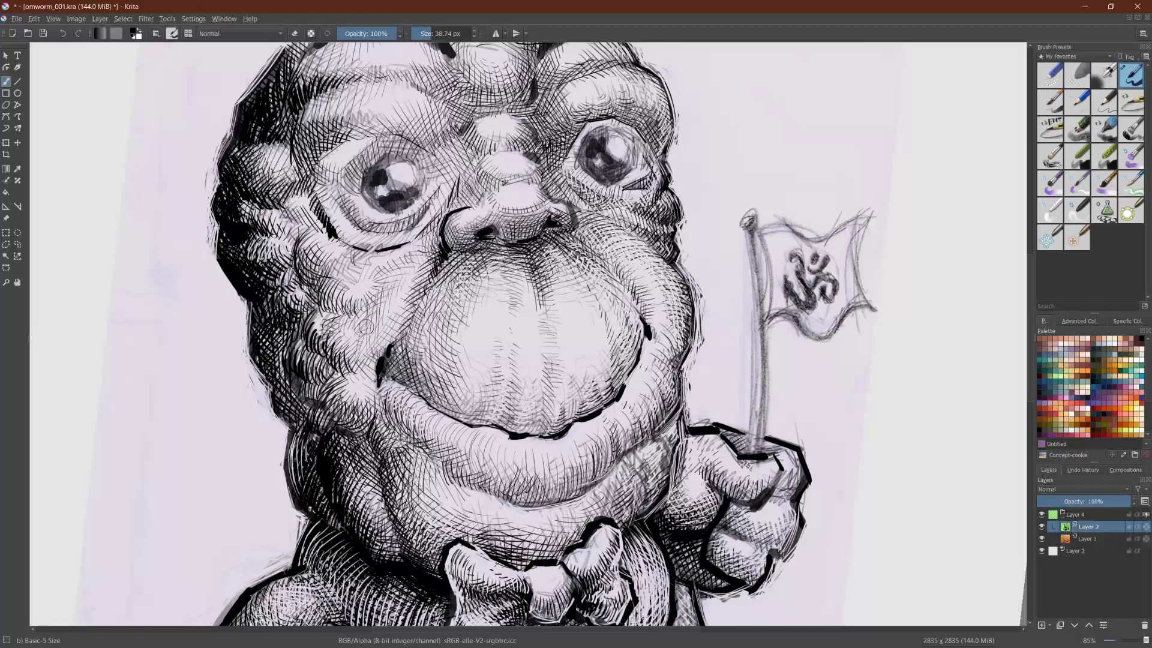
mouse_move(352, 330)
mouse_down()
mouse_move(347, 316)
mouse_move(369, 307)
mouse_move(385, 276)
mouse_up()
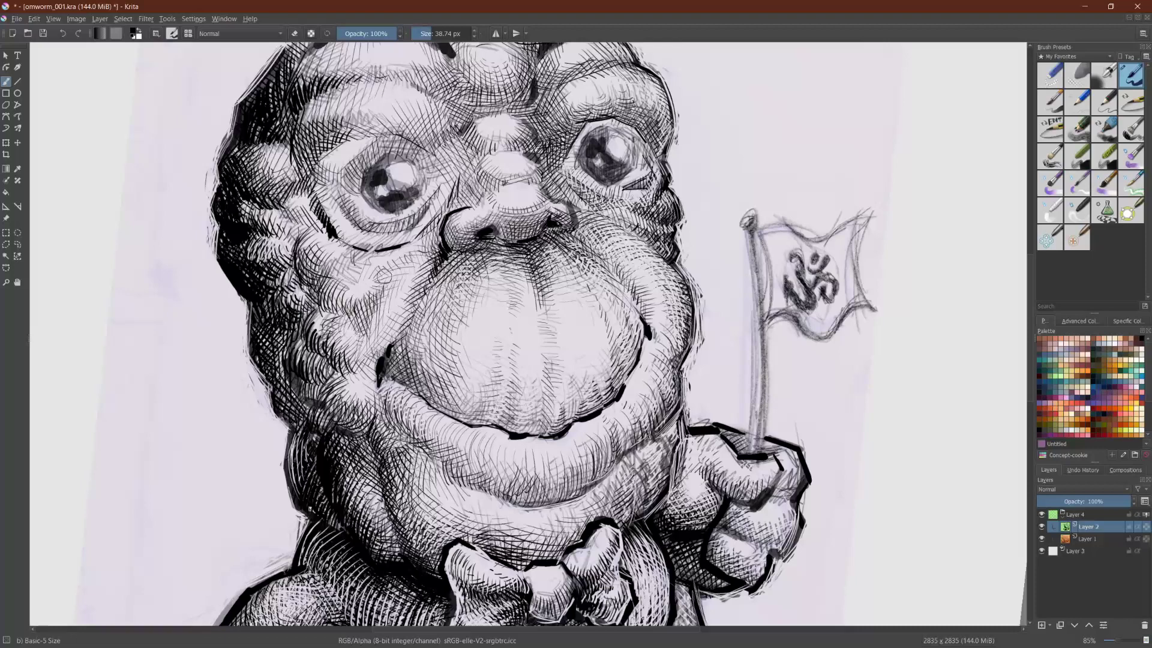
mouse_move(384, 276)
mouse_down()
mouse_move(349, 265)
mouse_move(357, 253)
mouse_move(366, 274)
mouse_move(420, 251)
mouse_move(429, 261)
mouse_move(441, 227)
mouse_move(429, 251)
mouse_move(433, 231)
mouse_move(445, 272)
mouse_move(463, 243)
mouse_move(454, 276)
mouse_move(463, 252)
mouse_move(485, 263)
mouse_up()
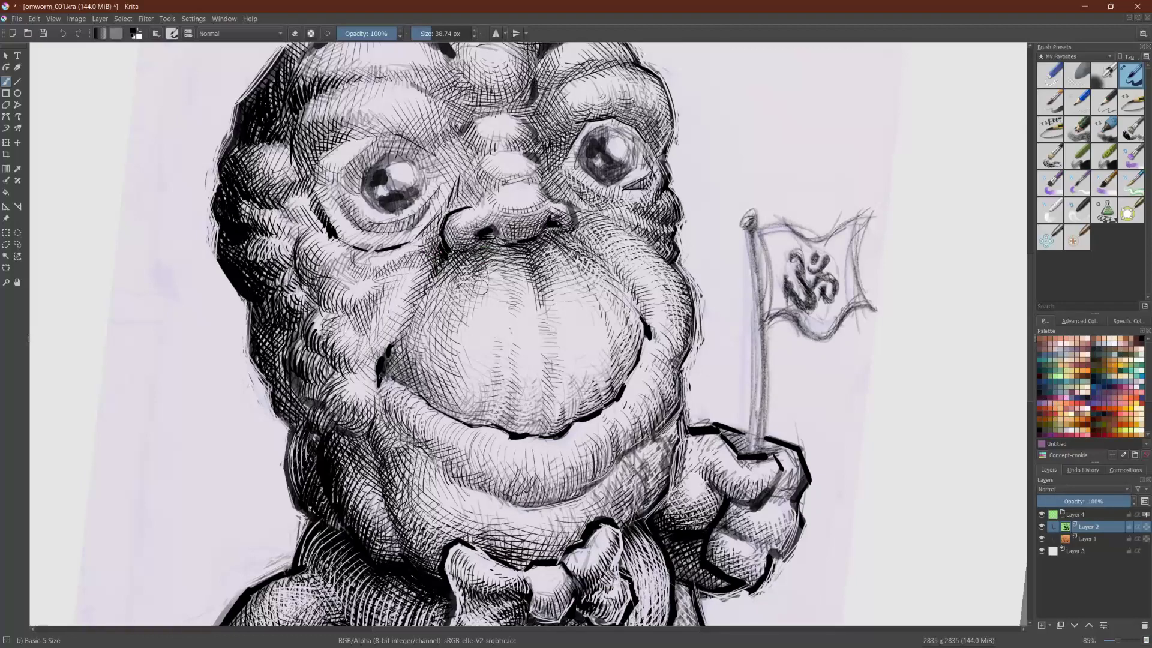
mouse_move(480, 287)
mouse_down()
mouse_move(483, 258)
mouse_move(507, 274)
mouse_move(511, 294)
mouse_up()
Step: Lighten the nose tip with eraser strokes and darken the shadow along the underside of the nose
key(e)
mouse_move(528, 239)
mouse_down()
mouse_move(511, 246)
mouse_move(535, 238)
mouse_move(548, 206)
mouse_up()
key(e)
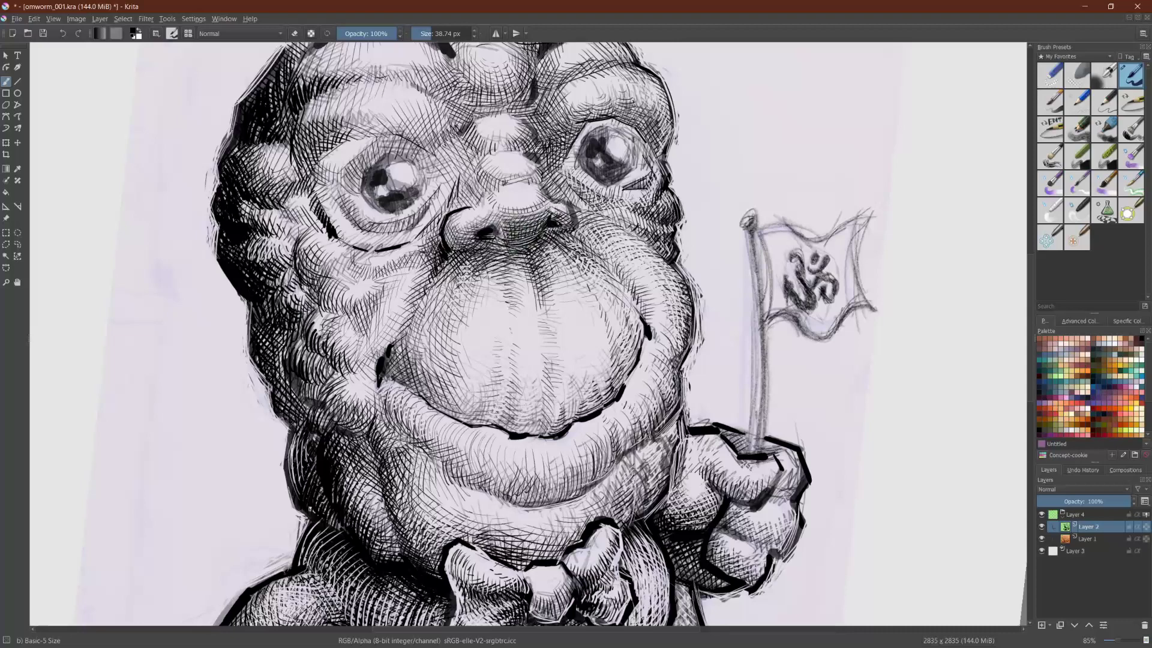
mouse_move(503, 239)
mouse_down()
mouse_move(544, 229)
mouse_move(527, 225)
mouse_move(566, 228)
mouse_move(454, 257)
mouse_move(456, 238)
mouse_up()
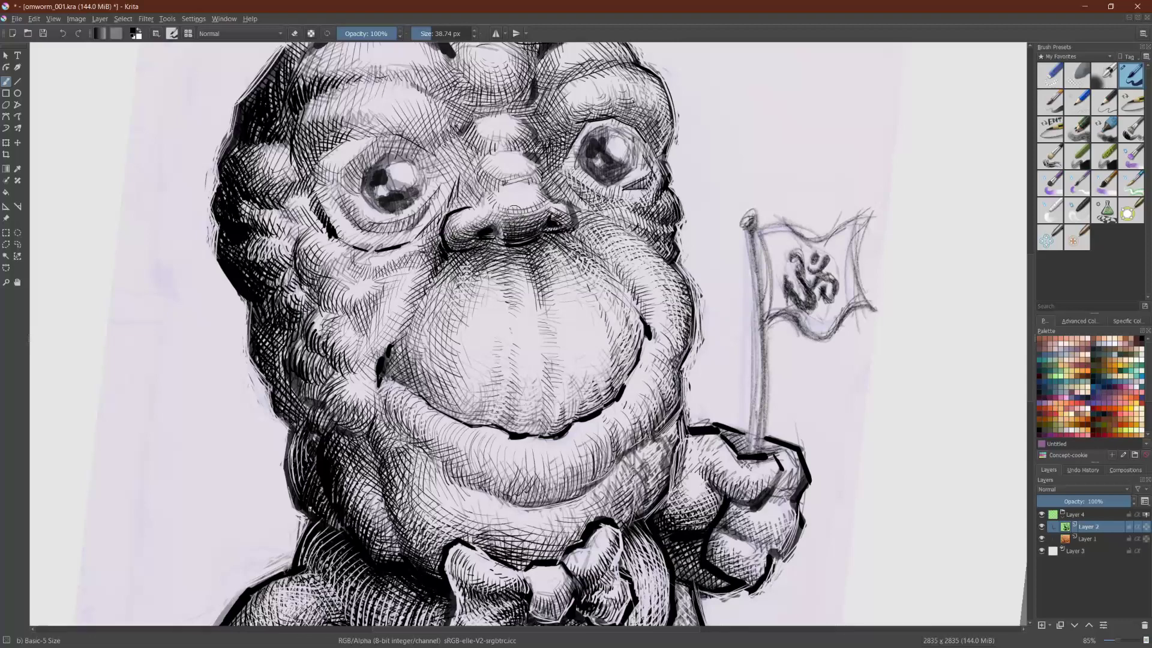
key(e)
drag(544, 223, 534, 235)
key(e)
Step: Outline both eyeballs with heavy black lines and clean the edge of the flag-side eyeball with the eraser
mouse_move(364, 174)
mouse_down()
mouse_move(378, 211)
mouse_move(391, 199)
mouse_move(376, 210)
mouse_move(398, 209)
mouse_move(423, 190)
mouse_move(387, 155)
mouse_up()
mouse_move(588, 144)
mouse_down()
mouse_move(603, 171)
mouse_move(597, 179)
mouse_move(622, 183)
mouse_up()
mouse_move(639, 146)
mouse_down()
mouse_move(627, 168)
mouse_move(633, 139)
mouse_move(616, 126)
mouse_move(583, 136)
mouse_move(581, 155)
mouse_up()
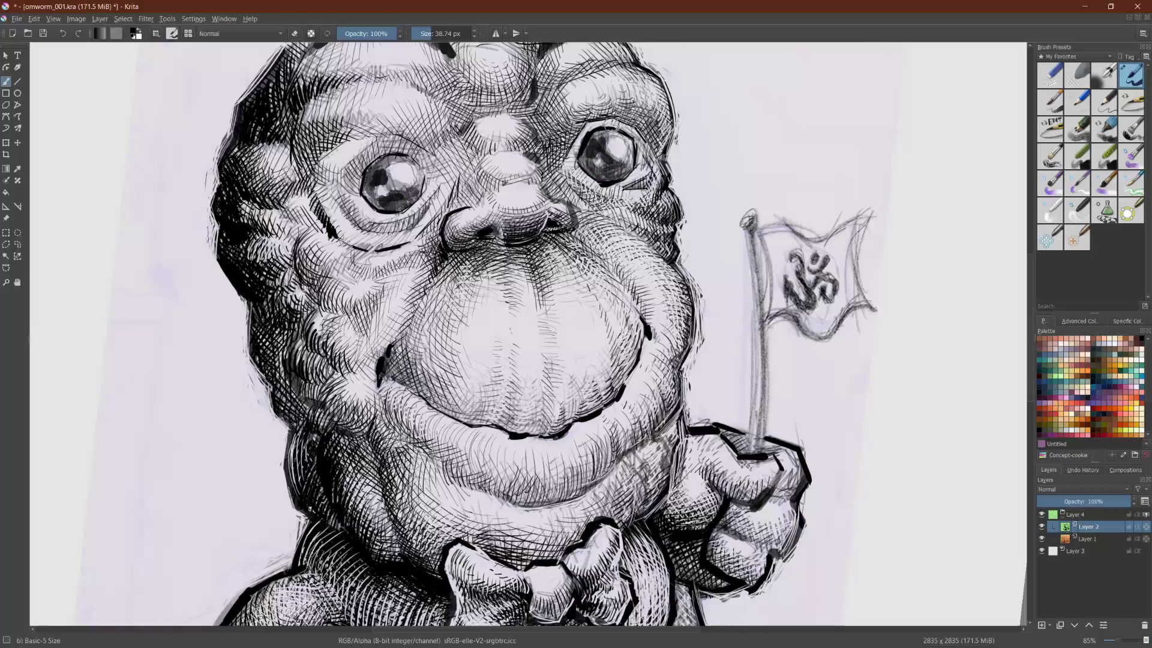
key(m)
drag(130, 236, 160, 322)
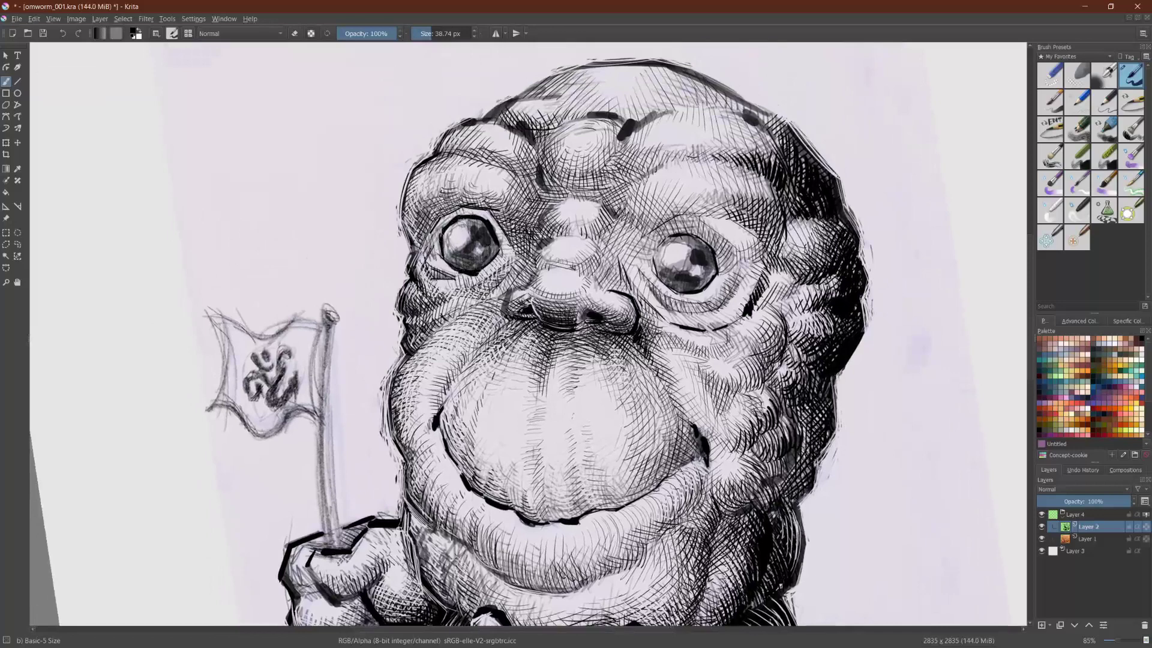
key(e)
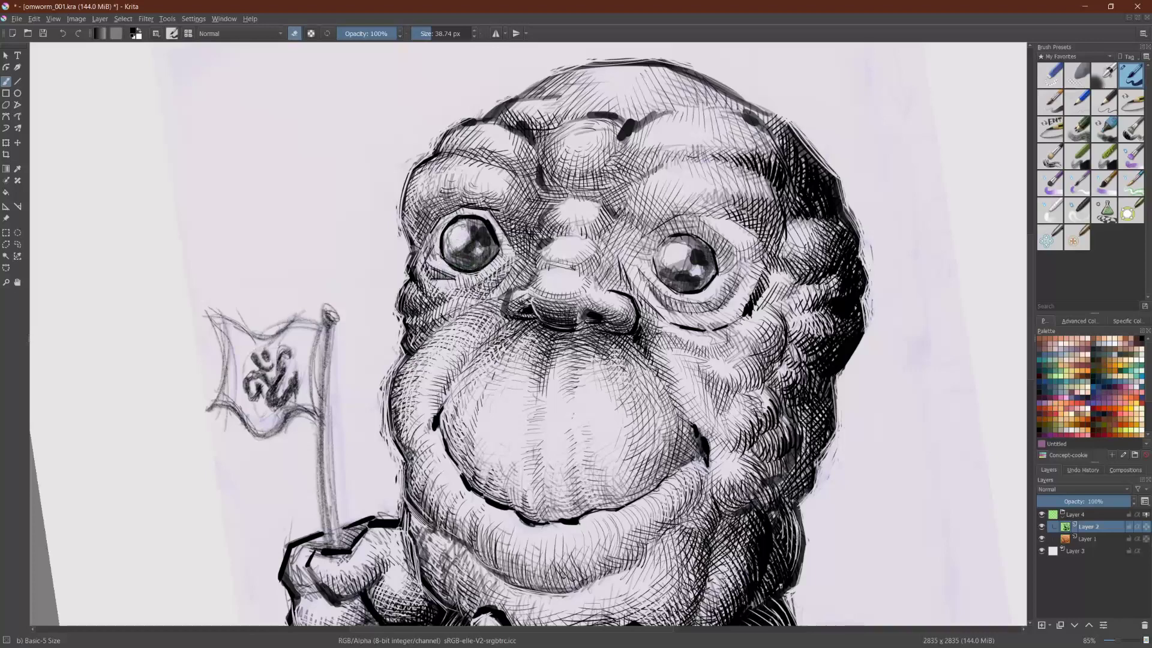
mouse_move(480, 213)
mouse_down()
mouse_move(504, 251)
mouse_move(500, 242)
mouse_up()
key(e)
Step: Set the brush size to 23.33 px and hatch the brow ridge above the eye farther from the flag
click(428, 34)
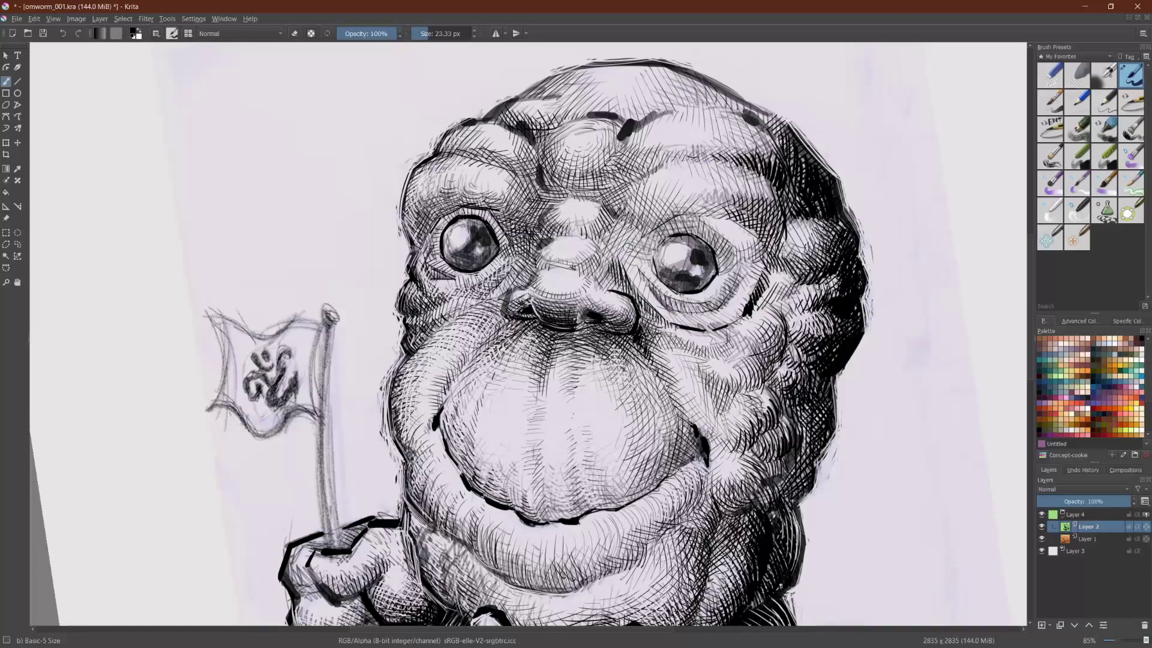
mouse_move(627, 229)
mouse_down()
mouse_move(617, 254)
mouse_move(644, 260)
mouse_move(630, 239)
mouse_move(640, 228)
mouse_move(606, 240)
mouse_move(615, 219)
mouse_up()
mouse_move(625, 193)
mouse_down()
mouse_move(628, 227)
mouse_move(635, 208)
mouse_move(678, 190)
mouse_move(658, 203)
mouse_up()
mouse_move(663, 219)
mouse_down()
mouse_move(679, 203)
mouse_move(729, 199)
mouse_up()
drag(737, 180, 745, 168)
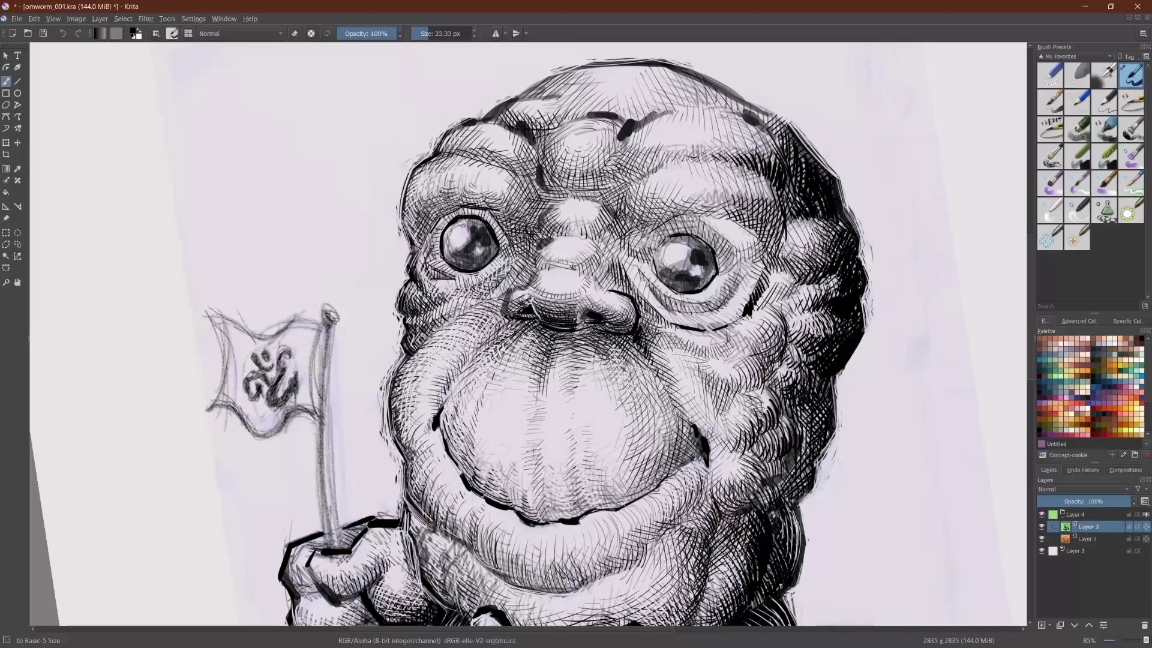
Step: Darken the crease above the brow ridge farther from the flag with short diagonal hatching
drag(620, 182, 667, 151)
drag(632, 162, 674, 150)
drag(641, 173, 680, 146)
drag(659, 167, 686, 150)
drag(675, 162, 704, 144)
drag(689, 159, 725, 148)
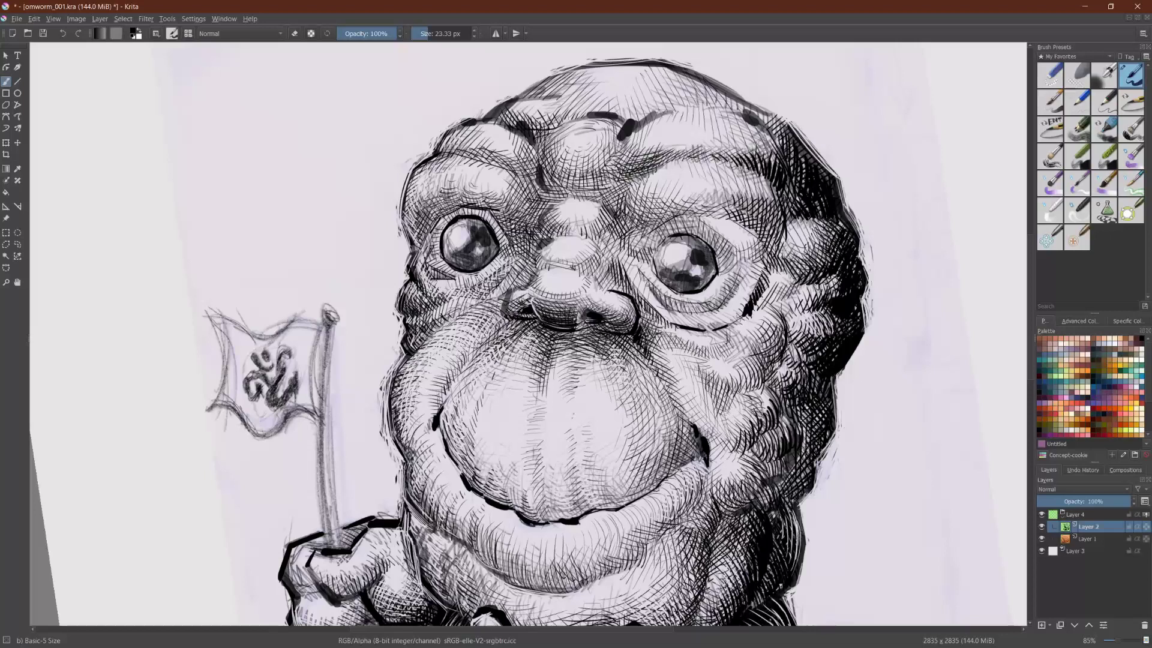
Step: Cross-hatch the crease between the central forehead bump and the flag-side brow, down to the bridge of the nose
drag(567, 150, 557, 160)
drag(556, 161, 546, 169)
drag(543, 176, 532, 191)
drag(547, 178, 539, 198)
drag(554, 188, 544, 204)
drag(545, 165, 549, 188)
drag(547, 170, 562, 195)
drag(562, 181, 570, 194)
drag(574, 181, 582, 190)
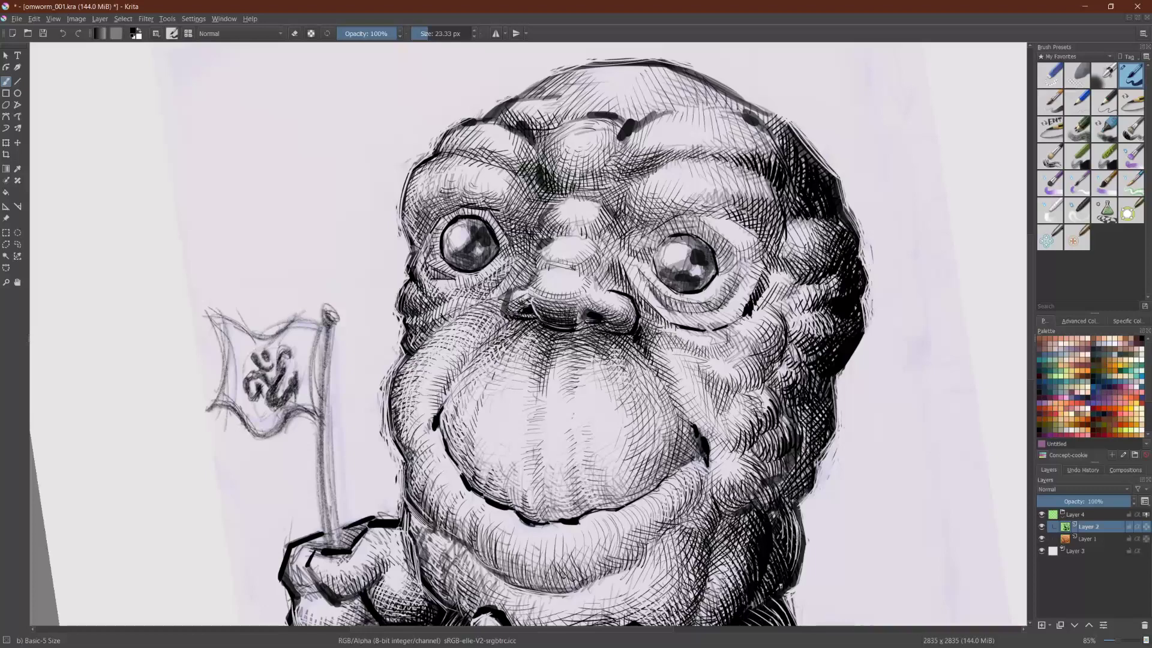
Step: Hatch the flag-side edge of the central forehead bump and the forehead area above it
drag(542, 151, 533, 160)
drag(544, 147, 533, 147)
mouse_move(549, 131)
mouse_down()
mouse_move(533, 140)
mouse_move(510, 129)
mouse_up()
drag(532, 99, 528, 123)
drag(543, 101, 536, 128)
mouse_move(550, 102)
mouse_down()
mouse_move(540, 126)
mouse_move(544, 112)
mouse_up()
mouse_move(553, 98)
mouse_down()
mouse_move(544, 131)
mouse_move(555, 126)
mouse_up()
drag(567, 95, 566, 123)
drag(576, 99, 571, 122)
drag(585, 90, 577, 118)
mouse_move(592, 99)
mouse_down()
mouse_move(581, 120)
mouse_move(592, 113)
mouse_up()
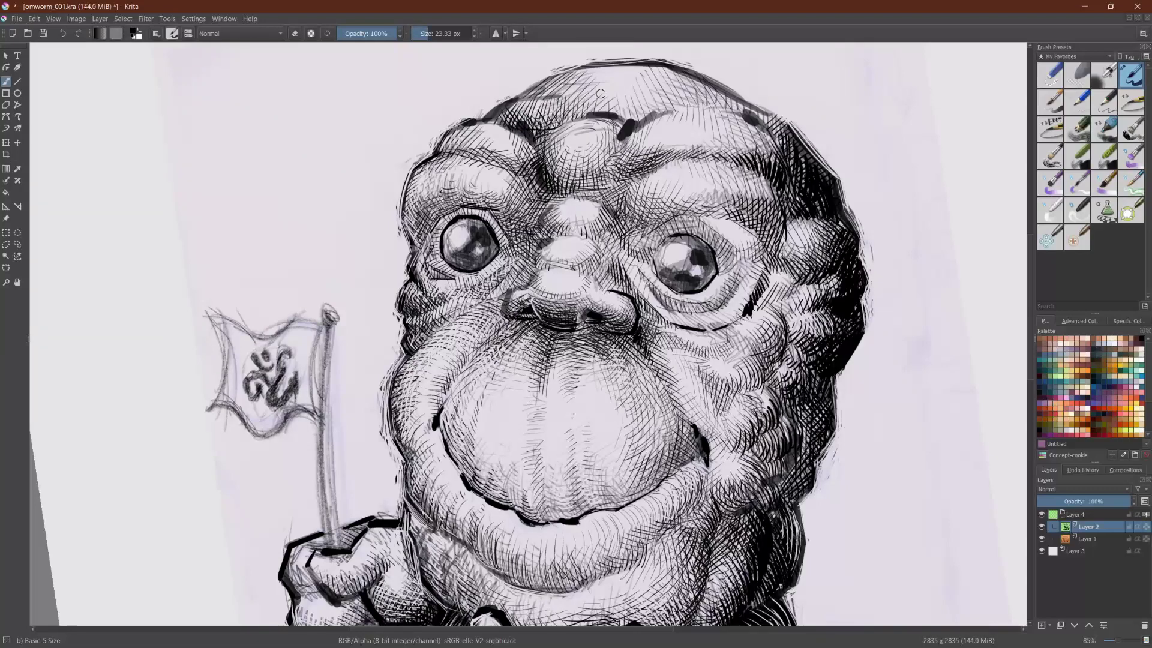
Step: Lighten the hatching along the flag-side top of the head with eraser strokes
key(e)
mouse_move(494, 113)
mouse_down()
mouse_move(516, 99)
mouse_move(520, 108)
mouse_up()
mouse_move(513, 123)
mouse_down()
mouse_move(579, 106)
mouse_move(536, 100)
mouse_up()
drag(591, 68, 552, 93)
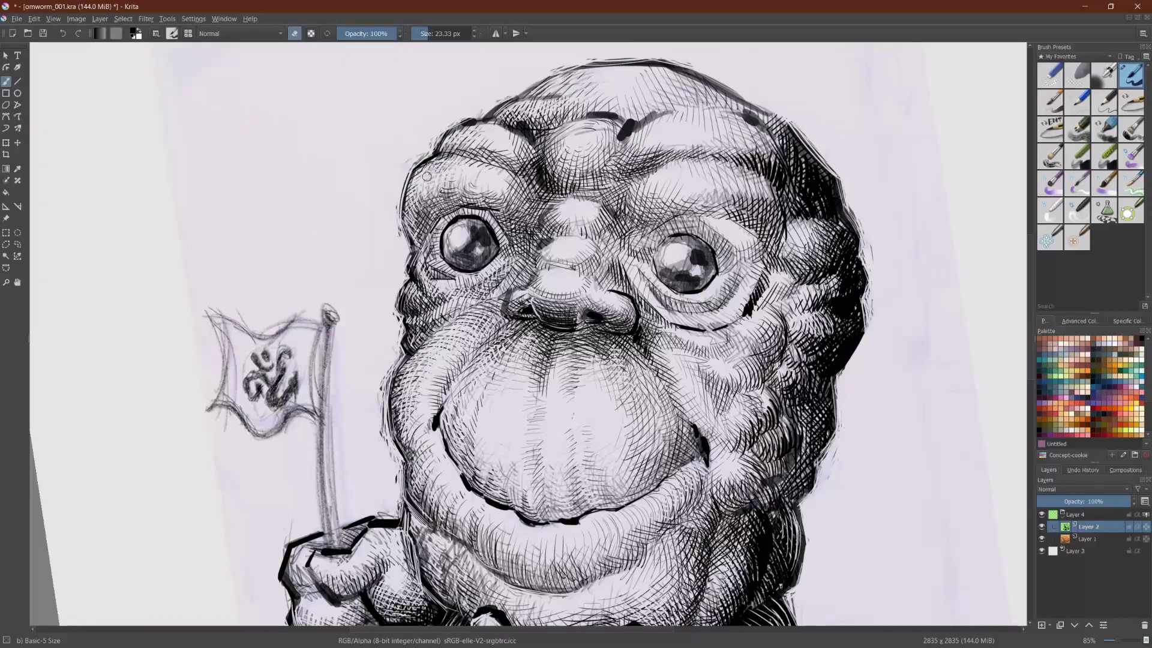
Step: Ink the outer contour of the flag-side brow and darken the hollow around the eye beneath it
key(e)
mouse_move(433, 152)
mouse_down()
mouse_move(444, 131)
mouse_move(474, 122)
mouse_up()
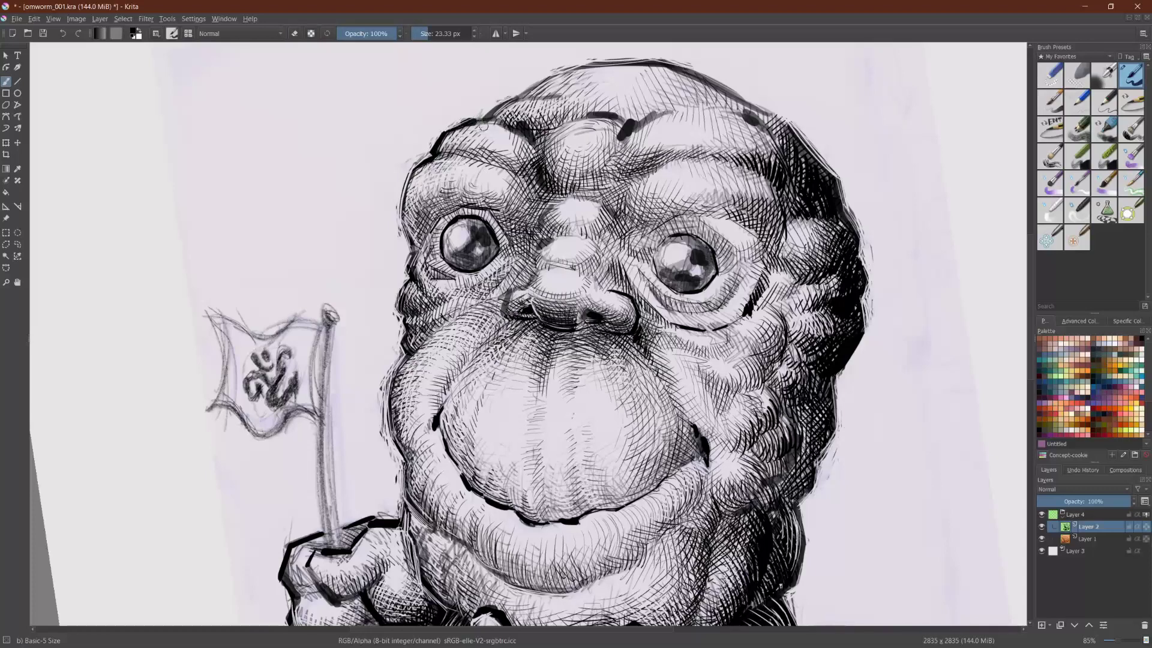
mouse_move(414, 172)
mouse_down()
mouse_move(403, 209)
mouse_move(414, 249)
mouse_up()
key(e)
key(e)
drag(438, 203, 424, 237)
mouse_move(432, 215)
mouse_down()
mouse_move(424, 227)
mouse_move(453, 197)
mouse_move(470, 208)
mouse_up()
mouse_move(501, 195)
mouse_down()
mouse_move(473, 207)
mouse_move(495, 198)
mouse_move(488, 233)
mouse_move(502, 231)
mouse_move(509, 255)
mouse_move(535, 214)
mouse_move(529, 225)
mouse_up()
drag(545, 194, 531, 220)
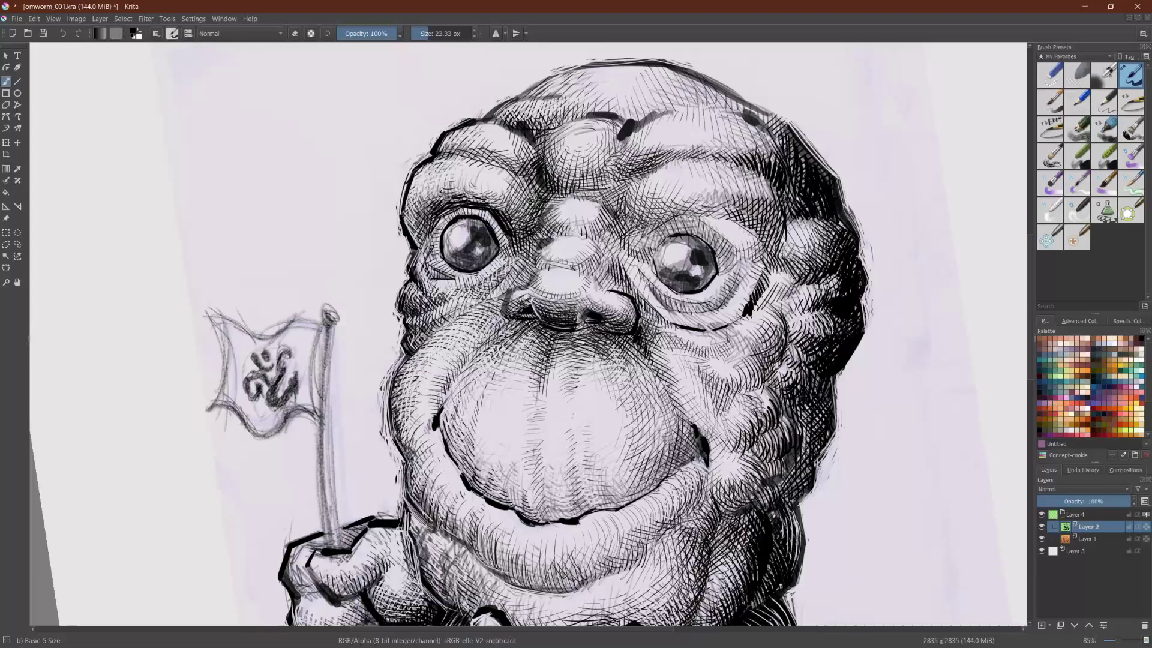
Step: Hatch the crease beside the upper nose bridge and reinforce the outline of the flag-side nostril
drag(610, 185, 602, 202)
mouse_move(612, 182)
mouse_down()
mouse_move(603, 204)
mouse_move(614, 207)
mouse_up()
mouse_move(628, 180)
mouse_down()
mouse_move(617, 203)
mouse_move(623, 194)
mouse_move(580, 195)
mouse_move(597, 197)
mouse_up()
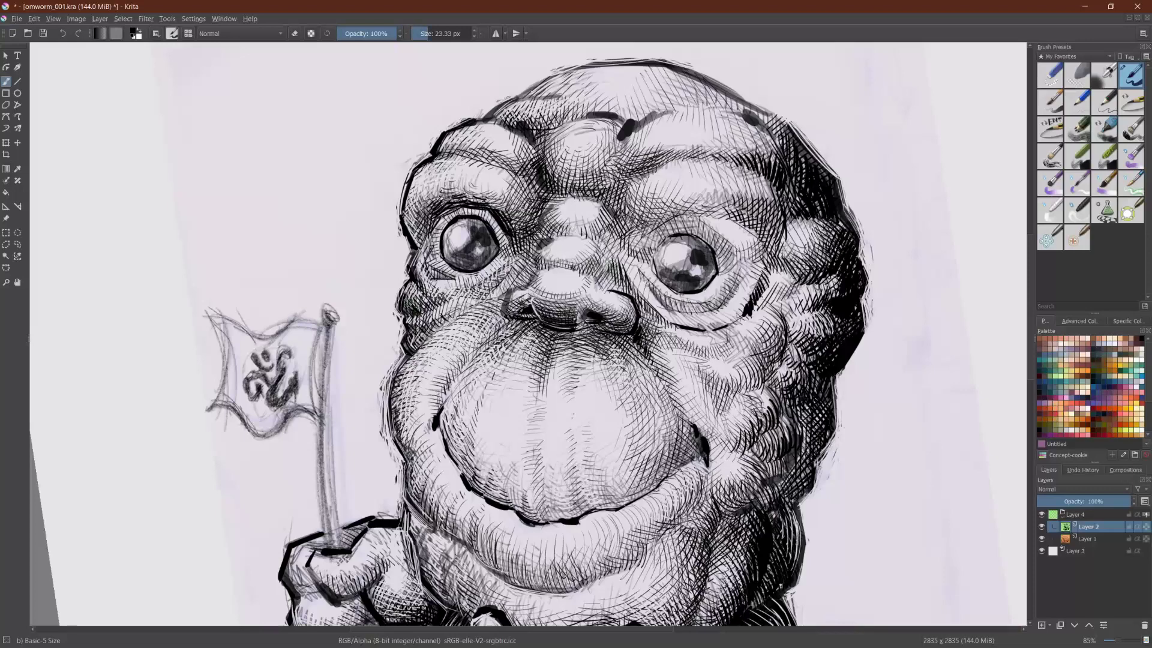
key(e)
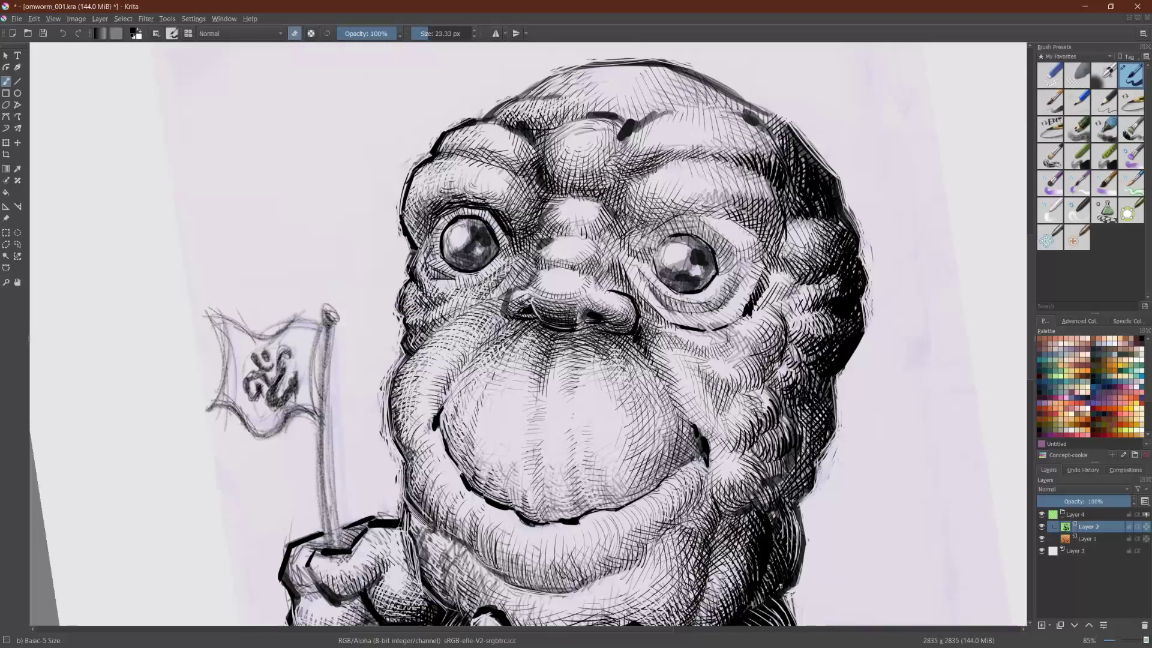
key(e)
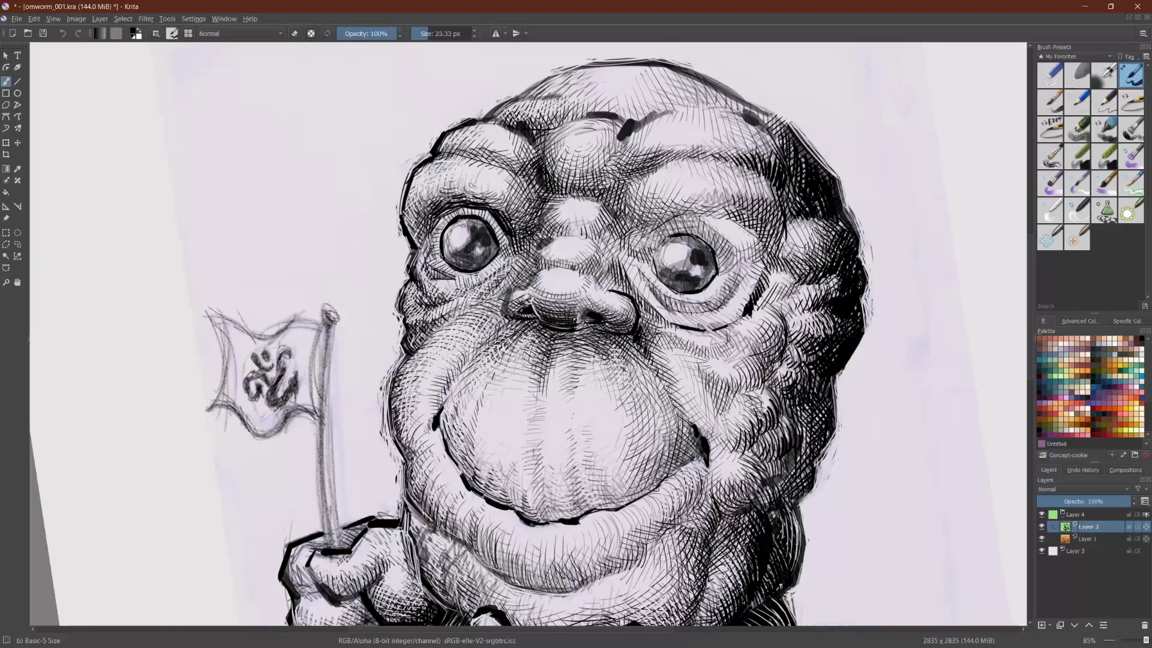
mouse_move(514, 294)
mouse_down()
mouse_move(529, 284)
mouse_move(506, 313)
mouse_move(524, 325)
mouse_up()
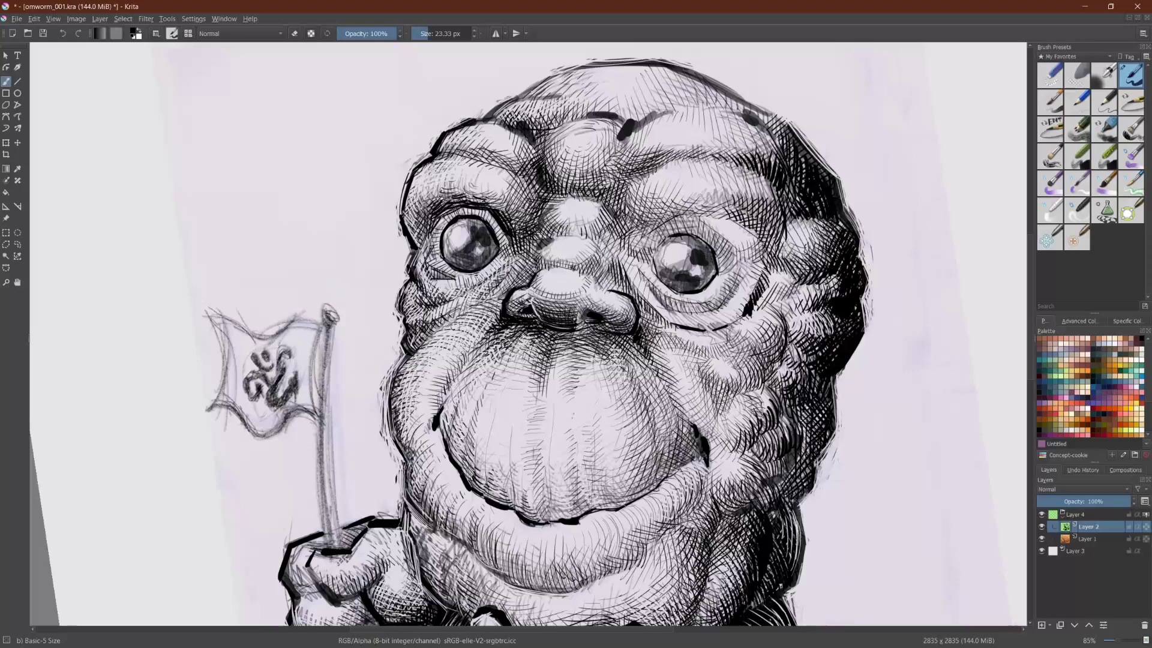
Step: Thicken the flag-side cheek's outer contour and hatch the cheek between the nose and the mouth corner
drag(399, 368, 387, 433)
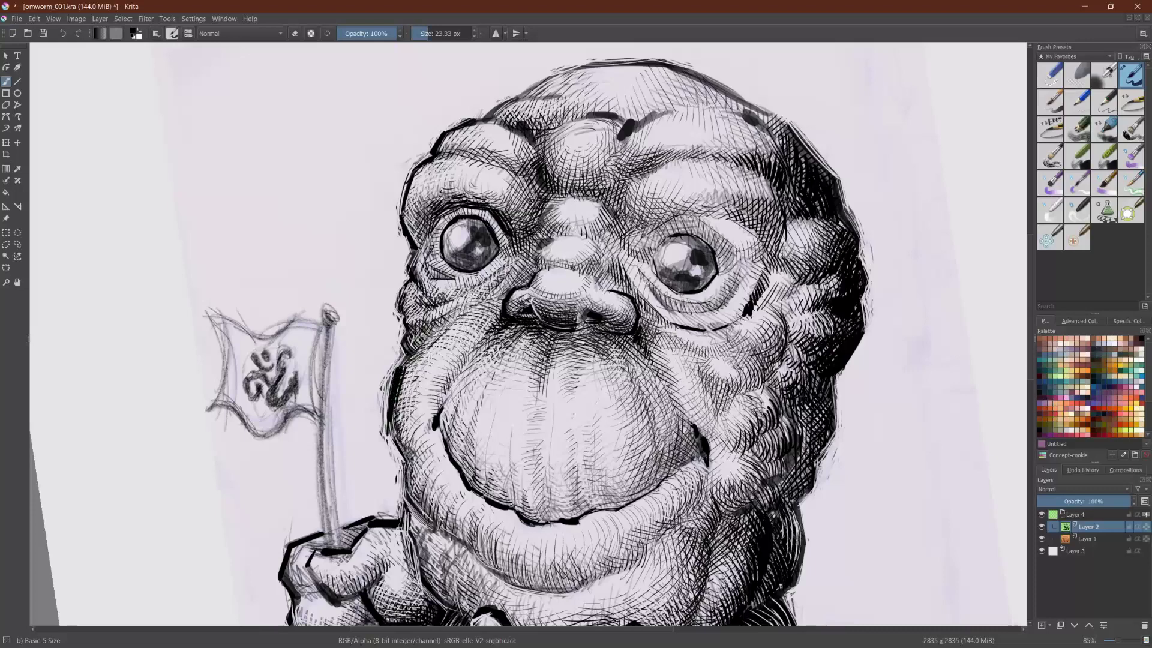
mouse_move(483, 305)
mouse_down()
mouse_move(457, 333)
mouse_move(485, 311)
mouse_up()
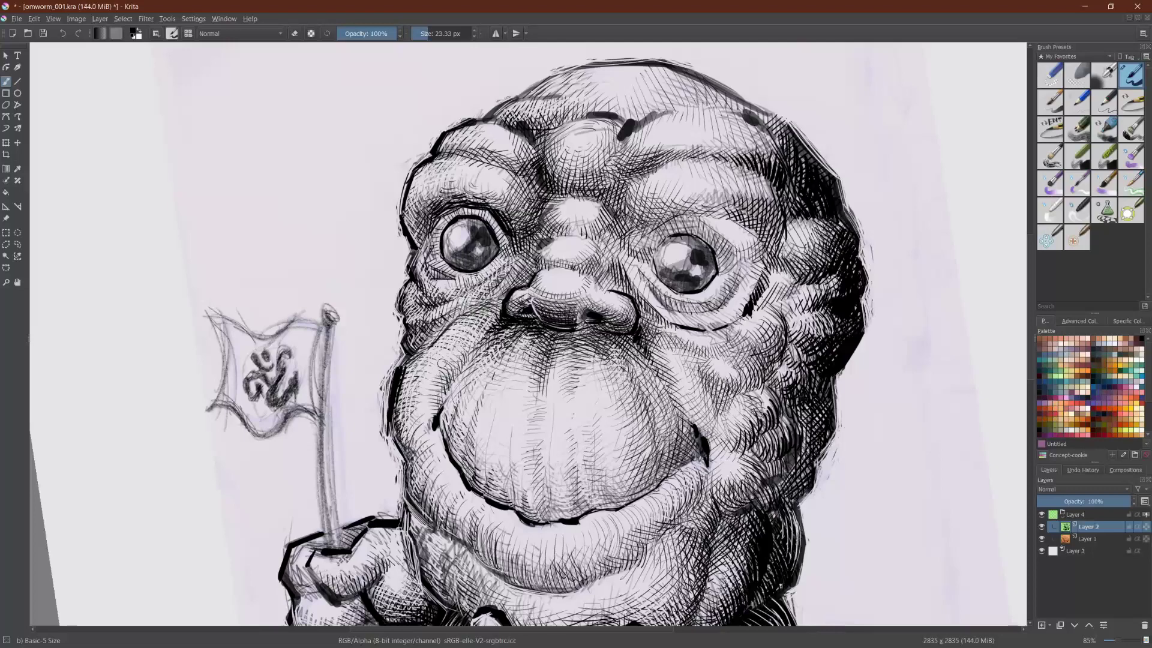
mouse_move(471, 332)
mouse_down()
mouse_move(457, 350)
mouse_move(483, 324)
mouse_up()
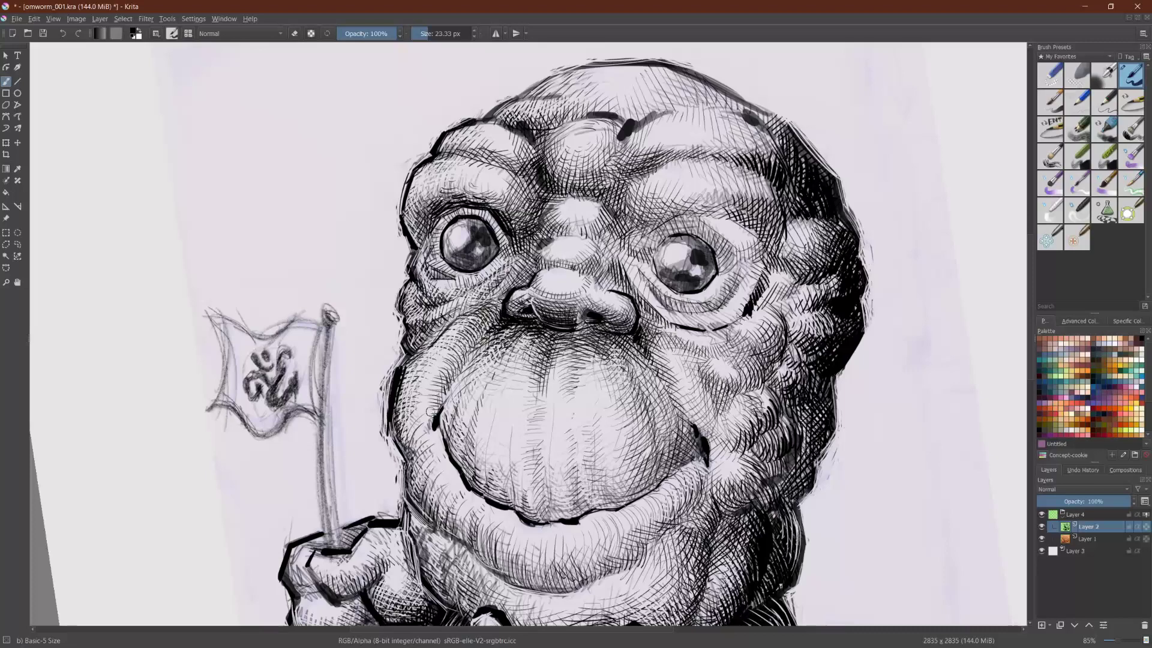
drag(402, 409, 408, 446)
drag(414, 383, 420, 446)
mouse_move(428, 402)
mouse_down()
mouse_move(423, 440)
mouse_move(430, 423)
mouse_up()
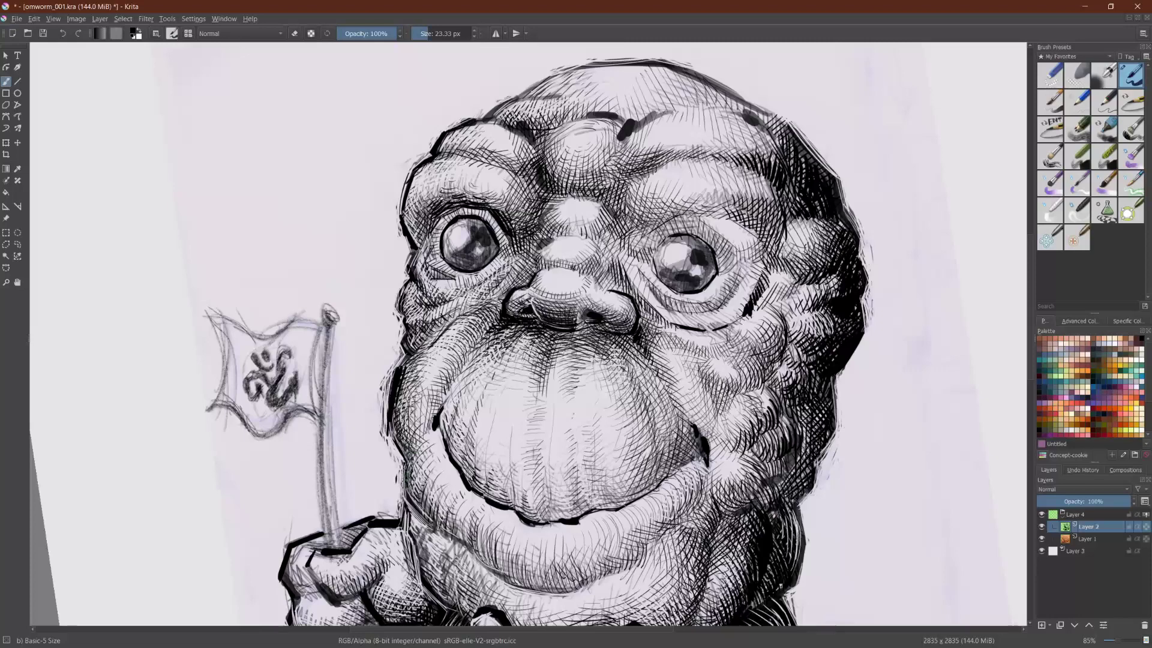
Step: Shade the flag-side end of the lower lip and ink the jaw contour down past the flag hand
mouse_move(416, 468)
mouse_down()
mouse_move(419, 504)
mouse_move(463, 539)
mouse_up()
drag(479, 515, 467, 544)
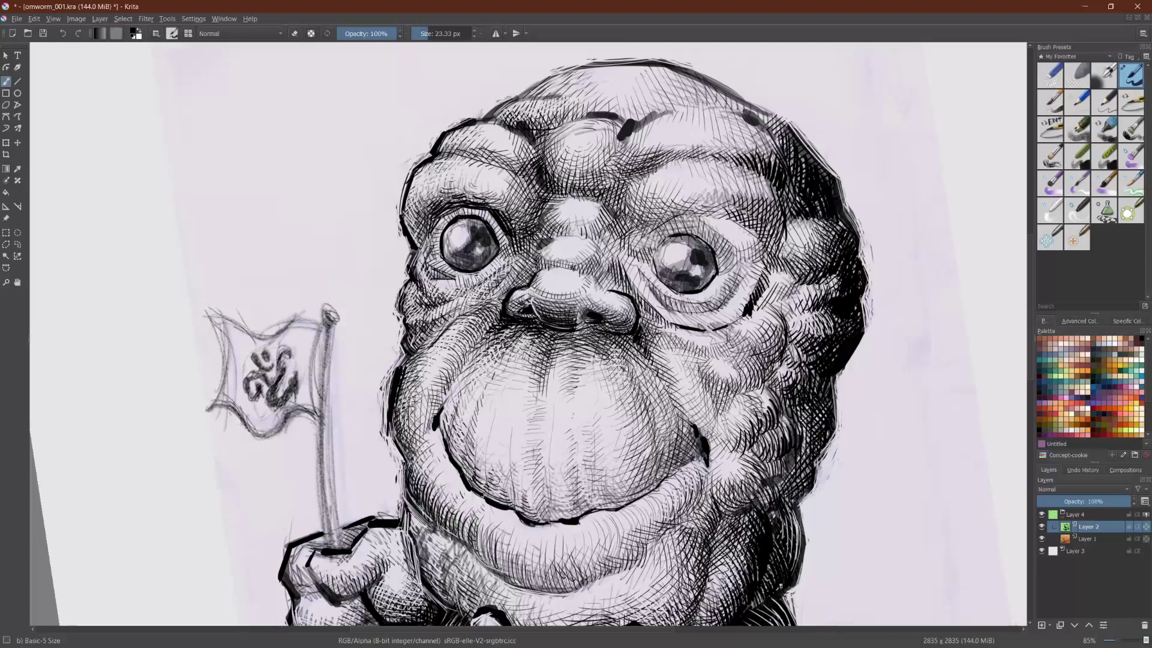
mouse_move(401, 428)
mouse_down()
mouse_move(390, 445)
mouse_move(398, 488)
mouse_up()
mouse_move(412, 482)
mouse_down()
mouse_move(400, 504)
mouse_move(419, 527)
mouse_up()
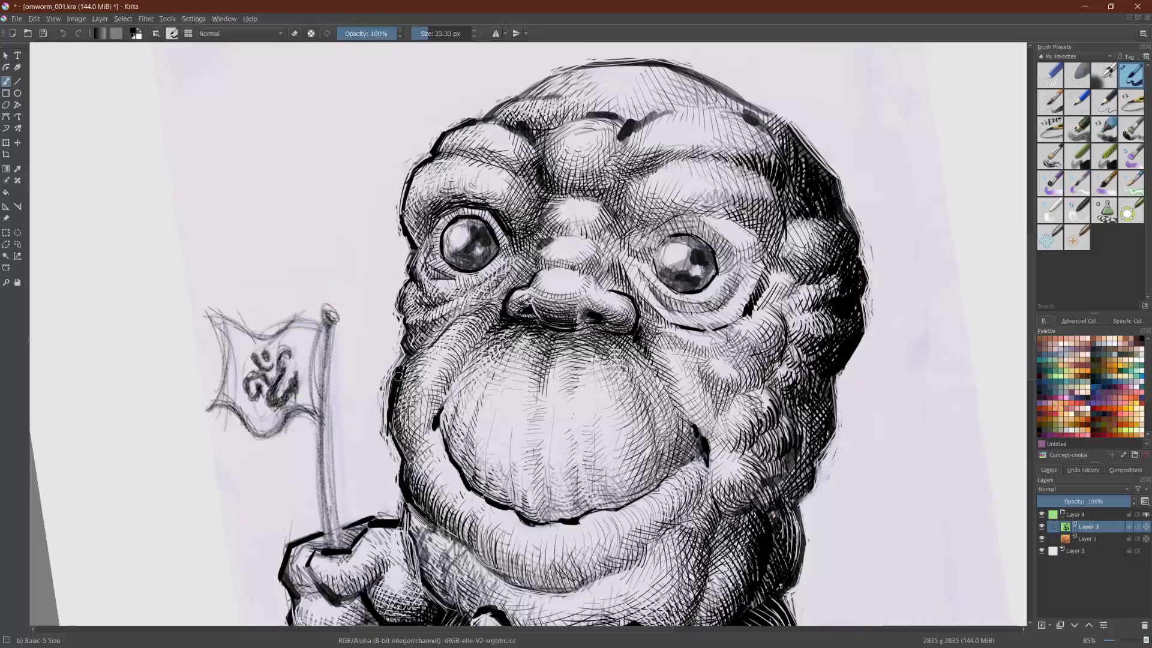
mouse_move(409, 509)
mouse_down()
mouse_move(415, 571)
mouse_move(411, 551)
mouse_move(432, 598)
mouse_move(456, 609)
mouse_up()
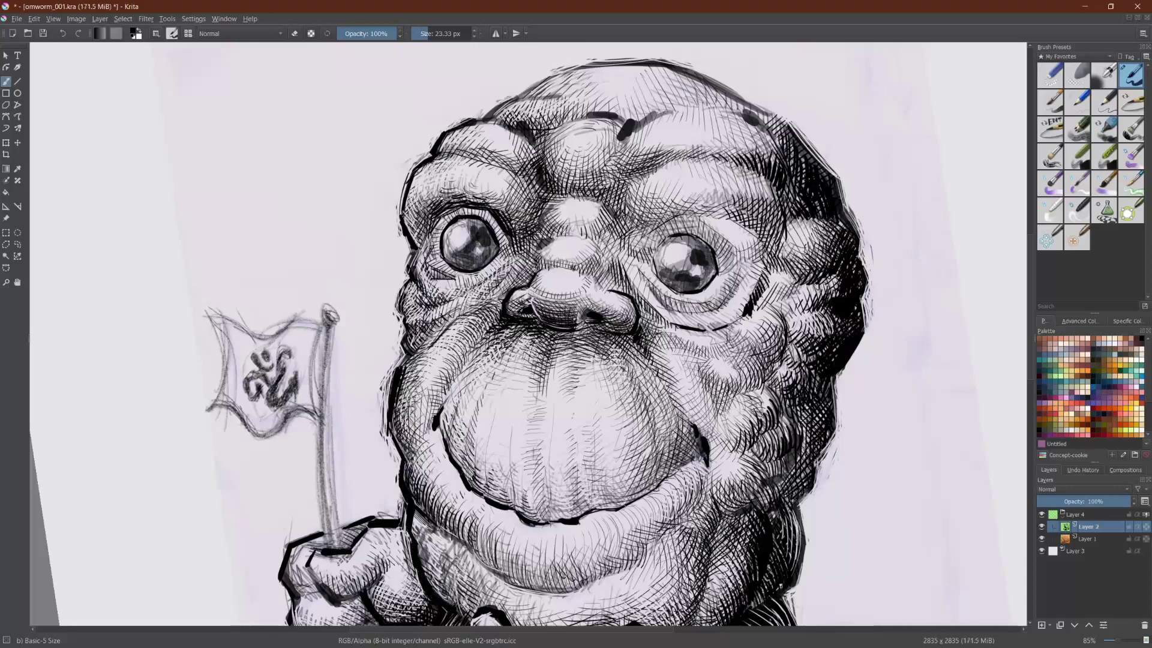
drag(453, 553, 469, 620)
Step: Add dark hatch strokes along the bottom of the chin directly above the bow tie
scroll(563, 337, down, 1)
drag(596, 496, 585, 543)
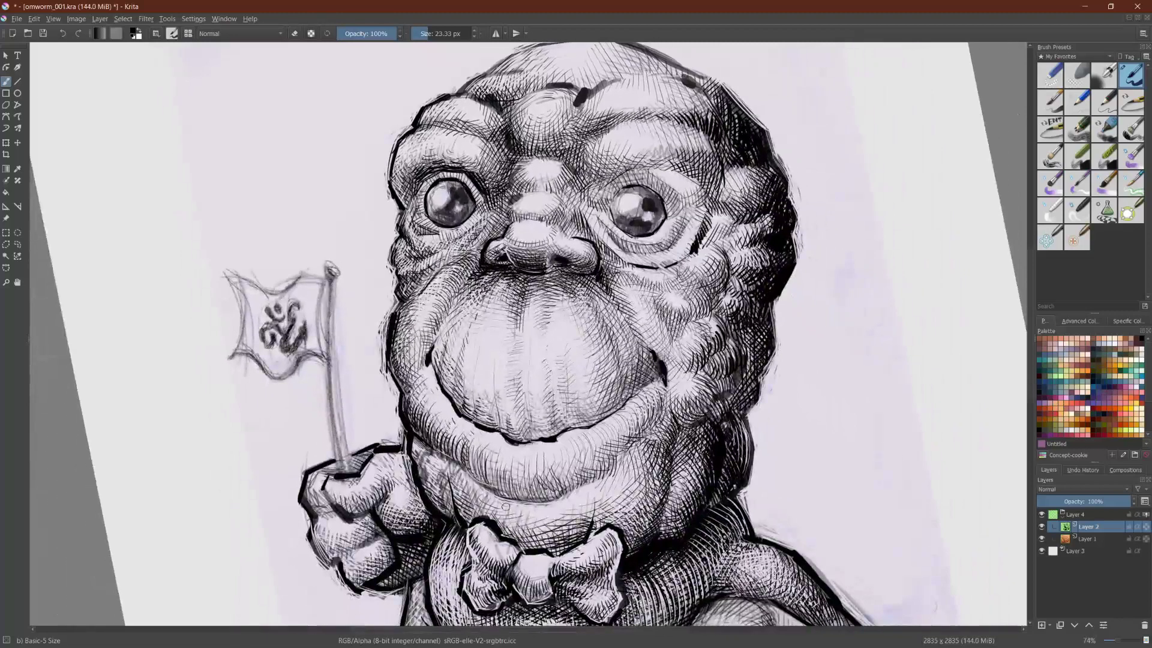
drag(502, 515, 508, 540)
drag(558, 510, 561, 555)
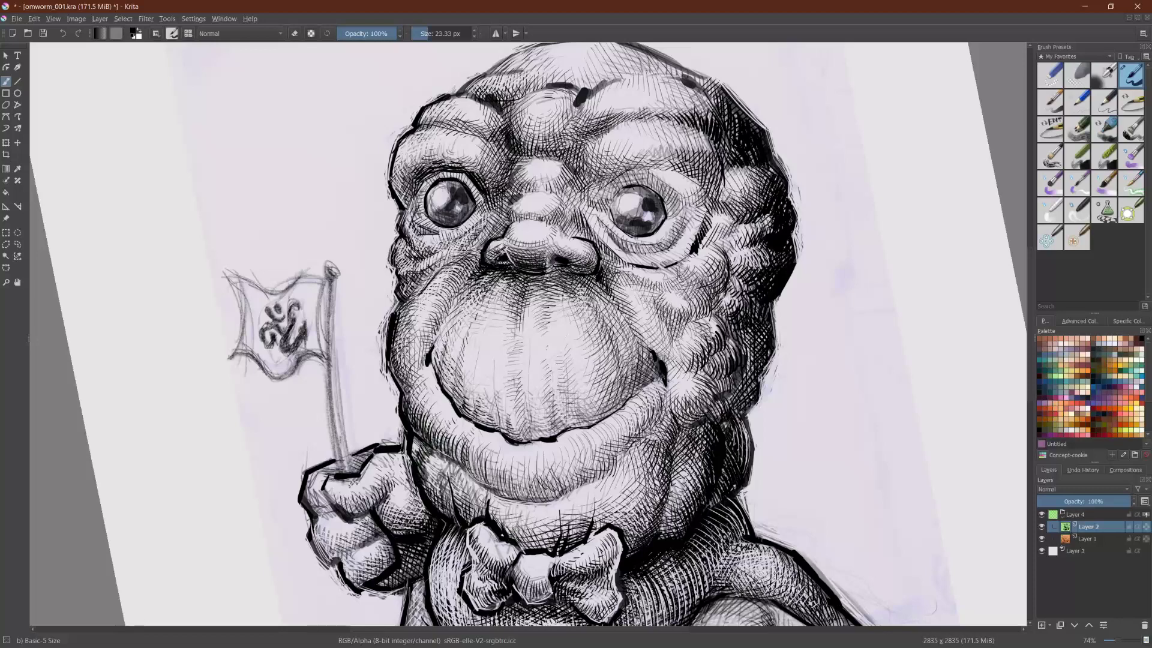
drag(530, 548, 535, 532)
drag(532, 551, 545, 525)
drag(543, 549, 553, 521)
drag(546, 550, 559, 503)
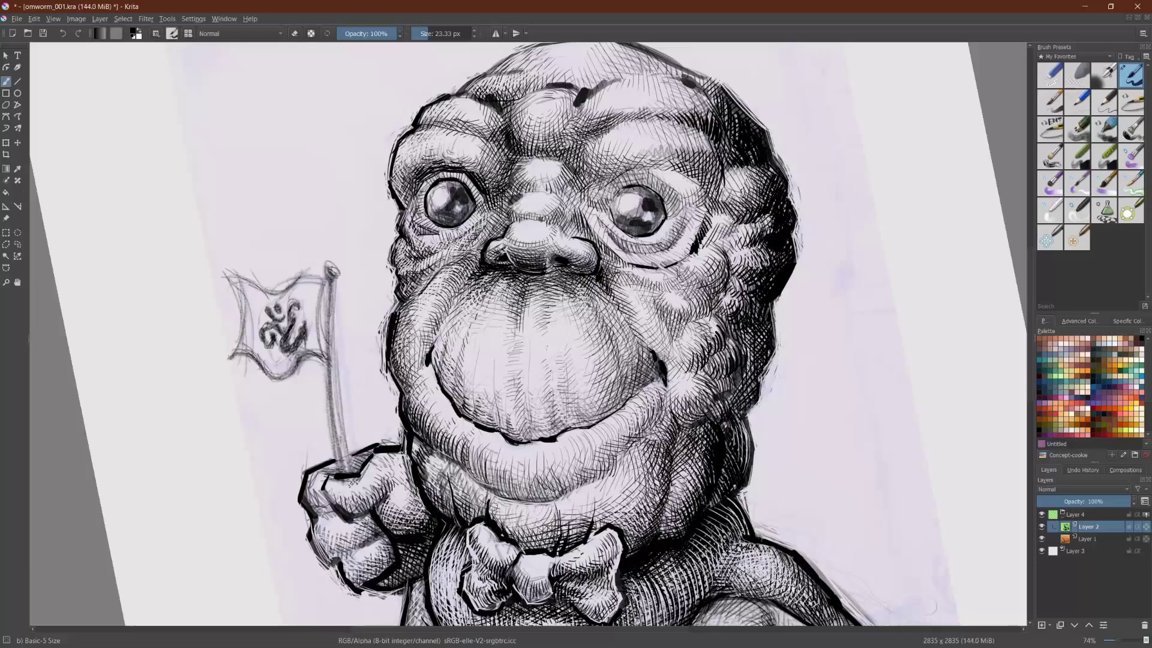
mouse_move(504, 518)
mouse_down()
mouse_move(512, 532)
mouse_move(532, 526)
mouse_up()
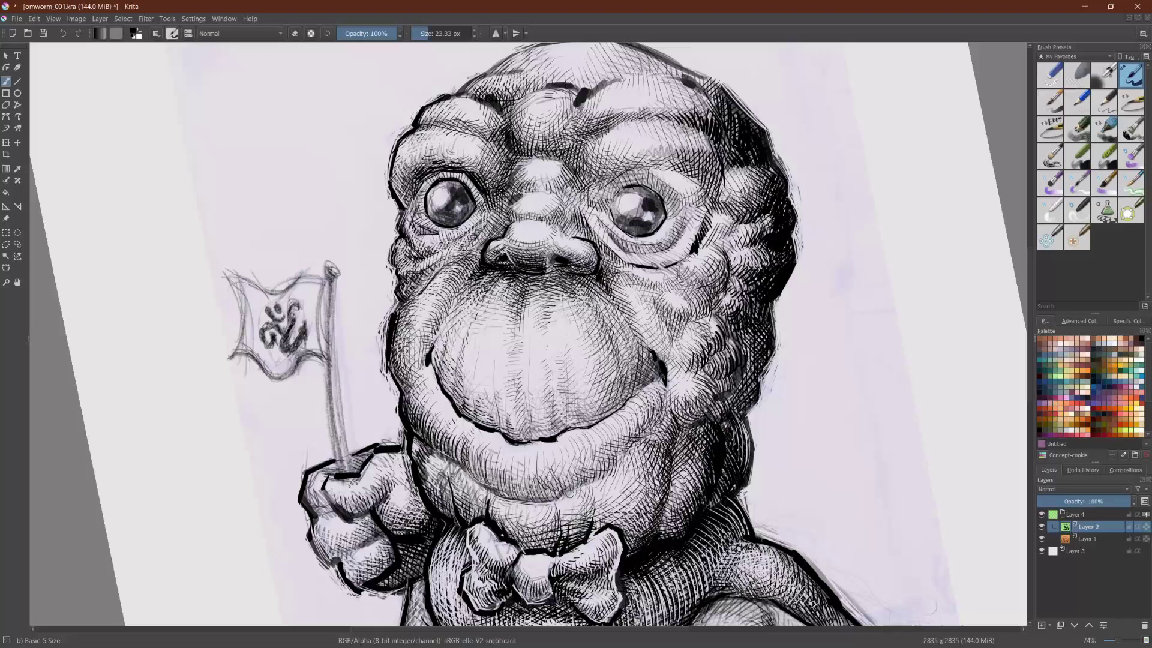
Step: Deepen the chin shadow above the bow tie's end farther from the flag, up toward the lower lip
drag(648, 527, 630, 544)
drag(653, 486, 628, 534)
drag(645, 453, 633, 523)
mouse_move(640, 457)
mouse_down()
mouse_move(627, 524)
mouse_move(608, 482)
mouse_up()
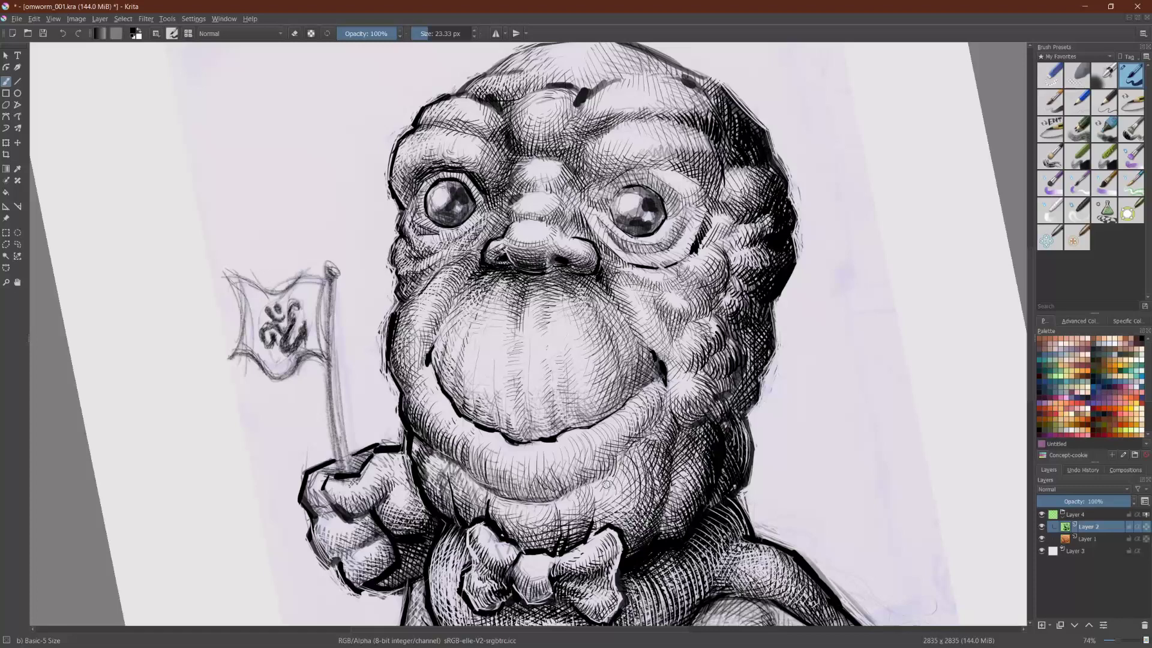
drag(646, 442, 659, 501)
mouse_move(645, 450)
mouse_down()
mouse_move(652, 500)
mouse_move(642, 484)
mouse_move(636, 543)
mouse_move(626, 543)
mouse_up()
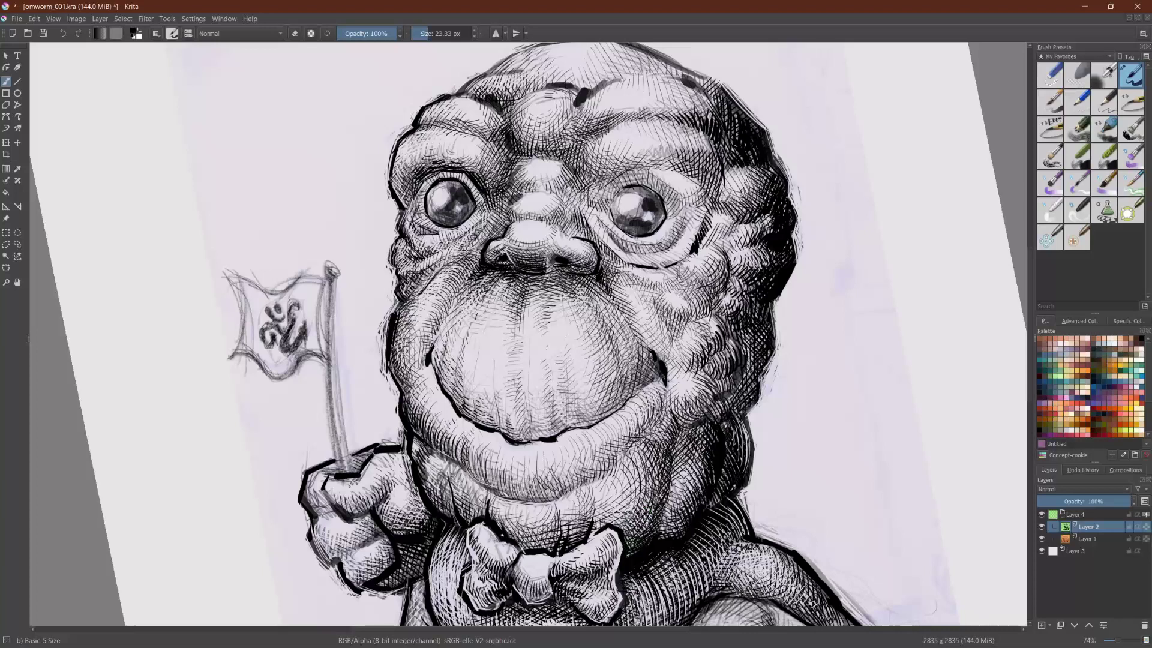
Step: Cross-hatch the jaw folds on the side away from the flag, between the lower lip and the neck
mouse_move(632, 488)
mouse_down()
mouse_move(642, 526)
mouse_move(651, 509)
mouse_up()
mouse_move(653, 470)
mouse_down()
mouse_move(623, 501)
mouse_move(632, 479)
mouse_up()
drag(655, 439, 634, 463)
mouse_move(663, 514)
mouse_down()
mouse_move(655, 543)
mouse_move(671, 536)
mouse_up()
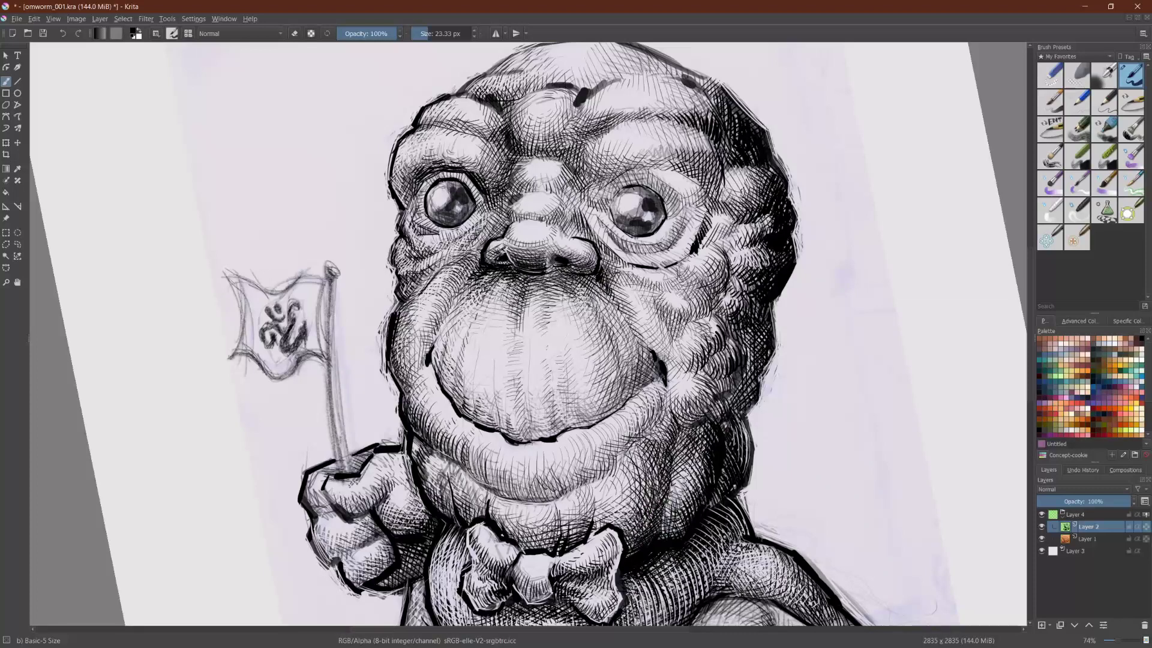
drag(685, 485, 687, 521)
drag(690, 487, 463, 546)
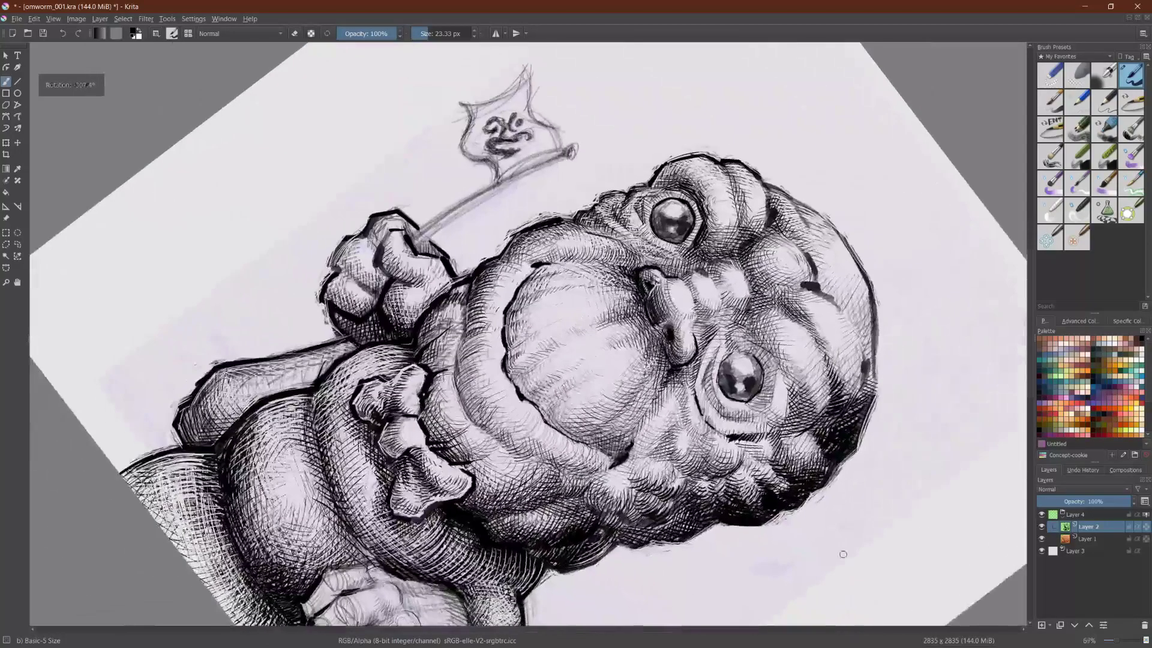
Step: Hatch the jaw folds and the neck crease beneath them on the side away from the flag
mouse_move(512, 514)
mouse_down()
mouse_move(502, 538)
mouse_move(510, 529)
mouse_move(533, 541)
mouse_up()
mouse_move(783, 568)
mouse_down()
mouse_move(769, 534)
mouse_move(840, 342)
mouse_move(839, 294)
mouse_up()
scroll(638, 386, down, 1)
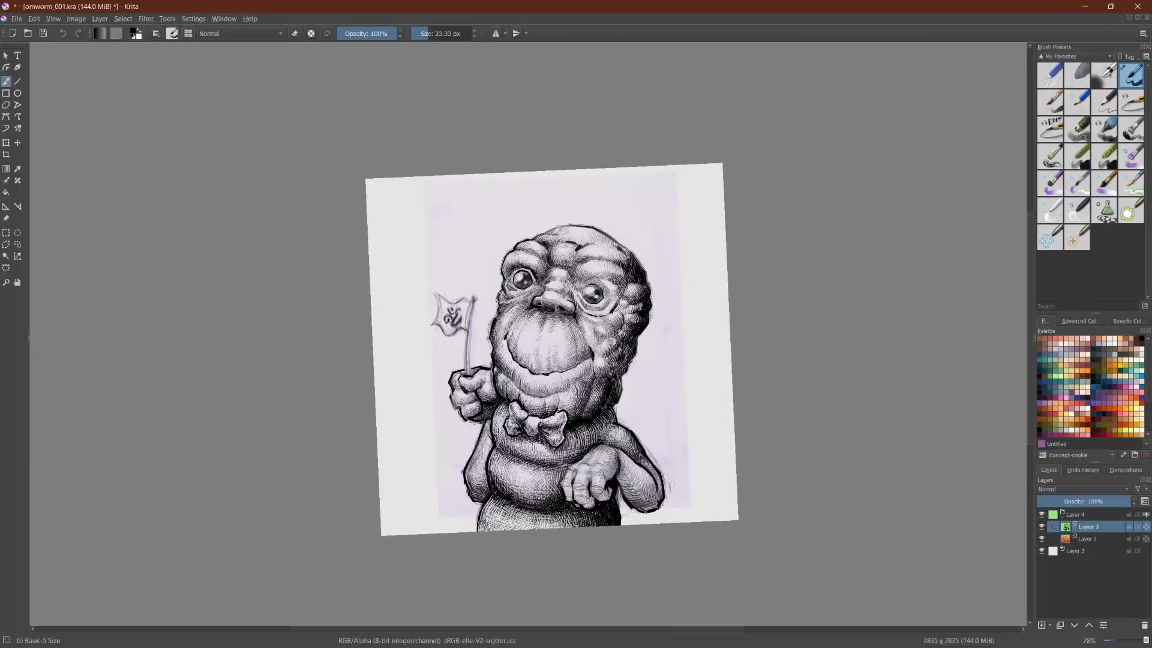
scroll(728, 545, up, 2)
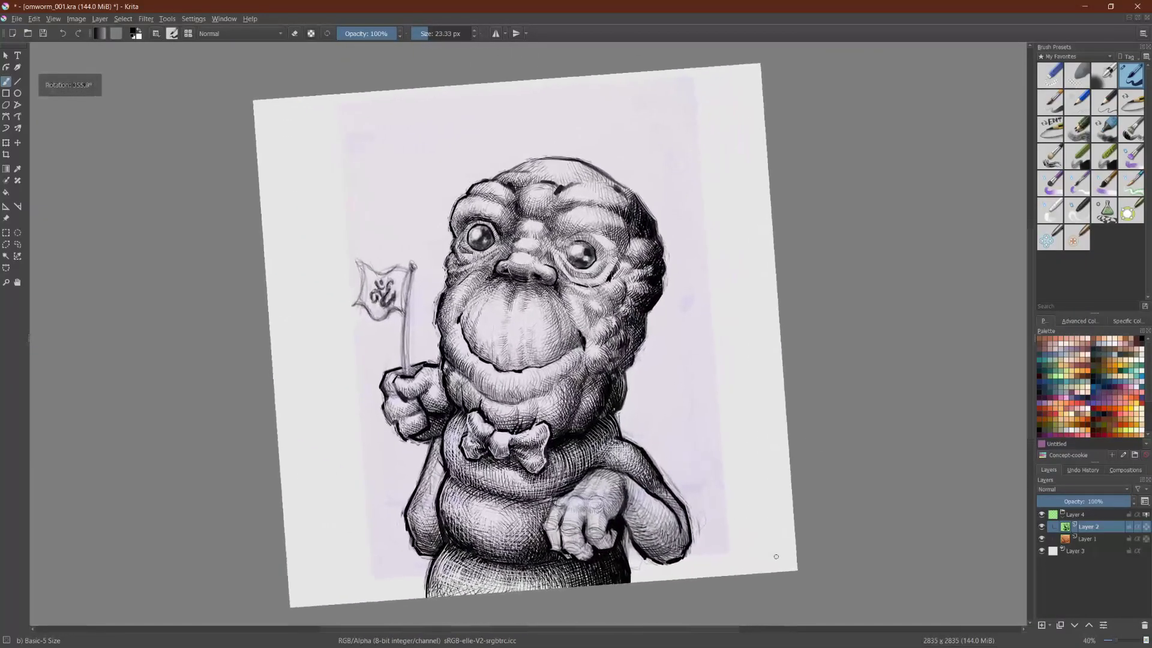
scroll(778, 557, up, 2)
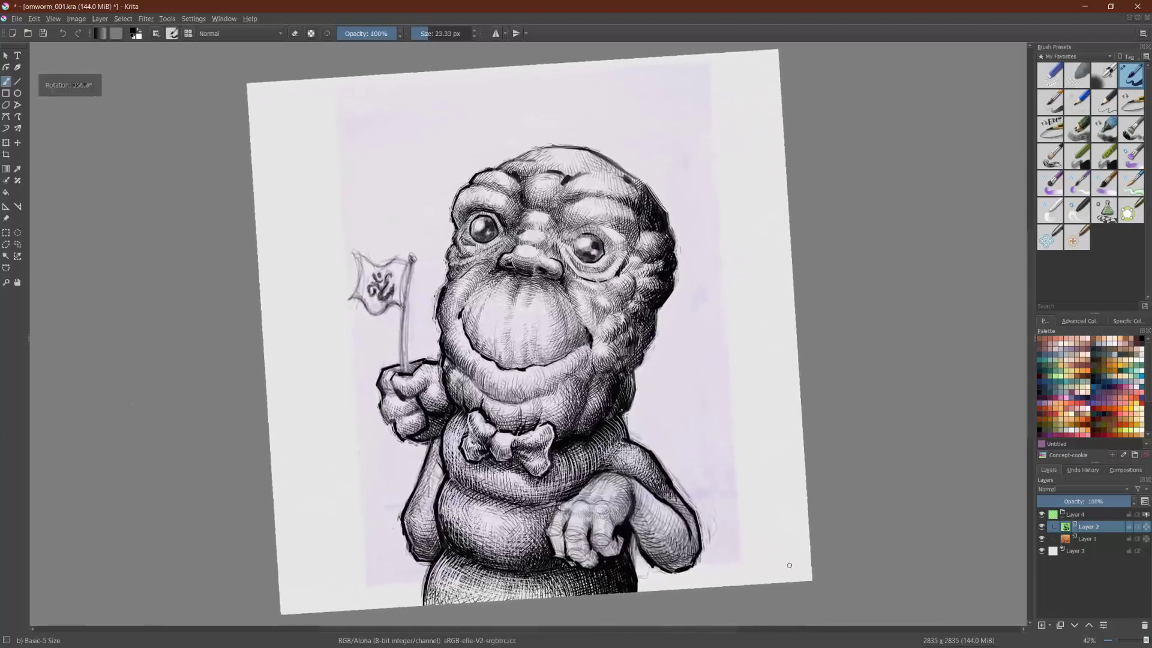
scroll(908, 619, up, 1)
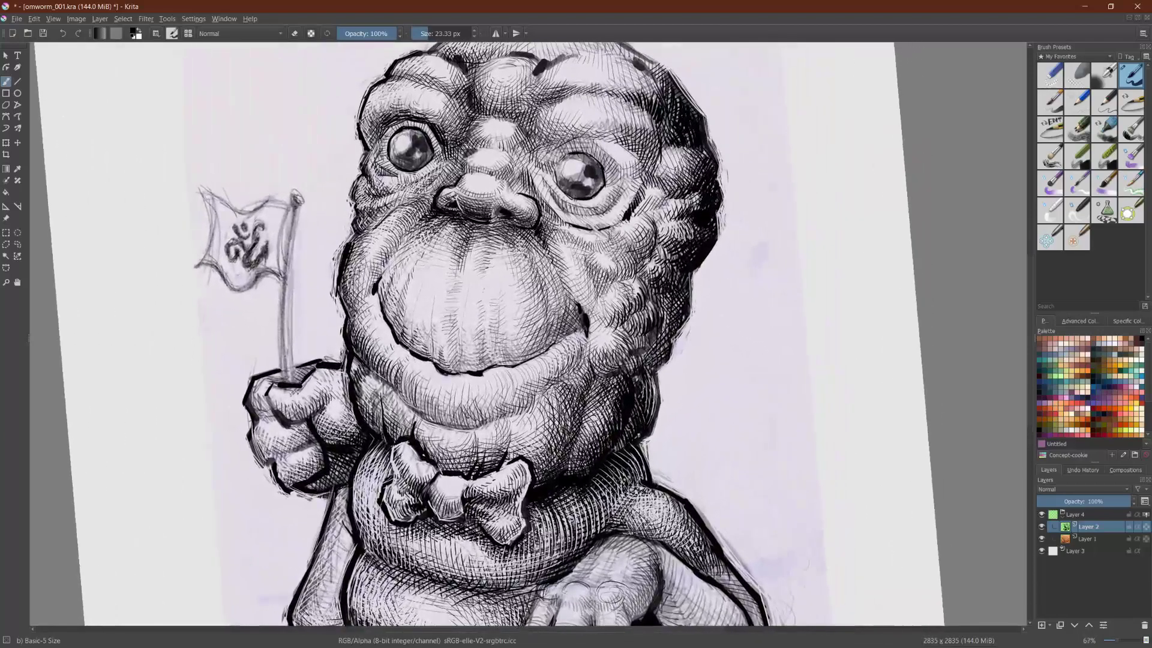
drag(647, 354, 644, 369)
mouse_move(629, 447)
mouse_down()
mouse_move(611, 452)
mouse_move(638, 440)
mouse_up()
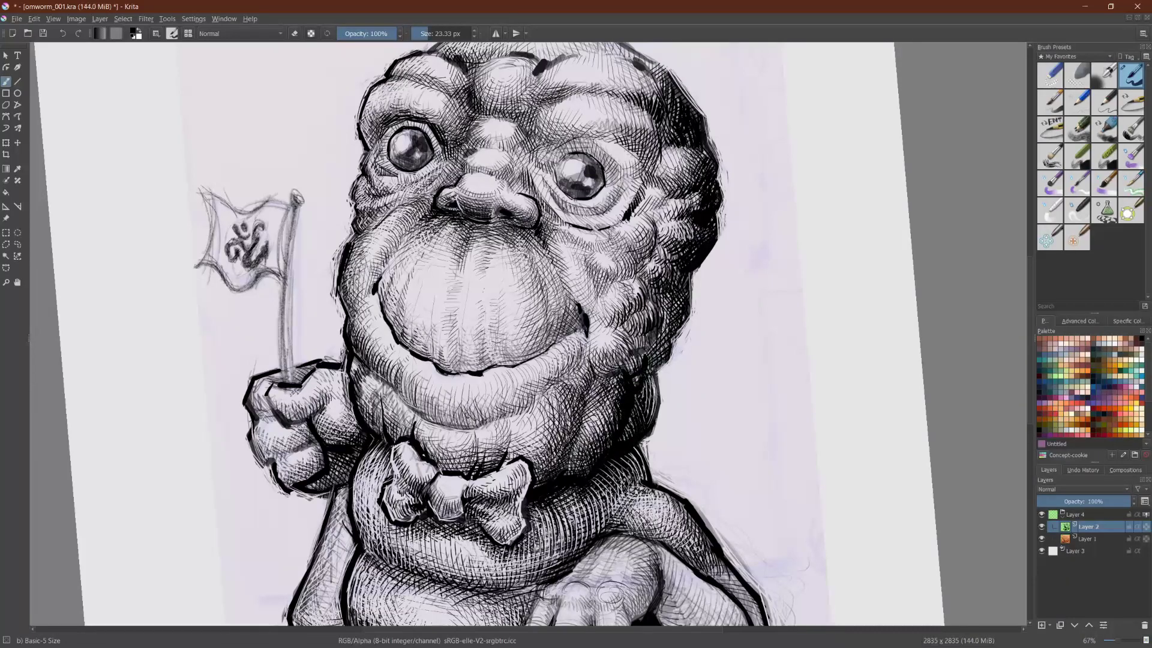
Step: Enlarge the brush to 50.01 px and darken the bumpy cheek and outer jaw contour on the side away from the flag
click(432, 29)
drag(646, 386, 635, 401)
drag(638, 354, 655, 314)
drag(681, 266, 661, 291)
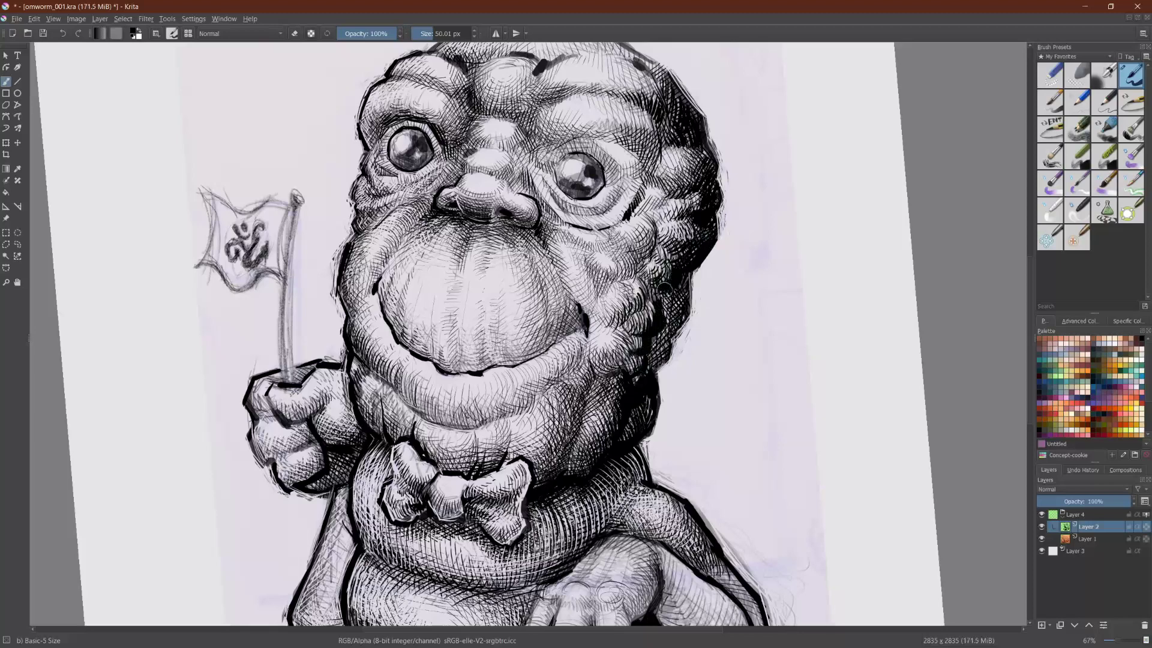
key(m)
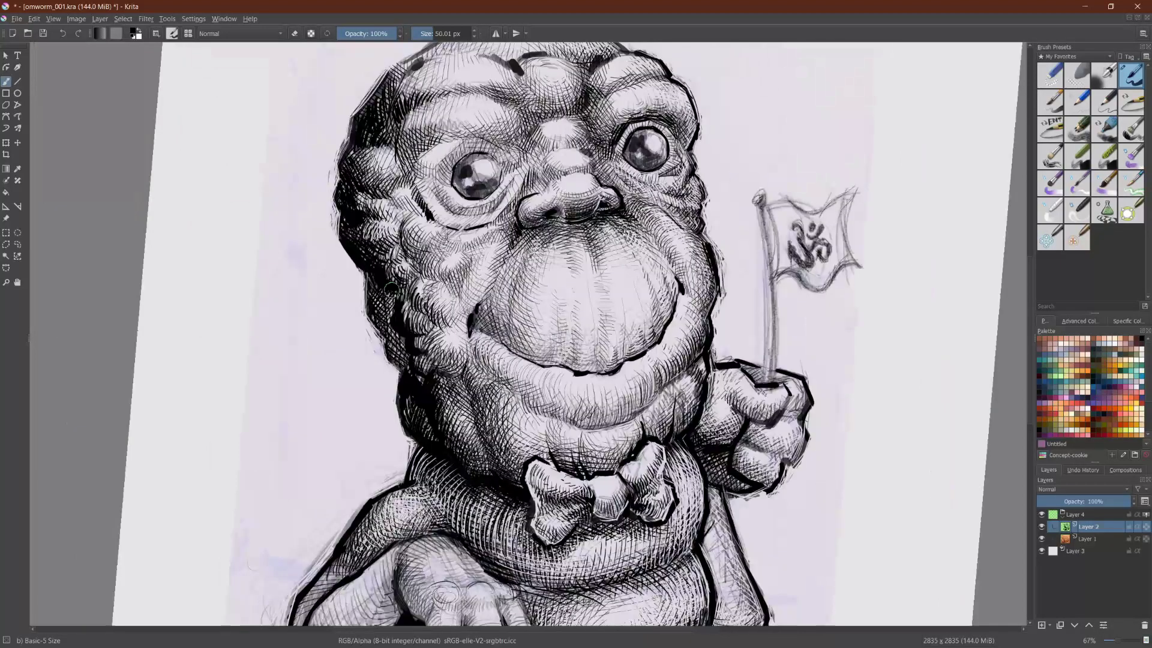
mouse_move(375, 318)
mouse_down()
mouse_move(388, 339)
mouse_move(398, 333)
mouse_move(370, 301)
mouse_move(410, 371)
mouse_up()
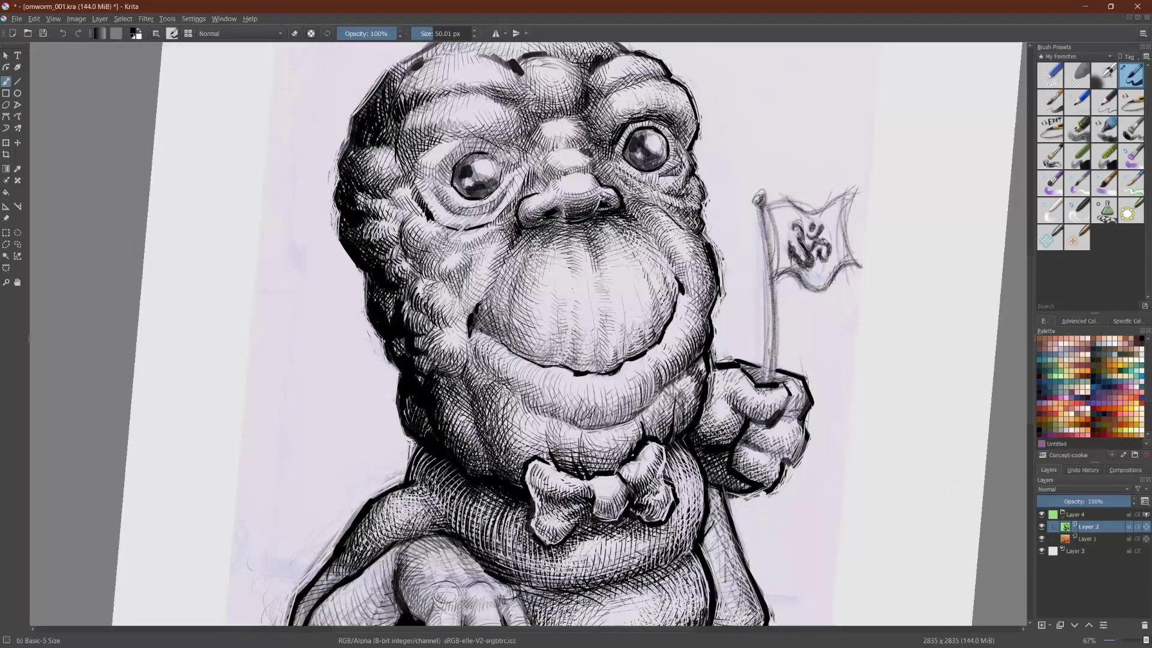
Step: Fill the lower jaw edge with black and deepen the neck and shoulder shadow on the side away from the flag
mouse_move(408, 415)
mouse_down()
mouse_move(432, 435)
mouse_move(407, 417)
mouse_move(412, 476)
mouse_up()
drag(408, 408, 413, 415)
mouse_move(428, 487)
mouse_down()
mouse_move(383, 503)
mouse_move(362, 531)
mouse_move(370, 519)
mouse_up()
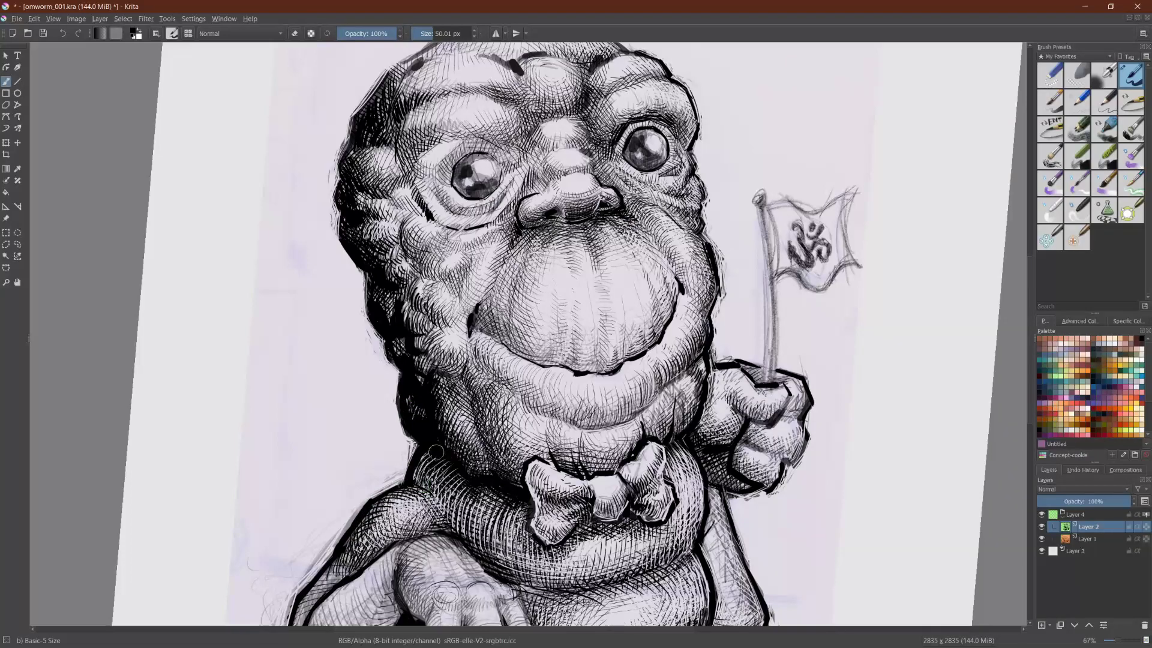
mouse_move(407, 477)
mouse_down()
mouse_move(450, 485)
mouse_move(428, 465)
mouse_move(441, 474)
mouse_up()
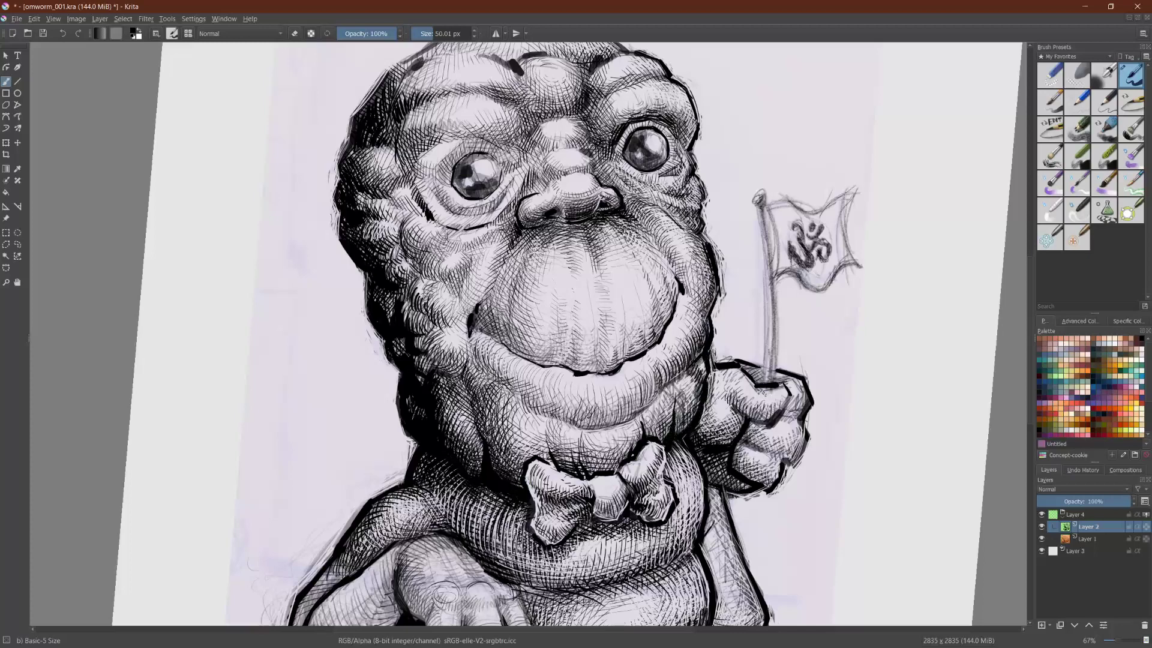
Step: Thicken the body's flag-side outline from the neck down to the lowest segment
mouse_move(704, 395)
mouse_down()
mouse_move(674, 445)
mouse_move(685, 433)
mouse_move(705, 482)
mouse_move(715, 631)
mouse_up()
scroll(201, 394, down, 2)
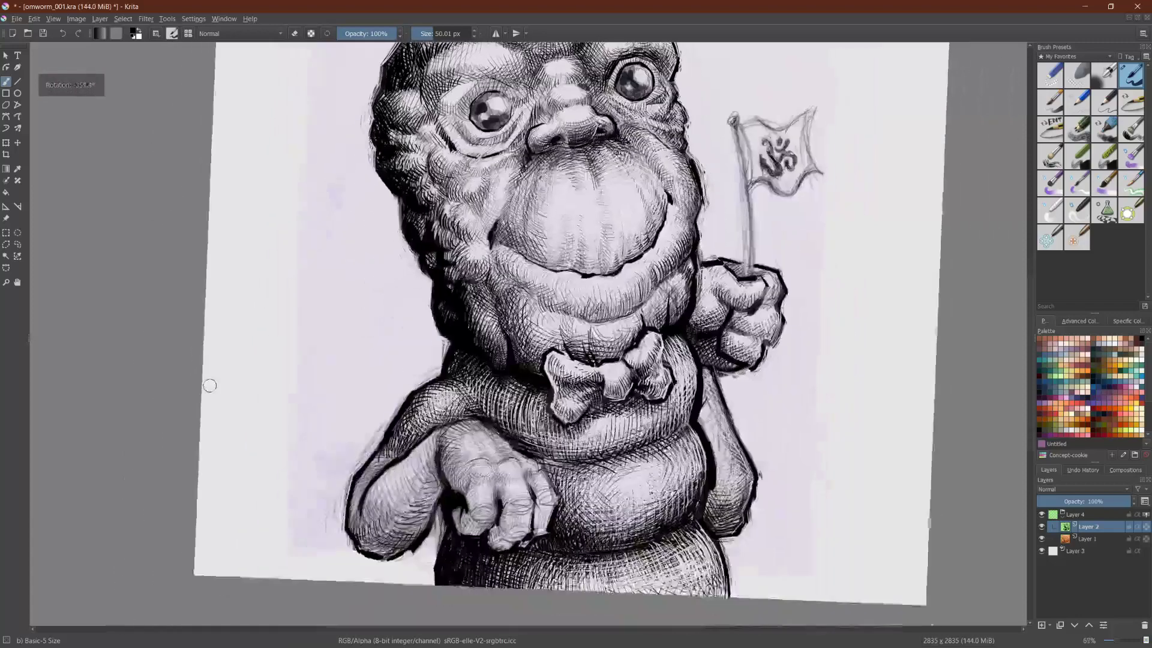
mouse_move(703, 480)
mouse_down()
mouse_move(697, 524)
mouse_move(728, 600)
mouse_up()
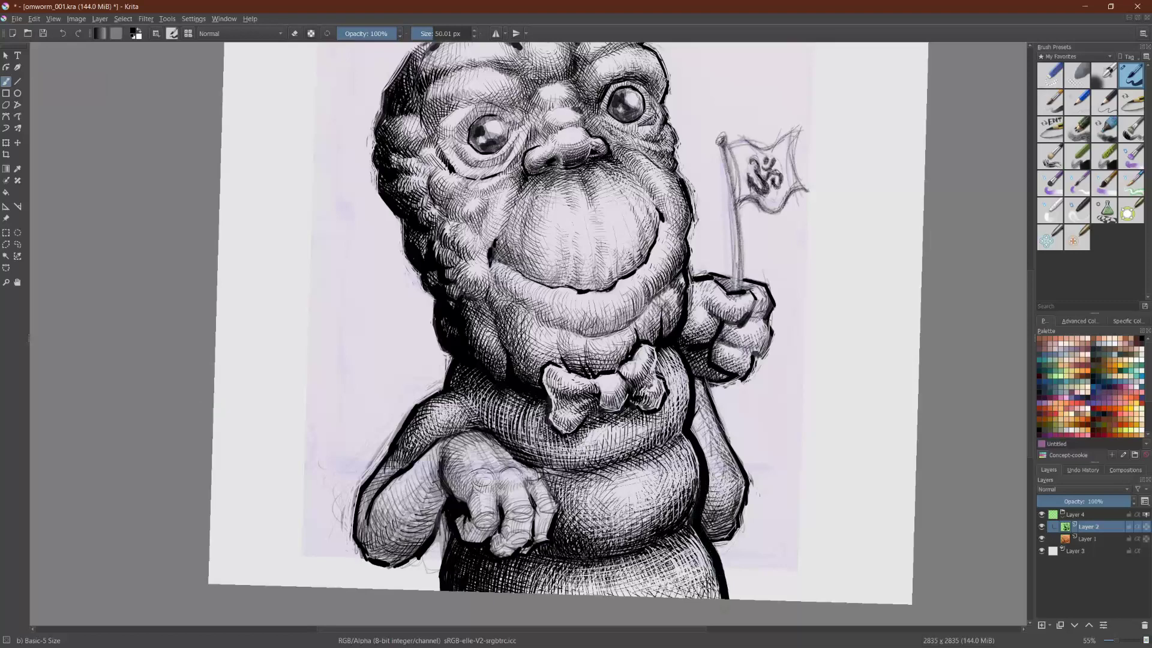
Step: Trim the middle segment's flag-side outline with the eraser and darken the crease above the lowest segment
key(m)
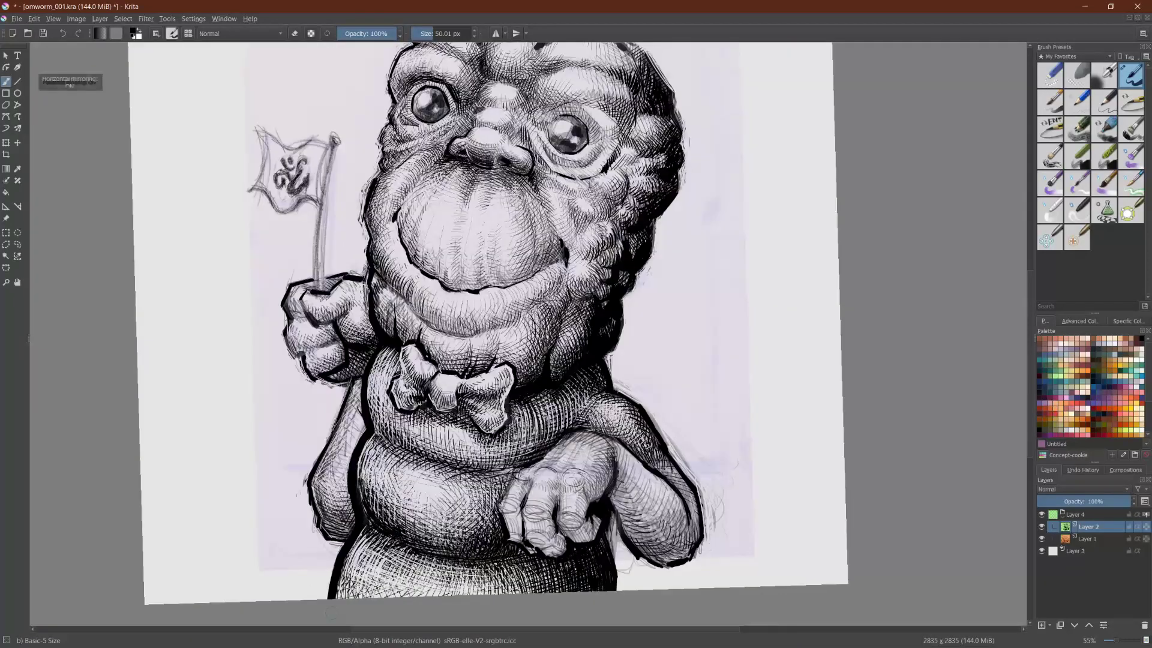
key(e)
mouse_move(348, 472)
mouse_down()
mouse_move(350, 521)
mouse_move(348, 470)
mouse_move(350, 489)
mouse_up()
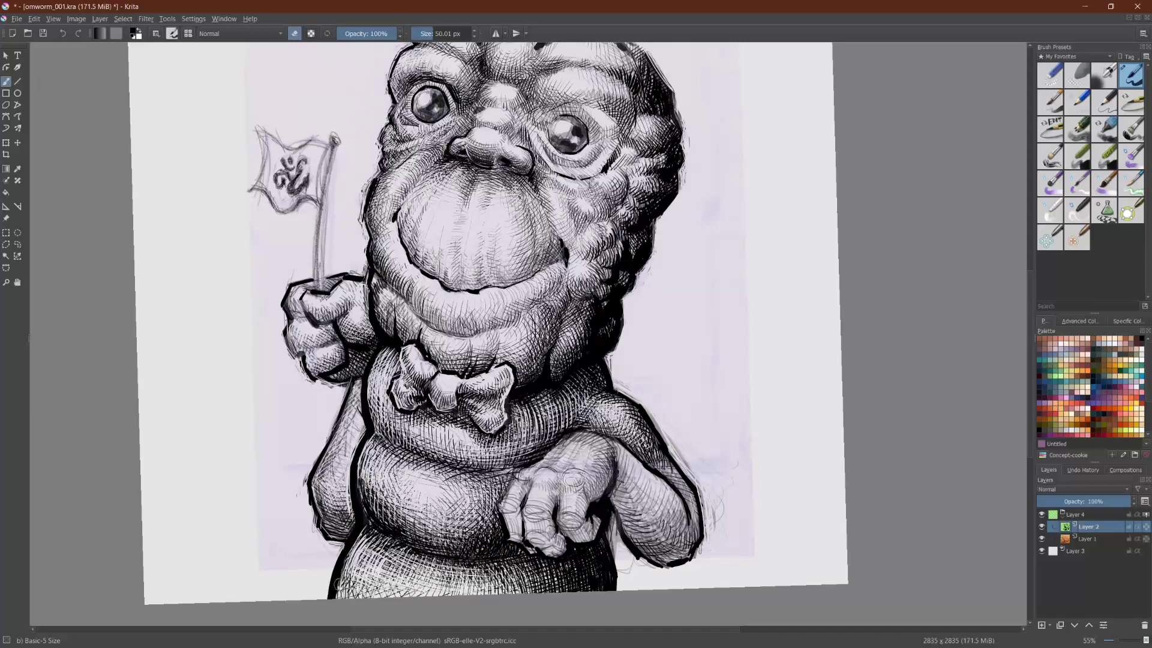
key(e)
mouse_move(365, 533)
mouse_down()
mouse_move(351, 560)
mouse_move(364, 567)
mouse_up()
drag(392, 536, 376, 566)
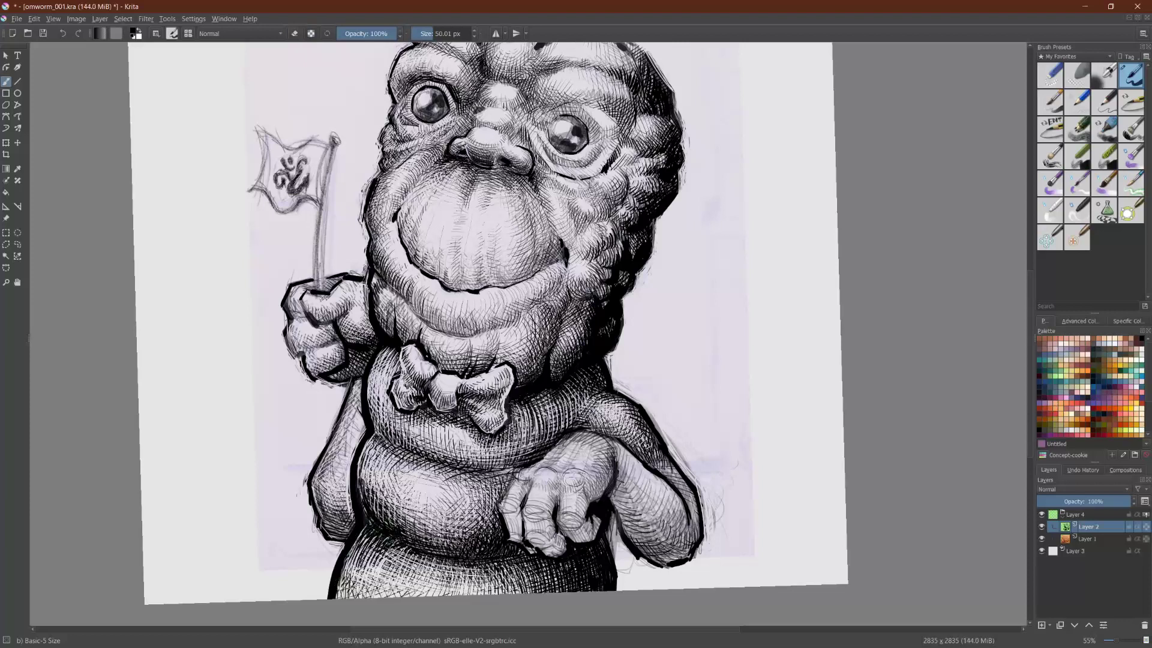
Step: Cross-hatch the flag-side part of the middle body segment, from its lower crease to its upper one
mouse_move(374, 500)
mouse_down()
mouse_move(362, 525)
mouse_move(392, 534)
mouse_up()
drag(367, 506, 380, 278)
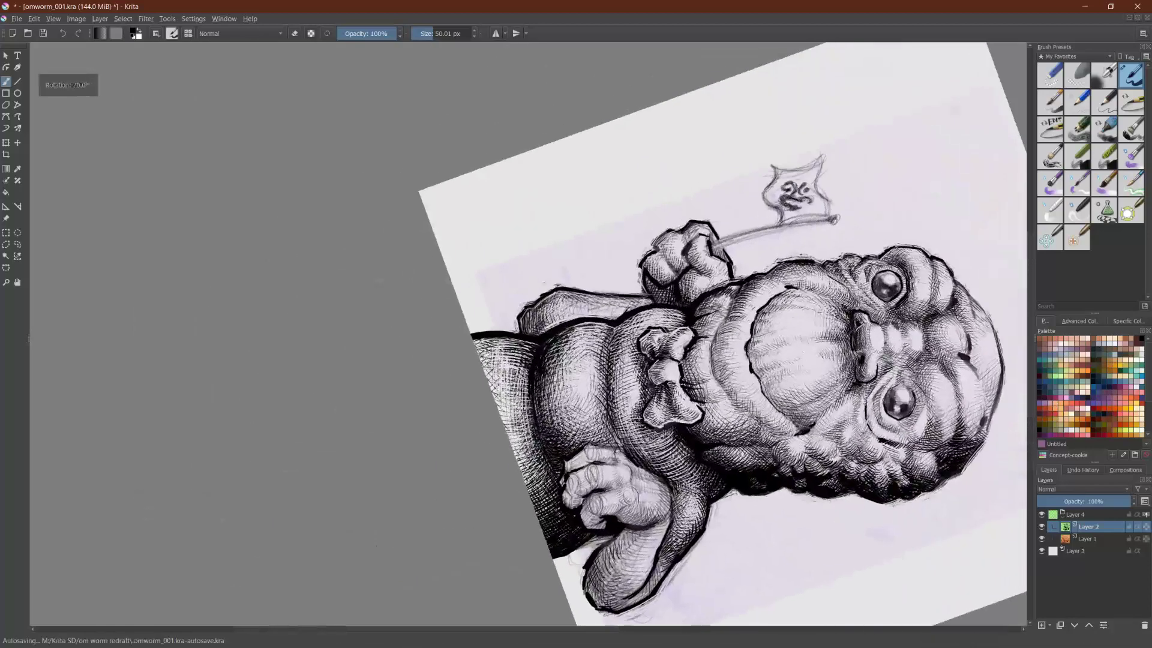
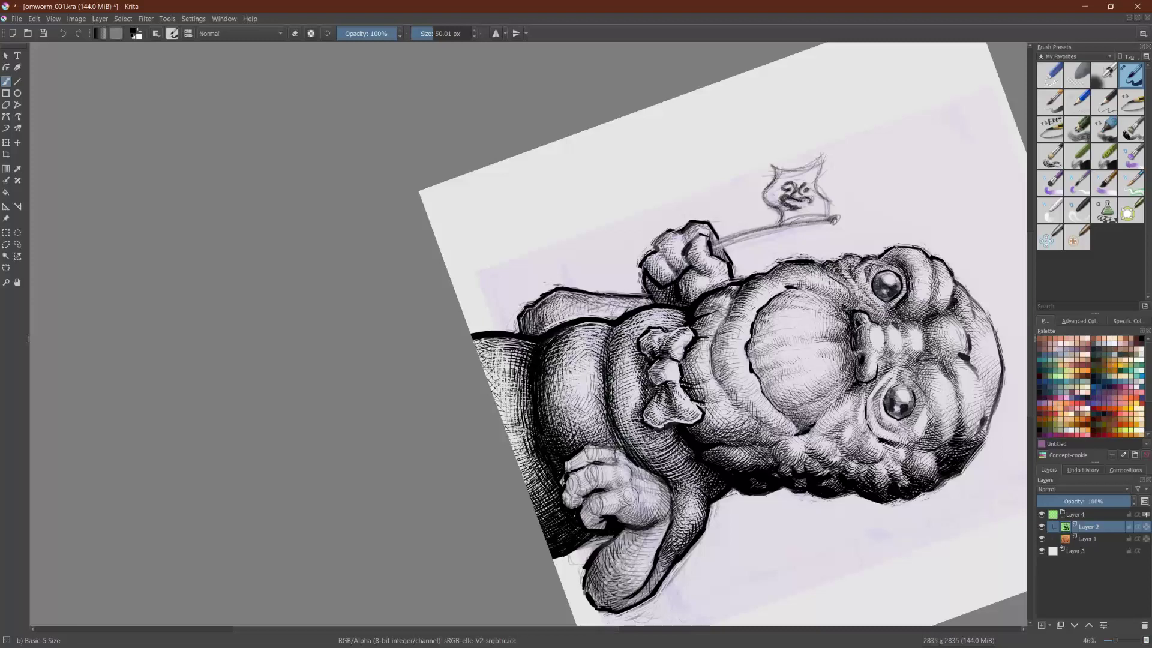
drag(612, 340, 598, 368)
drag(597, 338, 592, 367)
Step: Cross-hatch the lowest body segment from its flag-side edge across to the shadow below the resting hand
scroll(600, 337, down, 3)
scroll(540, 288, up, 2)
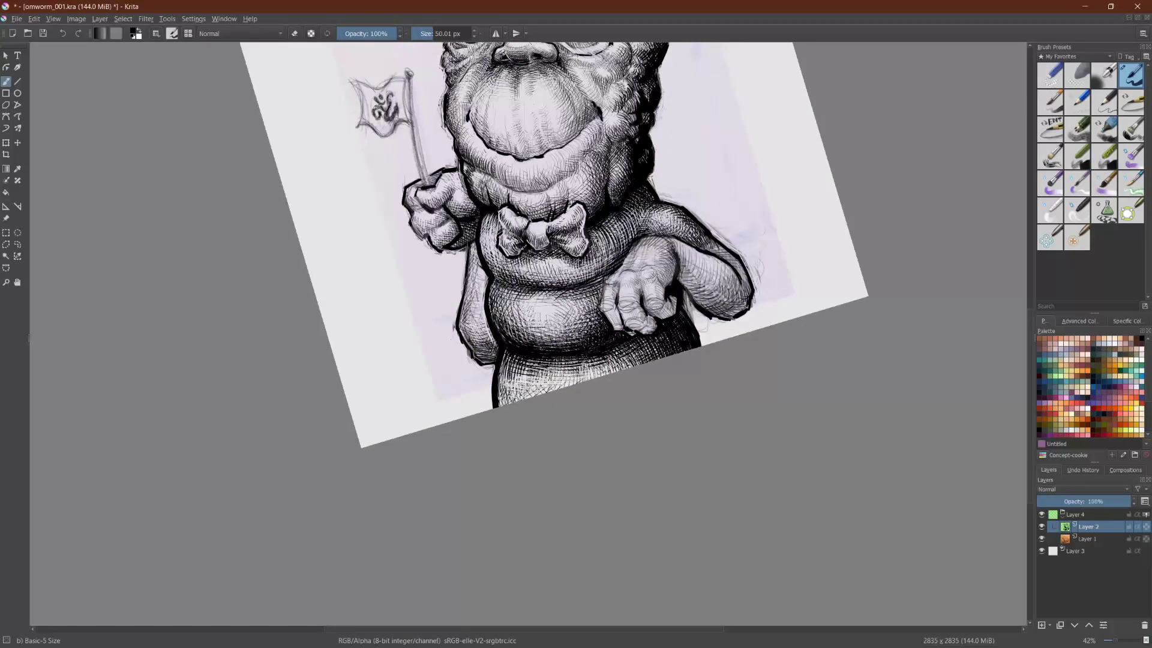
drag(501, 404, 518, 376)
mouse_move(500, 378)
mouse_down()
mouse_move(516, 356)
mouse_move(530, 369)
mouse_move(526, 396)
mouse_move(515, 378)
mouse_move(524, 368)
mouse_move(524, 377)
mouse_up()
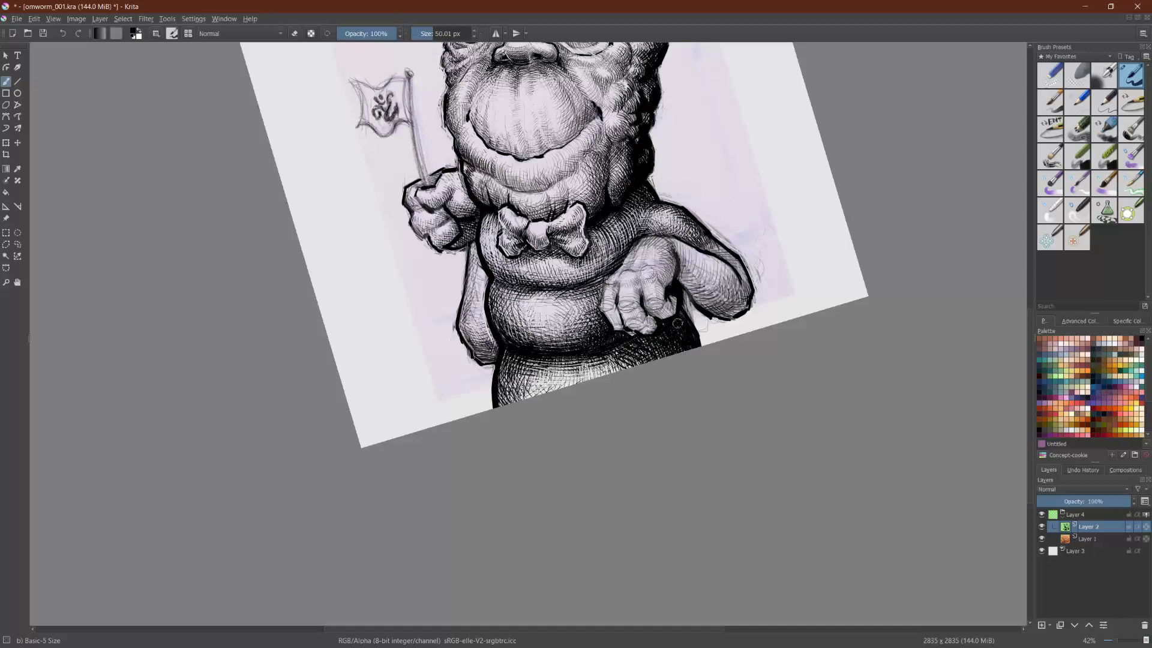
scroll(677, 323, up, 2)
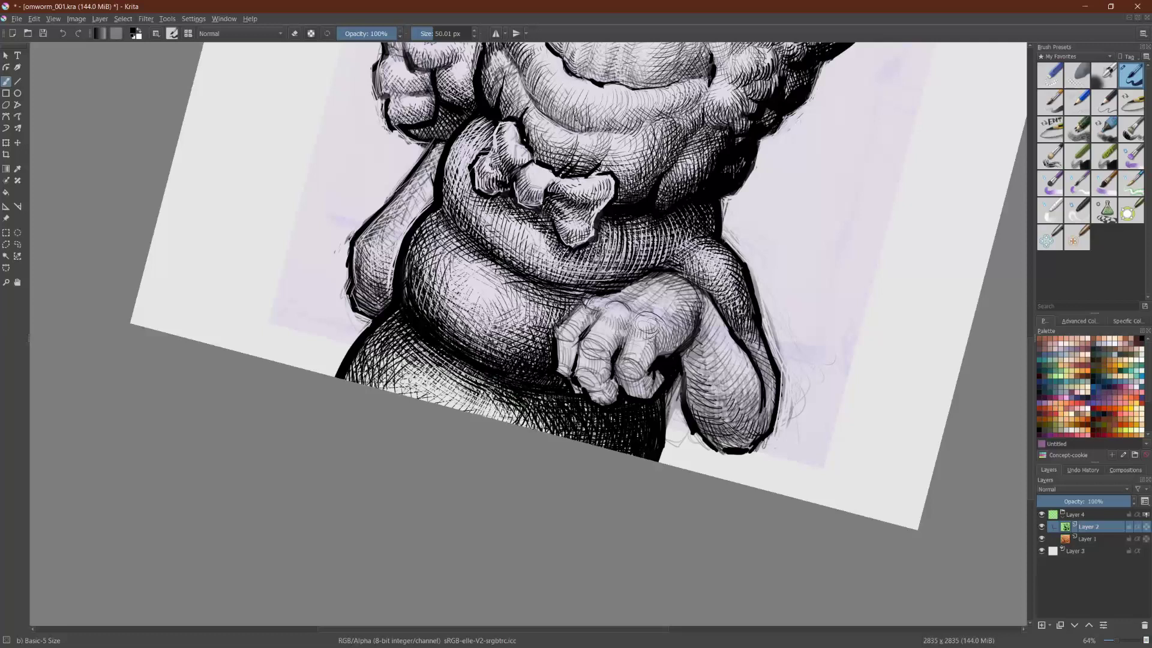
mouse_move(515, 403)
mouse_down()
mouse_move(522, 421)
mouse_move(485, 403)
mouse_up()
scroll(478, 382, down, 3)
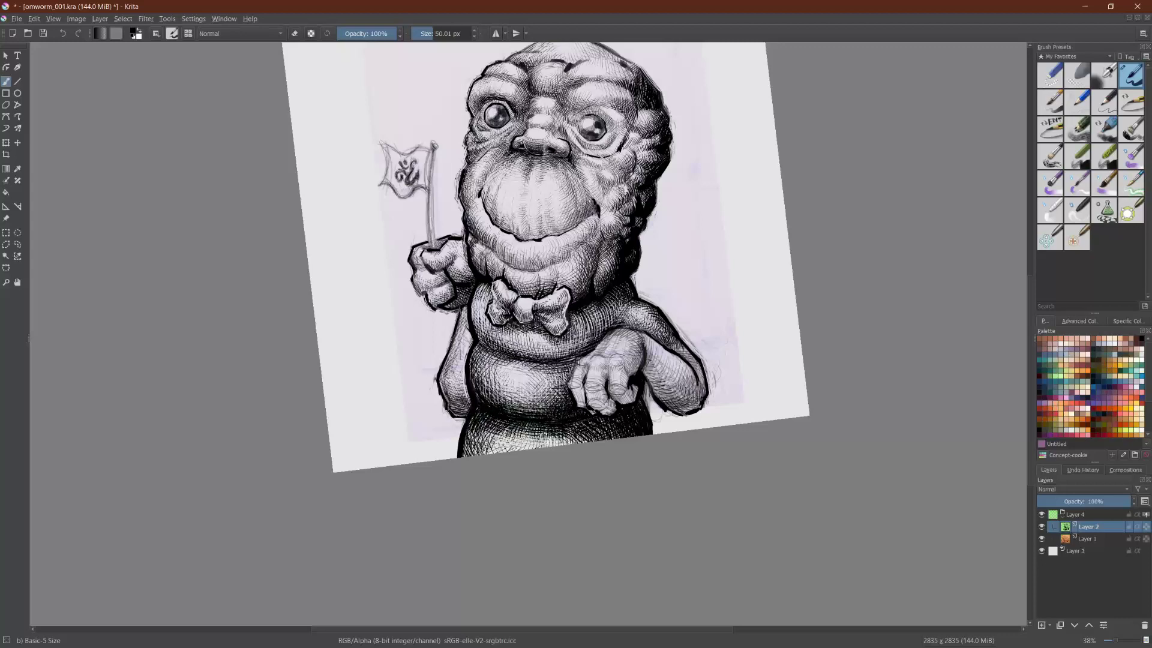
mouse_move(470, 431)
mouse_down()
mouse_move(462, 455)
mouse_move(473, 453)
mouse_up()
Step: Erase fine highlight lines into the lowest body segment, from its flag-side edge to below the resting hand
key(e)
mouse_move(473, 432)
mouse_down()
mouse_move(468, 456)
mouse_move(520, 452)
mouse_up()
mouse_move(524, 416)
mouse_down()
mouse_move(583, 445)
mouse_move(621, 436)
mouse_move(627, 411)
mouse_move(641, 409)
mouse_up()
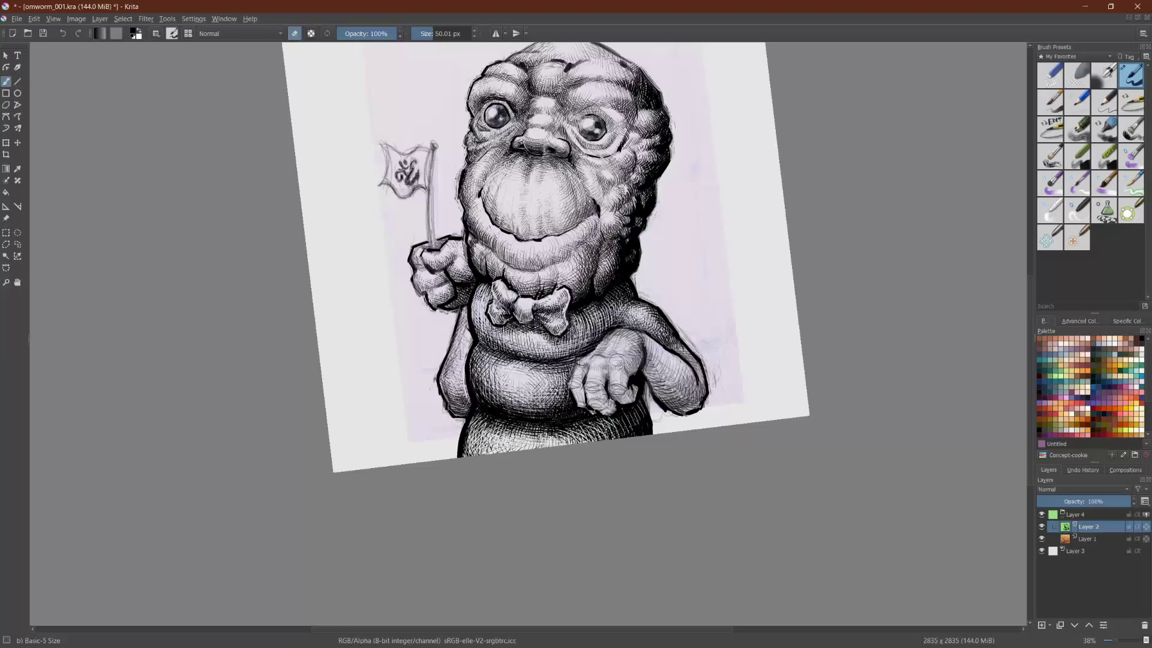
Step: Ink more dark hatching at the lowest segment's flag-side edge and along the middle segment's underside
key(e)
drag(482, 424, 480, 442)
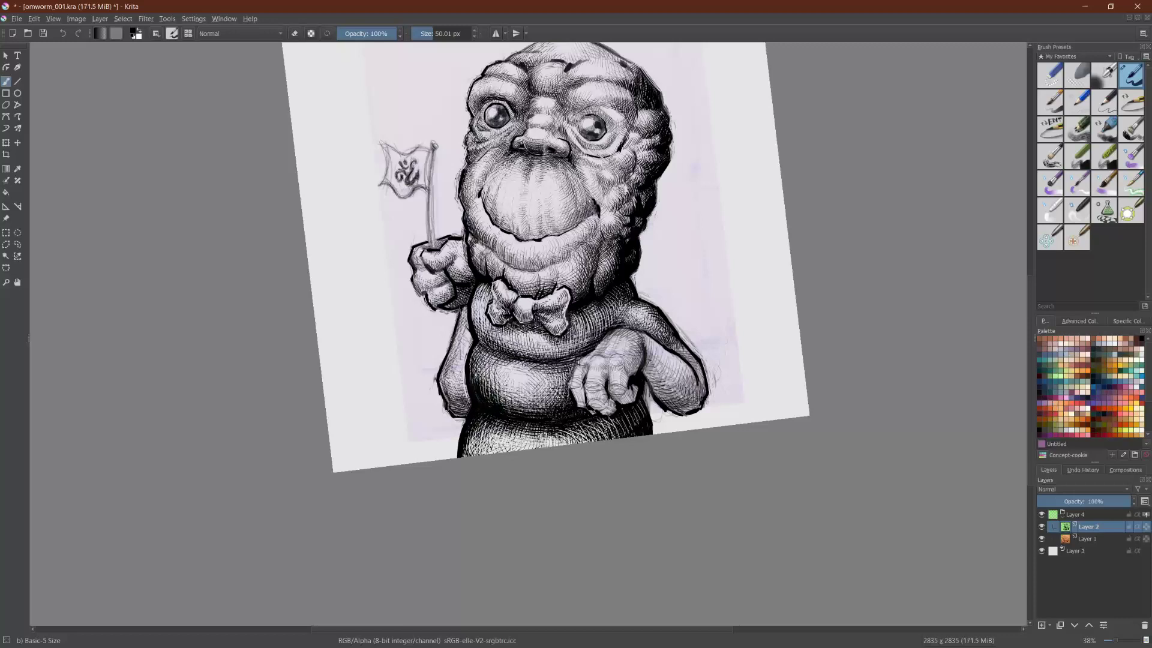
mouse_move(516, 390)
mouse_down()
mouse_move(527, 417)
mouse_move(572, 415)
mouse_up()
mouse_move(479, 376)
mouse_down()
mouse_move(474, 392)
mouse_move(471, 383)
mouse_up()
Step: Erase thin reflected-light lines along the flag-side edge of the middle body segment
key(e)
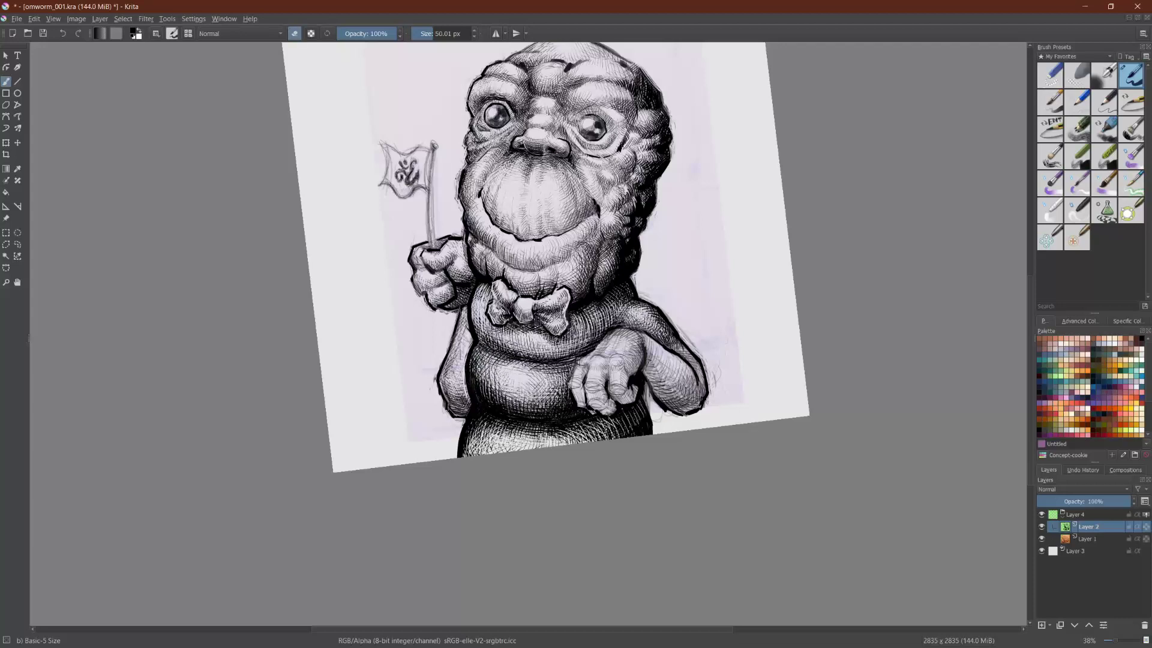
mouse_move(475, 359)
mouse_down()
mouse_move(473, 387)
mouse_move(491, 405)
mouse_up()
scroll(503, 377, up, 2)
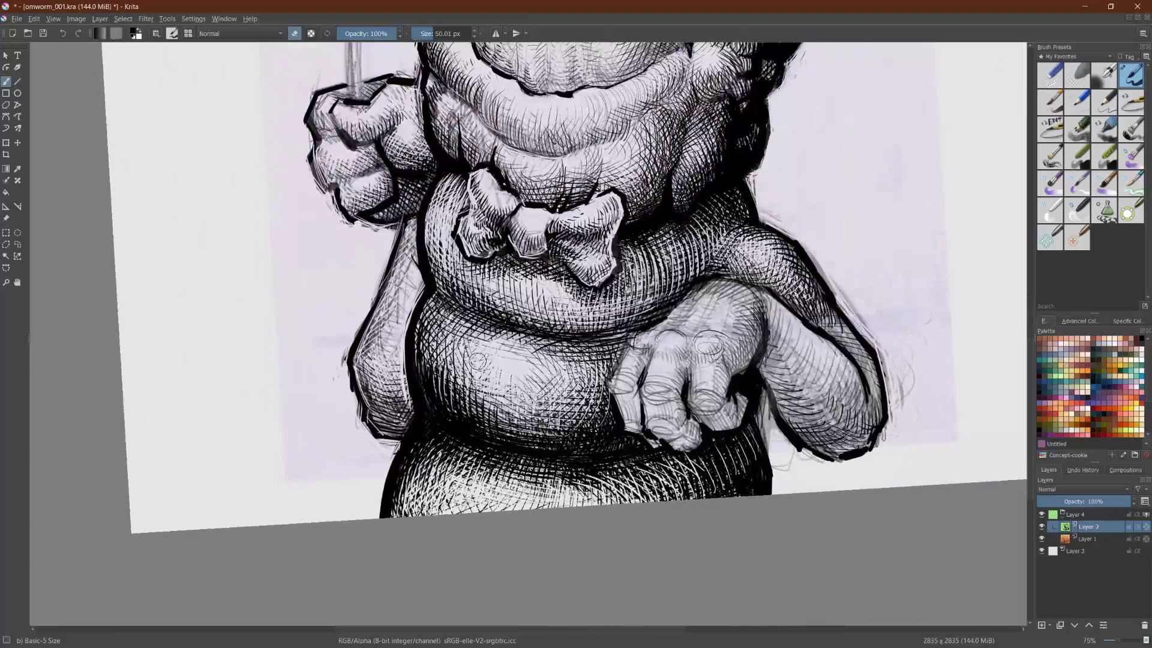
key(e)
key(e)
mouse_move(419, 342)
mouse_down()
mouse_move(415, 391)
mouse_move(418, 333)
mouse_up()
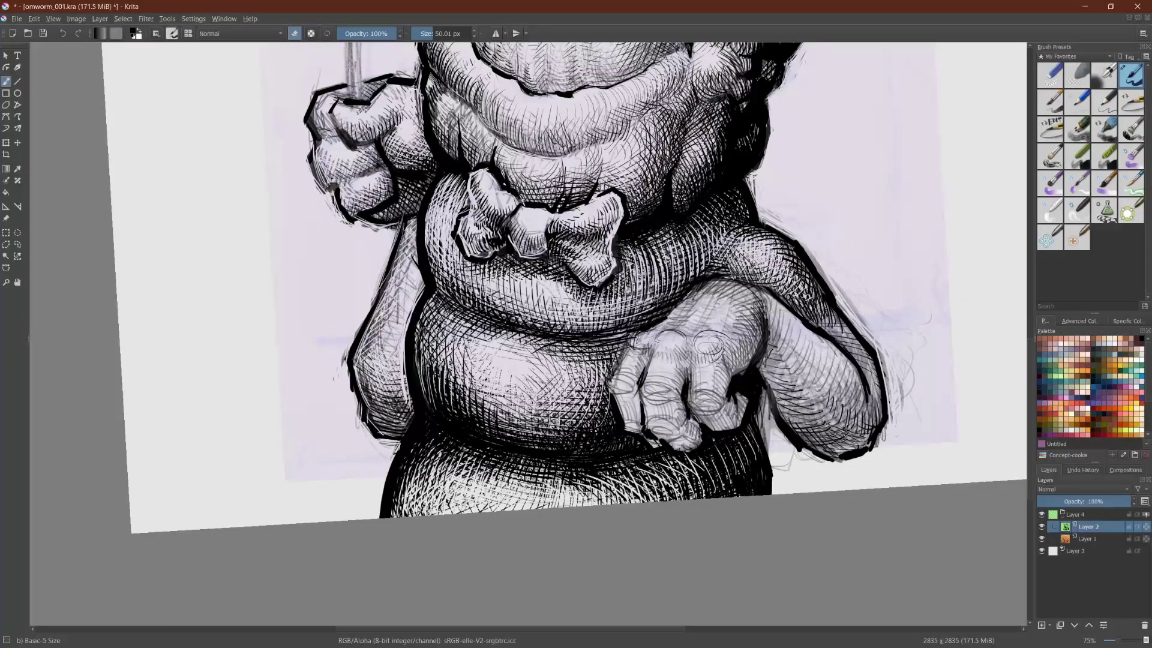
Step: Erase curved highlight strokes through the middle segment's hatching, up to its upper flag-side crease
scroll(528, 334, down, 2)
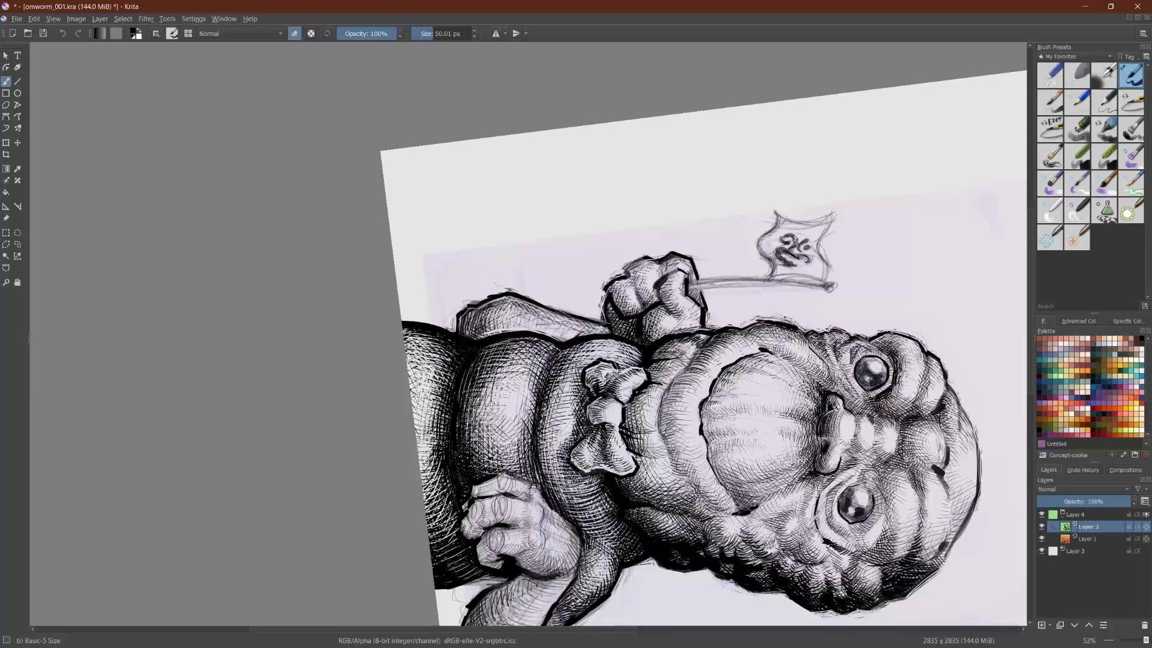
drag(528, 408, 643, 530)
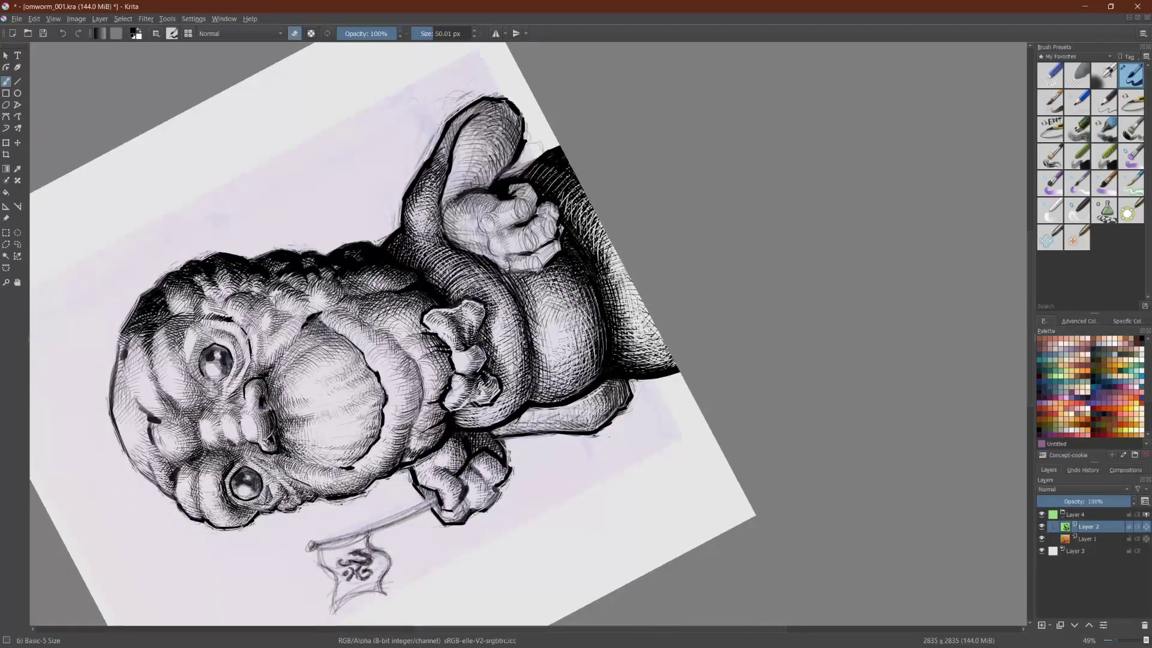
drag(604, 350, 481, 520)
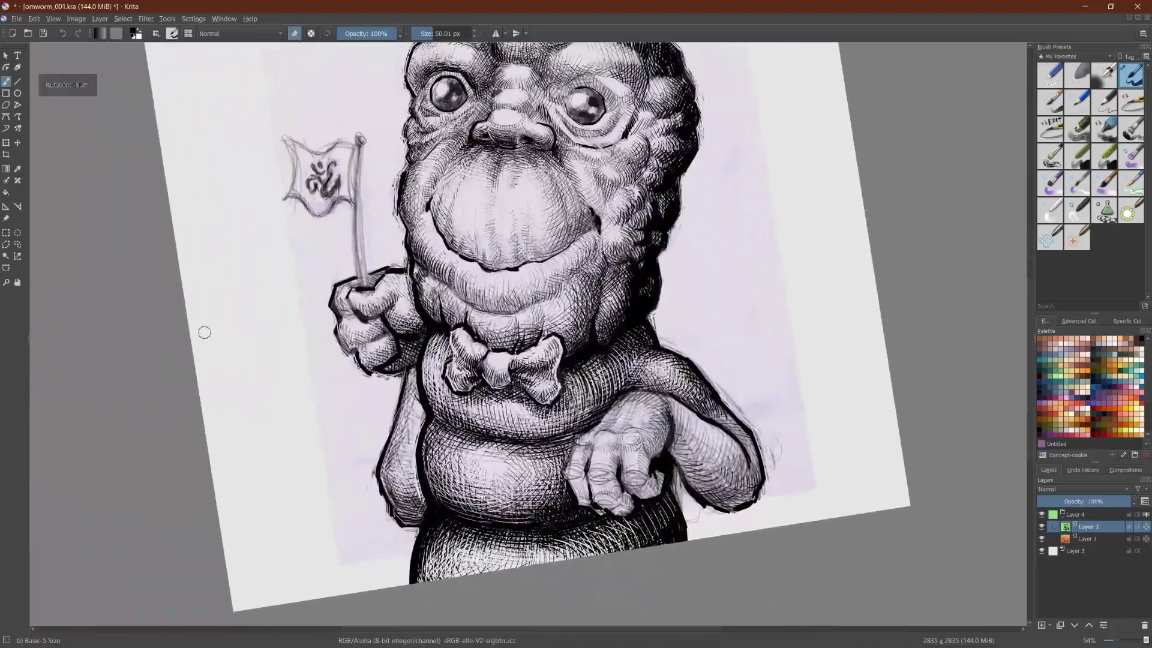
mouse_move(466, 451)
mouse_down()
mouse_move(449, 468)
mouse_move(433, 453)
mouse_move(451, 453)
mouse_move(427, 442)
mouse_up()
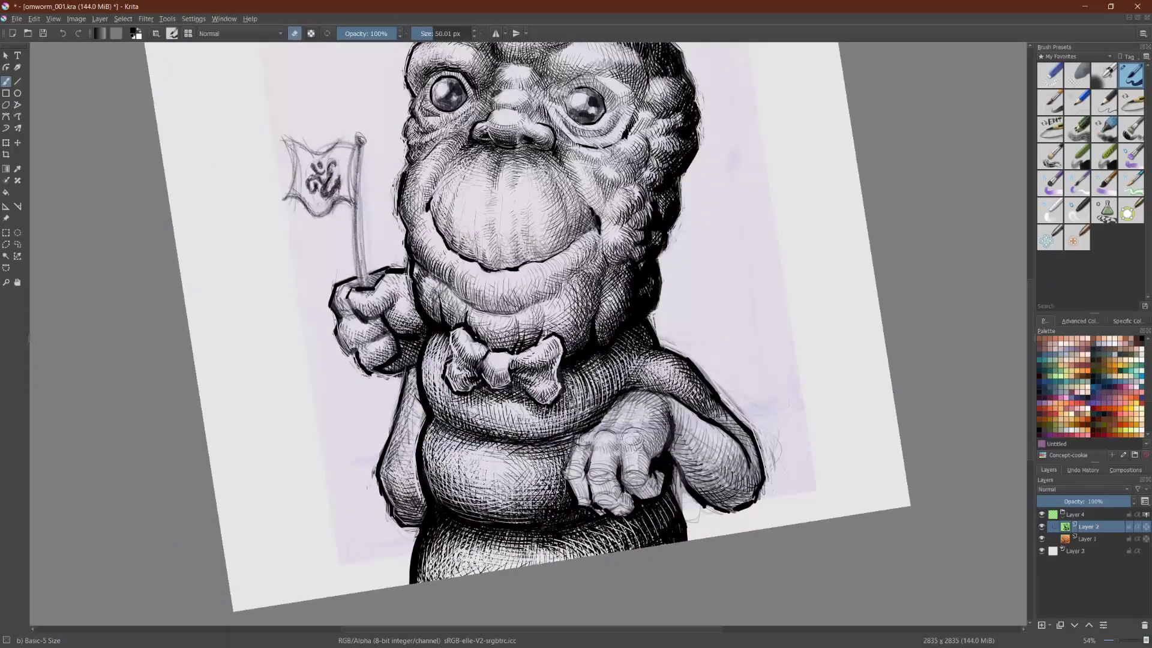
drag(482, 444, 464, 452)
Step: Lighten the central bulge of the middle body segment with further erased hatch strokes
drag(660, 270, 648, 512)
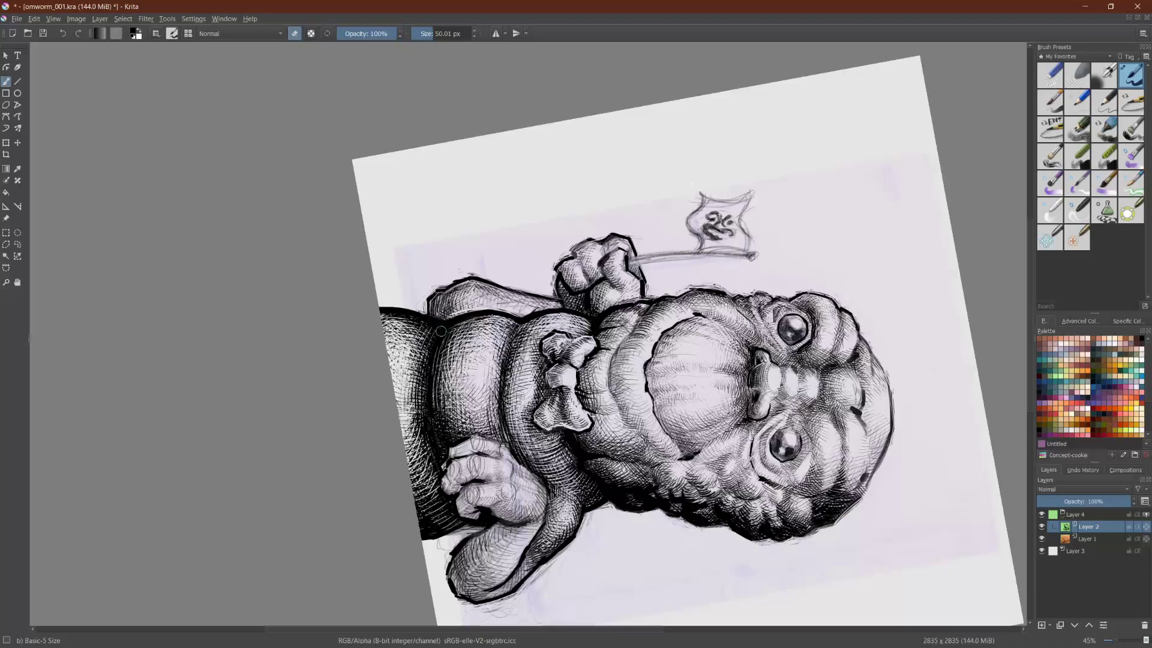
scroll(528, 360, down, 3)
scroll(483, 390, up, 4)
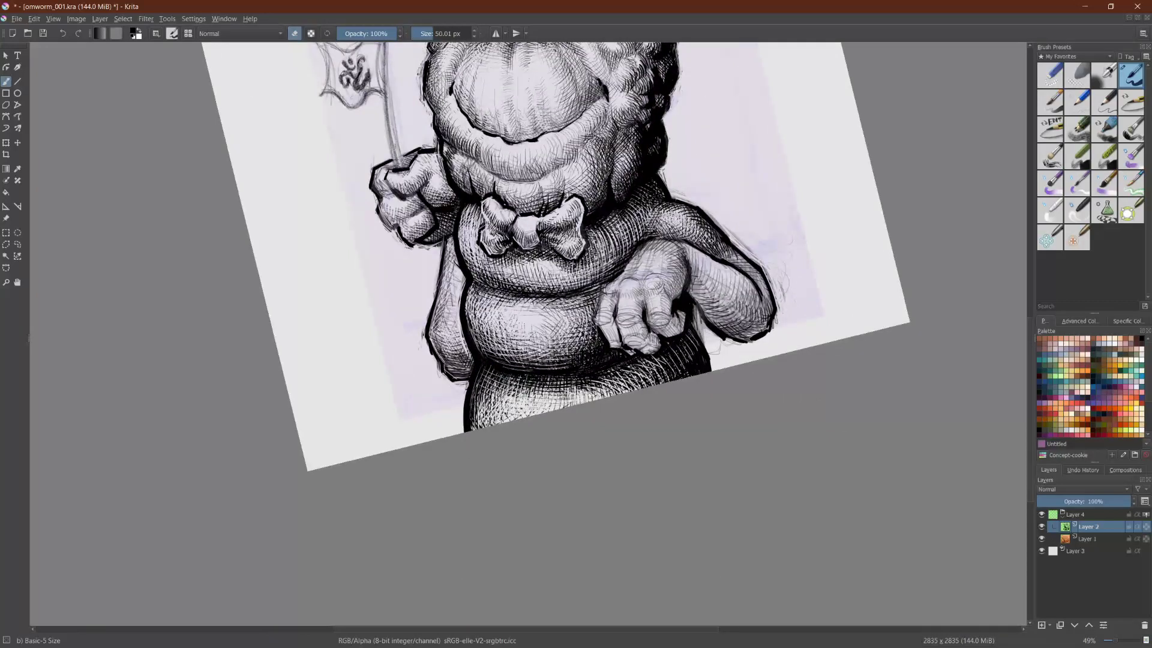
drag(505, 309, 596, 396)
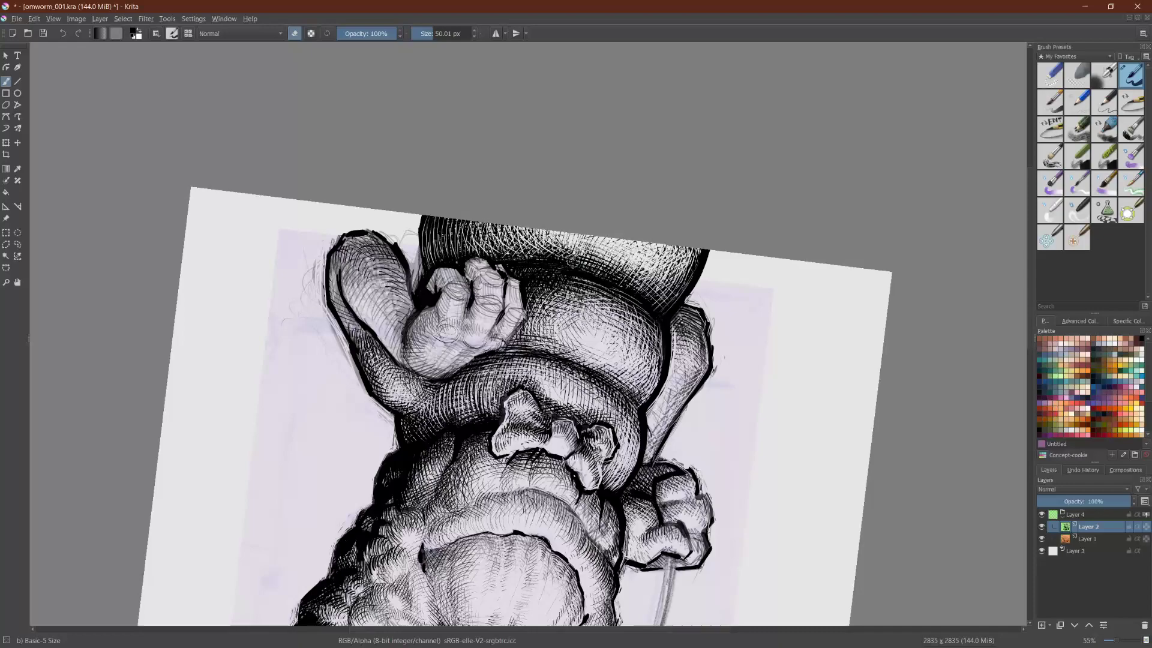
drag(795, 377, 260, 320)
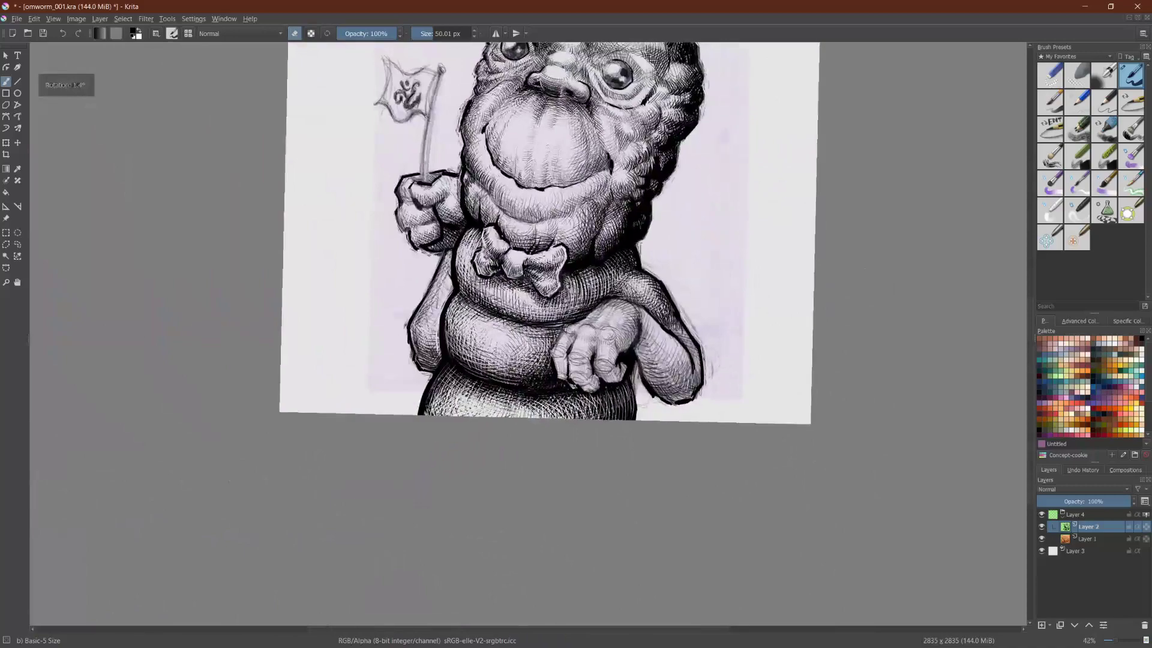
drag(479, 572, 316, 216)
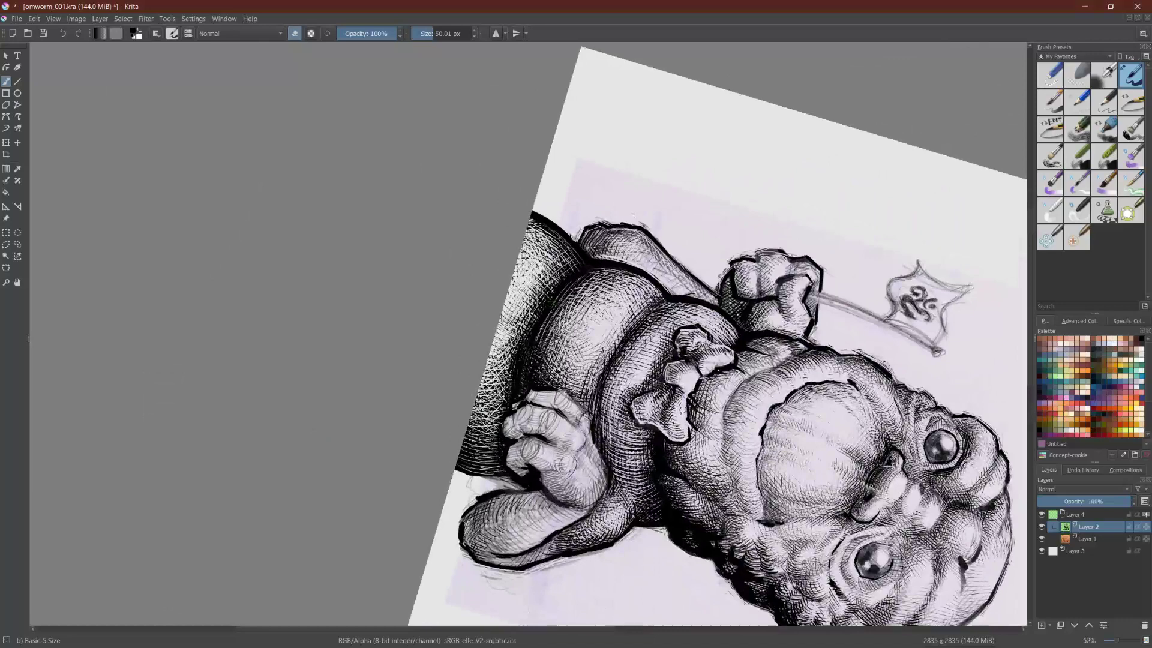
Step: Turn off erasing, duplicate Layer 1, move the copy beneath it and set its opacity to 100%
scroll(515, 368, down, 3)
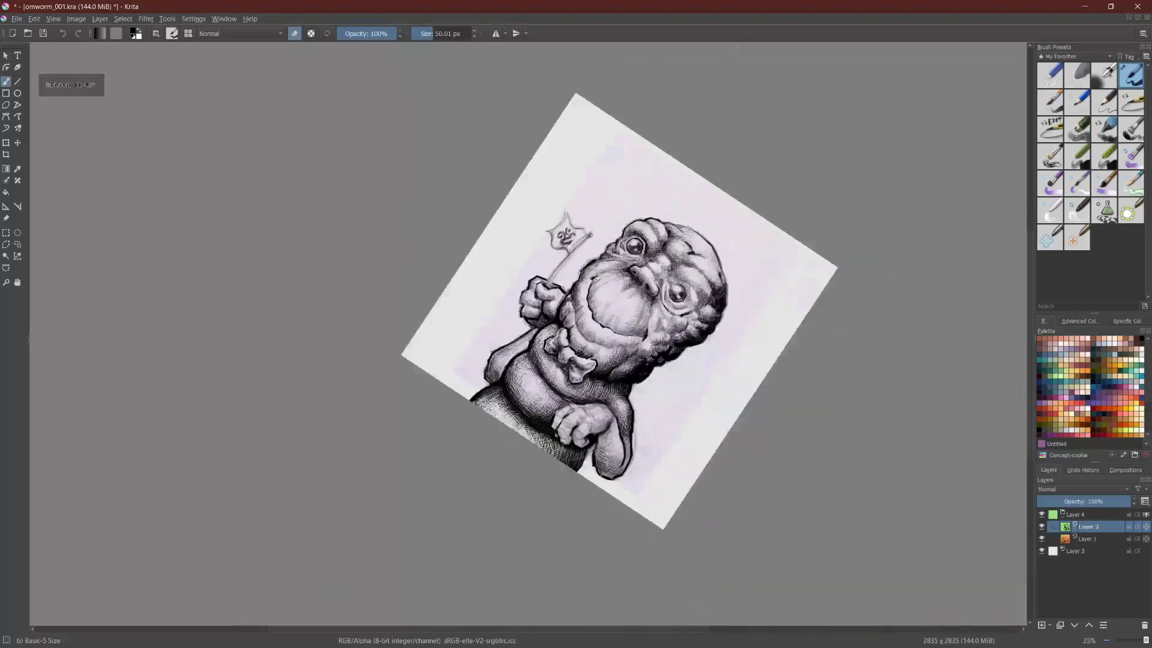
scroll(515, 454, up, 3)
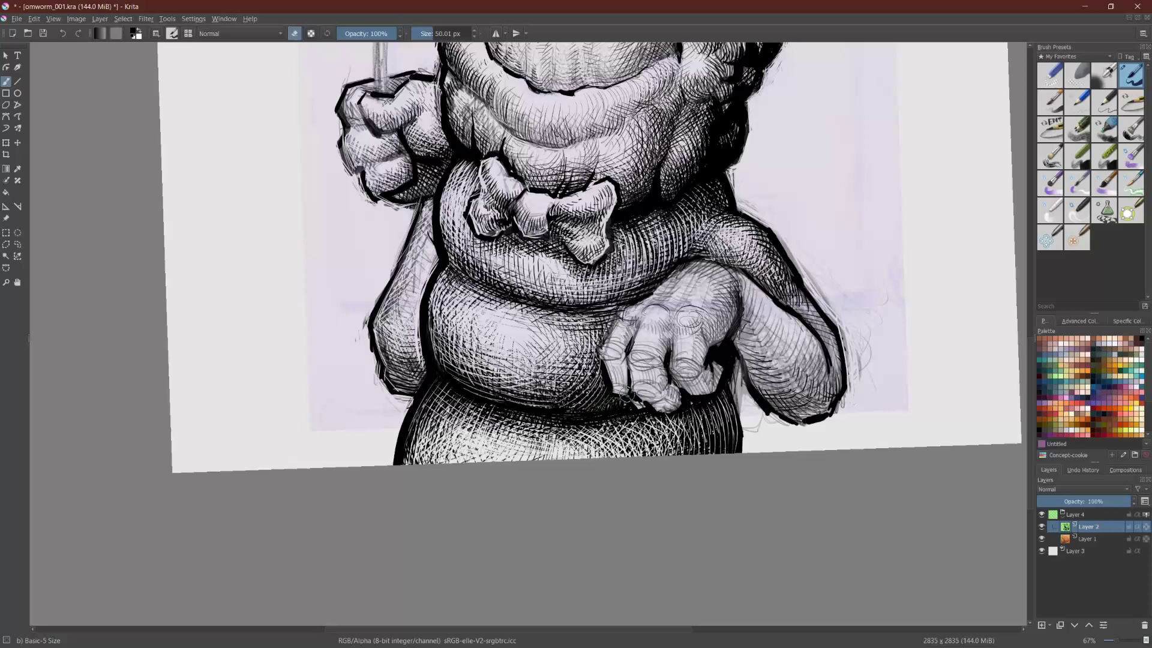
scroll(237, 437, down, 2)
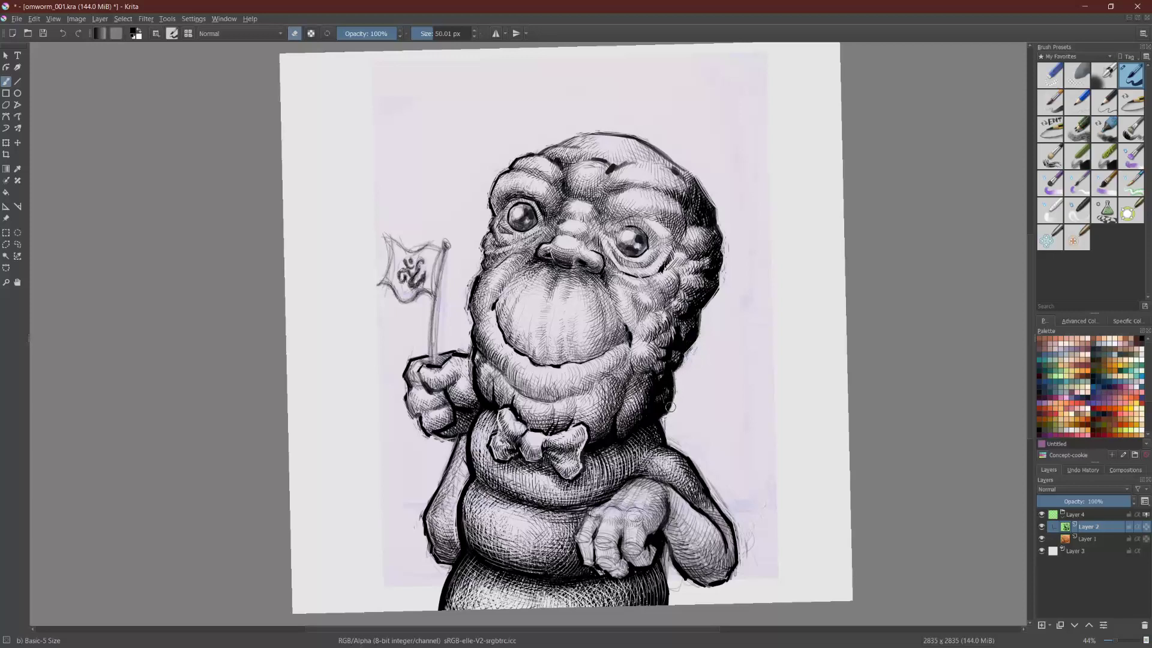
key(e)
click(1083, 538)
click(1059, 626)
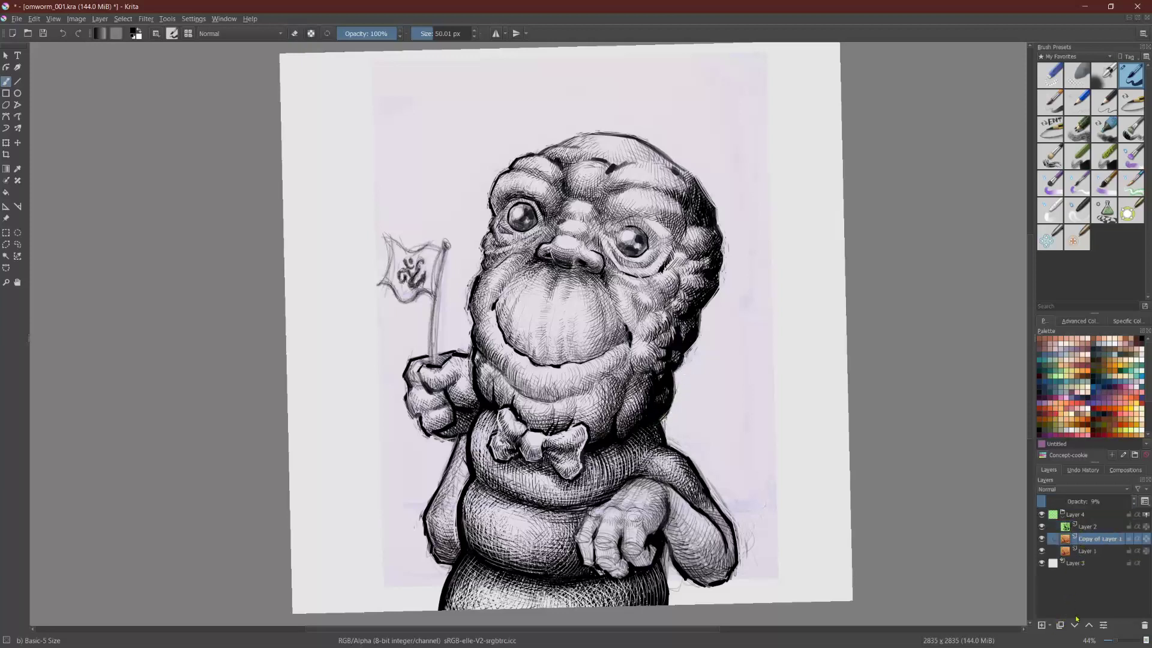
click(1074, 625)
drag(1062, 502, 1148, 502)
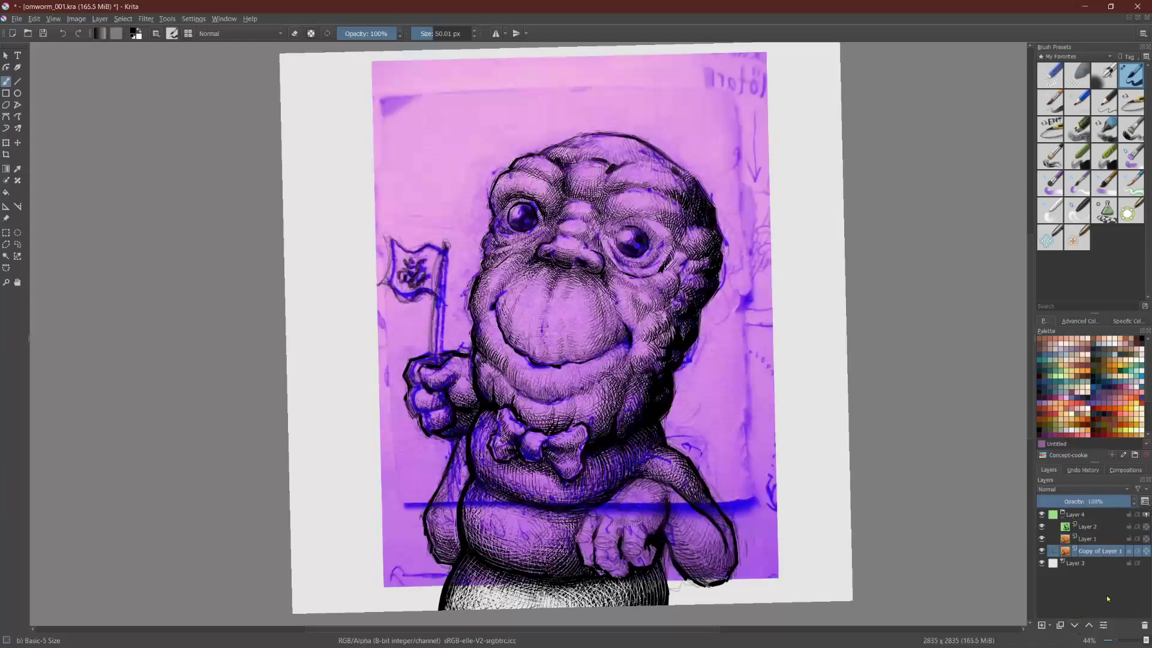
Step: Hide Layer 2 and enable the Blue channel in the properties of the Layer 1 copy
click(1043, 527)
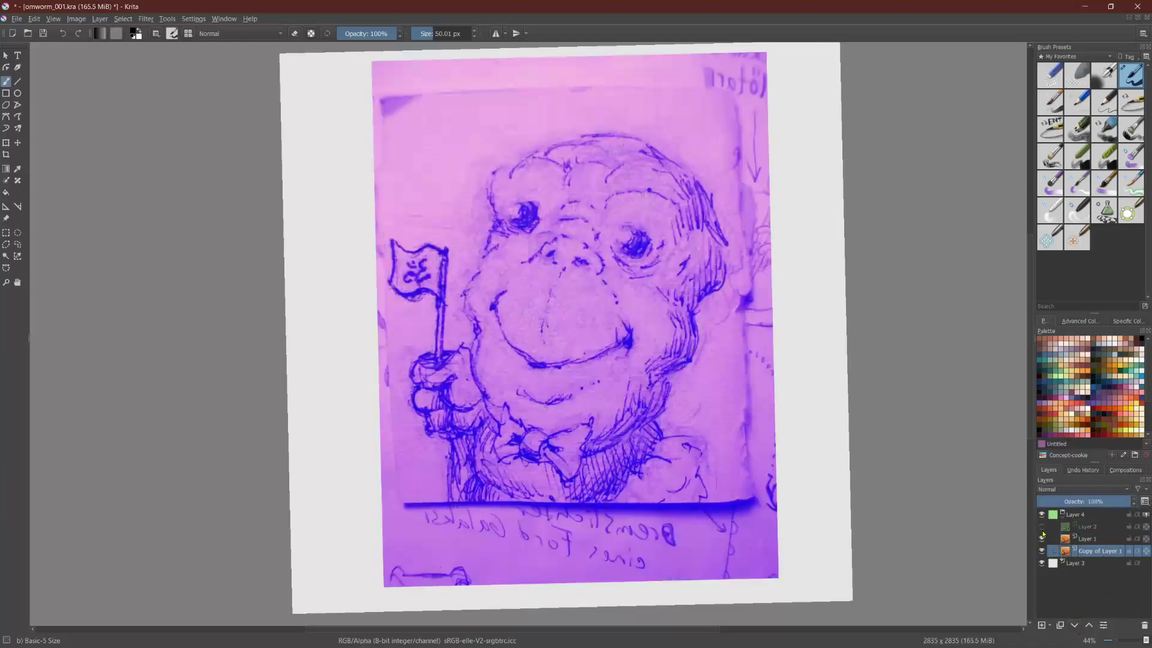
mouse_move(1061, 558)
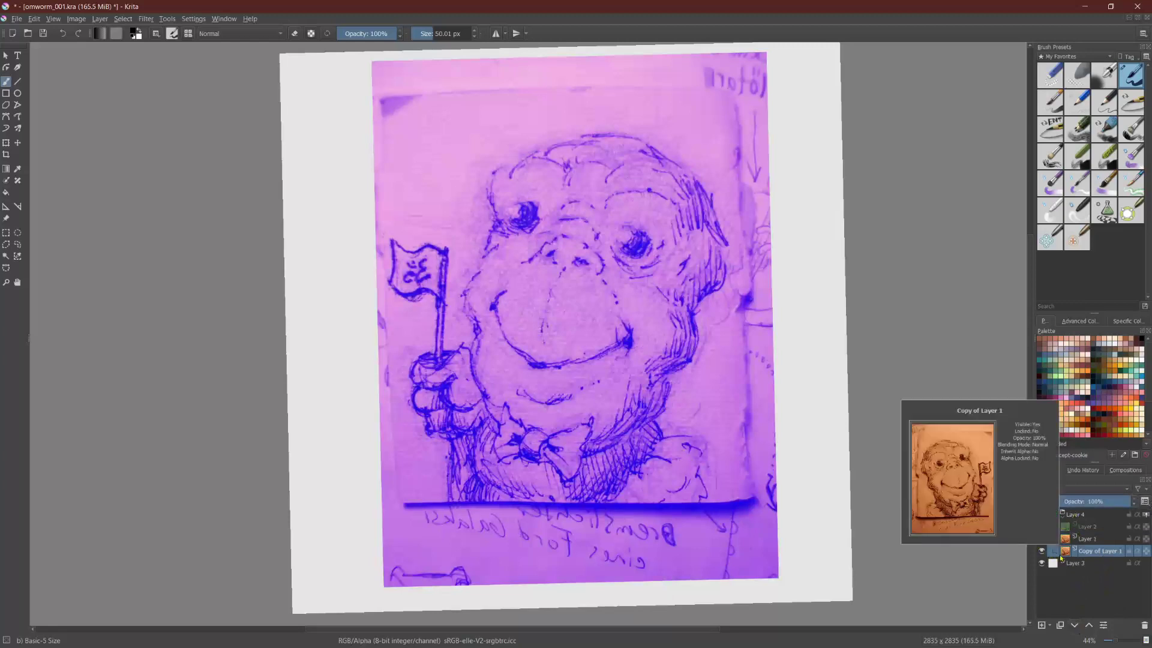
click(1103, 627)
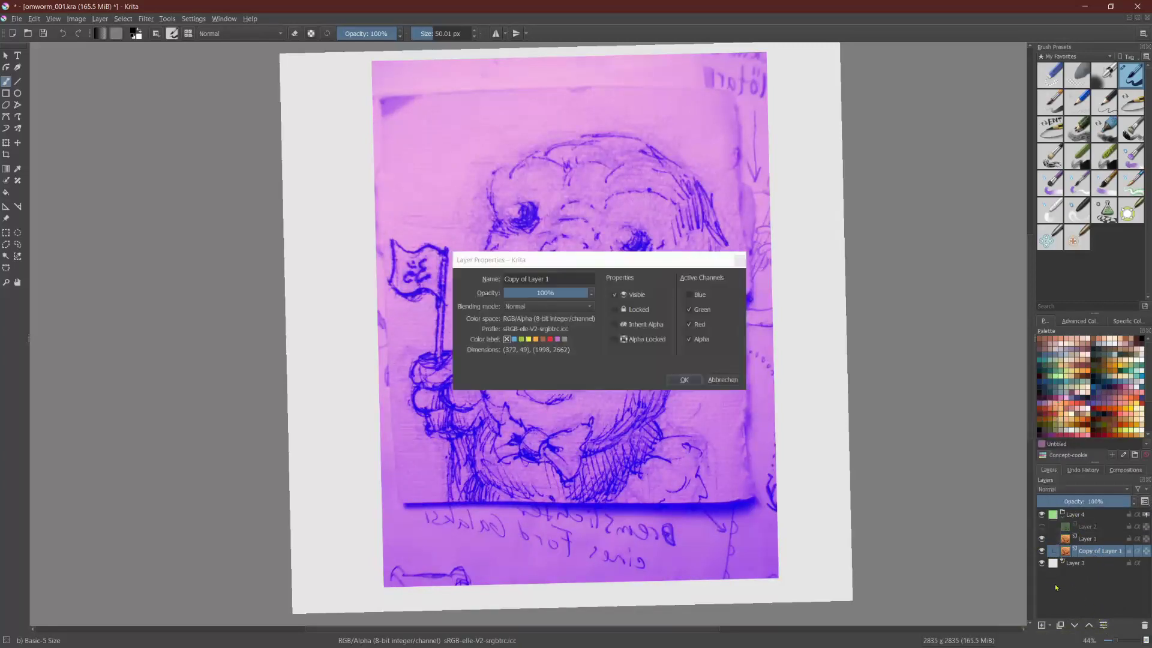
click(685, 379)
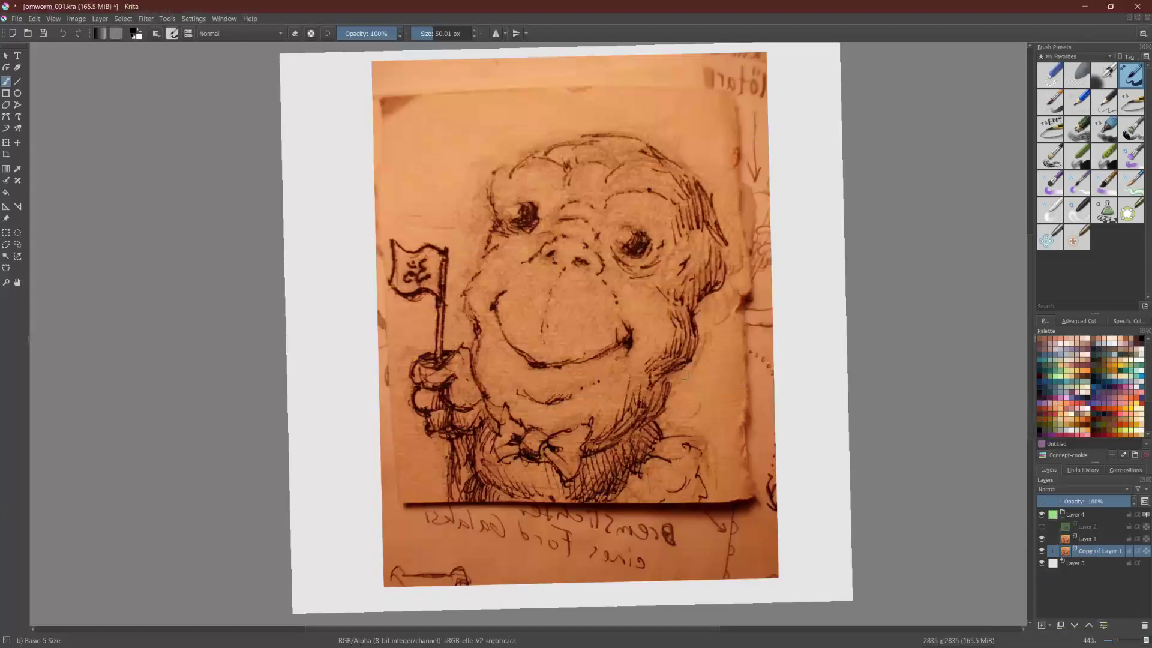
Step: Toggle Layer 2 to compare the inking with the original sketch, leaving it shown and the Layer 1 copy hidden
click(1042, 527)
click(1043, 528)
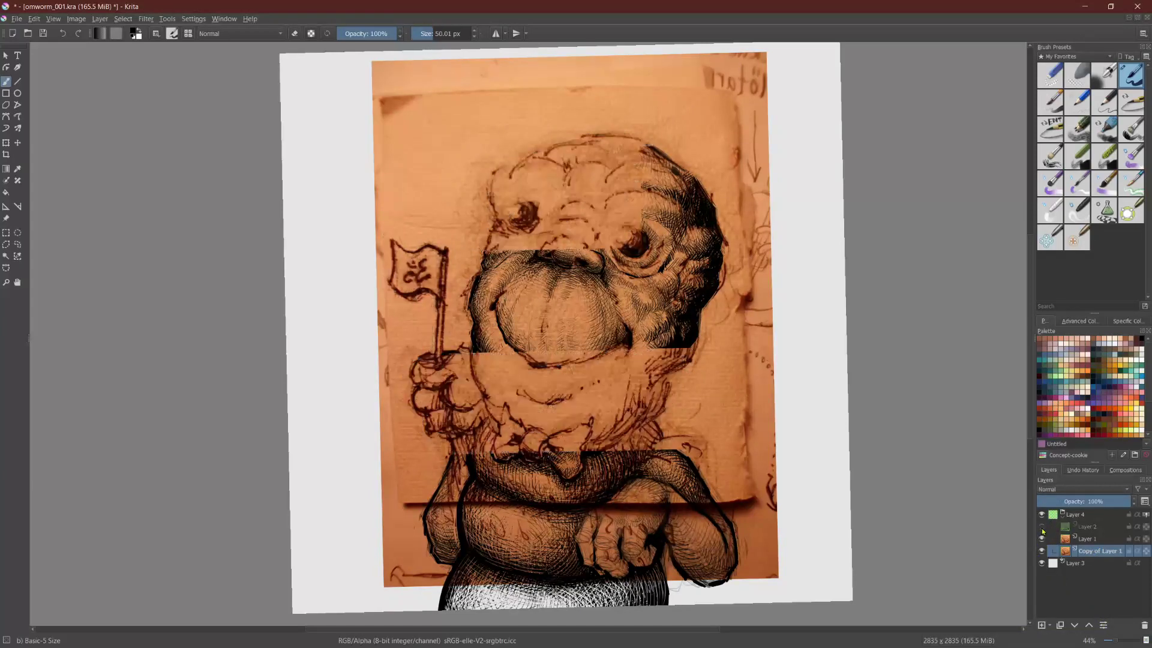
click(1044, 528)
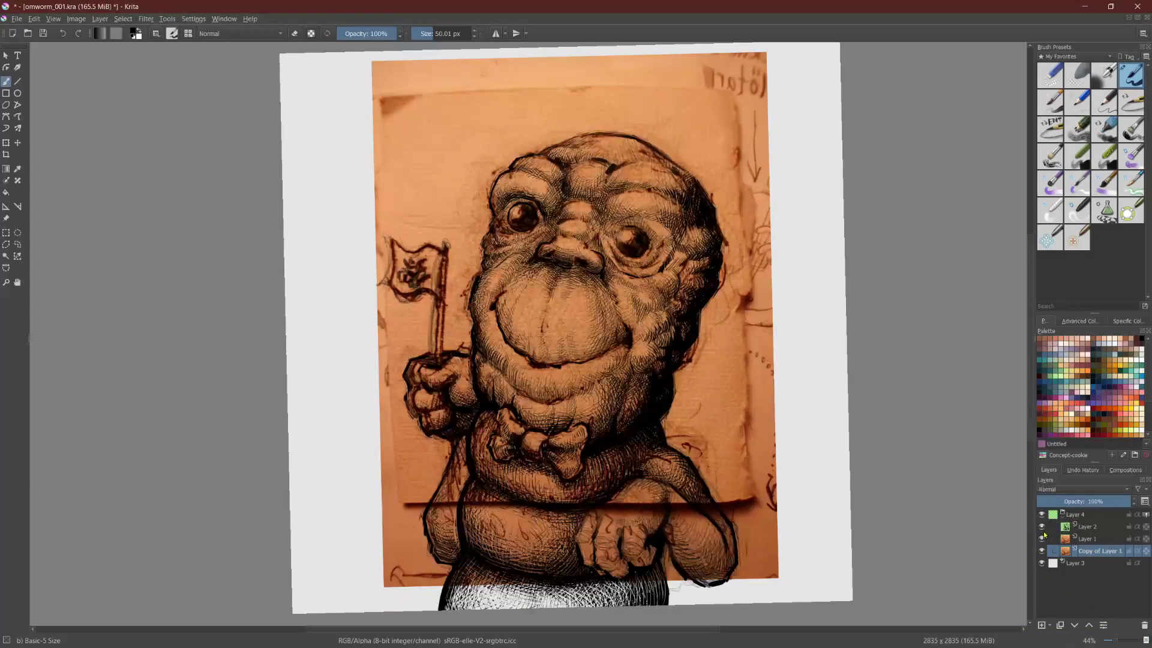
click(1043, 527)
click(1042, 551)
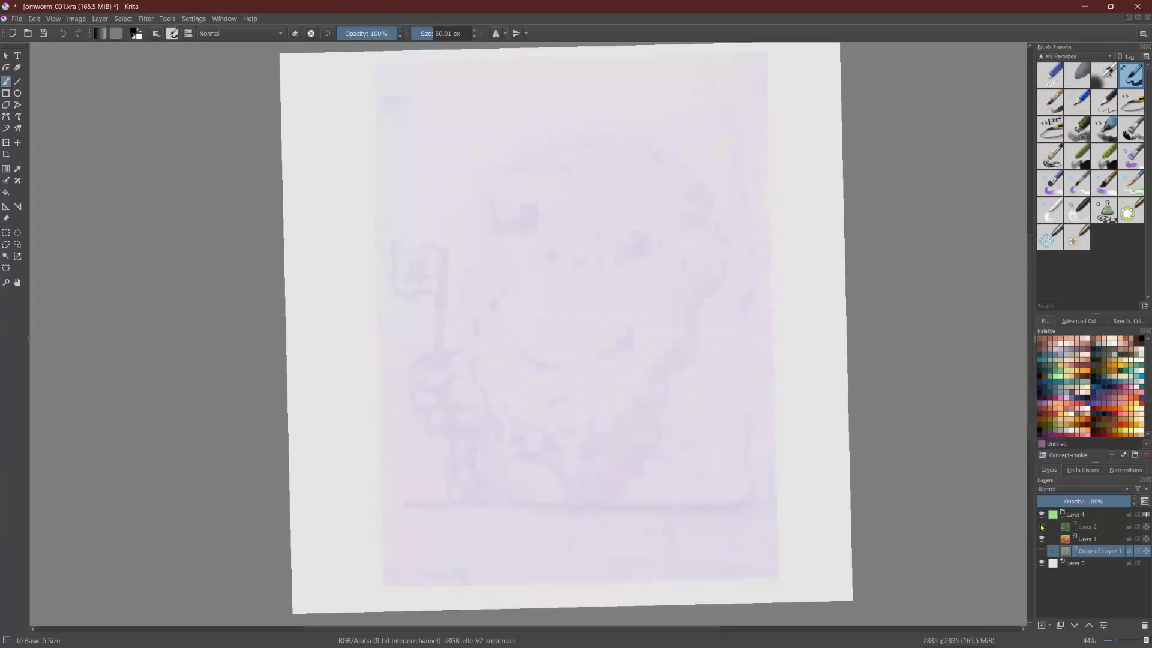
click(1043, 527)
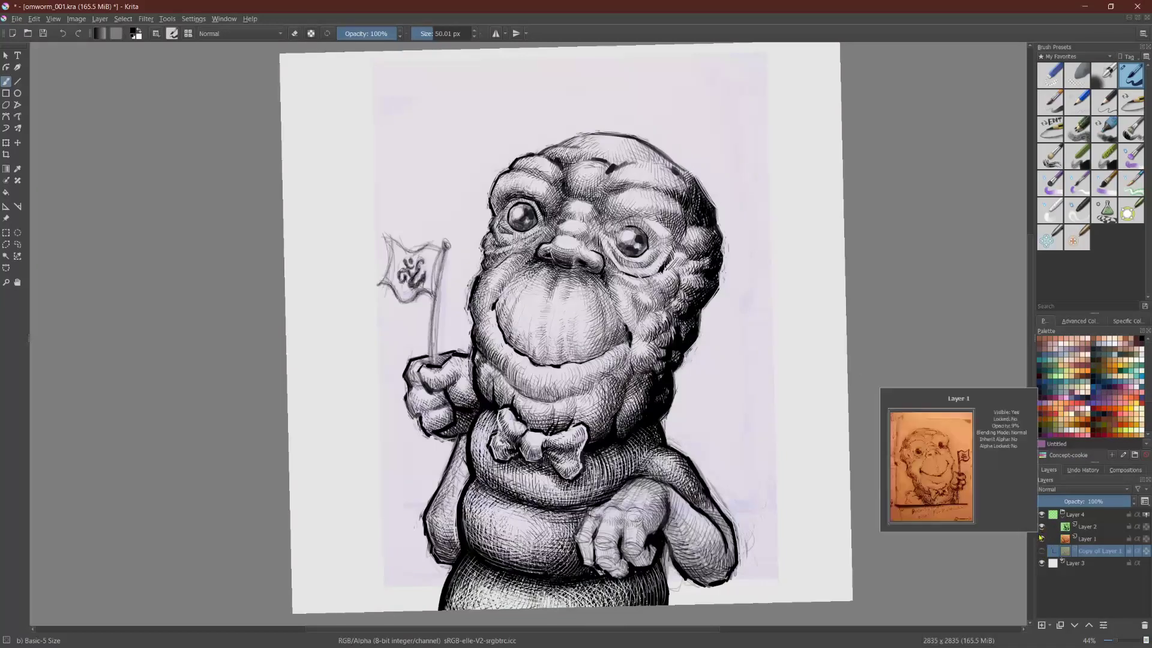
Step: Examine the whole inked character upright on a canvas-only view, checking the overall shading and silhouette
scroll(686, 401, up, 1)
drag(687, 401, 685, 411)
key(5)
key(2)
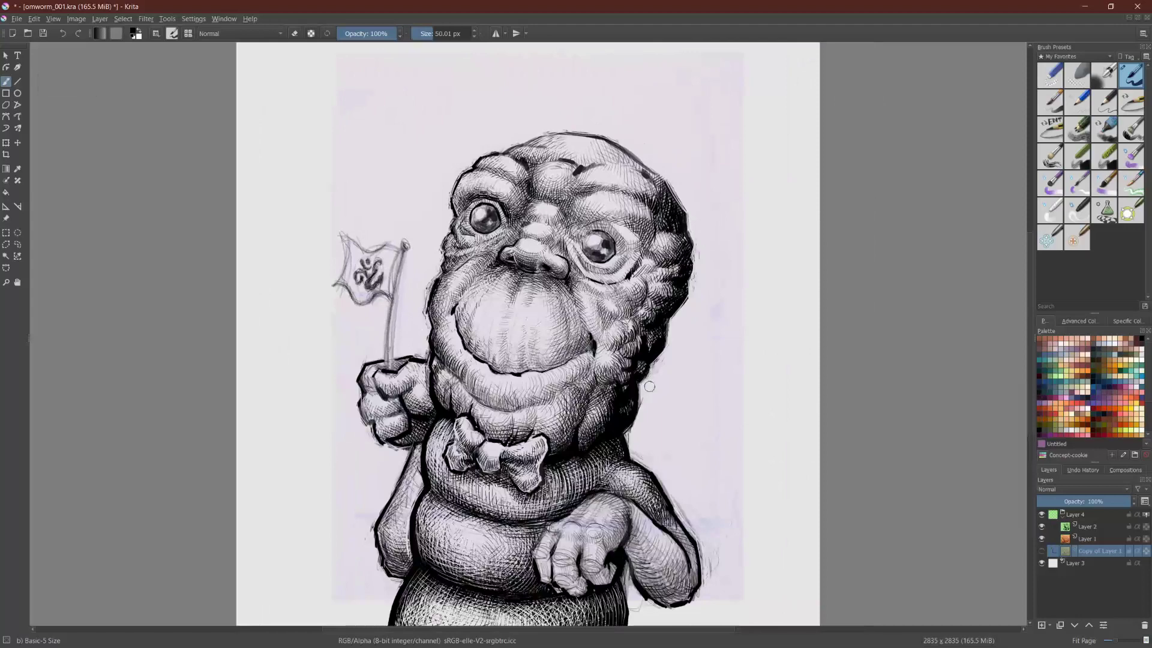
key(Tab)
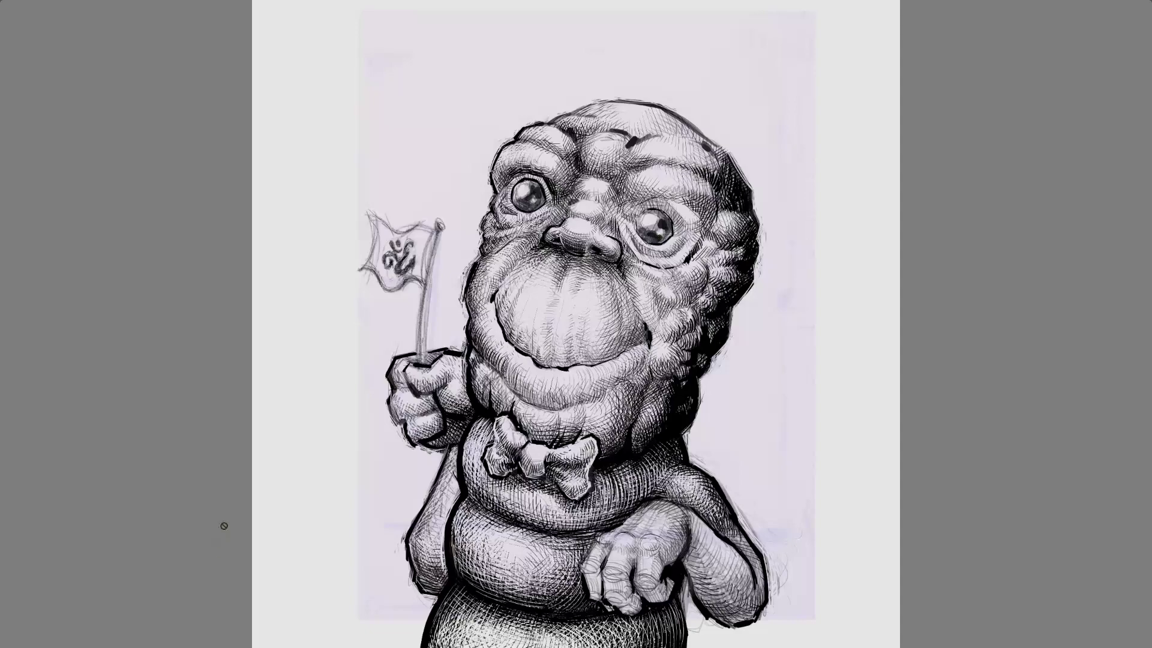
scroll(576, 324, down, 1)
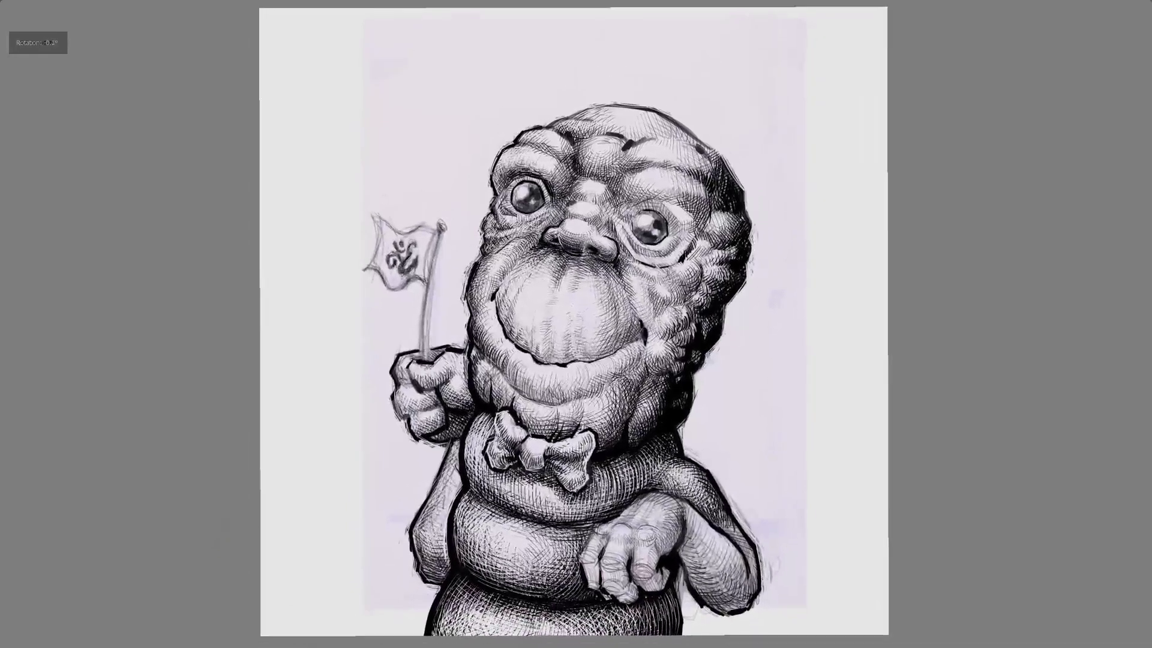
scroll(576, 325, up, 1)
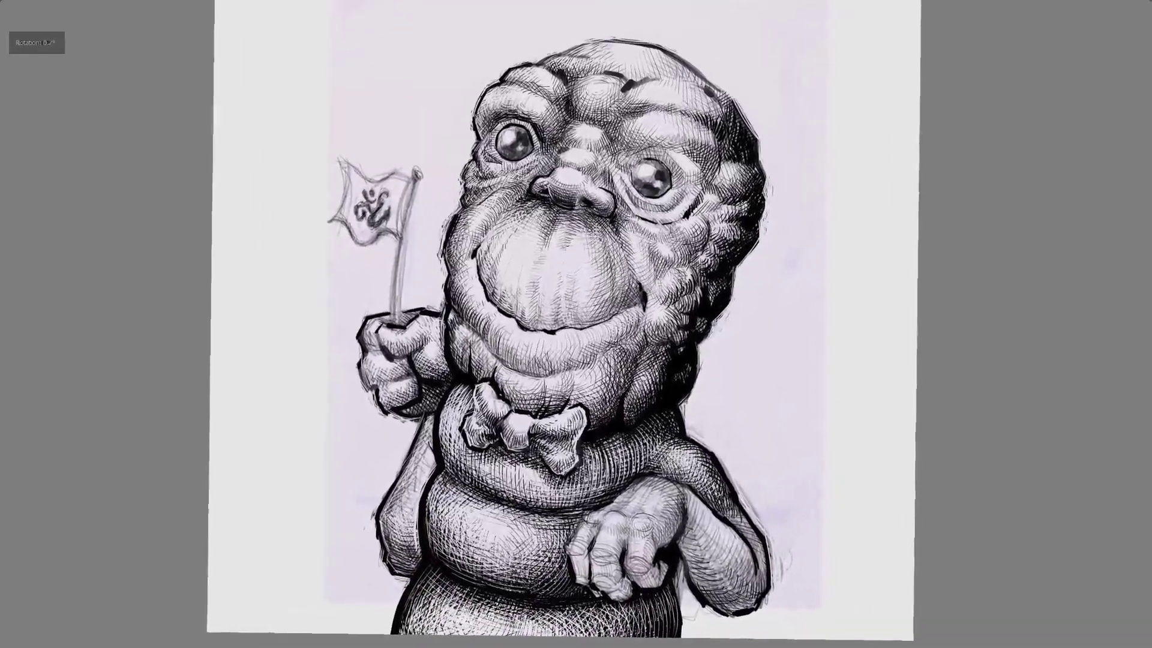
scroll(576, 324, up, 1)
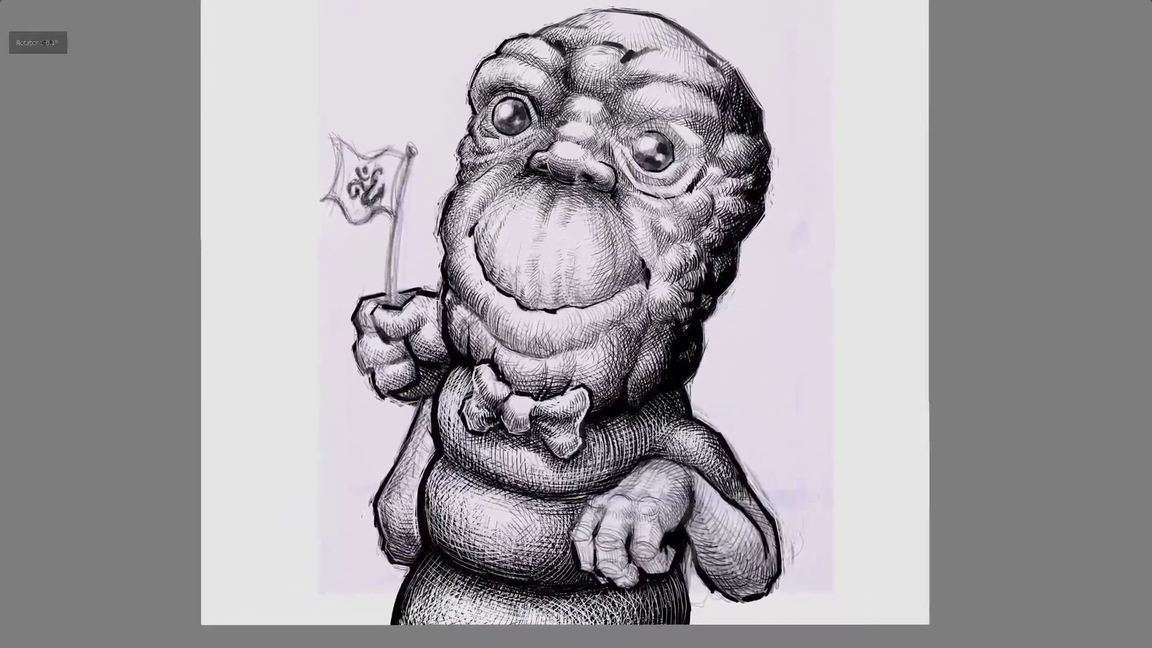
scroll(576, 324, down, 1)
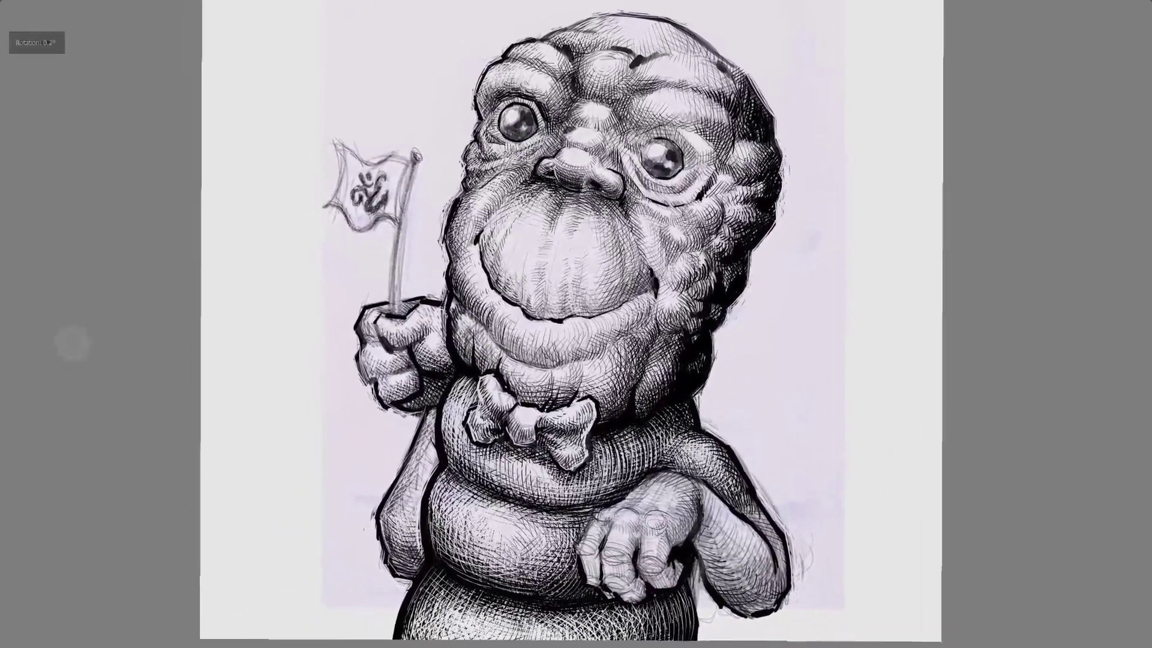
scroll(576, 324, down, 1)
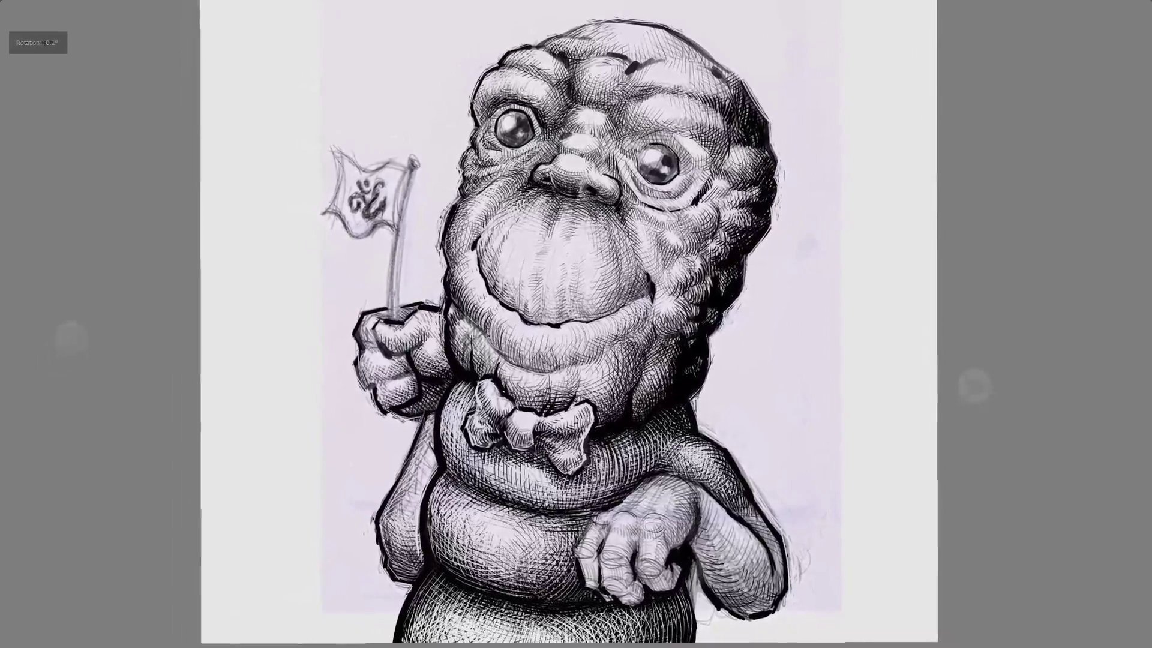
key(Tab)
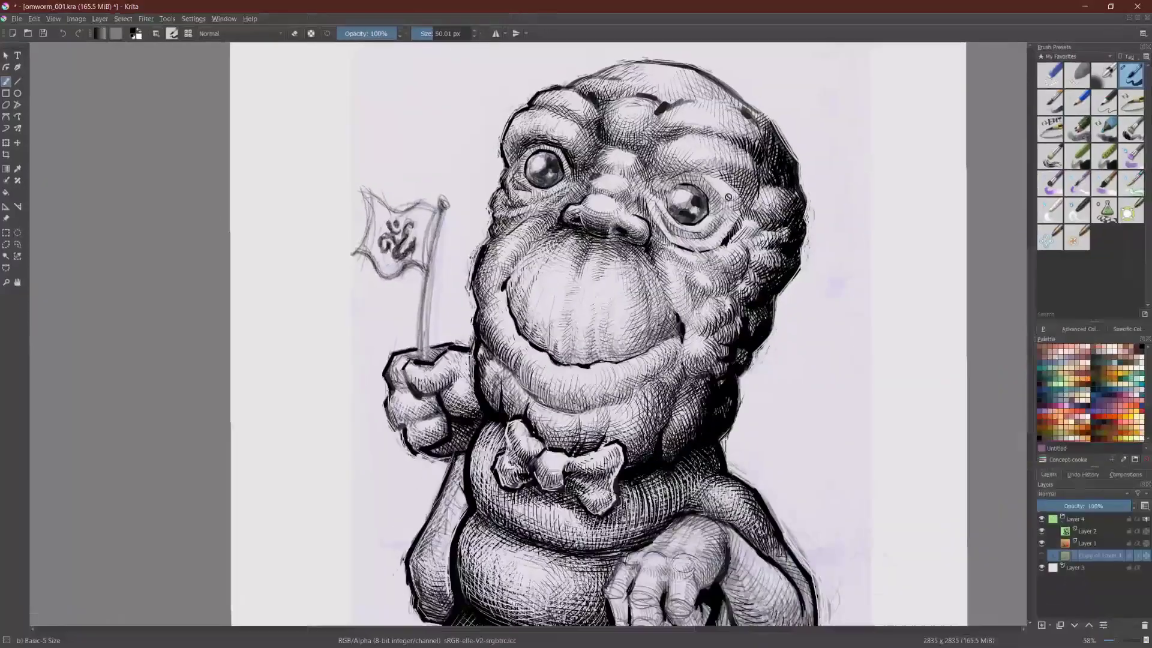
Step: Save the drawing as a new incremental version
click(17, 19)
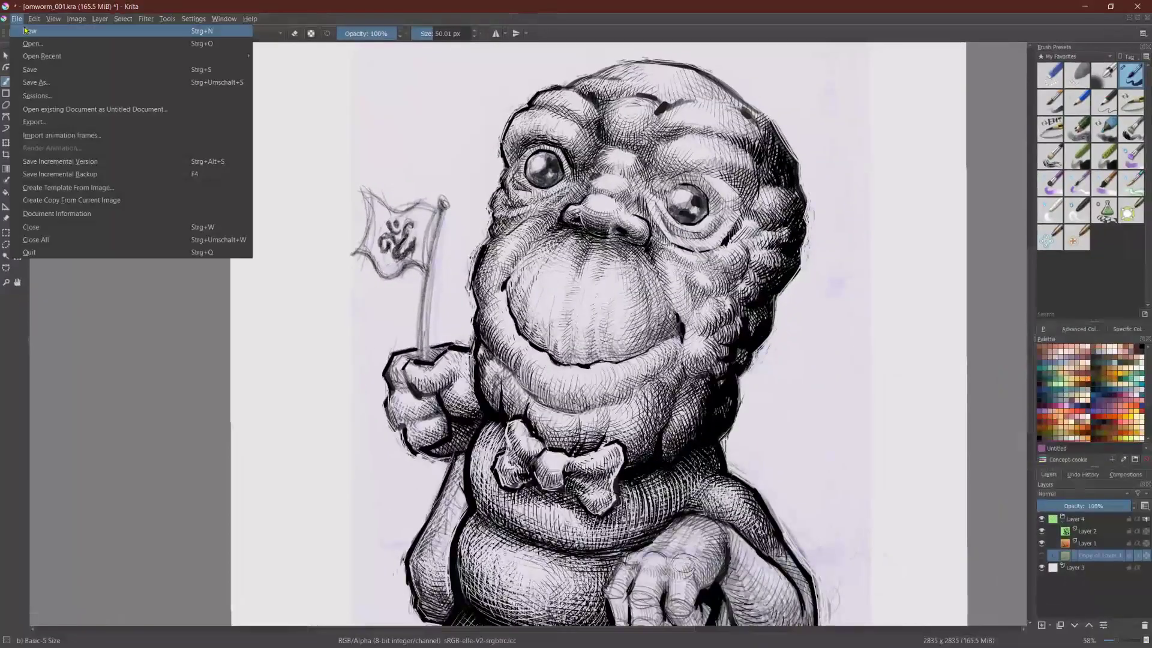
click(63, 164)
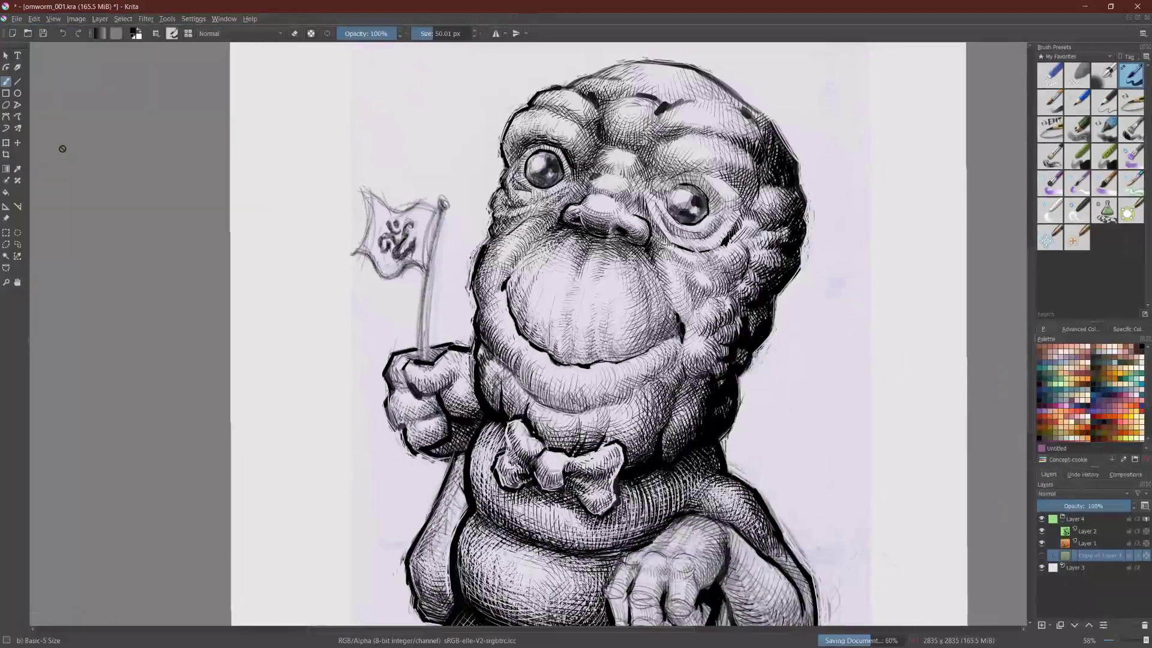
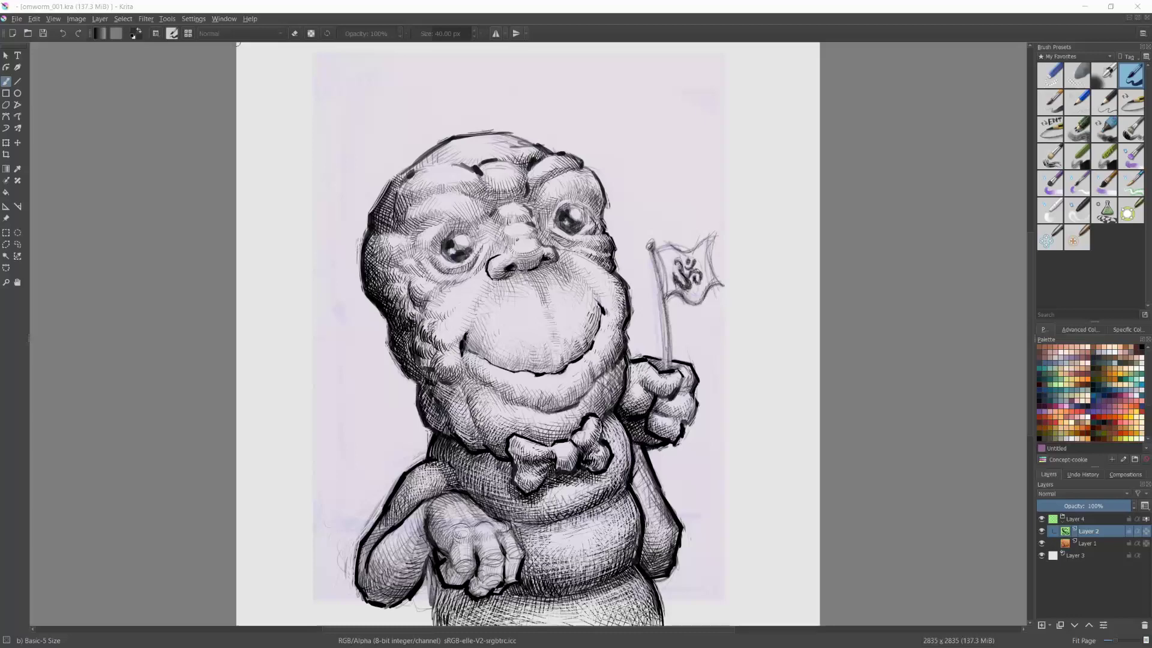
Step: Ink both long edges of the flagpole from its tip down to the gripping fist
scroll(242, 412, up, 2)
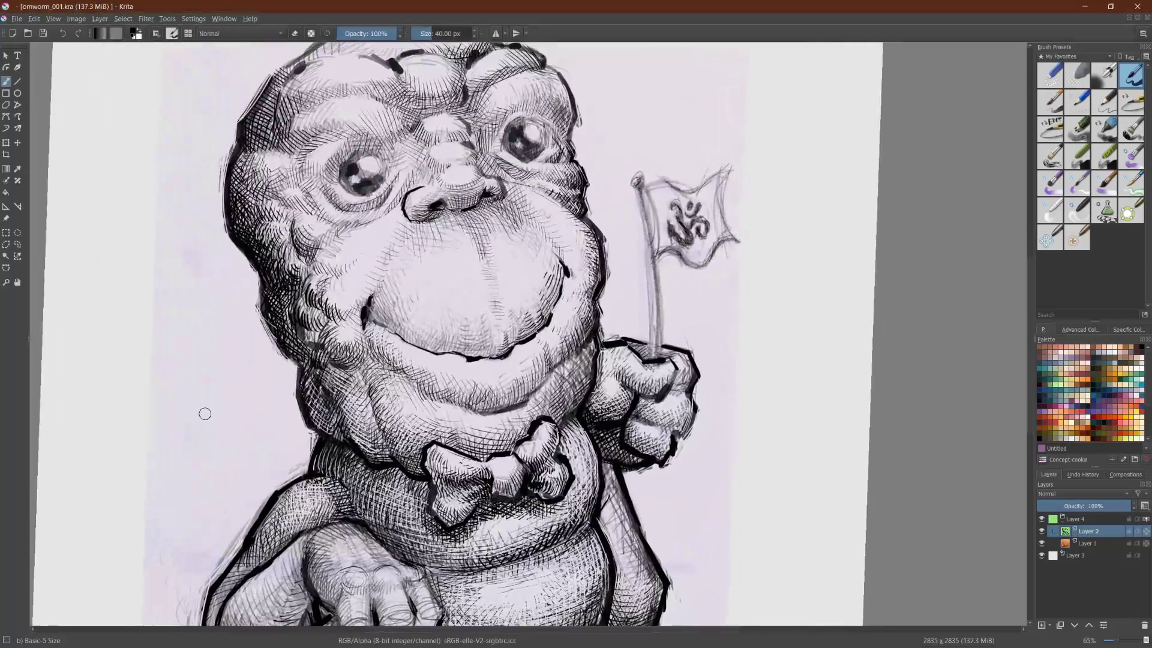
drag(205, 414, 198, 538)
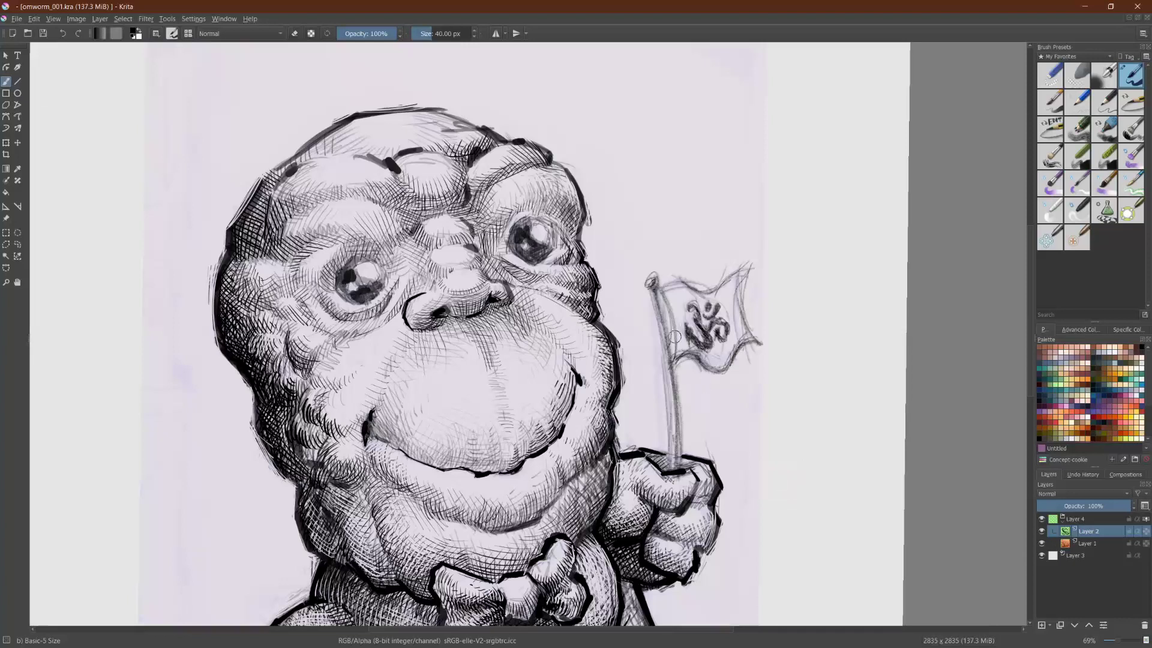
drag(655, 304, 671, 465)
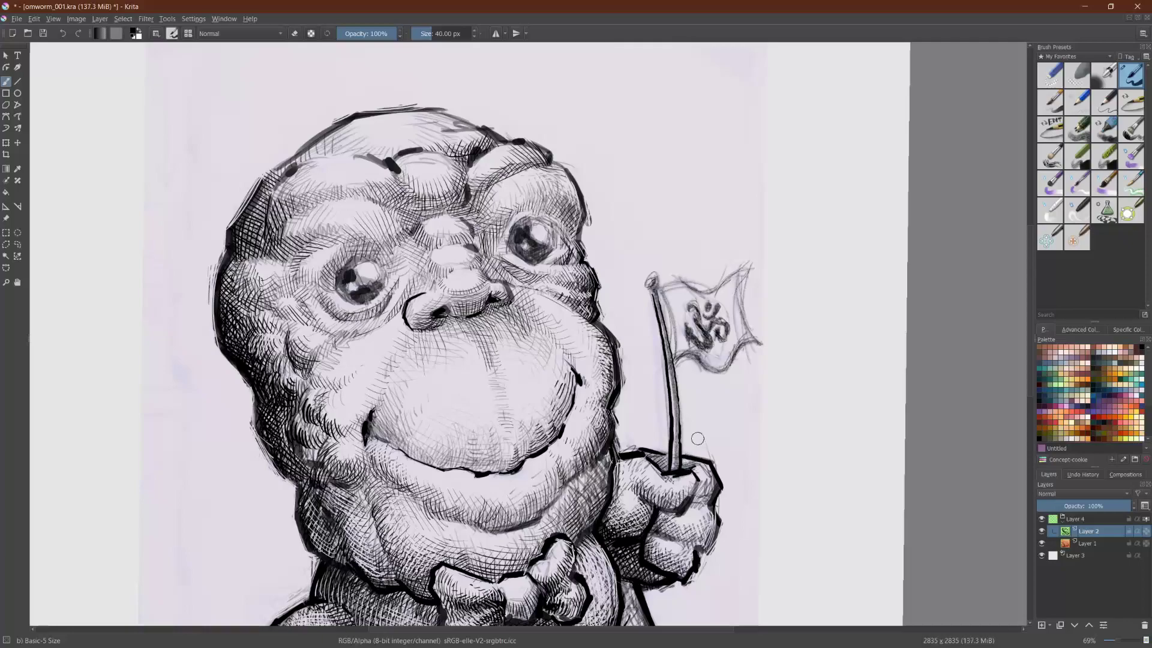
Step: Reduce the brush size to 19.84 px and ink the flag's curved pole-side edge and wavy top edge
drag(698, 439, 278, 278)
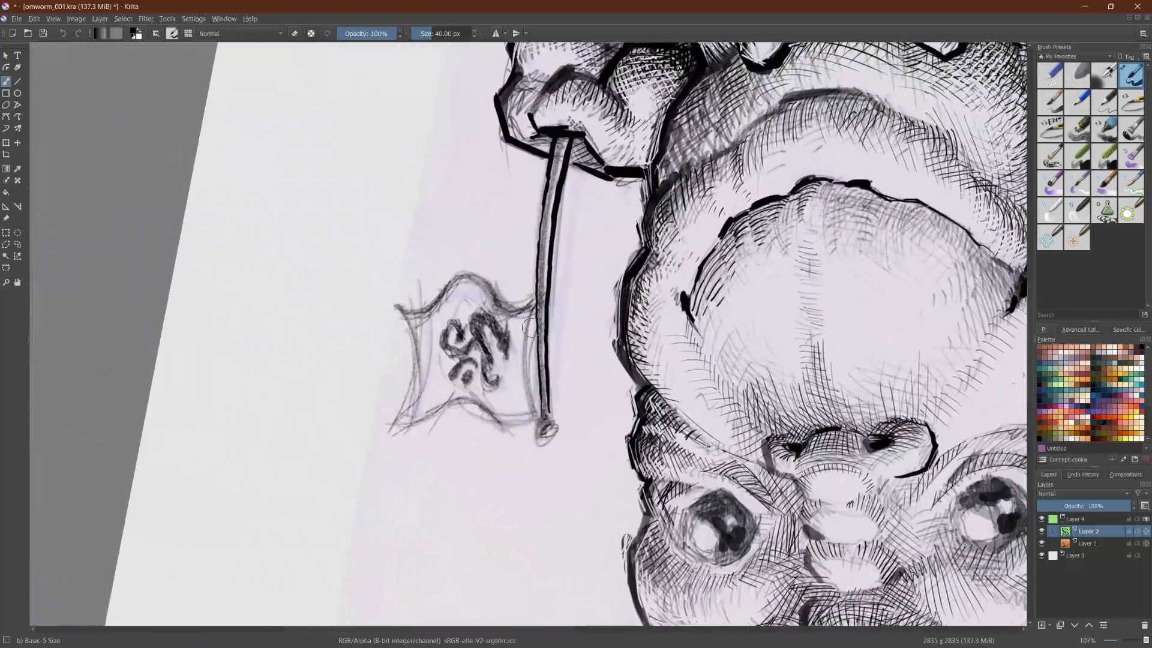
drag(532, 298, 526, 339)
click(426, 34)
mouse_move(533, 351)
mouse_down()
mouse_move(526, 388)
mouse_move(449, 363)
mouse_move(266, 253)
mouse_up()
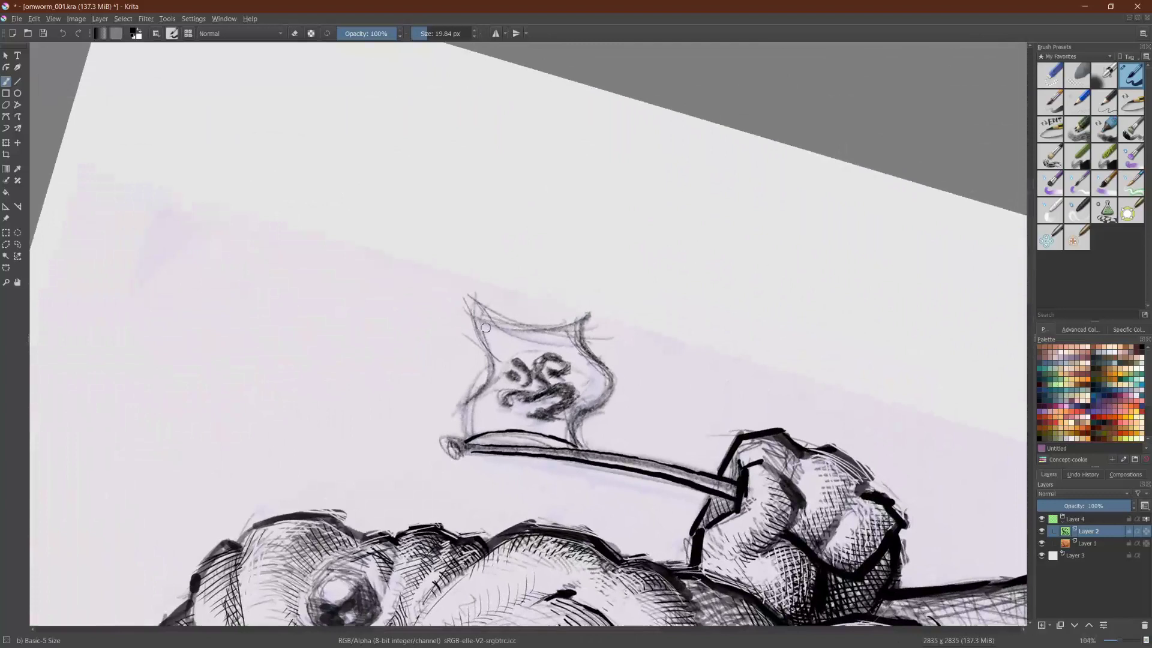
mouse_move(490, 362)
mouse_down()
mouse_move(493, 380)
mouse_move(459, 425)
mouse_up()
drag(491, 379, 470, 294)
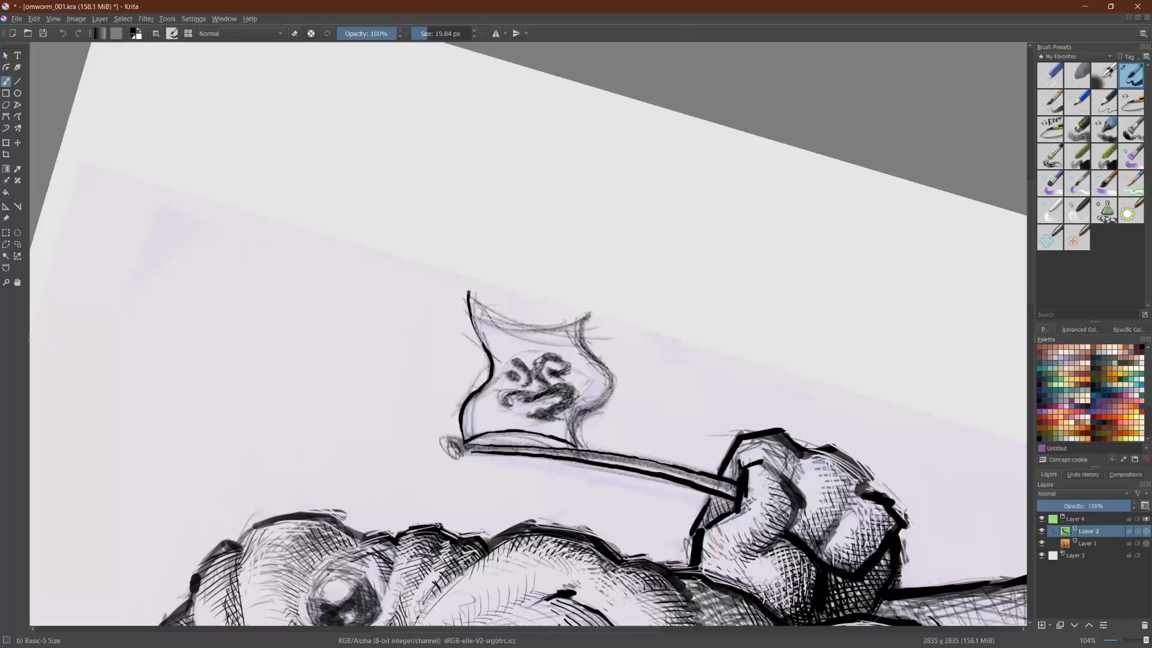
Step: Ink the flag's wavy bottom edge and its free outer edge, closing the outline at the corners
mouse_move(300, 420)
mouse_down()
mouse_move(300, 252)
mouse_move(478, 206)
mouse_move(469, 201)
mouse_move(642, 421)
mouse_up()
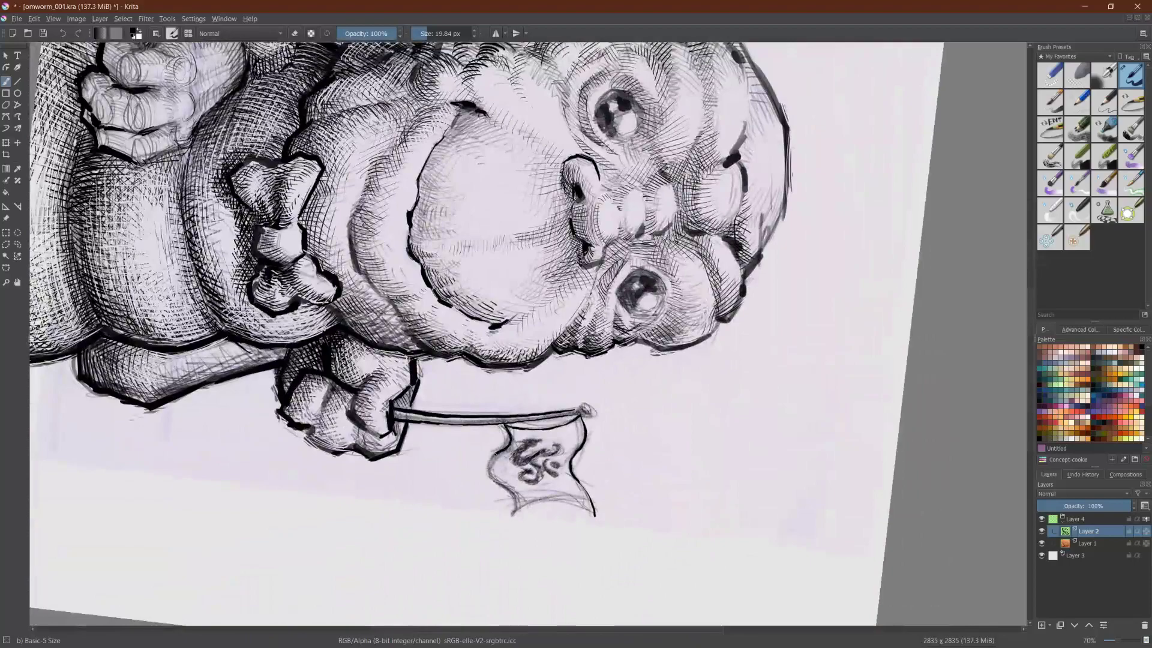
mouse_move(493, 474)
mouse_down()
mouse_move(502, 482)
mouse_move(325, 326)
mouse_up()
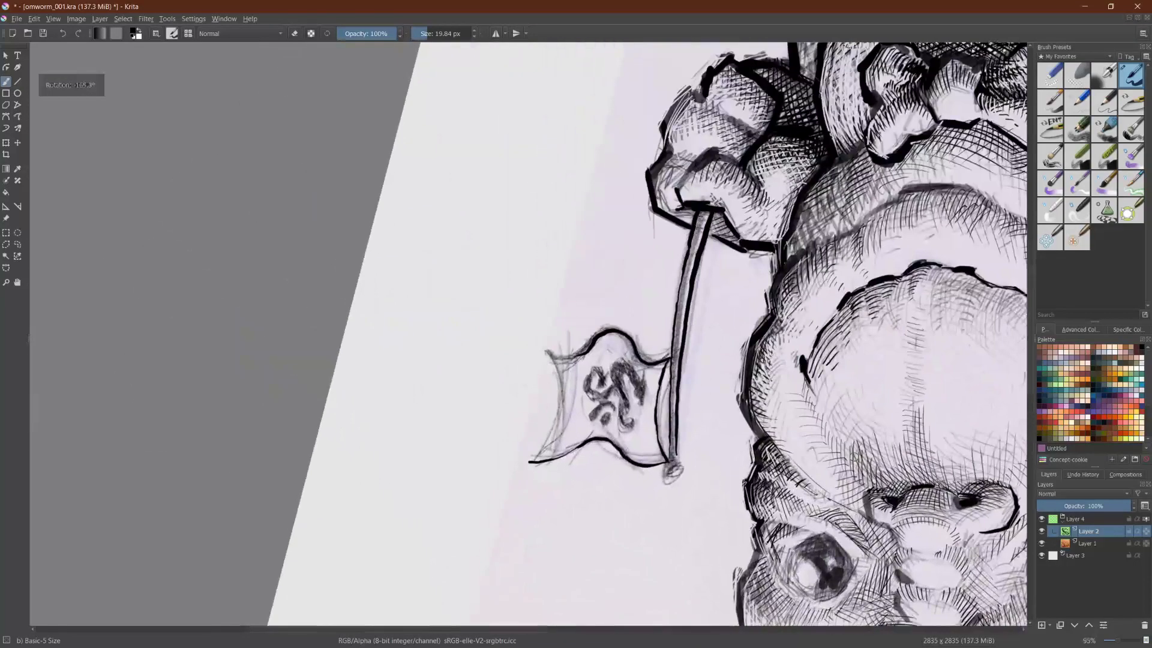
mouse_move(581, 354)
mouse_down()
mouse_move(550, 357)
mouse_move(555, 422)
mouse_move(530, 468)
mouse_move(481, 221)
mouse_move(698, 191)
mouse_up()
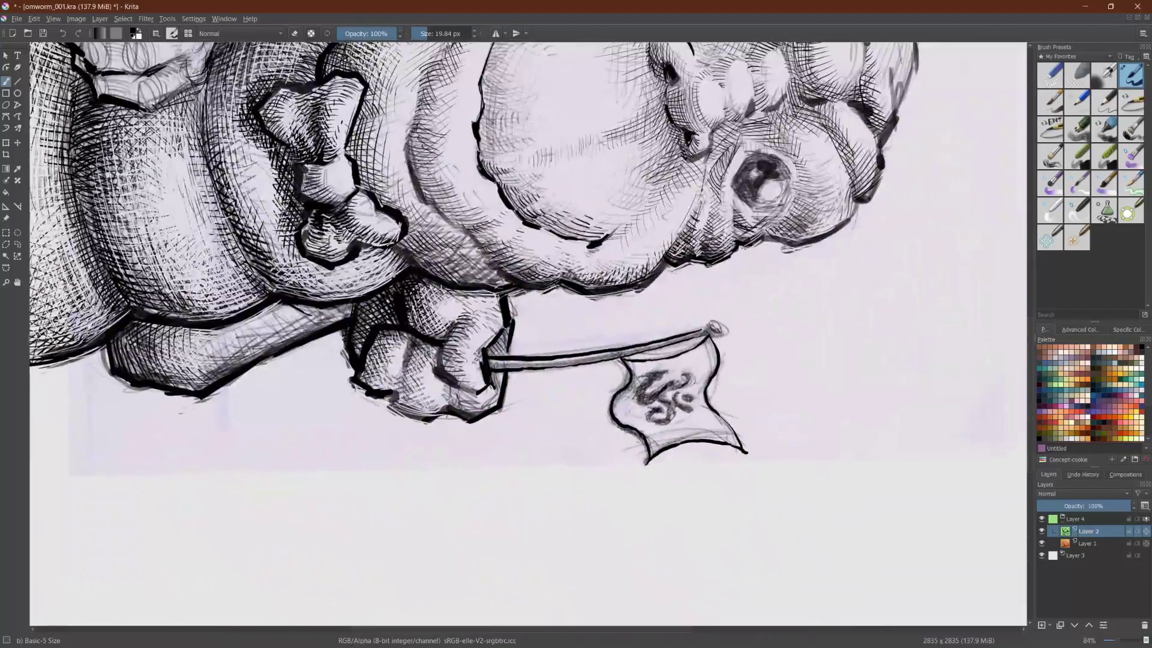
Step: Hatch fine shading lines across the flag cloth around the emblem and along the free outer edge
mouse_move(645, 393)
mouse_down()
mouse_move(675, 369)
mouse_move(710, 374)
mouse_move(709, 356)
mouse_up()
drag(697, 379, 705, 358)
mouse_move(689, 377)
mouse_down()
mouse_move(699, 360)
mouse_move(689, 363)
mouse_up()
mouse_move(678, 386)
mouse_down()
mouse_move(684, 363)
mouse_move(641, 363)
mouse_move(710, 343)
mouse_move(674, 326)
mouse_move(706, 387)
mouse_move(614, 184)
mouse_move(598, 197)
mouse_move(605, 190)
mouse_up()
drag(604, 179, 618, 199)
drag(617, 180, 629, 199)
drag(630, 182, 648, 204)
drag(645, 184, 654, 205)
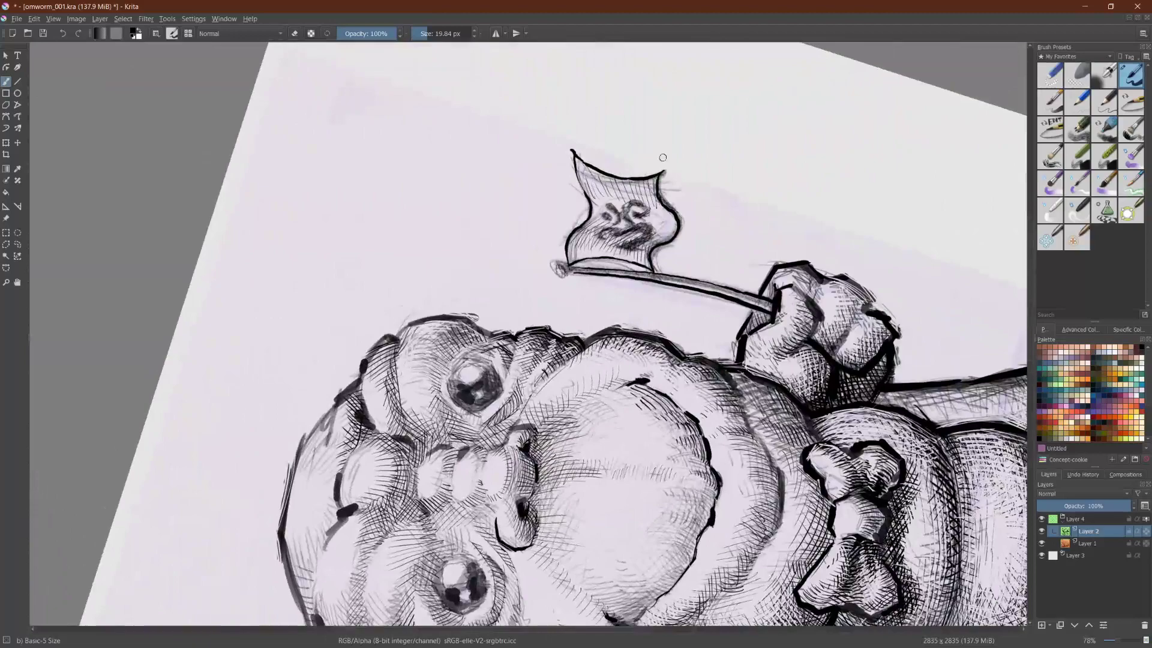
drag(663, 158, 475, 168)
drag(810, 456, 780, 406)
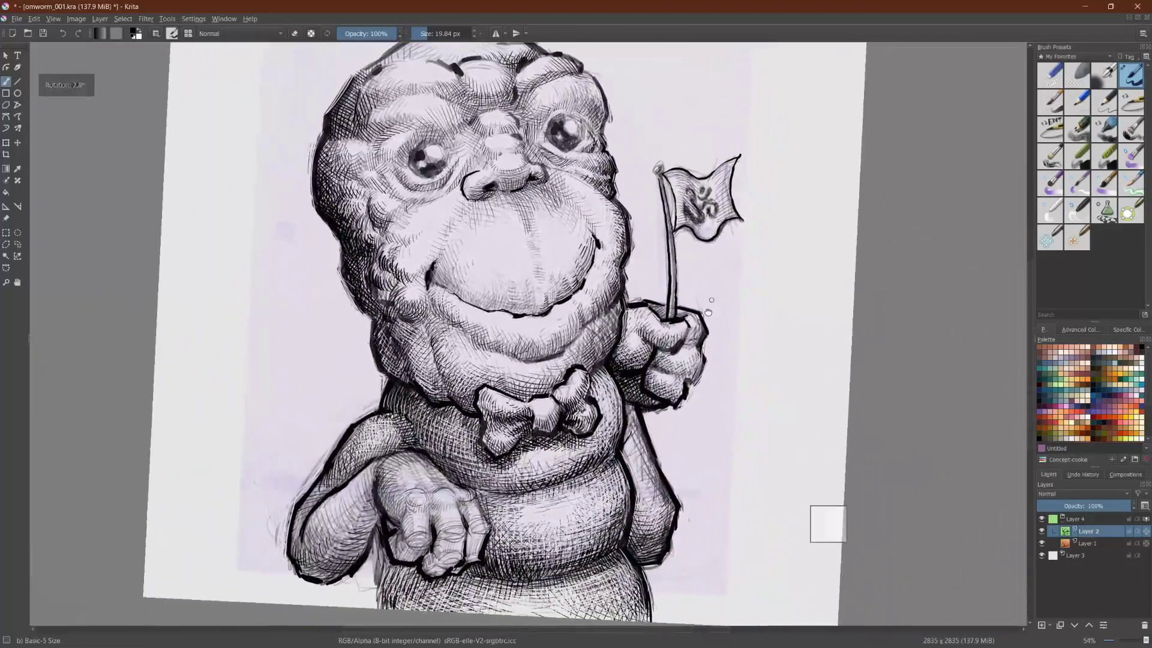
Step: Reinforce the ink outline along the outer edge and fingers of the flag-holding fist
drag(701, 330, 694, 383)
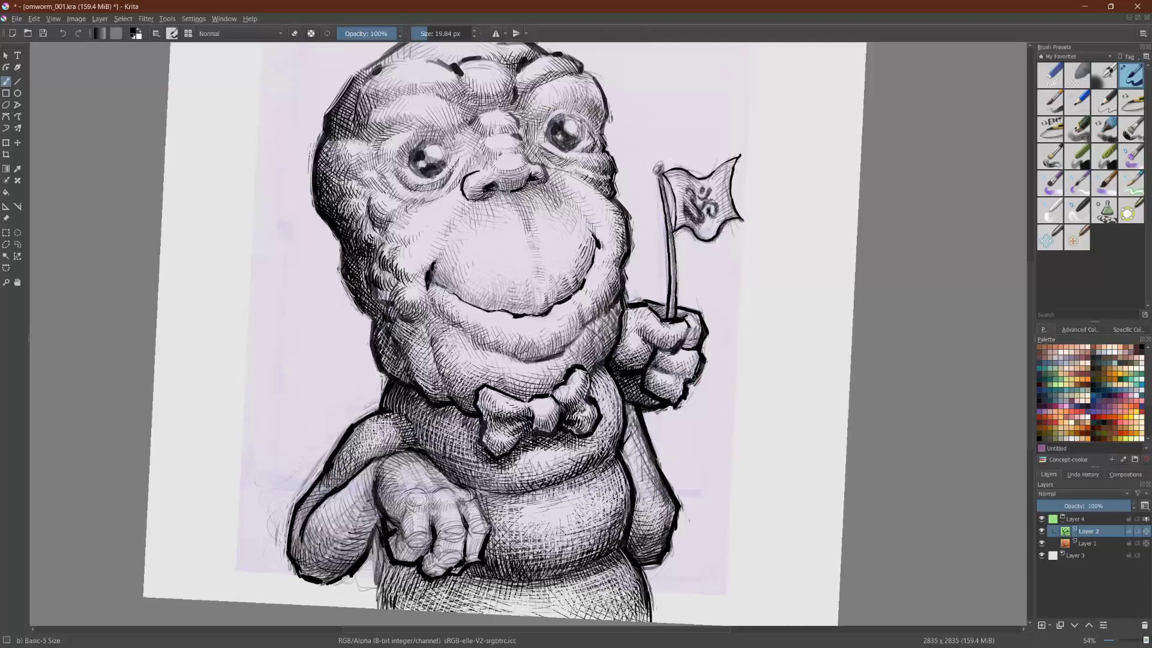
drag(250, 432, 348, 135)
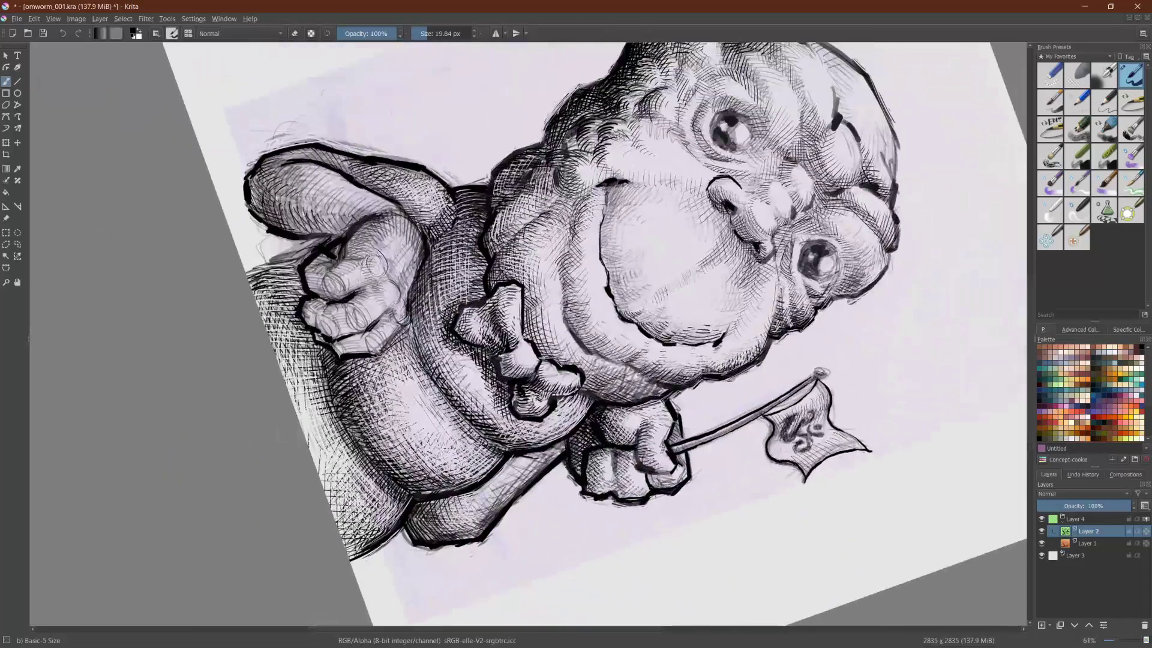
mouse_move(616, 448)
mouse_down()
mouse_move(614, 496)
mouse_move(610, 472)
mouse_up()
Step: Deepen the cross-hatched shadow on the neck roll directly beneath and beside the bow tie
drag(774, 504, 753, 100)
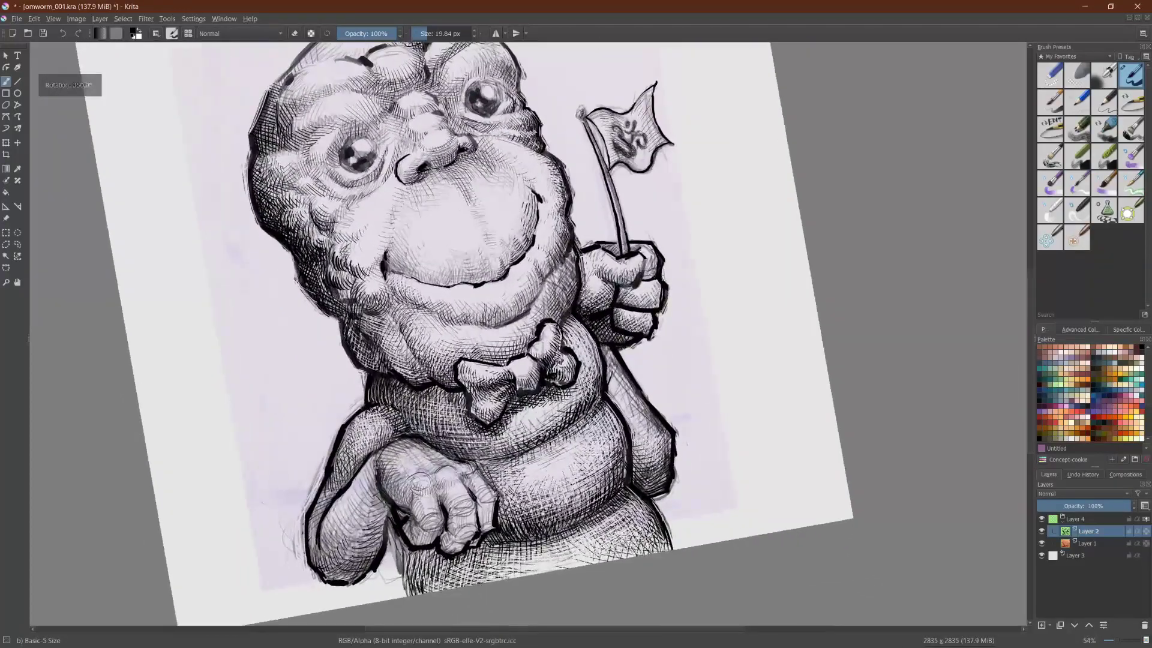
mouse_move(563, 320)
mouse_down()
mouse_move(592, 347)
mouse_move(597, 398)
mouse_up()
drag(573, 387, 597, 402)
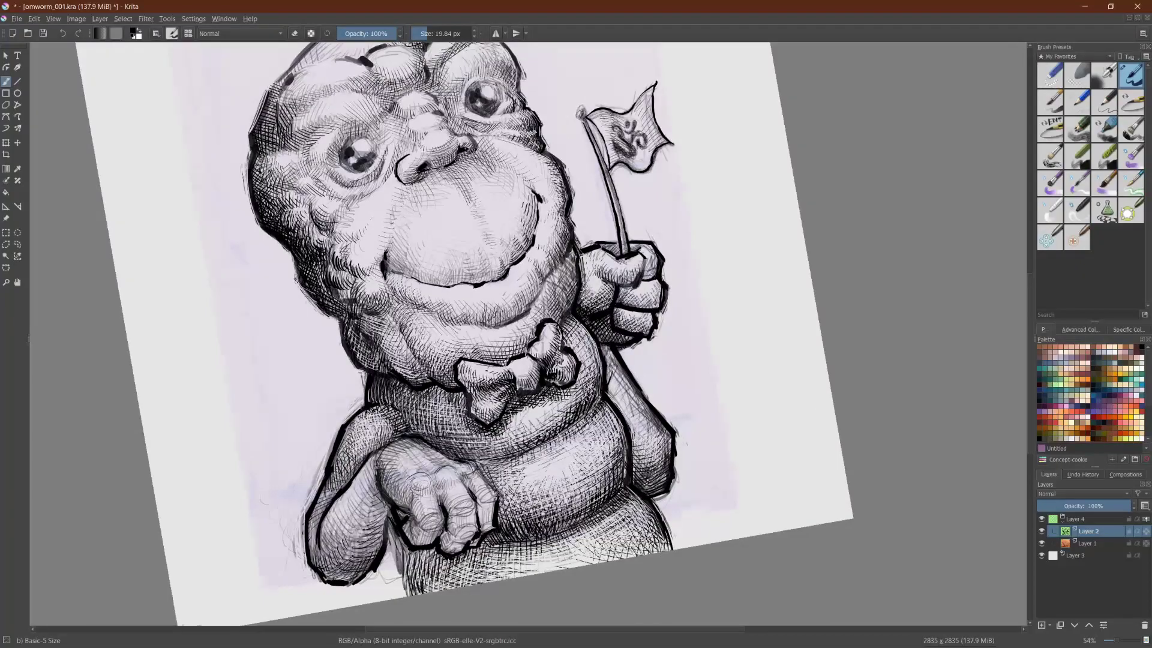
drag(701, 112, 578, 624)
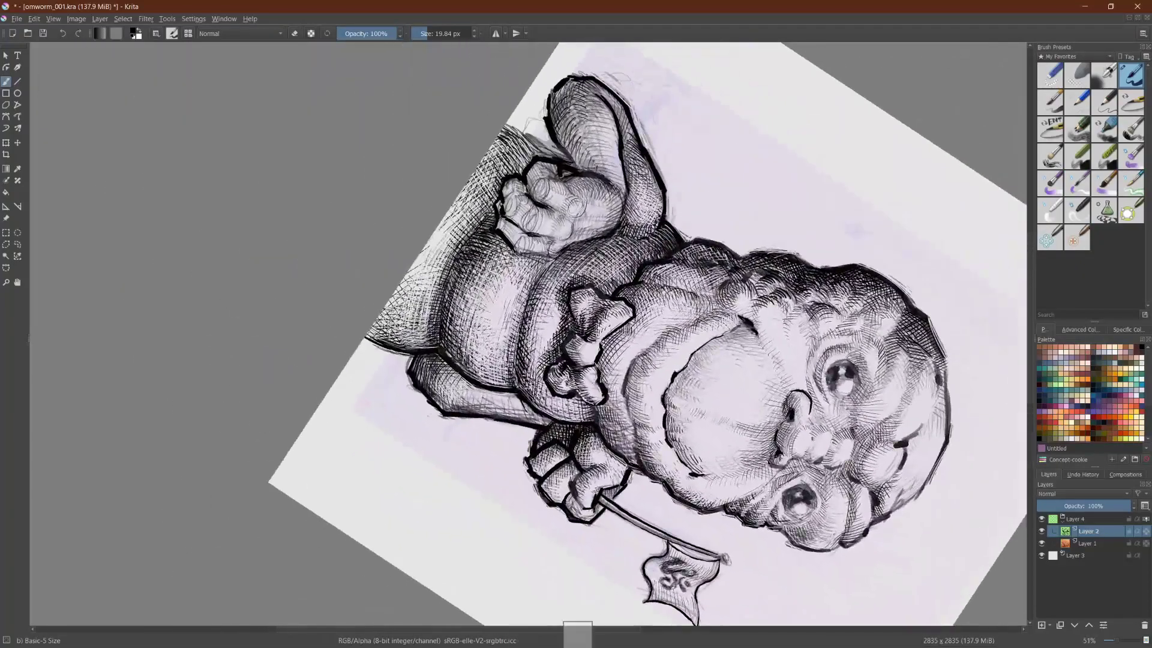
scroll(566, 320, up, 2)
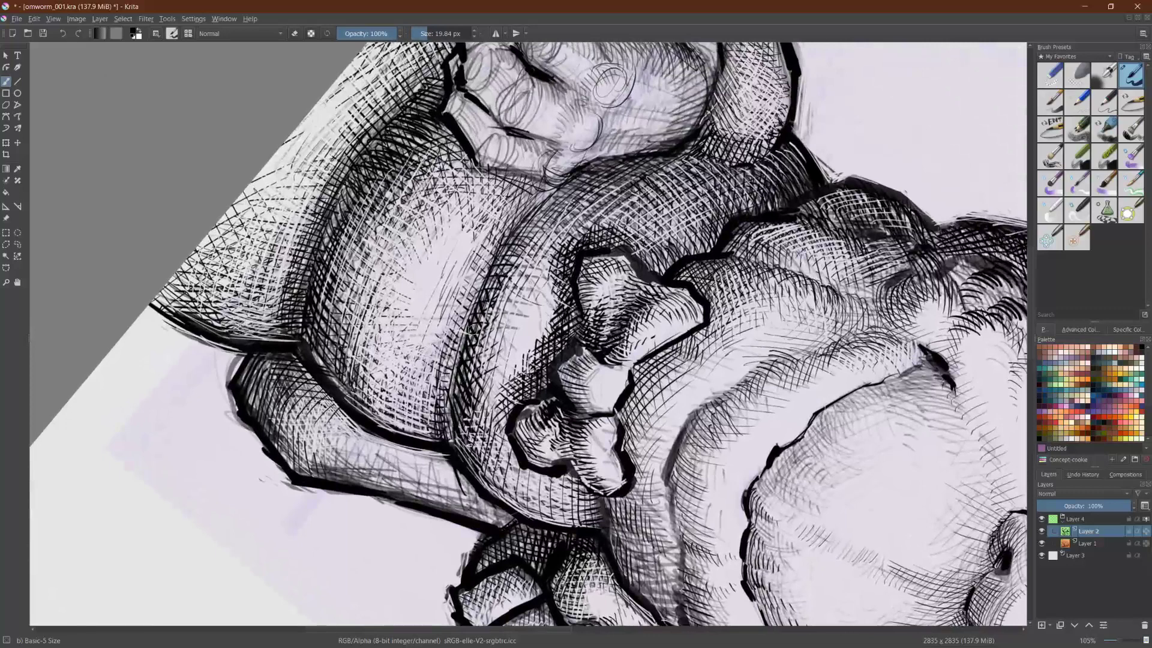
drag(470, 419, 466, 437)
mouse_move(484, 331)
mouse_down()
mouse_move(473, 443)
mouse_move(484, 376)
mouse_move(485, 438)
mouse_up()
mouse_move(508, 318)
mouse_down()
mouse_move(494, 393)
mouse_move(506, 378)
mouse_move(525, 384)
mouse_up()
drag(546, 321, 541, 346)
mouse_move(524, 412)
mouse_down()
mouse_move(543, 411)
mouse_move(599, 299)
mouse_move(612, 307)
mouse_up()
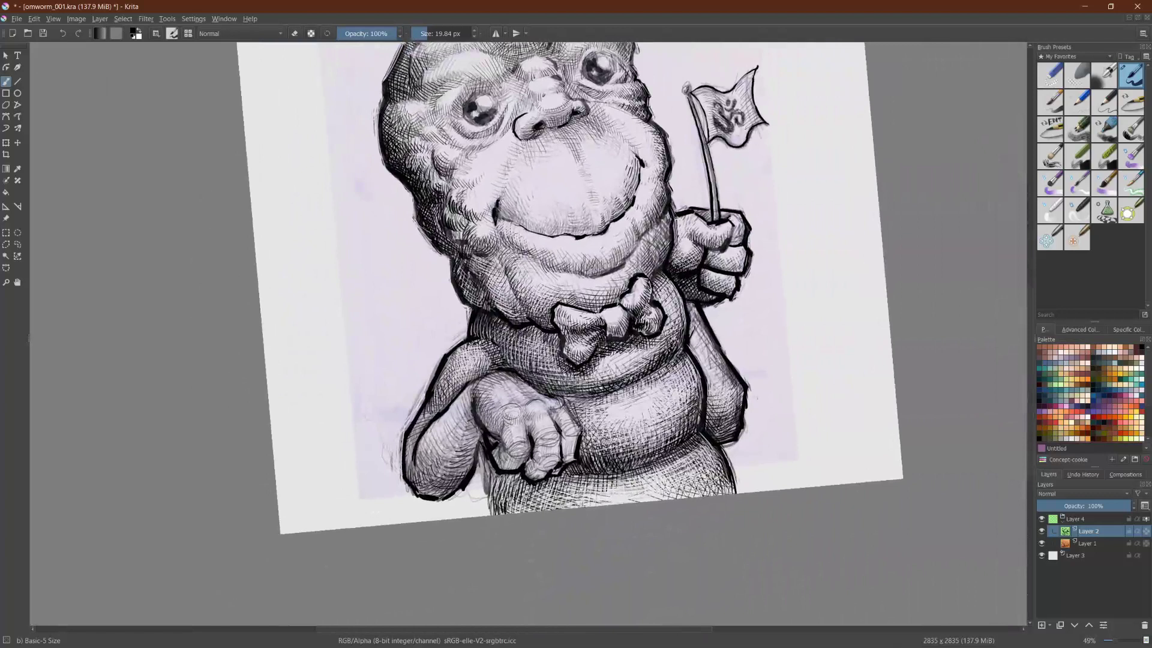
drag(593, 370, 620, 361)
drag(598, 360, 619, 356)
scroll(823, 548, up, 2)
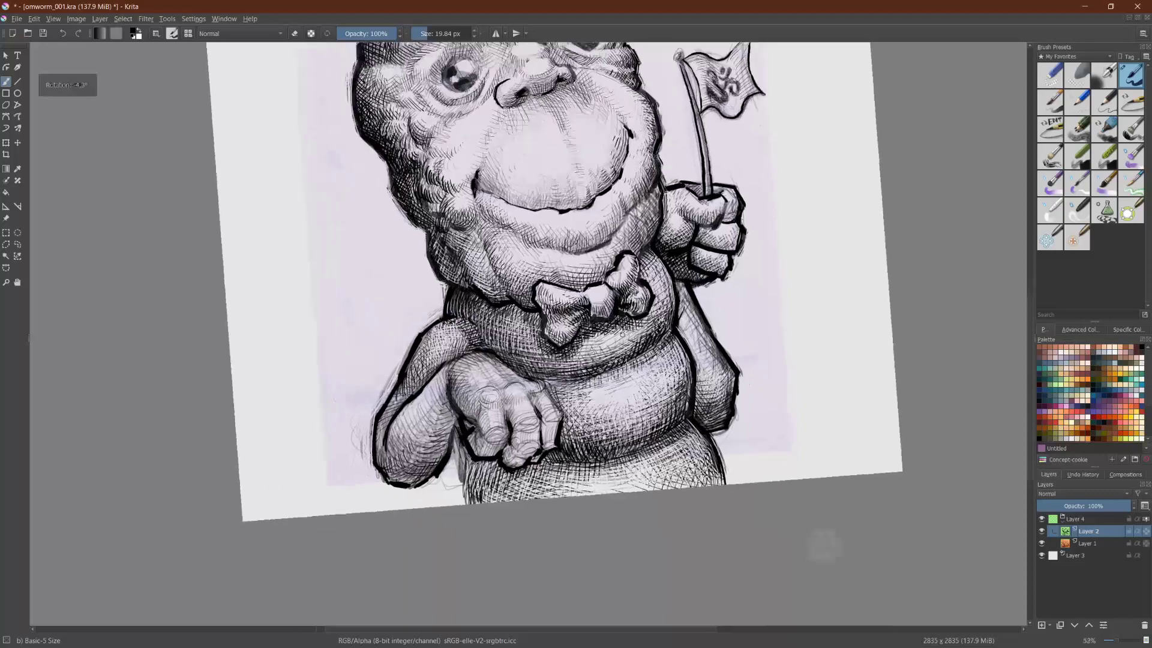
Step: Hatch short strokes along the lower part of the neck roll just above the resting hand
drag(820, 216, 748, 559)
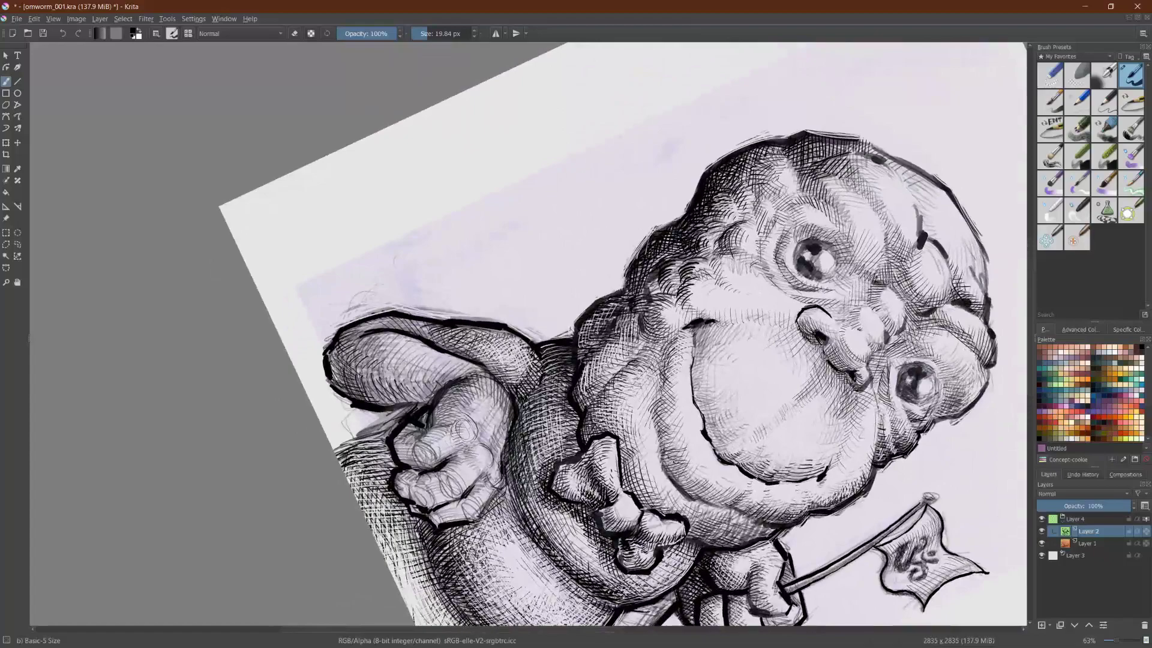
drag(531, 499, 679, 400)
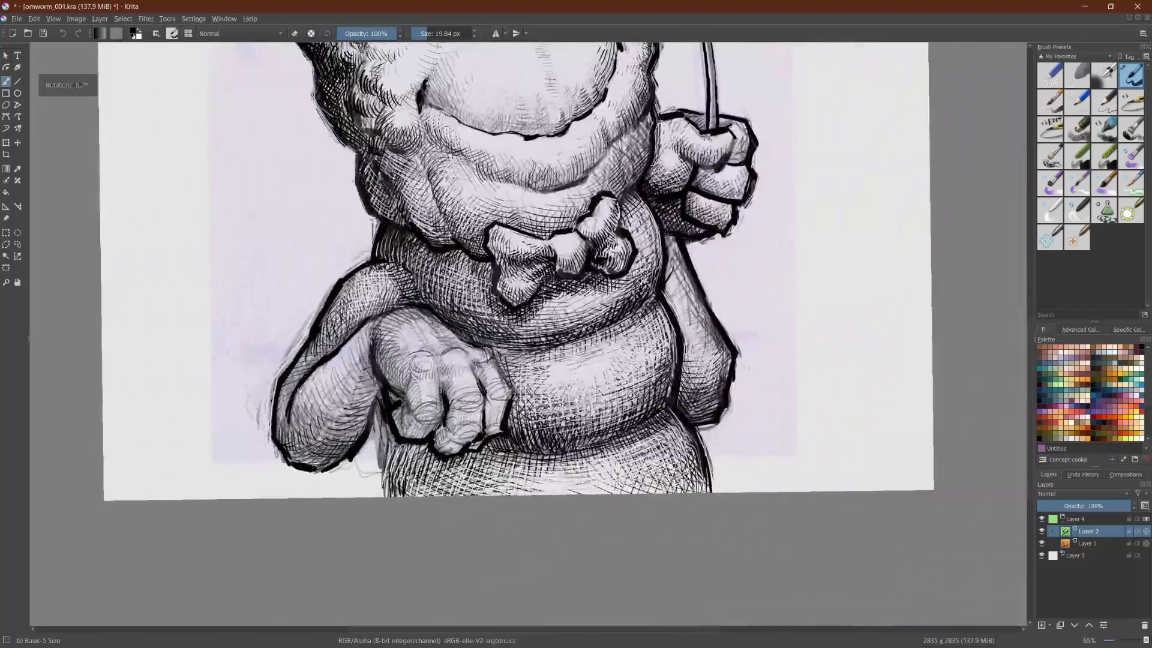
mouse_move(456, 323)
mouse_down()
mouse_move(442, 365)
mouse_move(430, 357)
mouse_move(440, 359)
mouse_up()
drag(433, 338, 443, 364)
mouse_move(450, 340)
mouse_down()
mouse_move(454, 368)
mouse_move(462, 353)
mouse_up()
drag(461, 344, 465, 369)
drag(477, 346, 475, 379)
drag(492, 348, 483, 378)
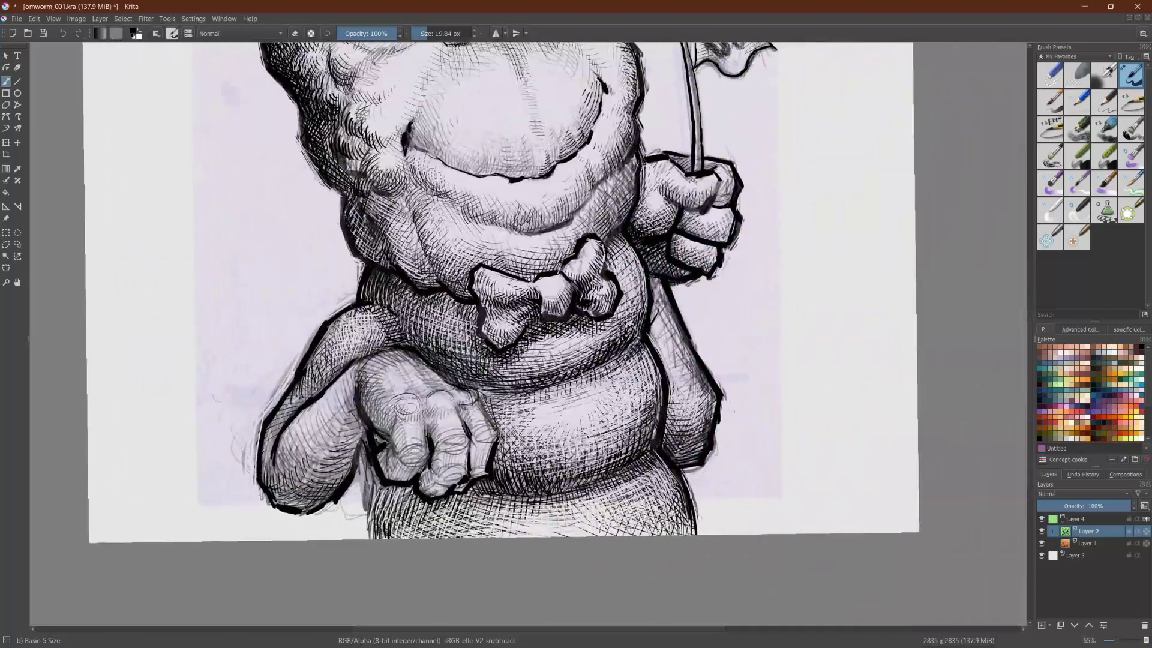
Step: Hatch the shoulder side of the neck roll beneath the creature's jaw
drag(423, 319, 415, 338)
mouse_move(414, 319)
mouse_down()
mouse_move(400, 348)
mouse_move(405, 338)
mouse_up()
mouse_move(407, 312)
mouse_down()
mouse_move(396, 343)
mouse_move(394, 329)
mouse_up()
drag(394, 315, 387, 329)
drag(362, 292, 356, 302)
drag(370, 288, 366, 299)
drag(382, 300, 376, 292)
Step: Layer cross-hatching over the neck between the jaw, the bow tie and the resting arm's shoulder to darken it
mouse_move(399, 281)
mouse_down()
mouse_move(193, 515)
mouse_move(377, 560)
mouse_move(712, 530)
mouse_up()
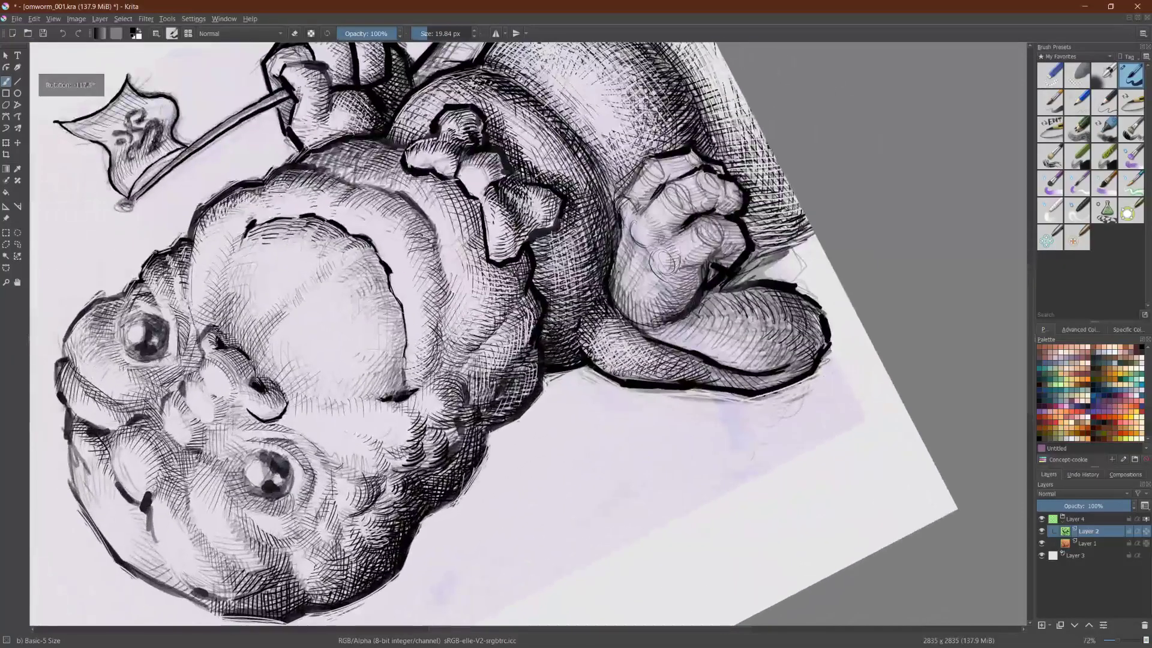
drag(551, 318, 543, 341)
mouse_move(556, 296)
mouse_down()
mouse_move(548, 340)
mouse_move(555, 324)
mouse_up()
drag(566, 274, 559, 332)
drag(570, 309, 568, 334)
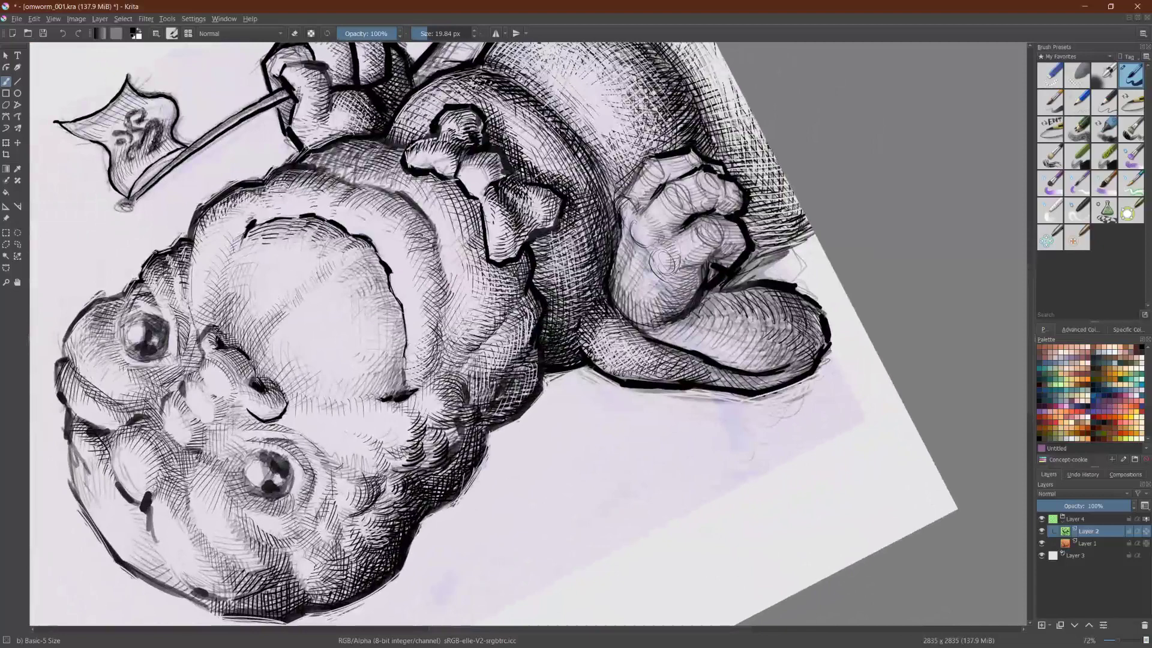
drag(572, 273, 566, 308)
mouse_move(577, 271)
mouse_down()
mouse_move(577, 348)
mouse_move(591, 306)
mouse_up()
drag(578, 254, 572, 294)
drag(567, 251, 563, 279)
drag(569, 311, 564, 326)
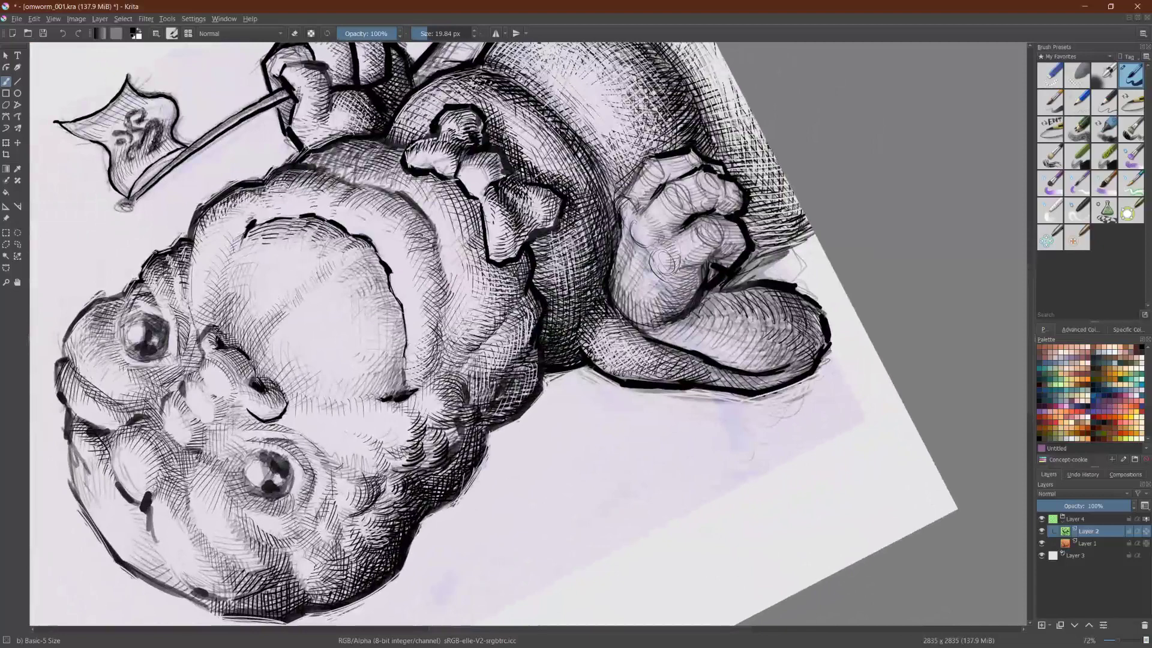
mouse_move(565, 243)
mouse_down()
mouse_move(557, 304)
mouse_move(556, 283)
mouse_move(548, 295)
mouse_up()
drag(551, 261, 539, 297)
drag(541, 260, 499, 458)
Step: Hatch the shoulder and upper arm of the resting arm along its outer contour
scroll(499, 458, up, 2)
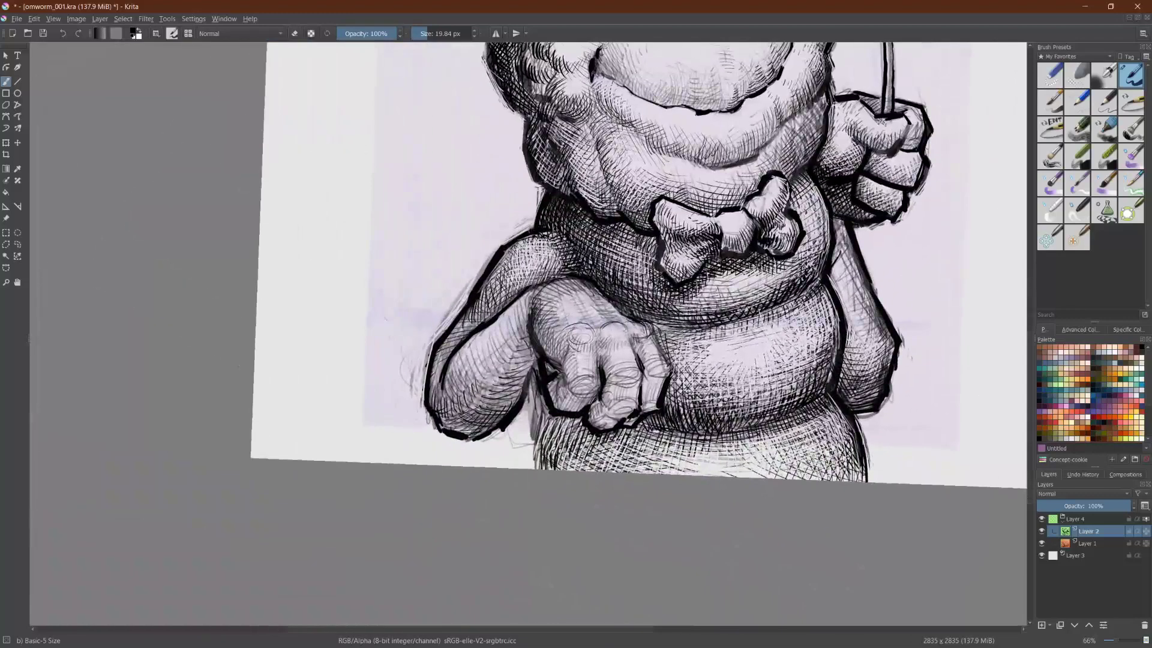
mouse_move(516, 245)
mouse_down()
mouse_move(551, 240)
mouse_move(542, 252)
mouse_move(554, 257)
mouse_up()
drag(492, 278, 519, 252)
drag(476, 319, 521, 242)
drag(521, 266, 536, 241)
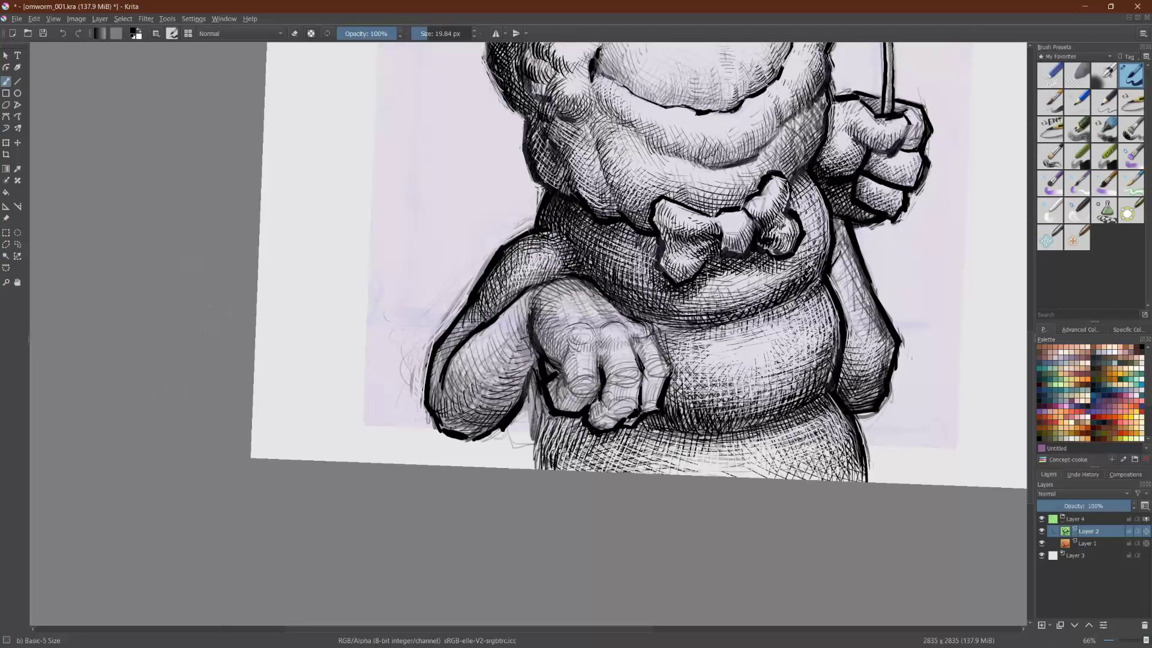
drag(473, 320, 484, 307)
drag(504, 281, 516, 309)
Step: Hatch the narrow shadow strip along the outer edge of the resting arm toward the elbow
drag(634, 503, 360, 225)
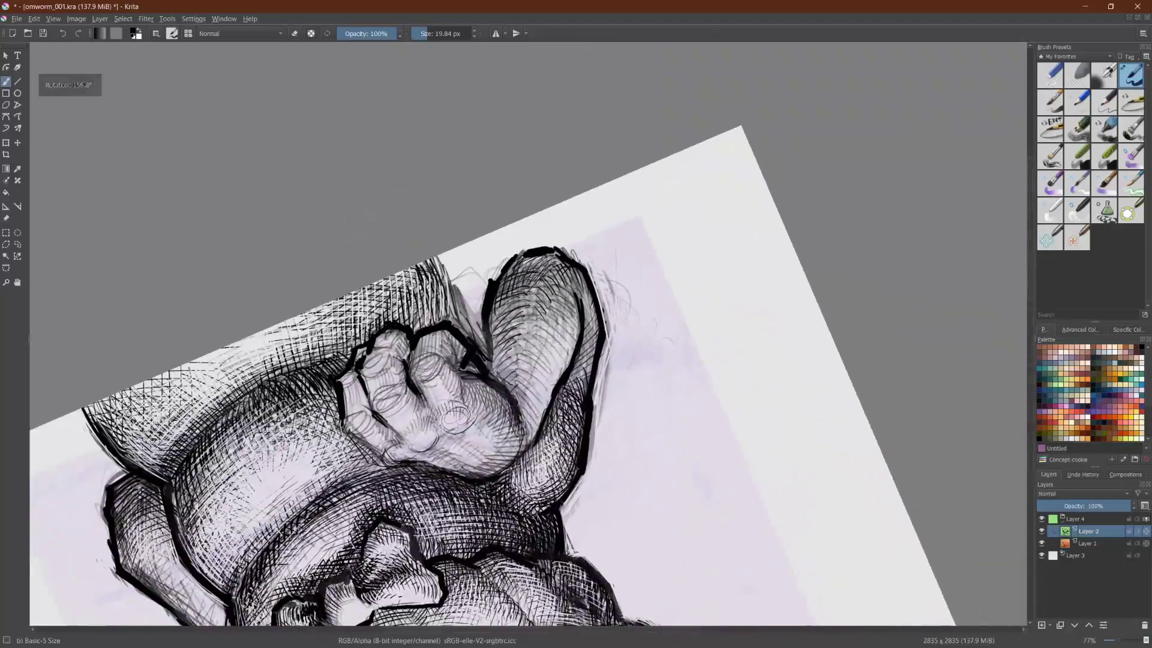
drag(563, 365, 585, 385)
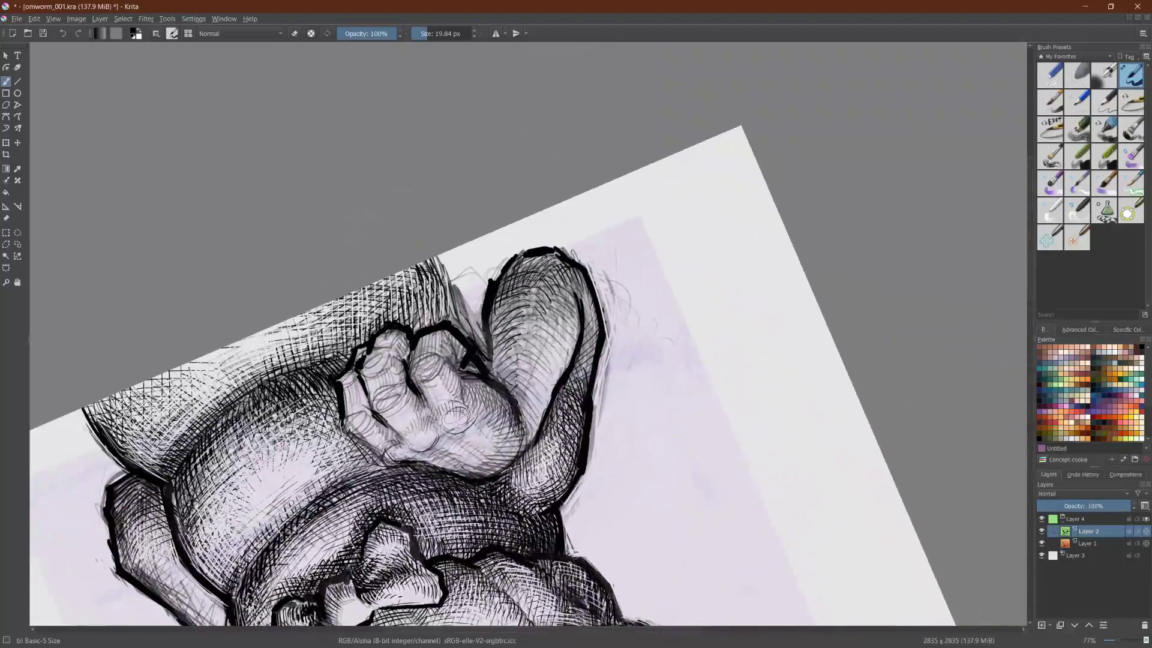
drag(583, 344, 590, 372)
drag(584, 324, 596, 336)
drag(579, 296, 595, 312)
mouse_move(579, 286)
mouse_down()
mouse_move(593, 303)
mouse_move(588, 288)
mouse_up()
Step: Cross-hatch the elbow end of the resting forearm and add short strokes across the shoulder
mouse_move(780, 355)
mouse_down()
mouse_move(794, 419)
mouse_move(445, 590)
mouse_move(253, 391)
mouse_move(245, 304)
mouse_move(291, 164)
mouse_up()
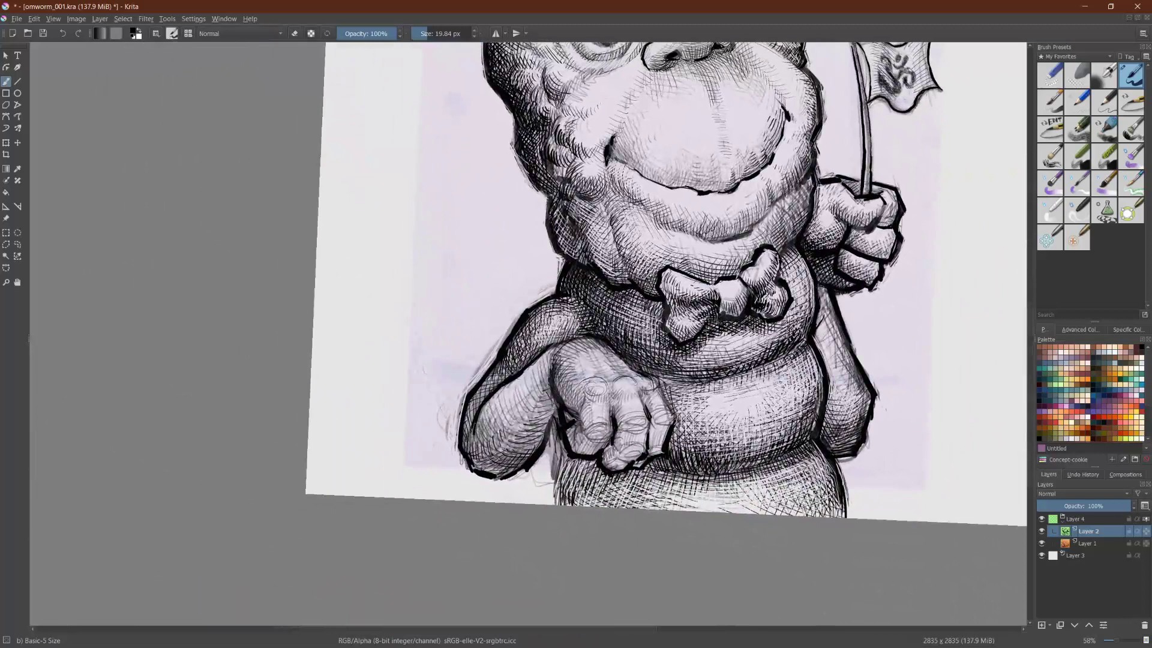
drag(477, 424, 479, 437)
drag(486, 414, 482, 442)
mouse_move(500, 419)
mouse_down()
mouse_move(484, 449)
mouse_move(513, 450)
mouse_move(551, 409)
mouse_move(498, 420)
mouse_move(485, 408)
mouse_move(538, 392)
mouse_move(521, 397)
mouse_move(567, 398)
mouse_move(570, 412)
mouse_move(567, 399)
mouse_up()
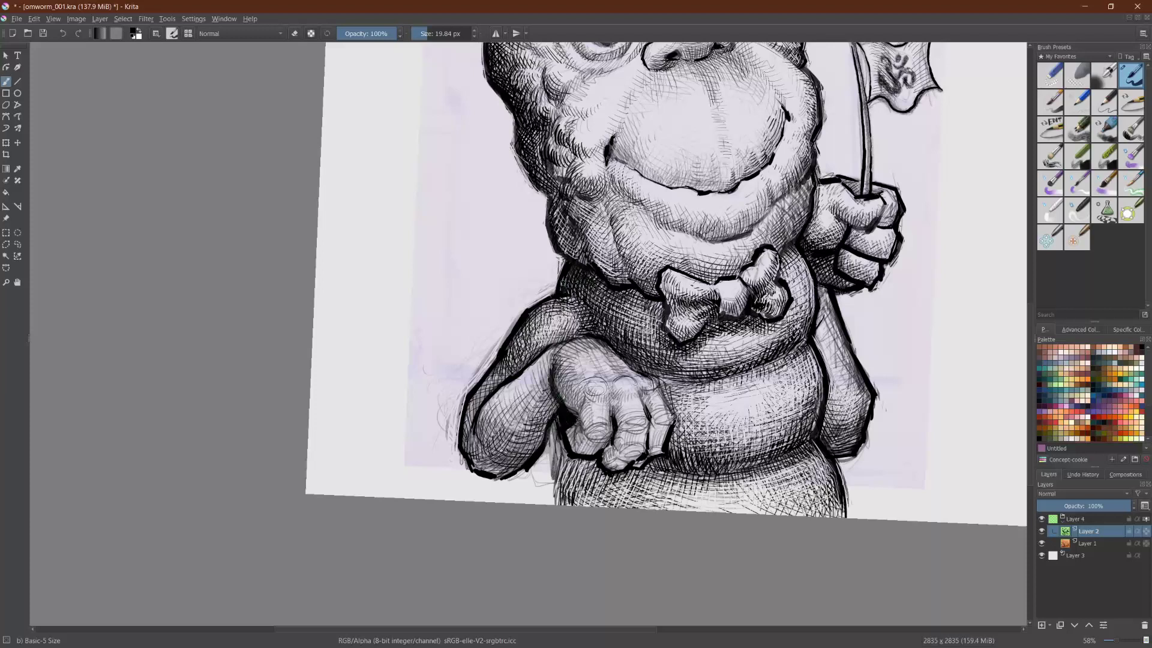
drag(559, 280, 567, 259)
mouse_move(559, 340)
mouse_down()
mouse_move(581, 326)
mouse_move(583, 306)
mouse_move(544, 308)
mouse_move(543, 331)
mouse_move(560, 331)
mouse_move(550, 334)
mouse_up()
mouse_move(527, 349)
mouse_down()
mouse_move(549, 329)
mouse_move(543, 317)
mouse_up()
drag(525, 323, 544, 311)
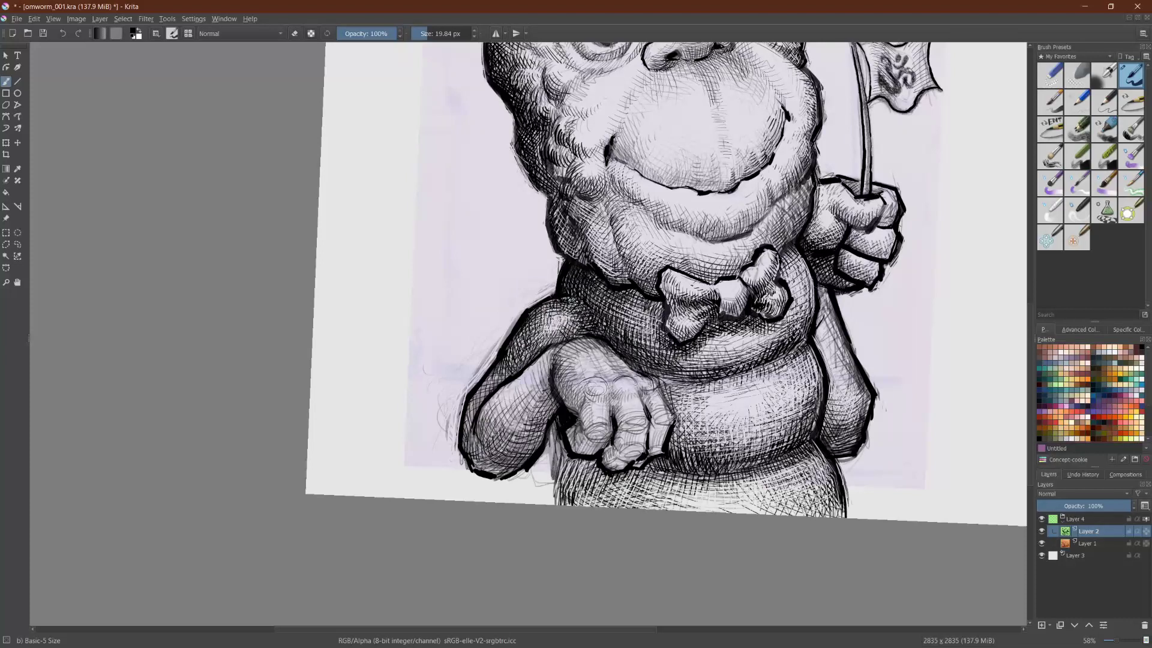
Step: Hatch the resting arm's outer strip, elbow tip and forearm with short parallel strokes
drag(494, 381, 505, 368)
drag(489, 386, 498, 377)
mouse_move(485, 391)
mouse_down()
mouse_move(492, 376)
mouse_move(486, 394)
mouse_up()
drag(476, 477, 488, 456)
drag(485, 475, 492, 454)
drag(492, 477, 499, 461)
mouse_move(481, 423)
mouse_down()
mouse_move(503, 389)
mouse_move(490, 412)
mouse_up()
drag(489, 407, 511, 391)
drag(496, 418, 515, 403)
drag(500, 427, 522, 402)
mouse_move(506, 433)
mouse_down()
mouse_move(526, 400)
mouse_move(528, 410)
mouse_up()
mouse_move(513, 440)
mouse_down()
mouse_move(529, 405)
mouse_move(551, 399)
mouse_up()
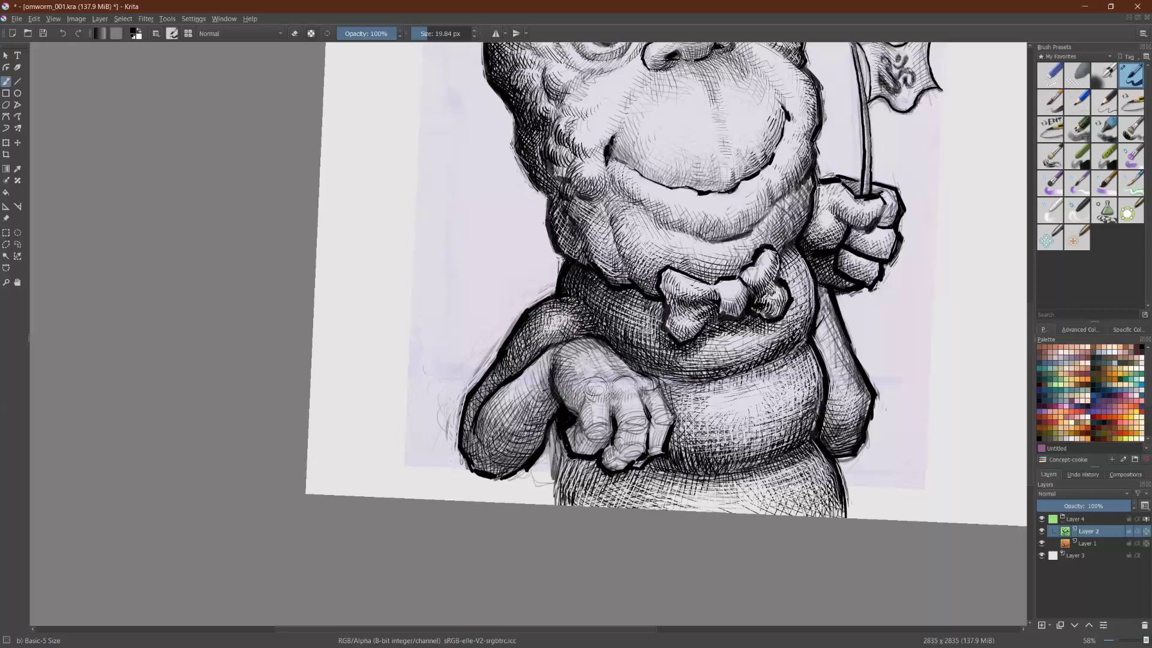
Step: Ink the outer edge of the lowest body roll below the resting hand
drag(564, 448, 556, 503)
drag(307, 158, 749, 511)
drag(650, 279, 642, 336)
drag(650, 318, 641, 339)
Step: Erase along the outer side of the lowest body roll's edge to clean its contour
key(e)
mouse_move(652, 283)
mouse_down()
mouse_move(644, 331)
mouse_move(652, 279)
mouse_up()
drag(649, 322, 642, 365)
drag(649, 338, 646, 361)
drag(653, 336, 649, 355)
drag(654, 325, 651, 355)
drag(657, 331, 648, 355)
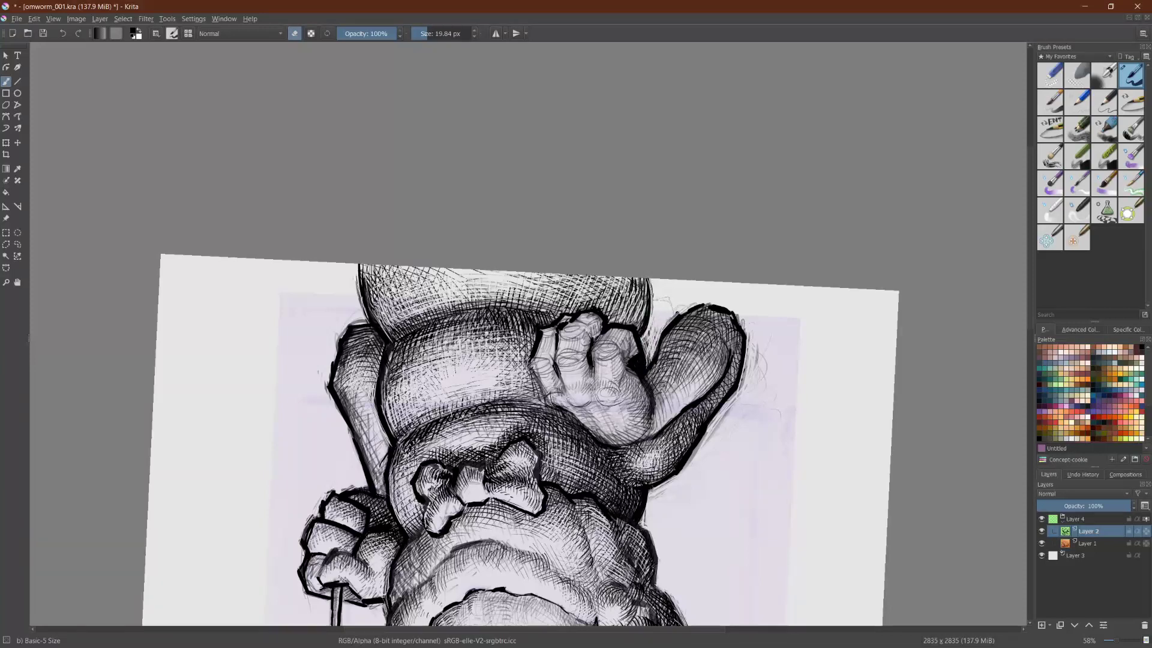
Step: Hide Layer 1 and make Layer 2 the active layer for inking
click(1086, 543)
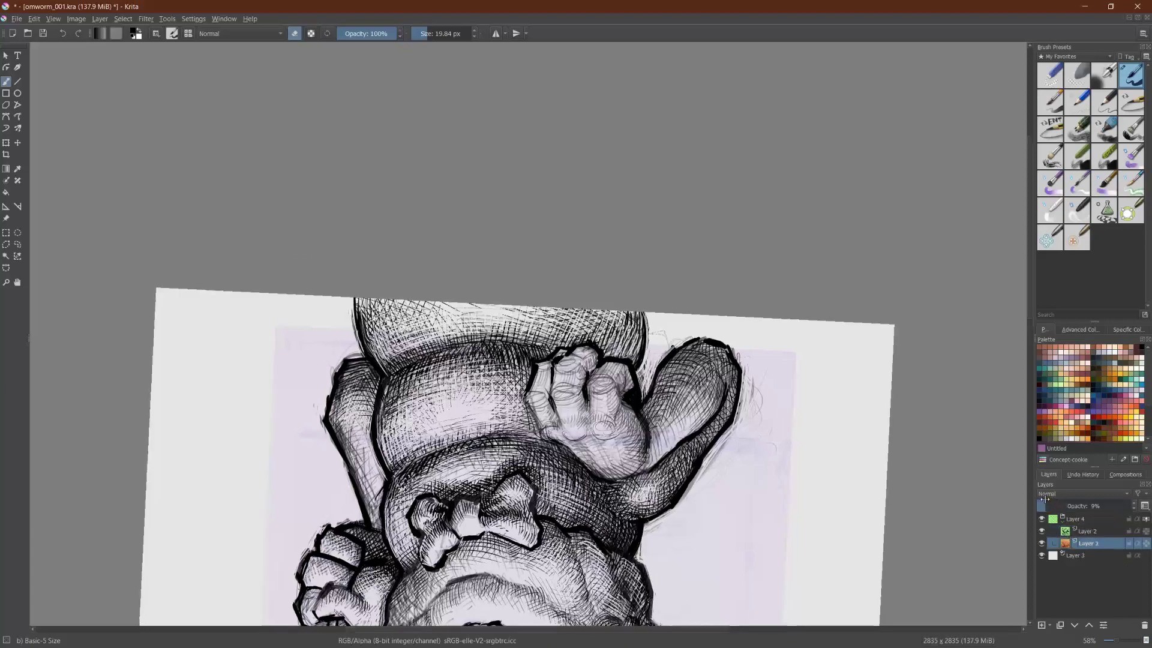
click(1042, 543)
mouse_move(451, 221)
mouse_down()
mouse_move(625, 235)
mouse_move(700, 196)
mouse_move(774, 211)
mouse_move(882, 261)
mouse_move(874, 283)
mouse_move(843, 282)
mouse_up()
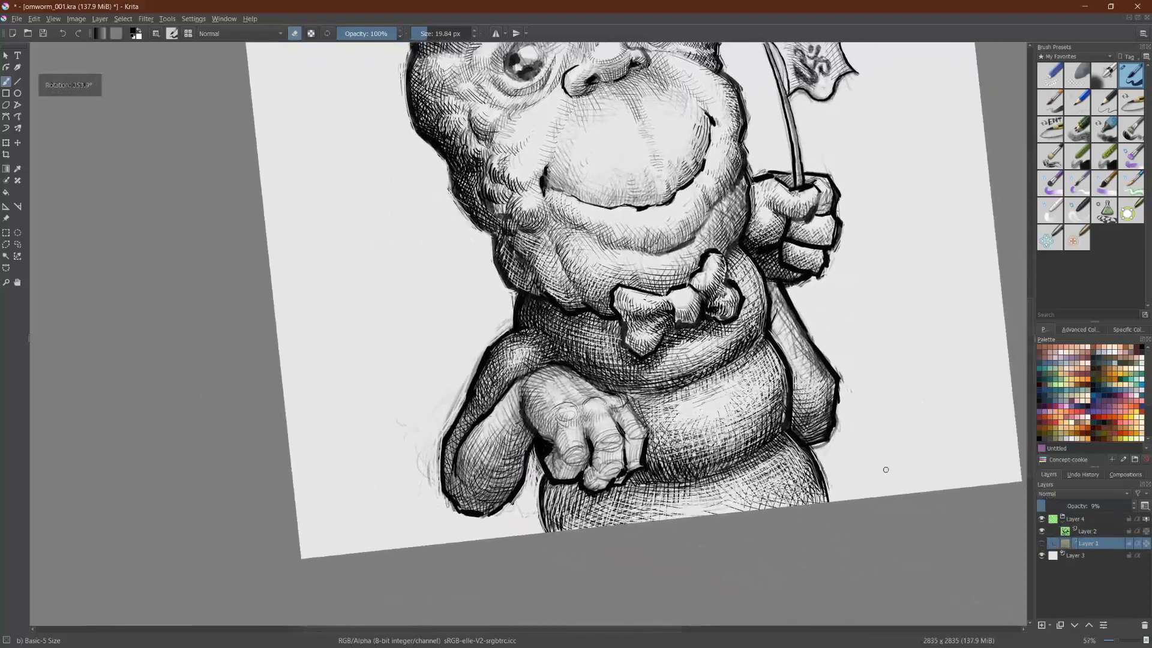
key(e)
click(423, 422)
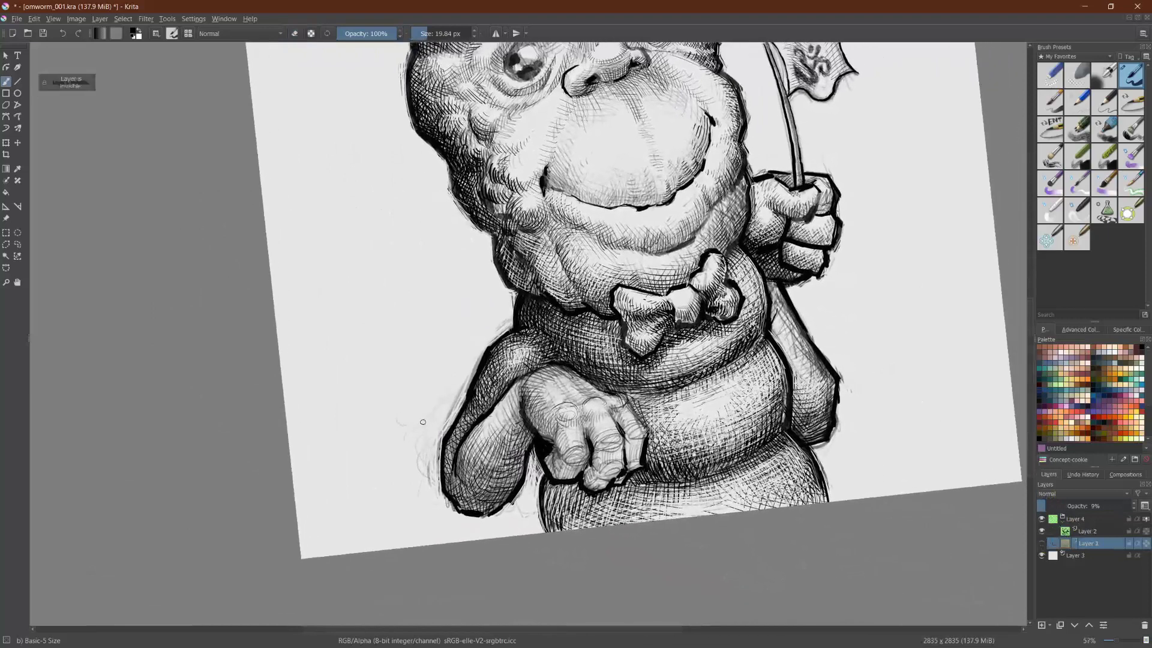
click(1092, 532)
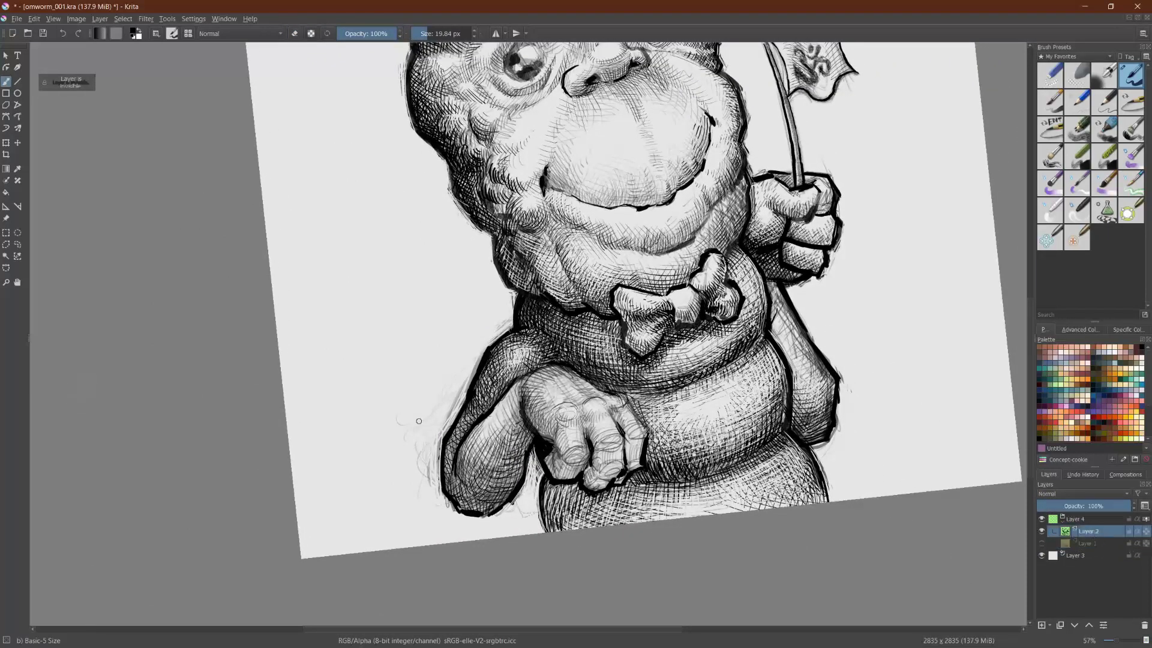
Step: Erase stray lines beside the elbow and in the gap between the resting arm and the body
drag(418, 403, 429, 483)
key(e)
key(ctrl+z)
drag(439, 441, 443, 487)
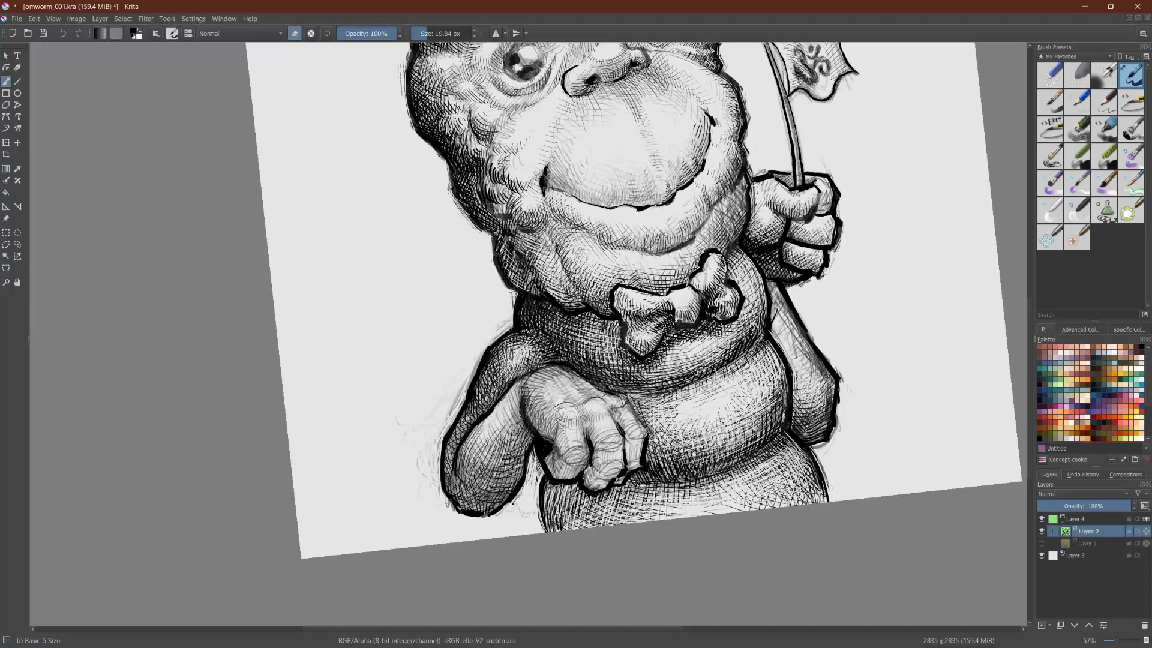
mouse_move(531, 466)
mouse_down()
mouse_move(538, 455)
mouse_move(532, 467)
mouse_move(558, 484)
mouse_up()
Step: Clean up lines around the resting hand's fingers and knuckles with the eraser
mouse_move(557, 476)
mouse_down()
mouse_move(578, 480)
mouse_move(618, 380)
mouse_move(667, 366)
mouse_up()
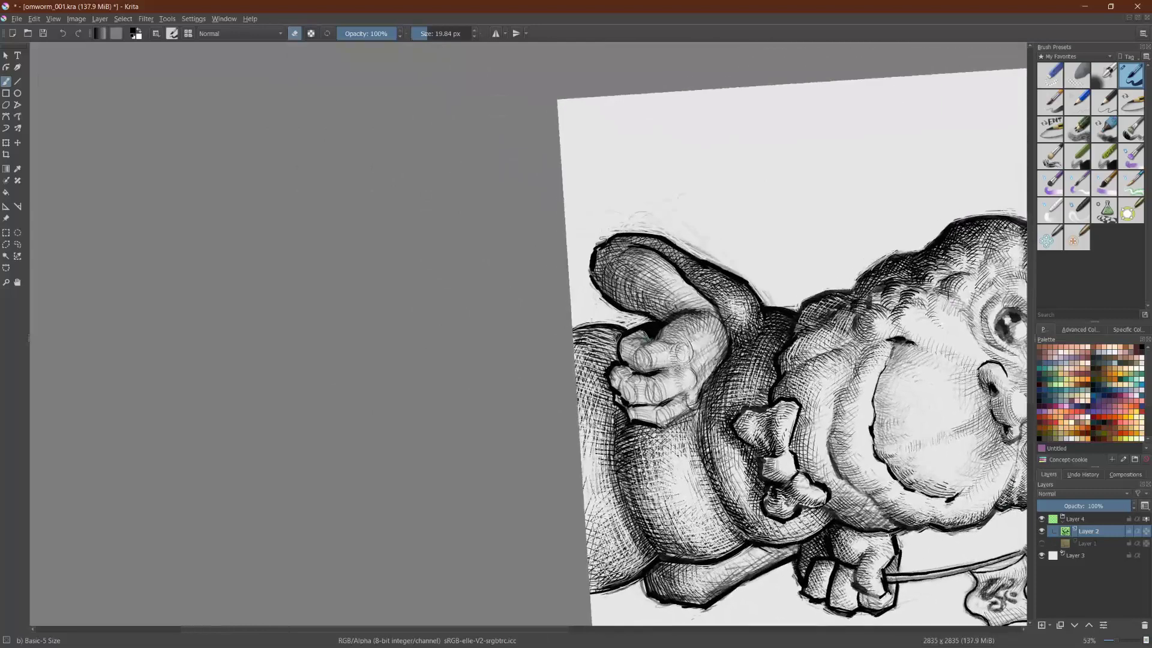
mouse_move(630, 336)
mouse_down()
mouse_move(627, 362)
mouse_move(650, 369)
mouse_up()
mouse_move(662, 380)
mouse_down()
mouse_move(666, 391)
mouse_move(673, 258)
mouse_move(425, 192)
mouse_up()
scroll(390, 209, up, 1)
drag(528, 264, 551, 280)
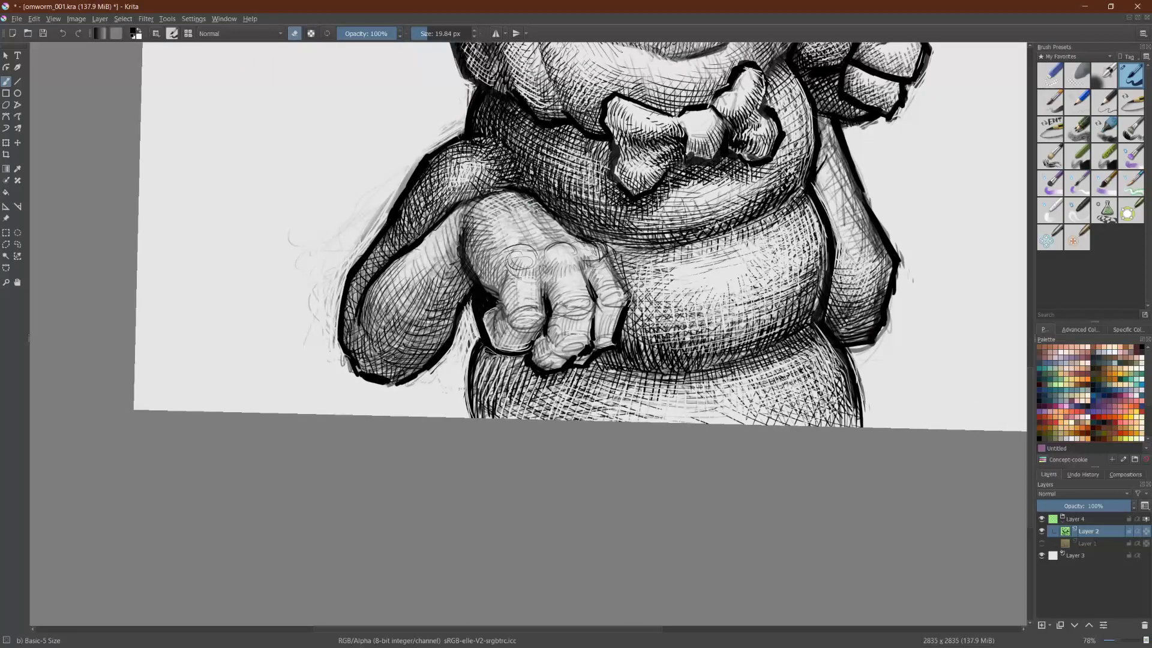
Step: Trim the resting arm's inner fold line with the eraser and re-ink its lower stretch toward the wrist
mouse_move(518, 198)
mouse_down()
mouse_move(590, 358)
mouse_move(584, 333)
mouse_move(605, 315)
mouse_move(600, 384)
mouse_up()
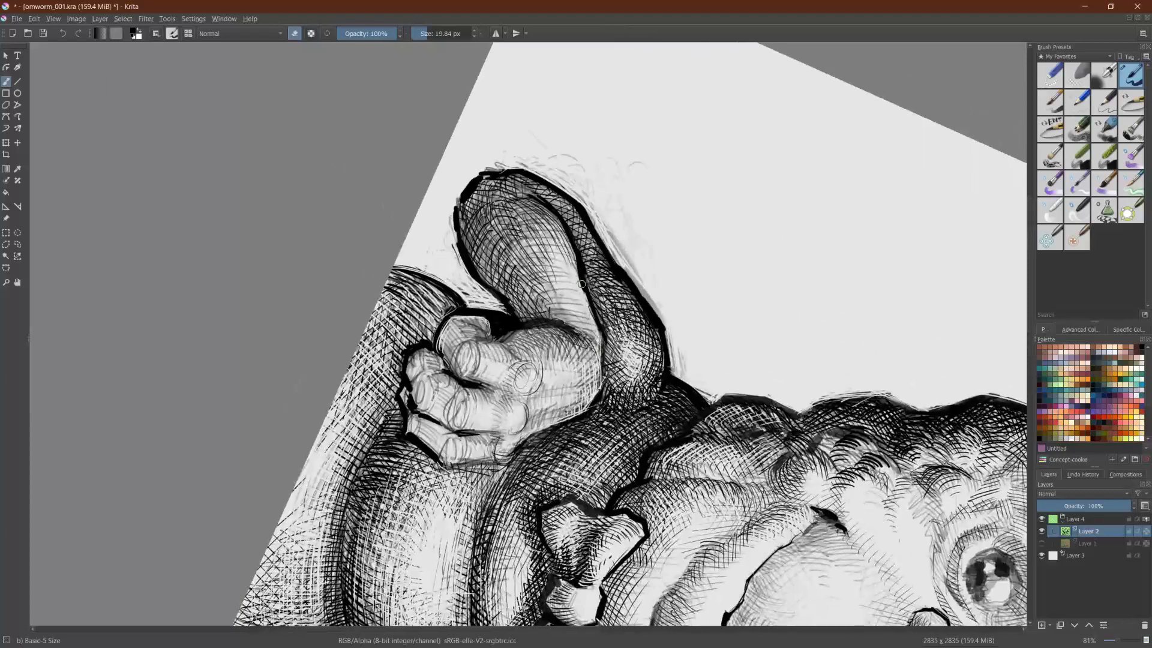
drag(574, 252, 527, 193)
drag(705, 285, 782, 435)
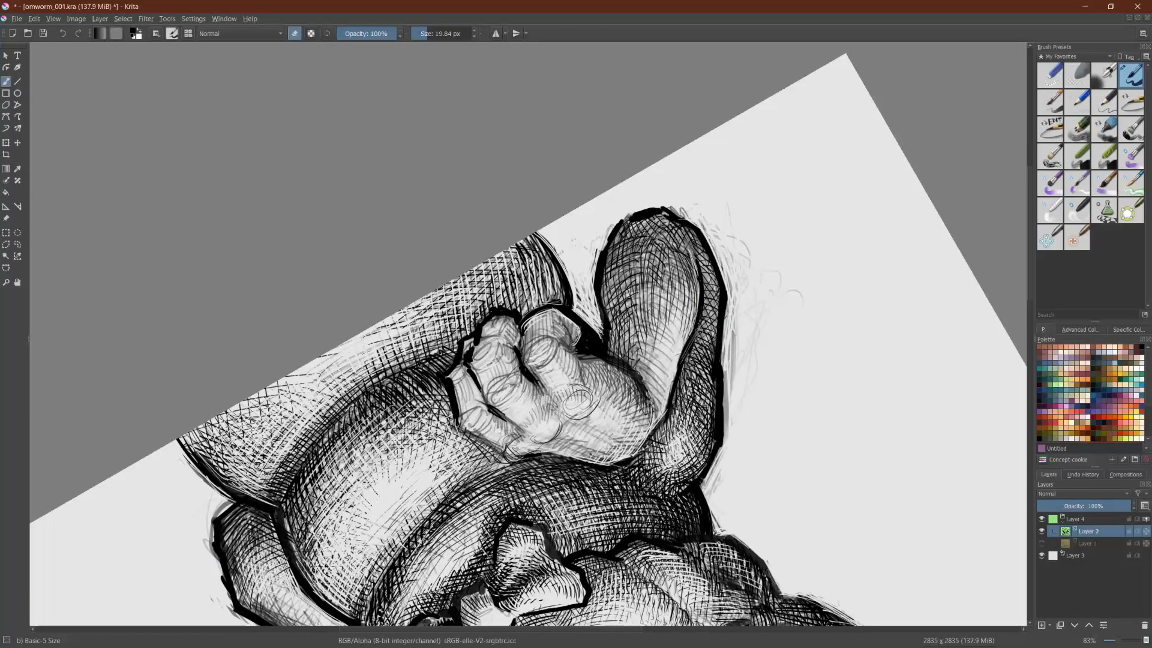
key(e)
drag(678, 356, 674, 387)
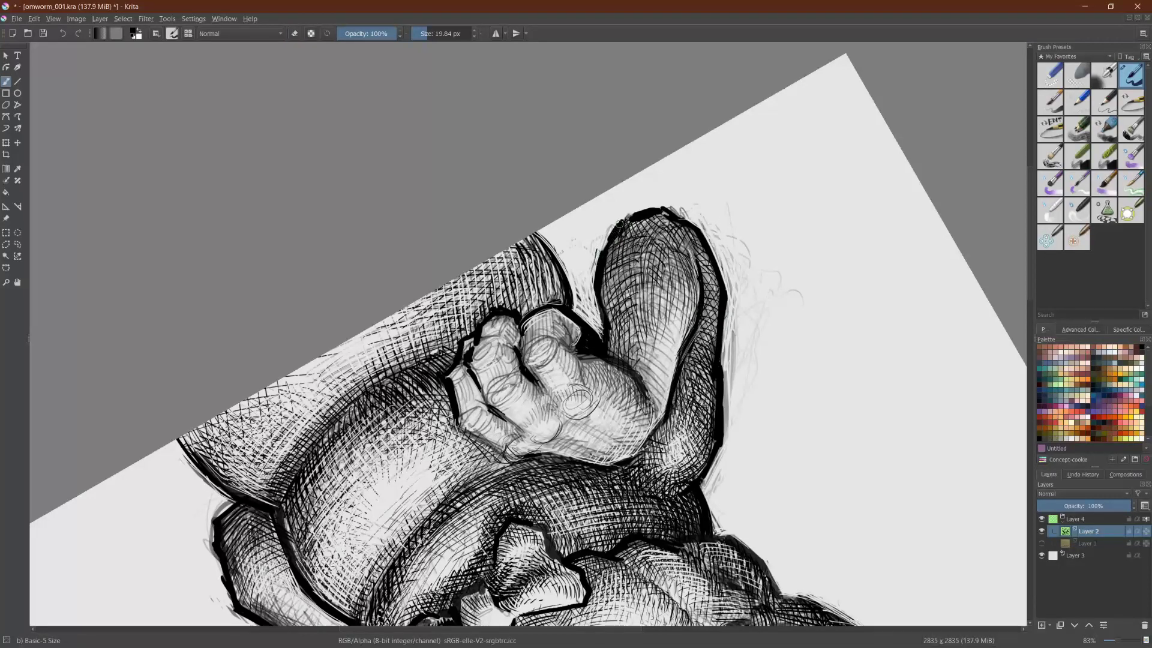
Step: Erase along the forearm's edge facing the body to tidy its outline
key(e)
key(e)
key(e)
drag(600, 254, 603, 346)
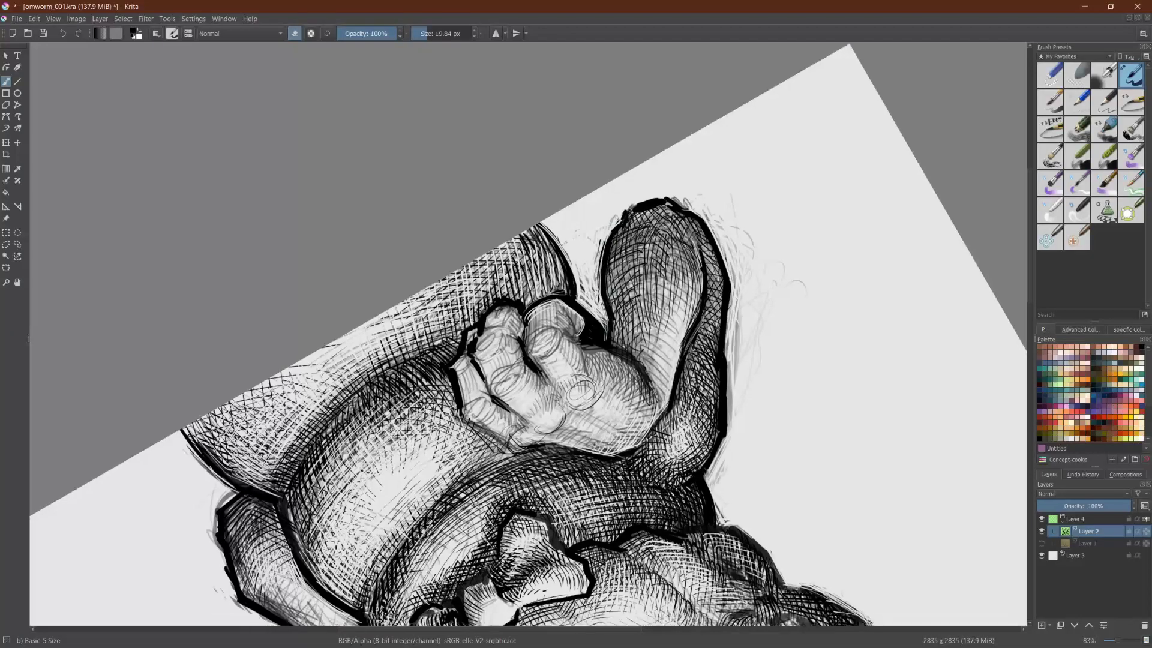
scroll(529, 333, down, 3)
scroll(529, 333, up, 2)
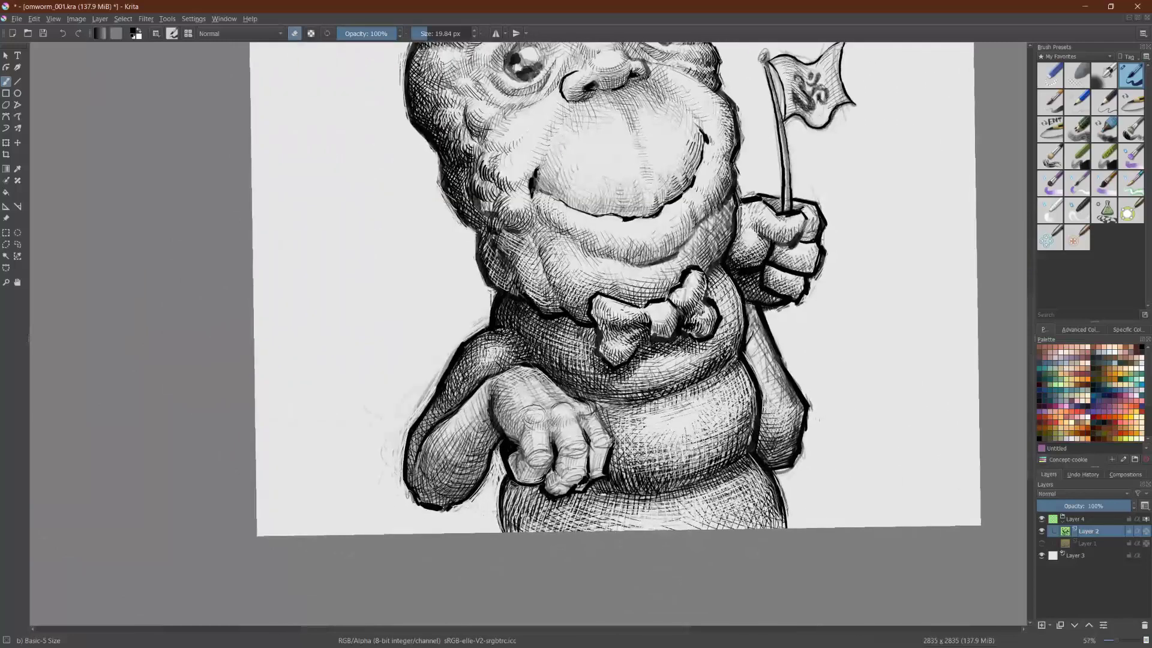
Step: Tidy the outline and darken the gap between the resting hand's thumb, its wrist and the body with alternating eraser and ink strokes
key(e)
drag(502, 444, 509, 469)
key(e)
mouse_move(503, 439)
mouse_down()
mouse_move(520, 494)
mouse_move(529, 480)
mouse_up()
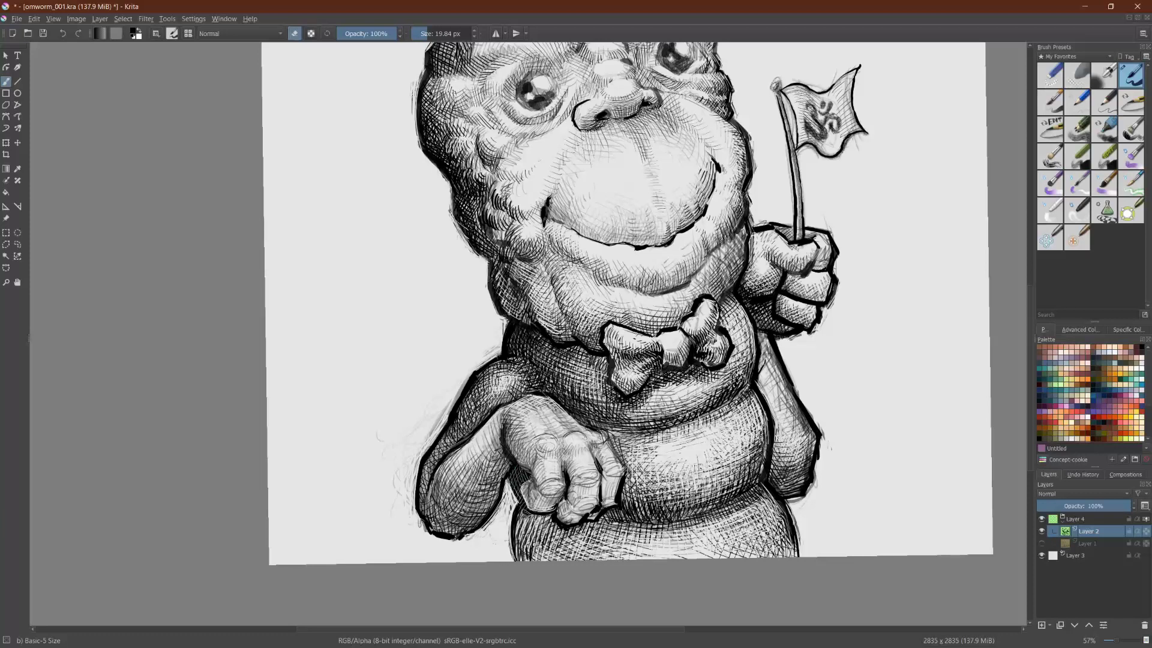
key(e)
drag(527, 489, 538, 475)
scroll(528, 334, up, 1)
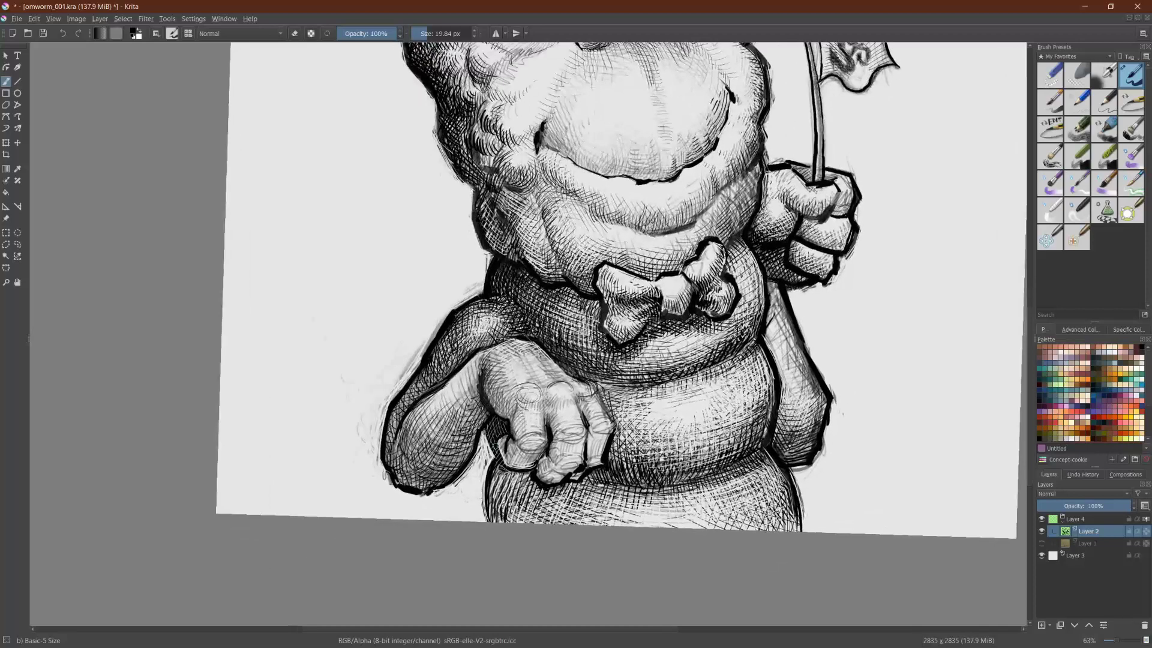
drag(495, 445, 503, 468)
drag(596, 428, 762, 544)
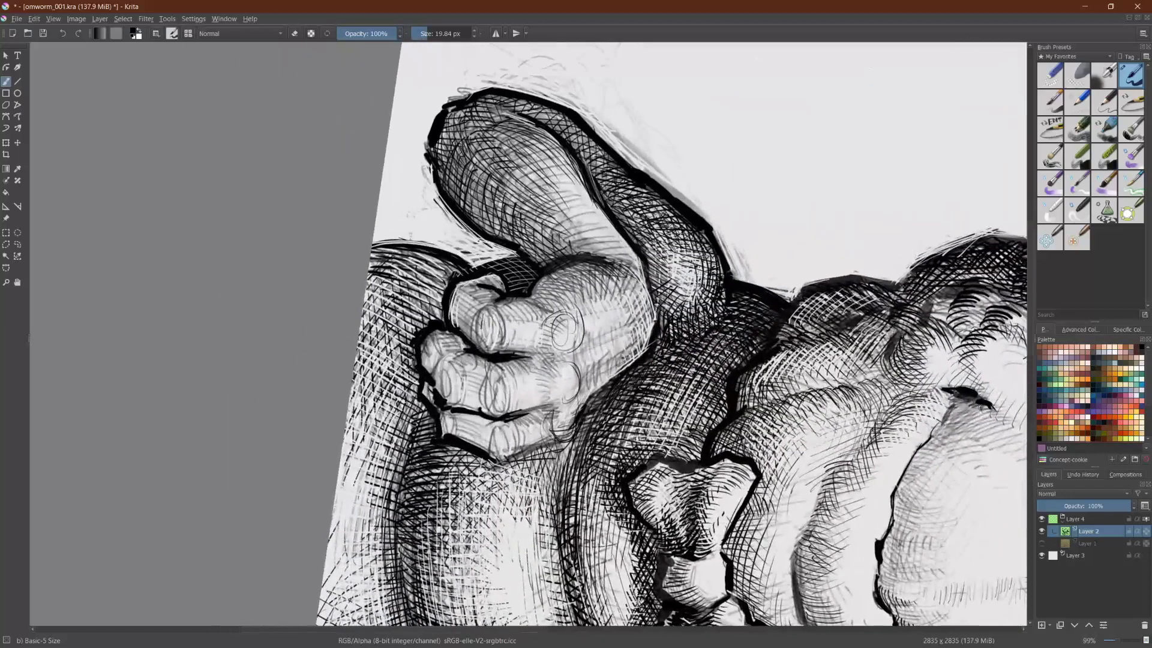
Step: Hatch the knuckle joints and fingertips of the resting hand, adding tone down the fingers
mouse_move(485, 322)
mouse_down()
mouse_move(487, 335)
mouse_move(475, 329)
mouse_move(494, 342)
mouse_move(485, 409)
mouse_move(498, 405)
mouse_up()
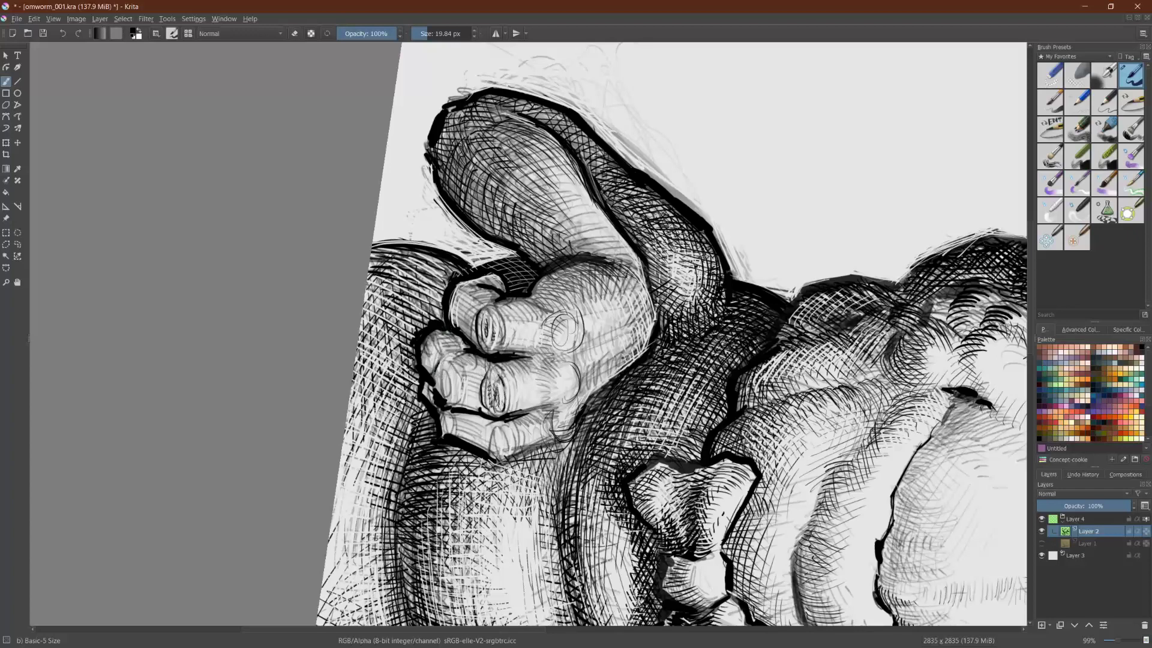
mouse_move(443, 365)
mouse_down()
mouse_move(443, 400)
mouse_move(442, 377)
mouse_up()
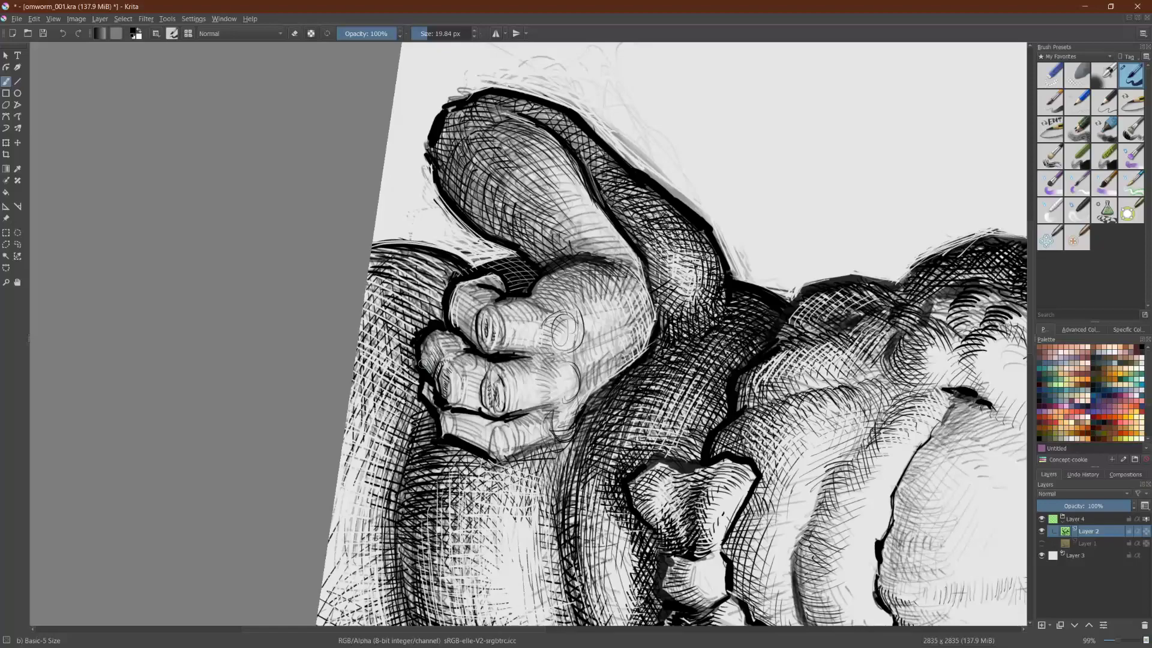
mouse_move(420, 360)
mouse_down()
mouse_move(514, 386)
mouse_move(560, 373)
mouse_move(571, 394)
mouse_move(564, 385)
mouse_up()
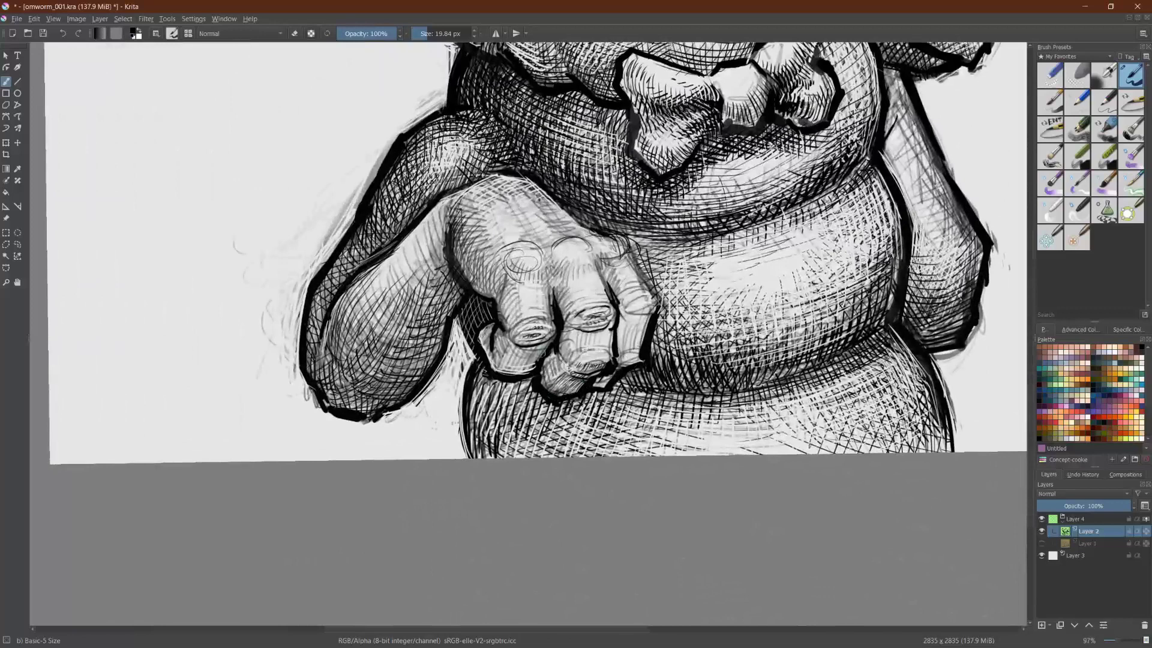
drag(546, 362, 559, 387)
mouse_move(552, 361)
mouse_down()
mouse_move(564, 394)
mouse_move(562, 378)
mouse_up()
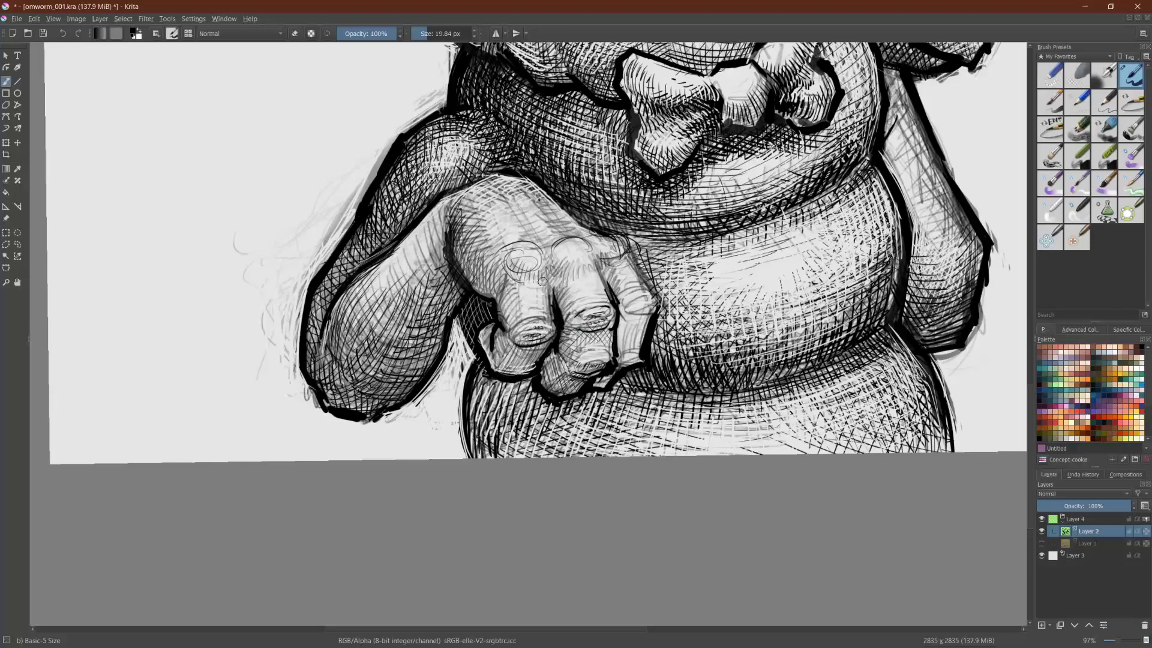
mouse_move(543, 282)
mouse_down()
mouse_move(585, 345)
mouse_move(587, 375)
mouse_up()
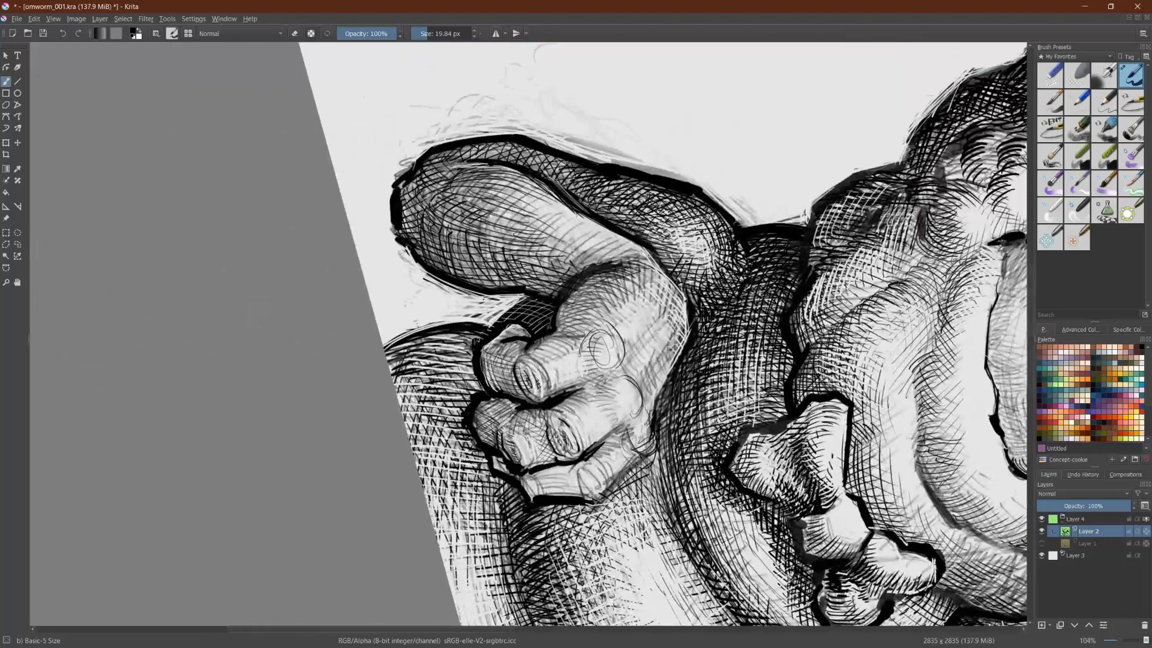
drag(533, 341, 579, 352)
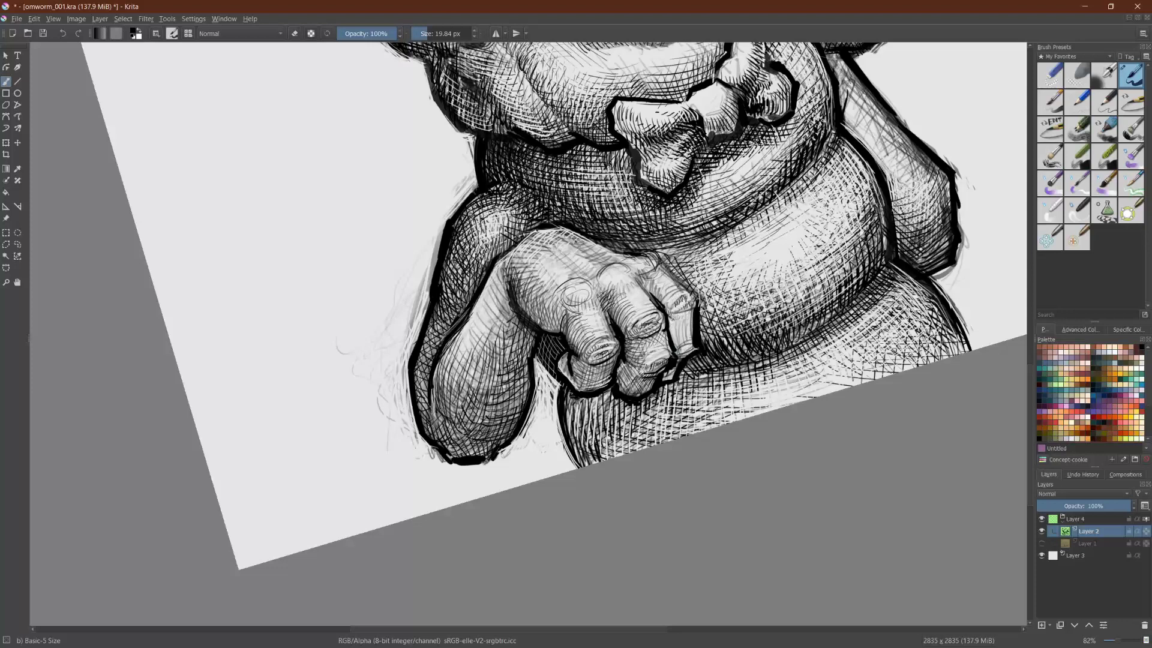
Step: Hatch the resting hand's outermost finger and refine the middle fingertip by erasing its lower edge and adding shading lines
mouse_move(673, 321)
mouse_down()
mouse_move(679, 349)
mouse_move(690, 335)
mouse_move(663, 380)
mouse_move(675, 364)
mouse_up()
key(e)
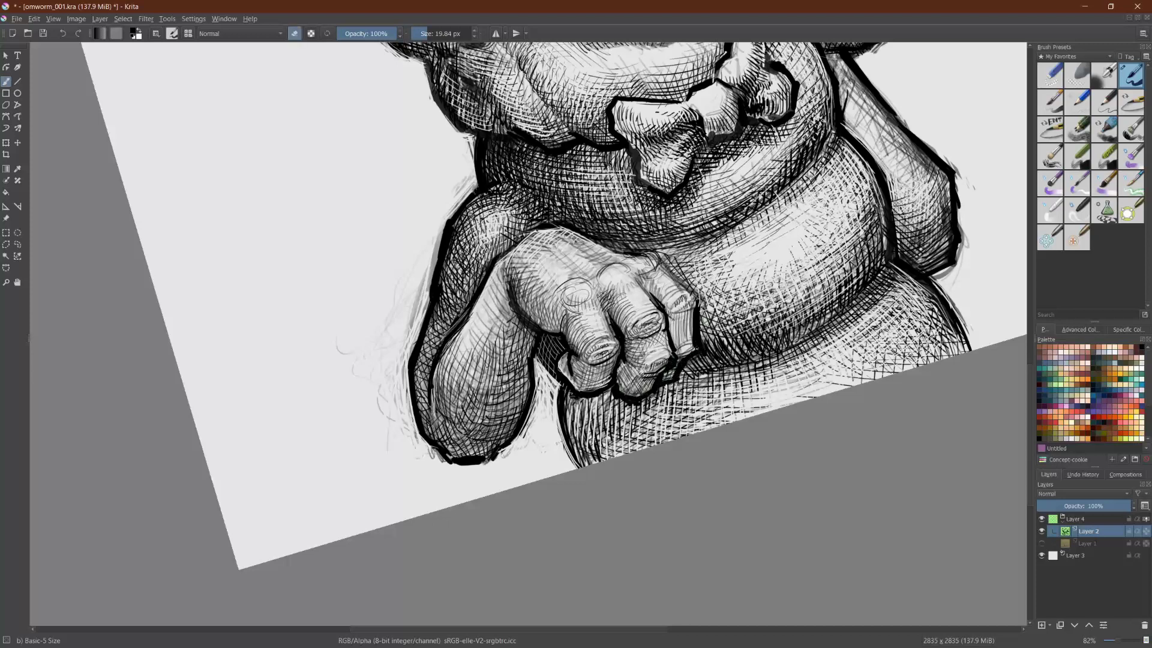
drag(627, 396, 654, 387)
drag(654, 387, 640, 396)
key(e)
drag(640, 359, 658, 355)
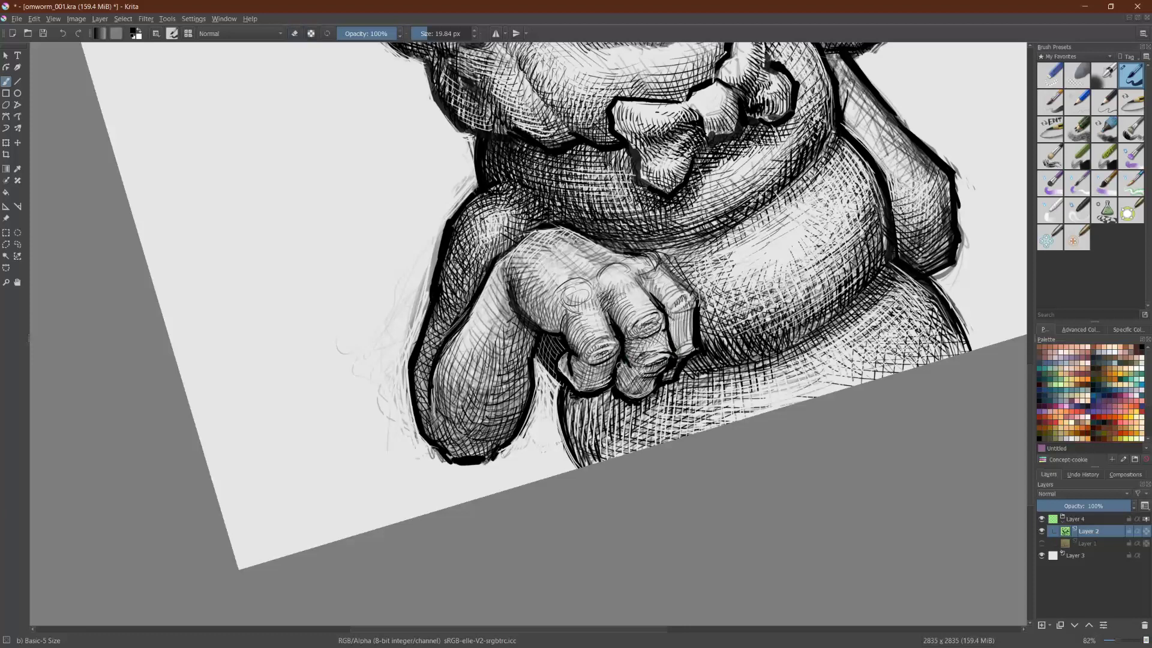
drag(622, 375, 632, 388)
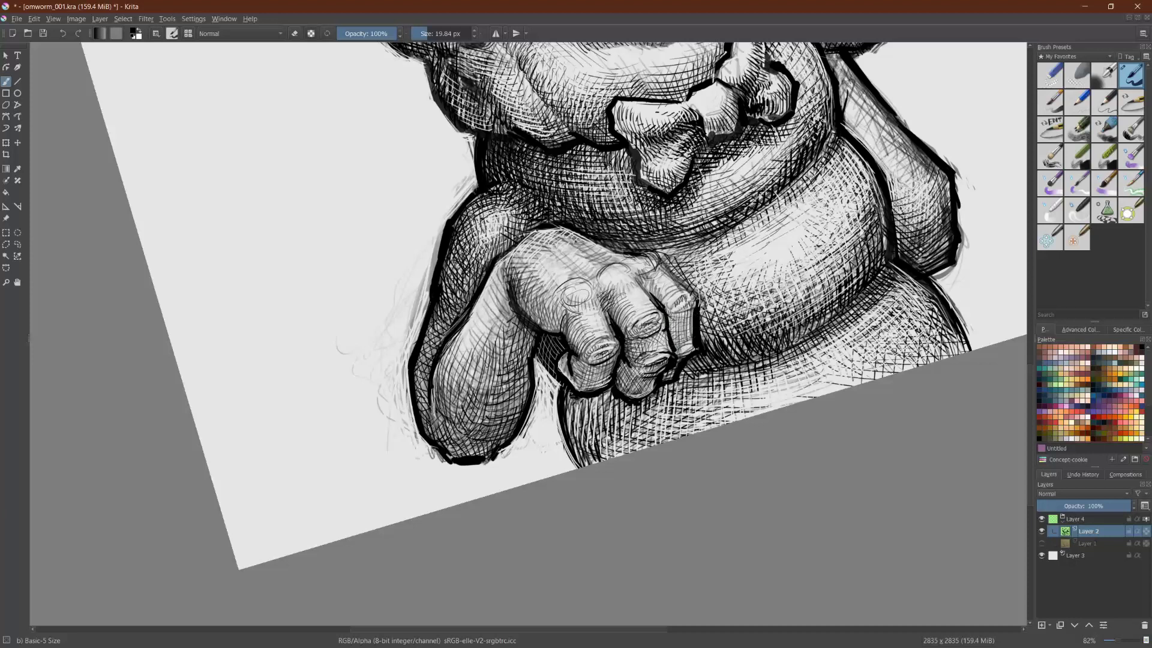
Step: Erase a light rim along the outermost finger's tip, re-ink its edge and hatch the knuckles at the back of the hand
key(e)
drag(686, 359, 681, 370)
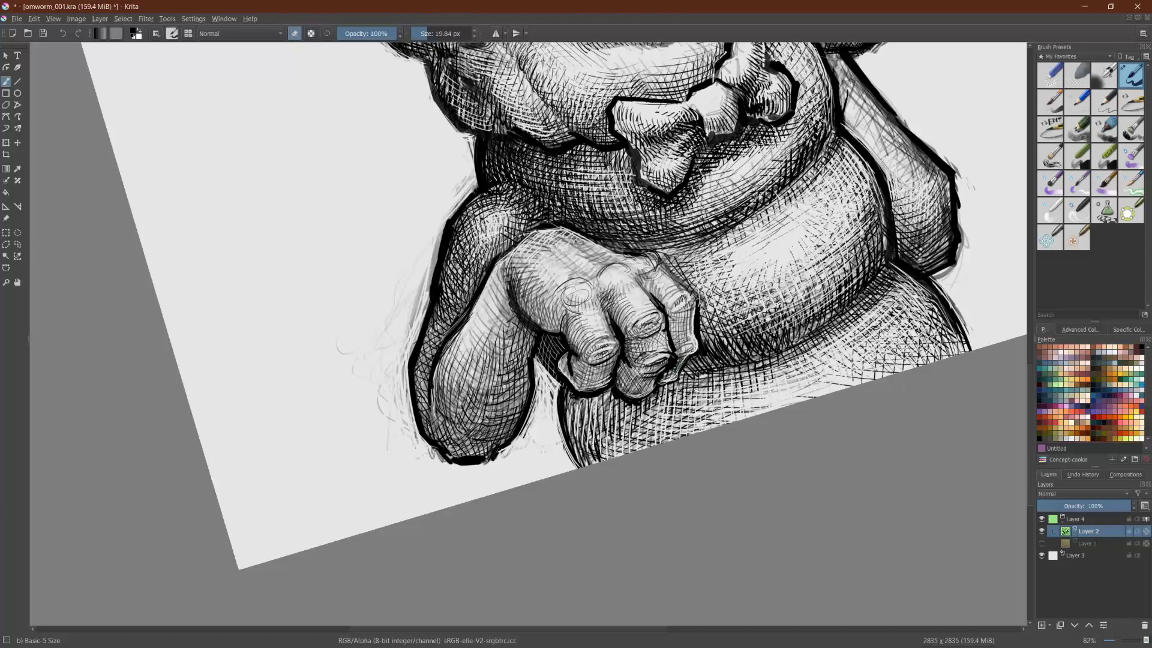
key(e)
drag(678, 371, 681, 381)
drag(641, 275, 662, 304)
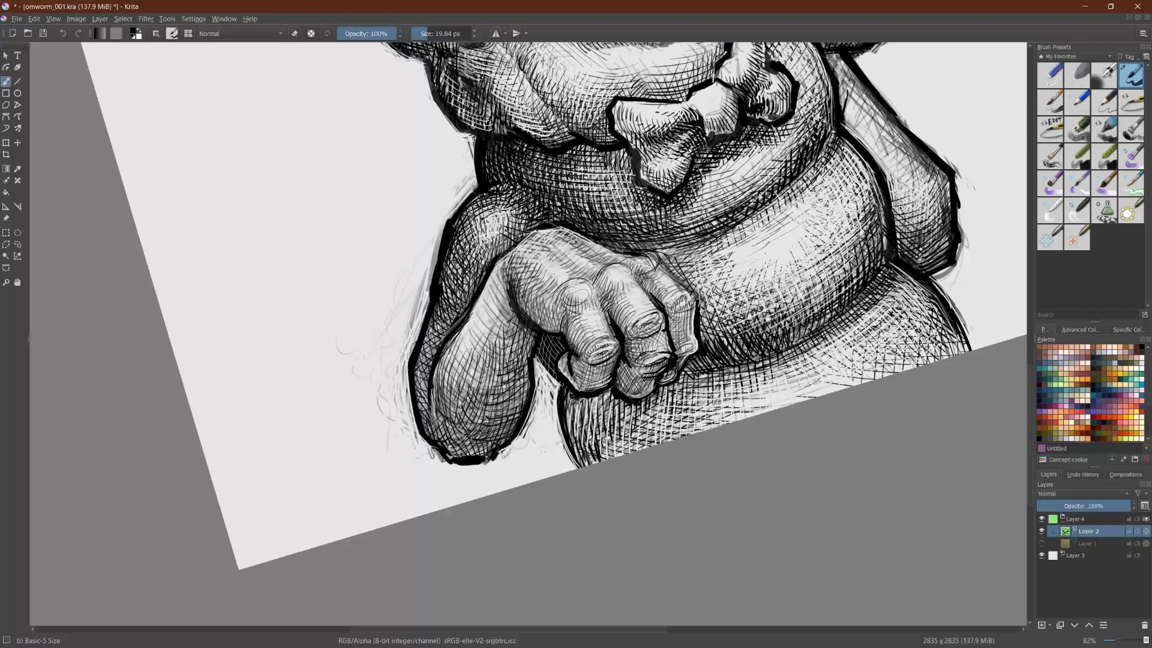
drag(585, 265, 428, 230)
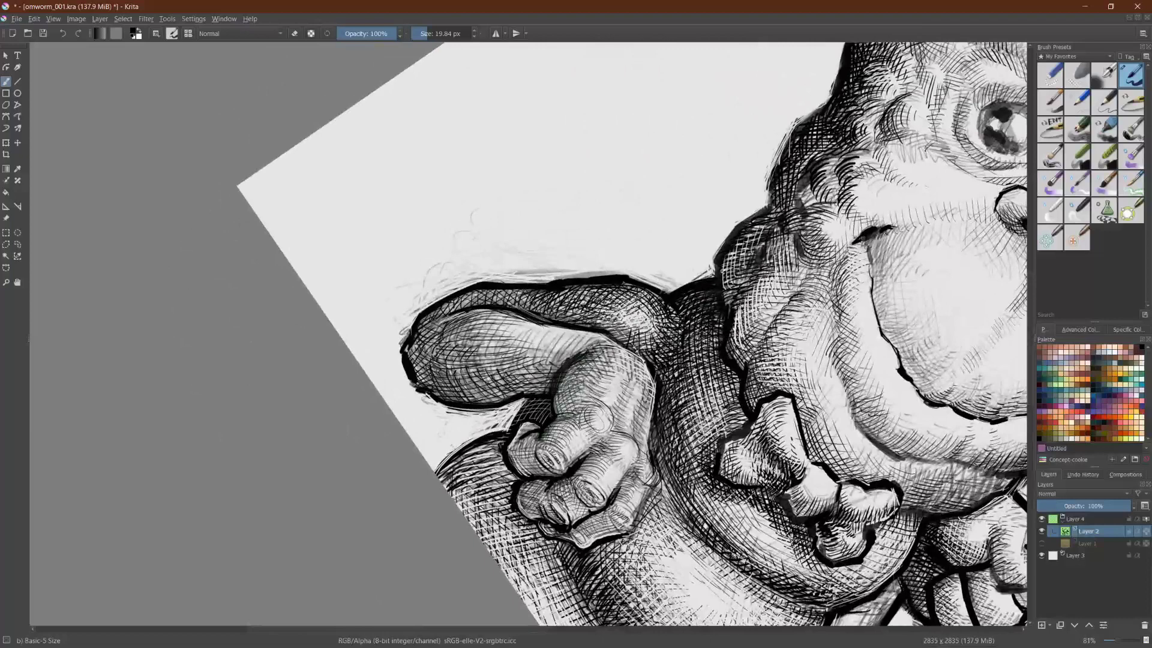
Step: Add shading between the resting hand's fingers and erase small highlights at the fingertips
drag(540, 478, 558, 463)
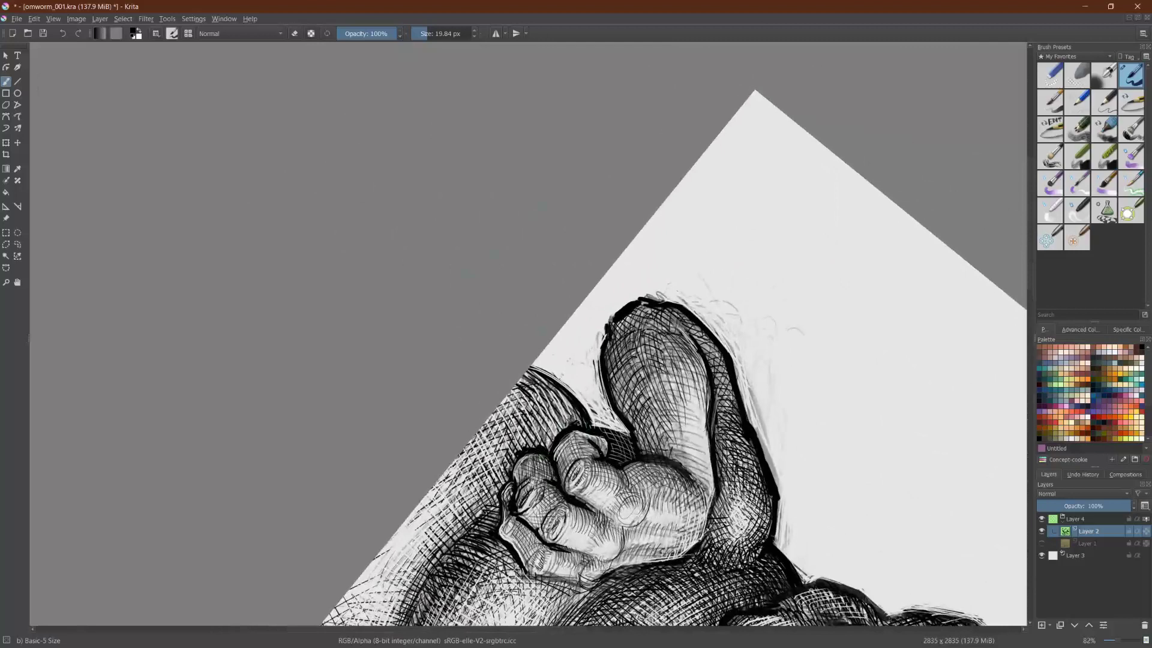
key(e)
drag(604, 456, 234, 381)
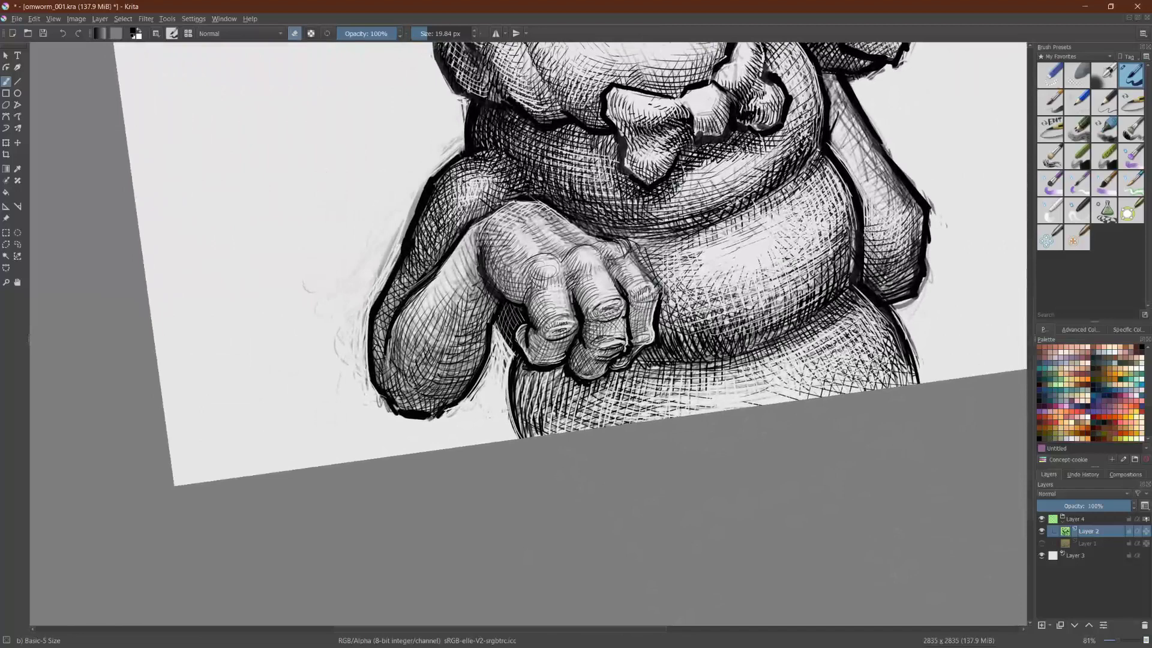
click(613, 359)
click(627, 341)
click(634, 342)
key(e)
key(e)
key(e)
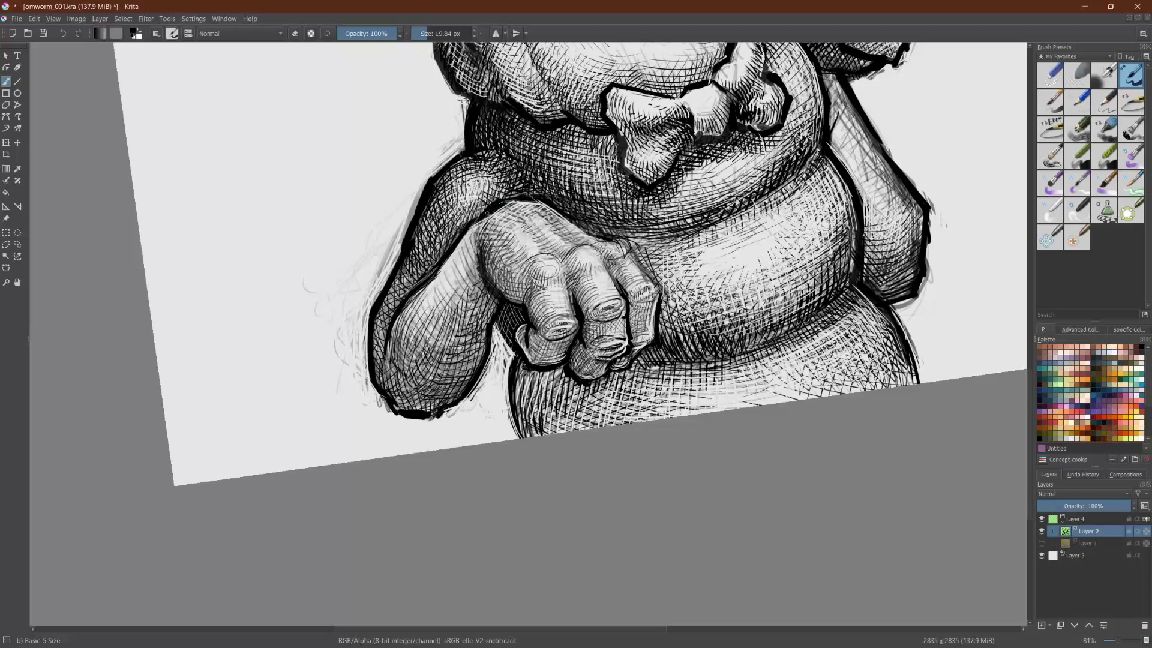
Step: Refine the fold line between the resting hand's forearm and upper arm with alternating ink and eraser strokes
key(e)
key(e)
drag(480, 220, 438, 274)
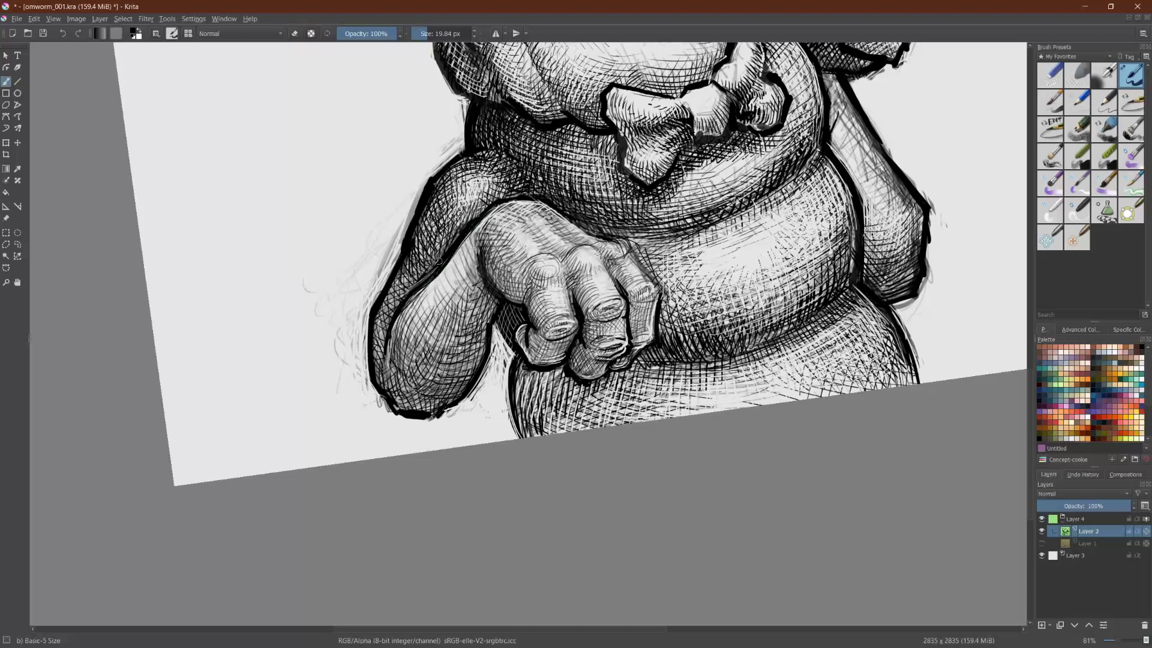
key(e)
drag(466, 229, 440, 264)
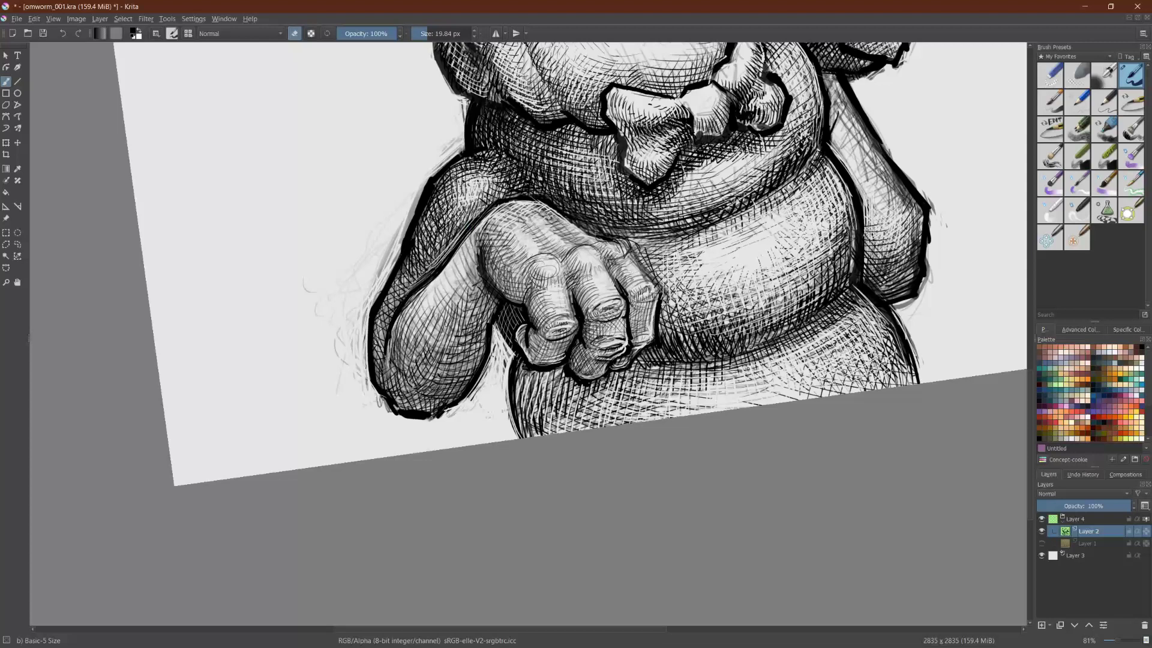
key(e)
mouse_move(414, 281)
mouse_down()
mouse_move(462, 228)
mouse_move(427, 248)
mouse_move(438, 219)
mouse_up()
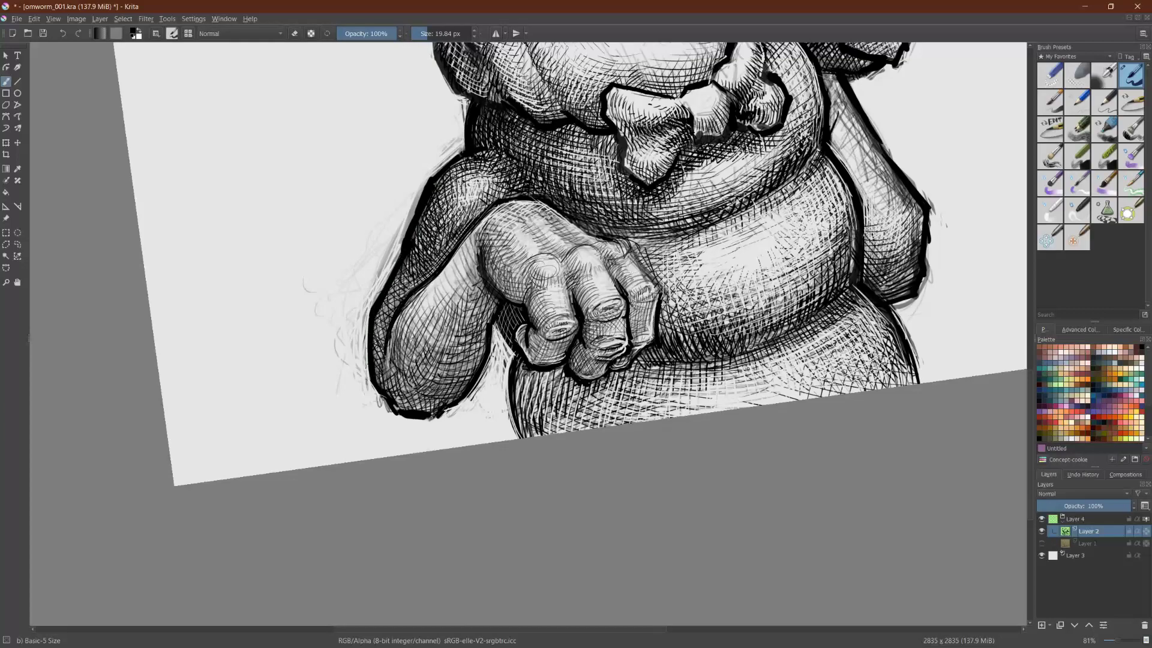
Step: Cross-hatch the lowest body segment beneath the resting hand to deepen its shadow
scroll(364, 440, down, 3)
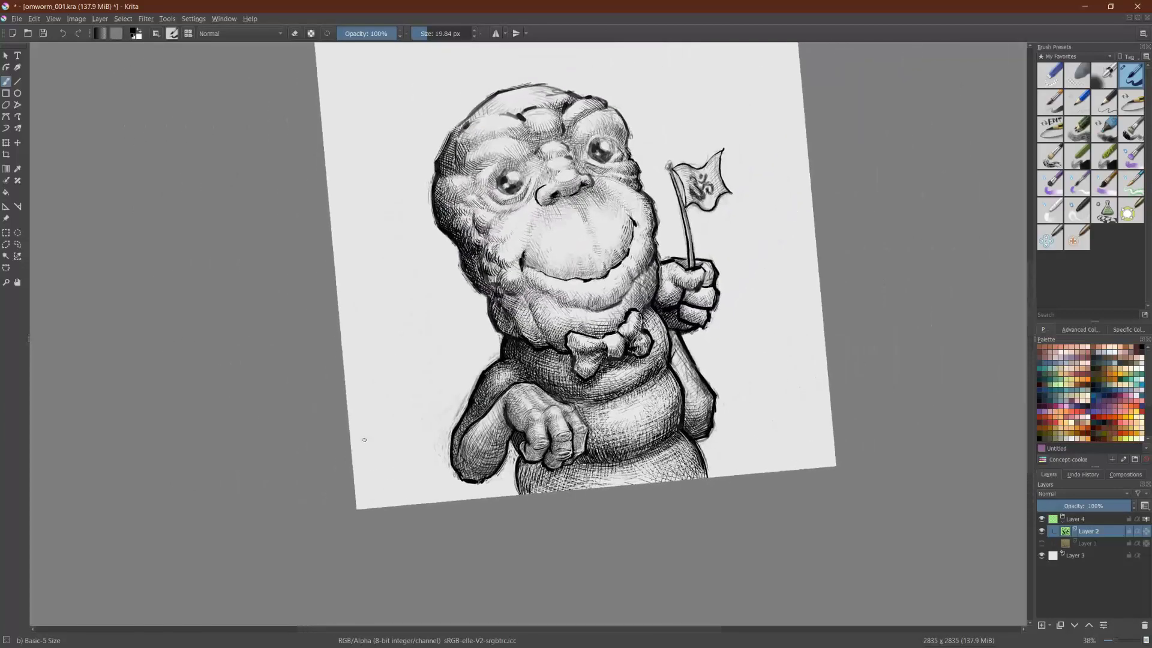
scroll(365, 440, up, 3)
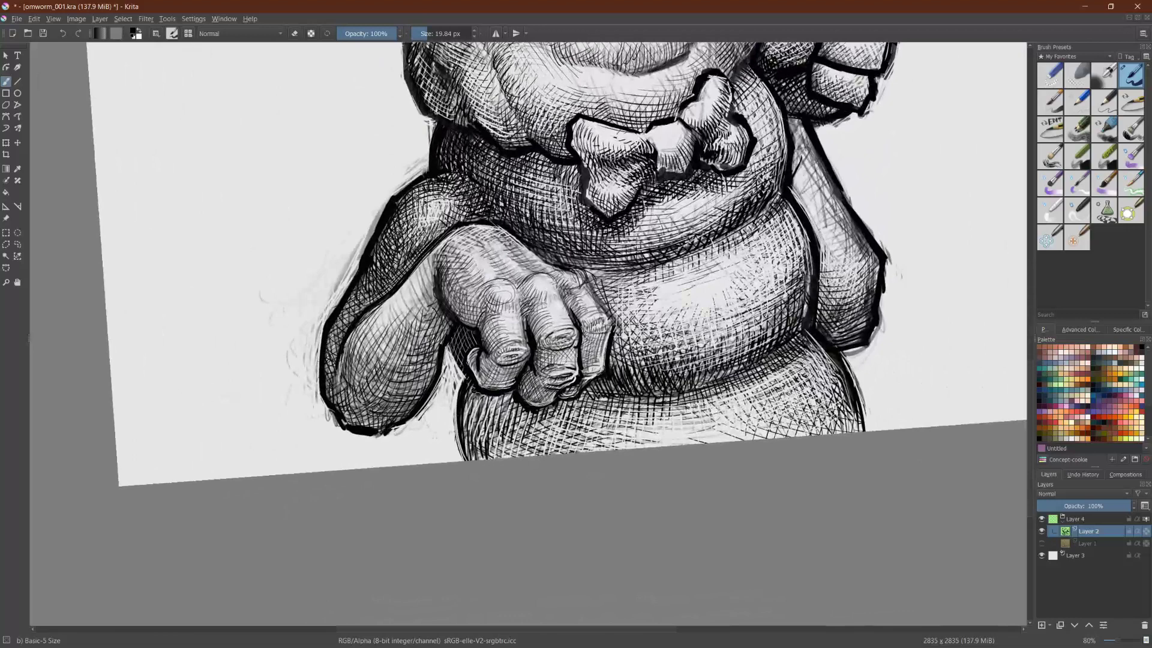
drag(482, 397, 468, 446)
mouse_move(516, 405)
mouse_down()
mouse_move(475, 457)
mouse_move(516, 457)
mouse_up()
mouse_move(554, 434)
mouse_down()
mouse_move(536, 456)
mouse_move(493, 452)
mouse_move(430, 408)
mouse_up()
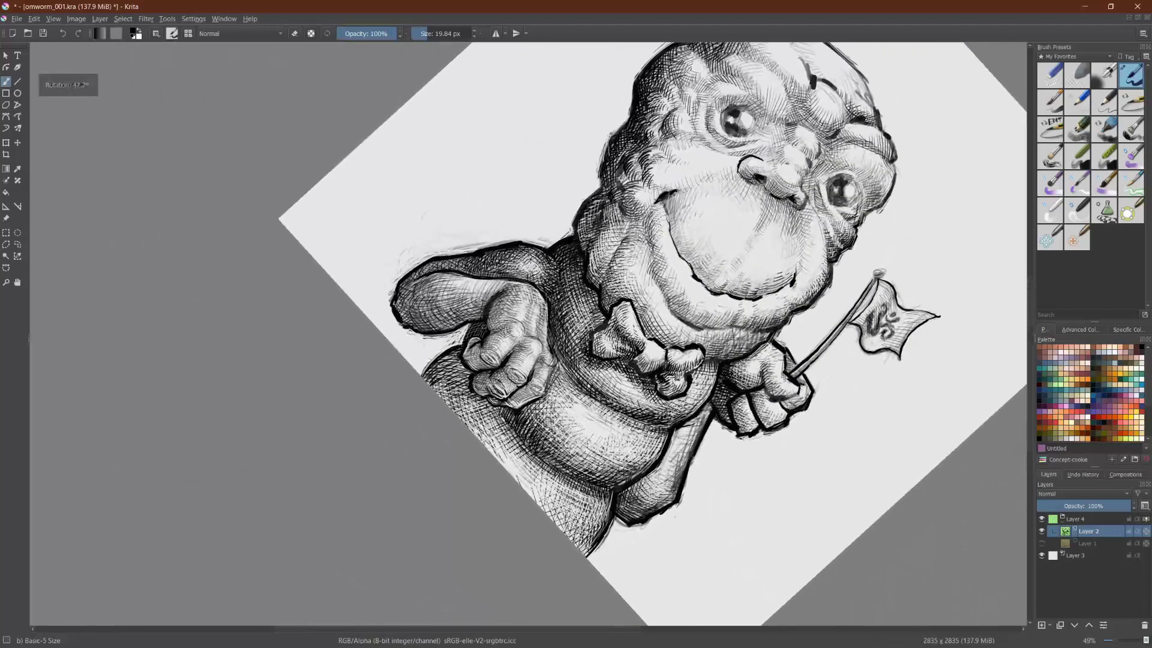
mouse_move(438, 363)
mouse_down()
mouse_move(436, 395)
mouse_move(471, 437)
mouse_up()
drag(486, 396, 477, 426)
drag(489, 428, 480, 446)
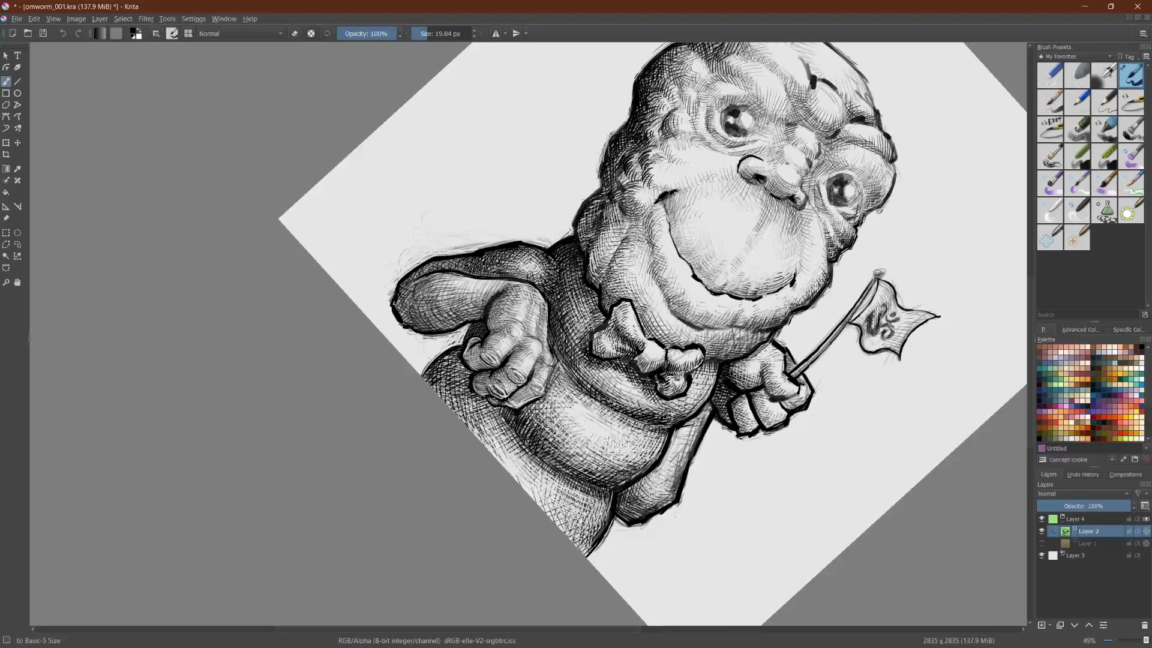
drag(485, 396, 480, 418)
drag(490, 419, 489, 452)
mouse_move(510, 403)
mouse_down()
mouse_move(492, 455)
mouse_move(511, 450)
mouse_up()
Step: Hatch the lowest body segment's far side, away from the resting hand, down to its outline
drag(516, 441, 603, 298)
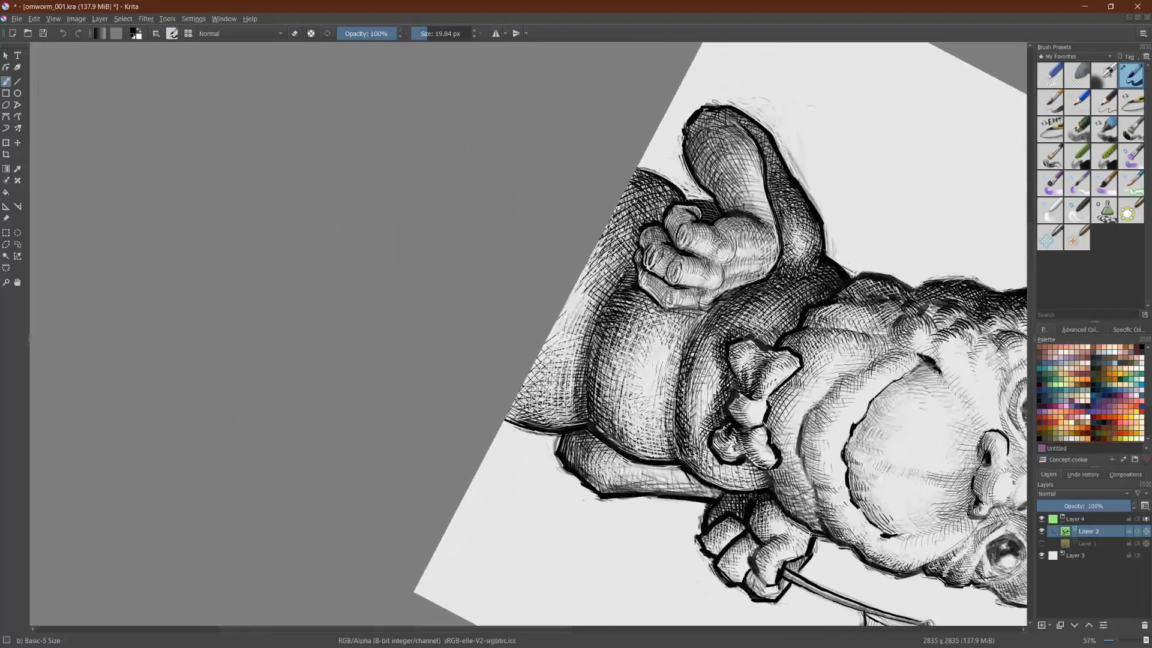
mouse_move(569, 384)
mouse_down()
mouse_move(565, 423)
mouse_move(564, 385)
mouse_up()
drag(567, 391, 561, 423)
drag(564, 364, 561, 392)
drag(564, 401, 558, 424)
mouse_move(559, 370)
mouse_down()
mouse_move(551, 422)
mouse_move(540, 424)
mouse_up()
drag(547, 348, 533, 420)
drag(532, 381, 525, 411)
drag(522, 390, 519, 421)
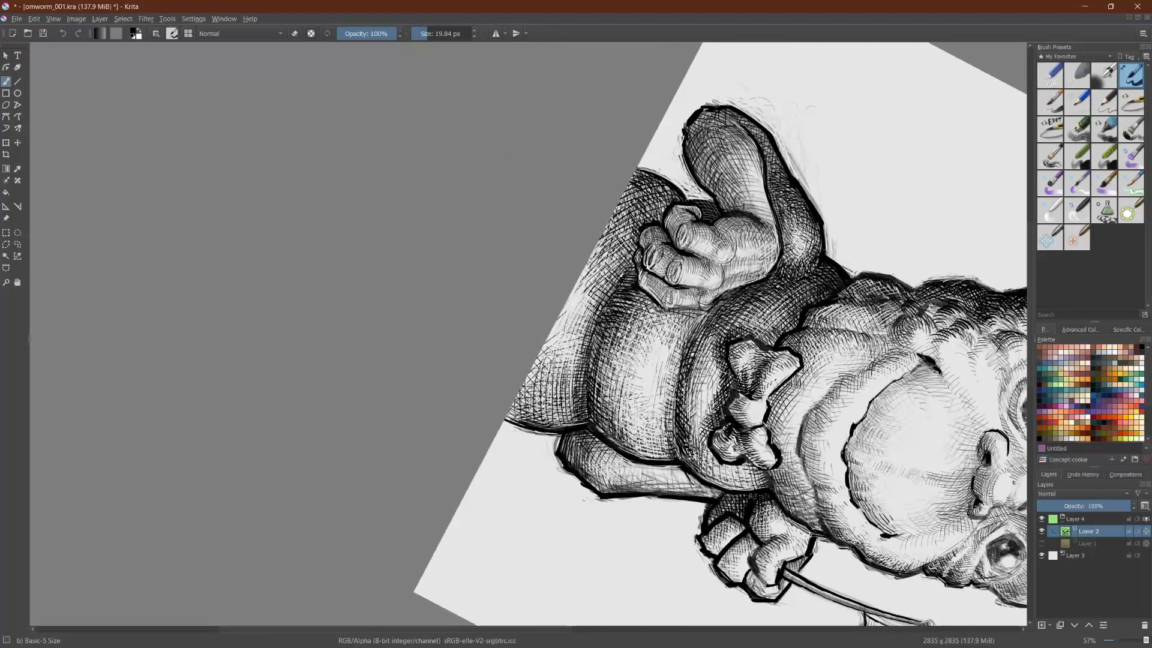
Step: Darken the lowest segment along the crease under the belly on the flag-arm side with close hatching
drag(558, 382, 561, 424)
drag(567, 364, 568, 418)
drag(573, 383, 569, 418)
drag(575, 356, 570, 381)
drag(576, 347, 578, 412)
drag(582, 354, 584, 403)
drag(593, 406, 585, 418)
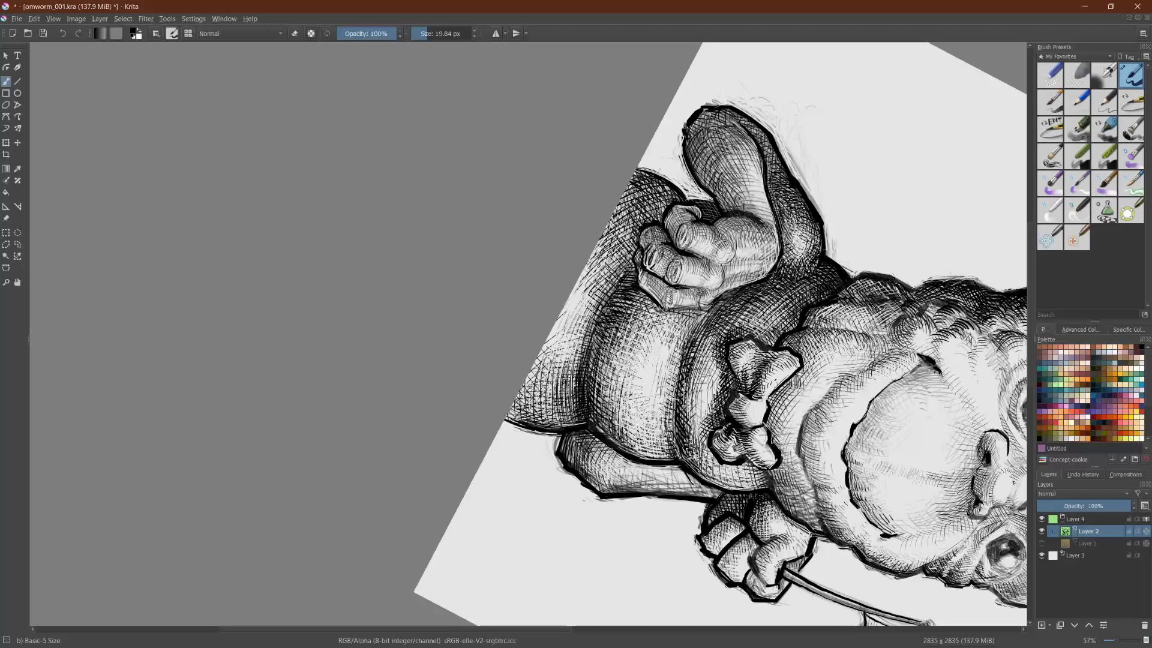
Step: Extend the hatching across the middle of the lowest segment and the belly crease toward the resting hand
mouse_move(595, 323)
mouse_down()
mouse_move(590, 370)
mouse_move(593, 357)
mouse_up()
drag(598, 363, 599, 382)
drag(634, 325, 622, 354)
mouse_move(604, 309)
mouse_down()
mouse_move(577, 370)
mouse_move(577, 352)
mouse_move(560, 363)
mouse_up()
drag(566, 316, 552, 354)
drag(593, 290, 573, 315)
drag(588, 281, 571, 310)
mouse_move(619, 268)
mouse_down()
mouse_move(594, 302)
mouse_move(596, 290)
mouse_move(602, 306)
mouse_move(593, 287)
mouse_up()
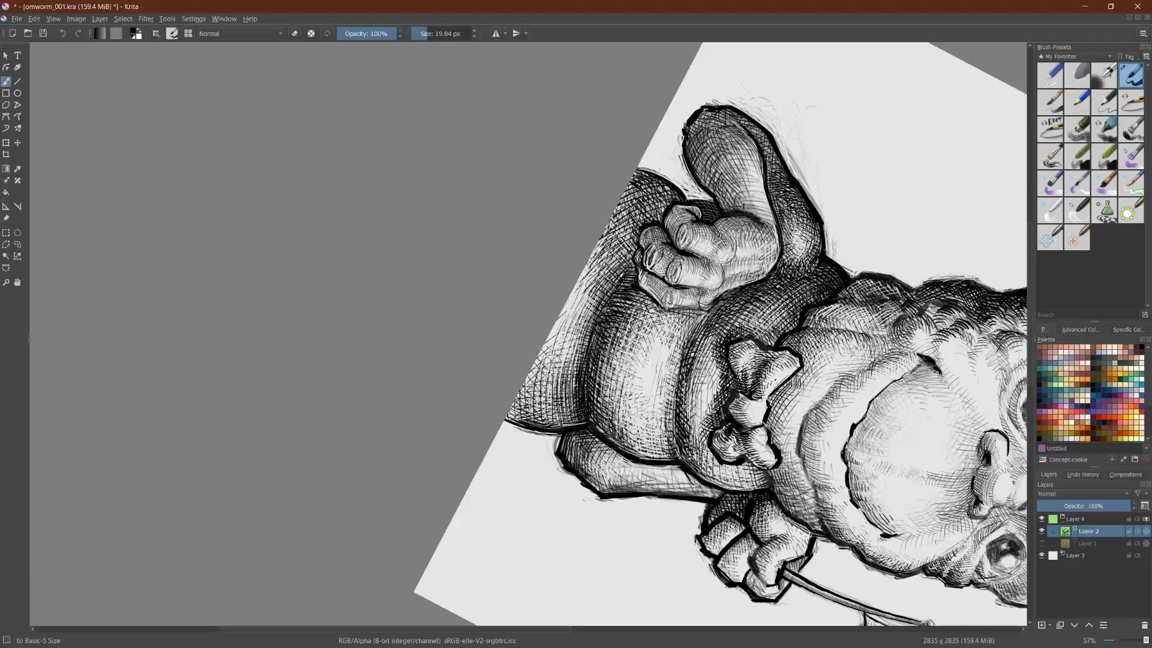
Step: Thicken the ink outline along the back of the resting hand where it meets the body and upper arm
scroll(735, 336, down, 3)
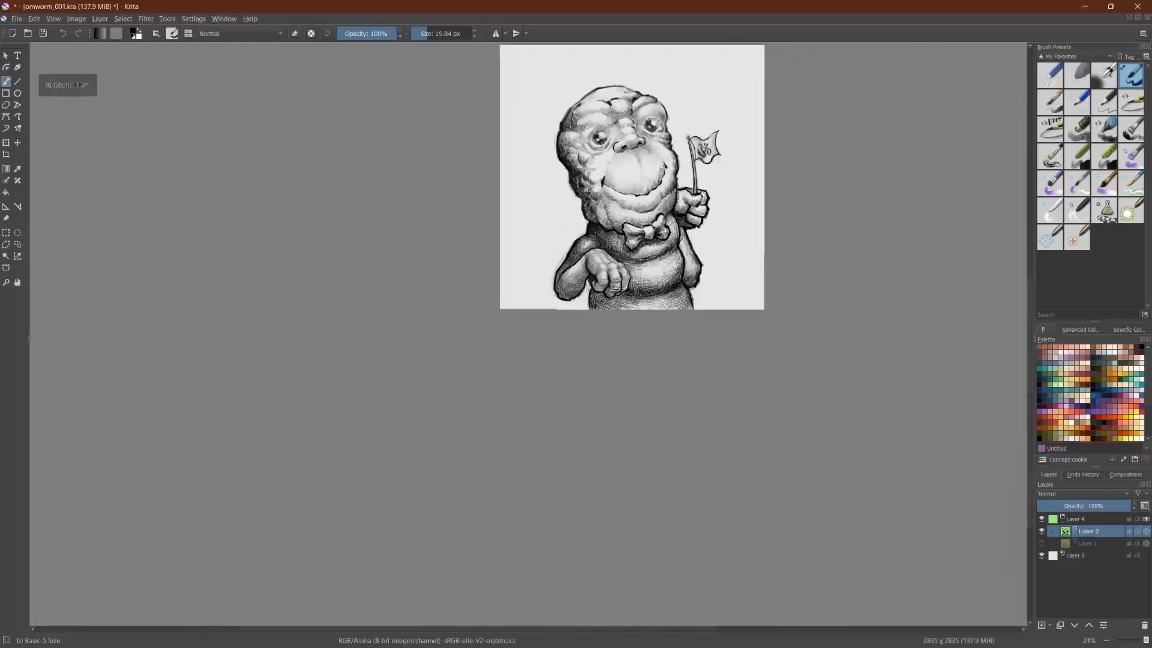
scroll(616, 277, up, 5)
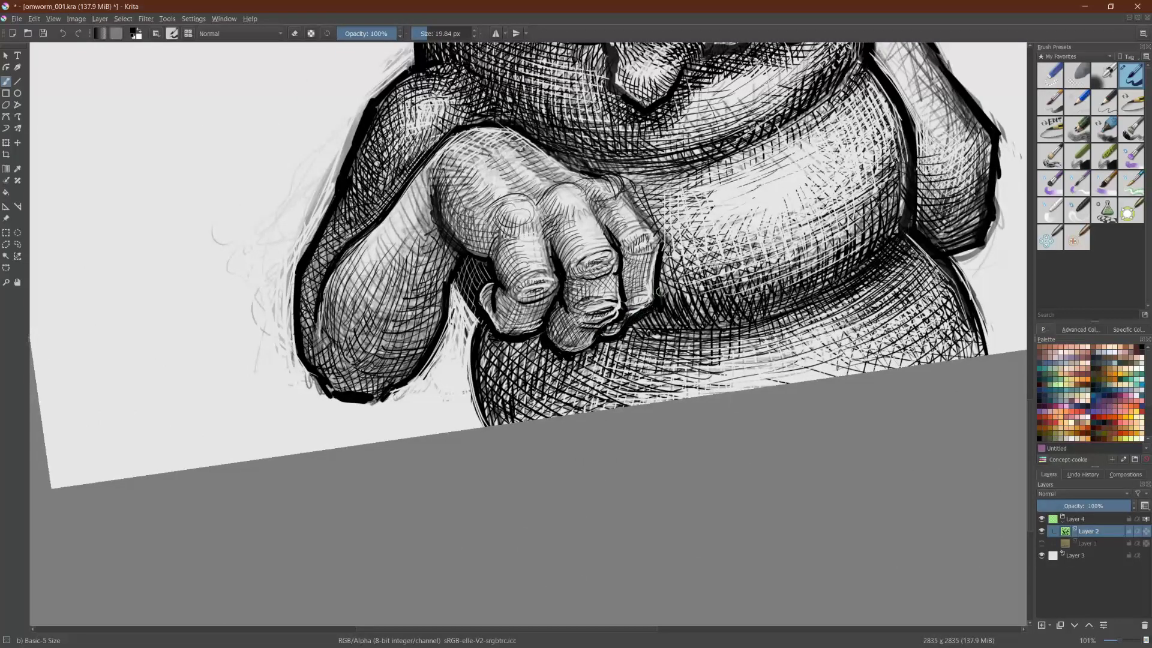
drag(661, 292, 821, 449)
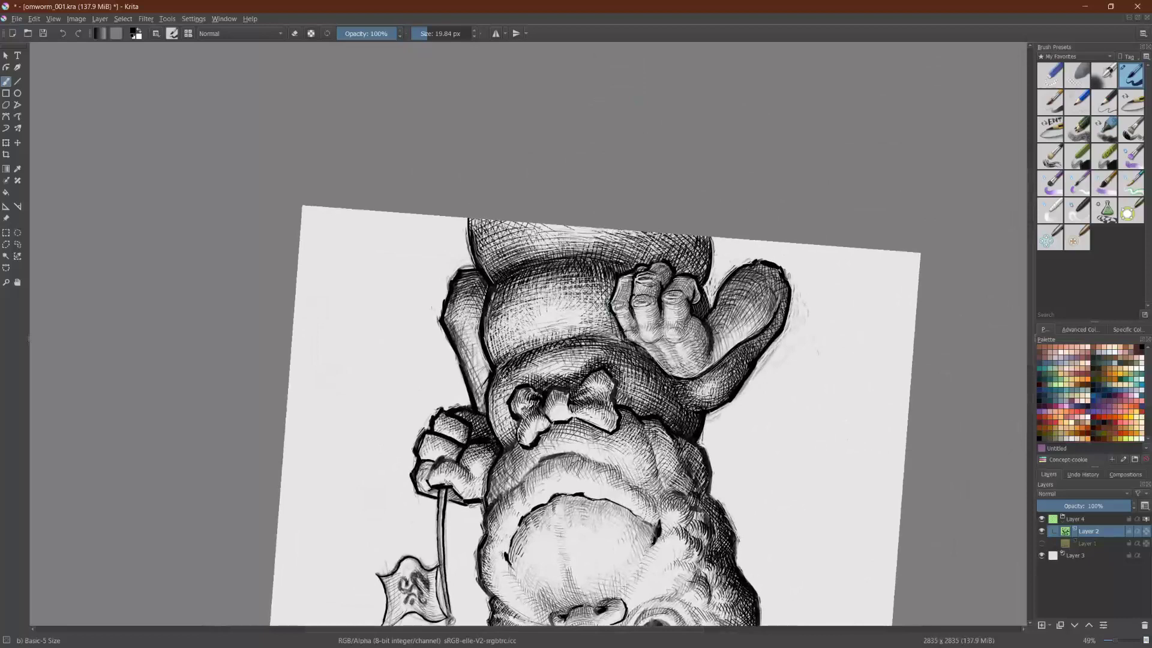
drag(329, 375, 796, 506)
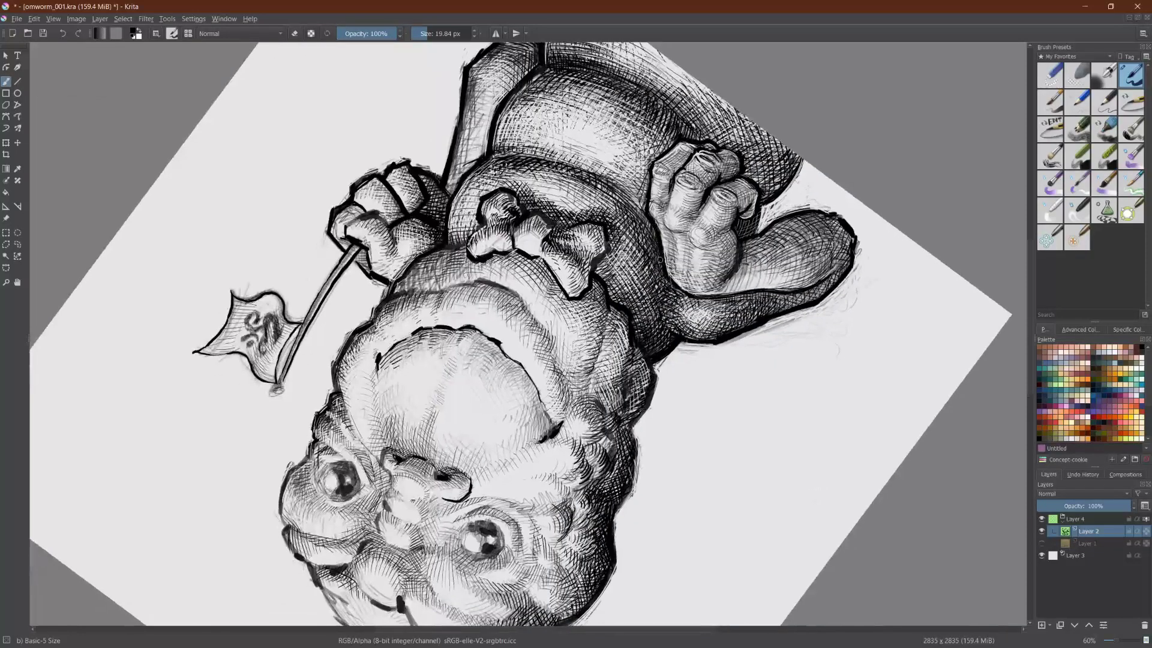
mouse_move(668, 278)
mouse_down()
mouse_move(664, 378)
mouse_move(691, 333)
mouse_move(686, 374)
mouse_move(699, 399)
mouse_move(636, 404)
mouse_move(570, 285)
mouse_move(550, 304)
mouse_move(574, 334)
mouse_move(572, 363)
mouse_up()
drag(557, 367, 572, 380)
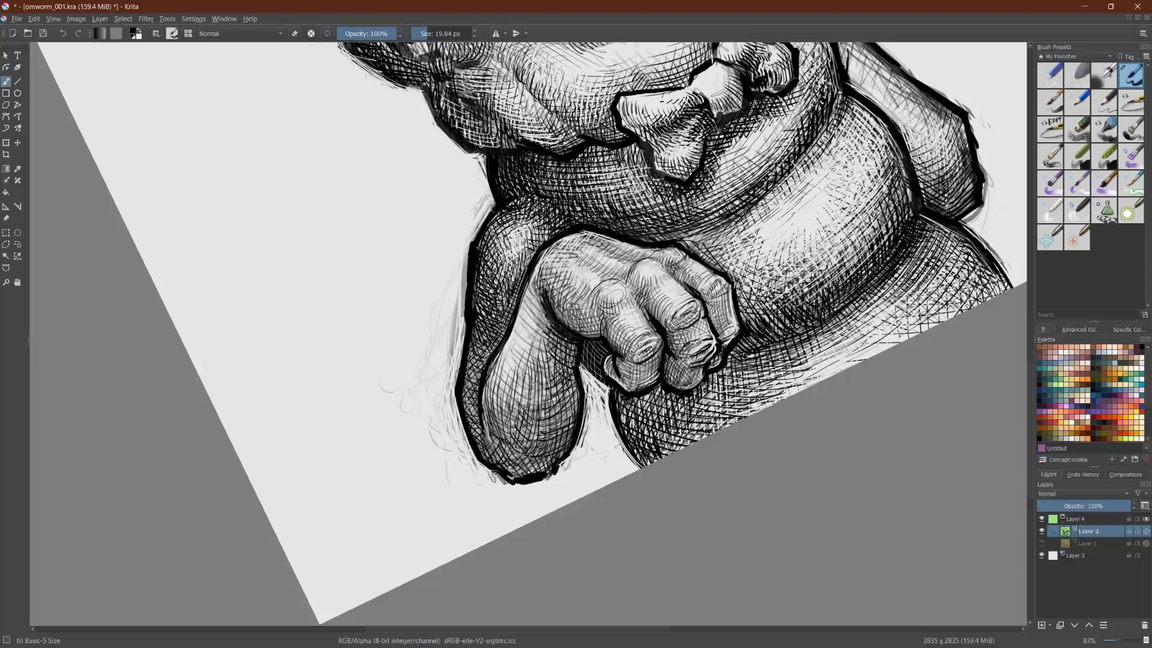
Step: Cross-hatch the resting arm's forearm below the wrist and lighten the wrist area with the eraser
drag(544, 303, 560, 351)
drag(525, 314, 555, 354)
drag(527, 330, 548, 359)
drag(525, 339, 547, 369)
mouse_move(527, 356)
mouse_down()
mouse_move(556, 381)
mouse_move(529, 380)
mouse_up()
drag(560, 366, 529, 365)
drag(571, 350, 533, 351)
drag(553, 334, 533, 336)
mouse_move(551, 306)
mouse_down()
mouse_move(533, 331)
mouse_move(544, 285)
mouse_up()
key(e)
drag(558, 326, 530, 296)
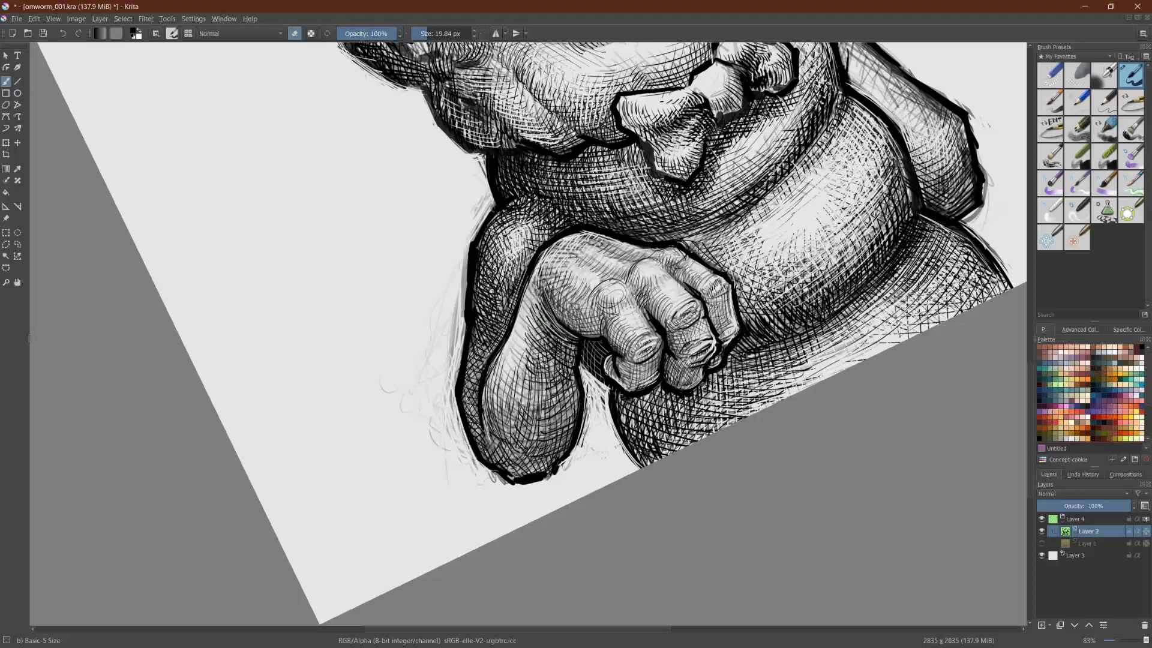
Step: Lighten the back of the resting hand, its knuckles and the wrist area with short eraser strokes
mouse_move(547, 269)
mouse_down()
mouse_move(533, 295)
mouse_move(545, 287)
mouse_up()
click(579, 251)
drag(603, 245, 607, 252)
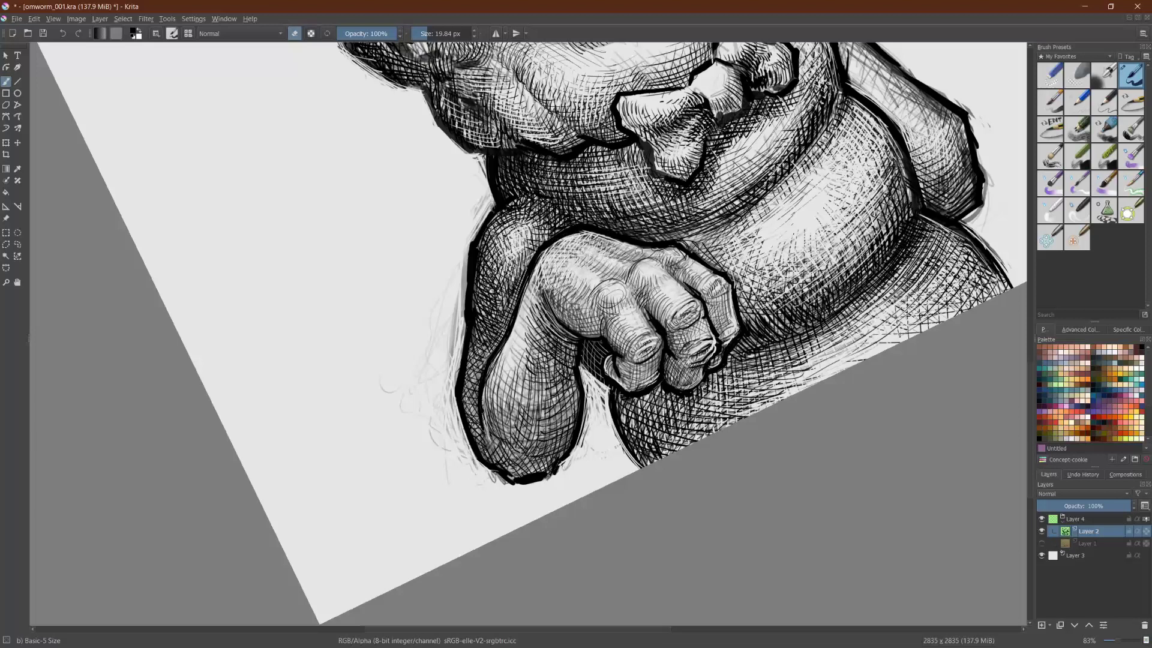
click(638, 251)
click(638, 255)
click(672, 250)
click(677, 260)
drag(686, 268, 698, 266)
mouse_move(798, 281)
mouse_down()
mouse_move(726, 524)
mouse_move(700, 549)
mouse_up()
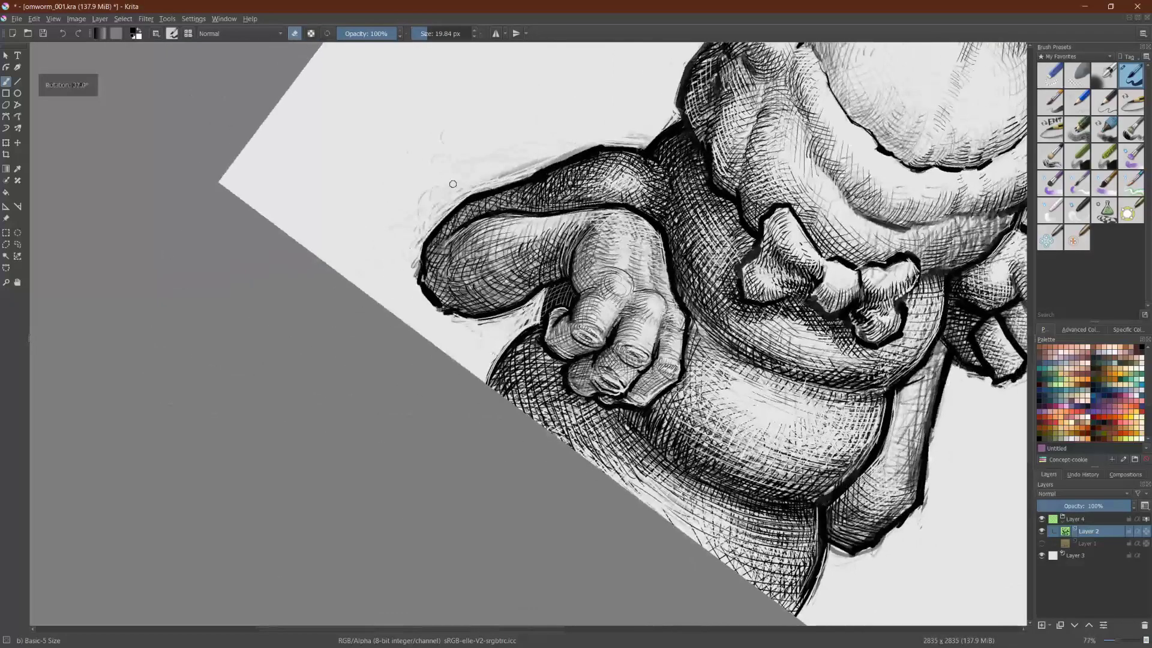
drag(575, 252, 574, 280)
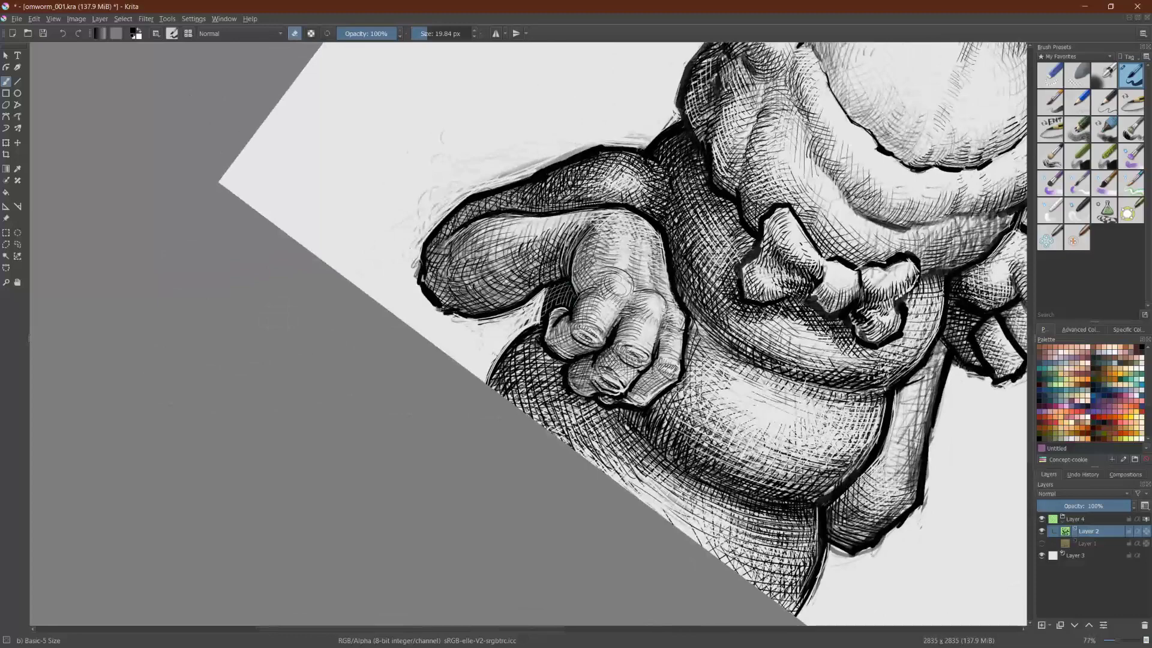
drag(573, 307, 573, 319)
scroll(621, 334, down, 2)
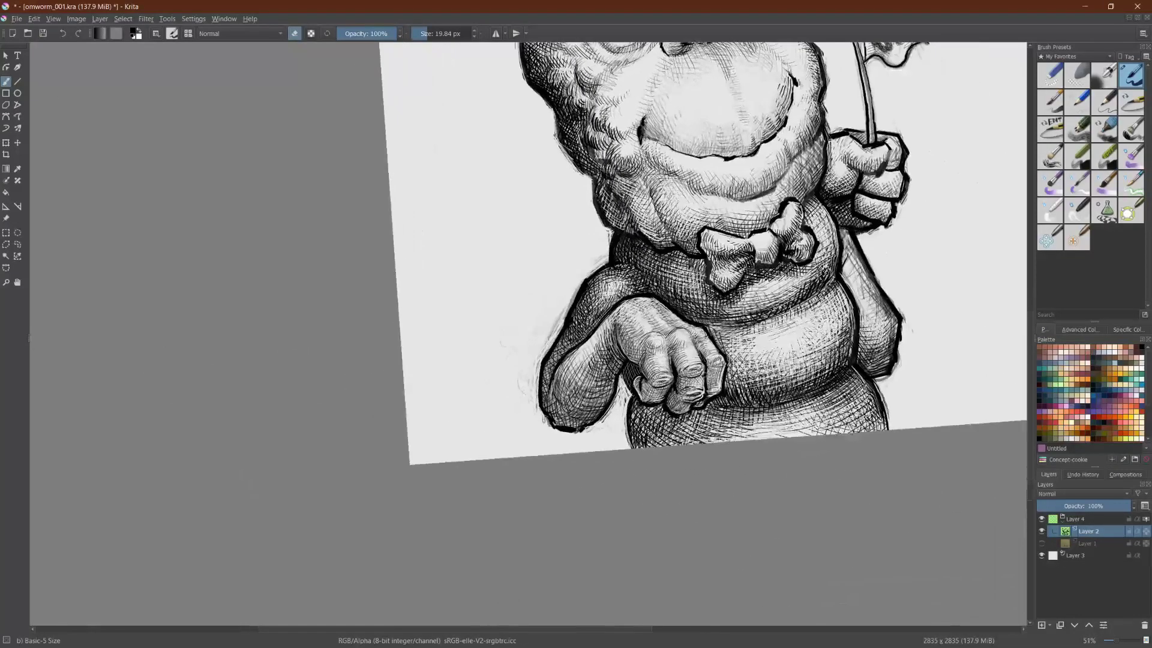
scroll(666, 333, up, 1)
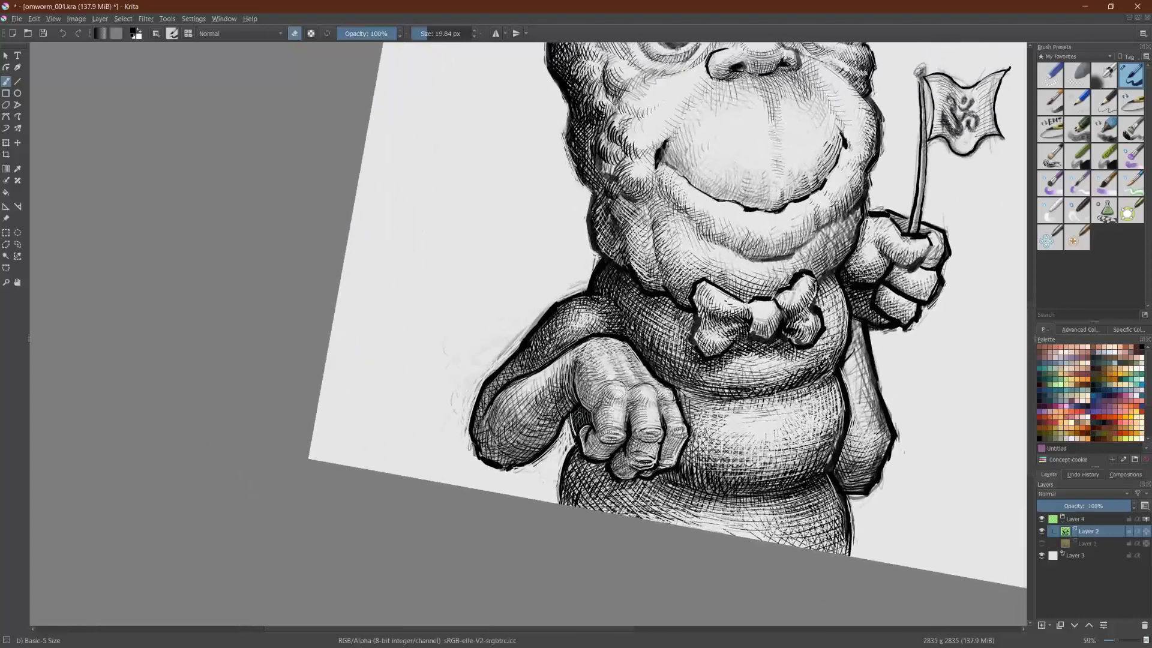
key(e)
key(x)
drag(576, 435, 572, 414)
key(ctrl+z)
key(ctrl+z)
key(x)
Step: Thicken the lowest segment's outer outline beside the resting arm's elbow and darken the hatching just inside it
drag(573, 423, 573, 434)
mouse_move(576, 443)
mouse_down()
mouse_move(552, 502)
mouse_move(556, 488)
mouse_up()
drag(325, 309, 345, 382)
drag(597, 442, 597, 456)
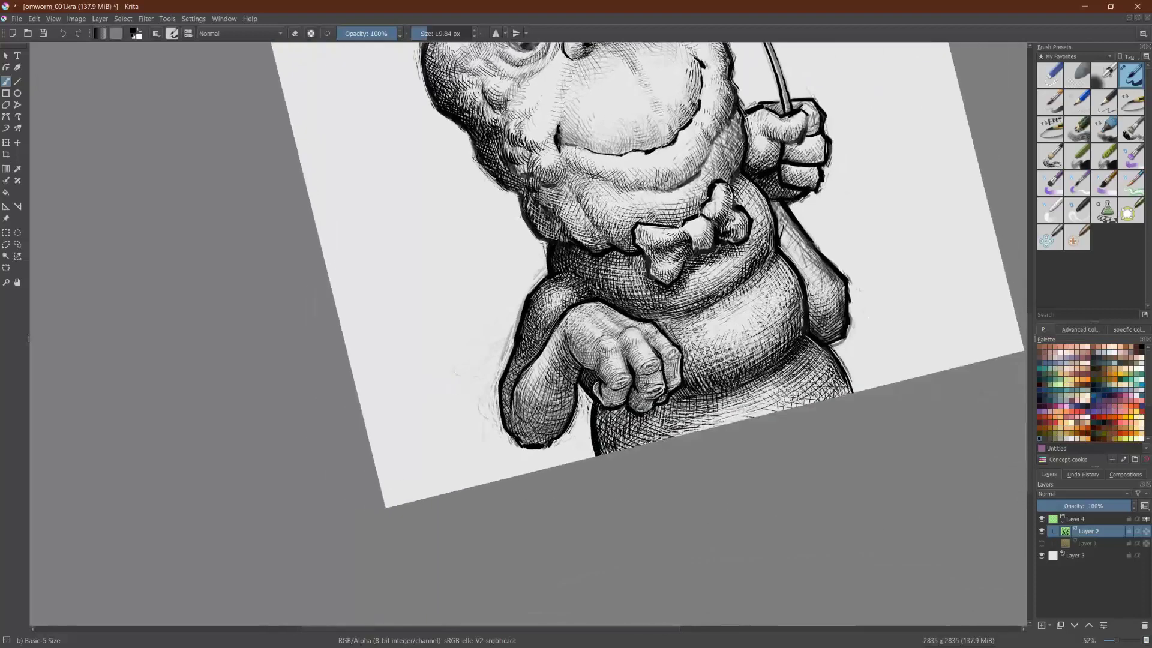
drag(603, 408, 597, 435)
mouse_move(605, 422)
mouse_down()
mouse_move(598, 438)
mouse_move(617, 451)
mouse_up()
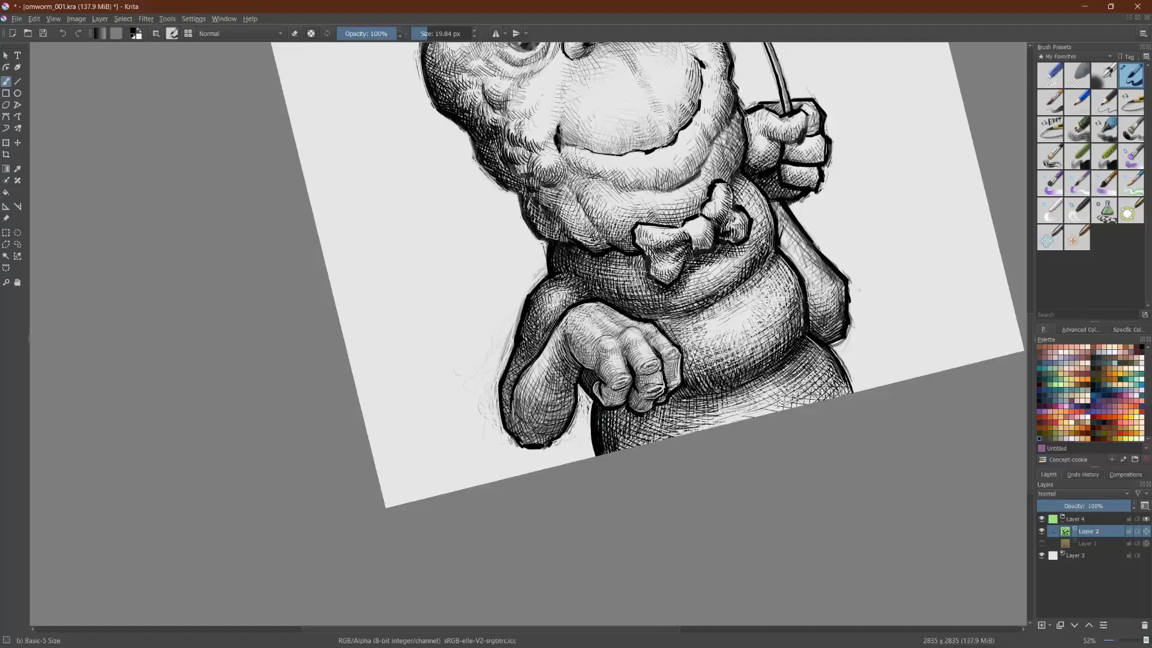
Step: Add dense hatching to the lowest segment directly beneath the resting hand's fingers
scroll(699, 426, up, 2)
mouse_move(583, 391)
mouse_down()
mouse_move(577, 453)
mouse_move(593, 410)
mouse_move(600, 448)
mouse_up()
mouse_move(615, 406)
mouse_down()
mouse_move(606, 445)
mouse_move(630, 427)
mouse_up()
mouse_move(641, 389)
mouse_down()
mouse_move(634, 434)
mouse_move(636, 422)
mouse_up()
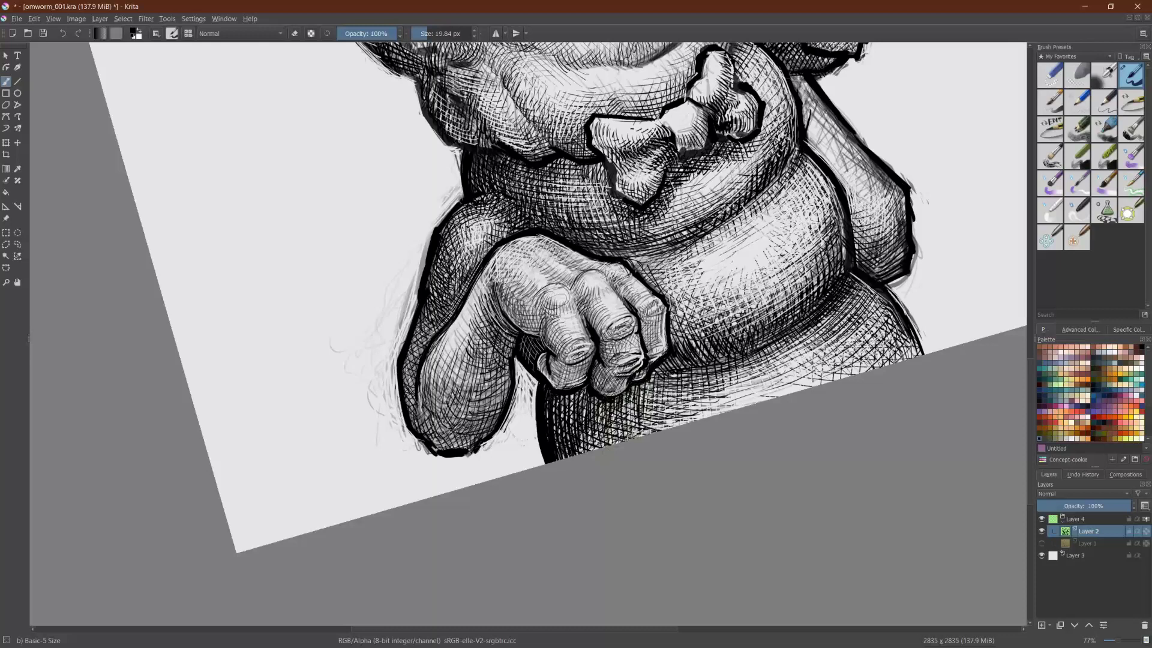
mouse_move(654, 374)
mouse_down()
mouse_move(650, 429)
mouse_move(667, 418)
mouse_up()
mouse_move(679, 372)
mouse_down()
mouse_move(671, 417)
mouse_move(679, 409)
mouse_up()
Step: Hatch the middle of the lowest segment along the canvas's bottom edge, starting beside the resting hand
drag(566, 432, 236, 401)
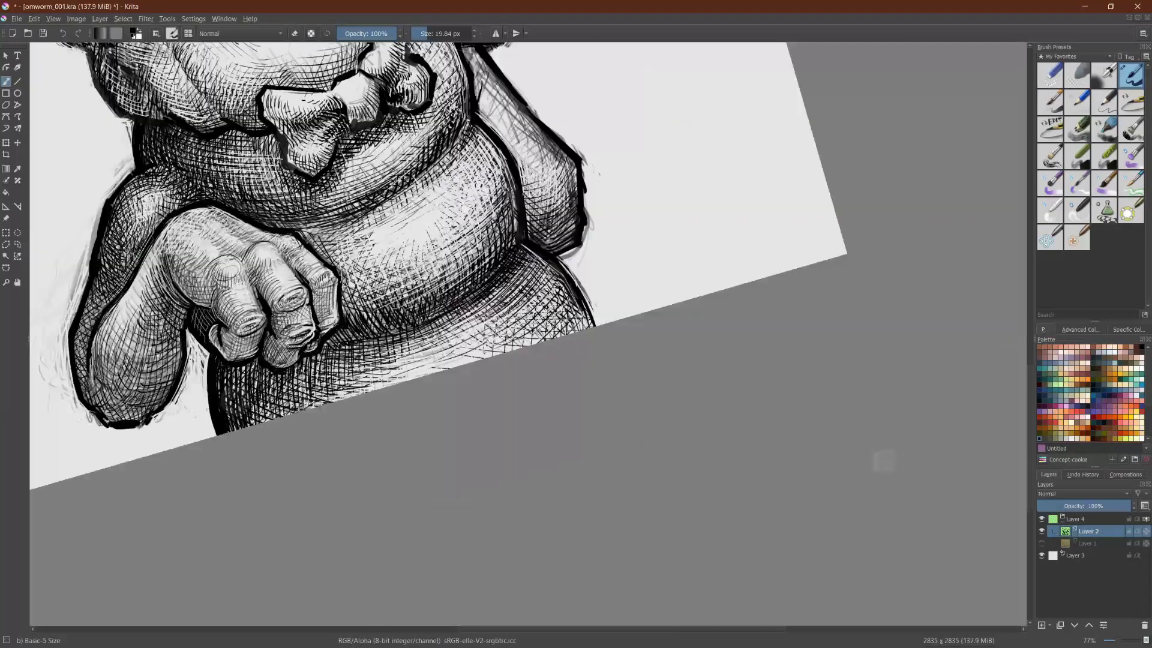
scroll(890, 458, down, 3)
scroll(650, 311, down, 3)
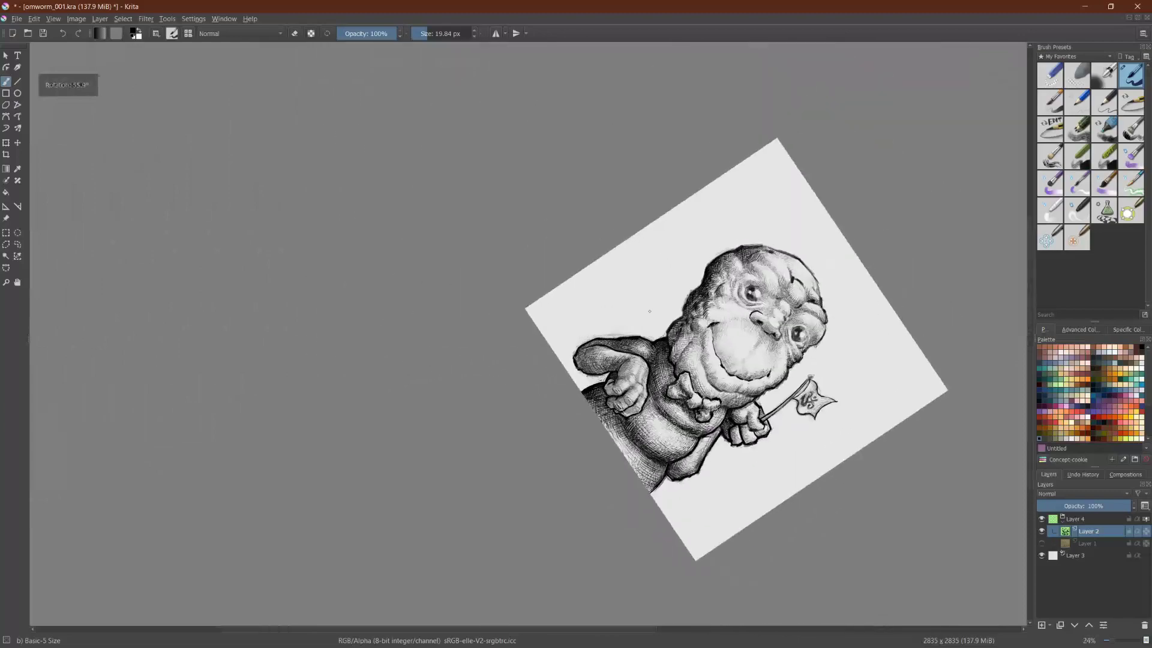
scroll(650, 311, up, 3)
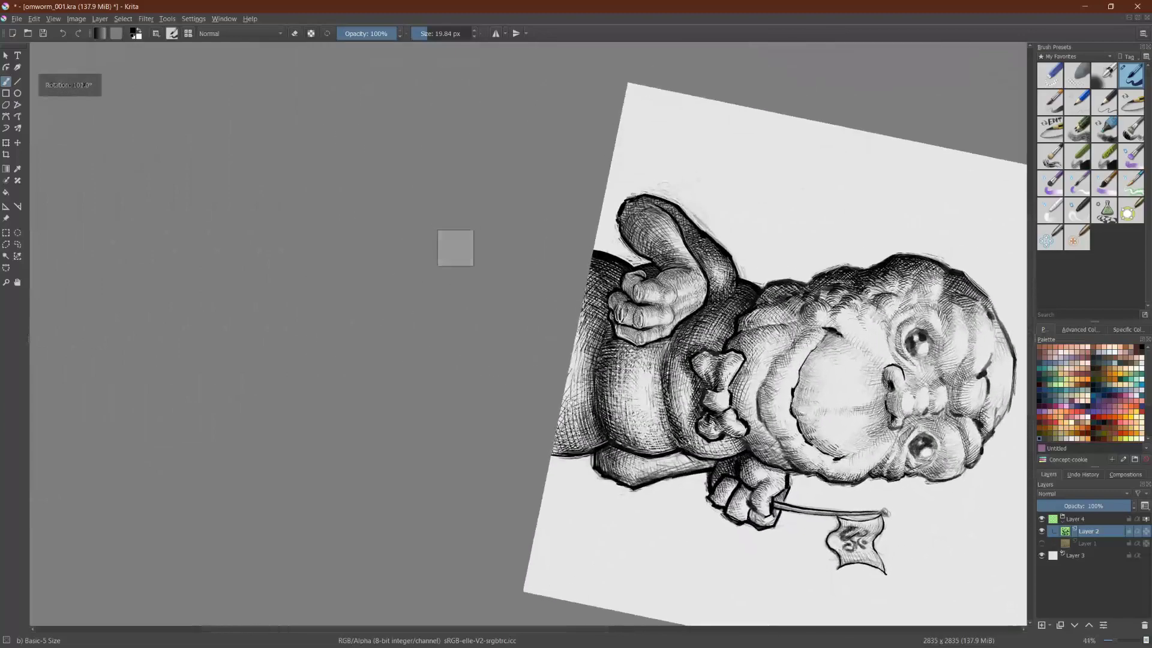
scroll(744, 335, up, 1)
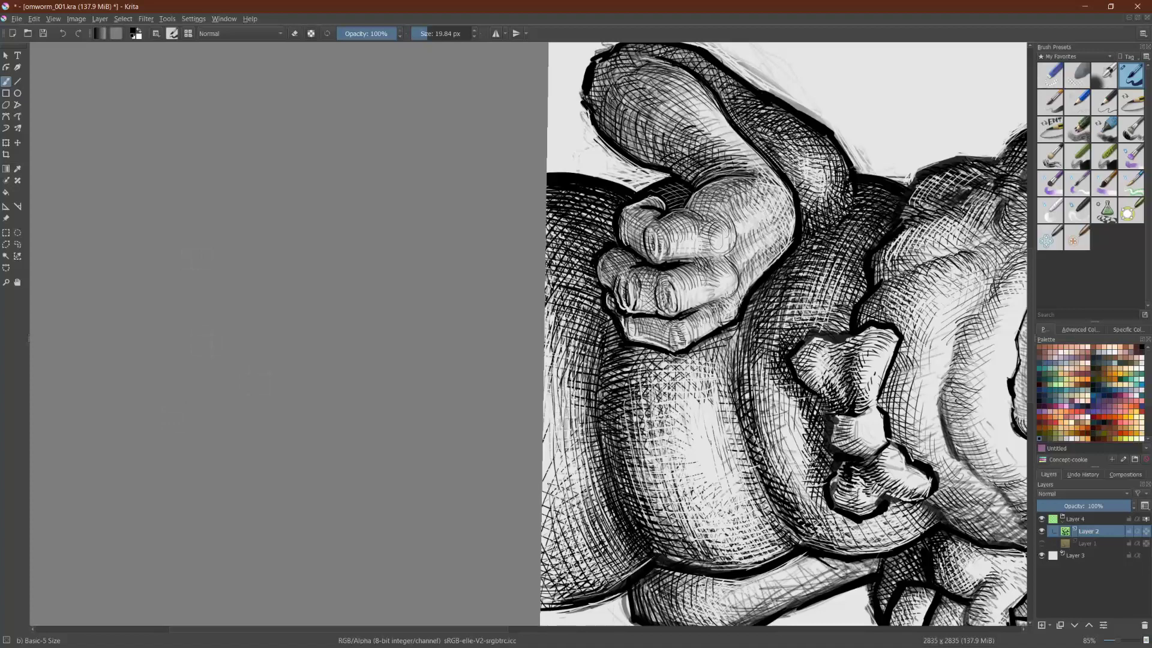
mouse_move(556, 315)
mouse_down()
mouse_move(547, 432)
mouse_move(544, 419)
mouse_up()
drag(553, 299, 546, 329)
mouse_move(190, 502)
mouse_down()
mouse_move(262, 602)
mouse_move(192, 504)
mouse_up()
Step: Extend the hatching along the lowest segment's bottom edge toward its outline on the flag-arm side
scroll(528, 333, down, 1)
scroll(528, 334, down, 1)
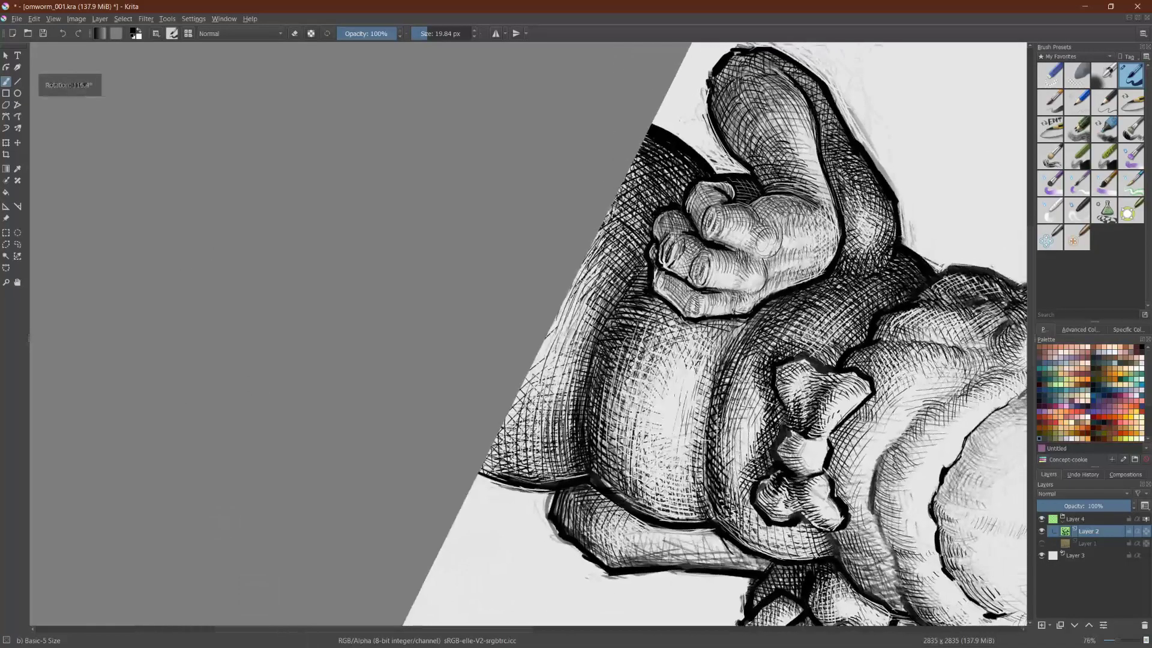
mouse_move(567, 331)
mouse_down()
mouse_move(555, 393)
mouse_move(568, 419)
mouse_move(537, 451)
mouse_up()
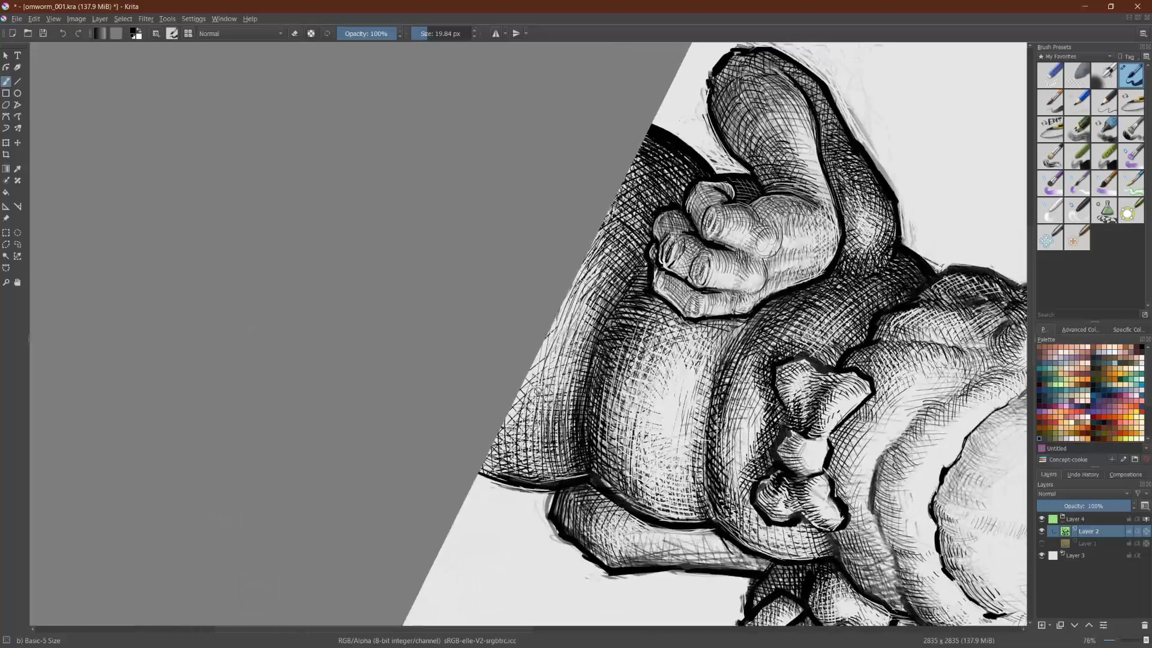
drag(541, 365, 530, 474)
drag(520, 394, 522, 466)
mouse_move(514, 408)
mouse_down()
mouse_move(516, 475)
mouse_move(482, 485)
mouse_up()
Step: Layer rows of short hatch strokes across the full width of the lowest segment to deepen its shading
drag(648, 198, 699, 390)
drag(372, 324, 291, 261)
drag(538, 320, 529, 340)
mouse_move(538, 291)
mouse_down()
mouse_move(532, 330)
mouse_move(542, 332)
mouse_up()
mouse_move(548, 286)
mouse_down()
mouse_move(536, 321)
mouse_move(541, 302)
mouse_up()
drag(550, 283, 550, 318)
drag(565, 293, 559, 320)
drag(573, 283, 577, 327)
drag(590, 291, 585, 320)
mouse_move(604, 294)
mouse_down()
mouse_move(594, 320)
mouse_move(604, 331)
mouse_up()
mouse_move(617, 301)
mouse_down()
mouse_move(612, 320)
mouse_move(627, 329)
mouse_up()
drag(643, 296, 643, 332)
drag(663, 291, 659, 334)
drag(676, 298, 671, 334)
mouse_move(690, 317)
mouse_down()
mouse_move(678, 342)
mouse_move(695, 358)
mouse_up()
drag(726, 331, 713, 369)
mouse_move(750, 340)
mouse_down()
mouse_move(736, 351)
mouse_move(766, 364)
mouse_up()
Step: Darken the shadow on the lowest segment between its outer outline and the underside of the resting hand
drag(727, 311, 373, 359)
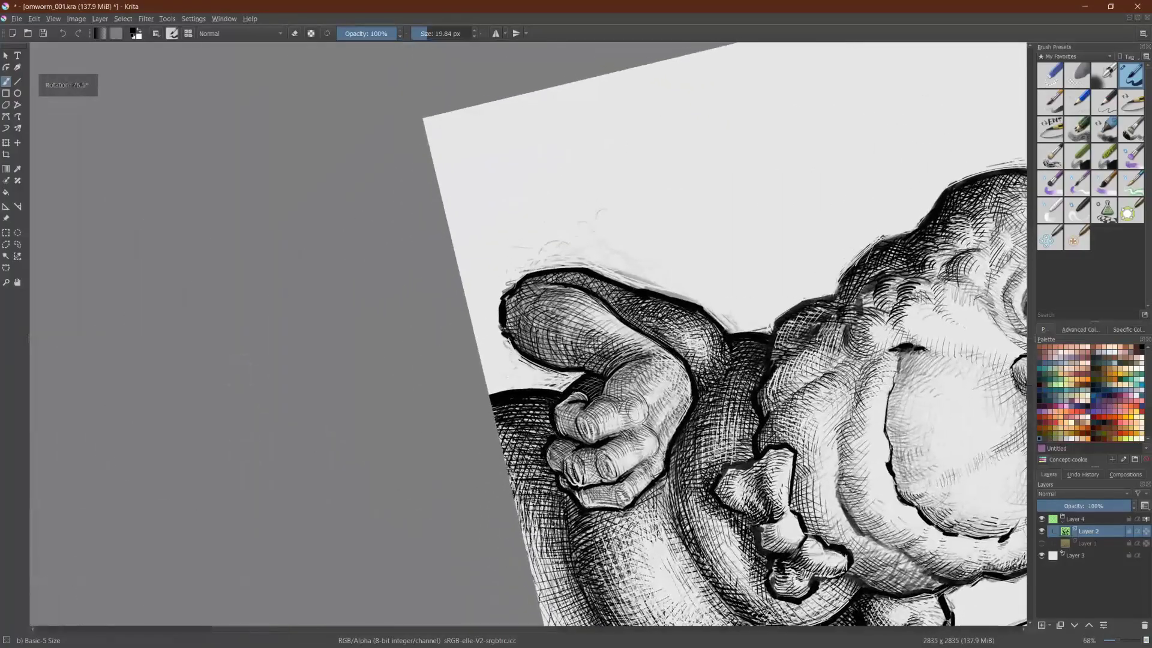
drag(531, 443, 526, 459)
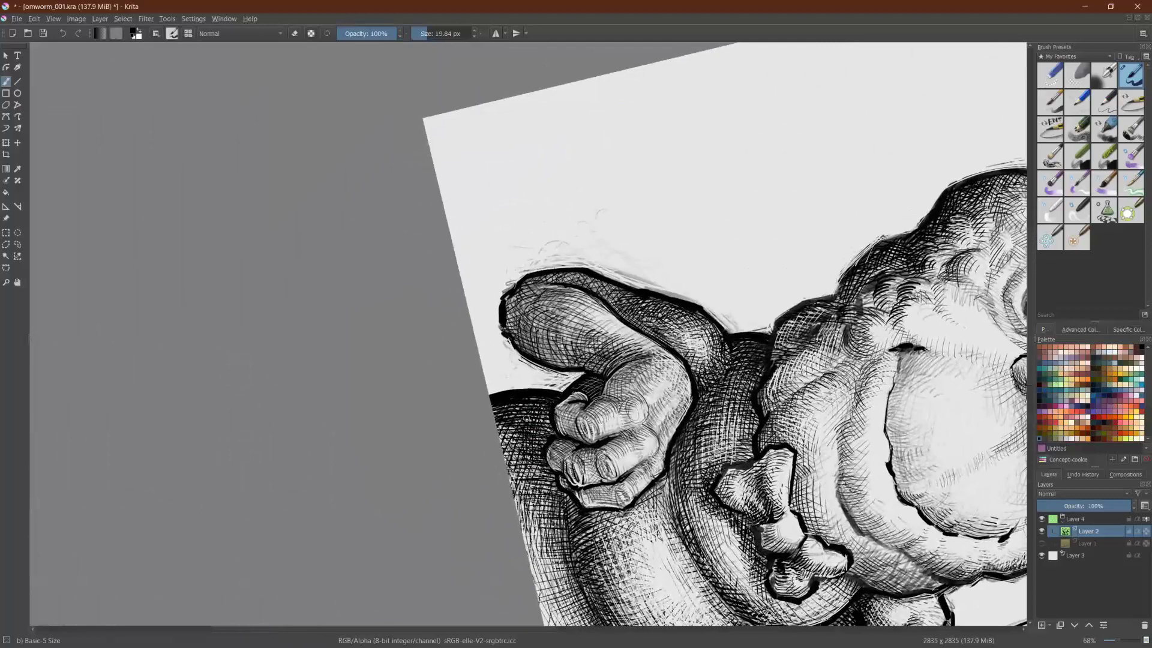
drag(528, 411, 504, 469)
drag(506, 435, 500, 463)
mouse_move(548, 420)
mouse_down()
mouse_move(545, 444)
mouse_move(552, 423)
mouse_move(651, 346)
mouse_move(594, 355)
mouse_move(682, 305)
mouse_move(690, 312)
mouse_up()
drag(687, 265, 704, 324)
drag(719, 277, 713, 350)
Step: Add diagonal hatch strokes to the pale middle of the lowest segment near the canvas's bottom edge
scroll(528, 333, down, 3)
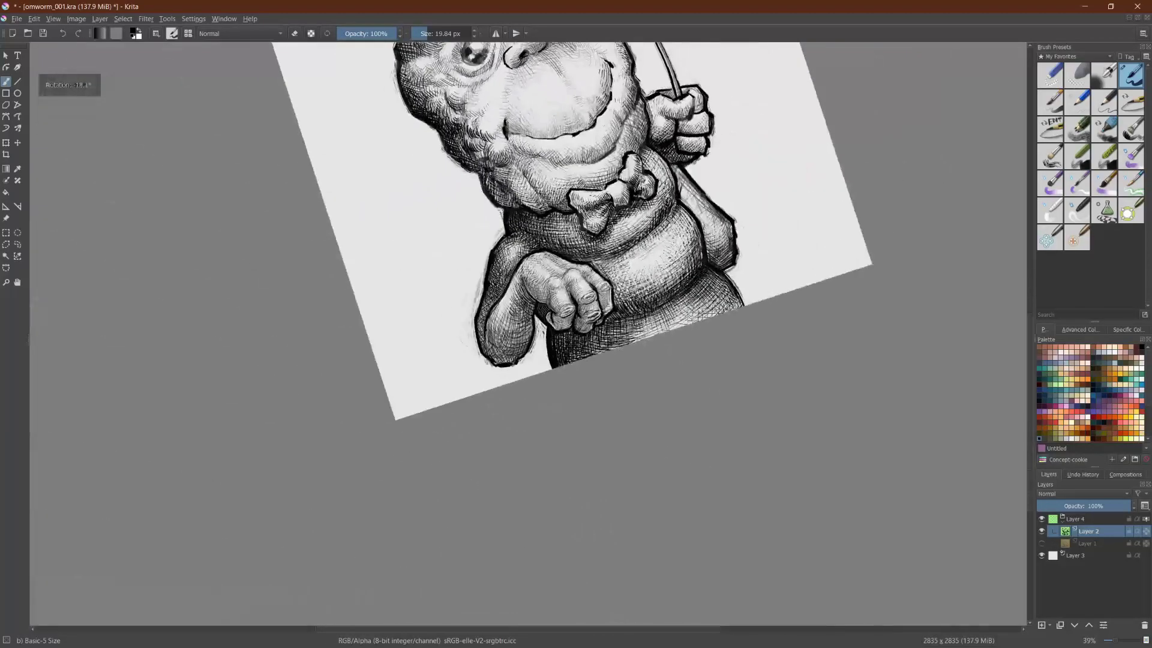
scroll(708, 238, up, 3)
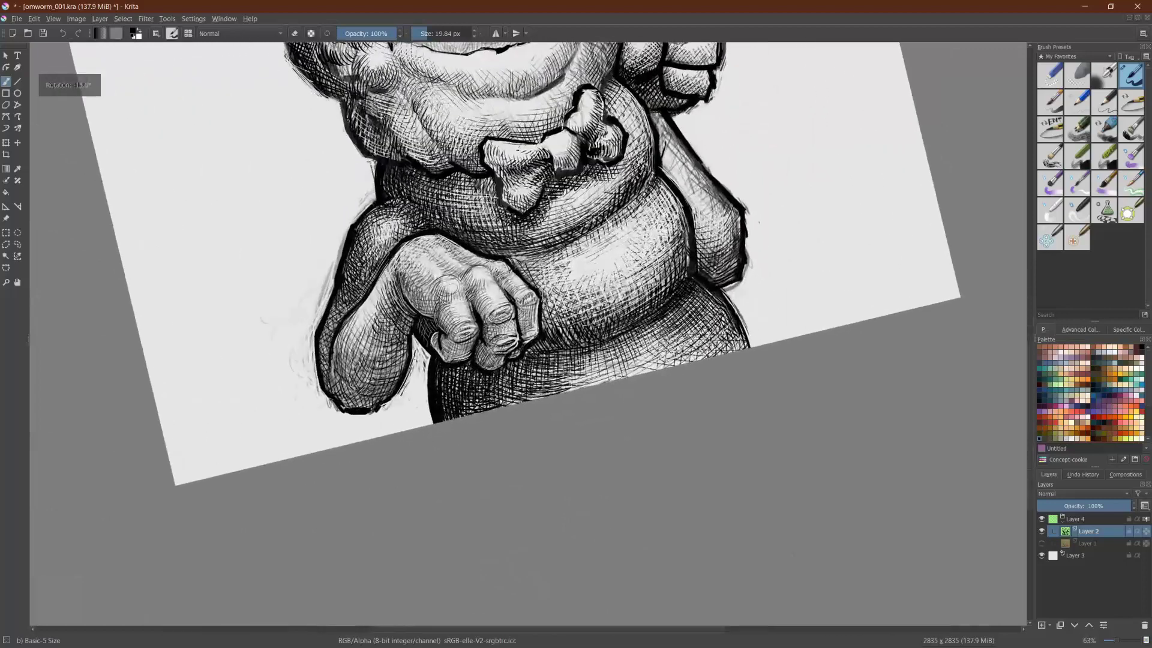
drag(587, 361, 563, 384)
mouse_move(605, 353)
mouse_down()
mouse_move(565, 388)
mouse_move(586, 385)
mouse_up()
drag(624, 356, 597, 381)
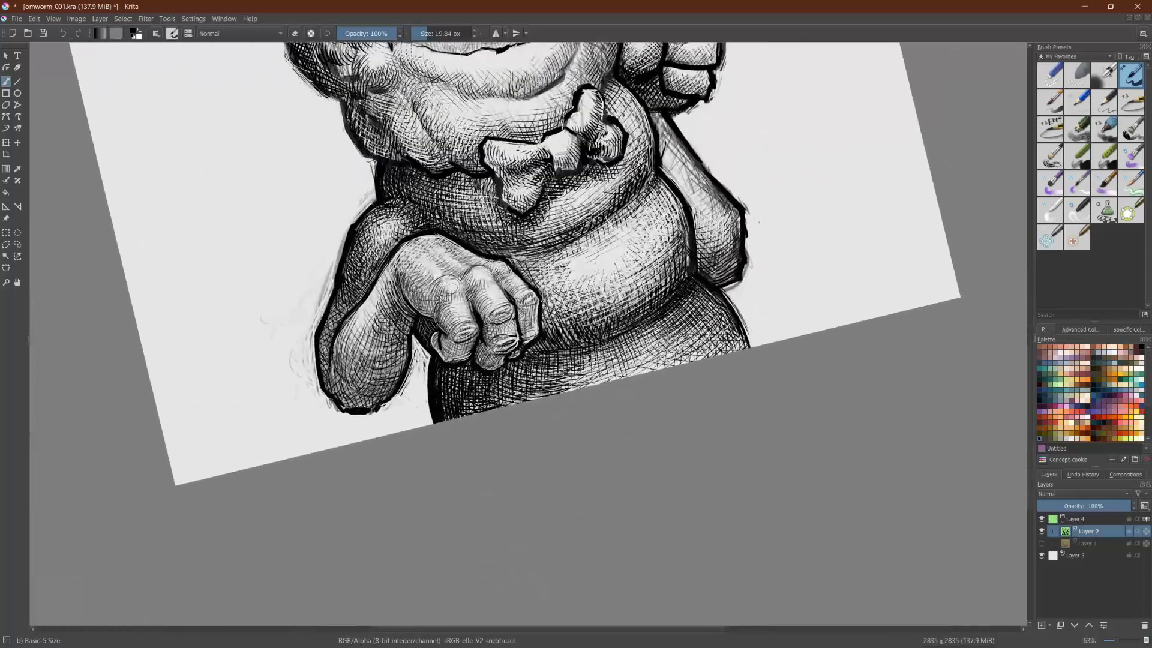
Step: Break up the dark hatching on the lowest segment below the resting hand with thin eraser strokes
key(e)
drag(503, 383, 560, 380)
mouse_move(496, 386)
mouse_down()
mouse_move(568, 384)
mouse_move(530, 399)
mouse_up()
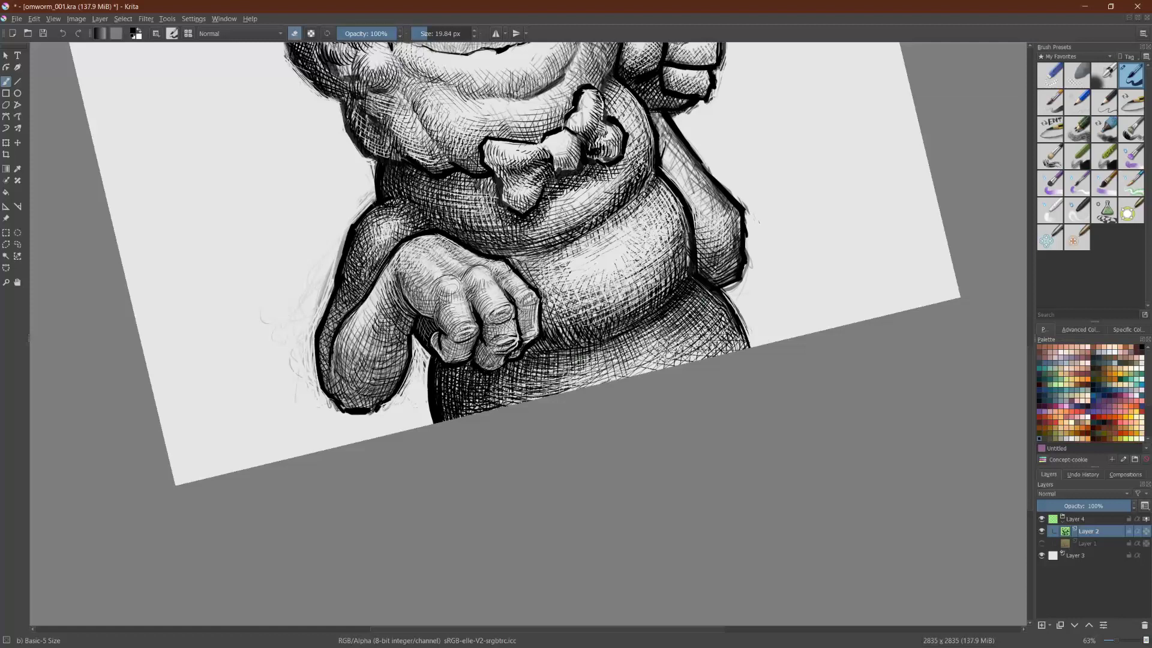
drag(549, 367, 546, 397)
mouse_move(543, 374)
mouse_down()
mouse_move(540, 397)
mouse_move(501, 395)
mouse_move(473, 388)
mouse_move(460, 366)
mouse_move(508, 404)
mouse_move(516, 364)
mouse_move(533, 397)
mouse_up()
drag(532, 363, 544, 397)
mouse_move(543, 360)
mouse_down()
mouse_move(547, 396)
mouse_move(557, 394)
mouse_up()
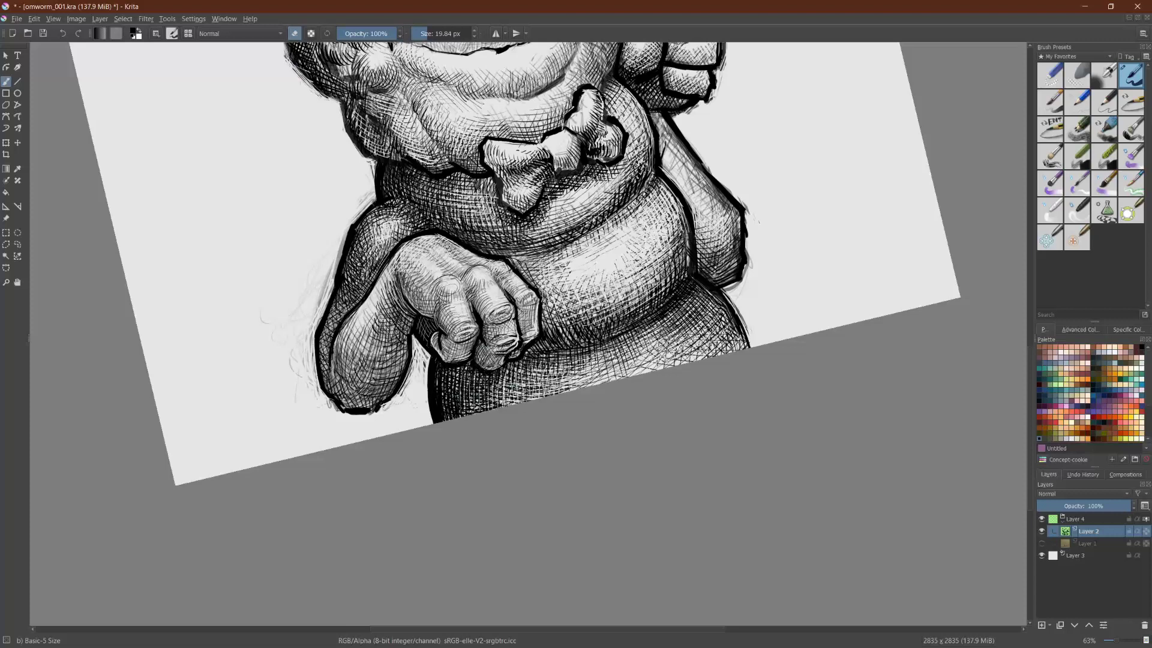
drag(617, 363, 624, 344)
key(e)
Step: Hatch the middle of the lowest segment again and darken the crease under the belly on the flag-arm side
drag(848, 226, 581, 619)
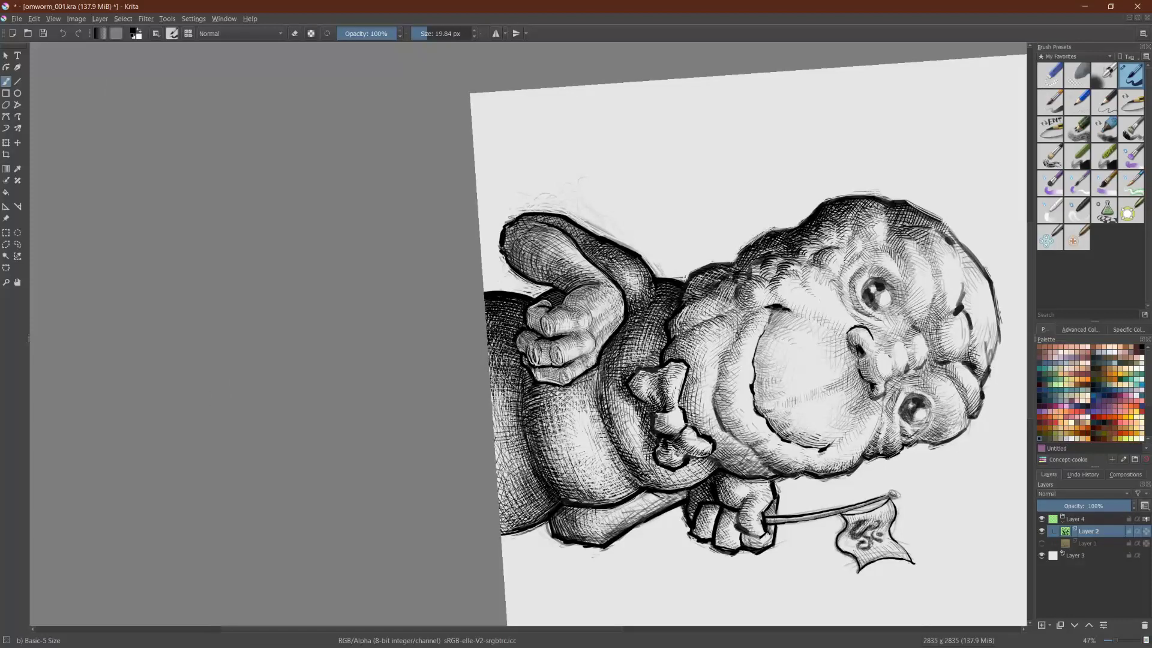
mouse_move(508, 382)
mouse_down()
mouse_move(497, 414)
mouse_move(508, 434)
mouse_up()
drag(511, 417, 502, 429)
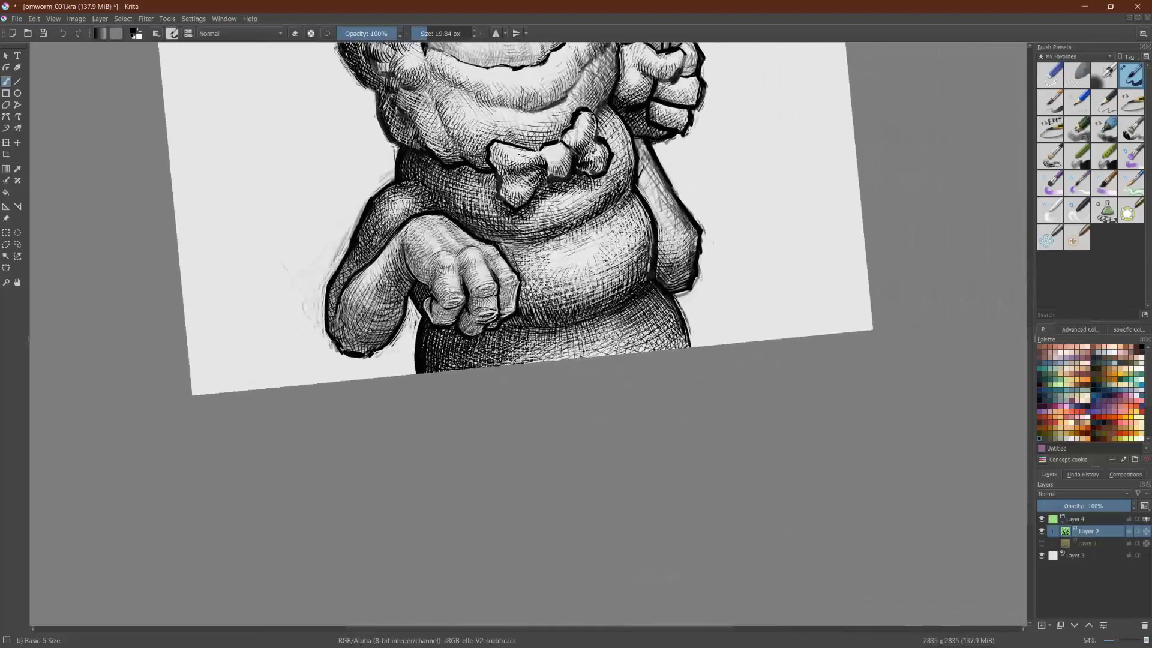
drag(508, 345, 518, 364)
mouse_move(511, 346)
mouse_down()
mouse_move(518, 363)
mouse_move(532, 361)
mouse_up()
mouse_move(528, 347)
mouse_down()
mouse_move(538, 363)
mouse_move(531, 352)
mouse_up()
mouse_move(613, 319)
mouse_down()
mouse_move(637, 307)
mouse_move(625, 312)
mouse_up()
drag(599, 325, 643, 302)
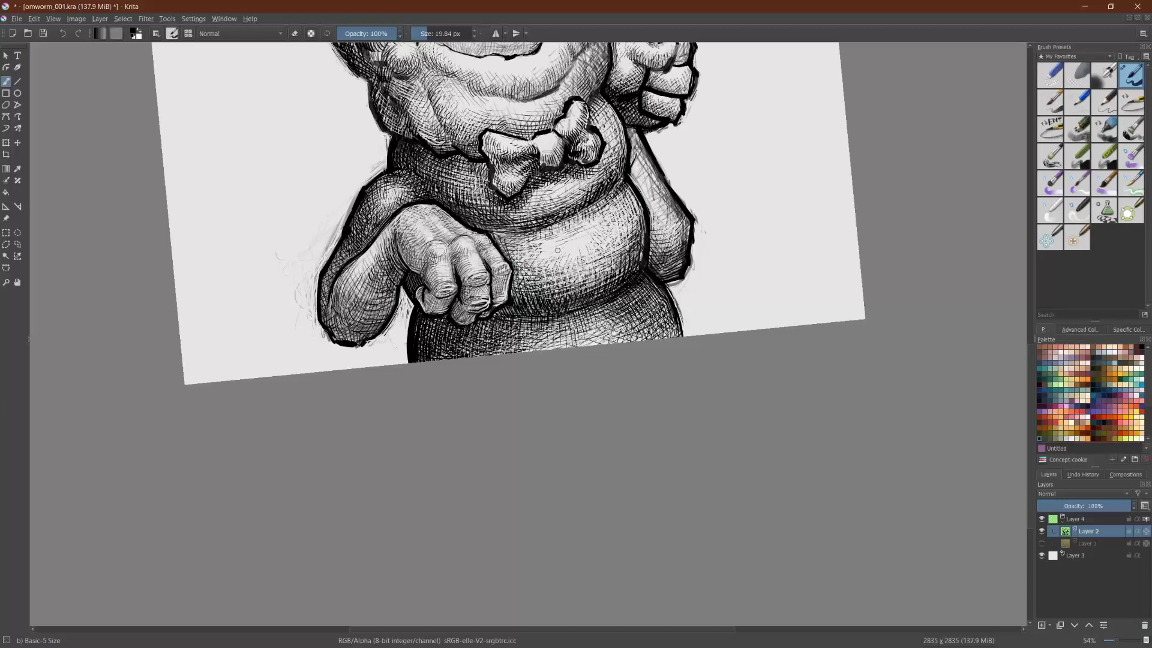
Step: Hatch the belly segment beside the resting hand, drawing strokes from its shaded side into the highlight
scroll(557, 250, down, 2)
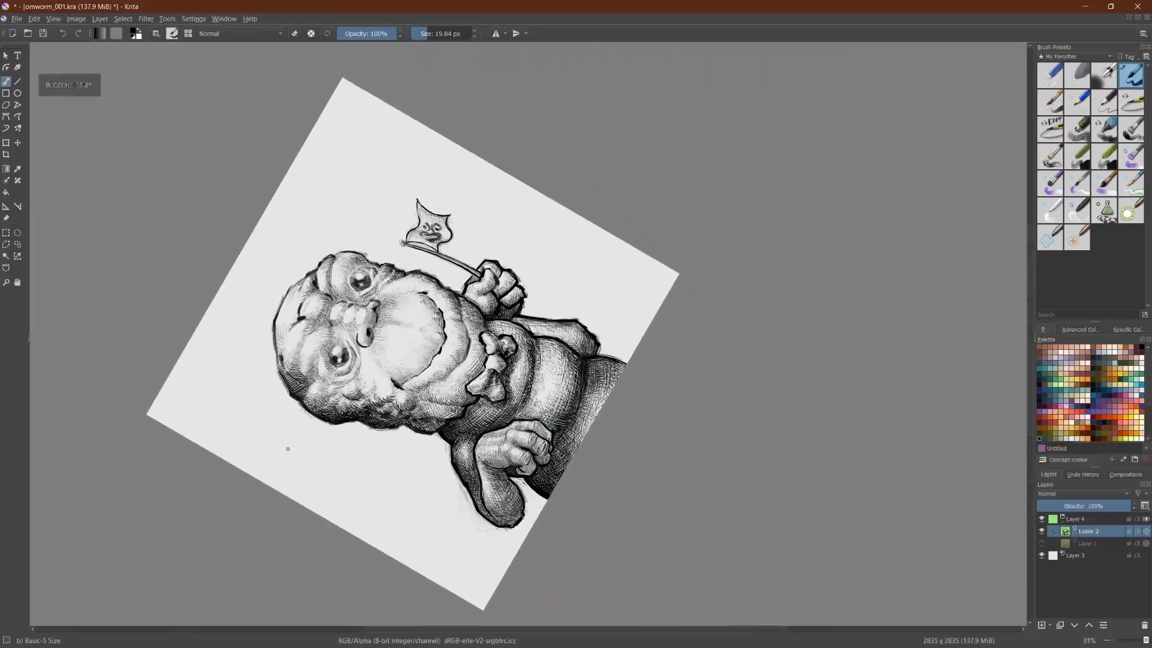
scroll(289, 448, up, 2)
scroll(745, 532, up, 2)
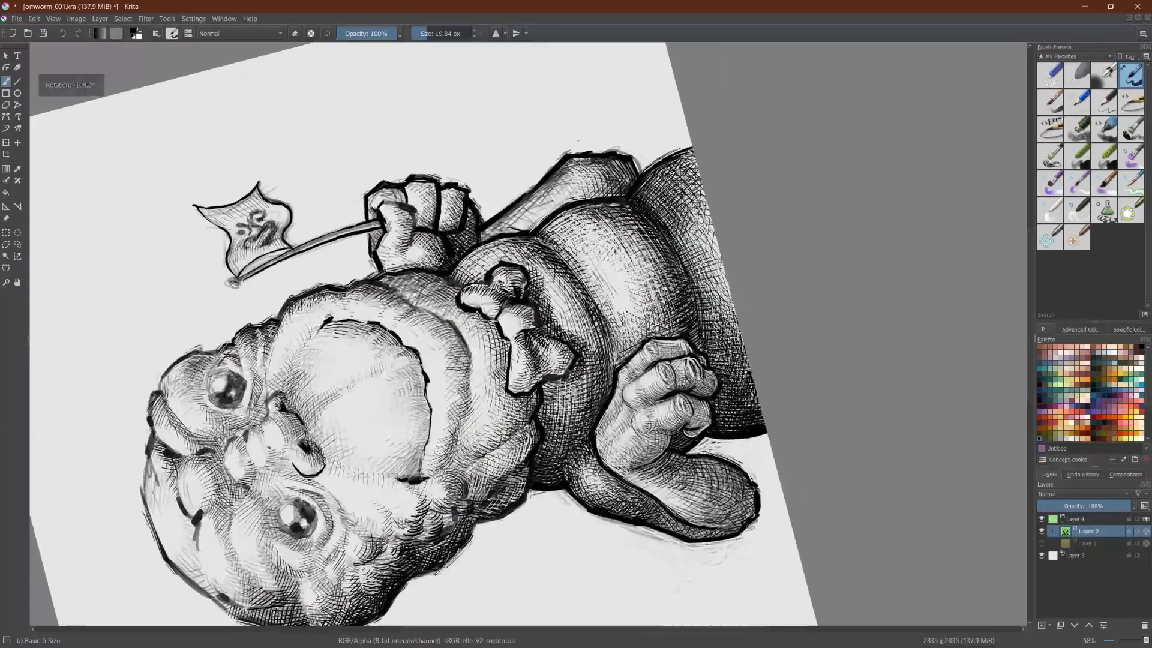
mouse_move(617, 367)
mouse_down()
mouse_move(609, 317)
mouse_move(635, 302)
mouse_up()
mouse_move(624, 343)
mouse_down()
mouse_move(645, 282)
mouse_move(649, 306)
mouse_up()
drag(630, 305, 643, 275)
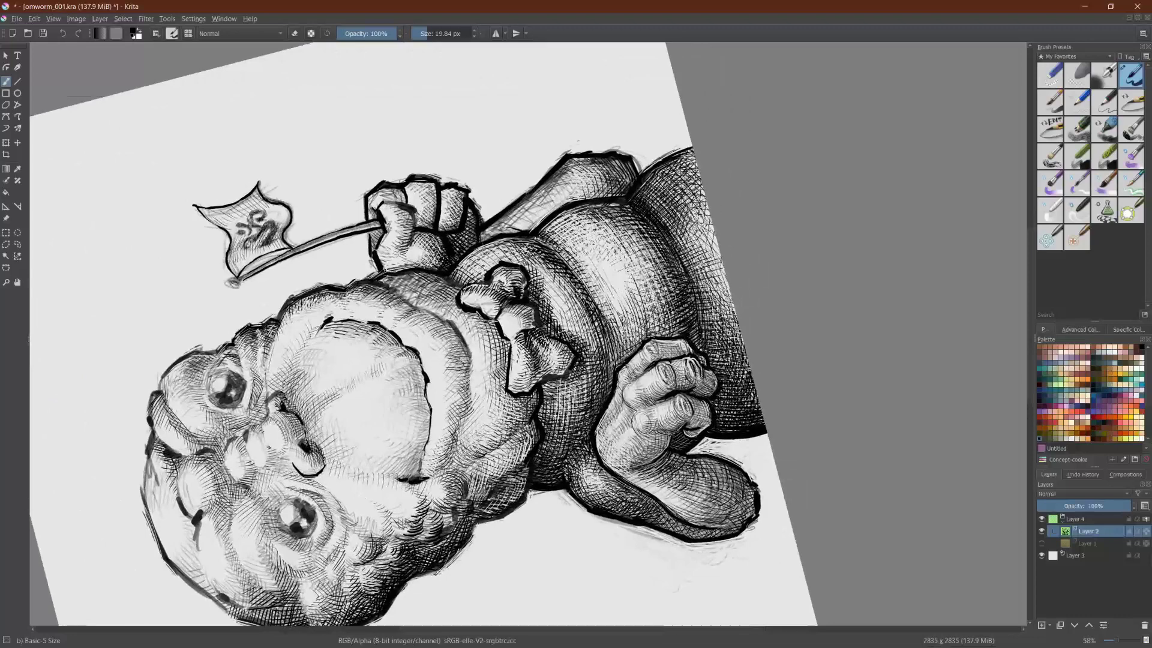
mouse_move(642, 335)
mouse_down()
mouse_move(658, 271)
mouse_move(667, 291)
mouse_up()
drag(646, 287, 653, 277)
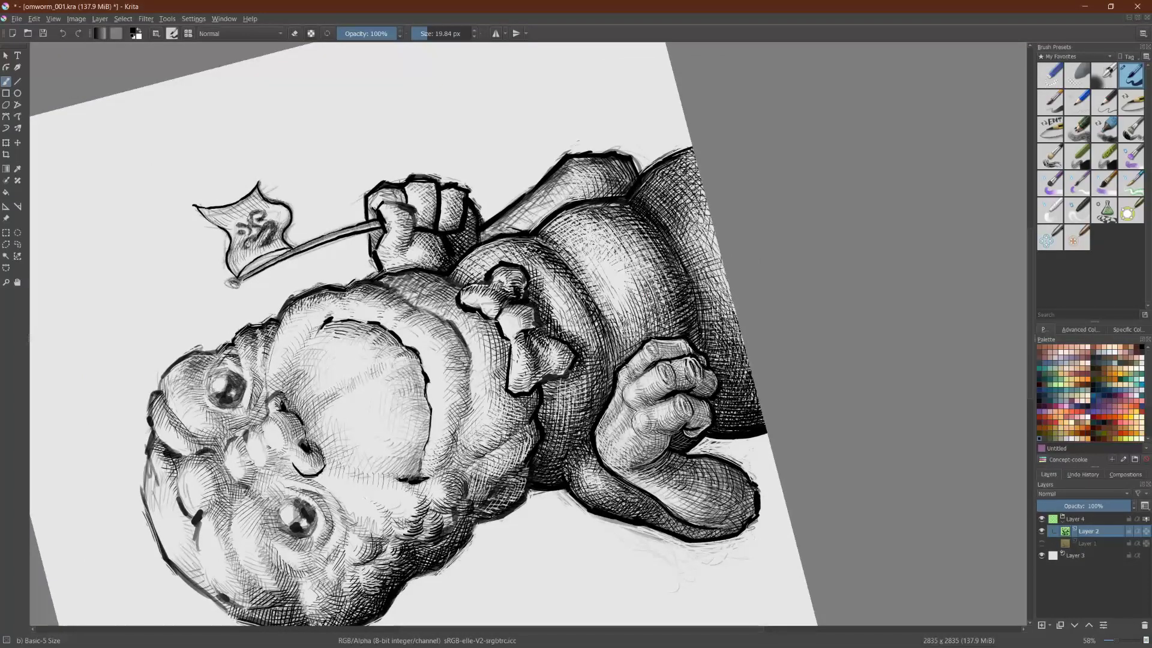
mouse_move(648, 327)
mouse_down()
mouse_move(663, 267)
mouse_move(670, 276)
mouse_up()
Step: Hatch the flag-arm side of the belly segment and its upper edge along the chest crease
mouse_move(685, 335)
mouse_down()
mouse_move(671, 399)
mouse_move(552, 489)
mouse_move(510, 488)
mouse_move(570, 110)
mouse_move(752, 559)
mouse_move(746, 569)
mouse_up()
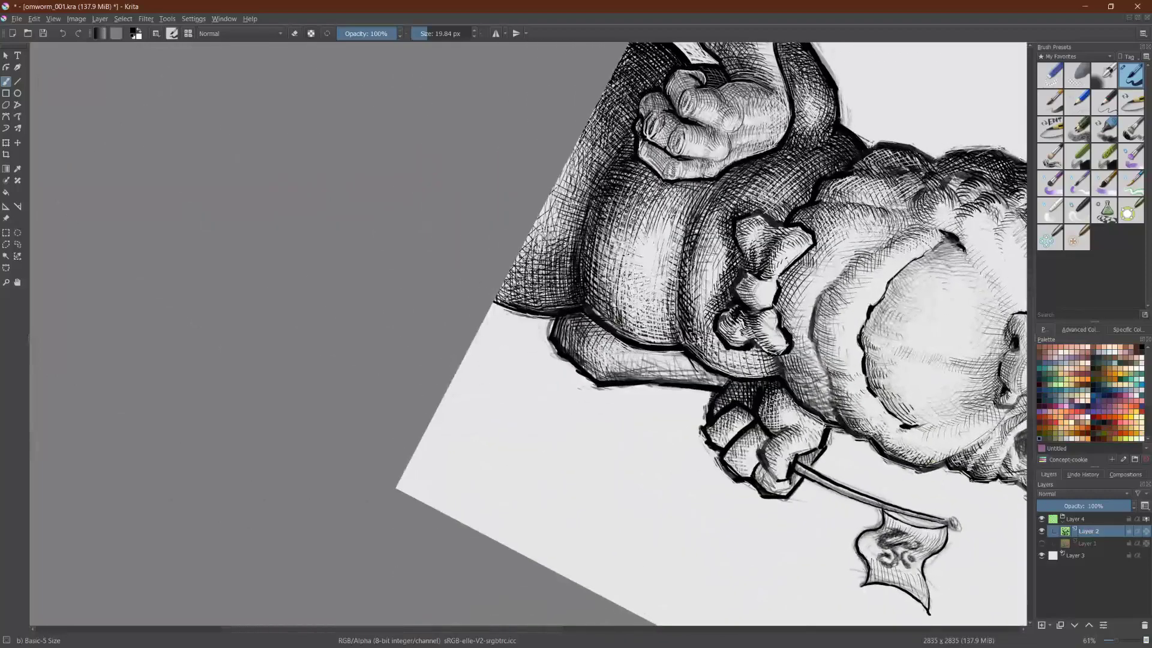
mouse_move(616, 288)
mouse_down()
mouse_move(638, 336)
mouse_move(634, 310)
mouse_move(647, 300)
mouse_up()
mouse_move(662, 341)
mouse_down()
mouse_move(656, 280)
mouse_move(675, 269)
mouse_up()
drag(679, 315, 676, 288)
drag(687, 349, 678, 330)
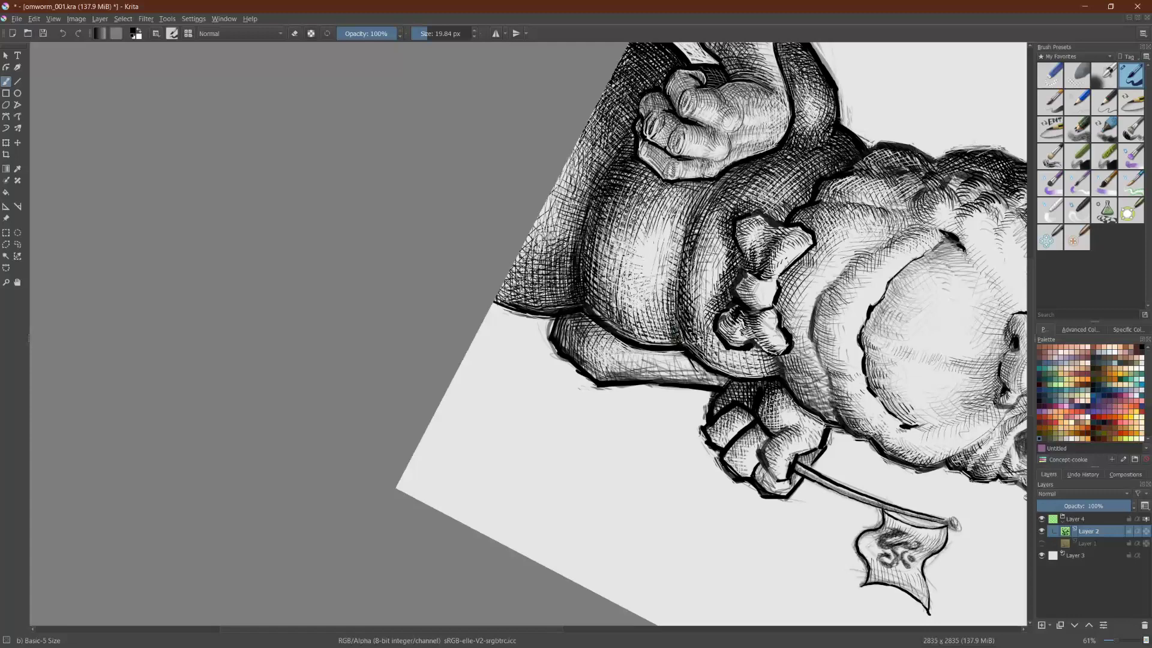
drag(676, 284, 677, 238)
Step: Mirror the canvas view and add curved hatching to the chest segment and crease below the bow tie
key(m)
drag(300, 293, 442, 358)
drag(530, 359, 518, 284)
mouse_move(529, 333)
mouse_down()
mouse_move(518, 270)
mouse_move(502, 252)
mouse_up()
mouse_move(507, 315)
mouse_down()
mouse_move(489, 274)
mouse_move(492, 300)
mouse_up()
drag(510, 367, 501, 332)
drag(507, 348, 494, 331)
drag(501, 361, 490, 327)
drag(495, 351, 480, 317)
drag(488, 344, 477, 318)
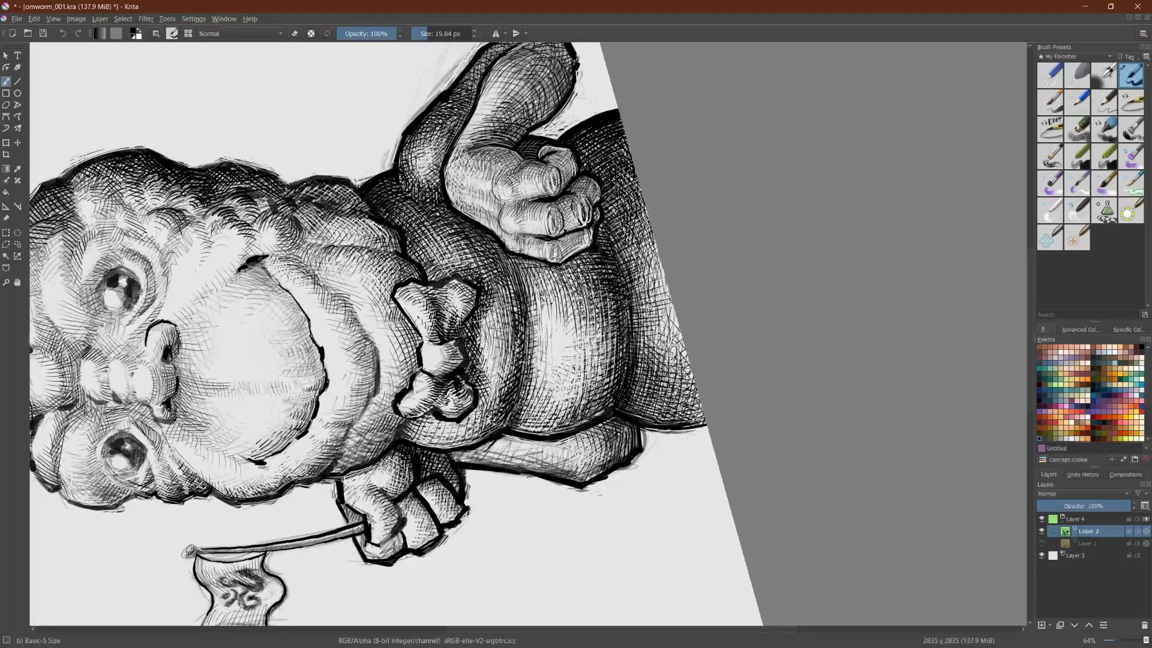
Step: Cross-hatch the chest segment around the underside of the bow tie, from the flag-arm side toward the resting hand
drag(282, 306, 554, 89)
drag(728, 116, 770, 394)
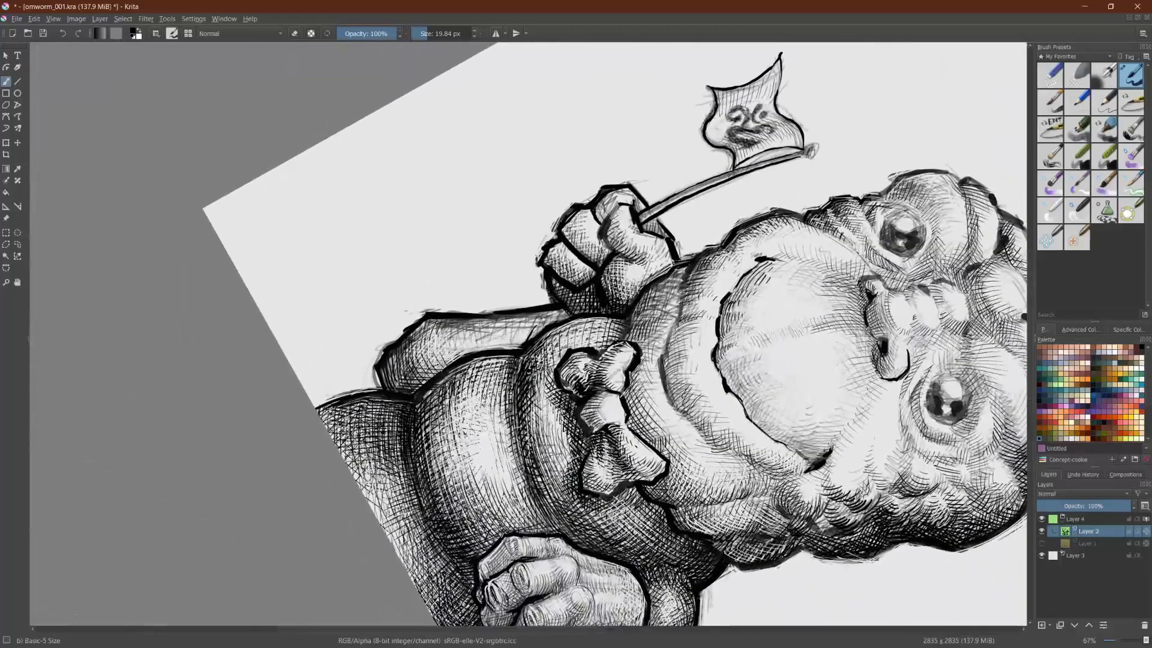
mouse_move(556, 339)
mouse_down()
mouse_move(544, 405)
mouse_move(555, 367)
mouse_up()
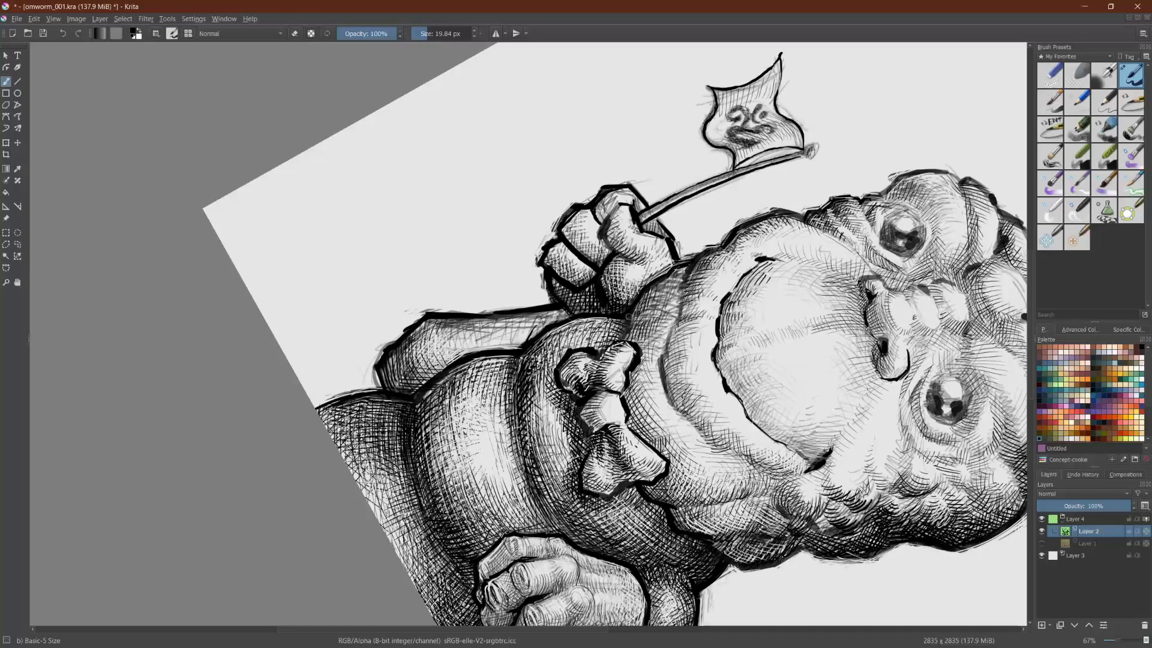
drag(629, 317, 600, 277)
drag(509, 393, 530, 423)
drag(545, 388, 539, 439)
drag(557, 396, 548, 437)
drag(561, 420, 553, 440)
drag(567, 427, 561, 449)
drag(507, 351, 501, 374)
drag(508, 379, 505, 395)
drag(511, 359, 510, 396)
drag(519, 353, 520, 385)
drag(532, 357, 521, 369)
drag(520, 321, 508, 342)
mouse_move(520, 333)
mouse_down()
mouse_move(501, 362)
mouse_move(514, 360)
mouse_up()
drag(533, 343, 513, 367)
scroll(741, 450, down, 3)
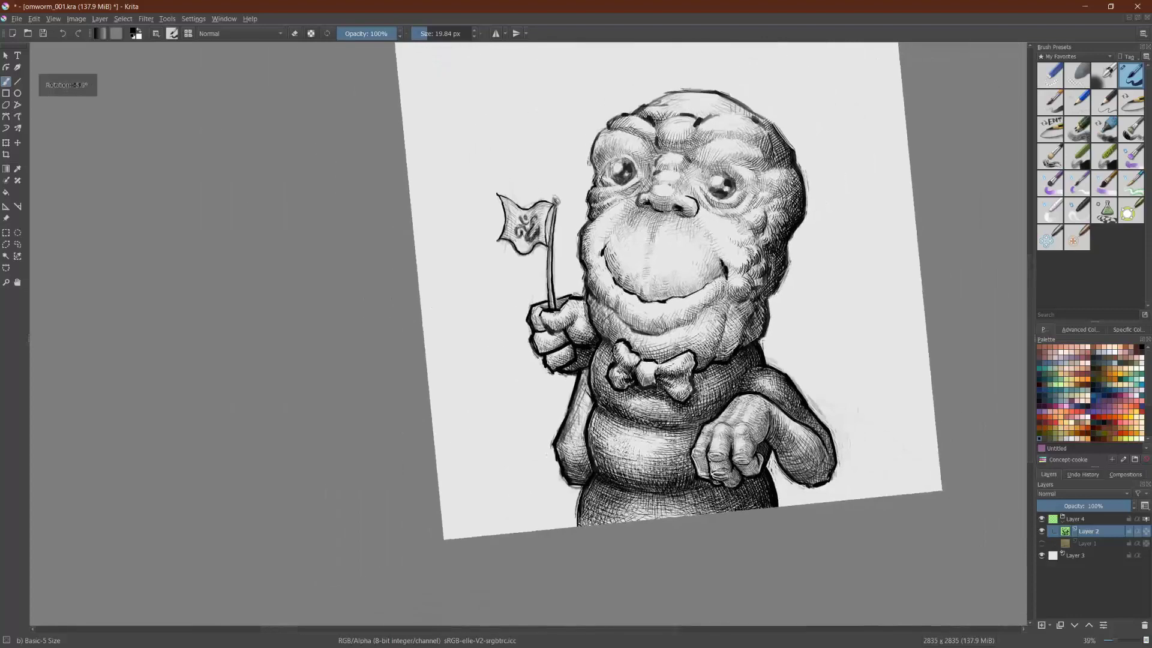
scroll(742, 450, up, 3)
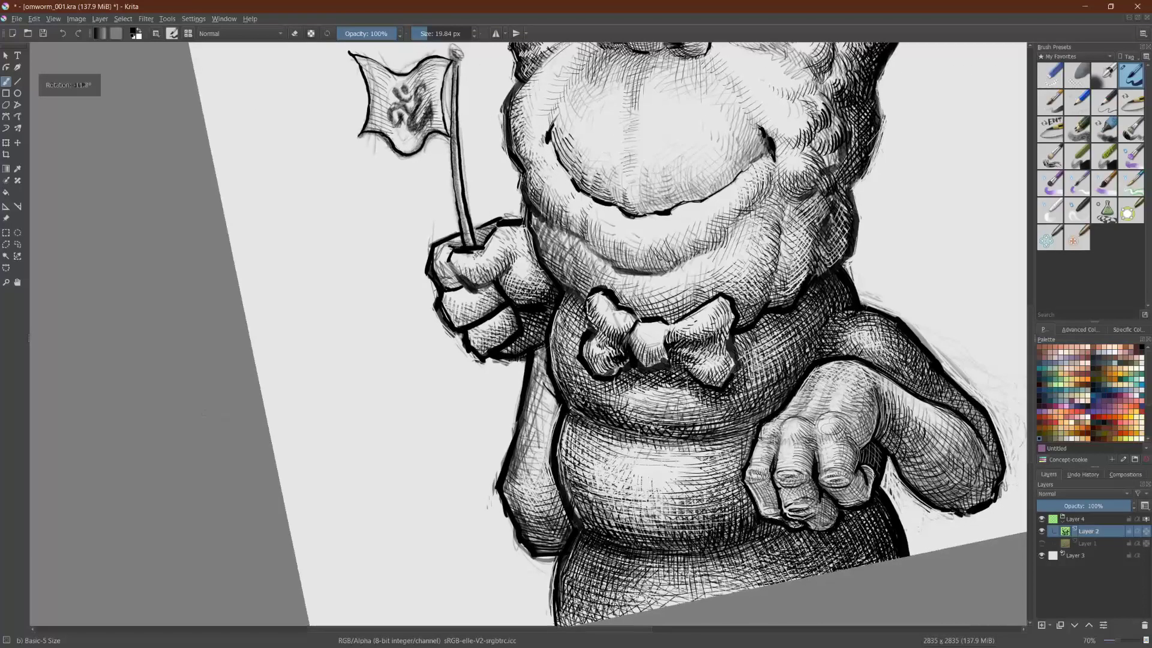
Step: Erase highlight strokes into the flag-arm edge of the chest segment and beneath the near side of the bow tie
key(e)
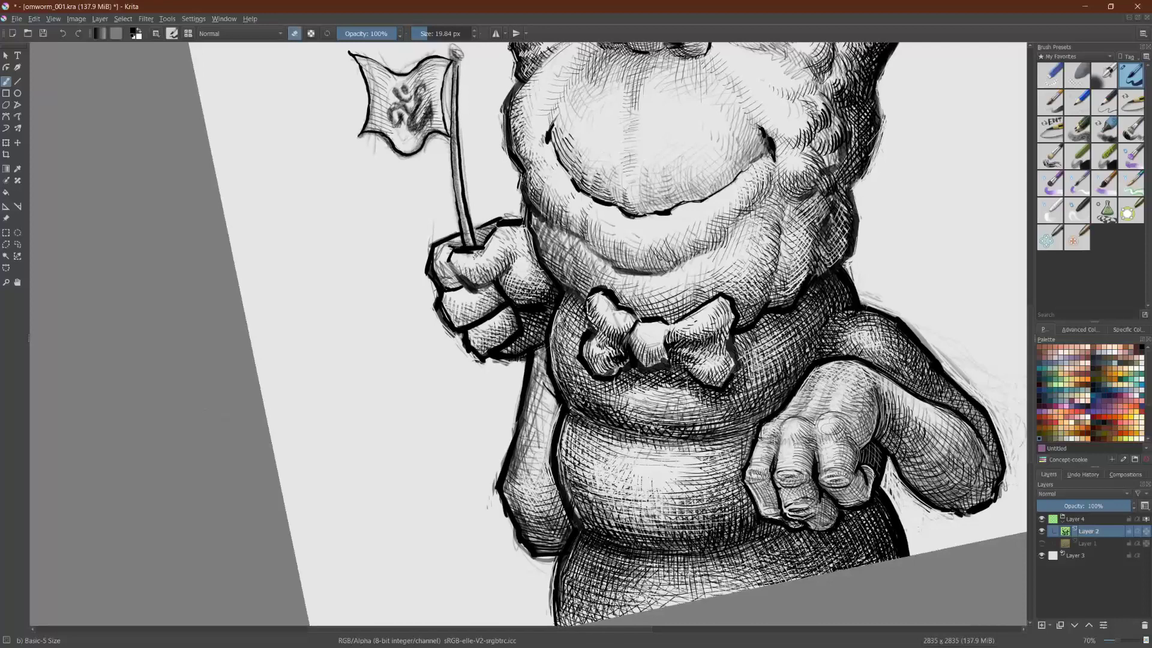
mouse_move(572, 313)
mouse_down()
mouse_move(554, 347)
mouse_move(563, 338)
mouse_up()
mouse_move(560, 341)
mouse_down()
mouse_move(552, 357)
mouse_move(567, 357)
mouse_up()
drag(582, 333, 571, 352)
drag(575, 303, 565, 314)
mouse_move(570, 302)
mouse_down()
mouse_move(561, 316)
mouse_move(570, 303)
mouse_up()
drag(571, 361, 565, 383)
mouse_move(581, 369)
mouse_down()
mouse_move(568, 388)
mouse_move(631, 385)
mouse_up()
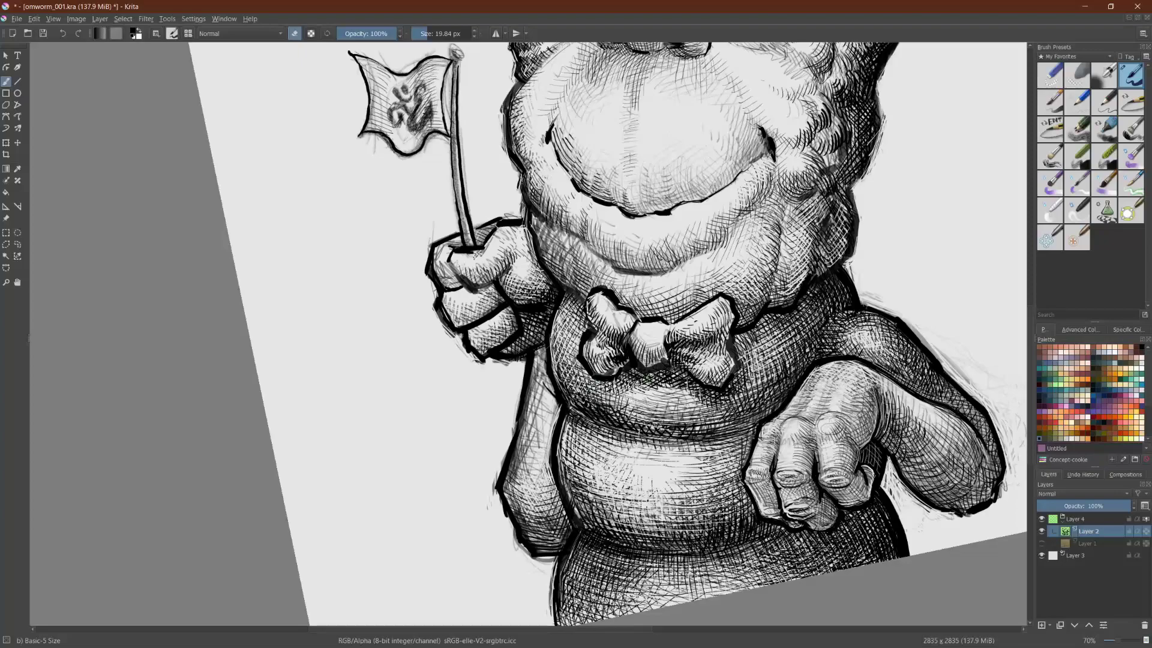
key(e)
Step: Rotate the canvas and hatch the chest segment between the bow tie and the belly crease
drag(648, 378, 505, 168)
drag(360, 240, 202, 291)
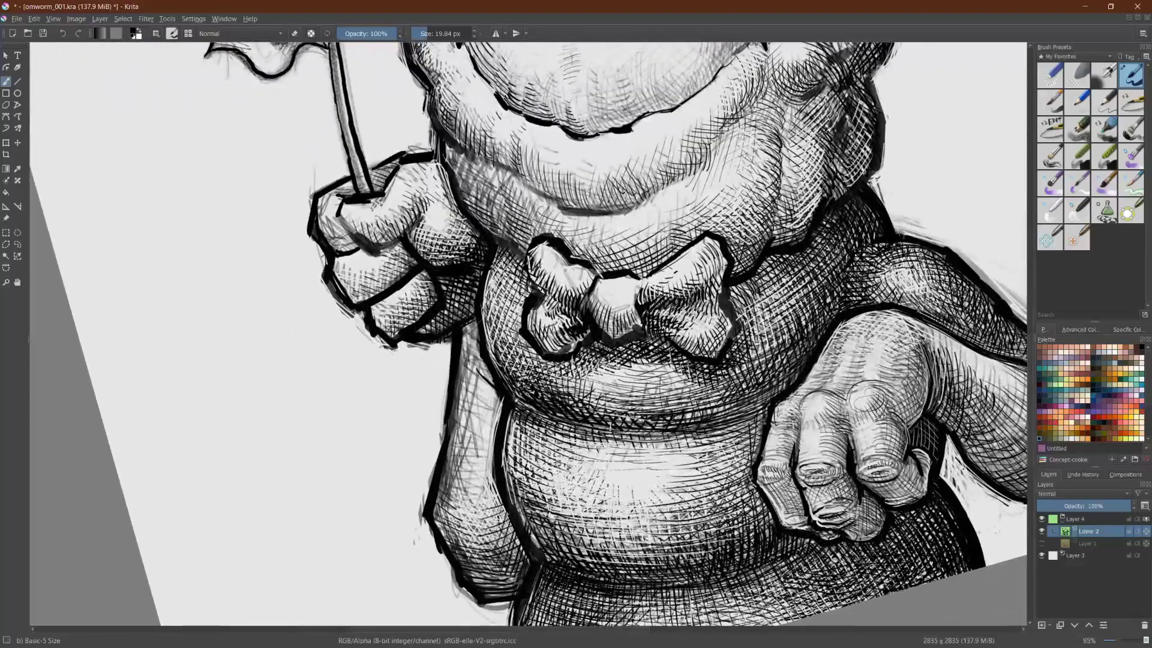
mouse_move(512, 361)
mouse_down()
mouse_move(200, 288)
mouse_move(443, 546)
mouse_move(634, 412)
mouse_move(614, 432)
mouse_up()
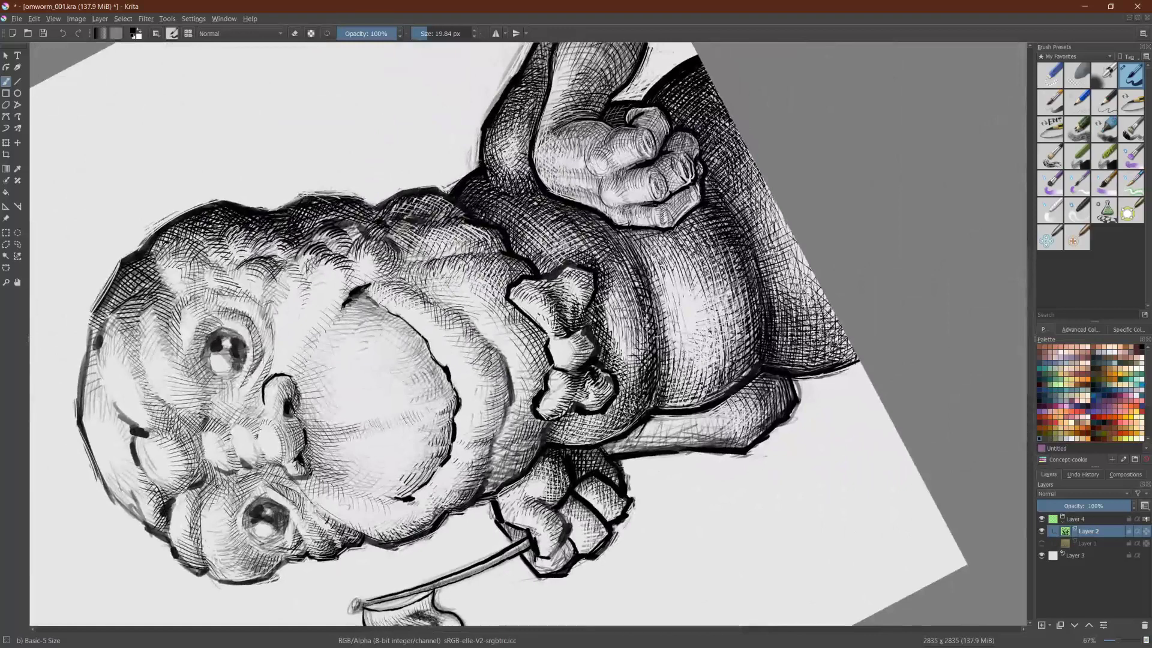
mouse_move(628, 386)
mouse_down()
mouse_move(621, 423)
mouse_move(632, 409)
mouse_up()
mouse_move(632, 361)
mouse_down()
mouse_move(622, 397)
mouse_move(629, 382)
mouse_up()
mouse_move(639, 341)
mouse_down()
mouse_move(628, 393)
mouse_move(639, 344)
mouse_up()
drag(647, 339, 643, 351)
drag(642, 298, 663, 325)
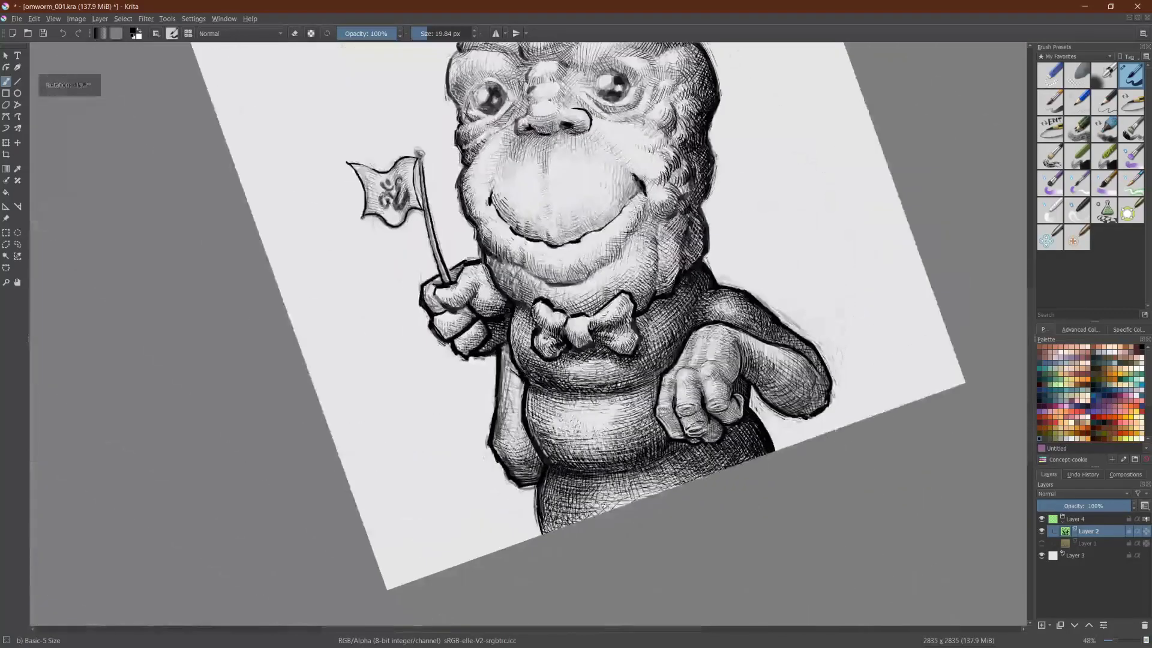
Step: Turn the canvas the opposite way and deepen the hatching along the chest segment's lower crease toward the resting hand
drag(236, 401, 384, 54)
mouse_move(581, 390)
mouse_down()
mouse_move(591, 398)
mouse_move(554, 421)
mouse_move(546, 393)
mouse_move(555, 437)
mouse_move(566, 423)
mouse_move(553, 413)
mouse_up()
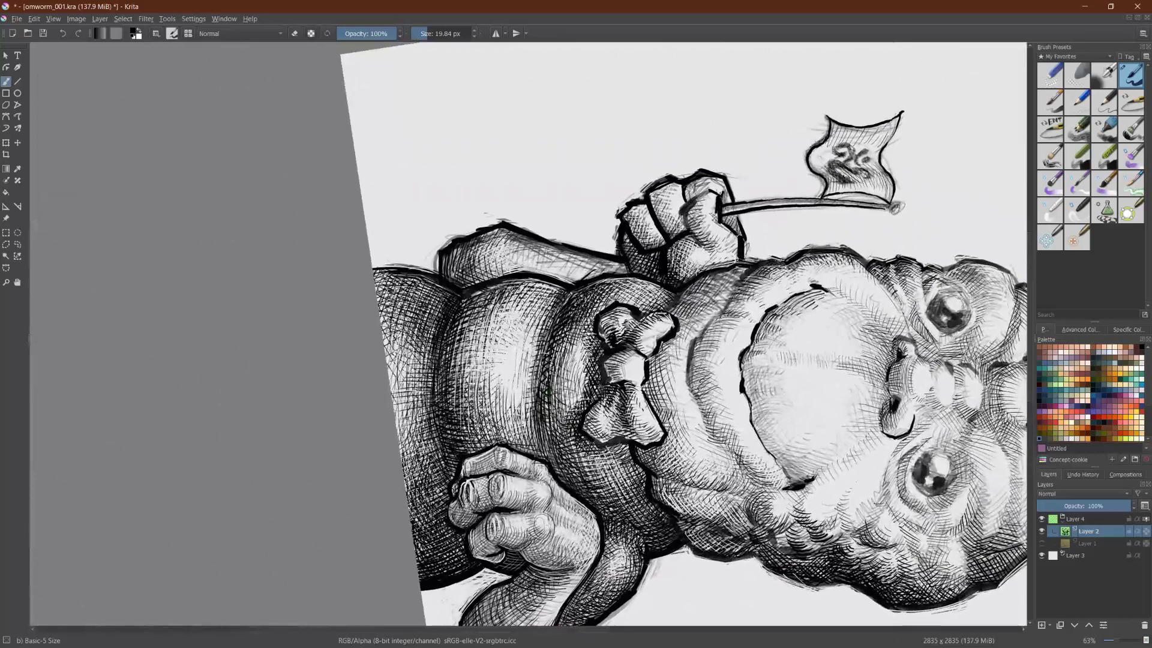
mouse_move(561, 346)
mouse_down()
mouse_move(549, 377)
mouse_move(560, 374)
mouse_up()
drag(569, 368, 552, 395)
drag(568, 396, 554, 411)
drag(573, 395, 559, 424)
drag(566, 416, 556, 424)
mouse_move(624, 369)
mouse_down()
mouse_move(566, 301)
mouse_move(566, 275)
mouse_move(587, 327)
mouse_move(587, 252)
mouse_up()
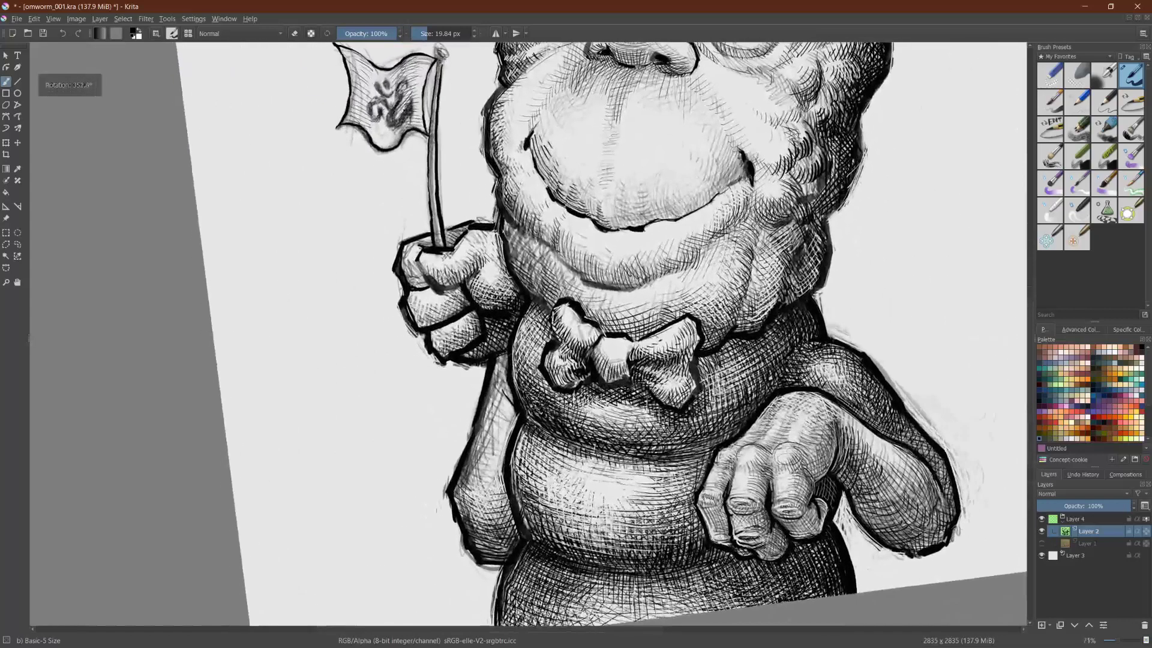
Step: Erase light strokes across the chest segment just below the bow tie to bring back its highlight
key(e)
mouse_move(612, 404)
mouse_down()
mouse_move(654, 414)
mouse_move(550, 395)
mouse_up()
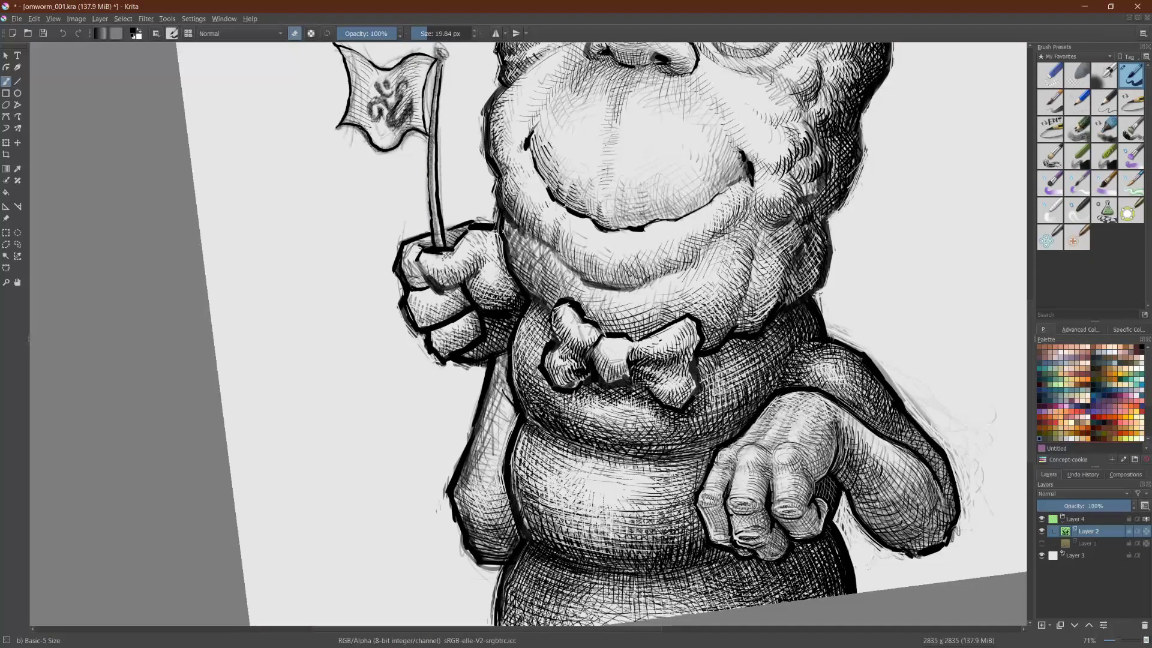
key(e)
Step: Hatch the shadow under the bow tie and darken the chest beside its resting-arm loop
mouse_move(596, 377)
mouse_down()
mouse_move(582, 395)
mouse_move(636, 393)
mouse_move(682, 421)
mouse_move(706, 391)
mouse_up()
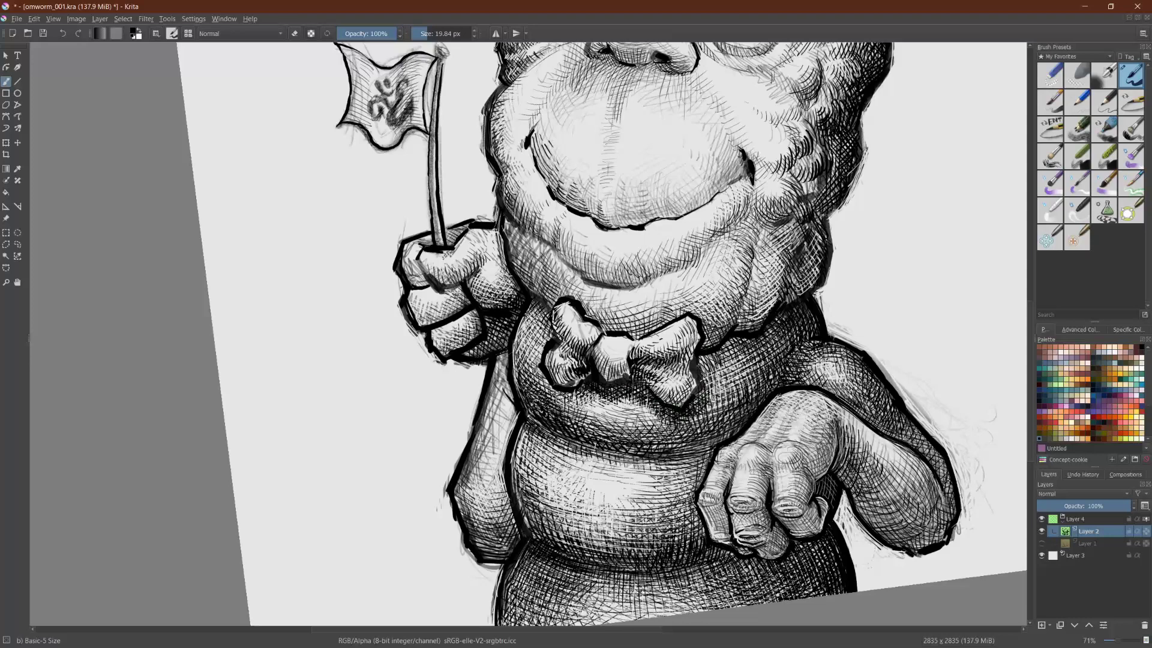
mouse_move(696, 352)
mouse_down()
mouse_move(706, 392)
mouse_move(718, 393)
mouse_up()
drag(720, 353, 723, 382)
mouse_move(708, 358)
mouse_down()
mouse_move(705, 396)
mouse_move(731, 382)
mouse_move(700, 369)
mouse_move(704, 396)
mouse_move(719, 401)
mouse_up()
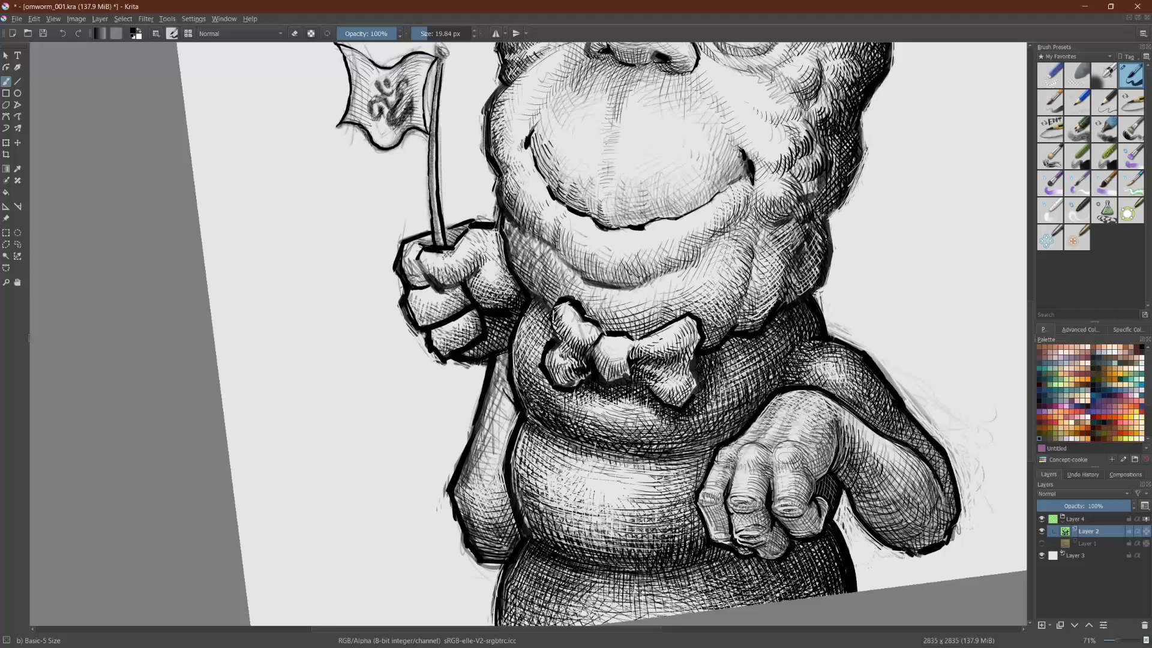
drag(731, 340, 719, 360)
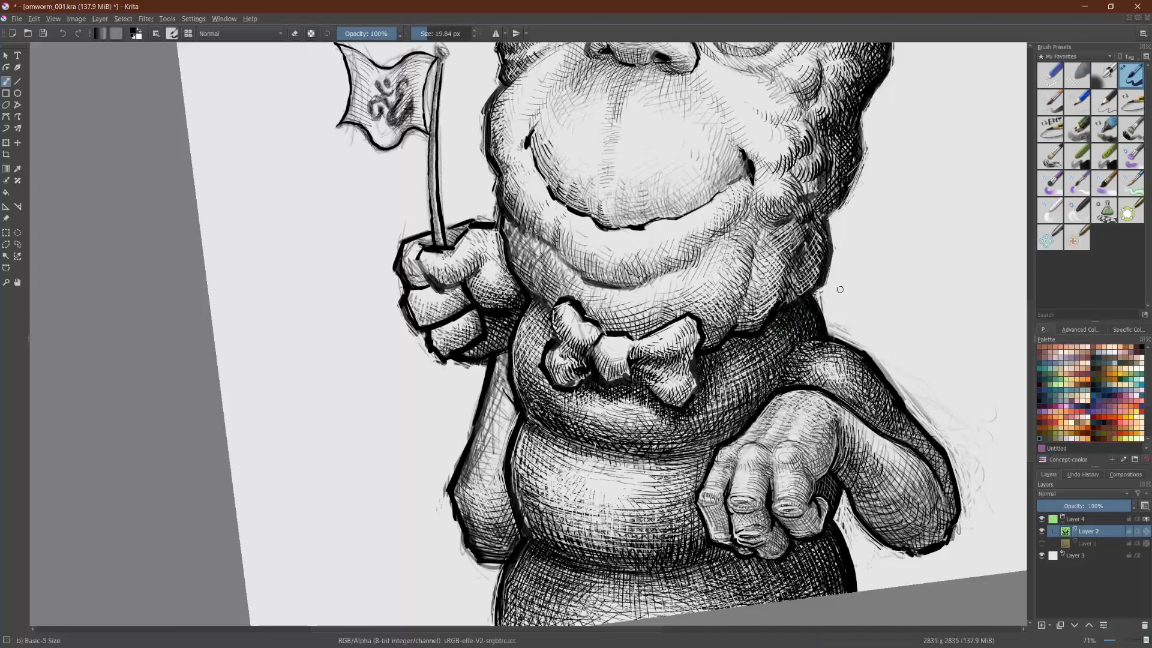
Step: Rotate the canvas and darken the chest beneath the jaw and the shoulder of the resting arm with short hatching
drag(840, 290, 274, 531)
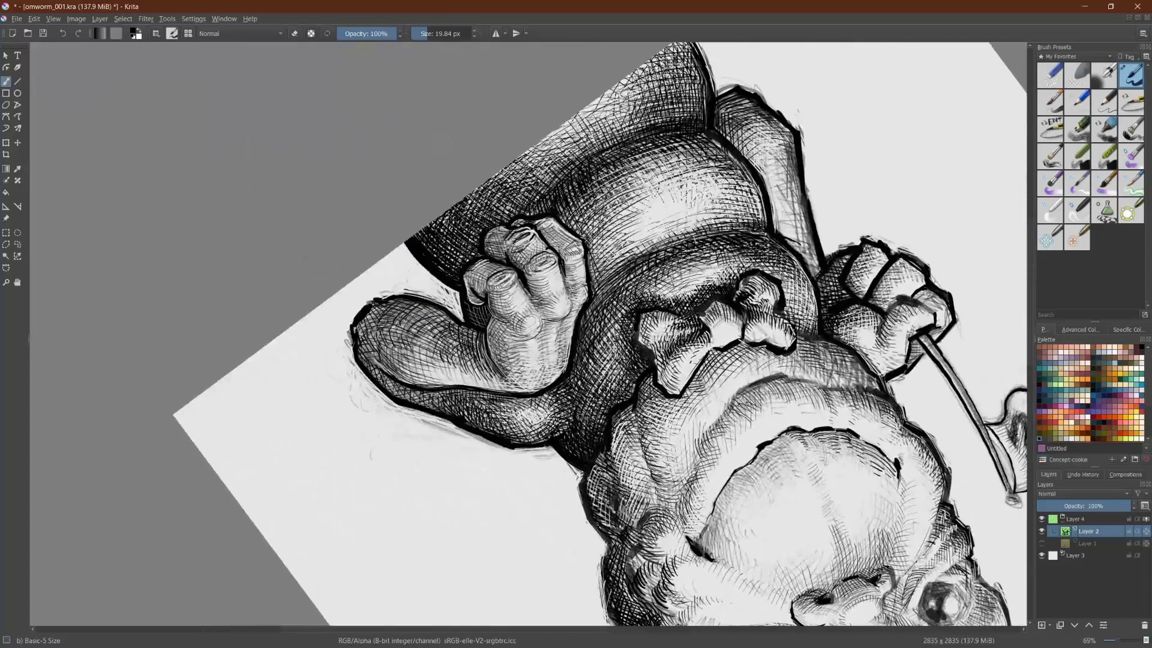
mouse_move(585, 415)
mouse_down()
mouse_move(578, 434)
mouse_move(586, 424)
mouse_up()
drag(597, 405, 592, 421)
drag(603, 414, 599, 430)
drag(610, 399, 603, 429)
mouse_move(624, 378)
mouse_down()
mouse_move(615, 399)
mouse_move(630, 393)
mouse_up()
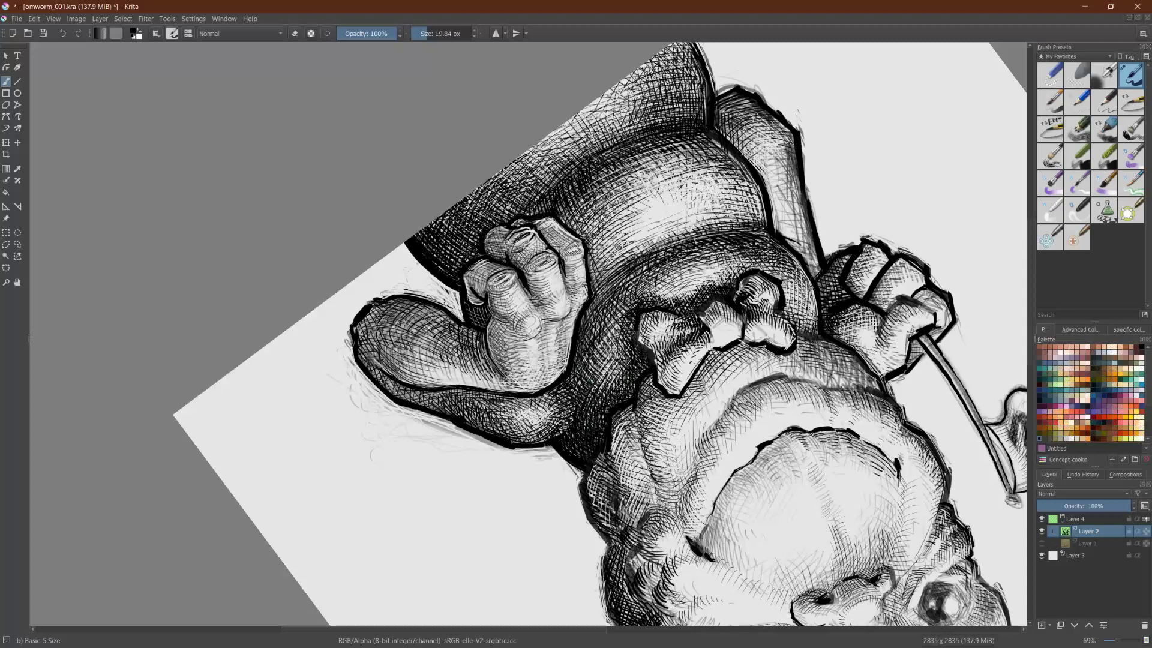
drag(554, 437, 567, 402)
mouse_move(542, 441)
mouse_down()
mouse_move(554, 414)
mouse_move(544, 430)
mouse_up()
mouse_move(527, 442)
mouse_down()
mouse_move(536, 430)
mouse_move(518, 428)
mouse_up()
Step: Hatch the flag-arm side of the lowest body segment with short strokes up toward the belly crease
scroll(580, 358, down, 5)
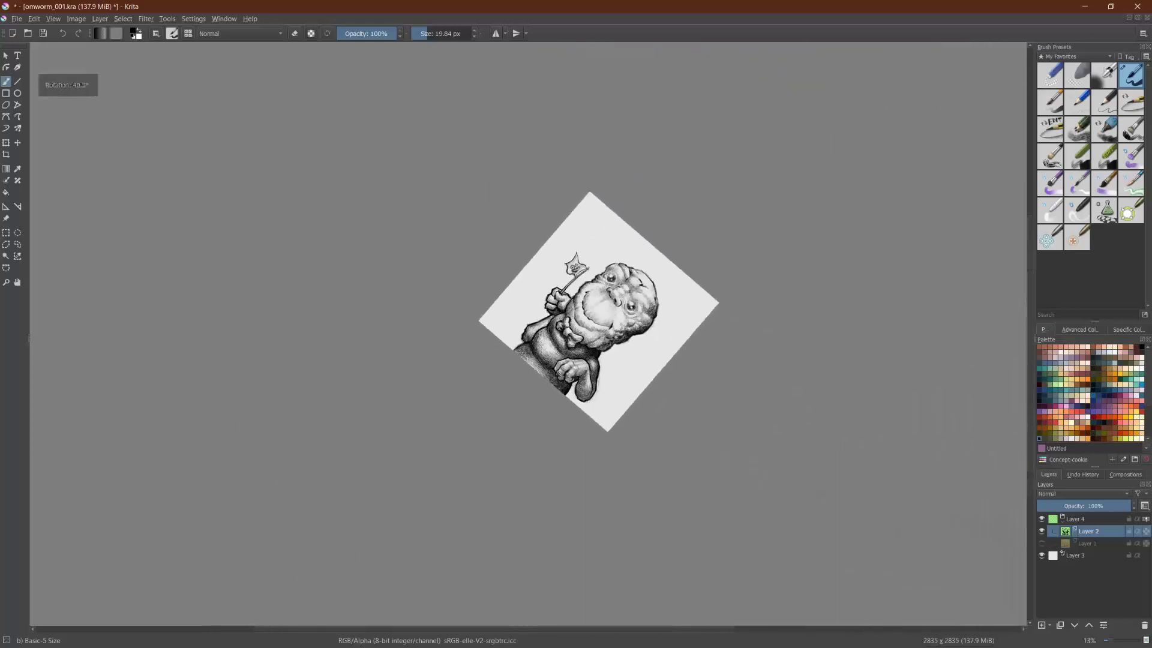
scroll(599, 310, up, 4)
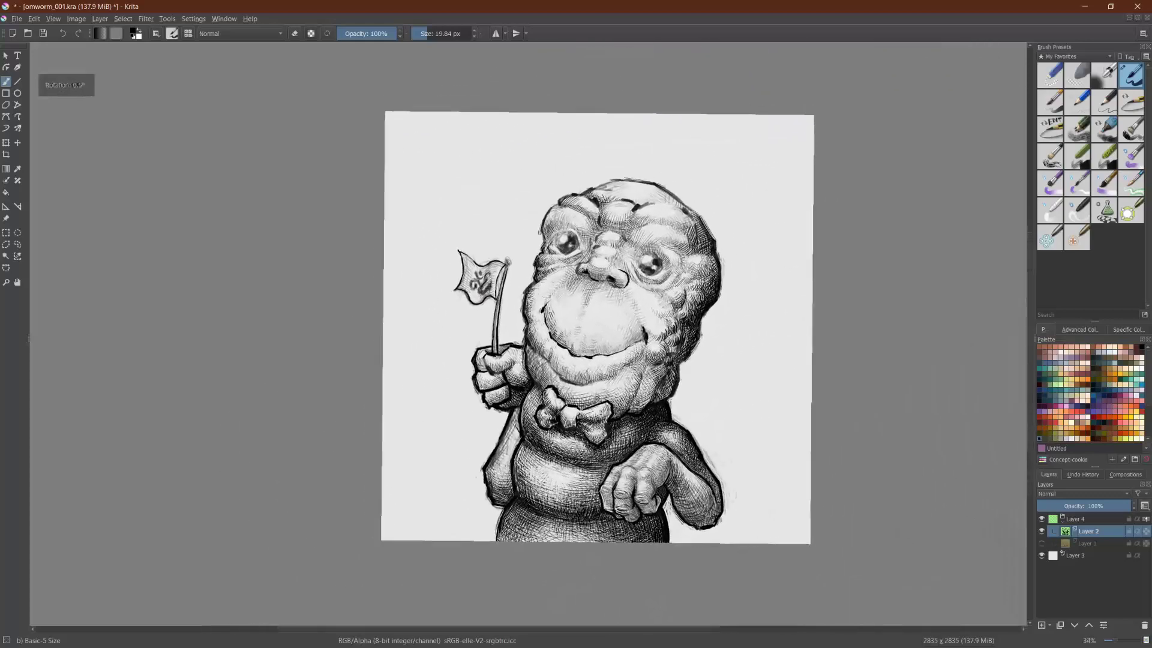
scroll(586, 336, up, 2)
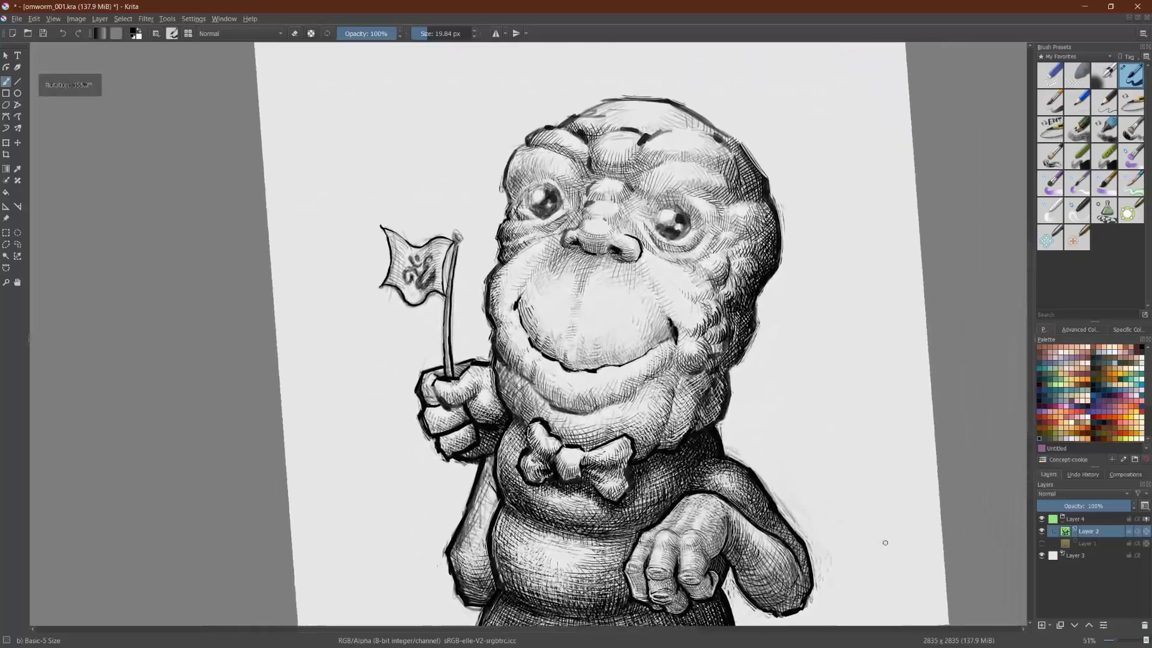
scroll(929, 562, down, 2)
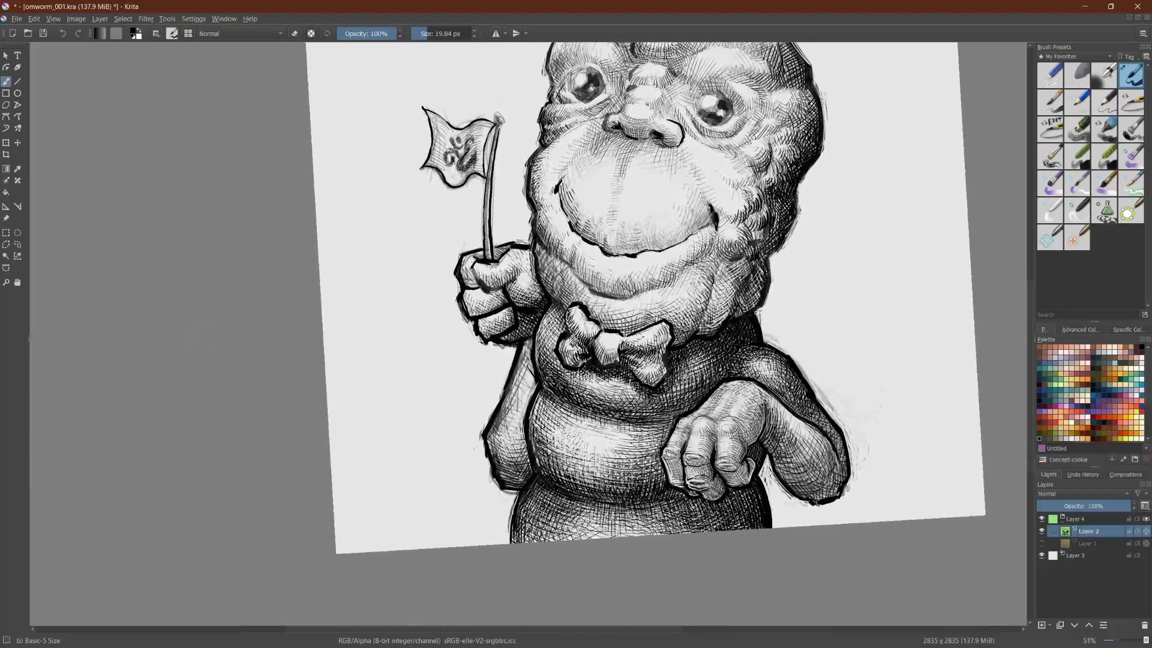
drag(533, 505, 536, 543)
mouse_move(545, 518)
mouse_down()
mouse_move(543, 541)
mouse_move(552, 508)
mouse_up()
drag(555, 524, 560, 504)
drag(561, 538, 569, 506)
drag(571, 531, 588, 506)
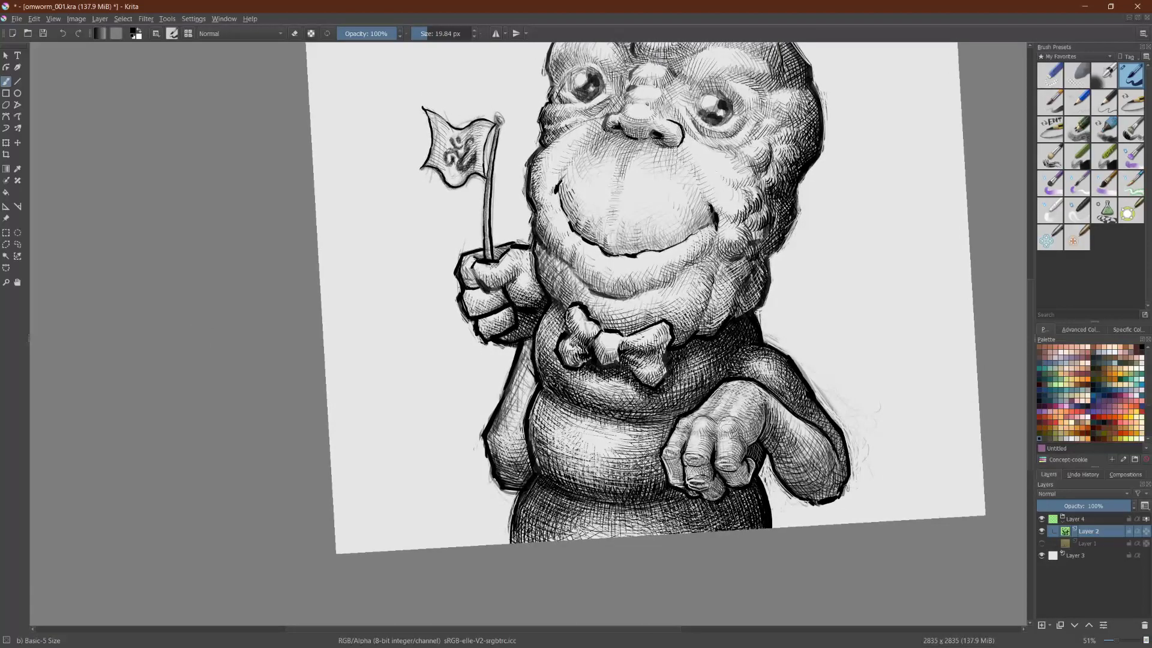
Step: Add hatching to the flag-arm side and lower part of the belly segment
mouse_move(542, 460)
mouse_down()
mouse_move(549, 428)
mouse_move(533, 434)
mouse_up()
mouse_move(553, 474)
mouse_down()
mouse_move(551, 448)
mouse_move(570, 455)
mouse_up()
drag(577, 477, 577, 462)
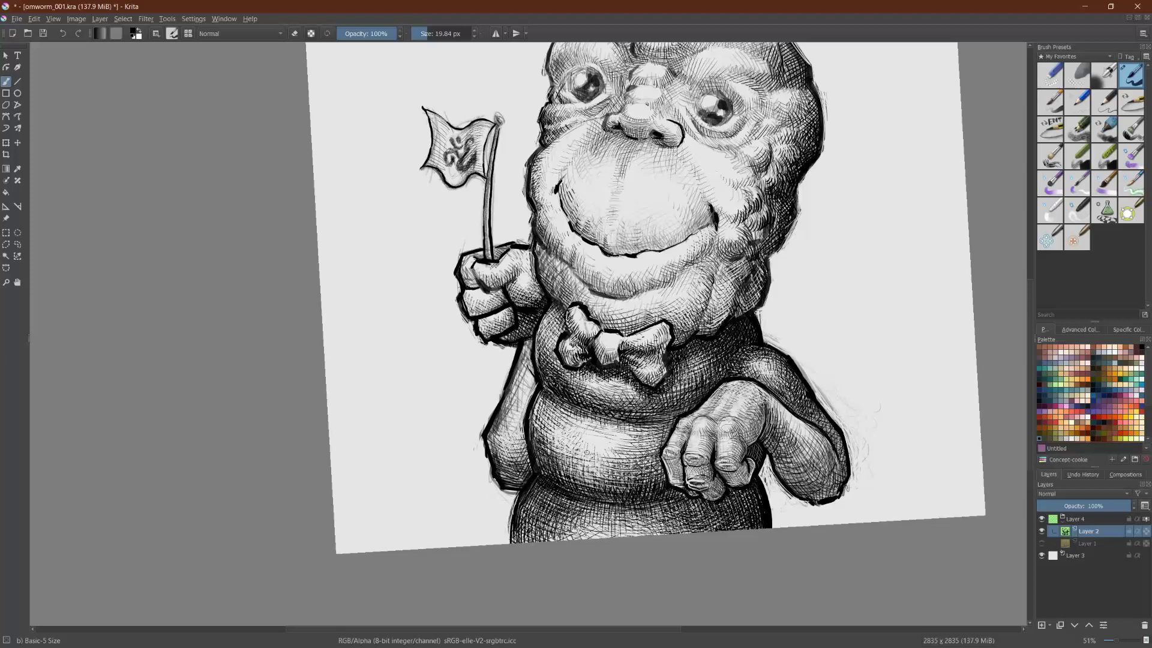
Step: Erase thin highlight strokes through the belly segment's hatching on the flag-arm side and beside the resting hand
key(e)
mouse_move(550, 444)
mouse_down()
mouse_move(546, 427)
mouse_move(531, 444)
mouse_move(530, 409)
mouse_up()
mouse_move(534, 465)
mouse_down()
mouse_move(532, 414)
mouse_move(534, 425)
mouse_up()
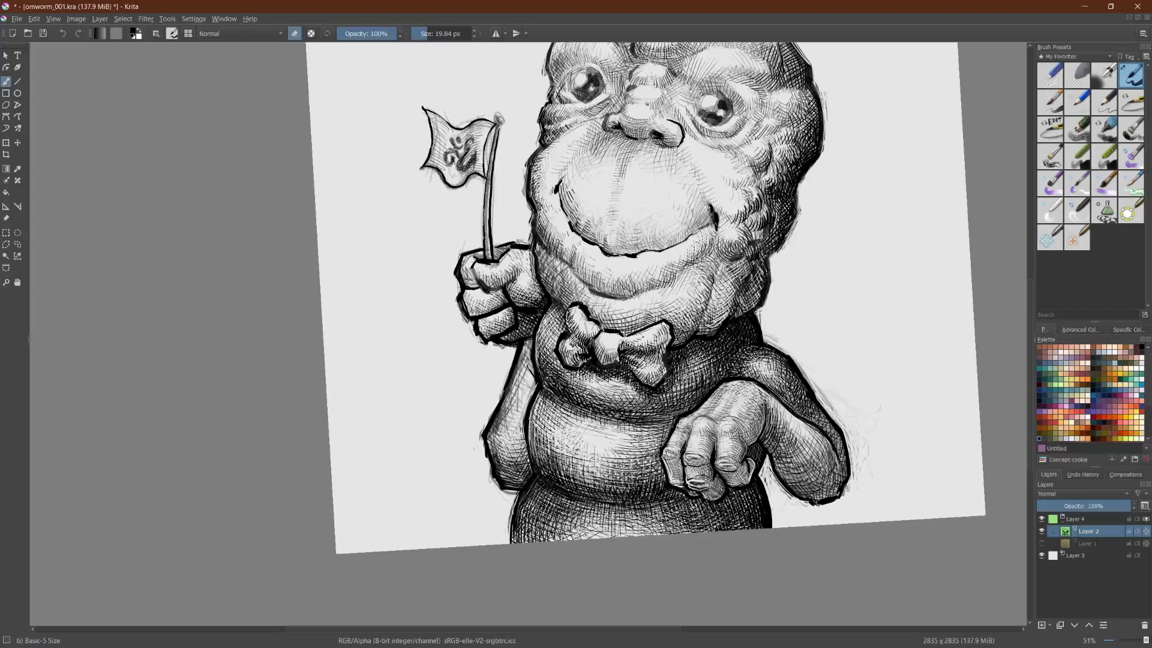
mouse_move(555, 478)
mouse_down()
mouse_move(553, 444)
mouse_move(557, 453)
mouse_up()
mouse_move(549, 457)
mouse_down()
mouse_move(539, 419)
mouse_move(536, 429)
mouse_up()
drag(633, 462, 633, 452)
mouse_move(641, 470)
mouse_down()
mouse_move(650, 431)
mouse_move(665, 430)
mouse_up()
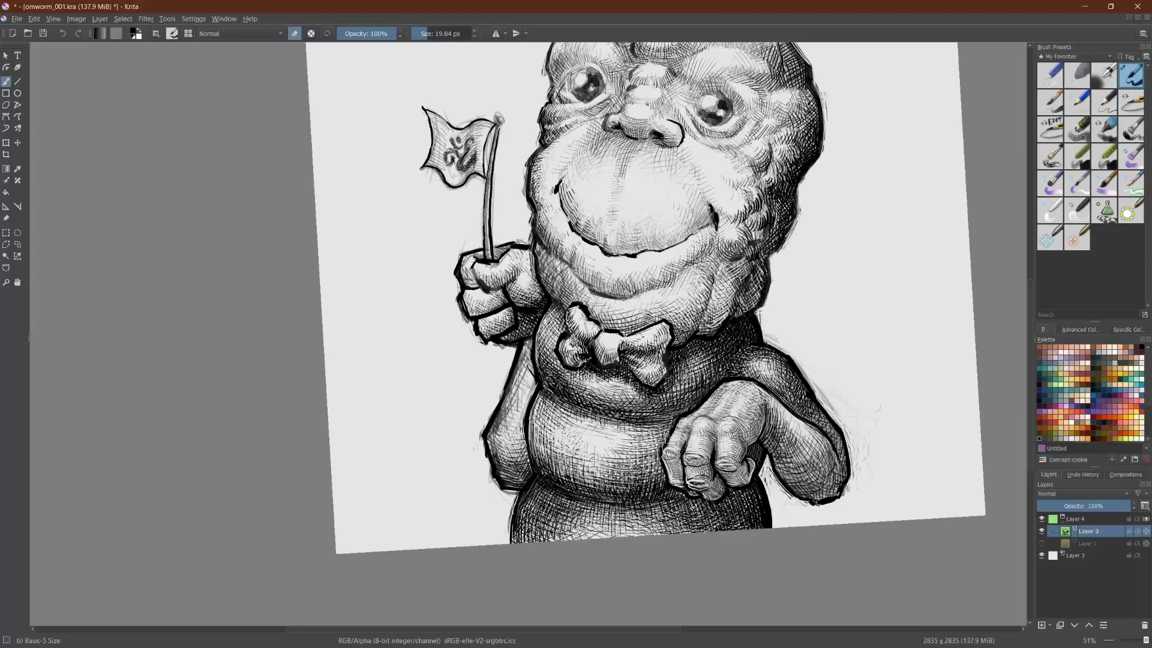
Step: Erase highlight strokes into the flag-arm side of the chest segment and the belly's upper edge
mouse_move(542, 370)
mouse_down()
mouse_move(542, 347)
mouse_move(565, 373)
mouse_up()
mouse_move(572, 402)
mouse_down()
mouse_move(571, 379)
mouse_move(566, 397)
mouse_up()
mouse_move(560, 375)
mouse_down()
mouse_move(574, 397)
mouse_move(556, 368)
mouse_up()
drag(557, 383, 540, 350)
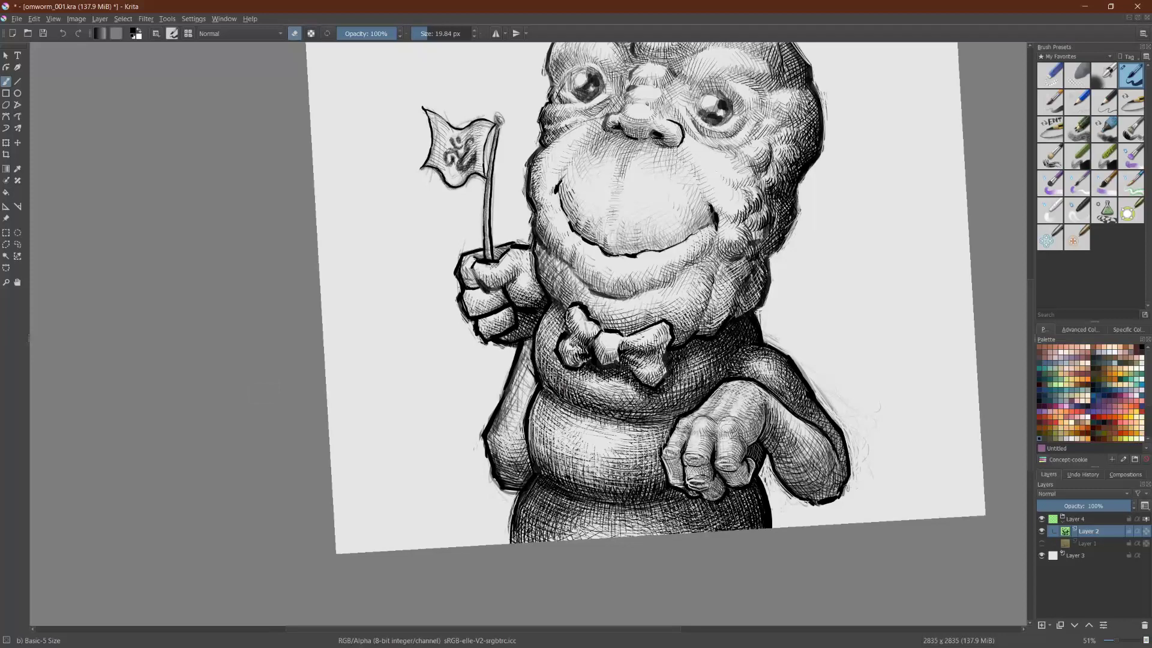
mouse_move(545, 415)
mouse_down()
mouse_move(533, 413)
mouse_move(539, 432)
mouse_up()
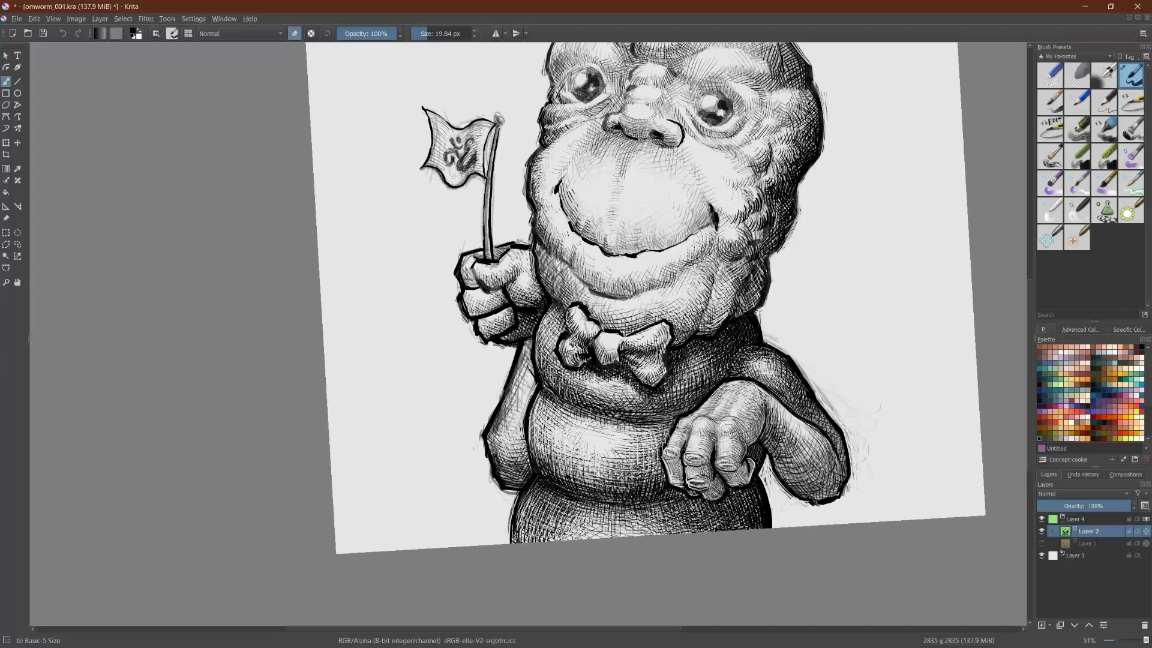
Step: Examine the torso shading at several zoom levels and canvas angles
scroll(613, 509, up, 2)
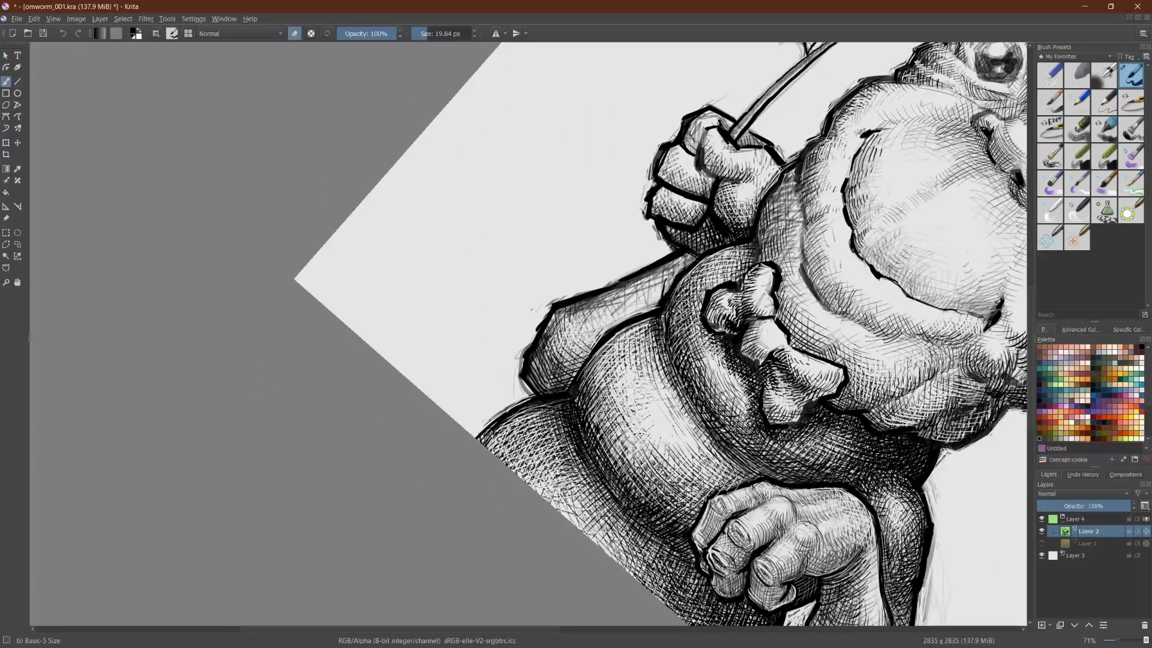
scroll(588, 311, down, 3)
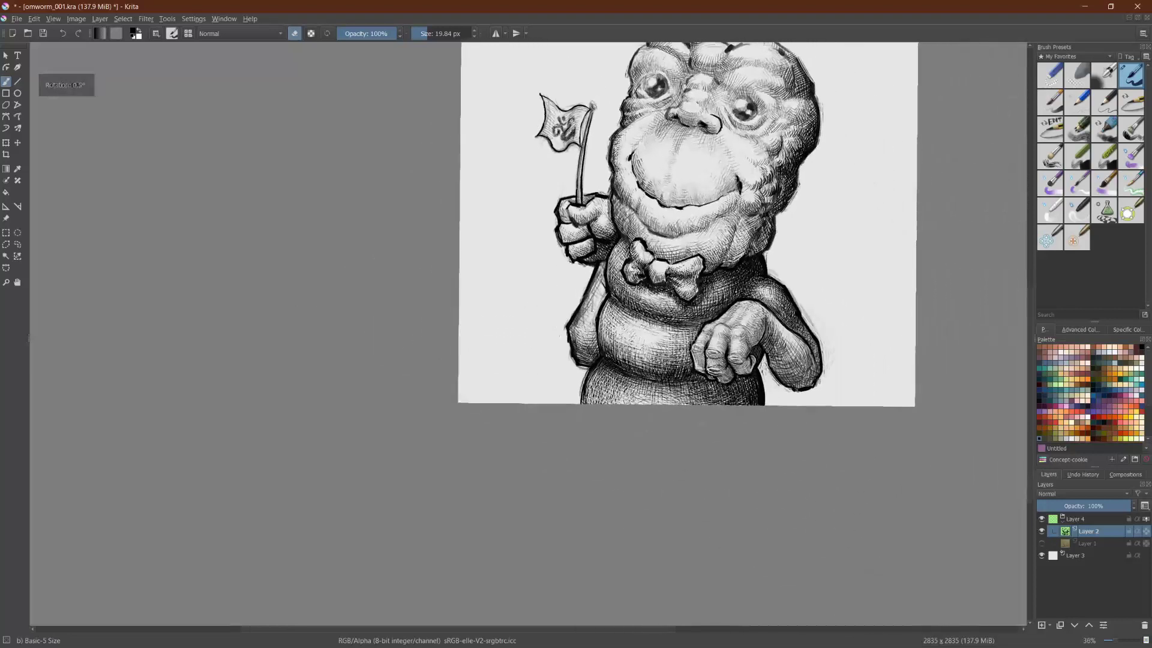
scroll(763, 397, up, 2)
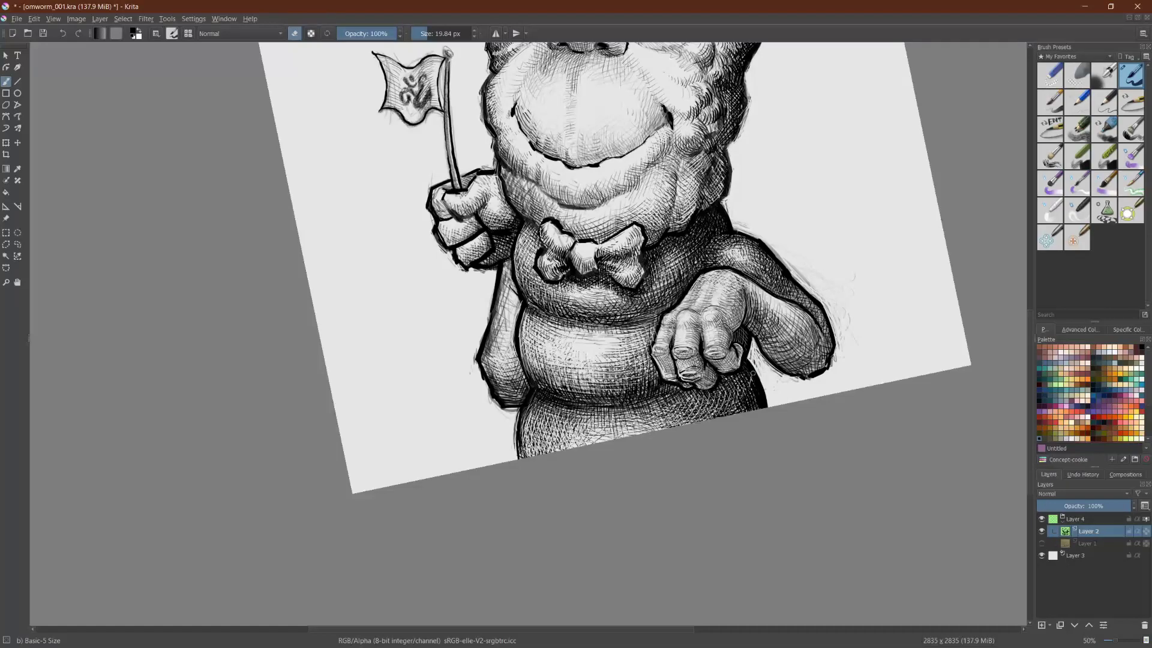
drag(370, 310, 430, 152)
drag(404, 554, 404, 503)
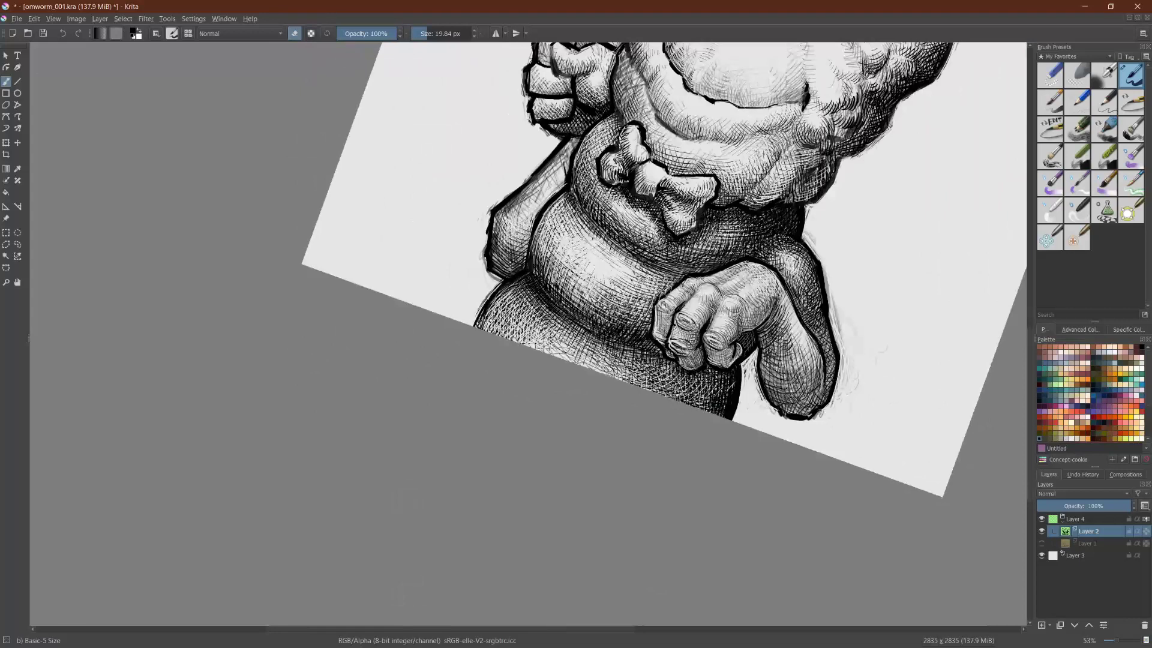
mouse_move(729, 373)
mouse_down()
mouse_move(733, 403)
mouse_move(726, 350)
mouse_up()
scroll(726, 350, down, 4)
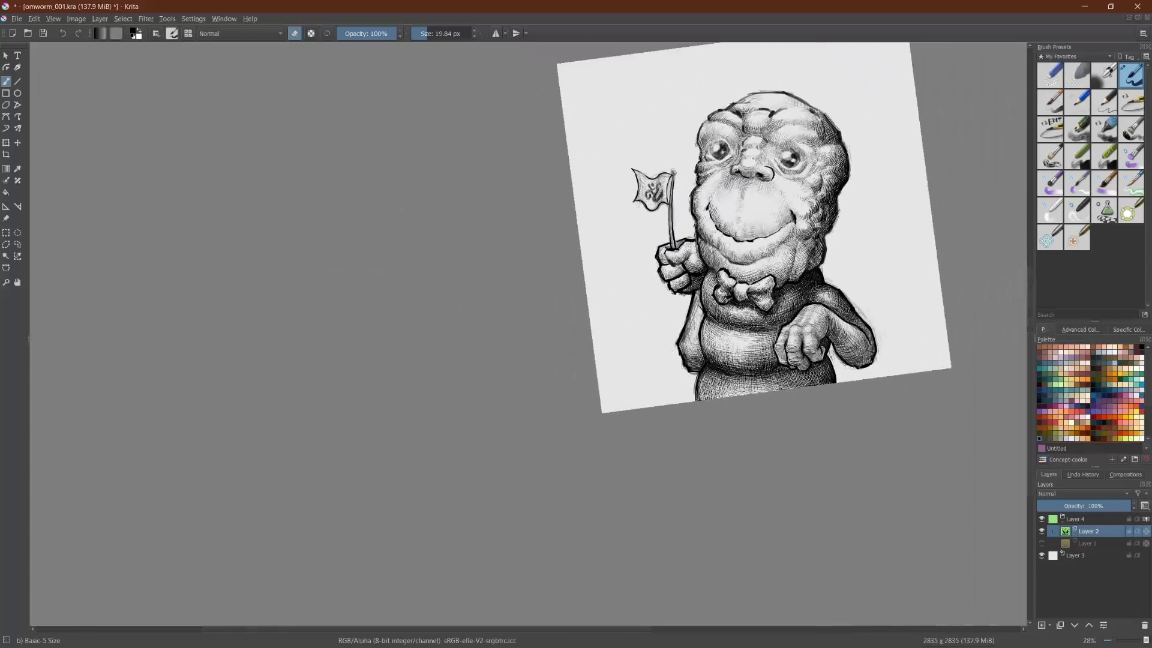
scroll(869, 242, up, 4)
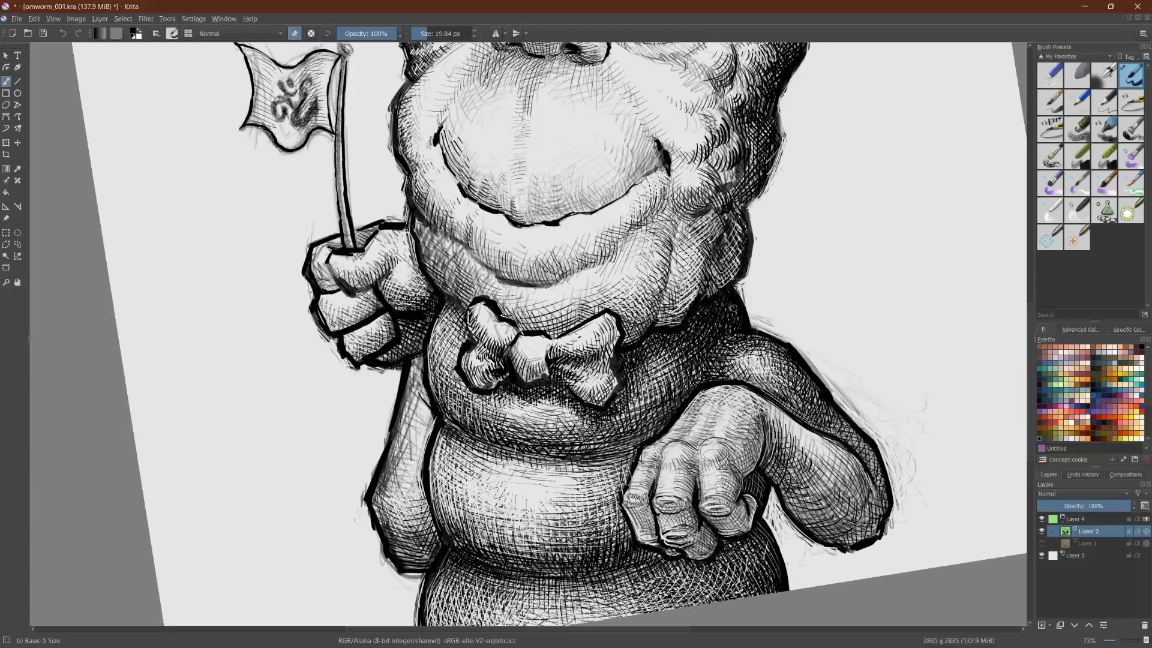
Step: Hatch the jaw folds above the resting arm and the cheek crease running from the bow tie to the mouth corner
key(e)
drag(681, 297, 698, 292)
drag(684, 293, 707, 268)
mouse_move(696, 271)
mouse_down()
mouse_move(712, 263)
mouse_move(699, 234)
mouse_move(694, 244)
mouse_up()
mouse_move(687, 253)
mouse_down()
mouse_move(717, 234)
mouse_move(692, 307)
mouse_up()
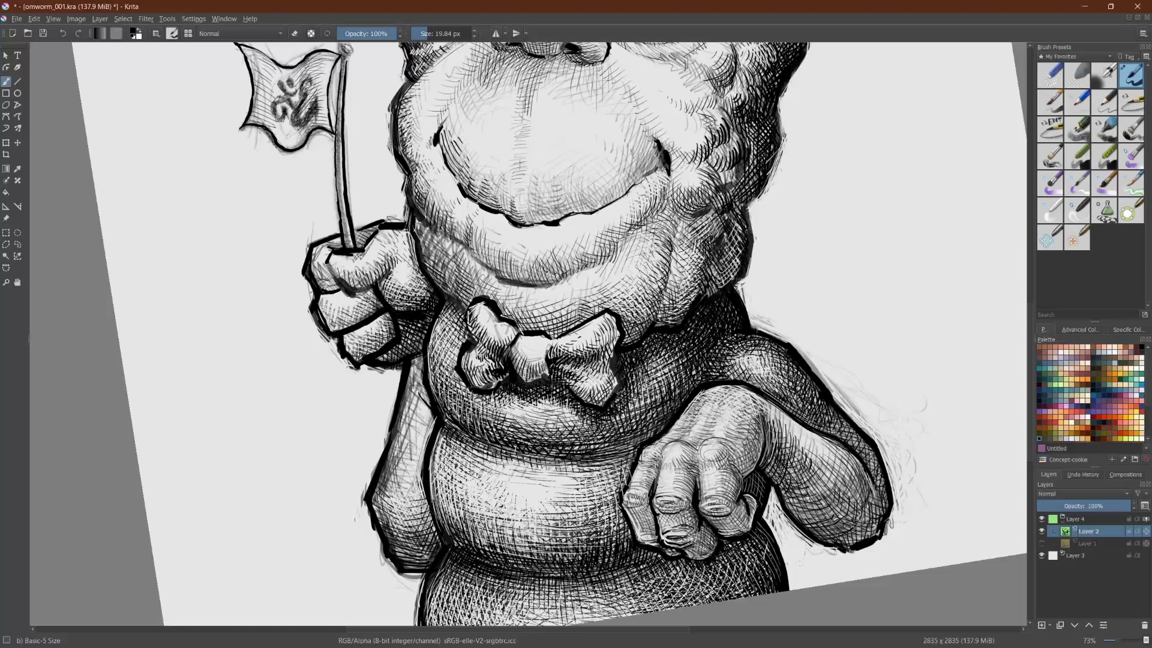
mouse_move(629, 343)
mouse_down()
mouse_move(657, 306)
mouse_move(678, 211)
mouse_up()
mouse_move(659, 216)
mouse_down()
mouse_move(678, 209)
mouse_move(670, 200)
mouse_up()
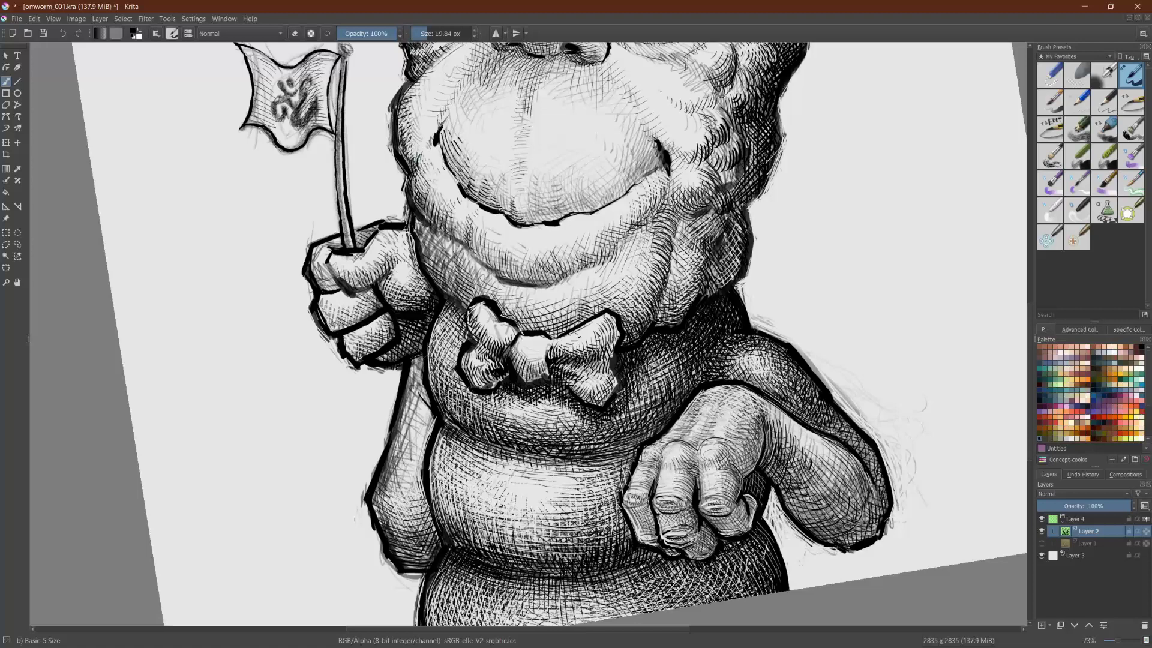
Step: Hatch the flag-side cheek beside the mouth corner and trim the face outline there with the eraser
mouse_move(427, 159)
mouse_down()
mouse_move(415, 195)
mouse_move(420, 205)
mouse_move(429, 195)
mouse_move(412, 190)
mouse_move(414, 202)
mouse_move(445, 234)
mouse_up()
mouse_move(435, 201)
mouse_down()
mouse_move(419, 231)
mouse_move(429, 239)
mouse_up()
key(e)
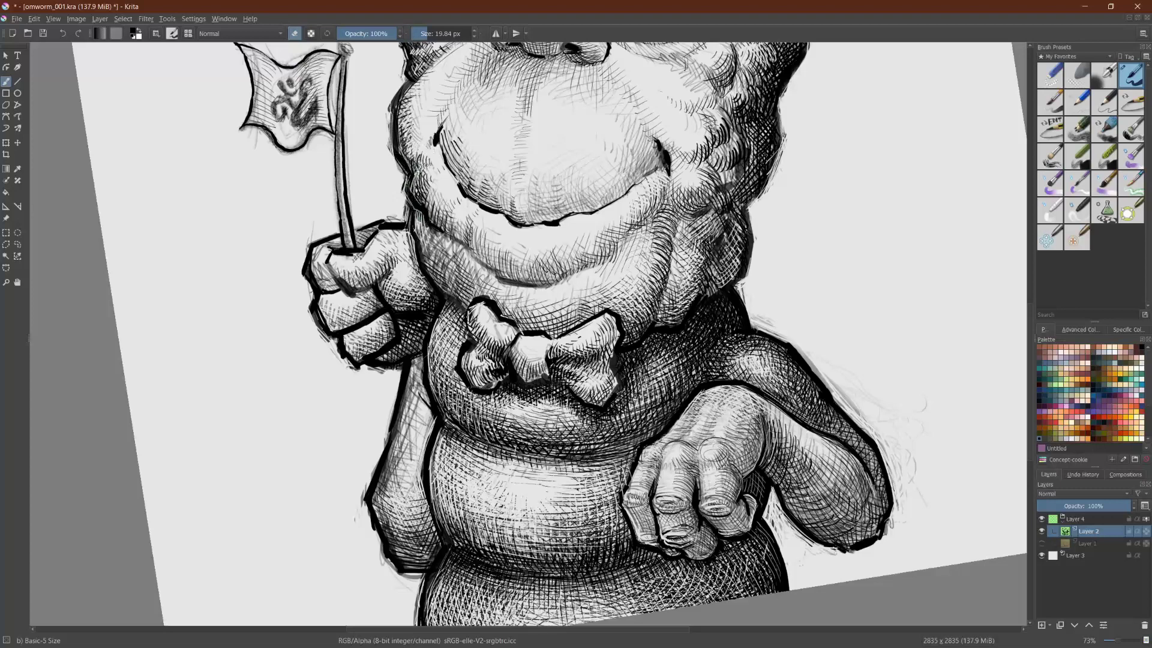
key(e)
key(e)
mouse_move(408, 202)
mouse_down()
mouse_move(405, 214)
mouse_move(388, 124)
mouse_move(410, 78)
mouse_move(399, 93)
mouse_up()
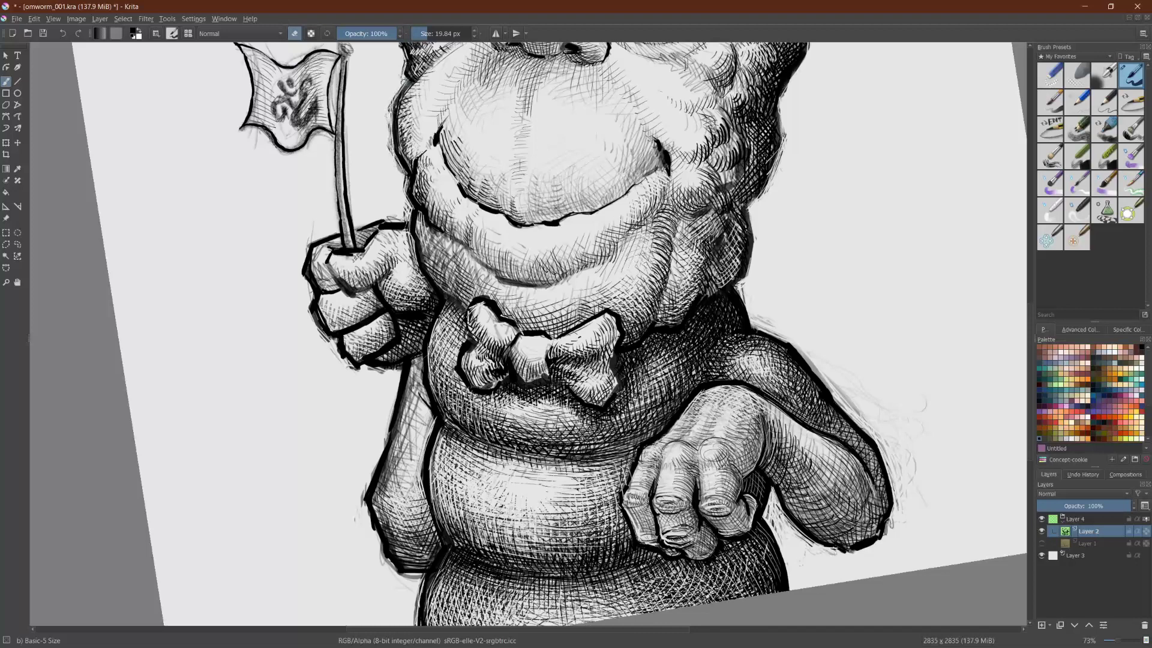
key(e)
Step: Hatch the lip and chin folds on the flag side, from below the mouth down toward the bow tie
drag(458, 214, 466, 247)
mouse_move(453, 203)
mouse_down()
mouse_move(443, 223)
mouse_move(432, 212)
mouse_move(418, 247)
mouse_move(473, 270)
mouse_up()
drag(489, 258, 477, 274)
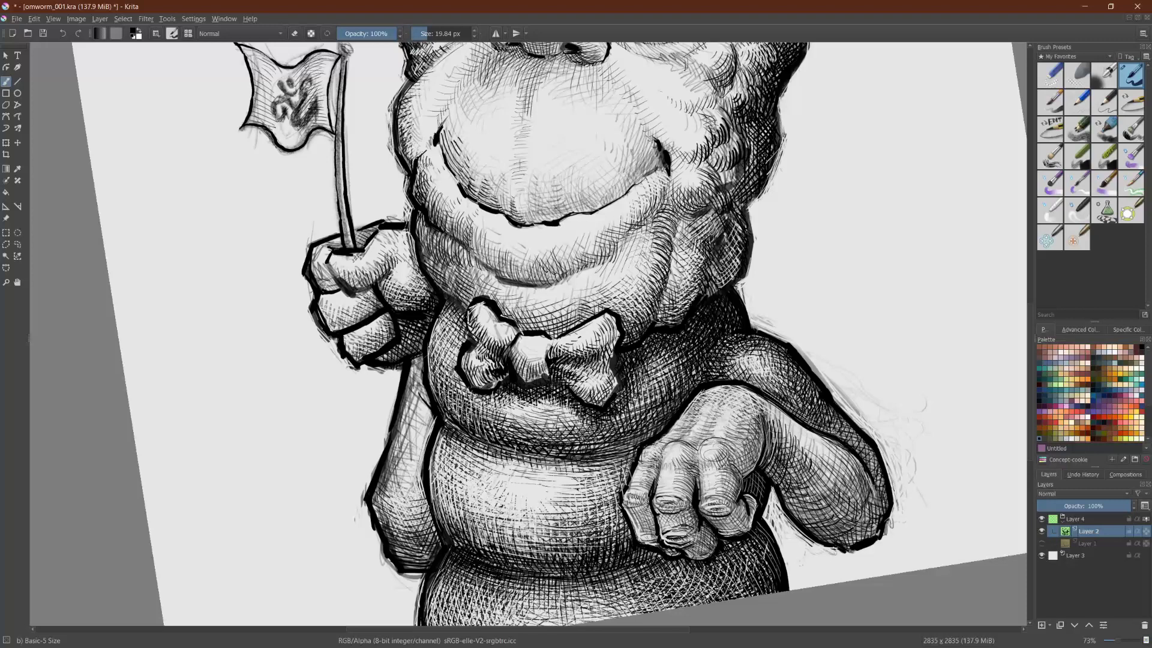
mouse_move(423, 235)
mouse_down()
mouse_move(415, 246)
mouse_move(436, 267)
mouse_move(476, 273)
mouse_move(436, 285)
mouse_move(467, 308)
mouse_up()
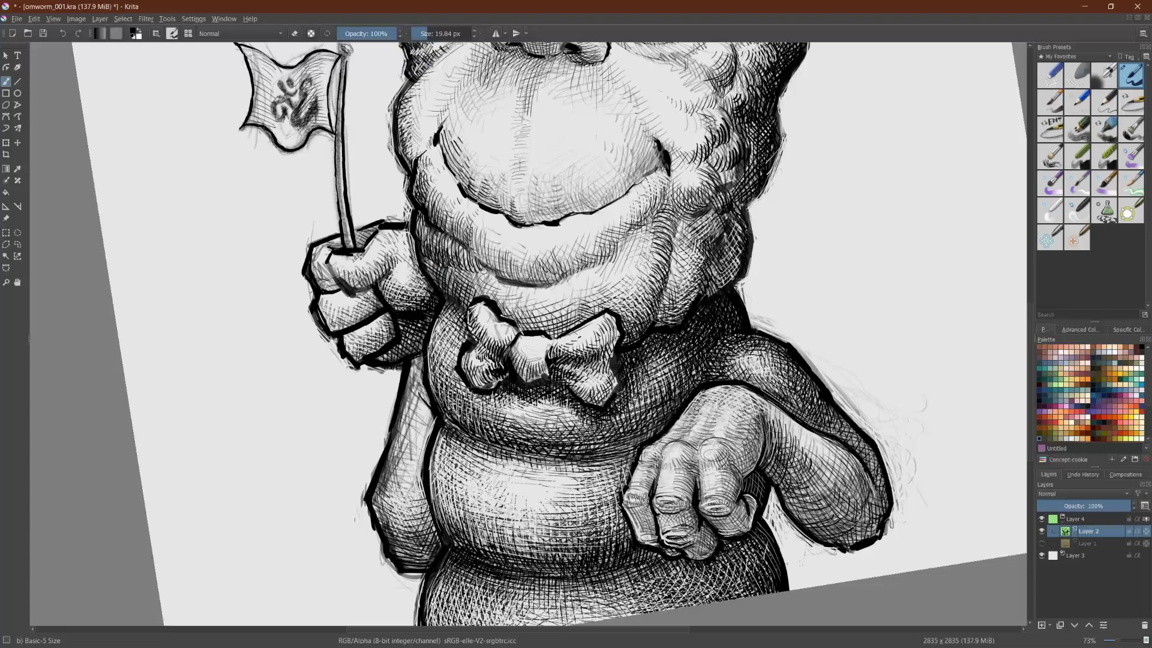
Step: Examine the face and torso shading on the mirrored canvas at several zoom levels and in canvas-only view
mouse_move(433, 249)
mouse_down()
mouse_move(435, 282)
mouse_move(414, 259)
mouse_move(417, 275)
mouse_up()
key(e)
key(m)
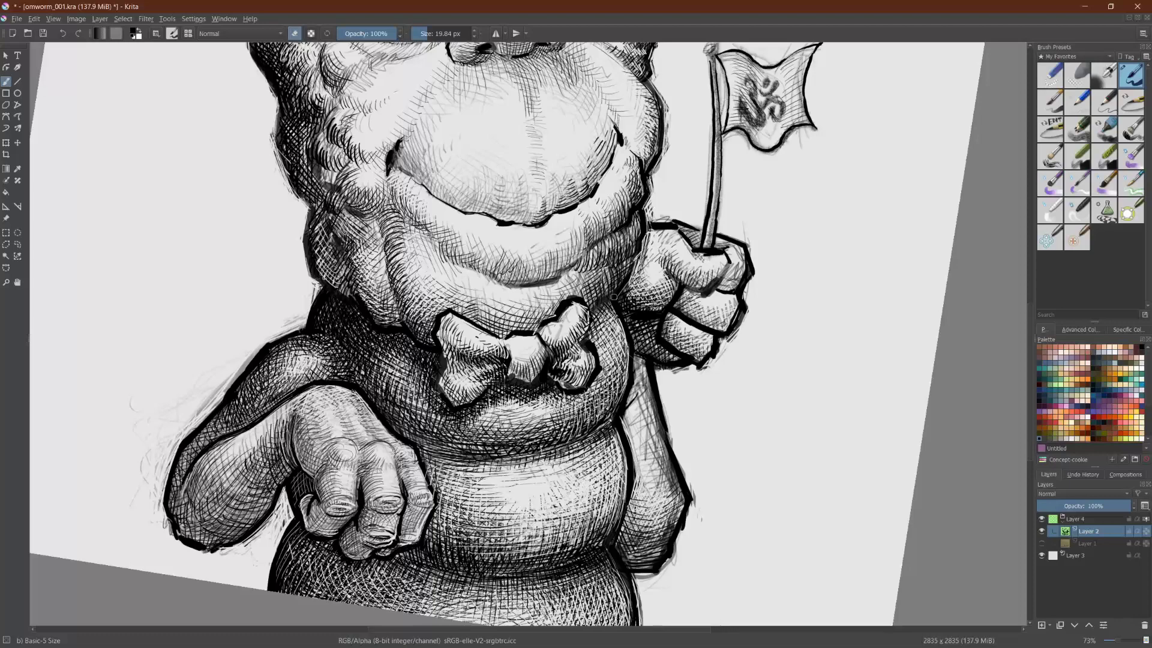
scroll(614, 297, down, 2)
scroll(668, 411, up, 2)
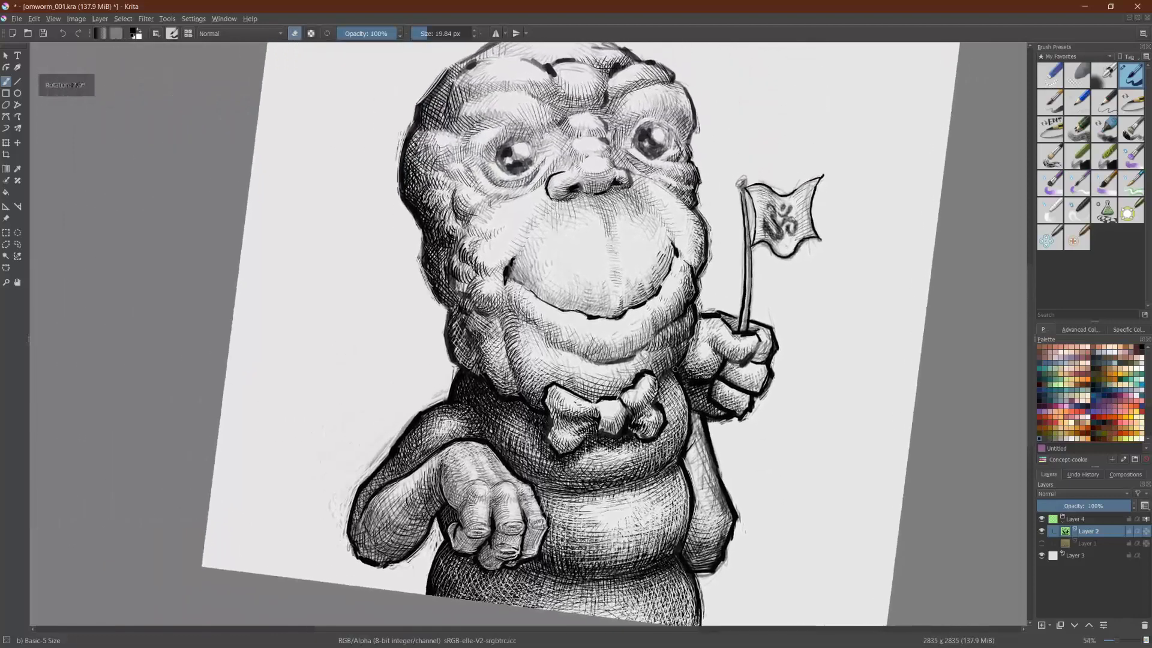
drag(669, 411, 675, 415)
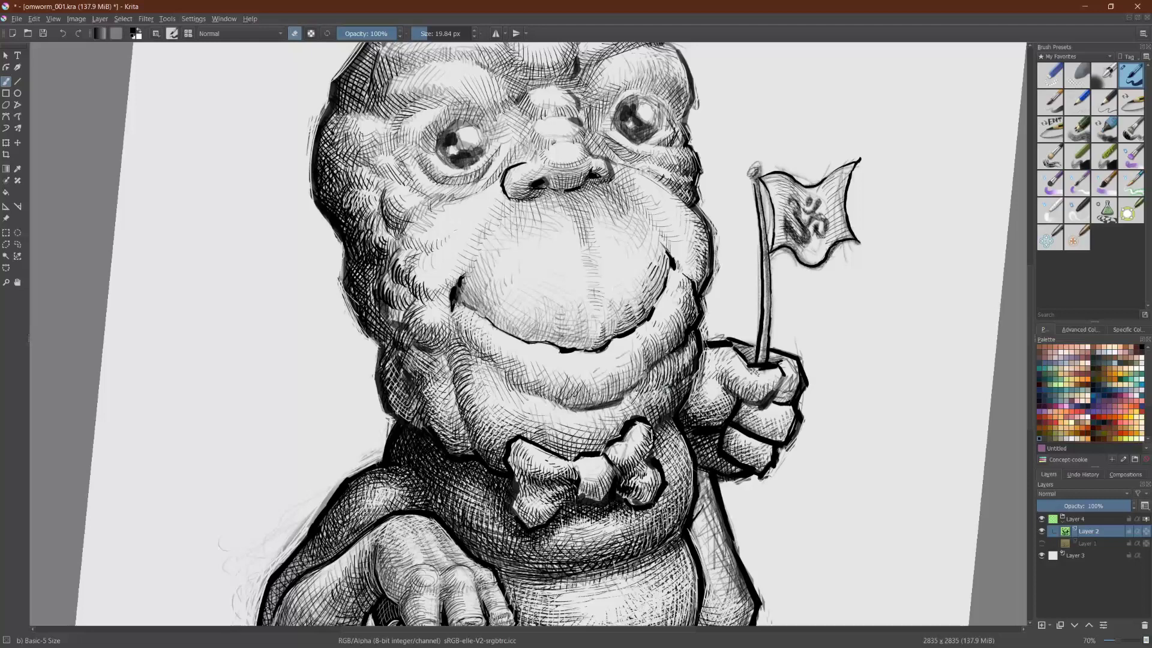
key(Tab)
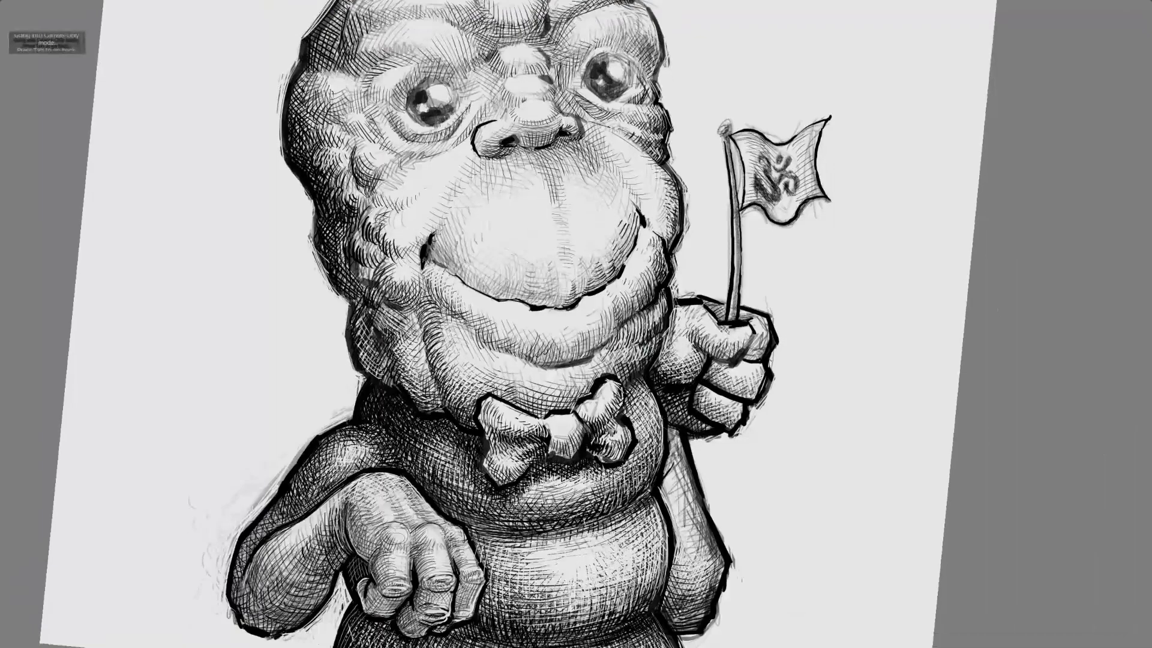
scroll(659, 335, down, 2)
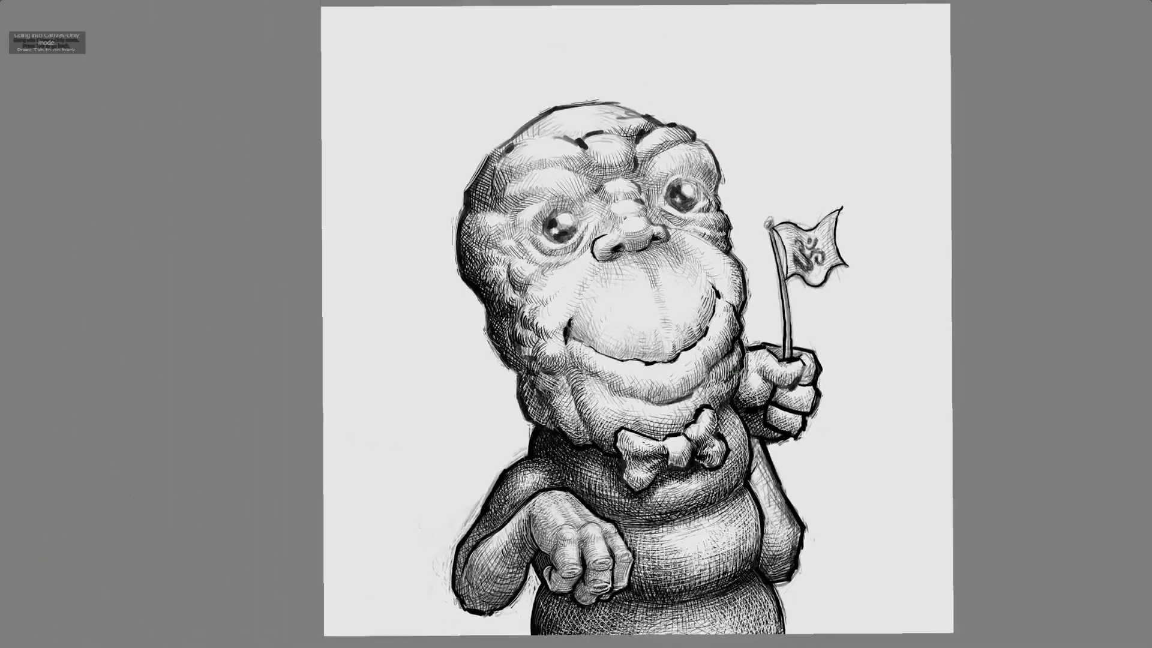
scroll(659, 335, up, 2)
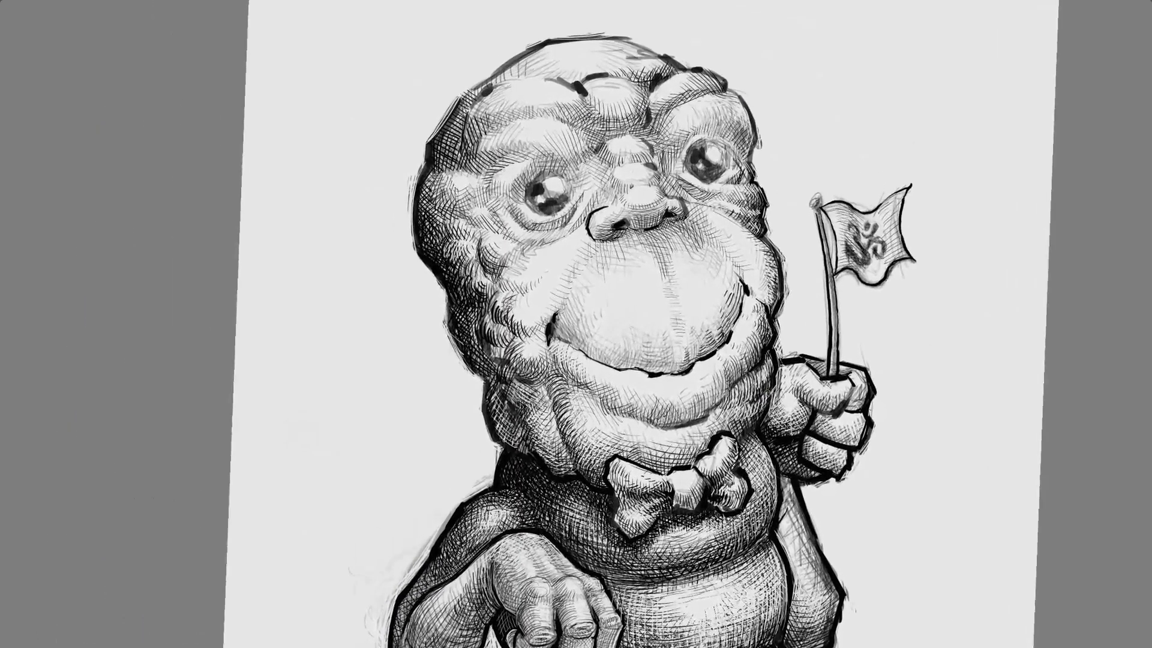
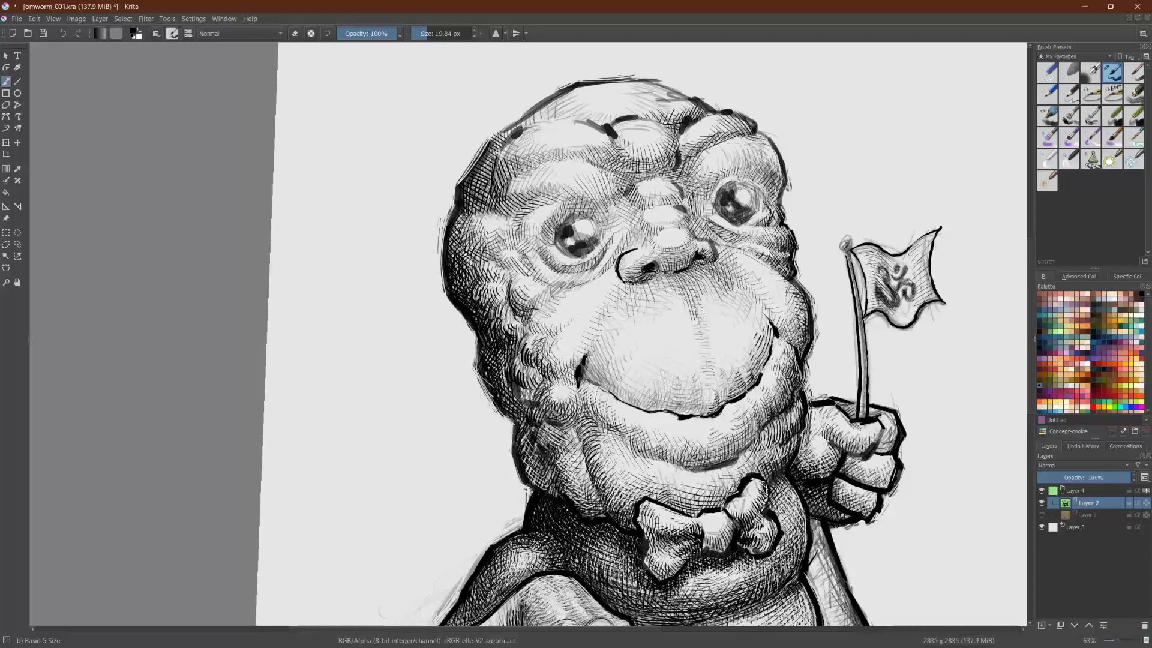
Step: Hatch the cheek beside the arm-side mouth corner and the chin fold running down toward the bow tie
drag(521, 397, 555, 417)
mouse_move(559, 422)
mouse_down()
mouse_move(582, 403)
mouse_move(578, 417)
mouse_move(577, 401)
mouse_move(589, 413)
mouse_up()
mouse_move(603, 391)
mouse_down()
mouse_move(592, 410)
mouse_move(622, 438)
mouse_up()
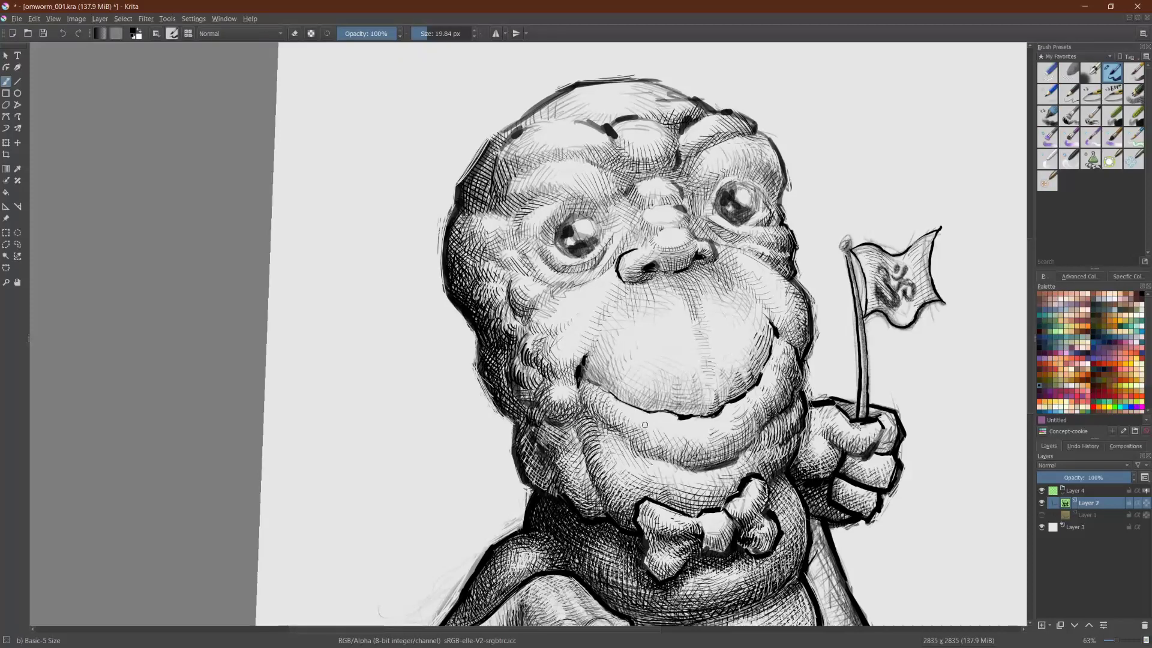
mouse_move(603, 449)
mouse_down()
mouse_move(598, 486)
mouse_move(615, 509)
mouse_up()
mouse_move(628, 464)
mouse_down()
mouse_move(625, 511)
mouse_move(653, 501)
mouse_up()
drag(666, 471, 660, 502)
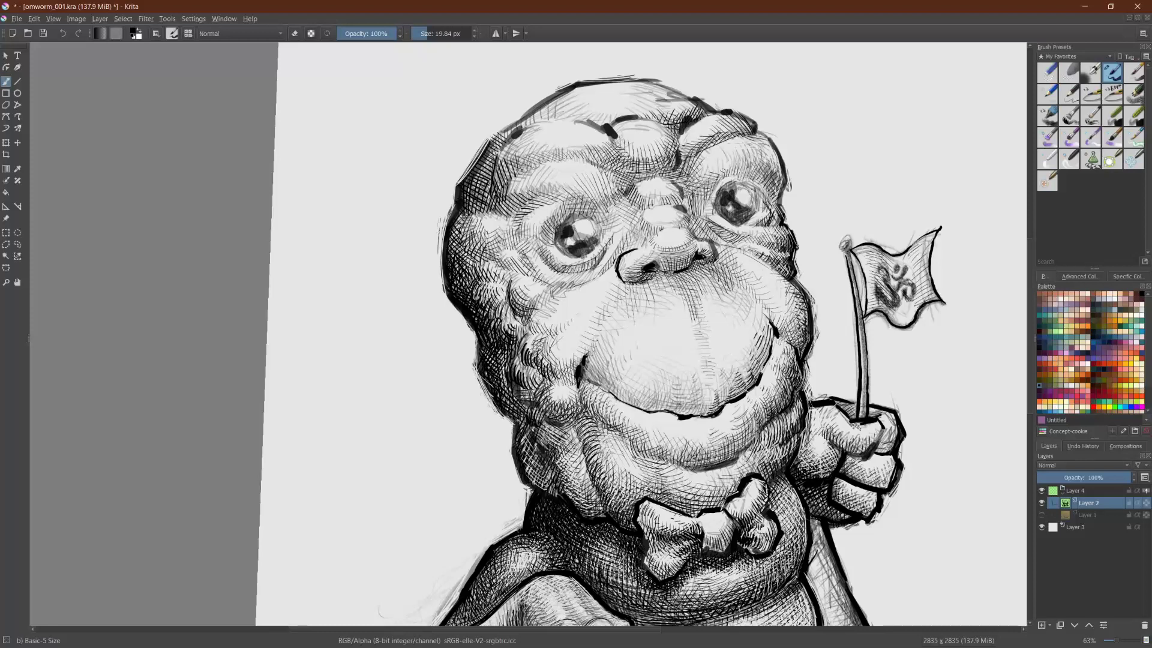
Step: Erase small highlights into the chin and lip folds above the bow tie on the flag side
key(e)
drag(743, 475, 736, 488)
mouse_move(754, 447)
mouse_down()
mouse_move(749, 469)
mouse_move(769, 478)
mouse_move(779, 469)
mouse_up()
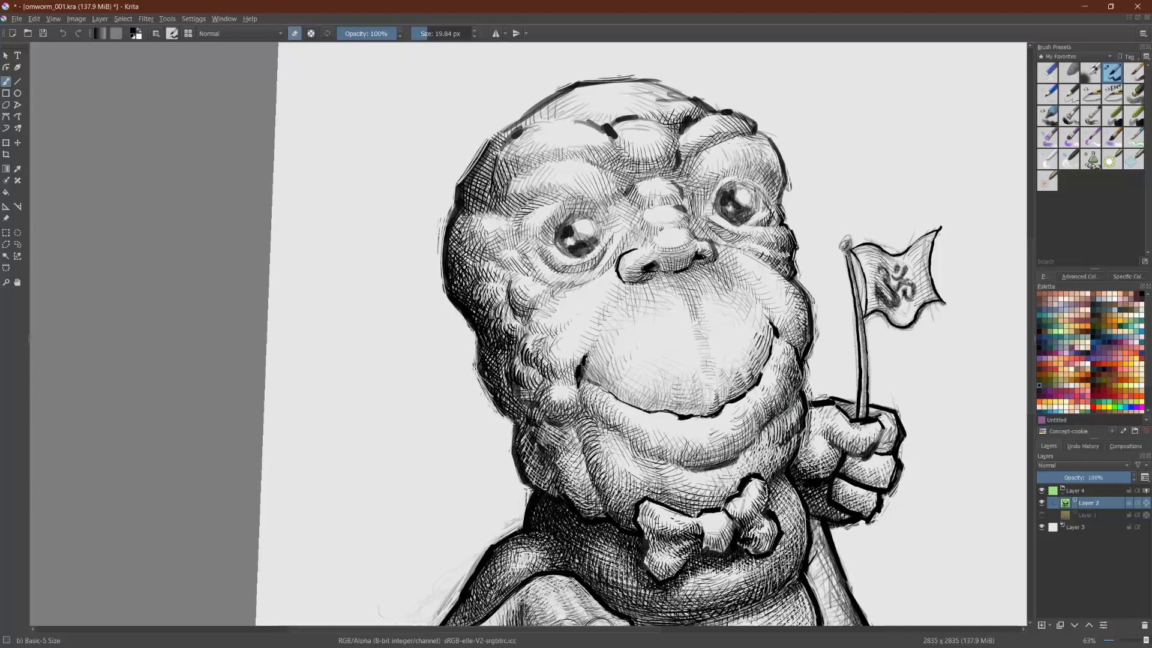
key(e)
key(e)
key(e)
key(e)
key(e)
Step: Hatch dark creases around the jaw lumps below the arm-side mouth corner
mouse_move(559, 472)
mouse_down()
mouse_move(548, 485)
mouse_move(540, 463)
mouse_up()
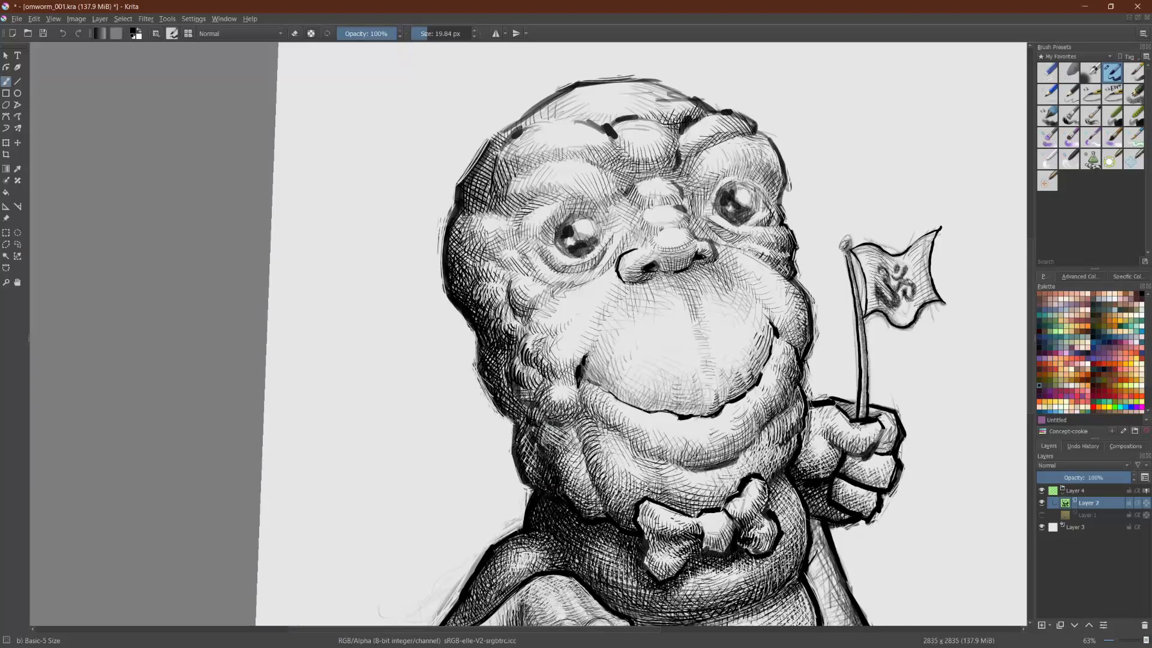
drag(555, 435, 559, 453)
drag(557, 443, 566, 456)
drag(564, 446, 574, 459)
drag(570, 444, 580, 454)
drag(533, 430, 547, 469)
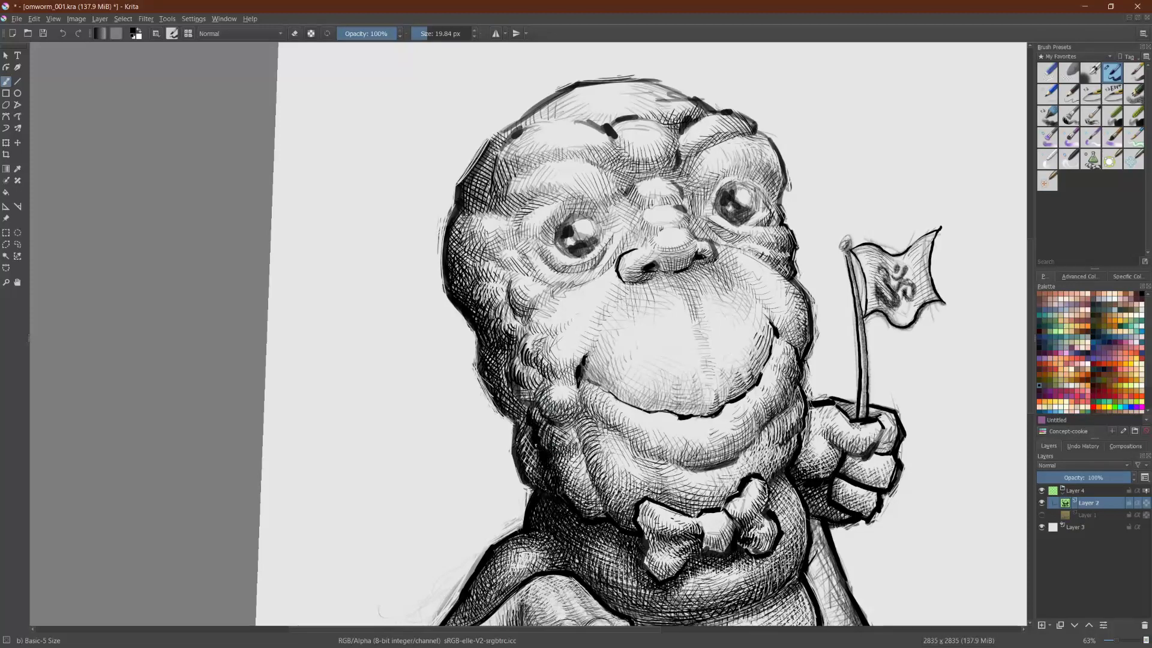
Step: Deepen the crease under the round cheek bump and darken the outer jaw edge up to the notch beside it
mouse_move(570, 425)
mouse_down()
mouse_move(578, 414)
mouse_move(582, 440)
mouse_up()
mouse_move(580, 436)
mouse_down()
mouse_move(593, 461)
mouse_move(587, 406)
mouse_up()
drag(581, 418, 589, 400)
mouse_move(519, 463)
mouse_down()
mouse_move(531, 447)
mouse_move(545, 470)
mouse_up()
drag(535, 454, 520, 428)
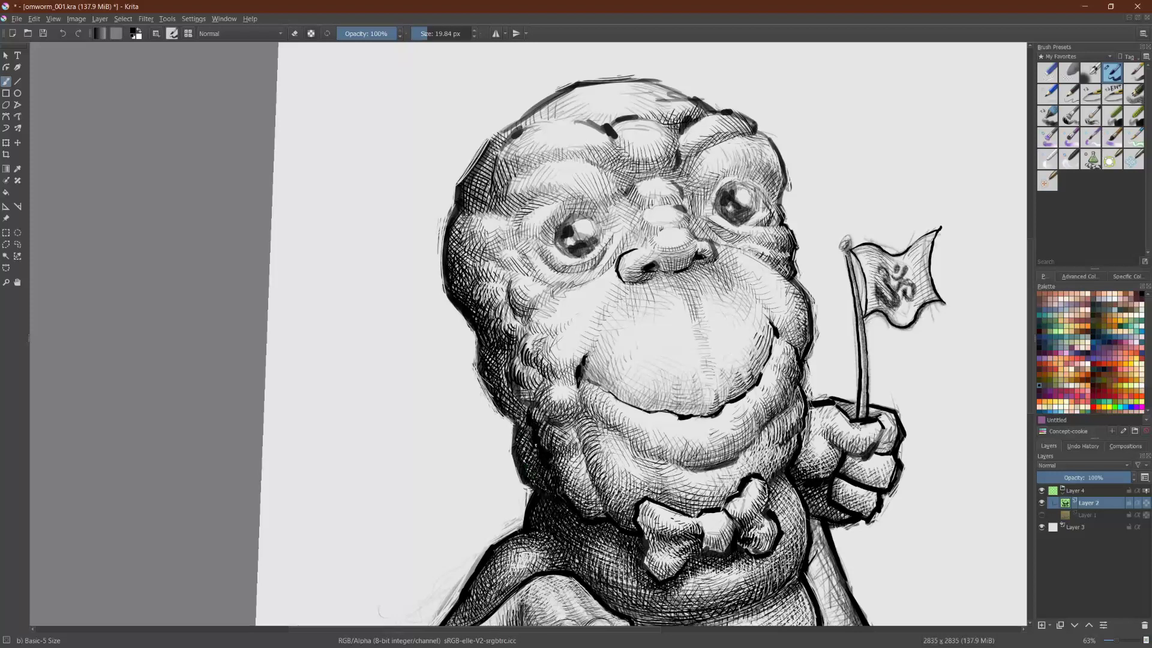
drag(526, 425, 508, 396)
drag(515, 402, 506, 392)
Step: Cross-hatch the shaded side of the head beside the arm-side eye, working from the temple toward the outline
drag(513, 400, 793, 256)
mouse_move(636, 399)
mouse_down()
mouse_move(680, 359)
mouse_move(704, 354)
mouse_move(716, 367)
mouse_move(728, 353)
mouse_up()
drag(729, 372, 734, 354)
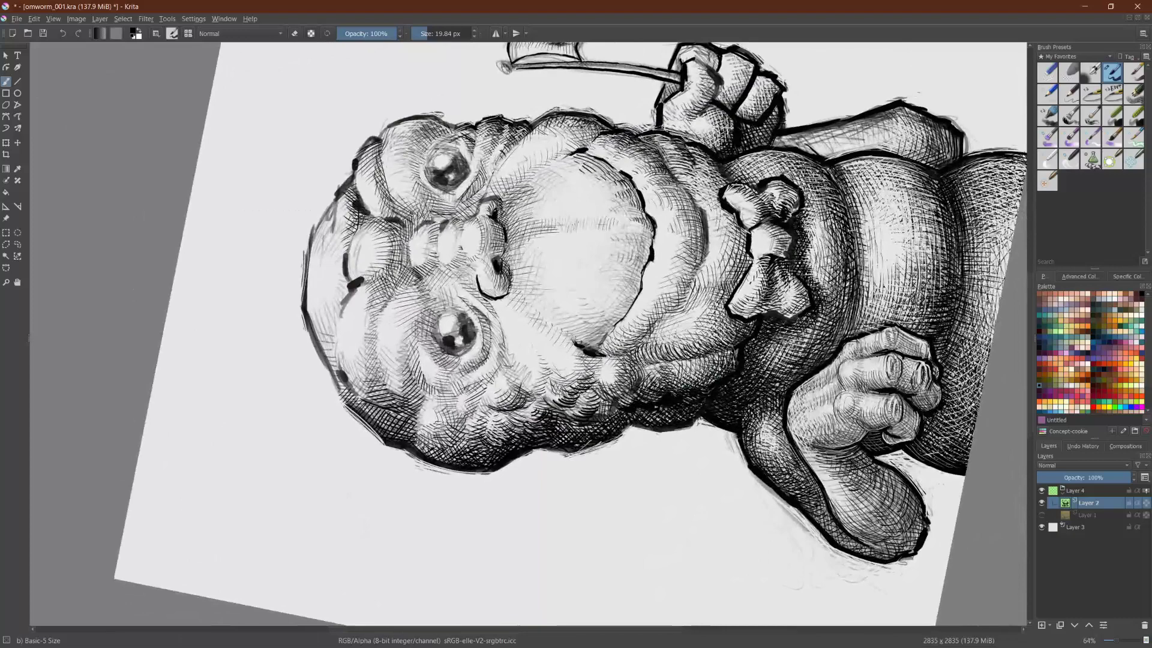
drag(455, 332, 624, 366)
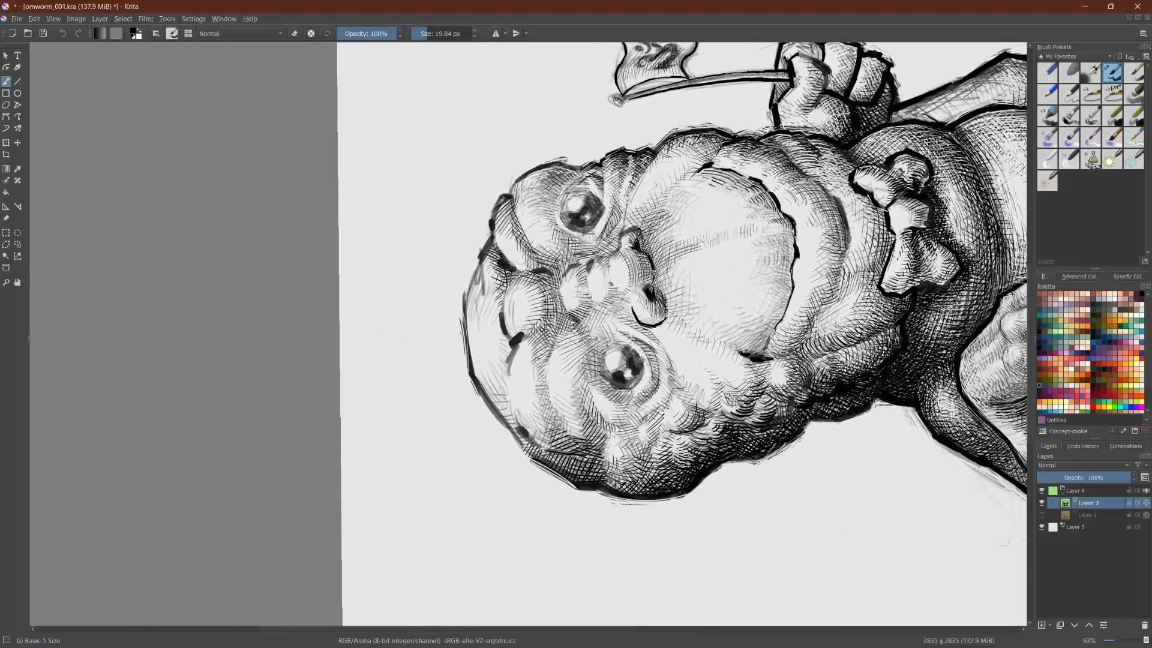
drag(614, 479, 623, 450)
drag(619, 480, 640, 439)
drag(644, 466, 644, 439)
drag(641, 479, 653, 447)
drag(649, 470, 660, 452)
drag(657, 472, 666, 455)
drag(663, 466, 673, 452)
drag(604, 491, 659, 471)
drag(653, 490, 662, 480)
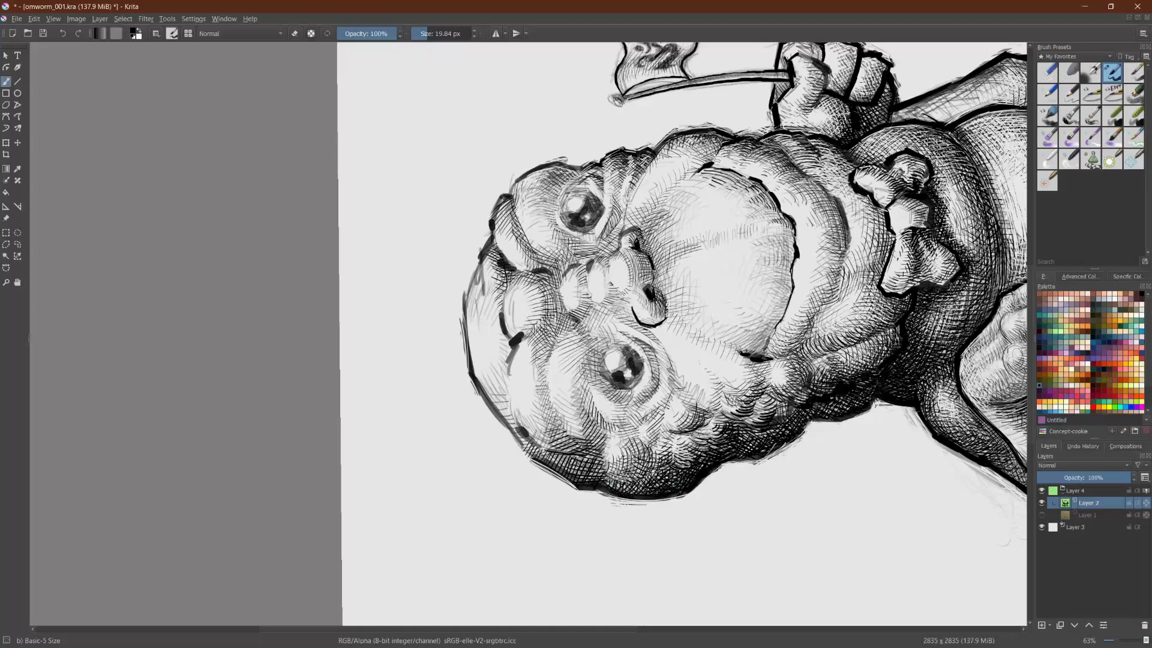
Step: Hatch the cheek lumps along the shaded side of the head between the eye and the jaw
drag(696, 438, 727, 417)
drag(673, 461, 685, 437)
drag(680, 465, 696, 442)
drag(696, 455, 706, 440)
drag(703, 460, 709, 441)
drag(603, 289, 698, 233)
drag(373, 243, 654, 204)
drag(606, 369, 616, 347)
drag(611, 371, 619, 350)
mouse_move(620, 368)
mouse_down()
mouse_move(631, 343)
mouse_move(622, 368)
mouse_move(576, 376)
mouse_up()
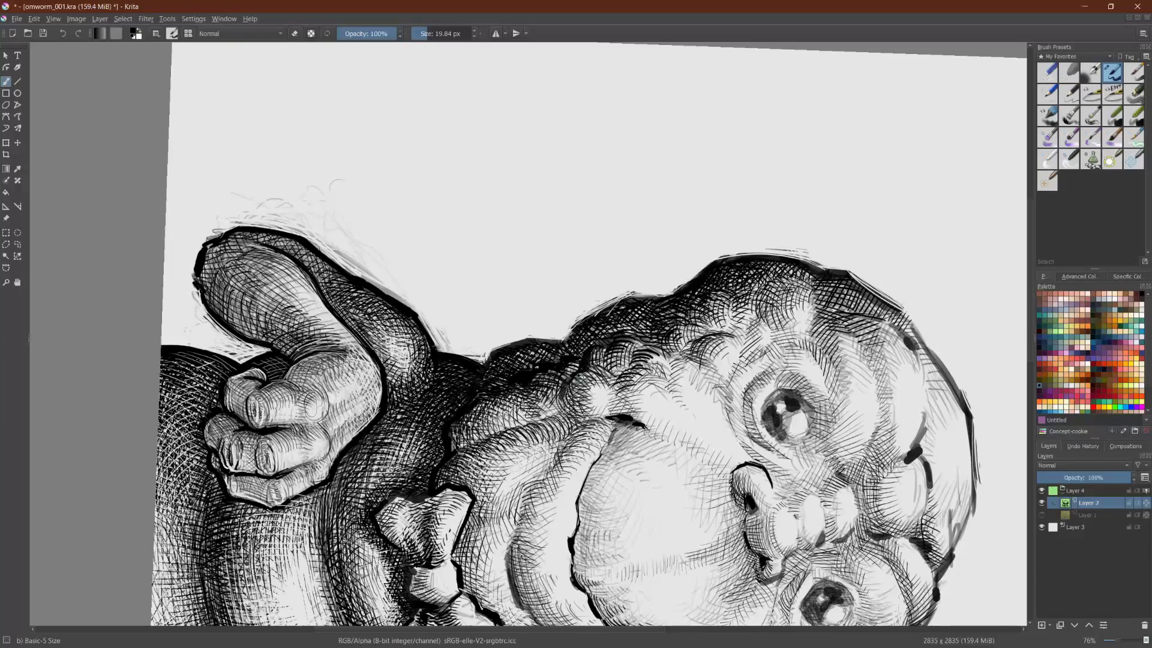
Step: Hatch the small cheek lumps above the round bump at the arm-side mouth corner
scroll(528, 334, down, 3)
scroll(565, 335, up, 3)
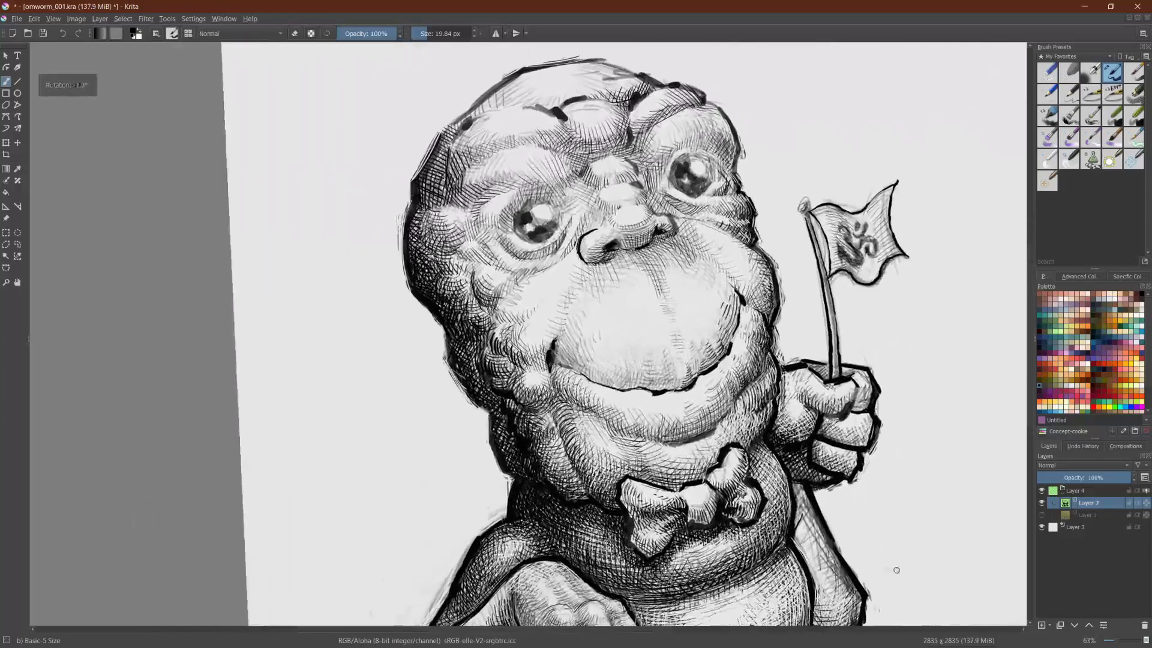
mouse_move(505, 373)
mouse_down()
mouse_move(509, 362)
mouse_move(509, 379)
mouse_move(526, 376)
mouse_move(510, 353)
mouse_up()
drag(518, 327, 519, 358)
drag(532, 337, 527, 359)
mouse_move(536, 339)
mouse_down()
mouse_move(532, 362)
mouse_move(536, 352)
mouse_move(515, 353)
mouse_up()
drag(526, 335, 515, 344)
mouse_move(520, 331)
mouse_down()
mouse_move(508, 345)
mouse_move(506, 331)
mouse_move(521, 338)
mouse_up()
drag(531, 319, 527, 339)
Step: Hatch the upper cheek lumps below the arm-side eye, continuing up toward the temple
mouse_move(535, 313)
mouse_down()
mouse_move(530, 329)
mouse_move(539, 306)
mouse_move(494, 320)
mouse_up()
drag(515, 289, 502, 324)
mouse_move(519, 296)
mouse_down()
mouse_move(504, 324)
mouse_move(519, 320)
mouse_move(475, 294)
mouse_move(472, 257)
mouse_move(481, 268)
mouse_up()
drag(497, 256, 490, 272)
mouse_move(507, 257)
mouse_down()
mouse_move(501, 270)
mouse_move(461, 261)
mouse_up()
drag(470, 245, 455, 255)
drag(463, 239, 454, 254)
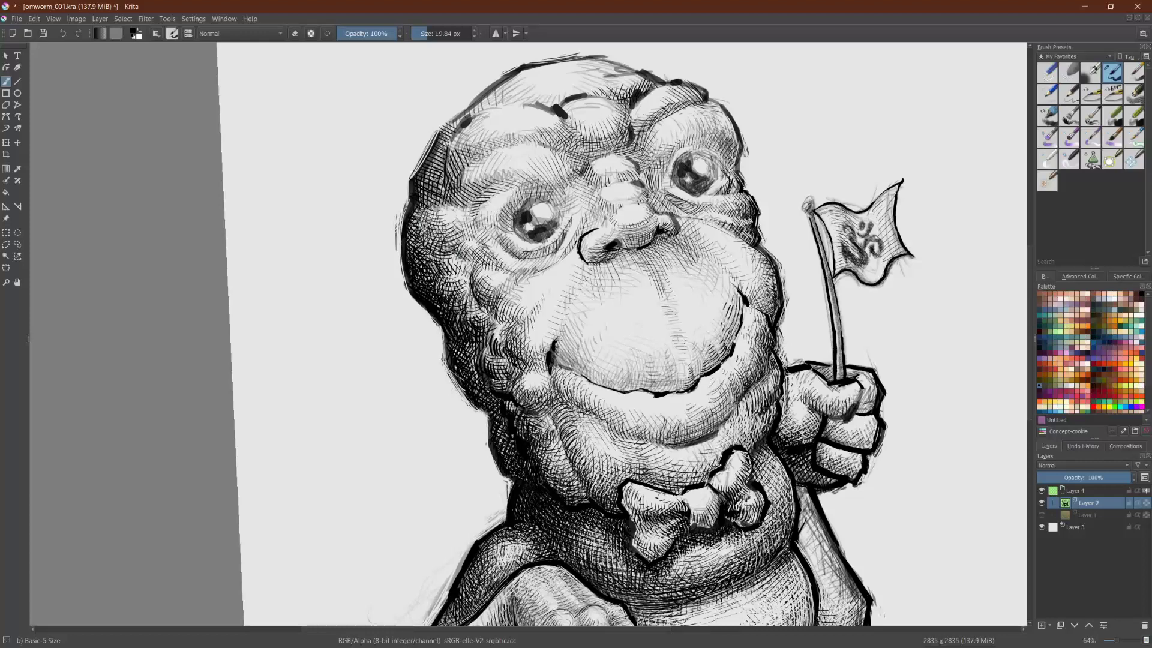
Step: Cross-hatch the shaded temple from the head outline inward to the folds beside the arm-side eye
drag(424, 210, 412, 232)
drag(433, 206, 415, 236)
mouse_move(435, 212)
mouse_down()
mouse_move(419, 233)
mouse_move(426, 242)
mouse_up()
drag(445, 227, 430, 254)
drag(447, 238, 434, 257)
drag(454, 233, 441, 256)
mouse_move(461, 233)
mouse_down()
mouse_move(444, 258)
mouse_move(409, 250)
mouse_up()
drag(416, 231, 409, 254)
drag(423, 243, 418, 259)
drag(432, 247, 425, 266)
drag(442, 252, 439, 268)
drag(456, 253, 443, 273)
drag(456, 263, 446, 279)
drag(465, 261, 457, 277)
drag(472, 261, 459, 280)
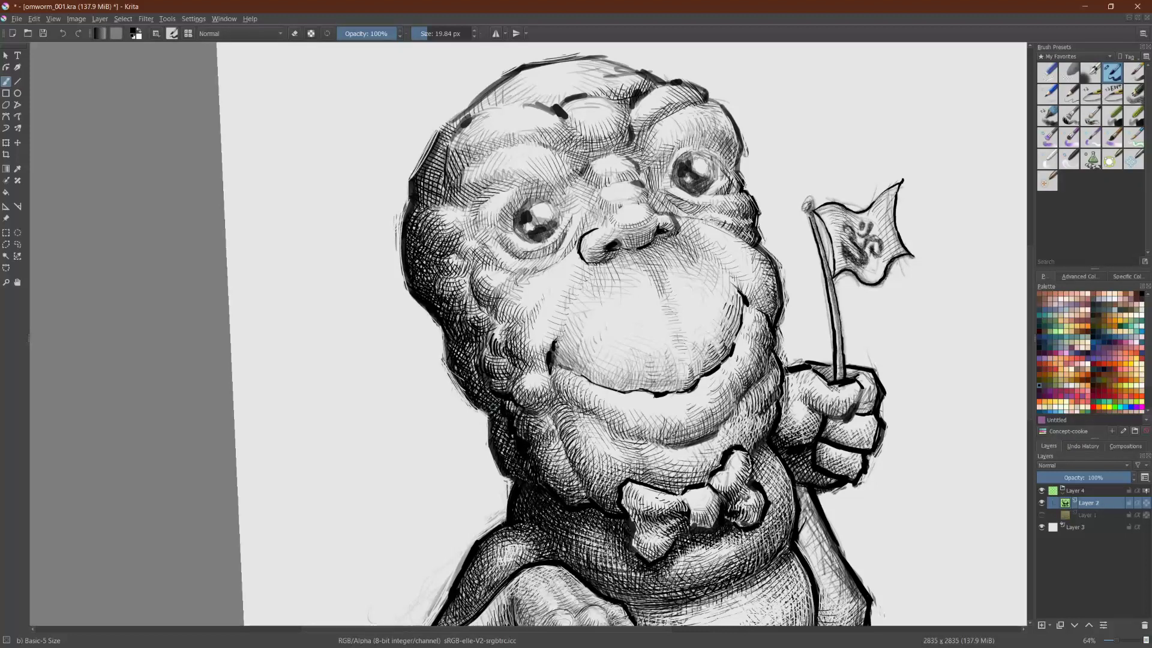
Step: Darken the notch between cheek and jaw, the outer jaw folds and the neck shadow beneath the chin
drag(497, 397, 492, 408)
mouse_move(496, 395)
mouse_down()
mouse_move(489, 413)
mouse_move(484, 394)
mouse_up()
mouse_move(525, 466)
mouse_down()
mouse_move(517, 477)
mouse_move(504, 461)
mouse_up()
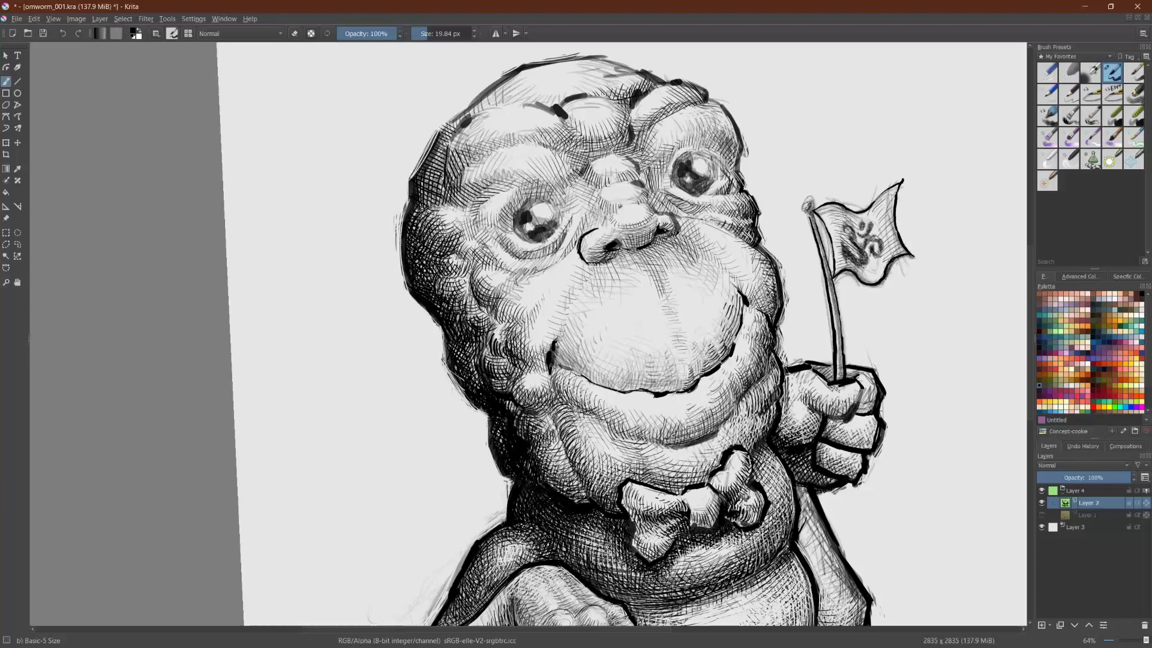
drag(577, 528, 605, 540)
drag(543, 446, 582, 481)
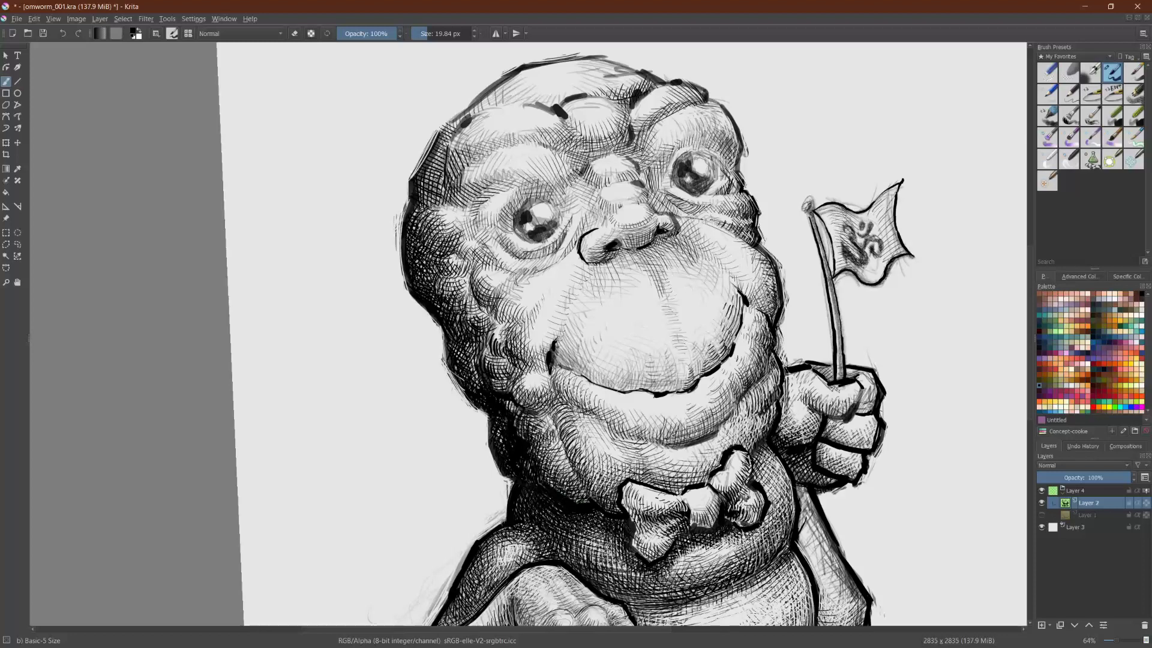
Step: Enlarge the brush to 36.12 px and darken the jaw's underside from the arm side to the bow tie
shift+drag(584, 424, 590, 425)
mouse_move(569, 462)
mouse_down()
mouse_move(577, 438)
mouse_move(595, 444)
mouse_up()
mouse_move(580, 486)
mouse_down()
mouse_move(598, 452)
mouse_move(596, 466)
mouse_up()
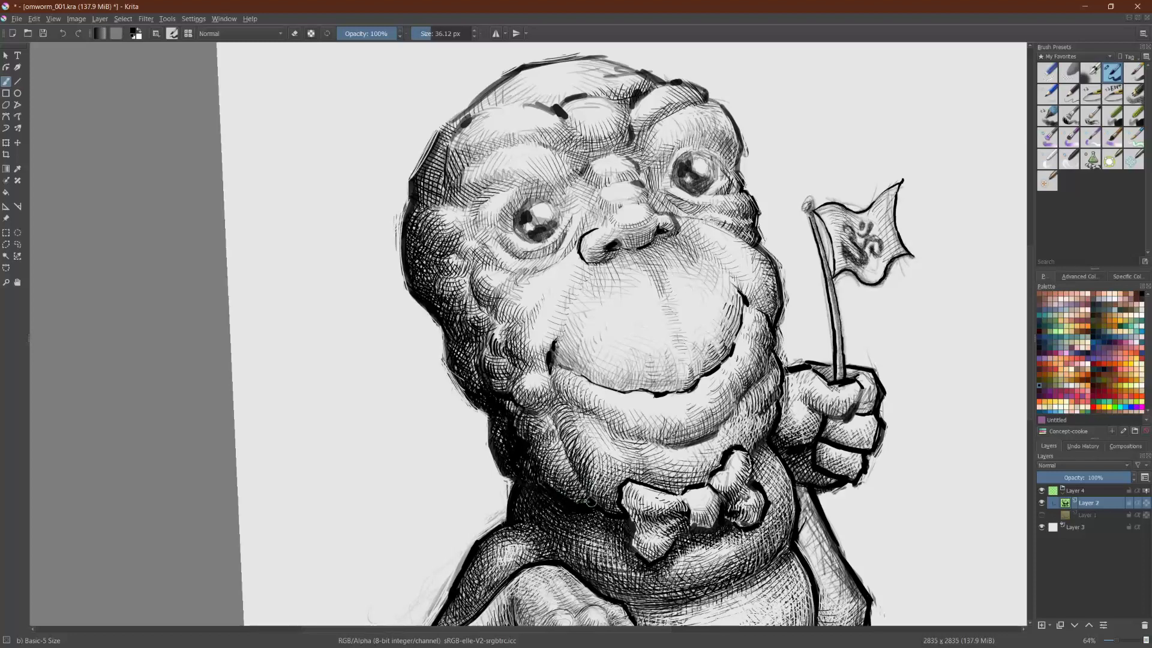
mouse_move(588, 506)
mouse_down()
mouse_move(602, 466)
mouse_move(620, 473)
mouse_move(624, 499)
mouse_move(634, 490)
mouse_up()
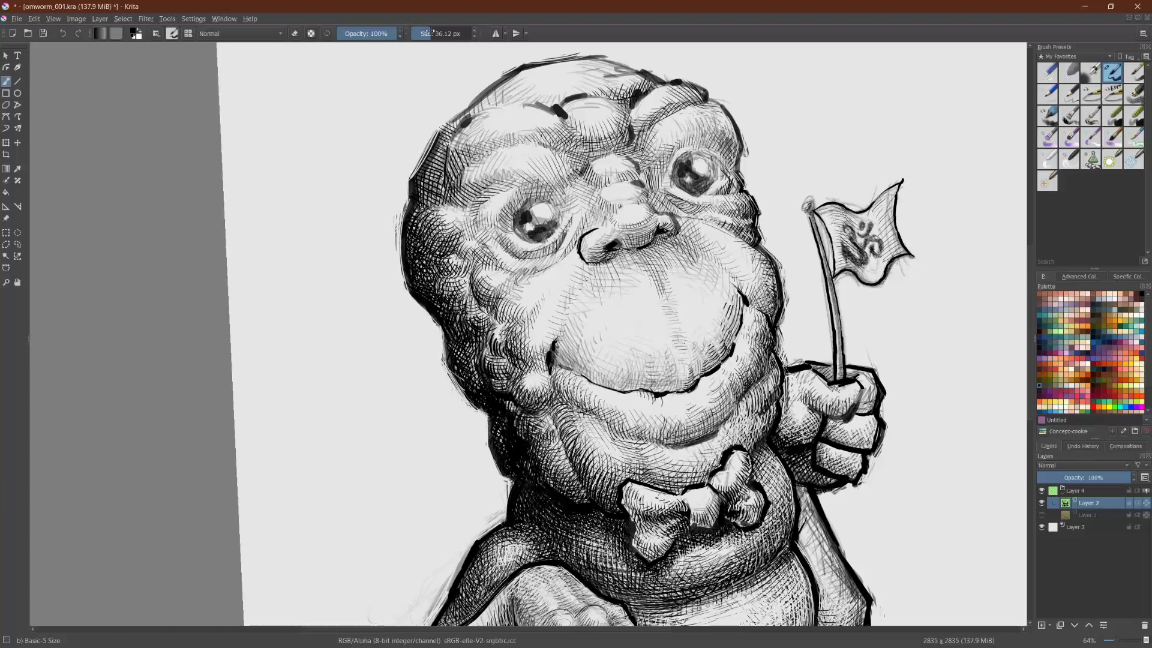
Step: Reduce the brush to 18.23 px and hatch along the mouth line beside the flag-side corner
drag(430, 32, 424, 32)
drag(671, 393, 674, 402)
key(shift+space)
scroll(529, 334, up, 2)
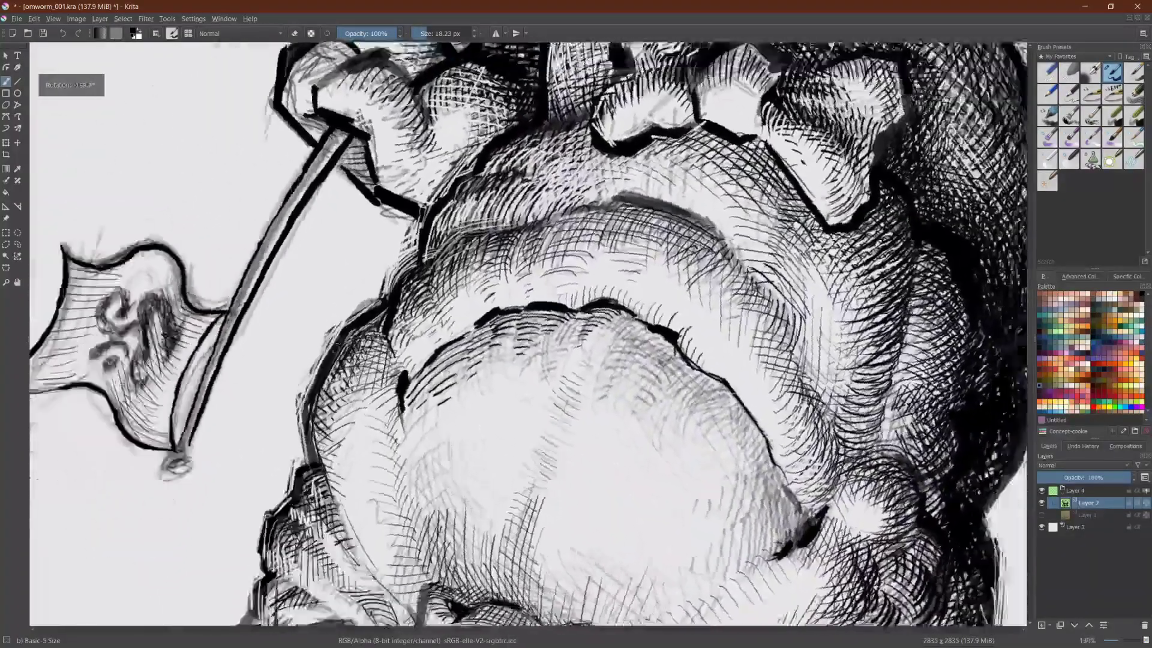
scroll(528, 334, down, 1)
drag(501, 373, 503, 326)
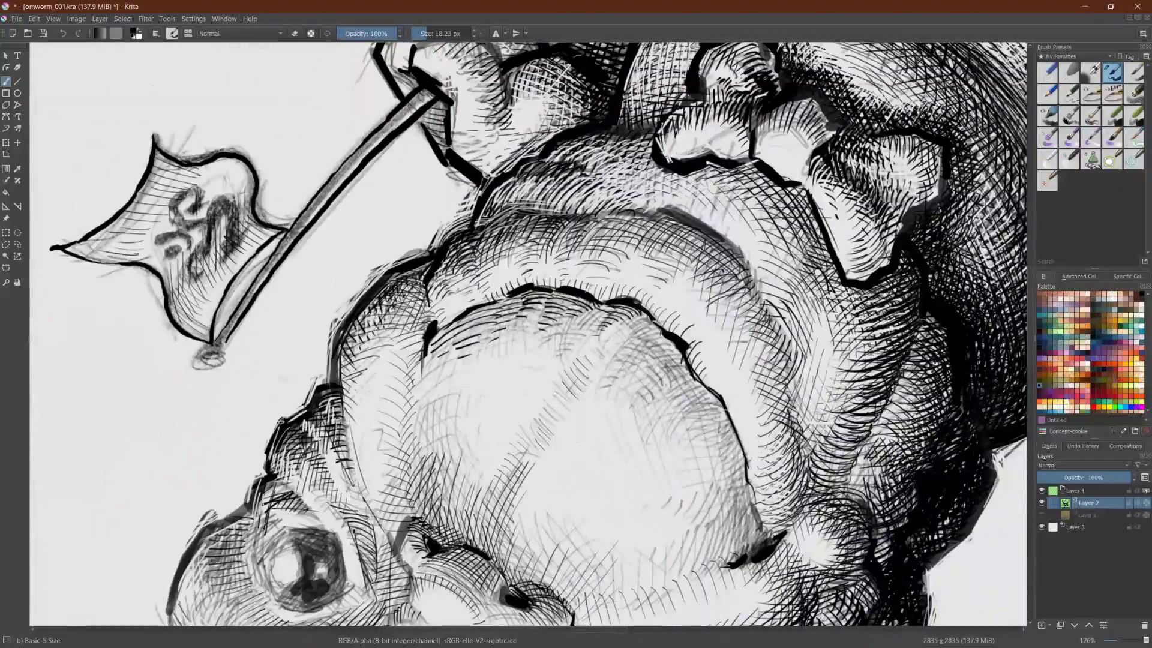
drag(435, 312, 448, 319)
mouse_move(446, 303)
mouse_down()
mouse_move(455, 315)
mouse_move(473, 309)
mouse_up()
drag(471, 295, 485, 307)
drag(485, 294, 772, 317)
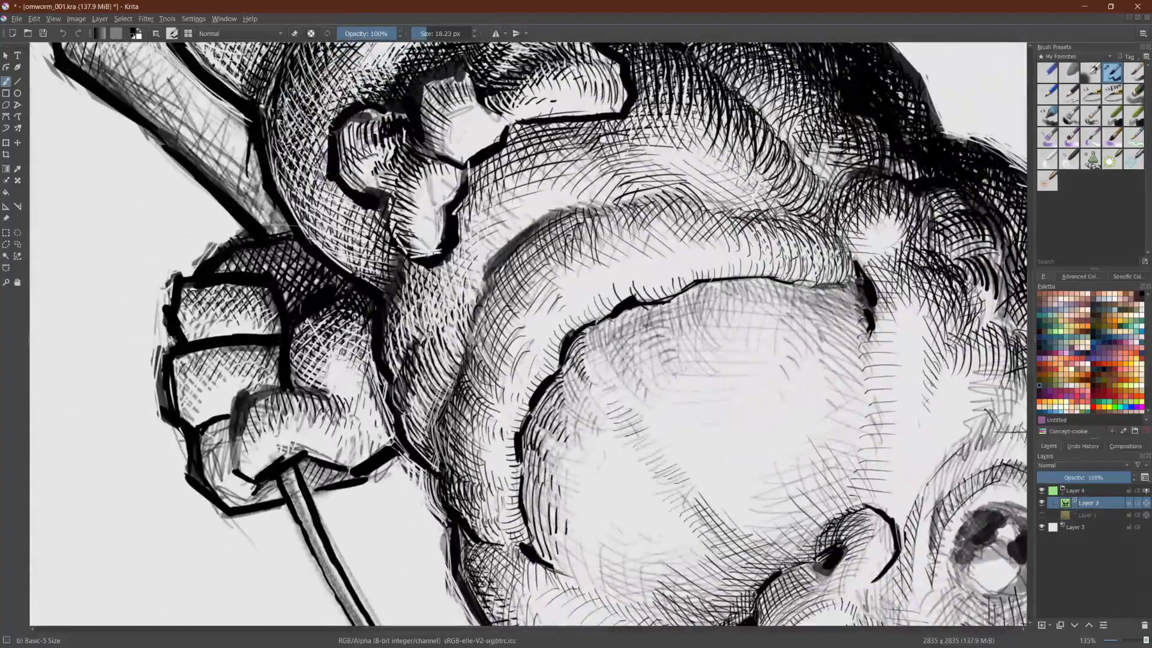
Step: Examine the head and full figure shading at several zoom levels and canvas angles
scroll(528, 334, down, 2)
scroll(528, 333, up, 2)
scroll(735, 534, down, 1)
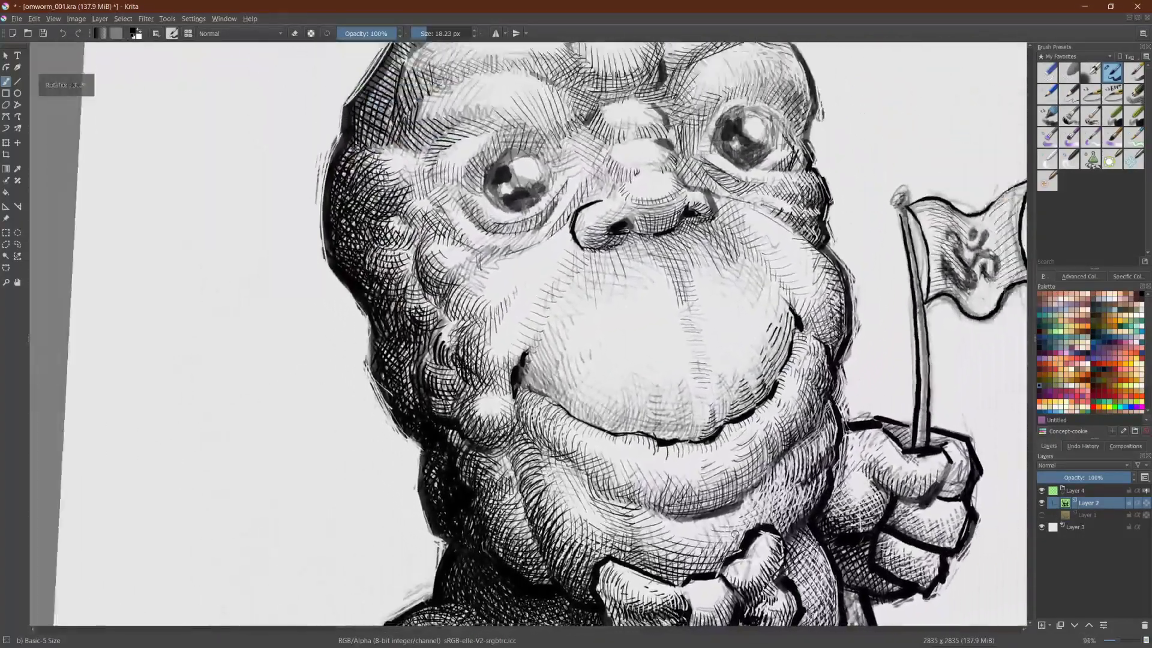
scroll(735, 533, down, 2)
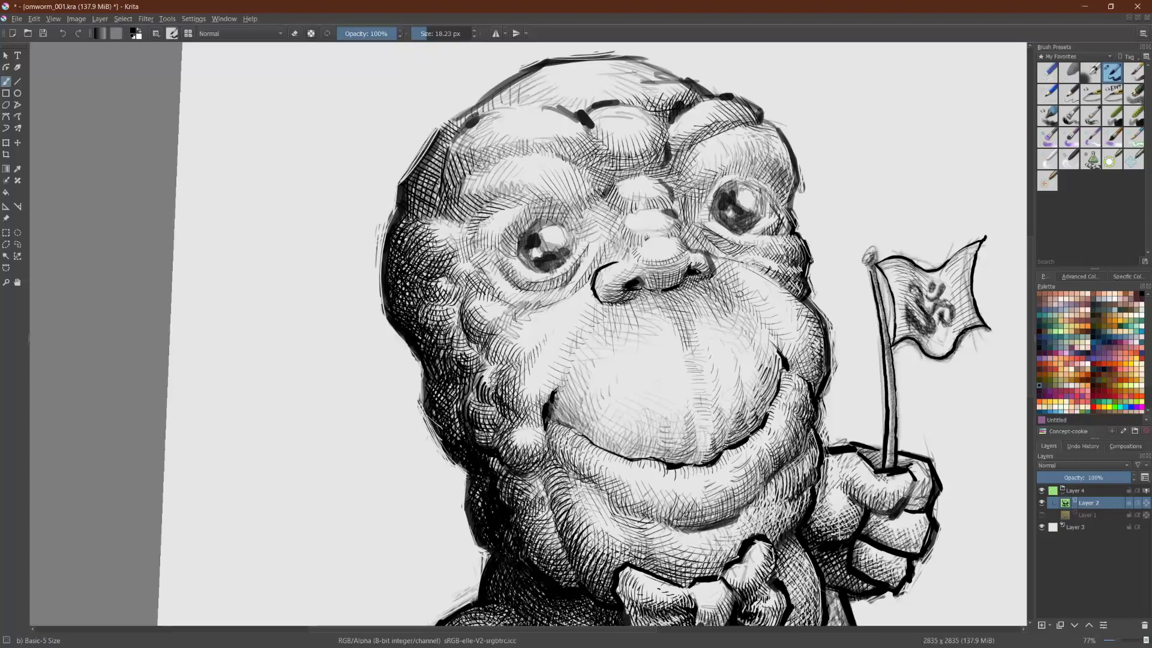
drag(740, 294, 586, 198)
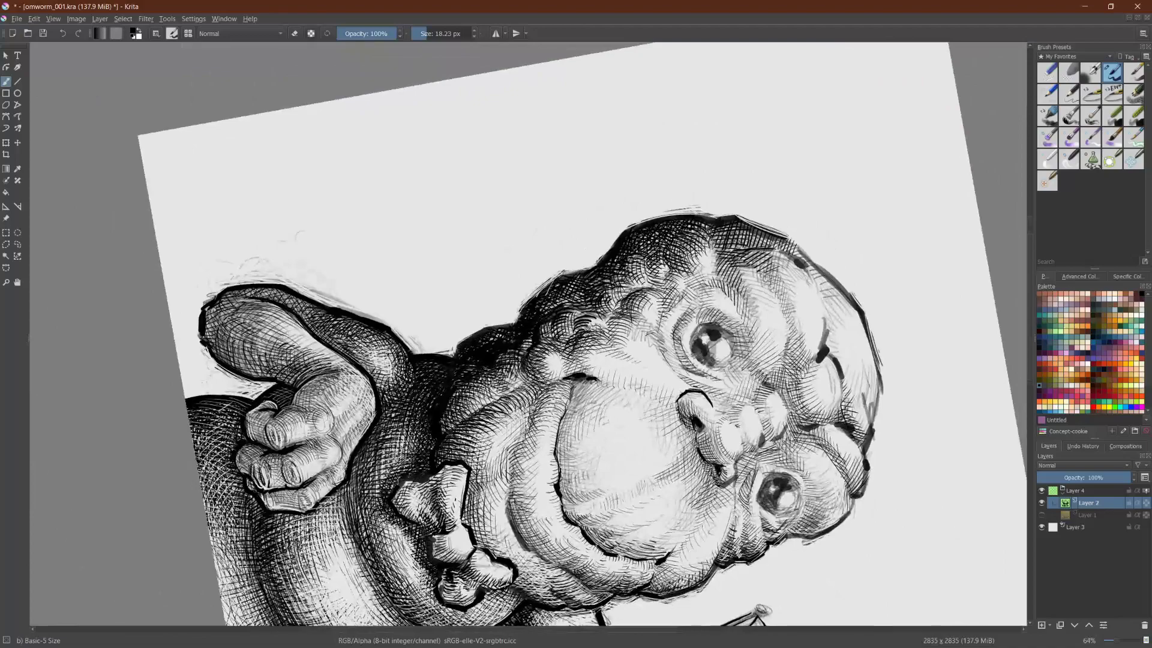
scroll(639, 408, down, 2)
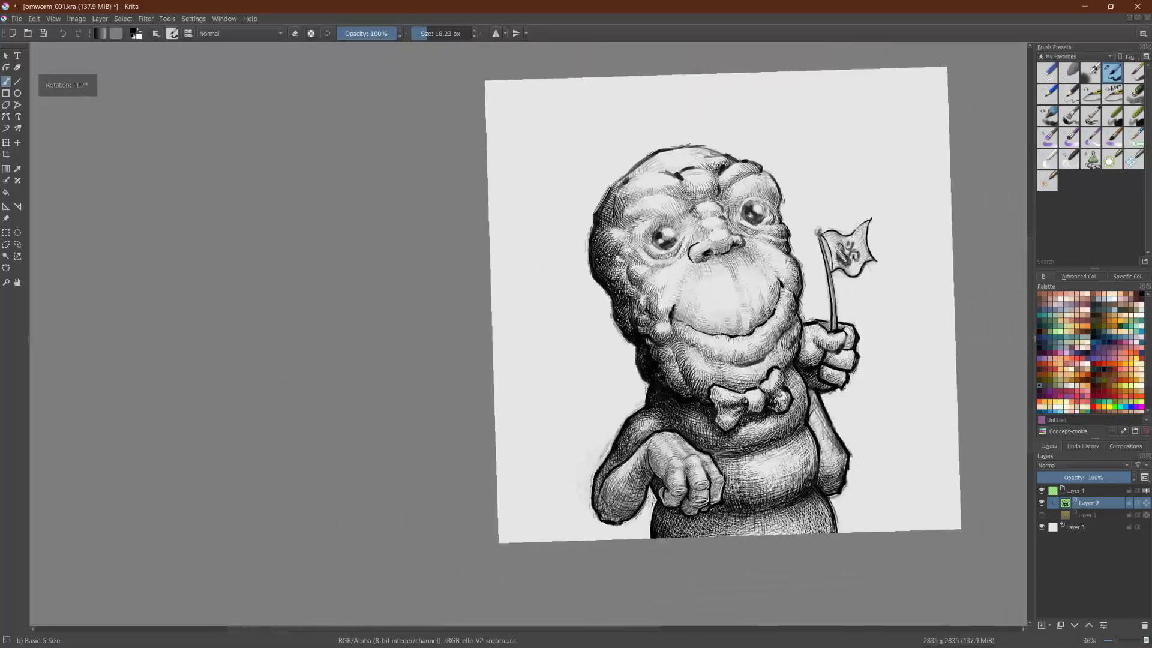
scroll(709, 246, up, 2)
scroll(633, 157, up, 1)
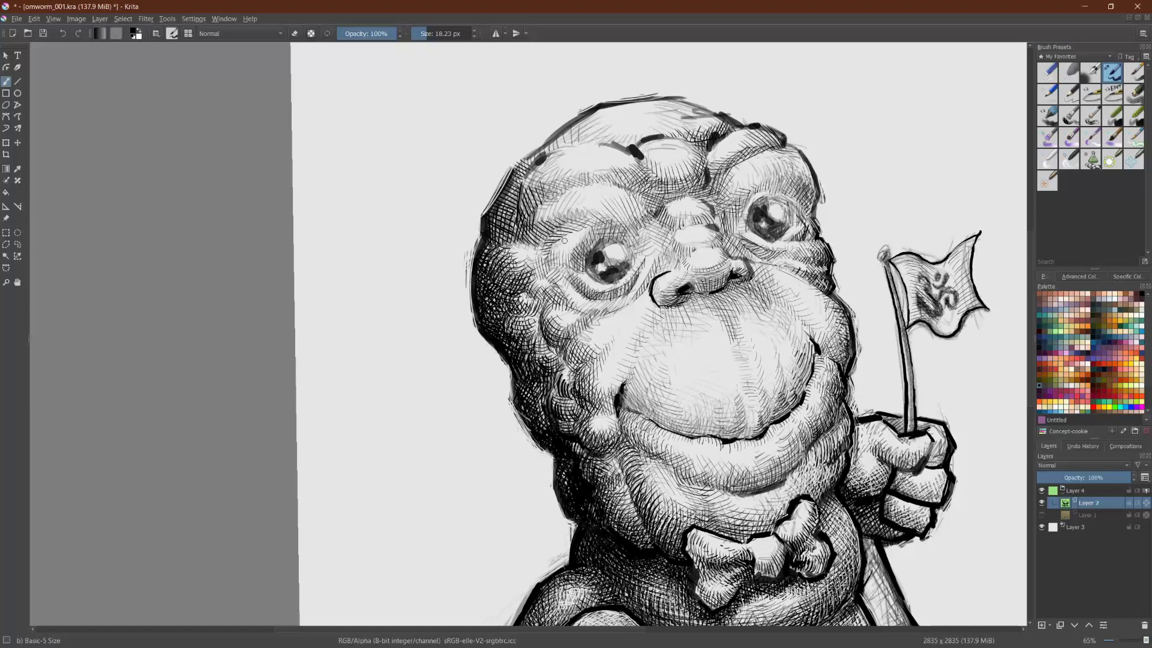
Step: Hatch the brow ridge above the arm-side eye and the forehead folds up to the crown
mouse_move(549, 266)
mouse_down()
mouse_move(565, 247)
mouse_move(544, 215)
mouse_up()
drag(536, 228, 548, 209)
mouse_move(541, 220)
mouse_down()
mouse_move(551, 207)
mouse_move(551, 223)
mouse_move(608, 210)
mouse_move(562, 197)
mouse_move(575, 195)
mouse_up()
mouse_move(569, 214)
mouse_down()
mouse_move(587, 193)
mouse_move(535, 180)
mouse_move(555, 162)
mouse_move(559, 175)
mouse_move(575, 172)
mouse_move(524, 191)
mouse_move(566, 137)
mouse_move(592, 123)
mouse_move(597, 139)
mouse_move(612, 127)
mouse_move(636, 139)
mouse_move(585, 111)
mouse_move(576, 129)
mouse_move(624, 120)
mouse_move(633, 137)
mouse_move(653, 129)
mouse_up()
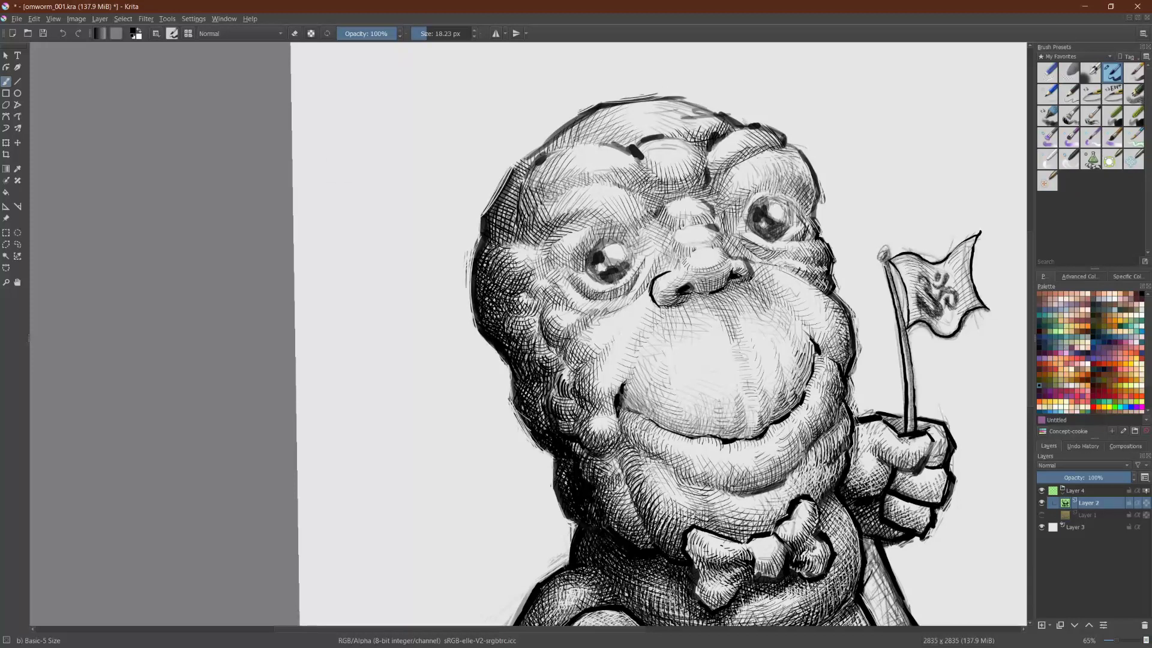
mouse_move(570, 147)
mouse_down()
mouse_move(583, 126)
mouse_move(628, 118)
mouse_move(608, 112)
mouse_move(627, 99)
mouse_move(649, 125)
mouse_up()
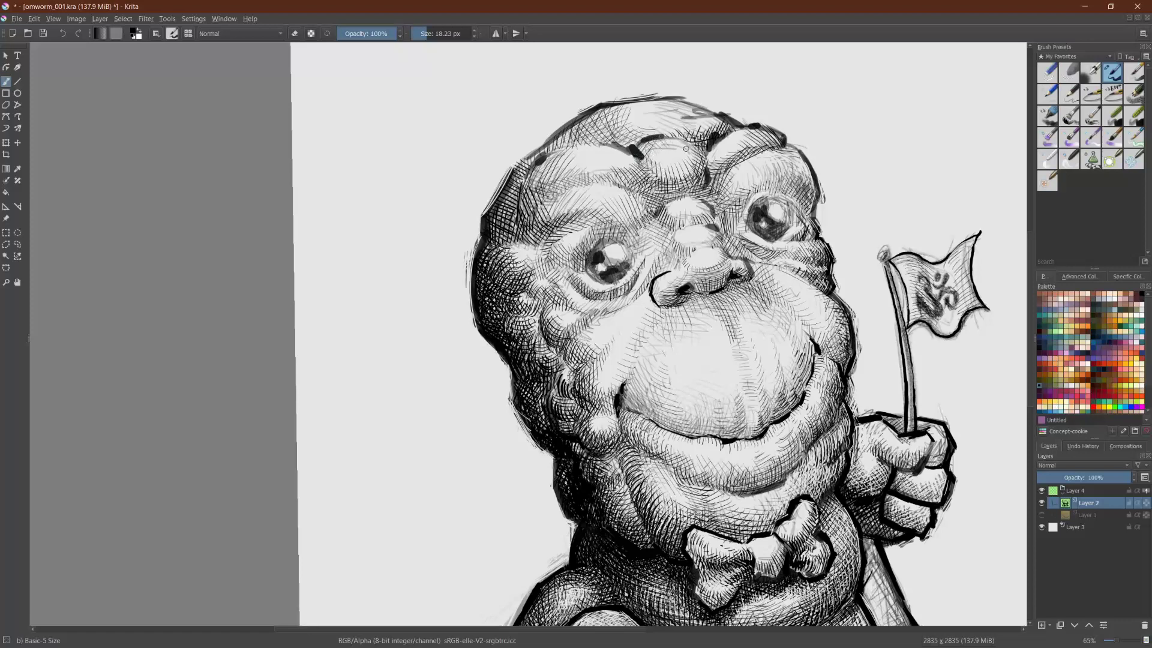
mouse_move(680, 146)
mouse_down()
mouse_move(695, 150)
mouse_move(674, 180)
mouse_up()
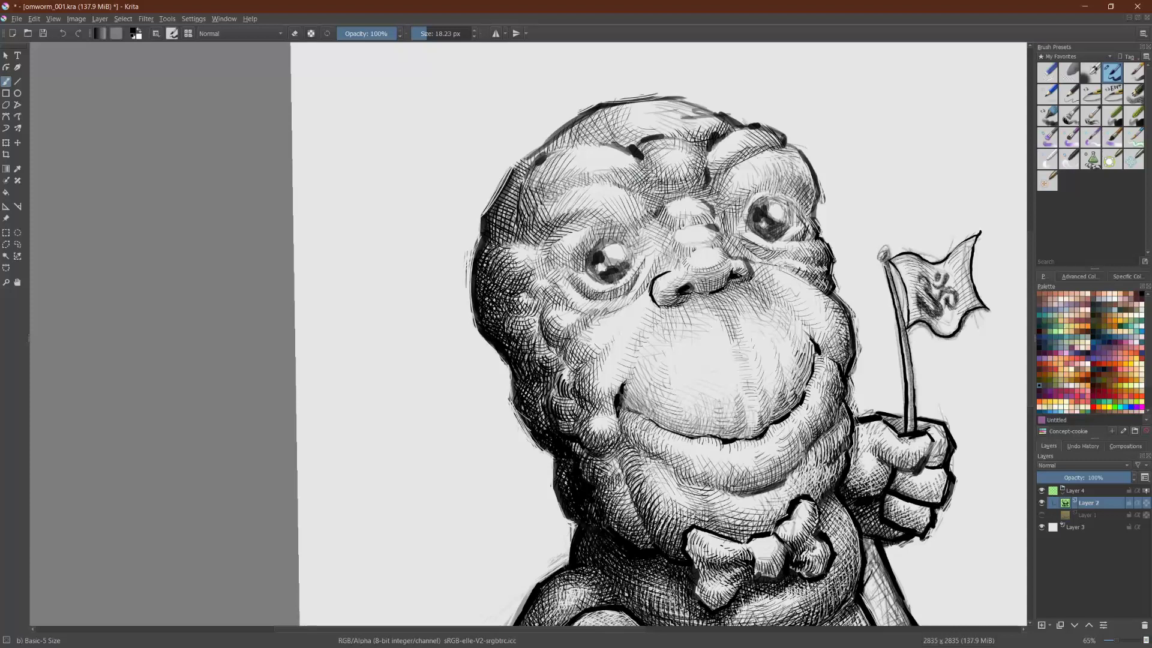
Step: Add fine hatching to the arm-side forehead edge, the central forehead crease and the brow above the flag-side eye
drag(541, 167, 535, 191)
drag(722, 157, 734, 143)
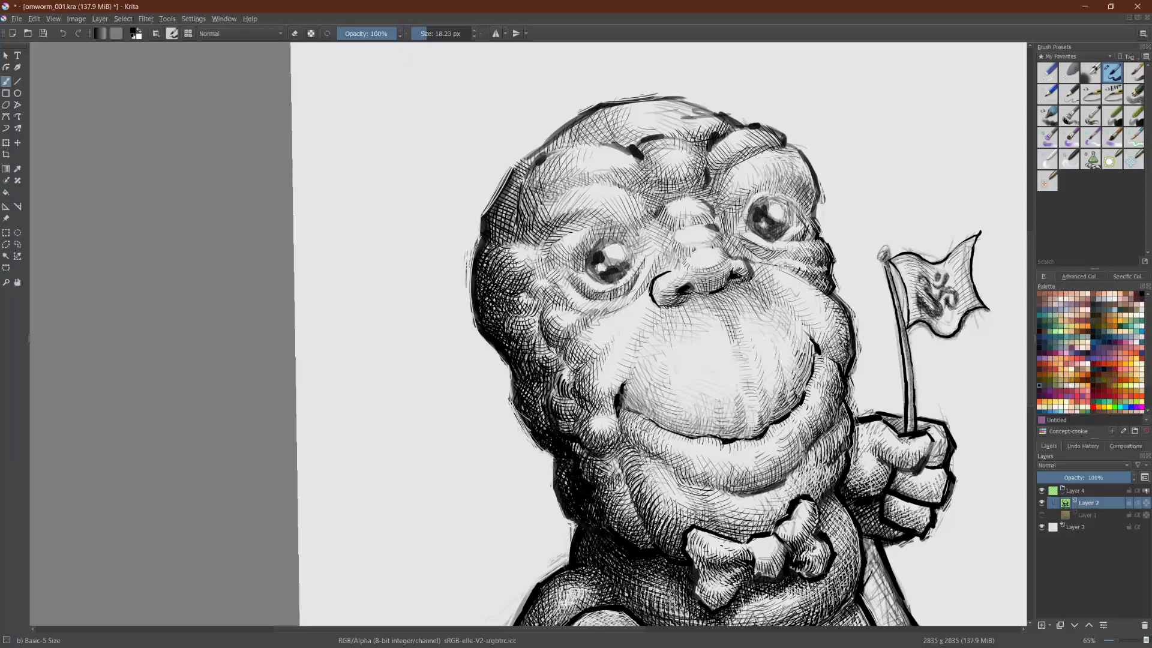
mouse_move(720, 207)
mouse_down()
mouse_move(735, 178)
mouse_move(759, 170)
mouse_move(771, 169)
mouse_move(738, 213)
mouse_move(744, 195)
mouse_move(802, 179)
mouse_move(796, 191)
mouse_up()
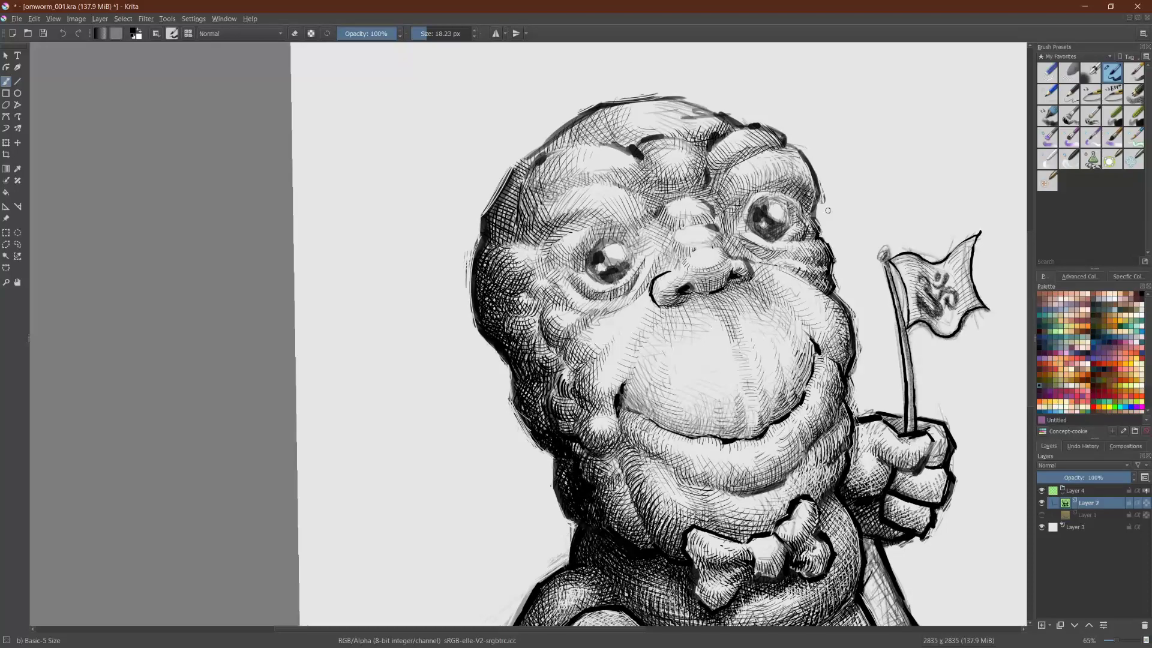
drag(829, 210, 518, 352)
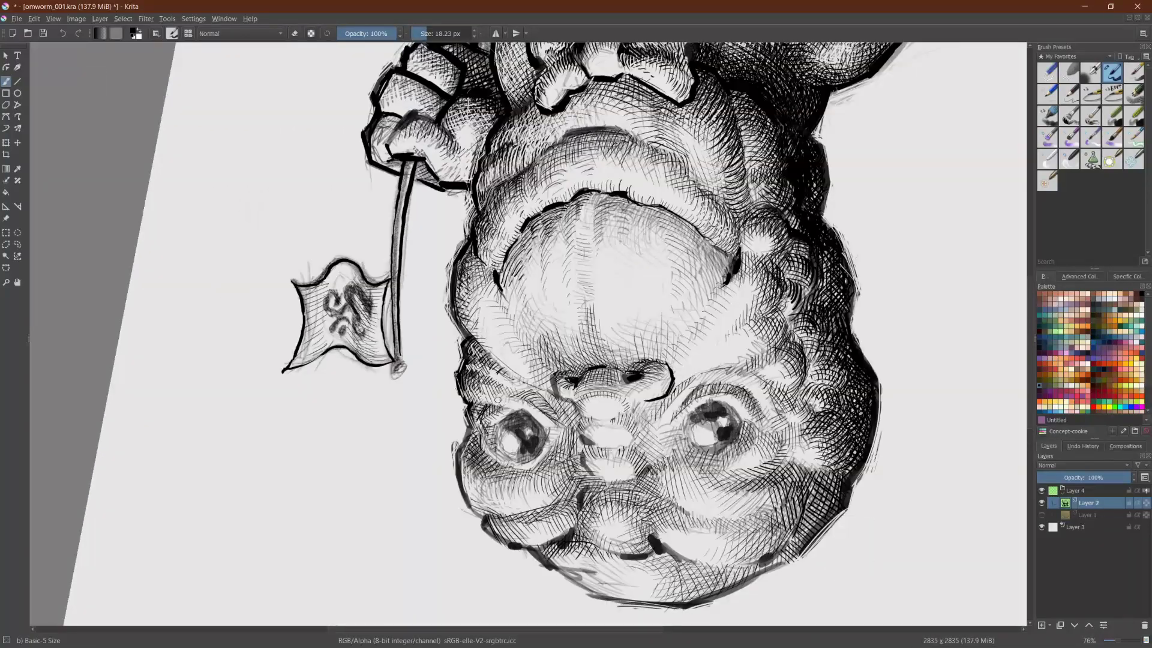
Step: Clean up and darken the face contour beside and below the flag-side eye with short eraser and ink strokes
key(e)
key(e)
scroll(518, 357, down, 2)
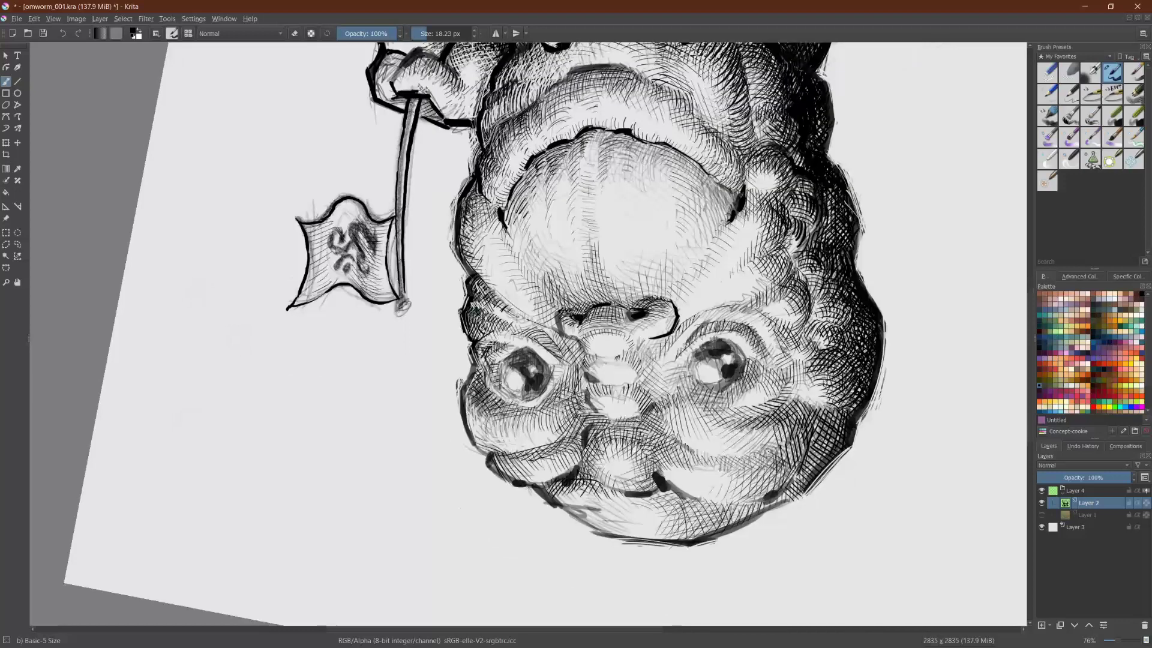
key(e)
drag(470, 319, 481, 324)
key(e)
mouse_move(471, 300)
mouse_down()
mouse_move(483, 315)
mouse_move(510, 297)
mouse_move(562, 352)
mouse_move(600, 300)
mouse_move(702, 337)
mouse_move(707, 311)
mouse_move(742, 326)
mouse_up()
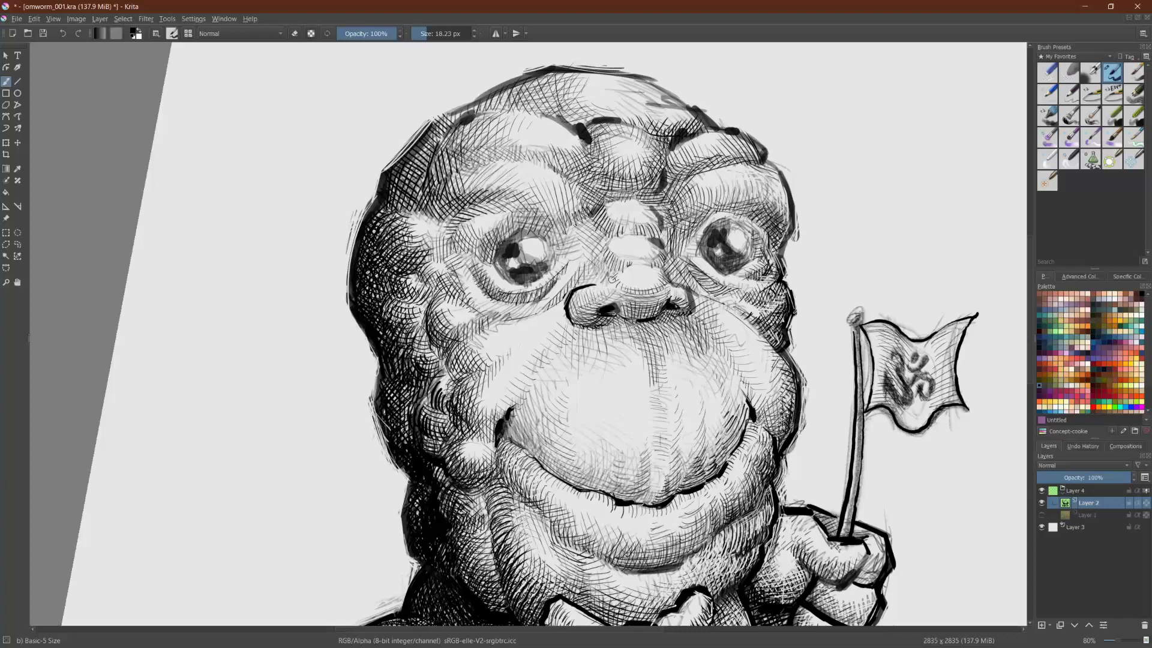
Step: Ink the underside of the nose and thicken the outline around the flag-side nostril
mouse_move(577, 323)
mouse_down()
mouse_move(580, 309)
mouse_move(596, 308)
mouse_up()
mouse_move(639, 296)
mouse_down()
mouse_move(633, 315)
mouse_move(685, 307)
mouse_up()
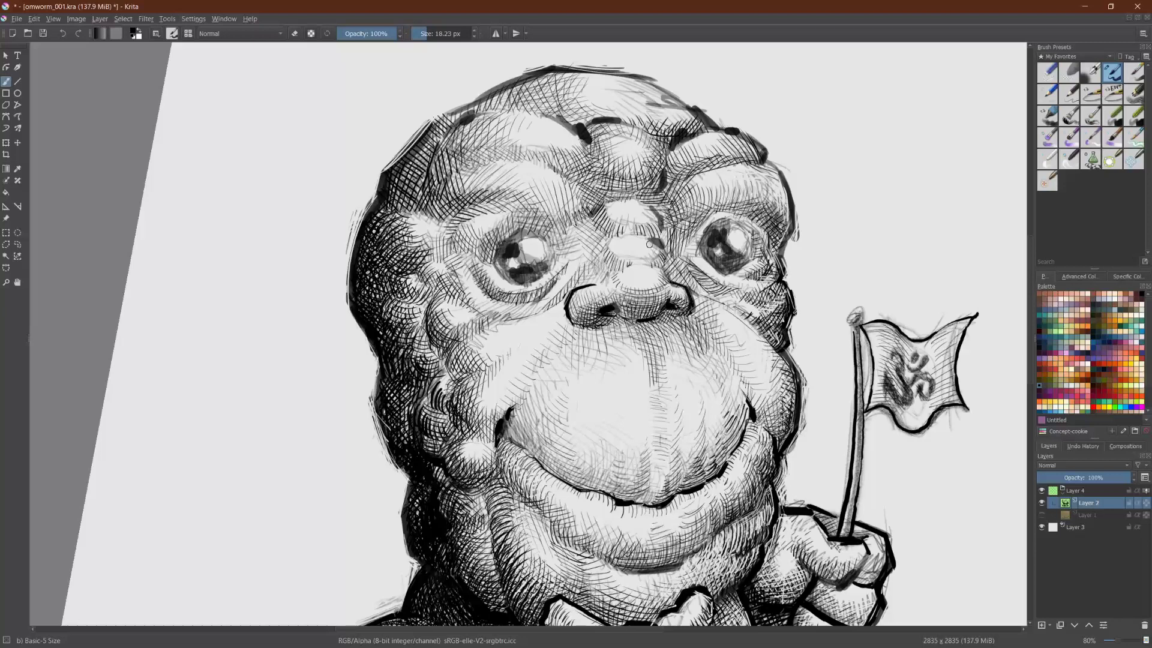
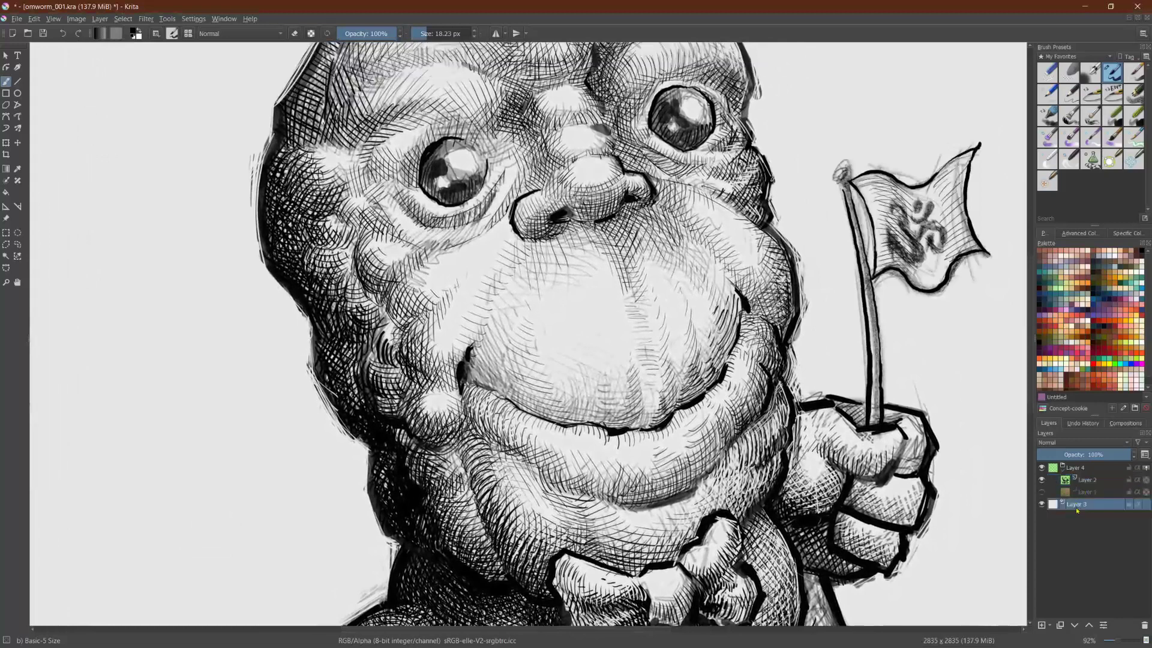
Step: Darken the Layer 3 background fill colour to #d6d6d6 and make Layer 2 active for drawing
click(1105, 625)
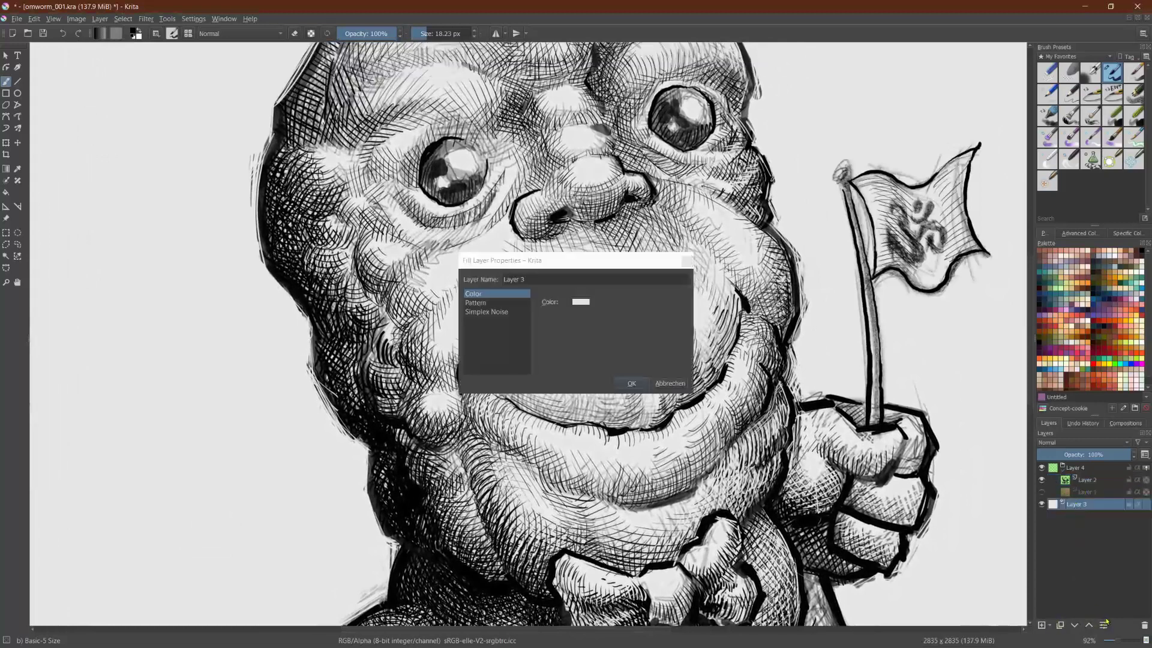
click(581, 302)
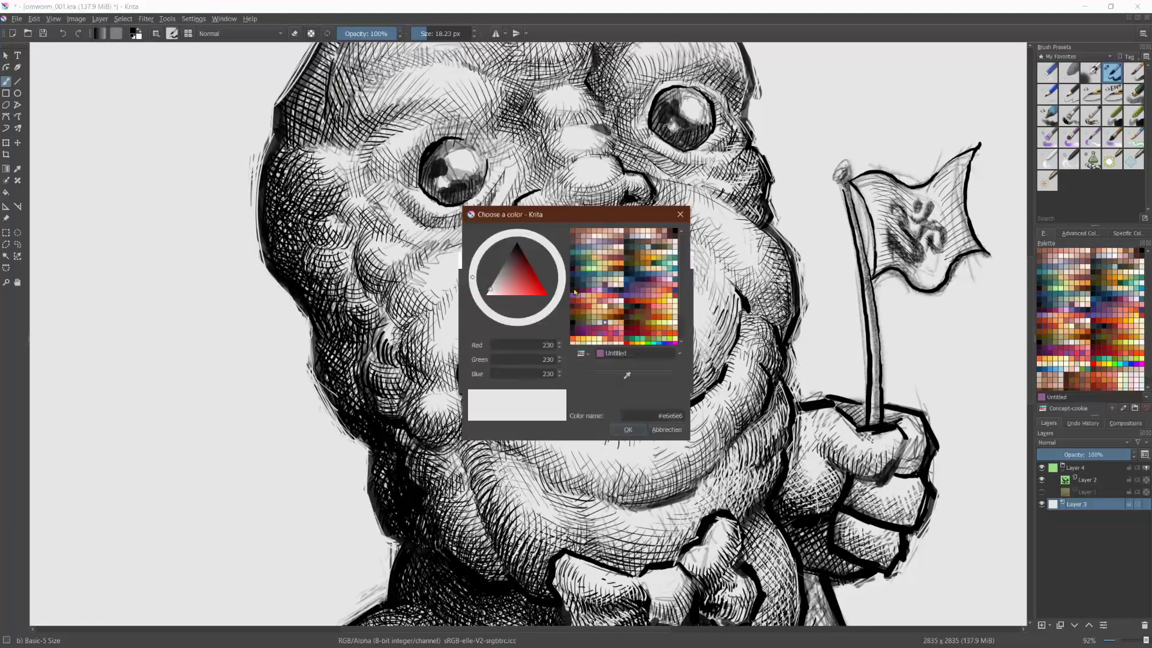
click(491, 288)
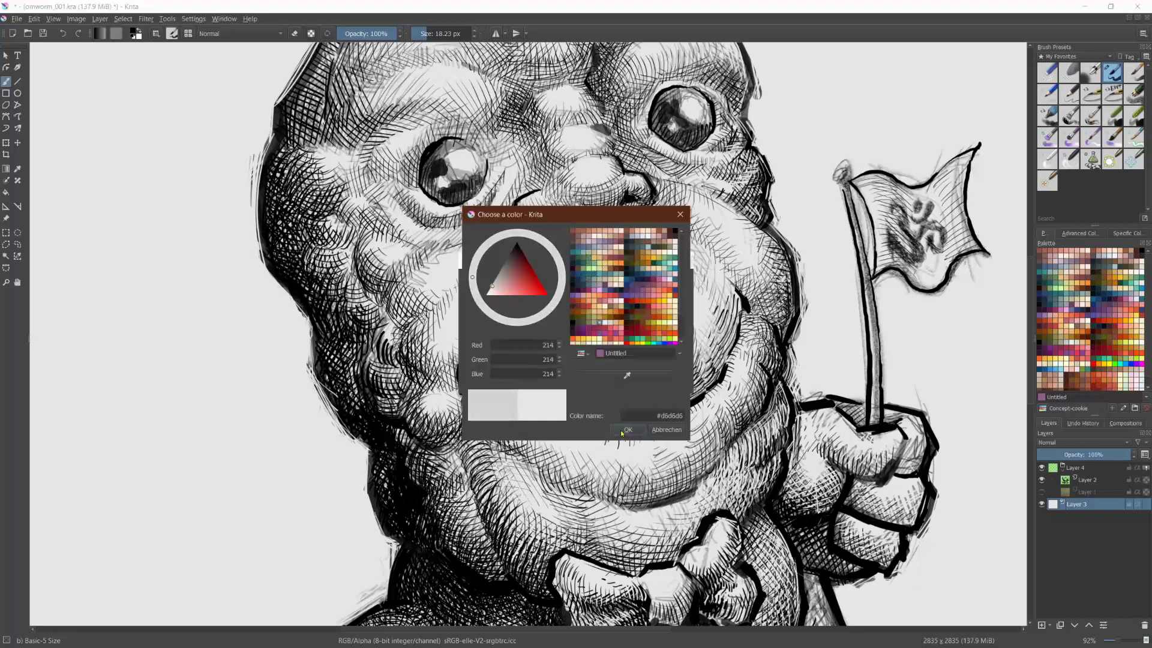
click(626, 431)
click(1079, 469)
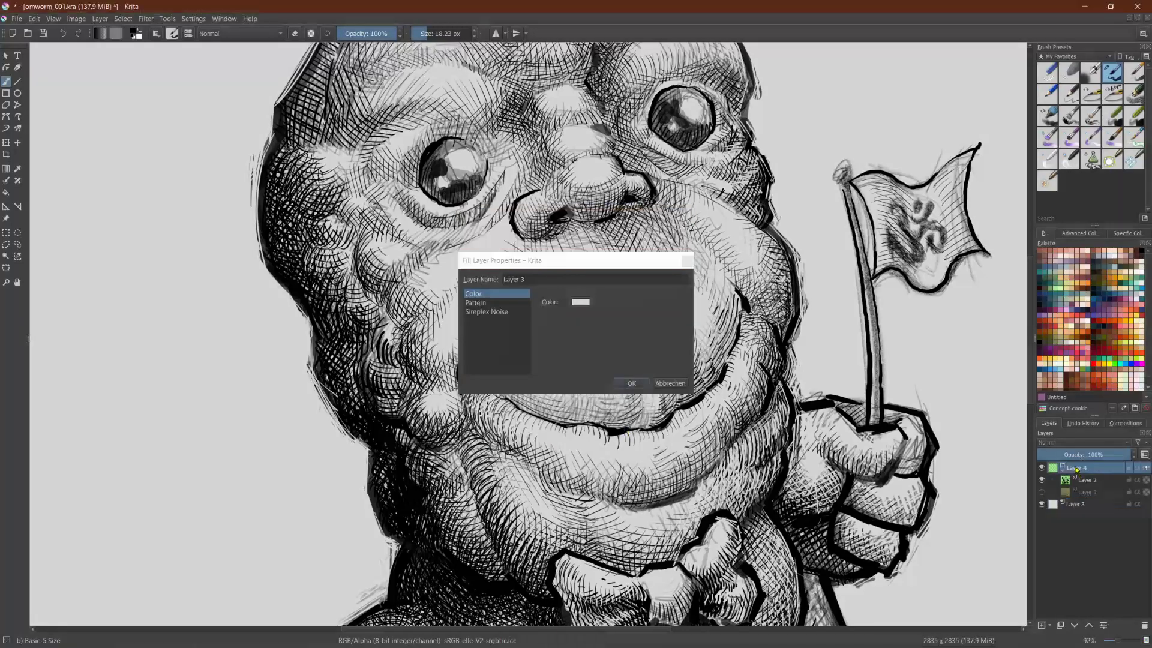
click(1084, 478)
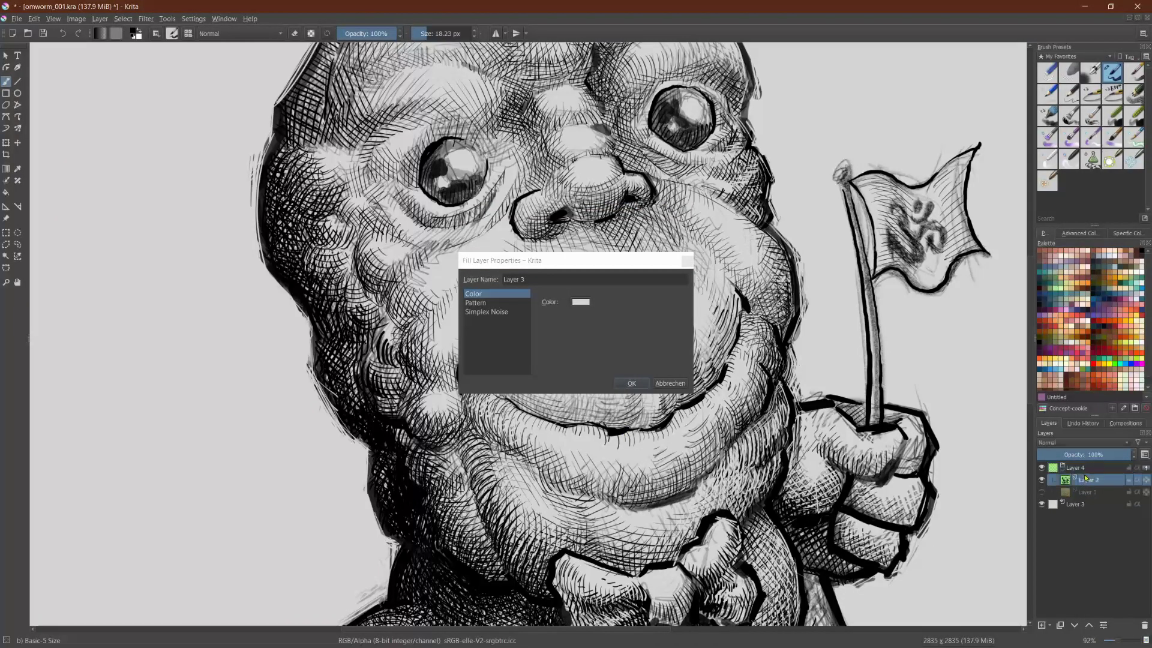
click(632, 384)
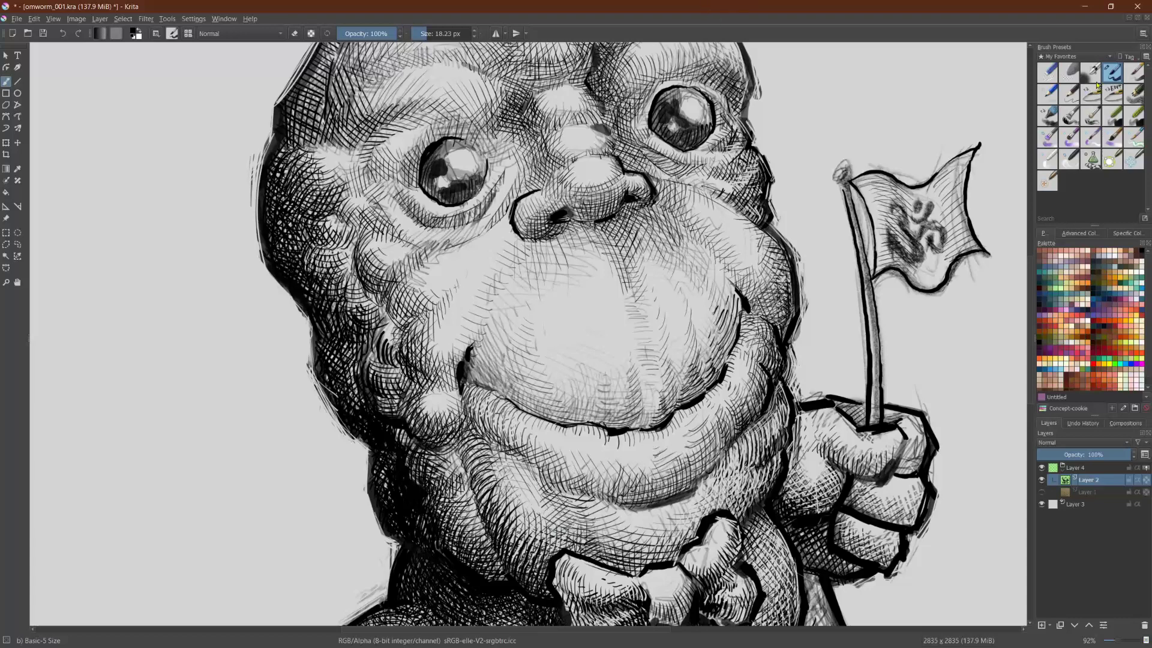
Step: Choose the Ink-4 Pen Rough preset from the Ink brushes and hatch the chin fold above the bow tie
click(1067, 57)
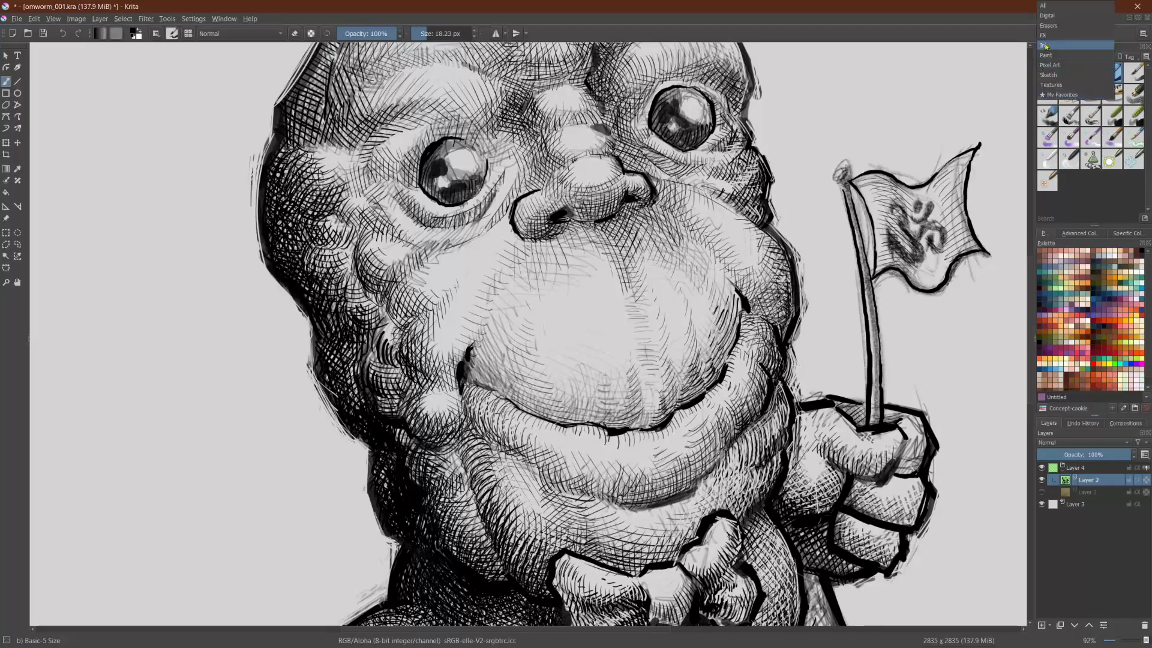
click(1047, 46)
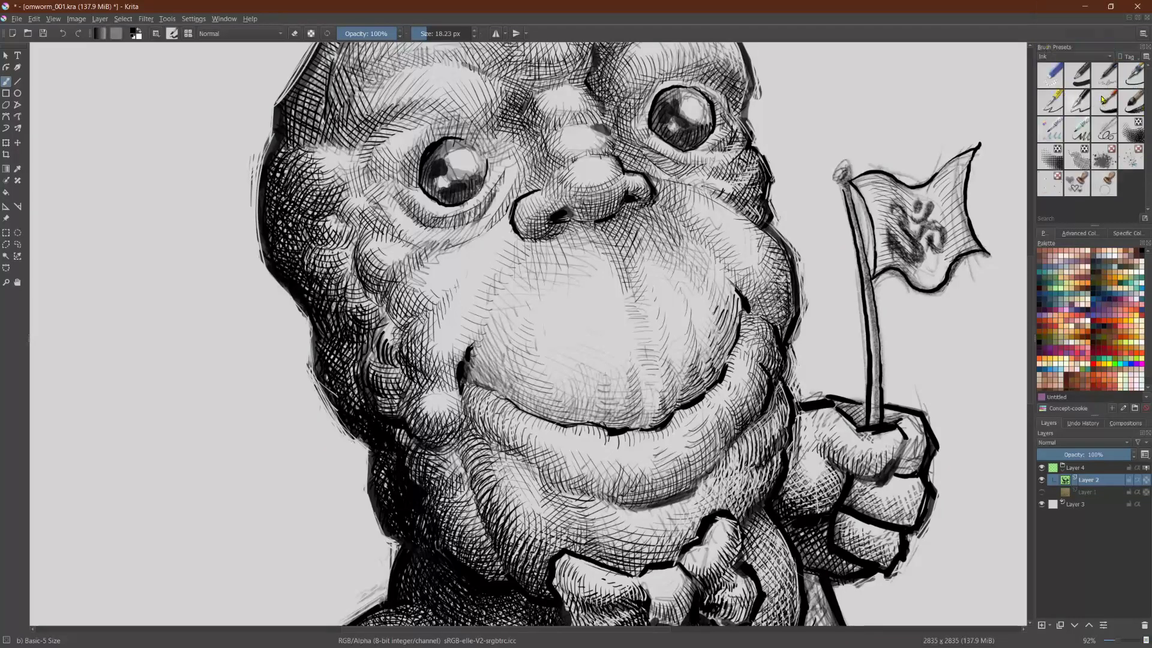
click(1082, 104)
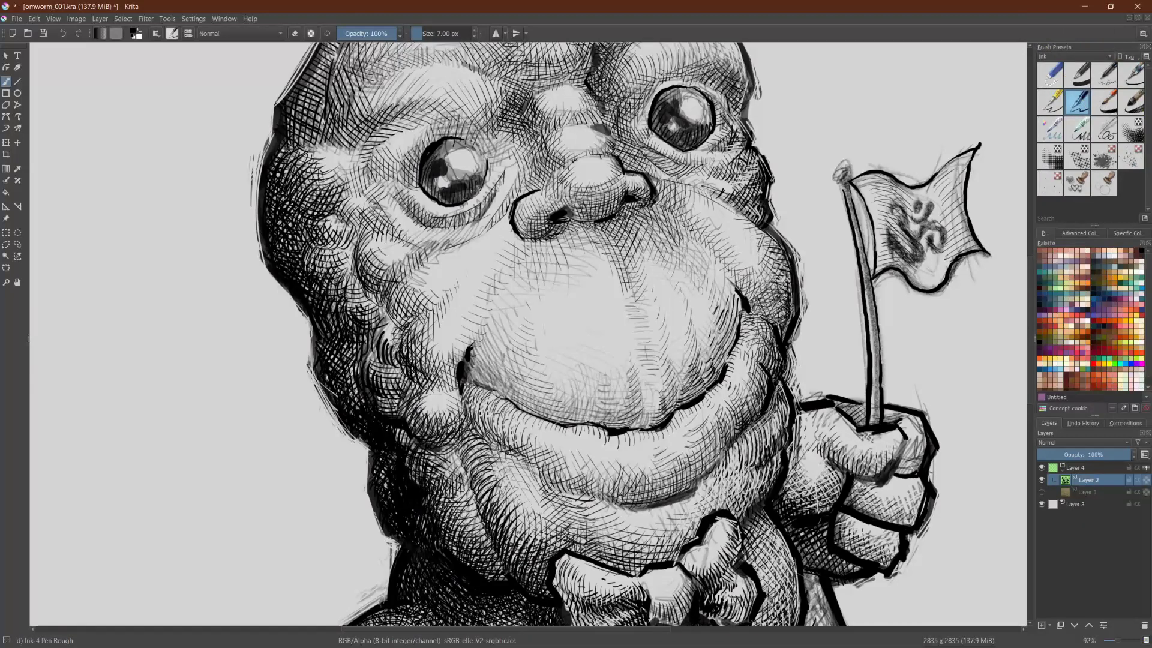
drag(521, 538, 565, 506)
mouse_move(534, 526)
mouse_down()
mouse_move(564, 496)
mouse_move(550, 501)
mouse_up()
drag(544, 501, 555, 487)
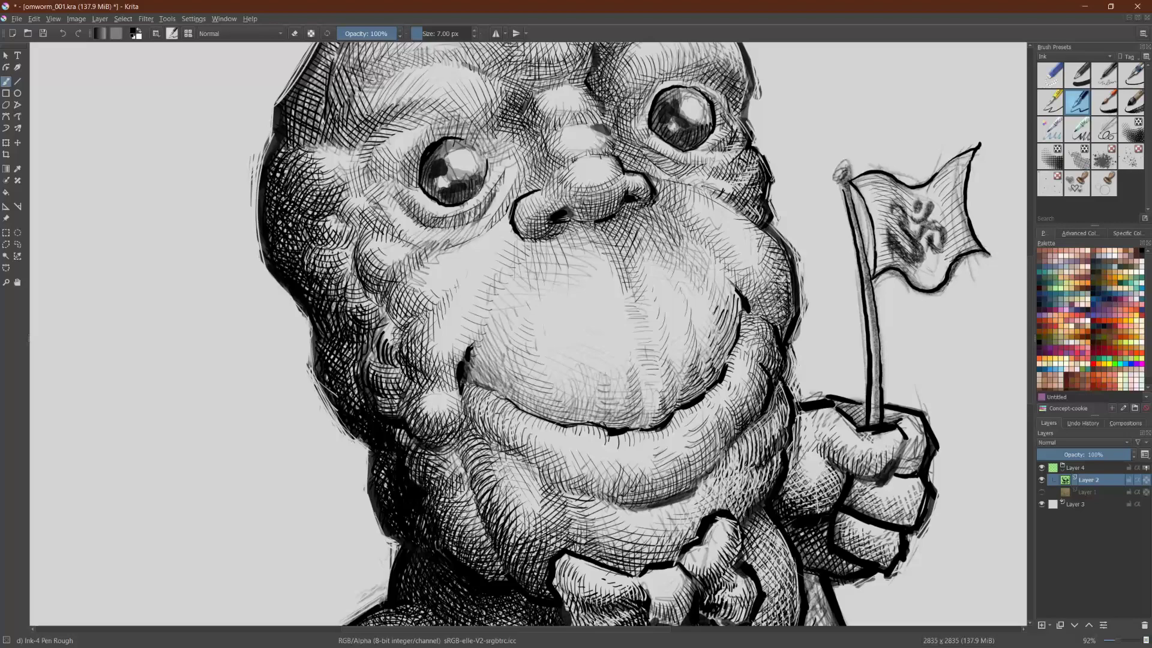
Step: With the canvas rotated, add pen hatching along the jowl and chin folds between the bow tie and the mouth
drag(572, 239, 748, 387)
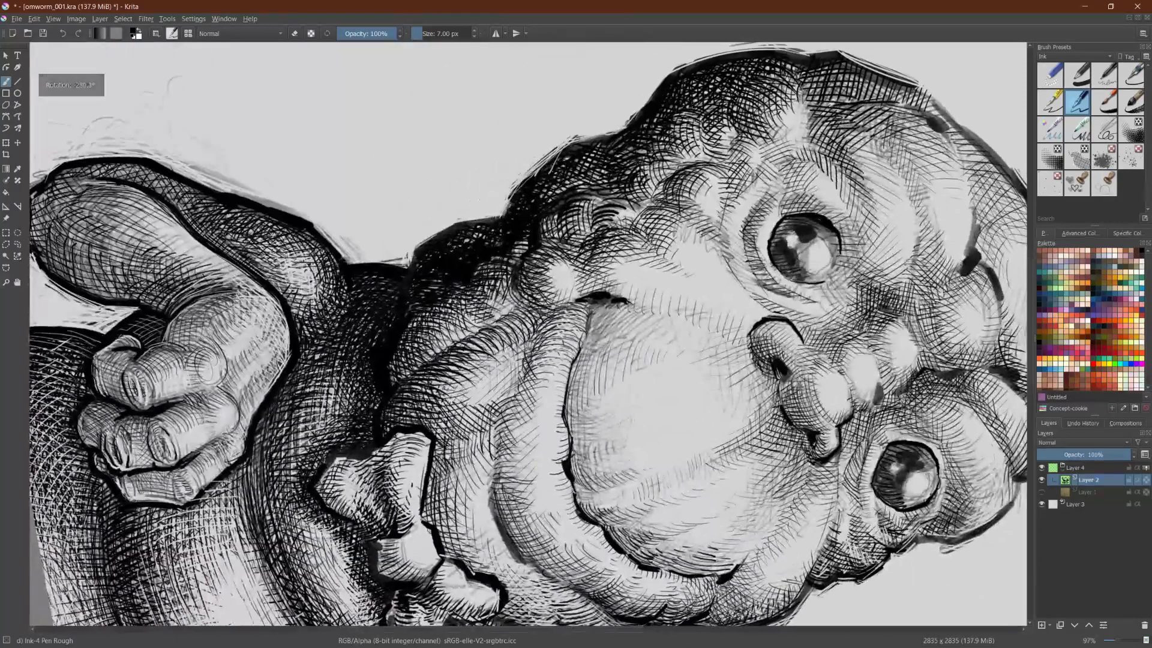
drag(433, 396, 438, 377)
mouse_move(439, 404)
mouse_down()
mouse_move(448, 374)
mouse_move(466, 376)
mouse_move(474, 340)
mouse_up()
mouse_move(473, 387)
mouse_down()
mouse_move(484, 335)
mouse_move(538, 314)
mouse_up()
drag(614, 336, 614, 396)
drag(751, 384, 667, 189)
mouse_move(312, 456)
mouse_down()
mouse_move(302, 394)
mouse_move(244, 442)
mouse_move(234, 427)
mouse_up()
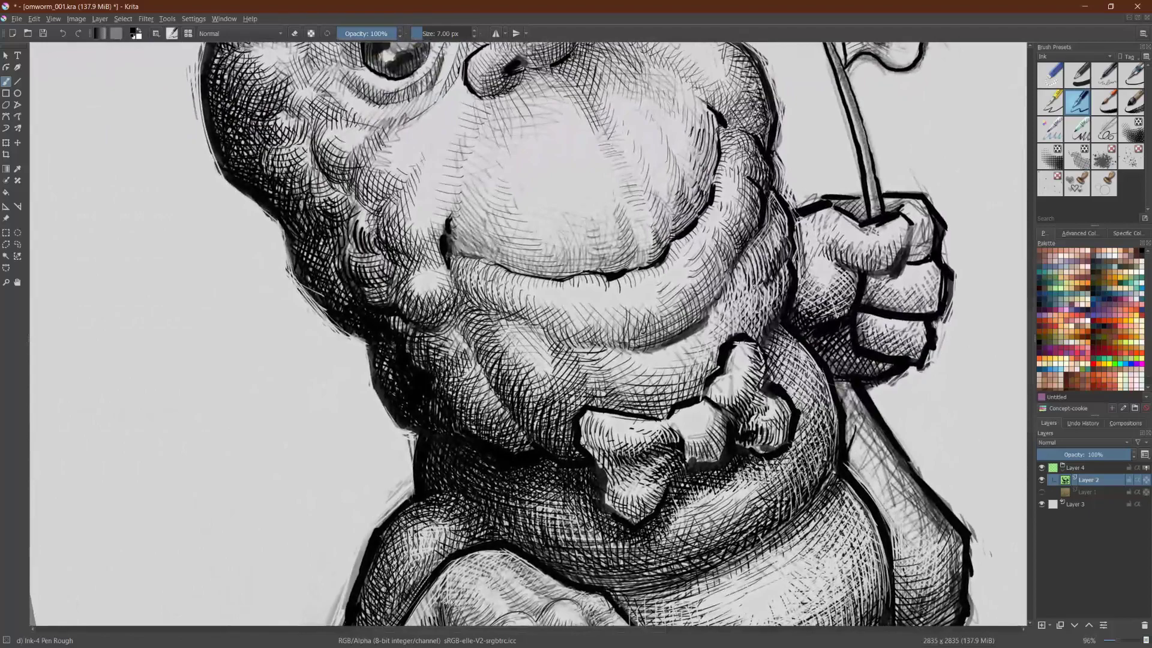
Step: Hatch the chin band between the lower lip fold and the bow tie with short downward pen strokes
drag(529, 336, 402, 249)
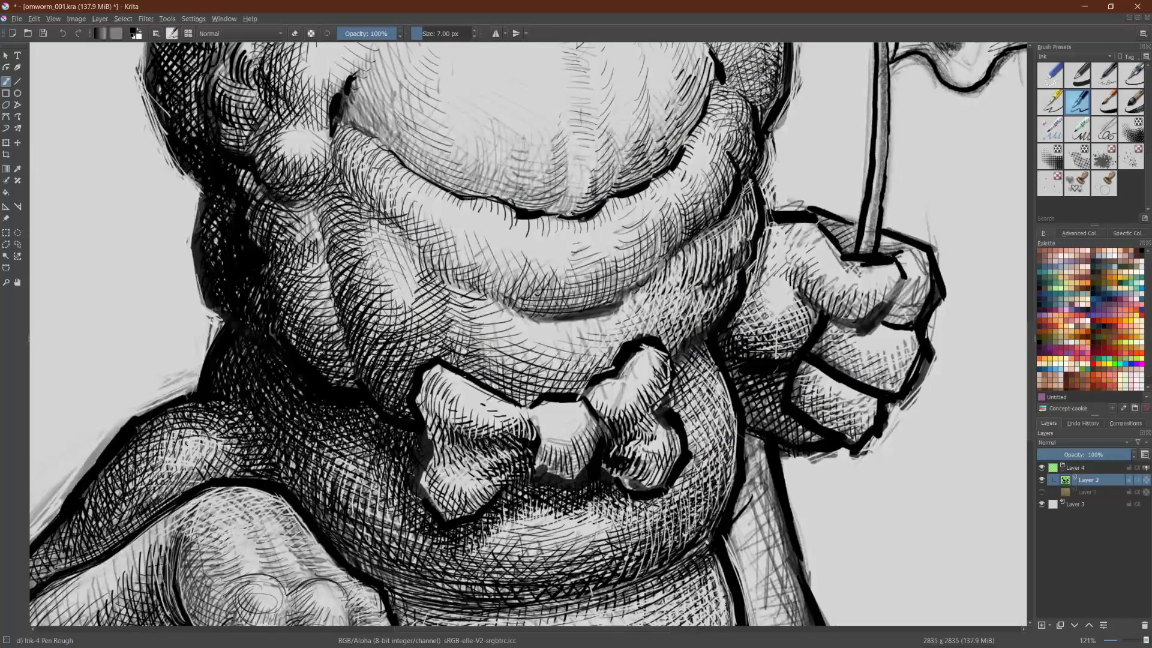
drag(479, 334, 483, 372)
drag(487, 338, 502, 391)
drag(503, 347, 522, 393)
drag(524, 345, 533, 393)
mouse_move(538, 345)
mouse_down()
mouse_move(555, 389)
mouse_move(573, 384)
mouse_up()
mouse_move(576, 332)
mouse_down()
mouse_move(590, 378)
mouse_move(612, 368)
mouse_up()
mouse_move(611, 330)
mouse_down()
mouse_move(616, 360)
mouse_move(590, 399)
mouse_move(599, 384)
mouse_move(672, 386)
mouse_move(618, 437)
mouse_move(628, 477)
mouse_move(657, 486)
mouse_up()
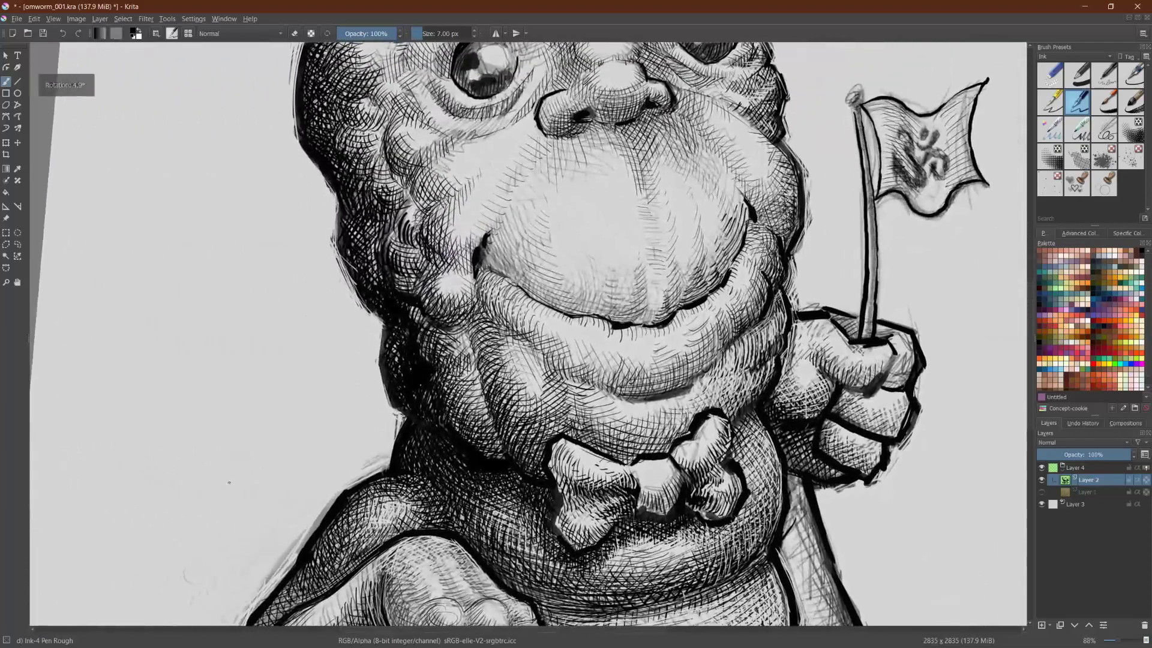
Step: Erase highlight strokes into the jowl folds on the side away from the flag, using the Ink-7 Brush Rough preset
key(slash)
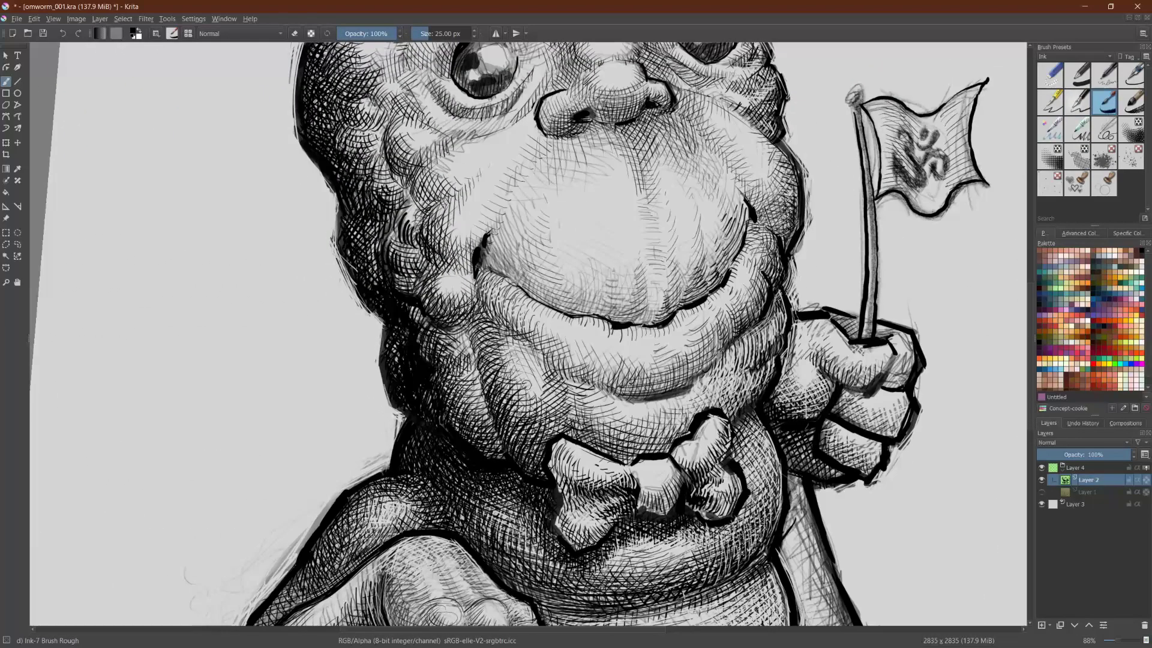
key(e)
mouse_move(514, 414)
mouse_down()
mouse_move(549, 401)
mouse_move(549, 437)
mouse_up()
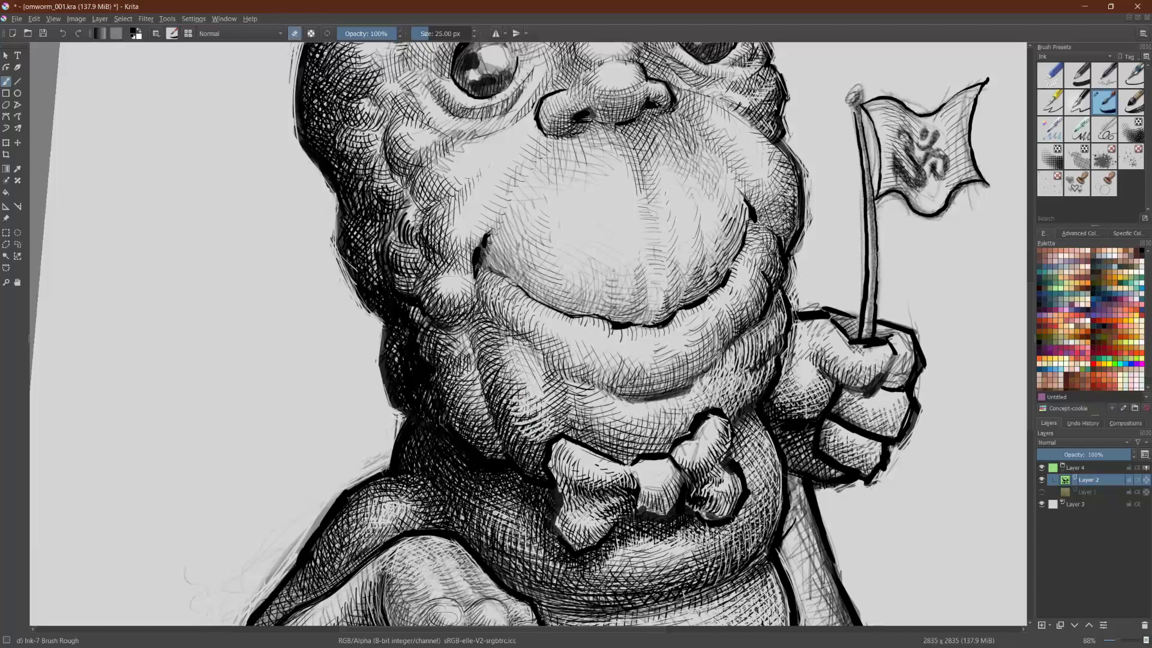
mouse_move(506, 398)
mouse_down()
mouse_move(521, 387)
mouse_move(516, 352)
mouse_move(491, 352)
mouse_move(477, 318)
mouse_up()
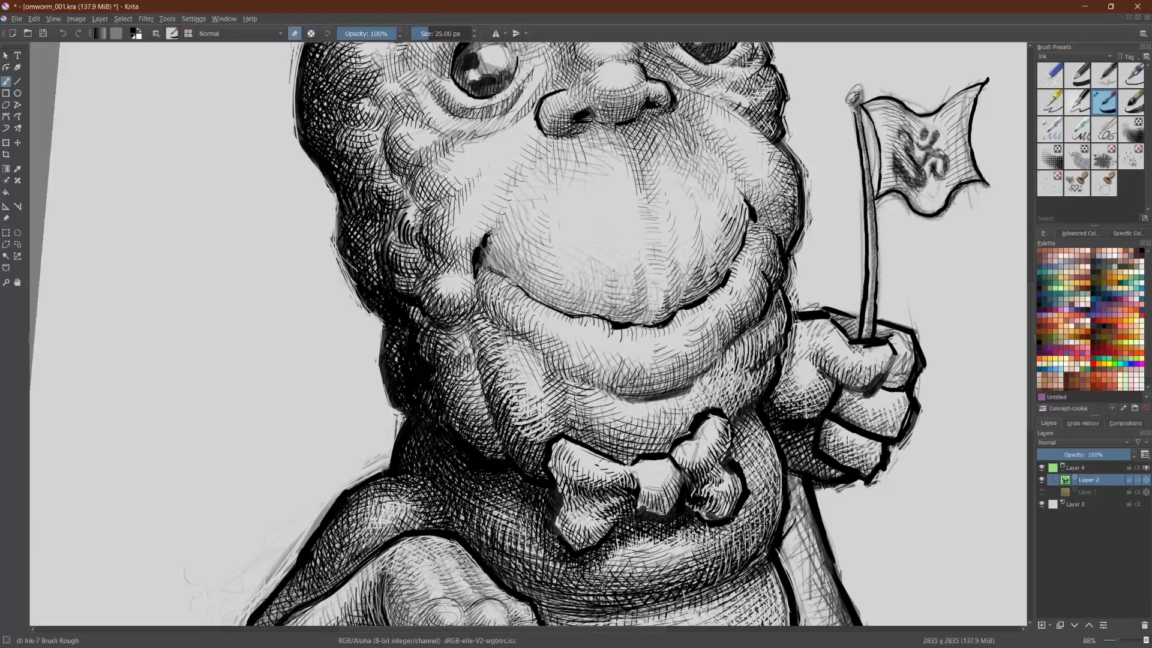
mouse_move(520, 446)
mouse_down()
mouse_move(541, 443)
mouse_move(548, 461)
mouse_up()
Step: Ink darker strokes on the chin fold near the flag-holding fist and erase small highlights beside them
key(e)
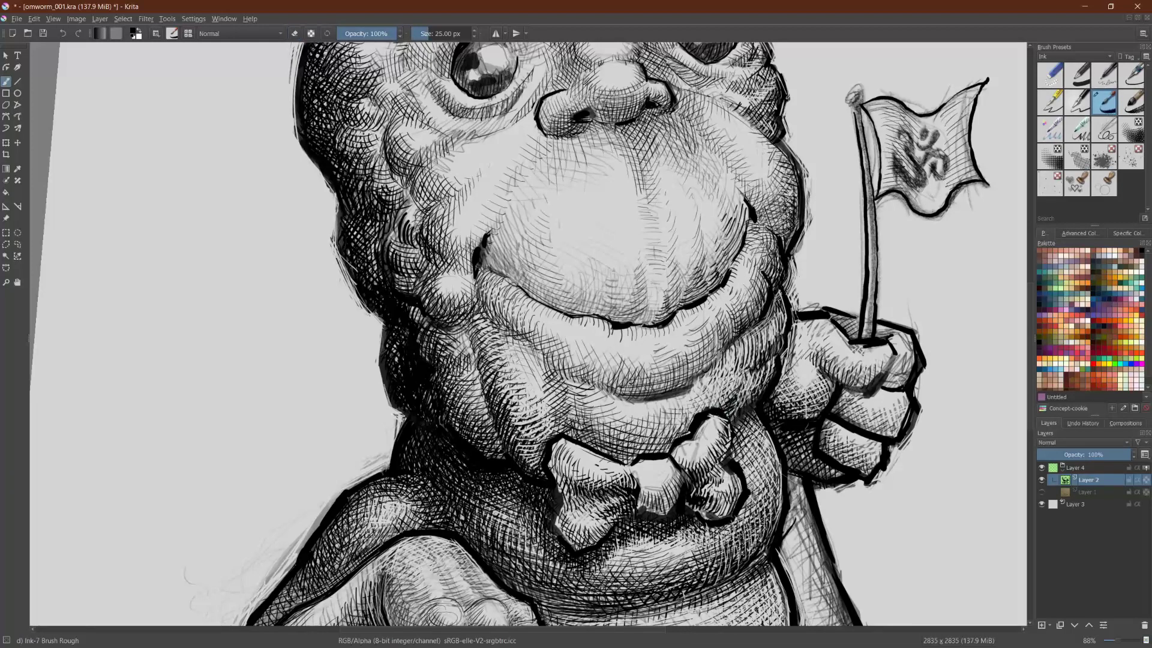
mouse_move(731, 362)
mouse_down()
mouse_move(744, 377)
mouse_move(750, 351)
mouse_up()
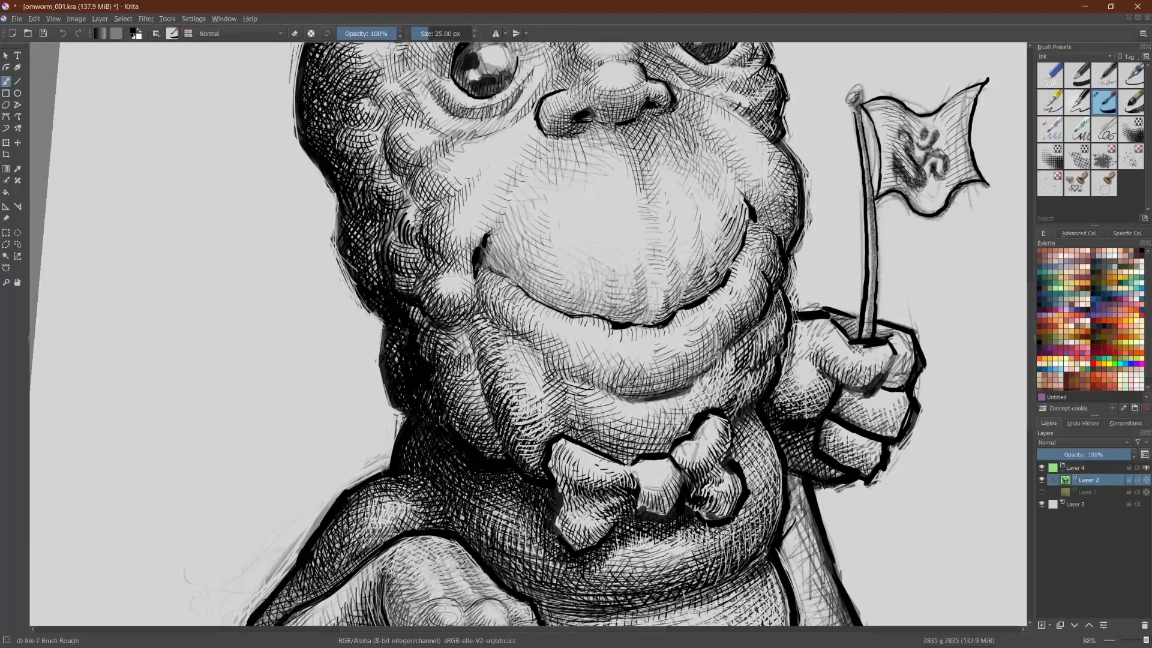
key(e)
mouse_move(774, 326)
mouse_down()
mouse_move(753, 378)
mouse_move(776, 333)
mouse_up()
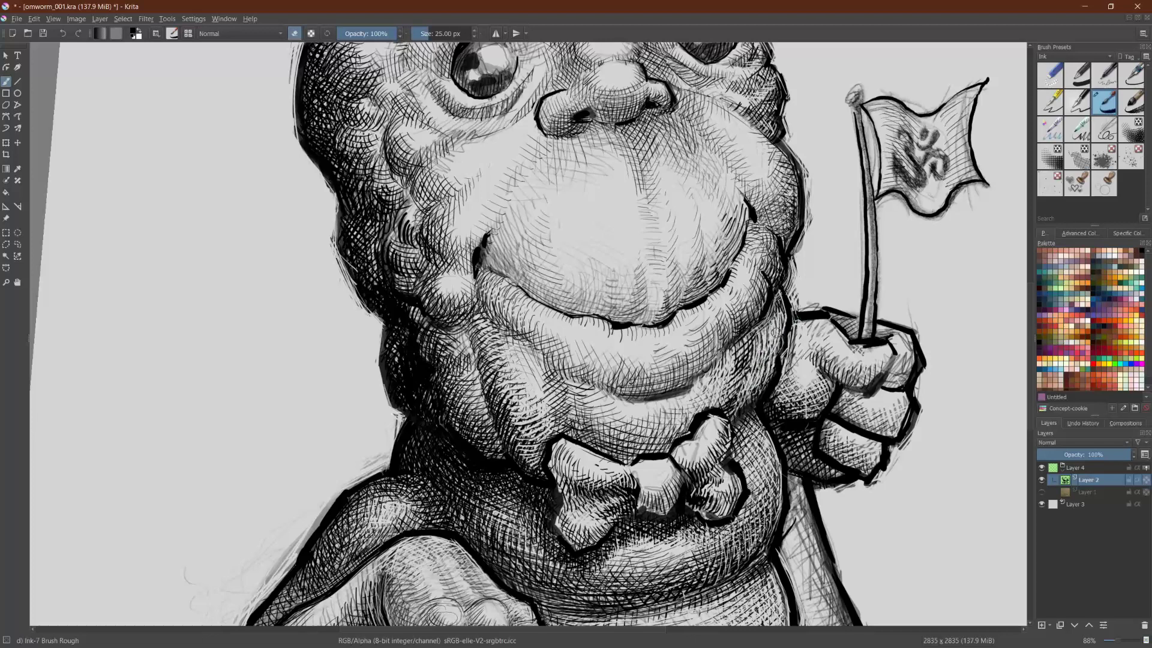
Step: Mirror the canvas view horizontally and refine the jowl edge above the flag-holding fist with ink strokes
key(m)
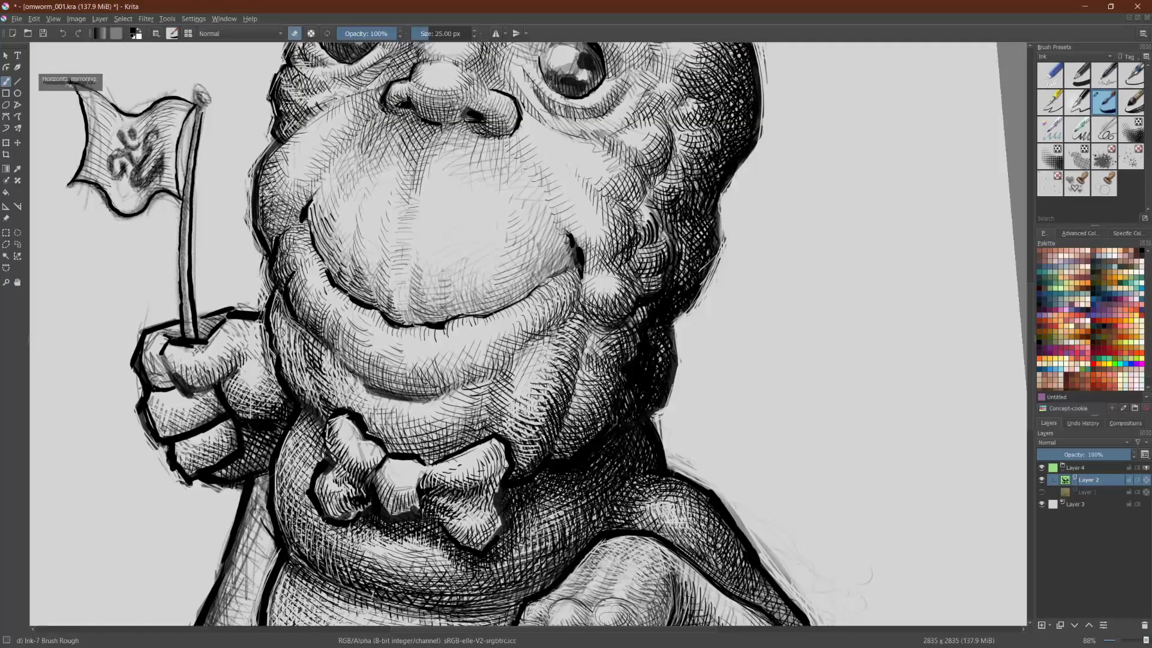
key(e)
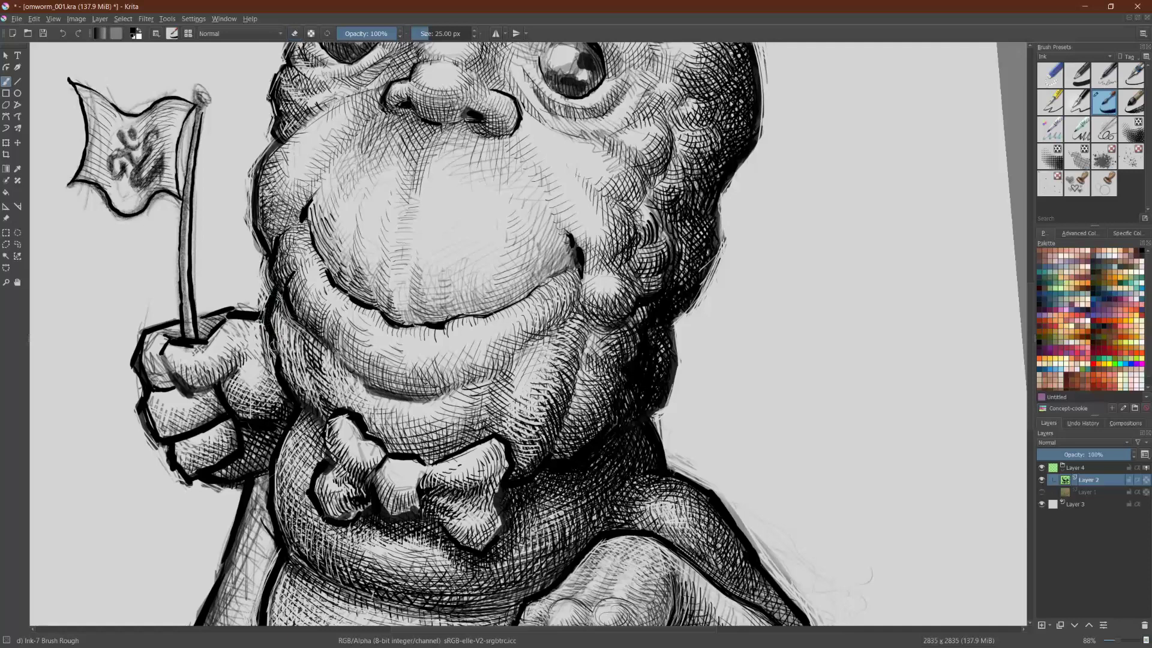
drag(274, 345, 284, 375)
key(e)
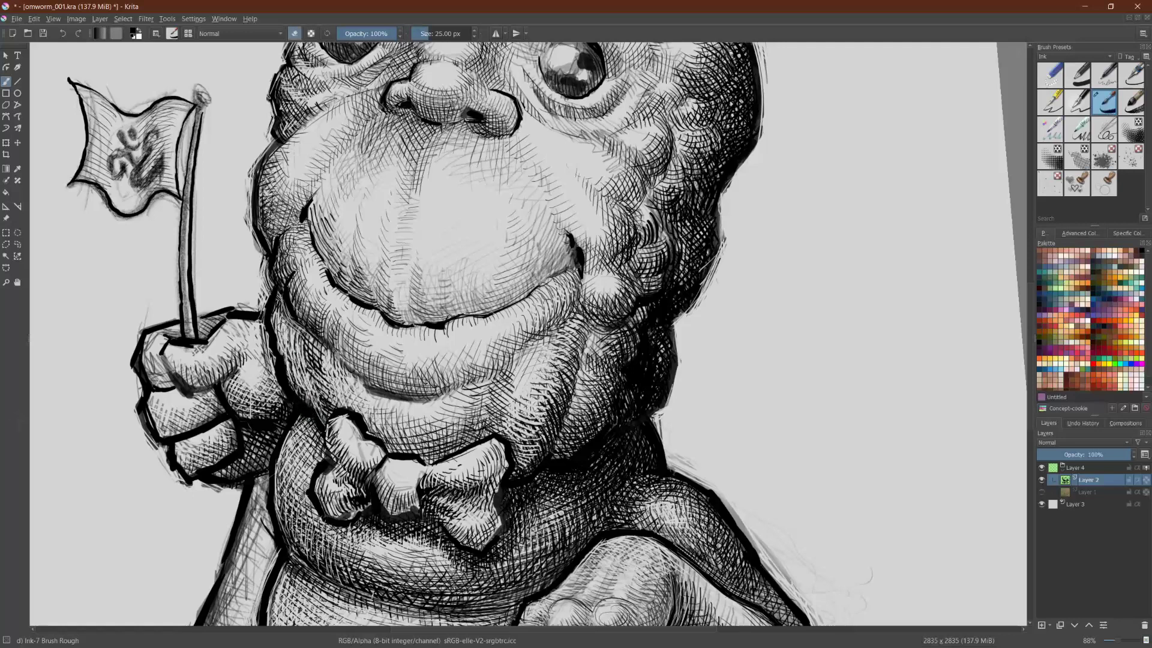
key(e)
drag(276, 352, 267, 320)
key(e)
Step: With the canvas rotated, erase highlight strokes across the chin between the lower lip fold and the bow tie
mouse_move(279, 292)
mouse_down()
mouse_move(272, 327)
mouse_move(276, 313)
mouse_move(275, 330)
mouse_move(336, 373)
mouse_move(308, 359)
mouse_move(305, 377)
mouse_move(359, 398)
mouse_move(441, 179)
mouse_up()
mouse_move(566, 354)
mouse_down()
mouse_move(560, 418)
mouse_move(563, 348)
mouse_move(545, 407)
mouse_move(535, 402)
mouse_move(530, 417)
mouse_up()
drag(528, 365, 519, 417)
drag(516, 378, 515, 416)
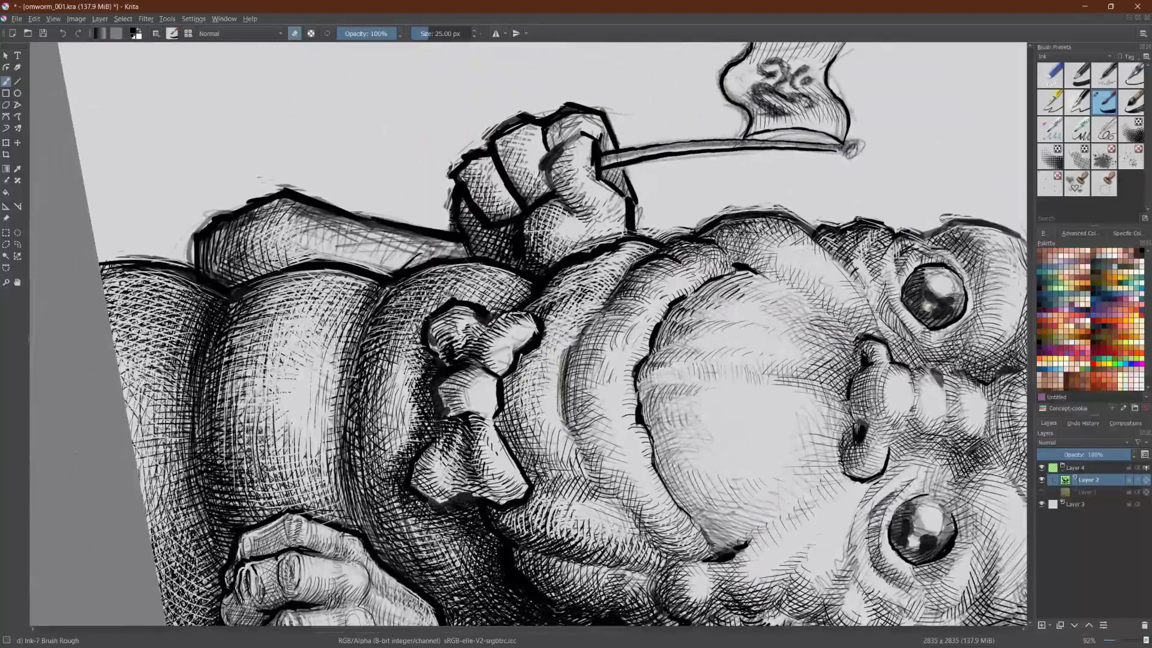
Step: Rotate the canvas back upright and erase highlights on the jowl fold above the bow tie's larger wing
mouse_move(775, 487)
mouse_down()
mouse_move(673, 95)
mouse_move(654, 87)
mouse_move(210, 377)
mouse_up()
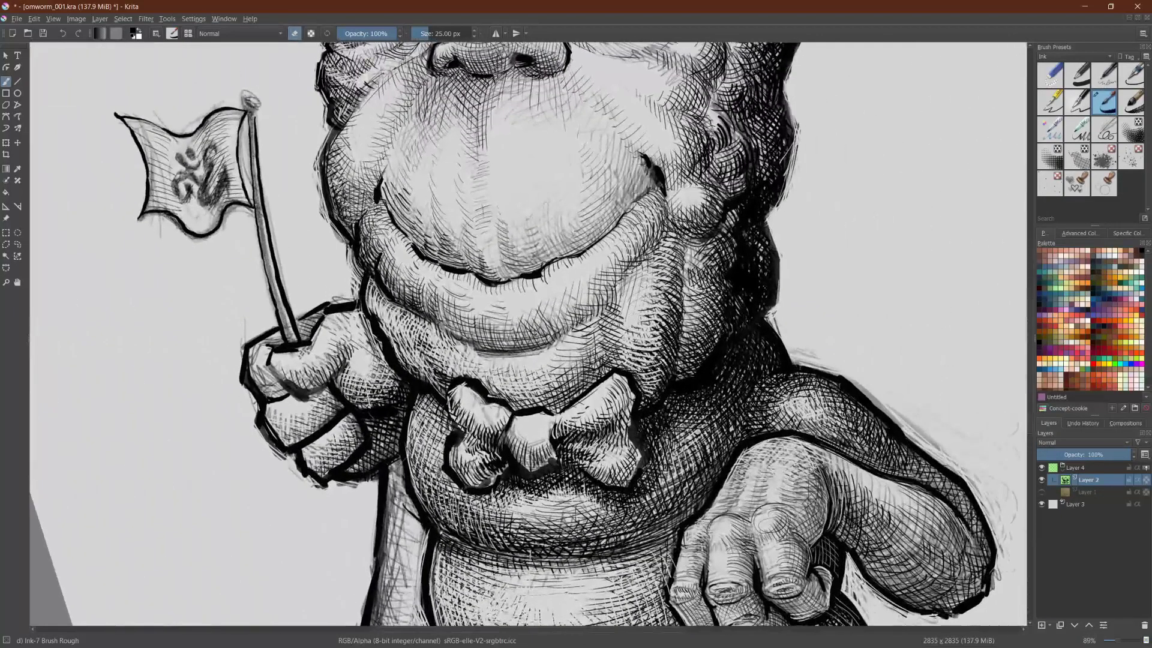
mouse_move(614, 324)
mouse_down()
mouse_move(661, 314)
mouse_move(671, 335)
mouse_up()
mouse_move(624, 368)
mouse_down()
mouse_move(664, 352)
mouse_move(664, 368)
mouse_up()
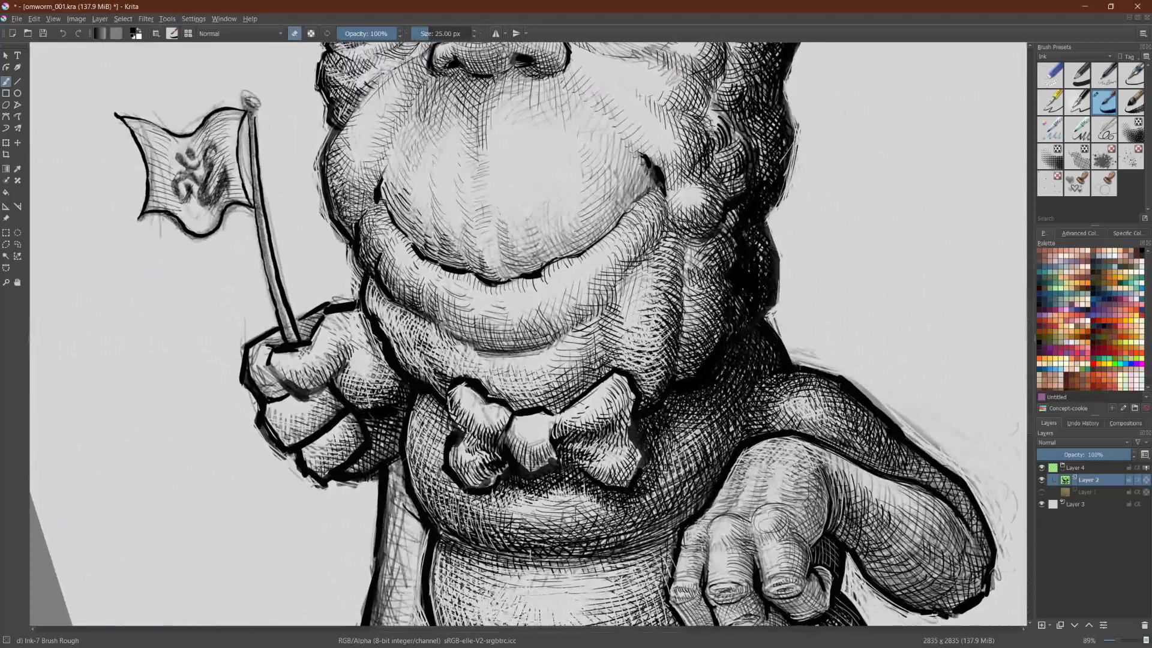
Step: Erase highlight marks around the wart near the mouth corner and on the outer cheek beside the flag
drag(292, 238, 340, 337)
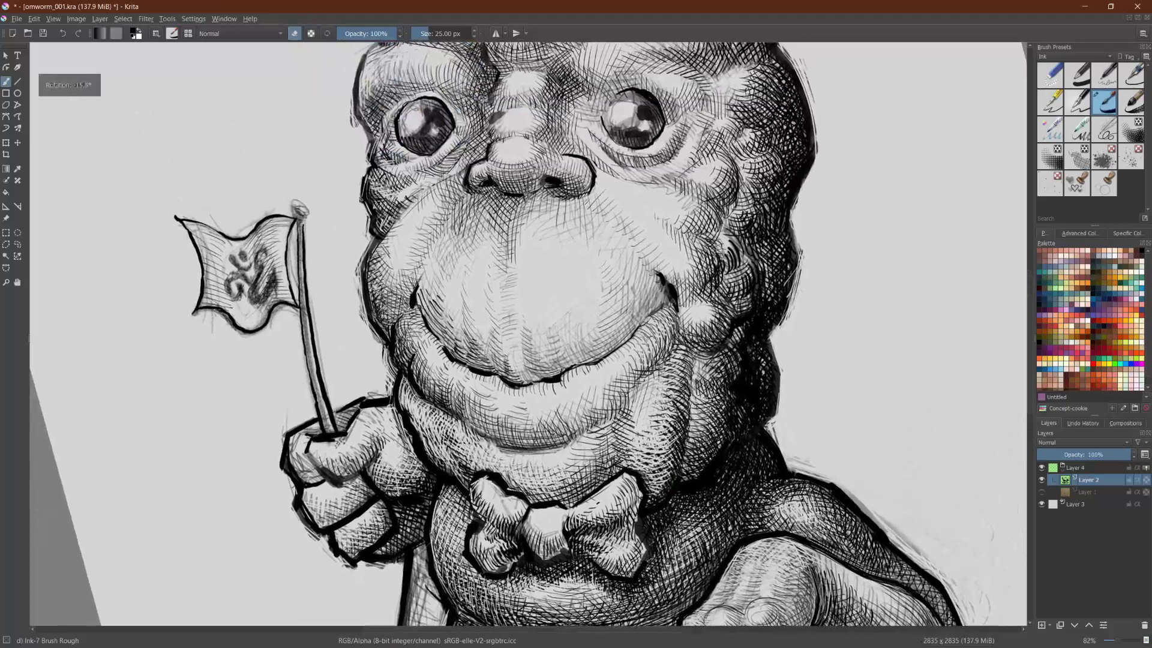
mouse_move(701, 362)
mouse_down()
mouse_move(733, 360)
mouse_move(708, 375)
mouse_up()
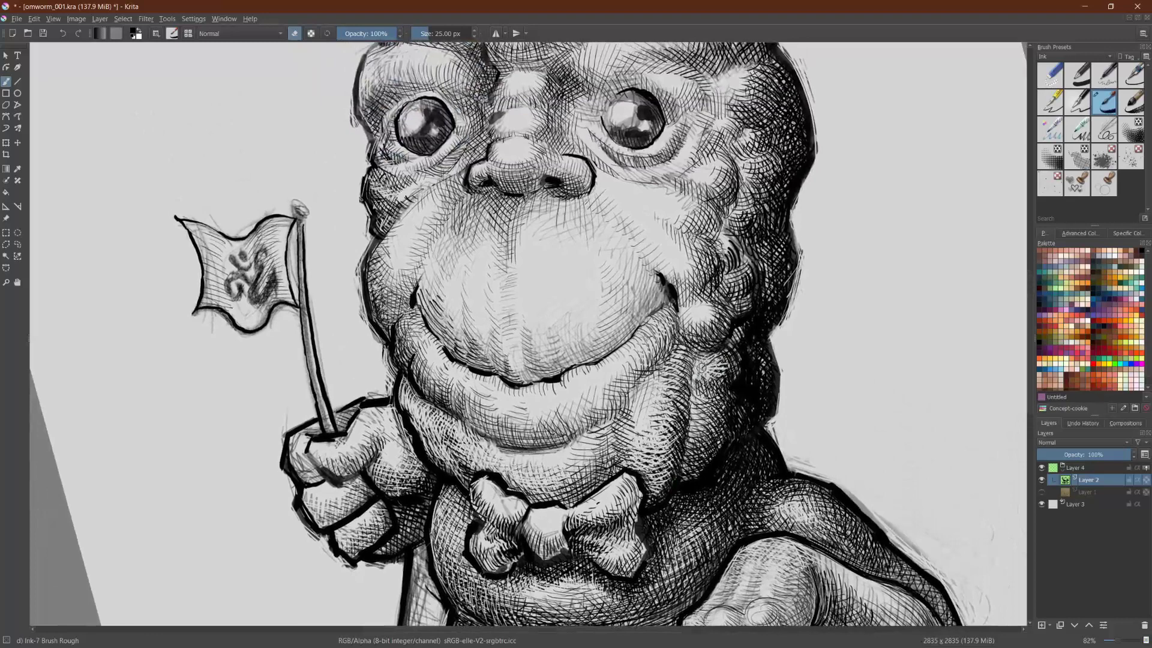
mouse_move(702, 336)
mouse_down()
mouse_move(723, 316)
mouse_move(707, 309)
mouse_move(689, 327)
mouse_up()
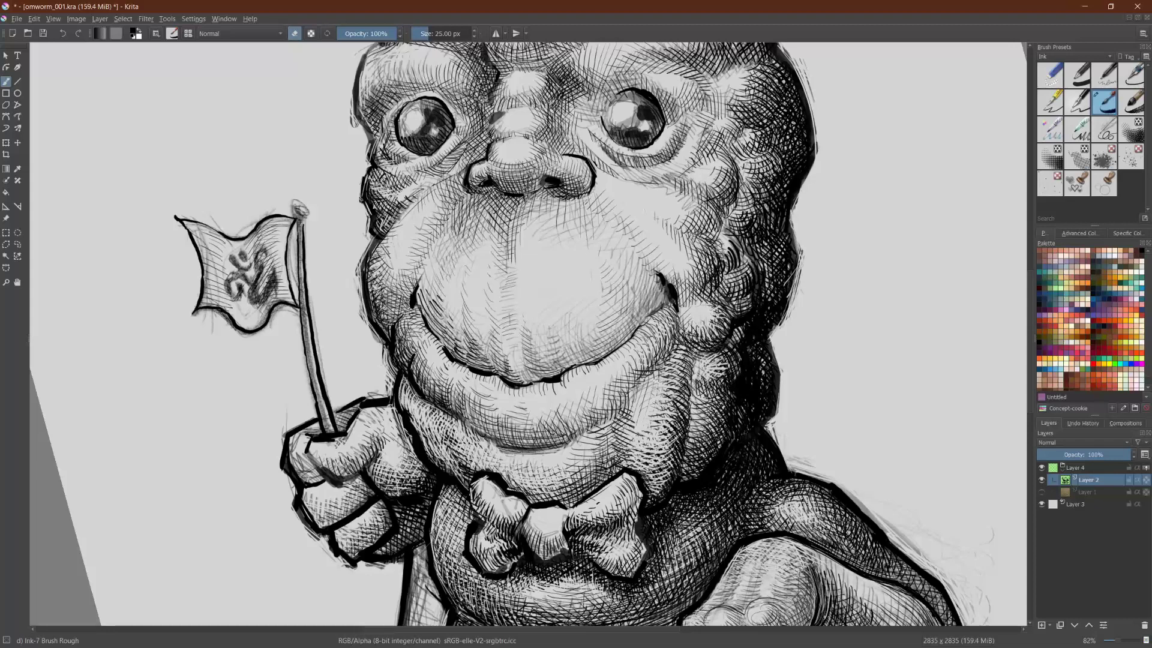
mouse_move(377, 277)
mouse_down()
mouse_move(387, 318)
mouse_move(411, 289)
mouse_move(376, 281)
mouse_move(380, 298)
mouse_move(366, 266)
mouse_up()
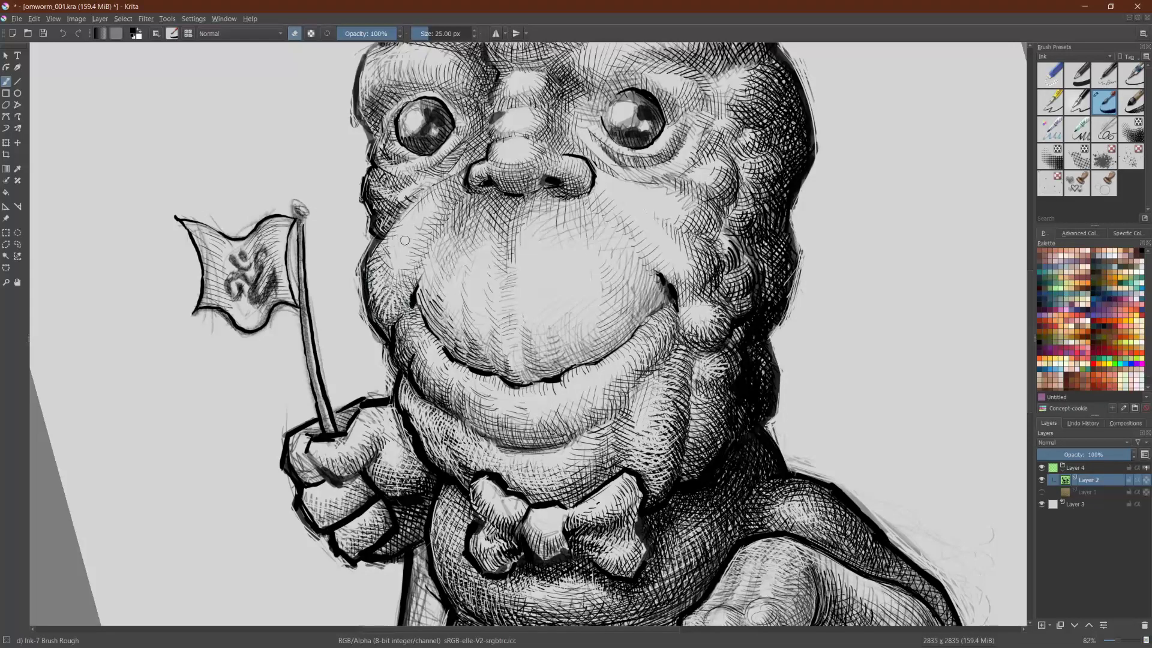
Step: Return to the Ink-4 Pen Rough preset and add fine hatching along the outer cheek on the flag side
click(1080, 101)
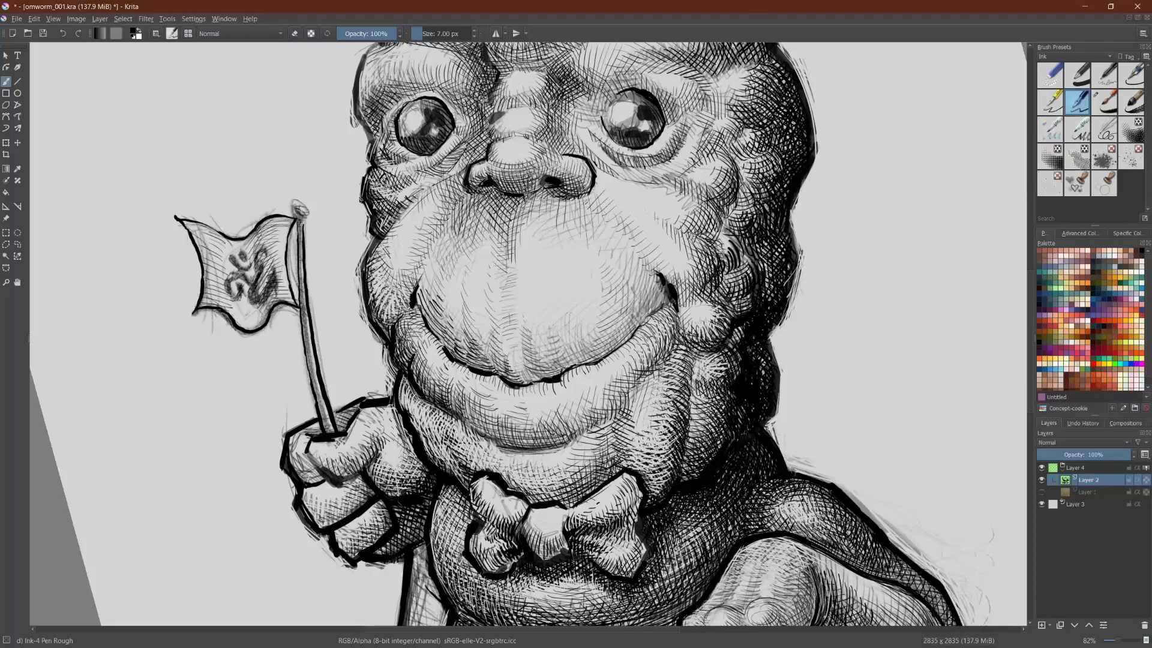
key(e)
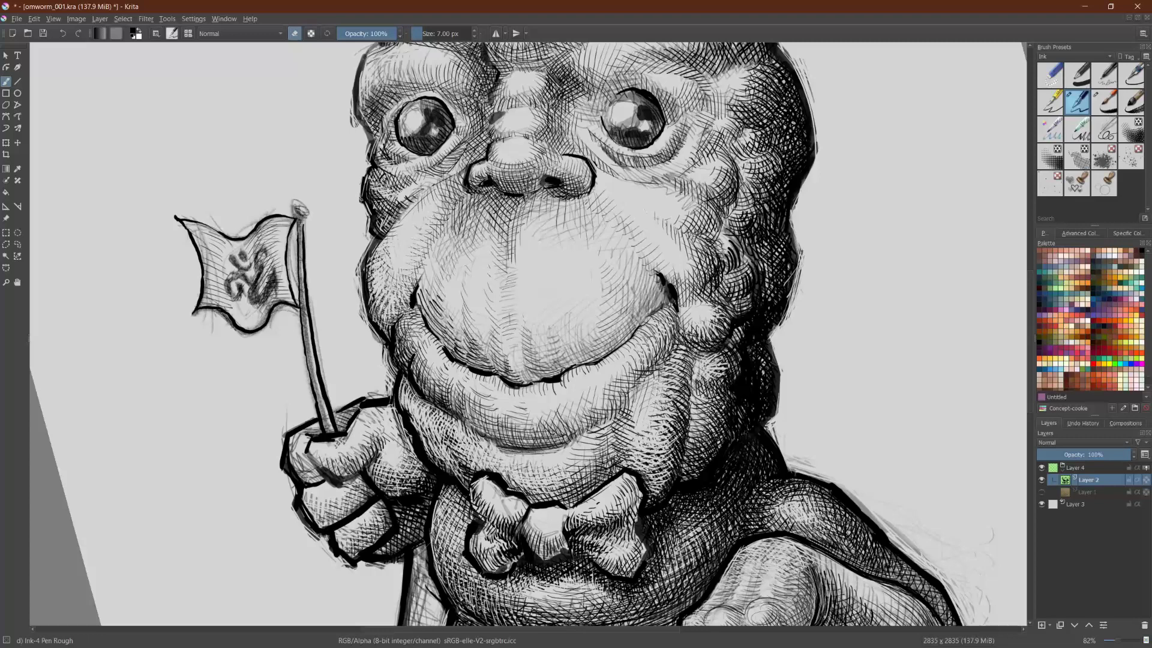
key(e)
drag(374, 305, 381, 291)
mouse_move(370, 303)
mouse_down()
mouse_move(380, 287)
mouse_move(369, 286)
mouse_up()
mouse_move(383, 247)
mouse_down()
mouse_move(368, 266)
mouse_move(382, 326)
mouse_up()
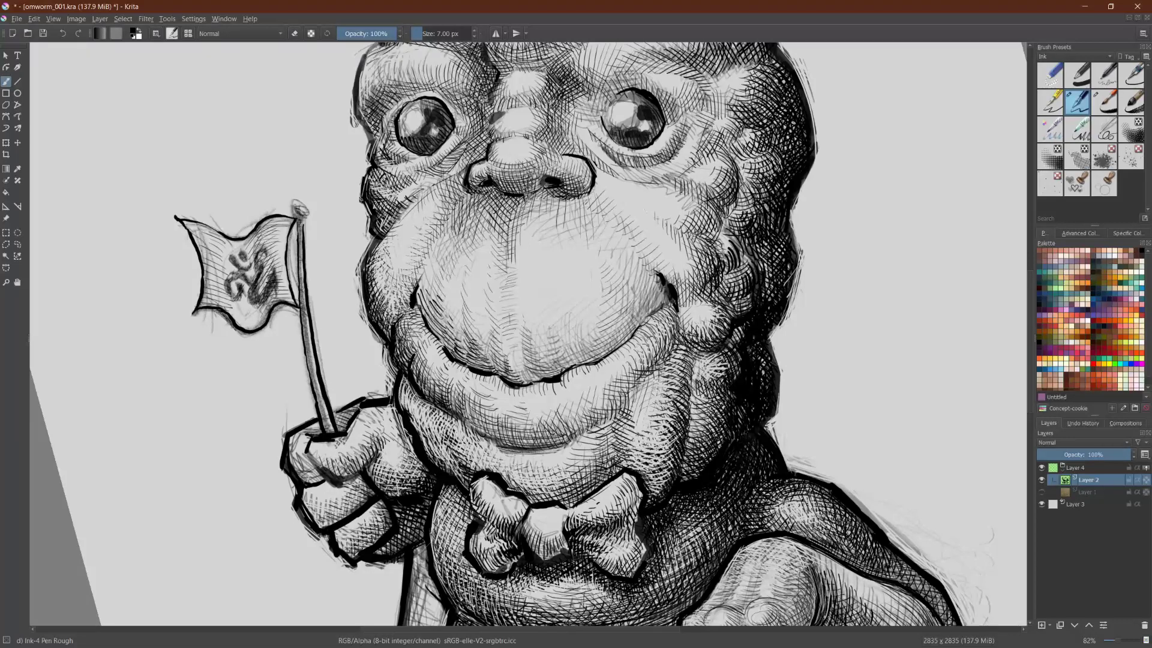
Step: Erase thin highlight lines at the flag-side end of the lower lip, just below the mouth corner
key(e)
drag(402, 320, 406, 344)
drag(397, 325, 395, 353)
drag(396, 327, 399, 362)
Step: Ink fine hatching onto the lower lip near the flag-side mouth corner
key(e)
drag(410, 346, 410, 360)
mouse_move(430, 339)
mouse_down()
mouse_move(408, 350)
mouse_move(419, 383)
mouse_up()
drag(431, 362, 435, 397)
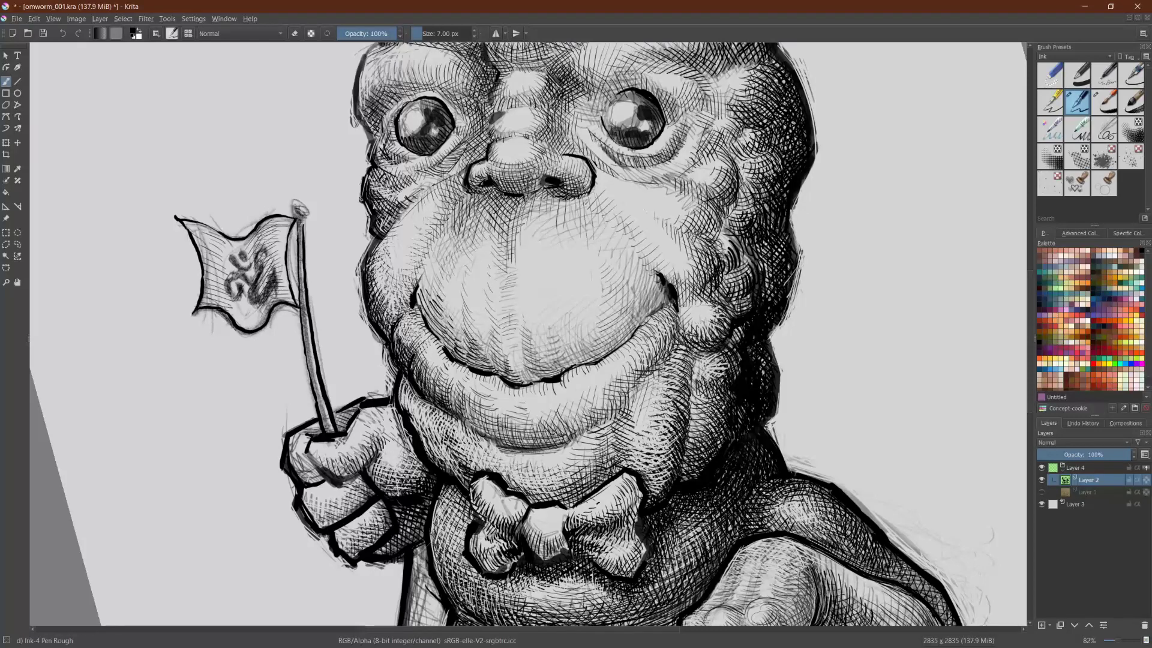
Step: Hatch the flag-side curve of the muzzle from nose to mouth and the opposite cheek below the eye
mouse_move(454, 222)
mouse_down()
mouse_move(431, 248)
mouse_move(420, 294)
mouse_up()
mouse_move(474, 237)
mouse_down()
mouse_move(446, 276)
mouse_move(444, 324)
mouse_up()
drag(460, 311, 447, 330)
mouse_move(692, 240)
mouse_down()
mouse_move(680, 281)
mouse_move(659, 245)
mouse_up()
drag(663, 215, 650, 230)
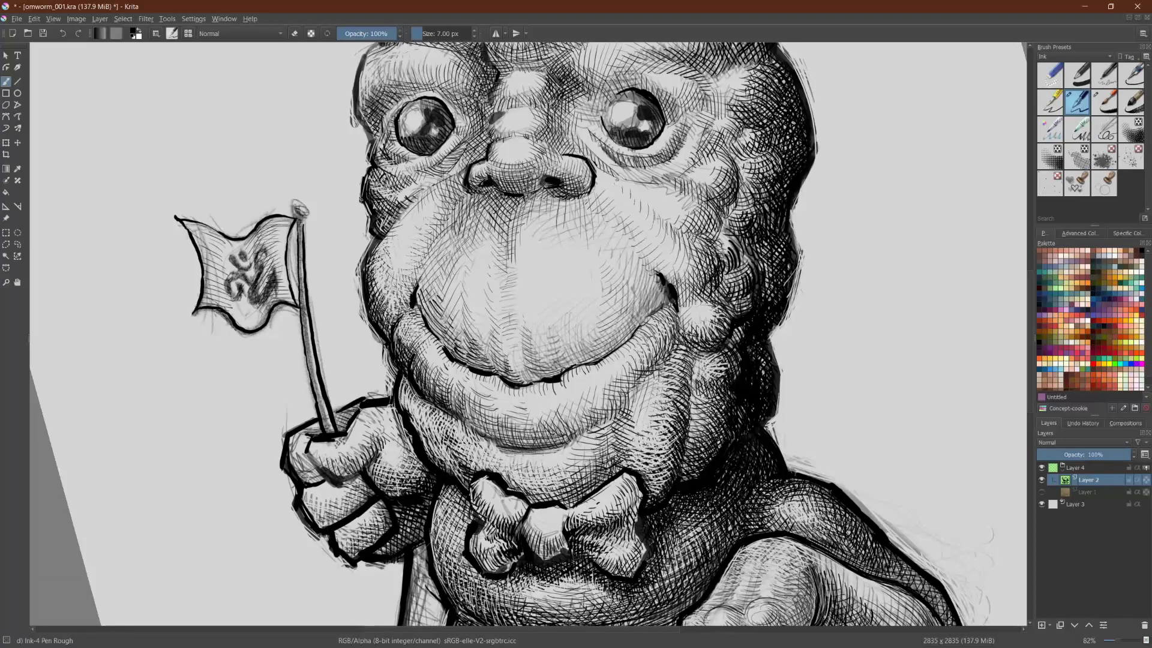
Step: Add short ink hatch strokes to the upper cheek below the eye on the side away from the flag
drag(667, 211, 684, 221)
drag(661, 208, 674, 213)
drag(652, 200, 665, 209)
Step: Hatch the lower middle of the muzzle just above the mouth line with fine ink strokes
scroll(147, 460, down, 2)
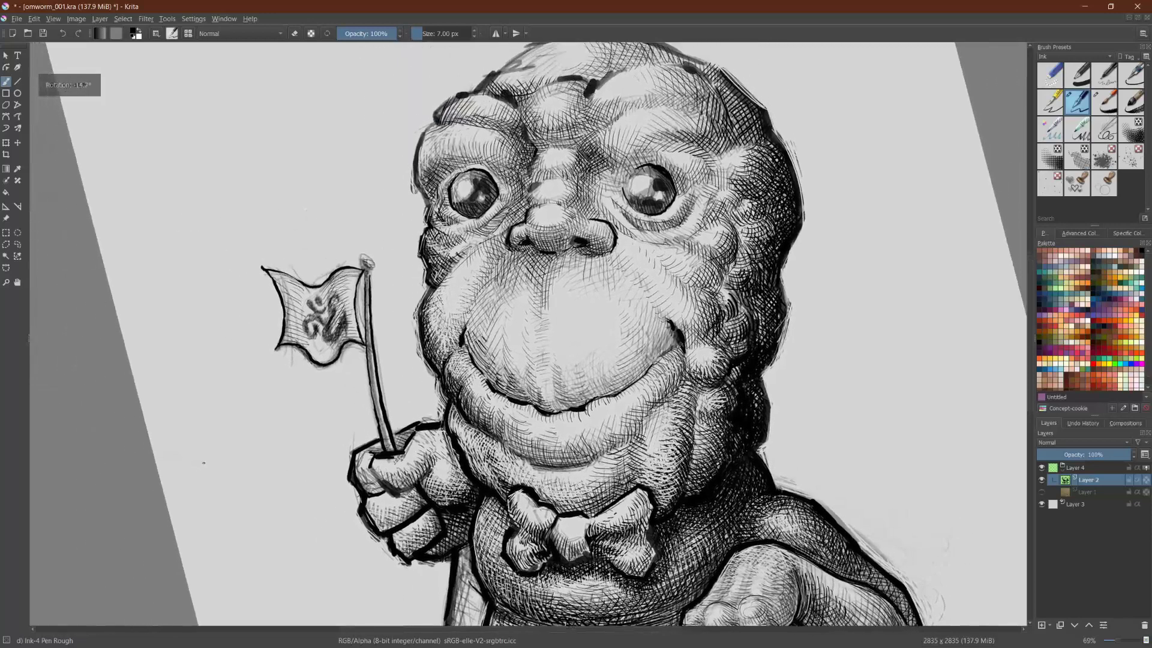
key(5)
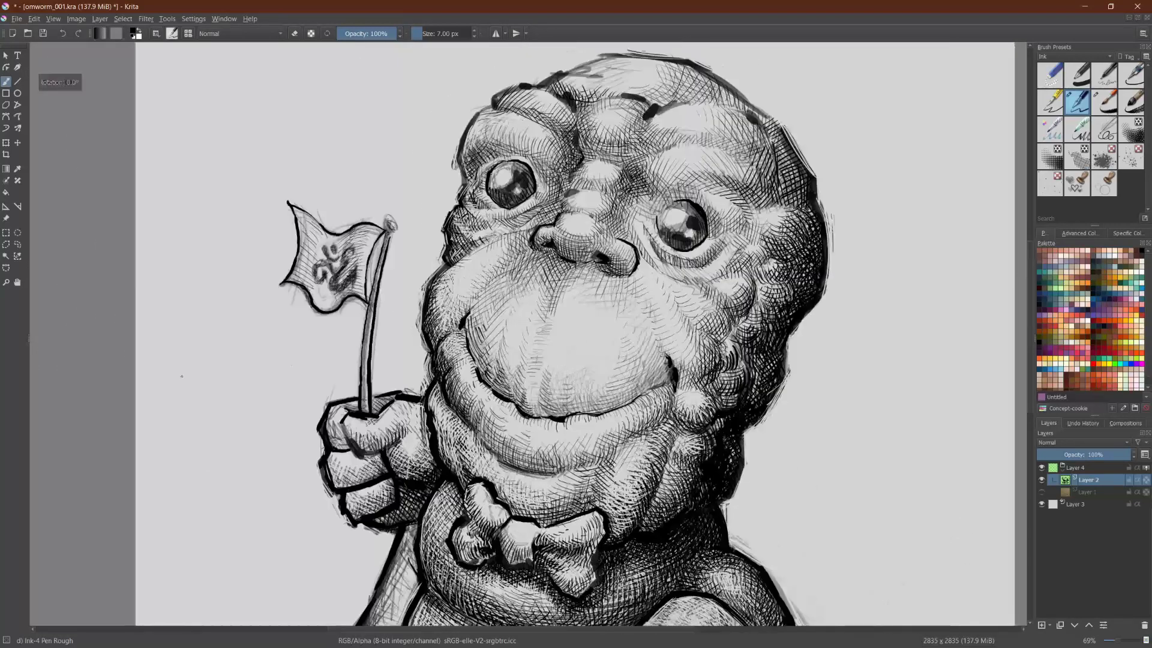
key(1)
key(ctrl+minus)
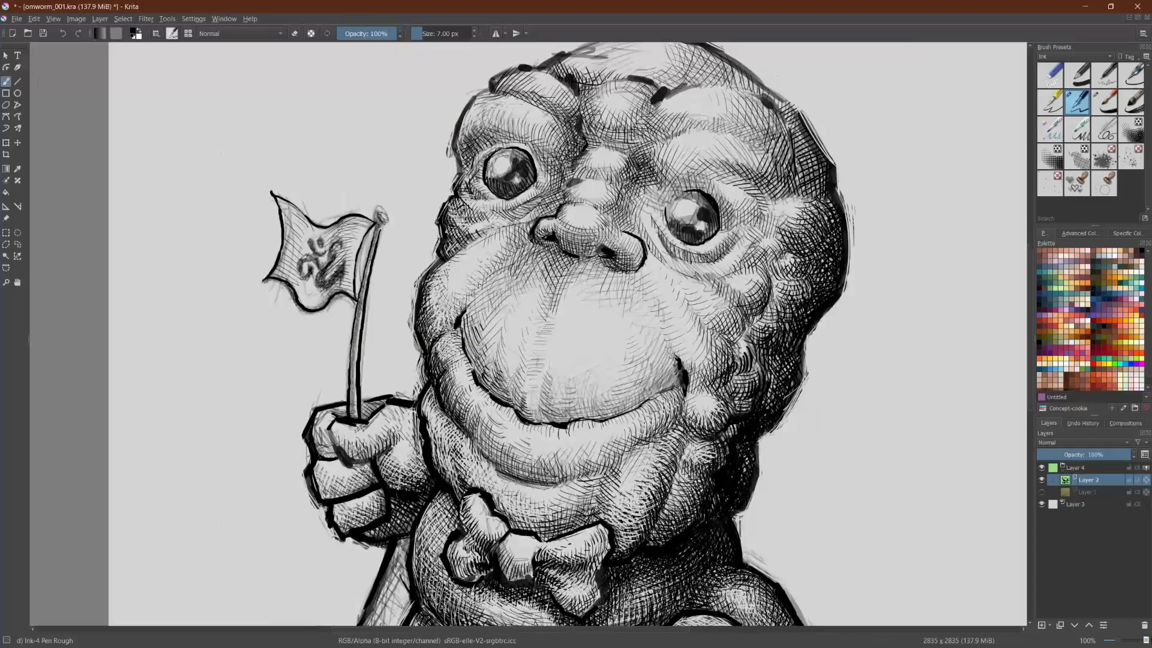
drag(245, 360, 233, 402)
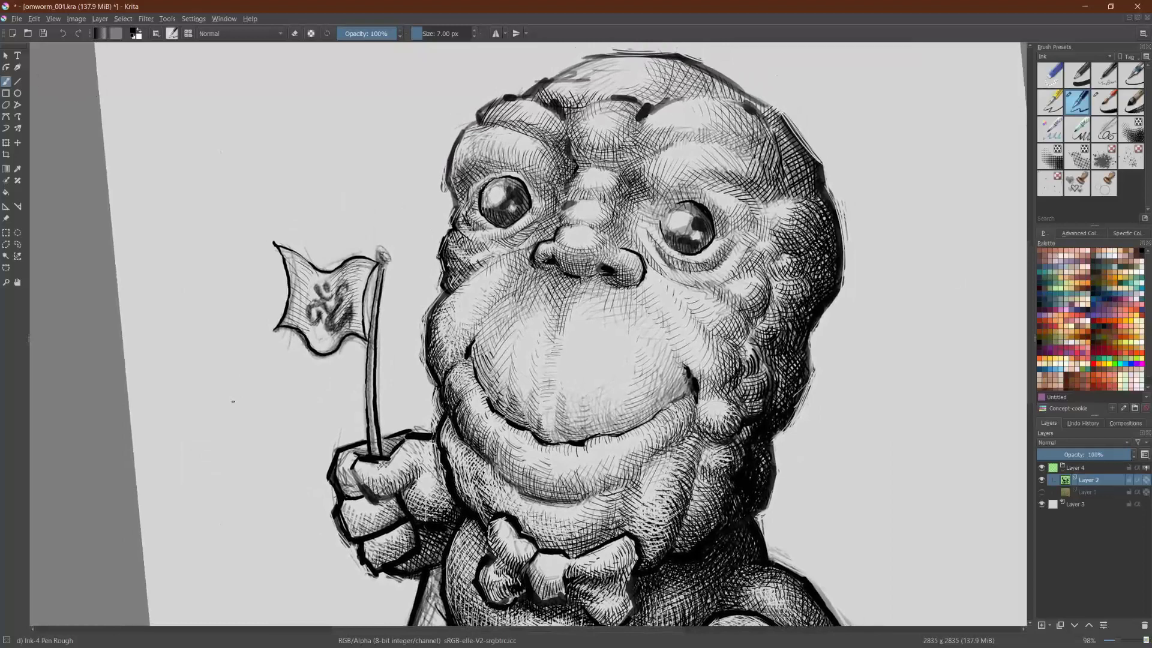
scroll(564, 378, up, 1)
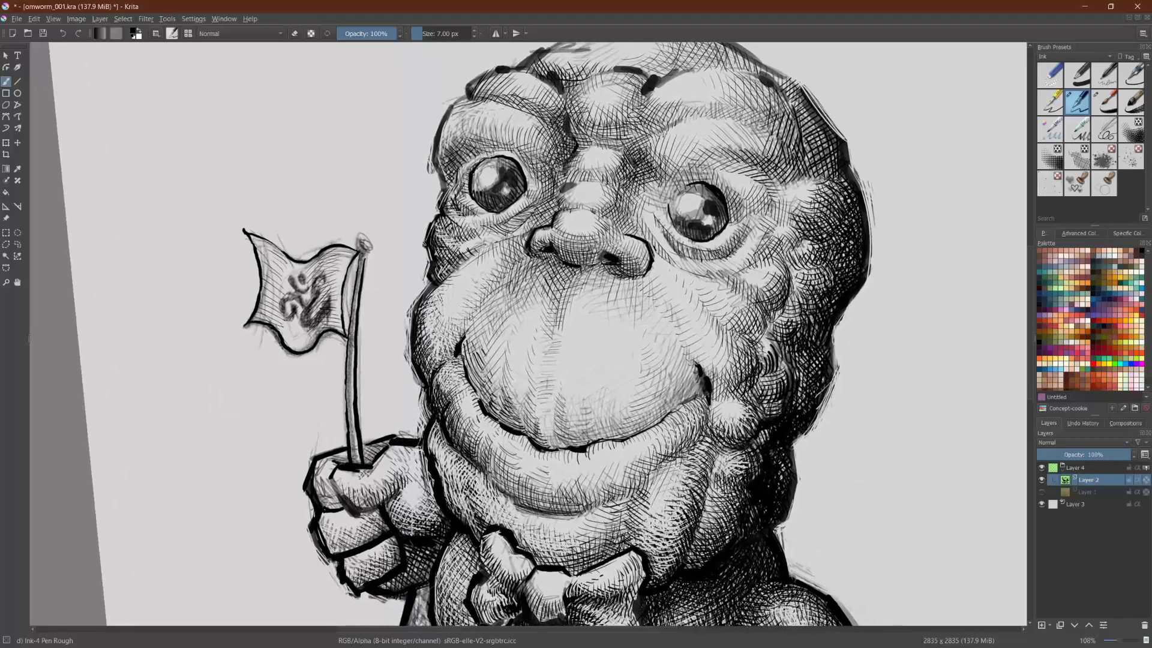
drag(510, 397, 523, 404)
mouse_move(495, 375)
mouse_down()
mouse_move(534, 384)
mouse_move(565, 372)
mouse_move(529, 398)
mouse_move(562, 403)
mouse_up()
mouse_move(583, 375)
mouse_down()
mouse_move(567, 406)
mouse_move(597, 402)
mouse_up()
mouse_move(611, 379)
mouse_down()
mouse_move(602, 406)
mouse_move(618, 401)
mouse_up()
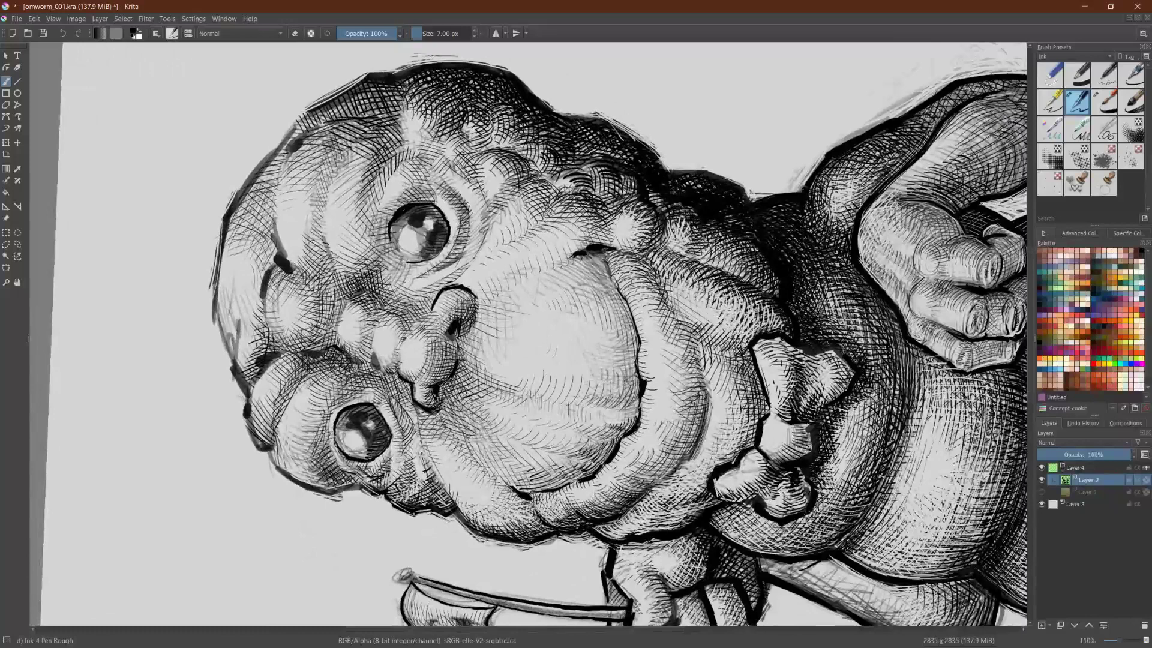
Step: Extend curved contour hatching across the centre of the muzzle and up to the underside of the nose
drag(569, 336, 576, 367)
drag(598, 313, 583, 368)
drag(605, 332, 594, 367)
mouse_move(612, 310)
mouse_down()
mouse_move(600, 369)
mouse_move(617, 369)
mouse_up()
mouse_move(635, 330)
mouse_down()
mouse_move(627, 364)
mouse_move(607, 374)
mouse_move(580, 430)
mouse_up()
scroll(641, 398, up, 2)
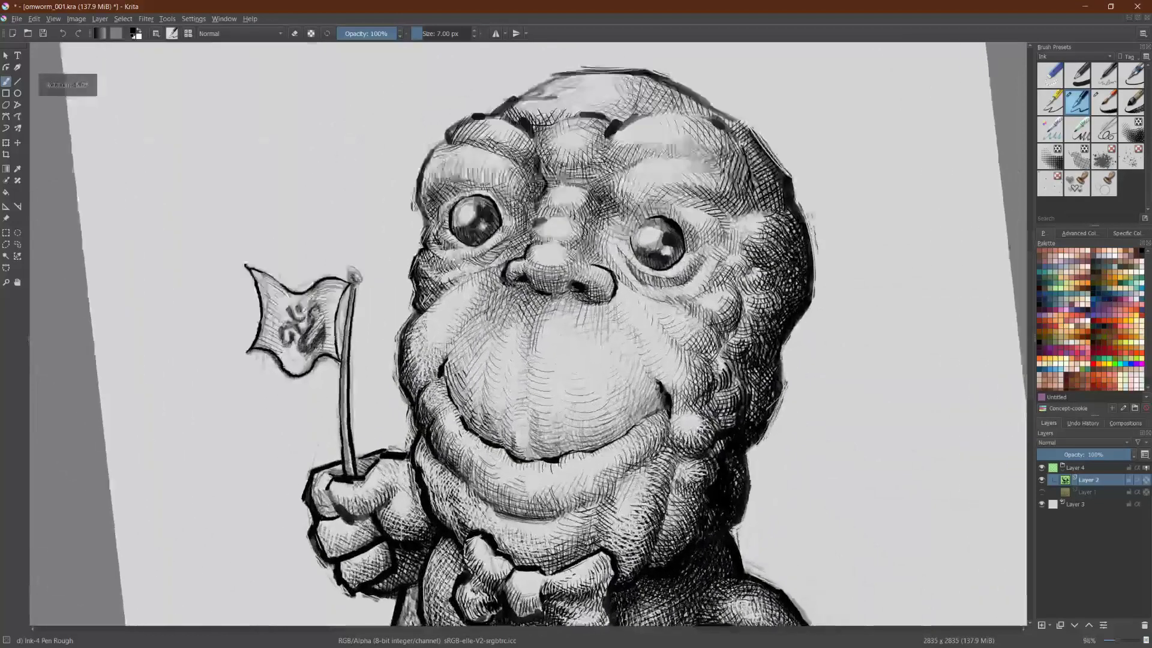
mouse_move(551, 281)
mouse_down()
mouse_move(526, 290)
mouse_move(562, 287)
mouse_up()
drag(527, 315, 557, 295)
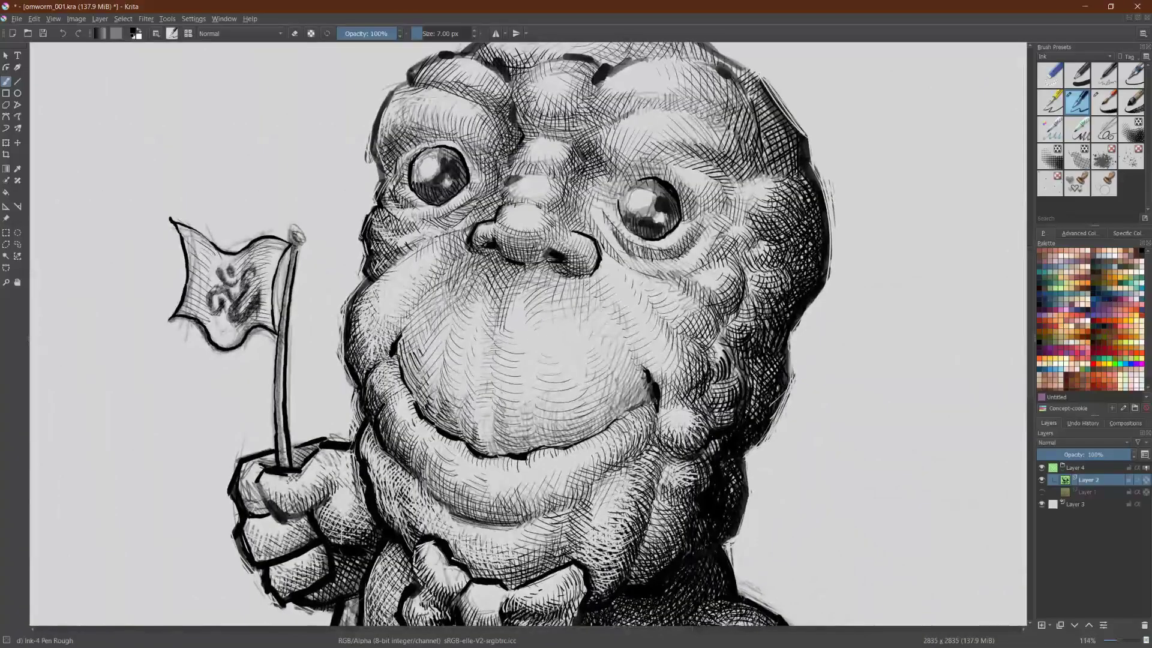
Step: Mirror the canvas view and hatch the lower muzzle on the side away from the flag
mouse_move(516, 522)
mouse_down()
mouse_move(433, 498)
mouse_move(339, 337)
mouse_up()
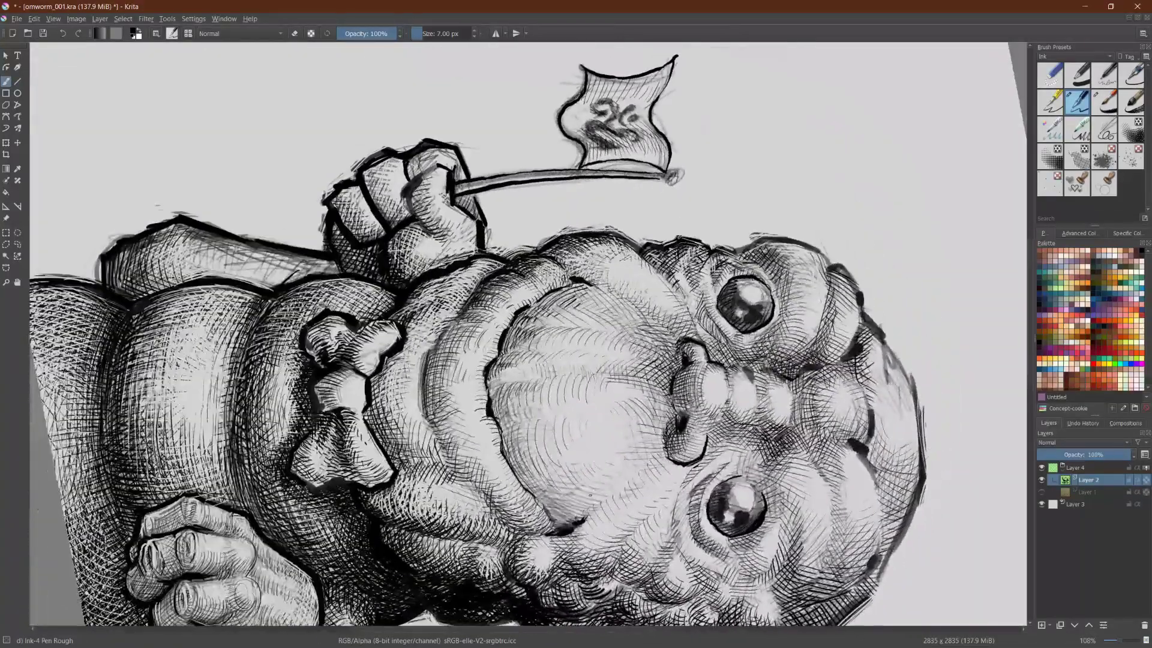
drag(566, 462, 513, 459)
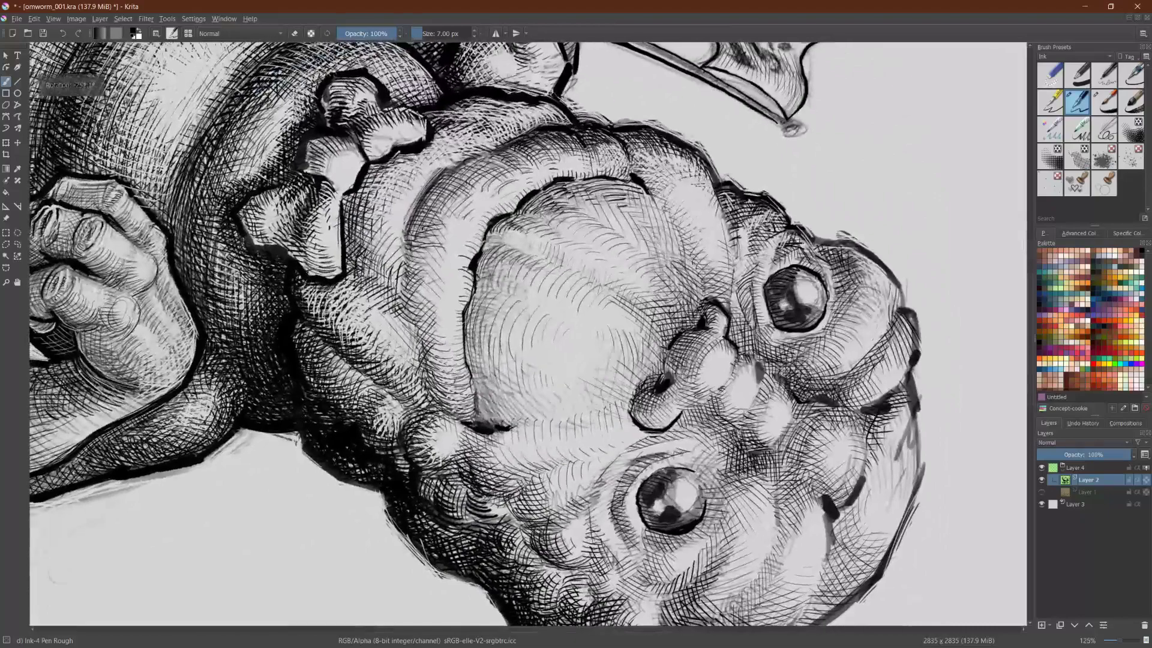
key(m)
drag(672, 313, 781, 323)
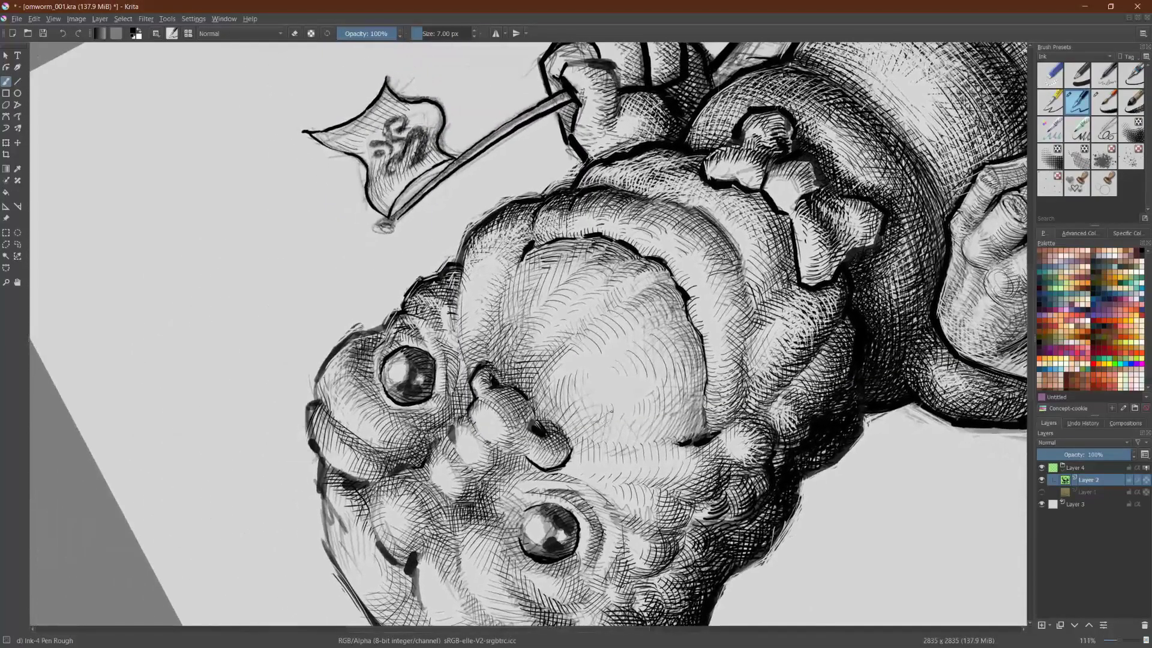
drag(635, 392, 631, 417)
mouse_move(644, 390)
mouse_down()
mouse_move(638, 417)
mouse_move(655, 422)
mouse_up()
mouse_move(672, 384)
mouse_down()
mouse_move(662, 421)
mouse_move(685, 355)
mouse_up()
drag(681, 403, 691, 347)
drag(685, 411, 697, 347)
drag(690, 407, 702, 367)
drag(692, 366, 702, 342)
Step: Hatch the muzzle edge leading to the mouth corner away from the flag
drag(613, 450, 640, 425)
drag(642, 448, 663, 416)
mouse_move(660, 447)
mouse_down()
mouse_move(668, 412)
mouse_move(687, 411)
mouse_up()
drag(686, 439, 698, 402)
drag(694, 436, 701, 398)
mouse_move(700, 437)
mouse_down()
mouse_move(704, 400)
mouse_move(591, 385)
mouse_move(242, 383)
mouse_up()
Step: Hatch the shadow-side cheek and the folds around the outer corner of the eye away from the flag
mouse_move(482, 363)
mouse_down()
mouse_move(496, 318)
mouse_move(519, 332)
mouse_move(523, 305)
mouse_move(495, 283)
mouse_up()
drag(486, 292, 503, 259)
drag(491, 282, 529, 247)
drag(186, 243, 250, 331)
drag(472, 349, 483, 328)
drag(489, 366, 511, 340)
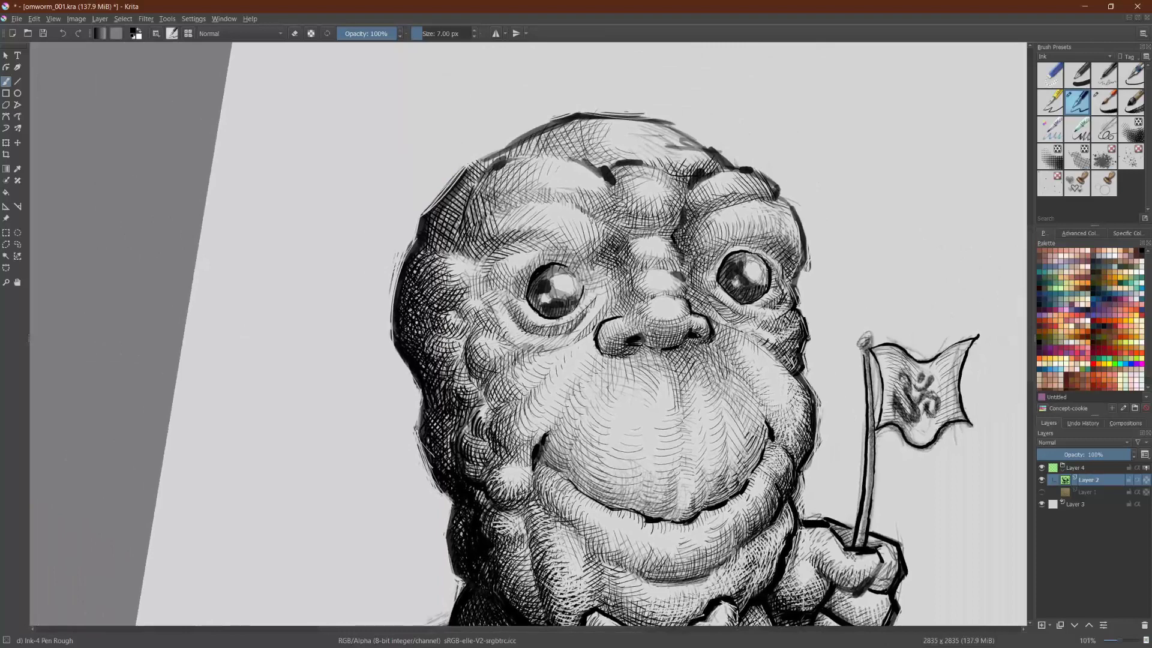
Step: Deepen the hatching on the bumps running from the shadow-side temple down the outer cheek
drag(445, 280, 464, 257)
drag(456, 286, 473, 260)
drag(465, 295, 487, 260)
drag(475, 295, 489, 266)
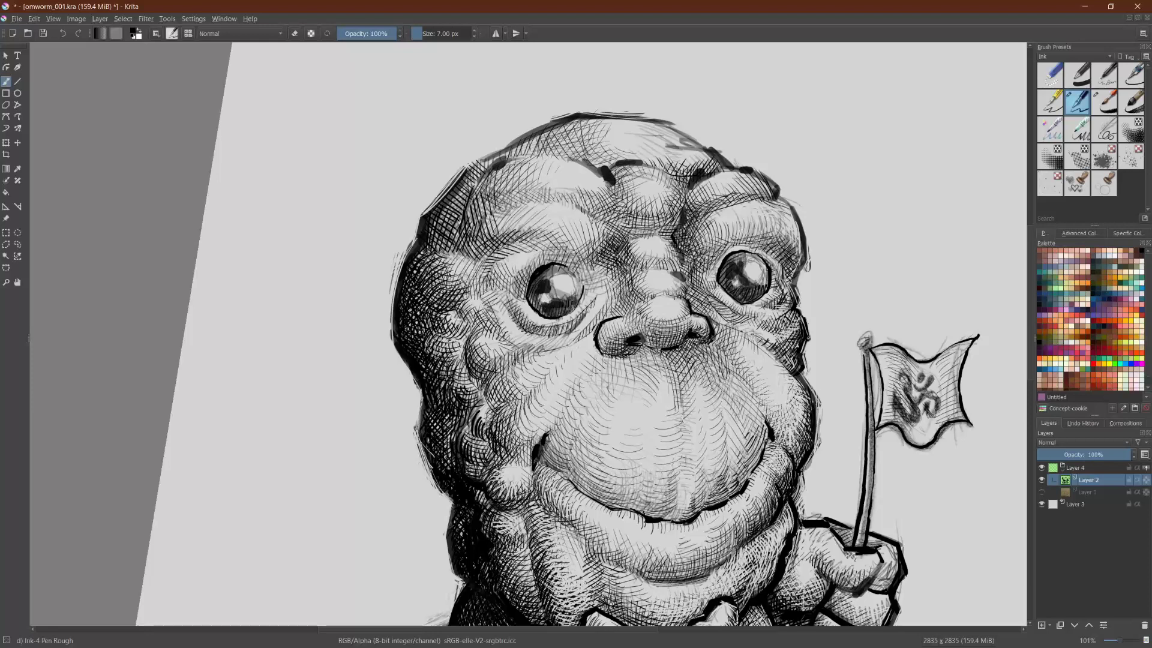
drag(454, 359, 466, 333)
mouse_move(459, 387)
mouse_down()
mouse_move(467, 371)
mouse_move(476, 379)
mouse_up()
drag(493, 445, 510, 419)
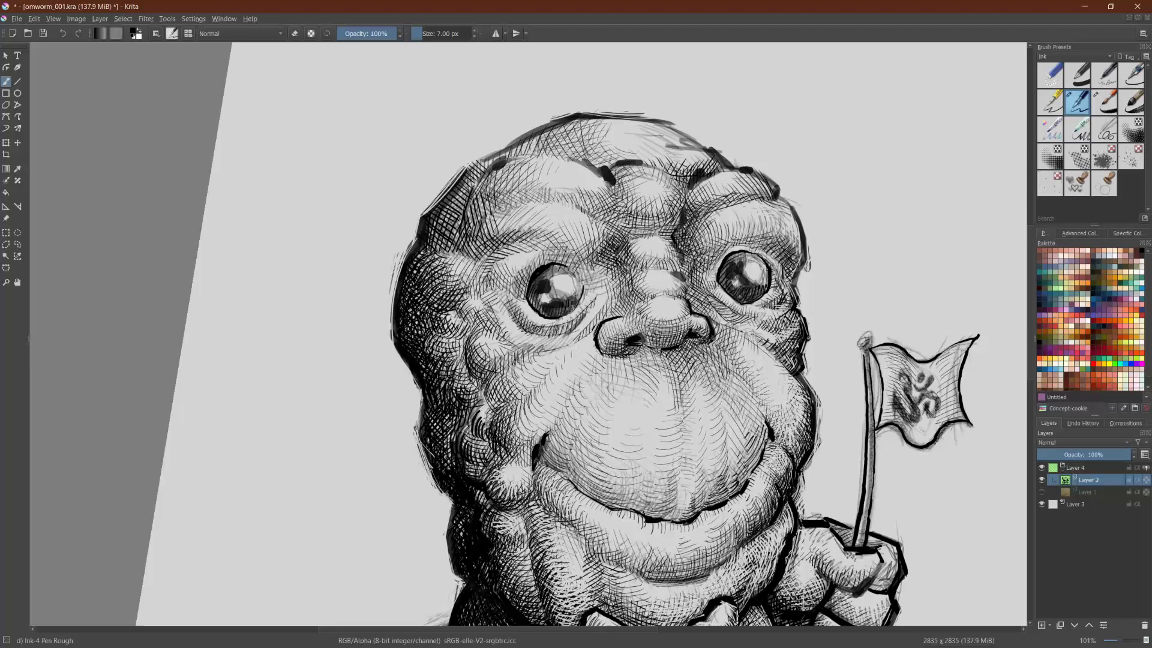
Step: Hatch the round bump beside the shadow-side mouth corner and the cheek folds around it
drag(496, 464, 525, 451)
drag(500, 487, 509, 476)
drag(501, 495, 516, 478)
mouse_move(506, 502)
mouse_down()
mouse_move(528, 479)
mouse_move(515, 476)
mouse_up()
scroll(528, 334, down, 2)
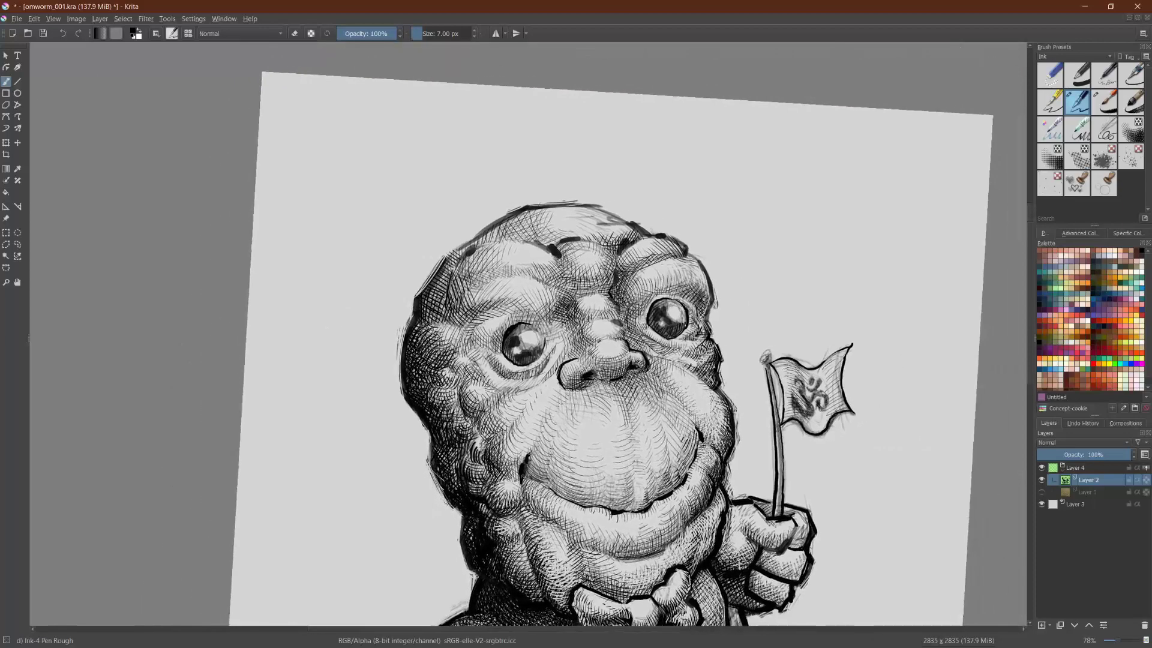
scroll(528, 334, up, 3)
mouse_move(461, 425)
mouse_down()
mouse_move(474, 407)
mouse_move(482, 424)
mouse_move(467, 416)
mouse_move(512, 327)
mouse_move(512, 291)
mouse_move(497, 291)
mouse_move(529, 282)
mouse_up()
mouse_move(523, 269)
mouse_down()
mouse_move(529, 283)
mouse_move(531, 269)
mouse_up()
mouse_move(527, 252)
mouse_down()
mouse_move(533, 266)
mouse_move(533, 240)
mouse_up()
scroll(528, 333, down, 3)
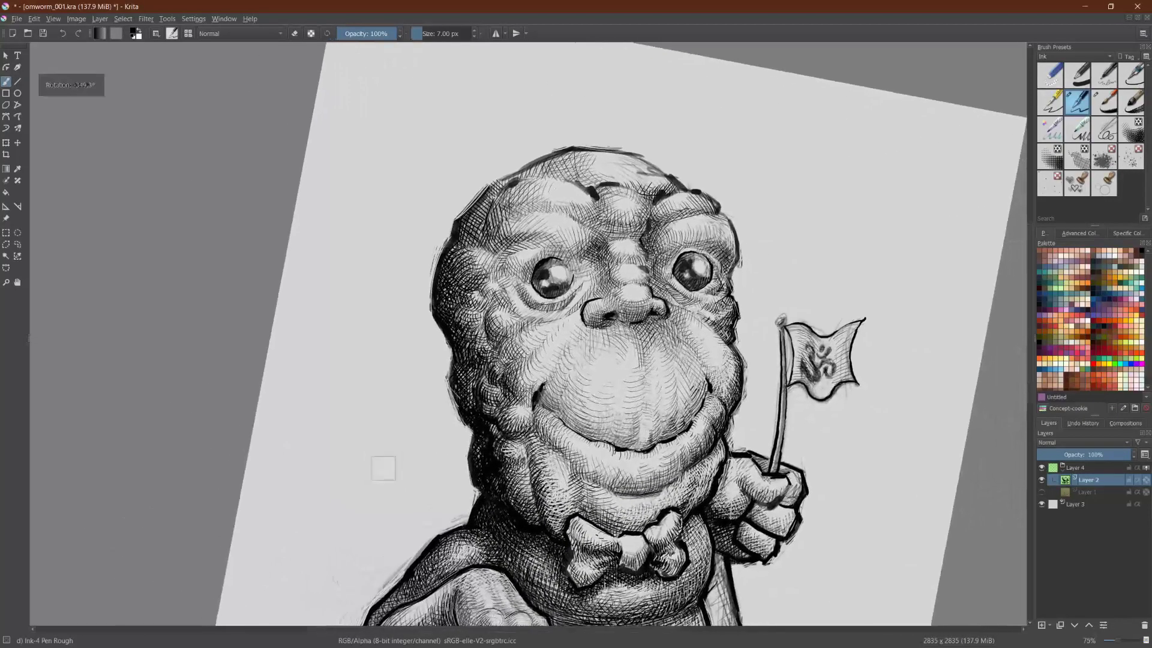
Step: Add a few hatch strokes to the muzzle below the nose and toward the flag-side mouth corner
scroll(529, 334, up, 1)
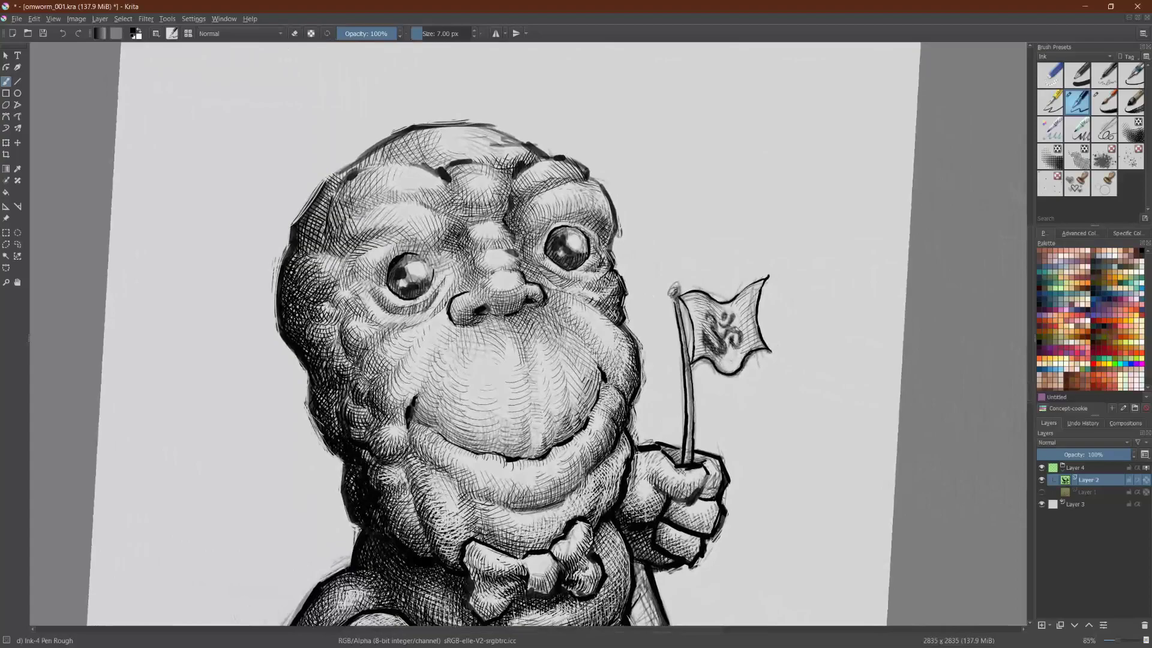
drag(528, 333, 476, 294)
drag(577, 336, 584, 346)
mouse_move(192, 347)
mouse_down()
mouse_move(190, 334)
mouse_move(481, 66)
mouse_up()
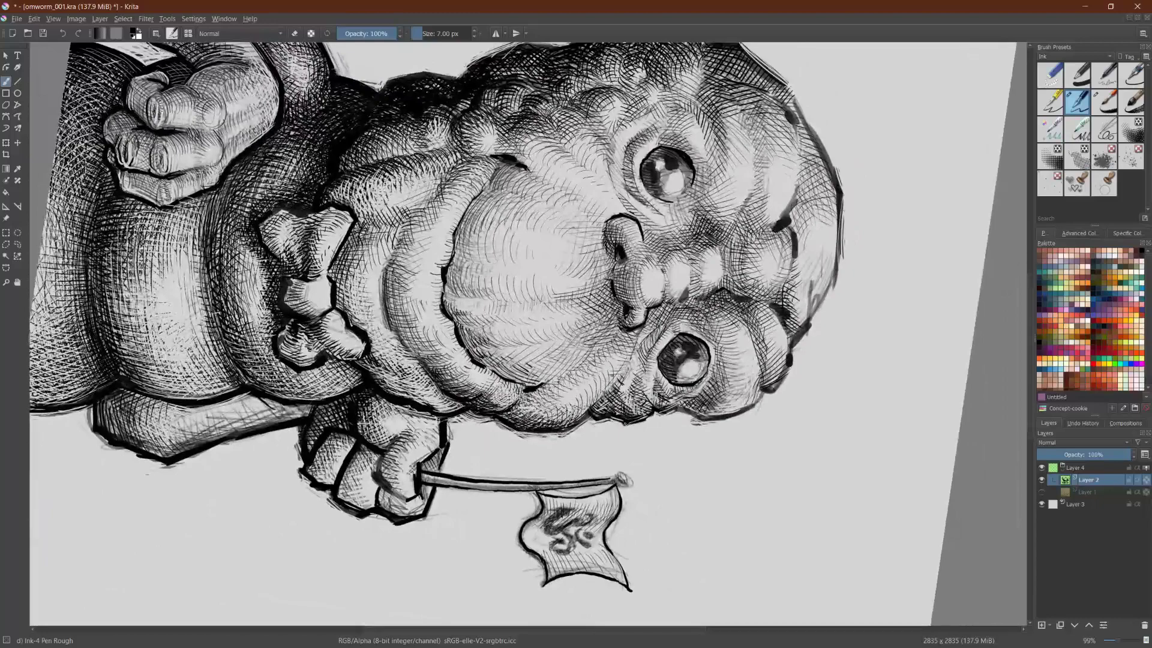
mouse_move(615, 377)
mouse_down()
mouse_move(623, 315)
mouse_move(529, 236)
mouse_up()
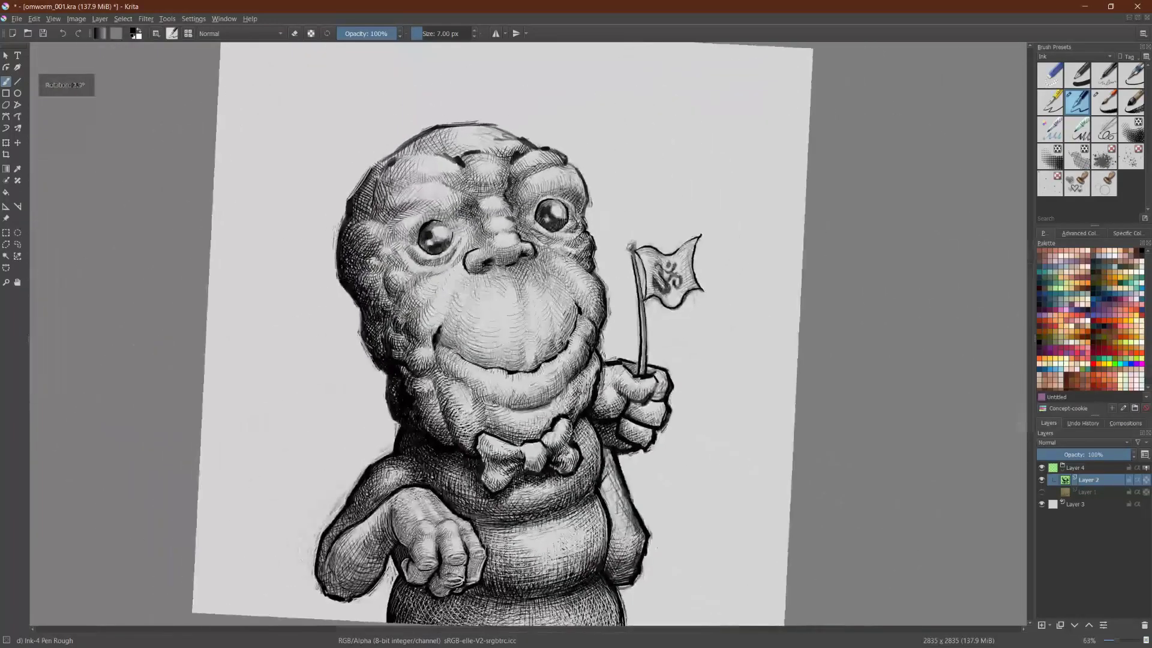
Step: Erase the stray ink lines outside the contour of the flag-side cheek
mouse_move(658, 548)
mouse_down()
mouse_move(715, 458)
mouse_move(761, 514)
mouse_up()
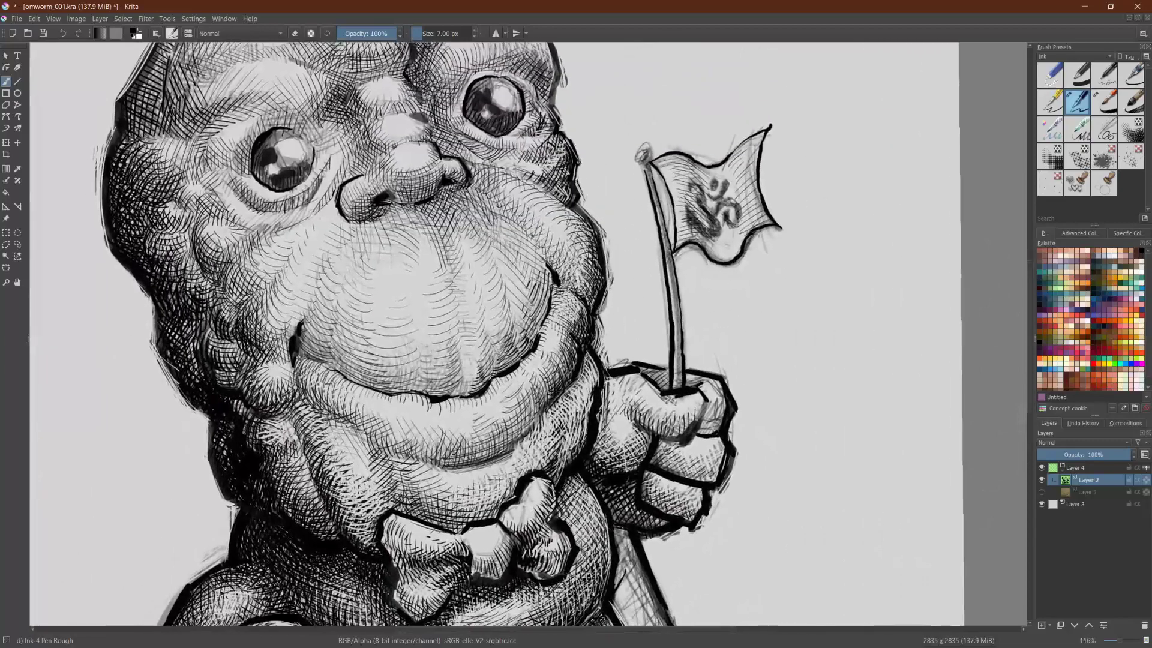
key(e)
drag(580, 210, 599, 231)
mouse_move(577, 206)
mouse_down()
mouse_move(597, 227)
mouse_move(609, 296)
mouse_up()
drag(600, 236, 605, 270)
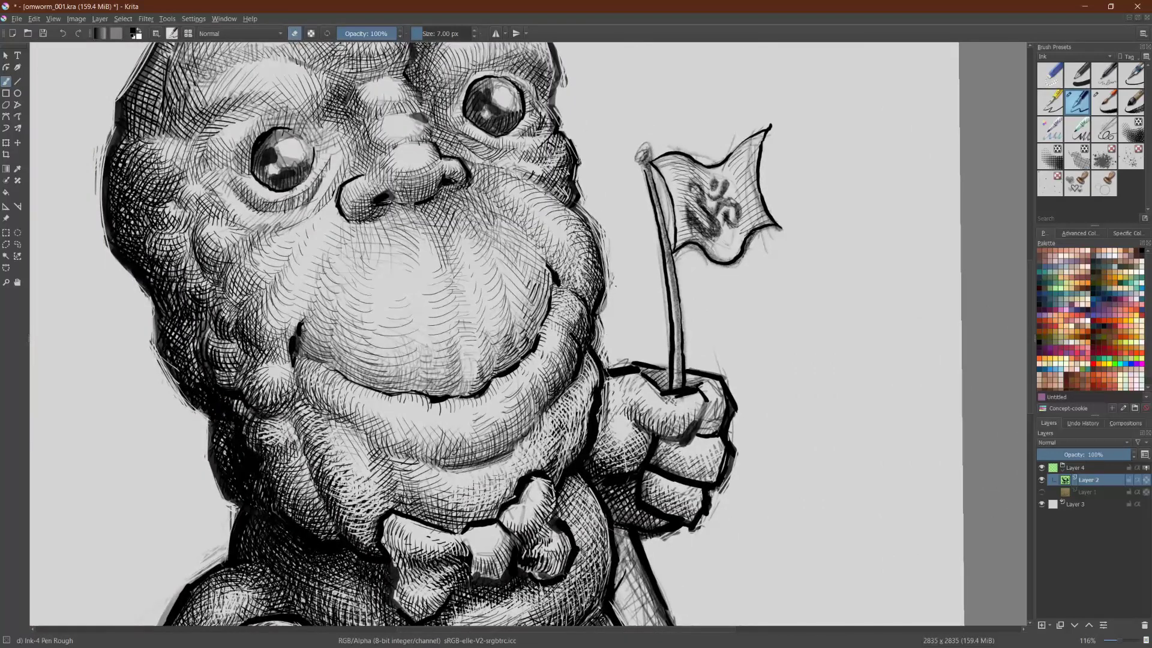
drag(599, 225, 611, 279)
drag(593, 218, 603, 244)
mouse_move(605, 290)
mouse_down()
mouse_move(597, 351)
mouse_move(601, 321)
mouse_up()
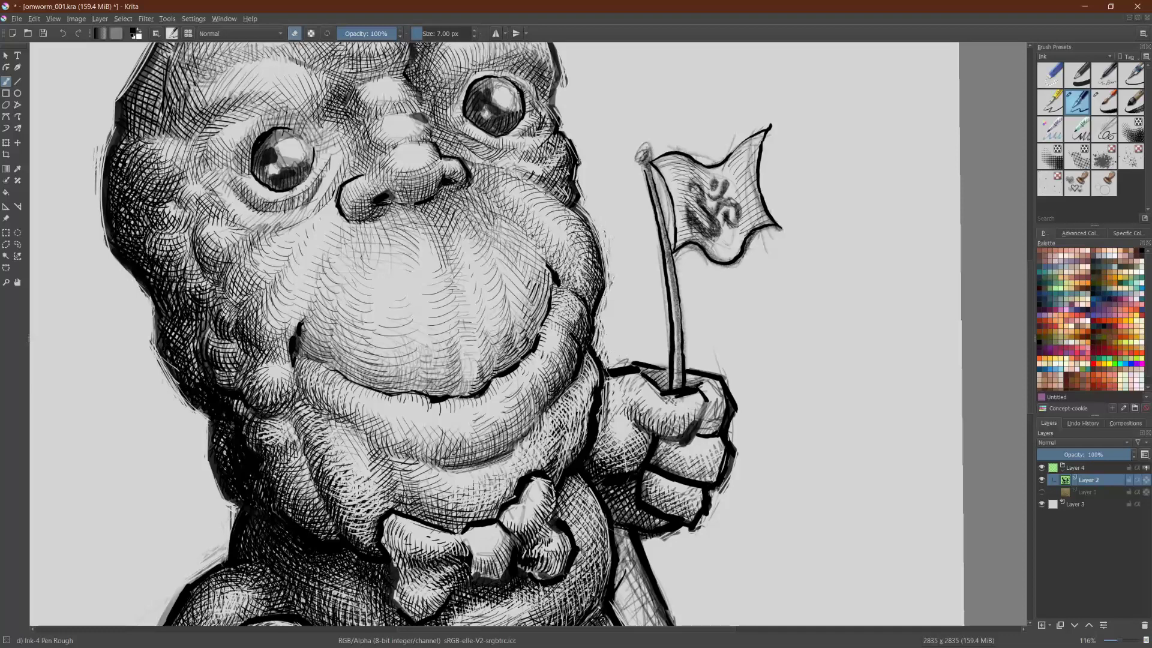
Step: Return to inking and cross-hatch the flag side of the muzzle from the nostril down to the mouth corner
key(e)
key(e)
key(e)
drag(493, 219, 521, 268)
drag(511, 236, 534, 281)
drag(517, 250, 537, 297)
drag(537, 249, 545, 294)
drag(550, 249, 552, 267)
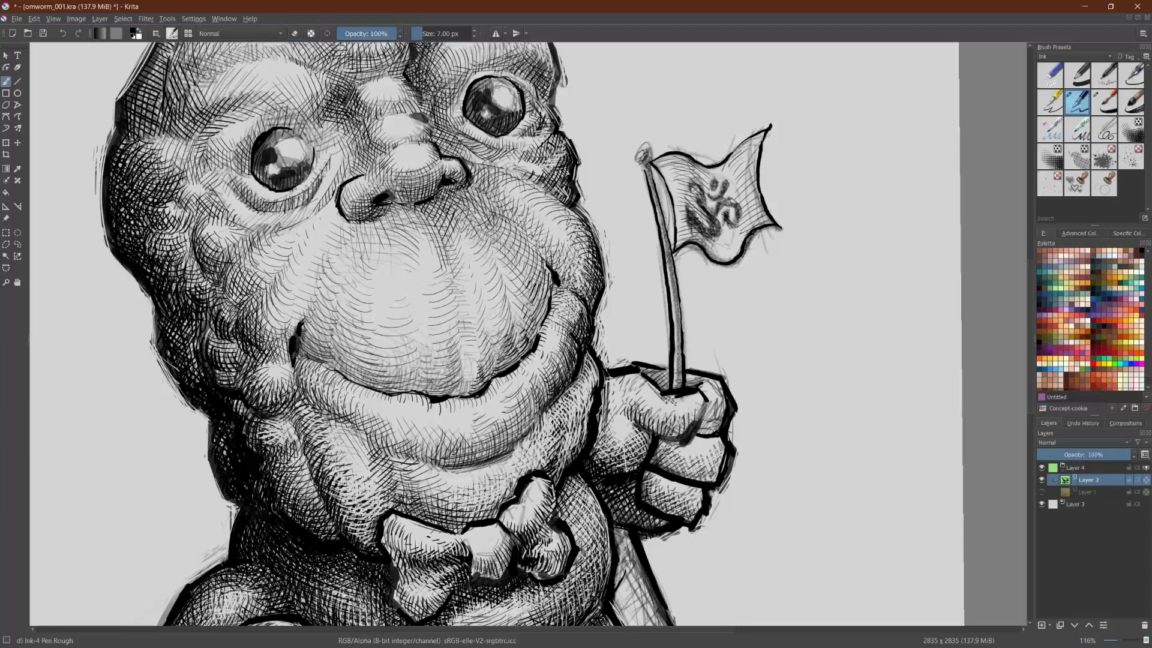
Step: Hatch along the crease that runs from the flag-side mouth corner up toward the nose
scroll(535, 450, down, 2)
key(shift+space)
scroll(604, 401, up, 2)
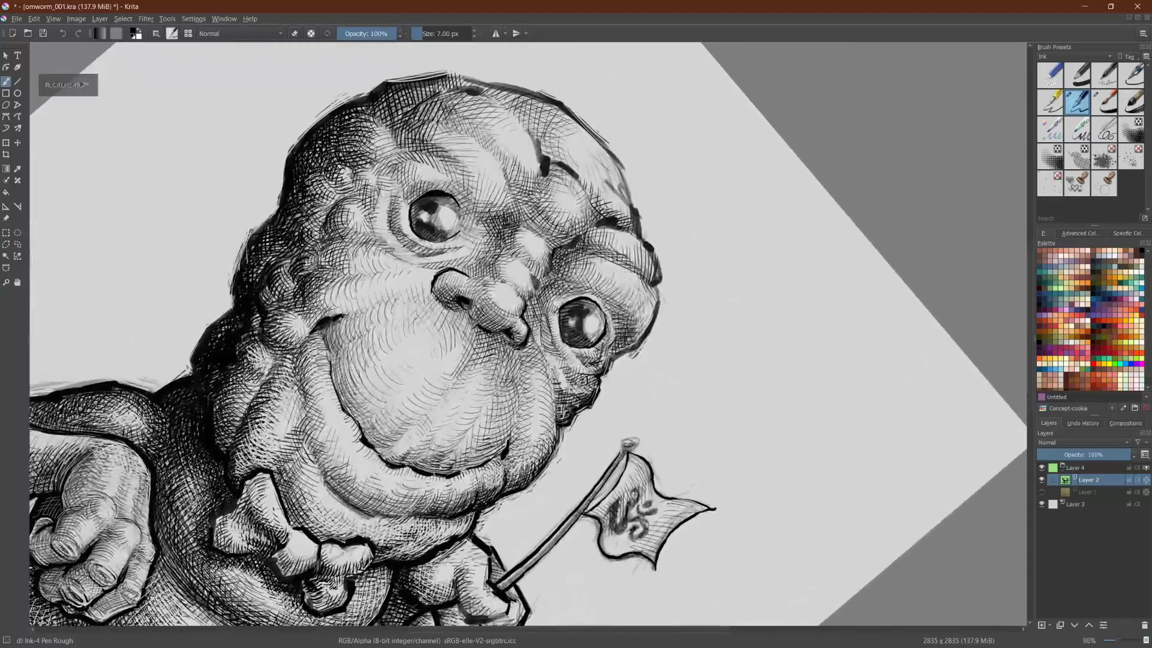
scroll(529, 334, up, 4)
key(shift+space)
scroll(529, 333, down, 2)
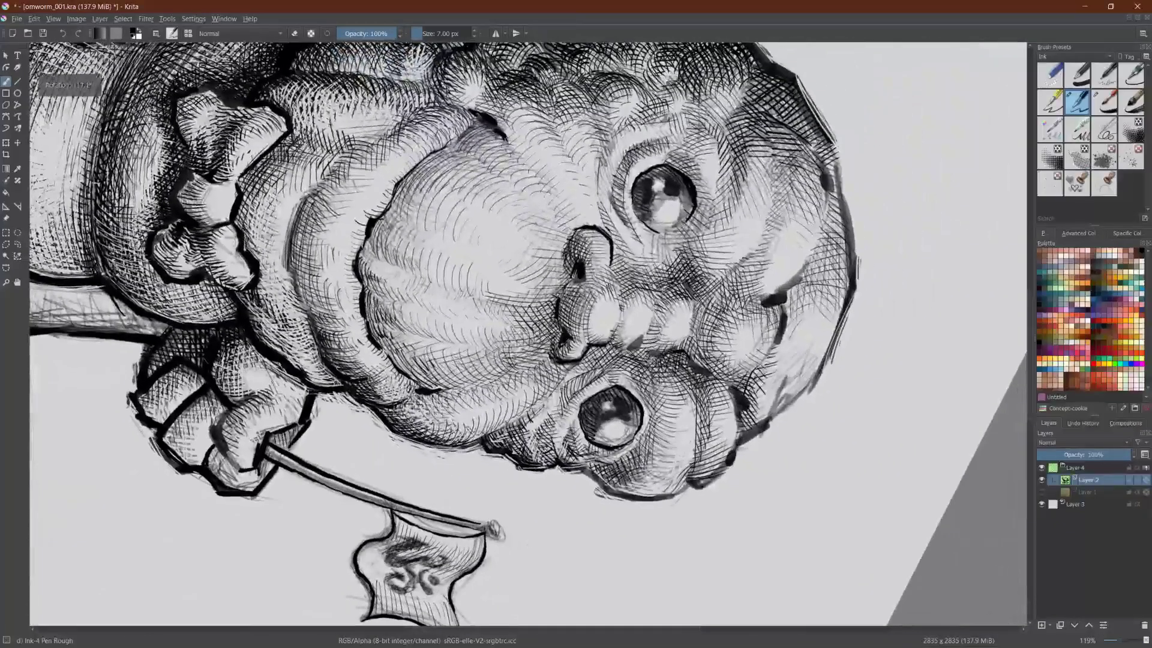
drag(432, 392, 446, 404)
drag(442, 391, 459, 404)
mouse_move(456, 387)
mouse_down()
mouse_move(470, 403)
mouse_move(501, 371)
mouse_move(541, 359)
mouse_up()
drag(538, 379, 548, 356)
Step: Add short hatch strokes across the cheek fold just above the flag-side mouth corner
drag(660, 420, 551, 214)
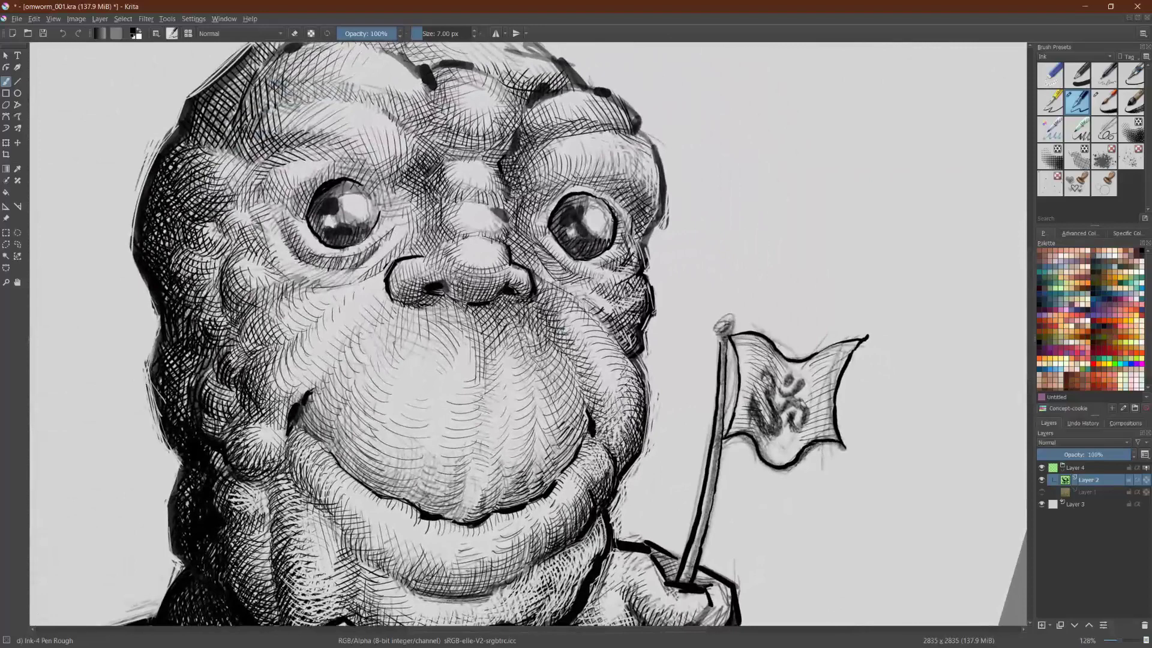
drag(583, 376, 601, 364)
drag(583, 382, 601, 378)
drag(589, 399, 607, 398)
drag(595, 413, 612, 404)
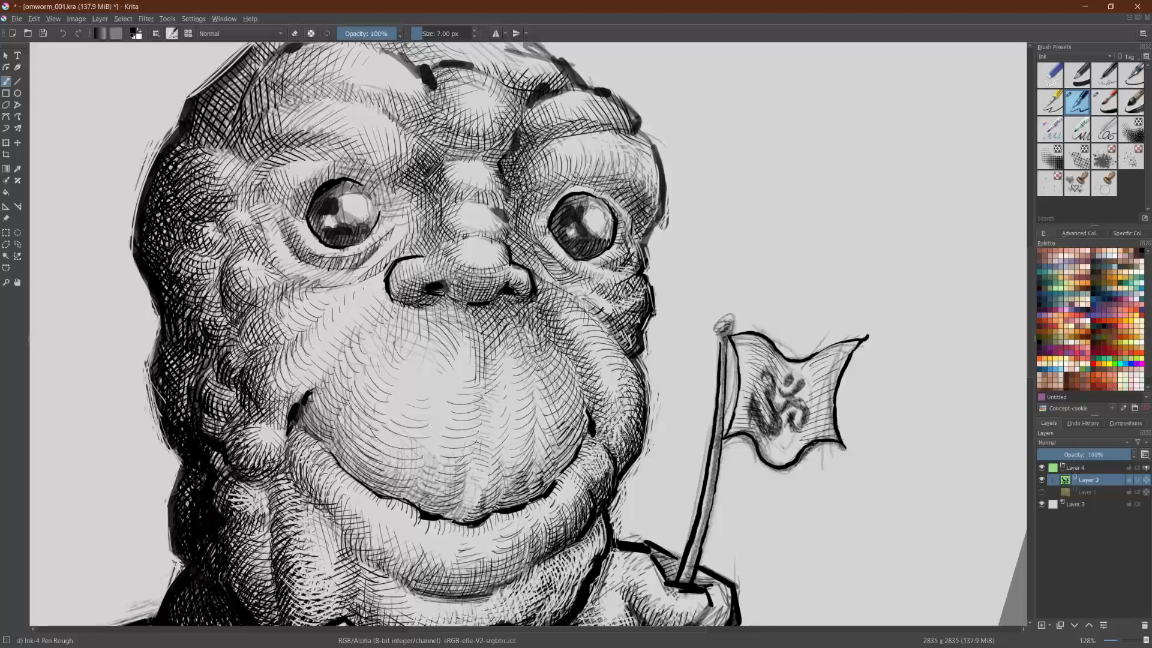
Step: Hatch the cheek directly above the mouth corner on the side away from the flag
drag(259, 399, 292, 381)
drag(289, 399, 305, 375)
drag(287, 406, 332, 358)
drag(265, 384, 300, 390)
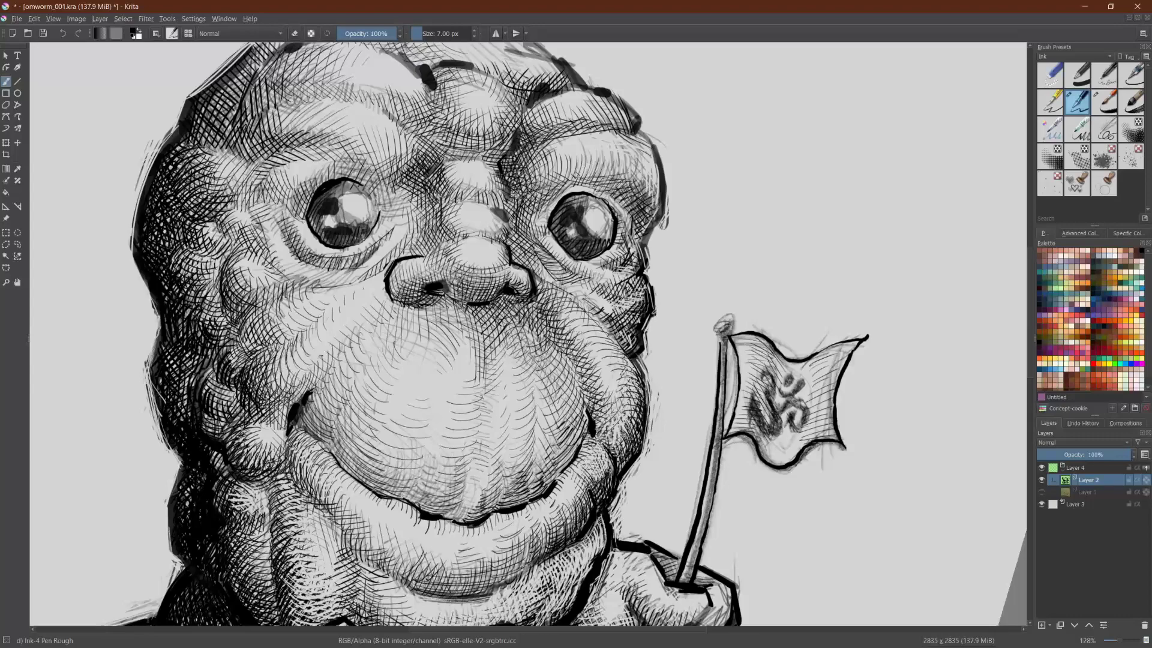
Step: Darken the muzzle just inside the shadow-side mouth corner with rows of short hatch strokes fading toward its centre
scroll(528, 334, down, 2)
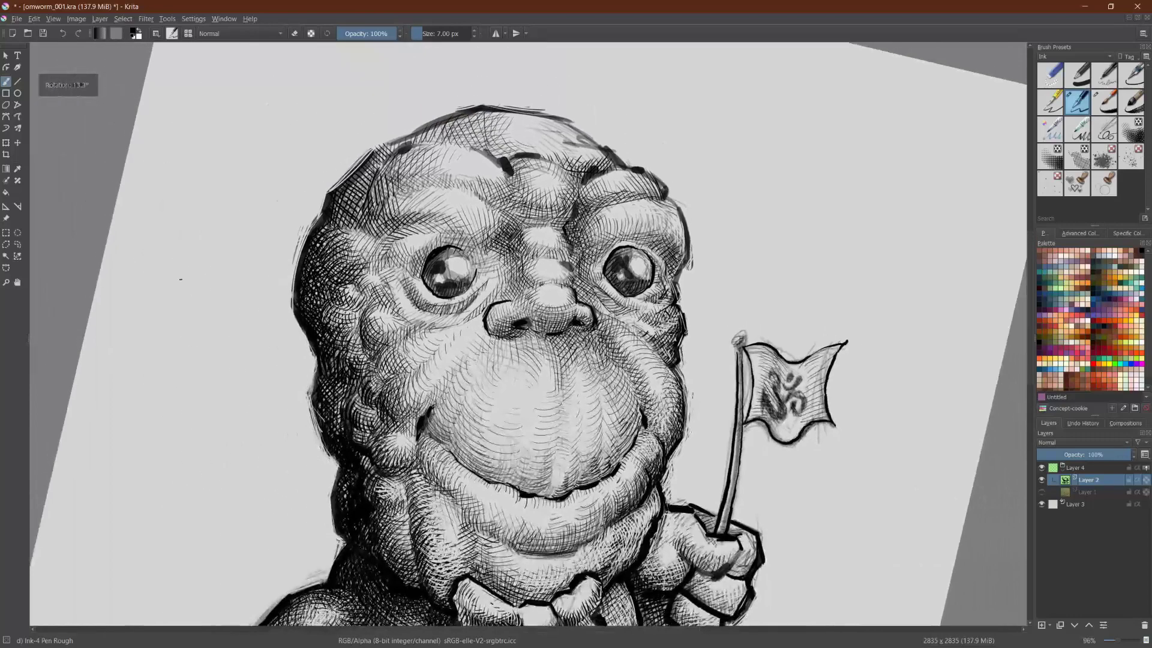
drag(181, 279, 193, 200)
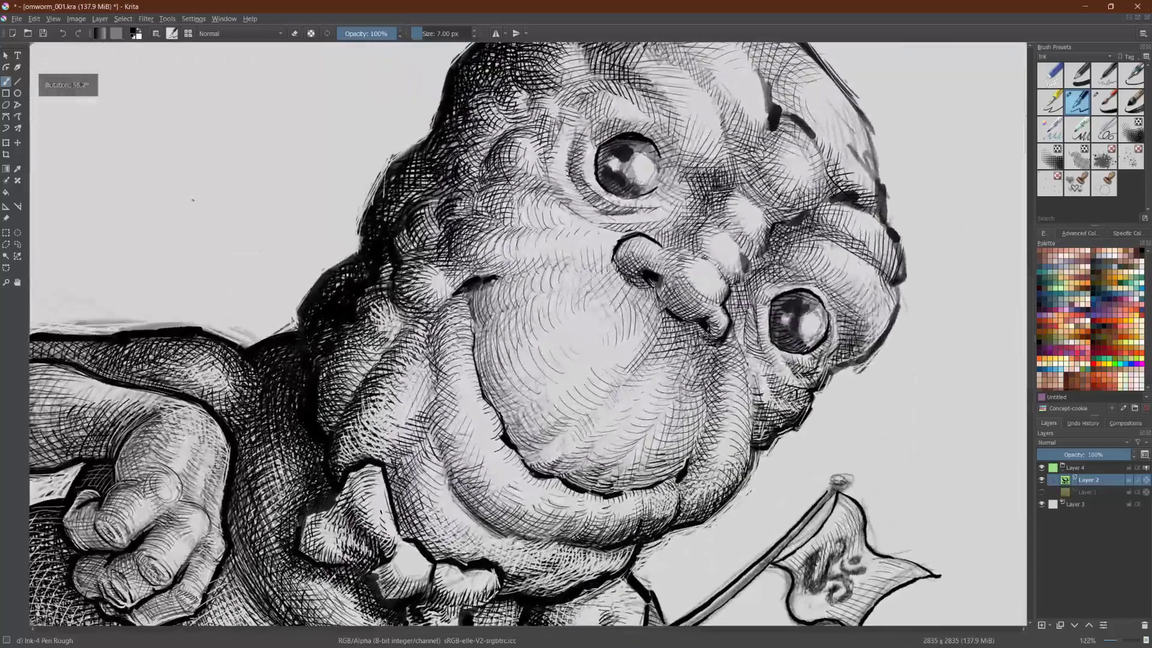
drag(470, 290, 480, 327)
drag(473, 290, 482, 316)
drag(480, 290, 491, 319)
drag(493, 286, 503, 311)
mouse_move(506, 285)
mouse_down()
mouse_move(508, 309)
mouse_move(522, 303)
mouse_up()
drag(526, 277, 534, 302)
mouse_move(476, 324)
mouse_down()
mouse_move(479, 378)
mouse_move(506, 352)
mouse_up()
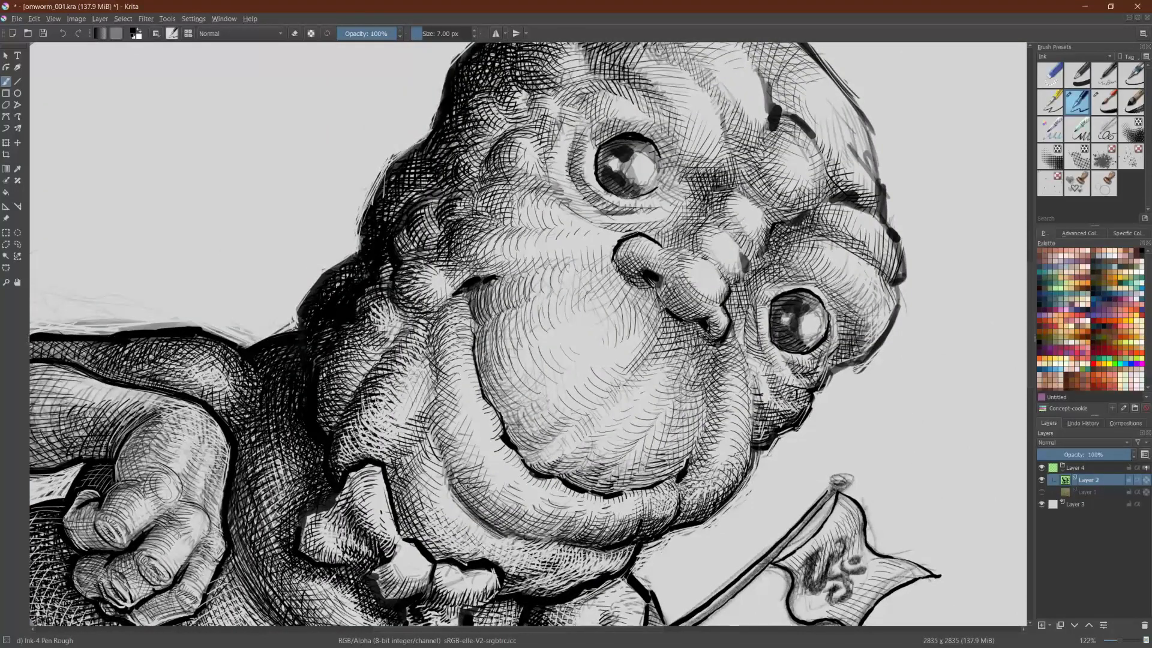
drag(507, 308, 514, 357)
mouse_move(515, 308)
mouse_down()
mouse_move(521, 347)
mouse_move(527, 341)
mouse_up()
drag(528, 304, 539, 336)
mouse_move(541, 301)
mouse_down()
mouse_move(546, 332)
mouse_move(554, 321)
mouse_move(636, 428)
mouse_move(708, 552)
mouse_up()
Step: Hatch short contour strokes along the lower lip from the shadow side across to the flag side
scroll(564, 305, down, 3)
scroll(528, 408, up, 3)
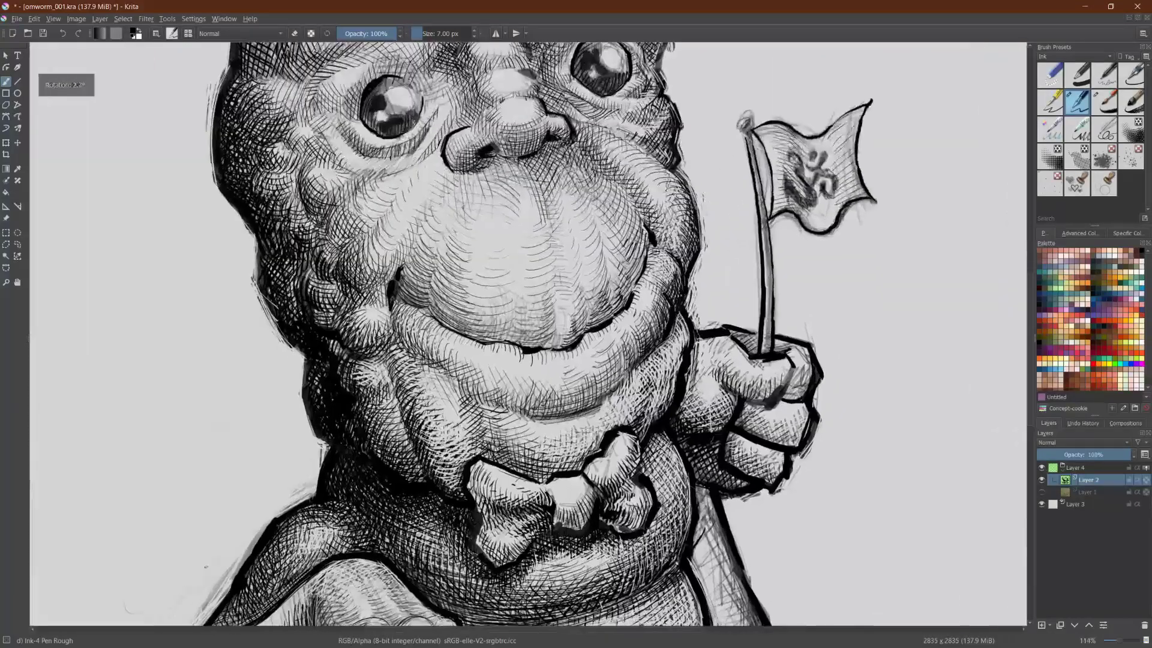
mouse_move(476, 356)
mouse_down()
mouse_move(466, 391)
mouse_move(475, 385)
mouse_up()
drag(485, 358, 489, 396)
drag(497, 375, 494, 395)
drag(510, 378, 500, 398)
drag(471, 357, 460, 378)
drag(463, 352, 453, 375)
drag(452, 350, 447, 375)
drag(520, 377, 512, 404)
drag(522, 381, 523, 408)
drag(535, 385, 532, 412)
mouse_move(546, 395)
mouse_down()
mouse_move(539, 412)
mouse_move(541, 395)
mouse_up()
mouse_move(555, 375)
mouse_down()
mouse_move(548, 399)
mouse_move(562, 396)
mouse_up()
mouse_move(572, 375)
mouse_down()
mouse_move(567, 403)
mouse_move(585, 394)
mouse_up()
drag(604, 358, 601, 387)
mouse_move(620, 338)
mouse_down()
mouse_move(608, 364)
mouse_move(621, 375)
mouse_up()
Step: Hatch the flag-side end of the lower lip just below the mouth corner
scroll(580, 456, down, 3)
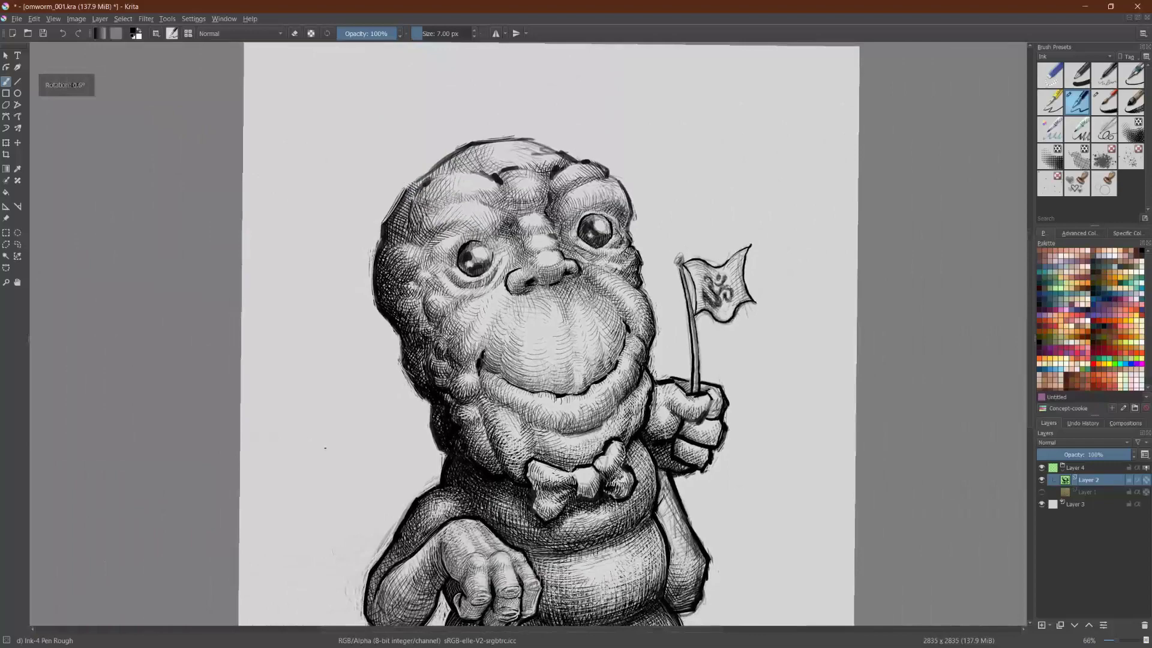
scroll(528, 336, up, 3)
key(ctrl+])
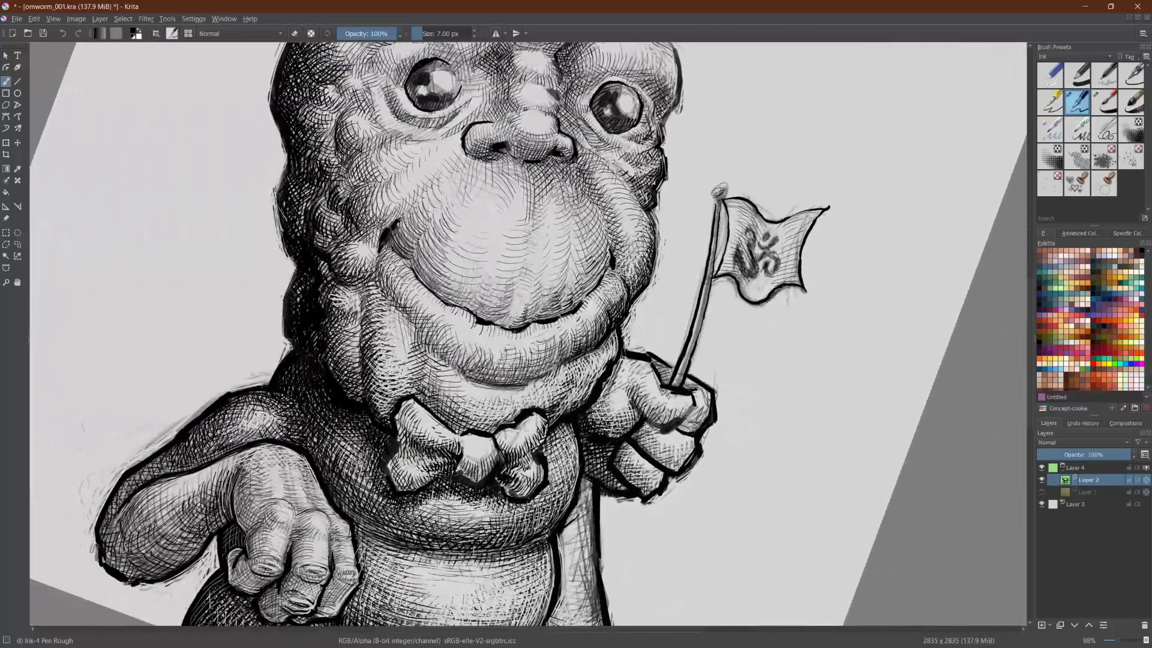
drag(621, 279, 604, 312)
drag(602, 307, 598, 321)
drag(623, 277, 611, 307)
drag(613, 281, 612, 306)
Step: Erase highlights into the hatching on the flag-side lower cheek just below the mouth corner
key(e)
mouse_move(631, 312)
mouse_down()
mouse_move(608, 333)
mouse_move(614, 324)
mouse_up()
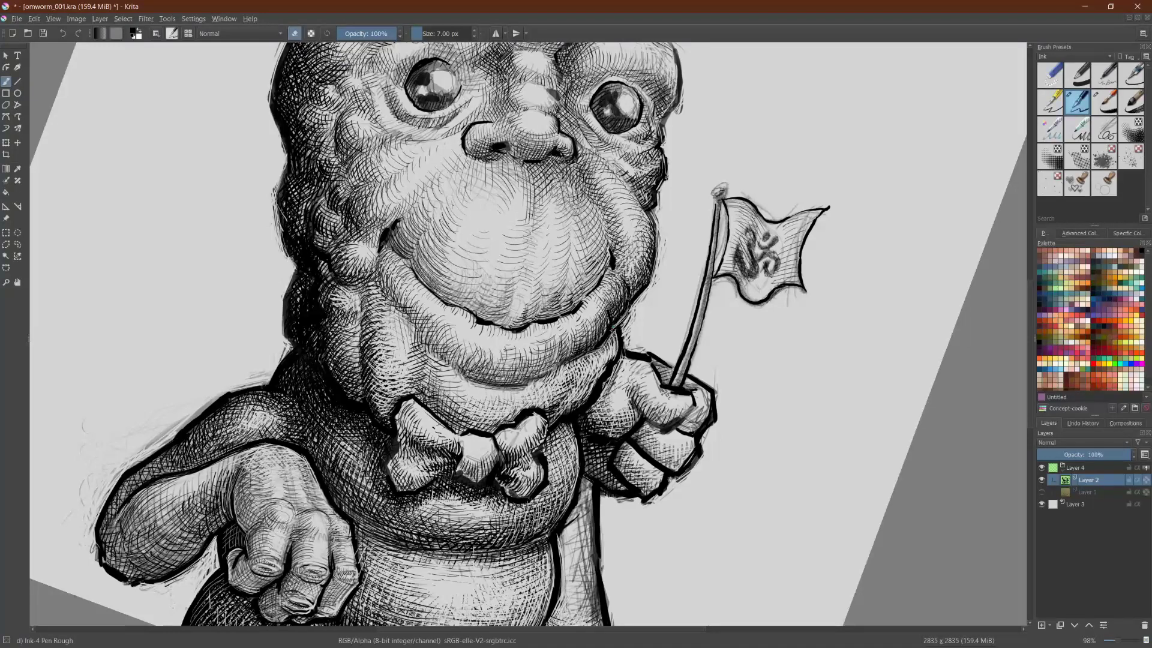
drag(629, 282, 627, 308)
Step: Hatch the flag-side end of the chin below the lower lip with short ink strokes
key(e)
drag(567, 366, 588, 364)
drag(558, 373, 578, 372)
mouse_move(560, 379)
mouse_down()
mouse_move(579, 373)
mouse_move(553, 393)
mouse_up()
mouse_move(578, 391)
mouse_down()
mouse_move(551, 398)
mouse_move(559, 409)
mouse_move(541, 398)
mouse_move(554, 373)
mouse_move(561, 393)
mouse_up()
drag(583, 378, 571, 391)
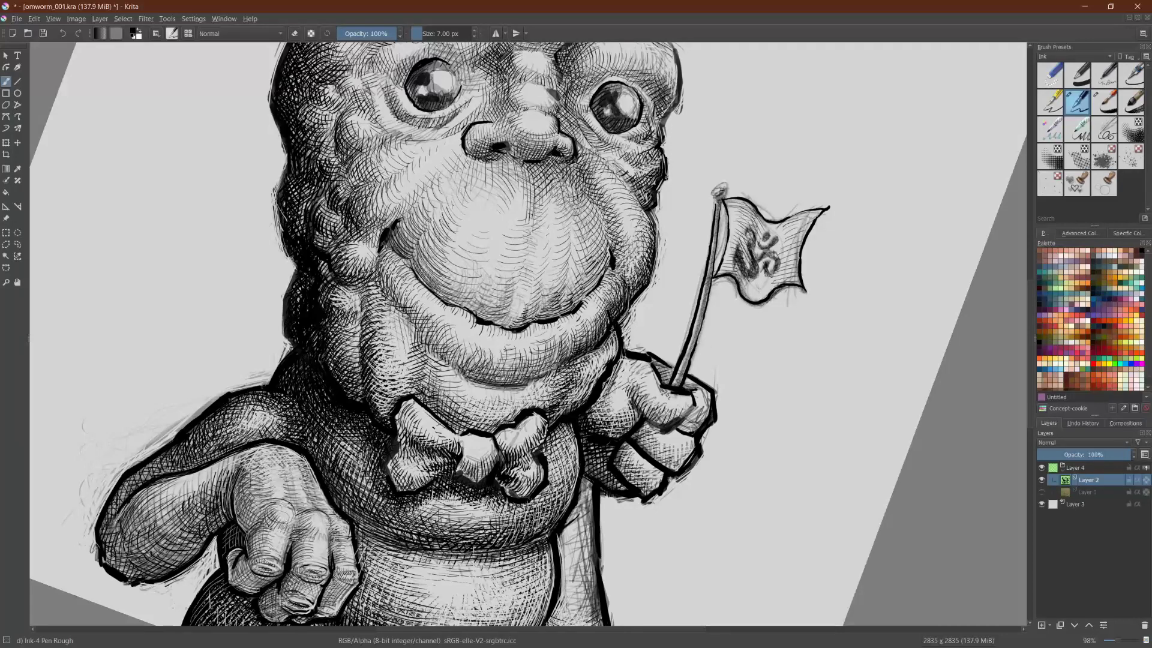
Step: Darken the outer jaw edge on the flag side, from the chin up toward the cheek
drag(619, 361, 613, 341)
drag(617, 357, 622, 316)
drag(622, 372, 612, 353)
drag(630, 323, 624, 305)
key(e)
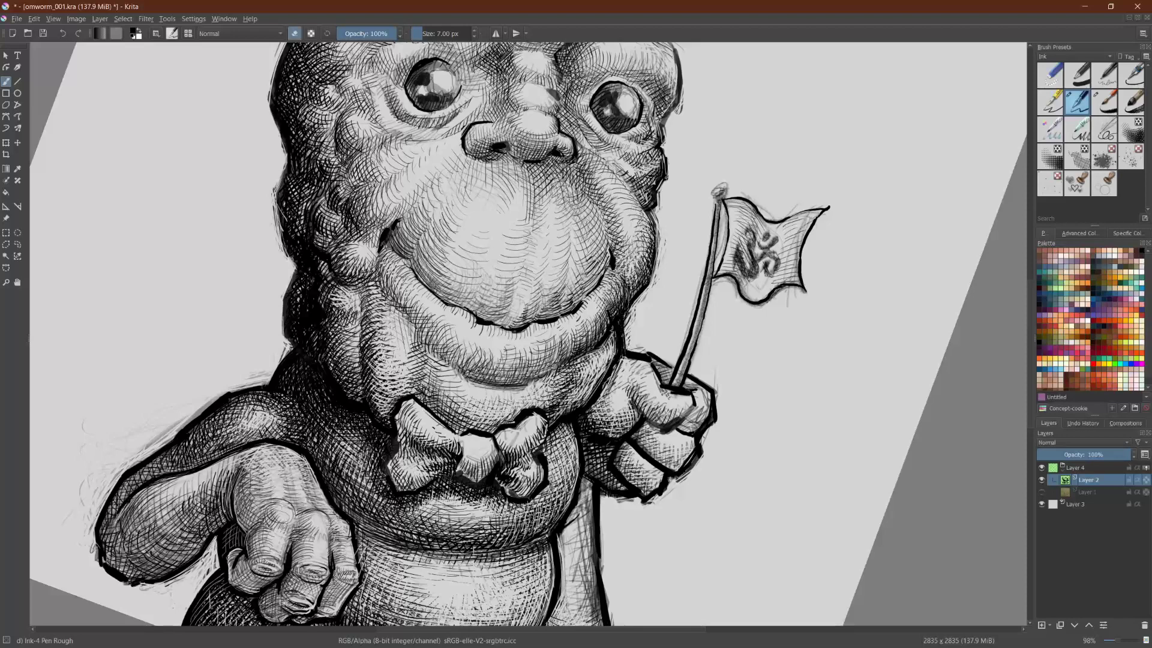
Step: Hatch the shadow between the flag-side jaw and the wrist, continuing onto the hand holding the flag
key(e)
drag(609, 390, 594, 366)
mouse_move(591, 408)
mouse_down()
mouse_move(579, 391)
mouse_move(611, 365)
mouse_up()
mouse_move(598, 413)
mouse_down()
mouse_move(588, 401)
mouse_move(598, 382)
mouse_move(618, 407)
mouse_up()
mouse_move(622, 436)
mouse_down()
mouse_move(617, 366)
mouse_move(658, 399)
mouse_move(685, 398)
mouse_up()
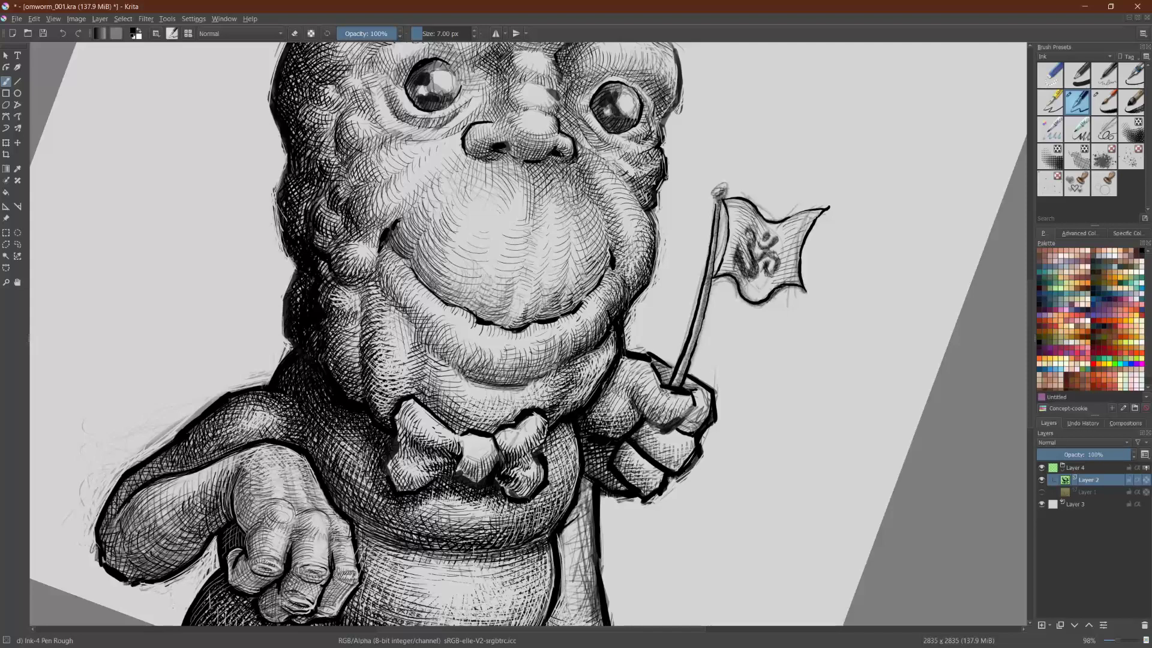
Step: Add short shading strokes to the fingers gripping the flagpole and around the pole's base
mouse_move(652, 445)
mouse_down()
mouse_move(643, 423)
mouse_move(673, 440)
mouse_move(624, 442)
mouse_up()
mouse_move(636, 482)
mouse_down()
mouse_move(630, 450)
mouse_move(646, 464)
mouse_up()
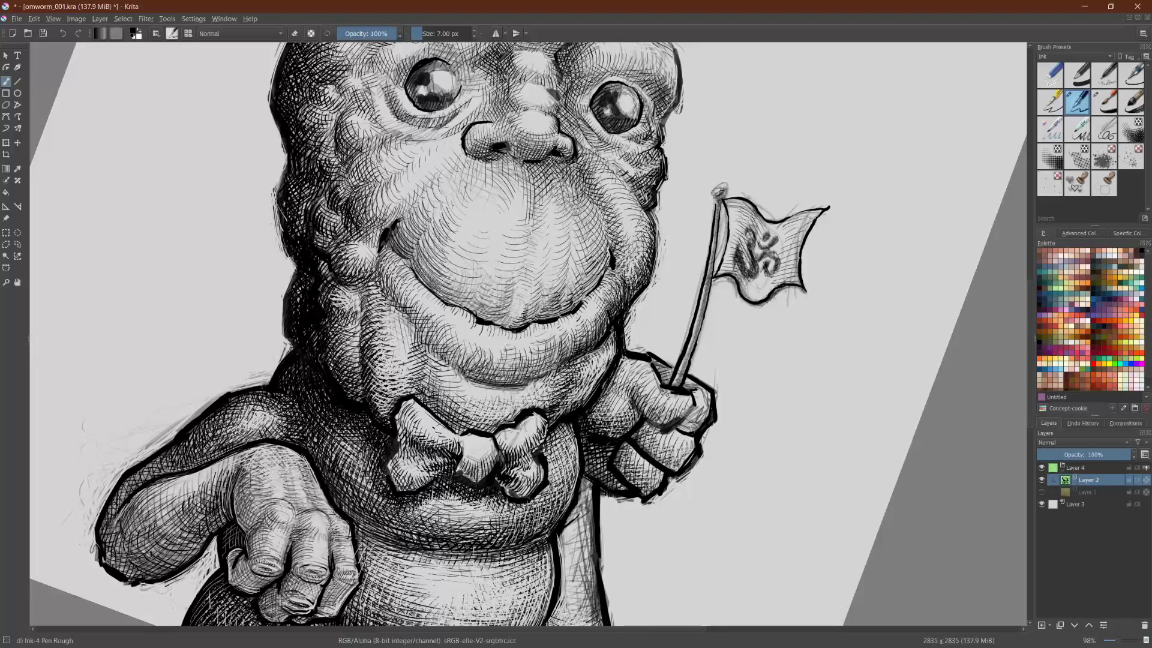
drag(686, 431, 709, 391)
drag(666, 382, 663, 367)
drag(672, 382, 667, 366)
Step: Hatch the shaded part of the upper body segment just below the bow tie
scroll(683, 228, down, 3)
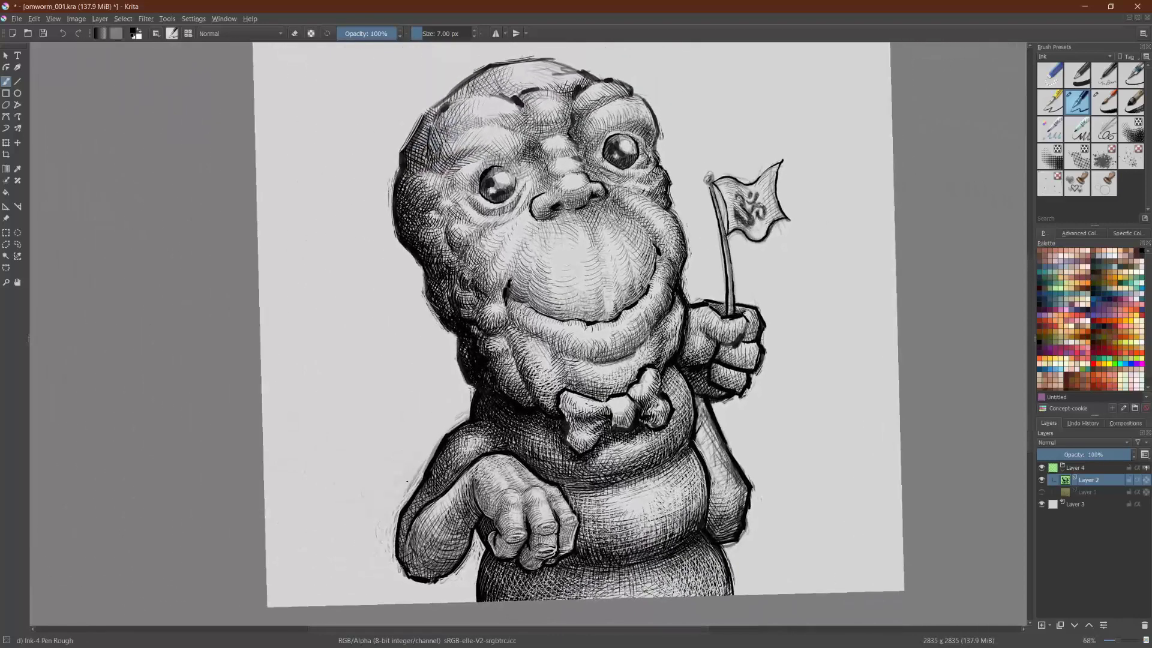
mouse_move(605, 474)
mouse_down()
mouse_move(599, 455)
mouse_move(586, 471)
mouse_up()
drag(586, 485, 577, 462)
Step: Darken the upper body segment between the bow tie and the resting hand with the 25 px Ink-7 Brush Rough
click(1106, 104)
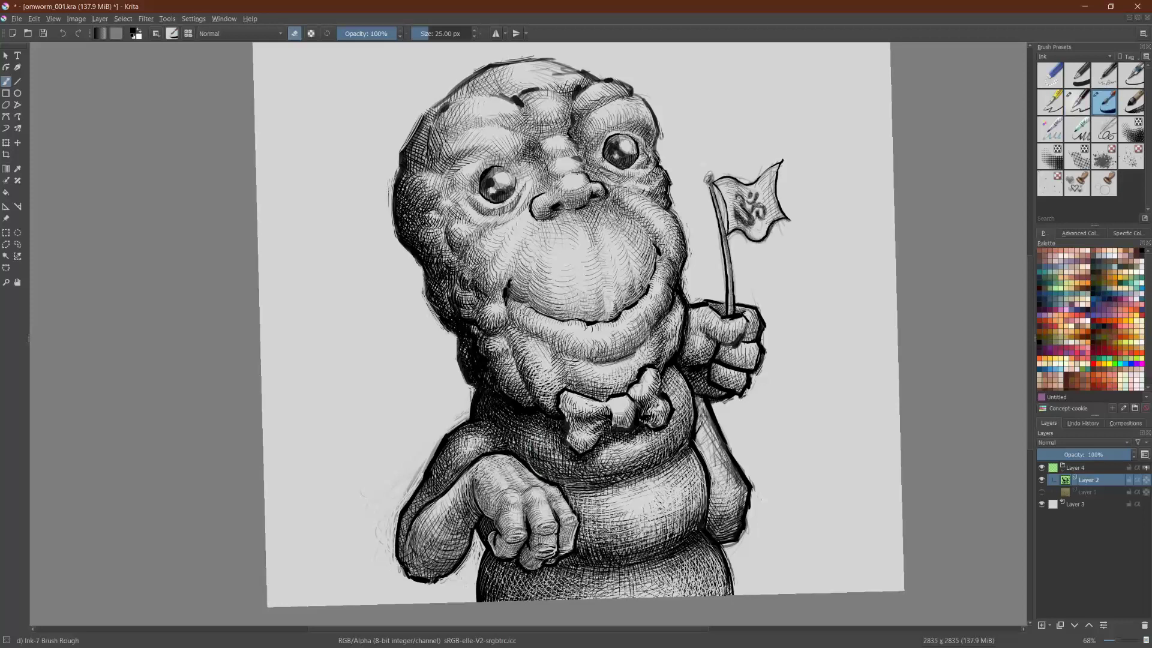
key(e)
mouse_move(538, 464)
mouse_down()
mouse_move(548, 479)
mouse_move(549, 446)
mouse_up()
mouse_move(544, 482)
mouse_down()
mouse_move(558, 465)
mouse_move(563, 475)
mouse_up()
mouse_move(557, 477)
mouse_down()
mouse_move(561, 455)
mouse_move(570, 476)
mouse_move(569, 458)
mouse_up()
drag(562, 485, 575, 468)
drag(572, 486, 581, 463)
drag(577, 489, 583, 471)
drag(578, 489, 593, 472)
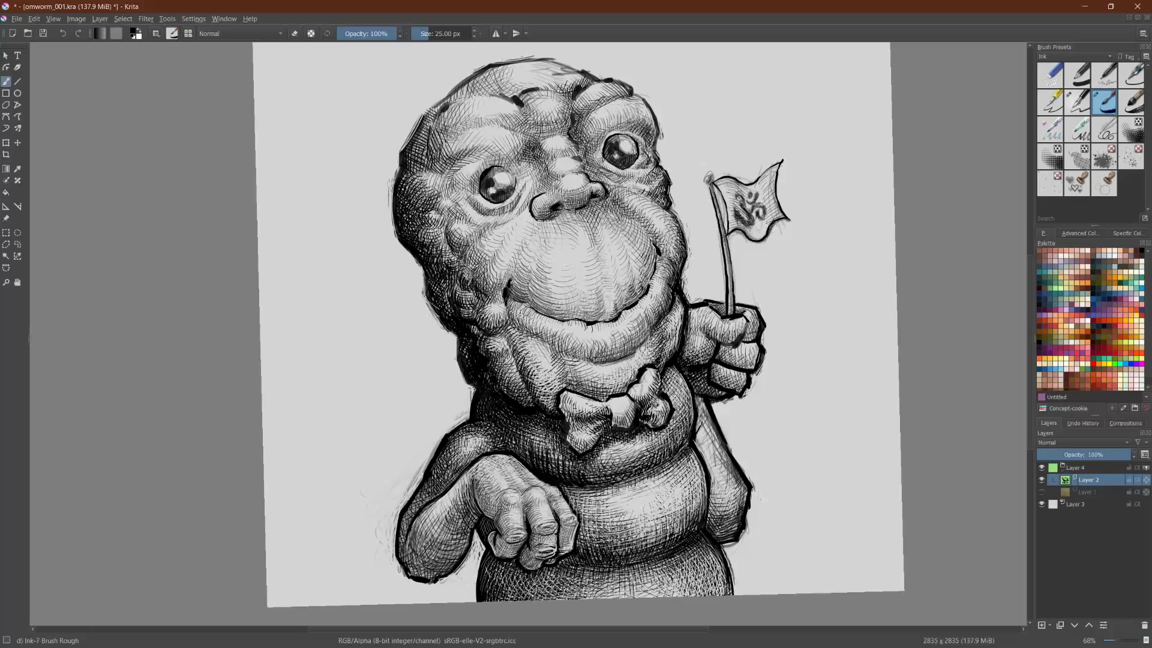
mouse_move(531, 467)
mouse_down()
mouse_move(513, 434)
mouse_move(519, 442)
mouse_up()
Step: Thicken the dark flag-side edge of the middle body segment beside the lowered elbow
scroll(262, 337, up, 2)
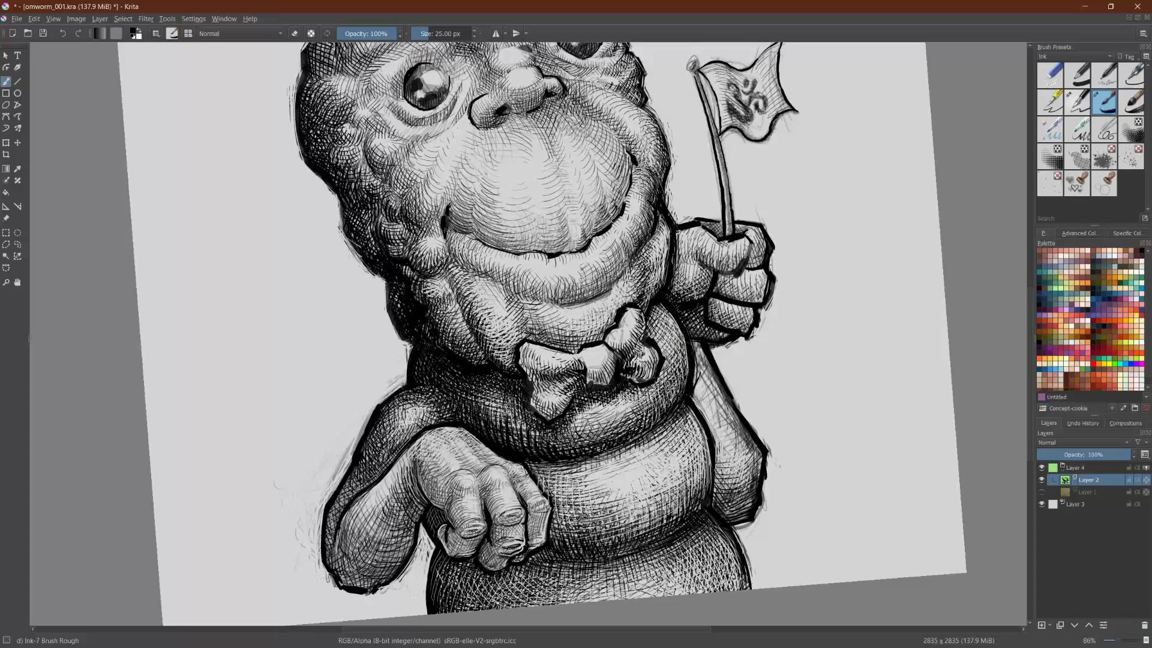
drag(714, 458, 707, 514)
drag(716, 459, 714, 499)
mouse_move(711, 438)
mouse_down()
mouse_move(709, 516)
mouse_move(718, 467)
mouse_up()
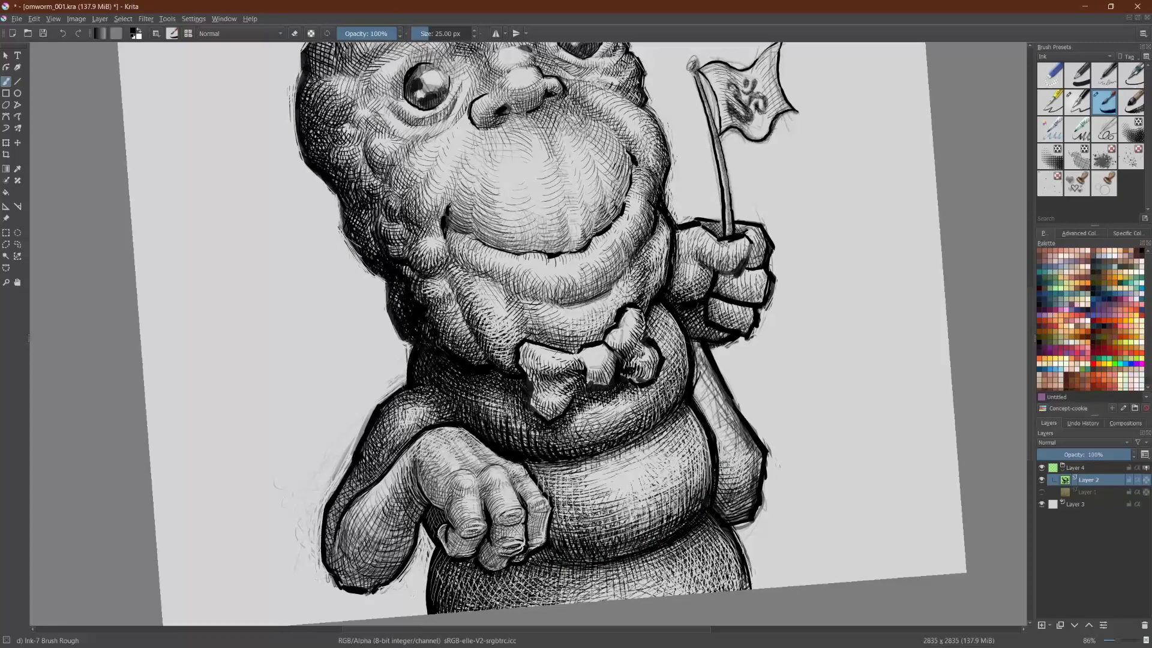
Step: Deepen the shading along the lower flag-side edge of the middle body segment
scroll(725, 464, down, 3)
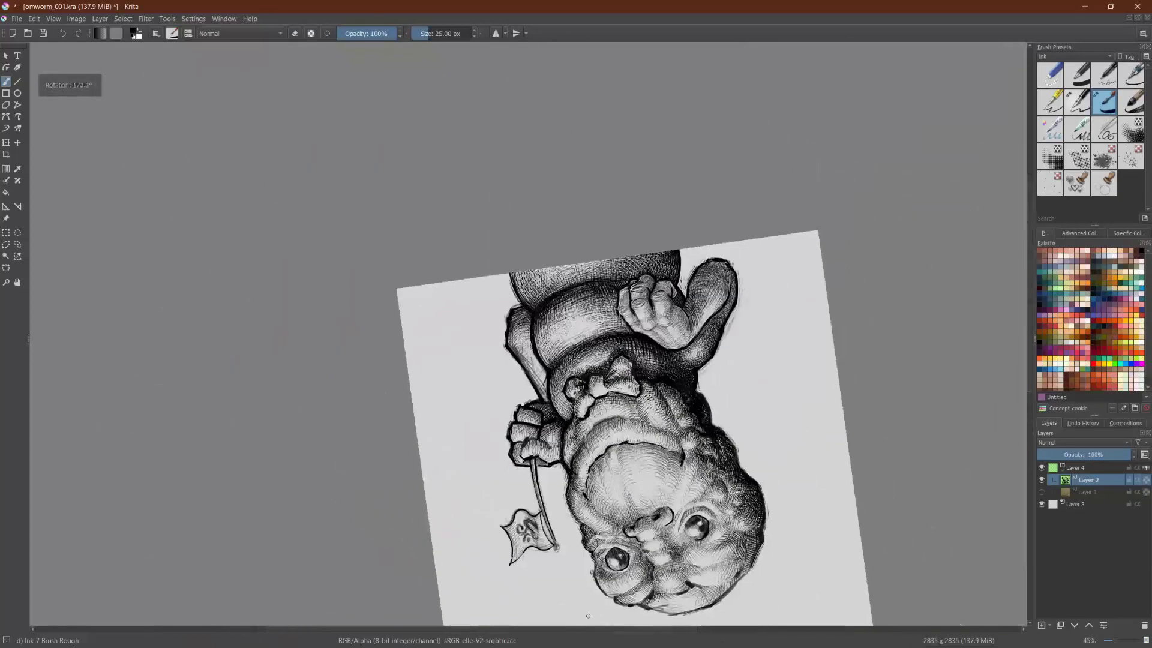
scroll(630, 420, up, 1)
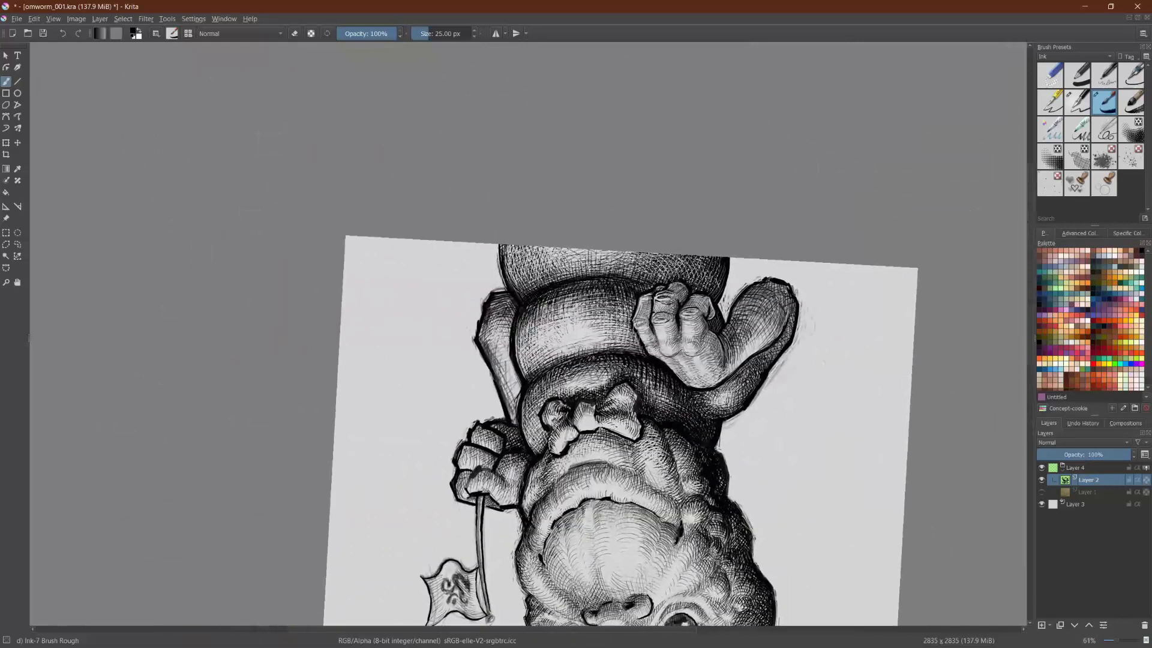
mouse_move(538, 312)
mouse_down()
mouse_move(533, 340)
mouse_move(574, 299)
mouse_up()
drag(308, 446, 634, 559)
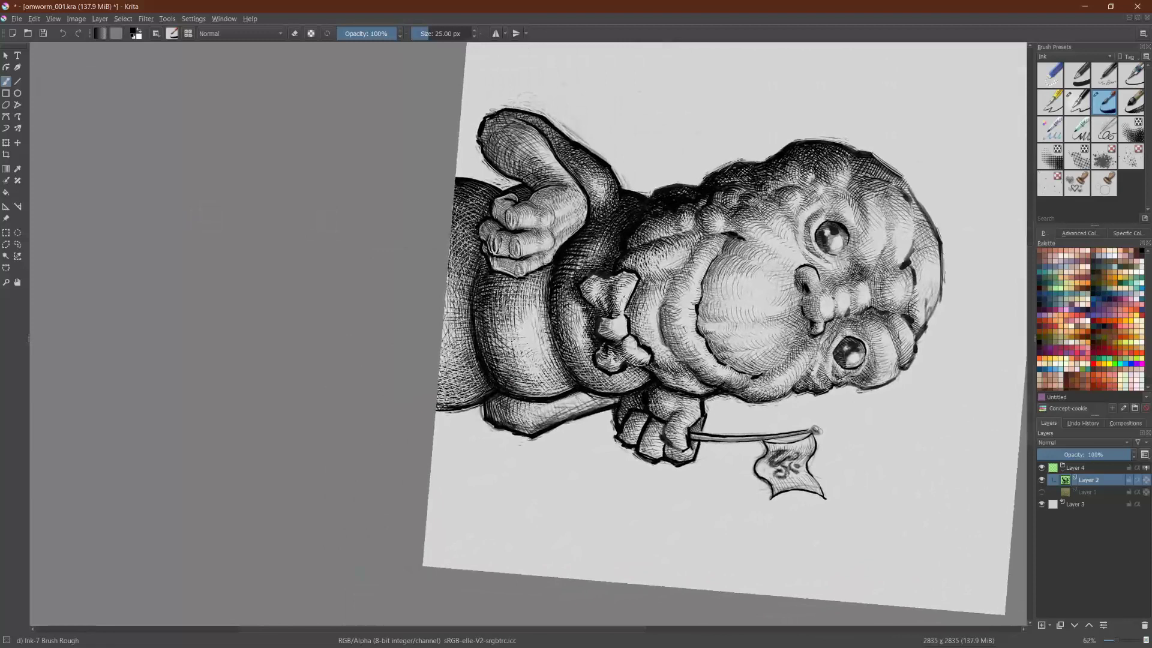
mouse_move(501, 381)
mouse_down()
mouse_move(514, 335)
mouse_move(495, 311)
mouse_move(481, 320)
mouse_up()
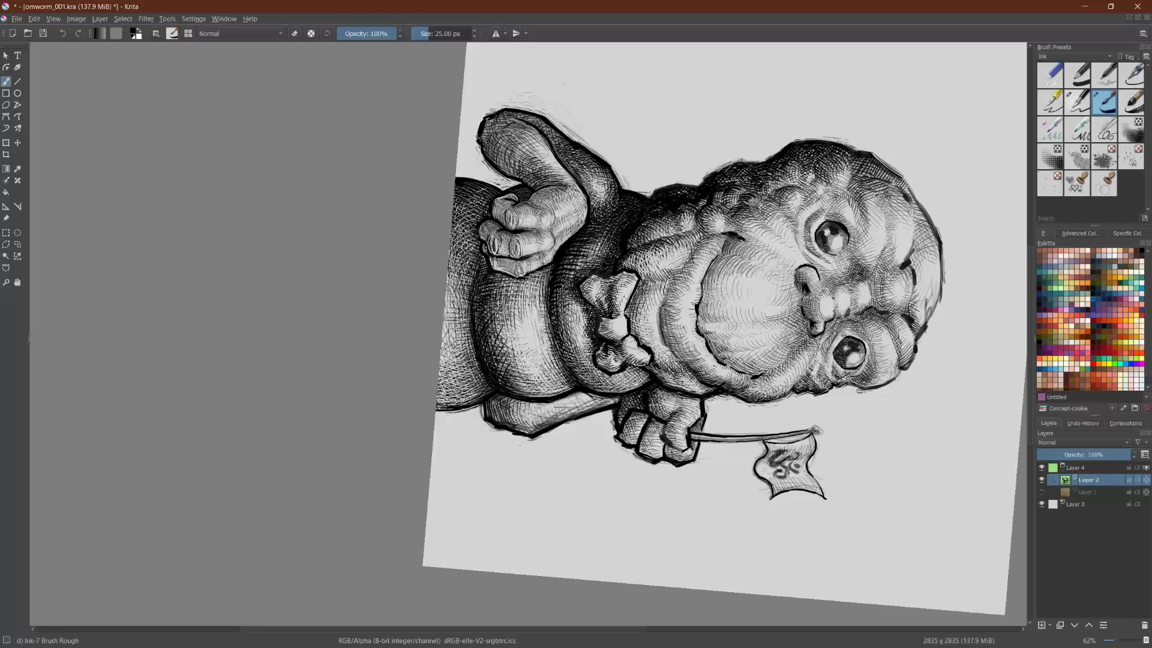
Step: Darken the flag-side fold between the upper and middle body segments and the upper segment's adjoining lower edge
scroll(714, 336, down, 2)
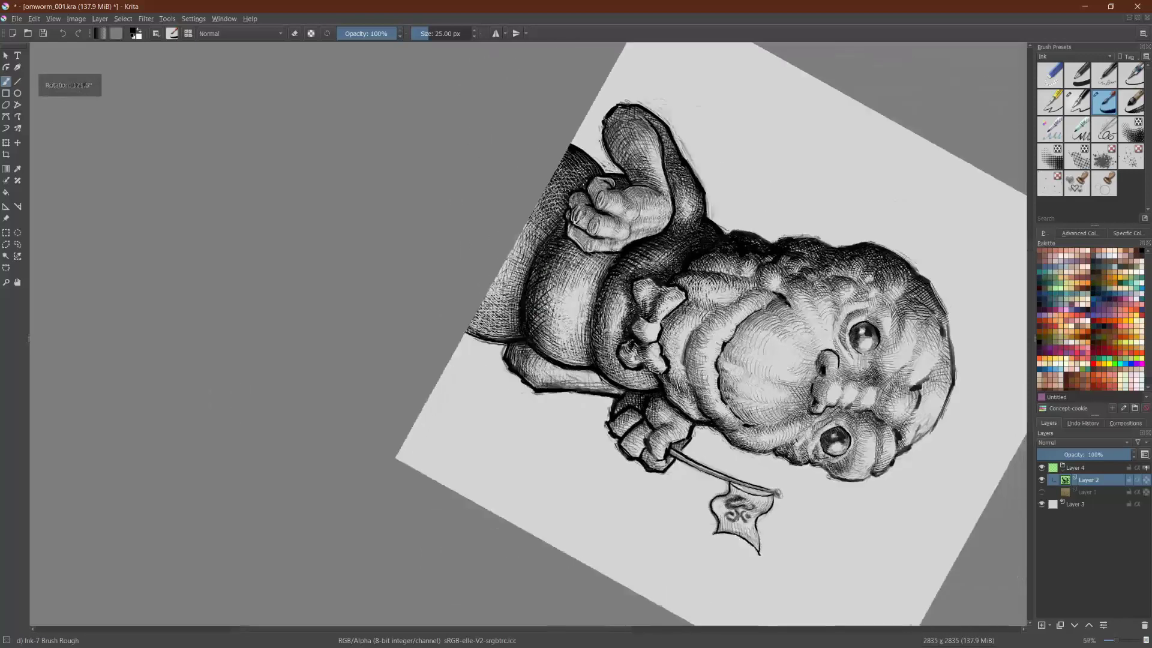
scroll(612, 456, up, 1)
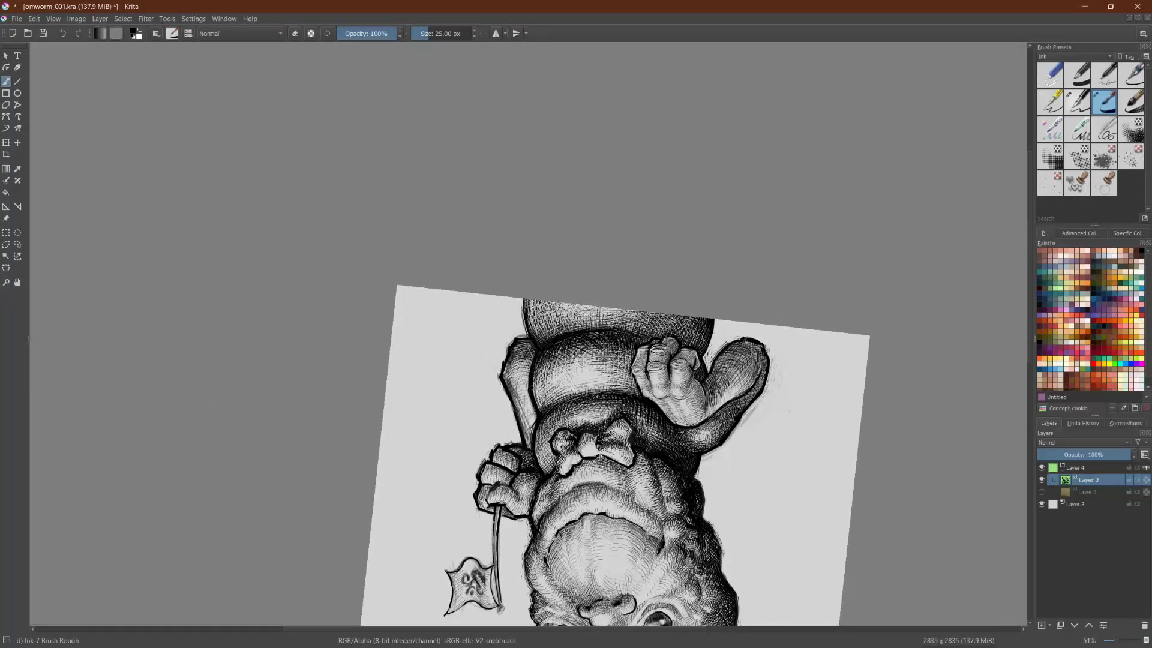
mouse_move(534, 385)
mouse_down()
mouse_move(546, 374)
mouse_move(541, 387)
mouse_move(562, 399)
mouse_up()
drag(421, 326, 754, 559)
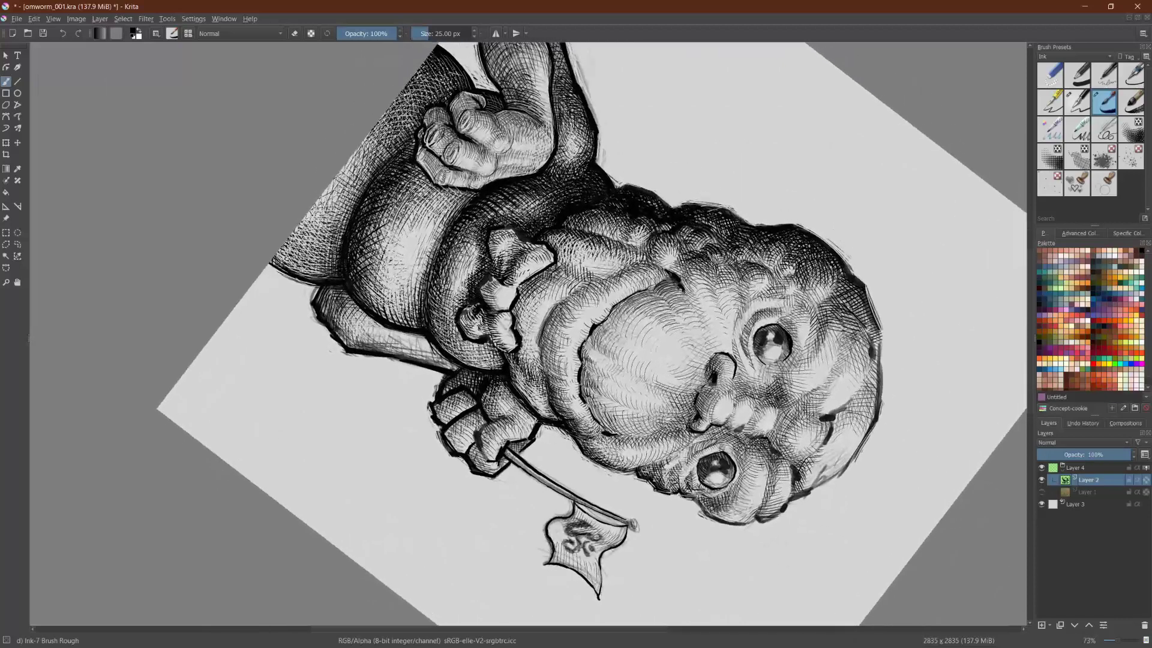
mouse_move(439, 330)
mouse_down()
mouse_move(468, 366)
mouse_move(504, 365)
mouse_up()
drag(497, 354, 505, 362)
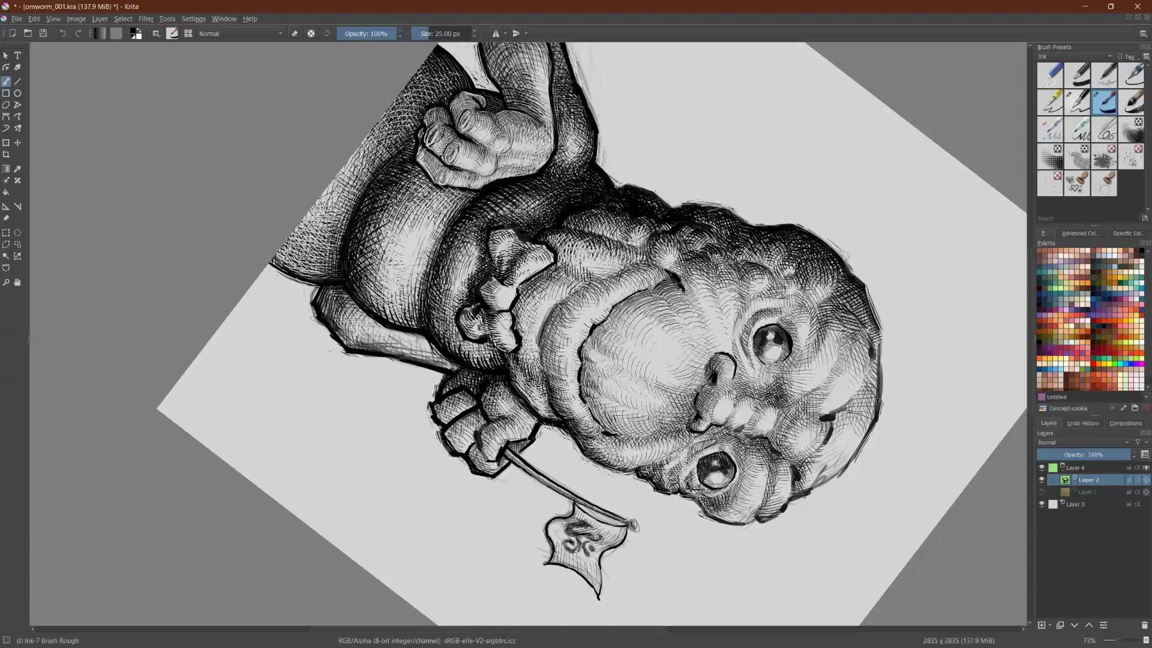
Step: Hatch a row of diagonal strokes up the flag side of the upper body segment beside the bow tie
scroll(528, 334, down, 3)
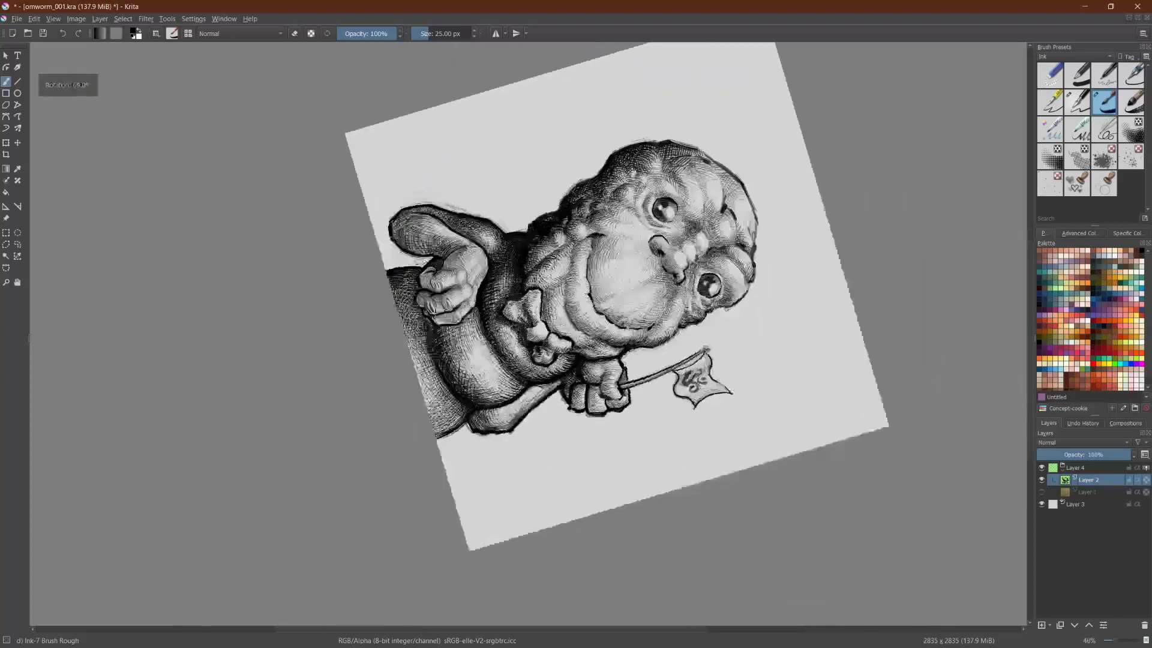
scroll(733, 481, up, 3)
drag(890, 469, 936, 462)
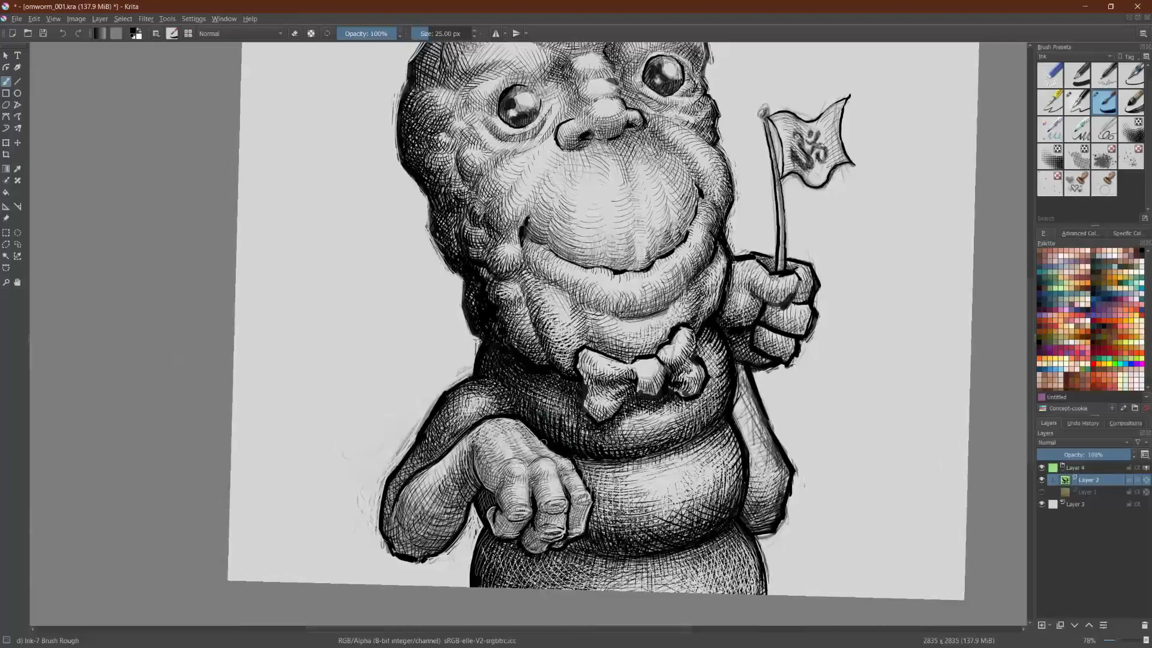
scroll(544, 442, up, 2)
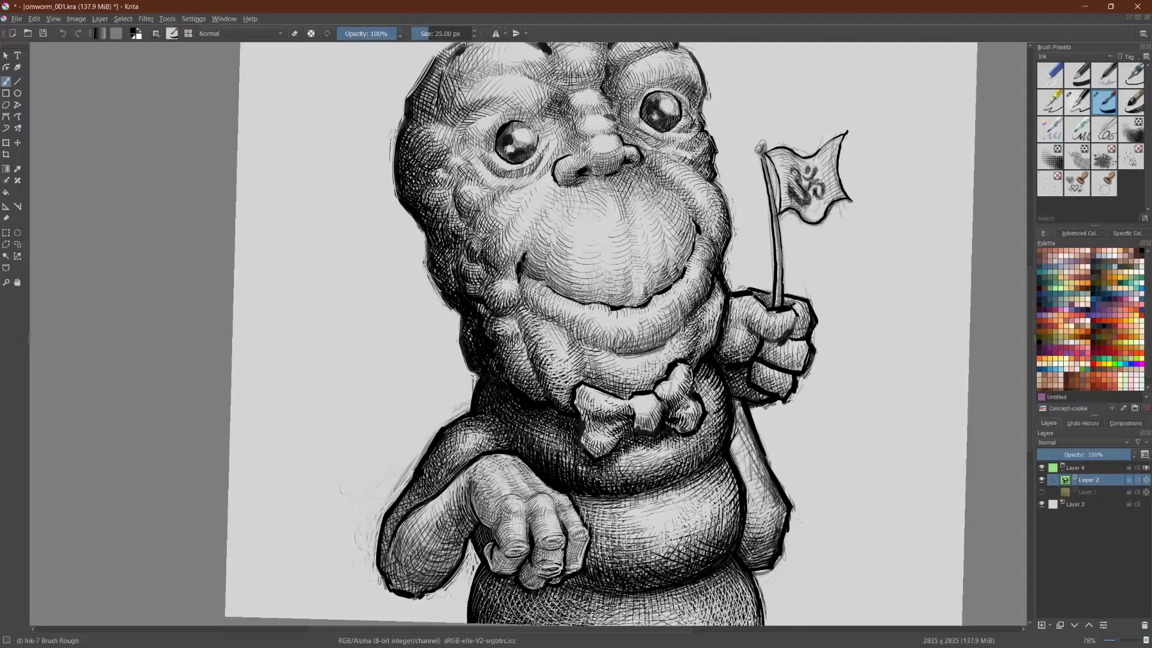
drag(684, 470, 697, 446)
drag(693, 458, 707, 429)
mouse_move(708, 446)
mouse_down()
mouse_move(718, 414)
mouse_move(717, 427)
mouse_up()
drag(714, 428, 723, 412)
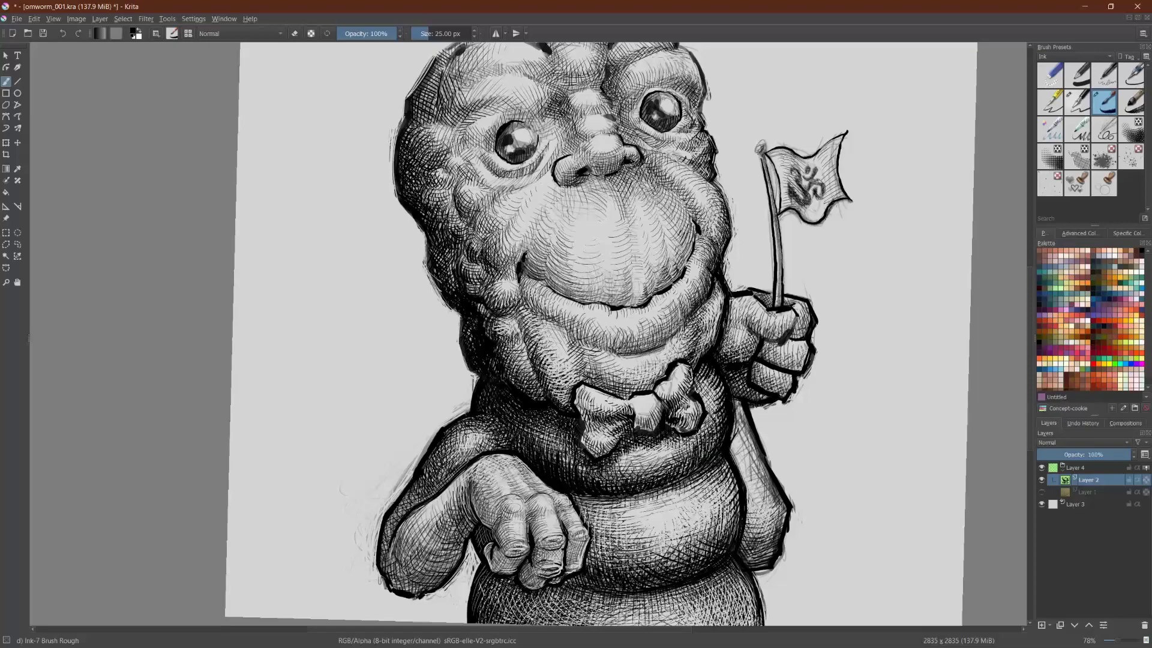
Step: Erase fine highlight lines into the dark hatching along the lower part of the upper body segment below the bow tie
mouse_move(452, 212)
mouse_down()
mouse_move(559, 193)
mouse_move(625, 226)
mouse_move(671, 364)
mouse_move(671, 305)
mouse_up()
key(e)
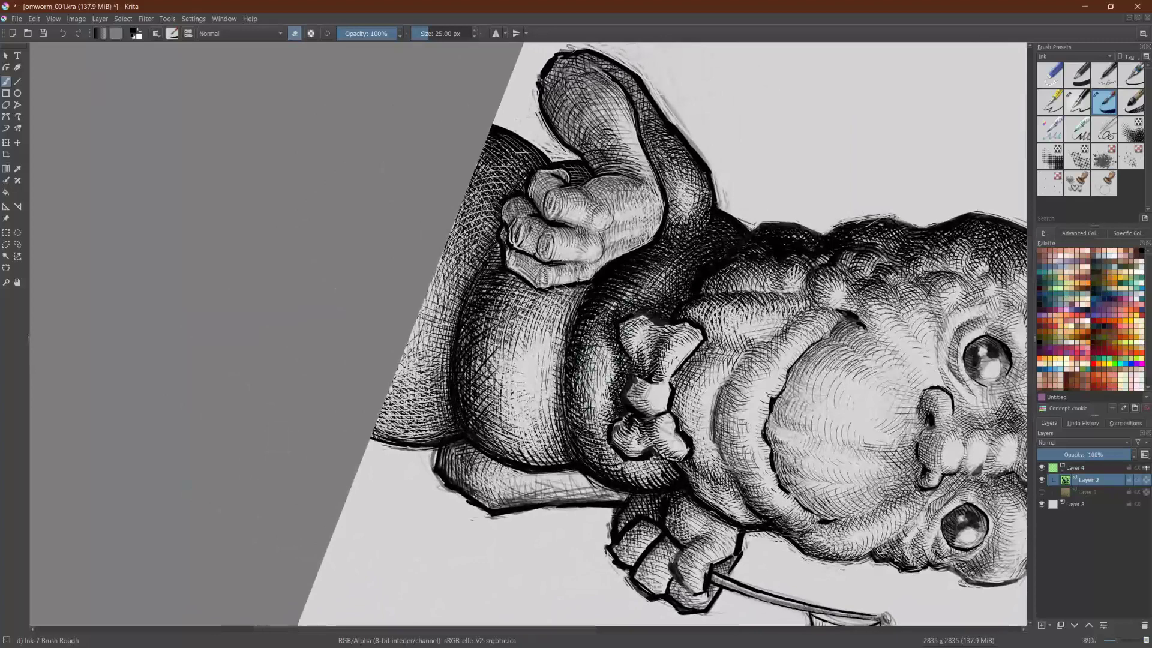
mouse_move(584, 355)
mouse_down()
mouse_move(581, 423)
mouse_move(573, 413)
mouse_move(597, 461)
mouse_move(593, 408)
mouse_move(585, 423)
mouse_up()
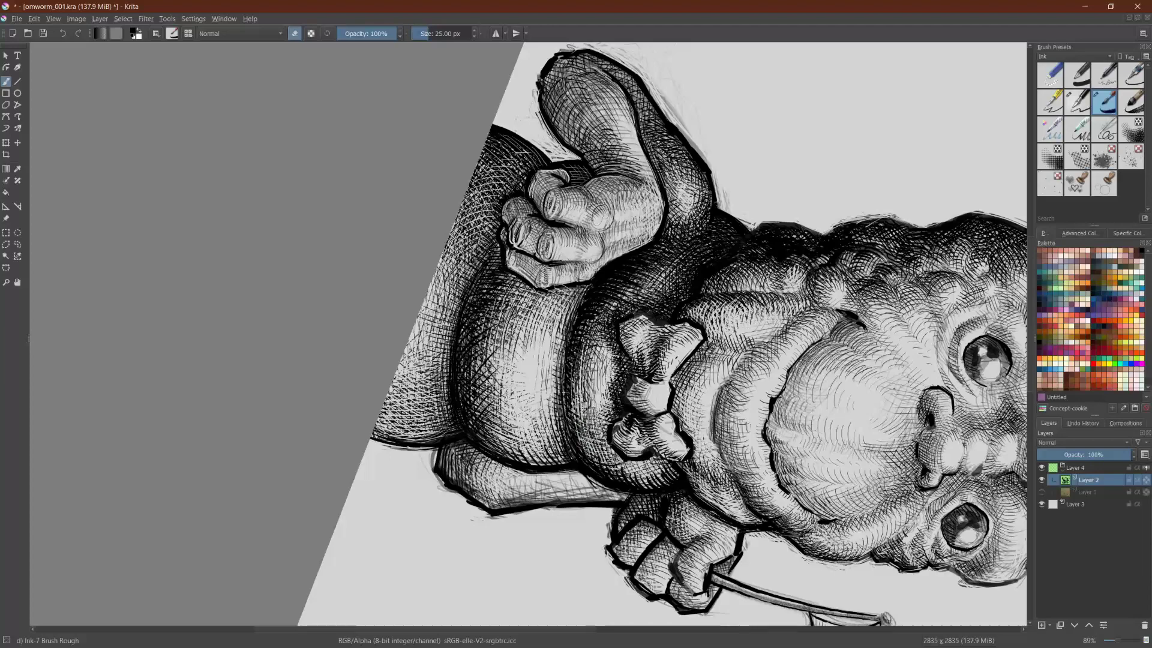
scroll(528, 334, down, 2)
scroll(541, 279, up, 2)
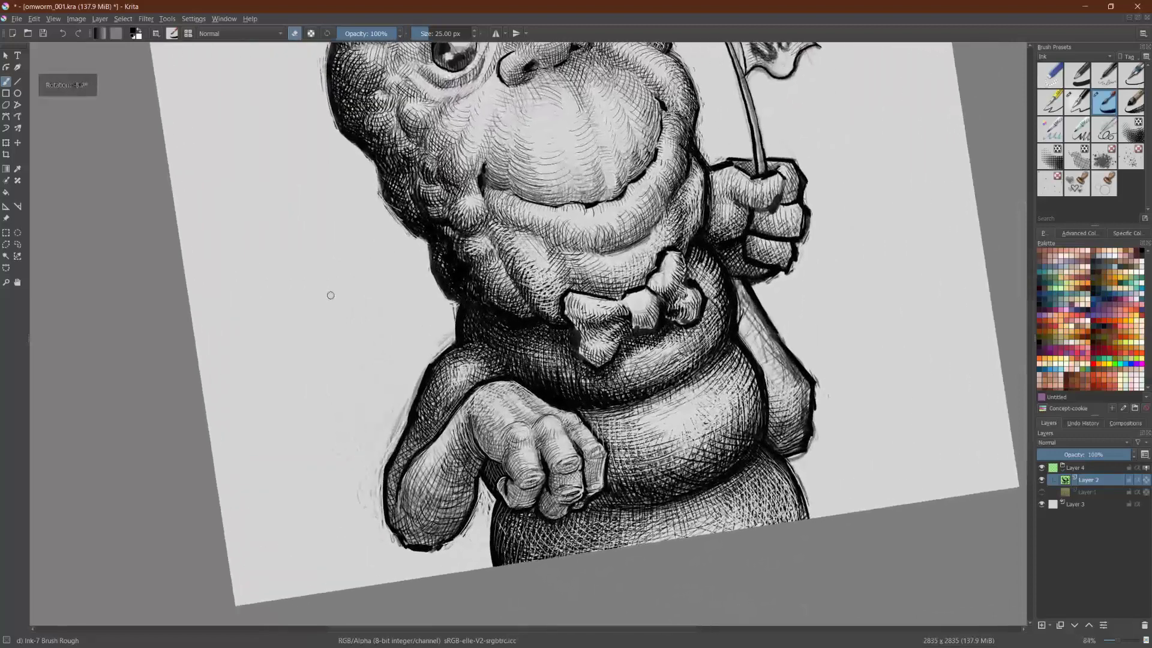
mouse_move(580, 398)
mouse_down()
mouse_move(634, 376)
mouse_move(625, 396)
mouse_up()
mouse_move(542, 391)
mouse_down()
mouse_move(580, 381)
mouse_move(547, 384)
mouse_up()
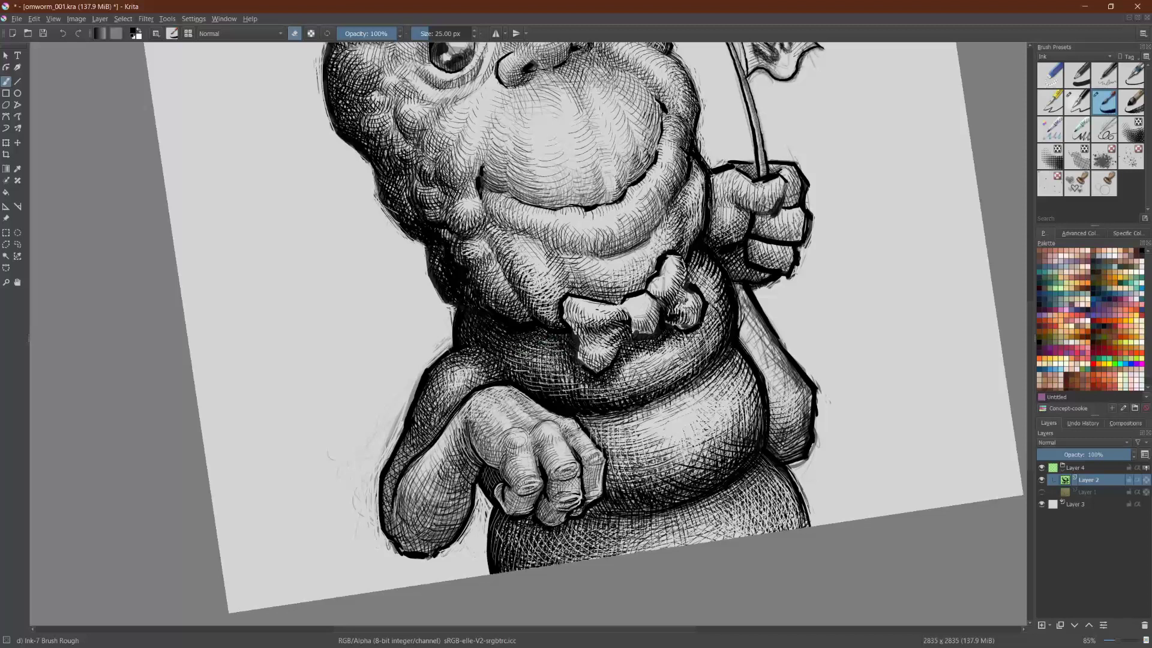
Step: Erase thin light strokes along the upper body segment's lower rim, from the resting hand toward the flag side
key(4)
key(4)
key(4)
key(4)
key(4)
key(4)
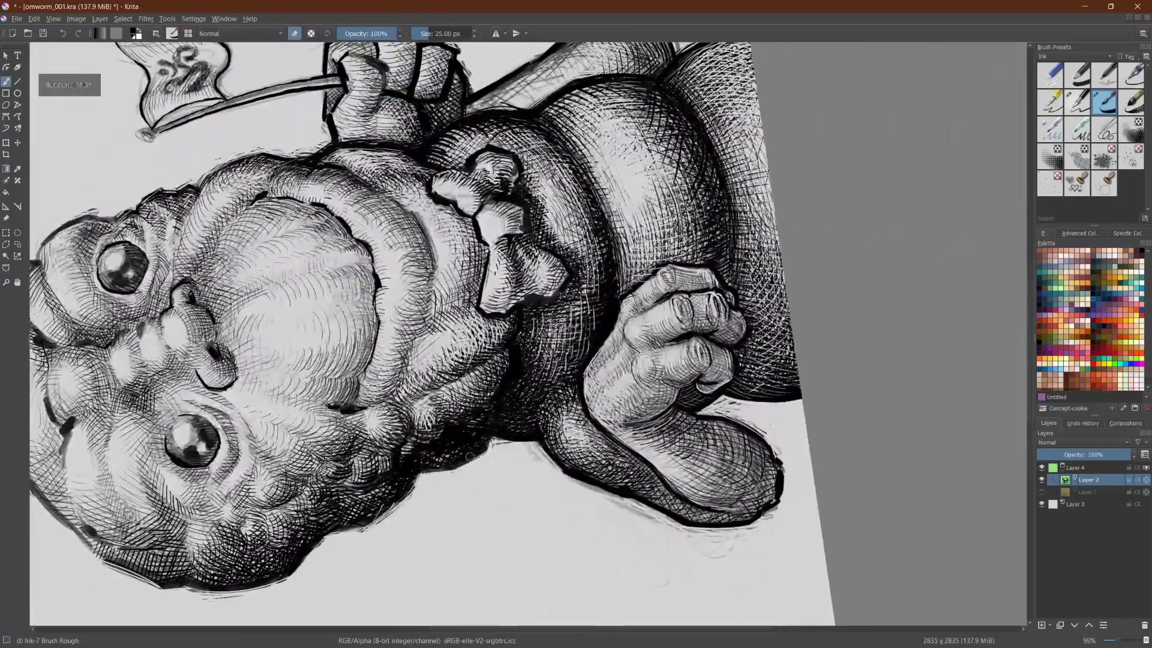
mouse_move(587, 288)
mouse_down()
mouse_move(596, 320)
mouse_move(607, 283)
mouse_up()
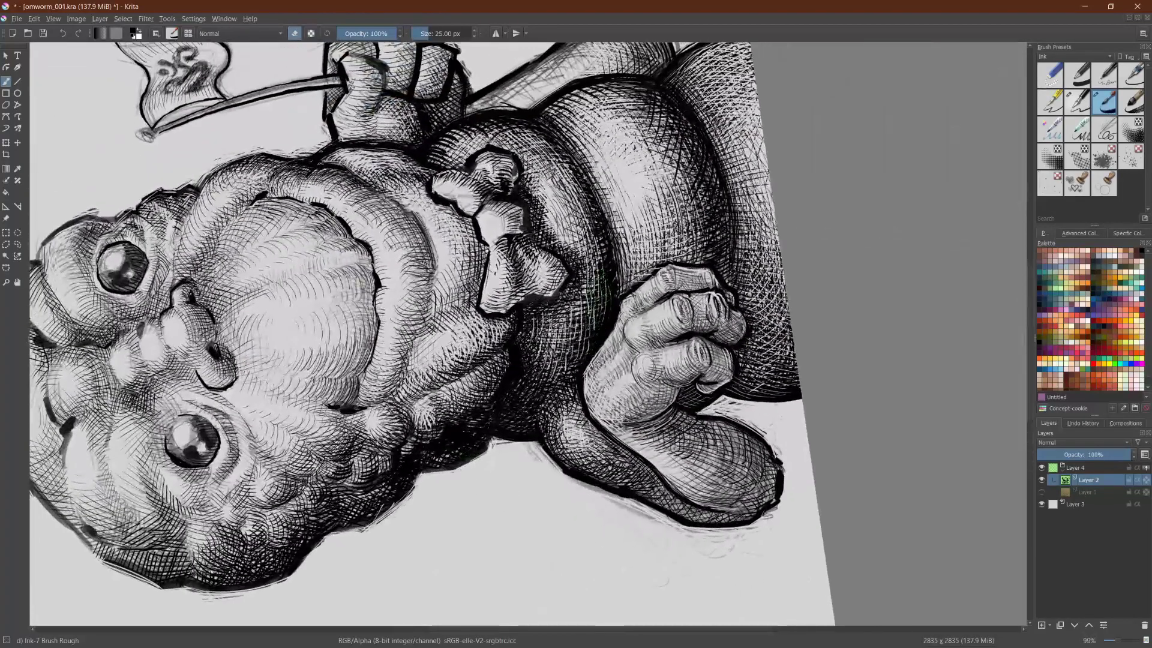
mouse_move(593, 341)
mouse_down()
mouse_move(599, 314)
mouse_move(590, 321)
mouse_up()
drag(603, 257, 574, 172)
drag(605, 287, 601, 232)
Step: Lighten the dark upper body segment between the shadow-side shoulder and the bow tie with rows of eraser strokes
scroll(528, 333, down, 2)
scroll(528, 334, up, 1)
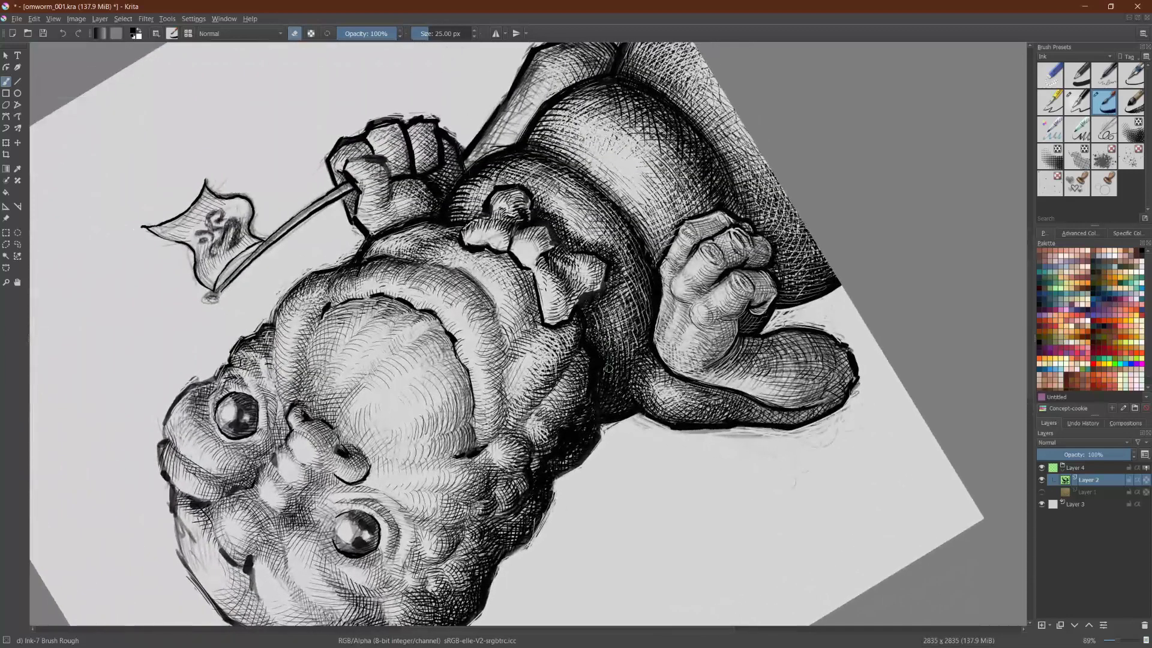
mouse_move(608, 397)
mouse_down()
mouse_move(608, 336)
mouse_move(624, 332)
mouse_move(635, 347)
mouse_up()
mouse_move(633, 387)
mouse_down()
mouse_move(639, 350)
mouse_move(638, 363)
mouse_up()
mouse_move(641, 388)
mouse_down()
mouse_move(645, 355)
mouse_move(644, 375)
mouse_up()
drag(644, 394, 652, 363)
mouse_move(652, 384)
mouse_down()
mouse_move(661, 376)
mouse_move(621, 312)
mouse_up()
drag(634, 357, 623, 310)
drag(637, 361, 627, 290)
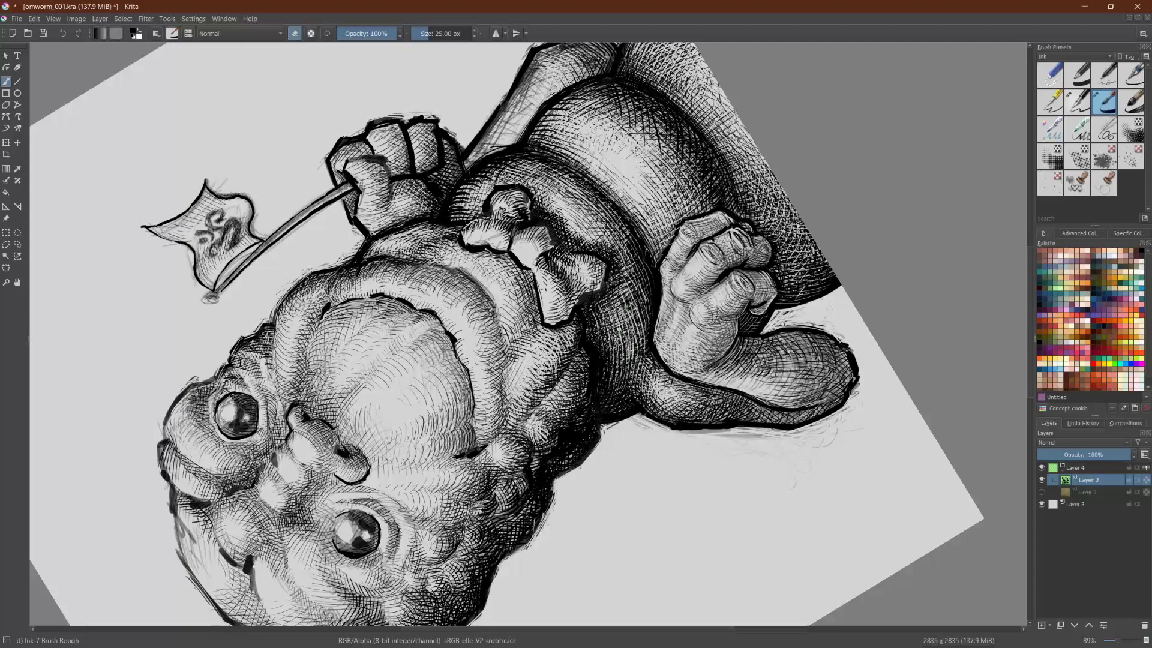
Step: Cross-hatch eraser strokes over the upper body segment between the bow tie and resting hand, continuing up to the chin shadow
scroll(528, 333, down, 2)
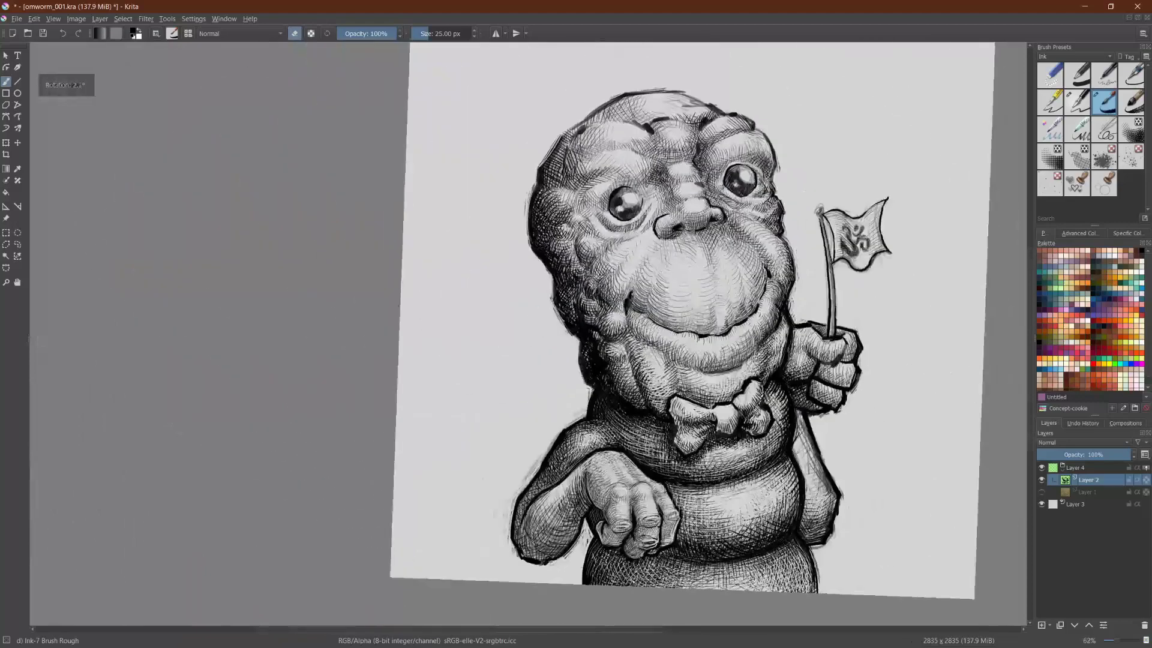
key(6)
key(6)
key(6)
key(6)
key(6)
key(6)
key(plus)
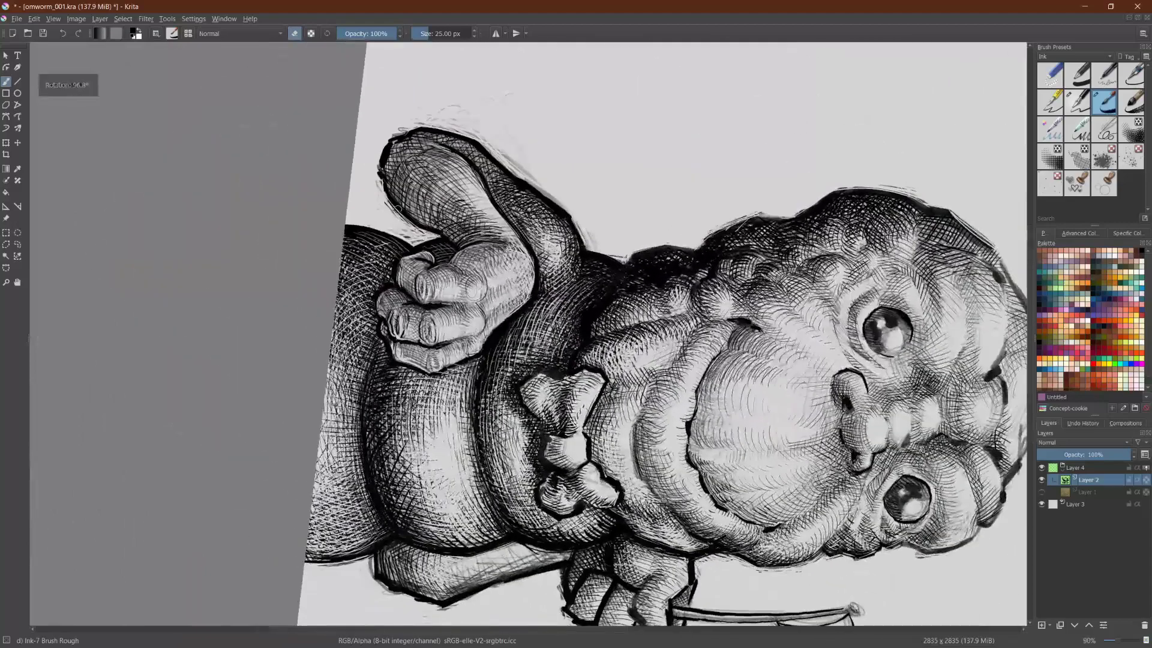
drag(496, 383, 514, 347)
drag(504, 377, 511, 339)
mouse_move(502, 377)
mouse_down()
mouse_move(523, 332)
mouse_move(518, 356)
mouse_move(557, 320)
mouse_up()
drag(547, 351, 578, 324)
drag(565, 362, 578, 331)
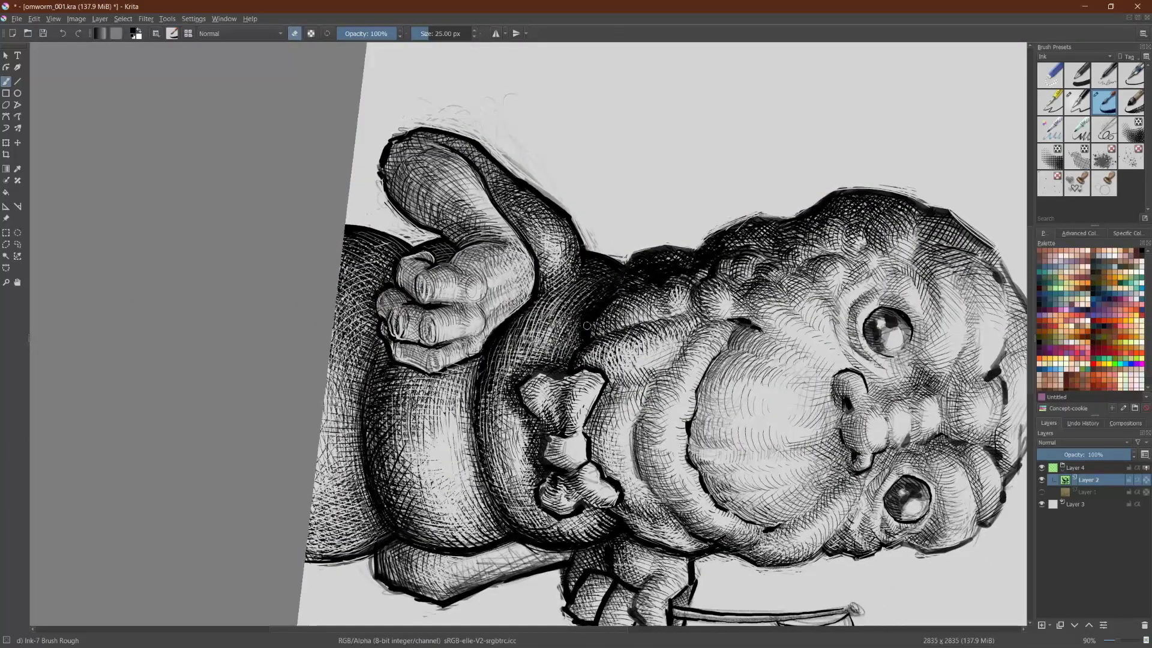
Step: Examine the whole creature at several rotations and zoom levels, including with the interface hidden
key(4)
key(4)
key(4)
key(4)
key(minus)
key(4)
key(4)
scroll(591, 234, up, 1)
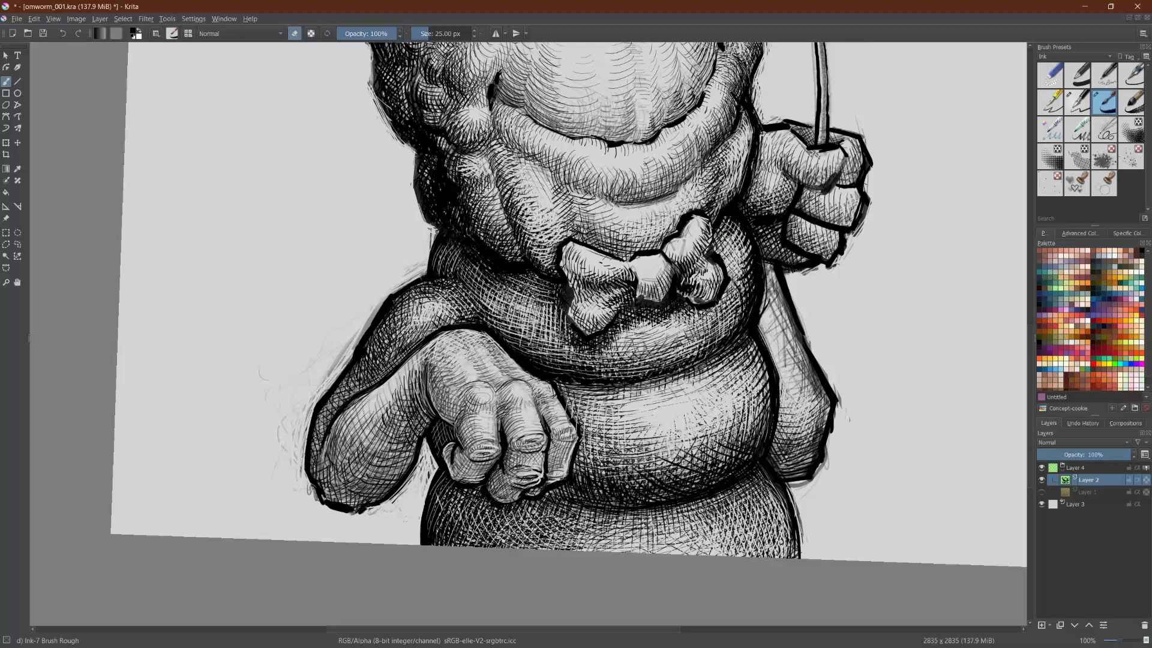
drag(758, 218, 751, 256)
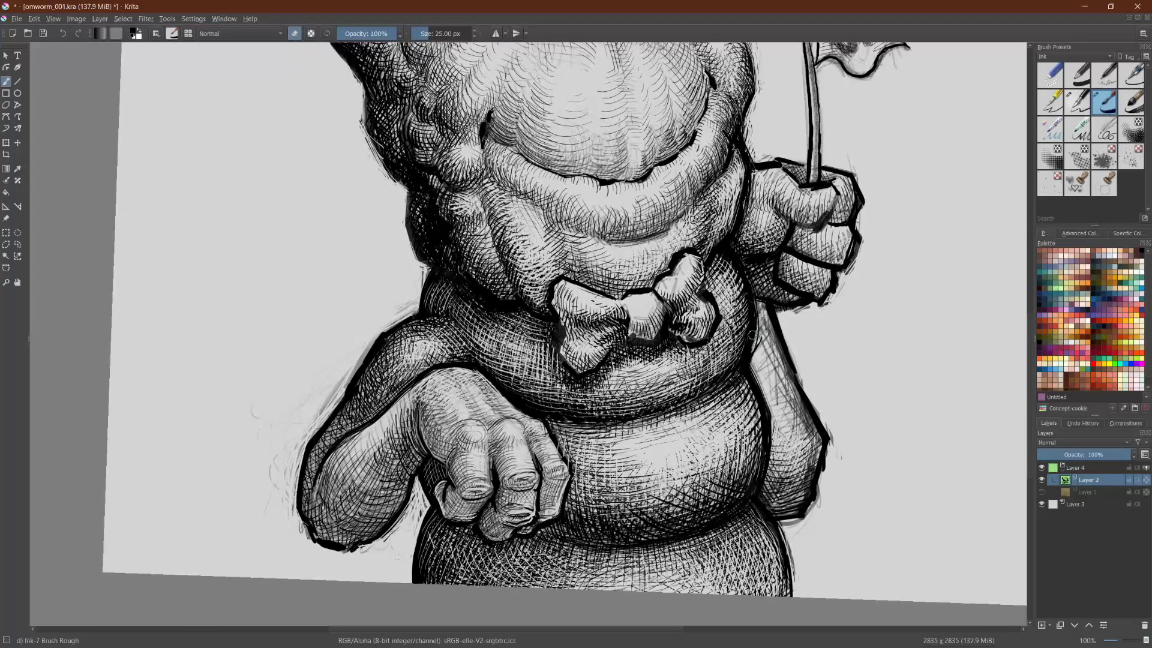
drag(753, 335, 630, 415)
scroll(631, 415, down, 1)
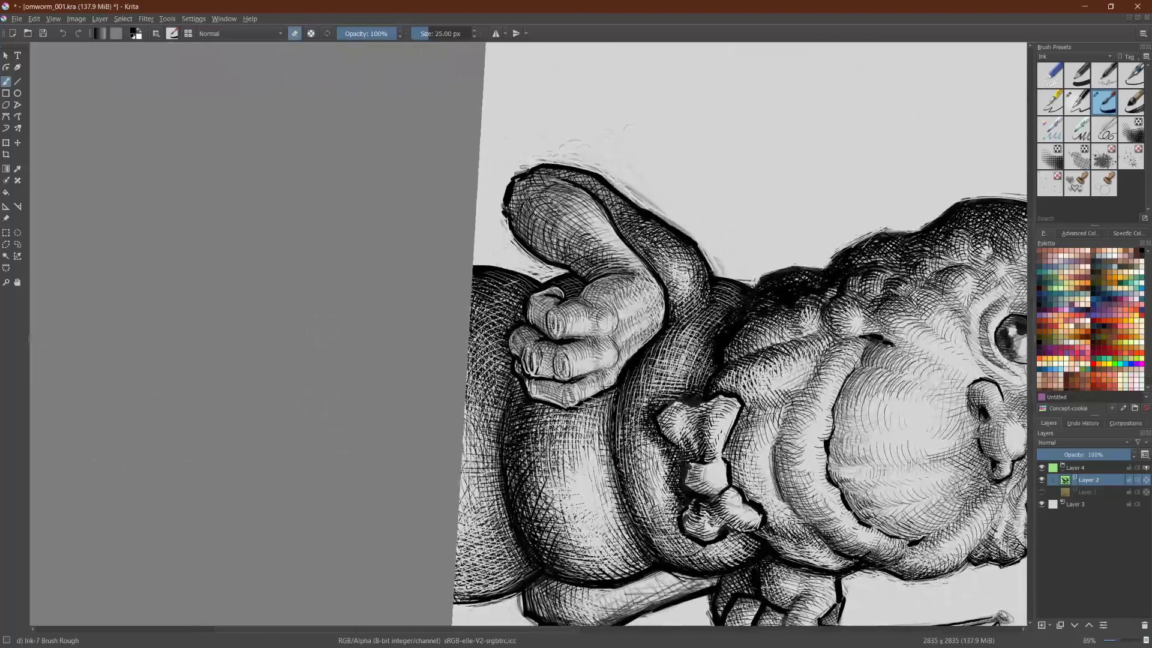
scroll(741, 334, down, 3)
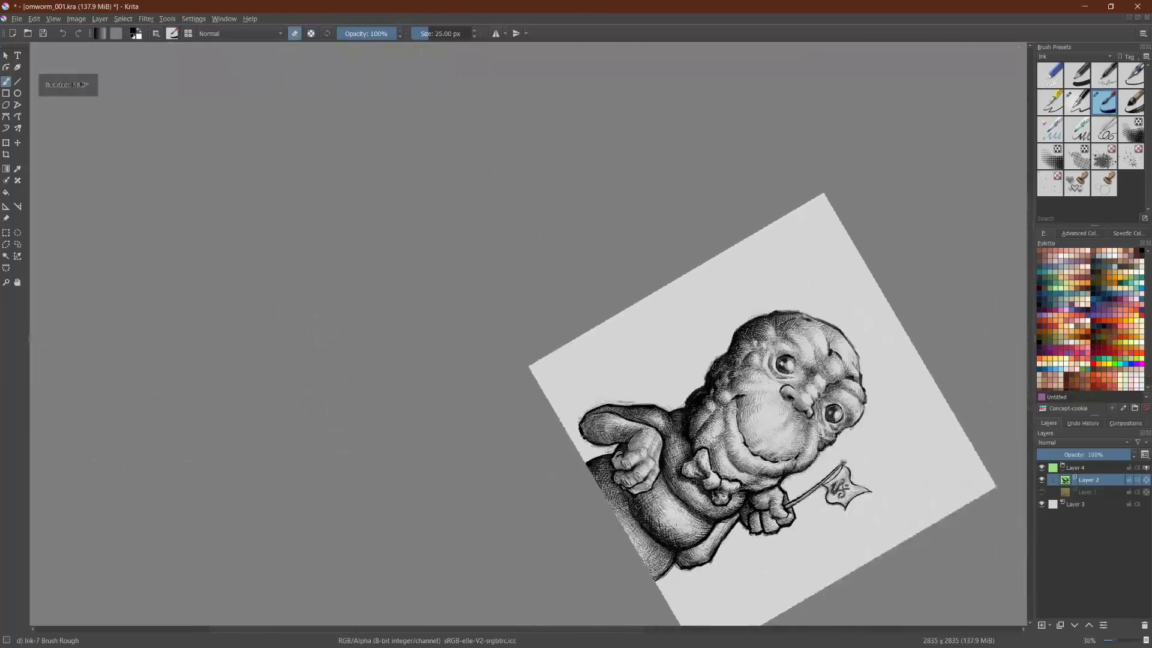
scroll(735, 214, up, 3)
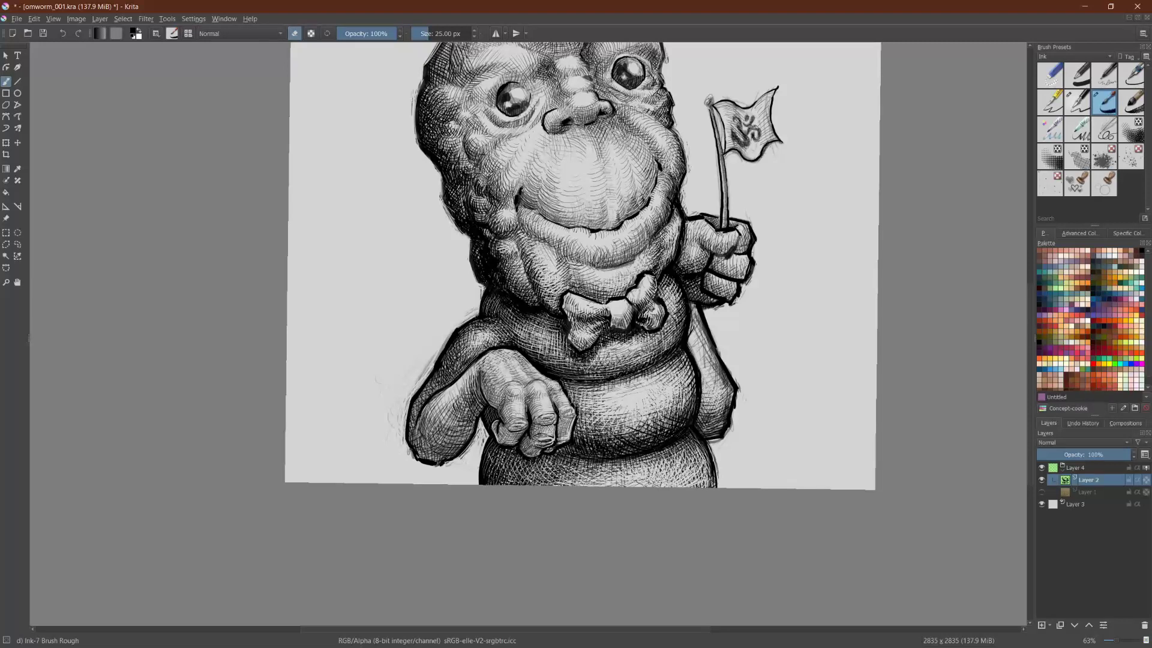
key(Tab)
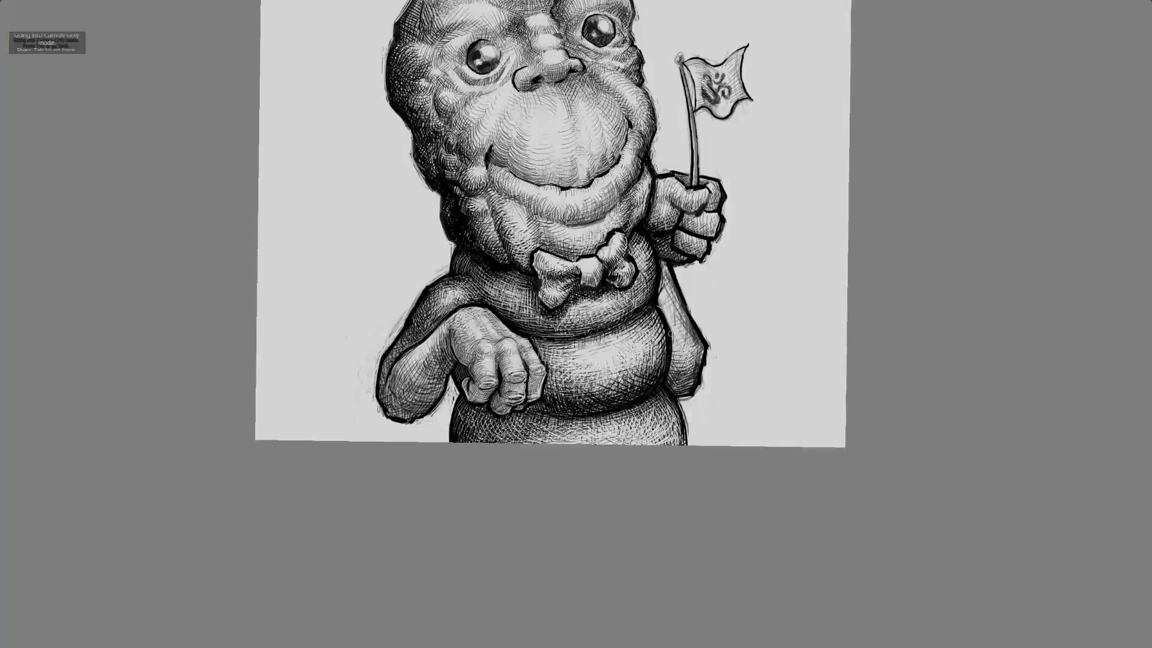
scroll(671, 334, up, 2)
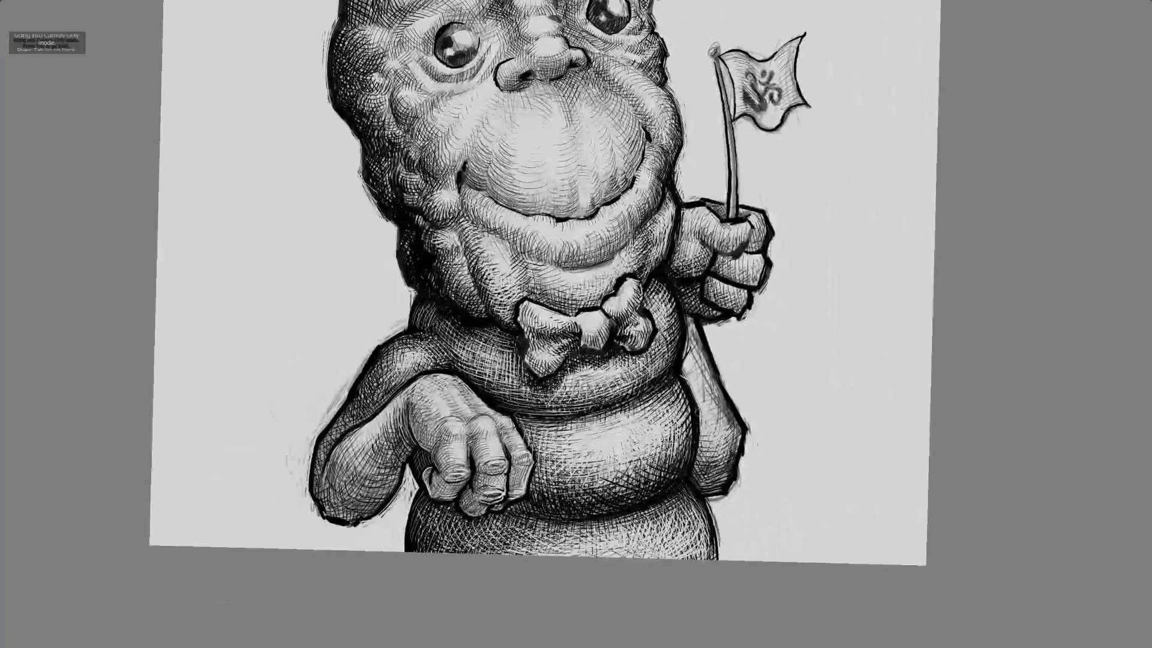
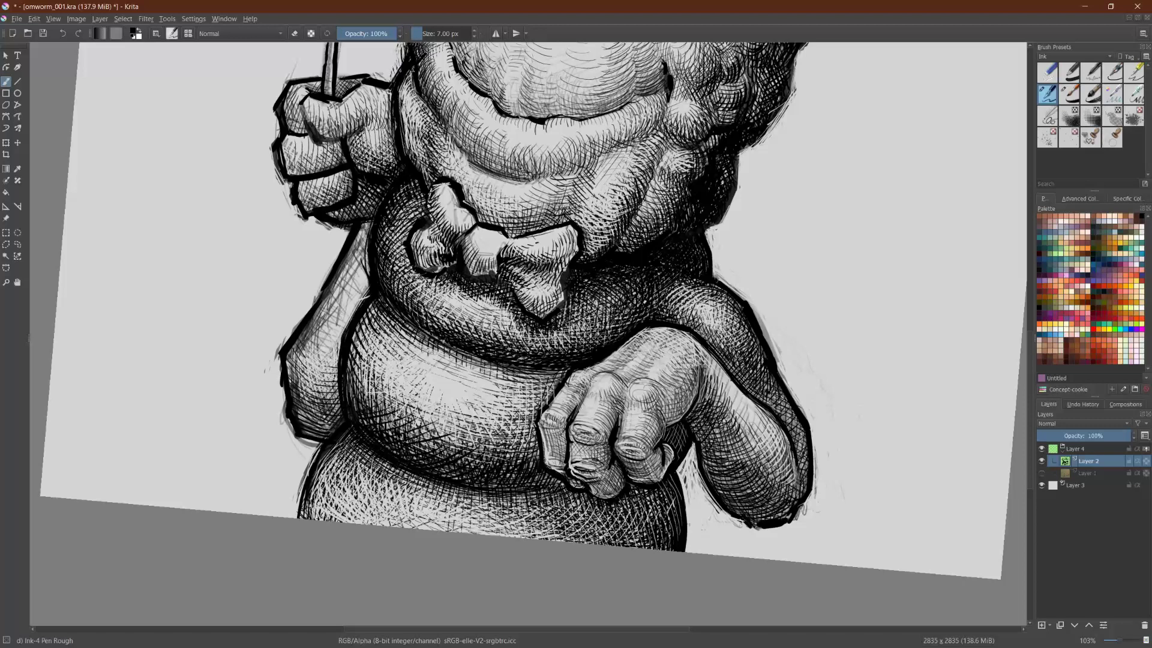
Step: Hatch fine ink lines over the fingers, knuckles and back of the resting hand up to the wrist
drag(590, 481, 611, 492)
drag(544, 450, 562, 447)
mouse_move(575, 459)
mouse_down()
mouse_move(594, 452)
mouse_move(585, 416)
mouse_up()
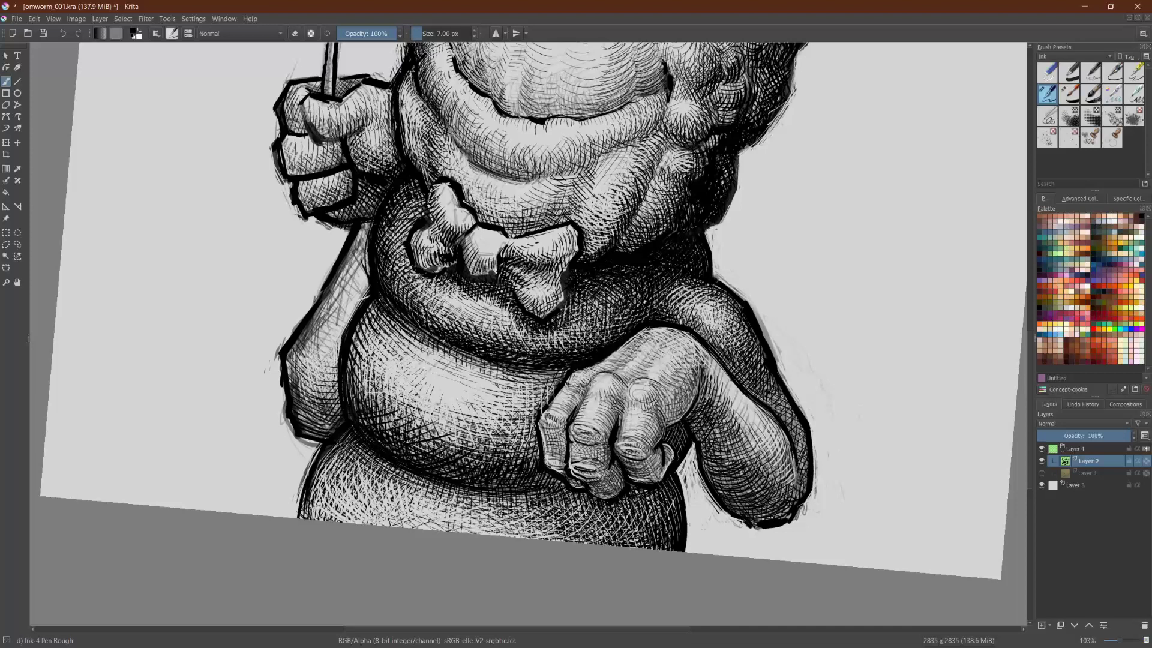
mouse_move(586, 398)
mouse_down()
mouse_move(594, 386)
mouse_move(634, 397)
mouse_up()
drag(626, 402, 634, 389)
drag(604, 395, 617, 382)
mouse_move(610, 396)
mouse_down()
mouse_move(626, 383)
mouse_move(671, 392)
mouse_up()
mouse_move(668, 409)
mouse_down()
mouse_move(674, 390)
mouse_move(692, 388)
mouse_up()
drag(600, 433, 605, 411)
drag(602, 429, 612, 405)
drag(610, 428, 615, 411)
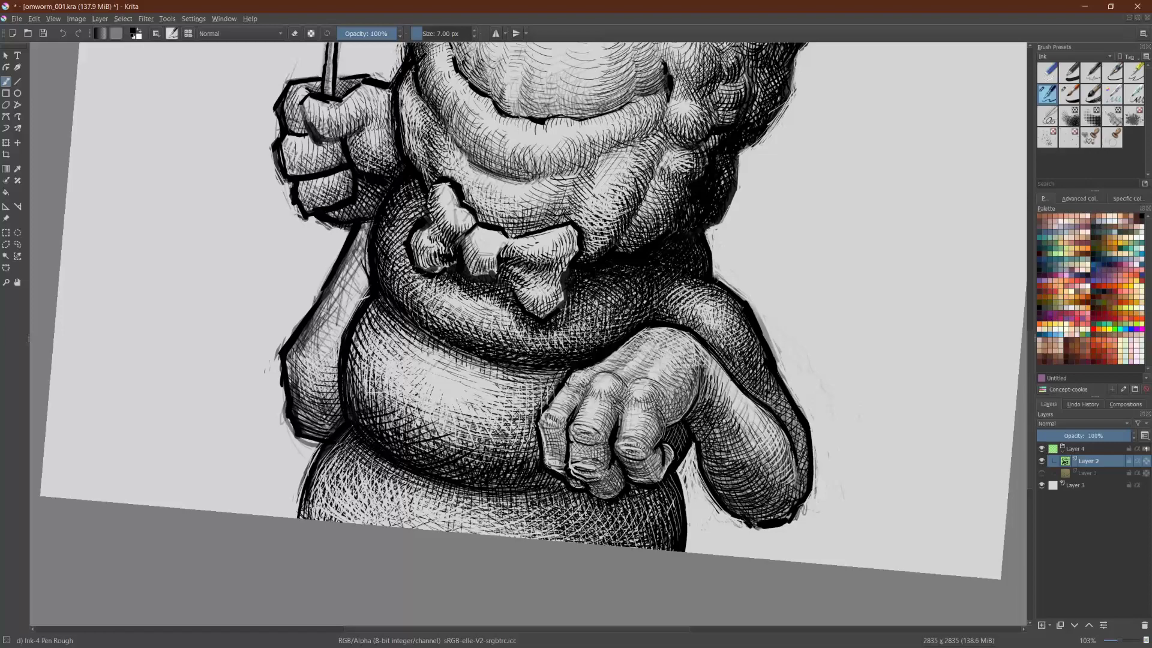
Step: Add fine parallel ink lines along the lower forearm of the resting arm, close to the elbow
drag(840, 161, 884, 371)
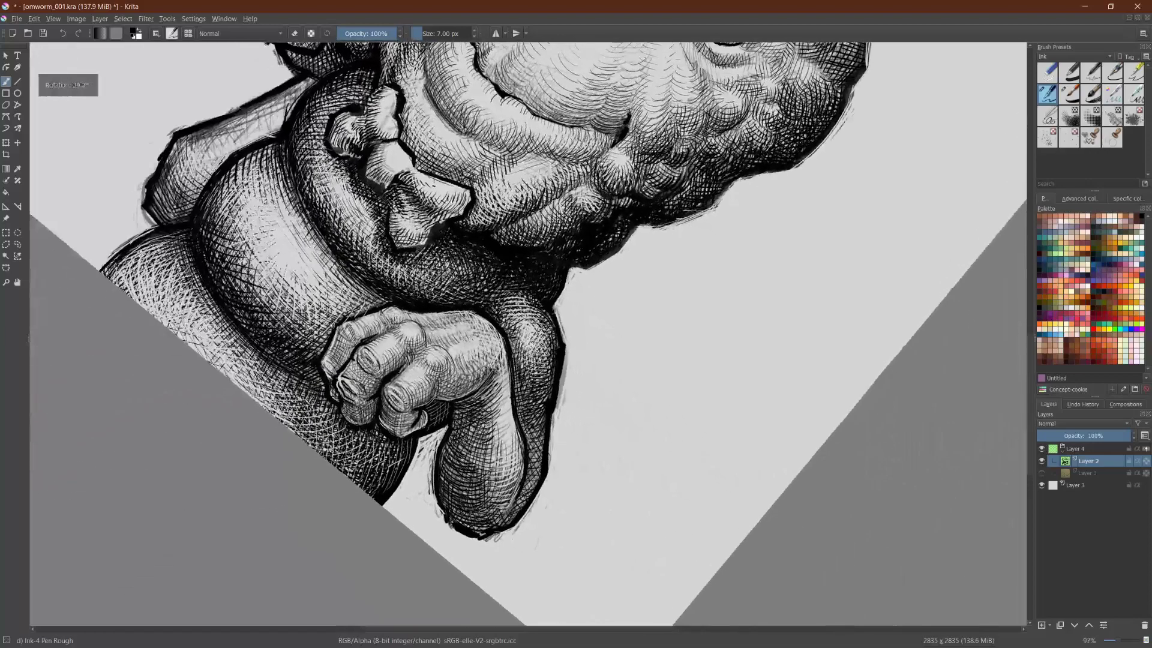
drag(488, 485, 497, 458)
drag(496, 505, 504, 459)
drag(497, 502, 504, 486)
drag(501, 479, 506, 454)
drag(508, 499, 521, 449)
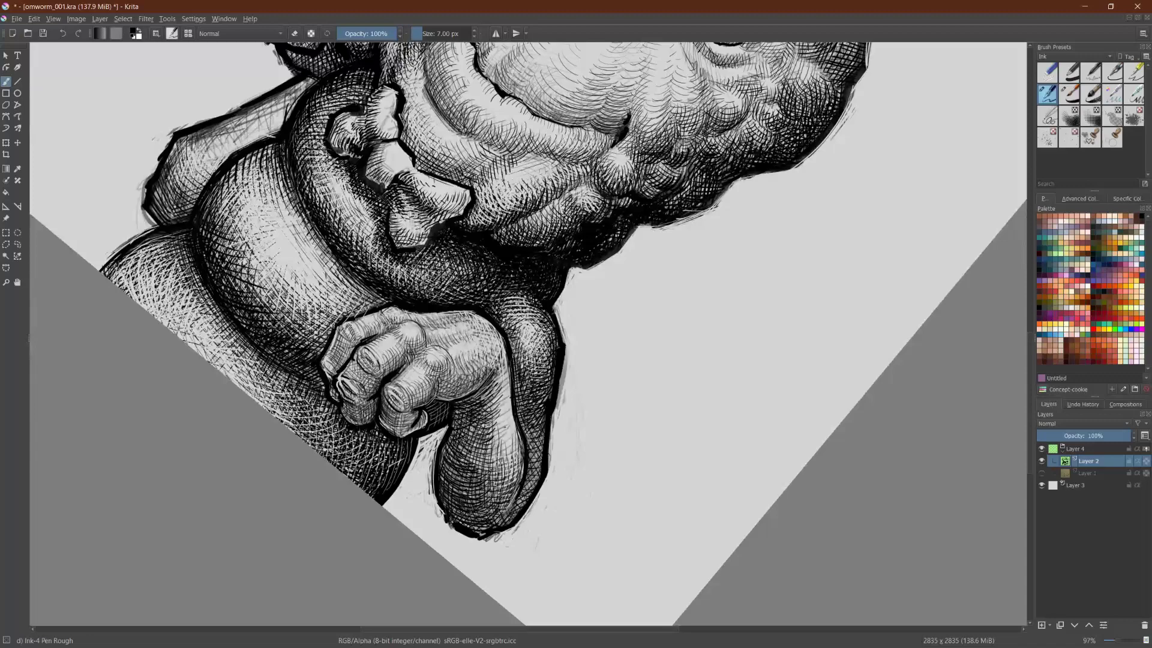
Step: Cross-hatch the middle of the resting forearm with short ink strokes running from elbow toward wrist
key(6)
key(6)
key(6)
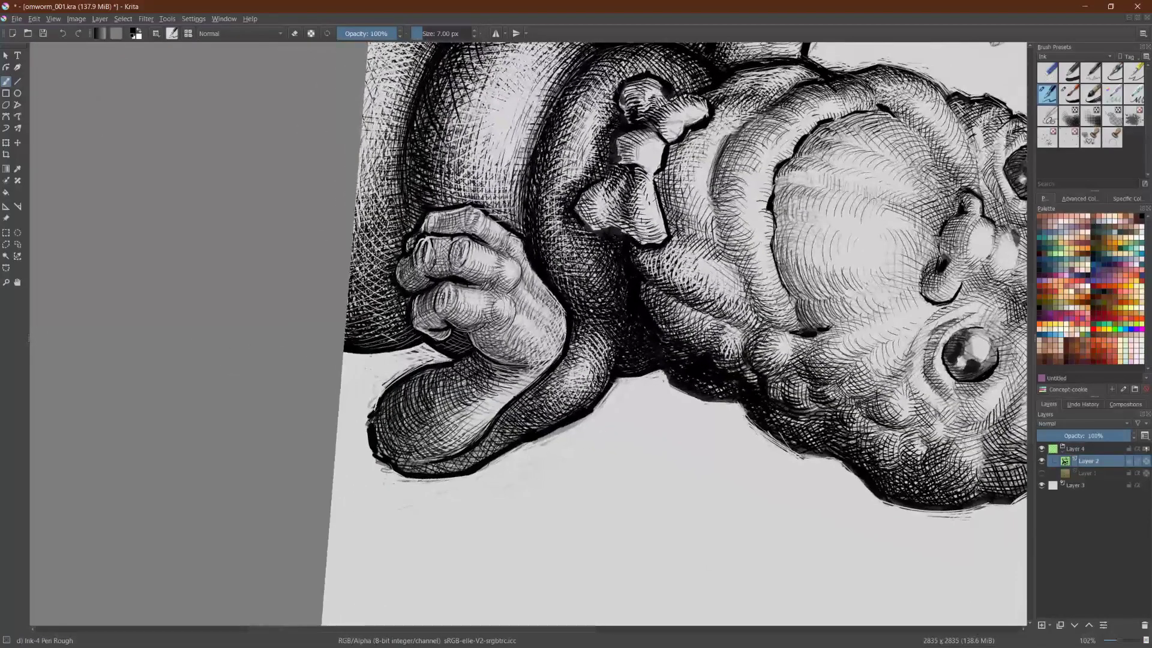
mouse_move(440, 432)
mouse_down()
mouse_move(444, 416)
mouse_move(450, 427)
mouse_up()
drag(452, 447, 456, 423)
mouse_move(446, 429)
mouse_down()
mouse_move(449, 409)
mouse_move(472, 402)
mouse_up()
drag(473, 433, 482, 395)
drag(483, 415, 491, 390)
Step: Hatch the resting arm's elbow and forearm, extending the ink strokes across the fold into the upper arm
scroll(528, 334, up, 1)
key(6)
key(6)
key(6)
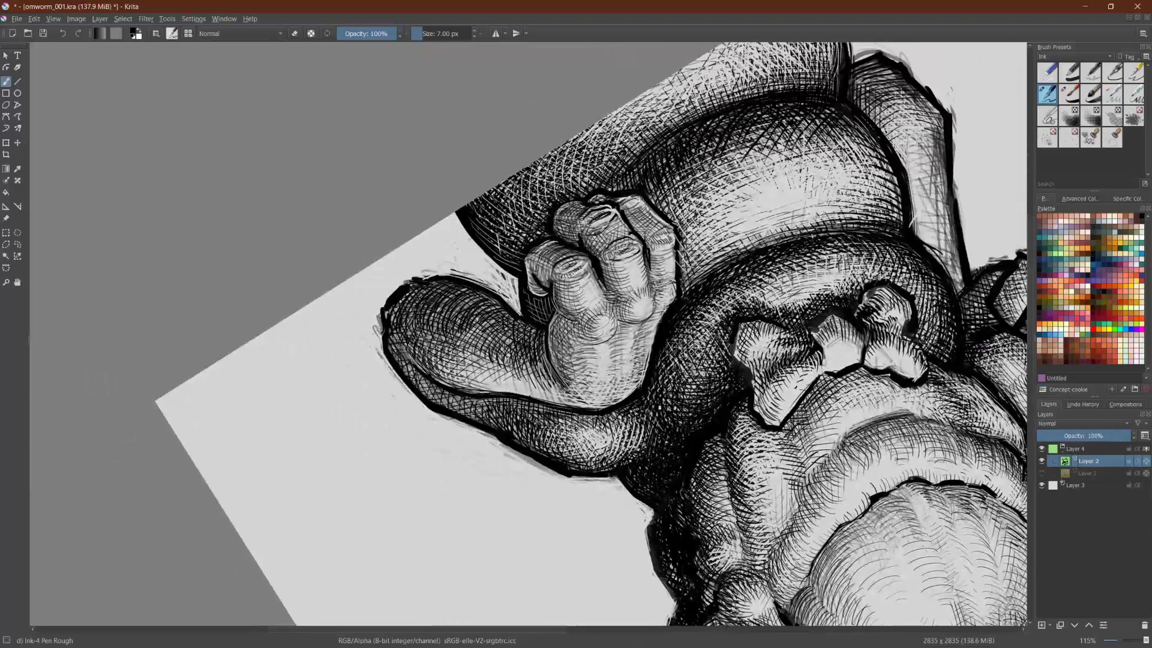
mouse_move(423, 338)
mouse_down()
mouse_move(453, 384)
mouse_move(464, 381)
mouse_up()
drag(461, 344, 473, 372)
drag(472, 336, 476, 367)
drag(397, 334, 402, 348)
drag(399, 345, 403, 365)
mouse_move(428, 402)
mouse_down()
mouse_move(428, 382)
mouse_move(476, 398)
mouse_up()
drag(482, 423, 482, 398)
Step: Erase thin light strokes into the resting arm's hatching, from the wrist fold down to the elbow
scroll(528, 334, down, 2)
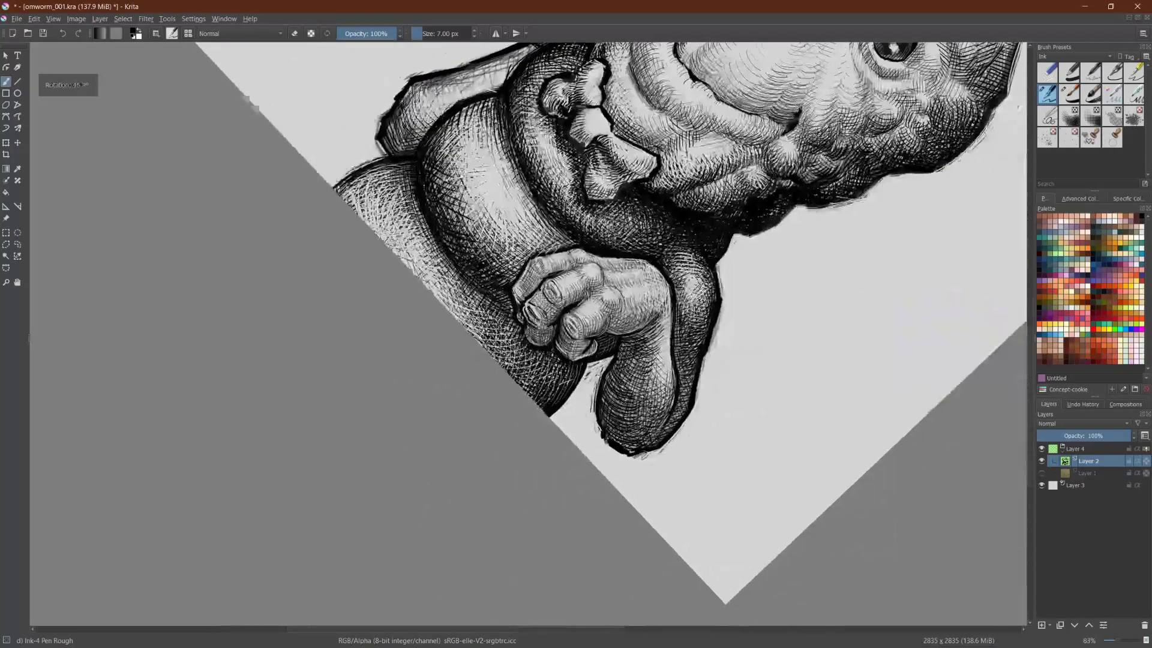
scroll(528, 334, down, 1)
scroll(528, 334, up, 2)
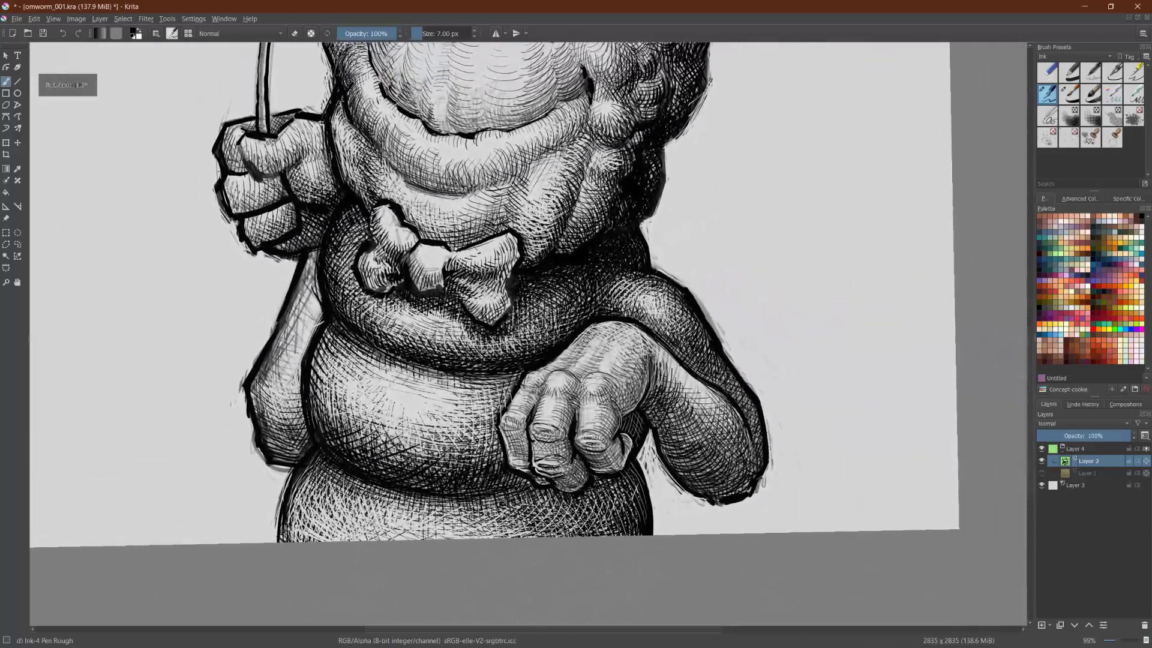
key(e)
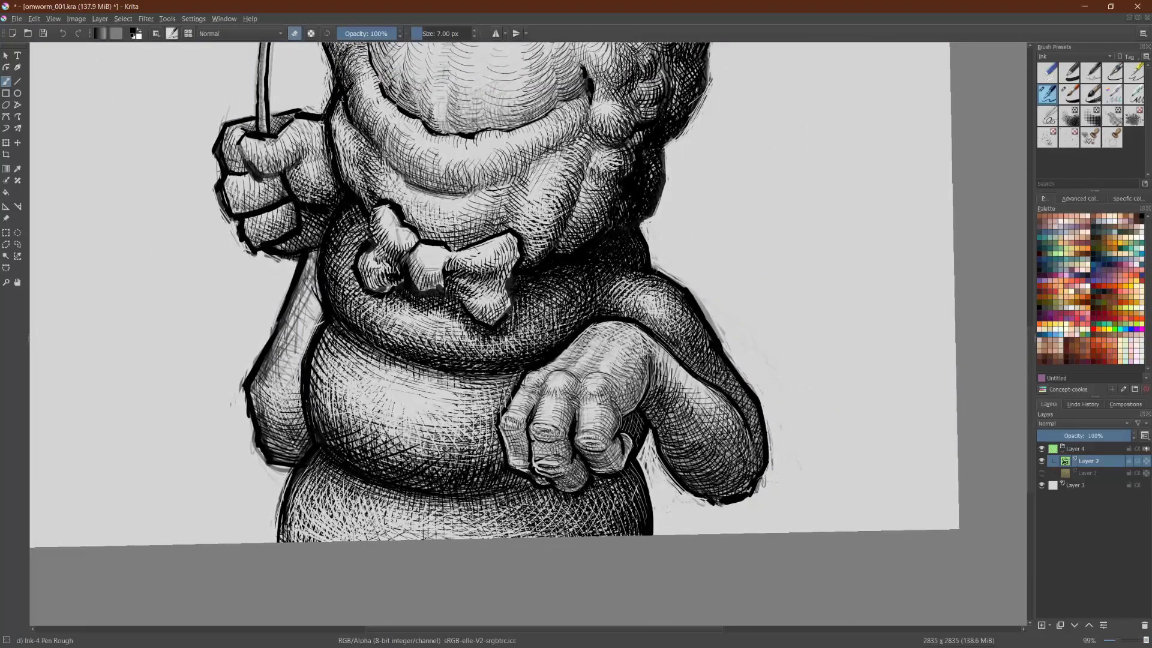
drag(658, 332, 678, 322)
mouse_move(654, 327)
mouse_down()
mouse_move(677, 316)
mouse_move(685, 333)
mouse_move(667, 342)
mouse_move(707, 375)
mouse_up()
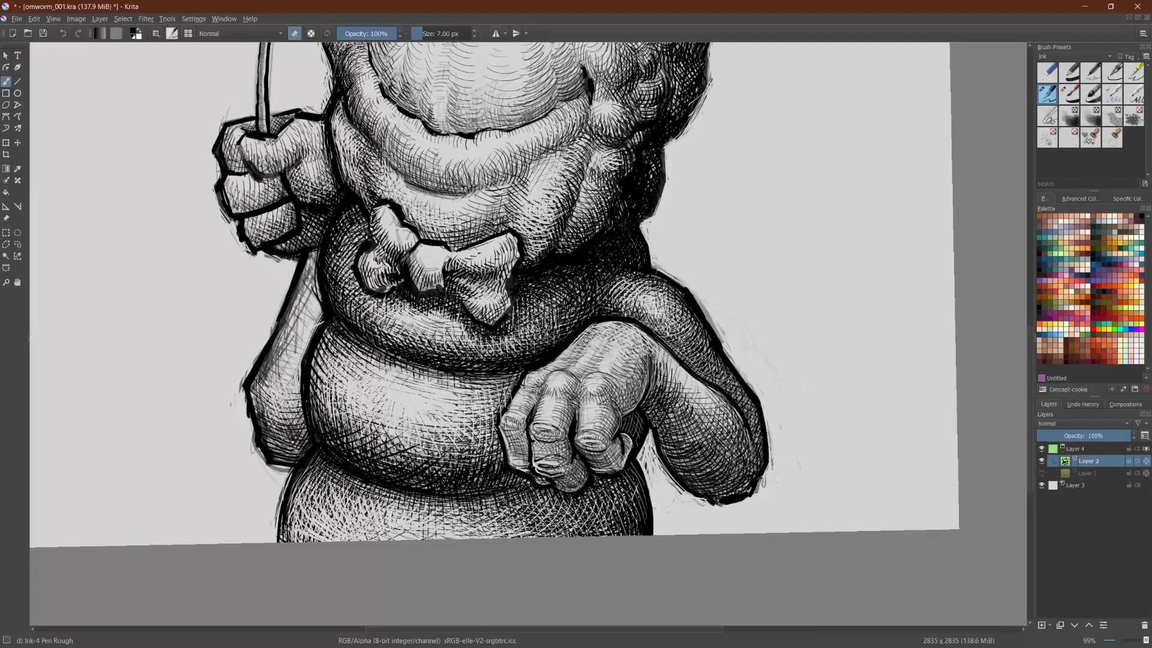
drag(700, 410, 681, 421)
mouse_move(696, 421)
mouse_down()
mouse_move(678, 428)
mouse_move(700, 443)
mouse_move(697, 465)
mouse_up()
mouse_move(741, 431)
mouse_down()
mouse_move(701, 474)
mouse_move(757, 466)
mouse_up()
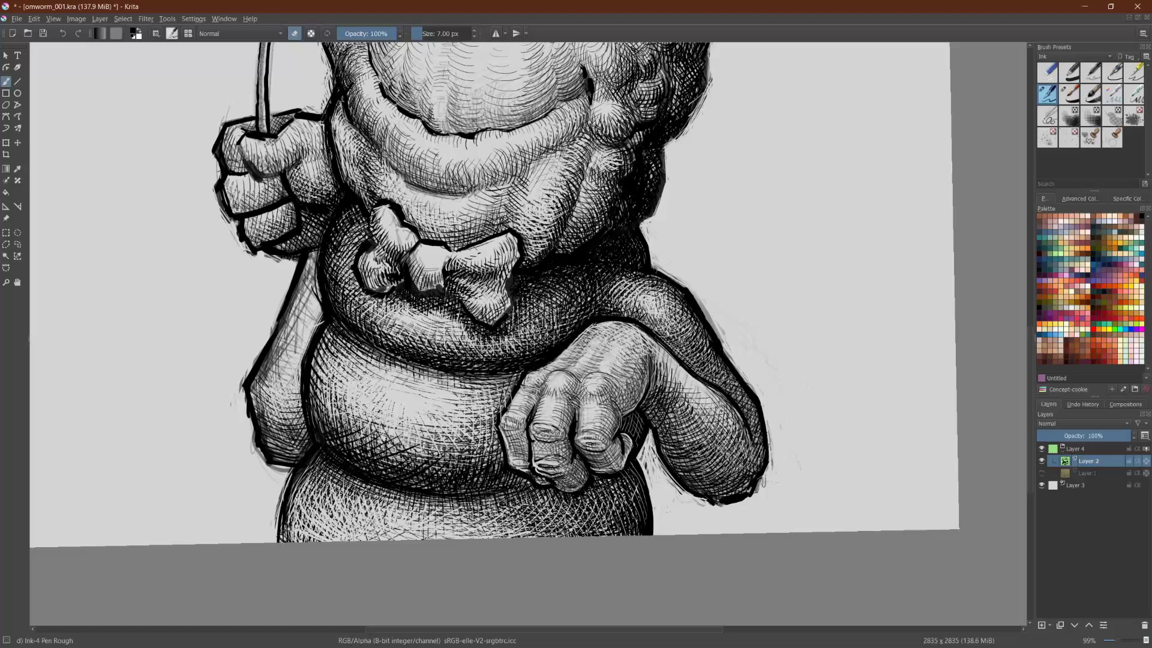
Step: Ink rows of short hatching strokes across the elbow end of the arm holding the flag
key(e)
drag(769, 445, 517, 598)
mouse_move(401, 347)
mouse_down()
mouse_move(396, 364)
mouse_move(432, 360)
mouse_up()
drag(438, 333, 434, 355)
drag(452, 340, 443, 352)
drag(457, 326, 450, 348)
mouse_move(467, 329)
mouse_down()
mouse_move(457, 345)
mouse_move(468, 342)
mouse_up()
drag(447, 305, 437, 337)
drag(448, 306, 433, 332)
drag(455, 322, 430, 348)
drag(449, 325, 438, 340)
drag(455, 316, 449, 335)
drag(461, 304, 449, 330)
drag(462, 301, 458, 324)
drag(470, 308, 468, 320)
drag(476, 300, 474, 322)
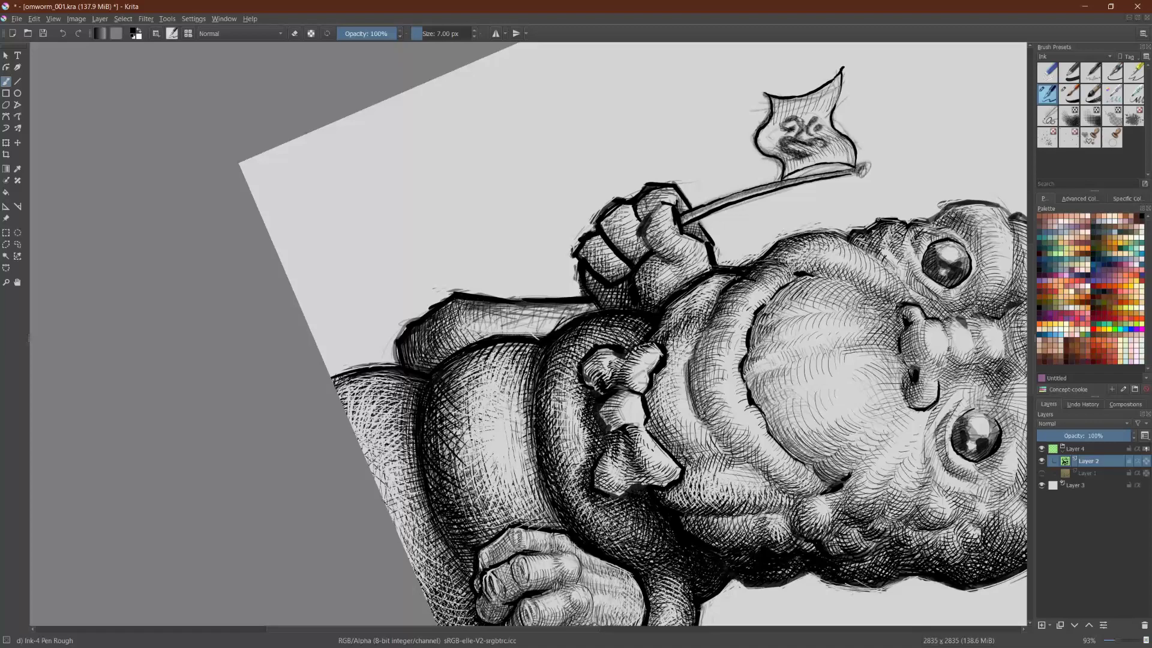
Step: Hatch long ink lines lengthwise along the flag arm, from below the fist toward the elbow
drag(621, 411, 691, 314)
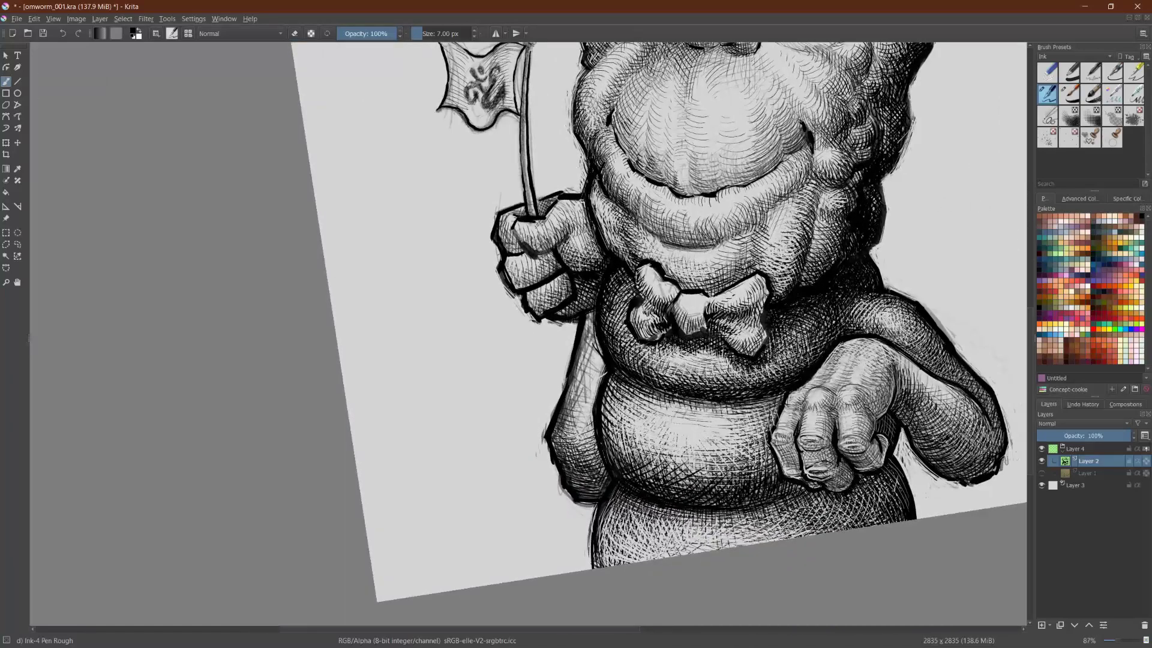
mouse_move(605, 302)
mouse_down()
mouse_move(612, 284)
mouse_move(604, 300)
mouse_move(591, 287)
mouse_up()
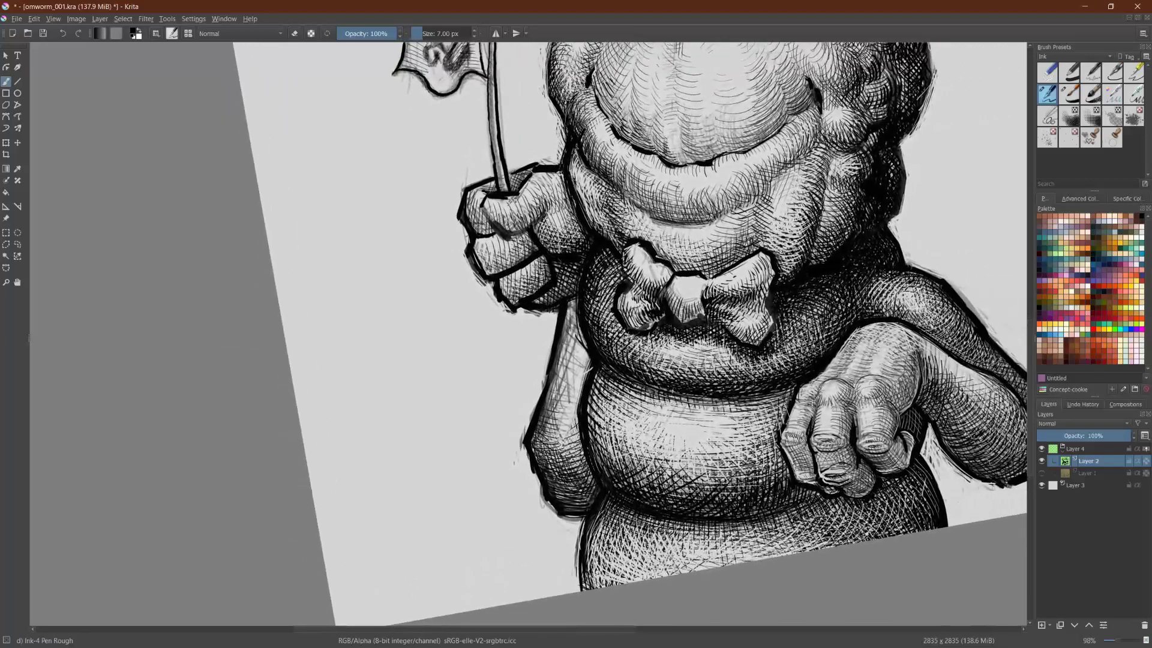
drag(548, 396, 546, 450)
mouse_move(557, 414)
mouse_down()
mouse_move(551, 451)
mouse_move(563, 460)
mouse_up()
drag(572, 413, 573, 451)
drag(581, 436, 579, 466)
mouse_move(568, 368)
mouse_down()
mouse_move(579, 377)
mouse_move(570, 413)
mouse_up()
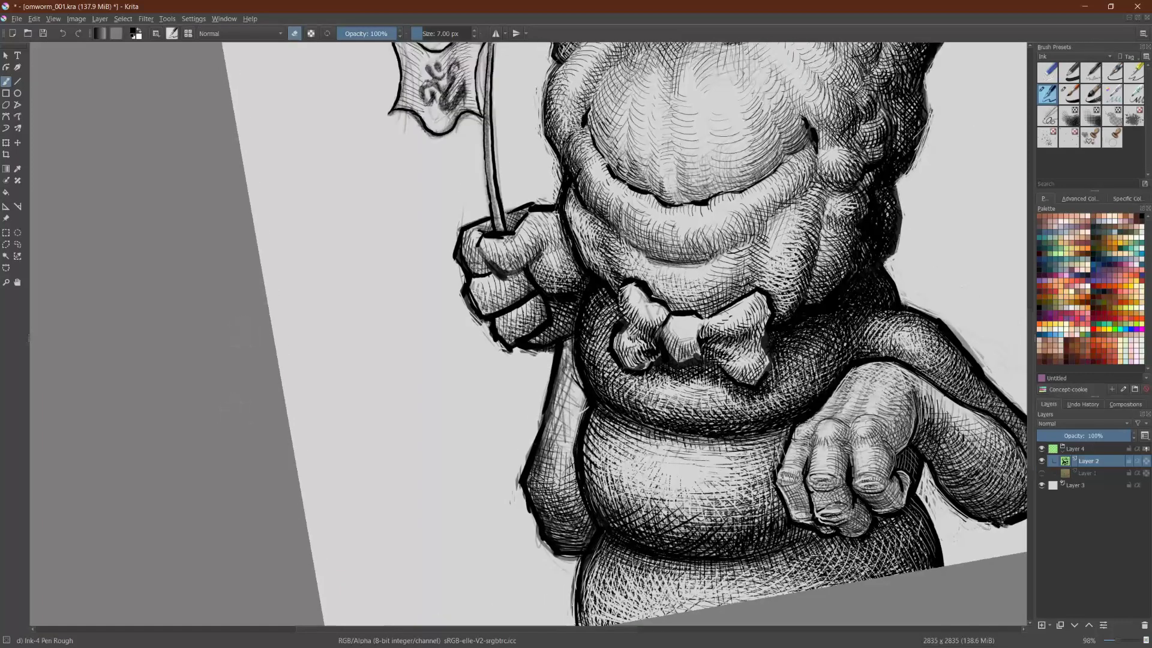
Step: Smooth the flag arm's outer outline by erasing its angular elbow corner and re-inking the edge
key(e)
mouse_move(522, 471)
mouse_down()
mouse_move(521, 514)
mouse_move(548, 550)
mouse_up()
key(e)
mouse_move(536, 484)
mouse_down()
mouse_move(520, 533)
mouse_move(532, 541)
mouse_up()
drag(531, 473, 520, 490)
key(e)
drag(544, 426, 526, 474)
mouse_move(546, 421)
mouse_down()
mouse_move(529, 452)
mouse_move(532, 485)
mouse_move(556, 420)
mouse_move(558, 445)
mouse_up()
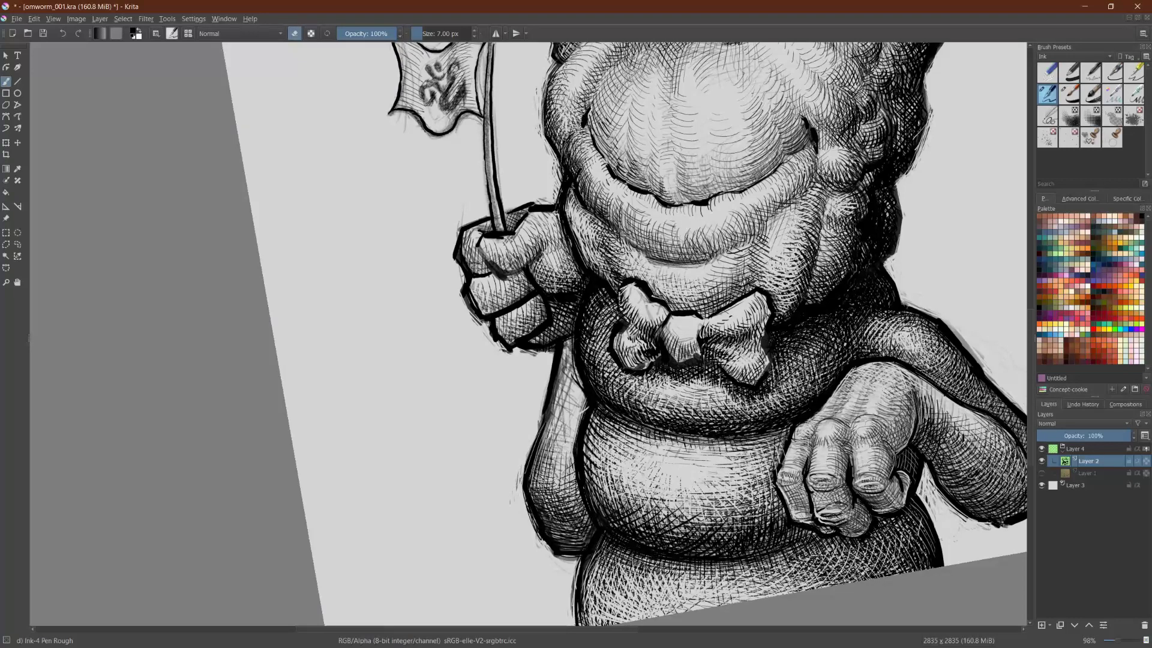
Step: Erase thin lengthwise highlight strokes into the flag arm's hatching, from the elbow up toward the fist
mouse_move(547, 510)
mouse_down()
mouse_move(535, 471)
mouse_move(550, 511)
mouse_move(549, 483)
mouse_up()
drag(557, 523, 558, 488)
drag(565, 524, 567, 466)
drag(566, 531, 574, 461)
mouse_move(556, 422)
mouse_down()
mouse_move(551, 373)
mouse_move(550, 396)
mouse_move(565, 358)
mouse_up()
mouse_move(562, 419)
mouse_down()
mouse_move(569, 347)
mouse_move(571, 366)
mouse_up()
drag(578, 383, 575, 370)
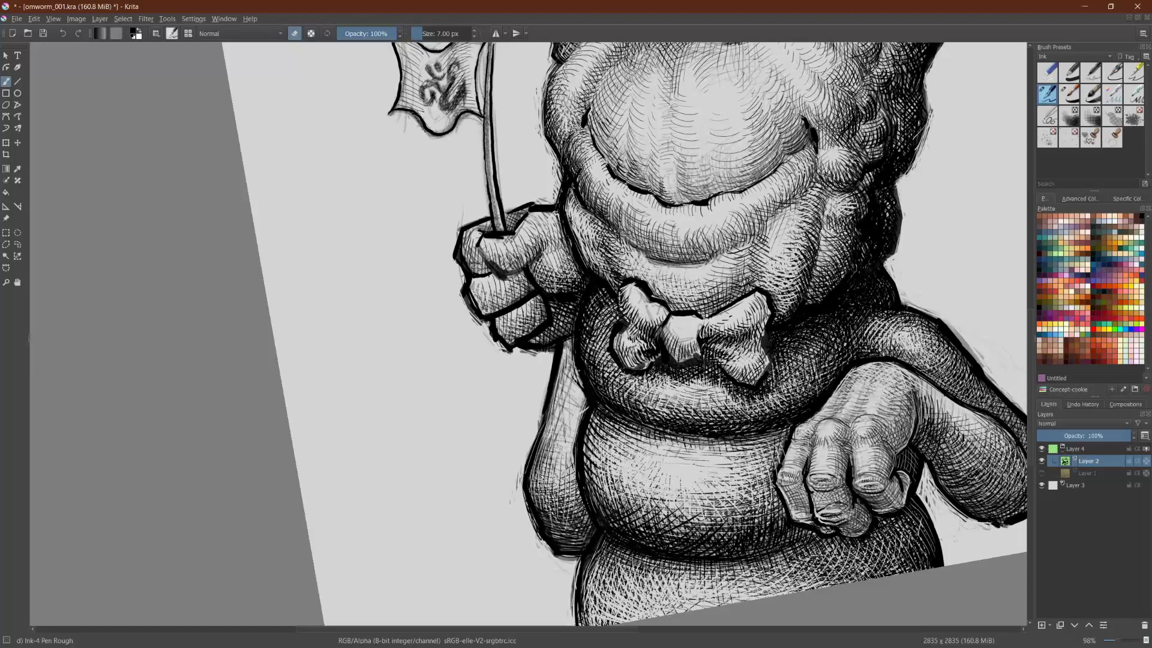
Step: Cross-hatch the flag arm with slanted ink strokes, working from the wrist end to the elbow
key(e)
key(minus)
key(6)
key(6)
key(6)
key(6)
key(6)
key(6)
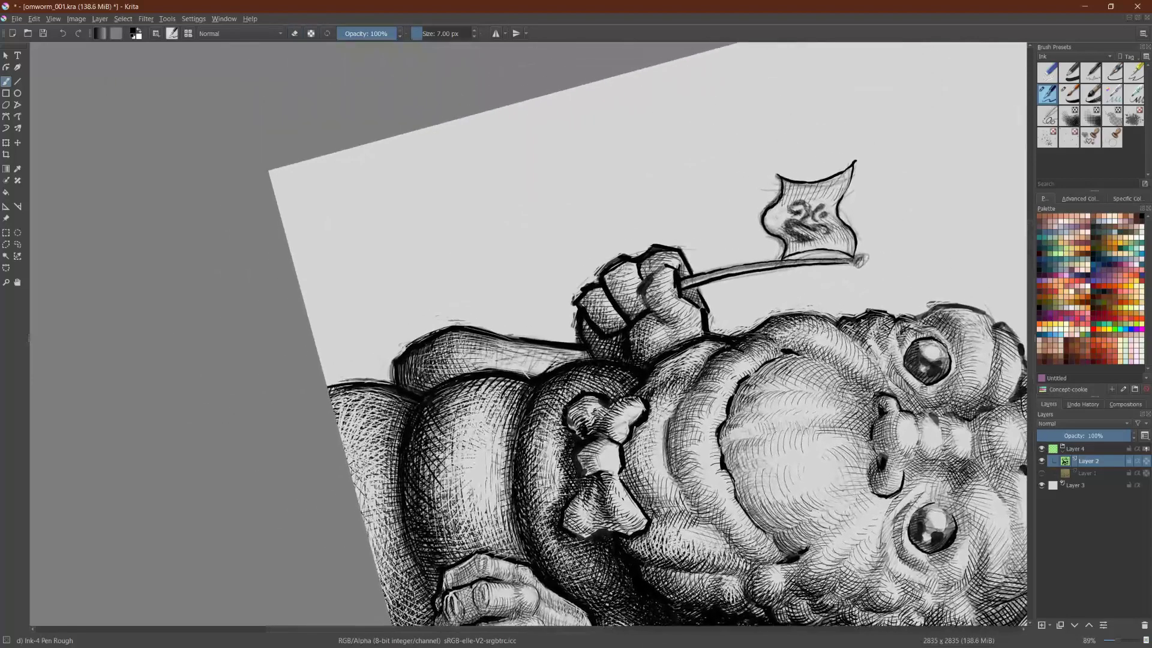
drag(565, 368, 563, 349)
drag(554, 368, 555, 350)
drag(548, 370, 548, 352)
mouse_move(540, 372)
mouse_down()
mouse_move(544, 349)
mouse_move(536, 374)
mouse_up()
drag(538, 349, 522, 375)
mouse_move(528, 349)
mouse_down()
mouse_move(522, 373)
mouse_move(502, 374)
mouse_up()
mouse_move(504, 351)
mouse_down()
mouse_move(500, 372)
mouse_move(470, 375)
mouse_up()
drag(469, 349, 457, 375)
mouse_move(461, 344)
mouse_down()
mouse_move(453, 379)
mouse_move(439, 366)
mouse_move(418, 374)
mouse_up()
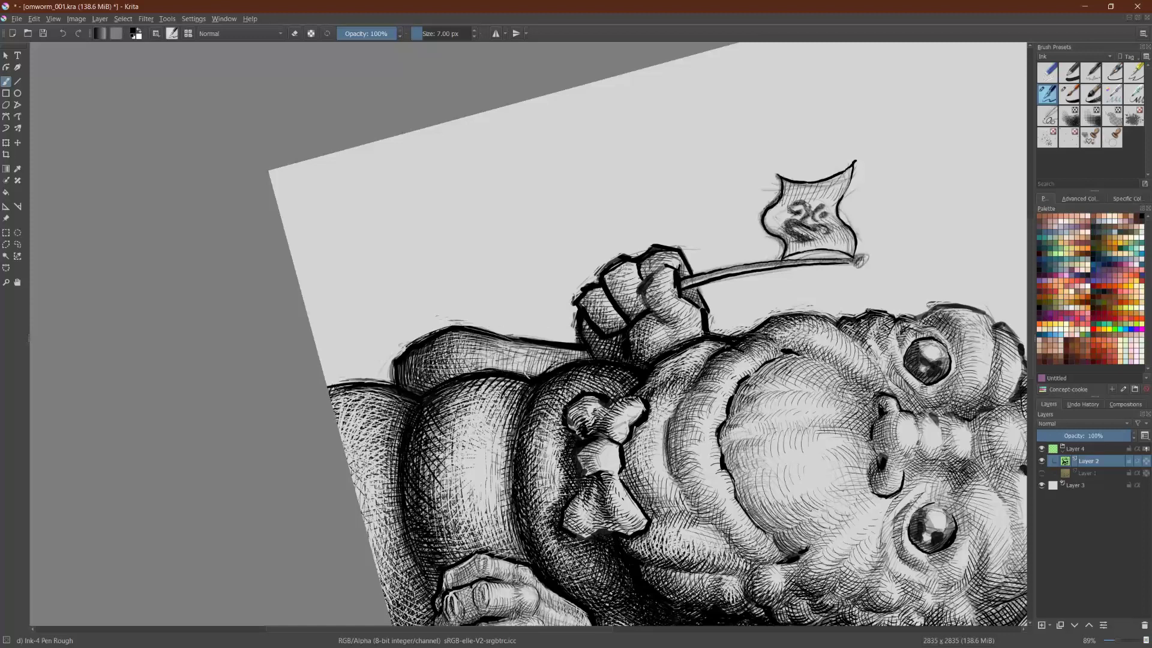
drag(520, 354, 512, 365)
Step: Hatch ink shading onto the flag hand's palm heel, thumb side and curled fingers
drag(647, 321, 645, 359)
drag(657, 323, 654, 355)
drag(665, 330, 656, 354)
drag(656, 273, 655, 307)
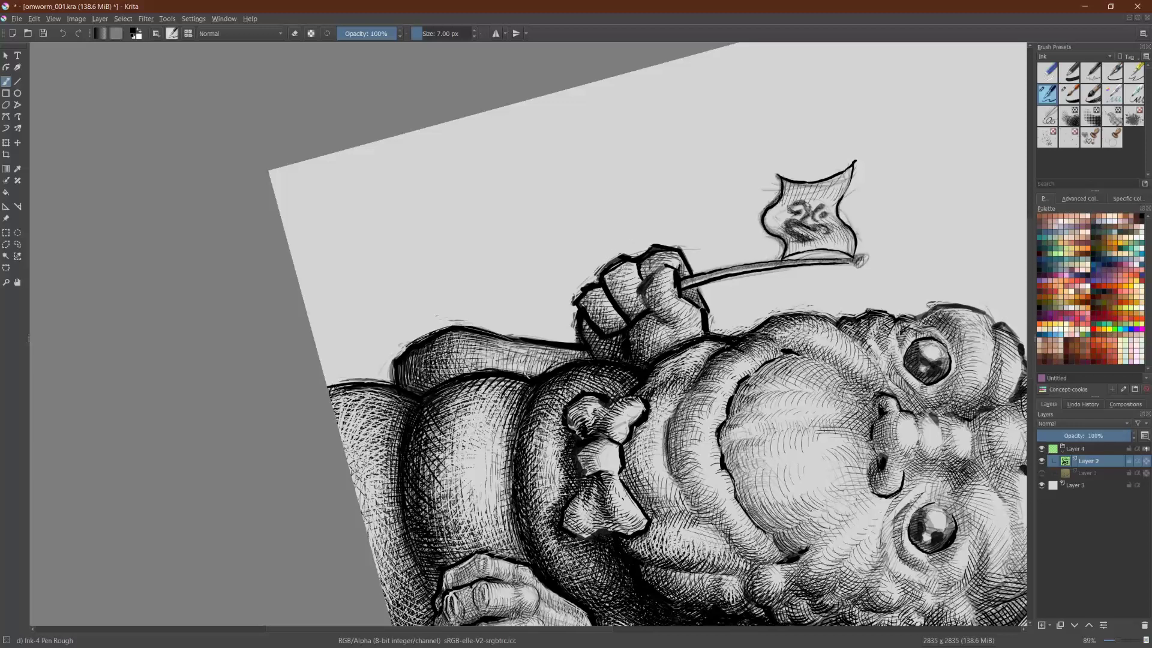
drag(618, 270, 619, 303)
drag(628, 281, 631, 302)
mouse_move(640, 281)
mouse_down()
mouse_move(634, 317)
mouse_move(604, 319)
mouse_up()
Step: Add short crossing ink strokes to the lower part of the middle body segment, toward the resting hand
scroll(528, 333, down, 3)
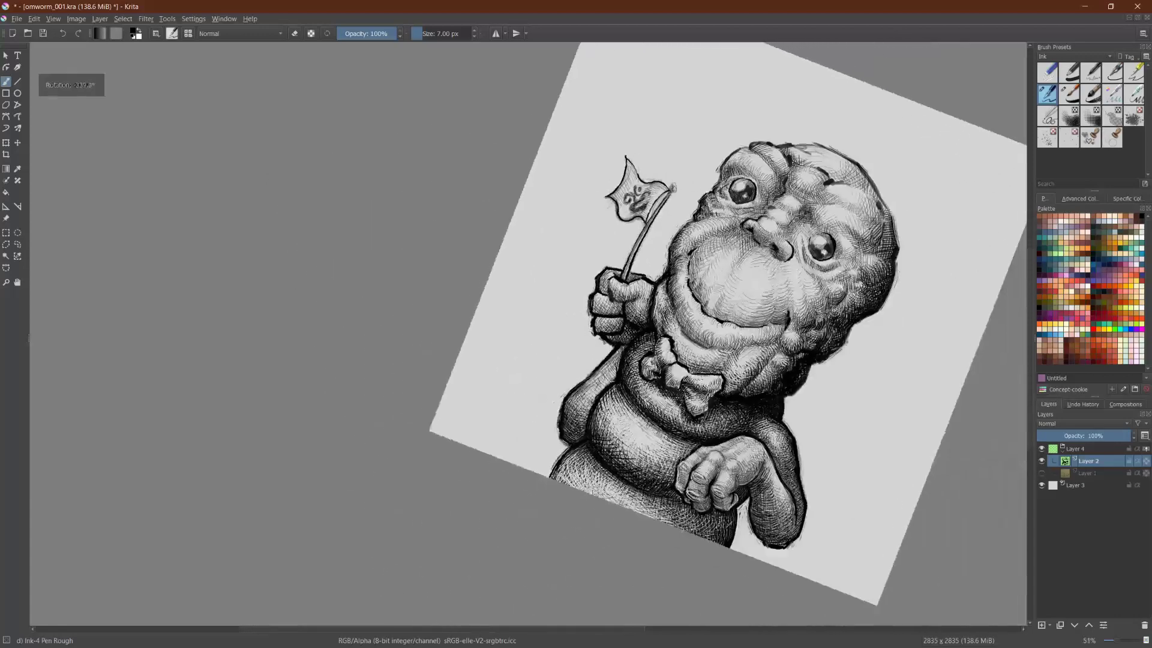
scroll(642, 290, up, 2)
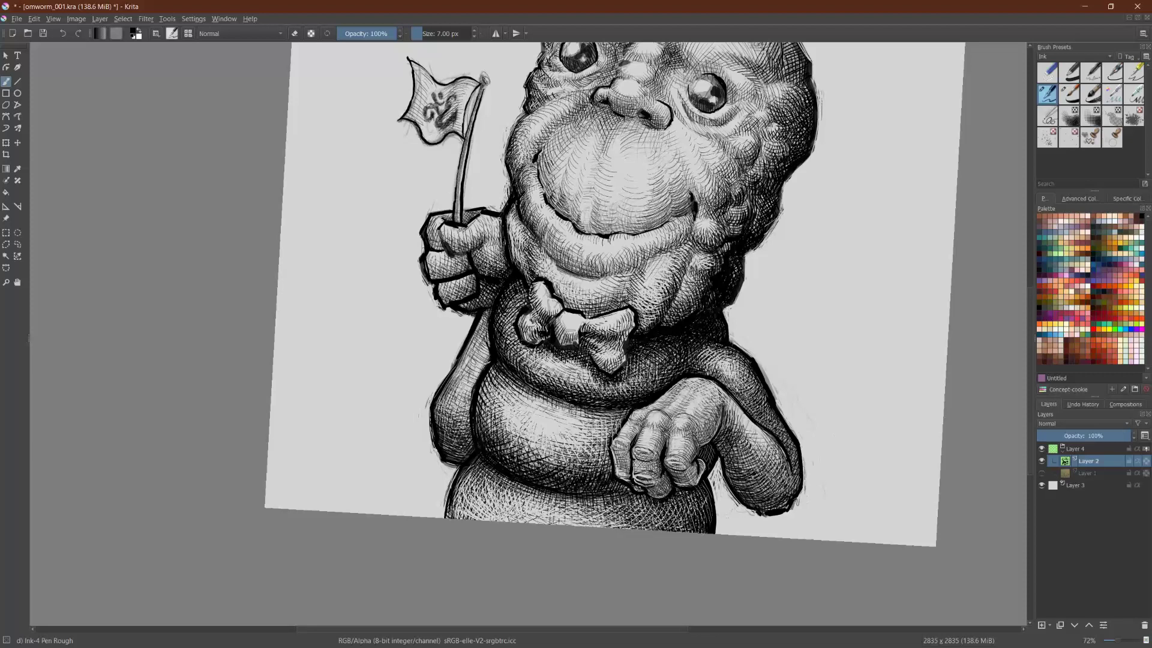
drag(523, 451, 529, 471)
scroll(685, 427, up, 1)
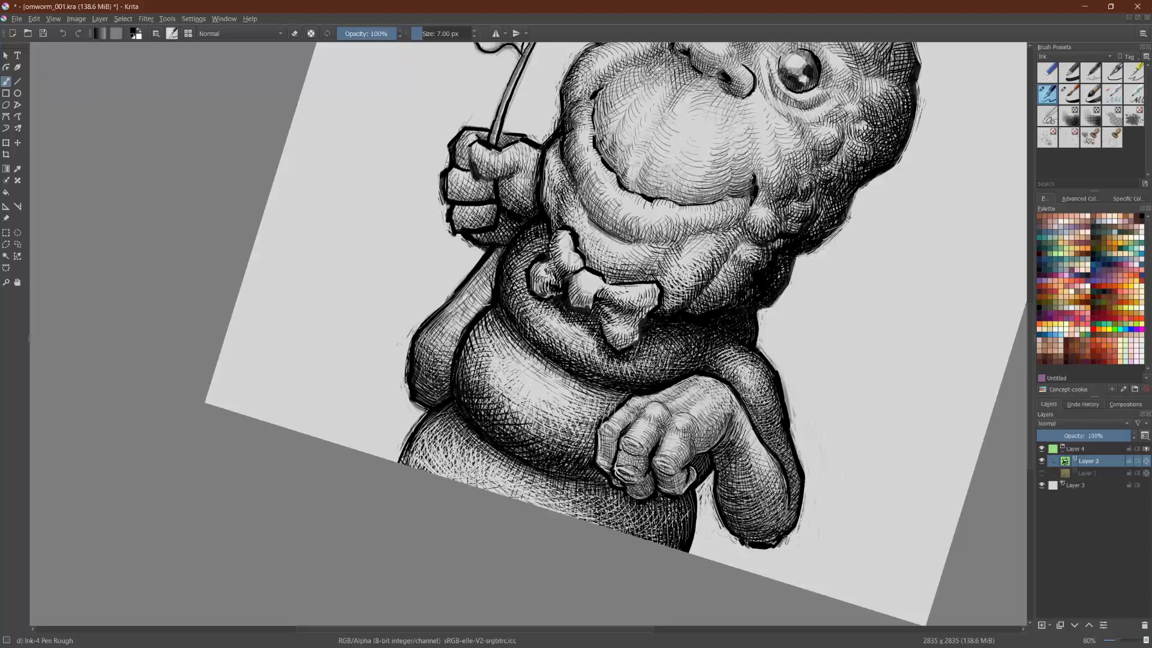
scroll(528, 334, up, 1)
mouse_move(561, 439)
mouse_down()
mouse_move(554, 468)
mouse_move(543, 455)
mouse_move(568, 460)
mouse_up()
mouse_move(592, 446)
mouse_down()
mouse_move(578, 469)
mouse_move(570, 446)
mouse_up()
drag(590, 427, 571, 453)
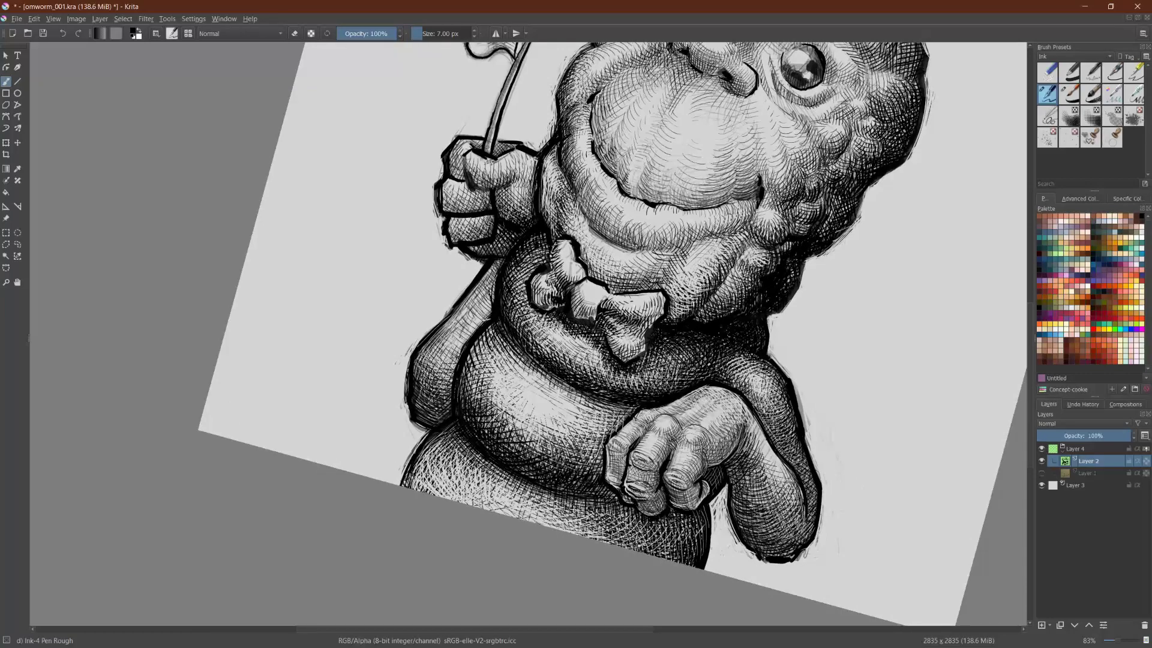
Step: Cross-hatch the middle body segment's shaded area directly beside the resting hand's knuckles
scroll(625, 340, up, 2)
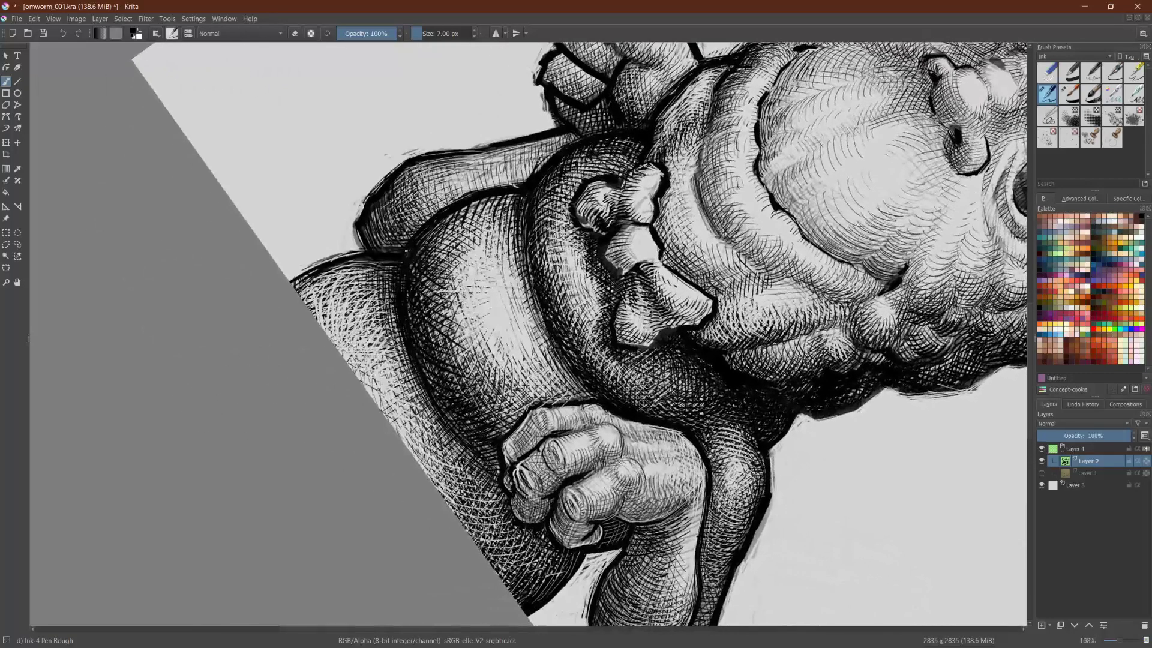
mouse_move(515, 360)
mouse_down()
mouse_move(511, 396)
mouse_move(502, 409)
mouse_move(499, 384)
mouse_move(484, 408)
mouse_up()
mouse_move(500, 346)
mouse_down()
mouse_move(481, 401)
mouse_move(475, 374)
mouse_move(508, 384)
mouse_up()
drag(521, 386, 511, 414)
drag(513, 364, 533, 404)
drag(526, 369, 546, 400)
Step: Blend the middle body segment's highlight with ink strokes along its lower edge and resting-hand side
scroll(559, 401, up, 1)
scroll(528, 334, down, 3)
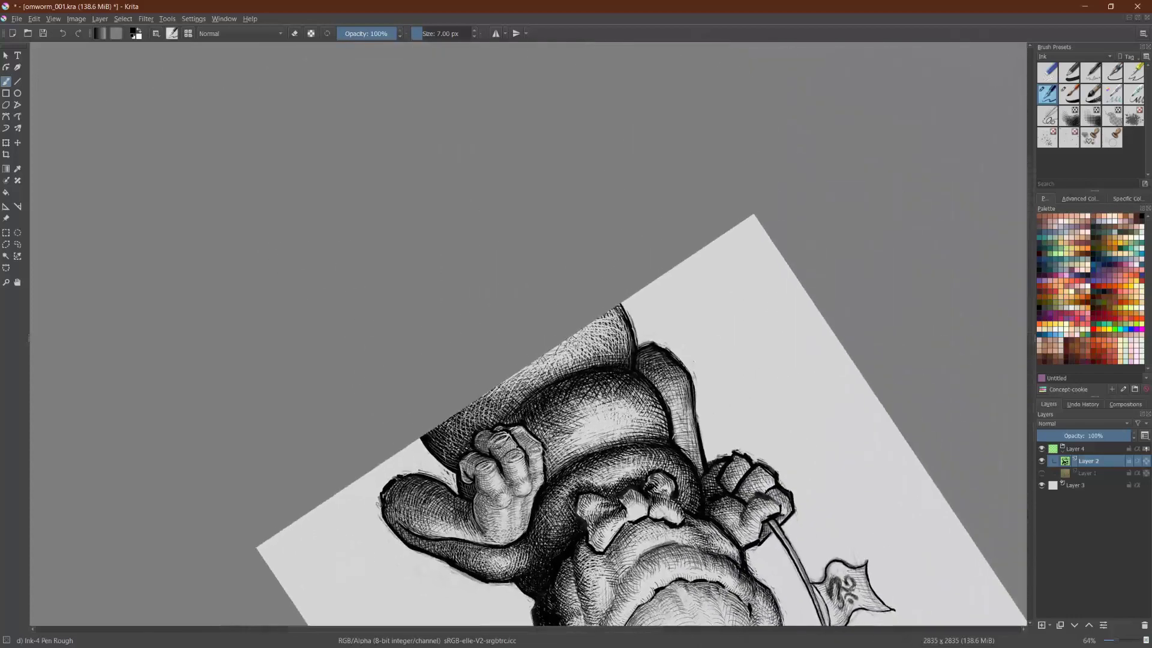
drag(619, 403, 636, 385)
drag(623, 403, 643, 394)
mouse_move(626, 408)
mouse_down()
mouse_move(647, 391)
mouse_move(661, 419)
mouse_up()
mouse_move(596, 397)
mouse_down()
mouse_move(603, 413)
mouse_move(591, 414)
mouse_up()
mouse_move(566, 413)
mouse_down()
mouse_move(587, 420)
mouse_move(567, 457)
mouse_up()
mouse_move(557, 441)
mouse_down()
mouse_move(569, 468)
mouse_move(583, 455)
mouse_up()
drag(563, 432, 577, 447)
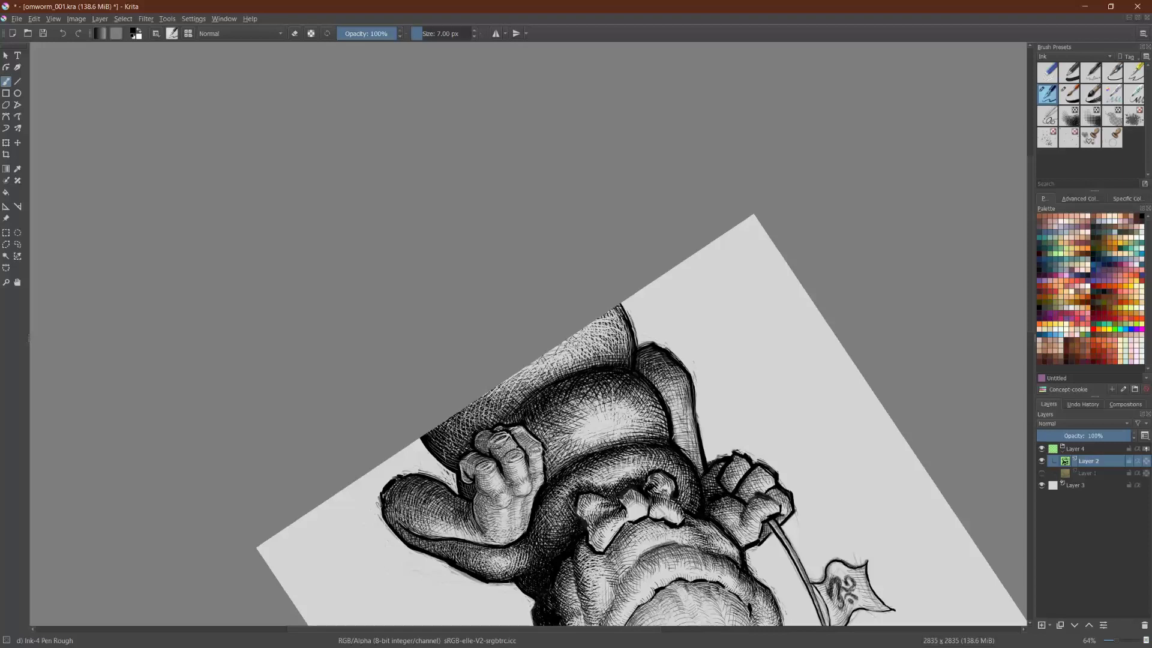
Step: Add short ink strokes at the highlight's edge on the middle body segment
drag(628, 426, 638, 435)
mouse_move(627, 421)
mouse_down()
mouse_move(643, 434)
mouse_move(647, 419)
mouse_move(633, 413)
mouse_move(651, 422)
mouse_up()
scroll(642, 420, down, 4)
scroll(642, 336, up, 3)
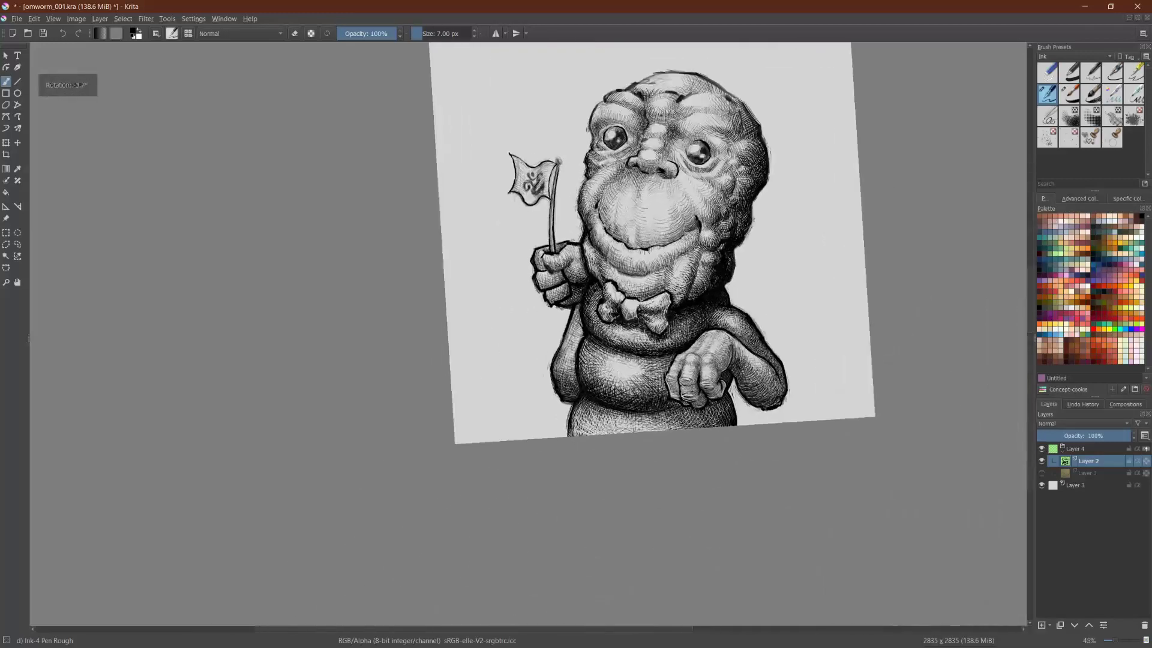
Step: Erase thin light lines into the middle body segment's shading, from its flag-arm side along the lower part toward the resting hand
scroll(682, 348, up, 3)
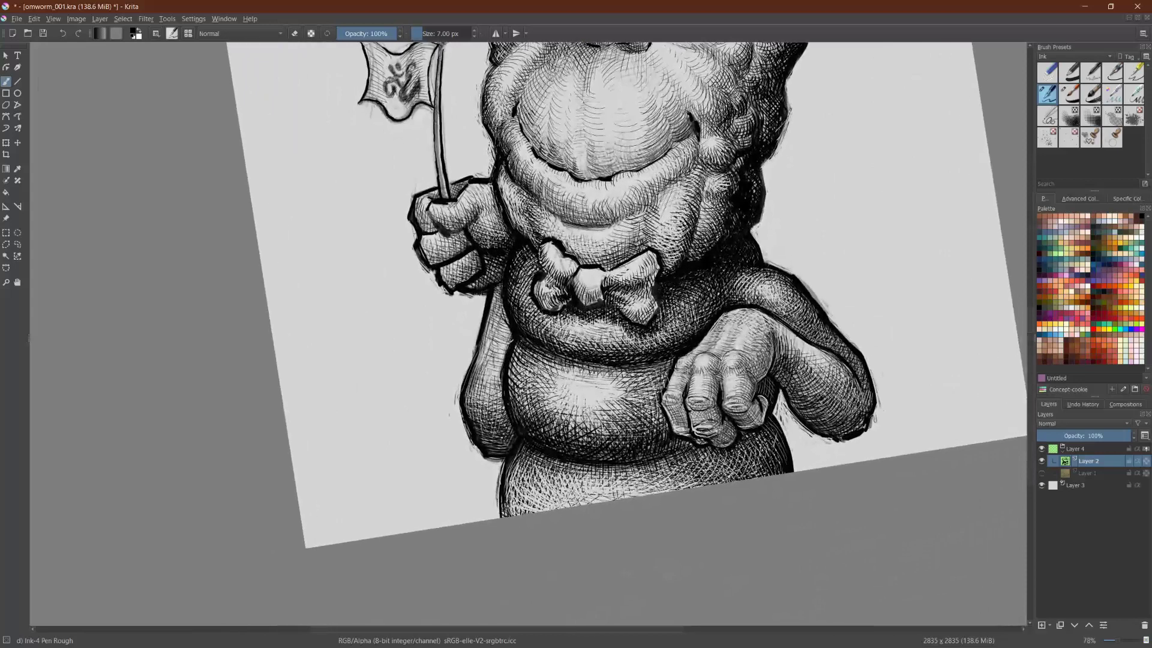
key(e)
mouse_move(547, 378)
mouse_down()
mouse_move(557, 393)
mouse_move(531, 395)
mouse_up()
mouse_move(520, 375)
mouse_down()
mouse_move(527, 390)
mouse_move(516, 352)
mouse_up()
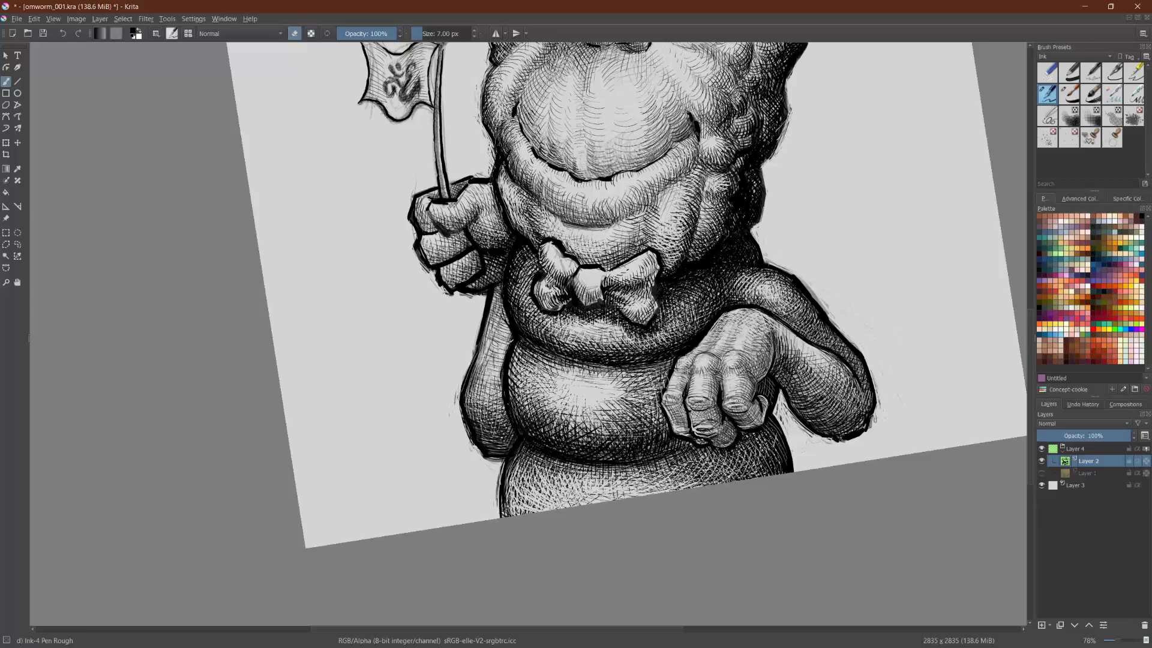
drag(541, 404, 574, 447)
mouse_move(568, 406)
mouse_down()
mouse_move(573, 441)
mouse_move(584, 421)
mouse_up()
mouse_move(588, 444)
mouse_down()
mouse_move(588, 425)
mouse_move(622, 416)
mouse_up()
drag(629, 435, 633, 417)
mouse_move(637, 437)
mouse_down()
mouse_move(637, 400)
mouse_move(642, 416)
mouse_move(657, 387)
mouse_up()
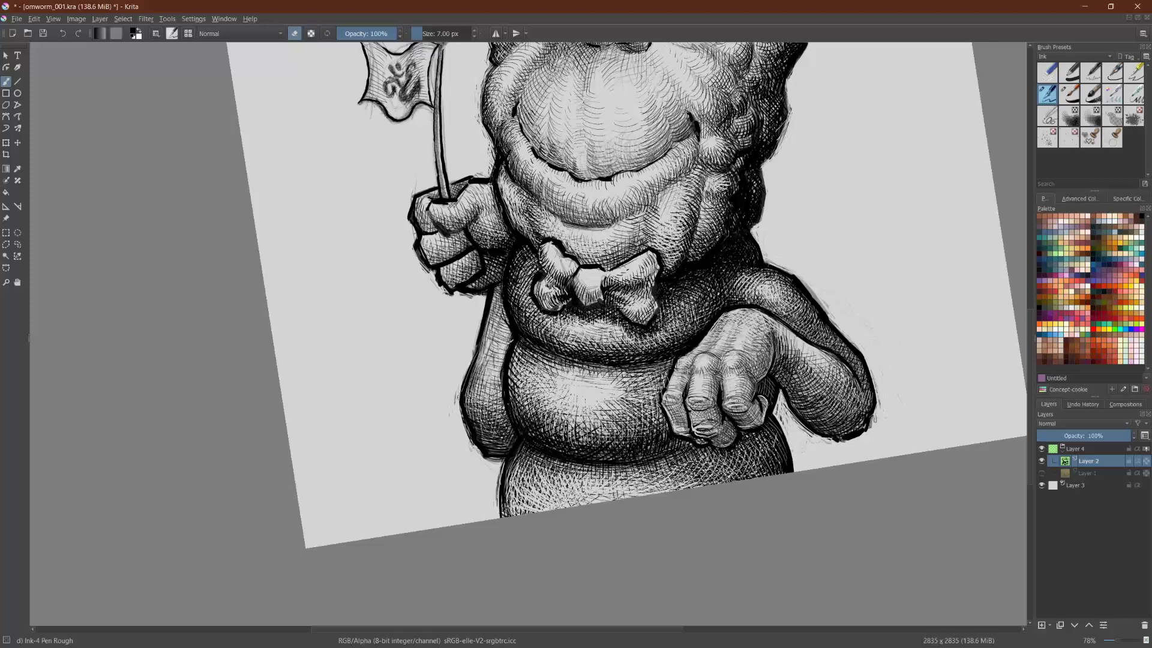
Step: Restore inking and hatch the upper body segment's lower rim directly beneath the bow tie
key(e)
drag(578, 349, 574, 328)
mouse_move(573, 351)
mouse_down()
mouse_move(568, 323)
mouse_move(542, 315)
mouse_move(581, 322)
mouse_up()
mouse_move(593, 351)
mouse_down()
mouse_move(587, 321)
mouse_move(599, 318)
mouse_up()
drag(603, 346, 612, 321)
drag(618, 344, 618, 324)
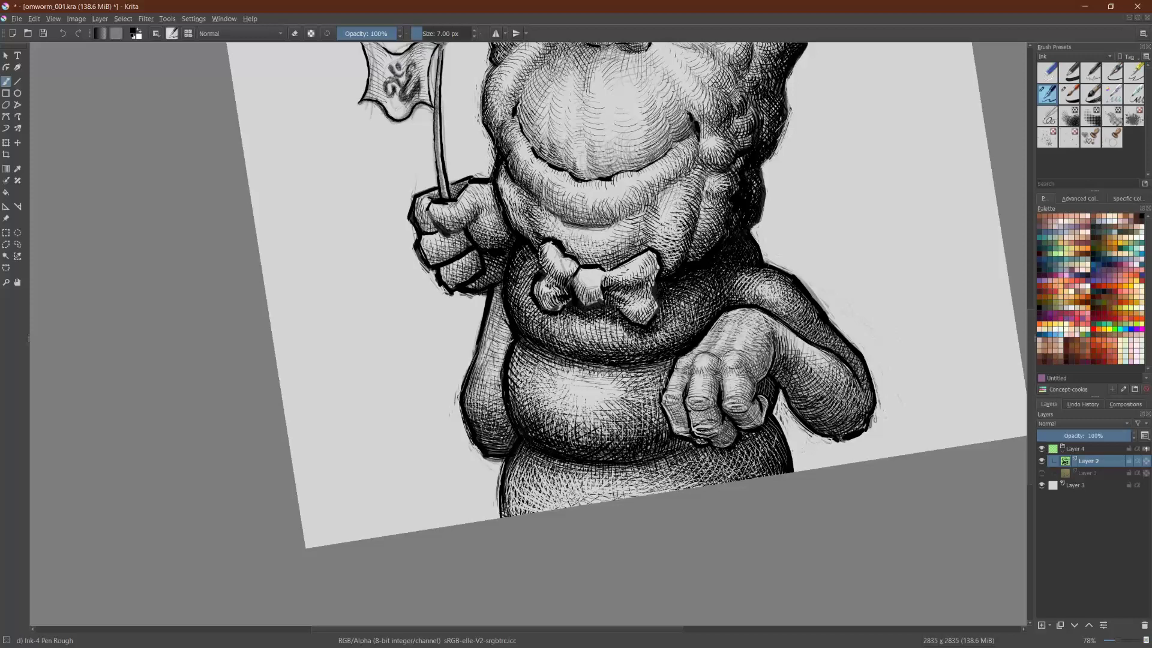
Step: Hatch ink strokes across the upper part of the middle body segment, from the flag-arm side to the resting hand
drag(538, 385, 538, 362)
drag(545, 382, 552, 366)
drag(557, 388, 566, 368)
mouse_move(573, 393)
mouse_down()
mouse_move(573, 369)
mouse_move(594, 367)
mouse_up()
drag(600, 389, 603, 368)
drag(610, 394, 613, 371)
mouse_move(617, 401)
mouse_down()
mouse_move(621, 369)
mouse_move(640, 373)
mouse_up()
drag(646, 403, 646, 374)
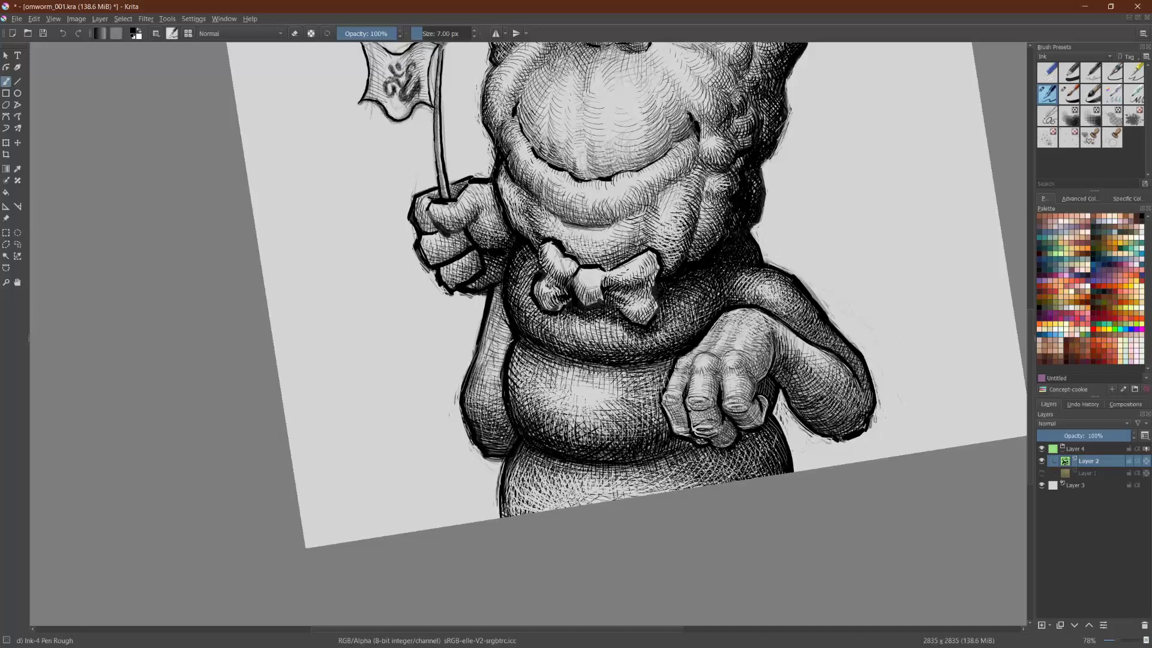
Step: Cross-hatch the middle body segment's upper flag-arm side down into the edge of its highlight
mouse_move(535, 371)
mouse_down()
mouse_move(534, 351)
mouse_move(517, 360)
mouse_up()
drag(515, 371, 511, 347)
drag(531, 395, 531, 370)
mouse_move(544, 412)
mouse_down()
mouse_move(538, 370)
mouse_move(543, 391)
mouse_up()
drag(550, 393, 553, 370)
drag(562, 409, 566, 376)
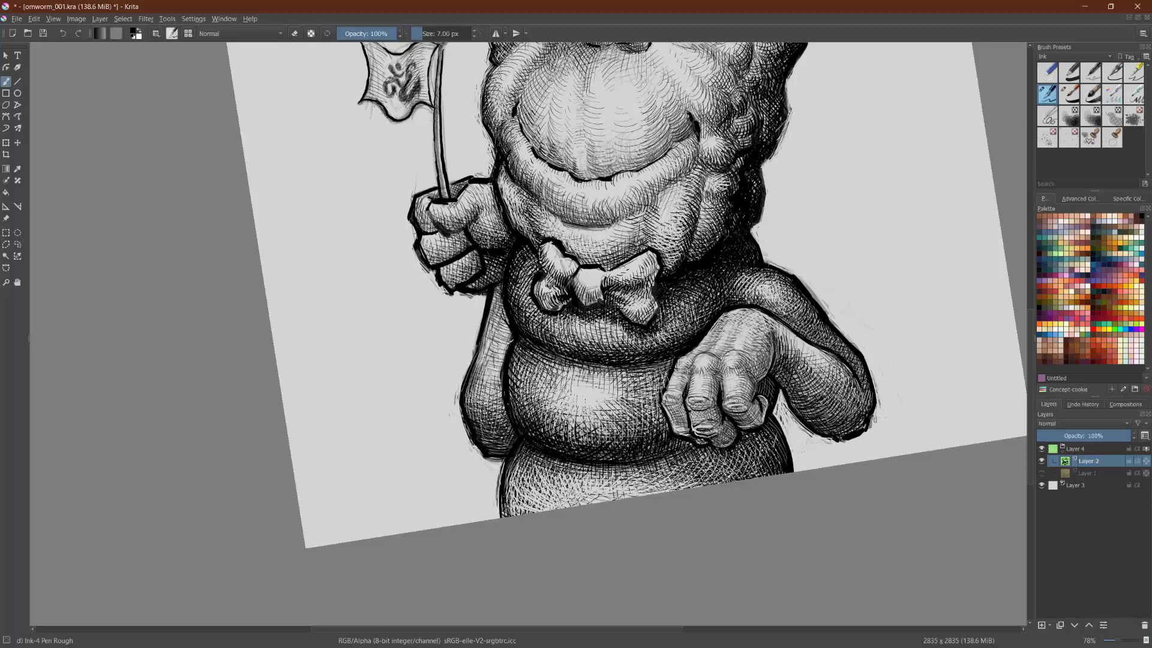
Step: Cross-hatch the lowest body segment's flag-arm side and upper middle with ink strokes
drag(509, 496, 516, 474)
mouse_move(513, 513)
mouse_down()
mouse_move(528, 468)
mouse_move(530, 484)
mouse_move(550, 465)
mouse_up()
mouse_move(535, 509)
mouse_down()
mouse_move(550, 463)
mouse_move(553, 476)
mouse_move(559, 469)
mouse_up()
mouse_move(569, 508)
mouse_down()
mouse_move(566, 475)
mouse_move(581, 478)
mouse_up()
drag(582, 489, 601, 473)
drag(511, 513, 518, 497)
mouse_move(510, 508)
mouse_down()
mouse_move(526, 471)
mouse_move(516, 476)
mouse_move(540, 476)
mouse_move(542, 490)
mouse_up()
drag(554, 496, 550, 472)
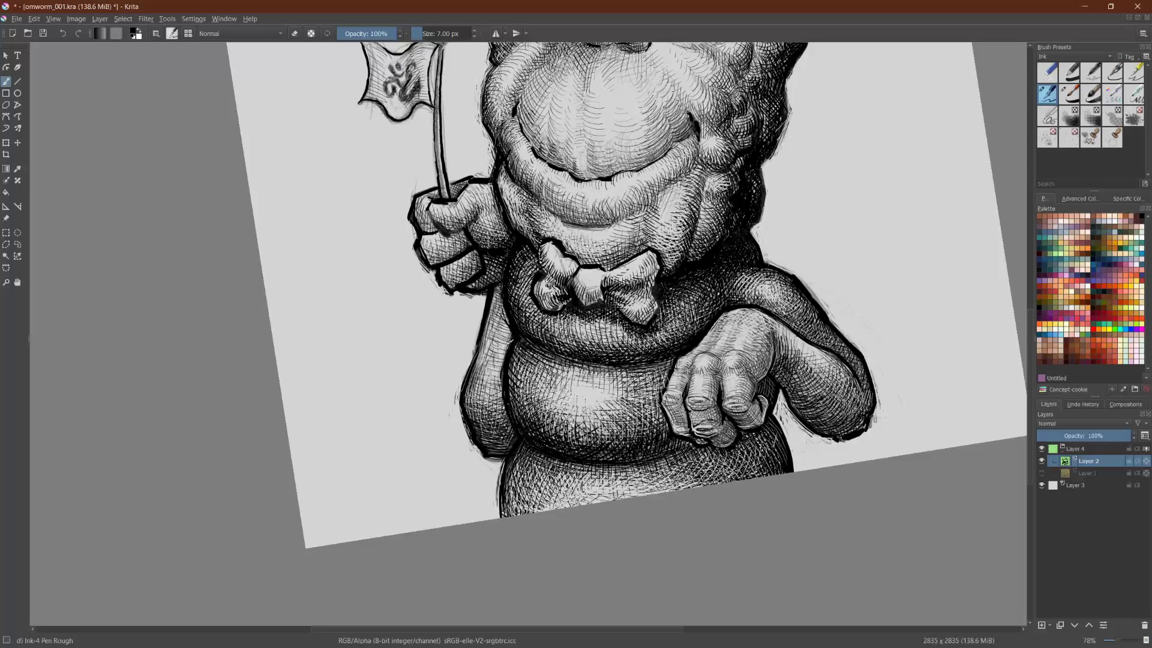
Step: Add short ink strokes to the lowest body segment, beside the area below the resting hand
drag(656, 490, 648, 477)
drag(667, 490, 659, 469)
drag(678, 492, 676, 476)
scroll(529, 334, down, 1)
scroll(528, 334, up, 2)
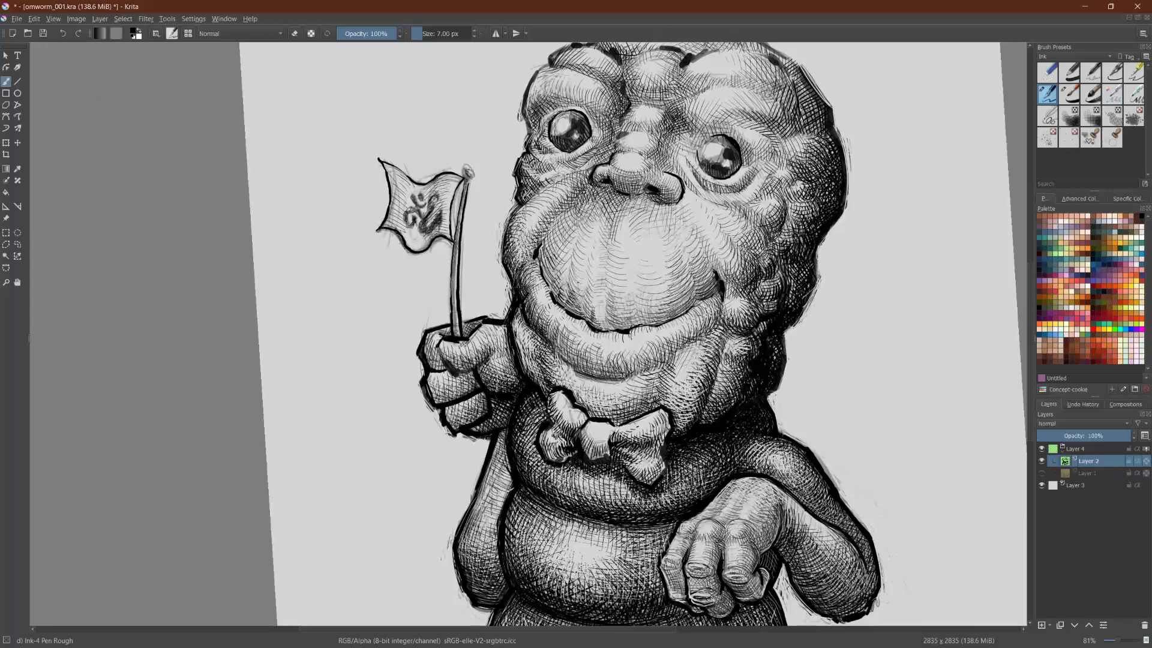
Step: Add short ink strokes to the chin fold on the flag-hand side, above the bow tie
drag(239, 460, 273, 255)
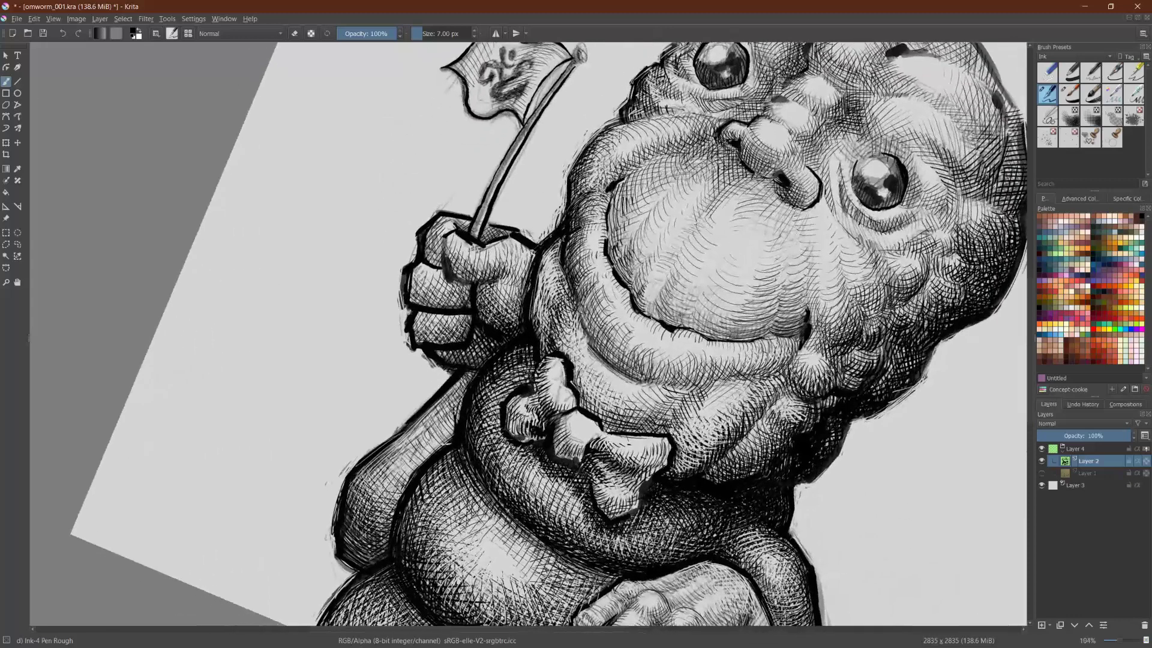
mouse_move(566, 342)
mouse_down()
mouse_move(576, 365)
mouse_move(575, 345)
mouse_up()
mouse_move(570, 312)
mouse_down()
mouse_move(578, 340)
mouse_move(571, 324)
mouse_up()
Step: Hatch the chin beneath the lower lip and the jowl folds on the resting-arm side of the face
drag(773, 460, 813, 270)
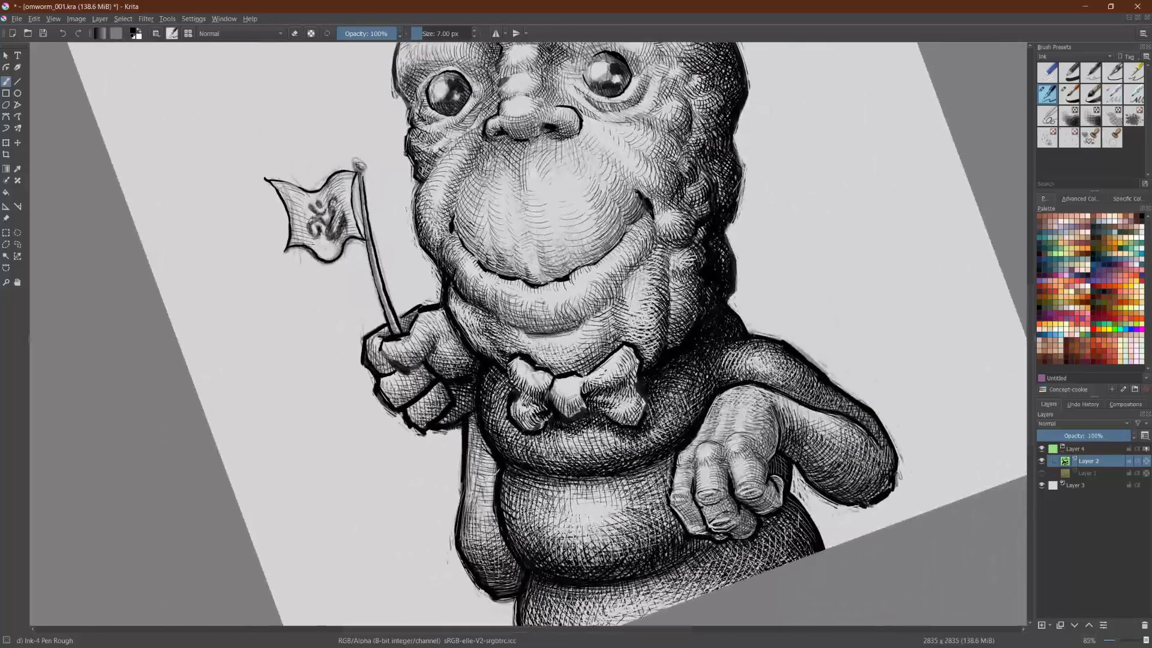
mouse_move(556, 355)
mouse_down()
mouse_move(546, 376)
mouse_move(580, 364)
mouse_up()
drag(587, 333, 589, 358)
mouse_move(594, 336)
mouse_down()
mouse_move(592, 359)
mouse_move(588, 336)
mouse_up()
drag(602, 317, 600, 351)
drag(611, 331, 606, 353)
drag(608, 310, 604, 331)
mouse_move(613, 310)
mouse_down()
mouse_move(609, 337)
mouse_move(604, 284)
mouse_move(609, 302)
mouse_up()
mouse_move(621, 270)
mouse_down()
mouse_move(612, 301)
mouse_move(630, 313)
mouse_up()
drag(641, 281, 639, 322)
mouse_move(650, 276)
mouse_down()
mouse_move(648, 323)
mouse_move(632, 337)
mouse_move(631, 319)
mouse_move(642, 317)
mouse_move(639, 338)
mouse_up()
mouse_move(639, 317)
mouse_down()
mouse_move(636, 340)
mouse_move(623, 328)
mouse_move(683, 377)
mouse_up()
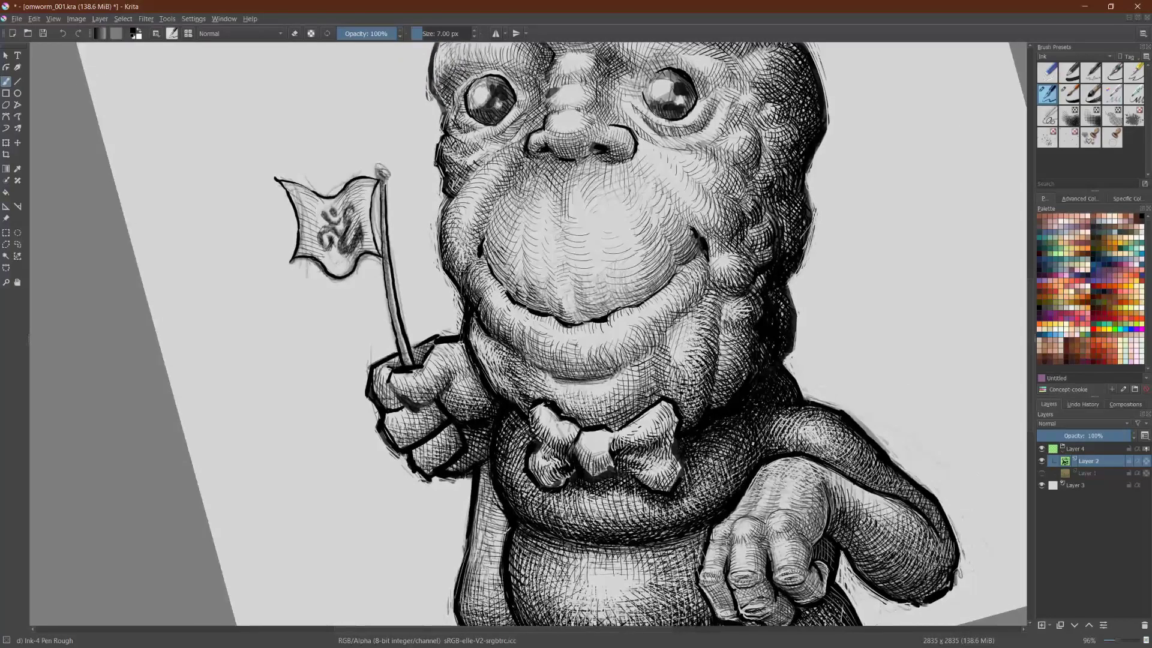
Step: Cross-hatch the flag-hand side of the chin and the fold just above the bow tie
drag(543, 387, 526, 393)
drag(536, 371, 520, 386)
mouse_move(531, 362)
mouse_down()
mouse_move(517, 382)
mouse_move(535, 385)
mouse_up()
mouse_move(551, 371)
mouse_down()
mouse_move(540, 389)
mouse_move(551, 396)
mouse_up()
drag(564, 387, 554, 401)
mouse_move(565, 393)
mouse_down()
mouse_move(557, 405)
mouse_move(578, 427)
mouse_up()
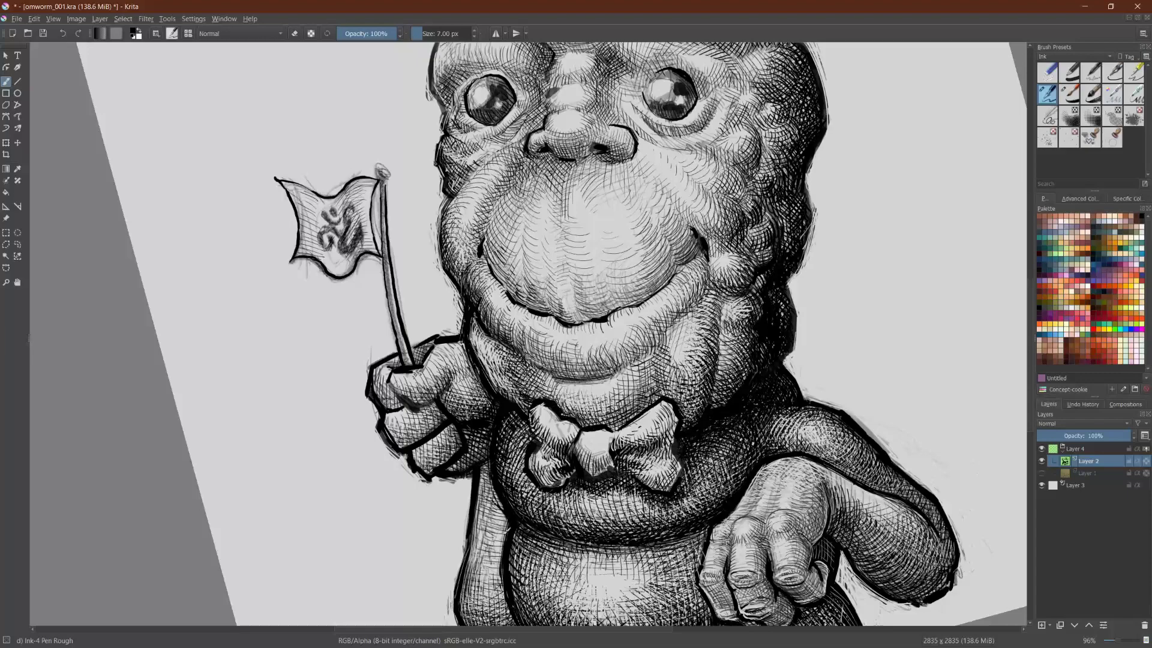
key(shift+space)
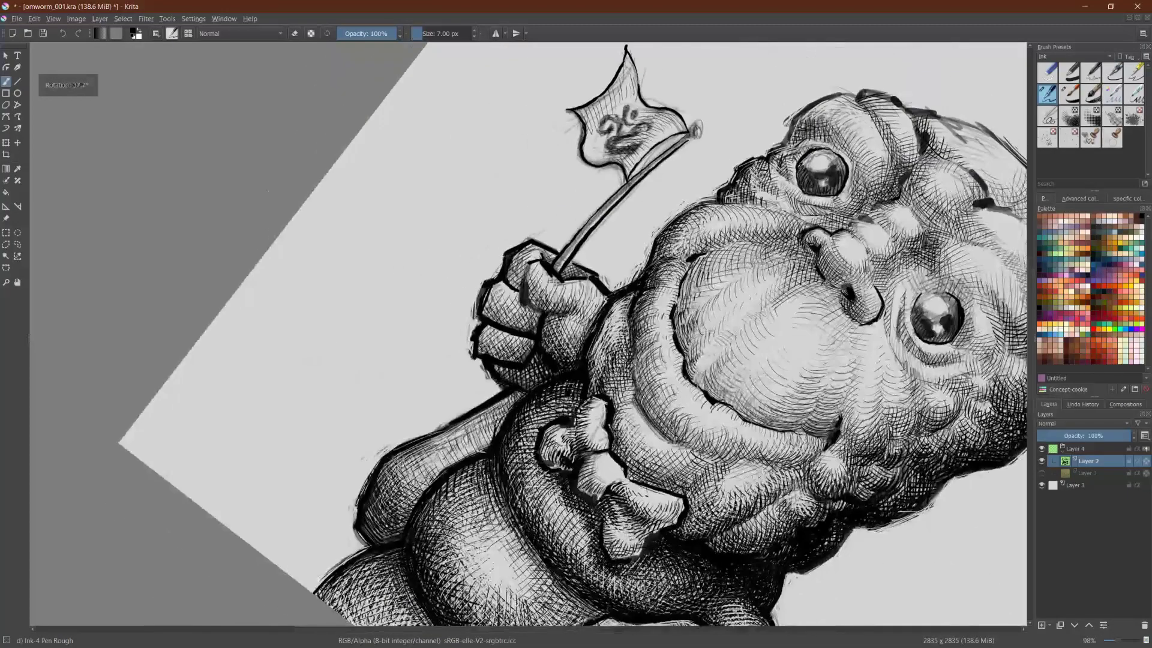
drag(628, 444, 634, 473)
drag(634, 451, 634, 480)
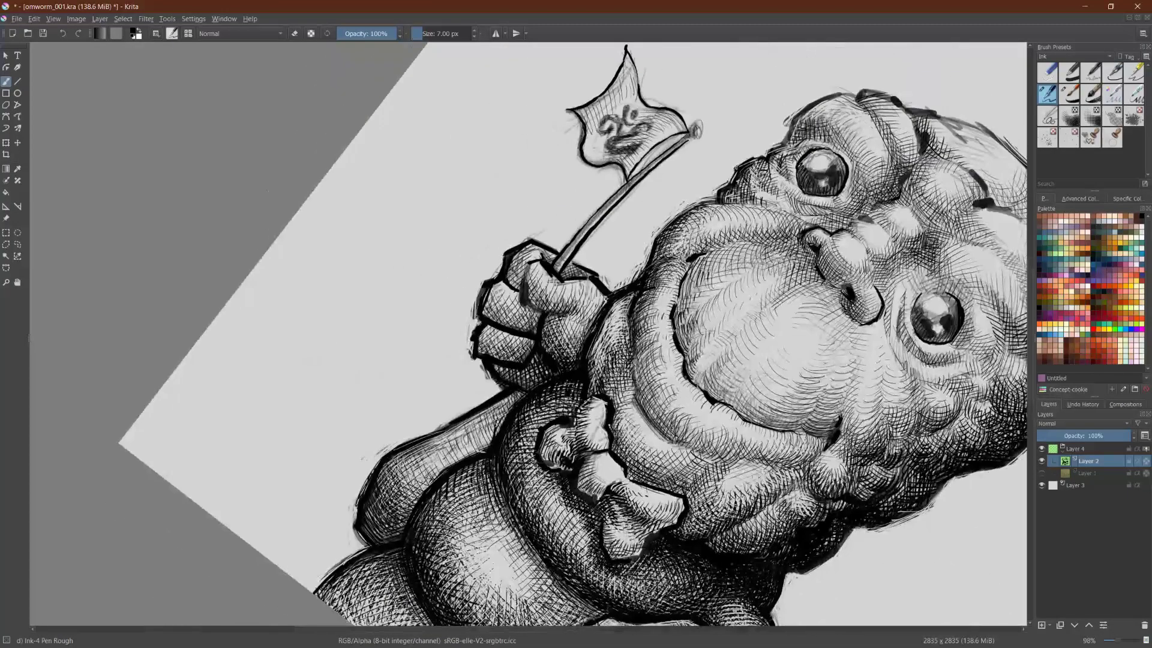
Step: Deepen the chin and jowl fold shading above the bow tie's resting-arm side with ink strokes
key(shift+space)
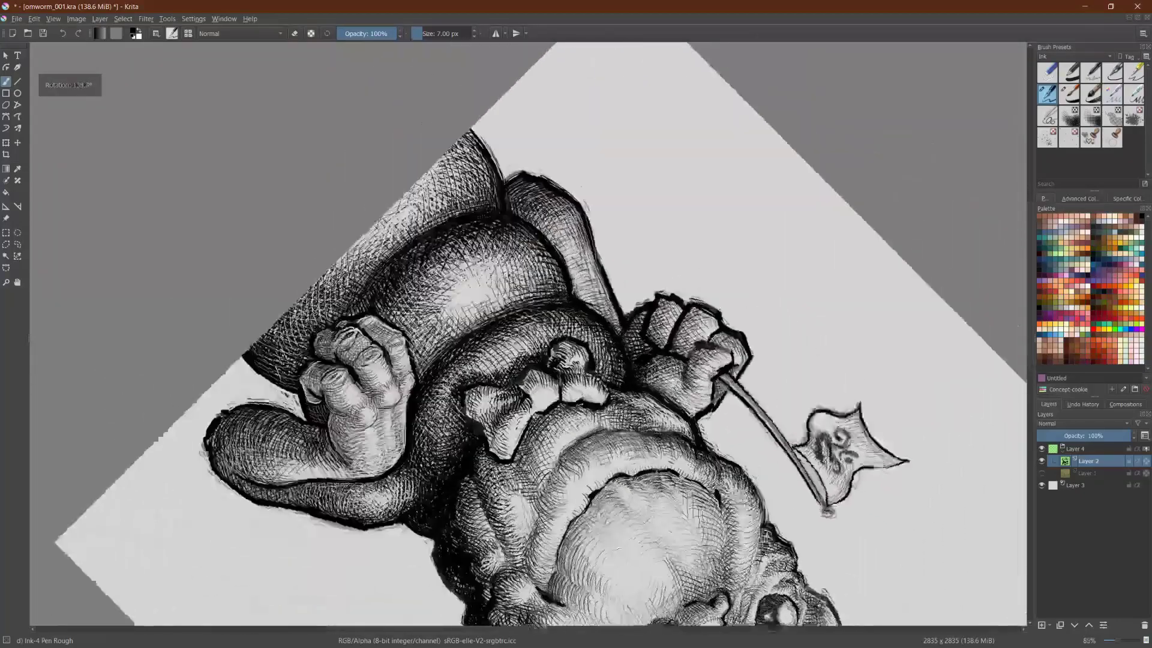
key(shift+space)
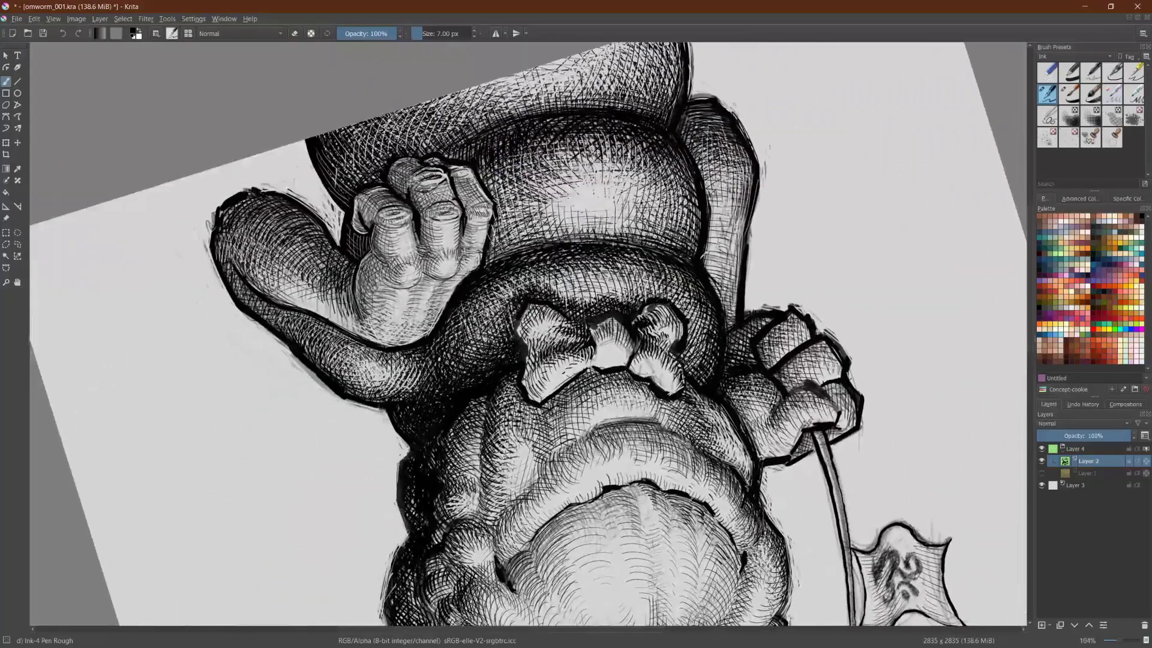
mouse_move(525, 419)
mouse_down()
mouse_move(541, 411)
mouse_move(549, 436)
mouse_up()
mouse_move(530, 448)
mouse_down()
mouse_move(547, 451)
mouse_move(534, 463)
mouse_up()
drag(530, 479, 540, 464)
mouse_move(536, 482)
mouse_down()
mouse_move(578, 427)
mouse_move(573, 412)
mouse_up()
drag(553, 439, 565, 409)
drag(549, 433, 559, 407)
drag(546, 429, 557, 394)
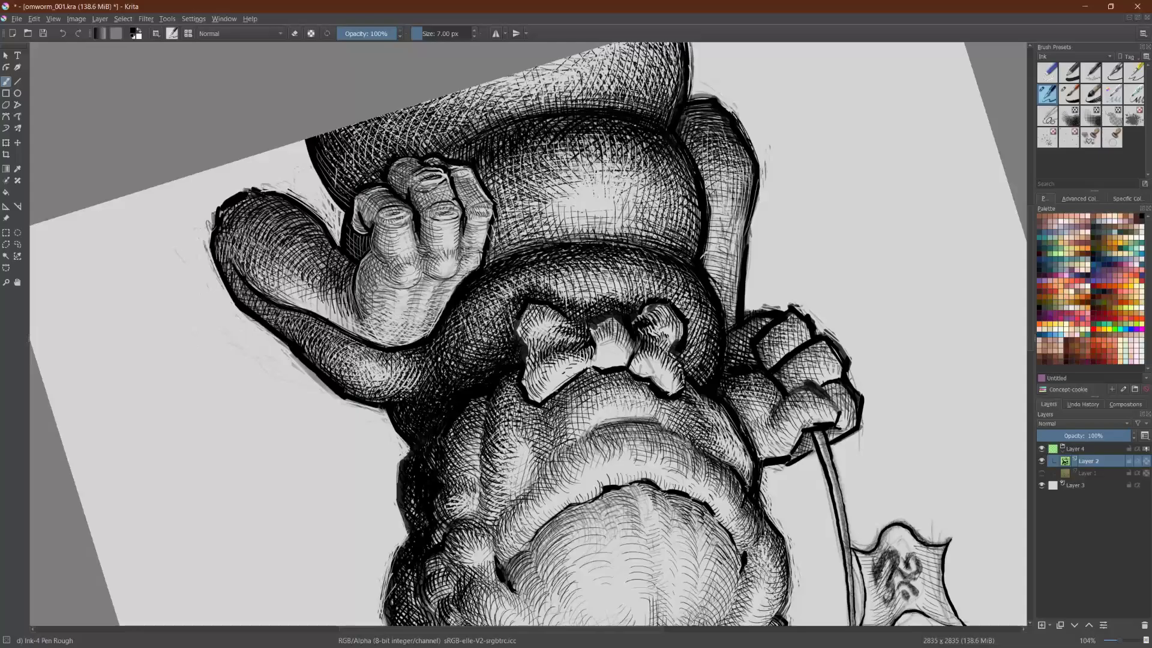
Step: Hatch the shaded jaw corner between the bow tie and the flag hand
drag(288, 404, 726, 309)
drag(406, 444, 387, 247)
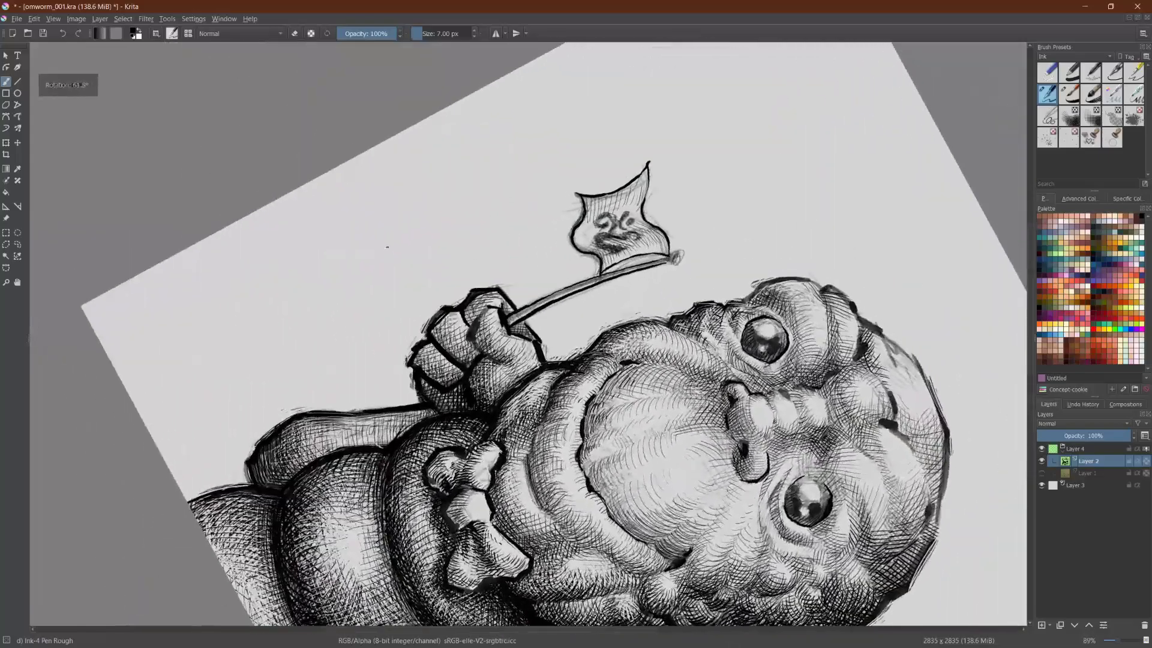
drag(498, 423, 512, 404)
drag(508, 422, 516, 396)
drag(515, 416, 519, 394)
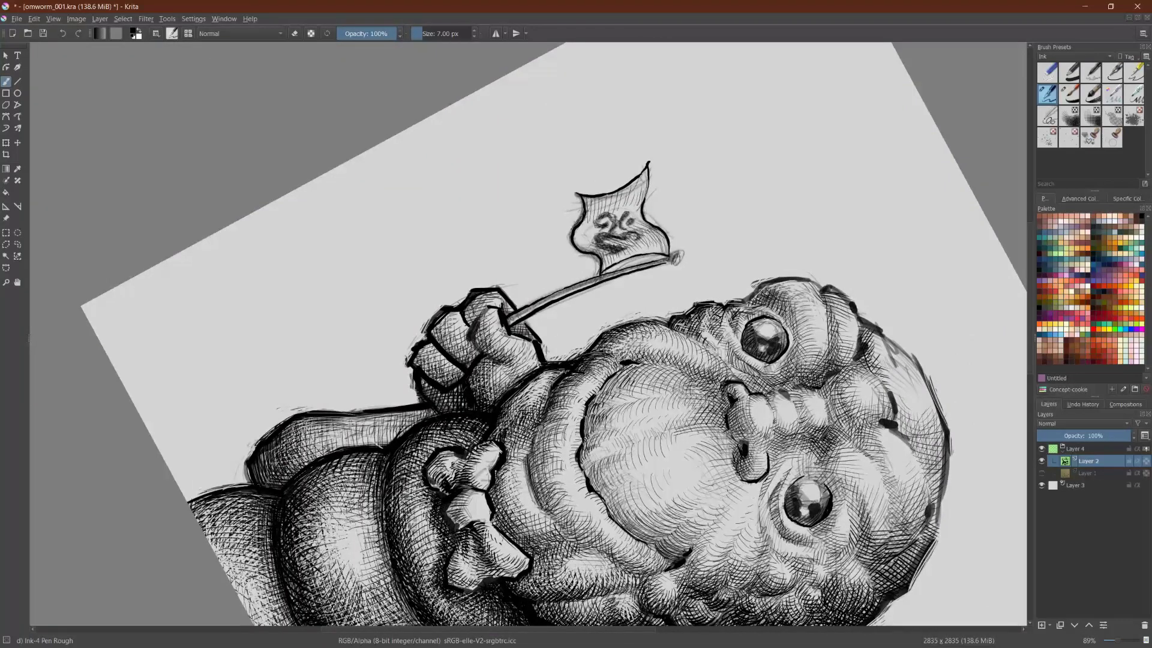
drag(519, 412, 534, 381)
mouse_move(531, 411)
mouse_down()
mouse_move(536, 386)
mouse_move(516, 480)
mouse_move(472, 556)
mouse_move(732, 437)
mouse_move(755, 359)
mouse_up()
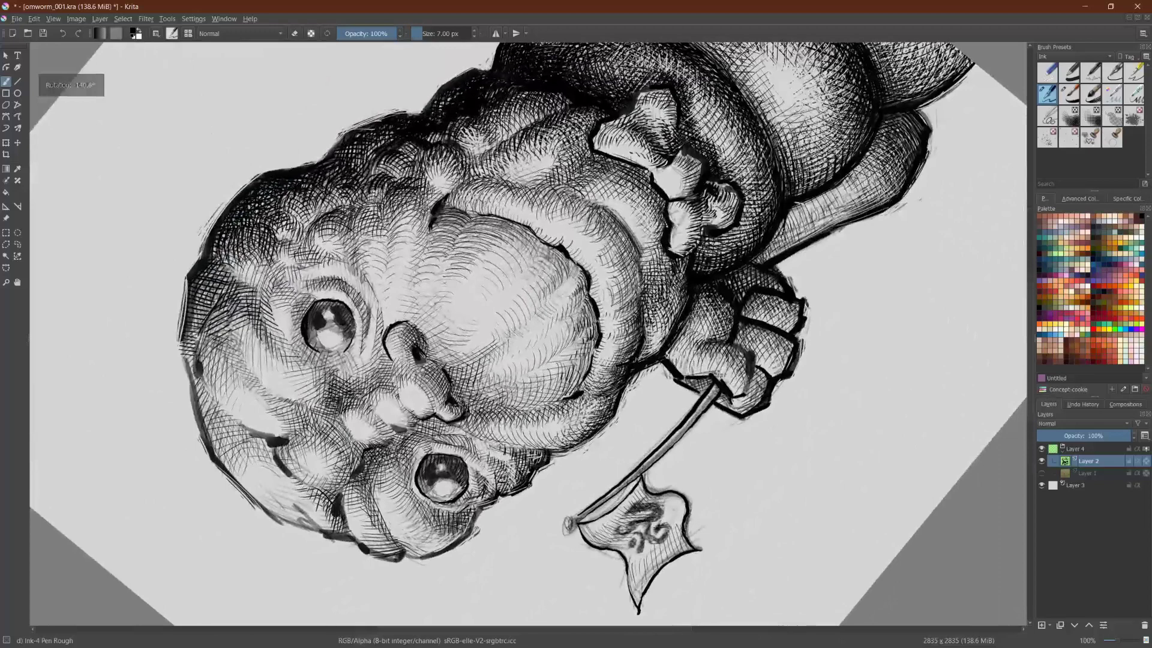
mouse_move(653, 337)
mouse_down()
mouse_move(651, 355)
mouse_move(682, 305)
mouse_up()
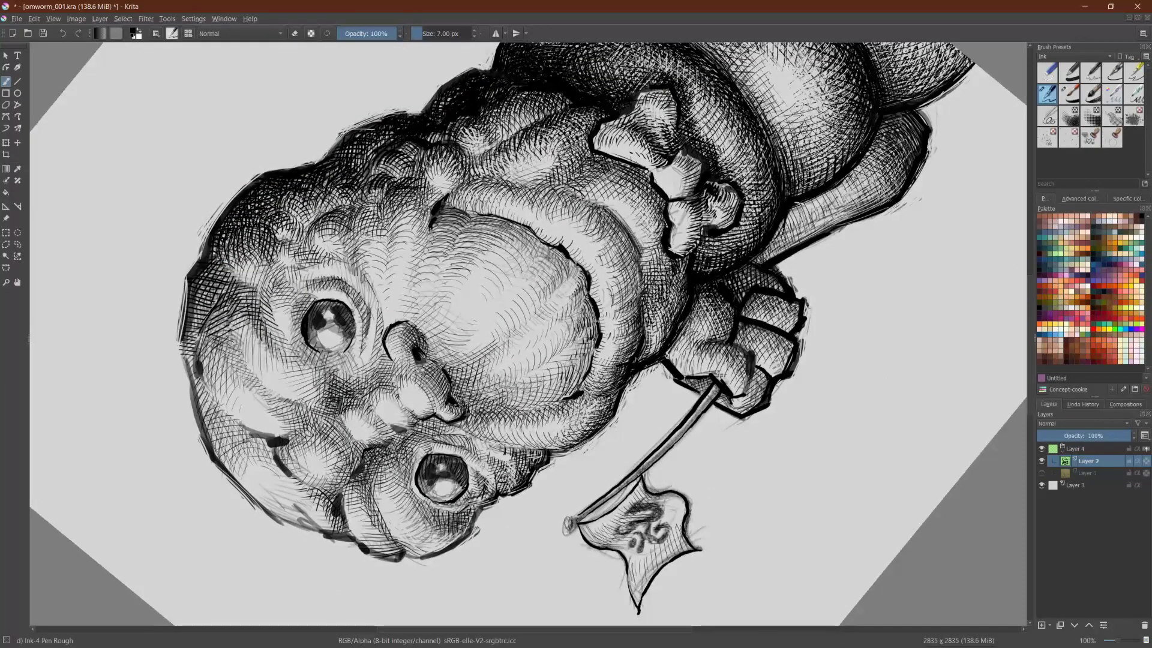
Step: Darken the jaw's edge beside the flag hand with additional ink strokes
scroll(528, 334, down, 3)
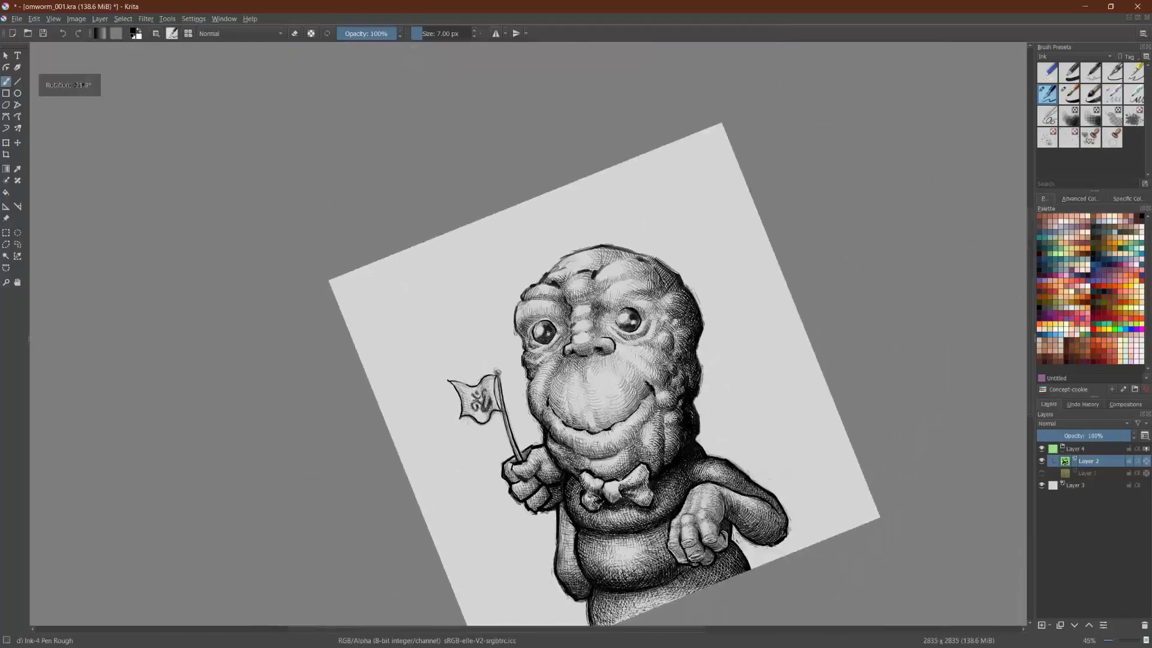
scroll(608, 389, up, 2)
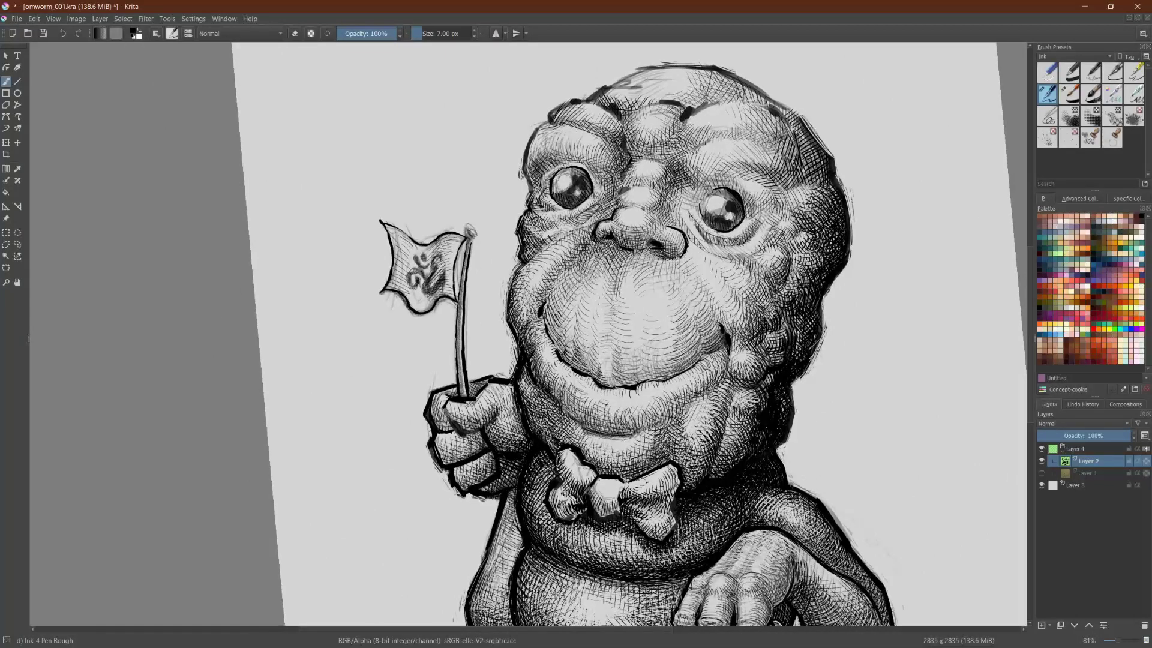
scroll(629, 334, down, 2)
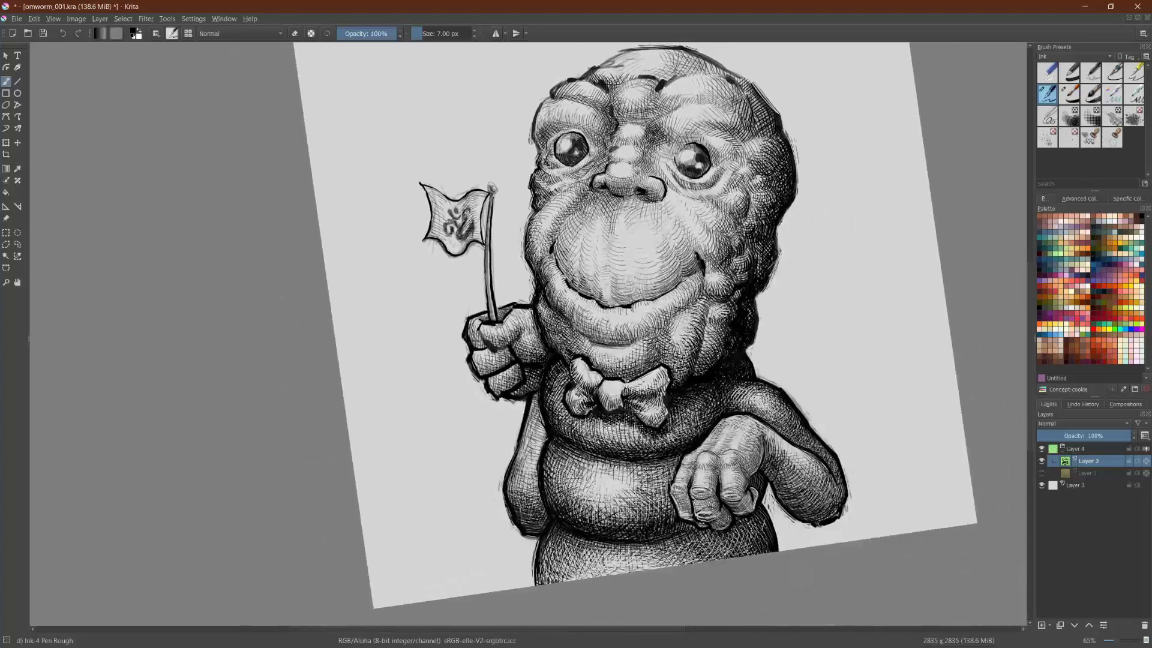
scroll(556, 327, up, 3)
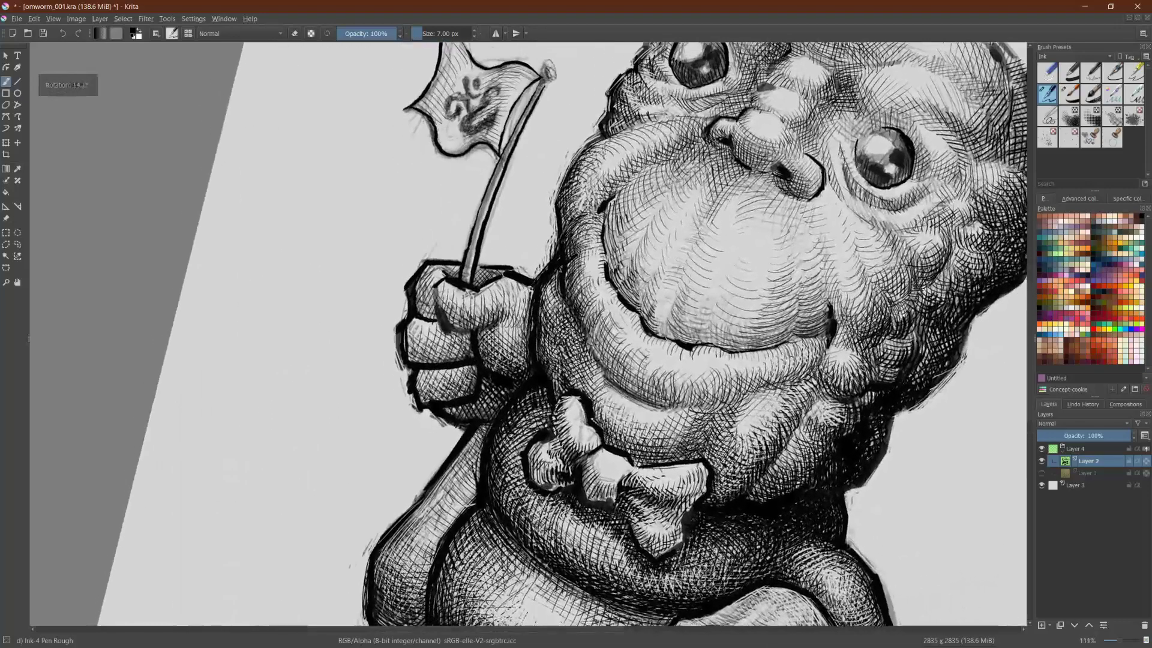
mouse_move(575, 388)
mouse_down()
mouse_move(580, 330)
mouse_move(553, 395)
mouse_move(562, 333)
mouse_up()
scroll(528, 334, down, 3)
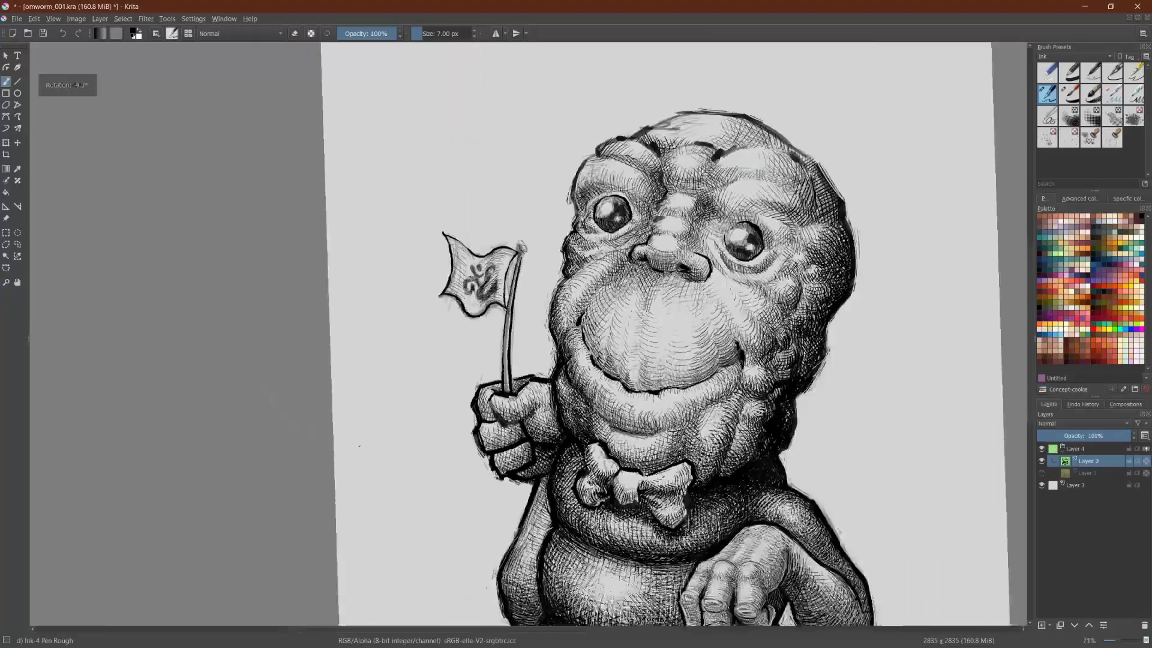
scroll(528, 334, up, 3)
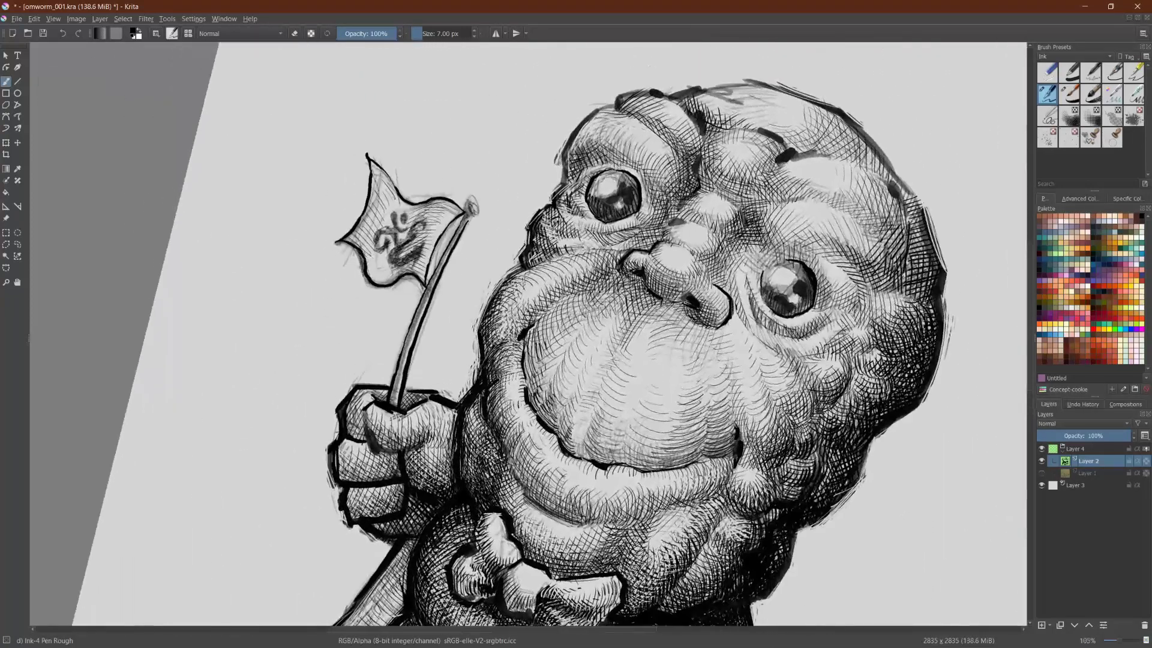
drag(461, 481, 474, 453)
Step: Erase thin light lines between the flag hand and the jaw, and along the cheek's outer edge
key(e)
drag(455, 478, 457, 428)
drag(457, 451, 470, 388)
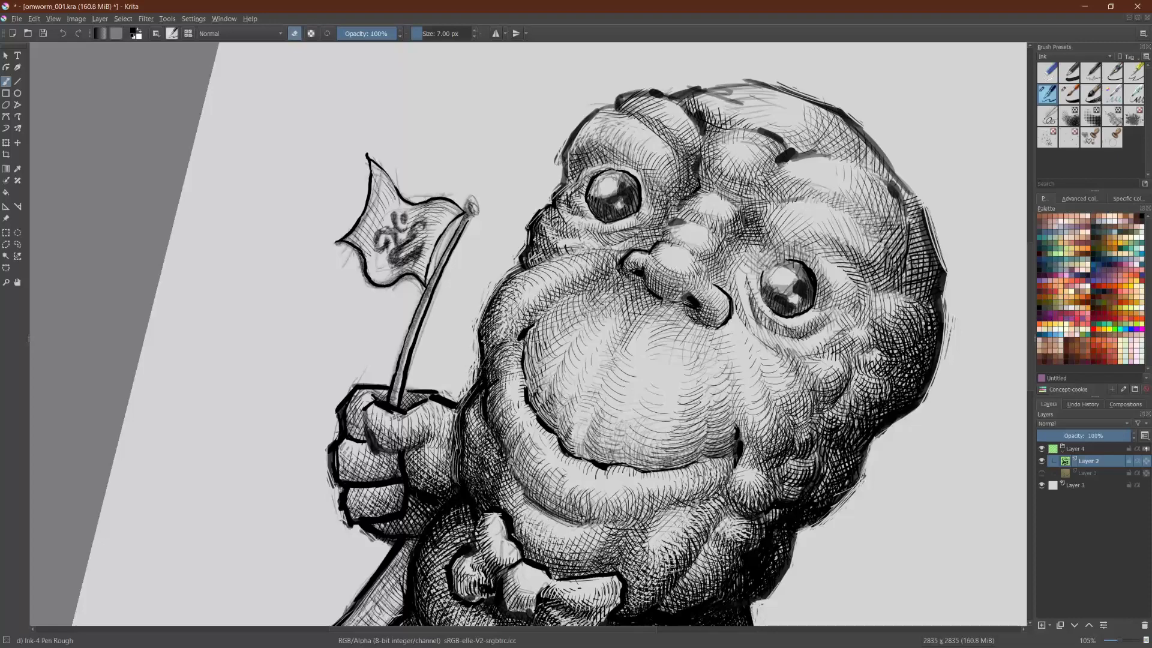
mouse_move(483, 341)
mouse_down()
mouse_move(506, 319)
mouse_move(484, 300)
mouse_up()
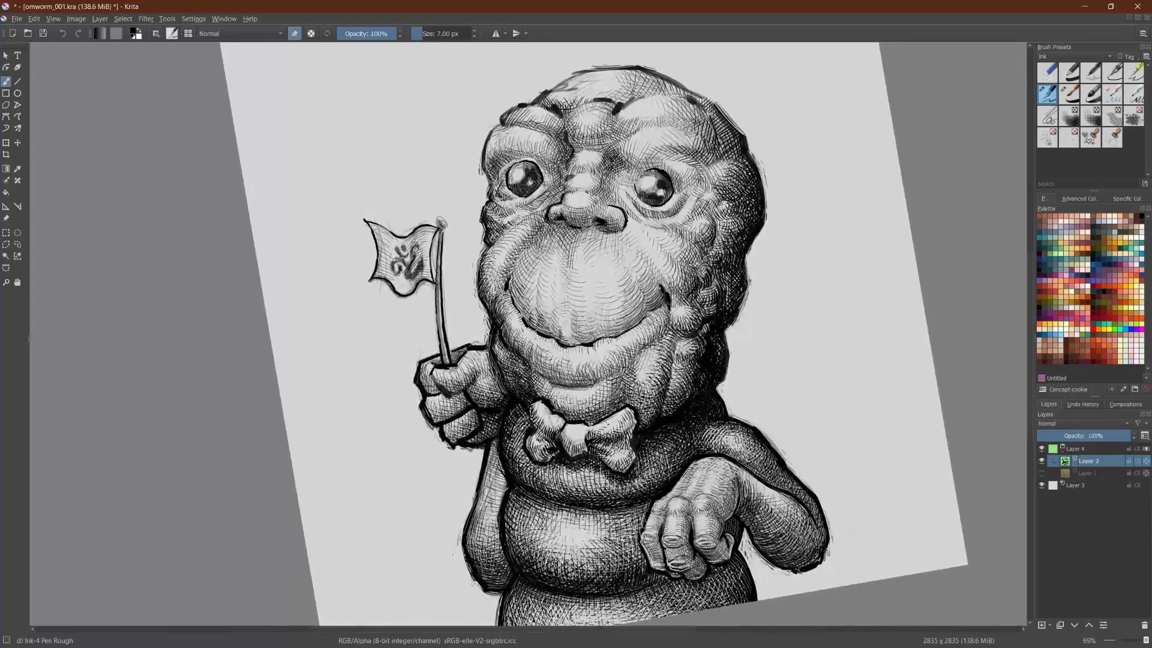
Step: Trim and clean up the dark emblem strokes on the flag with the eraser
scroll(528, 333, up, 1)
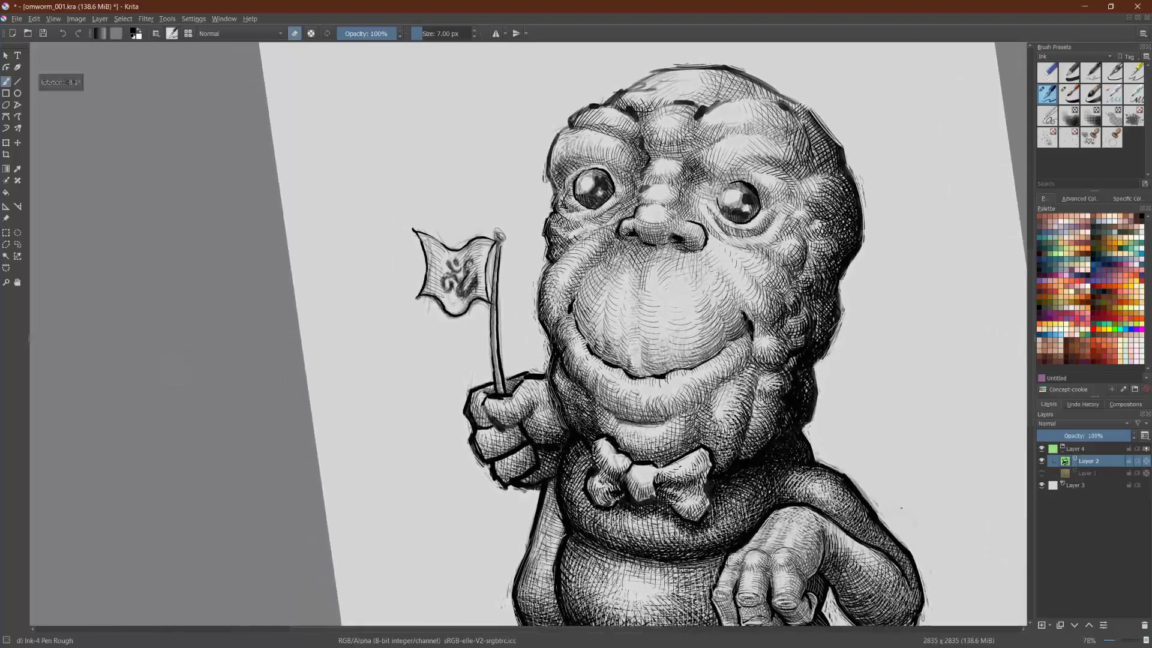
key(m)
drag(904, 510, 443, 184)
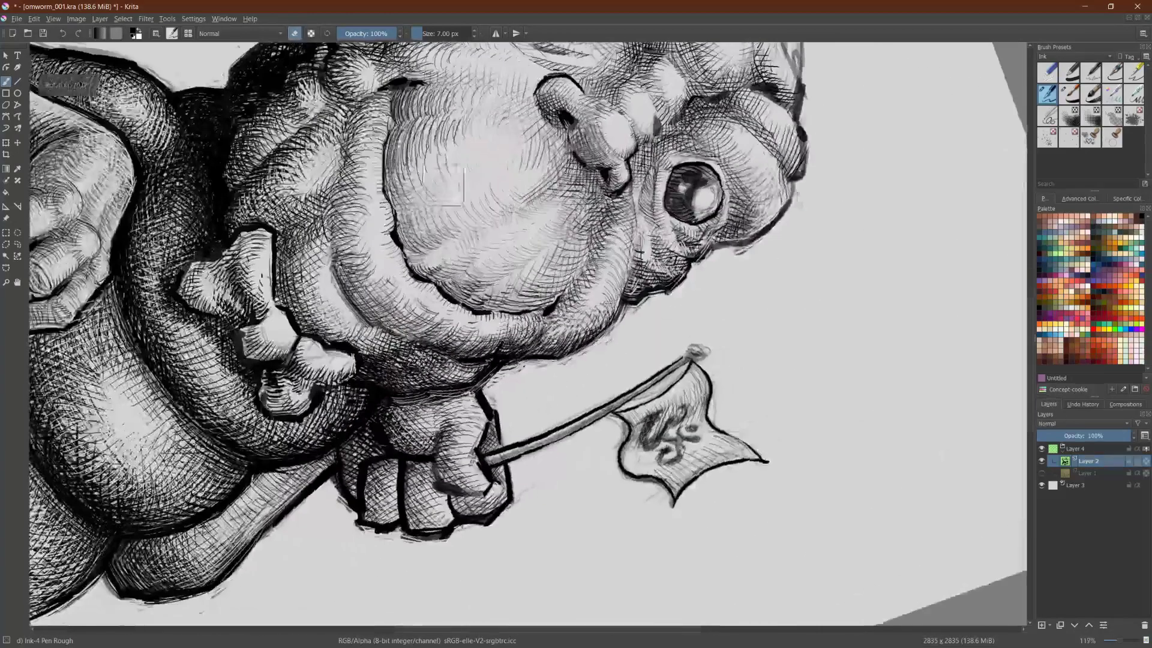
scroll(528, 334, up, 1)
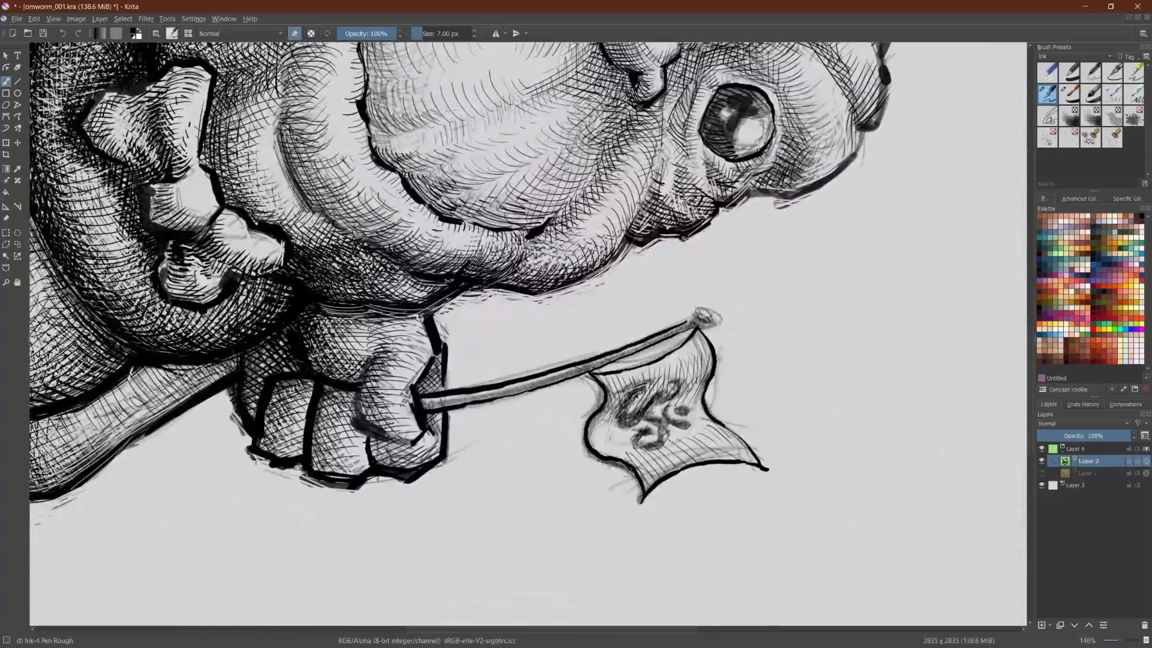
mouse_move(632, 402)
mouse_down()
mouse_move(628, 418)
mouse_move(644, 409)
mouse_up()
drag(617, 407, 642, 383)
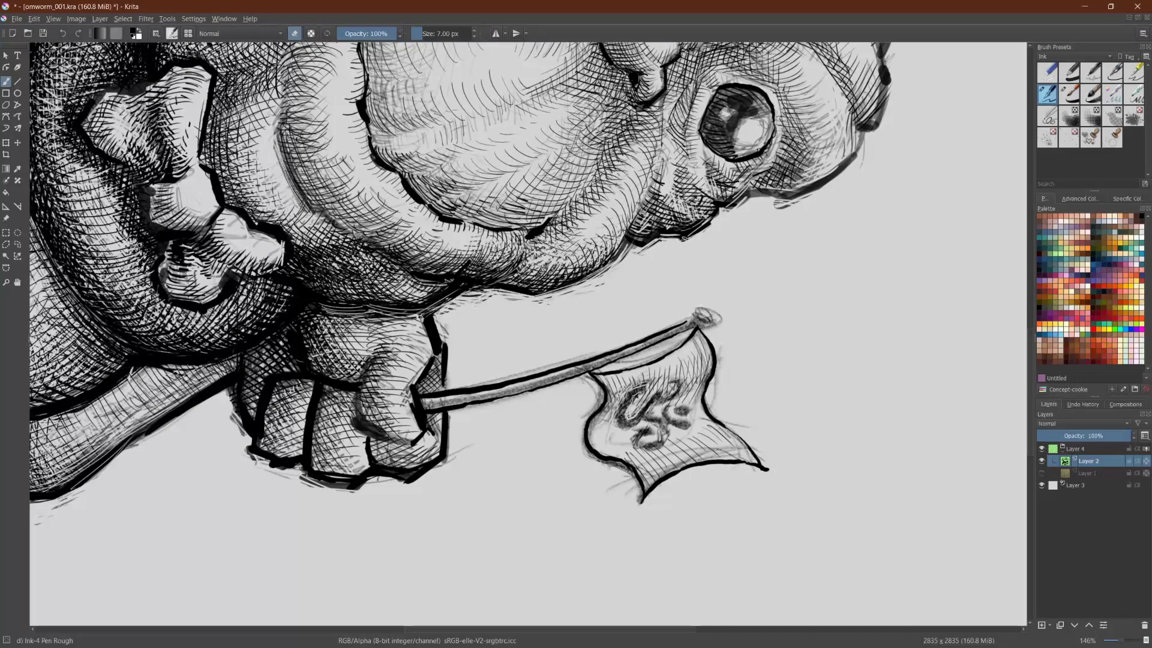
mouse_move(647, 447)
mouse_down()
mouse_move(660, 440)
mouse_move(635, 437)
mouse_move(653, 442)
mouse_move(666, 417)
mouse_up()
mouse_move(661, 423)
mouse_down()
mouse_move(668, 413)
mouse_move(685, 421)
mouse_up()
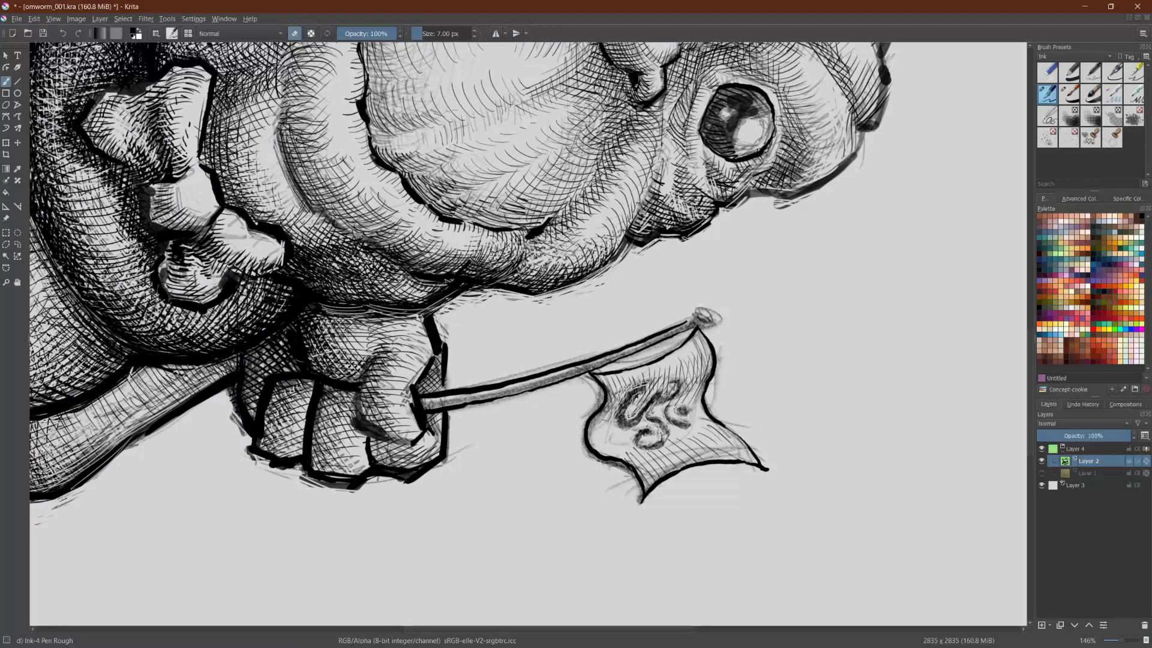
Step: Inspect the flag, the flag hand and the full figure from several canvas angles
drag(696, 417, 651, 198)
drag(779, 489, 408, 592)
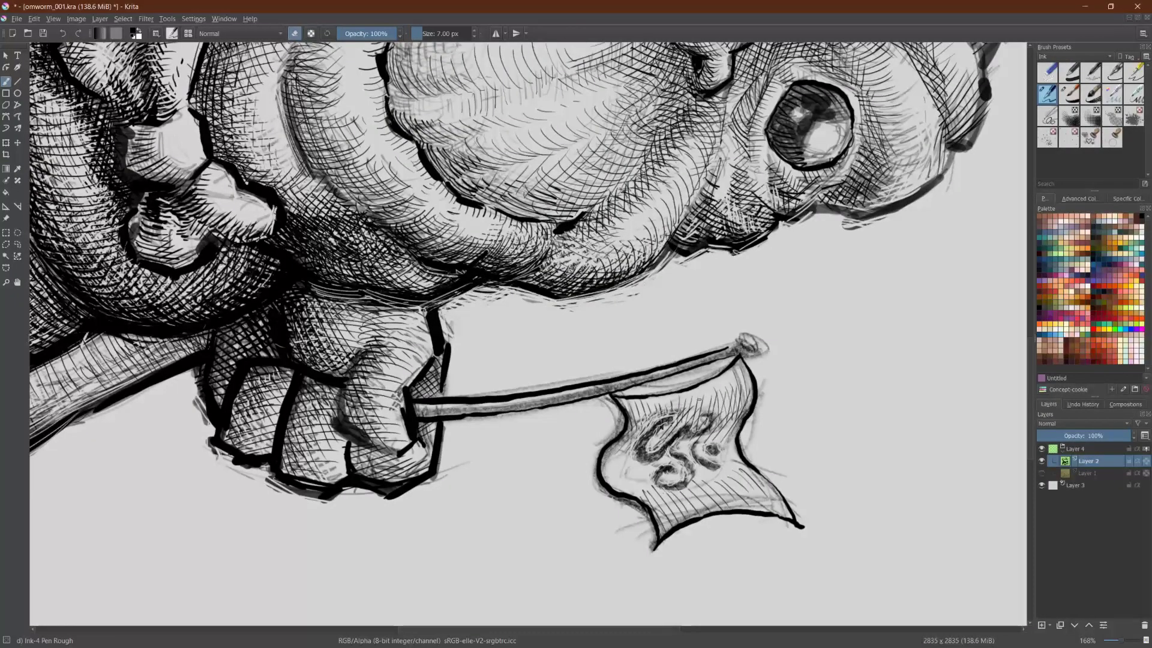
drag(700, 400, 778, 275)
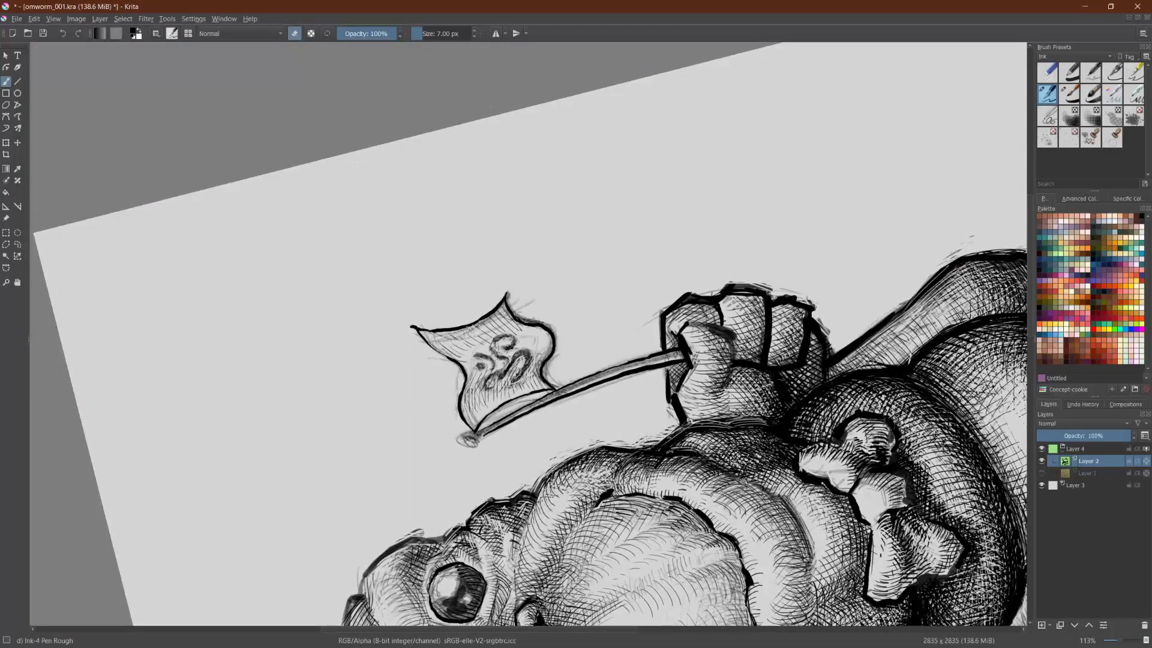
mouse_move(481, 324)
mouse_down()
mouse_move(503, 311)
mouse_move(540, 323)
mouse_up()
scroll(559, 360, down, 3)
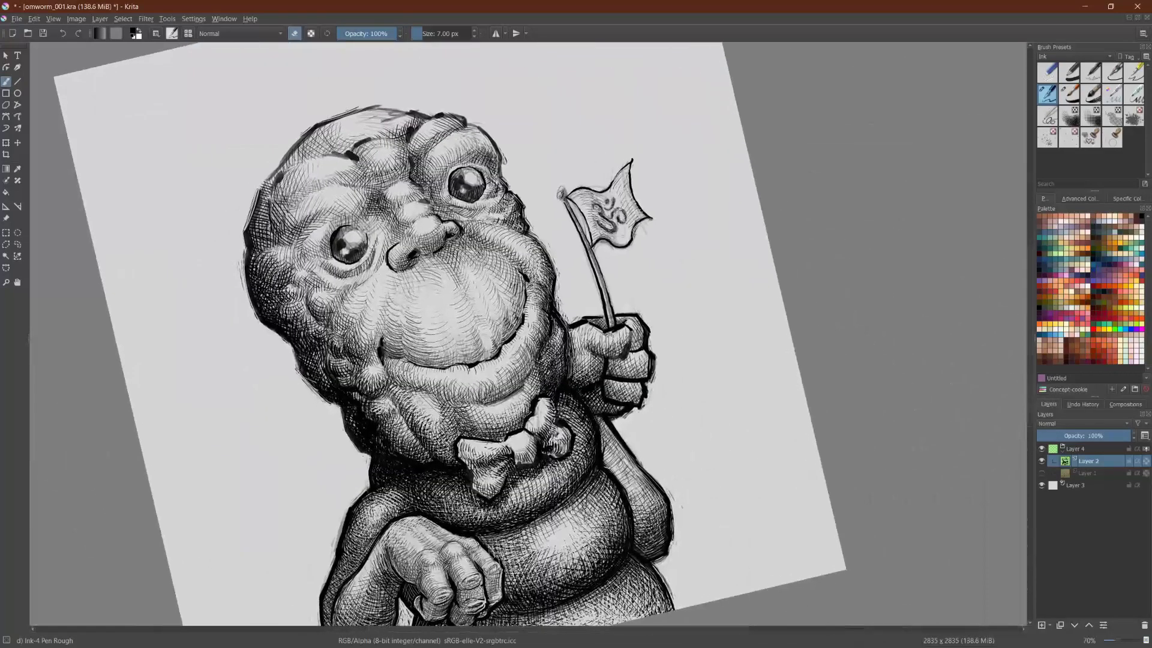
mouse_move(638, 318)
mouse_down()
mouse_move(653, 379)
mouse_move(642, 403)
mouse_up()
drag(803, 470, 576, 610)
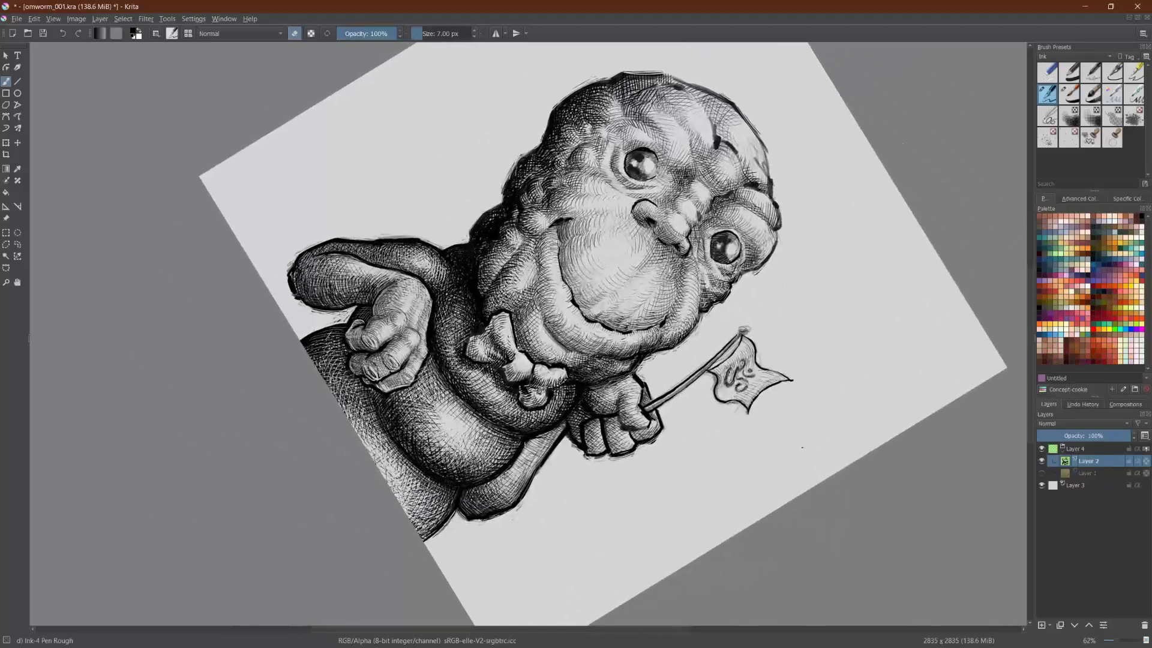
Step: Thicken the dark ink outline around the tip of the bent arm's elbow
drag(803, 446, 469, 621)
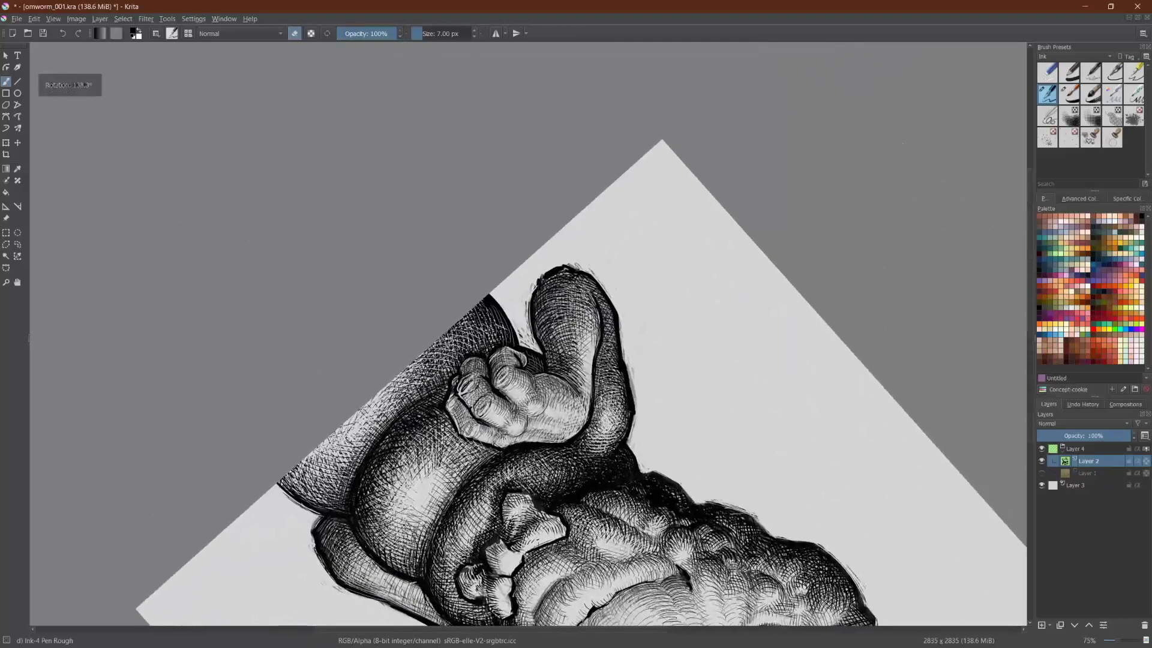
key(e)
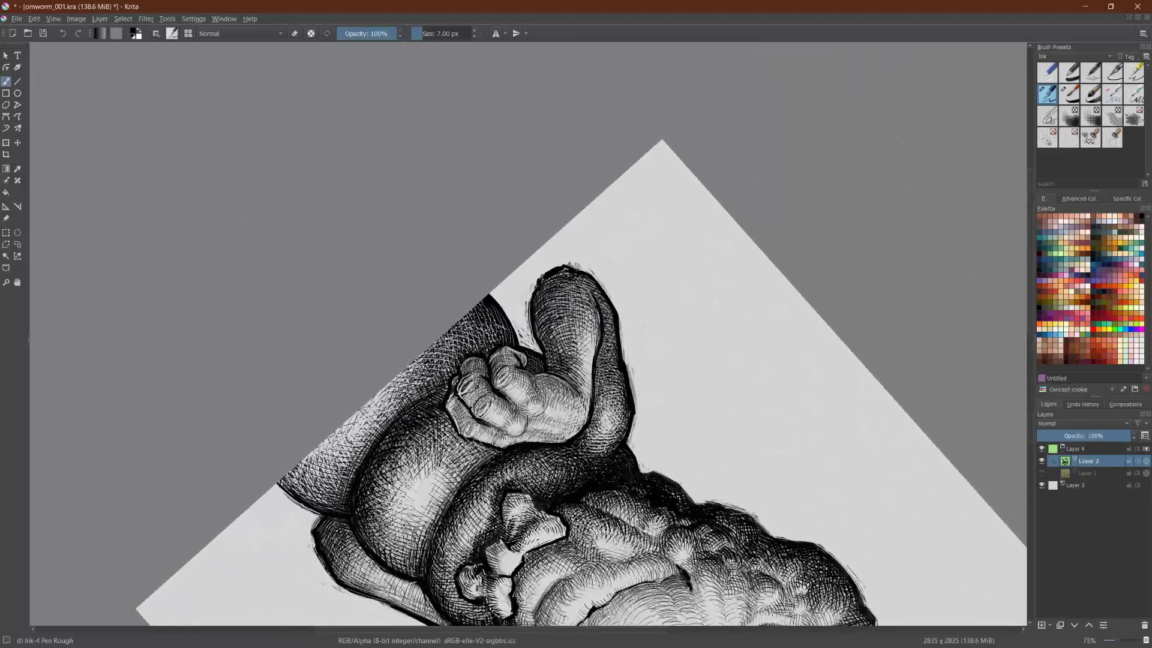
mouse_move(572, 264)
mouse_down()
mouse_move(587, 271)
mouse_move(549, 271)
mouse_up()
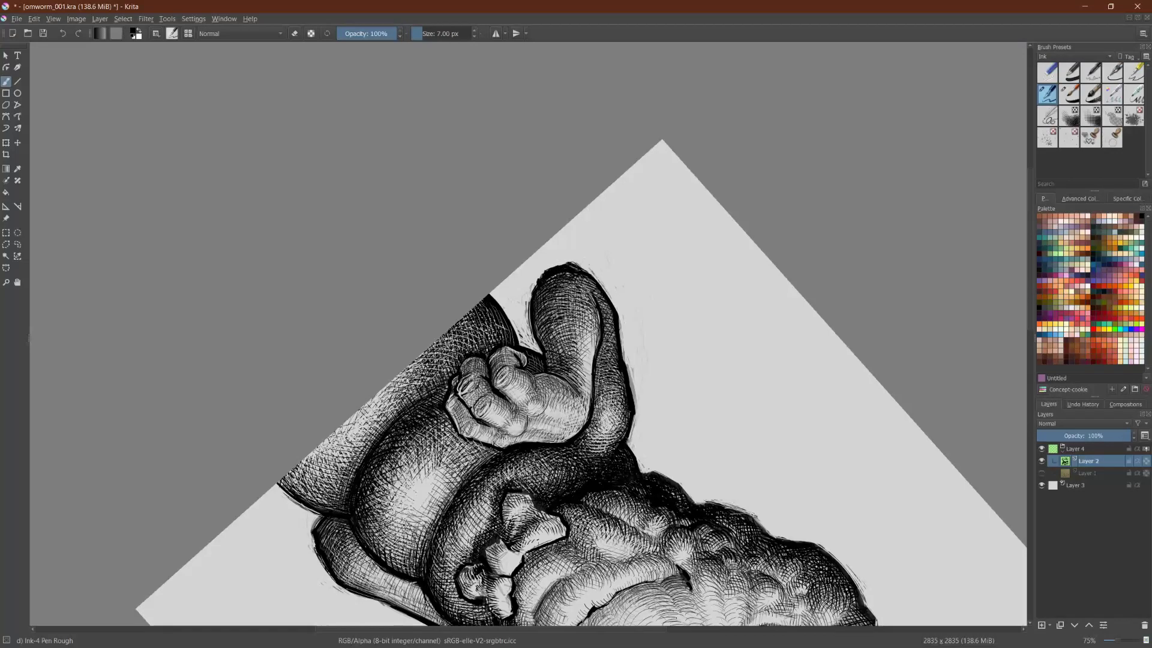
Step: Erase stray ink strokes in the gap between the bent forearm and the lowest body segment
key(e)
mouse_move(534, 288)
mouse_down()
mouse_move(534, 344)
mouse_move(682, 201)
mouse_move(792, 288)
mouse_move(777, 235)
mouse_up()
mouse_move(649, 355)
mouse_down()
mouse_move(648, 318)
mouse_move(640, 357)
mouse_up()
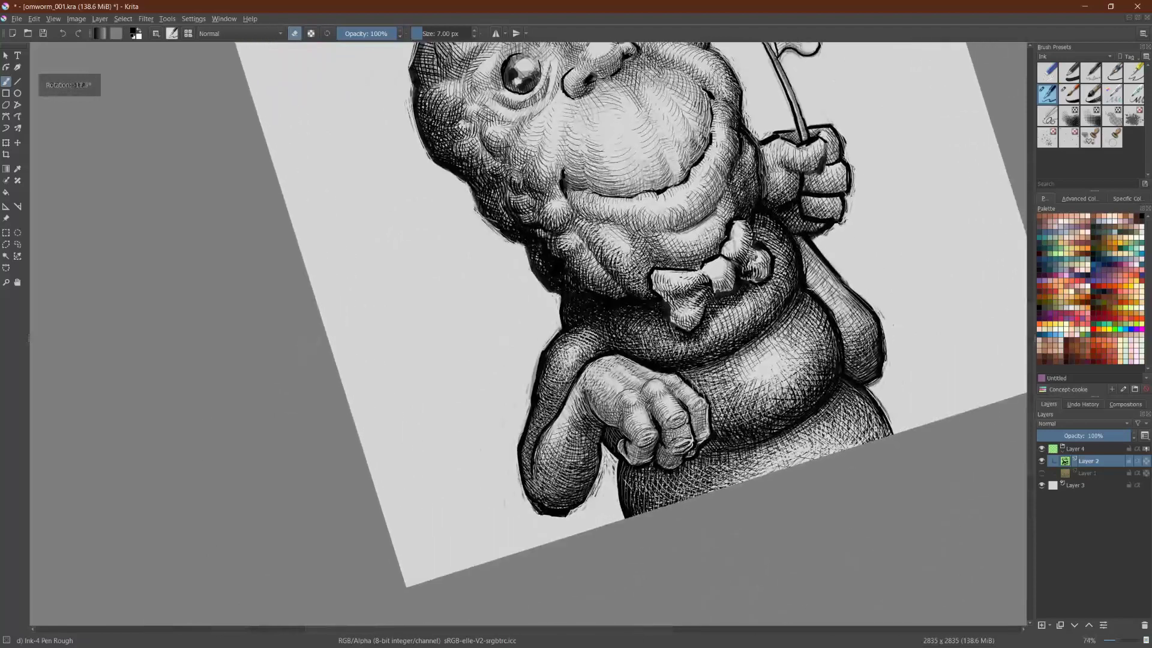
drag(603, 446, 598, 470)
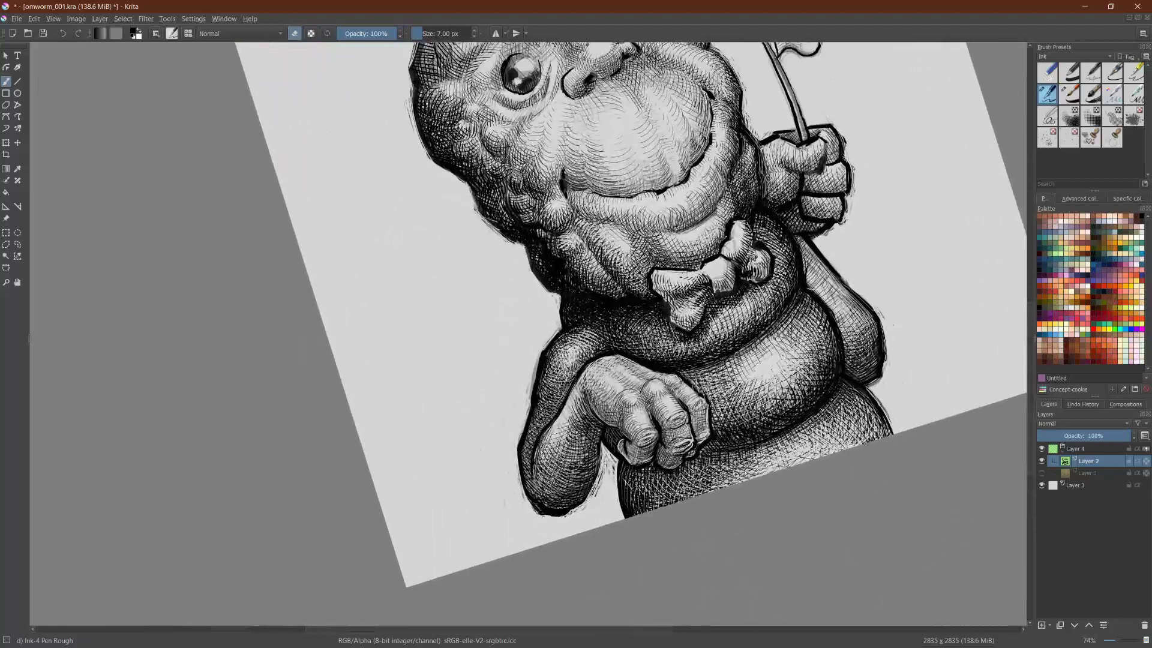
drag(600, 456, 511, 475)
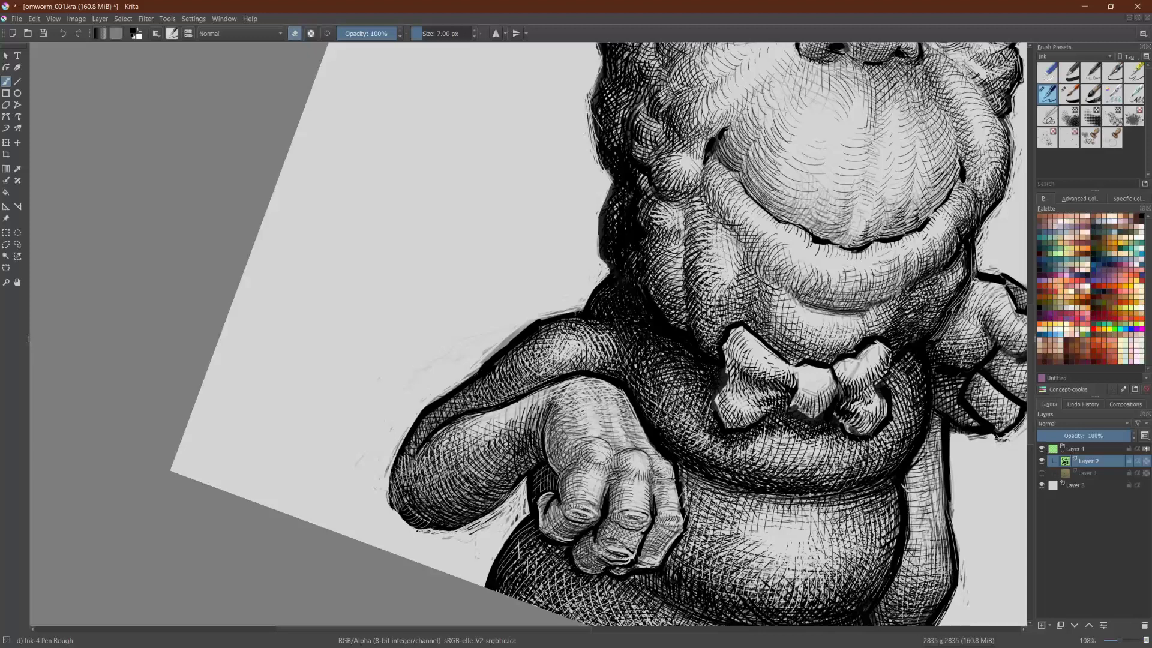
drag(606, 485, 606, 556)
drag(606, 555, 631, 547)
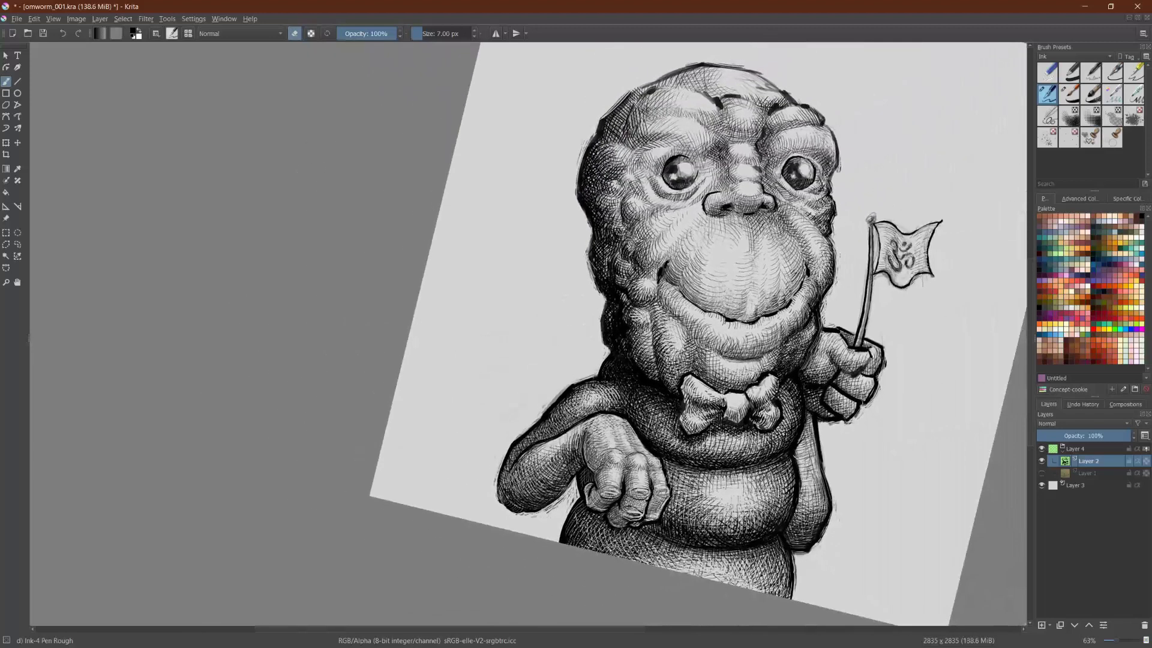
Step: Add short curved ink hatching across the neck segment below the bow tie
scroll(708, 378, up, 2)
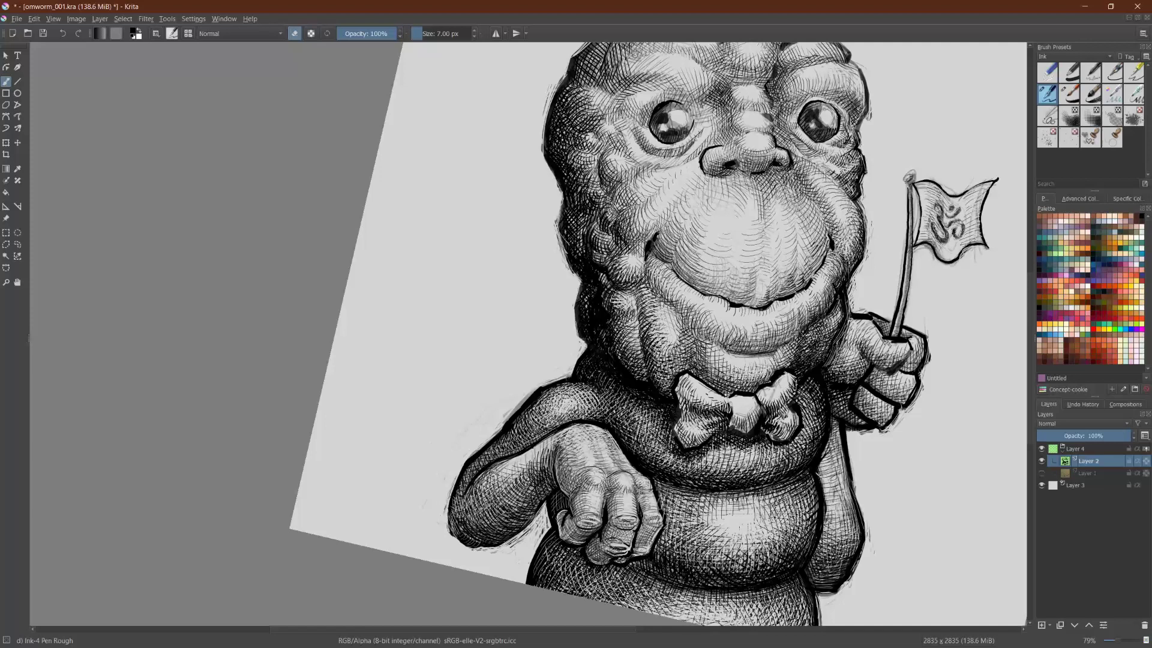
key(e)
drag(667, 456, 714, 476)
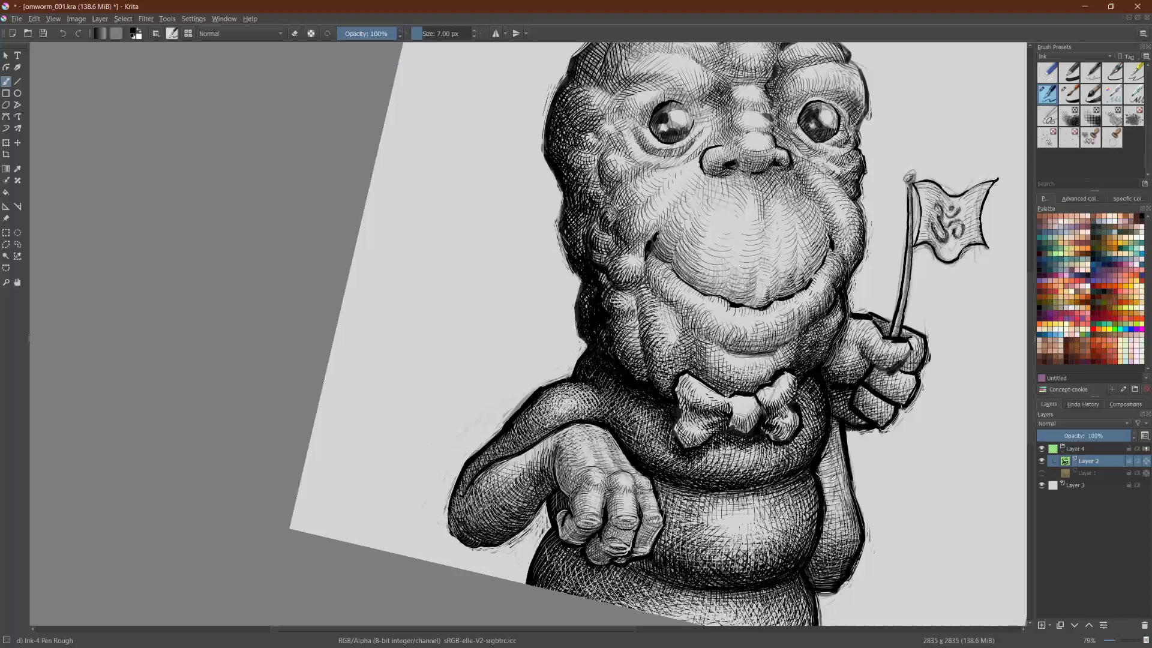
mouse_move(661, 437)
mouse_down()
mouse_move(653, 459)
mouse_move(666, 468)
mouse_move(711, 473)
mouse_up()
drag(723, 449, 715, 473)
mouse_move(767, 452)
mouse_down()
mouse_move(757, 464)
mouse_move(769, 476)
mouse_up()
drag(784, 453, 774, 472)
drag(714, 451, 707, 464)
mouse_move(724, 444)
mouse_down()
mouse_move(698, 466)
mouse_move(727, 456)
mouse_up()
mouse_move(740, 447)
mouse_down()
mouse_move(723, 457)
mouse_move(740, 454)
mouse_up()
drag(749, 447, 728, 454)
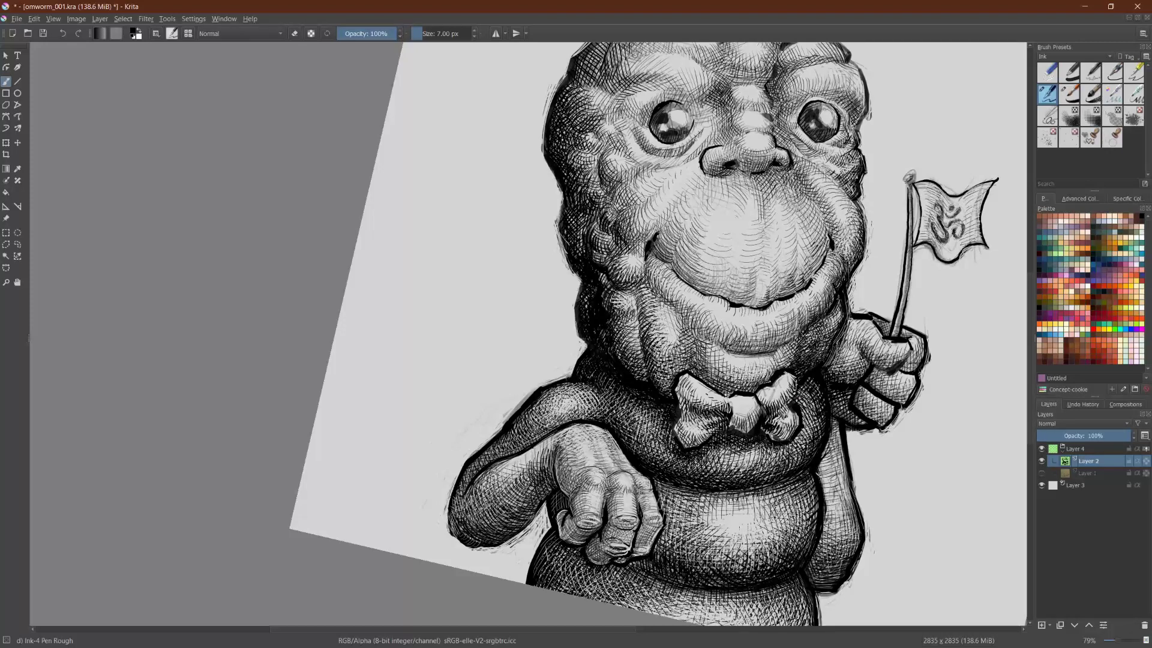
Step: Hatch the shaded side of the neck segment around the bow tie's loop nearest the flag hand
drag(792, 444, 771, 455)
drag(791, 449, 771, 455)
drag(808, 427, 802, 441)
drag(815, 427, 795, 440)
drag(817, 398, 800, 444)
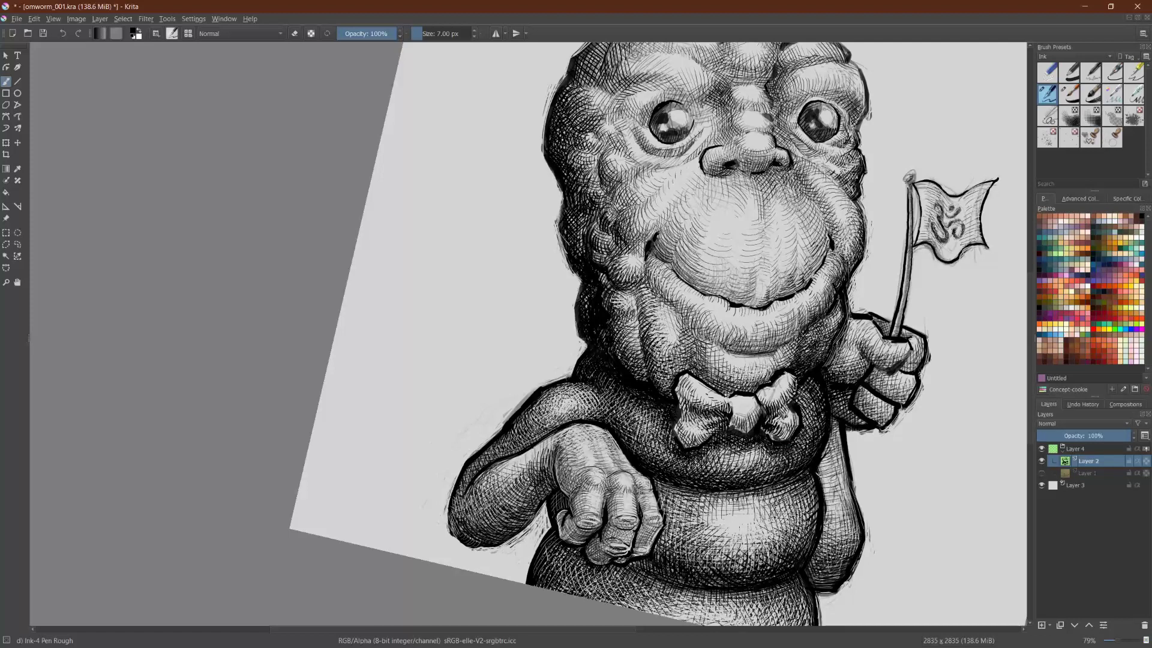
Step: Erase light strokes into the neck segment's shading beside and beneath the bow tie
key(e)
mouse_move(811, 387)
mouse_down()
mouse_move(800, 399)
mouse_move(816, 420)
mouse_move(801, 445)
mouse_up()
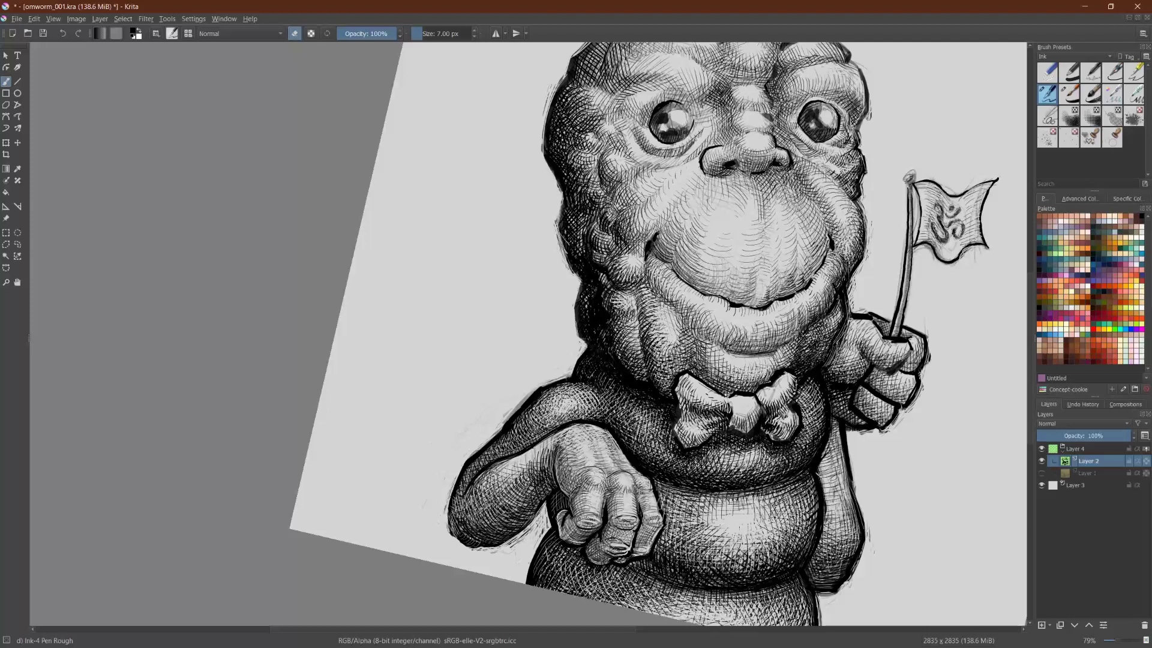
drag(784, 459, 815, 438)
drag(745, 472, 766, 467)
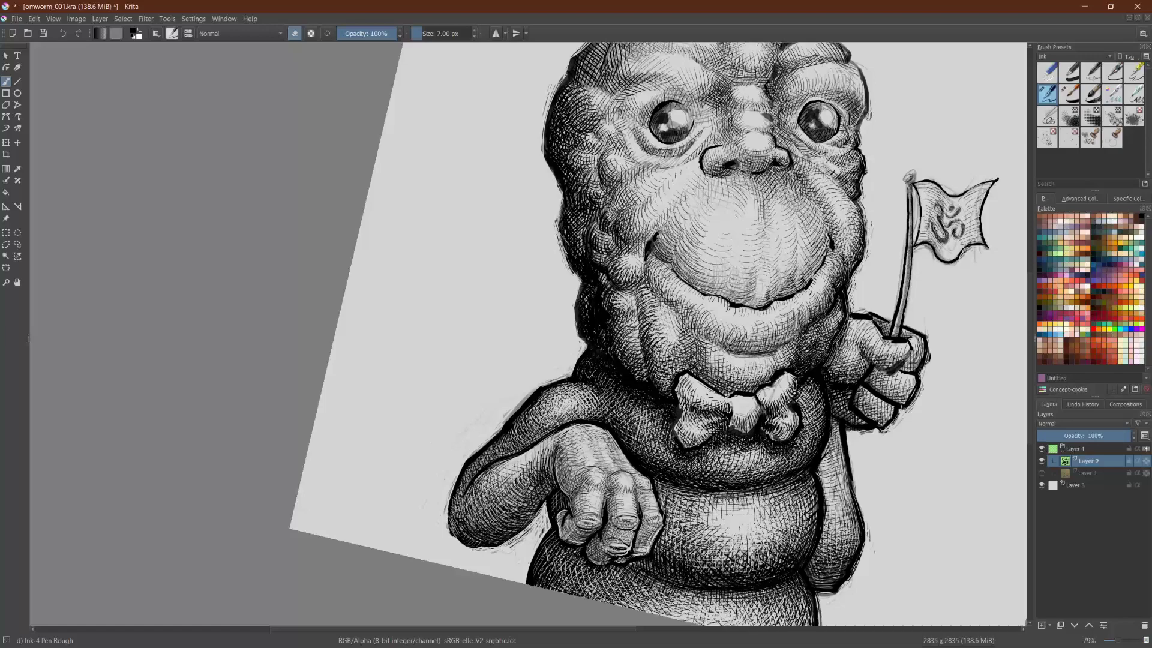
drag(241, 480, 372, 180)
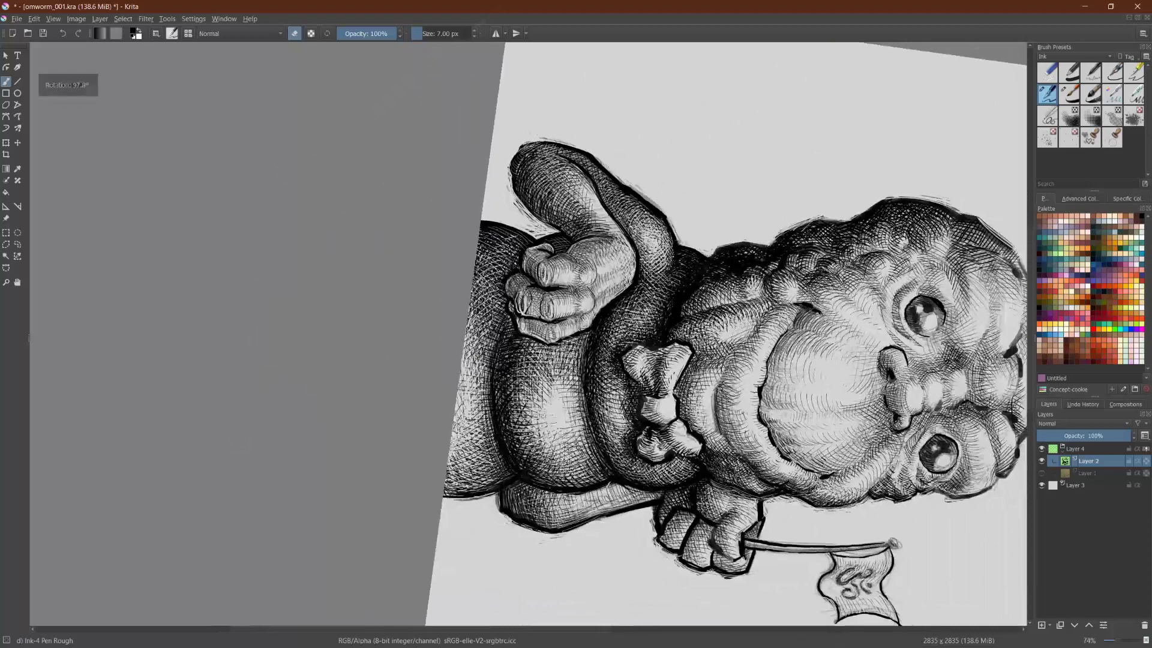
drag(602, 346, 602, 382)
mouse_move(611, 327)
mouse_down()
mouse_move(604, 379)
mouse_move(607, 369)
mouse_up()
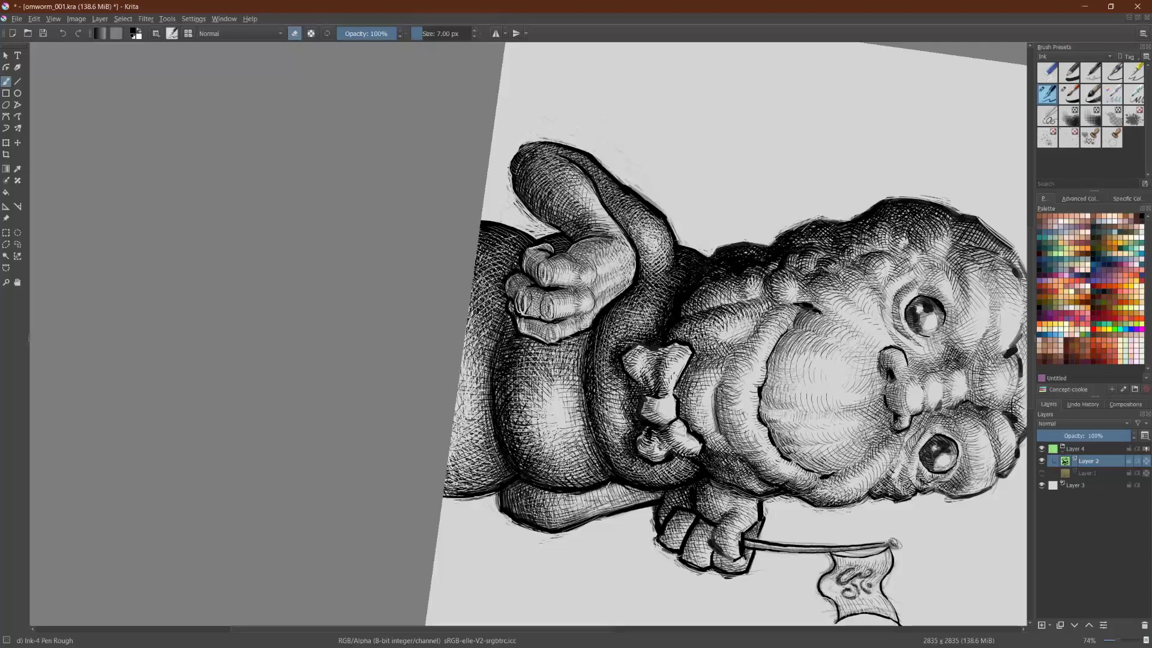
Step: Darken the belly segment with ink hatching beside the resting fingers and at its flag-side edge
scroll(739, 333, down, 3)
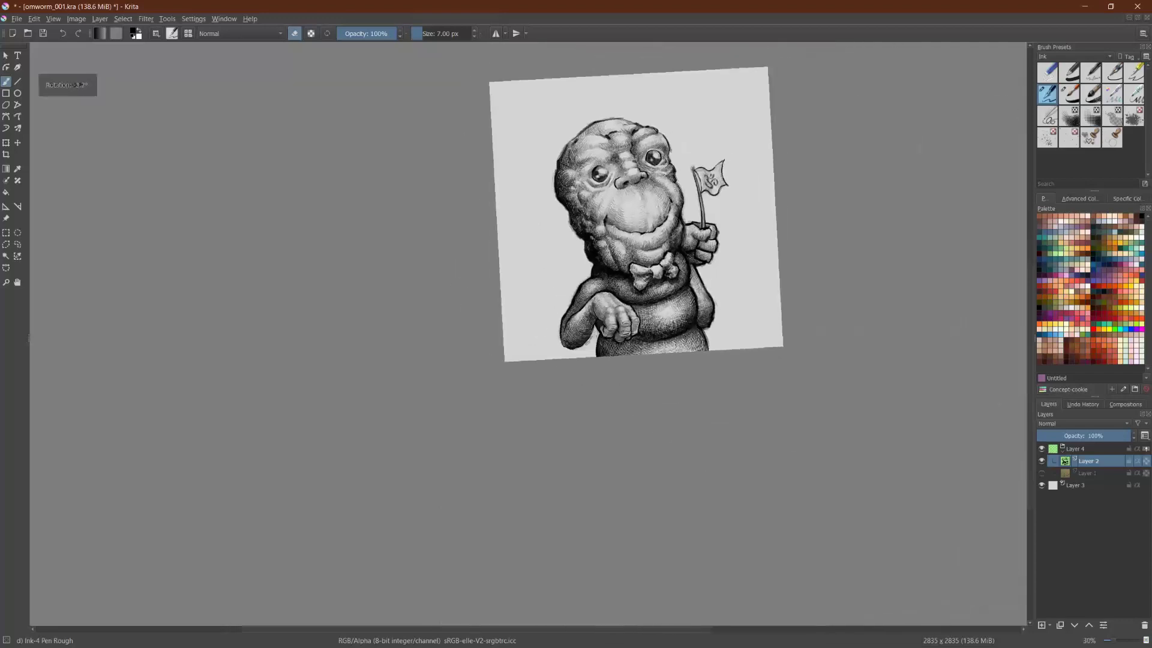
scroll(703, 344, up, 3)
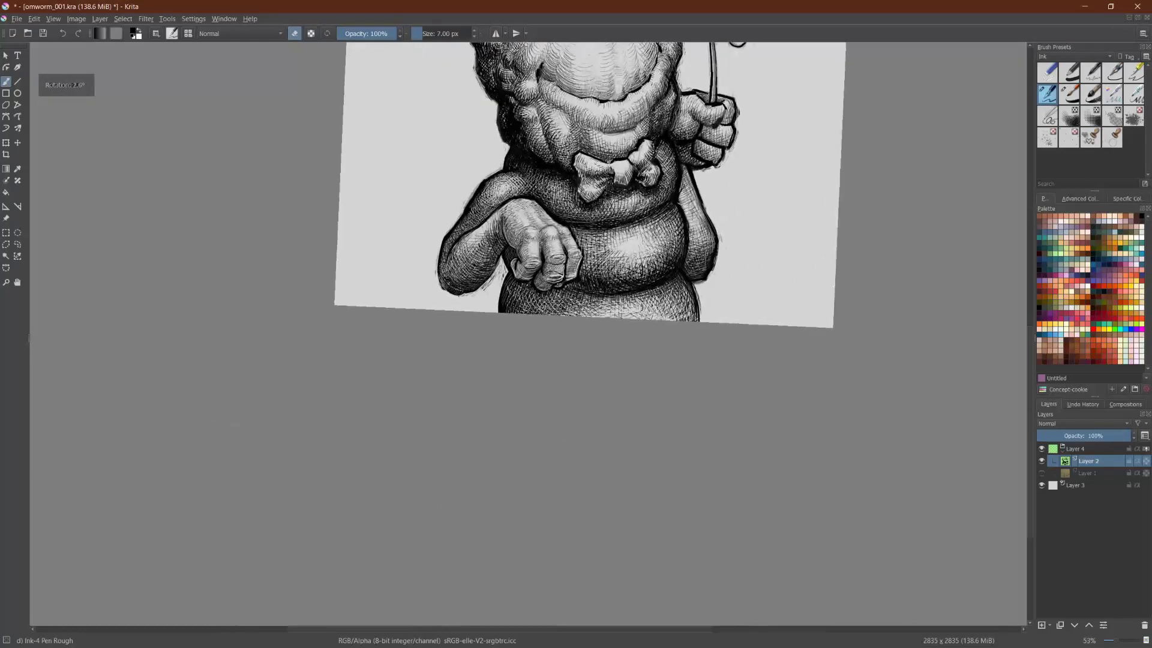
scroll(564, 213, down, 1)
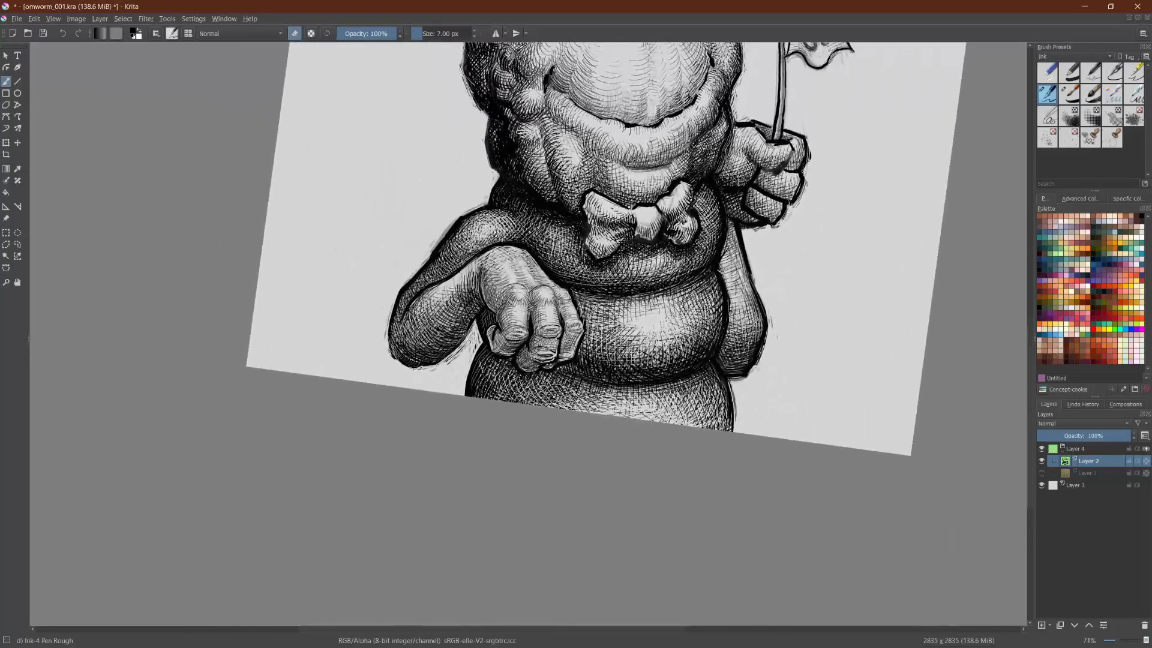
key(e)
mouse_move(584, 347)
mouse_down()
mouse_move(601, 361)
mouse_move(595, 350)
mouse_up()
drag(585, 322, 599, 341)
drag(581, 297, 601, 316)
drag(599, 302, 609, 315)
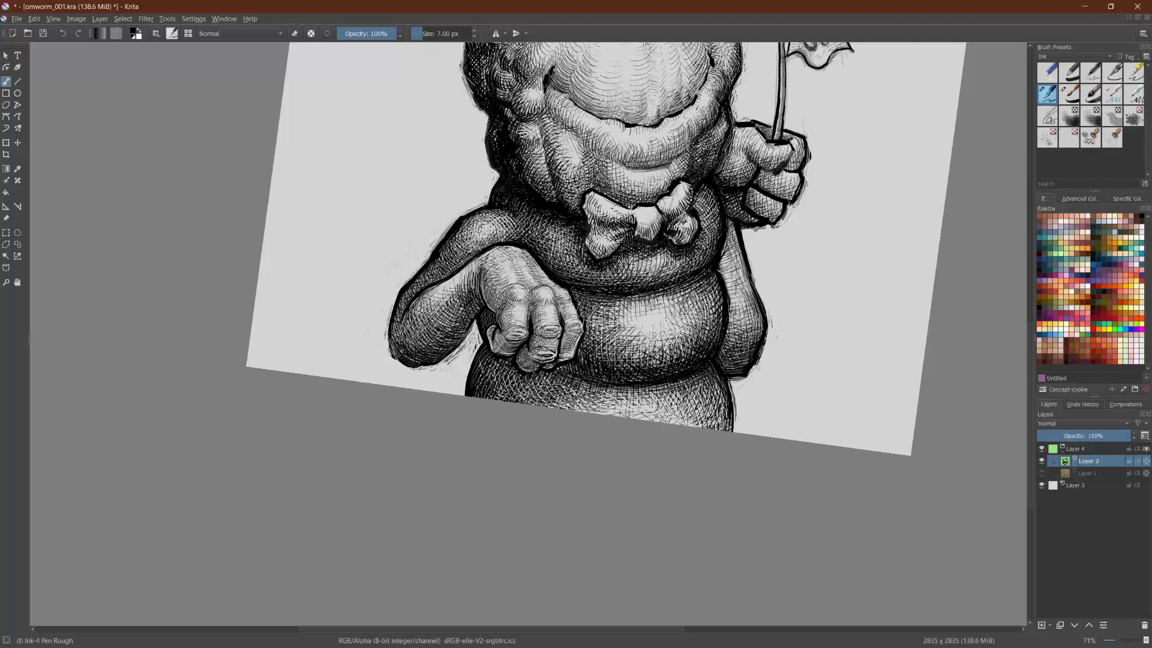
drag(591, 312, 605, 356)
drag(593, 333, 615, 358)
drag(711, 317, 708, 333)
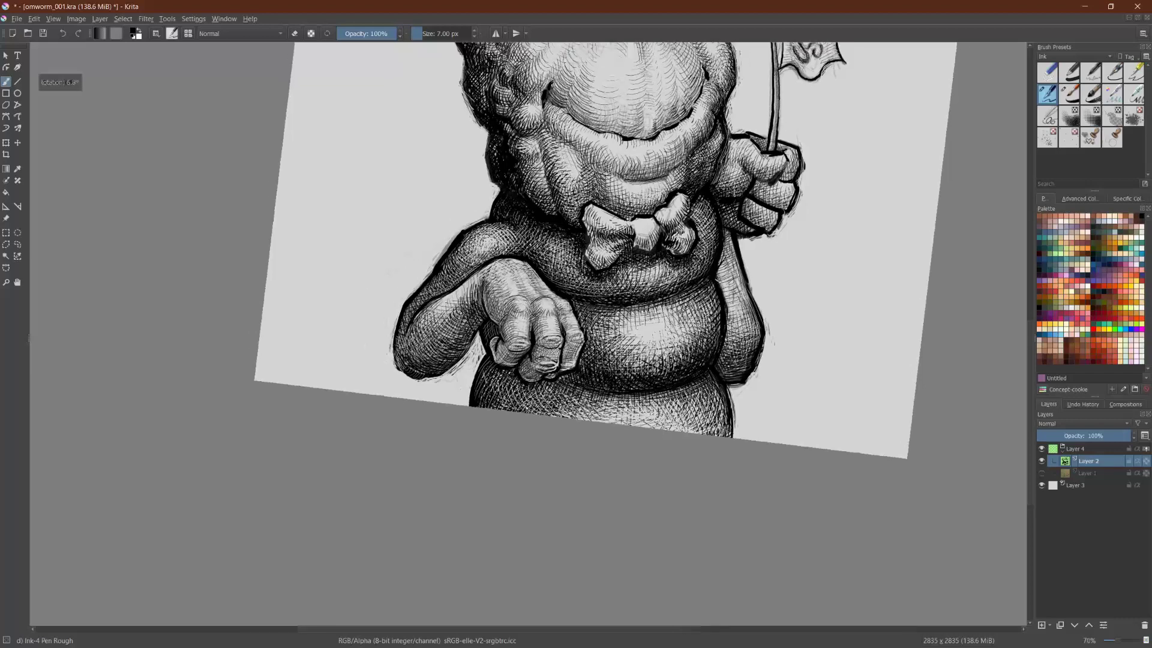
Step: Add ink hatching to the lowest body segment beneath the resting hand
scroll(528, 333, down, 3)
scroll(528, 333, up, 2)
scroll(528, 333, up, 1)
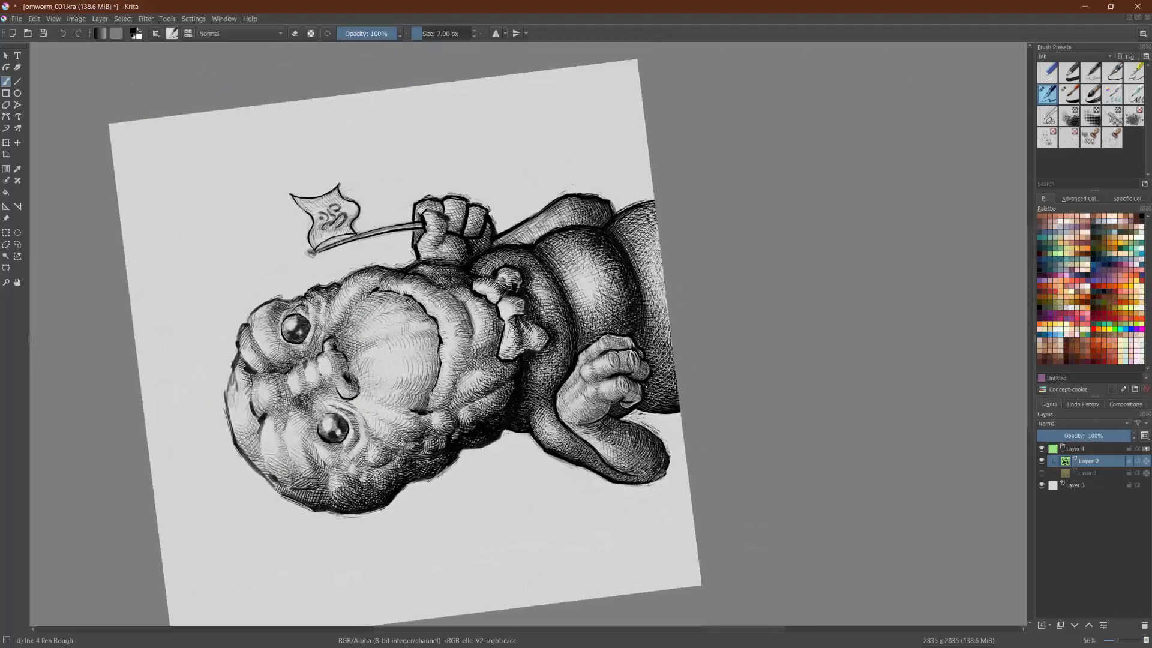
drag(658, 331, 661, 373)
drag(670, 331, 670, 349)
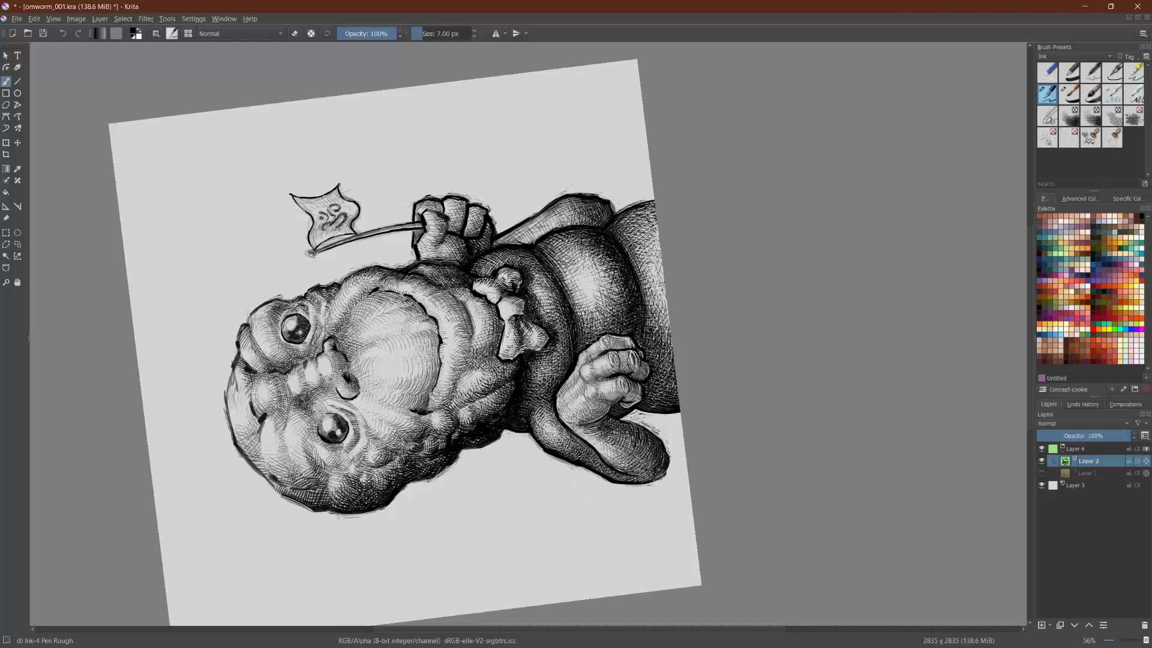
drag(664, 303, 665, 337)
mouse_move(659, 295)
mouse_down()
mouse_move(660, 323)
mouse_move(653, 308)
mouse_up()
Step: Erase a soft highlight band along the neck segment below the bow tie
mouse_move(652, 284)
mouse_down()
mouse_move(656, 302)
mouse_move(568, 460)
mouse_up()
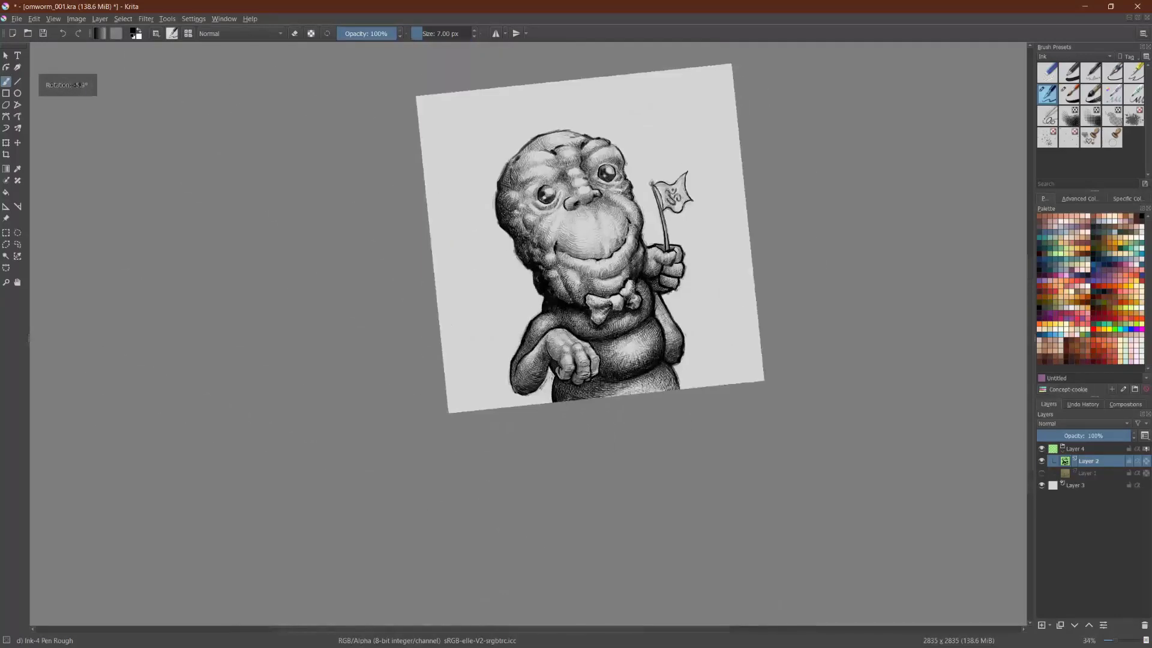
scroll(667, 410, up, 2)
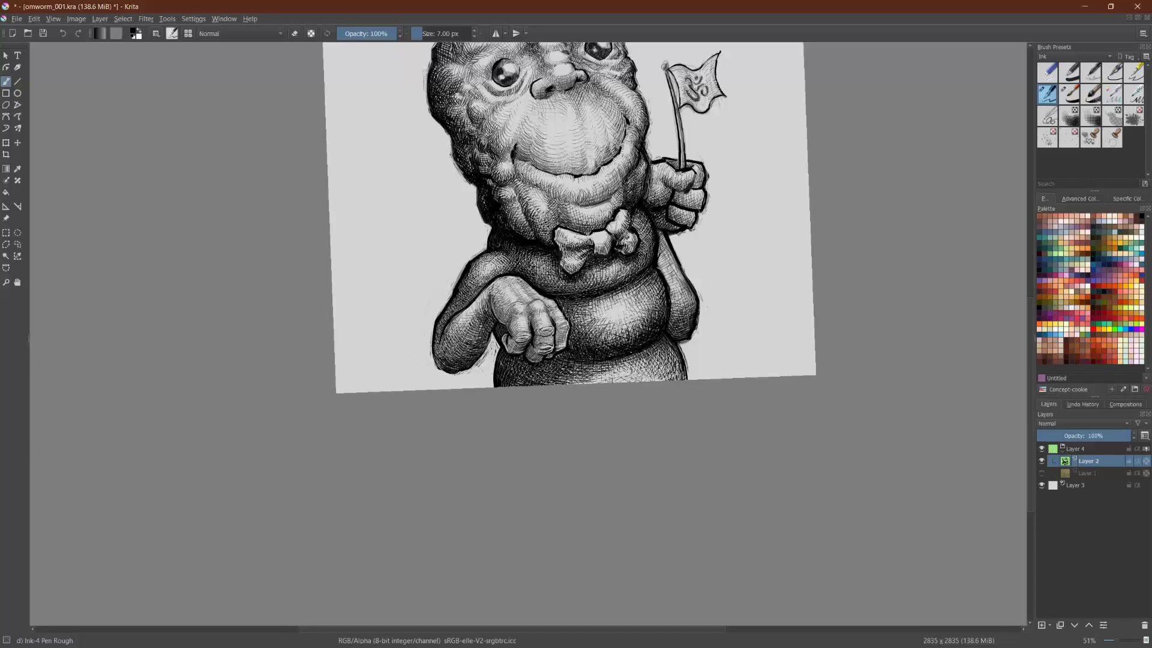
scroll(602, 308, up, 2)
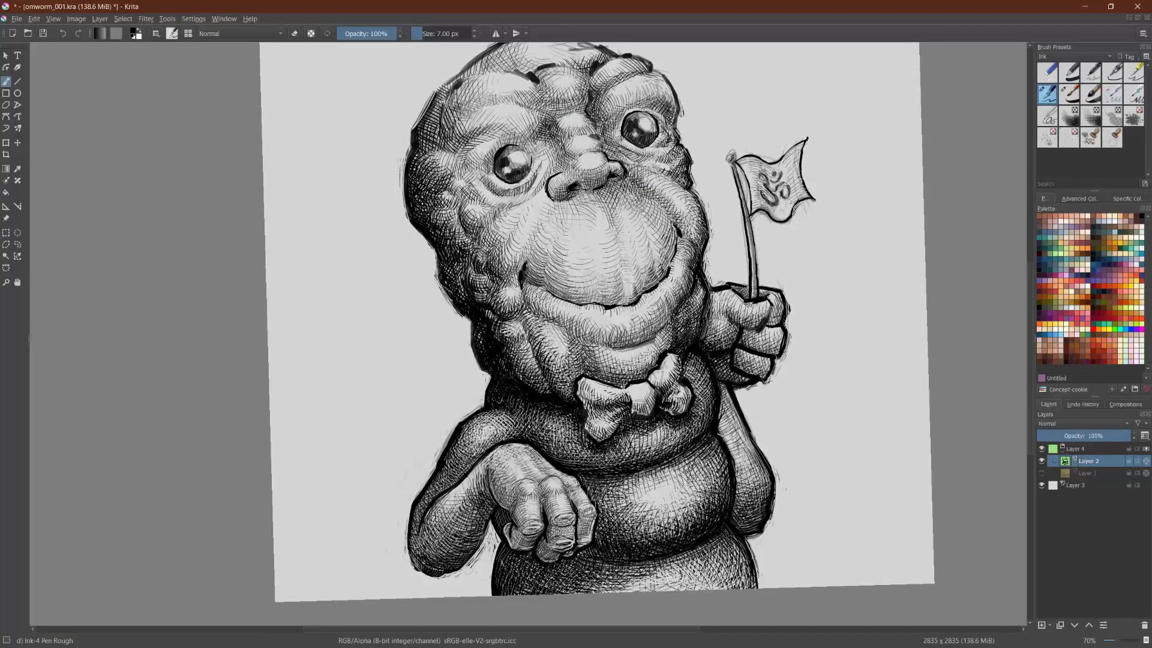
key(e)
drag(565, 458, 573, 470)
mouse_move(630, 452)
mouse_down()
mouse_move(633, 469)
mouse_move(658, 460)
mouse_up()
mouse_move(693, 421)
mouse_down()
mouse_move(690, 438)
mouse_move(704, 419)
mouse_up()
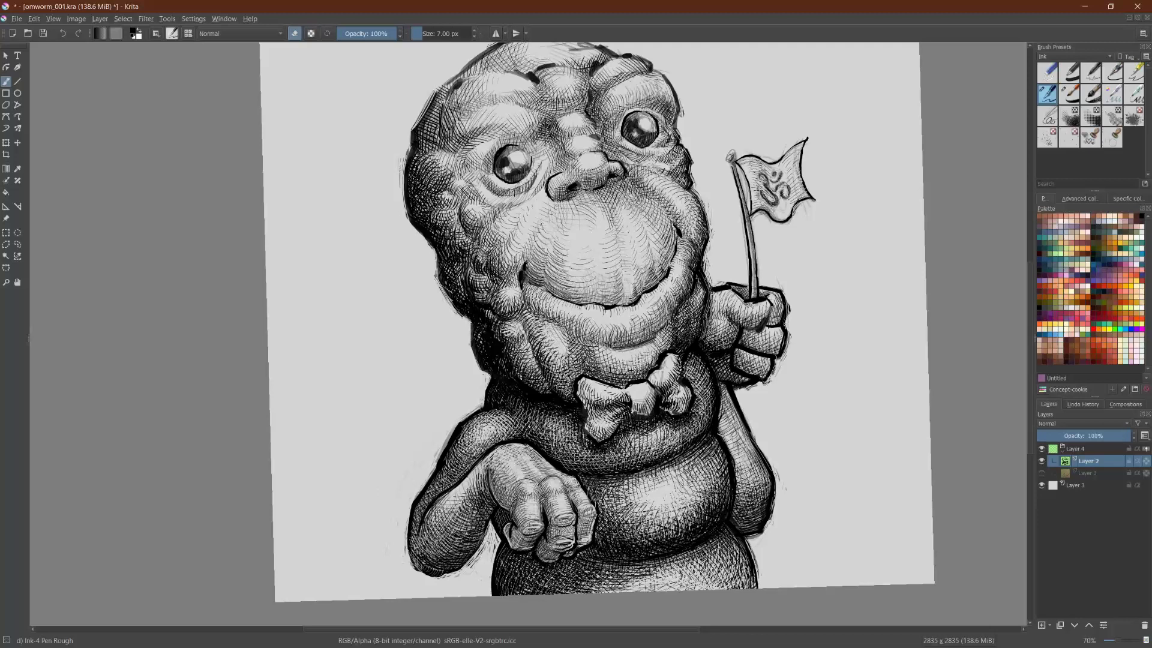
mouse_move(641, 454)
mouse_down()
mouse_move(649, 434)
mouse_move(664, 446)
mouse_move(640, 450)
mouse_move(668, 447)
mouse_move(676, 420)
mouse_move(690, 422)
mouse_up()
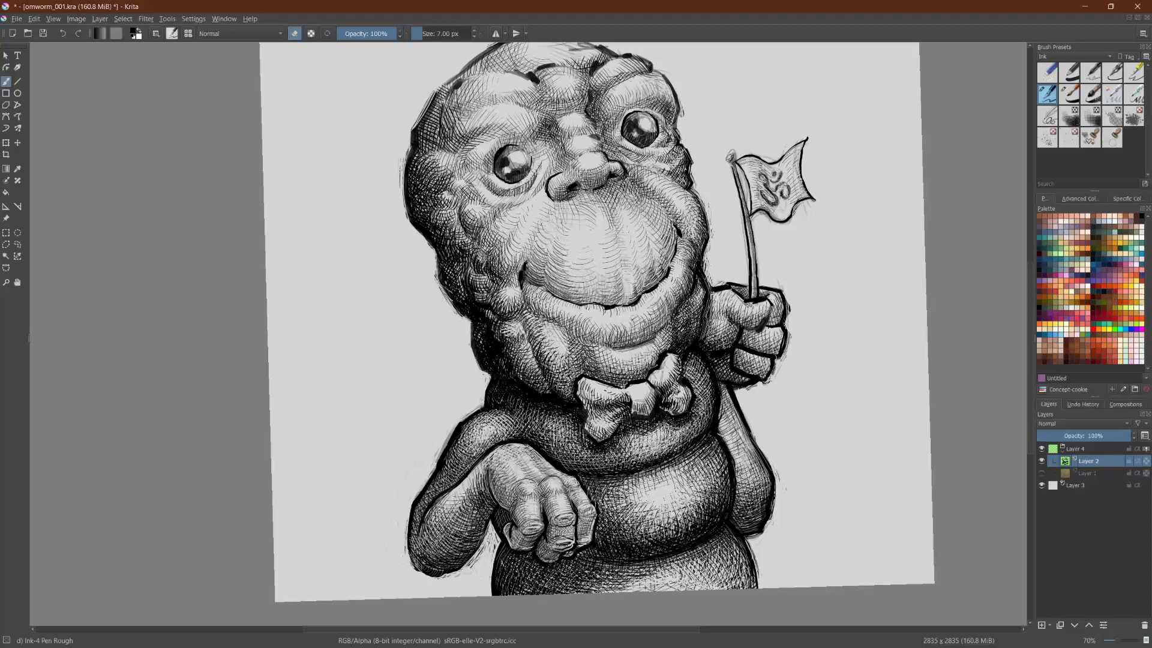
Step: Erase short highlight strokes on the shoulder fold and the neck segment above the resting hand
drag(620, 452, 626, 441)
drag(614, 456, 622, 445)
drag(536, 417, 542, 407)
drag(526, 424, 533, 410)
drag(568, 460, 570, 446)
drag(554, 462, 564, 448)
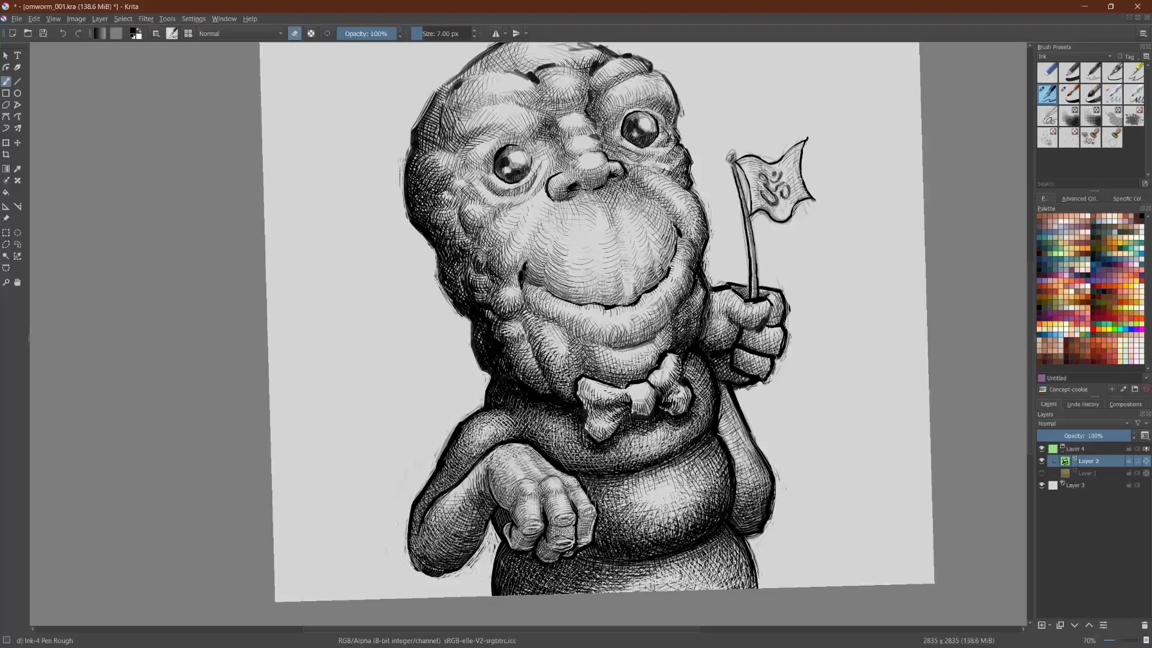
Step: Ink fresh hatching over the neck segment directly beneath the bow tie
key(e)
mouse_move(635, 451)
mouse_down()
mouse_move(642, 464)
mouse_move(649, 457)
mouse_up()
mouse_move(649, 446)
mouse_down()
mouse_move(669, 455)
mouse_move(685, 426)
mouse_up()
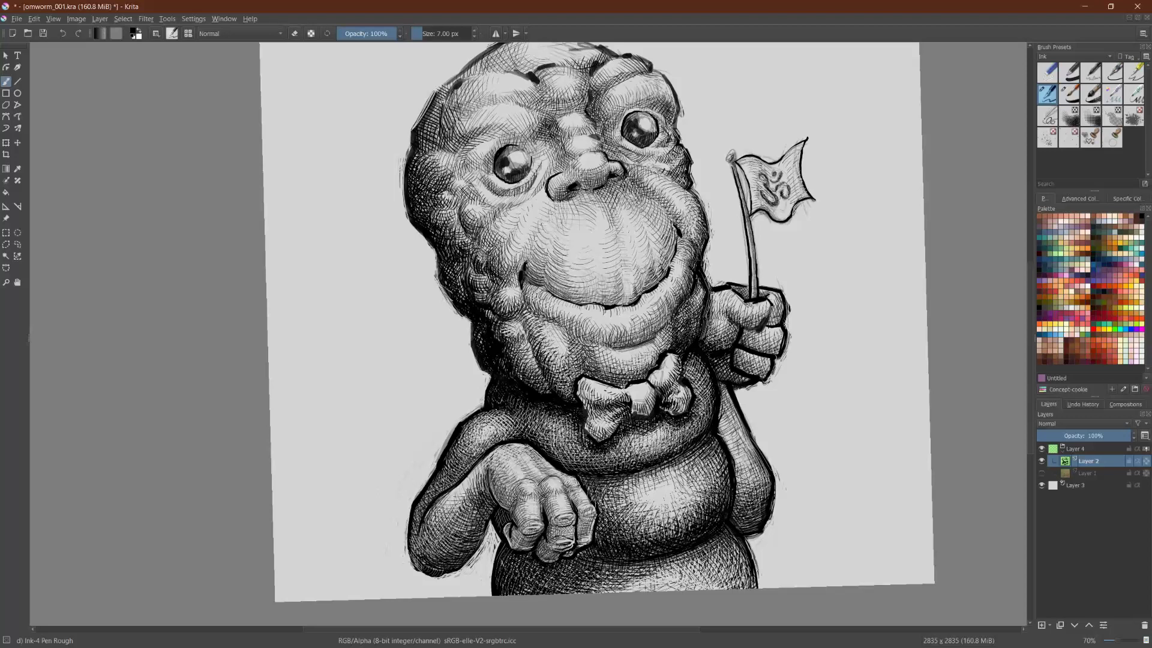
Step: Erase short upward highlight strokes along the lowest body segment beneath the resting hand
key(e)
mouse_move(608, 590)
mouse_down()
mouse_move(628, 586)
mouse_move(628, 575)
mouse_move(609, 575)
mouse_up()
drag(598, 587, 601, 574)
mouse_move(586, 593)
mouse_down()
mouse_move(595, 574)
mouse_move(585, 575)
mouse_move(602, 577)
mouse_up()
drag(573, 592, 585, 577)
mouse_move(560, 592)
mouse_down()
mouse_move(578, 576)
mouse_move(559, 576)
mouse_up()
mouse_move(543, 595)
mouse_down()
mouse_move(554, 575)
mouse_move(578, 581)
mouse_move(574, 571)
mouse_move(558, 583)
mouse_move(540, 571)
mouse_up()
drag(522, 579, 531, 571)
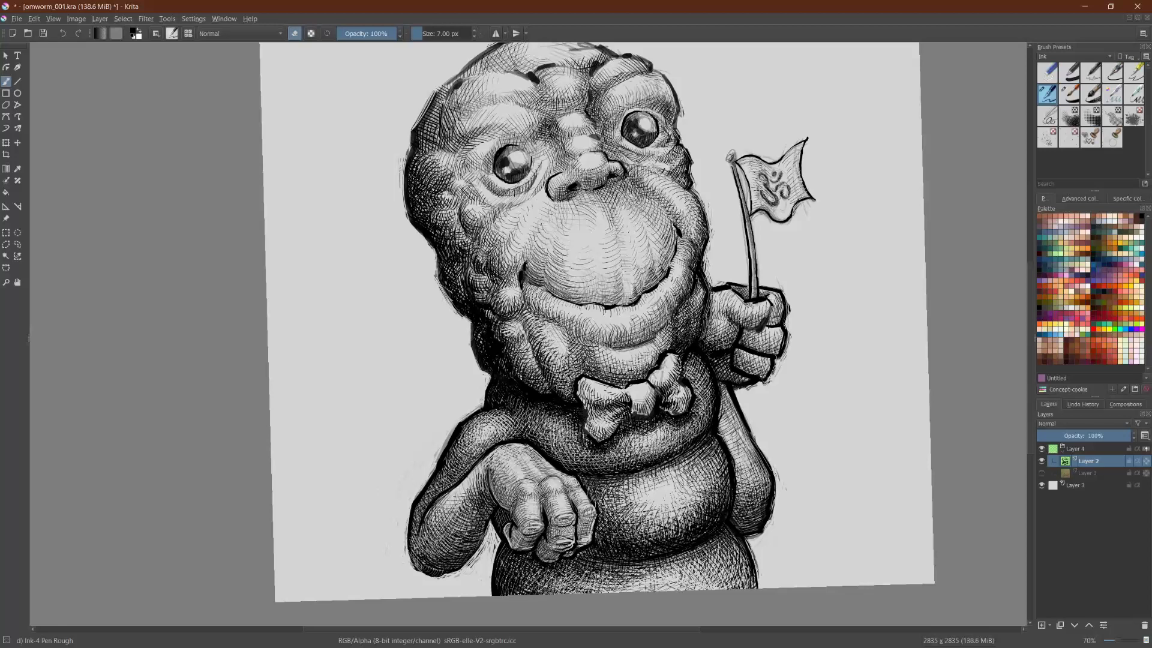
Step: Erase light strokes across the middle and the flag-side edge of the lowest body segment
drag(620, 579, 643, 571)
drag(610, 580, 630, 578)
drag(589, 587, 613, 574)
drag(706, 574, 722, 565)
drag(710, 571, 735, 556)
drag(720, 564, 737, 549)
drag(730, 555, 740, 549)
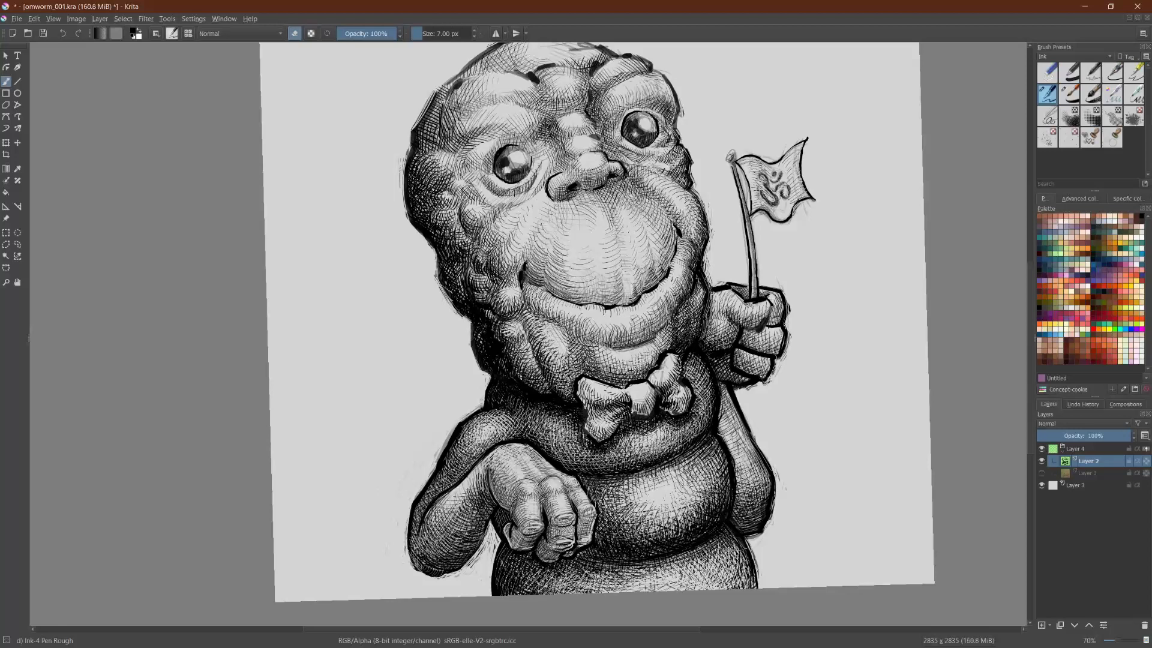
Step: Erase short strokes along the flag-side edge of the lowest body segment and undo the last two
key(m)
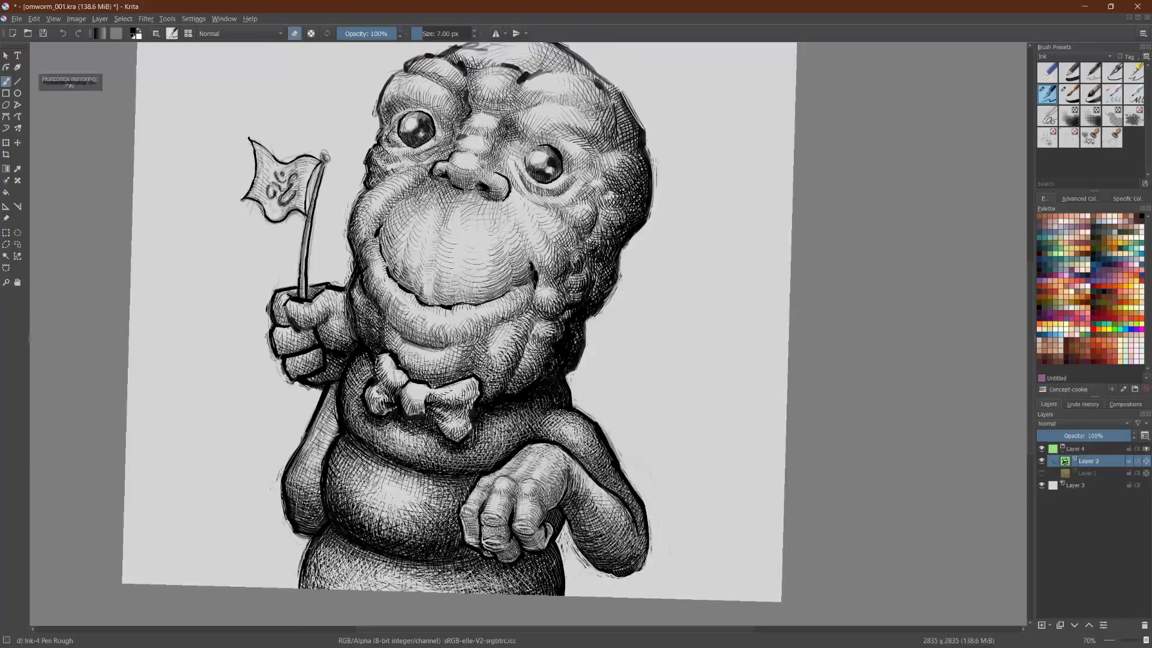
drag(130, 453, 187, 405)
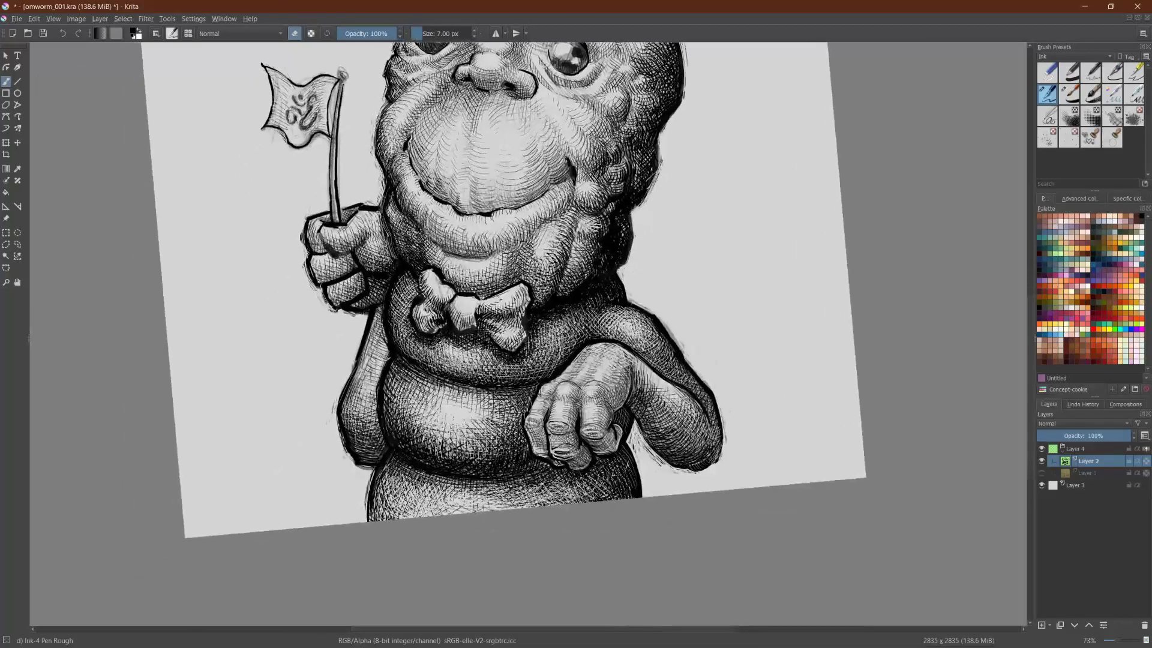
drag(388, 476, 400, 466)
mouse_move(385, 479)
mouse_down()
mouse_move(396, 470)
mouse_move(385, 462)
mouse_up()
drag(376, 488, 386, 462)
drag(371, 509, 382, 474)
drag(376, 507, 385, 472)
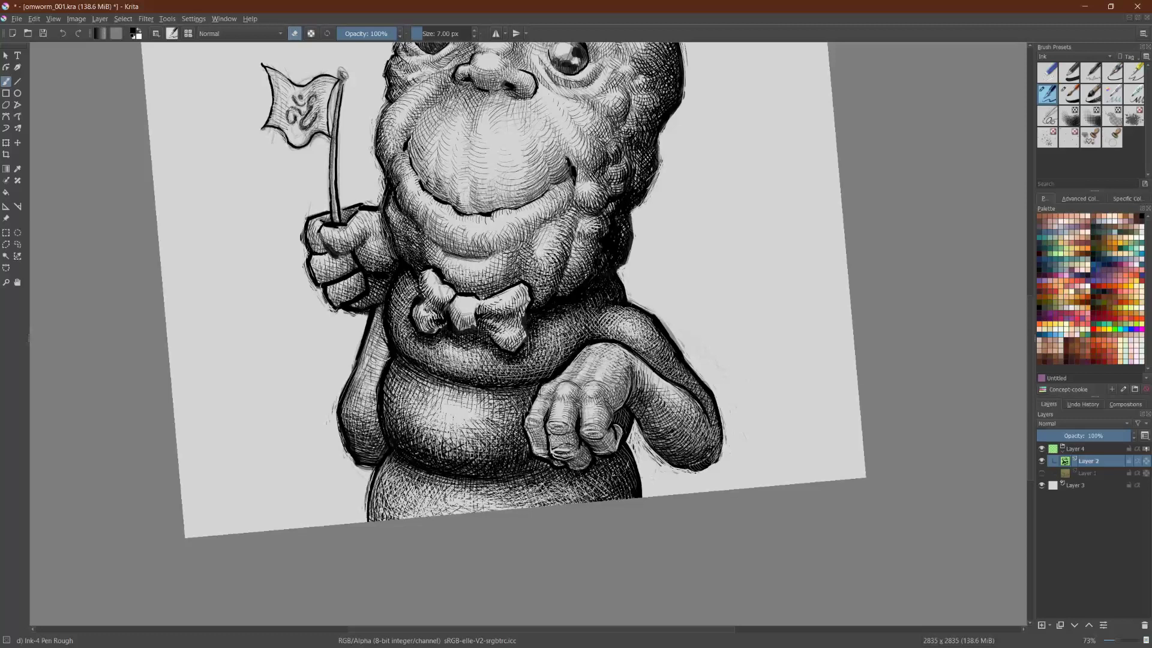
key(ctrl+z)
key(ctrl+z)
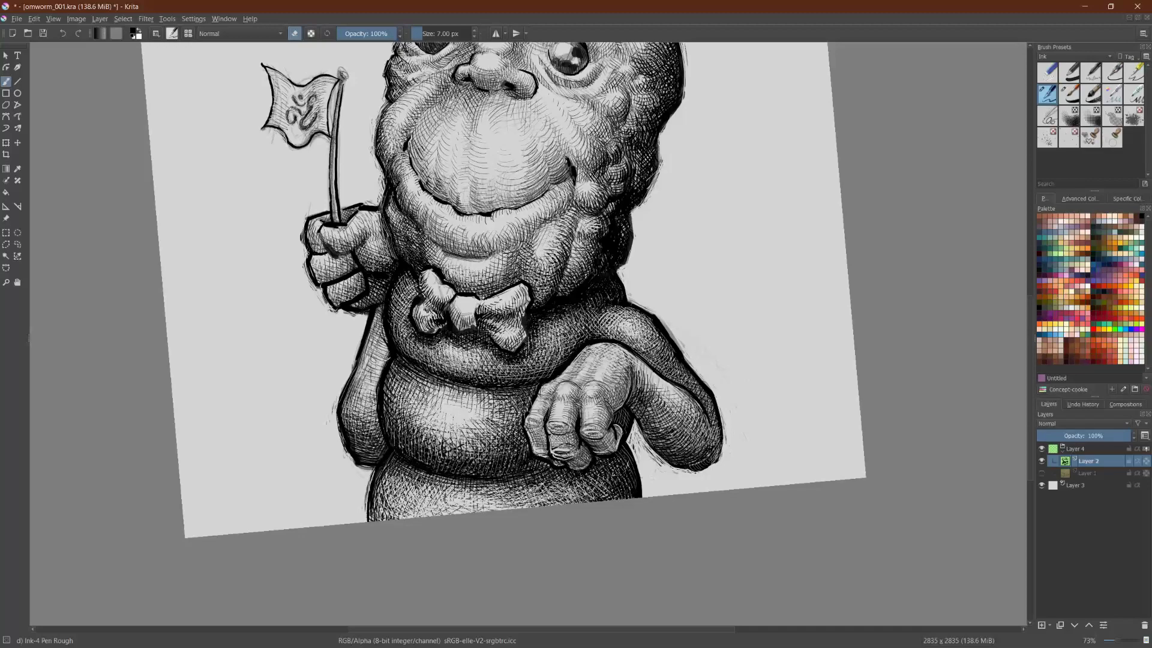
Step: Turn off erasing and ink short hatching strokes over the flag-side edge of the lowest body segment
drag(529, 438, 429, 363)
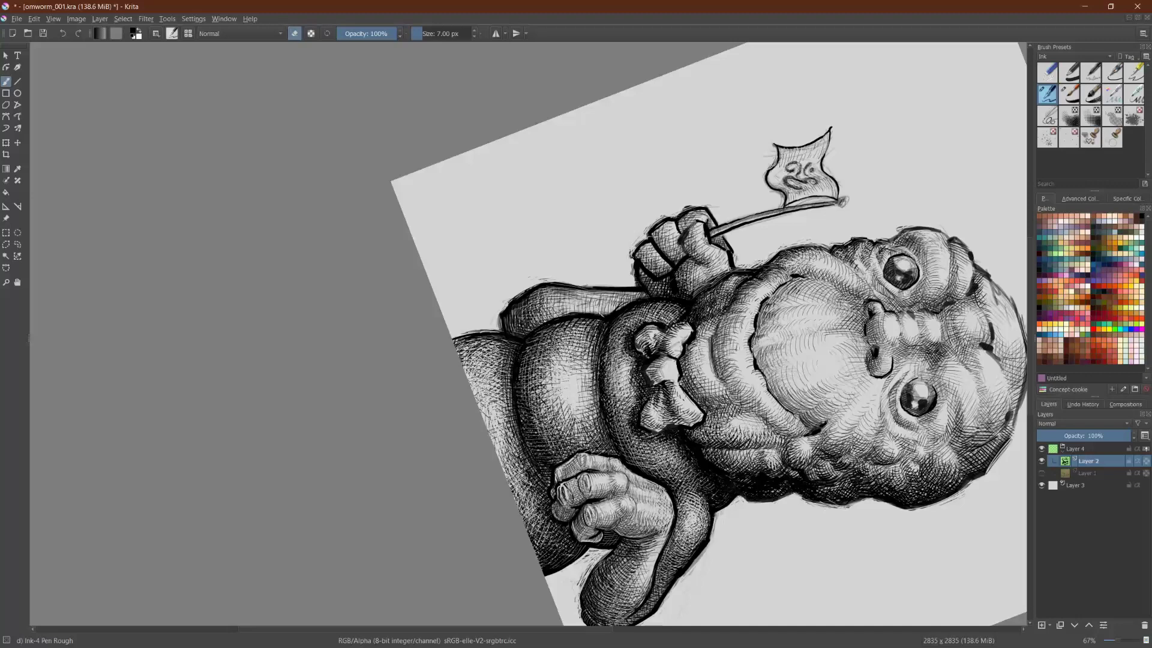
scroll(709, 335, down, 1)
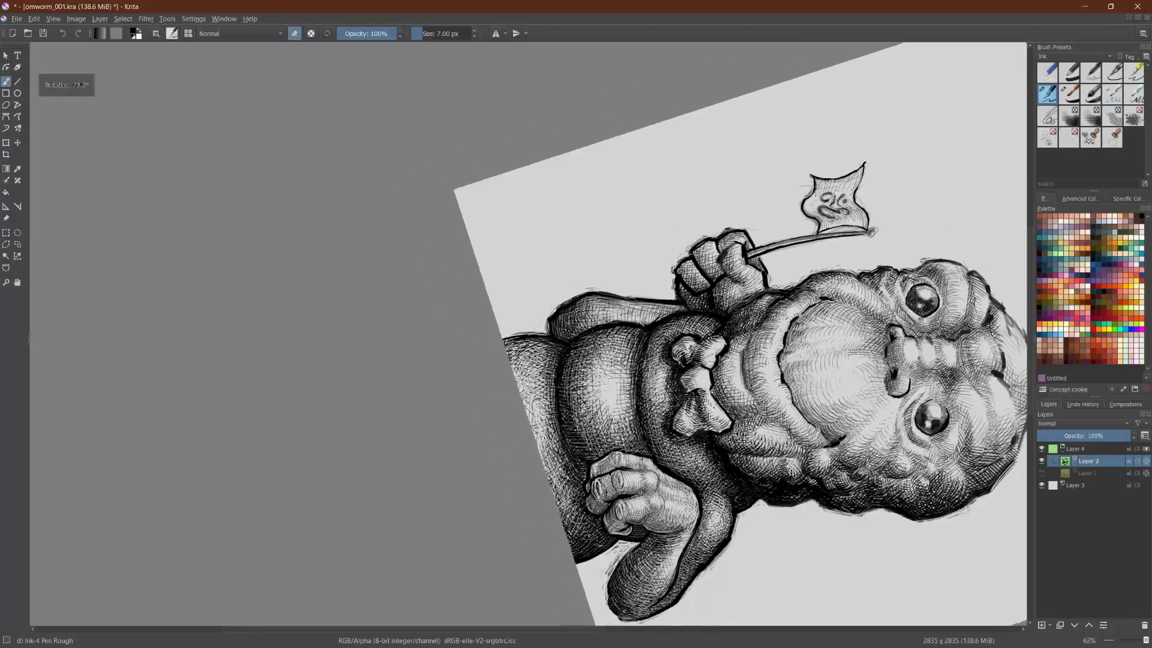
scroll(753, 543, up, 1)
scroll(758, 335, up, 1)
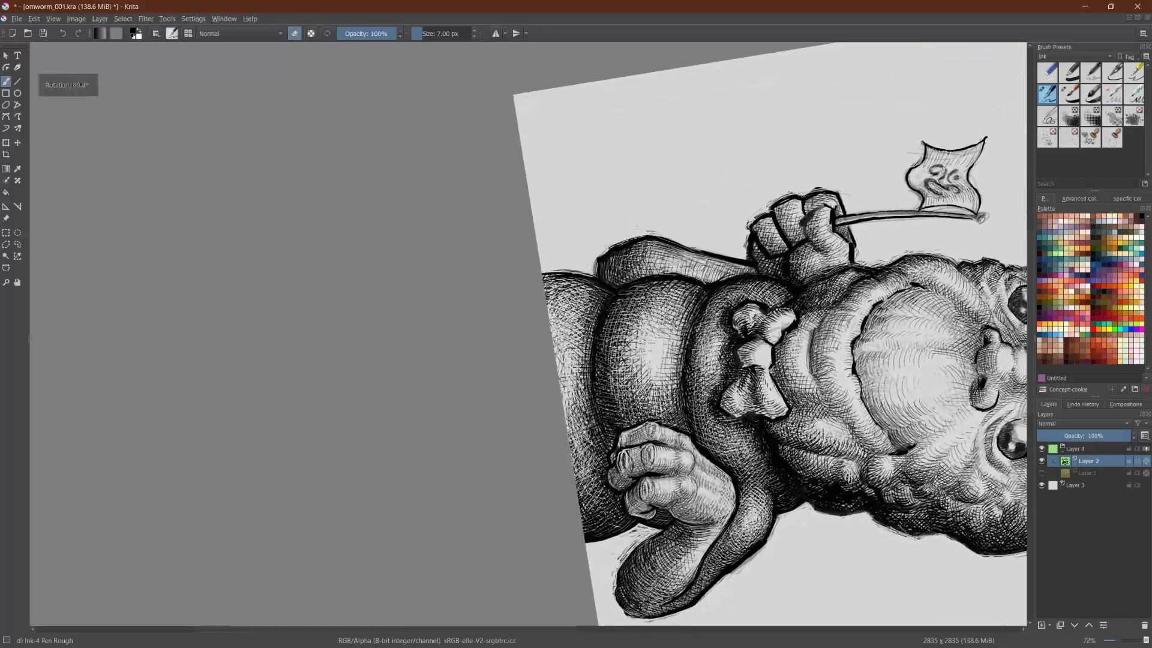
key(e)
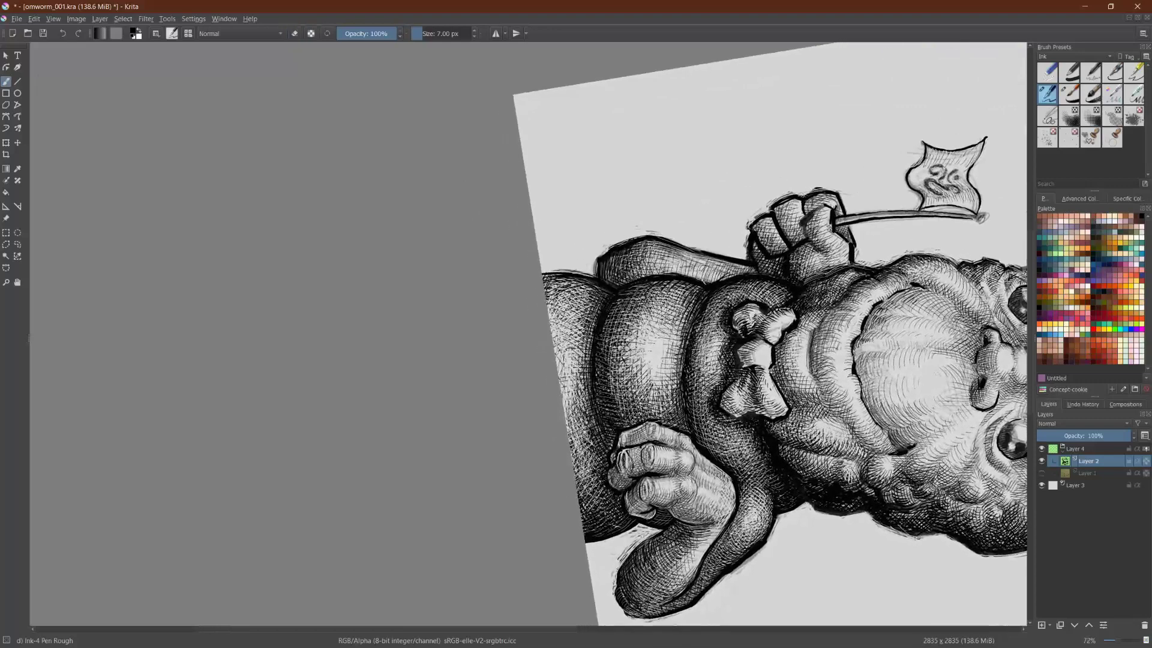
drag(556, 279, 552, 316)
drag(564, 290, 562, 308)
mouse_move(576, 288)
mouse_down()
mouse_move(565, 312)
mouse_move(573, 342)
mouse_move(582, 316)
mouse_up()
drag(583, 318, 580, 351)
scroll(594, 354, down, 3)
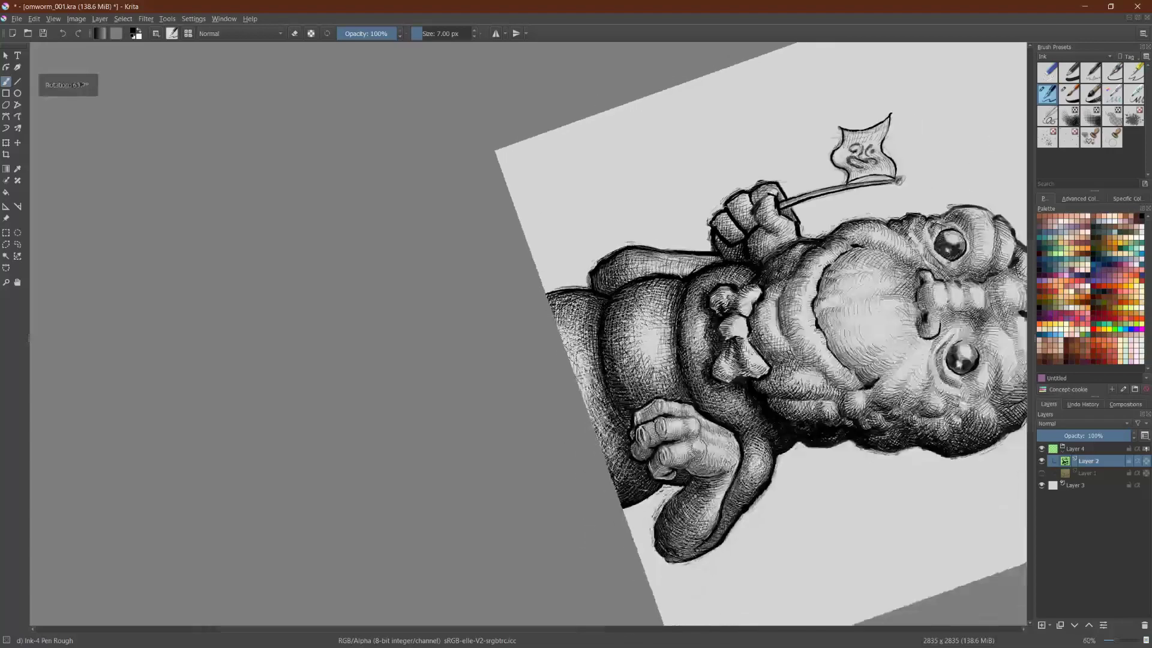
scroll(574, 298, up, 4)
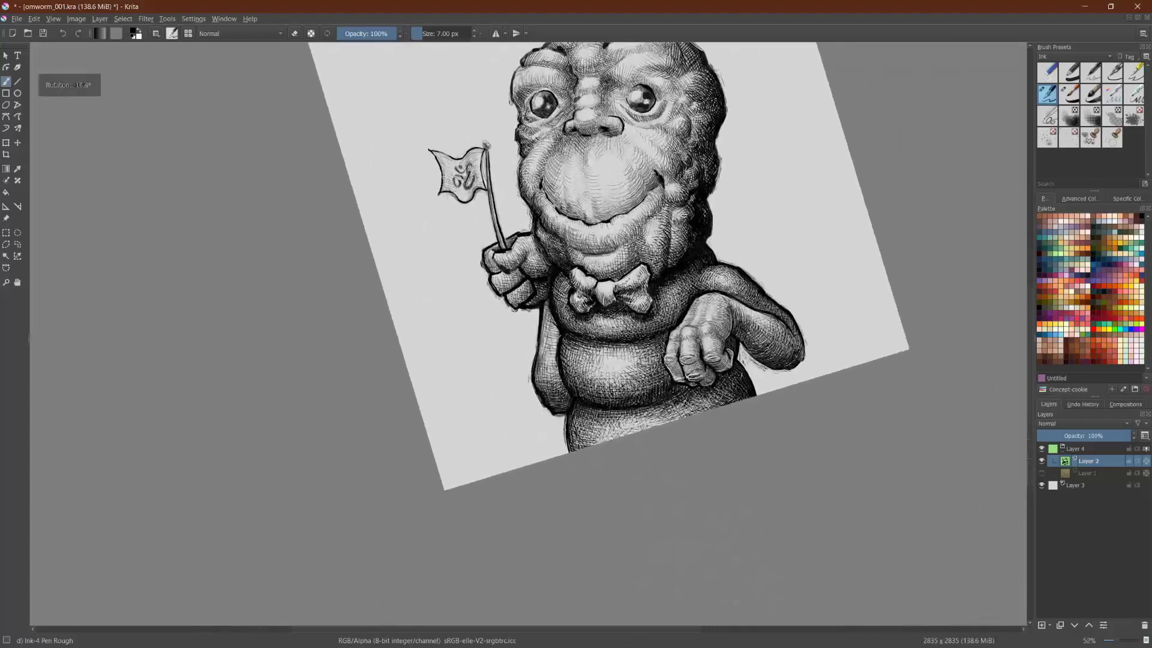
Step: Ink extra hatching on the lowest body segment, near the resting hand and across its upper flag-side area
drag(574, 298, 548, 328)
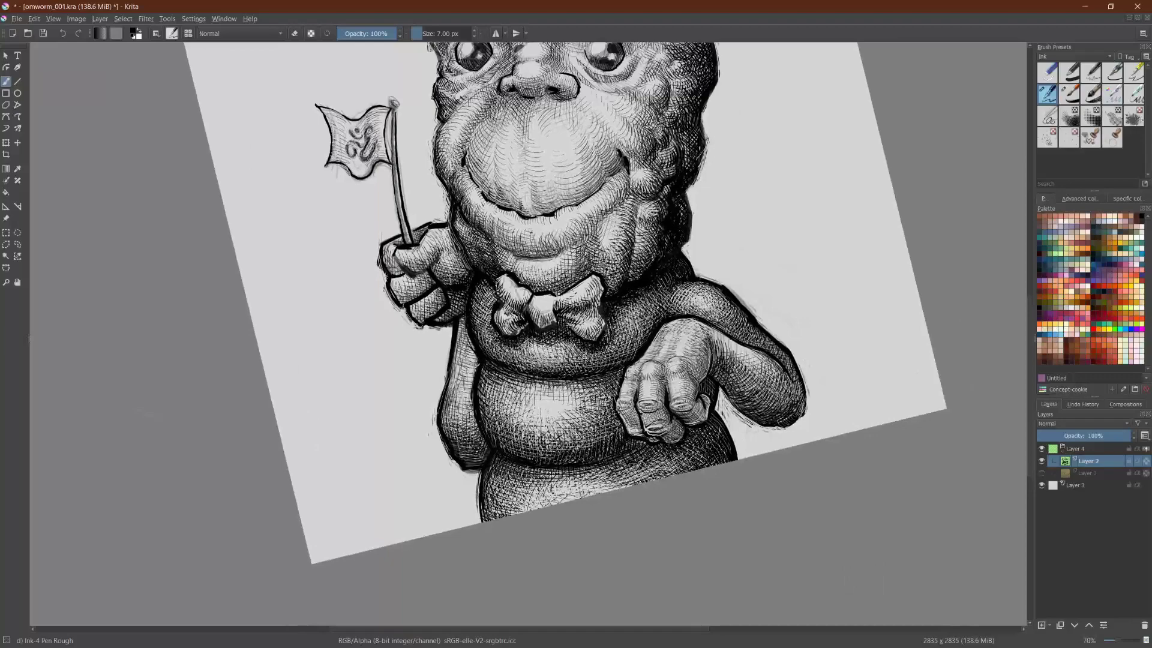
drag(547, 309, 672, 399)
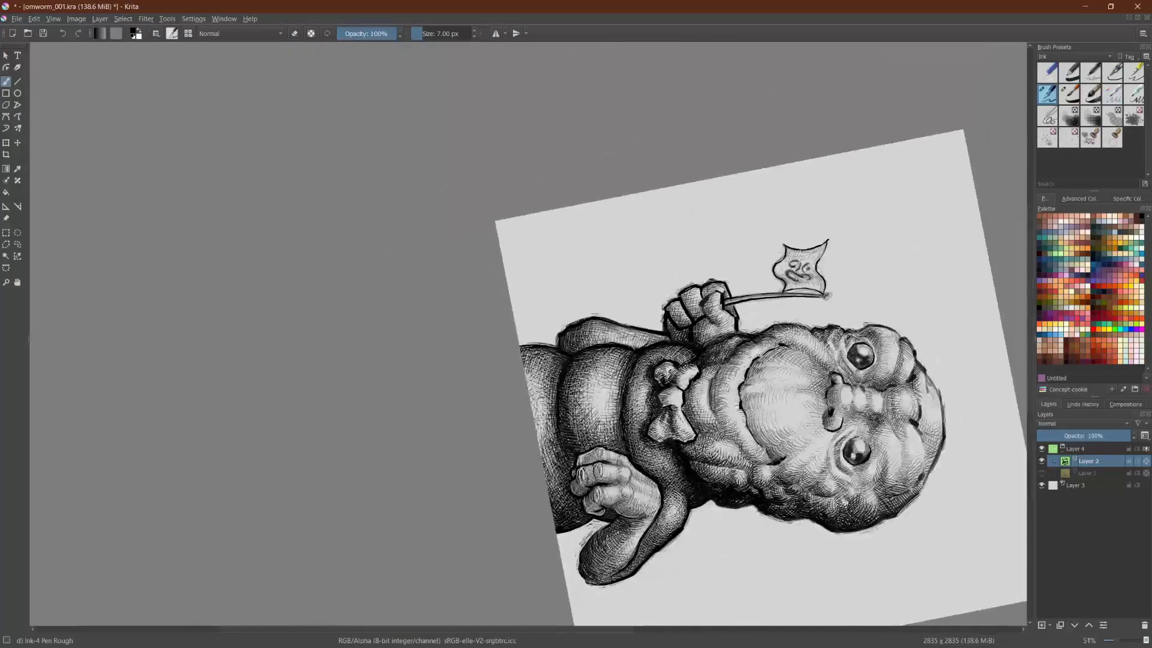
drag(557, 469, 551, 487)
drag(675, 399, 642, 222)
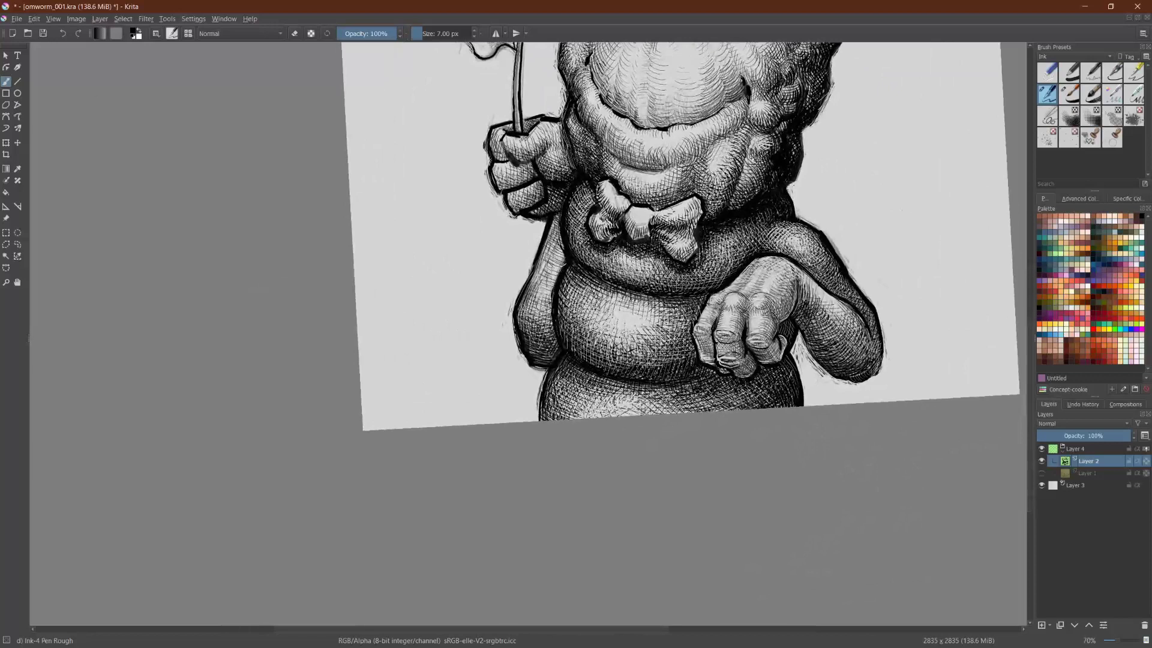
mouse_move(559, 396)
mouse_down()
mouse_move(553, 417)
mouse_move(588, 410)
mouse_up()
Step: Ink short hatching strokes over the flag-side half of the middle body segment to deepen its shading
drag(587, 285, 578, 325)
drag(597, 309, 583, 333)
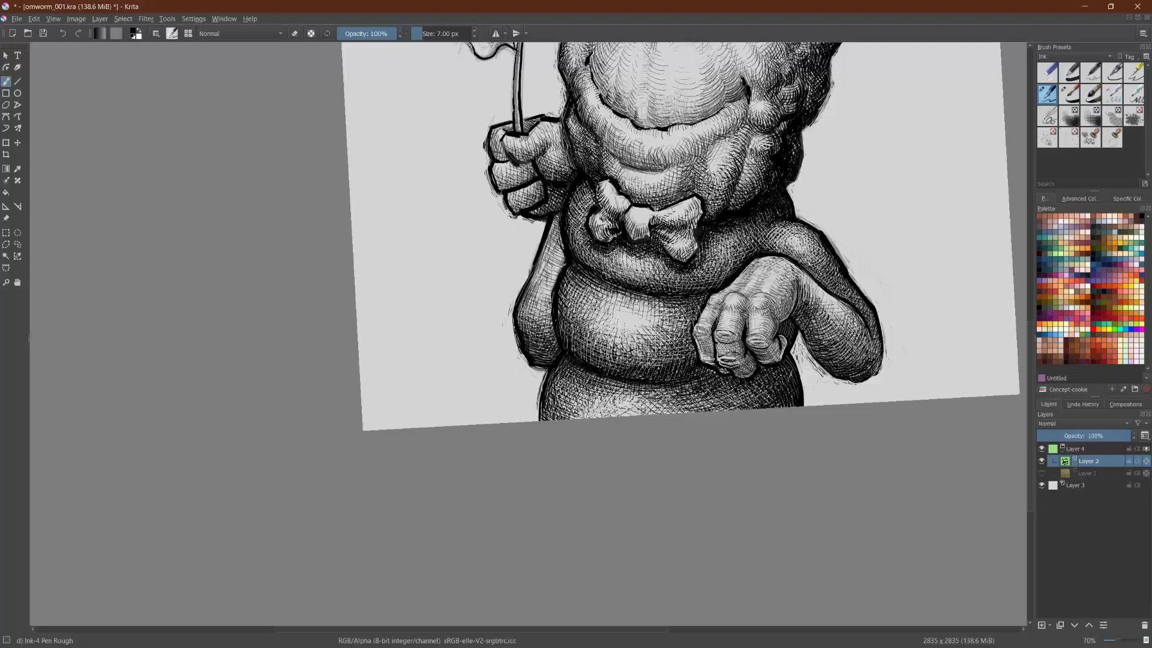
drag(873, 425, 781, 618)
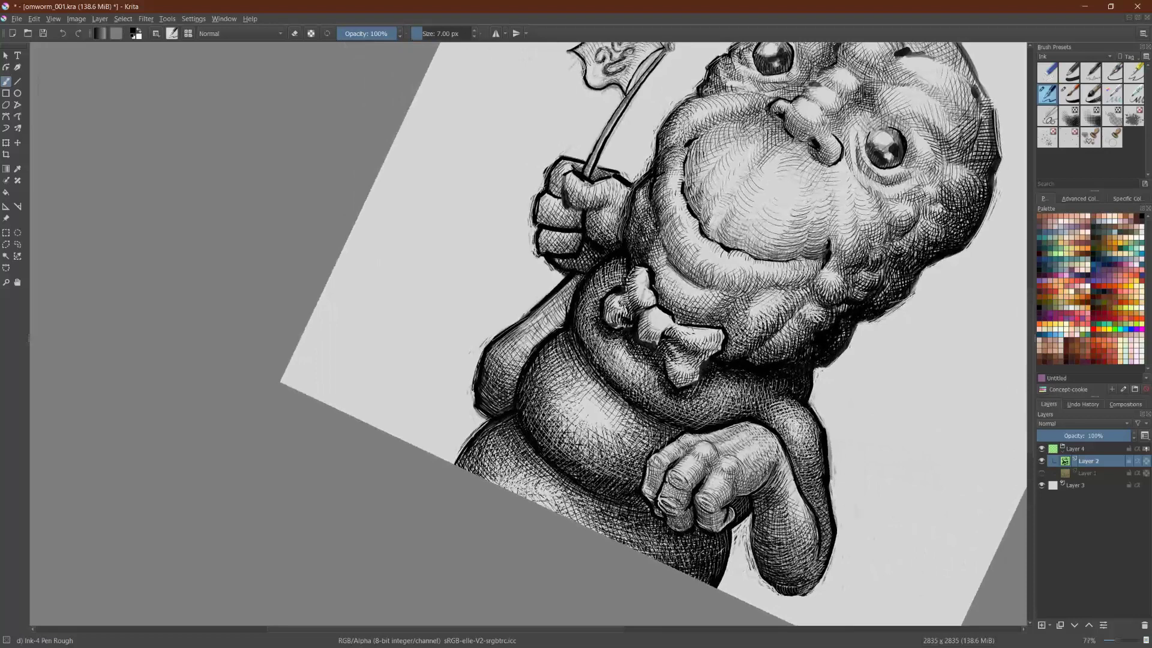
drag(780, 420, 679, 231)
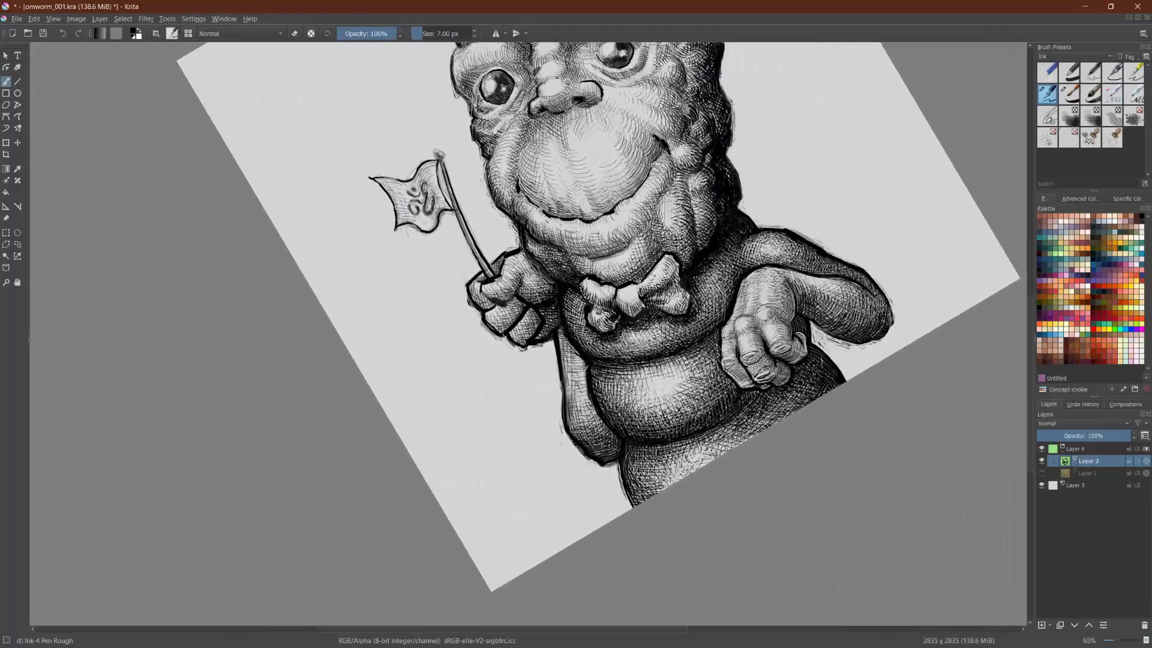
drag(610, 370, 605, 388)
drag(612, 372, 610, 396)
drag(617, 392, 608, 407)
scroll(734, 252, up, 1)
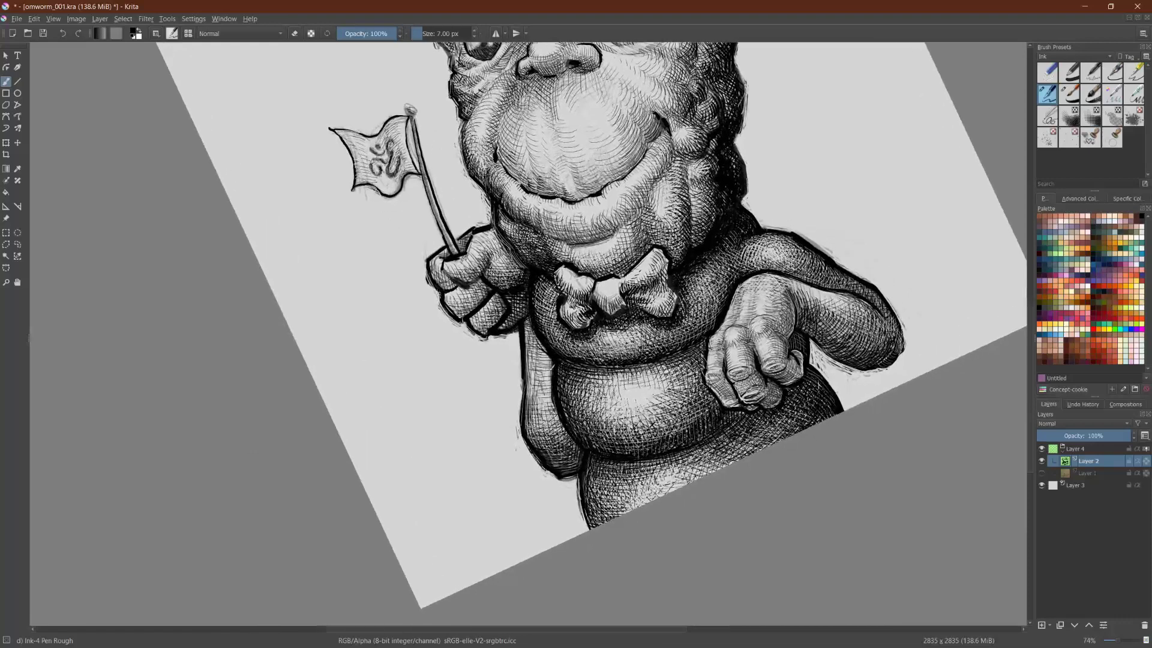
drag(602, 370, 591, 379)
Step: Ink long hatching strokes down the flag-side arm where it runs behind the body
mouse_move(527, 329)
mouse_down()
mouse_move(526, 375)
mouse_move(527, 337)
mouse_move(543, 394)
mouse_up()
drag(544, 353, 550, 404)
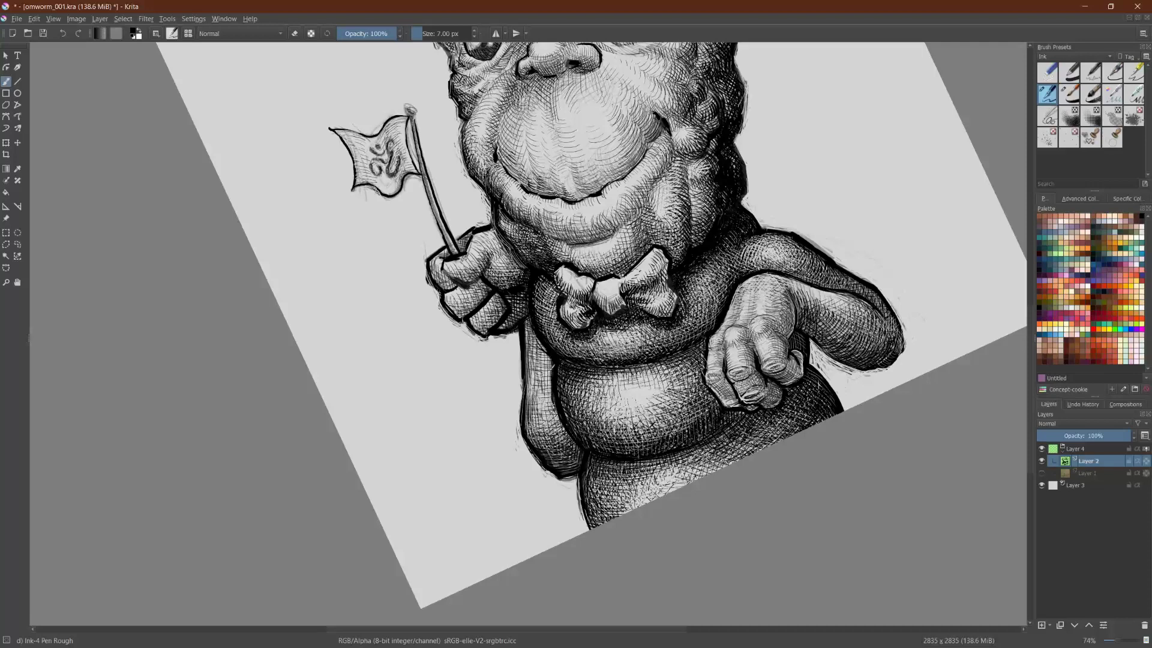
scroll(528, 334, down, 2)
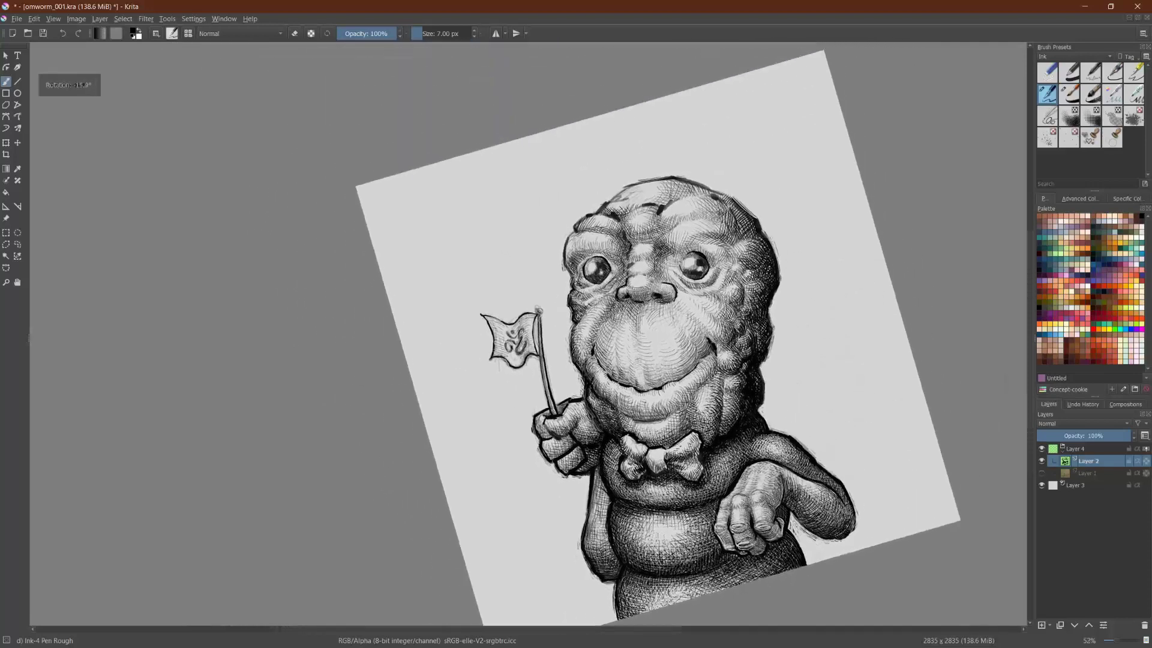
scroll(376, 289, up, 1)
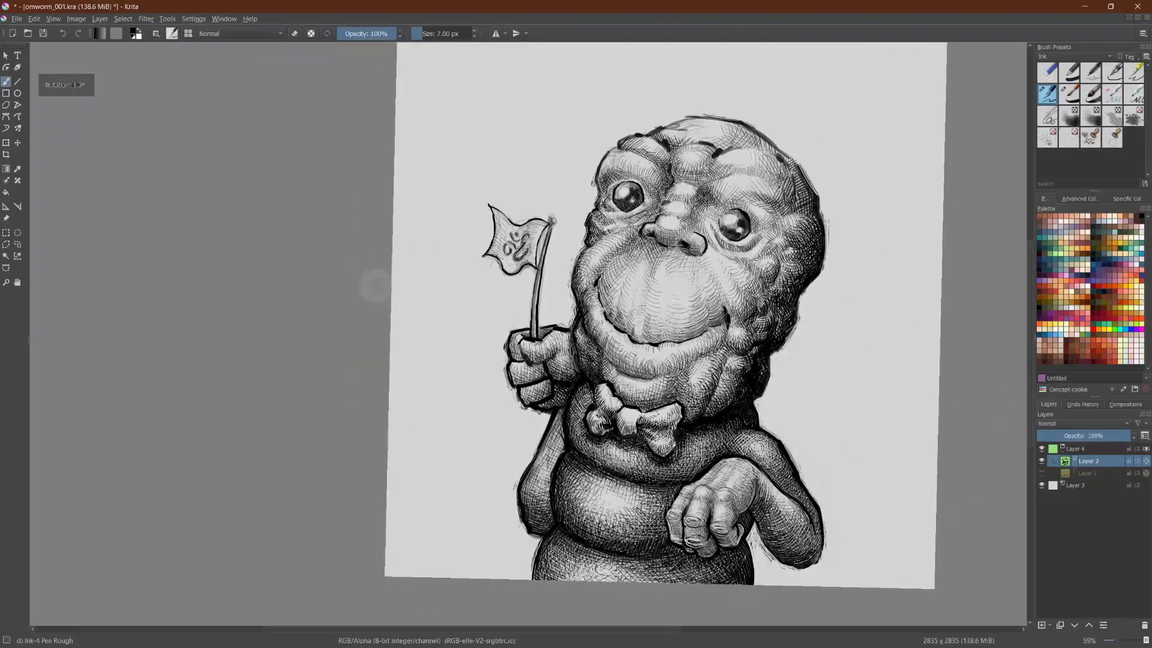
Step: Save the drawing and view the whole creature in canvas-only mode
click(17, 18)
click(53, 163)
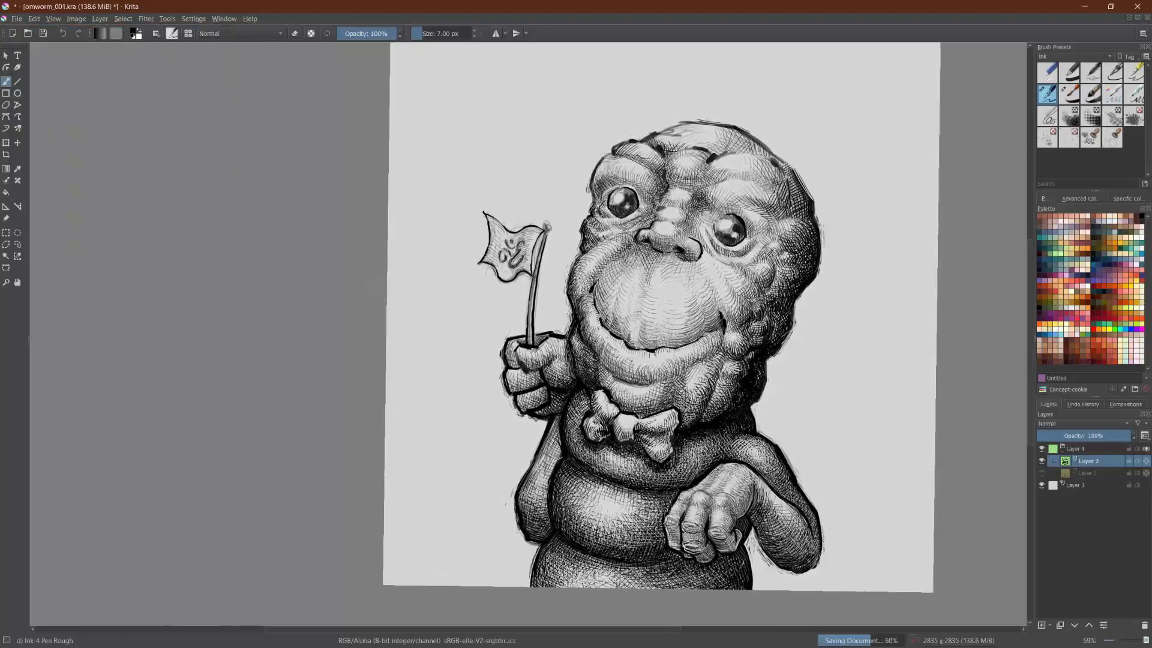
key(Tab)
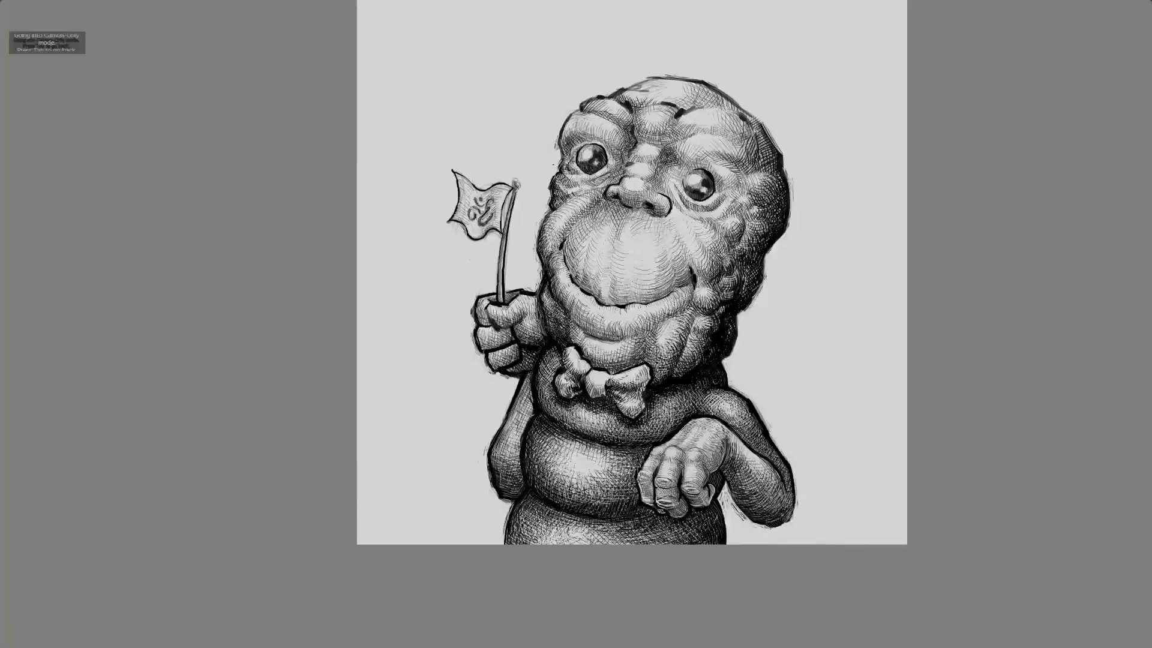
key(2)
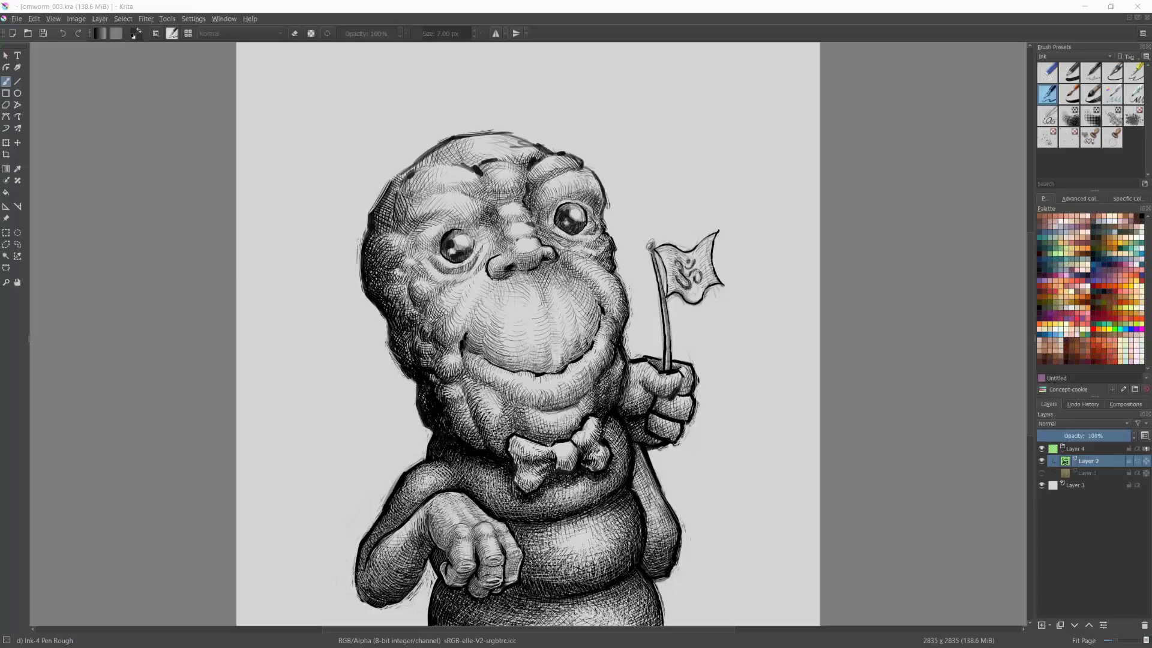
Step: With the Pencil-6 Quick Shade brush from My Favorites in white, paint soft highlights on the nose ridge and central forehead bump
scroll(528, 334, up, 1)
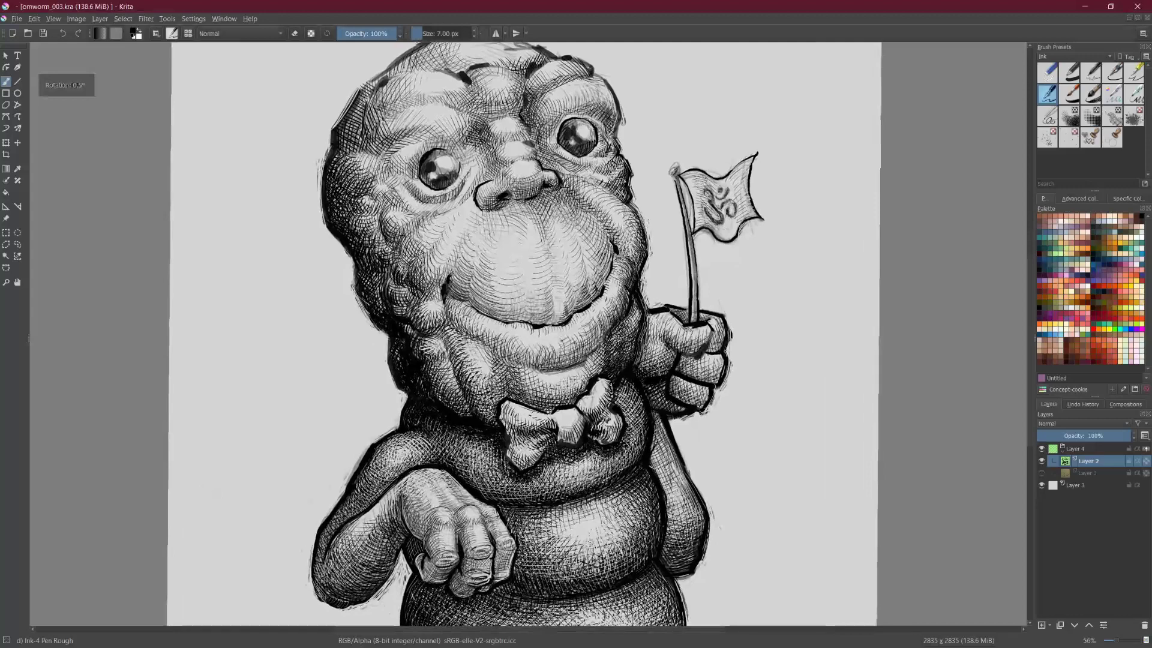
click(1075, 56)
click(1060, 107)
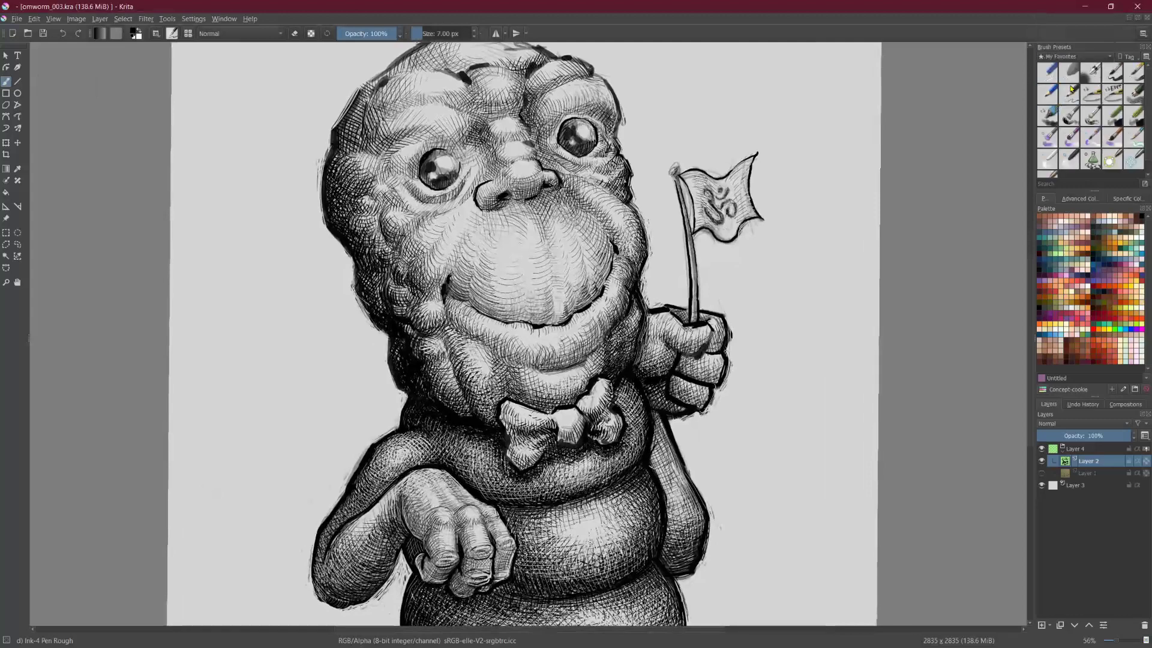
click(1132, 99)
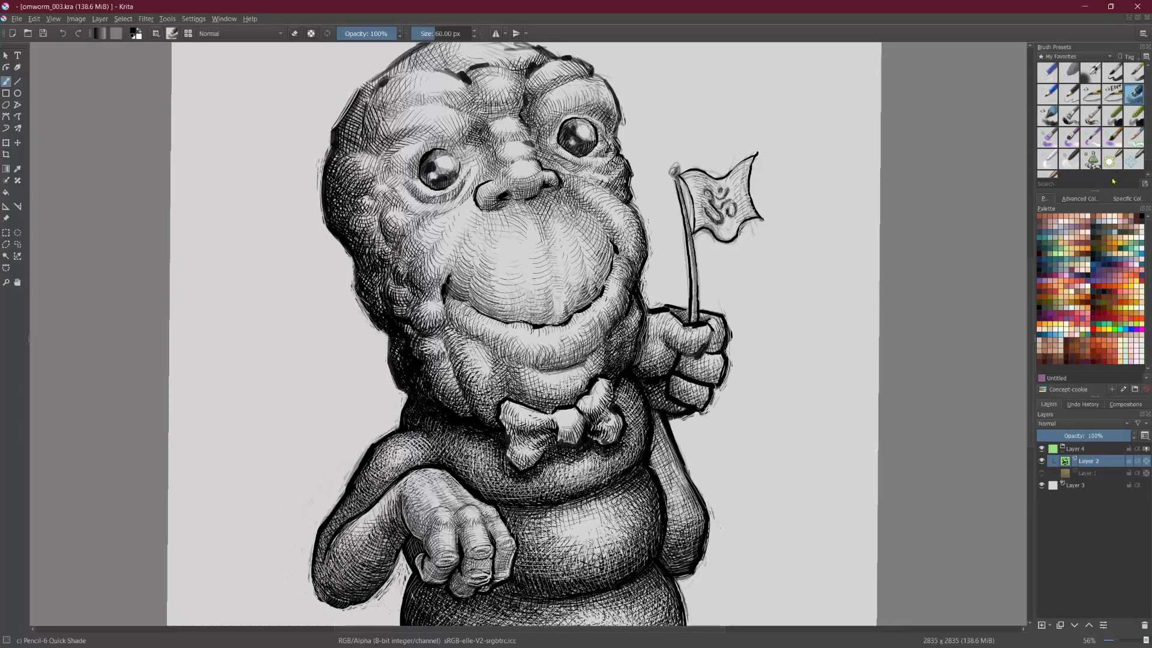
key(x)
drag(528, 288, 509, 394)
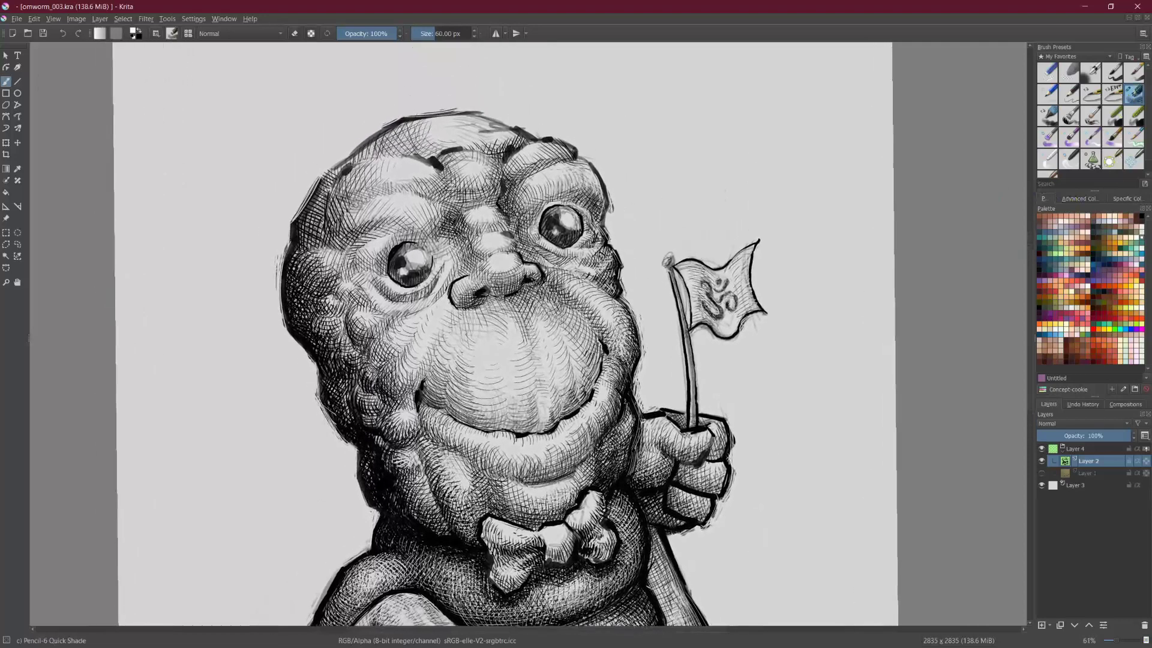
drag(510, 264, 487, 212)
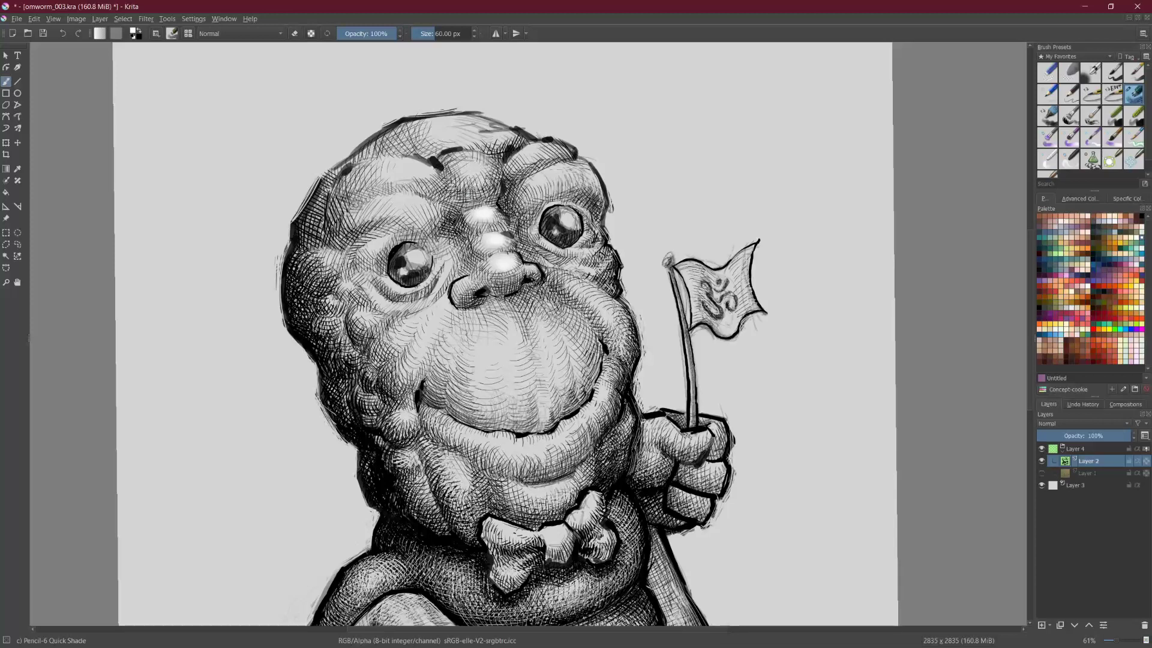
mouse_move(476, 187)
mouse_down()
mouse_move(473, 163)
mouse_move(489, 171)
mouse_up()
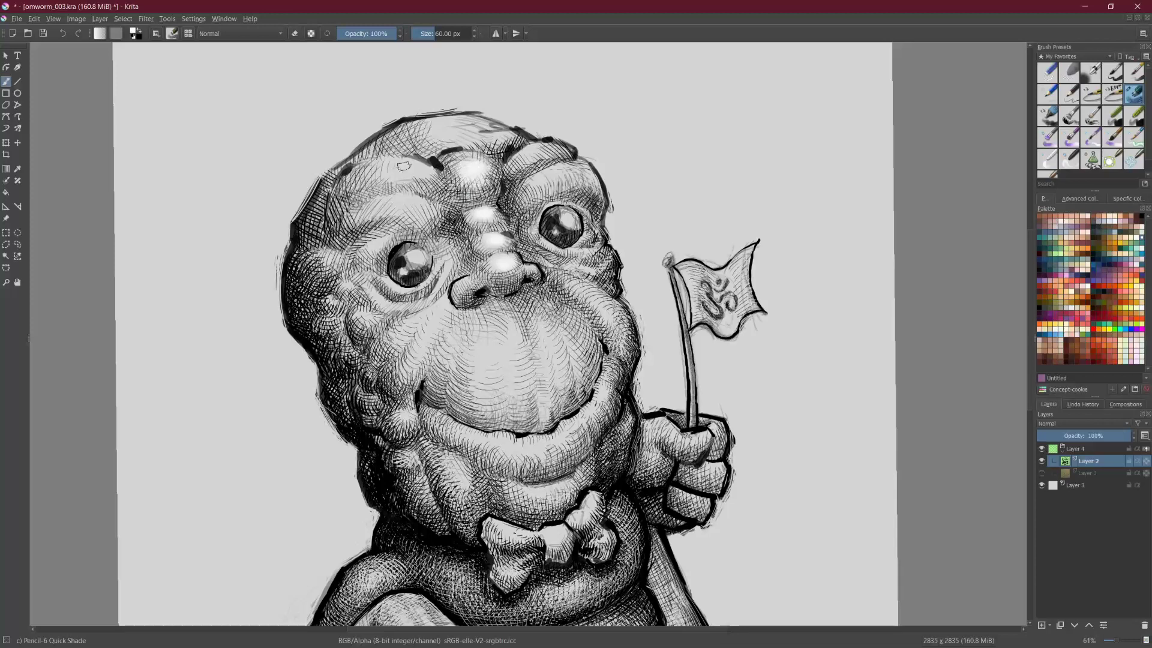
Step: Paint soft white highlights on both brow folds, the forehead folds and the crown of the head
mouse_move(420, 208)
mouse_down()
mouse_move(389, 211)
mouse_move(417, 208)
mouse_move(392, 173)
mouse_move(415, 166)
mouse_move(378, 172)
mouse_up()
mouse_move(408, 133)
mouse_down()
mouse_move(501, 134)
mouse_move(408, 129)
mouse_up()
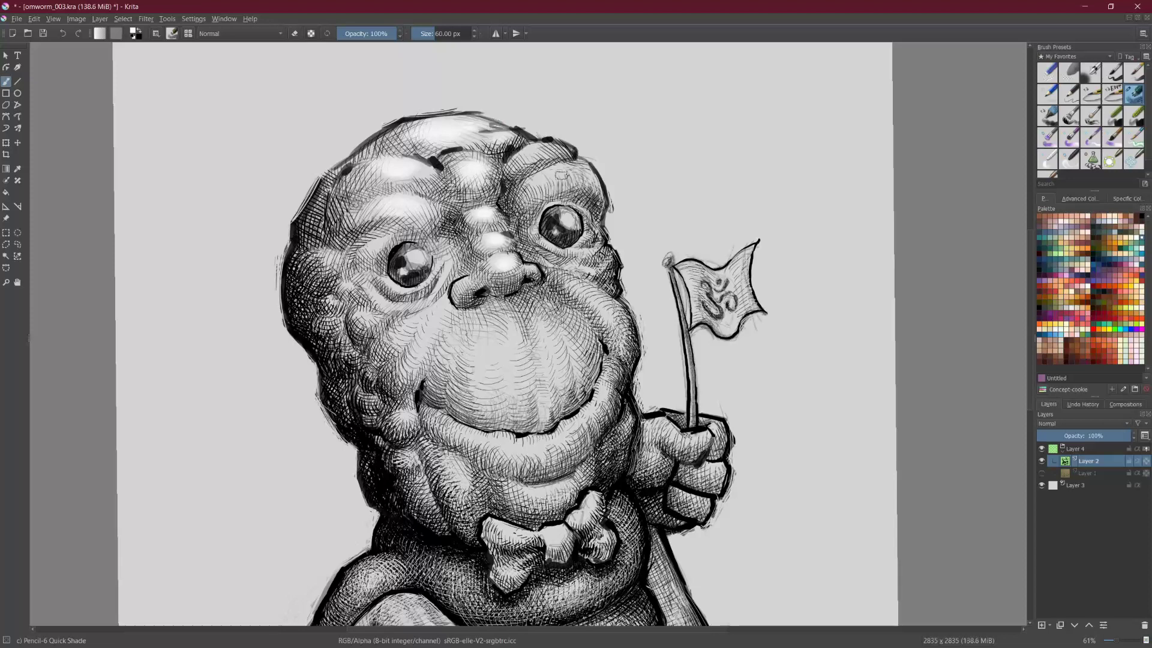
mouse_move(561, 175)
mouse_down()
mouse_move(543, 180)
mouse_move(580, 168)
mouse_move(527, 155)
mouse_move(535, 150)
mouse_up()
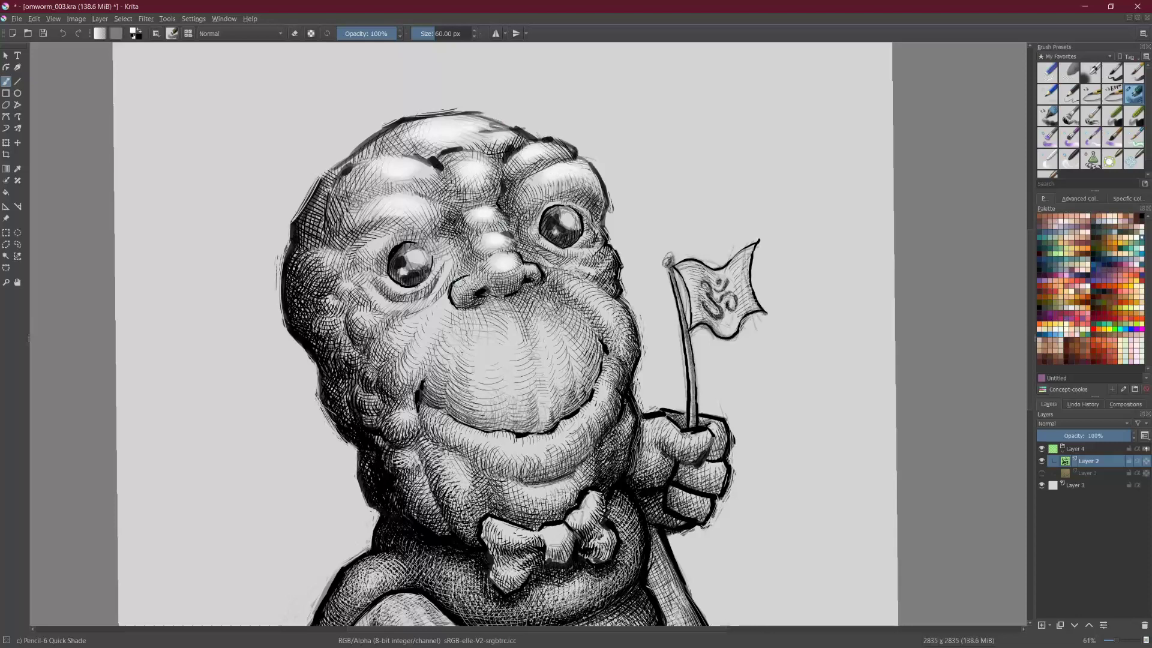
Step: Paint soft white highlights along the cheek folds beside the nose and mouth and around both eyes
drag(459, 283, 508, 291)
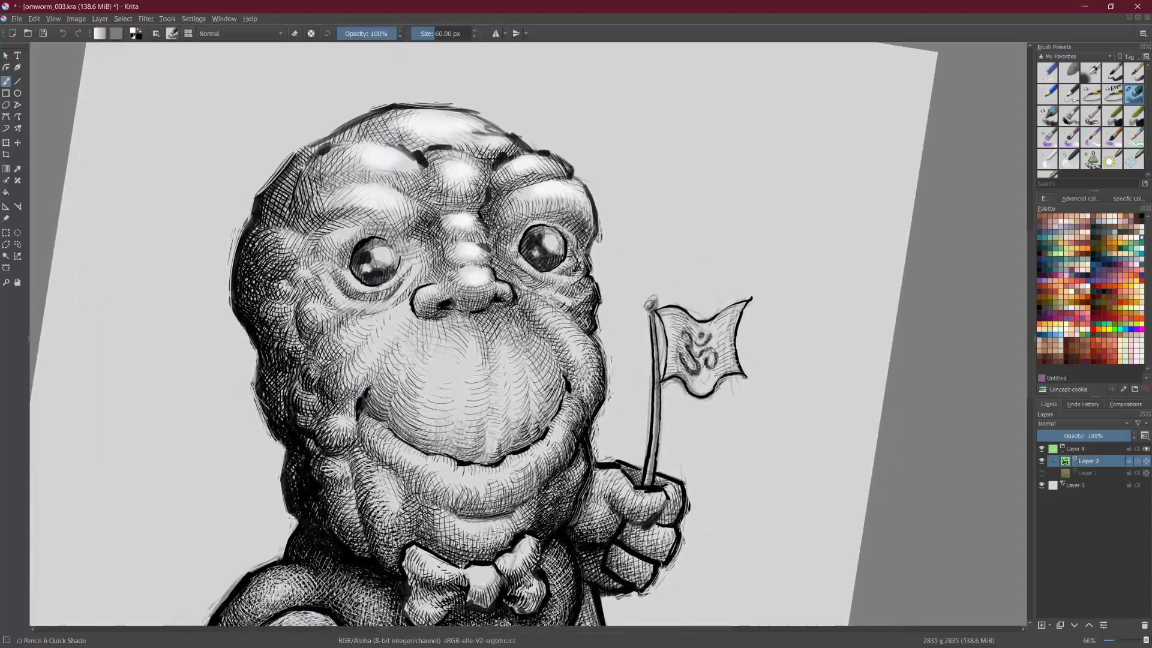
mouse_move(514, 273)
mouse_down()
mouse_move(534, 291)
mouse_move(556, 285)
mouse_move(569, 303)
mouse_move(579, 288)
mouse_move(564, 326)
mouse_move(583, 350)
mouse_move(563, 330)
mouse_move(580, 355)
mouse_up()
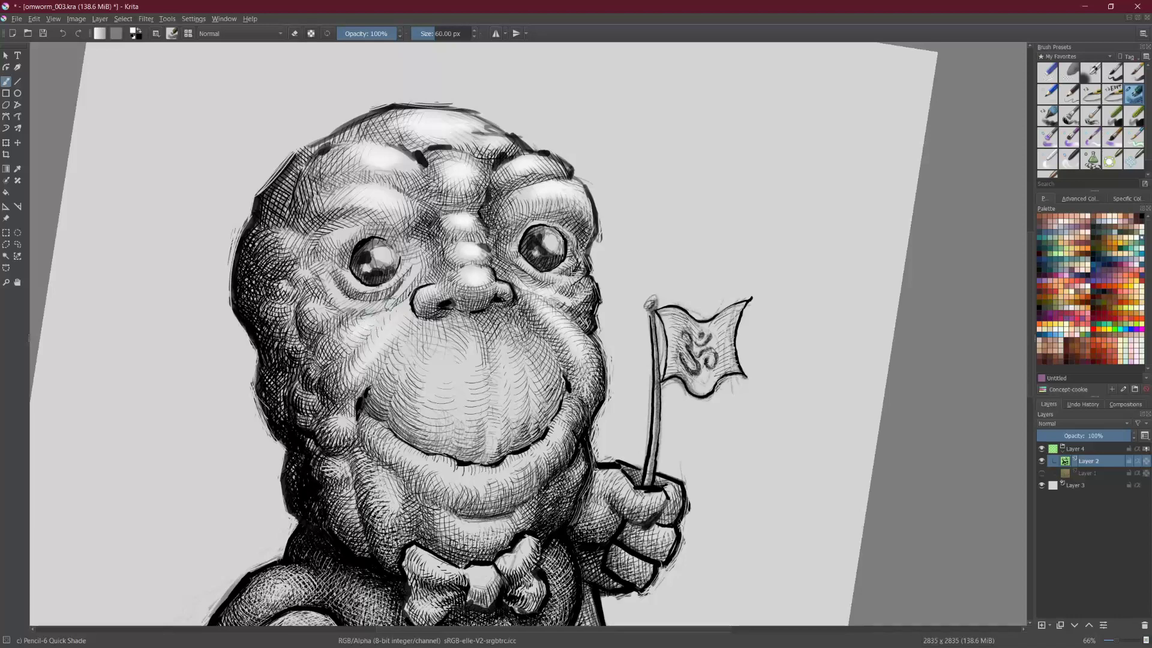
key(m)
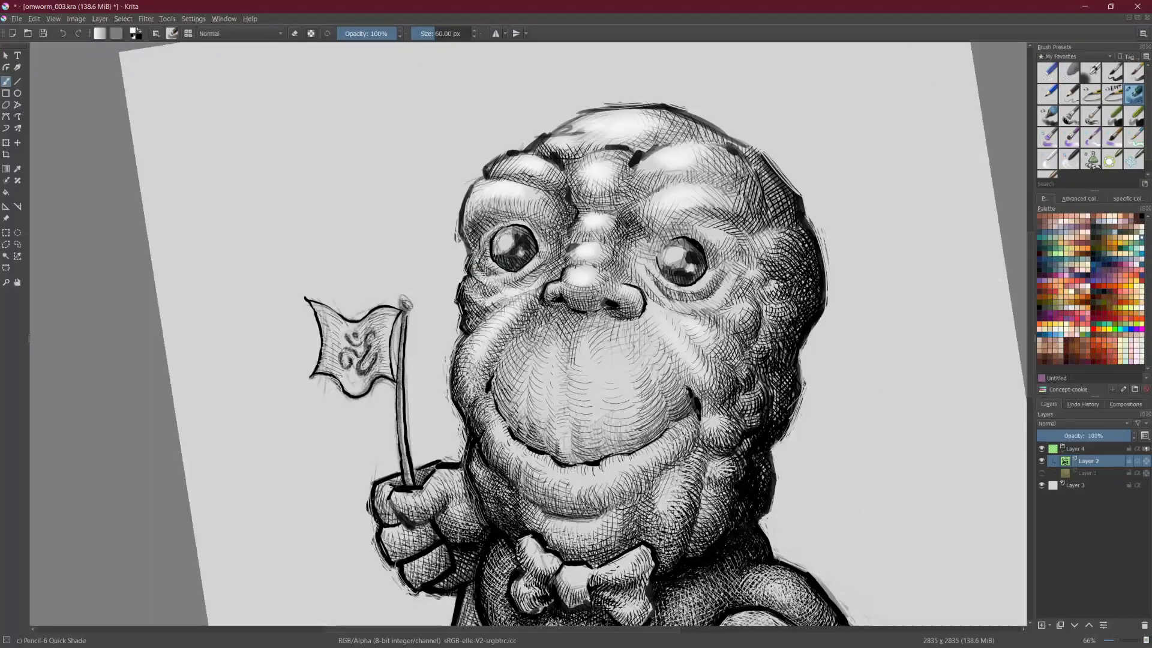
mouse_move(483, 261)
mouse_down()
mouse_move(478, 274)
mouse_move(477, 264)
mouse_move(524, 270)
mouse_up()
mouse_move(663, 258)
mouse_down()
mouse_move(652, 272)
mouse_move(659, 297)
mouse_move(710, 302)
mouse_move(696, 306)
mouse_up()
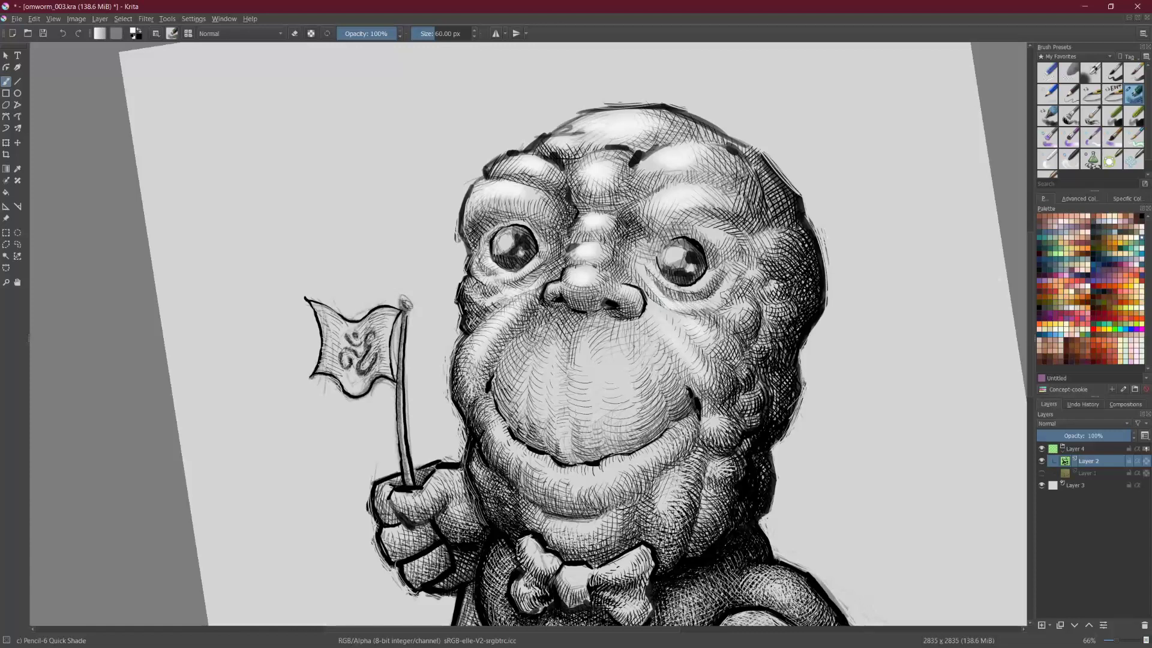
Step: Paint soft white highlights along the lower lip and brighten the reflections in both eyes
drag(504, 263, 515, 268)
mouse_move(478, 351)
mouse_down()
mouse_move(472, 393)
mouse_move(534, 479)
mouse_move(600, 483)
mouse_up()
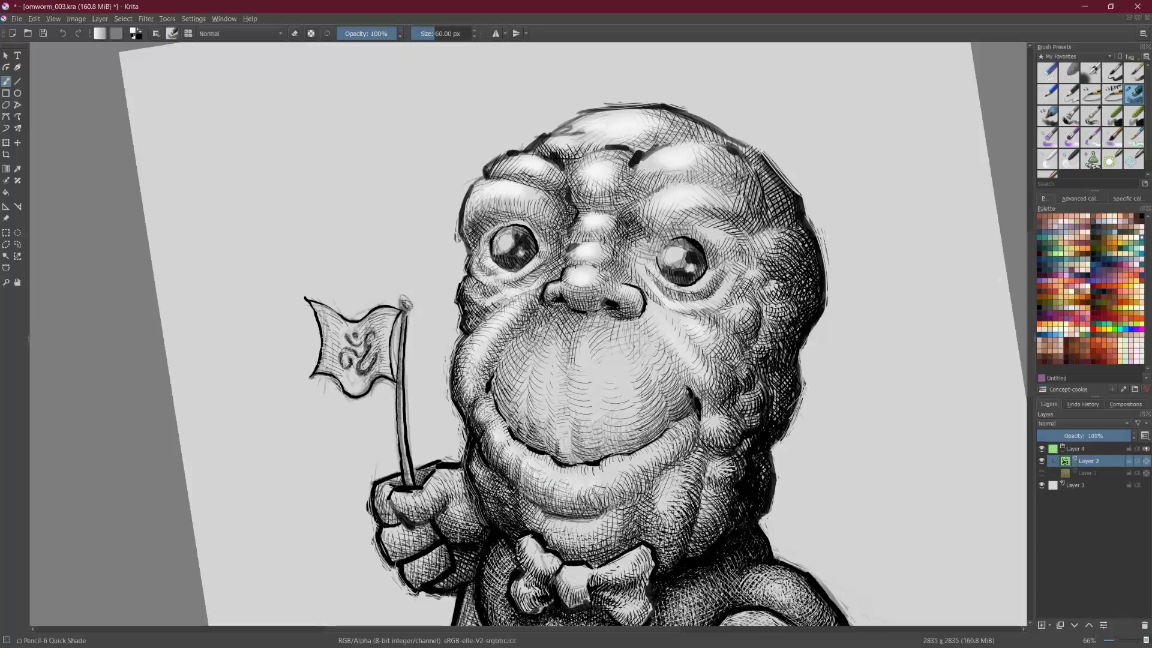
key(m)
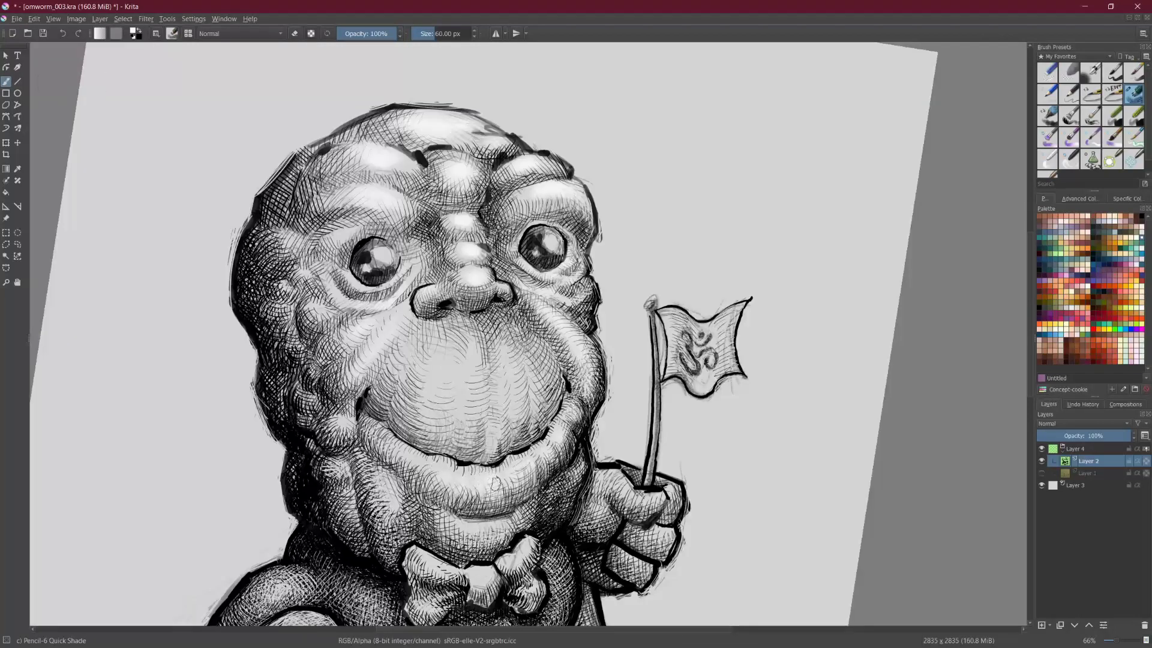
mouse_move(514, 466)
mouse_down()
mouse_move(557, 436)
mouse_move(556, 403)
mouse_up()
mouse_move(488, 472)
mouse_down()
mouse_move(464, 469)
mouse_move(439, 470)
mouse_move(361, 397)
mouse_up()
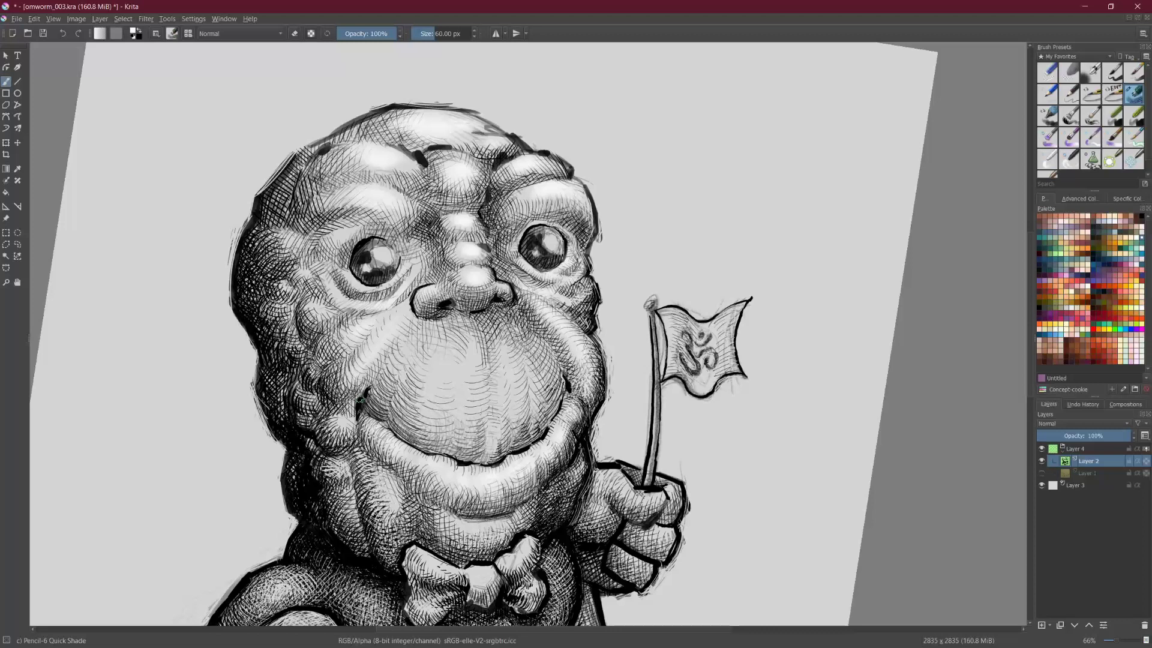
drag(383, 255, 384, 254)
drag(552, 242, 551, 233)
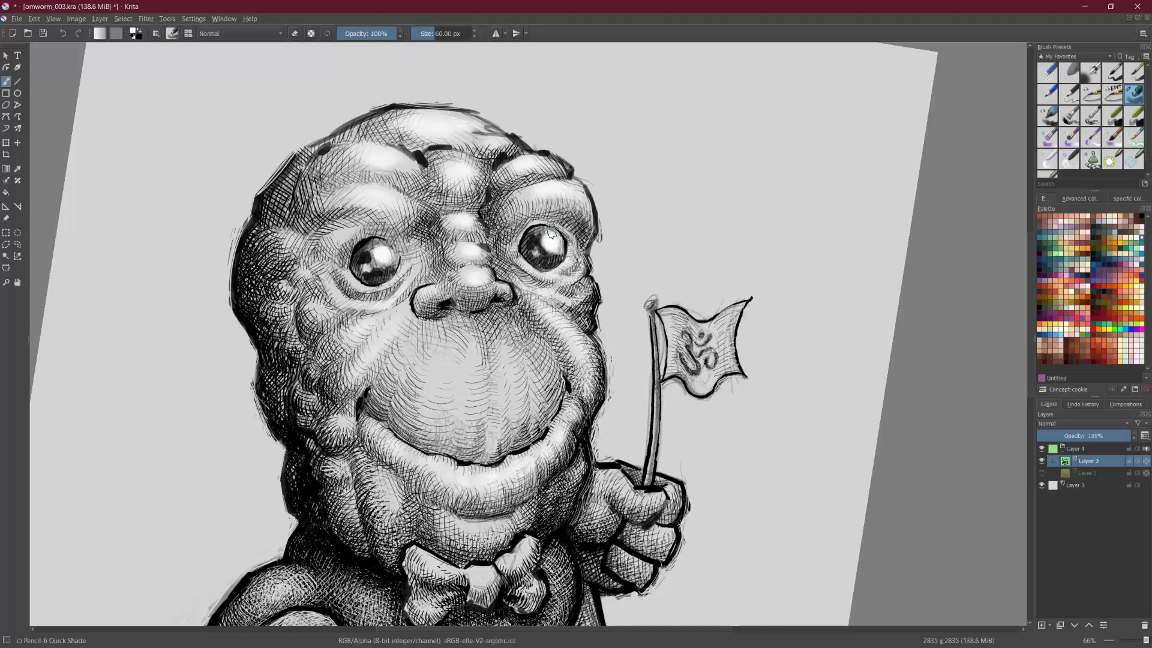
Step: Paint soft white highlights on the bumps of the shaded cheek, the chin folds and the lip near the mouth corner
mouse_move(481, 271)
mouse_down()
mouse_move(499, 282)
mouse_move(603, 241)
mouse_up()
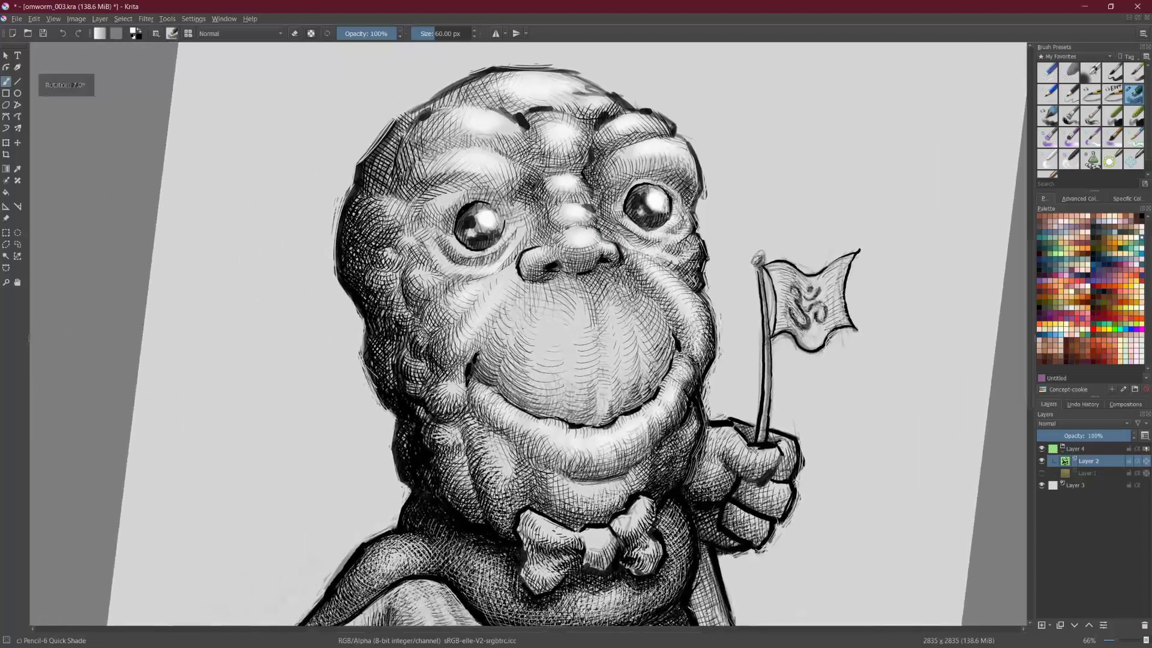
mouse_move(447, 339)
mouse_down()
mouse_move(453, 373)
mouse_move(462, 360)
mouse_move(454, 341)
mouse_move(443, 354)
mouse_move(451, 324)
mouse_move(470, 332)
mouse_up()
mouse_move(450, 393)
mouse_down()
mouse_move(456, 402)
mouse_move(455, 381)
mouse_up()
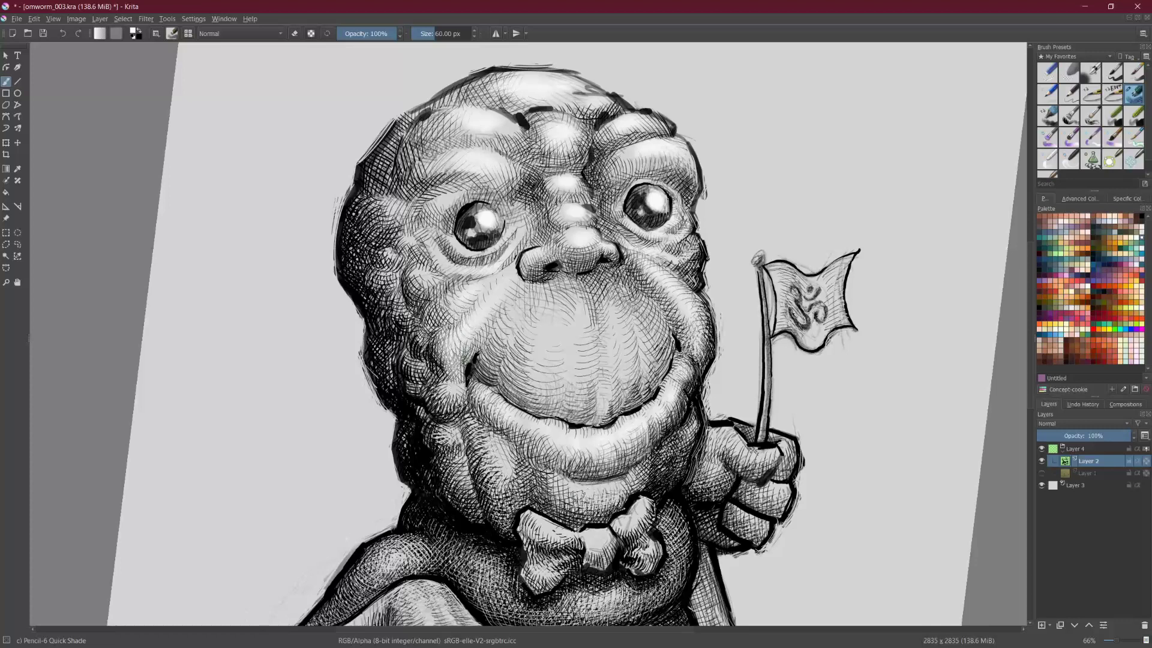
mouse_move(585, 499)
mouse_down()
mouse_move(618, 493)
mouse_move(579, 513)
mouse_move(631, 483)
mouse_move(601, 487)
mouse_move(636, 471)
mouse_move(630, 486)
mouse_move(682, 439)
mouse_move(667, 462)
mouse_move(678, 456)
mouse_move(689, 389)
mouse_up()
mouse_move(510, 457)
mouse_down()
mouse_move(516, 474)
mouse_move(480, 468)
mouse_move(492, 480)
mouse_move(480, 462)
mouse_move(493, 441)
mouse_up()
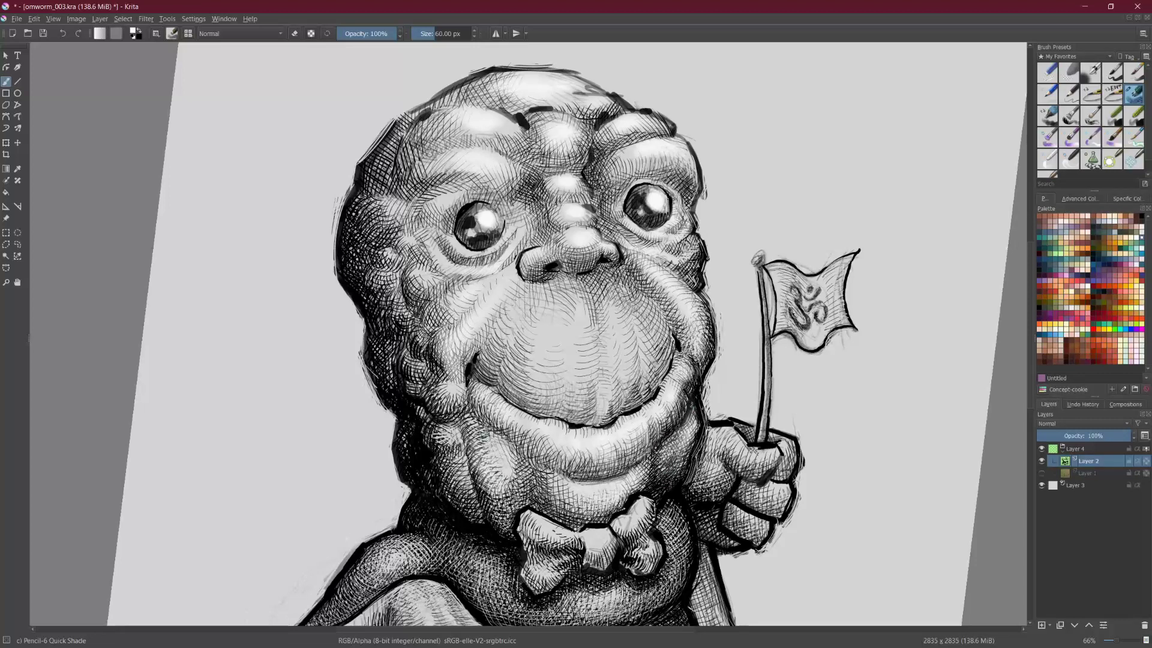
Step: Undo the last three highlight strokes and paint soft white highlights down the ridges of the muzzle
key(ctrl+z)
key(ctrl+z)
key(ctrl+z)
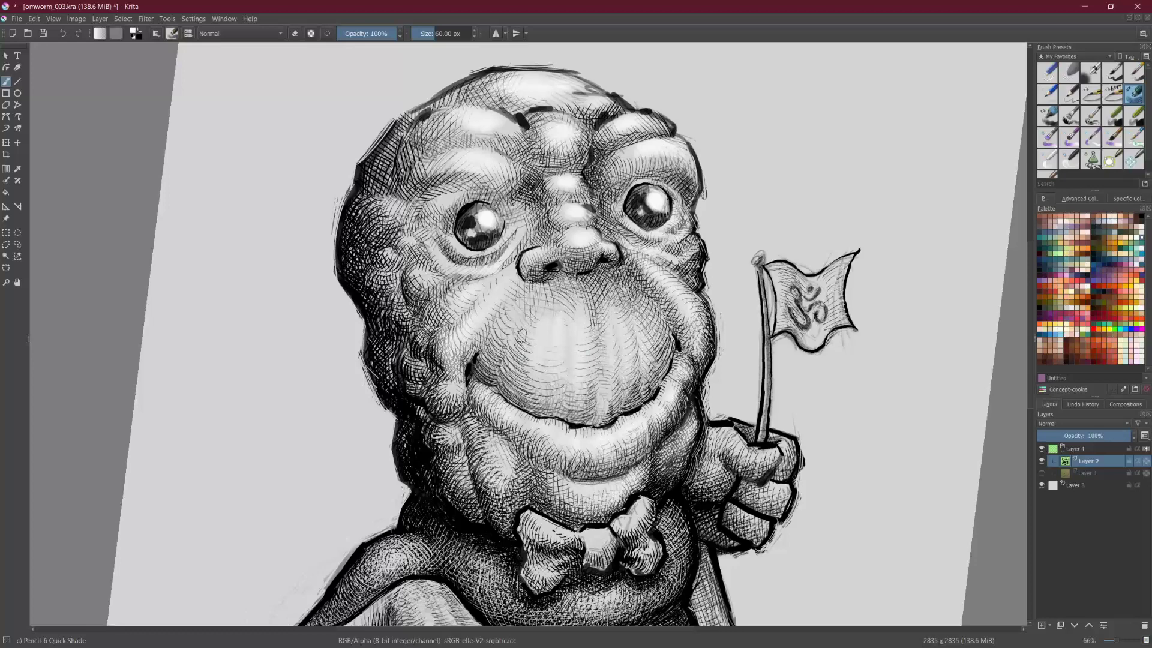
drag(522, 339, 520, 315)
Step: Paint soft white highlights on the upper chest beneath the bow tie and on the back of the lowered hand
scroll(528, 334, down, 2)
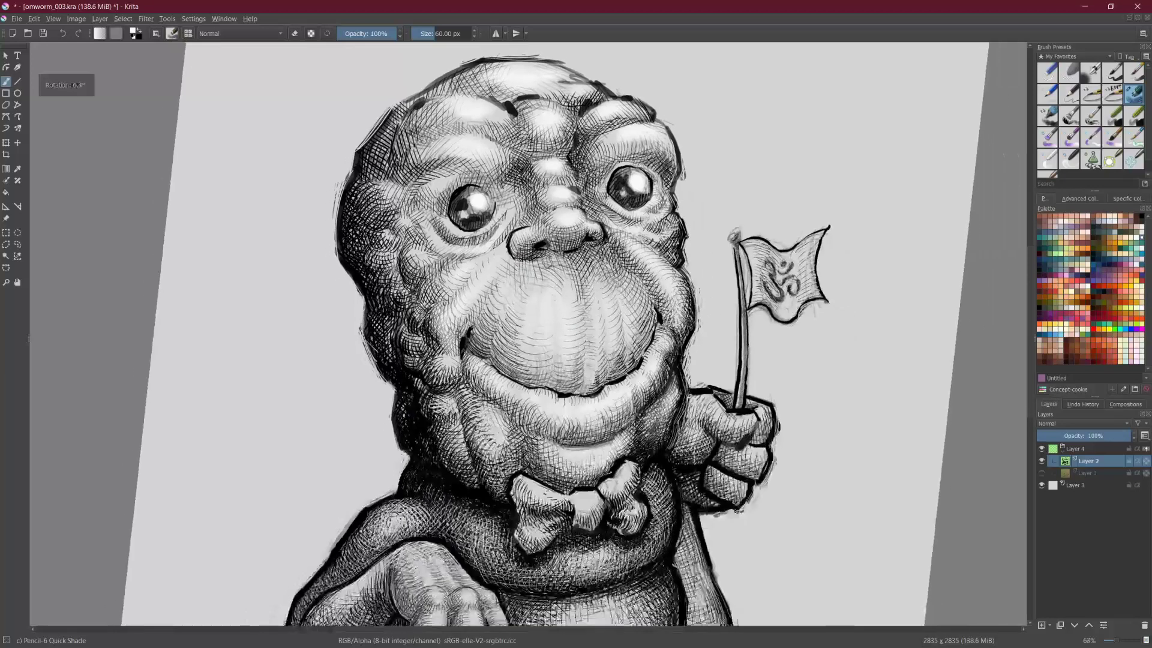
scroll(697, 438, up, 1)
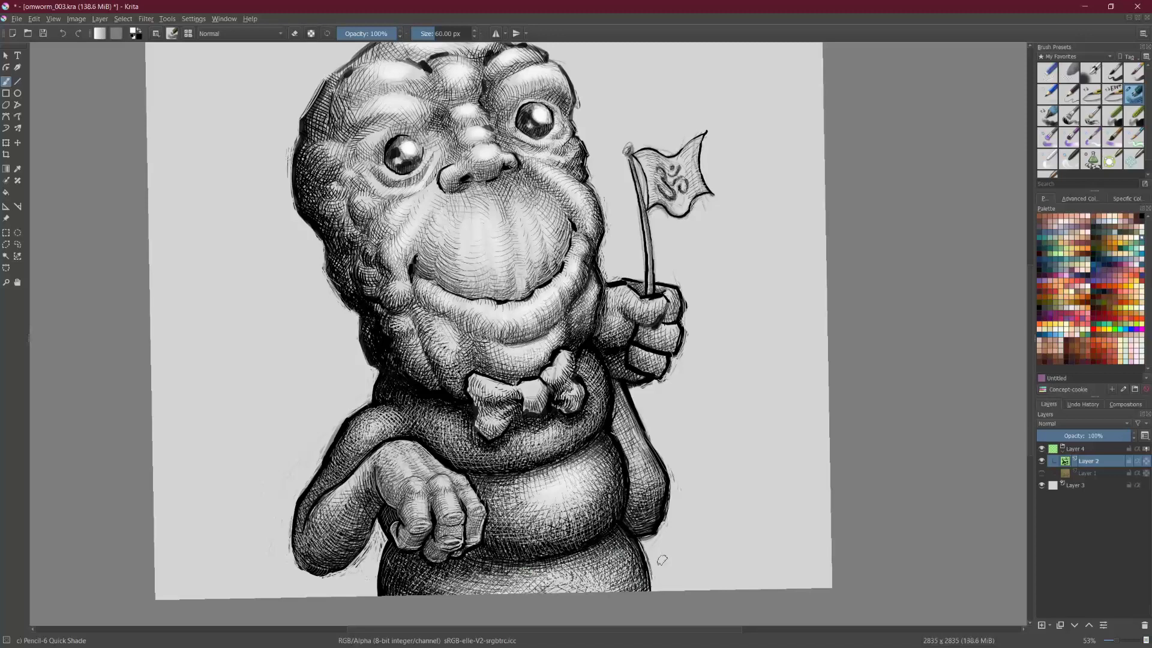
drag(662, 560, 266, 344)
scroll(541, 372, up, 3)
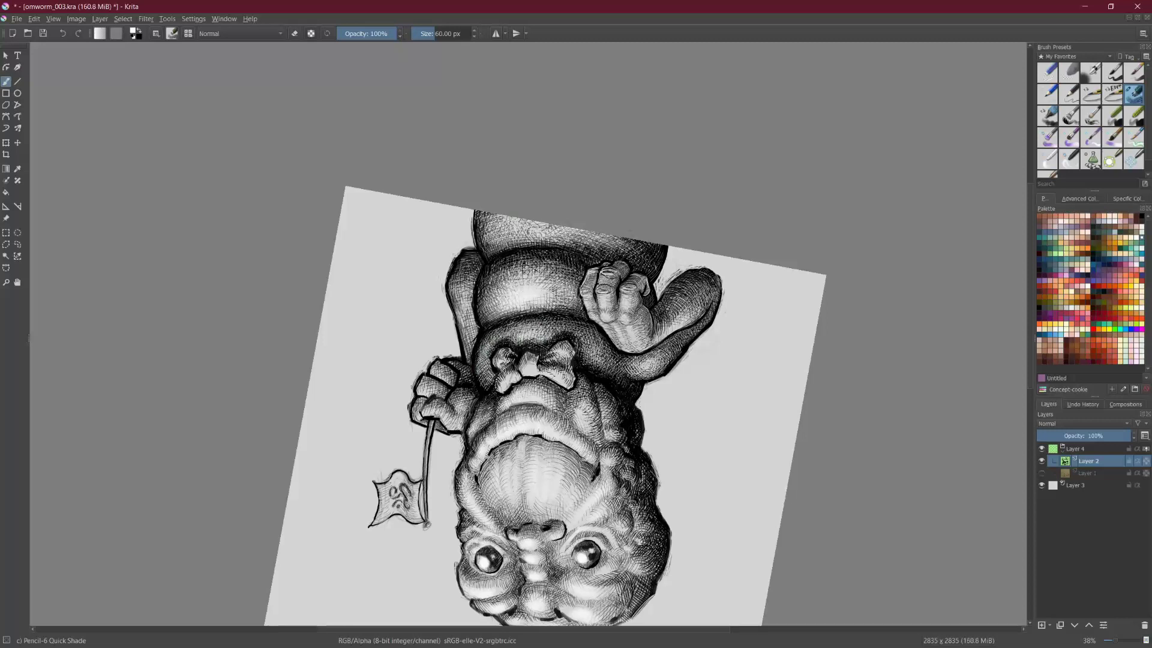
scroll(528, 333, down, 3)
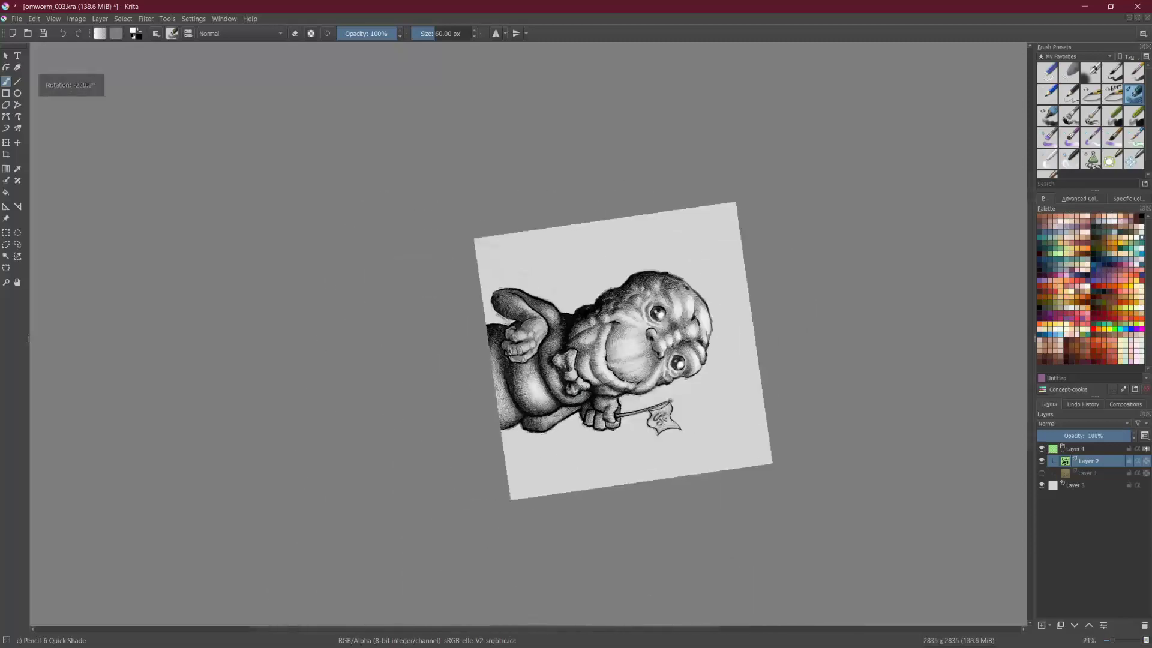
scroll(529, 334, up, 4)
scroll(528, 334, down, 1)
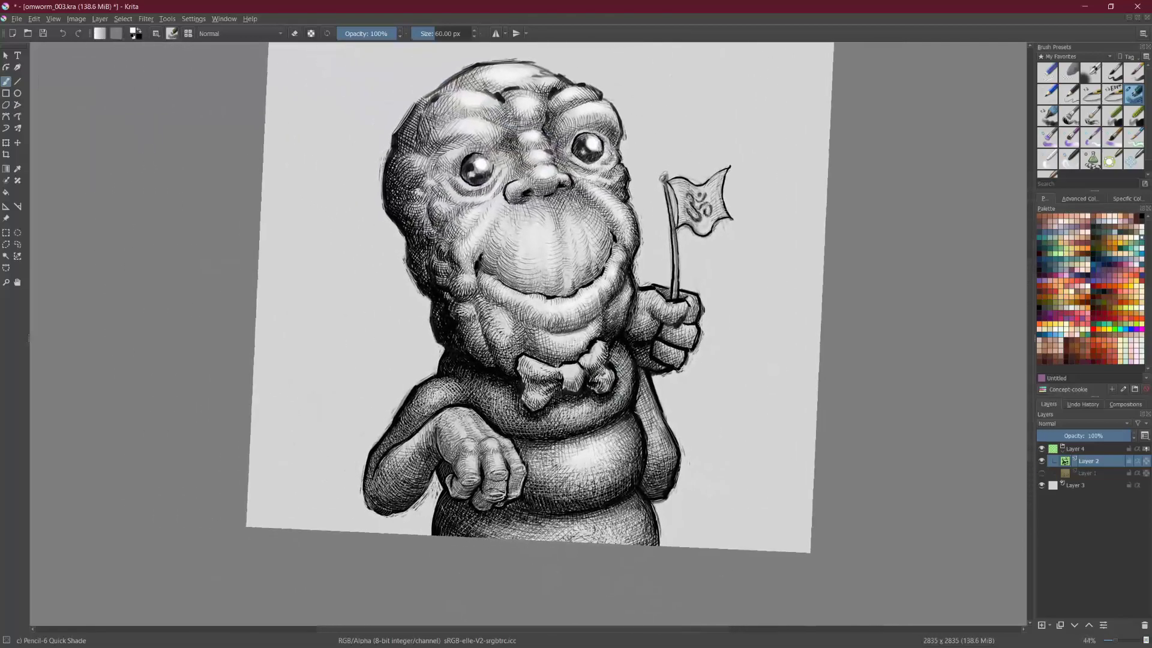
drag(602, 408, 611, 395)
mouse_move(505, 395)
mouse_down()
mouse_move(511, 385)
mouse_move(514, 405)
mouse_up()
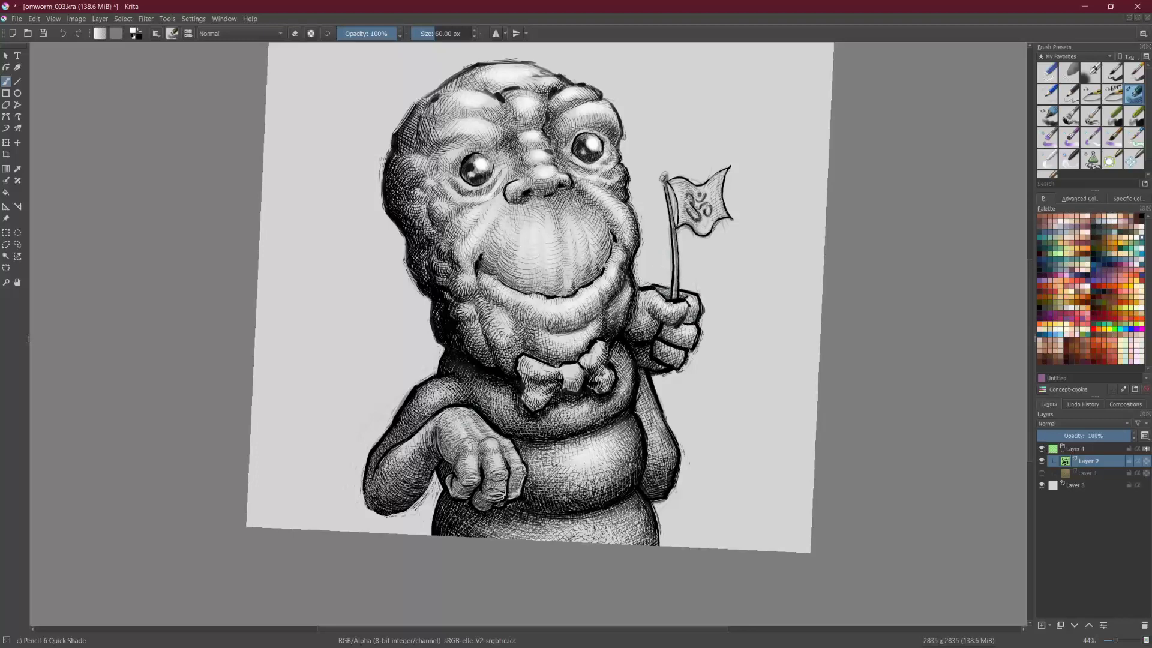
mouse_move(493, 445)
mouse_down()
mouse_move(473, 423)
mouse_move(490, 430)
mouse_move(475, 414)
mouse_move(494, 420)
mouse_up()
scroll(528, 338, up, 2)
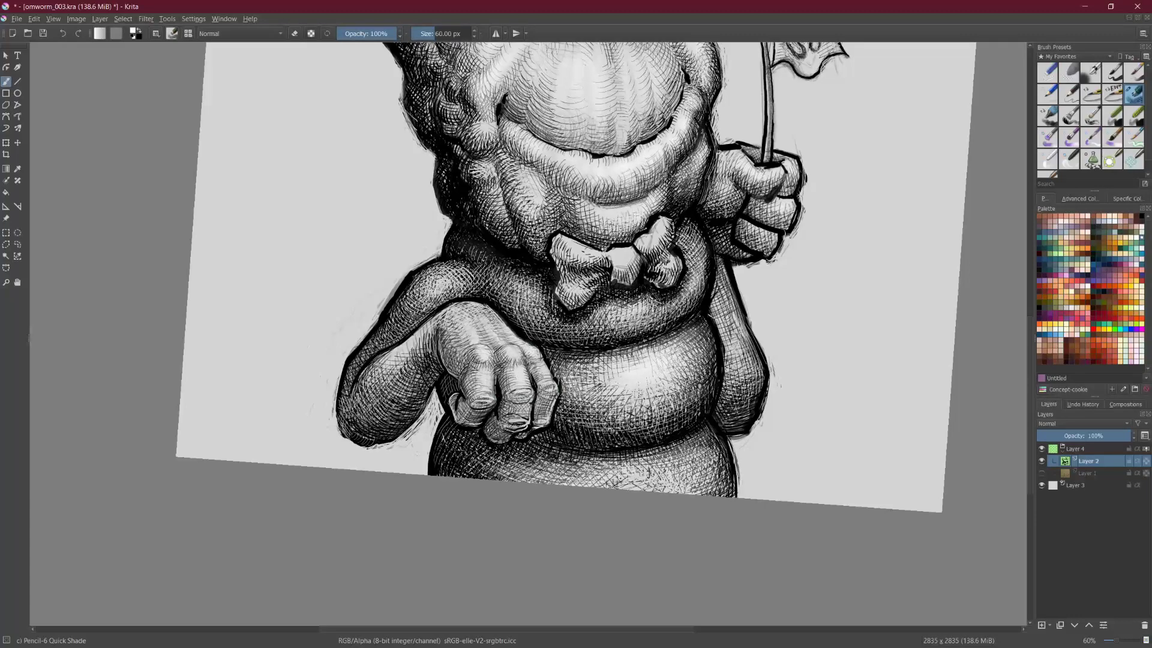
scroll(528, 334, down, 3)
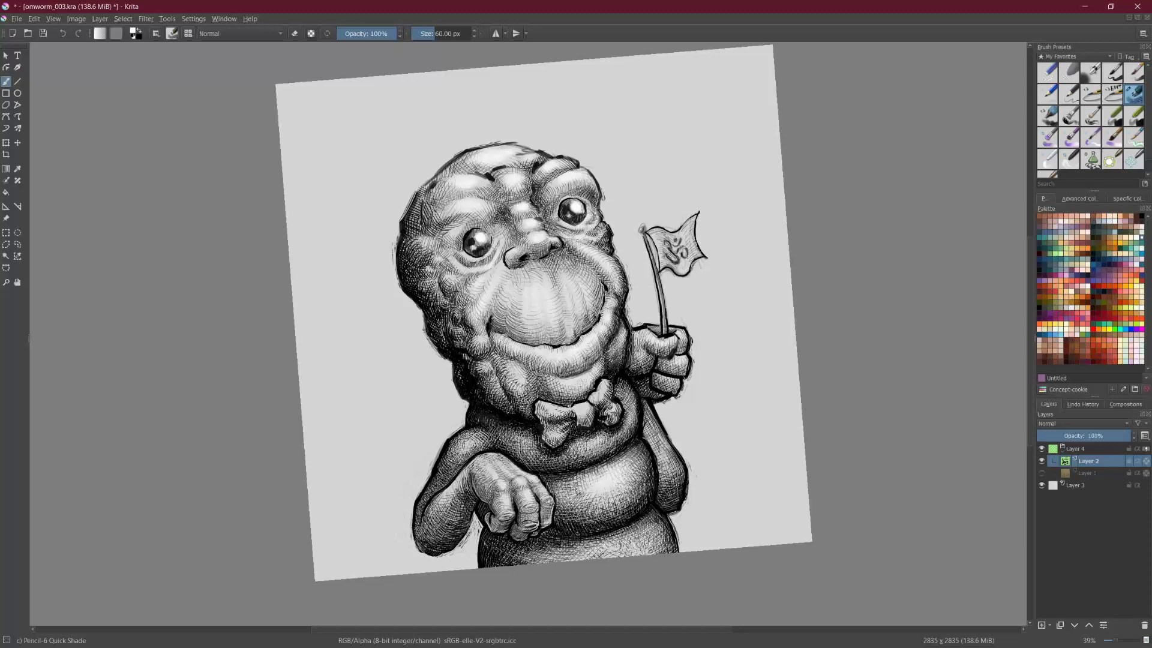
Step: With the Pencil-2 brush in black at 10 px, hatch darker shading beneath the eye on the flag side
click(1071, 95)
scroll(577, 339, up, 3)
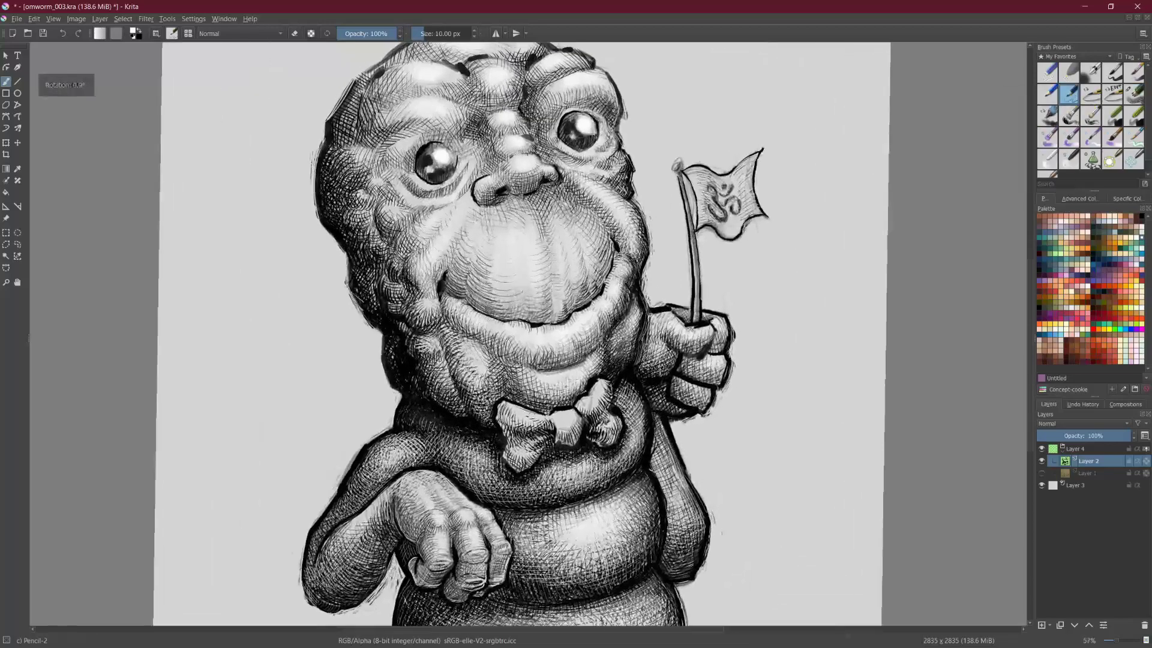
drag(202, 360, 144, 422)
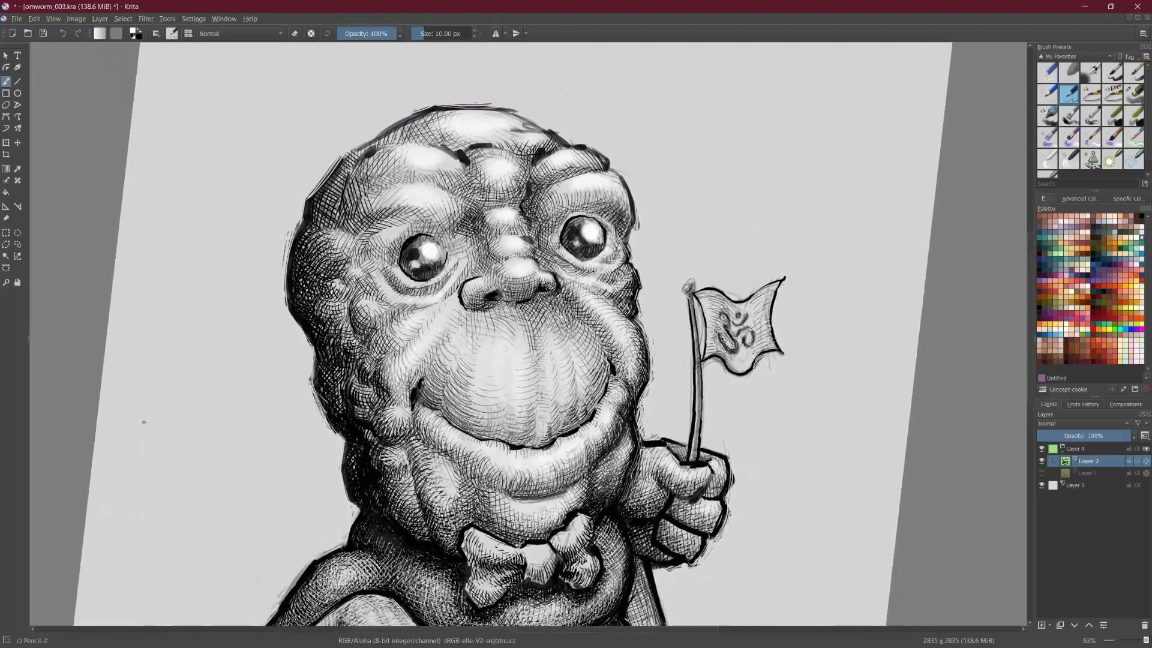
key(m)
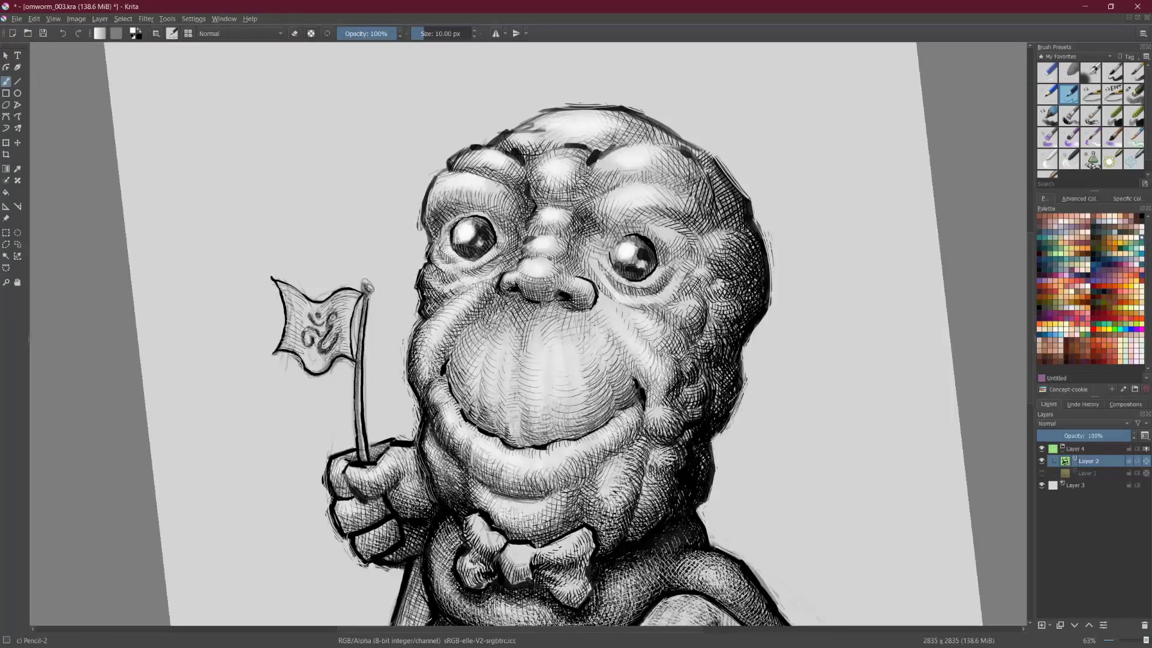
key(x)
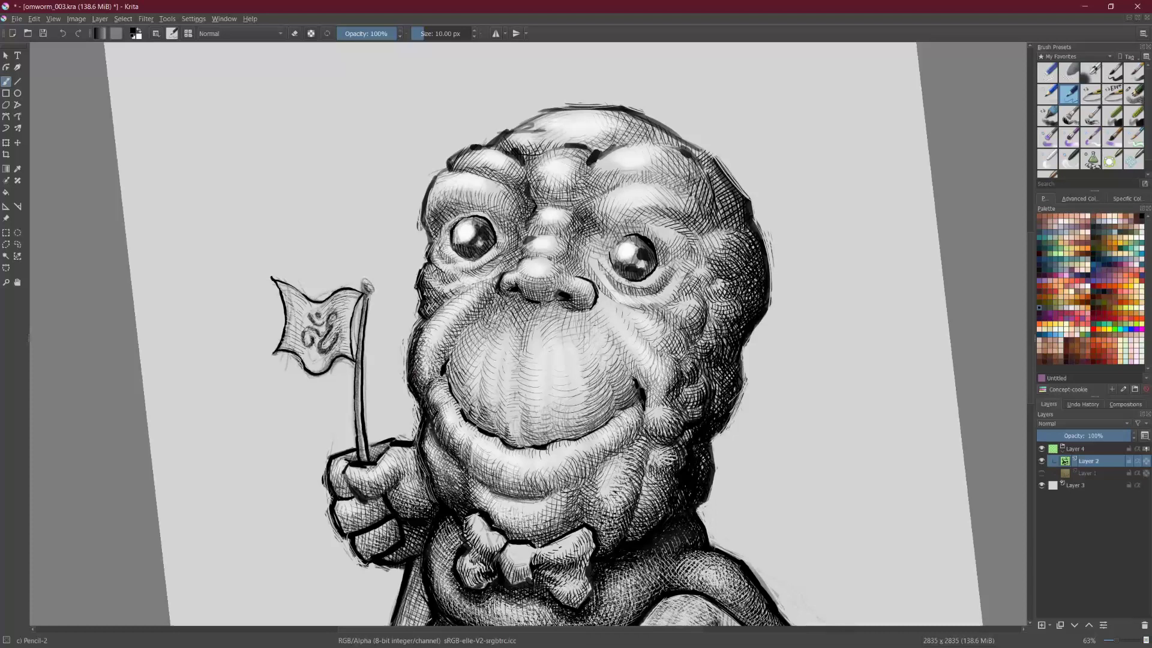
key(e)
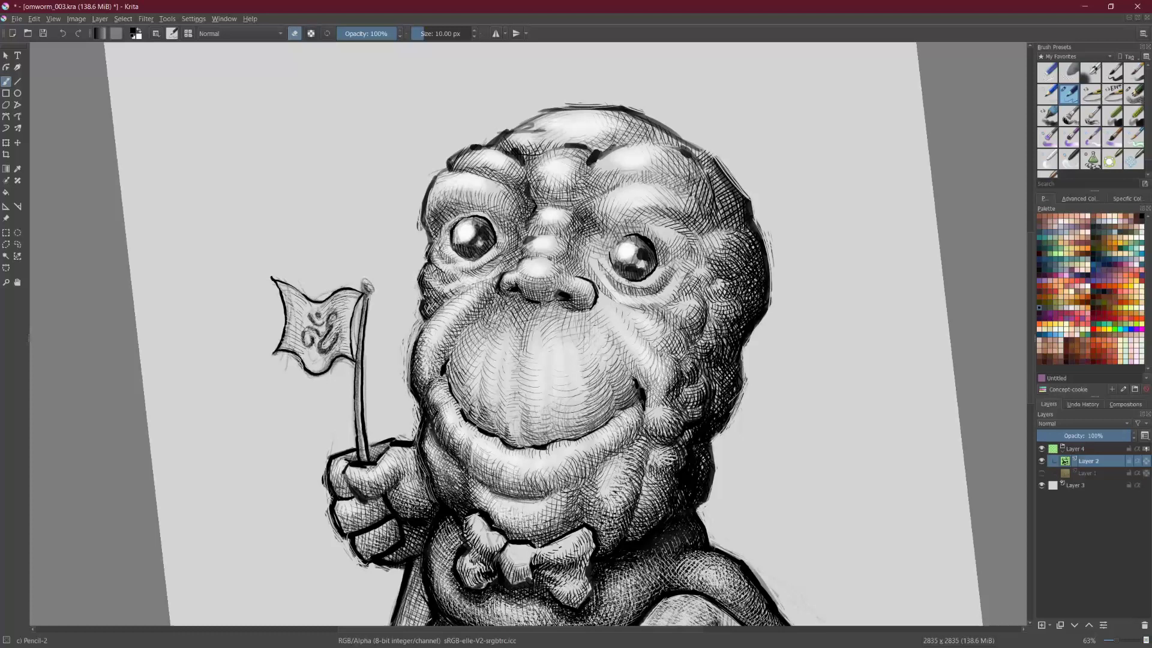
key(e)
key(x)
mouse_move(444, 268)
mouse_down()
mouse_move(476, 272)
mouse_move(464, 262)
mouse_up()
drag(447, 266, 470, 263)
mouse_move(477, 263)
mouse_down()
mouse_move(491, 248)
mouse_move(437, 243)
mouse_move(464, 265)
mouse_move(431, 265)
mouse_move(441, 276)
mouse_up()
Step: Hatch darker shading between the flag-side eye and the nose bridge, up to the inner brow corner
mouse_move(426, 290)
mouse_down()
mouse_move(441, 272)
mouse_move(477, 276)
mouse_move(510, 239)
mouse_move(523, 256)
mouse_up()
drag(510, 262, 521, 249)
mouse_move(517, 250)
mouse_down()
mouse_move(525, 240)
mouse_move(516, 261)
mouse_up()
drag(514, 267, 522, 248)
drag(517, 250, 523, 239)
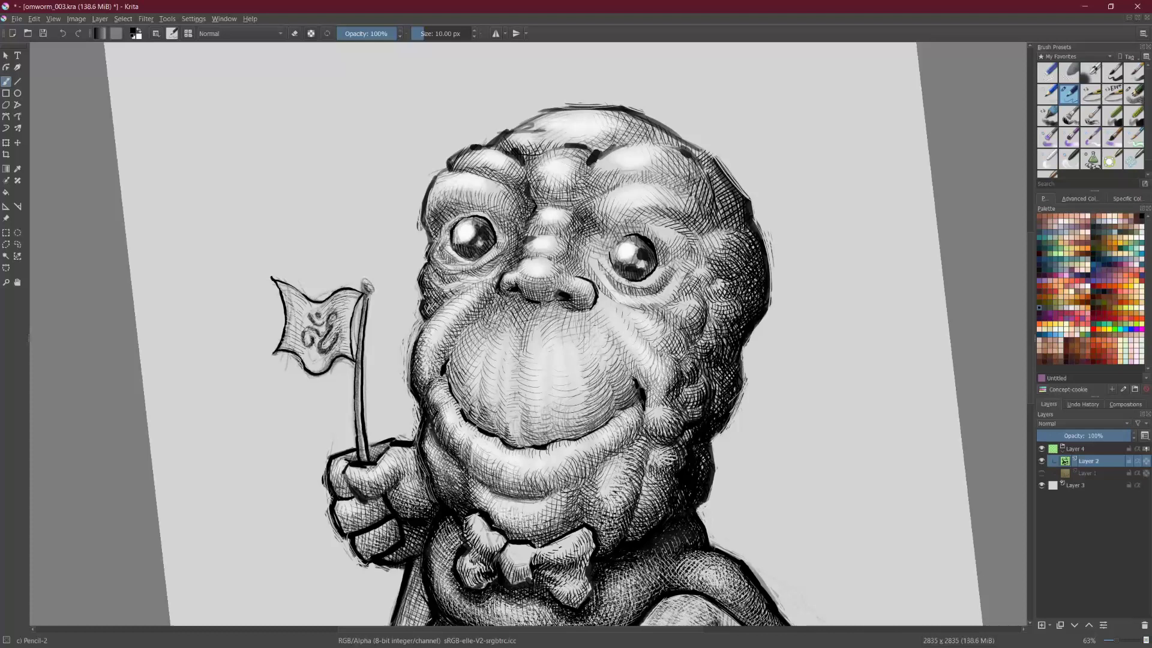
drag(496, 225, 503, 221)
drag(499, 230, 512, 220)
drag(505, 237, 512, 222)
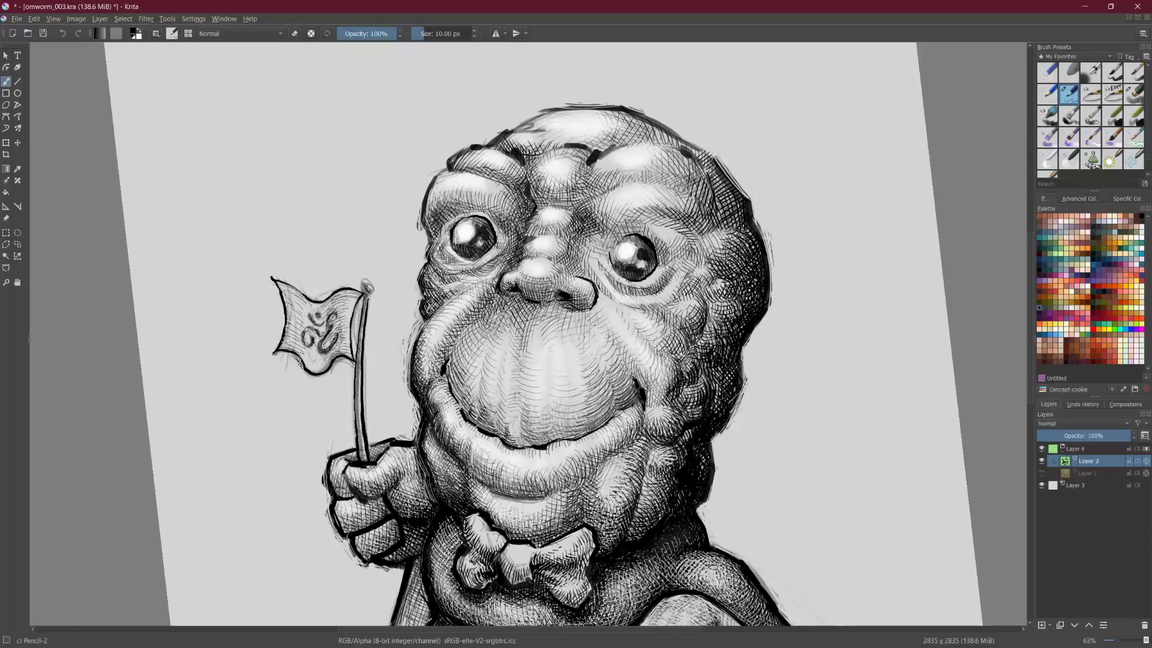
Step: Darken the area between the nose bridge and the eye away from the flag, using Pencil-5 Tilted and then Pencil-2
click(1094, 96)
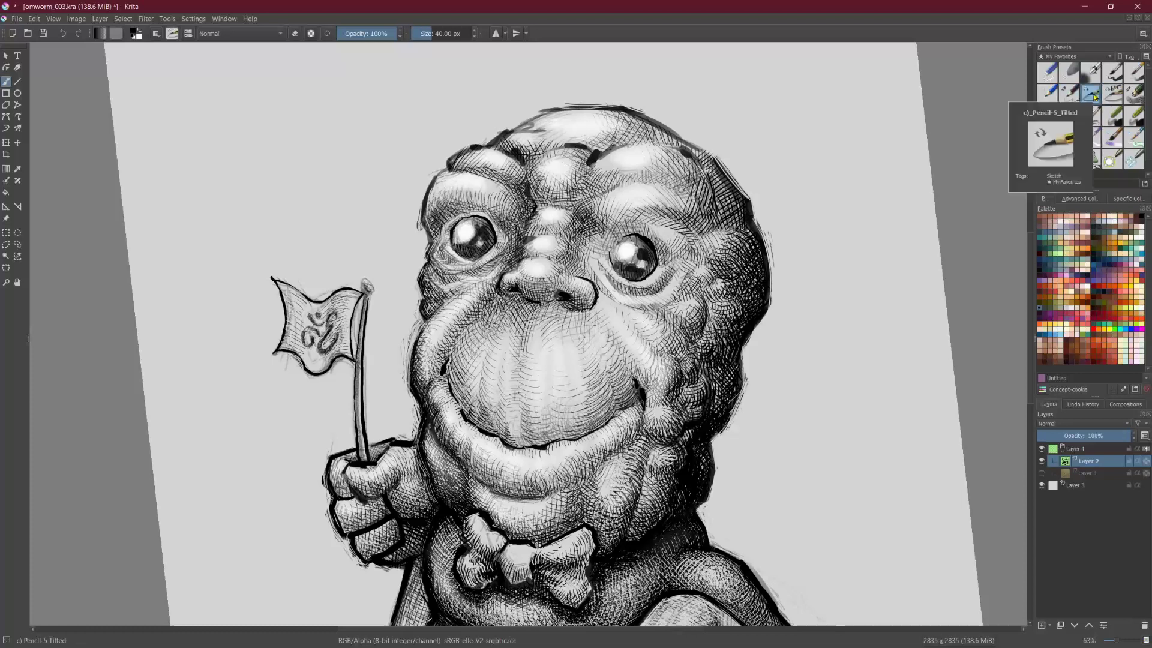
mouse_move(600, 249)
mouse_down()
mouse_move(608, 241)
mouse_move(599, 237)
mouse_up()
drag(581, 257, 585, 238)
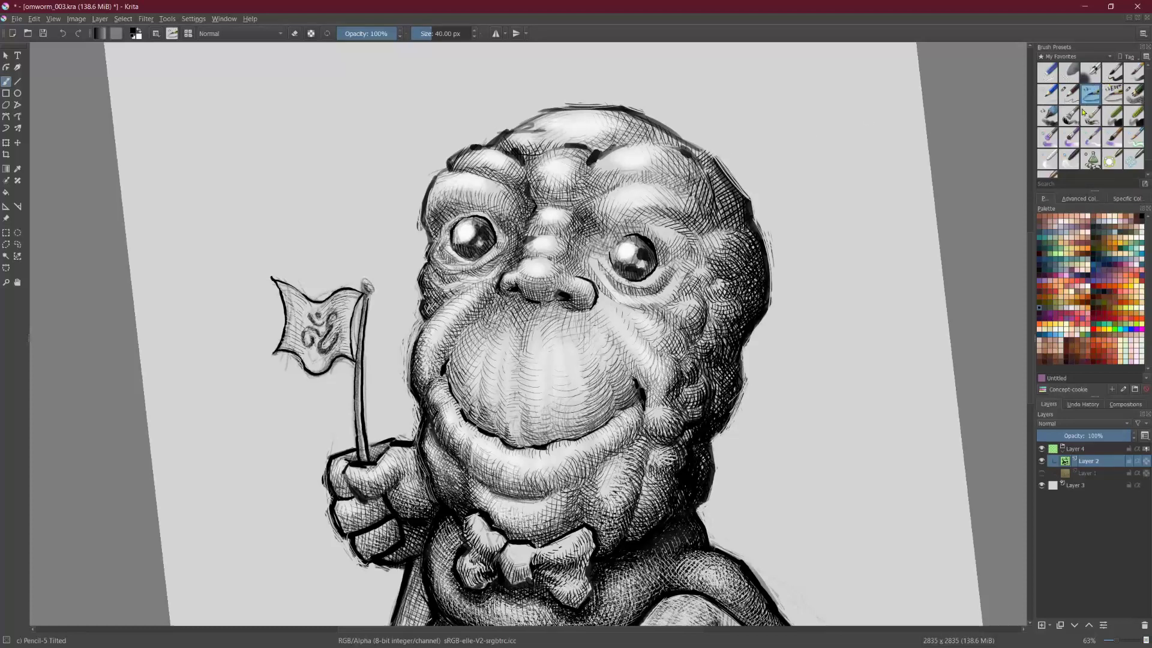
click(1071, 93)
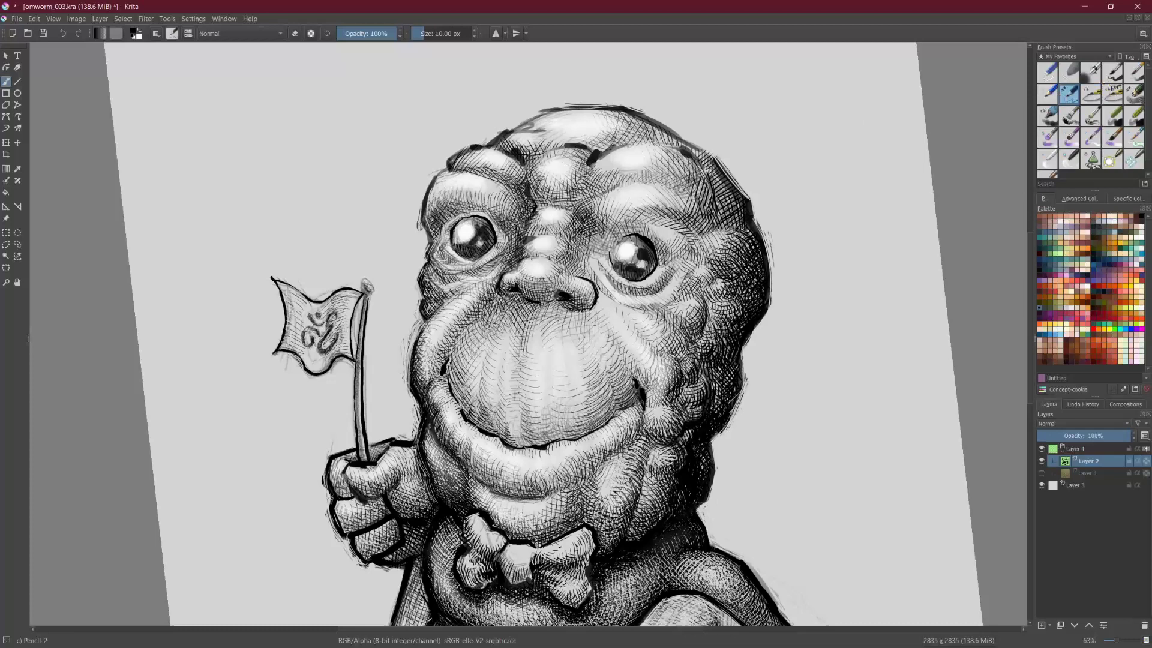
drag(584, 257, 585, 233)
mouse_move(589, 252)
mouse_down()
mouse_move(595, 233)
mouse_move(606, 245)
mouse_move(603, 233)
mouse_move(599, 256)
mouse_up()
drag(596, 268, 602, 264)
drag(600, 273, 612, 267)
Step: Add fine black hatching beside the flag-side nostril and along the outer edge of the flag-side eye
drag(487, 277, 495, 261)
drag(494, 270, 501, 259)
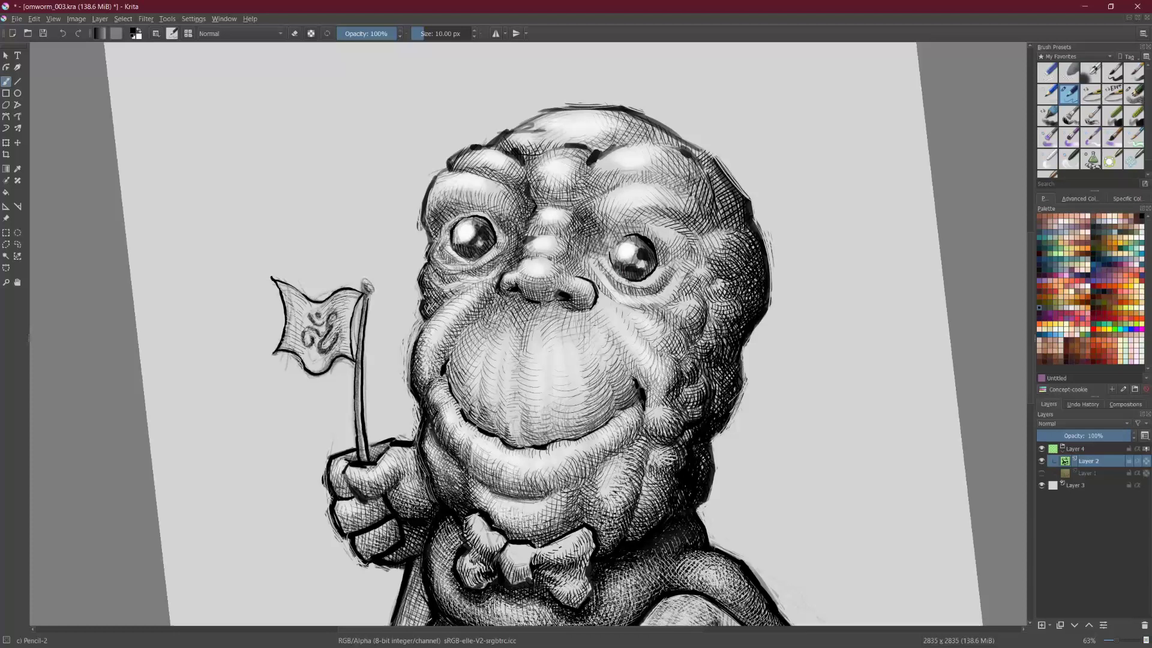
drag(445, 253, 444, 237)
drag(447, 224, 453, 217)
Step: With the Pencil-3 Large 4B brush from the Sketch presets, shade the upper flag-side part of the muzzle in black
click(1065, 56)
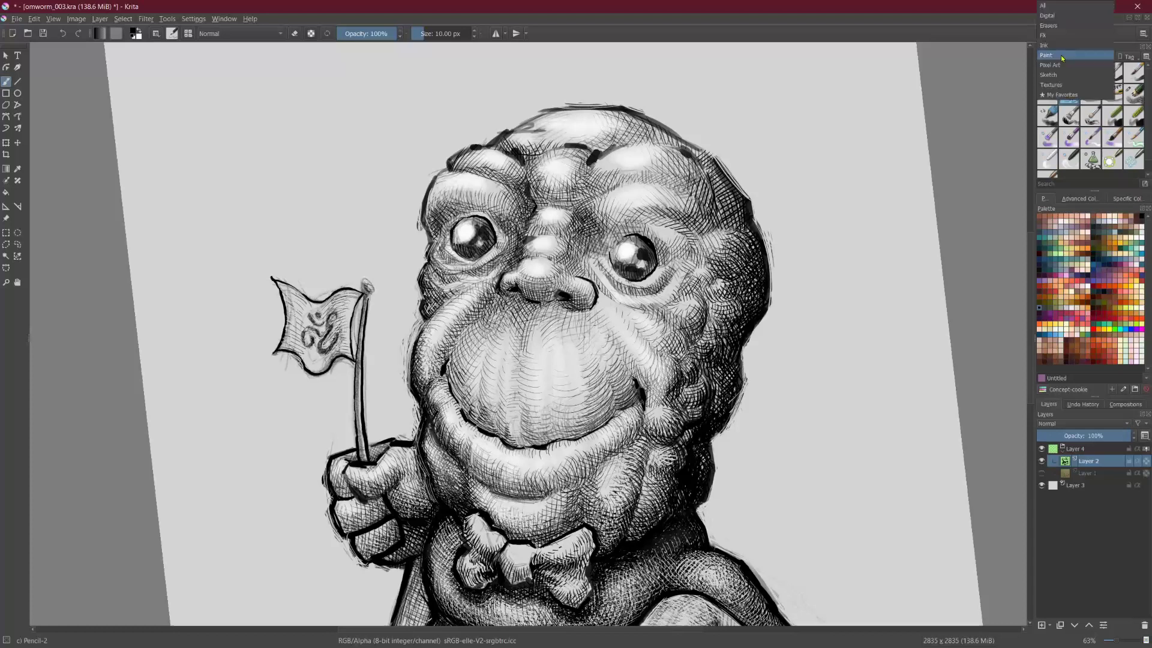
click(1048, 75)
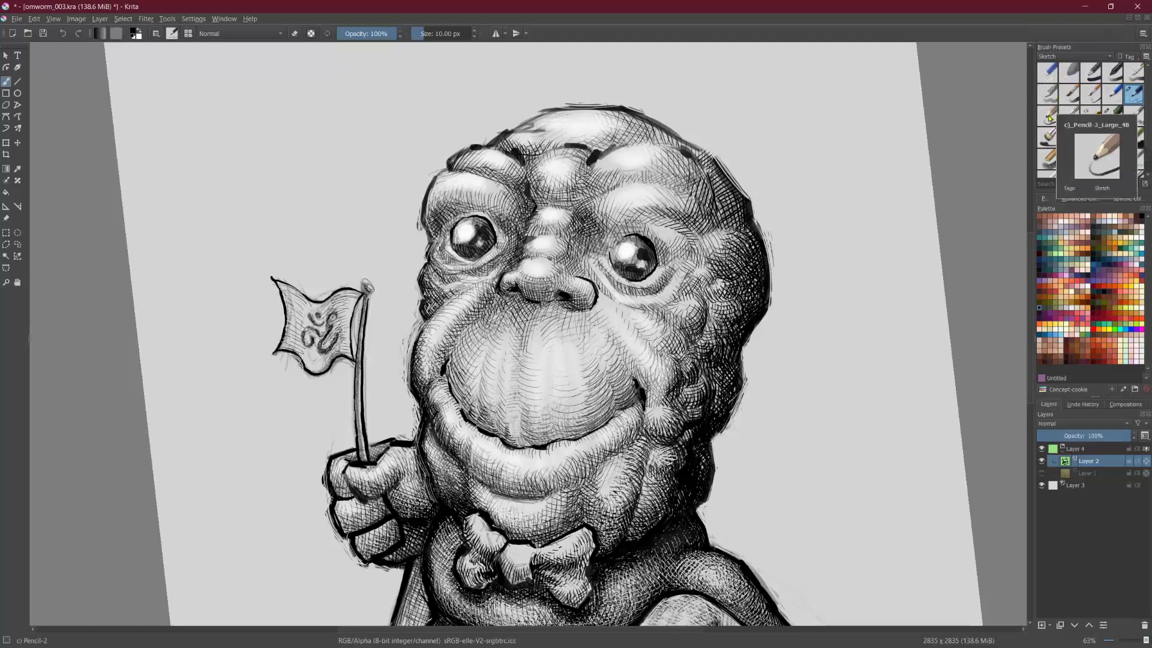
click(1050, 118)
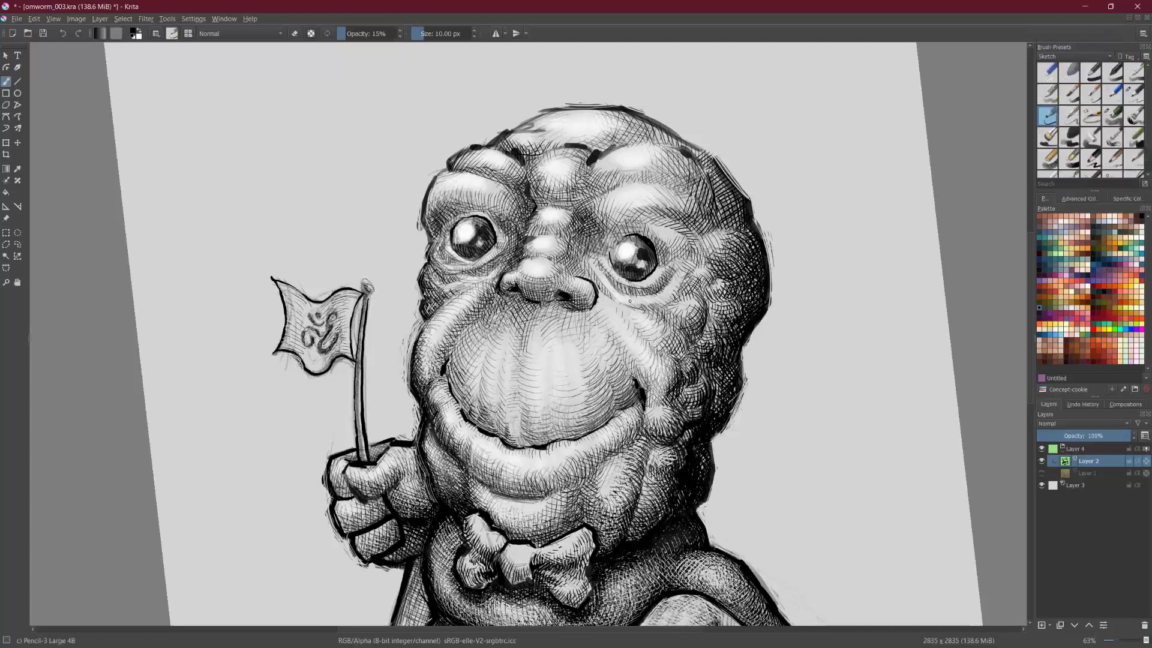
drag(466, 326, 481, 308)
mouse_move(454, 360)
mouse_down()
mouse_move(450, 385)
mouse_move(459, 374)
mouse_move(473, 394)
mouse_move(452, 357)
mouse_up()
drag(245, 498, 231, 213)
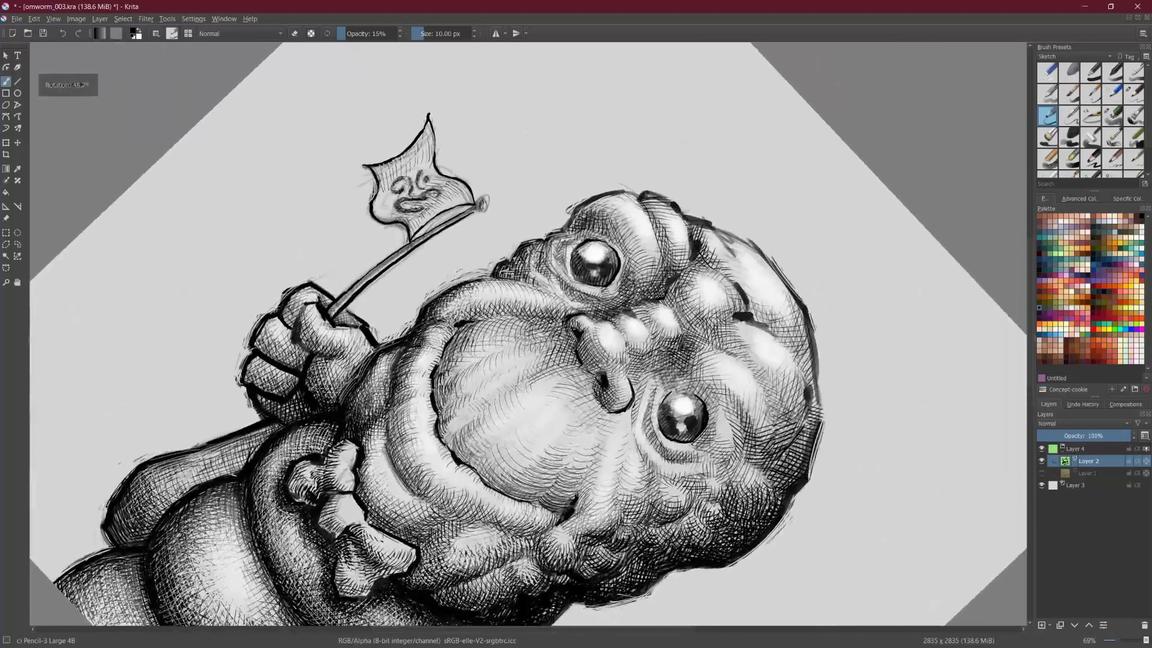
drag(471, 342, 479, 321)
drag(477, 337, 505, 318)
Step: Deepen the soft black shading along the muzzle's edge under the flag-side cheek fold and check the creature in mirrored view
key(m)
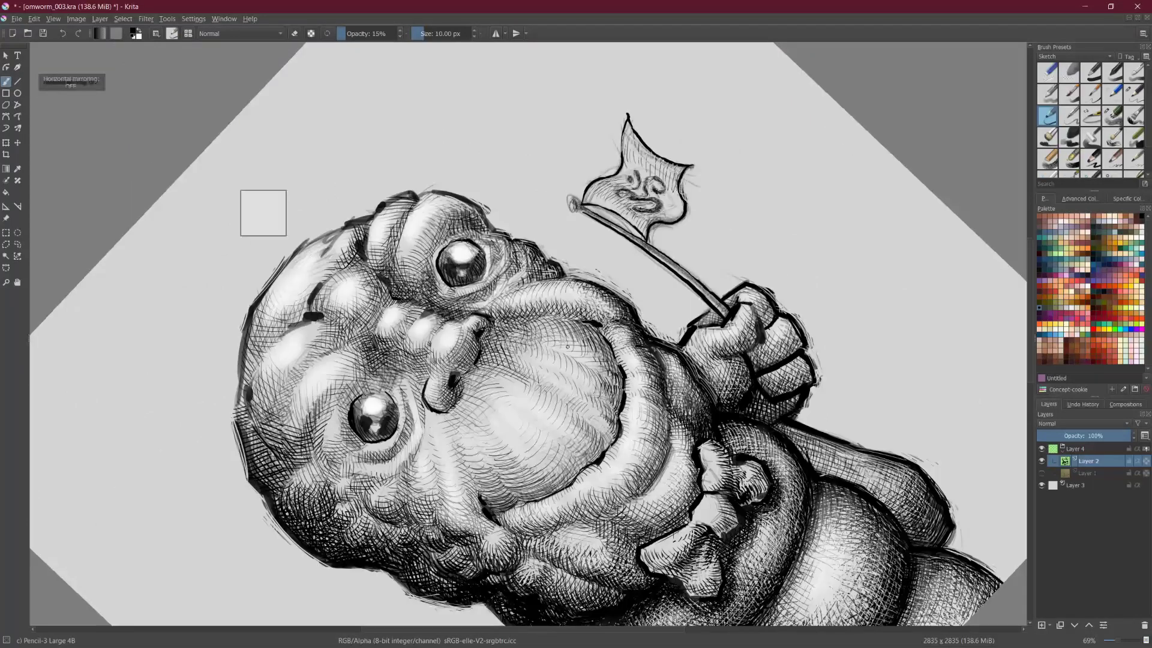
drag(264, 213, 306, 148)
drag(504, 270, 515, 292)
drag(499, 279, 505, 290)
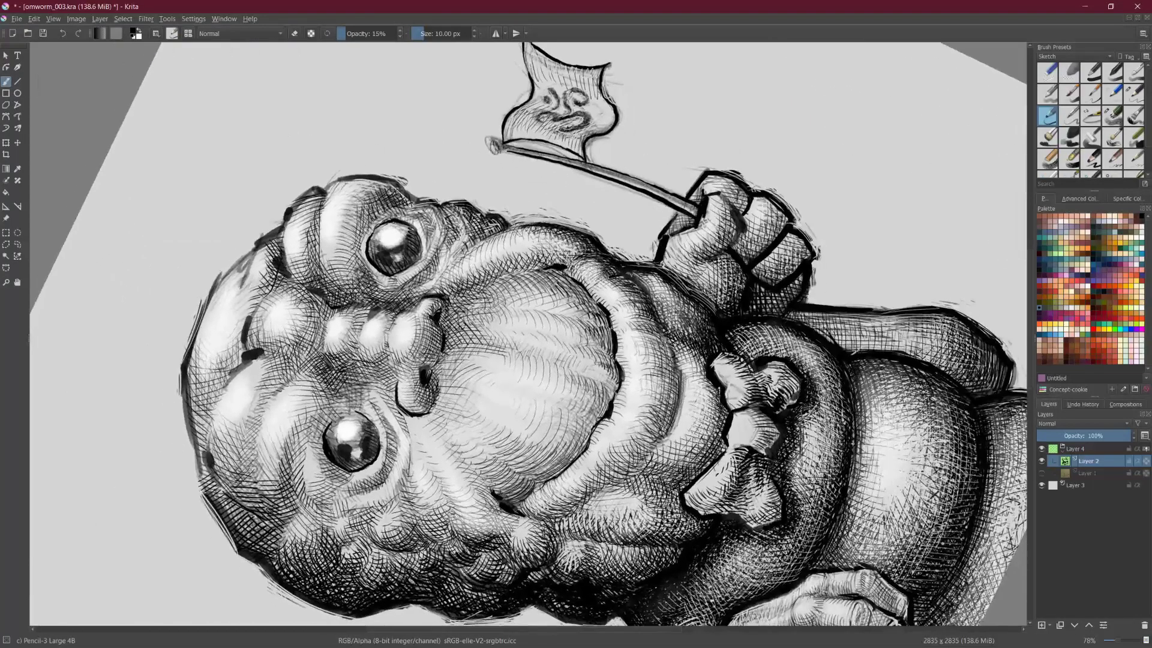
drag(457, 237, 569, 96)
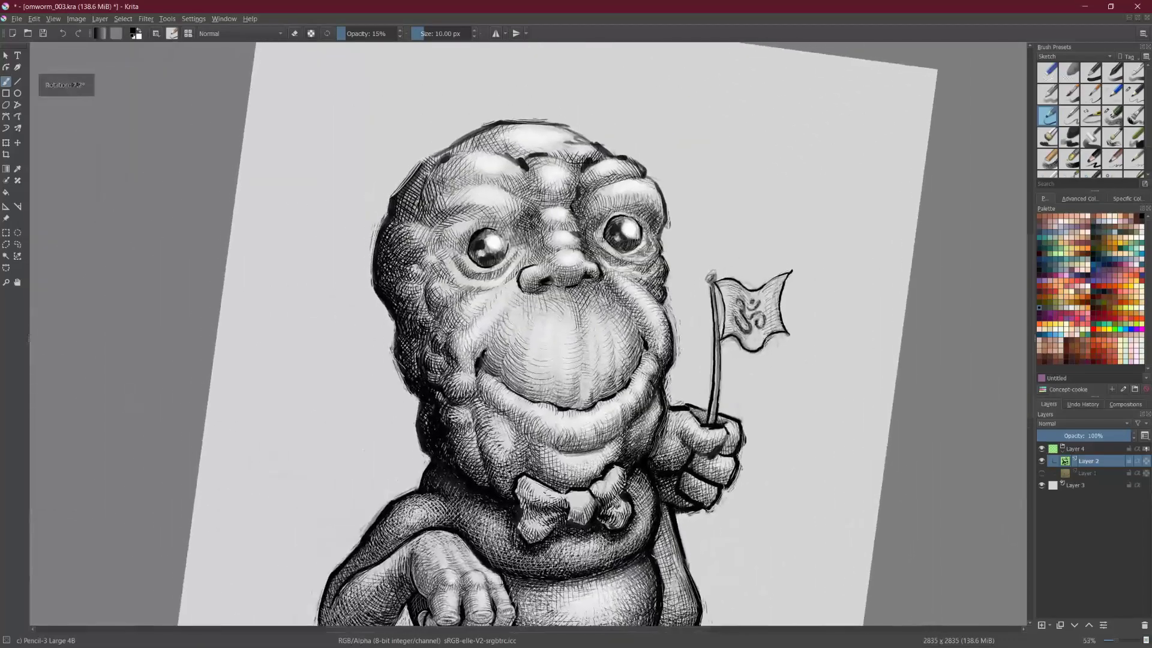
key(m)
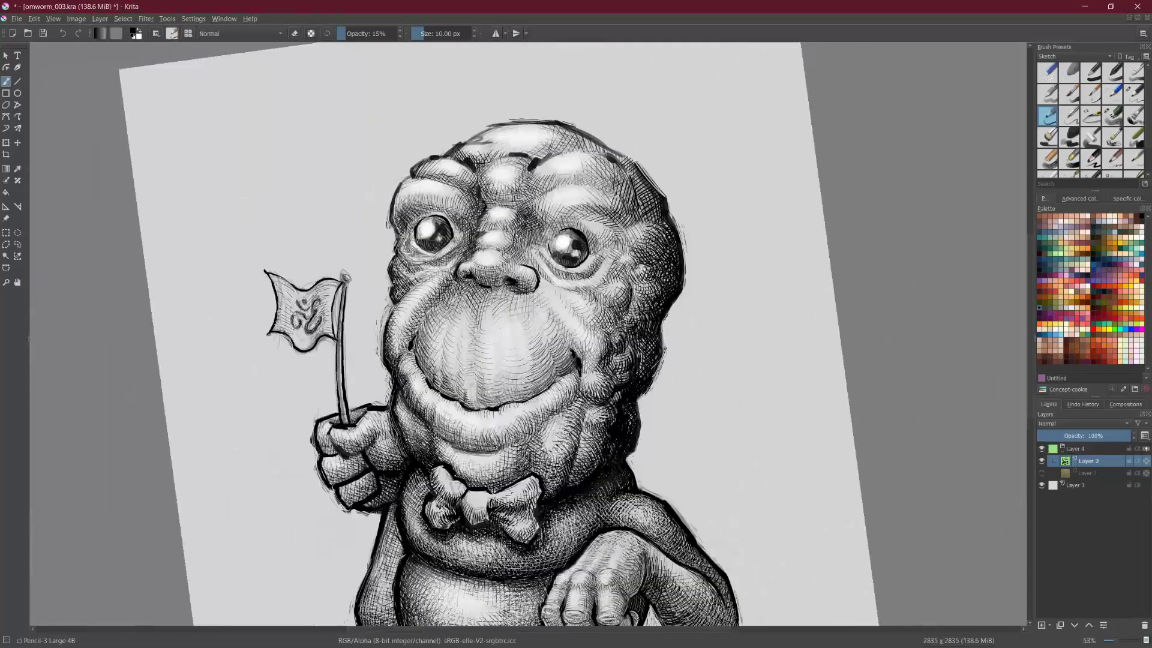
Step: Shade the flag-side cheek fold in soft black along the muzzle and lip edge, using Pencil-3 Large 4B
key(m)
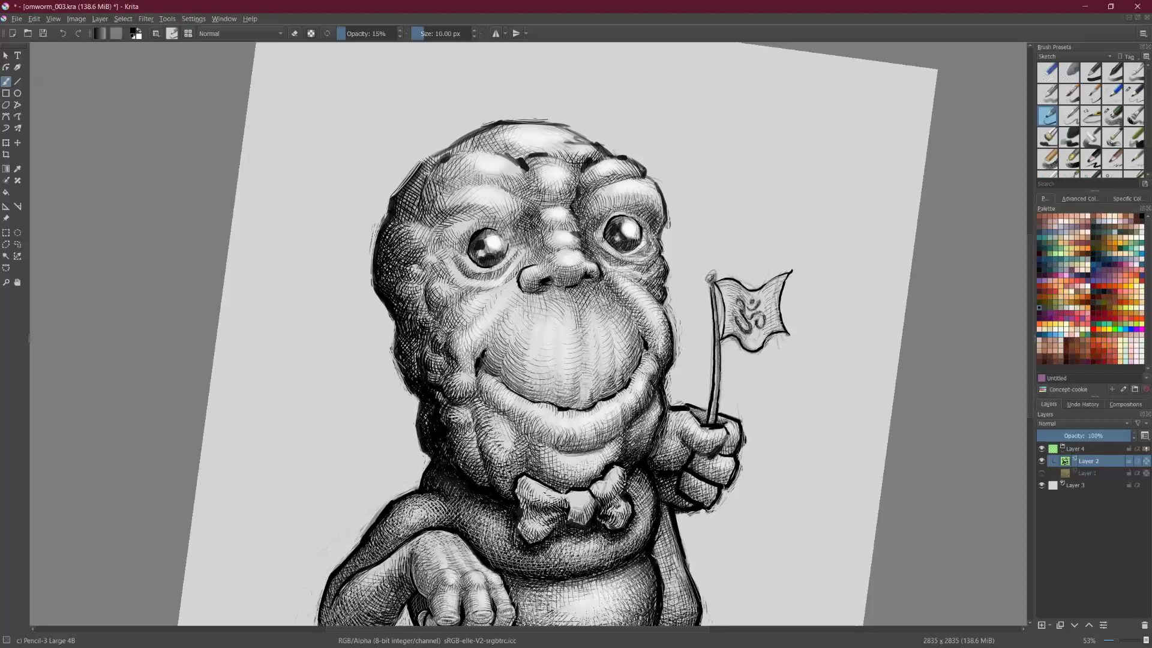
drag(568, 96, 710, 176)
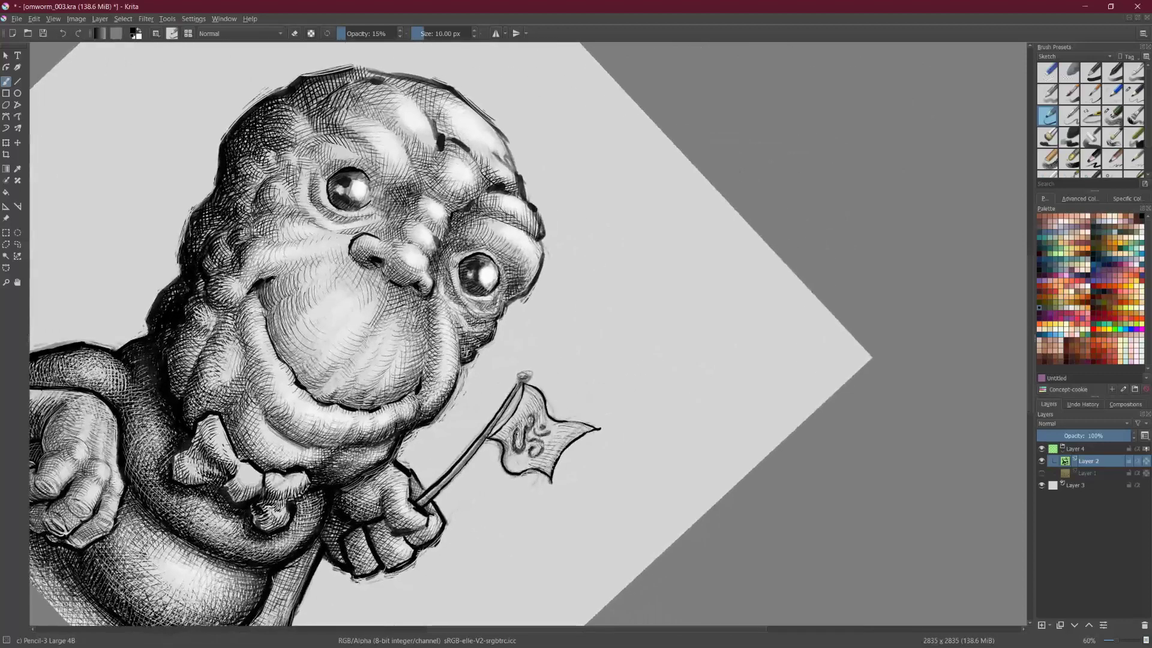
drag(456, 343, 453, 386)
drag(458, 347, 451, 312)
drag(450, 312, 446, 306)
Step: Shade the cheek away from the flag with soft black, from beside the nostril down to the mouth corner
scroll(528, 334, down, 1)
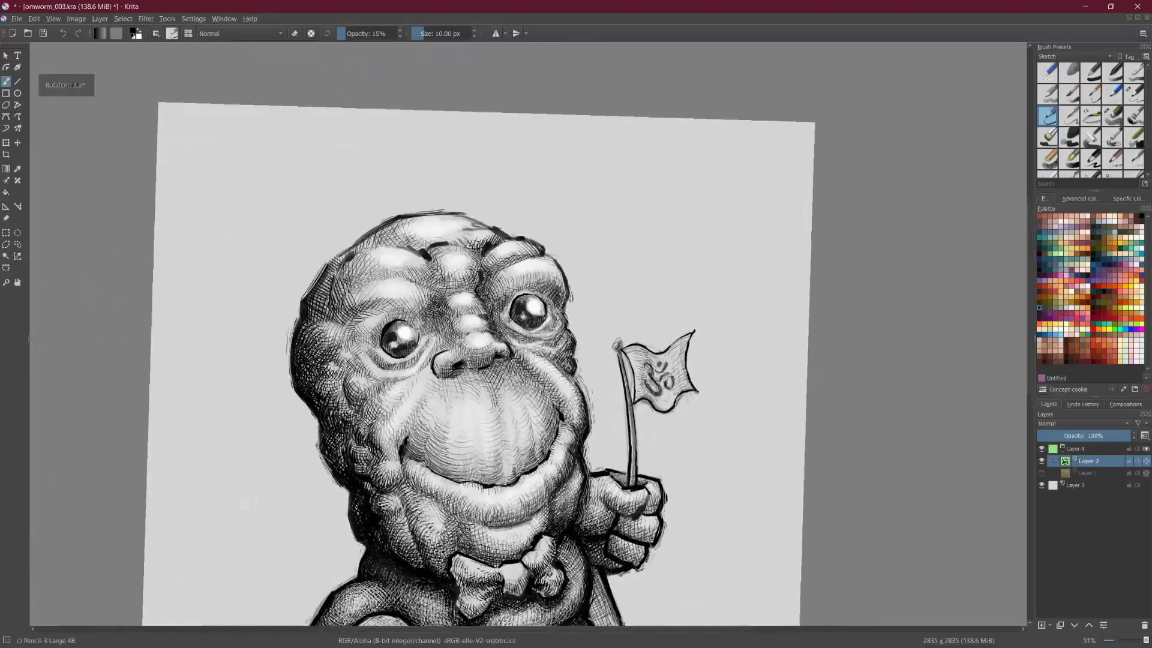
scroll(528, 335, up, 2)
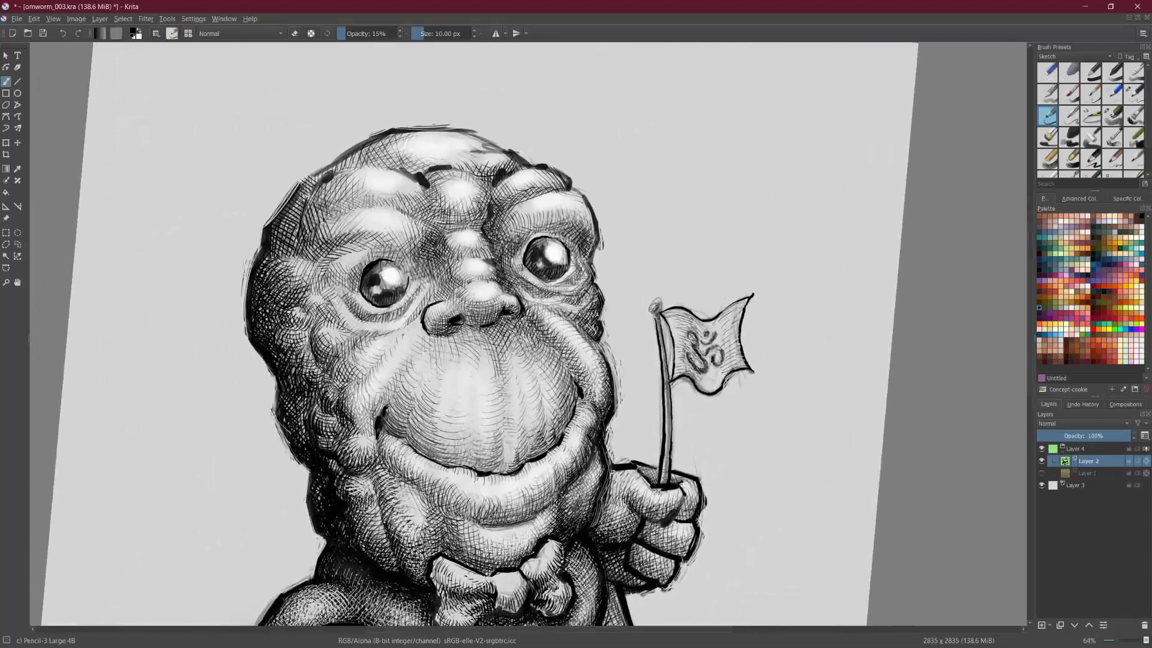
drag(403, 329, 357, 377)
mouse_move(392, 403)
mouse_down()
mouse_move(387, 430)
mouse_move(417, 455)
mouse_up()
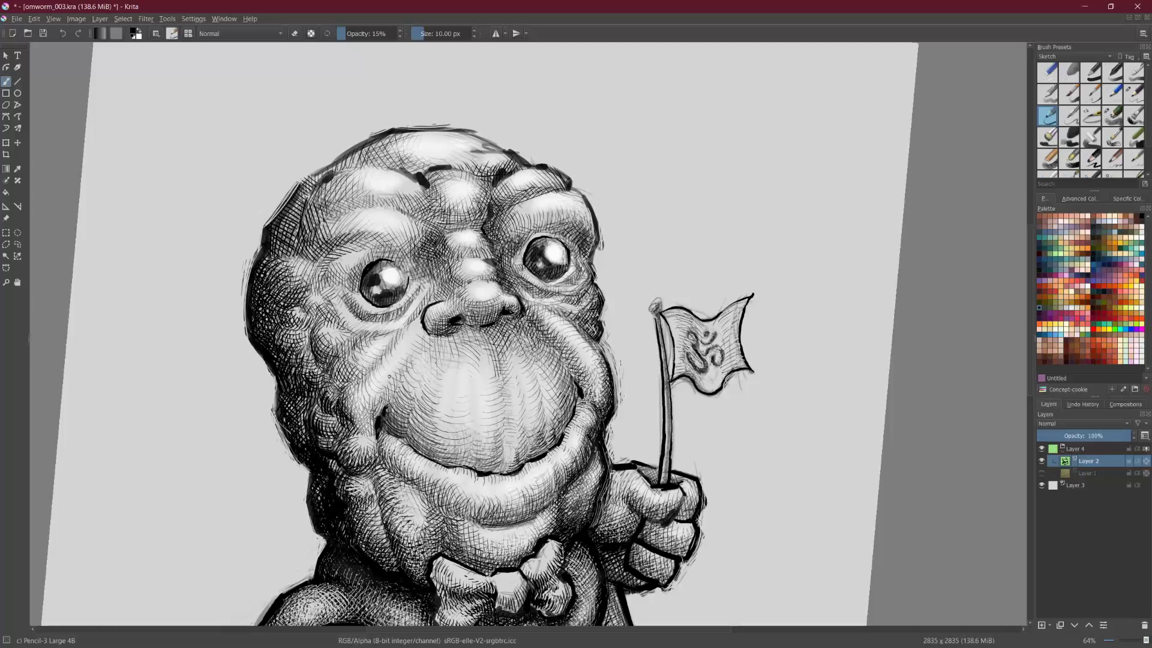
Step: With Pencil-2, hatch the flag-side cheek fold in black and lighten the adjoining muzzle edge in eraser mode
click(1133, 94)
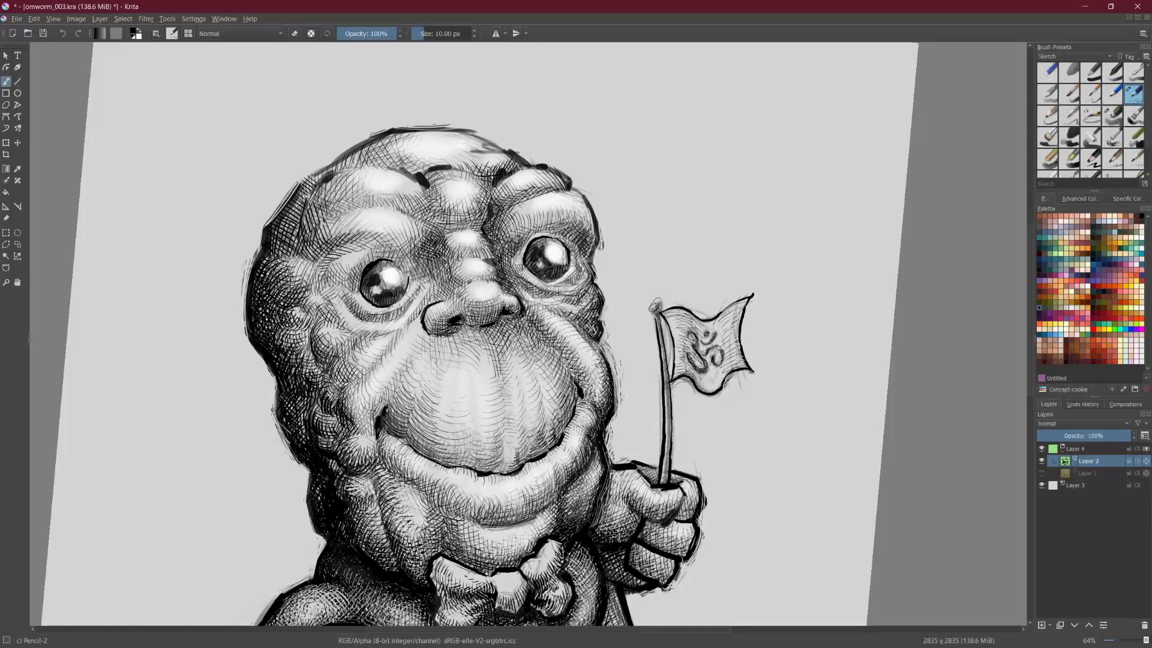
mouse_move(597, 371)
mouse_down()
mouse_move(590, 398)
mouse_move(584, 390)
mouse_move(596, 405)
mouse_up()
key(e)
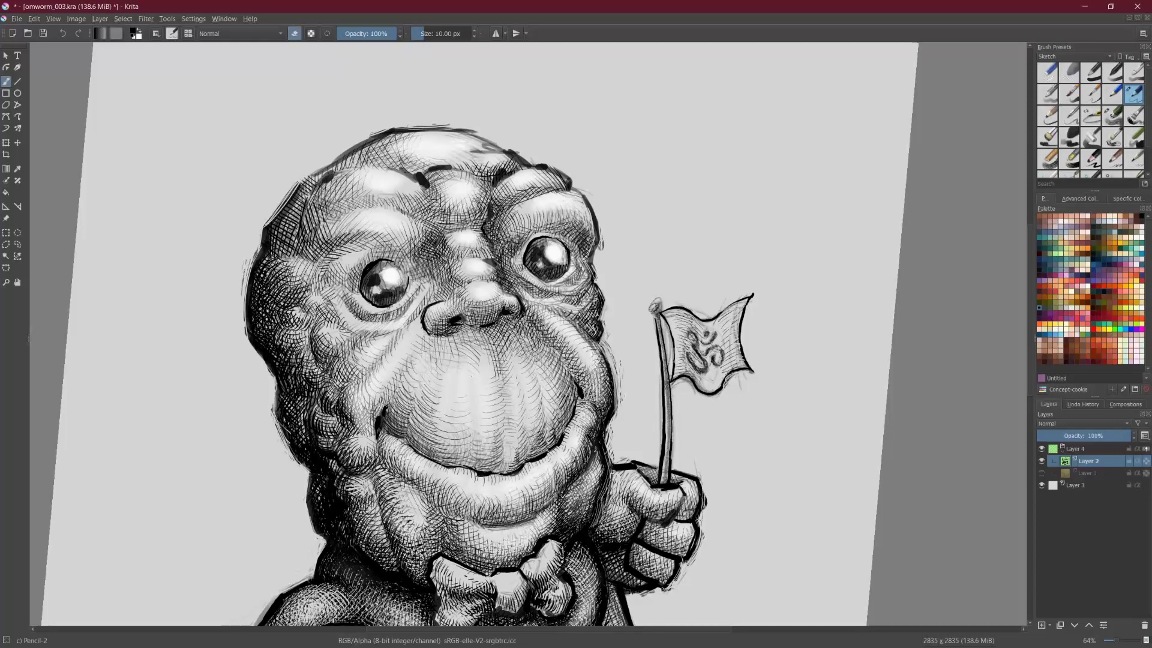
drag(548, 331, 580, 376)
mouse_move(547, 331)
mouse_down()
mouse_move(580, 375)
mouse_move(573, 352)
mouse_up()
mouse_move(528, 309)
mouse_down()
mouse_move(544, 327)
mouse_move(538, 318)
mouse_up()
Step: Add fine black hatching beneath the flag-side eye and along the flag-side cheek fold with eraser mode off
key(e)
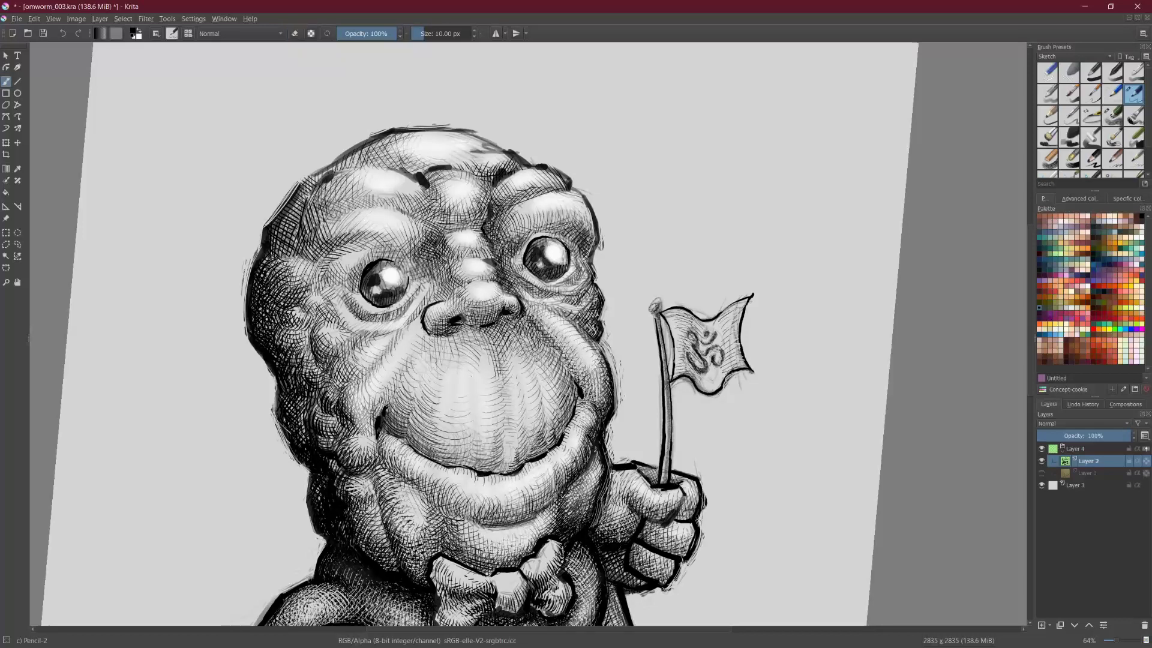
drag(548, 316, 566, 309)
drag(592, 360, 599, 370)
key(shift+space)
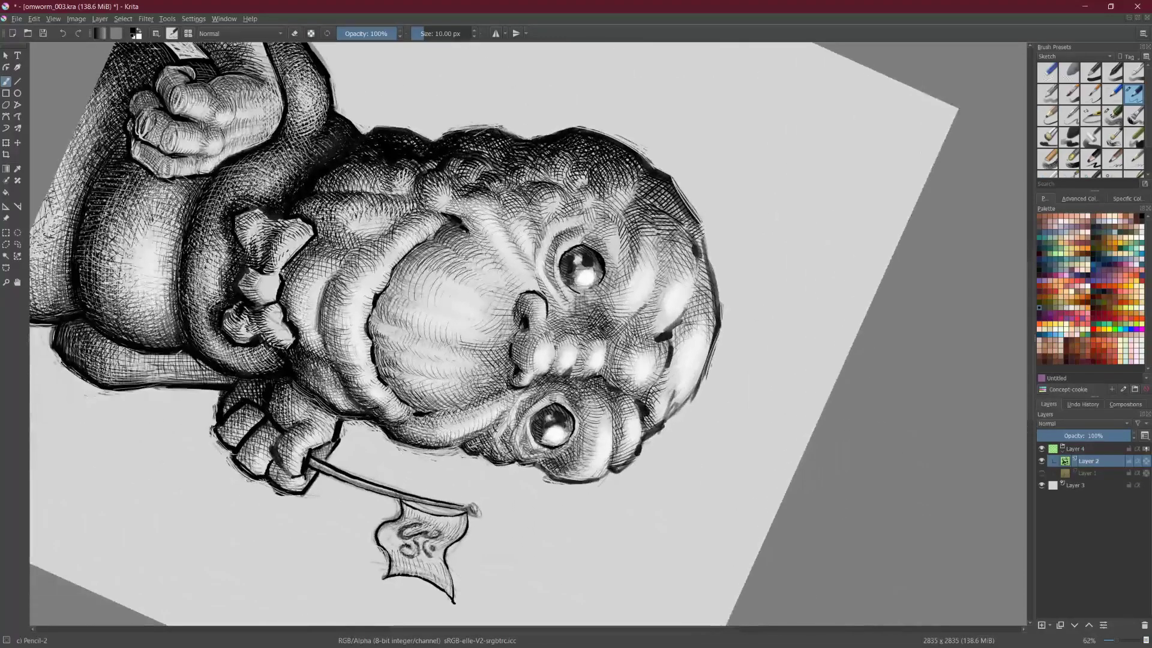
drag(455, 431, 451, 444)
mouse_move(460, 428)
mouse_down()
mouse_move(455, 444)
mouse_move(506, 397)
mouse_up()
Step: With the Ink-3 Gpen brush from the Ink presets, hatch below the lower lip near the mouth corner away from the flag
click(1074, 57)
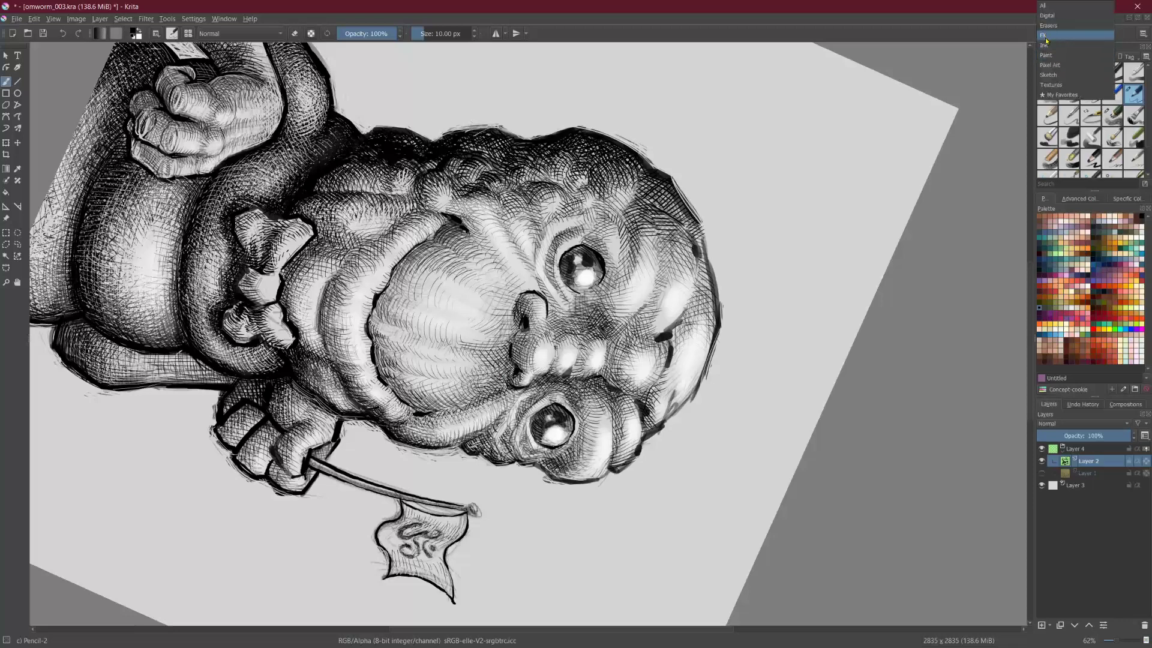
click(1074, 44)
click(1054, 92)
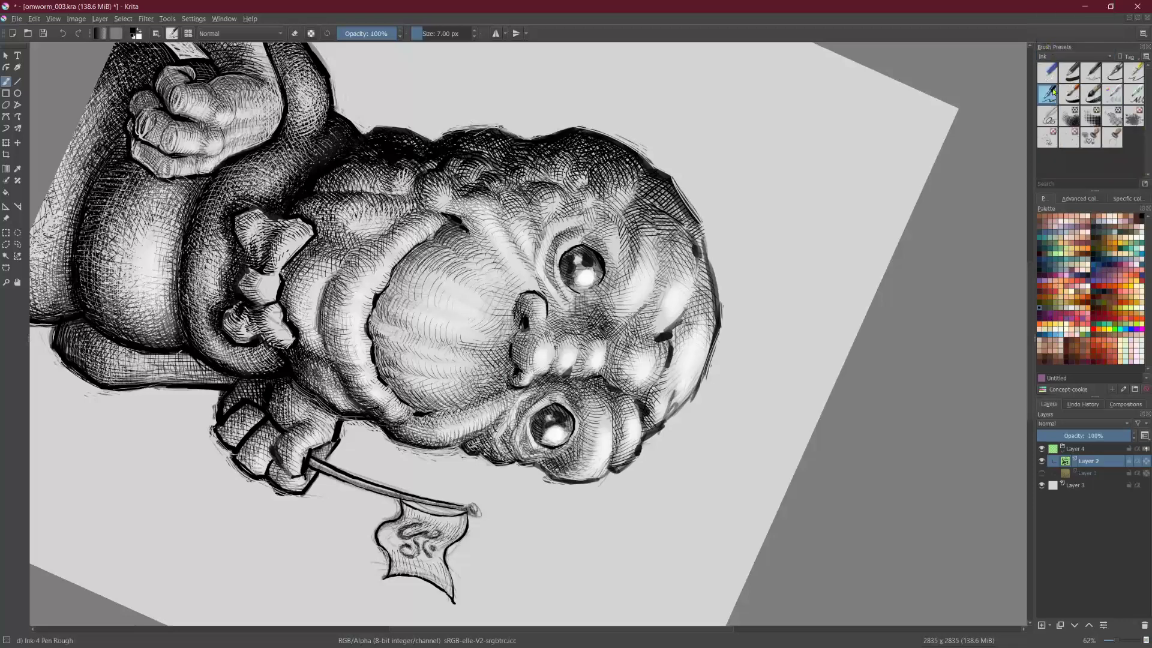
key(4)
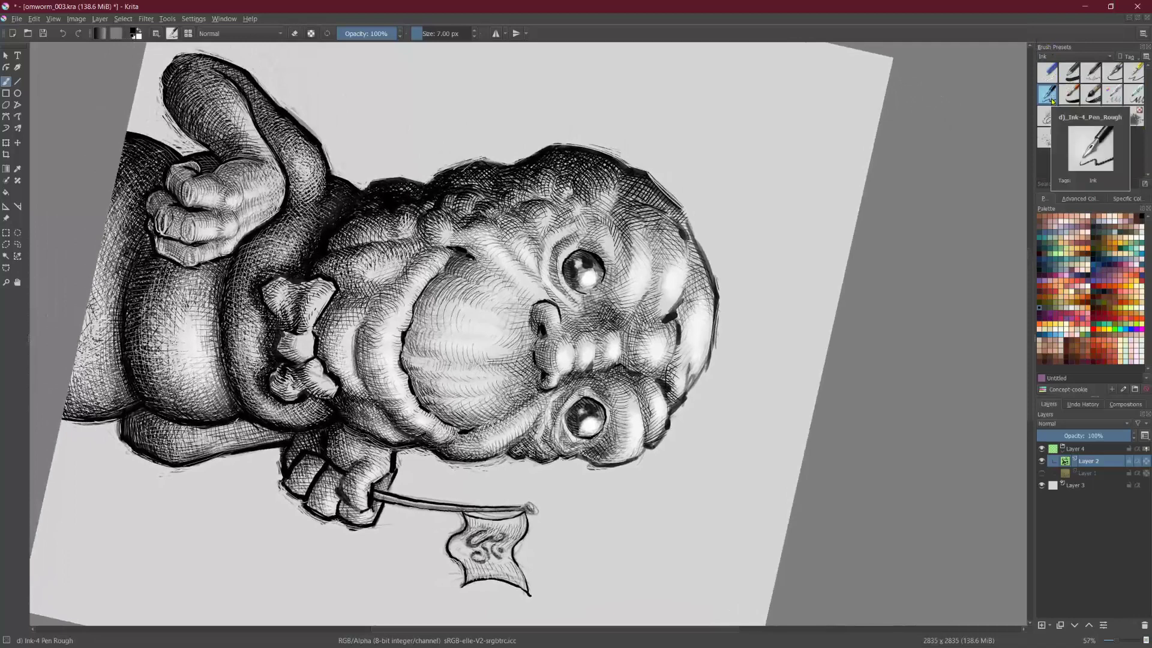
click(1133, 75)
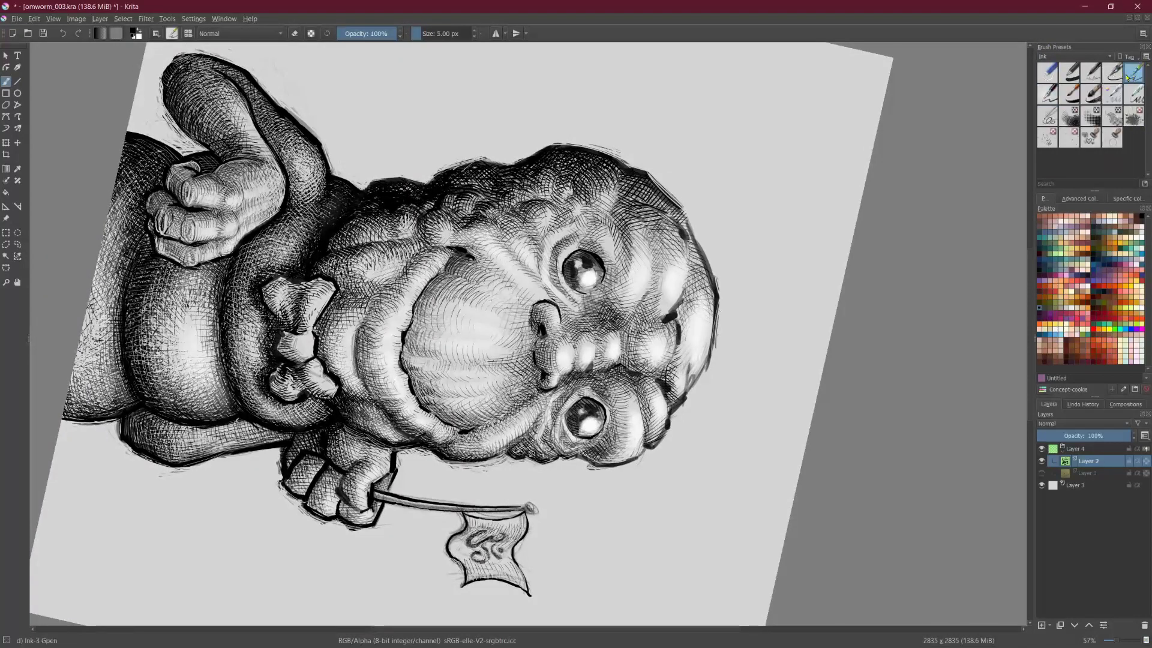
scroll(528, 333, down, 2)
scroll(528, 333, up, 2)
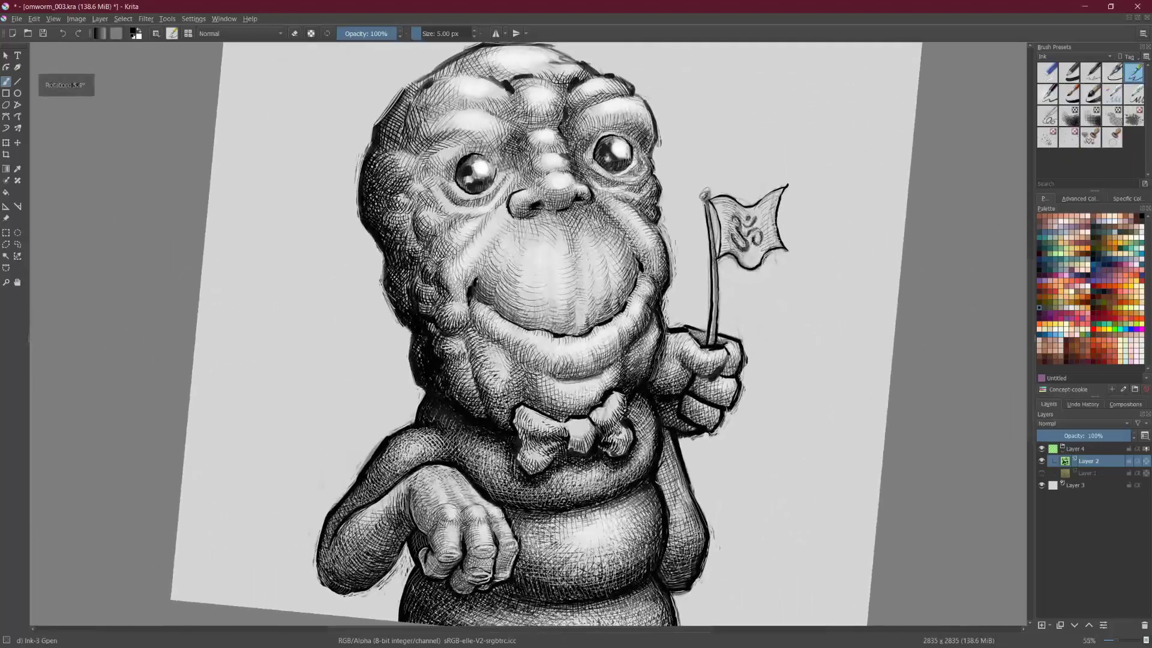
scroll(562, 272, up, 1)
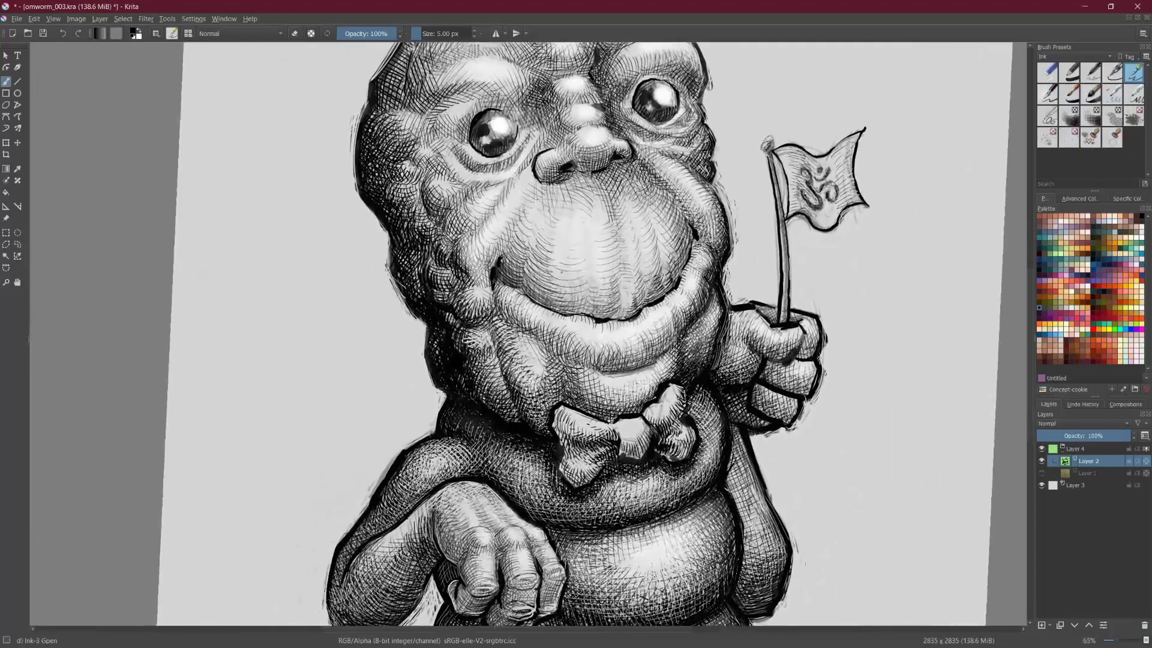
mouse_move(493, 322)
mouse_down()
mouse_move(499, 361)
mouse_move(504, 345)
mouse_move(513, 376)
mouse_move(518, 368)
mouse_up()
mouse_move(523, 333)
mouse_down()
mouse_move(522, 367)
mouse_move(534, 371)
mouse_up()
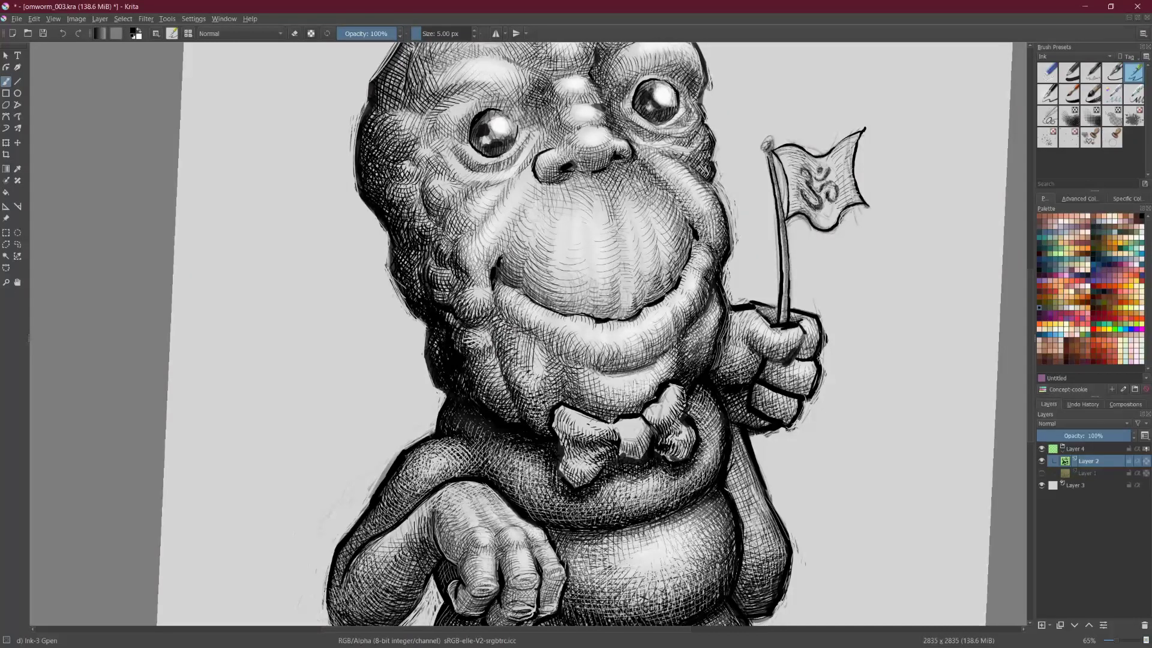
Step: Cross-hatch the jaw bulge and the chin crease beside it, on the side away from the flag
drag(510, 365, 531, 401)
mouse_move(507, 338)
mouse_down()
mouse_move(533, 398)
mouse_move(532, 371)
mouse_up()
drag(538, 340, 542, 365)
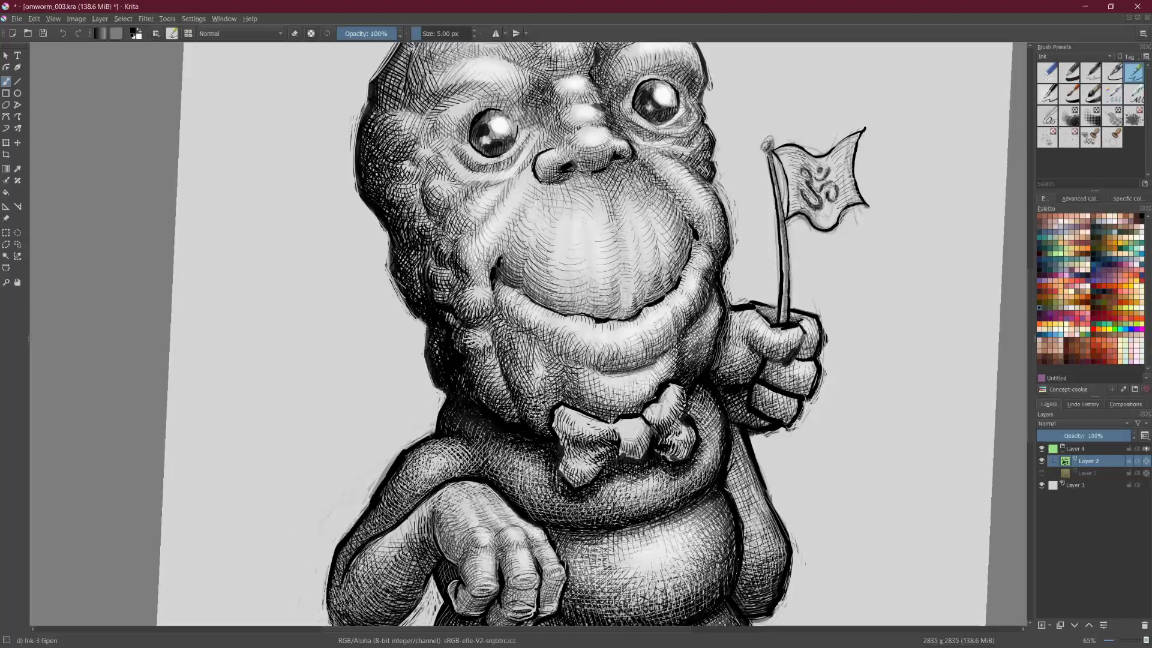
drag(516, 352, 542, 339)
mouse_move(519, 354)
mouse_down()
mouse_move(539, 343)
mouse_move(554, 357)
mouse_up()
Step: With Ink-4 Pen Rough, darken the vertical jaw fold below the mouth corner away from the flag
click(1048, 94)
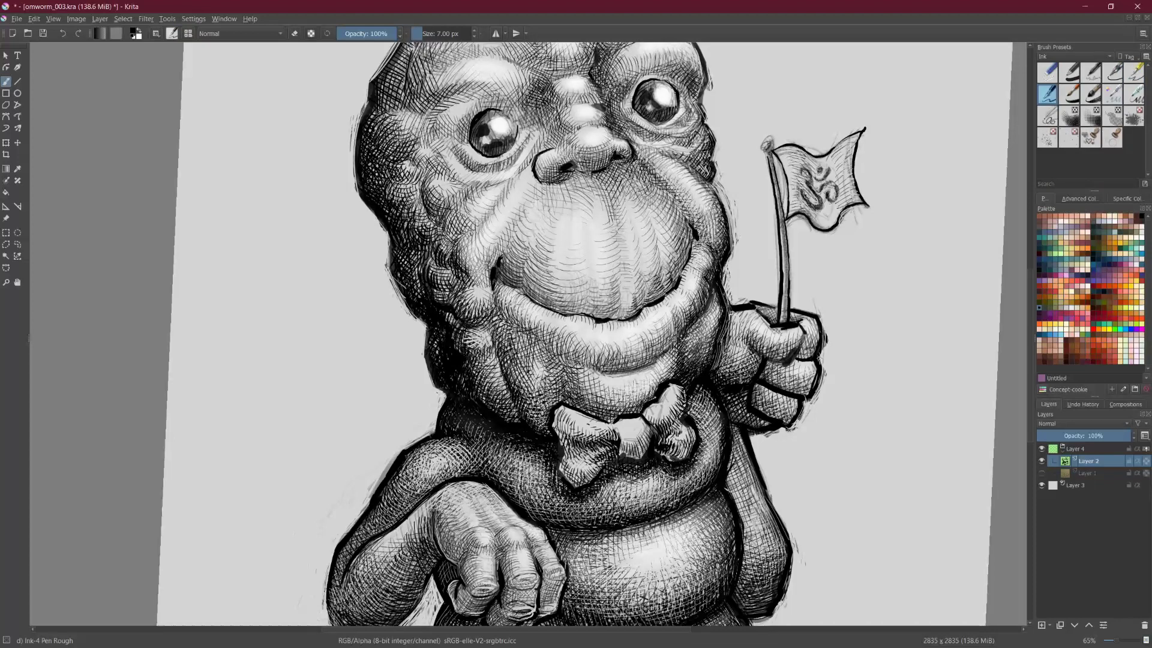
drag(505, 324, 494, 333)
mouse_move(509, 332)
mouse_down()
mouse_move(497, 348)
mouse_move(504, 373)
mouse_up()
drag(524, 351, 504, 369)
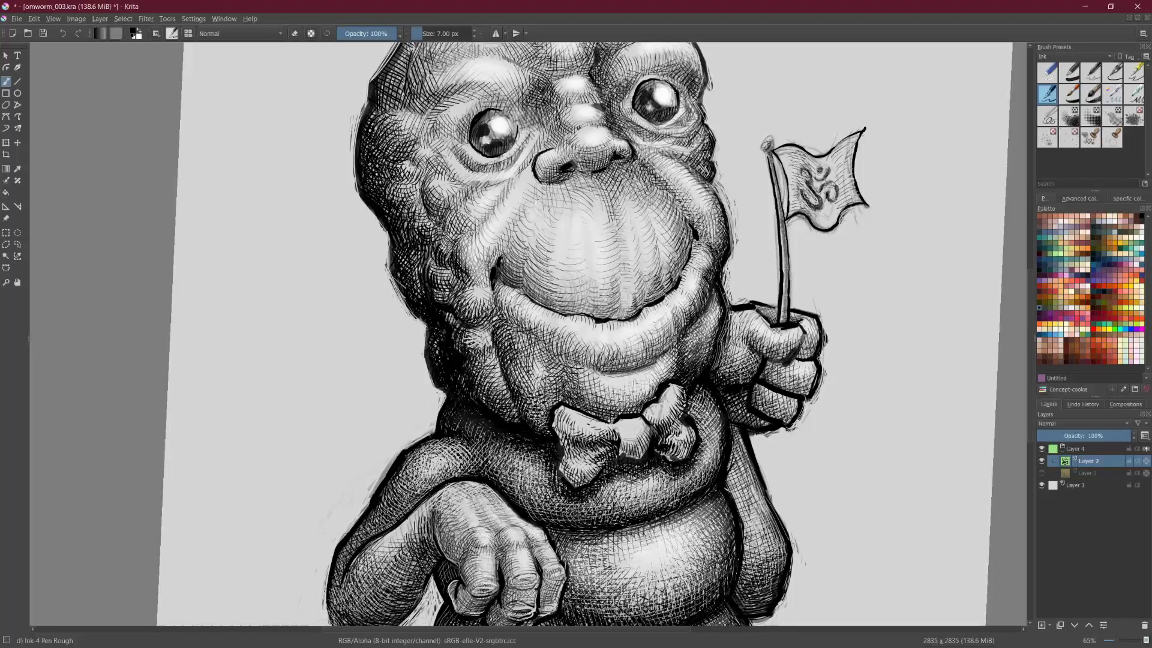
drag(511, 413, 521, 399)
Step: Add rough ink hatching under the lower lip and across the chin's side bulge away from the flag
drag(521, 400, 215, 299)
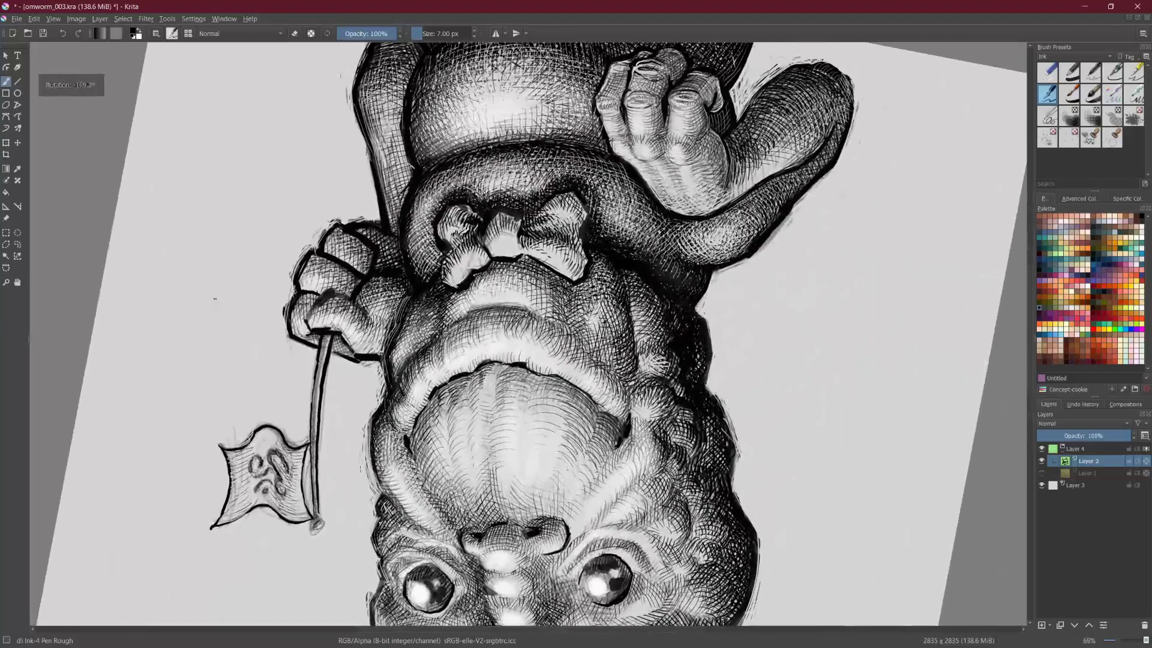
mouse_move(625, 349)
mouse_down()
mouse_move(620, 376)
mouse_move(586, 347)
mouse_up()
drag(593, 317, 581, 339)
drag(588, 317, 579, 338)
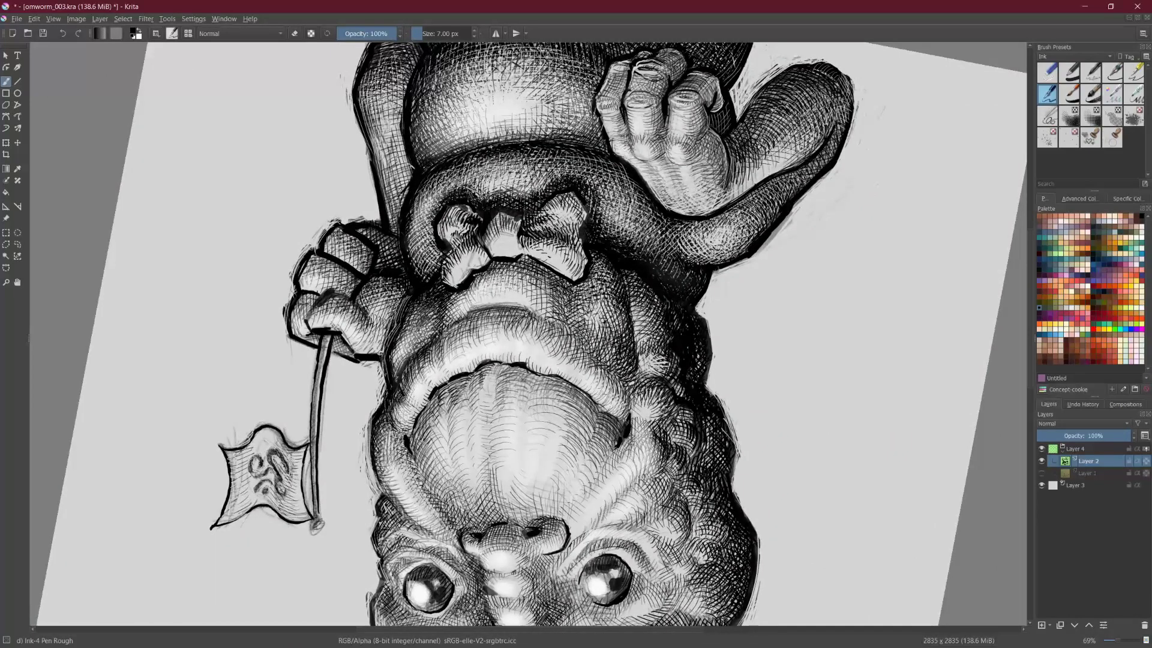
Step: With the Ink-2 Fineliner brush, add fine black hatching across the jaw bulge and down beside the bow tie
click(1114, 76)
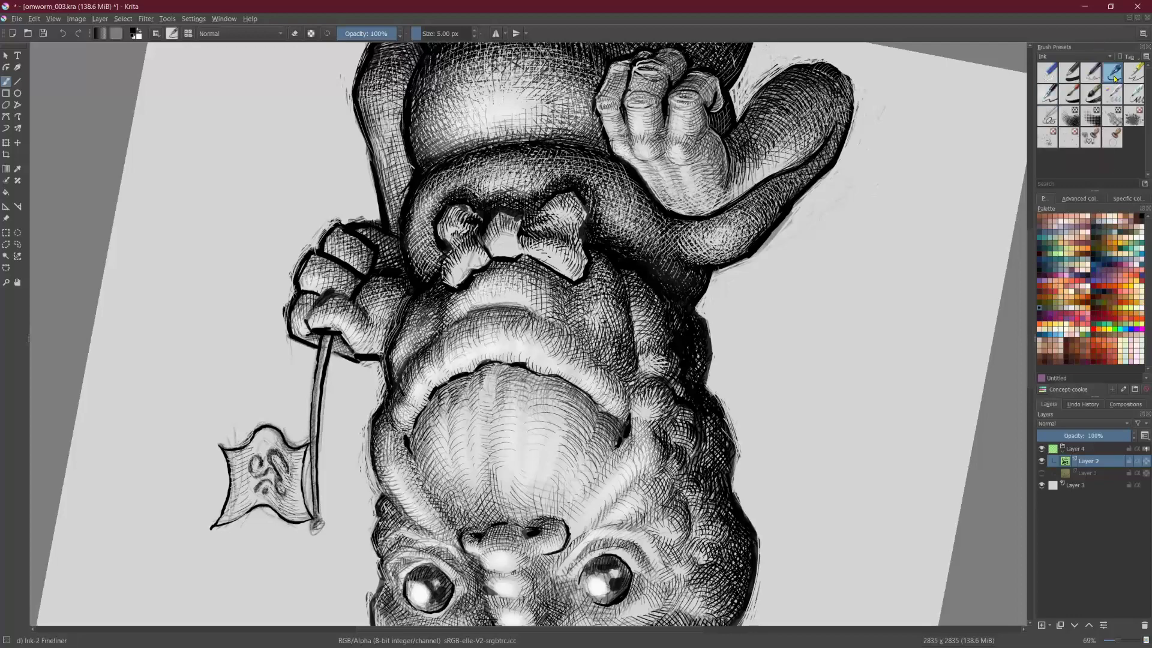
scroll(528, 334, down, 3)
scroll(386, 201, up, 3)
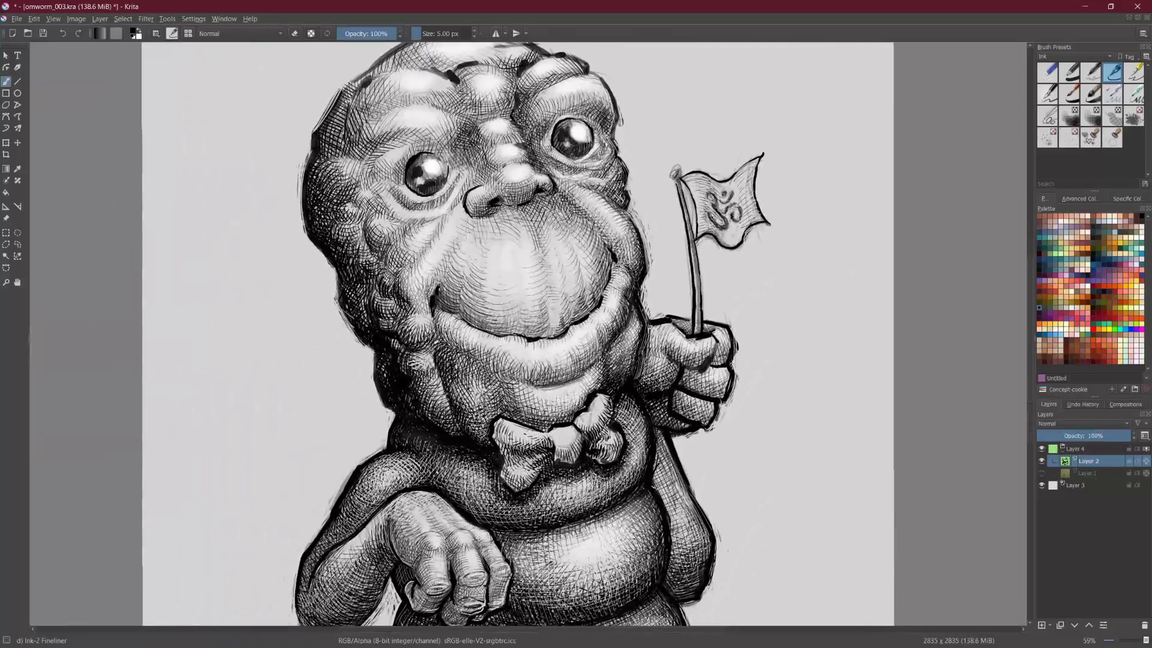
drag(447, 379, 452, 395)
mouse_move(450, 379)
mouse_down()
mouse_move(460, 410)
mouse_move(488, 410)
mouse_move(499, 394)
mouse_up()
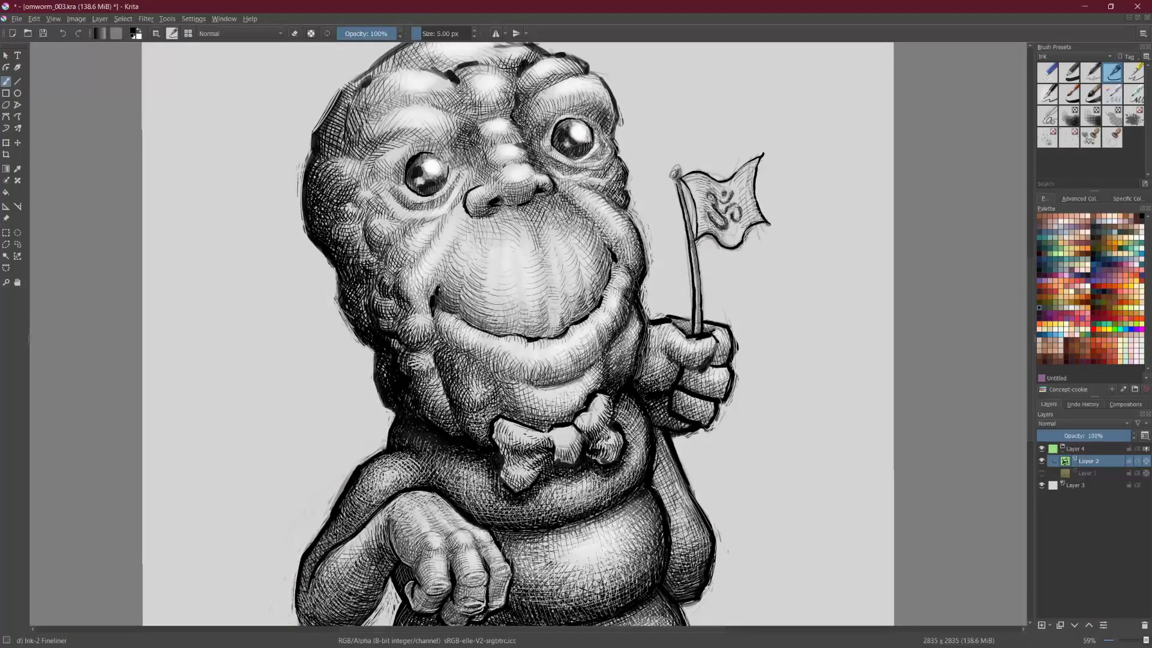
mouse_move(469, 421)
mouse_down()
mouse_move(487, 444)
mouse_move(483, 428)
mouse_up()
drag(477, 413, 489, 426)
drag(485, 406, 493, 421)
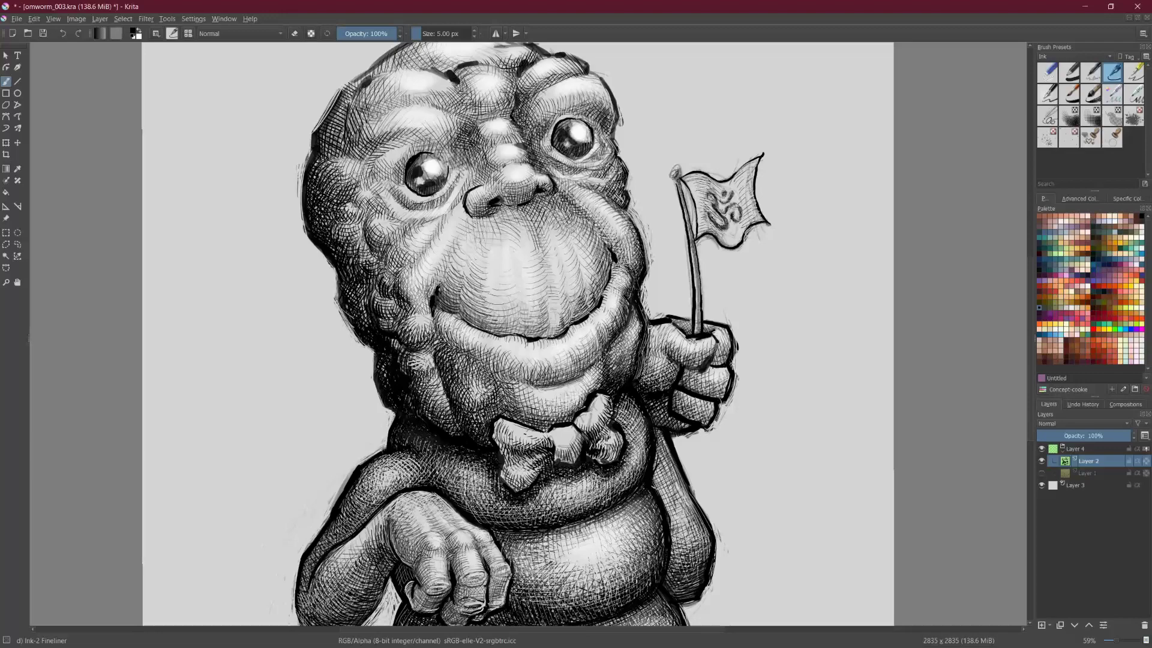
Step: Swap the painting colour to white for the fineliner brush
key(x)
drag(789, 166, 675, 606)
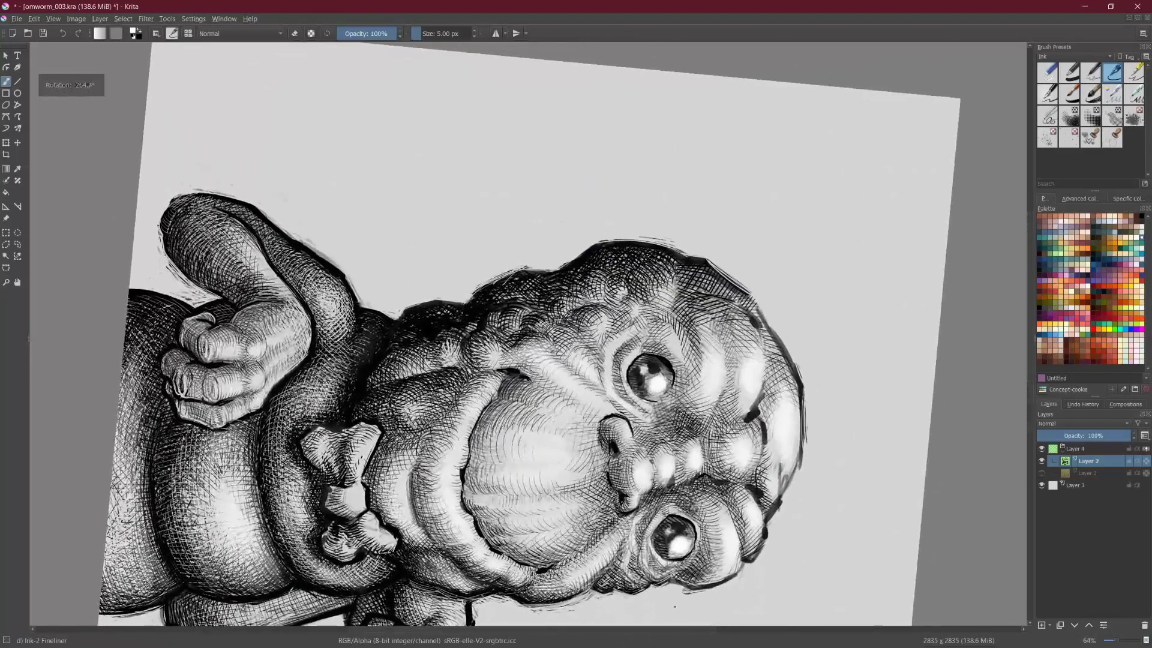
drag(324, 193, 272, 488)
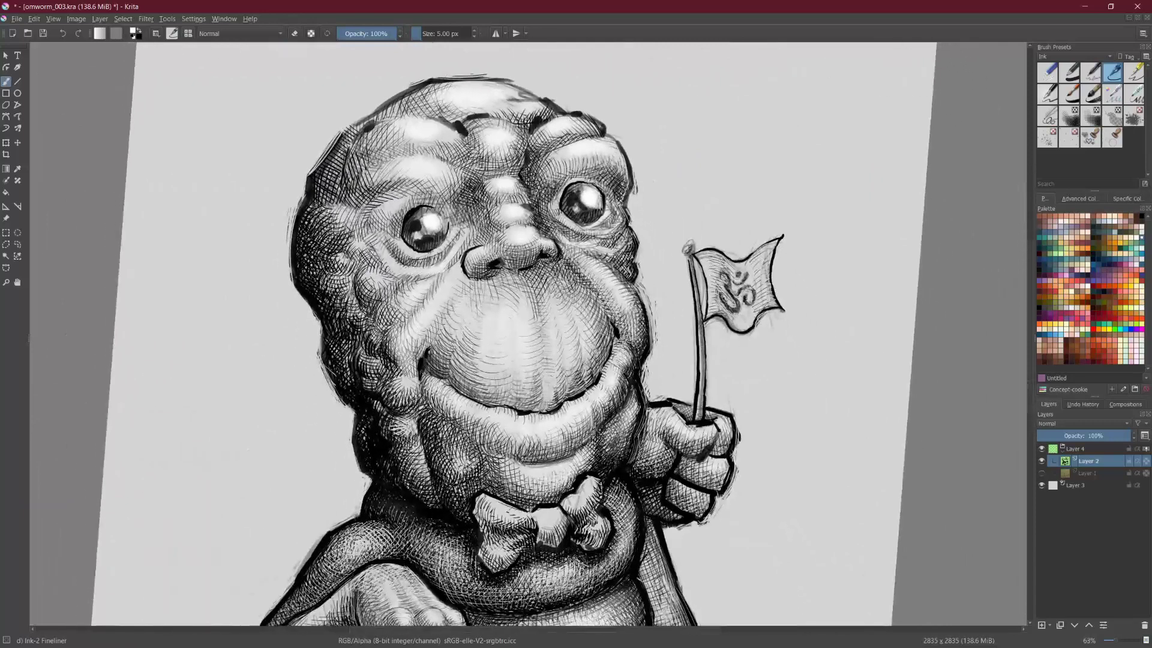
mouse_move(449, 493)
mouse_down()
mouse_move(479, 485)
mouse_move(474, 460)
mouse_up()
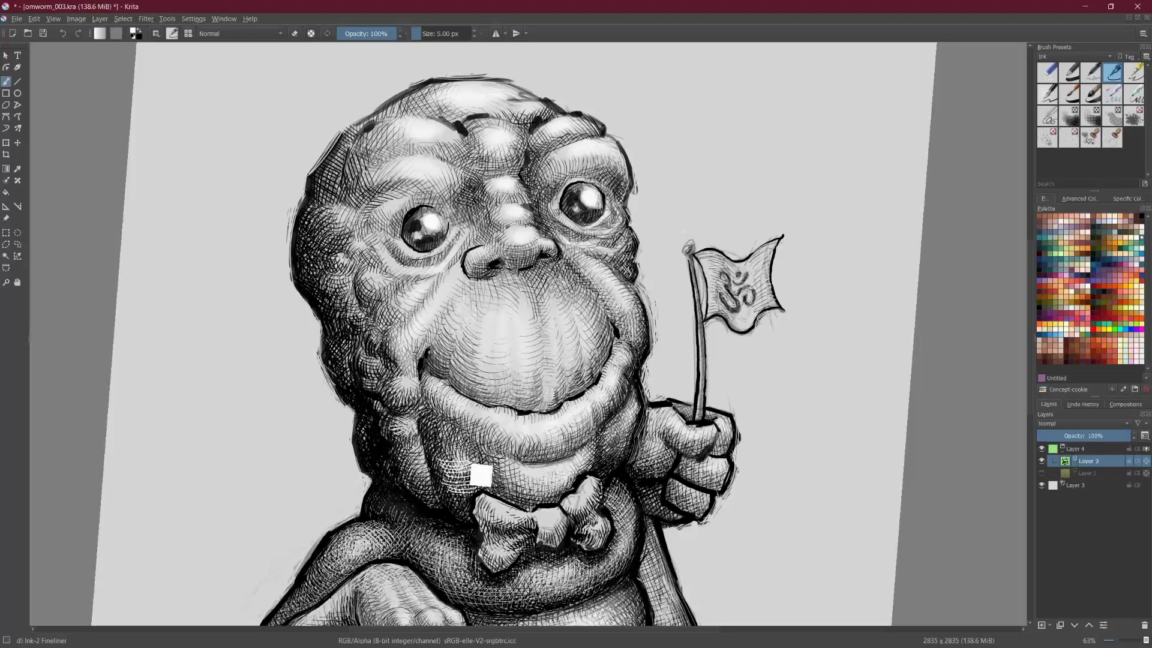
key(ctrl+z)
key(ctrl+z)
key(ctrl+z)
key(ctrl+z)
Step: Hatch the jaw bulge beside the bow tie in fine white lines and thin its shading in eraser mode
drag(442, 485, 477, 478)
drag(439, 491, 474, 488)
key(e)
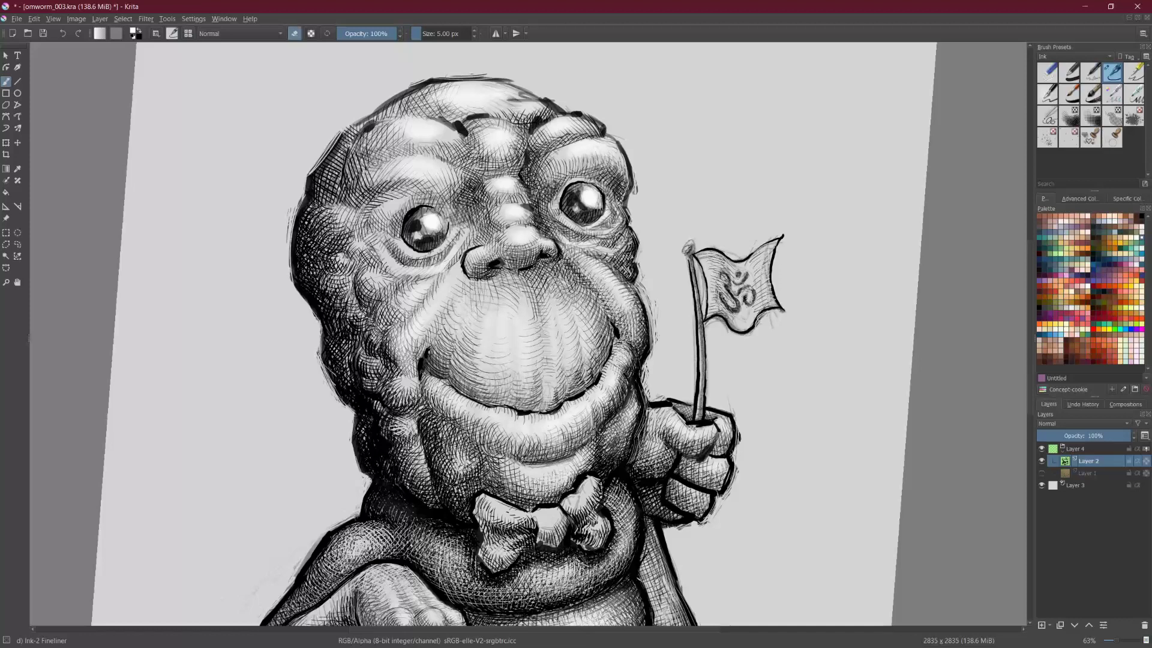
mouse_move(449, 489)
mouse_down()
mouse_move(481, 475)
mouse_move(457, 468)
mouse_move(454, 446)
mouse_up()
mouse_move(438, 448)
mouse_down()
mouse_move(464, 439)
mouse_move(459, 430)
mouse_up()
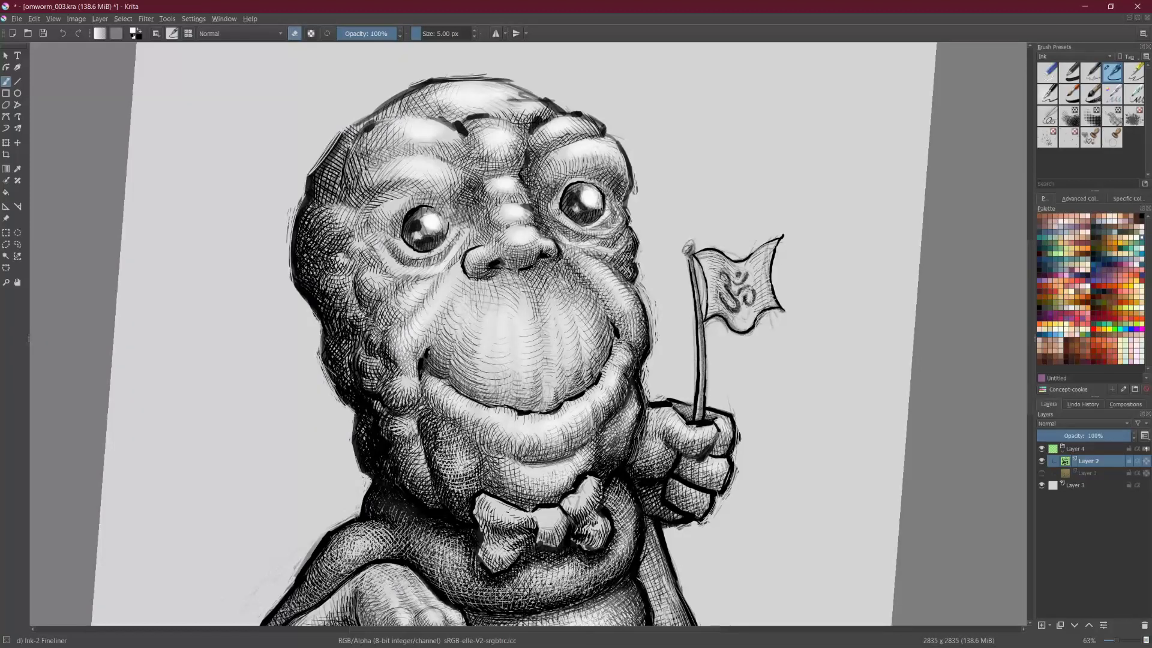
Step: Switch to the Ink-3 Gpen brush and set its size to 10 px
drag(225, 437, 366, 60)
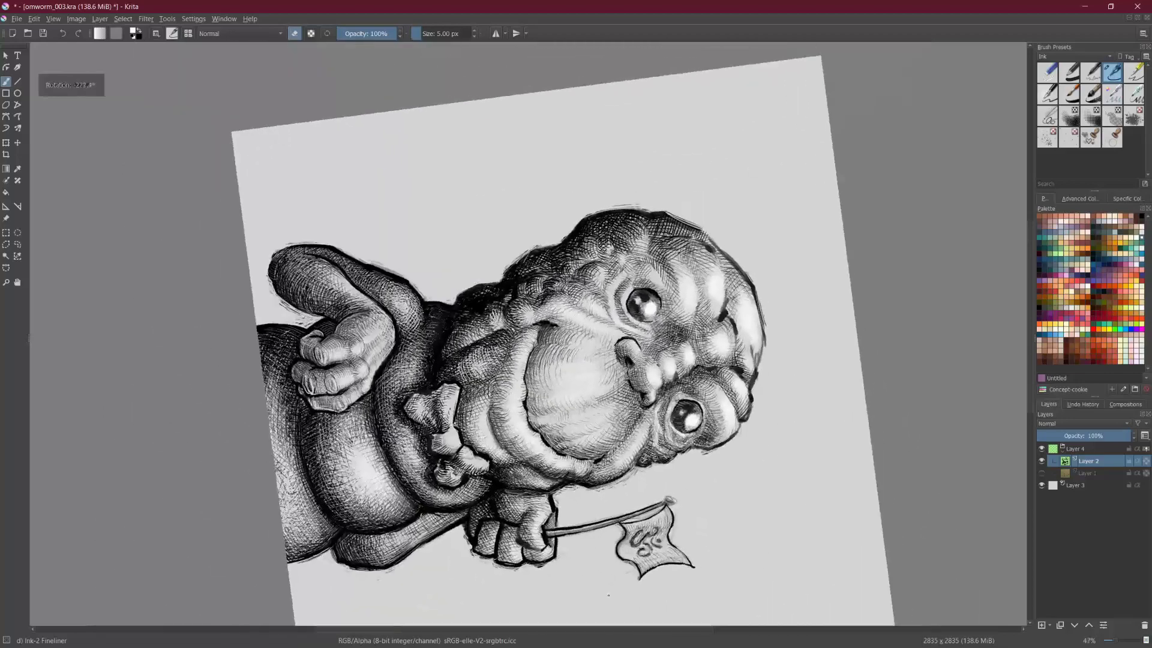
drag(650, 540, 566, 571)
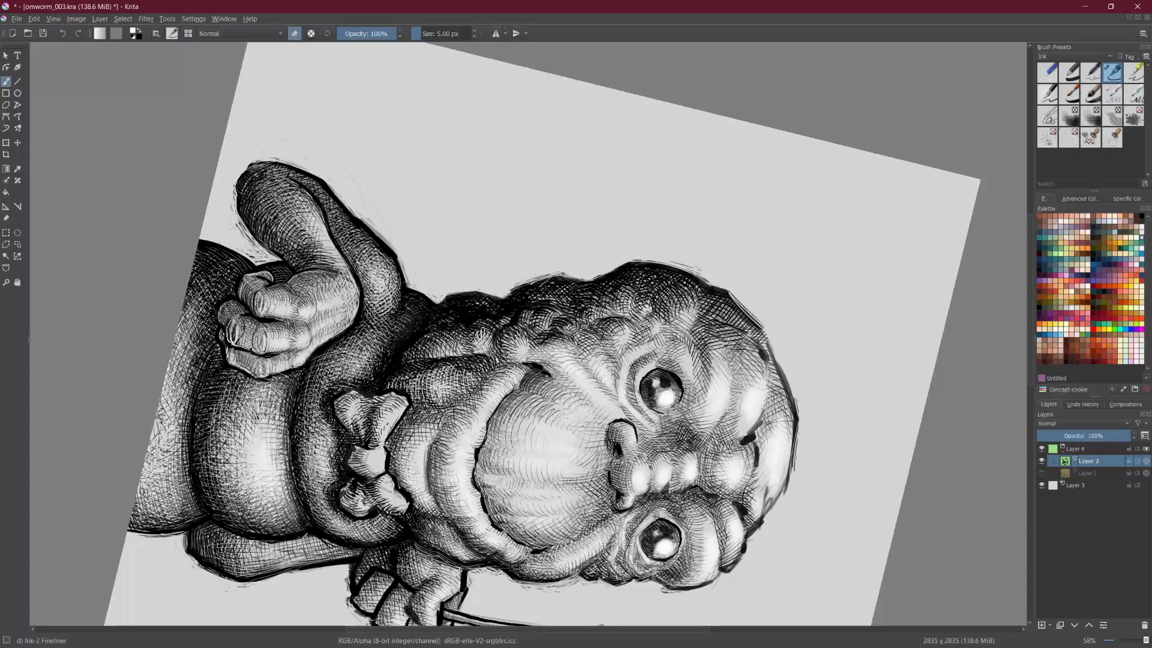
drag(601, 626, 228, 415)
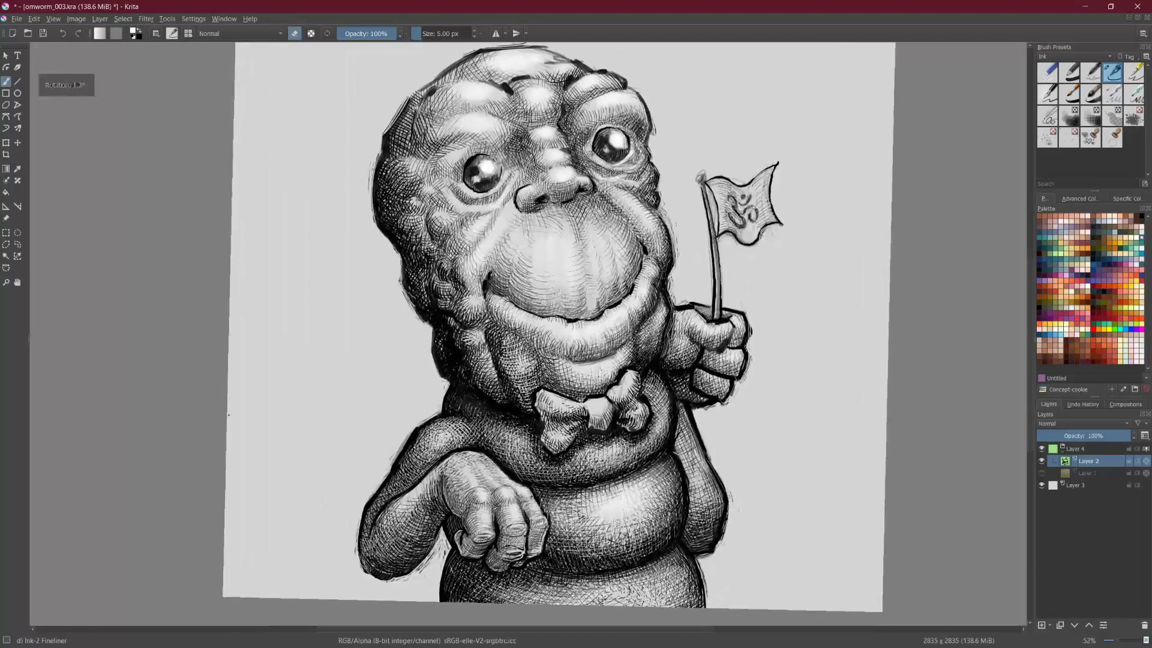
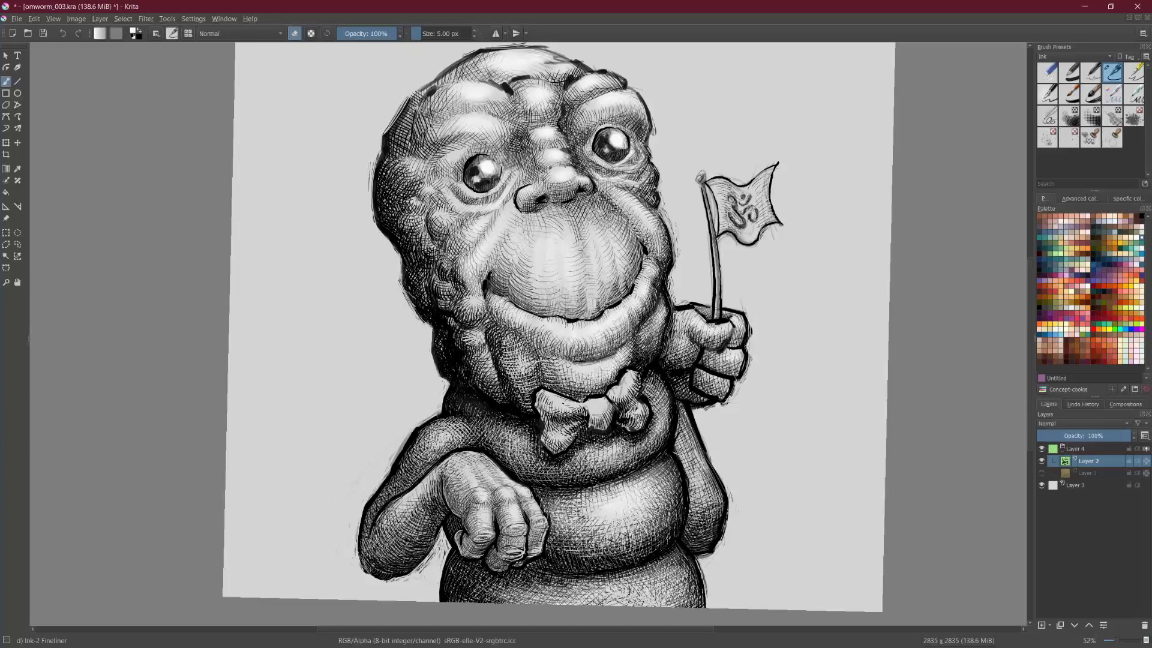
click(1049, 95)
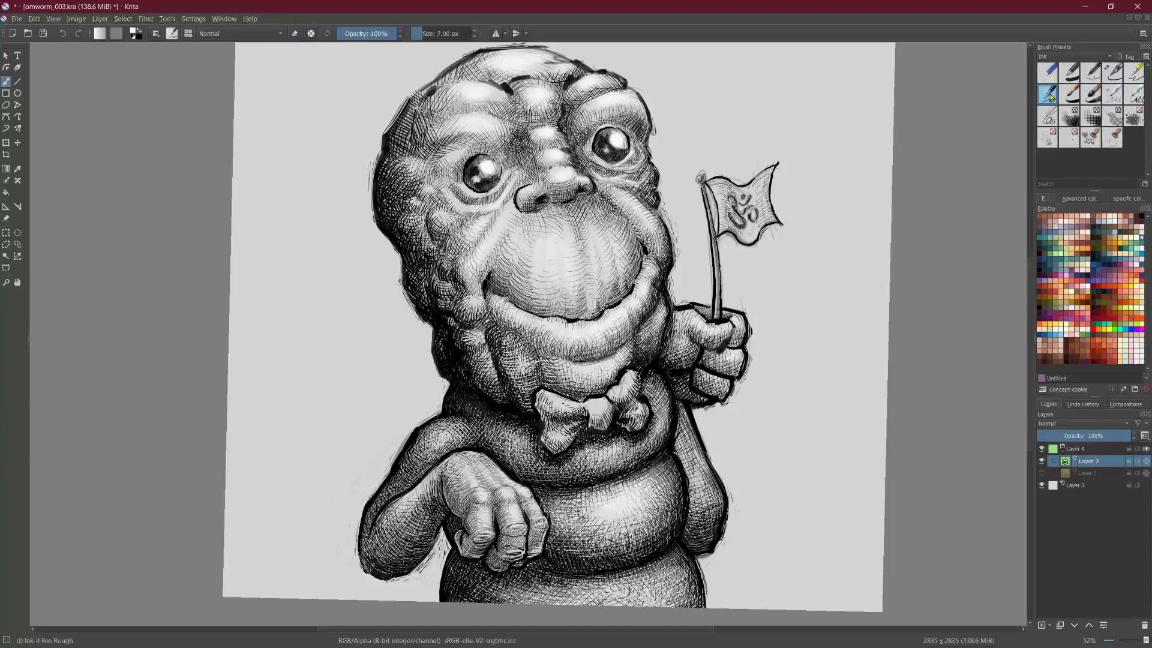
click(1131, 76)
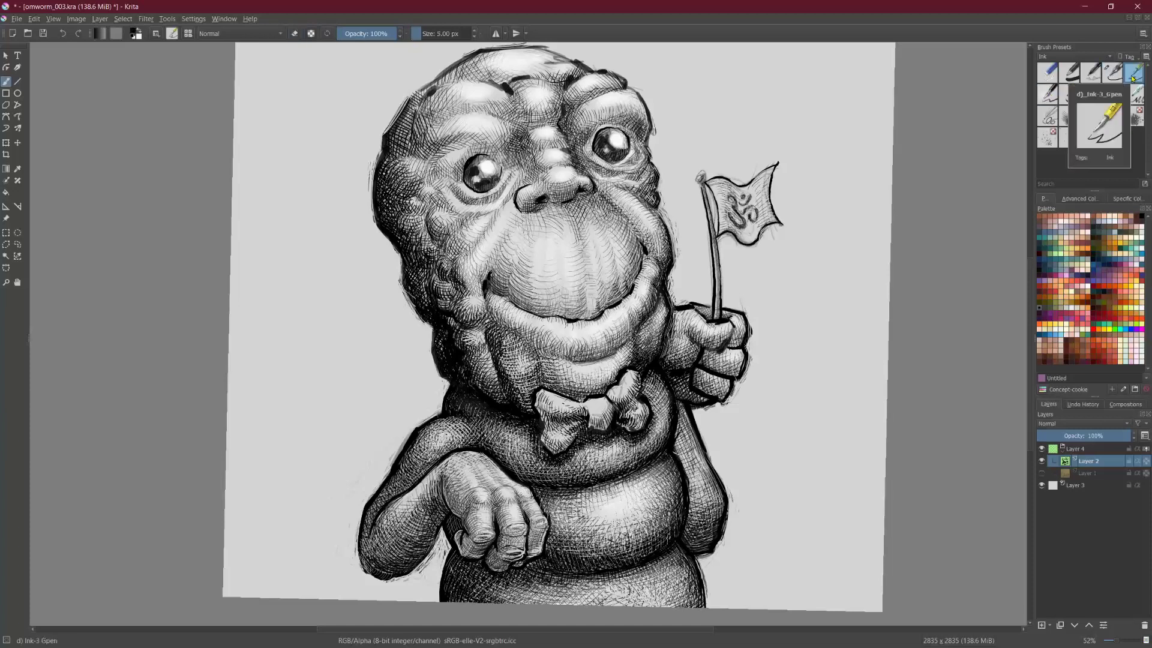
click(474, 30)
click(474, 30)
click(473, 30)
click(474, 30)
click(473, 30)
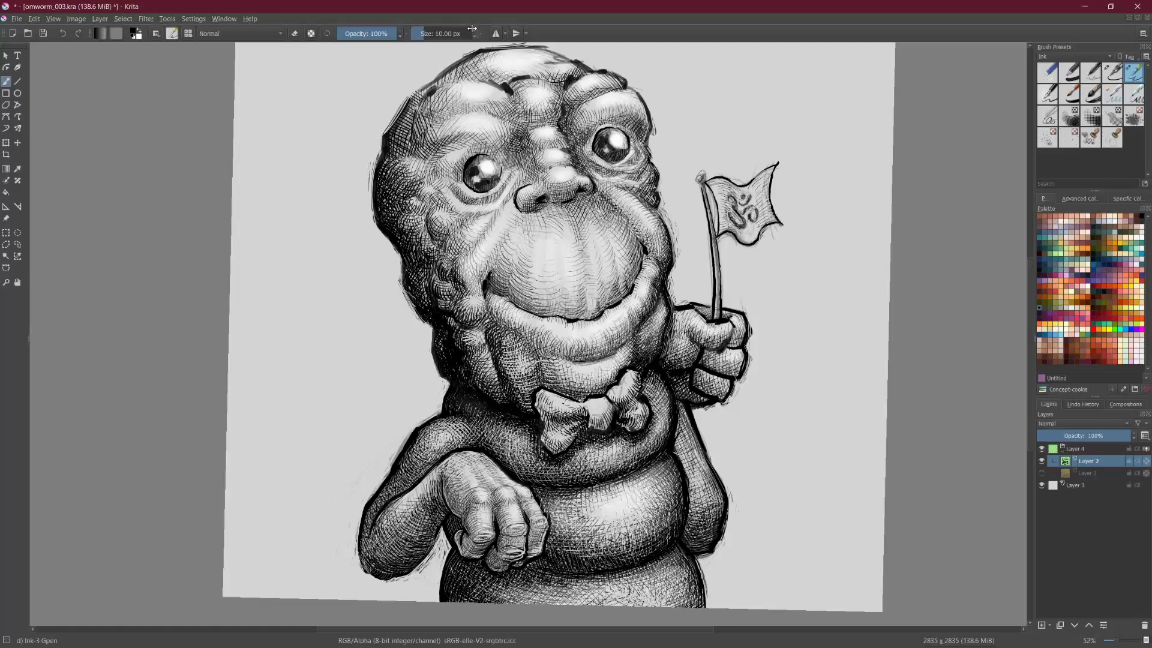
Step: Thin the hatching on the jaw folds below the mouth corner away from the flag with eraser-mode strokes
scroll(721, 406, up, 1)
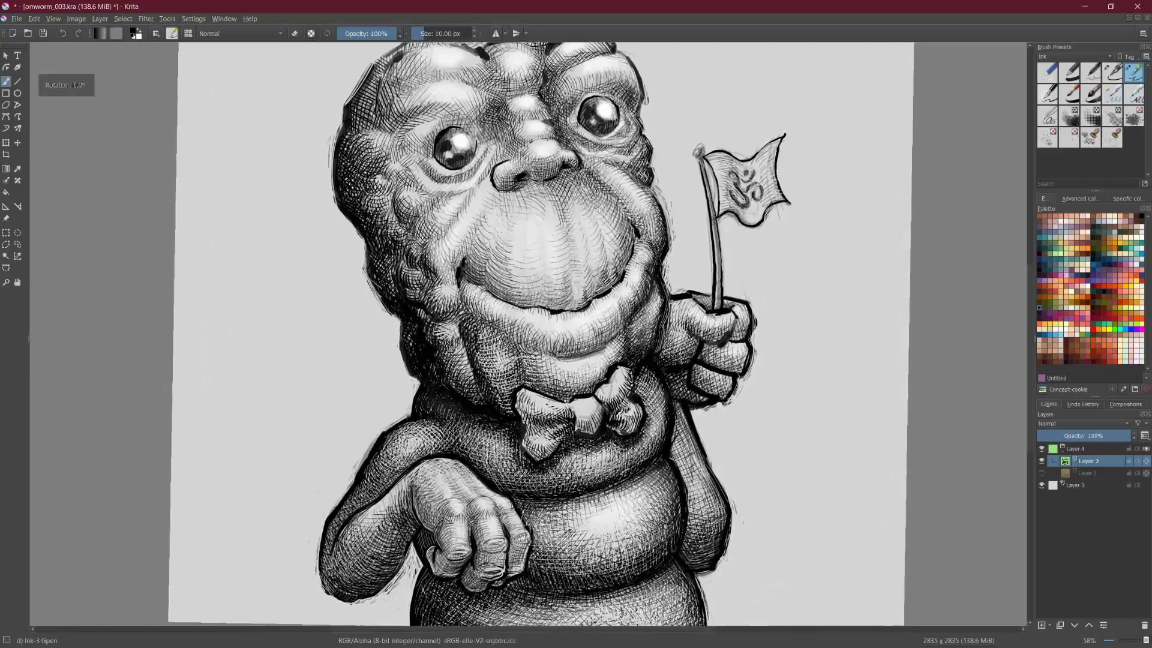
key(e)
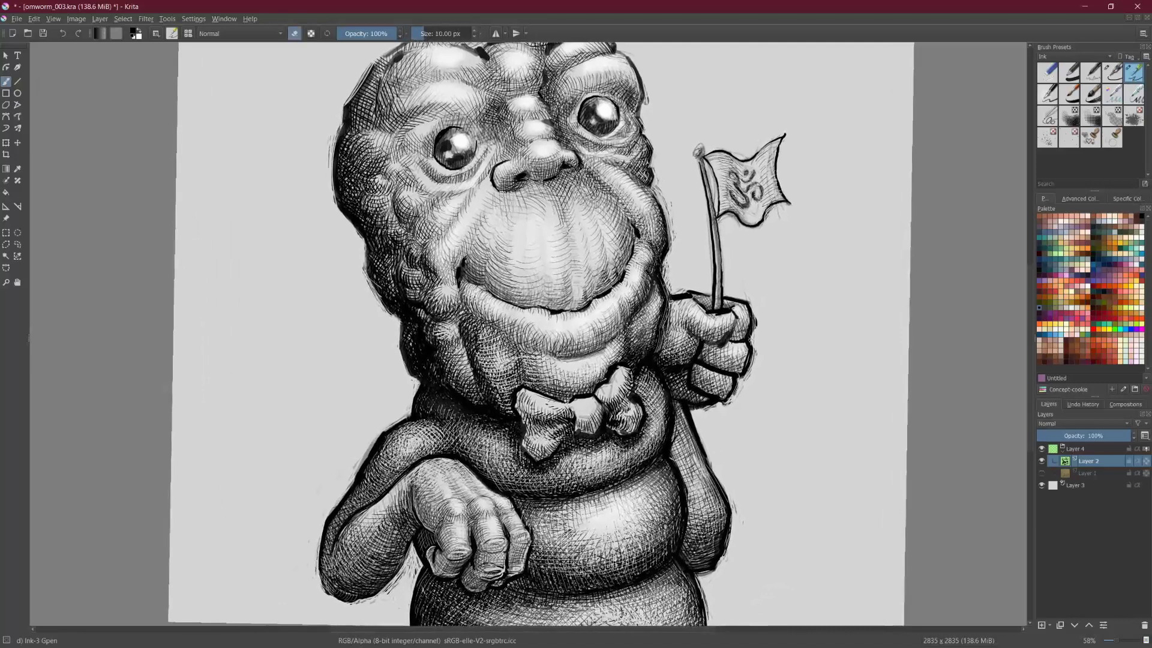
drag(456, 322, 478, 355)
drag(457, 310, 486, 378)
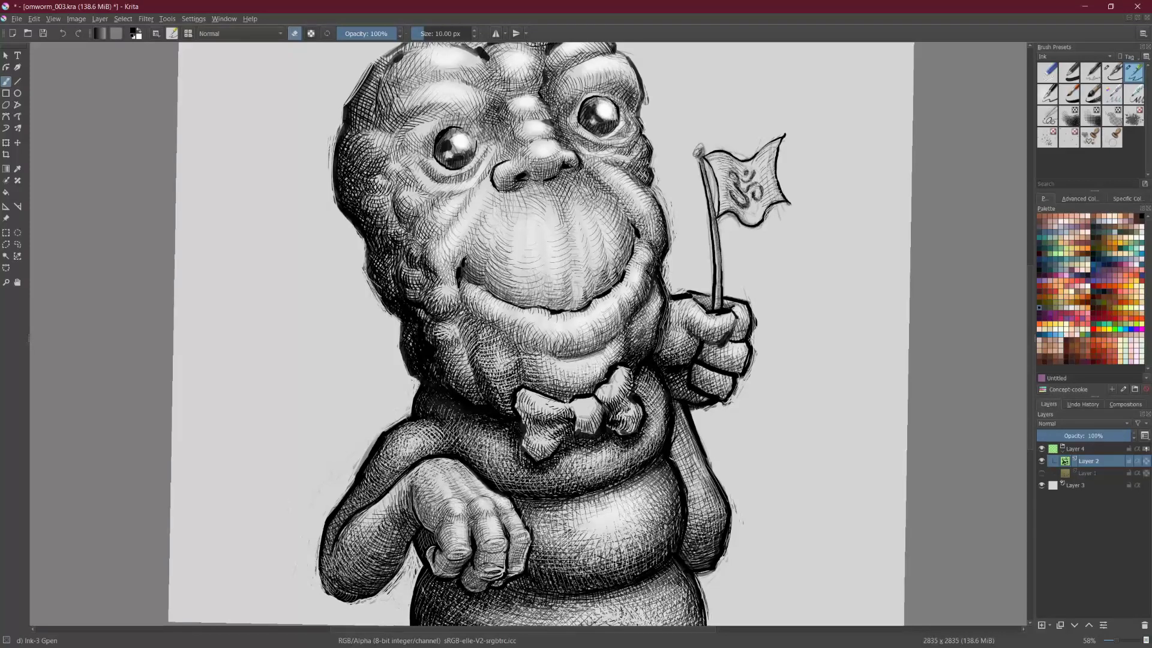
Step: Return to inking and hatch the jaw folds from the mouth corner down to the bow tie in black
key(e)
mouse_move(462, 336)
mouse_down()
mouse_move(473, 352)
mouse_move(483, 347)
mouse_move(488, 330)
mouse_move(470, 319)
mouse_up()
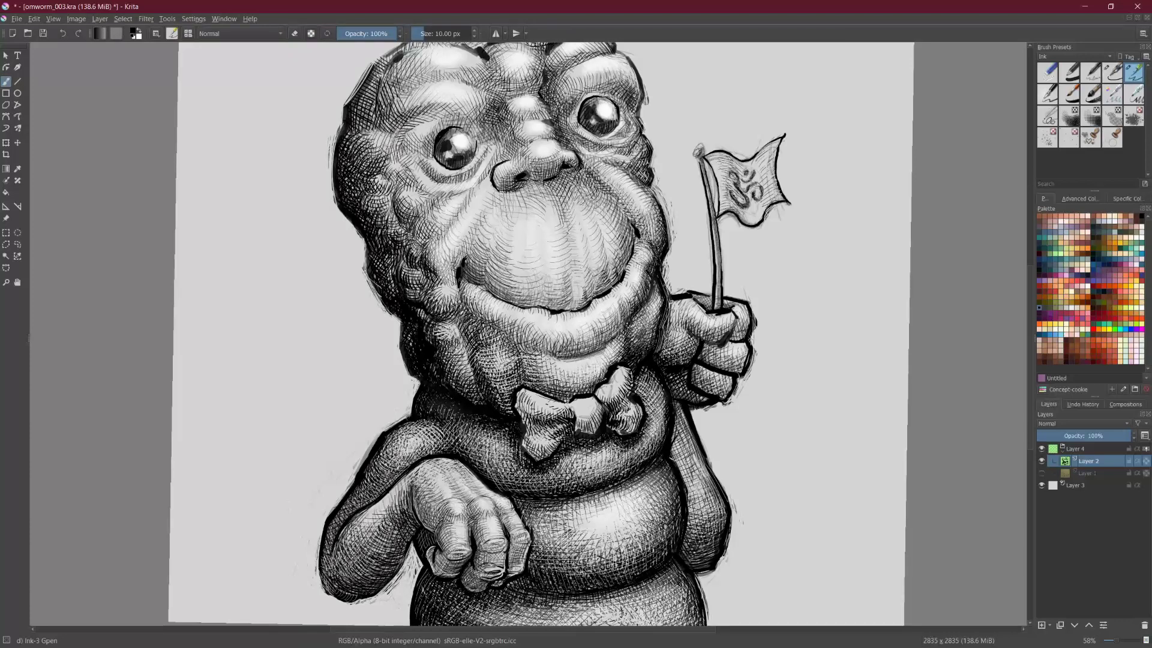
drag(478, 371, 488, 349)
drag(499, 409, 512, 395)
key(shift+space)
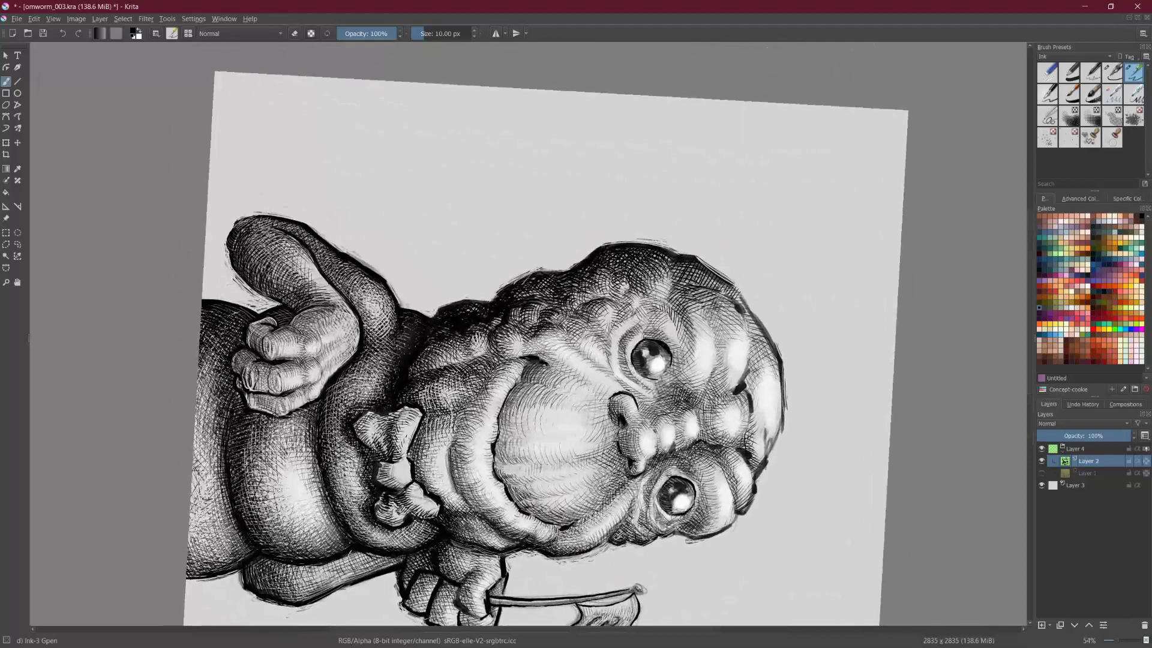
drag(420, 401, 429, 385)
Step: Add short black hatch lines on the jaw bulge beside the lower lip, up to the mouth corner away from the flag
key(4)
key(4)
key(4)
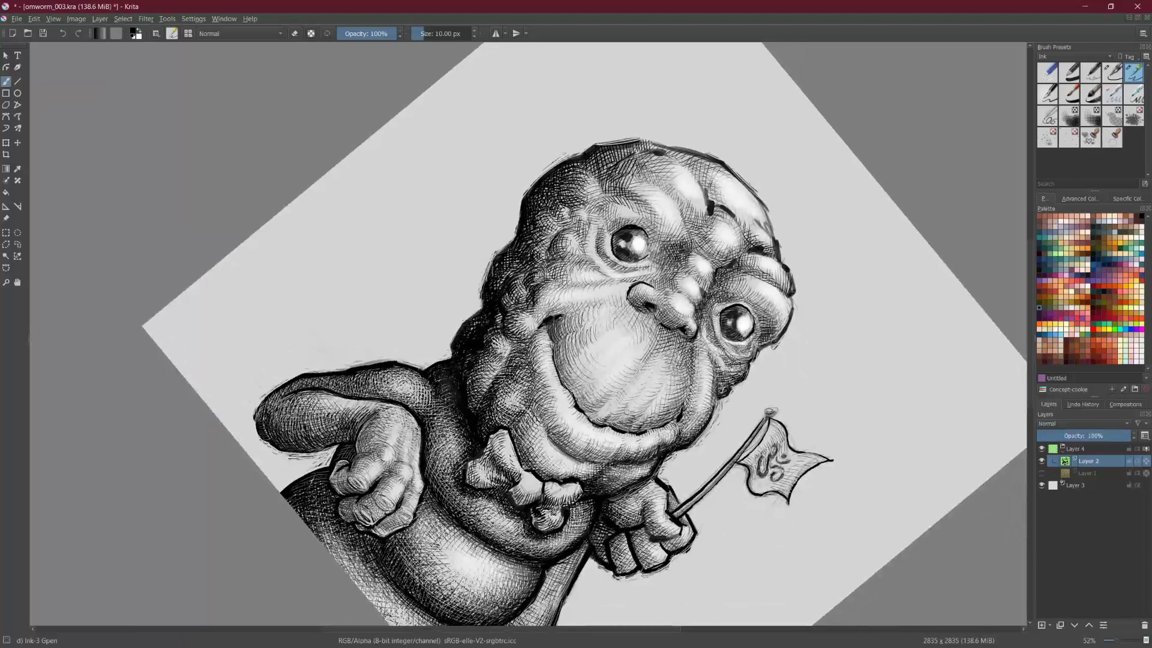
mouse_move(505, 393)
mouse_down()
mouse_move(515, 385)
mouse_move(505, 362)
mouse_up()
drag(503, 377, 519, 351)
drag(302, 342, 293, 461)
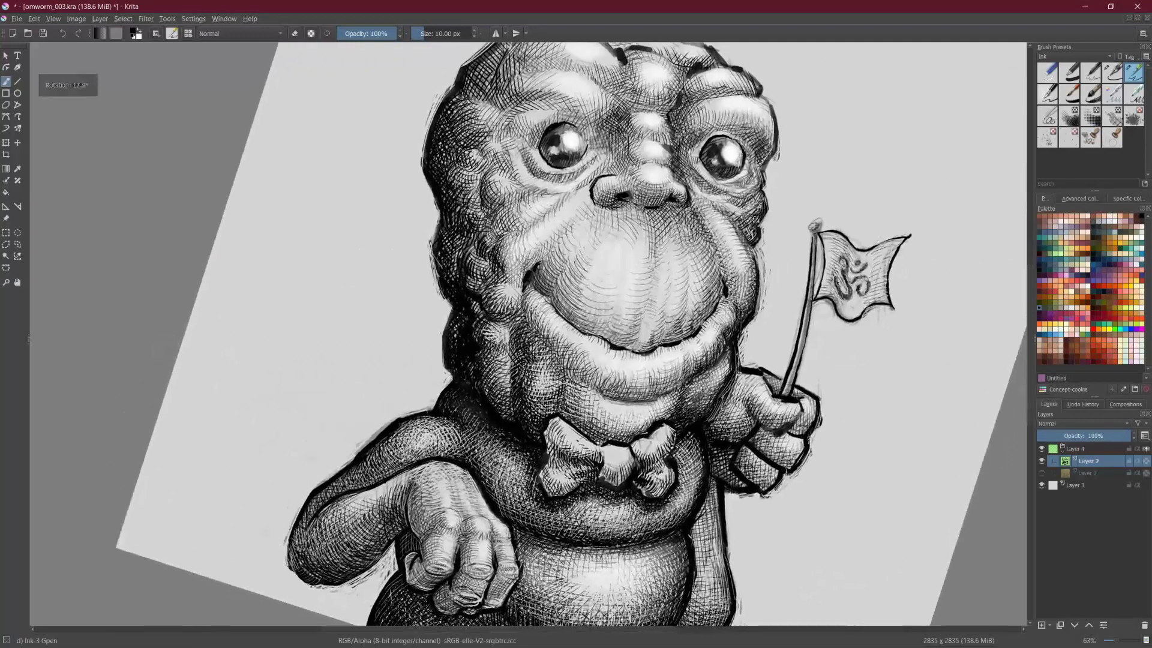
mouse_move(525, 318)
mouse_down()
mouse_move(521, 307)
mouse_move(532, 307)
mouse_move(552, 335)
mouse_up()
Step: Deepen the groove between the jaw bulge and the chin above the bow tie with short ink strokes
scroll(529, 333, down, 2)
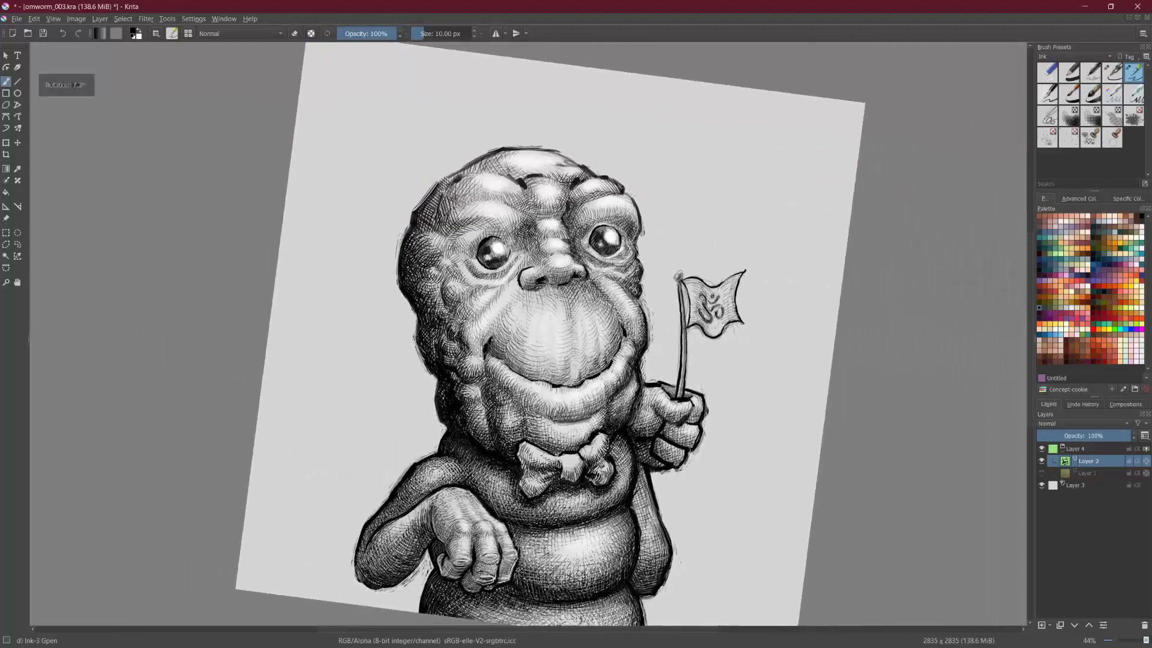
scroll(528, 334, up, 1)
scroll(517, 515, up, 2)
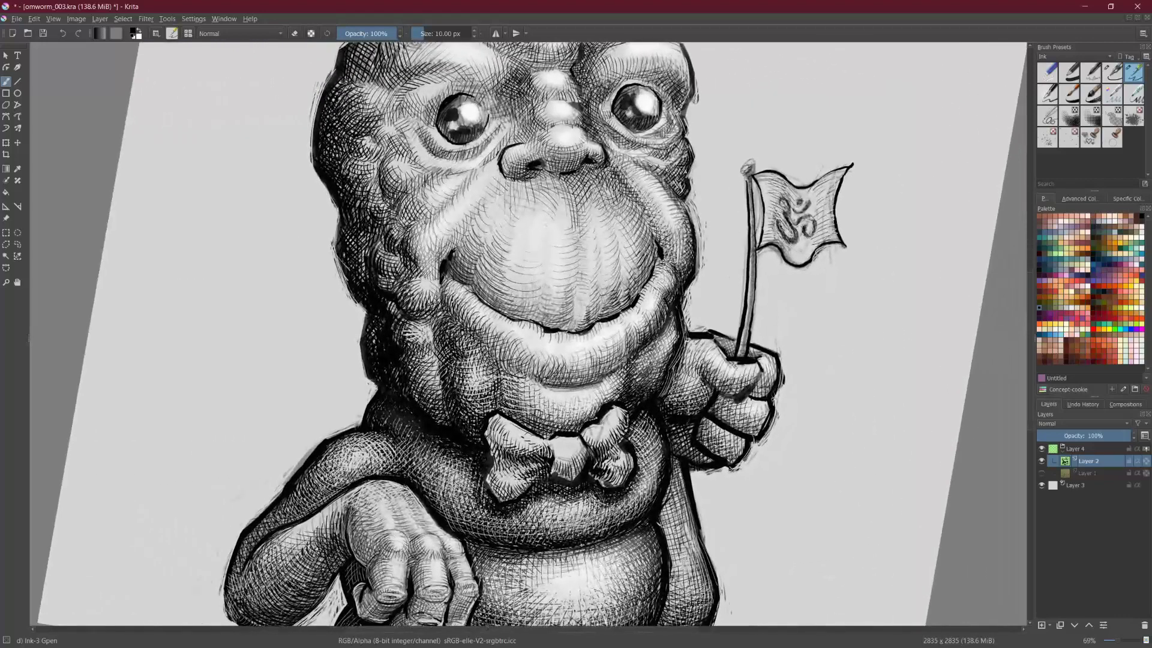
drag(479, 368, 470, 349)
drag(480, 366, 474, 352)
scroll(420, 276, down, 1)
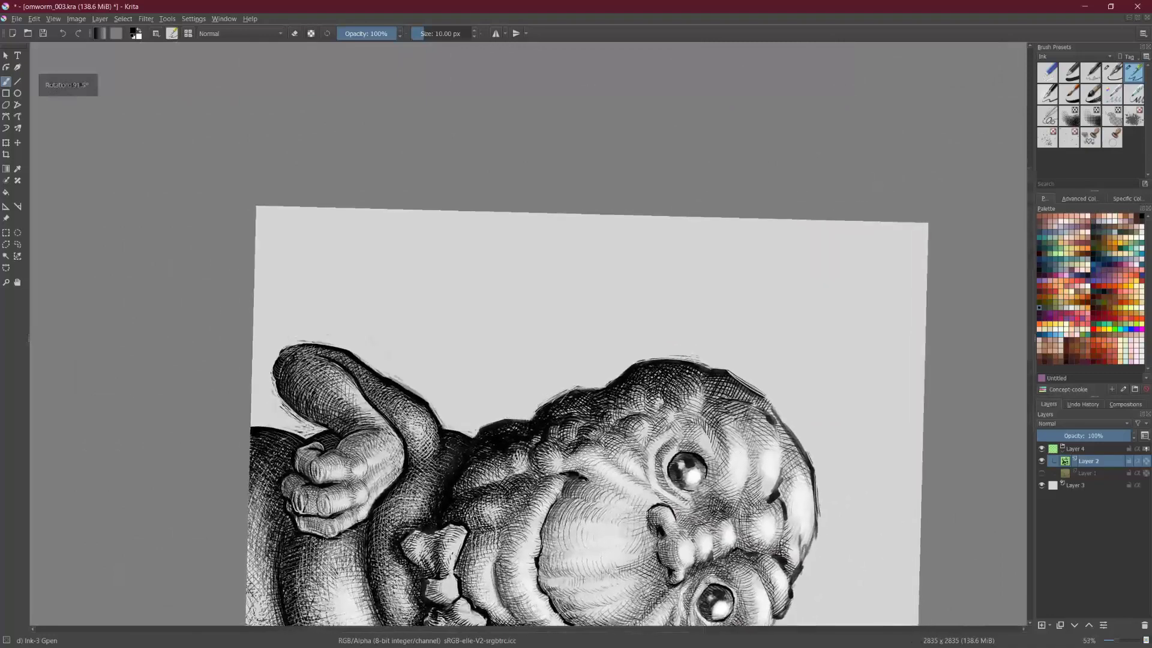
scroll(674, 556, down, 1)
scroll(674, 555, up, 2)
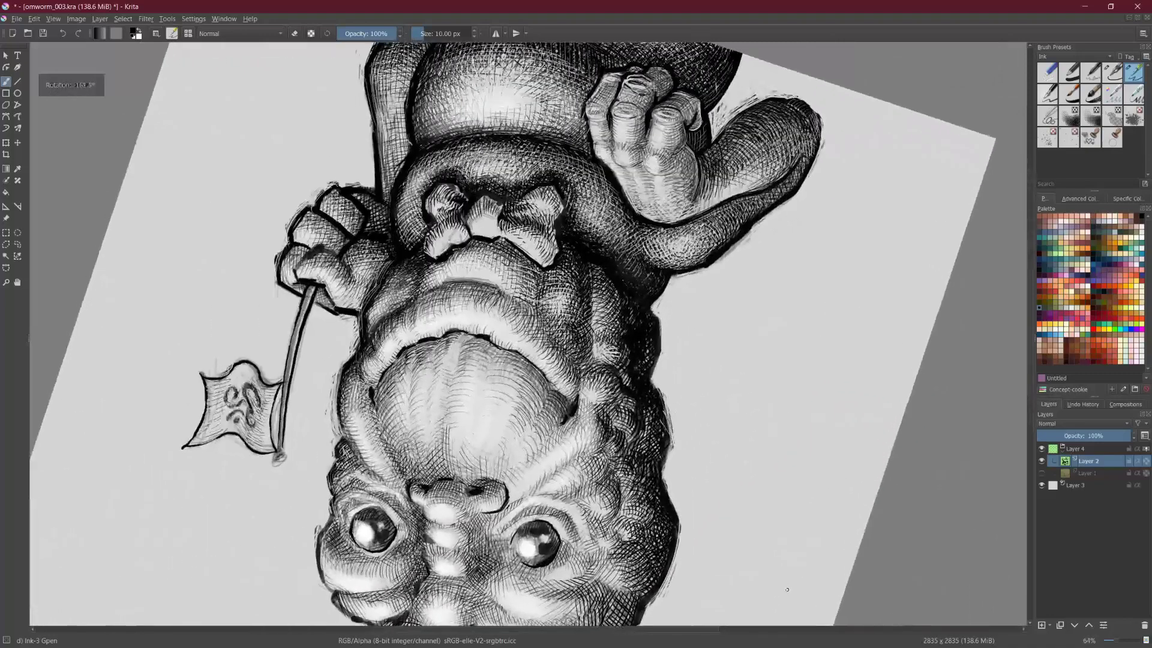
drag(593, 289, 586, 318)
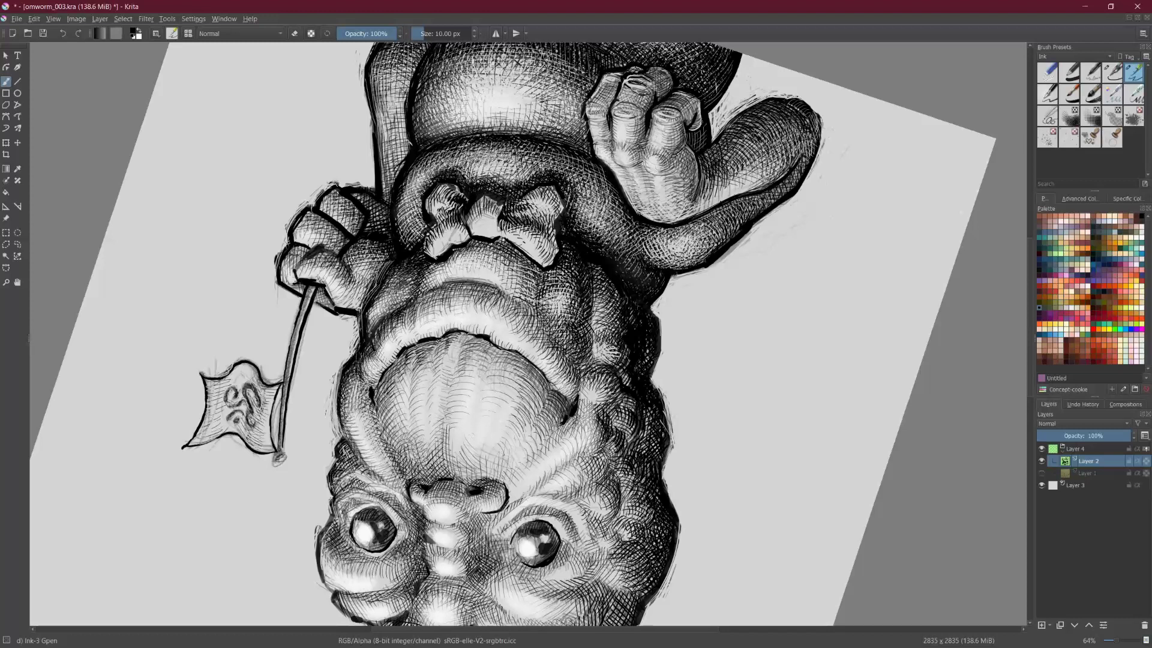
Step: Lighten the jaw bulge beside the bow tie in eraser mode and redraw its fine black hatching
key(e)
drag(583, 260, 592, 306)
key(e)
drag(589, 263, 593, 308)
Step: Hatch across the jaw bulges between the lower lip and the neck on the side away from the flag
drag(336, 468, 308, 164)
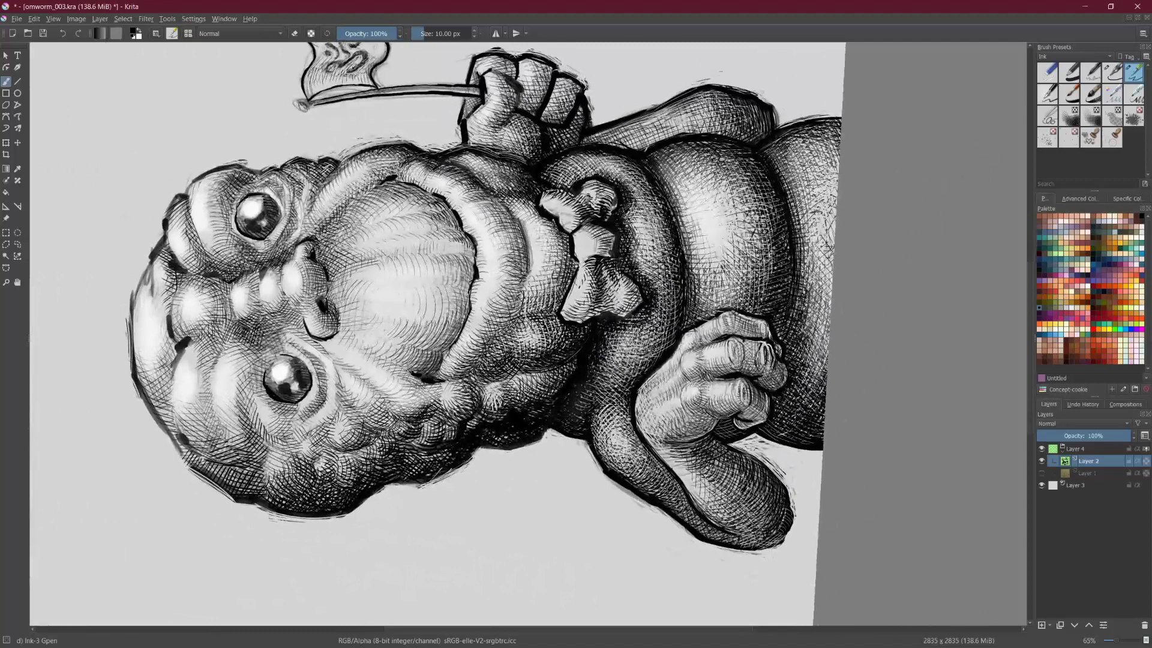
drag(522, 355, 529, 368)
mouse_move(517, 351)
mouse_down()
mouse_move(524, 368)
mouse_move(541, 361)
mouse_up()
drag(541, 340, 547, 354)
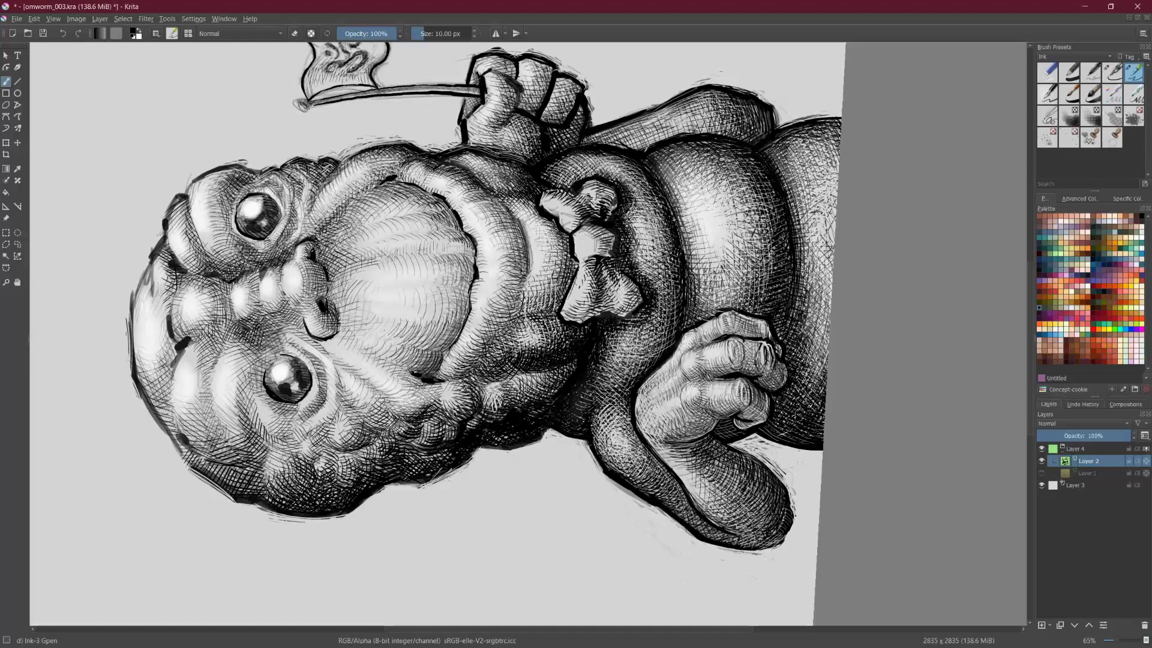
mouse_move(511, 393)
mouse_down()
mouse_move(521, 408)
mouse_move(545, 389)
mouse_up()
mouse_move(541, 377)
mouse_down()
mouse_move(550, 395)
mouse_move(561, 387)
mouse_up()
mouse_move(564, 365)
mouse_down()
mouse_move(564, 420)
mouse_move(438, 525)
mouse_up()
Step: Hatch the lower cheek bulge and the start of the lower lip around the mouth corner away from the flag
drag(382, 148, 420, 127)
scroll(683, 453, up, 2)
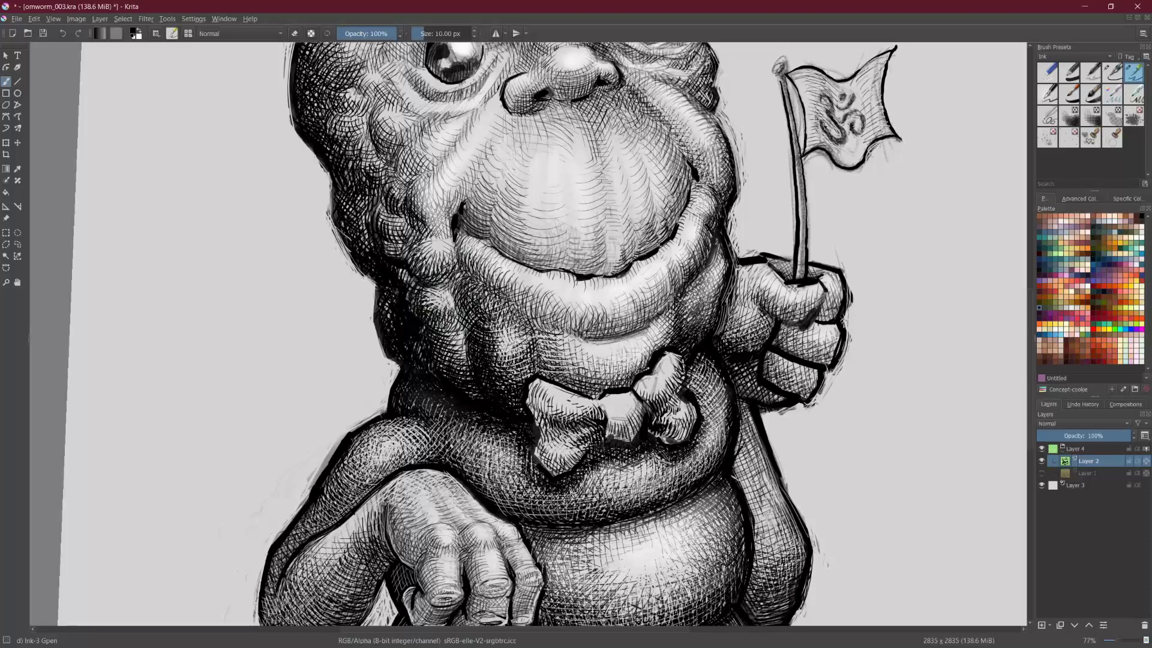
mouse_move(441, 276)
mouse_down()
mouse_move(454, 305)
mouse_move(461, 280)
mouse_move(427, 283)
mouse_up()
drag(427, 244, 417, 278)
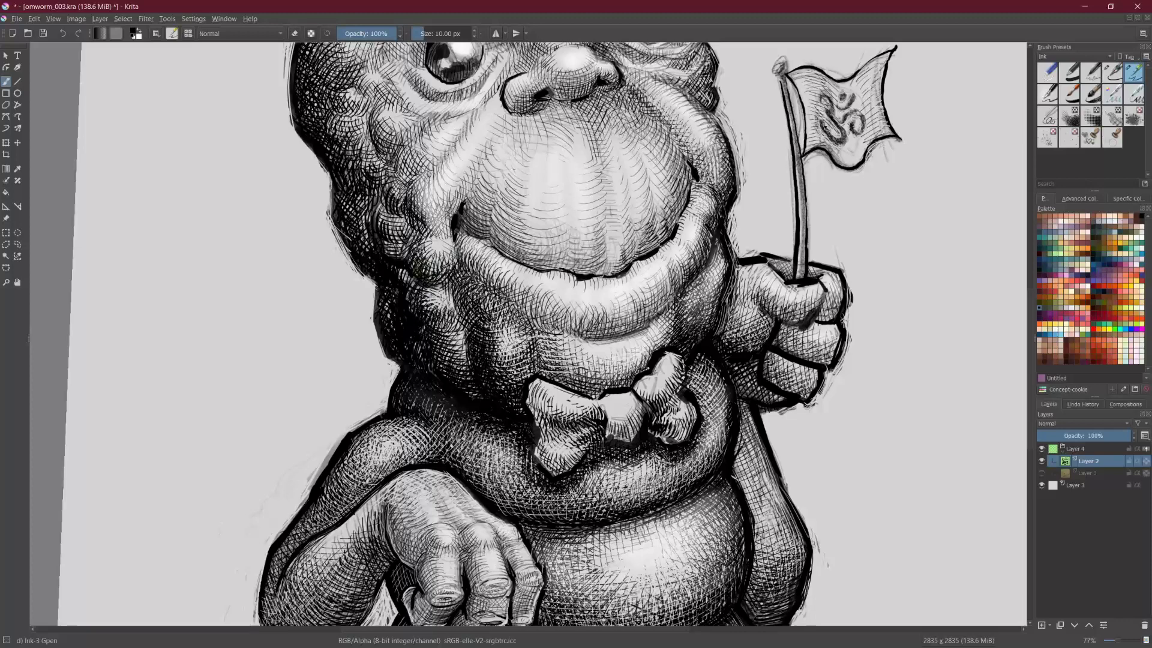
drag(450, 254, 448, 270)
drag(456, 254, 449, 274)
mouse_move(460, 246)
mouse_down()
mouse_move(457, 262)
mouse_move(479, 276)
mouse_up()
drag(489, 263, 482, 280)
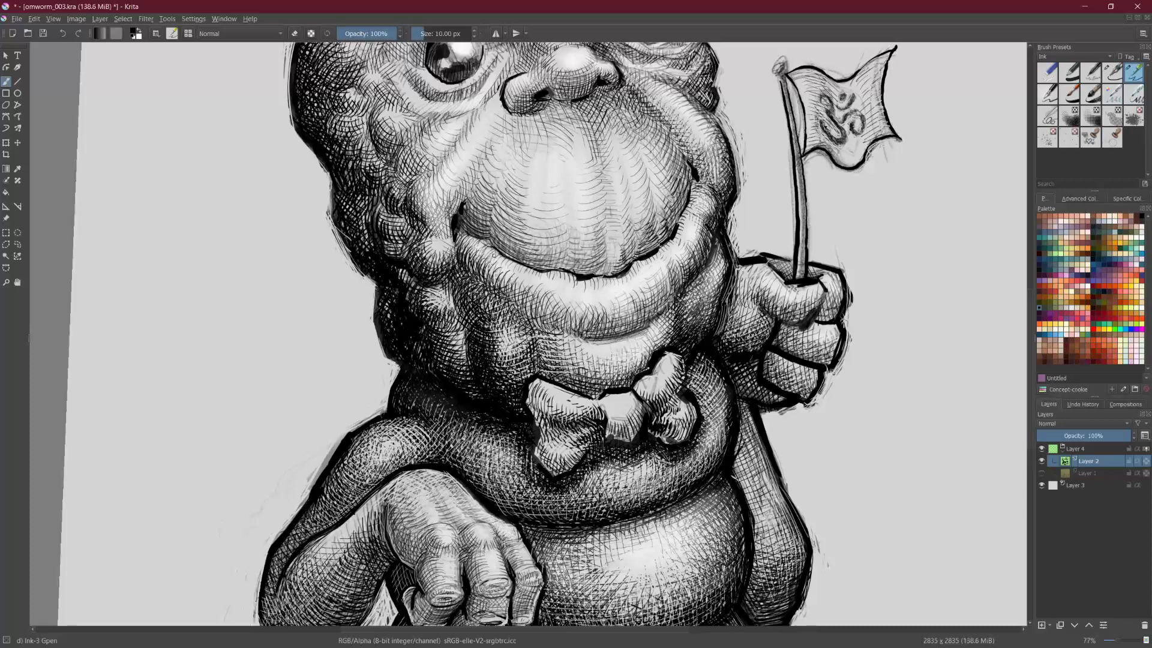
Step: Draw curved hatch lines along the lower lip from its middle toward the flag side
drag(626, 314, 622, 330)
mouse_move(631, 307)
mouse_down()
mouse_move(621, 334)
mouse_move(635, 326)
mouse_up()
mouse_move(643, 300)
mouse_down()
mouse_move(638, 331)
mouse_move(660, 308)
mouse_up()
mouse_move(674, 272)
mouse_down()
mouse_move(662, 304)
mouse_move(675, 284)
mouse_up()
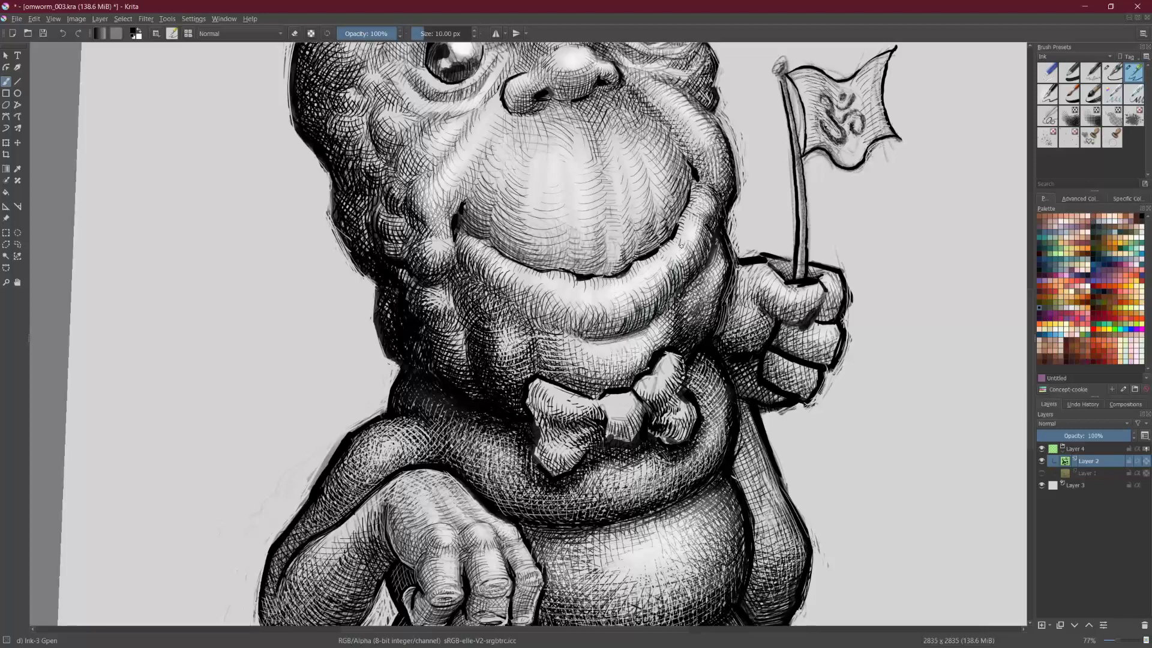
Step: Mirror the canvas view and hatch the lower lip's underside from its middle to the mouth corner away from the flag
key(m)
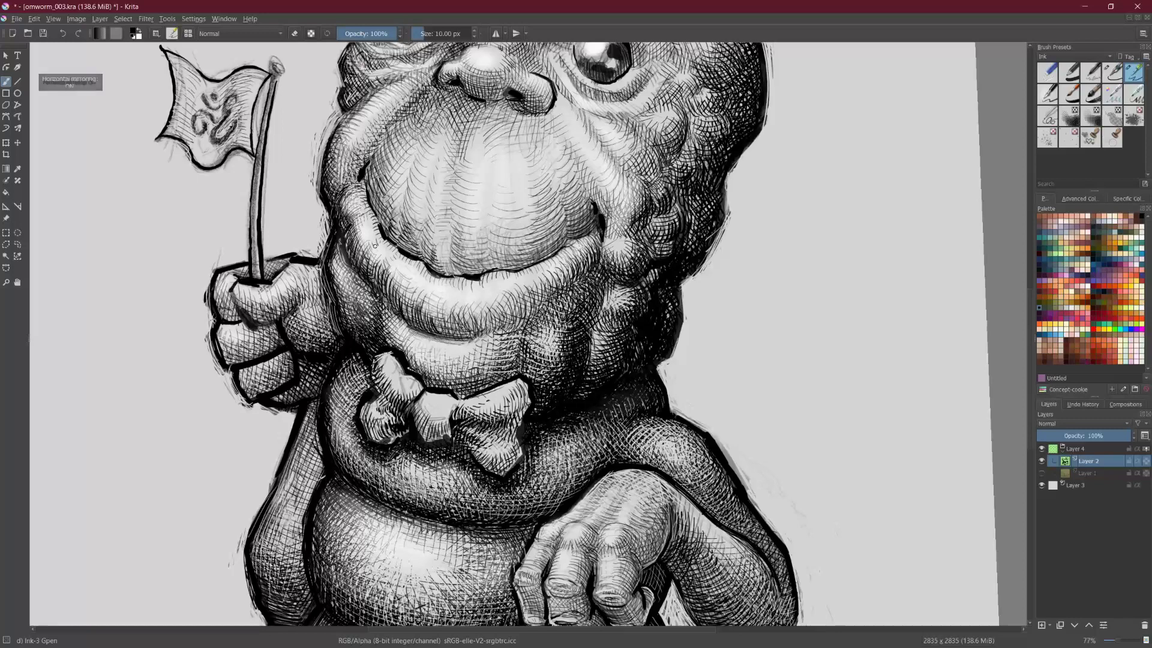
drag(441, 313, 436, 333)
mouse_move(444, 310)
mouse_down()
mouse_move(443, 336)
mouse_move(468, 339)
mouse_move(444, 332)
mouse_up()
mouse_move(451, 304)
mouse_down()
mouse_move(441, 331)
mouse_move(429, 324)
mouse_move(475, 335)
mouse_up()
drag(488, 306, 485, 332)
mouse_move(497, 304)
mouse_down()
mouse_move(488, 332)
mouse_move(497, 326)
mouse_up()
drag(512, 292, 504, 322)
mouse_move(519, 291)
mouse_down()
mouse_move(508, 324)
mouse_move(522, 315)
mouse_up()
mouse_move(533, 283)
mouse_down()
mouse_move(522, 317)
mouse_move(530, 301)
mouse_up()
mouse_move(548, 265)
mouse_down()
mouse_move(537, 288)
mouse_move(560, 270)
mouse_up()
mouse_move(576, 246)
mouse_down()
mouse_move(566, 268)
mouse_move(569, 258)
mouse_up()
drag(585, 238, 575, 257)
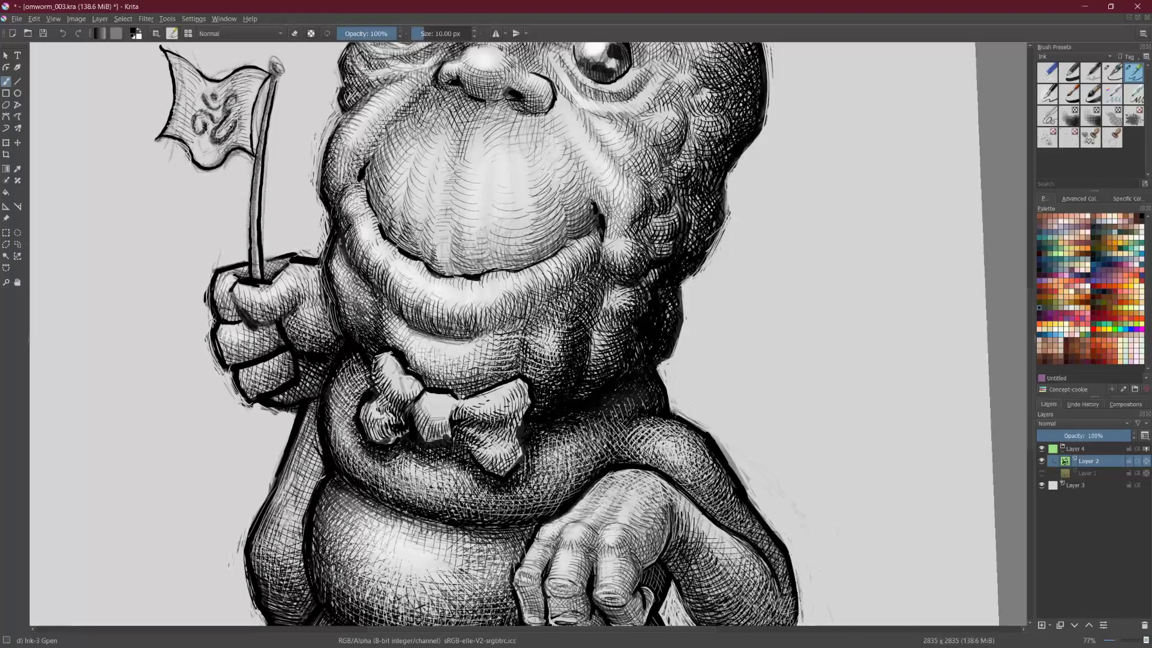
Step: Hatch the lower lip's flag-side end and the outer cheek fold above that mouth corner
drag(405, 256, 391, 281)
drag(409, 258, 394, 280)
drag(380, 235, 365, 244)
drag(341, 165, 329, 184)
drag(348, 160, 333, 180)
drag(353, 153, 342, 177)
mouse_move(357, 154)
mouse_down()
mouse_move(332, 183)
mouse_move(260, 458)
mouse_move(364, 492)
mouse_up()
Step: Build up curved black hatching on the chin between the lower lip and the bow tie
drag(746, 573, 759, 578)
scroll(551, 516, up, 3)
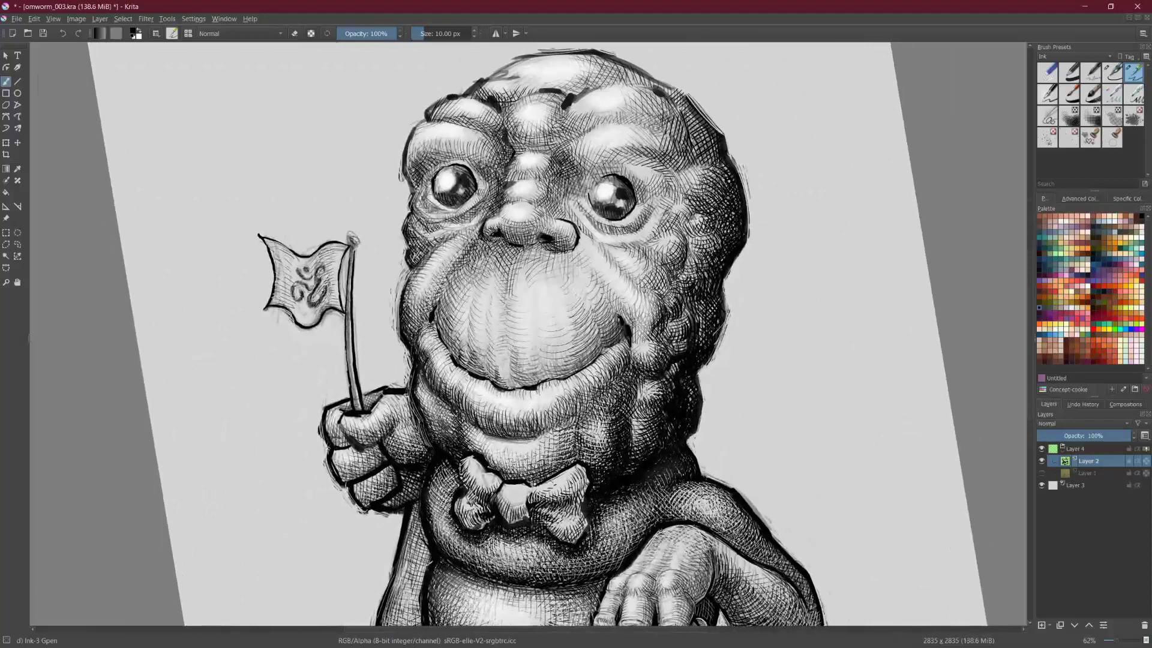
drag(557, 441, 551, 458)
drag(549, 439, 524, 473)
mouse_move(535, 444)
mouse_down()
mouse_move(520, 469)
mouse_move(507, 468)
mouse_move(536, 473)
mouse_up()
mouse_move(570, 431)
mouse_down()
mouse_move(547, 474)
mouse_move(566, 452)
mouse_up()
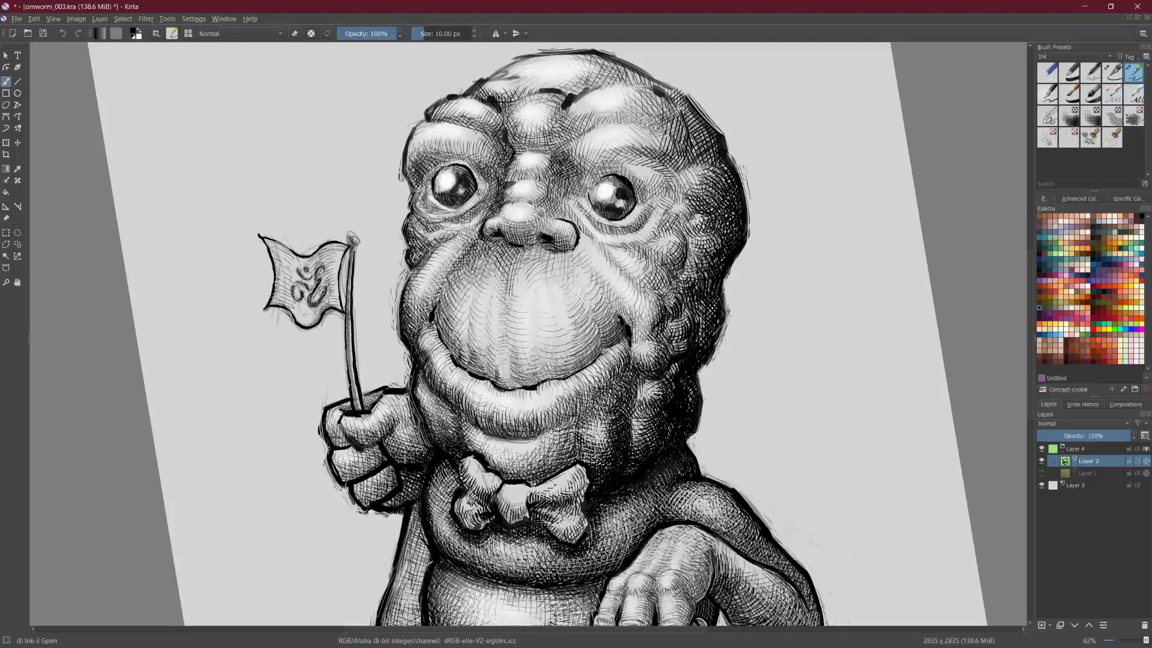
drag(560, 428, 554, 453)
drag(569, 426, 560, 456)
drag(558, 432, 542, 449)
drag(549, 437, 541, 456)
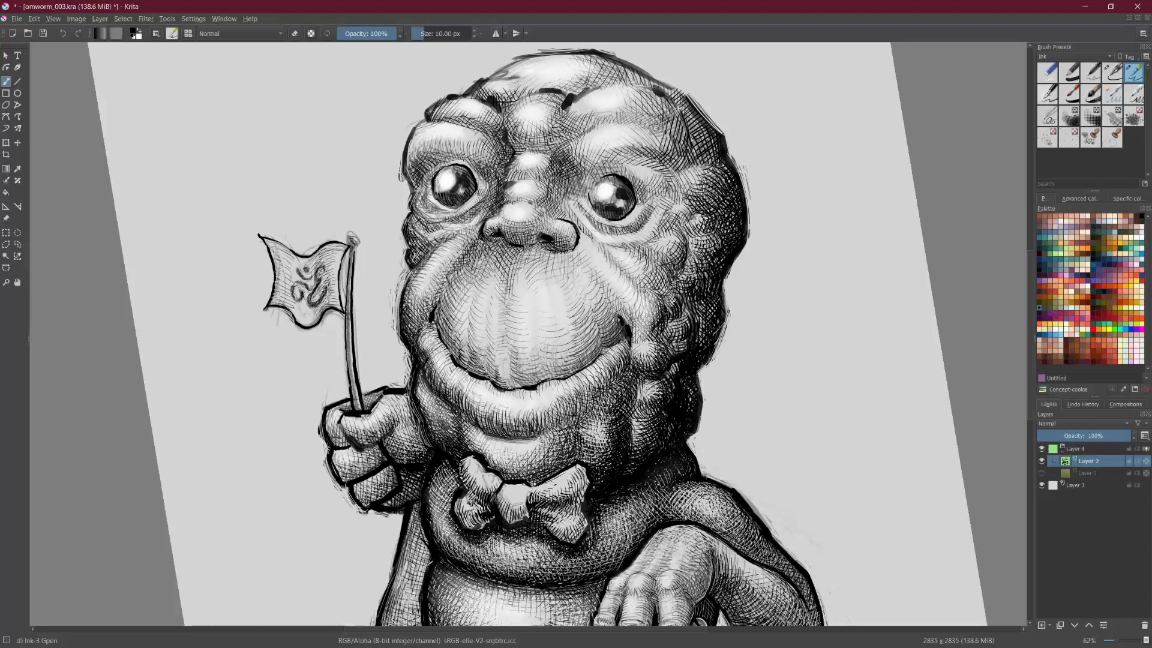
Step: Add short hatch strokes beneath the lower lip, rising from the chin to the mouth corner away from the flag
drag(573, 416, 569, 428)
drag(583, 411, 578, 423)
drag(590, 406, 587, 418)
mouse_move(601, 392)
mouse_down()
mouse_move(590, 415)
mouse_move(596, 407)
mouse_move(551, 428)
mouse_move(598, 394)
mouse_up()
mouse_move(609, 376)
mouse_down()
mouse_move(601, 396)
mouse_move(539, 430)
mouse_up()
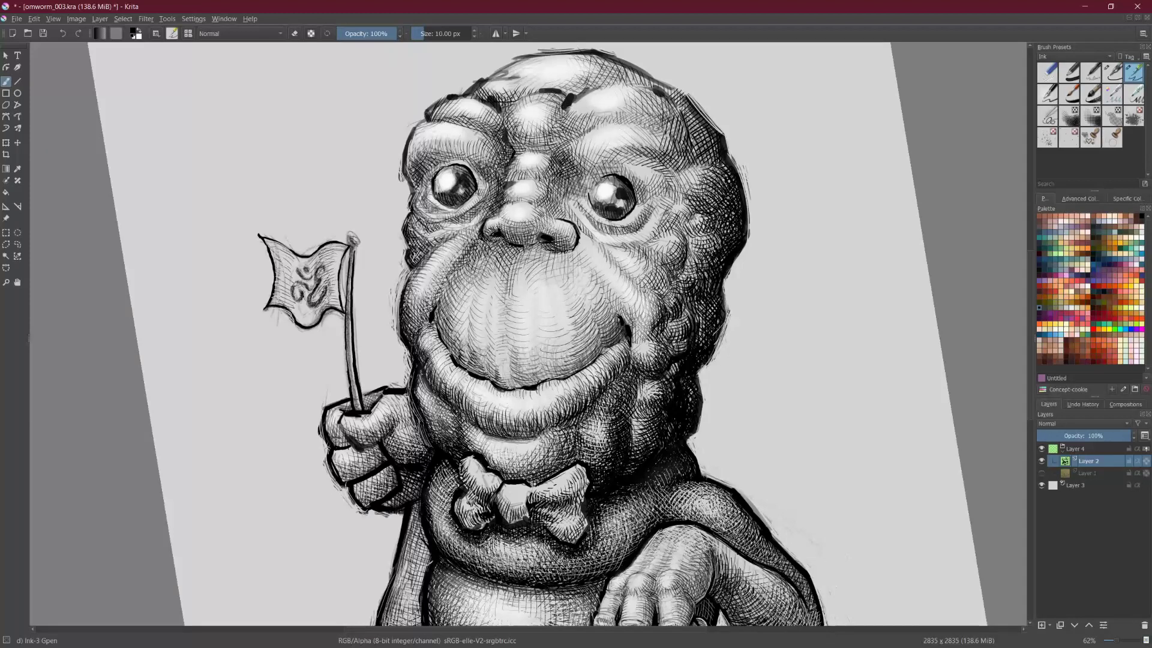
Step: Hatch the flag-side jaw below the lip and carry the strokes across the chin above the bow tie
mouse_move(453, 419)
mouse_down()
mouse_move(448, 442)
mouse_move(424, 418)
mouse_move(430, 430)
mouse_up()
mouse_move(439, 404)
mouse_down()
mouse_move(434, 427)
mouse_move(448, 434)
mouse_up()
mouse_move(453, 411)
mouse_down()
mouse_move(450, 432)
mouse_move(488, 467)
mouse_up()
drag(499, 441, 495, 465)
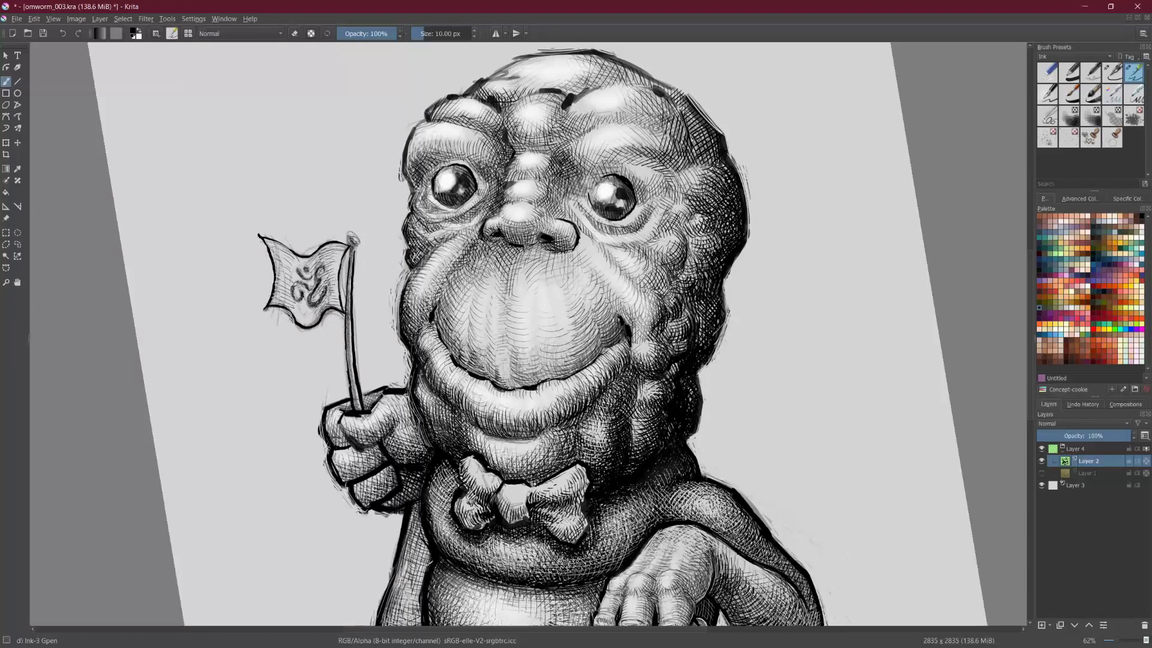
drag(547, 434, 542, 469)
mouse_move(553, 434)
mouse_down()
mouse_move(548, 469)
mouse_move(554, 458)
mouse_up()
drag(563, 427, 556, 446)
Step: Hatch the muzzle's flag-side edge above the mouth line and unmirror the canvas view
scroll(528, 334, down, 2)
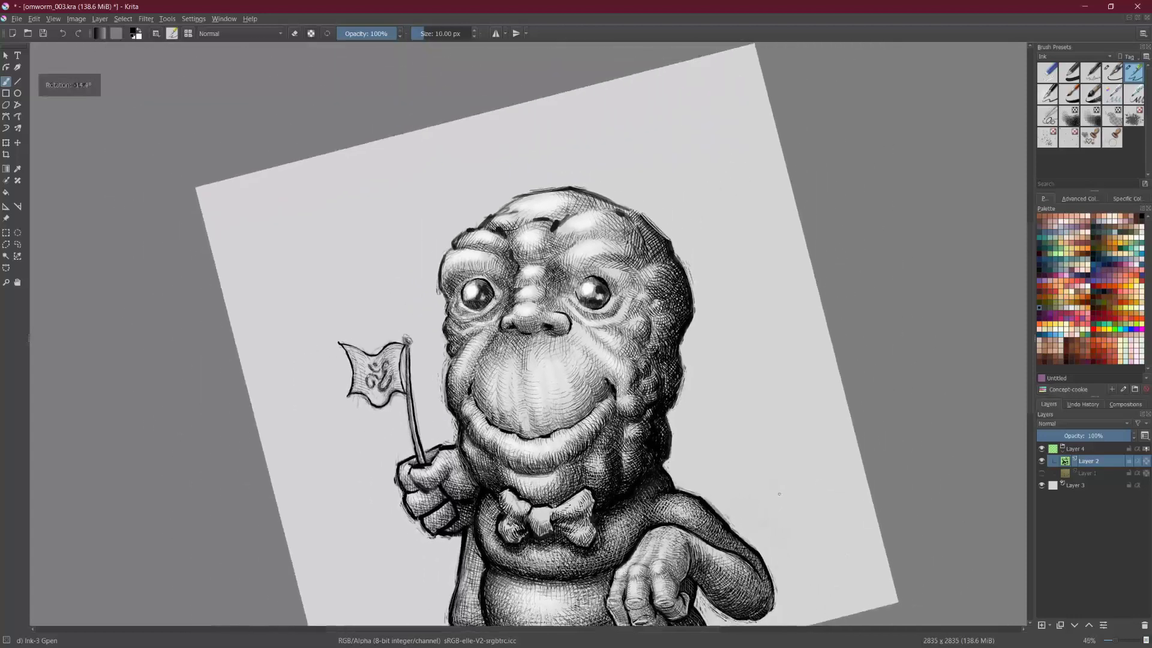
scroll(528, 334, up, 2)
scroll(528, 334, up, 1)
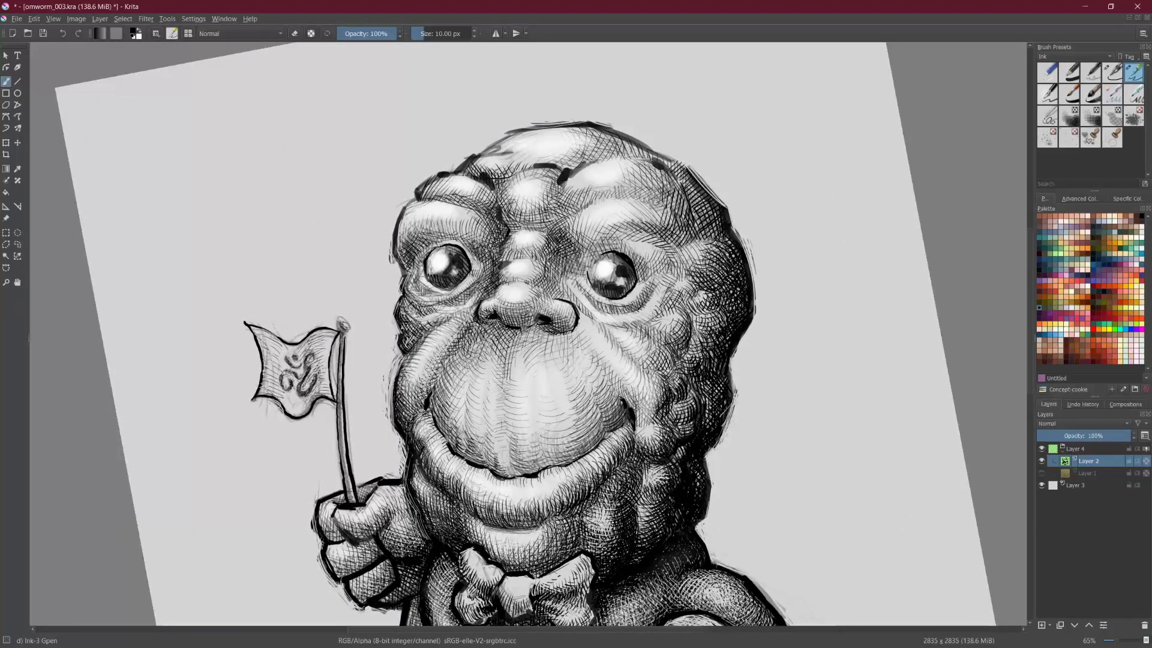
mouse_move(446, 449)
mouse_down()
mouse_move(460, 433)
mouse_move(454, 413)
mouse_up()
drag(448, 419, 456, 377)
key(m)
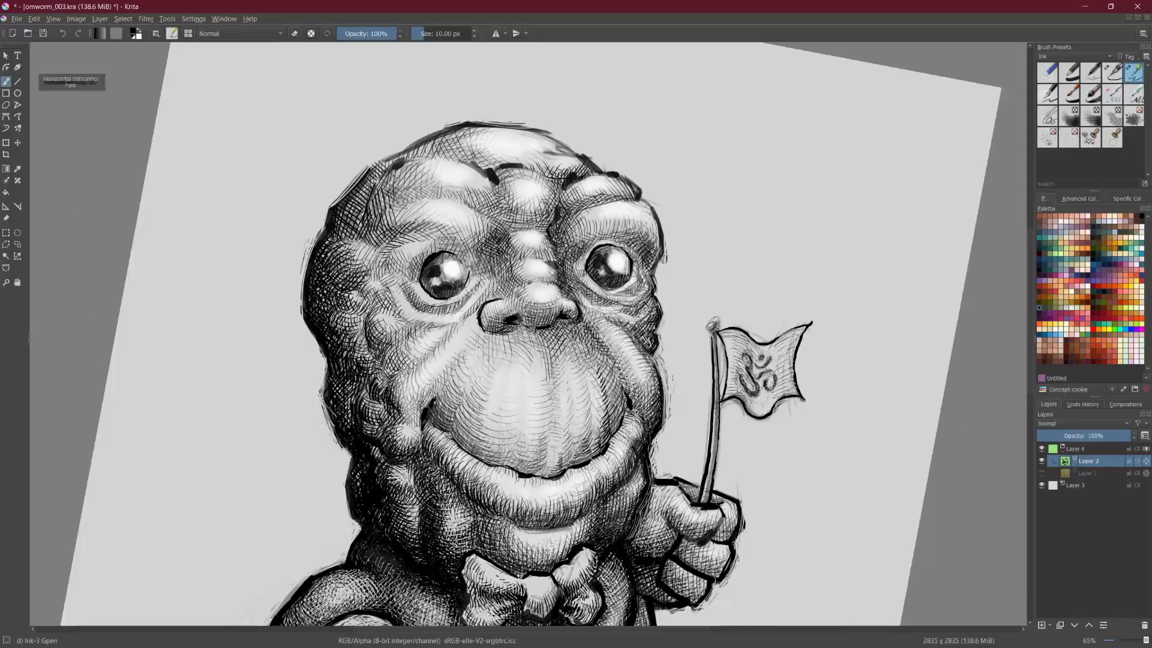
Step: Hatch the flag-side cheek with short black strokes, from beside the mouth corner up along the fold toward the nose
drag(246, 270, 304, 250)
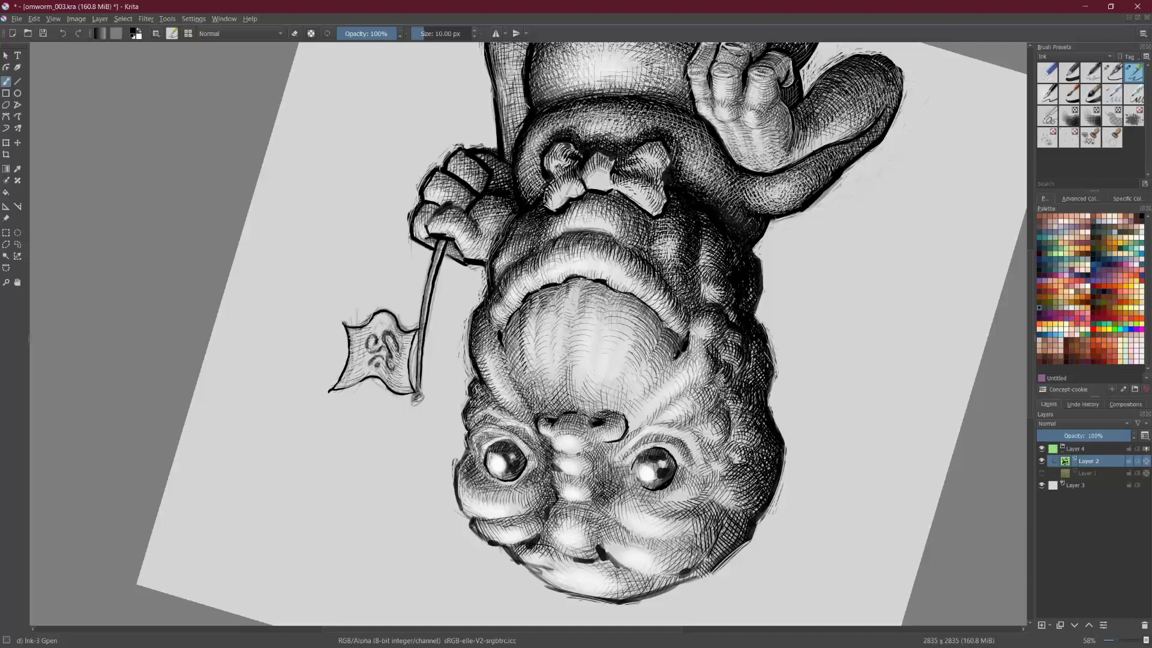
drag(475, 341, 484, 312)
mouse_move(477, 337)
mouse_down()
mouse_move(487, 311)
mouse_move(491, 320)
mouse_up()
drag(530, 404, 533, 385)
drag(522, 394, 530, 376)
drag(521, 384, 530, 369)
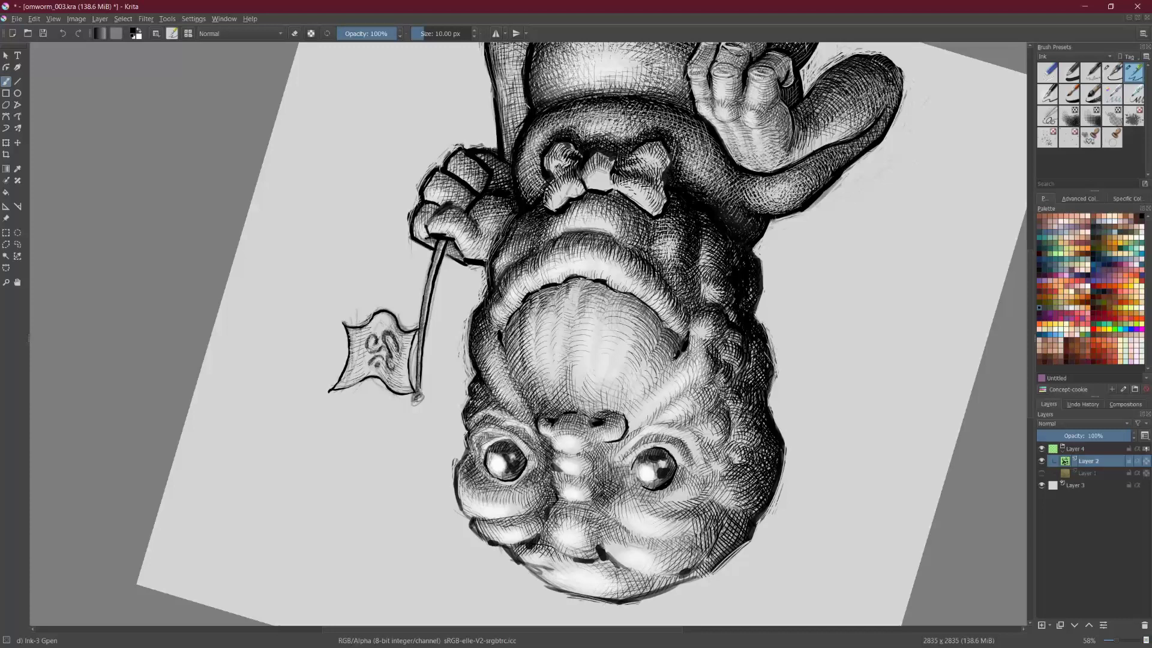
Step: Add ink strokes beneath the flag-side eye and along the outer edge of the brow above it
drag(508, 425, 521, 432)
drag(481, 513, 509, 517)
drag(473, 510, 458, 476)
mouse_move(471, 506)
mouse_down()
mouse_move(430, 470)
mouse_move(363, 307)
mouse_move(393, 235)
mouse_move(496, 169)
mouse_up()
drag(629, 308, 544, 328)
scroll(529, 333, up, 3)
scroll(529, 334, up, 1)
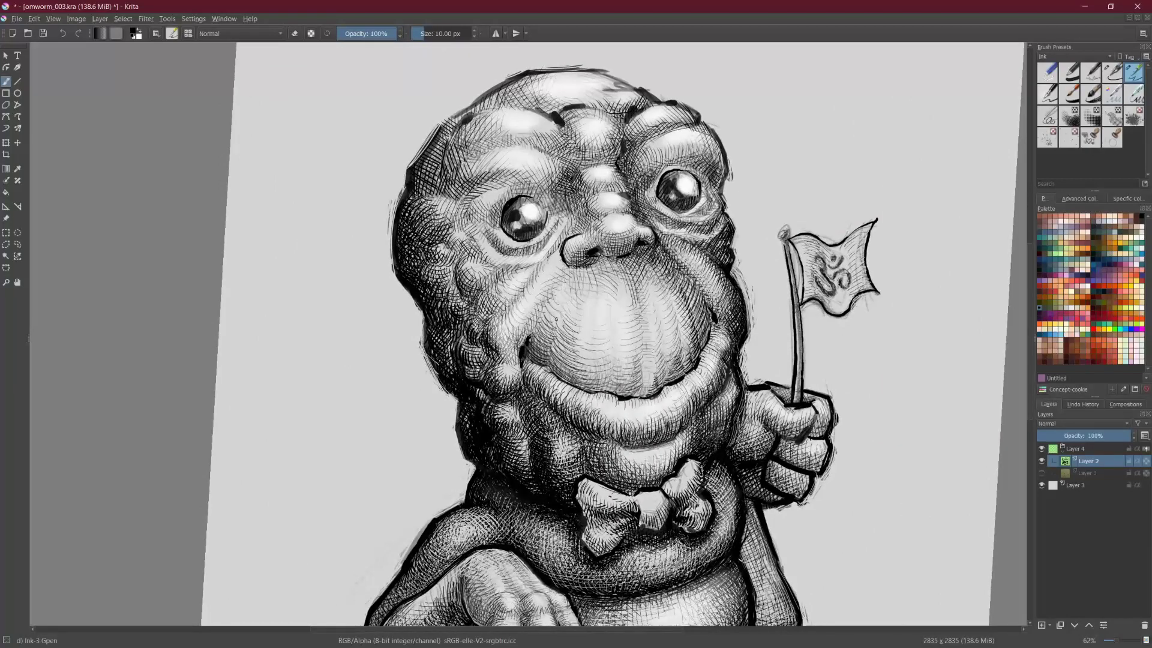
Step: Erase a thin highlight into the dark hatching of the flag-side jaw beside the mouth corner
key(e)
scroll(557, 320, down, 2)
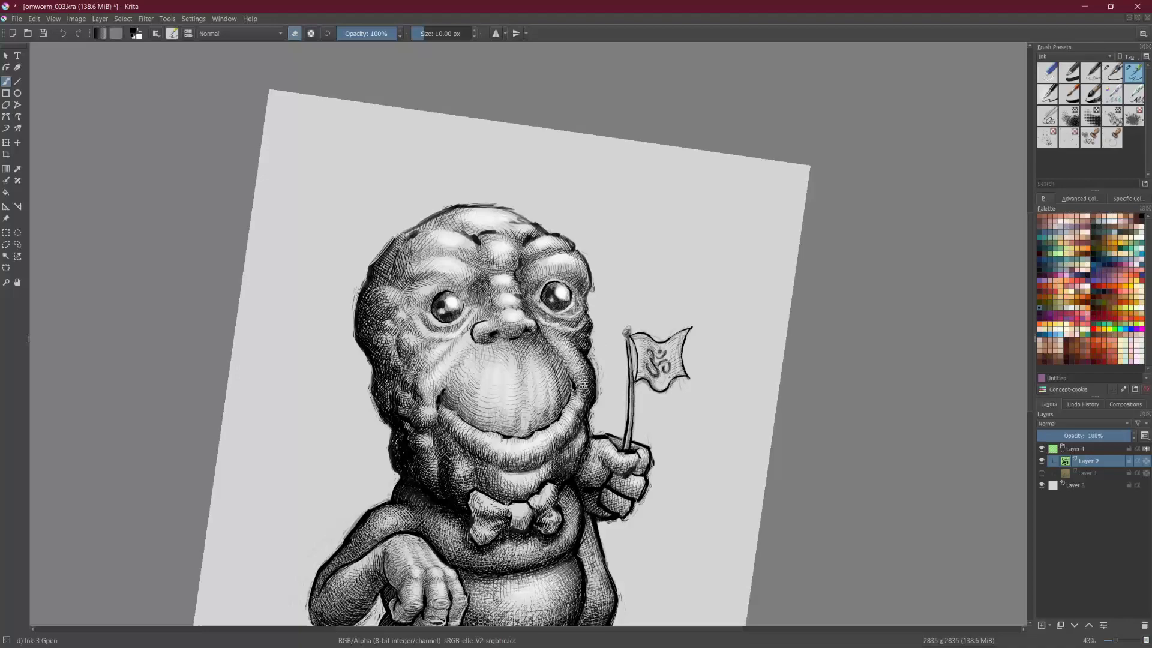
drag(609, 346, 582, 421)
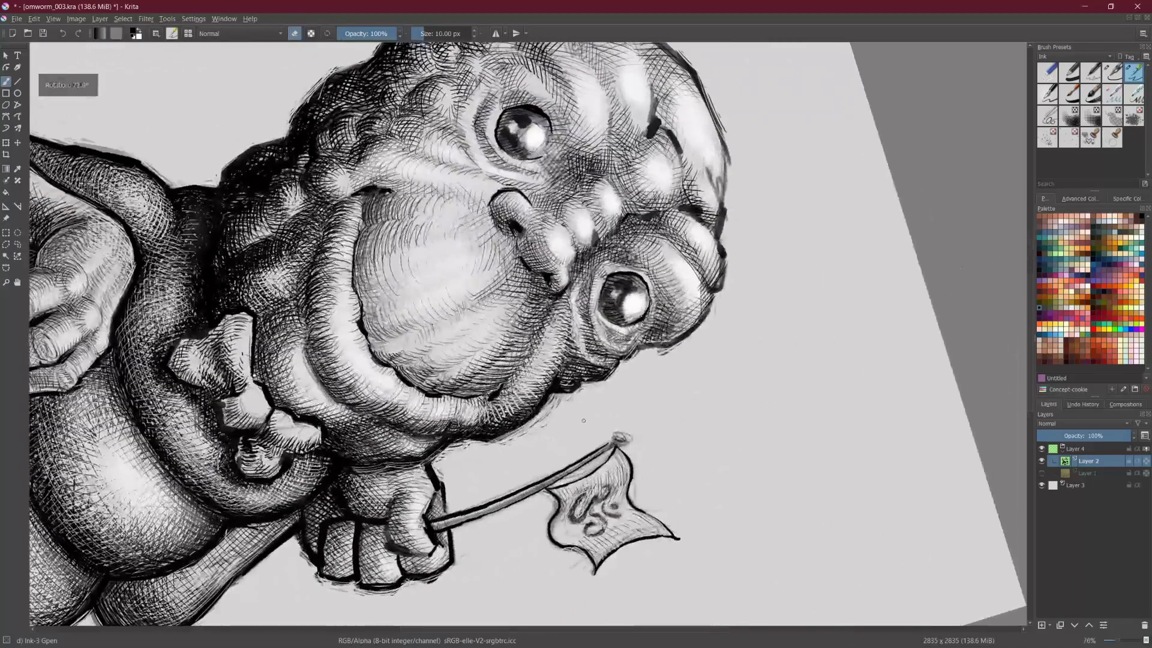
drag(488, 410, 492, 430)
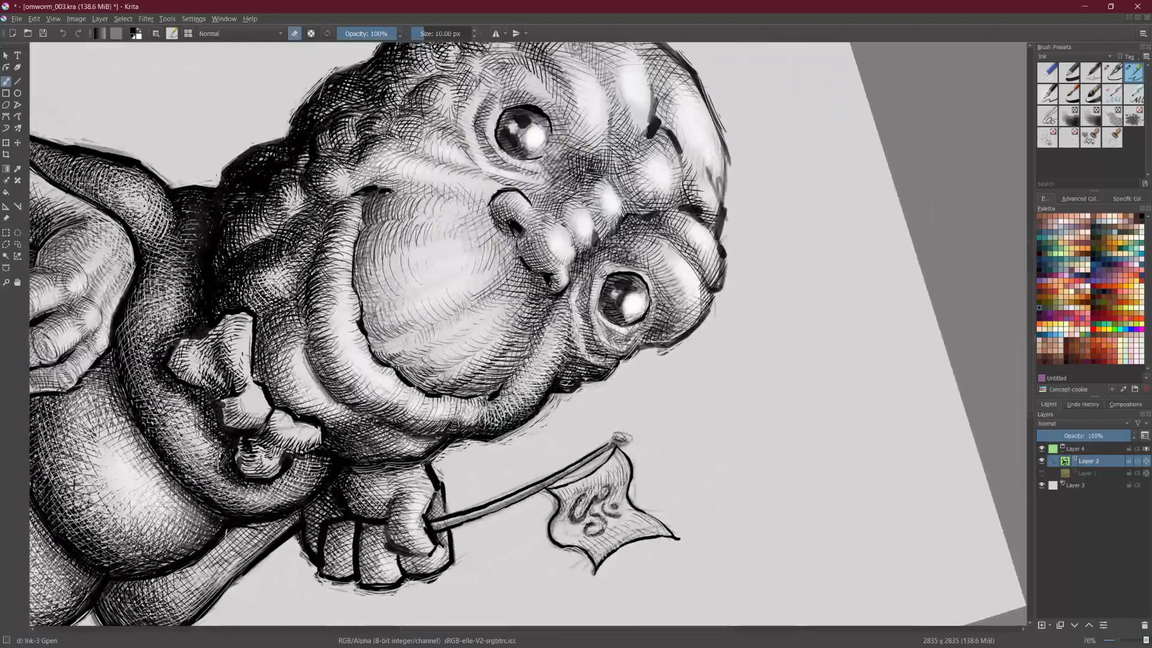
scroll(528, 334, down, 3)
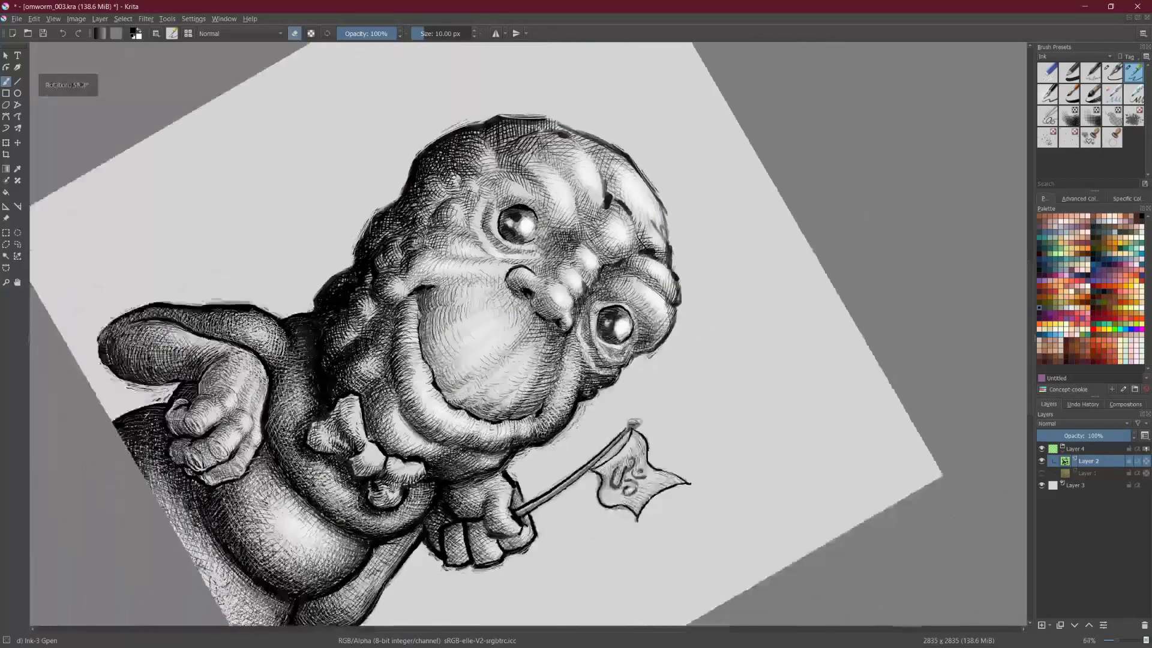
scroll(528, 334, up, 2)
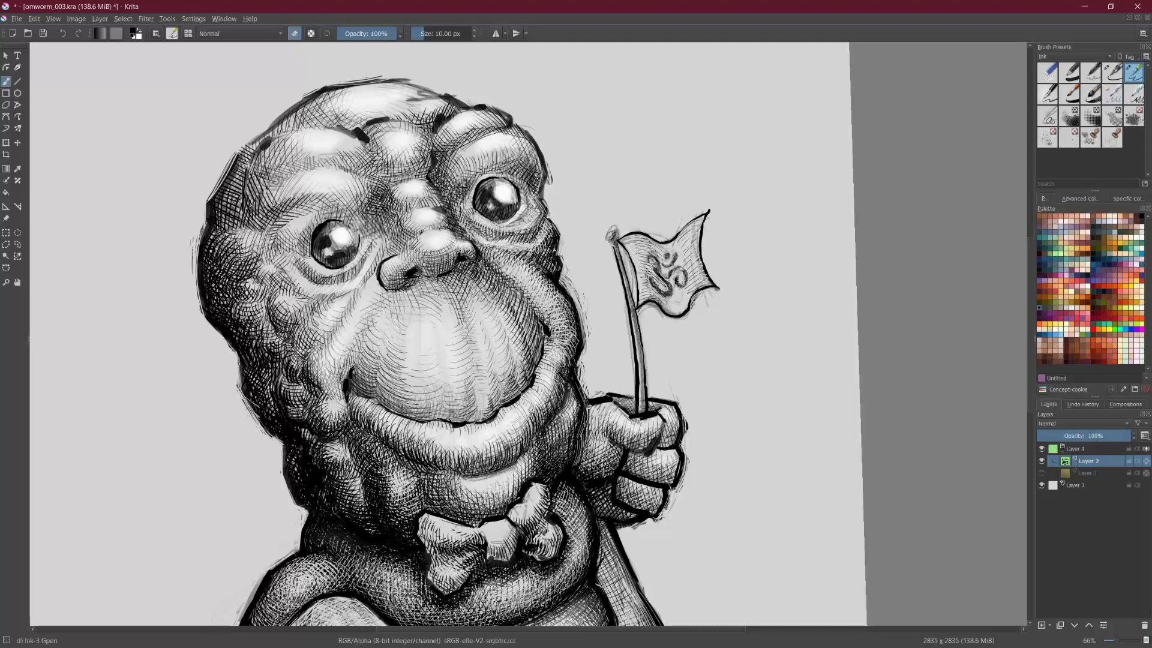
Step: Switch back to inking and hatch the skin folds at the outer side of the flag-side eye
key(e)
drag(539, 192, 530, 228)
mouse_move(538, 216)
mouse_down()
mouse_move(510, 233)
mouse_move(546, 219)
mouse_move(535, 225)
mouse_up()
drag(551, 215, 545, 228)
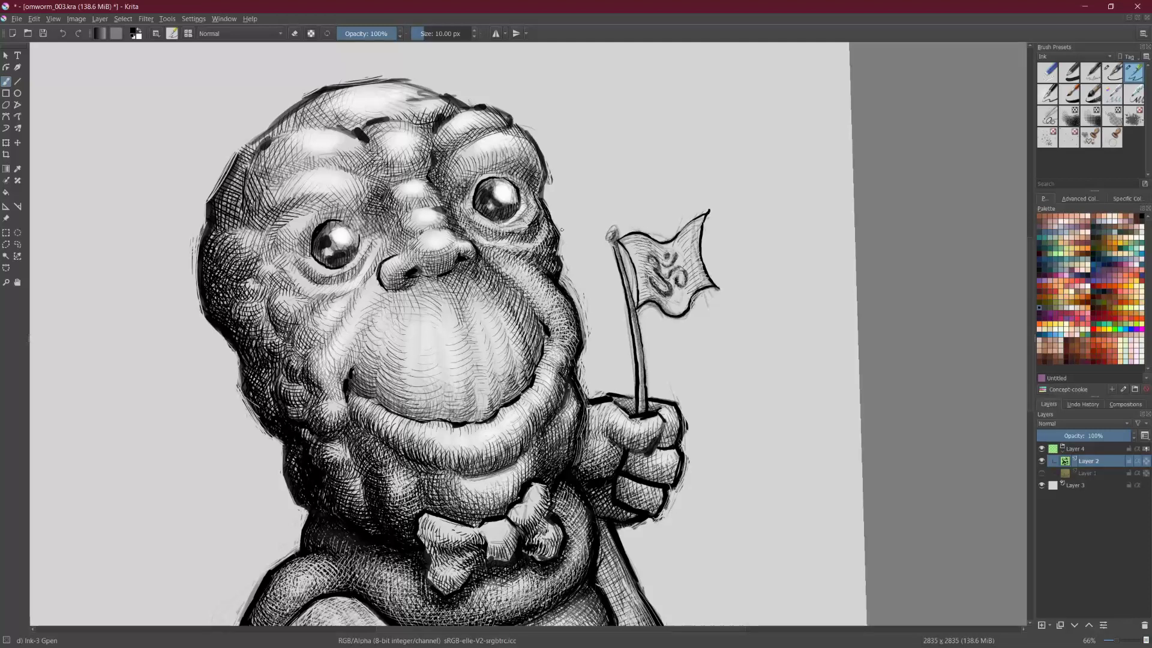
Step: Erase fine highlight strokes into the folds around the lower lids of both eyes
key(e)
drag(467, 221, 485, 235)
drag(542, 220, 537, 228)
drag(466, 221, 472, 232)
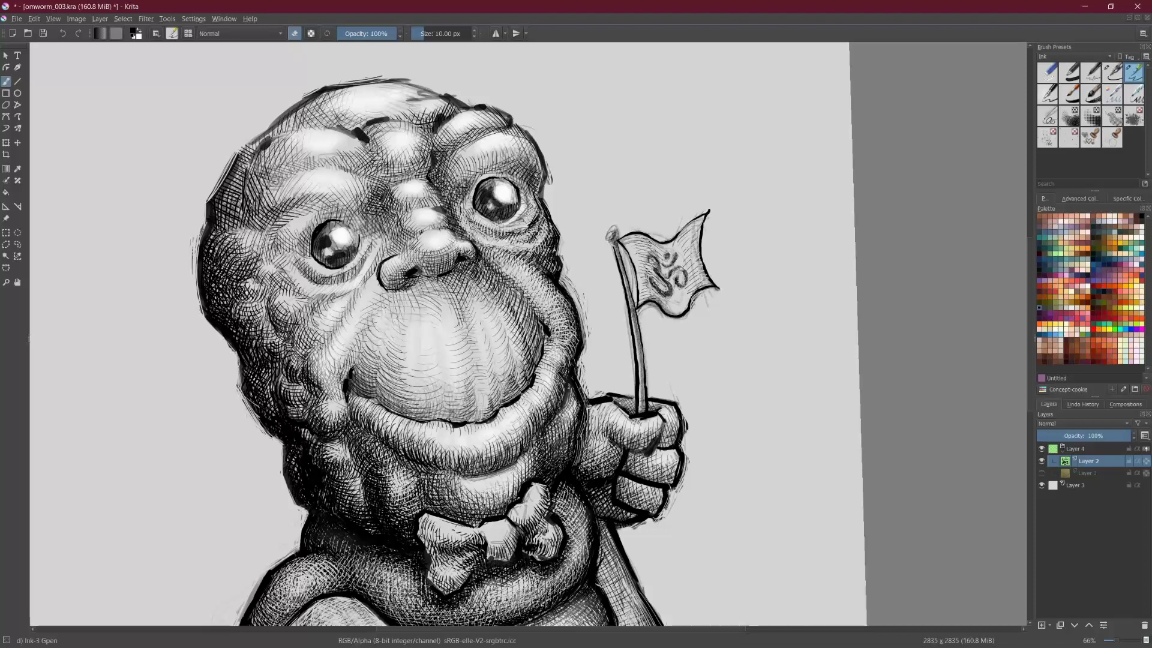
drag(362, 224, 362, 233)
drag(292, 257, 300, 271)
drag(300, 268, 304, 278)
Step: Return to inking and darken the nostril away from the flag, adding hatch strokes on the muzzle just below it
key(e)
drag(390, 272, 382, 283)
drag(384, 269, 381, 283)
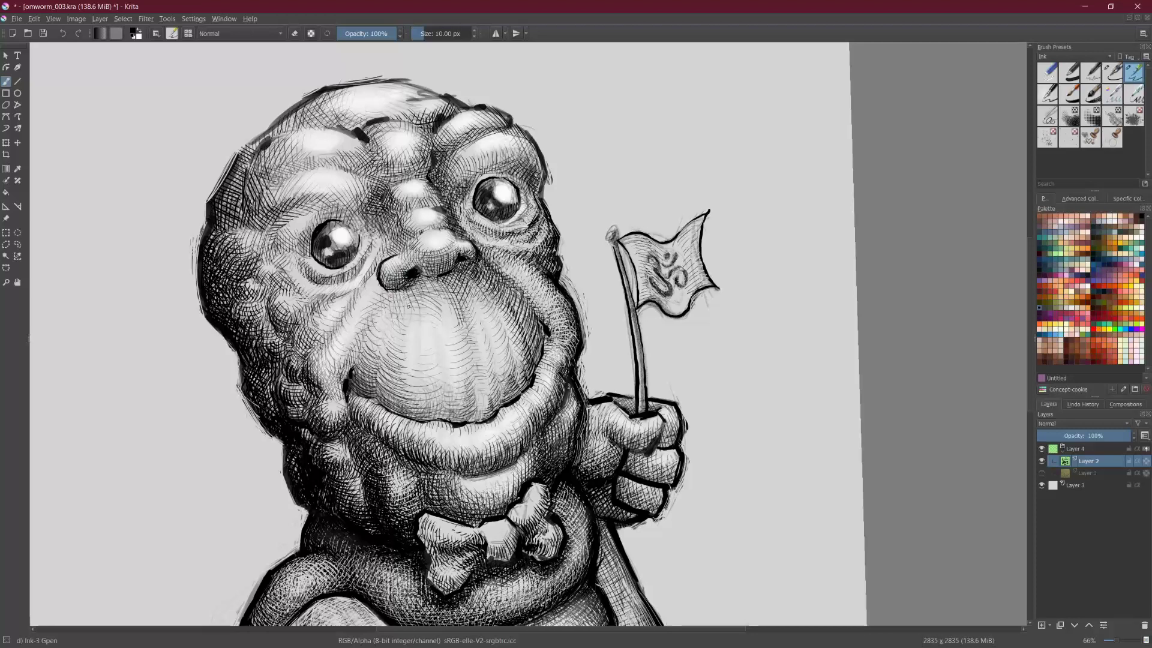
drag(420, 285, 435, 295)
drag(380, 304, 370, 314)
drag(381, 280, 376, 299)
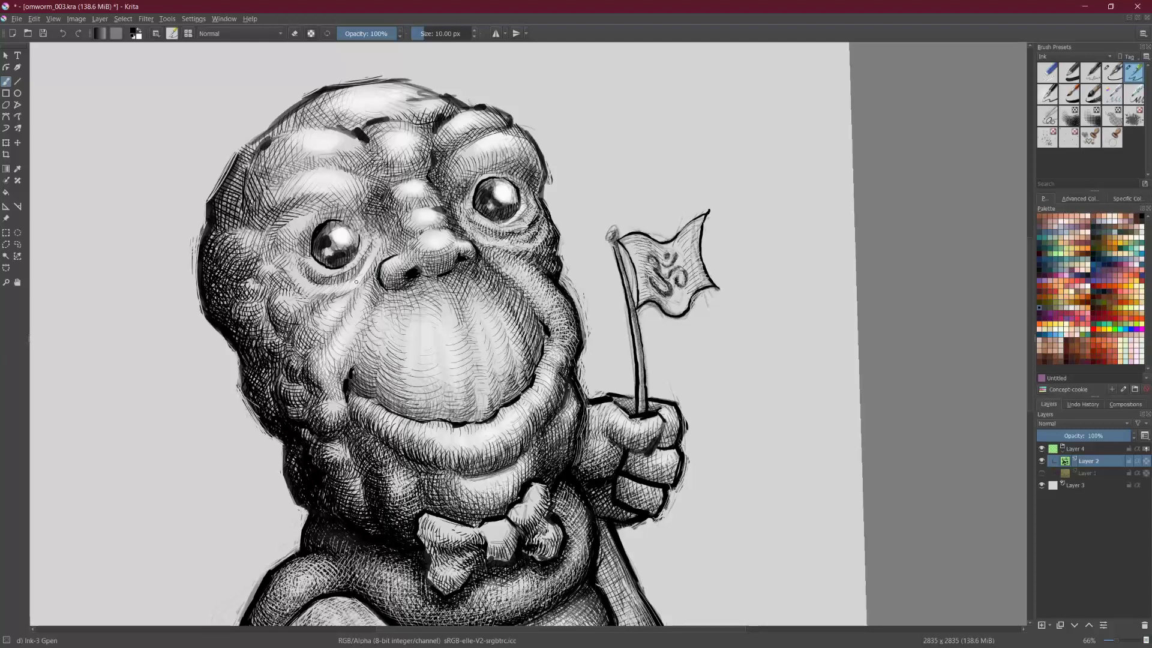
Step: Hatch the crease beside the nostril away from the flag and carry short strokes across the upper muzzle beneath the nose
drag(377, 292, 360, 281)
drag(375, 287, 361, 275)
drag(376, 286, 365, 273)
drag(377, 312, 385, 296)
drag(384, 311, 405, 286)
mouse_move(401, 296)
mouse_down()
mouse_move(407, 284)
mouse_move(408, 295)
mouse_up()
drag(417, 315, 407, 301)
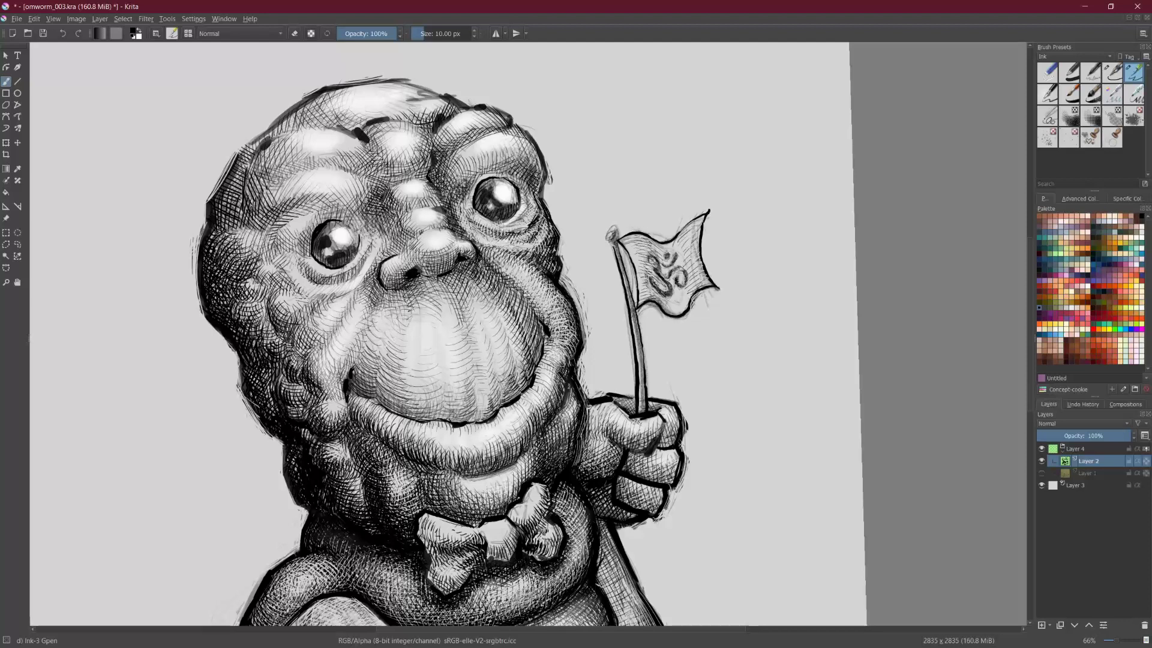
mouse_move(436, 304)
mouse_down()
mouse_move(425, 292)
mouse_move(432, 314)
mouse_up()
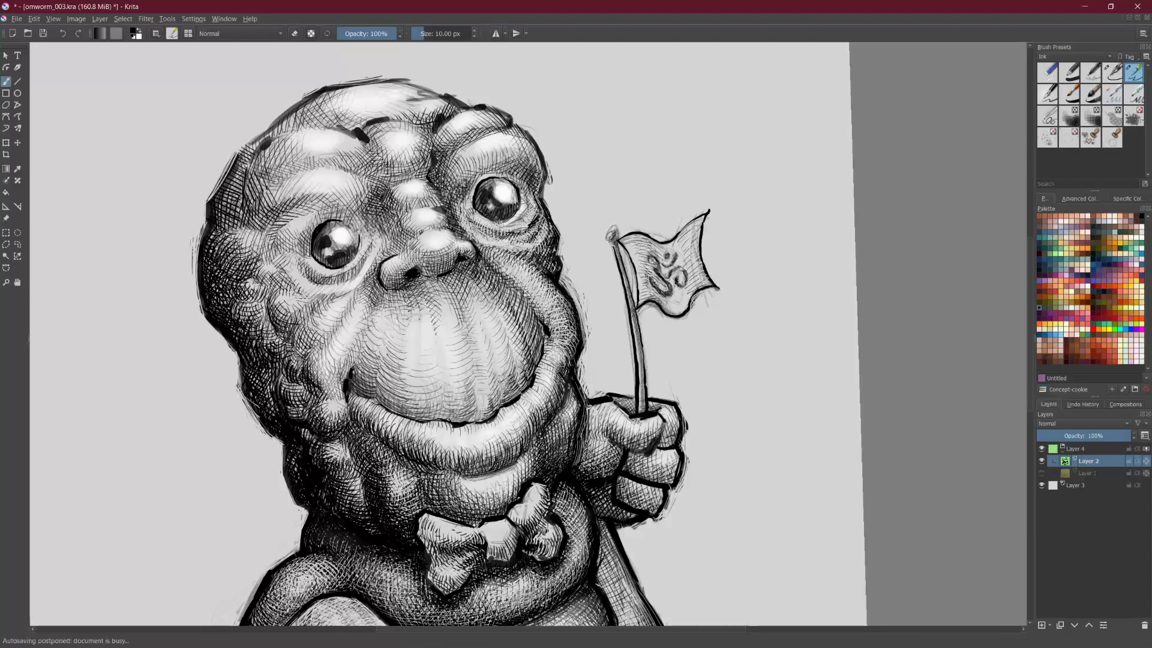
mouse_move(457, 297)
mouse_down()
mouse_move(446, 286)
mouse_move(450, 304)
mouse_up()
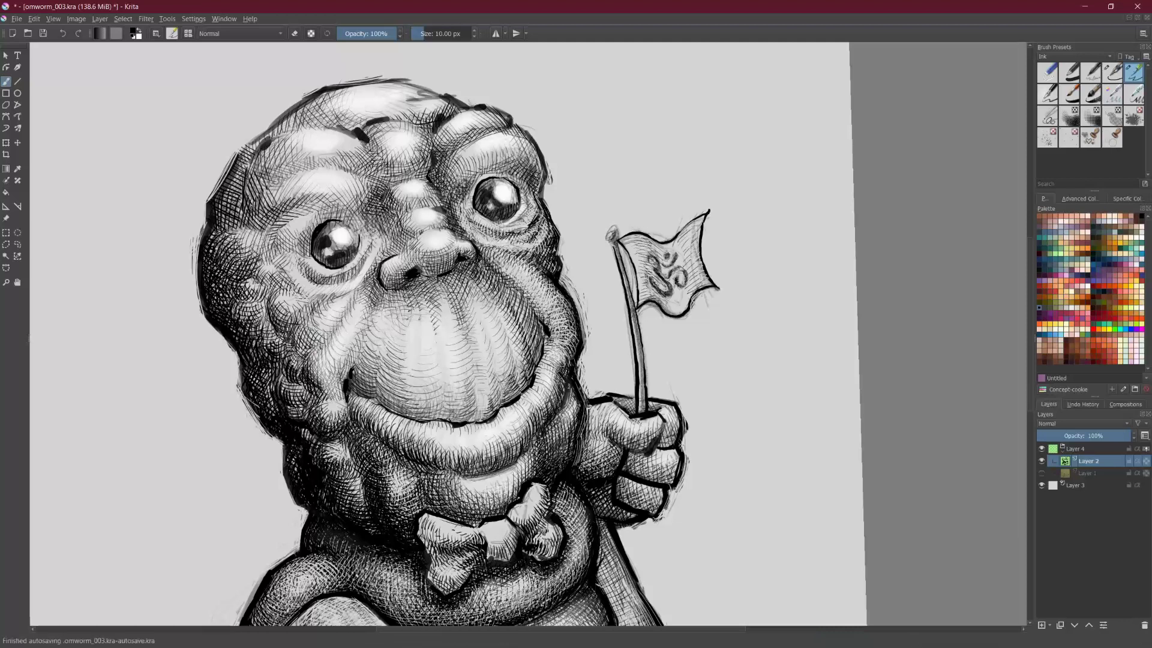
Step: Add ink hatching to the cheek below the eye away from the flag and to the face edge beside the other eye
drag(310, 323, 307, 345)
mouse_move(322, 317)
mouse_down()
mouse_move(308, 346)
mouse_move(336, 315)
mouse_up()
mouse_move(332, 326)
mouse_down()
mouse_move(339, 313)
mouse_move(282, 293)
mouse_move(303, 304)
mouse_up()
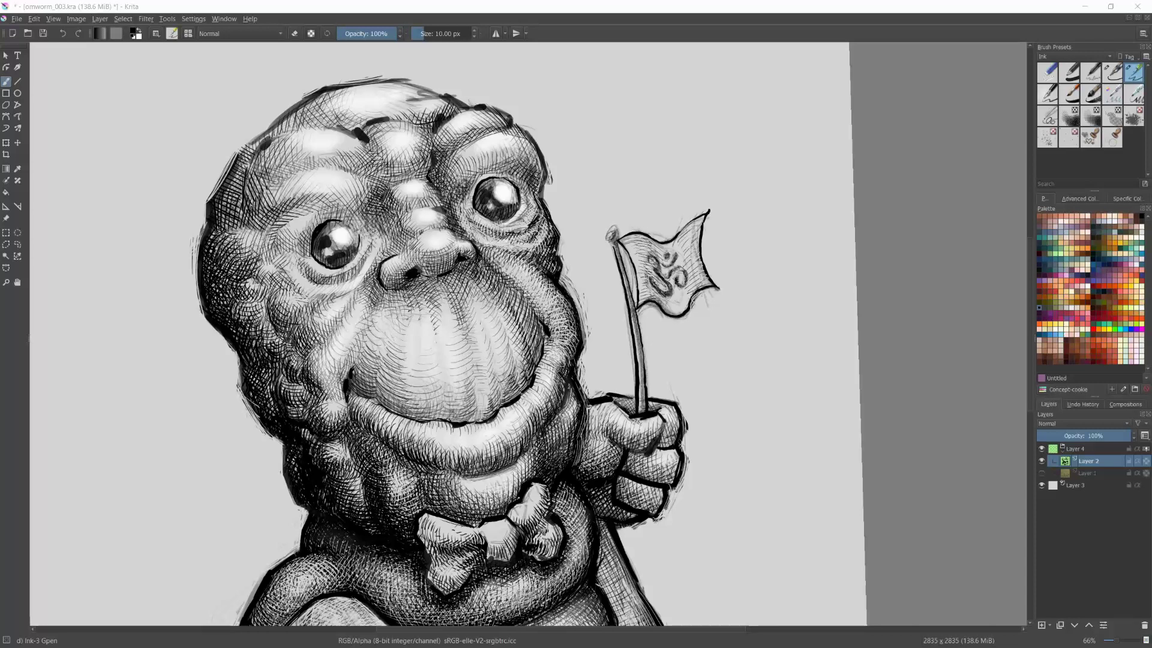
click(580, 273)
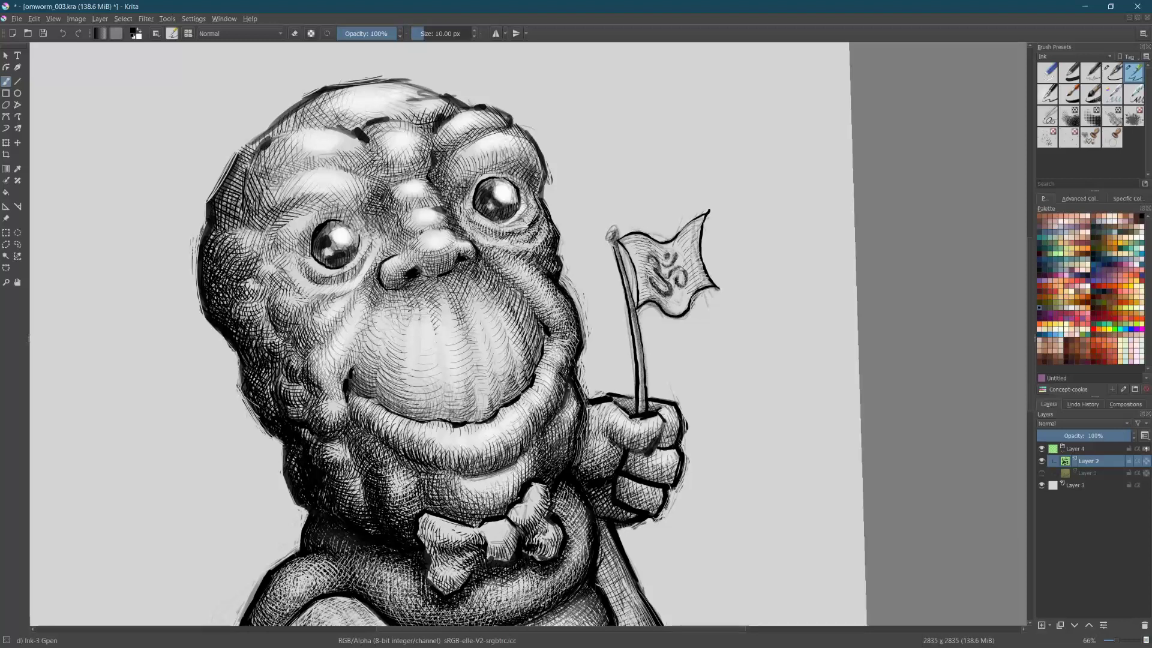
drag(541, 247, 538, 263)
drag(547, 238, 541, 262)
Step: Hatch the cheek folds under the eye away from the flag with short ink strokes on Layer 2
drag(300, 338, 323, 334)
drag(307, 324, 333, 326)
mouse_move(316, 318)
mouse_down()
mouse_move(335, 323)
mouse_move(295, 330)
mouse_up()
drag(279, 313, 299, 320)
drag(285, 306, 308, 315)
mouse_move(301, 301)
mouse_down()
mouse_move(312, 313)
mouse_move(320, 310)
mouse_move(304, 291)
mouse_move(346, 299)
mouse_up()
drag(345, 284, 353, 294)
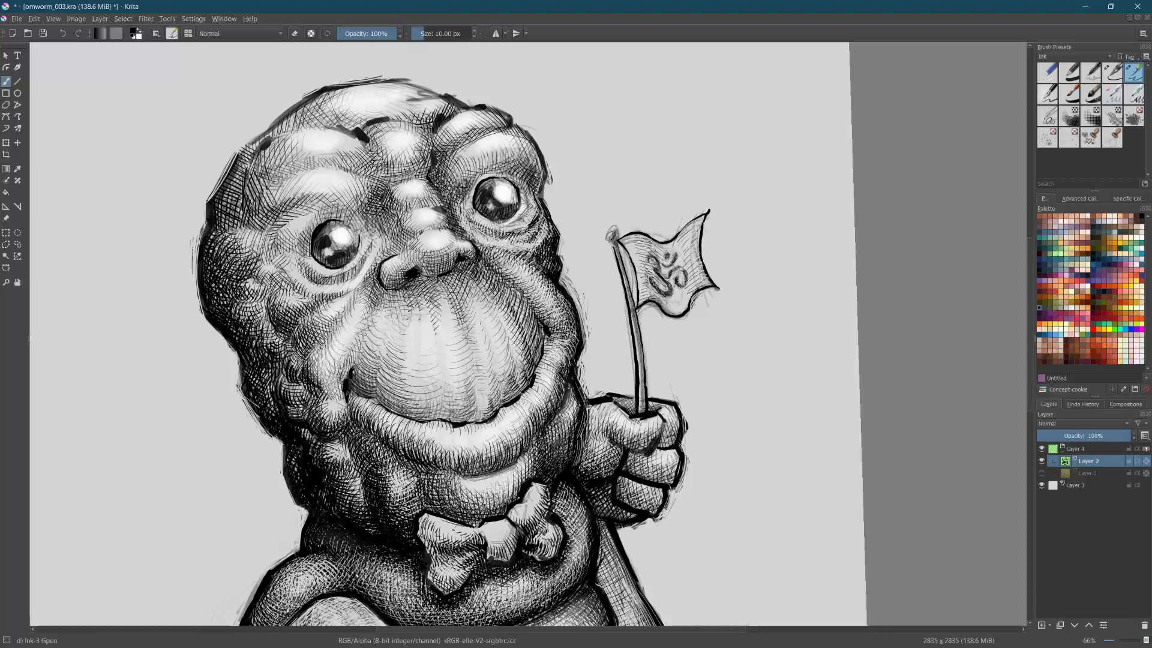
Step: Shade the small bumps beside the outer corner of the eye away from the flag with short hatch lines
drag(285, 274, 291, 278)
mouse_move(282, 266)
mouse_down()
mouse_move(291, 275)
mouse_move(275, 267)
mouse_up()
drag(272, 251, 284, 268)
drag(280, 252, 289, 268)
mouse_move(286, 251)
mouse_down()
mouse_move(292, 264)
mouse_move(288, 246)
mouse_up()
drag(280, 230, 297, 242)
drag(289, 225, 302, 234)
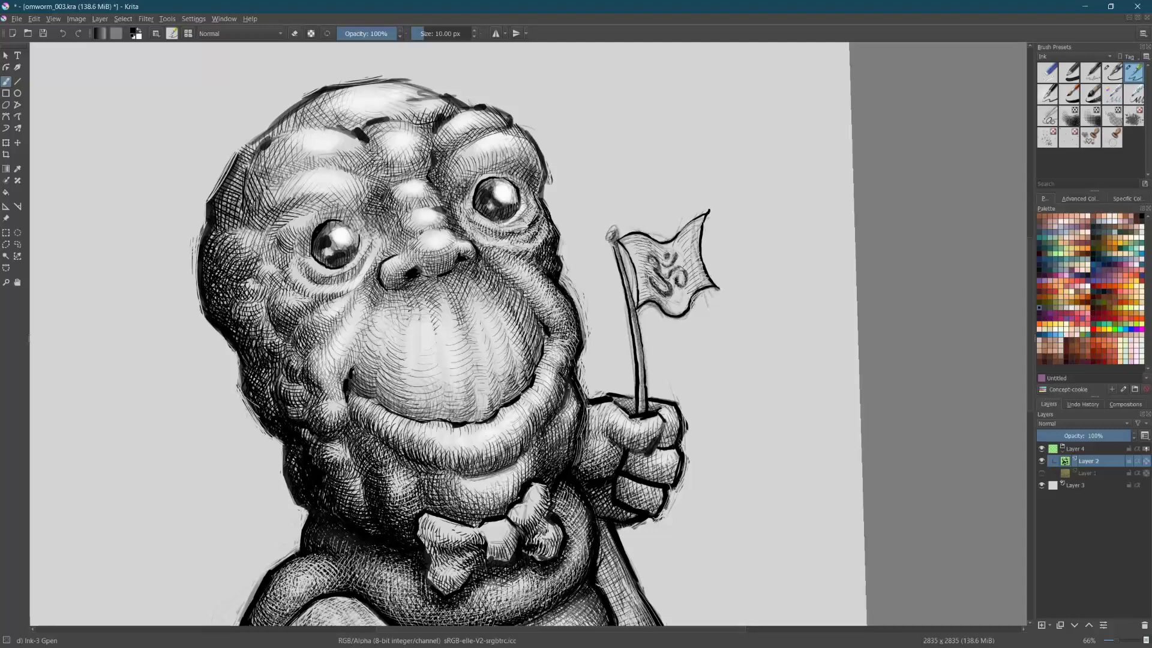
Step: Darken the outer cheek bumps below the temple, on the side away from the flag, with diagonal hatching
drag(270, 288, 287, 306)
mouse_move(272, 296)
mouse_down()
mouse_move(290, 315)
mouse_move(248, 318)
mouse_up()
drag(239, 301, 254, 323)
mouse_move(246, 307)
mouse_down()
mouse_move(254, 321)
mouse_move(243, 298)
mouse_up()
drag(241, 281, 256, 303)
drag(248, 283, 260, 298)
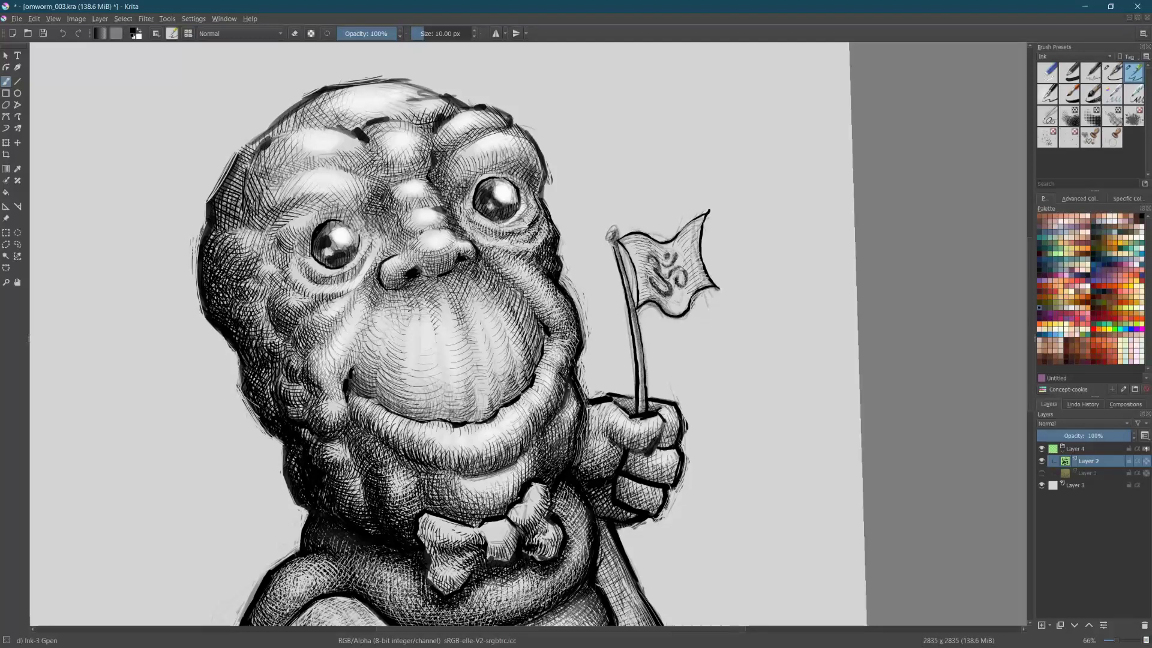
Step: Add parallel diagonal hatching across the temple, from the head's outer edge toward the eye away from the flag
drag(228, 225, 248, 252)
drag(241, 234, 256, 259)
drag(243, 229, 265, 259)
drag(252, 235, 268, 260)
drag(257, 243, 269, 267)
drag(260, 255, 279, 264)
drag(271, 251, 289, 265)
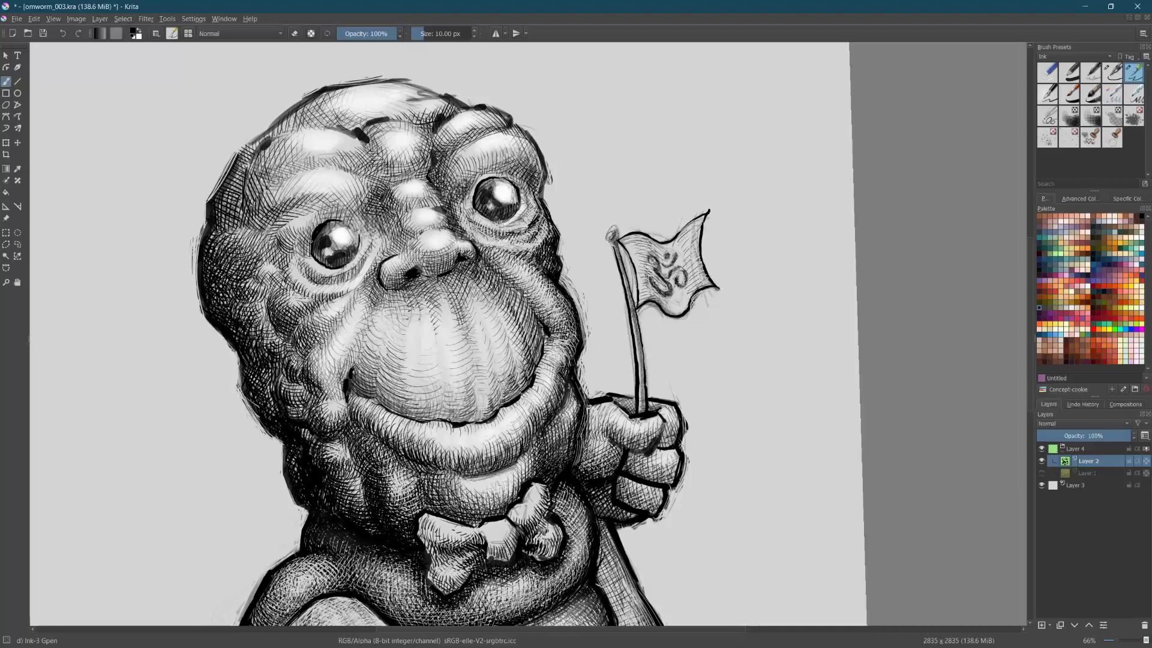
Step: Deepen the hatching on the cheek fold above the mouth corner away from the flag
mouse_move(316, 365)
mouse_down()
mouse_move(328, 399)
mouse_move(349, 355)
mouse_up()
drag(358, 339, 351, 353)
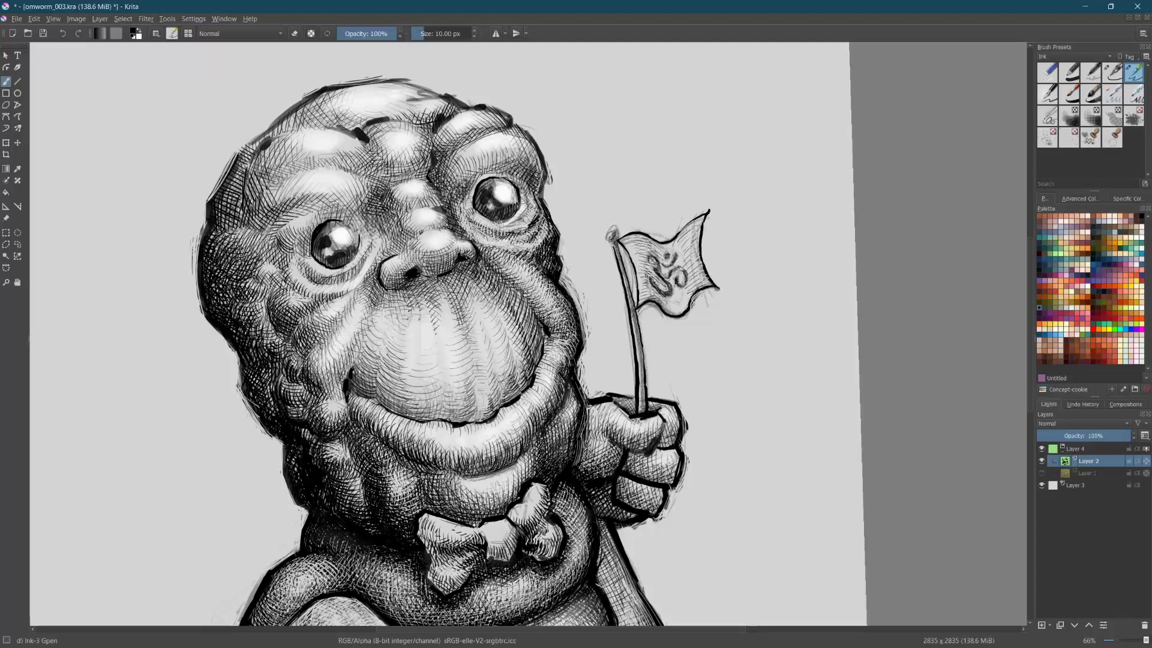
mouse_move(334, 357)
mouse_down()
mouse_move(318, 379)
mouse_move(309, 364)
mouse_up()
Step: Refine the flag-side cheek edge with ink, and erase lighter areas from the cheek up to below the eye
drag(576, 308, 571, 326)
key(e)
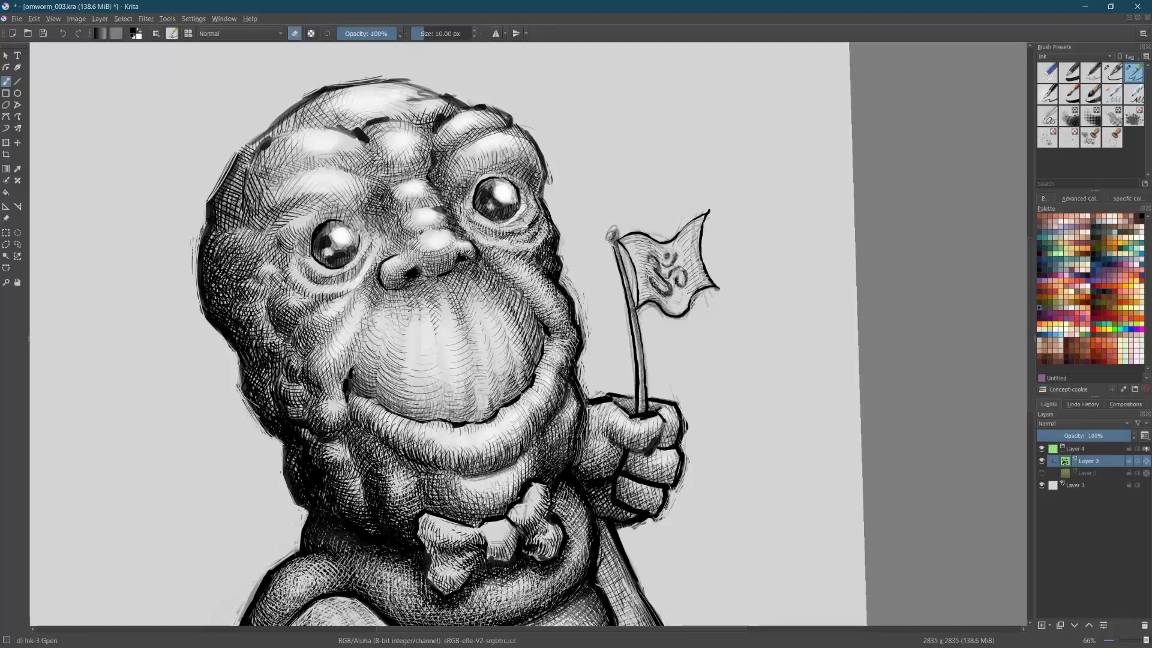
drag(578, 320, 585, 338)
drag(579, 313, 583, 334)
drag(579, 375, 577, 367)
drag(573, 308, 561, 284)
mouse_move(553, 283)
mouse_down()
mouse_move(550, 255)
mouse_move(535, 256)
mouse_move(539, 241)
mouse_up()
drag(546, 251, 546, 229)
mouse_move(553, 239)
mouse_down()
mouse_move(551, 221)
mouse_move(514, 249)
mouse_up()
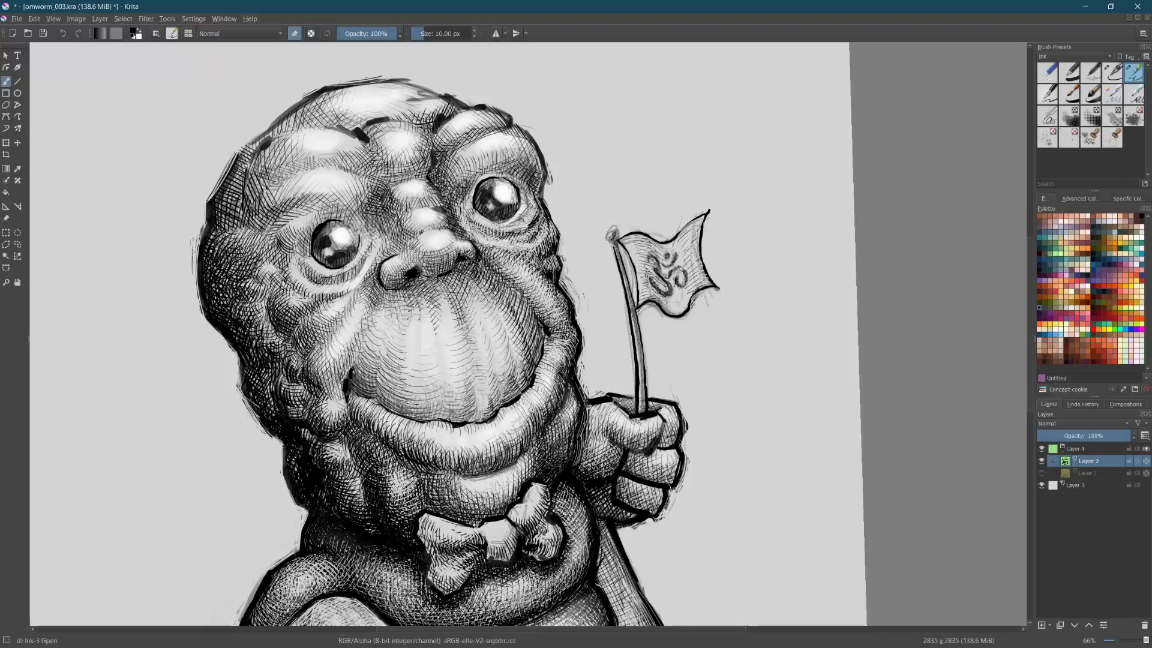
Step: Clean up the flag-side head outline with alternating ink and eraser strokes, and rework the brow contour above the eye
mouse_move(559, 264)
mouse_down()
mouse_move(554, 249)
mouse_move(559, 264)
mouse_up()
key(e)
drag(565, 286, 558, 251)
key(e)
drag(545, 182, 544, 170)
key(e)
mouse_move(510, 126)
mouse_down()
mouse_move(524, 135)
mouse_move(484, 135)
mouse_up()
mouse_move(488, 114)
mouse_down()
mouse_move(482, 133)
mouse_move(457, 144)
mouse_up()
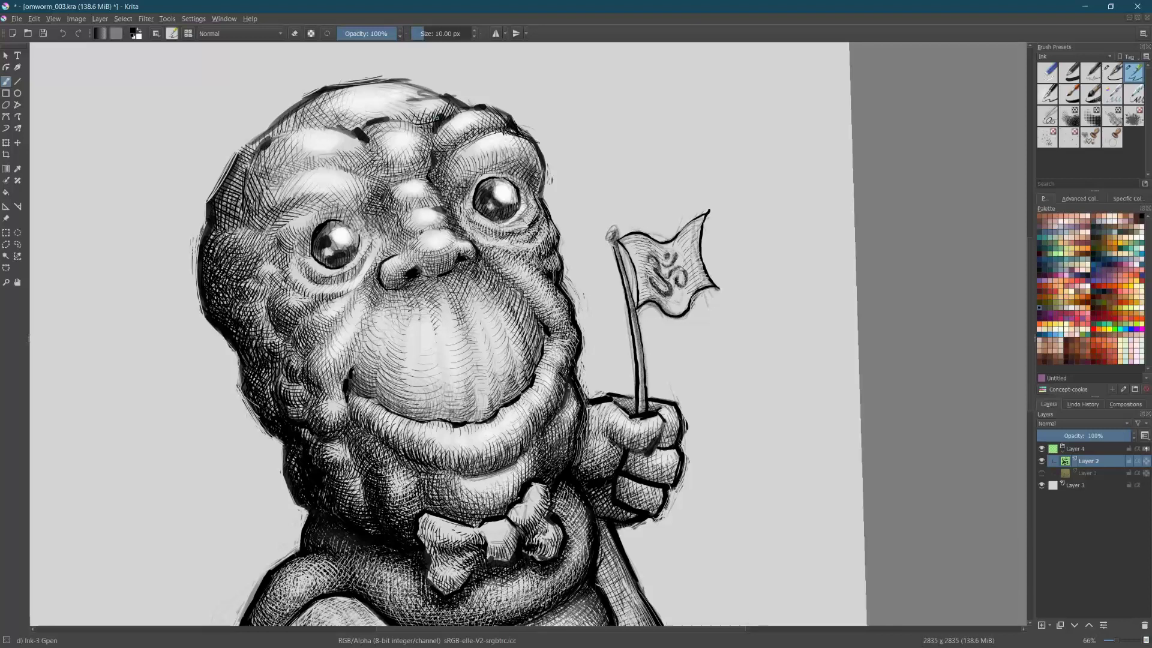
drag(362, 137, 354, 154)
key(ctrl+z)
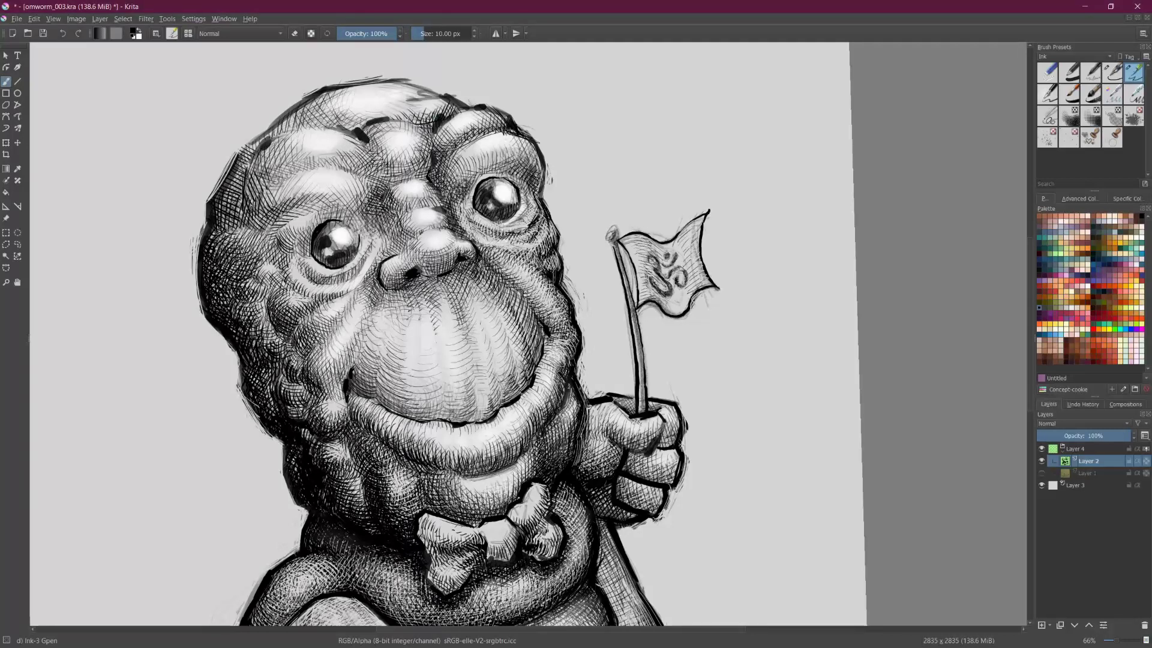
key(ctrl+z)
Step: Soften the heavy forehead crease with ink strokes and hatch along the top edge of the upper forehead fold
mouse_move(373, 132)
mouse_down()
mouse_move(369, 154)
mouse_move(371, 131)
mouse_up()
mouse_move(383, 125)
mouse_down()
mouse_move(376, 133)
mouse_move(392, 127)
mouse_up()
mouse_move(360, 122)
mouse_down()
mouse_move(351, 136)
mouse_move(282, 132)
mouse_up()
mouse_move(289, 117)
mouse_down()
mouse_move(269, 136)
mouse_move(285, 132)
mouse_up()
drag(304, 116, 294, 130)
drag(308, 110, 301, 131)
drag(320, 104, 317, 129)
drag(330, 110, 325, 130)
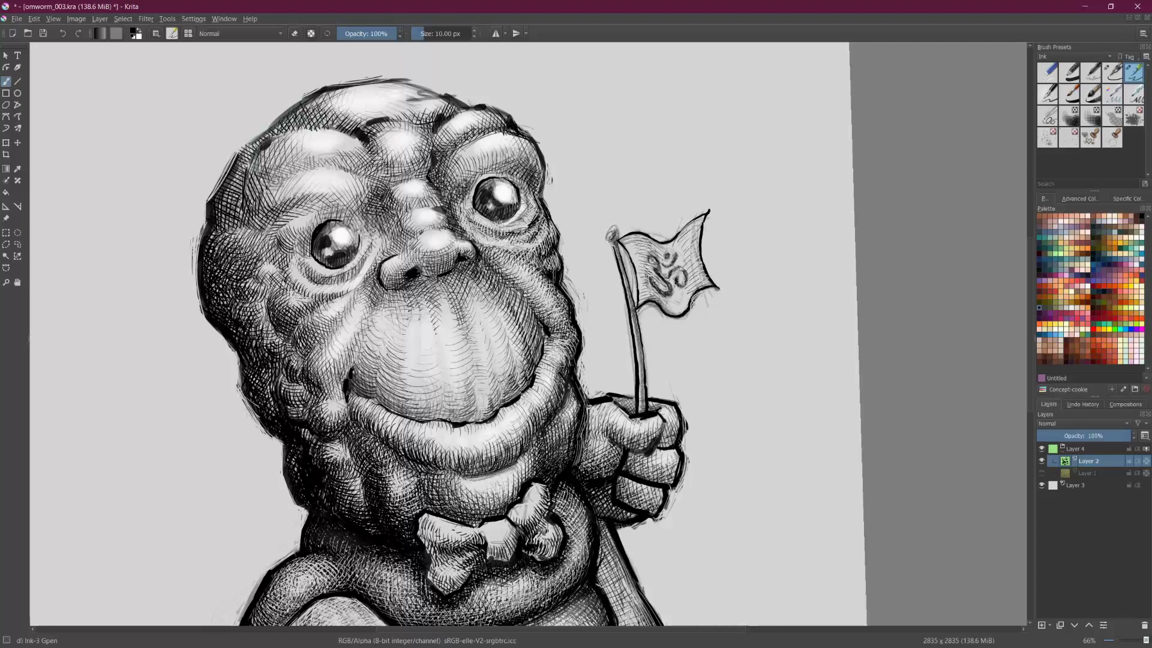
Step: Hatch the underside of the upper forehead fold with short strokes, continuing across to the central forehead bump
drag(274, 169, 273, 184)
drag(287, 162, 283, 178)
mouse_move(294, 160)
mouse_down()
mouse_move(288, 175)
mouse_move(314, 171)
mouse_up()
drag(329, 153, 326, 170)
drag(340, 153, 335, 165)
drag(349, 153, 344, 171)
drag(363, 158, 354, 176)
drag(371, 162, 364, 191)
drag(378, 168, 373, 191)
mouse_move(389, 162)
mouse_down()
mouse_move(375, 191)
mouse_move(387, 183)
mouse_up()
mouse_move(409, 160)
mouse_down()
mouse_move(393, 180)
mouse_move(421, 178)
mouse_up()
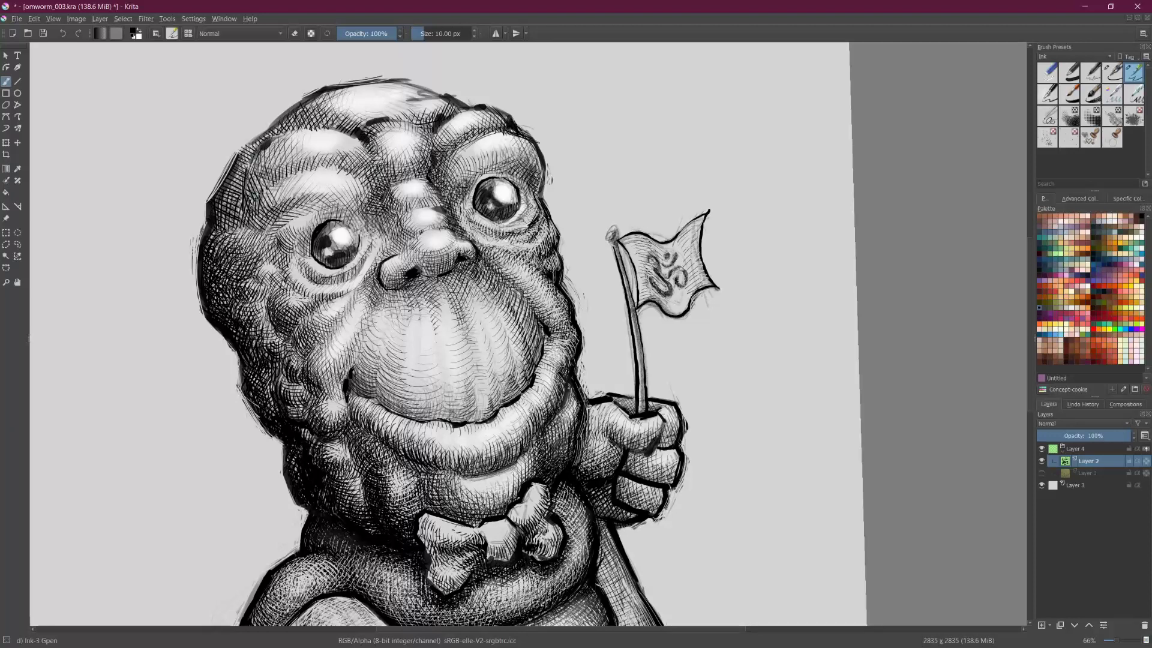
Step: Shade the side of the forehead and the brow fold above the eye away from the flag with hatching
drag(245, 182, 266, 191)
drag(247, 180, 266, 187)
mouse_move(252, 173)
mouse_down()
mouse_move(280, 181)
mouse_move(251, 171)
mouse_up()
mouse_move(274, 157)
mouse_down()
mouse_move(251, 175)
mouse_move(261, 203)
mouse_up()
drag(281, 191, 265, 211)
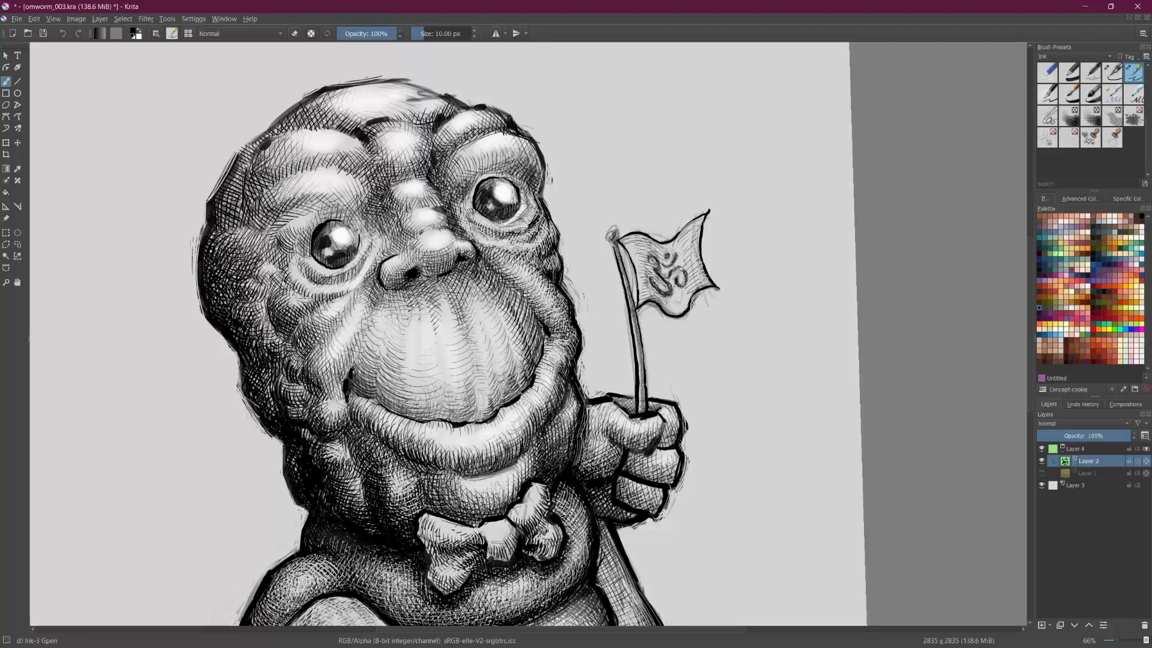
mouse_move(331, 197)
mouse_down()
mouse_move(323, 205)
mouse_move(353, 207)
mouse_up()
drag(361, 190, 357, 204)
Step: Mirror the canvas view and refine the flag-side cheek fold and muzzle edge with ink and eraser strokes
key(m)
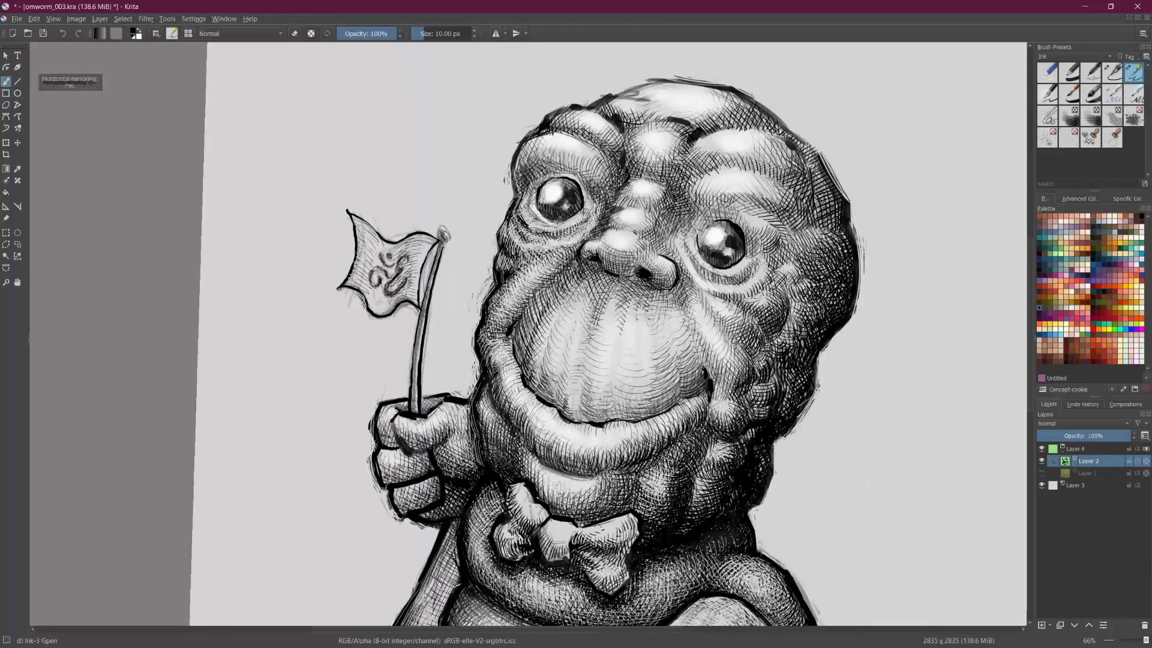
drag(444, 234, 418, 330)
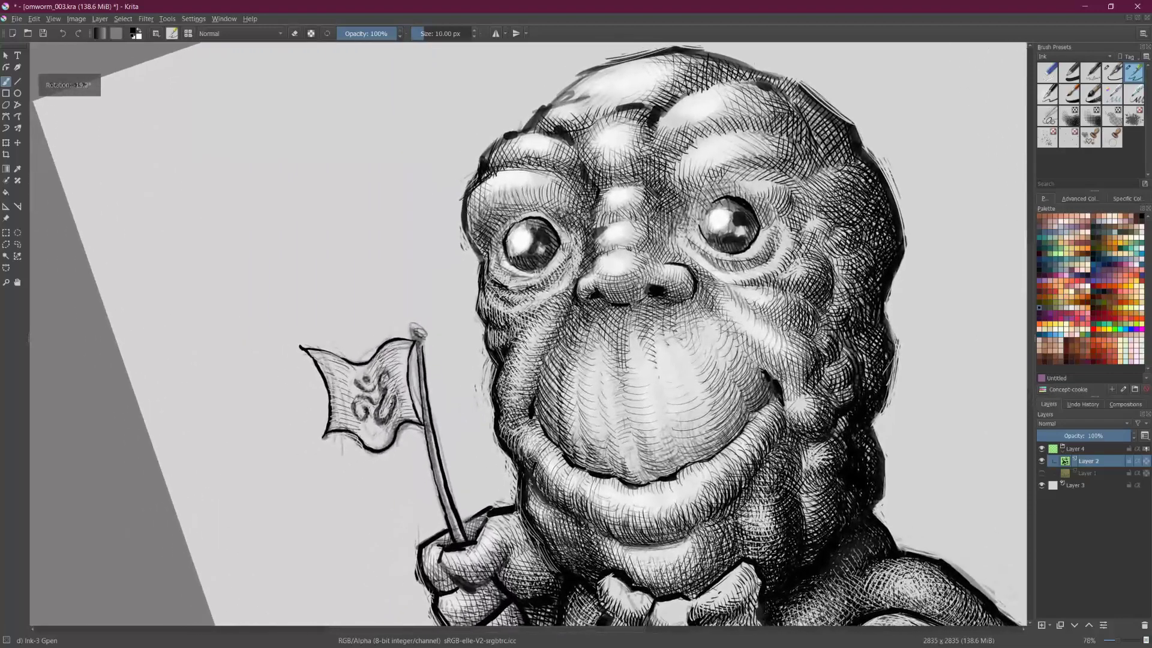
drag(542, 311, 528, 332)
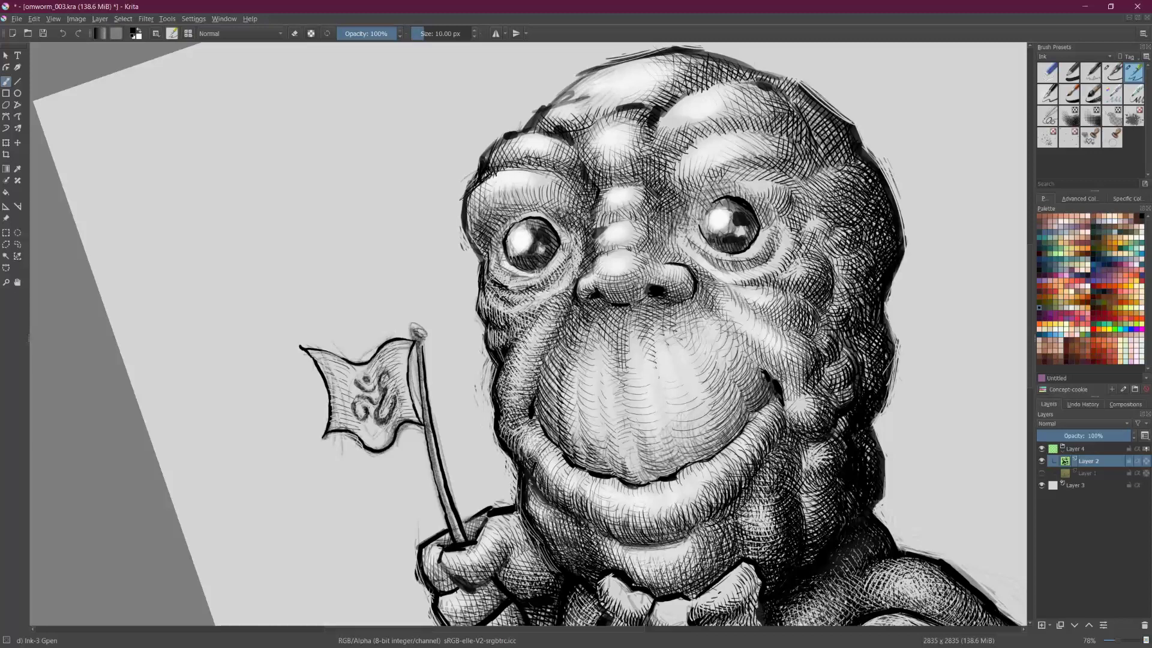
drag(510, 361, 499, 387)
key(e)
mouse_move(533, 306)
mouse_down()
mouse_move(527, 329)
mouse_move(548, 320)
mouse_up()
drag(569, 282, 559, 312)
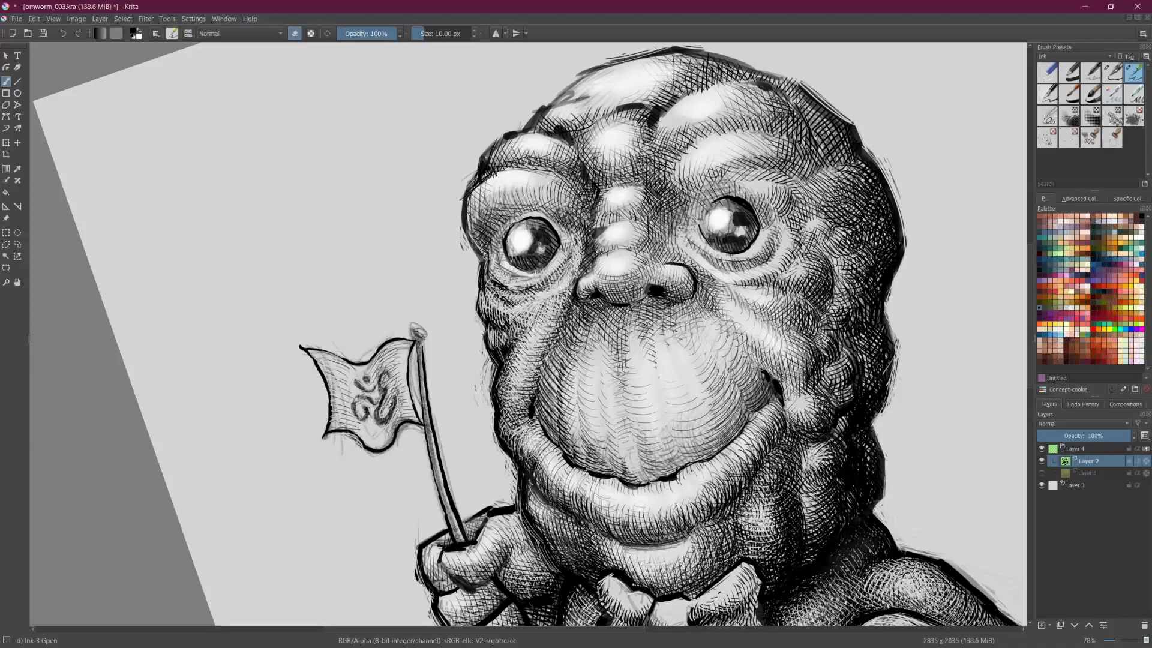
mouse_move(511, 353)
mouse_down()
mouse_move(516, 318)
mouse_move(497, 327)
mouse_move(493, 349)
mouse_move(490, 333)
mouse_move(498, 359)
mouse_move(502, 340)
mouse_move(500, 375)
mouse_move(509, 340)
mouse_move(531, 321)
mouse_up()
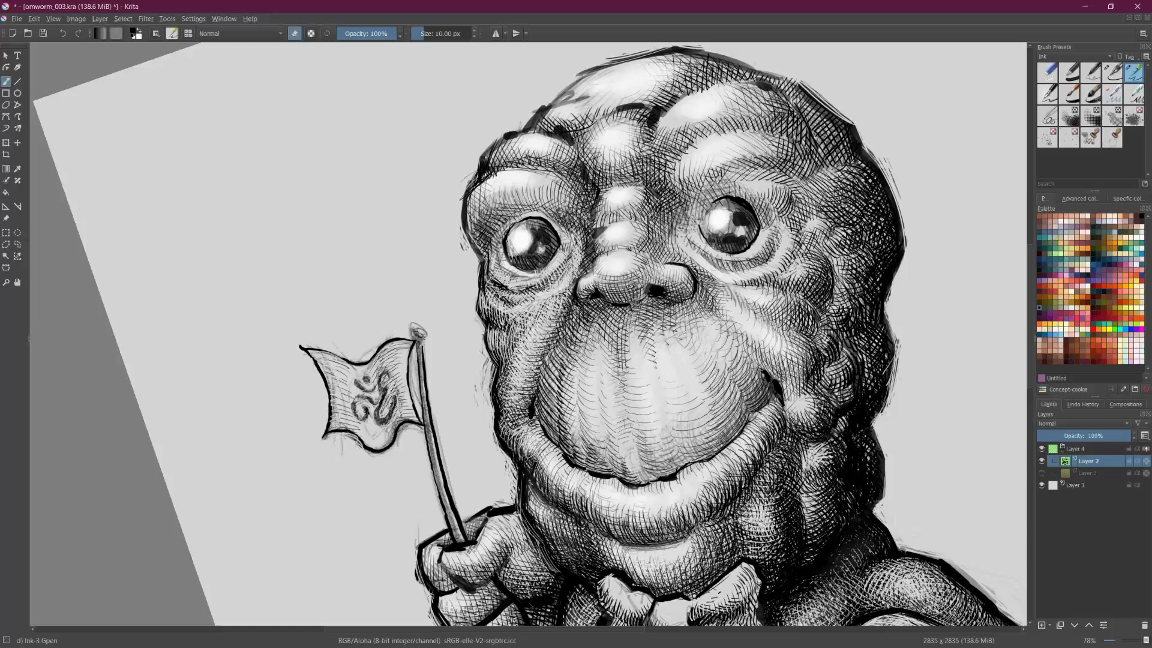
drag(570, 316, 548, 373)
mouse_move(565, 316)
mouse_down()
mouse_move(576, 309)
mouse_move(568, 378)
mouse_up()
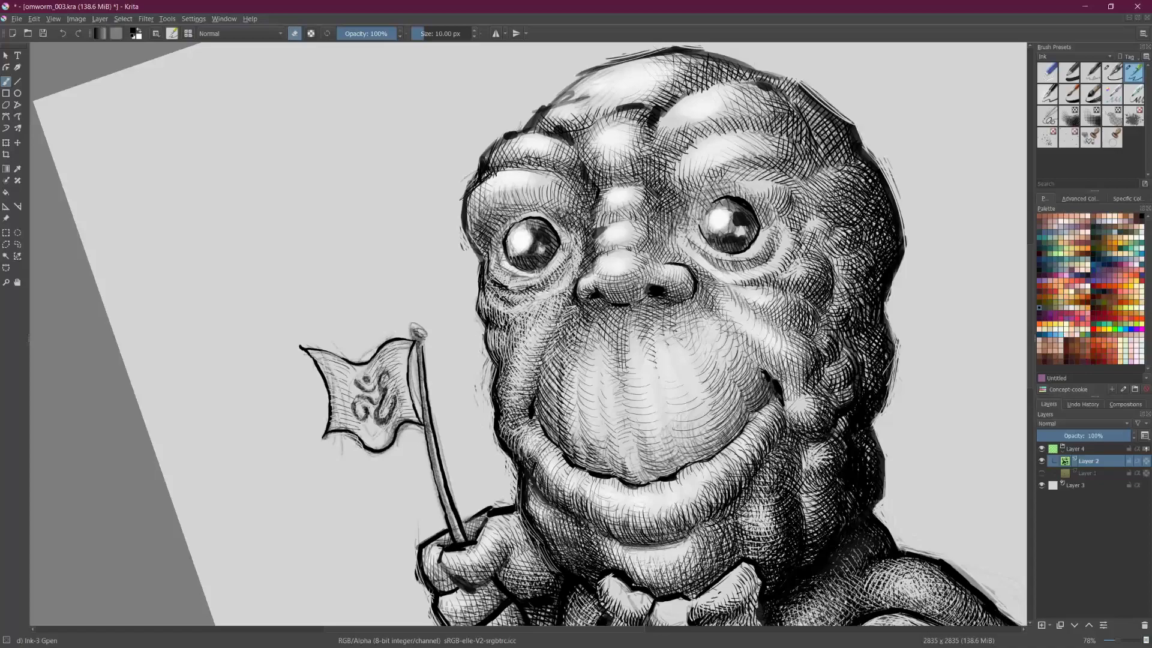
Step: Turn the canvas upside down and erase light strokes along the muzzle edge and cheek fold on the flag side
scroll(529, 334, down, 2)
key(6)
key(6)
key(6)
key(6)
key(6)
key(6)
key(6)
key(6)
key(6)
key(6)
key(6)
key(6)
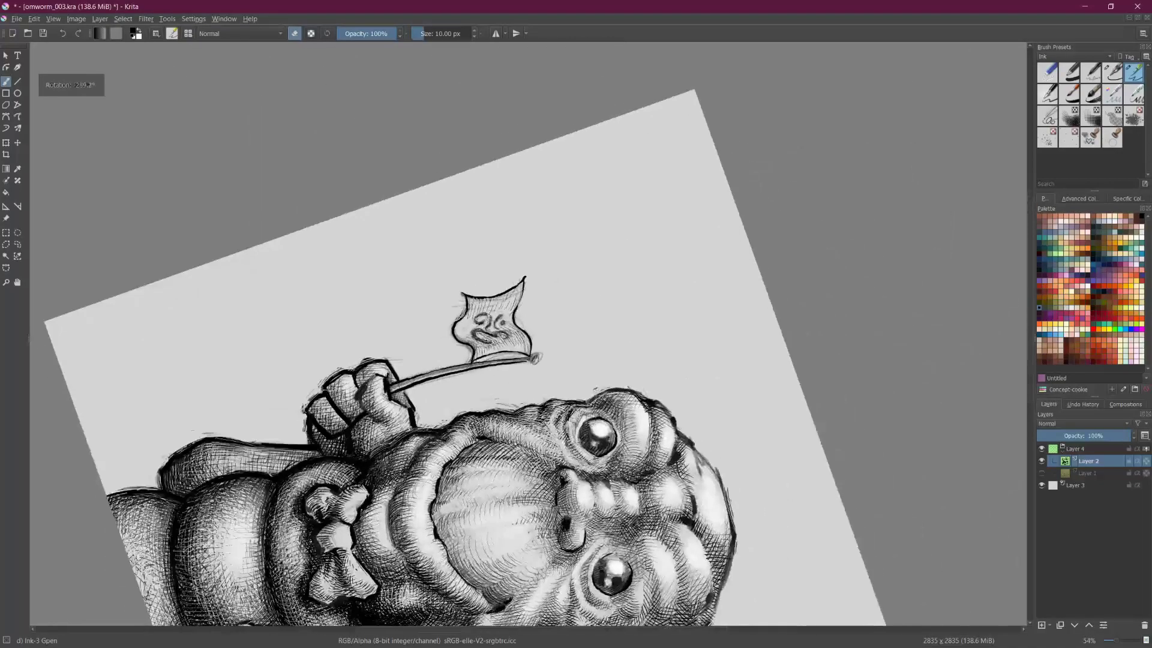
scroll(759, 573, up, 2)
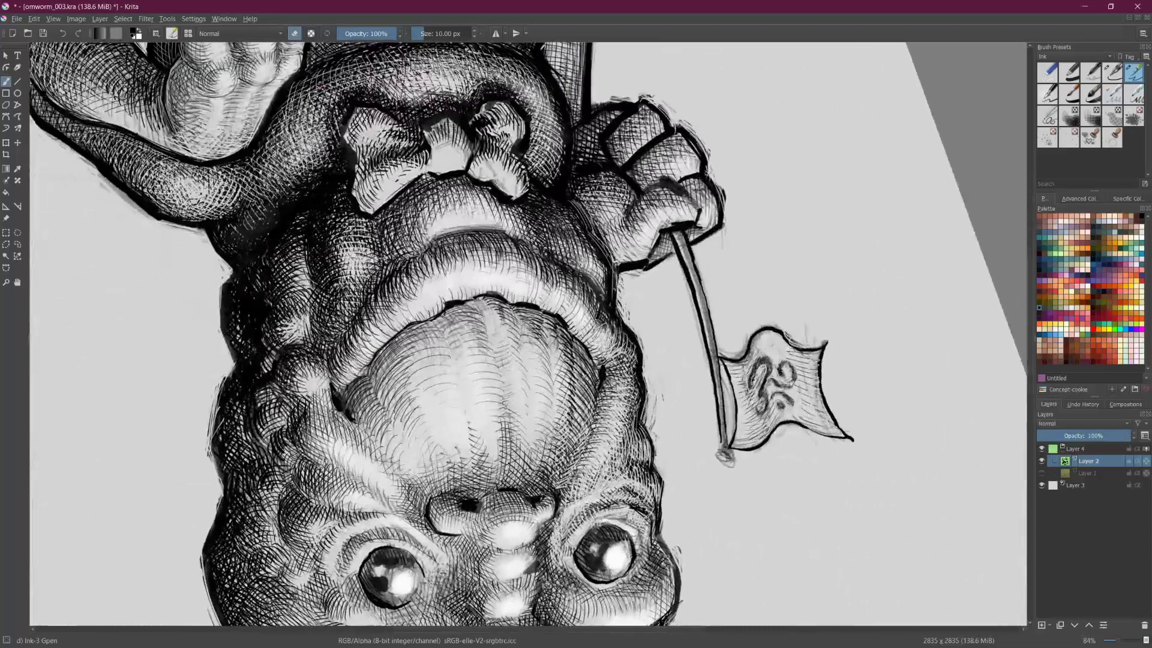
mouse_move(564, 390)
mouse_down()
mouse_move(572, 400)
mouse_move(571, 376)
mouse_up()
mouse_move(566, 440)
mouse_down()
mouse_move(576, 449)
mouse_move(588, 420)
mouse_up()
drag(580, 406, 588, 410)
mouse_move(581, 387)
mouse_down()
mouse_move(588, 401)
mouse_move(582, 385)
mouse_up()
Step: Return the canvas to a nearly upright view and lighten the upper flag-side part of the muzzle with the eraser
scroll(528, 334, down, 3)
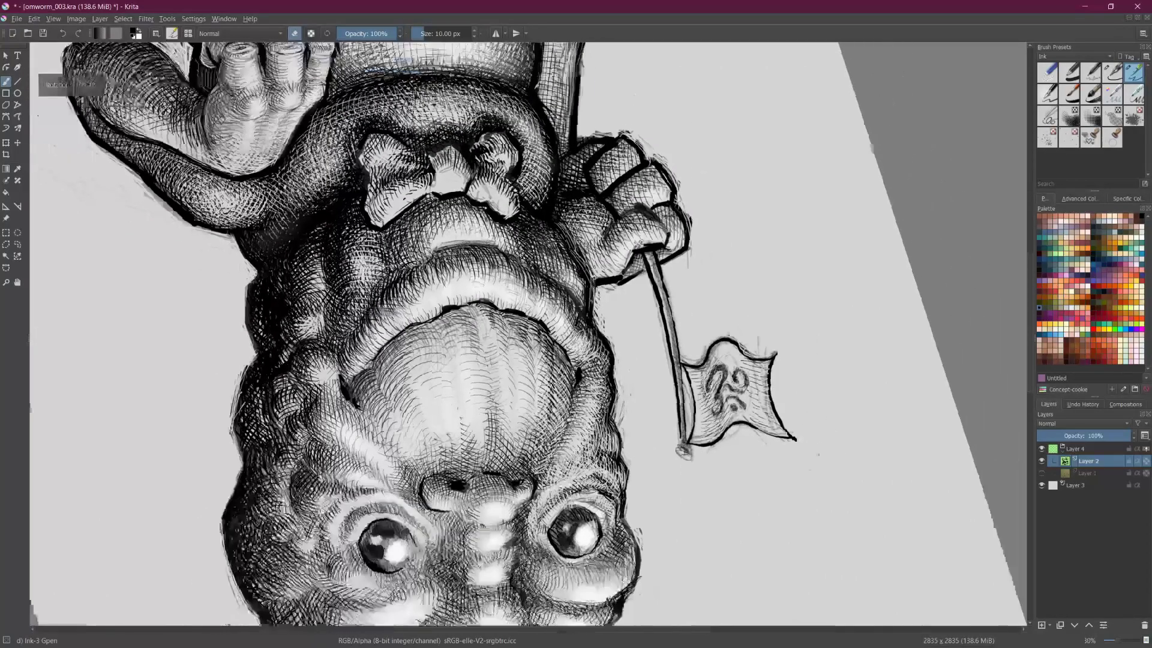
key(shift+space)
scroll(439, 423, up, 3)
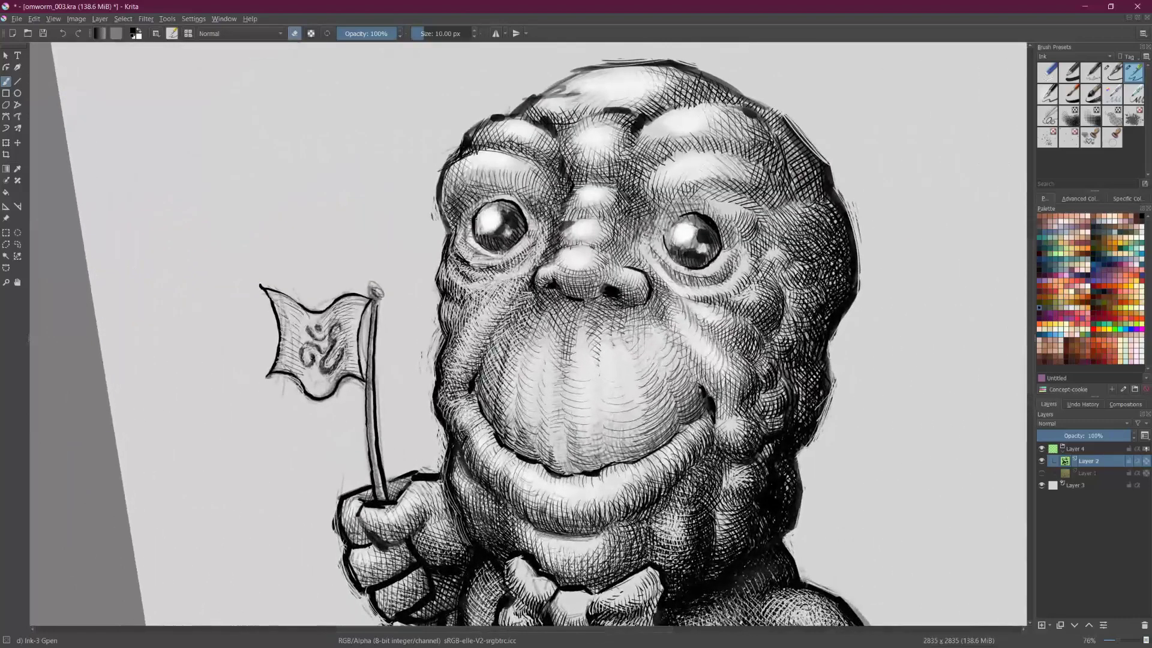
drag(489, 406, 505, 355)
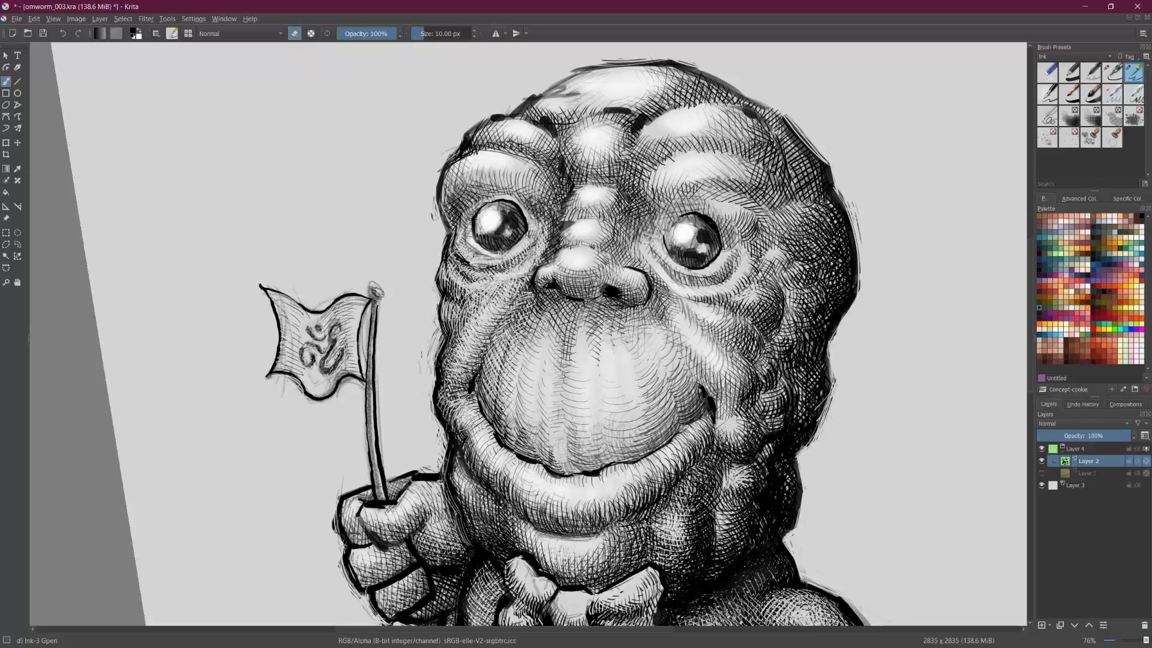
drag(515, 324, 525, 310)
Step: Ink hatching below the flag-side eye and down the cheek fold to the face's outer edge
key(e)
drag(516, 293, 519, 280)
drag(517, 293, 518, 277)
mouse_move(507, 291)
mouse_down()
mouse_move(515, 280)
mouse_move(500, 289)
mouse_up()
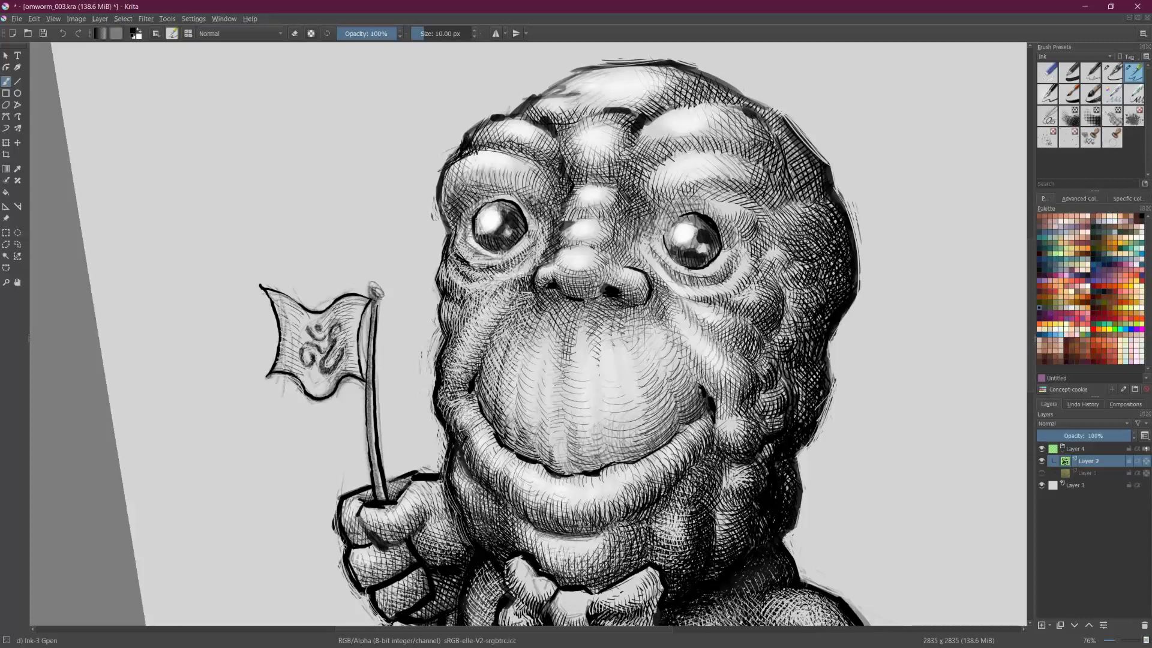
mouse_move(489, 300)
mouse_down()
mouse_move(501, 293)
mouse_move(467, 333)
mouse_up()
mouse_move(440, 361)
mouse_down()
mouse_move(467, 338)
mouse_move(459, 355)
mouse_up()
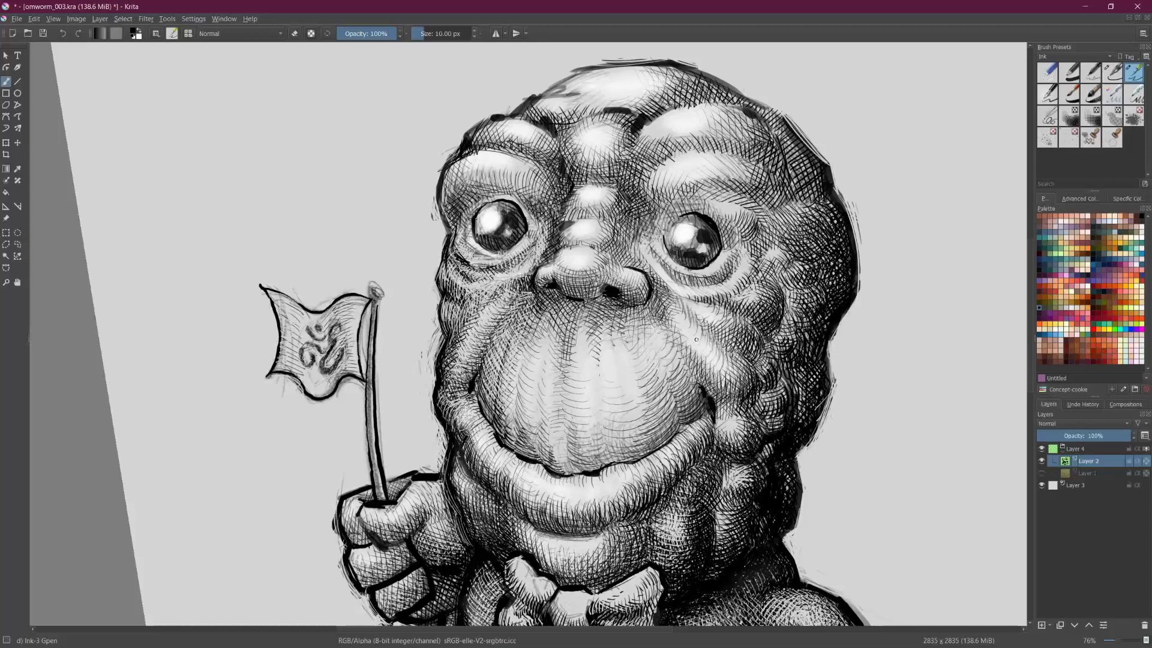
Step: Erase highlights into the cheek bumps, temple and jaw on the side of the face away from the flag
key(e)
drag(733, 404, 707, 372)
mouse_move(766, 405)
mouse_down()
mouse_move(751, 396)
mouse_move(765, 406)
mouse_move(753, 372)
mouse_up()
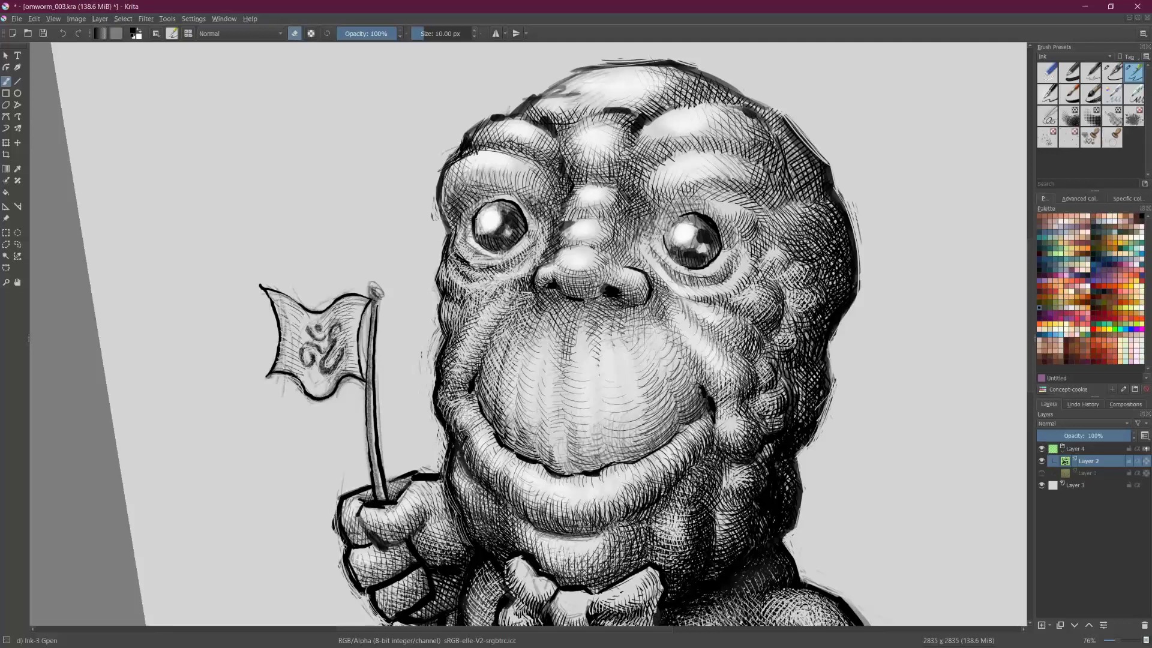
drag(774, 228, 813, 206)
drag(729, 471, 755, 469)
drag(743, 485, 759, 475)
mouse_move(749, 490)
mouse_down()
mouse_move(760, 478)
mouse_move(735, 481)
mouse_move(752, 465)
mouse_move(735, 465)
mouse_move(747, 475)
mouse_up()
Step: Darken the jaw and chin folds below the mouth corner away from the flag with ink hatching
key(e)
mouse_move(719, 491)
mouse_down()
mouse_move(746, 477)
mouse_move(732, 471)
mouse_up()
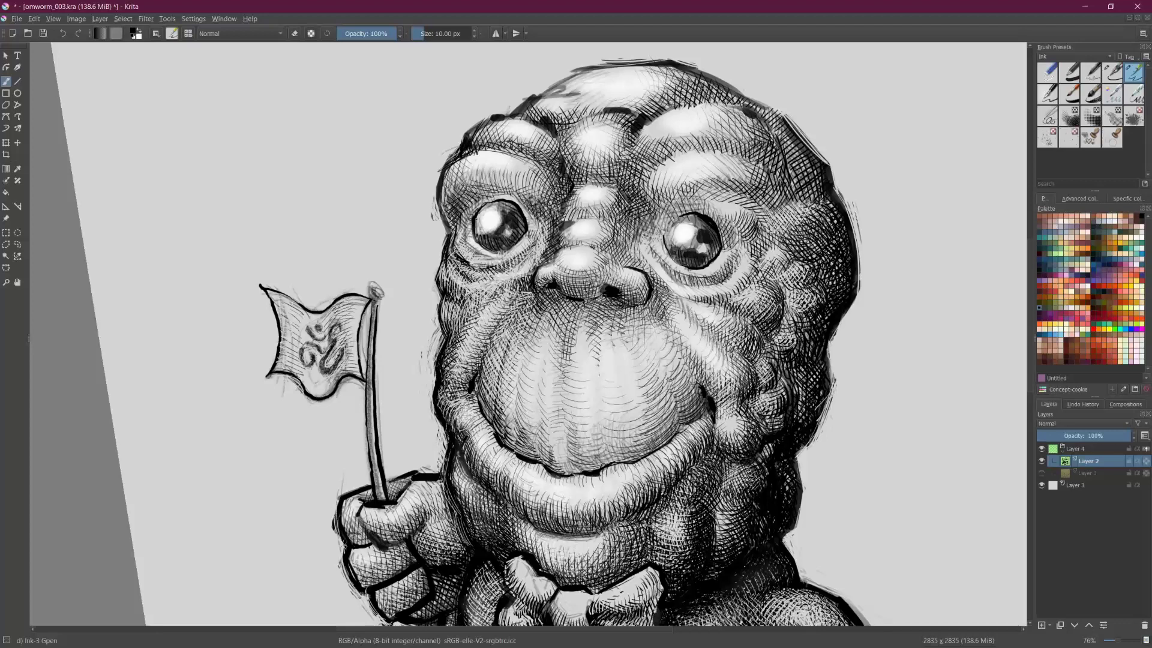
drag(759, 454, 772, 446)
drag(716, 558, 722, 549)
mouse_move(715, 522)
mouse_down()
mouse_move(736, 522)
mouse_move(726, 519)
mouse_up()
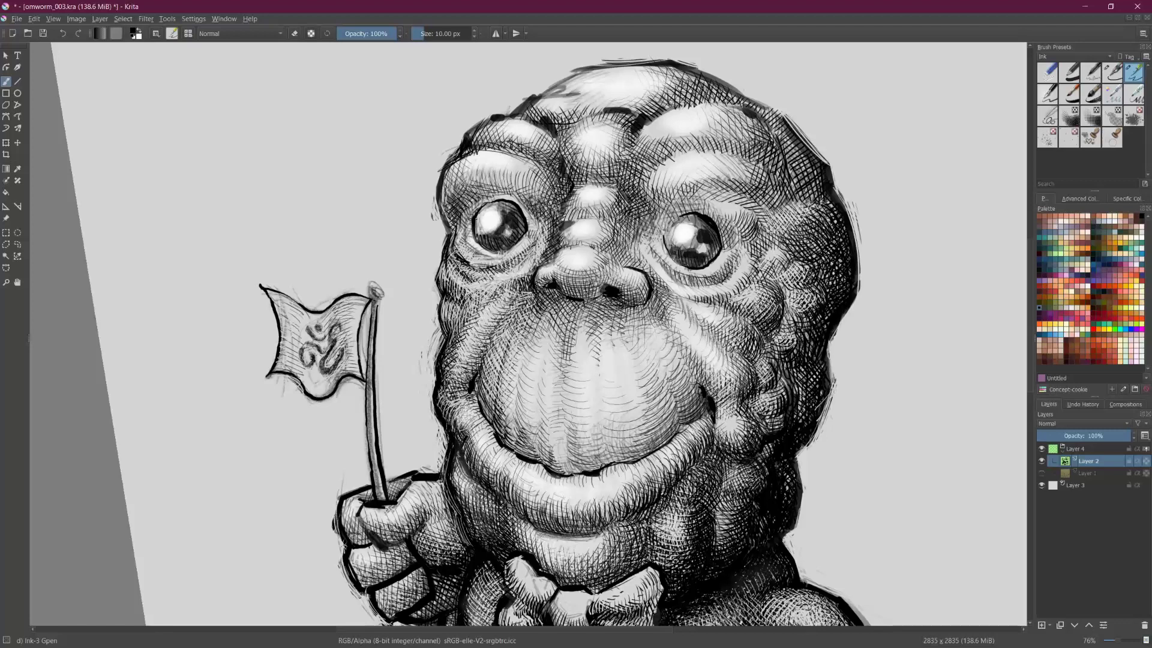
mouse_move(736, 470)
mouse_down()
mouse_move(754, 483)
mouse_move(718, 506)
mouse_move(713, 526)
mouse_up()
drag(733, 522, 710, 544)
mouse_move(674, 558)
mouse_down()
mouse_move(647, 566)
mouse_move(670, 529)
mouse_up()
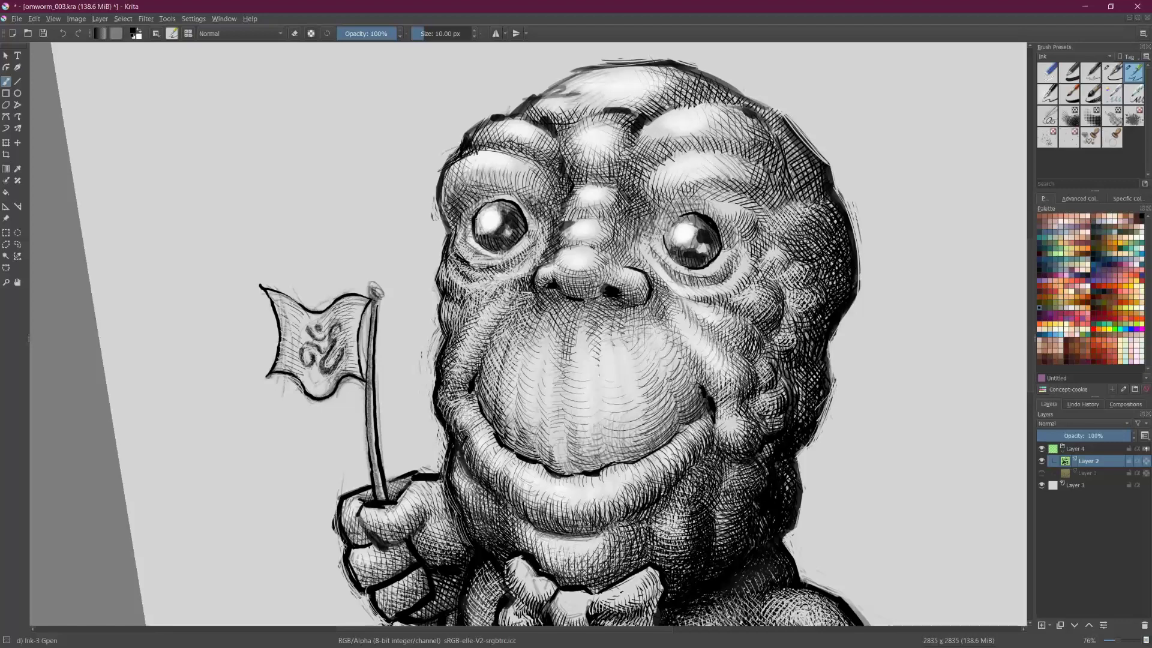
Step: Hatch the shaded end of the lower lip away from the flag and the edge of the chin fold
drag(707, 477, 687, 483)
drag(701, 471, 688, 472)
mouse_move(709, 461)
mouse_down()
mouse_move(694, 467)
mouse_move(717, 456)
mouse_move(673, 485)
mouse_up()
drag(690, 481, 677, 489)
mouse_move(697, 486)
mouse_down()
mouse_move(679, 493)
mouse_move(677, 480)
mouse_up()
mouse_move(636, 515)
mouse_down()
mouse_move(616, 524)
mouse_move(648, 521)
mouse_up()
drag(648, 524, 634, 531)
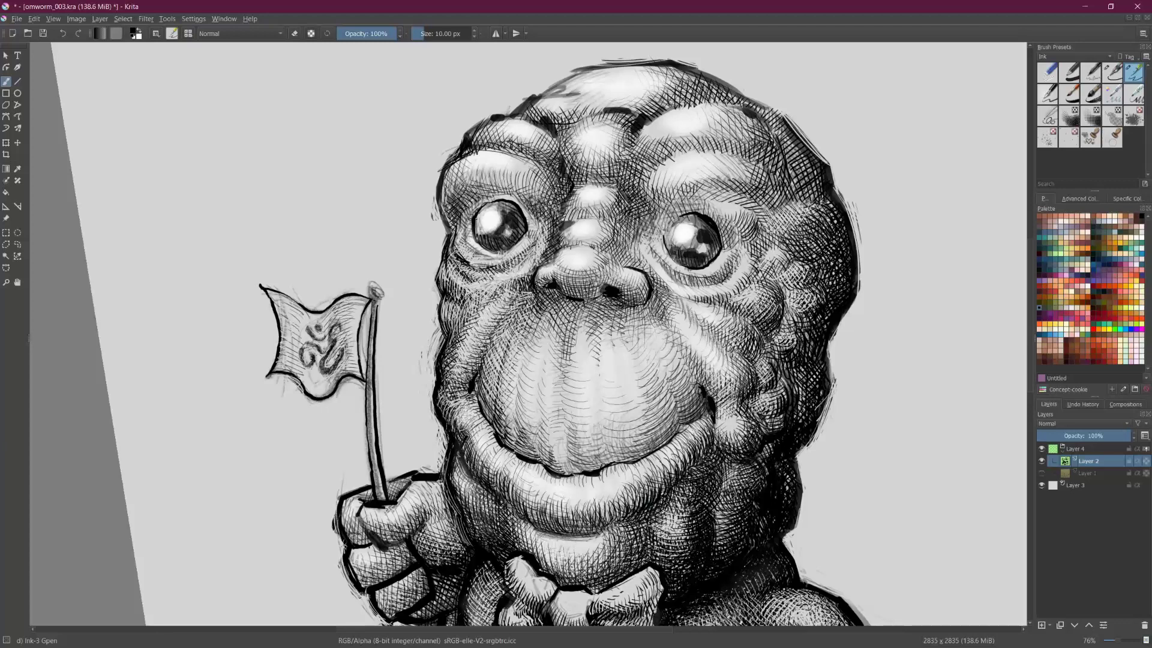
Step: Deepen the shadow between the lower lip and the jaw folds with longer diagonal strokes
mouse_move(691, 486)
mouse_down()
mouse_move(670, 492)
mouse_move(661, 519)
mouse_up()
drag(688, 517, 666, 524)
drag(697, 517, 668, 533)
Step: Hatch the cheek folds between the mouth corner and the eye on the flag side of the face
scroll(528, 334, down, 4)
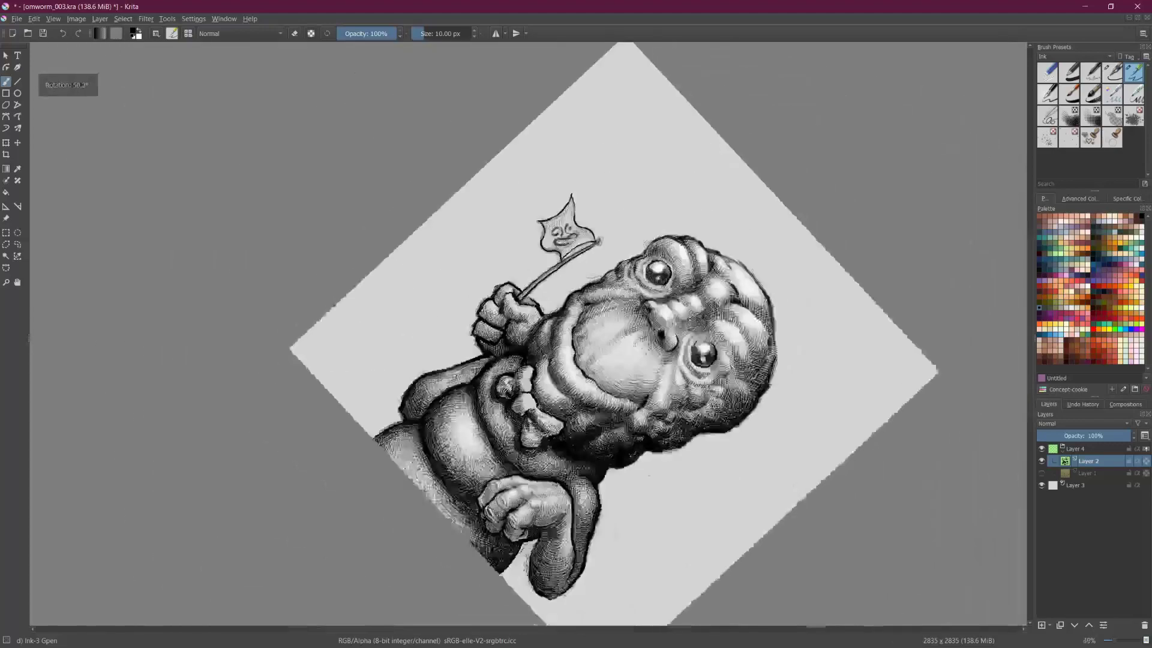
scroll(561, 610, up, 4)
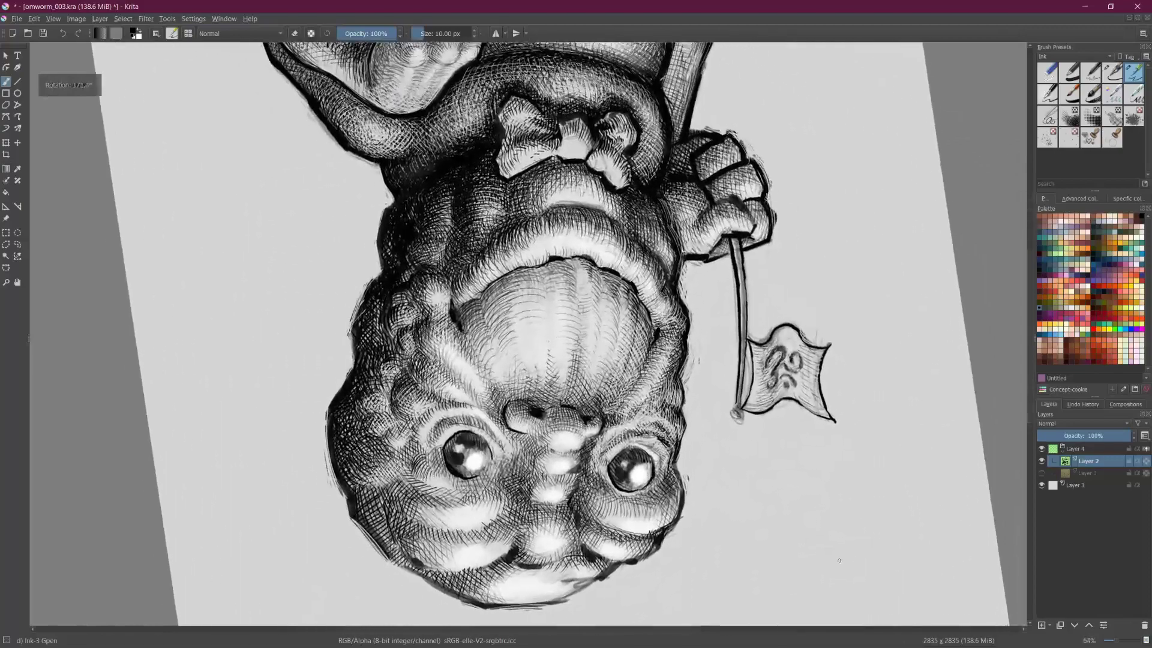
drag(839, 561, 906, 576)
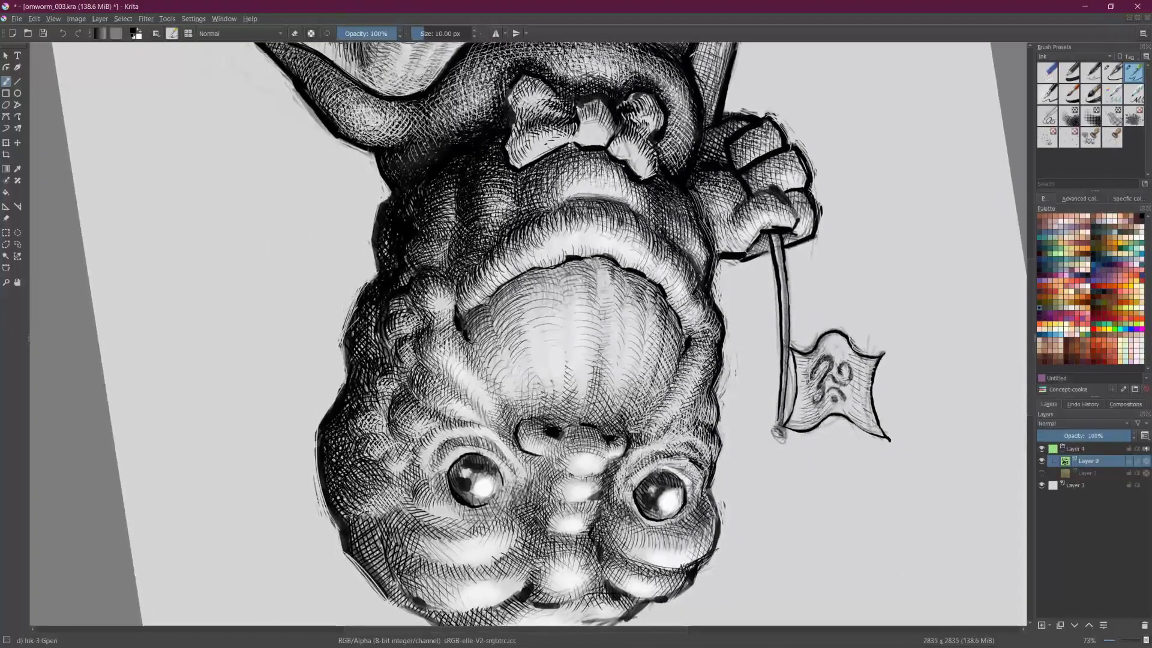
mouse_move(698, 383)
mouse_down()
mouse_move(695, 402)
mouse_move(709, 400)
mouse_up()
mouse_move(687, 410)
mouse_down()
mouse_move(708, 404)
mouse_move(698, 418)
mouse_up()
drag(685, 426, 716, 423)
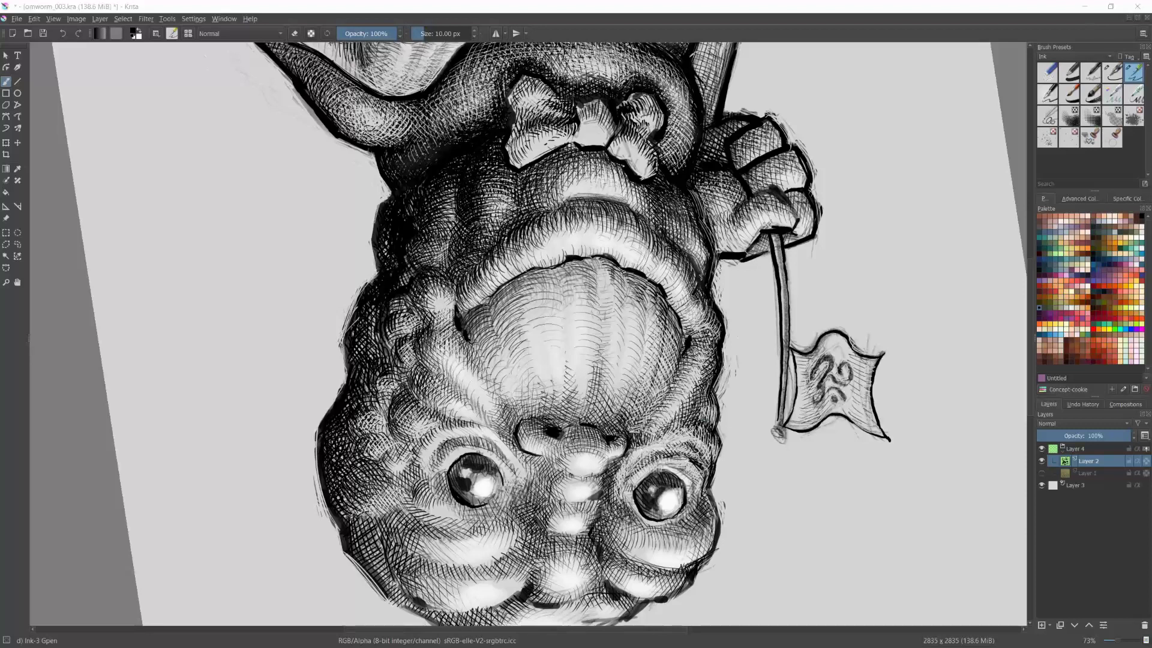
Step: Darken the hollows on both sides of the nose bridge, beside the inner eye corners, with short ink hatching
click(425, 23)
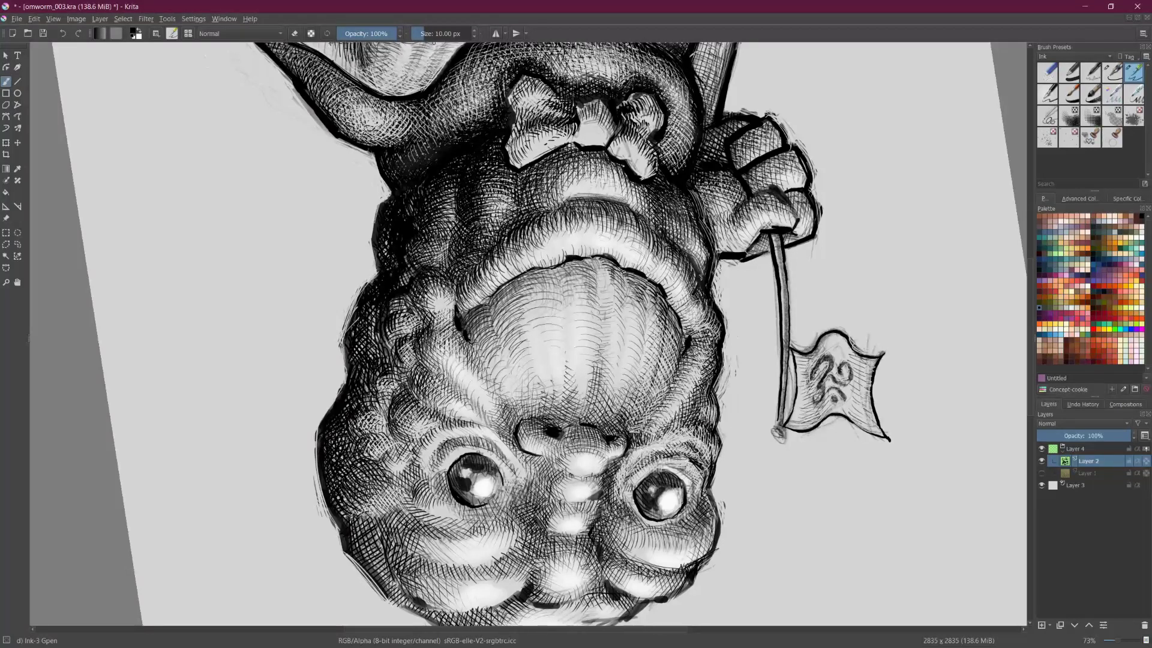
mouse_move(611, 504)
mouse_down()
mouse_move(627, 491)
mouse_move(626, 467)
mouse_up()
drag(617, 473, 627, 460)
drag(618, 466, 636, 451)
mouse_move(514, 496)
mouse_down()
mouse_move(532, 480)
mouse_move(522, 450)
mouse_move(525, 463)
mouse_up()
mouse_move(522, 489)
mouse_down()
mouse_move(532, 458)
mouse_move(550, 468)
mouse_move(542, 476)
mouse_up()
mouse_move(538, 493)
mouse_down()
mouse_move(546, 468)
mouse_move(561, 472)
mouse_move(550, 463)
mouse_up()
drag(538, 469, 547, 460)
Step: Erase highlights beside the nose-bridge ridges on the side away from the flag and into the forehead bump between the brows
drag(401, 312, 657, 331)
scroll(673, 390, up, 2)
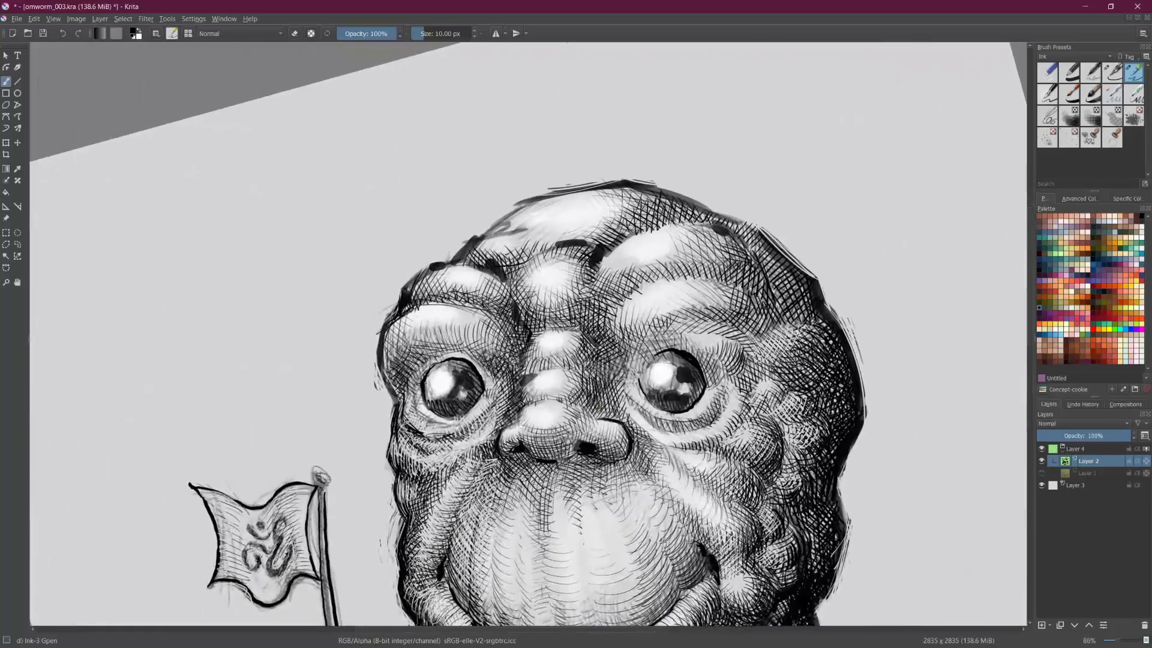
key(e)
drag(585, 380, 582, 395)
drag(591, 387, 585, 402)
drag(596, 393, 591, 403)
mouse_move(602, 395)
mouse_down()
mouse_move(593, 407)
mouse_move(604, 408)
mouse_move(589, 398)
mouse_up()
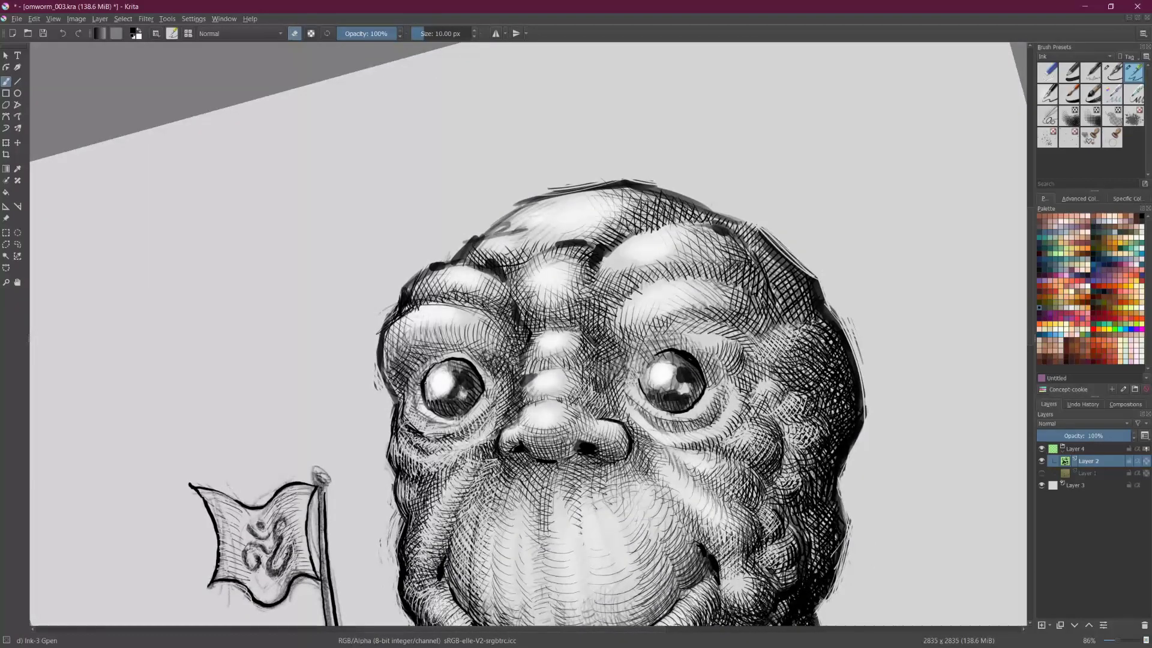
drag(578, 351, 599, 364)
mouse_move(567, 333)
mouse_down()
mouse_move(544, 327)
mouse_move(573, 319)
mouse_move(558, 303)
mouse_up()
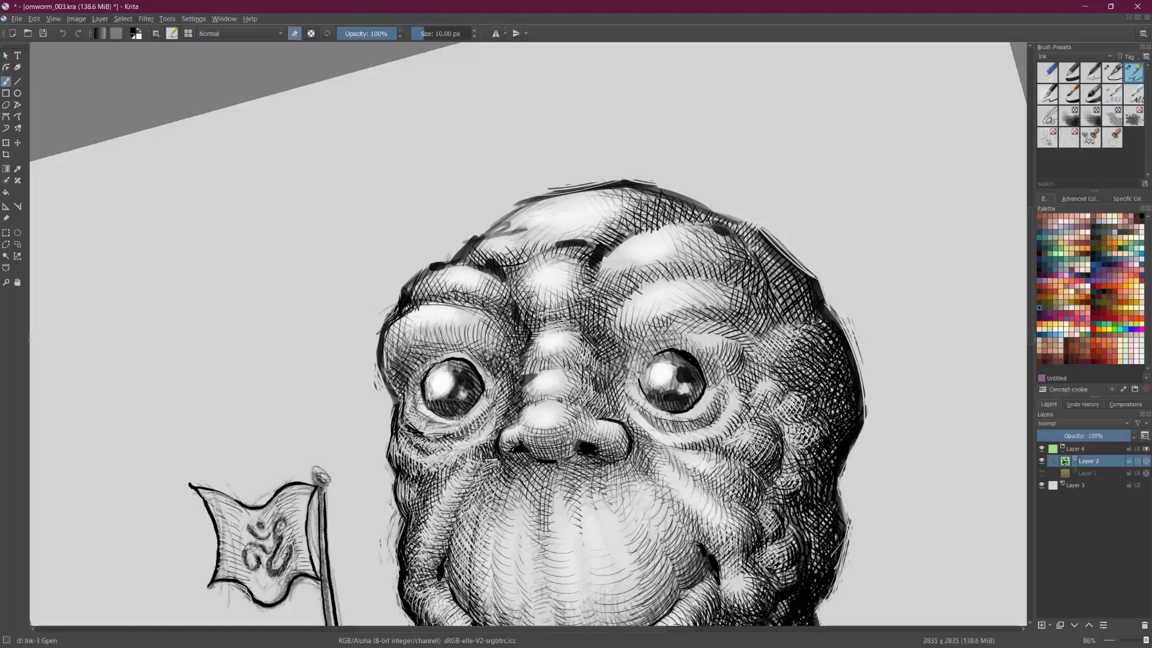
mouse_move(521, 297)
mouse_down()
mouse_move(530, 322)
mouse_move(580, 306)
mouse_up()
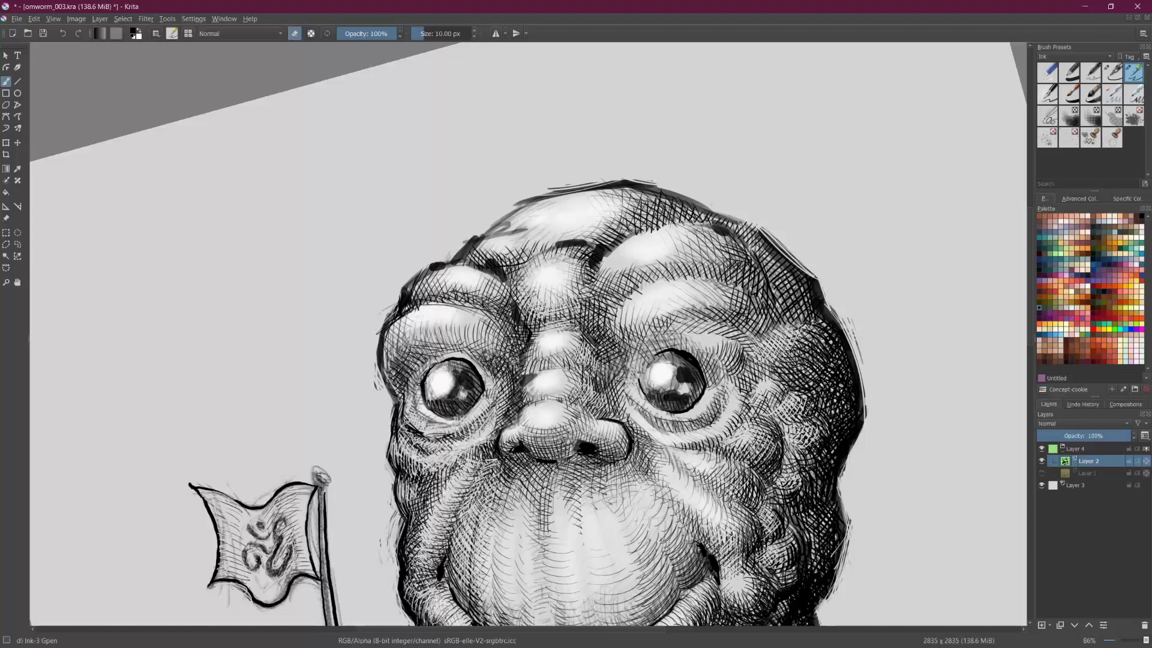
Step: Thin the heavy outline of the flag-side brow, temple and crown by erasing along its outer edge
mouse_move(479, 249)
mouse_down()
mouse_move(472, 262)
mouse_move(485, 267)
mouse_move(407, 286)
mouse_move(378, 359)
mouse_up()
key(e)
key(e)
drag(390, 315, 377, 354)
mouse_move(396, 316)
mouse_down()
mouse_move(413, 273)
mouse_move(402, 288)
mouse_move(437, 263)
mouse_up()
drag(412, 279, 465, 245)
drag(456, 258, 528, 199)
drag(514, 206, 527, 199)
drag(610, 181, 641, 183)
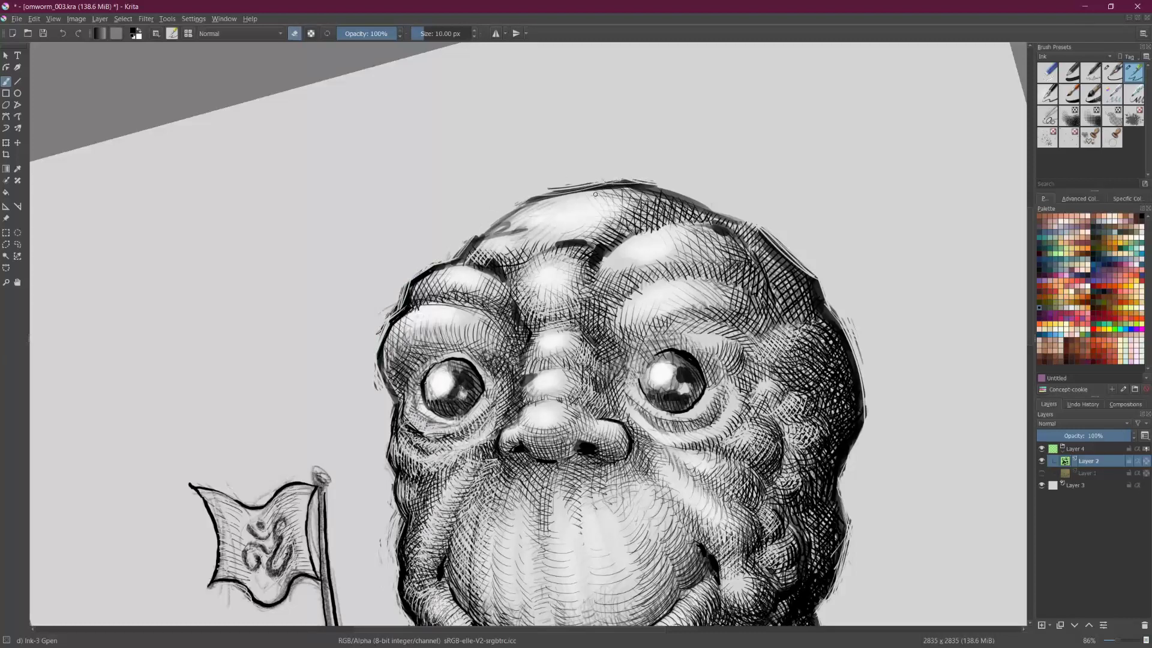
Step: Compare the head contour before and after the outline edits by undoing and redoing the recent strokes
key(ctrl+z)
key(ctrl+z)
key(ctrl+z)
key(ctrl+z)
key(ctrl+z)
key(ctrl+z)
key(ctrl+z)
key(ctrl+z)
key(ctrl+z)
key(ctrl+z)
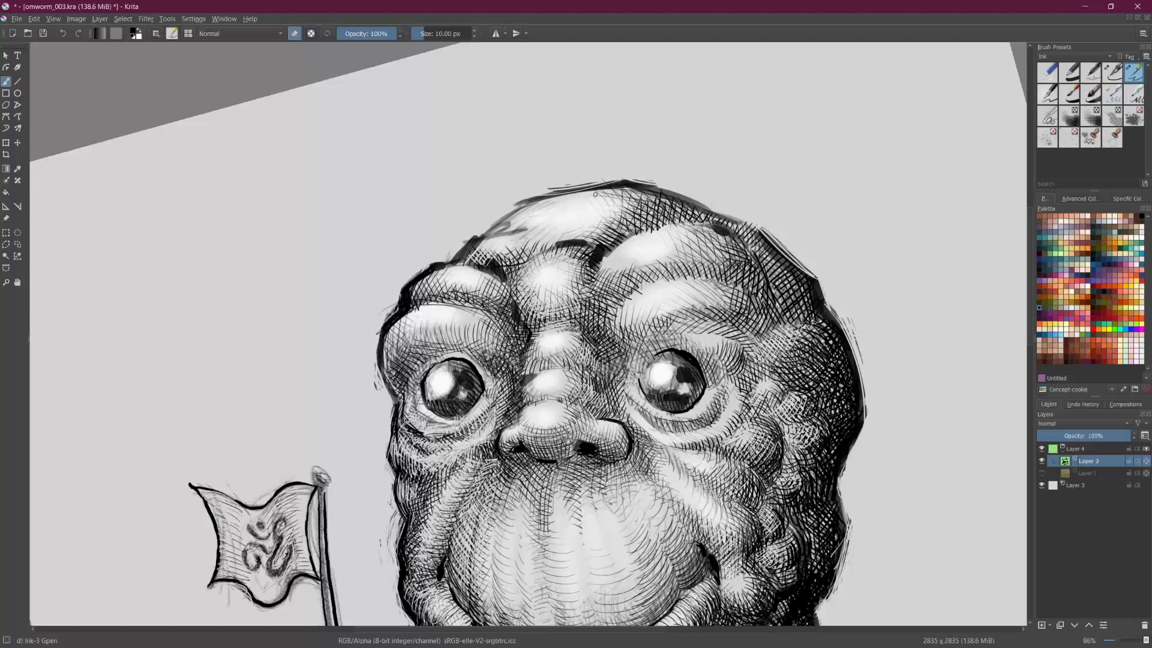
key(ctrl)
key(ctrl+shift+z)
key(ctrl+shift+z)
key(ctrl+shift+z)
key(ctrl+shift+z)
key(ctrl+shift+z)
key(ctrl+shift+z)
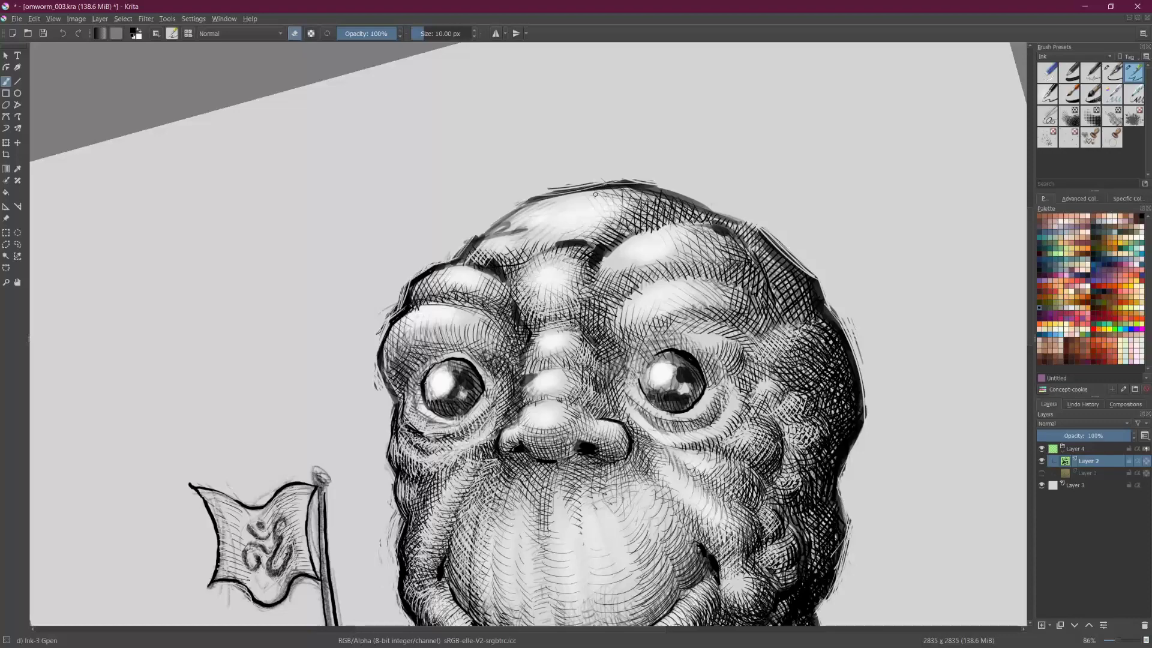
Step: Mirror the canvas view and ink hatching along the underside of the brow above the flag-side eye
key(m)
scroll(660, 255, down, 4)
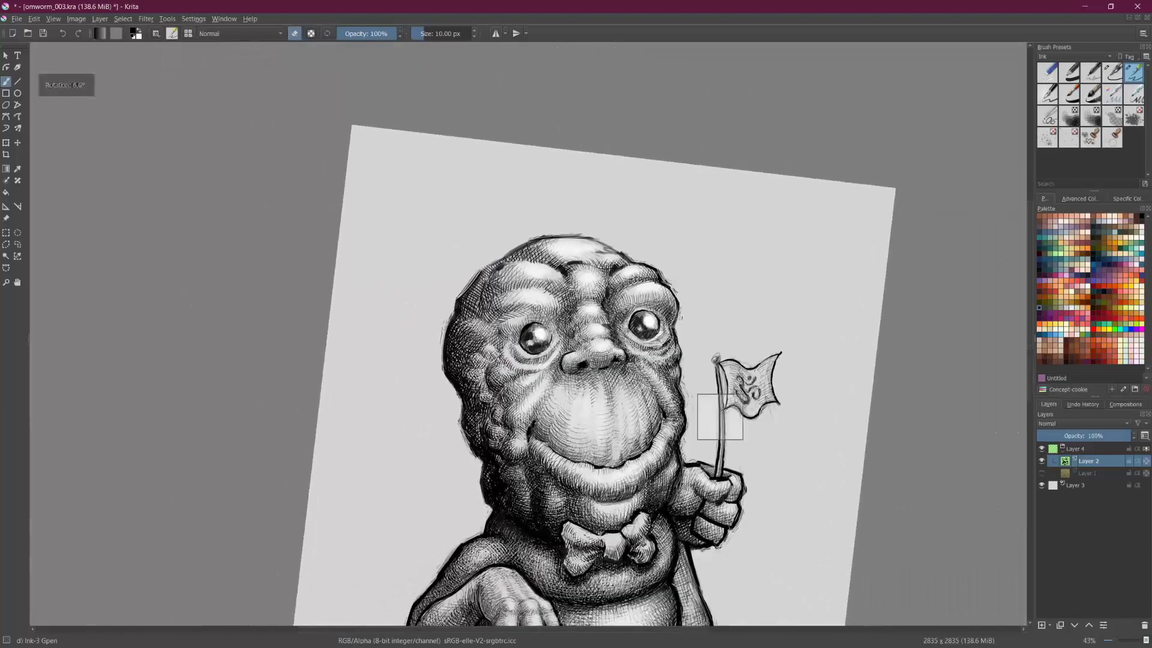
scroll(705, 340, up, 4)
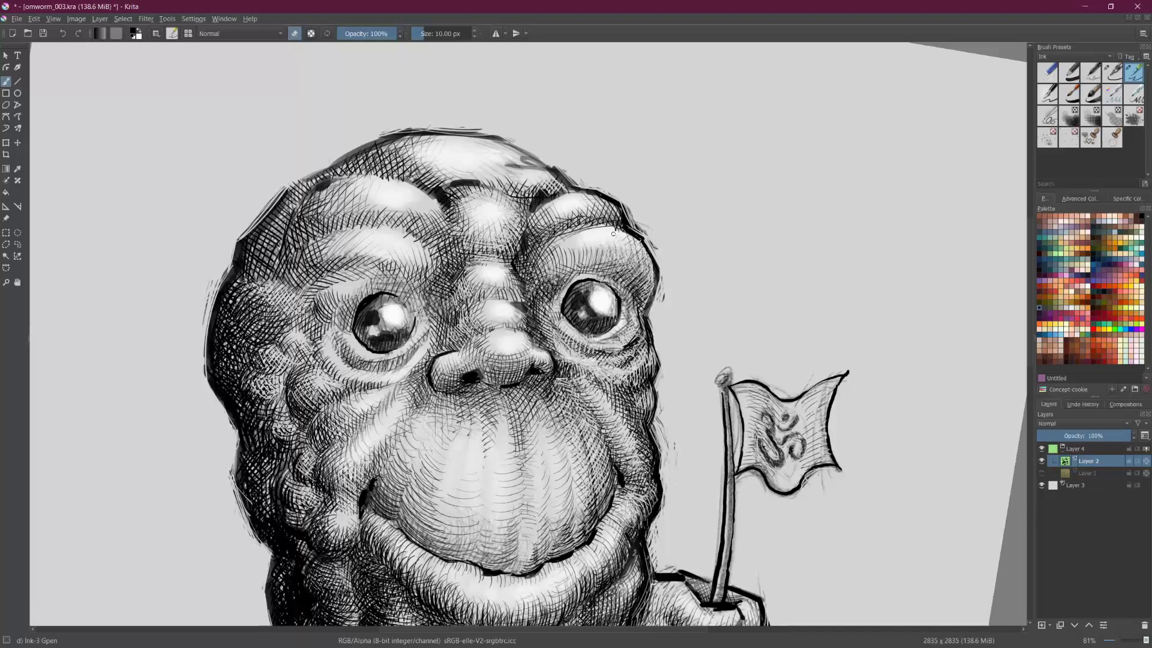
key(e)
mouse_move(555, 285)
mouse_down()
mouse_move(579, 271)
mouse_move(564, 273)
mouse_up()
drag(537, 280, 570, 267)
drag(546, 275, 593, 257)
mouse_move(562, 268)
mouse_down()
mouse_move(579, 261)
mouse_move(559, 261)
mouse_move(568, 253)
mouse_up()
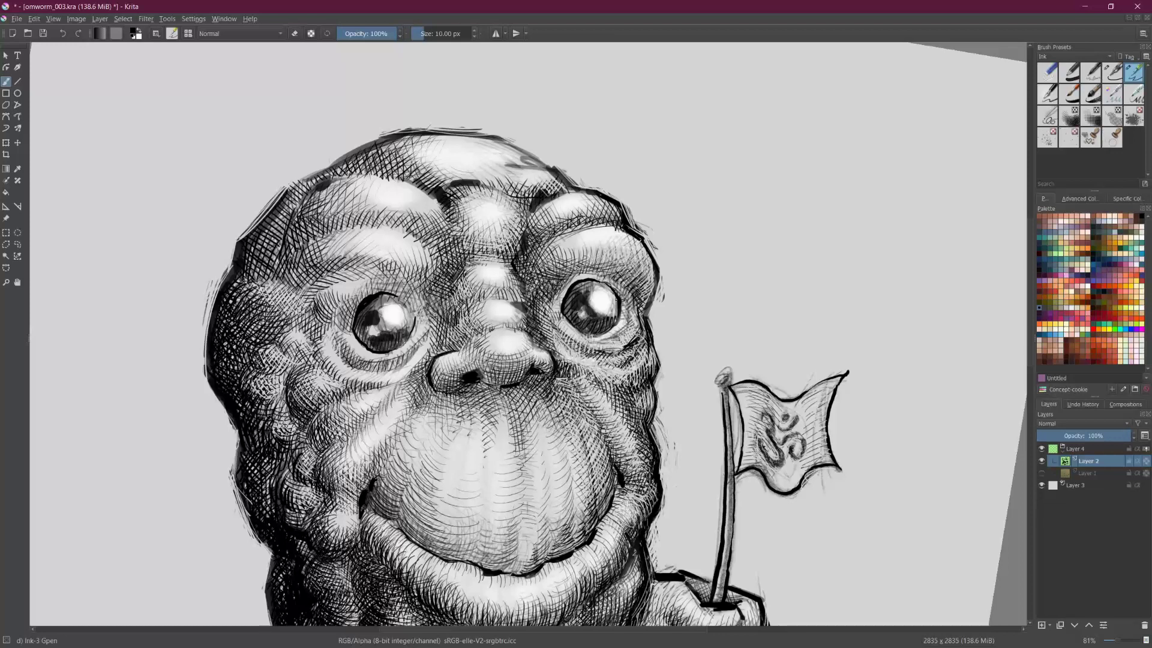
mouse_move(582, 264)
mouse_down()
mouse_move(609, 255)
mouse_move(635, 273)
mouse_move(623, 254)
mouse_up()
drag(603, 262, 615, 249)
drag(594, 262, 614, 249)
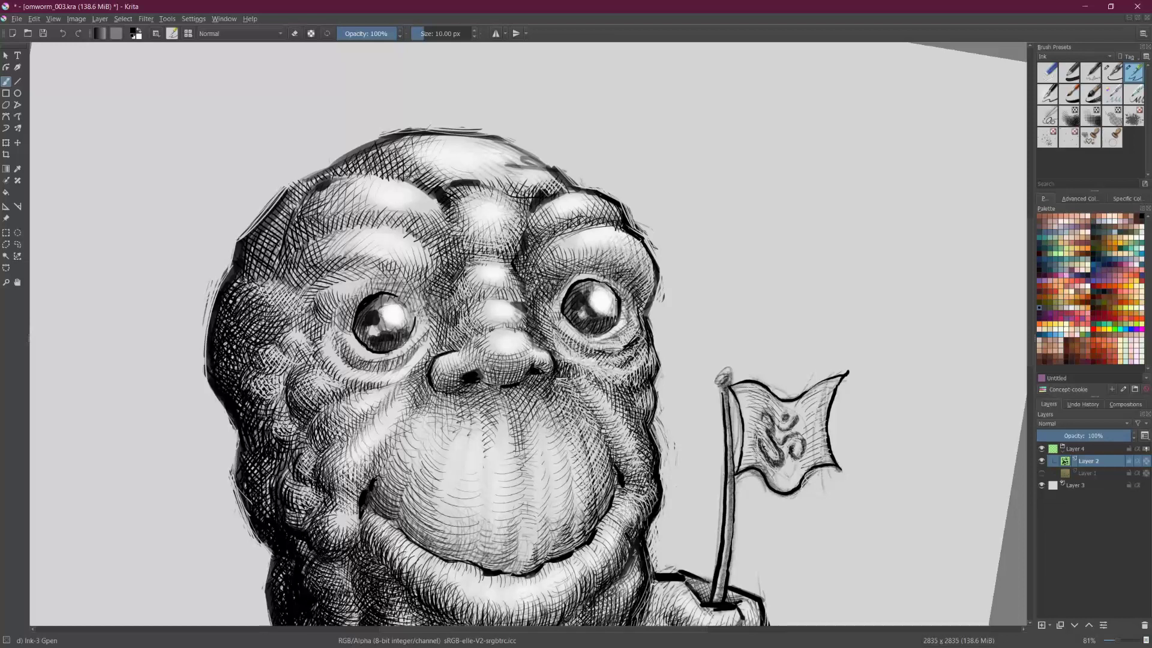
Step: Hatch the outer end of the flag-side brow and the fold between its two ridges
mouse_move(634, 293)
mouse_down()
mouse_move(649, 288)
mouse_move(648, 266)
mouse_move(631, 251)
mouse_up()
mouse_move(627, 271)
mouse_down()
mouse_move(633, 253)
mouse_move(649, 266)
mouse_move(604, 249)
mouse_move(597, 264)
mouse_move(603, 255)
mouse_up()
mouse_move(536, 267)
mouse_down()
mouse_move(557, 242)
mouse_move(600, 242)
mouse_move(568, 238)
mouse_move(565, 251)
mouse_move(583, 232)
mouse_up()
mouse_move(576, 237)
mouse_down()
mouse_move(607, 227)
mouse_move(552, 216)
mouse_move(558, 204)
mouse_up()
drag(537, 211, 552, 204)
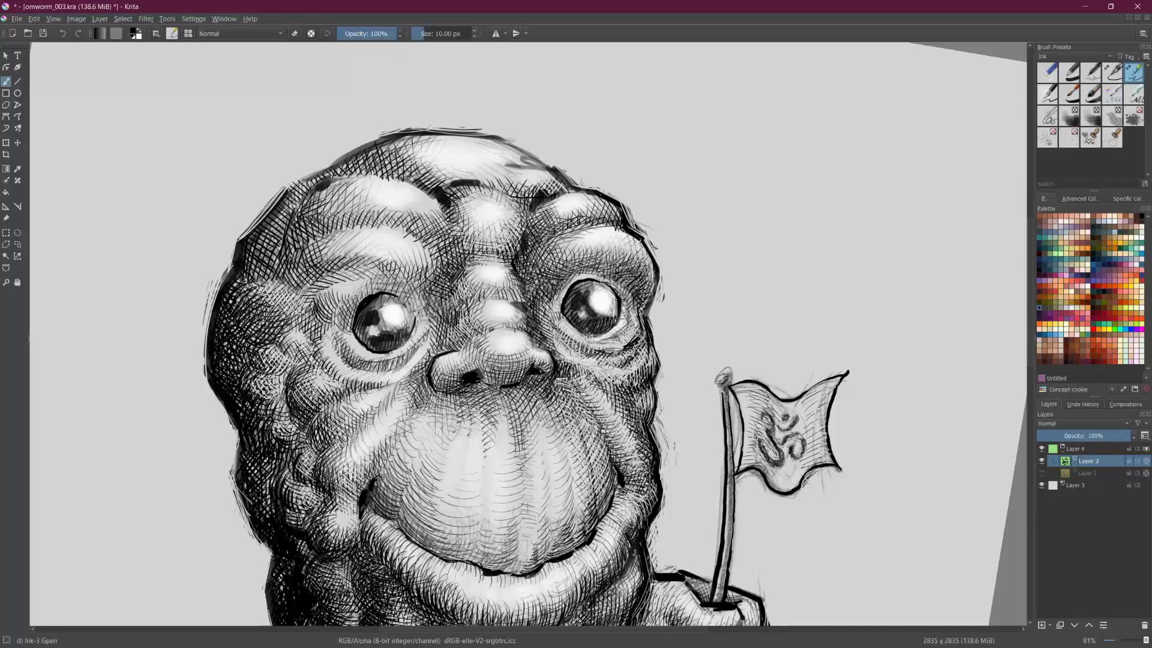
Step: Deepen the crease between the central forehead bump and the inner end of the flag-side brow with ink strokes
mouse_move(520, 276)
mouse_down()
mouse_move(544, 239)
mouse_move(534, 238)
mouse_up()
drag(528, 246, 547, 227)
drag(541, 237, 551, 226)
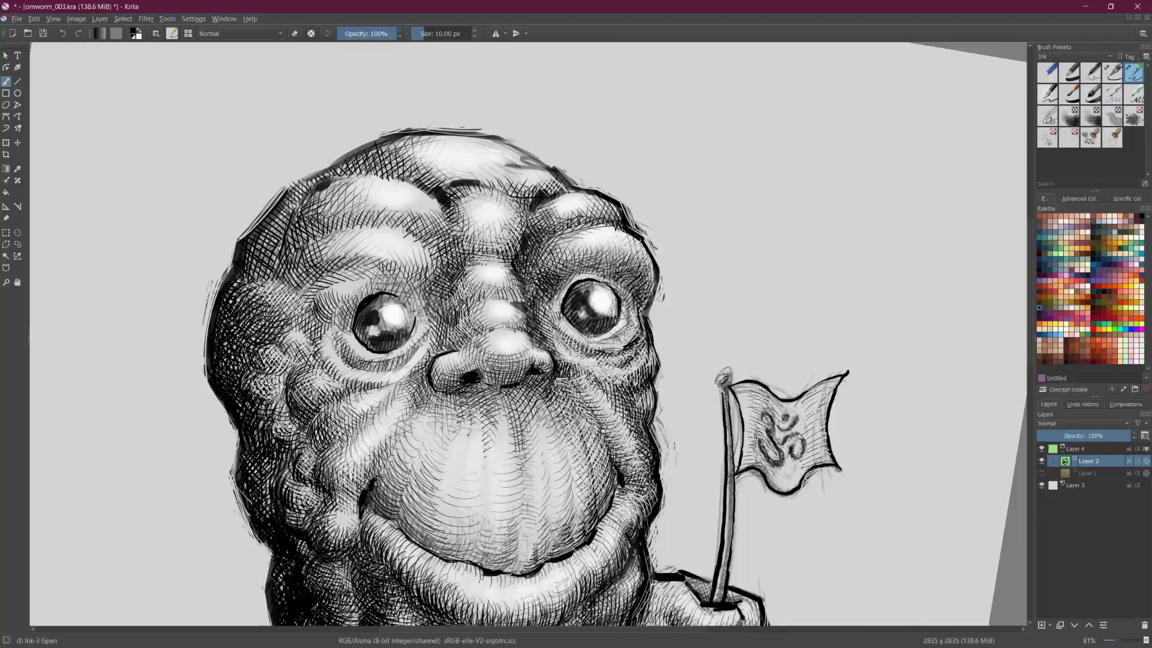
drag(558, 280, 566, 267)
Step: Hatch the upper eyelid and the underside of the brow around the eye away from the flag
scroll(714, 444, down, 2)
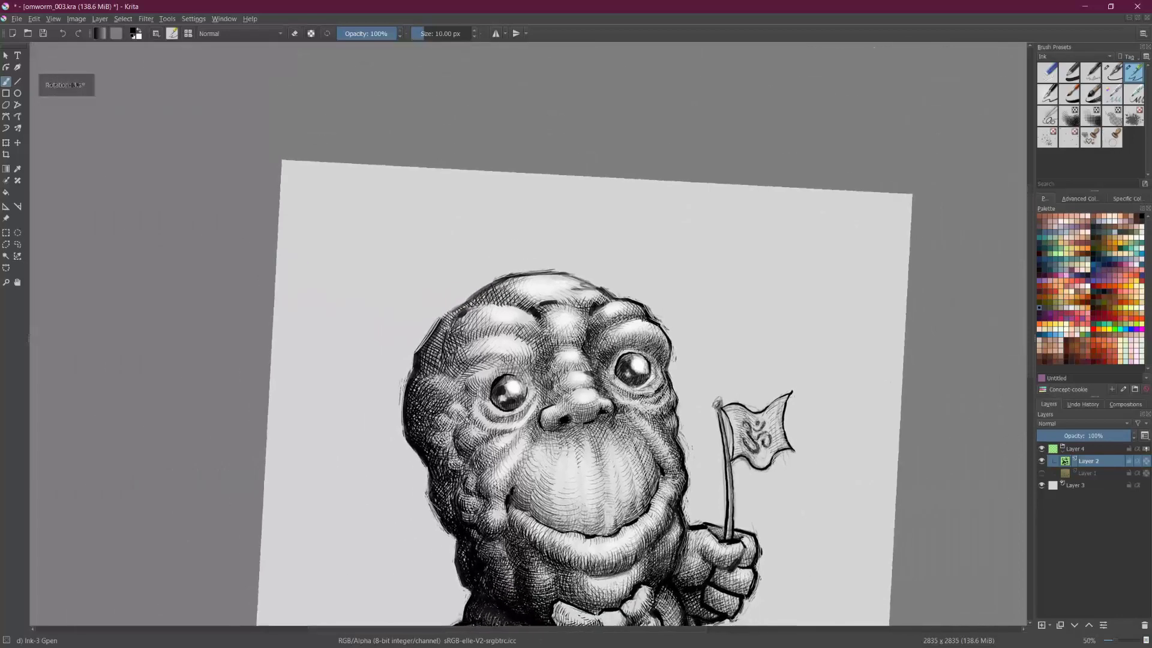
scroll(497, 443, up, 2)
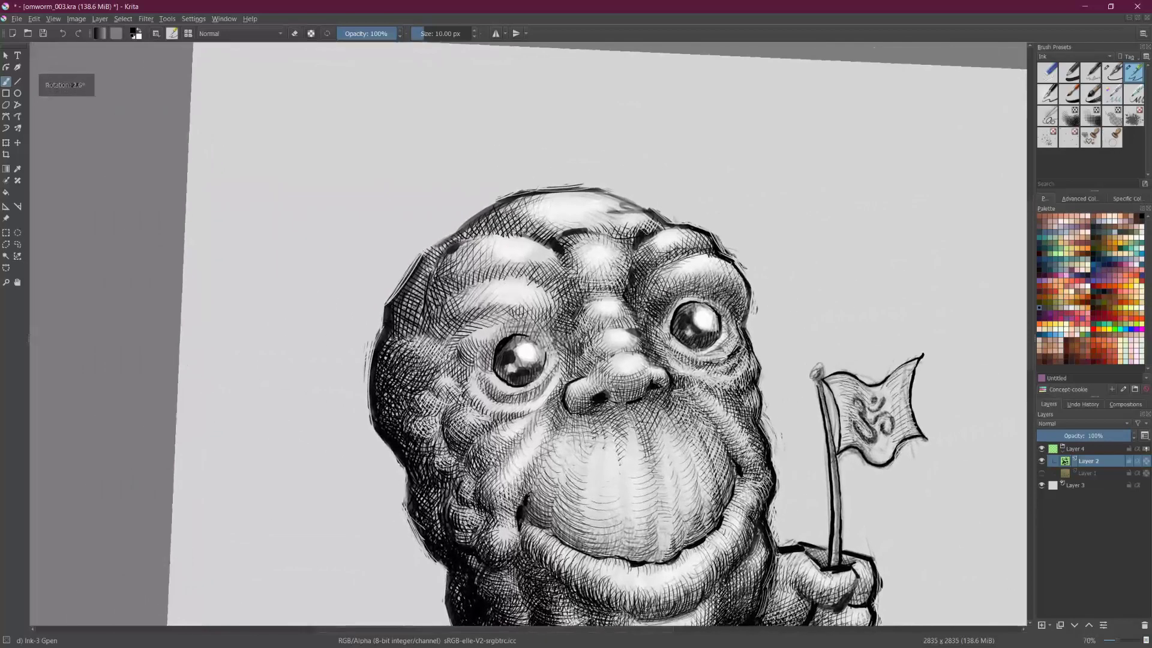
scroll(528, 334, up, 1)
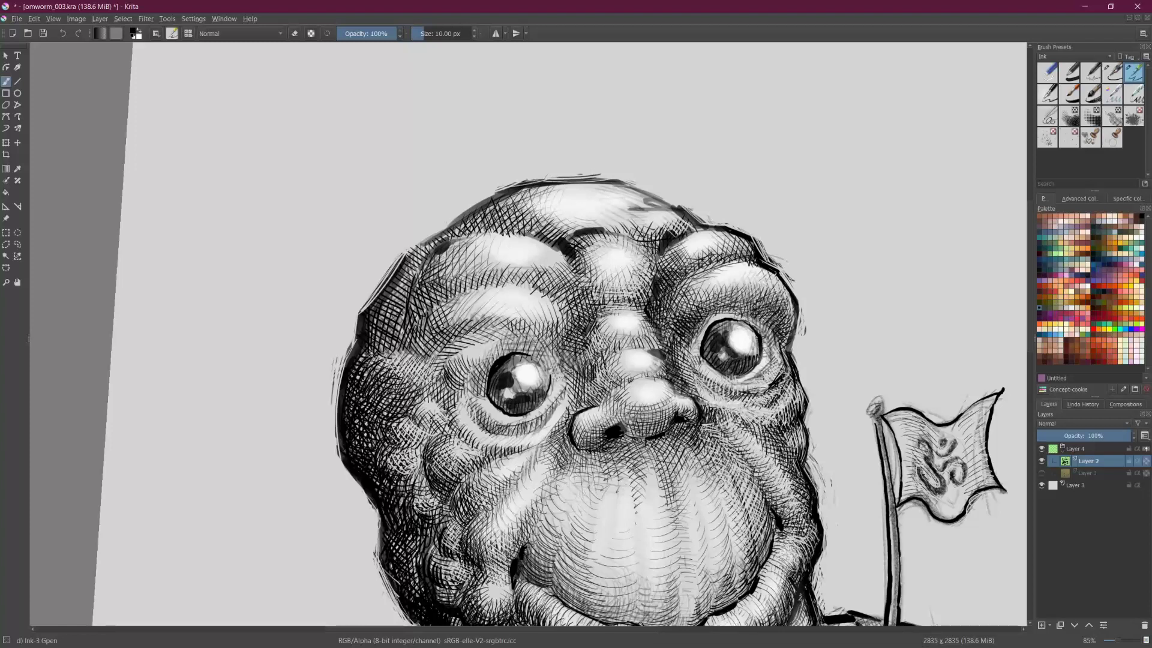
drag(430, 328, 420, 367)
drag(525, 349, 540, 344)
mouse_move(526, 354)
mouse_down()
mouse_move(543, 341)
mouse_move(507, 345)
mouse_up()
mouse_move(485, 362)
mouse_down()
mouse_move(503, 346)
mouse_move(475, 391)
mouse_up()
mouse_move(552, 351)
mouse_down()
mouse_move(541, 364)
mouse_move(475, 352)
mouse_up()
mouse_move(480, 347)
mouse_down()
mouse_move(457, 359)
mouse_move(528, 329)
mouse_up()
mouse_move(521, 347)
mouse_down()
mouse_move(539, 325)
mouse_move(529, 349)
mouse_move(590, 398)
mouse_up()
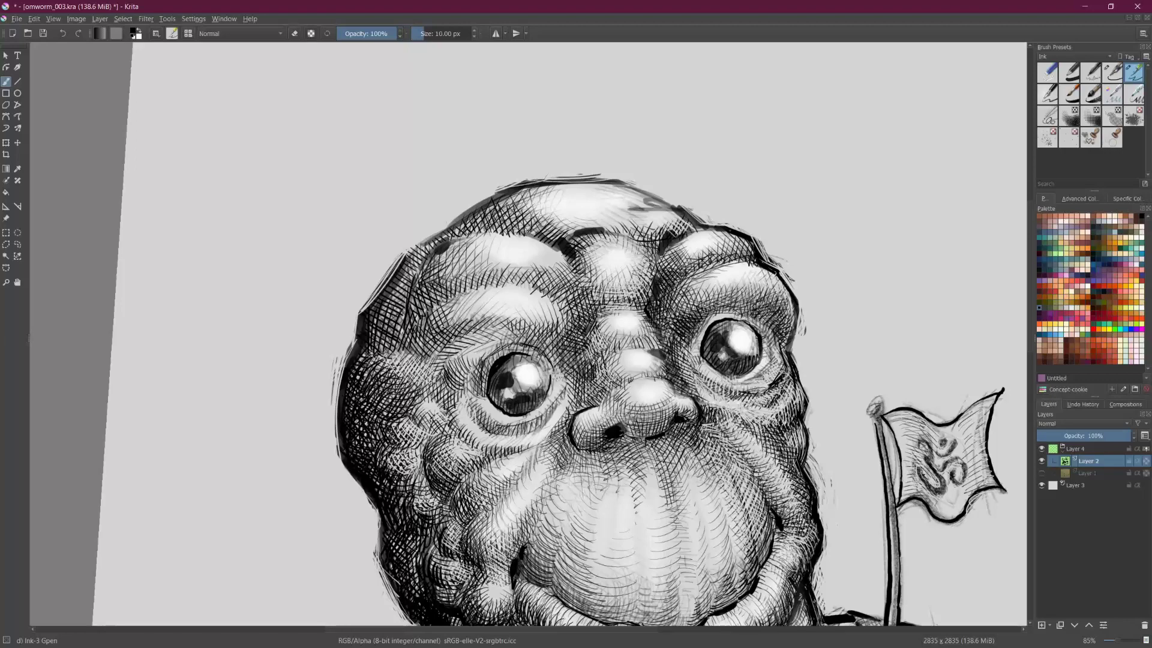
drag(514, 318, 499, 352)
drag(496, 327, 483, 349)
drag(484, 324, 472, 345)
Step: Darken the fold above the eye away from the flag with short cross-hatching strokes
scroll(528, 334, down, 4)
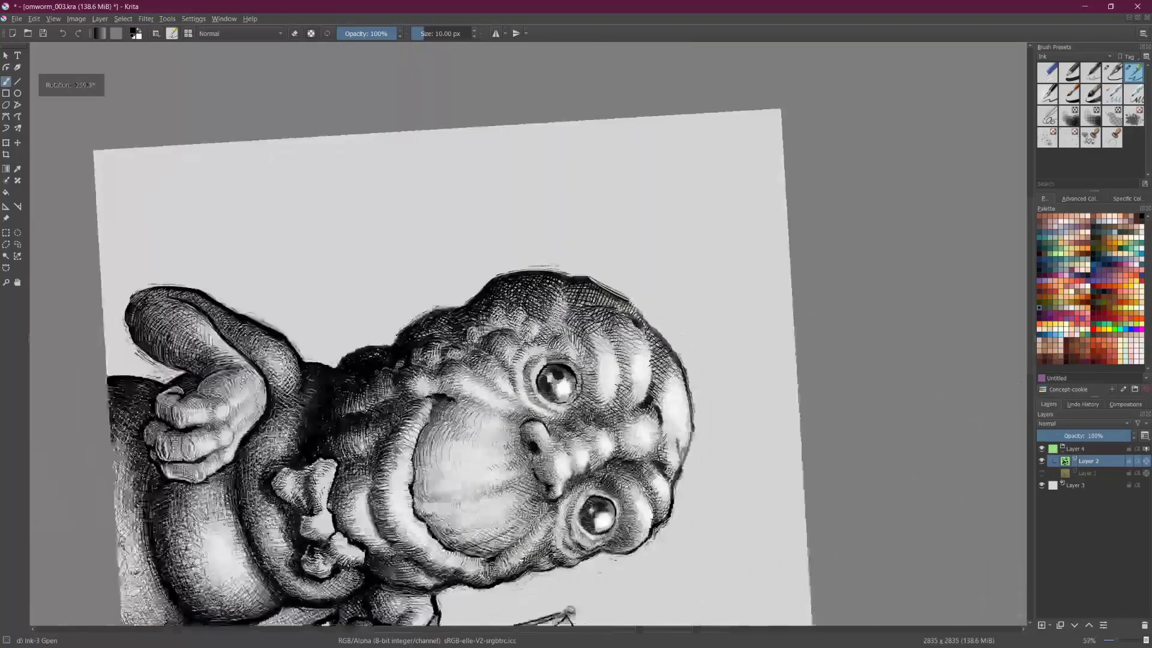
drag(743, 486, 646, 596)
scroll(785, 591, up, 2)
drag(785, 591, 721, 620)
scroll(721, 620, up, 1)
mouse_move(543, 516)
mouse_down()
mouse_move(503, 528)
mouse_move(515, 532)
mouse_up()
drag(517, 519, 521, 529)
drag(520, 518, 528, 528)
mouse_move(527, 516)
mouse_down()
mouse_move(533, 528)
mouse_move(545, 510)
mouse_up()
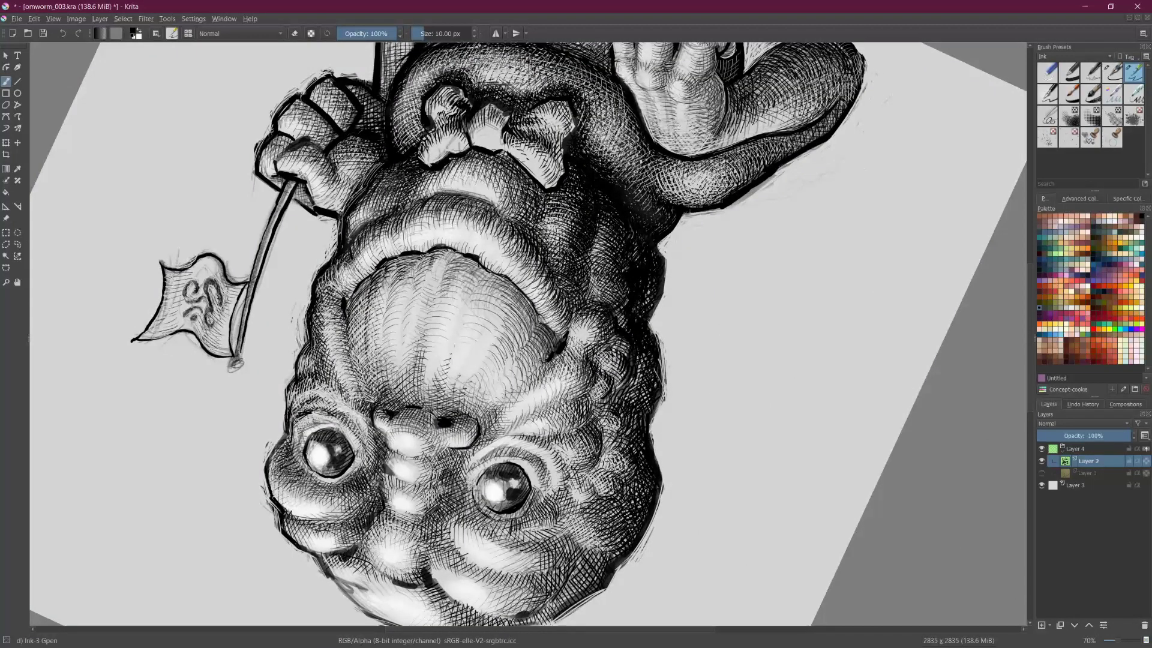
mouse_move(524, 521)
mouse_down()
mouse_move(548, 506)
mouse_move(486, 530)
mouse_move(498, 539)
mouse_up()
mouse_move(502, 520)
mouse_down()
mouse_move(495, 538)
mouse_move(538, 526)
mouse_move(657, 605)
mouse_move(798, 572)
mouse_up()
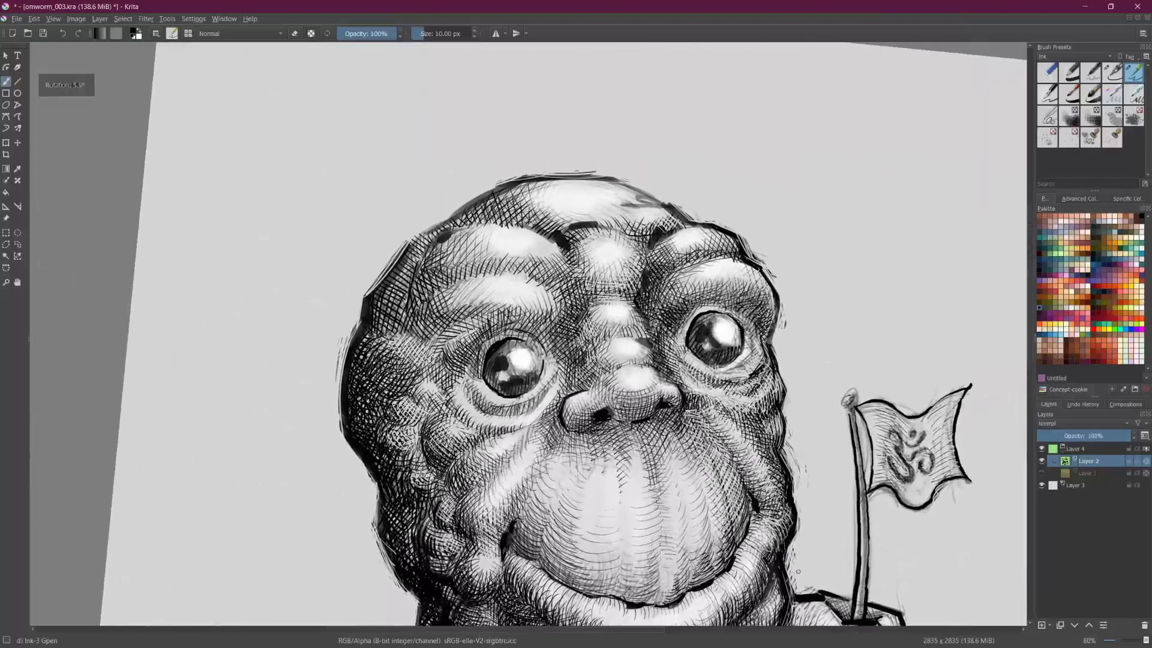
Step: Erase light strokes into the outer brow ridges away from the flag, and re-ink the shadow beside them at the temple
key(e)
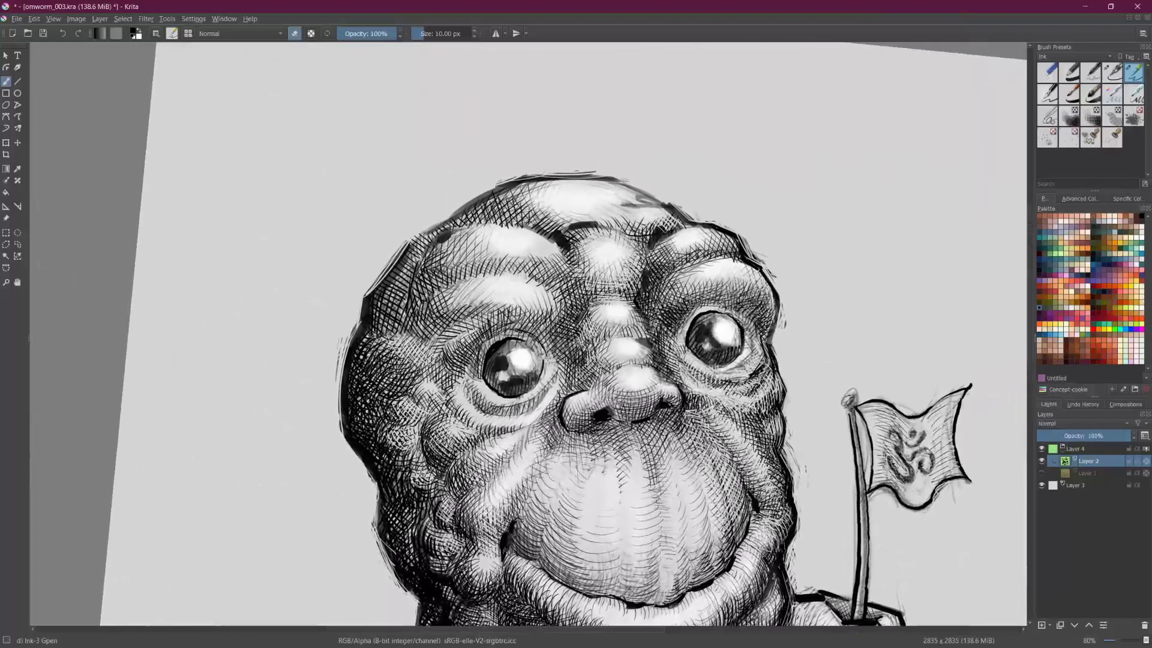
drag(422, 318, 431, 343)
drag(430, 316, 440, 337)
drag(441, 300, 453, 338)
mouse_move(448, 307)
mouse_down()
mouse_move(454, 330)
mouse_move(491, 305)
mouse_up()
mouse_move(414, 297)
mouse_down()
mouse_move(447, 246)
mouse_move(479, 234)
mouse_up()
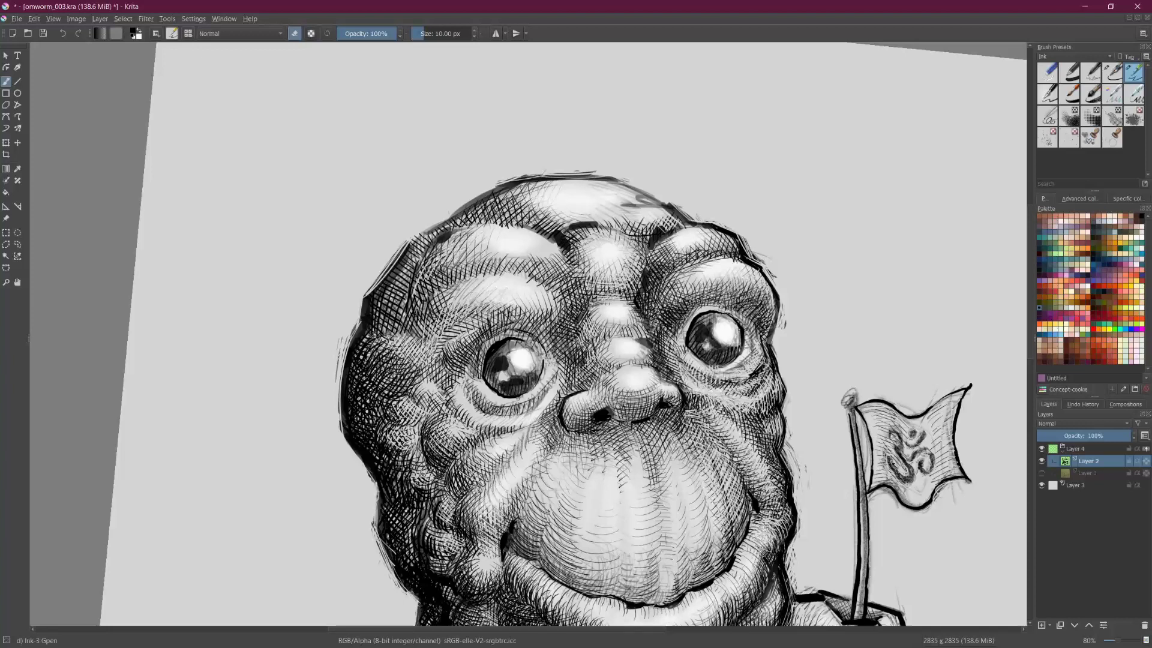
key(e)
mouse_move(417, 268)
mouse_down()
mouse_move(433, 258)
mouse_move(422, 276)
mouse_move(446, 257)
mouse_move(409, 307)
mouse_up()
Step: Hatch the upper part of the chin bulge just below the lower lip to tone down its highlight
scroll(528, 334, down, 3)
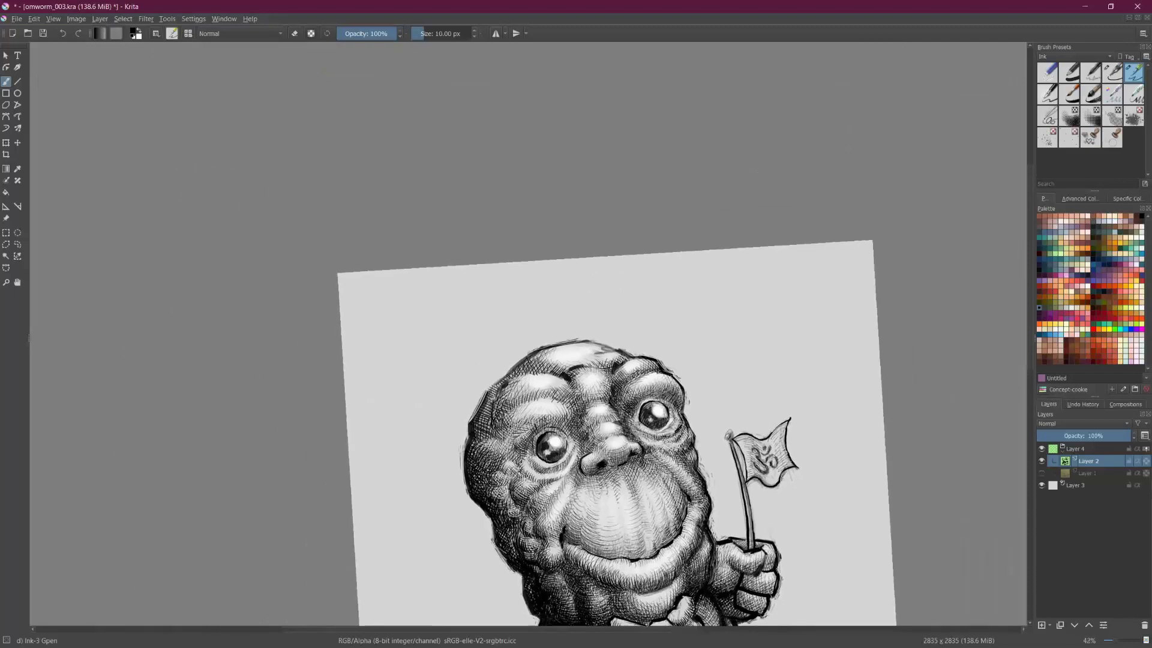
scroll(528, 333, up, 2)
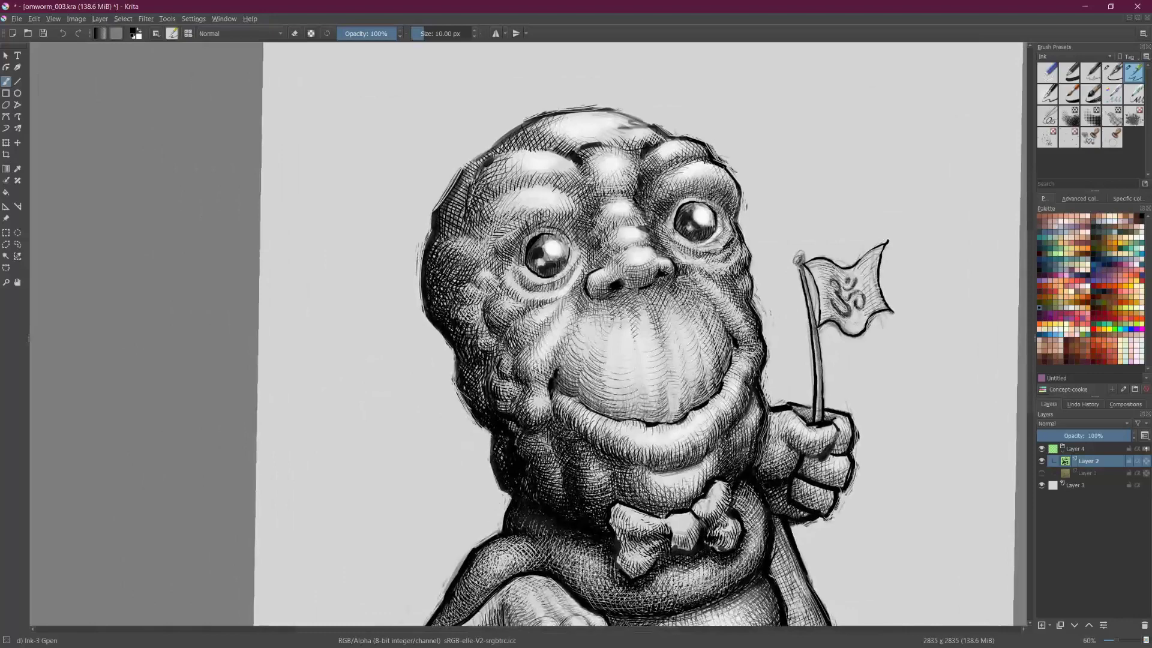
scroll(239, 432, down, 1)
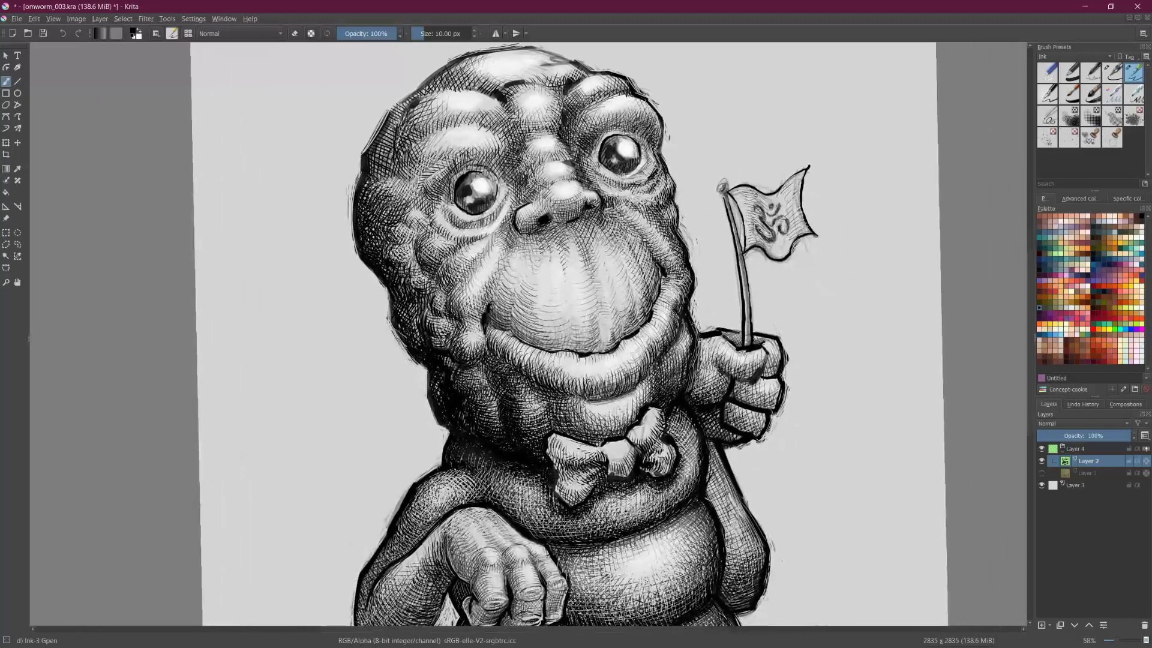
drag(582, 394, 600, 399)
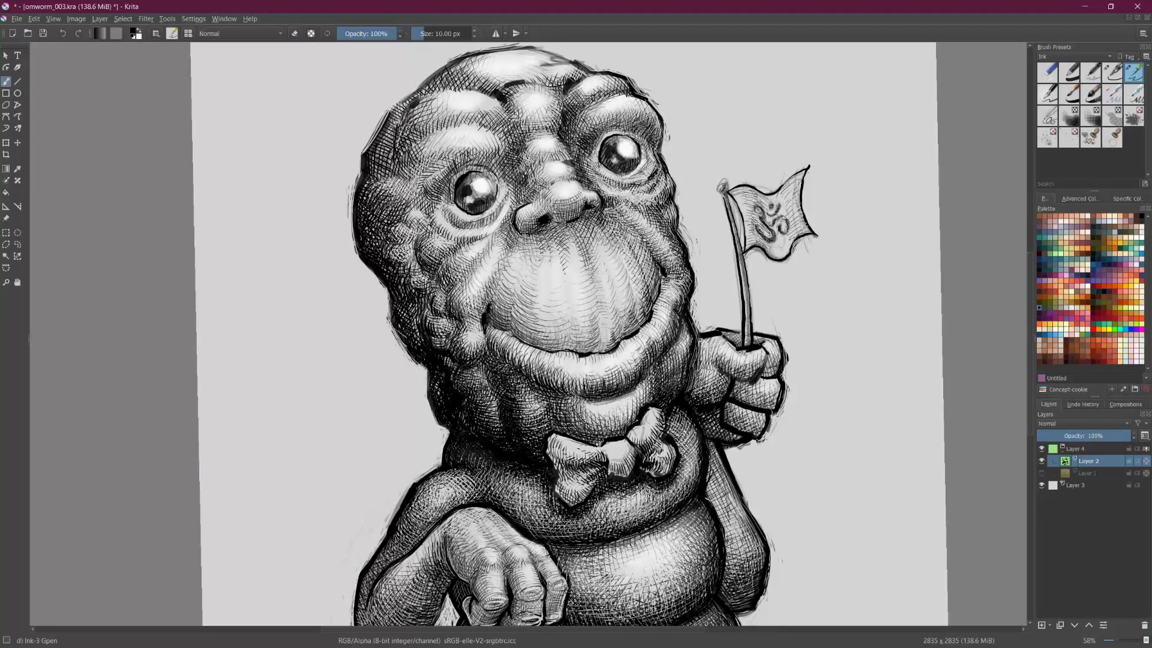
mouse_move(586, 399)
mouse_down()
mouse_move(587, 418)
mouse_move(626, 417)
mouse_move(639, 398)
mouse_up()
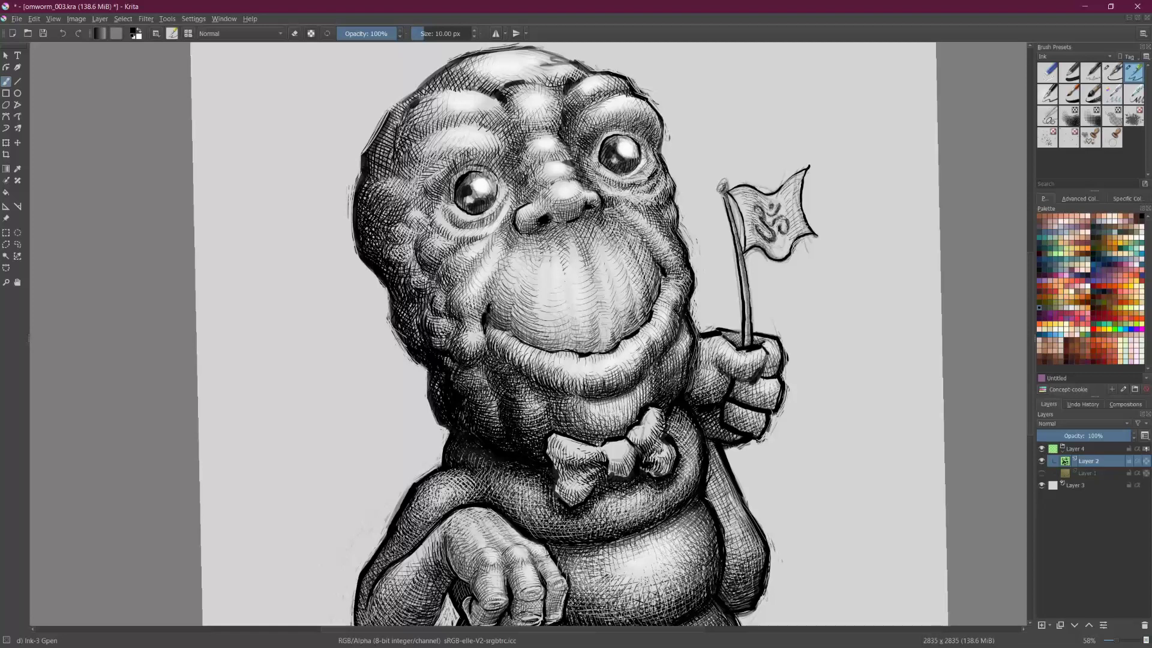
drag(598, 401, 593, 423)
mouse_move(597, 400)
mouse_down()
mouse_move(592, 414)
mouse_move(607, 408)
mouse_up()
drag(616, 398, 614, 409)
mouse_move(624, 396)
mouse_down()
mouse_move(616, 409)
mouse_move(638, 400)
mouse_up()
Step: Add short hatching strokes to the chin fold under the lower lip on the side away from the flag
scroll(528, 334, down, 2)
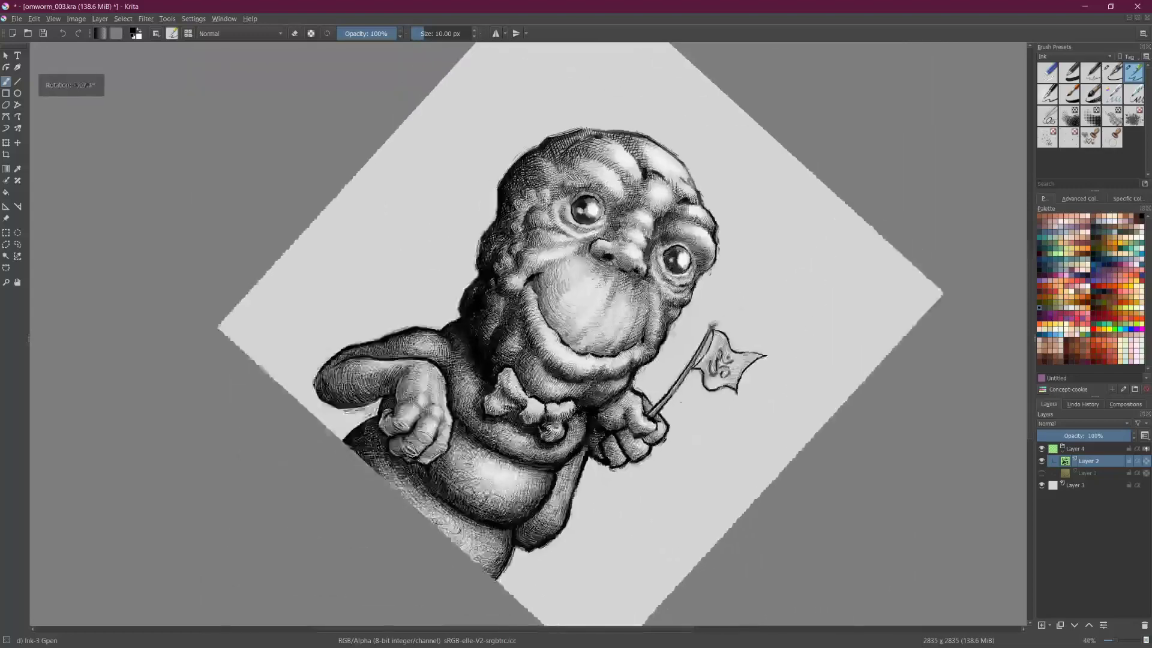
scroll(528, 334, up, 2)
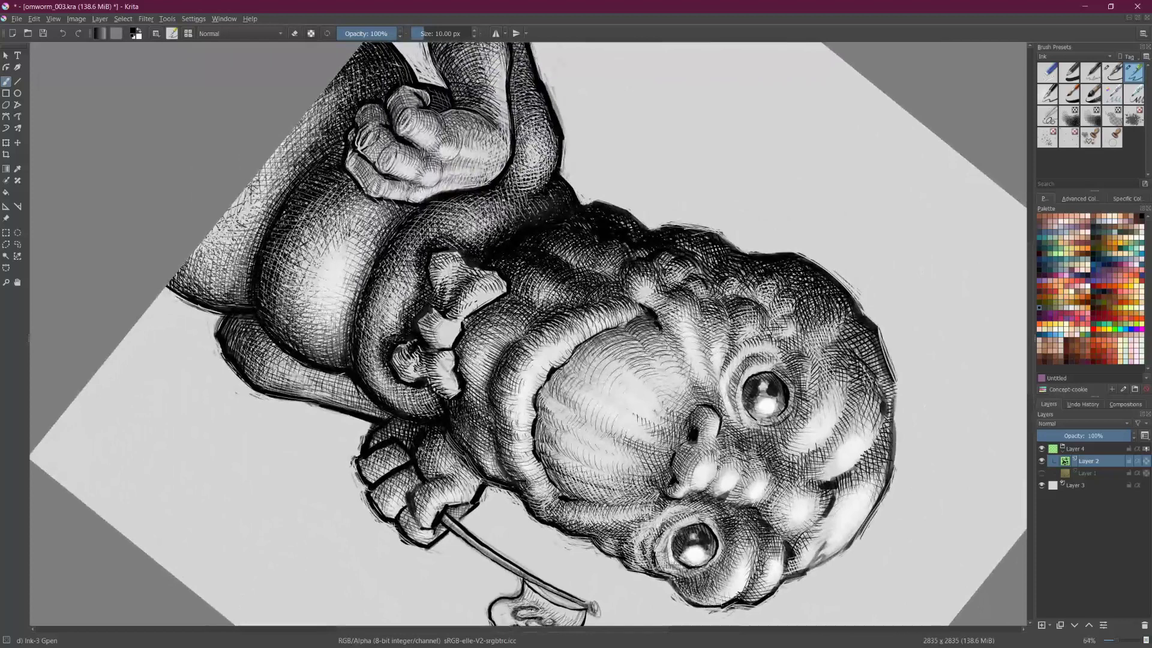
drag(494, 365, 484, 378)
mouse_move(519, 333)
mouse_down()
mouse_move(509, 341)
mouse_move(520, 340)
mouse_up()
scroll(528, 334, down, 3)
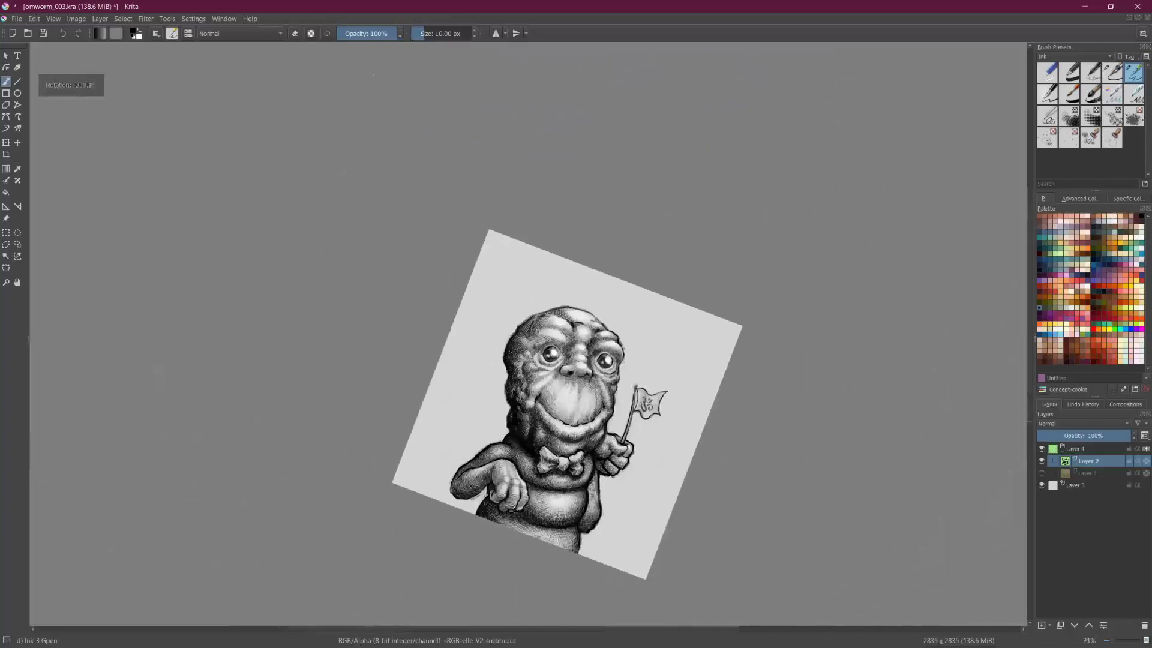
Step: Erase light strokes into the chin fold below the mouth corner away from the flag, and clean stray marks outside the nearby arm
scroll(528, 334, up, 2)
scroll(527, 395, up, 2)
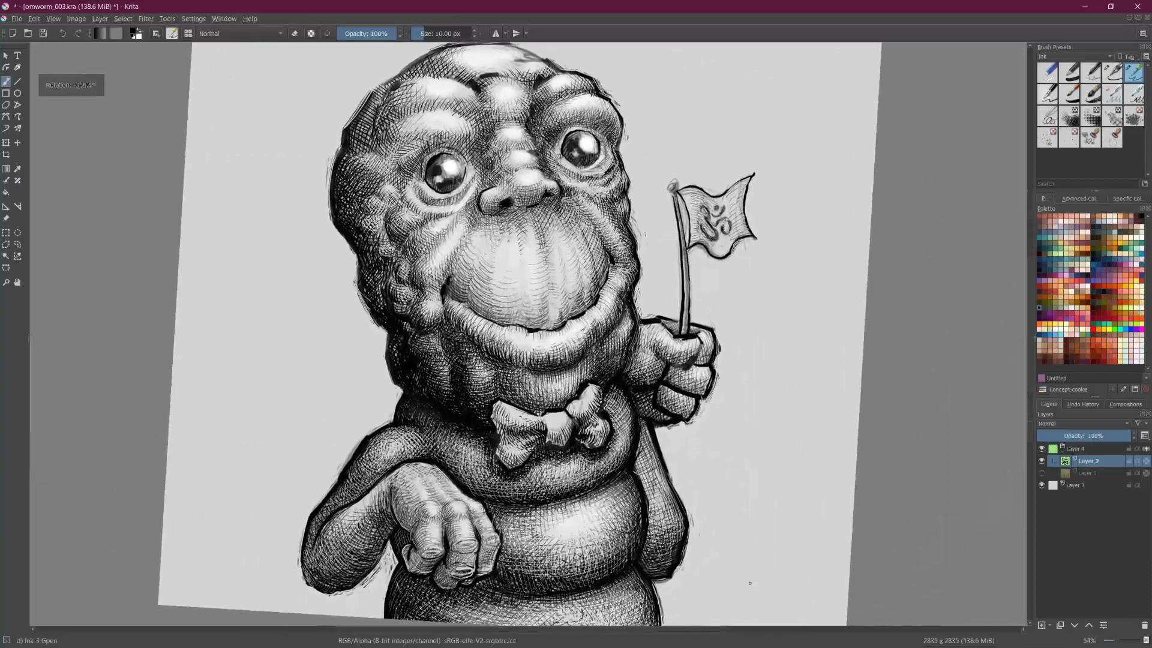
drag(748, 587, 750, 593)
key(e)
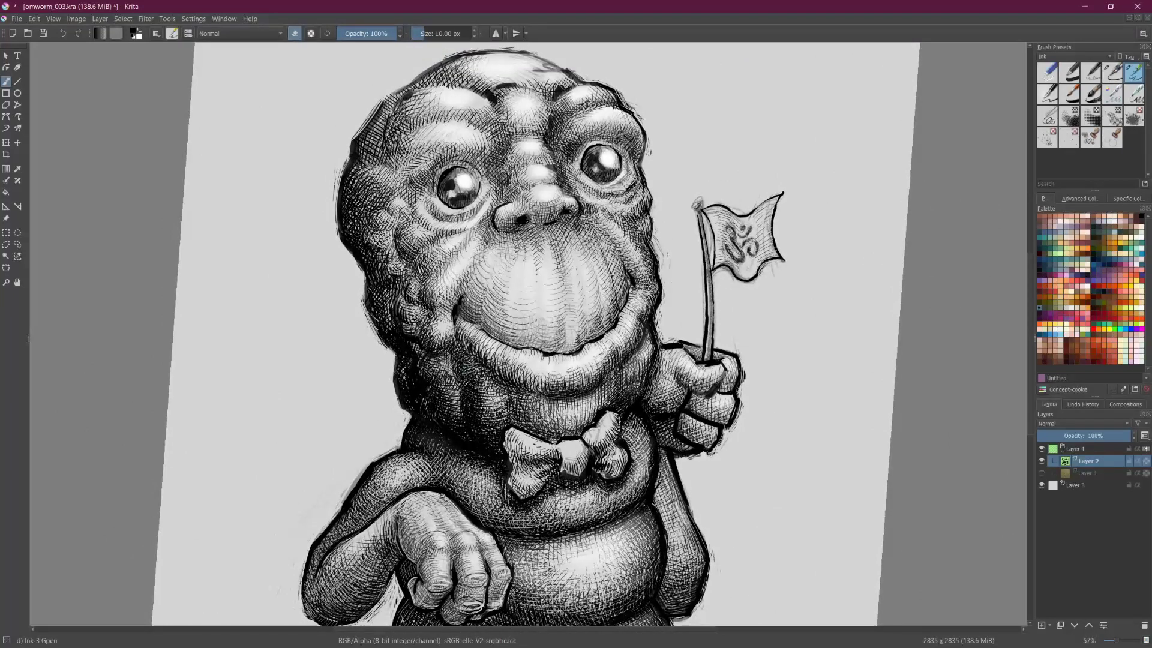
drag(464, 377, 485, 376)
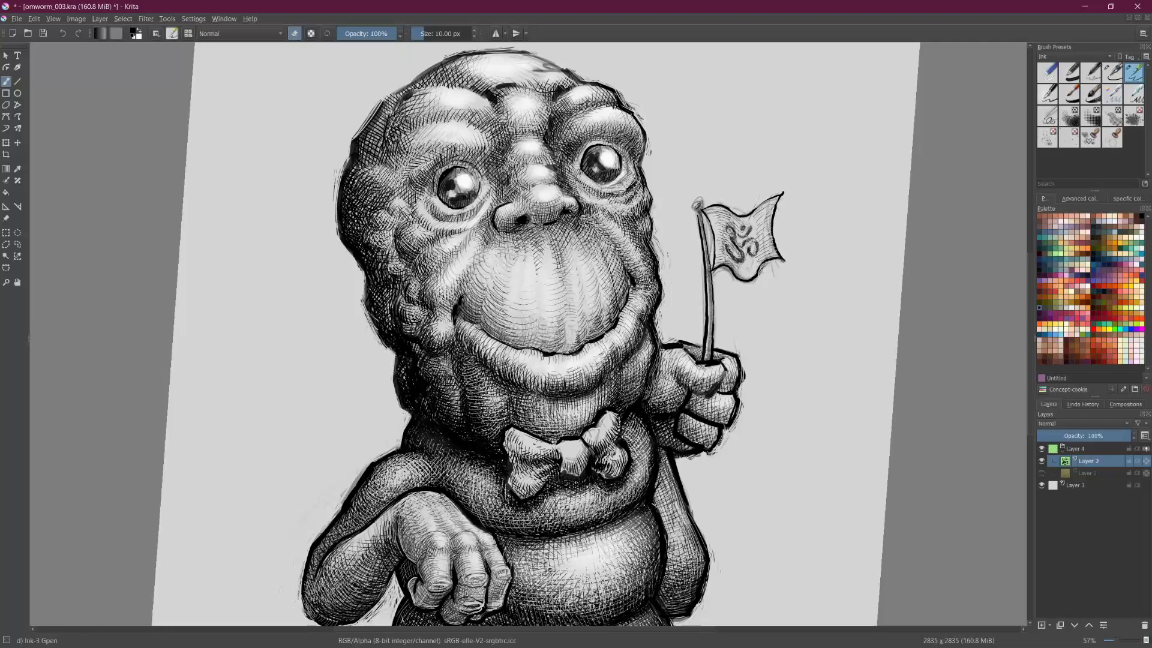
drag(467, 478, 384, 270)
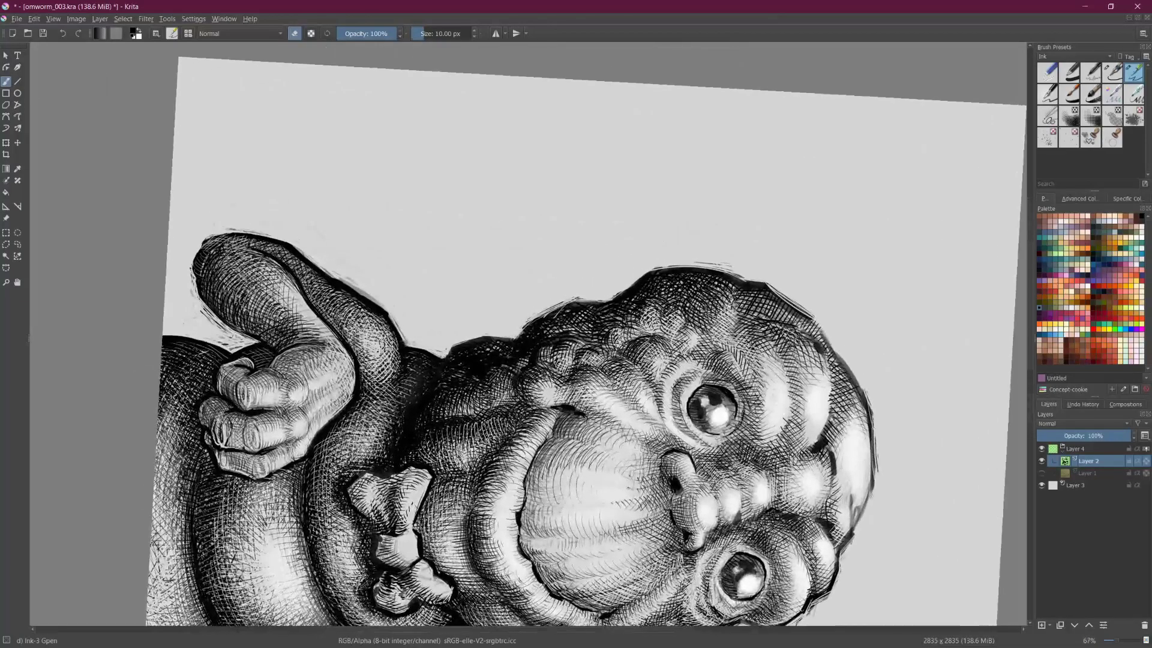
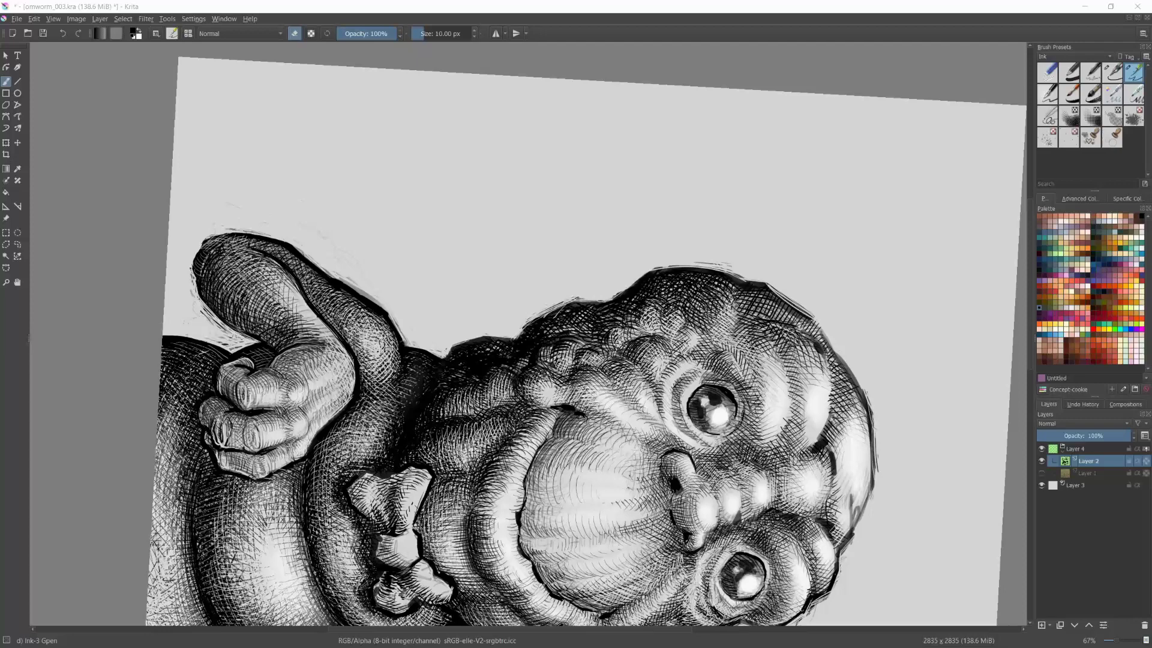
Step: Erase stray hatching ends outside the head's contour, around the crown and along the flag-side cheek
drag(628, 298, 770, 623)
scroll(800, 403, up, 1)
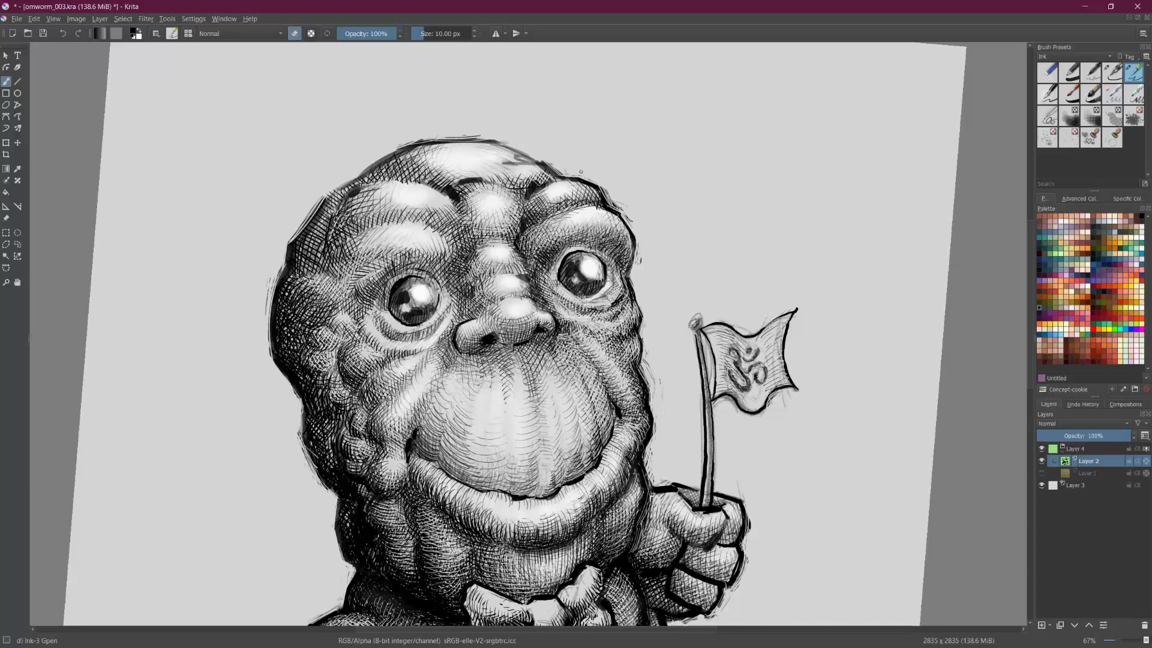
scroll(528, 334, down, 3)
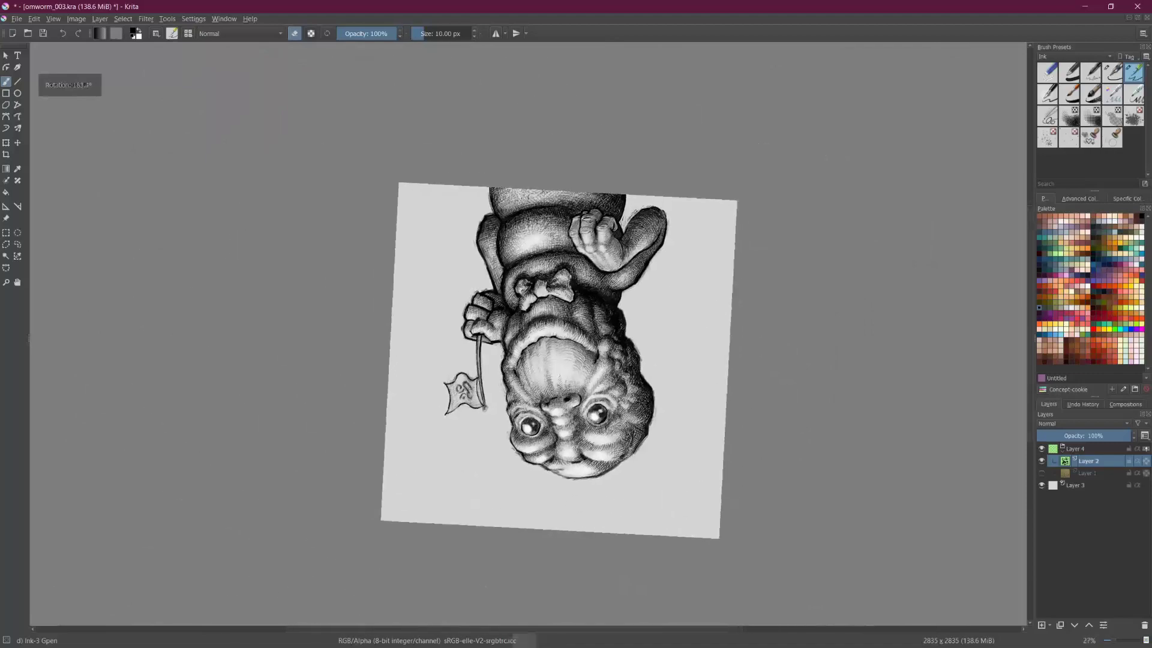
scroll(587, 433, up, 3)
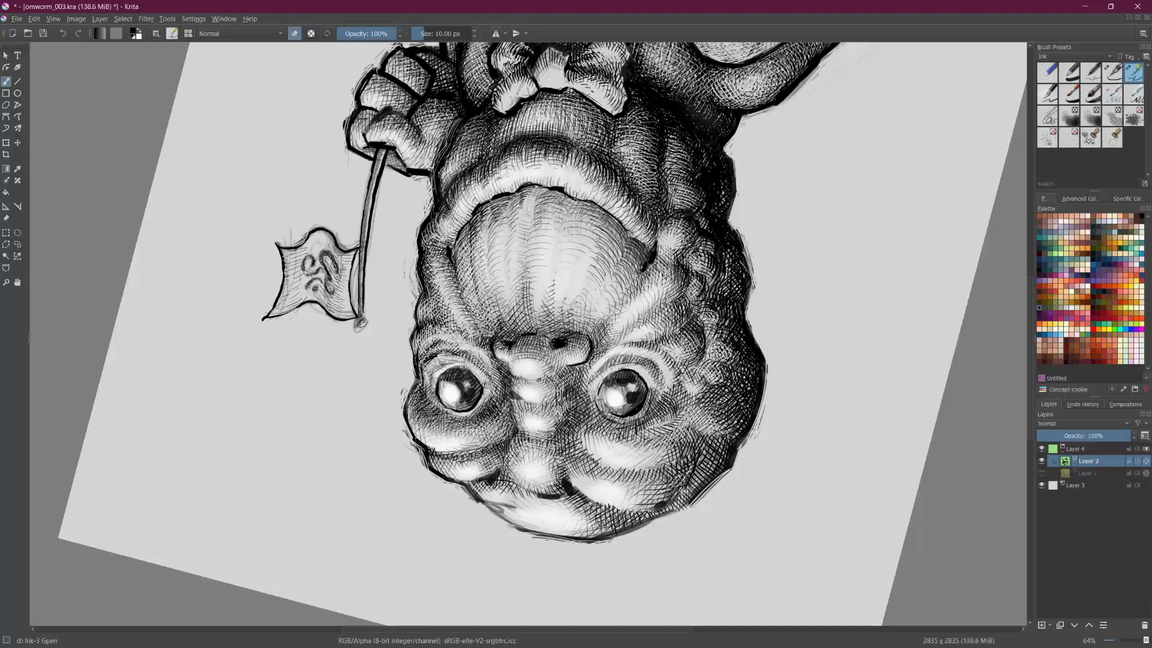
drag(410, 384, 193, 380)
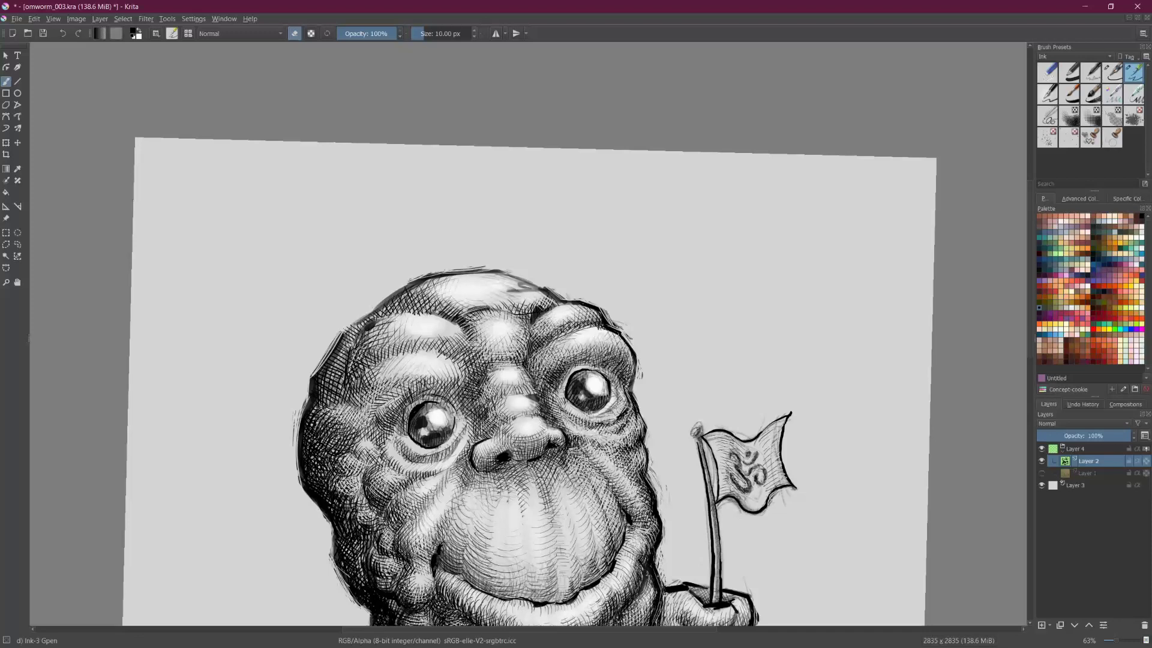
scroll(570, 411, down, 2)
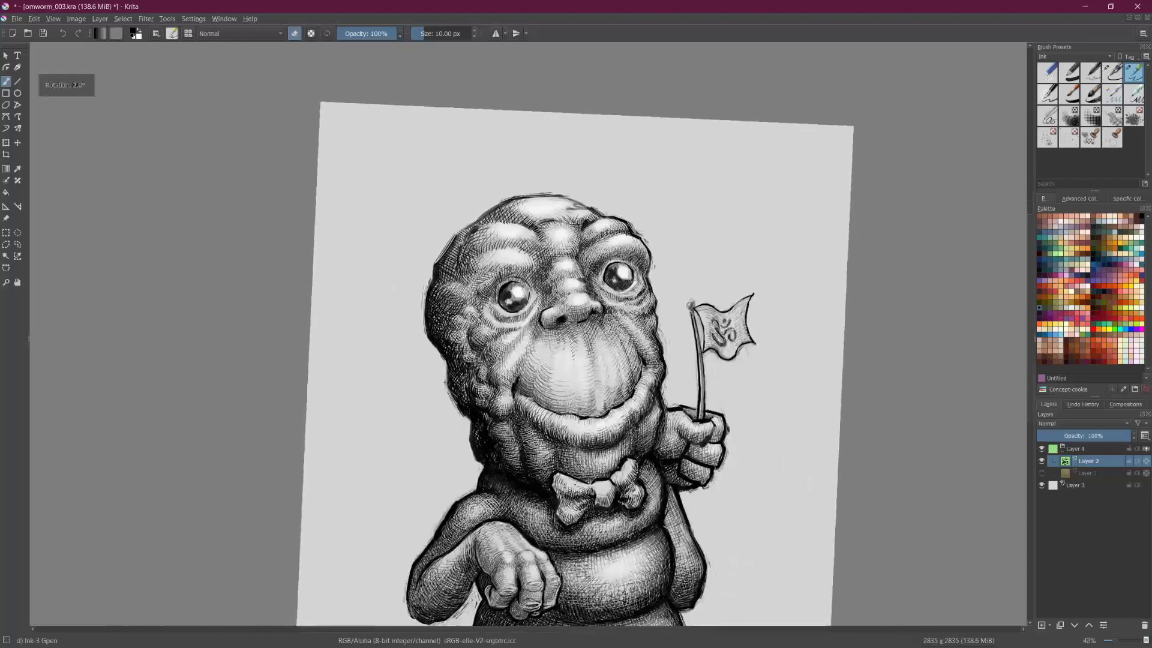
scroll(597, 312, up, 3)
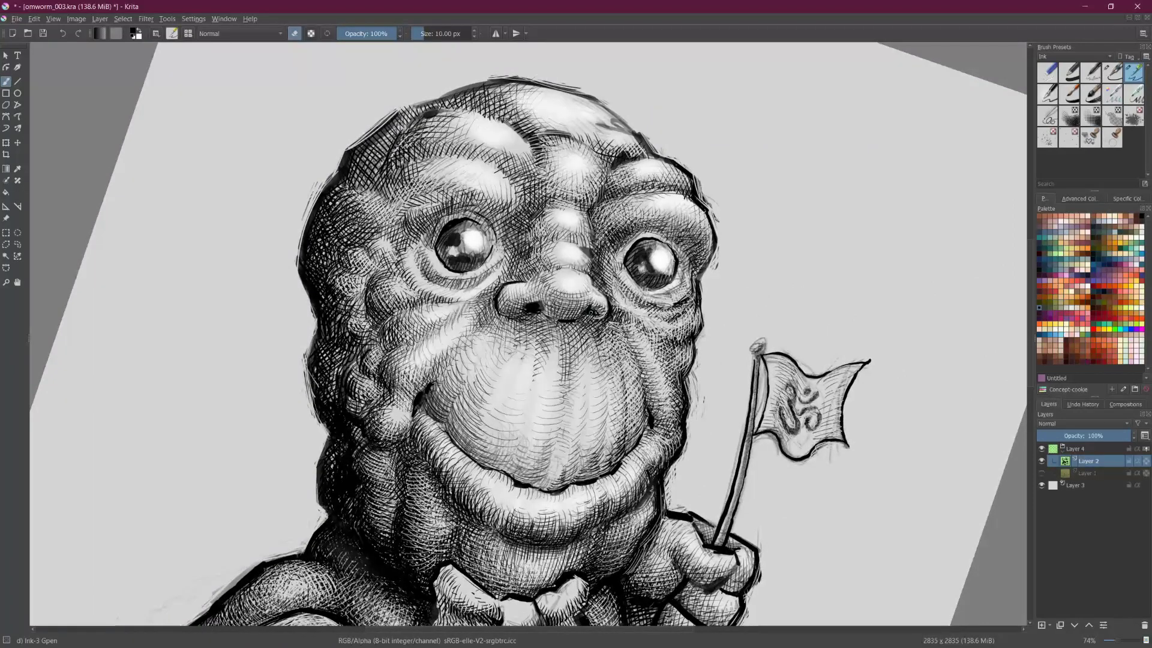
Step: Erase short light strokes into the jaw and chin folds below the mouth corner away from the flag
scroll(591, 312, down, 3)
scroll(592, 313, up, 1)
scroll(609, 353, up, 1)
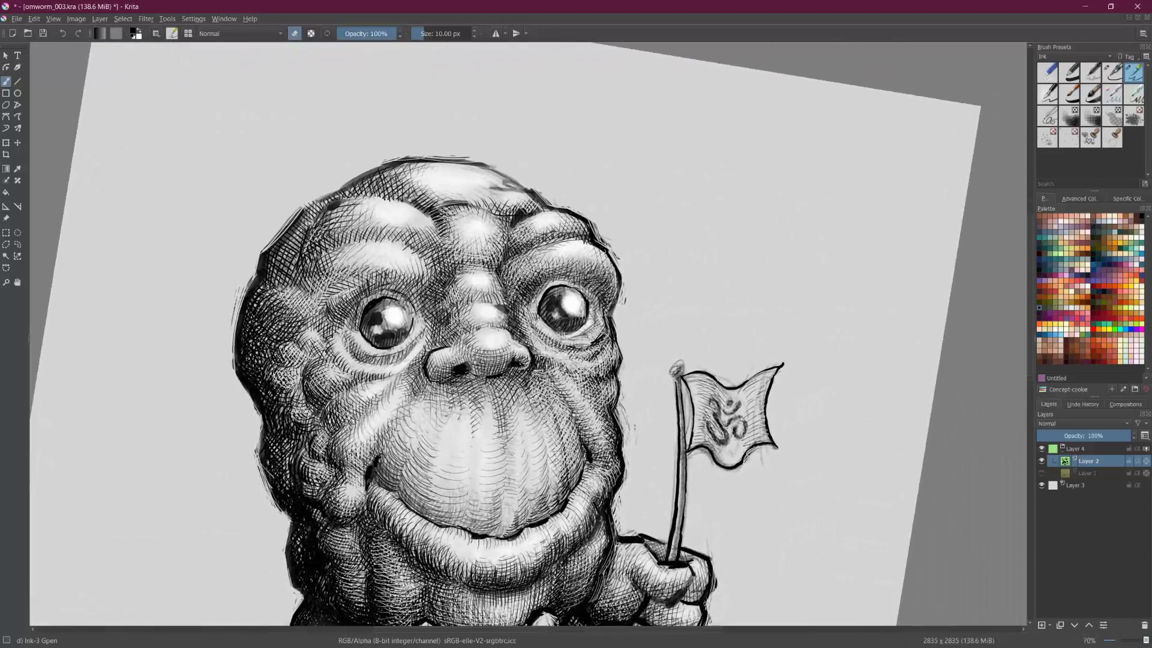
scroll(588, 381, down, 4)
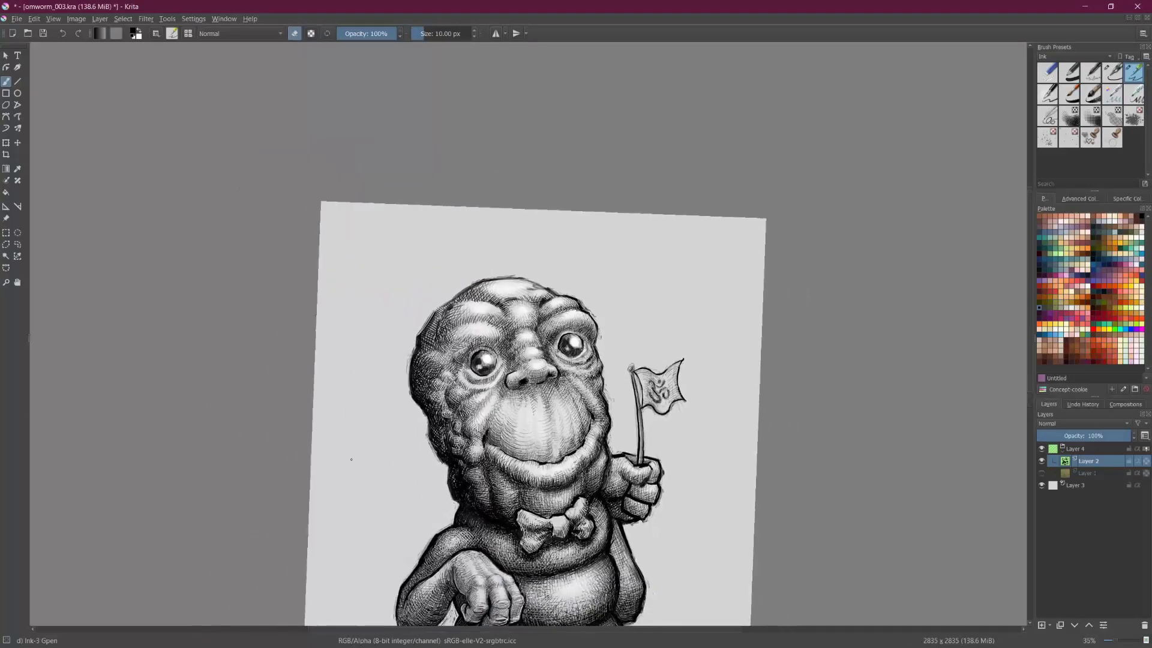
scroll(351, 460, up, 4)
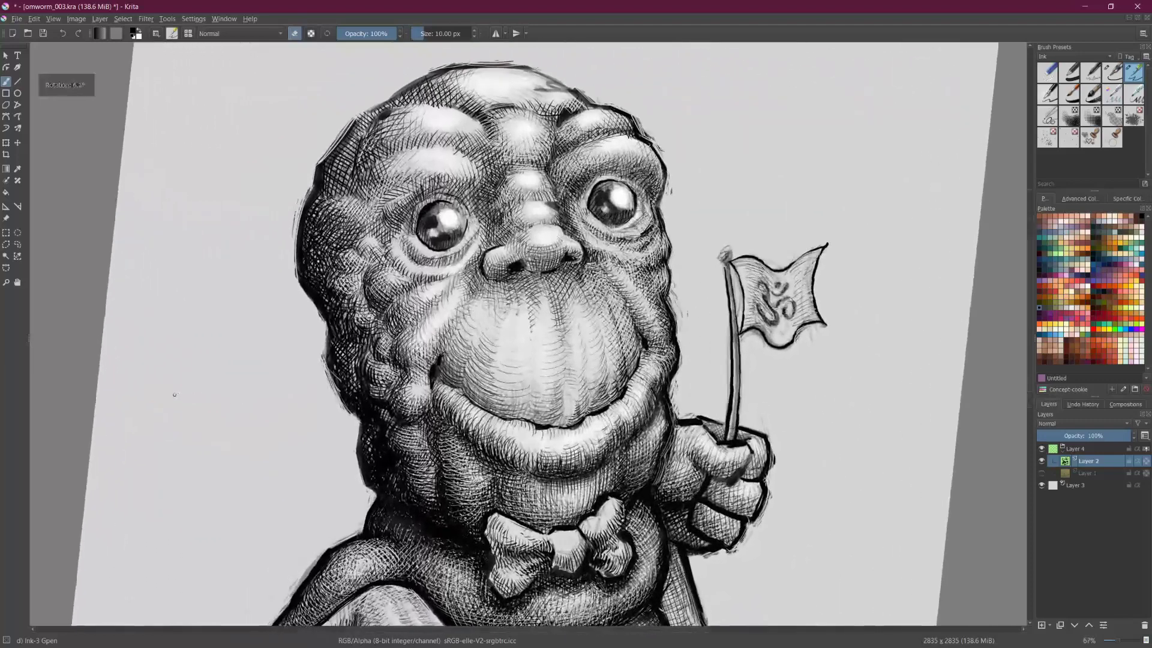
drag(401, 411, 450, 451)
drag(432, 440, 451, 456)
drag(438, 445, 454, 456)
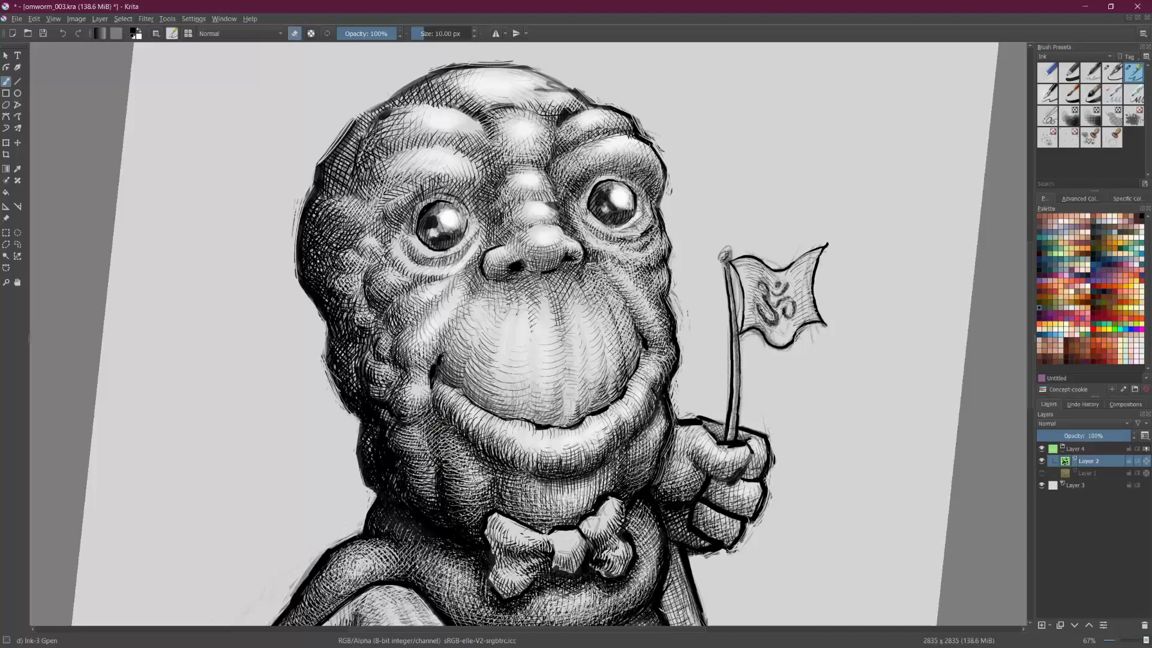
mouse_move(433, 457)
mouse_down()
mouse_move(462, 498)
mouse_move(513, 495)
mouse_move(536, 518)
mouse_up()
Step: Mirror the canvas view and erase stray marks outside the cheek and jaw contour on the flag side
key(m)
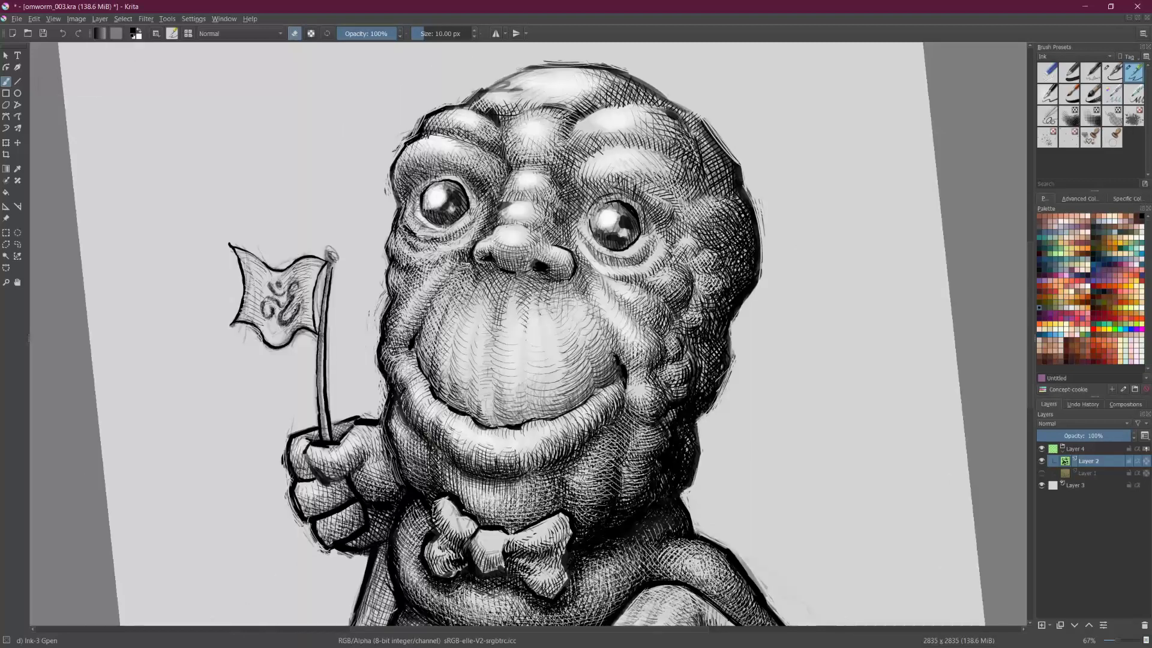
mouse_move(387, 389)
mouse_down()
mouse_move(389, 439)
mouse_move(387, 419)
mouse_up()
drag(386, 399, 389, 413)
mouse_move(379, 361)
mouse_down()
mouse_move(377, 372)
mouse_move(382, 334)
mouse_up()
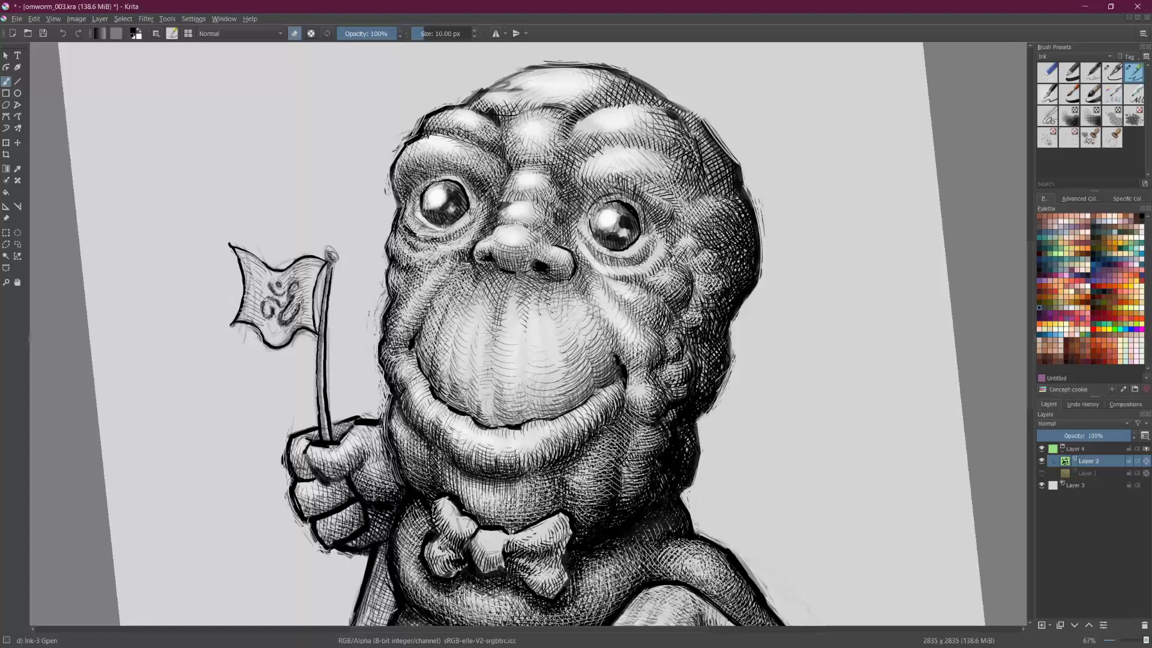
drag(383, 290, 378, 312)
scroll(373, 234, down, 3)
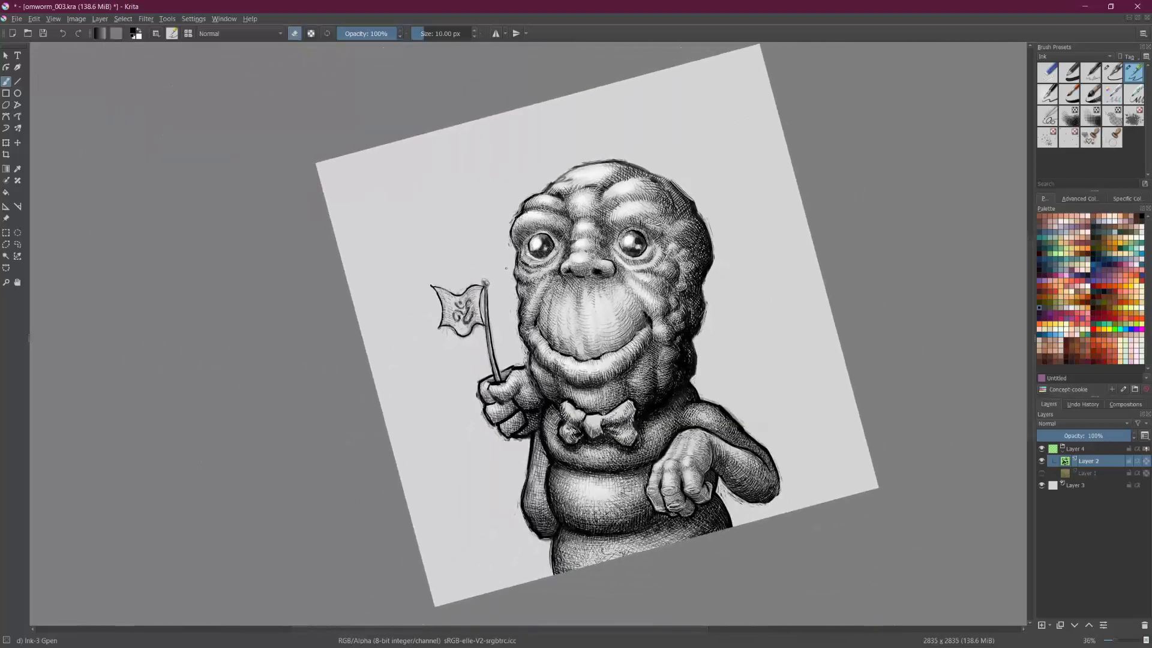
scroll(506, 268, up, 3)
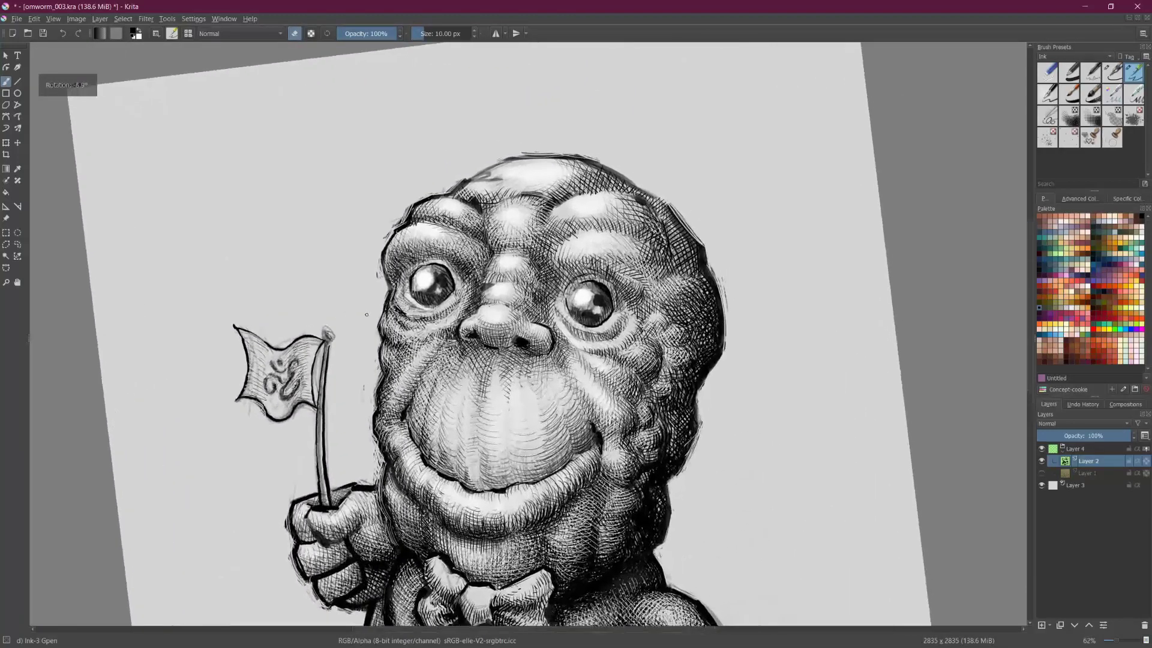
Step: Switch back to inking and darken the temple beside the eye away from the flag with cross-hatching
key(e)
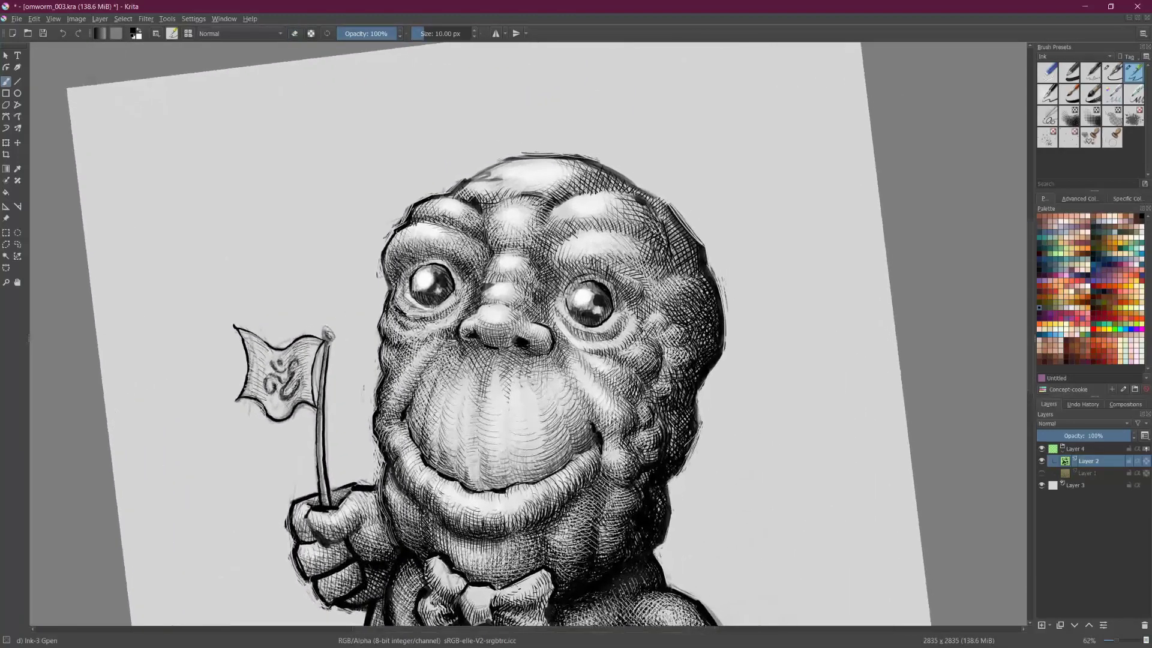
mouse_move(646, 288)
mouse_down()
mouse_move(665, 264)
mouse_move(654, 273)
mouse_move(660, 258)
mouse_move(638, 257)
mouse_move(659, 259)
mouse_up()
drag(657, 275, 682, 219)
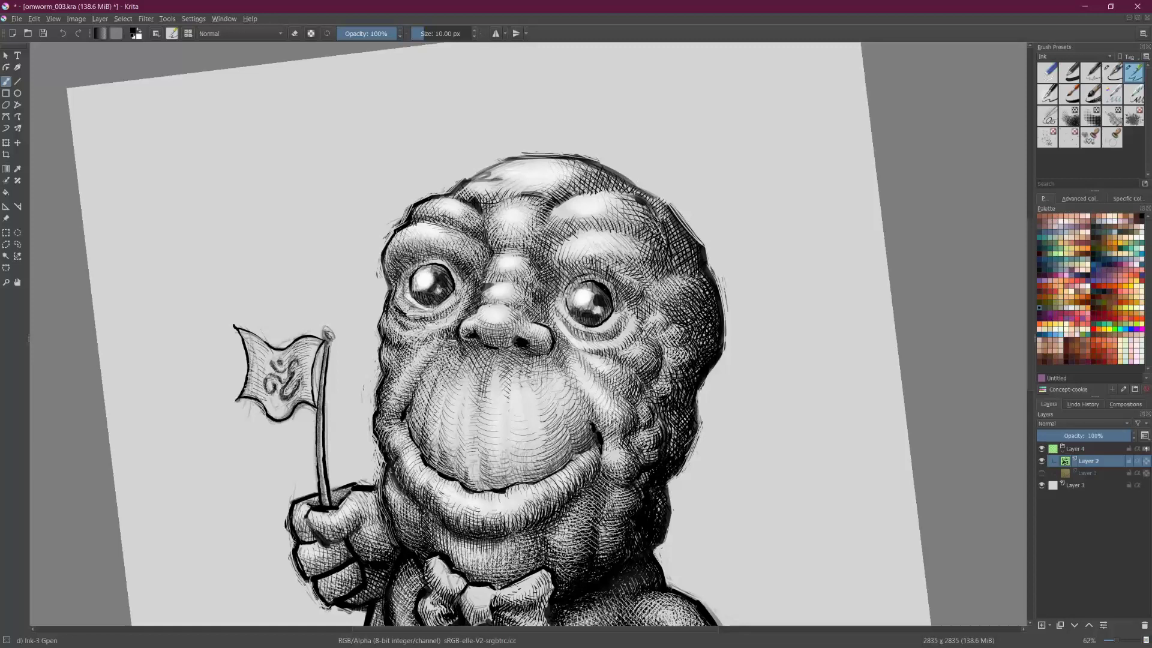
drag(653, 316, 665, 298)
mouse_move(653, 311)
mouse_down()
mouse_move(660, 294)
mouse_move(692, 302)
mouse_up()
mouse_move(839, 414)
mouse_down()
mouse_move(751, 330)
mouse_move(723, 440)
mouse_move(707, 382)
mouse_up()
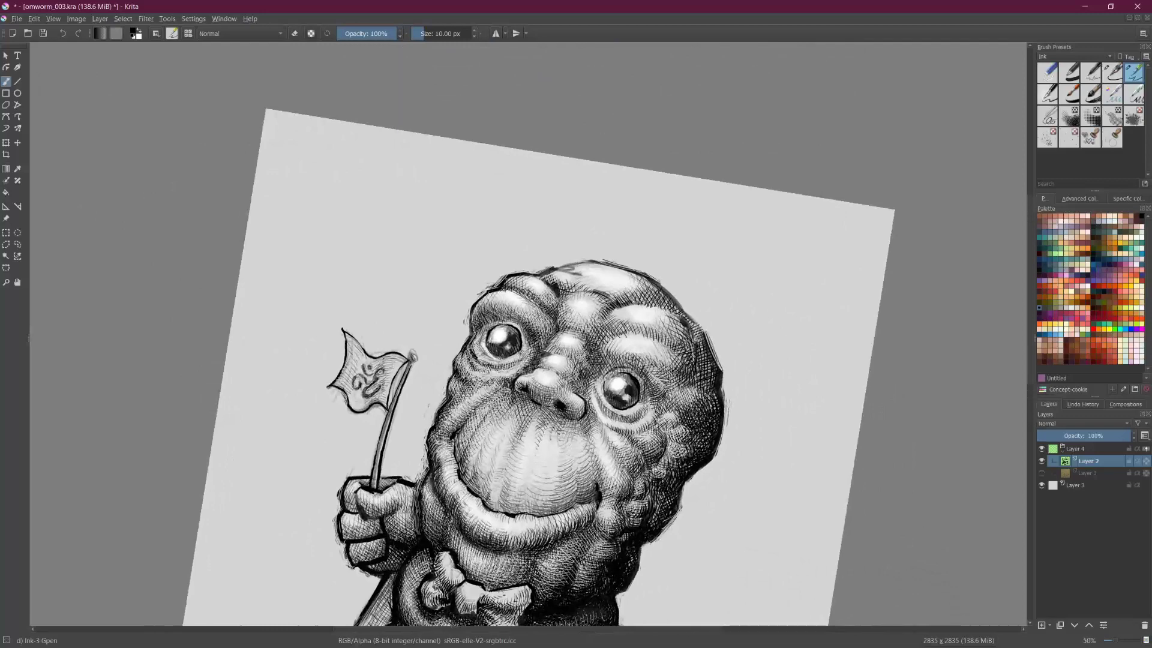
drag(700, 483, 709, 383)
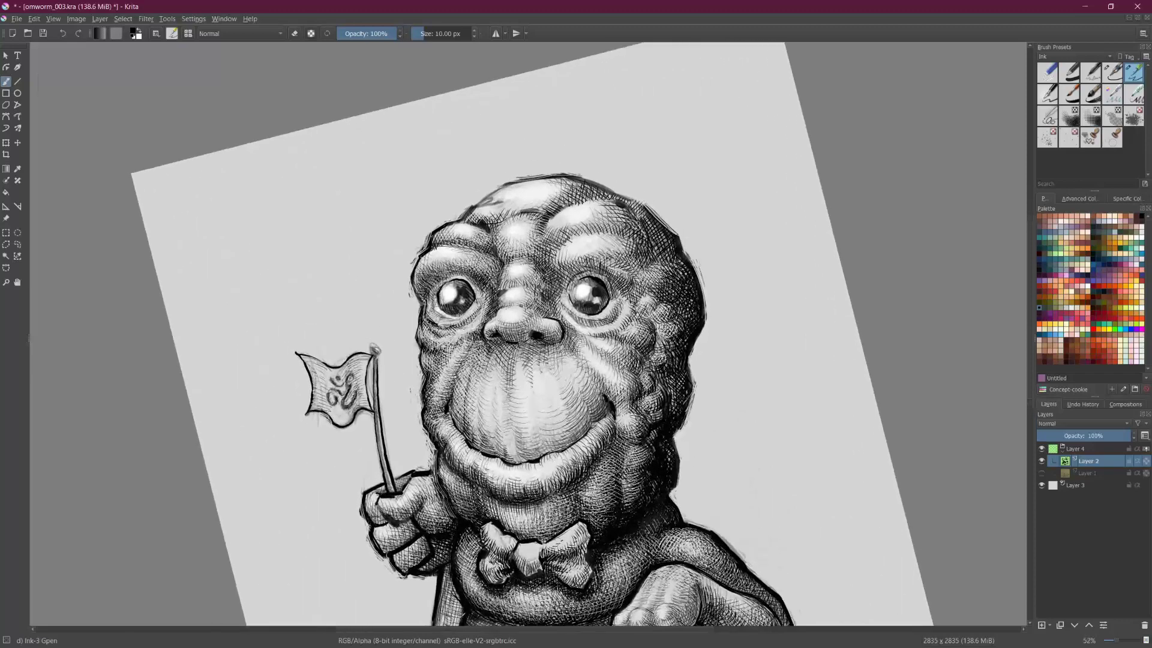
drag(634, 281, 655, 282)
mouse_move(633, 285)
mouse_down()
mouse_move(660, 288)
mouse_move(677, 263)
mouse_move(692, 361)
mouse_move(642, 438)
mouse_move(609, 525)
mouse_move(560, 478)
mouse_move(565, 504)
mouse_move(584, 493)
mouse_up()
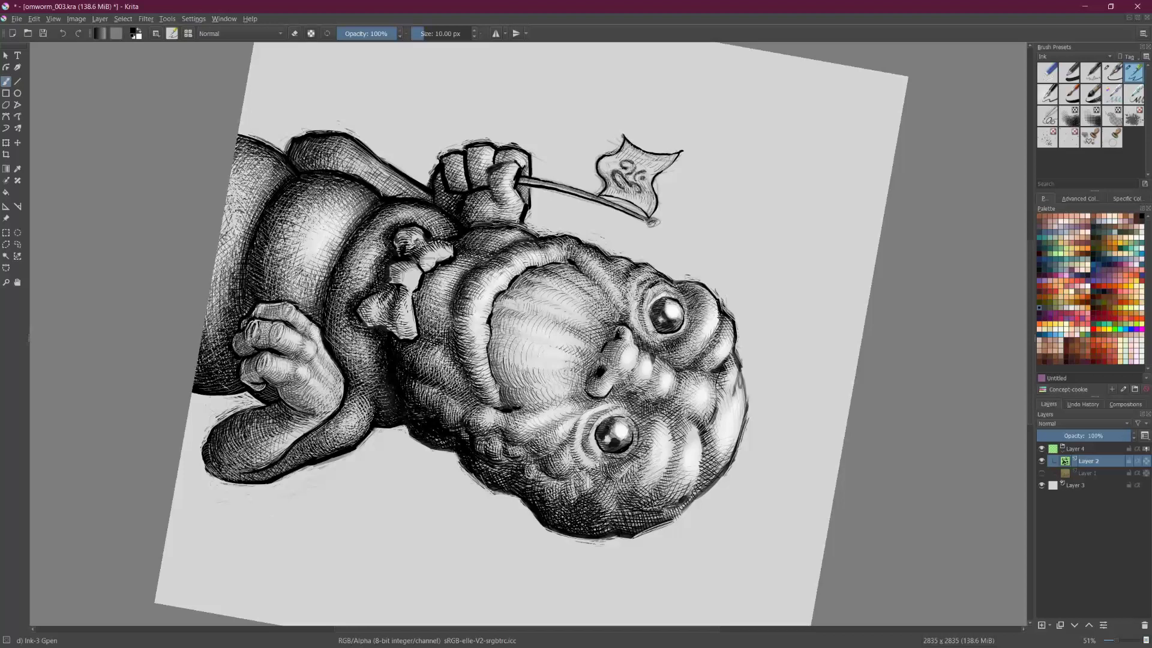
Step: Add short hatching strokes to the cheek bumps beside the mouth corner away from the flag
drag(536, 461, 531, 479)
drag(504, 439, 495, 454)
drag(367, 464, 323, 330)
drag(468, 453, 460, 480)
mouse_move(472, 455)
mouse_down()
mouse_move(464, 482)
mouse_move(496, 518)
mouse_up()
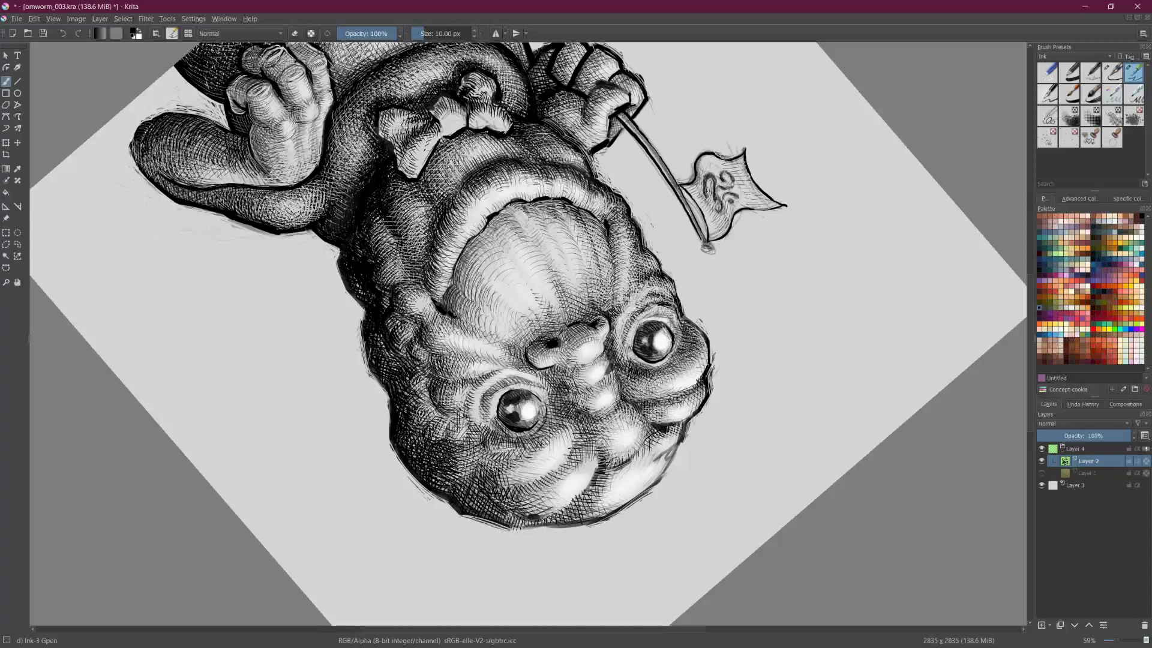
Step: Hatch across the crown of the head to tone down its large highlight above the brows
drag(545, 507, 540, 523)
drag(553, 506, 554, 521)
drag(562, 505, 558, 519)
mouse_move(569, 502)
mouse_down()
mouse_move(565, 519)
mouse_move(617, 507)
mouse_move(557, 553)
mouse_move(545, 508)
mouse_move(591, 543)
mouse_up()
drag(592, 523, 582, 538)
mouse_move(583, 517)
mouse_down()
mouse_move(578, 538)
mouse_move(564, 536)
mouse_move(359, 350)
mouse_move(343, 243)
mouse_up()
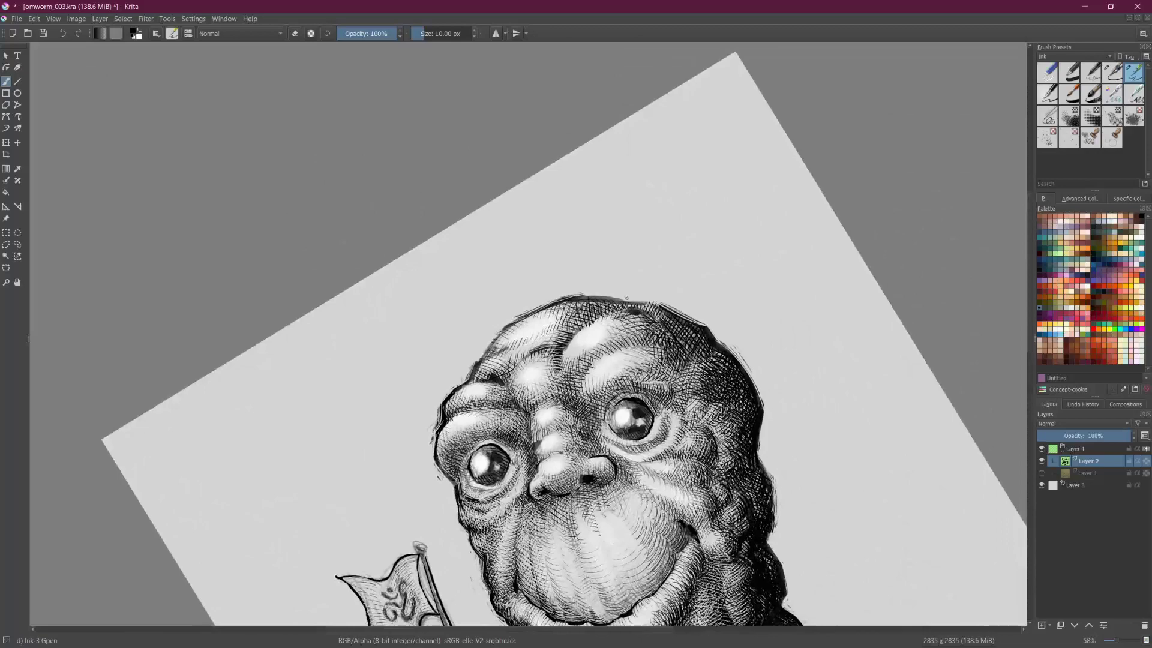
drag(627, 298, 466, 556)
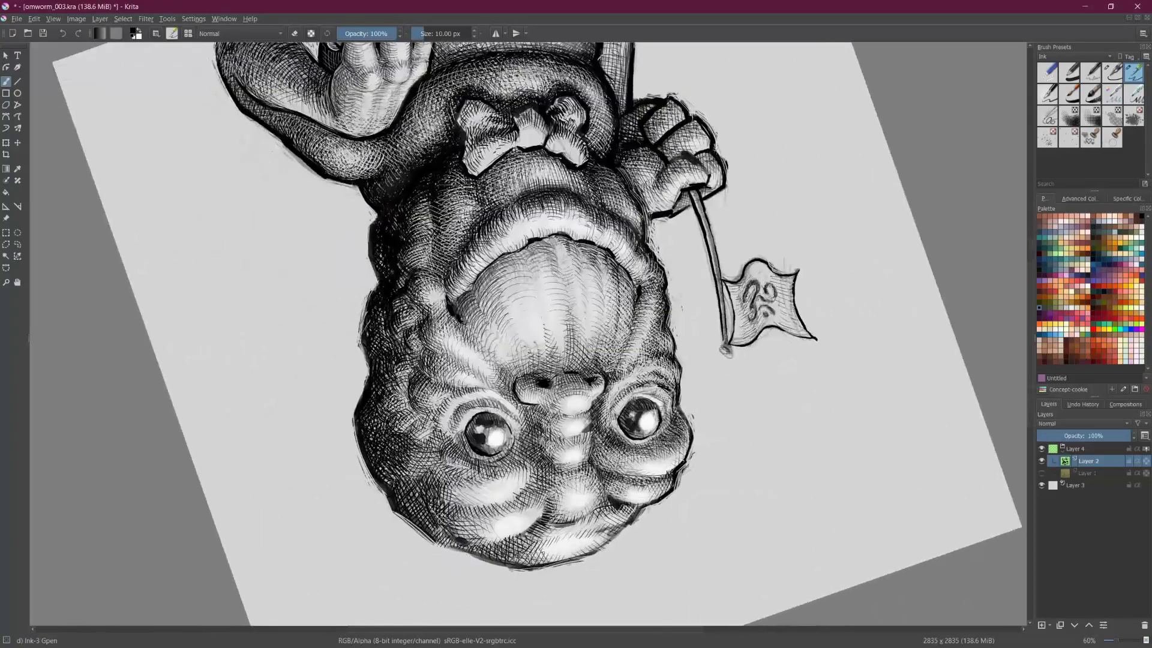
Step: Extend the crown hatching into the central forehead creases and the upper brow ridge away from the flag
drag(543, 547, 551, 563)
mouse_move(546, 549)
mouse_down()
mouse_move(553, 559)
mouse_move(548, 542)
mouse_move(593, 532)
mouse_move(583, 541)
mouse_move(557, 529)
mouse_move(611, 514)
mouse_move(602, 503)
mouse_move(547, 526)
mouse_move(557, 511)
mouse_up()
drag(567, 524, 569, 509)
mouse_move(579, 523)
mouse_down()
mouse_move(550, 494)
mouse_move(550, 477)
mouse_up()
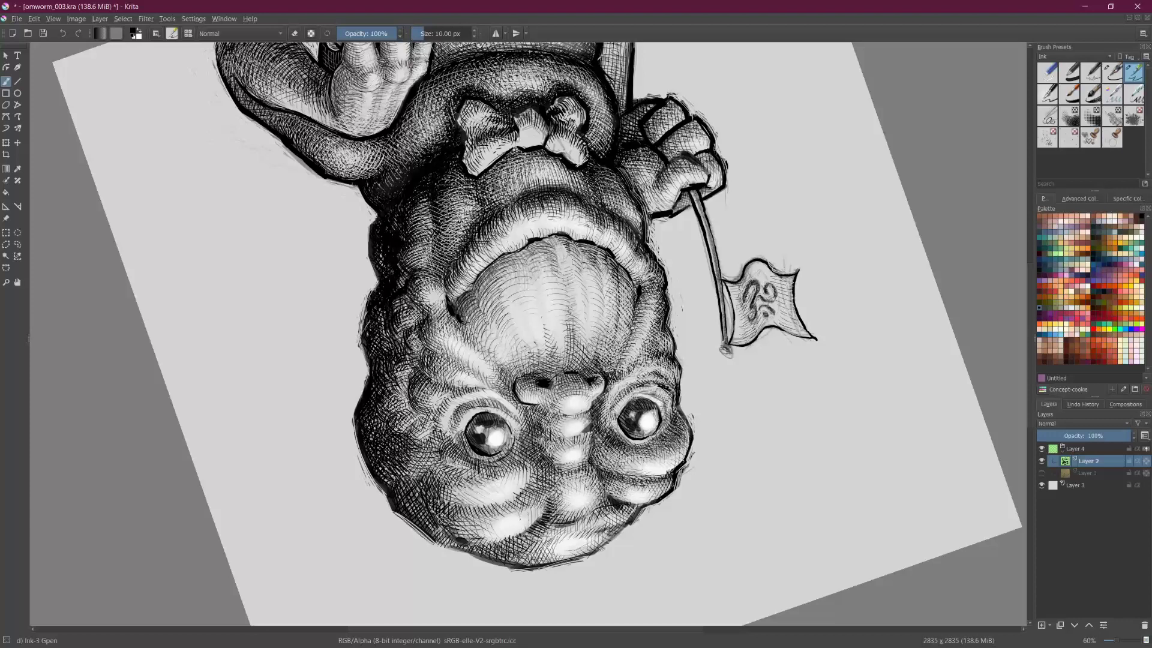
drag(536, 521, 530, 496)
mouse_move(543, 512)
mouse_down()
mouse_move(538, 499)
mouse_move(501, 509)
mouse_up()
mouse_move(467, 518)
mouse_down()
mouse_move(473, 545)
mouse_move(499, 529)
mouse_up()
mouse_move(504, 389)
mouse_down()
mouse_move(620, 530)
mouse_move(420, 384)
mouse_move(555, 174)
mouse_move(780, 142)
mouse_move(828, 506)
mouse_move(841, 504)
mouse_move(231, 373)
mouse_move(311, 380)
mouse_move(860, 508)
mouse_up()
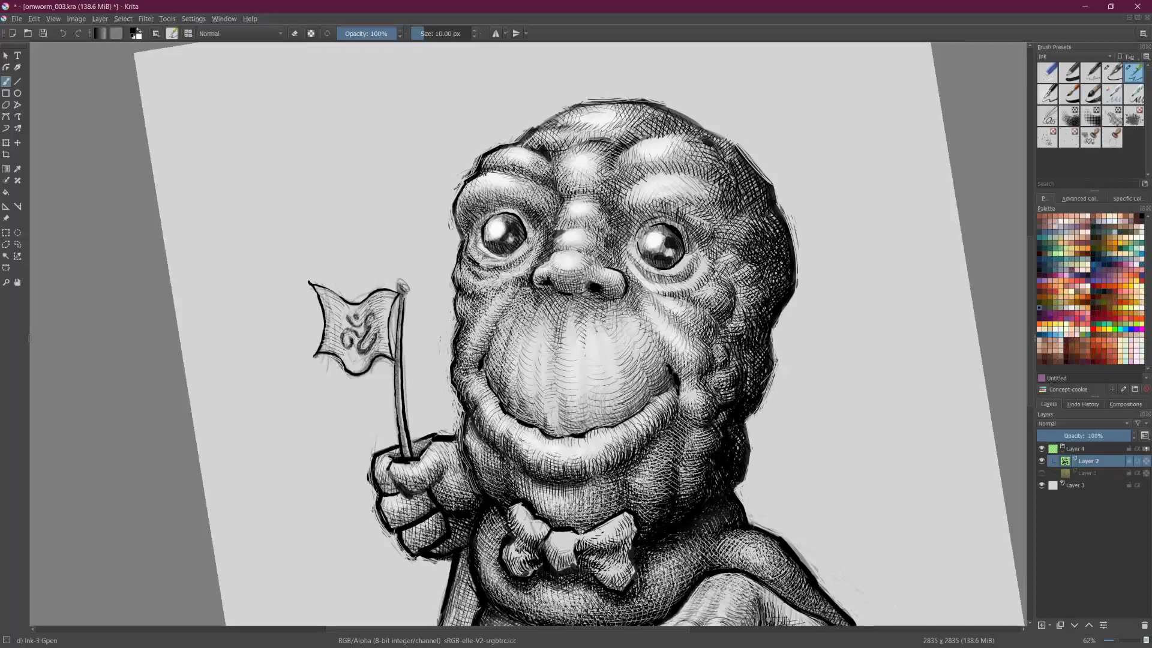
Step: Add short ink strokes at both mouth corners and along the lower lip away from the flag
drag(484, 371, 496, 396)
drag(662, 383, 670, 395)
drag(630, 416, 641, 406)
drag(655, 405, 667, 397)
mouse_move(636, 428)
mouse_down()
mouse_move(648, 414)
mouse_move(588, 440)
mouse_move(625, 410)
mouse_up()
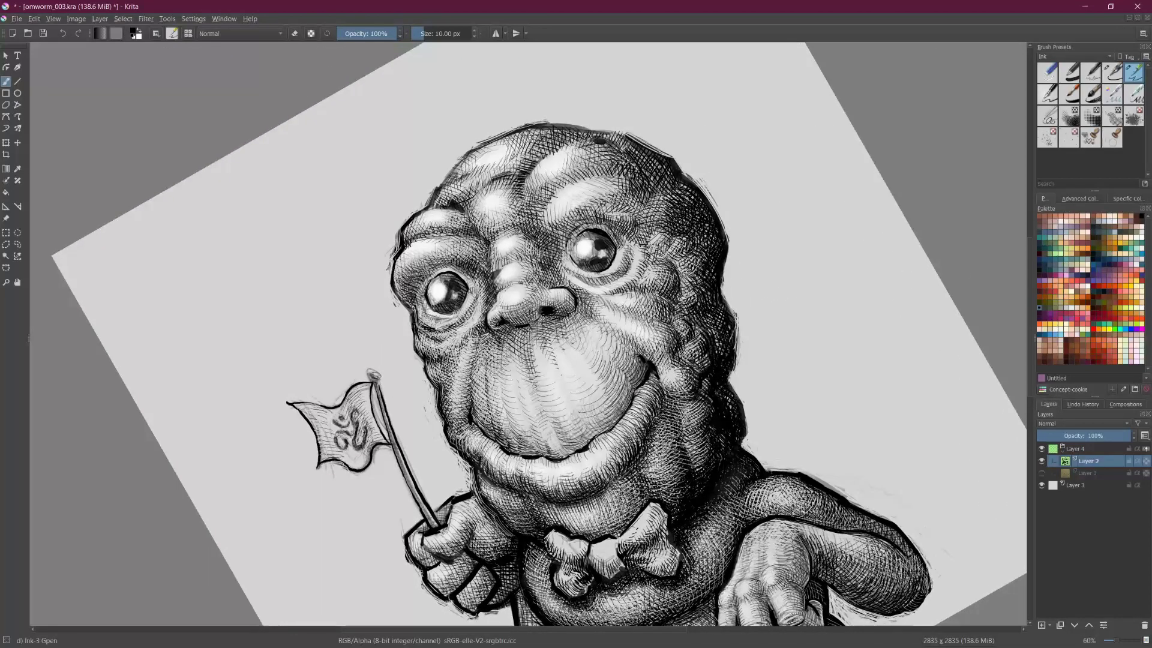
Step: Hatch the flag-side end of the lower lip and the adjoining cheek edge with short curved strokes
drag(466, 428, 453, 439)
mouse_move(463, 406)
mouse_down()
mouse_move(453, 426)
mouse_move(448, 418)
mouse_up()
mouse_move(455, 397)
mouse_down()
mouse_move(445, 414)
mouse_move(466, 454)
mouse_up()
mouse_move(481, 434)
mouse_down()
mouse_move(468, 448)
mouse_move(479, 466)
mouse_up()
mouse_move(492, 448)
mouse_down()
mouse_move(482, 468)
mouse_move(504, 477)
mouse_up()
drag(337, 445, 314, 278)
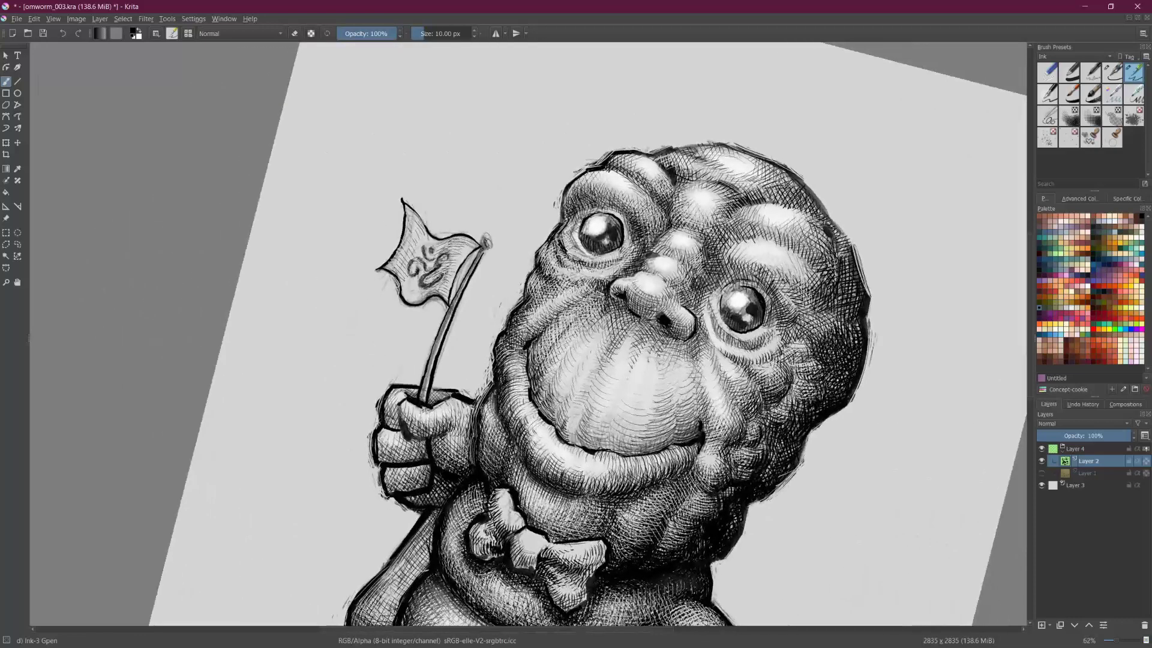
mouse_move(509, 391)
mouse_down()
mouse_move(504, 412)
mouse_move(497, 388)
mouse_move(515, 364)
mouse_up()
Step: Darken the flag-side jaw below the lip and the chin just above the bow tie with hatching strokes
scroll(528, 334, down, 3)
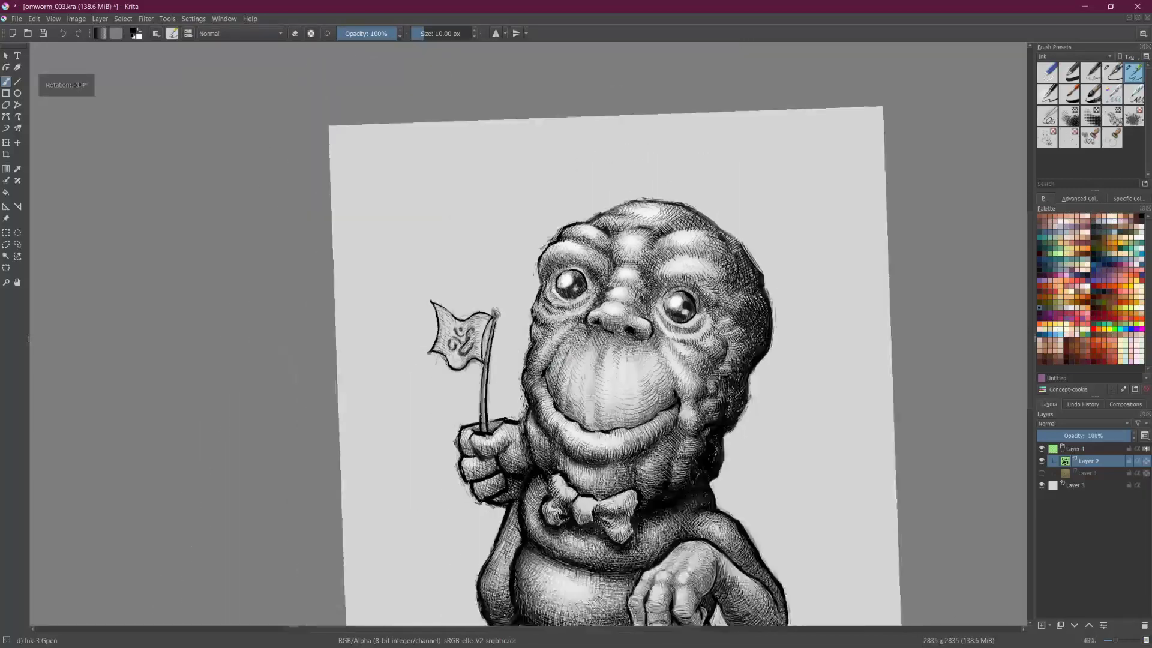
scroll(529, 334, up, 2)
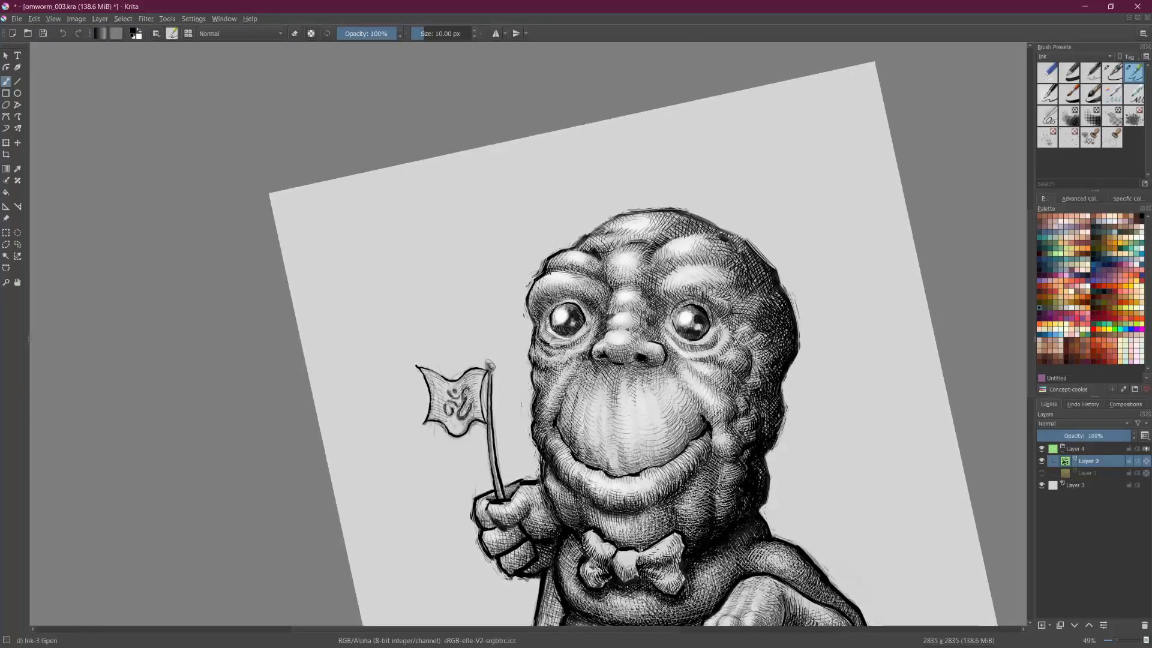
drag(543, 460, 553, 493)
drag(550, 472, 558, 500)
drag(558, 493, 558, 519)
drag(573, 500, 563, 531)
drag(576, 518, 568, 530)
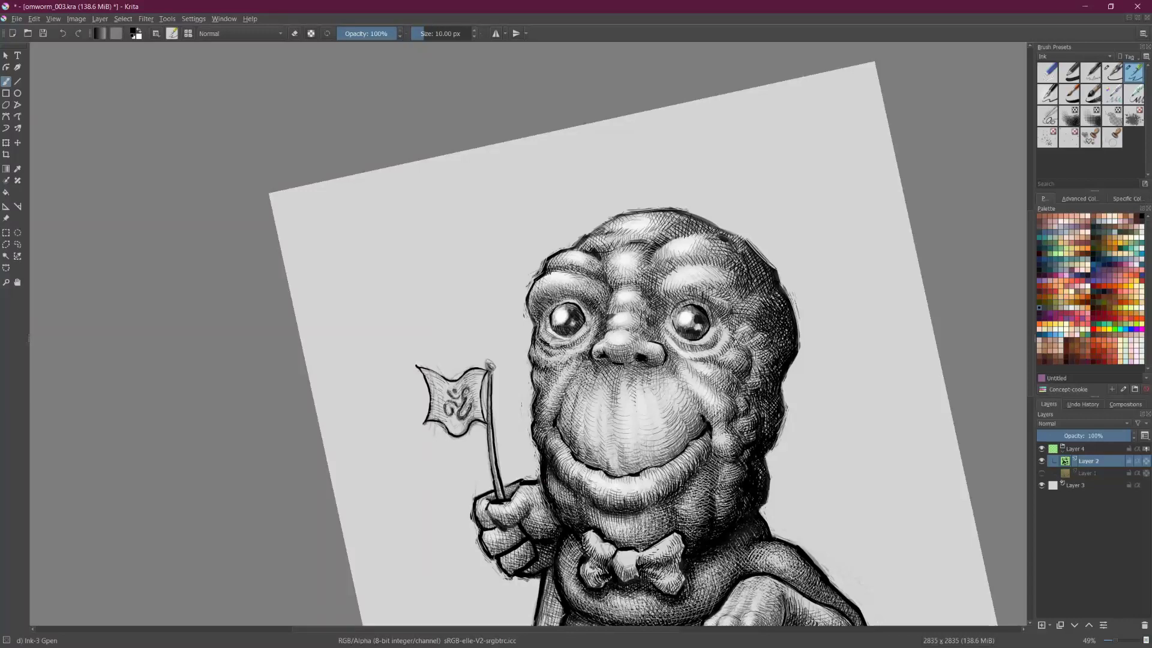
mouse_move(599, 512)
mouse_down()
mouse_move(591, 525)
mouse_move(607, 538)
mouse_up()
drag(617, 524, 610, 539)
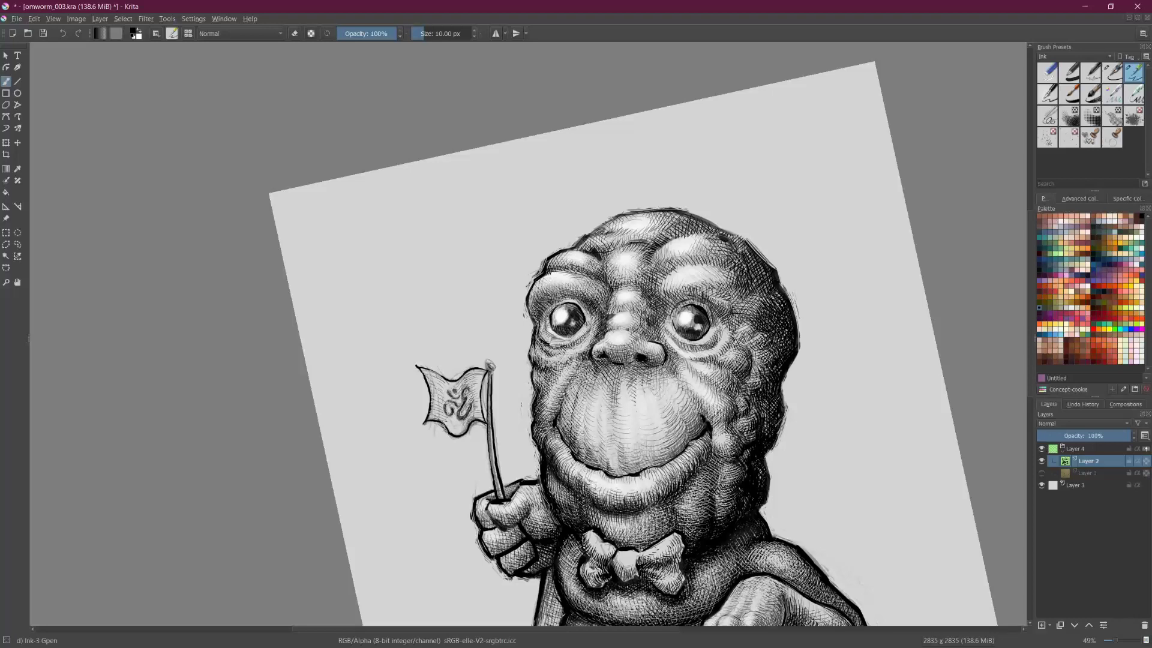
Step: Add short ink hatching strokes at the flag-side lip end, along that cheek's edge and beneath the flag-side eye
mouse_move(583, 474)
mouse_down()
mouse_move(578, 491)
mouse_move(601, 504)
mouse_move(567, 480)
mouse_up()
mouse_move(573, 460)
mouse_down()
mouse_move(559, 475)
mouse_move(547, 451)
mouse_up()
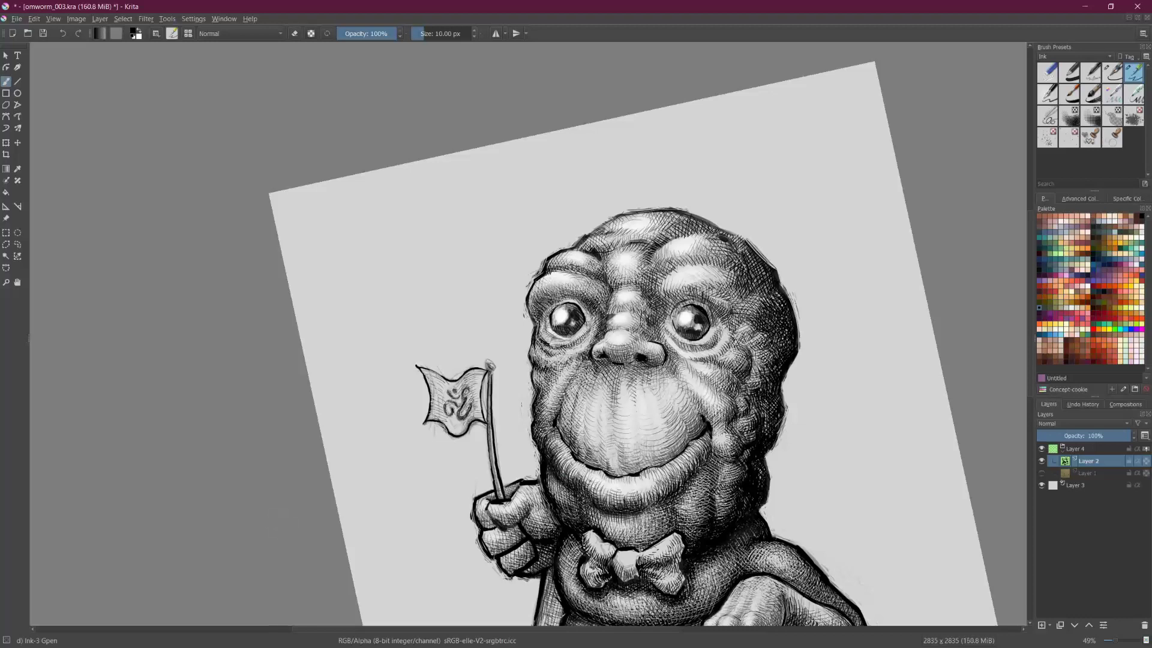
drag(547, 396, 539, 415)
drag(543, 369, 534, 381)
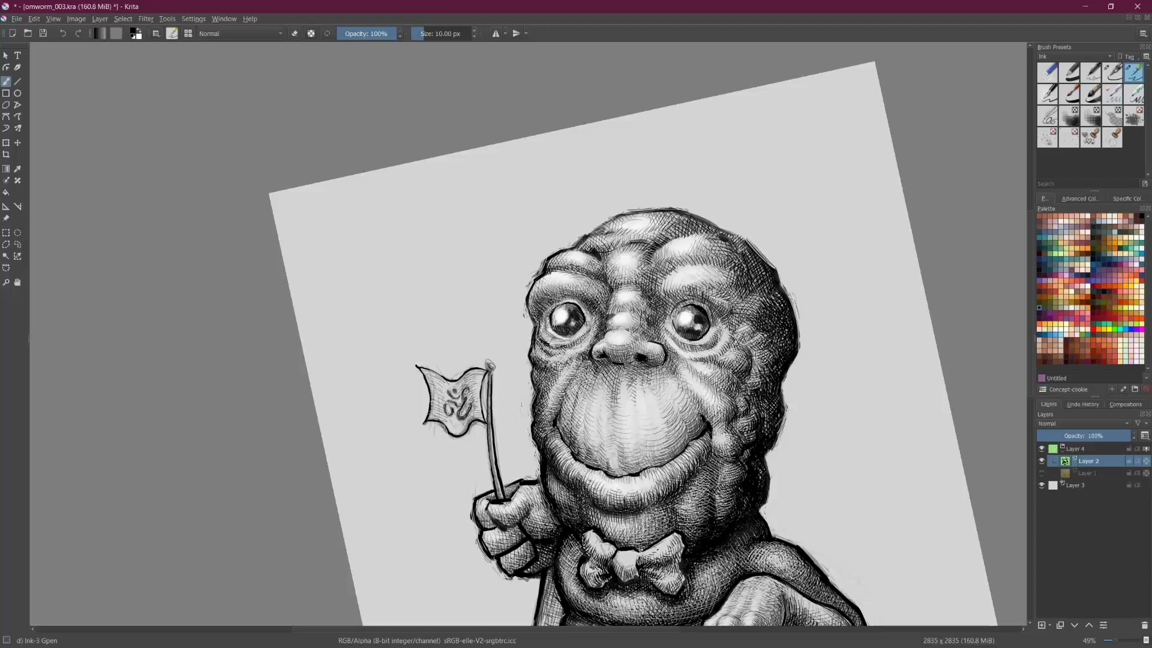
drag(567, 356, 563, 364)
Step: Erase fine highlights beneath the flag-side eye and on the lower lip near the mouth corner away from the flag
key(e)
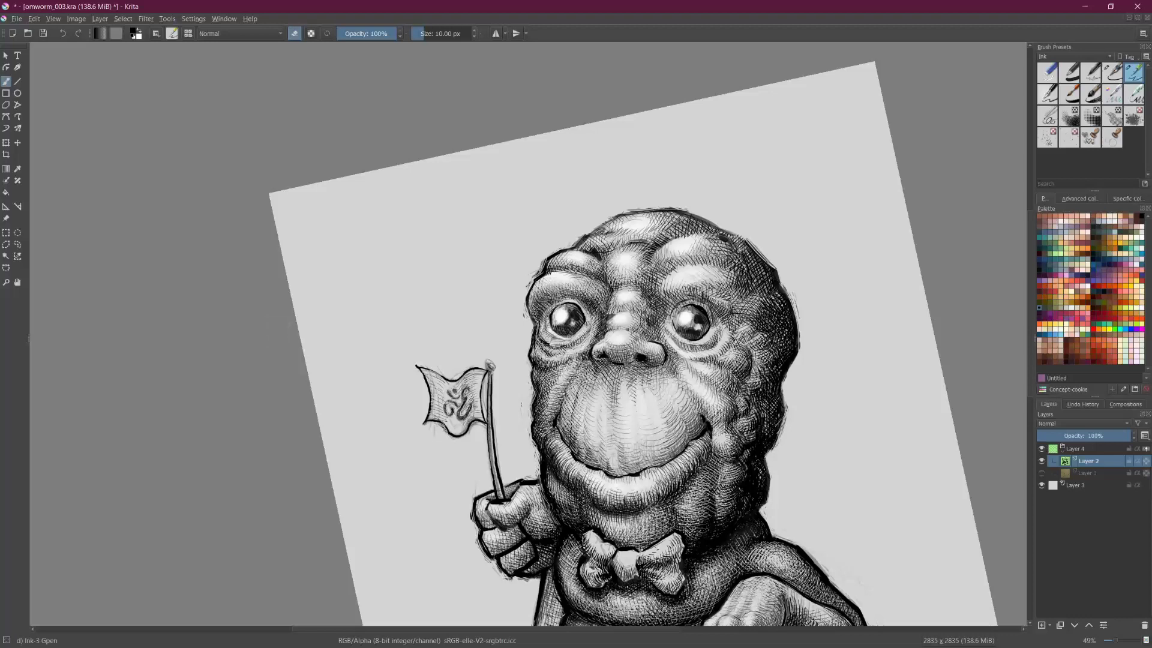
drag(551, 361, 570, 369)
drag(696, 448, 700, 462)
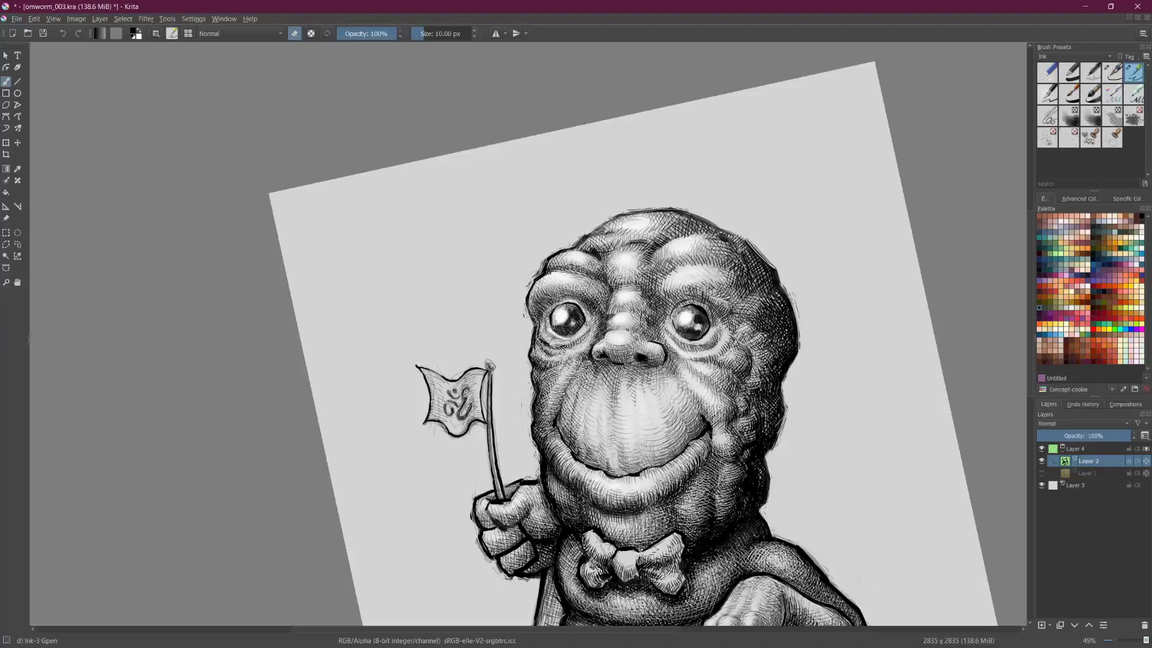
Step: Erase small highlights into the hatched chin and jaw folds below the lip, away from the flag
mouse_move(448, 335)
mouse_down()
mouse_move(444, 355)
mouse_move(481, 245)
mouse_move(660, 252)
mouse_move(752, 514)
mouse_up()
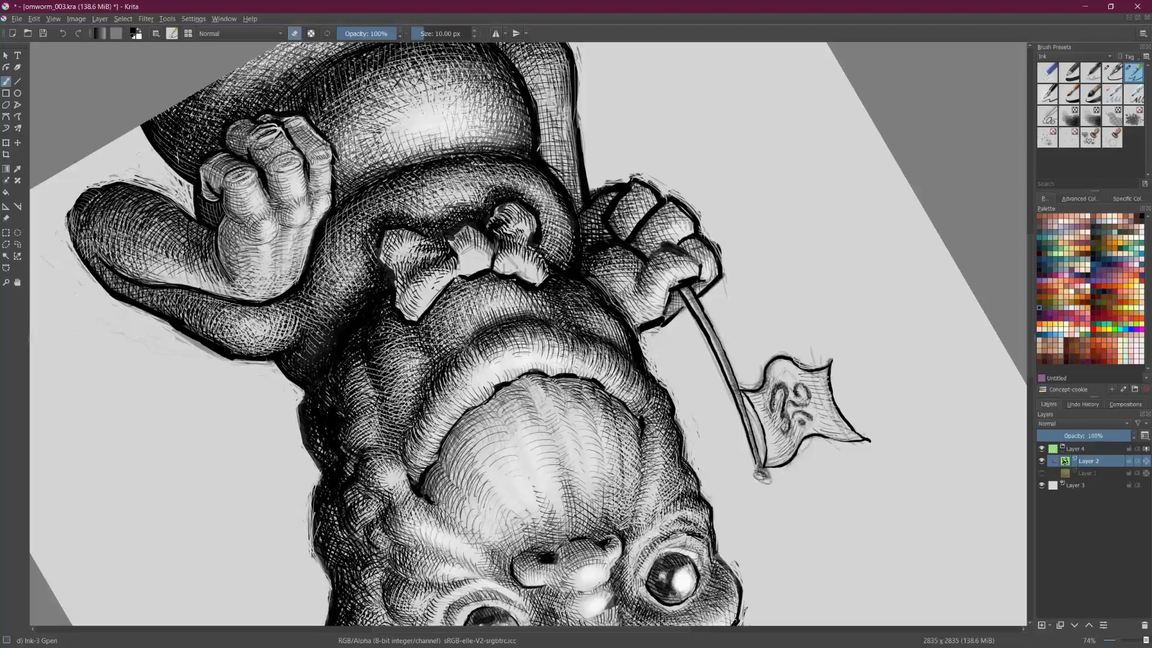
drag(258, 420, 364, 332)
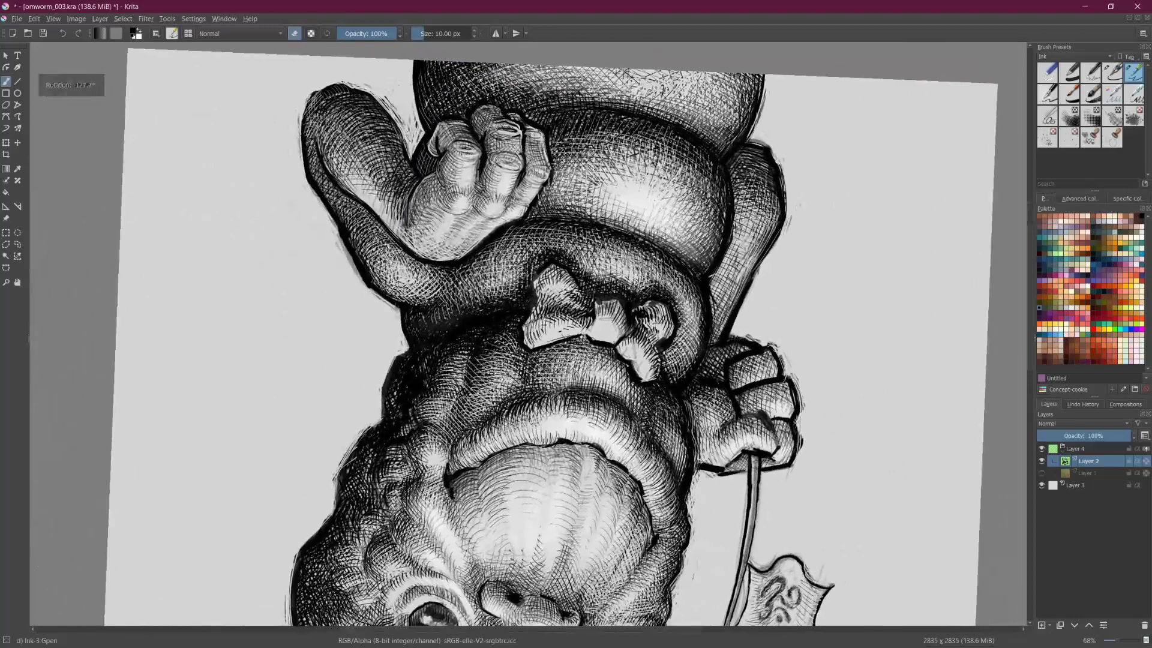
drag(544, 501, 621, 318)
scroll(865, 458, up, 3)
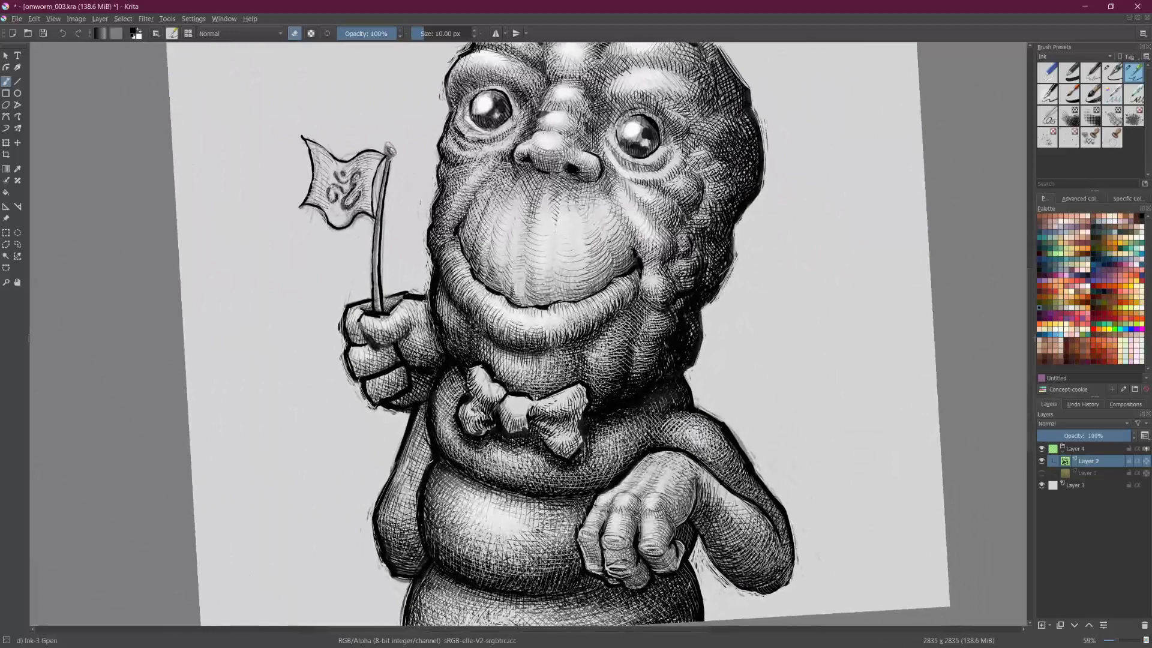
mouse_move(605, 359)
mouse_down()
mouse_move(596, 390)
mouse_move(606, 383)
mouse_up()
drag(612, 362, 610, 373)
drag(616, 340, 613, 359)
mouse_move(620, 332)
mouse_down()
mouse_move(615, 357)
mouse_move(664, 309)
mouse_move(626, 389)
mouse_move(649, 356)
mouse_up()
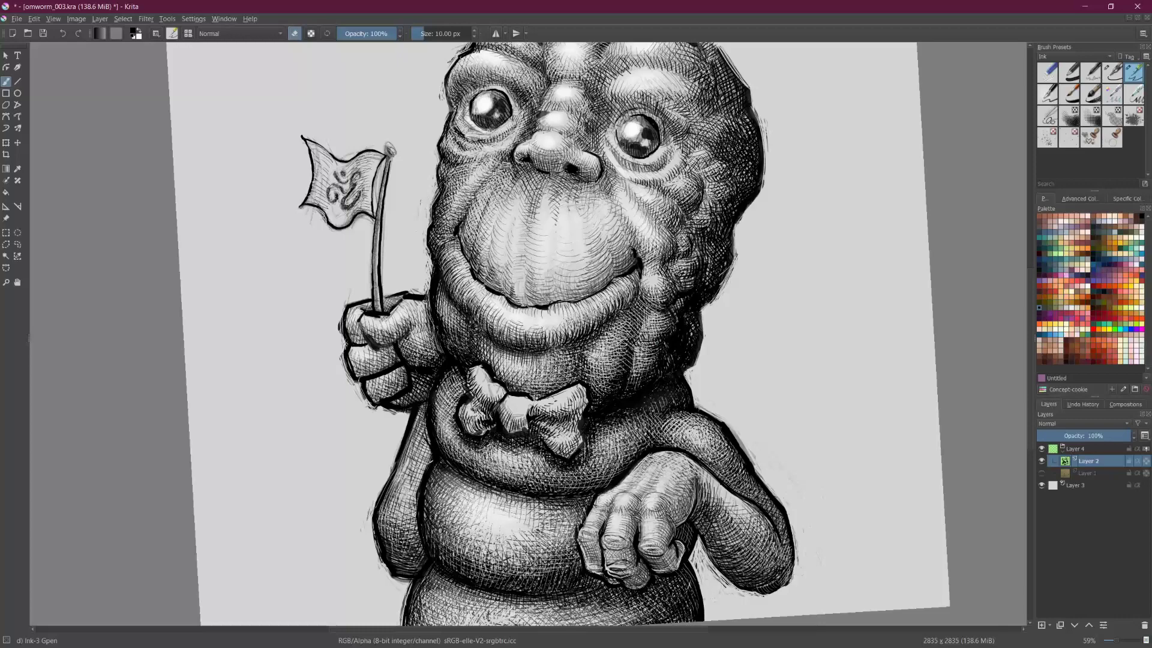
Step: Lighten the flag-side jaw between the lower lip and the raised hand with short eraser strokes
drag(528, 180, 672, 278)
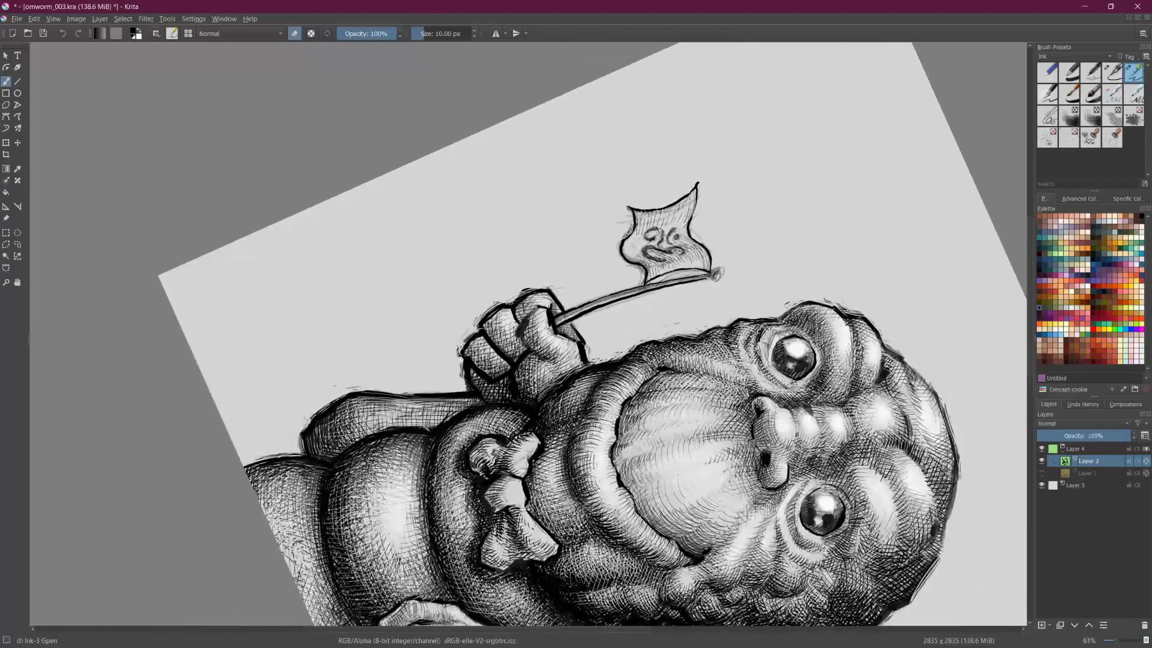
drag(560, 398, 555, 414)
drag(554, 403, 551, 416)
mouse_move(551, 401)
mouse_down()
mouse_move(547, 421)
mouse_move(543, 412)
mouse_up()
Step: Ink short hatching strokes on the flag-side chin and jaw just above the bow tie
scroll(600, 342, down, 2)
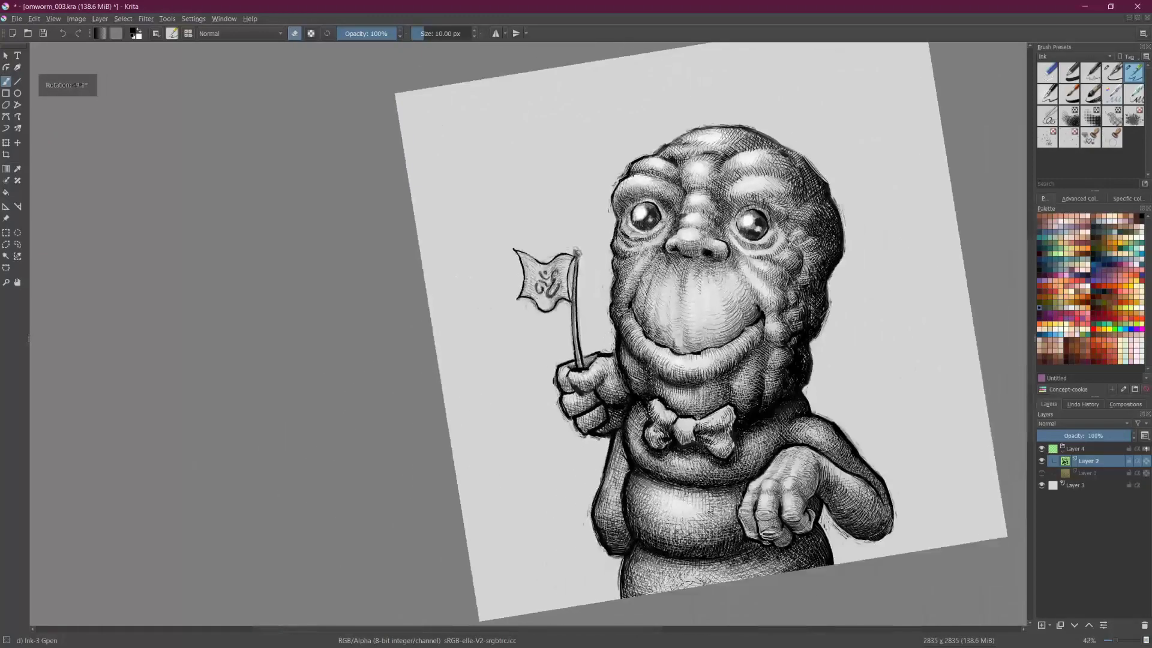
scroll(528, 333, up, 2)
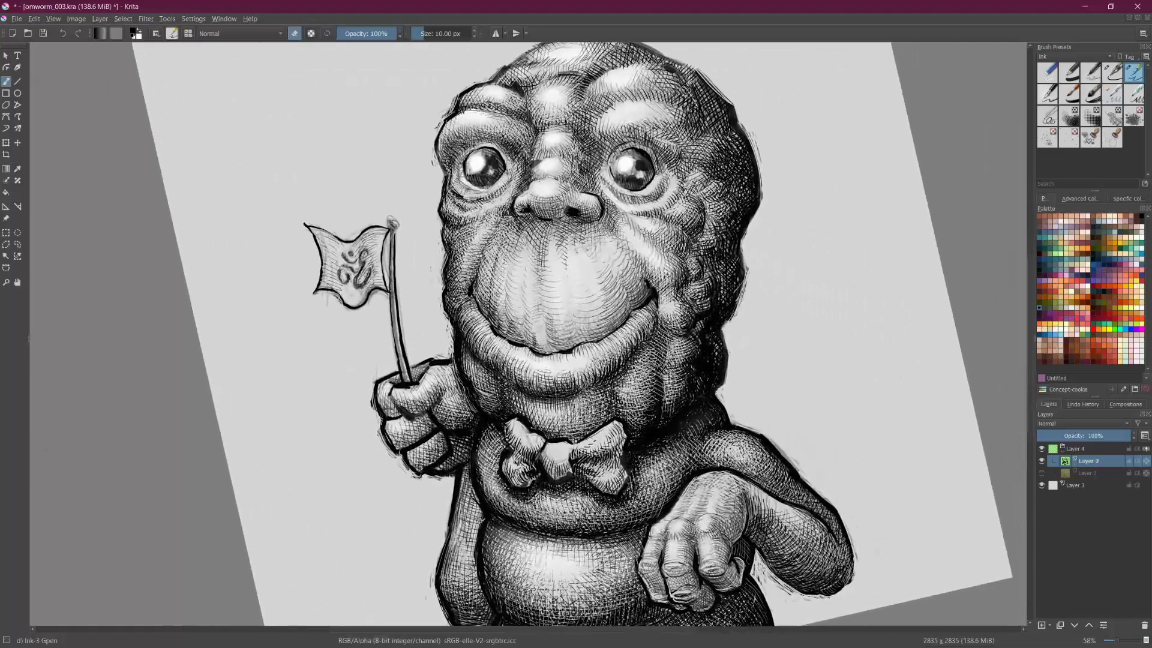
key(e)
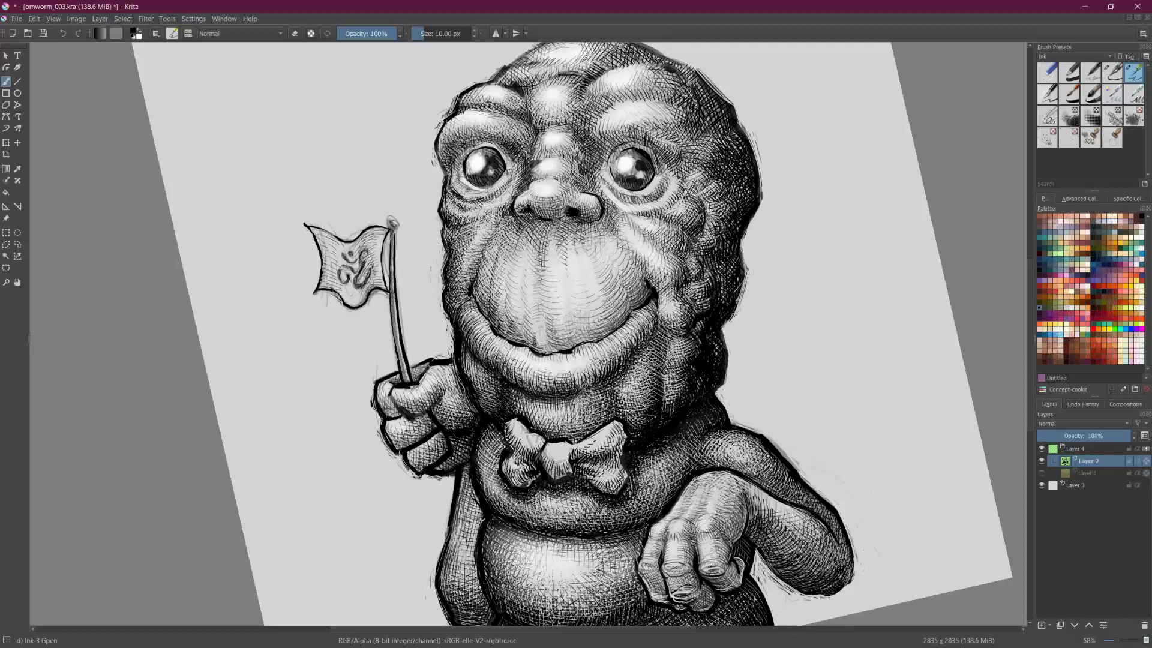
mouse_move(511, 398)
mouse_down()
mouse_move(516, 411)
mouse_move(528, 405)
mouse_up()
drag(488, 379, 493, 400)
drag(536, 405, 543, 429)
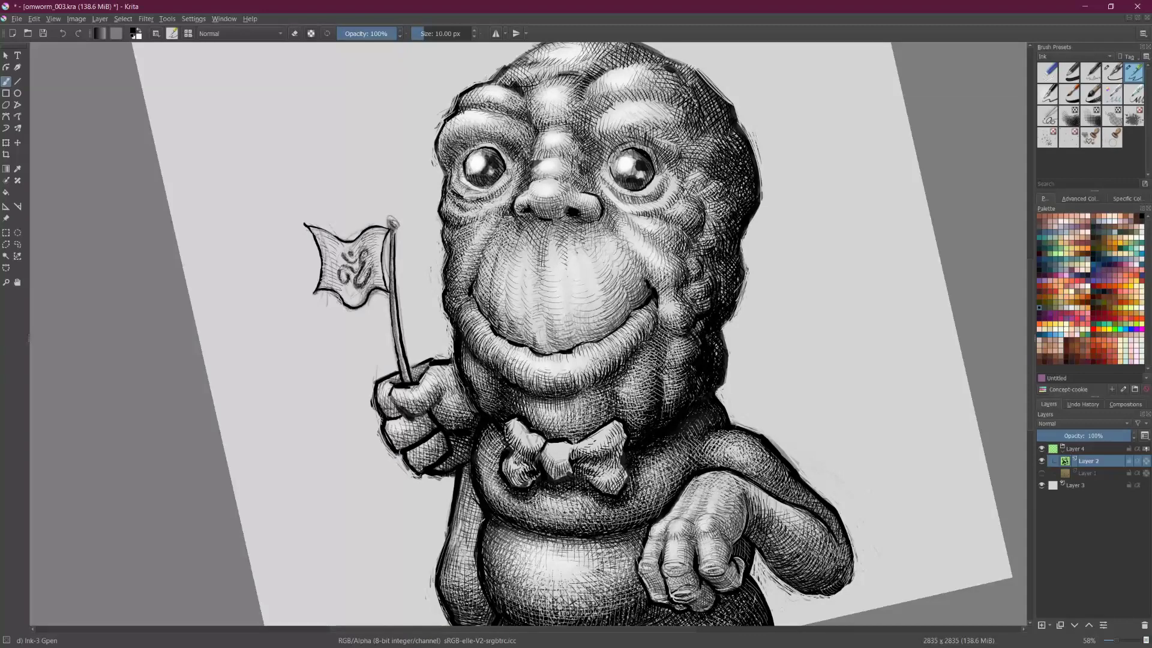
Step: Mirror the canvas view and hatch the flag-side jaw beside the end of the lower lip
key(m)
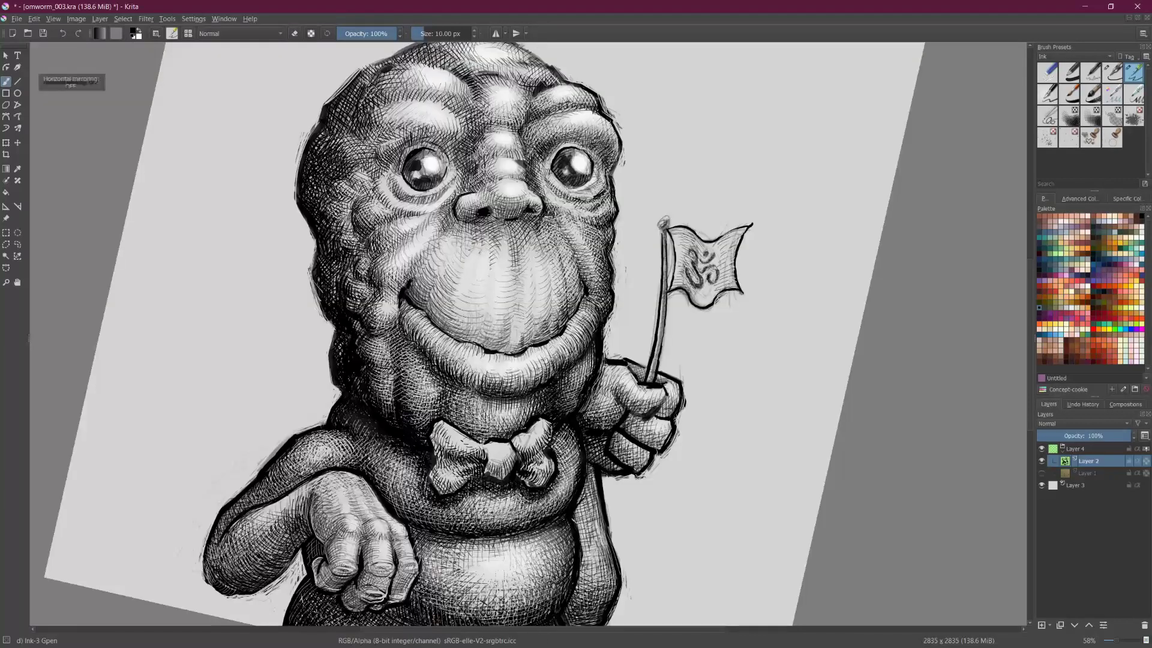
scroll(528, 333, down, 3)
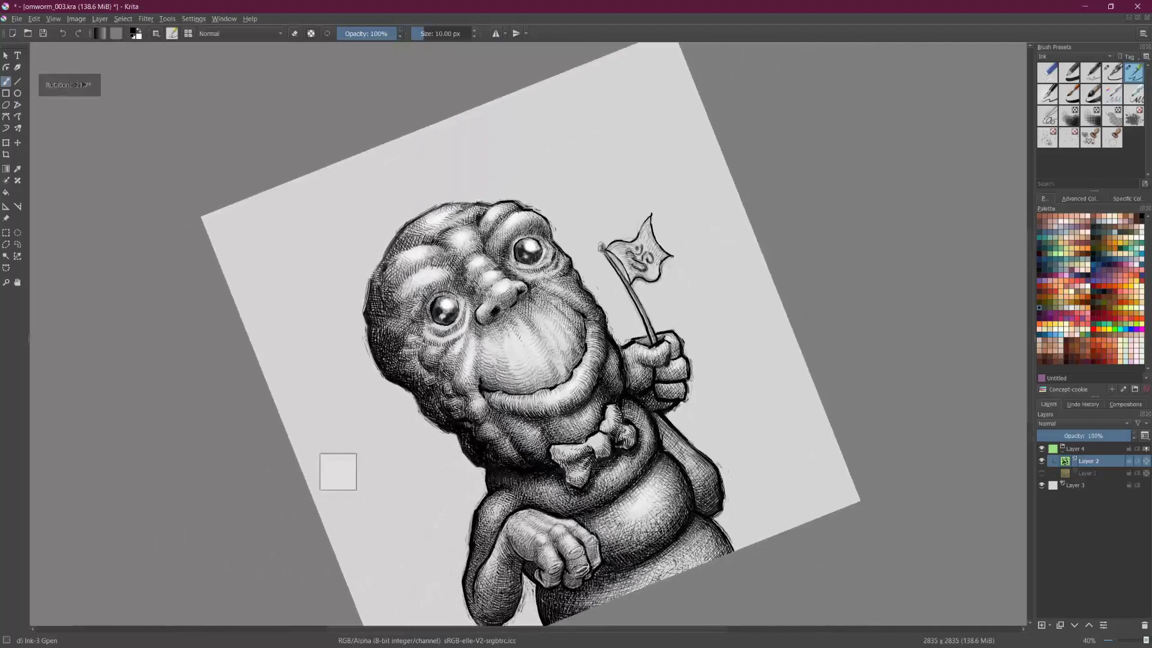
scroll(528, 333, up, 1)
key(plus)
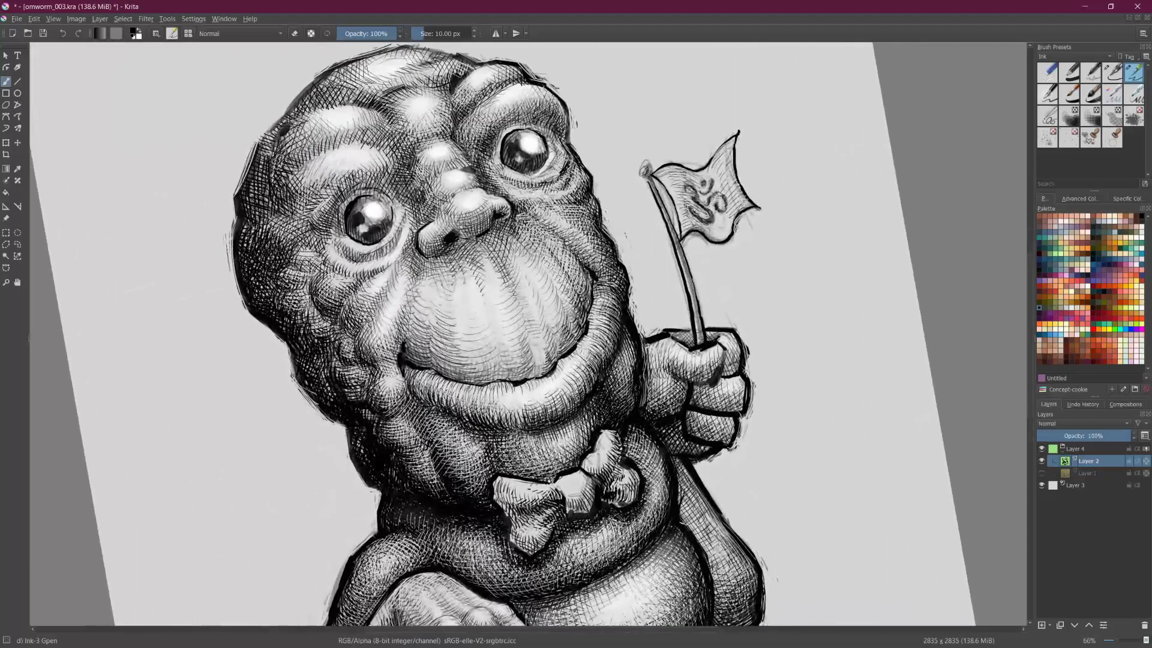
mouse_move(617, 380)
mouse_down()
mouse_move(607, 393)
mouse_move(633, 375)
mouse_up()
Step: Erase light strokes across the chin above the bow tie and along the flag-side jaw and lip edge
scroll(741, 468, down, 3)
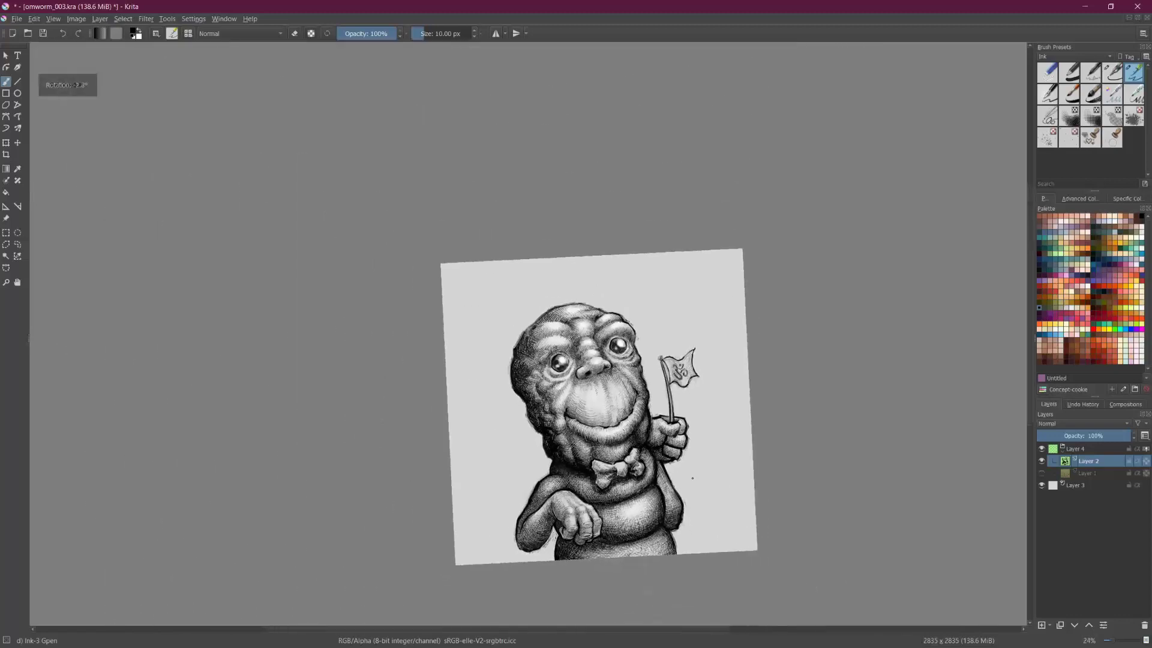
scroll(562, 335, up, 4)
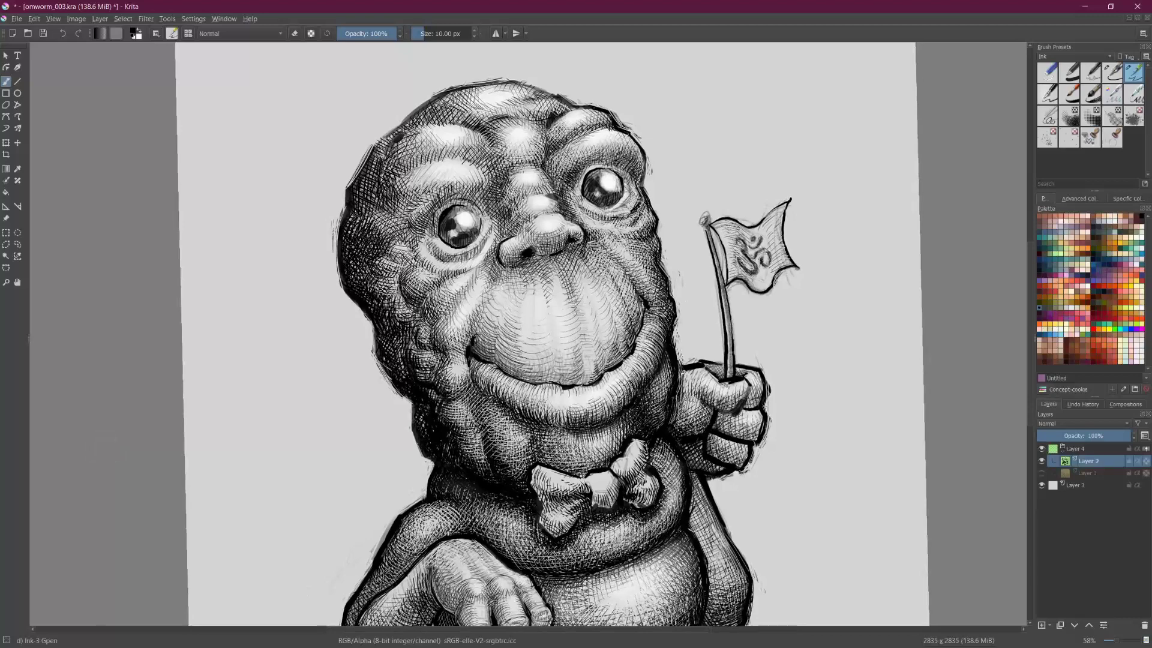
key(e)
mouse_move(614, 424)
mouse_down()
mouse_move(638, 405)
mouse_move(630, 427)
mouse_move(651, 436)
mouse_move(643, 392)
mouse_move(652, 414)
mouse_up()
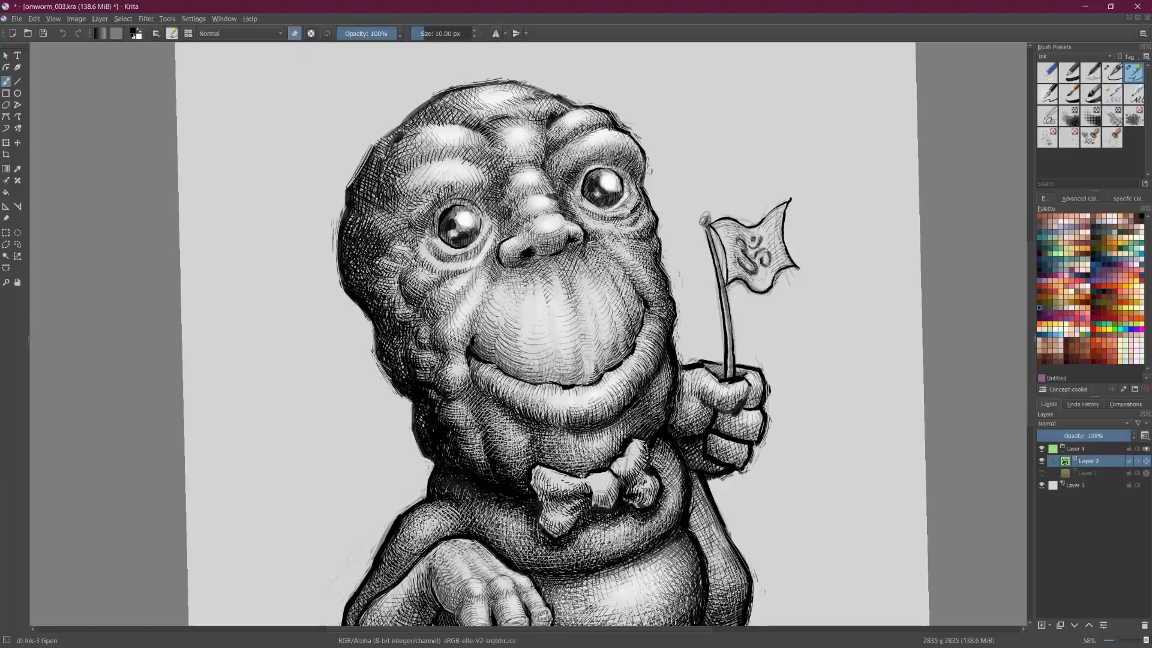
drag(677, 380, 664, 422)
drag(670, 346, 668, 363)
Step: Check the drawing in mirrored view, then hatch the chest roll between the bow tie and the flag hand in ink
scroll(596, 407, down, 4)
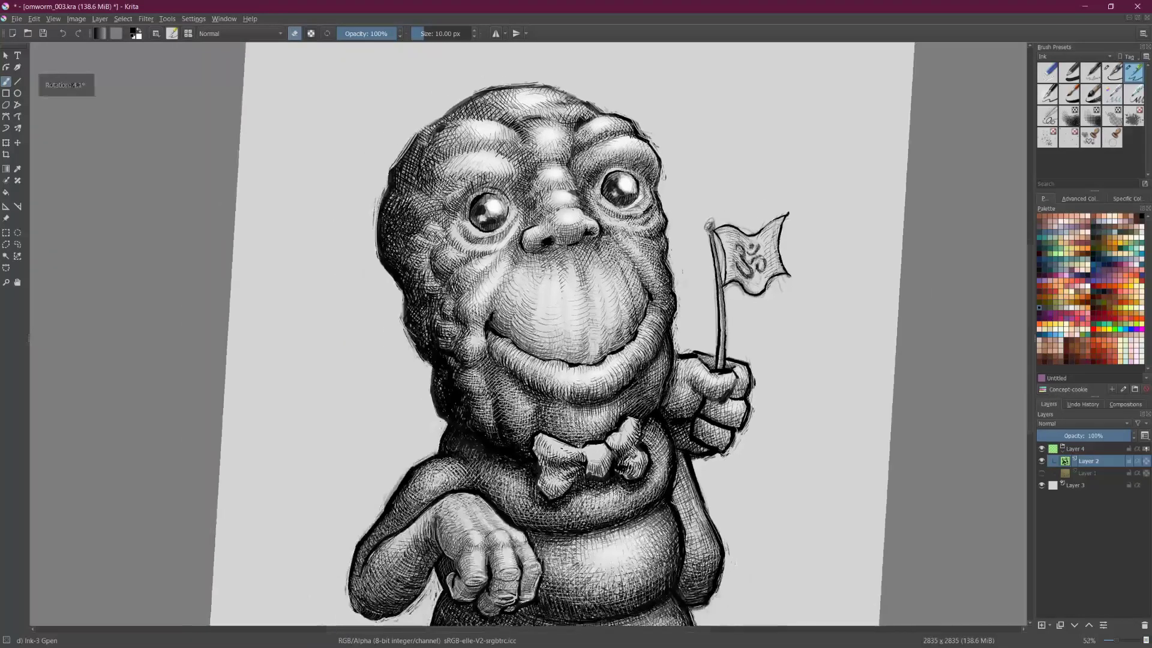
scroll(609, 438, up, 3)
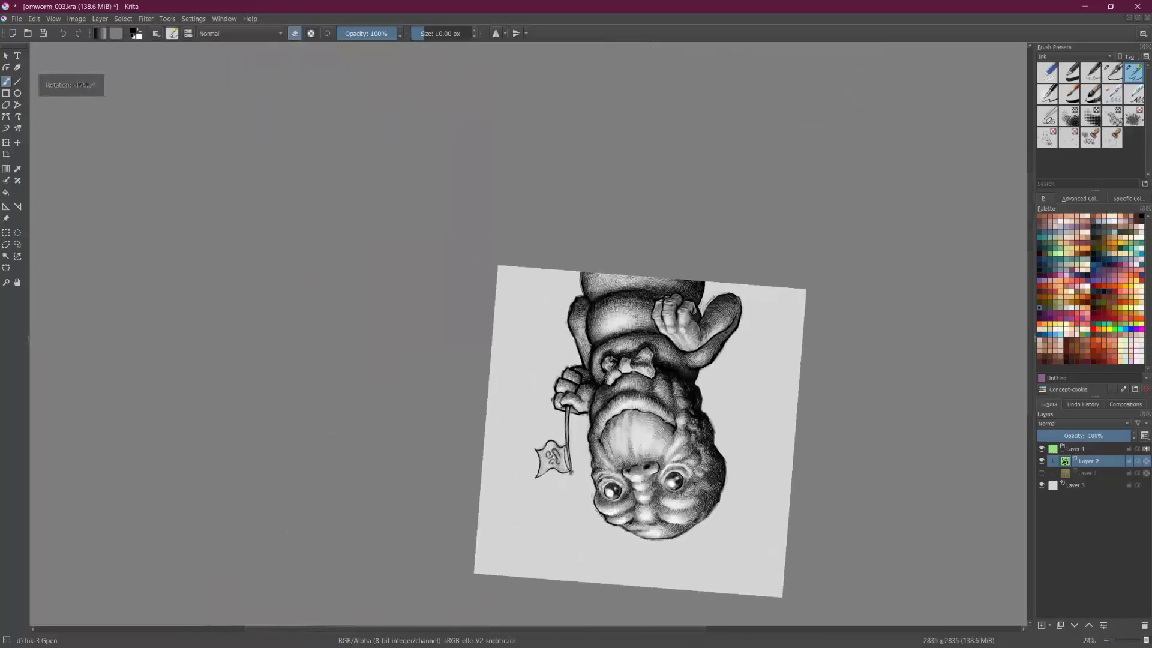
scroll(662, 283, up, 2)
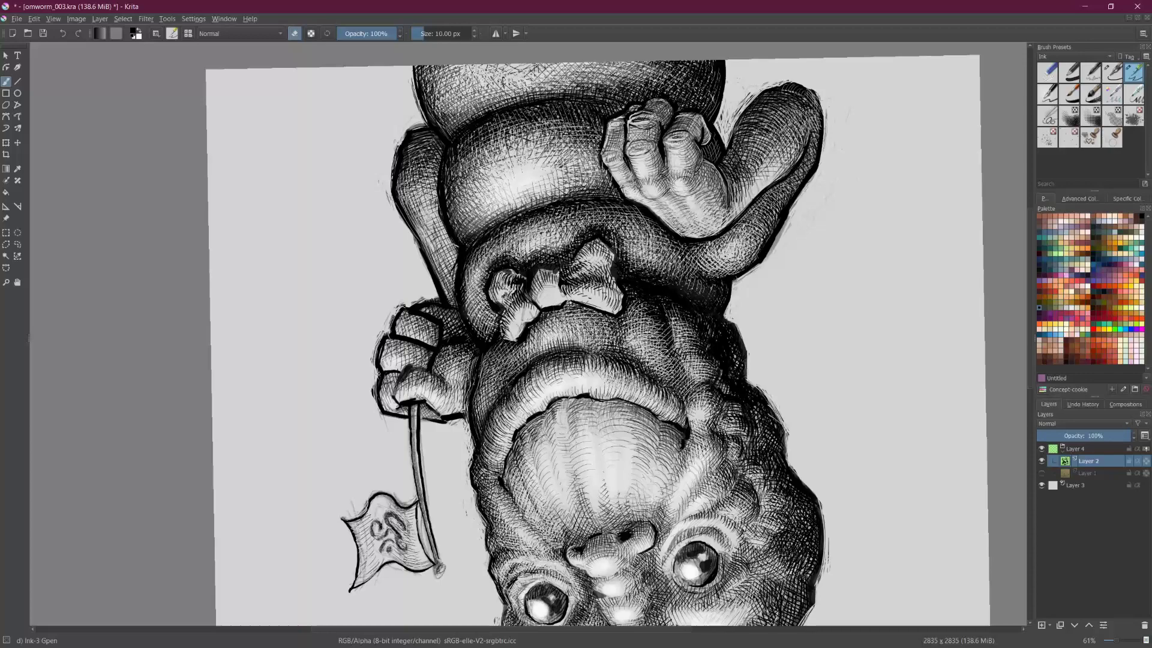
scroll(584, 336, down, 3)
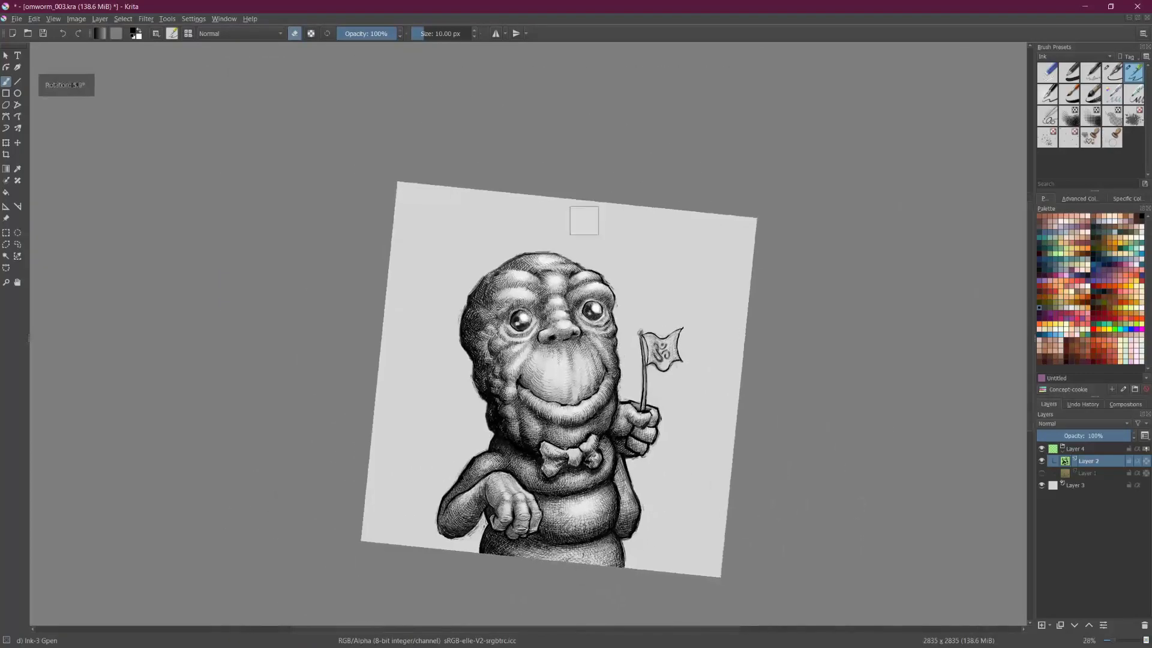
scroll(584, 220, up, 2)
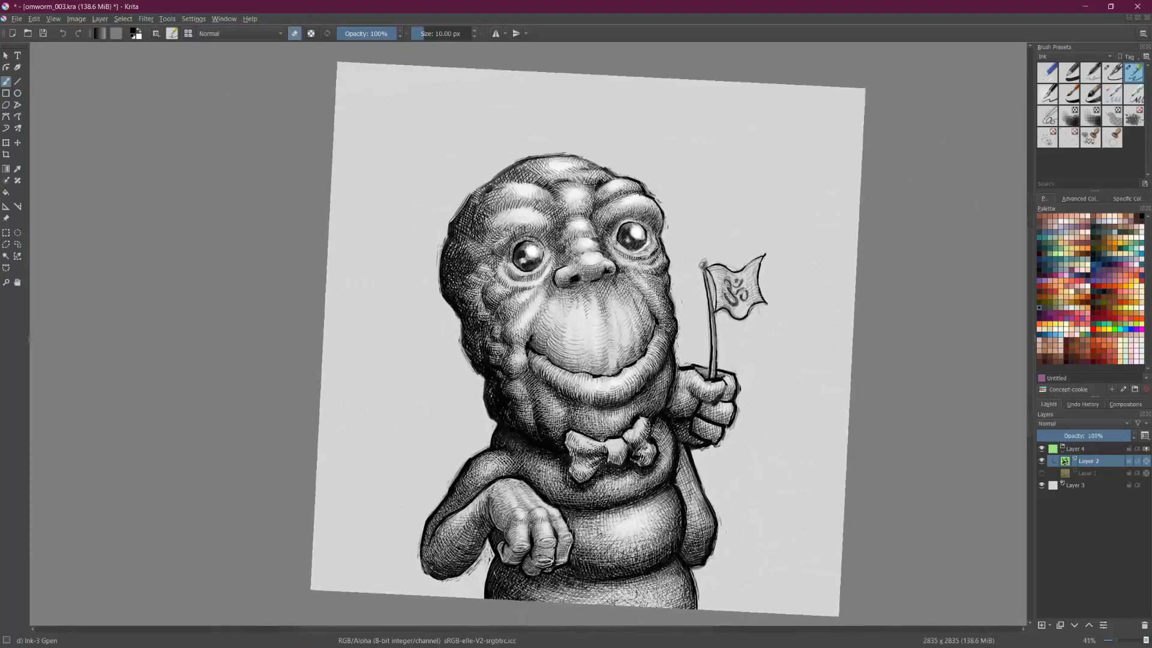
key(m)
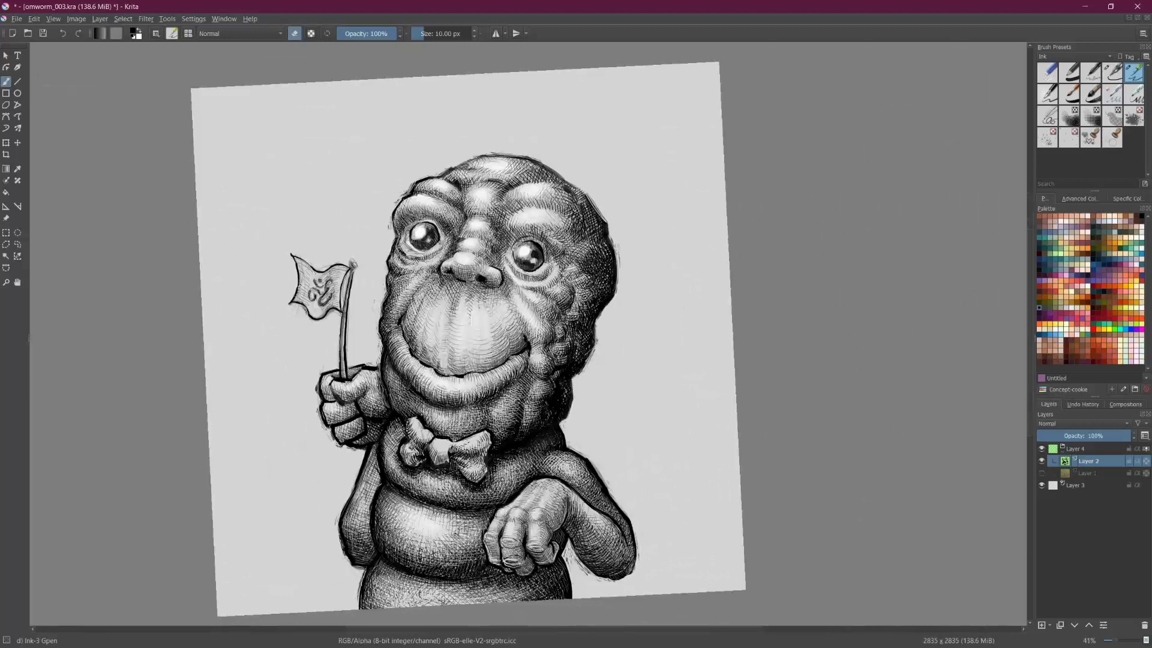
key(m)
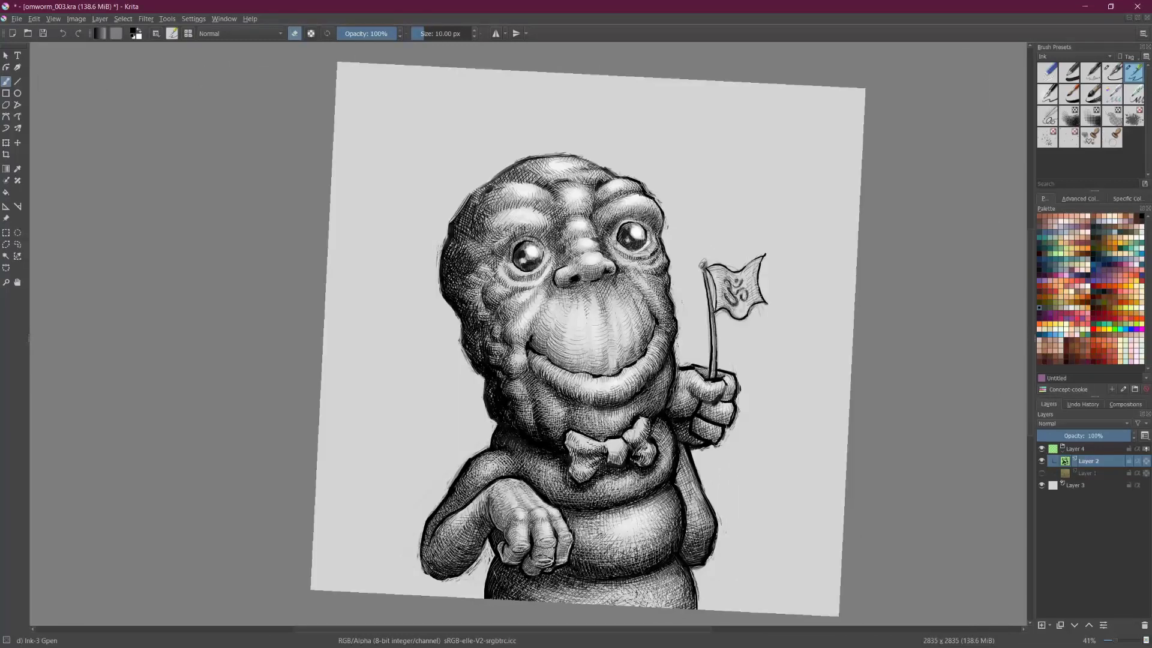
key(e)
scroll(529, 334, up, 3)
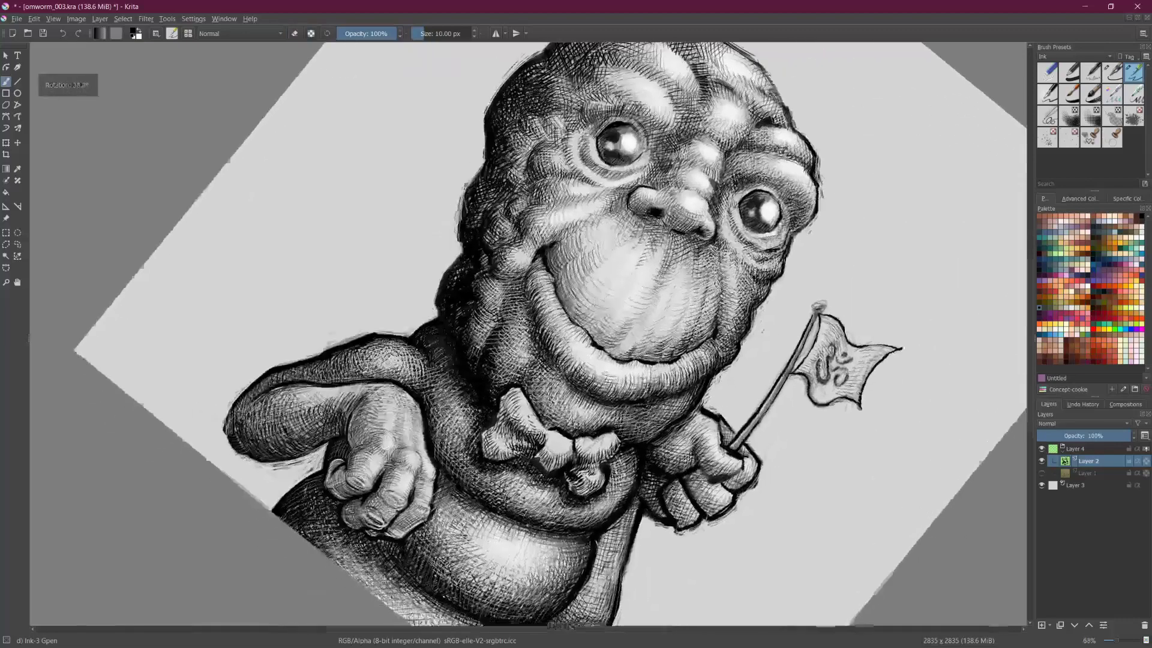
drag(642, 387, 651, 431)
drag(656, 396, 658, 423)
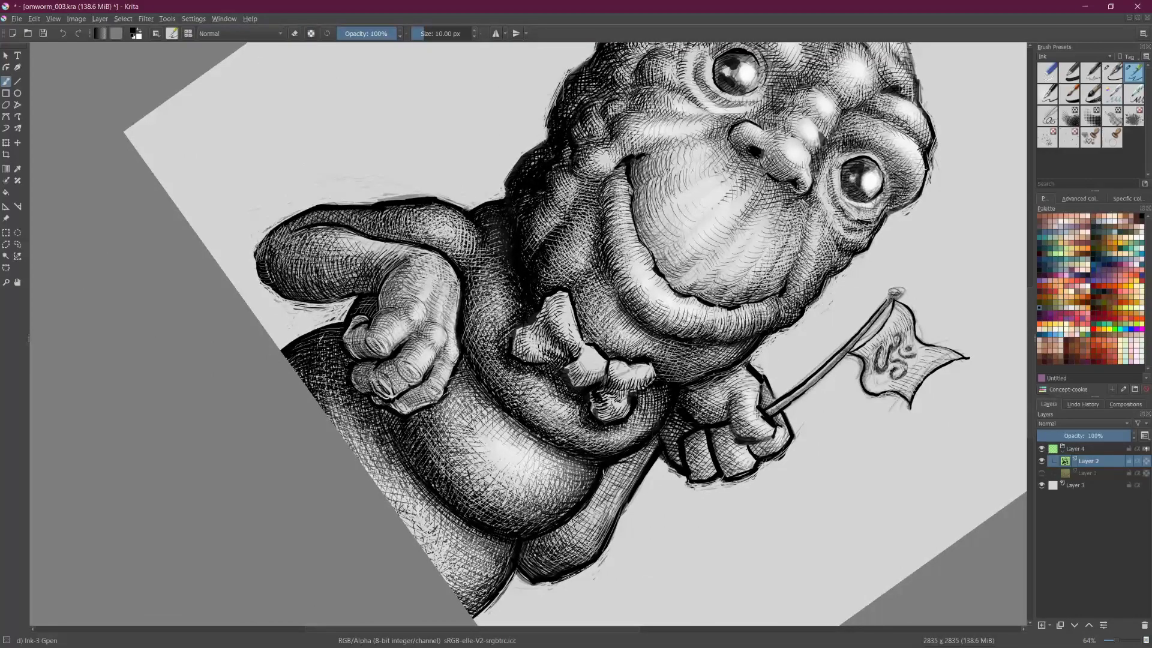
Step: Add ink hatching to the chest roll on the bow tie's side away from the flag and to the flag hand's fingers
scroll(528, 334, down, 3)
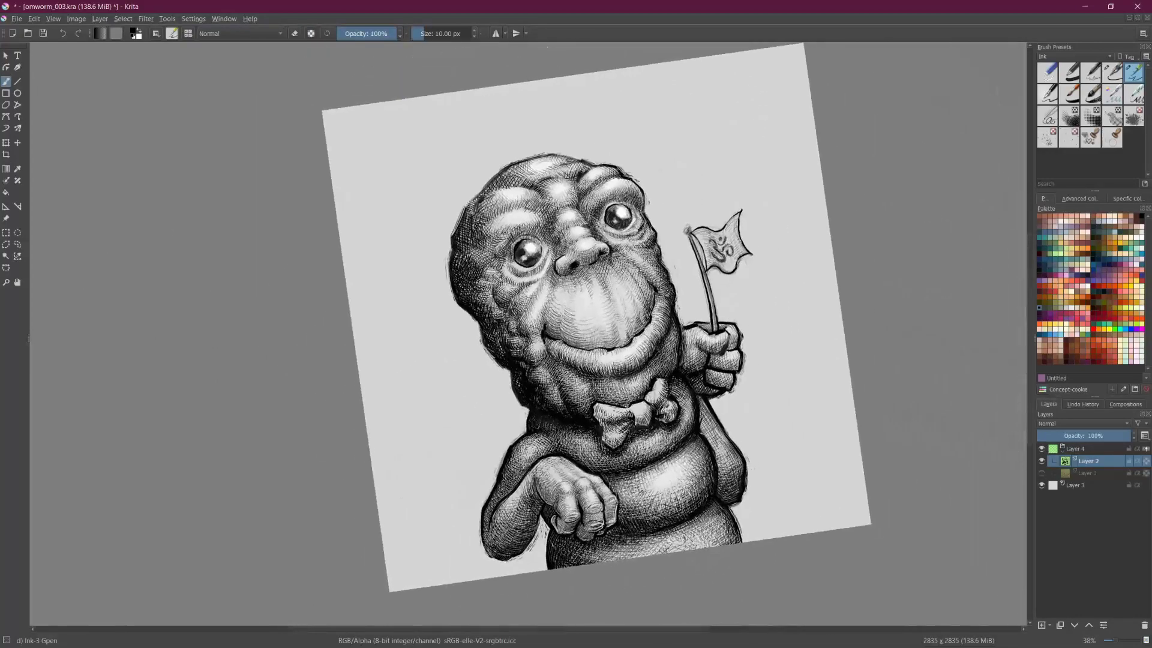
scroll(471, 321, up, 1)
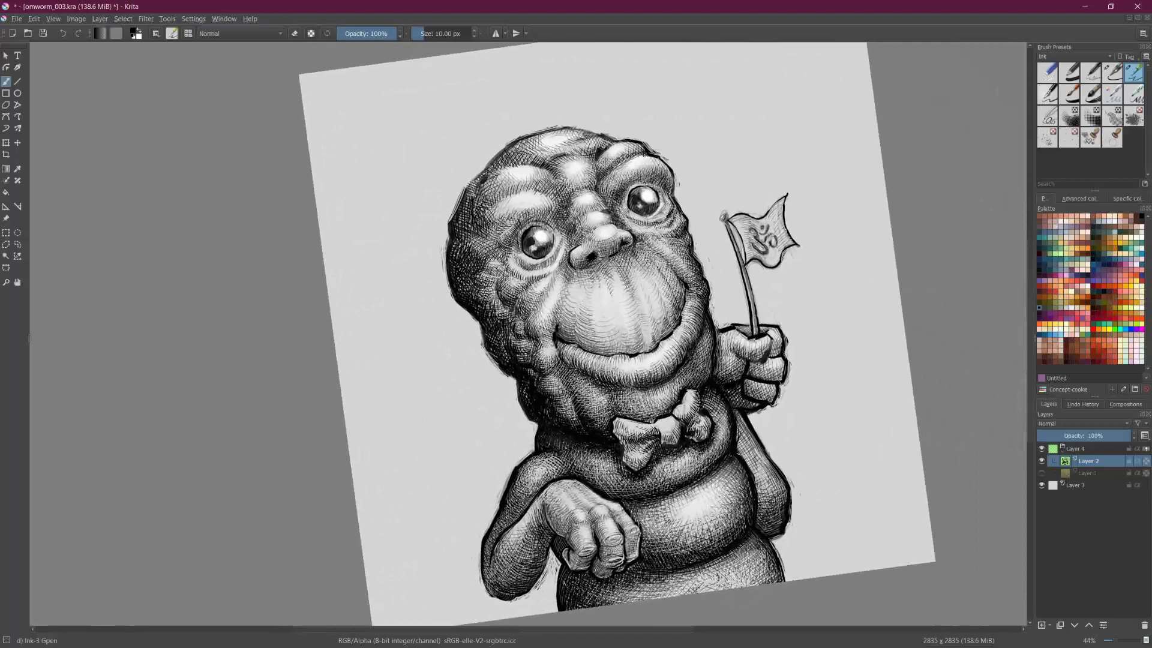
drag(579, 449, 605, 471)
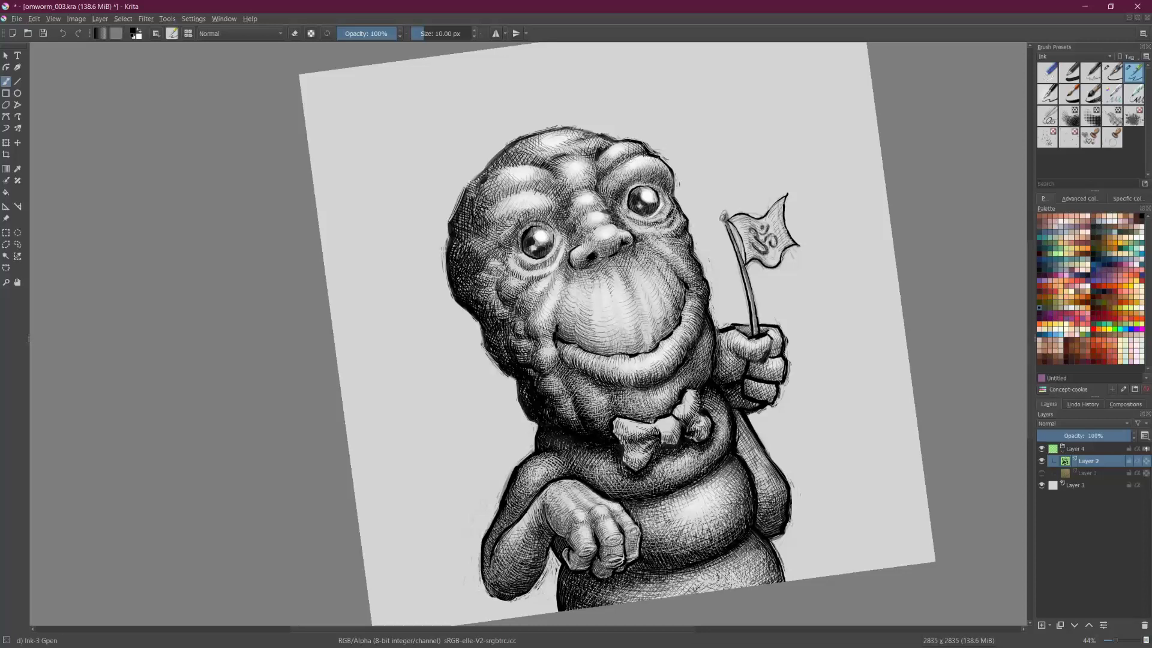
drag(782, 359, 760, 398)
Step: Erase highlights along the flag-side lower lip edge and in the chin and jaw folds away from the flag
key(e)
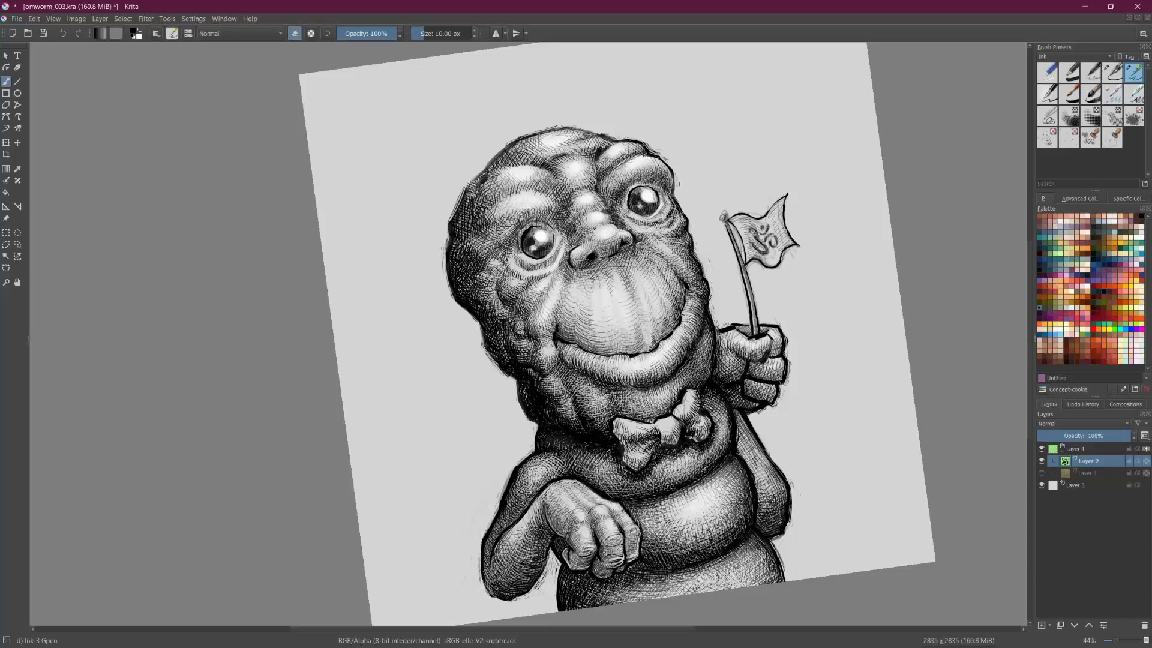
mouse_move(686, 371)
mouse_down()
mouse_move(681, 385)
mouse_move(698, 388)
mouse_move(705, 310)
mouse_up()
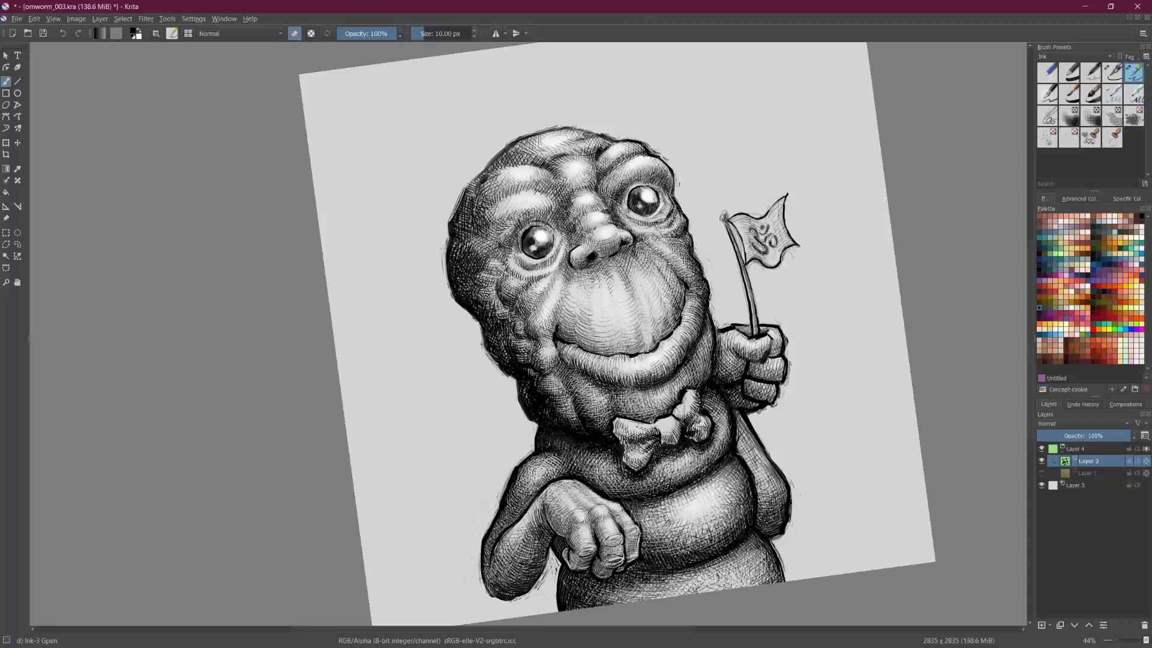
drag(611, 409, 616, 390)
drag(573, 383, 575, 402)
Step: Darken the chest roll beneath the bow tie with curved ink hatching strokes
key(e)
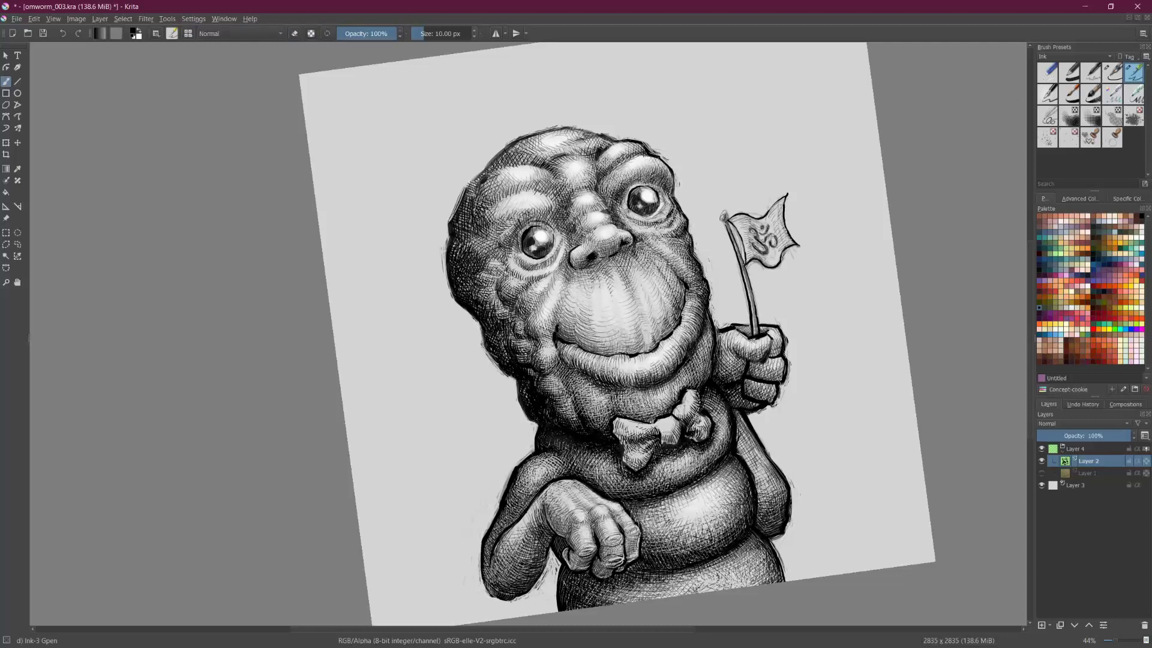
drag(604, 475, 609, 495)
mouse_move(666, 470)
mouse_down()
mouse_move(673, 488)
mouse_move(719, 452)
mouse_up()
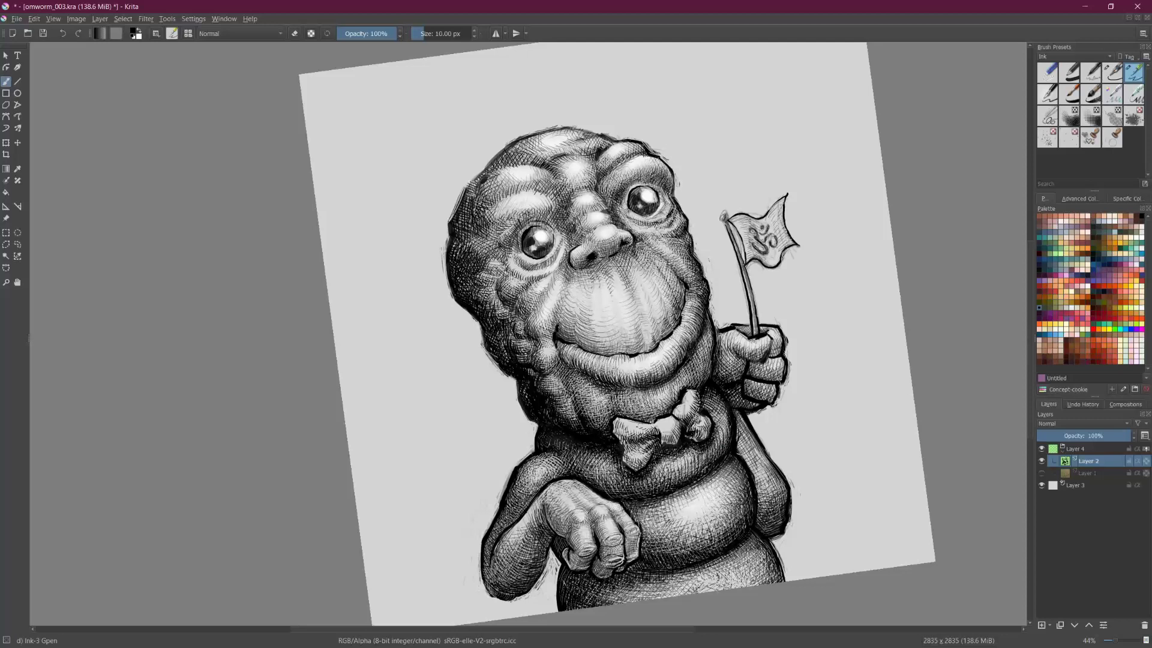
Step: Erase fine highlights into the chest roll away from the flag and along the folds beneath the belly roll
key(e)
mouse_move(598, 467)
mouse_down()
mouse_move(592, 485)
mouse_move(572, 462)
mouse_up()
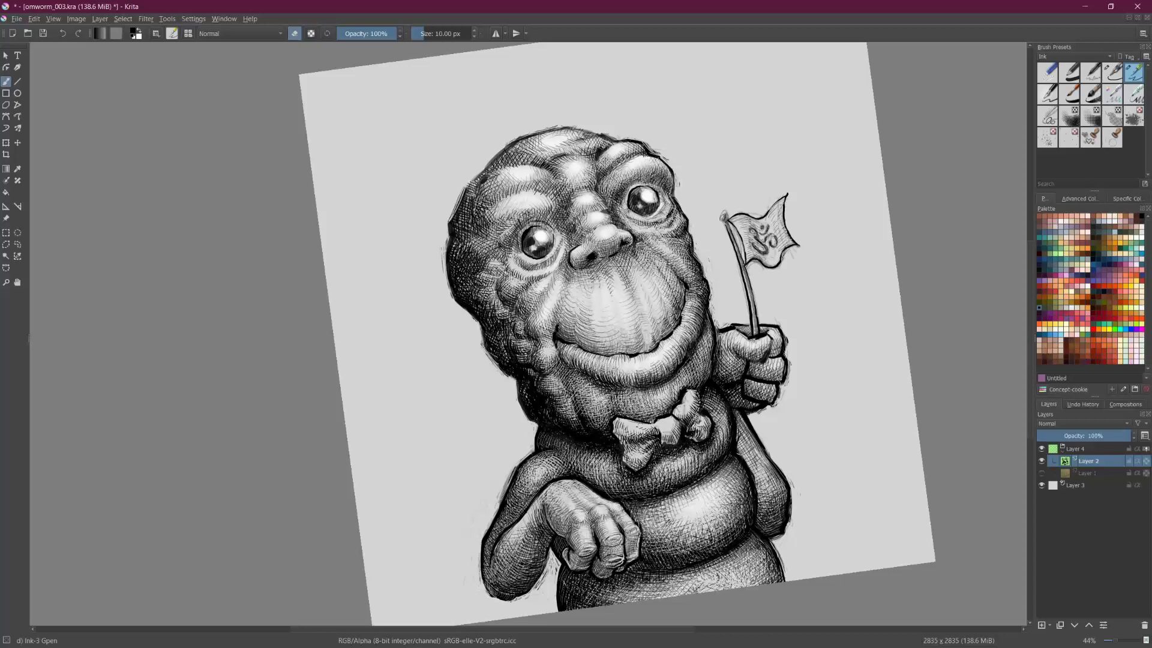
mouse_move(650, 558)
mouse_down()
mouse_move(711, 555)
mouse_move(742, 537)
mouse_up()
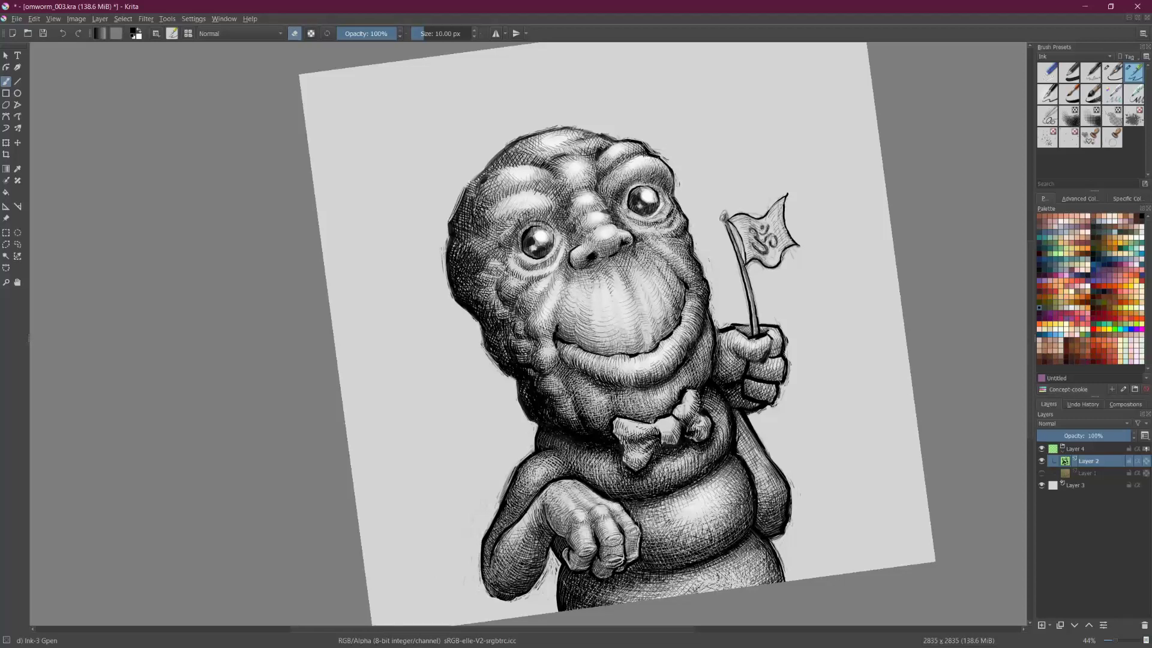
mouse_move(639, 577)
mouse_down()
mouse_move(667, 575)
mouse_move(593, 578)
mouse_move(565, 586)
mouse_move(569, 600)
mouse_up()
drag(600, 598, 561, 604)
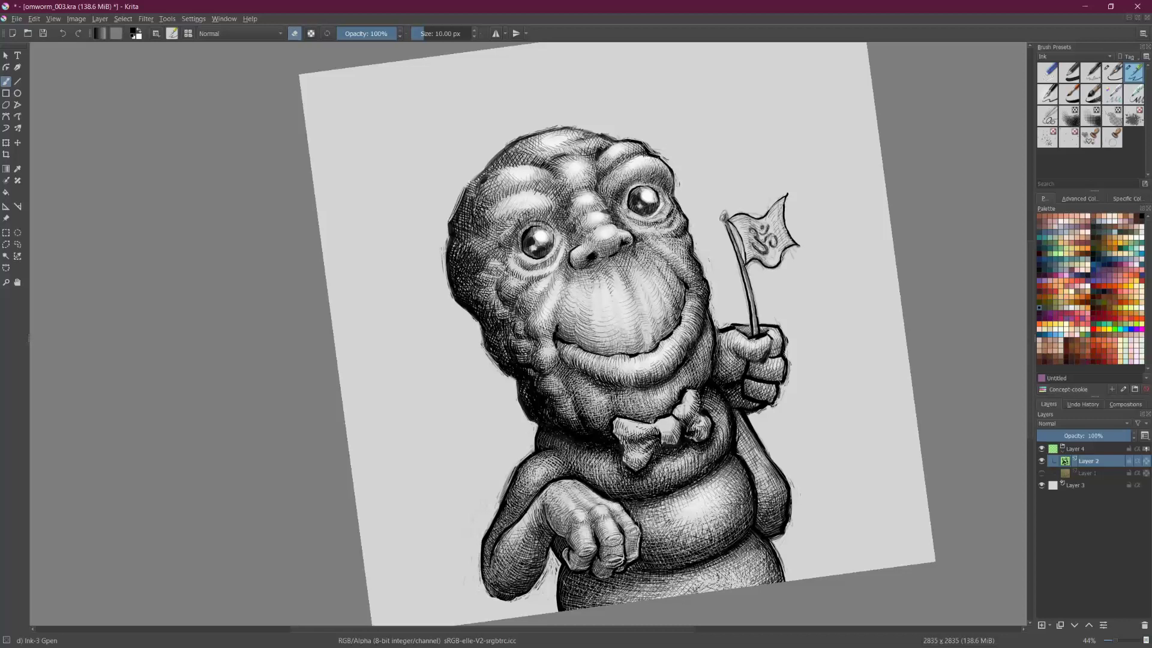
Step: Erase small highlights along the flag-side cheek edge and the lower part of the flag-side arm
drag(693, 264, 701, 276)
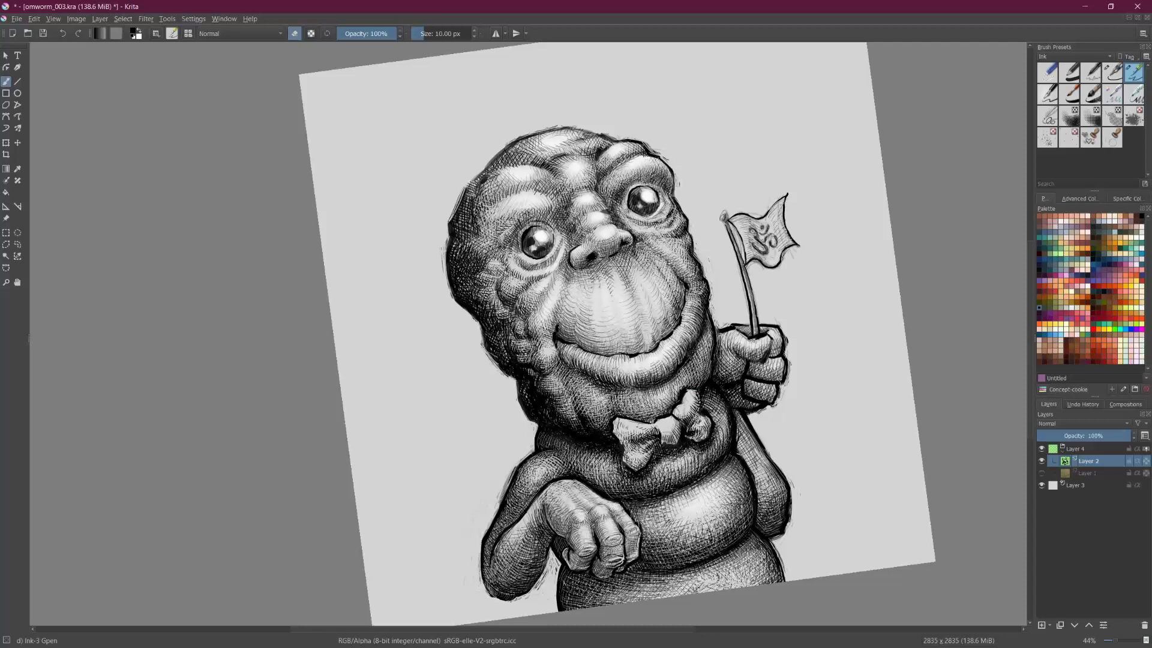
drag(775, 501, 771, 470)
drag(766, 509, 783, 513)
mouse_move(765, 522)
mouse_down()
mouse_move(783, 515)
mouse_move(771, 528)
mouse_up()
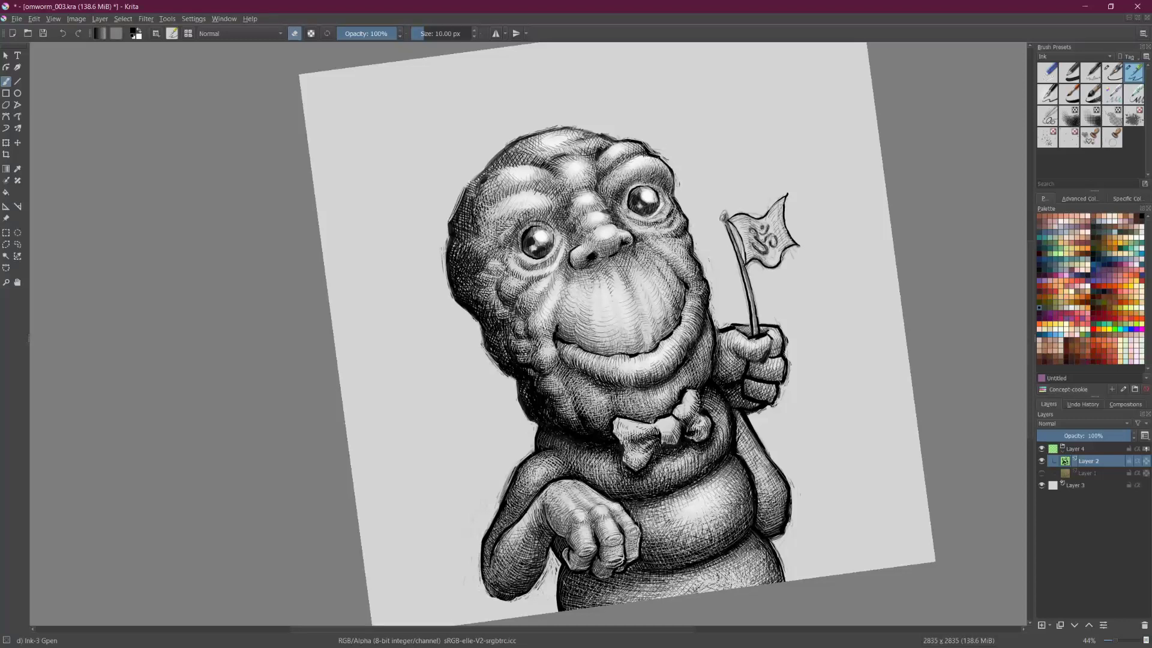
Step: Switch back to inking and hatch the chest roll and neck beside the bow tie, away from the flag
key(e)
mouse_move(587, 471)
mouse_down()
mouse_move(592, 487)
mouse_move(605, 483)
mouse_up()
mouse_move(614, 459)
mouse_down()
mouse_move(607, 475)
mouse_move(584, 479)
mouse_up()
drag(592, 453, 584, 470)
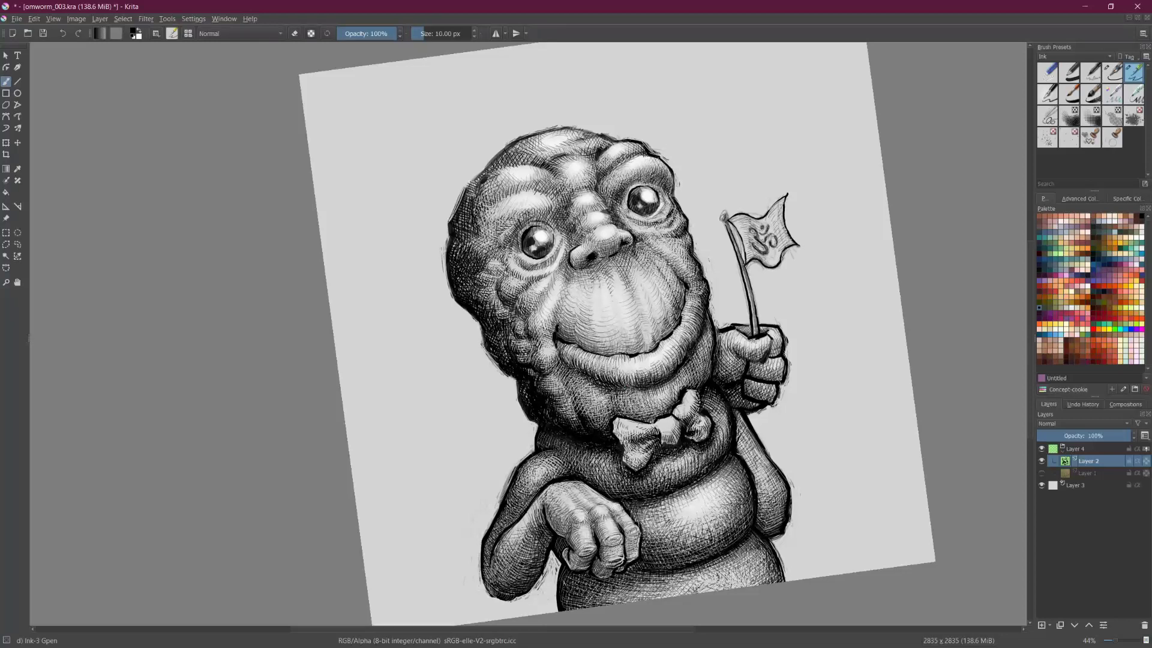
drag(560, 434, 551, 450)
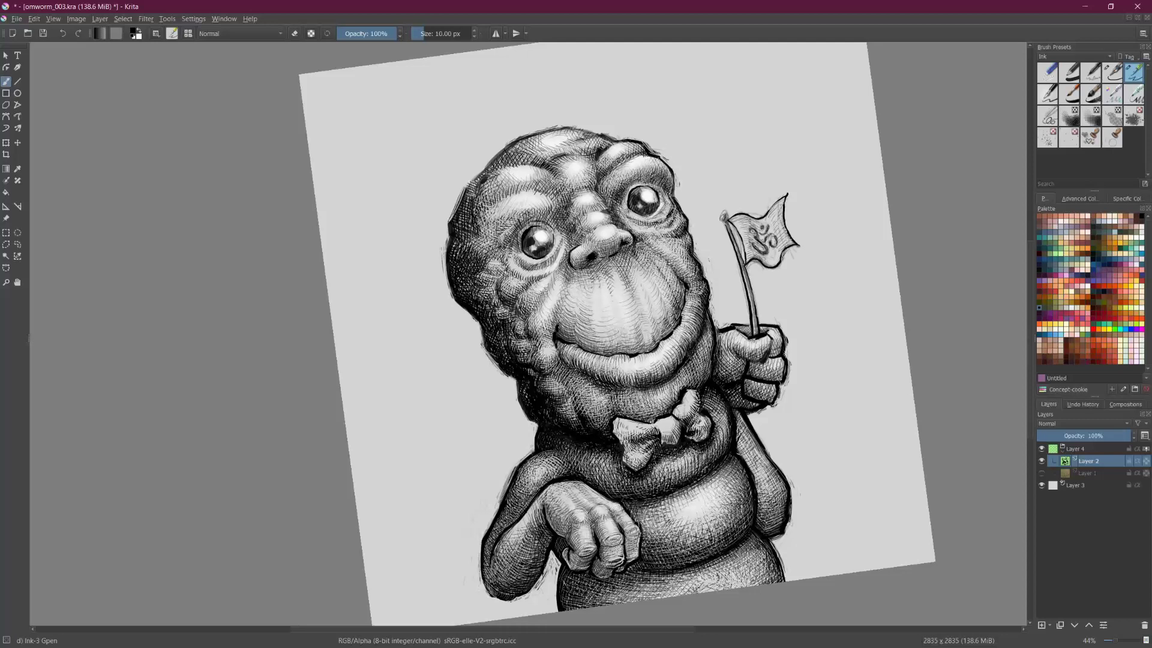
Step: Layer ink hatching across the chin between the lower lip and the bow tie
drag(619, 380, 634, 378)
drag(626, 380, 634, 375)
drag(643, 369, 656, 363)
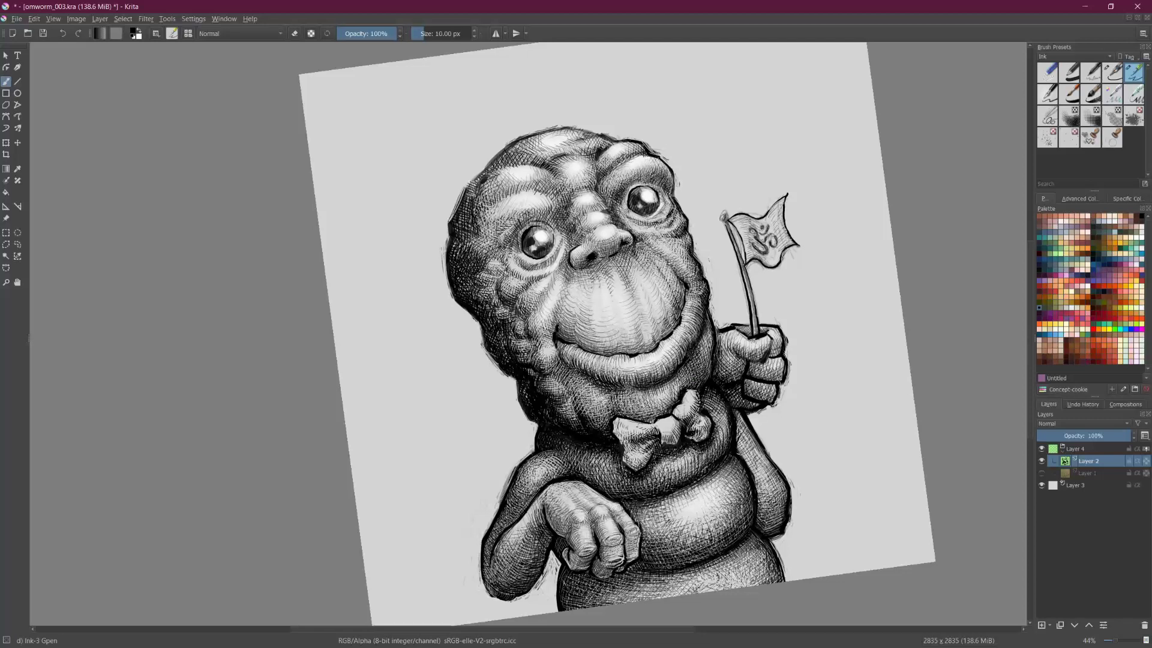
drag(606, 393, 633, 396)
drag(613, 400, 637, 405)
drag(616, 410, 643, 408)
mouse_move(623, 415)
mouse_down()
mouse_move(648, 408)
mouse_move(607, 389)
mouse_up()
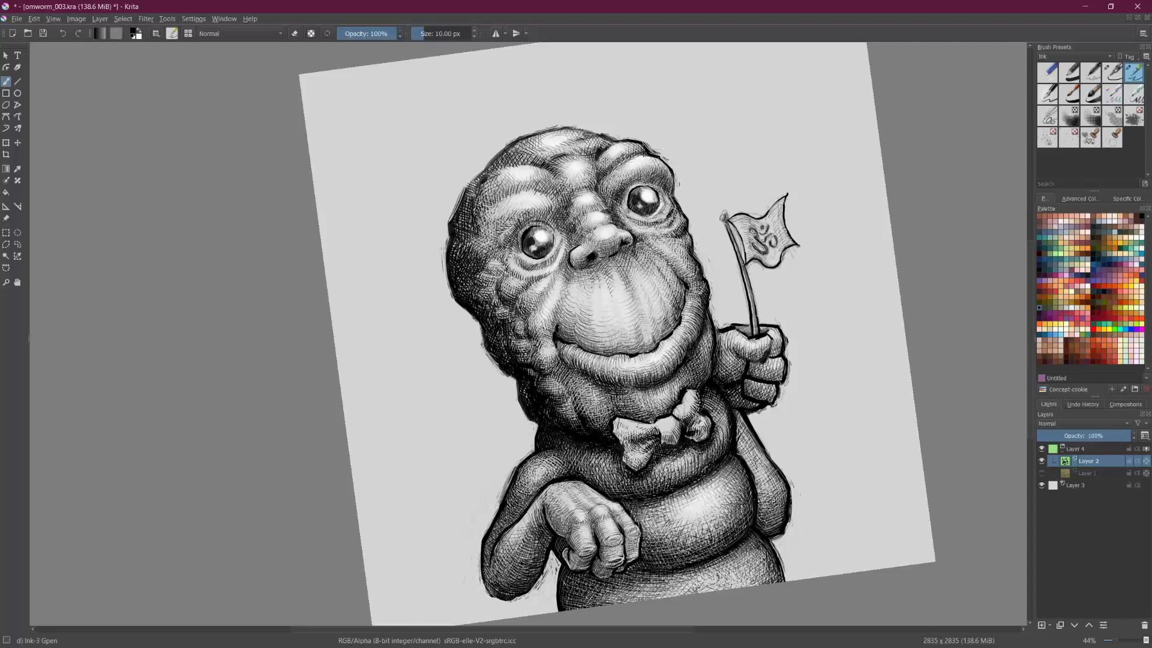
drag(593, 423, 611, 413)
Step: Darken the chin fold beside the bow tie and the crease under the lower lip with short ink strokes
key(shift+space)
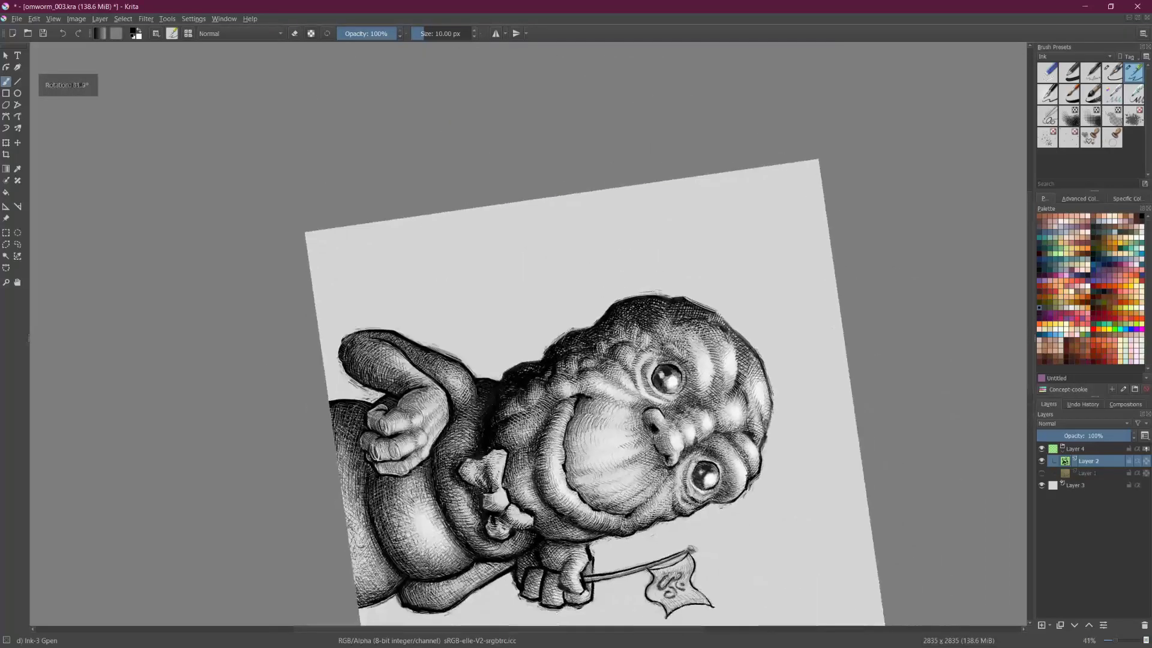
scroll(529, 334, up, 2)
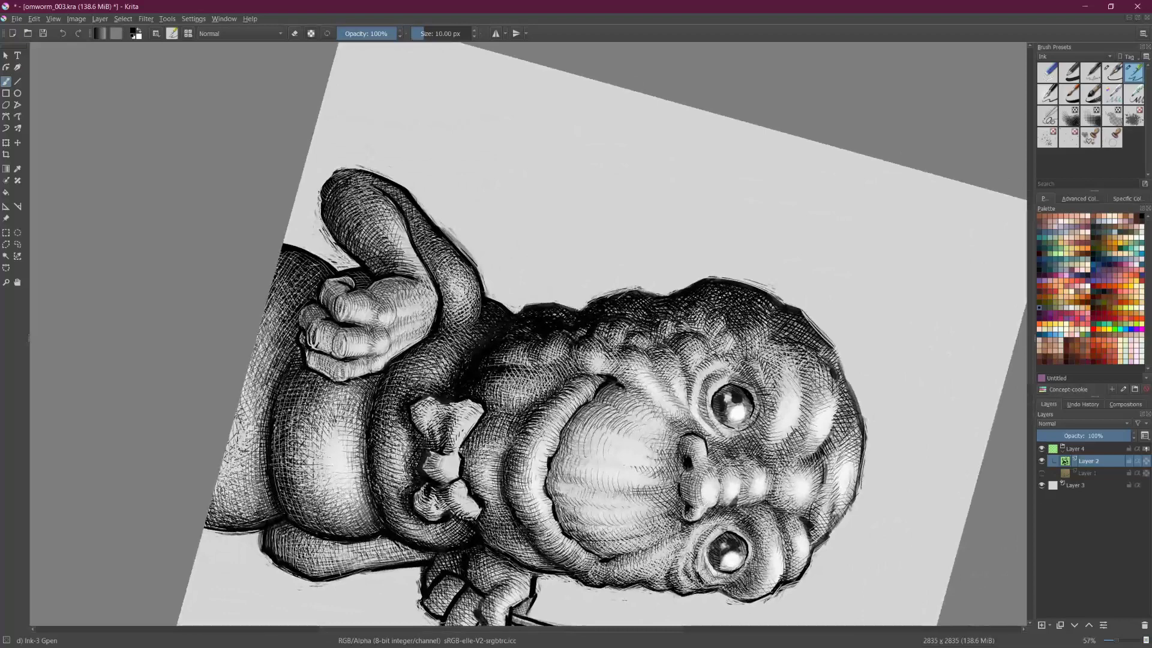
drag(496, 379, 493, 408)
drag(780, 420, 575, 72)
scroll(528, 334, up, 2)
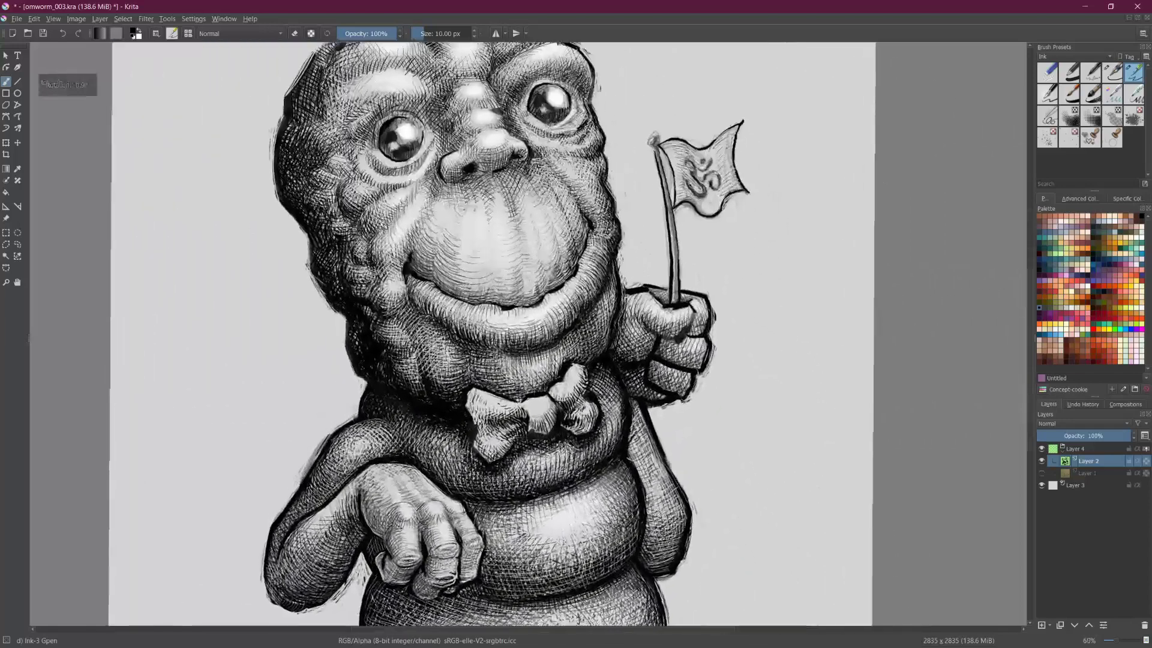
scroll(528, 333, up, 1)
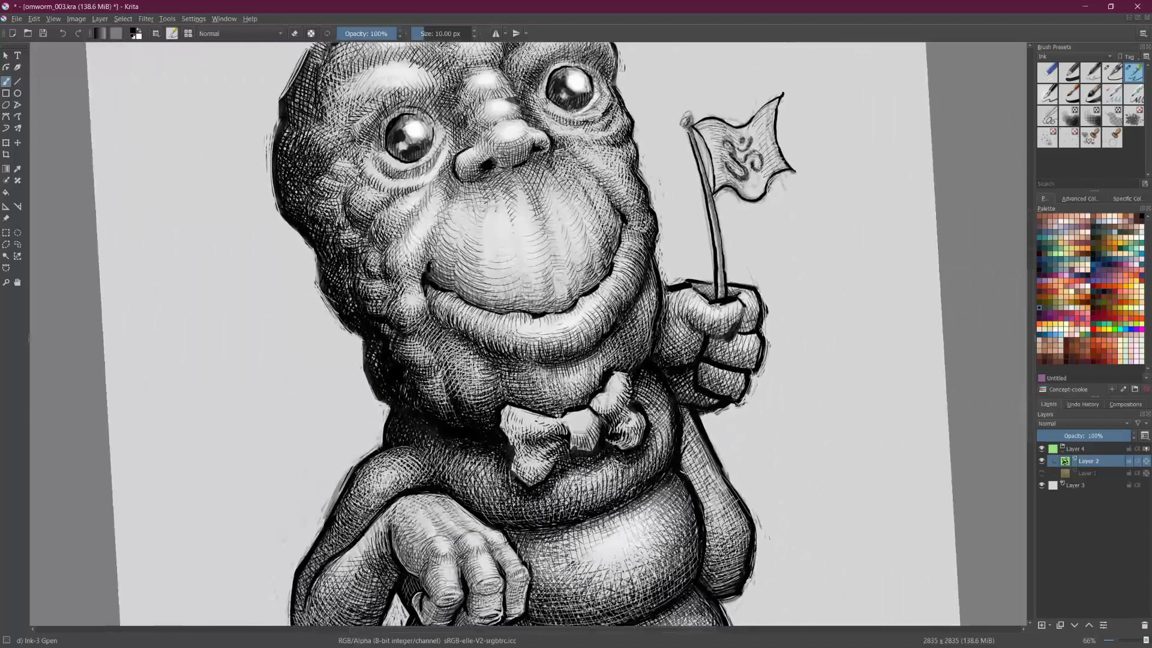
drag(539, 366, 532, 372)
drag(601, 355, 601, 367)
mouse_move(593, 359)
mouse_down()
mouse_move(591, 375)
mouse_move(602, 370)
mouse_up()
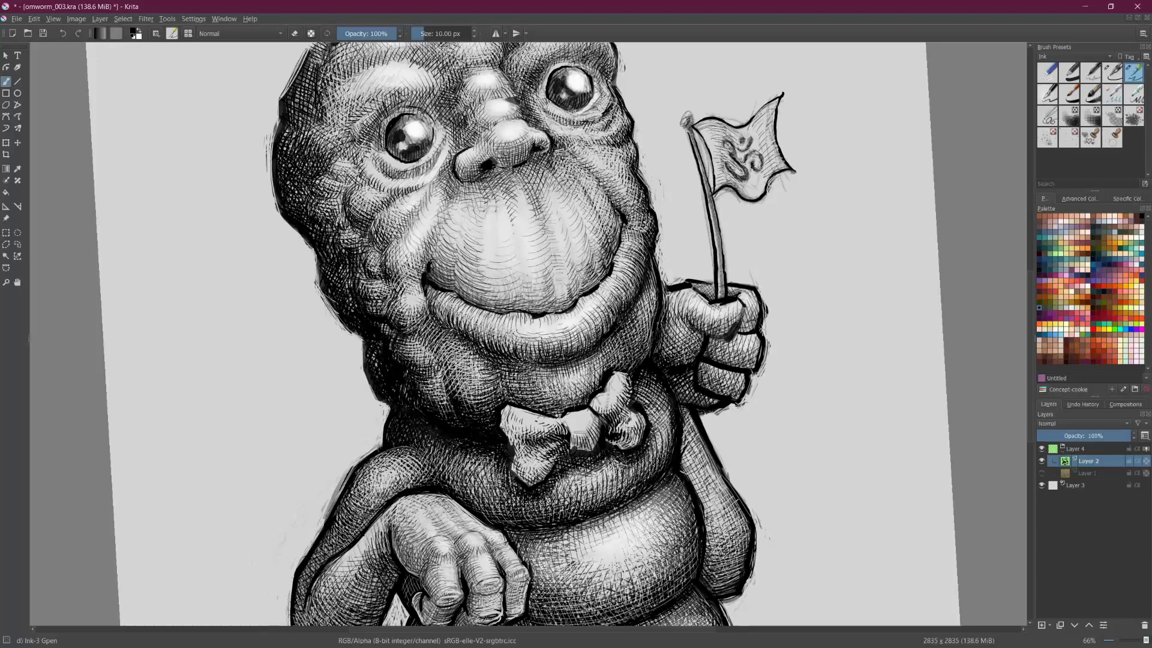
Step: Rotate the canvas sideways and hatch the upper chin just below the middle of the lower lip
scroll(528, 334, down, 3)
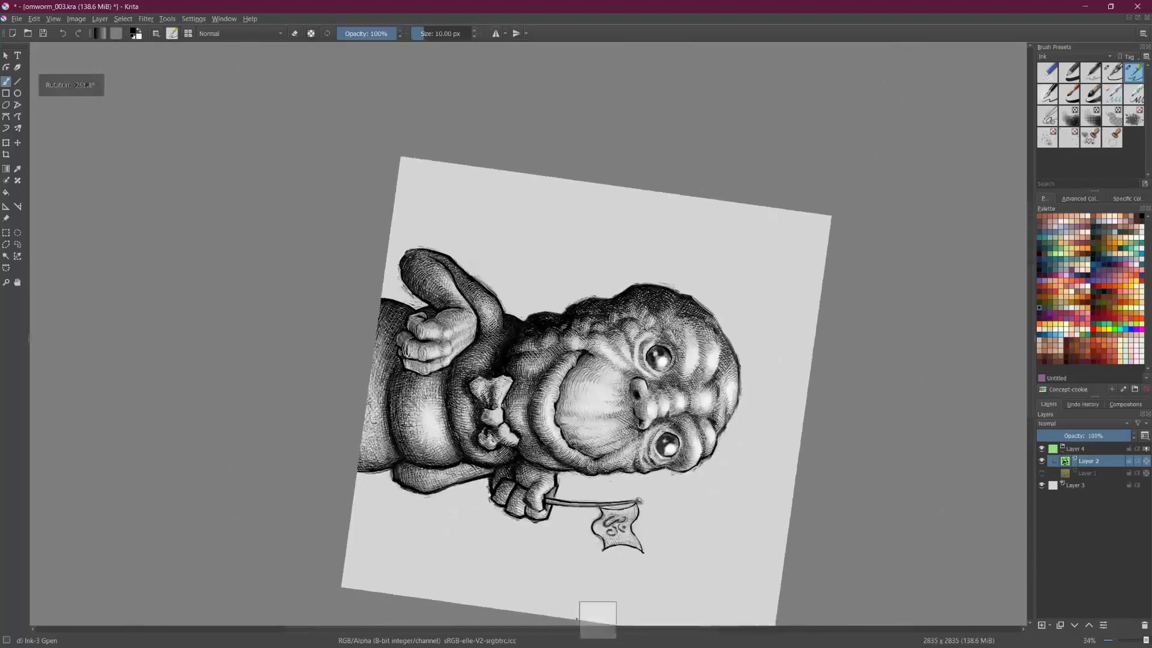
scroll(528, 334, up, 2)
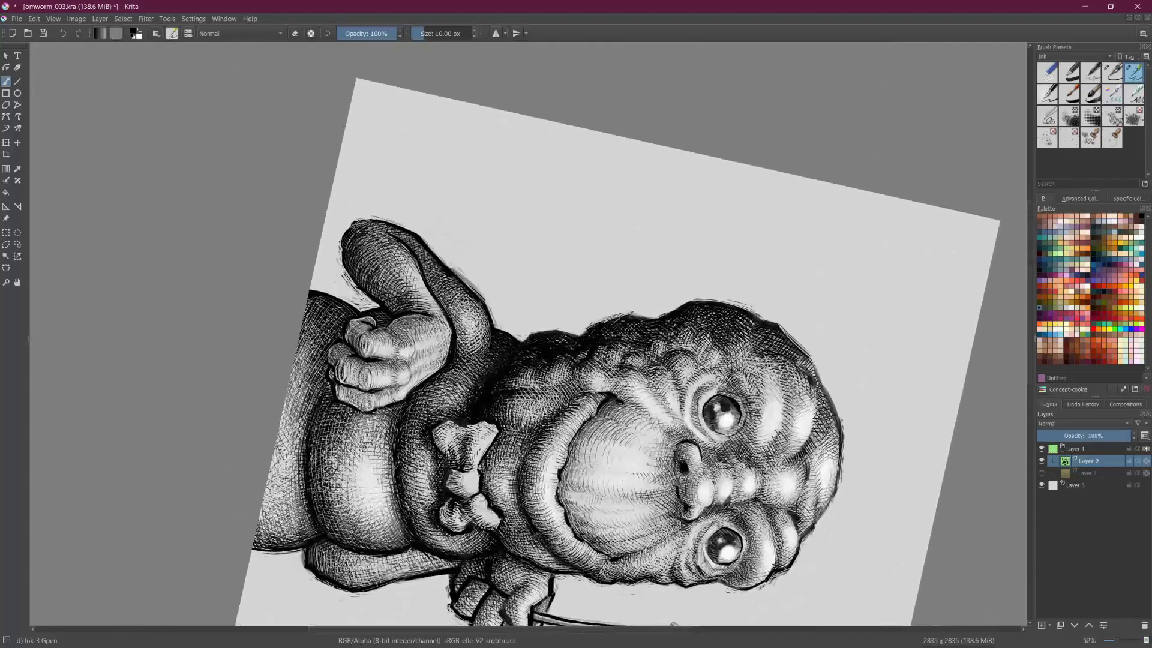
drag(532, 453, 527, 467)
drag(533, 451, 530, 458)
drag(538, 453, 534, 465)
drag(527, 502, 532, 485)
mouse_move(530, 498)
mouse_down()
mouse_move(534, 481)
mouse_move(537, 497)
mouse_up()
Step: Turn the canvas further and hatch the flag-side half of the lower lip toward the mouth corner
drag(338, 368, 349, 264)
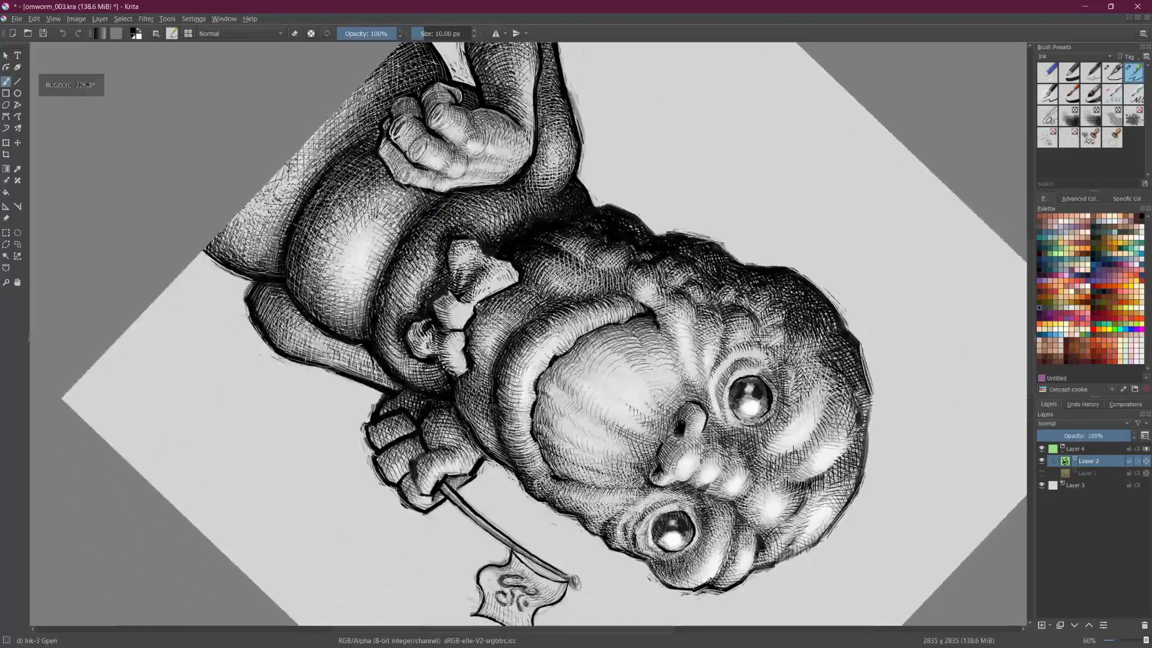
drag(501, 405, 505, 385)
mouse_move(504, 407)
mouse_down()
mouse_move(509, 388)
mouse_move(508, 418)
mouse_up()
mouse_move(509, 439)
mouse_down()
mouse_move(512, 426)
mouse_move(531, 462)
mouse_up()
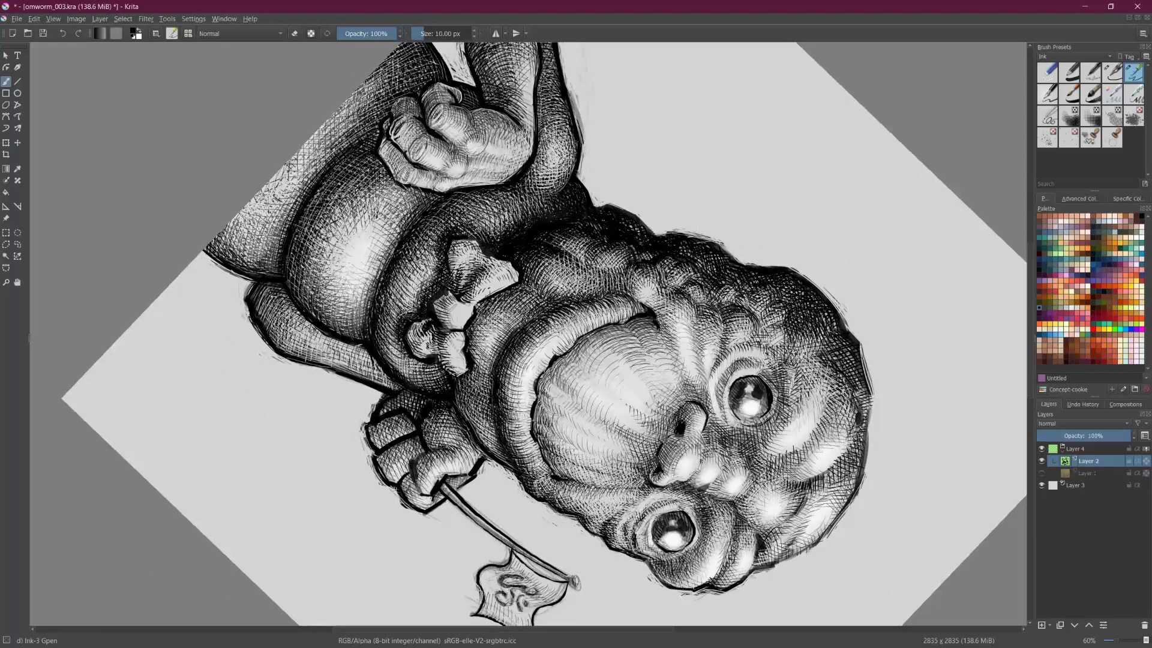
Step: Hatch the muzzle above the mouth line, from the flag-side mouth corner toward the middle
drag(717, 598, 751, 569)
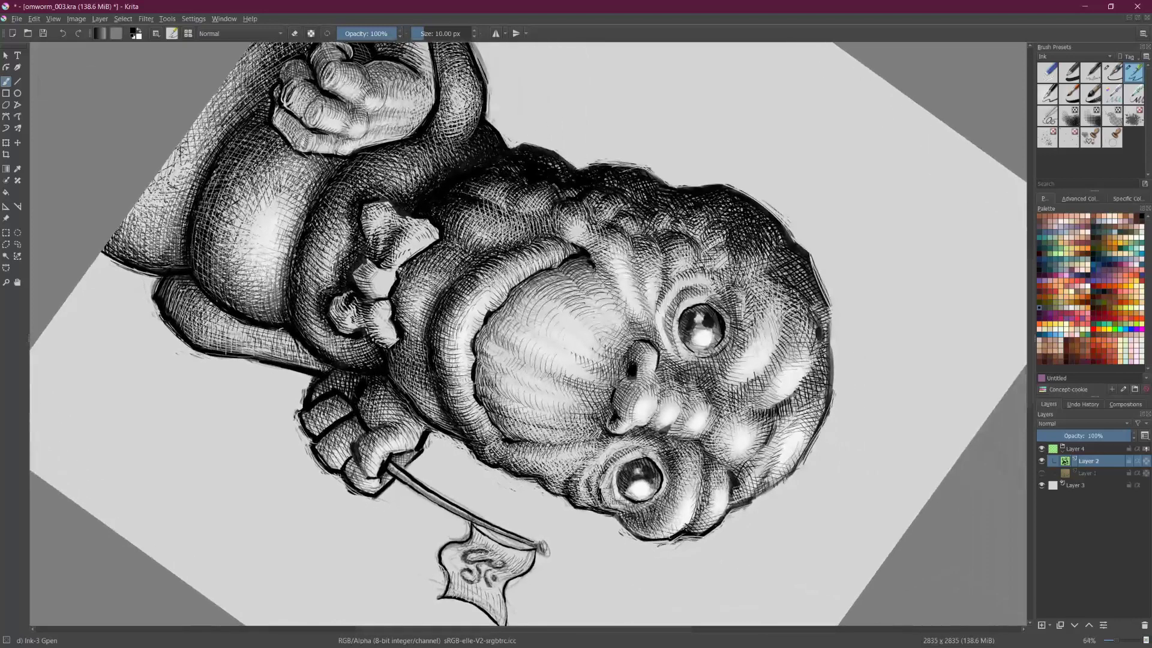
mouse_move(501, 435)
mouse_down()
mouse_move(507, 420)
mouse_move(524, 425)
mouse_up()
mouse_move(521, 444)
mouse_down()
mouse_move(536, 425)
mouse_move(497, 413)
mouse_up()
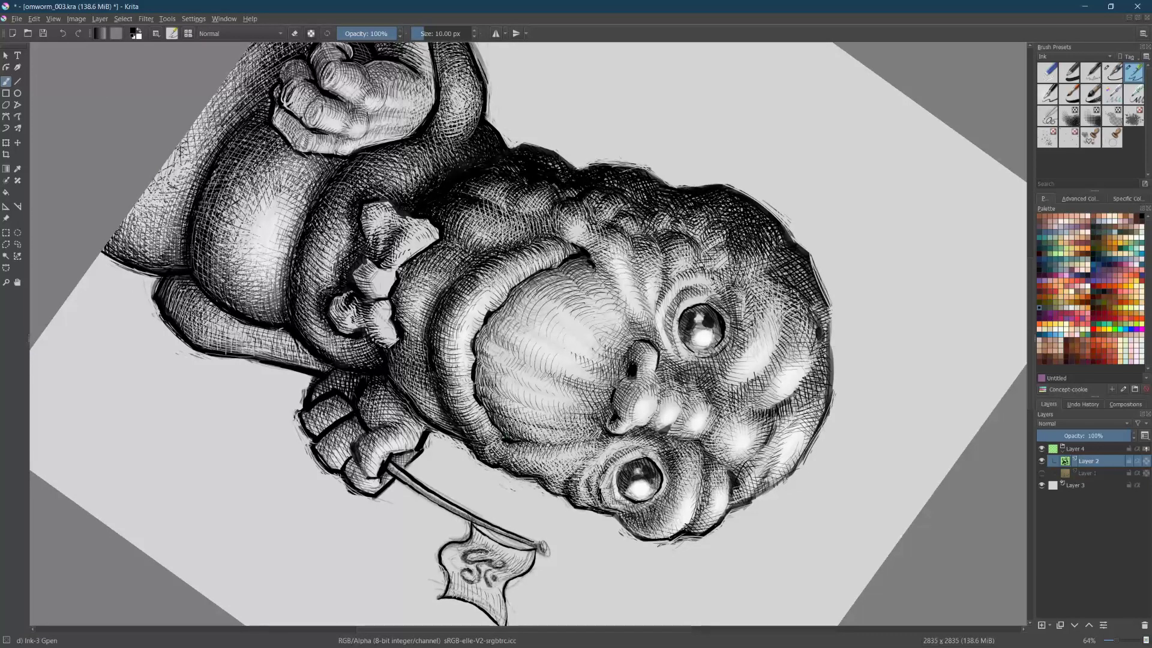
drag(480, 396, 484, 363)
mouse_move(483, 387)
mouse_down()
mouse_move(491, 364)
mouse_move(509, 384)
mouse_up()
drag(509, 401, 518, 389)
mouse_move(516, 402)
mouse_down()
mouse_move(527, 391)
mouse_move(487, 339)
mouse_up()
drag(483, 363, 491, 353)
mouse_move(490, 369)
mouse_down()
mouse_move(502, 355)
mouse_move(487, 325)
mouse_move(504, 332)
mouse_up()
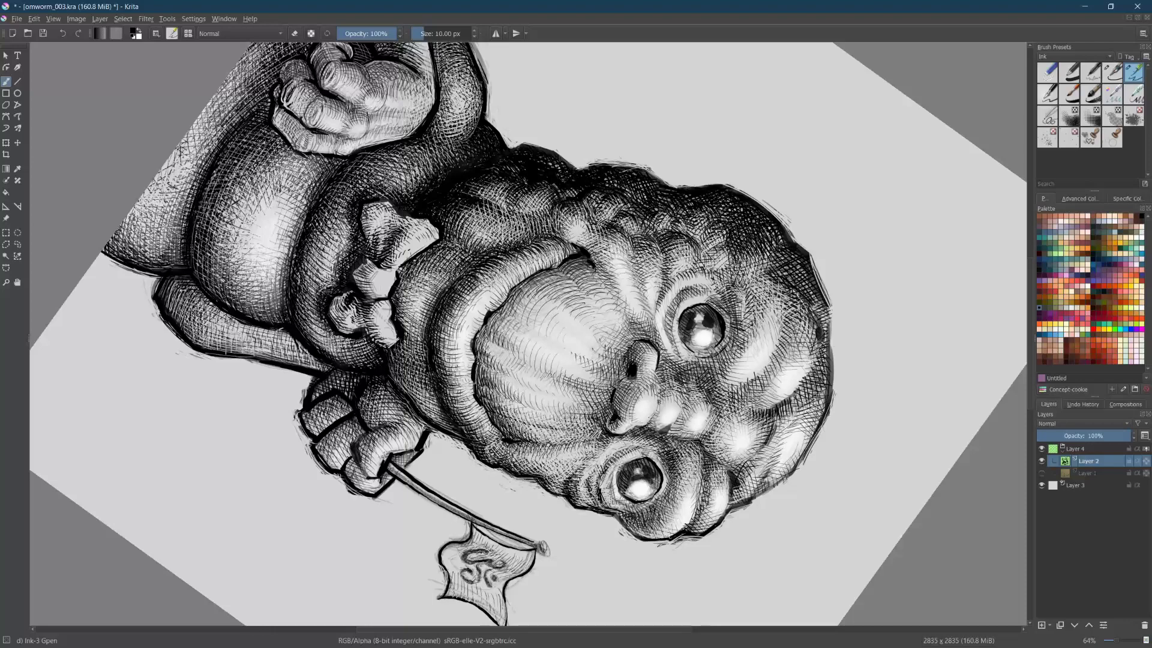
Step: Reset the canvas rotation and fit the whole page in view to examine the drawing
drag(530, 323, 835, 465)
scroll(725, 563, up, 1)
key(5)
key(2)
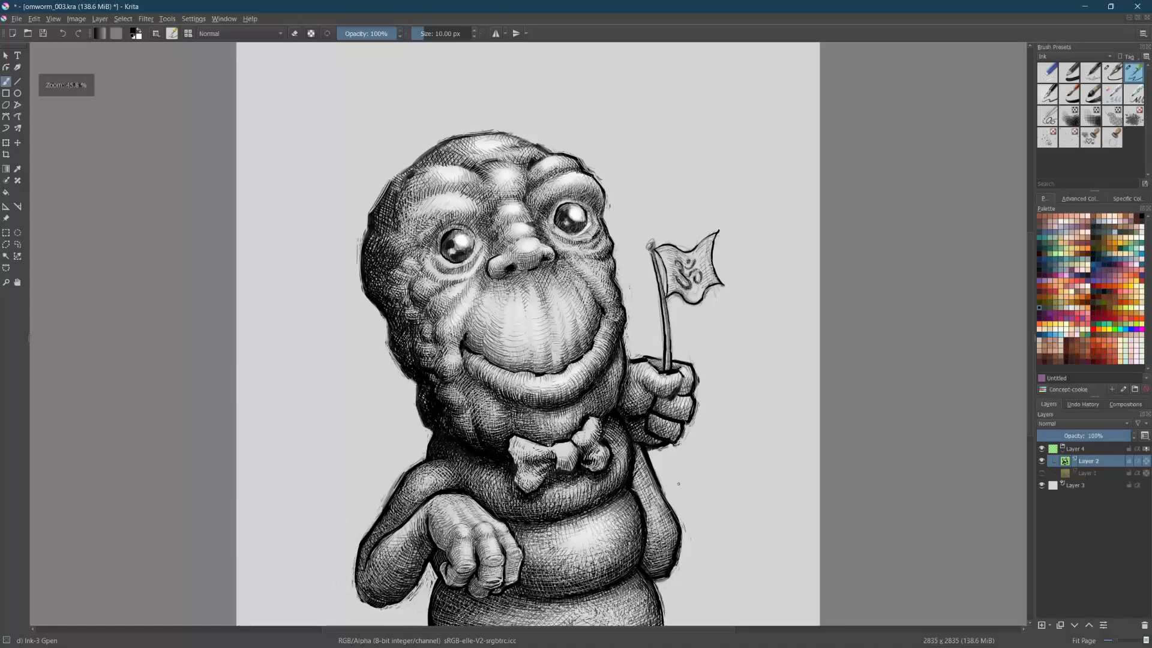
key(Tab)
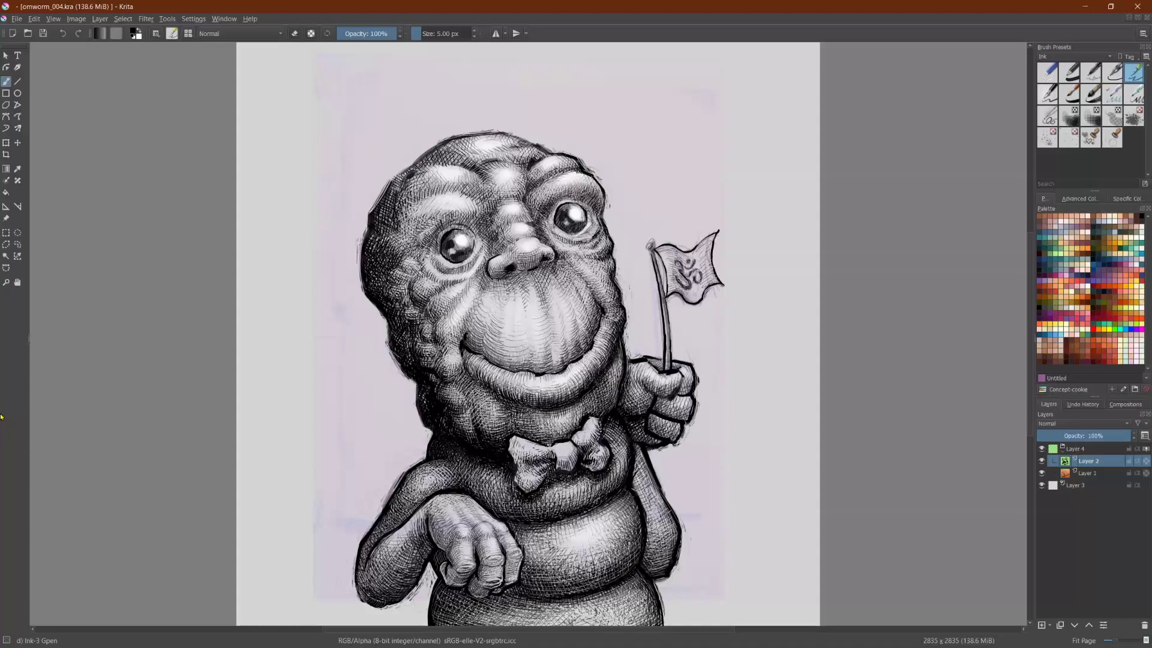
Step: Undo a stray stroke beside the head, then hatch the bag under the eye away from the flag with the 5 px pen
drag(713, 388, 776, 531)
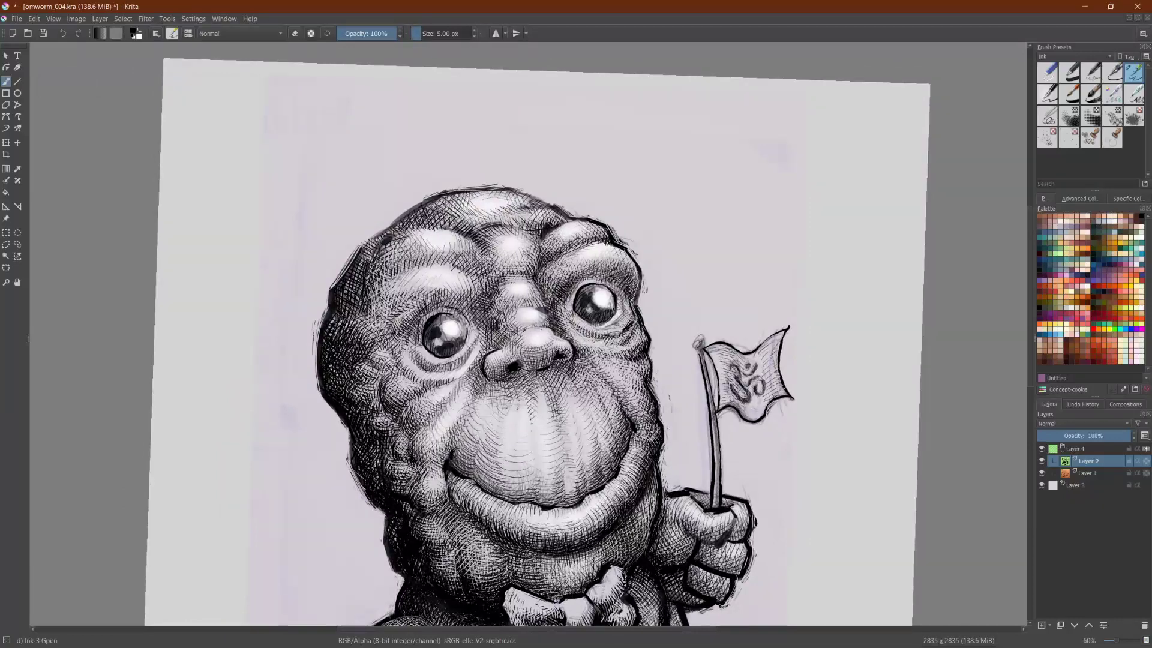
drag(308, 227, 283, 237)
click(63, 34)
scroll(339, 345, up, 3)
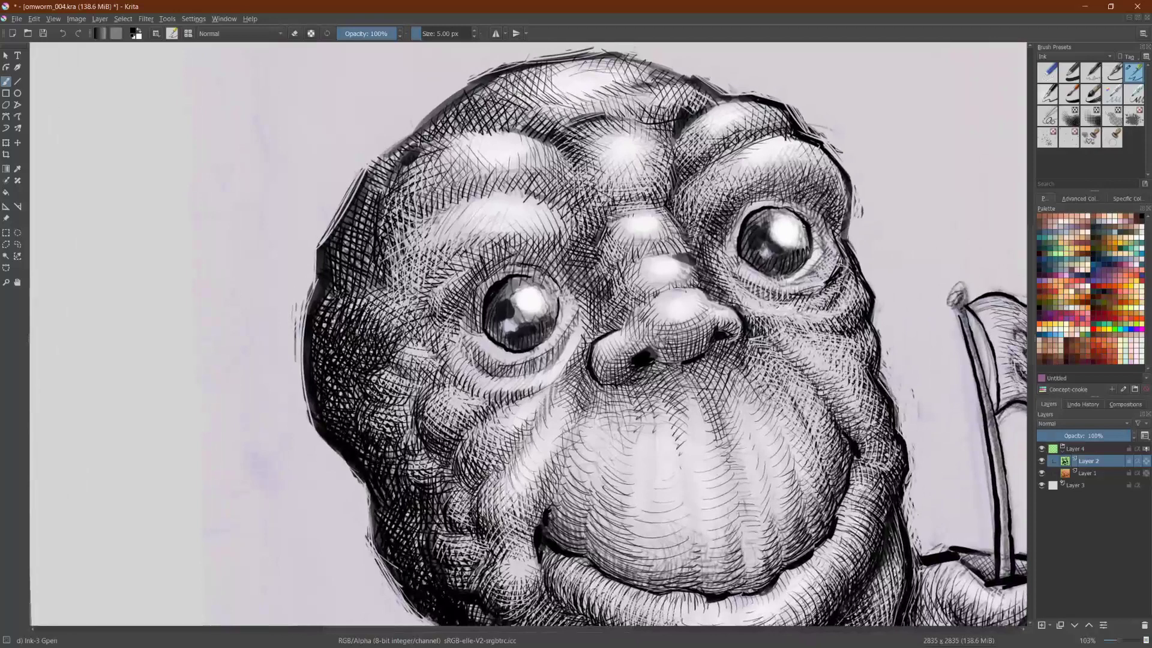
drag(493, 383, 498, 397)
mouse_move(498, 382)
mouse_down()
mouse_move(500, 399)
mouse_move(544, 389)
mouse_up()
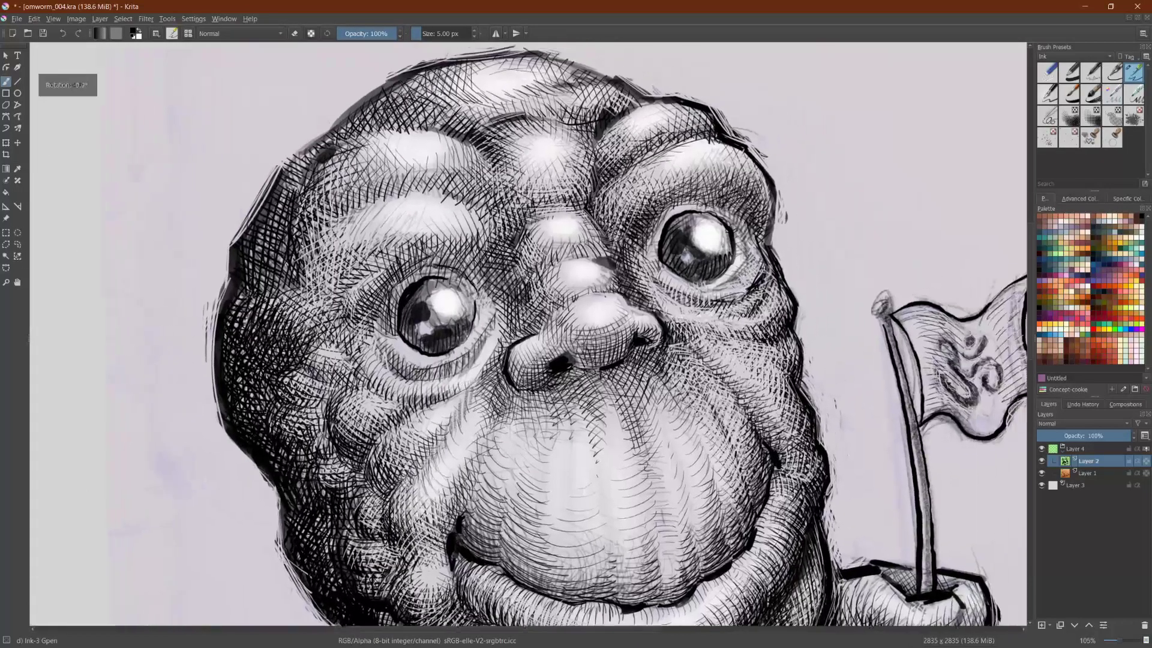
Step: Add fine ink hatching to the nose tip and the side of the nose bridge away from the flag
scroll(557, 375, down, 2)
scroll(557, 375, up, 2)
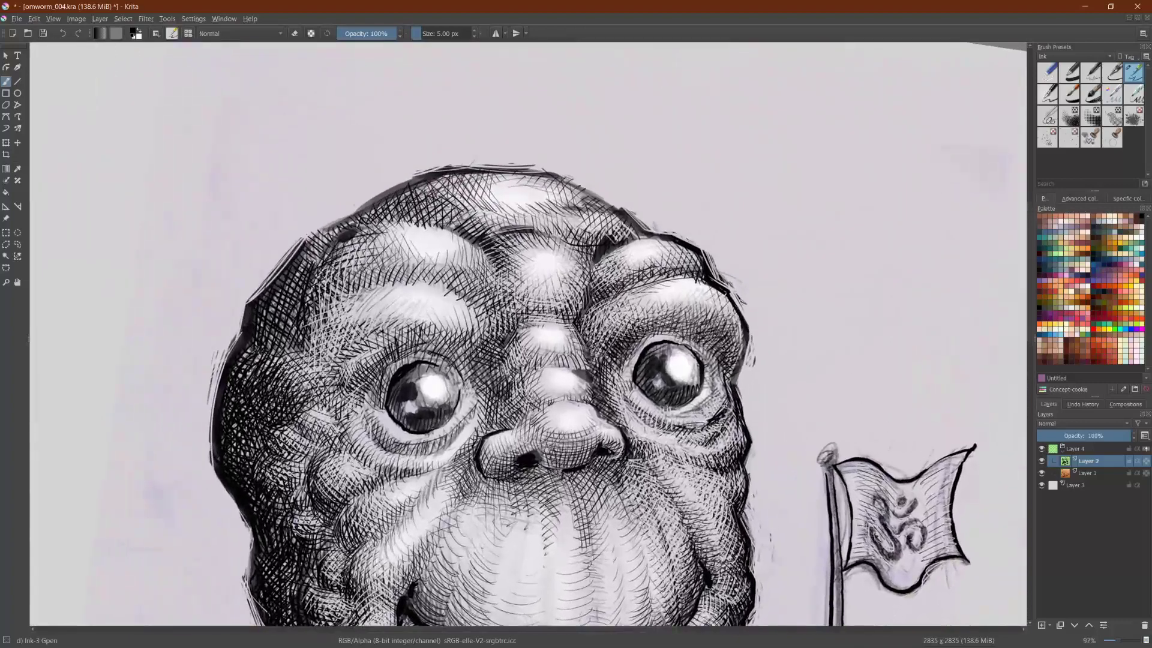
mouse_move(518, 438)
mouse_down()
mouse_move(521, 451)
mouse_move(532, 445)
mouse_up()
mouse_move(527, 432)
mouse_down()
mouse_move(533, 443)
mouse_move(541, 431)
mouse_up()
mouse_move(543, 405)
mouse_down()
mouse_move(539, 427)
mouse_move(523, 424)
mouse_up()
drag(534, 407, 524, 415)
drag(538, 403, 528, 415)
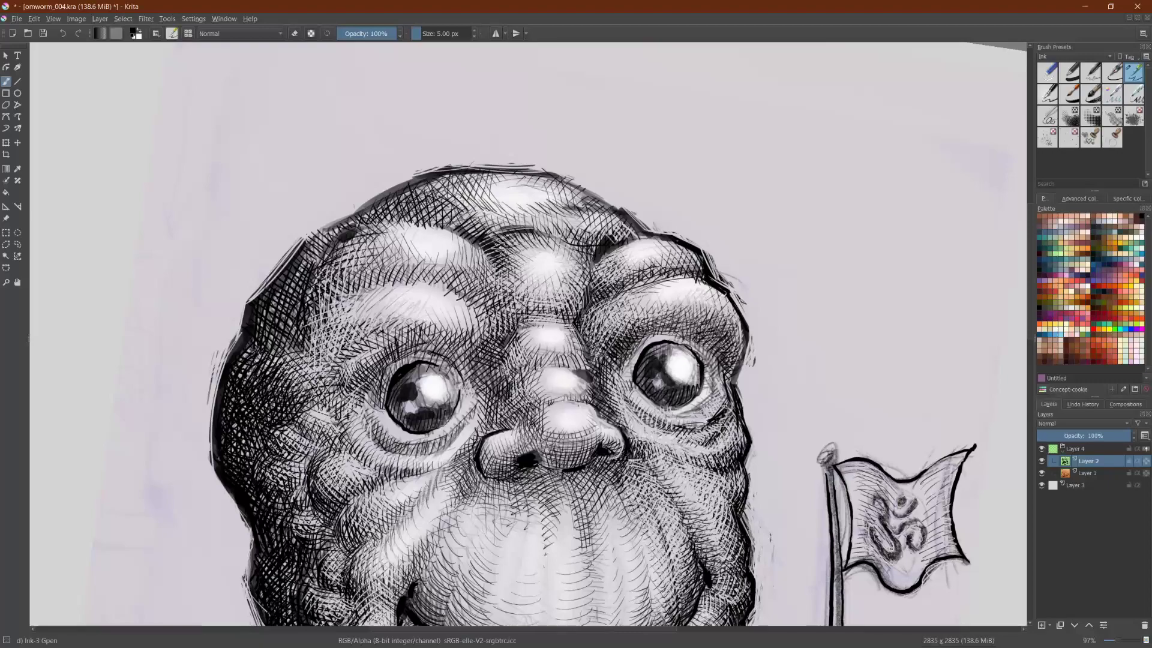
Step: Hatch the area between the nose bridge and the eye away from the flag with fine ink strokes
scroll(705, 408, down, 3)
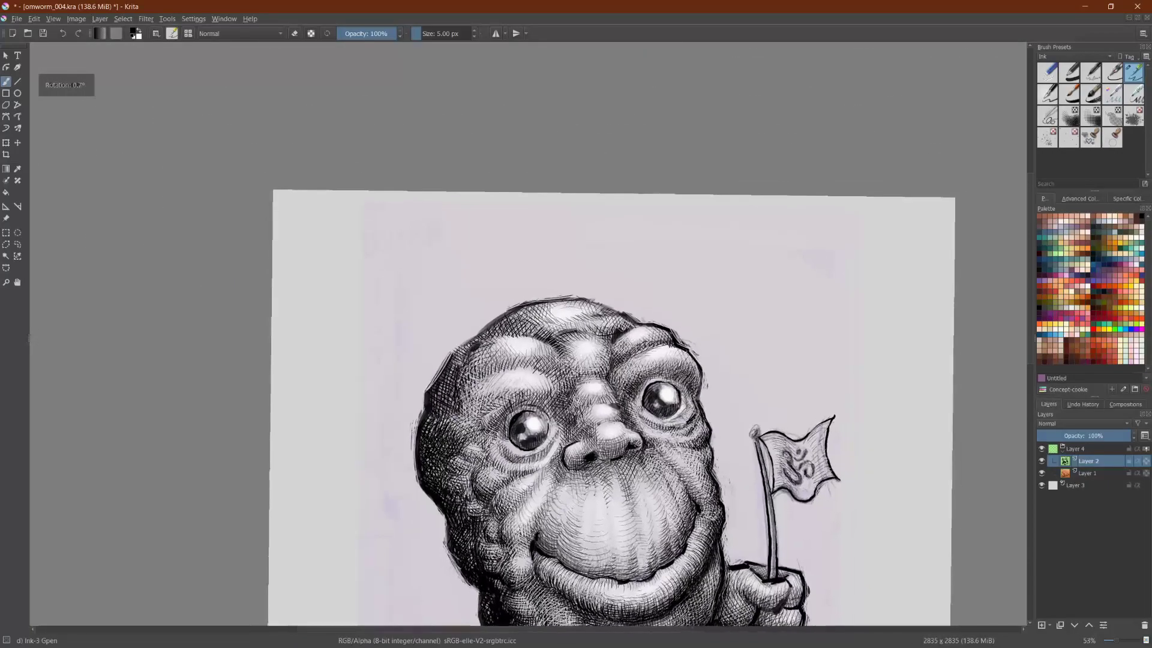
scroll(668, 325, up, 3)
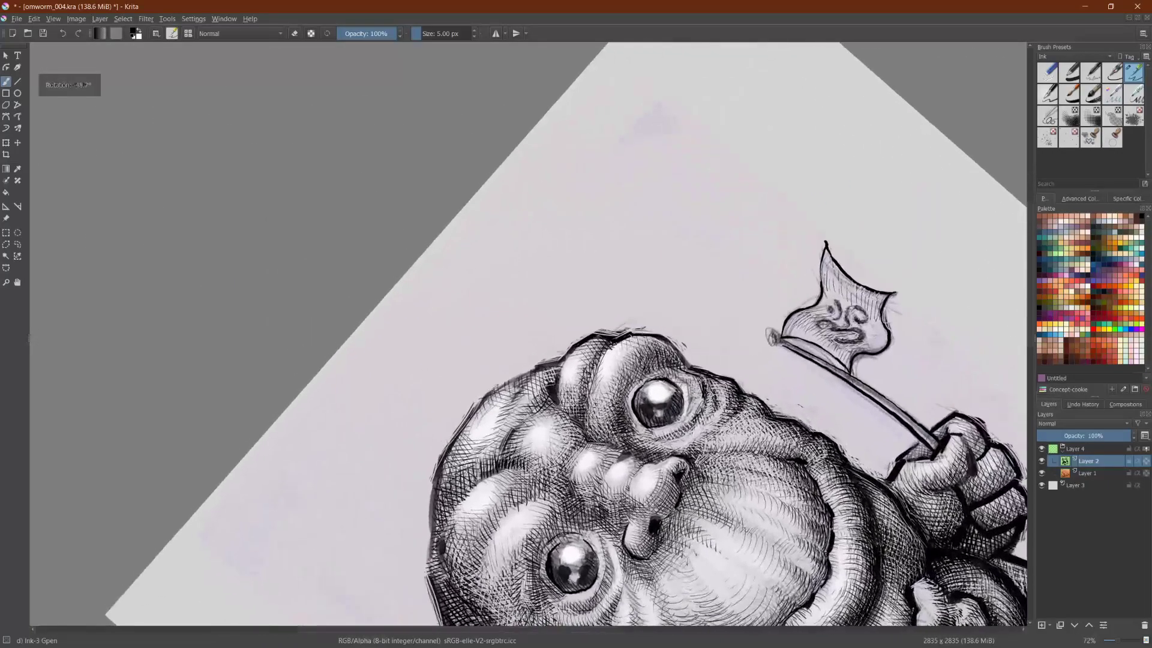
key(ctrl+bracketright)
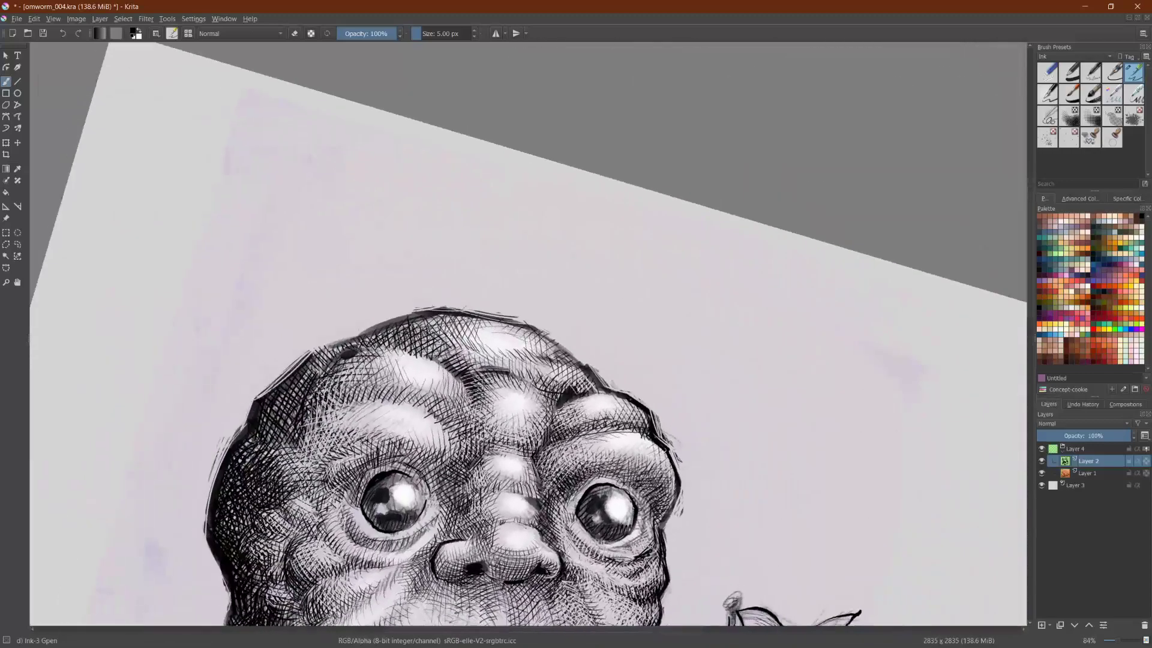
drag(465, 478, 470, 498)
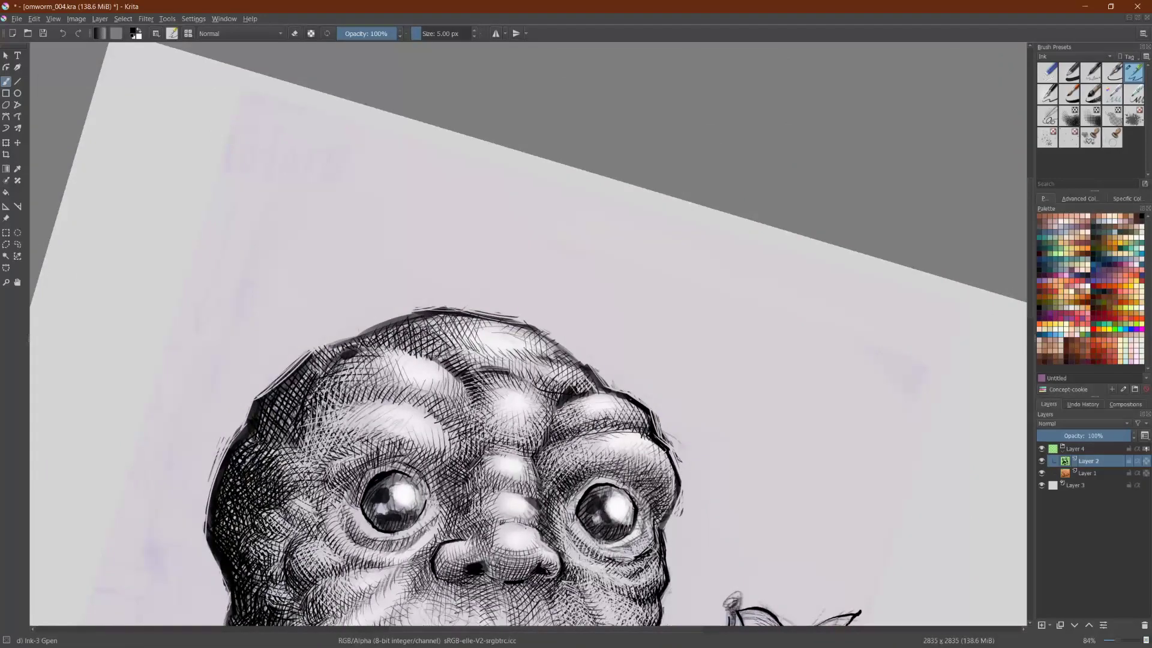
Step: Turn the canvas upside down and hatch the creases around the central forehead bump, flag-side brow and nose bridge
drag(526, 528, 442, 332)
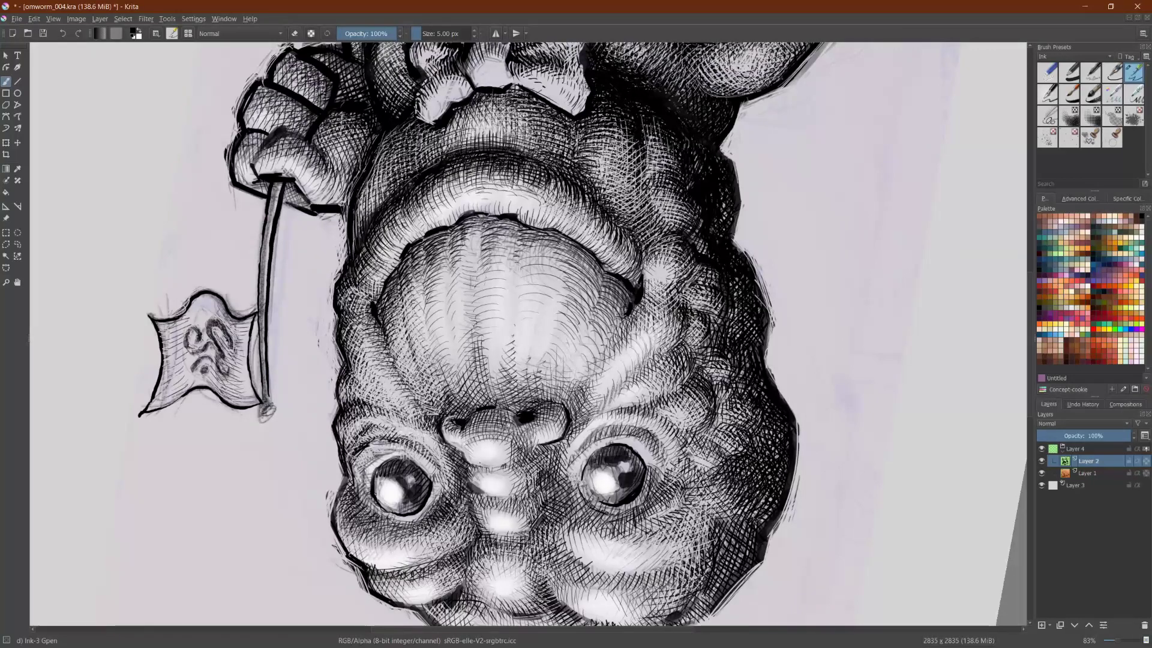
mouse_move(518, 611)
mouse_down()
mouse_move(532, 590)
mouse_move(511, 599)
mouse_up()
mouse_move(498, 610)
mouse_down()
mouse_move(503, 597)
mouse_move(487, 584)
mouse_up()
drag(472, 601, 484, 580)
drag(468, 591, 478, 563)
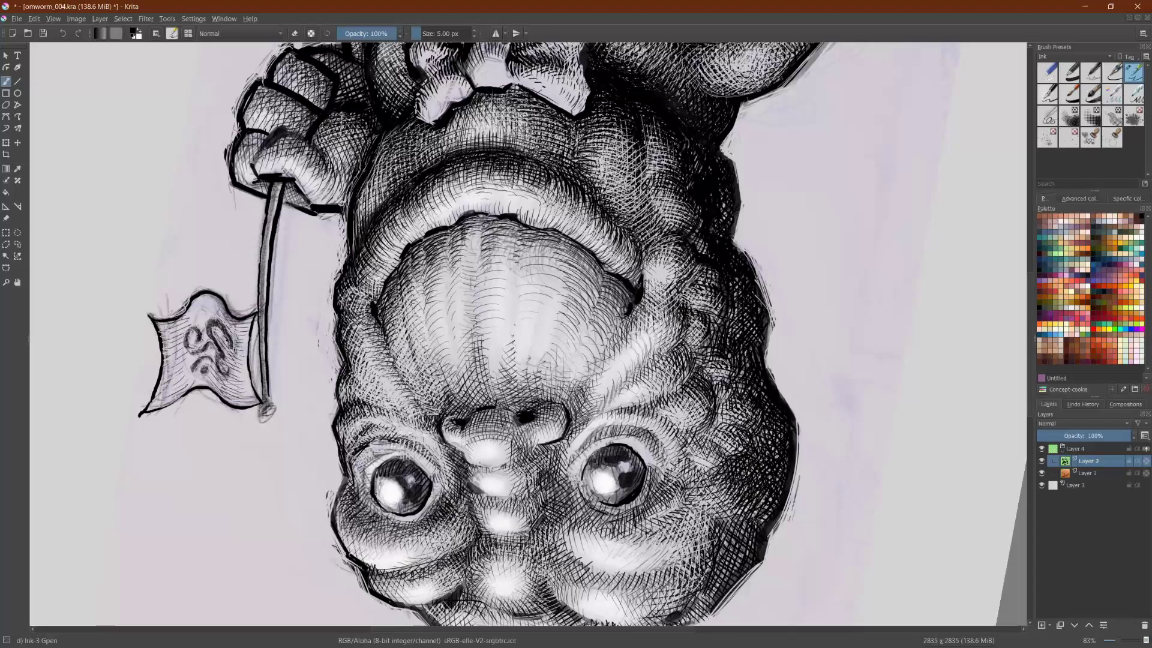
mouse_move(485, 494)
mouse_down()
mouse_move(478, 515)
mouse_move(468, 508)
mouse_move(493, 509)
mouse_up()
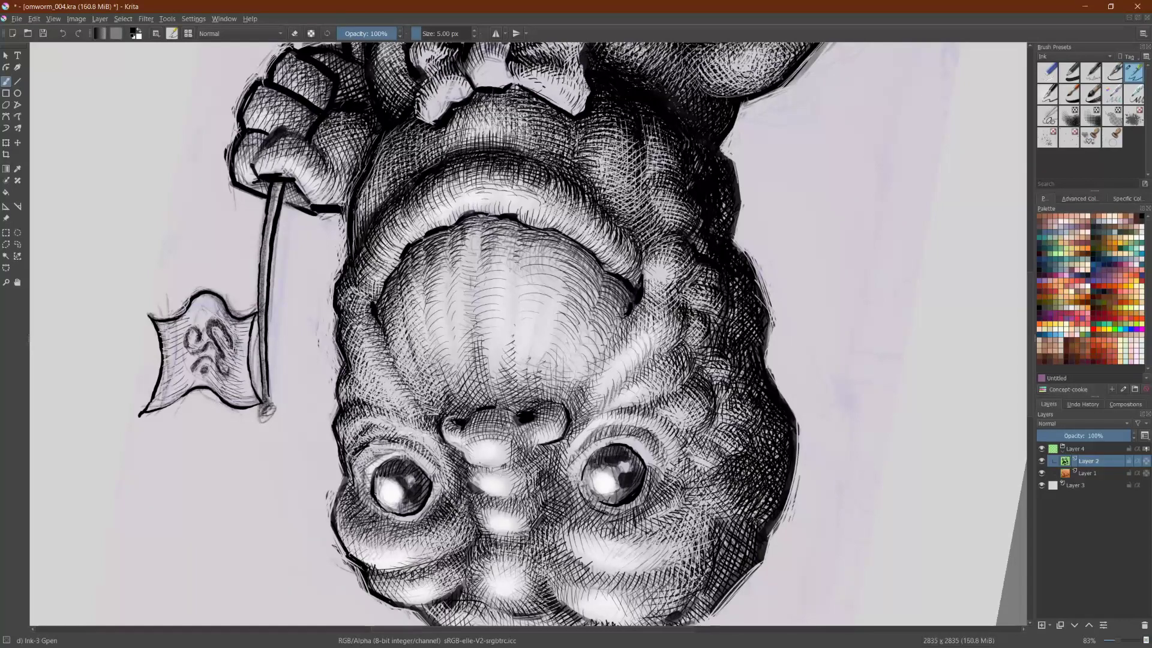
Step: Hatch the creases around the bumps on the nose bridge with fine 5 px ink strokes
drag(483, 475, 472, 486)
mouse_move(509, 473)
mouse_down()
mouse_move(493, 478)
mouse_move(515, 500)
mouse_move(524, 493)
mouse_up()
drag(531, 472, 527, 490)
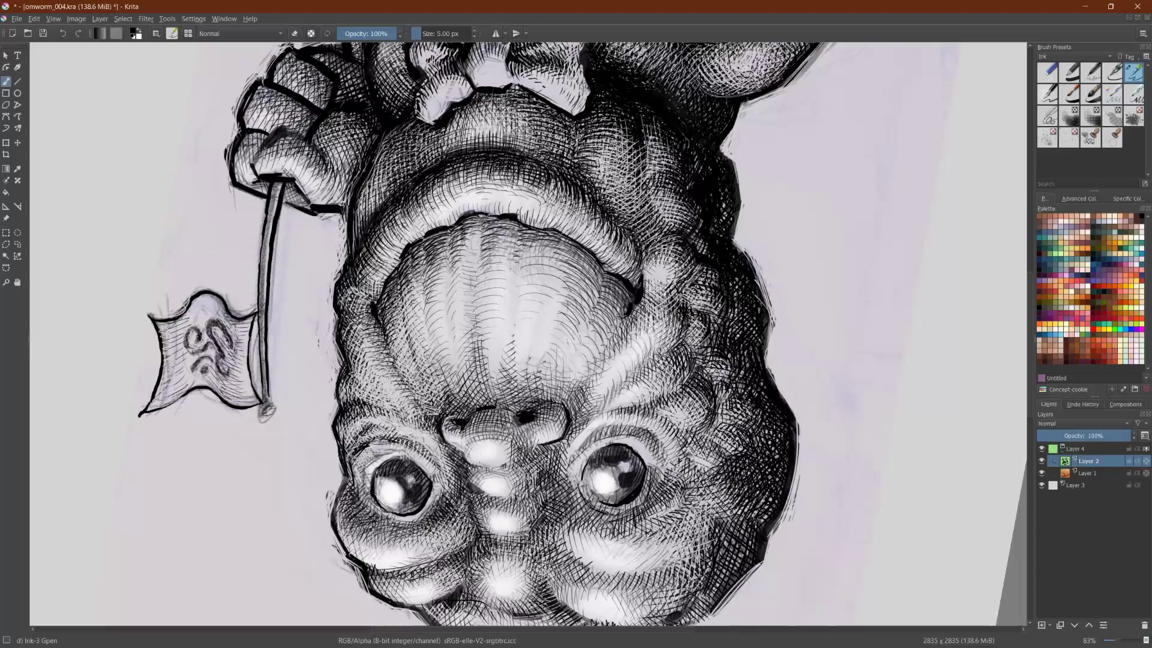
drag(466, 451, 474, 465)
drag(500, 459, 510, 455)
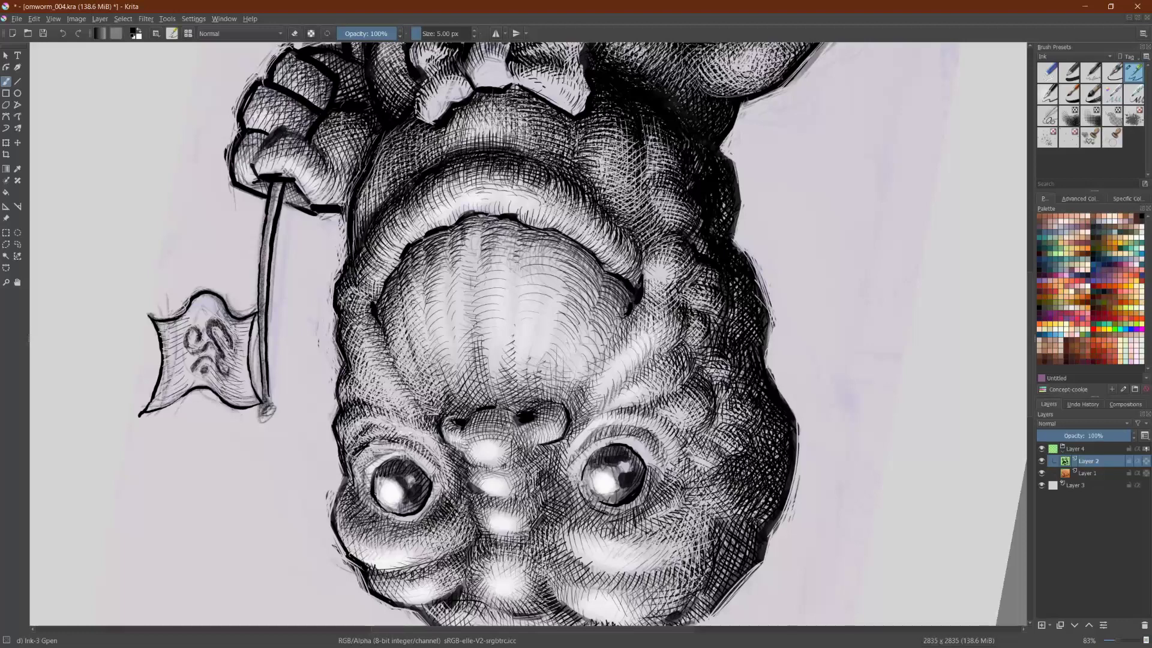
Step: Hatch the skin folds under both eyes, working the flag-side eye bag toward the nose
mouse_move(563, 460)
mouse_down()
mouse_move(575, 440)
mouse_move(579, 468)
mouse_up()
drag(588, 449, 580, 461)
drag(362, 463, 361, 472)
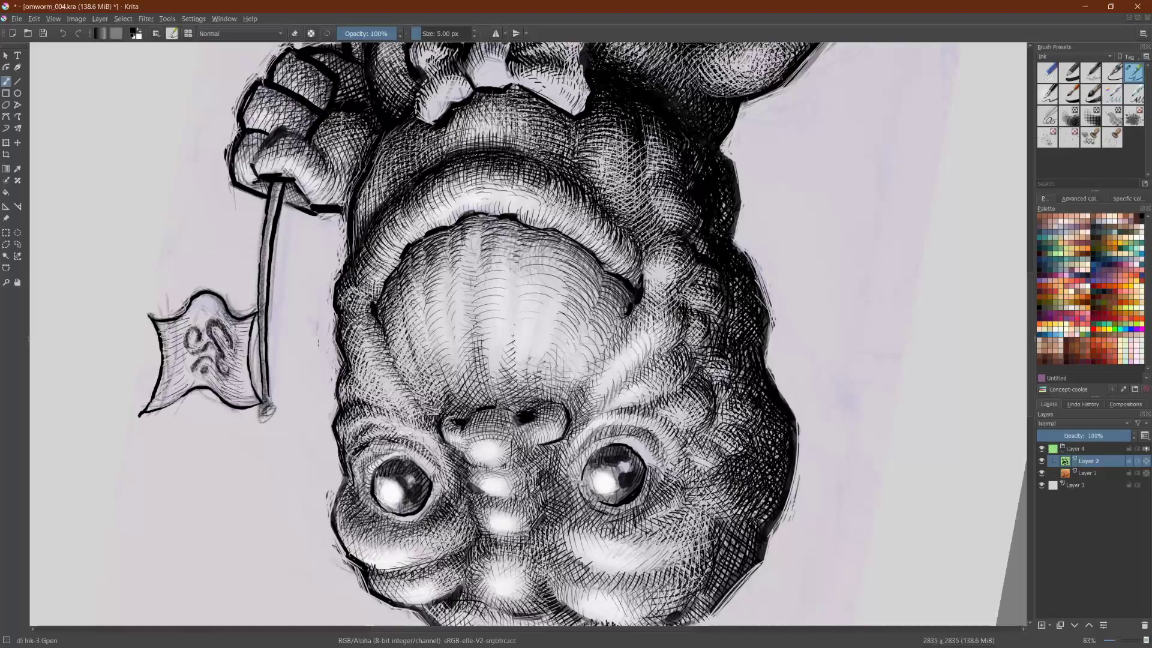
drag(374, 422, 372, 436)
drag(380, 424, 379, 433)
mouse_move(389, 424)
mouse_down()
mouse_move(384, 435)
mouse_move(431, 452)
mouse_up()
drag(441, 446, 434, 460)
Step: Turn the canvas upright and hatch the muzzle edge and cheek away from the flag, plus the chin under the lower lip
scroll(564, 351, down, 4)
scroll(564, 351, up, 3)
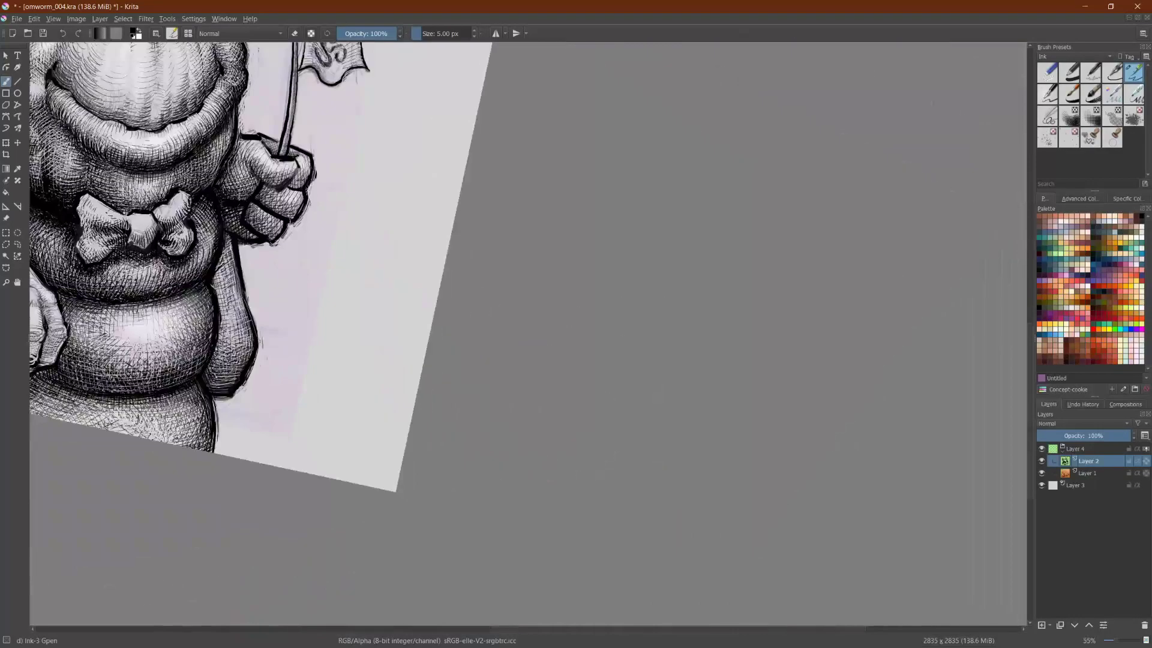
scroll(564, 377, down, 2)
scroll(564, 377, up, 2)
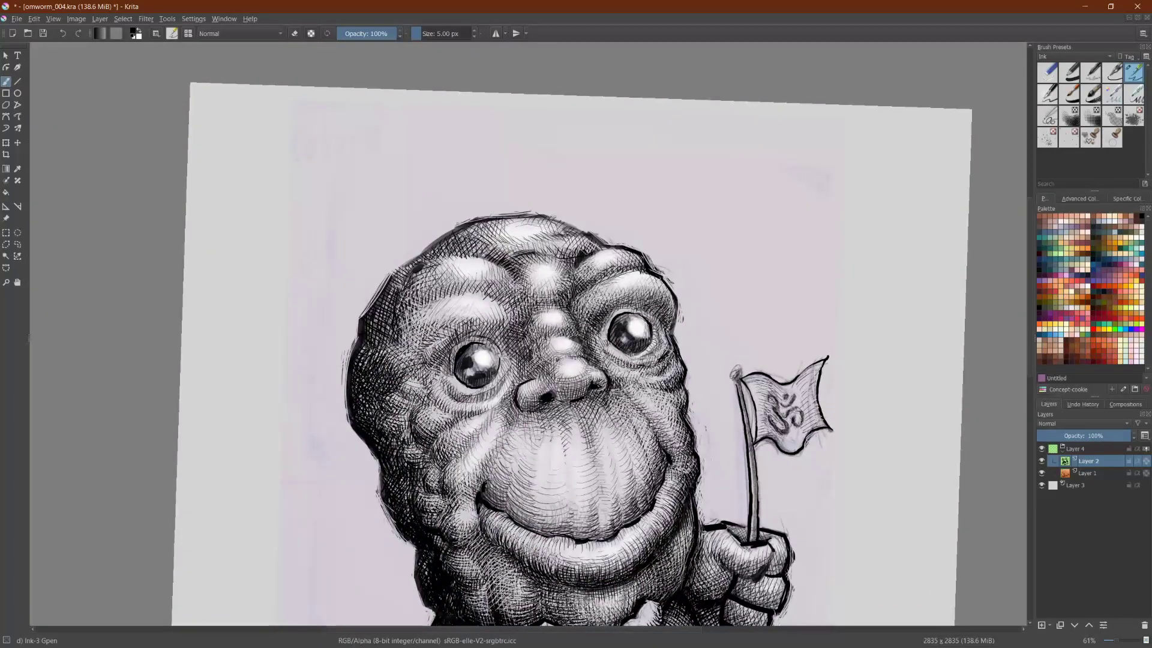
drag(495, 470, 510, 461)
drag(525, 443, 538, 435)
mouse_move(451, 468)
mouse_down()
mouse_move(455, 487)
mouse_move(471, 470)
mouse_move(447, 489)
mouse_up()
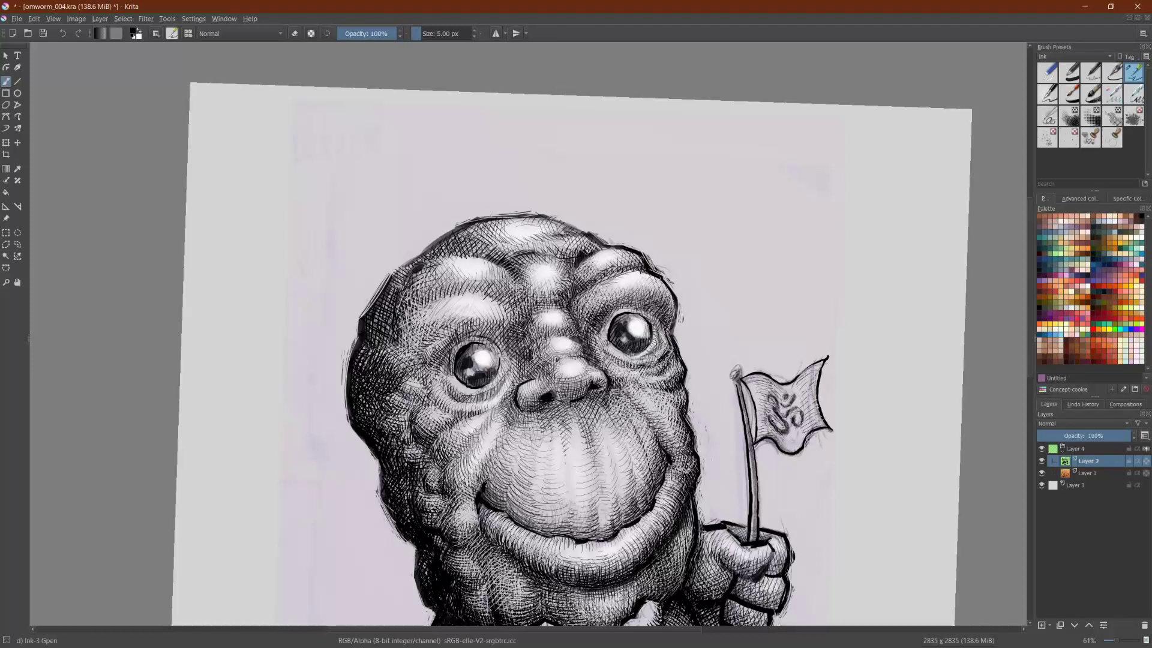
drag(506, 575, 497, 592)
scroll(528, 336, down, 2)
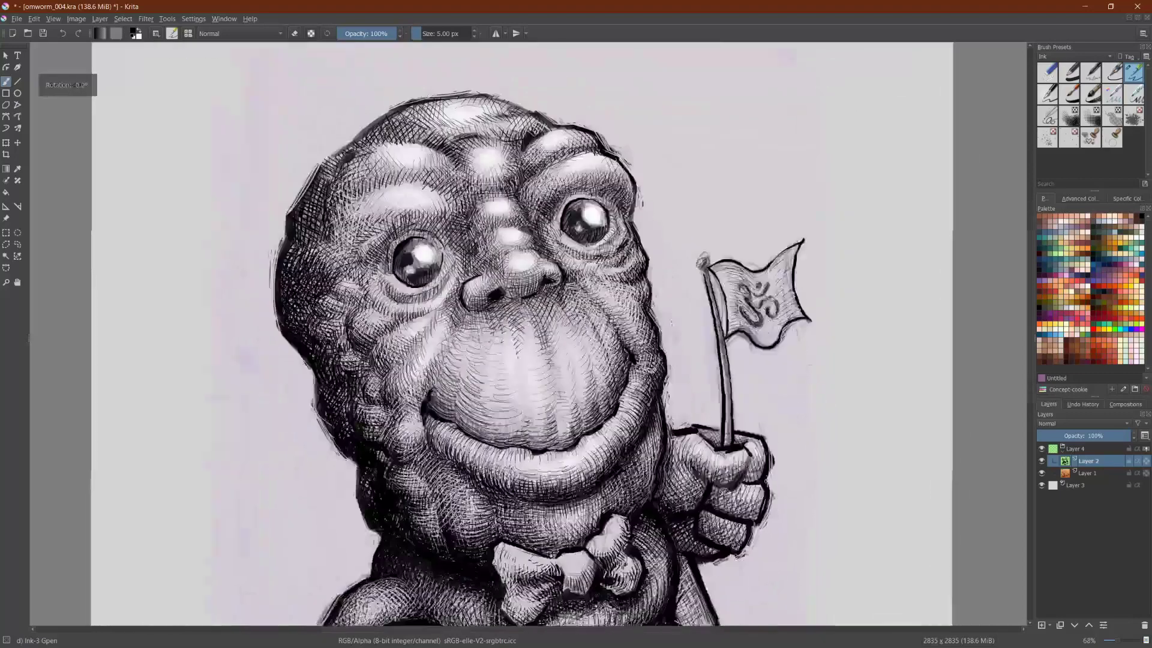
scroll(528, 336, up, 2)
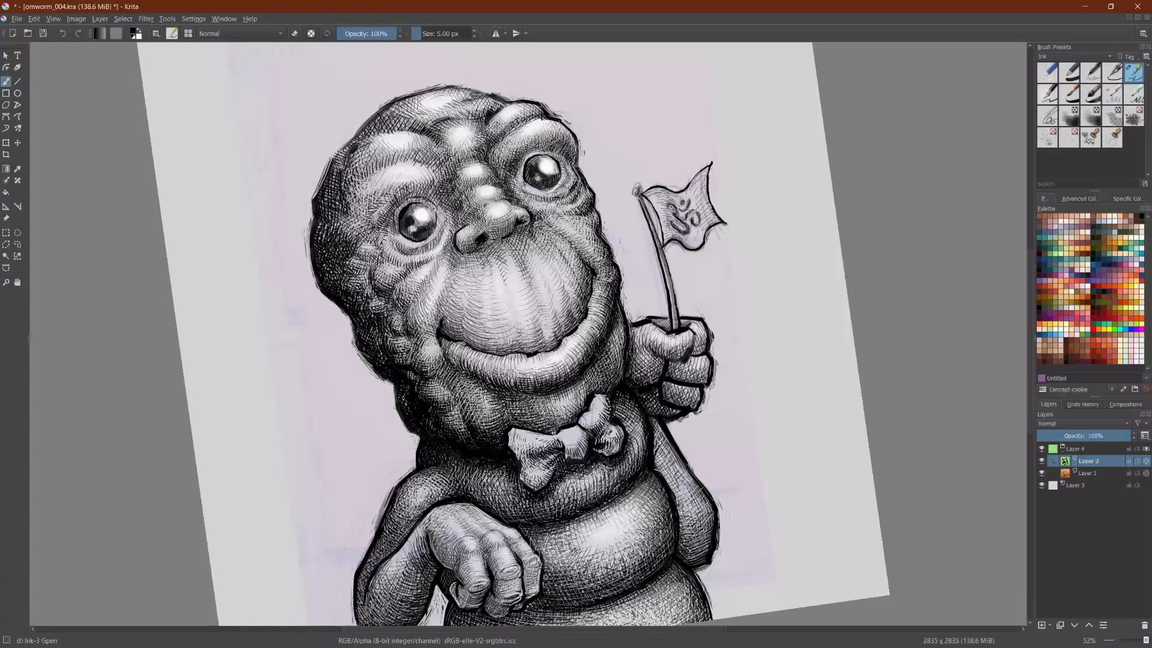
drag(530, 408, 570, 414)
Step: Hatch the temple, outer cheek and lower edge of the brow above the eye away from the flag
scroll(528, 334, down, 1)
scroll(528, 333, up, 3)
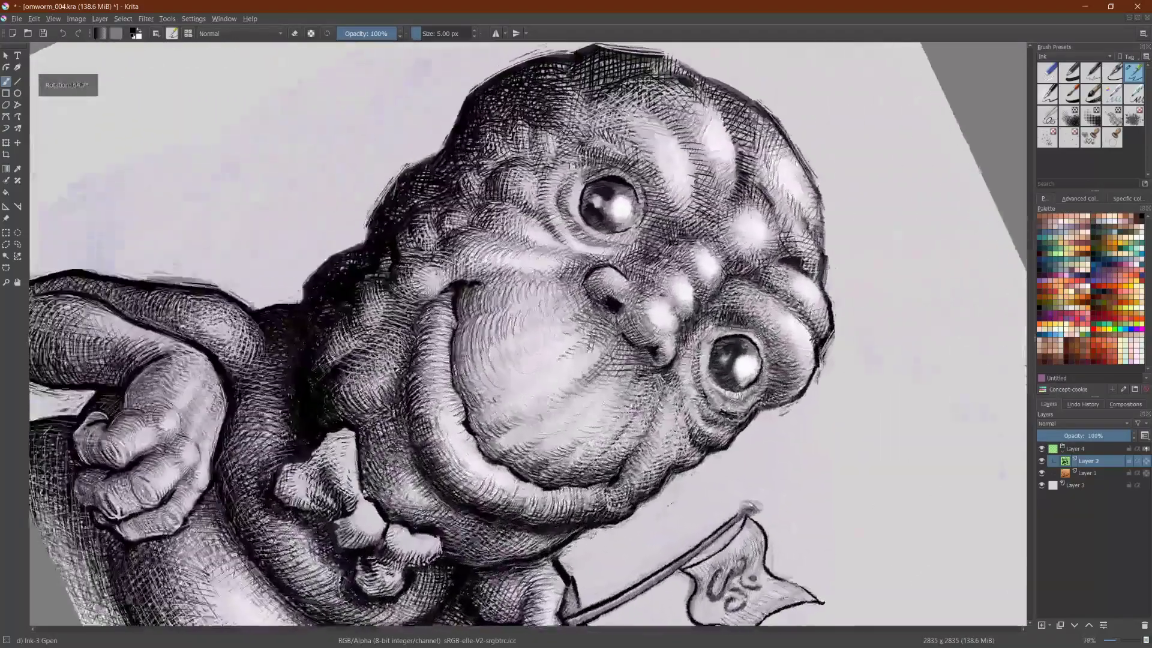
scroll(528, 334, down, 3)
scroll(528, 334, down, 1)
scroll(528, 334, up, 3)
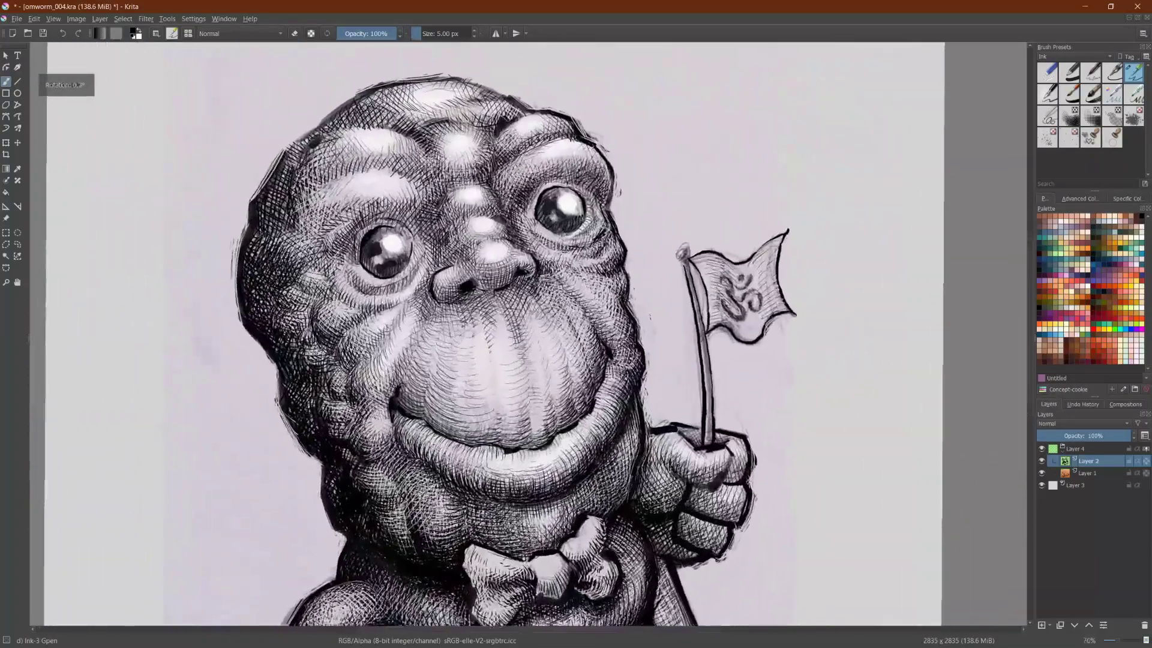
scroll(528, 334, down, 1)
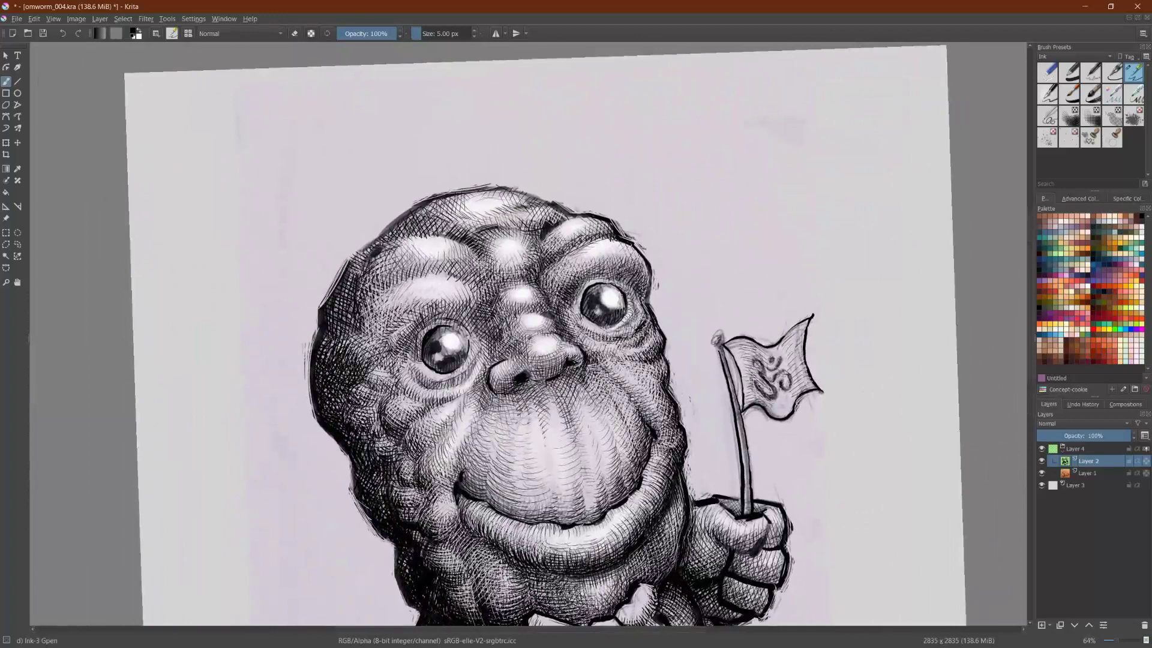
drag(371, 391, 382, 405)
mouse_move(371, 393)
mouse_down()
mouse_move(382, 411)
mouse_move(379, 393)
mouse_move(394, 396)
mouse_up()
drag(366, 339, 388, 333)
drag(378, 323, 392, 328)
mouse_move(383, 320)
mouse_down()
mouse_move(399, 326)
mouse_move(418, 308)
mouse_move(392, 310)
mouse_up()
drag(389, 328, 428, 297)
drag(424, 306, 457, 292)
drag(447, 305, 467, 294)
drag(458, 306, 475, 296)
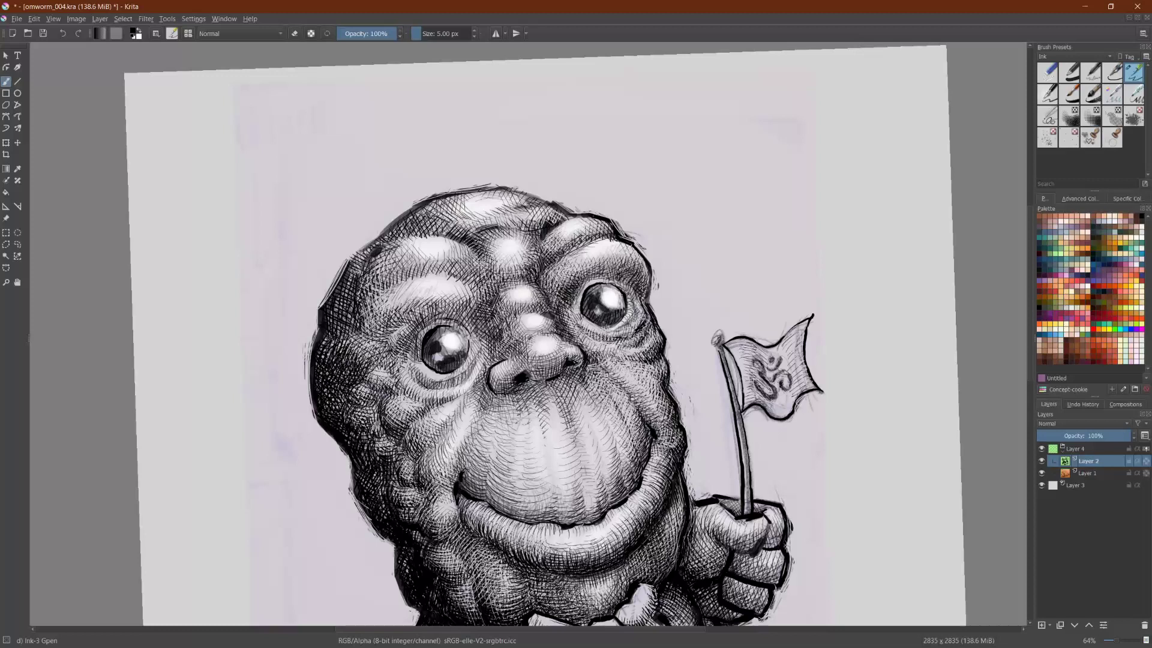
Step: Add longer hatching strokes up across the brow roll above the eye away from the flag
drag(373, 321, 398, 289)
drag(394, 310, 408, 286)
drag(404, 308, 416, 288)
drag(412, 304, 454, 278)
drag(452, 301, 461, 278)
drag(458, 301, 464, 278)
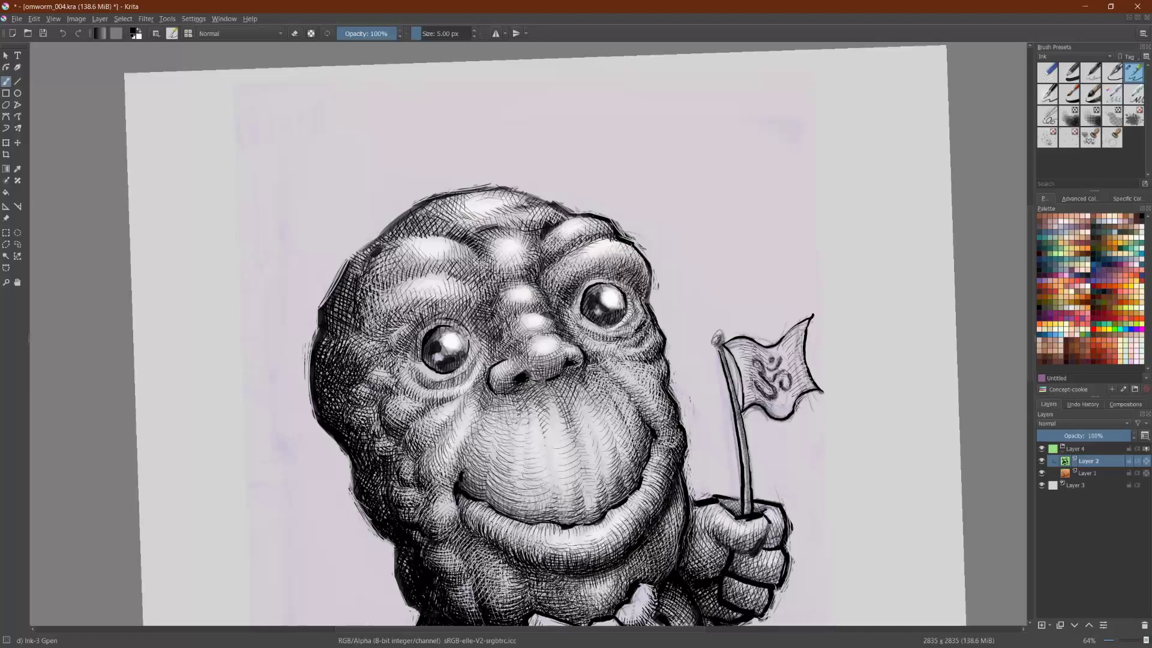
Step: Hatch the upper forehead roll, the flag-side brow and the flag-side edge of the muzzle
drag(413, 263, 414, 240)
drag(544, 296, 557, 265)
drag(559, 286, 564, 259)
scroll(528, 334, up, 2)
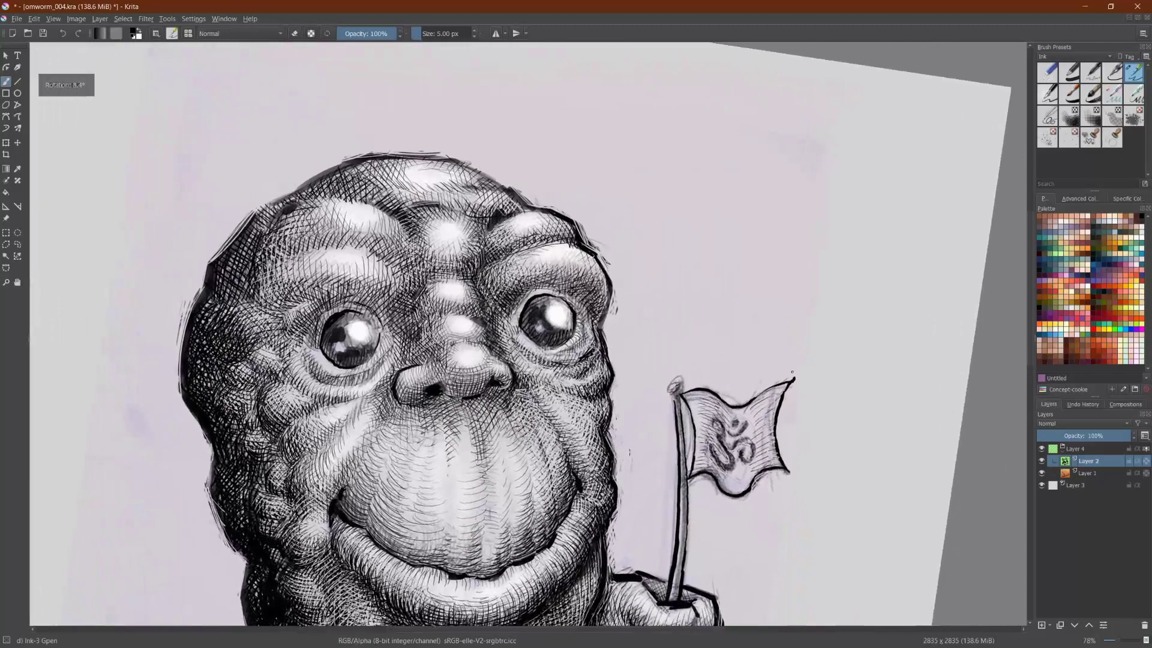
drag(577, 426, 585, 417)
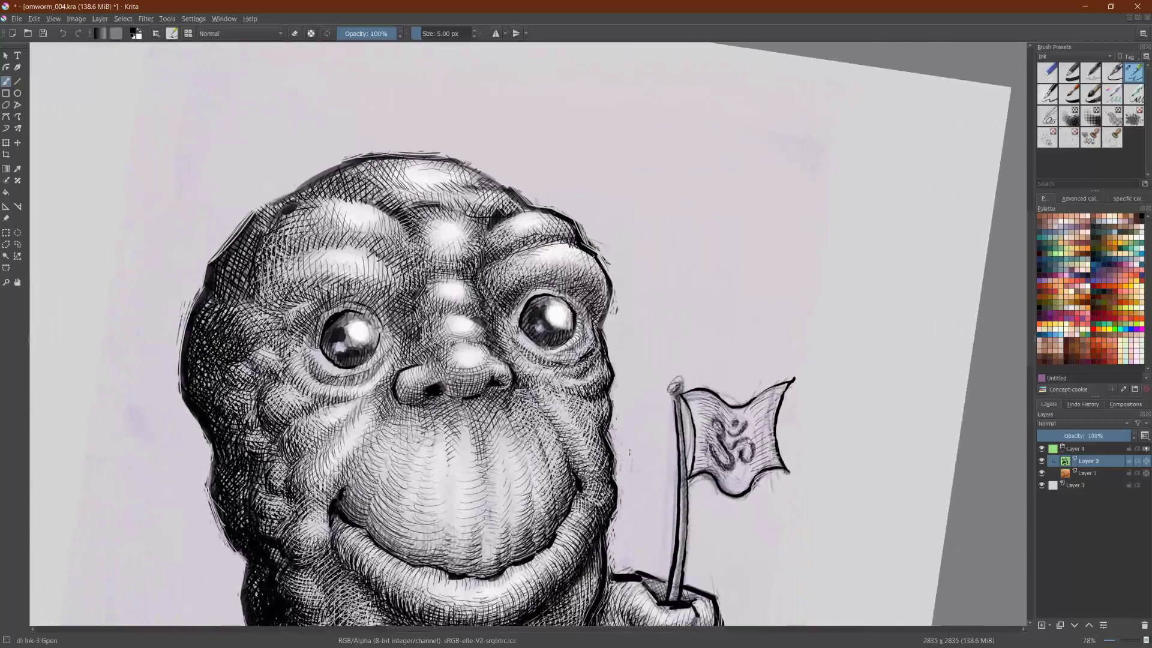
Step: Hatch the chin and the jaw folds below the lower lip on the side away from the flag
scroll(613, 318, down, 2)
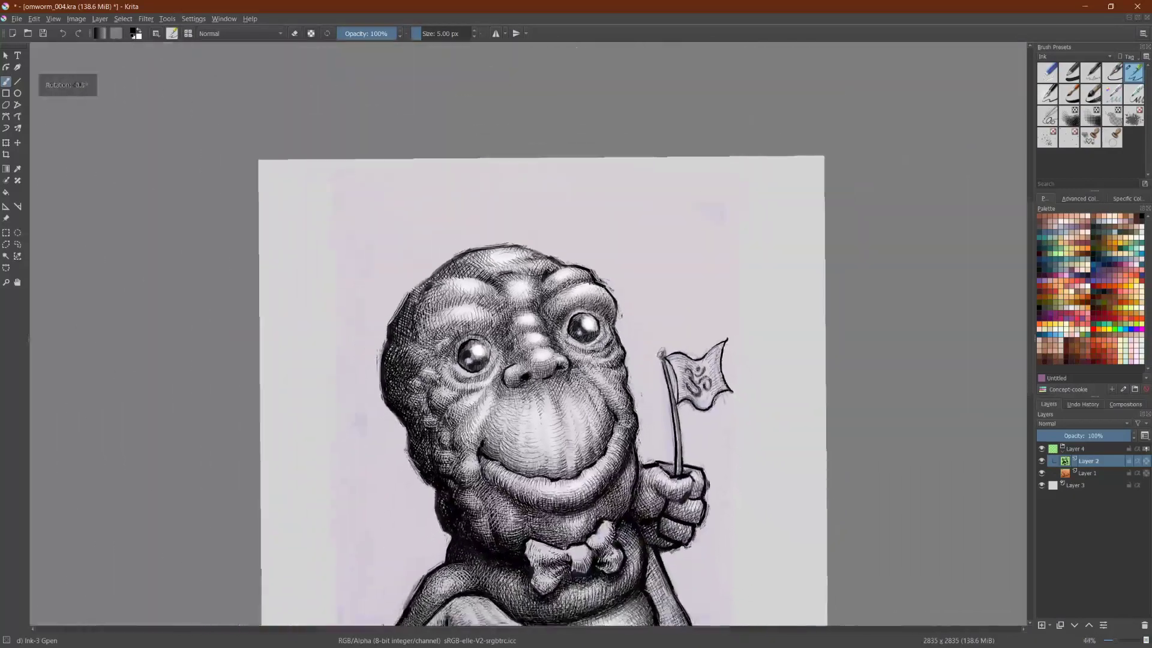
scroll(621, 395, up, 2)
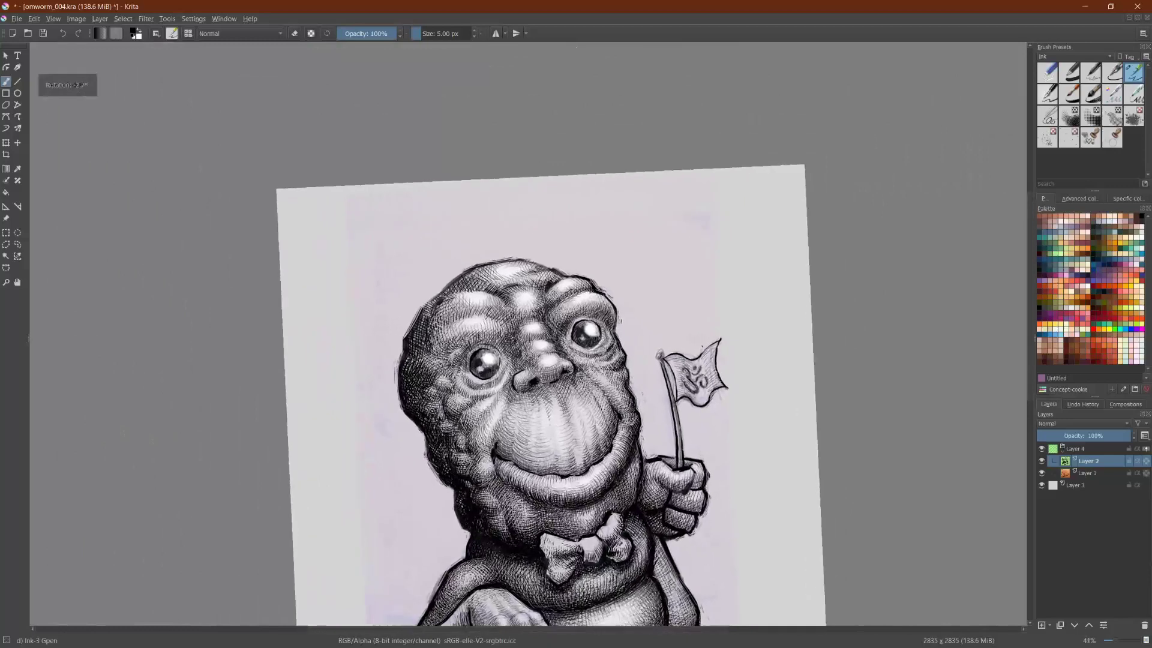
scroll(728, 328, up, 1)
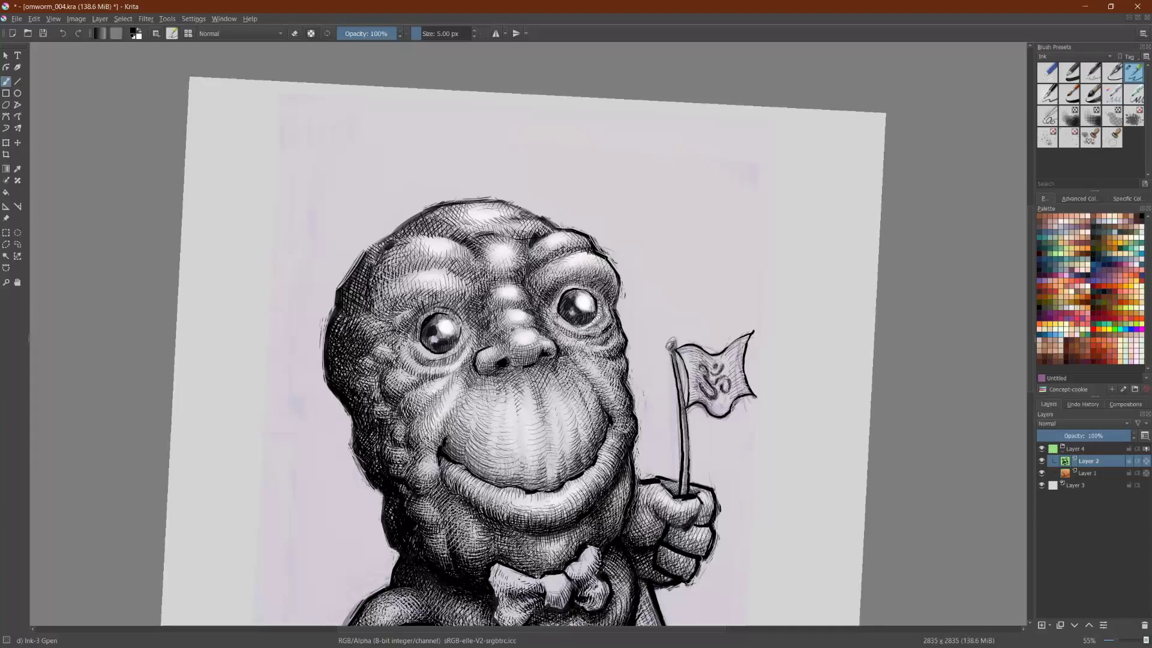
drag(492, 538, 511, 541)
drag(503, 547, 536, 562)
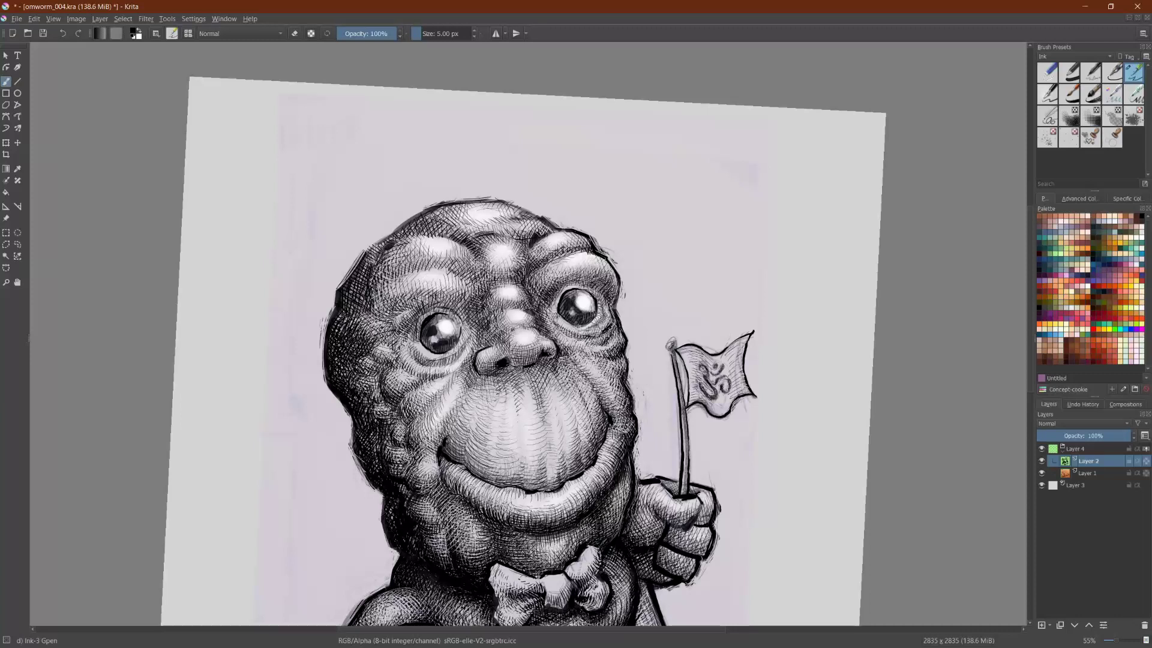
drag(447, 517, 461, 531)
drag(449, 522, 463, 546)
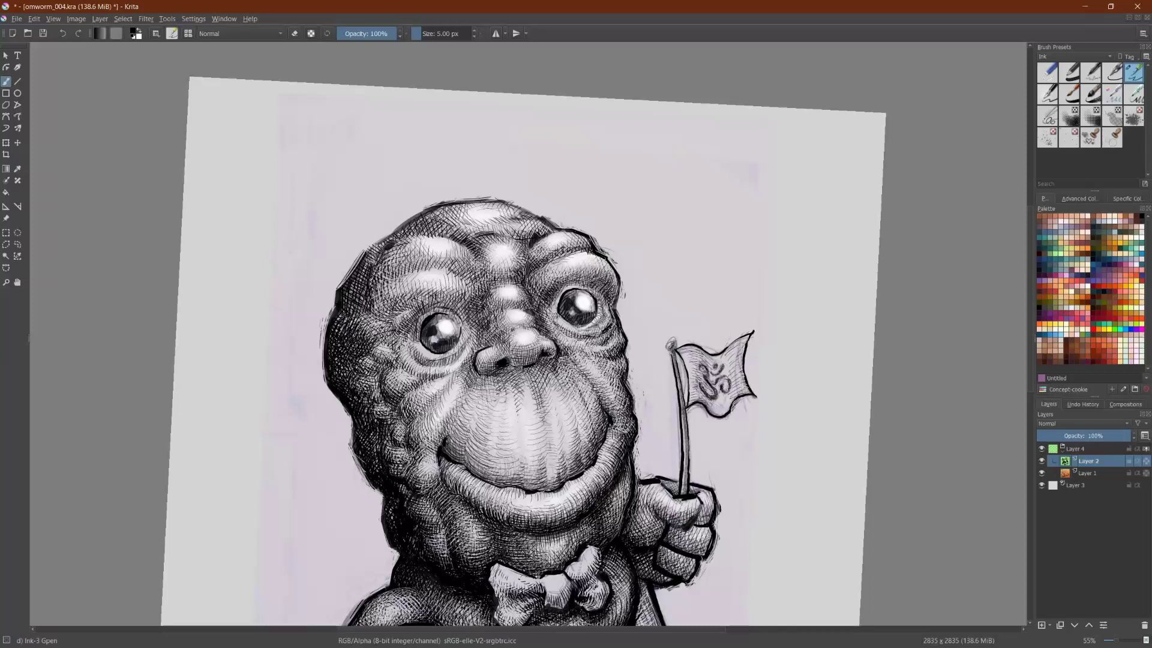
drag(429, 532, 444, 550)
drag(438, 536, 445, 554)
Step: Switch the pen to erasing and cut fine light strokes into the bent arm near the elbow
scroll(529, 336, down, 3)
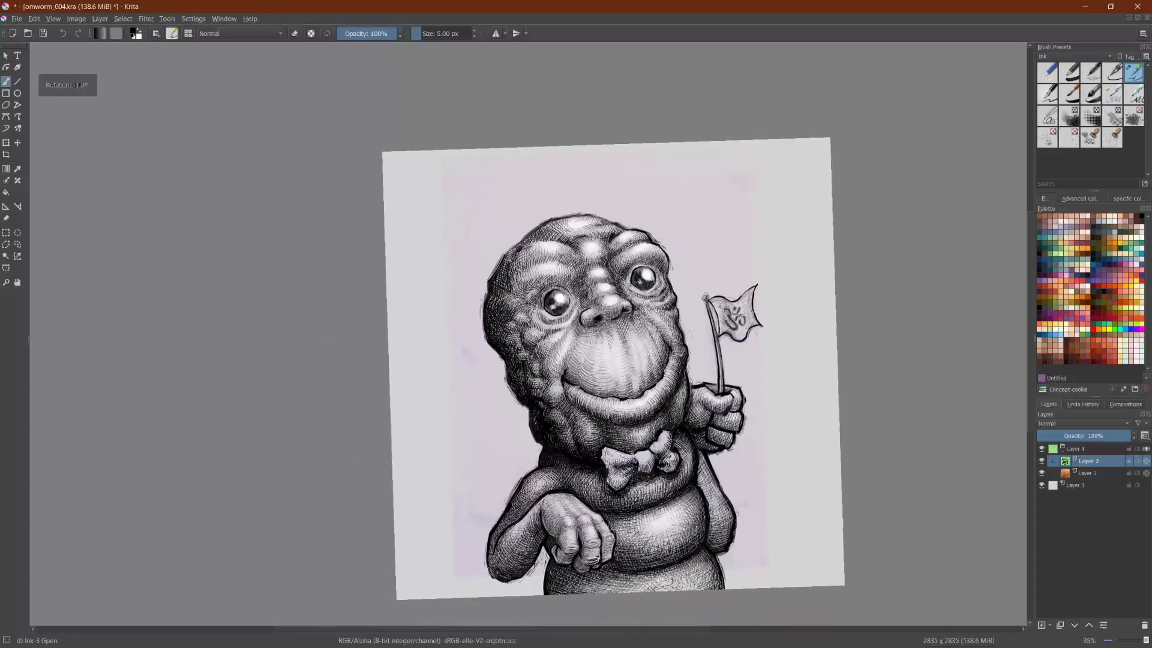
scroll(680, 338, up, 1)
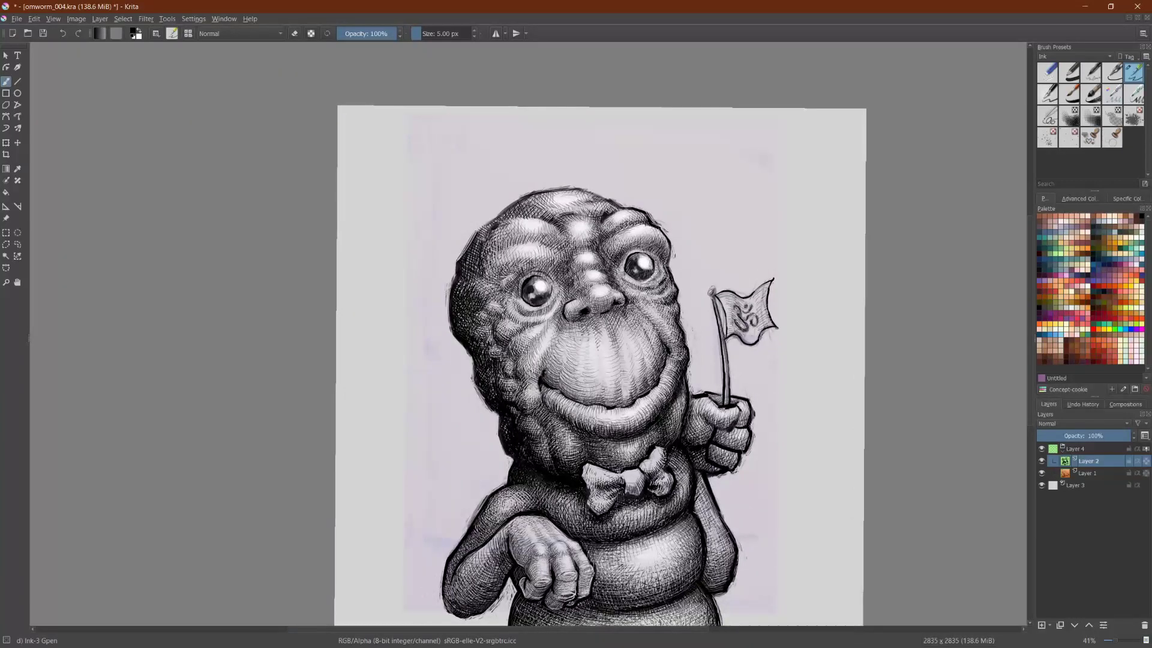
key(e)
scroll(528, 334, up, 2)
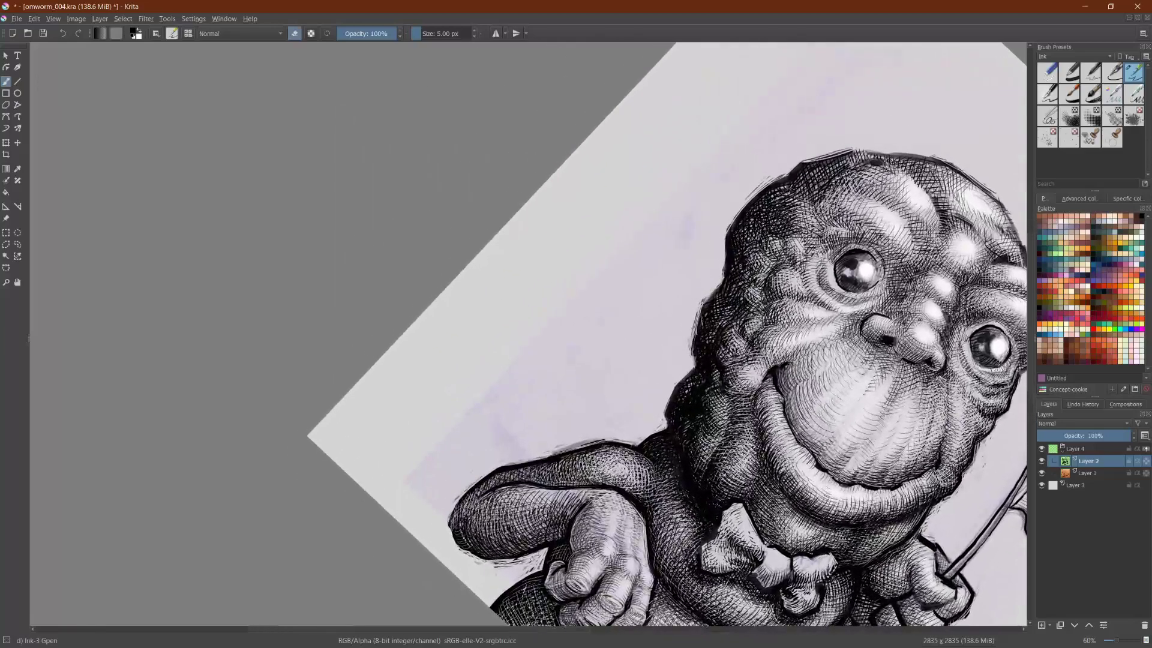
mouse_move(477, 500)
mouse_down()
mouse_move(481, 518)
mouse_move(496, 512)
mouse_up()
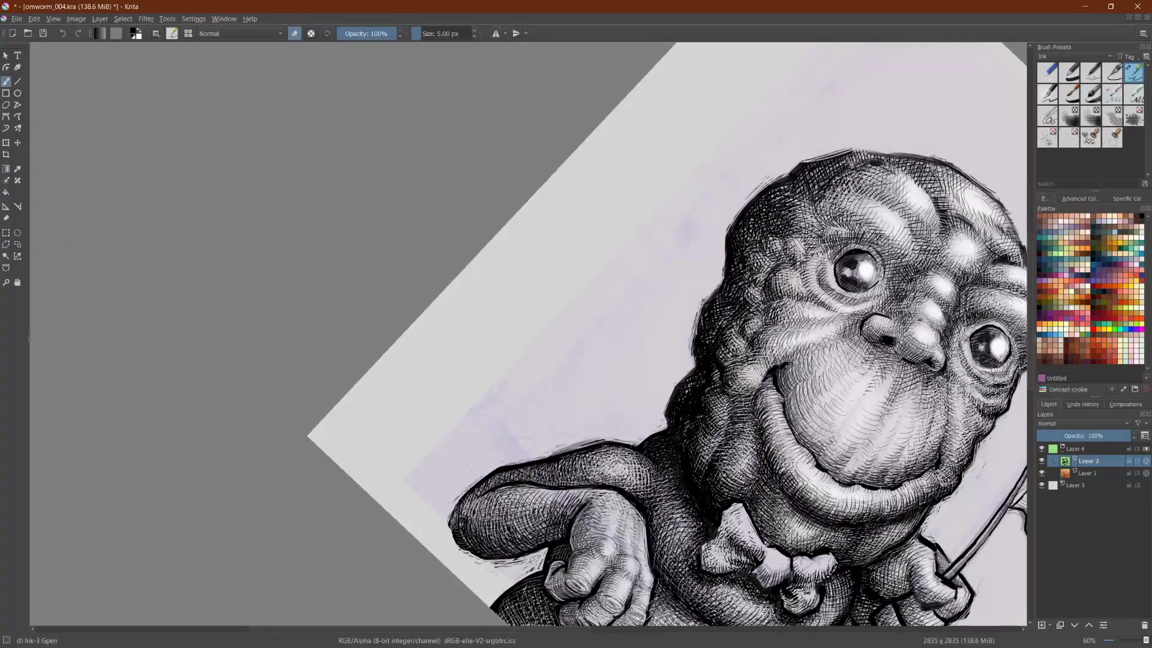
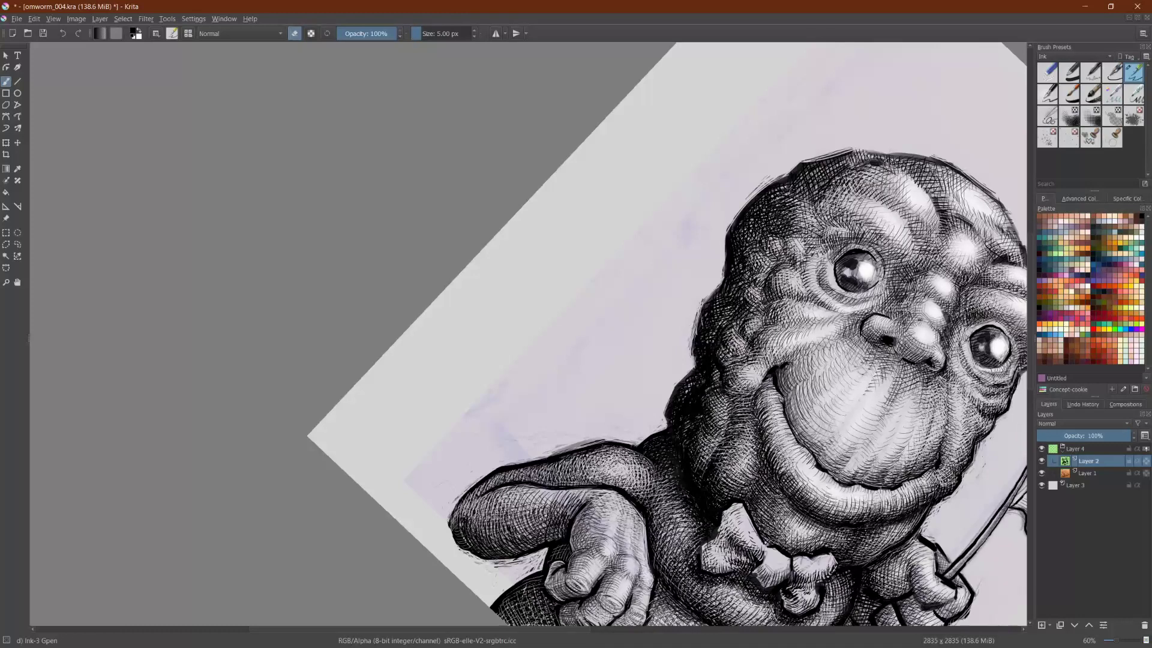
Step: Ink hatching on the bent arm's forearm, then erase fine highlight strokes along it up to the wrist
scroll(528, 334, down, 2)
key(shift+space)
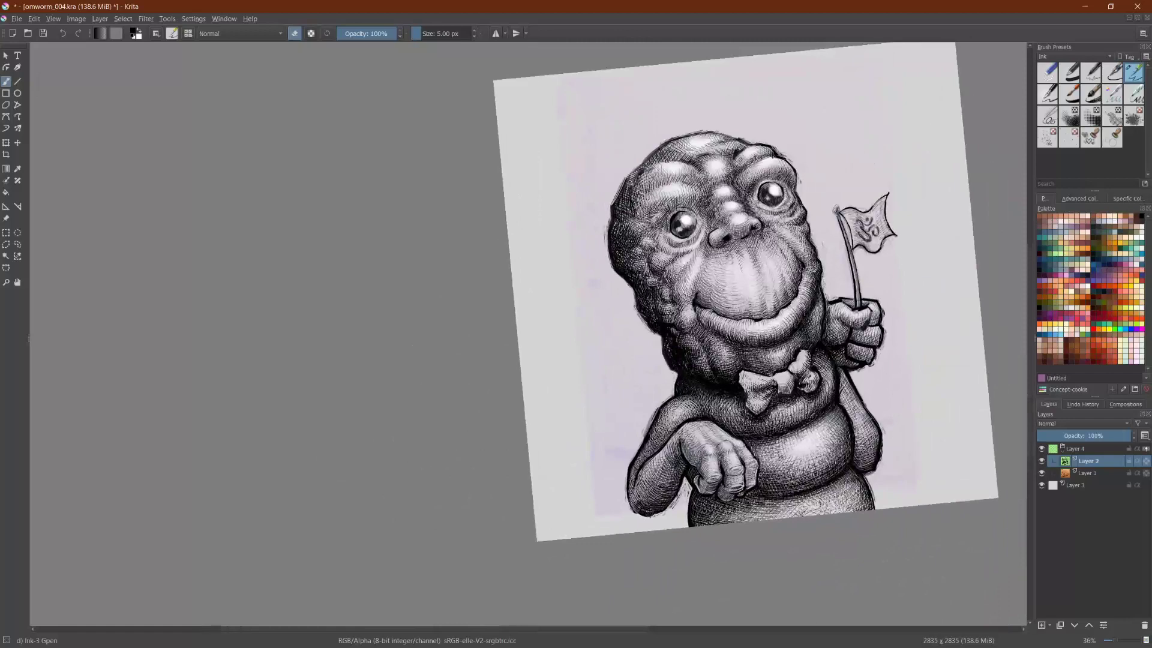
scroll(822, 264, up, 2)
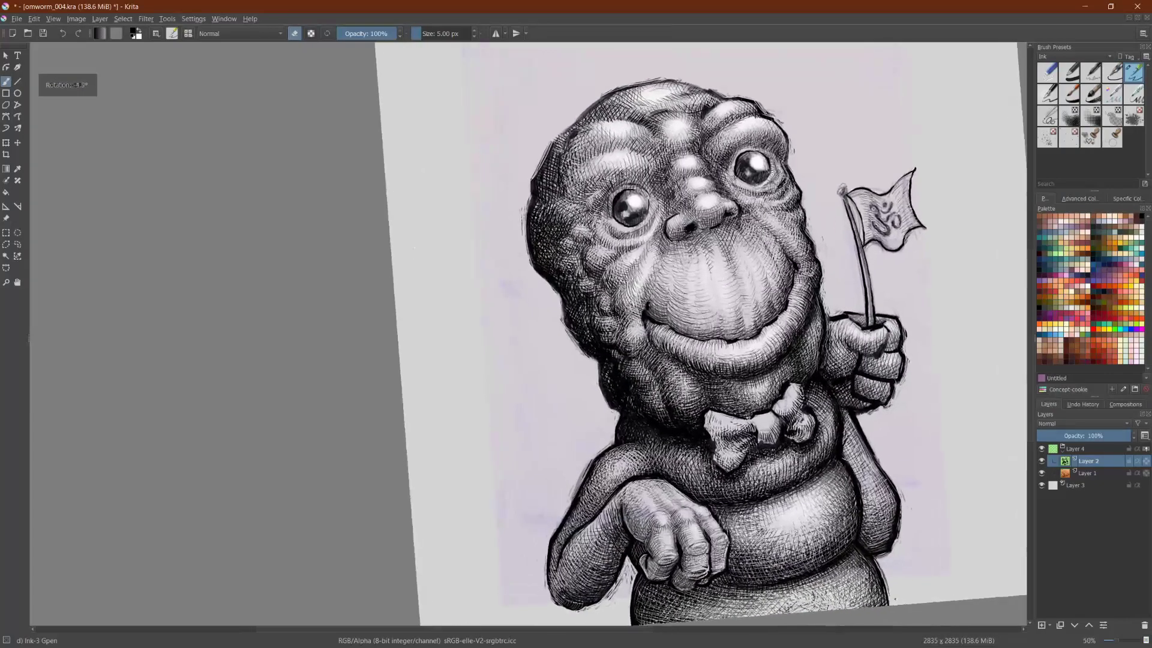
key(e)
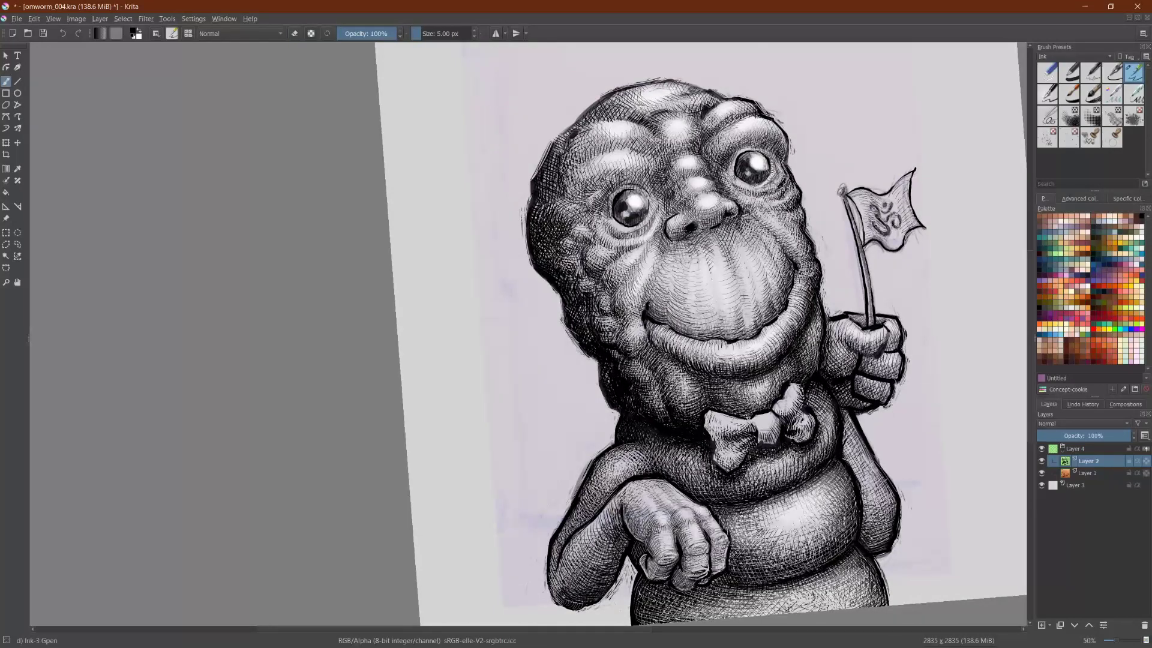
mouse_move(589, 553)
mouse_down()
mouse_move(599, 569)
mouse_move(615, 566)
mouse_up()
key(e)
drag(603, 522, 609, 537)
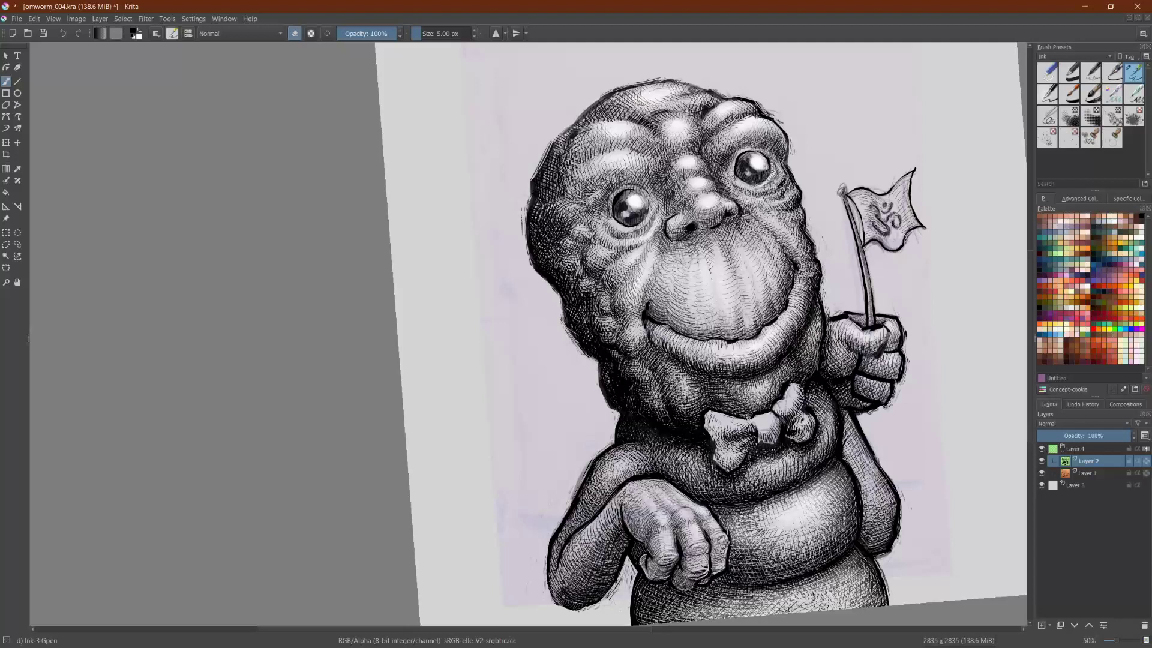
drag(621, 495, 625, 508)
Step: Erase fine light strokes along the flag-side edges of the body rolls below the bow tie
drag(472, 448, 415, 426)
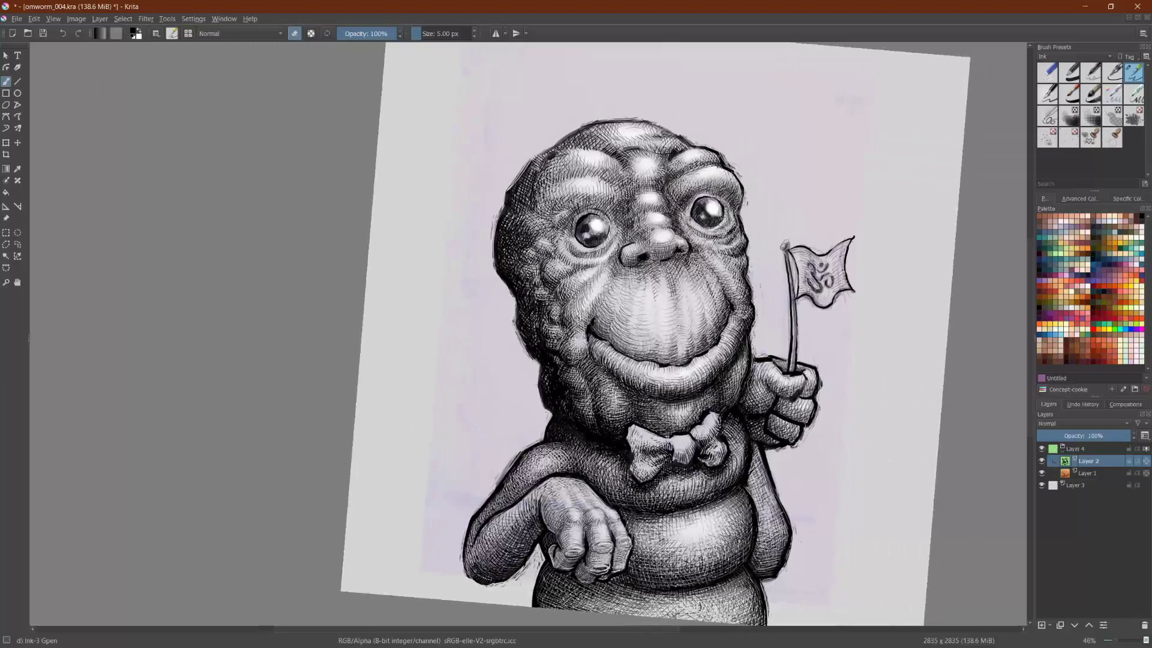
drag(747, 494, 754, 522)
key(4)
key(4)
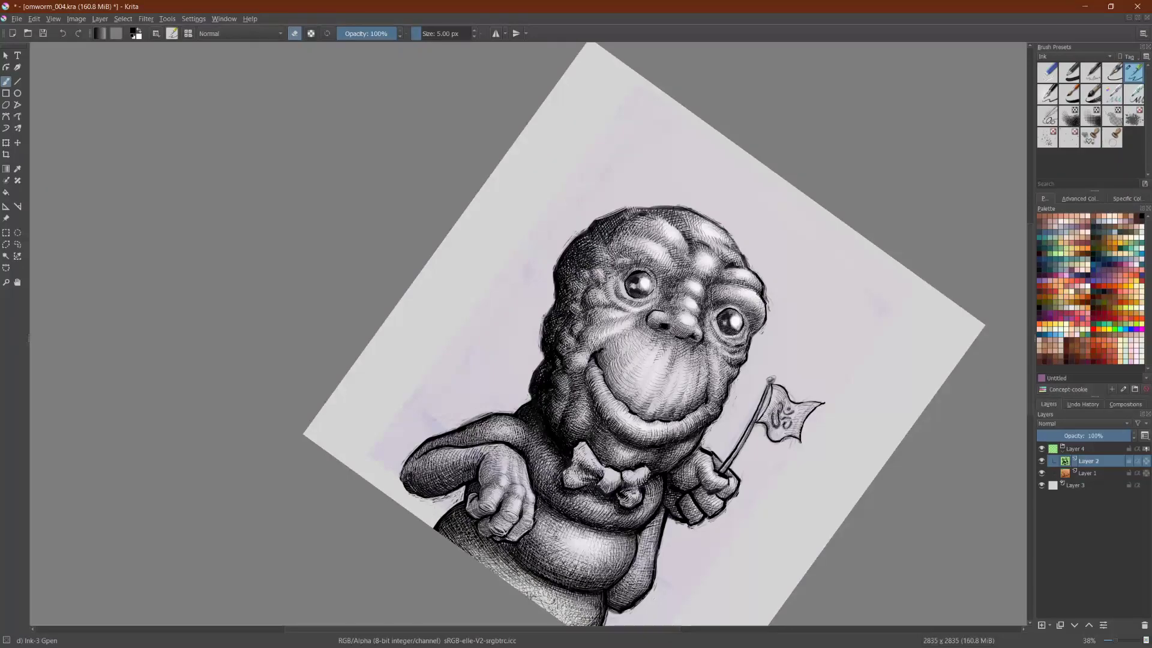
scroll(528, 334, up, 3)
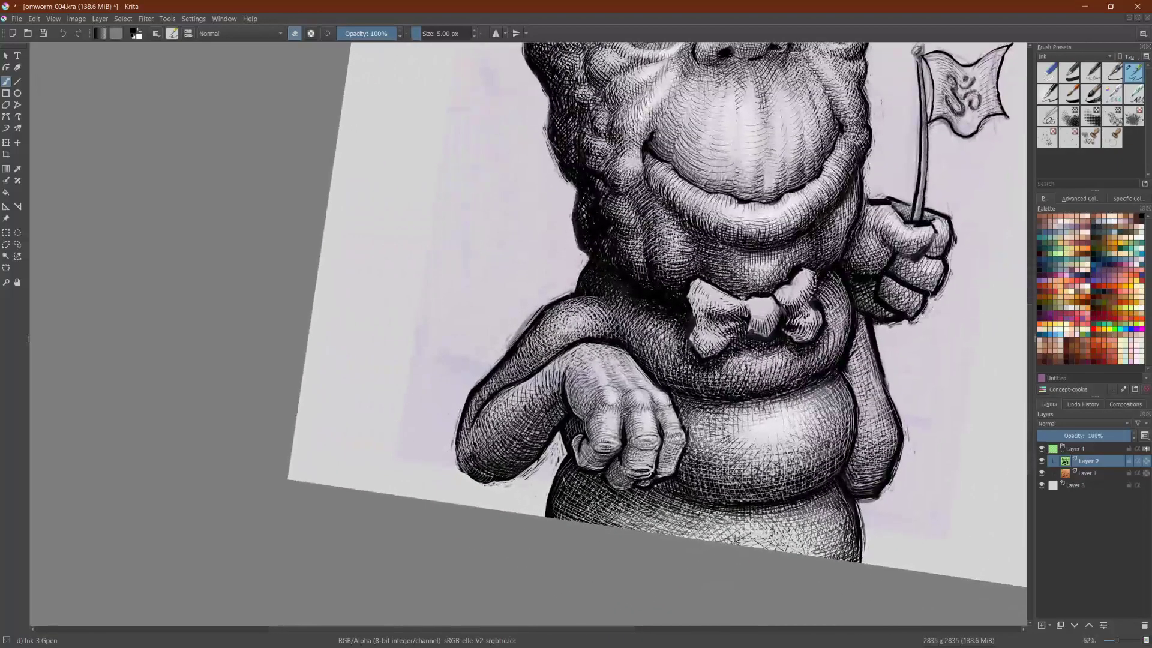
drag(847, 354, 750, 430)
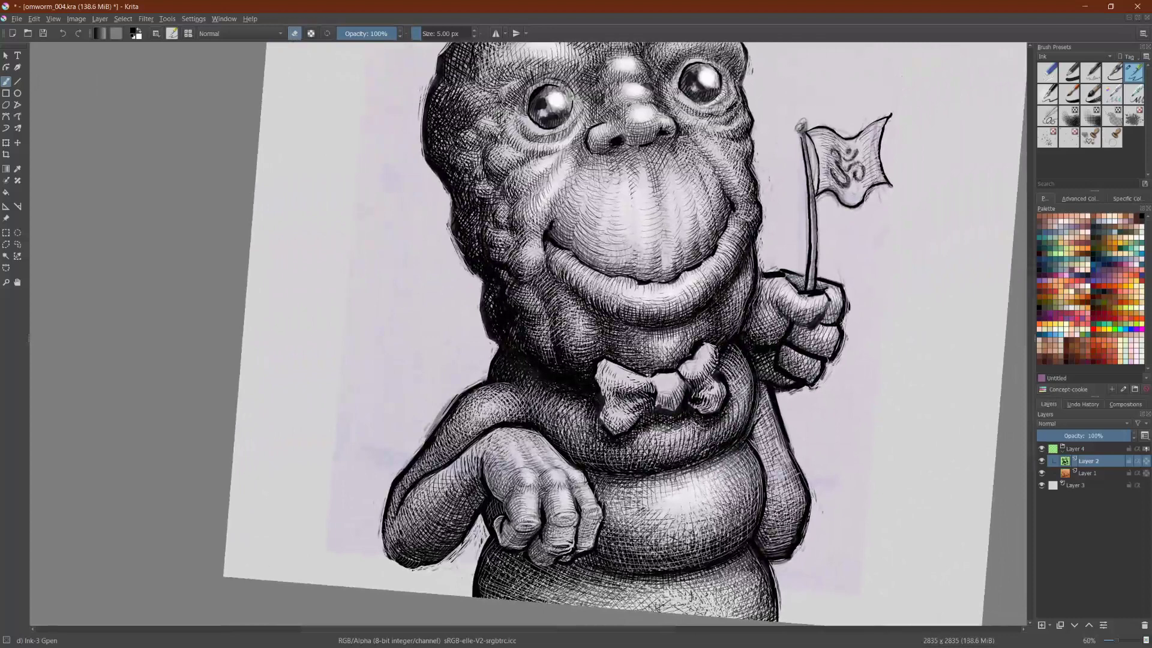
drag(751, 440, 756, 405)
drag(671, 390, 618, 415)
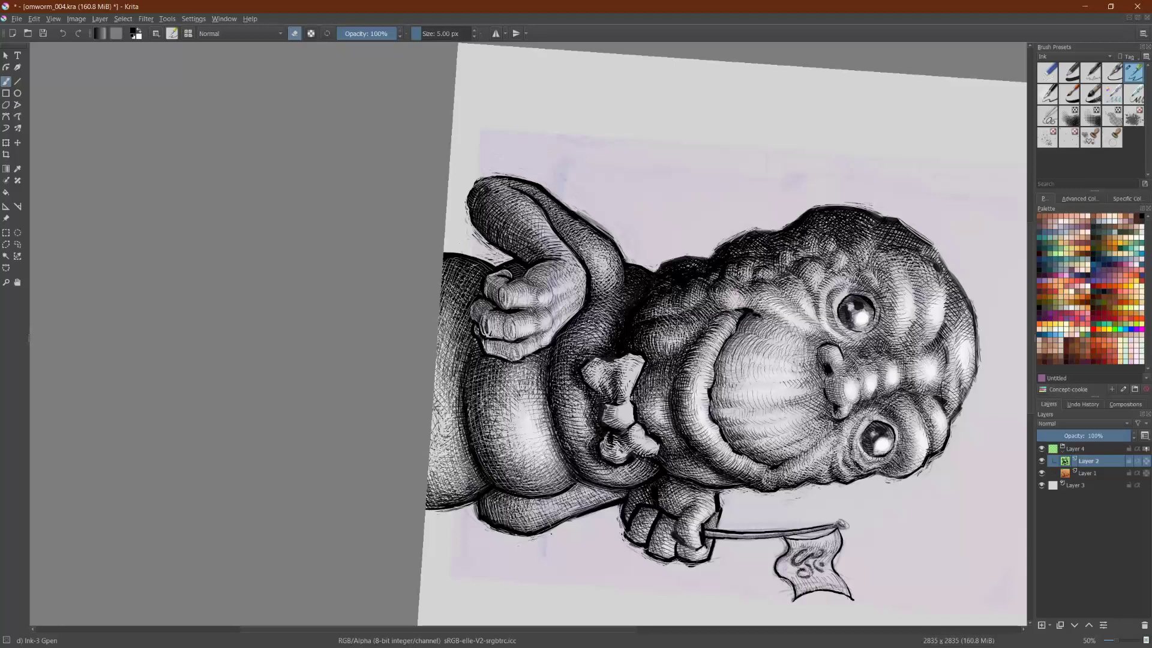
Step: Switch back to inking and hatch the fingers and wrist of the flag-holding hand with the canvas turned sideways
key(e)
drag(628, 531, 646, 533)
mouse_move(639, 521)
mouse_down()
mouse_move(648, 531)
mouse_move(652, 512)
mouse_move(668, 519)
mouse_up()
mouse_move(655, 540)
mouse_down()
mouse_move(672, 490)
mouse_move(682, 495)
mouse_up()
drag(669, 513, 686, 497)
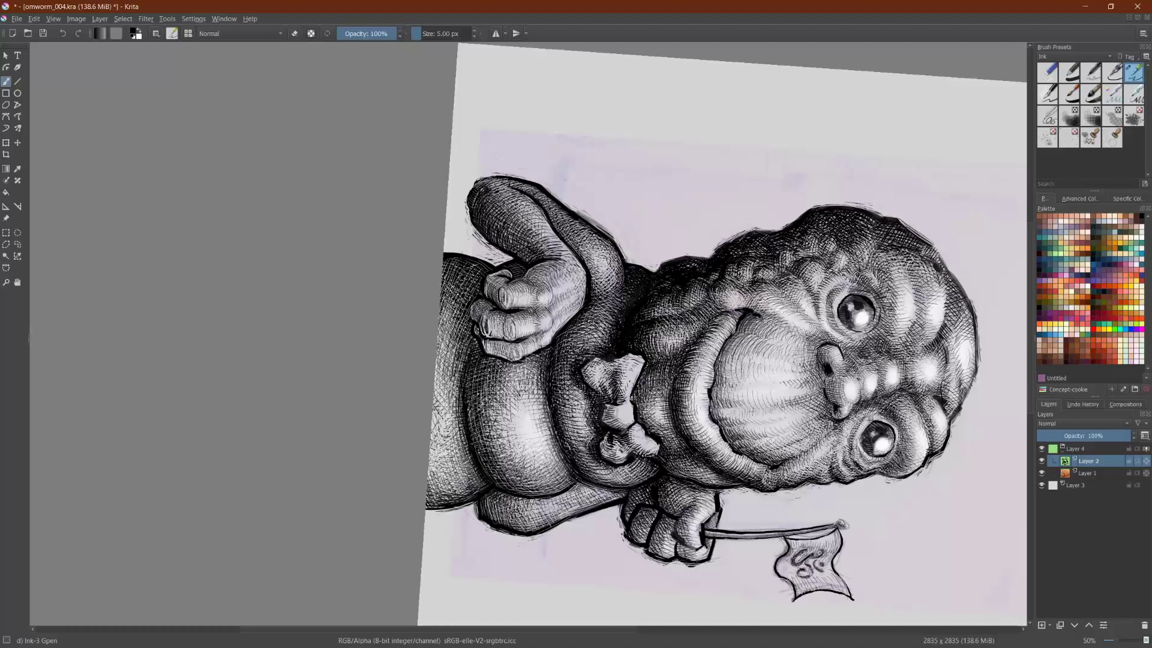
Step: Ink fine hatching between the lower brow ridge and the eye on the side of the head away from the flag
scroll(710, 357, down, 3)
scroll(710, 358, up, 1)
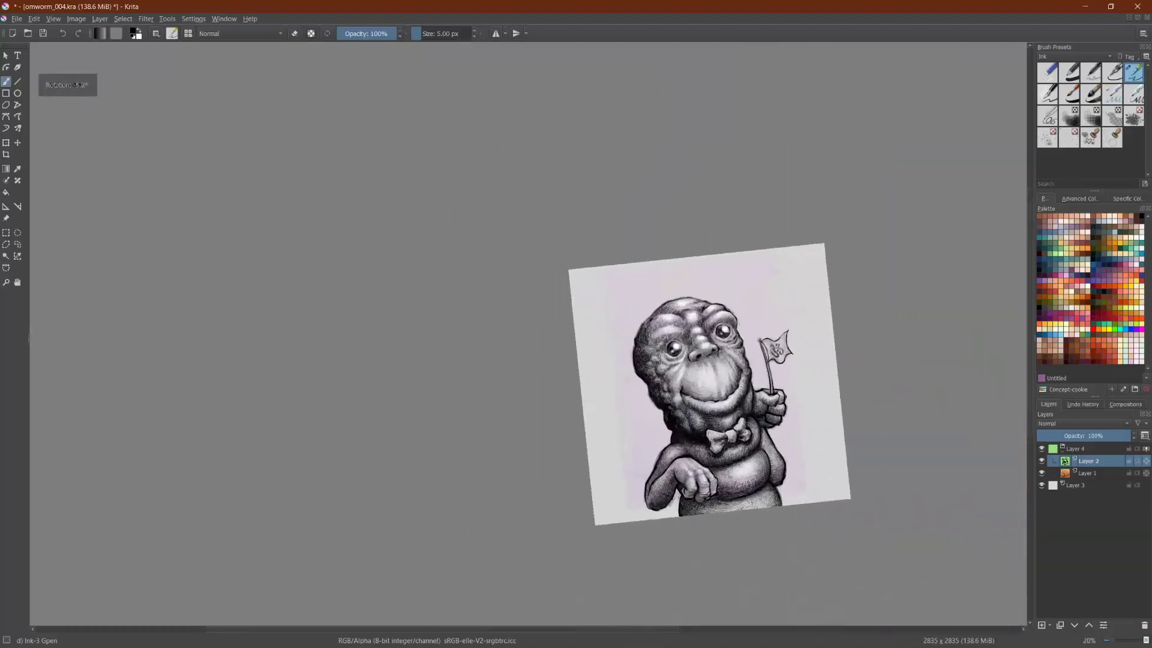
scroll(708, 400, up, 3)
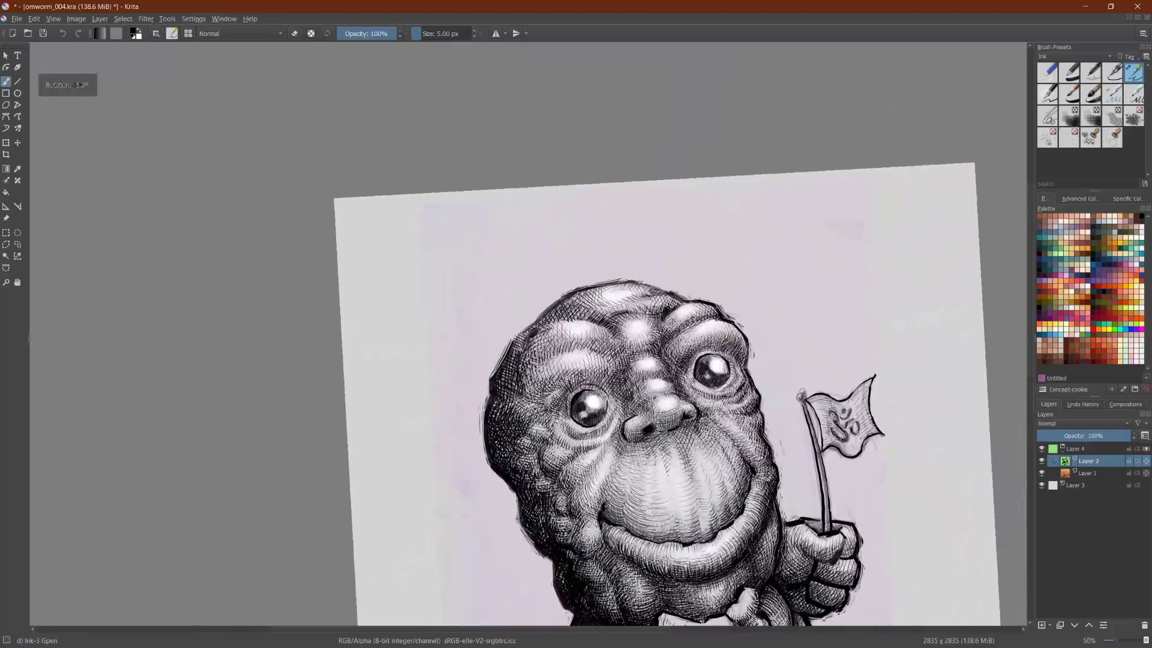
drag(527, 394, 533, 379)
drag(529, 401, 538, 384)
drag(536, 402, 544, 382)
drag(540, 403, 556, 381)
drag(551, 409, 560, 383)
drag(558, 398, 569, 378)
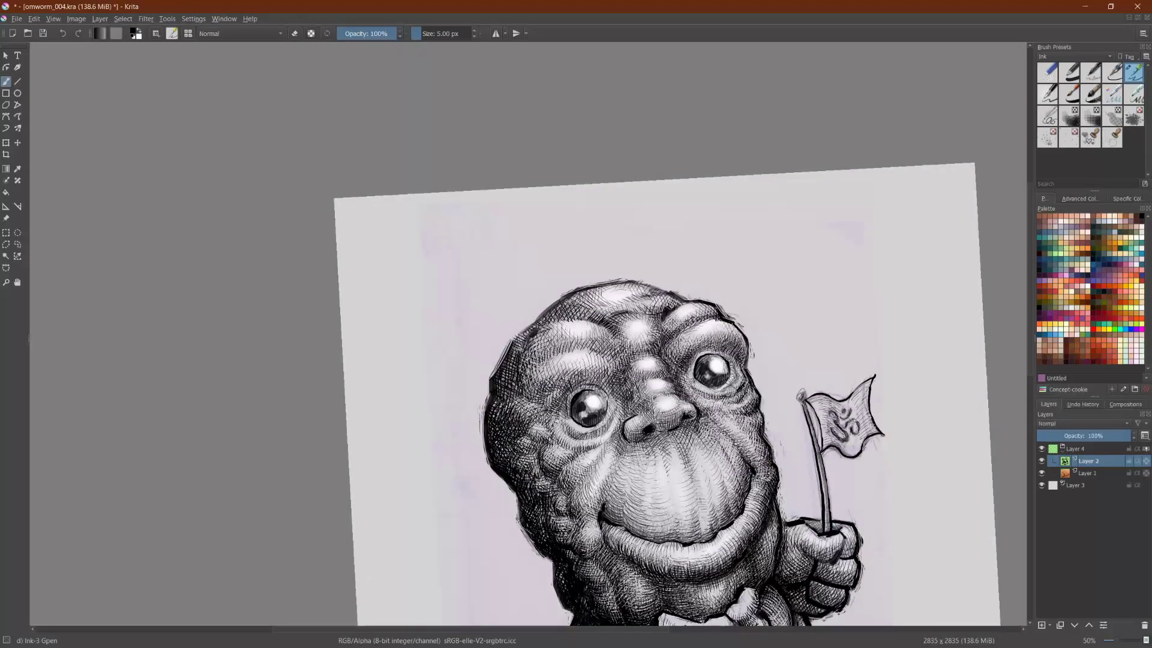
Step: Ink hatching strokes over the upper brow ridge and across the crown of the head
drag(537, 365, 543, 348)
drag(542, 364, 555, 343)
drag(550, 360, 566, 344)
drag(562, 356, 580, 344)
drag(604, 316, 648, 301)
drag(645, 313, 656, 300)
drag(587, 308, 602, 292)
drag(596, 308, 608, 294)
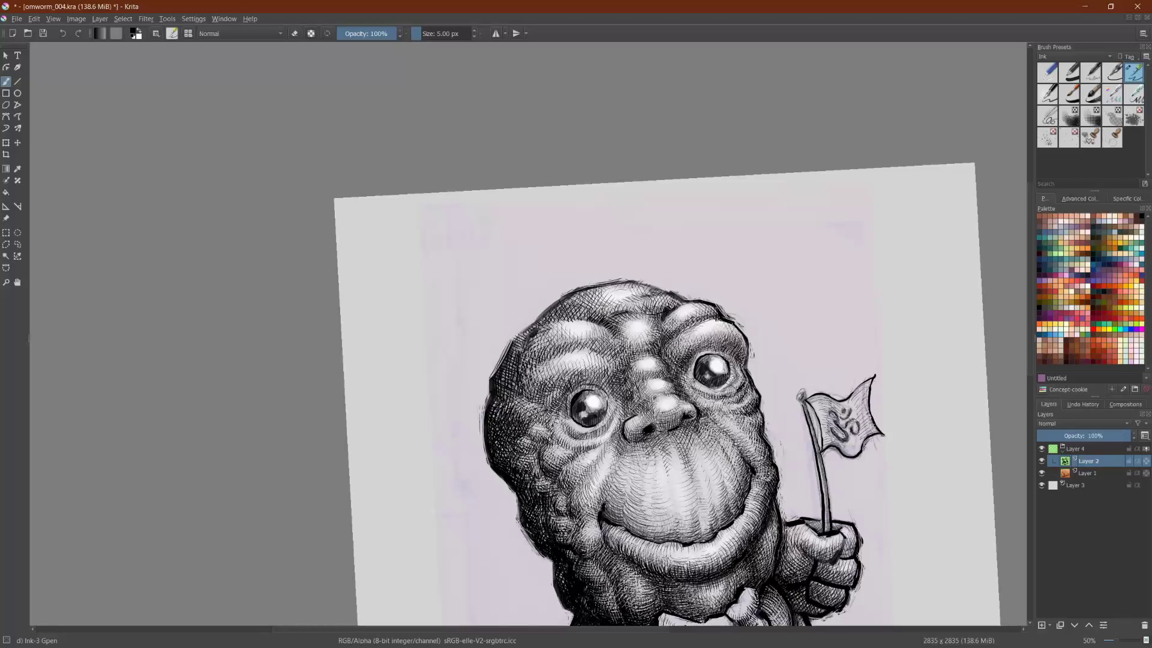
Step: Turn the canvas nearly upside down and hatch the lower lip from its middle towards the flag-side mouth corner
scroll(809, 309, down, 3)
scroll(409, 443, up, 3)
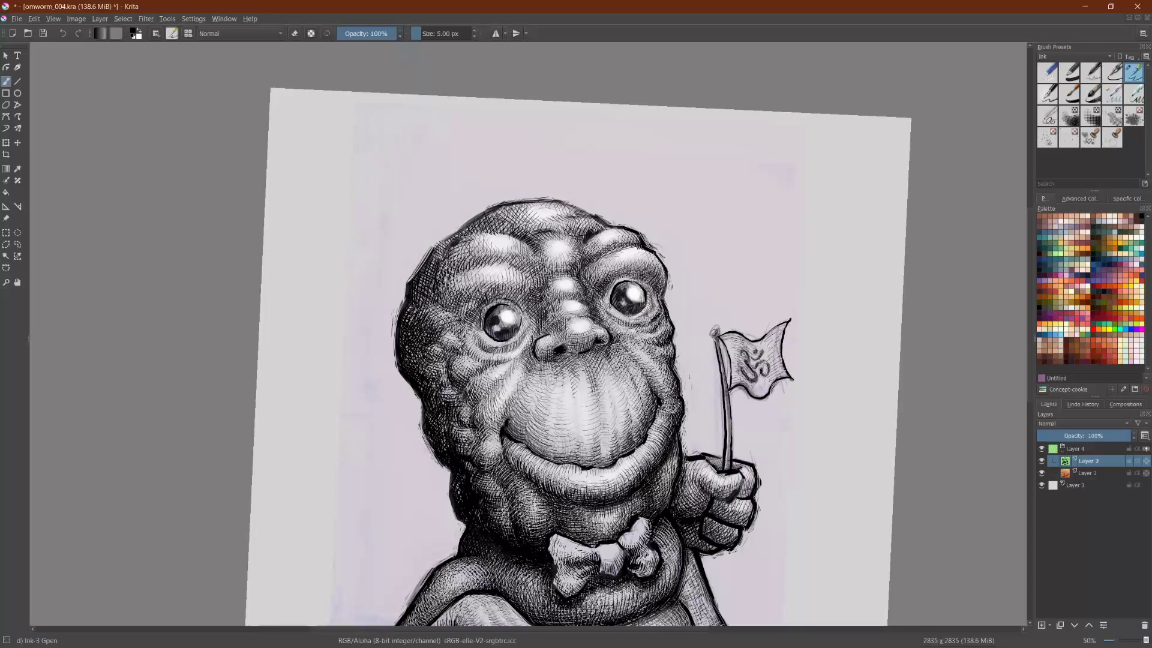
scroll(529, 334, up, 1)
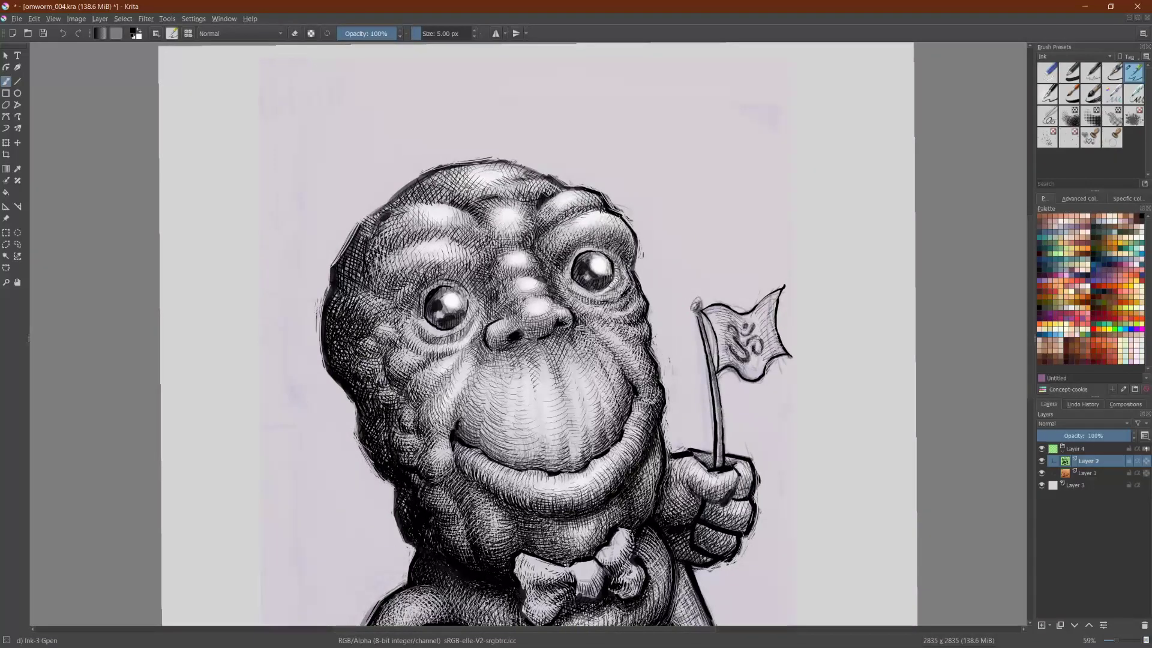
mouse_move(470, 462)
mouse_down()
mouse_move(471, 478)
mouse_move(489, 480)
mouse_up()
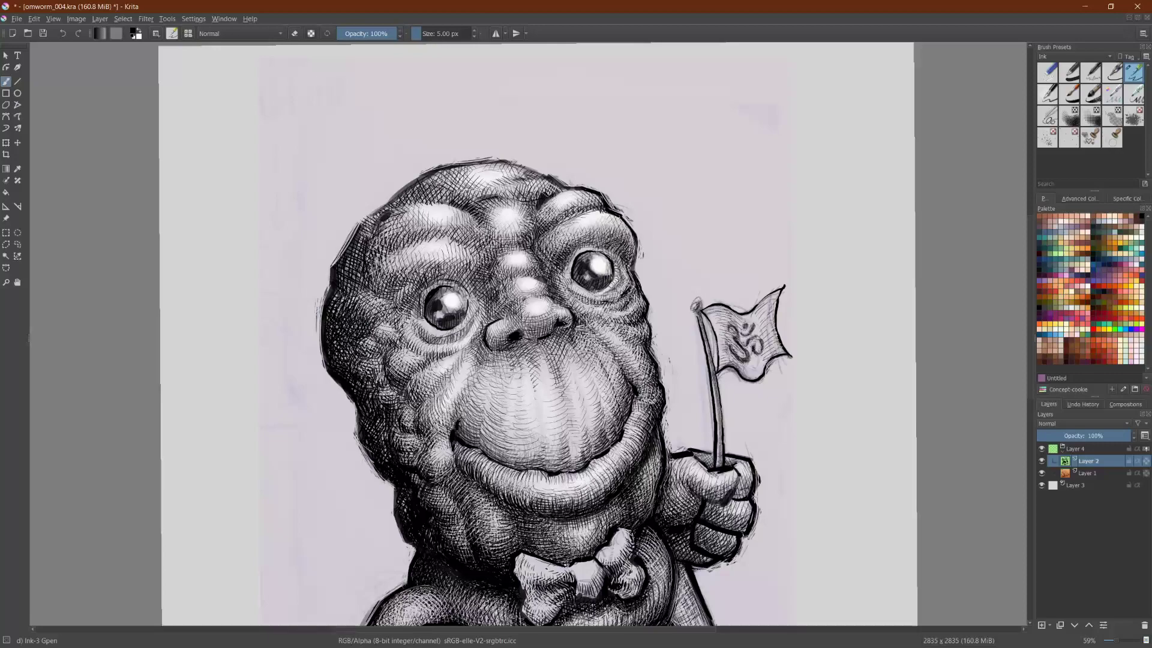
drag(237, 344, 834, 581)
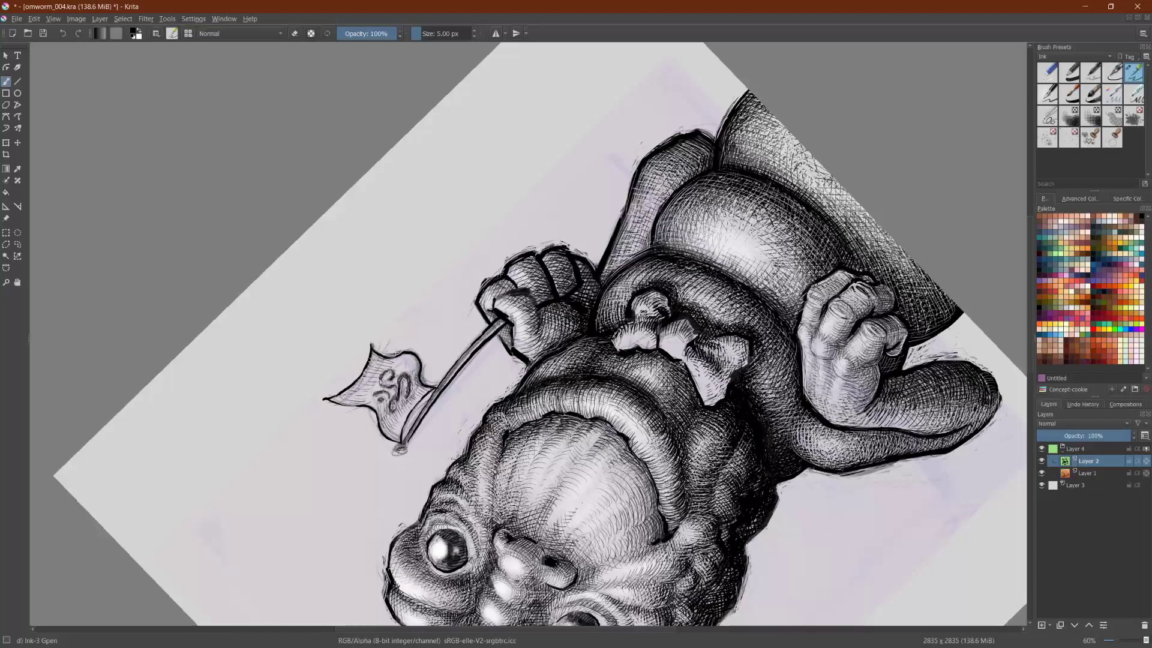
mouse_move(598, 387)
mouse_down()
mouse_move(592, 408)
mouse_move(611, 405)
mouse_up()
drag(612, 388, 619, 405)
drag(529, 397, 538, 416)
mouse_move(505, 412)
mouse_down()
mouse_move(511, 428)
mouse_move(520, 422)
mouse_up()
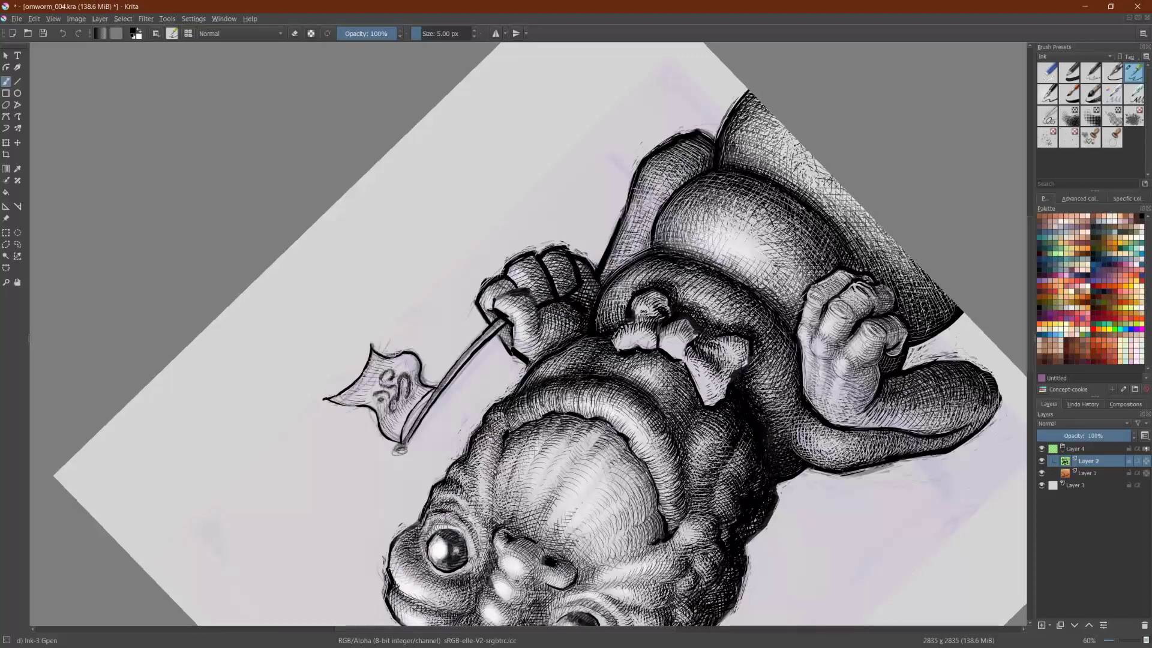
drag(496, 406, 502, 426)
Step: Rotate the canvas further and hatch the lower lip towards the mouth corner away from the flag
scroll(528, 334, down, 2)
scroll(528, 335, up, 3)
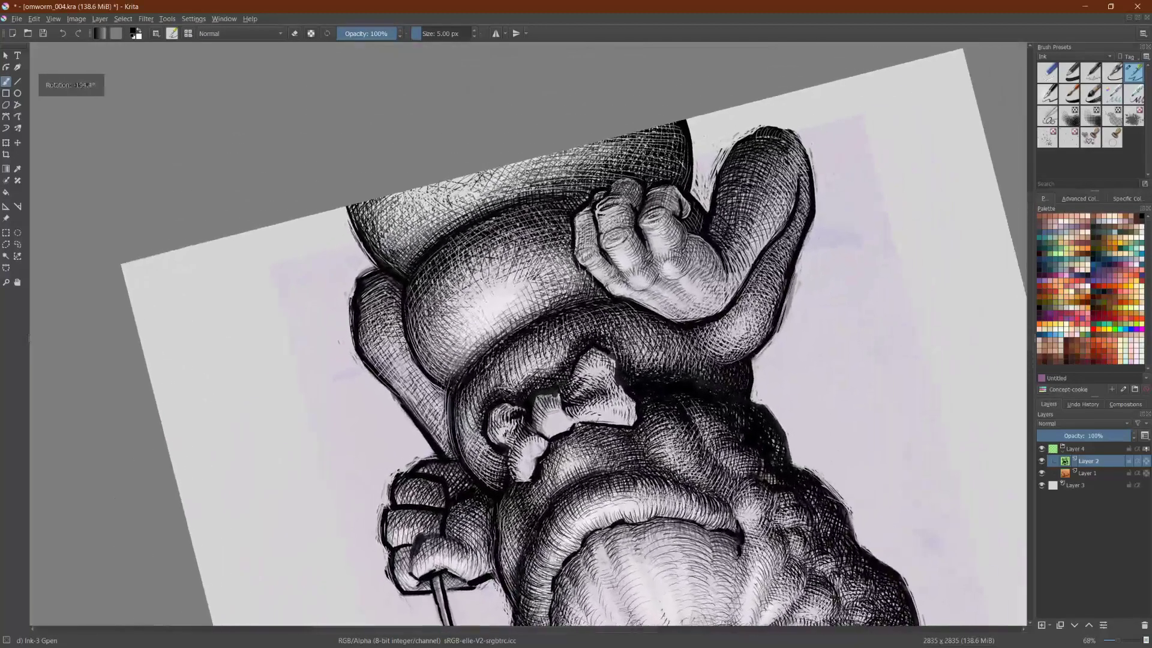
drag(606, 484, 620, 512)
mouse_move(620, 494)
mouse_down()
mouse_move(622, 516)
mouse_move(635, 508)
mouse_up()
mouse_move(633, 484)
mouse_down()
mouse_move(636, 507)
mouse_move(669, 511)
mouse_up()
drag(670, 492, 678, 515)
drag(676, 500, 682, 507)
mouse_move(680, 497)
mouse_down()
mouse_move(685, 518)
mouse_move(704, 523)
mouse_up()
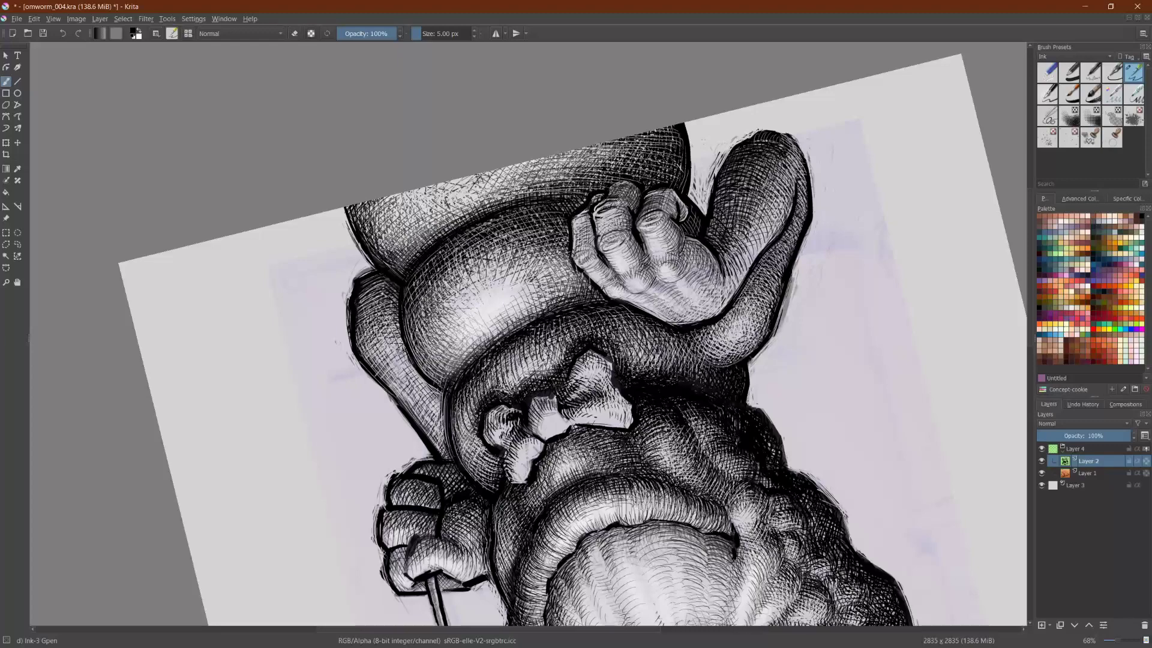
Step: With the canvas upright, hatch the lower lip and its corner bump, then erase a fine light stroke in the lip
drag(558, 414, 573, 594)
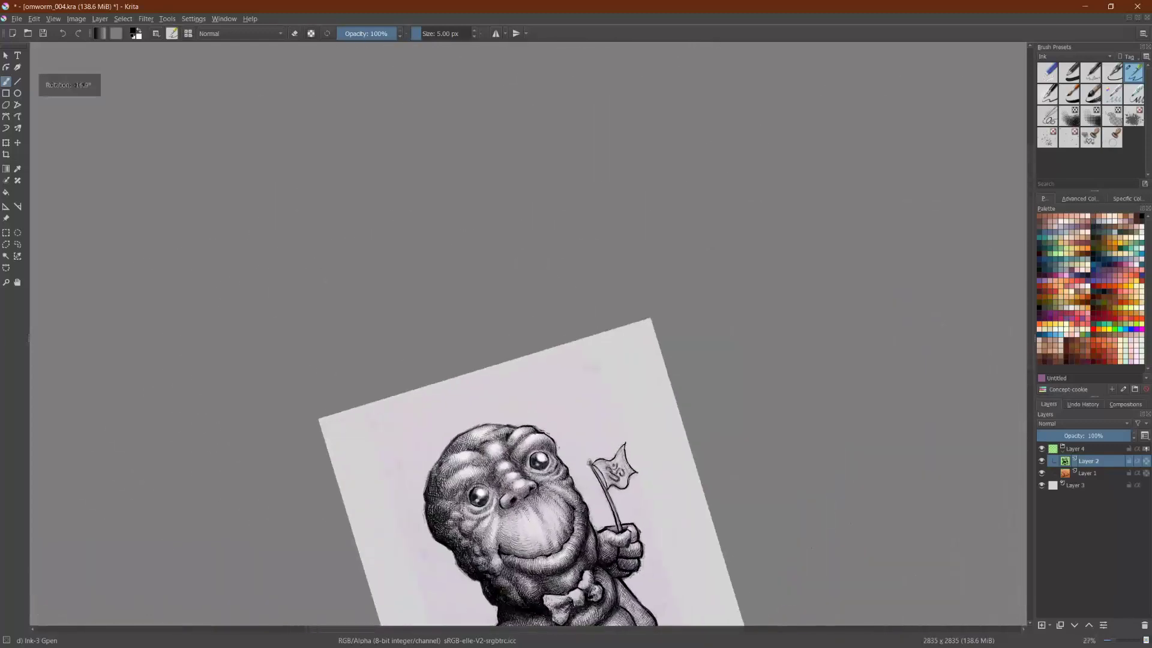
drag(812, 548, 880, 560)
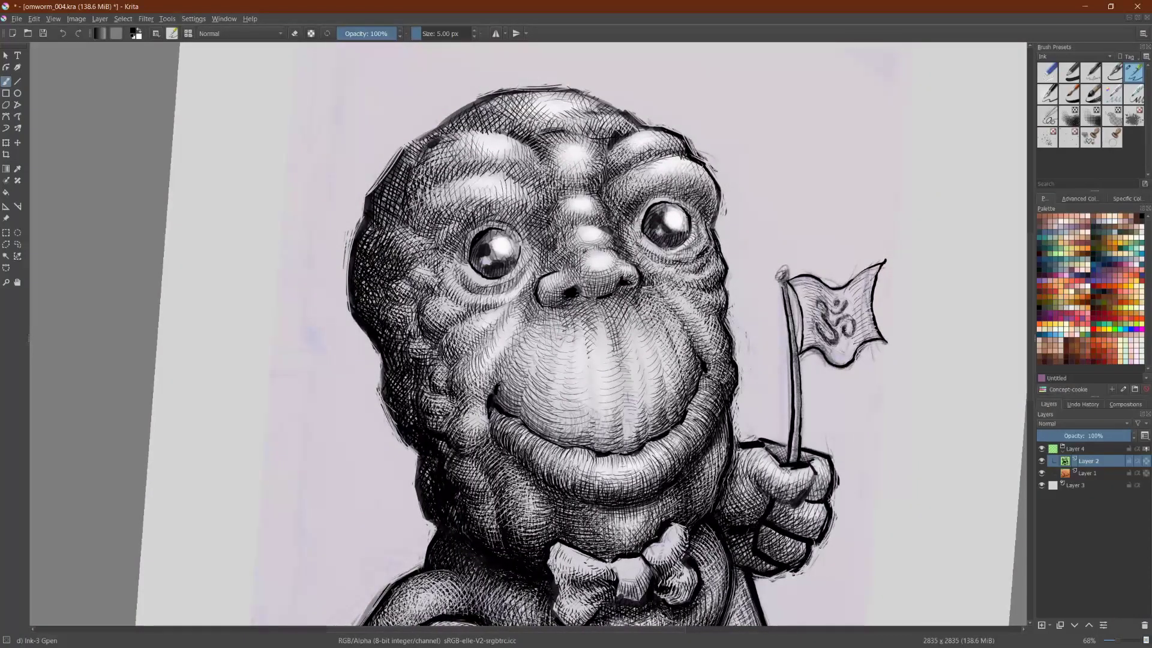
drag(541, 449, 544, 480)
drag(565, 468, 560, 491)
drag(568, 476, 565, 489)
drag(478, 406, 484, 416)
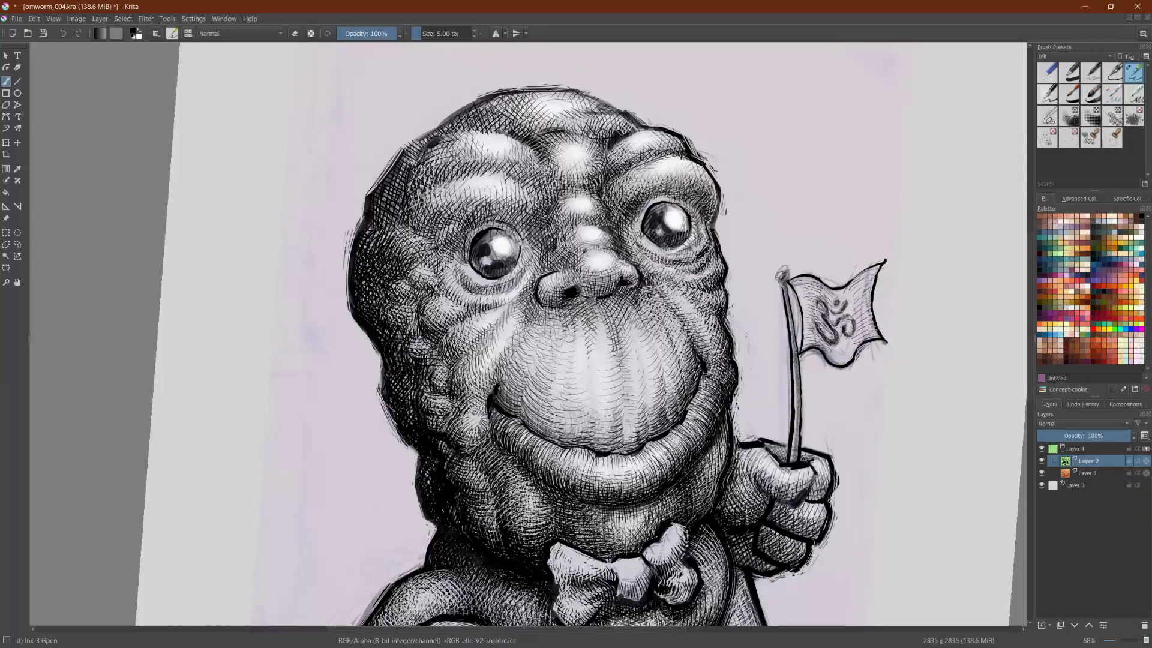
drag(474, 427, 471, 442)
drag(595, 476, 598, 494)
key(e)
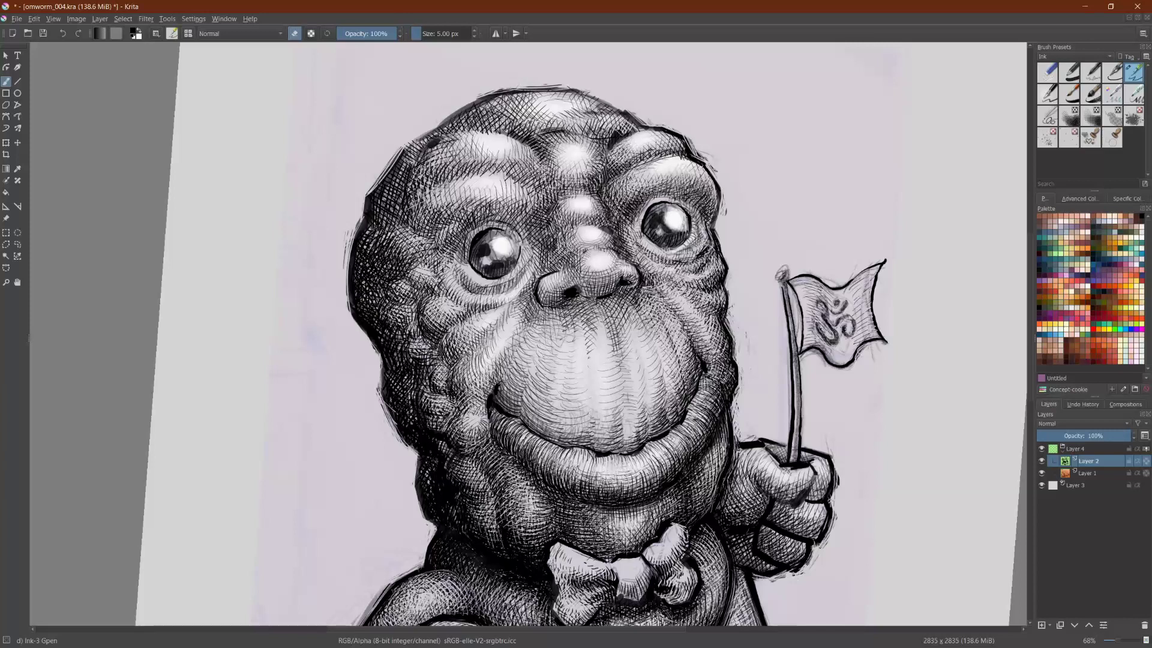
drag(558, 461, 562, 477)
Step: Mirror the canvas view, switch back to inking and hatch the flag-side mouth corner and the cheek up to below the eye
key(m)
key(e)
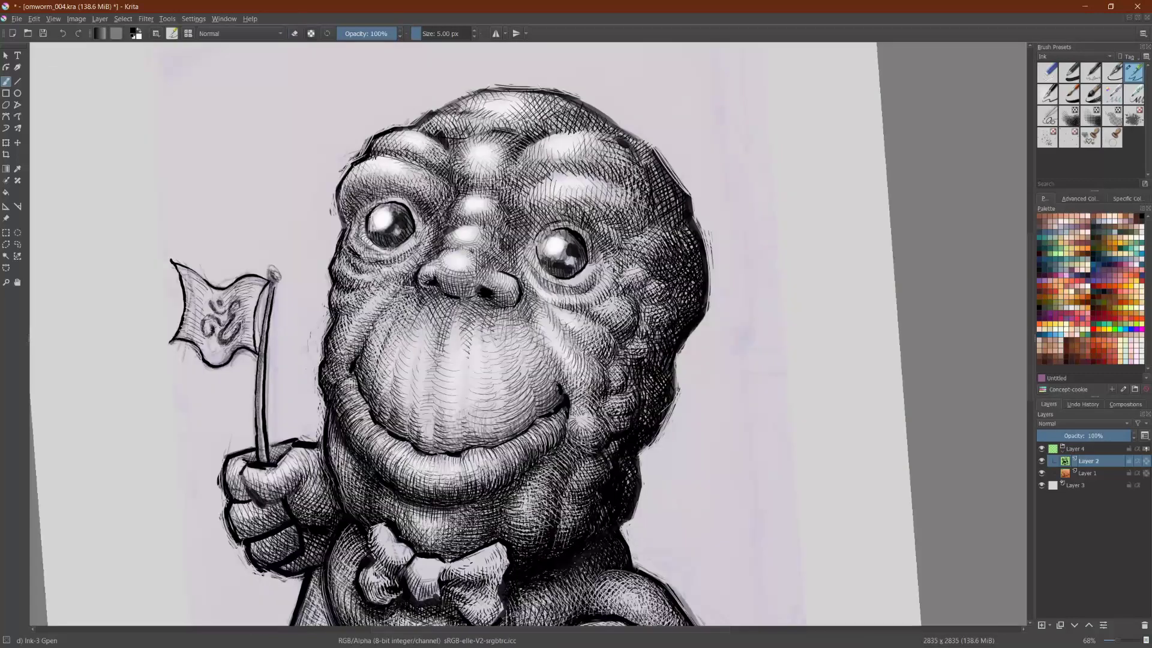
drag(346, 377, 334, 392)
drag(346, 408, 347, 381)
drag(345, 394, 337, 369)
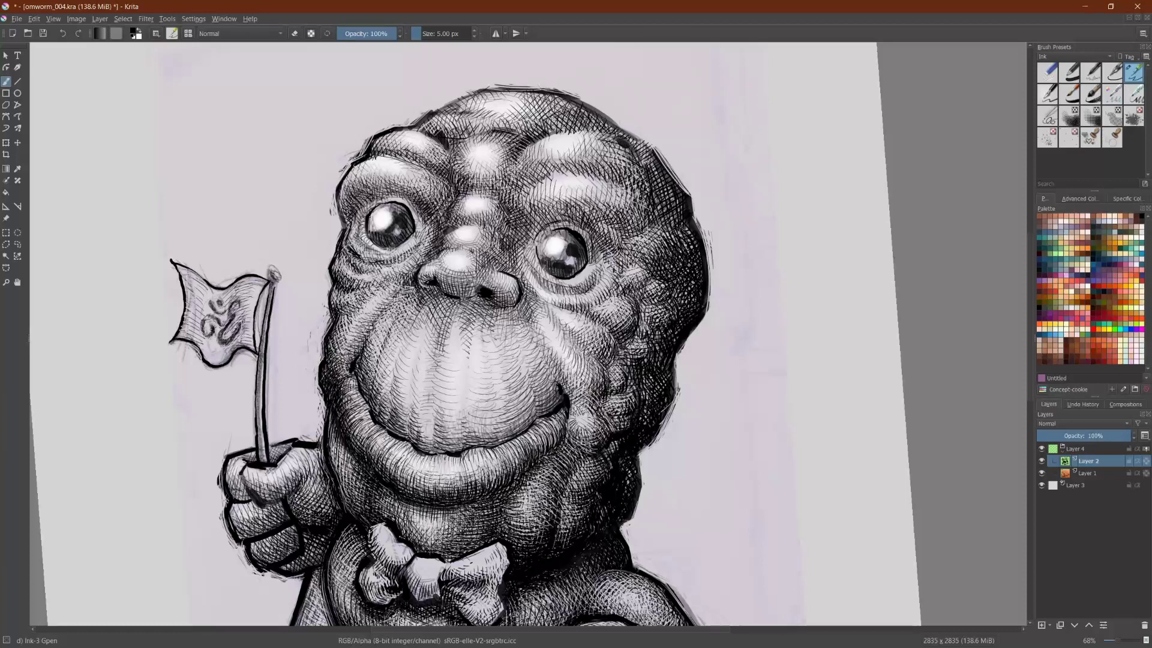
drag(336, 346, 355, 313)
drag(354, 322, 363, 300)
drag(363, 309, 388, 281)
drag(388, 301, 395, 279)
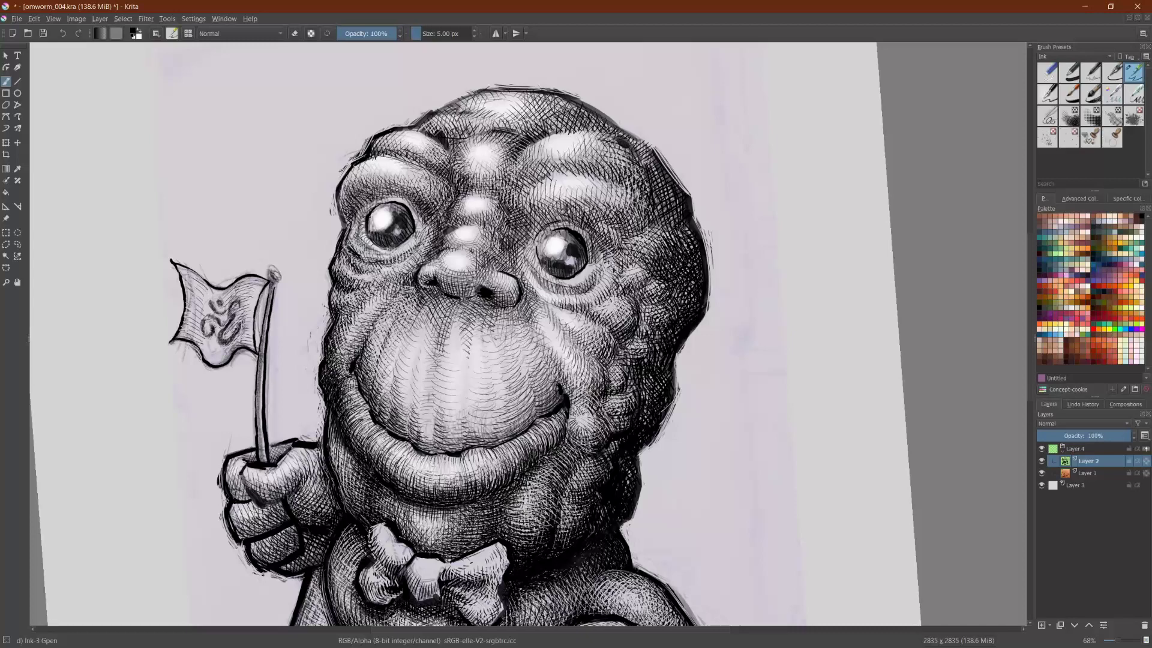
Step: Restore the unmirrored view and ink hatching on the chin between the lower lip and the bow tie
key(e)
key(m)
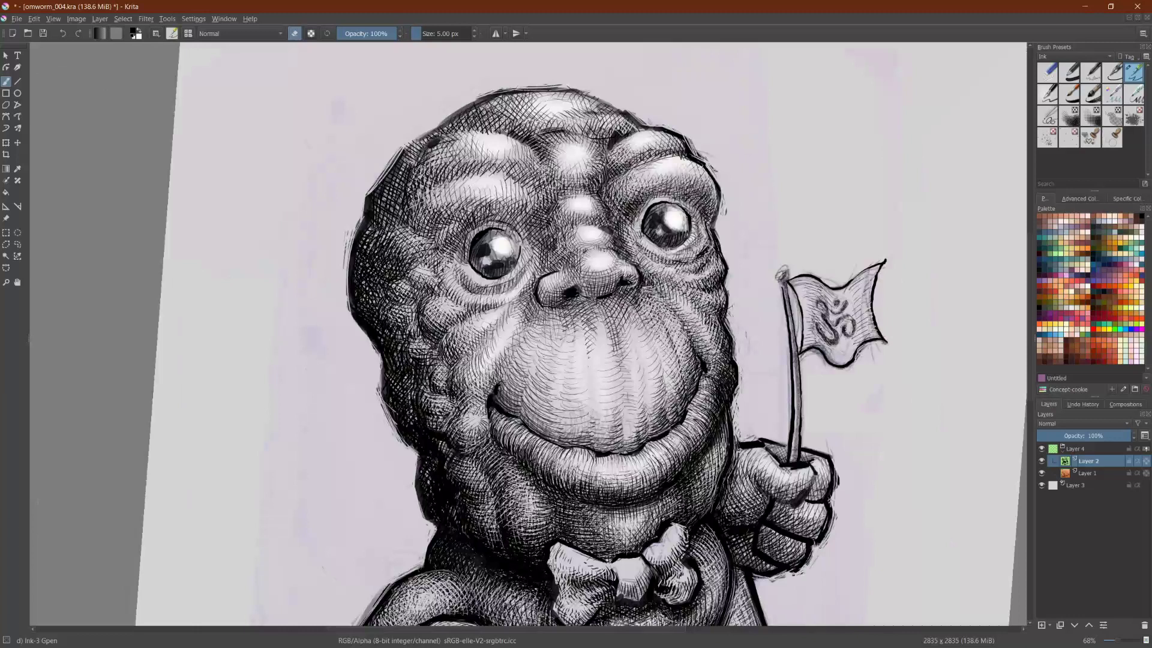
key(e)
drag(610, 524, 654, 518)
drag(608, 534, 649, 520)
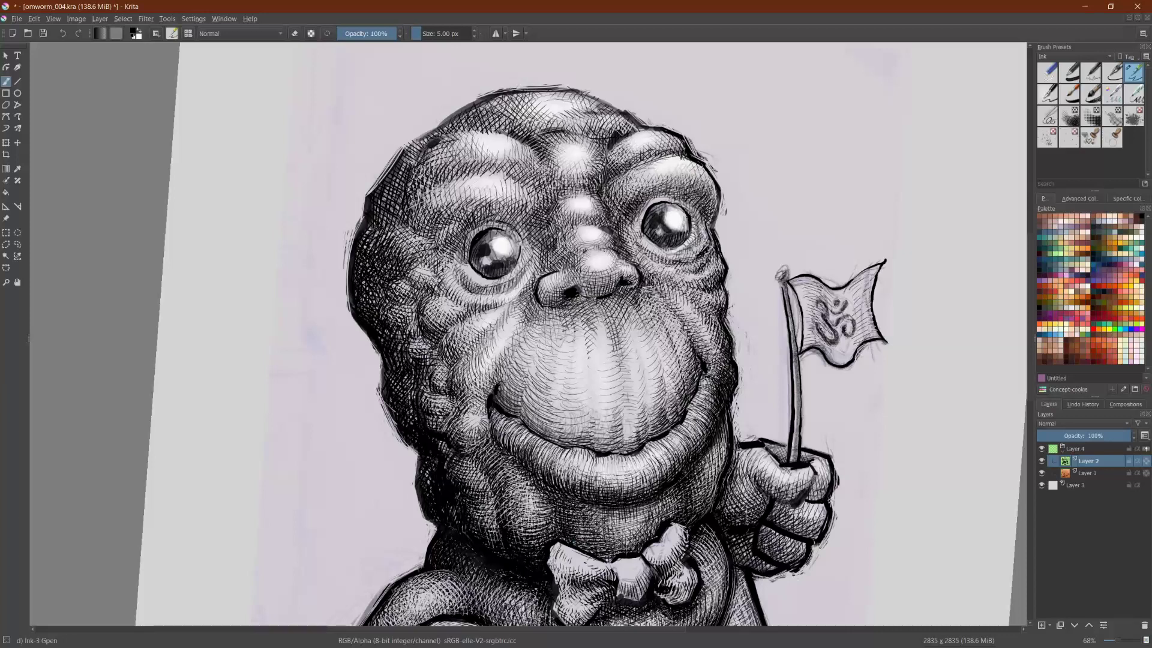
drag(582, 523, 579, 545)
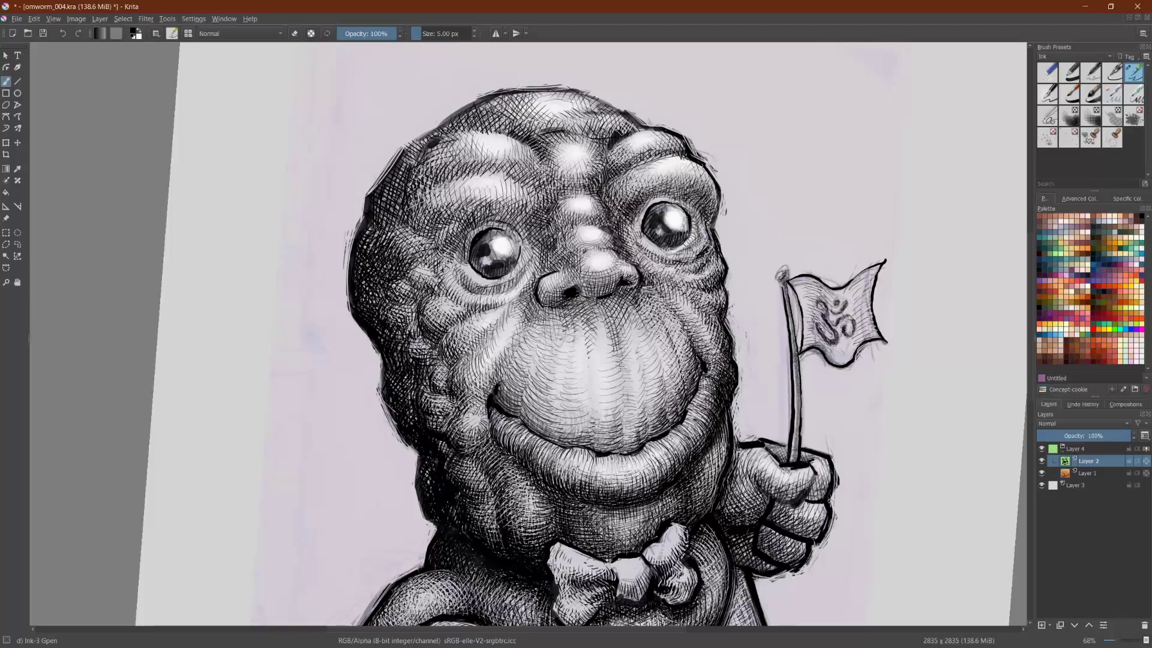
Step: Mirror the canvas view again and hatch the flag-side edge of the body roll around the bow tie
scroll(793, 146, down, 3)
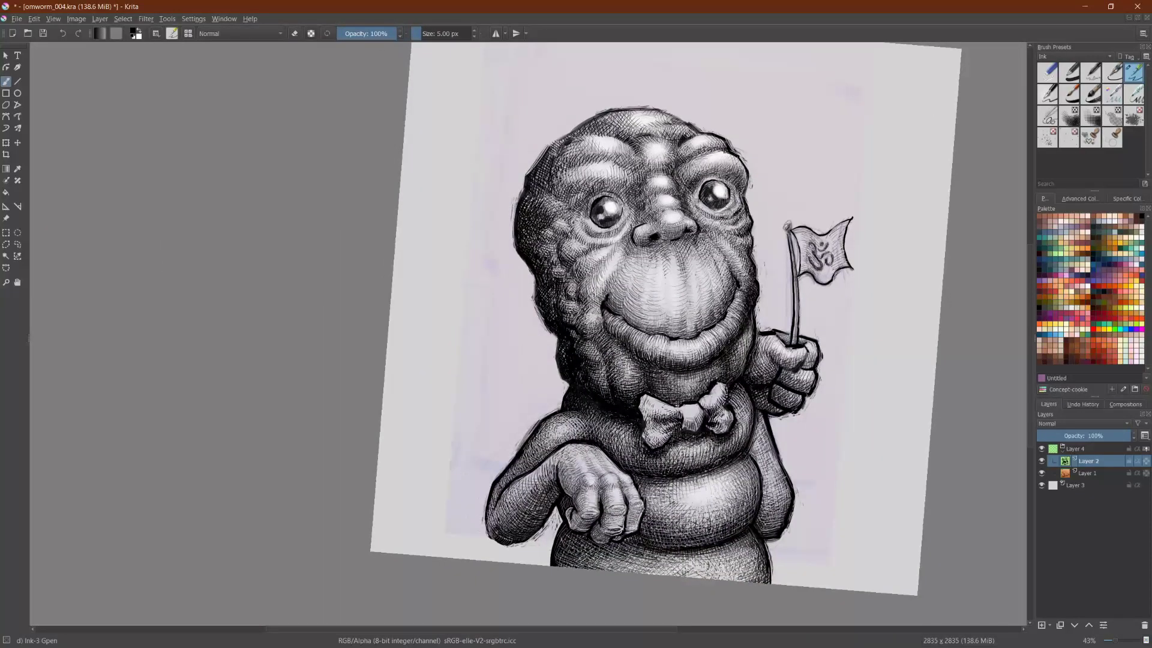
key(m)
scroll(648, 495, up, 1)
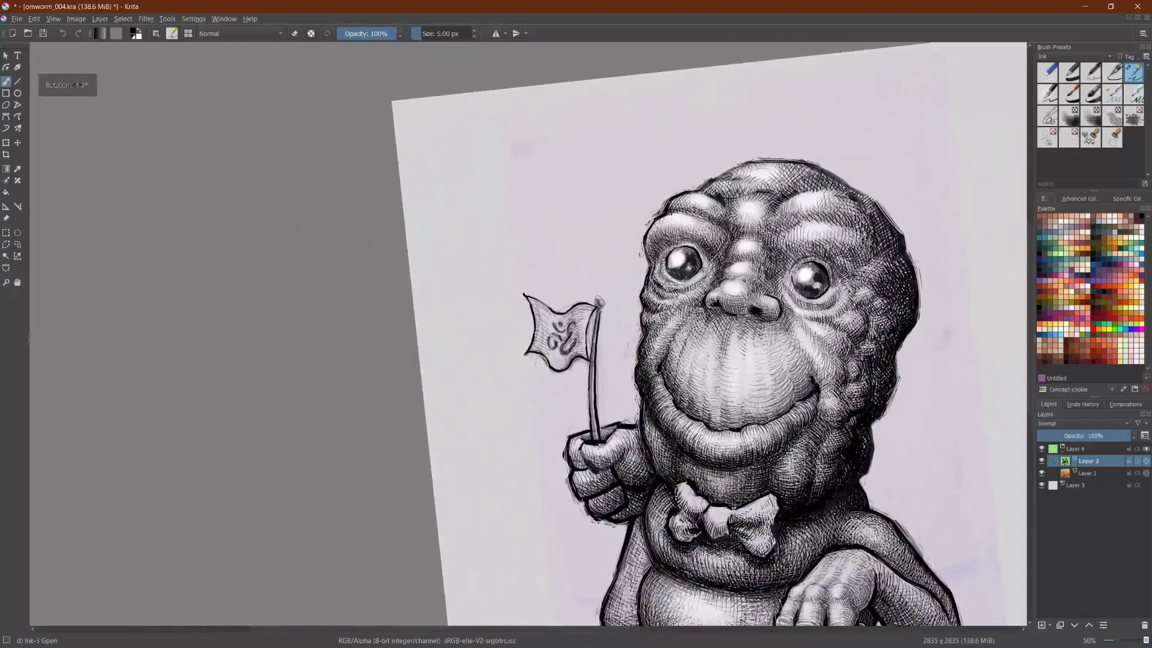
scroll(715, 378, right, 2)
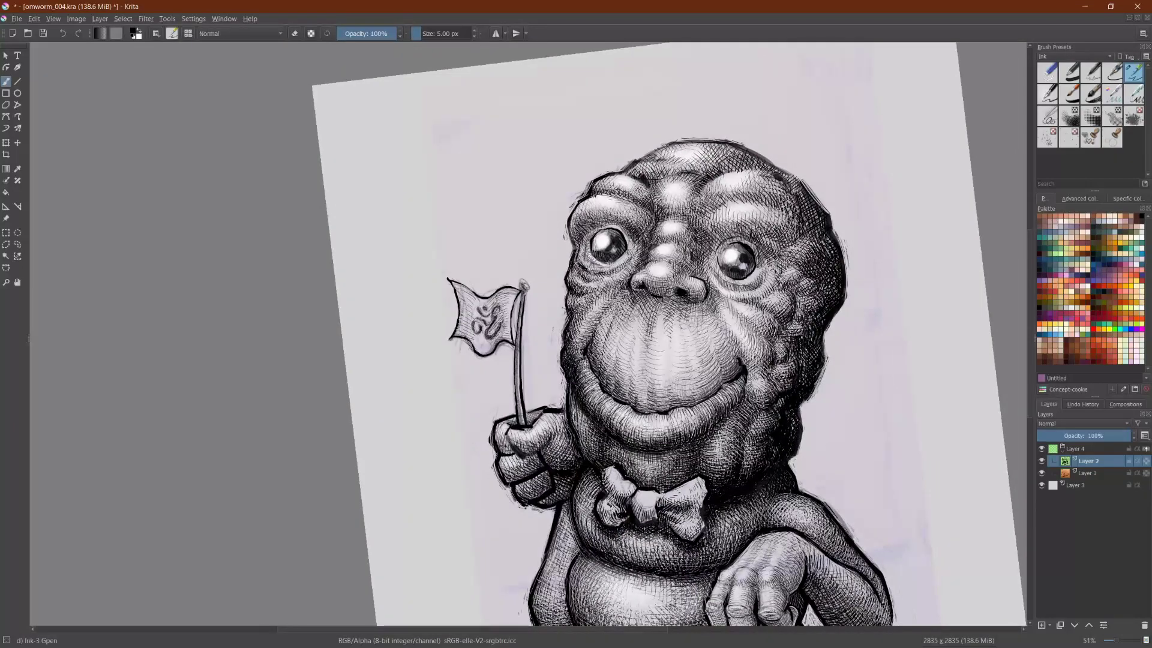
drag(589, 485, 590, 513)
mouse_move(524, 288)
mouse_down()
mouse_move(808, 424)
mouse_move(854, 393)
mouse_up()
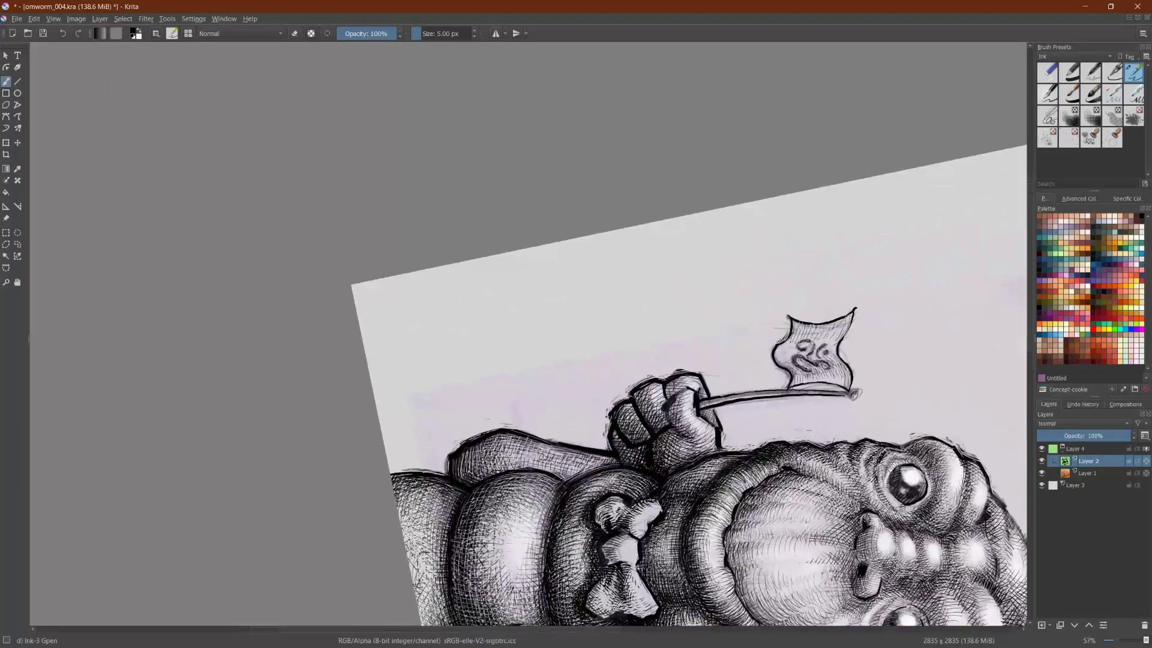
drag(621, 471, 611, 483)
drag(617, 475, 605, 490)
drag(608, 477, 580, 507)
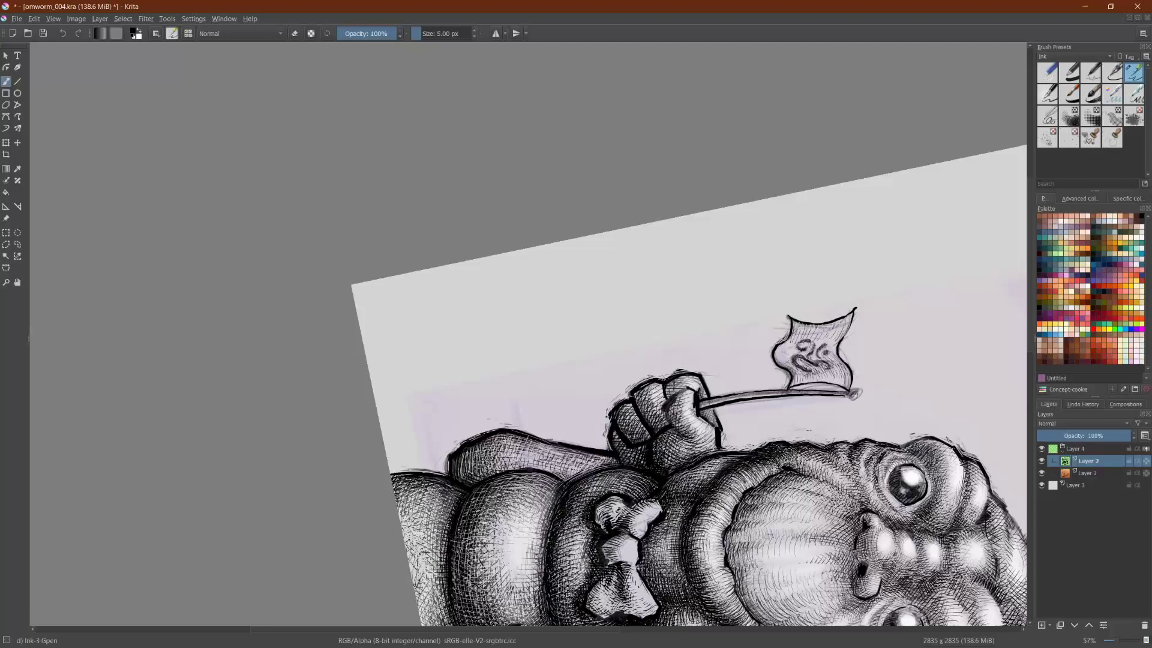
Step: Turn the canvas sideways and hatch the flag-side edges of the belly roll and the lowest body roll
scroll(684, 366, down, 4)
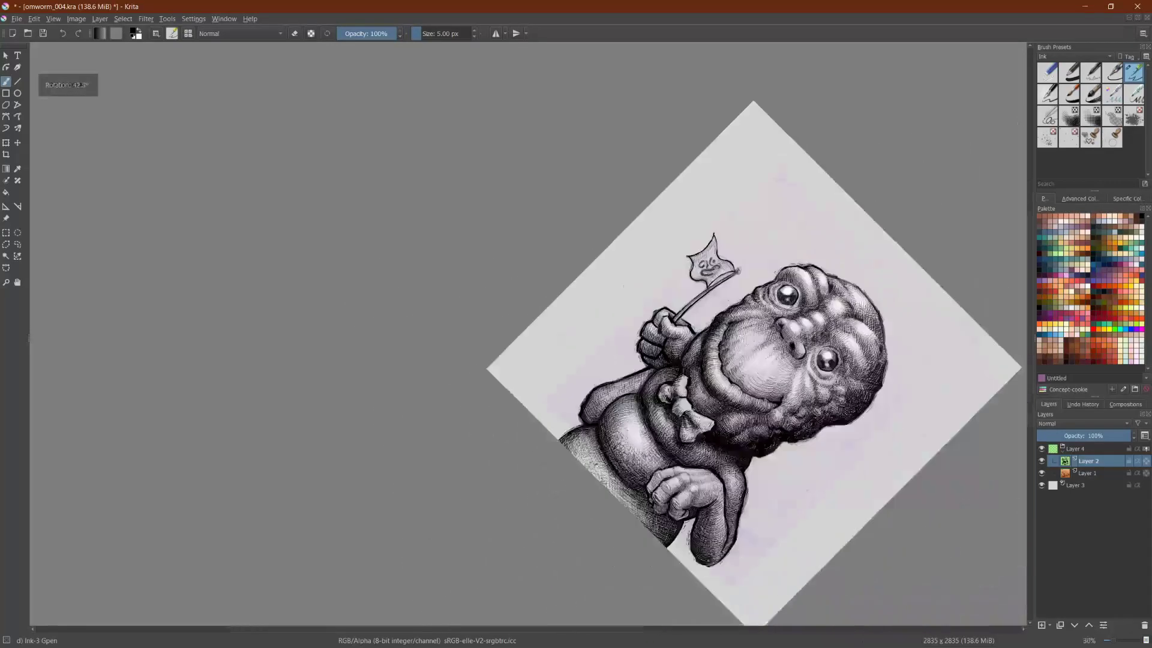
scroll(631, 354, up, 4)
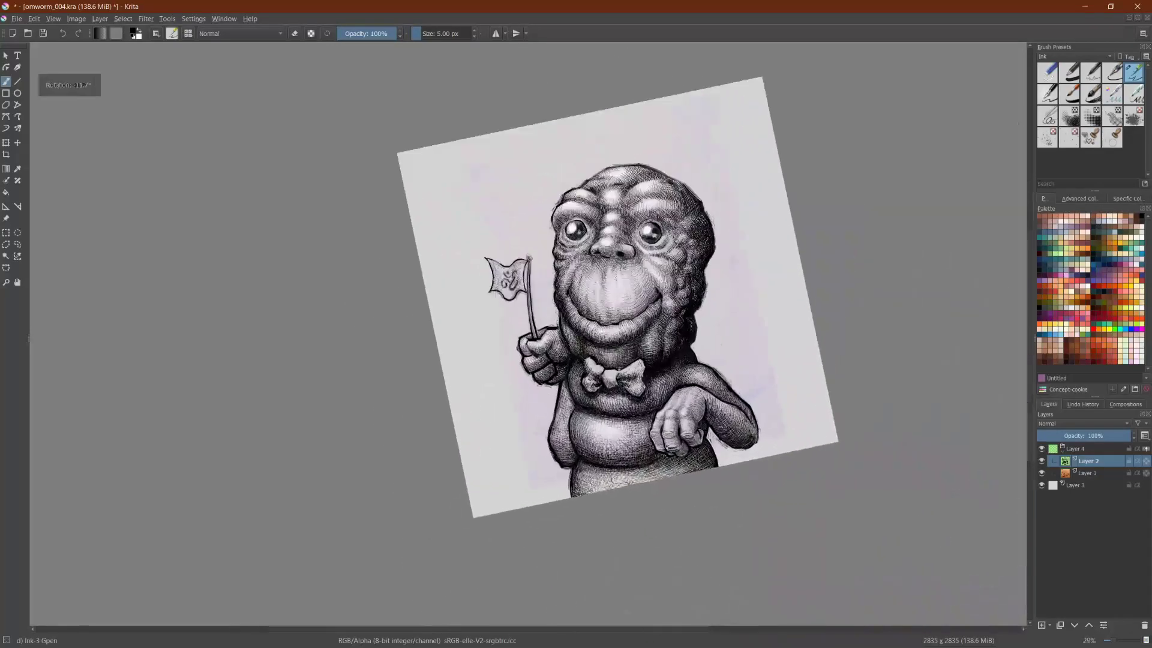
scroll(682, 336, up, 1)
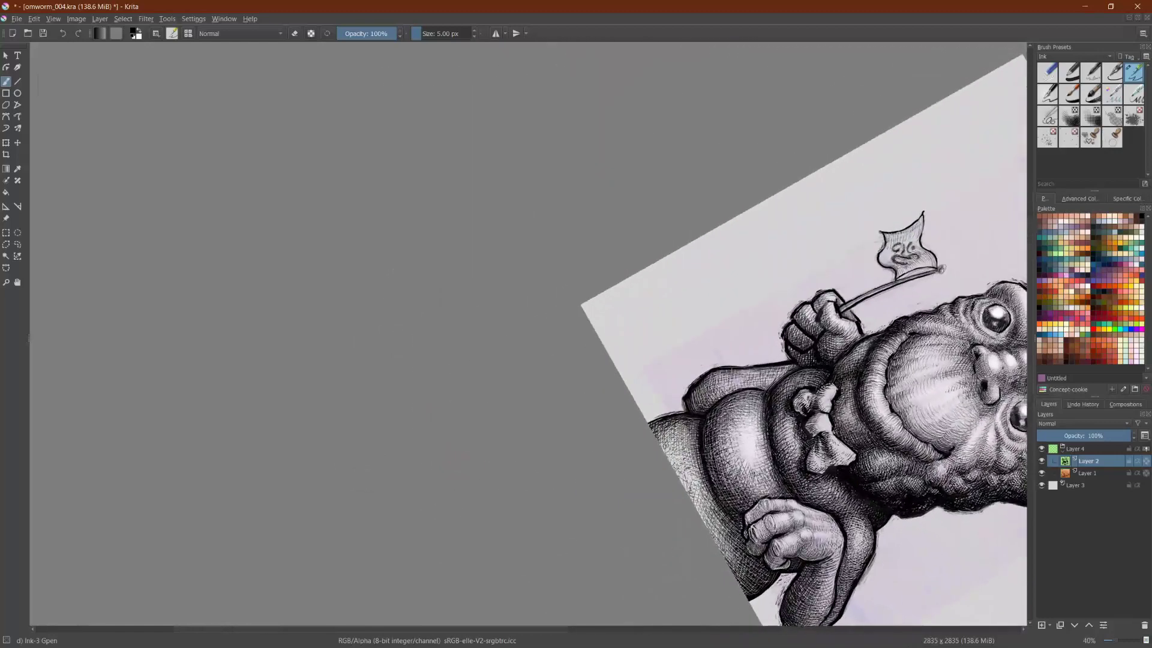
mouse_move(727, 402)
mouse_down()
mouse_move(723, 439)
mouse_move(756, 417)
mouse_up()
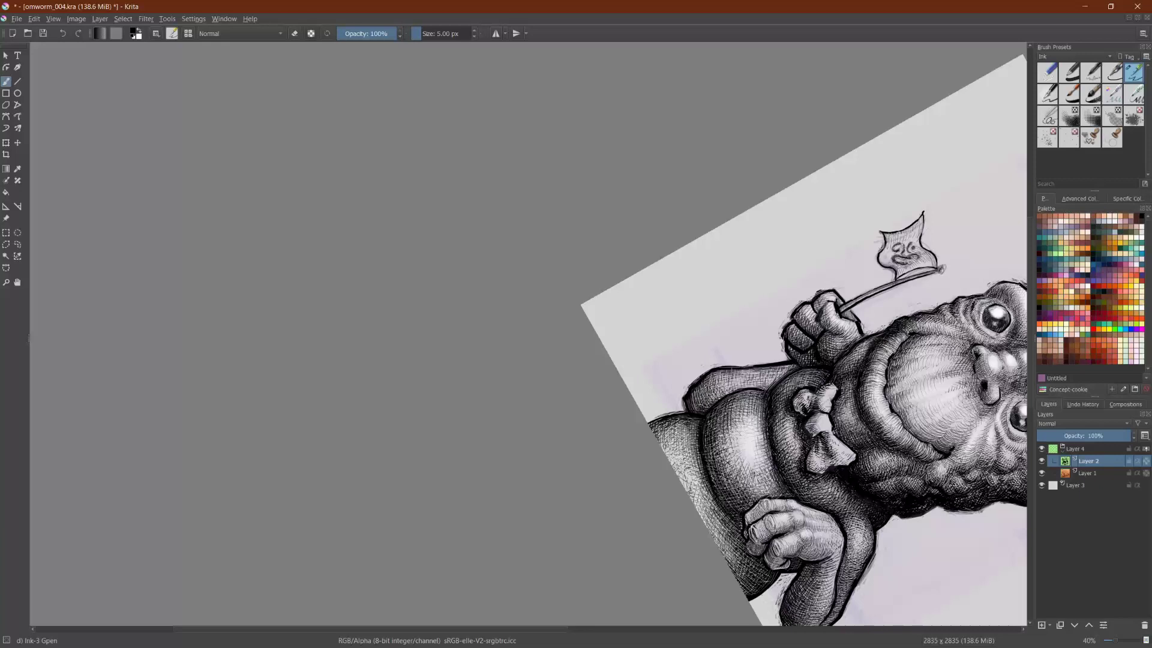
drag(684, 417, 675, 448)
drag(677, 423, 667, 454)
drag(666, 425, 657, 443)
Step: Ink cross-hatching over the shaded parts of the large belly roll around its central highlight
scroll(757, 420, down, 4)
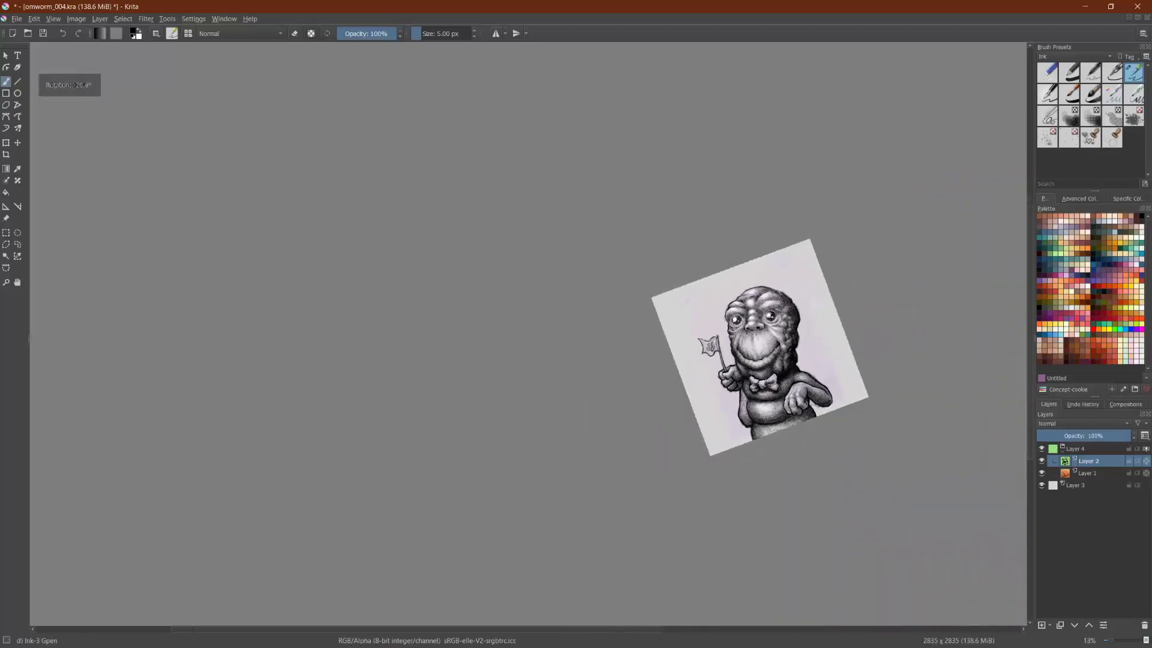
scroll(798, 396, up, 4)
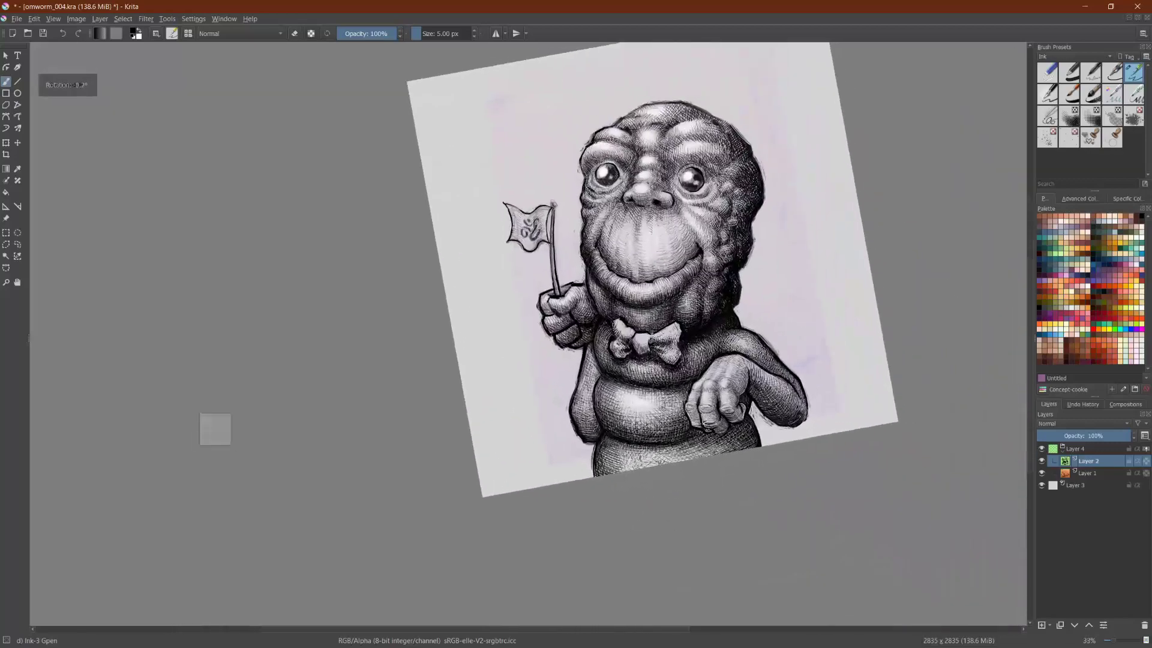
scroll(780, 456, up, 1)
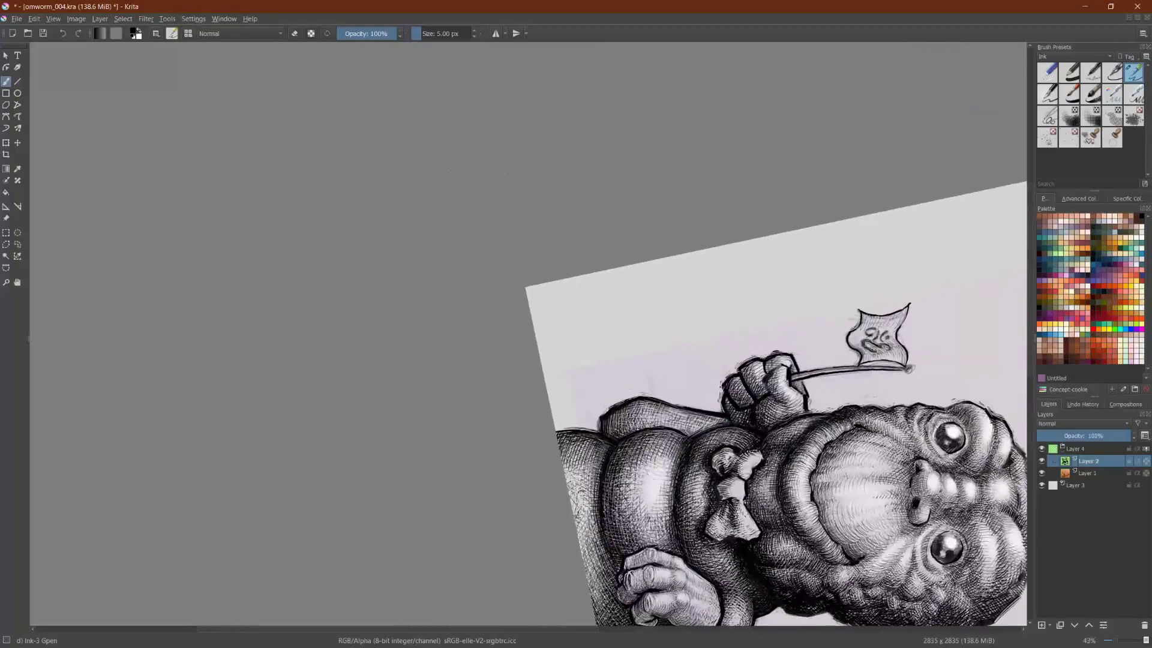
mouse_move(667, 529)
mouse_down()
mouse_move(664, 550)
mouse_move(650, 545)
mouse_up()
drag(647, 501, 646, 541)
mouse_move(645, 529)
mouse_down()
mouse_move(641, 543)
mouse_move(637, 533)
mouse_up()
drag(634, 487, 629, 527)
mouse_move(639, 473)
mouse_down()
mouse_move(637, 497)
mouse_move(655, 511)
mouse_move(659, 494)
mouse_move(667, 507)
mouse_up()
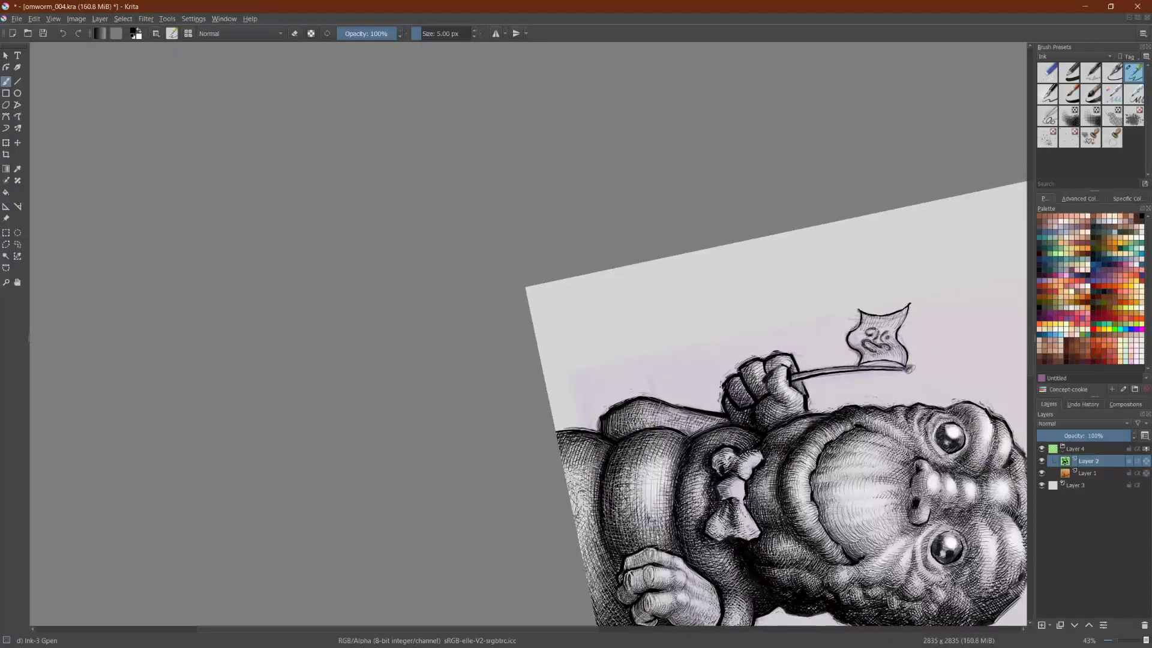
Step: Darken the lowest body roll with long hatching strokes along the canvas's bottom edge
drag(583, 504, 590, 552)
drag(581, 476, 600, 599)
mouse_move(585, 550)
mouse_down()
mouse_move(605, 597)
mouse_move(598, 580)
mouse_up()
mouse_move(586, 542)
mouse_down()
mouse_move(606, 587)
mouse_move(590, 537)
mouse_move(610, 459)
mouse_up()
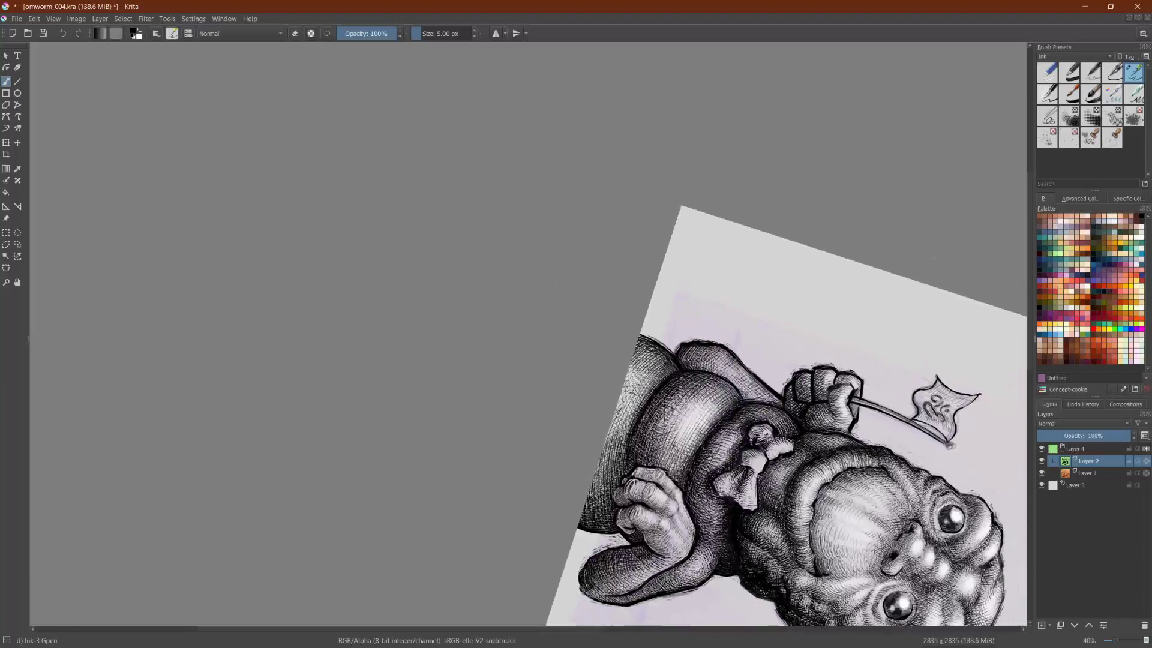
Step: Enlarge the ink brush to 11.48 px and darken the lowest body roll near the lowered hand
mouse_move(596, 475)
mouse_down()
mouse_move(594, 506)
mouse_move(600, 495)
mouse_up()
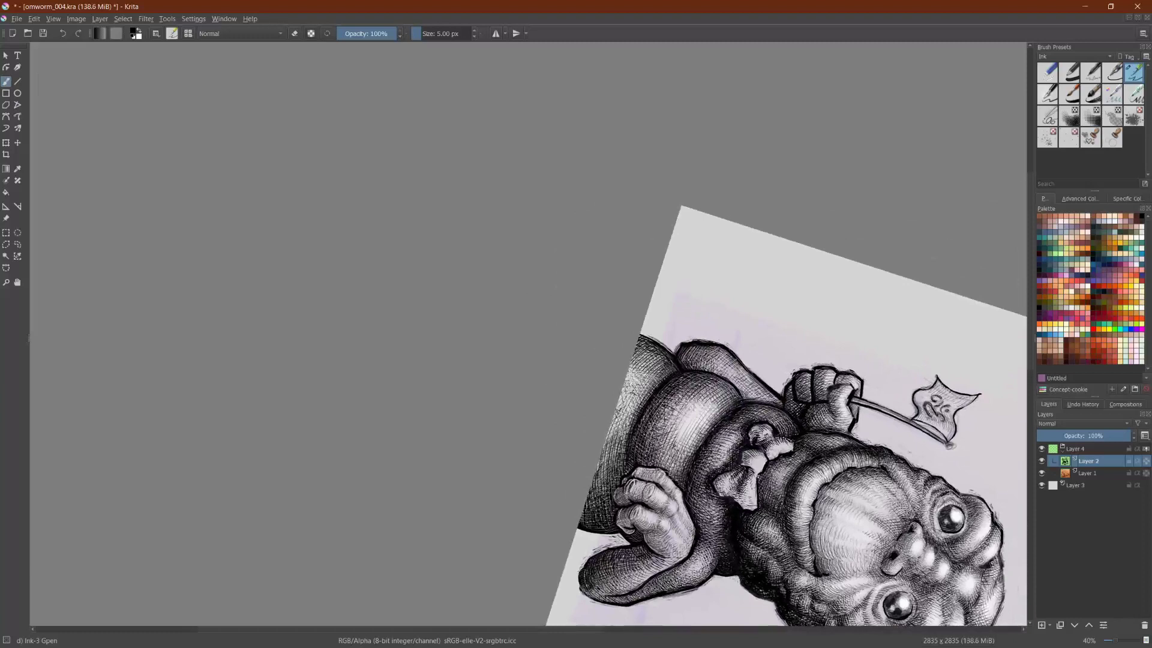
click(424, 34)
click(427, 35)
drag(590, 499, 586, 519)
drag(594, 484, 592, 507)
Step: Turn the canvas sideways and hatch the lowest body roll beside the lowered hand's fingers with long strokes
drag(847, 525, 448, 375)
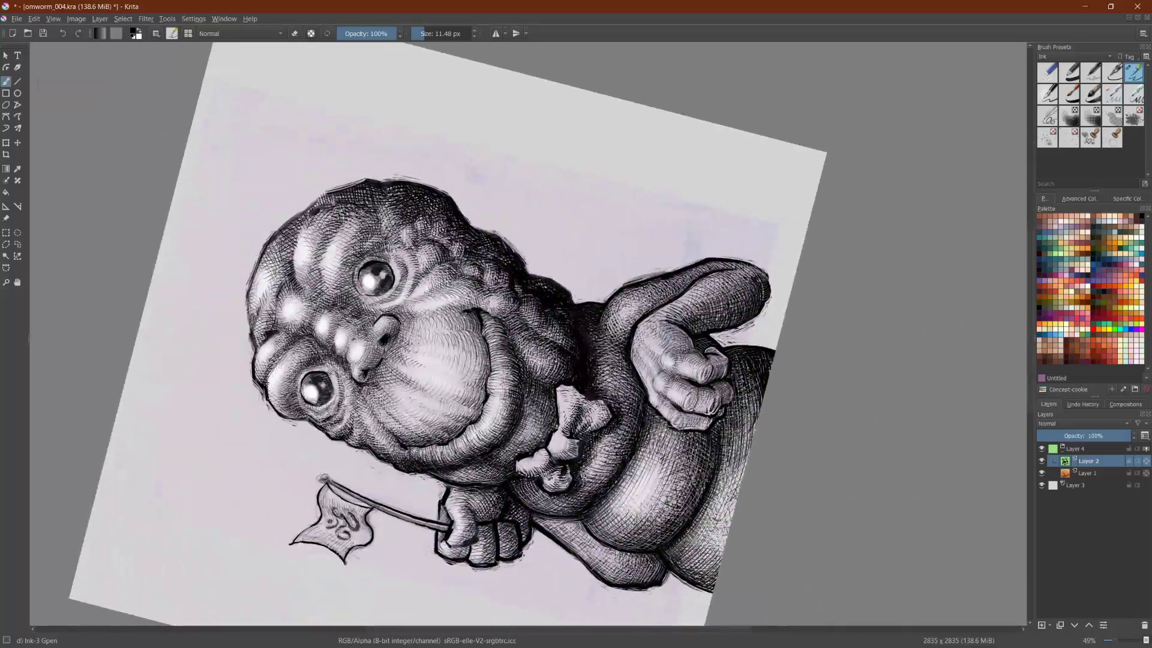
drag(728, 408, 723, 449)
mouse_move(724, 440)
mouse_down()
mouse_move(722, 469)
mouse_move(730, 466)
mouse_up()
drag(740, 375, 735, 407)
drag(739, 427, 737, 451)
mouse_move(745, 393)
mouse_down()
mouse_move(743, 448)
mouse_move(753, 436)
mouse_up()
drag(758, 388, 751, 407)
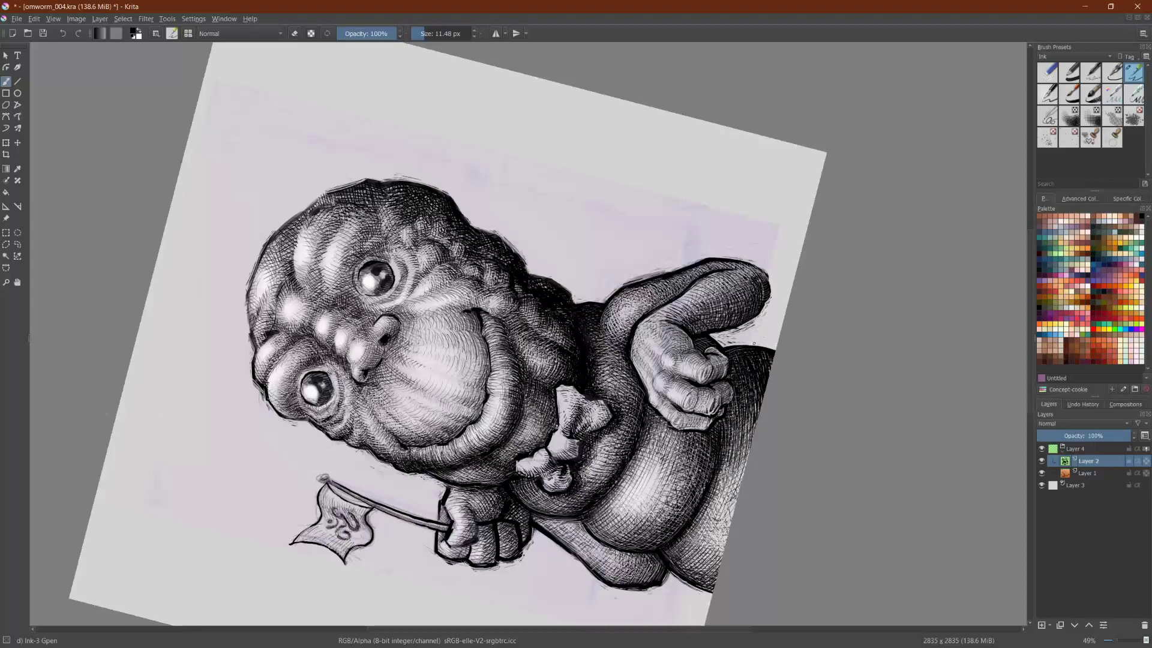
Step: Touch up the hatching on the upper body roll near the bow tie and on the lower belly roll
mouse_move(753, 343)
mouse_down()
mouse_move(750, 369)
mouse_move(853, 153)
mouse_up()
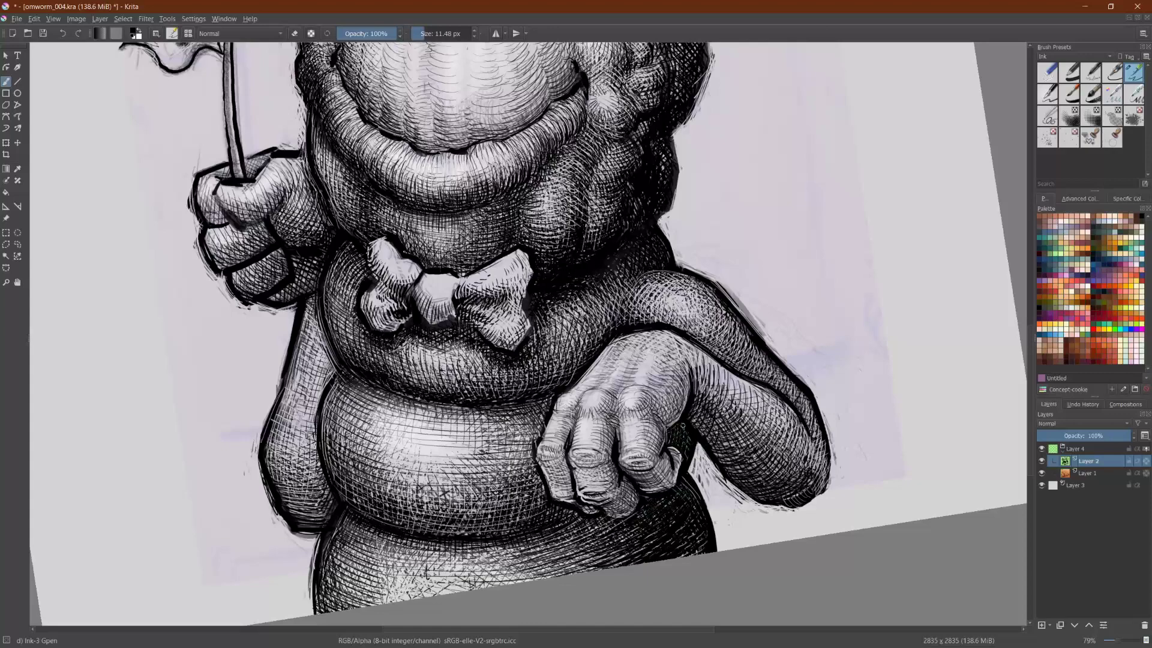
drag(683, 426, 552, 513)
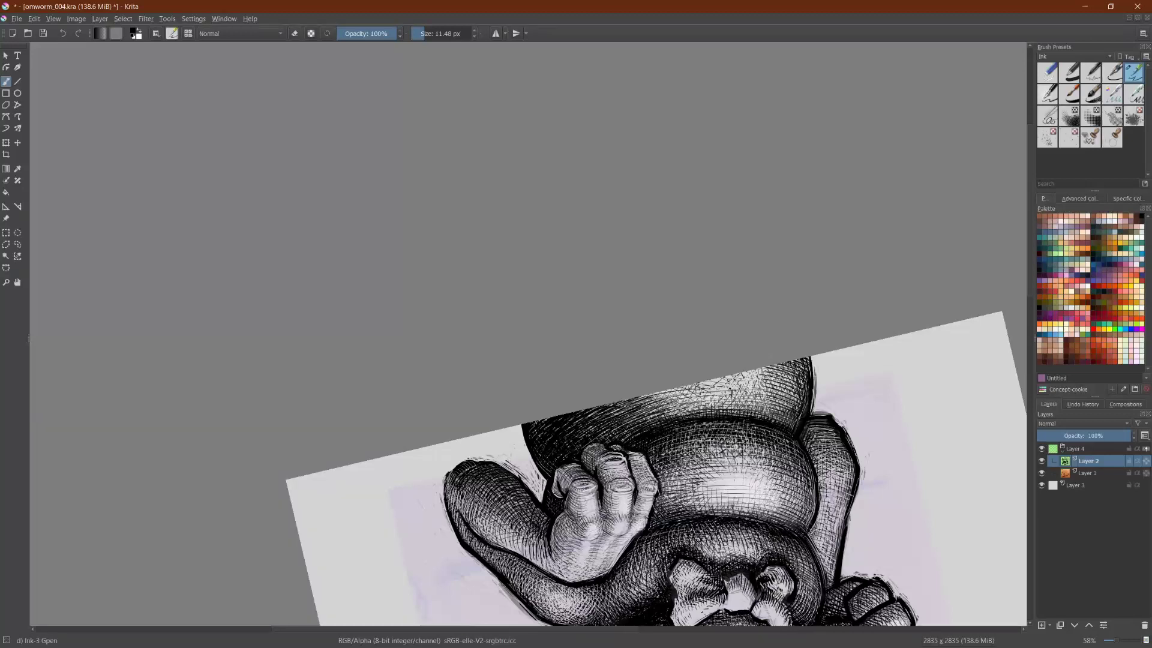
drag(669, 504, 662, 412)
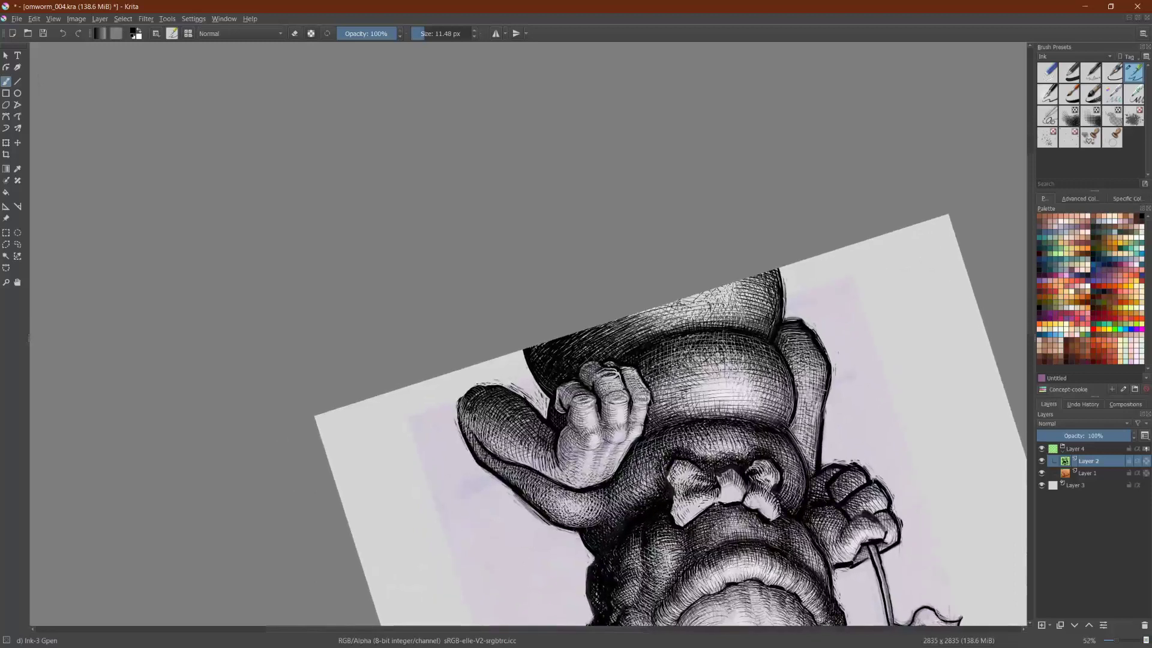
drag(610, 507, 637, 500)
scroll(671, 420, down, 2)
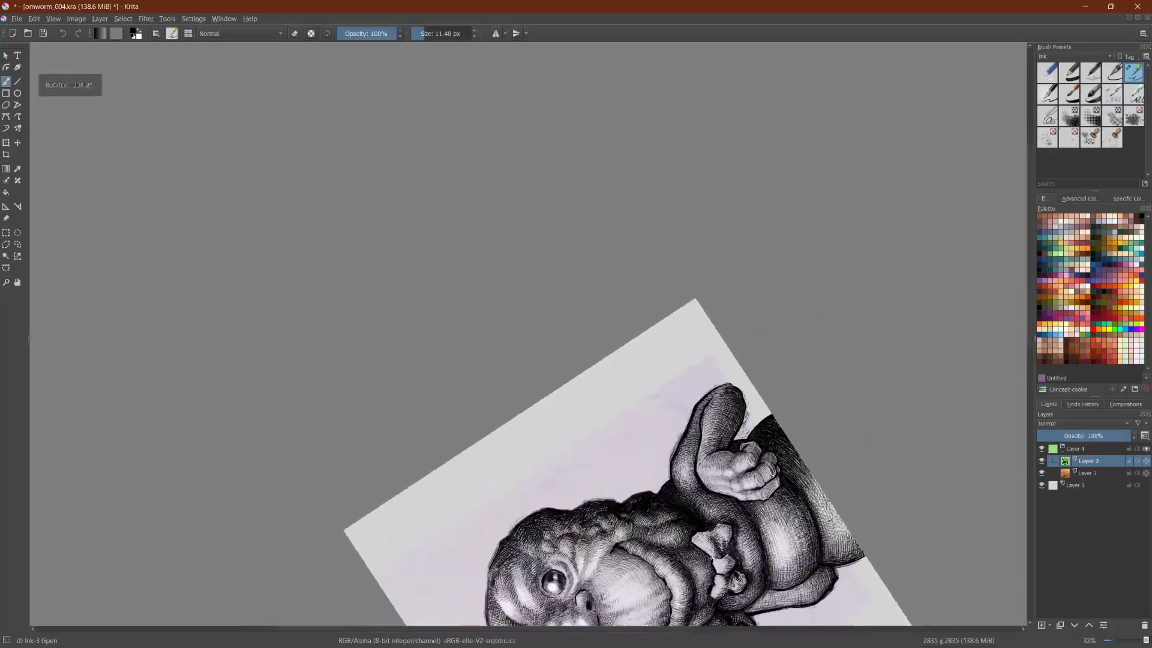
scroll(671, 420, up, 1)
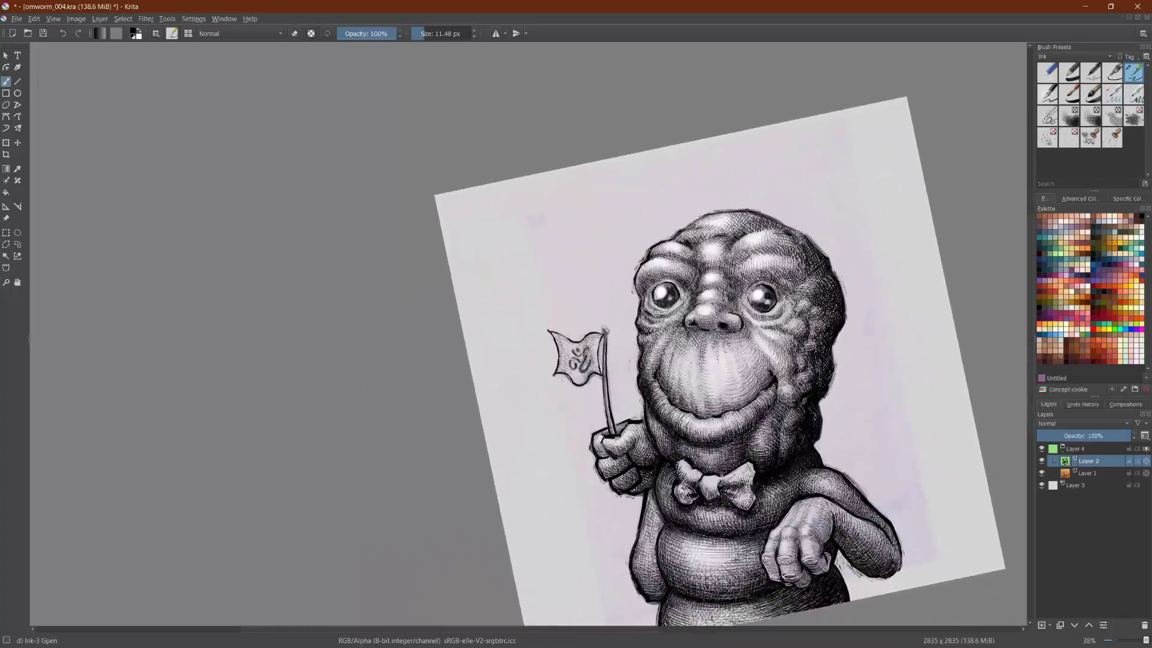
drag(767, 496, 790, 486)
drag(703, 581, 748, 576)
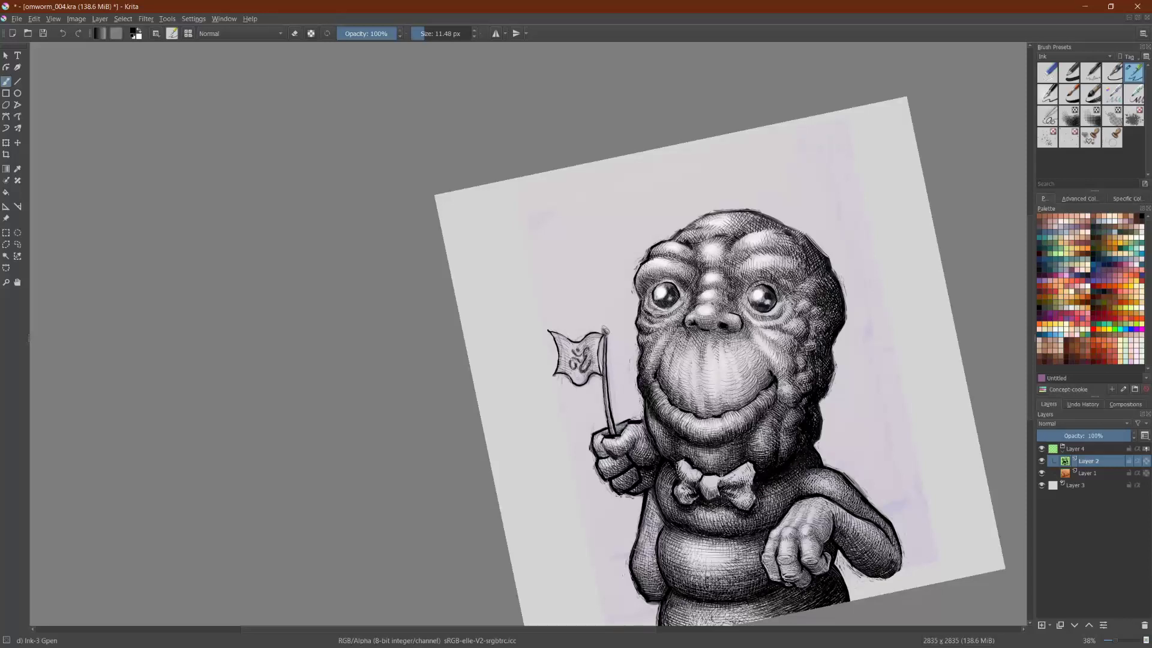
Step: Ink hatching strokes across the middle of the lowest body roll just beneath the belly crease
scroll(708, 337, down, 1)
scroll(709, 336, up, 3)
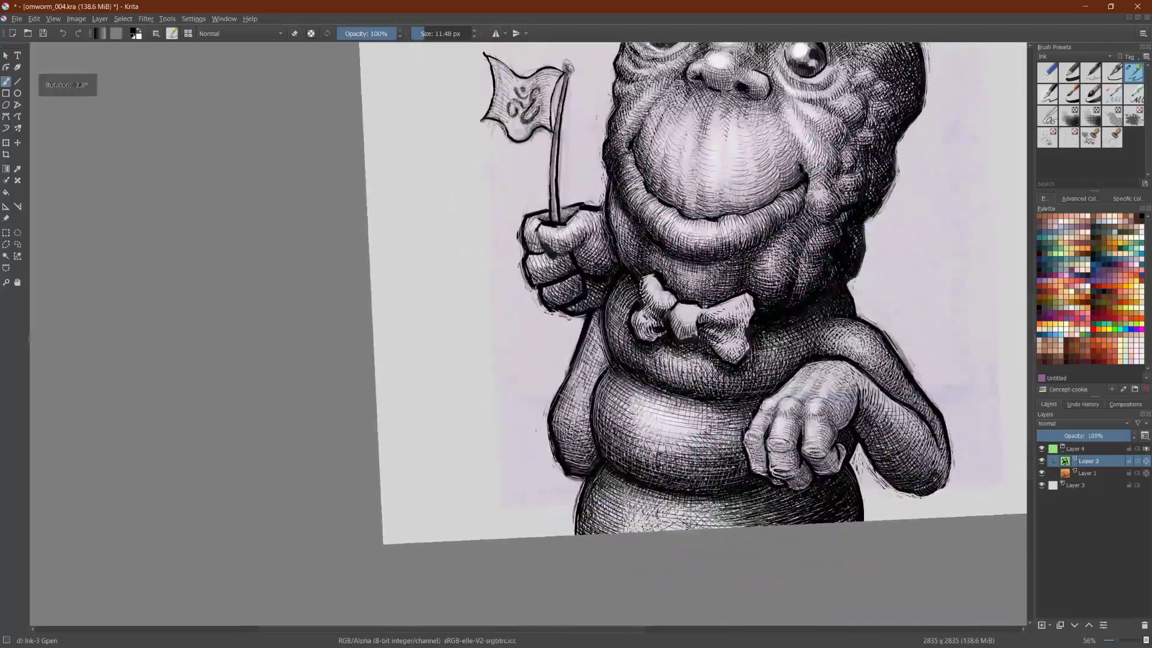
mouse_move(605, 486)
mouse_down()
mouse_move(627, 474)
mouse_move(687, 495)
mouse_up()
drag(698, 506, 735, 502)
mouse_move(669, 508)
mouse_down()
mouse_move(729, 507)
mouse_move(736, 519)
mouse_up()
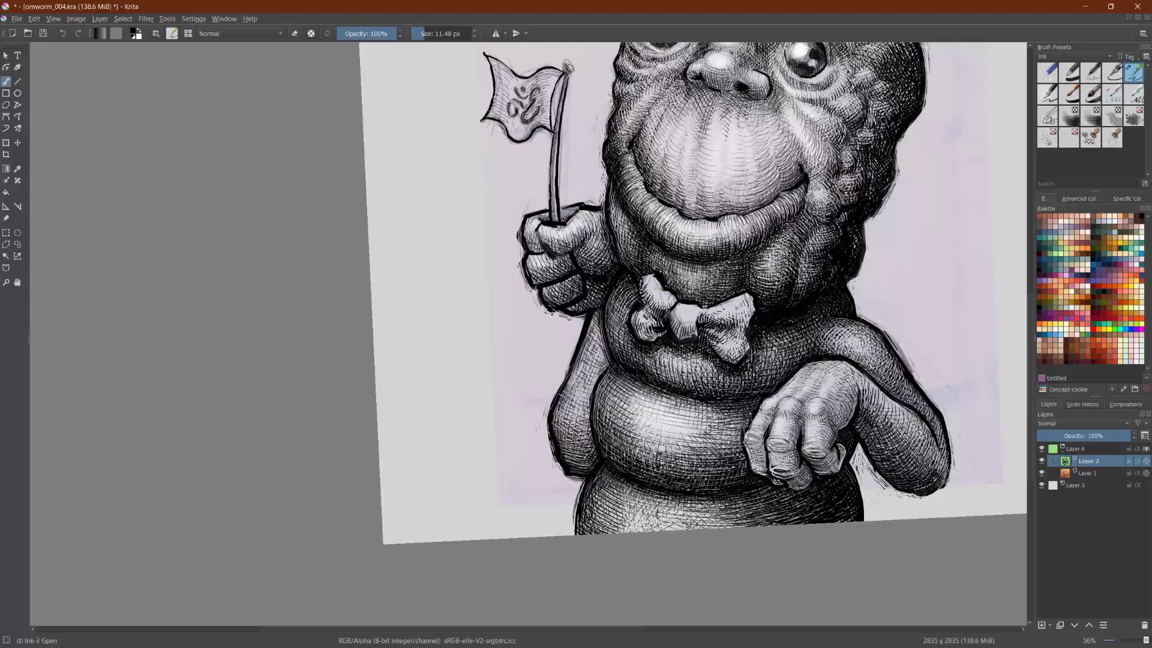
Step: Darken the flag-side edge of the lowest body roll with short curved strokes running into the belly crease
drag(577, 533, 611, 520)
drag(583, 527, 616, 519)
mouse_move(578, 518)
mouse_down()
mouse_move(599, 504)
mouse_move(616, 517)
mouse_up()
mouse_move(584, 521)
mouse_down()
mouse_move(627, 506)
mouse_move(607, 494)
mouse_up()
mouse_move(600, 513)
mouse_down()
mouse_move(639, 490)
mouse_move(619, 487)
mouse_up()
mouse_move(621, 512)
mouse_down()
mouse_move(653, 475)
mouse_move(623, 480)
mouse_move(666, 490)
mouse_up()
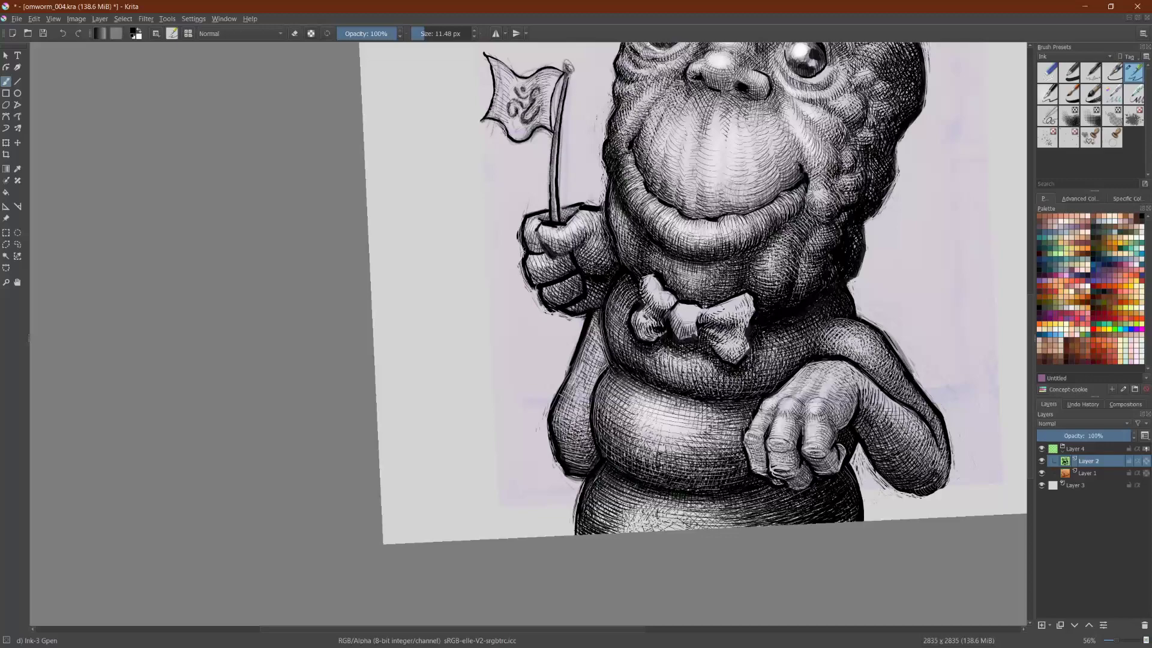
Step: Mirror the canvas view and hatch across the flag-side half of the large belly roll
drag(690, 305, 740, 414)
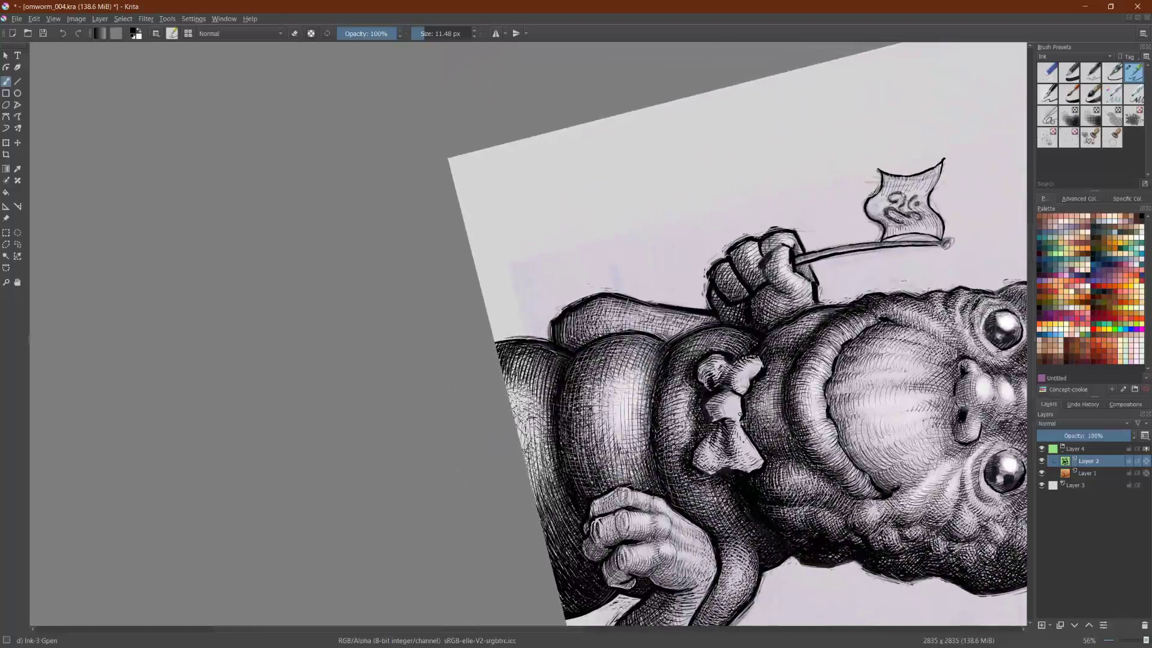
key(m)
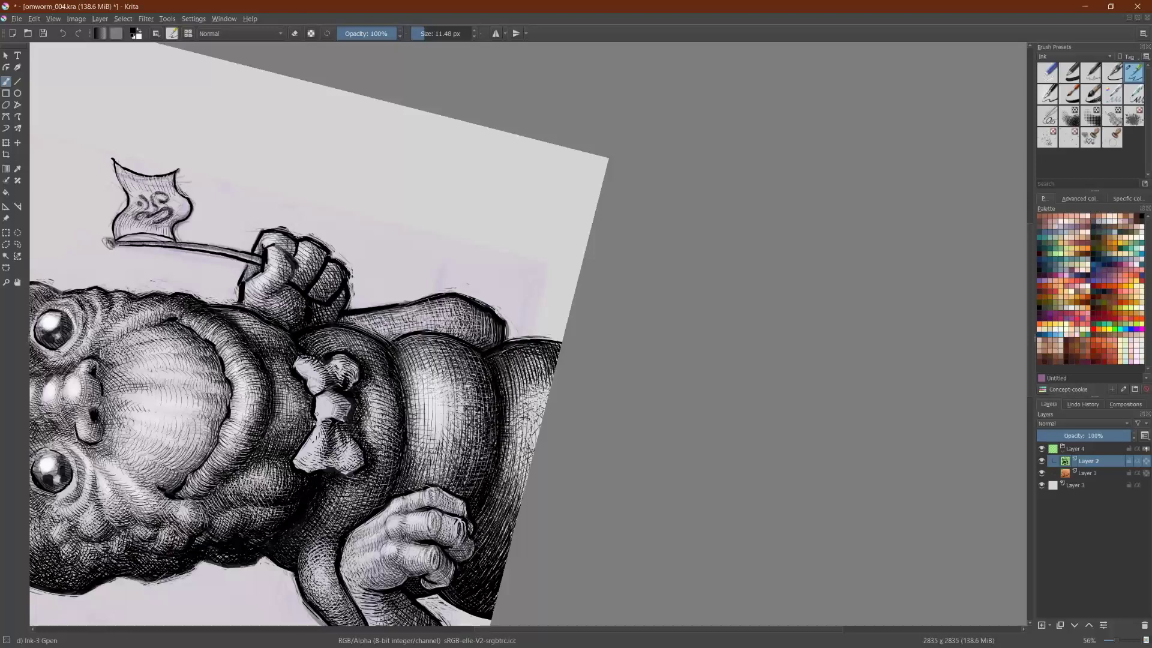
drag(317, 414, 435, 433)
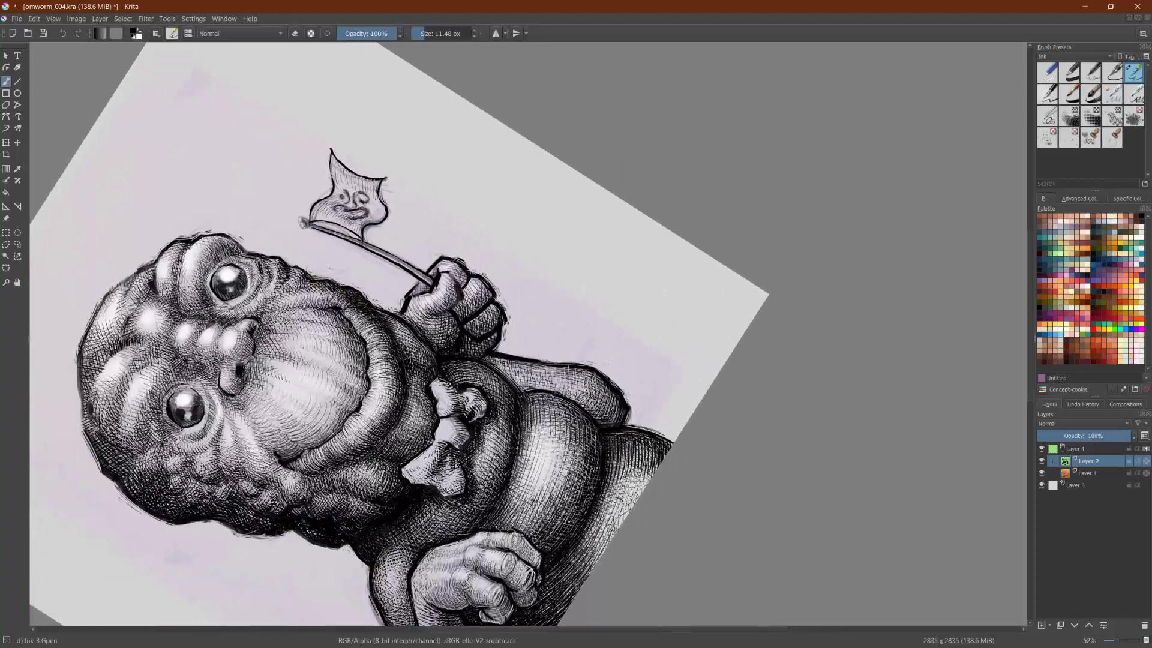
mouse_move(537, 395)
mouse_down()
mouse_move(533, 427)
mouse_move(552, 441)
mouse_up()
mouse_move(562, 398)
mouse_down()
mouse_move(557, 425)
mouse_move(580, 463)
mouse_up()
drag(589, 415, 584, 450)
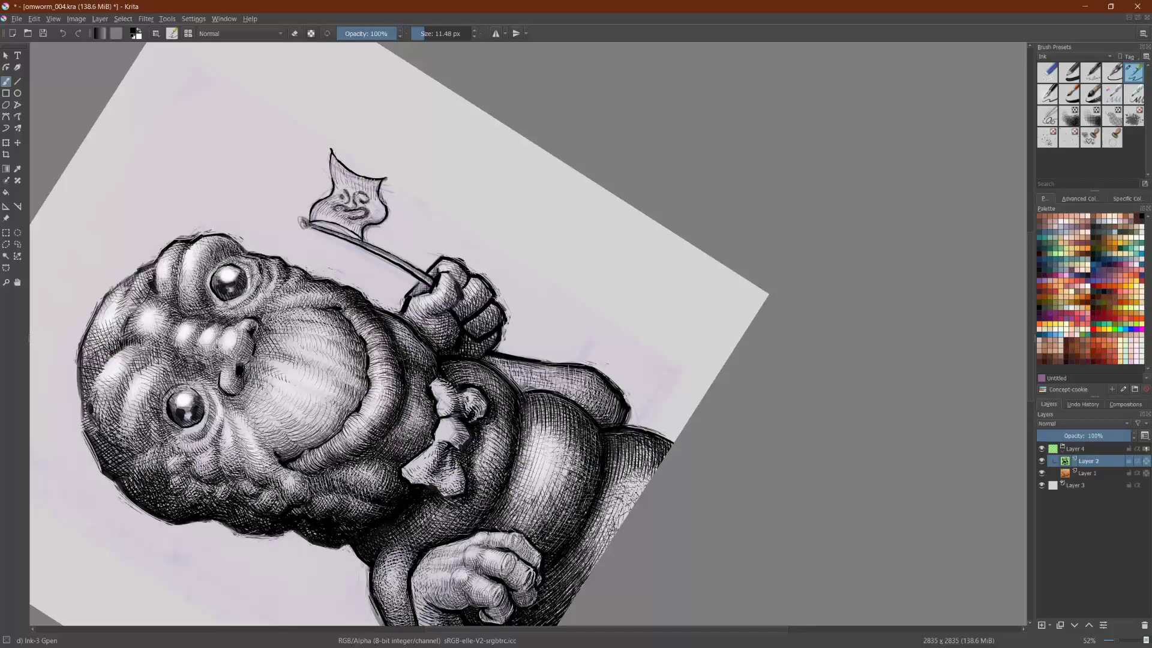
Step: Turn on eraser mode and lighten the hatching on the lower belly roll and the lowest body roll
drag(497, 221, 803, 308)
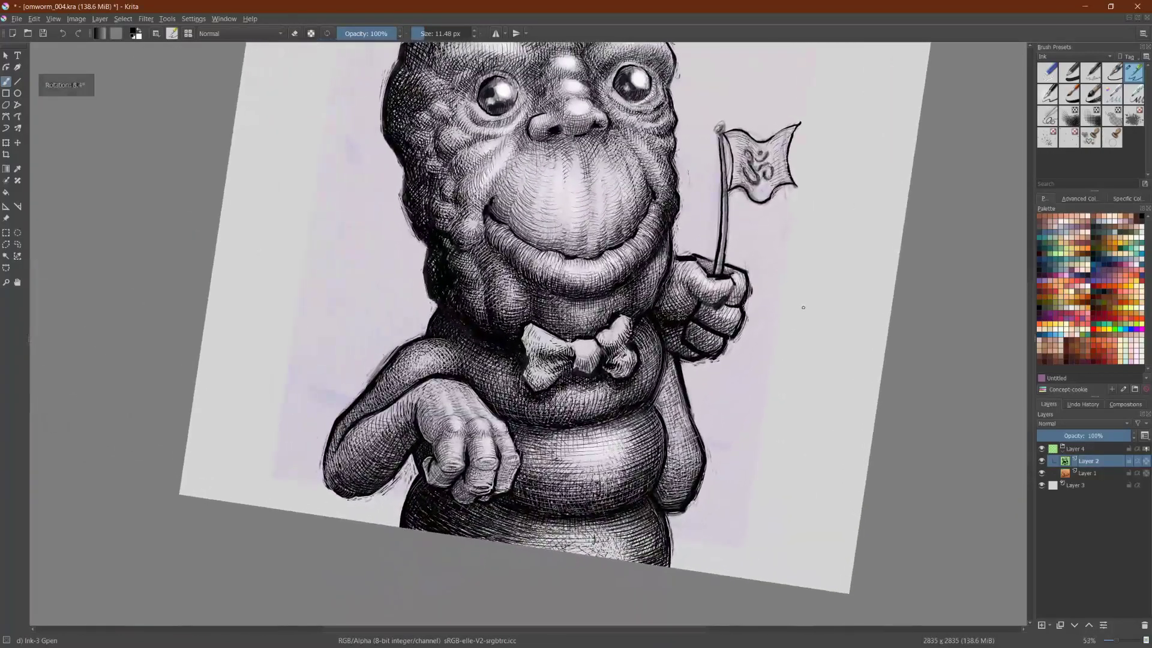
key(e)
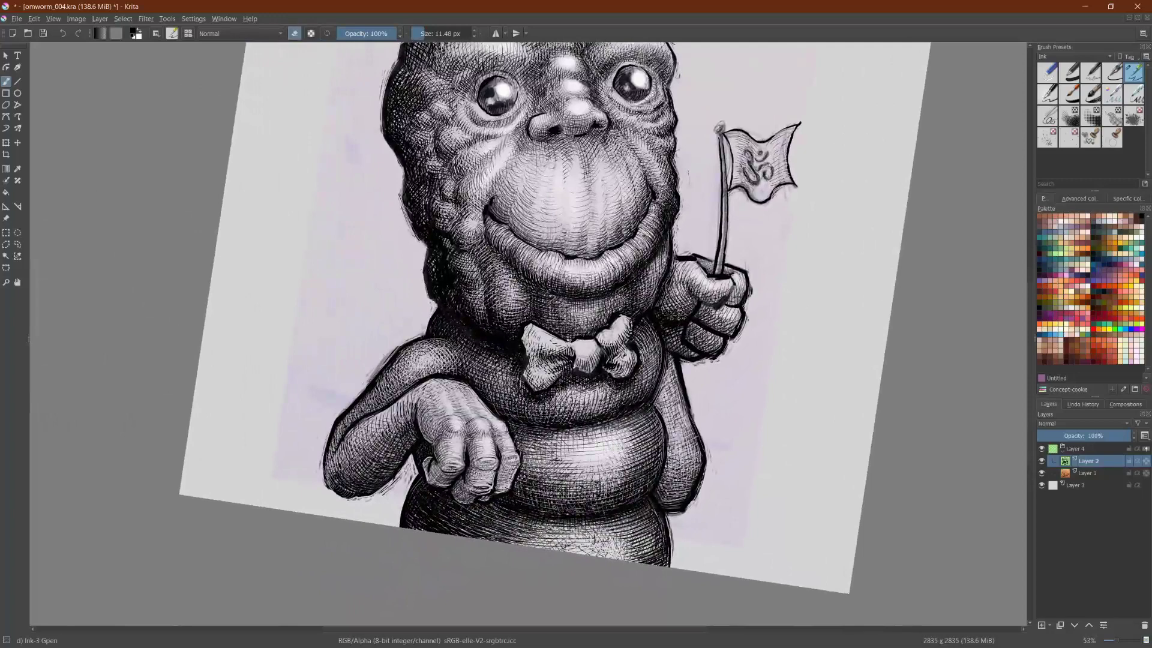
drag(622, 478, 637, 473)
mouse_move(551, 496)
mouse_down()
mouse_move(639, 477)
mouse_move(619, 496)
mouse_move(636, 488)
mouse_up()
mouse_move(545, 507)
mouse_down()
mouse_move(633, 500)
mouse_move(579, 514)
mouse_move(636, 507)
mouse_move(637, 524)
mouse_up()
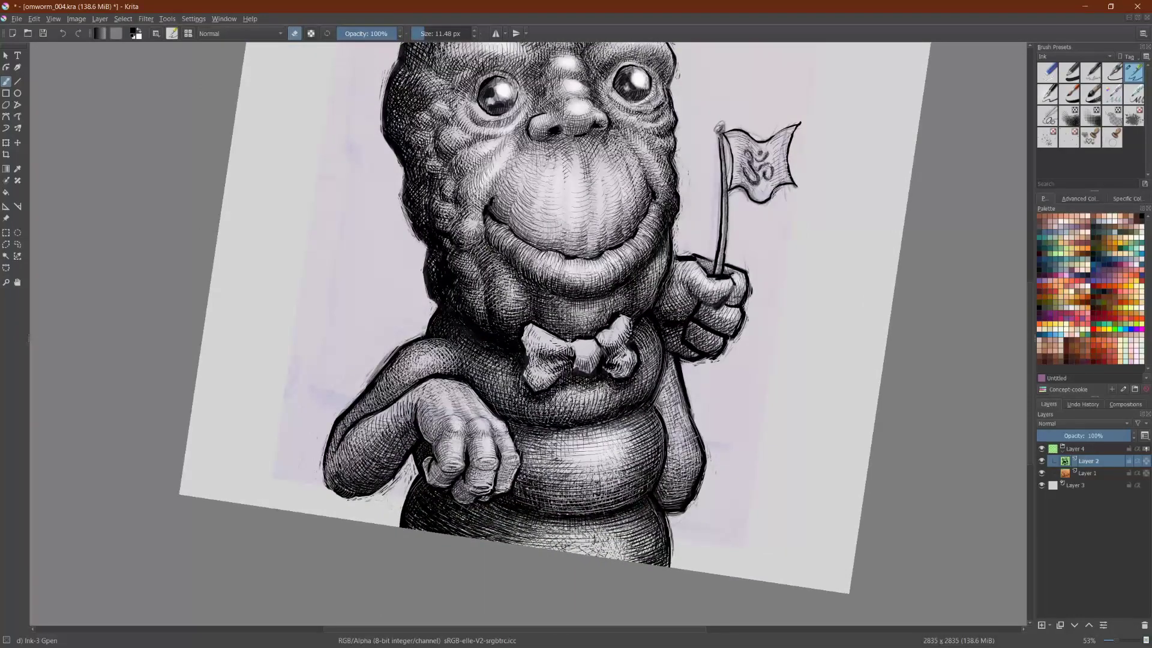
mouse_move(480, 535)
mouse_down()
mouse_move(556, 538)
mouse_move(514, 527)
mouse_move(641, 510)
mouse_up()
mouse_move(562, 519)
mouse_down()
mouse_move(647, 514)
mouse_move(624, 489)
mouse_up()
mouse_move(538, 486)
mouse_down()
mouse_move(600, 482)
mouse_move(573, 472)
mouse_up()
drag(626, 465, 640, 461)
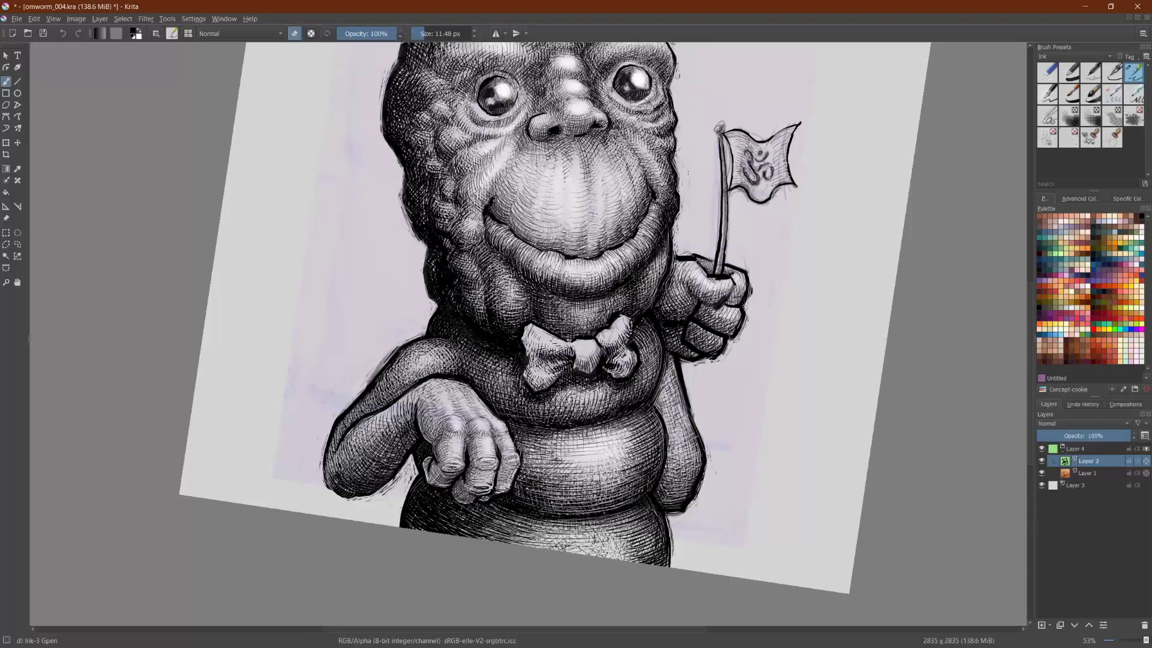
Step: Refine the belly roll's upper edge and erase thin light lines through the body roll beneath the bow tie
mouse_move(581, 436)
mouse_down()
mouse_move(636, 415)
mouse_move(626, 416)
mouse_up()
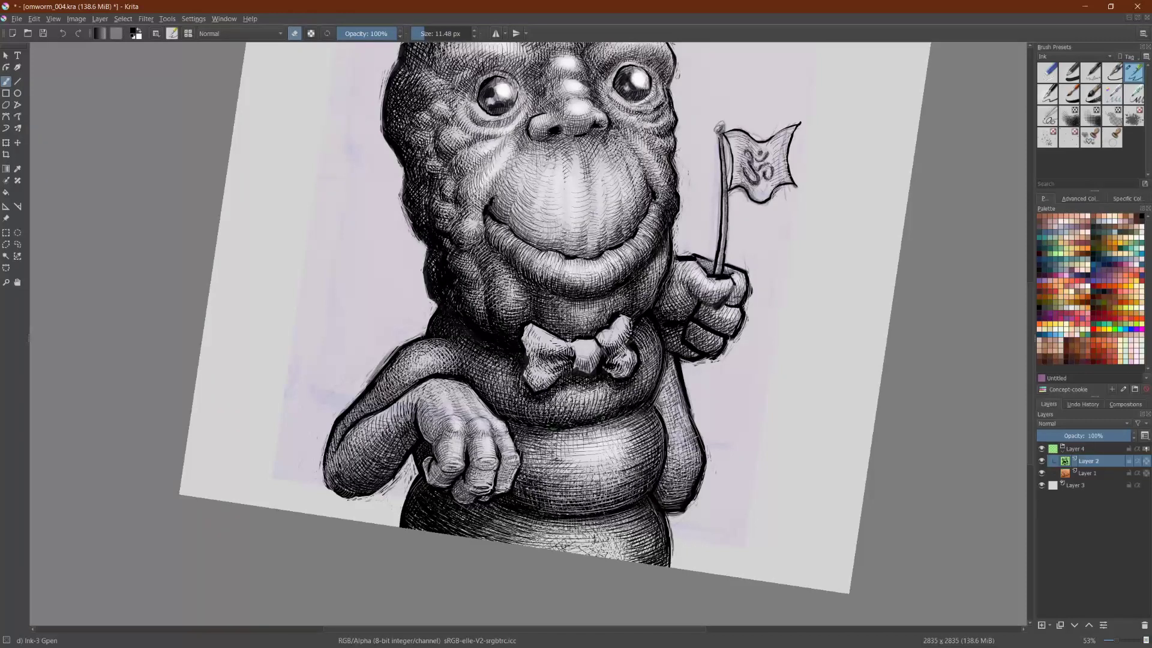
key(e)
mouse_move(583, 430)
mouse_down()
mouse_move(608, 424)
mouse_move(559, 423)
mouse_up()
key(e)
mouse_move(643, 396)
mouse_down()
mouse_move(569, 421)
mouse_move(606, 413)
mouse_move(578, 418)
mouse_up()
drag(635, 399, 550, 413)
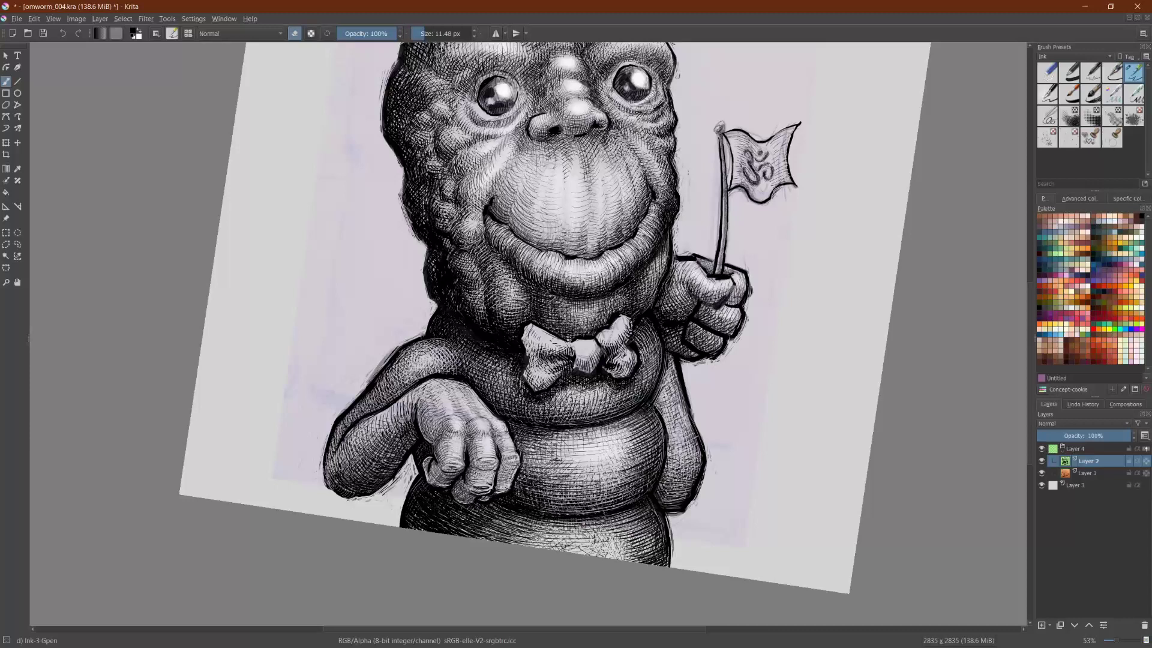
mouse_move(647, 392)
mouse_down()
mouse_move(581, 422)
mouse_move(538, 423)
mouse_move(521, 408)
mouse_move(548, 403)
mouse_up()
drag(658, 377, 626, 400)
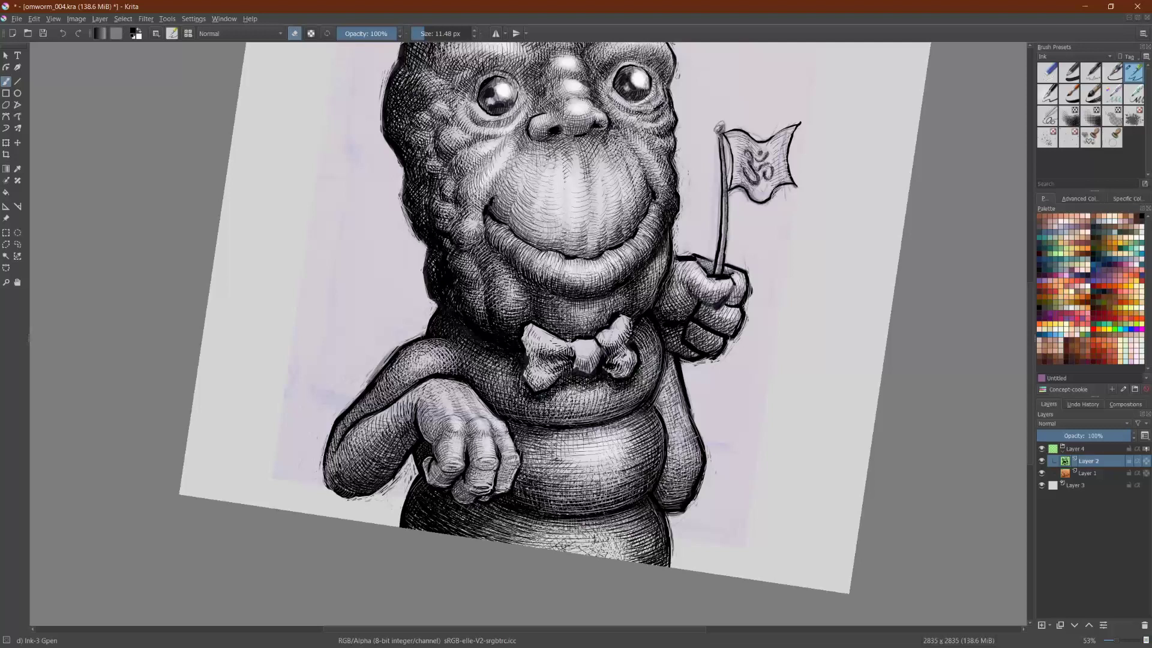
Step: Erase small light accents at the bow tie's edge and along both ends of the belly roll's lower side
drag(647, 338, 634, 349)
drag(550, 480, 521, 488)
mouse_move(548, 491)
mouse_down()
mouse_move(518, 494)
mouse_move(520, 511)
mouse_up()
drag(664, 466, 637, 477)
drag(654, 470, 639, 482)
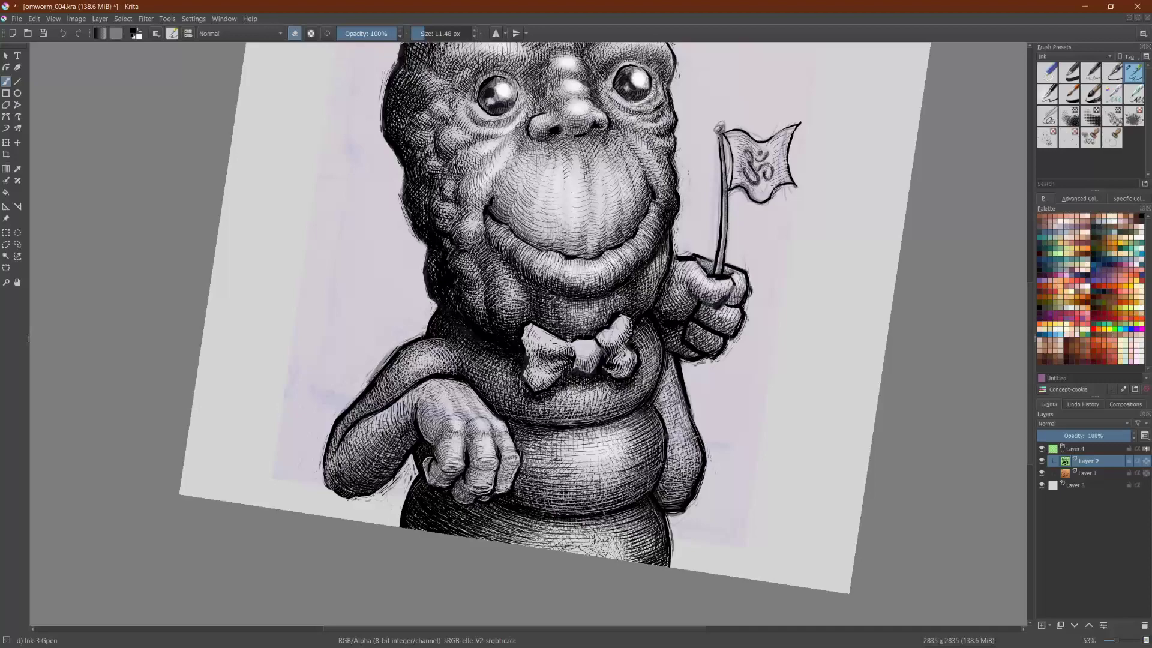
Step: Erase light strokes along the outer elbow edge of the bent arm with the lowered hand
key(shift+space)
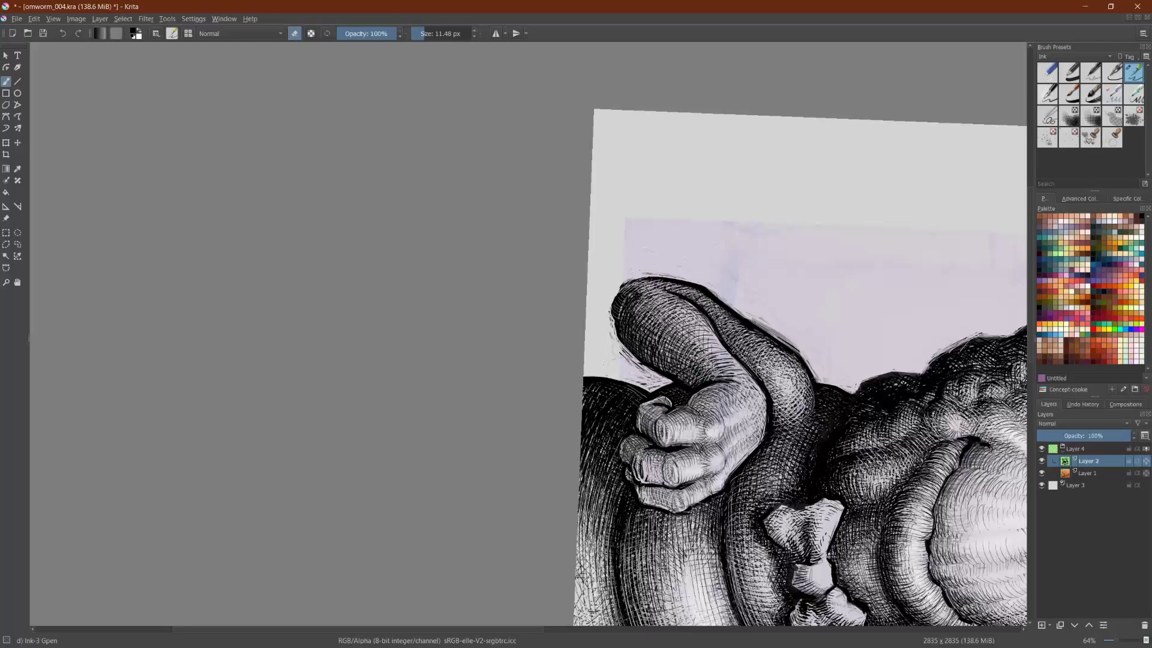
scroll(726, 334, down, 2)
scroll(725, 334, up, 2)
scroll(725, 335, down, 1)
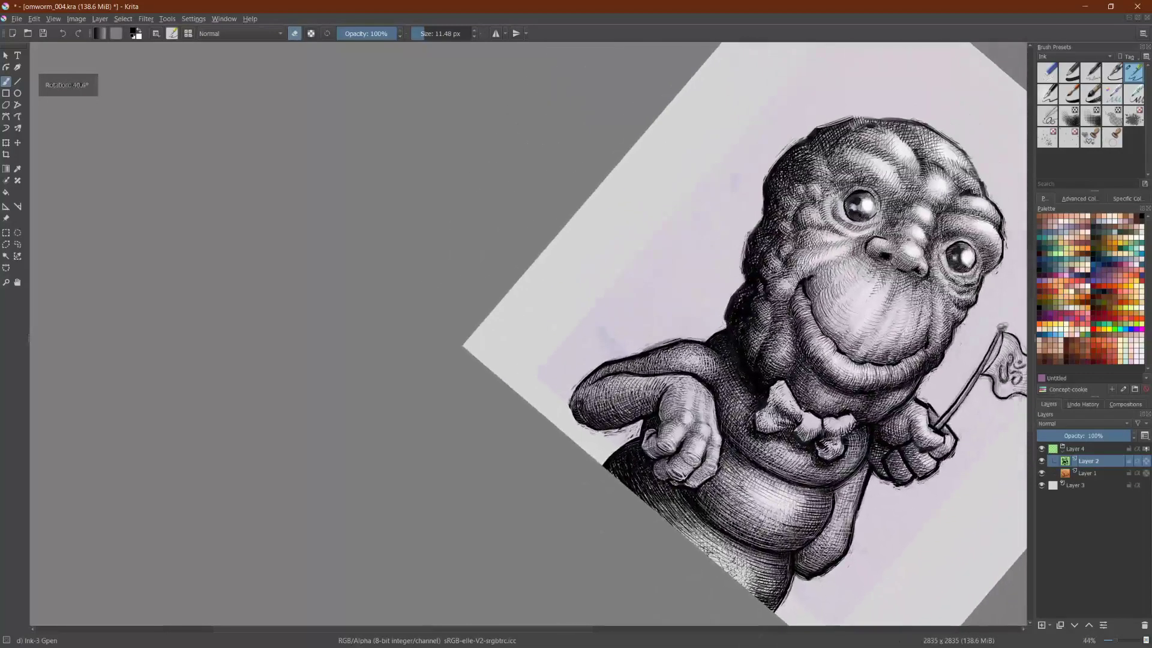
scroll(790, 292, up, 3)
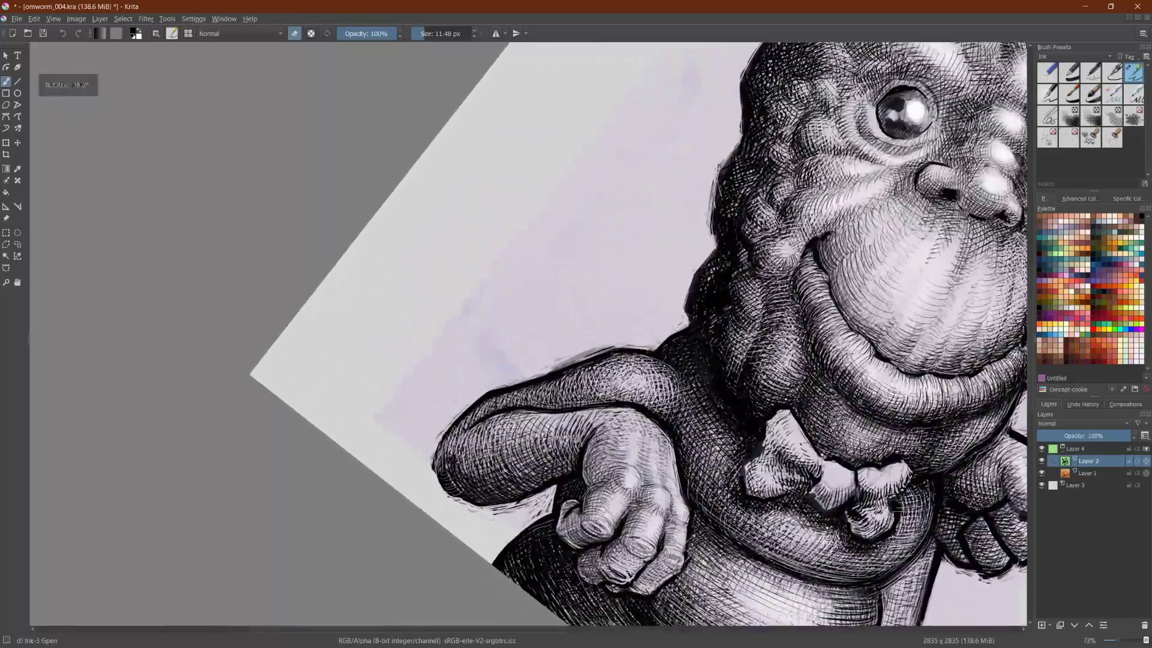
scroll(789, 291, down, 1)
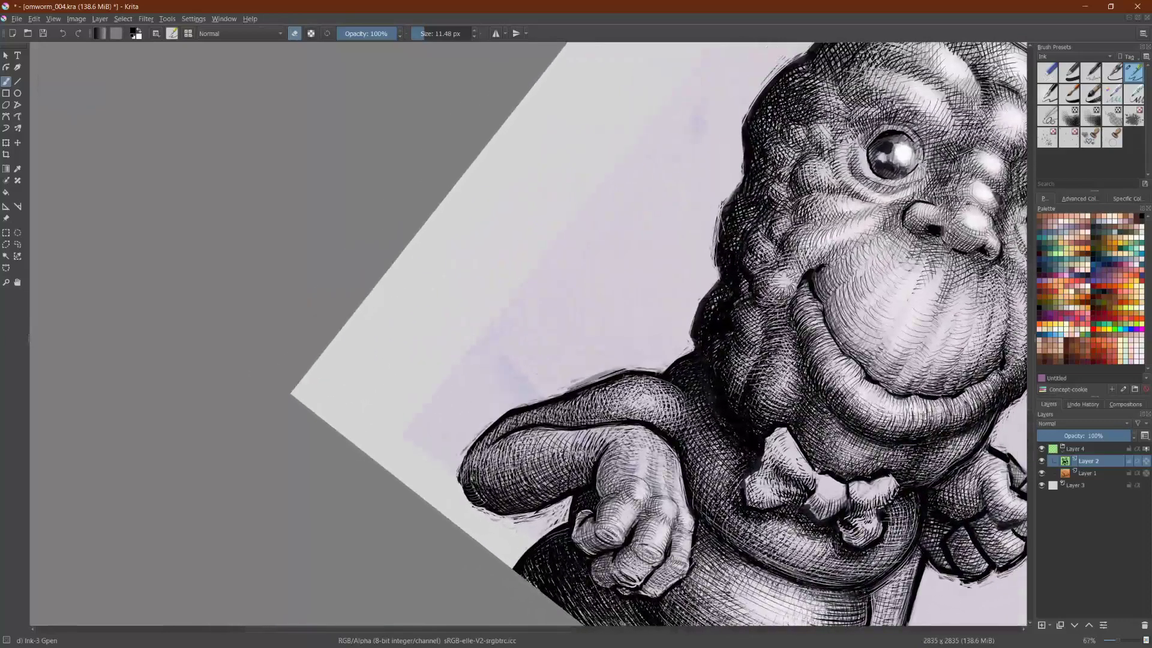
drag(473, 456, 471, 482)
mouse_move(473, 462)
mouse_down()
mouse_move(466, 484)
mouse_move(481, 490)
mouse_up()
drag(478, 445, 485, 532)
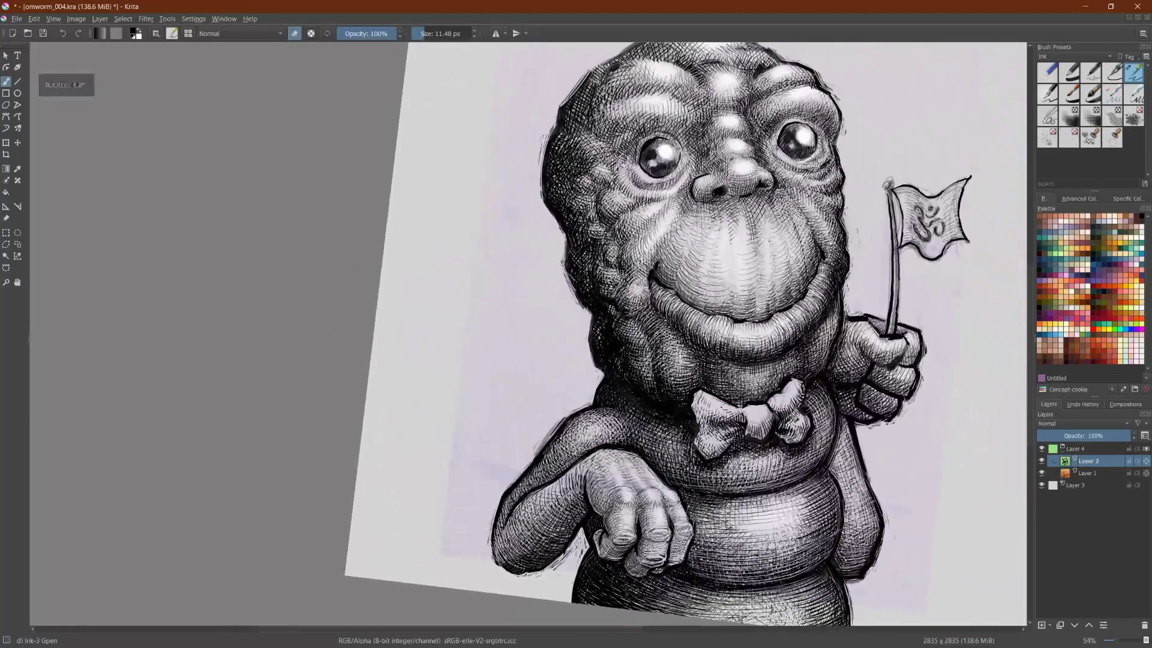
Step: Turn the canvas sideways and erase light accents where the bent arm's shoulder meets the upper body roll
drag(686, 312, 759, 361)
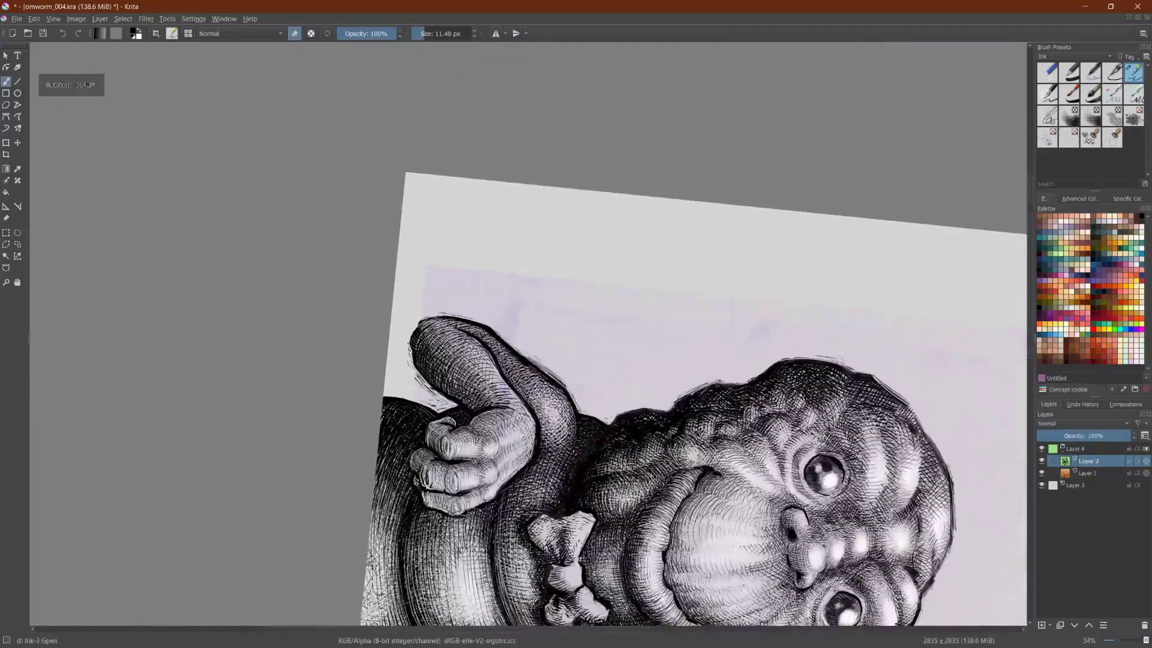
drag(568, 477, 559, 510)
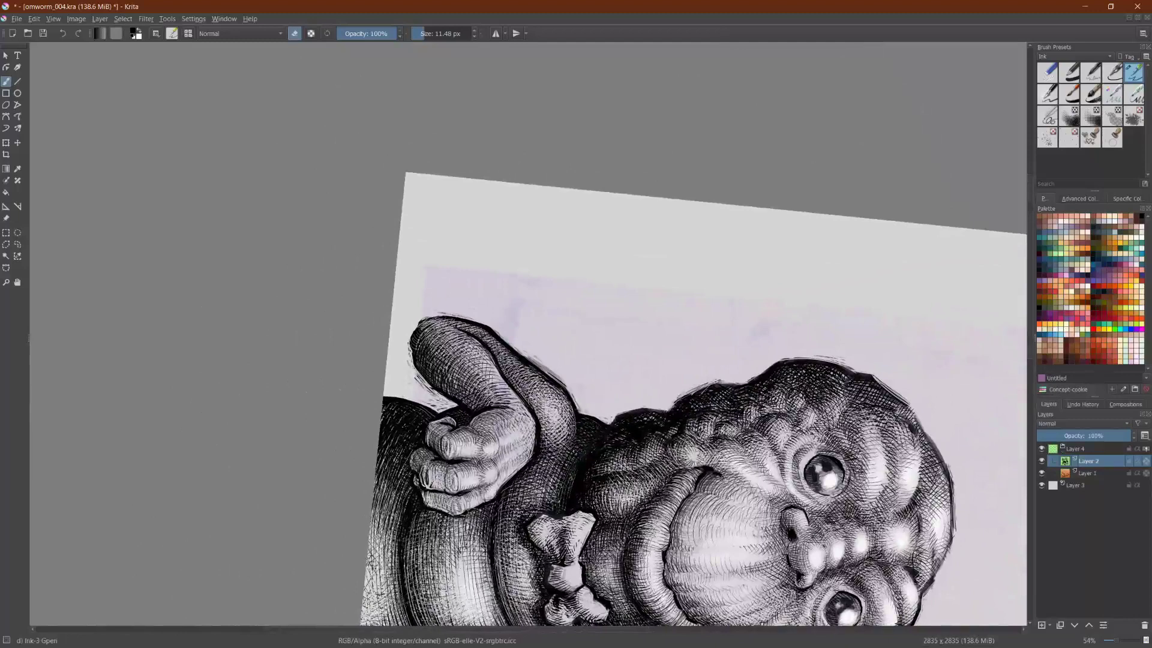
drag(589, 454, 579, 468)
Step: Hide Layer 1 to remove the purple sketch tint and turn the inked character nearly upright
key(shift+space)
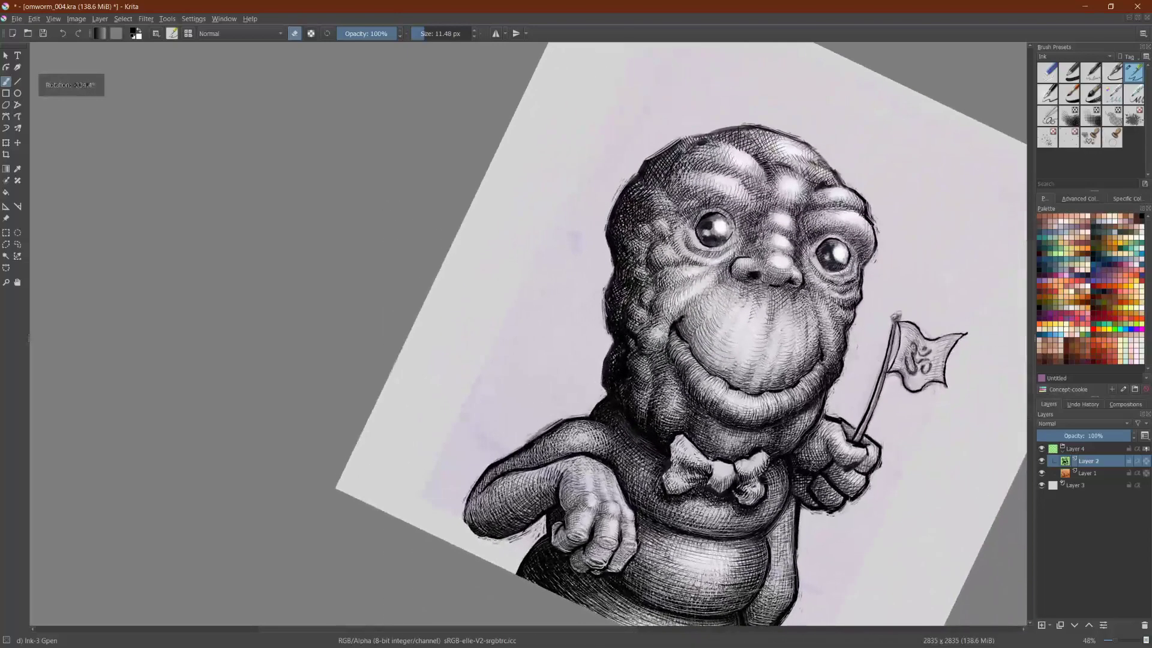
key(shift+space)
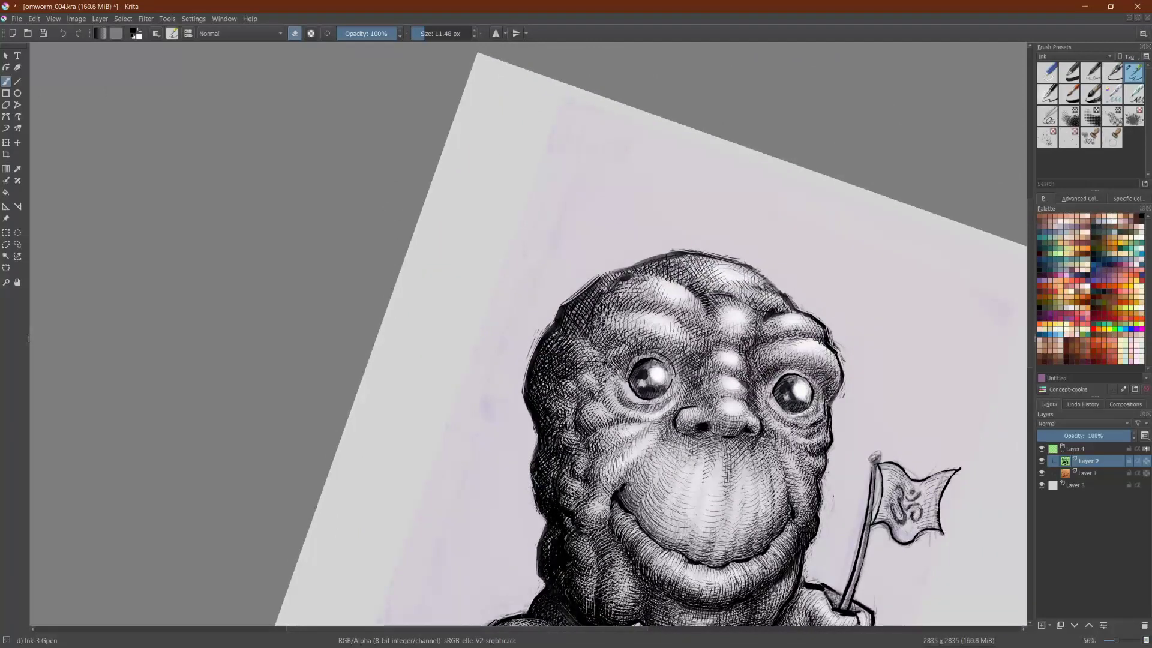
click(1042, 473)
key(shift+space)
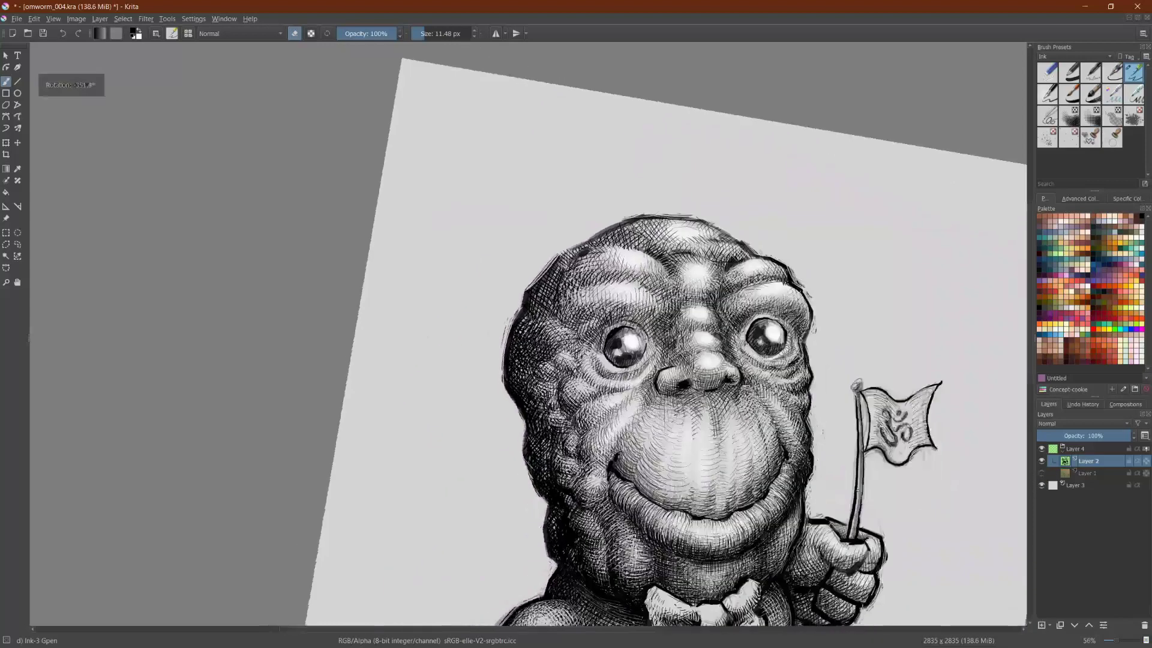
scroll(686, 412, down, 1)
scroll(686, 412, up, 1)
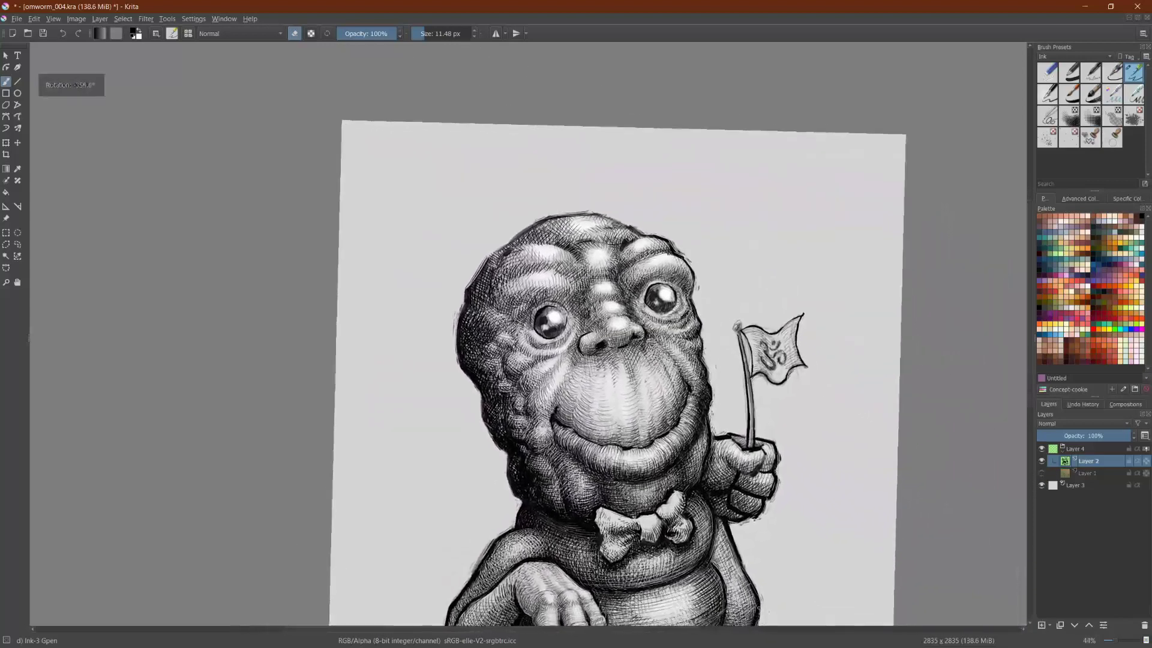
Step: Ink fine curved hatching lines across the flag's cloth, around the Om symbol and toward its free and lower edges
key(shift+space)
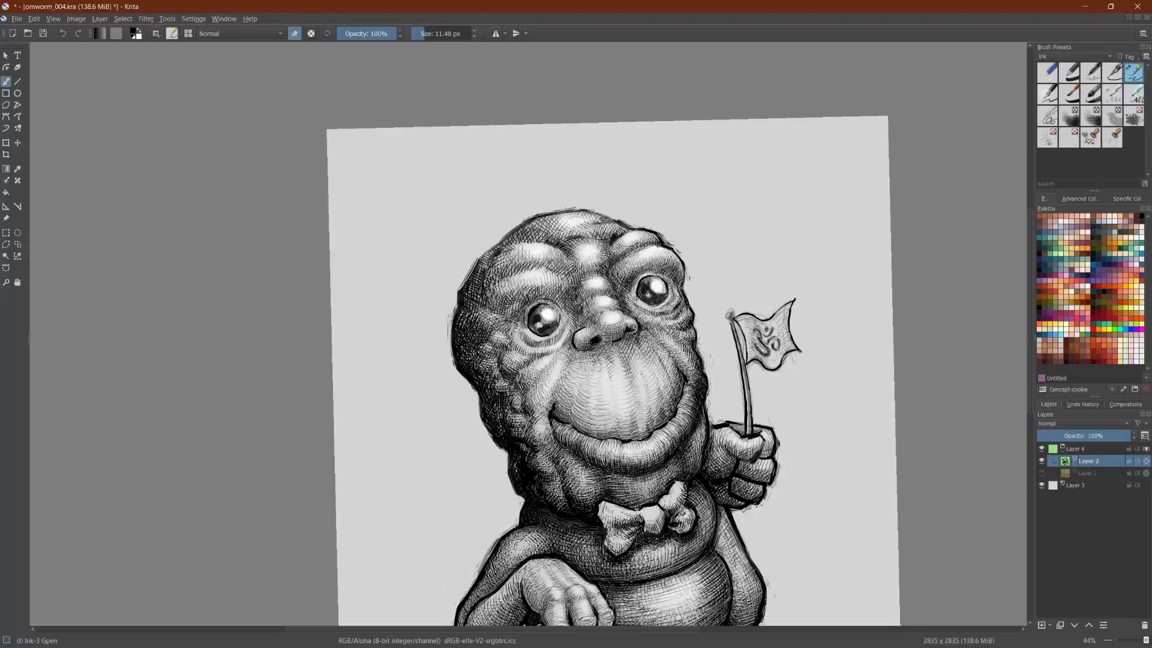
scroll(788, 560, up, 3)
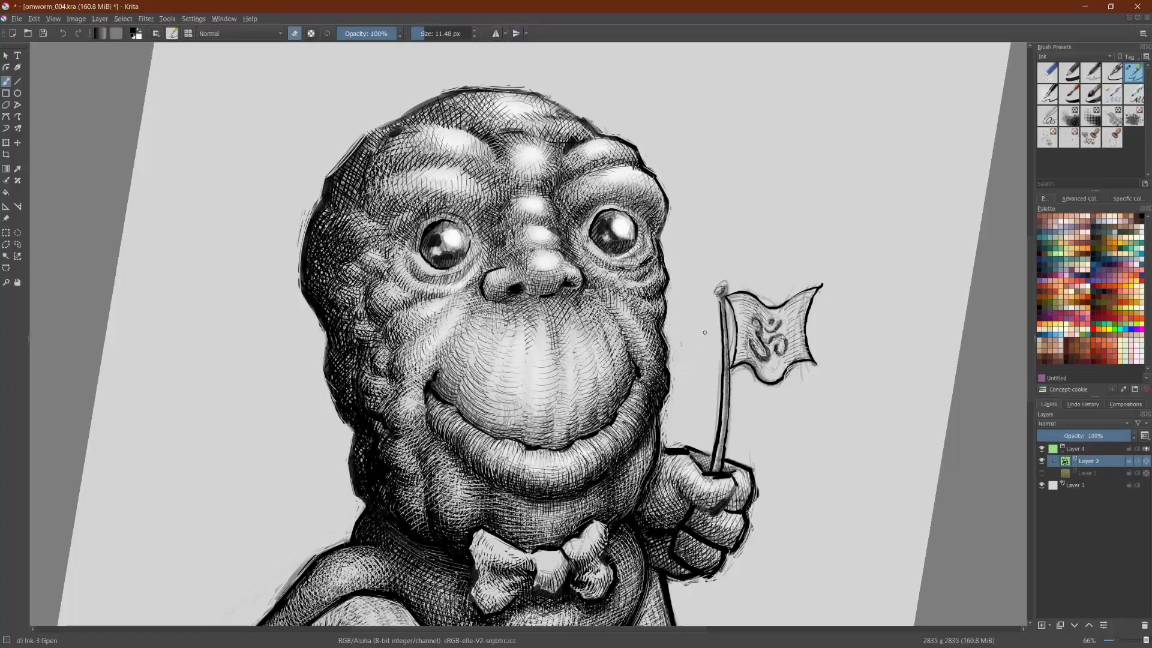
scroll(854, 432, down, 2)
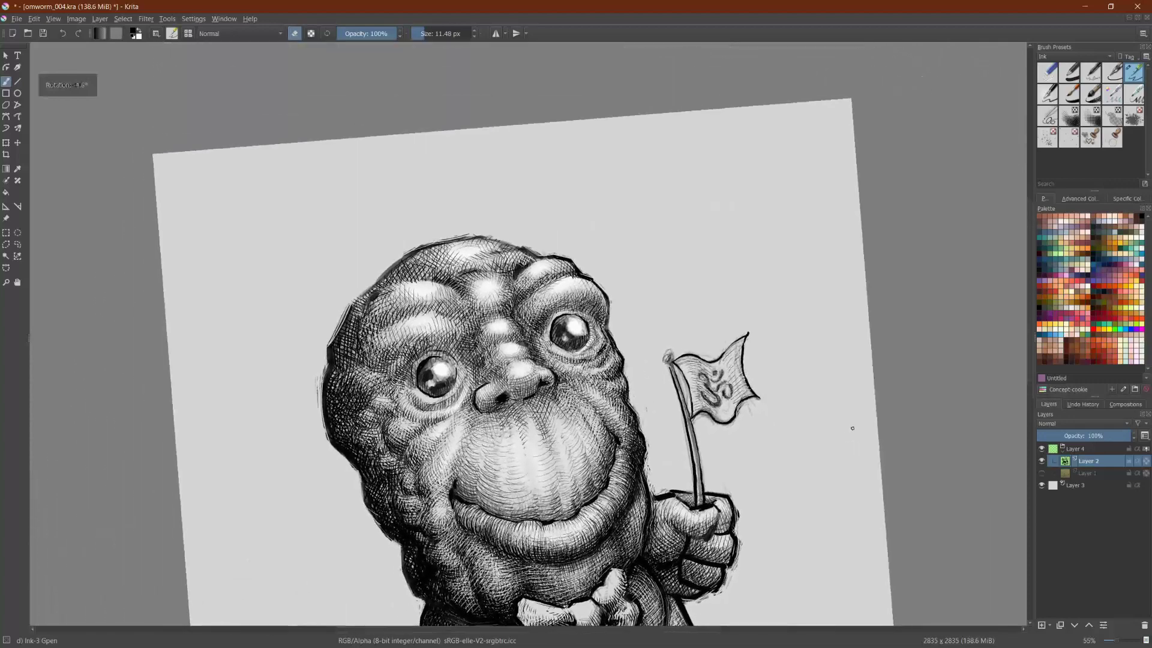
scroll(785, 519, up, 3)
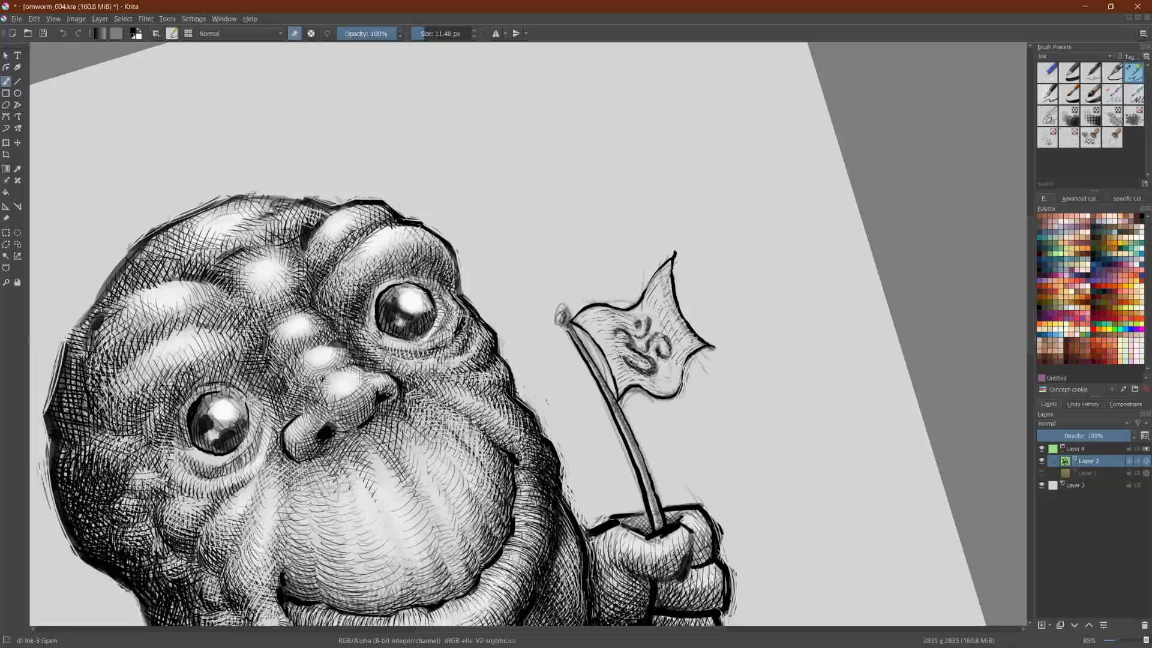
key(e)
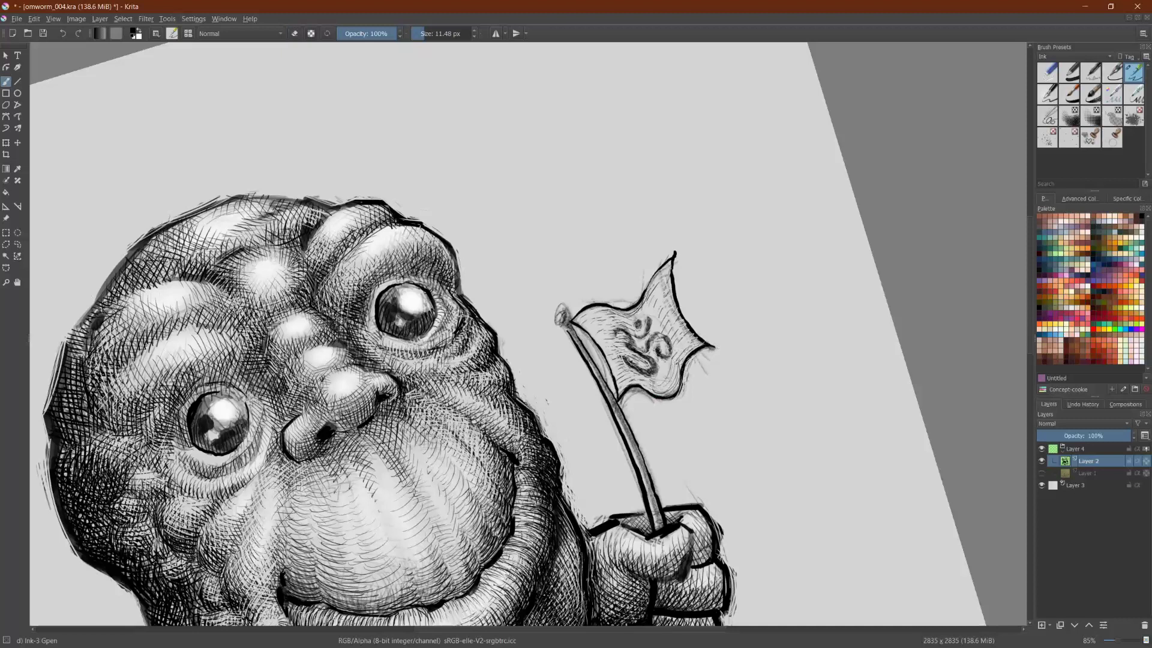
mouse_move(649, 307)
mouse_down()
mouse_move(643, 356)
mouse_move(659, 353)
mouse_move(657, 391)
mouse_up()
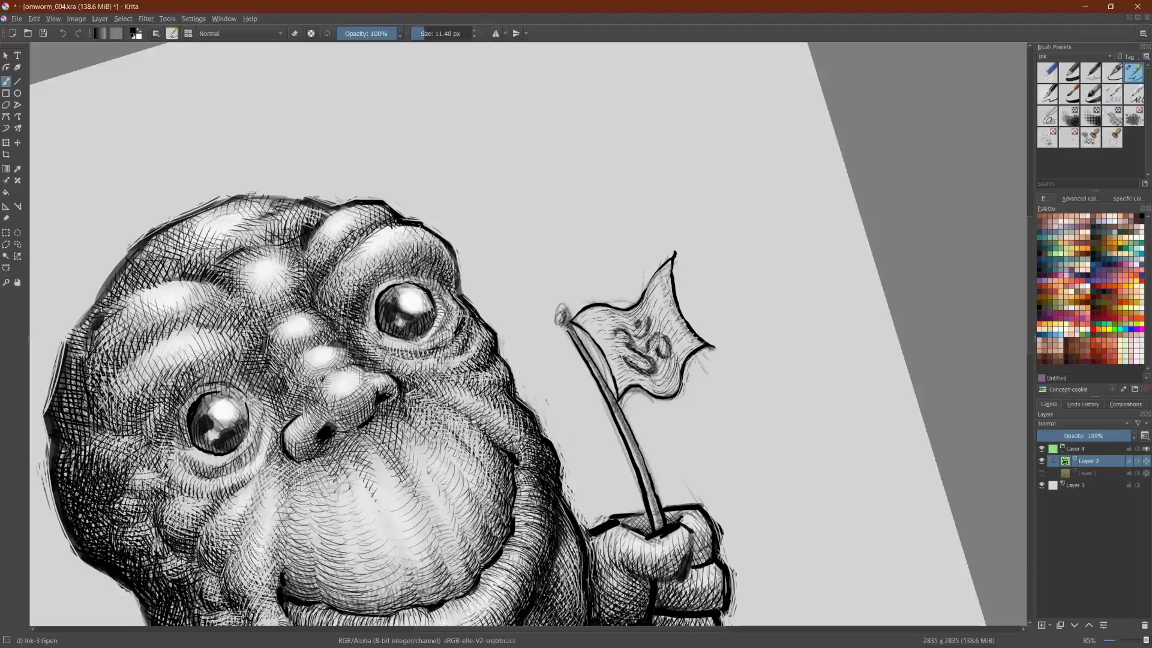
drag(683, 347, 677, 360)
drag(682, 346, 668, 366)
mouse_move(666, 309)
mouse_down()
mouse_move(653, 331)
mouse_move(646, 300)
mouse_move(660, 288)
mouse_up()
drag(664, 379, 645, 387)
Step: Erase stray strokes on the flag's cloth and around the top edge and fingers of the fist gripping the pole
key(e)
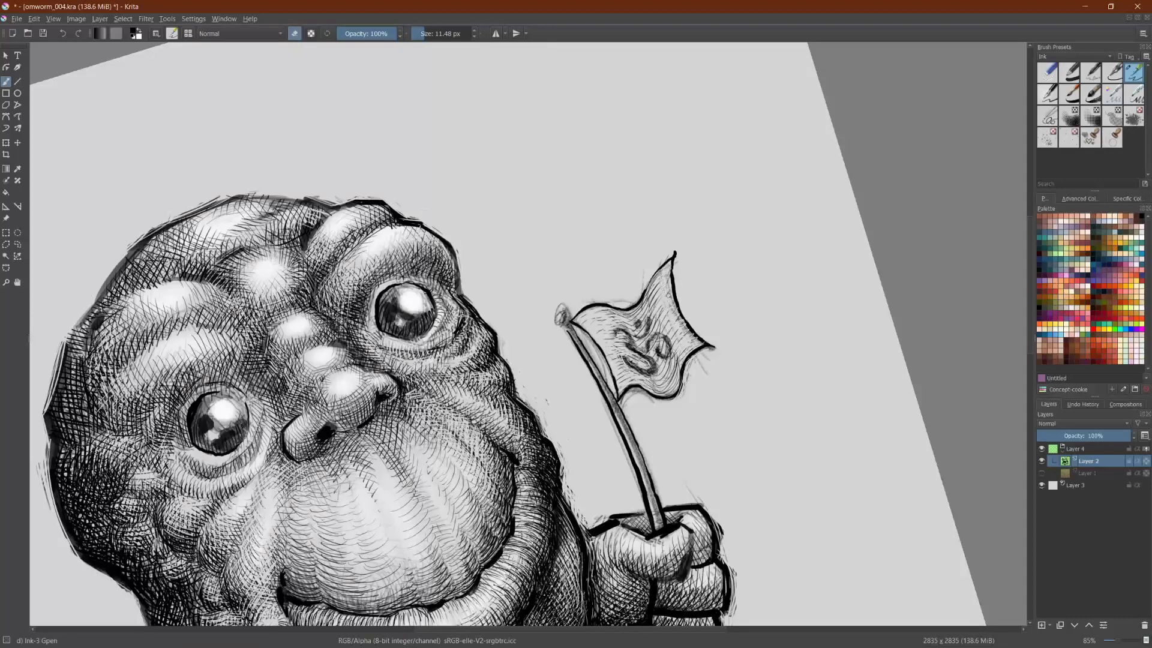
mouse_move(679, 317)
mouse_down()
mouse_move(705, 359)
mouse_move(681, 388)
mouse_move(639, 393)
mouse_up()
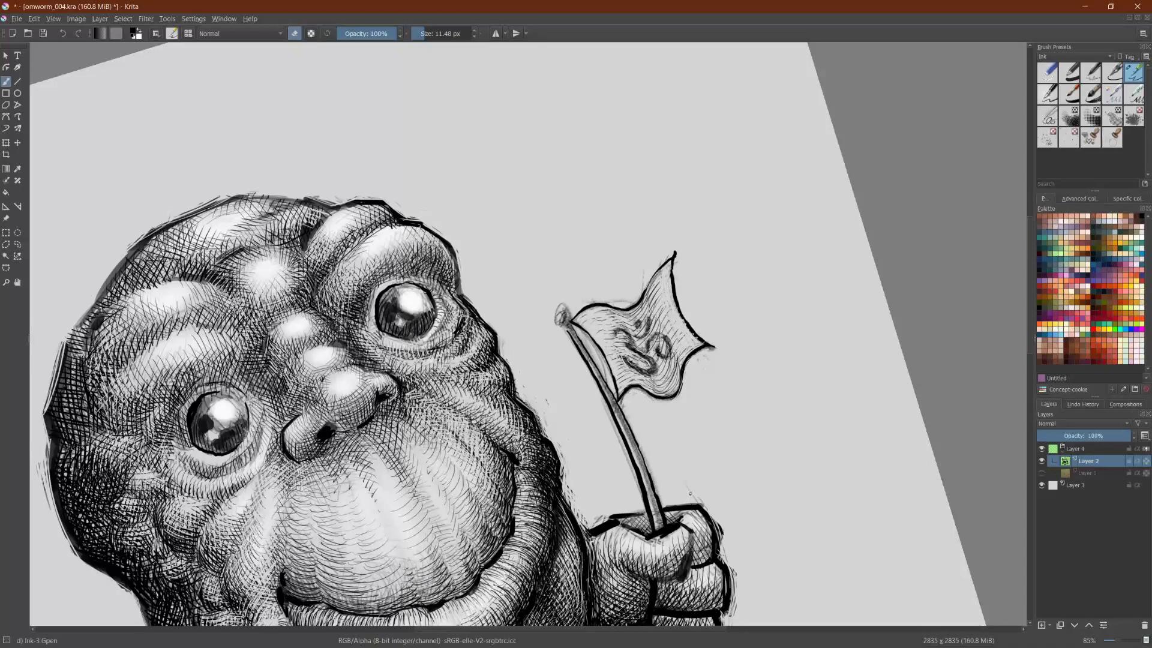
drag(717, 519, 727, 532)
mouse_move(605, 517)
mouse_down()
mouse_move(701, 504)
mouse_move(625, 523)
mouse_move(650, 515)
mouse_up()
key(e)
key(e)
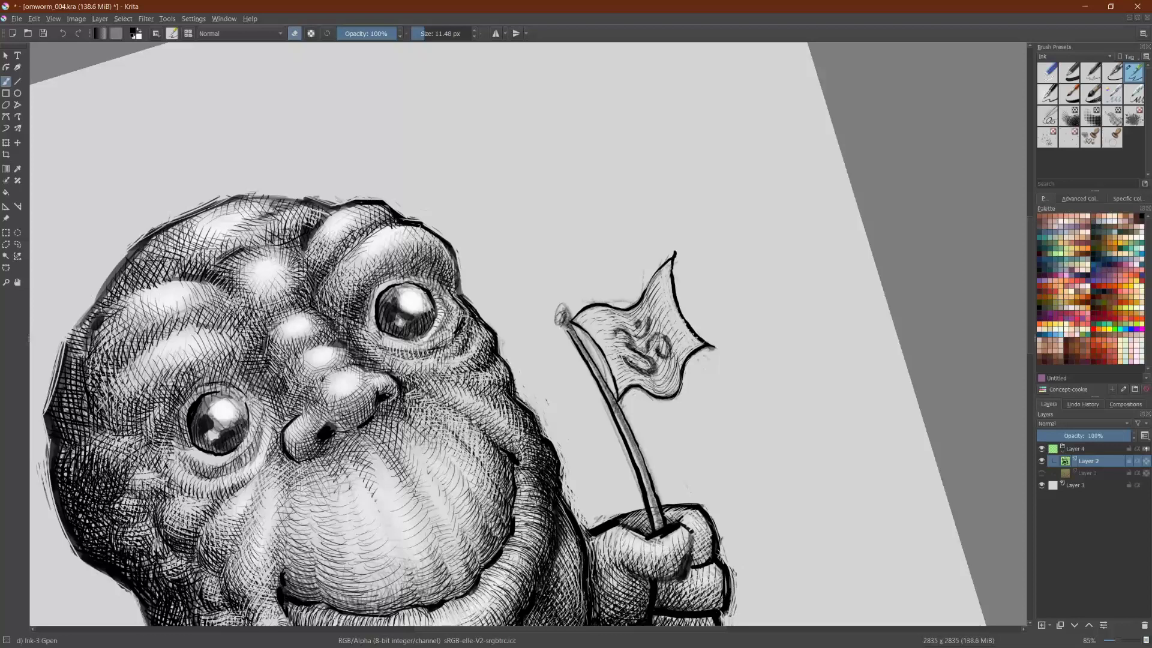
drag(684, 542, 681, 572)
Step: Set the brush size to 8.37 px and ink denser hatching around the Om symbol and the flag's lower curve
scroll(681, 540, down, 4)
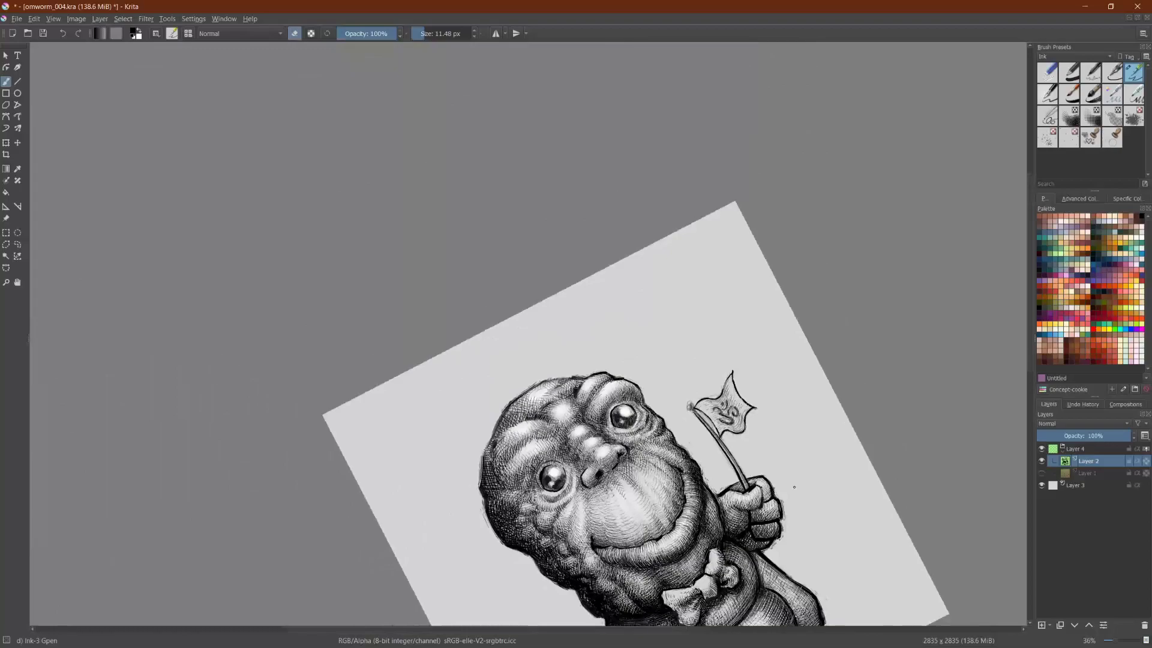
scroll(794, 488, up, 3)
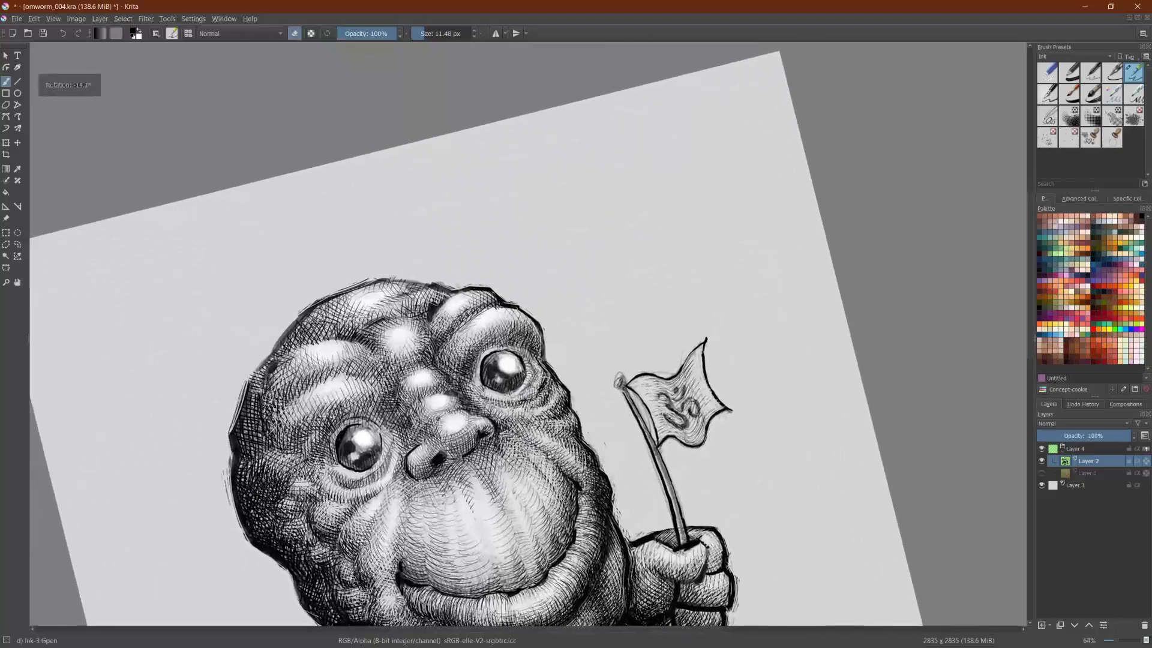
scroll(528, 334, up, 2)
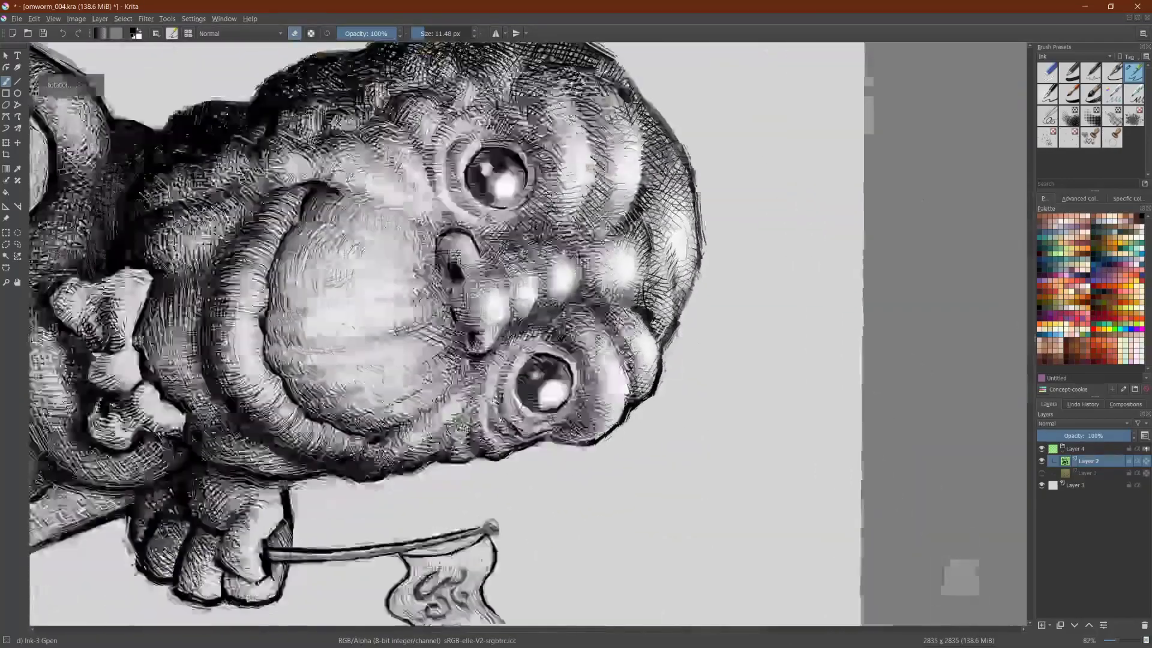
scroll(803, 534, up, 2)
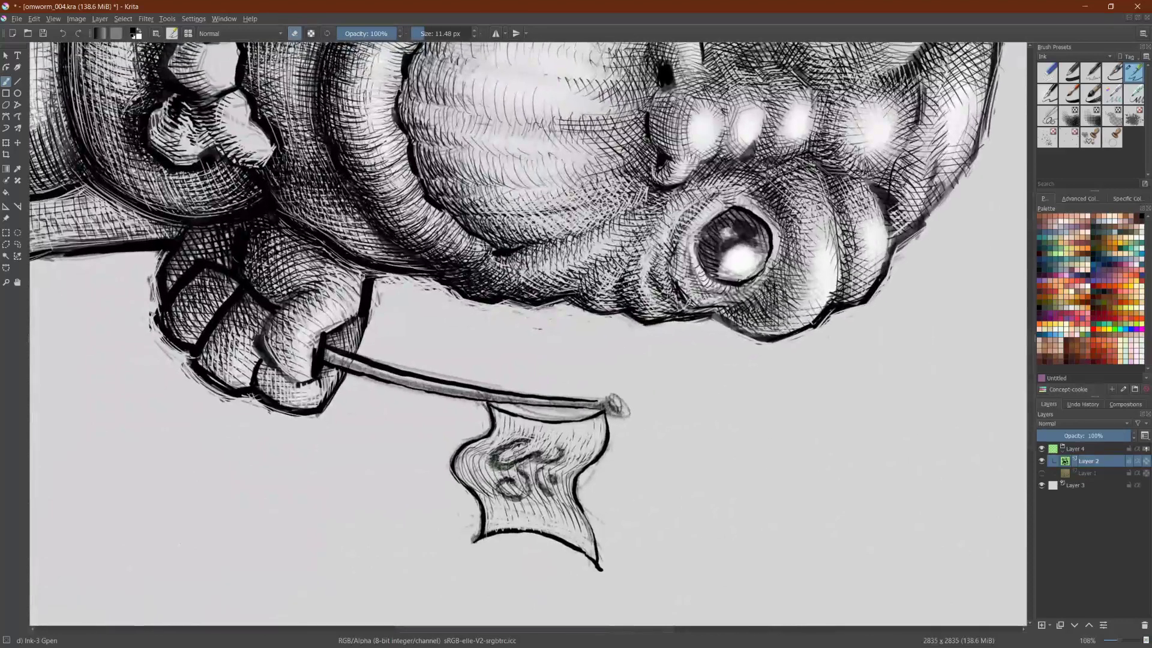
key(e)
click(424, 34)
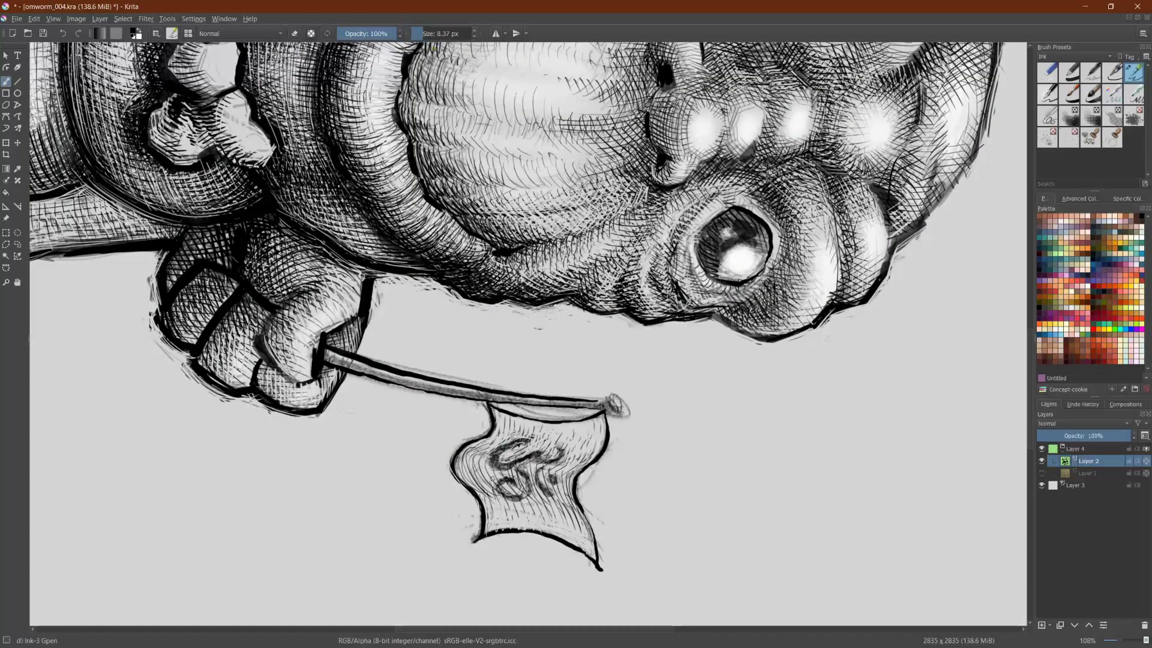
mouse_move(568, 462)
mouse_down()
mouse_move(568, 488)
mouse_move(547, 486)
mouse_up()
mouse_move(530, 455)
mouse_down()
mouse_move(538, 484)
mouse_move(514, 479)
mouse_move(517, 467)
mouse_up()
mouse_move(501, 466)
mouse_down()
mouse_move(505, 482)
mouse_move(516, 473)
mouse_move(499, 478)
mouse_up()
mouse_move(484, 440)
mouse_down()
mouse_move(501, 472)
mouse_move(483, 465)
mouse_move(464, 478)
mouse_move(491, 482)
mouse_up()
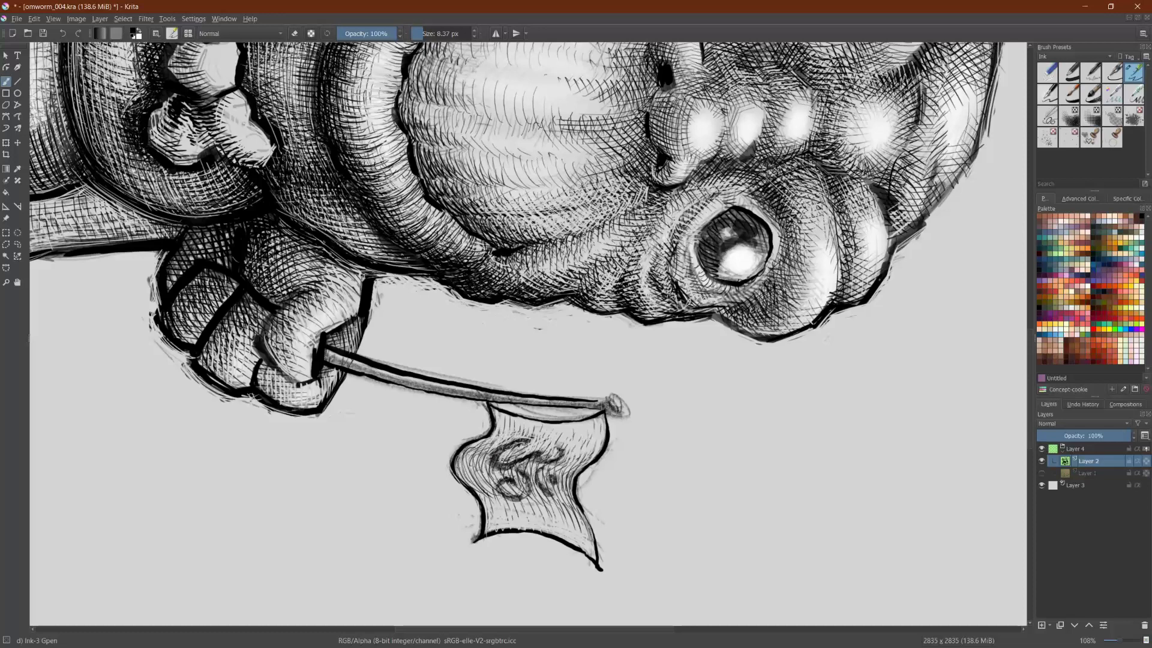
Step: Add short hatching where the flag meets the pole and ink the outline of the round knob at the pole's tip
mouse_move(495, 407)
mouse_down()
mouse_move(502, 436)
mouse_move(523, 435)
mouse_up()
drag(519, 422, 530, 434)
mouse_move(602, 404)
mouse_down()
mouse_move(619, 393)
mouse_move(629, 409)
mouse_move(604, 407)
mouse_move(636, 315)
mouse_move(607, 258)
mouse_up()
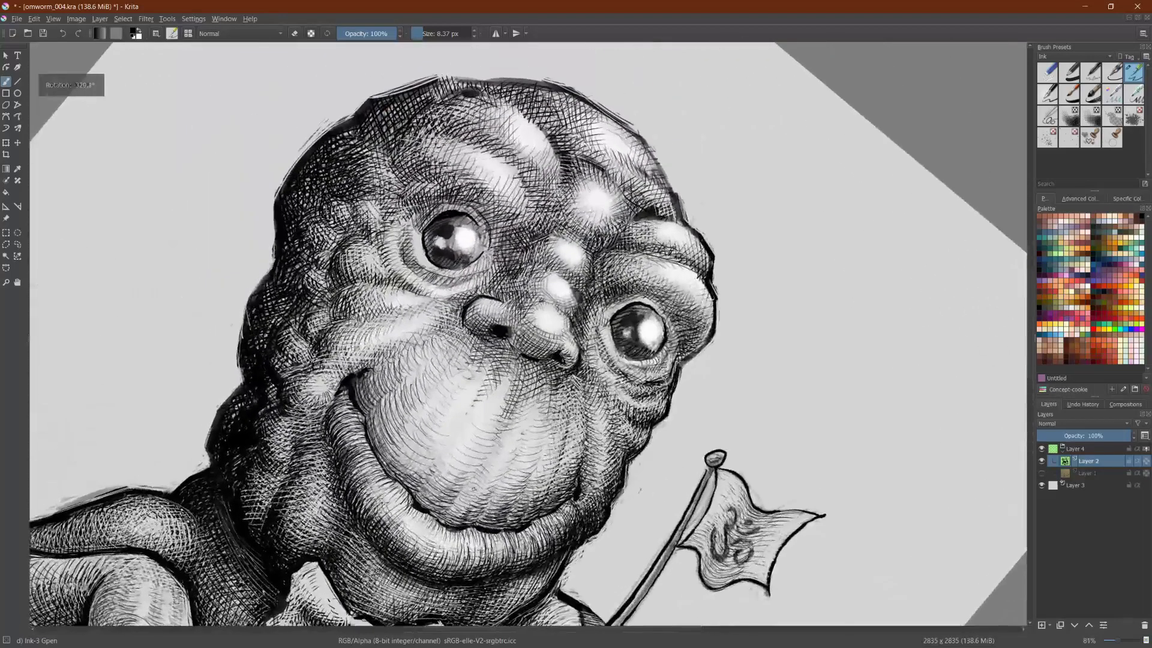
drag(614, 510, 729, 494)
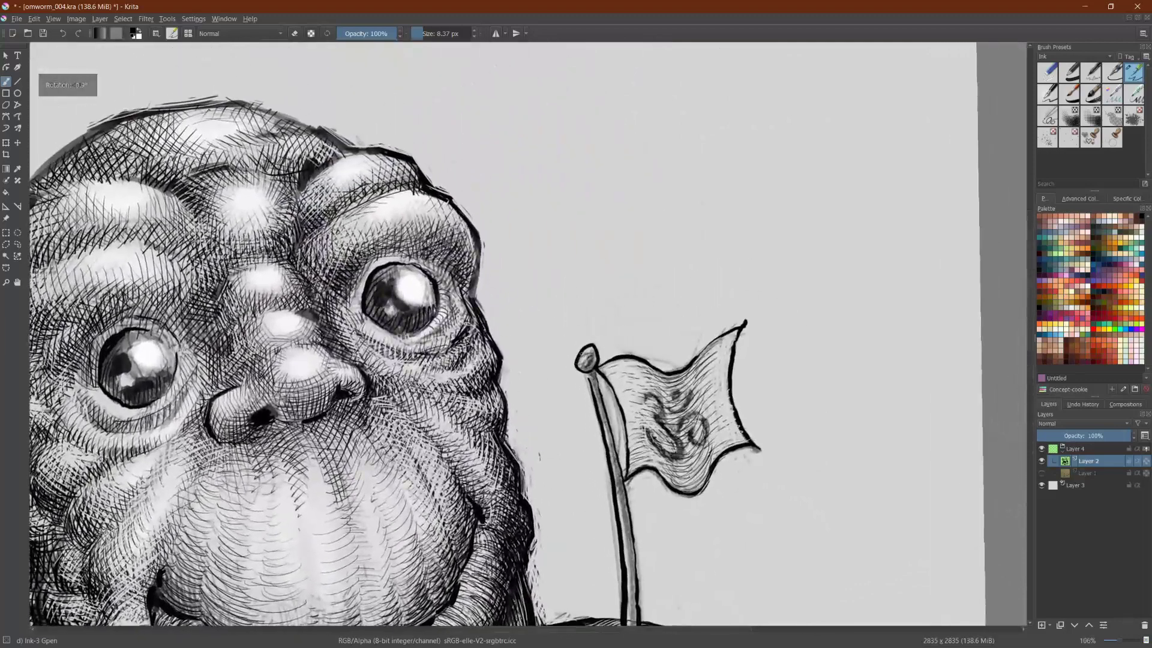
Step: Shade the pole's knob and ink short hatching lines down the whole pole to the fist
drag(581, 359, 599, 406)
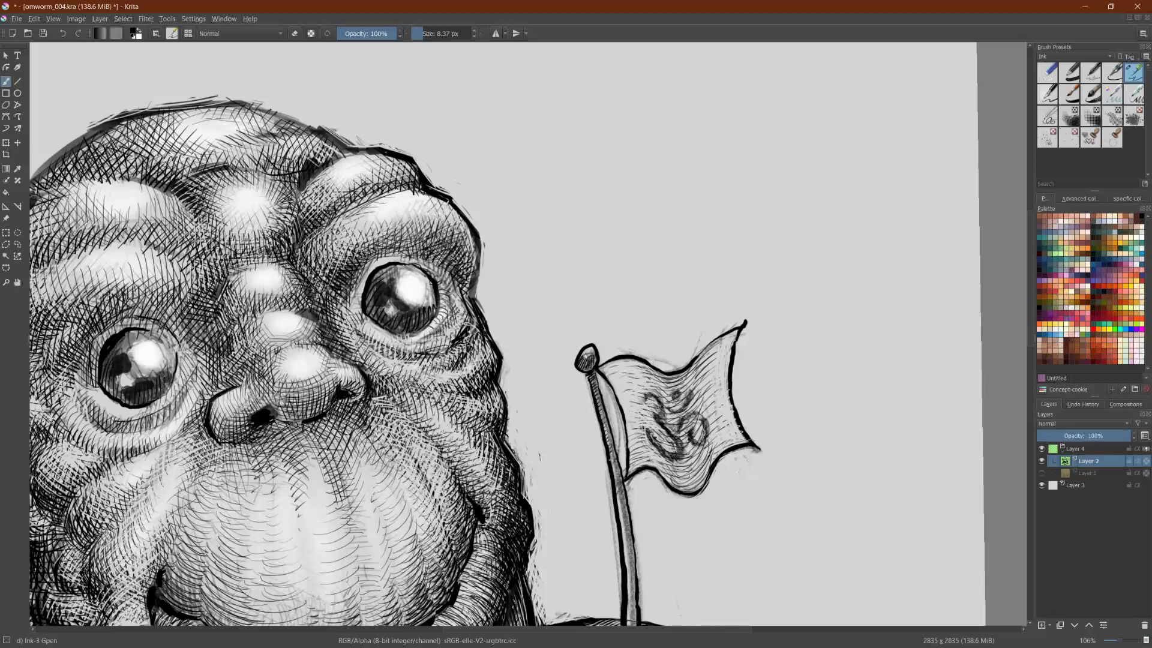
mouse_move(610, 470)
mouse_down()
mouse_move(622, 484)
mouse_move(632, 624)
mouse_up()
drag(744, 617, 784, 440)
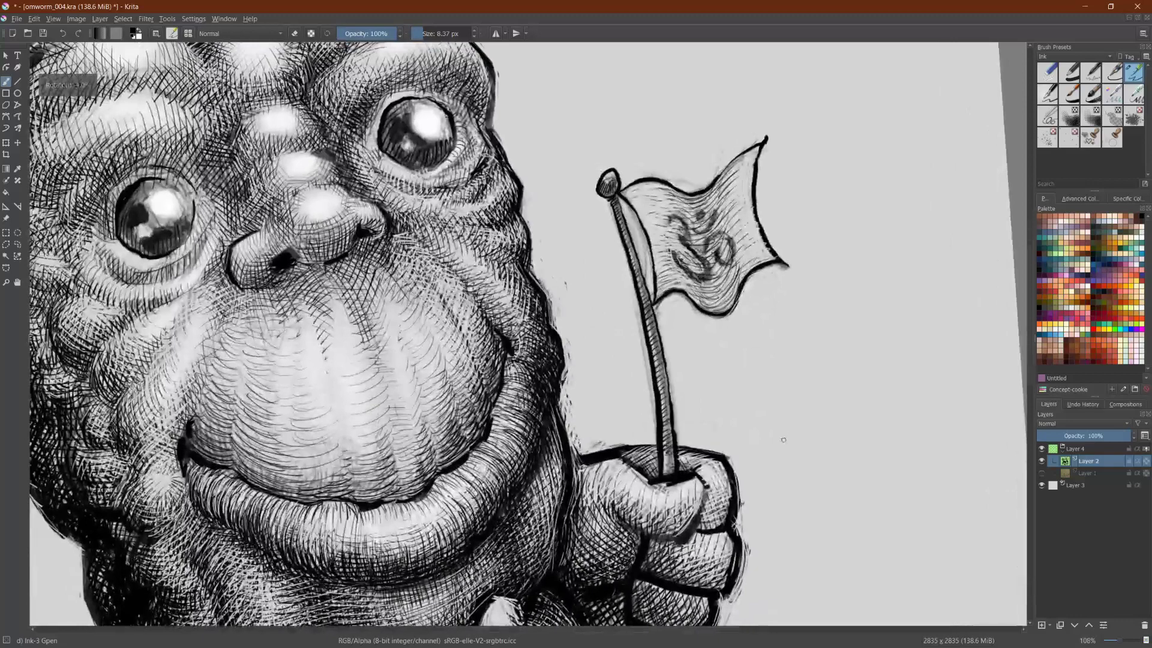
drag(661, 467, 671, 458)
drag(664, 468, 669, 450)
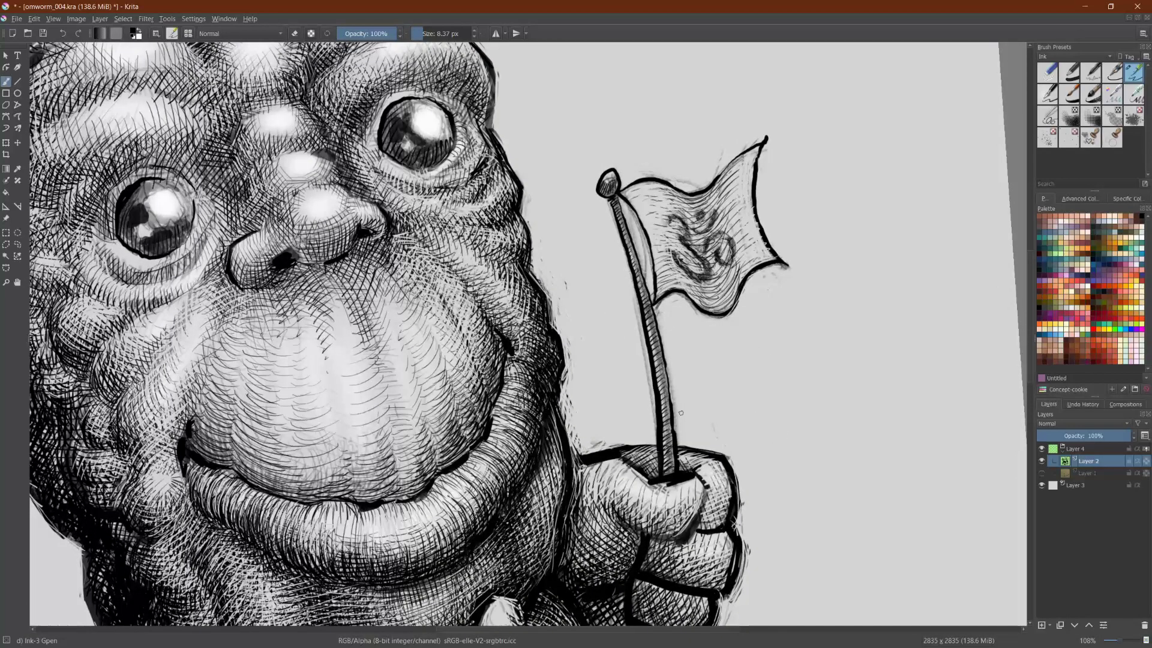
Step: Erase a light highlight along the hatched flagpole from the fist up to the flag
key(e)
drag(651, 321, 672, 475)
drag(641, 273, 665, 368)
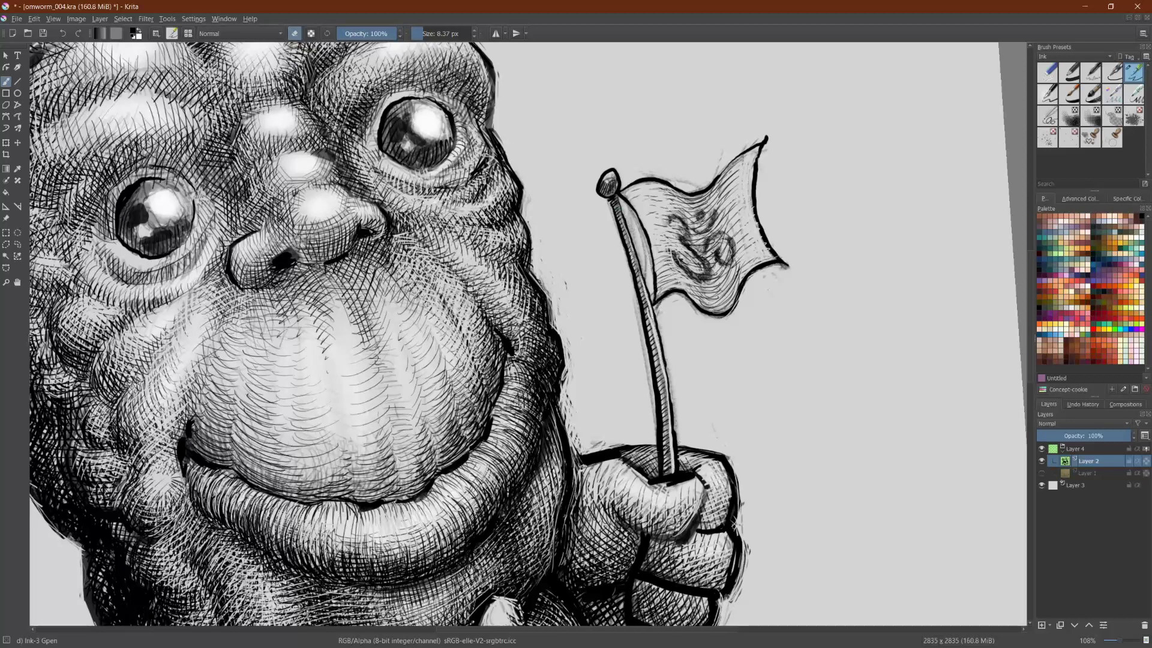
drag(639, 266, 641, 278)
scroll(779, 374, down, 3)
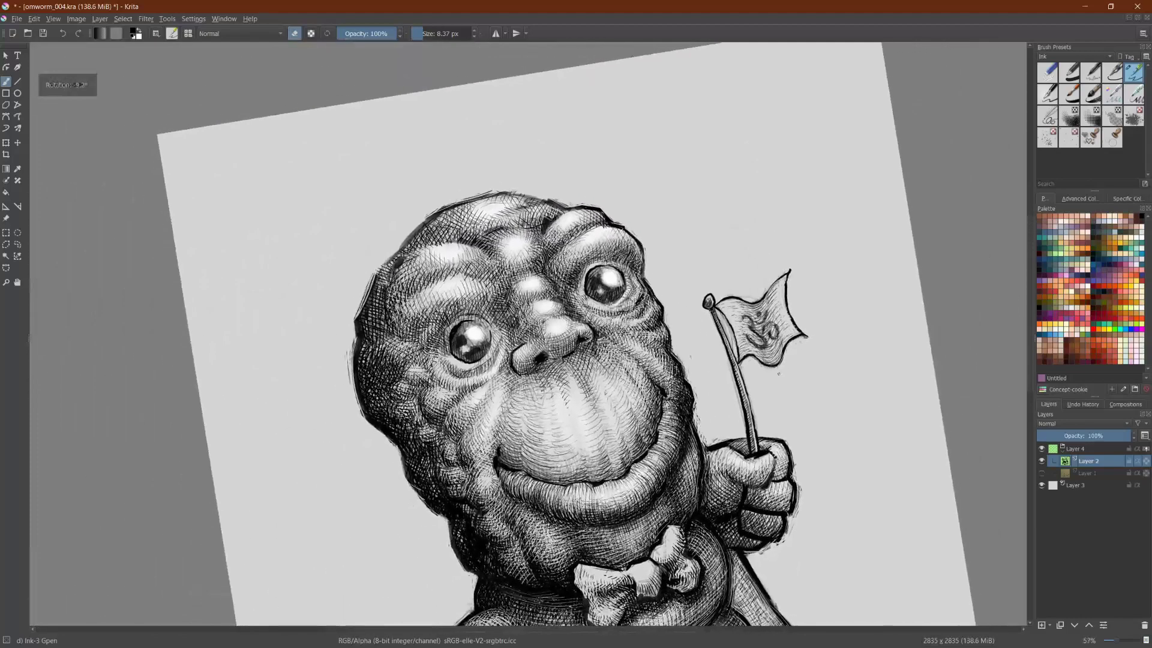
Step: Turn the canvas upside down and erase leftover sketch marks along the flagpole from the fist to its knob
scroll(779, 374, down, 4)
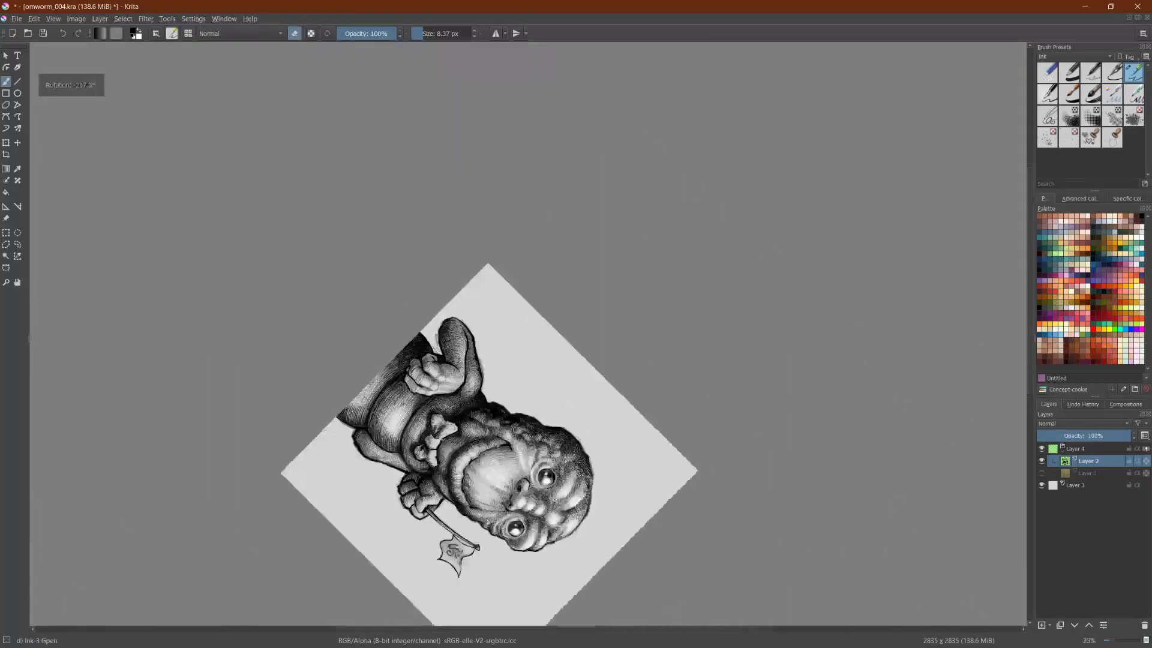
scroll(773, 542, up, 2)
scroll(773, 542, up, 2)
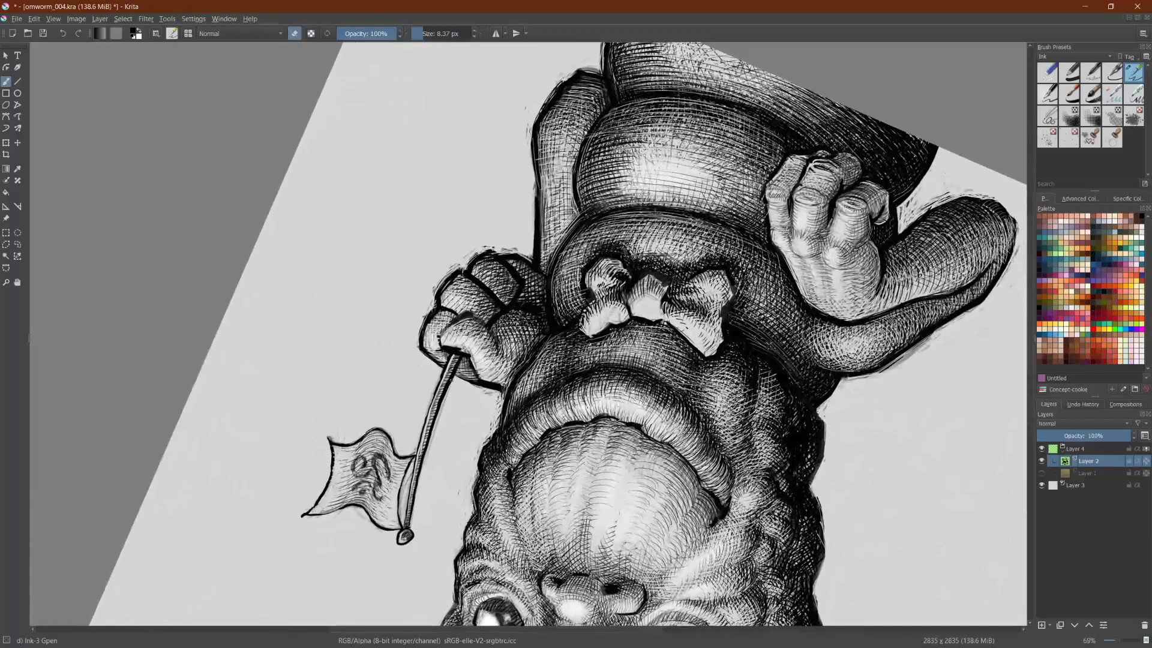
drag(451, 381, 426, 450)
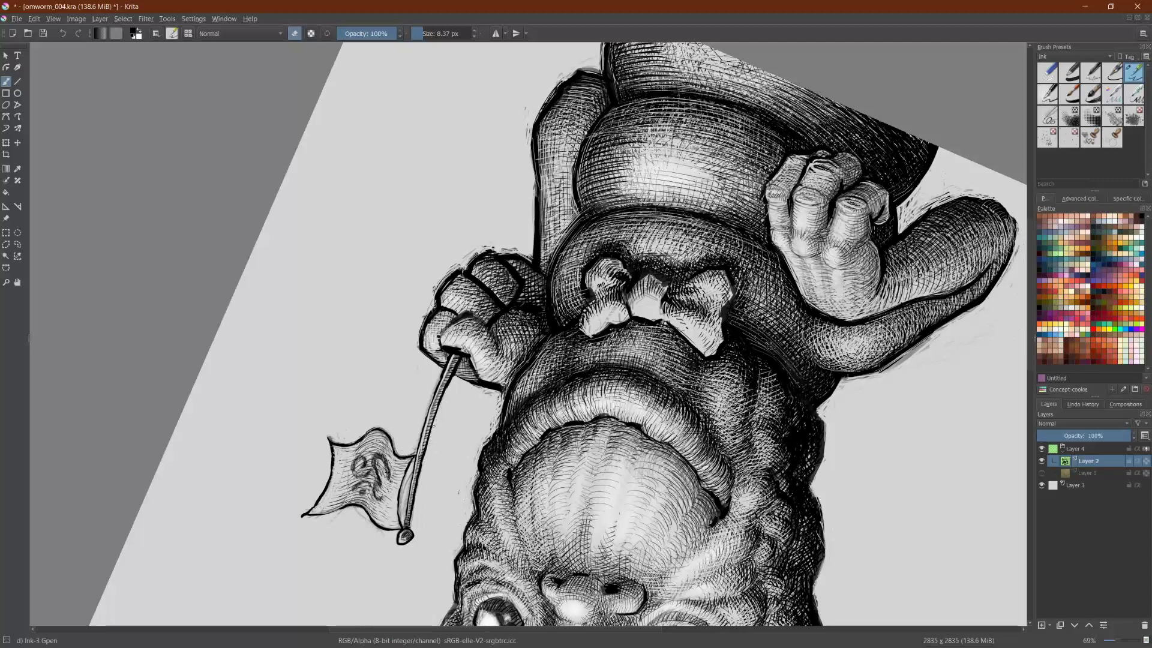
drag(430, 437, 410, 525)
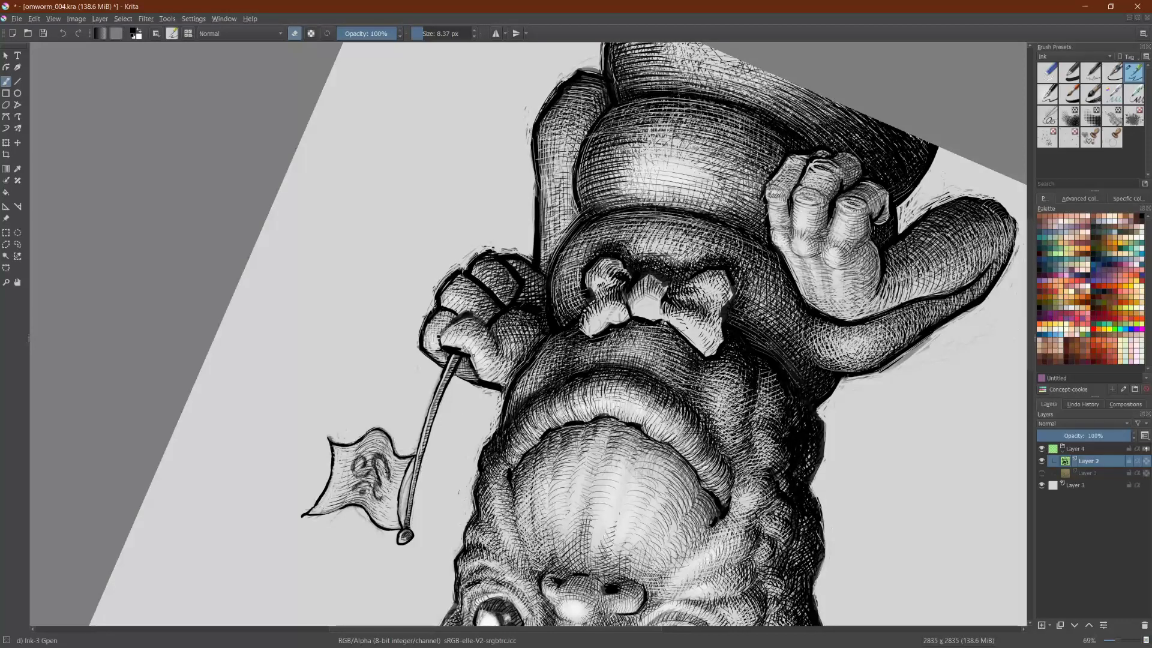
Step: Rotate the canvas as needed and erase stray sketch marks around the flag's outer edges and beside the pole
key(6)
key(6)
key(6)
key(6)
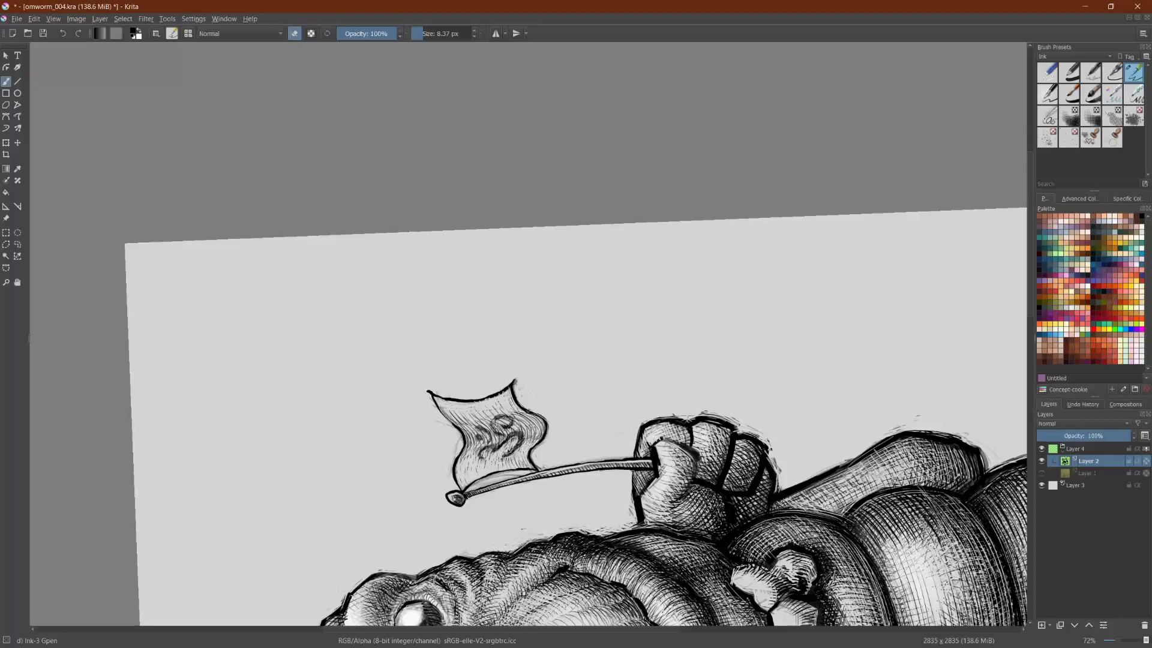
drag(527, 407, 465, 370)
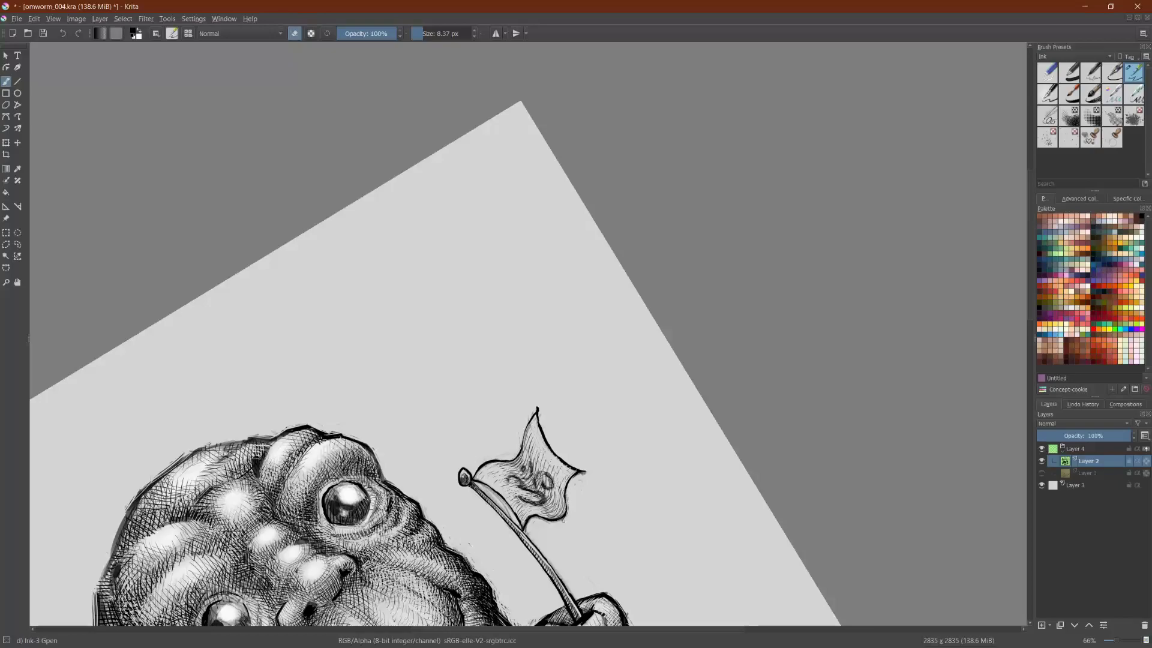
drag(563, 521, 772, 406)
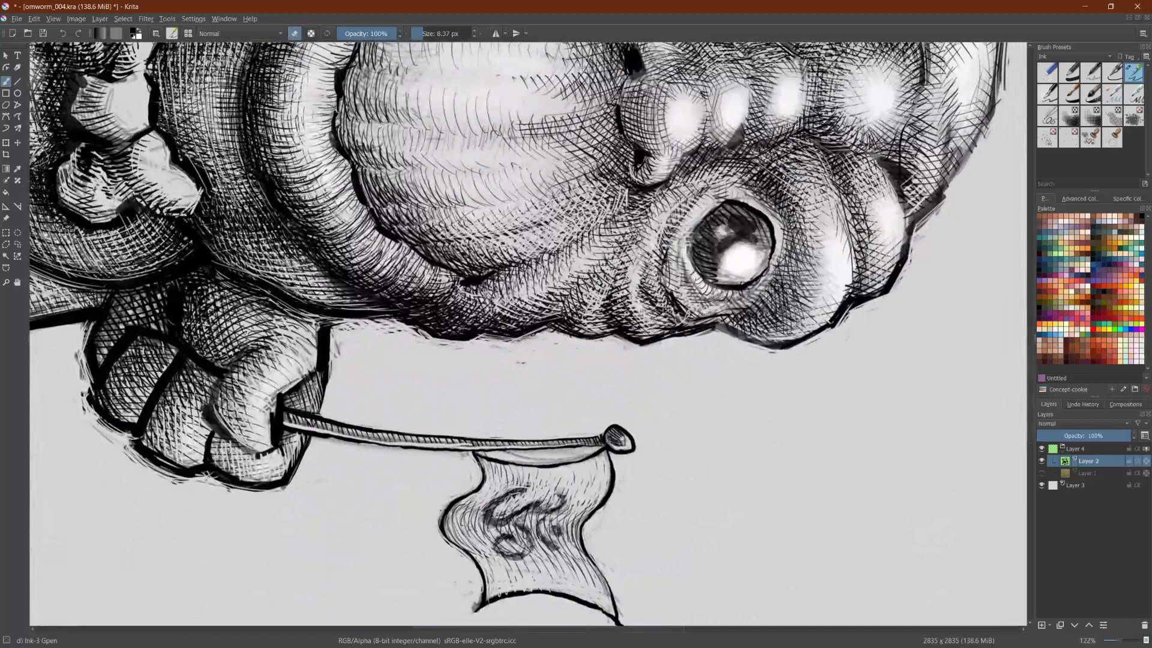
drag(442, 520, 444, 537)
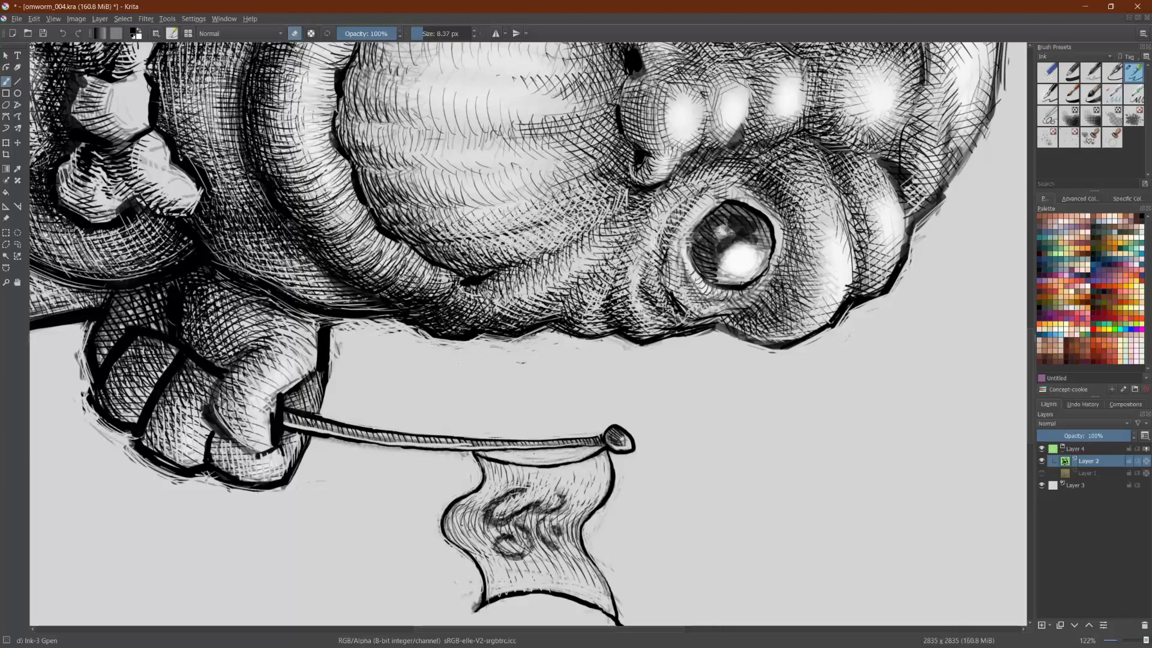
mouse_move(603, 432)
mouse_down()
mouse_move(612, 423)
mouse_move(596, 288)
mouse_up()
Step: Return to the full character, switch from erasing to inking, and darken the upper body roll beside the bow tie
scroll(528, 334, down, 4)
scroll(509, 280, up, 1)
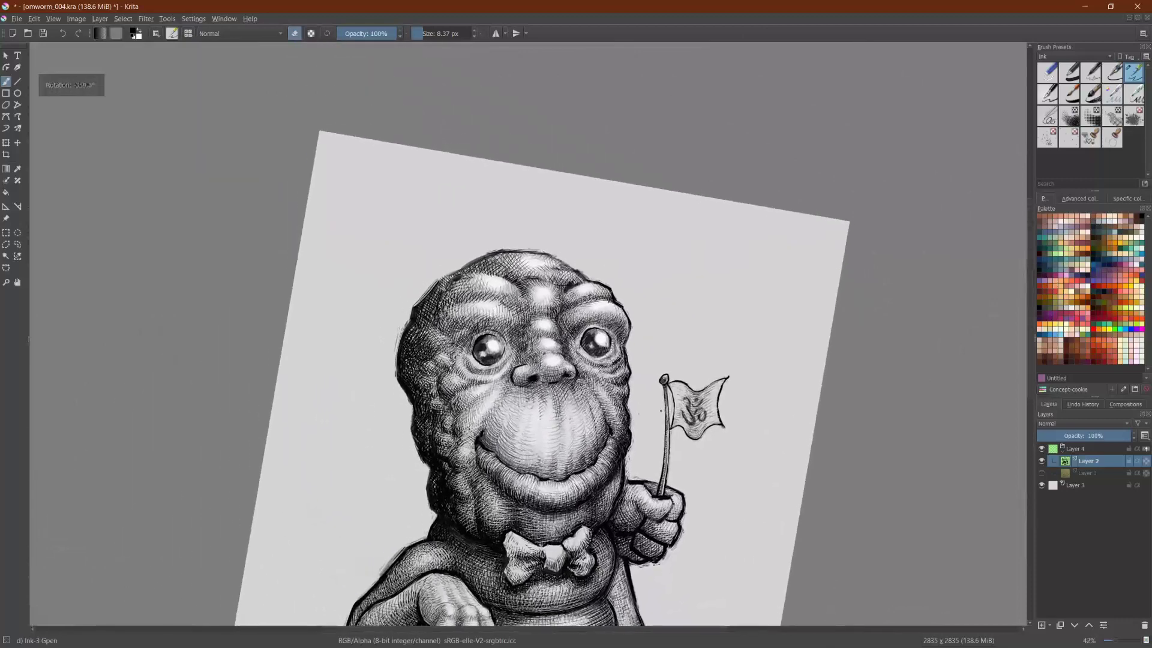
scroll(718, 370, down, 2)
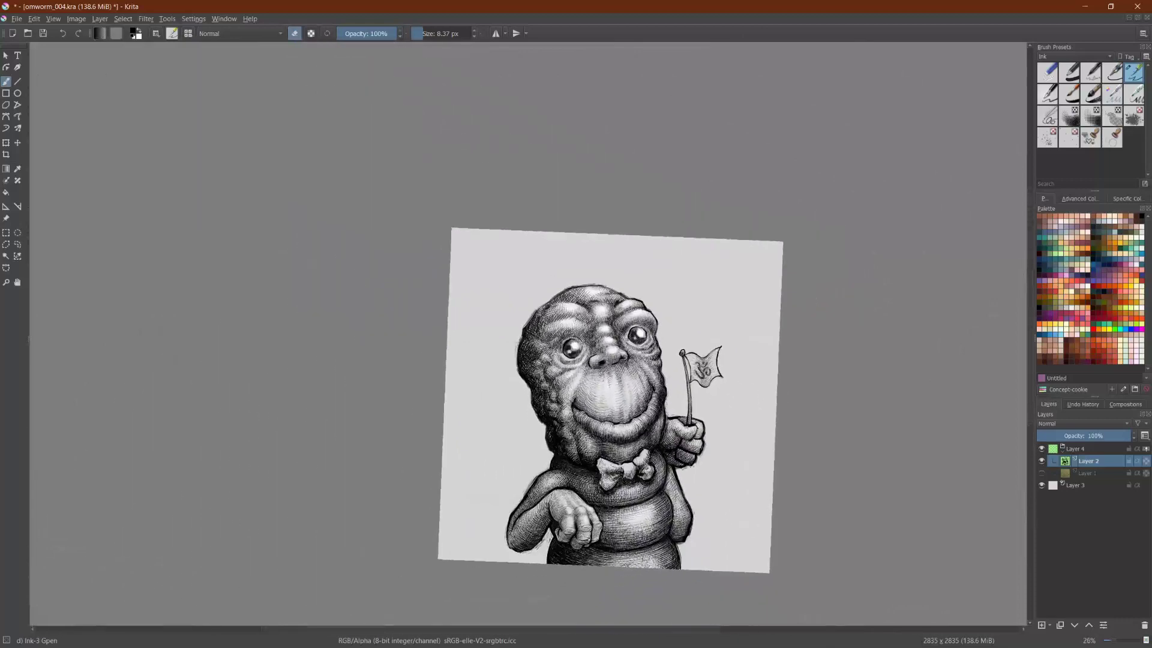
scroll(602, 474, up, 2)
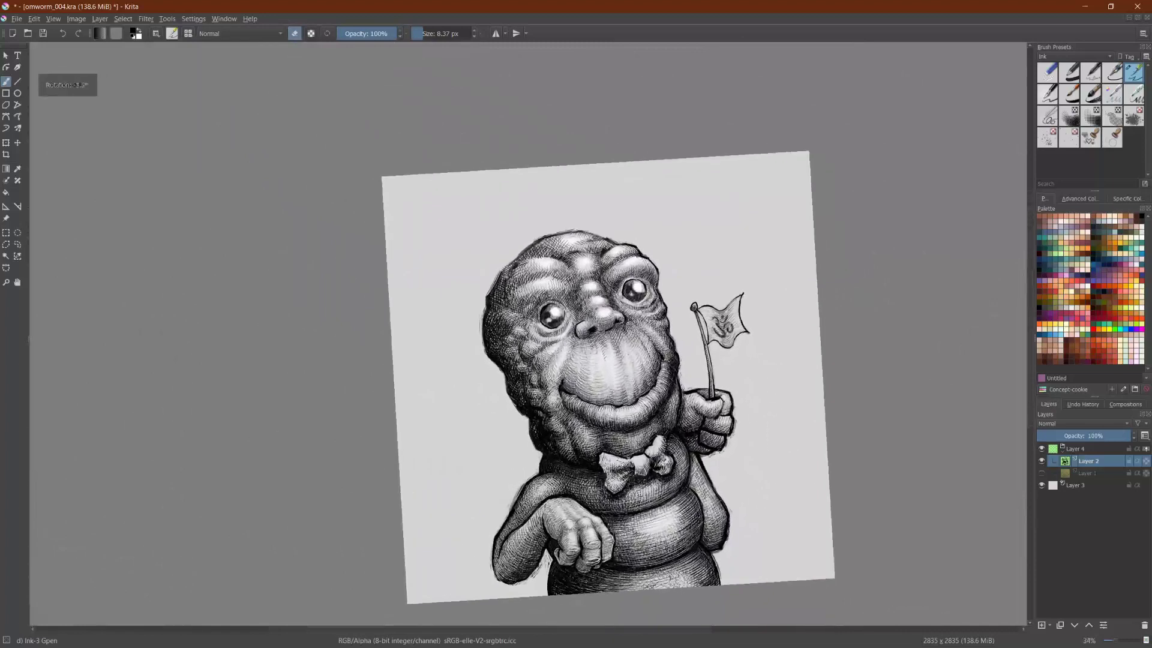
click(297, 36)
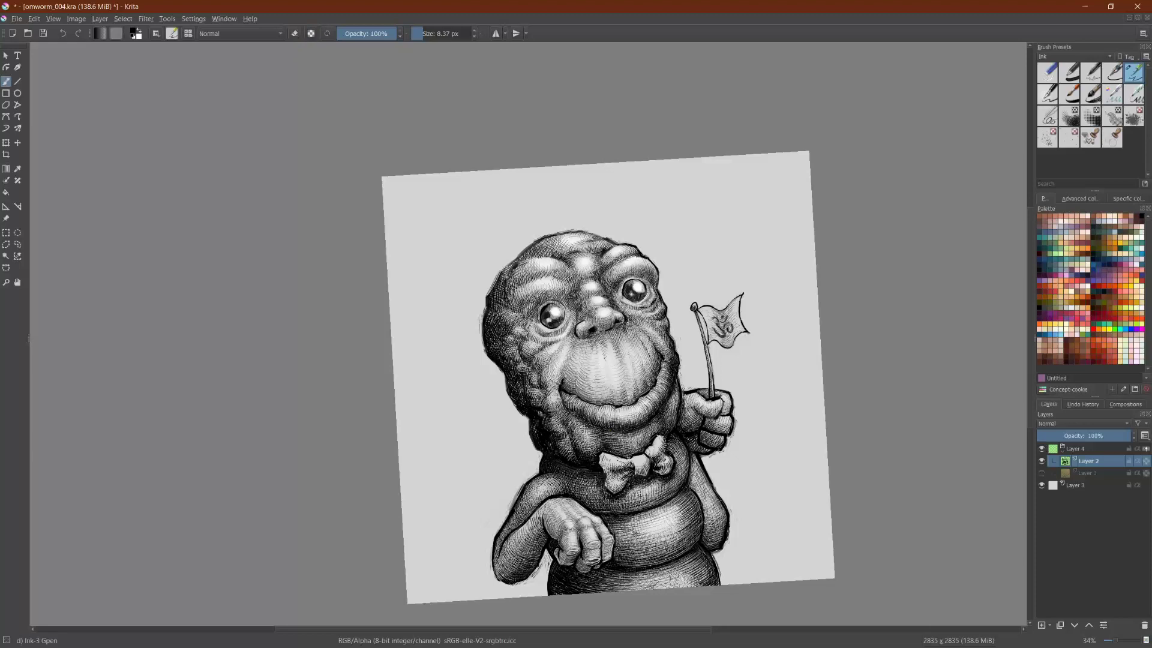
drag(588, 485, 593, 503)
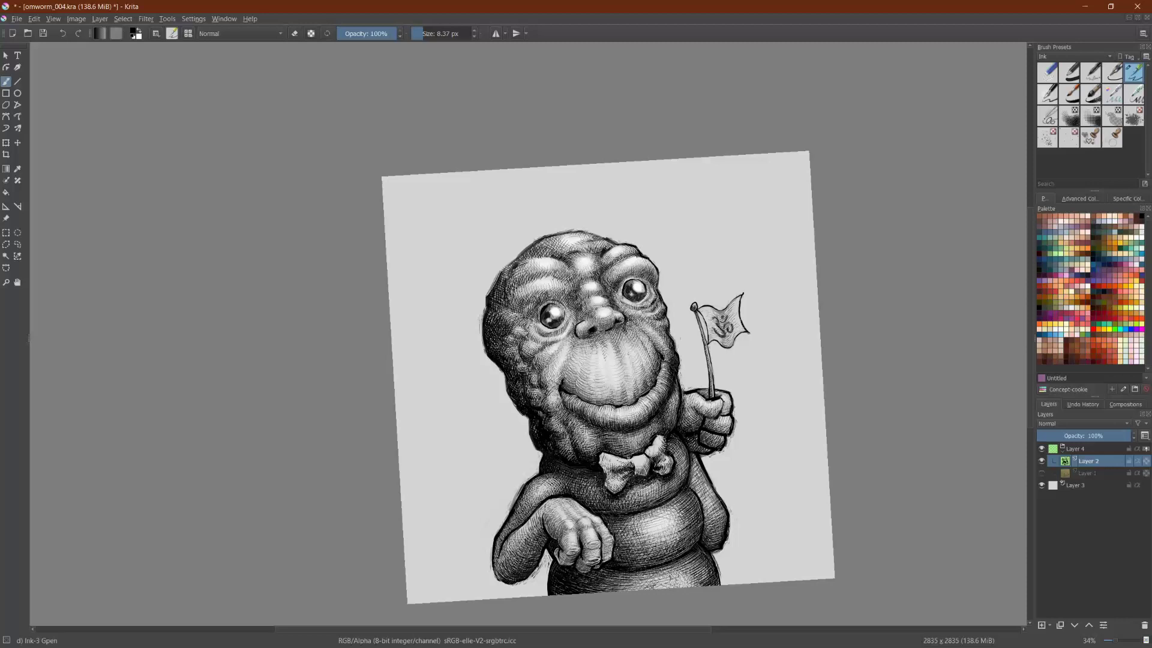
Step: Reset the canvas rotation and ink short hatching strokes beside the mouth corner, along the muzzle's lower edge and on the jaw
drag(609, 377, 728, 349)
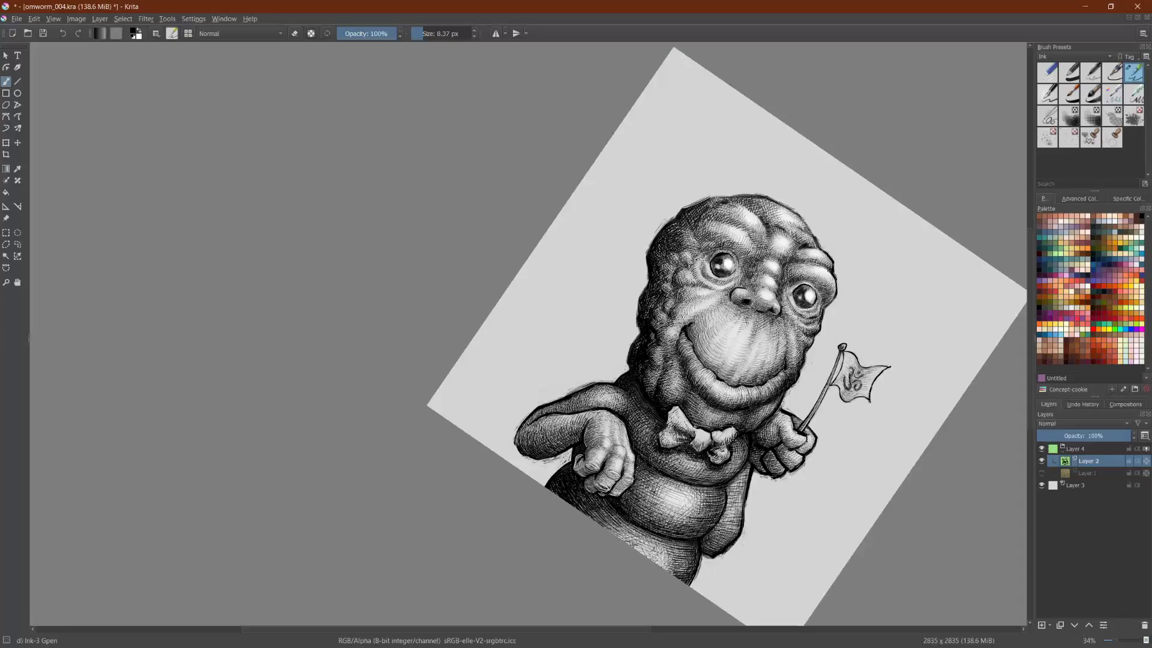
key(5)
scroll(528, 334, up, 4)
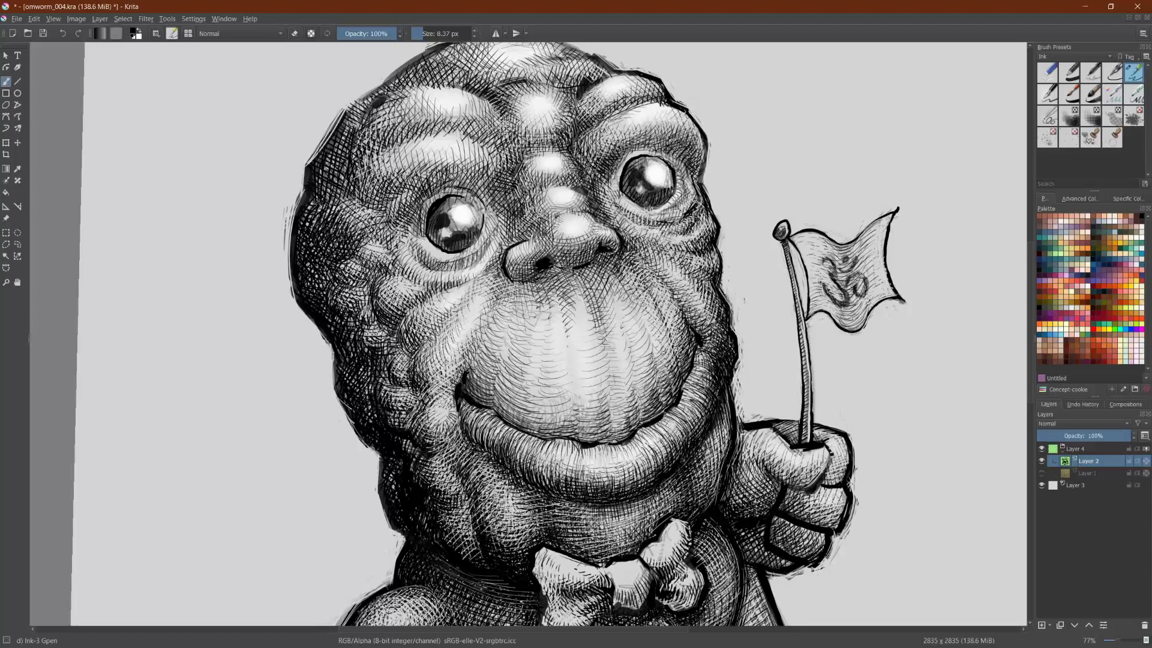
drag(480, 361, 477, 377)
drag(484, 347, 484, 359)
mouse_move(487, 336)
mouse_down()
mouse_move(484, 348)
mouse_move(493, 336)
mouse_up()
mouse_move(494, 413)
mouse_down()
mouse_move(503, 391)
mouse_move(561, 416)
mouse_up()
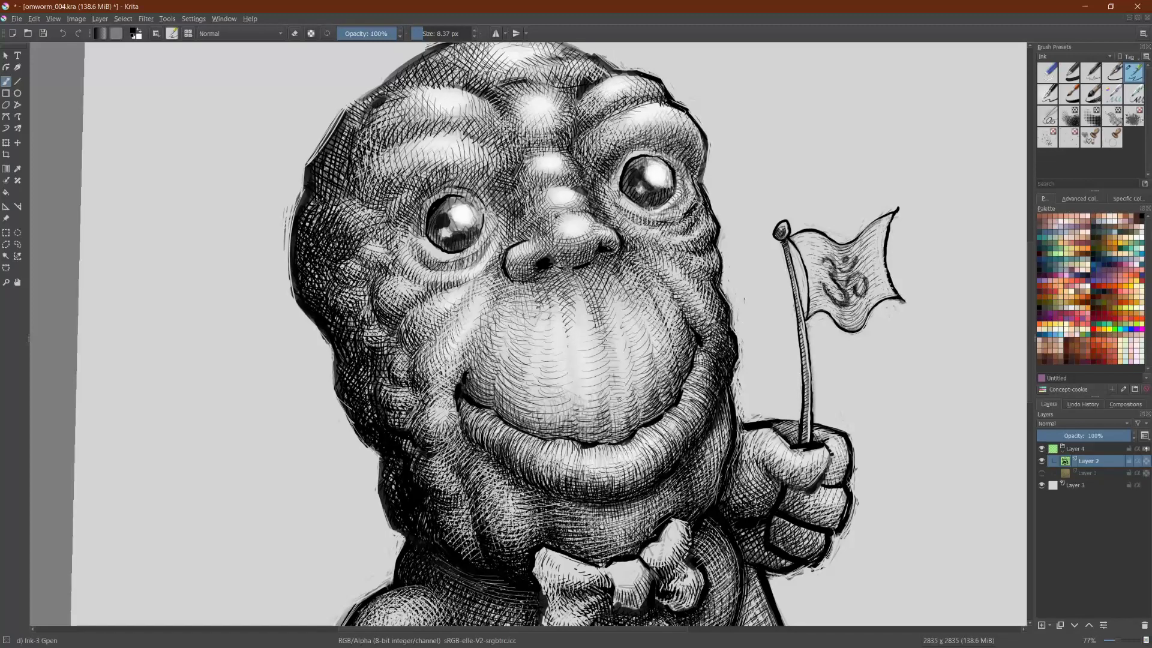
scroll(620, 400, down, 3)
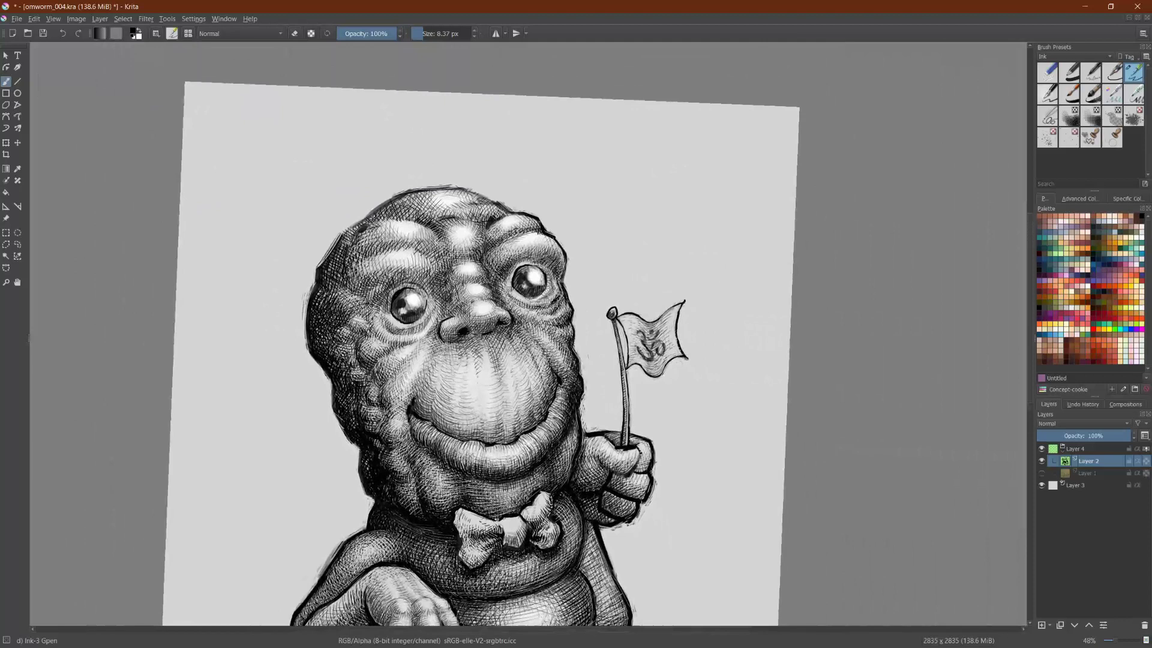
drag(559, 447, 575, 434)
Step: Erase thin highlights along the cheek and jaw edge facing the flag
key(e)
scroll(577, 404, up, 2)
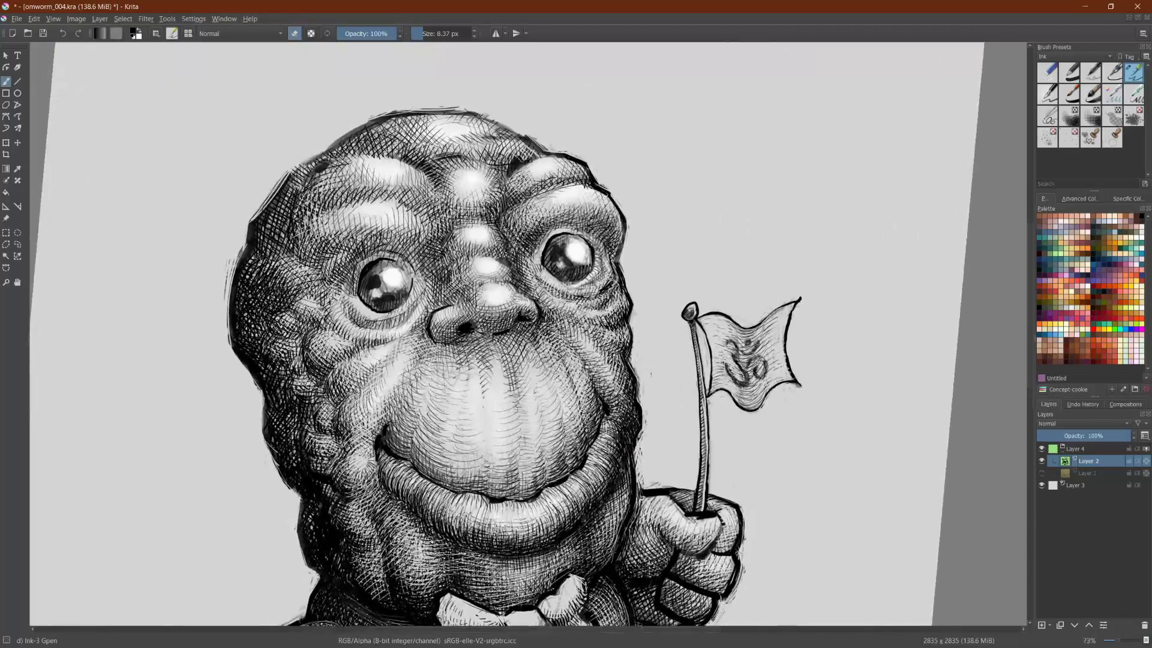
drag(622, 463, 627, 477)
drag(622, 433, 628, 427)
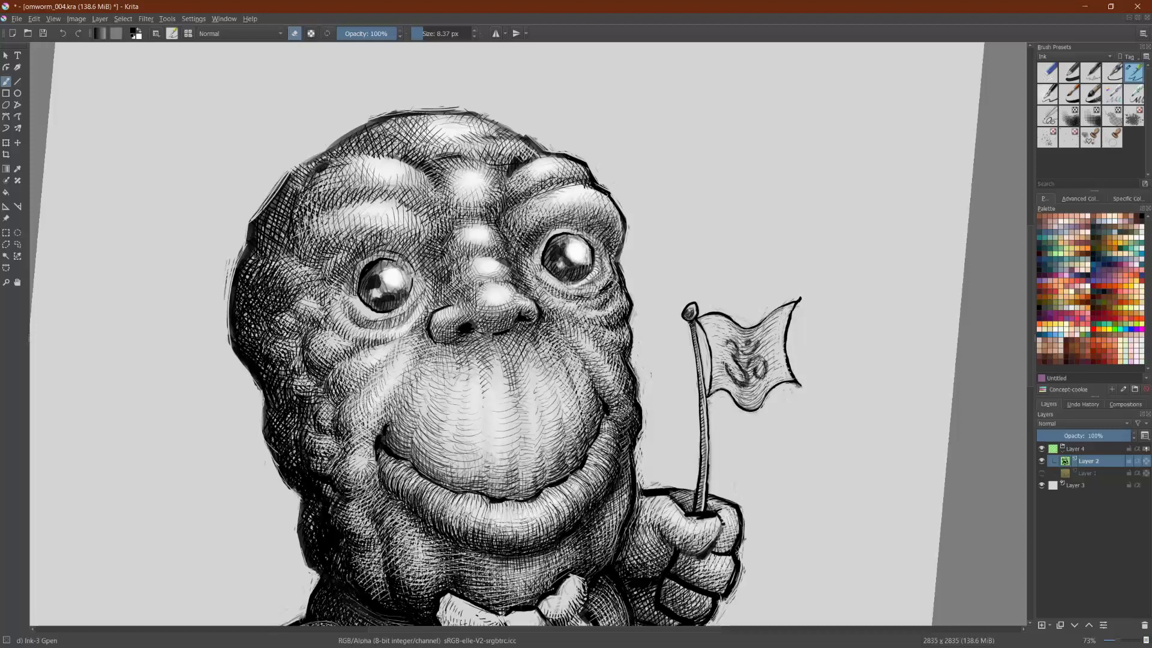
drag(630, 423, 624, 480)
scroll(528, 333, down, 3)
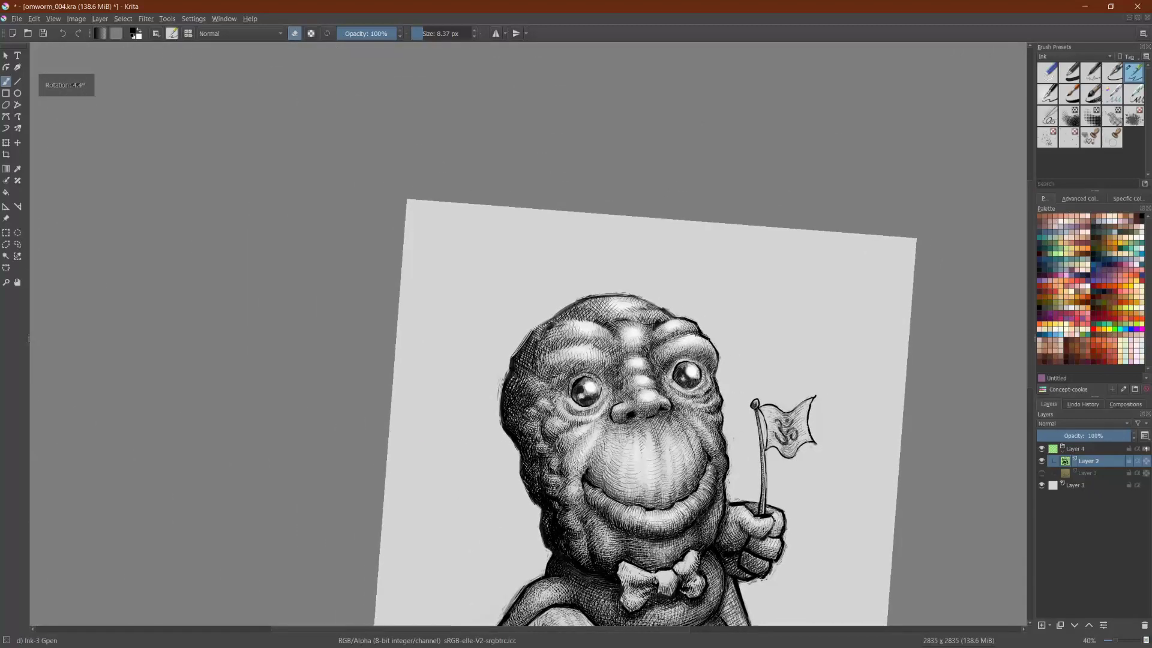
Step: Erase light strokes through the hatching on the upper body roll between the drooping hand and the bow tie
scroll(829, 523, up, 4)
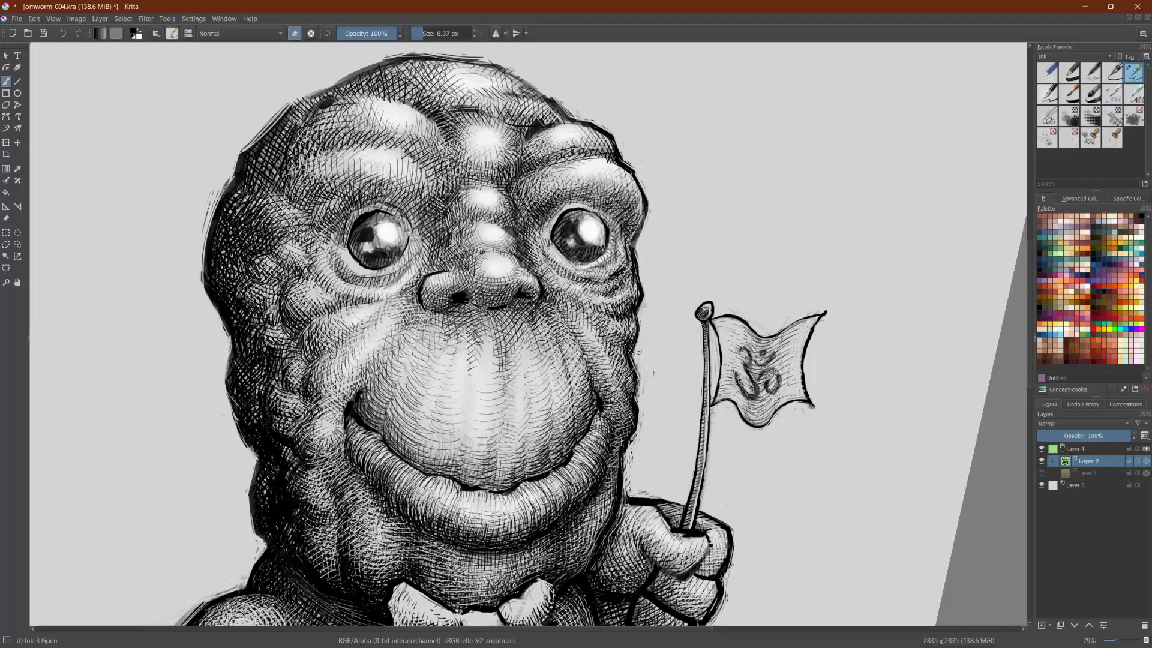
scroll(638, 353, down, 3)
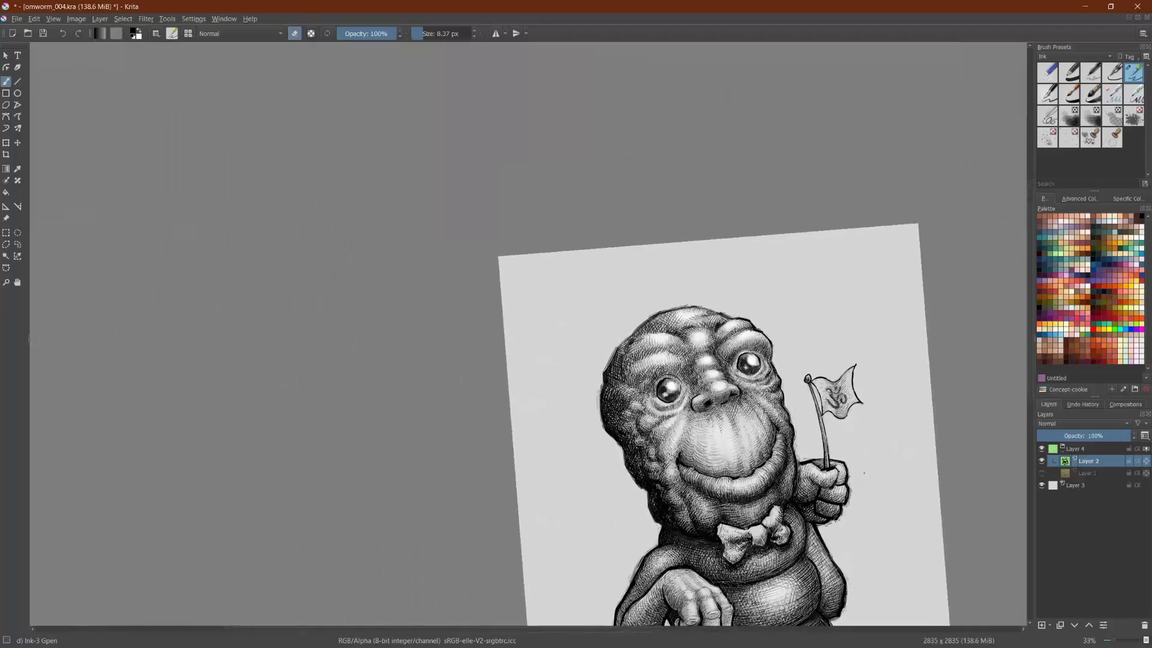
scroll(864, 472, up, 3)
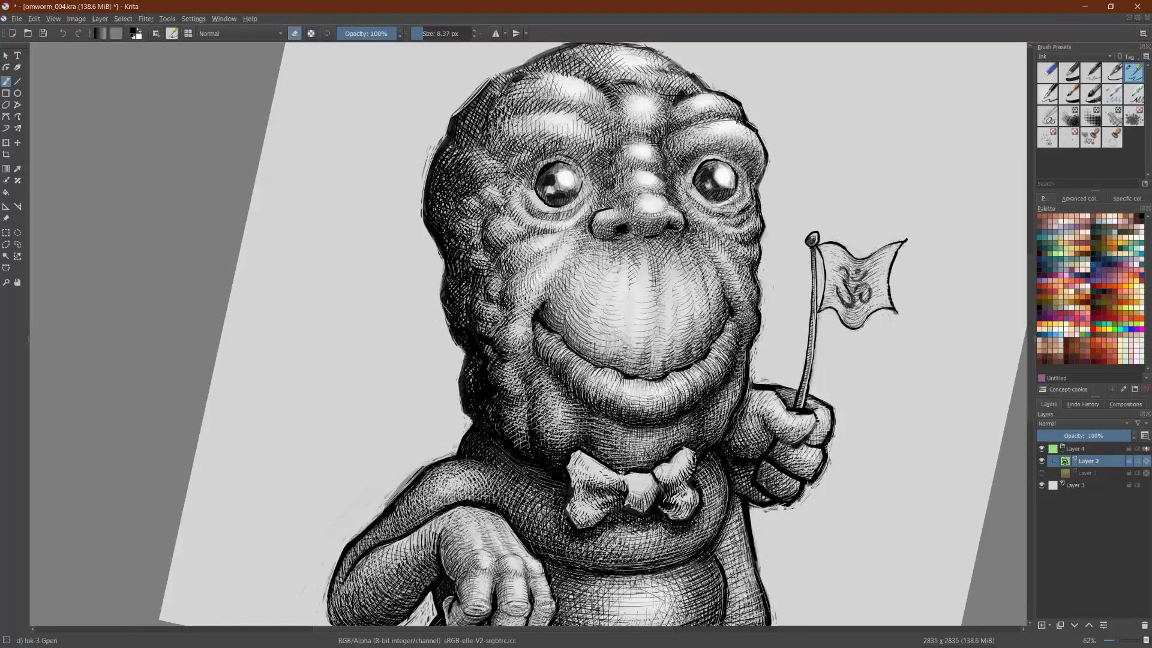
drag(546, 484, 527, 528)
drag(550, 488, 536, 533)
mouse_move(560, 491)
mouse_down()
mouse_move(538, 535)
mouse_move(549, 544)
mouse_up()
drag(567, 527, 556, 551)
Step: Erase highlights on the shoulder of the drooping arm and stray marks along its outer edge
scroll(808, 450, down, 2)
scroll(780, 534, up, 4)
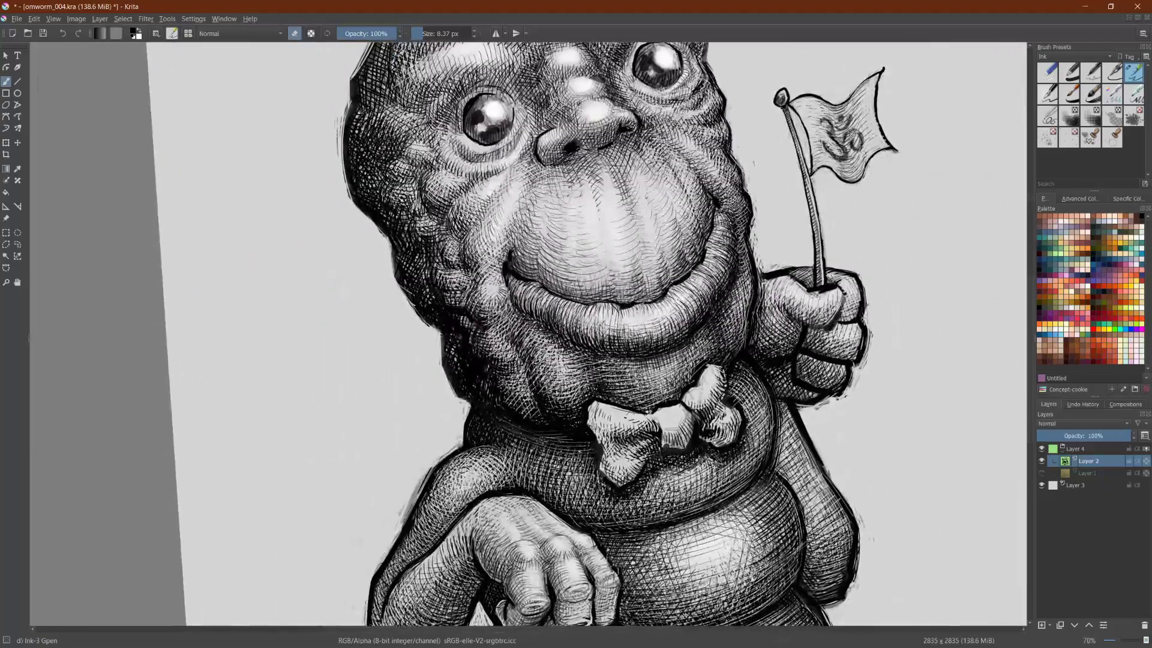
mouse_move(508, 428)
mouse_down()
mouse_move(492, 446)
mouse_move(469, 434)
mouse_move(470, 453)
mouse_up()
mouse_move(486, 439)
mouse_down()
mouse_move(474, 450)
mouse_move(492, 450)
mouse_up()
mouse_move(428, 469)
mouse_down()
mouse_move(401, 522)
mouse_move(408, 507)
mouse_up()
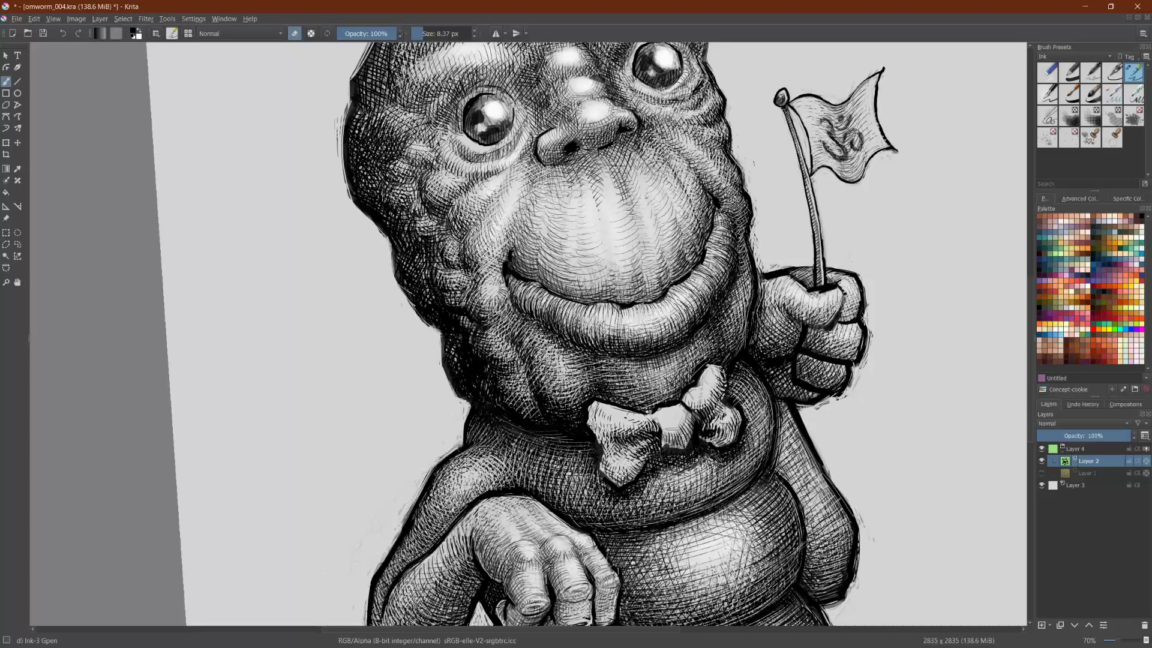
drag(443, 460, 425, 488)
drag(430, 475, 398, 537)
Step: Erase stray sketch marks around the drooping arm's elbow and beside the flag arm's upper edge
scroll(356, 541, down, 1)
drag(228, 415, 213, 351)
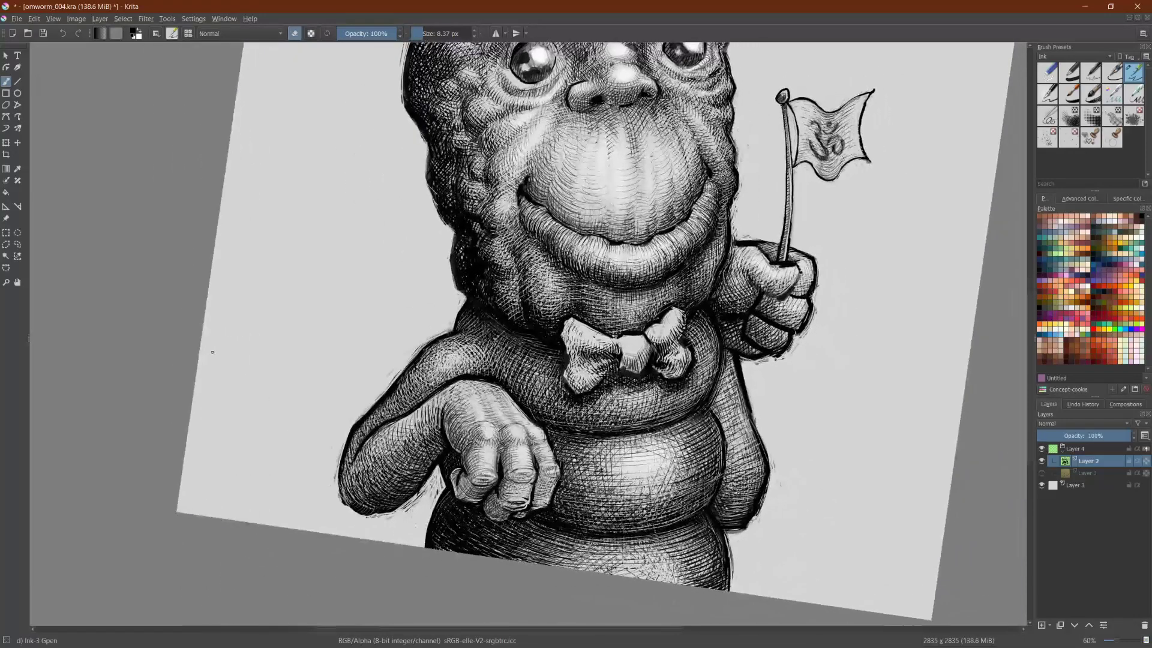
mouse_move(337, 475)
mouse_down()
mouse_move(342, 505)
mouse_move(365, 514)
mouse_up()
drag(414, 504, 426, 489)
mouse_move(746, 410)
mouse_down()
mouse_move(763, 470)
mouse_move(743, 377)
mouse_up()
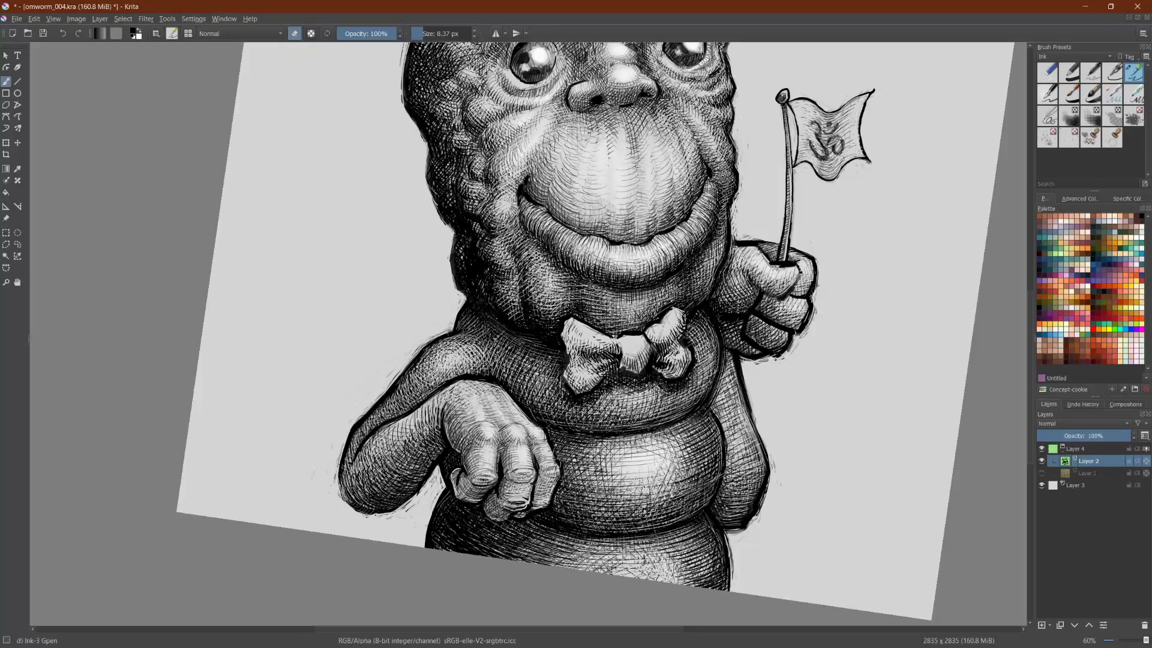
Step: Reinforce the flag arm's outer contour in ink and erase stray marks around its elbow
key(e)
drag(765, 441, 770, 470)
mouse_move(752, 412)
mouse_down()
mouse_move(766, 448)
mouse_move(759, 432)
mouse_up()
drag(771, 489, 768, 467)
key(e)
mouse_move(762, 522)
mouse_down()
mouse_move(744, 477)
mouse_move(740, 486)
mouse_move(729, 470)
mouse_move(723, 485)
mouse_move(761, 486)
mouse_move(769, 465)
mouse_up()
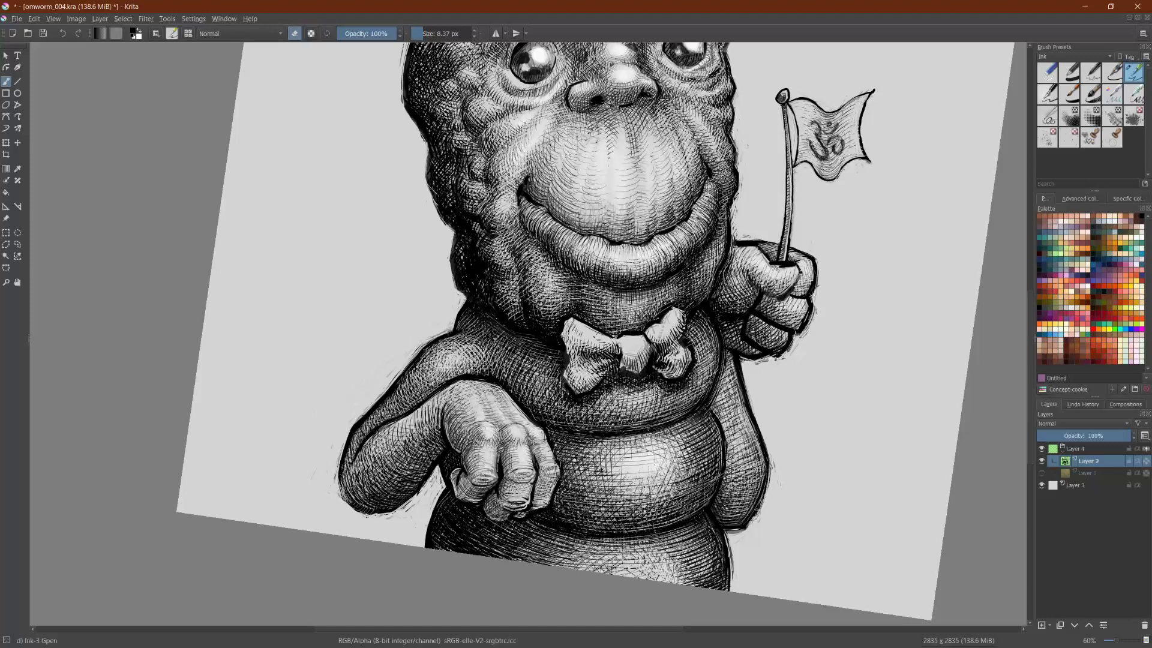
drag(749, 533, 725, 528)
Step: Ink hatching strokes inside the flag arm where it meets the body rolls
key(e)
drag(748, 499, 726, 486)
mouse_move(749, 484)
mouse_down()
mouse_move(726, 481)
mouse_move(735, 460)
mouse_move(712, 395)
mouse_move(720, 417)
mouse_up()
mouse_move(734, 431)
mouse_down()
mouse_move(721, 420)
mouse_move(727, 442)
mouse_up()
drag(740, 457, 726, 447)
mouse_move(729, 400)
mouse_down()
mouse_move(713, 393)
mouse_move(720, 368)
mouse_move(715, 396)
mouse_up()
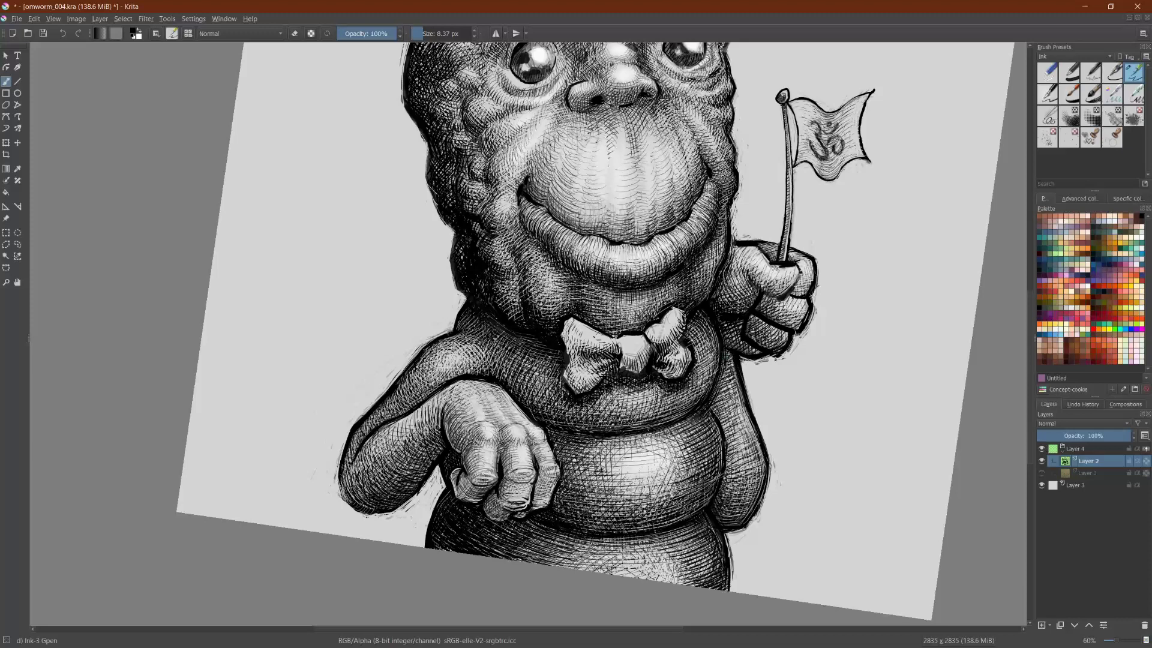
Step: Ink paired hatching strokes across the wrist and back of the drooping hand
drag(438, 417, 431, 401)
drag(441, 412, 434, 398)
drag(473, 409, 463, 398)
drag(474, 411, 465, 401)
drag(495, 412, 483, 405)
drag(495, 419, 482, 410)
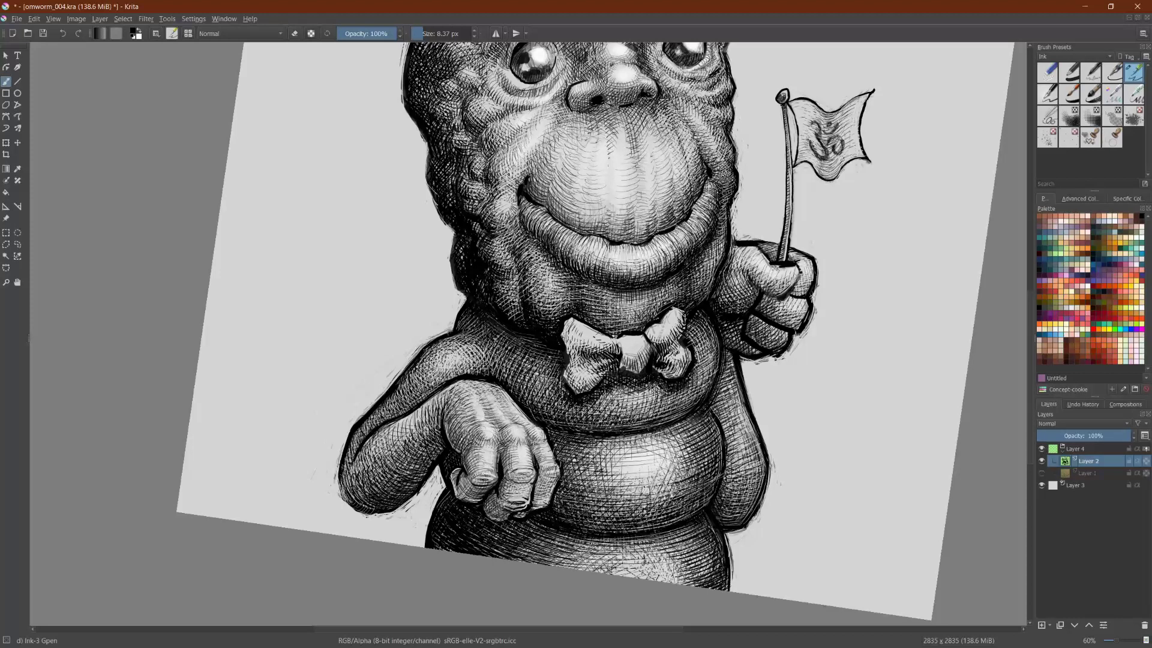
Step: Hatch the fingers of the drooping hand in ink and erase stray marks at the fingertips
drag(545, 453, 535, 444)
drag(545, 457, 537, 446)
drag(482, 458, 474, 463)
drag(482, 449, 466, 462)
key(e)
drag(491, 520, 503, 516)
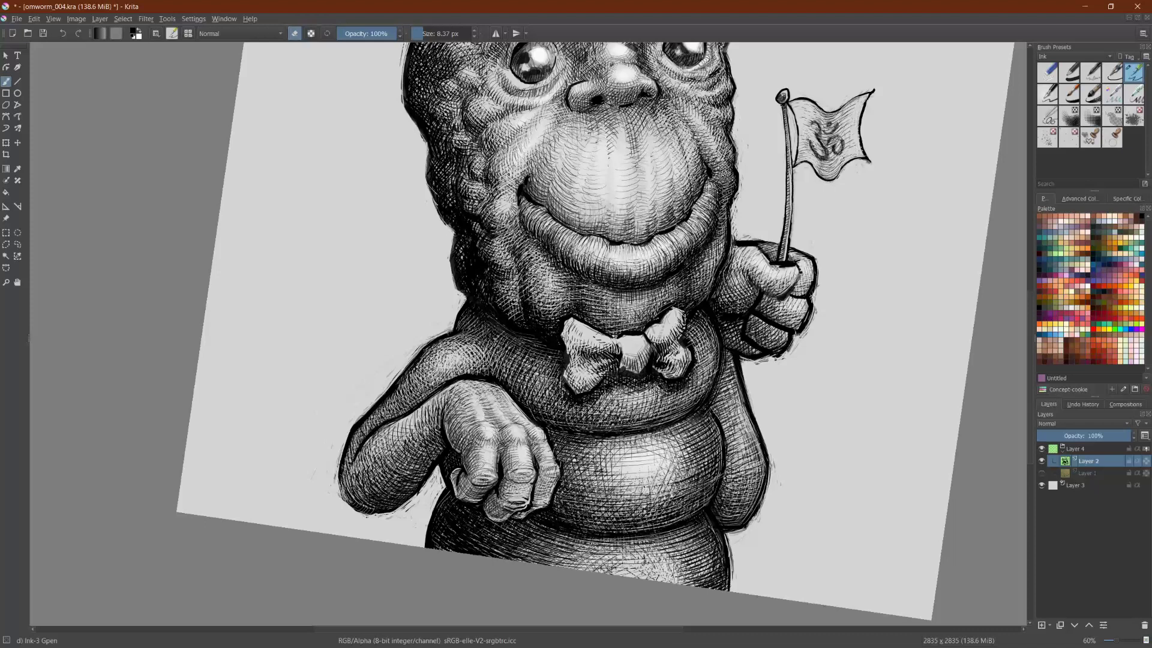
Step: Ink additional shading strokes on the thumb, knuckles and wrist of the fist holding the flag
key(e)
mouse_move(767, 288)
mouse_down()
mouse_move(794, 288)
mouse_move(798, 267)
mouse_up()
mouse_move(743, 269)
mouse_down()
mouse_move(758, 261)
mouse_move(741, 255)
mouse_move(749, 276)
mouse_up()
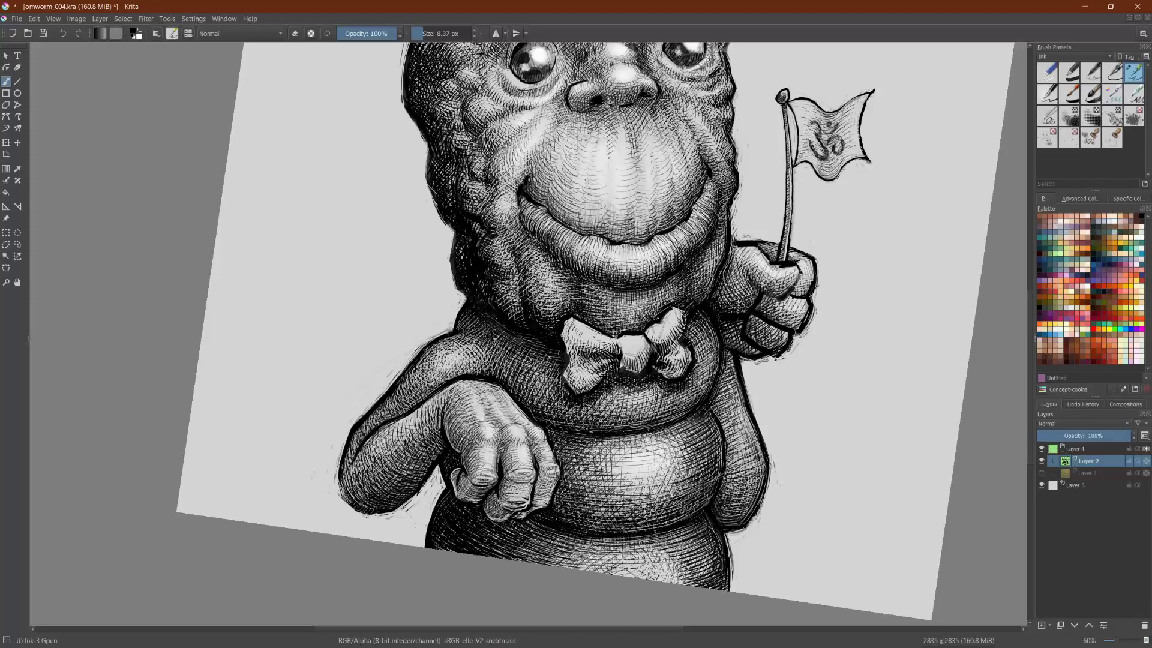
mouse_move(726, 256)
mouse_down()
mouse_move(744, 243)
mouse_move(762, 259)
mouse_up()
Step: Erase light accents around the bow tie's smaller wing, on the body roll beneath it and across the larger wing
scroll(601, 334, down, 3)
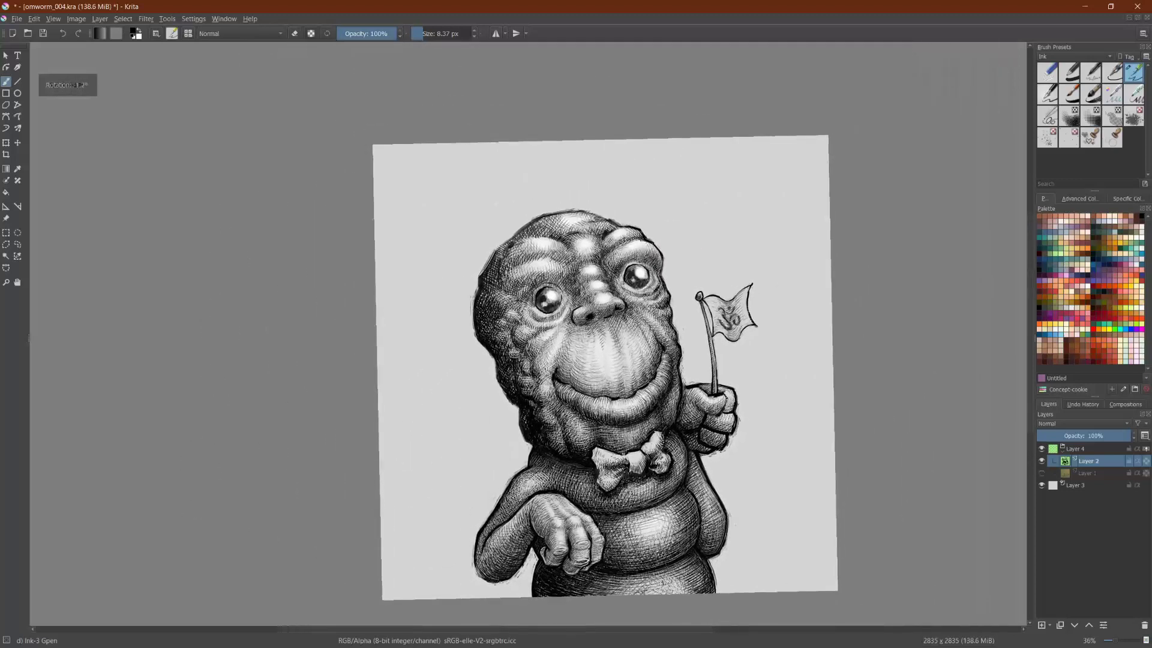
scroll(636, 334, up, 3)
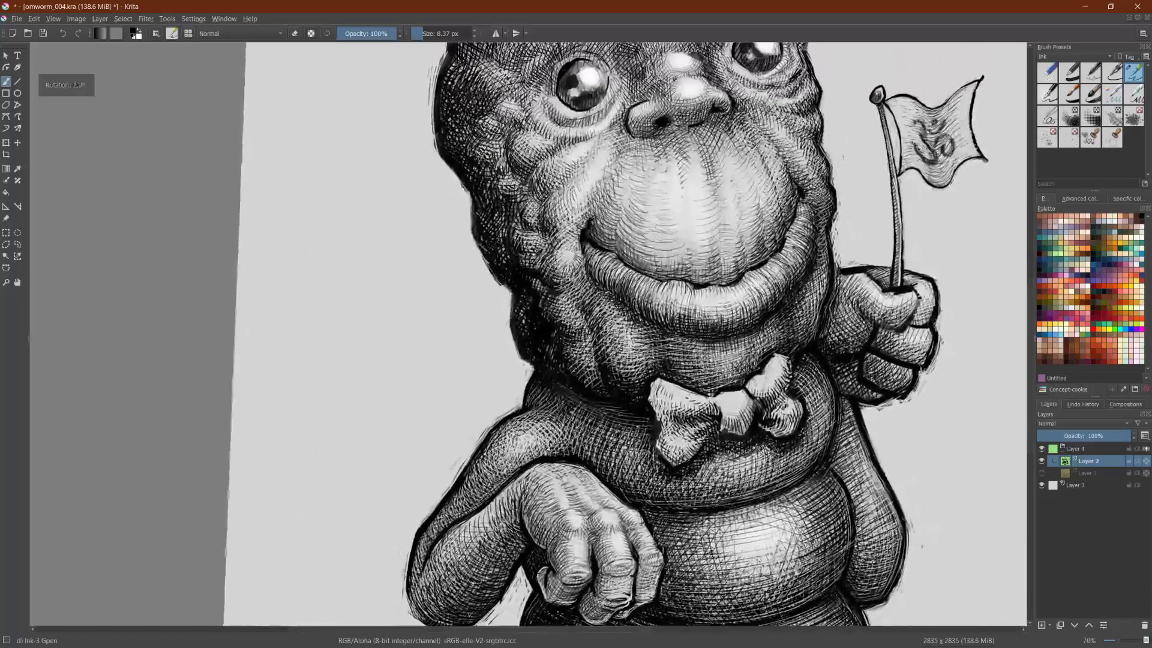
key(e)
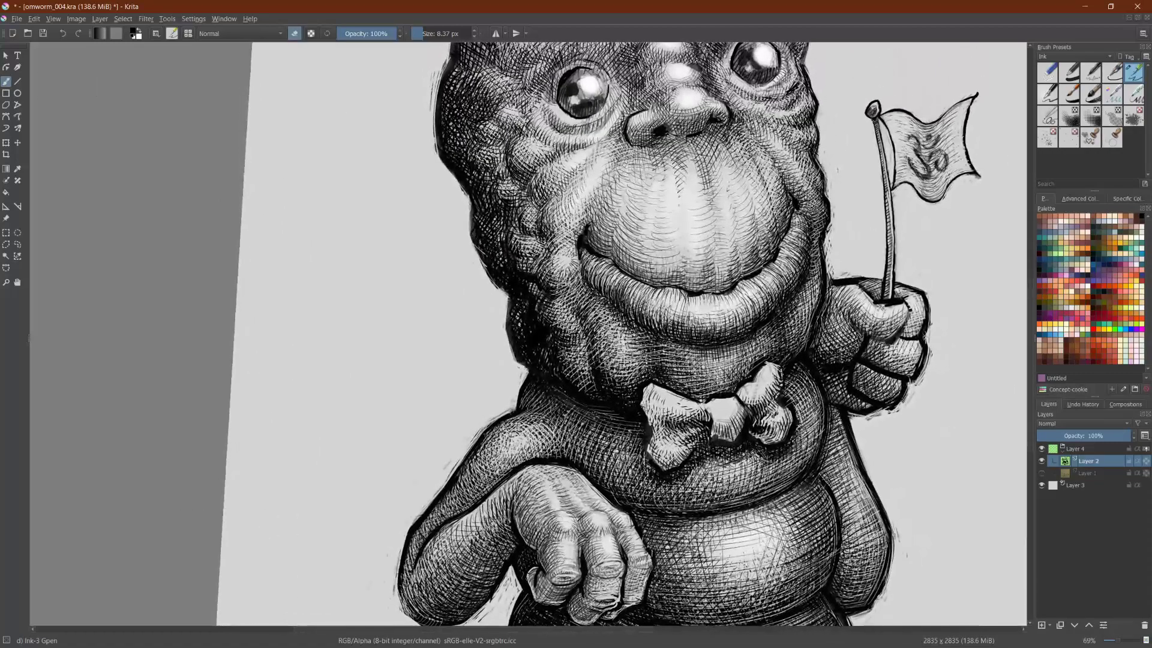
drag(779, 409, 780, 417)
drag(781, 370, 781, 436)
mouse_move(806, 406)
mouse_down()
mouse_move(801, 421)
mouse_move(808, 407)
mouse_up()
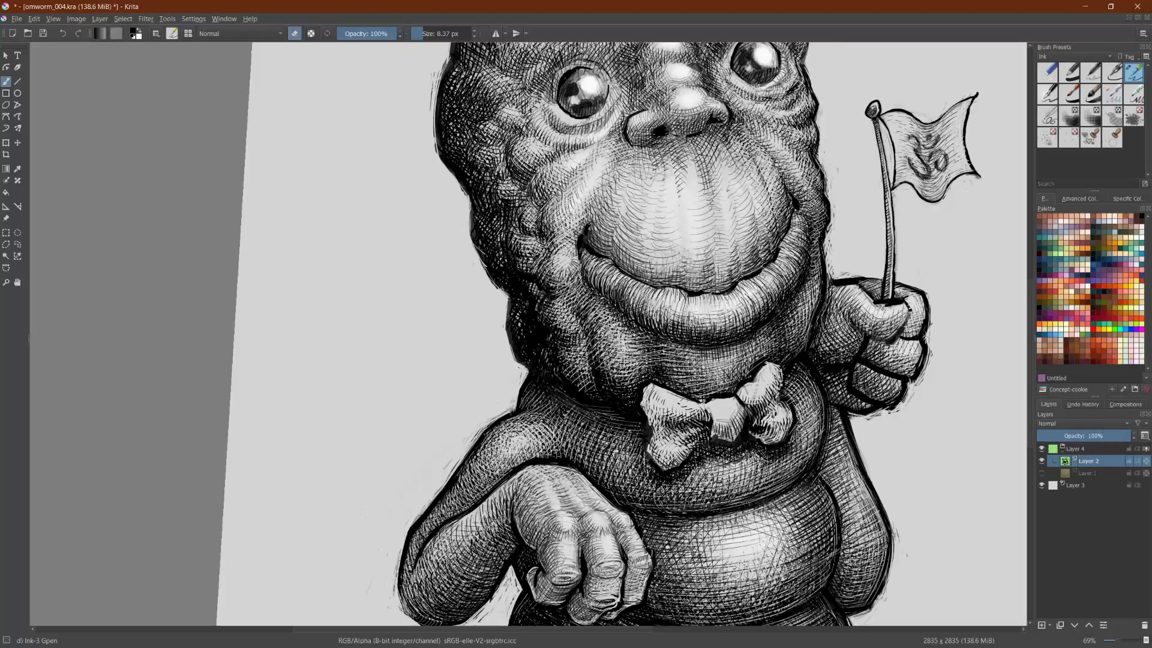
mouse_move(796, 450)
mouse_down()
mouse_move(783, 467)
mouse_move(750, 465)
mouse_up()
mouse_move(659, 432)
mouse_down()
mouse_move(653, 454)
mouse_move(673, 428)
mouse_move(694, 428)
mouse_up()
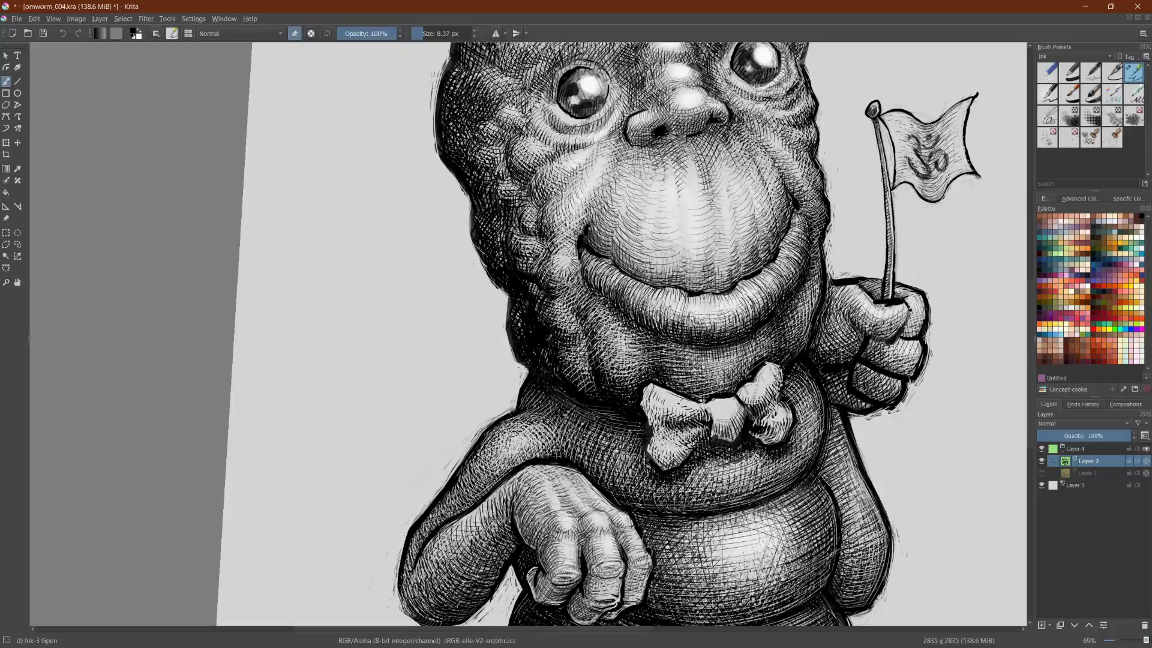
Step: Erase highlights on the bow tie's smaller wing and along the outer edge of its larger wing
drag(755, 423, 752, 413)
mouse_move(769, 385)
mouse_down()
mouse_move(779, 379)
mouse_move(778, 393)
mouse_up()
drag(642, 396, 648, 423)
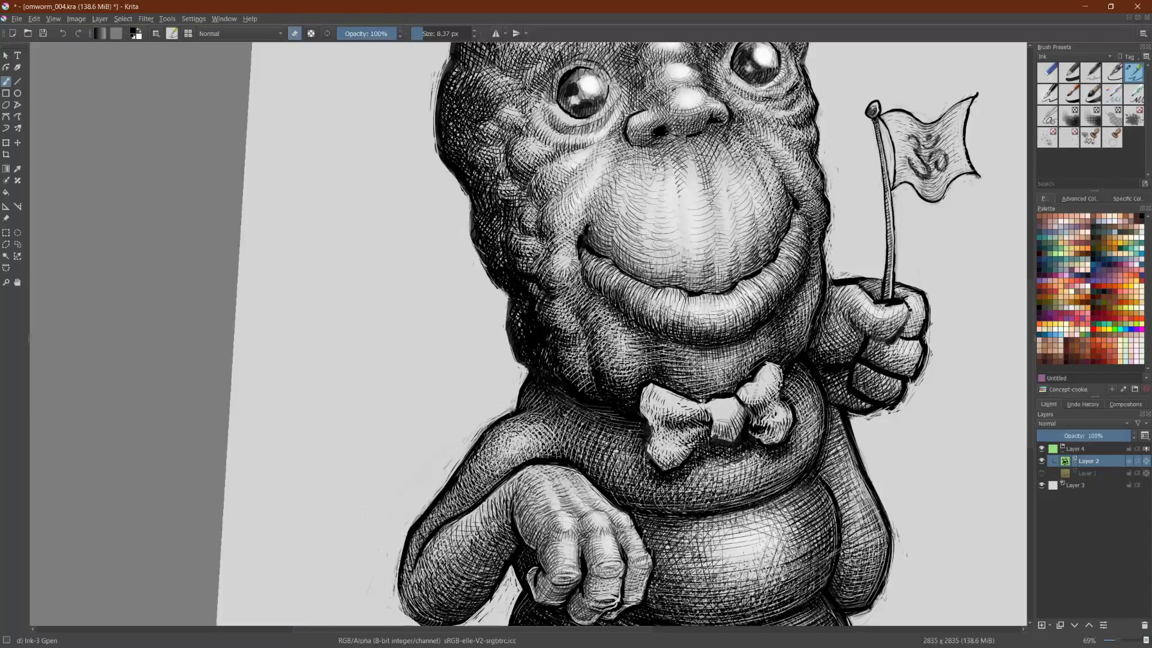
drag(650, 428, 651, 454)
Step: Ink shading on the bow tie's knot and along the upper edge of its smaller wing
key(e)
mouse_move(693, 434)
mouse_down()
mouse_move(686, 449)
mouse_move(697, 432)
mouse_move(709, 436)
mouse_up()
mouse_move(725, 425)
mouse_down()
mouse_move(712, 437)
mouse_move(736, 440)
mouse_up()
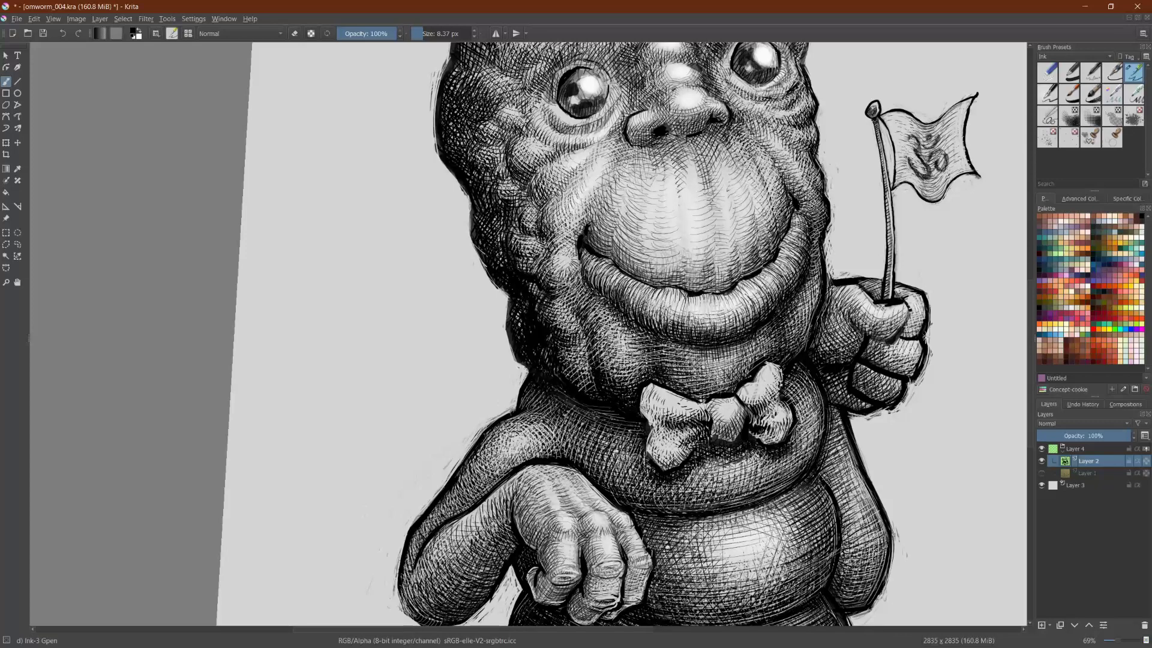
mouse_move(719, 398)
mouse_down()
mouse_move(712, 410)
mouse_move(770, 371)
mouse_up()
Step: Ink hatching over the bow tie's larger wing from its outer corner to its lower tip
mouse_move(642, 399)
mouse_down()
mouse_move(654, 386)
mouse_move(662, 417)
mouse_move(647, 402)
mouse_up()
drag(647, 421, 658, 389)
mouse_move(649, 411)
mouse_down()
mouse_move(653, 397)
mouse_move(669, 405)
mouse_up()
drag(649, 444, 660, 432)
mouse_move(649, 446)
mouse_down()
mouse_move(661, 435)
mouse_move(677, 456)
mouse_move(662, 443)
mouse_up()
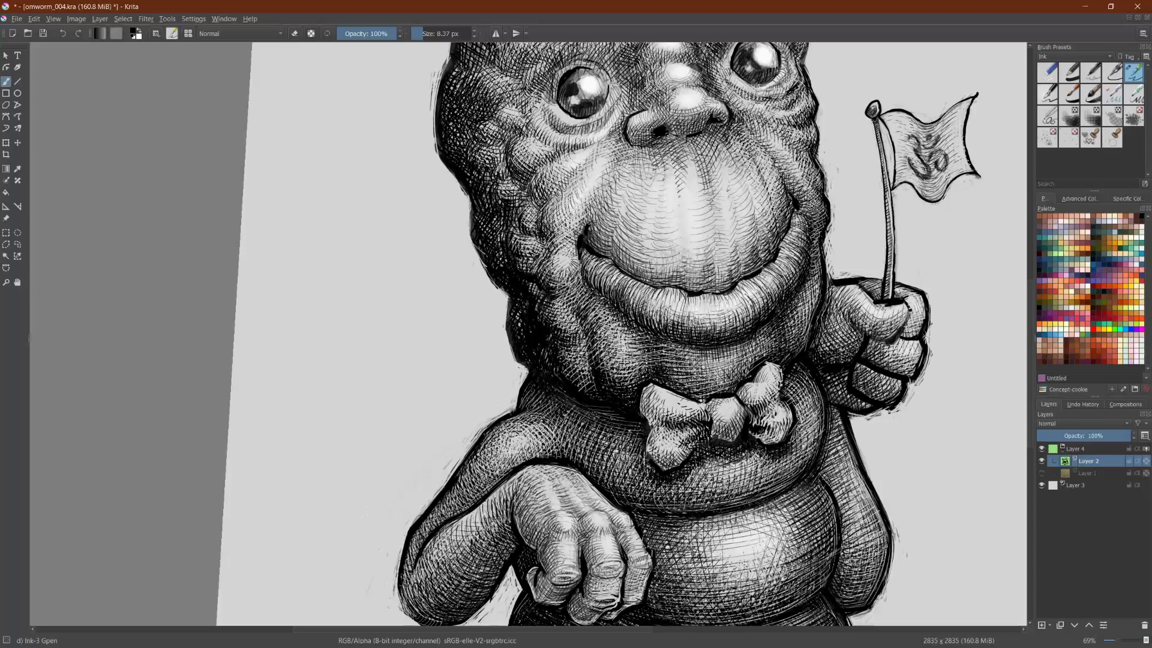
drag(670, 459, 676, 441)
drag(670, 461, 684, 440)
Step: Turn the canvas sideways and erase a highlight along the bow tie's edge nearest the chin
scroll(506, 396, down, 2)
drag(507, 396, 850, 588)
scroll(845, 575, up, 2)
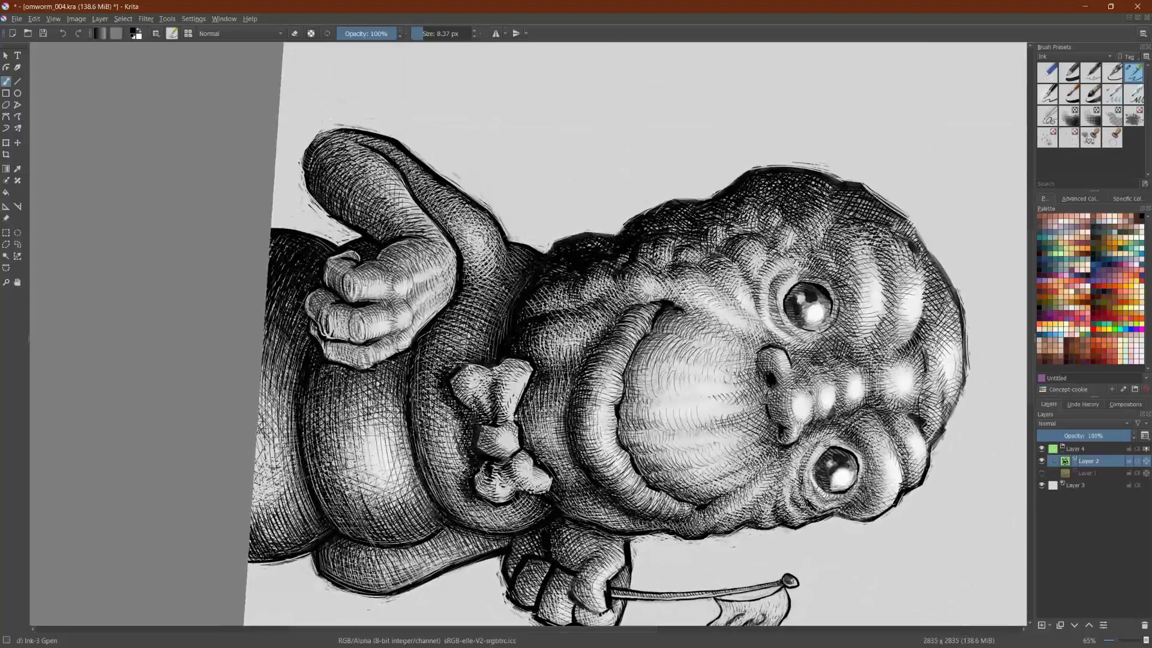
key(e)
drag(532, 370, 519, 398)
Step: Ink darker hatching on the chin folds above the bow tie, rotating the canvas as needed
key(e)
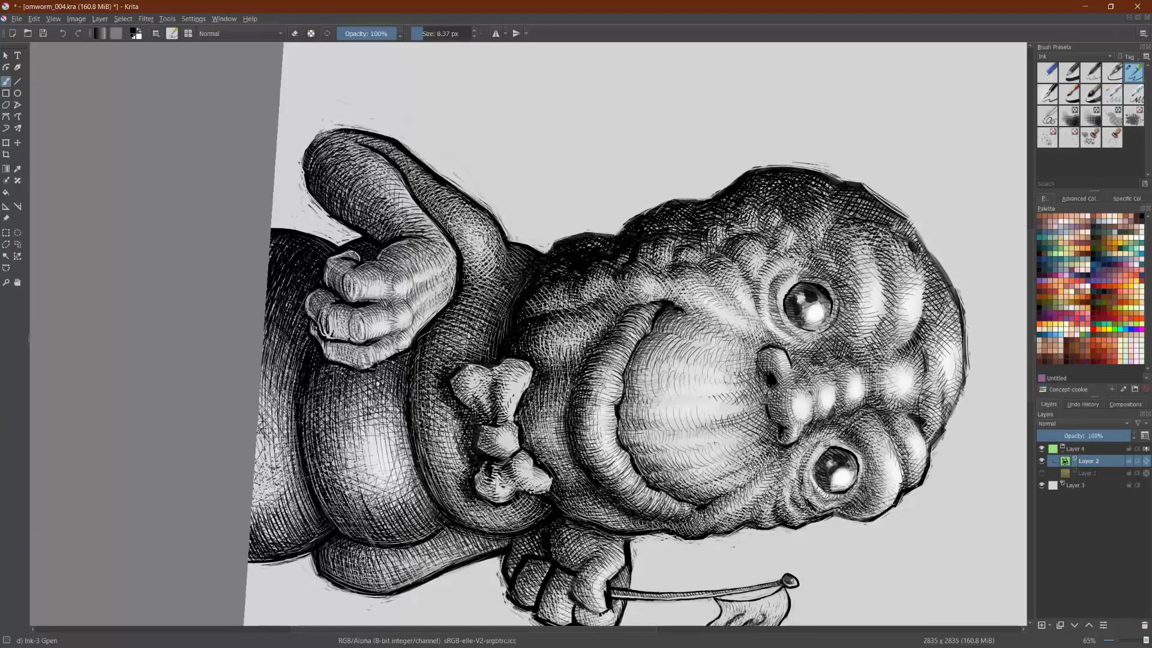
drag(533, 447, 539, 461)
drag(561, 382, 559, 402)
drag(560, 446, 544, 461)
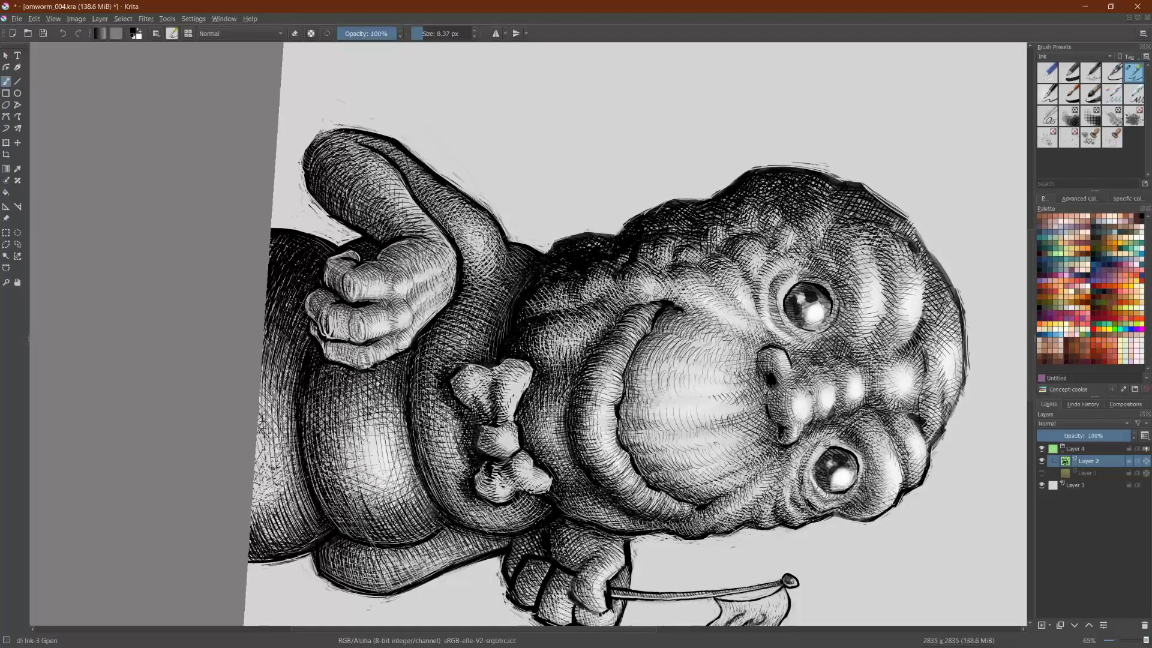
mouse_move(555, 496)
mouse_down()
mouse_move(559, 507)
mouse_move(590, 503)
mouse_move(558, 482)
mouse_move(572, 483)
mouse_up()
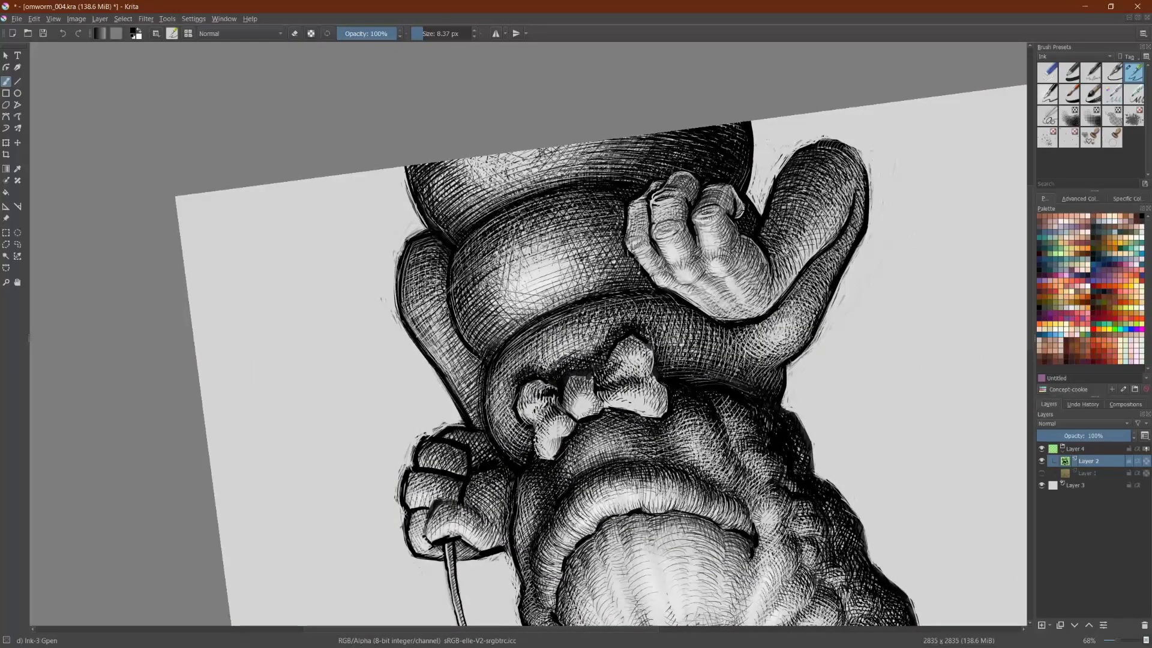
mouse_move(600, 426)
mouse_down()
mouse_move(593, 441)
mouse_move(605, 447)
mouse_move(650, 448)
mouse_up()
drag(666, 440, 655, 453)
Step: Turn the character upright and erase highlights along the cheek edge facing the flag and down the chin
scroll(936, 509, down, 3)
drag(936, 509, 924, 630)
drag(280, 469, 309, 491)
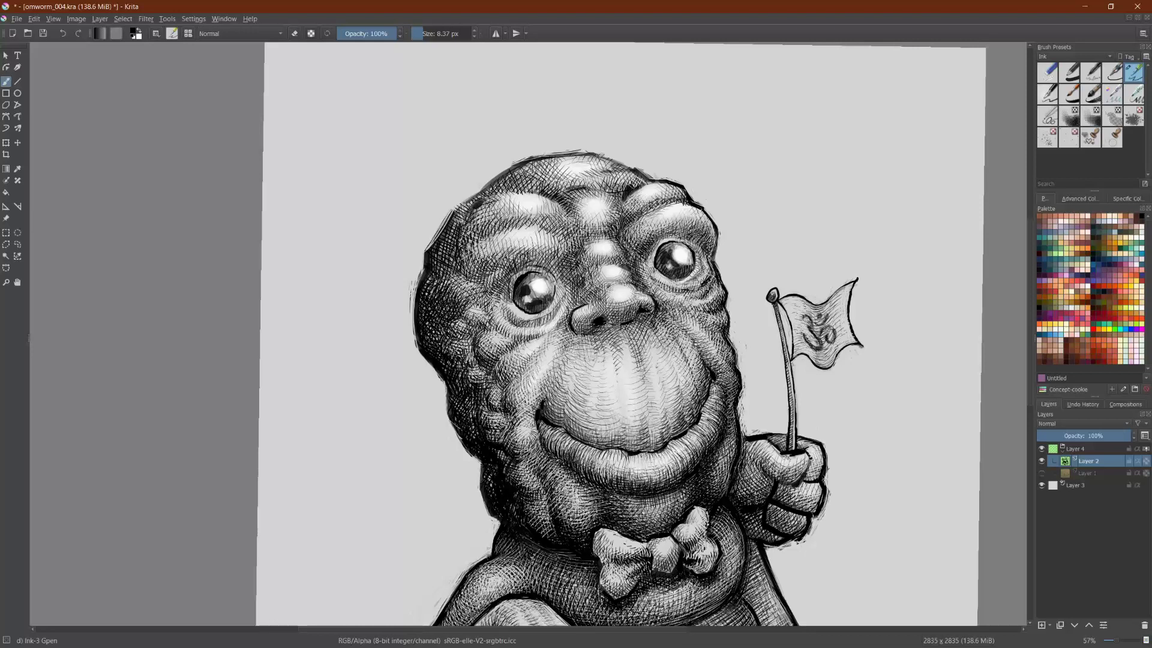
key(e)
drag(714, 351, 733, 358)
drag(720, 367, 735, 362)
drag(723, 371, 737, 366)
mouse_move(726, 377)
mouse_down()
mouse_move(737, 369)
mouse_move(723, 483)
mouse_up()
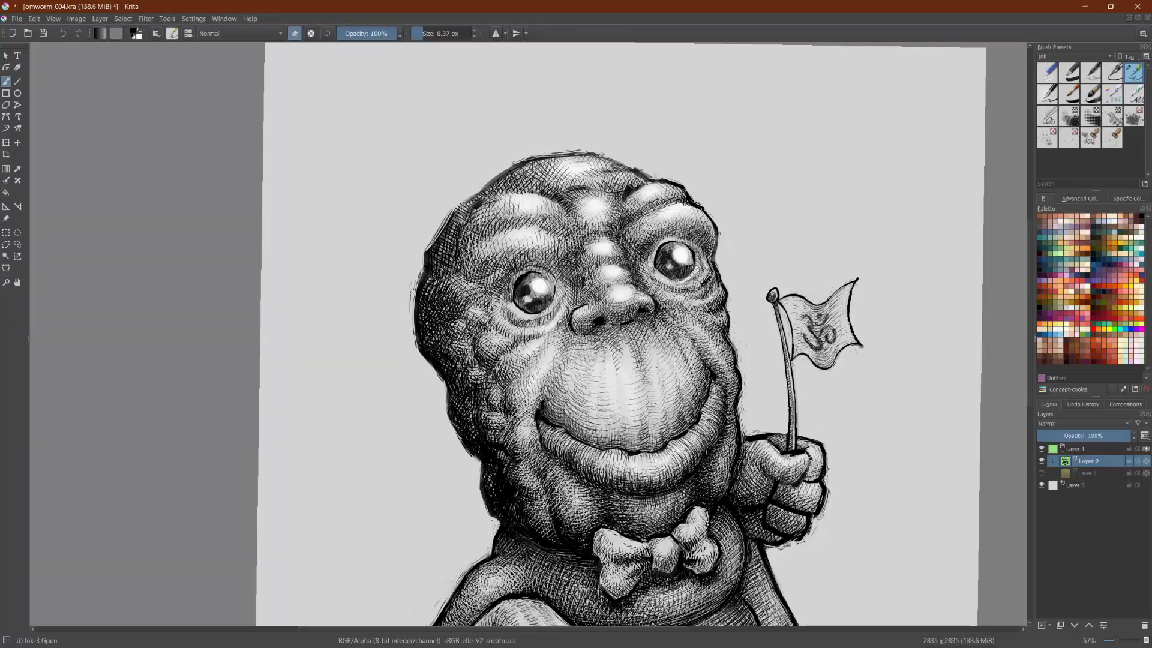
mouse_move(664, 484)
mouse_down()
mouse_move(696, 503)
mouse_move(669, 541)
mouse_up()
Step: Ink hatching on the chin beneath the lower lip and erase a light stroke beside the mouth corner
key(e)
key(e)
key(e)
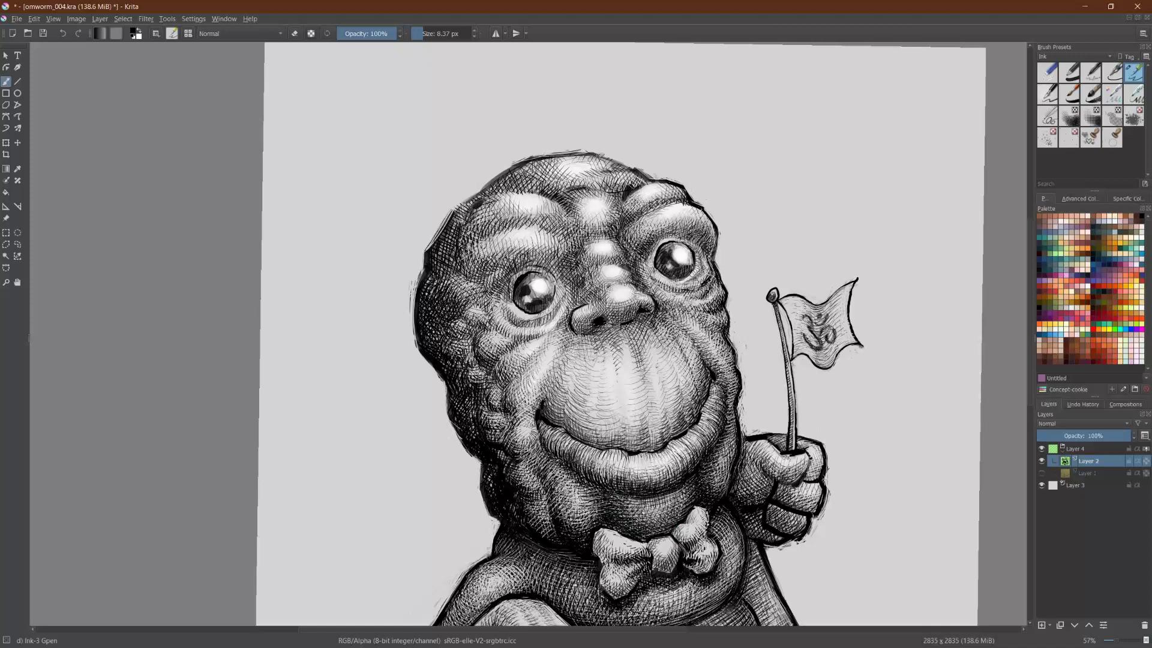
drag(631, 500, 638, 514)
drag(635, 500, 643, 517)
drag(566, 472, 589, 506)
key(e)
mouse_move(543, 470)
mouse_down()
mouse_move(552, 460)
mouse_move(542, 449)
mouse_up()
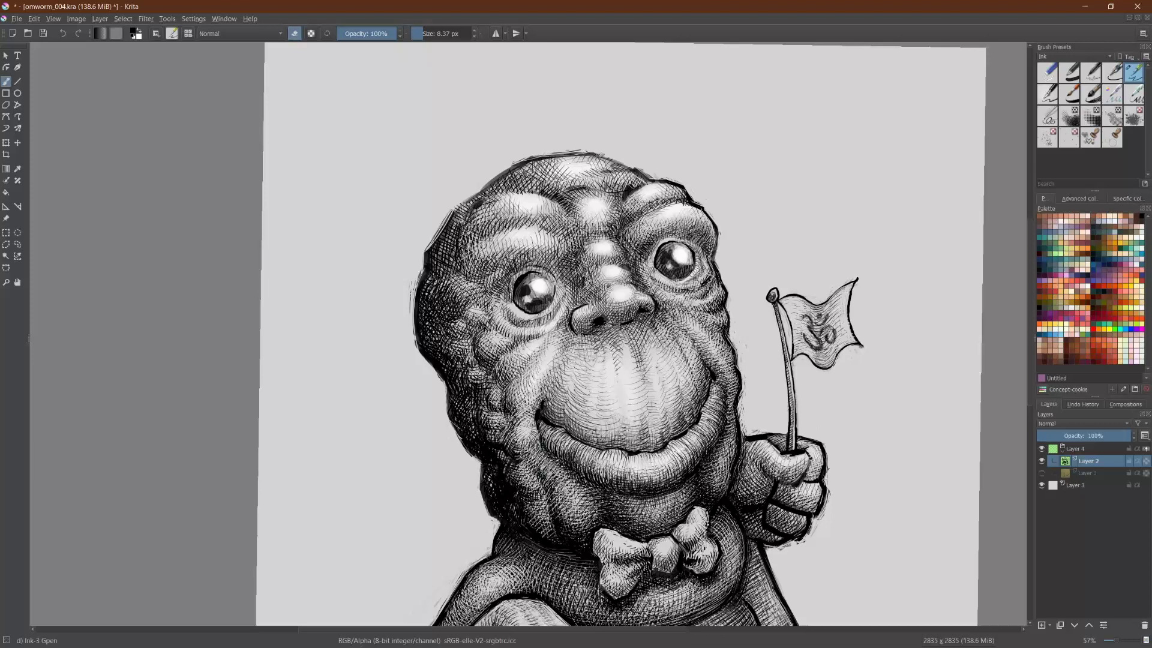
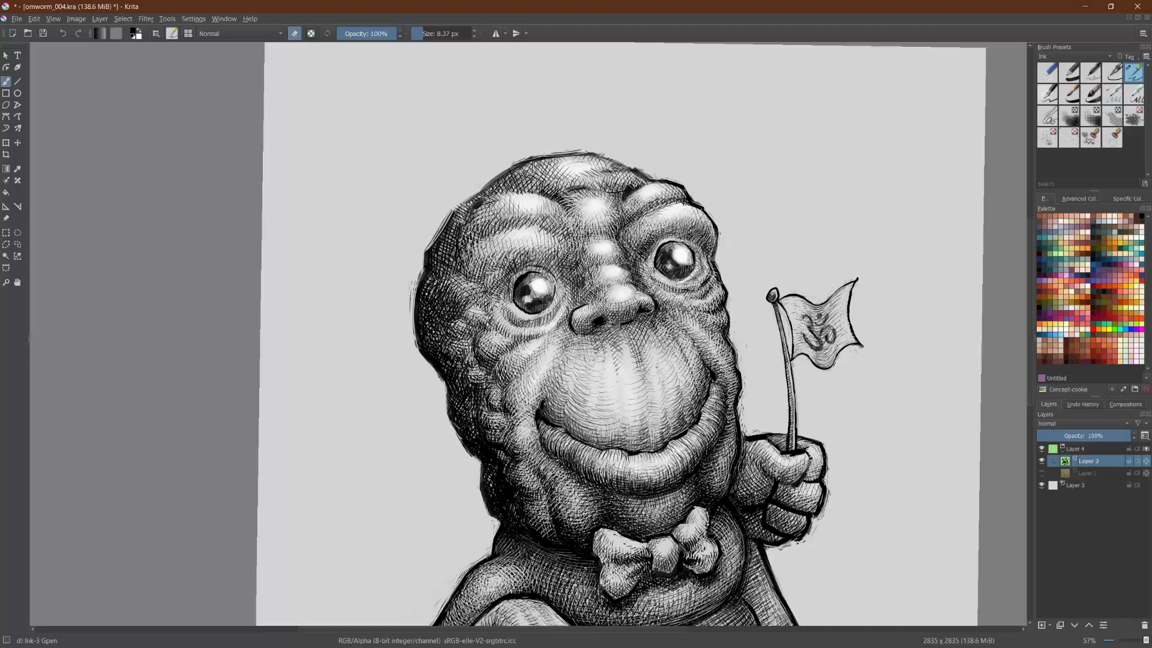
Step: Erase fine light hatching strokes along the side of the forehead and temple on the half of the head away from the flag
mouse_move(488, 262)
mouse_down()
mouse_move(464, 272)
mouse_move(477, 295)
mouse_up()
drag(493, 289, 485, 300)
drag(457, 237, 461, 249)
drag(475, 206, 466, 244)
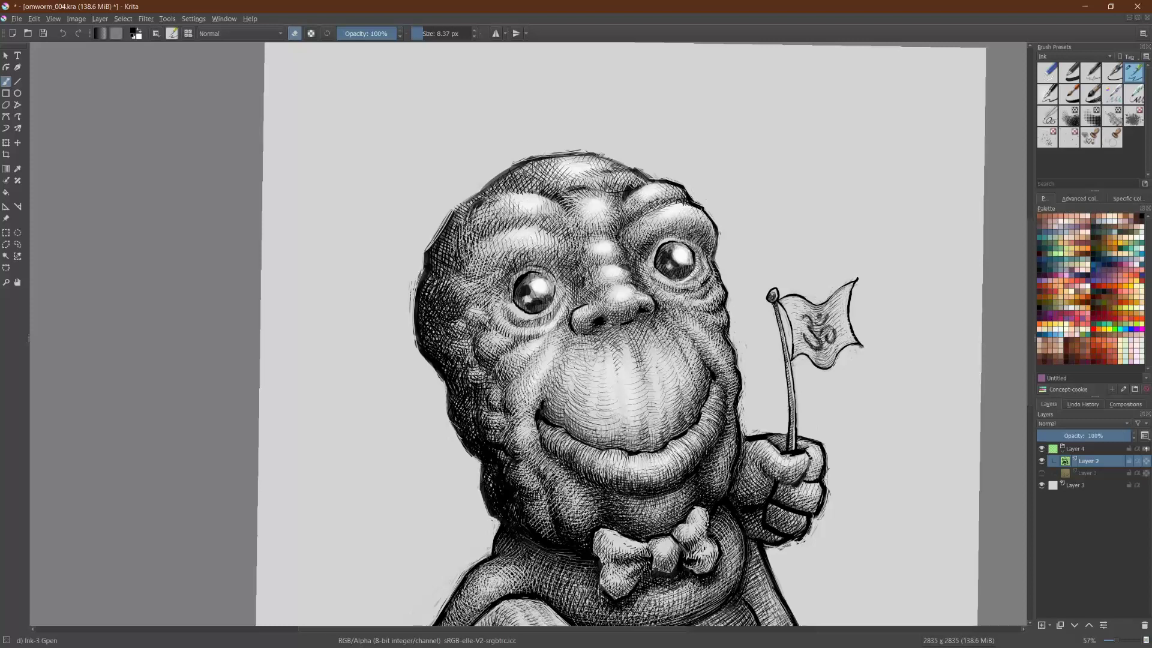
drag(481, 203, 455, 246)
drag(498, 215, 486, 227)
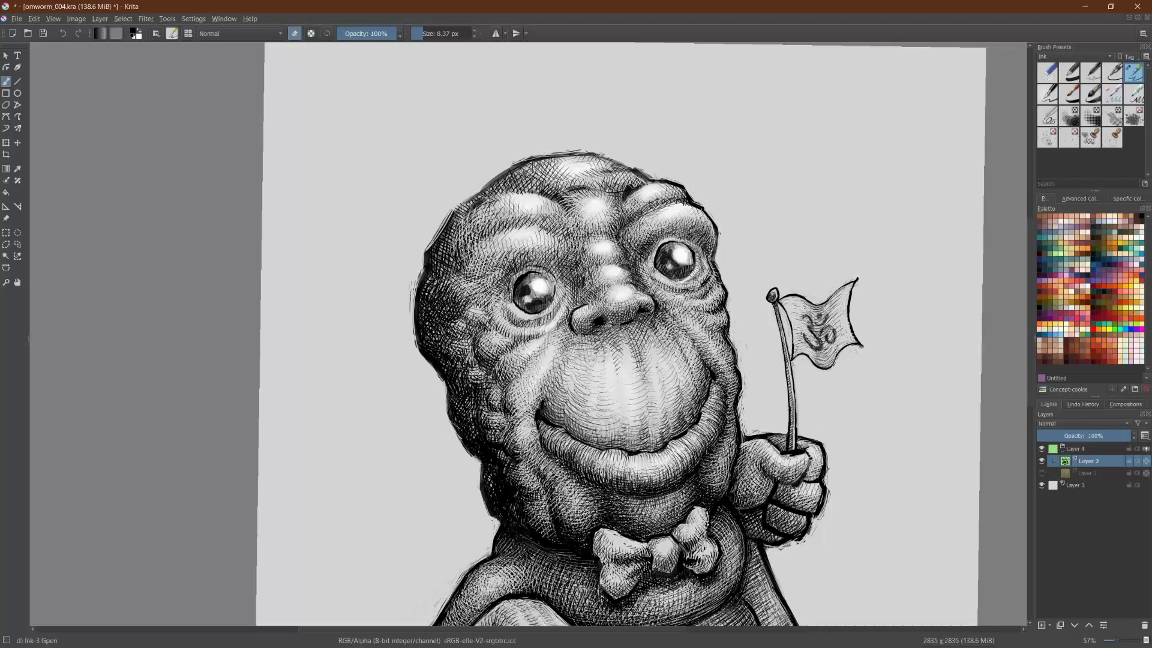
Step: Review the whole drawing without the interface and check the file's document information, including its total editing time
scroll(514, 344, down, 3)
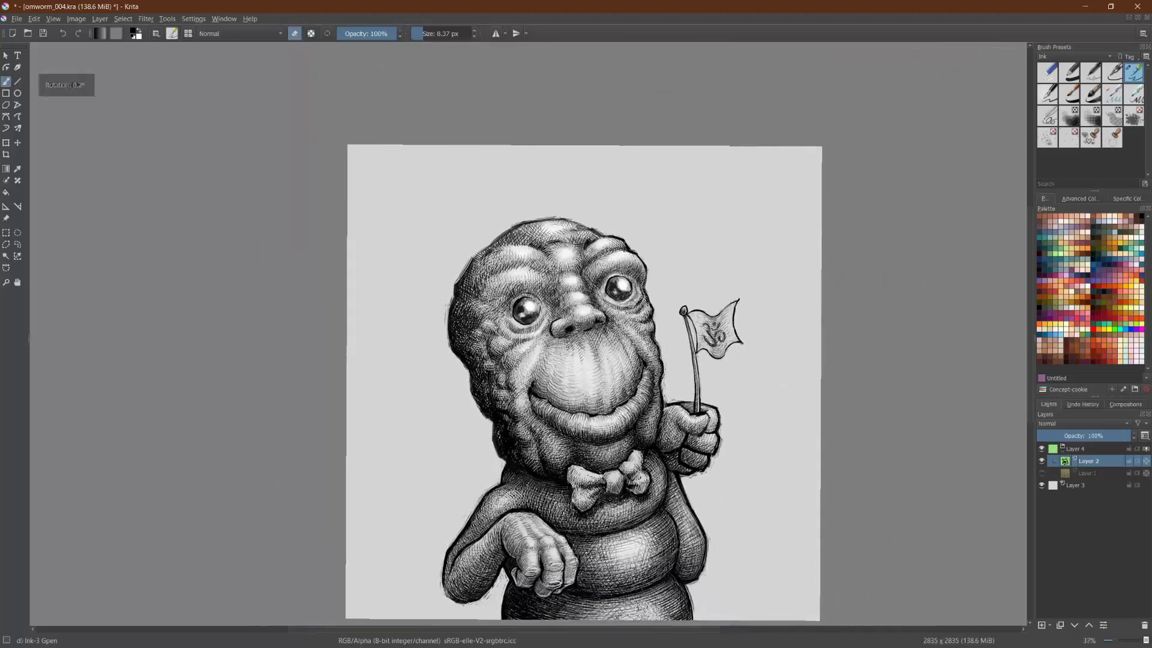
key(Tab)
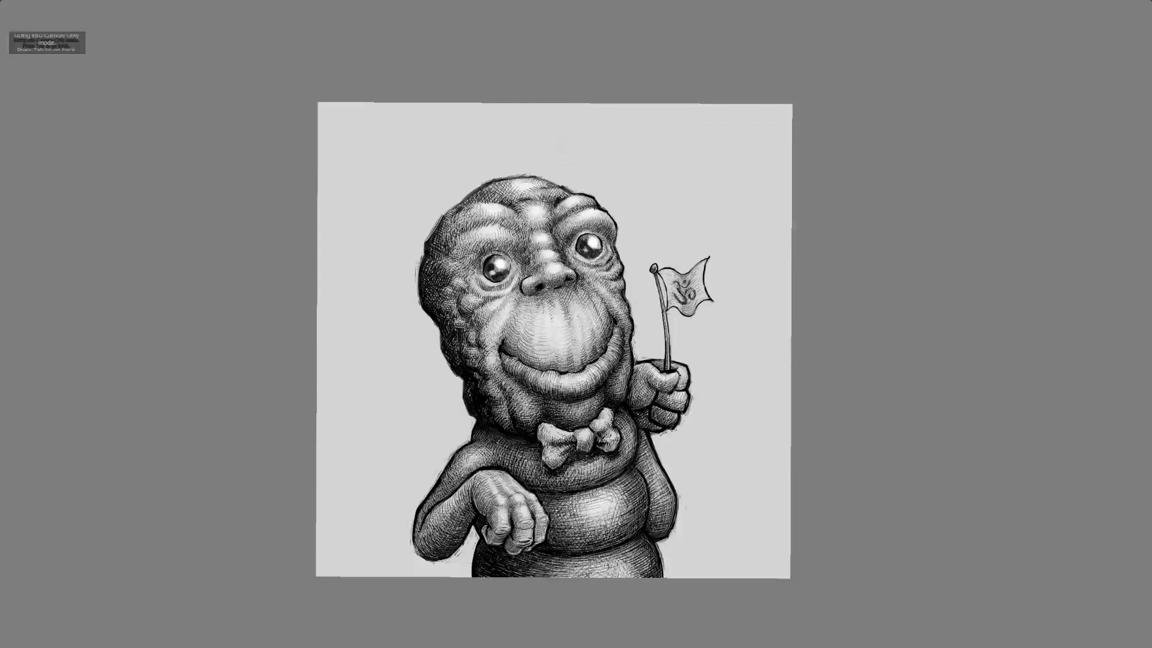
key(Tab)
click(16, 19)
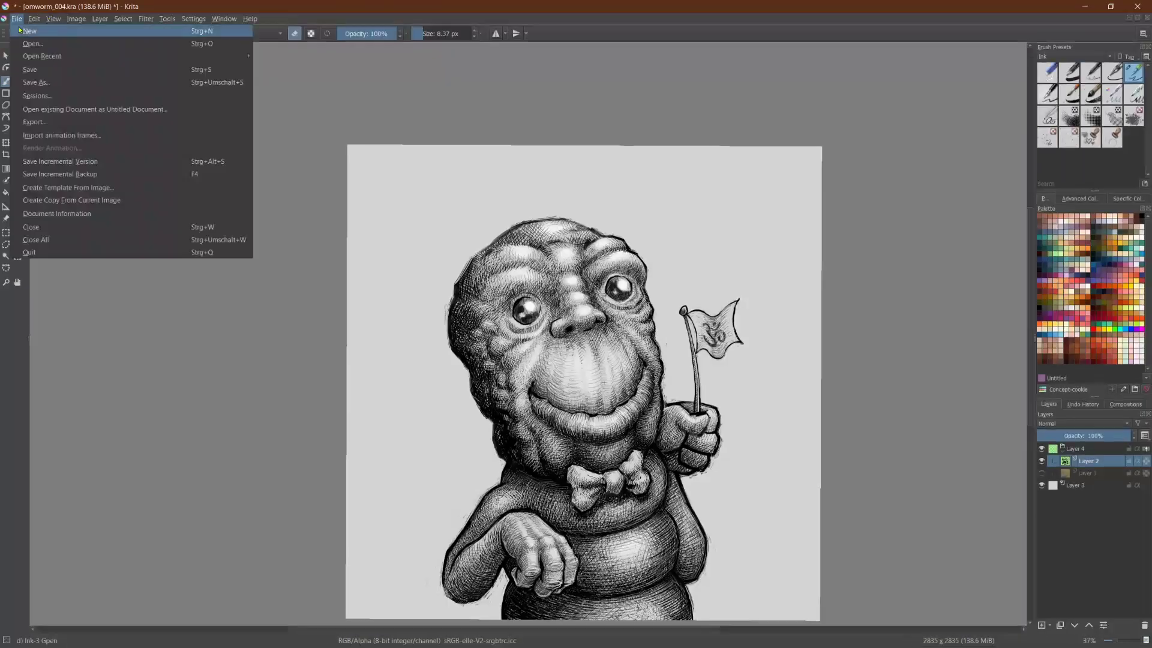
click(54, 213)
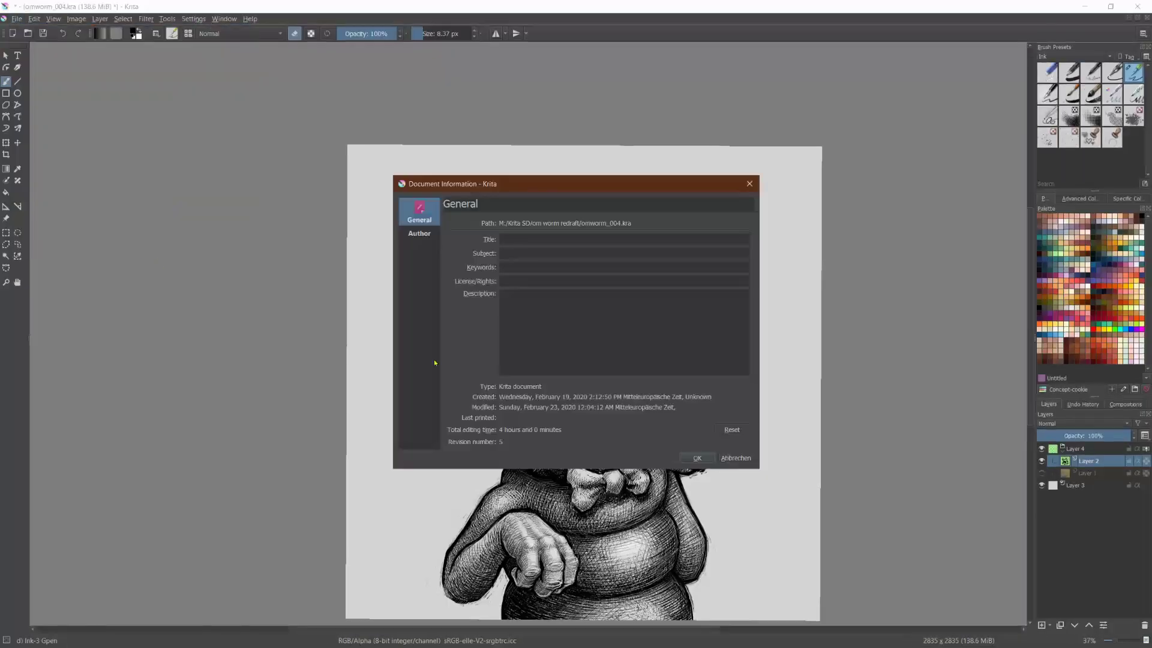
click(696, 458)
Step: Save the drawing as a new incremental version and show it in canvas-only mode
click(18, 20)
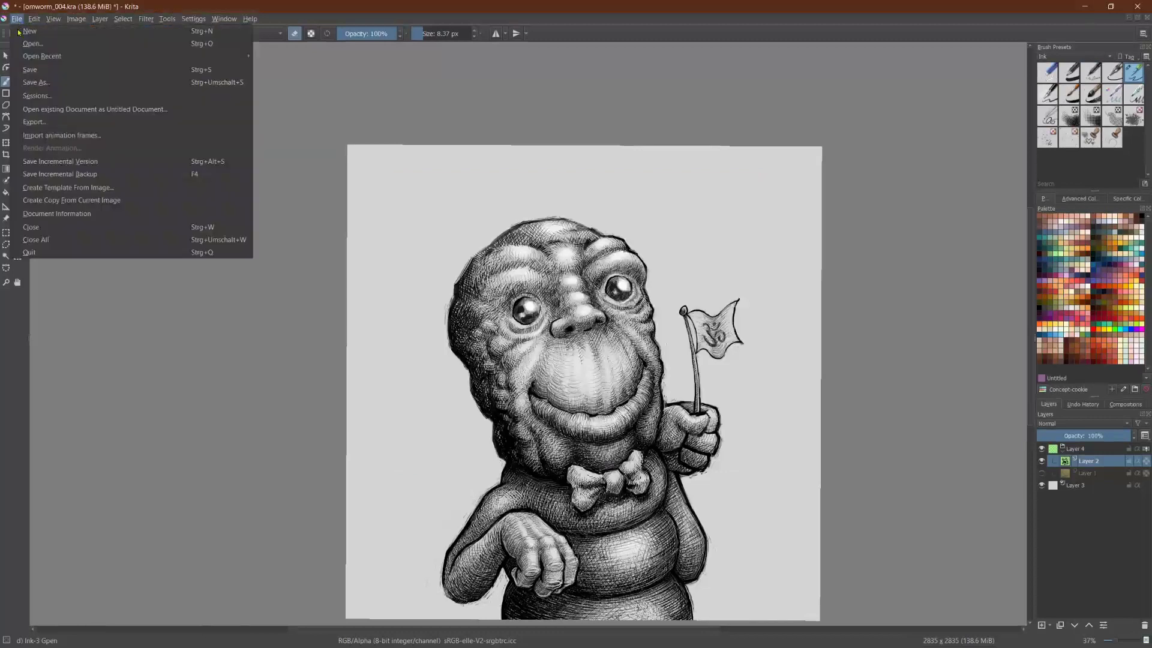
click(52, 164)
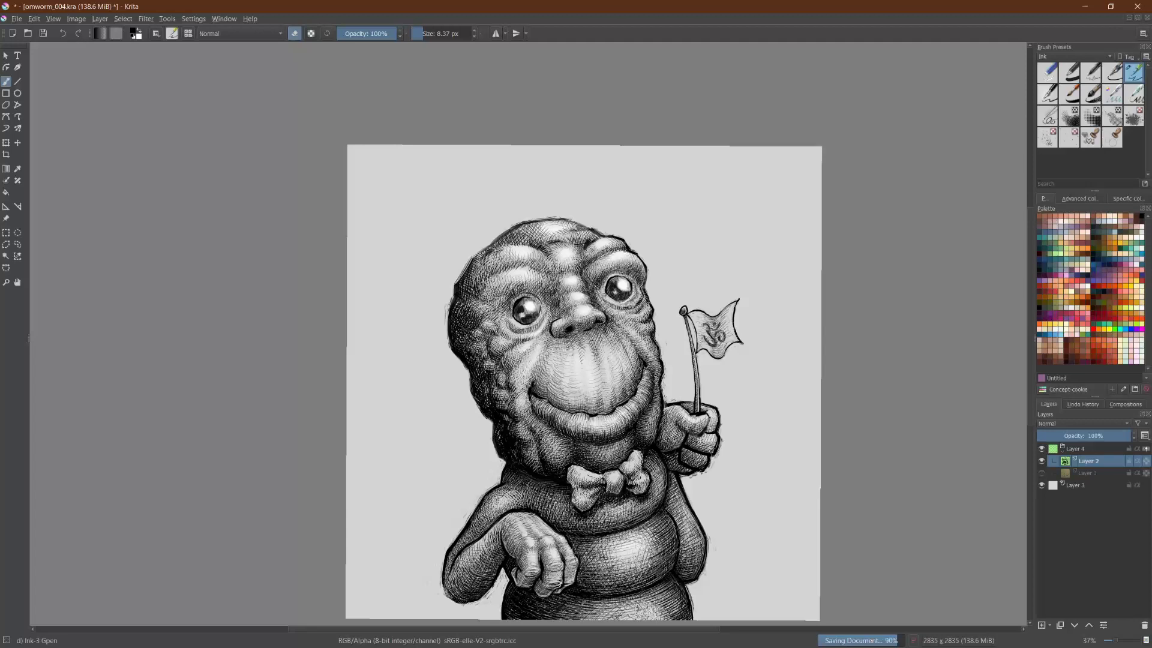
key(Tab)
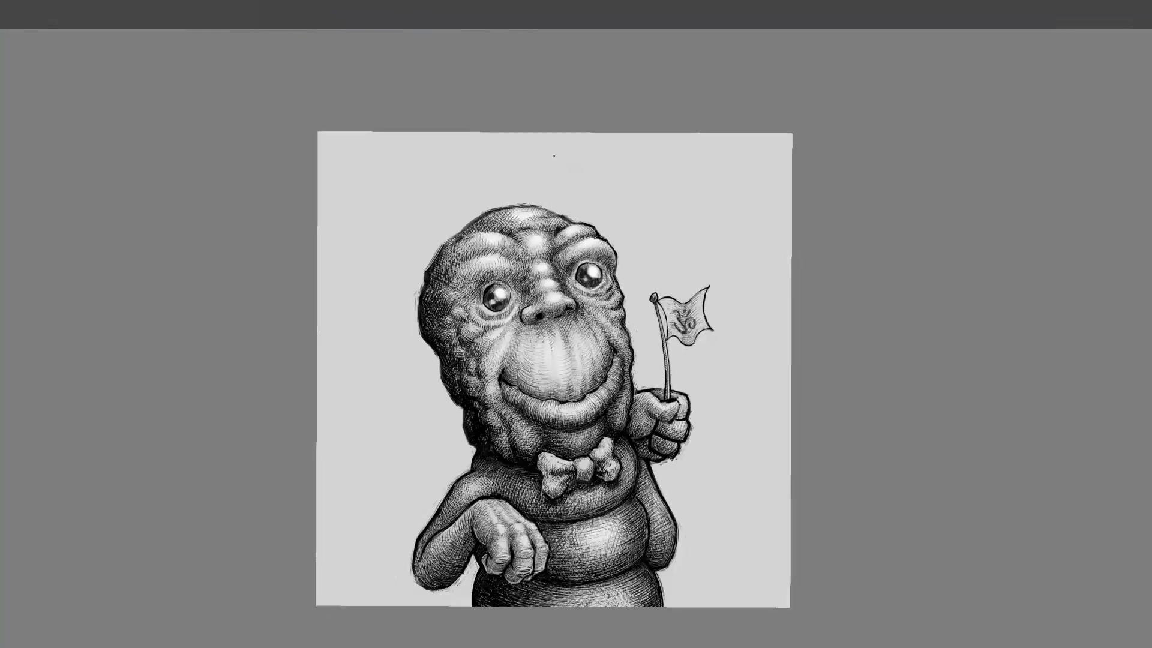